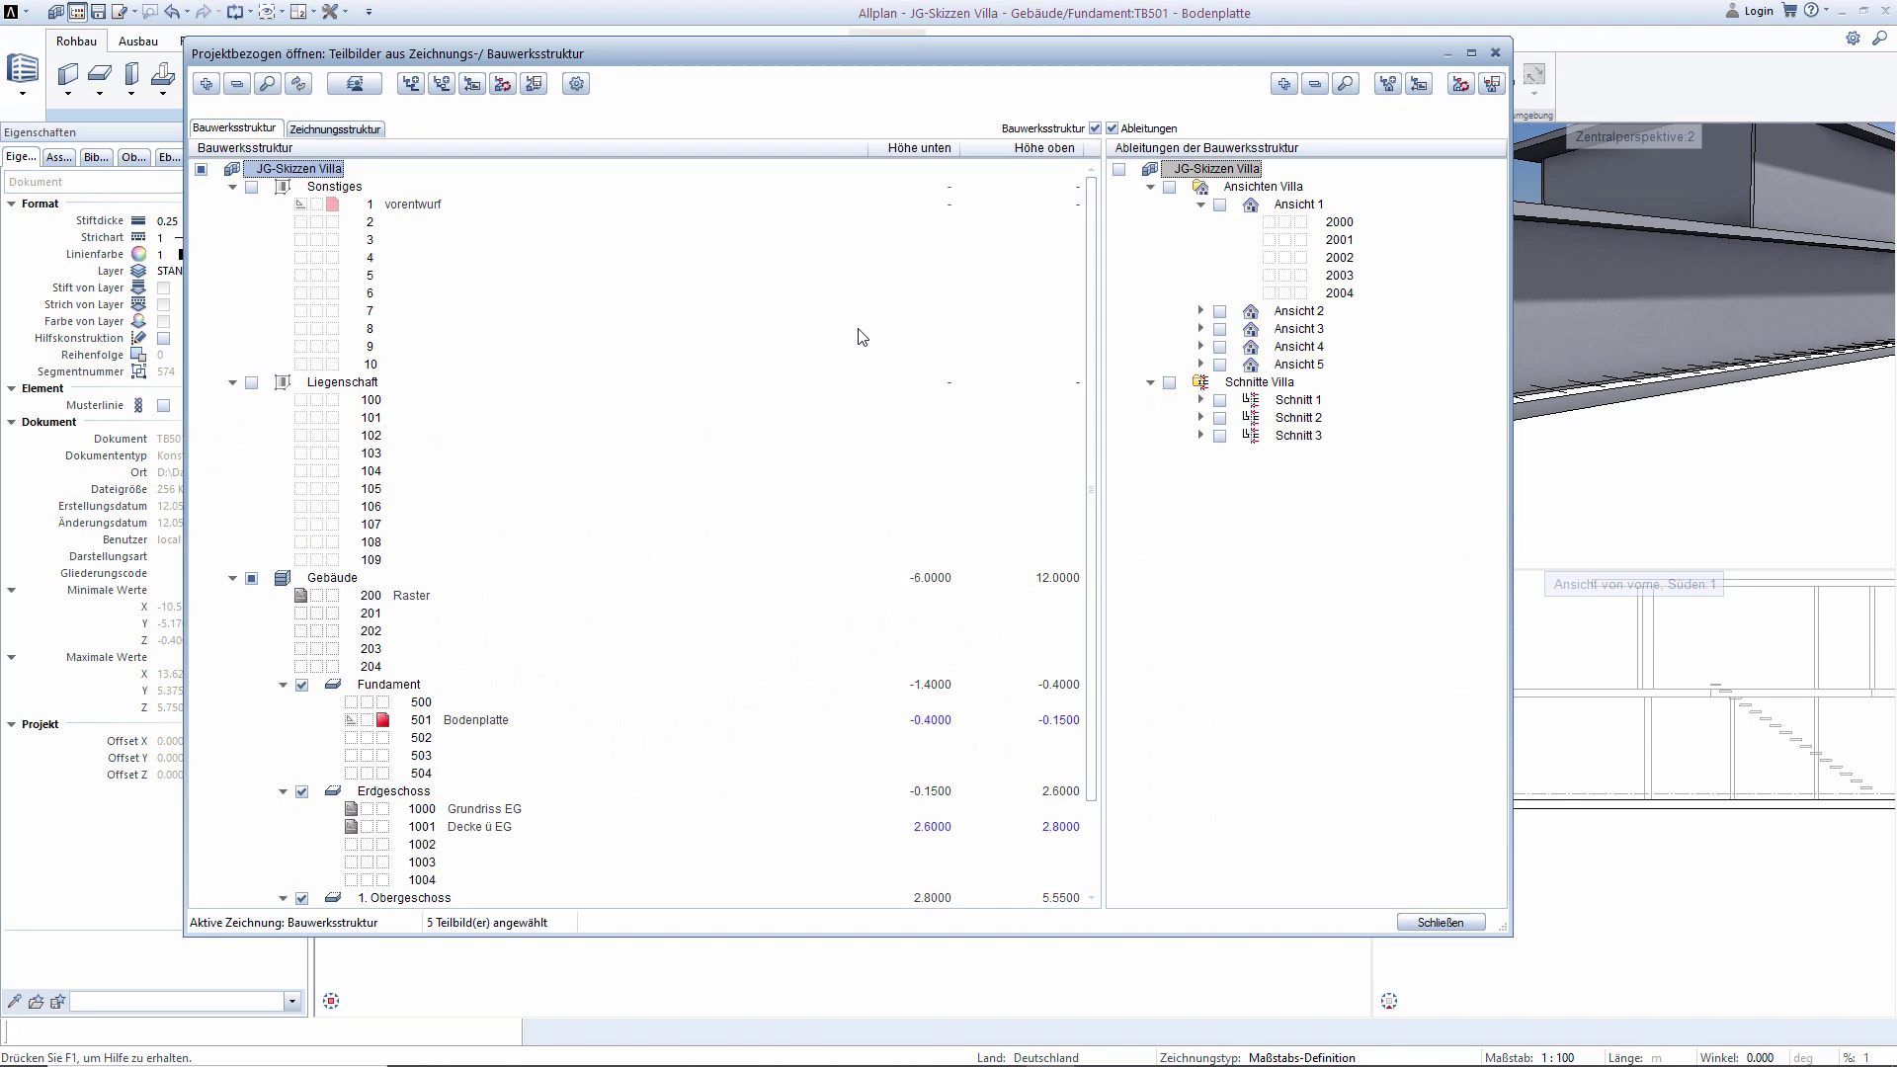
Make 1000 Grundriss EG the active drawing, leaving out 1100 Grundriss OG and 1001 Decke ü EG.
click(351, 719)
click(382, 809)
scroll(597, 593, down, 2)
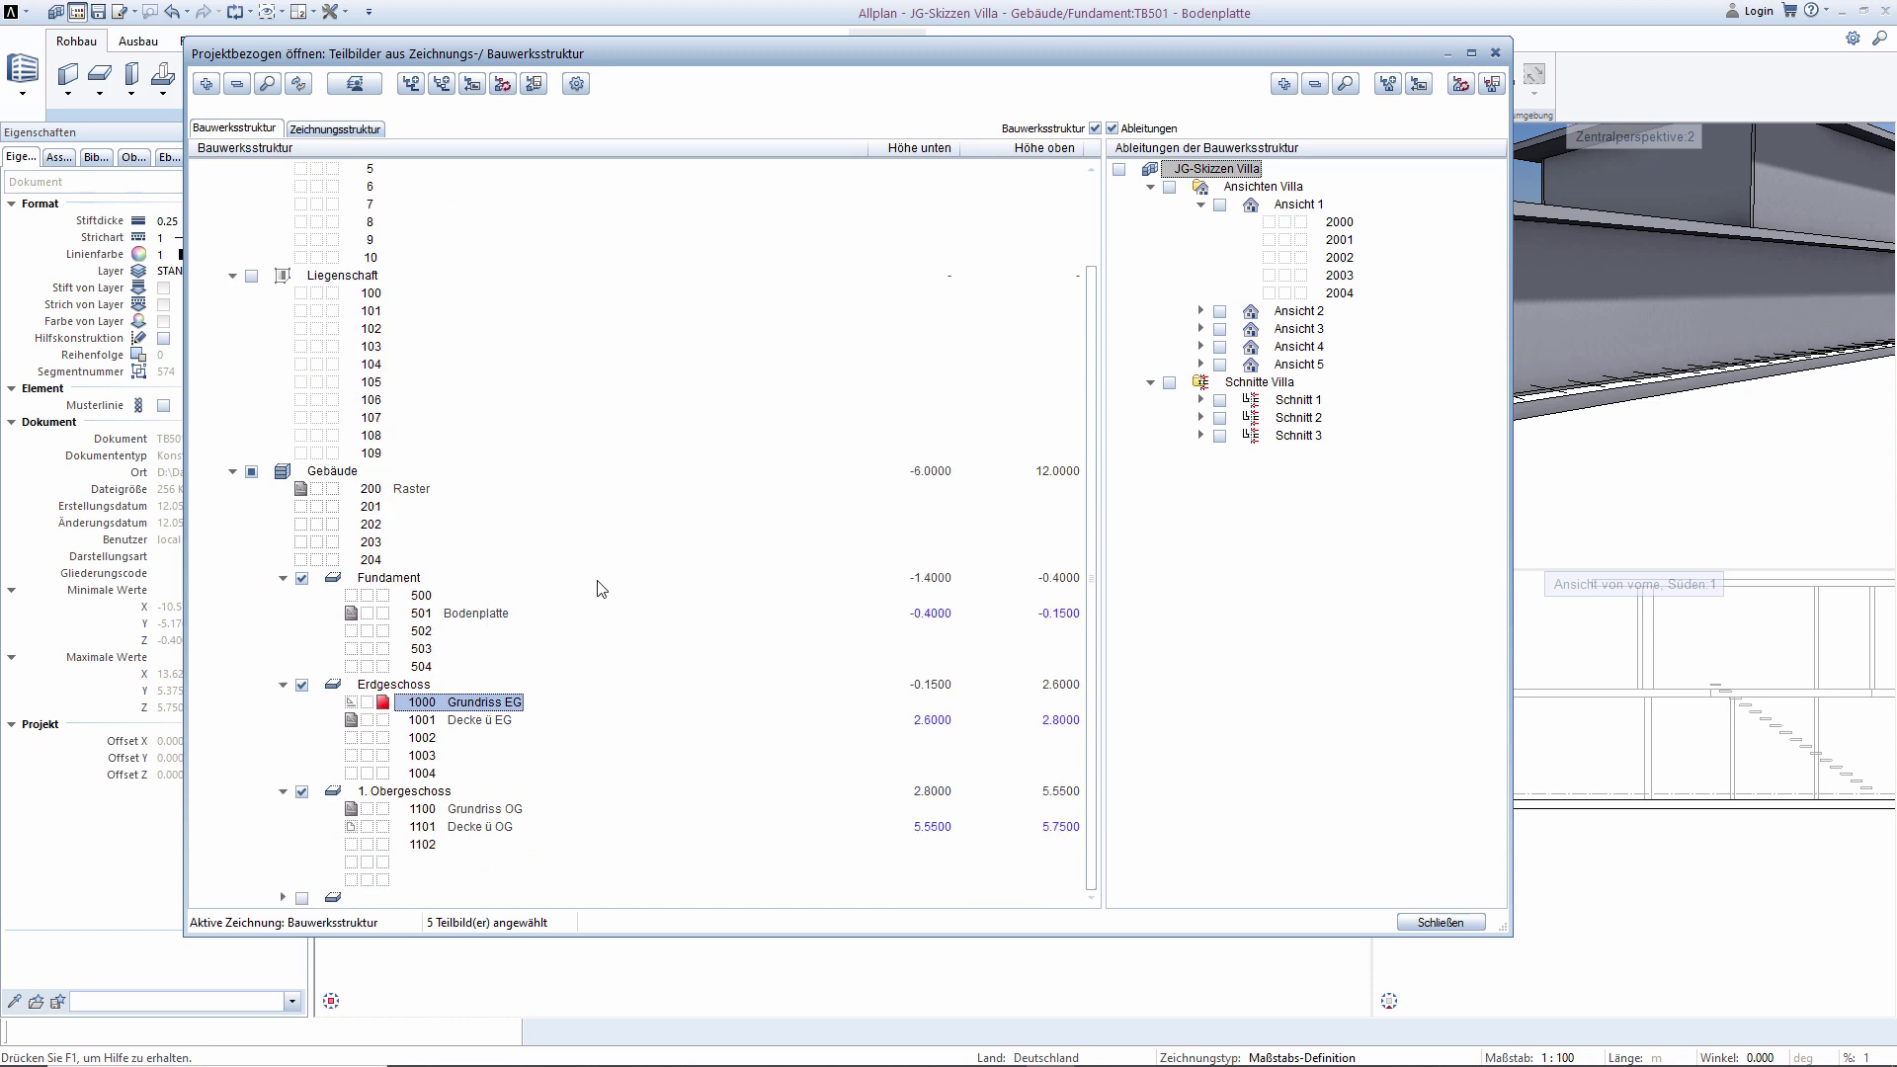
click(351, 808)
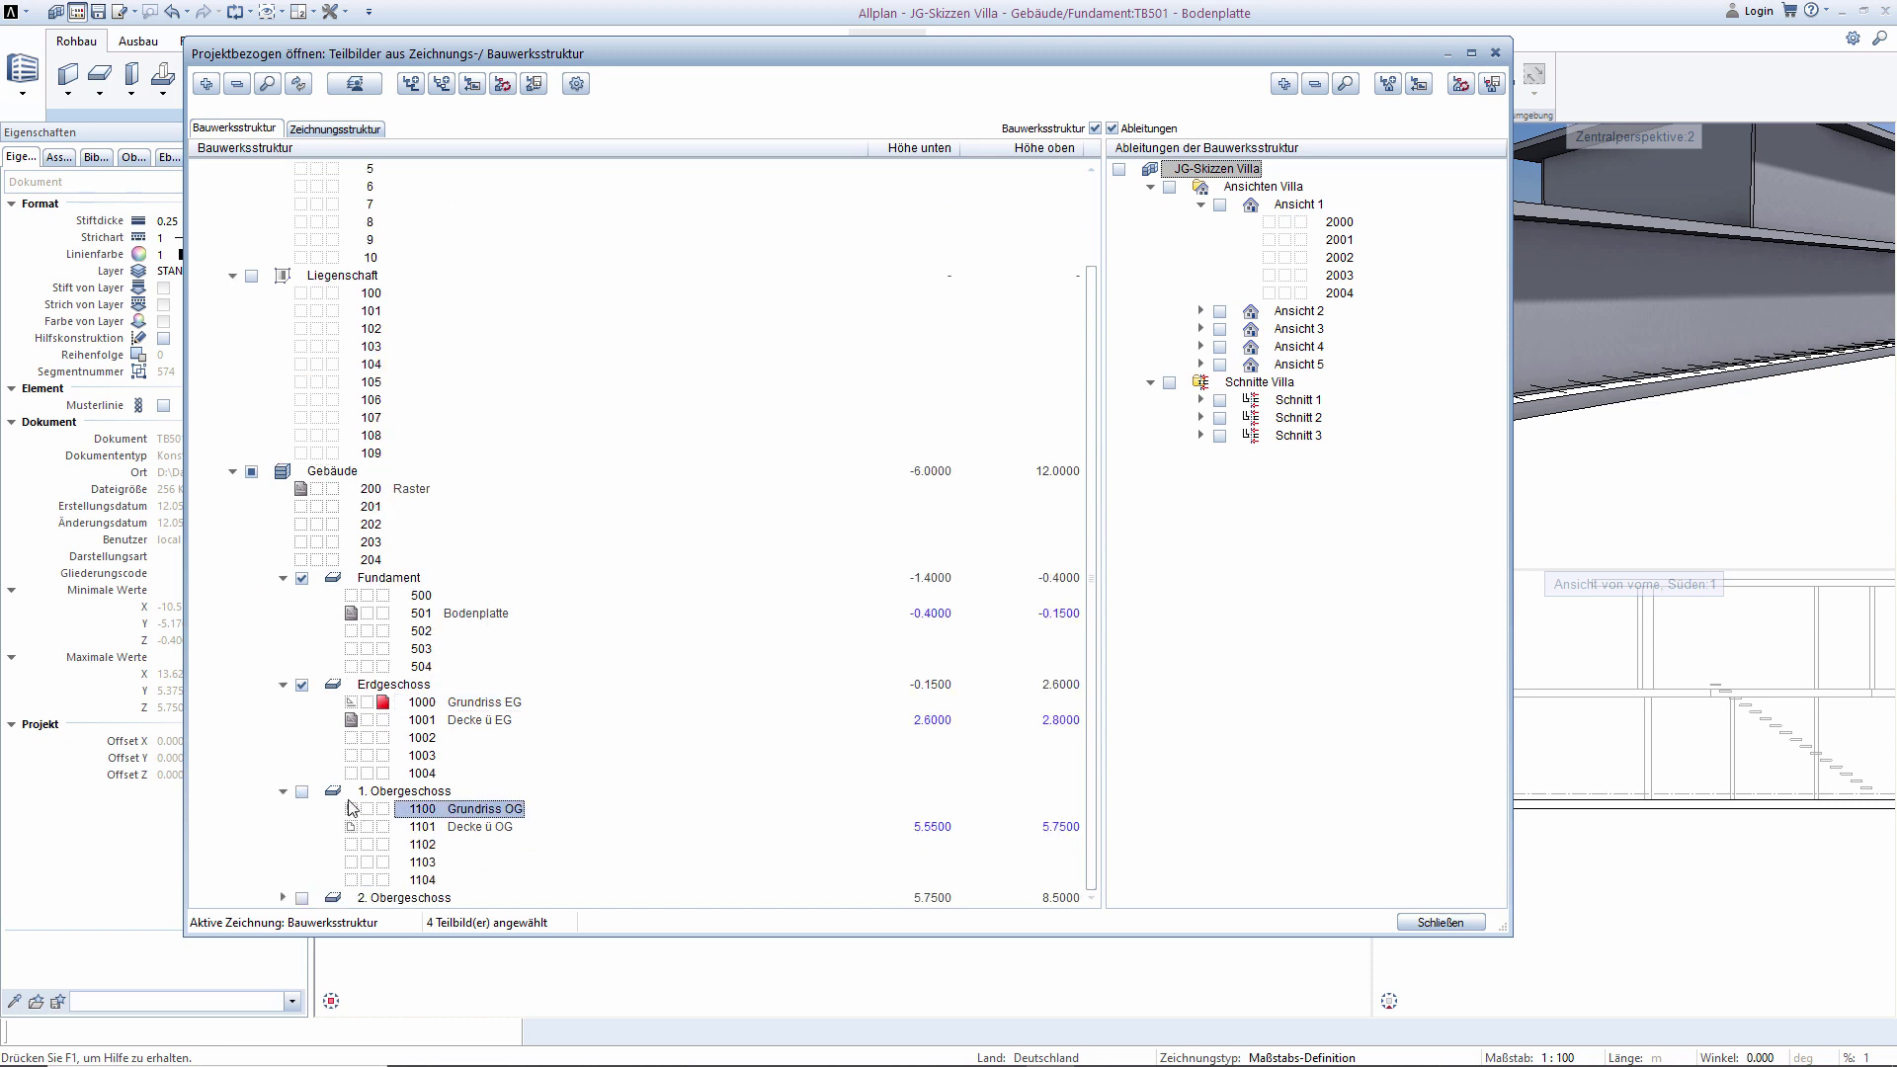
click(350, 720)
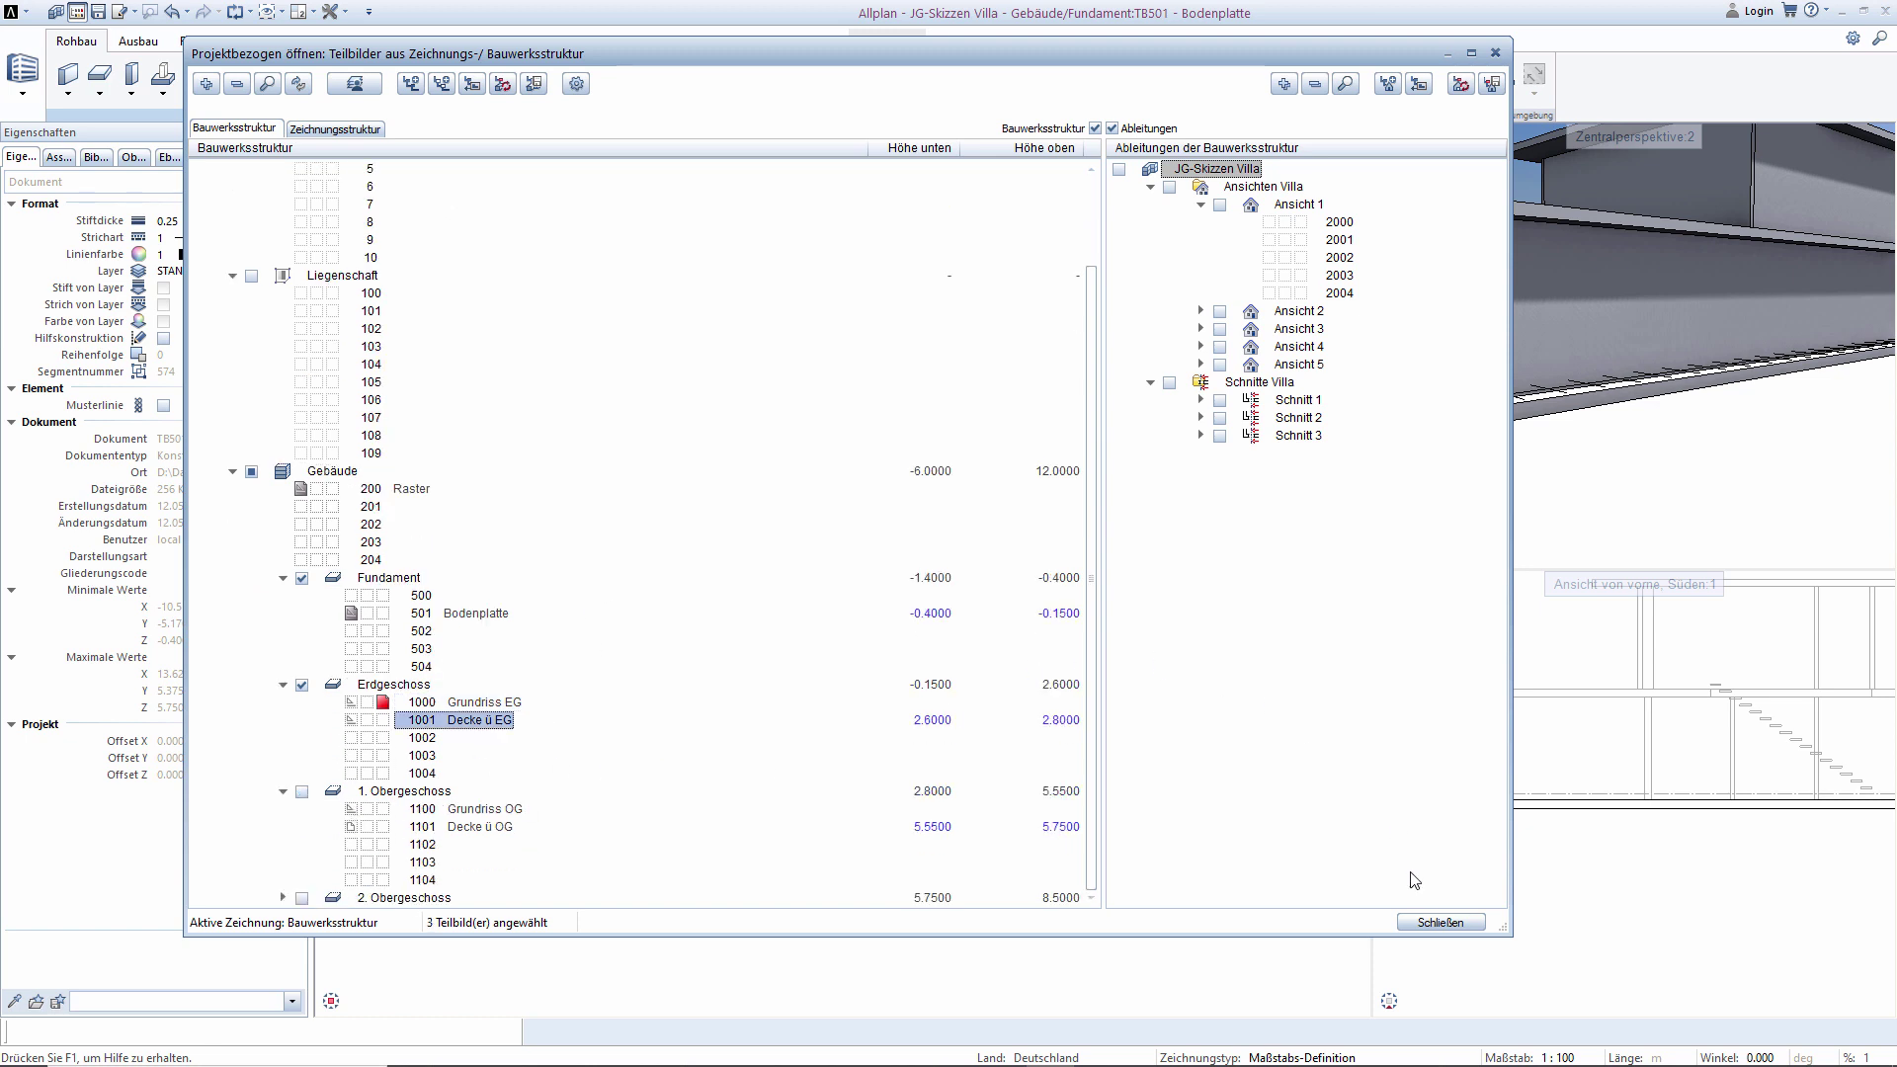
click(1428, 924)
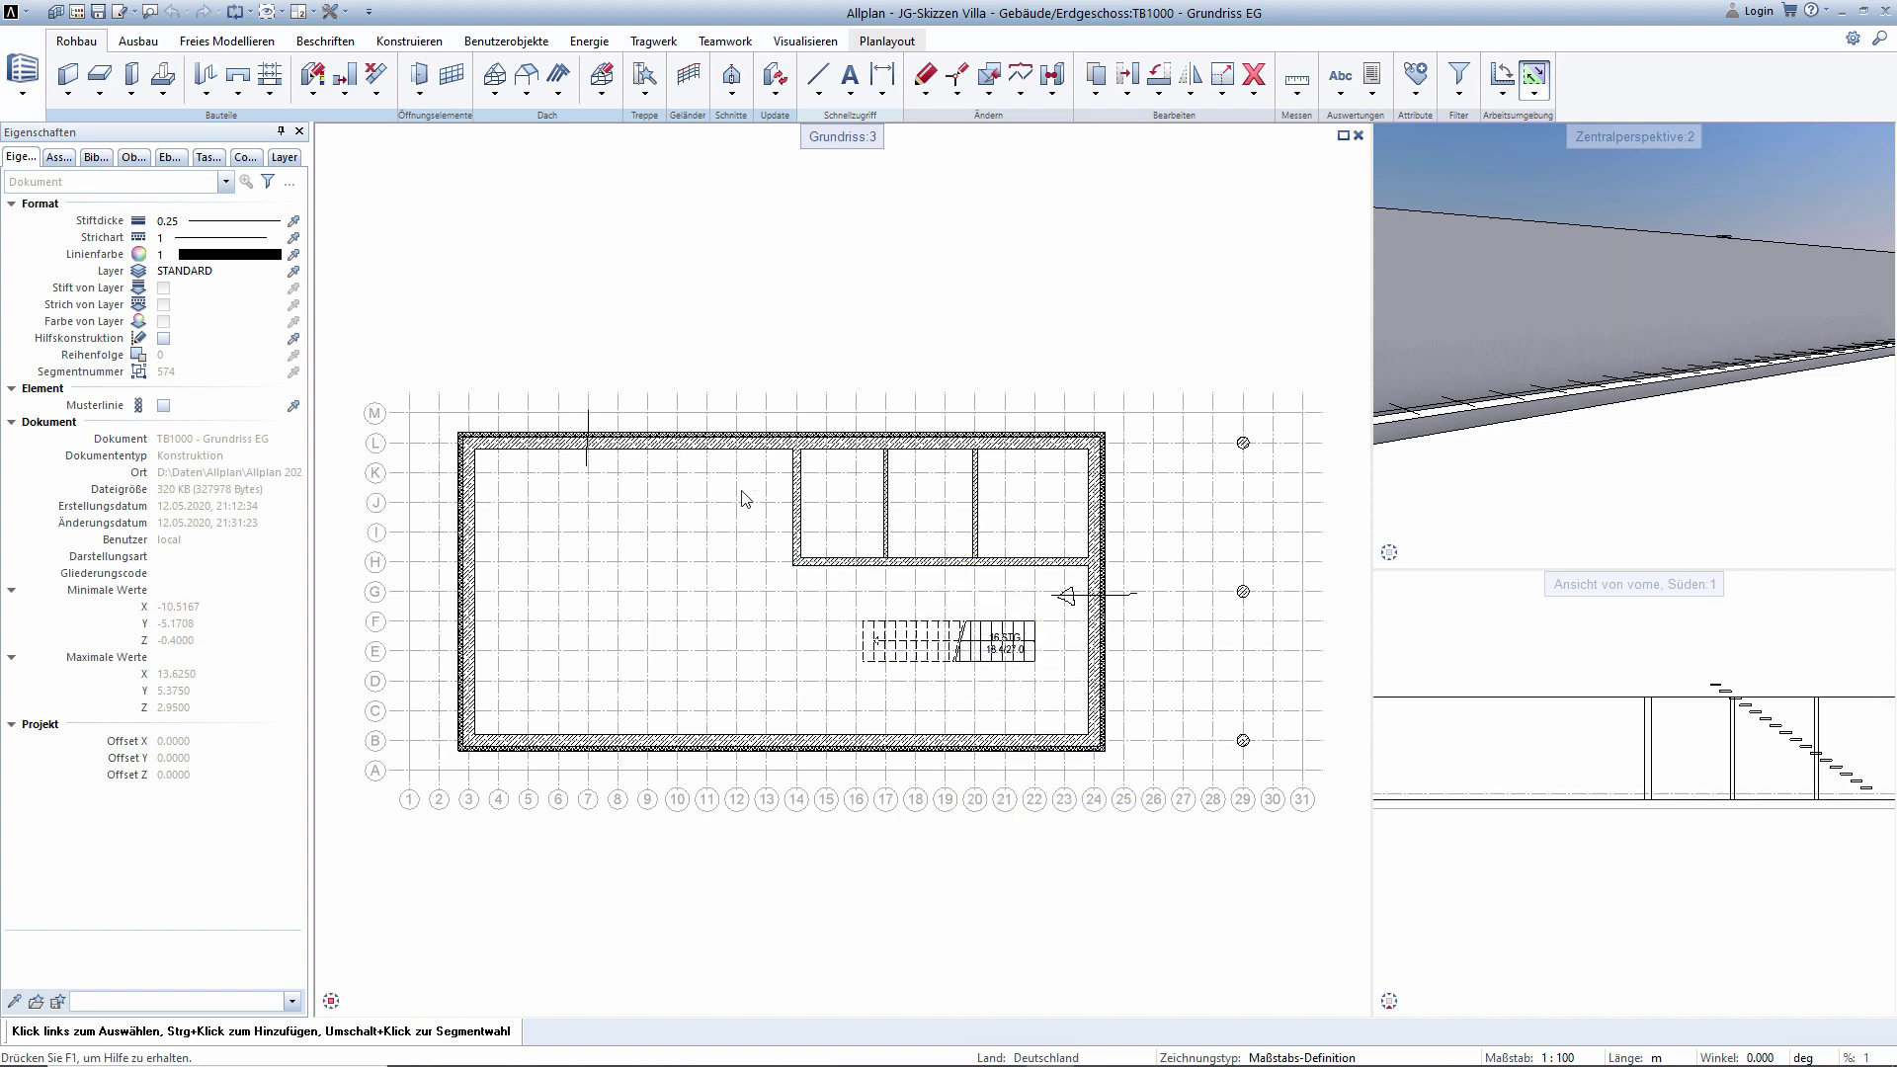
Zoom in on the left part of the plan with the small rooms and staircase.
mouse_move(742, 491)
mouse_down()
mouse_move(1242, 635)
mouse_move(1199, 625)
mouse_up()
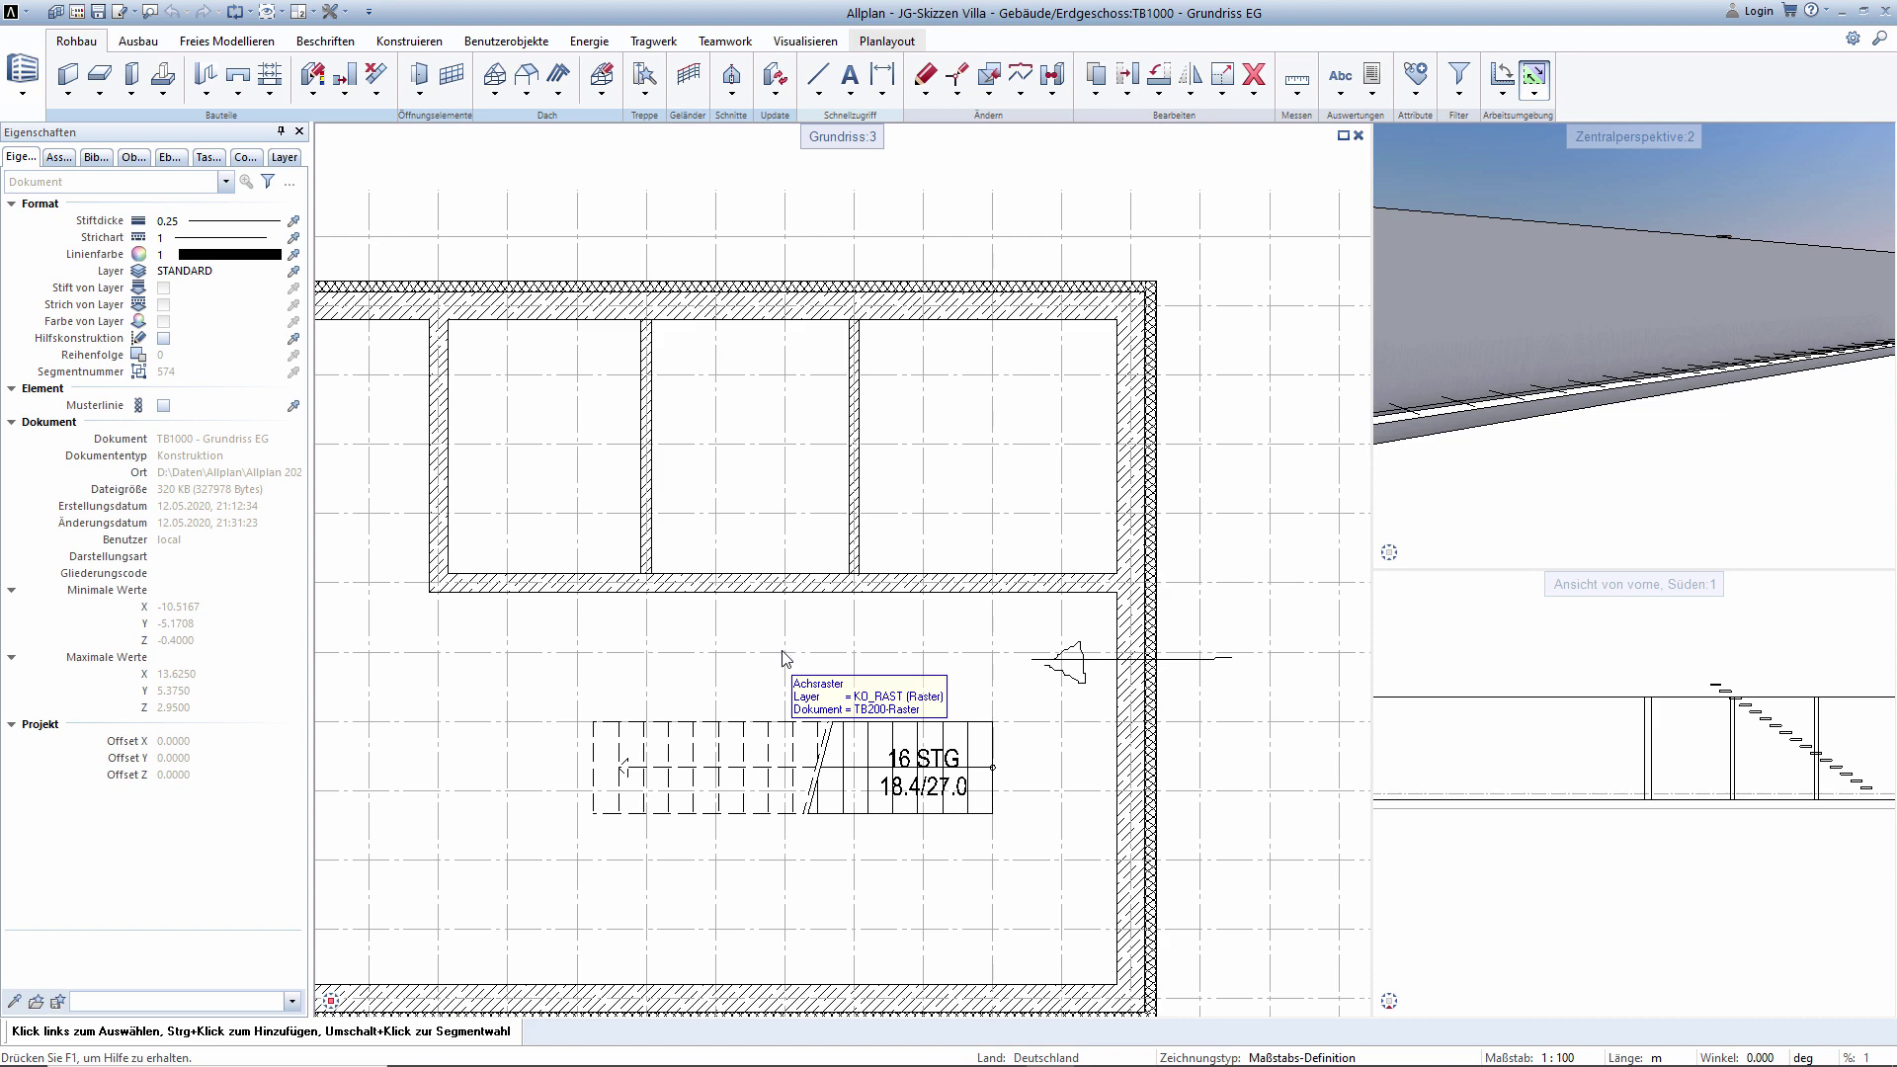
Start a door opening and set its height to 2.3000 with a fixed top-edge offset.
click(208, 81)
click(329, 177)
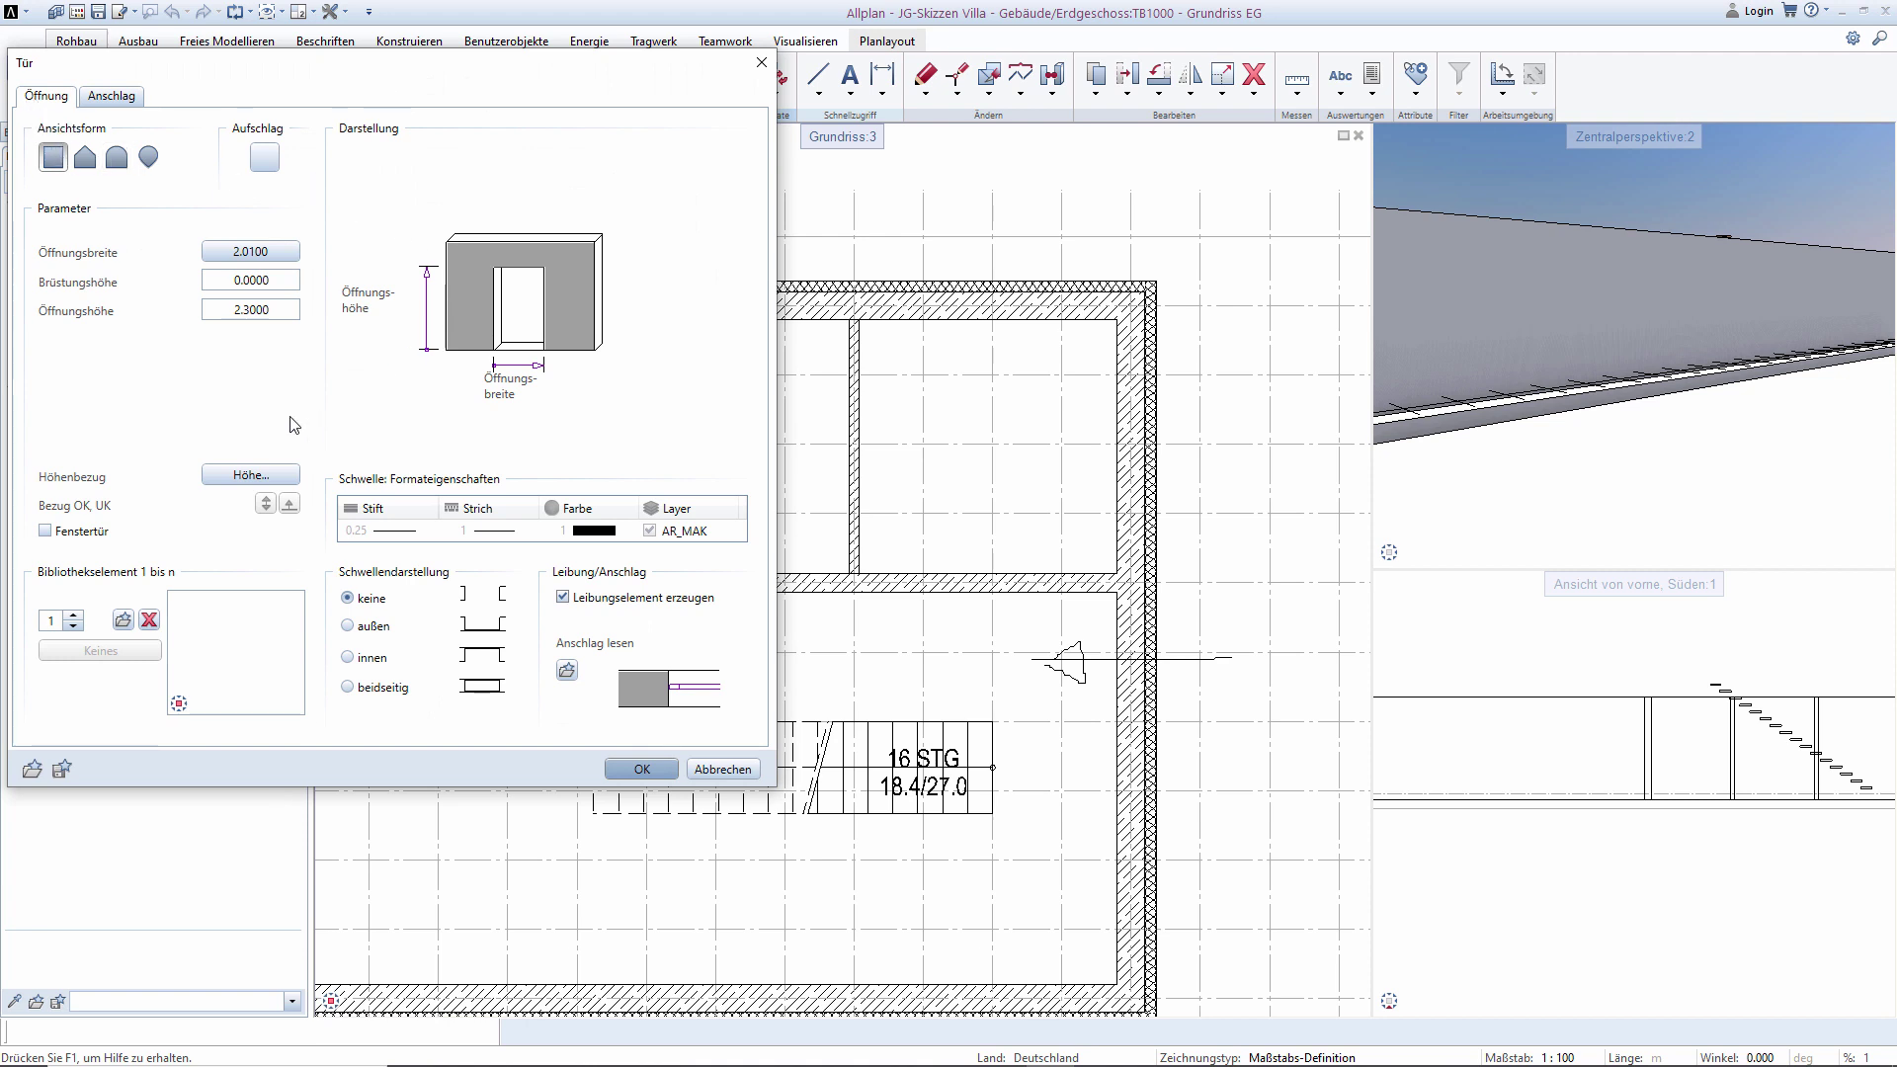
click(242, 475)
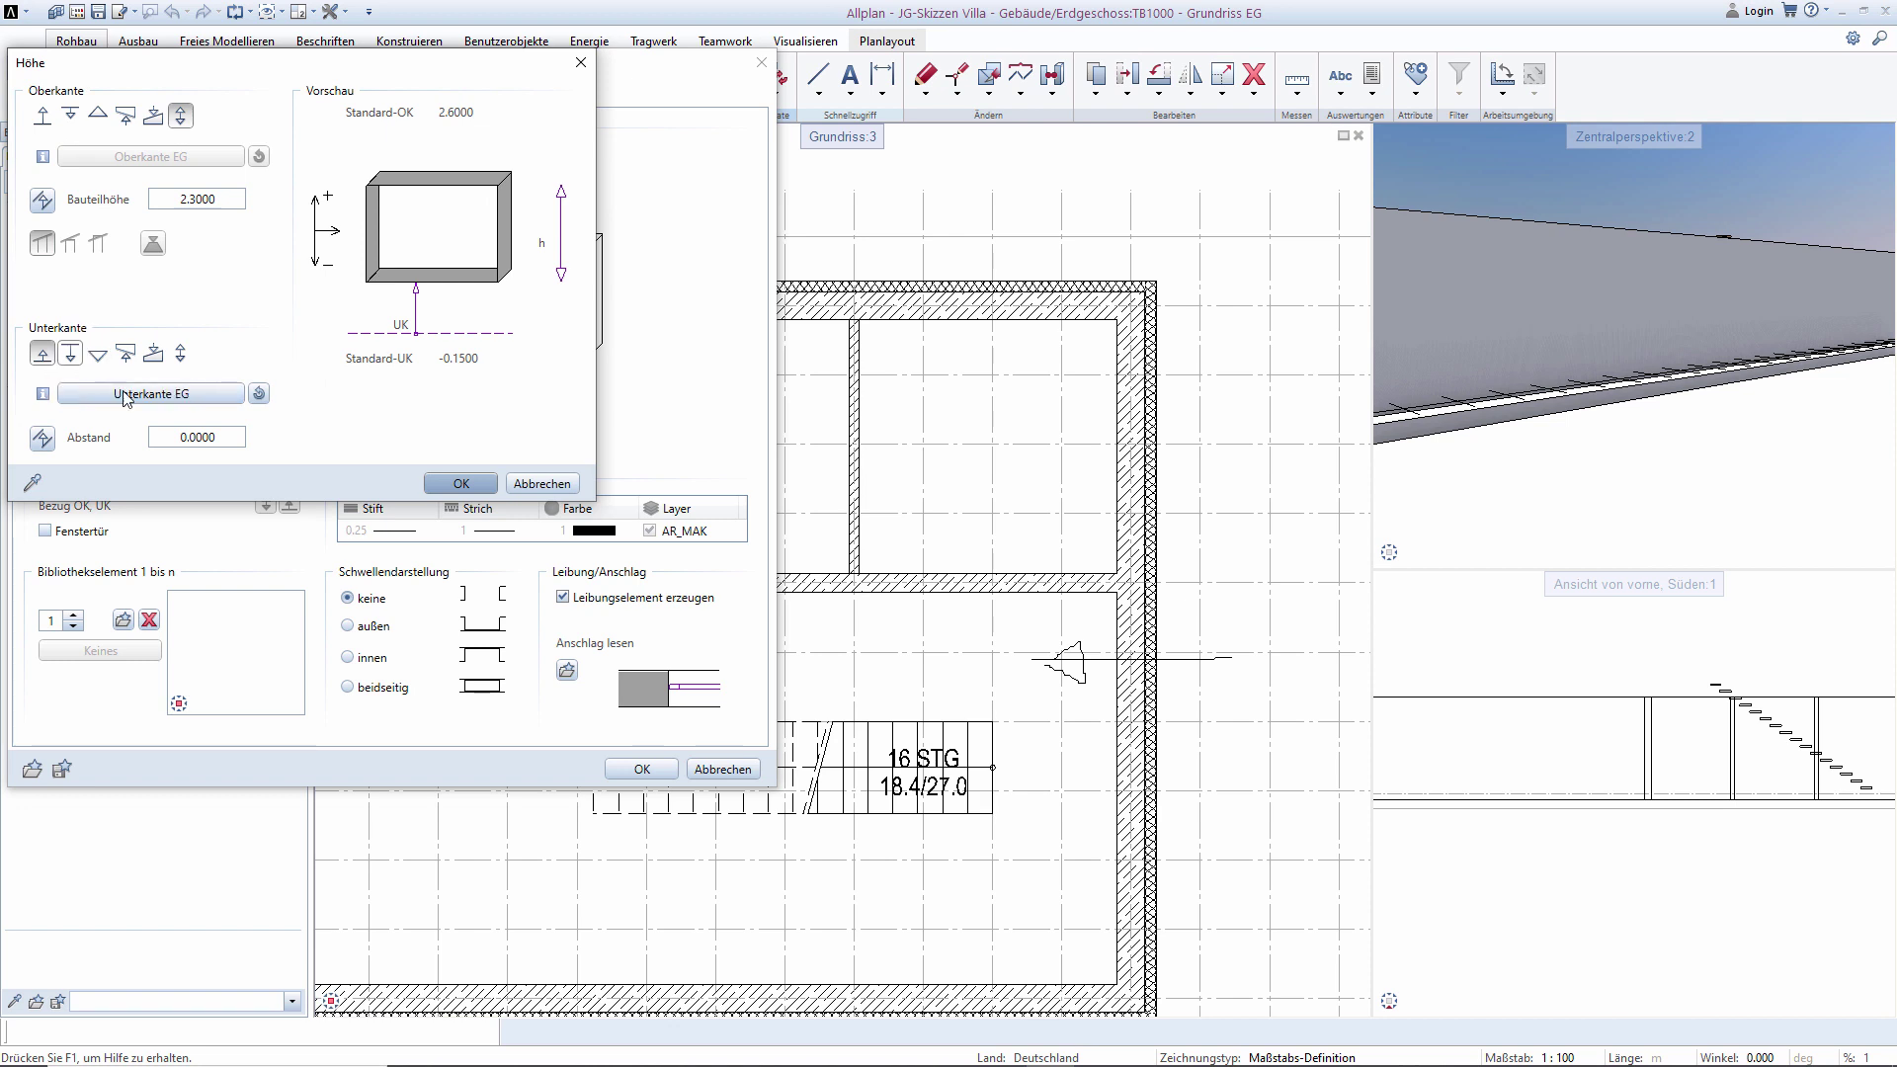
click(203, 436)
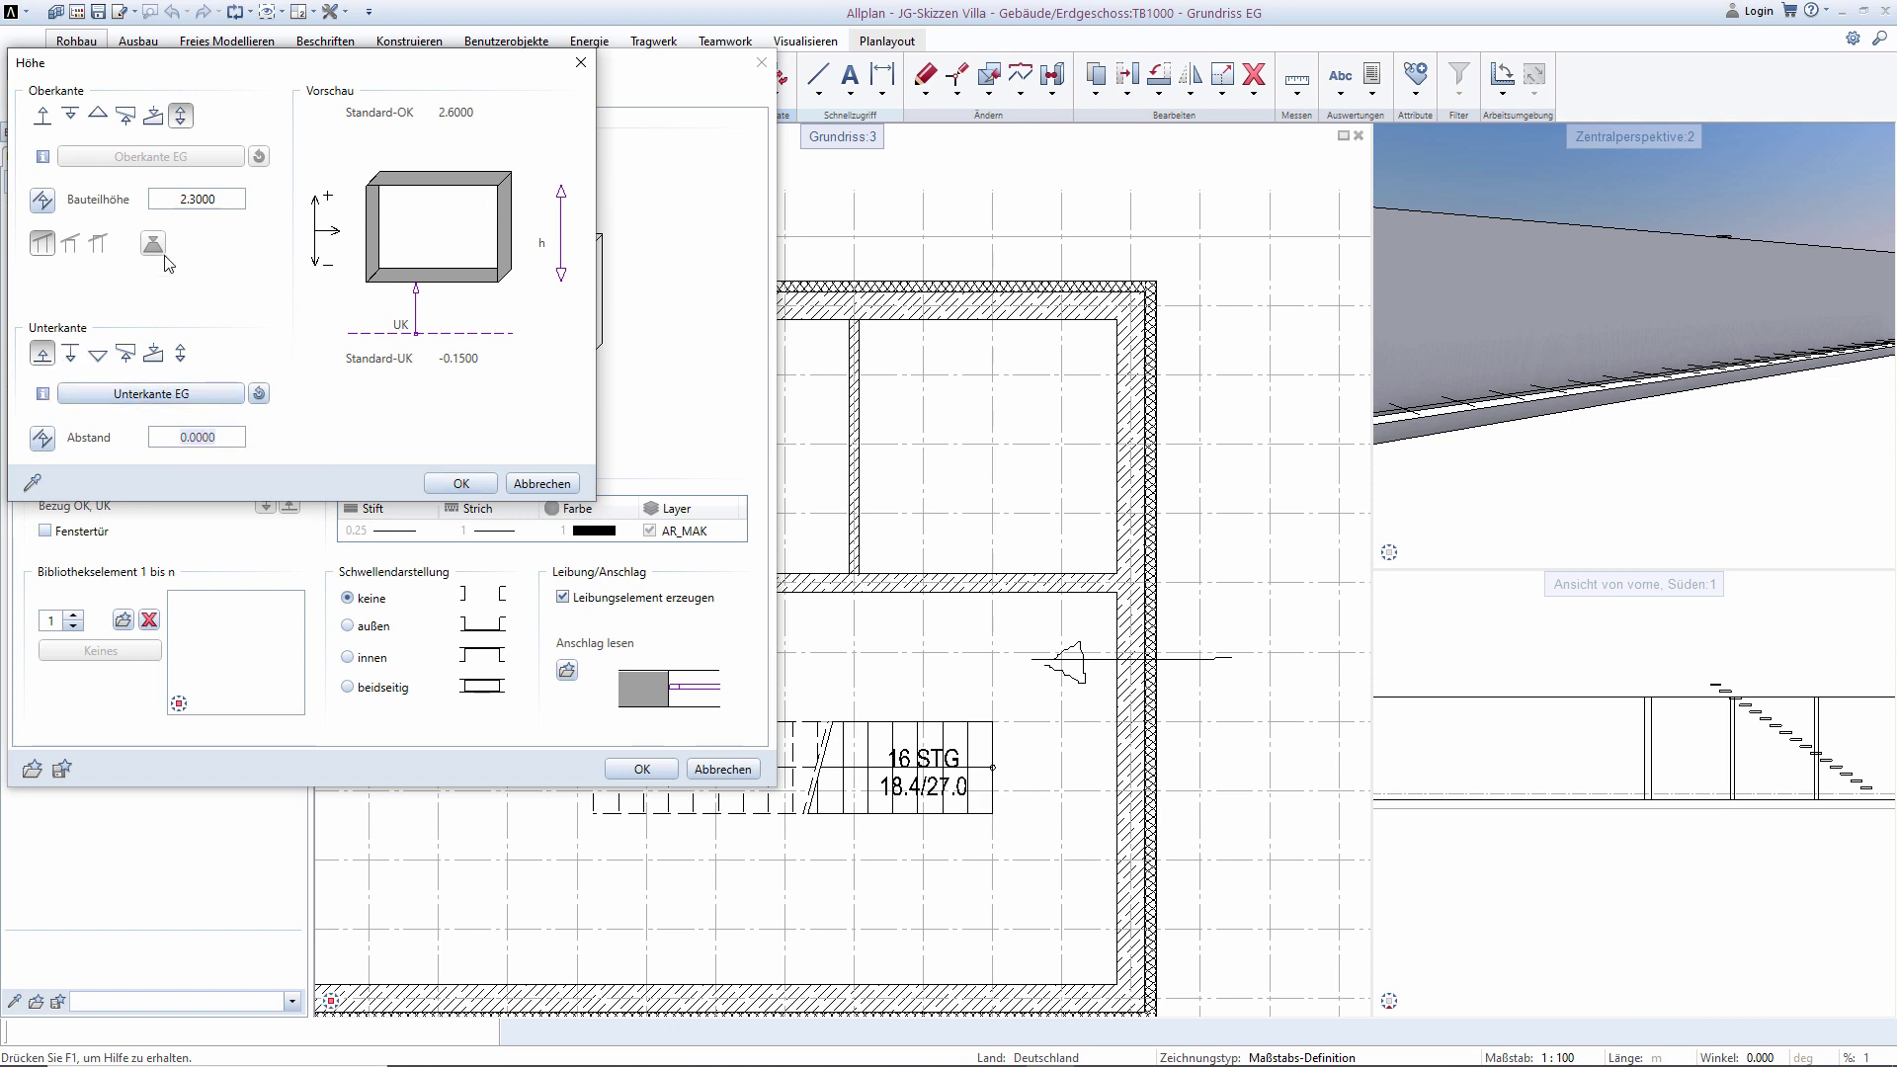
click(42, 116)
click(221, 198)
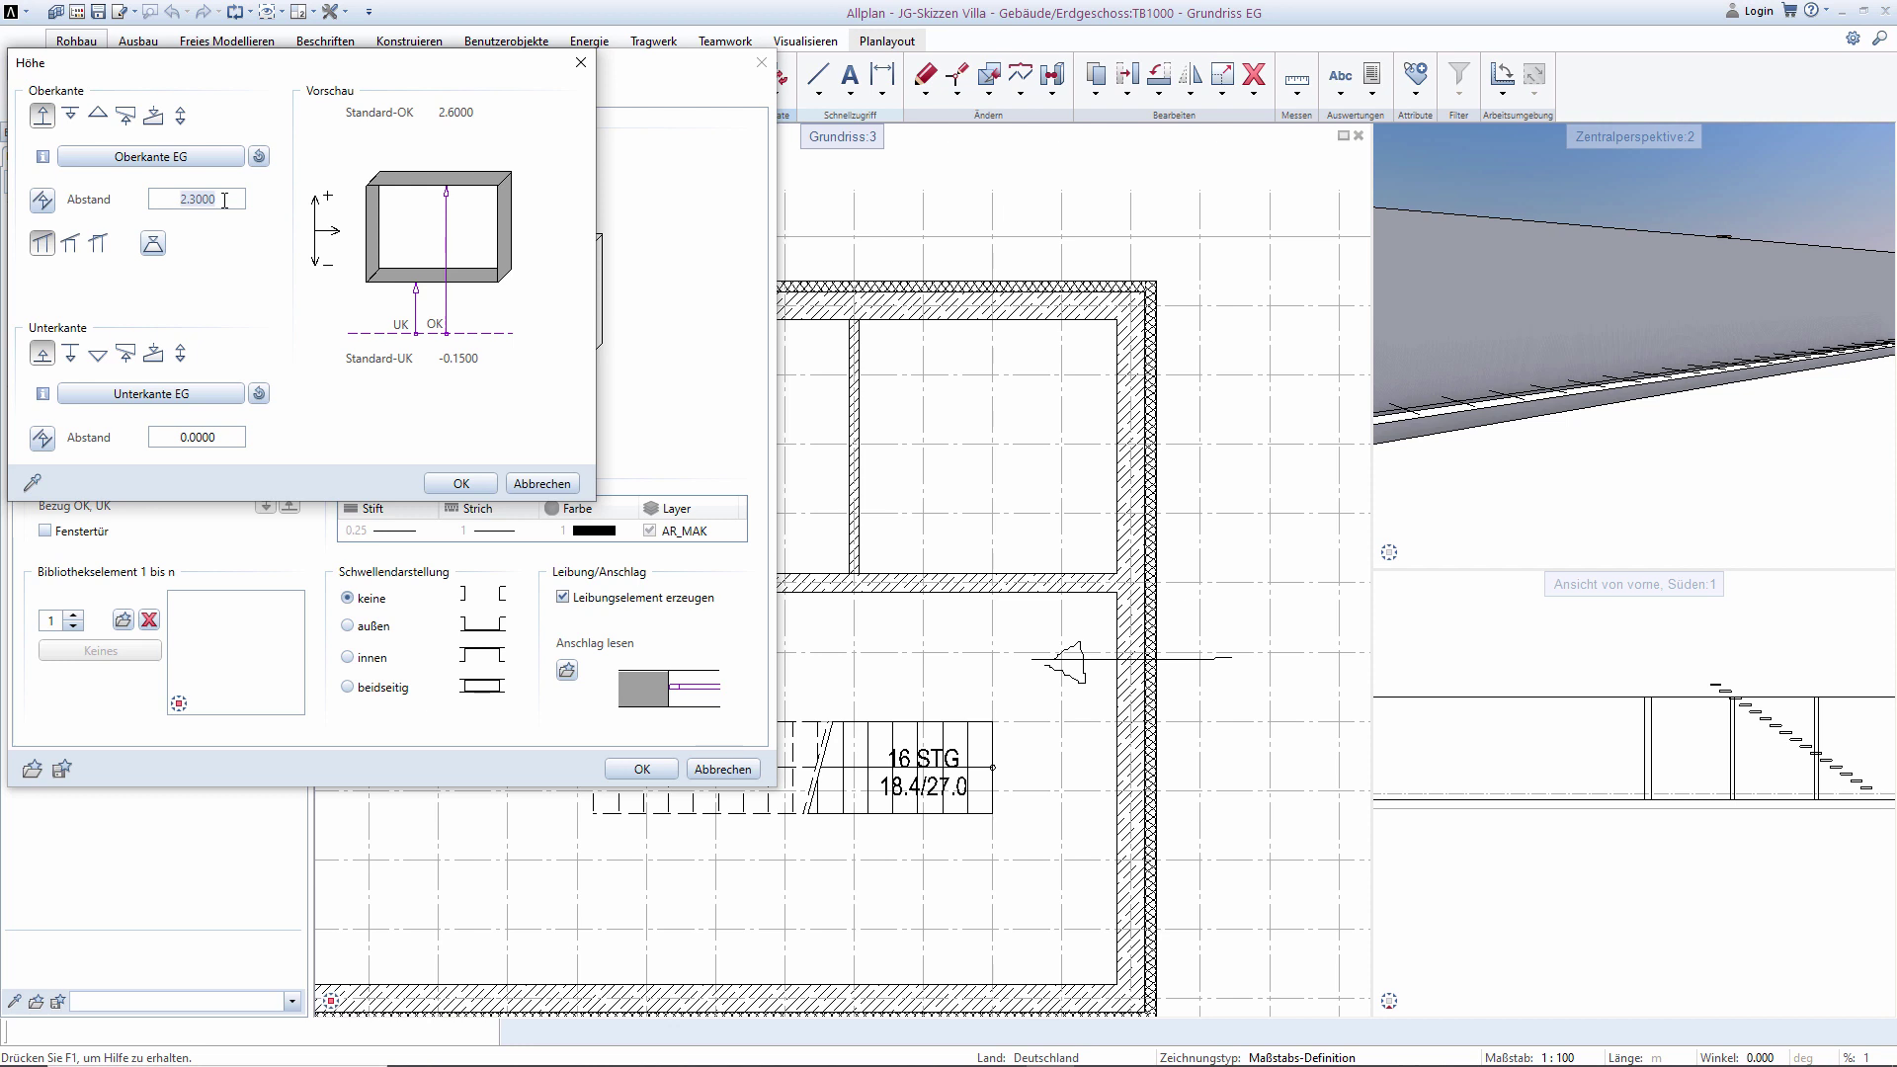
click(454, 484)
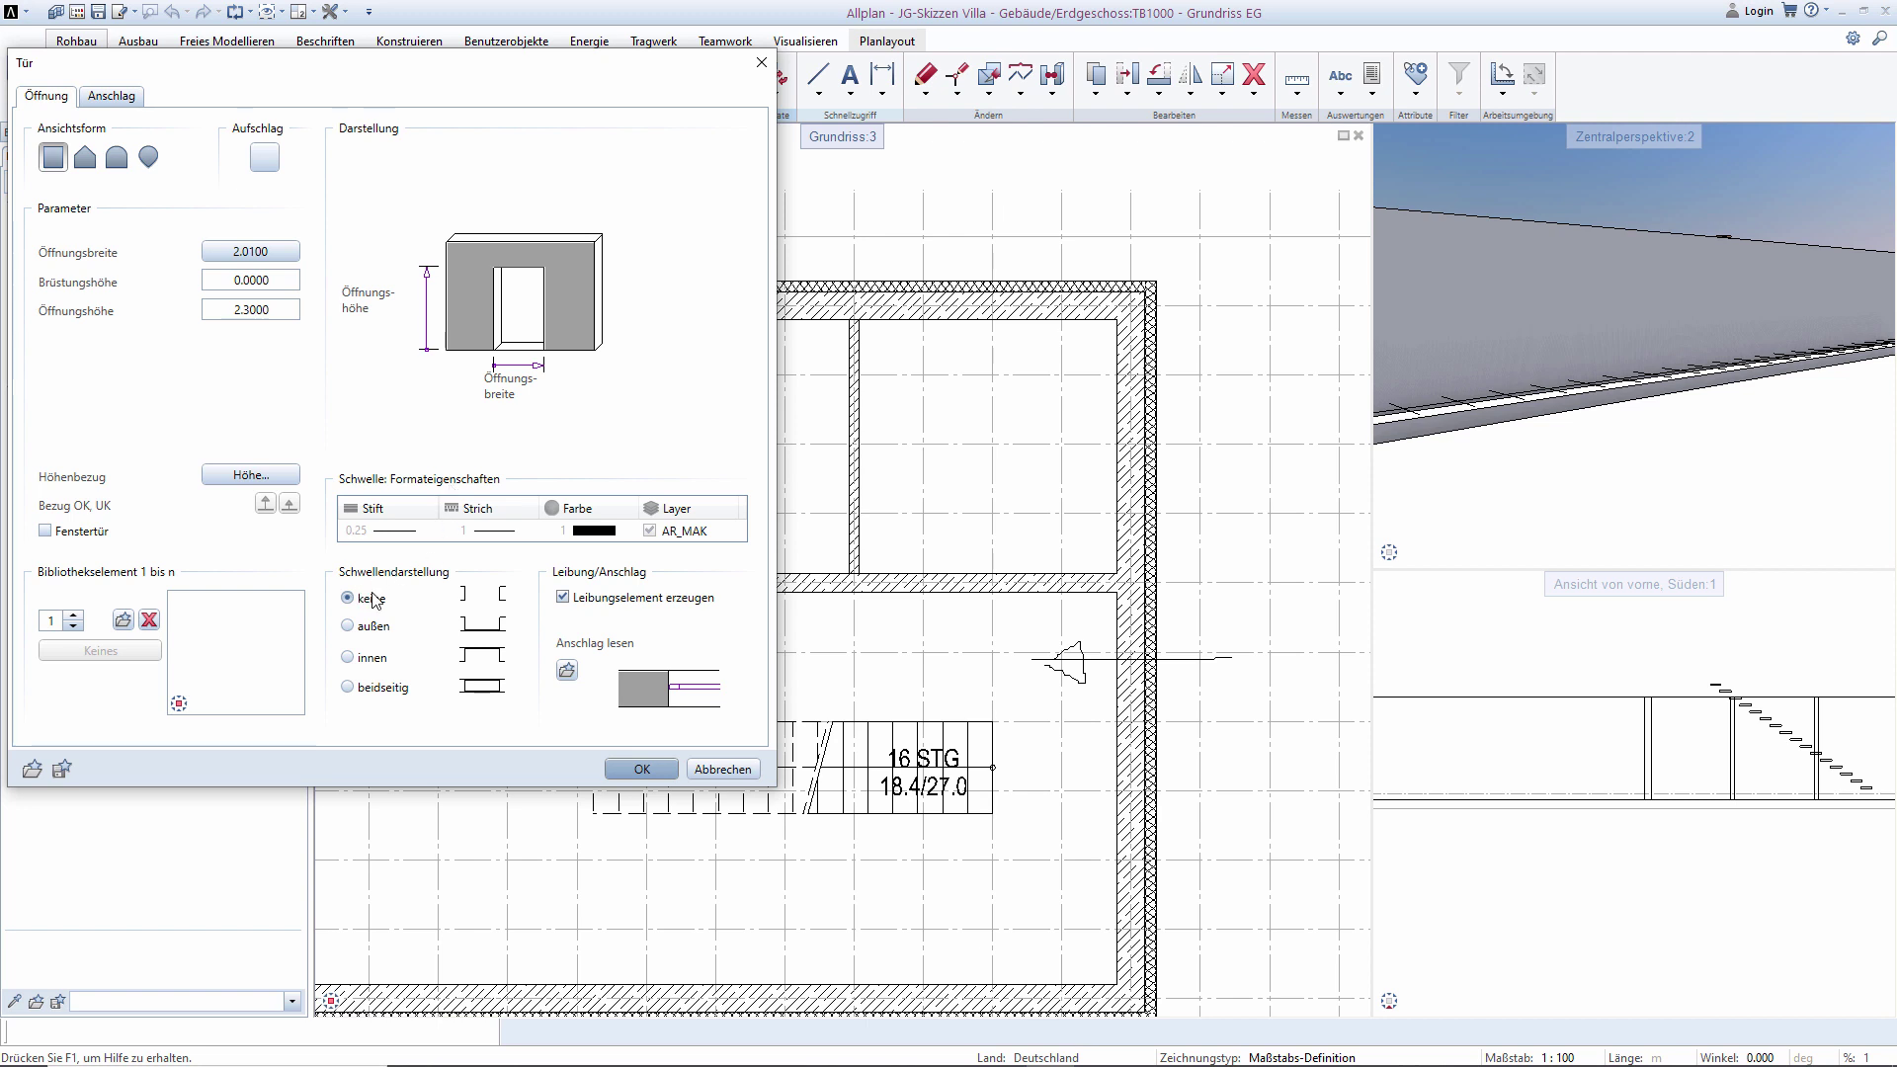
Turn off the reveal element and choose a 0.8850 opening width.
click(562, 597)
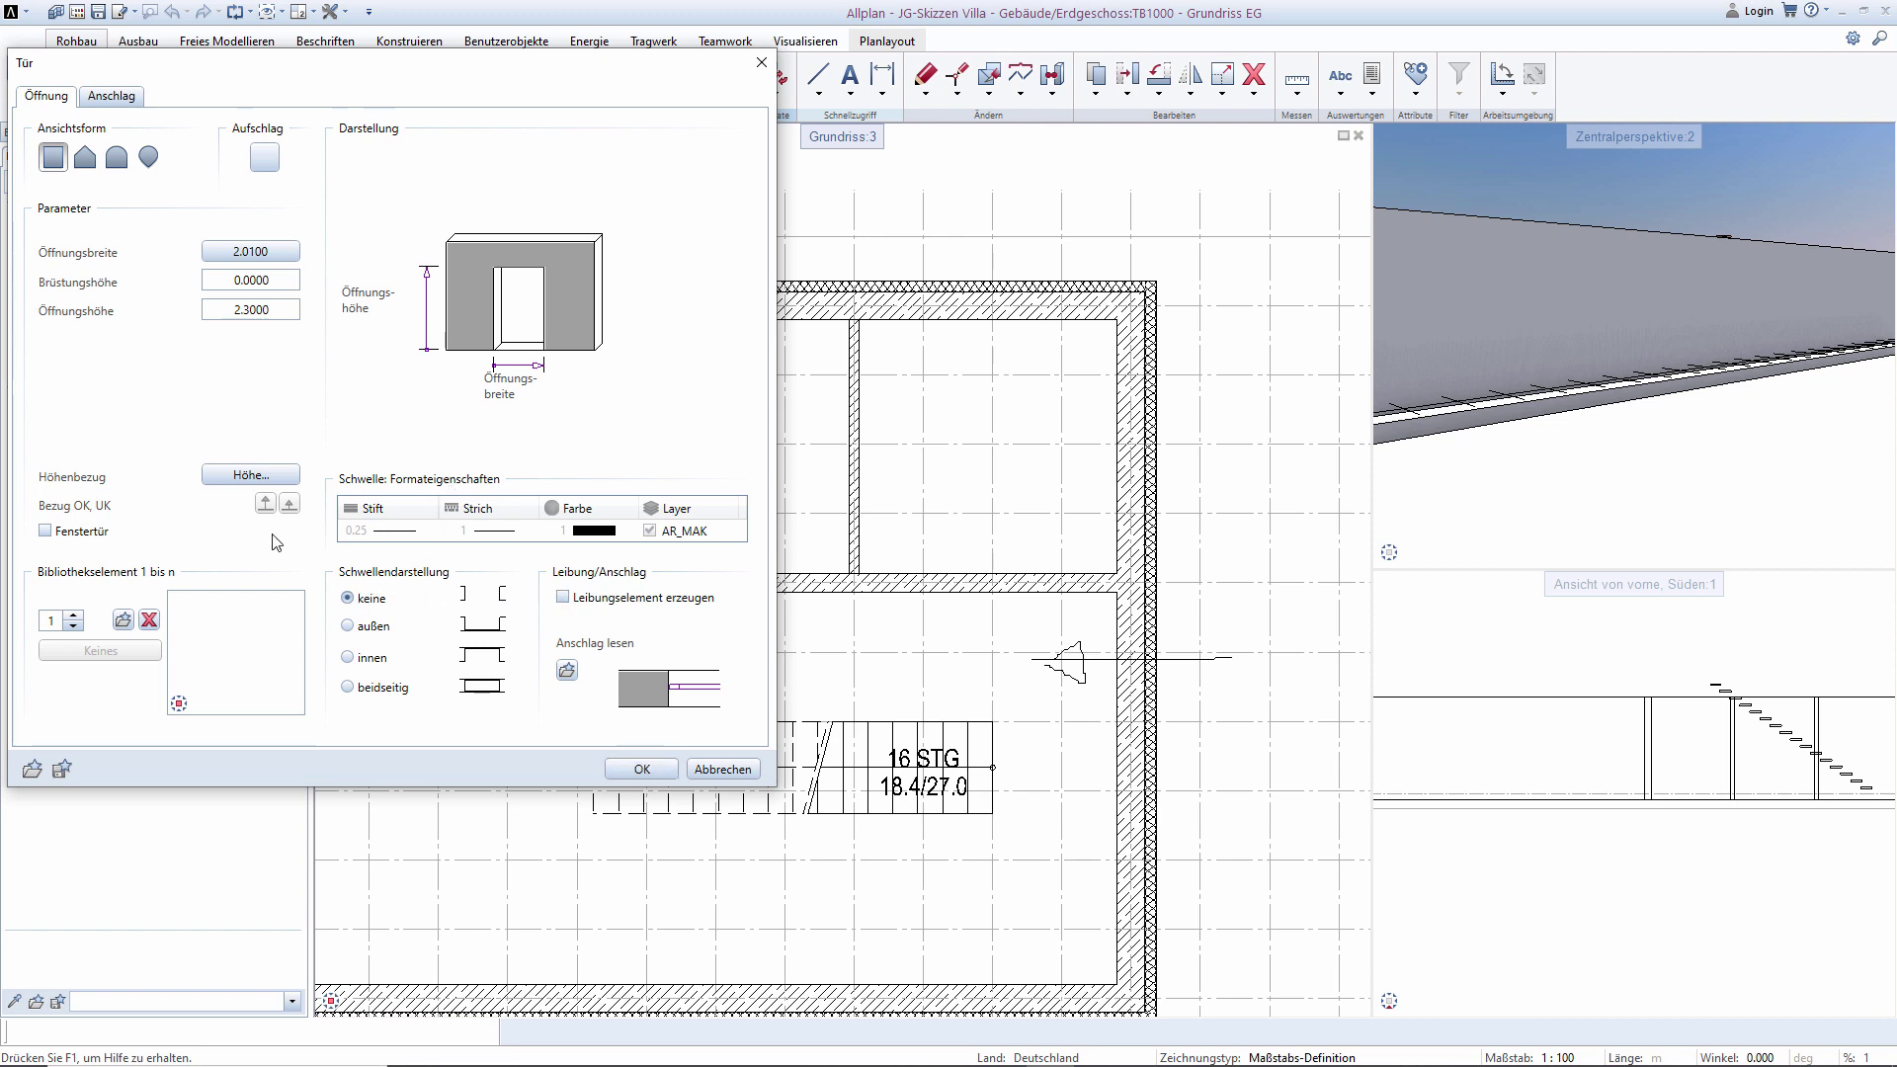
click(251, 259)
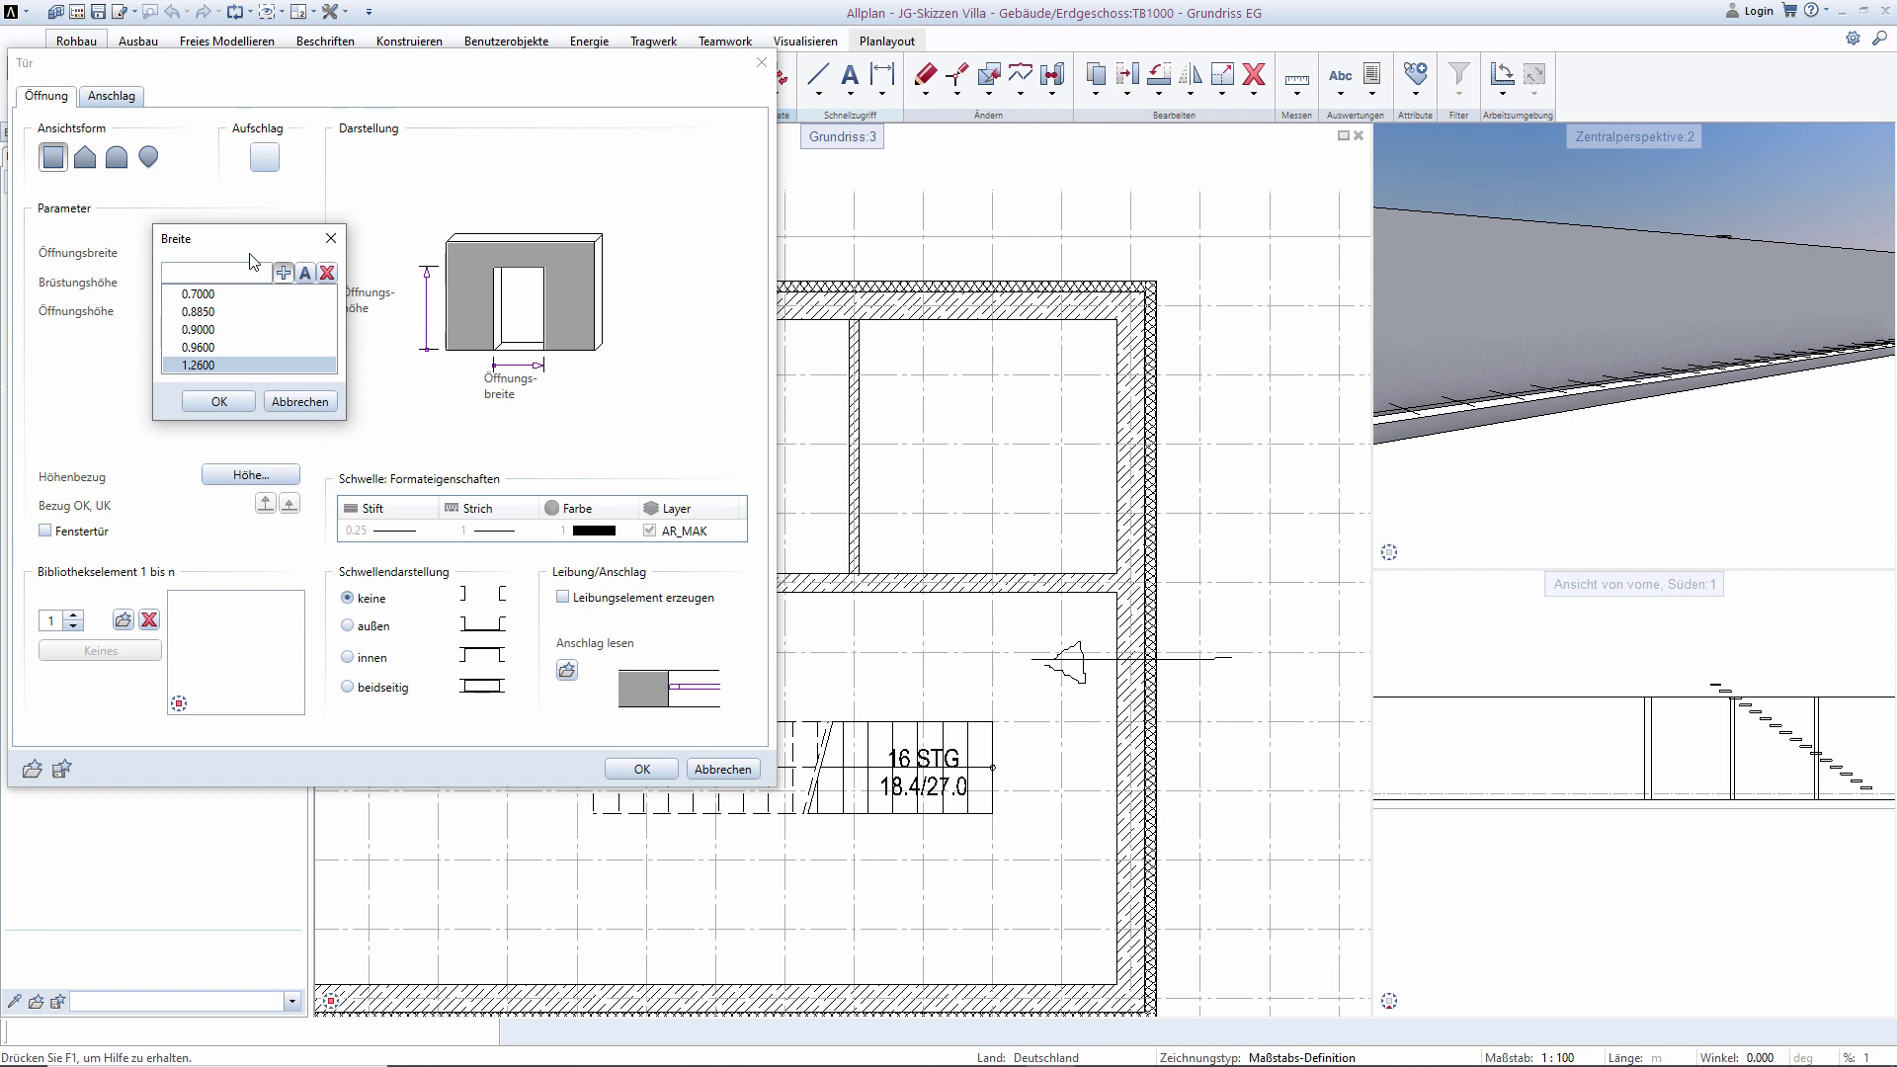
double_click(212, 312)
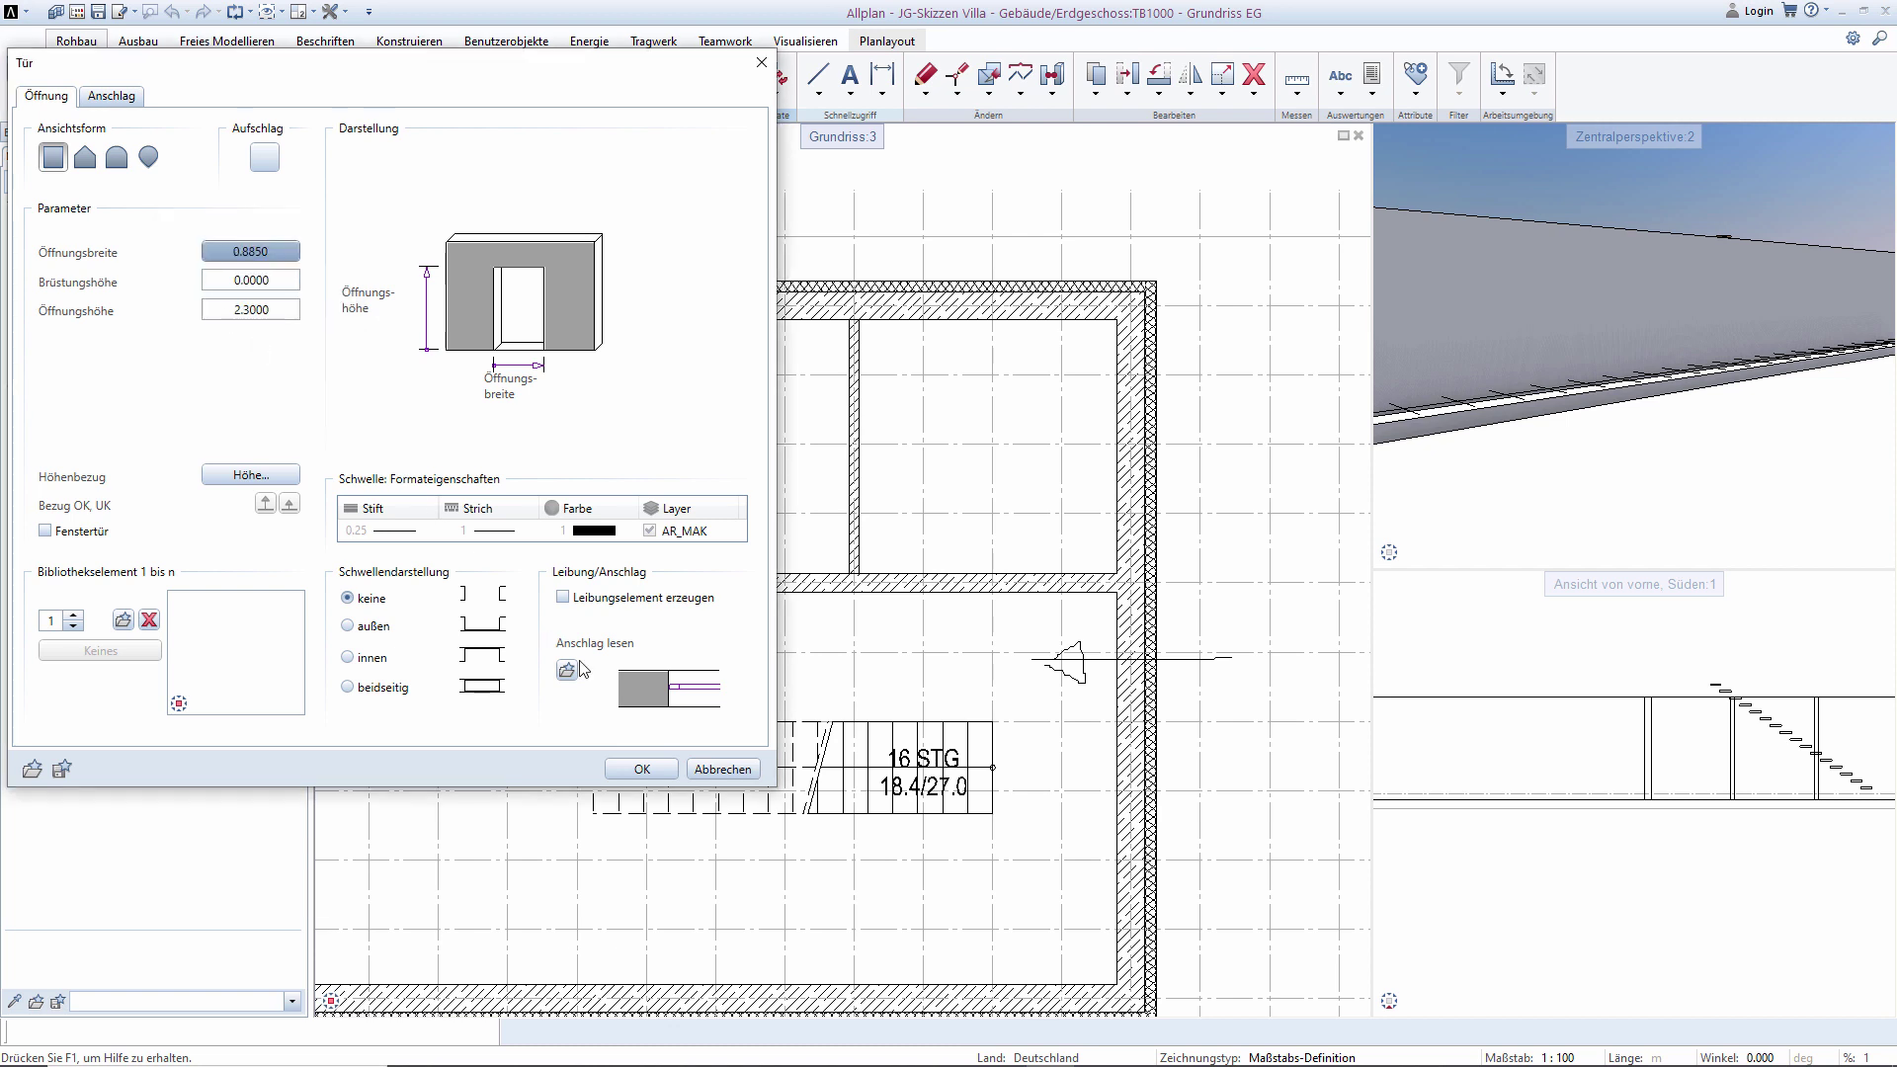
click(637, 769)
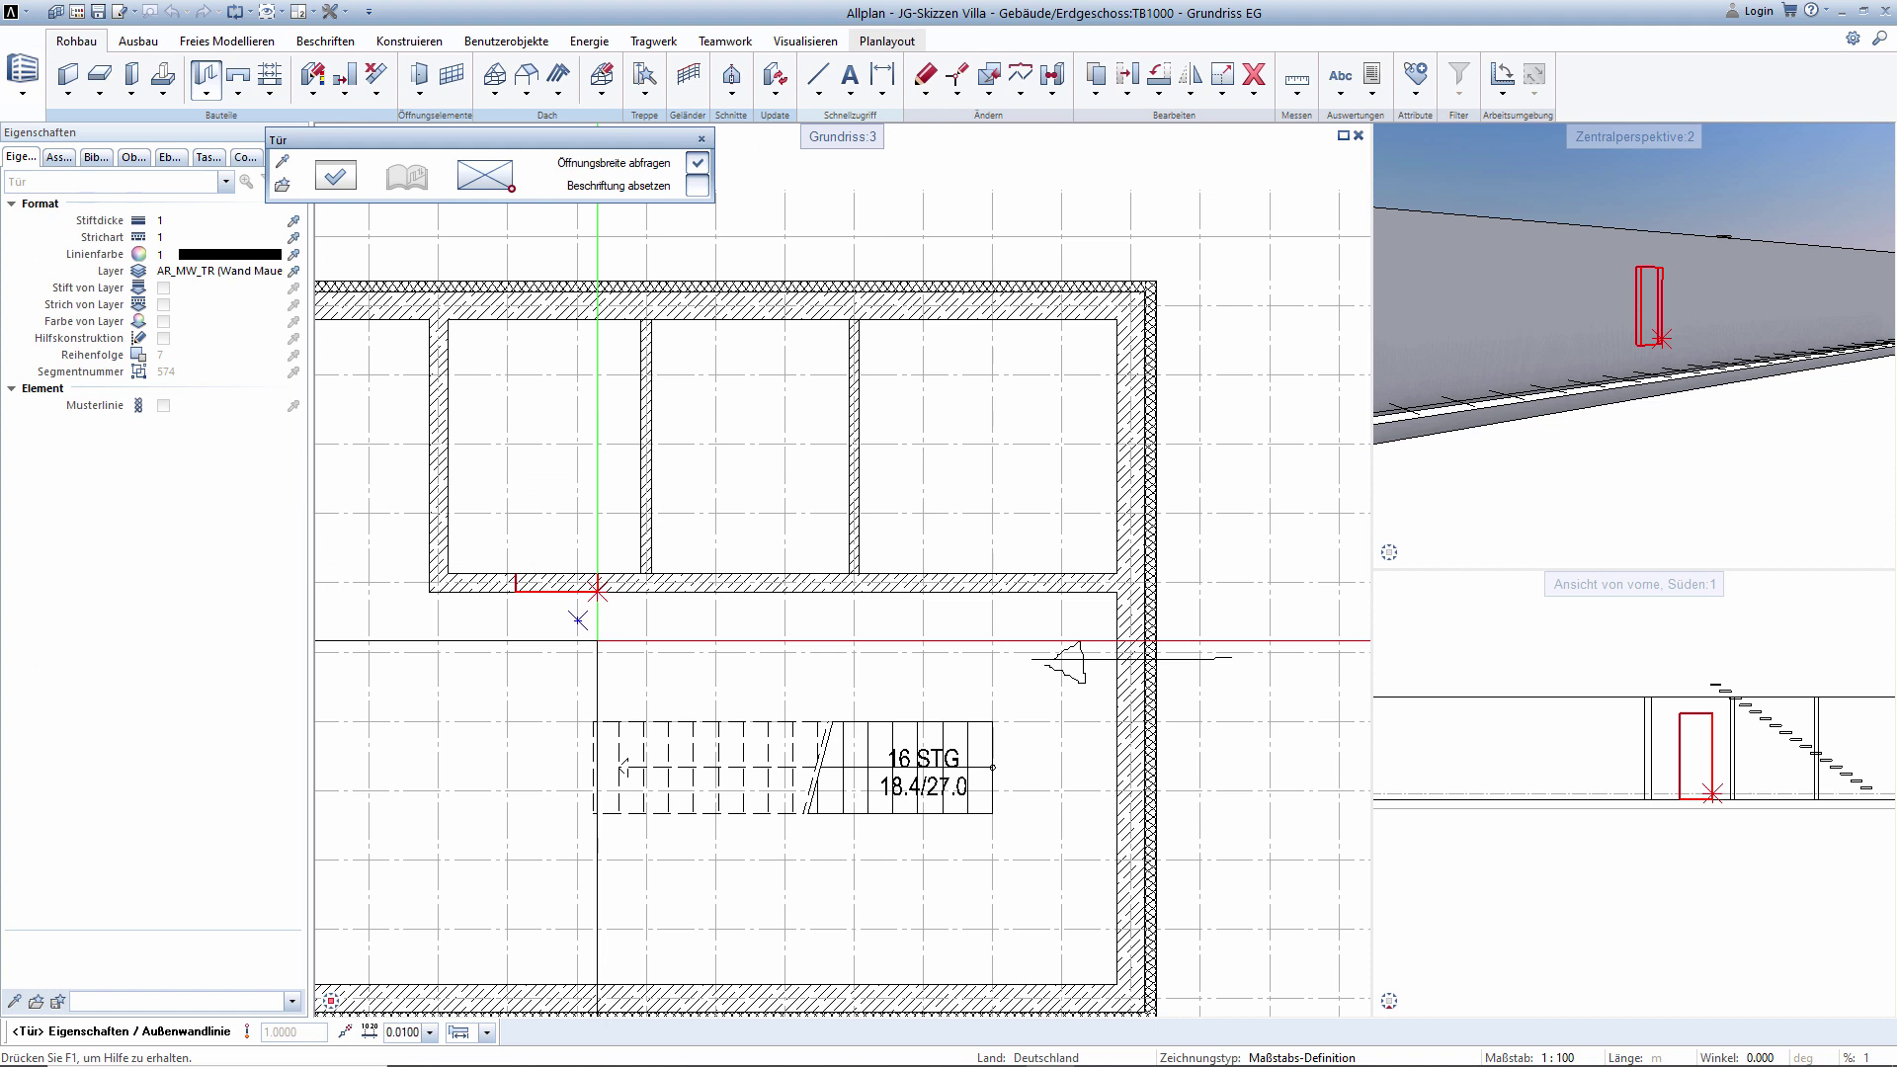
Place the door opening in the interior wall using midpoint snap and check it in 3D.
click(491, 193)
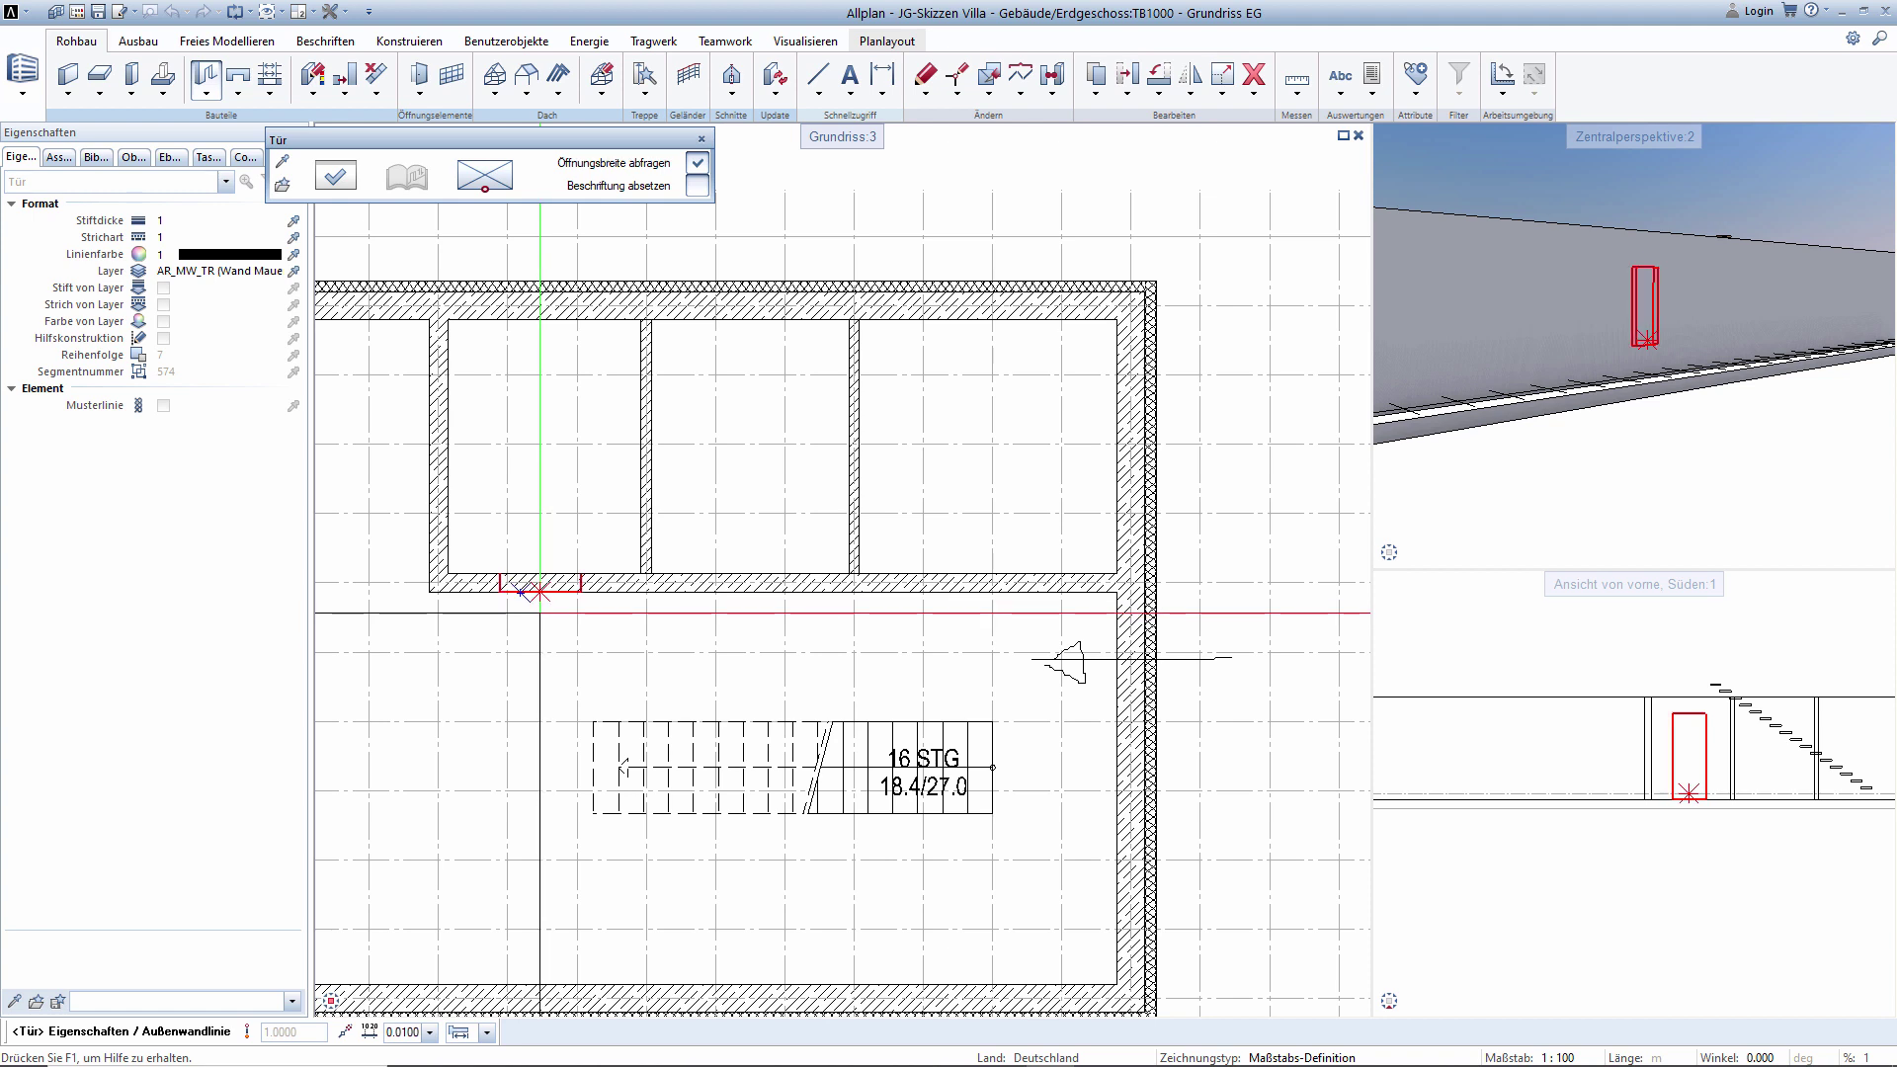
right_click(539, 612)
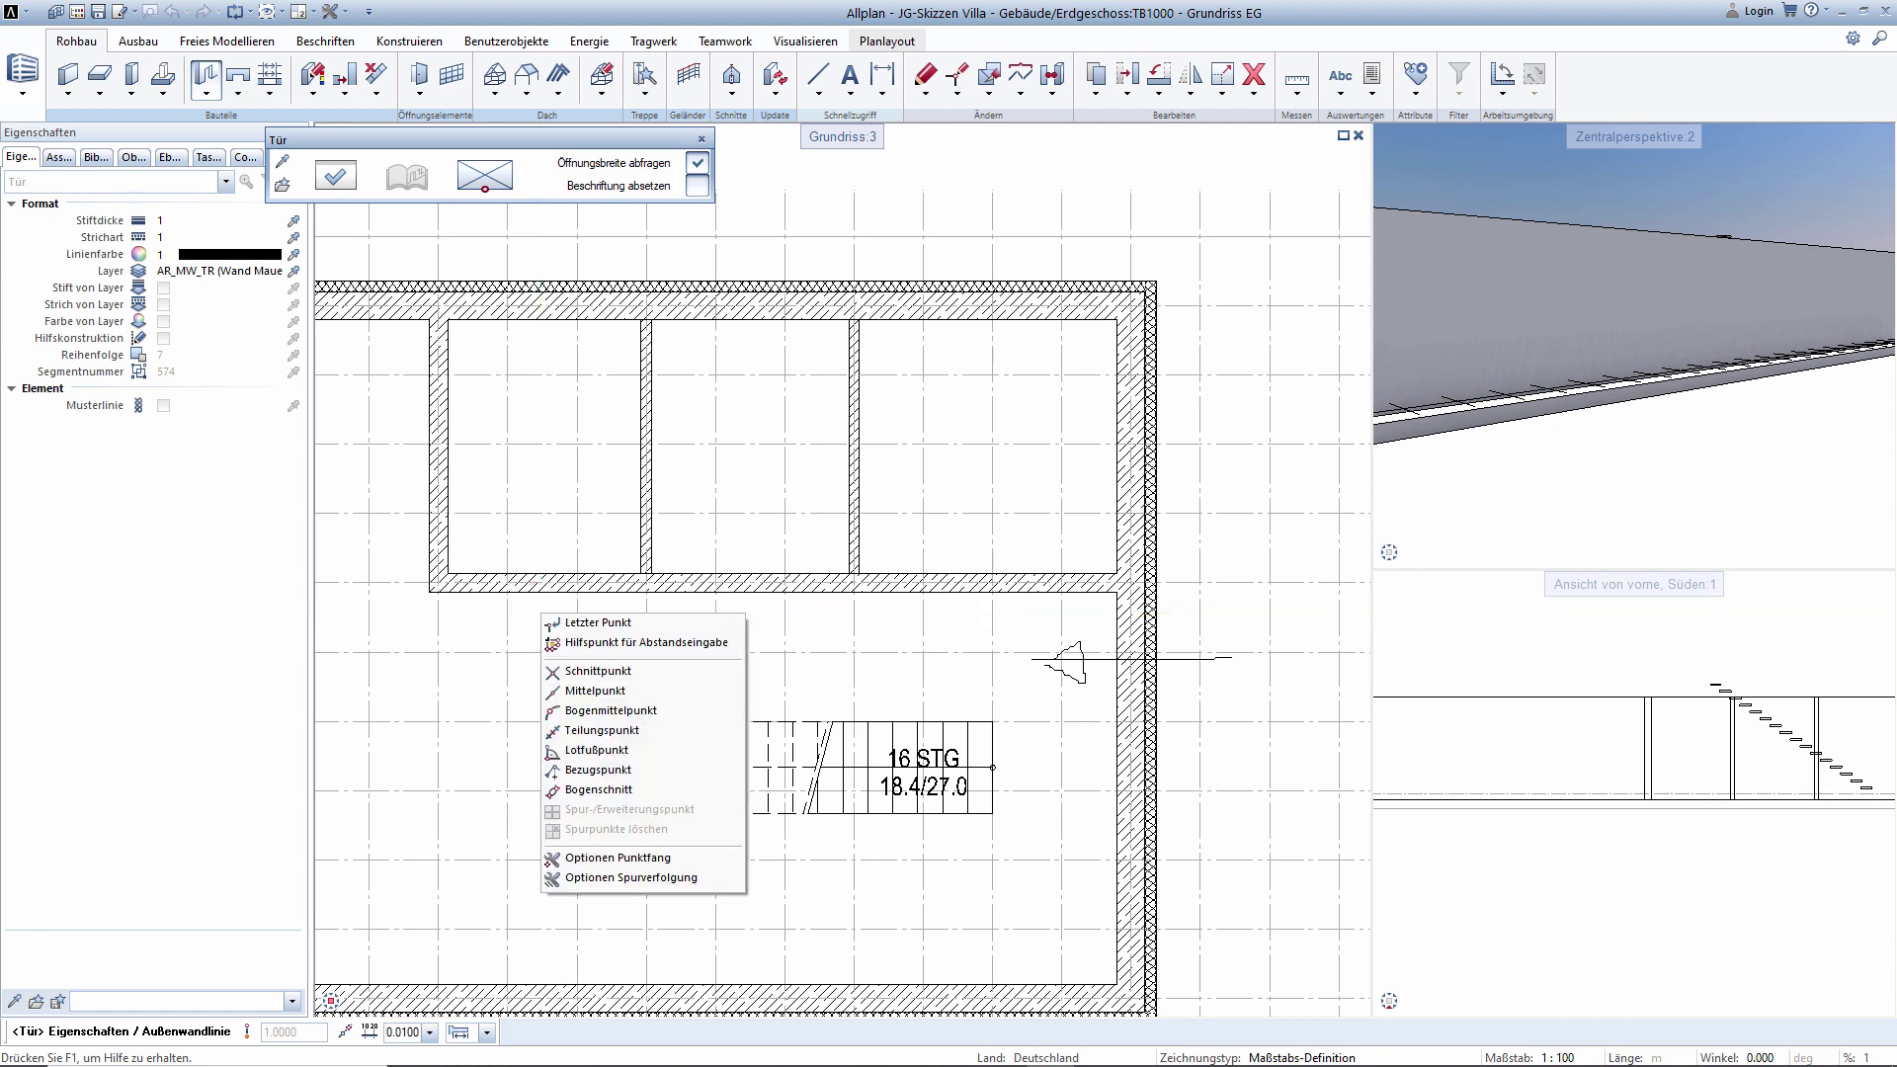
click(581, 691)
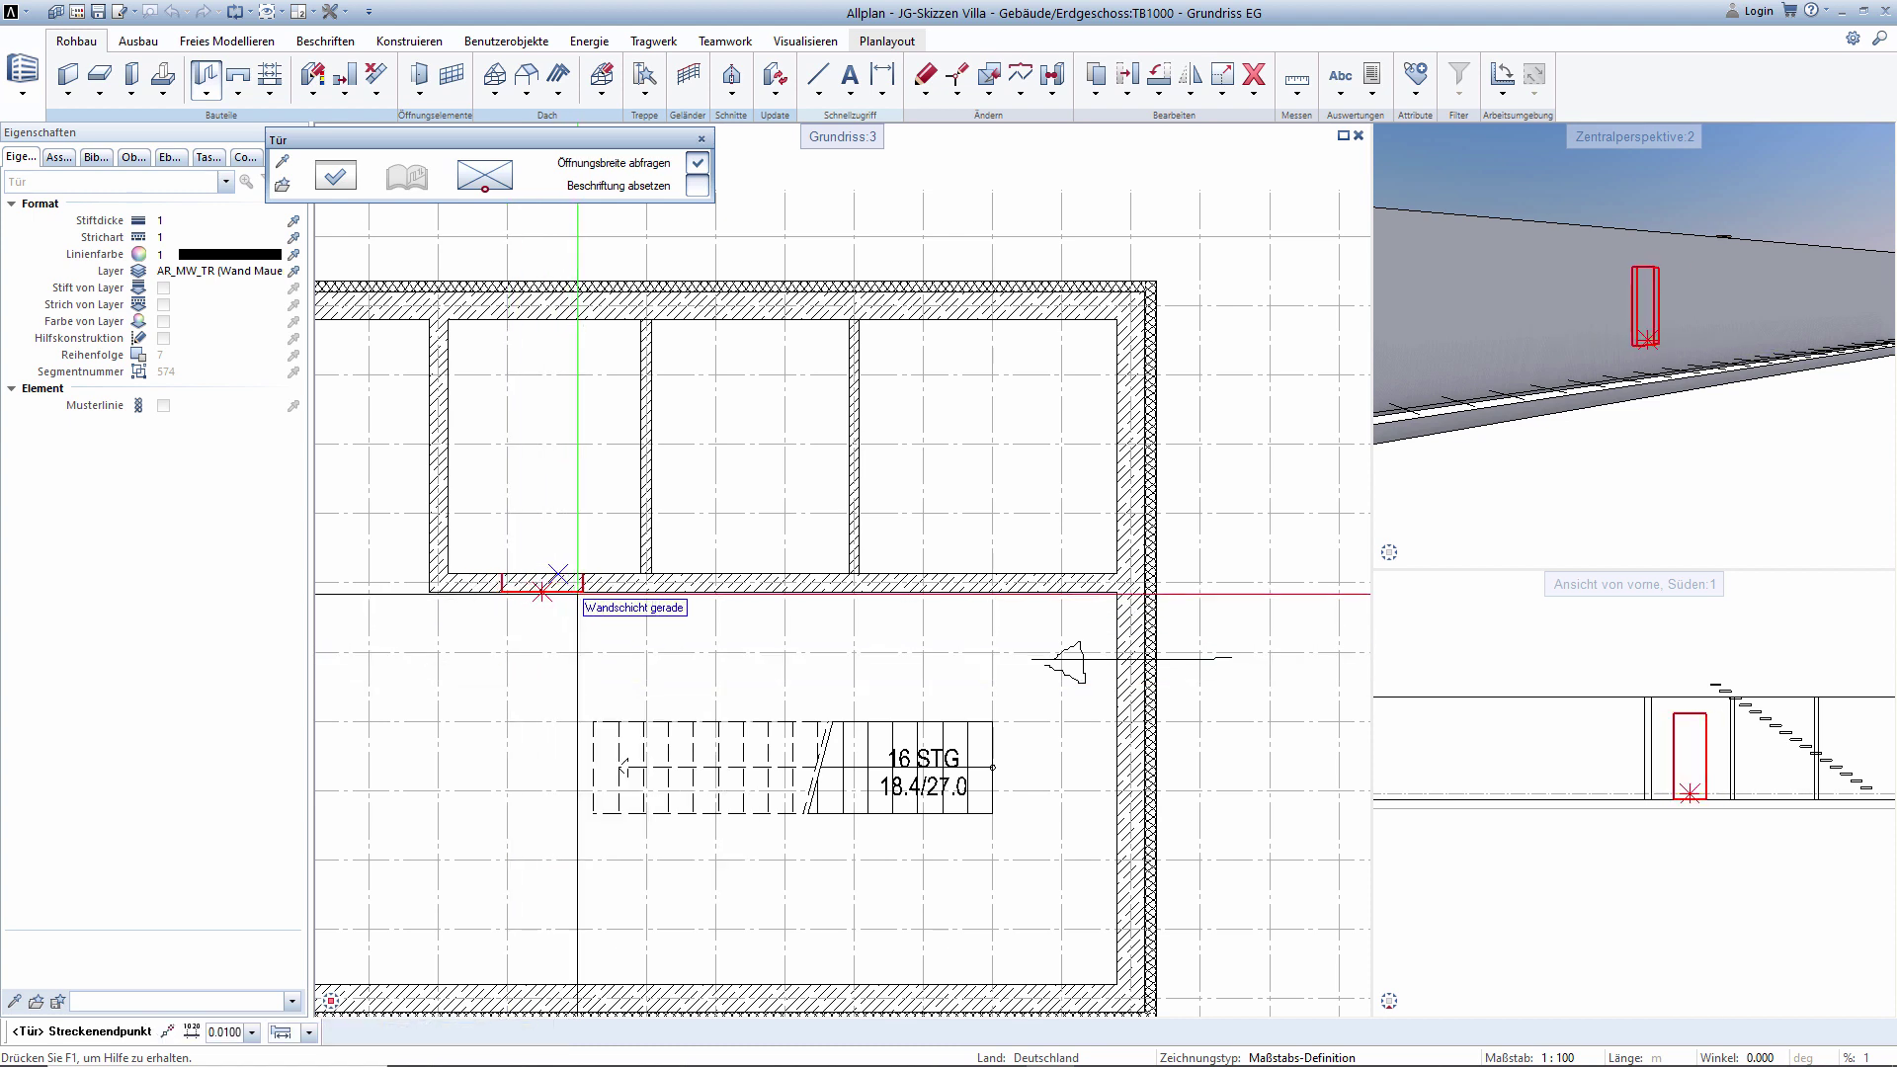
click(542, 591)
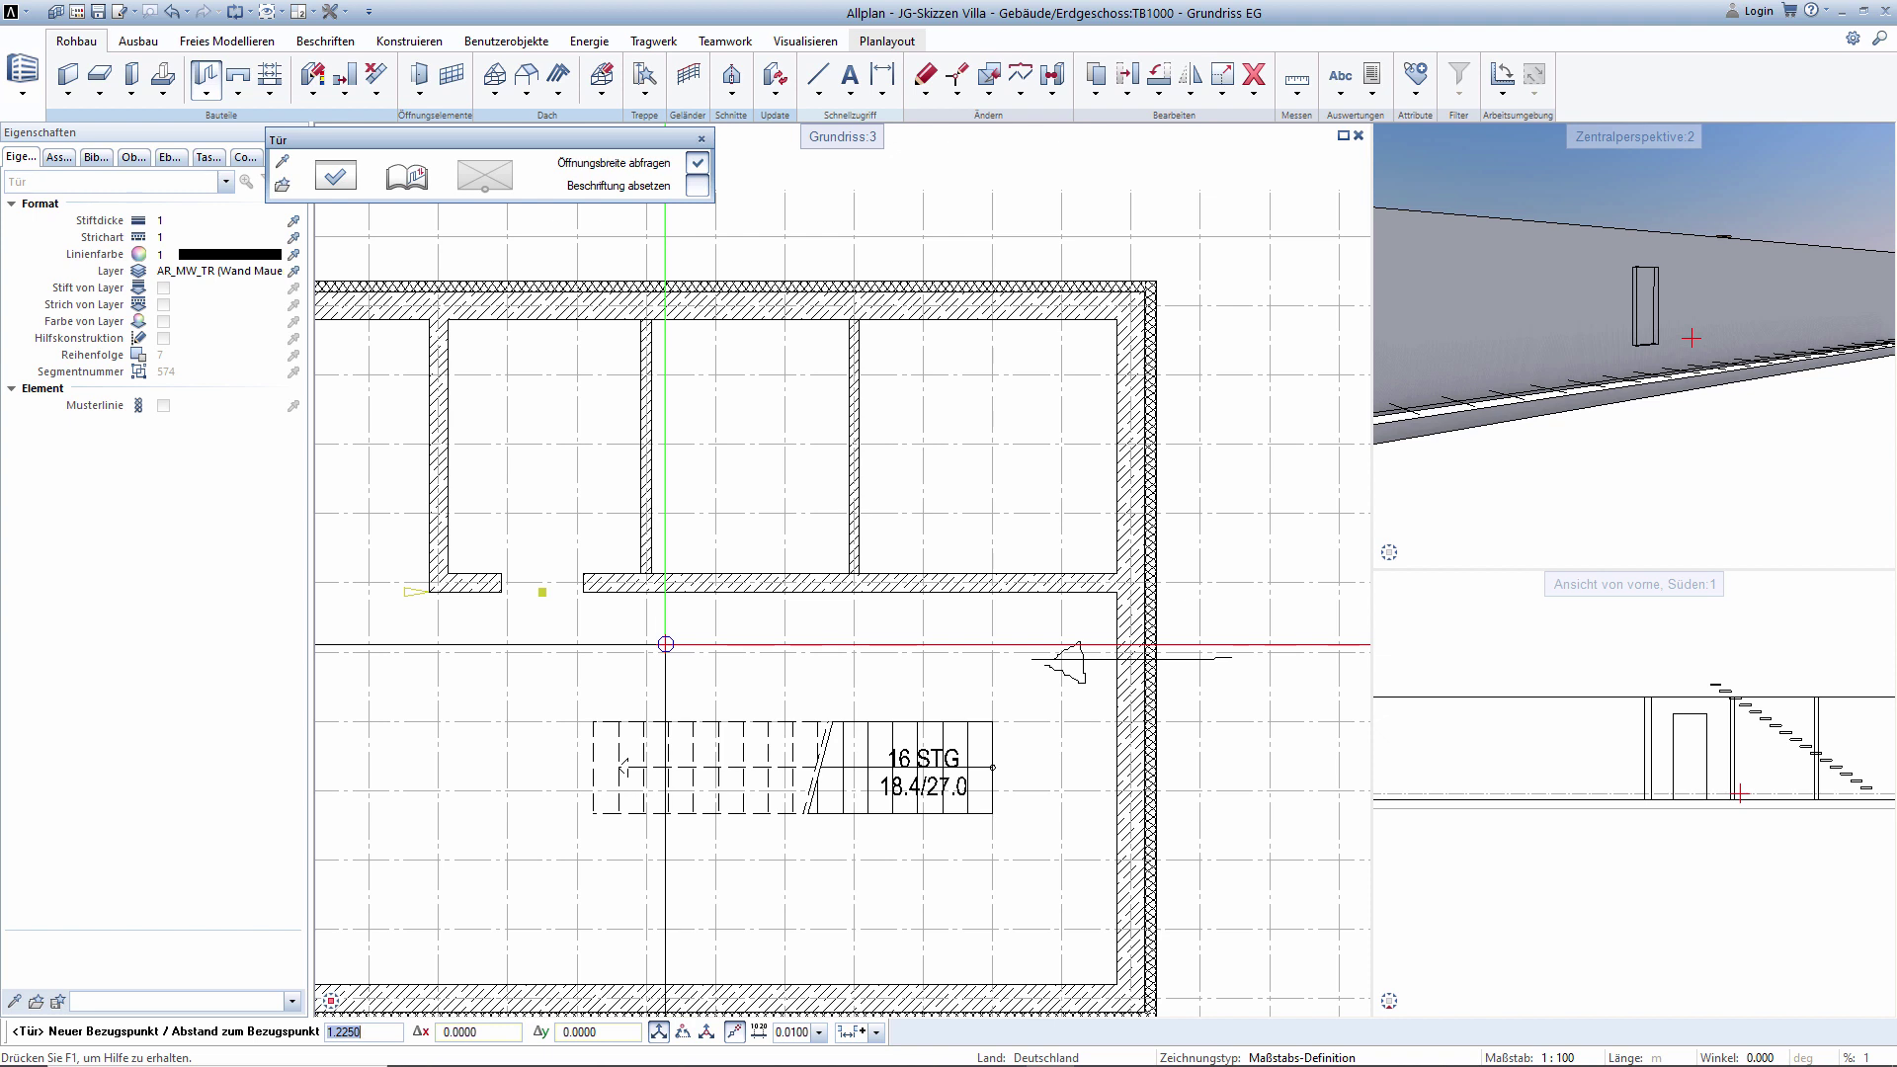
key(Return)
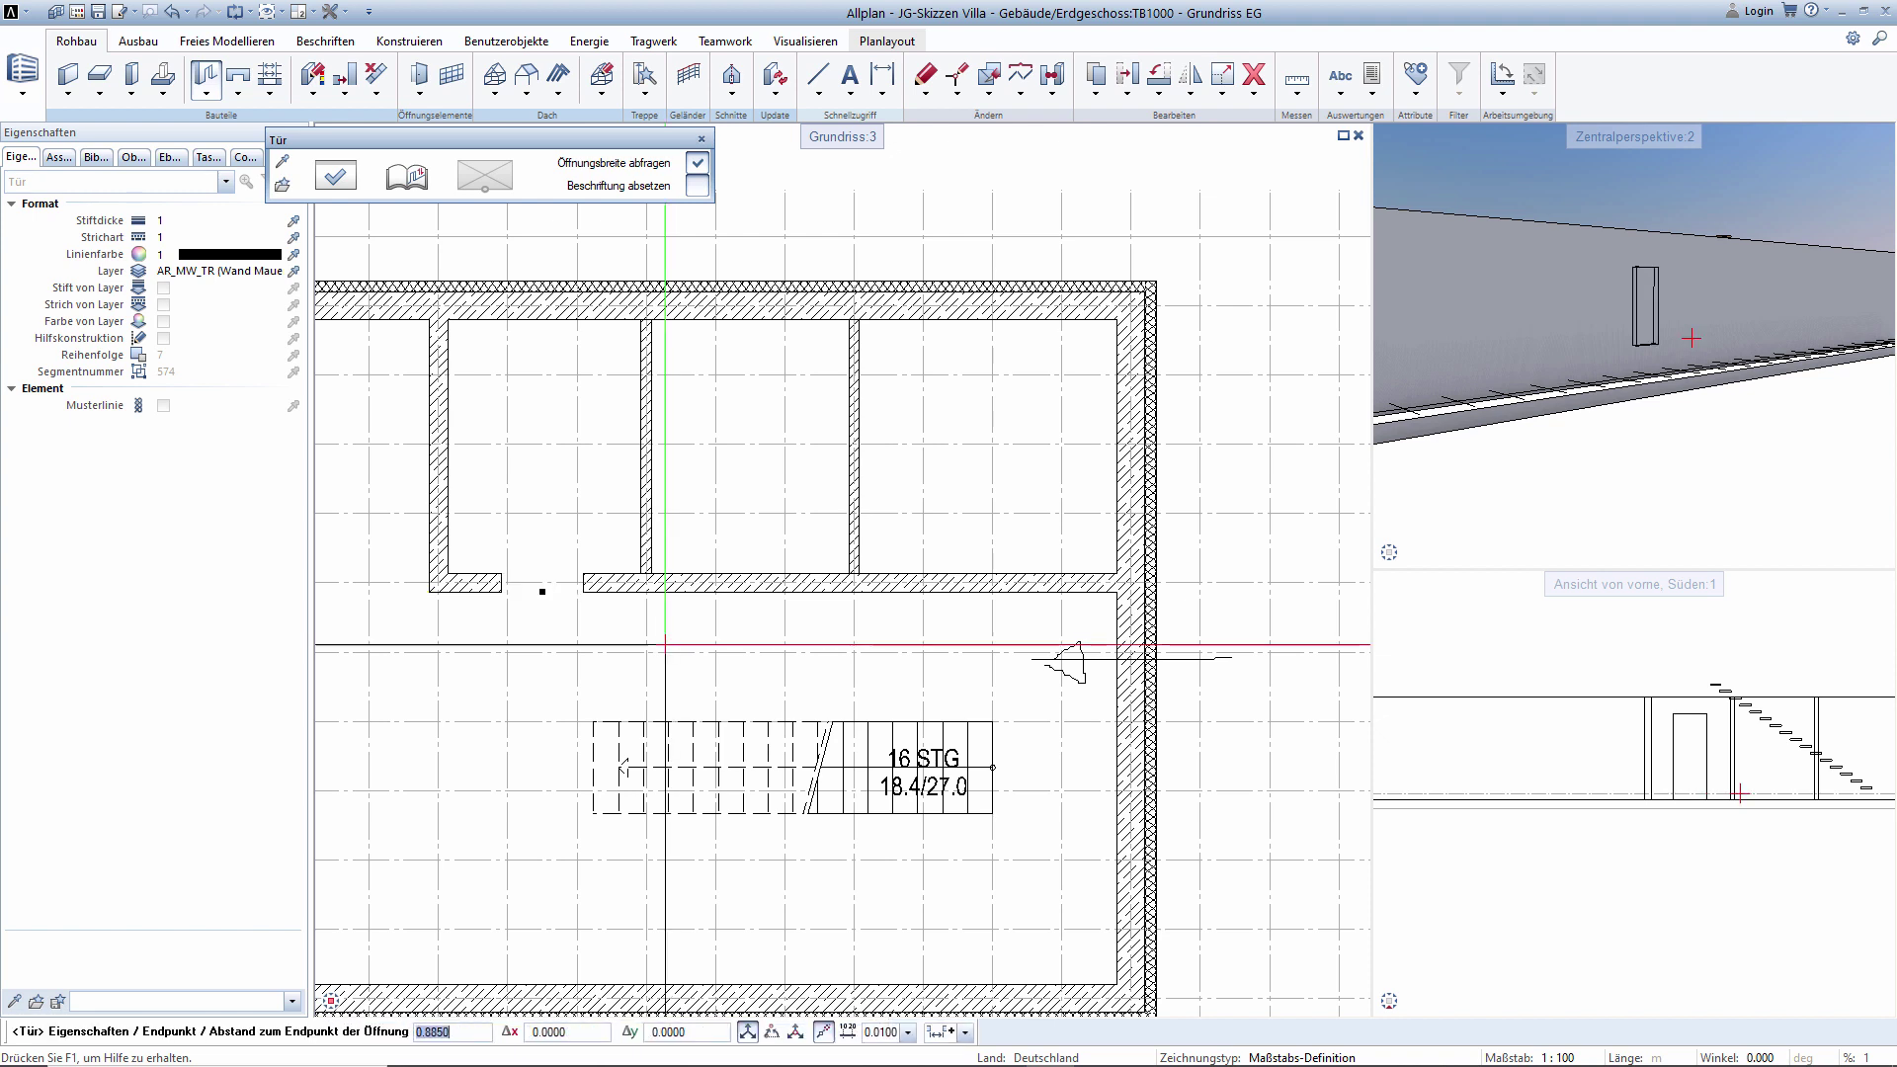
key(Return)
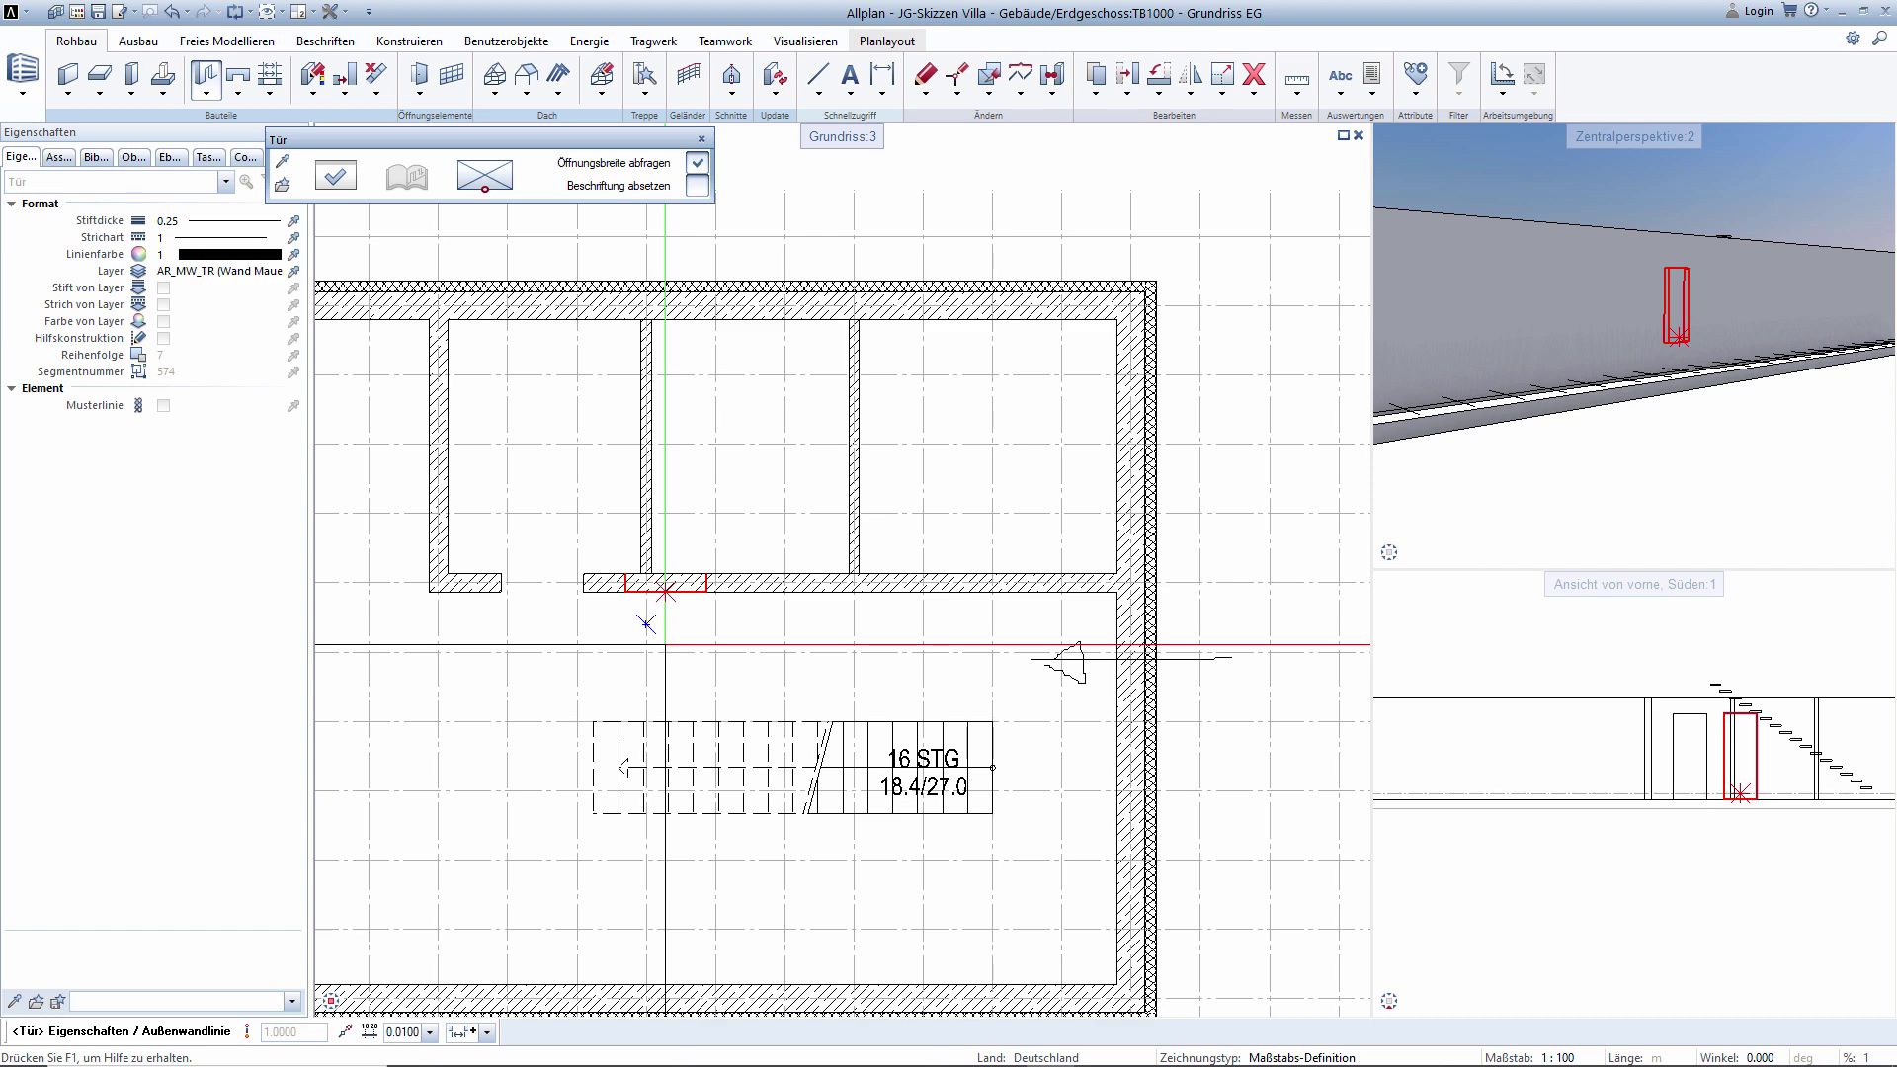
key(Escape)
mouse_move(1630, 415)
mouse_down()
mouse_move(1682, 231)
mouse_move(1660, 219)
mouse_up()
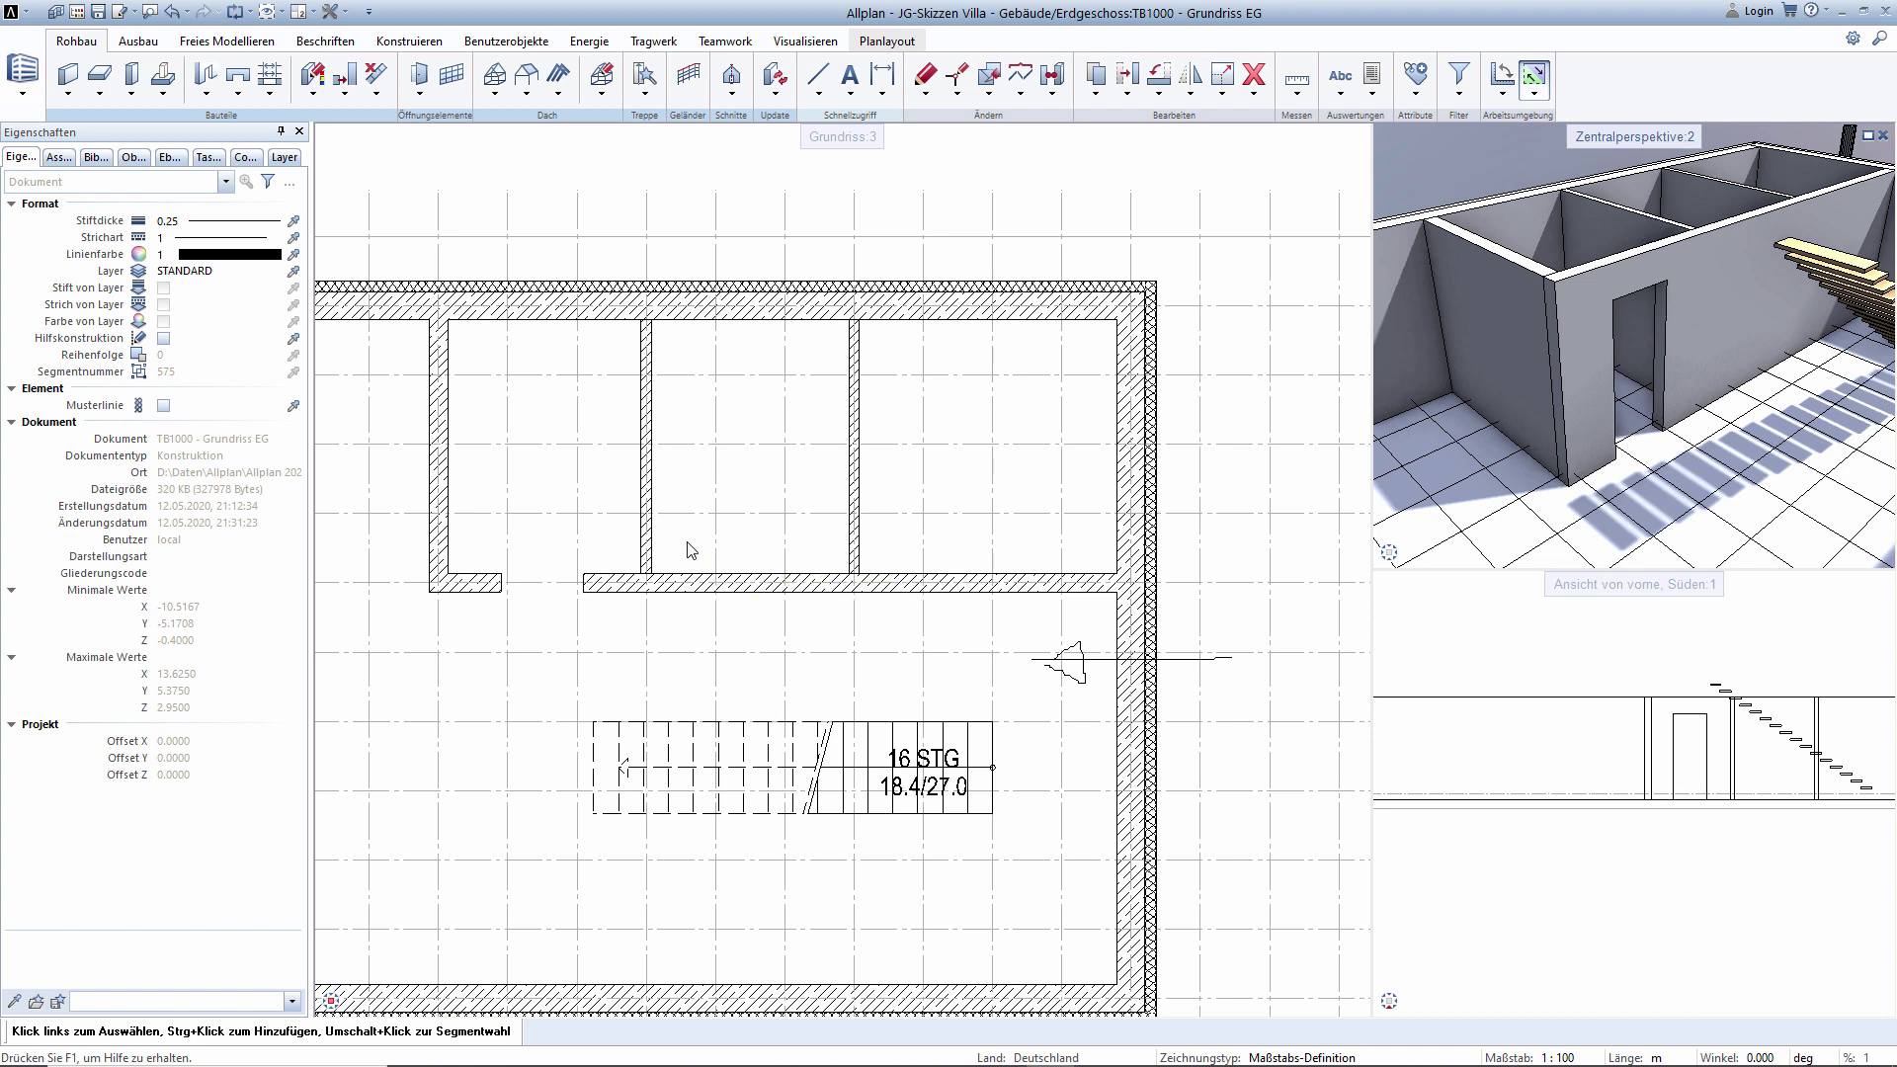
Review the door tool's properties unchanged and cancel the tool.
click(207, 81)
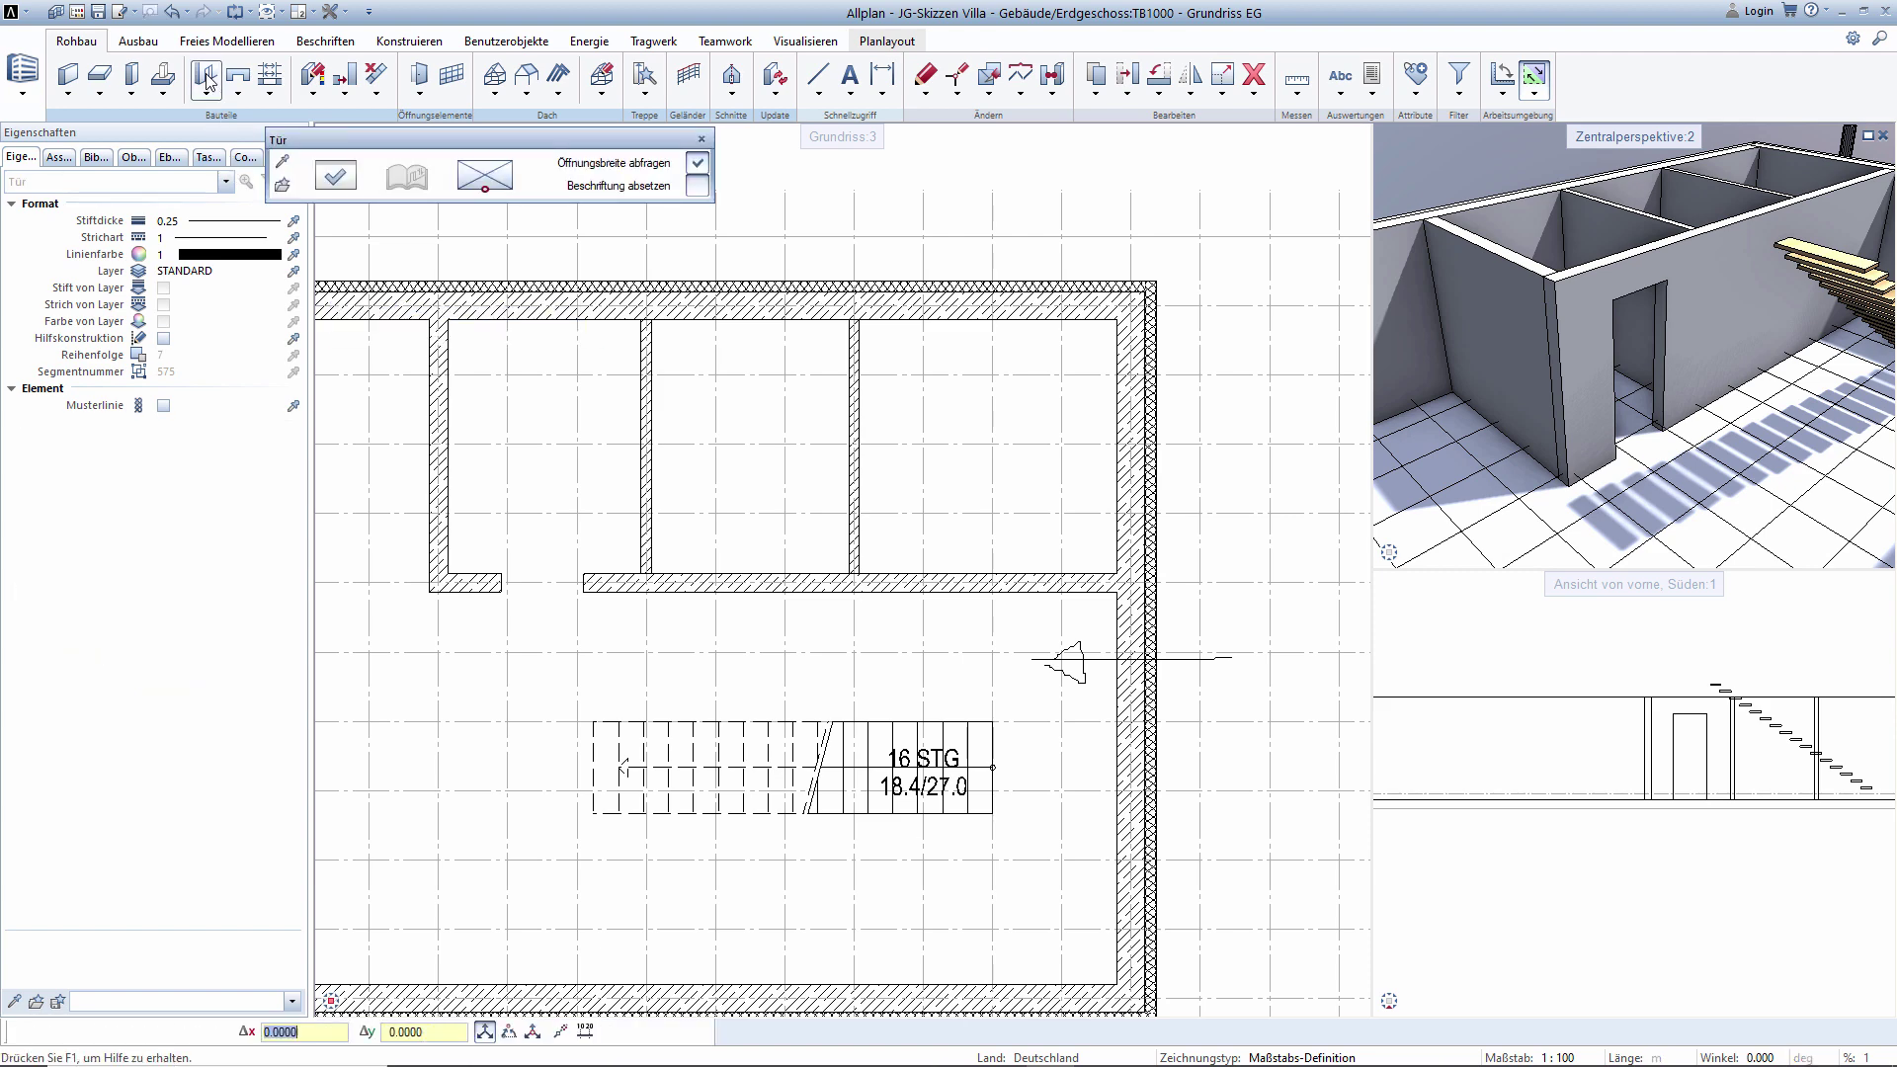
click(334, 178)
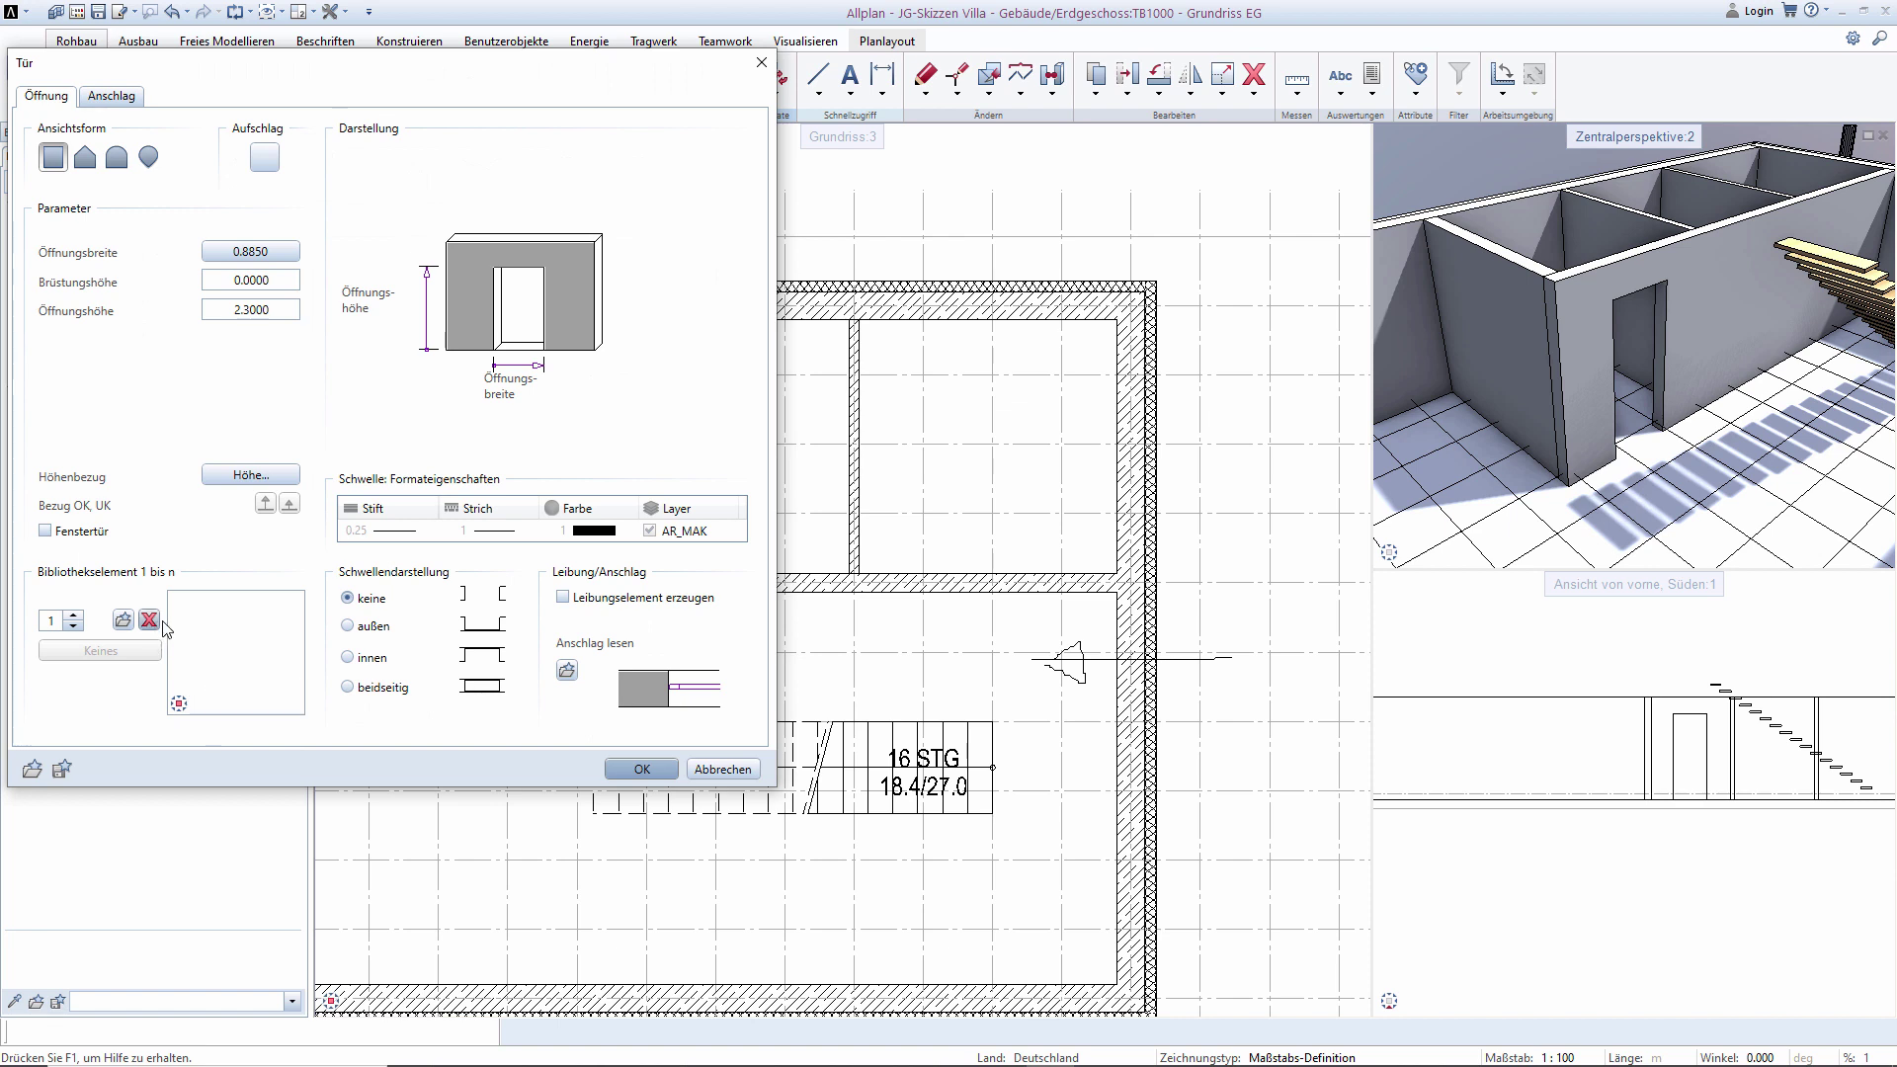
click(625, 767)
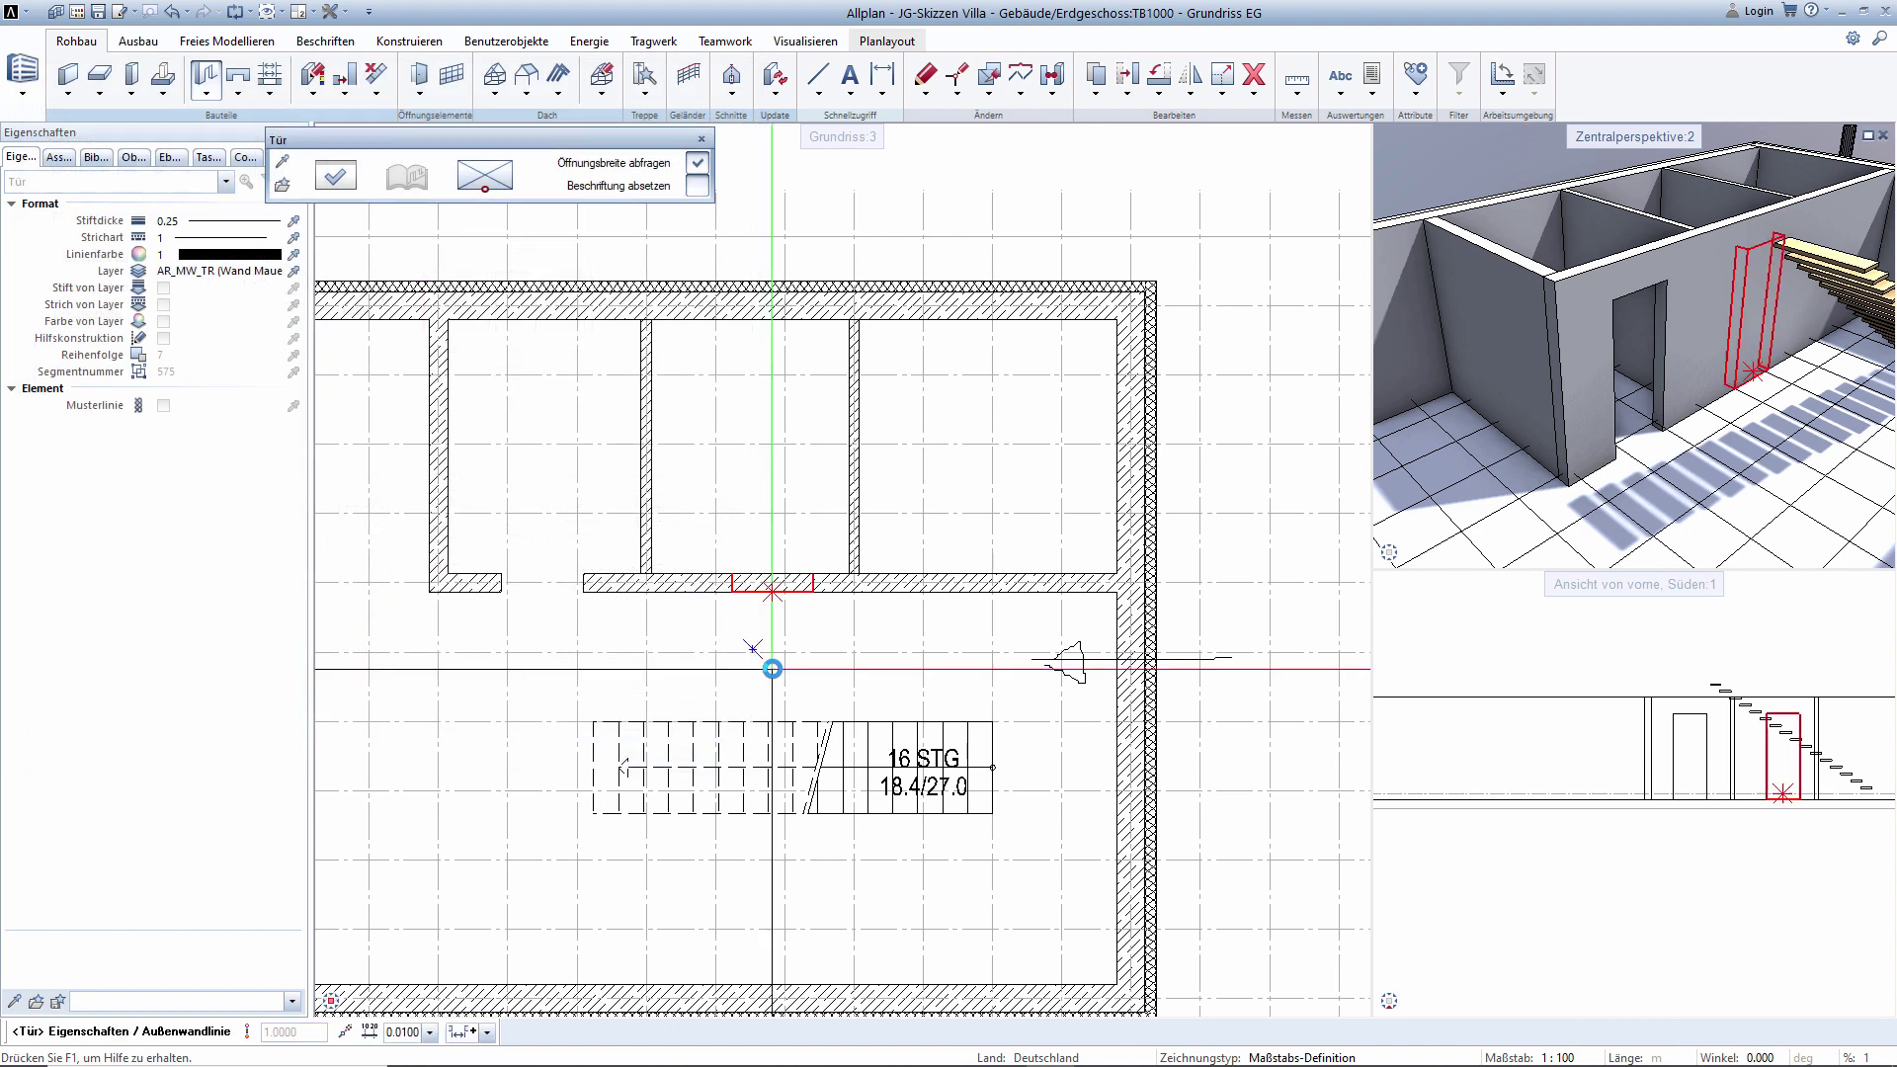
key(Escape)
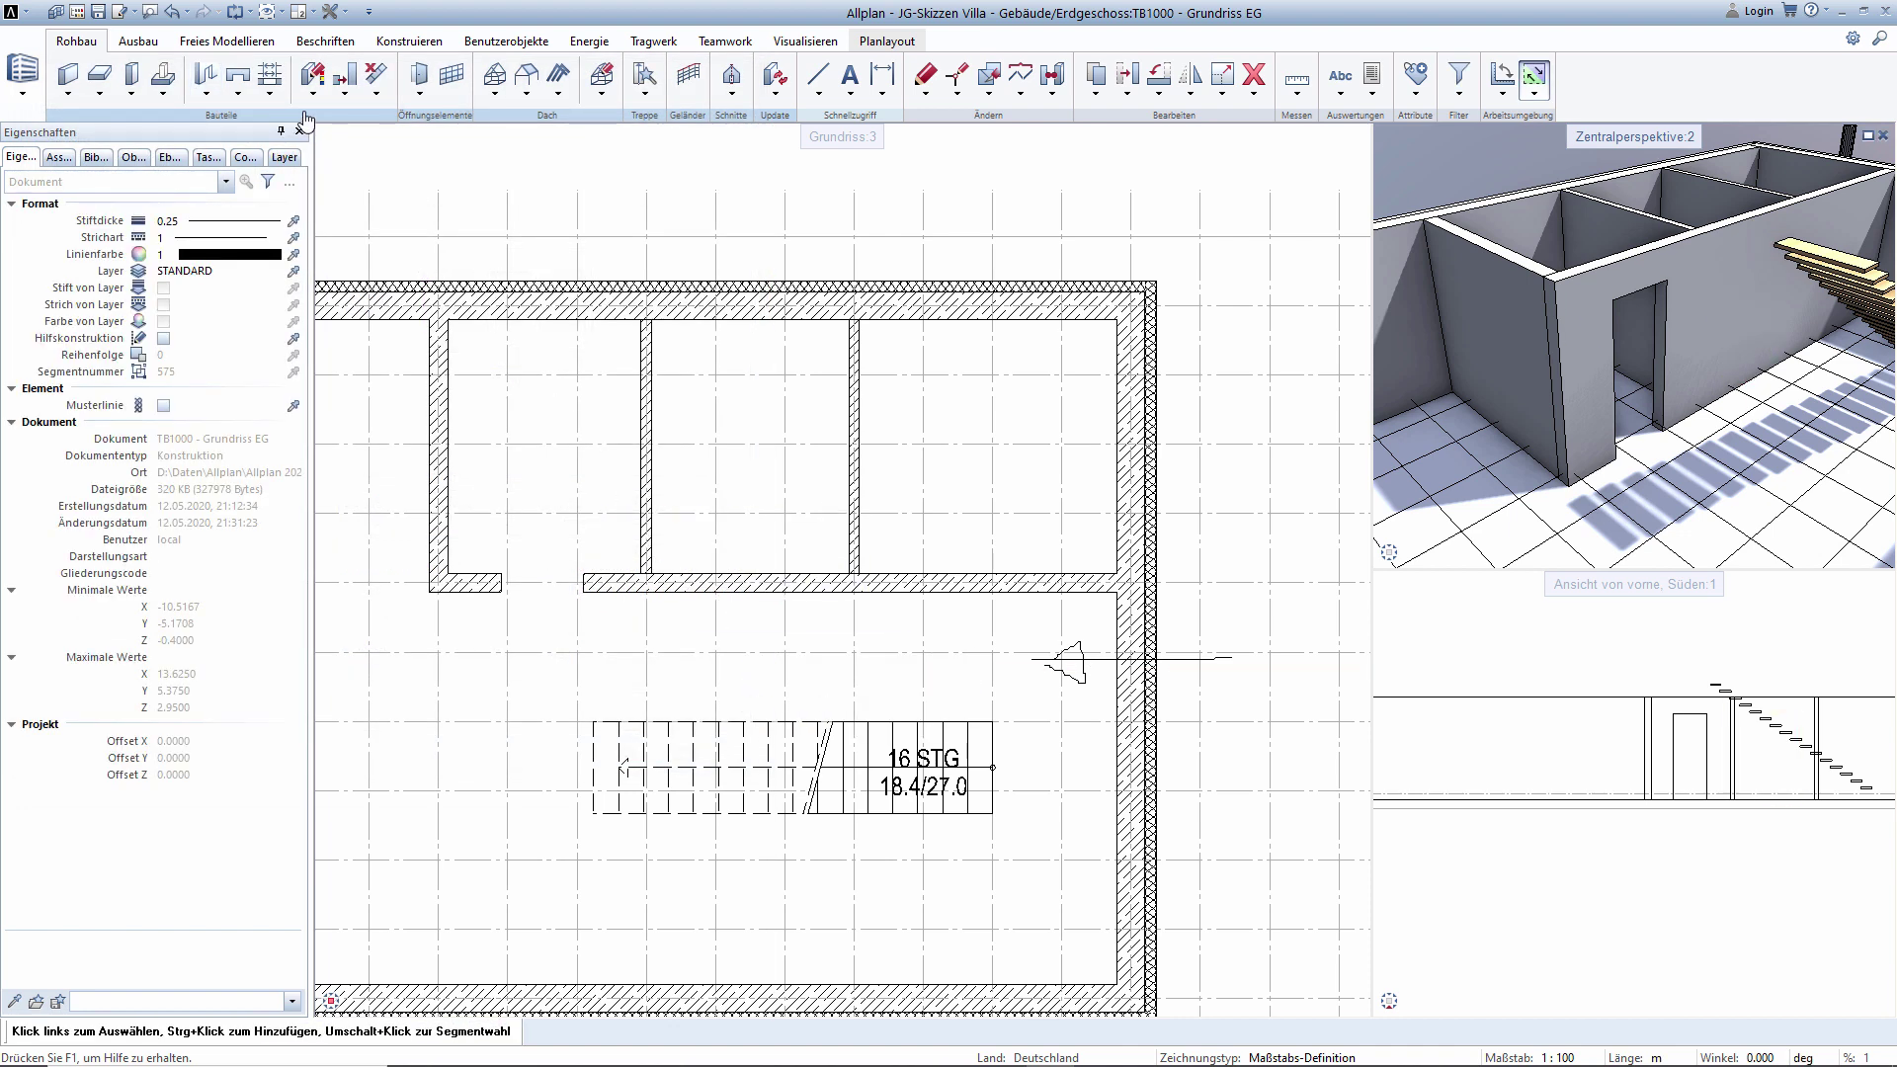
Start the door SmartPart, keeping the plain door type.
click(420, 96)
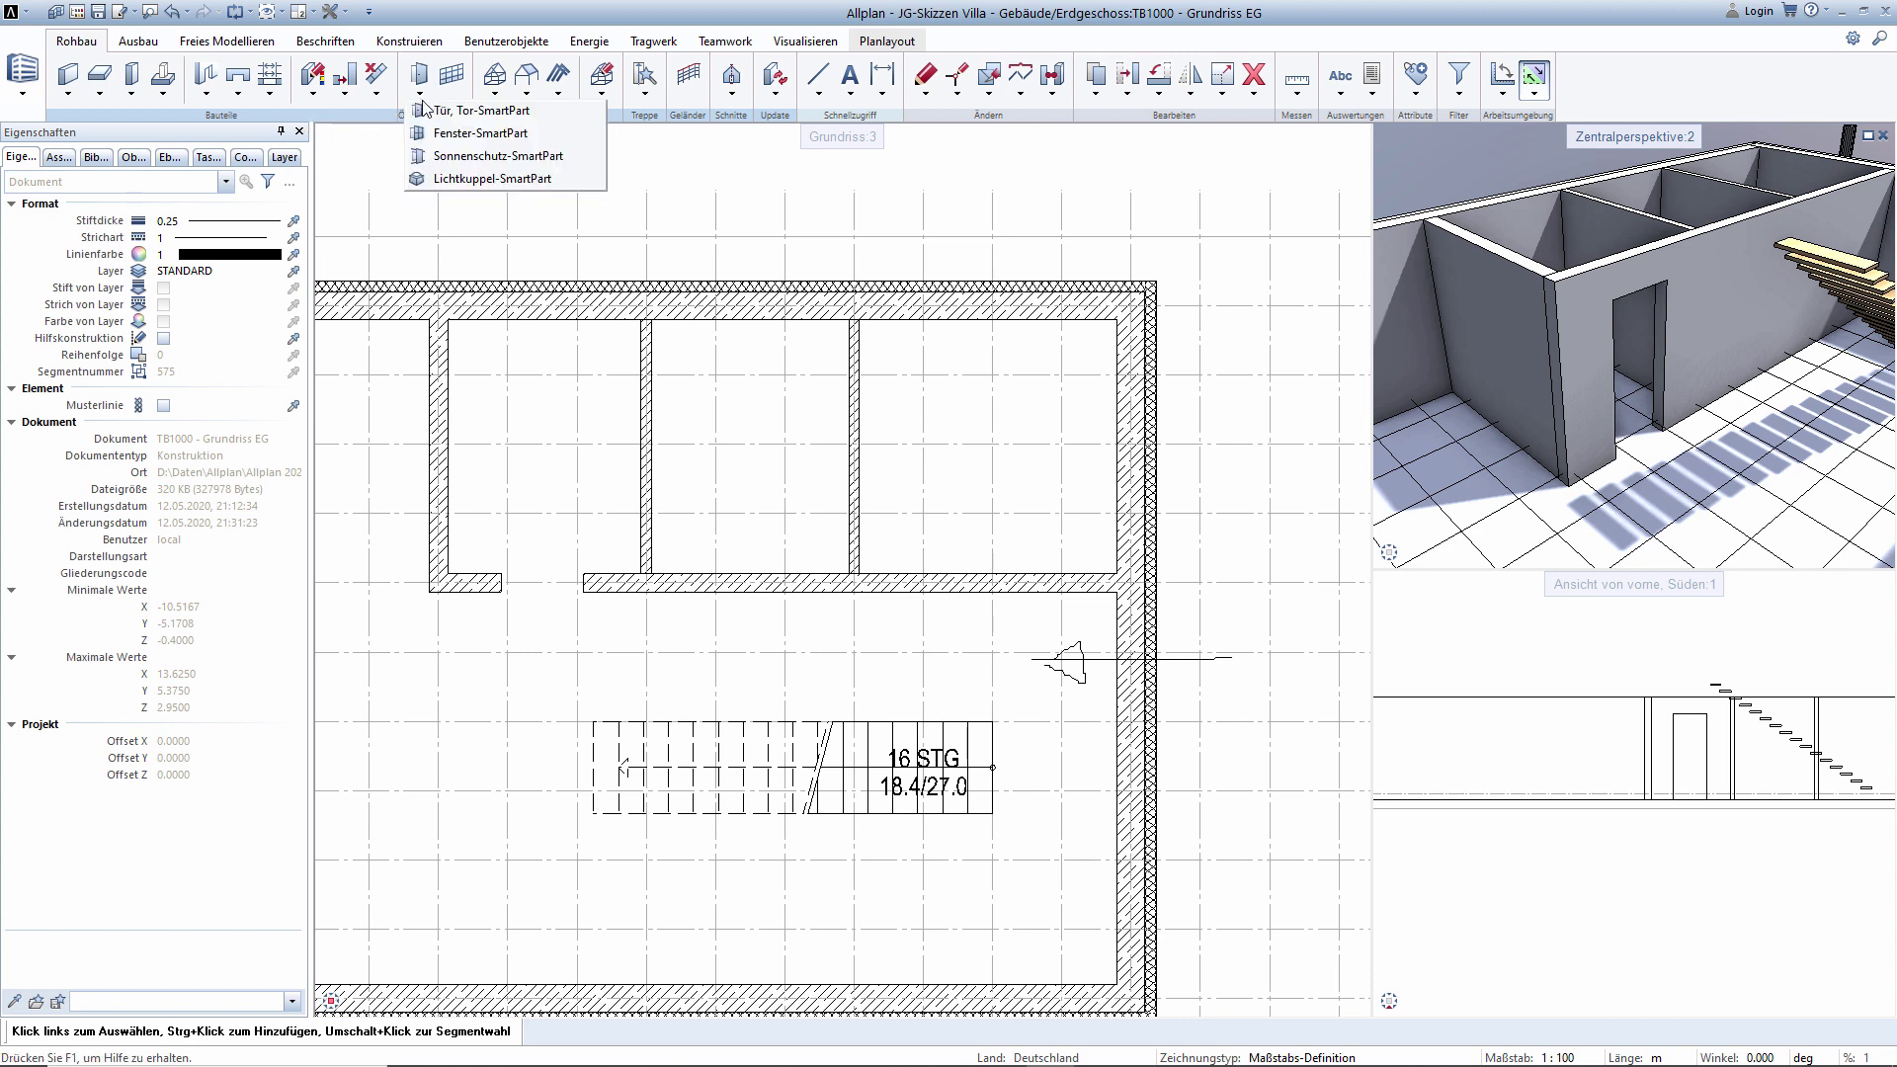
click(428, 111)
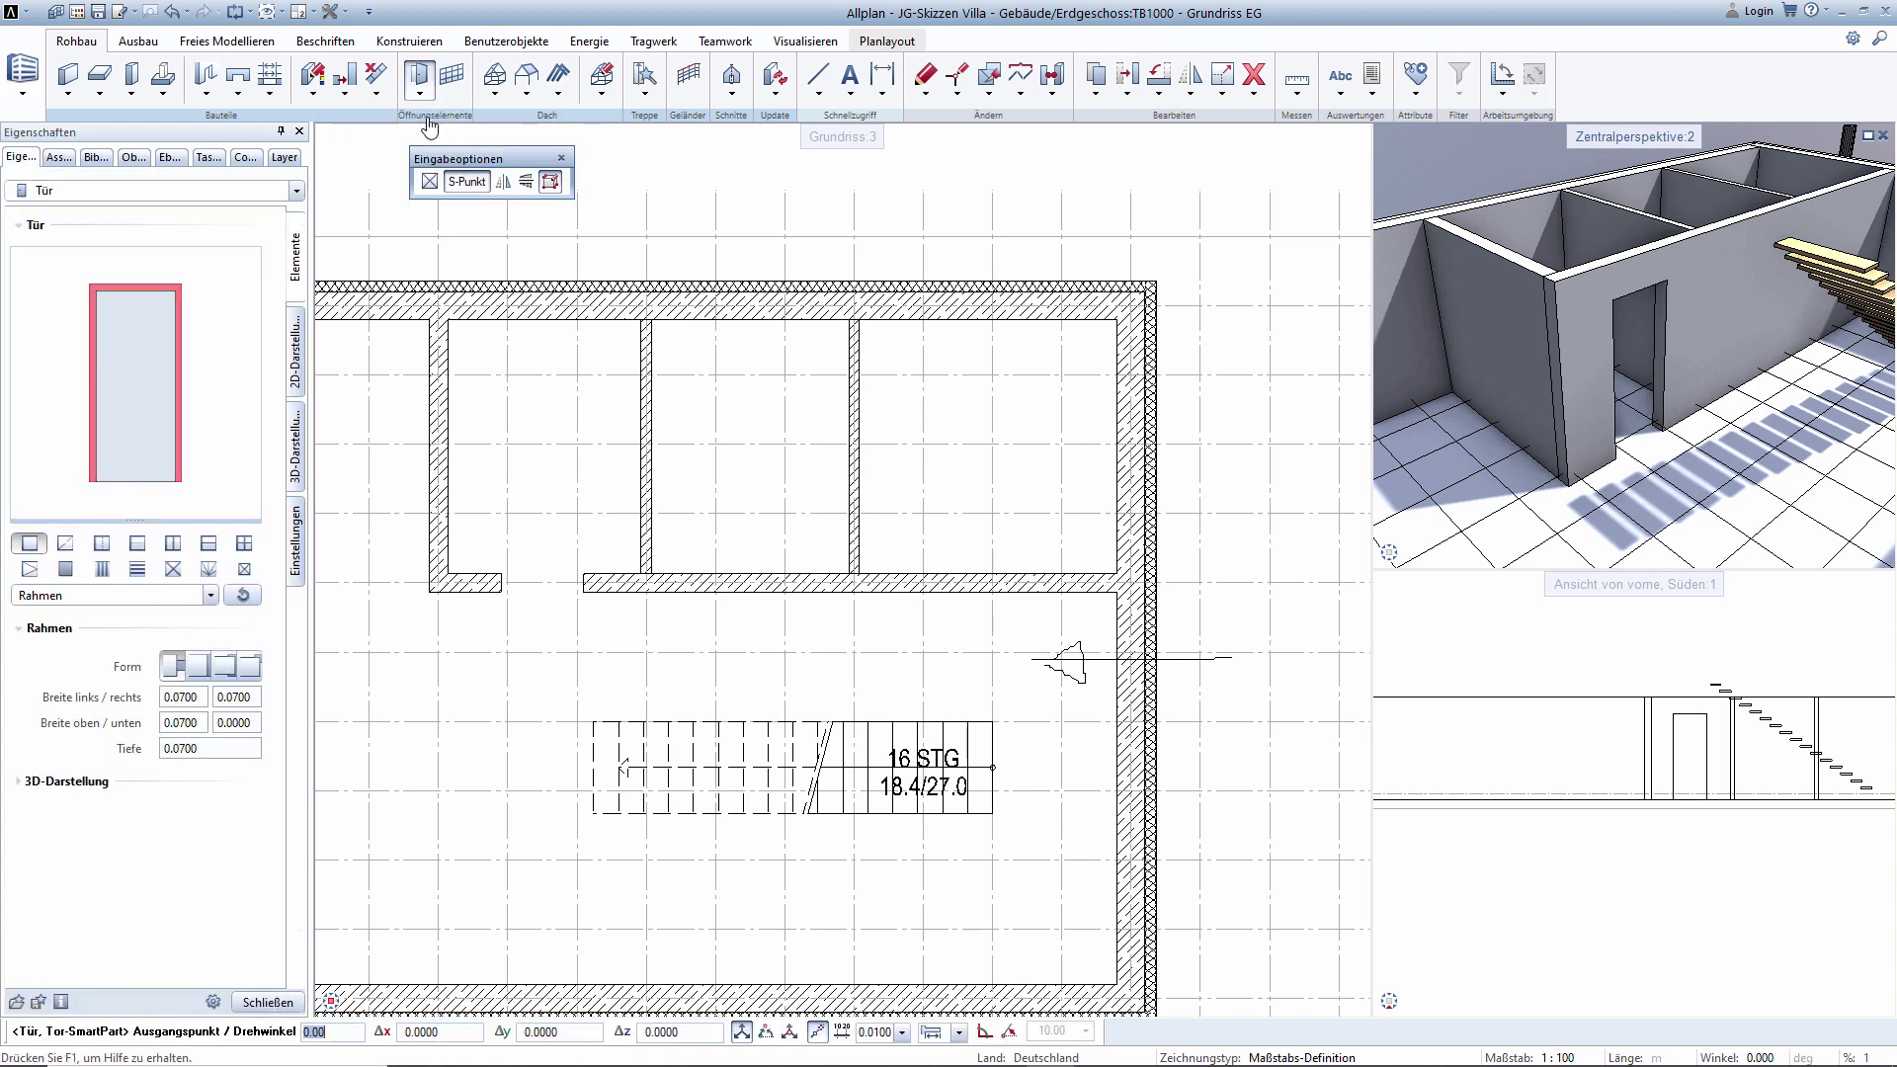
click(237, 191)
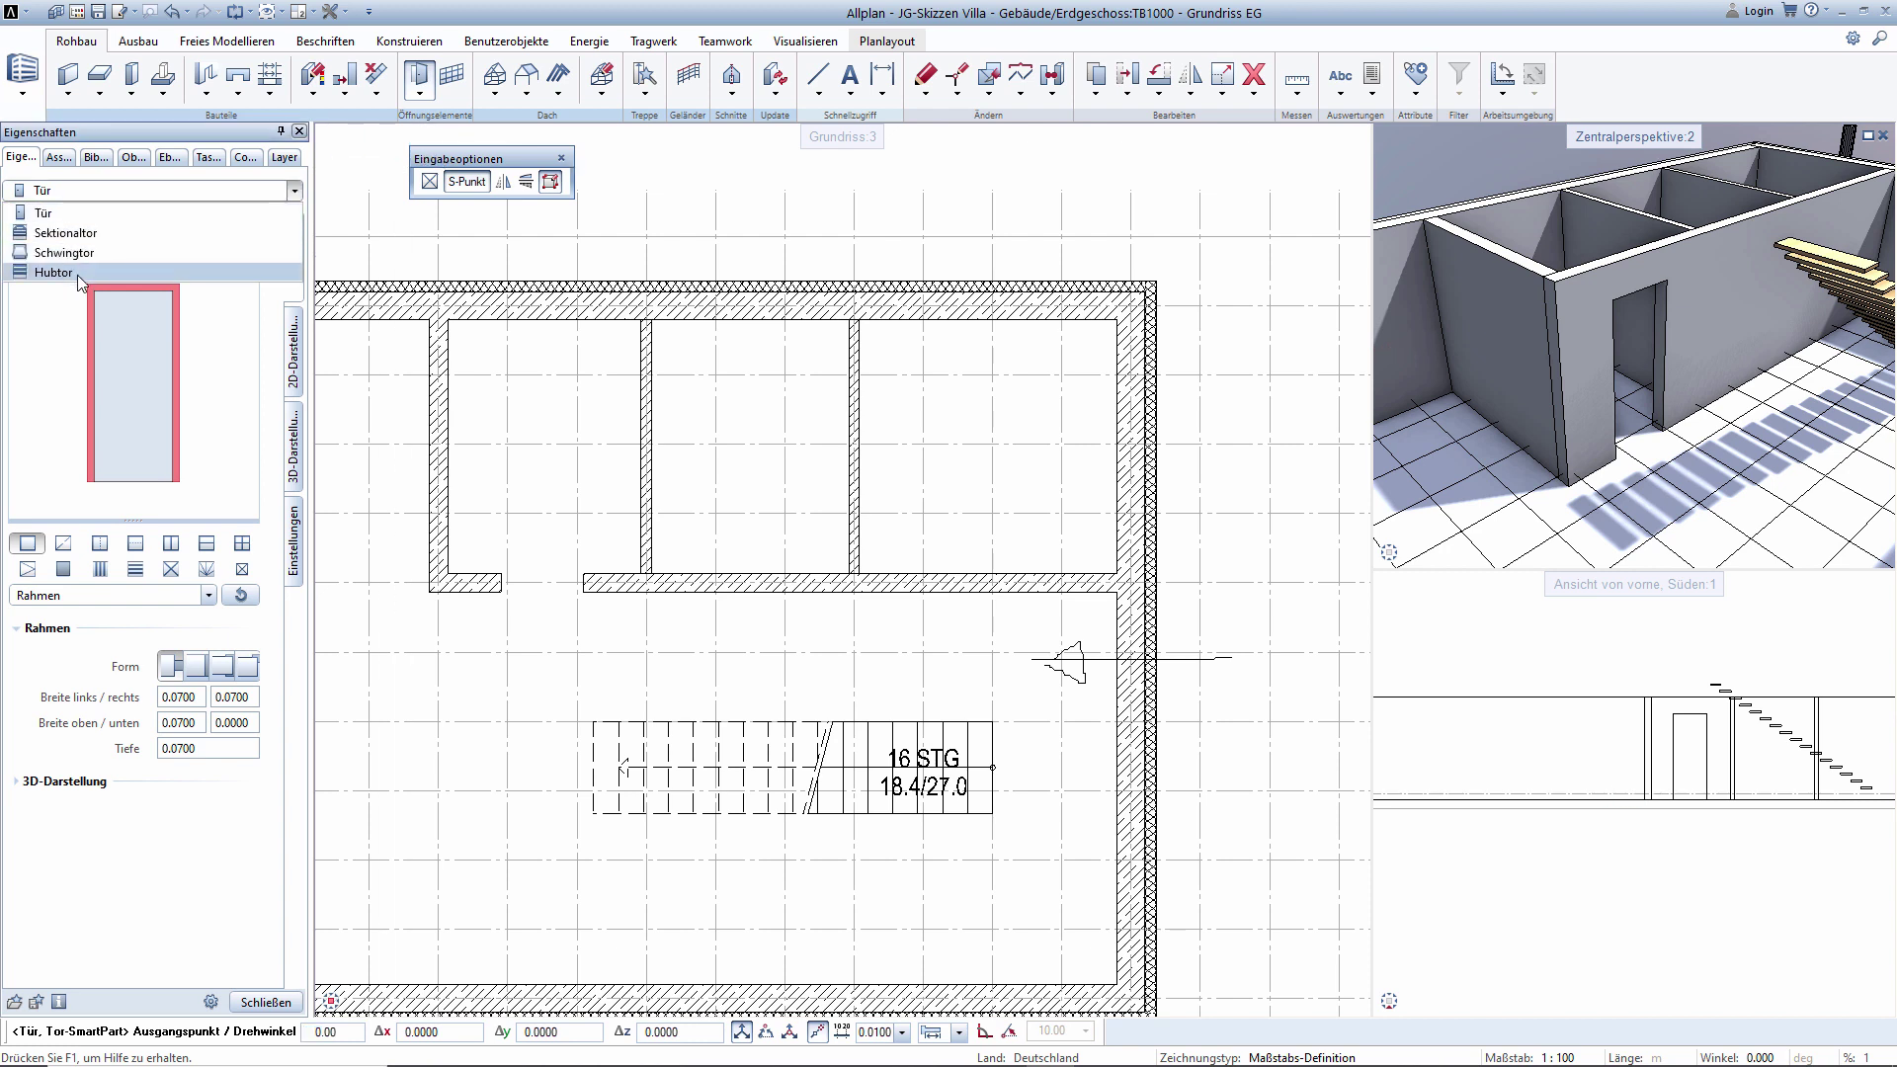
click(51, 217)
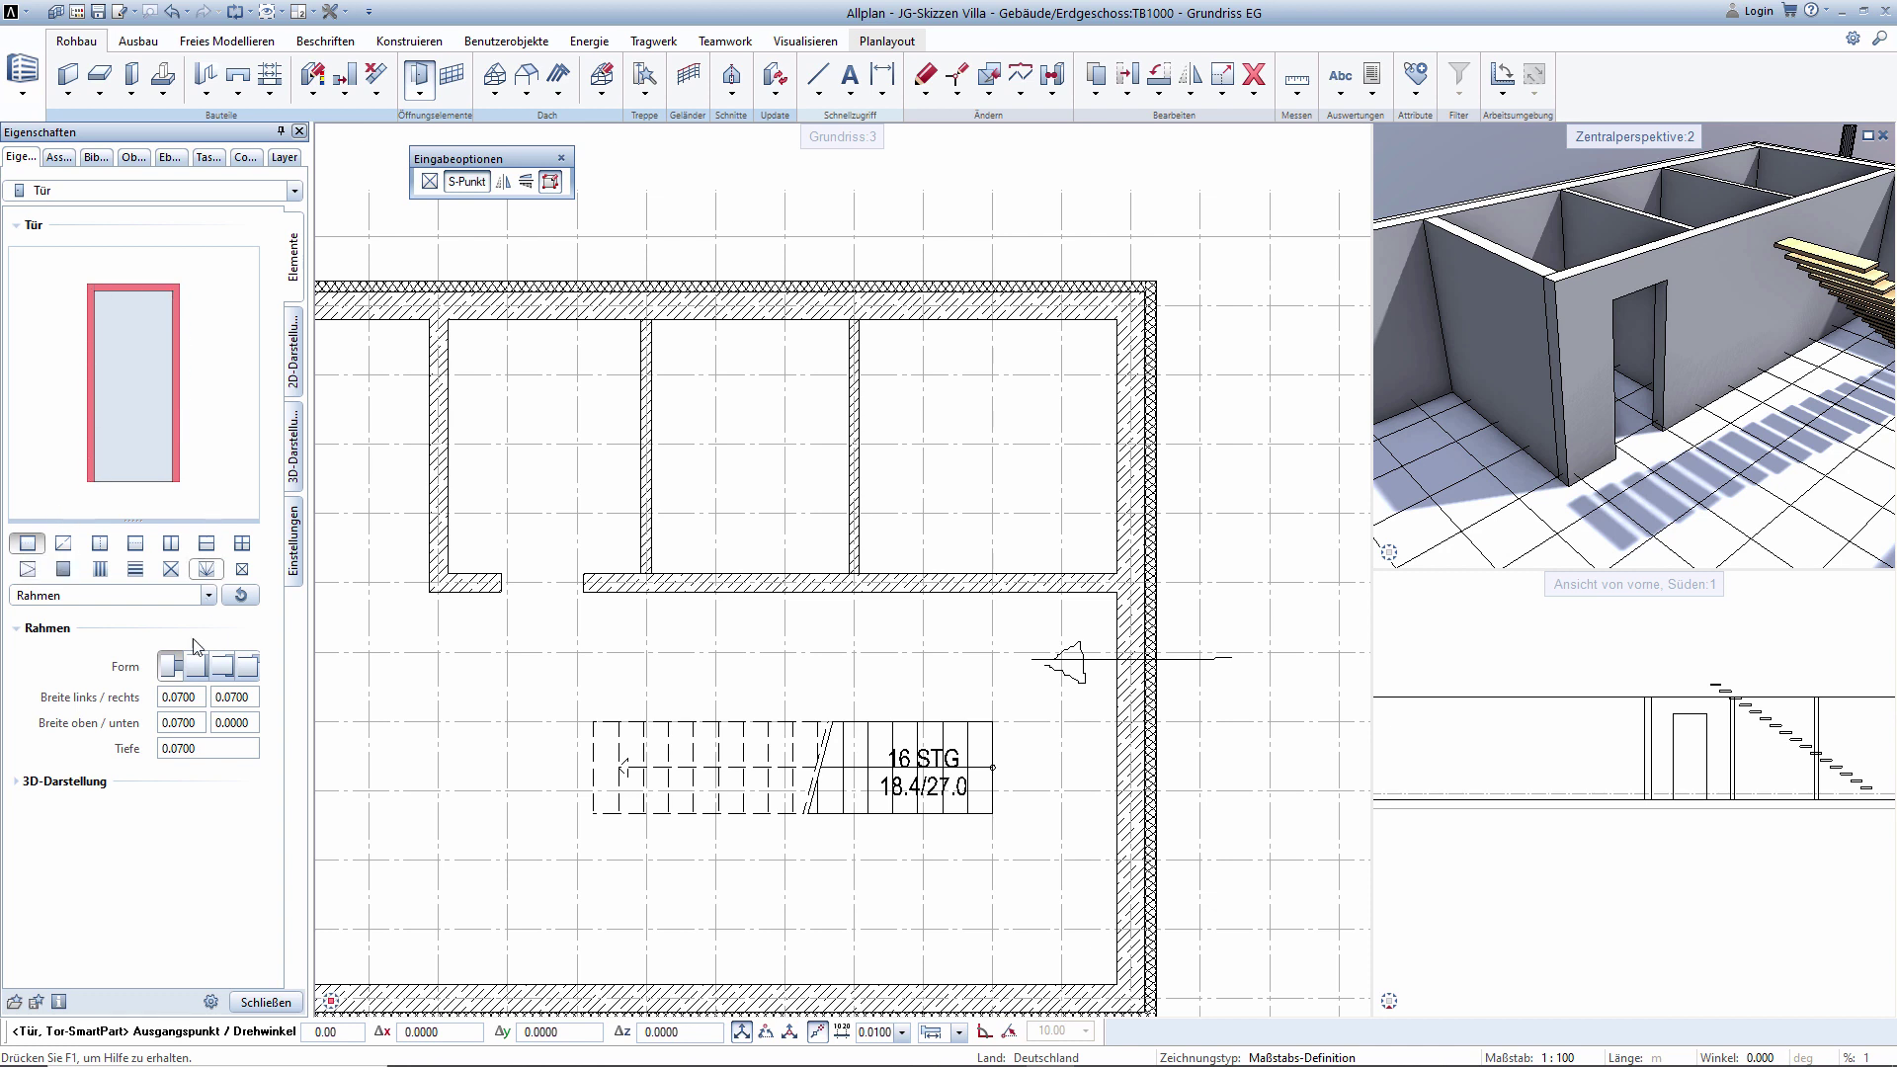
Set the door frame widths left/right and top to 0.04.
click(195, 671)
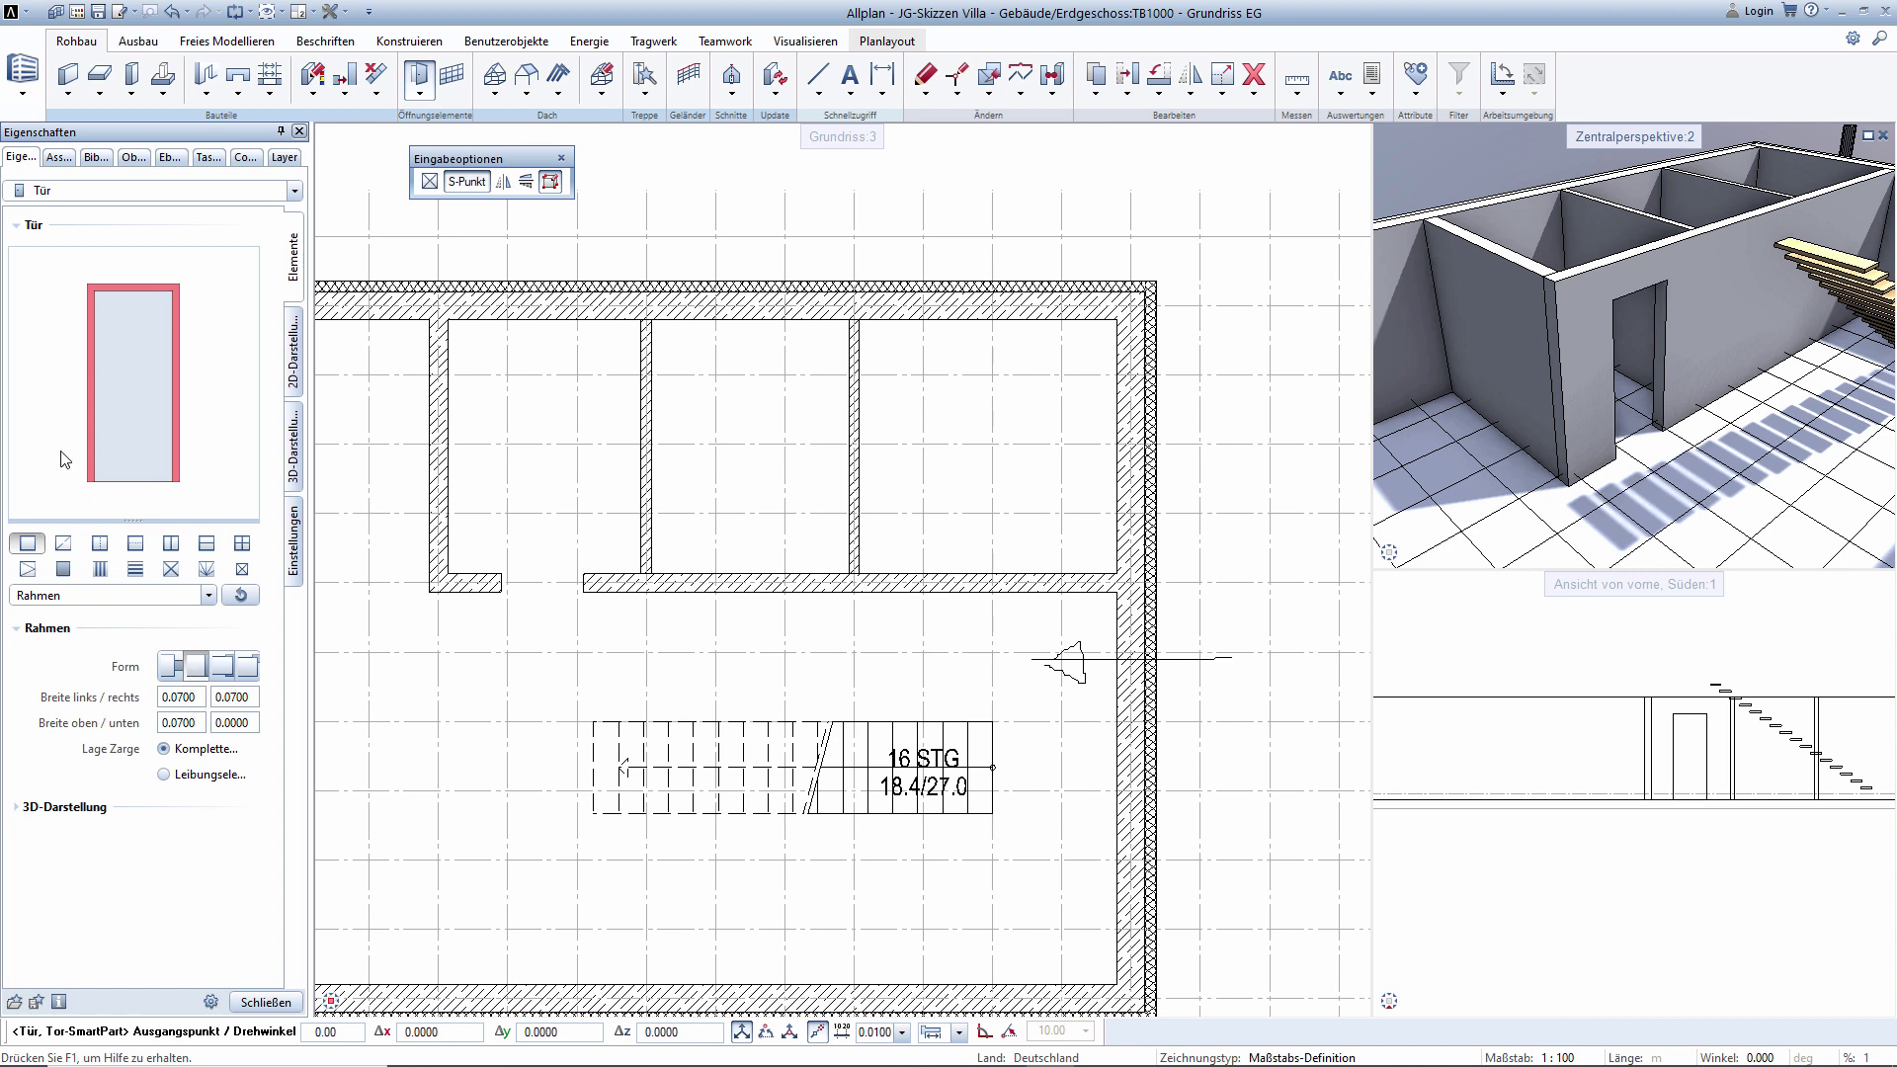
click(193, 704)
text(0,0)
text(4)
click(232, 701)
text(0,)
text(4)
key(Return)
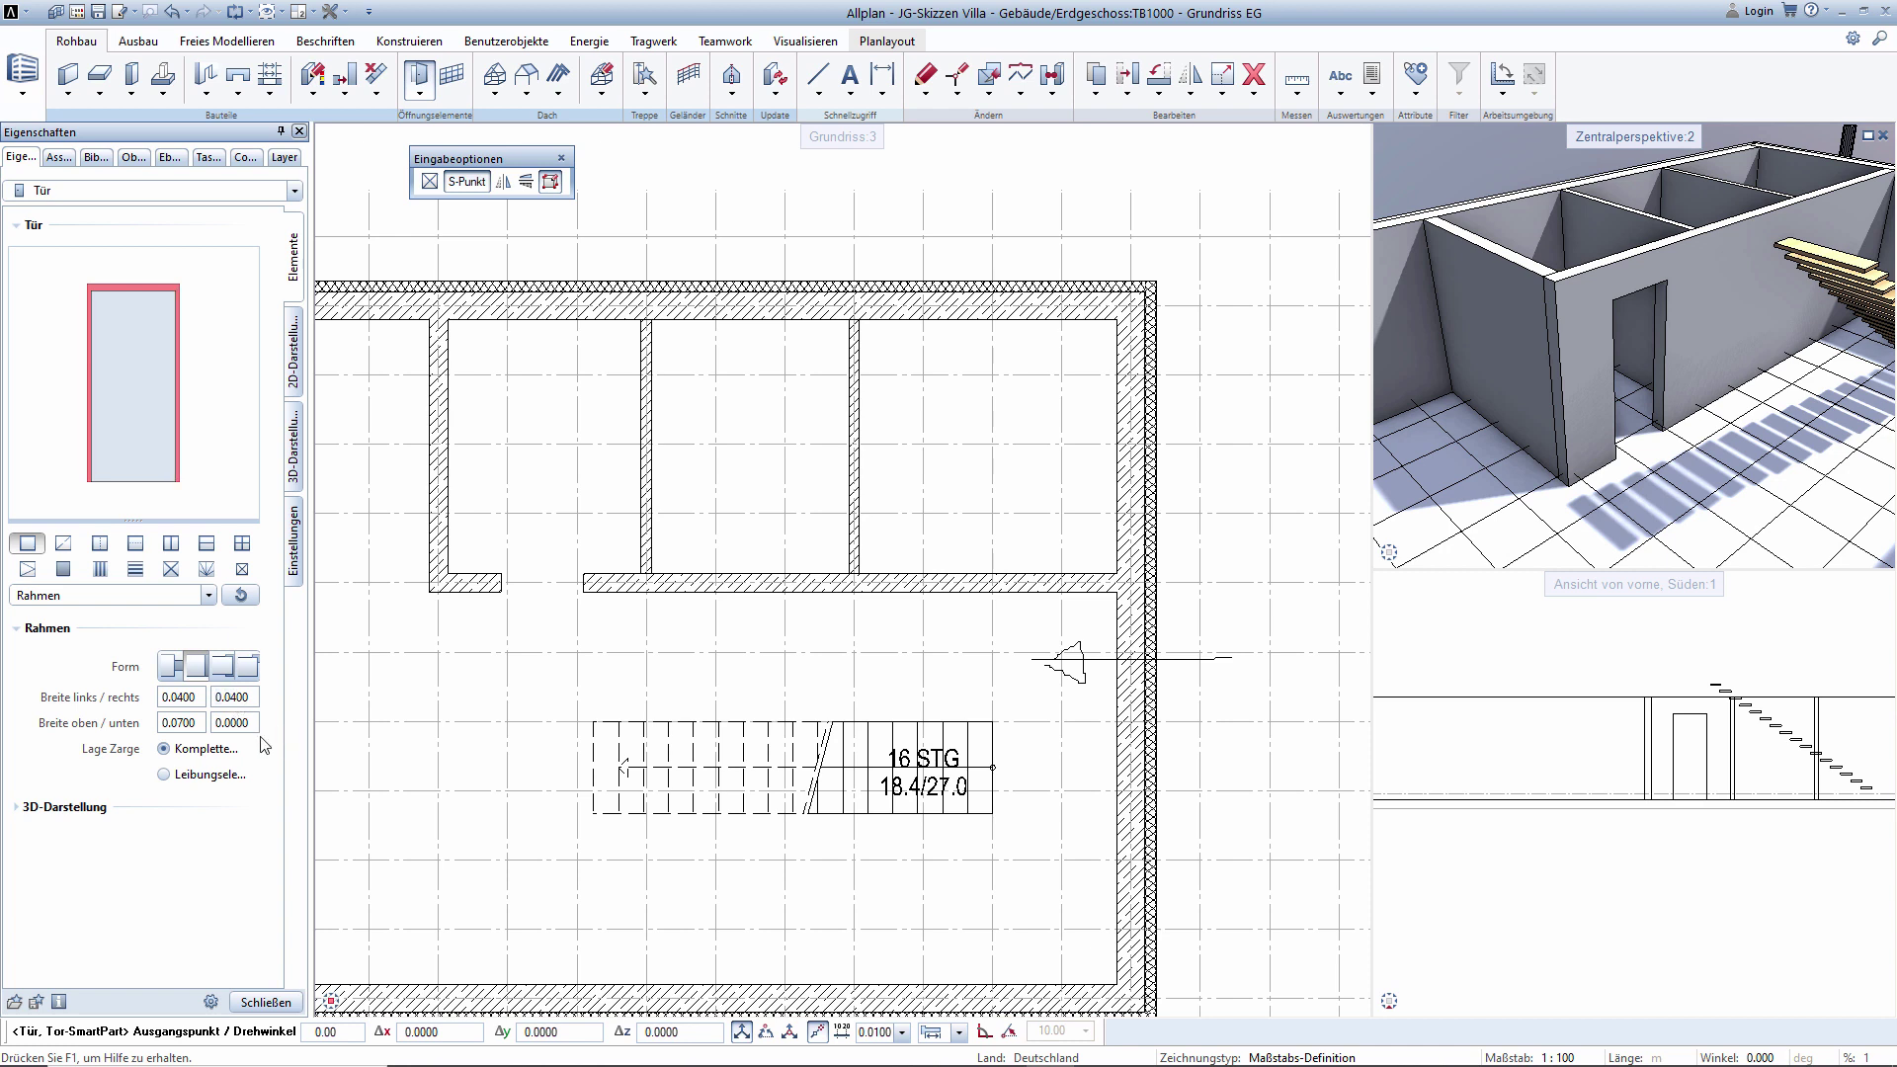
click(188, 722)
text(0,04)
key(Return)
Make the door leaf a plain panel (type Ohne) with Glas fill.
click(144, 387)
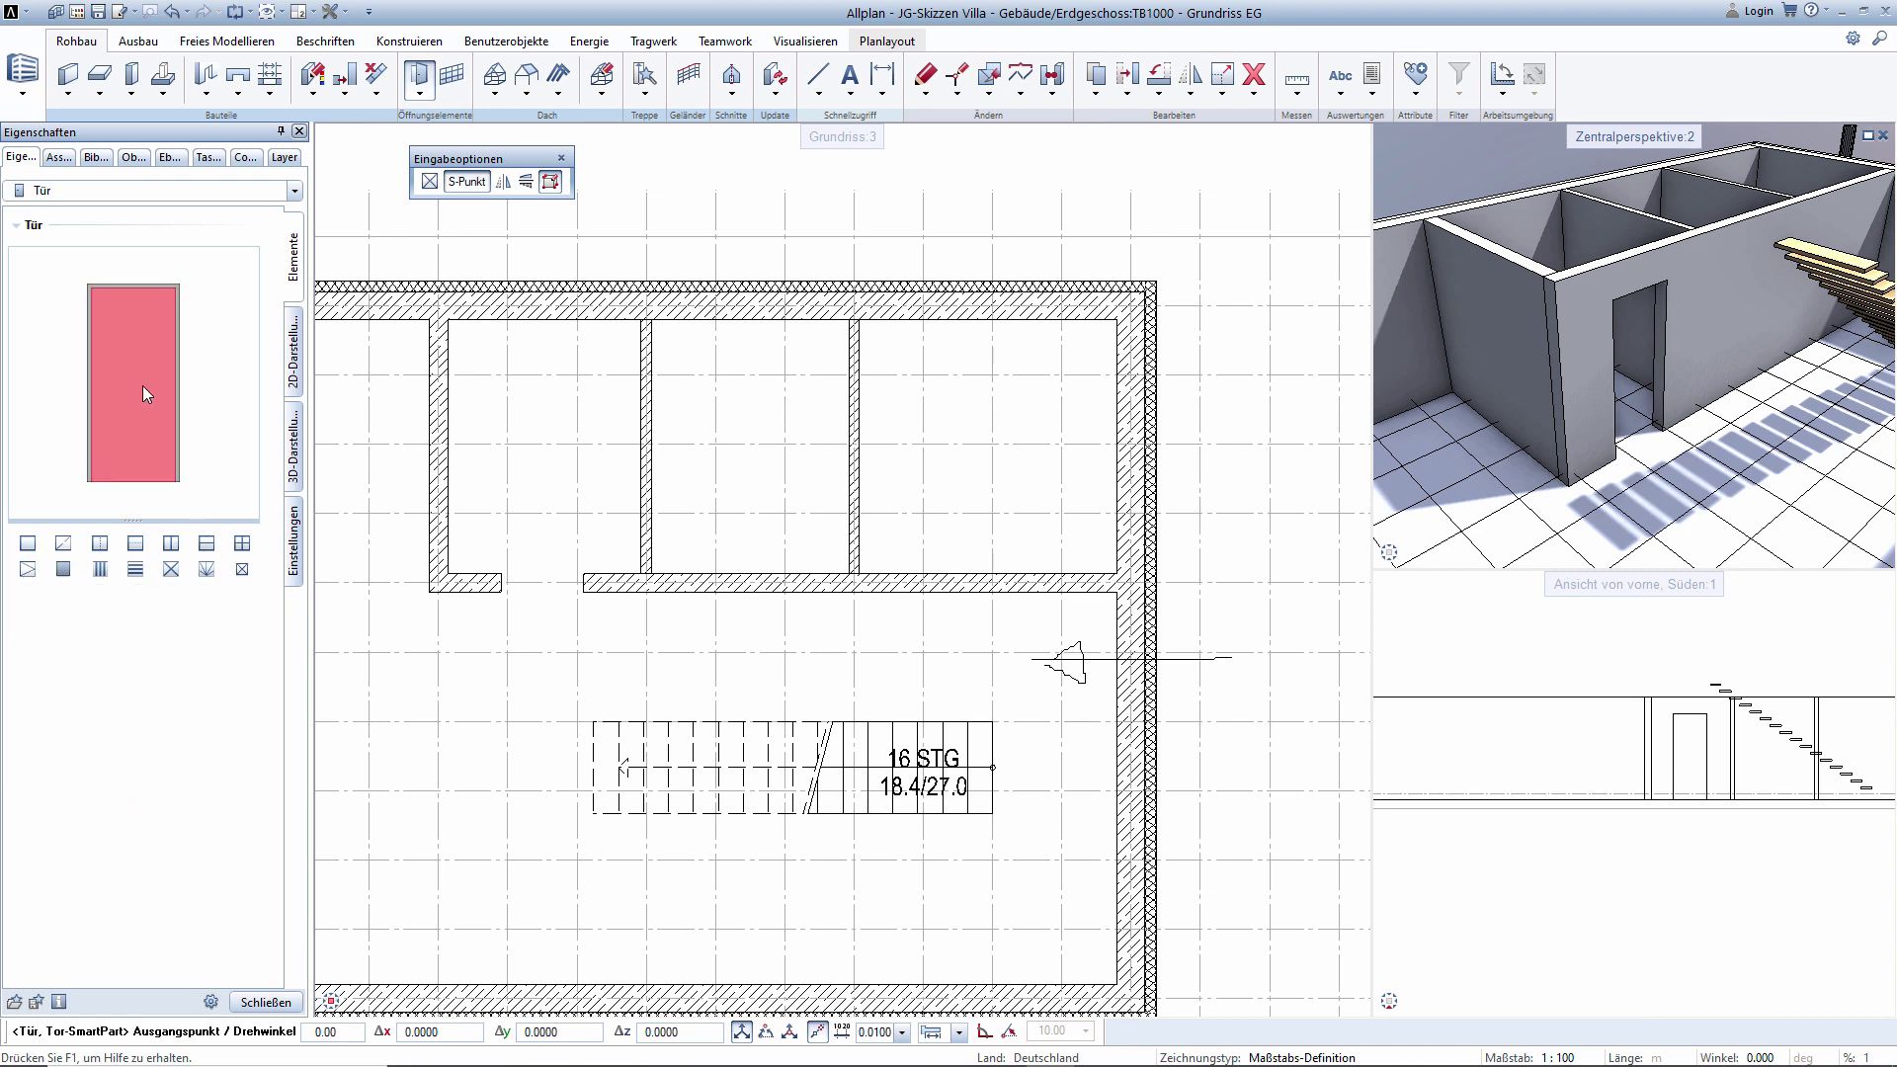
click(244, 572)
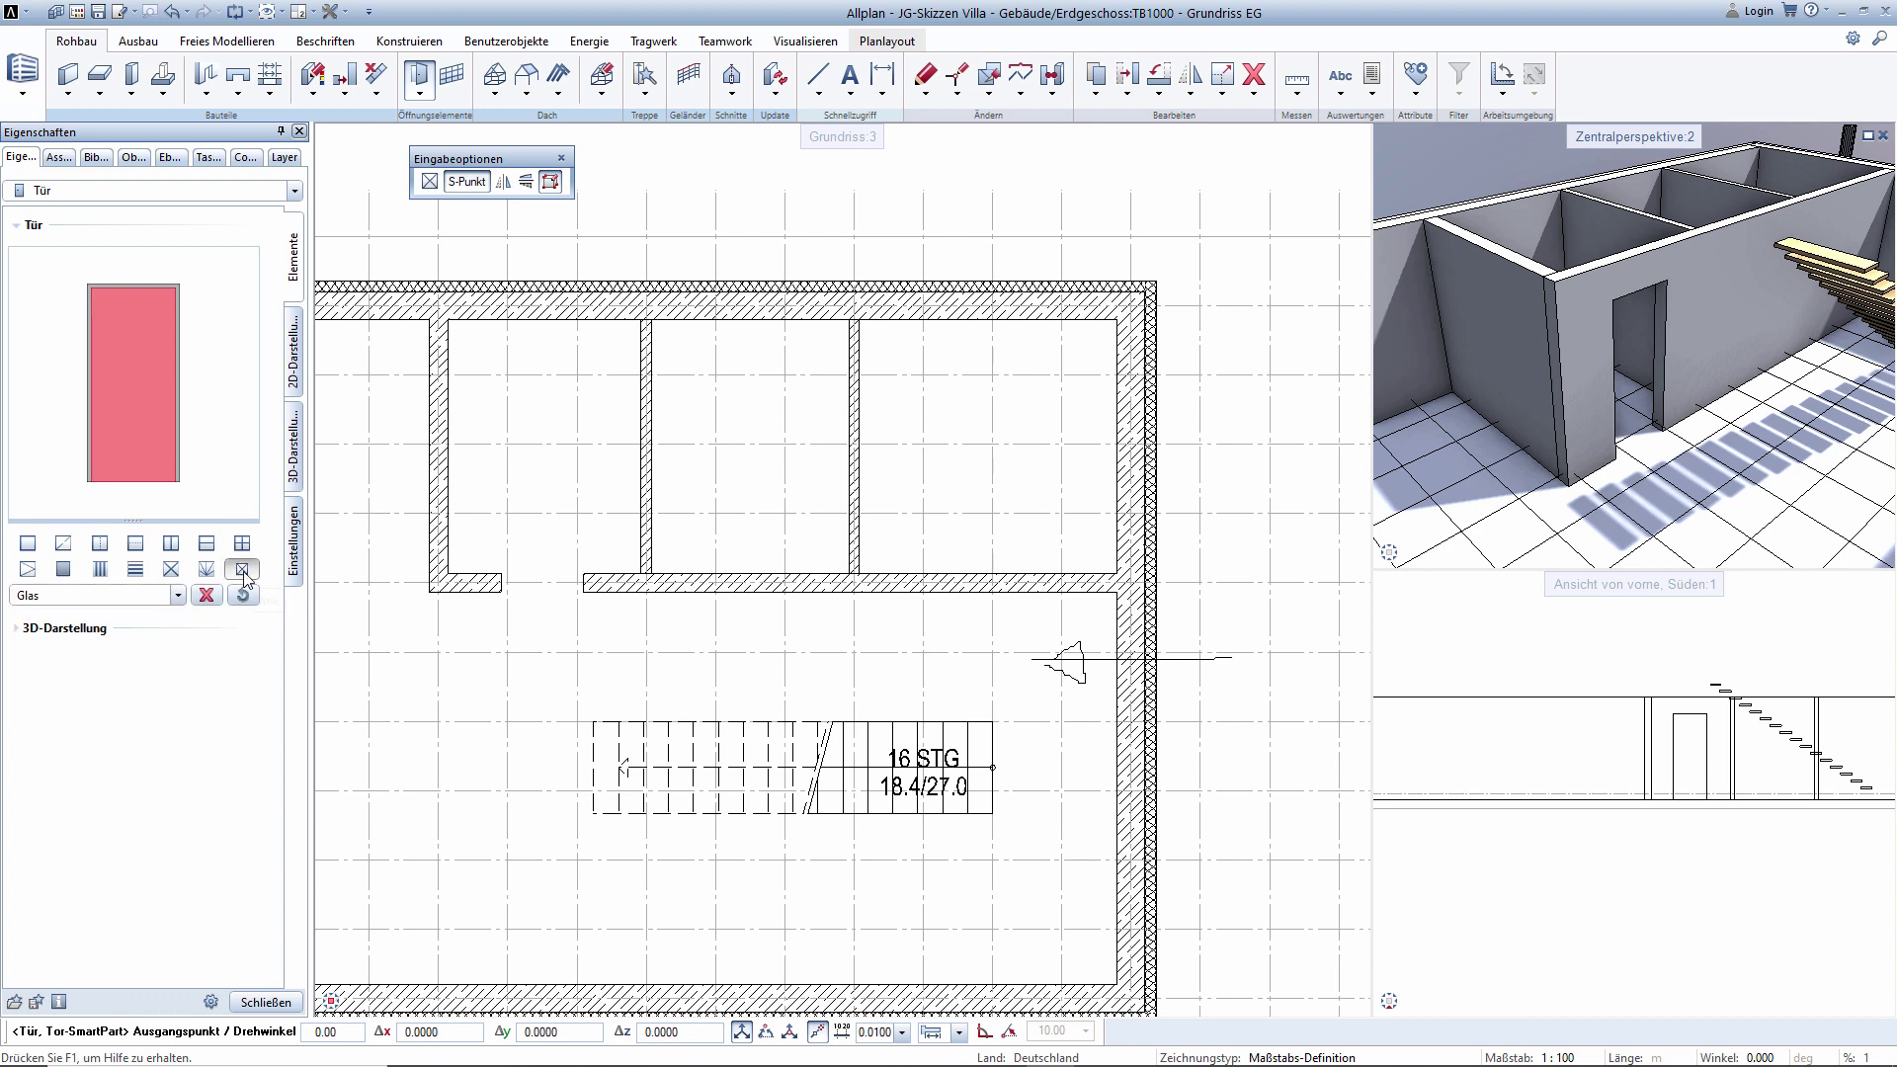
click(185, 598)
click(185, 597)
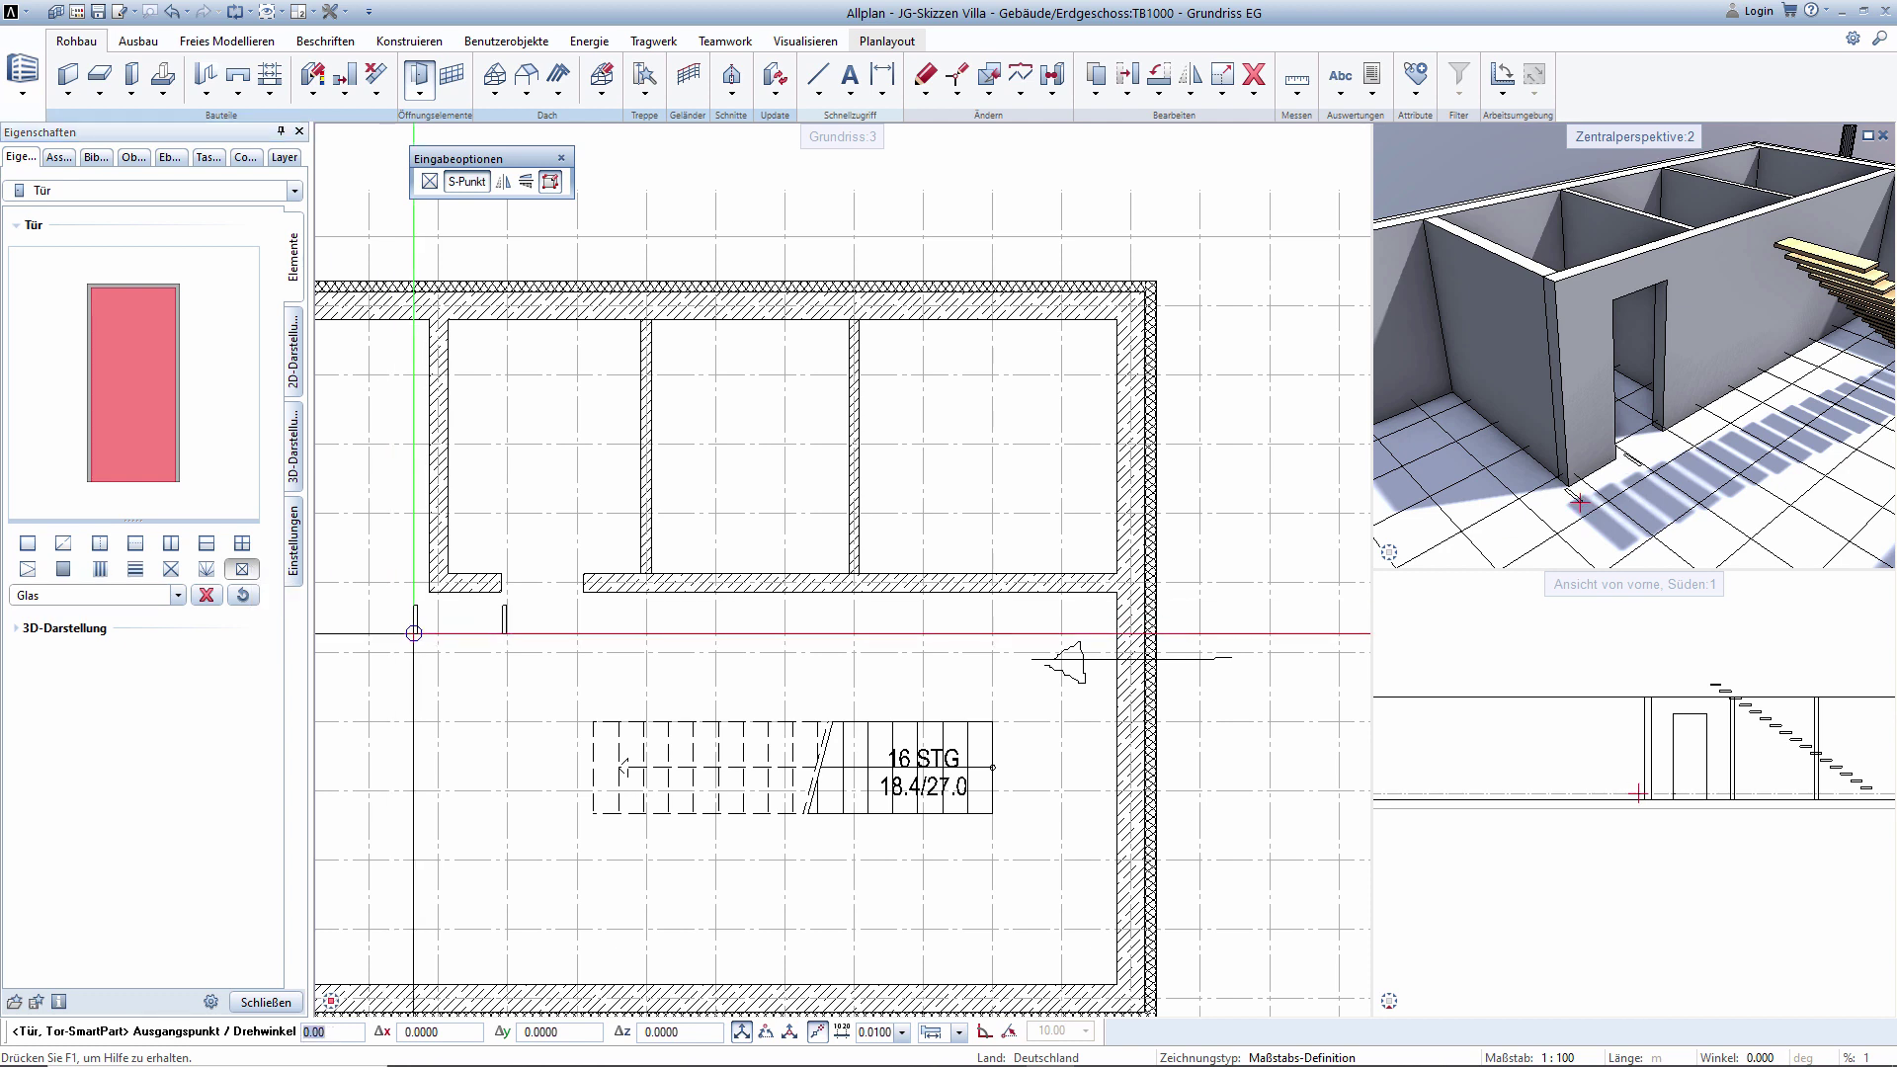
Place the glass door in the left room's lower wall and view its 3D display settings.
scroll(506, 609, up, 2)
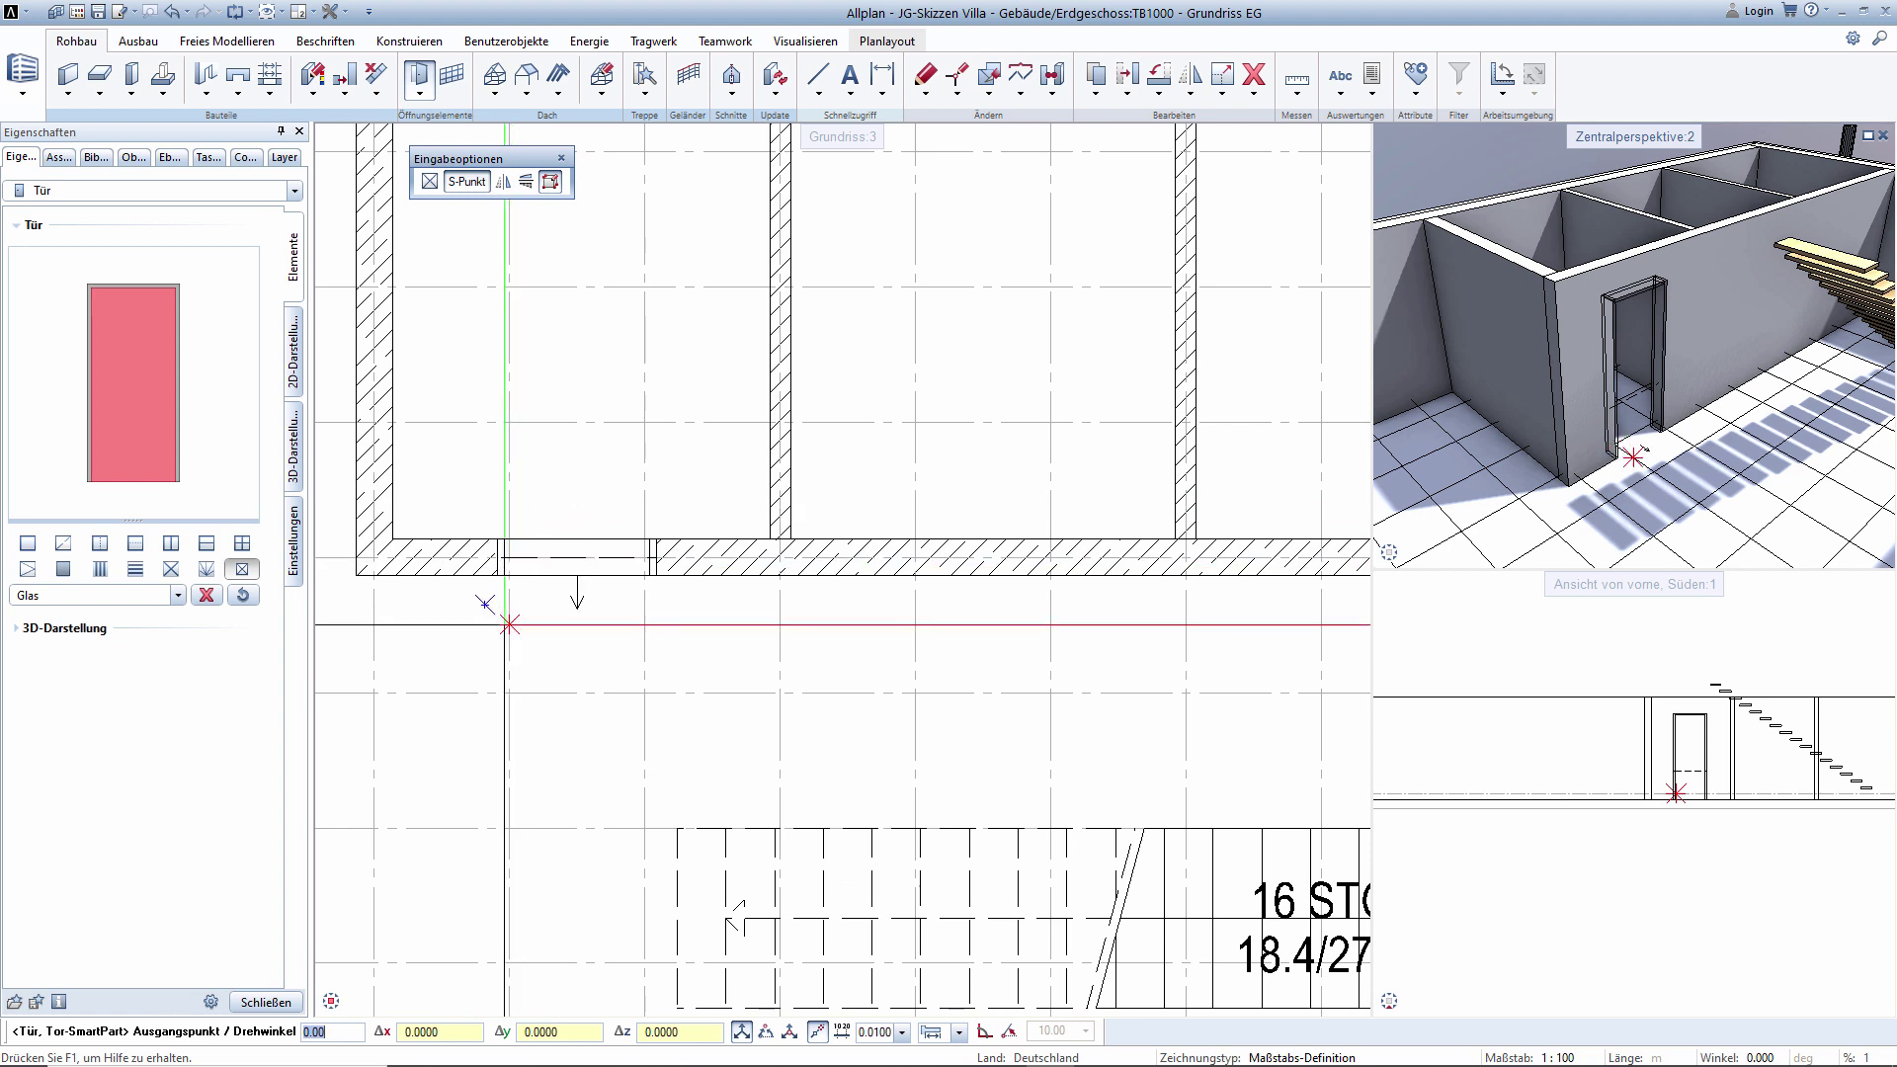
click(510, 624)
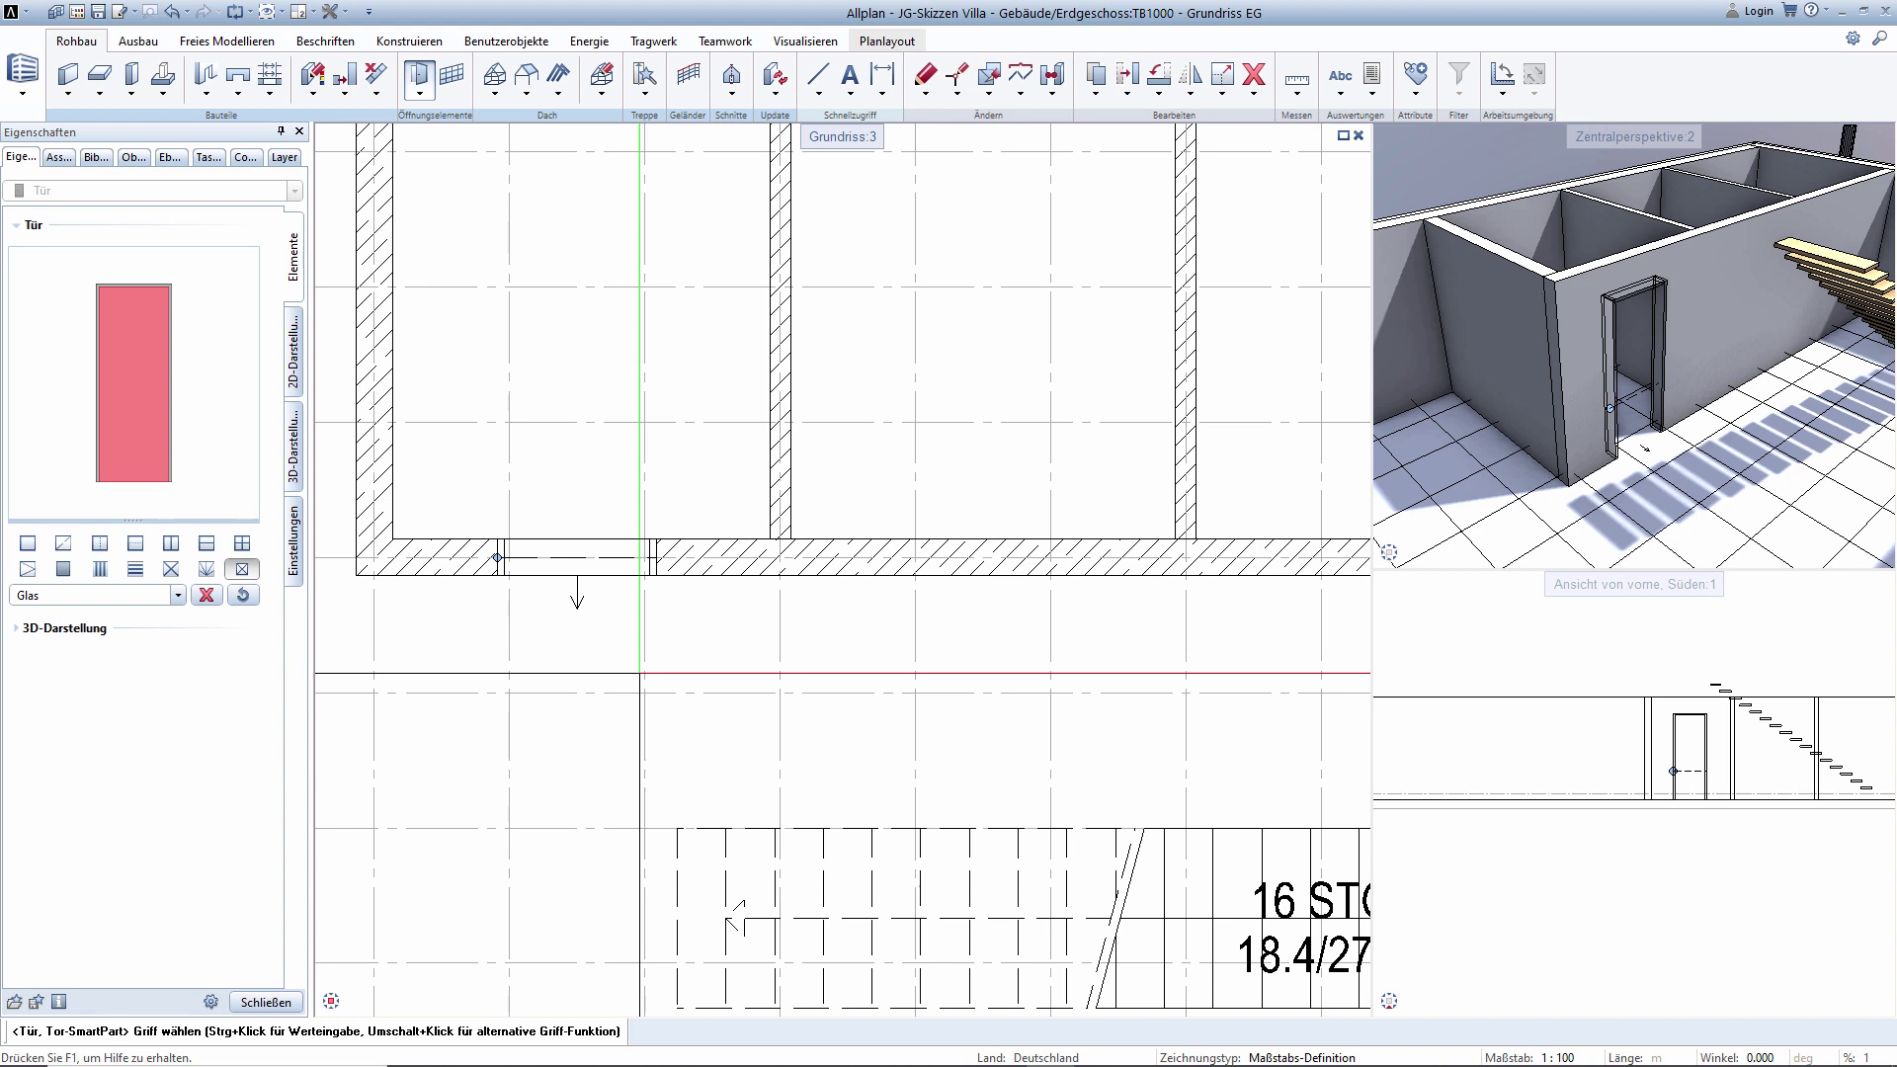
click(301, 450)
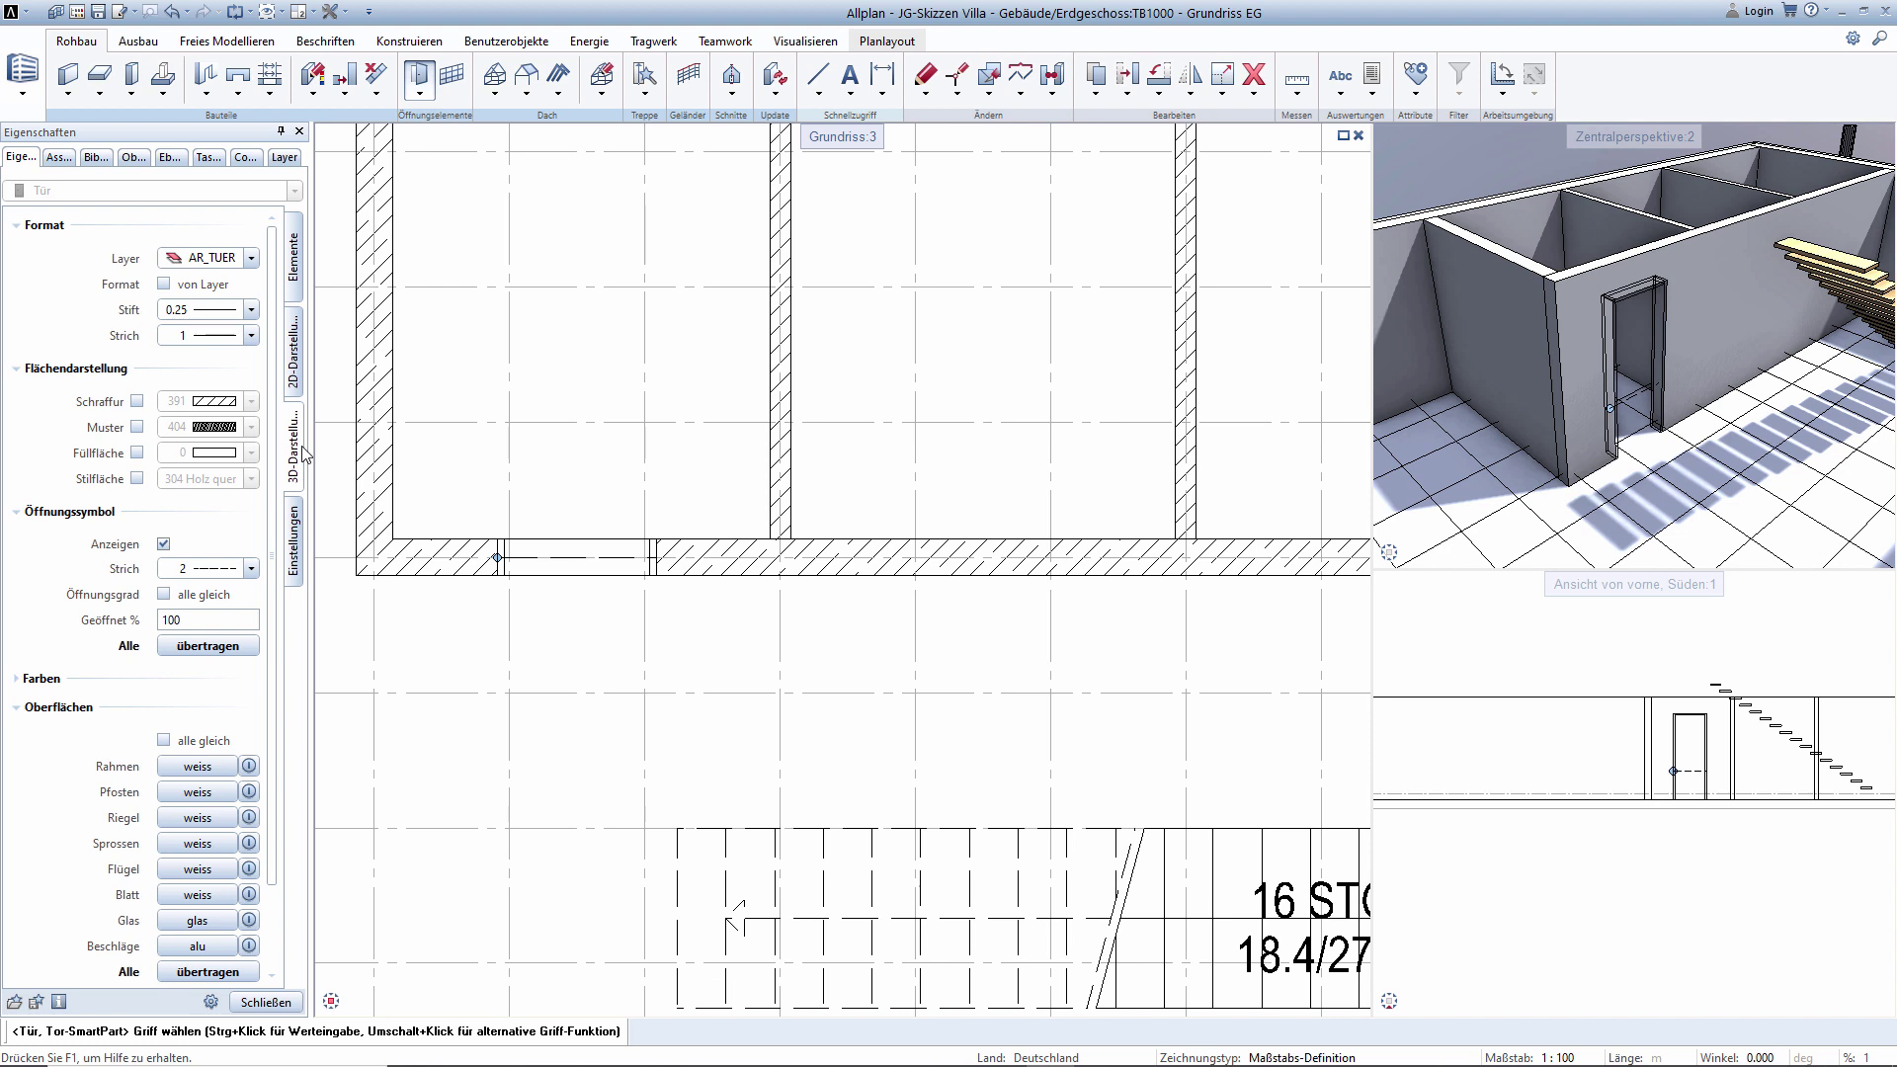
Set the door's top/bottom distance to the opening to 0.15 and end door placement.
click(293, 533)
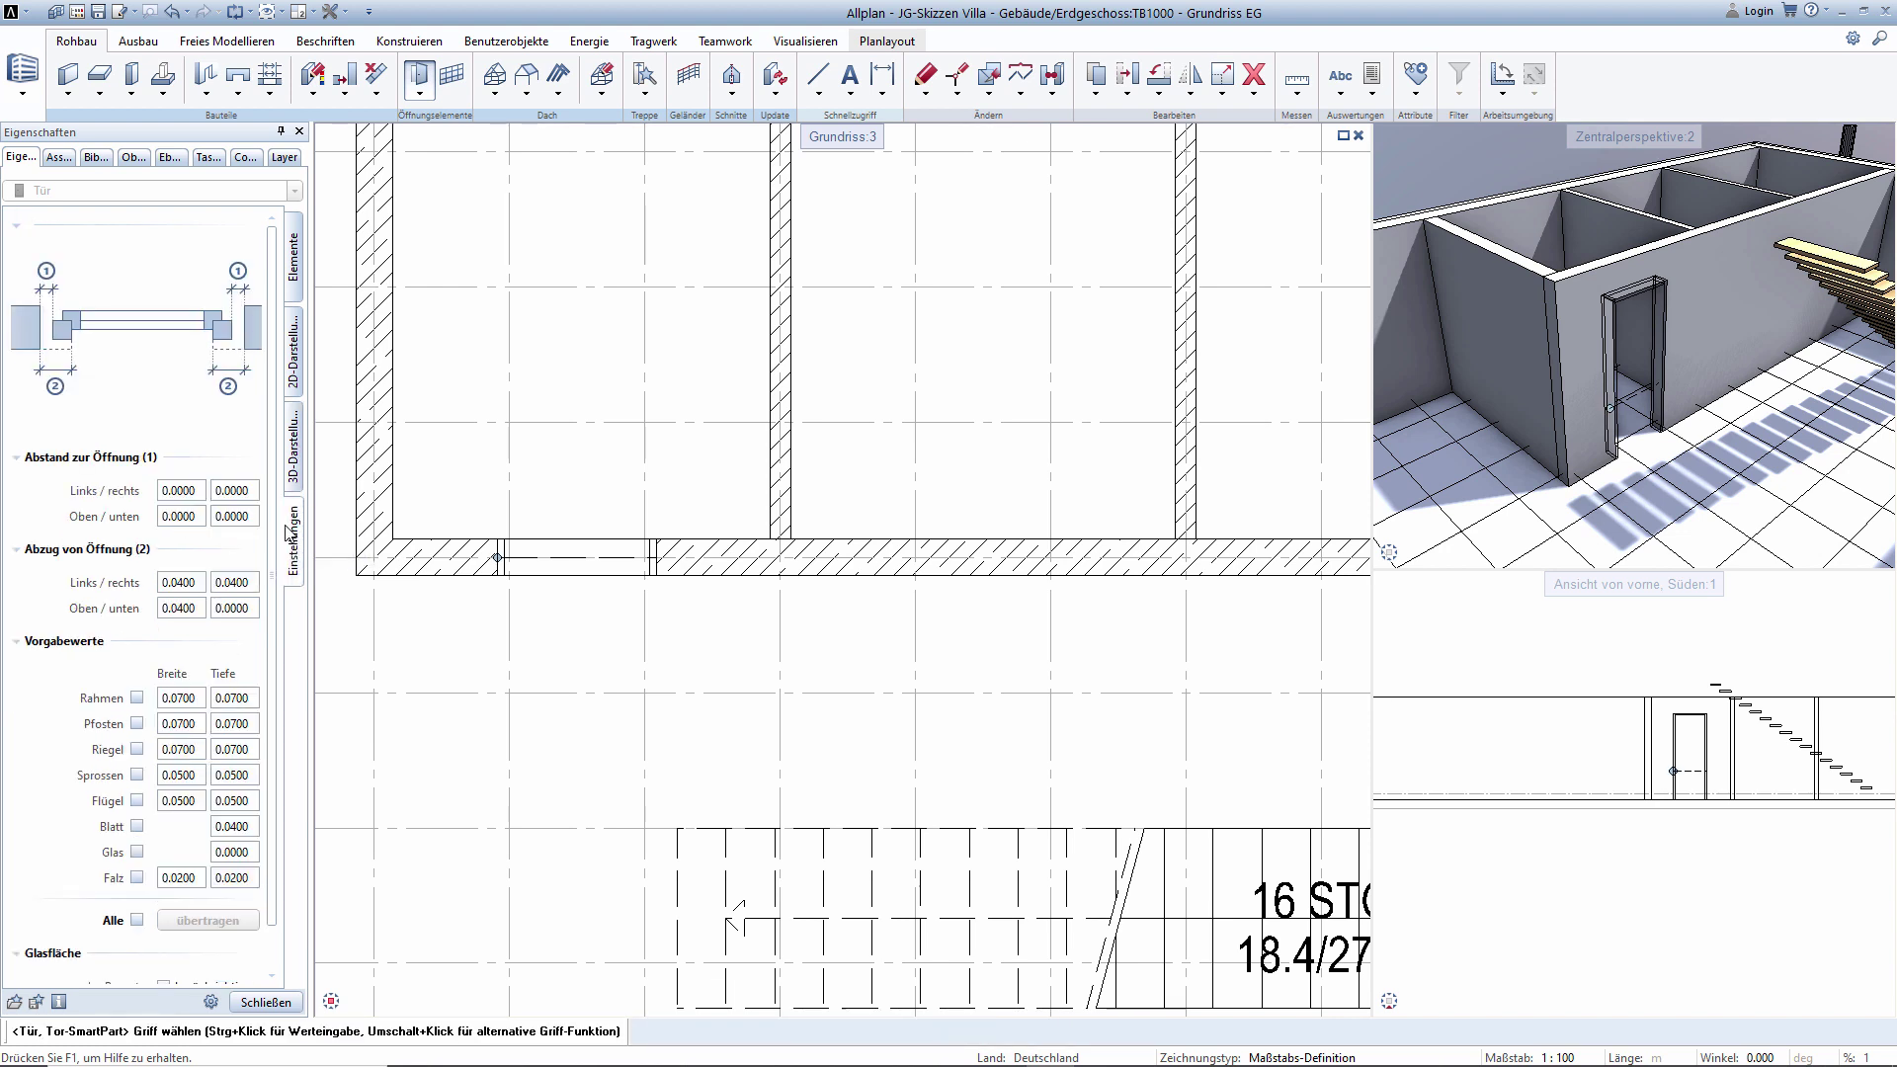
click(252, 517)
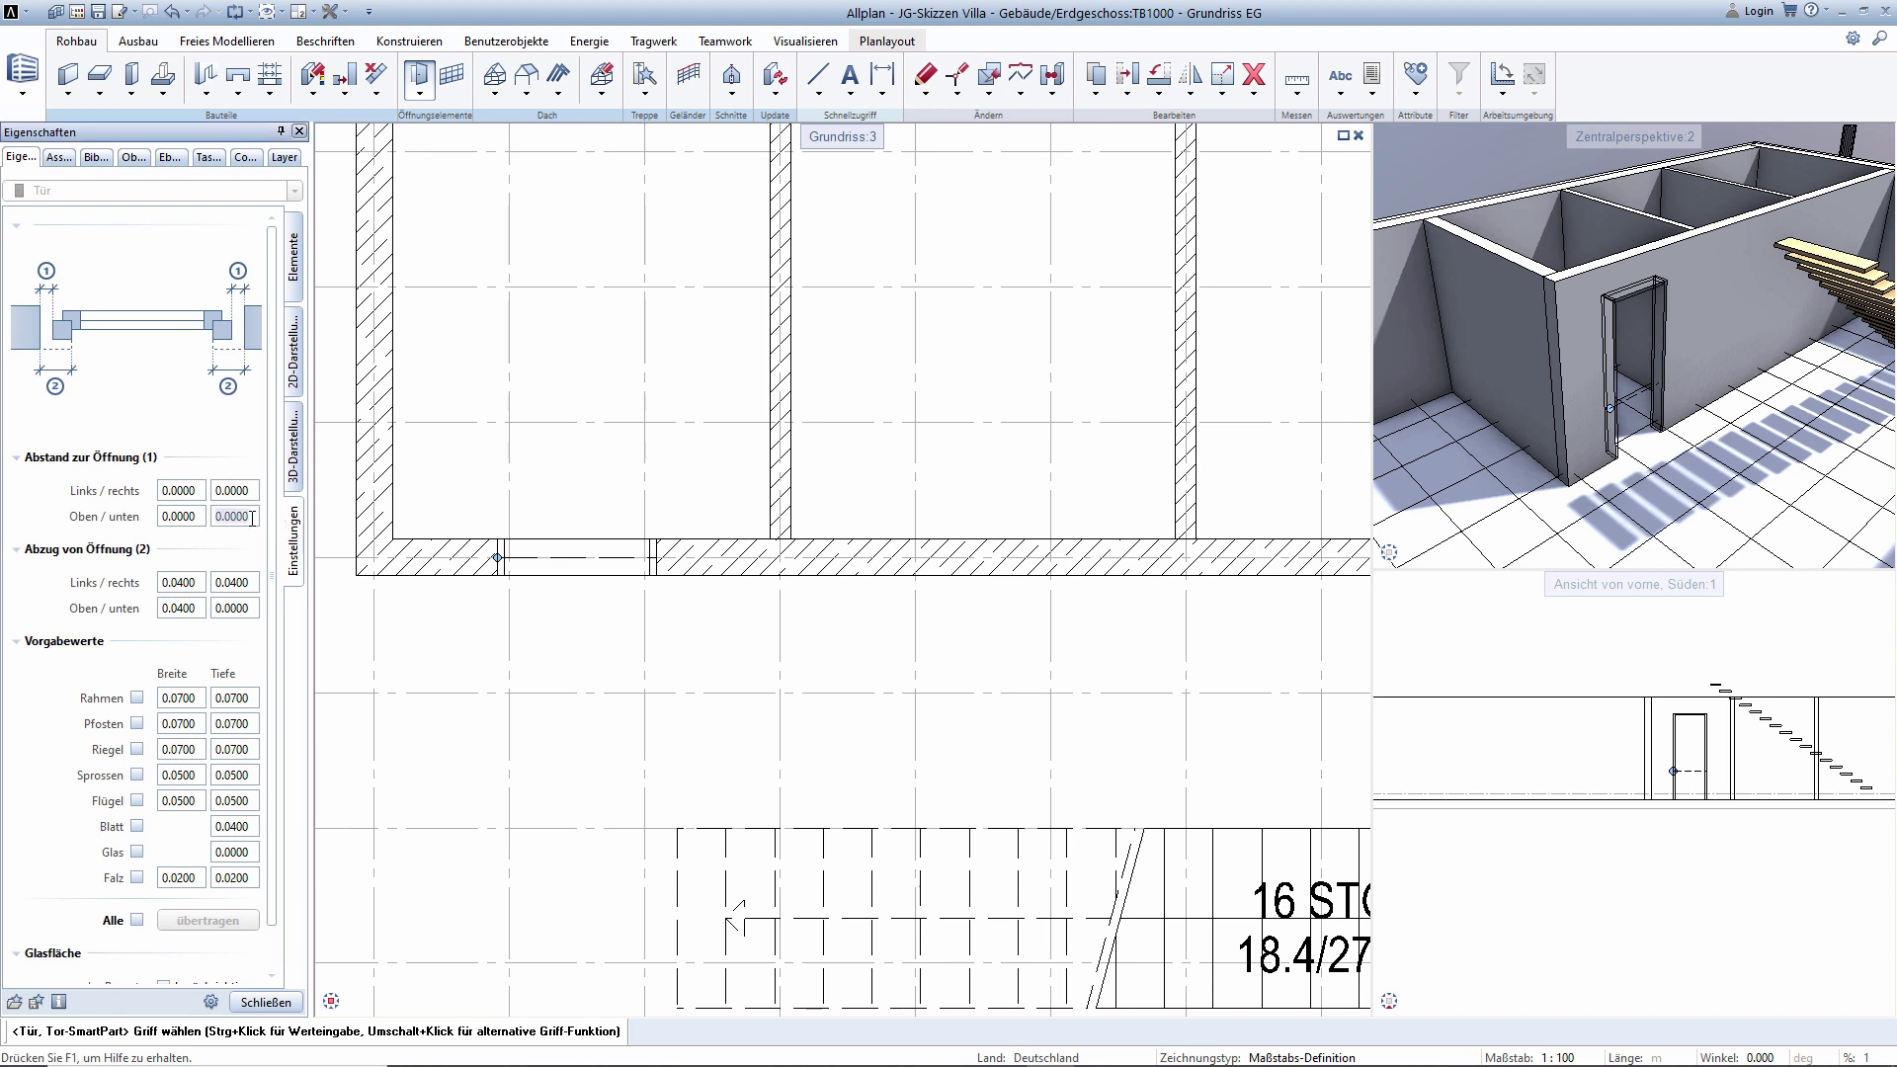
text(0.15)
key(Return)
click(267, 1003)
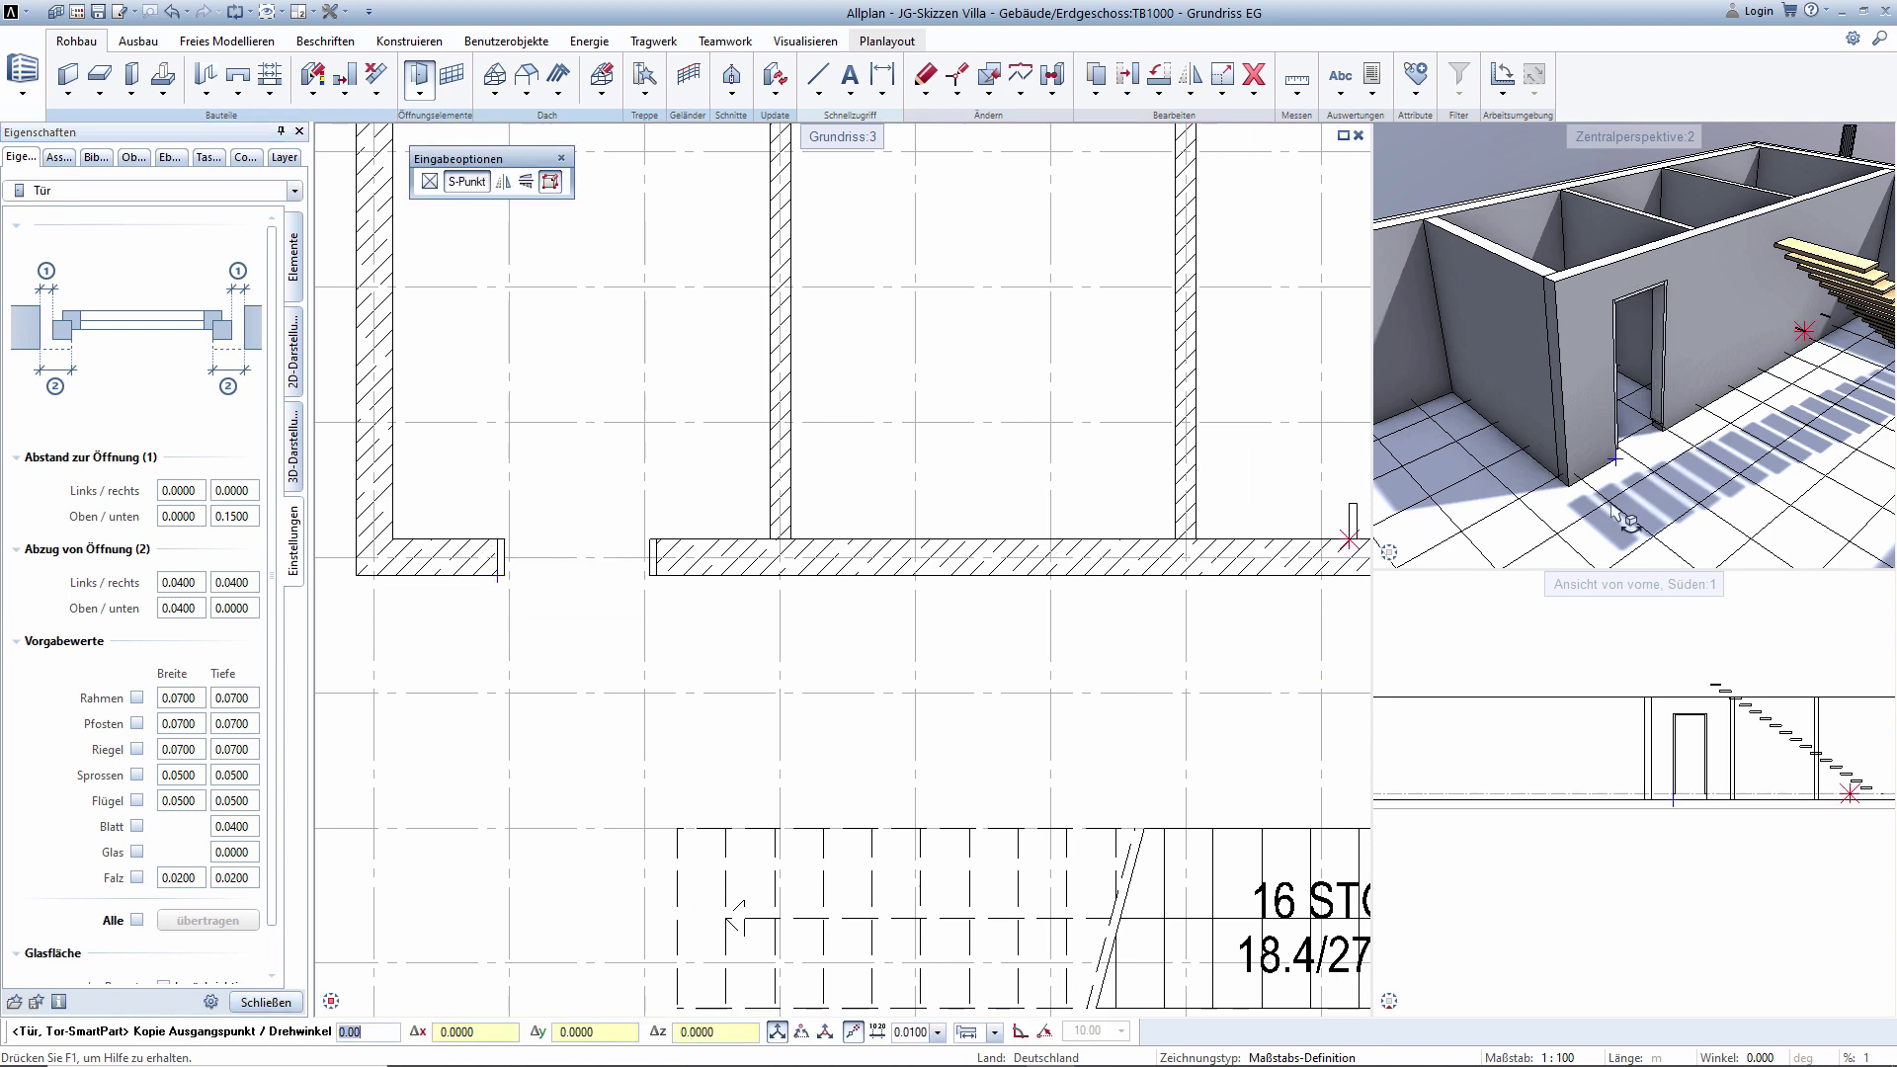
scroll(1657, 430, up, 3)
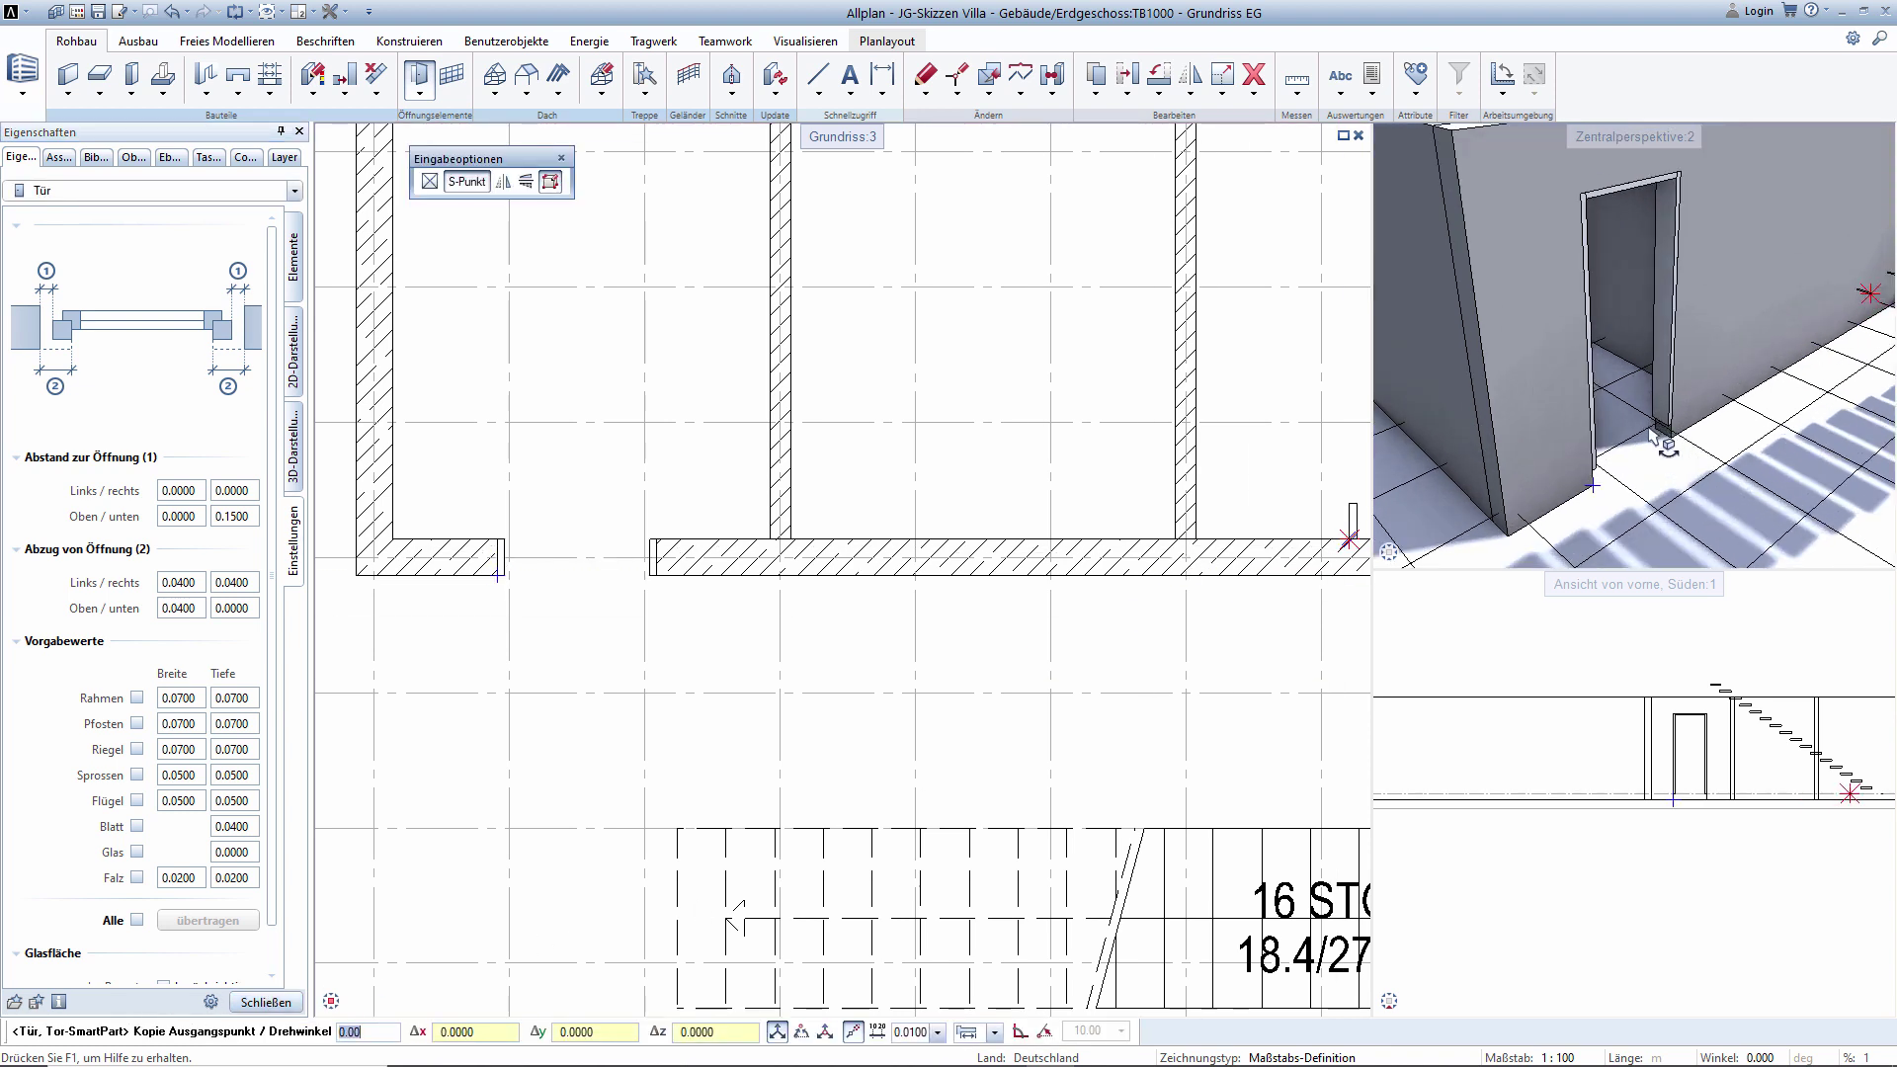
key(Escape)
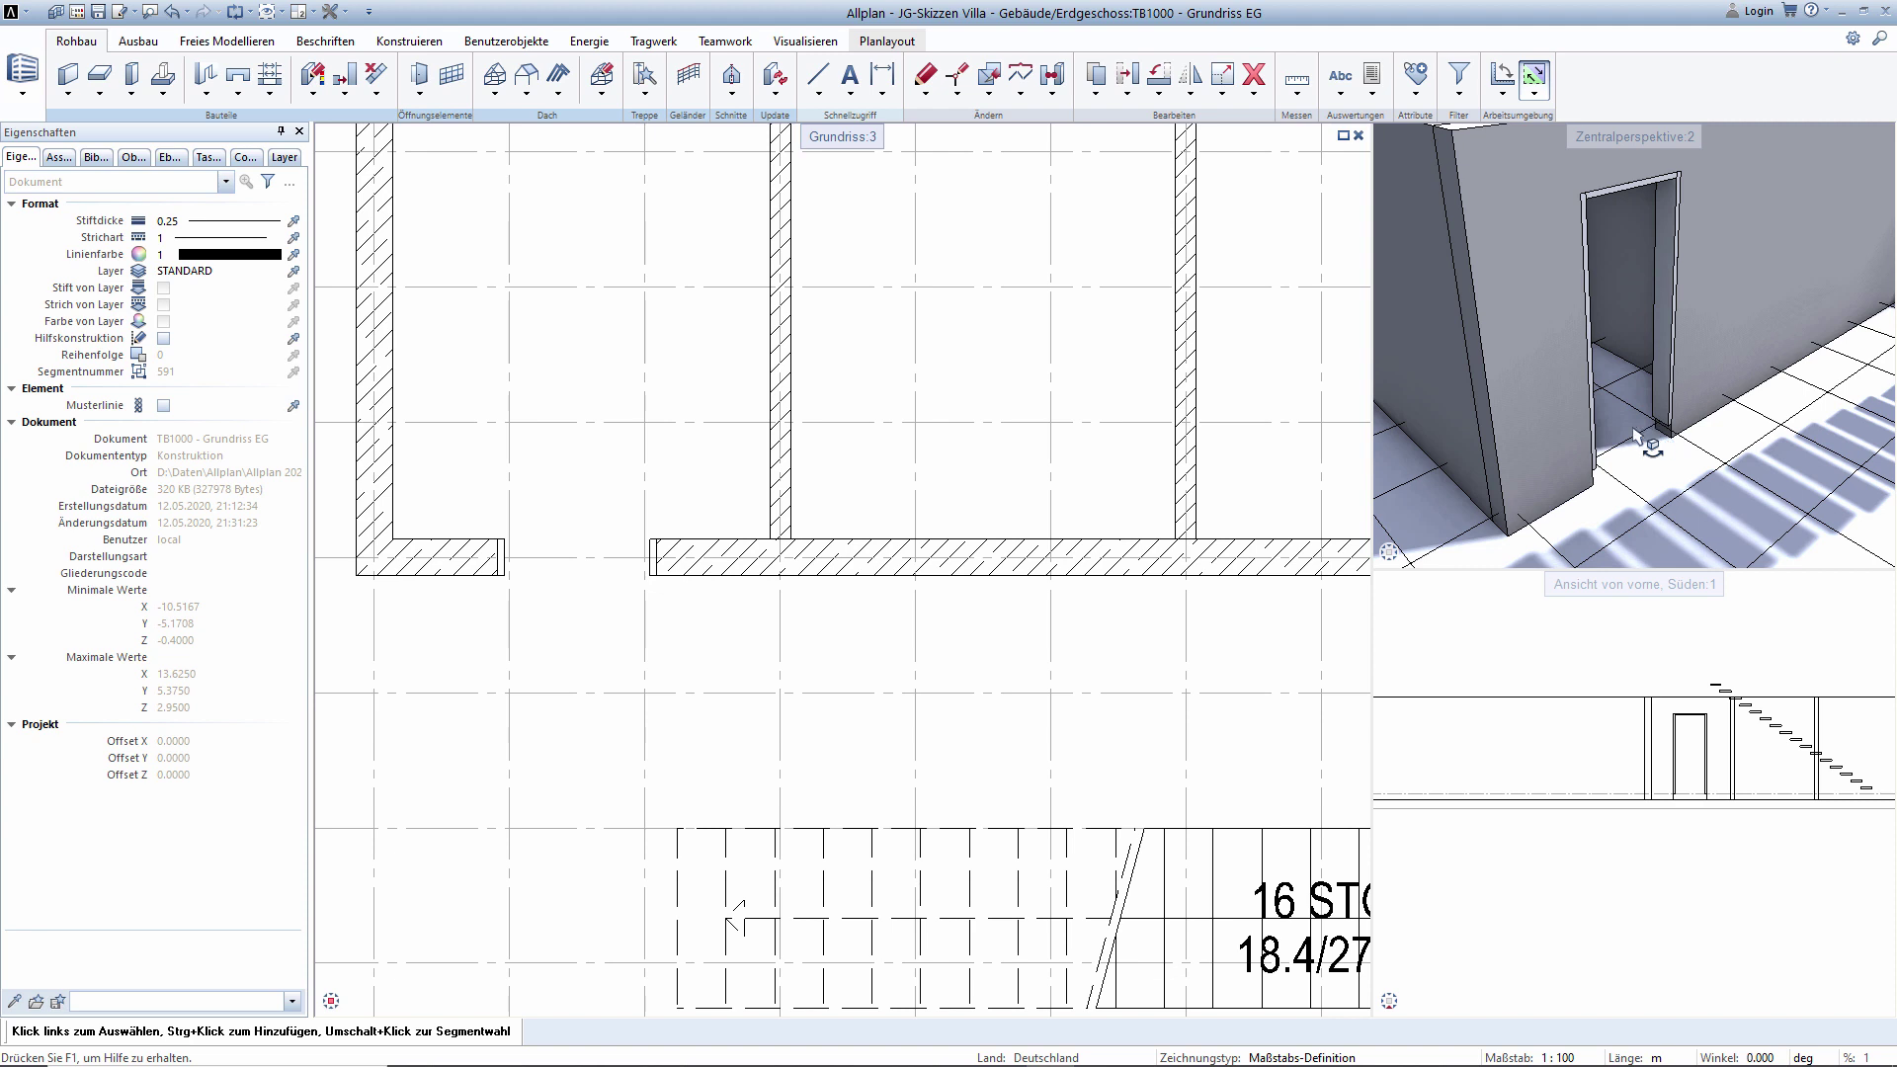
Add a single solid (Massiv) sliding-shutter sunshade SmartPart at the door opening.
click(425, 96)
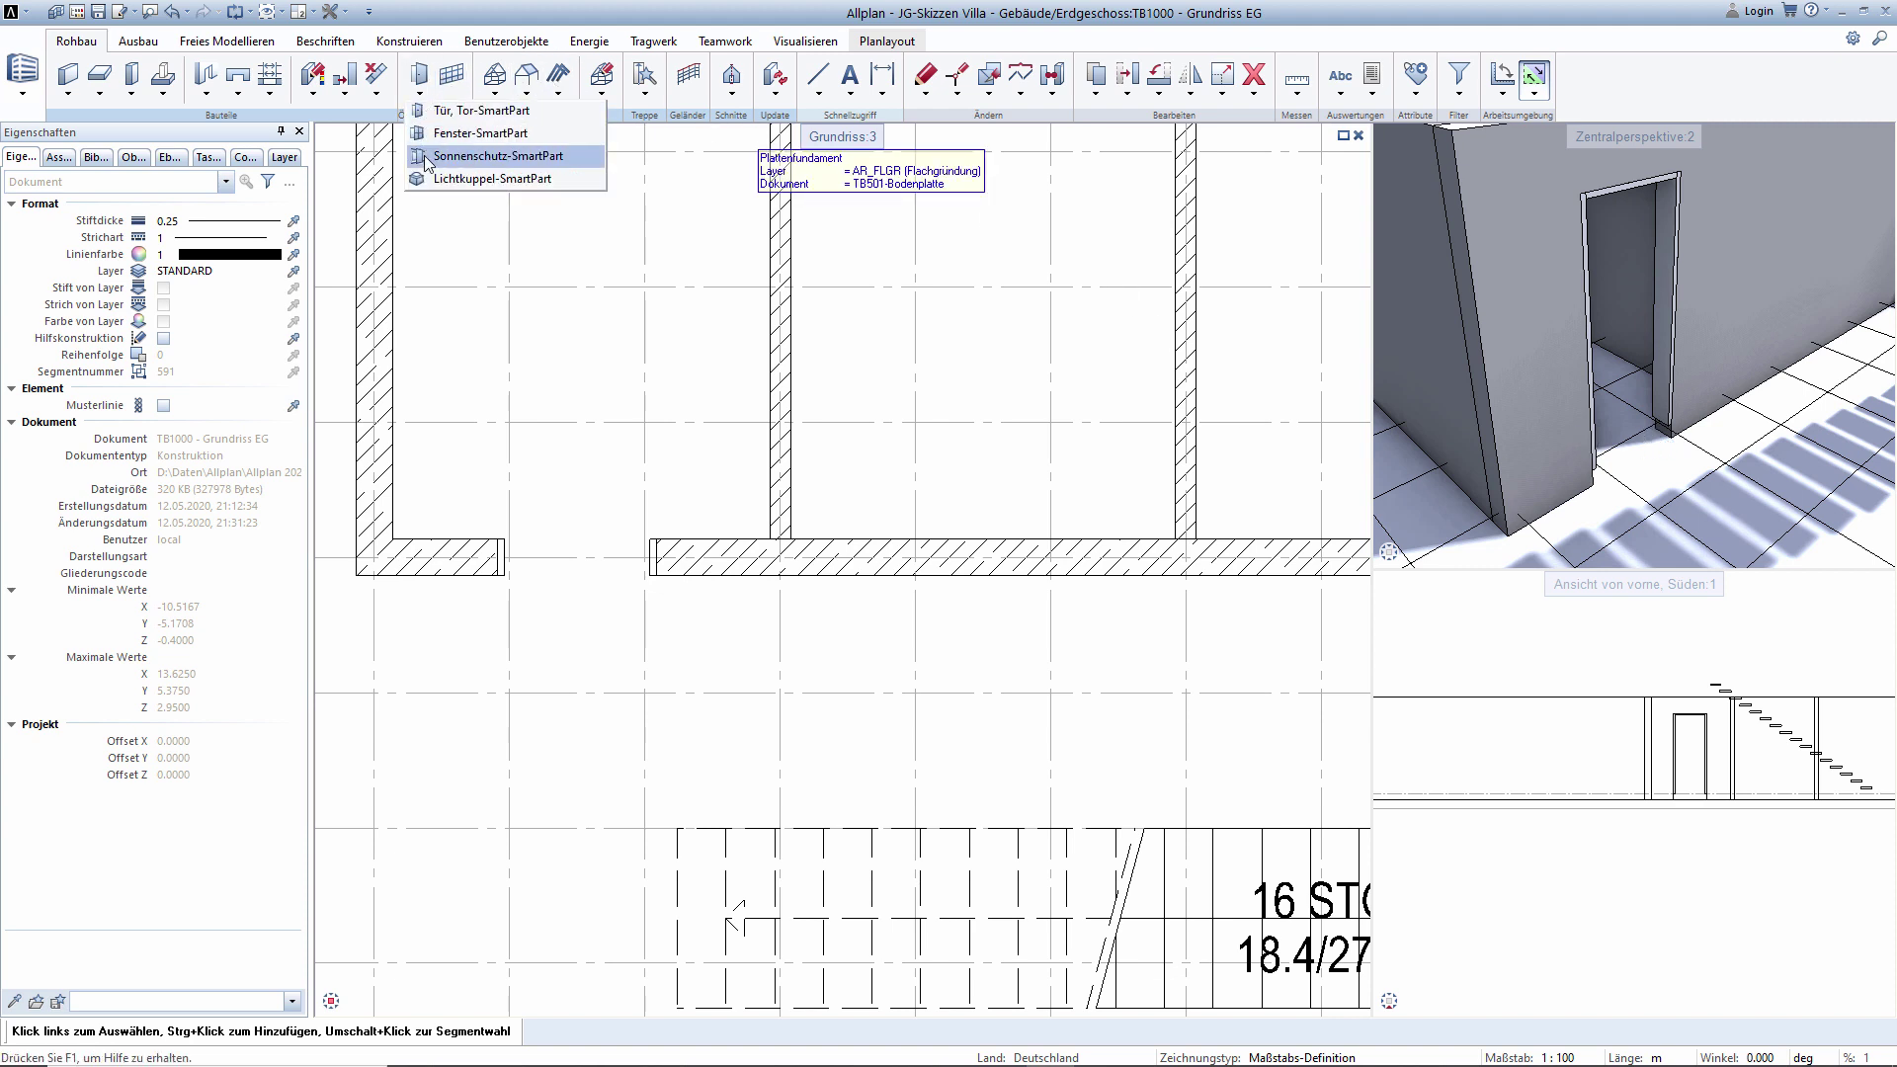
click(429, 156)
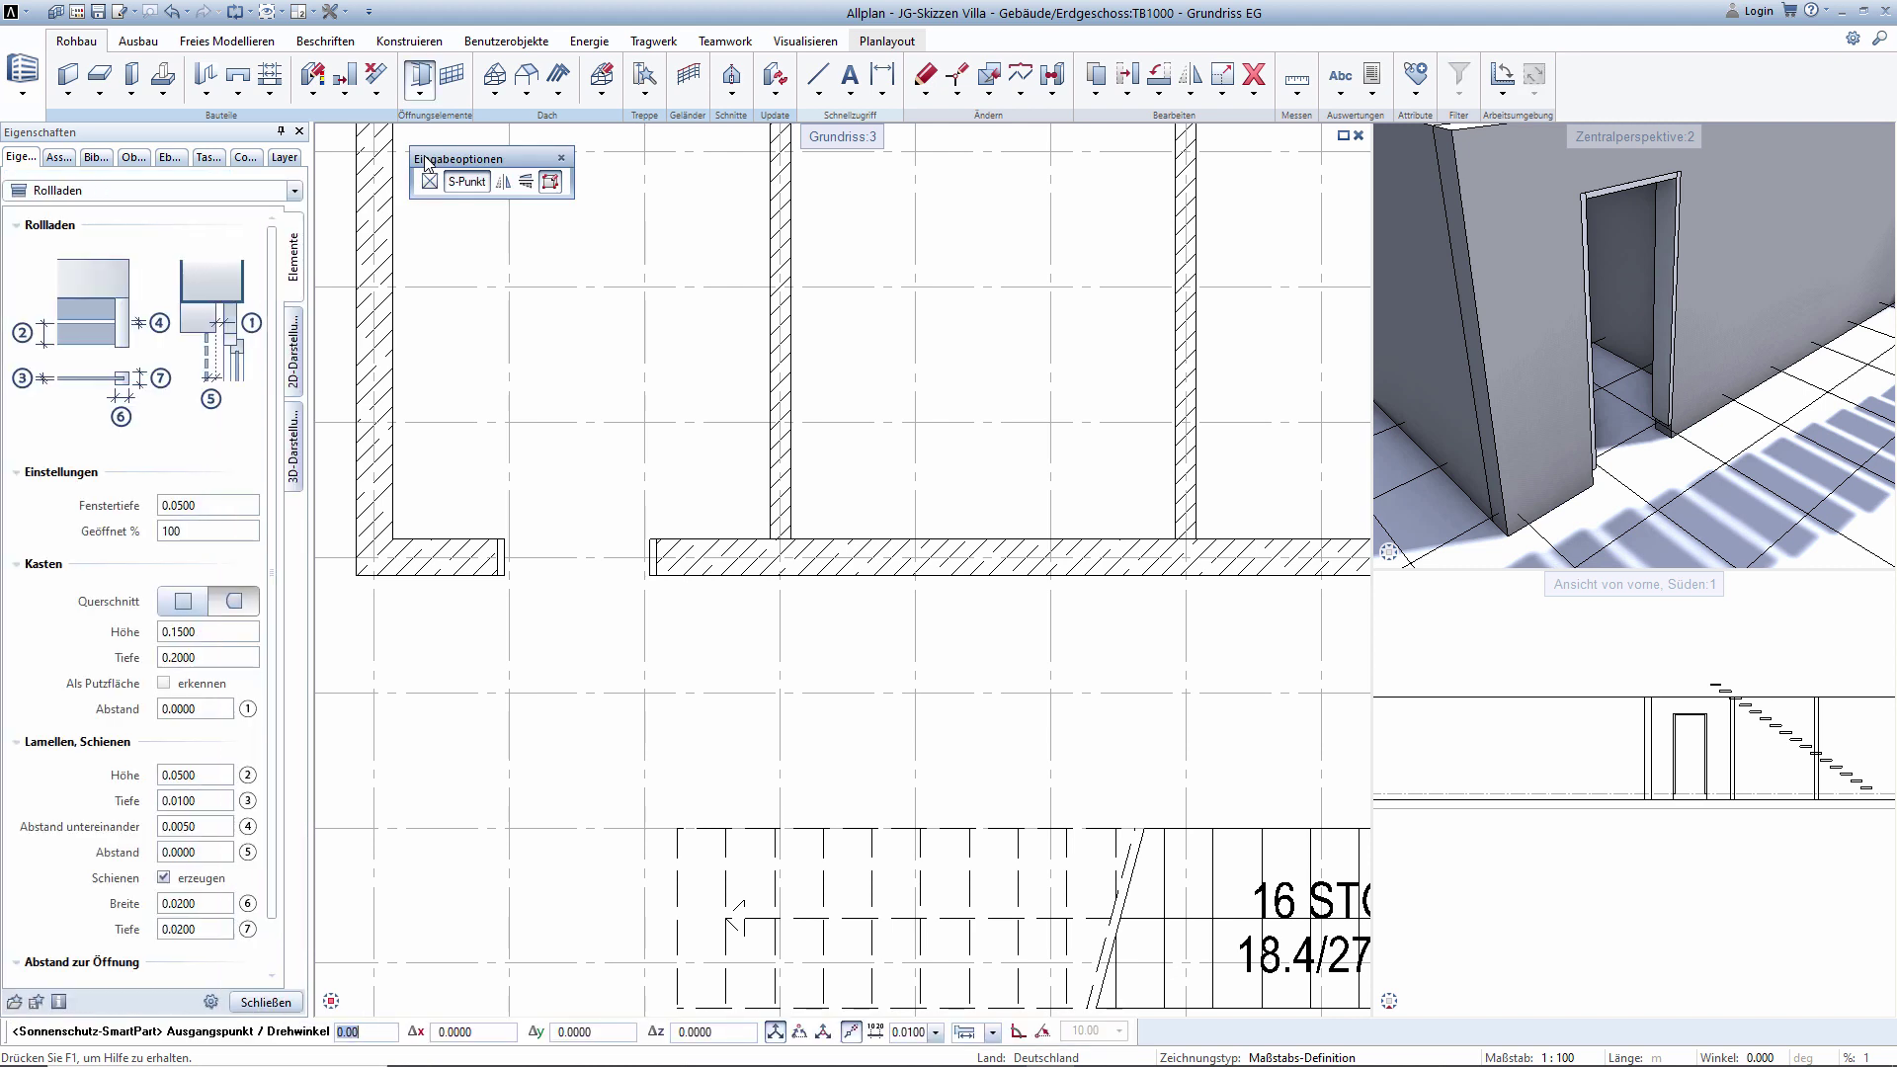
click(185, 192)
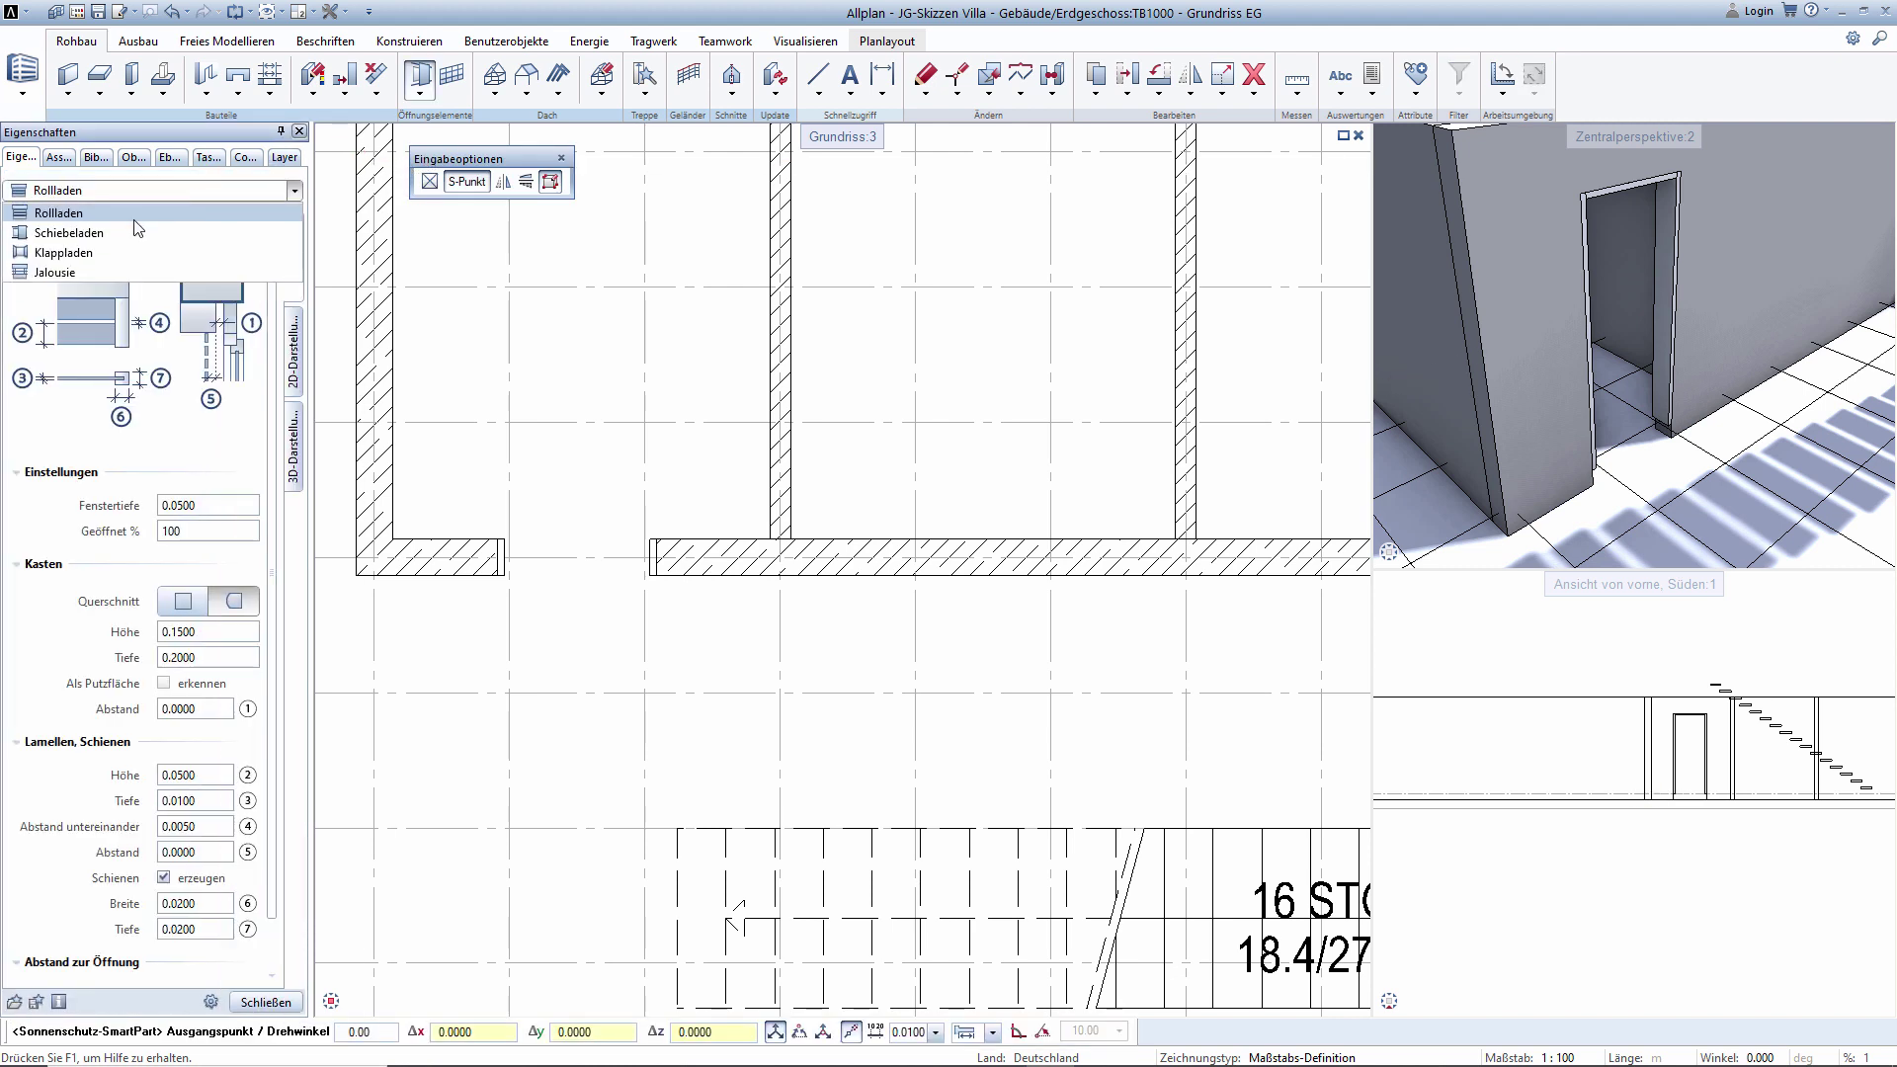
click(106, 234)
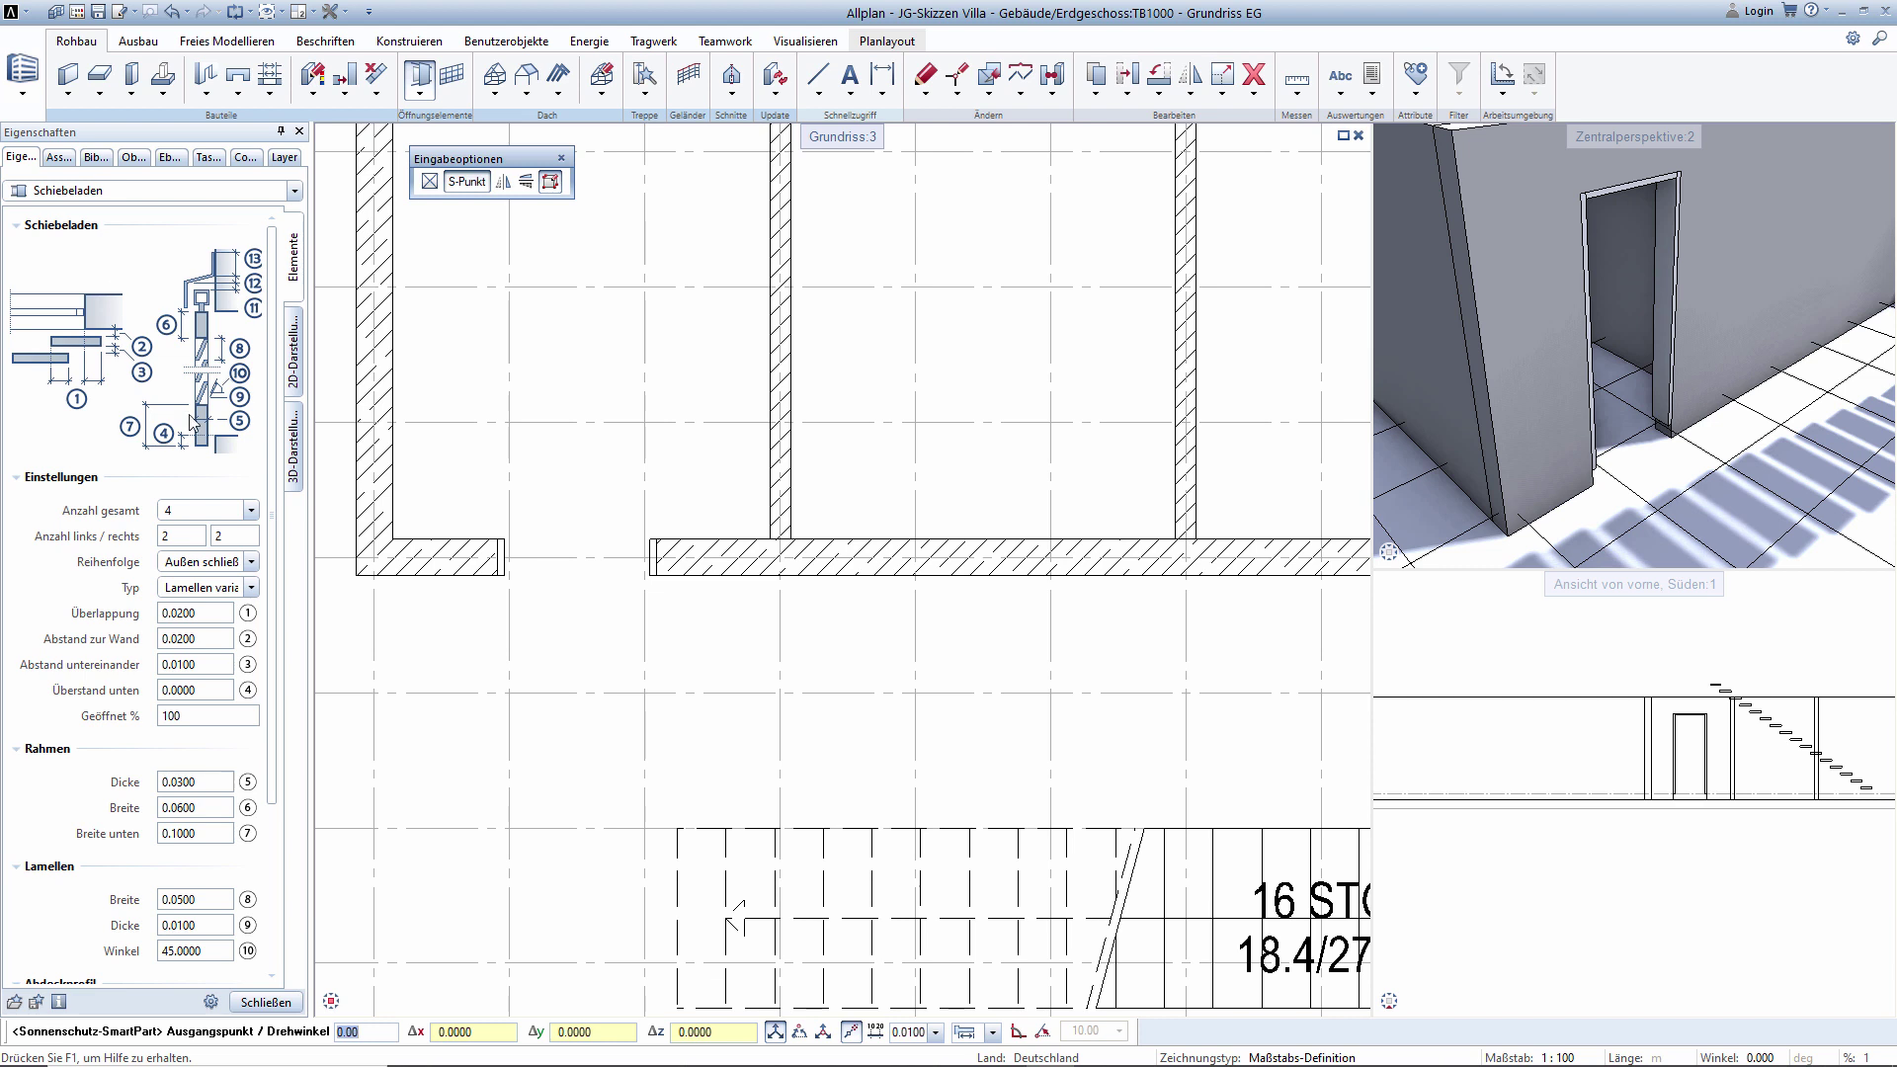
click(251, 510)
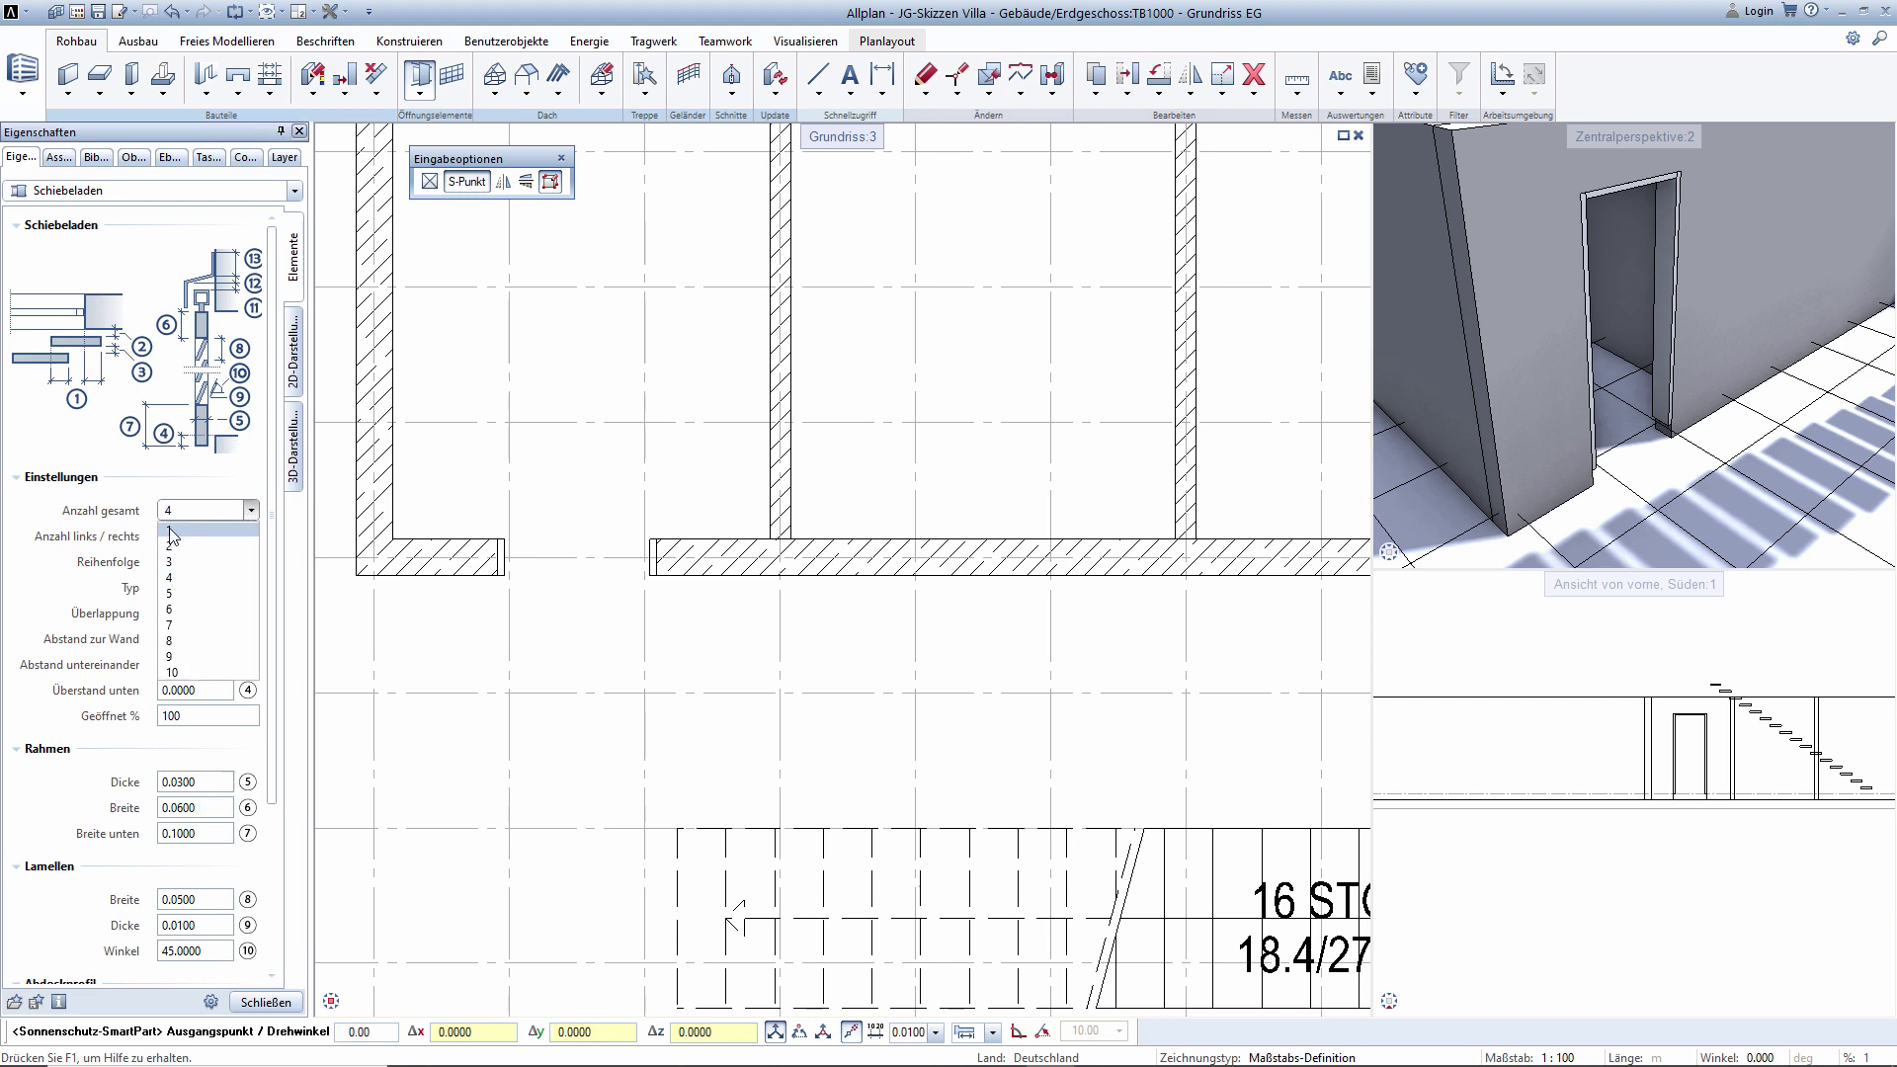
click(170, 530)
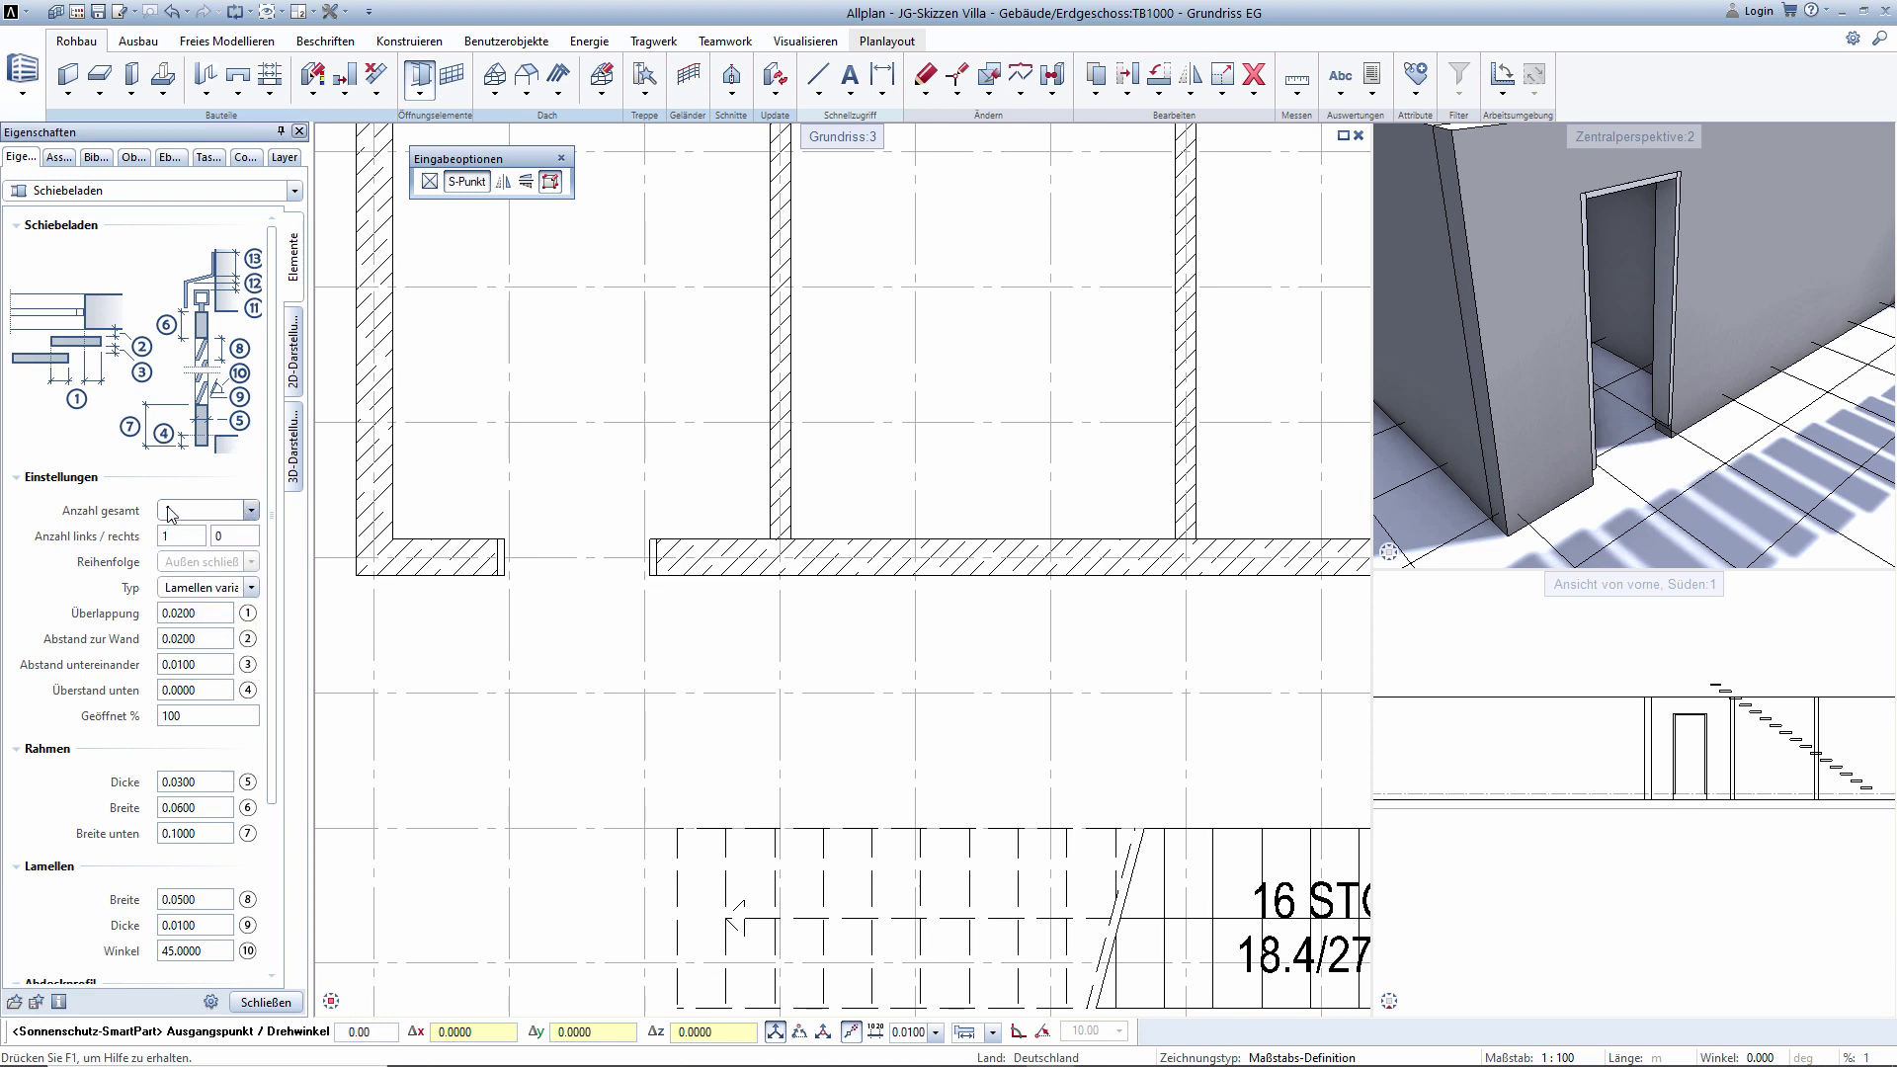
click(251, 587)
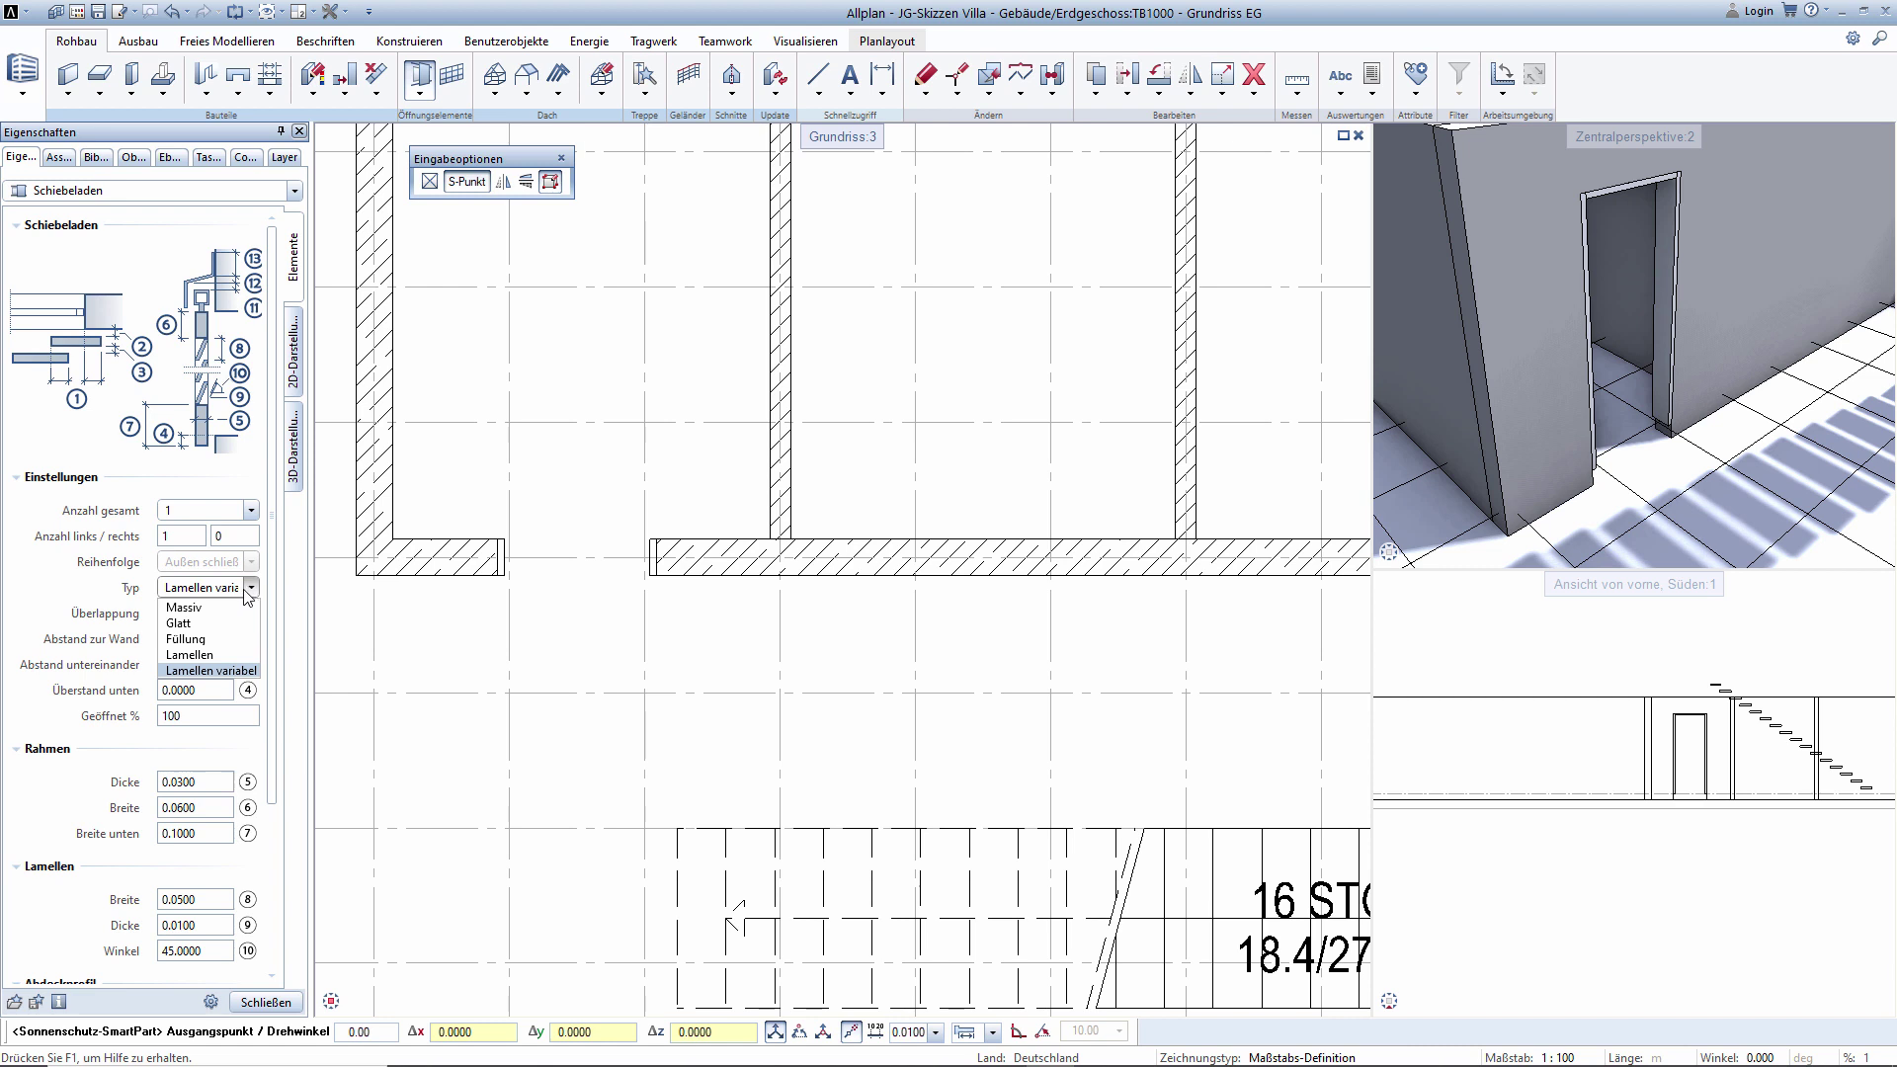
click(188, 623)
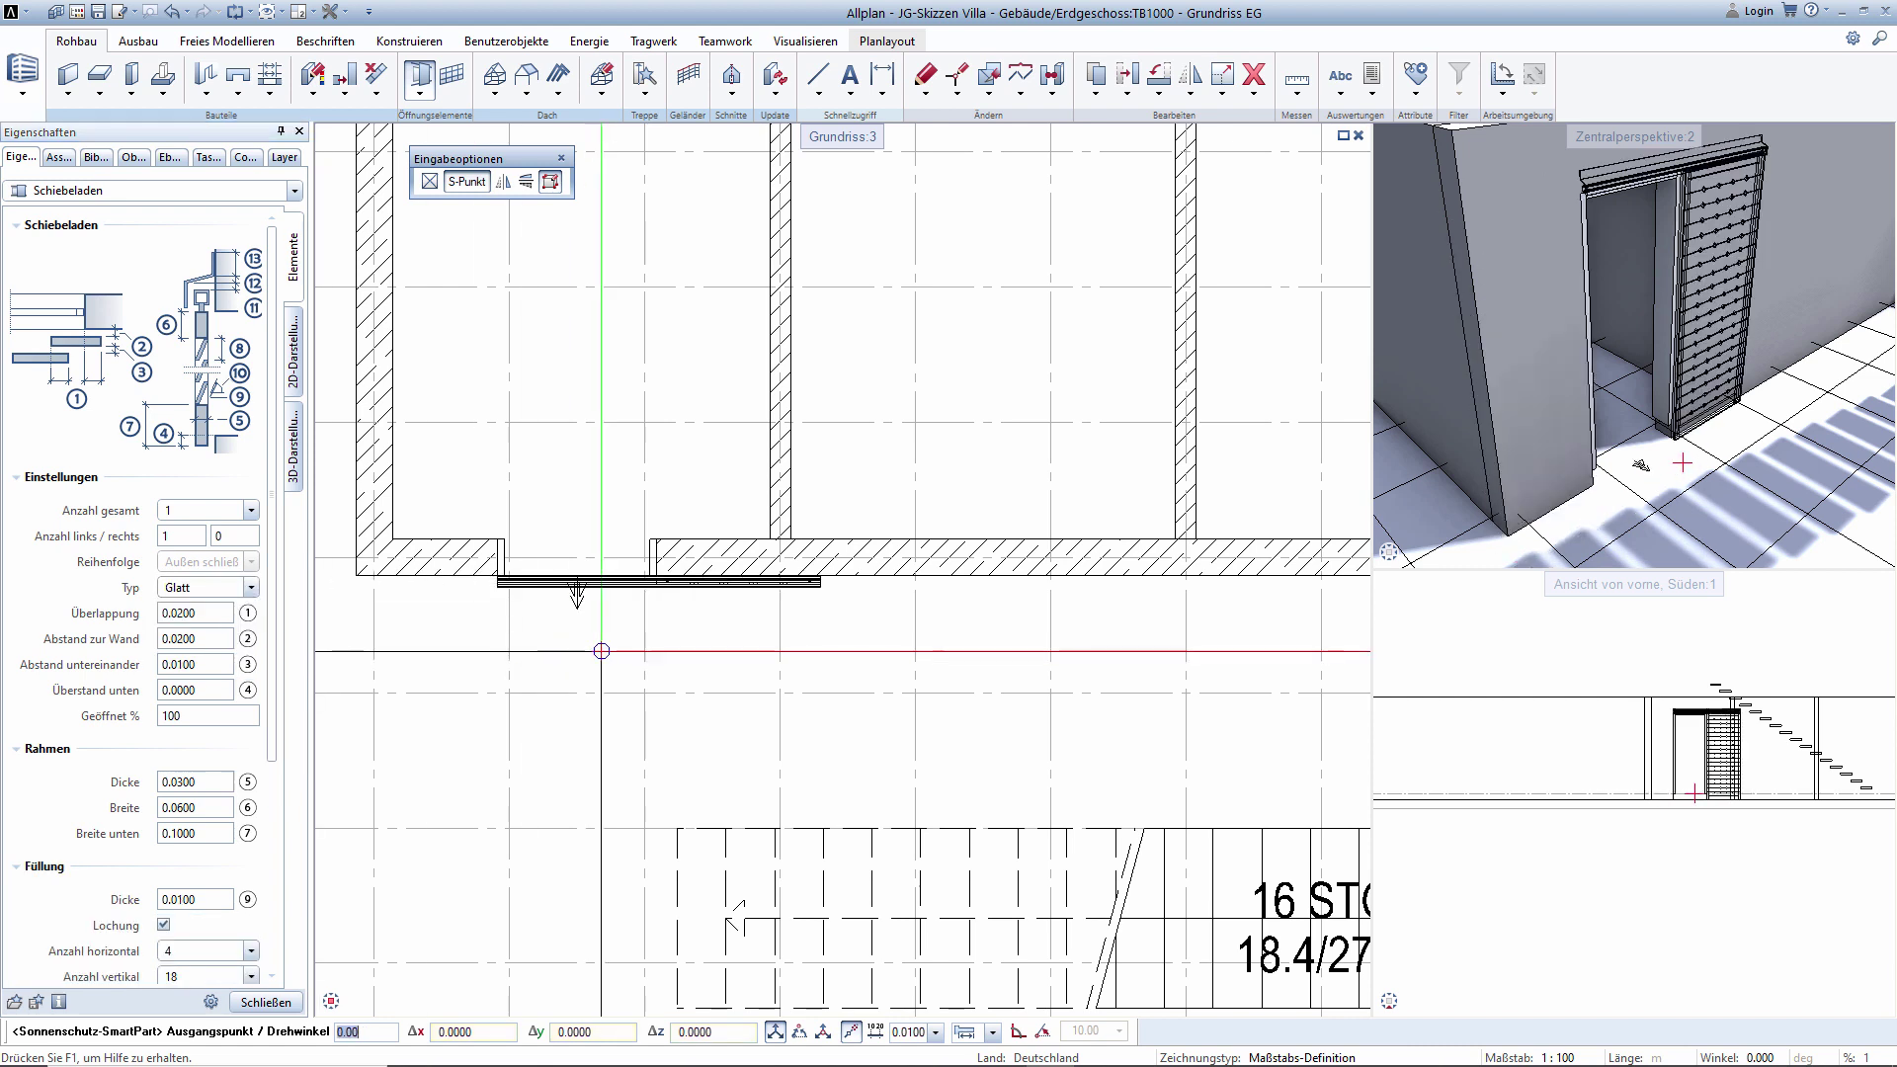
click(251, 587)
click(217, 608)
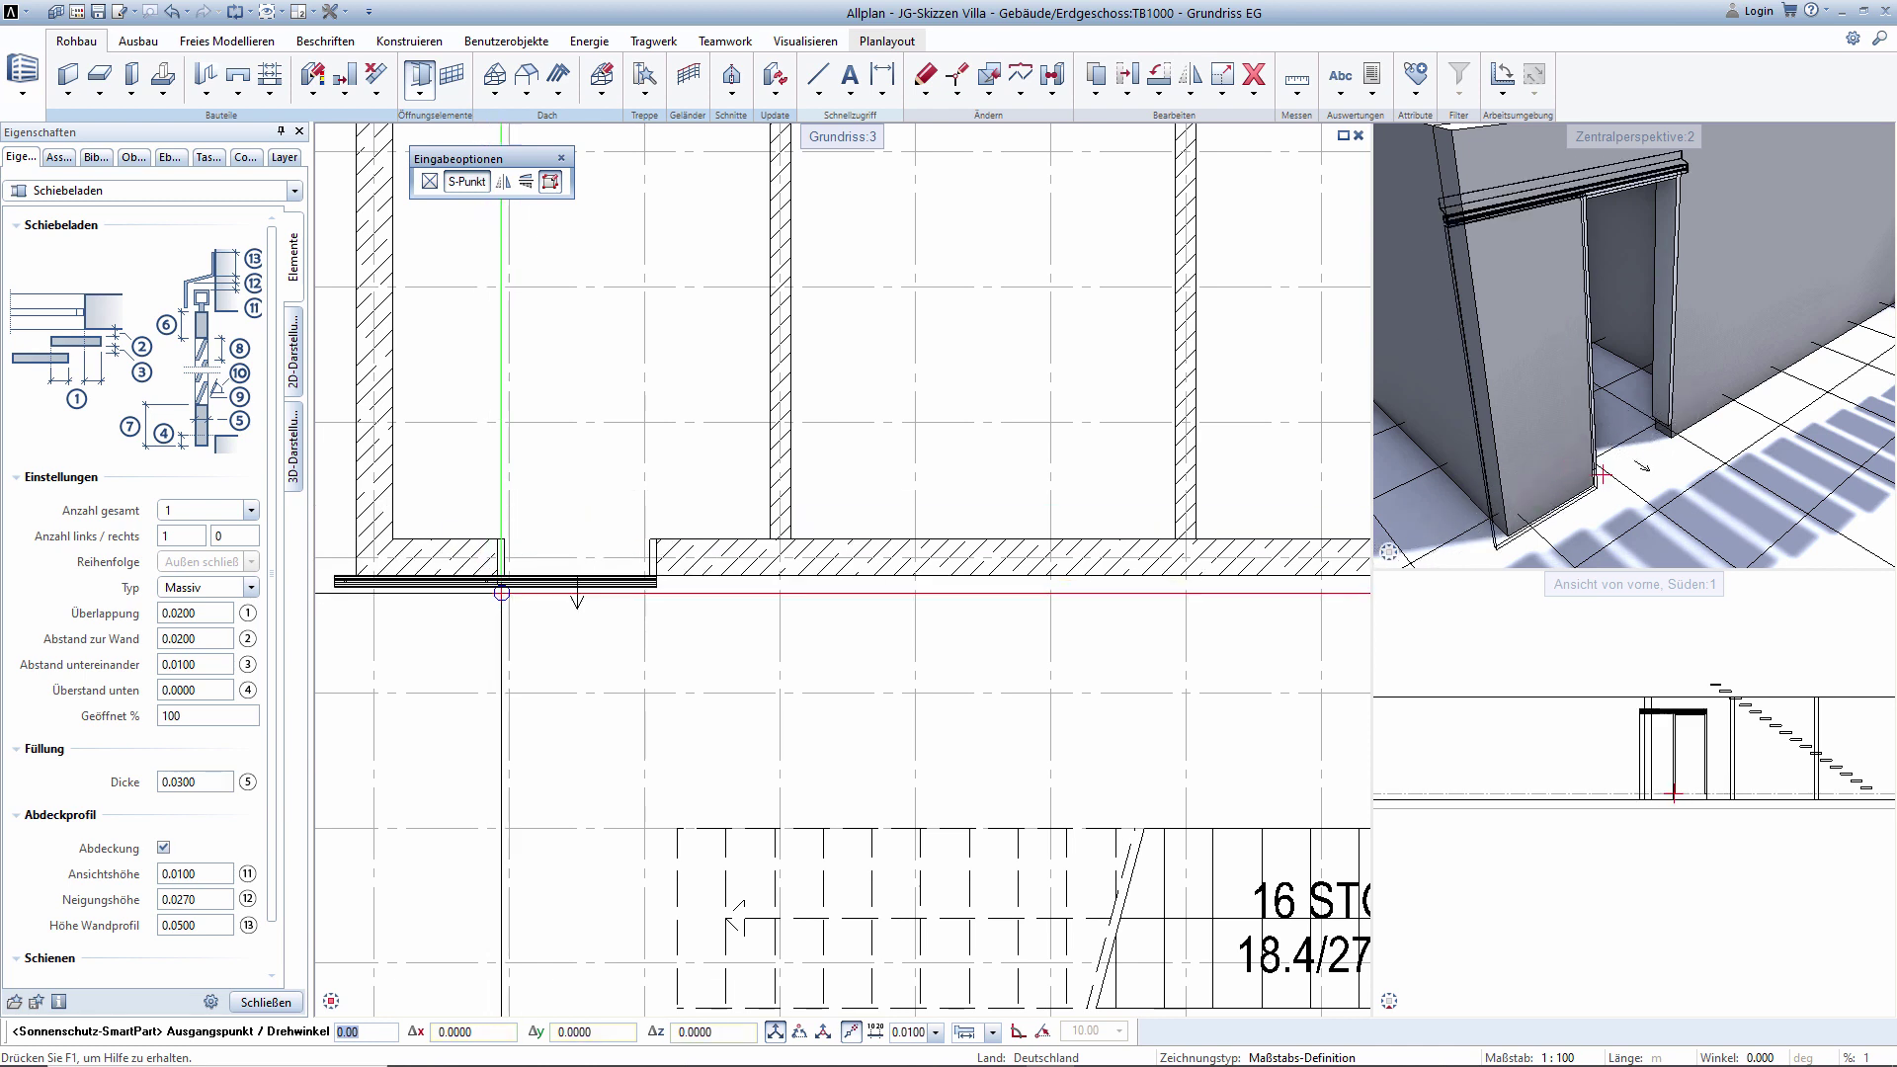
click(642, 614)
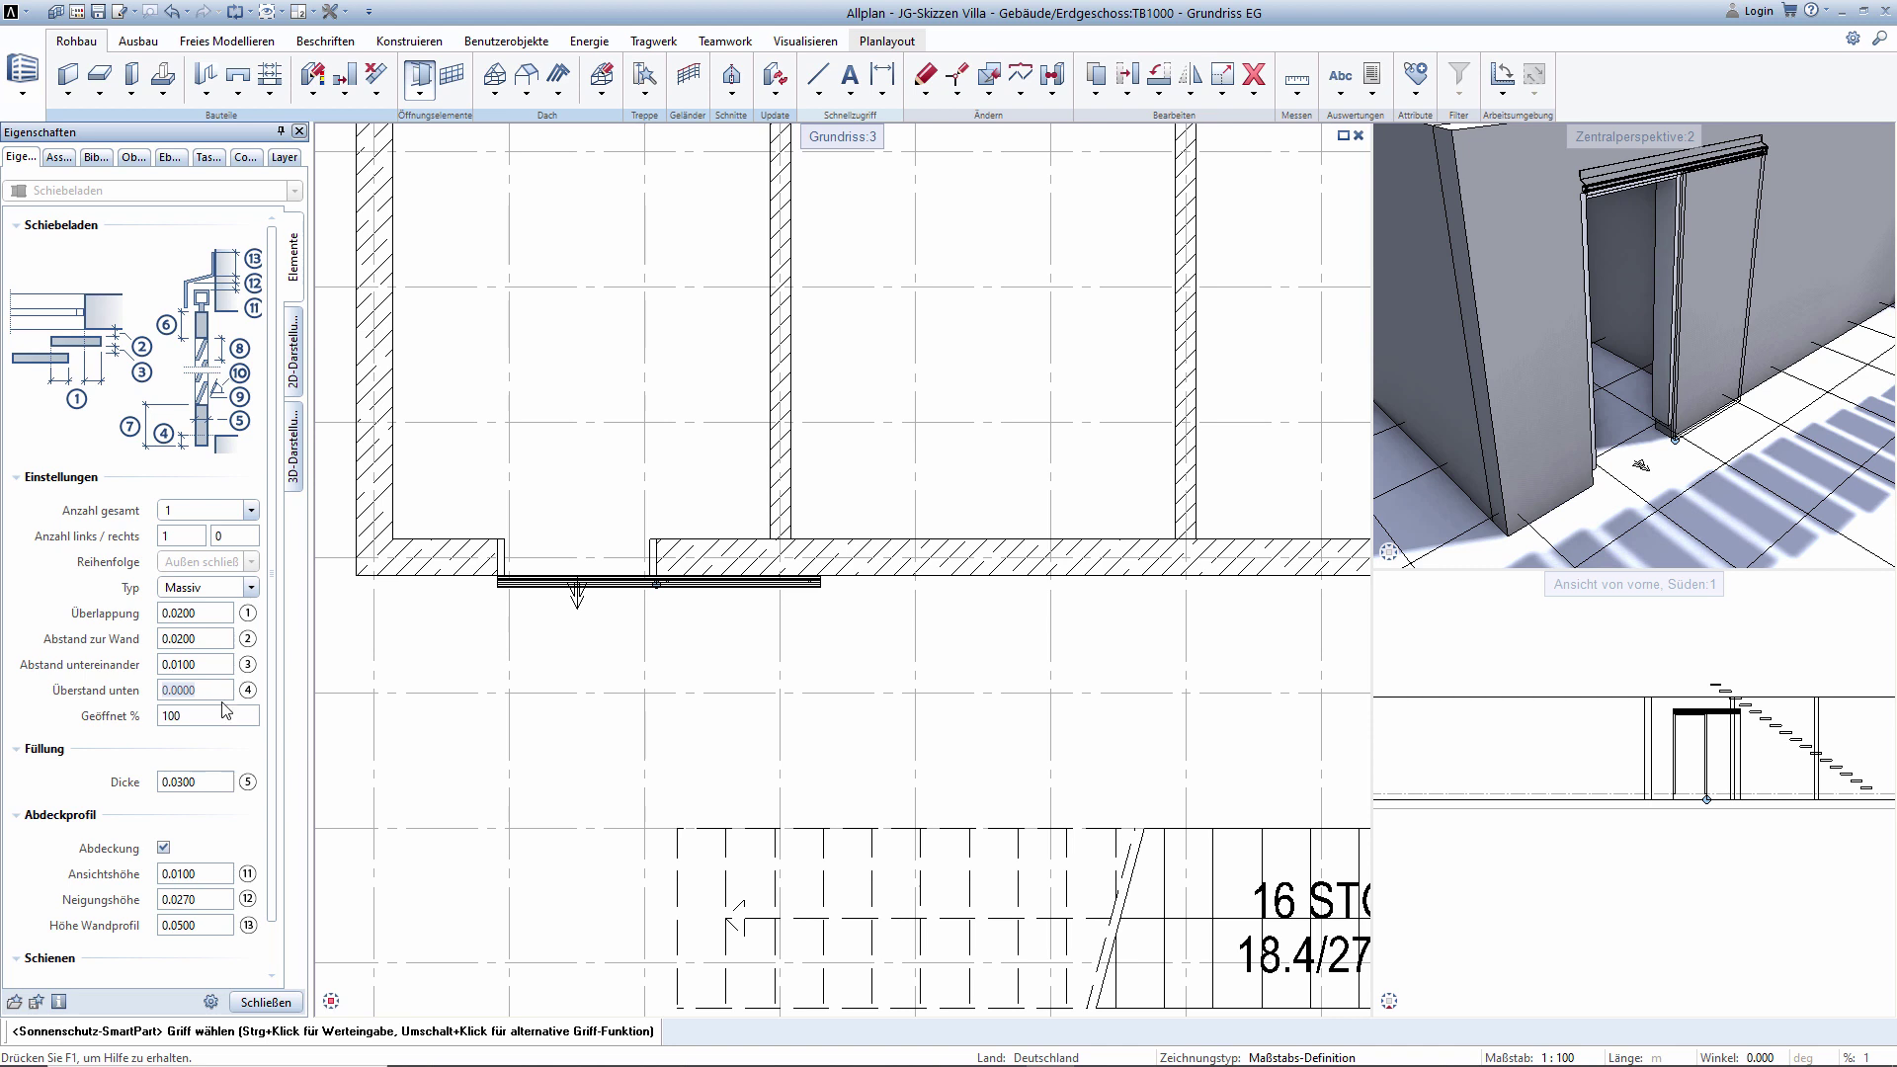
Give the sliding shutter a -0.15 bottom overhang, then start and cancel a copy.
text(-,15)
key(Return)
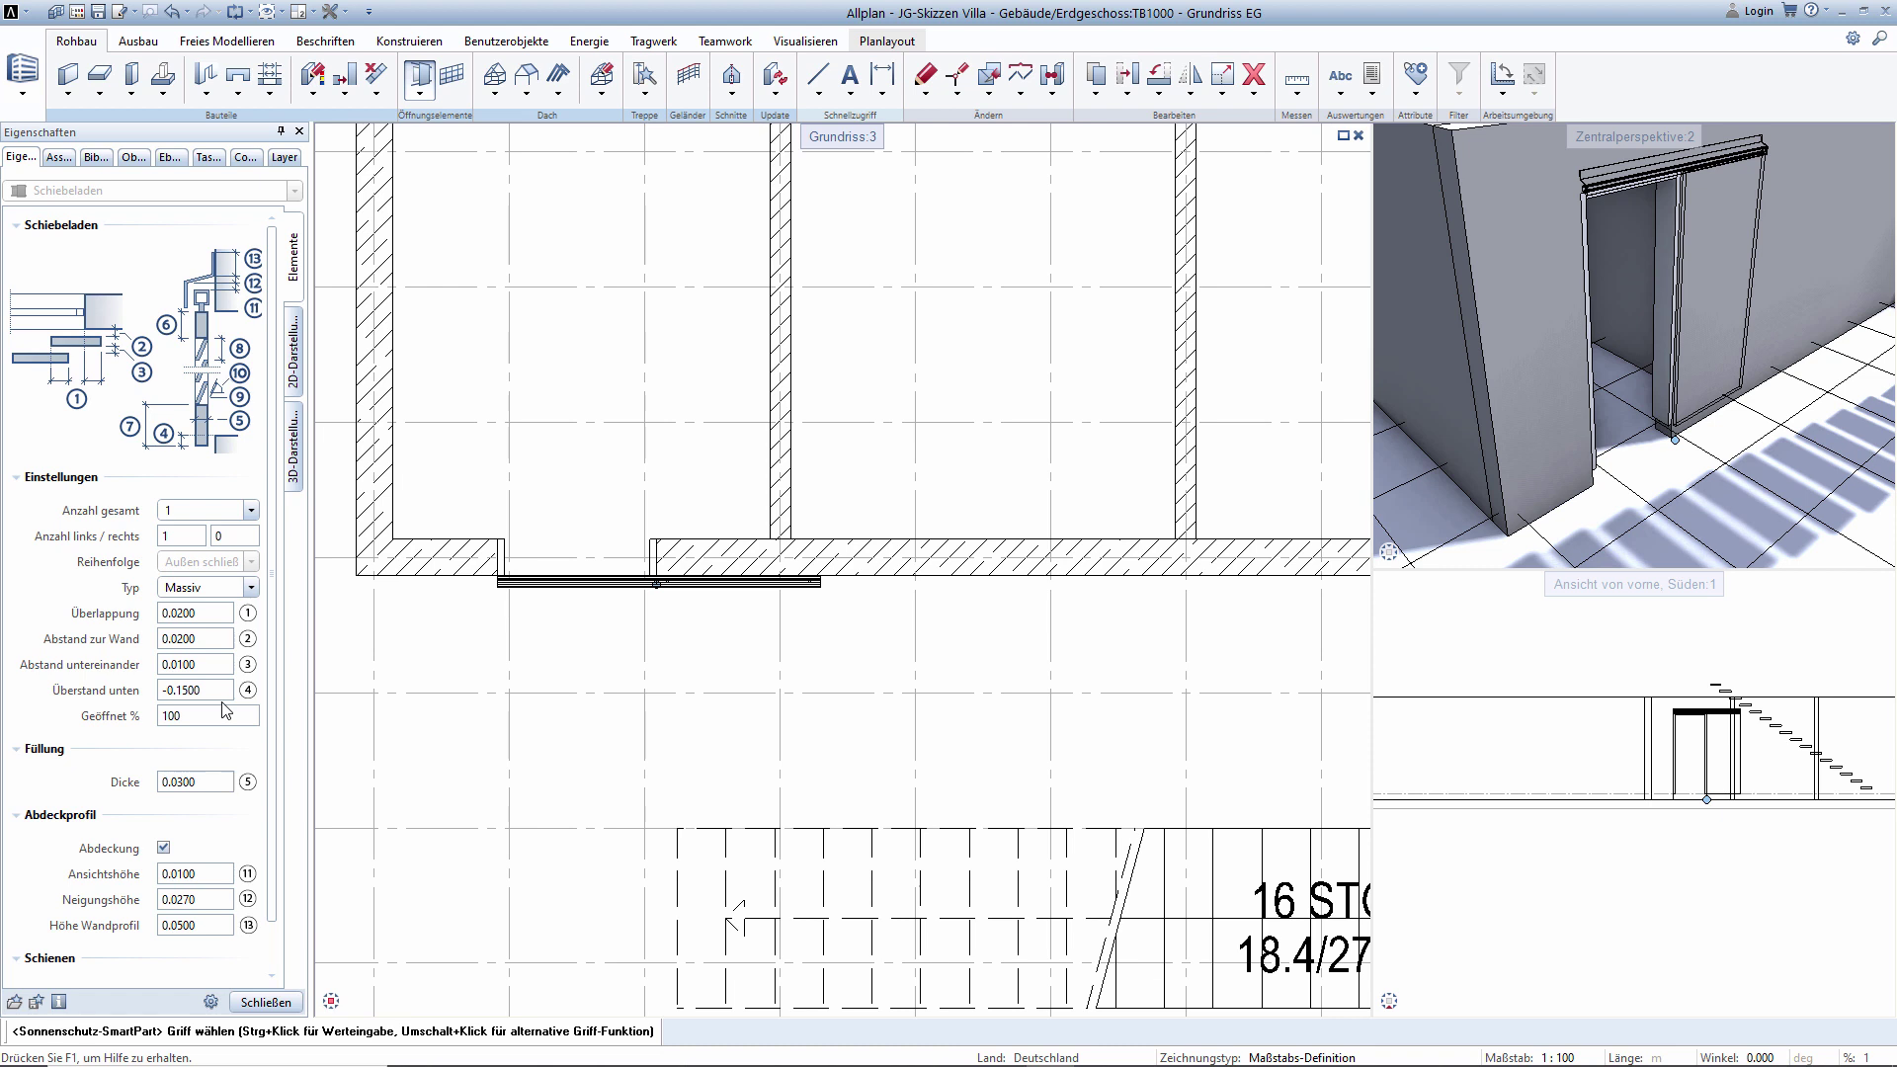
click(654, 583)
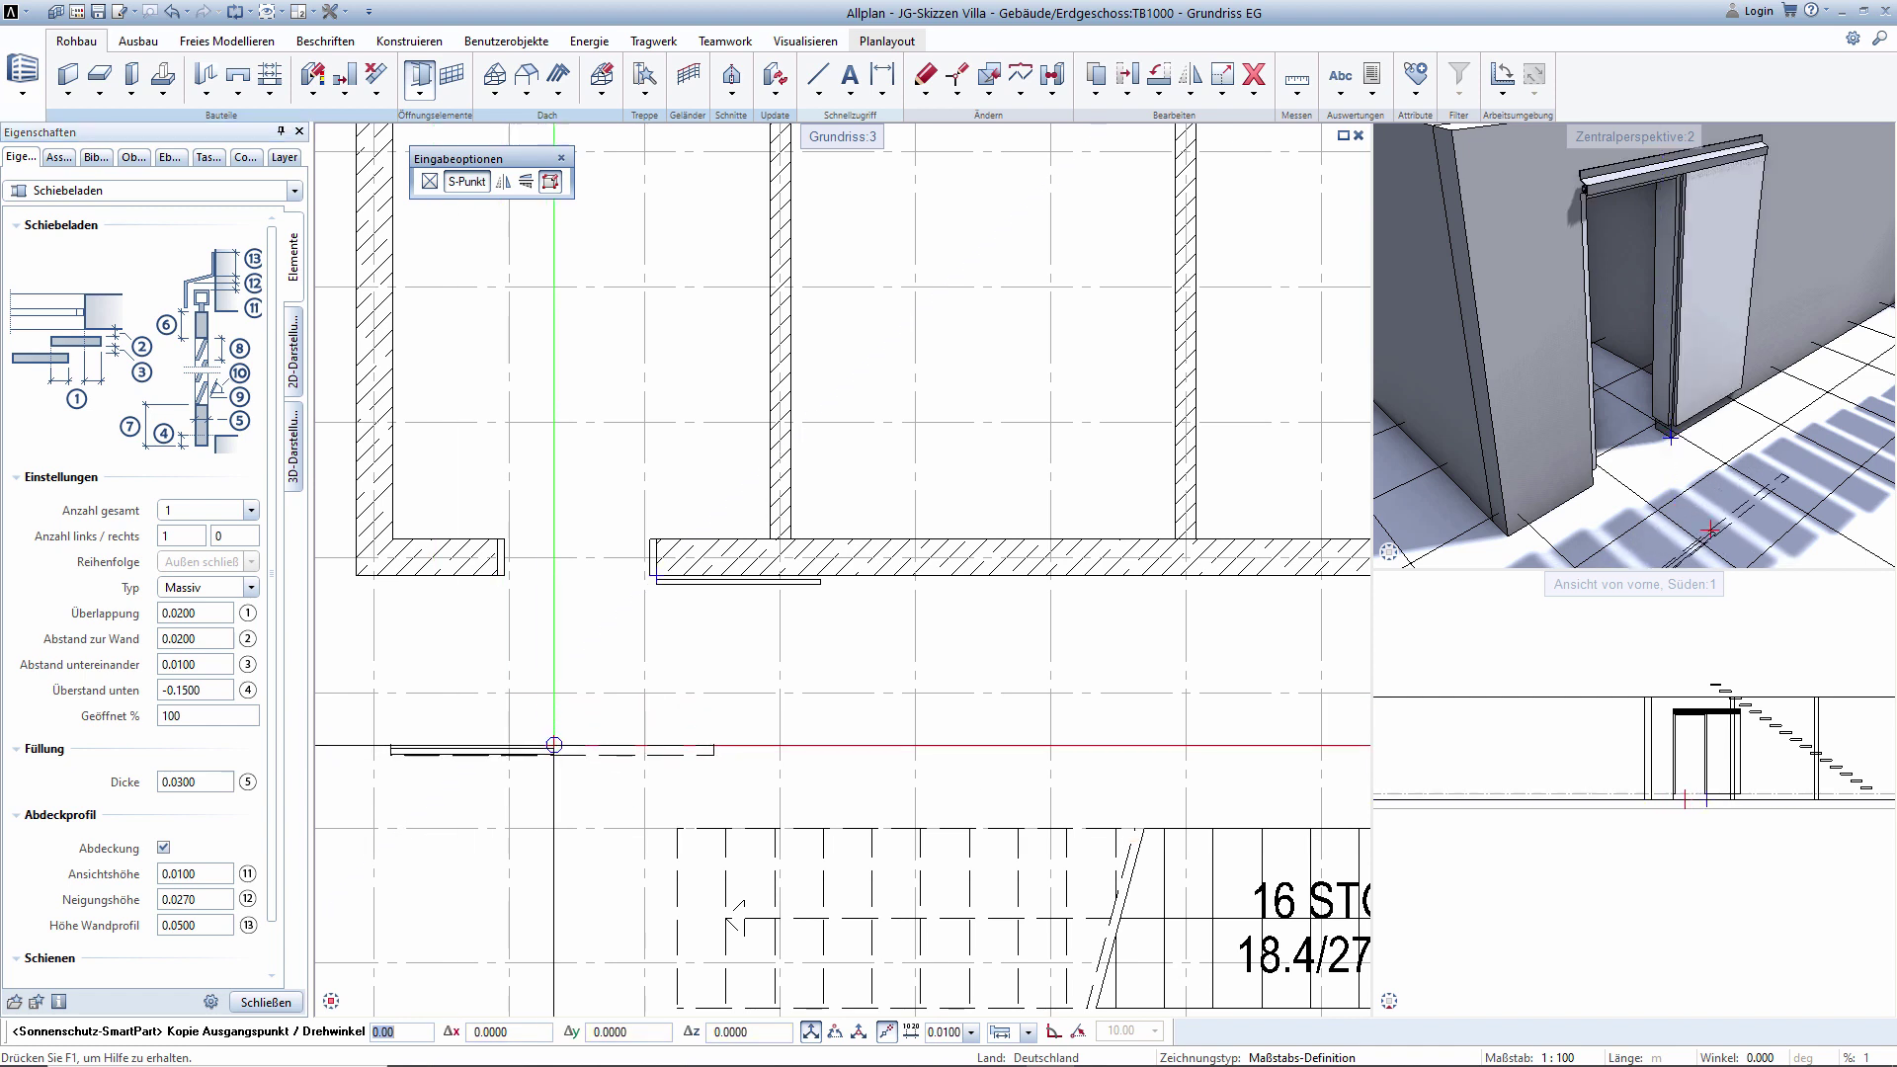
key(Escape)
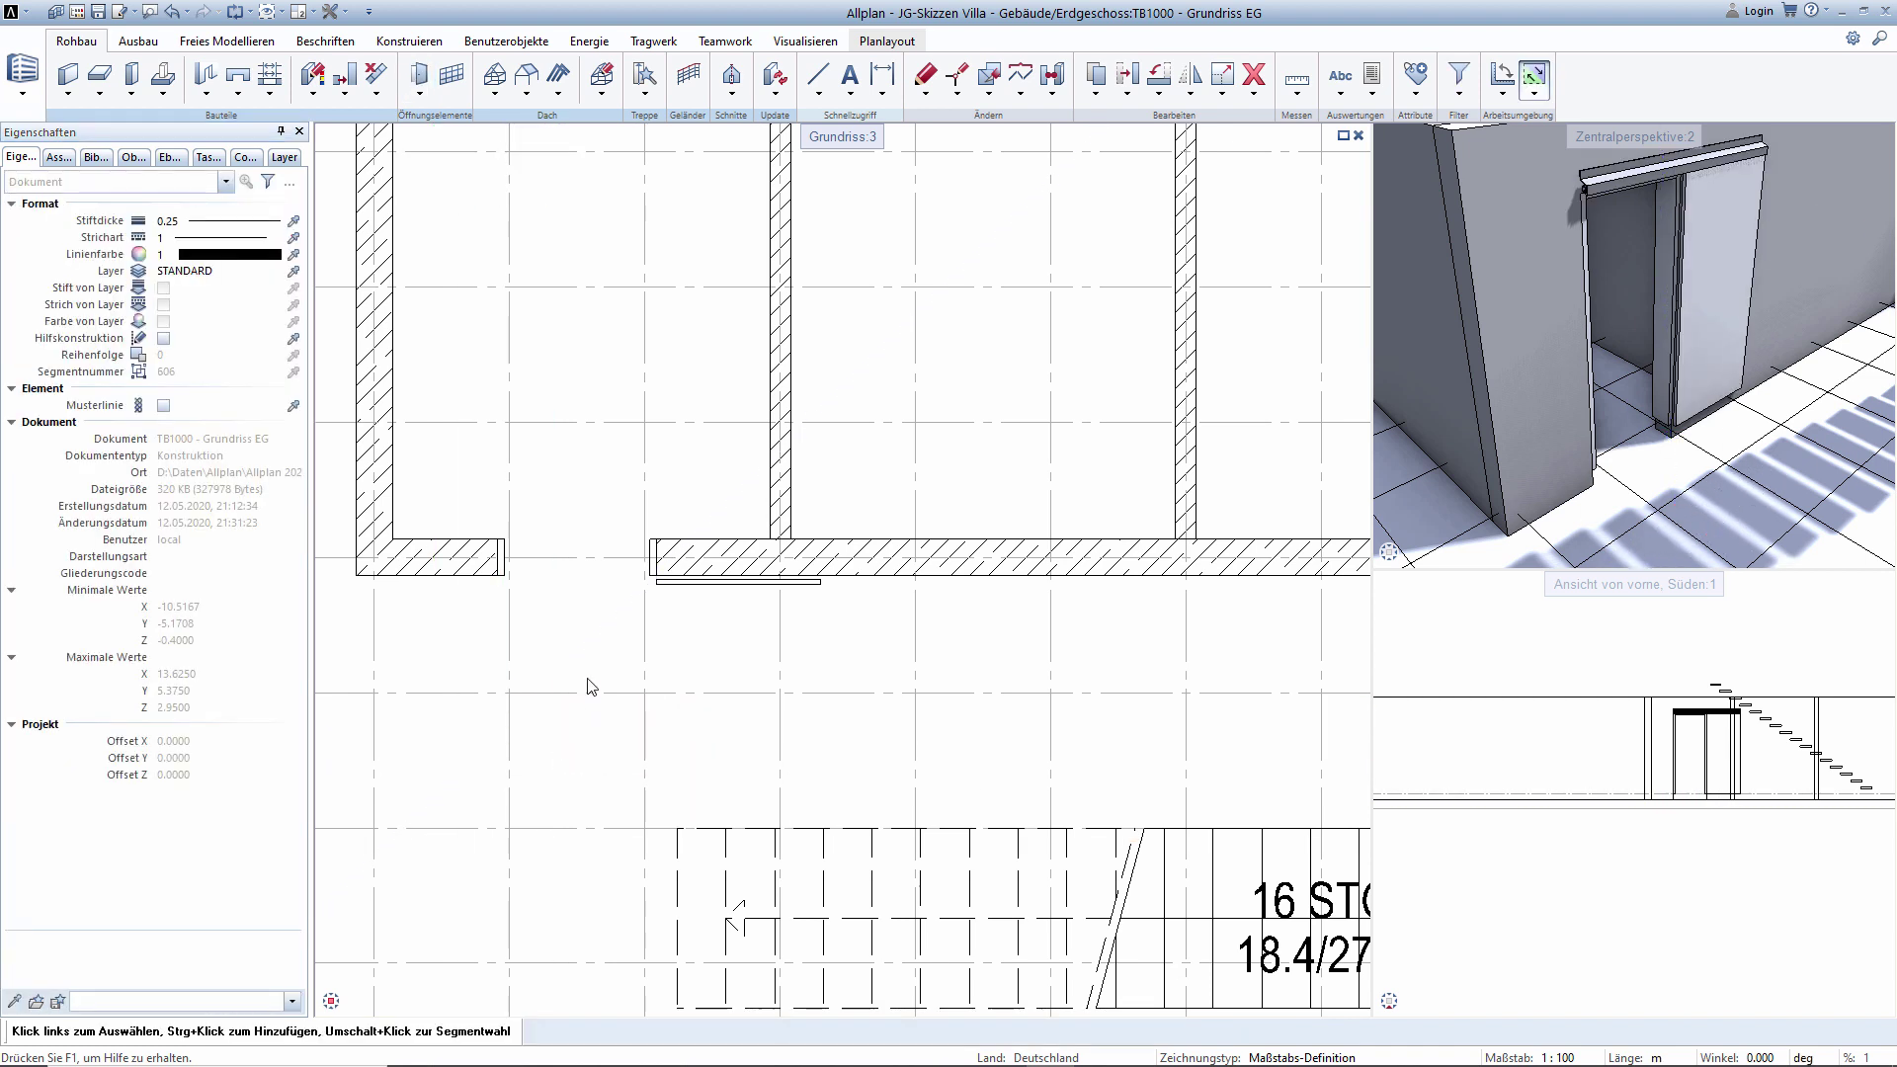
Open the existing door for editing and leave without changes.
double_click(595, 576)
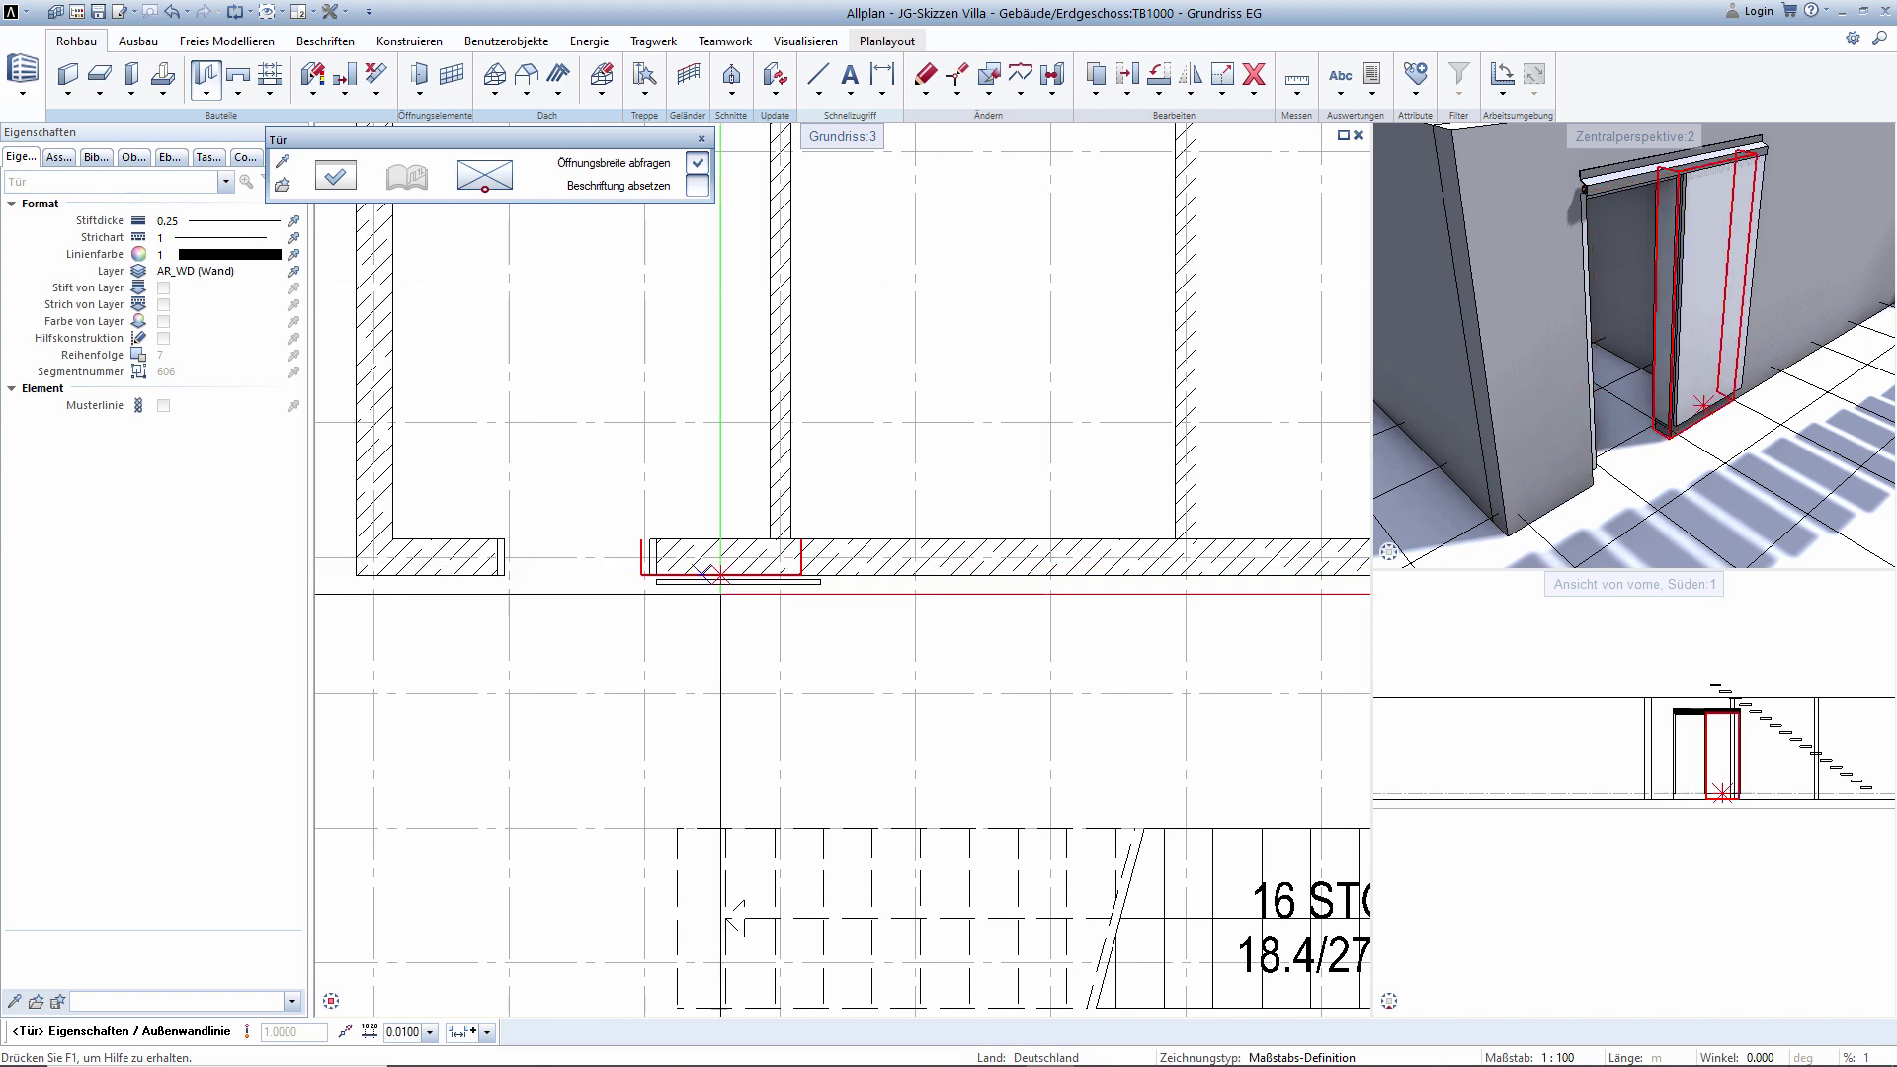
right_click(969, 602)
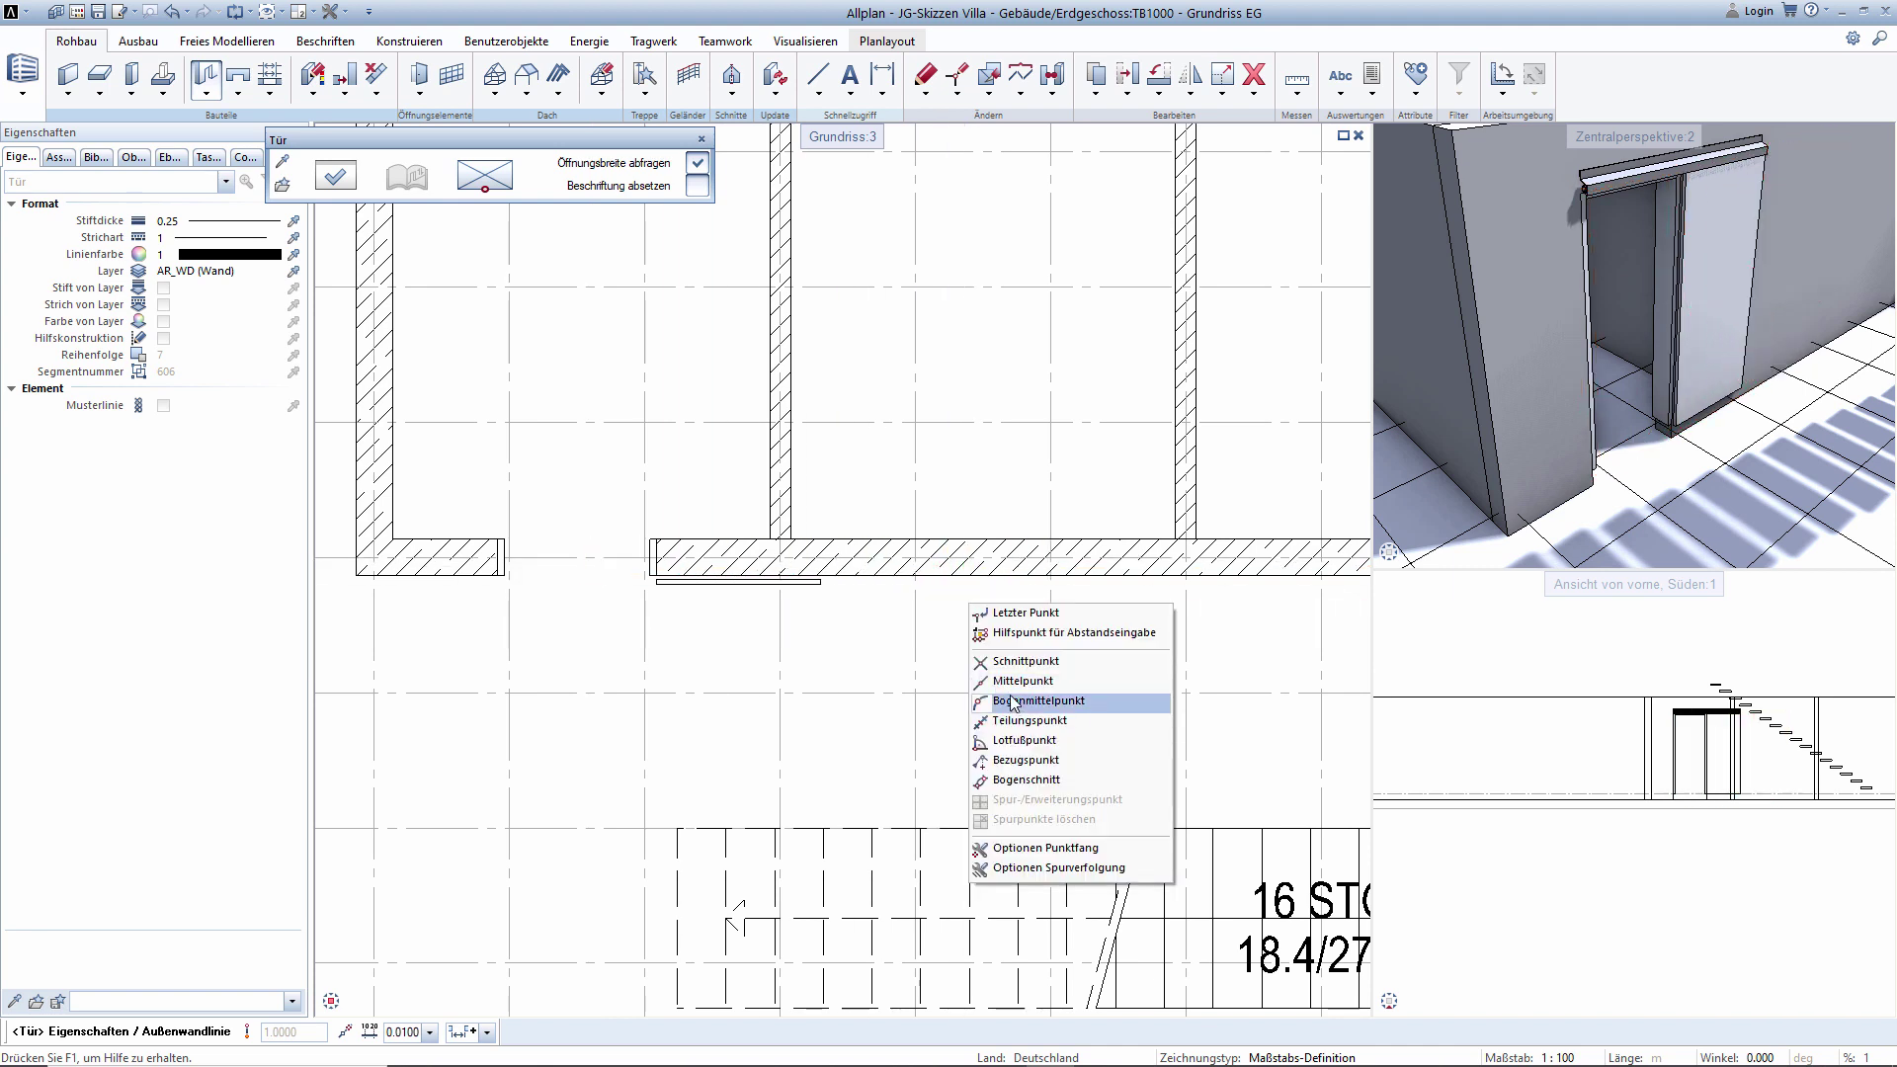
key(Escape)
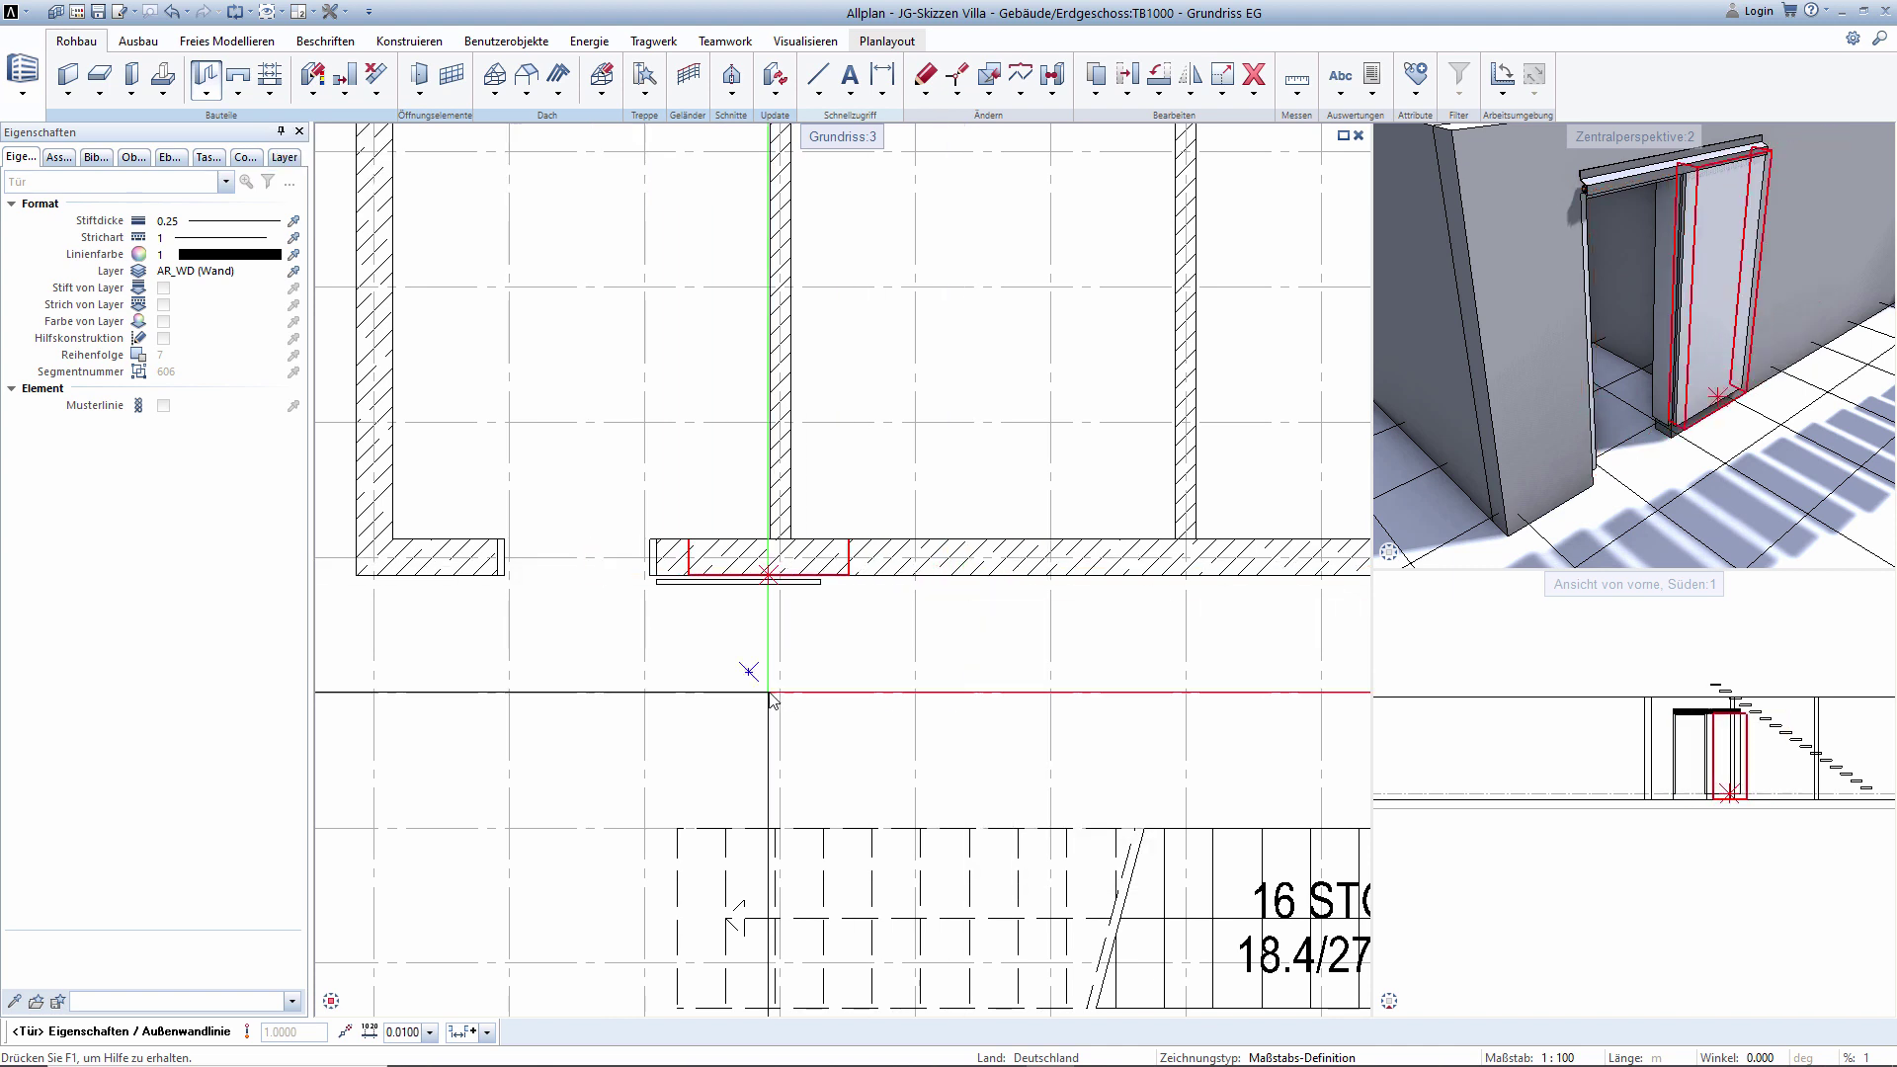
key(Escape)
Copy the door and shutter into the horizontal wall above the 16 STG stair.
click(1095, 75)
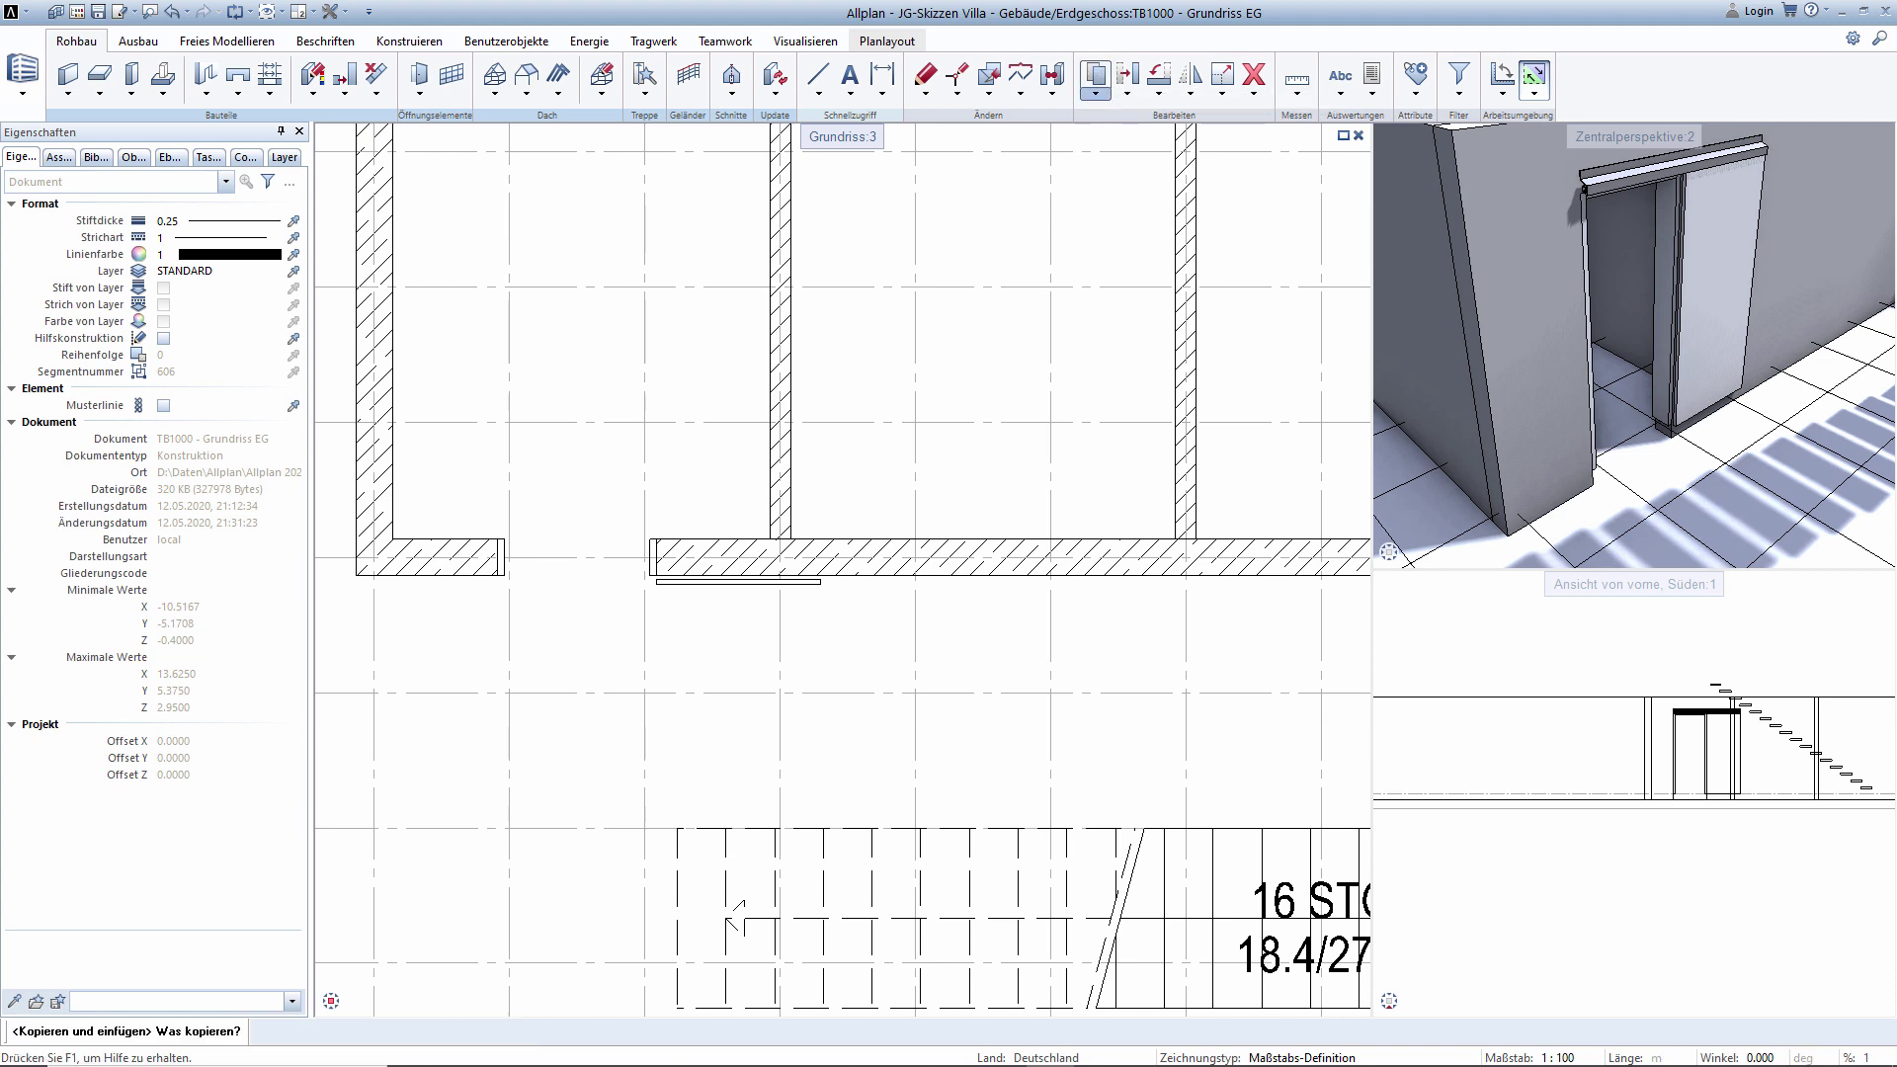
drag(470, 470, 821, 679)
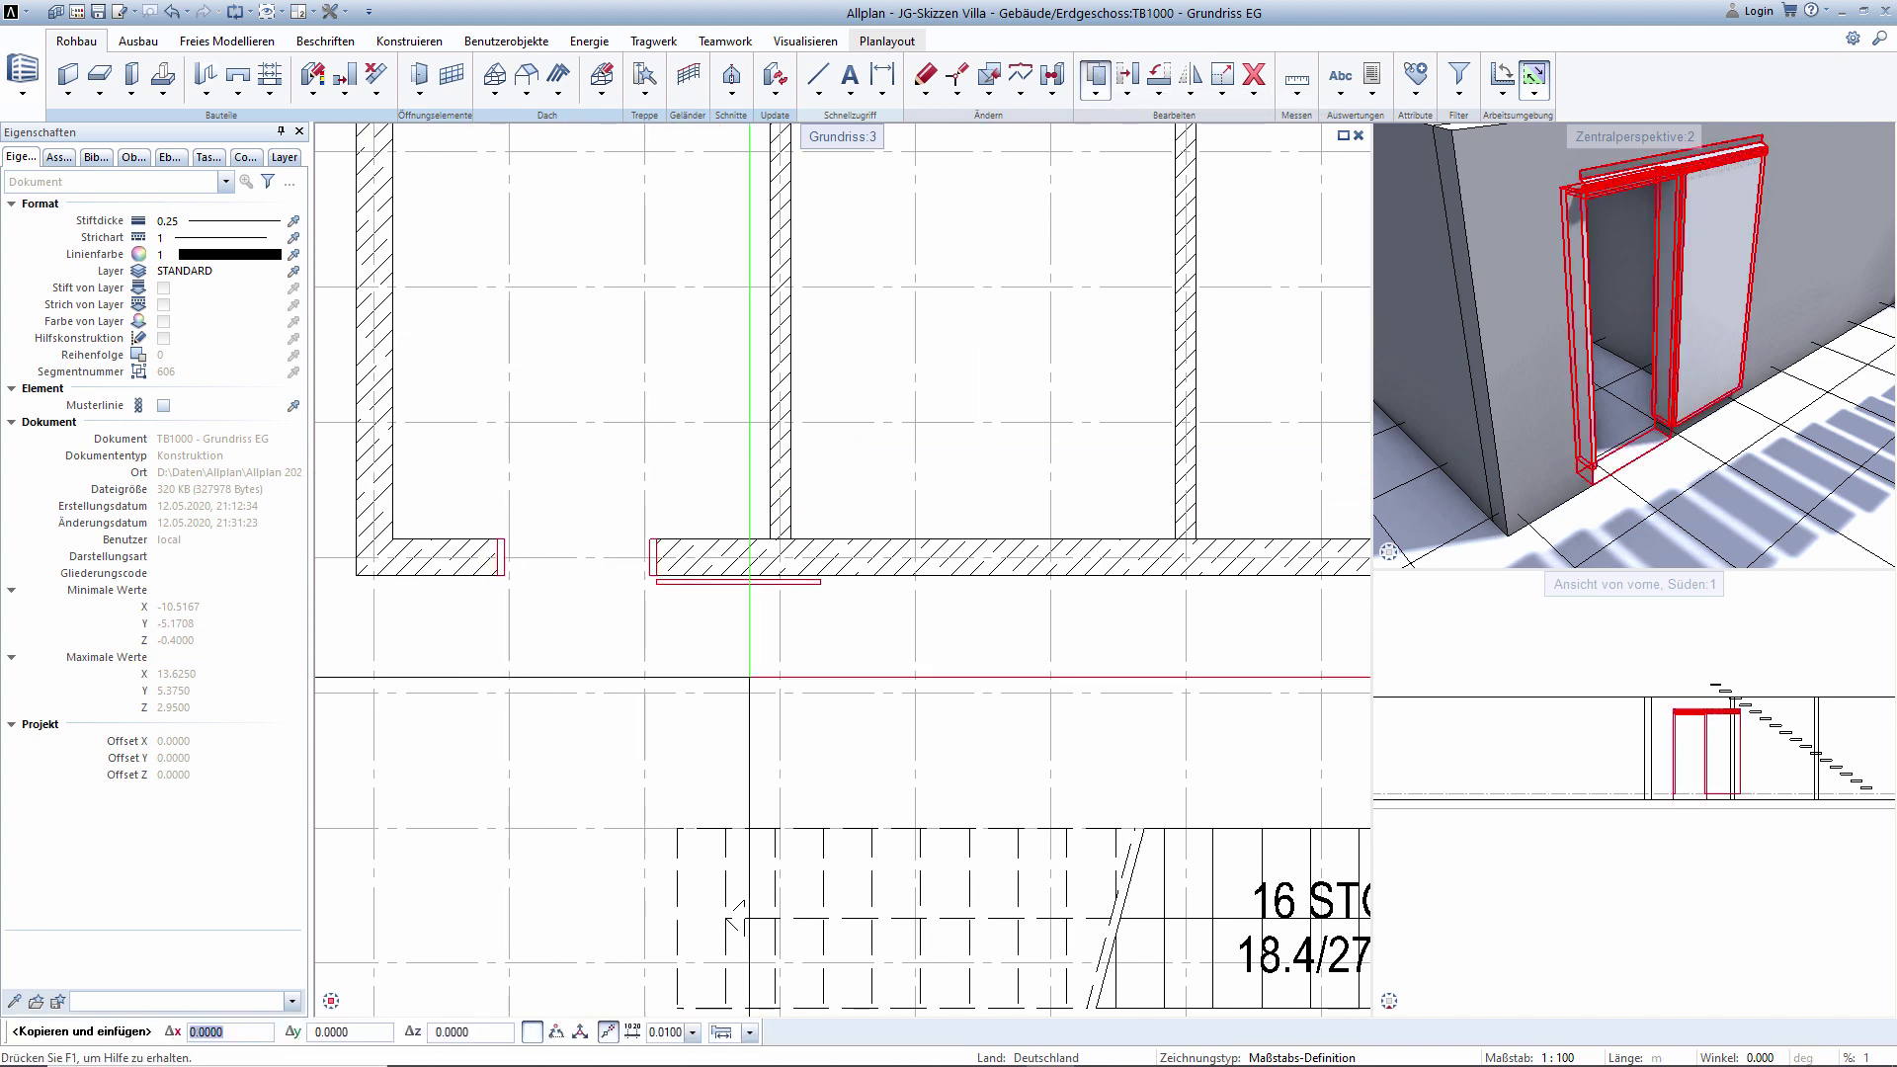
click(510, 692)
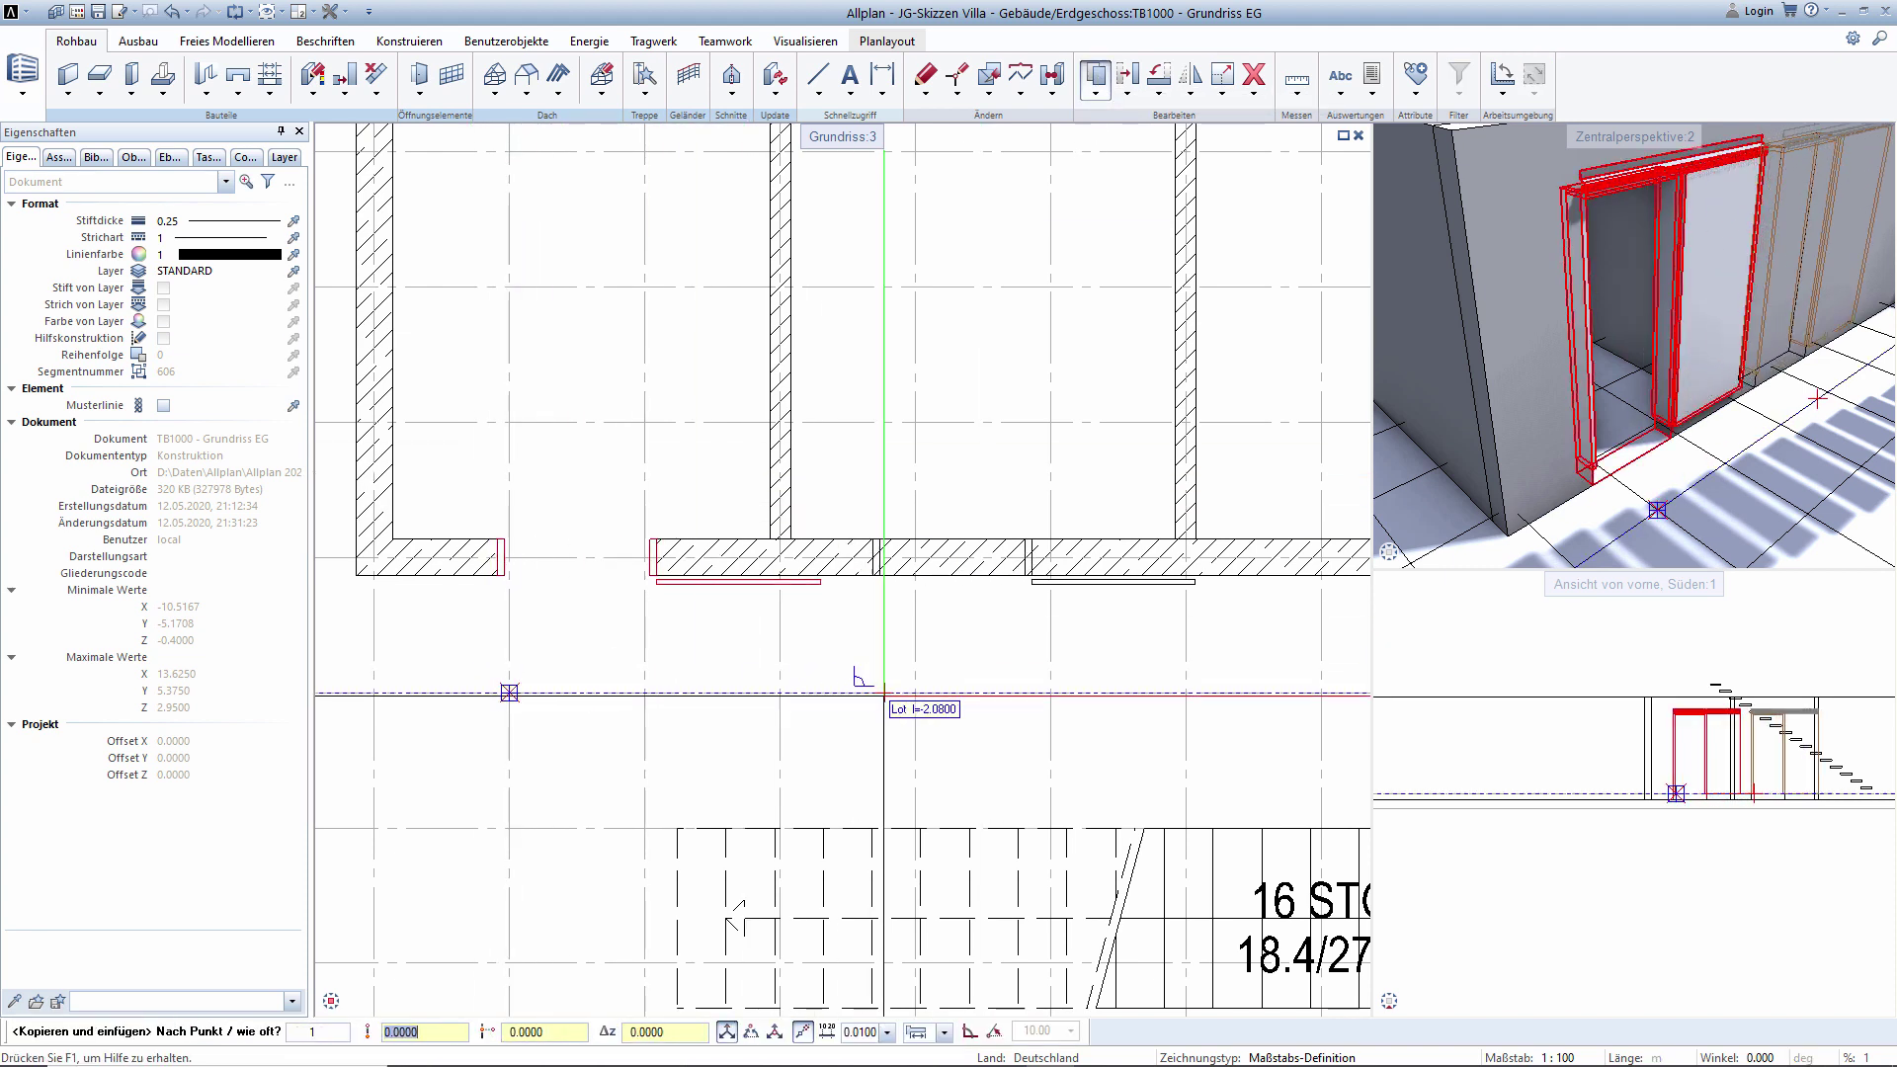
middle_drag(1092, 699, 1169, 711)
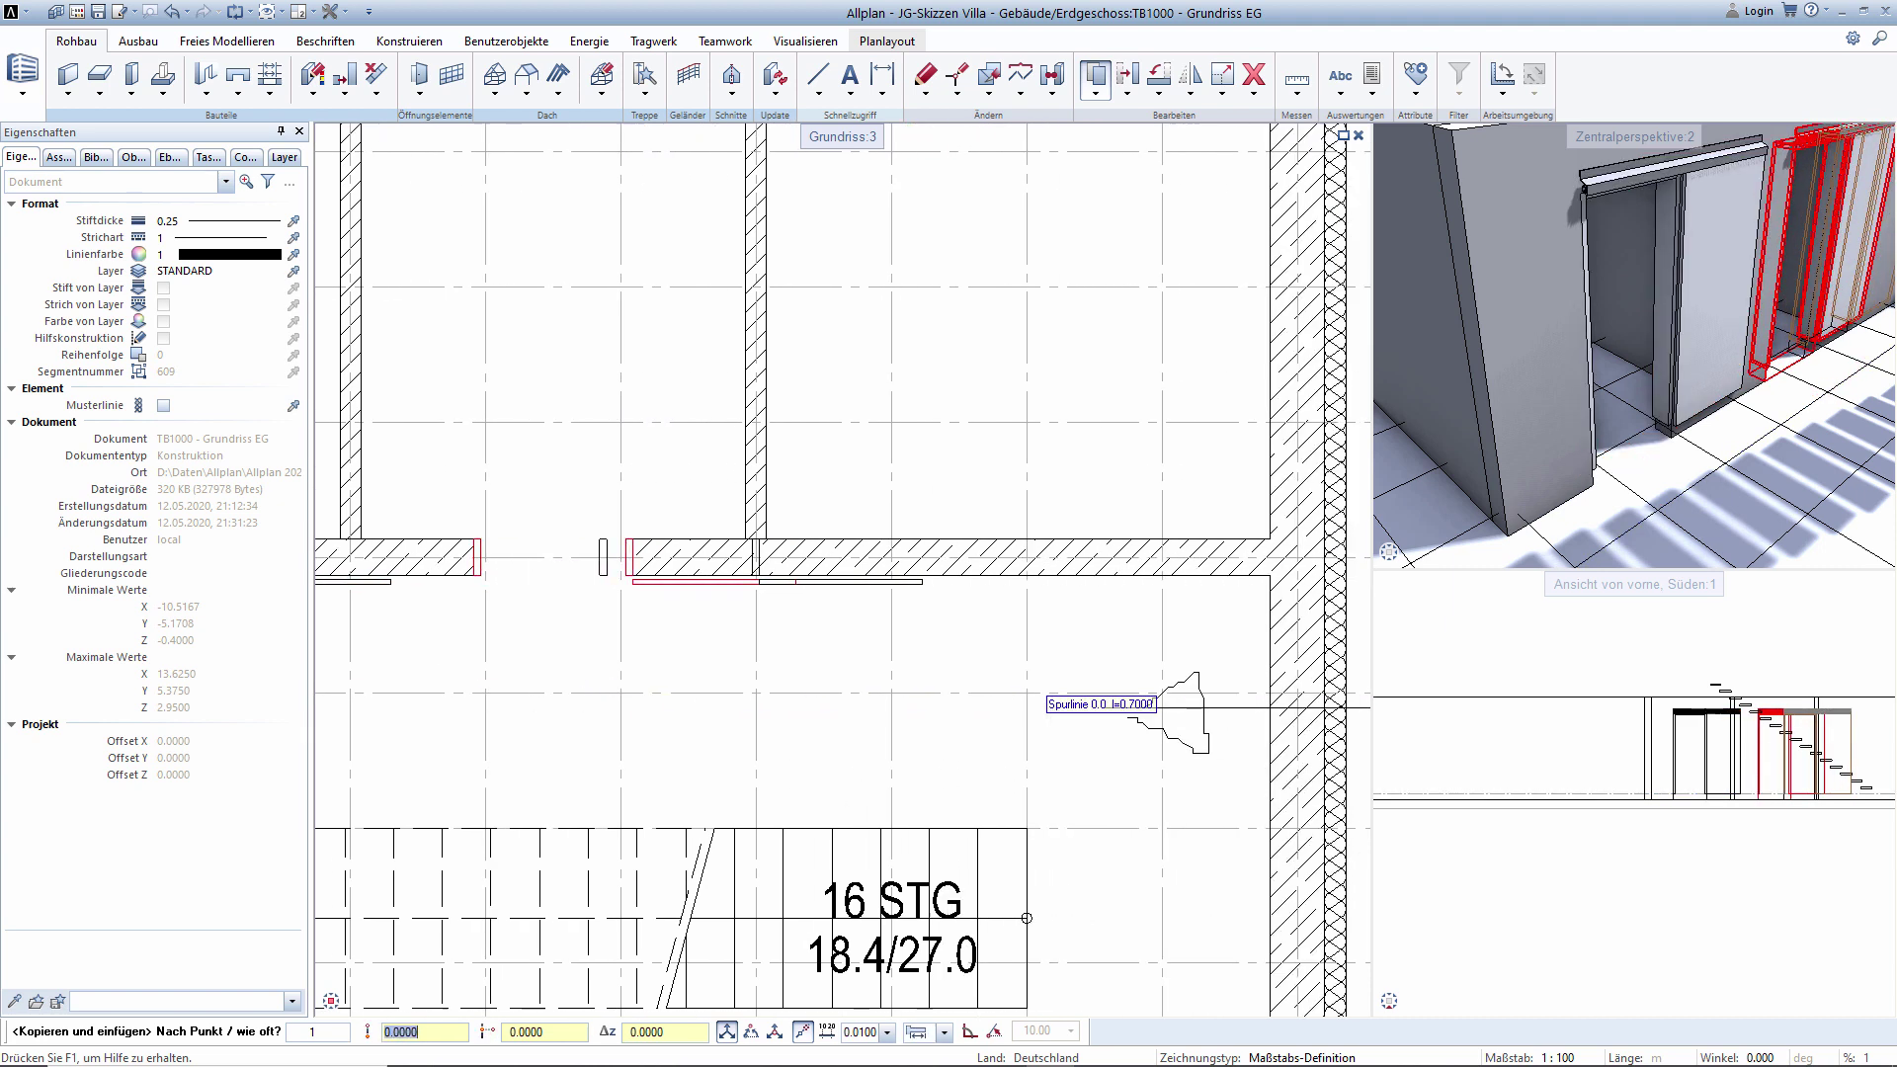
click(892, 691)
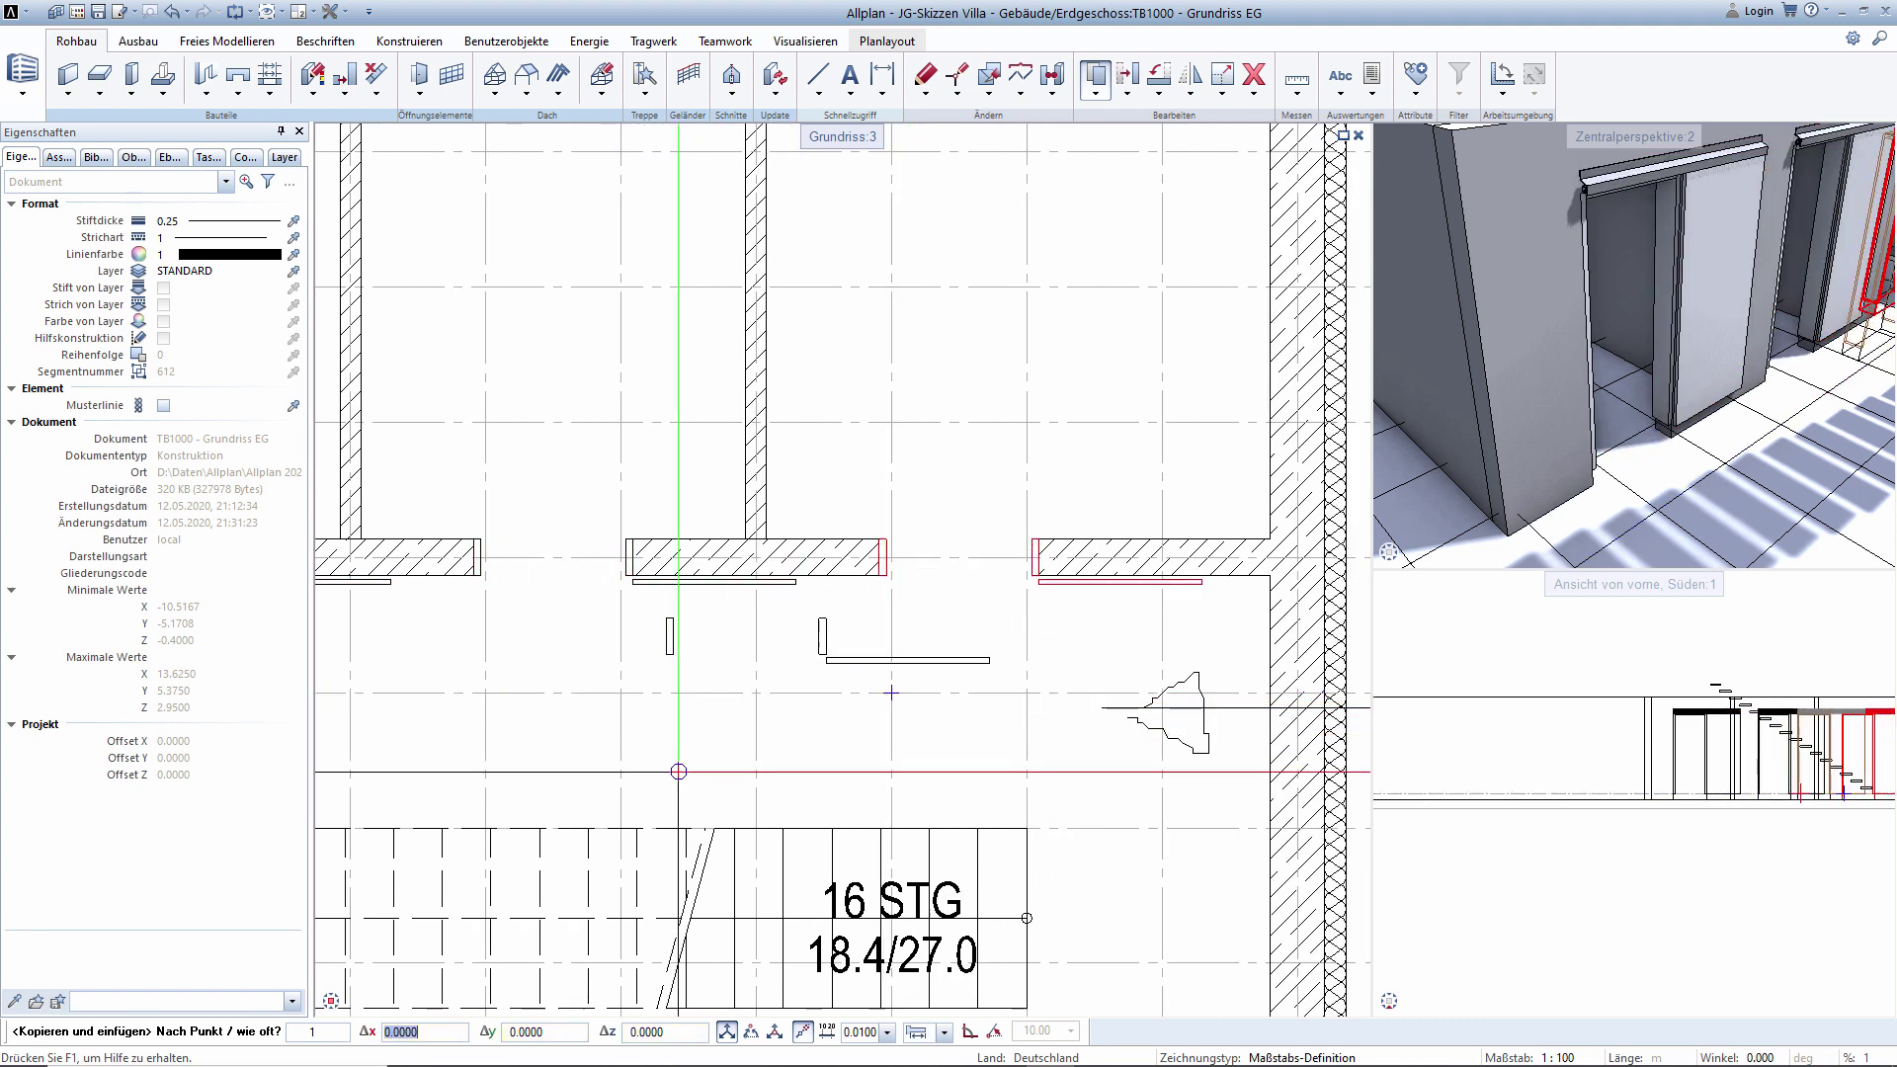
key(Escape)
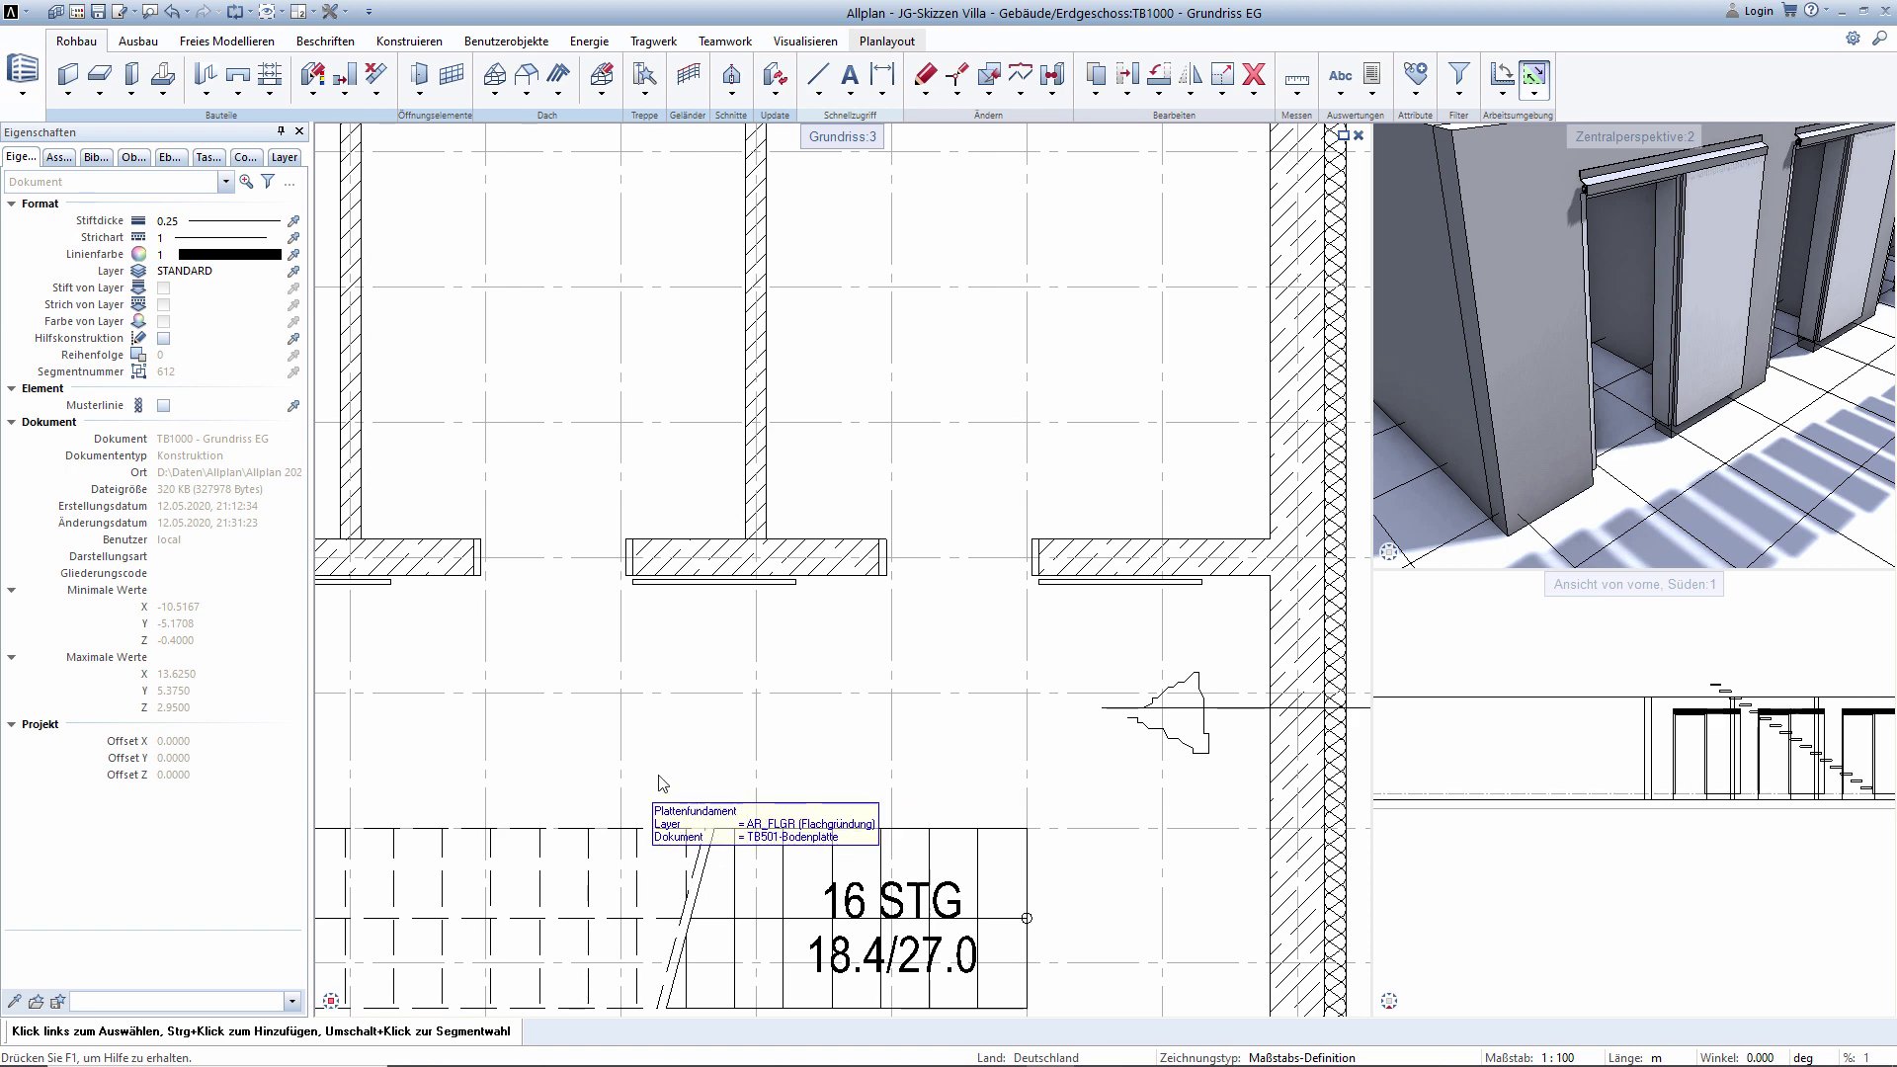
Orbit the 3D view to the stair's far side and delete the stray symbol and line right of 16 STG.
scroll(1616, 323, down, 2)
shift+middle_drag(1616, 323, 1528, 433)
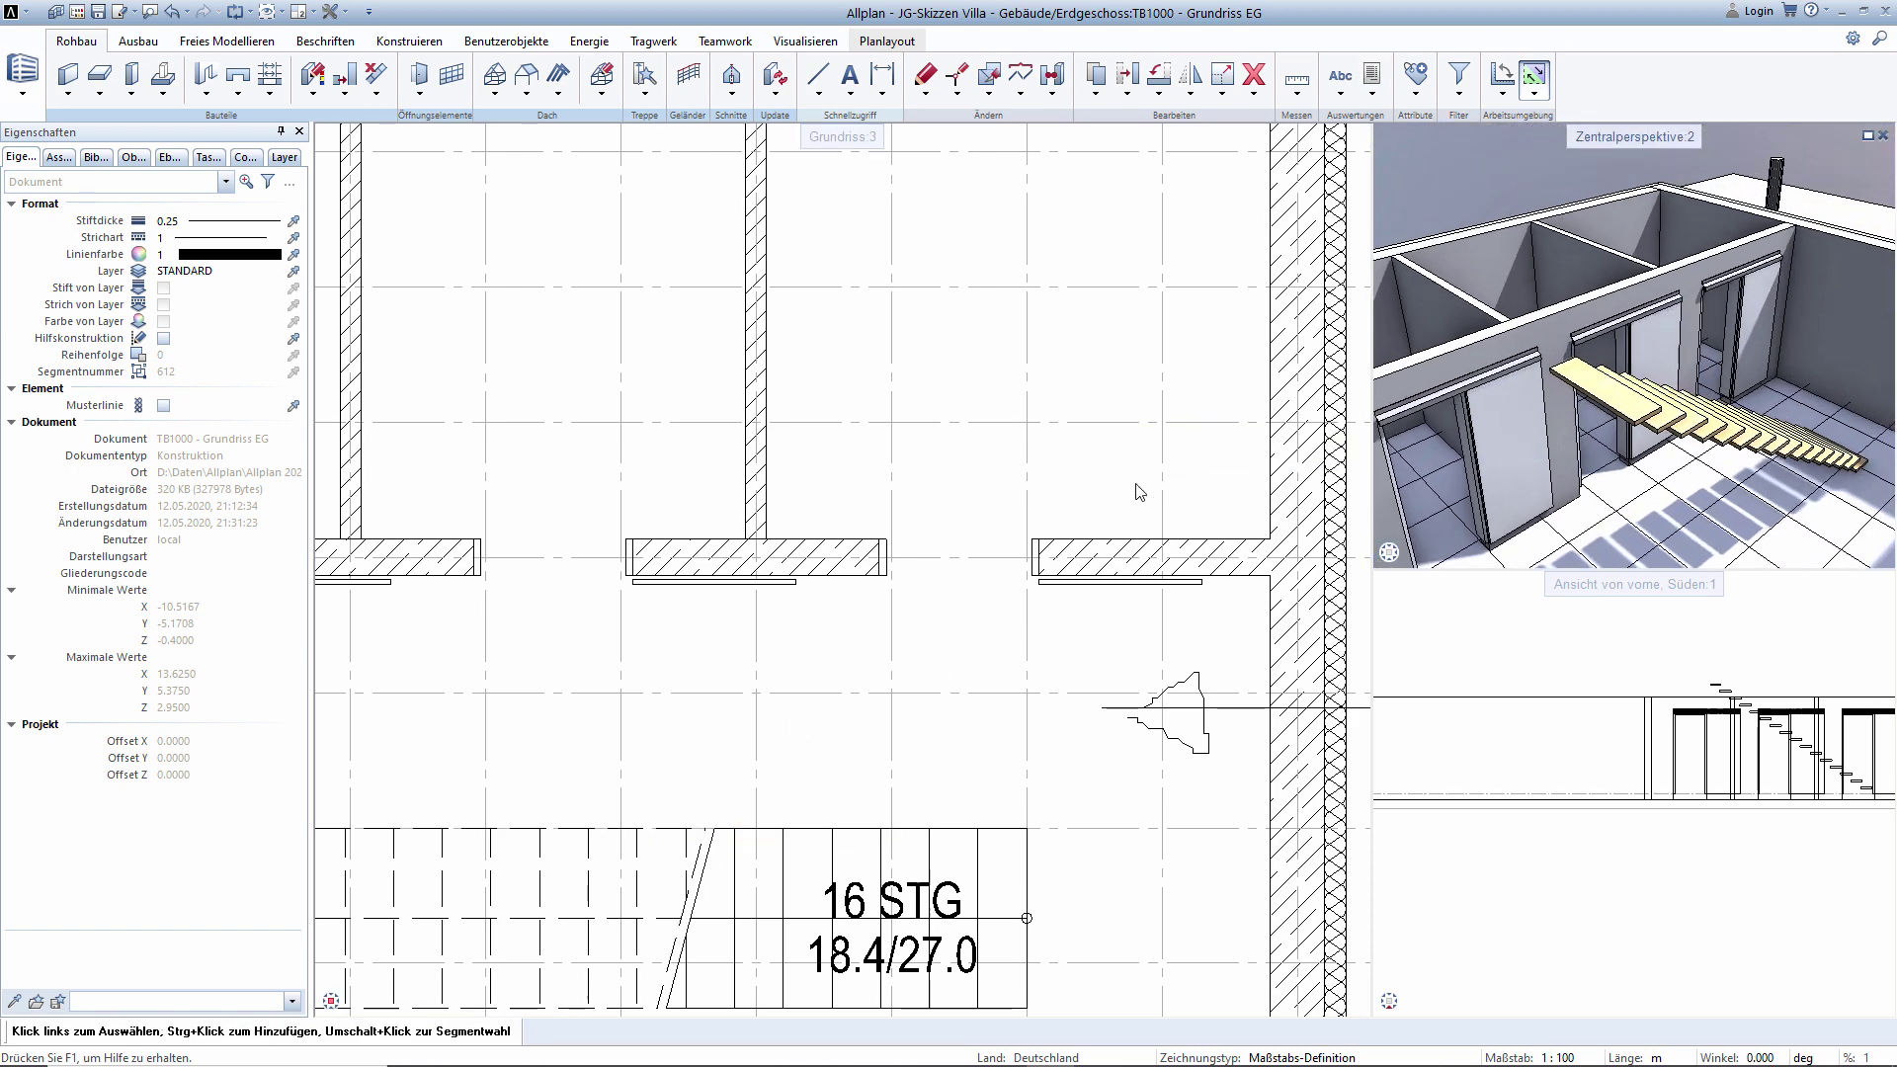
scroll(818, 515, down, 2)
click(1254, 74)
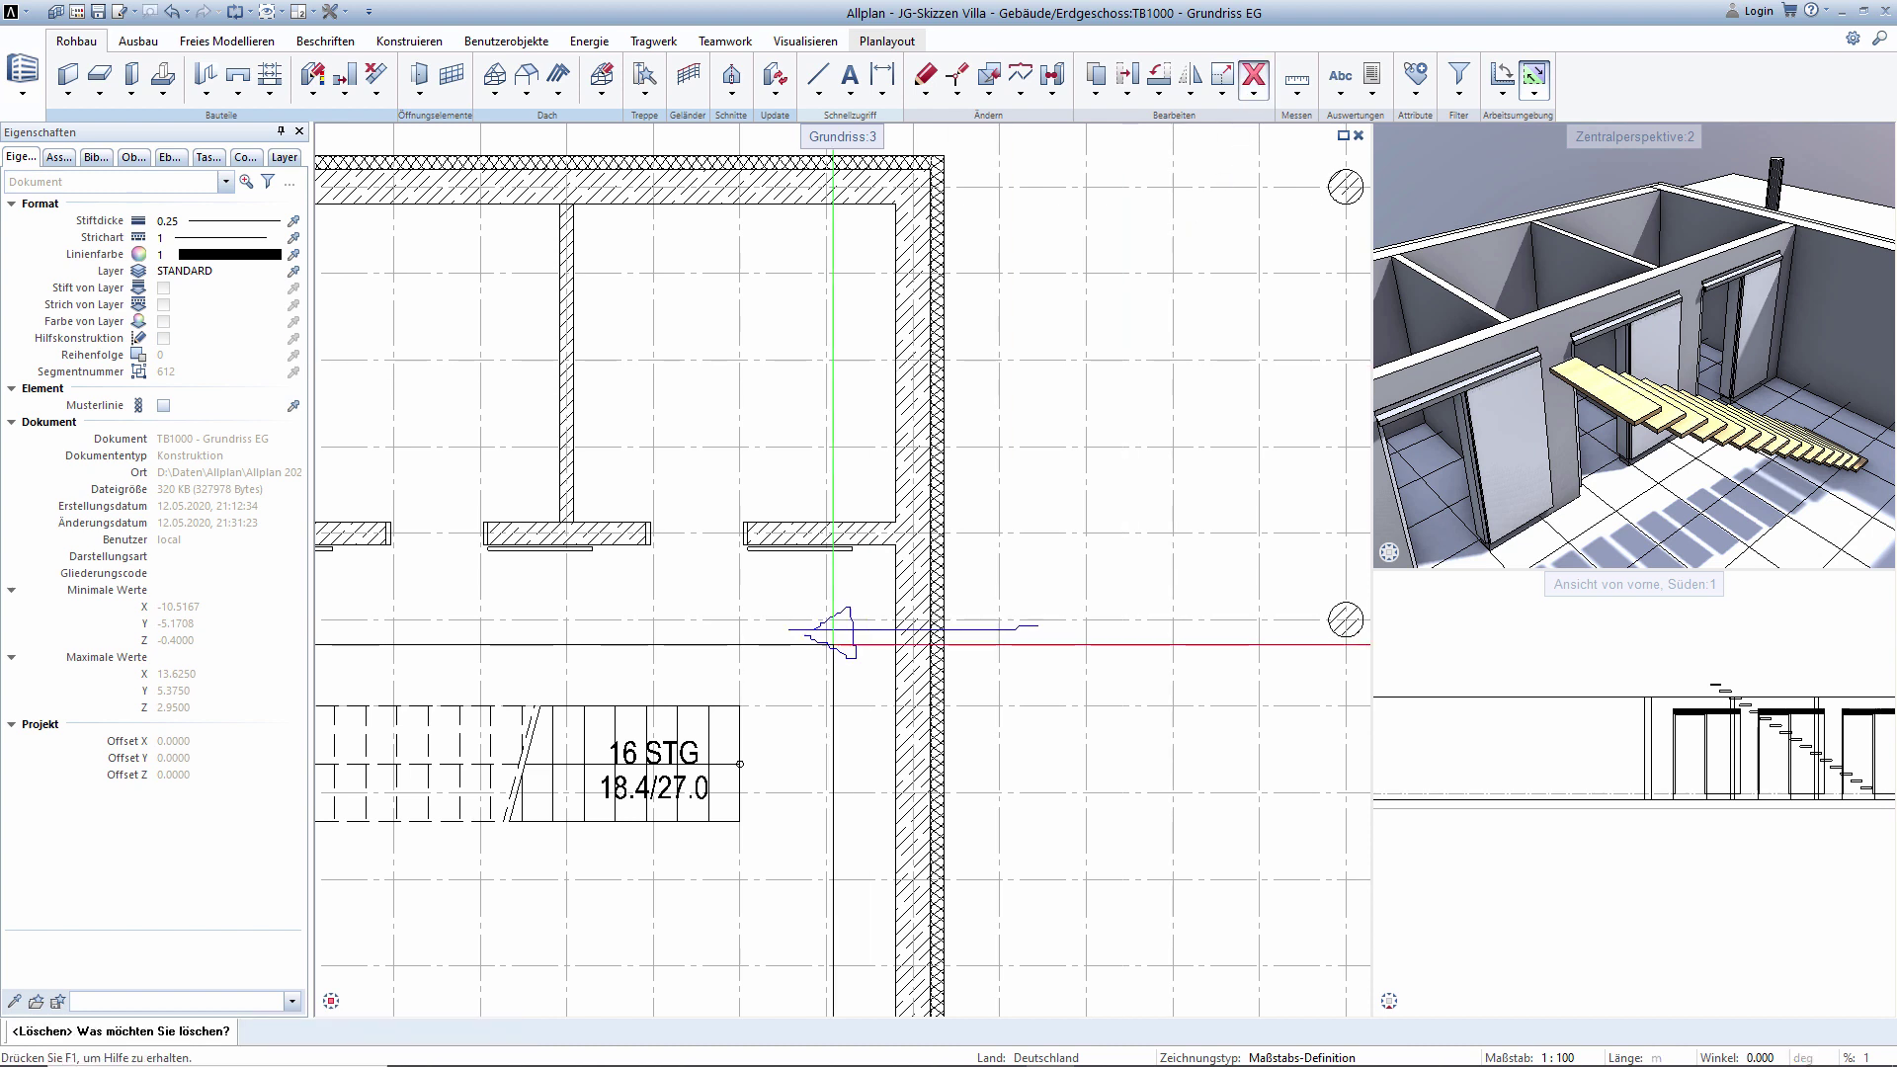
drag(741, 590, 1077, 691)
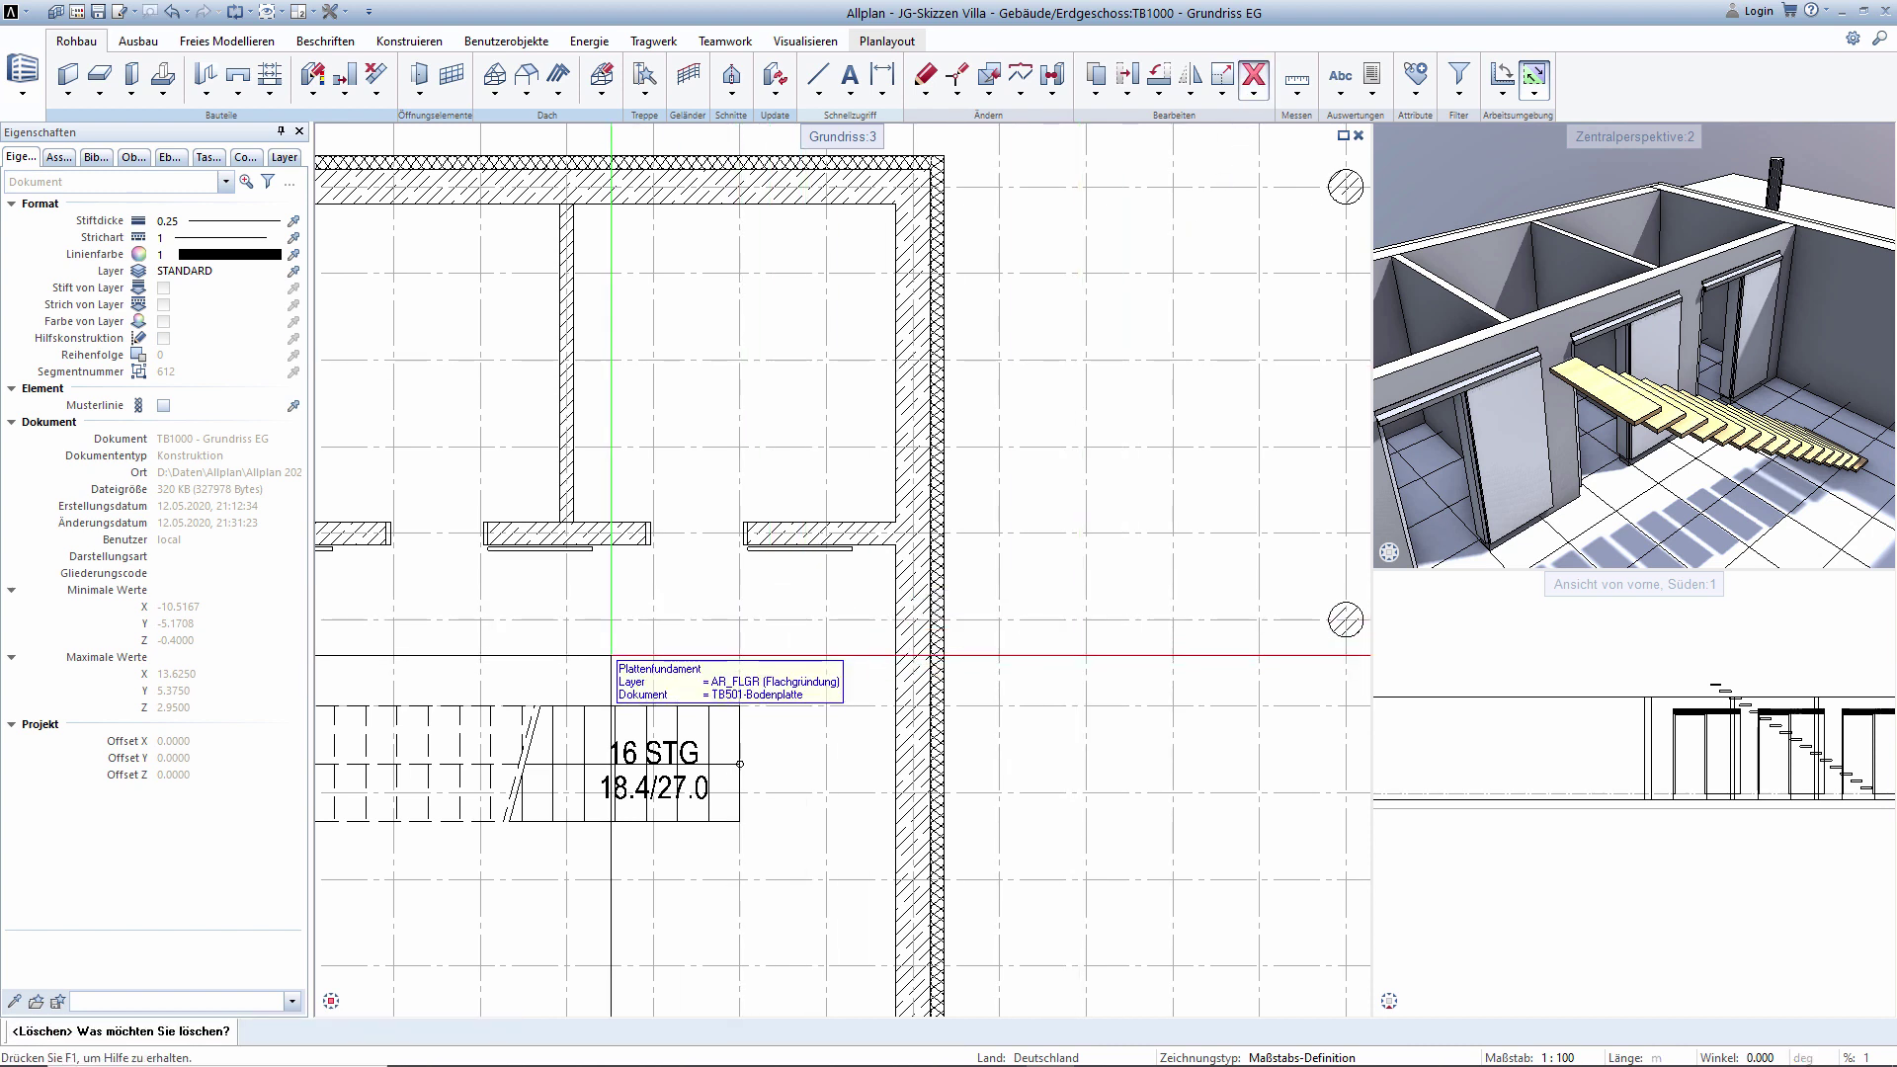
key(Escape)
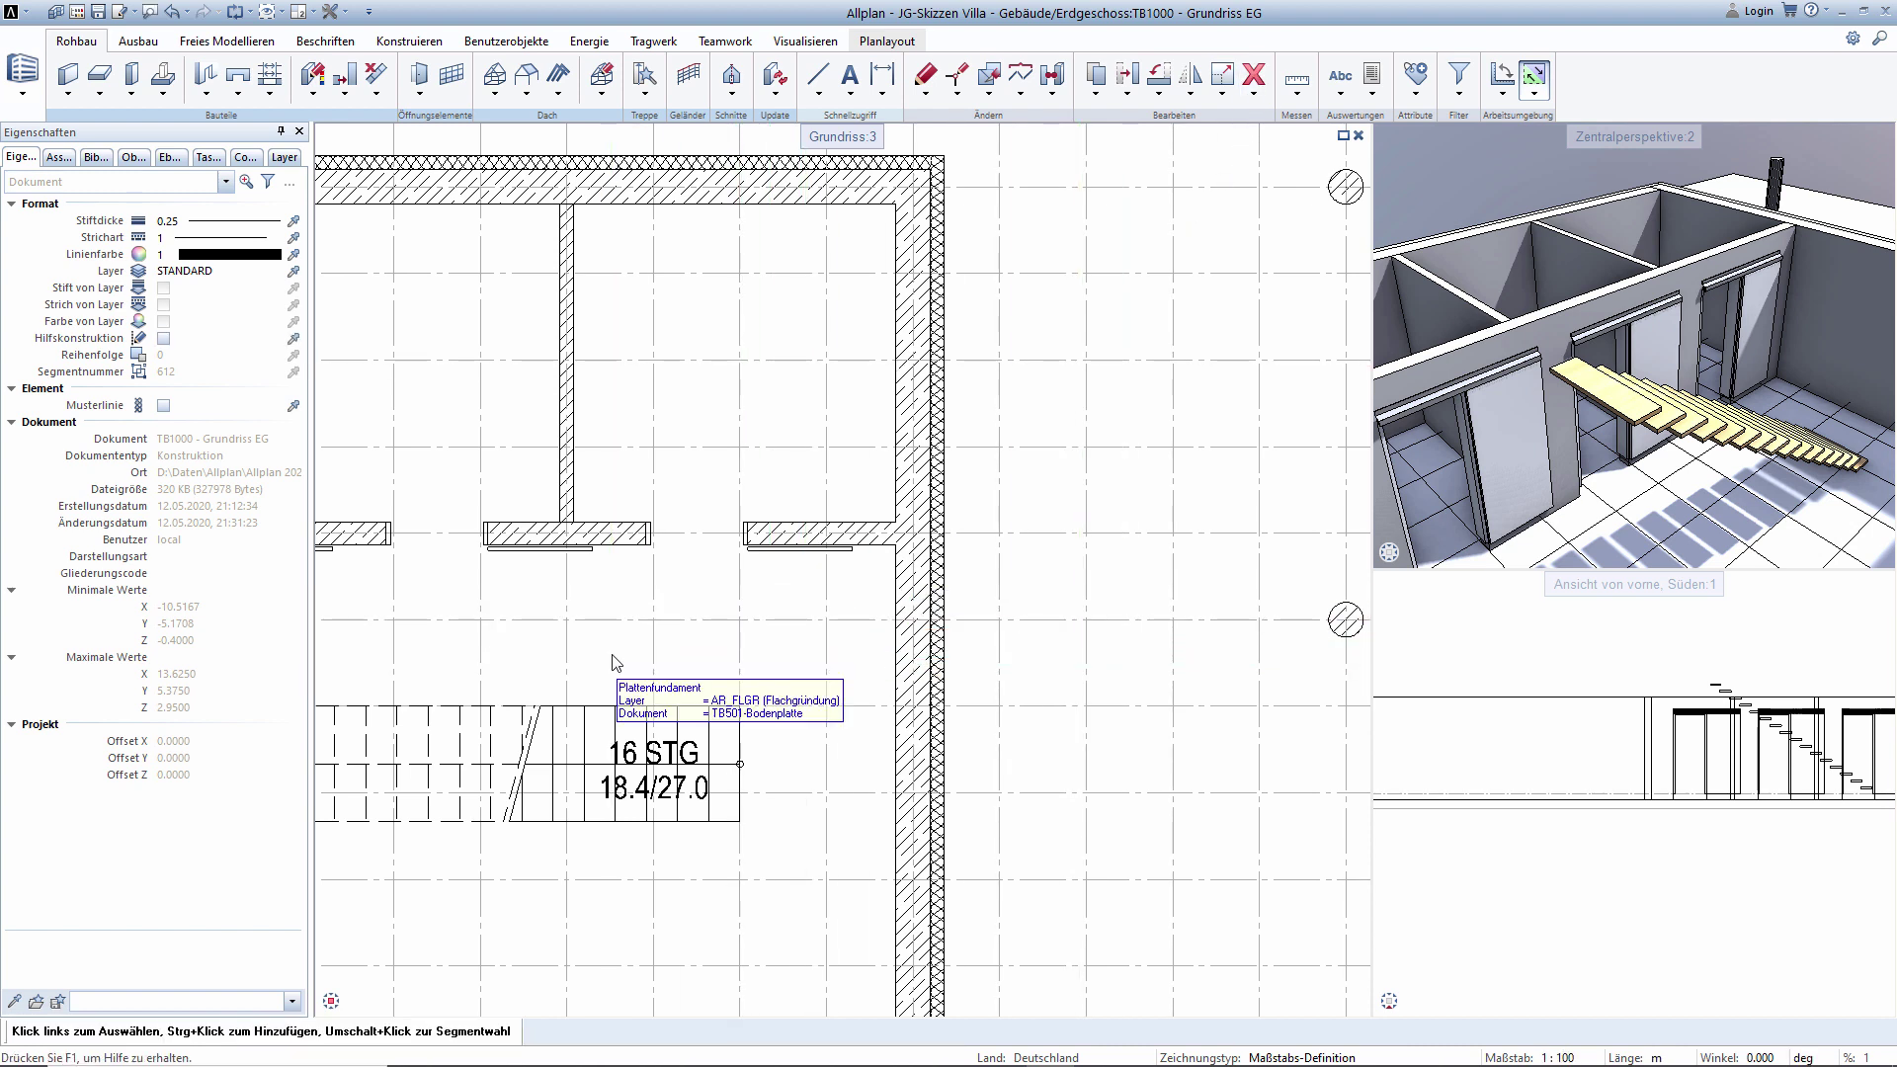
Start a new door and remove both library elements from its properties.
click(206, 77)
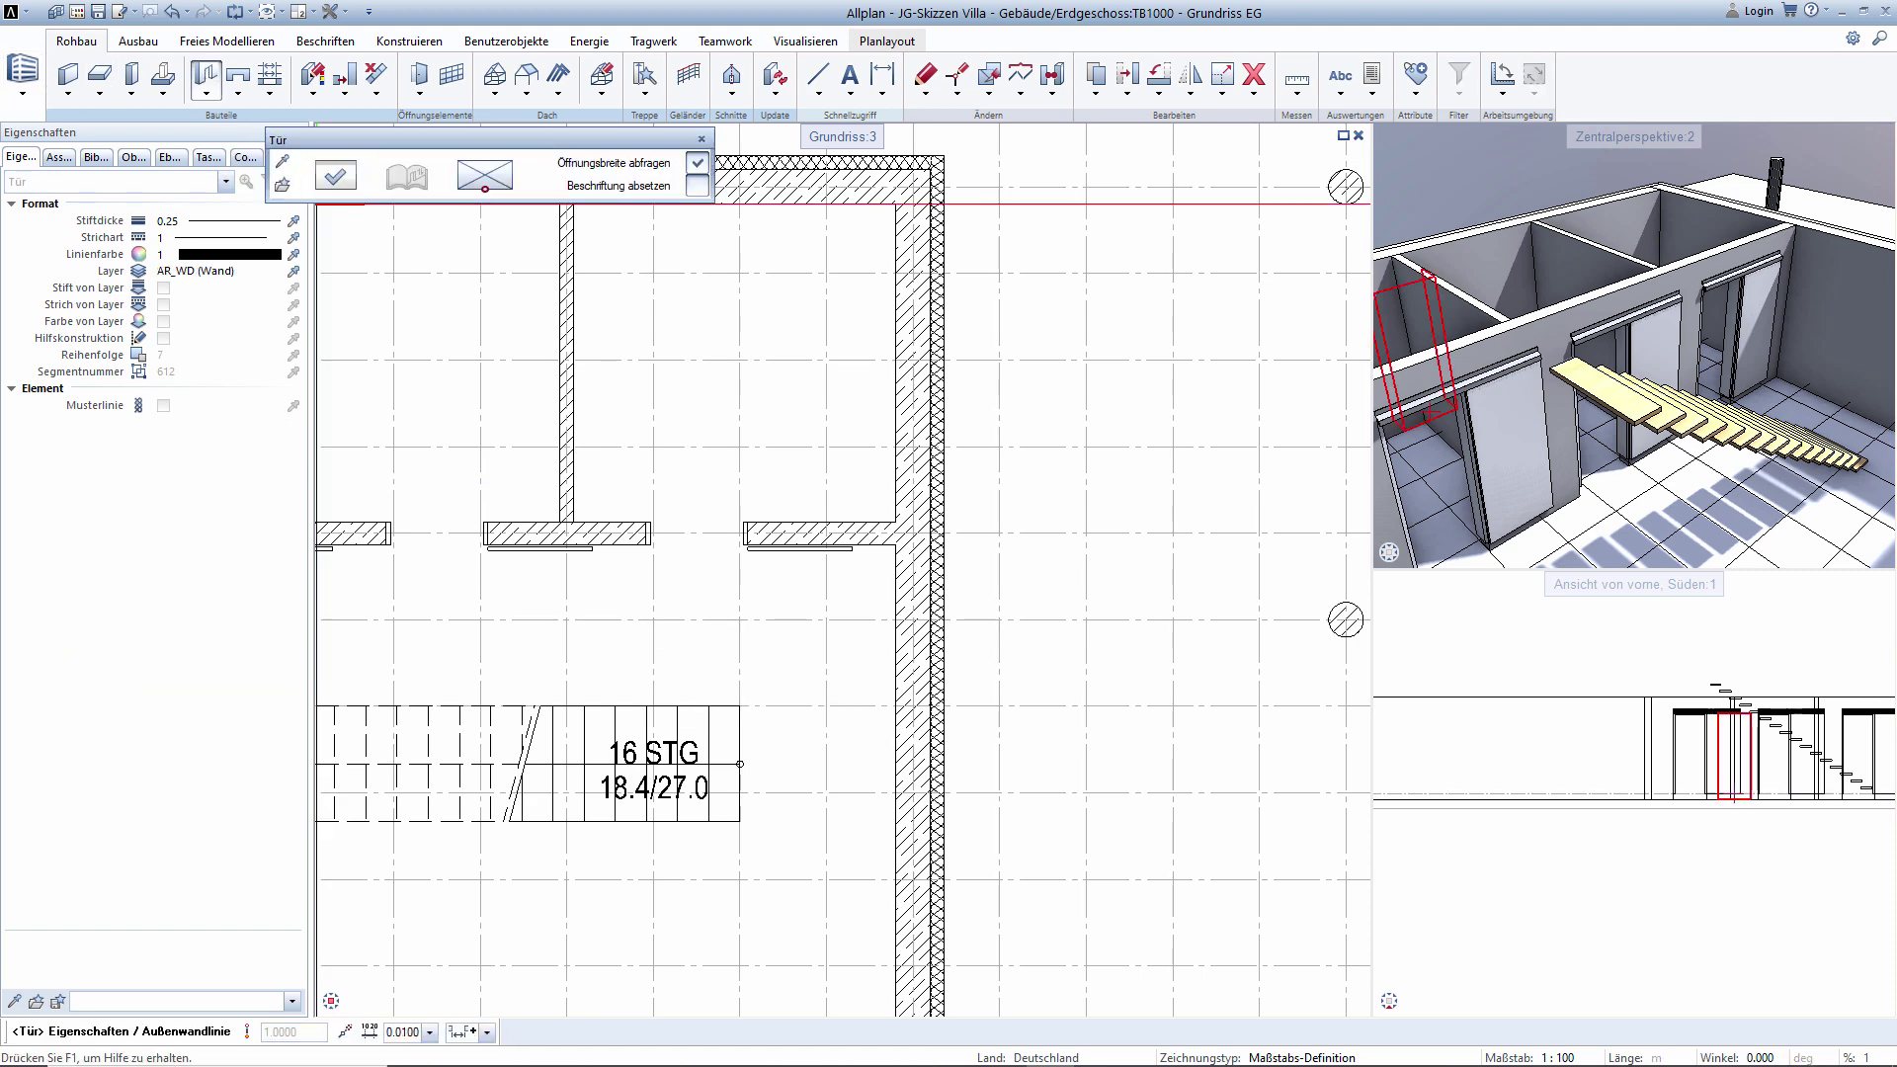
click(331, 180)
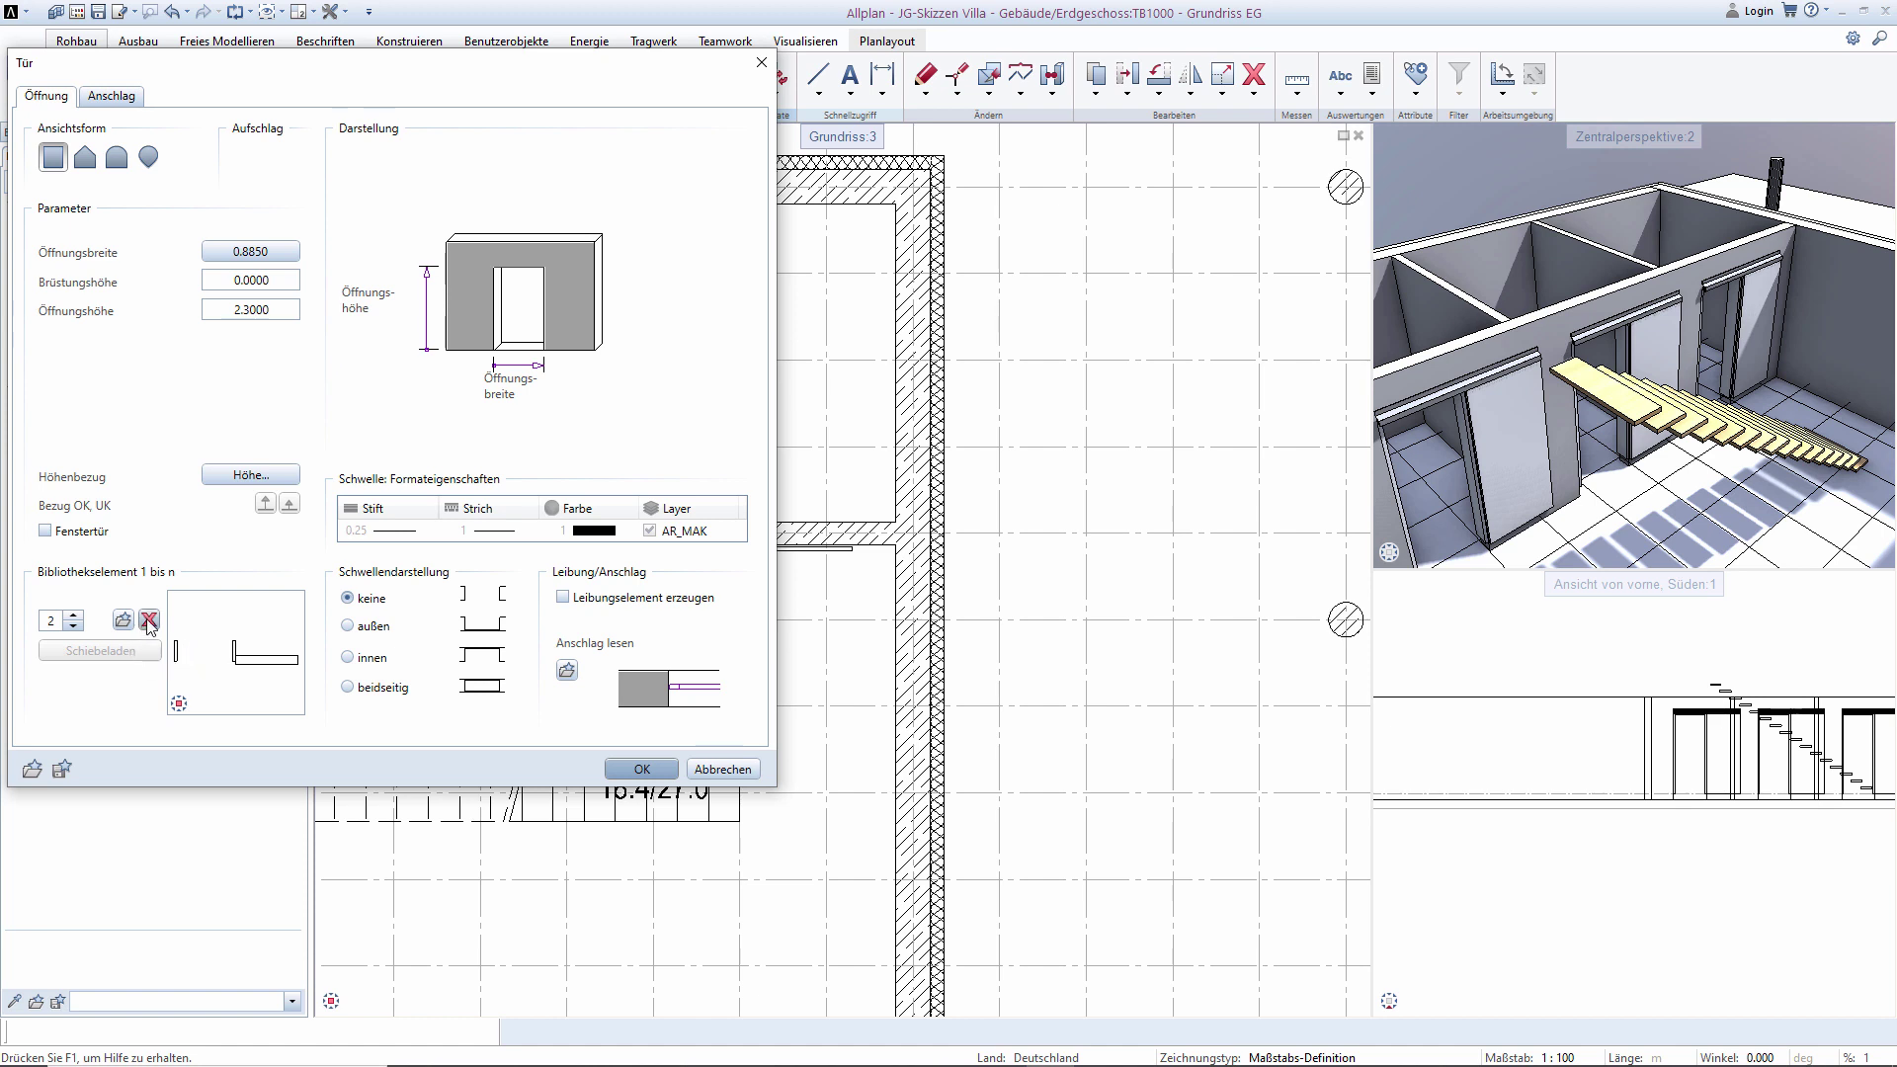
click(148, 620)
click(970, 618)
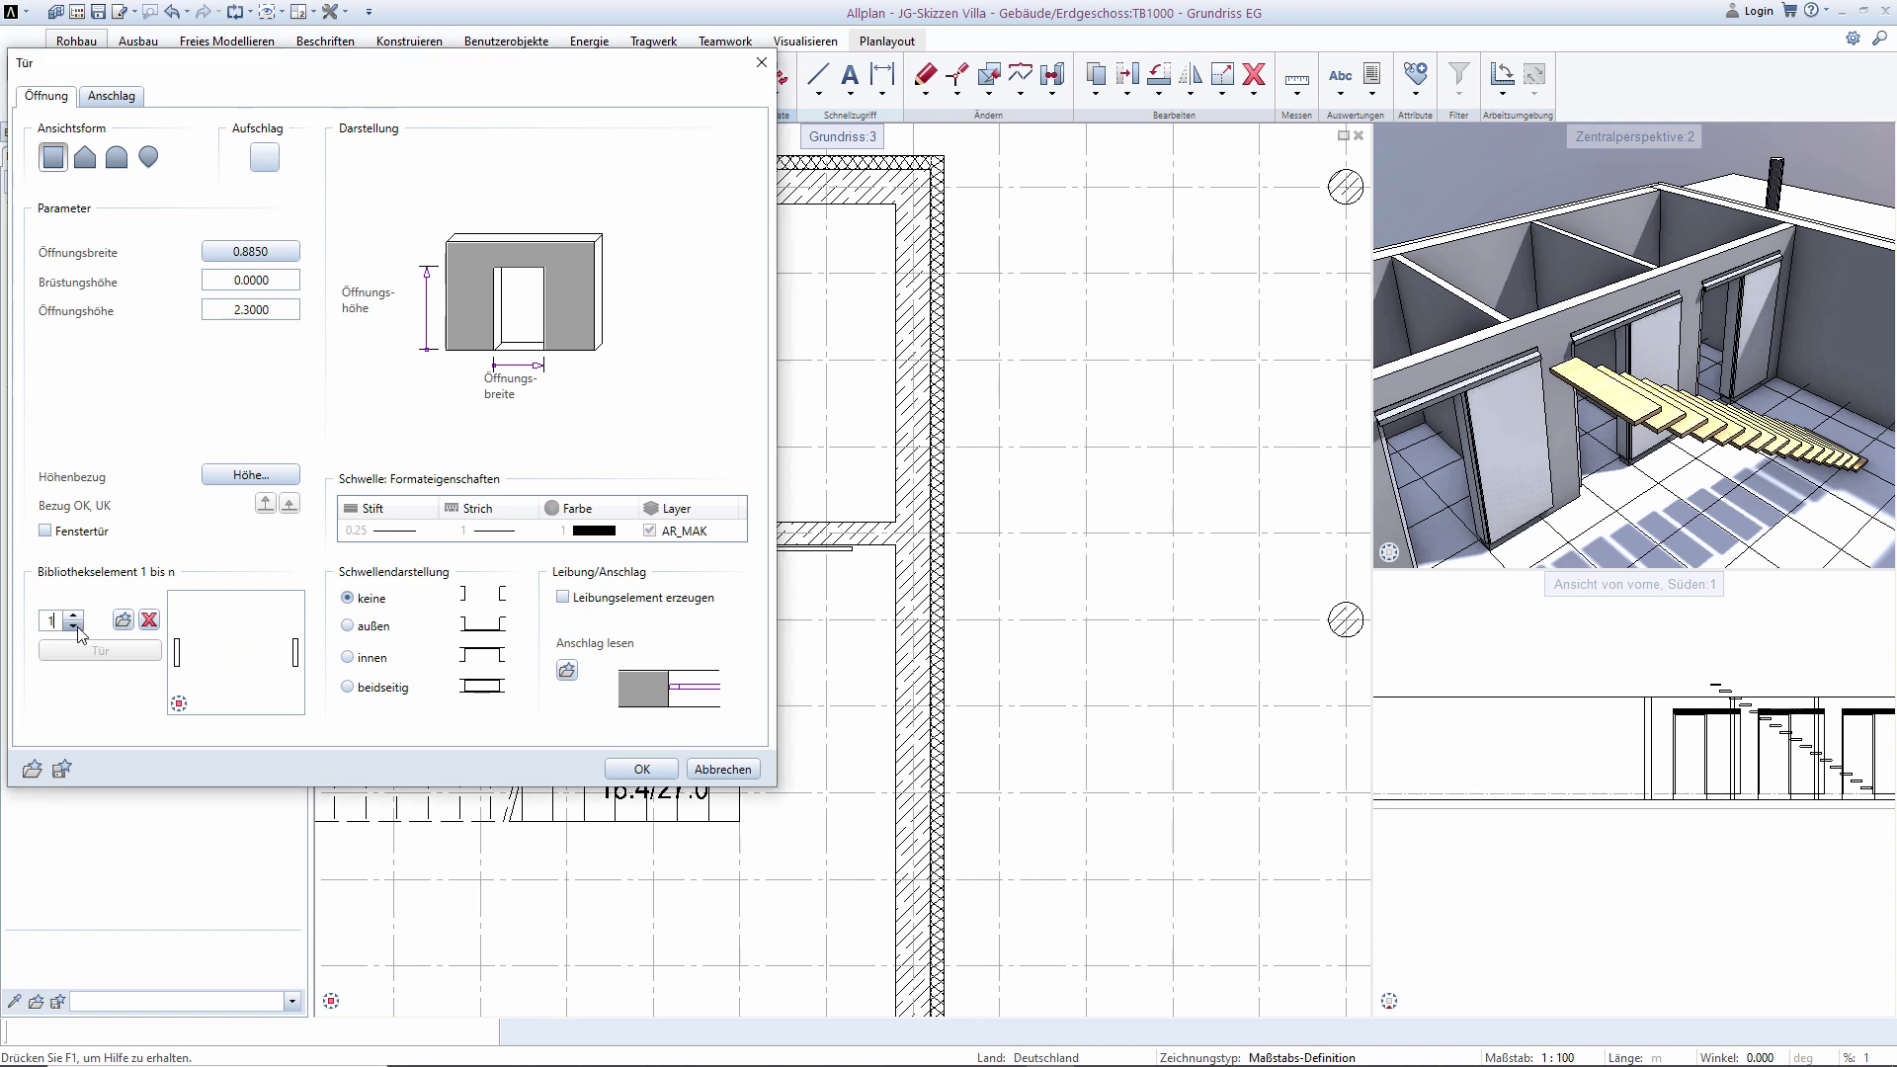
click(148, 621)
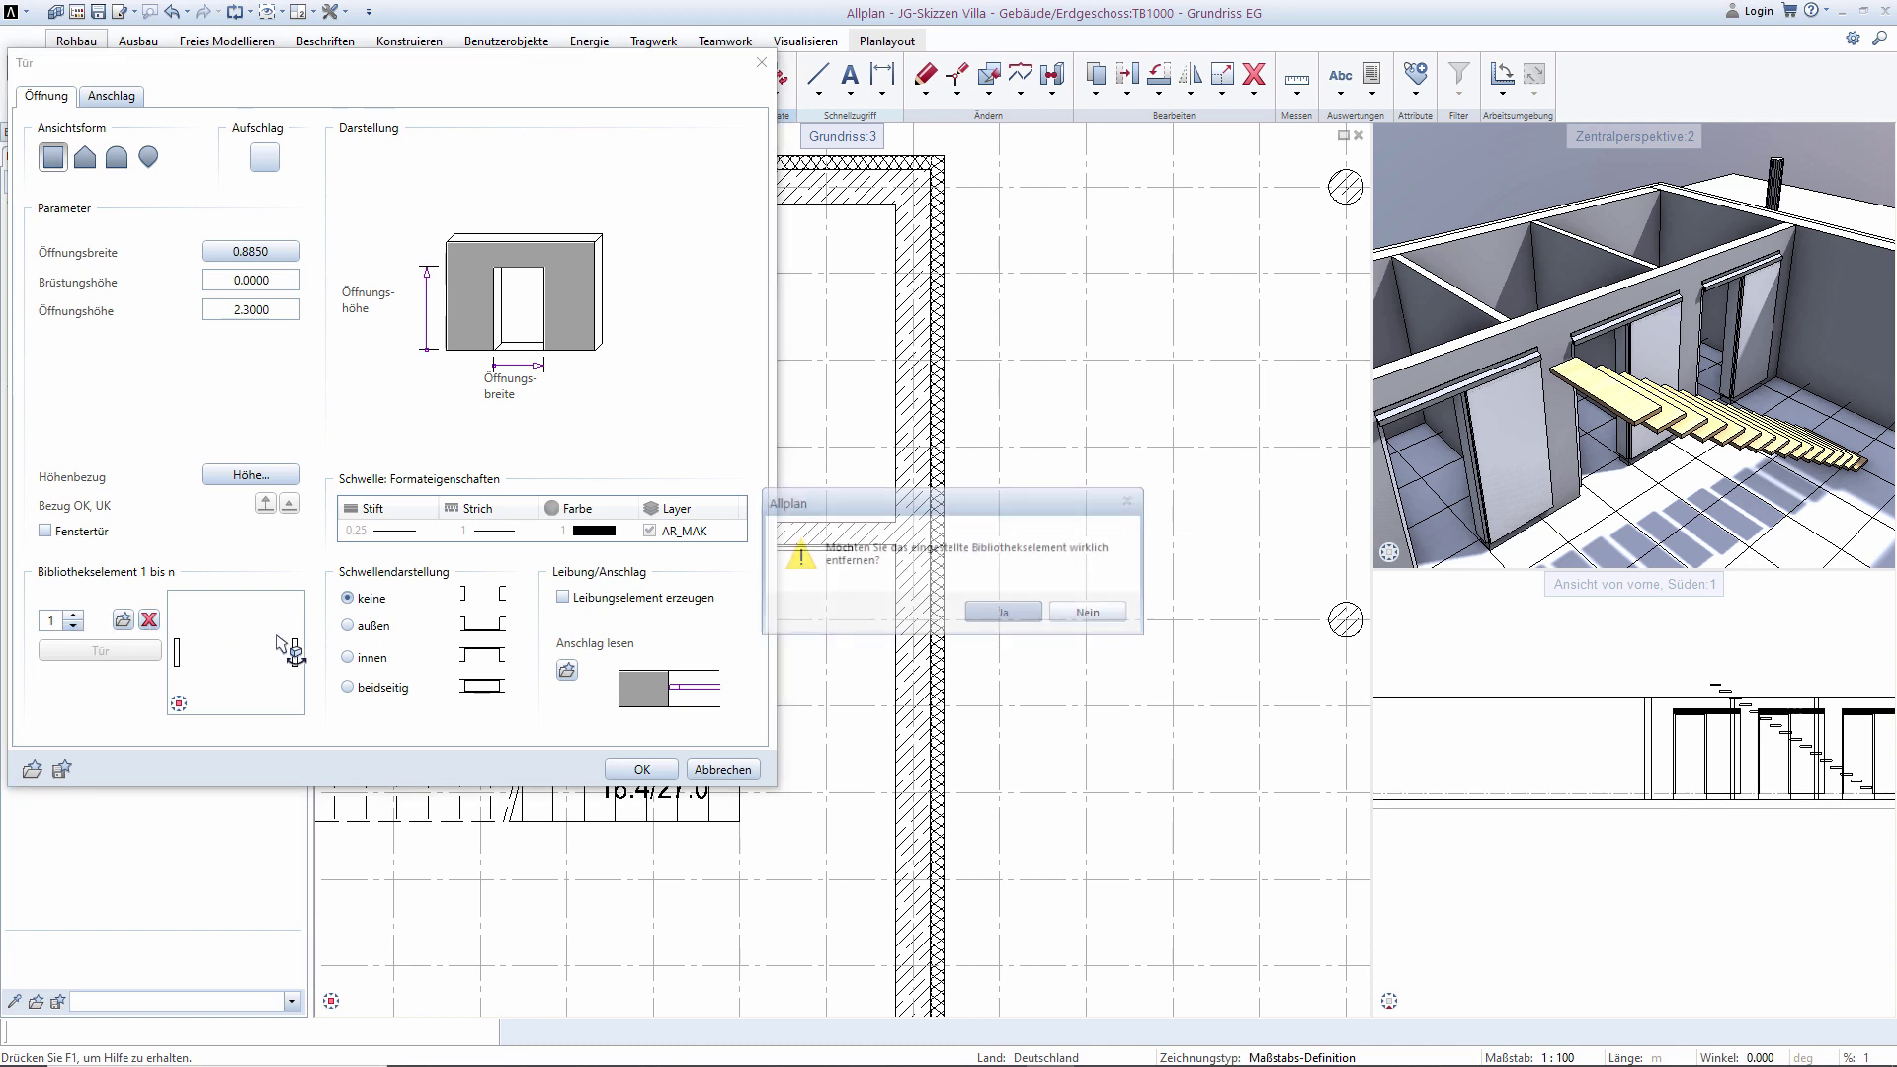
click(1005, 613)
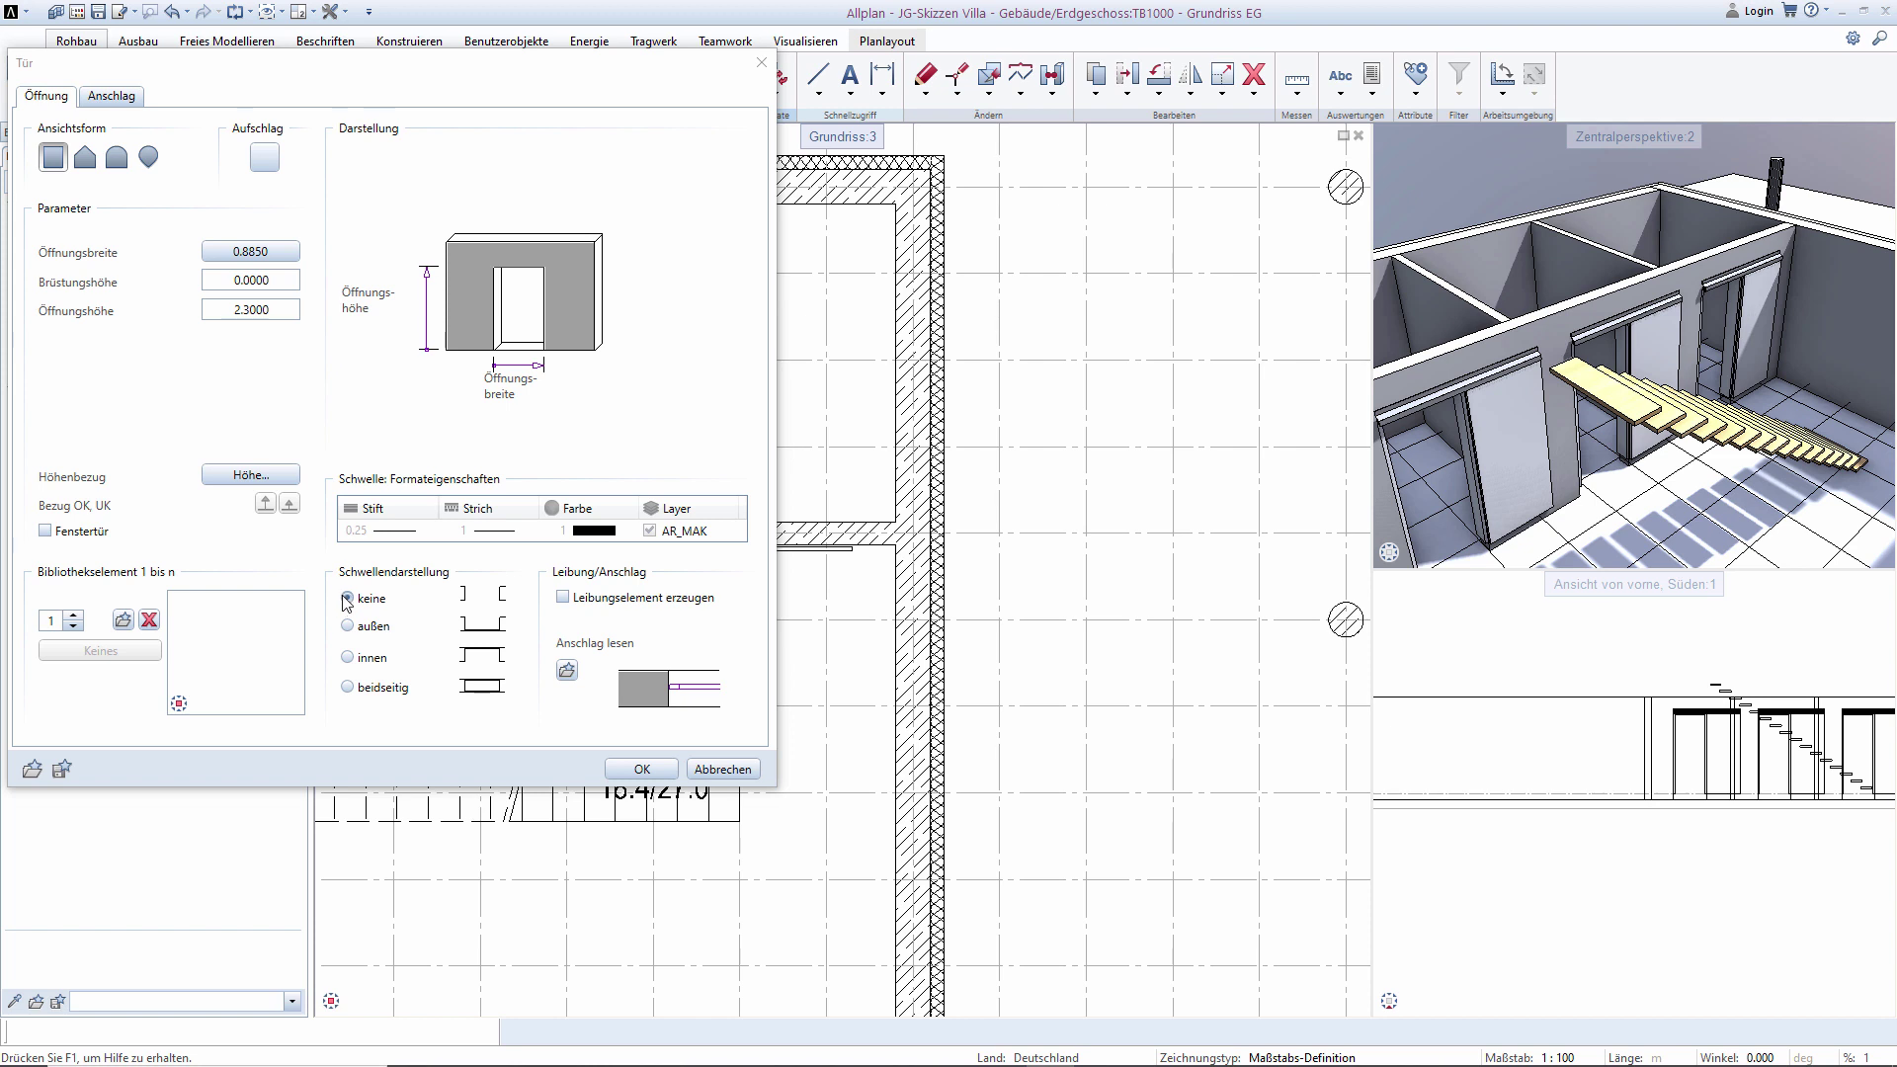
Give the door an outside threshold, a reveal element and a 1.51 opening width.
click(347, 626)
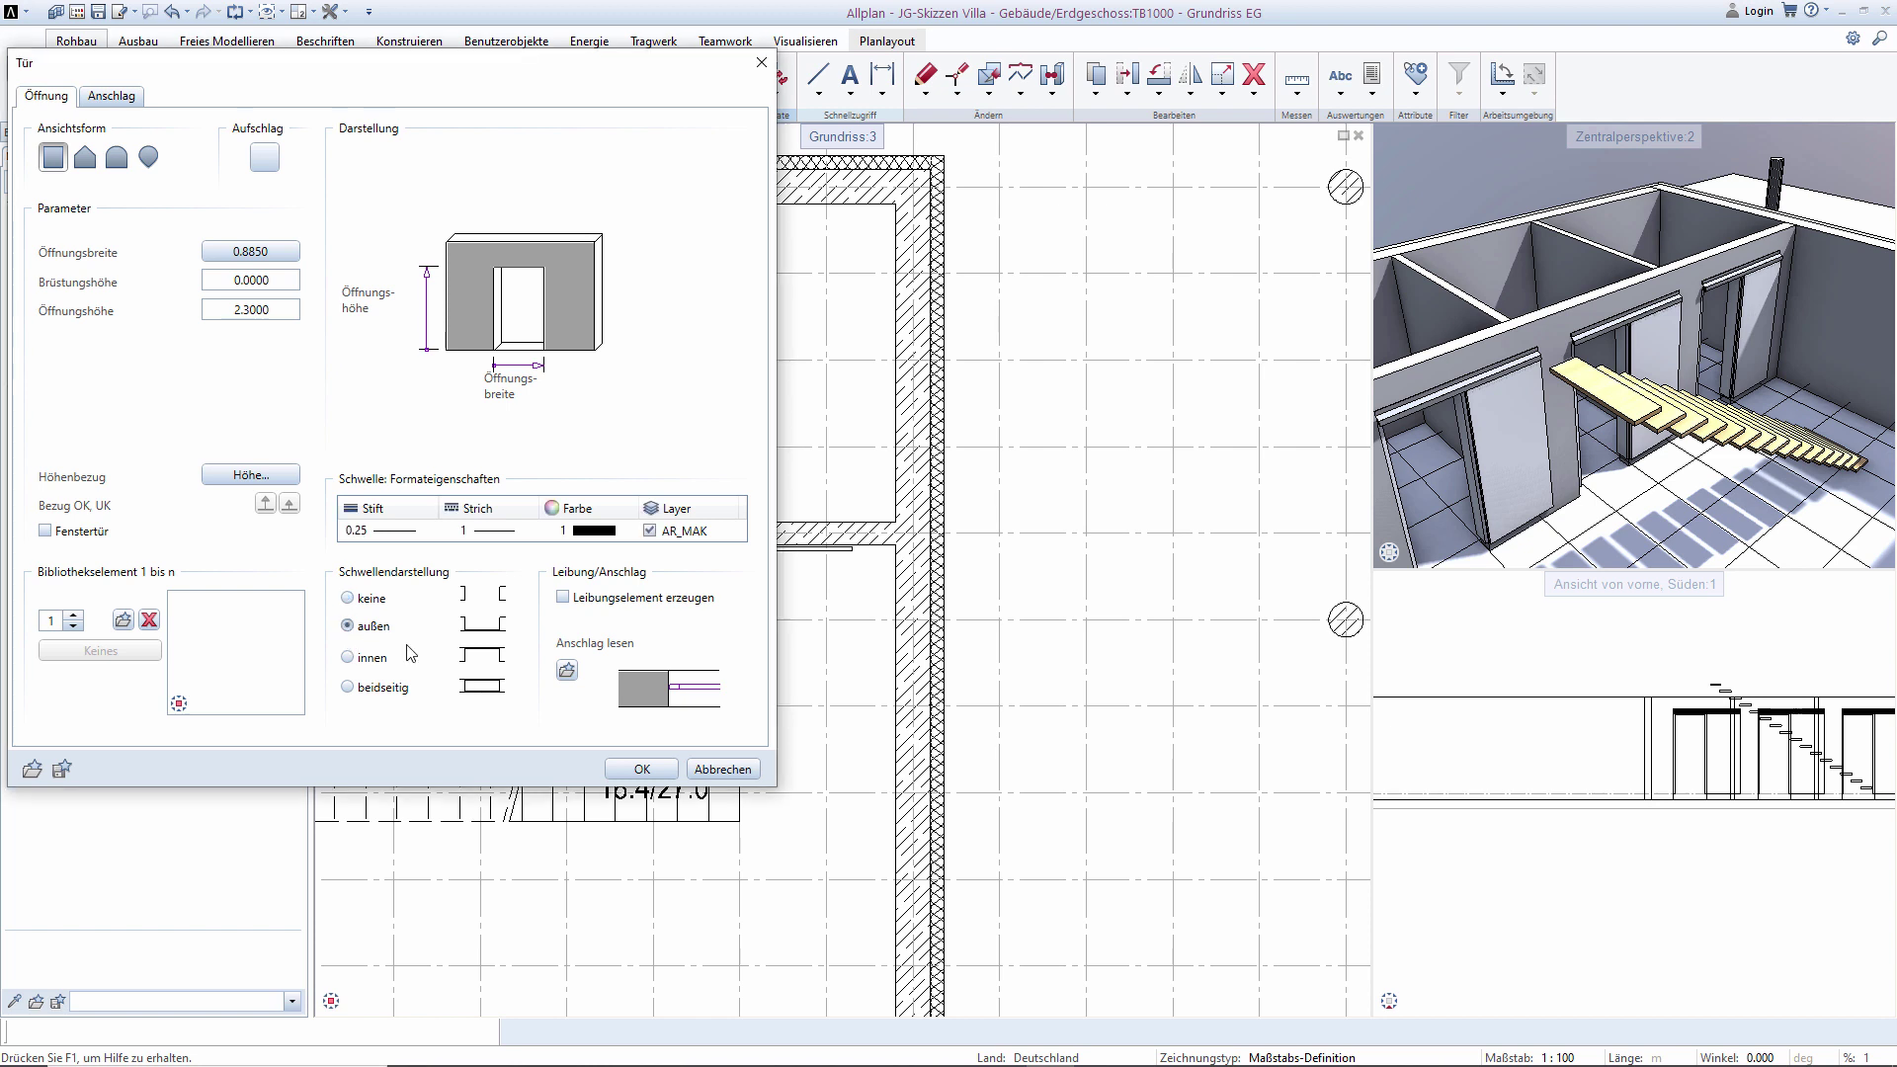
click(565, 599)
click(251, 253)
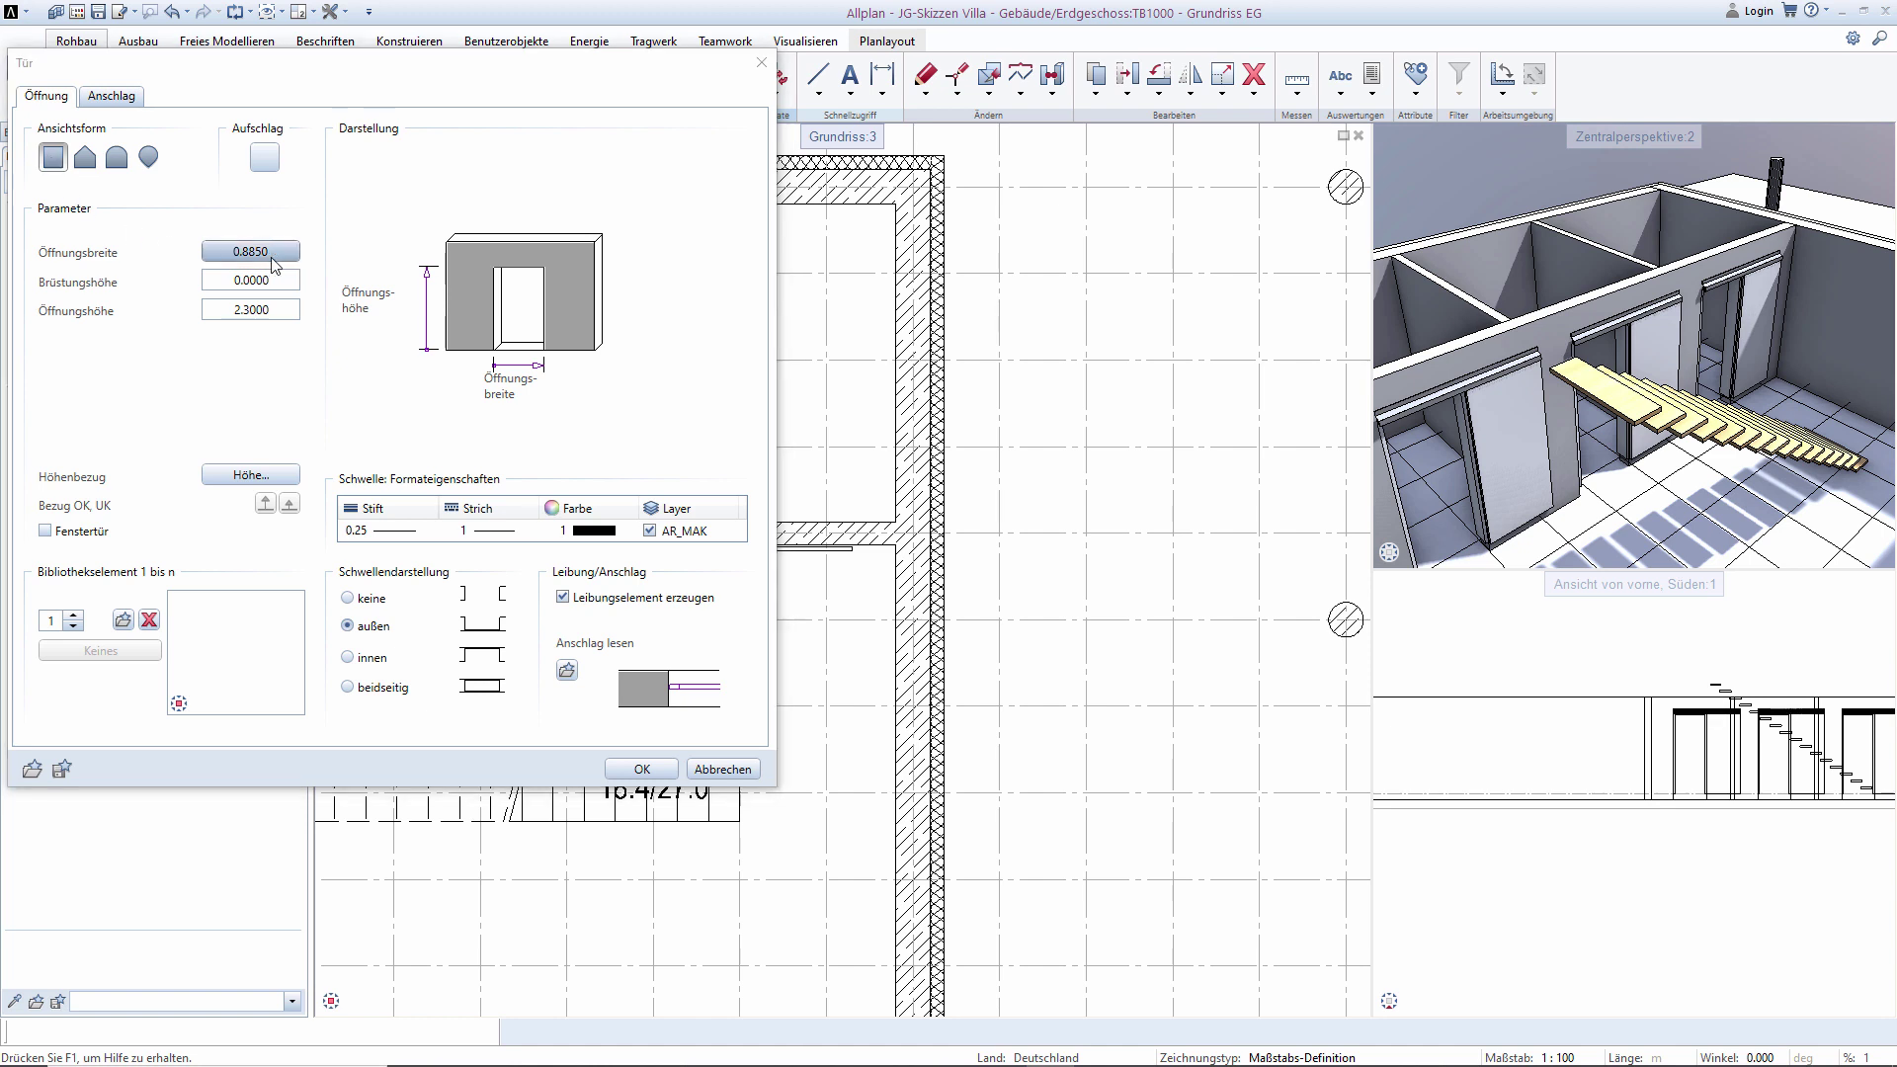
text(1,51)
key(Return)
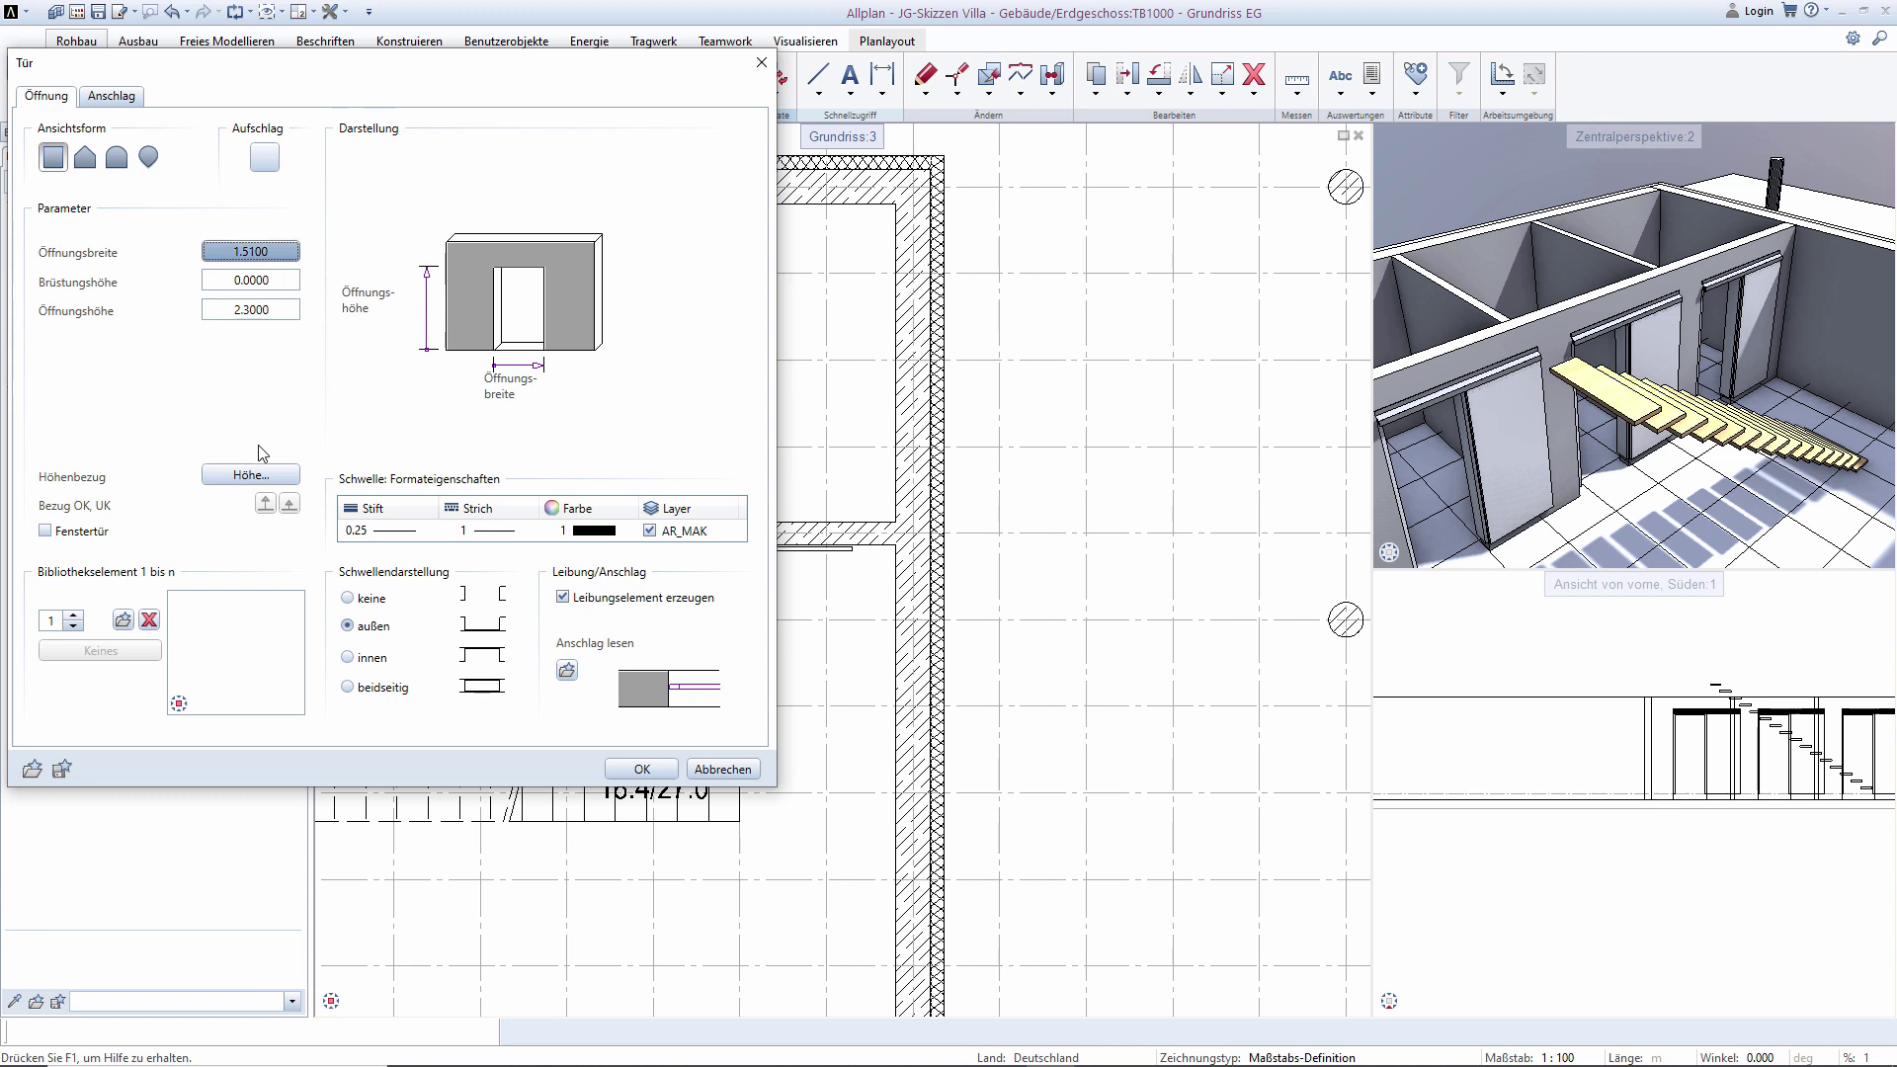
click(253, 475)
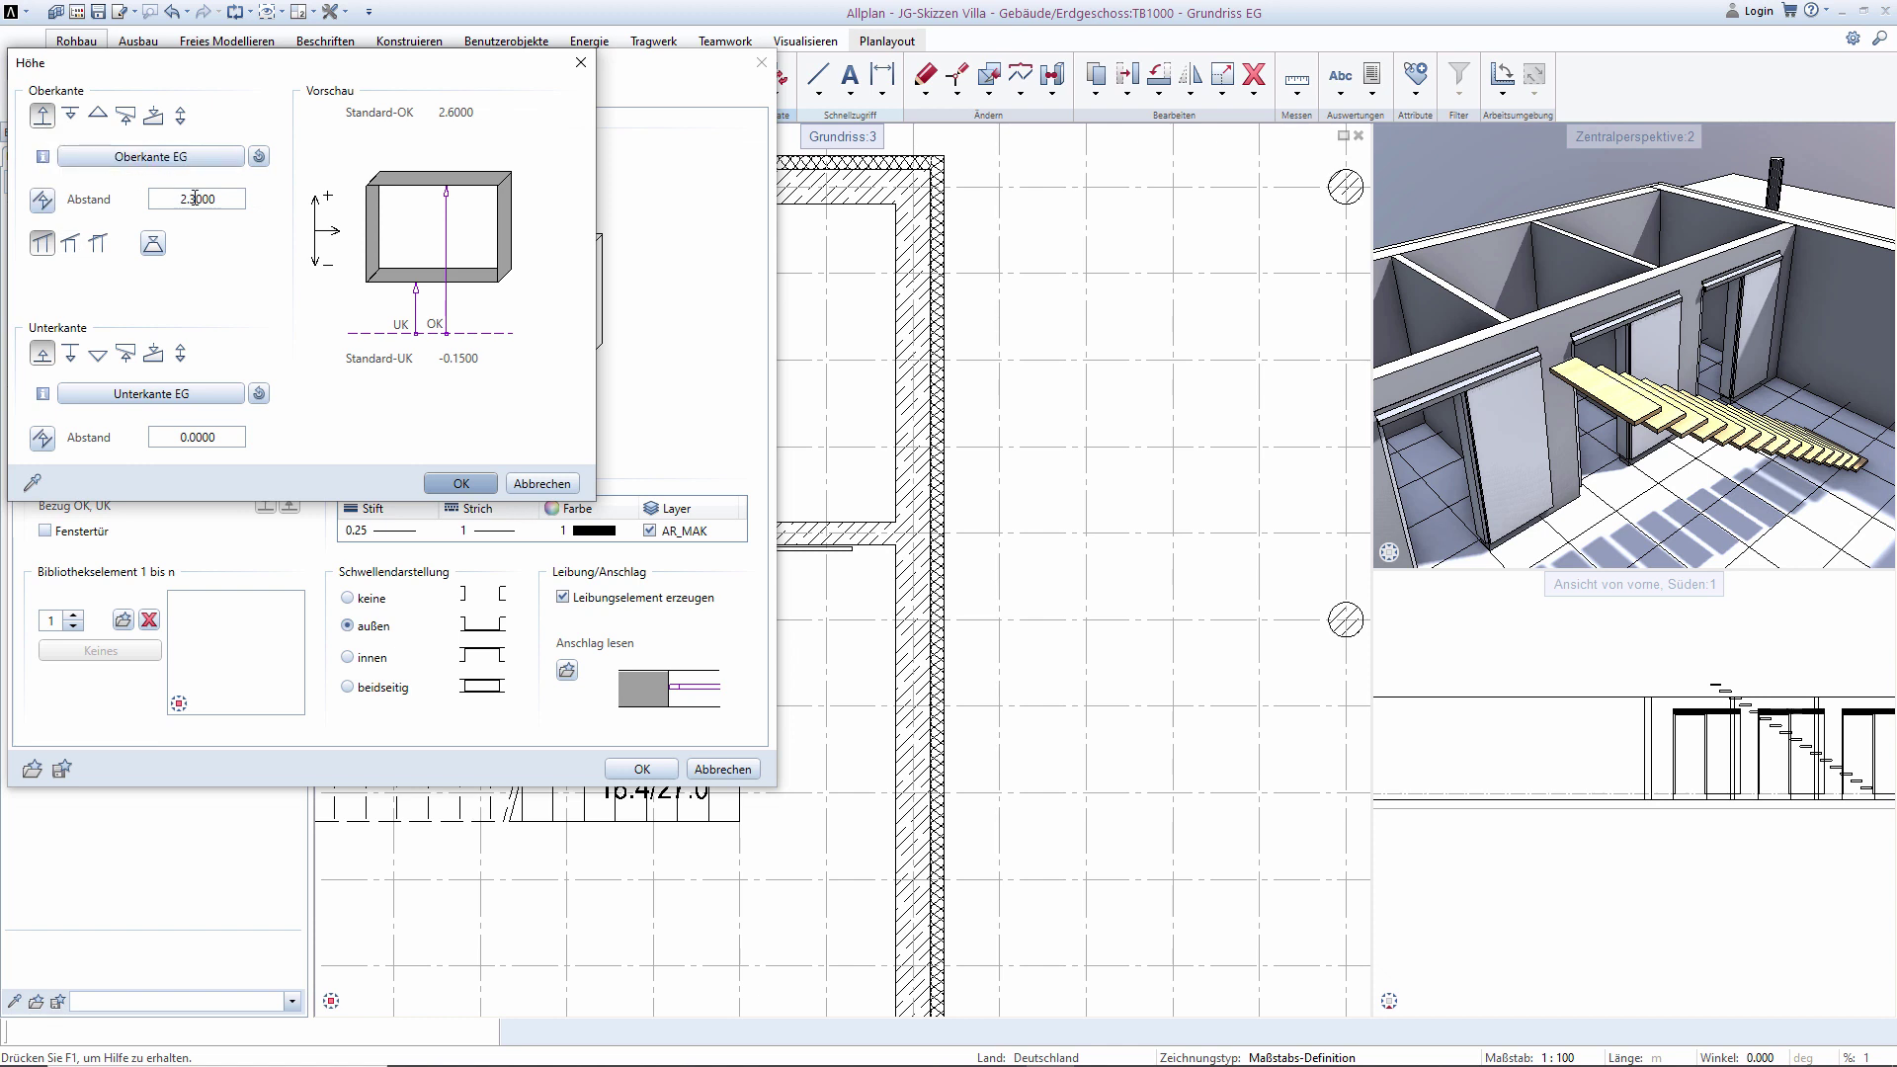
click(460, 483)
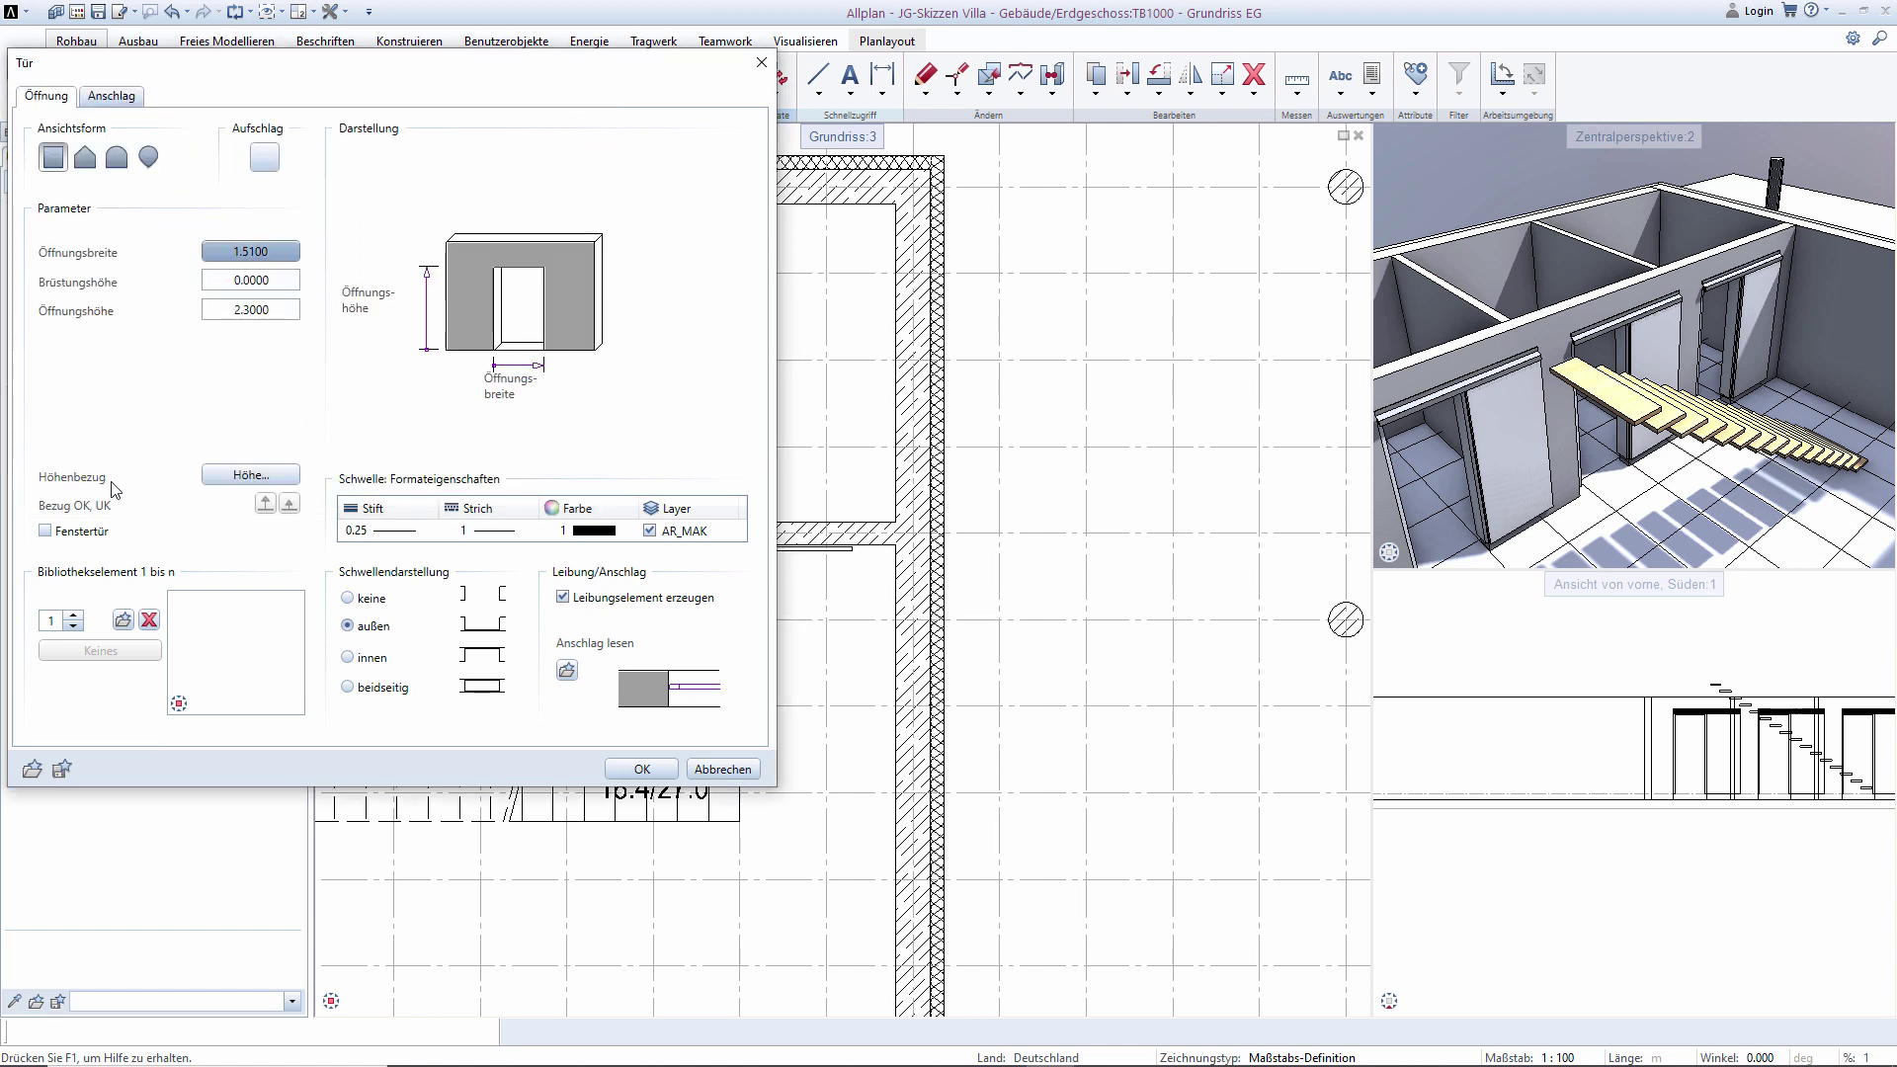
click(122, 623)
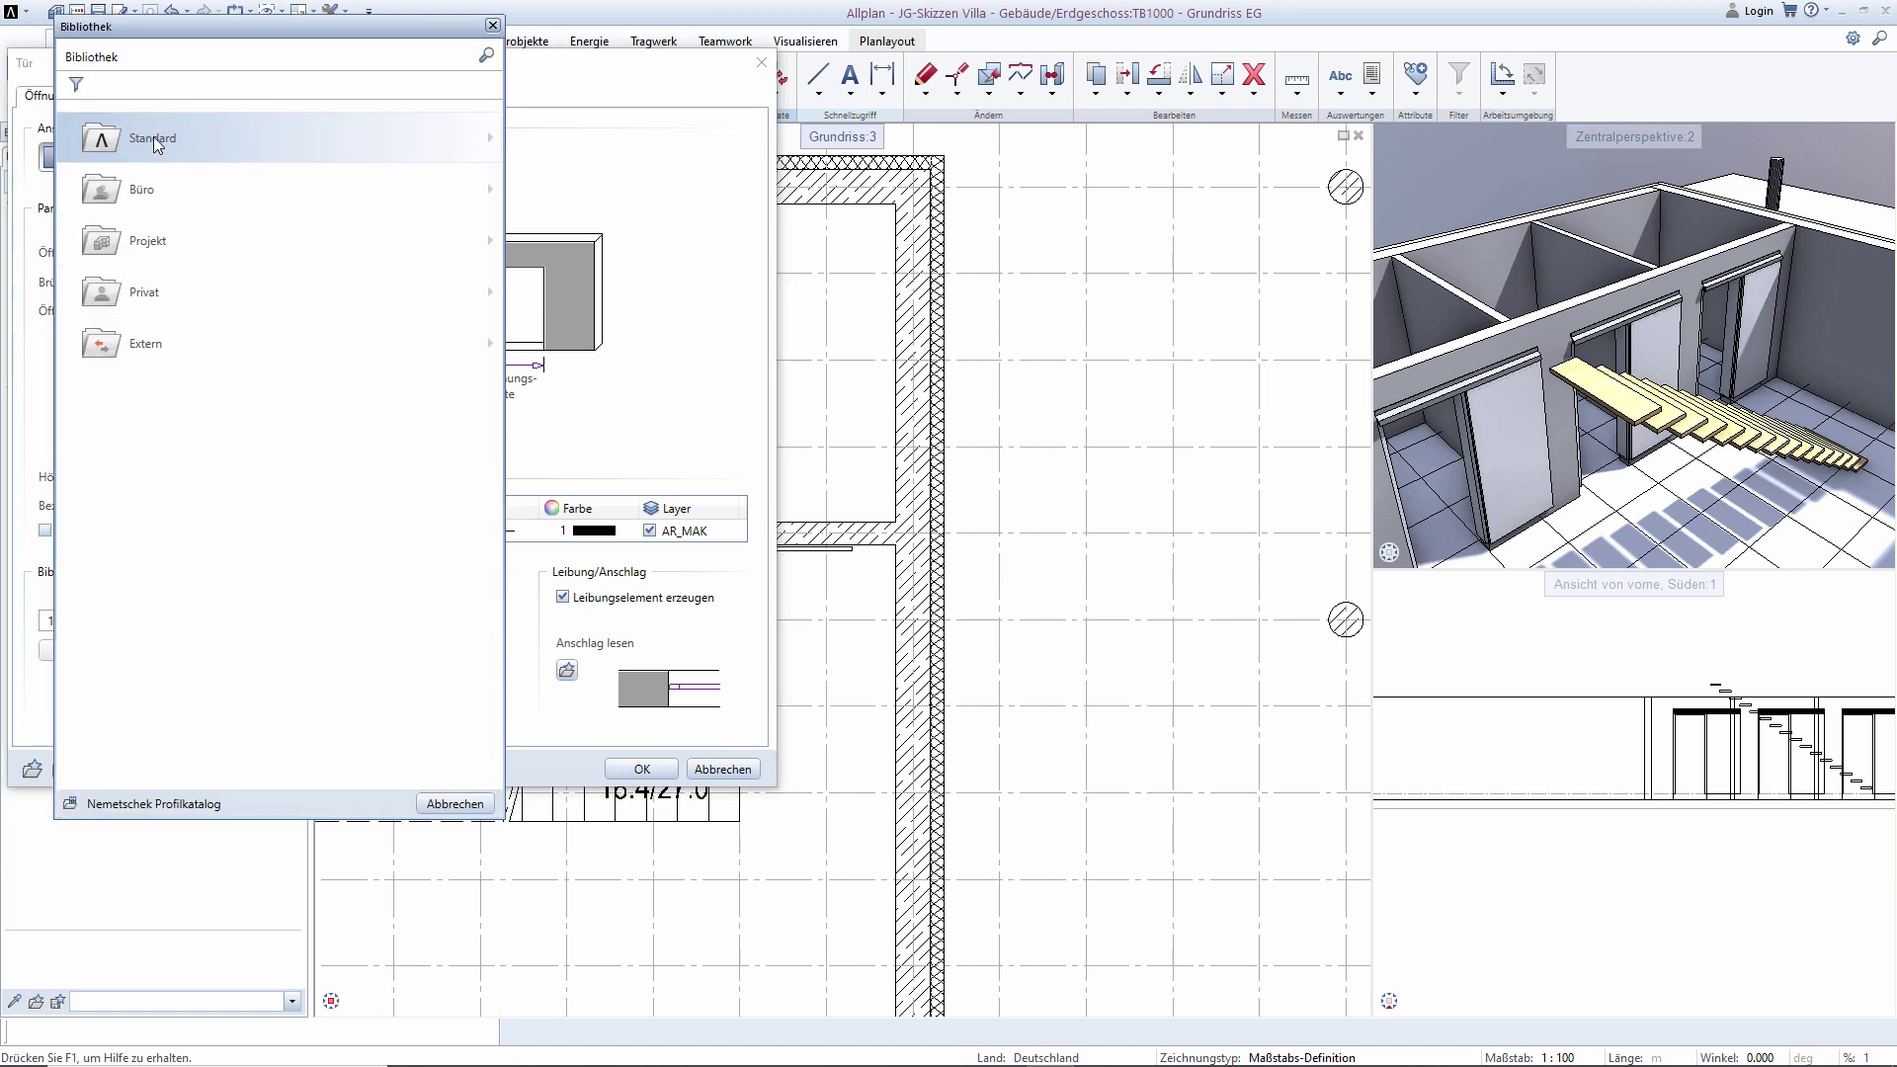
mouse_move(156, 141)
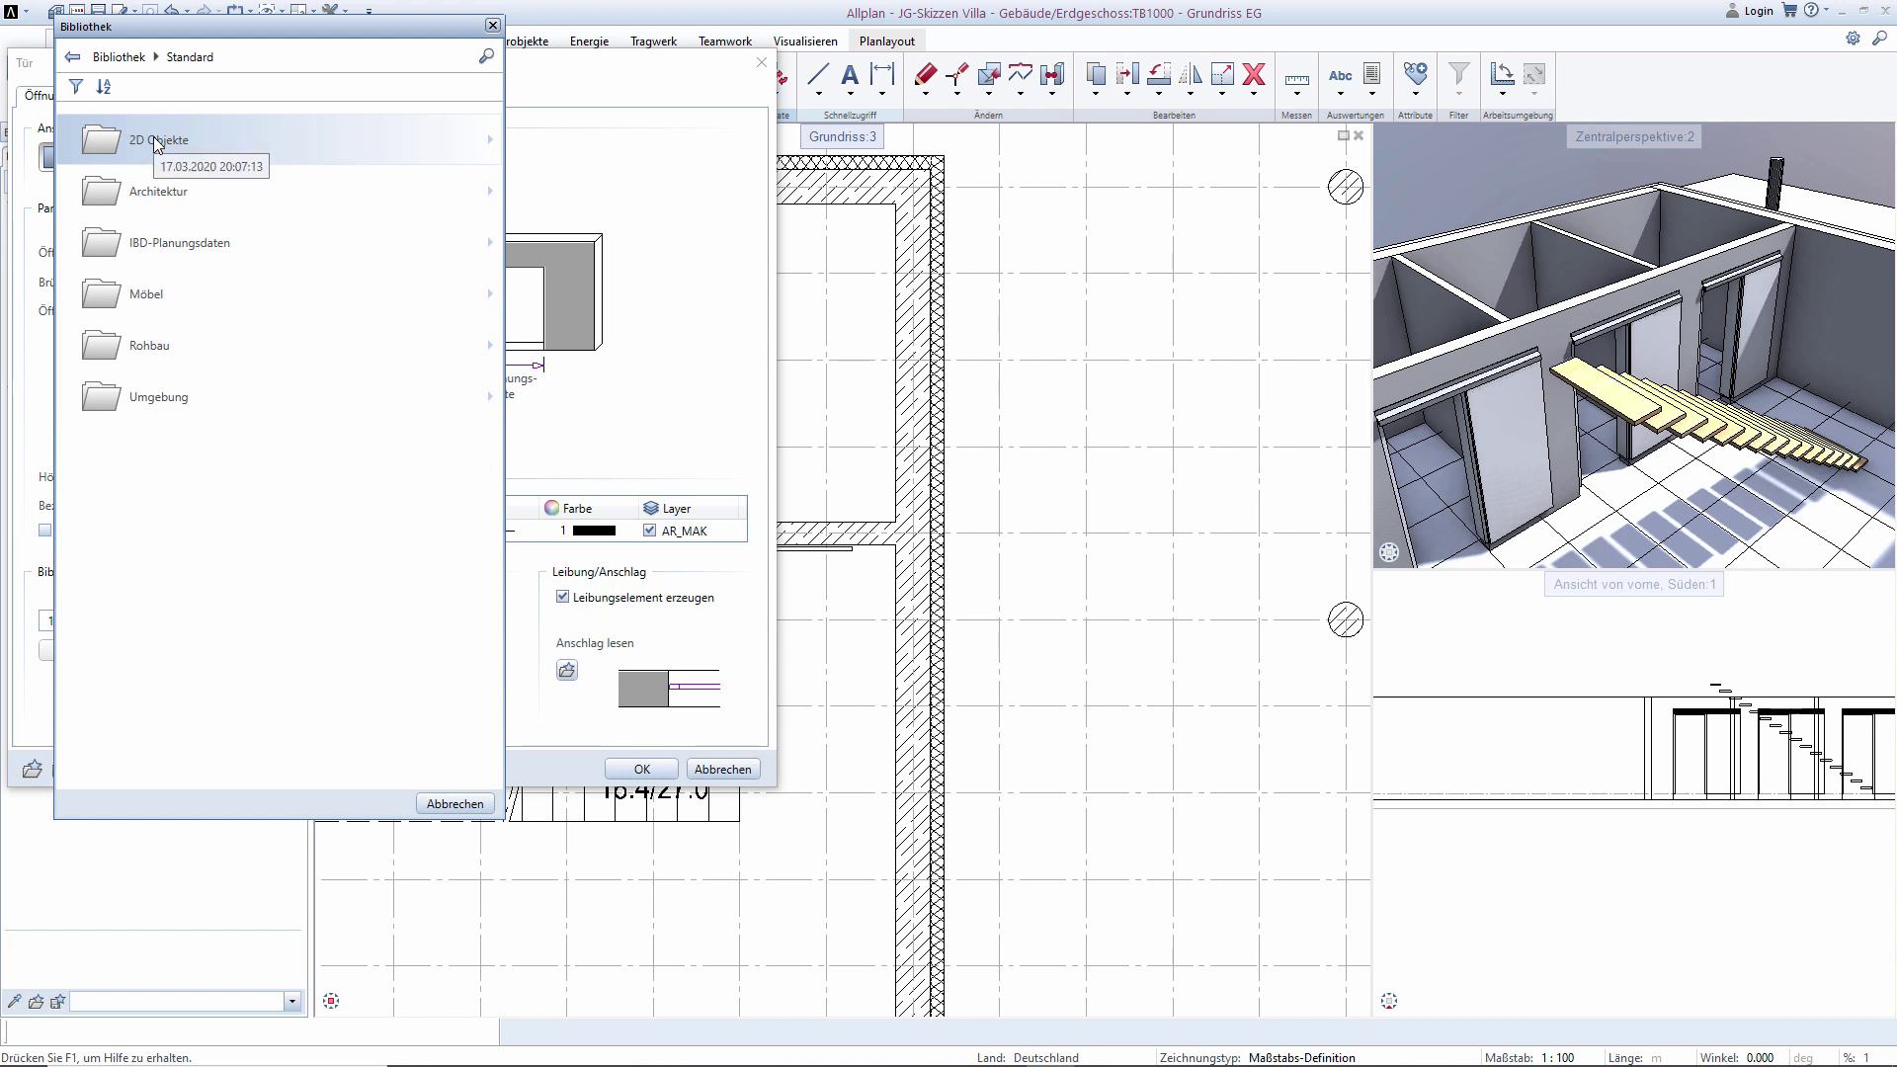
Choose the 1flg Weiß 1 Seitenteil door from Architektur > Türen > Außentüren in the library.
click(174, 192)
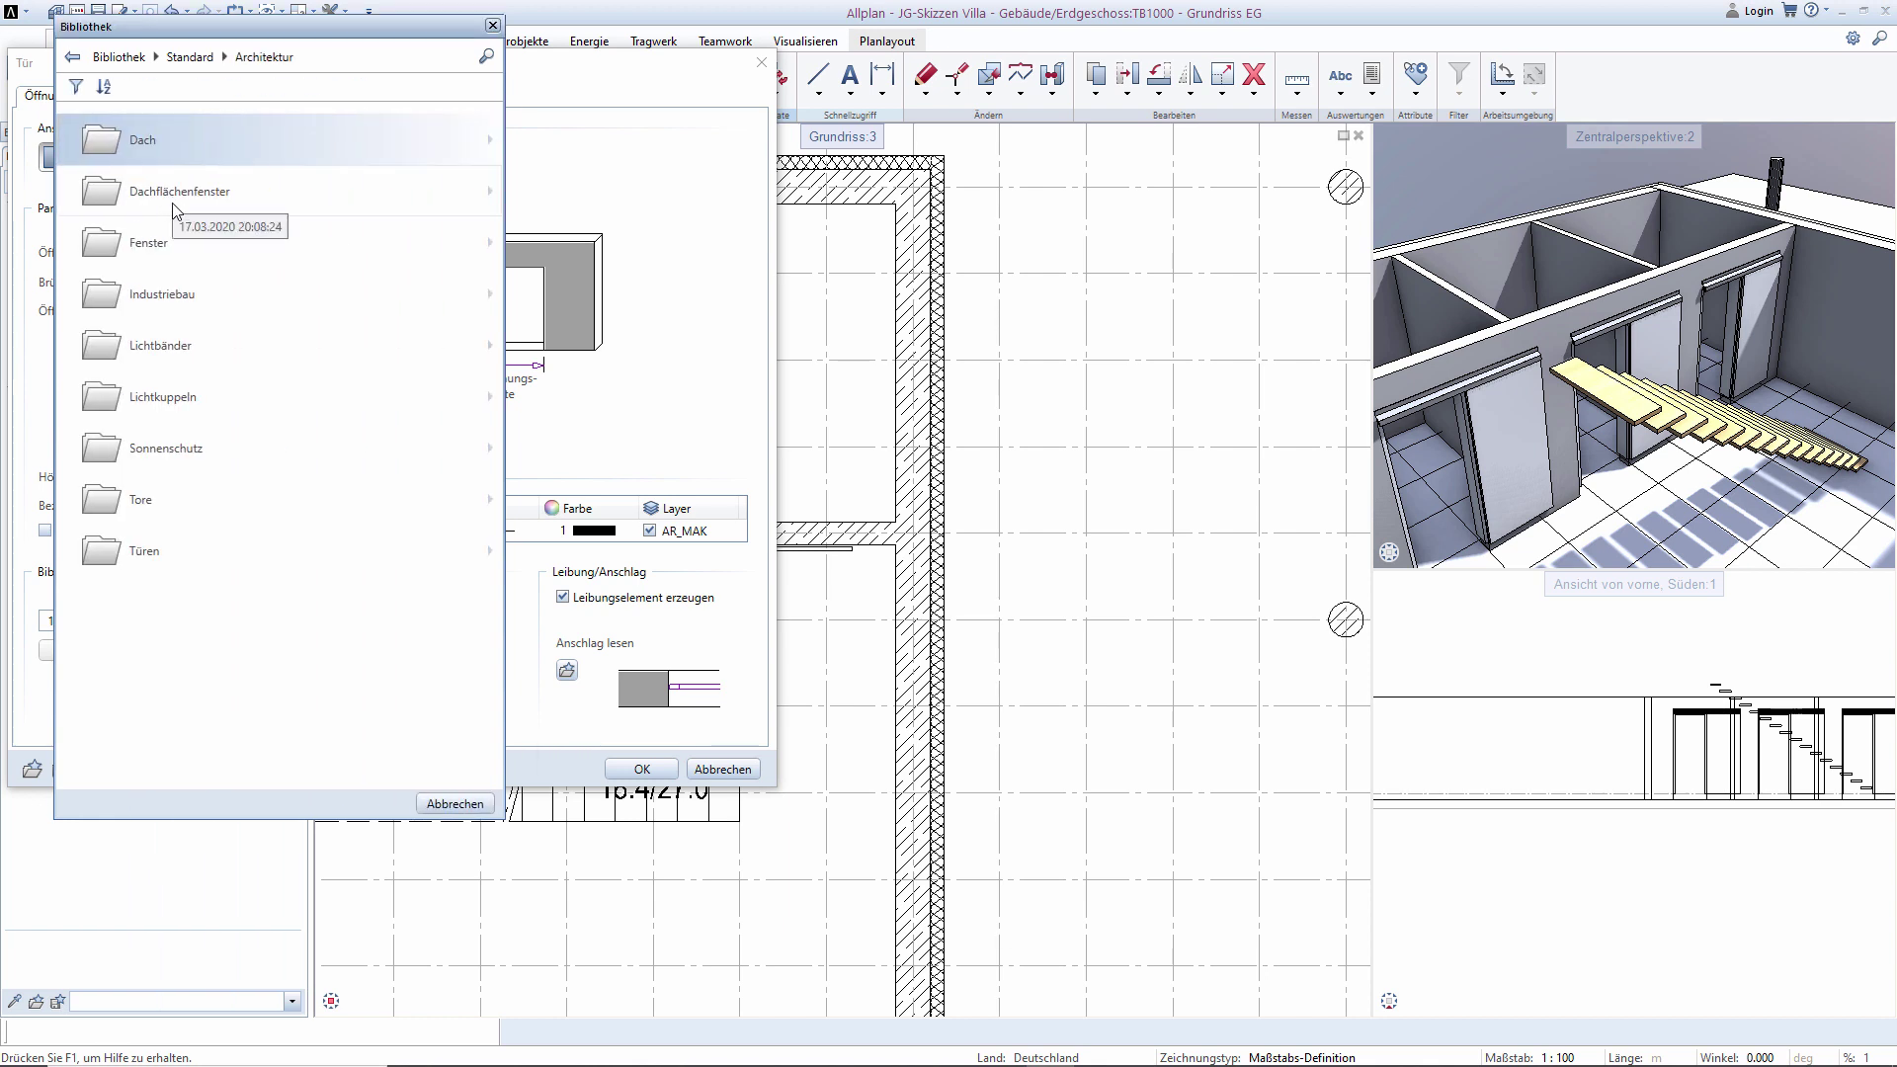
click(143, 555)
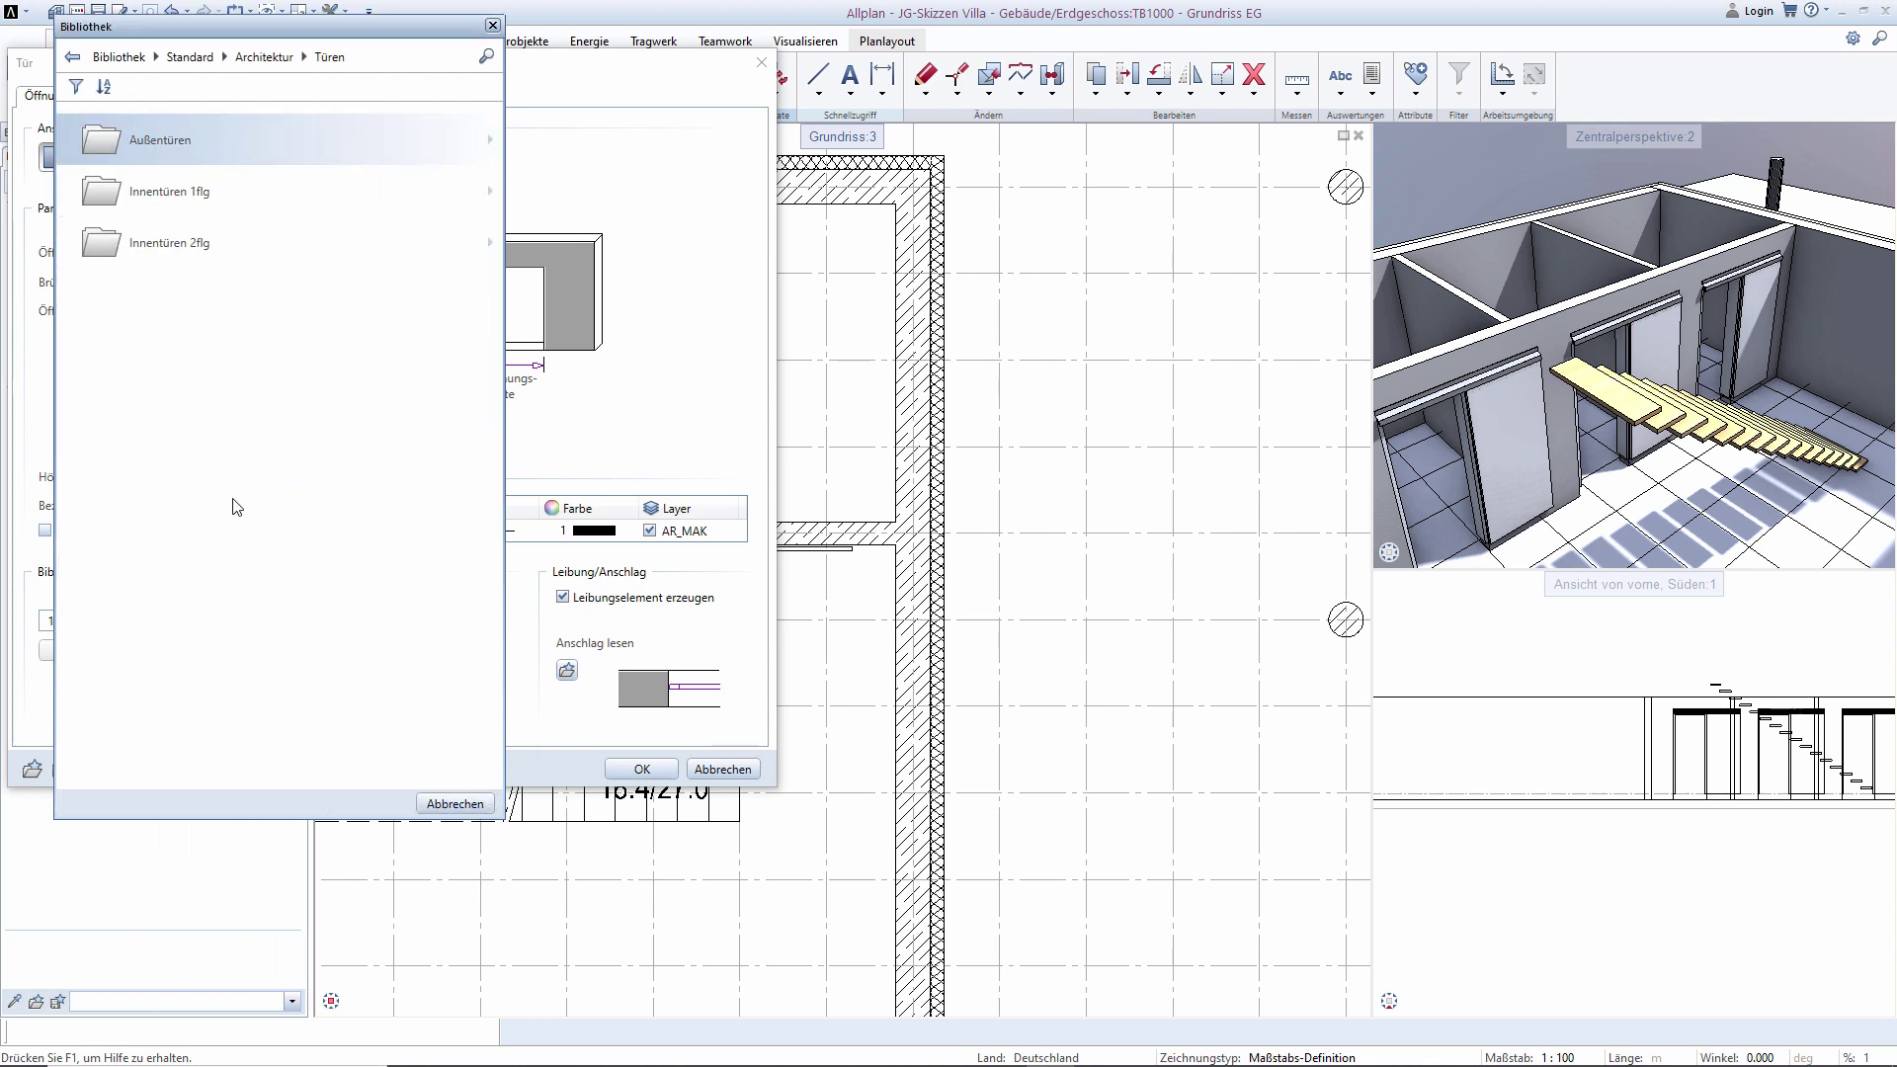
click(174, 148)
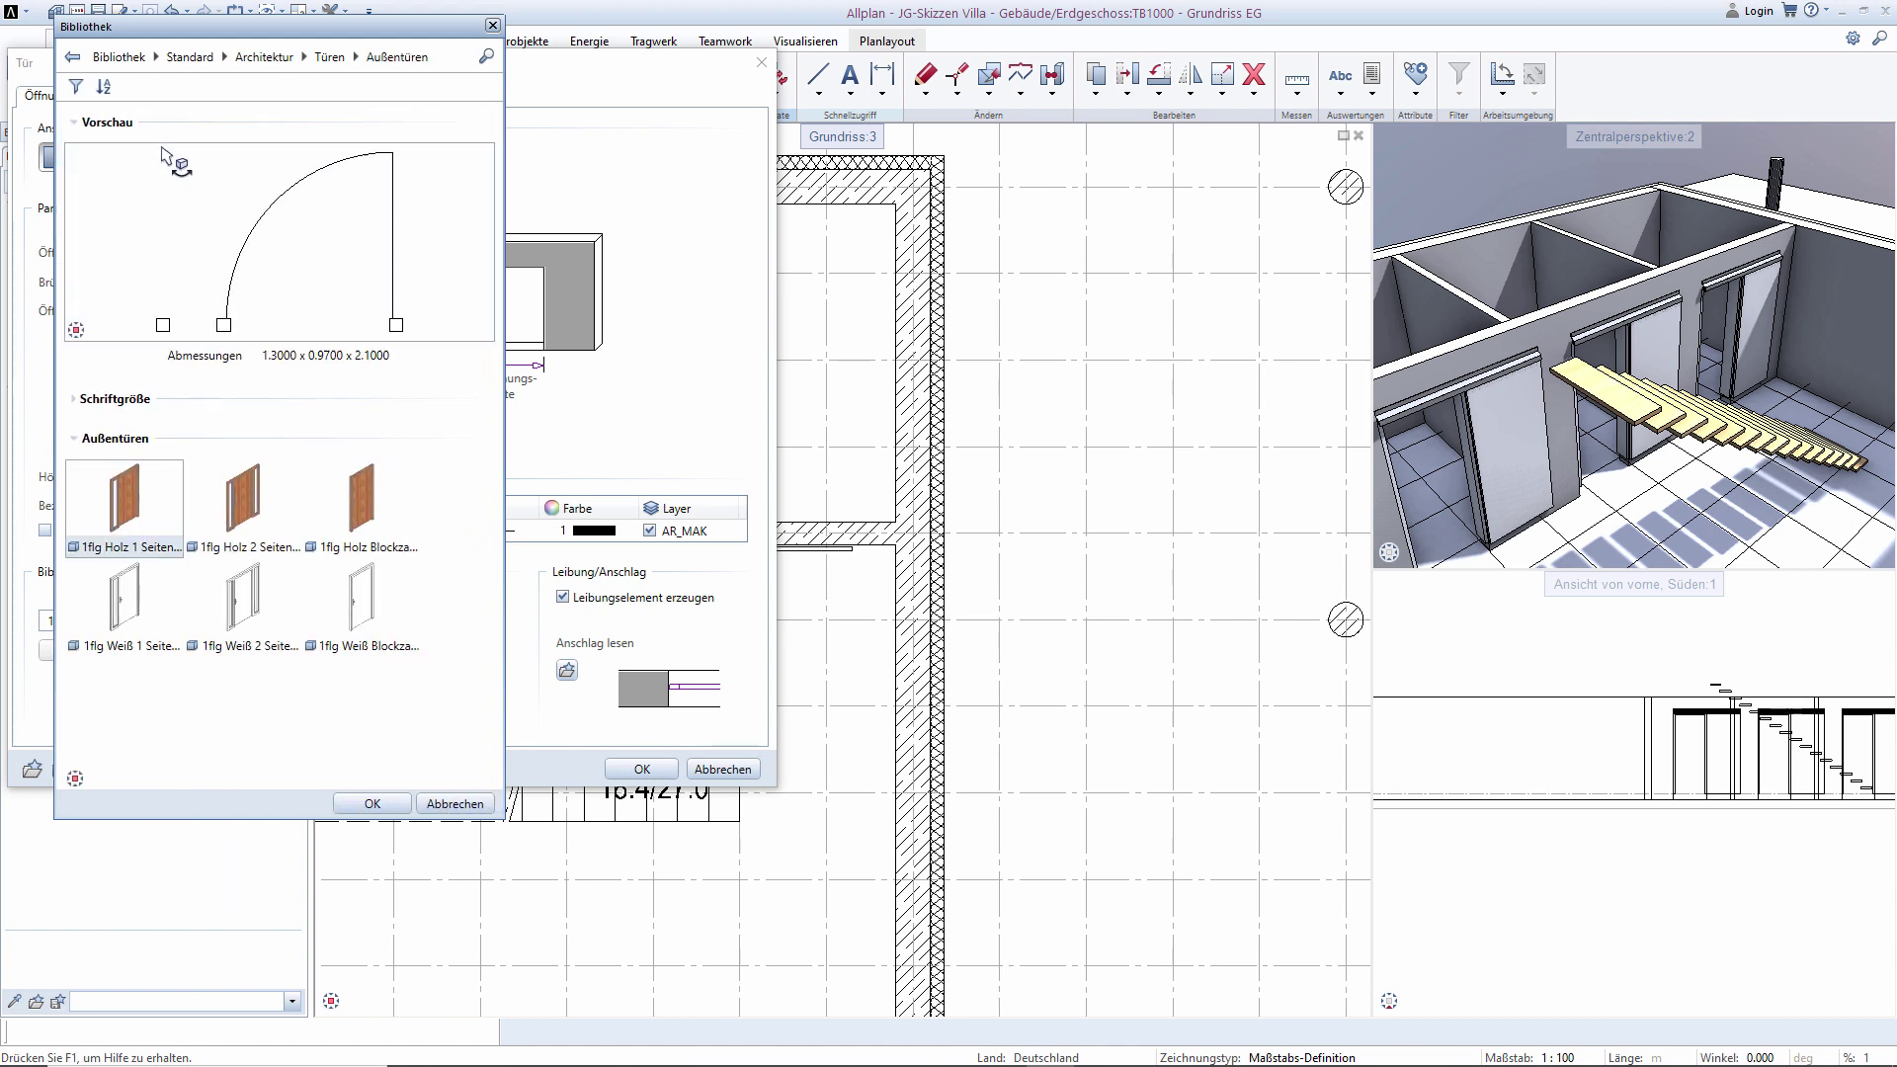
double_click(119, 602)
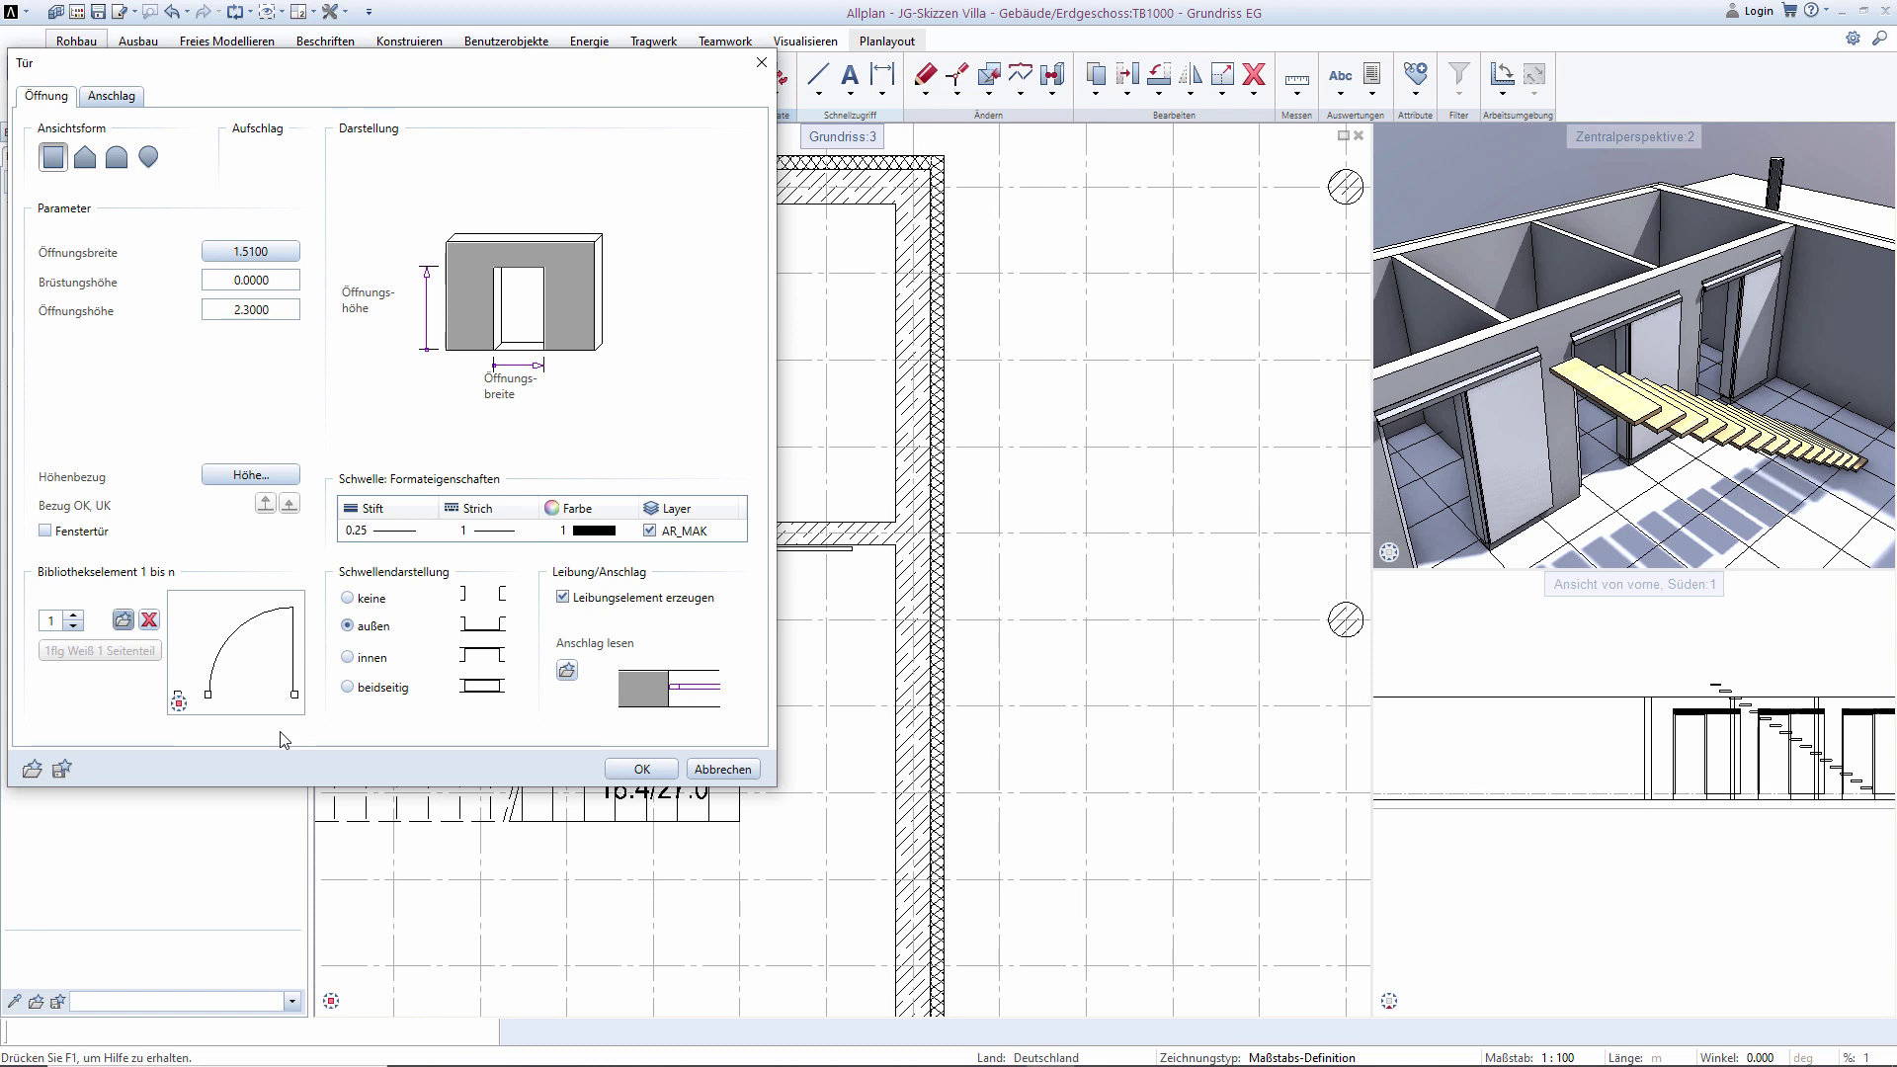
Set the door's outer reveal depth (La) to 0.12 and confirm the door settings.
click(112, 97)
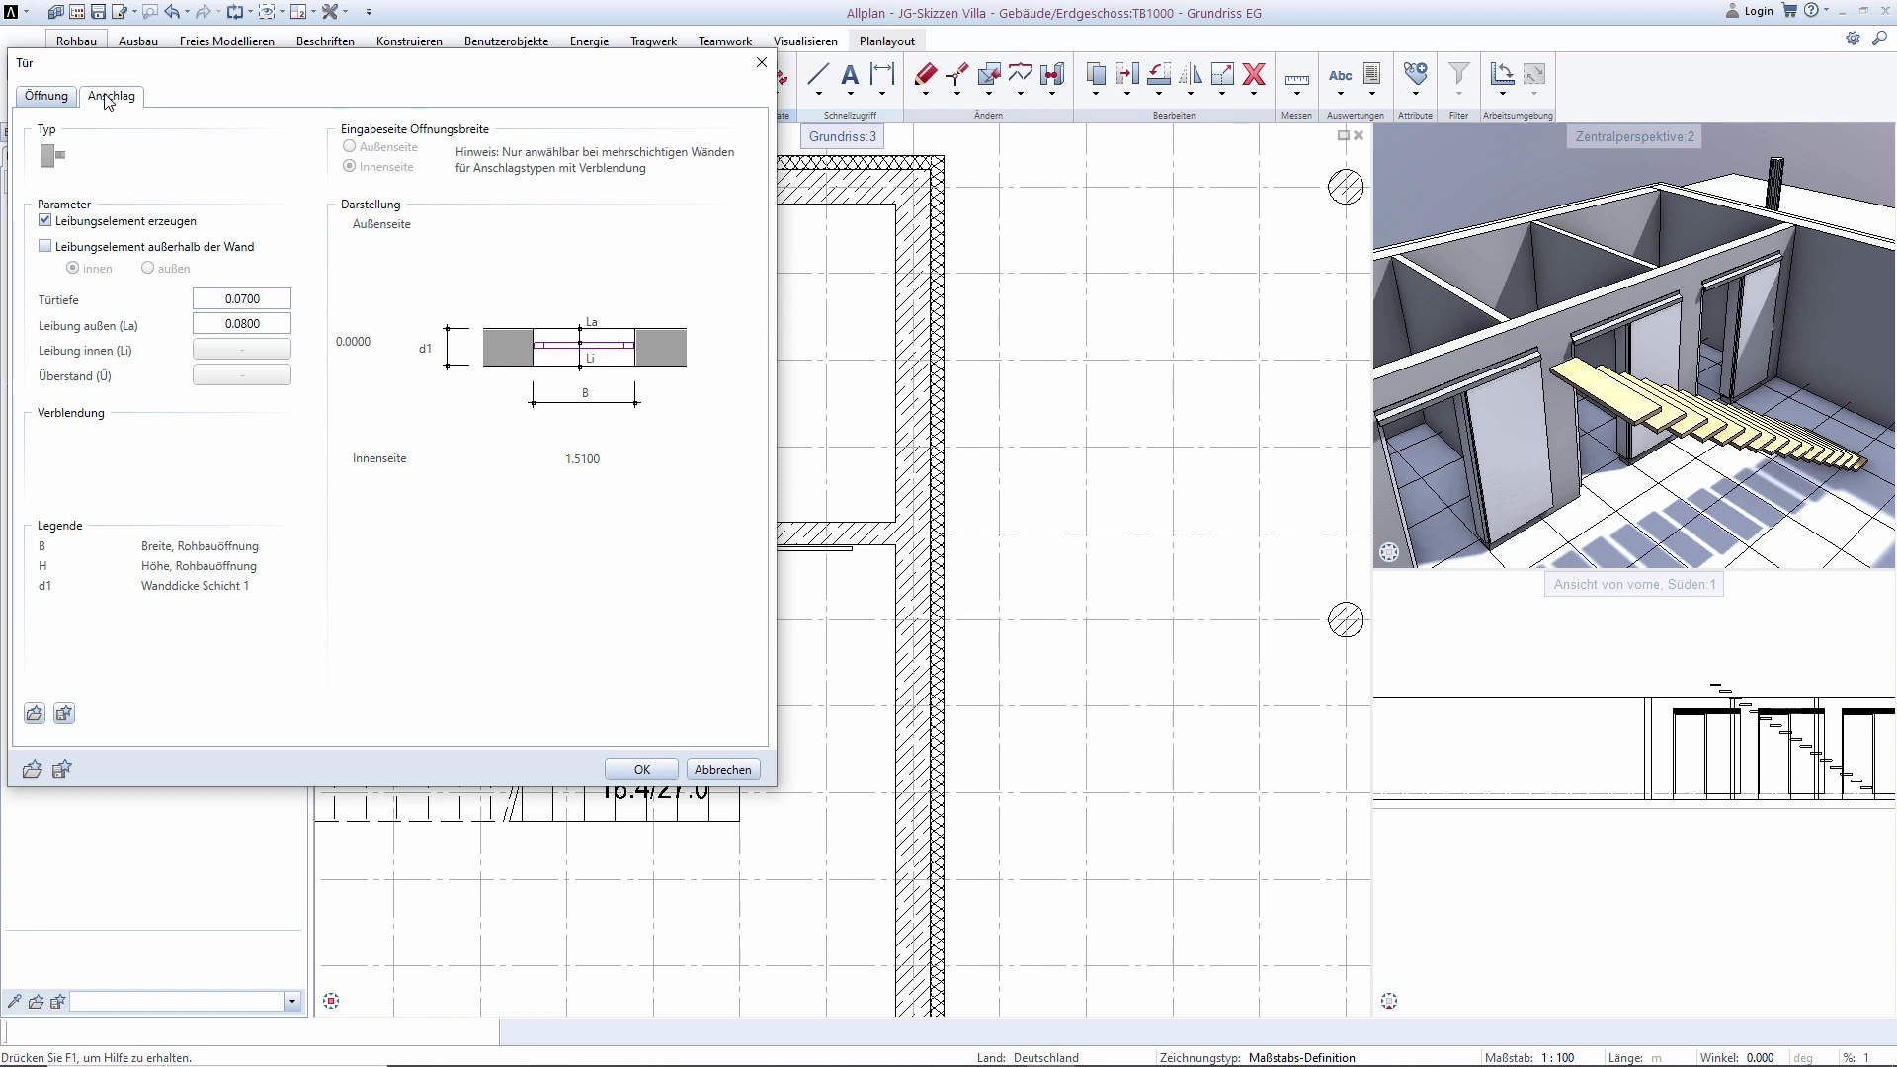
click(270, 328)
text(0,123)
key(BackSpace)
key(Tab)
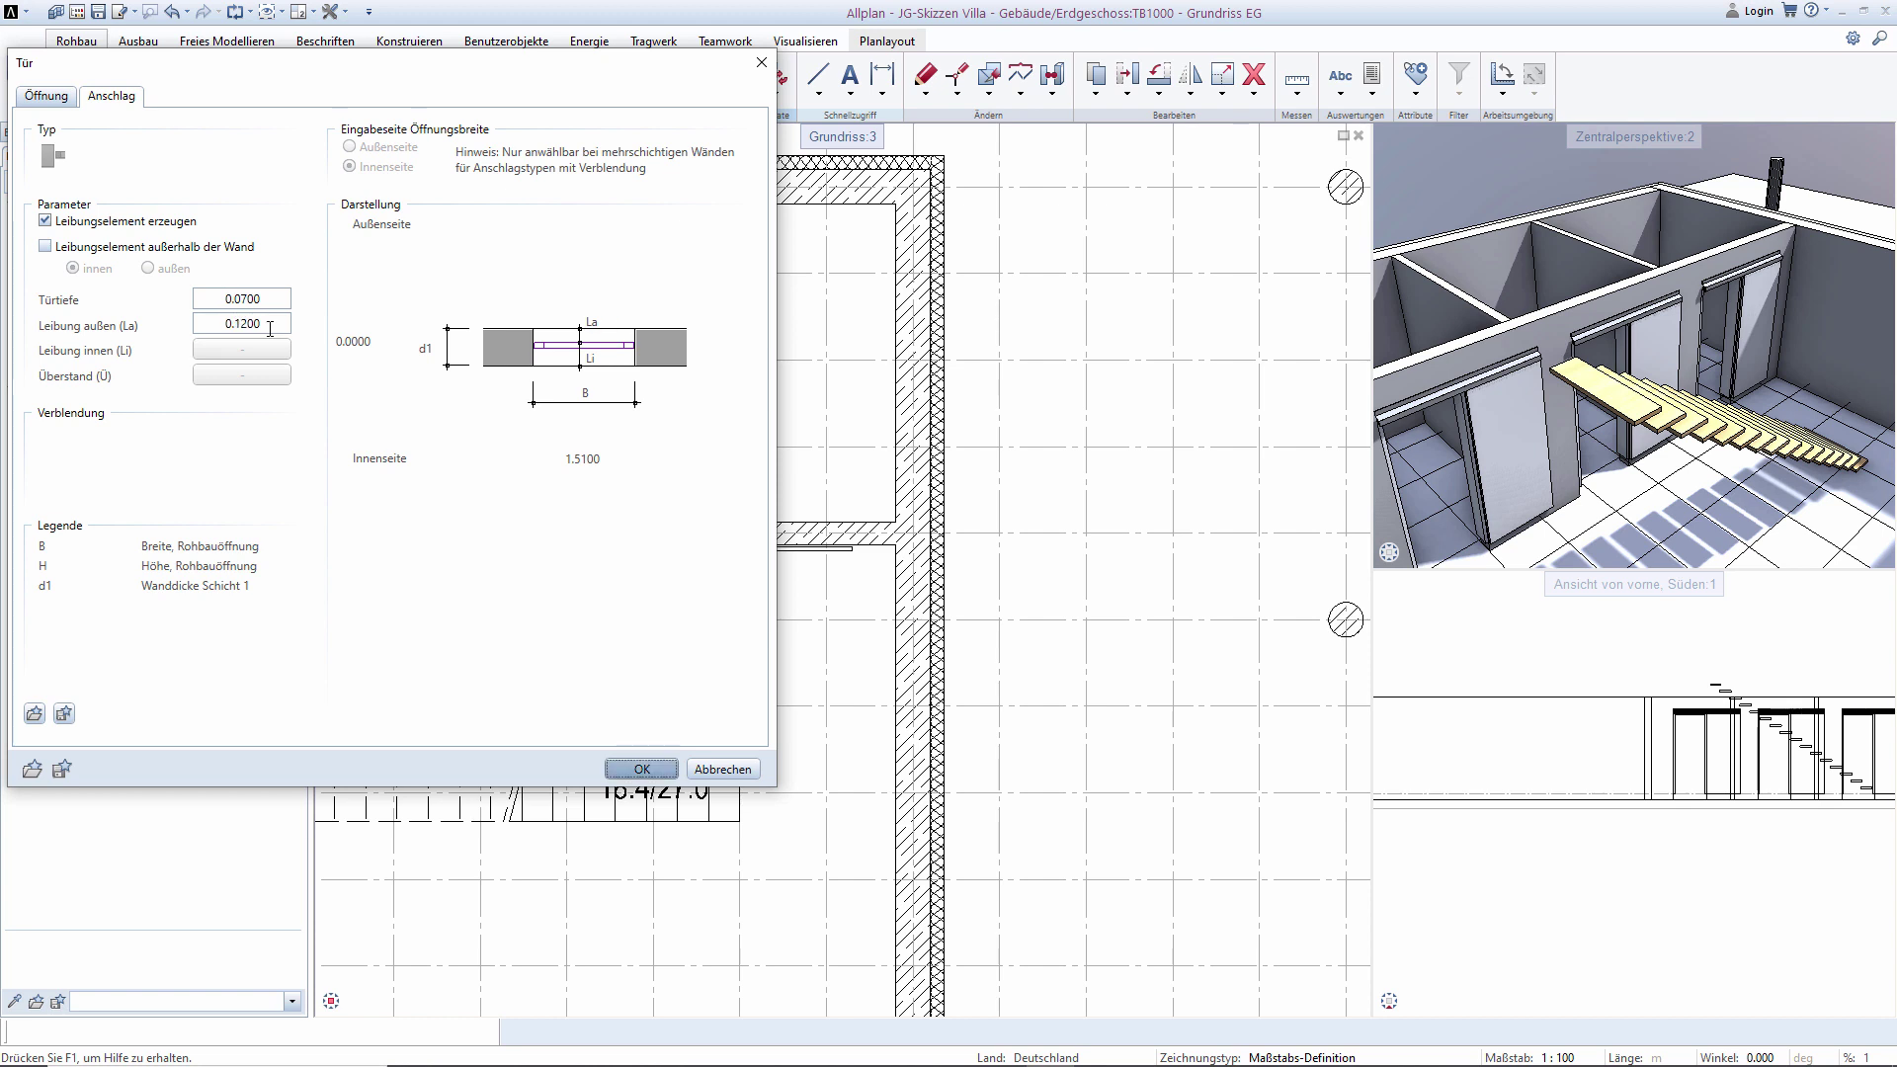
click(632, 770)
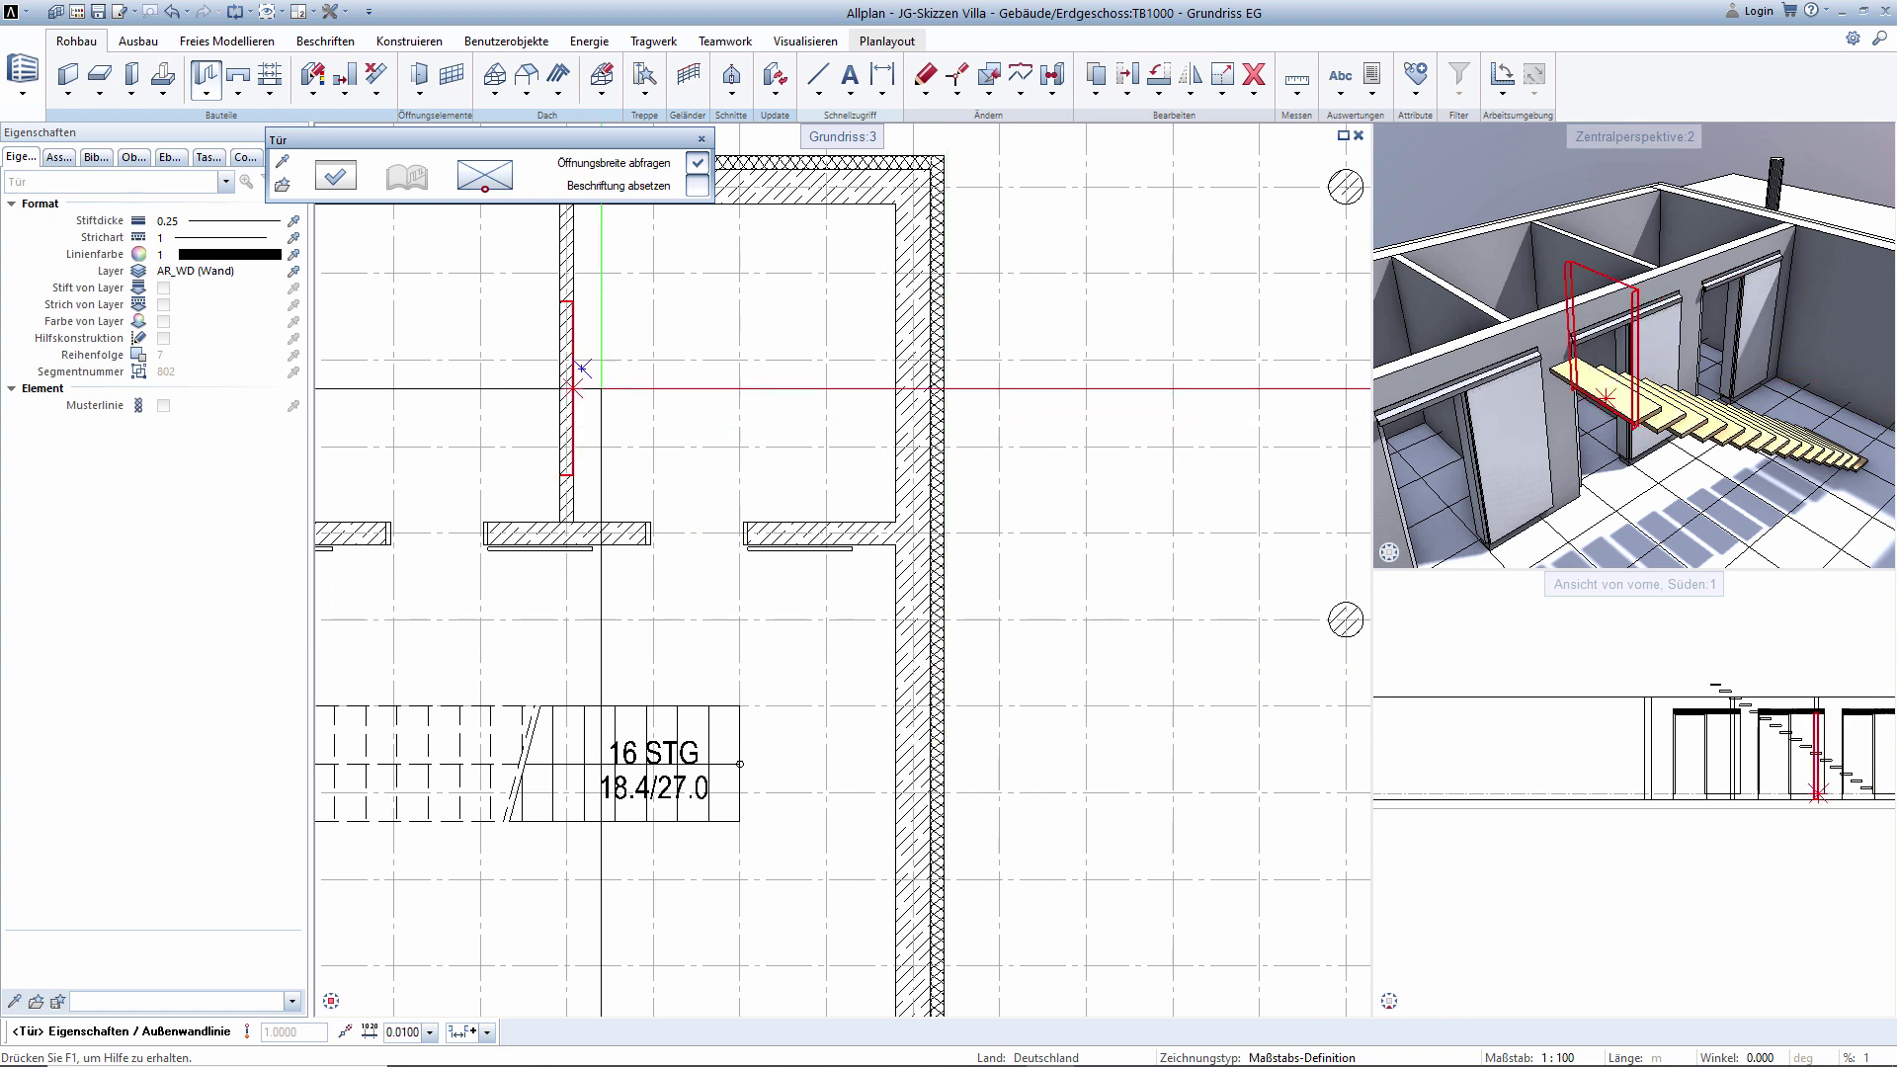
Anchor the door at its right end and place it in the right exterior wall 0.2 from the reference point.
click(460, 181)
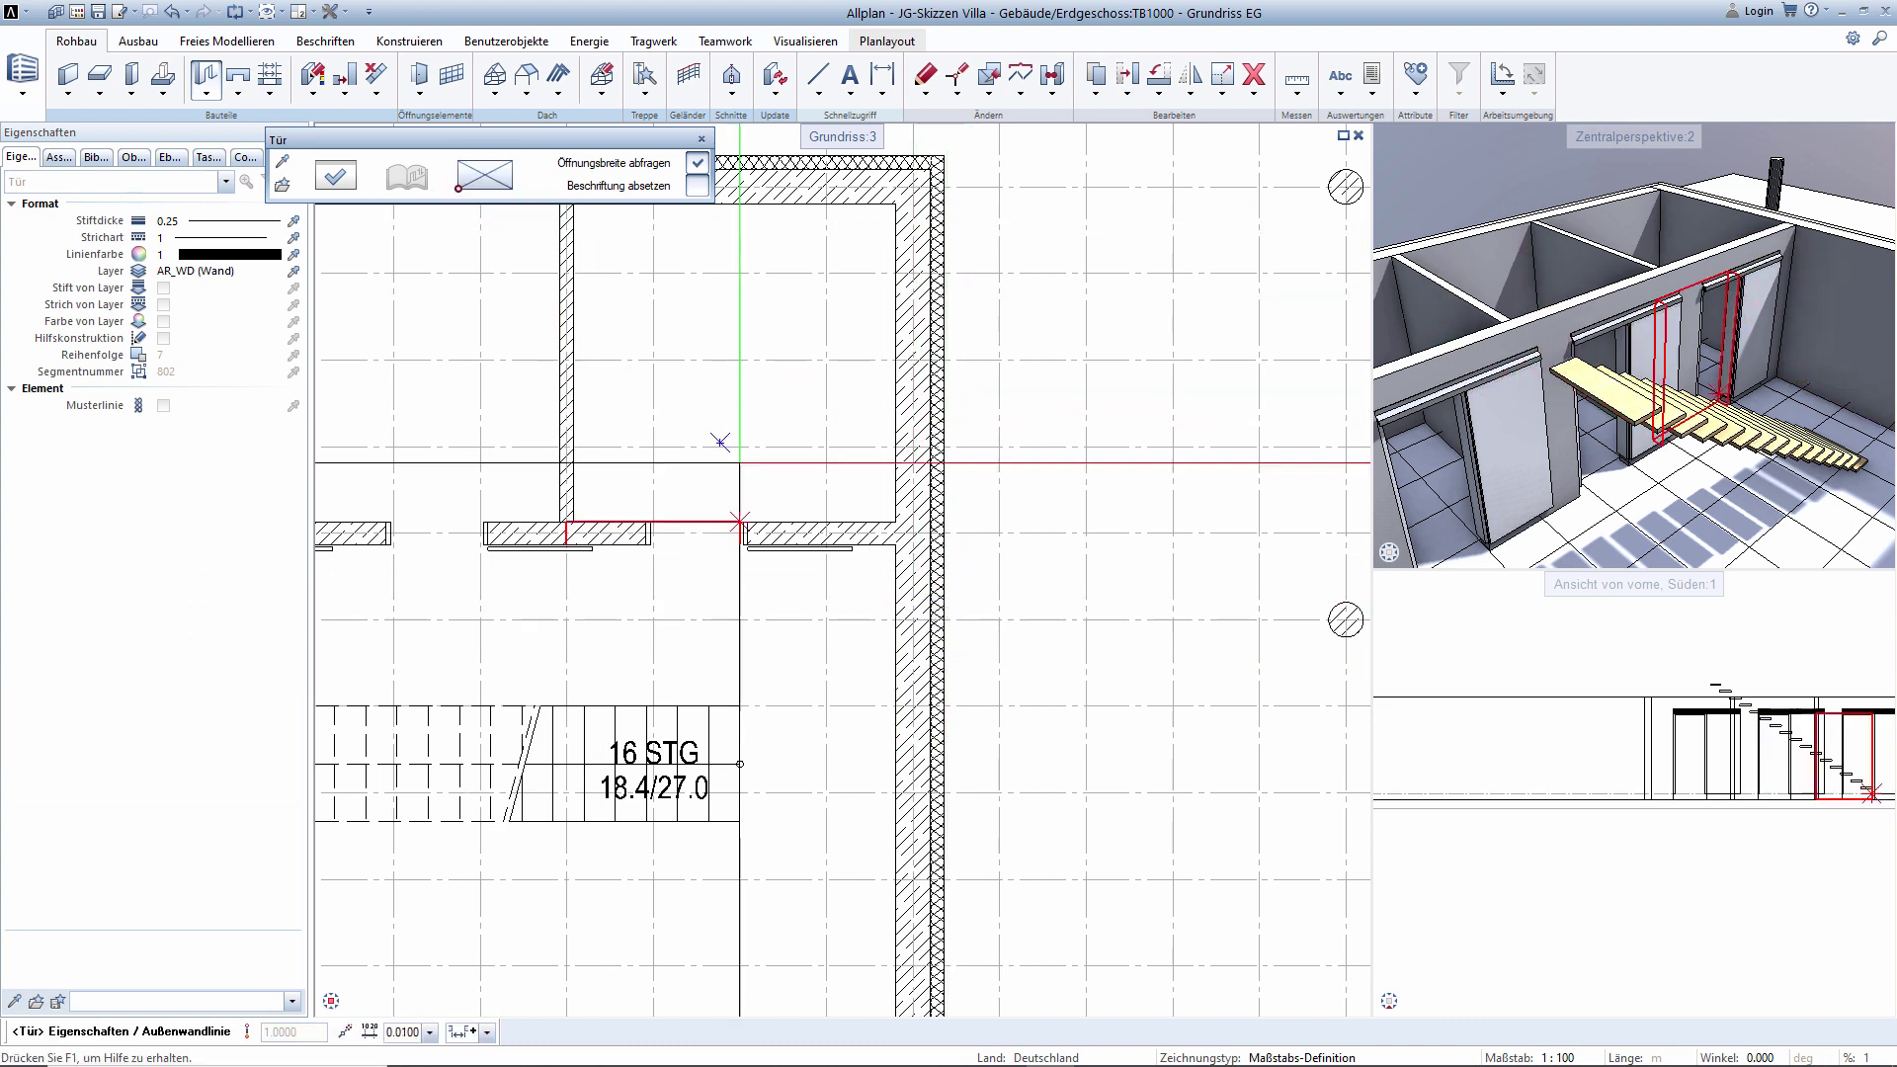
click(510, 187)
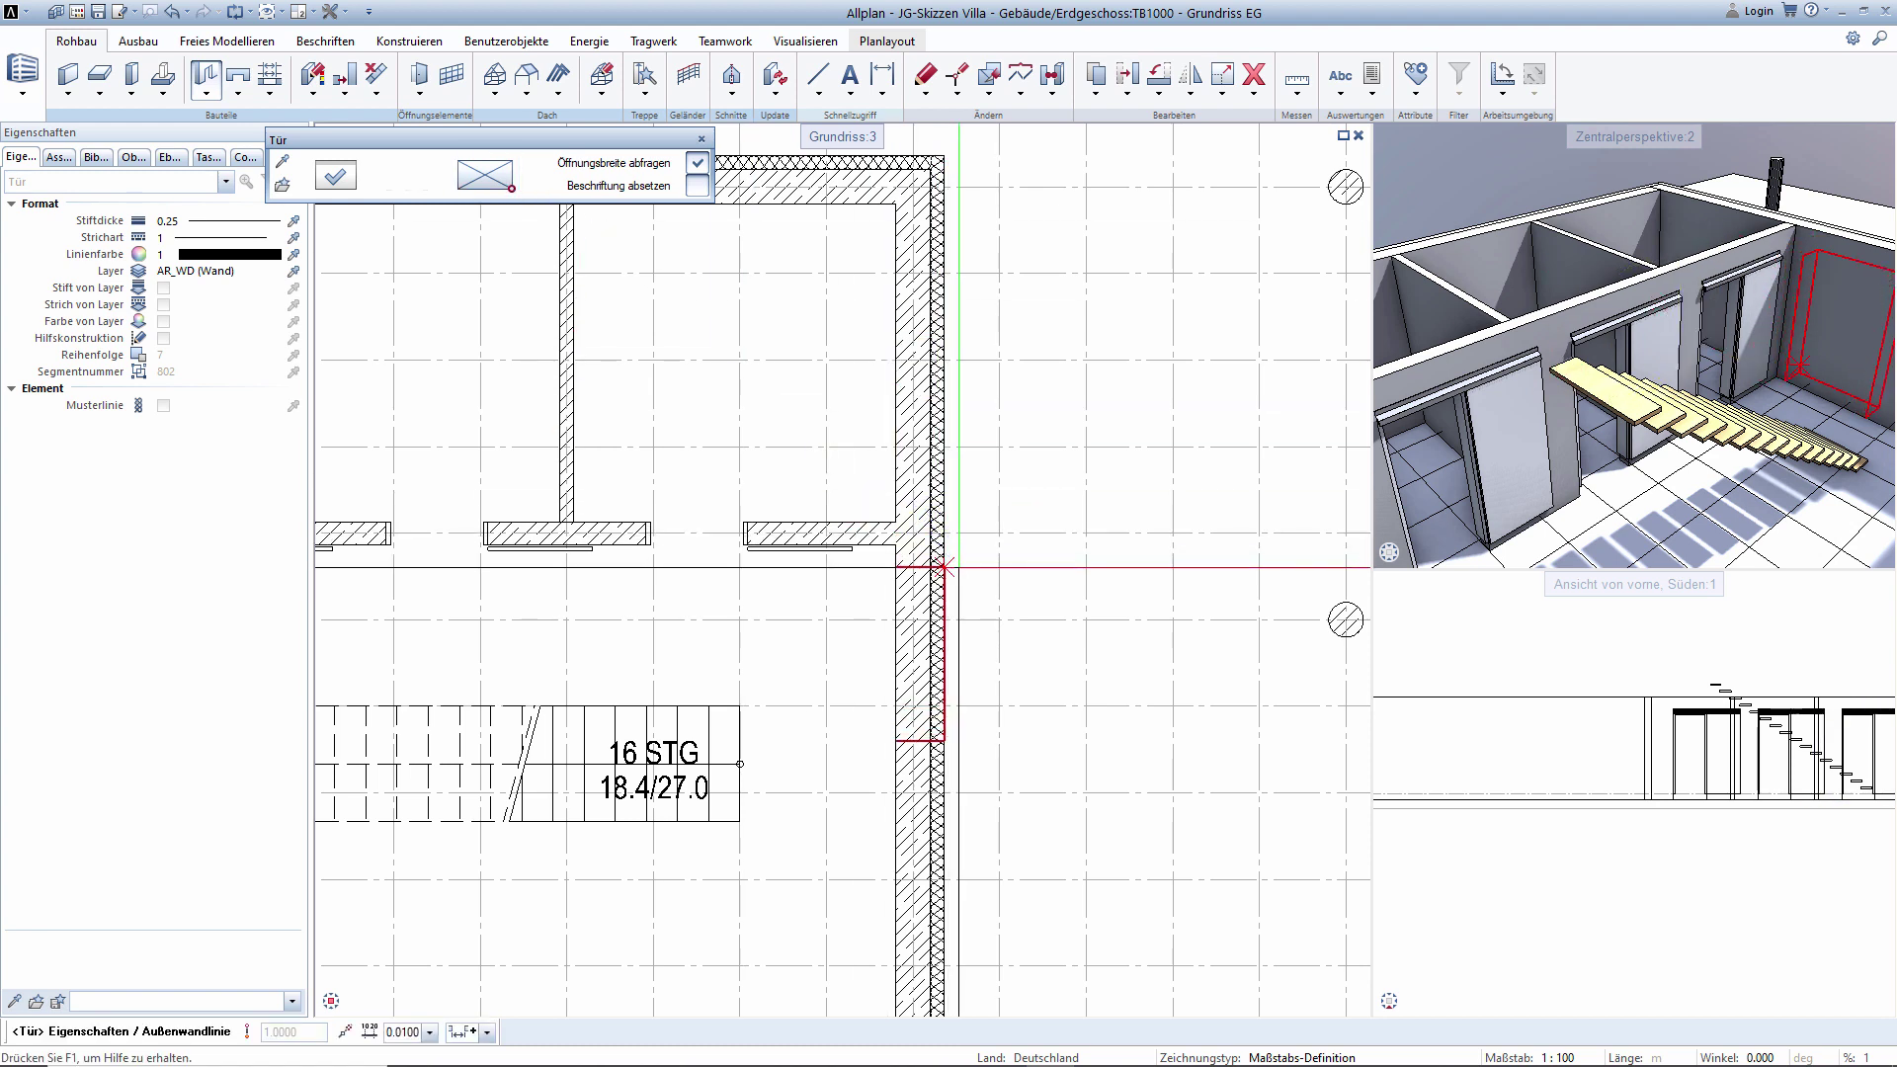
click(943, 568)
text(0.25)
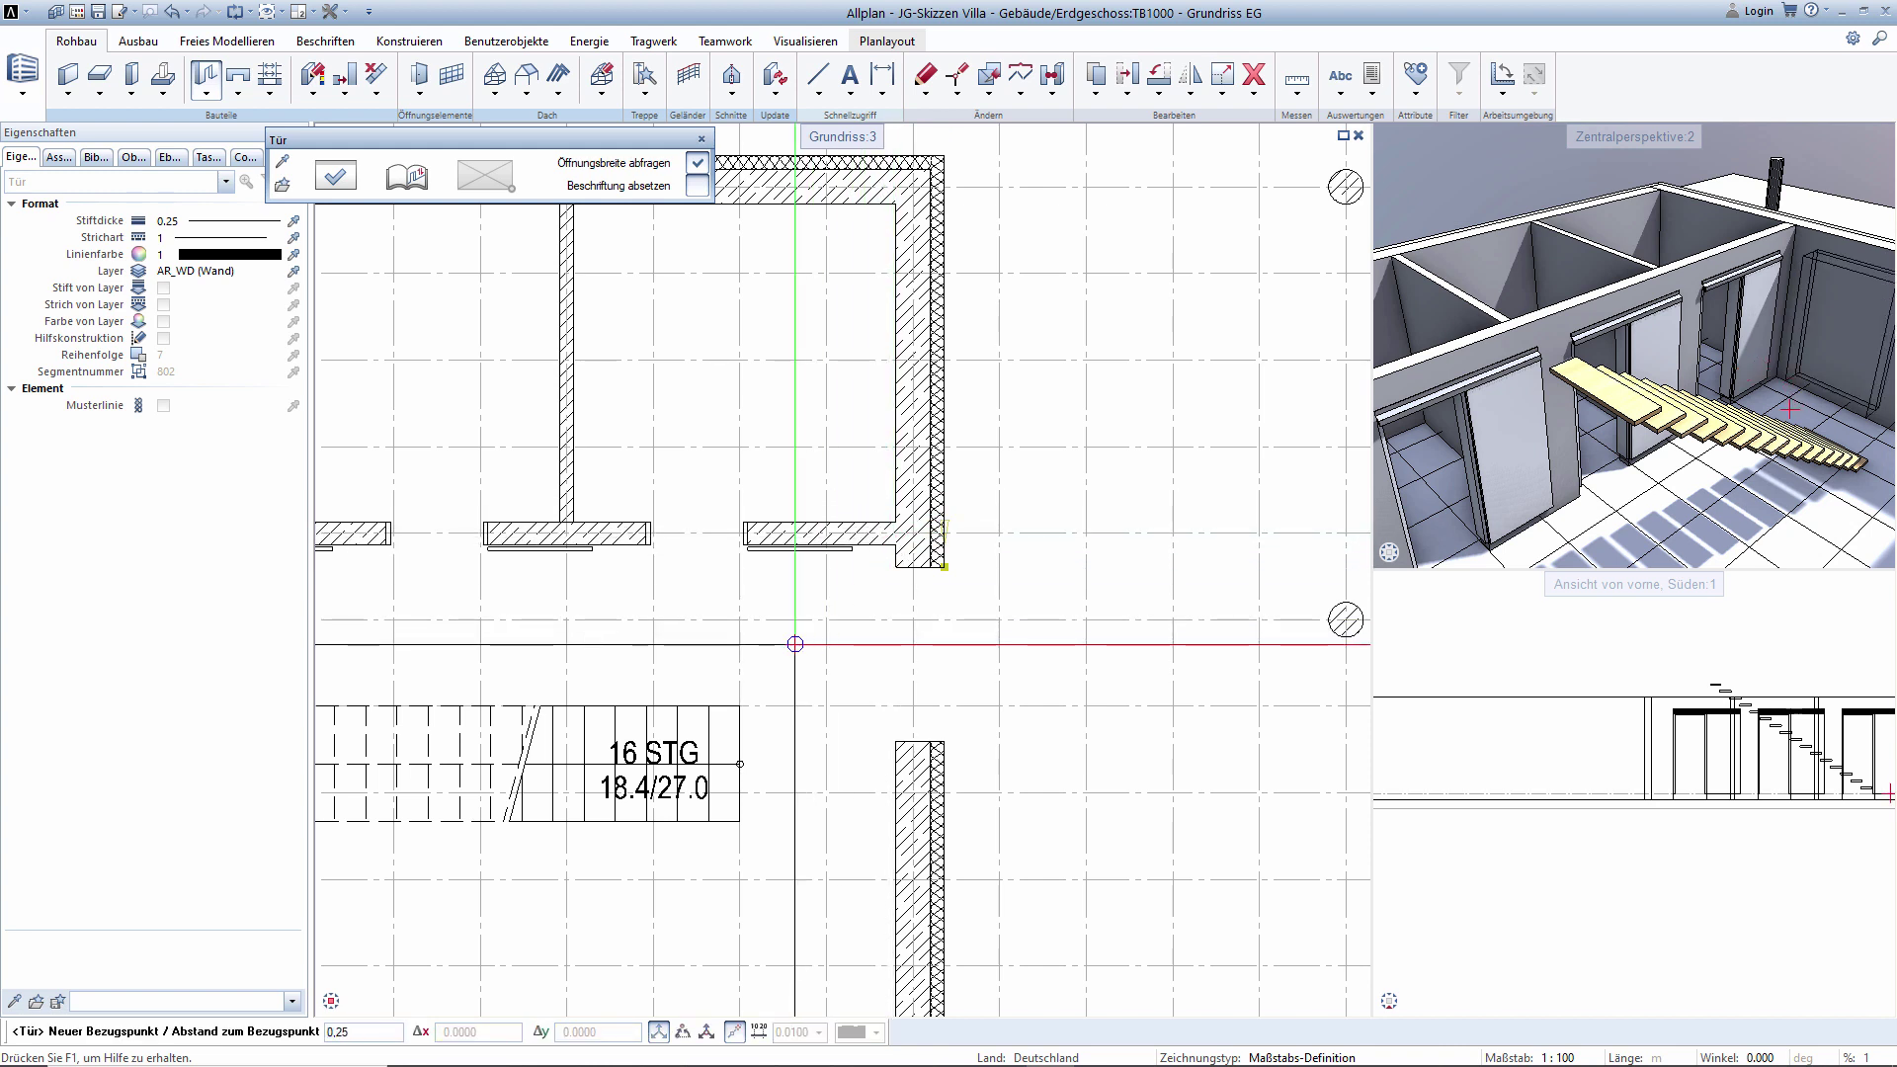
key(Return)
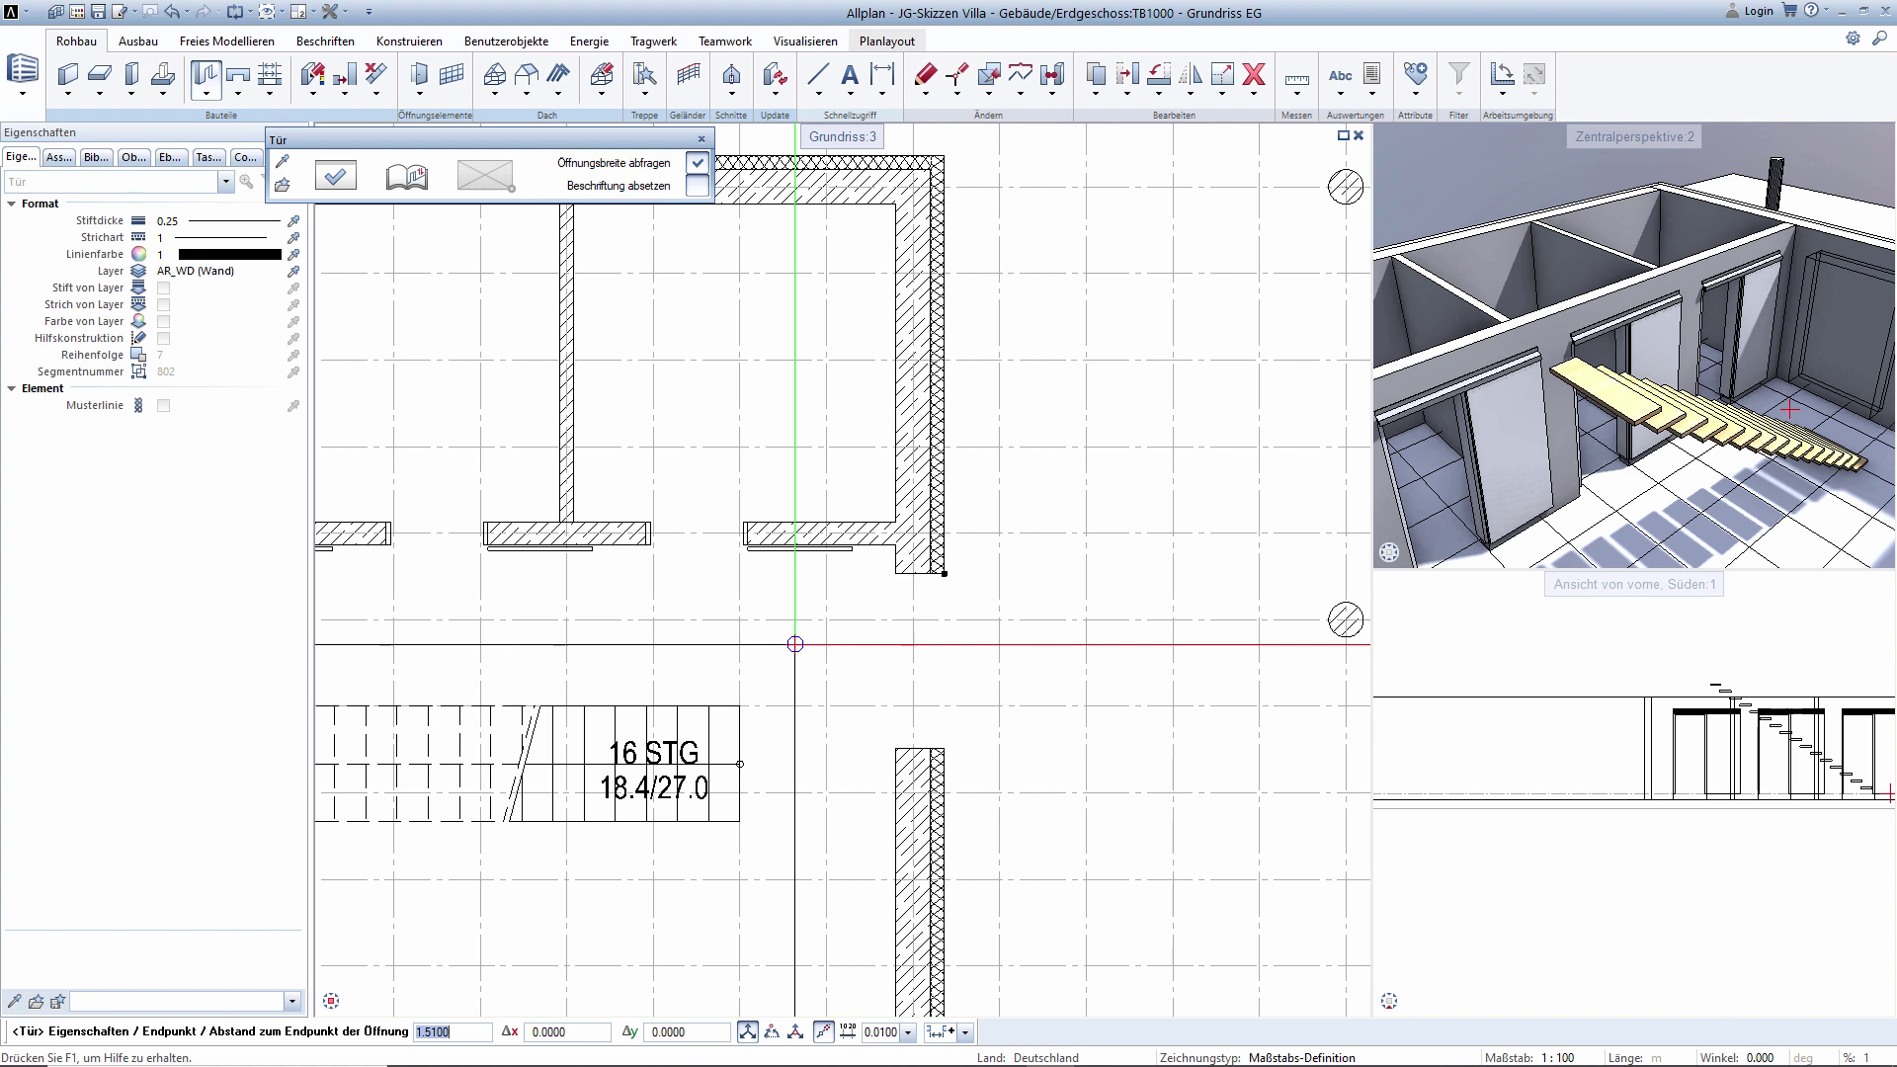
Switch the door to the second reveal type with a 0.03 outer-side offset and accept the settings.
click(334, 169)
click(112, 95)
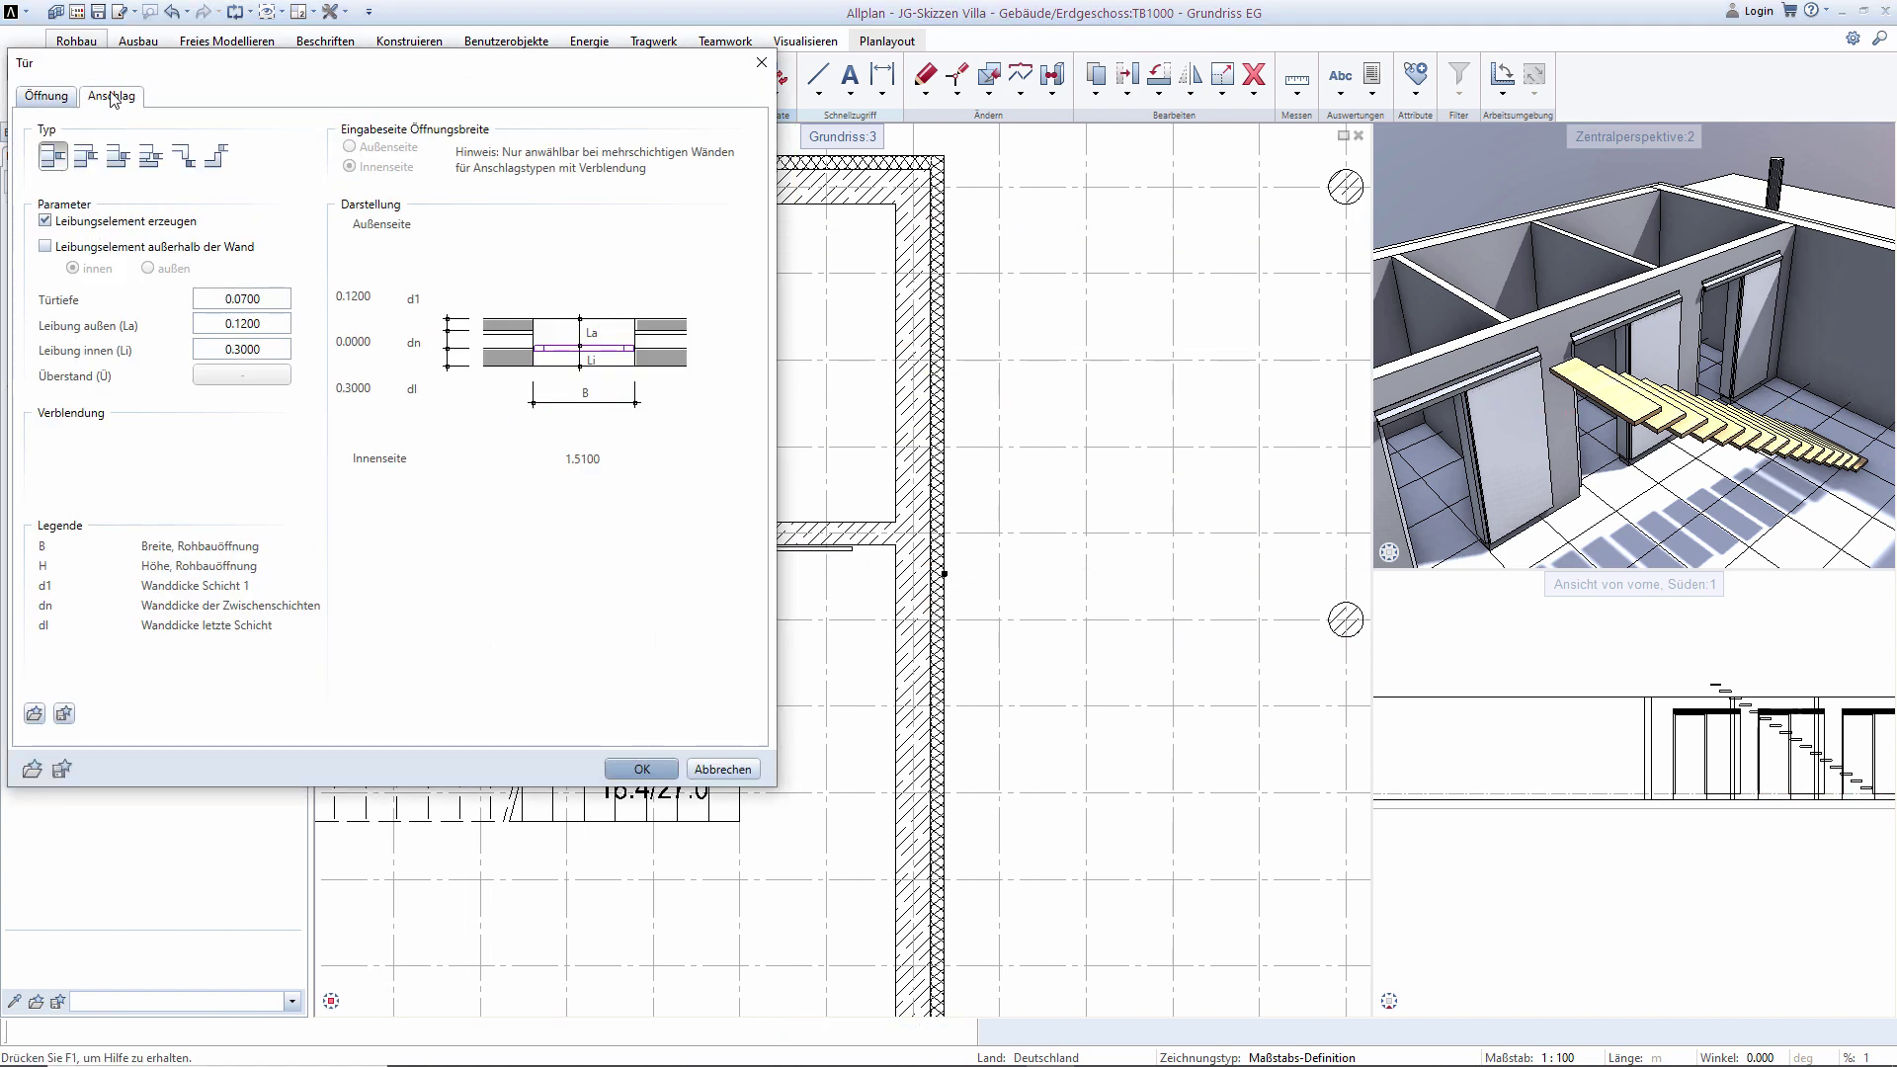
click(86, 156)
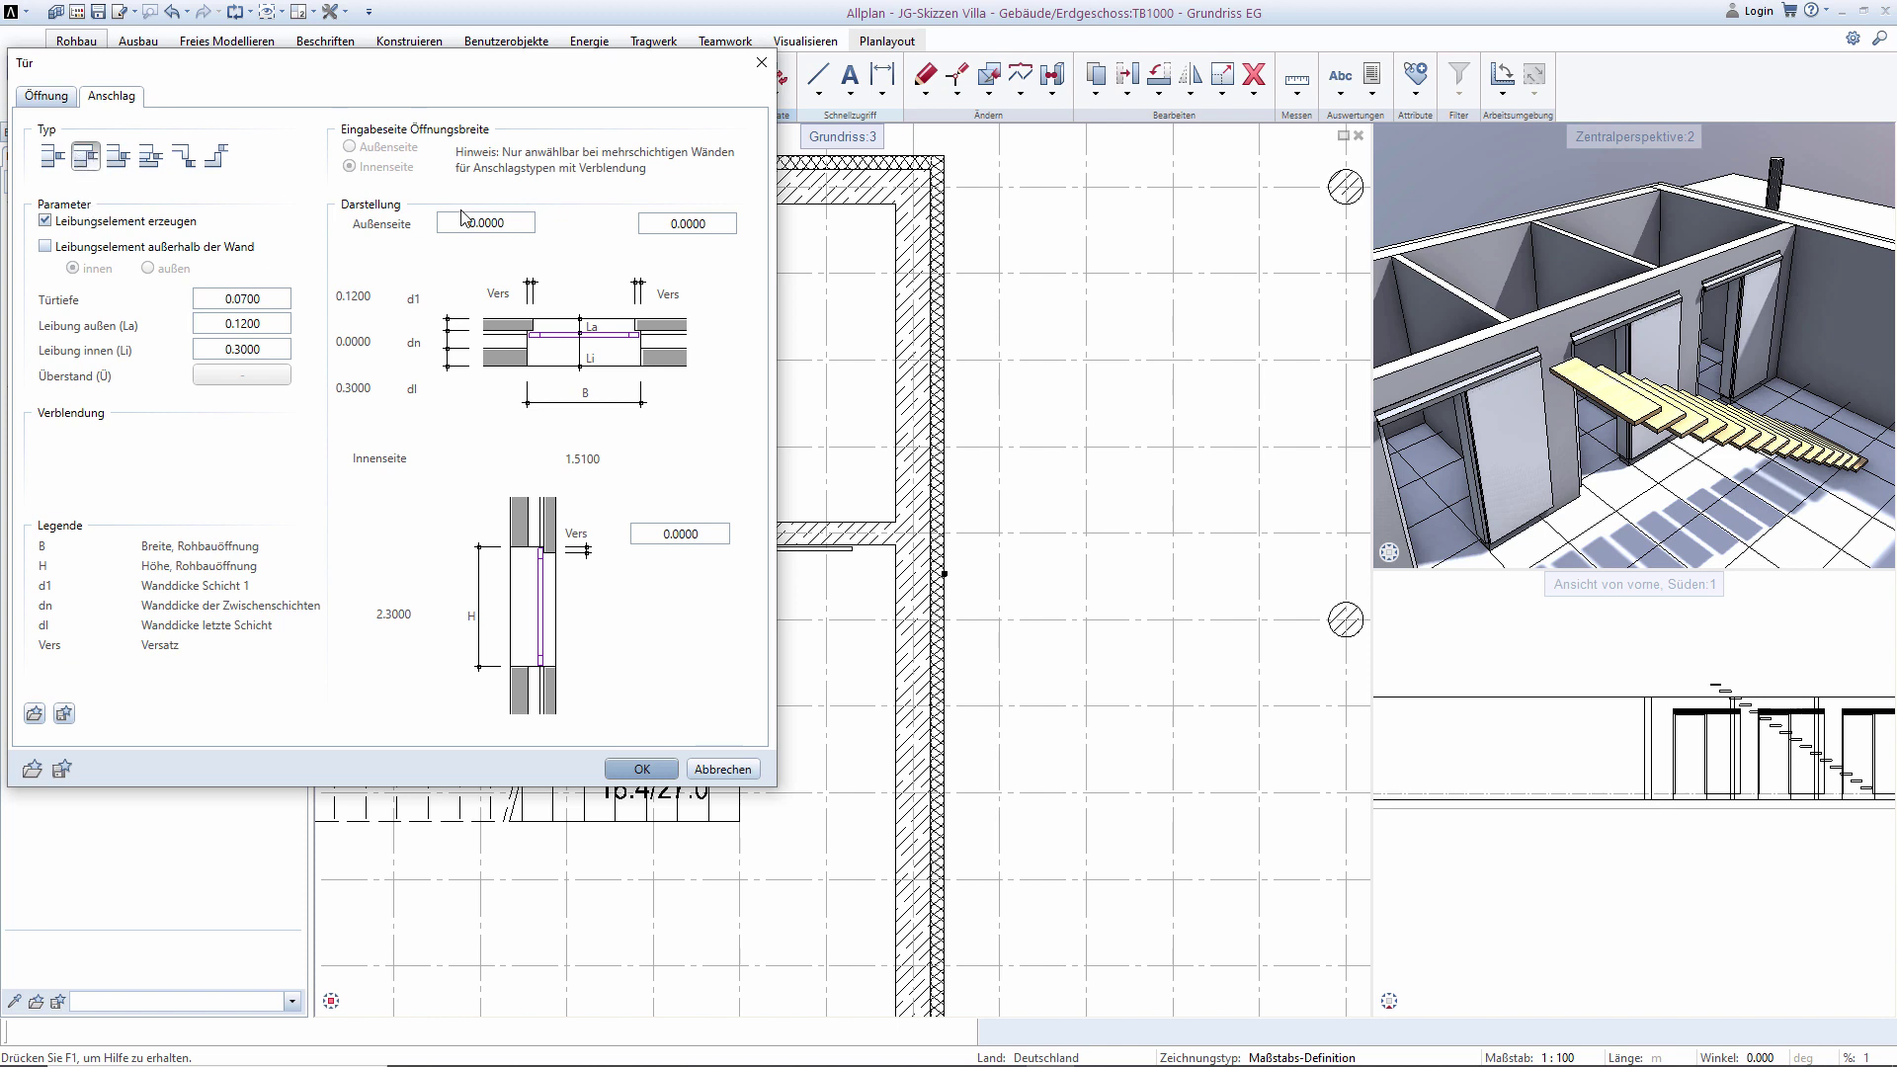
double_click(508, 225)
text(0.03)
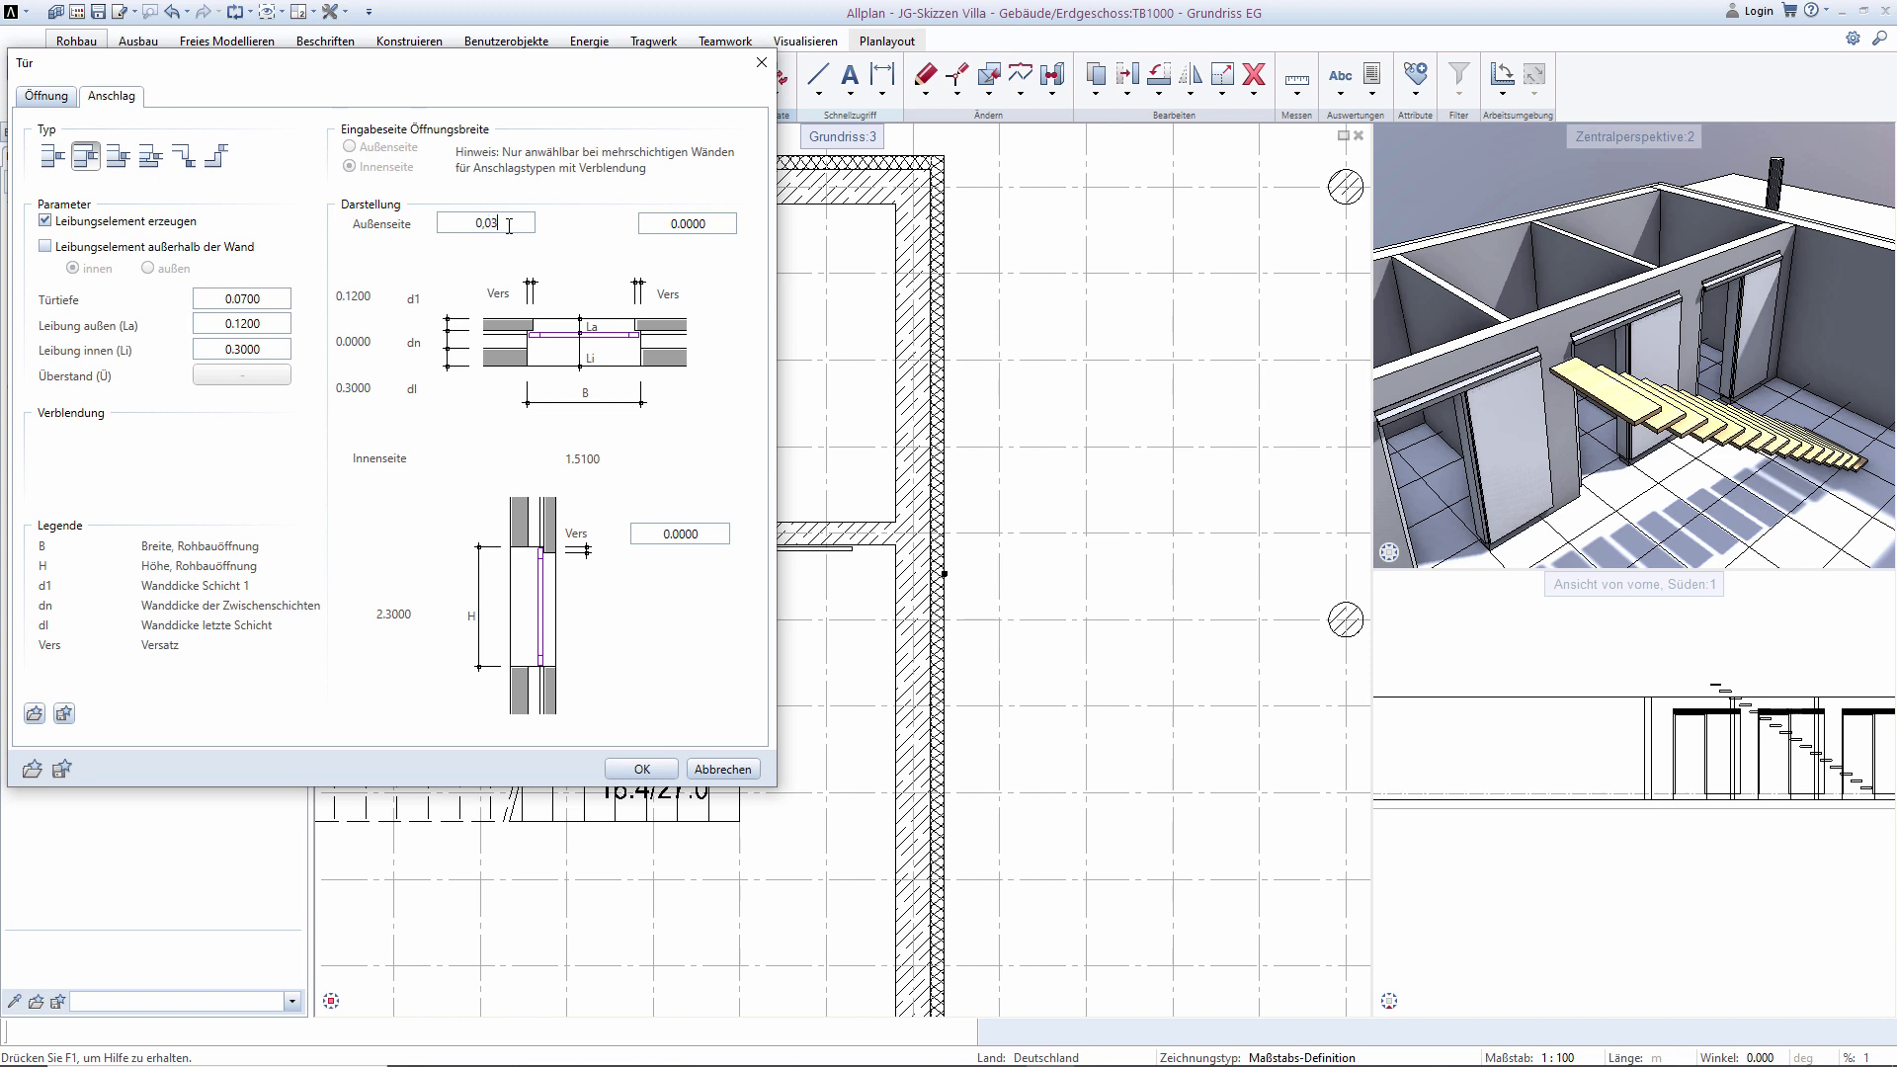
key(Return)
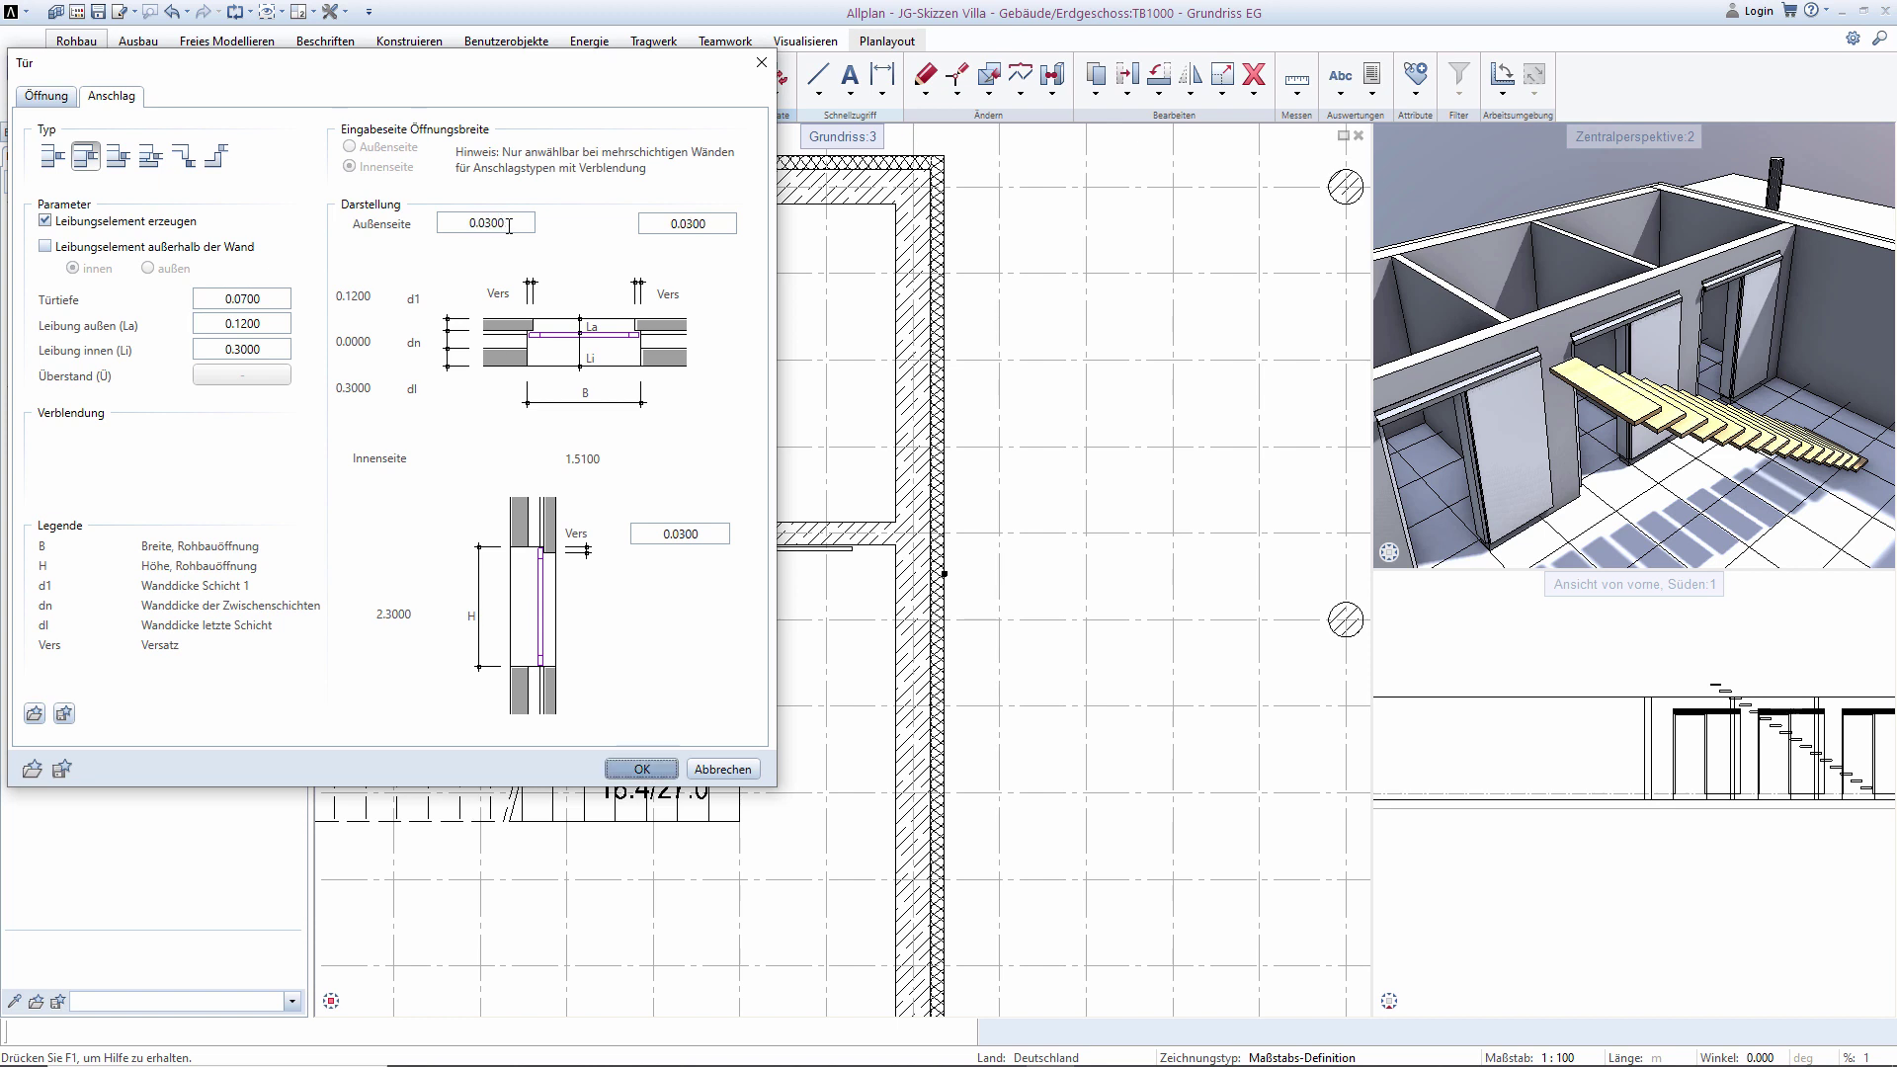
click(640, 769)
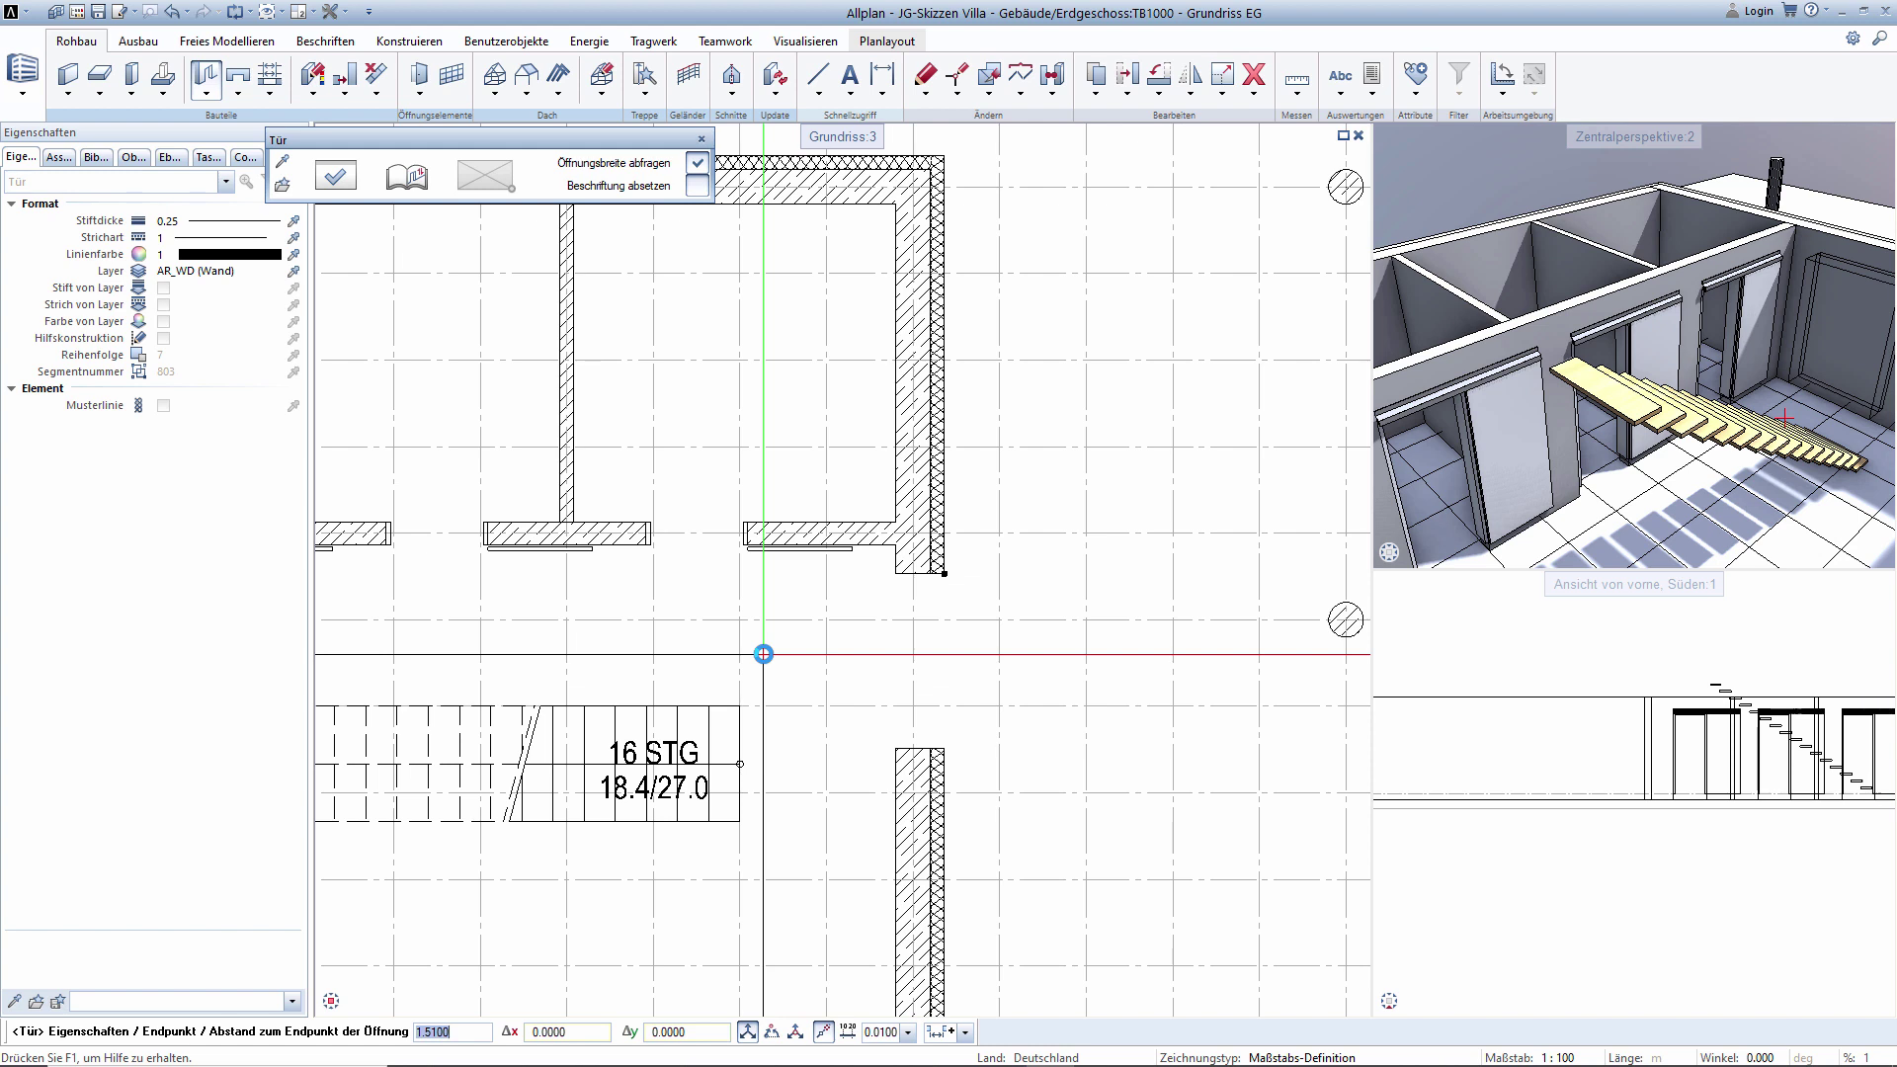
Place the 1.51 m door in the right wall beside the stairs, keeping the swing inward, and finish.
key(Return)
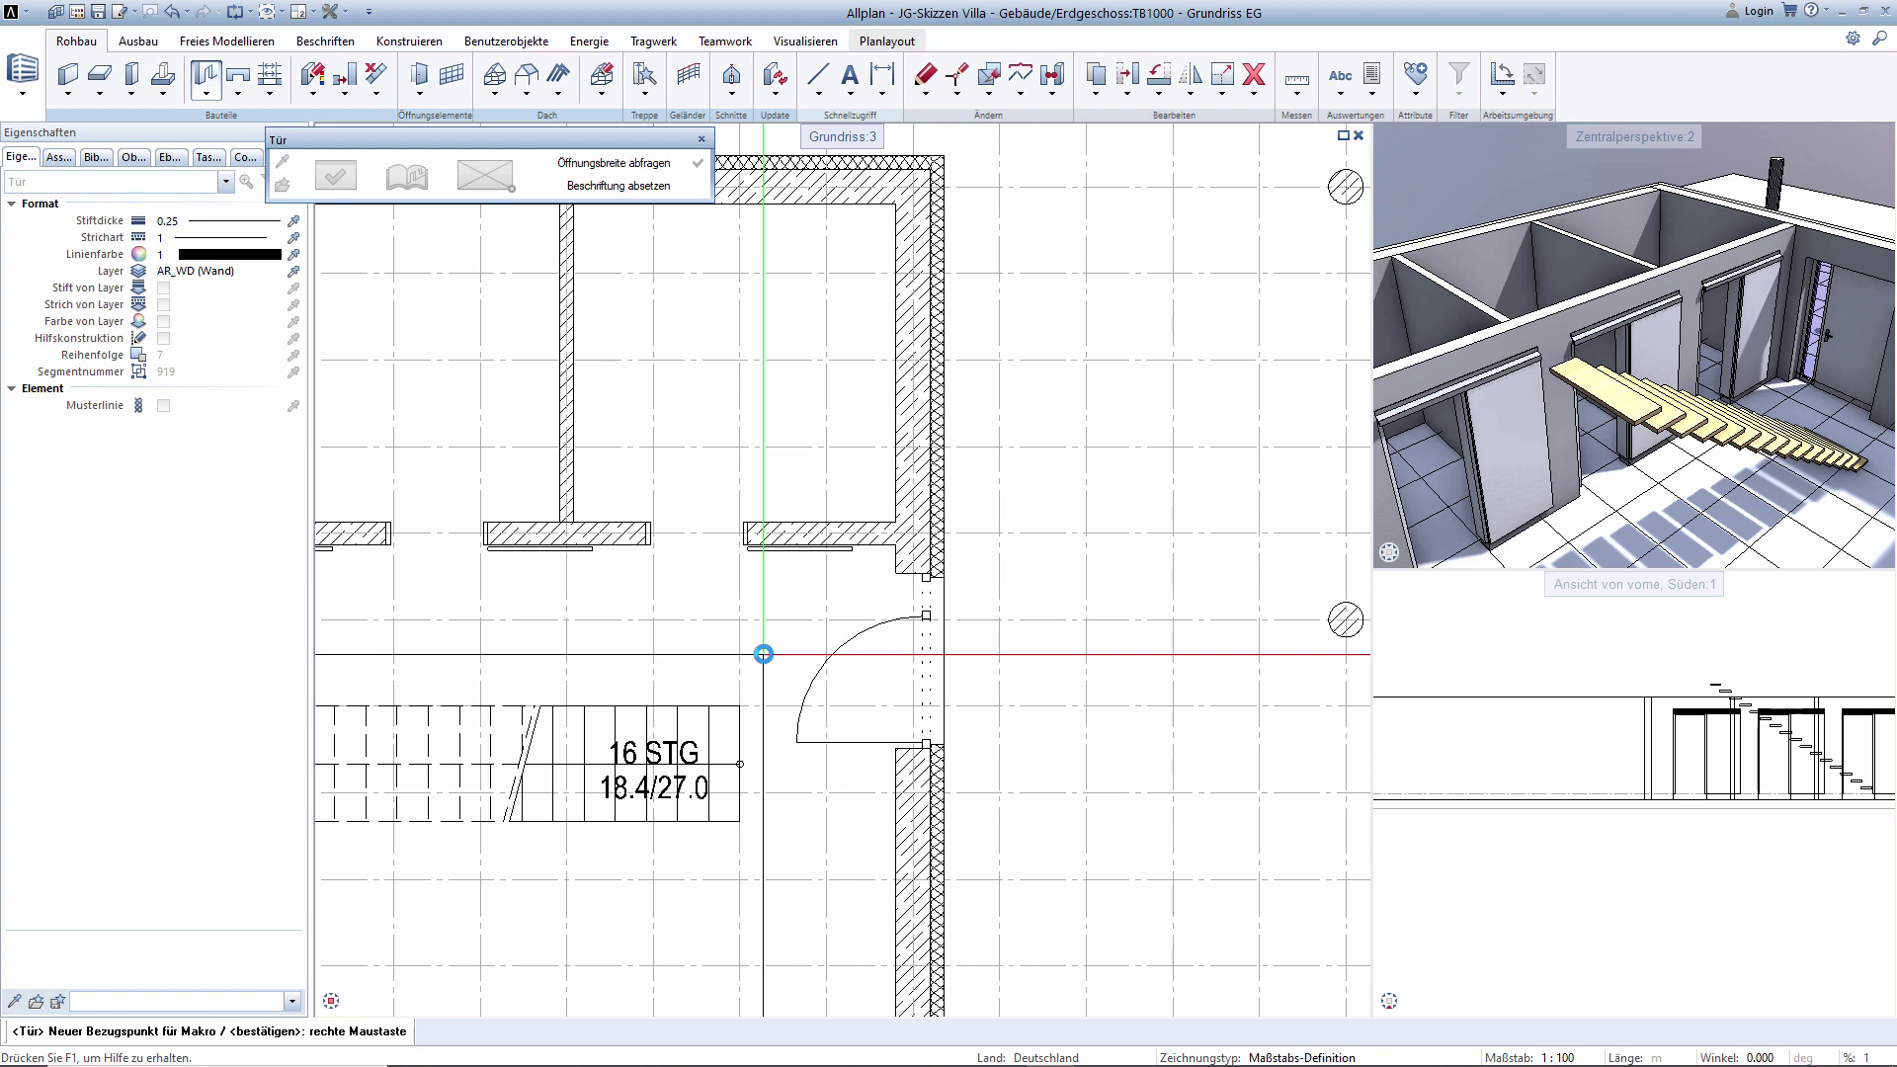
right_click(773, 599)
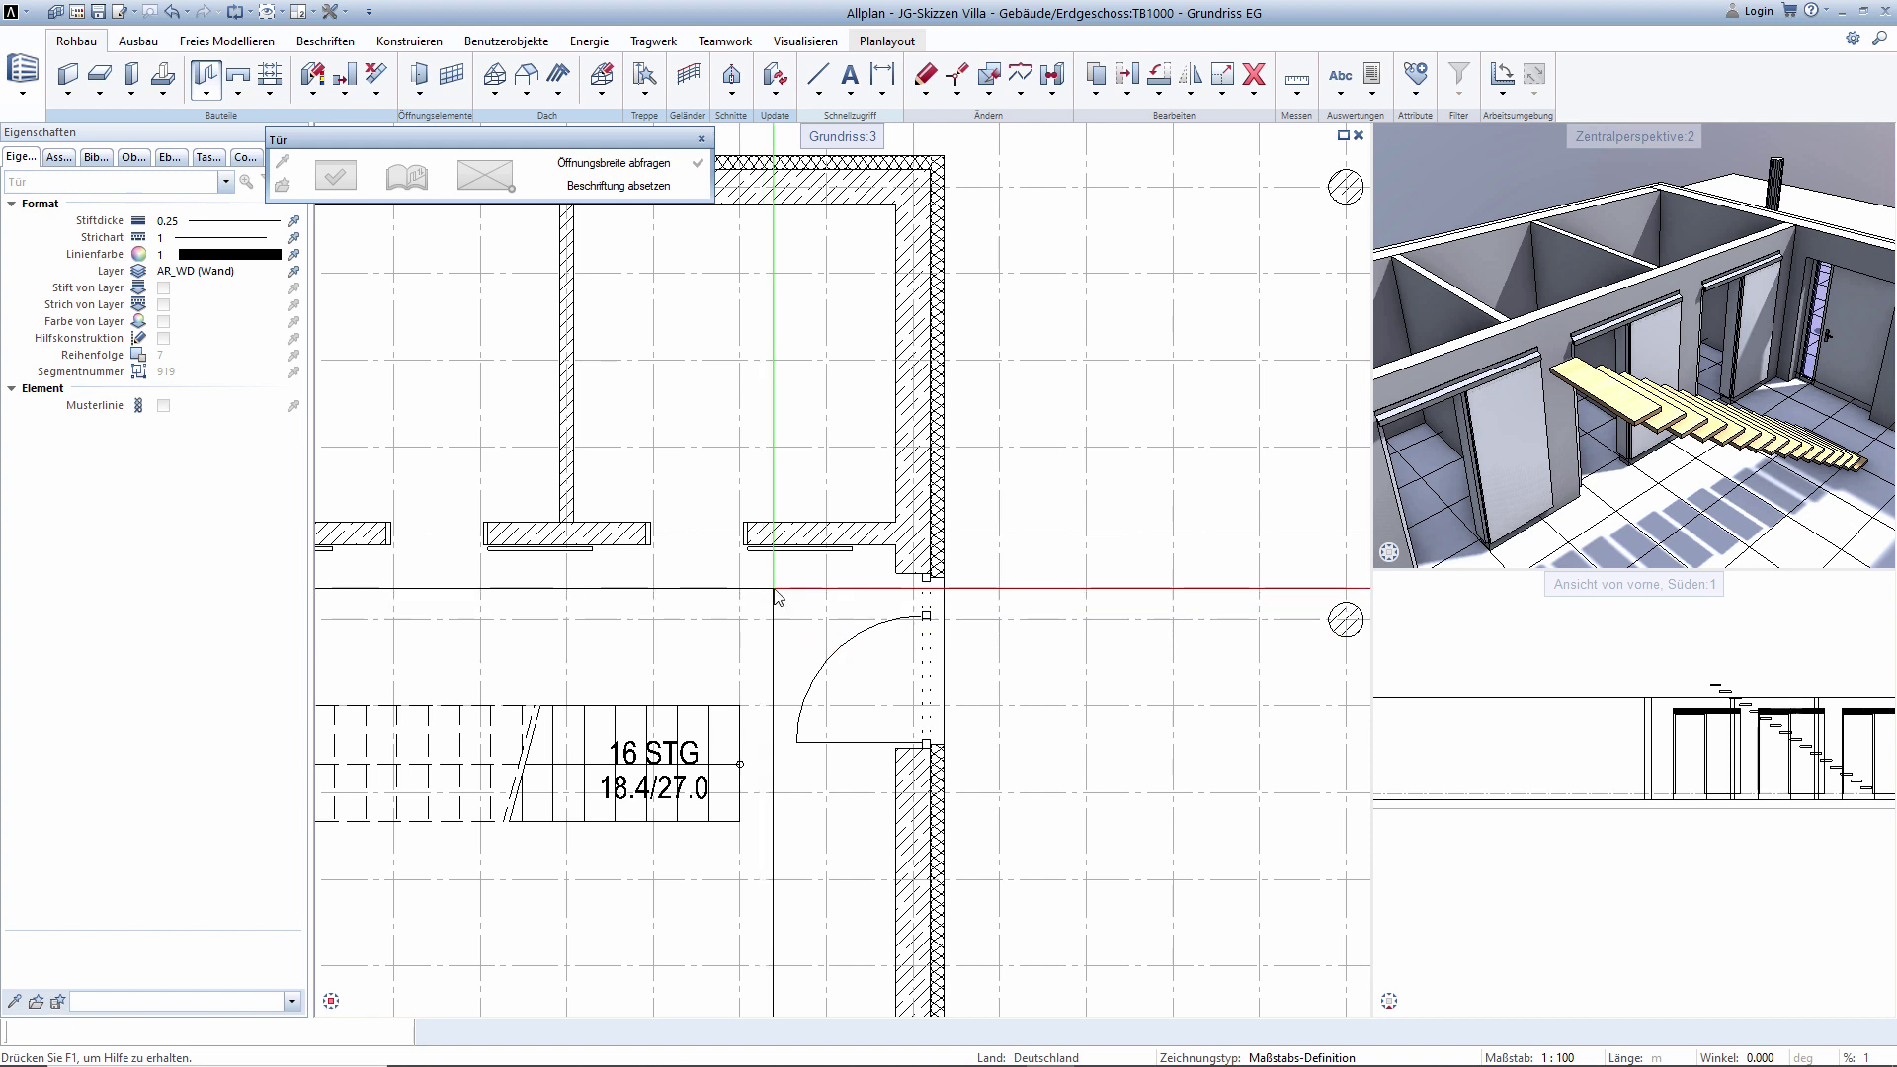
click(892, 816)
key(ctrl+z)
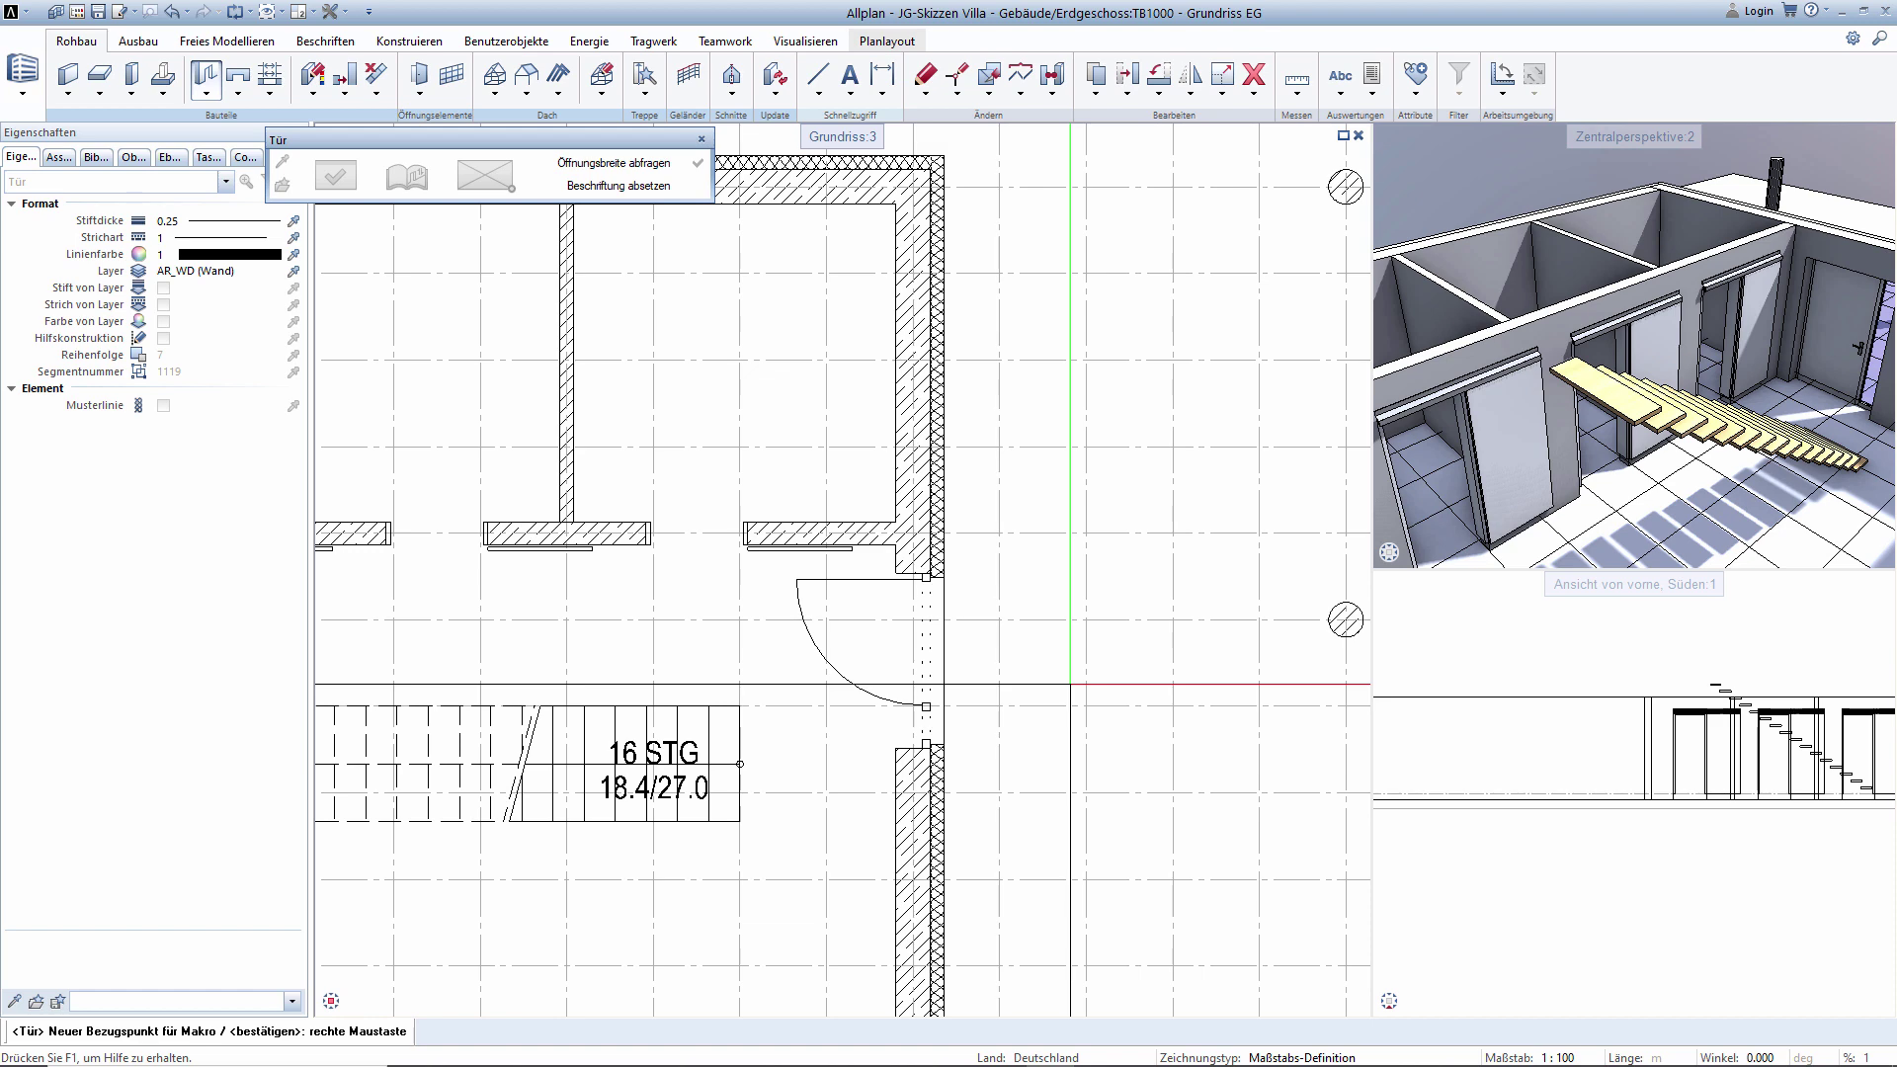
right_click(1070, 683)
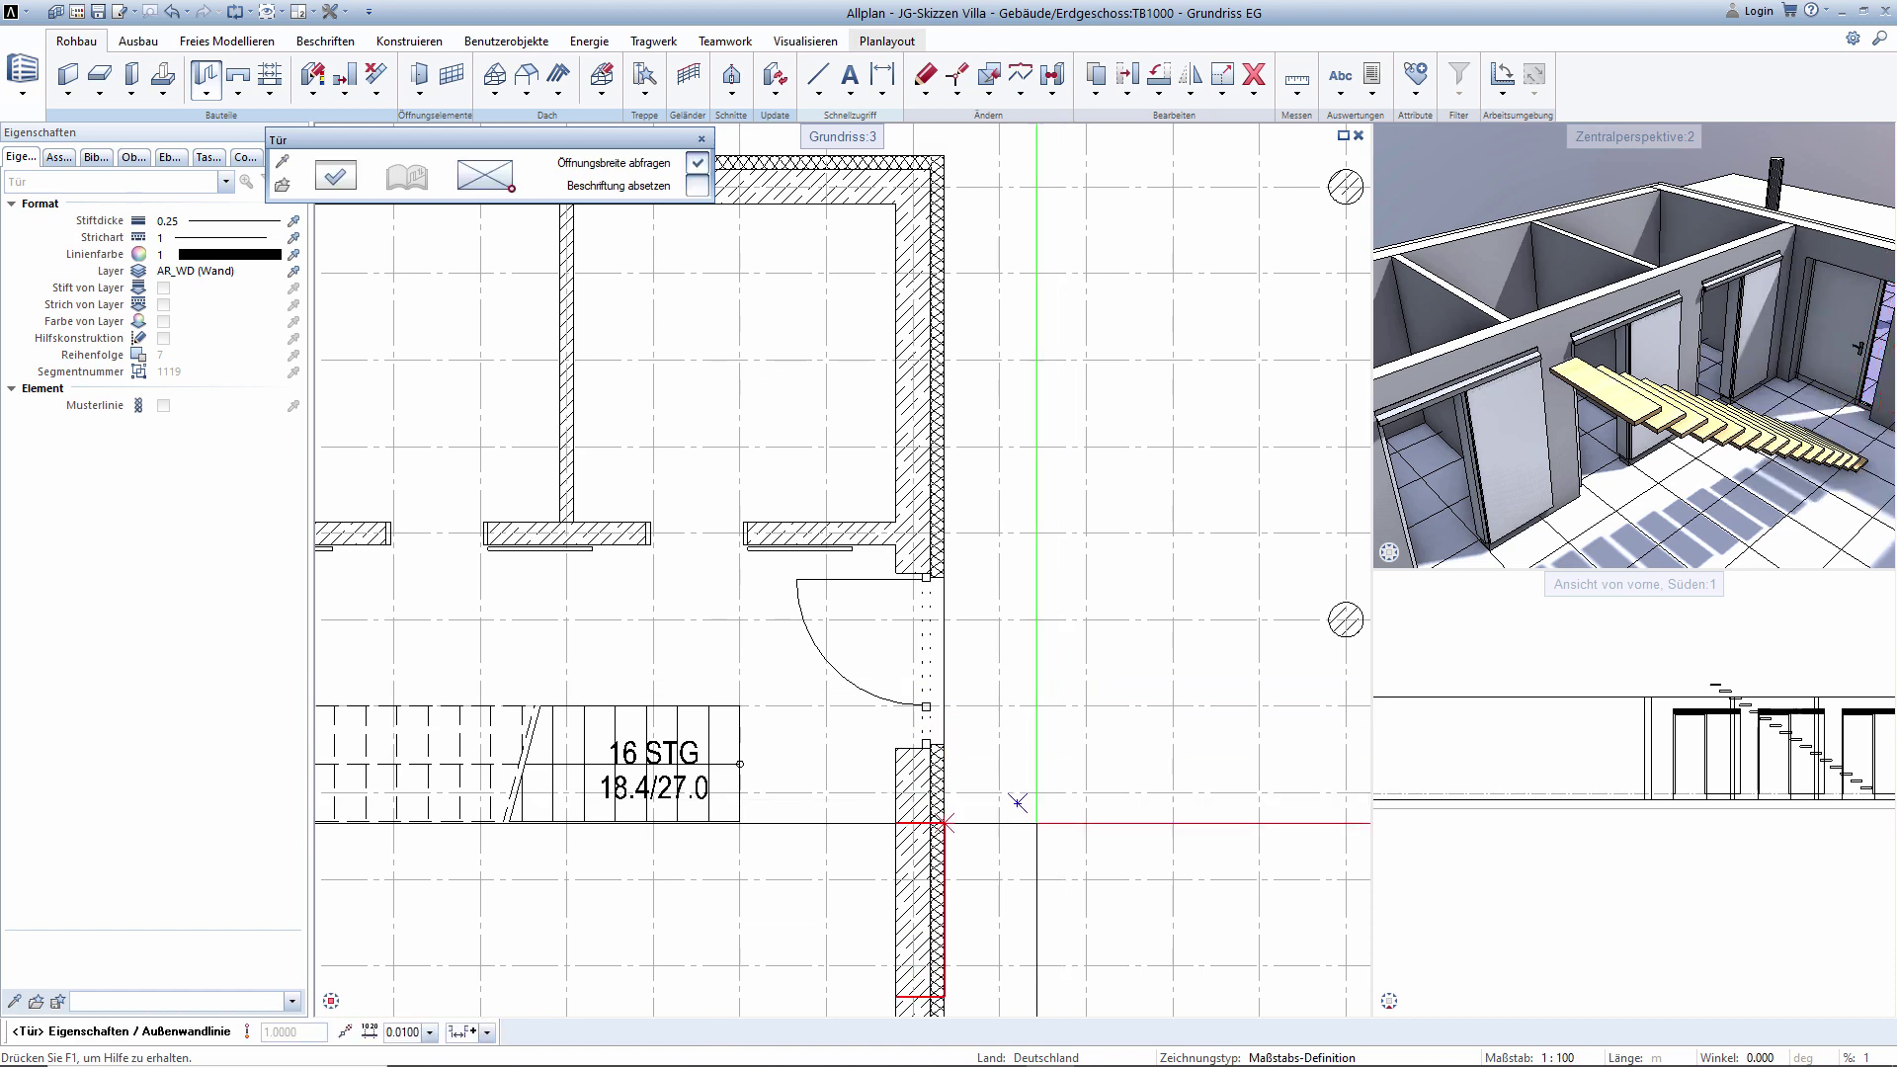
key(Escape)
Bring the whole floor plan into view and show the door, window and corner window opening types.
scroll(1047, 766, down, 3)
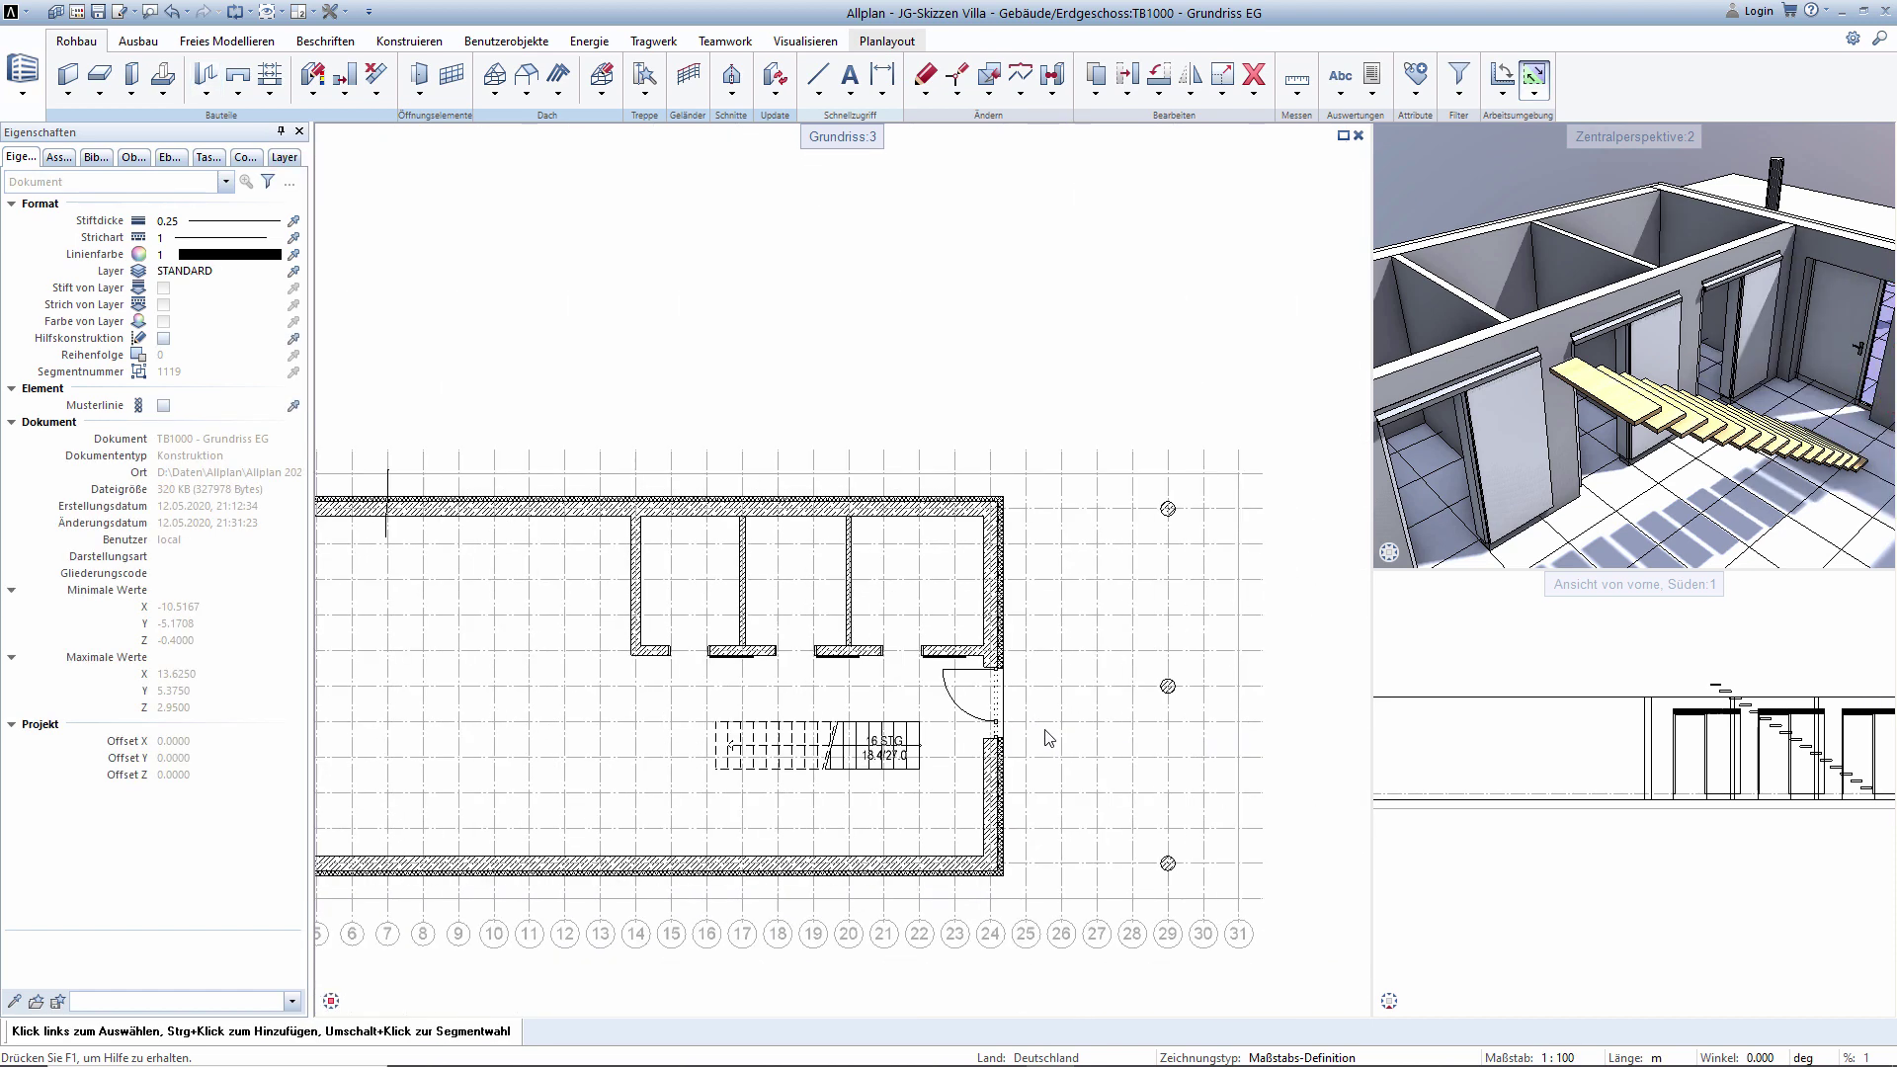
middle_drag(1050, 748, 1058, 628)
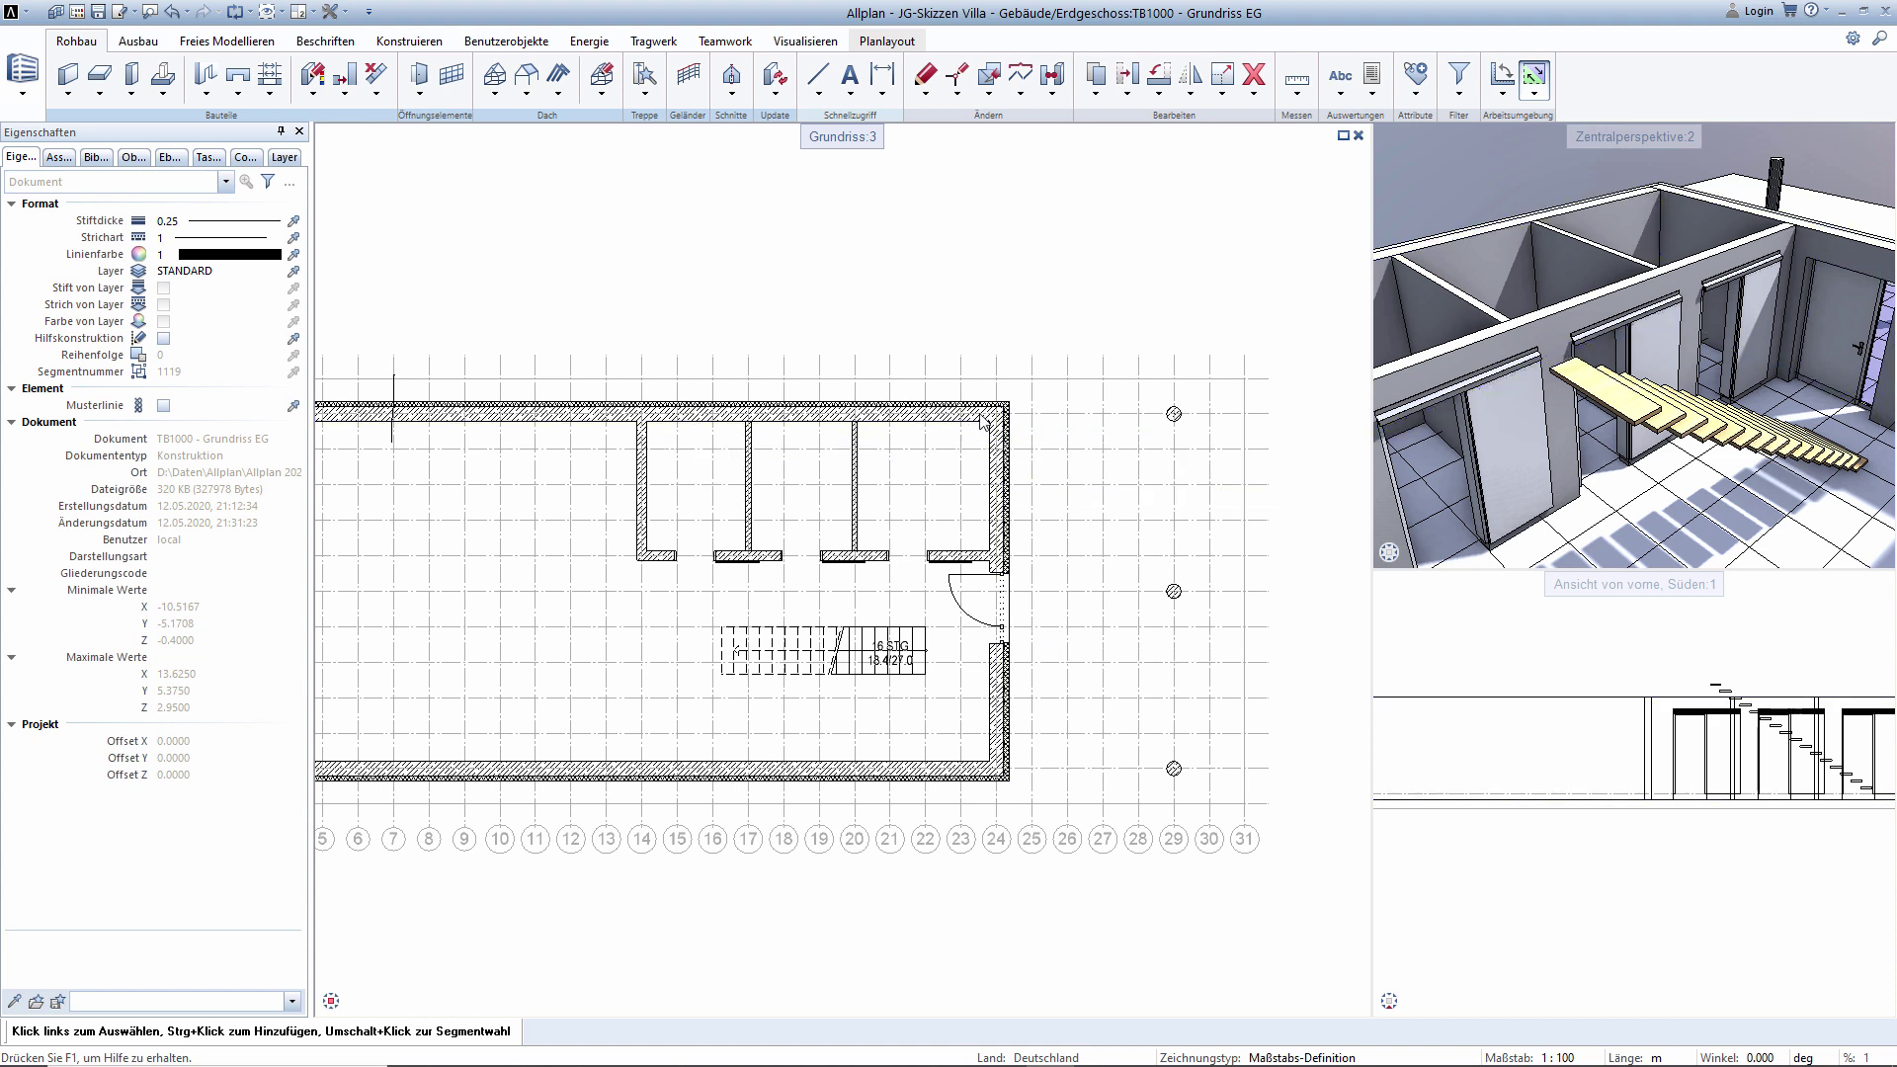
middle_drag(754, 585, 879, 580)
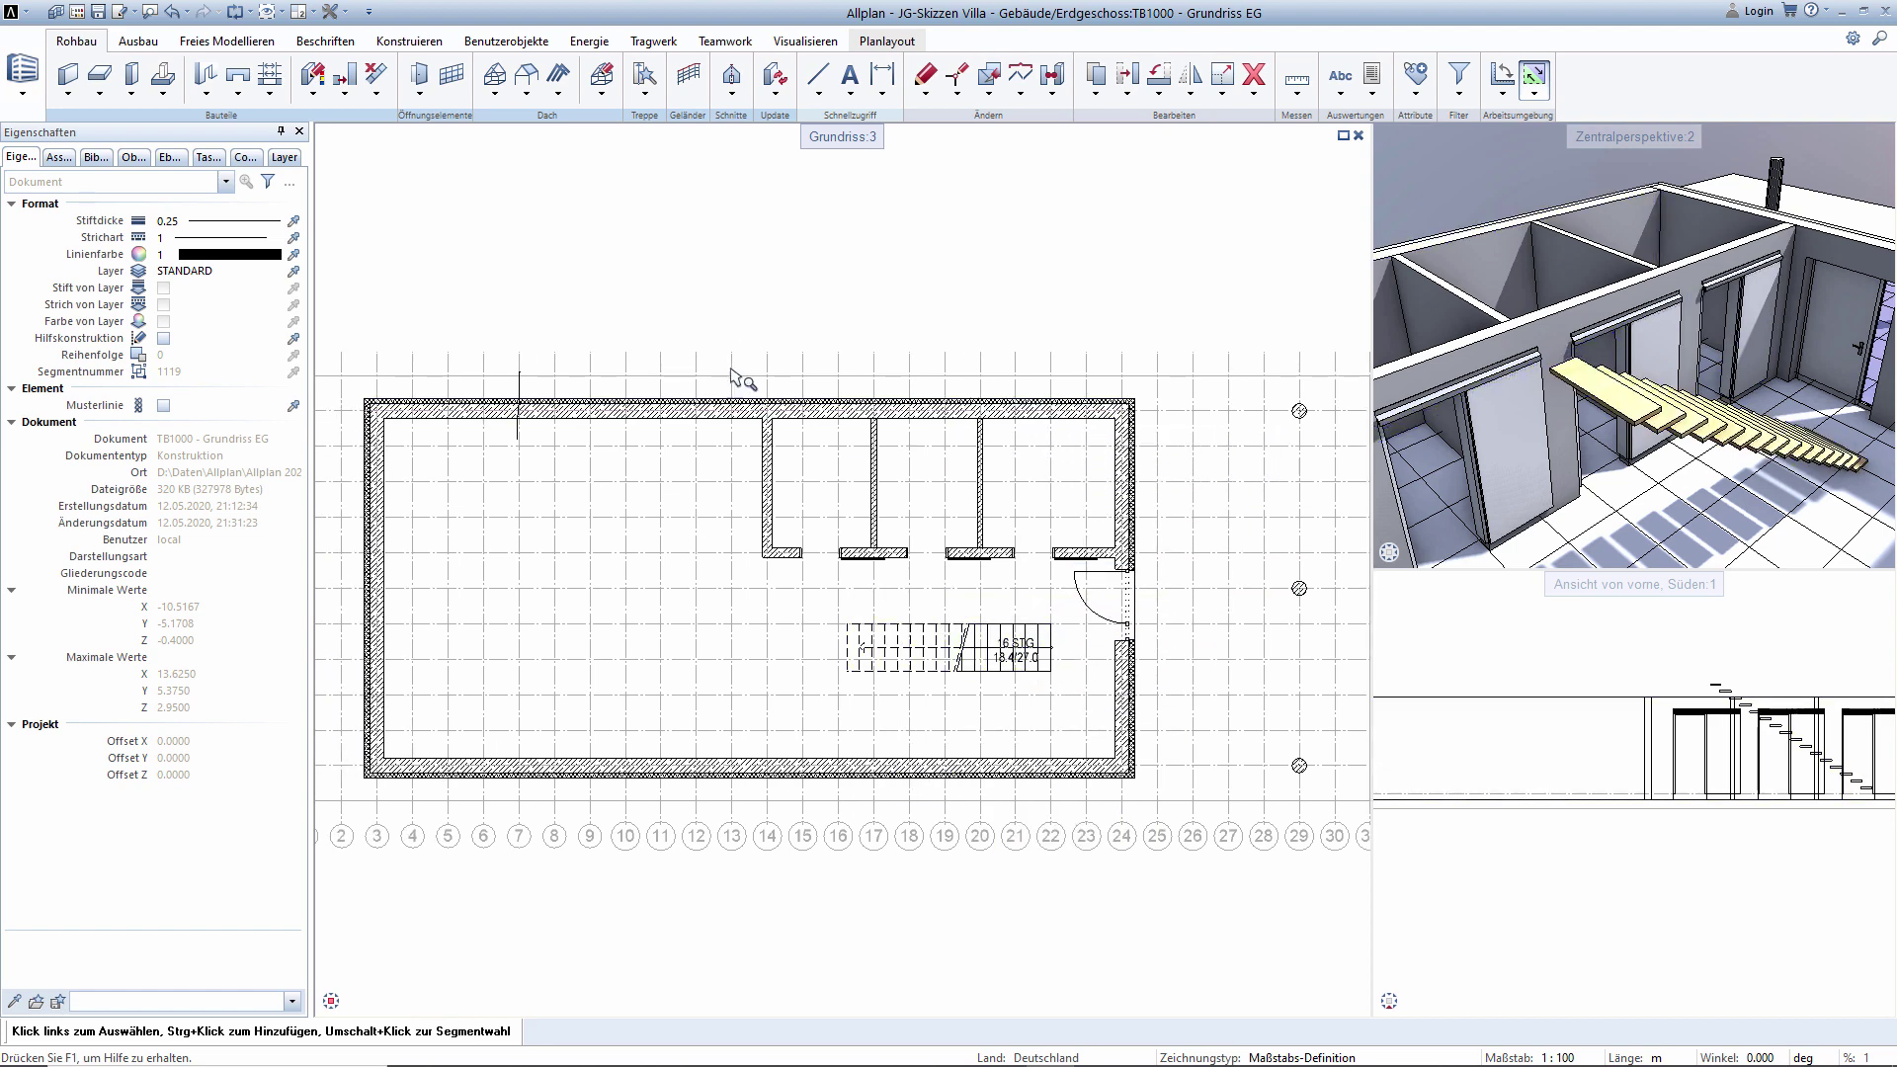
scroll(998, 643, up, 3)
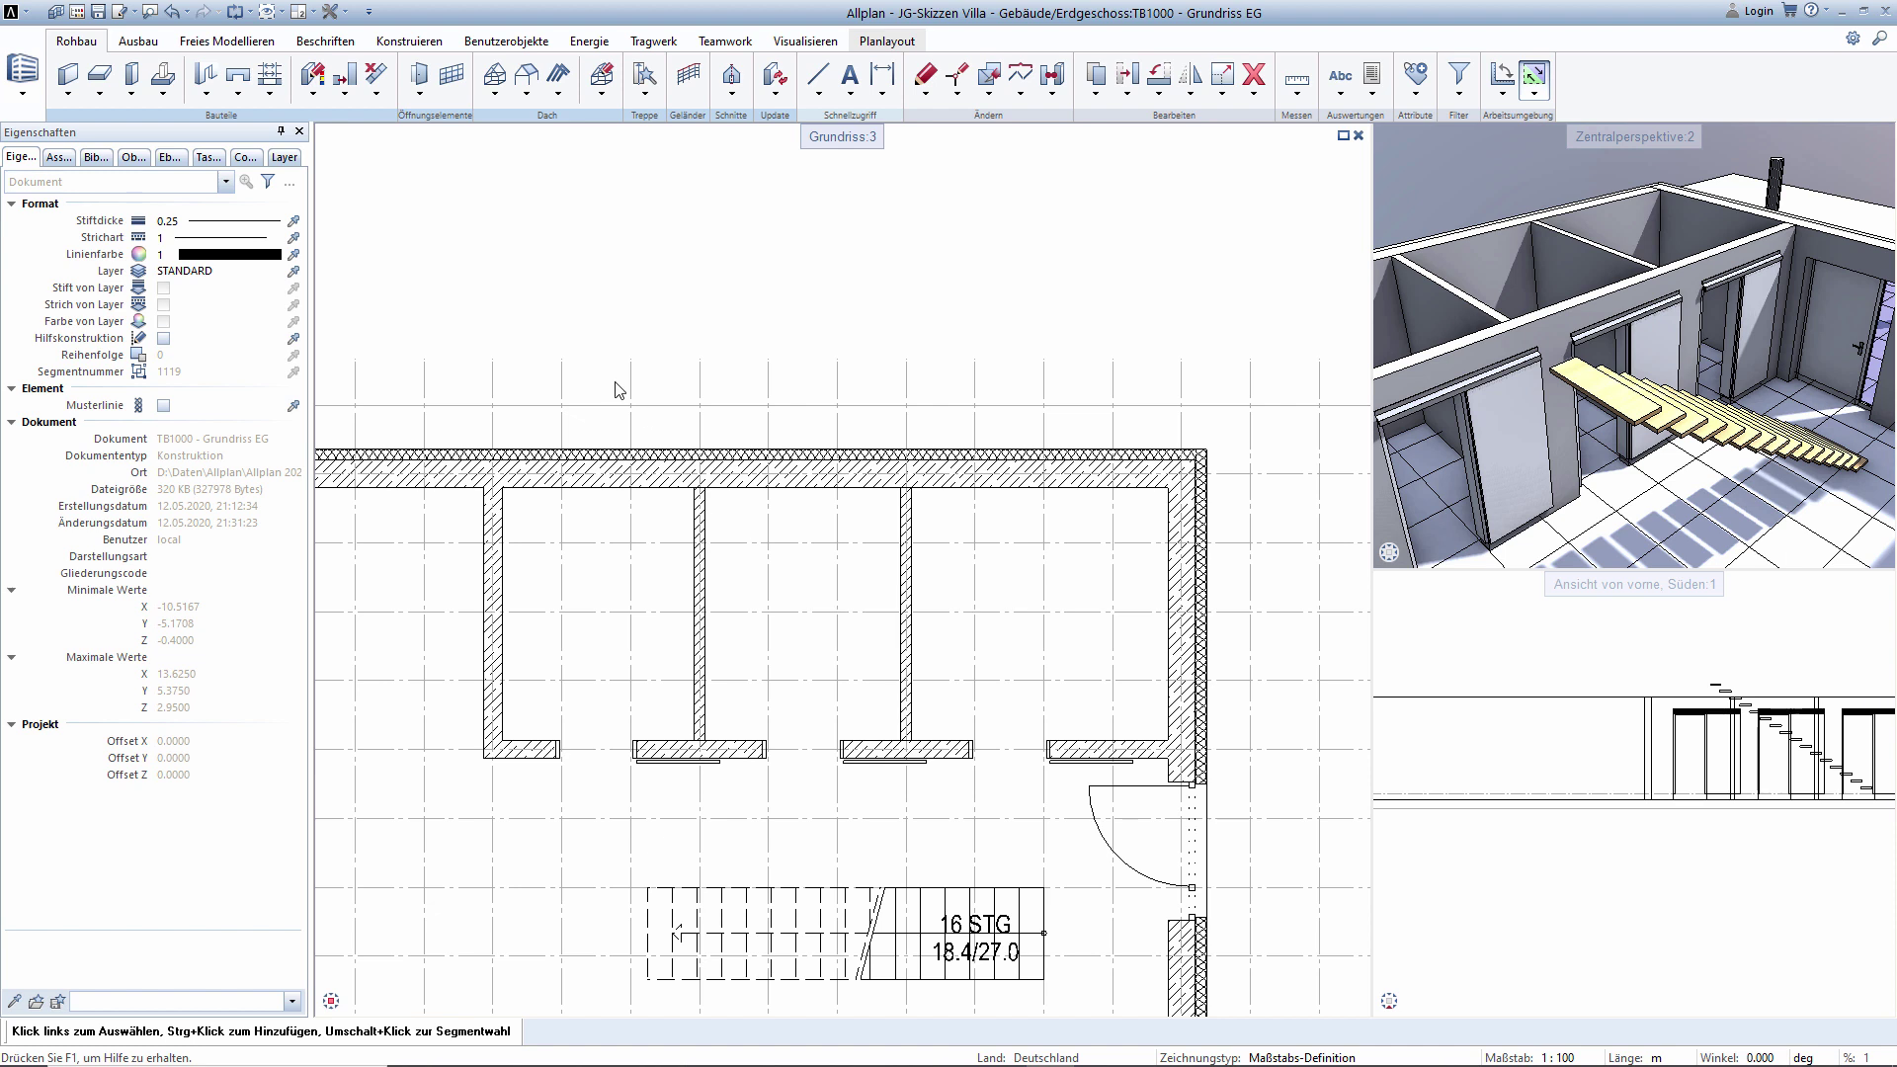
click(204, 99)
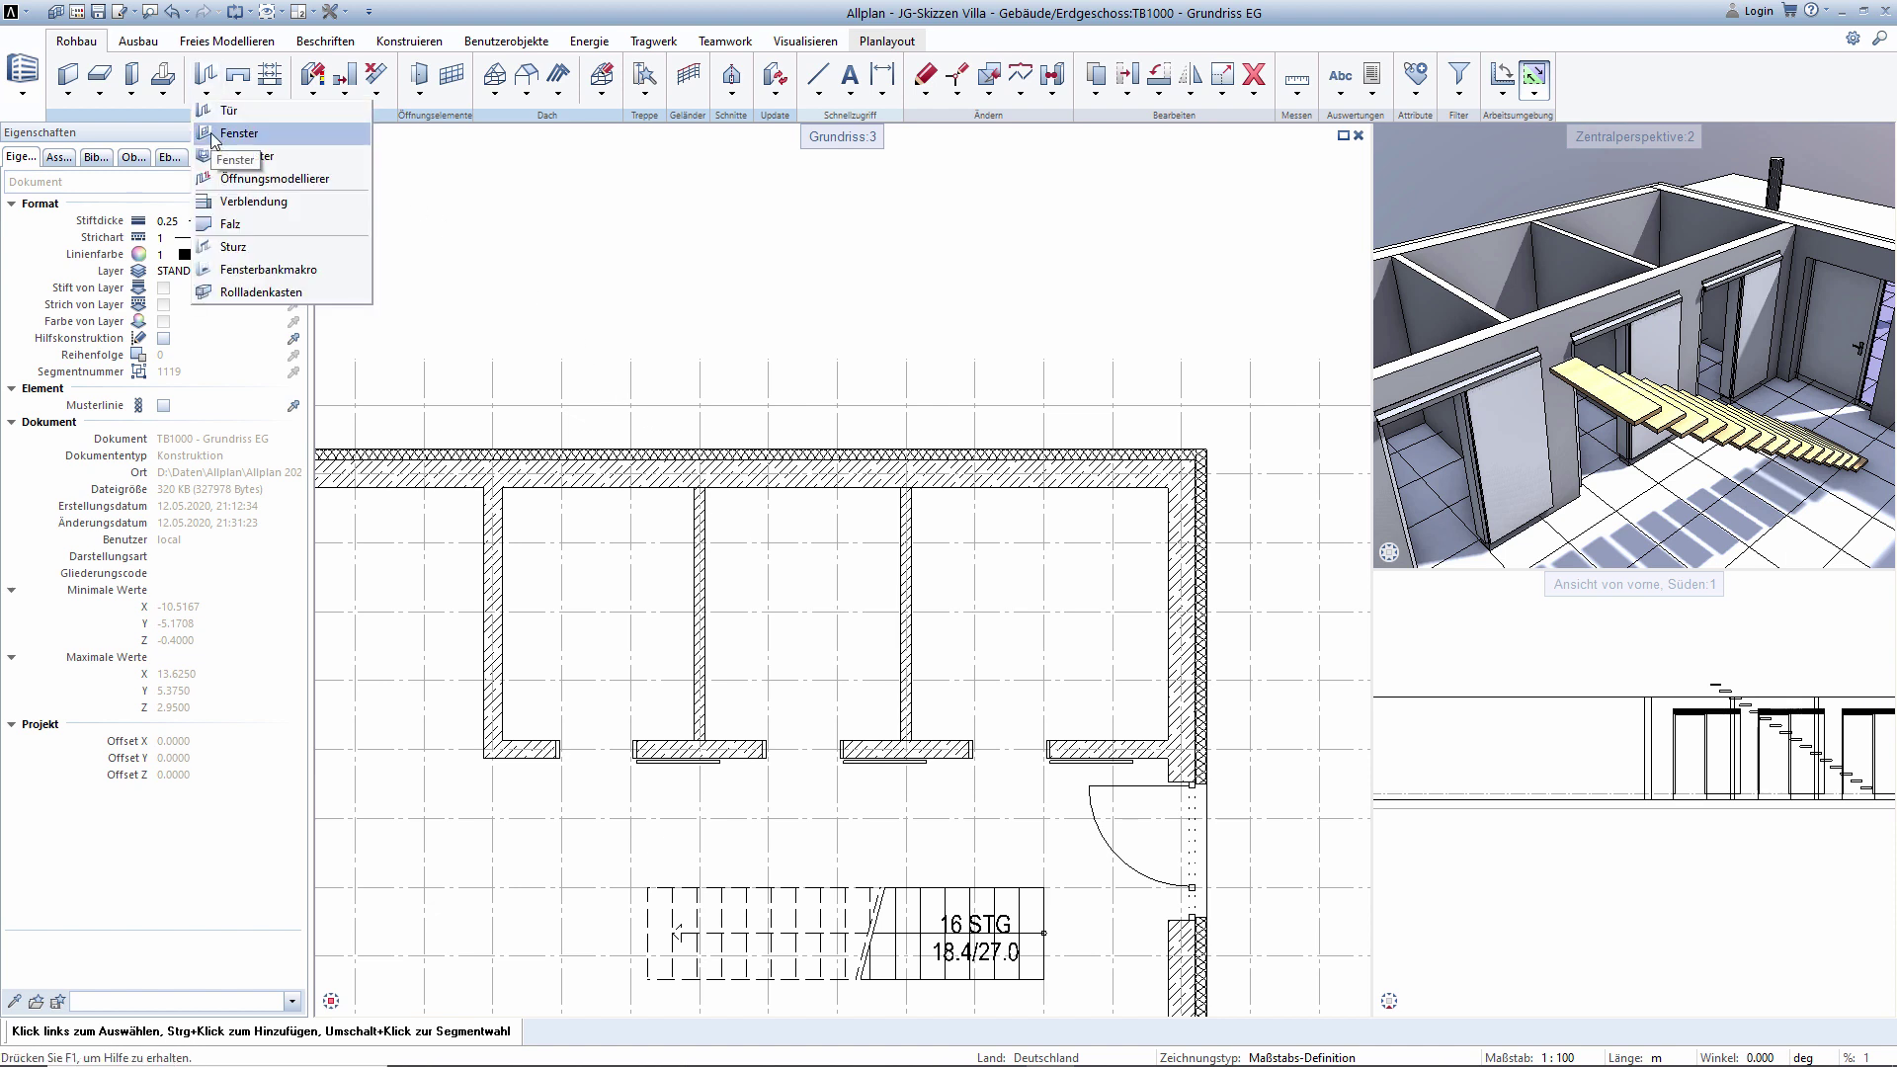
Start a window and set its opening width to 1.26.
click(213, 137)
click(336, 176)
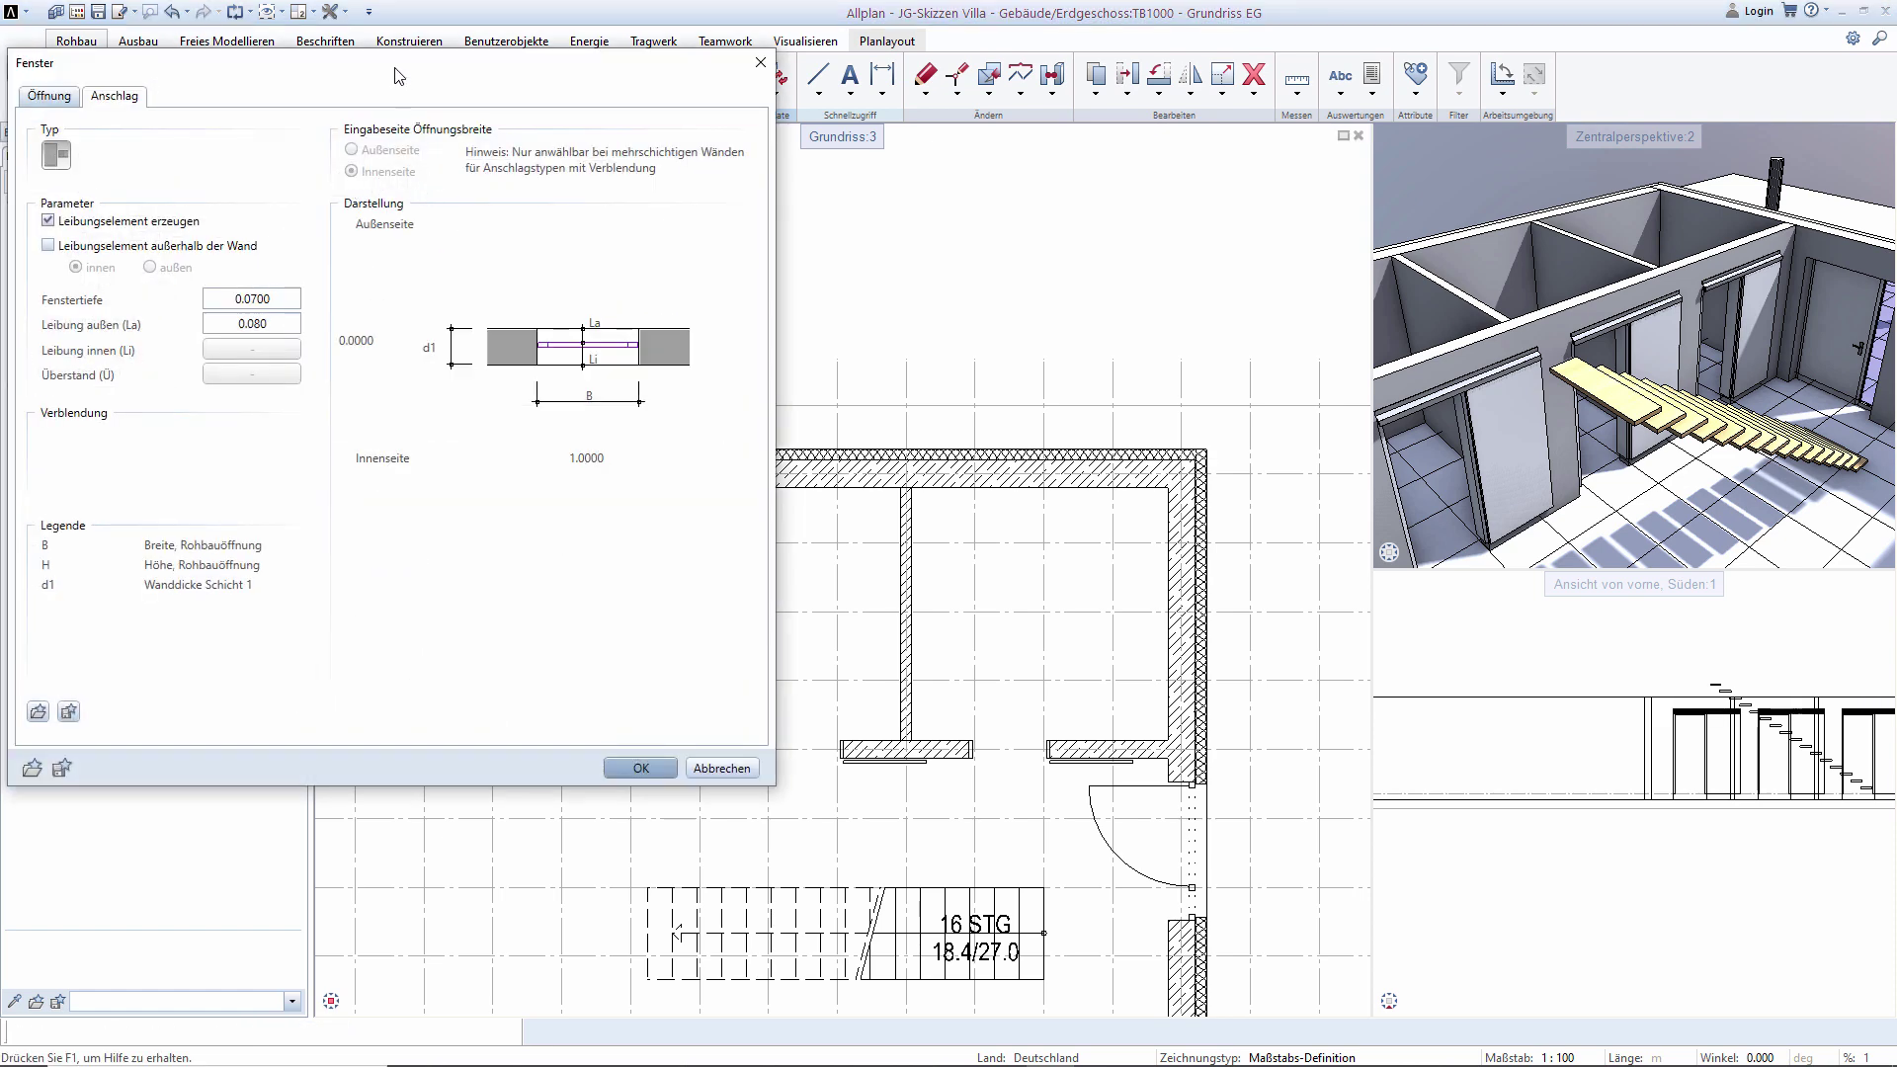
click(325, 174)
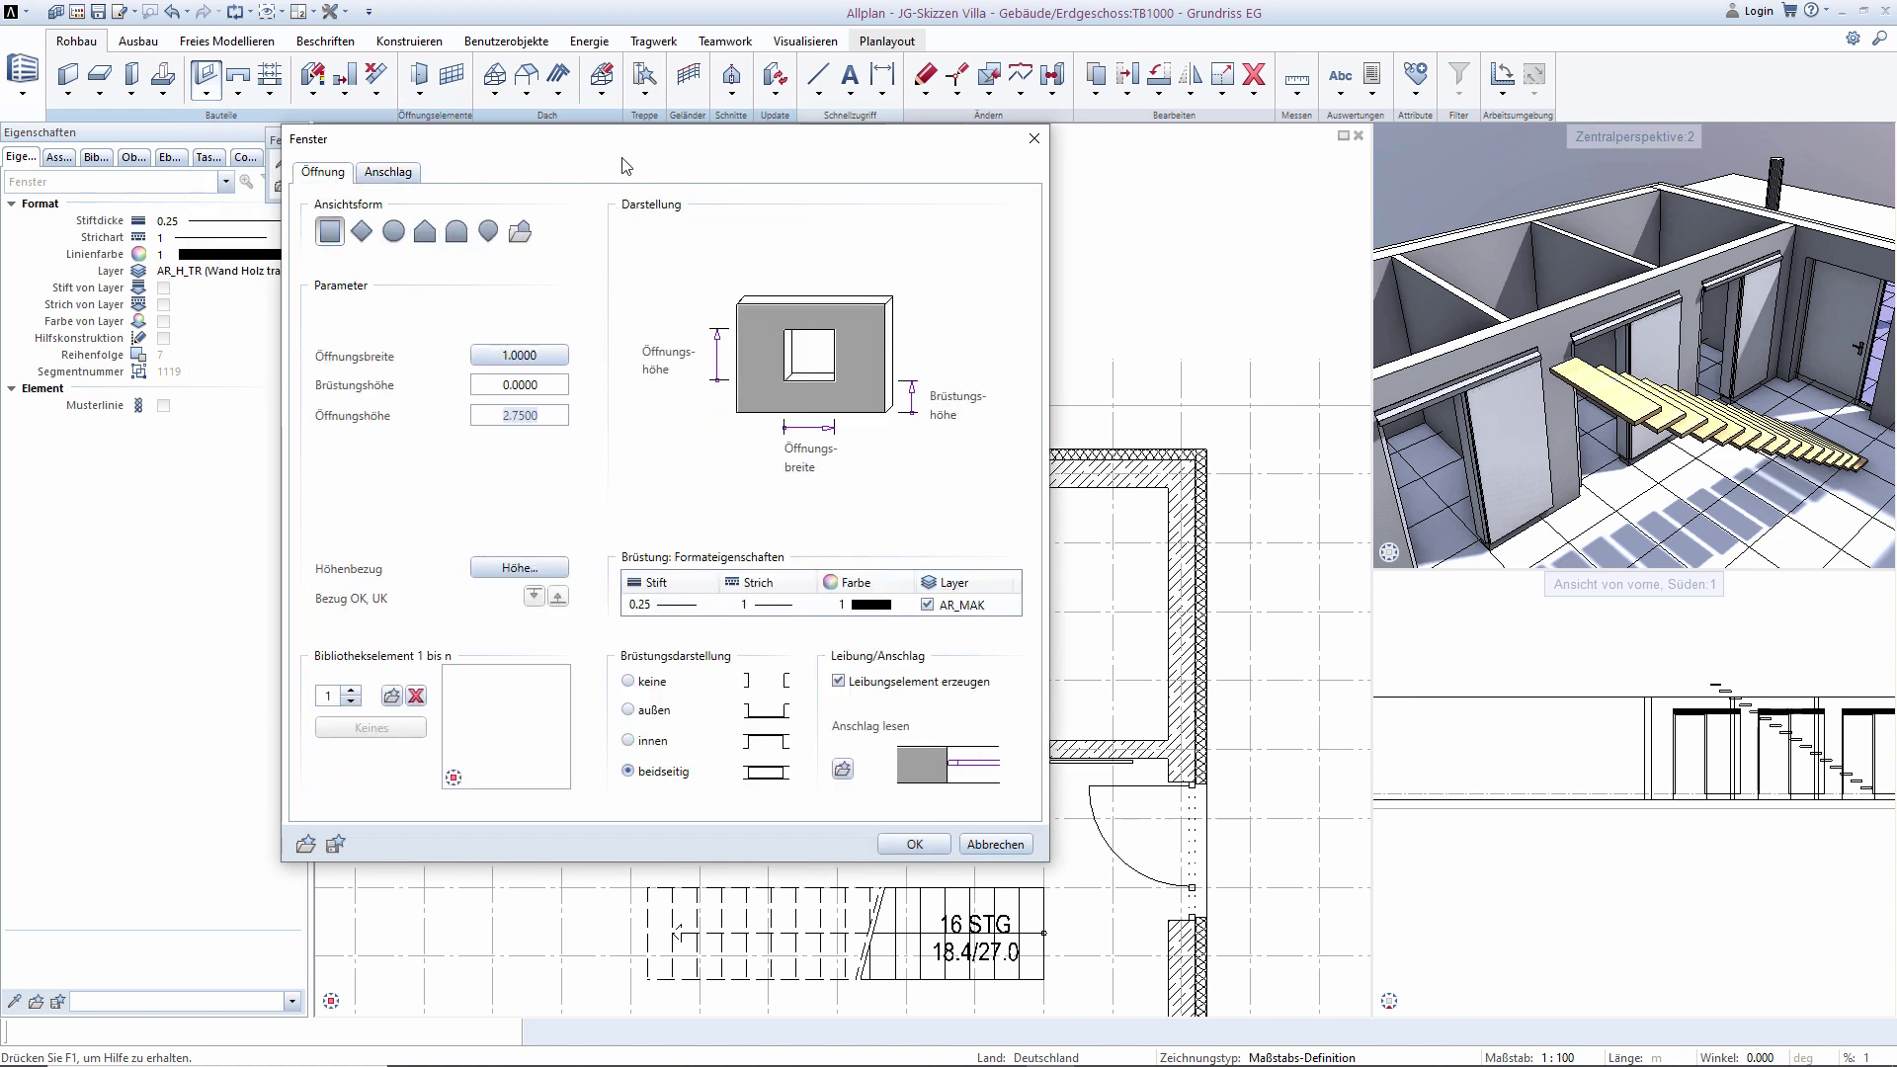
drag(626, 150, 626, 186)
click(548, 388)
text(1,26)
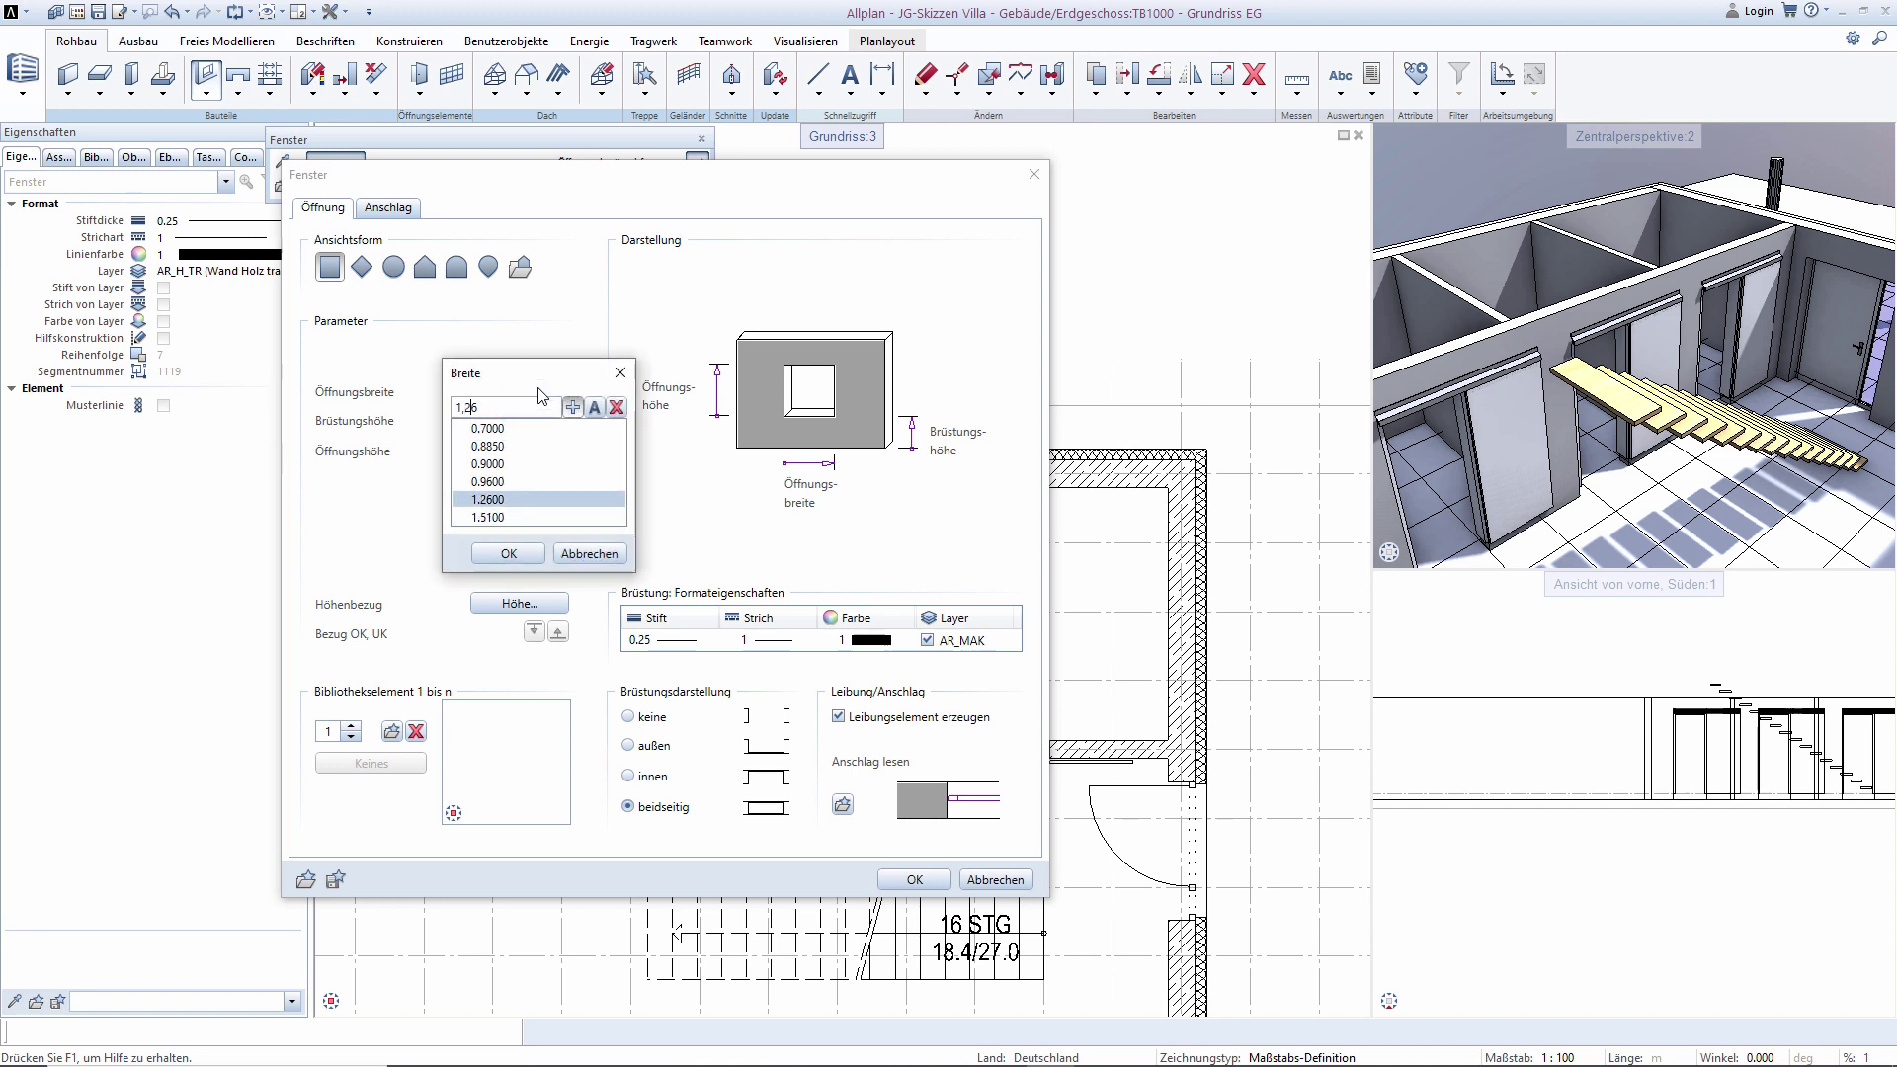
key(Return)
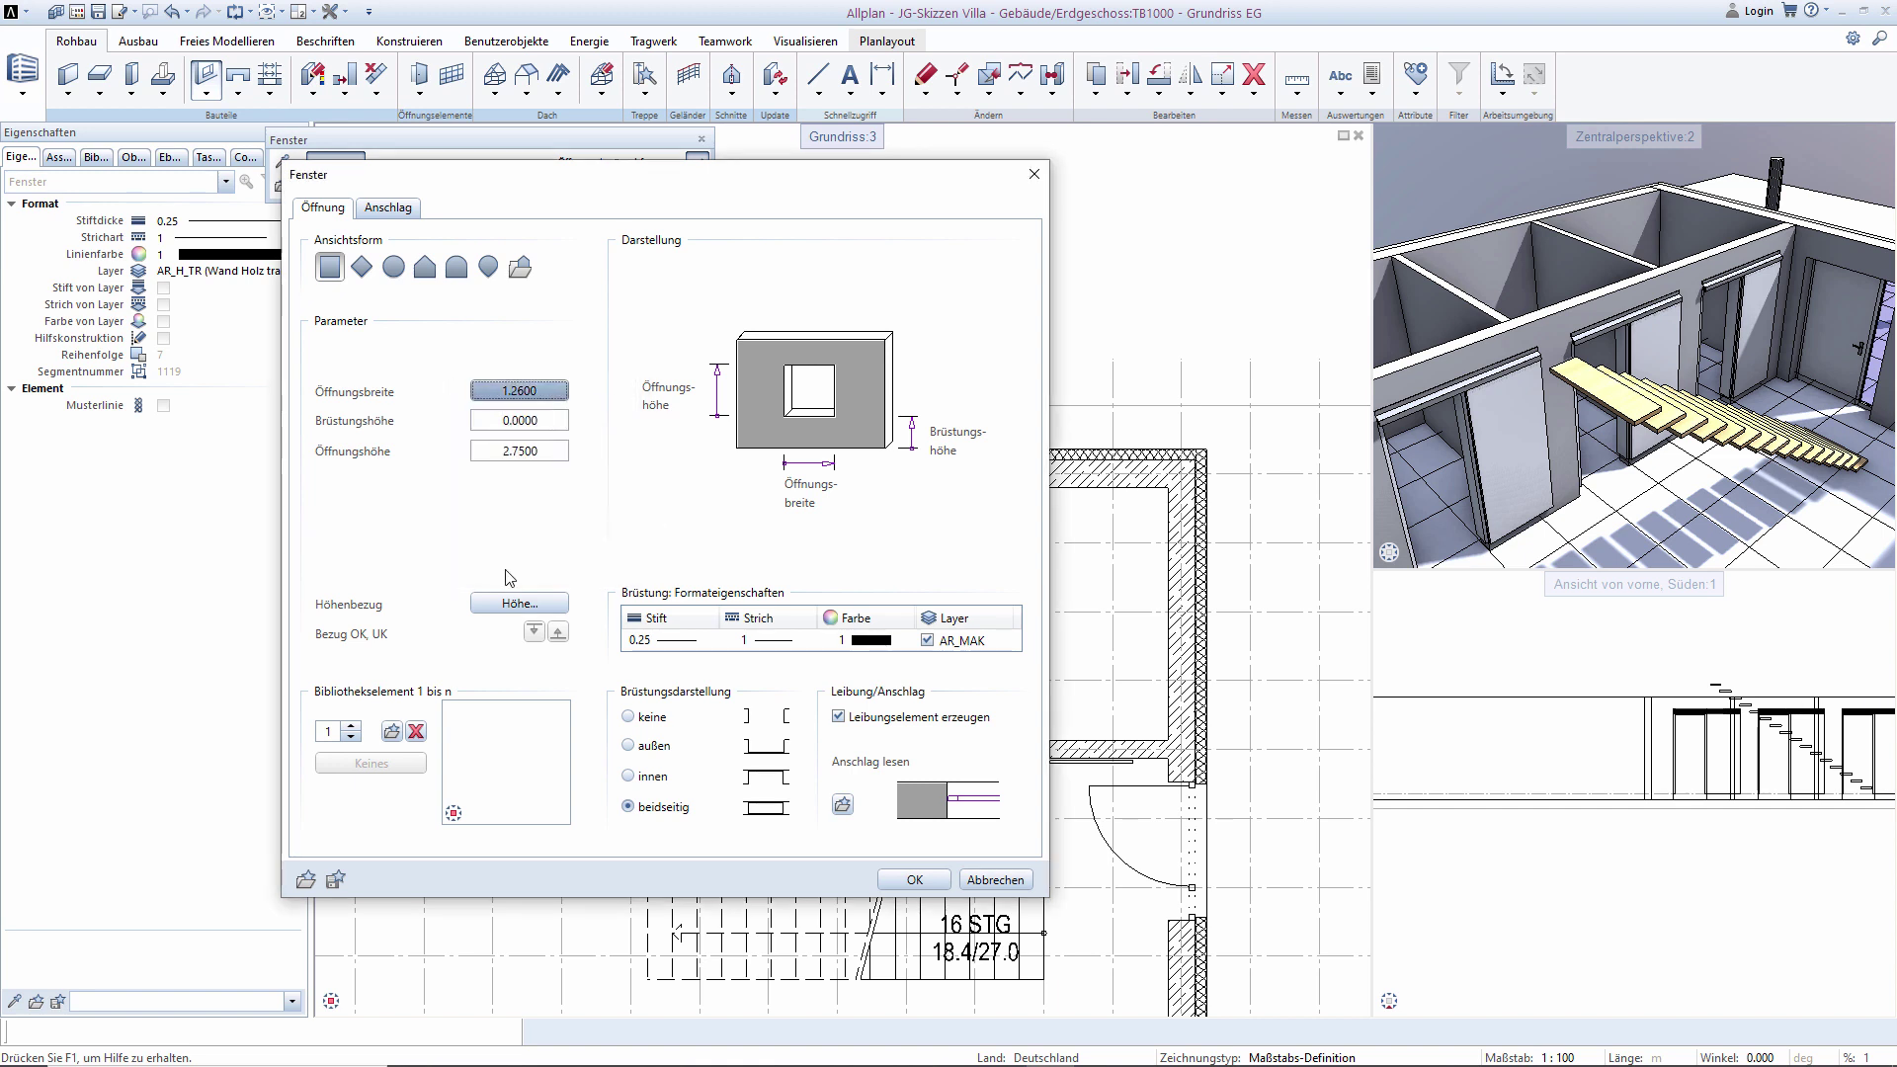
Set the window height with bottom edge at 1.5 and top edge at 2.8.
click(497, 606)
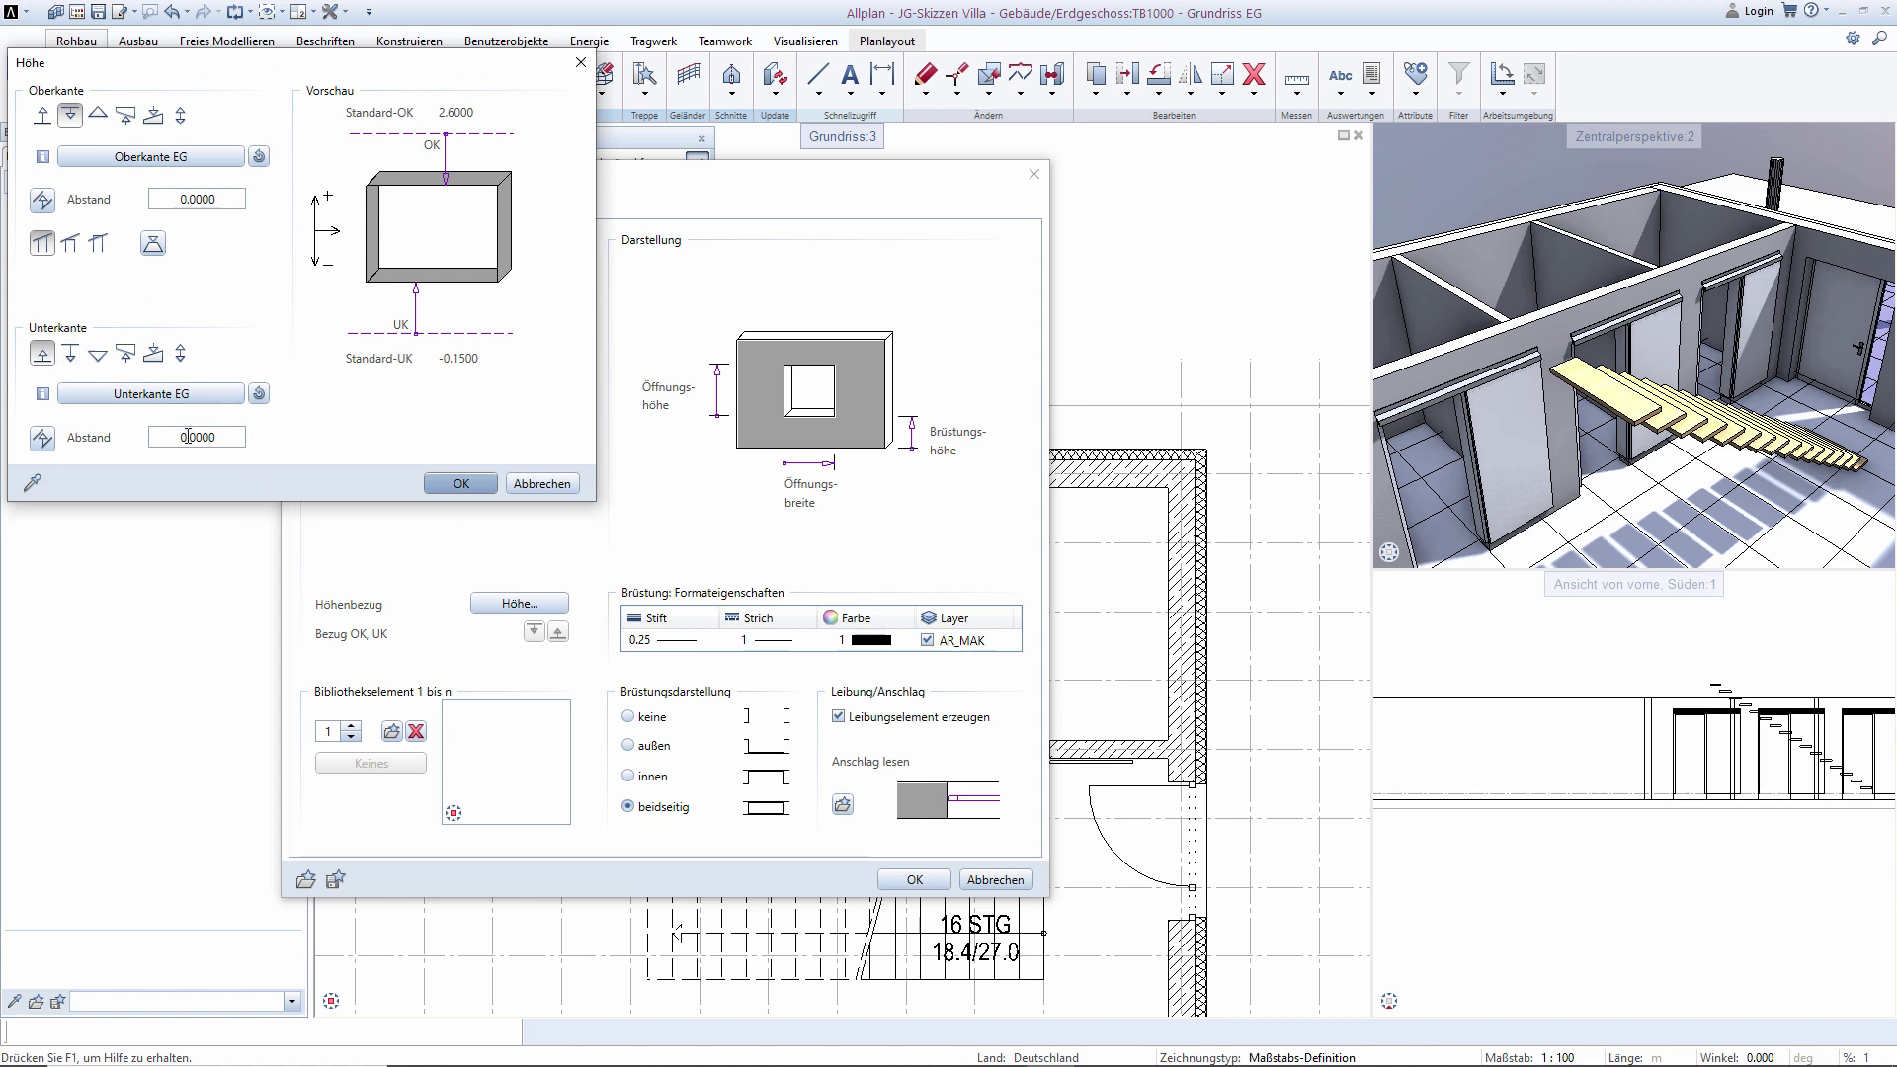
double_click(230, 441)
text(1.5)
key(Return)
click(41, 116)
double_click(225, 198)
text(2)
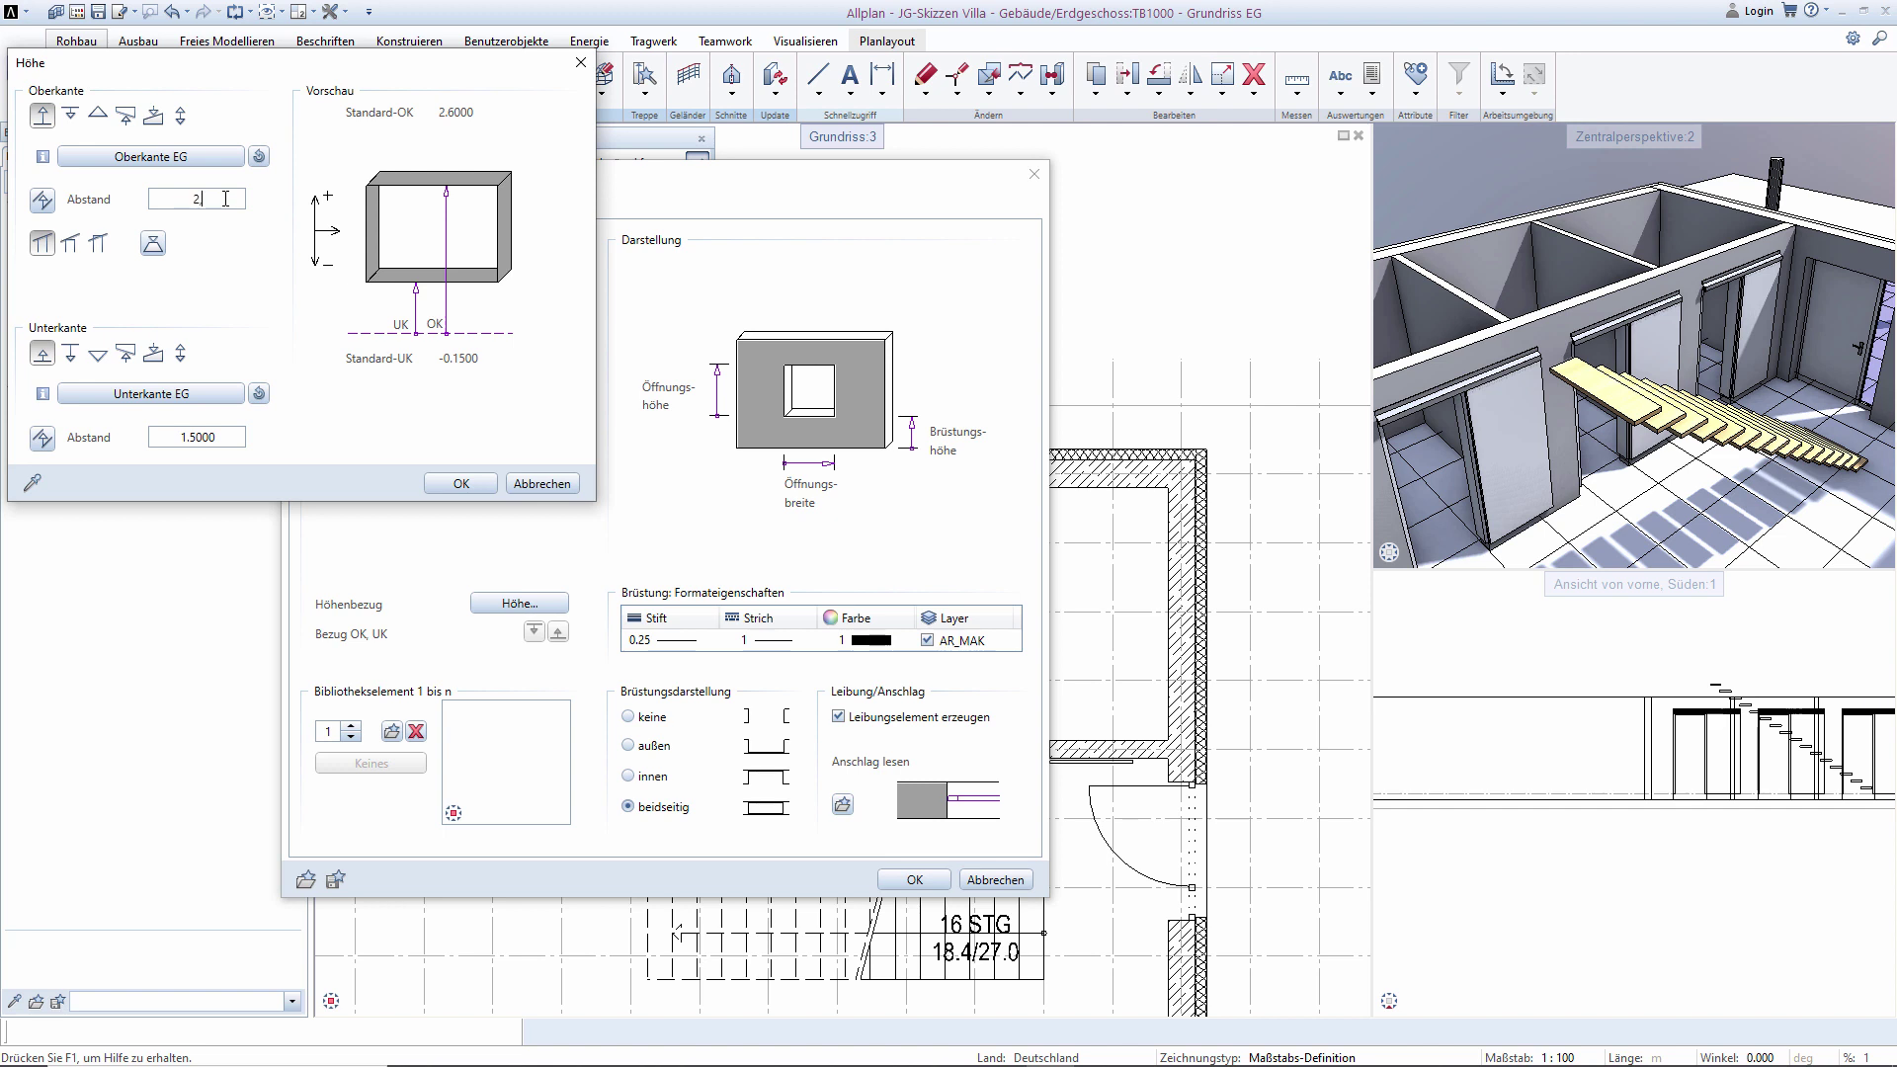
text(,8)
key(Return)
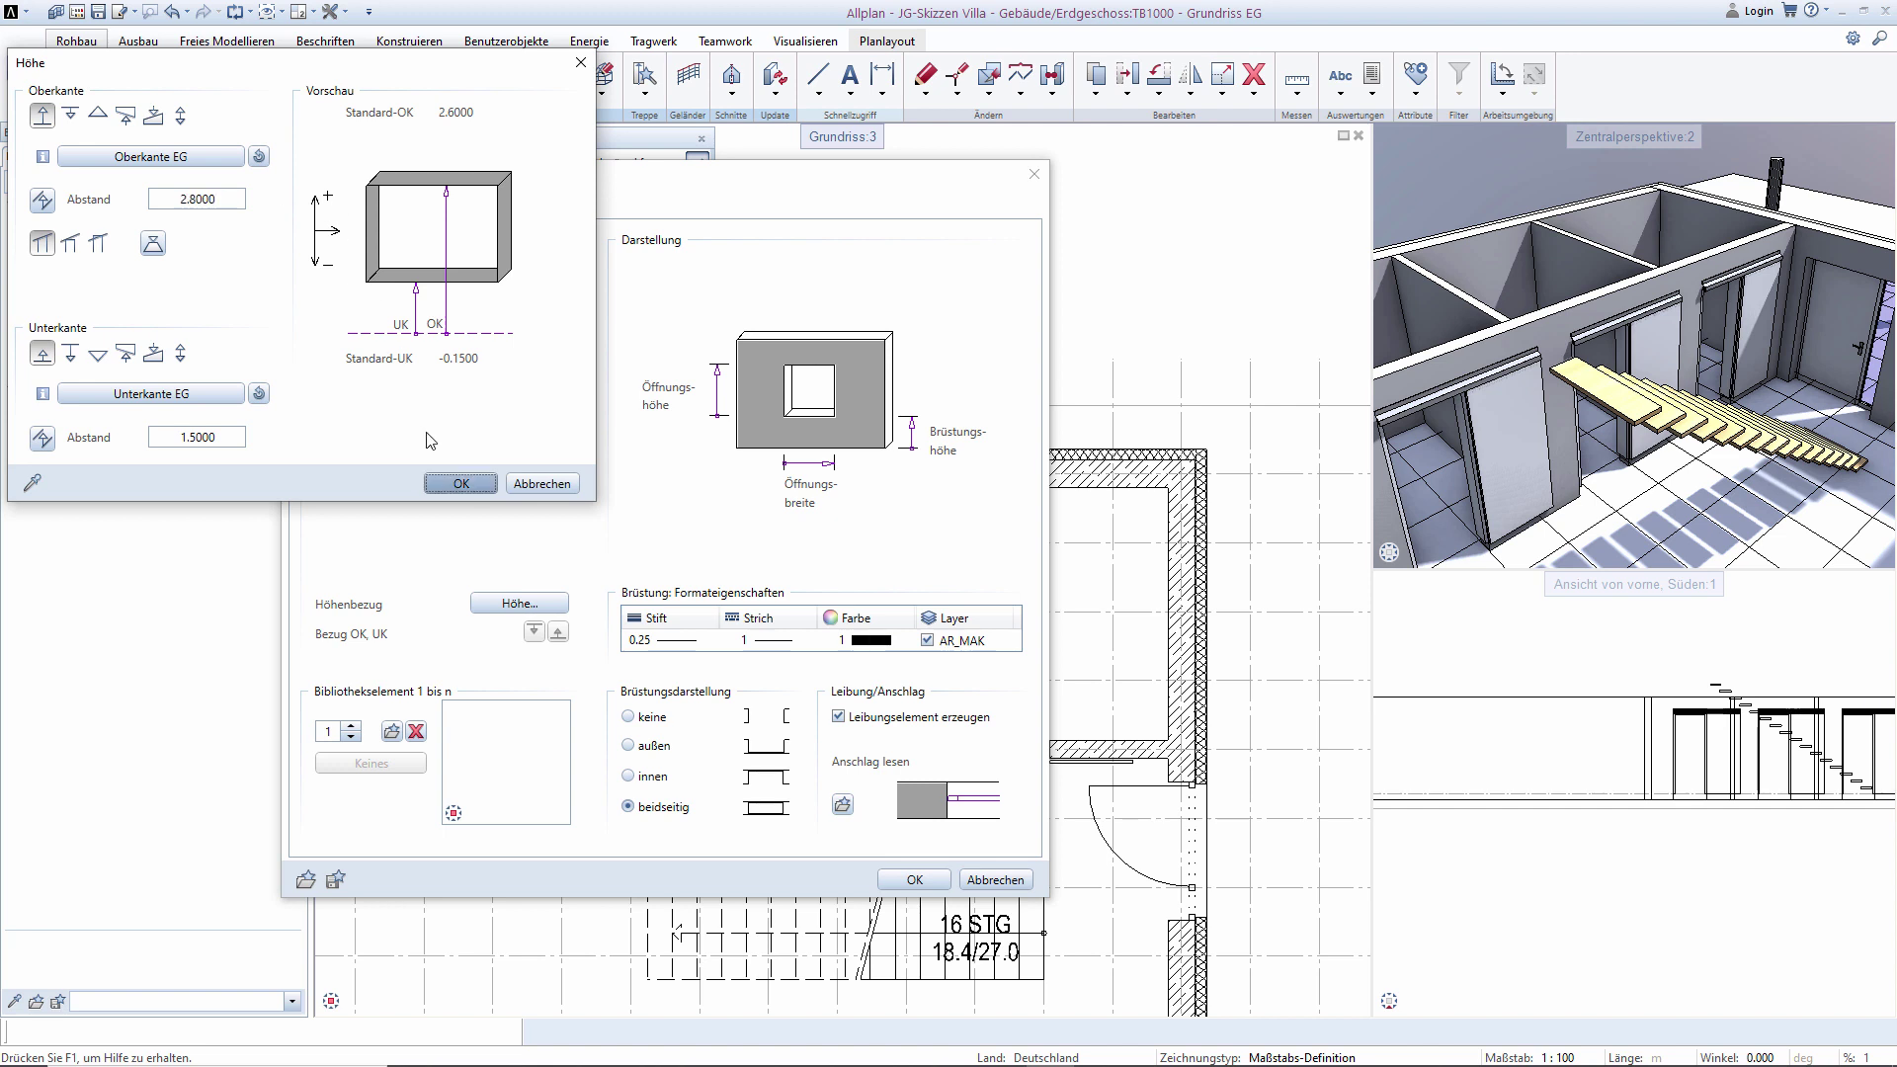
click(461, 483)
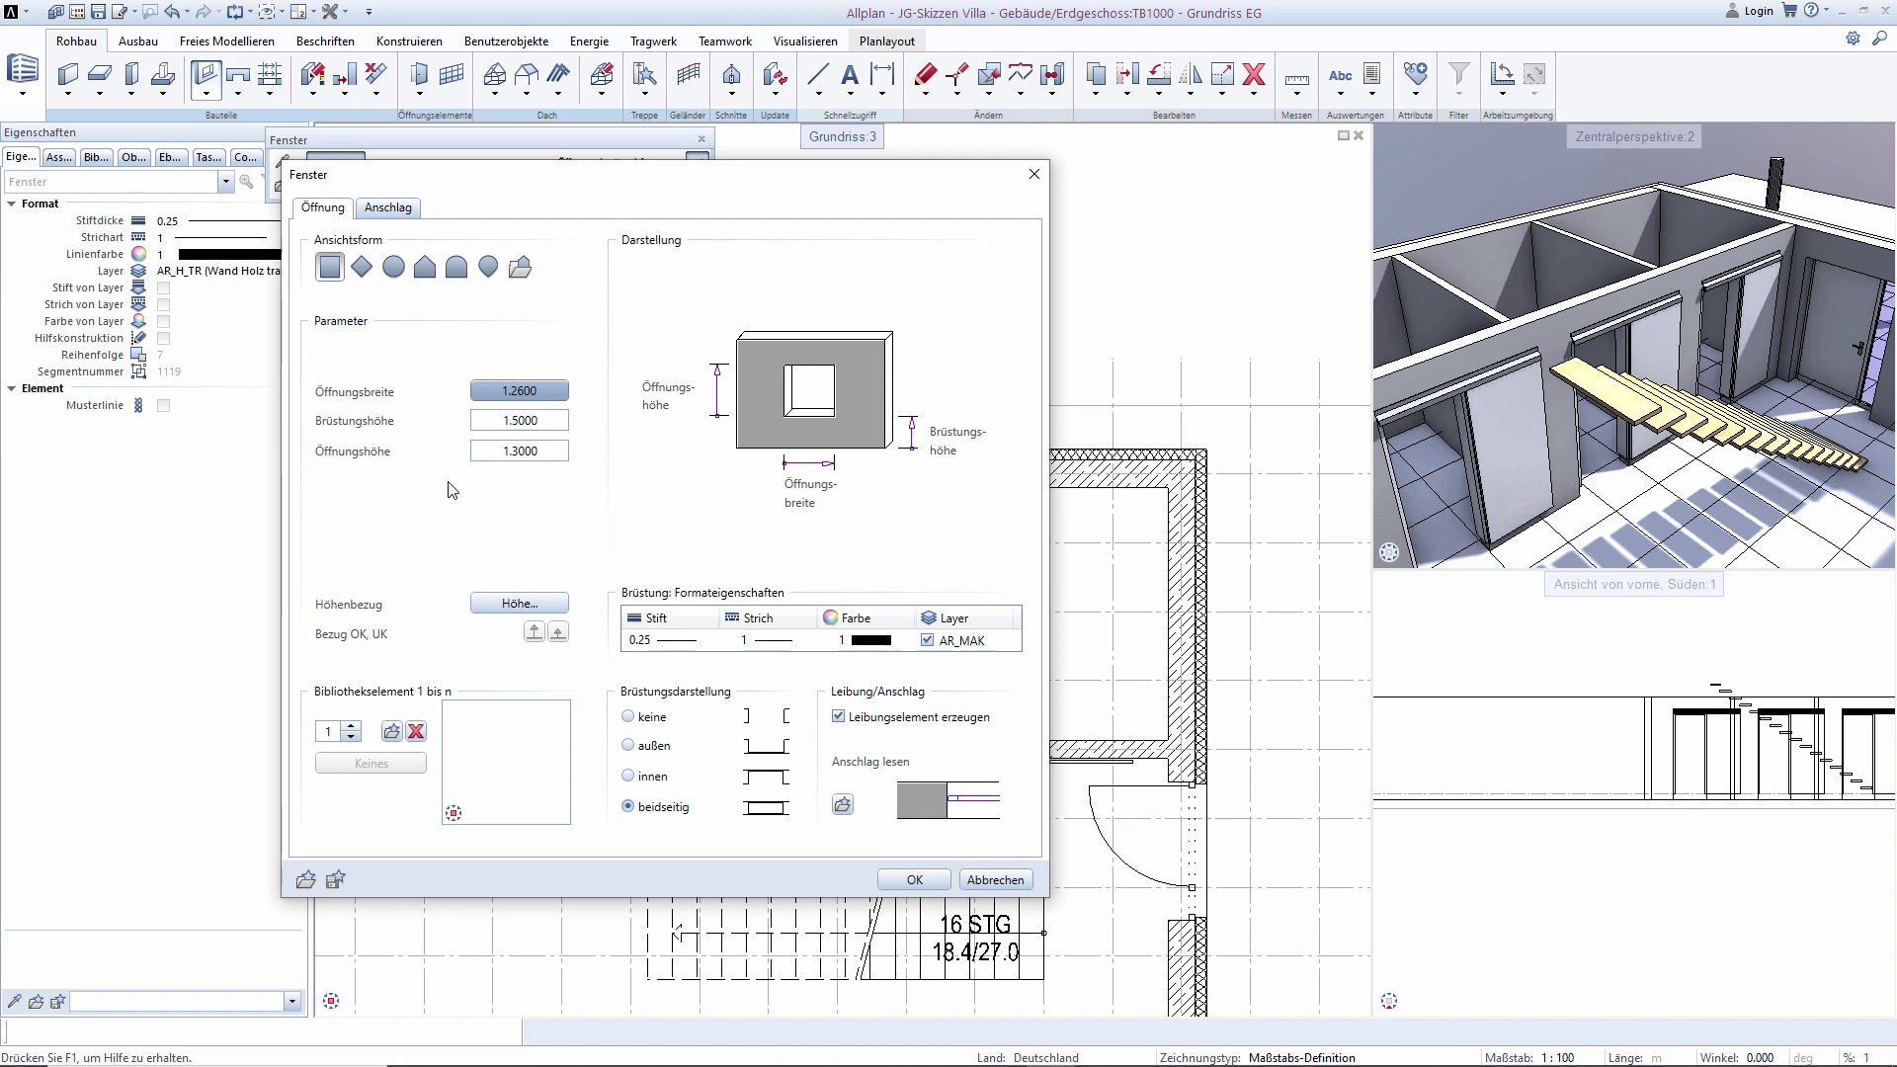
Give the window a 0.12 outer reveal depth and accept the settings.
click(416, 732)
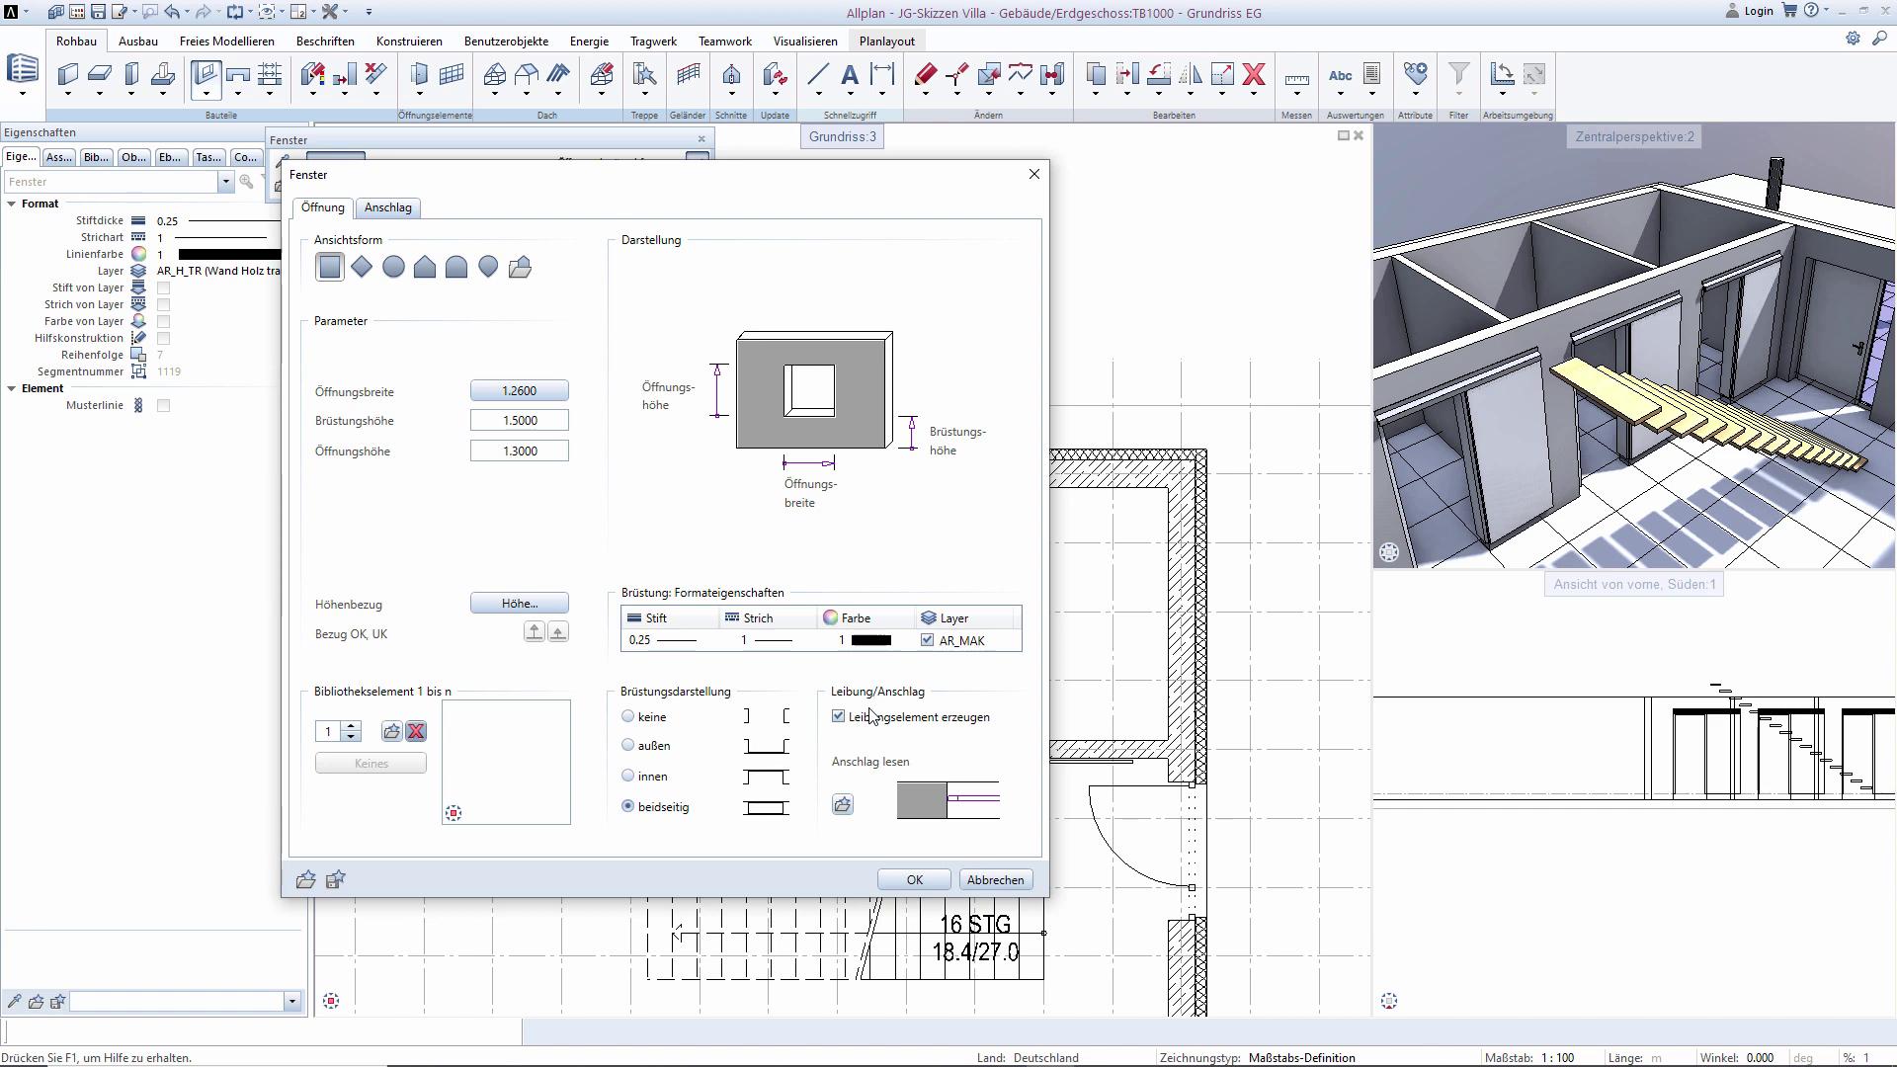
click(402, 212)
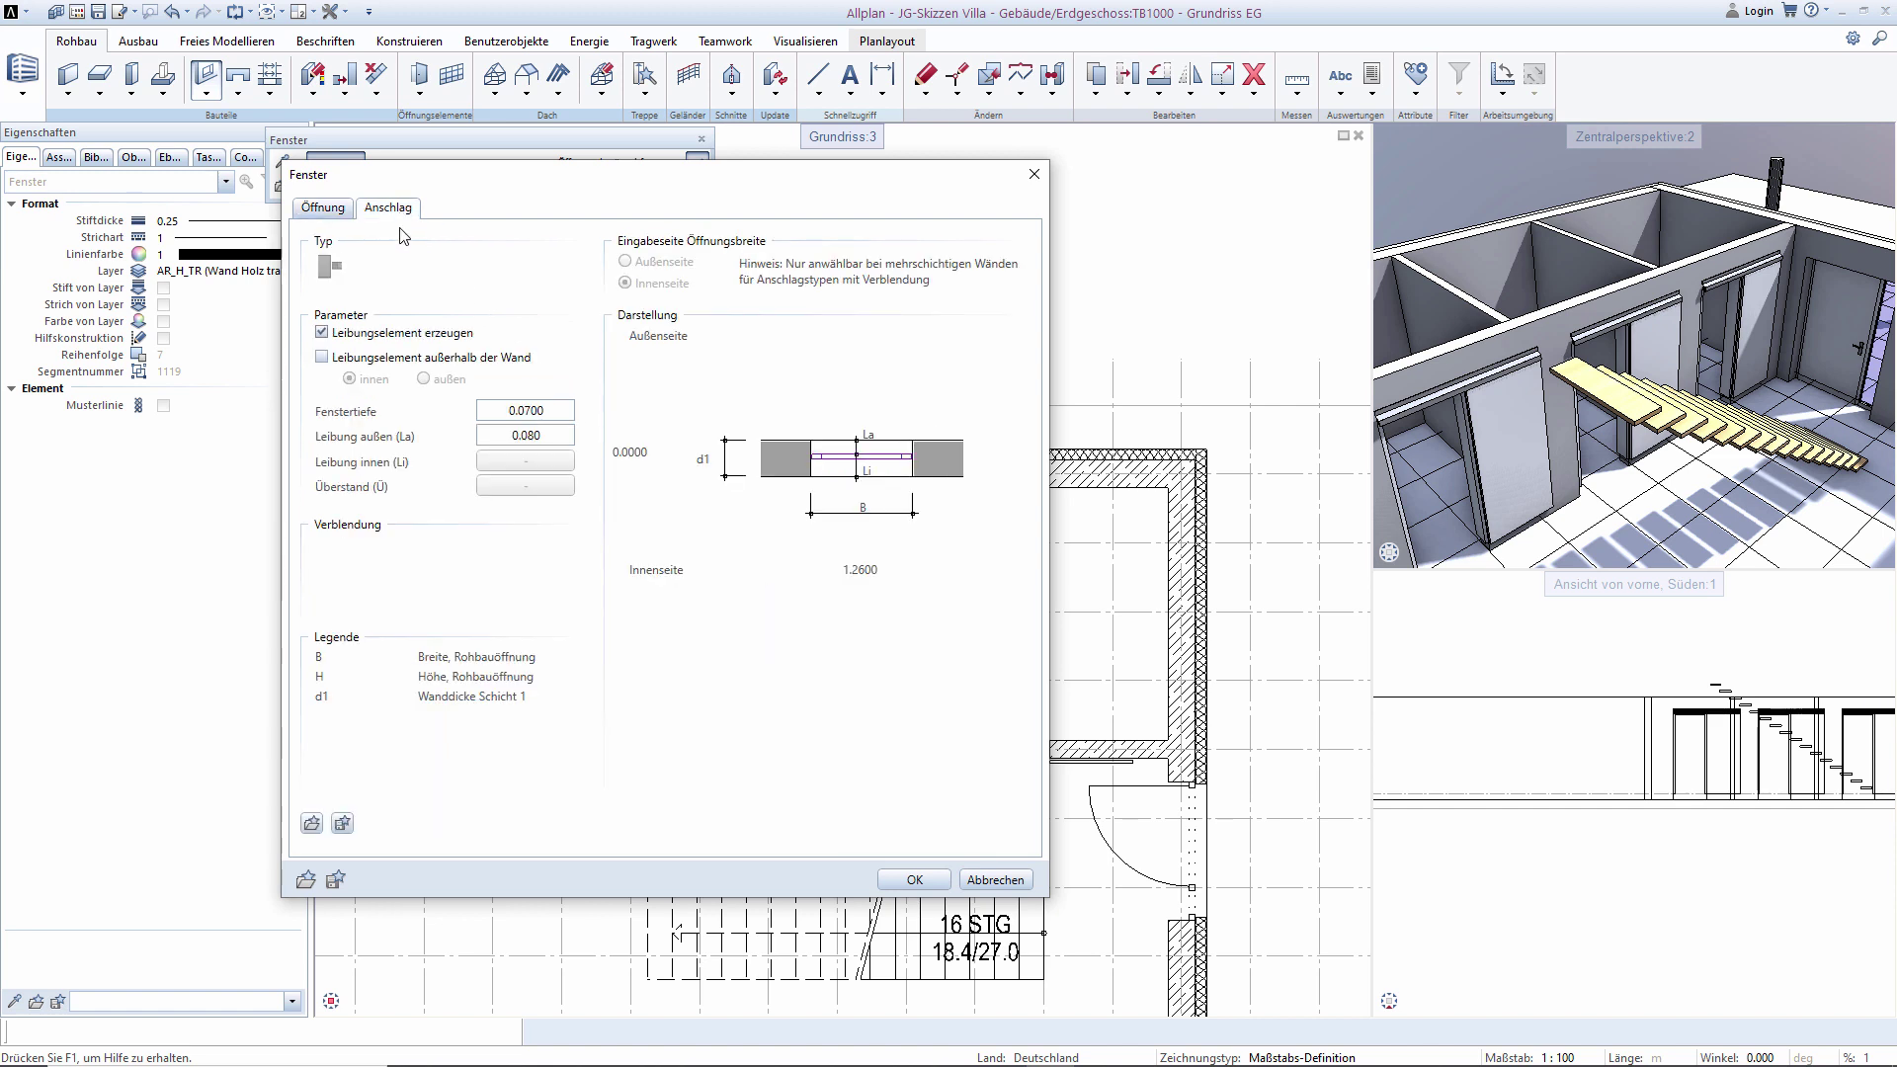
click(559, 409)
click(560, 434)
text(0.)
text(0)
text(120)
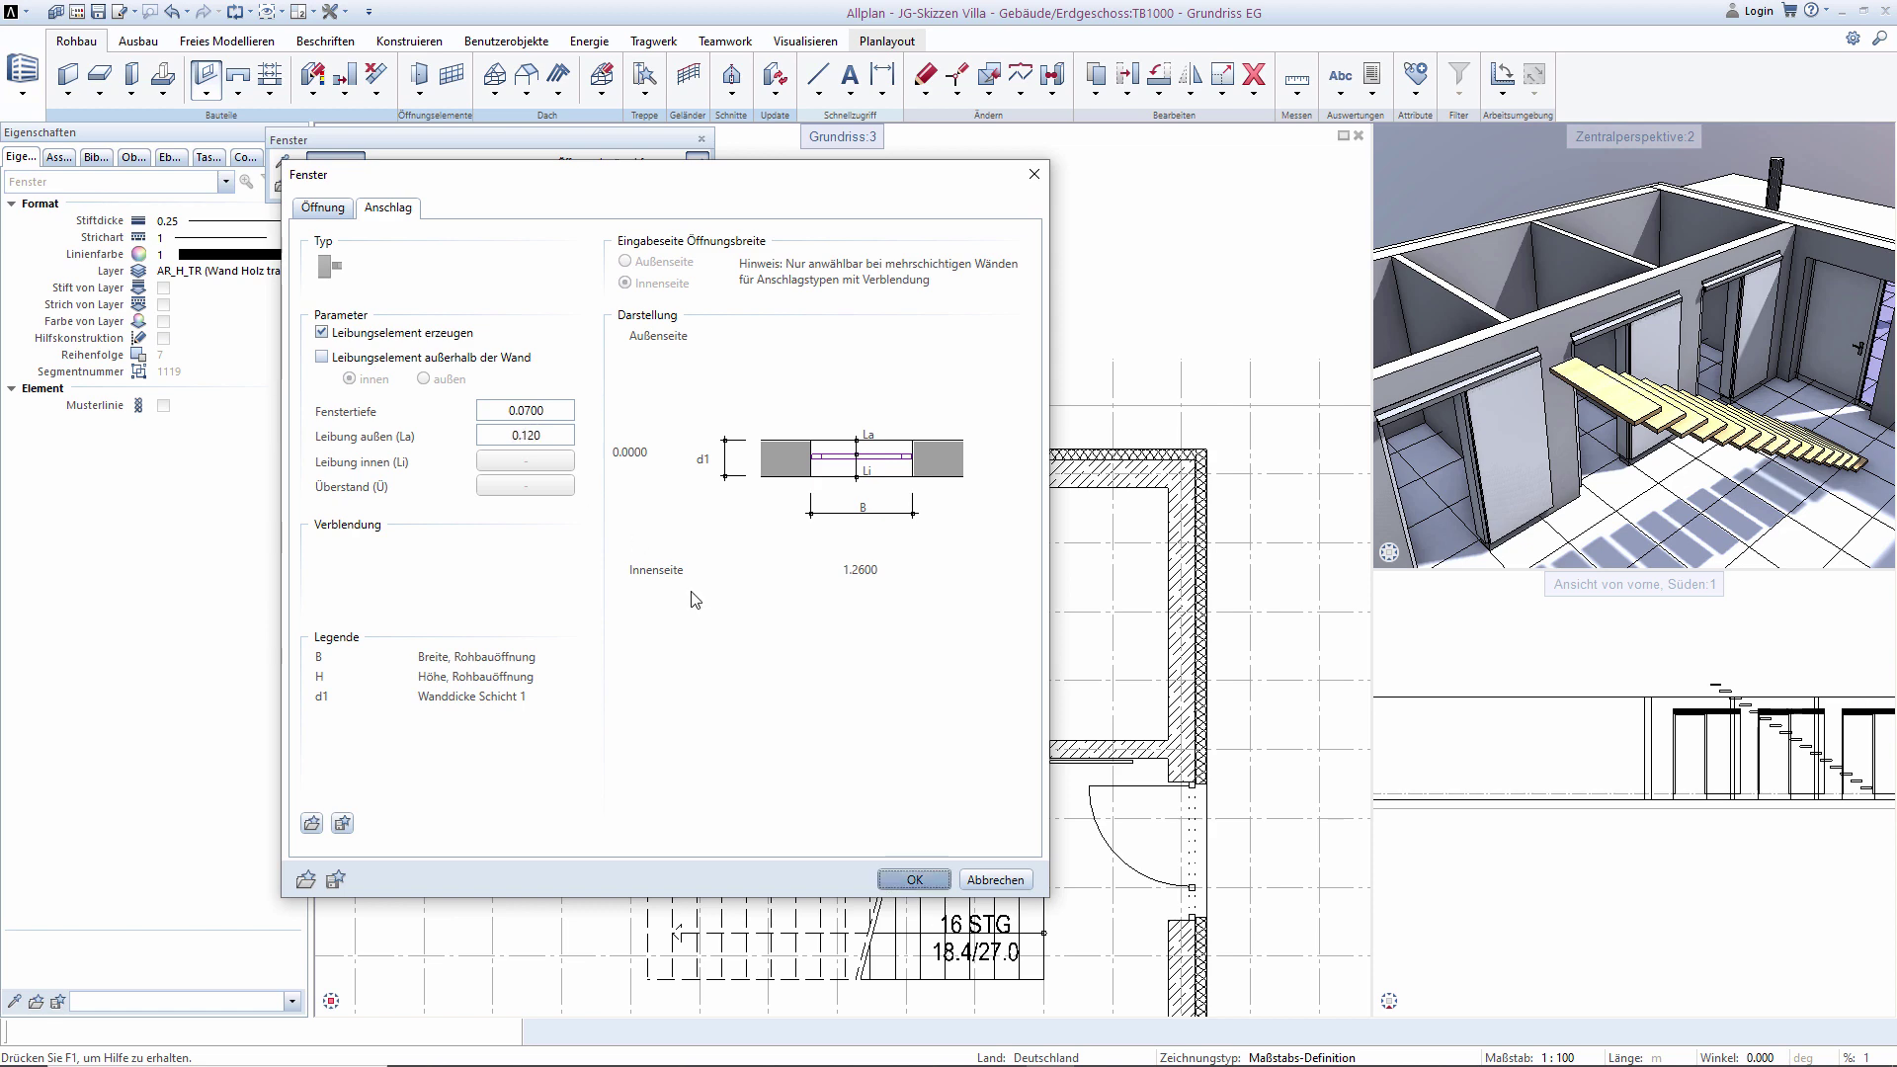
click(915, 878)
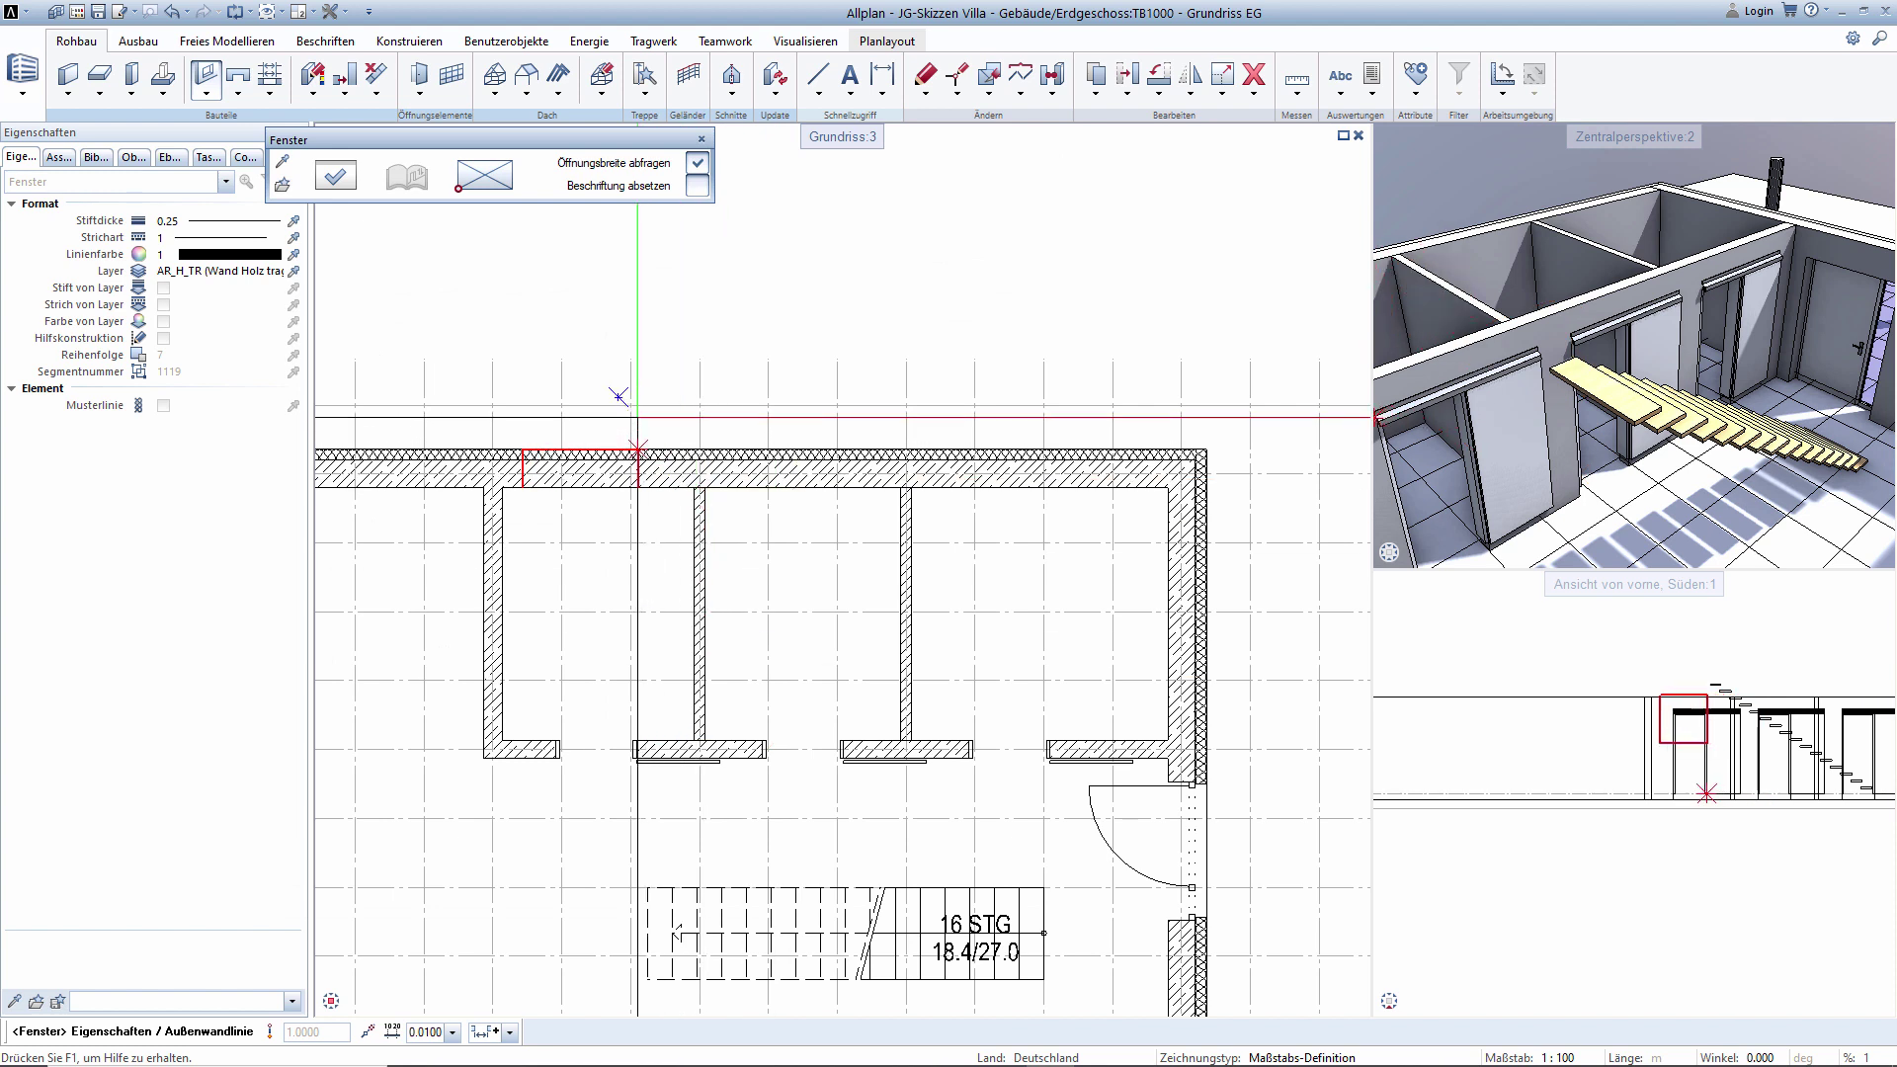
Place a centre-anchored window spanning a stretch of the top wall above the left room.
click(485, 176)
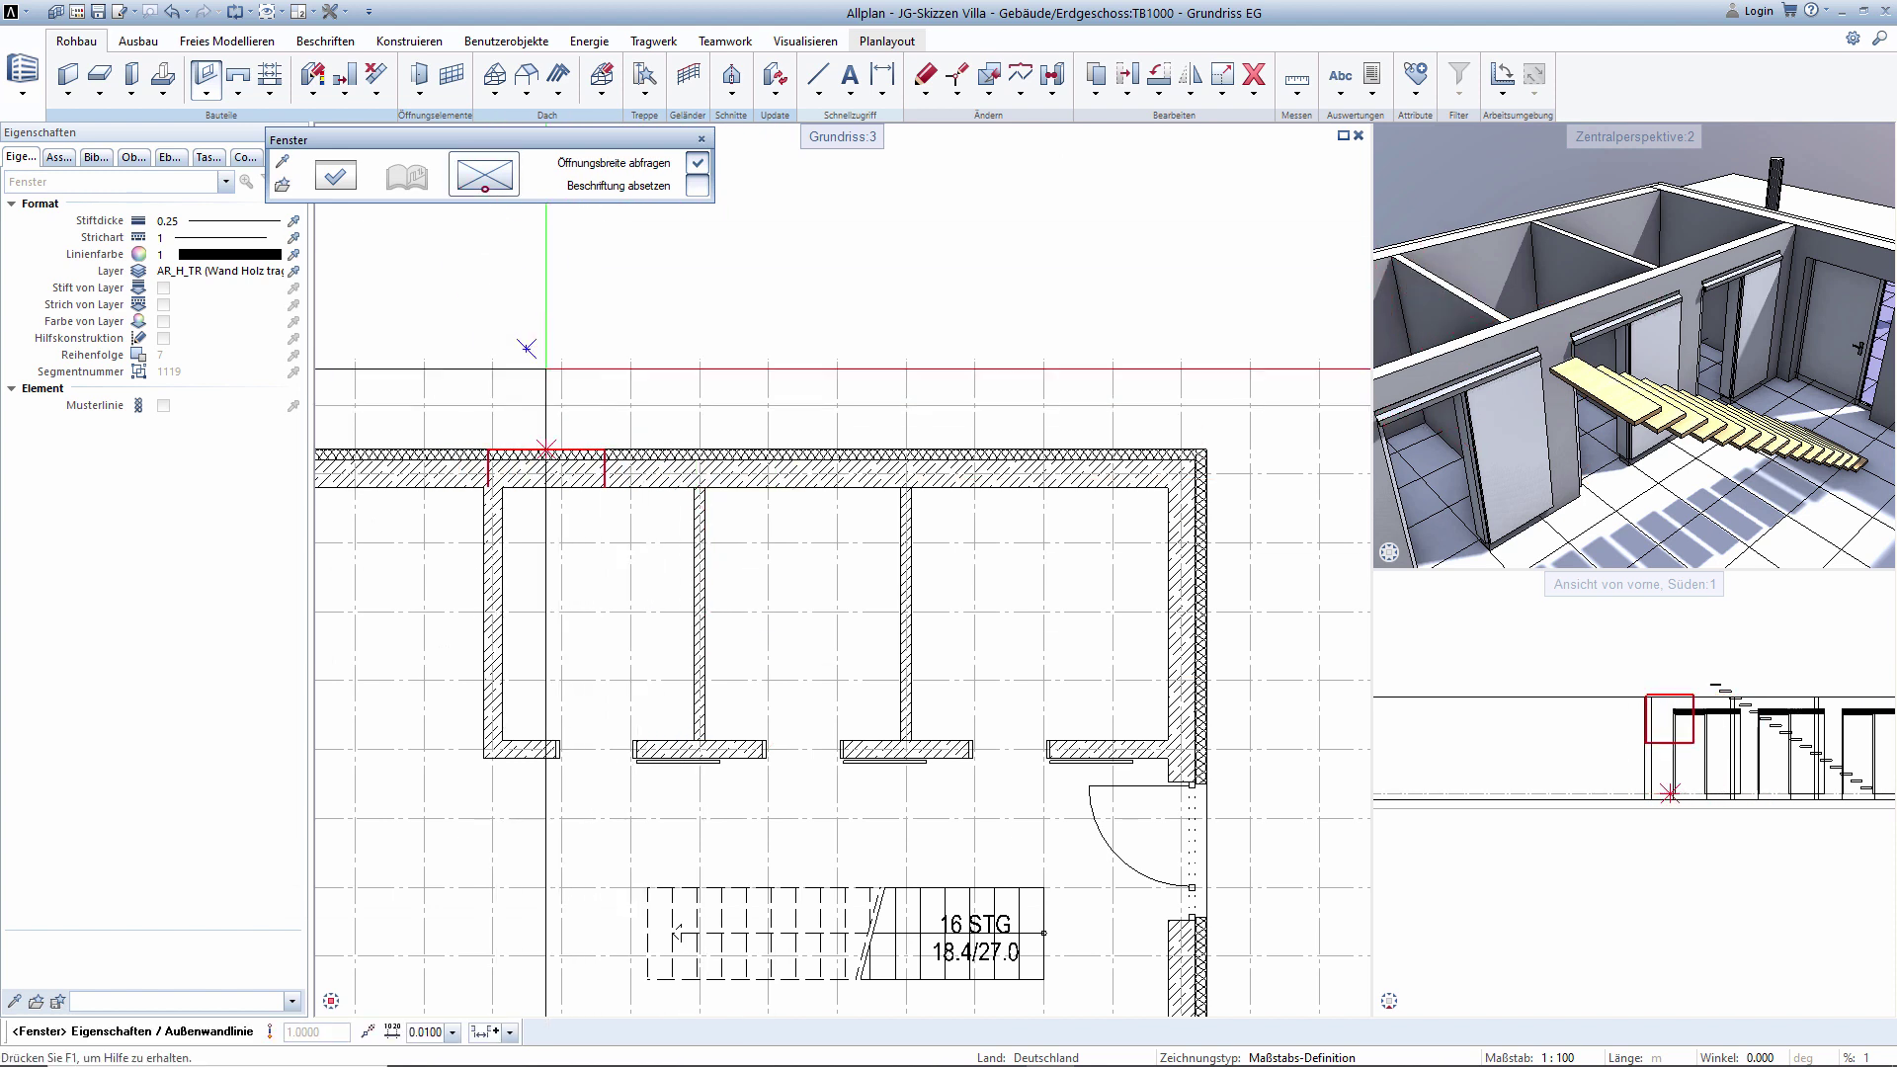
right_click(546, 367)
click(635, 445)
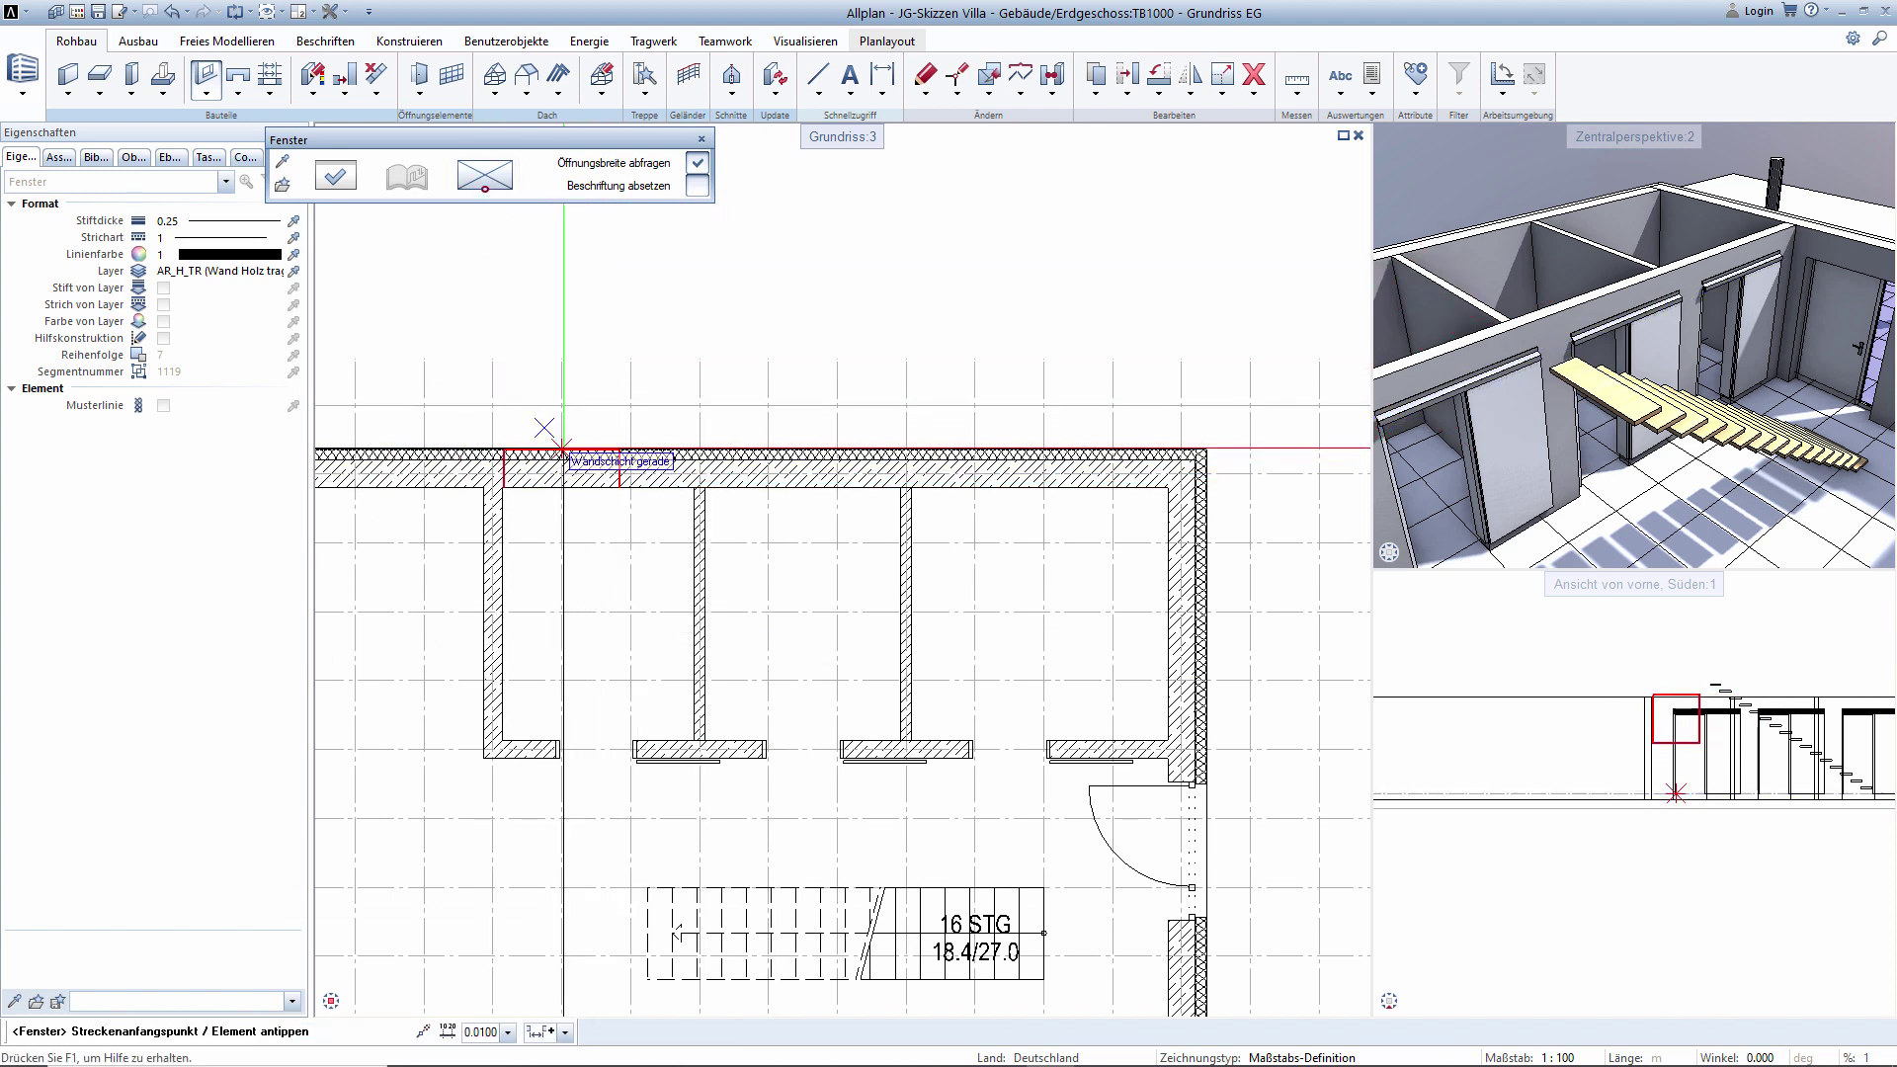
click(563, 450)
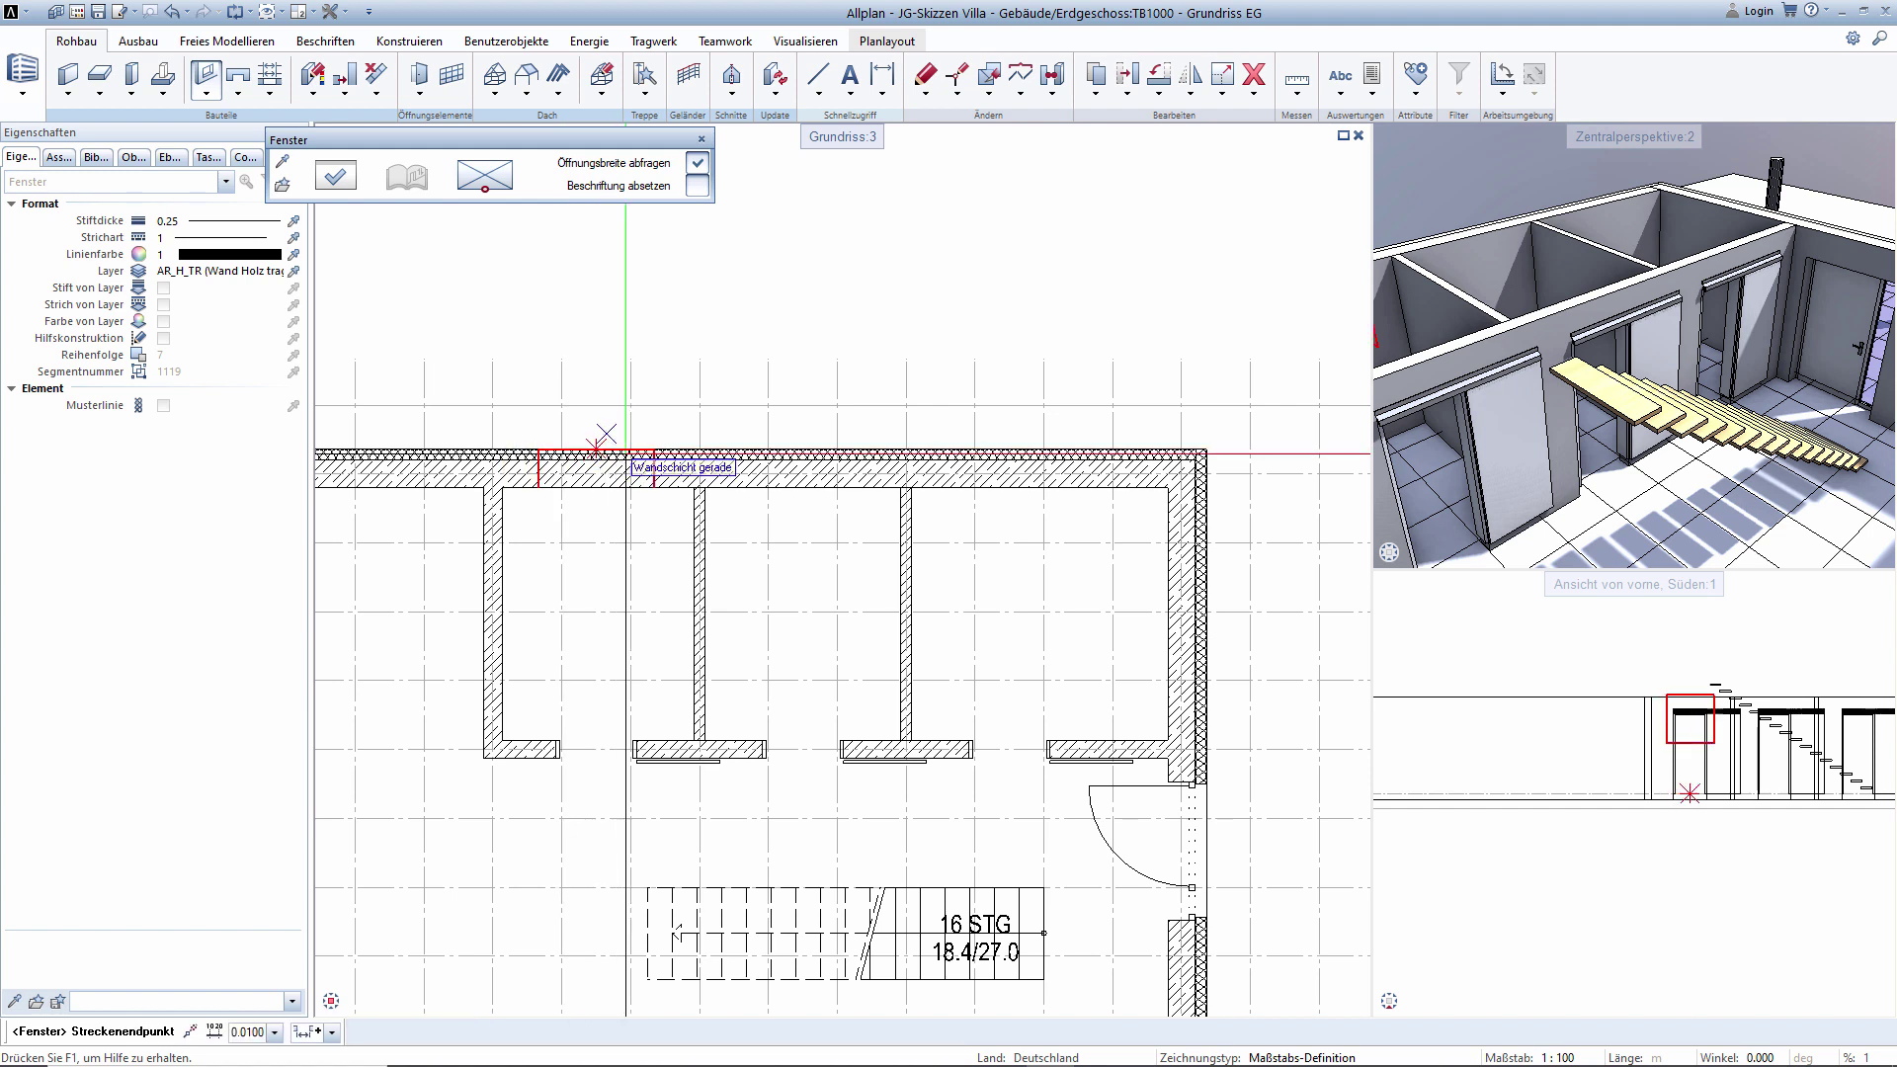
click(632, 455)
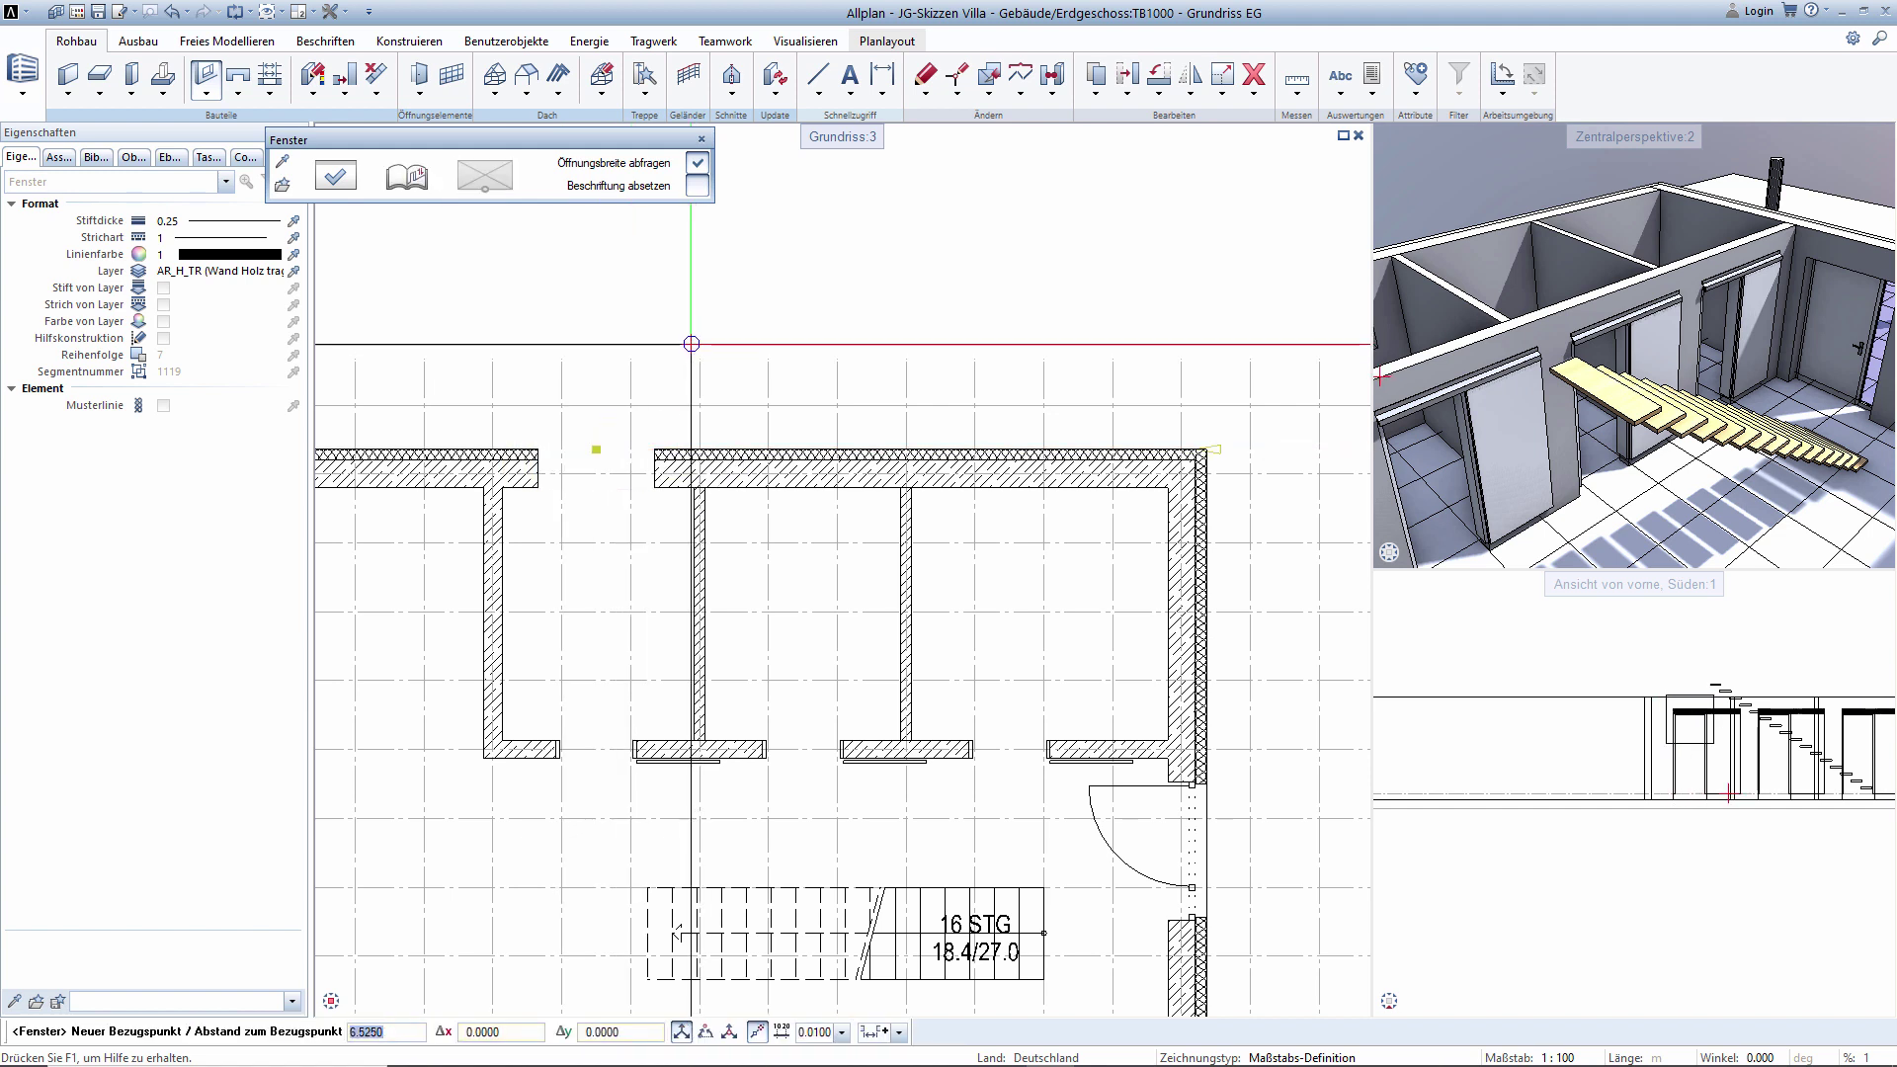
click(333, 178)
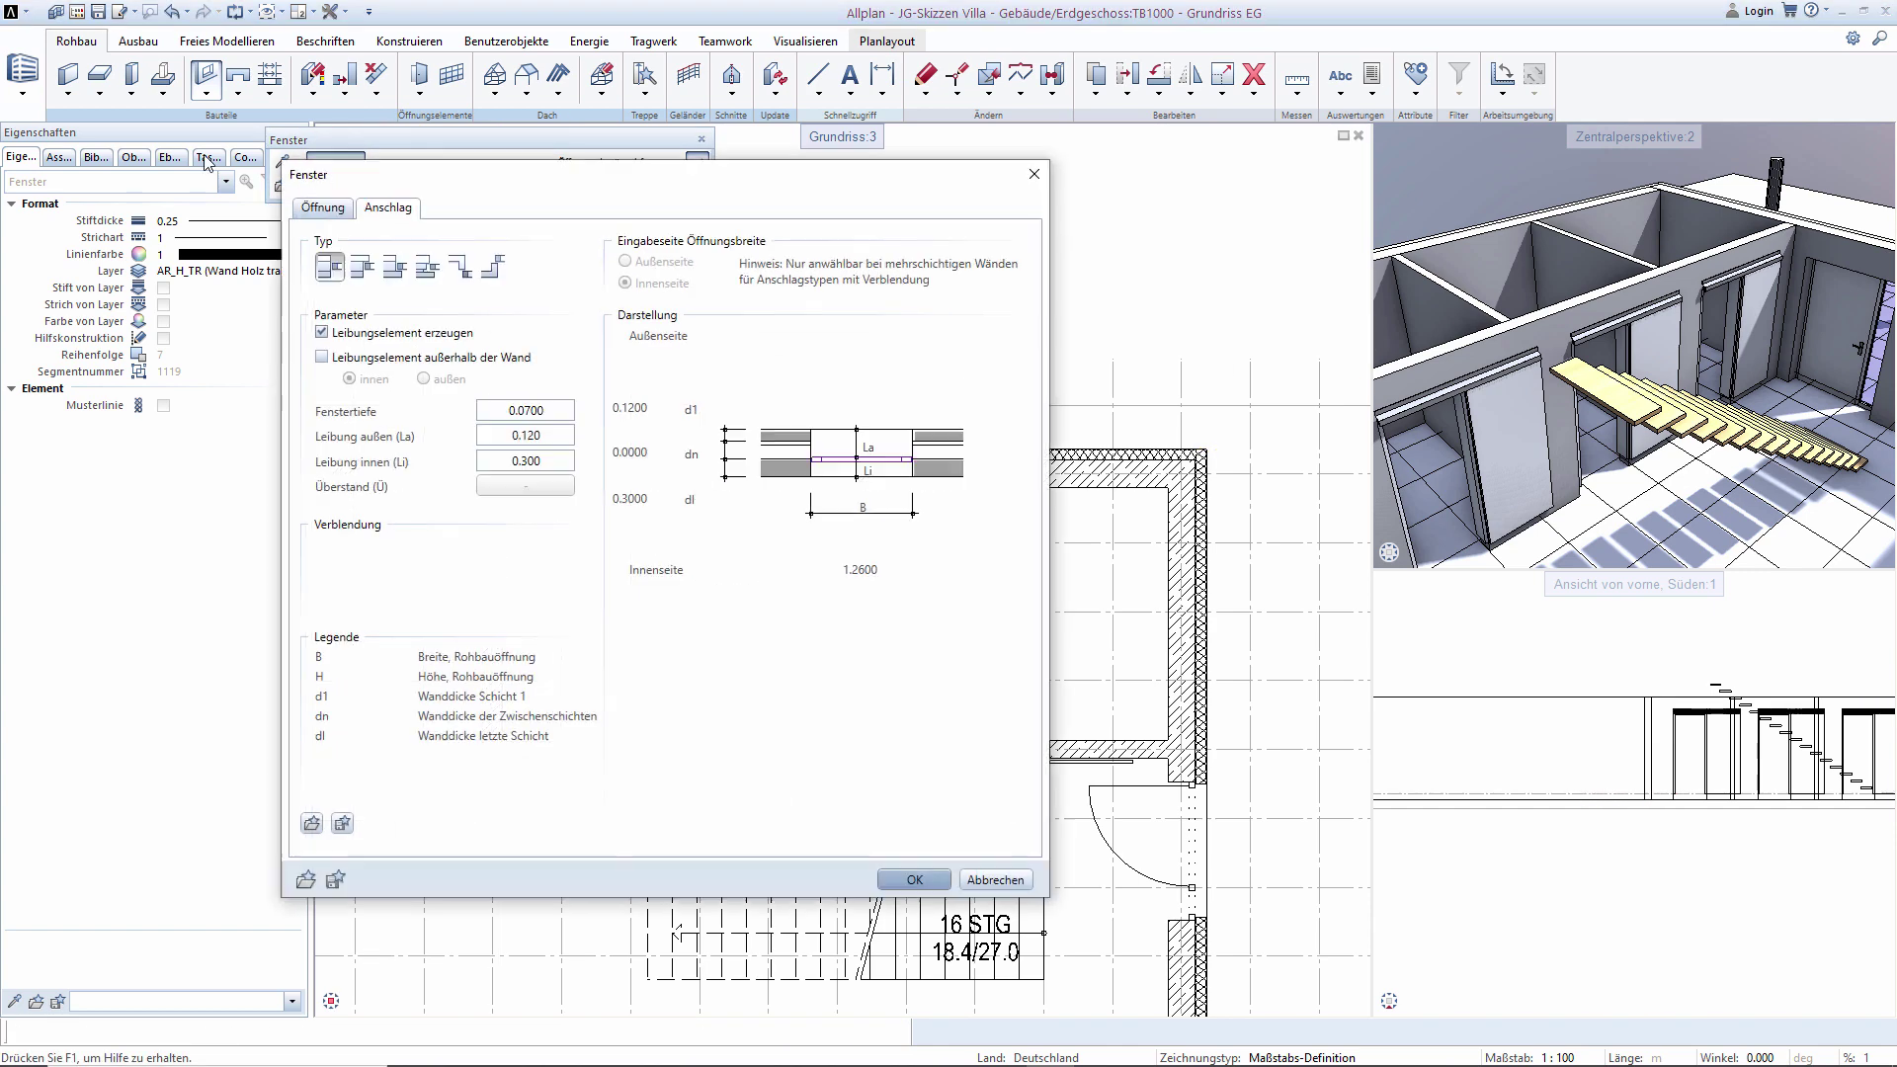
Give the window opening a stepped reveal with a 0.03 outer offset.
click(364, 267)
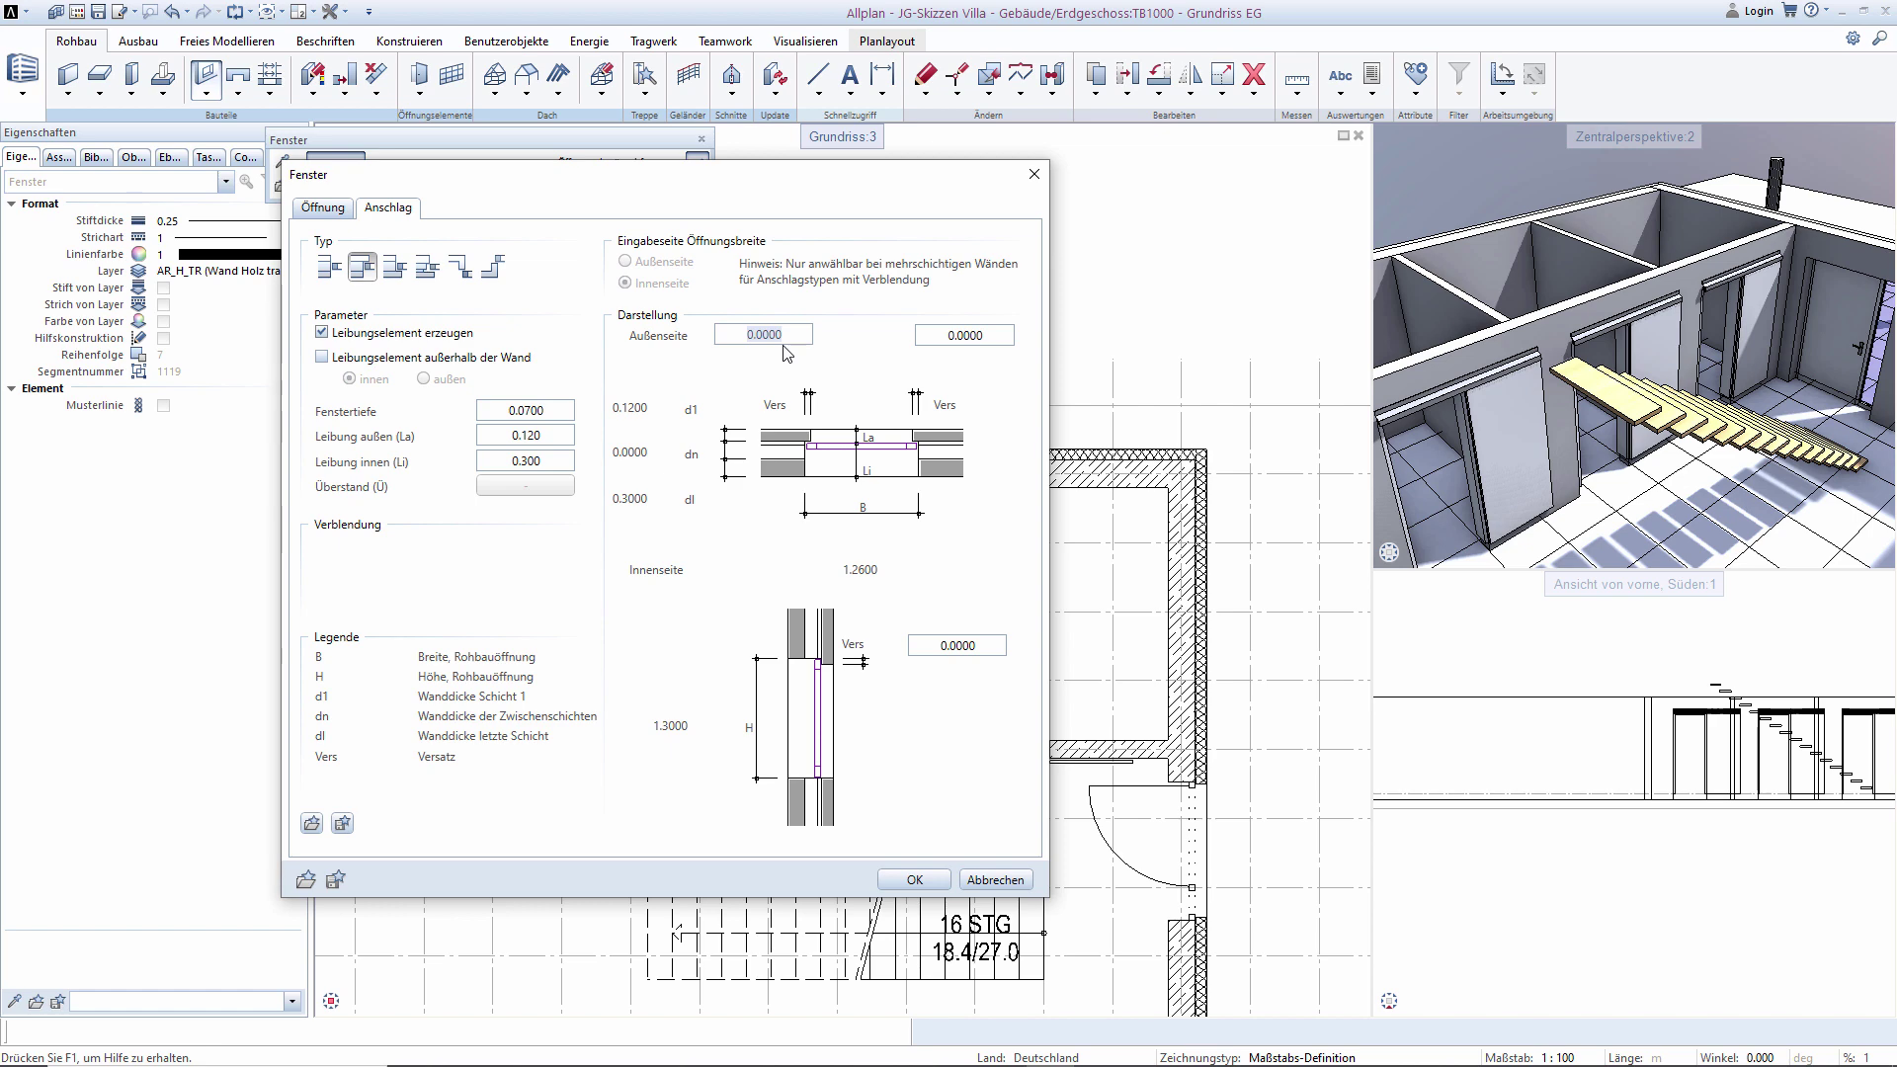
text(0.03)
key(Return)
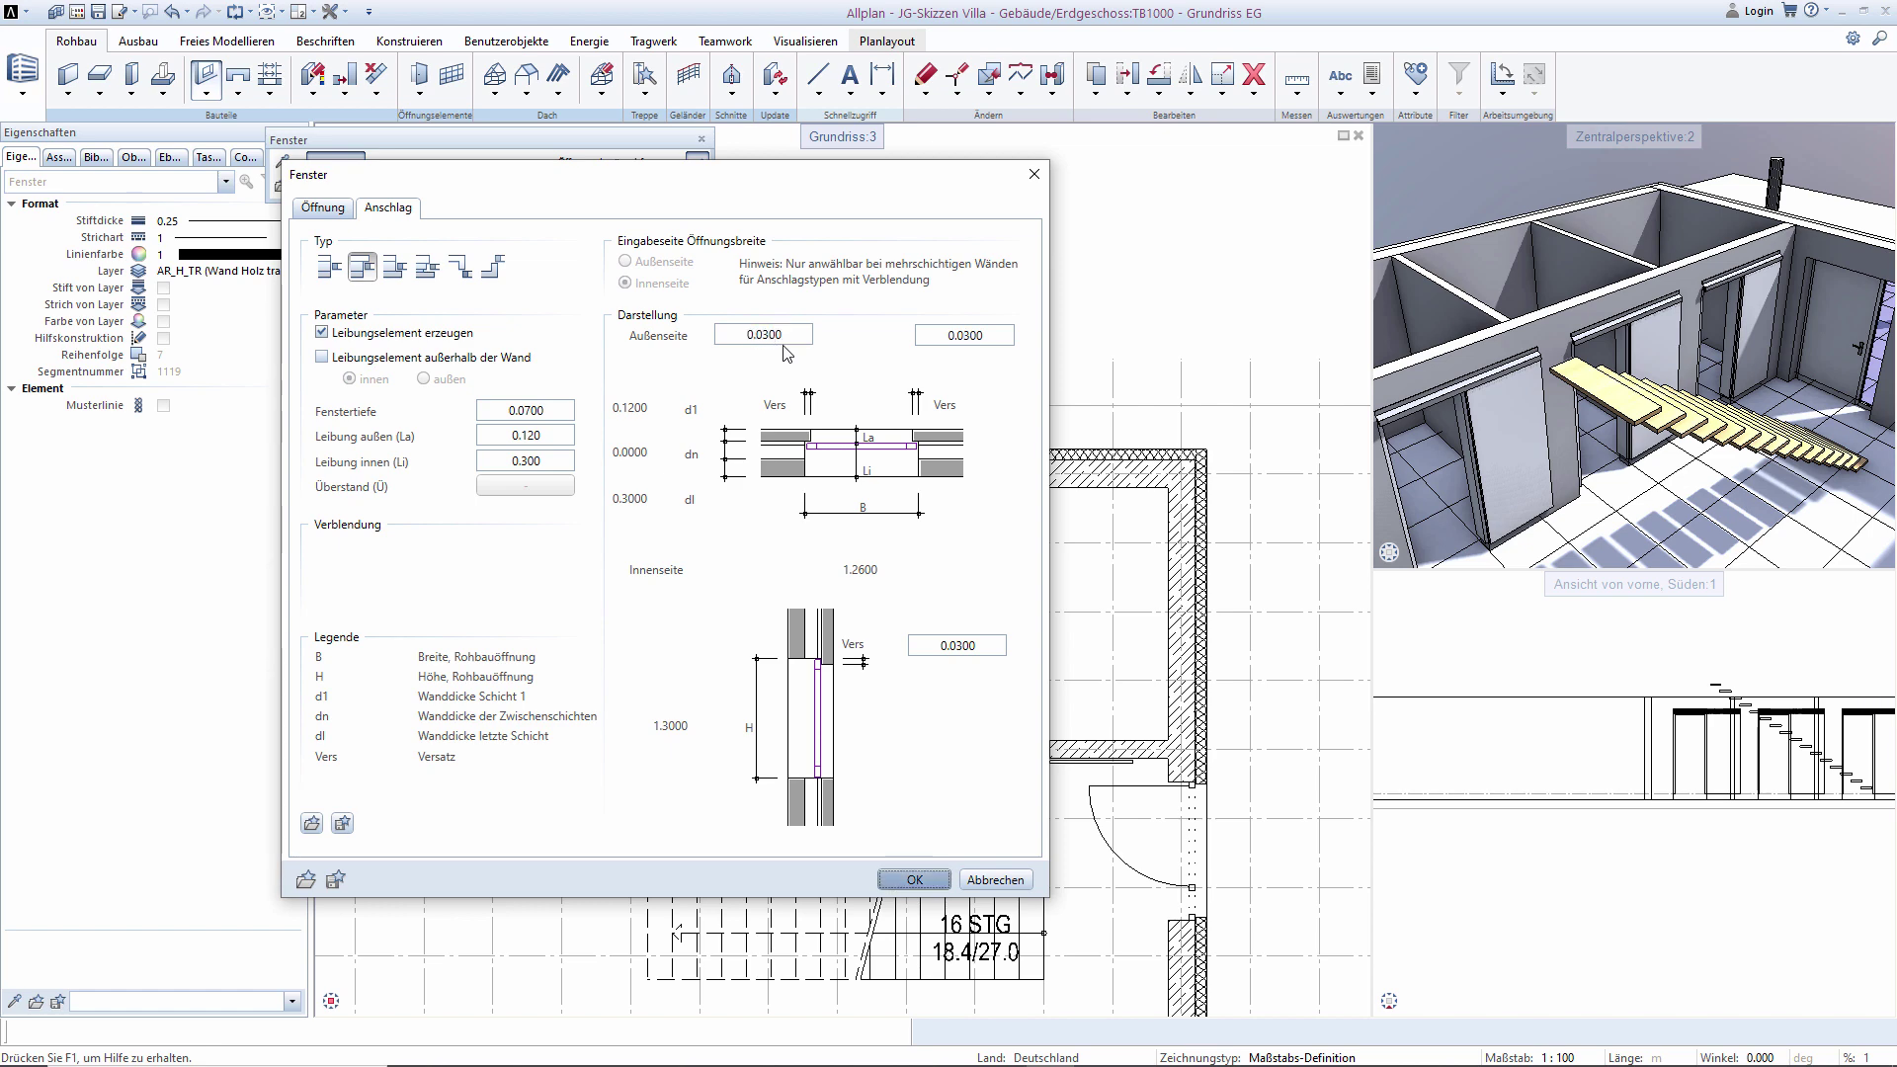
click(914, 880)
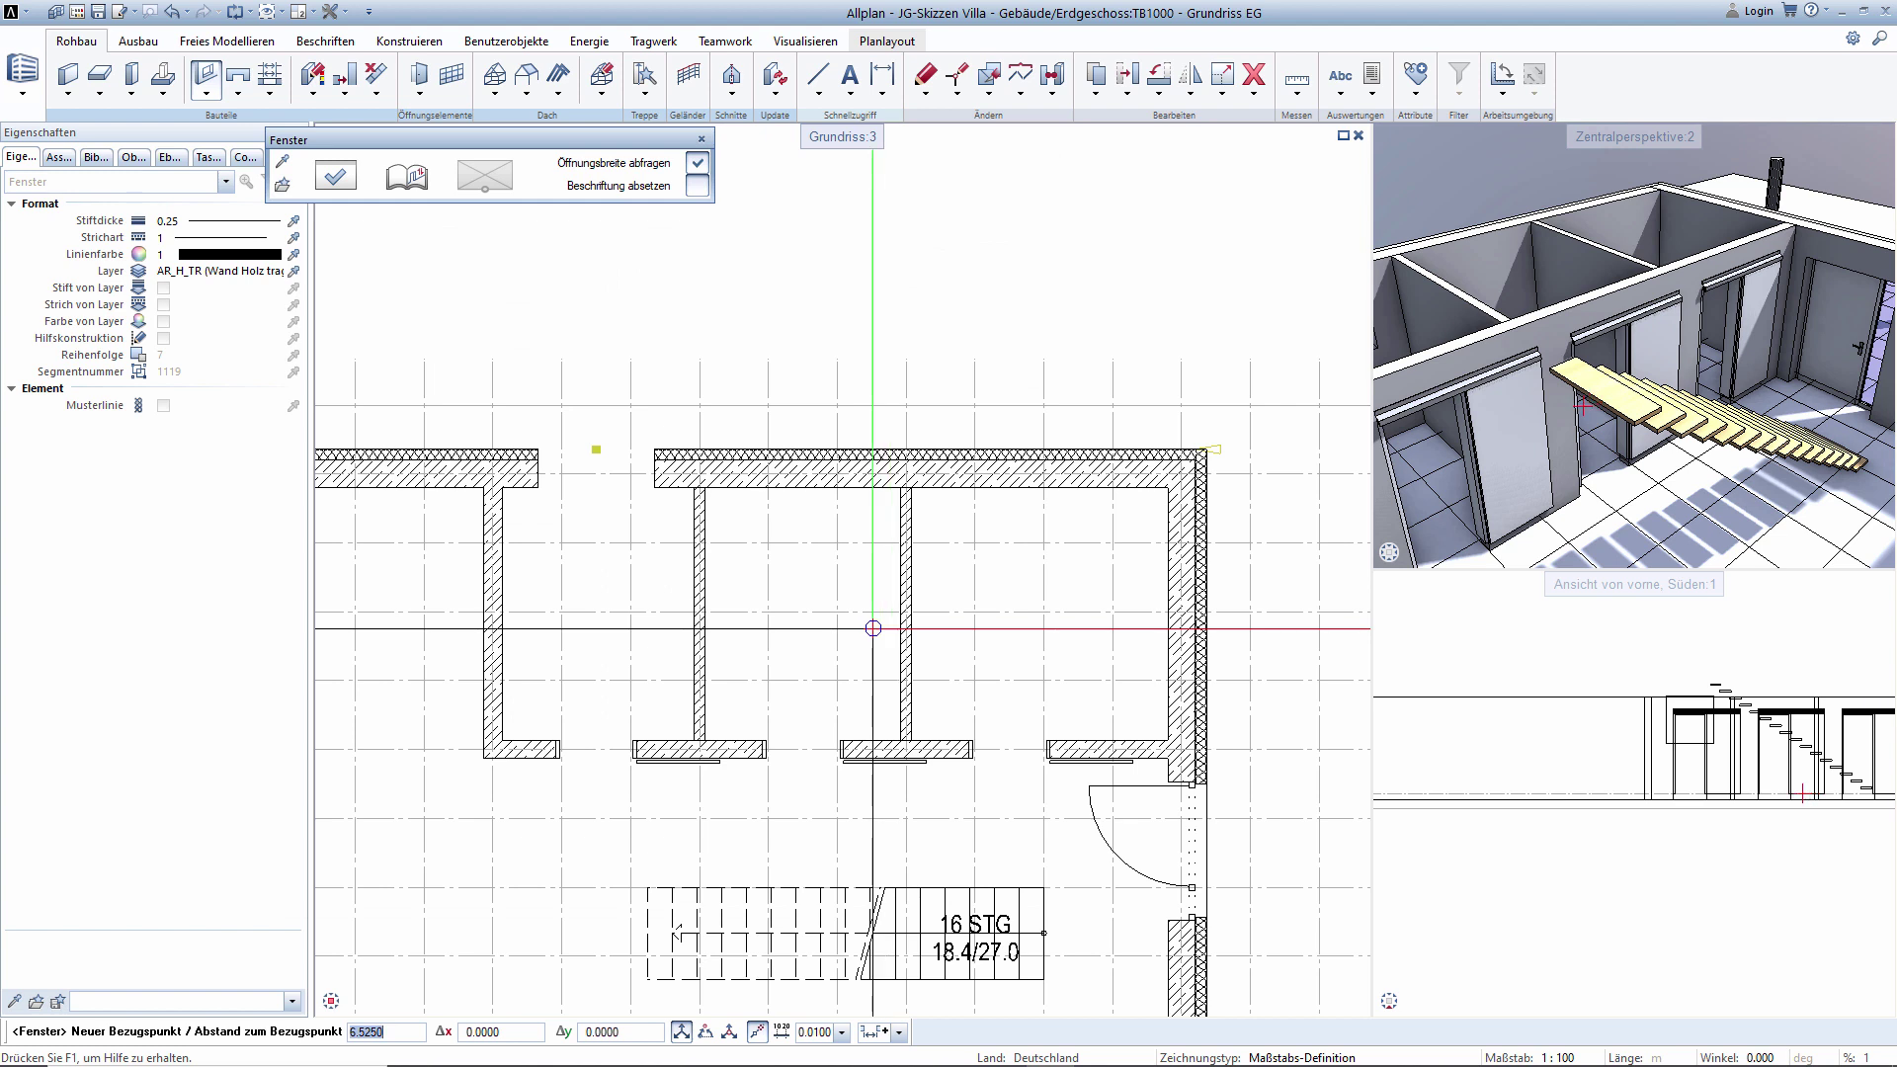
Place the opening in the top wall above the leftmost room, then show the opening SmartPart list.
click(873, 629)
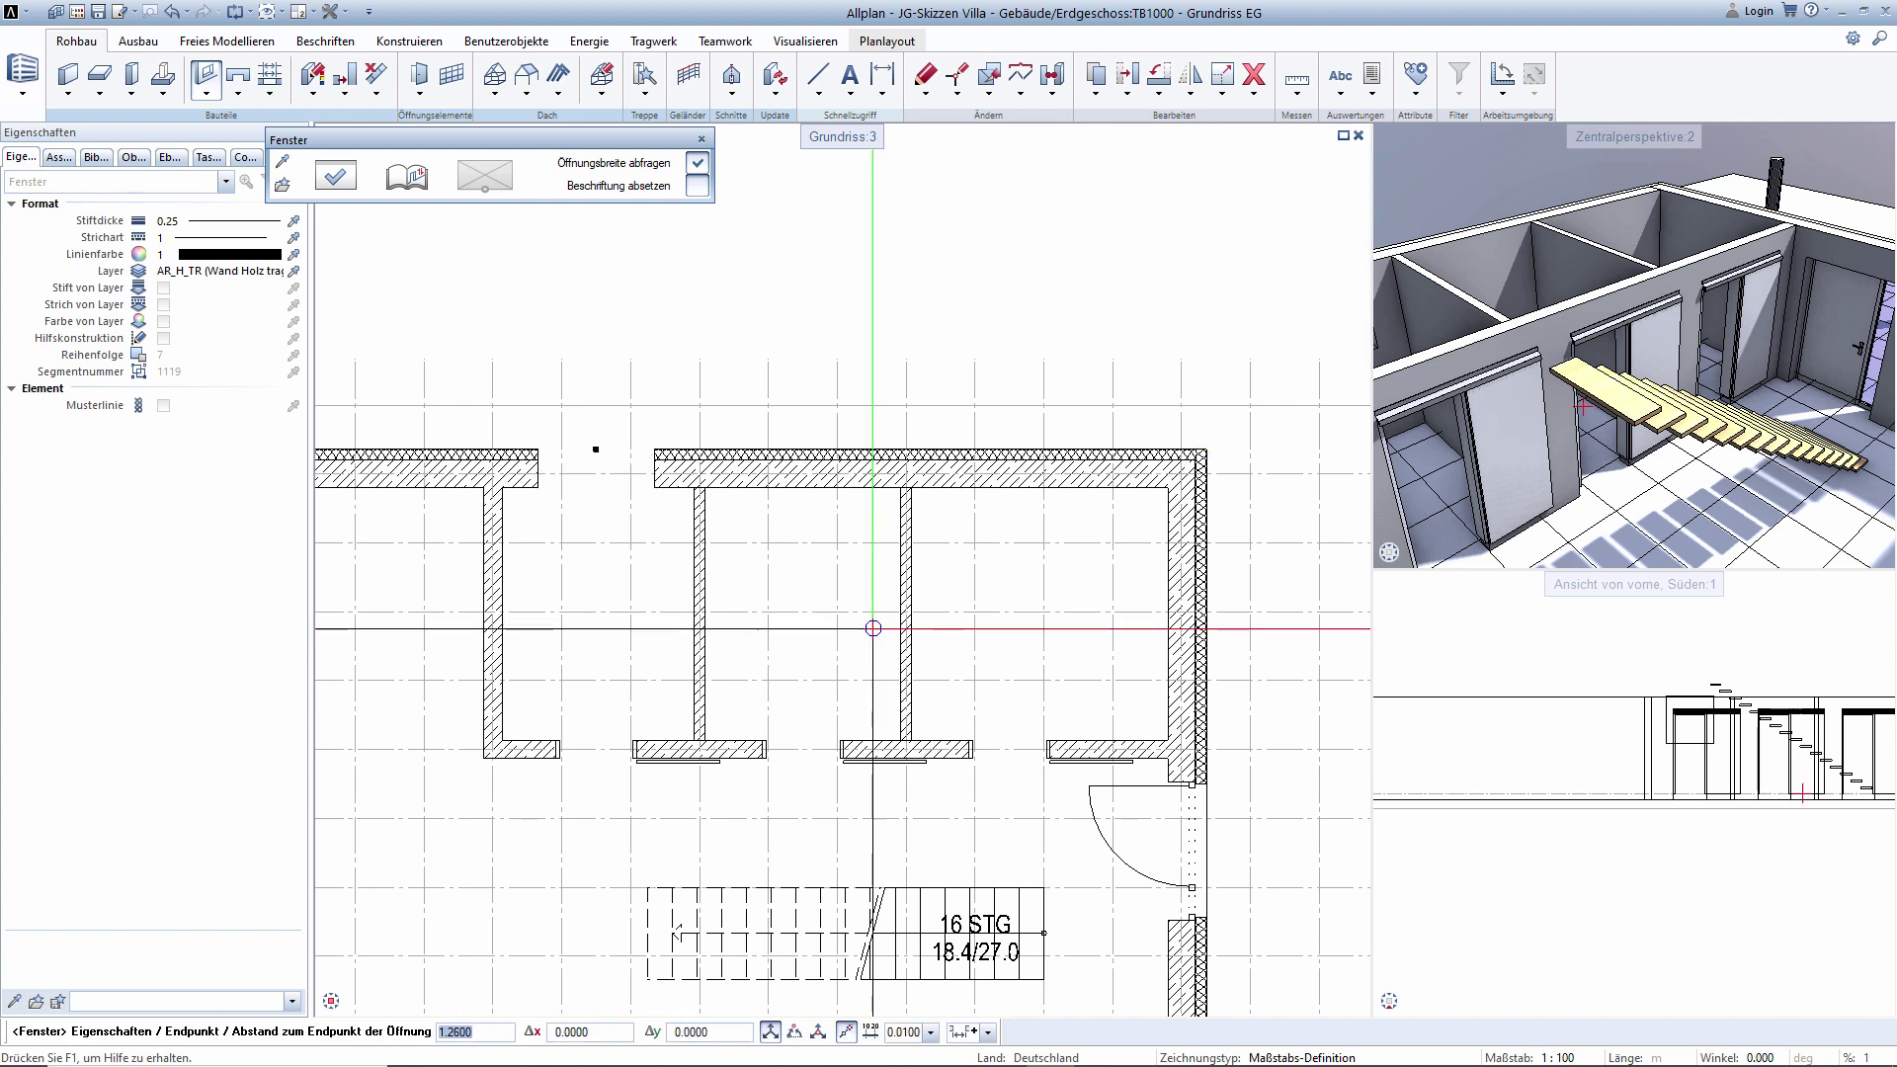
key(Return)
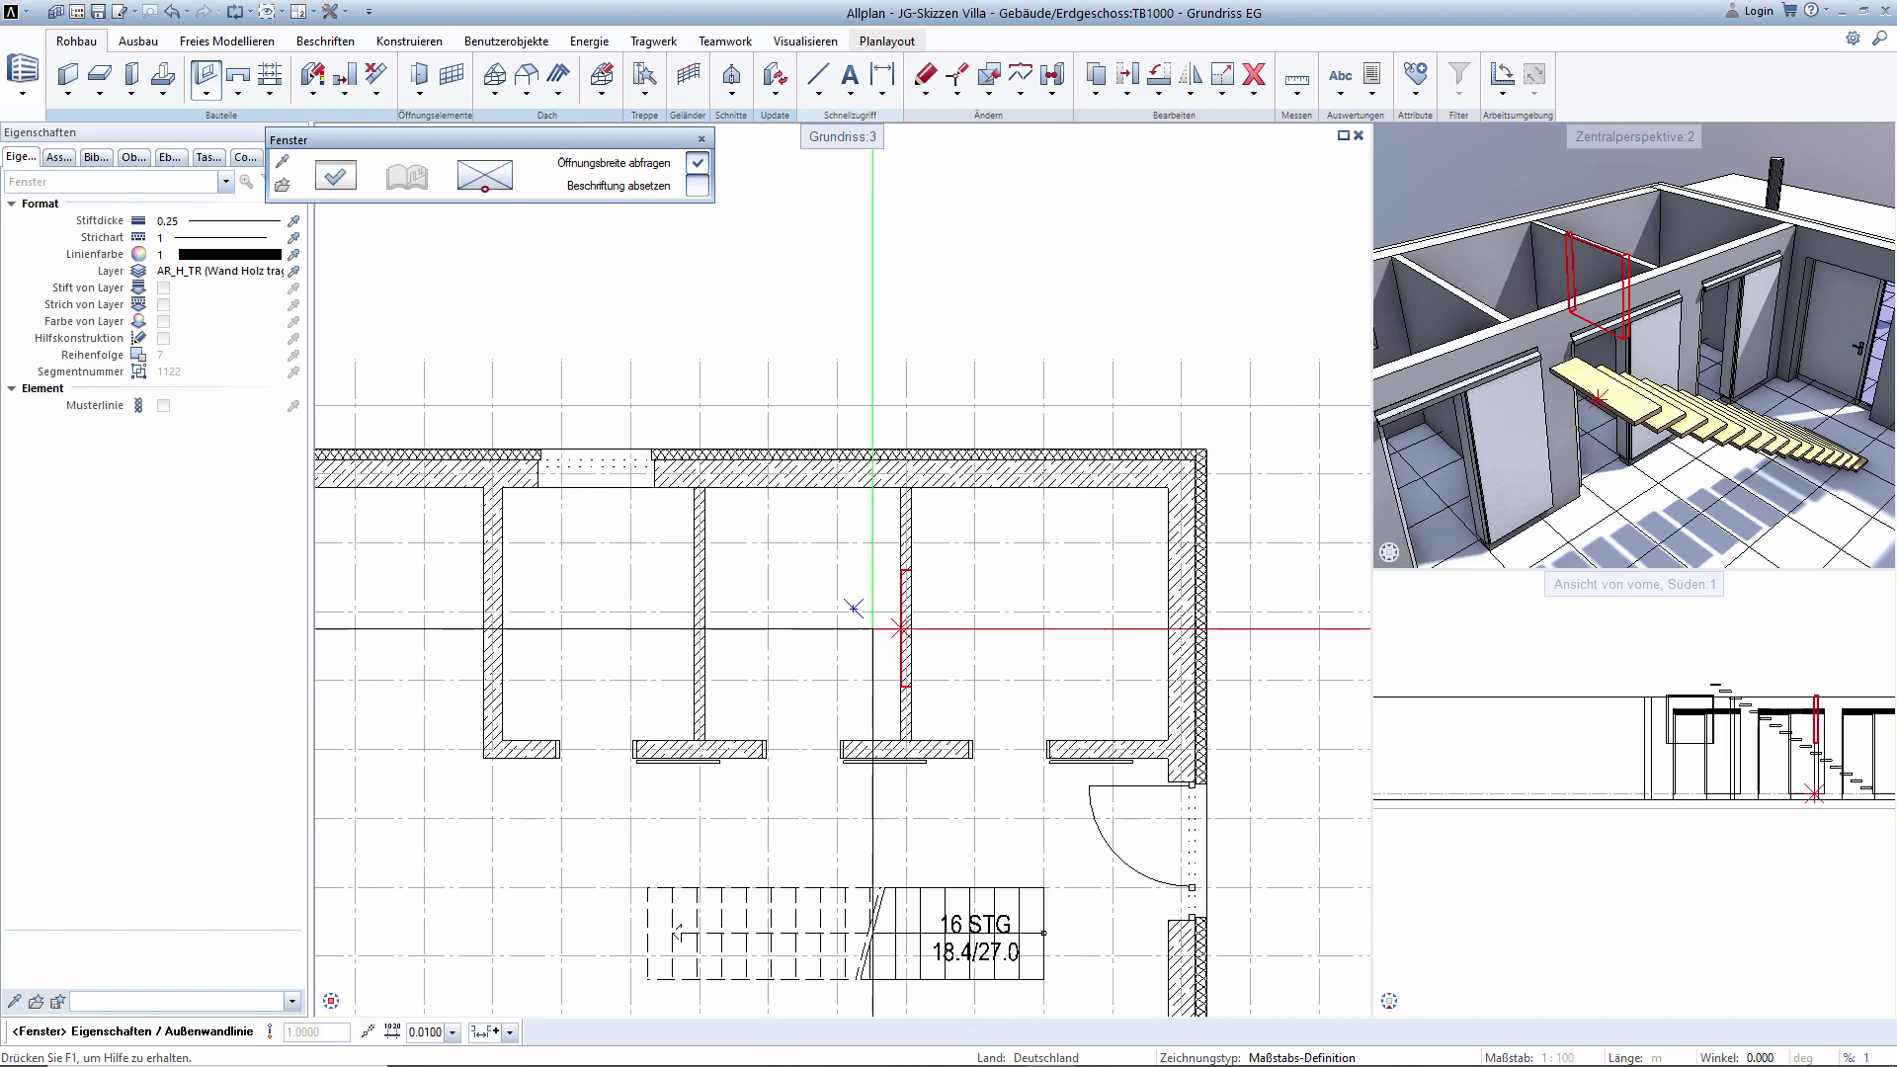
key(Escape)
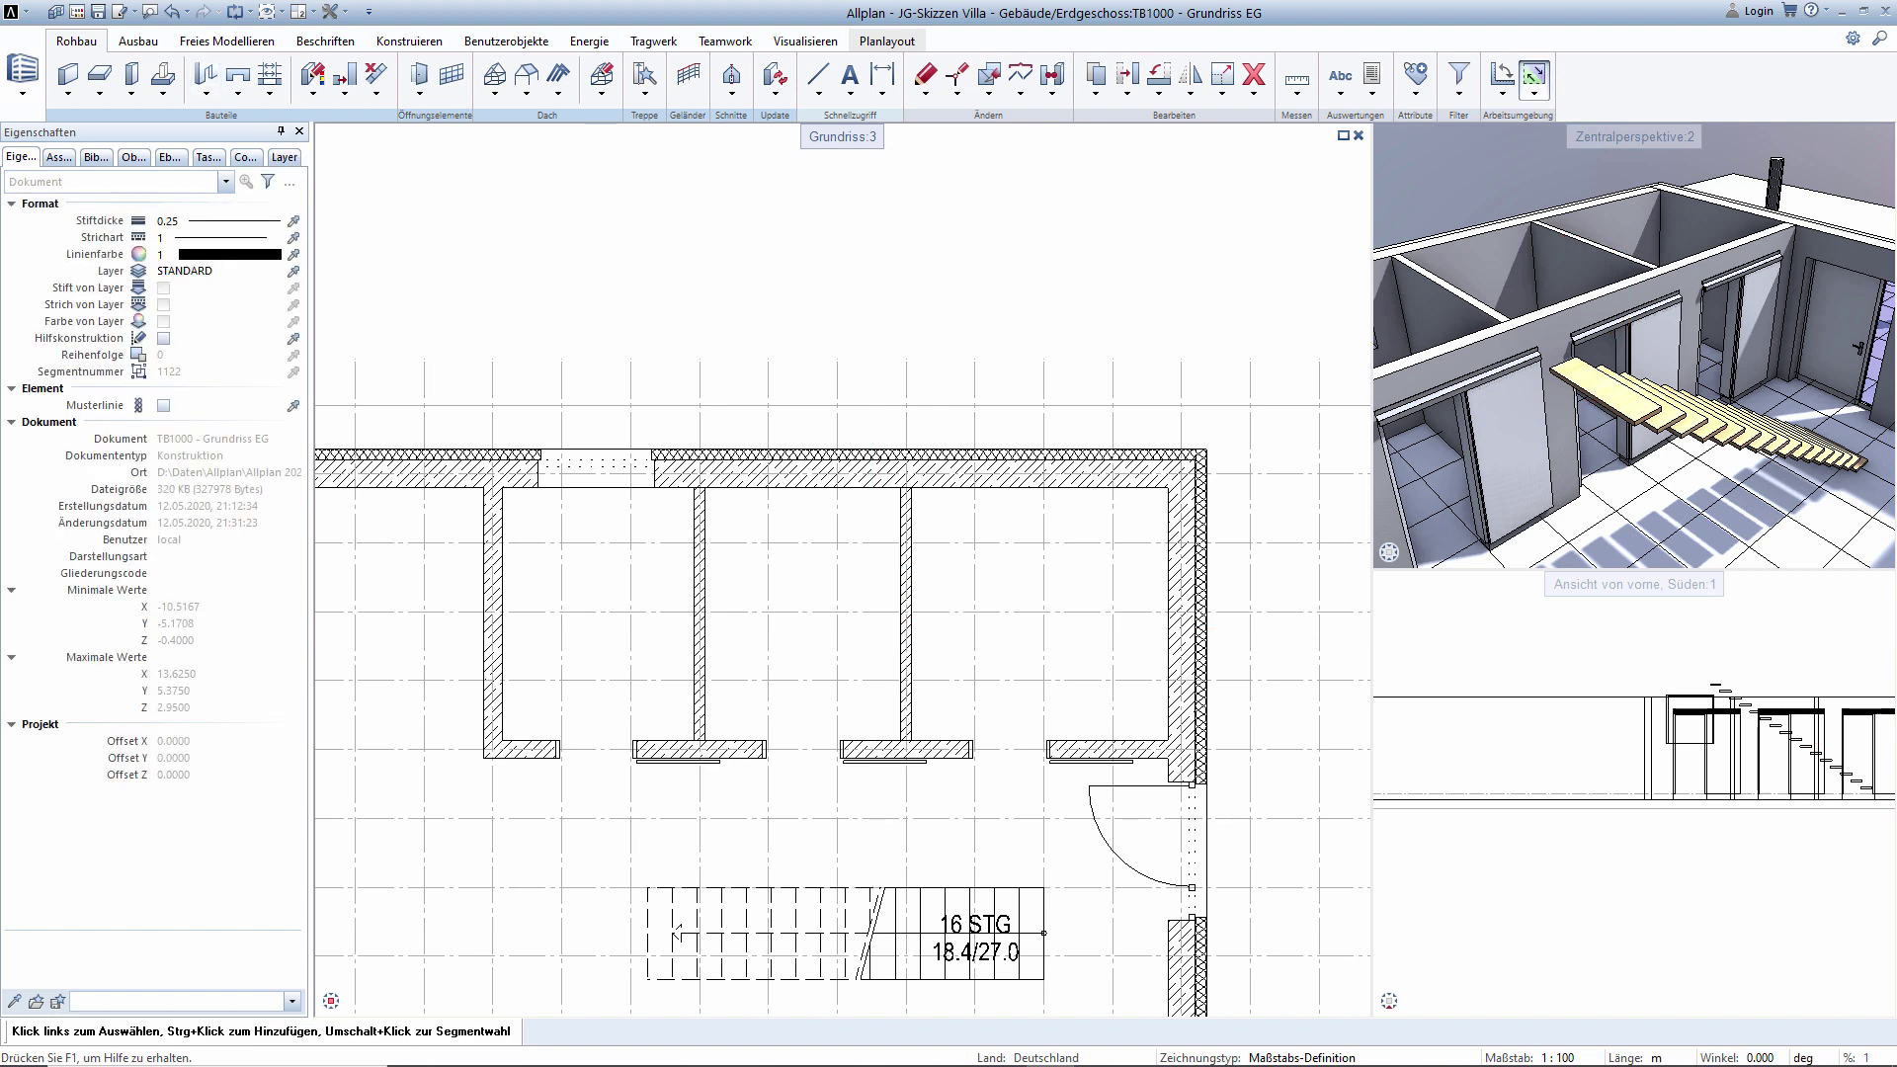
middle_drag(814, 419, 856, 462)
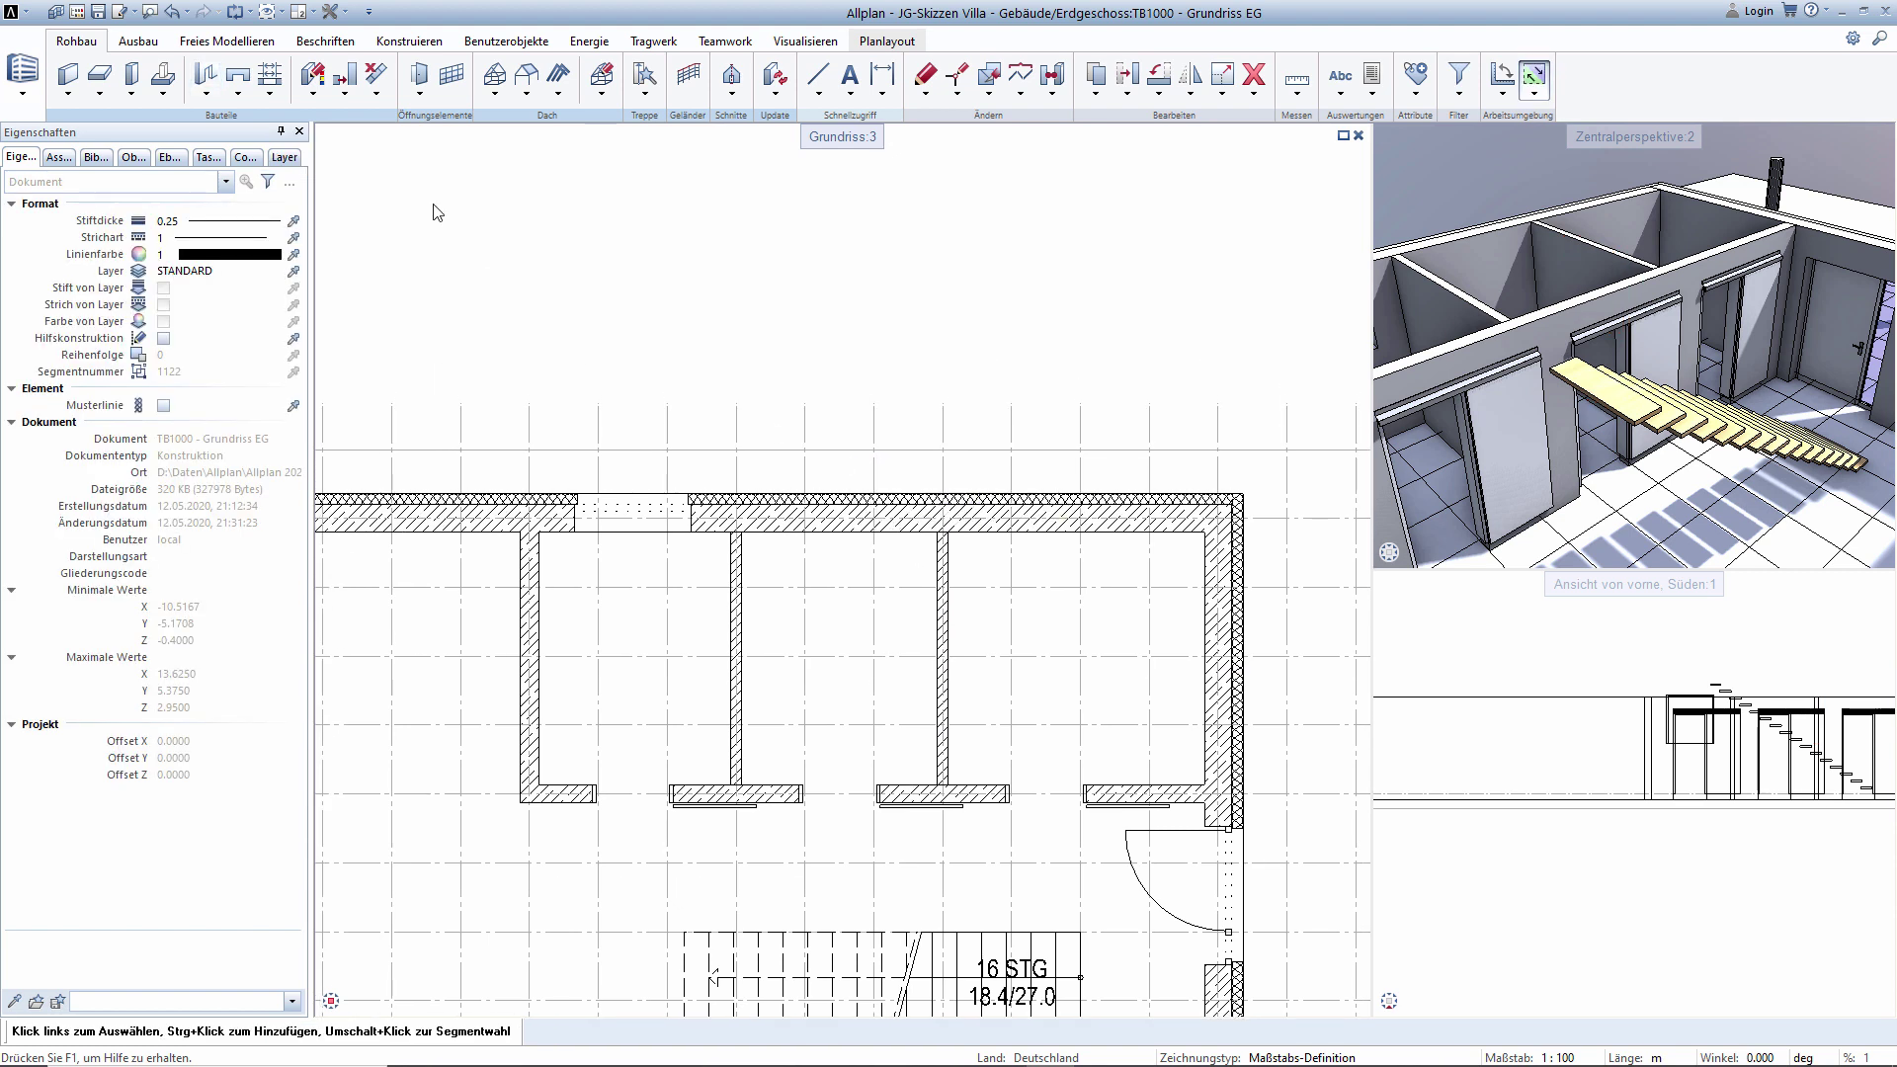
click(419, 99)
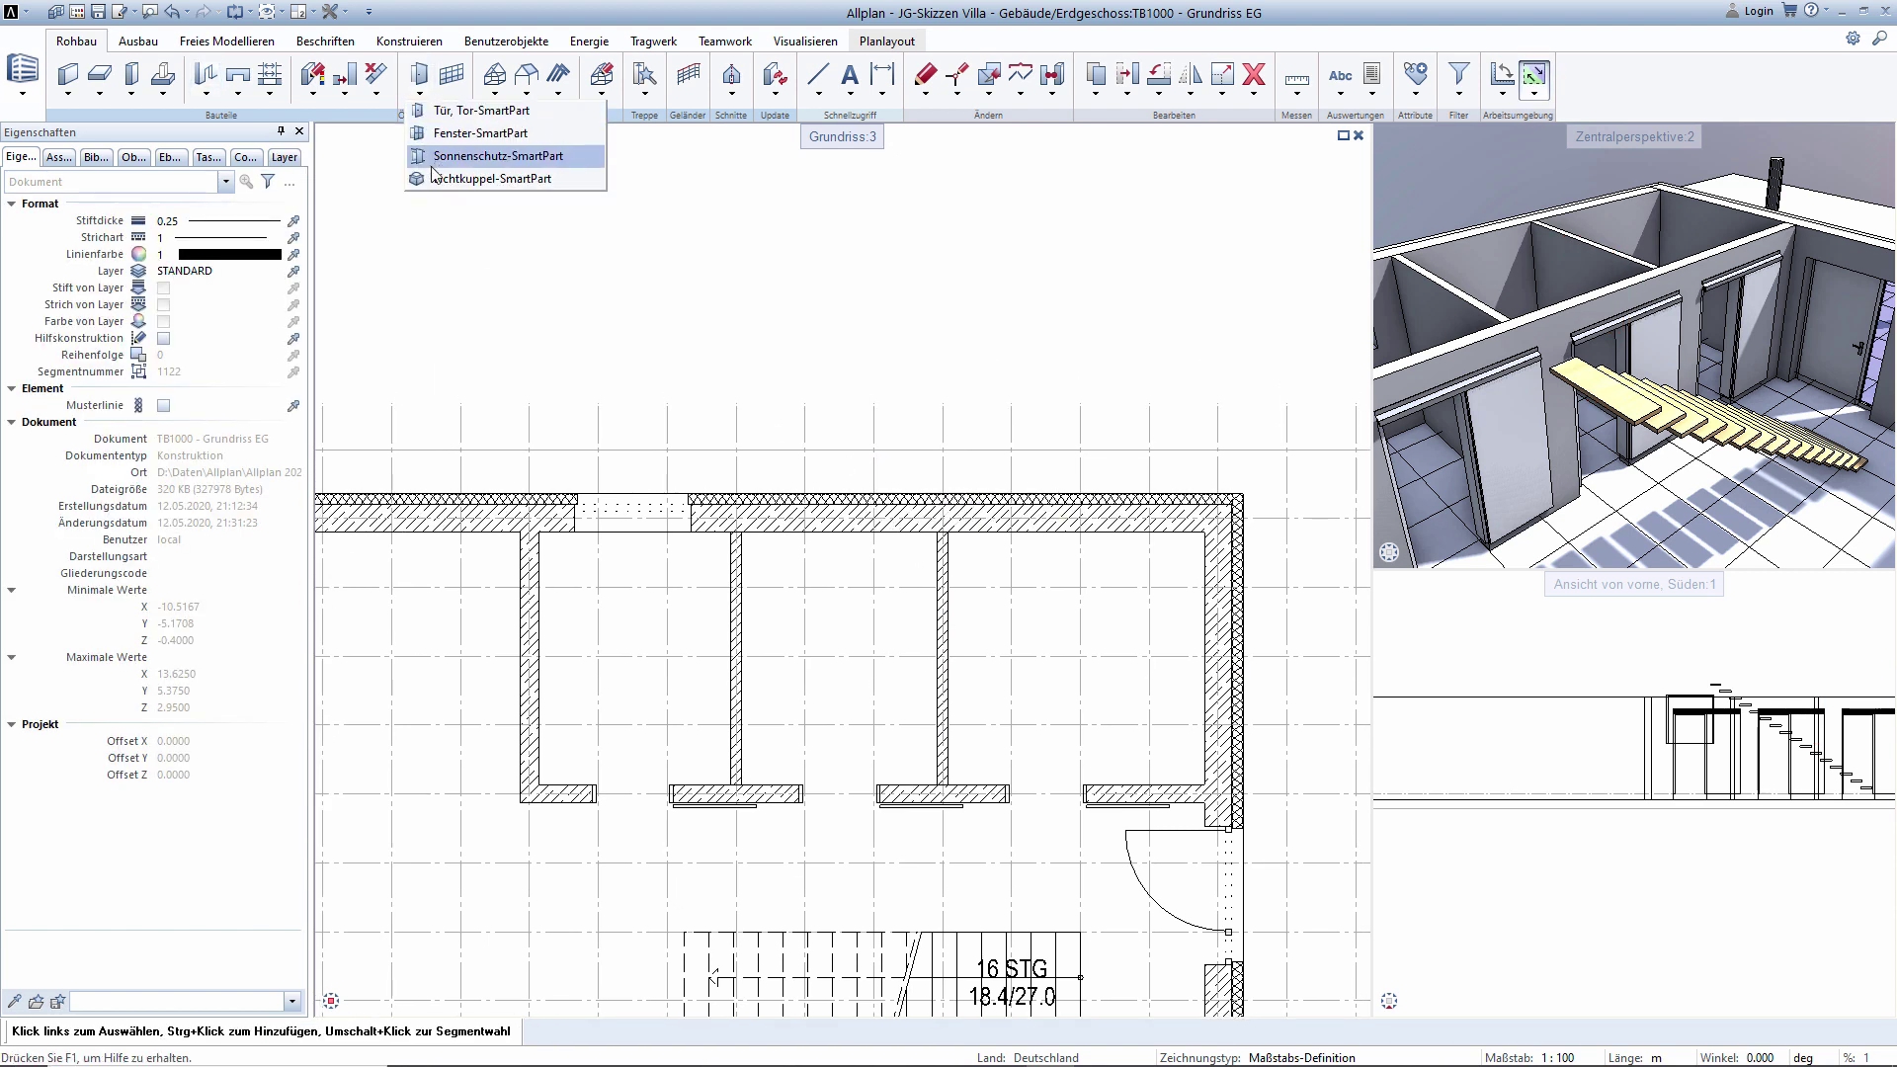
Insert a Fenster-SmartPart into the new top-wall opening and select its glass pane.
click(438, 134)
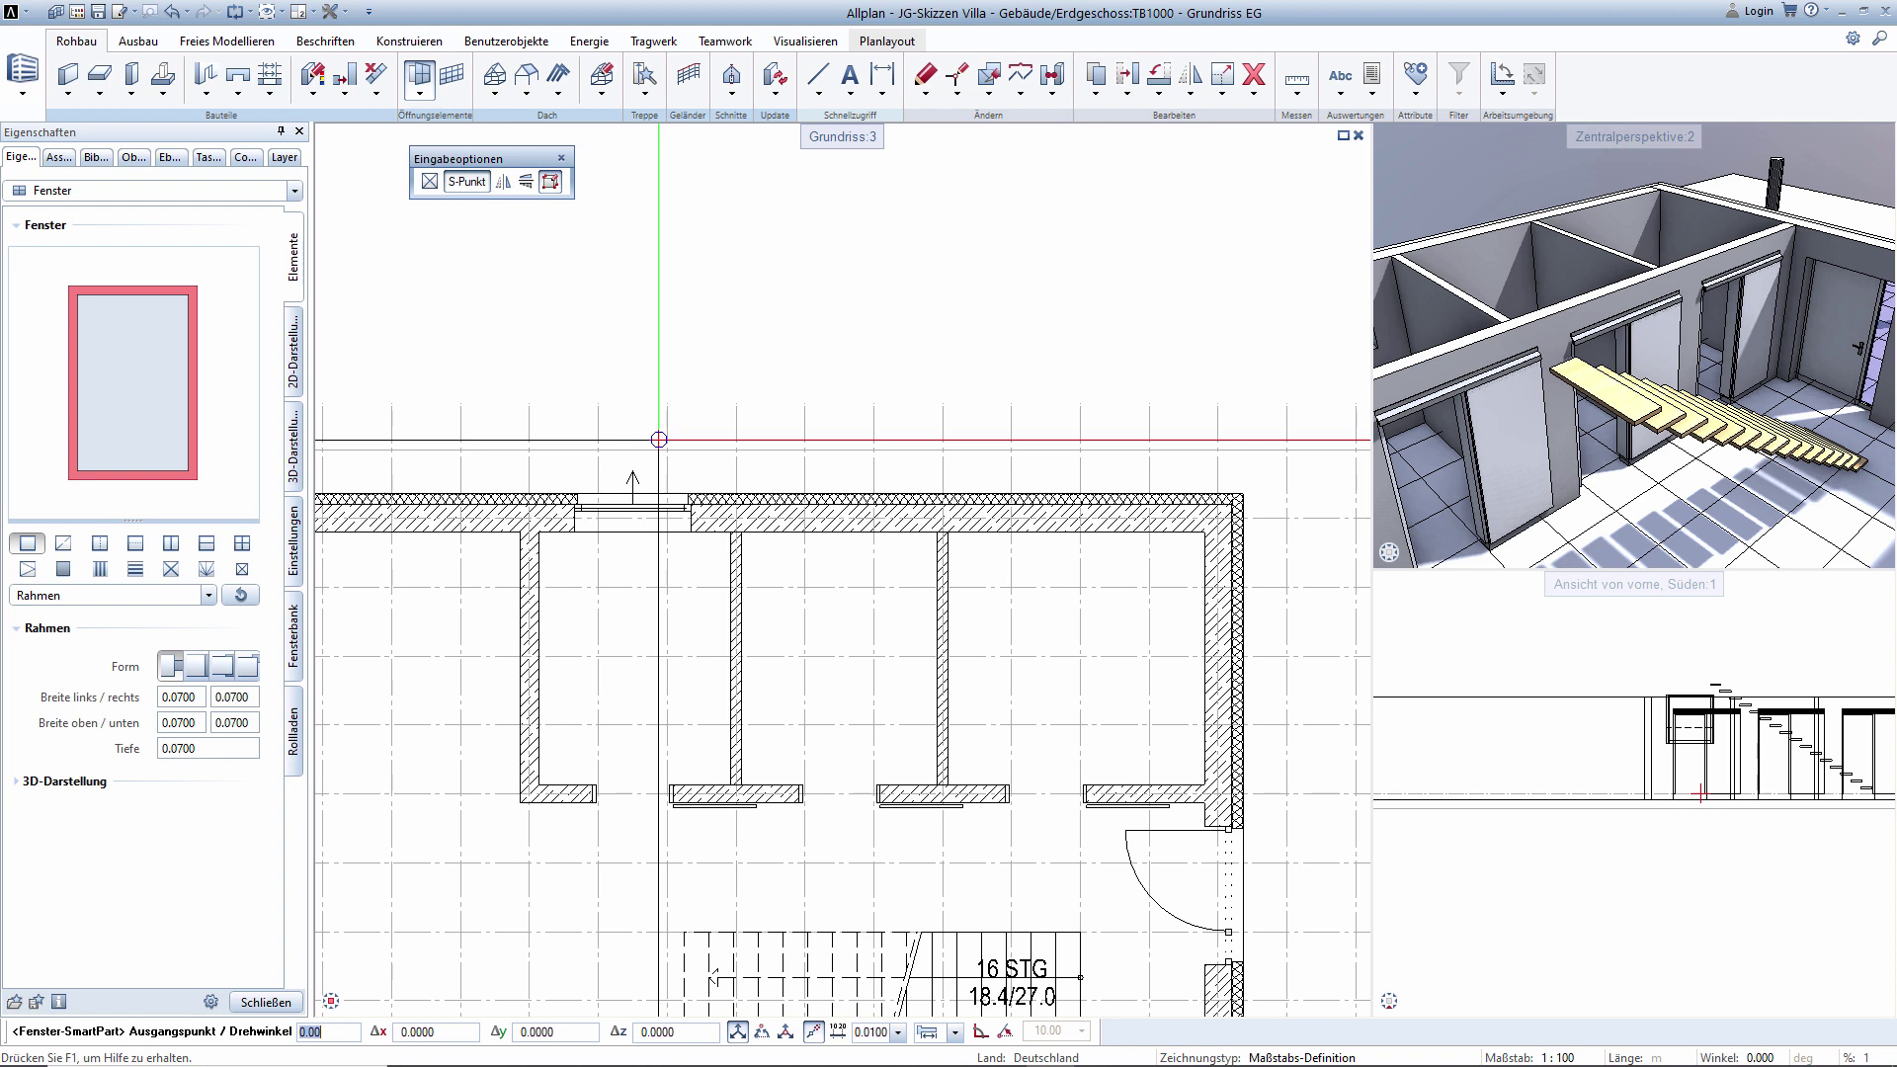
click(659, 439)
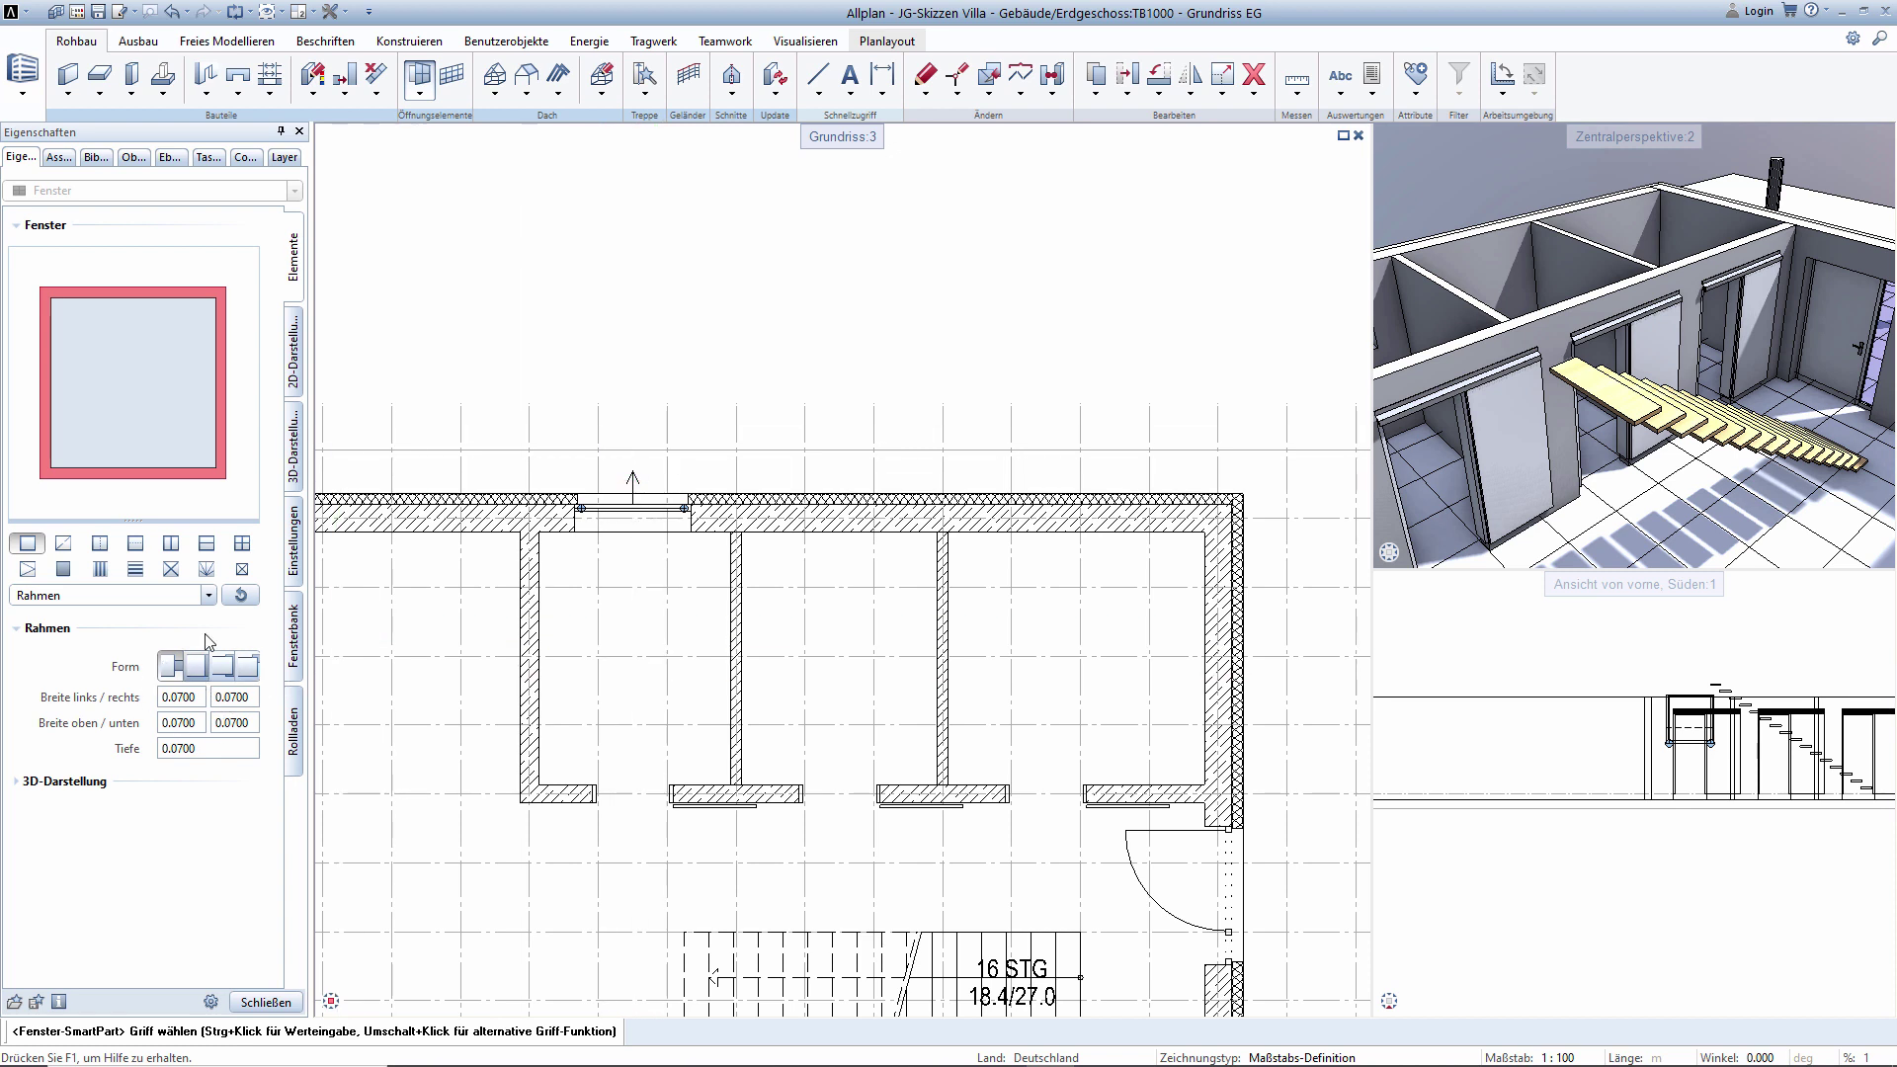
click(125, 374)
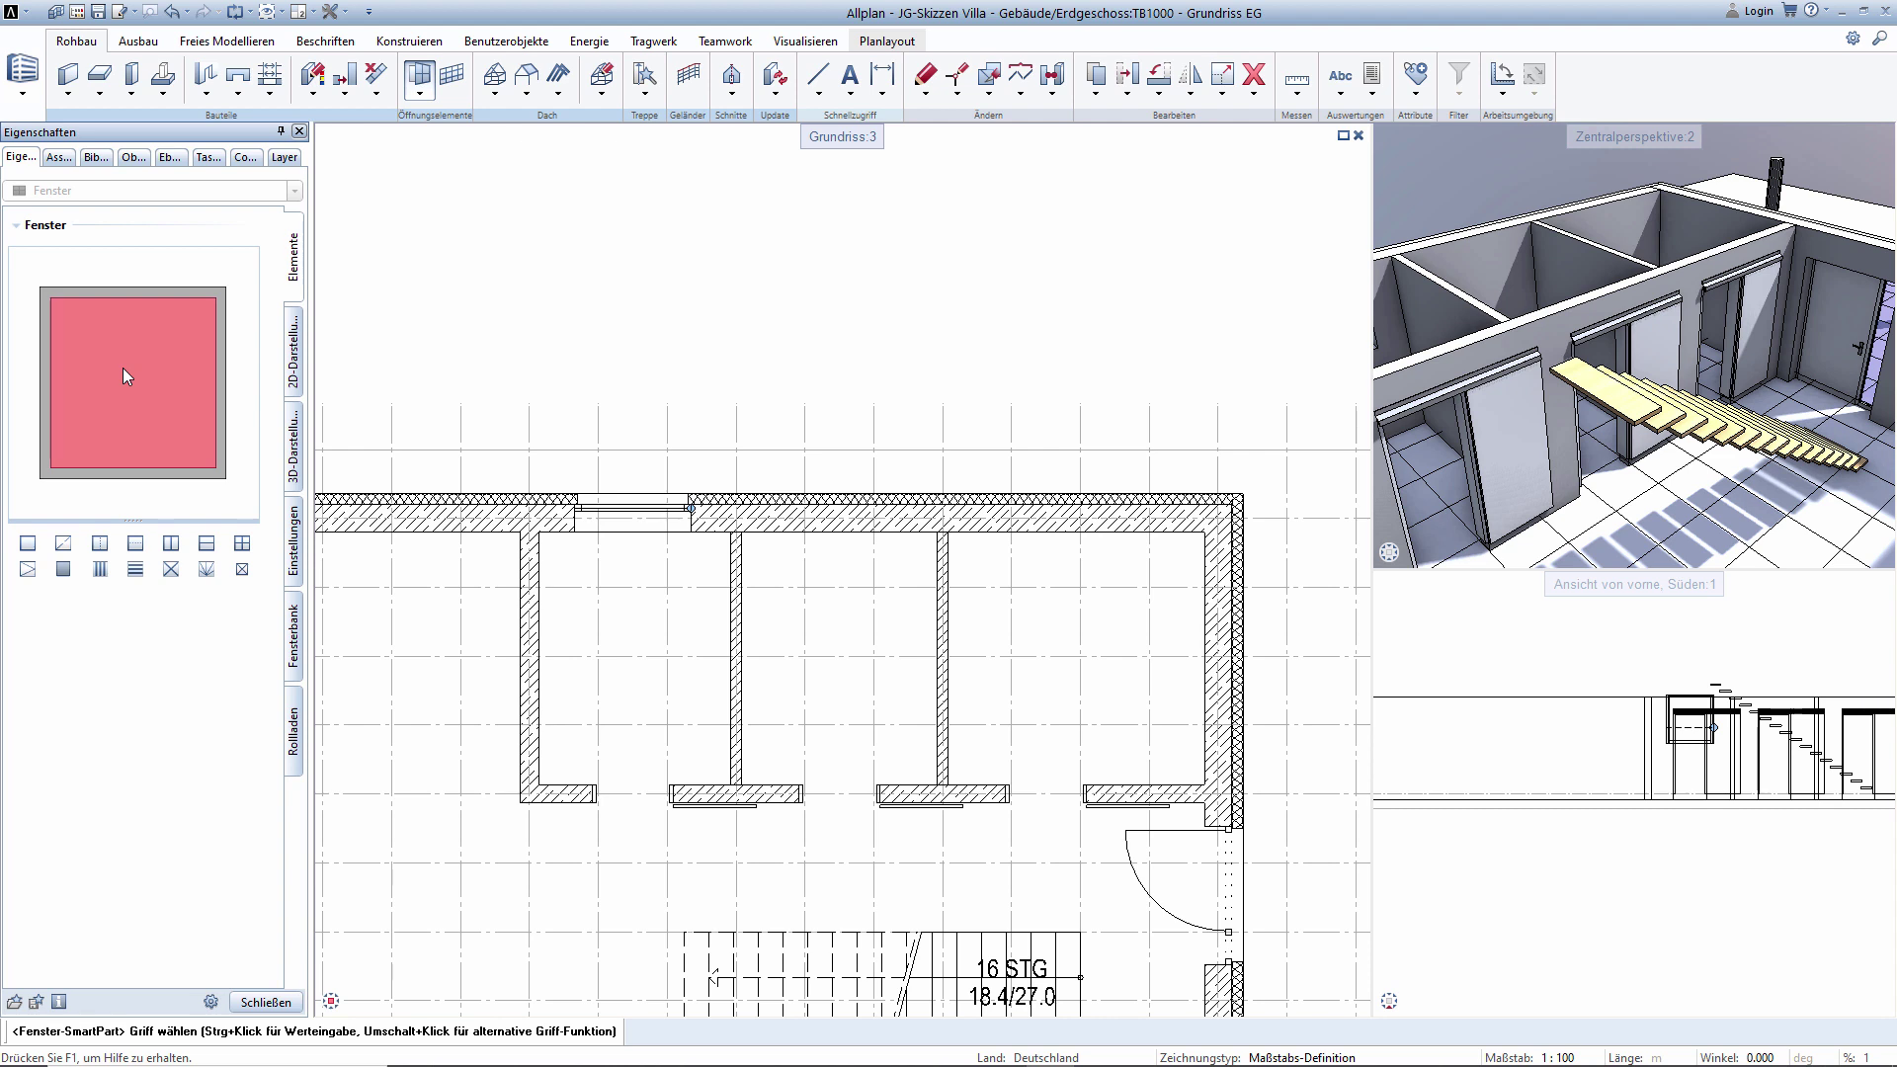
Add a Dreh-Kipp (tilt-and-turn) sash with Schlagleiste left at [Ohne].
click(26, 570)
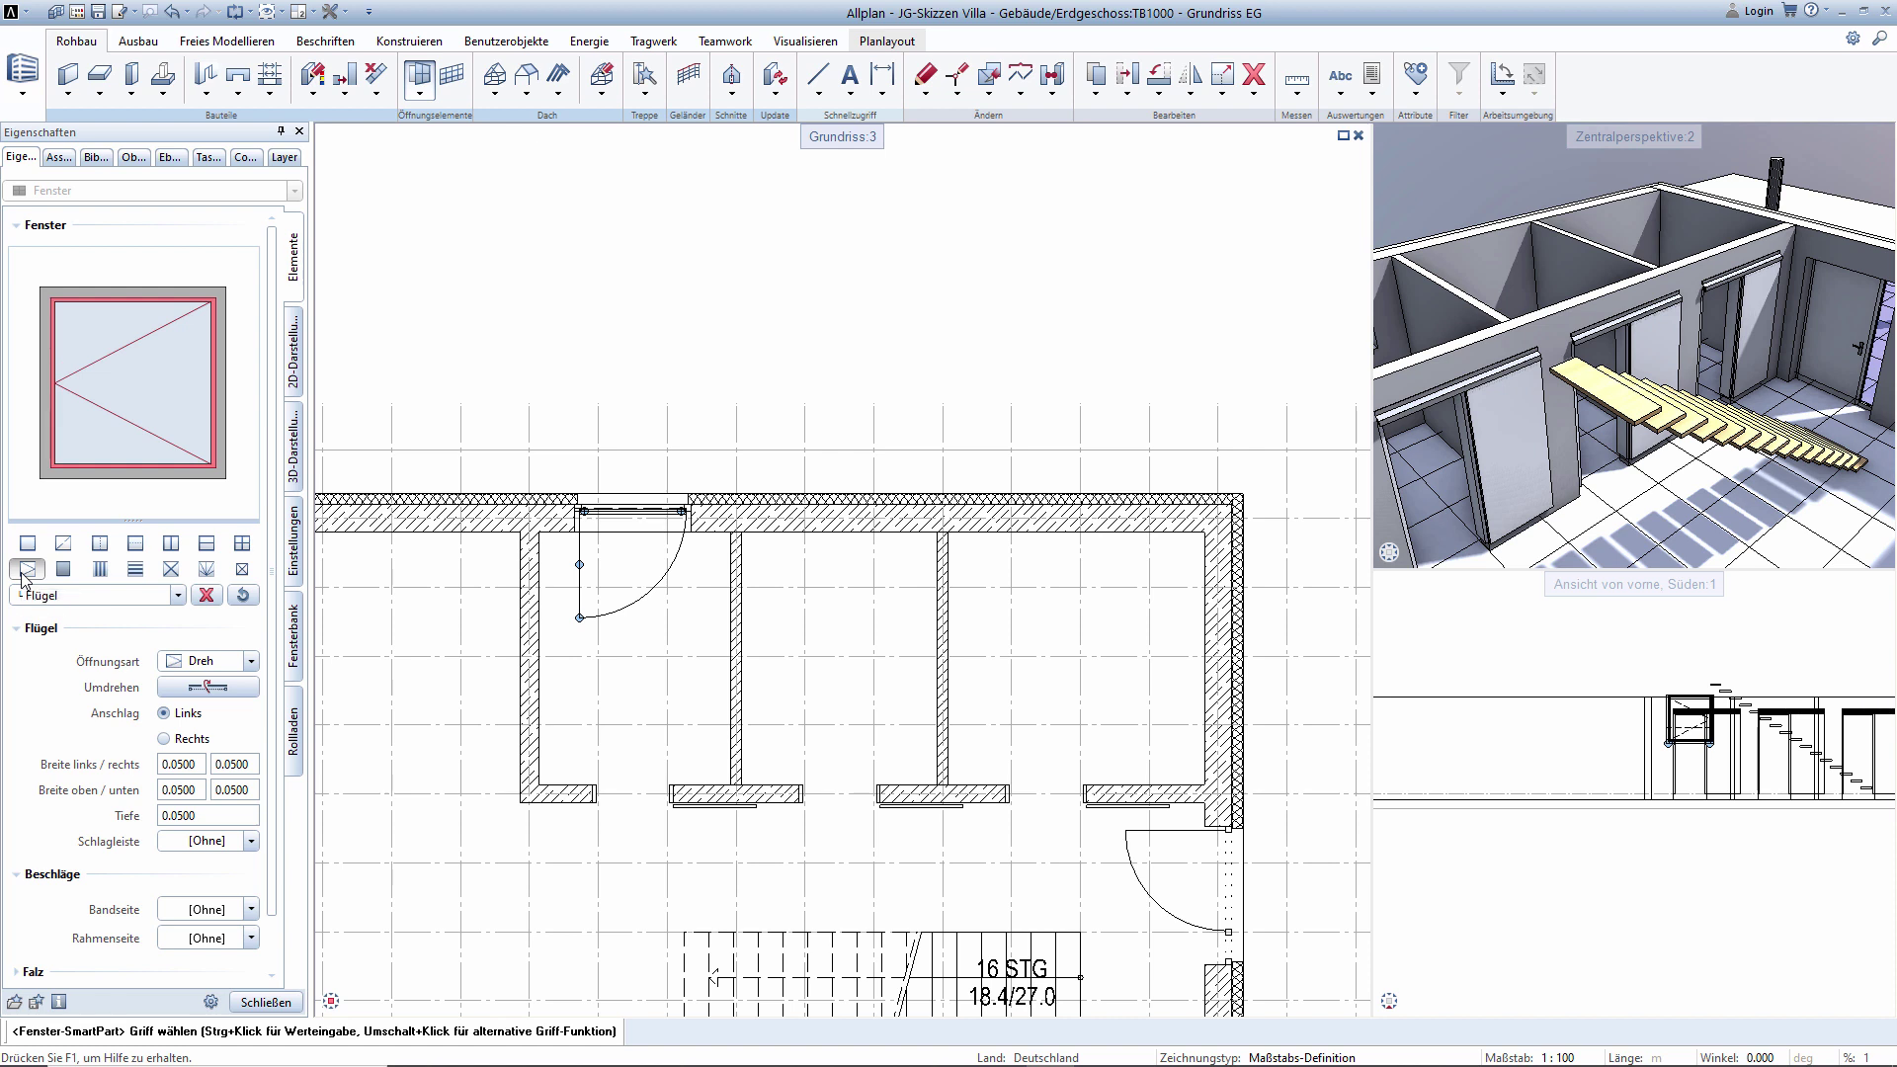
click(207, 660)
click(210, 702)
scroll(272, 741, down, 2)
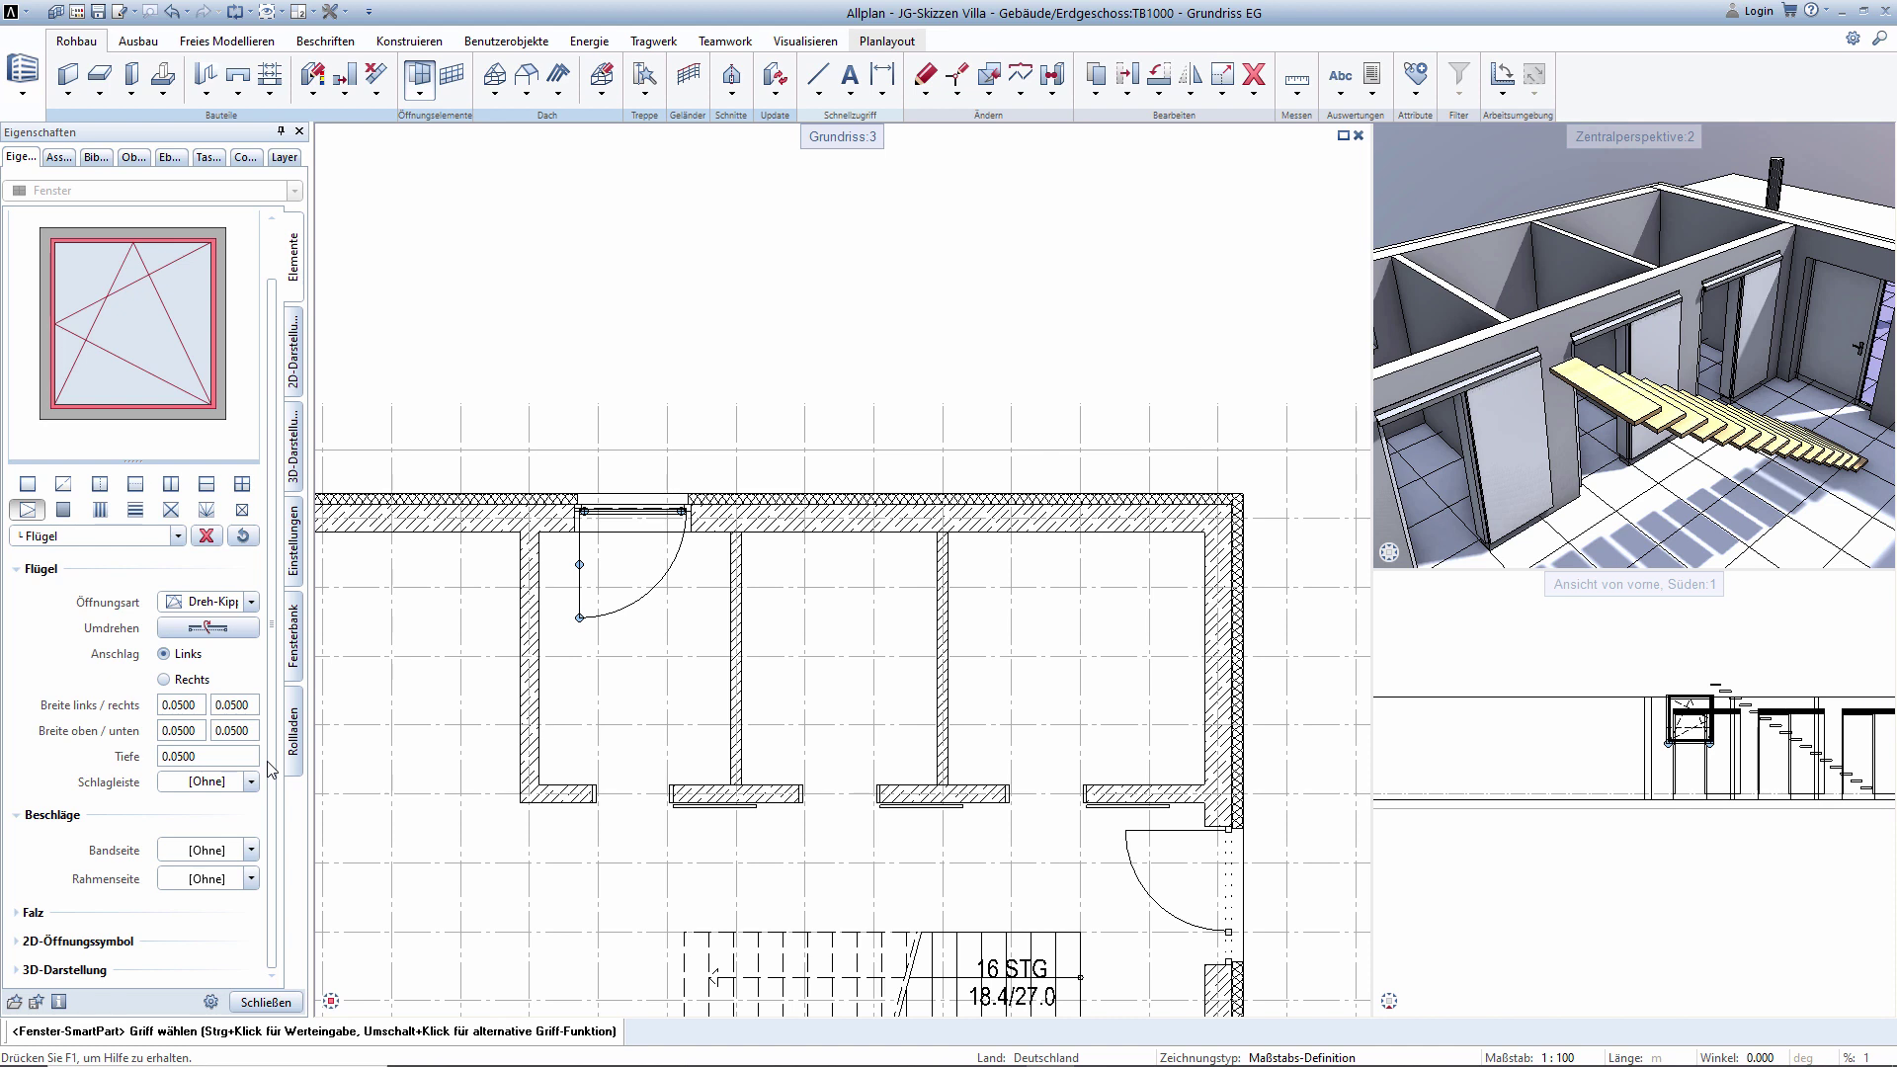
click(253, 783)
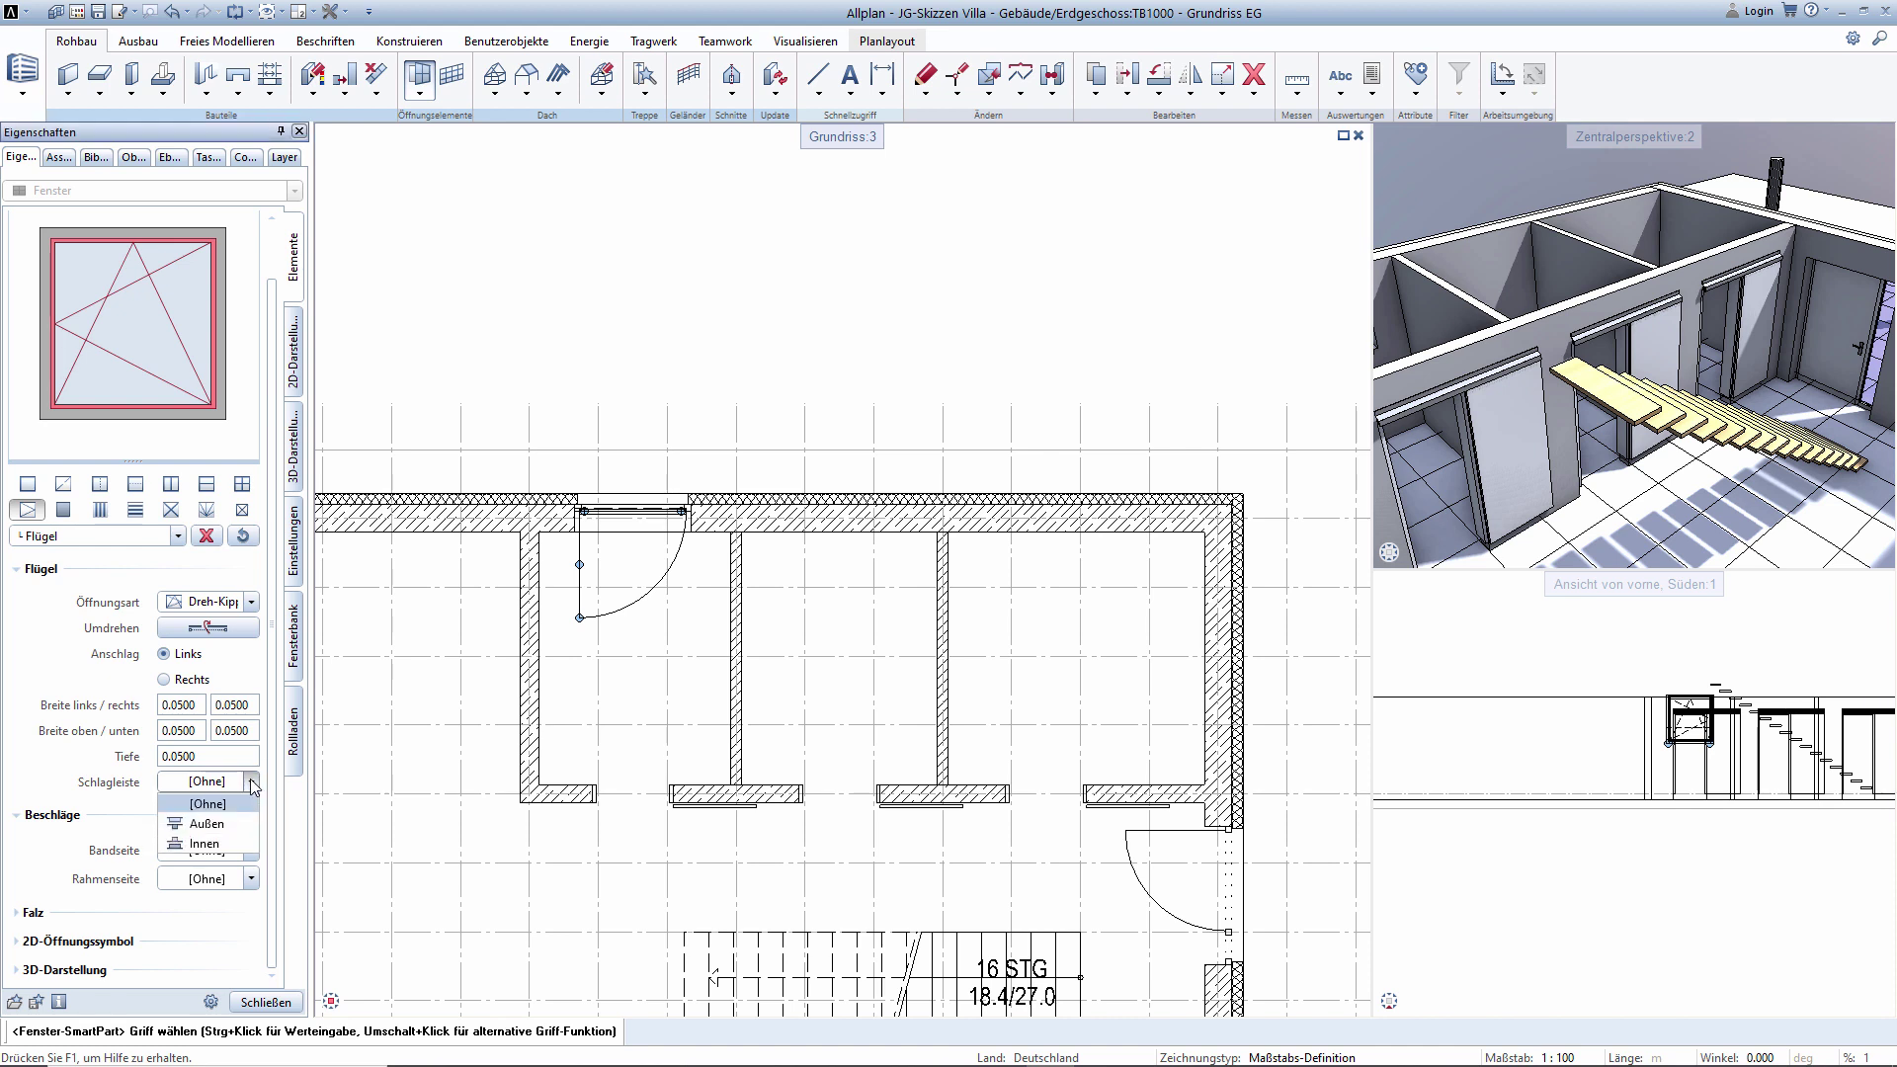
click(253, 783)
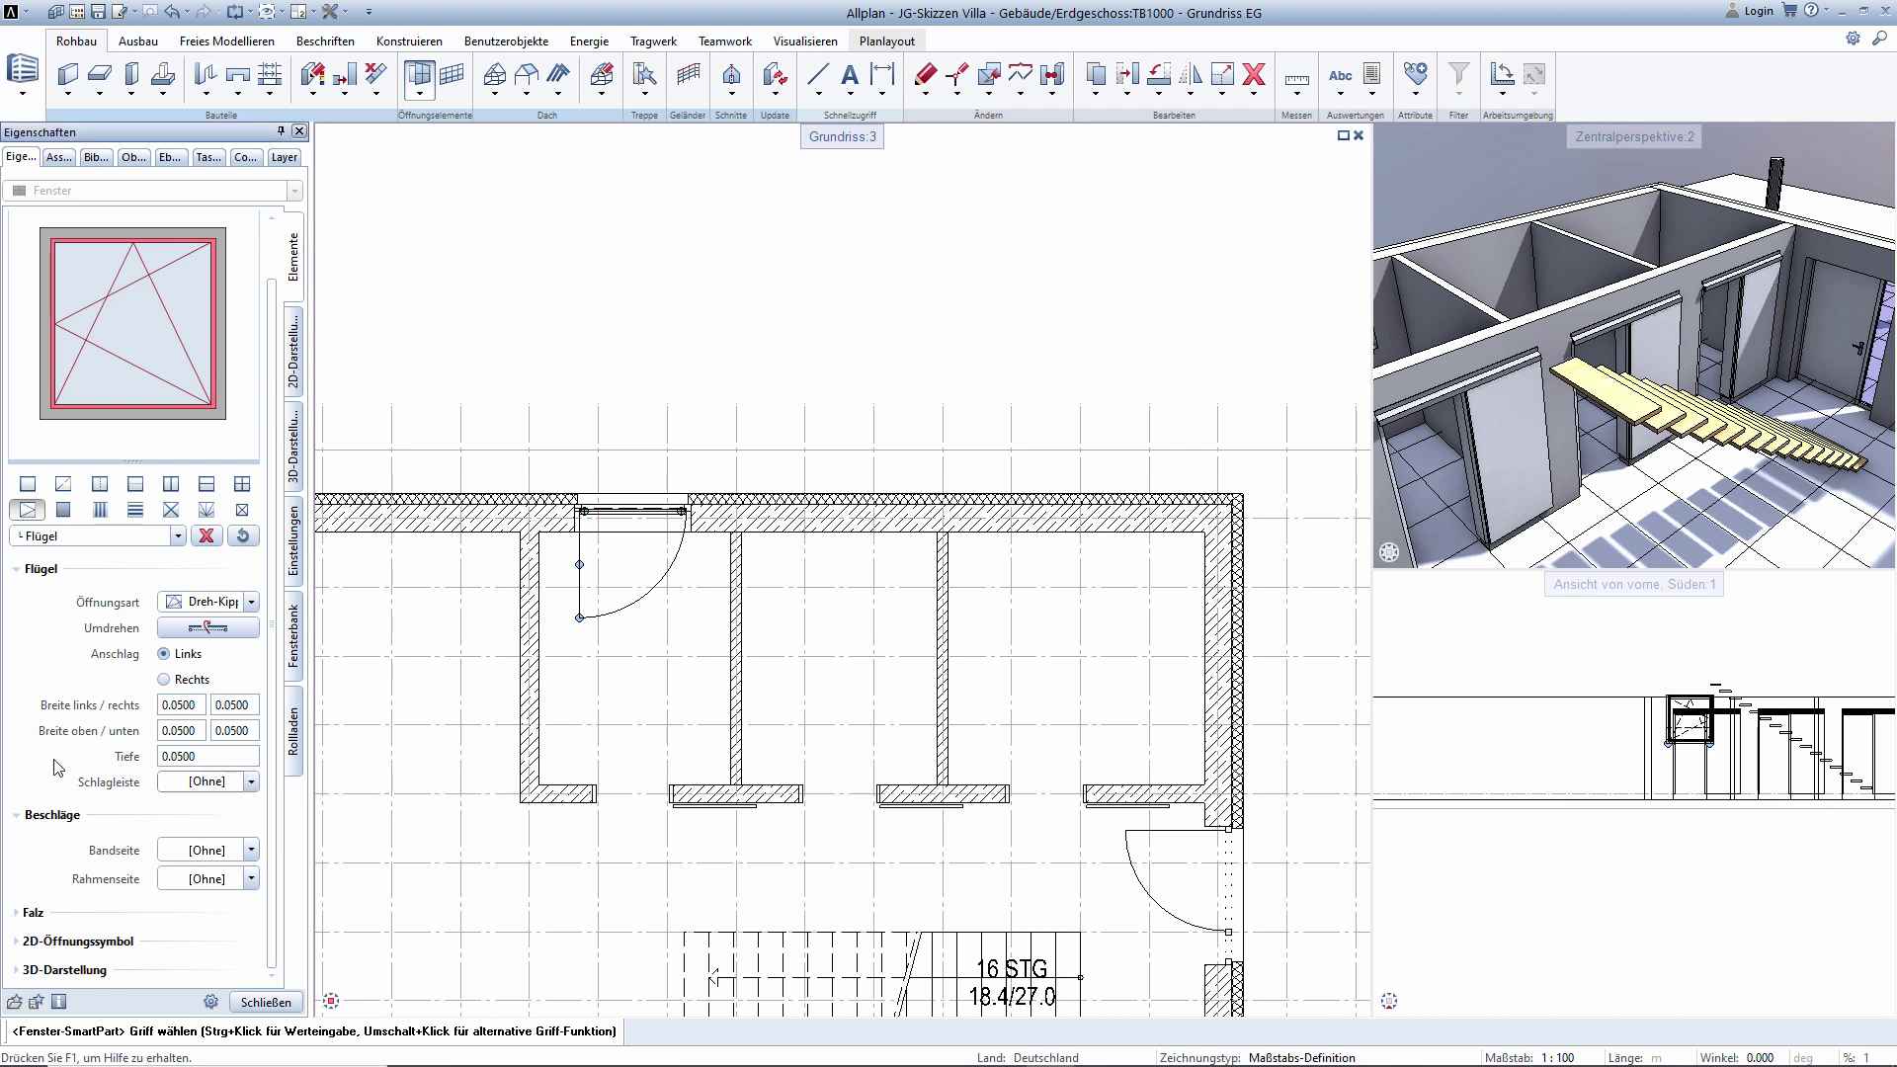
Set the sash's Bandseite fitting to Fenstergriff and inspect the window in 3D.
click(251, 850)
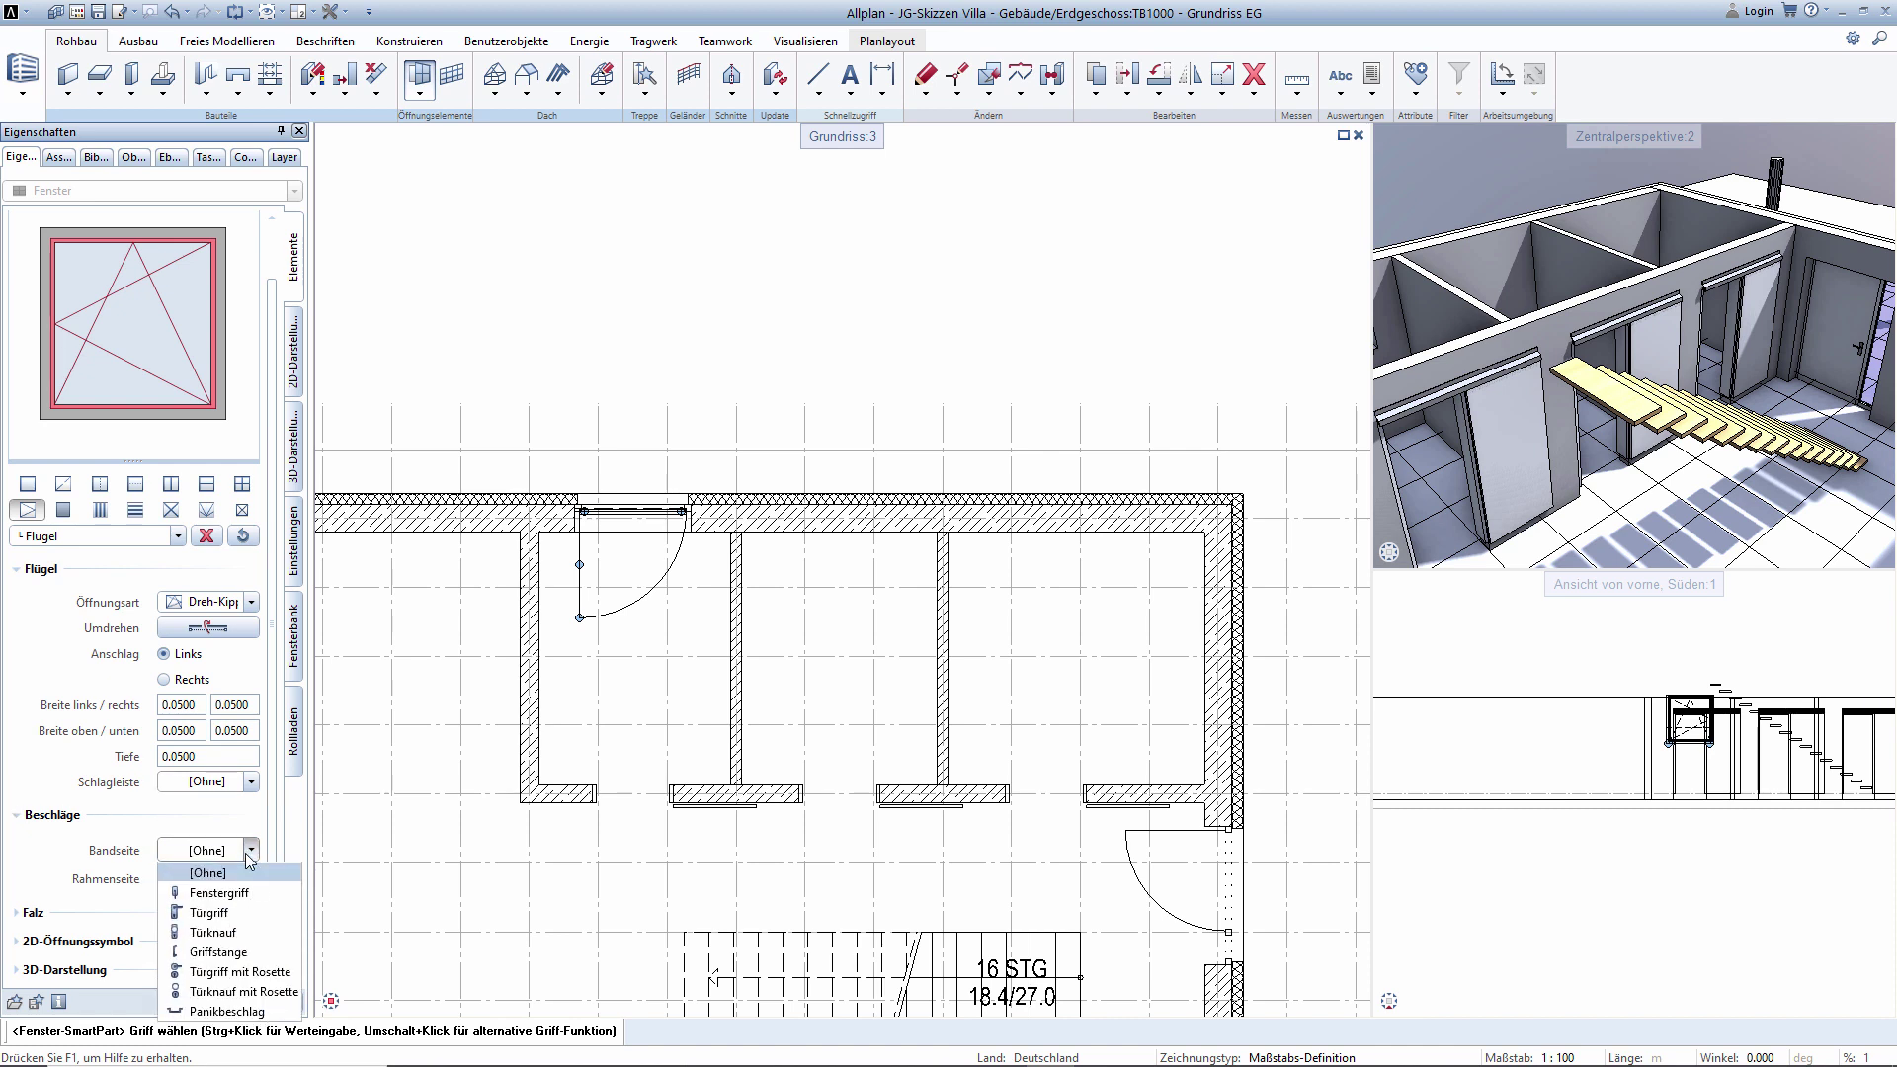
click(215, 894)
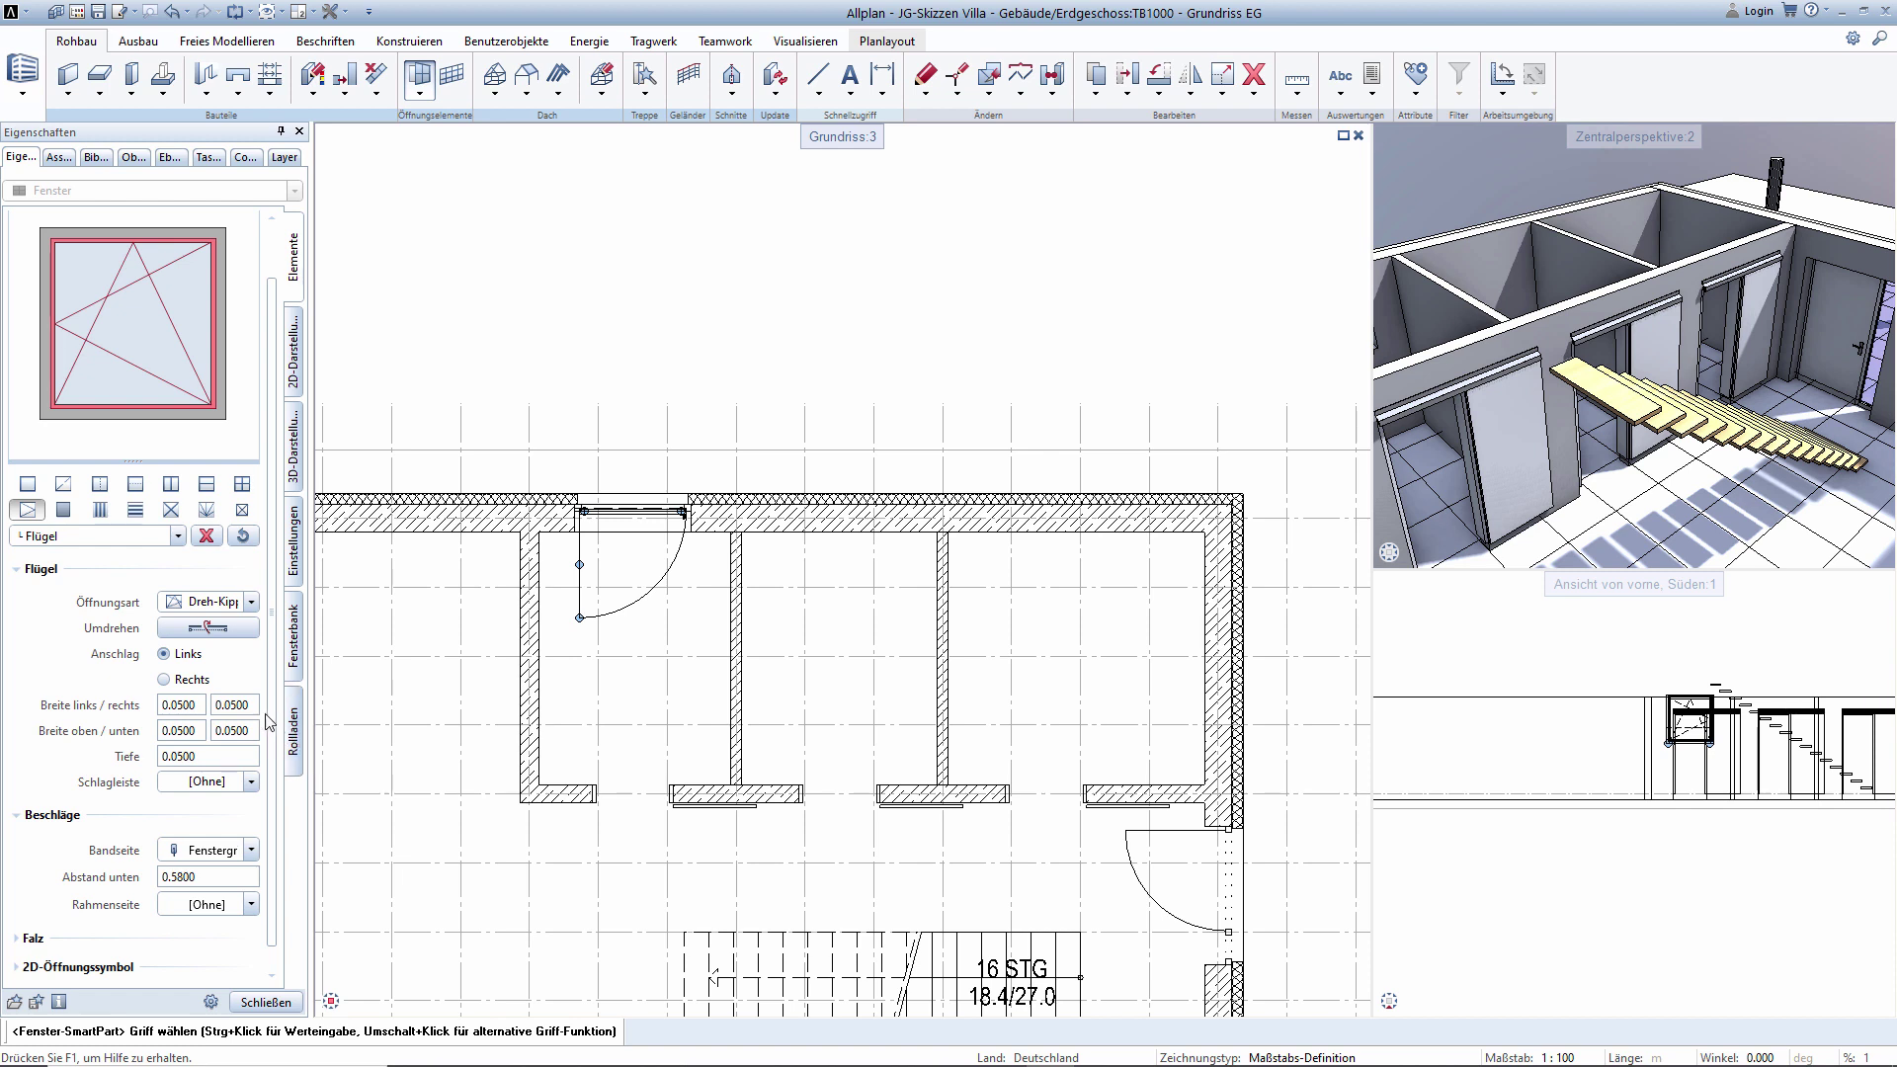
scroll(273, 736, down, 1)
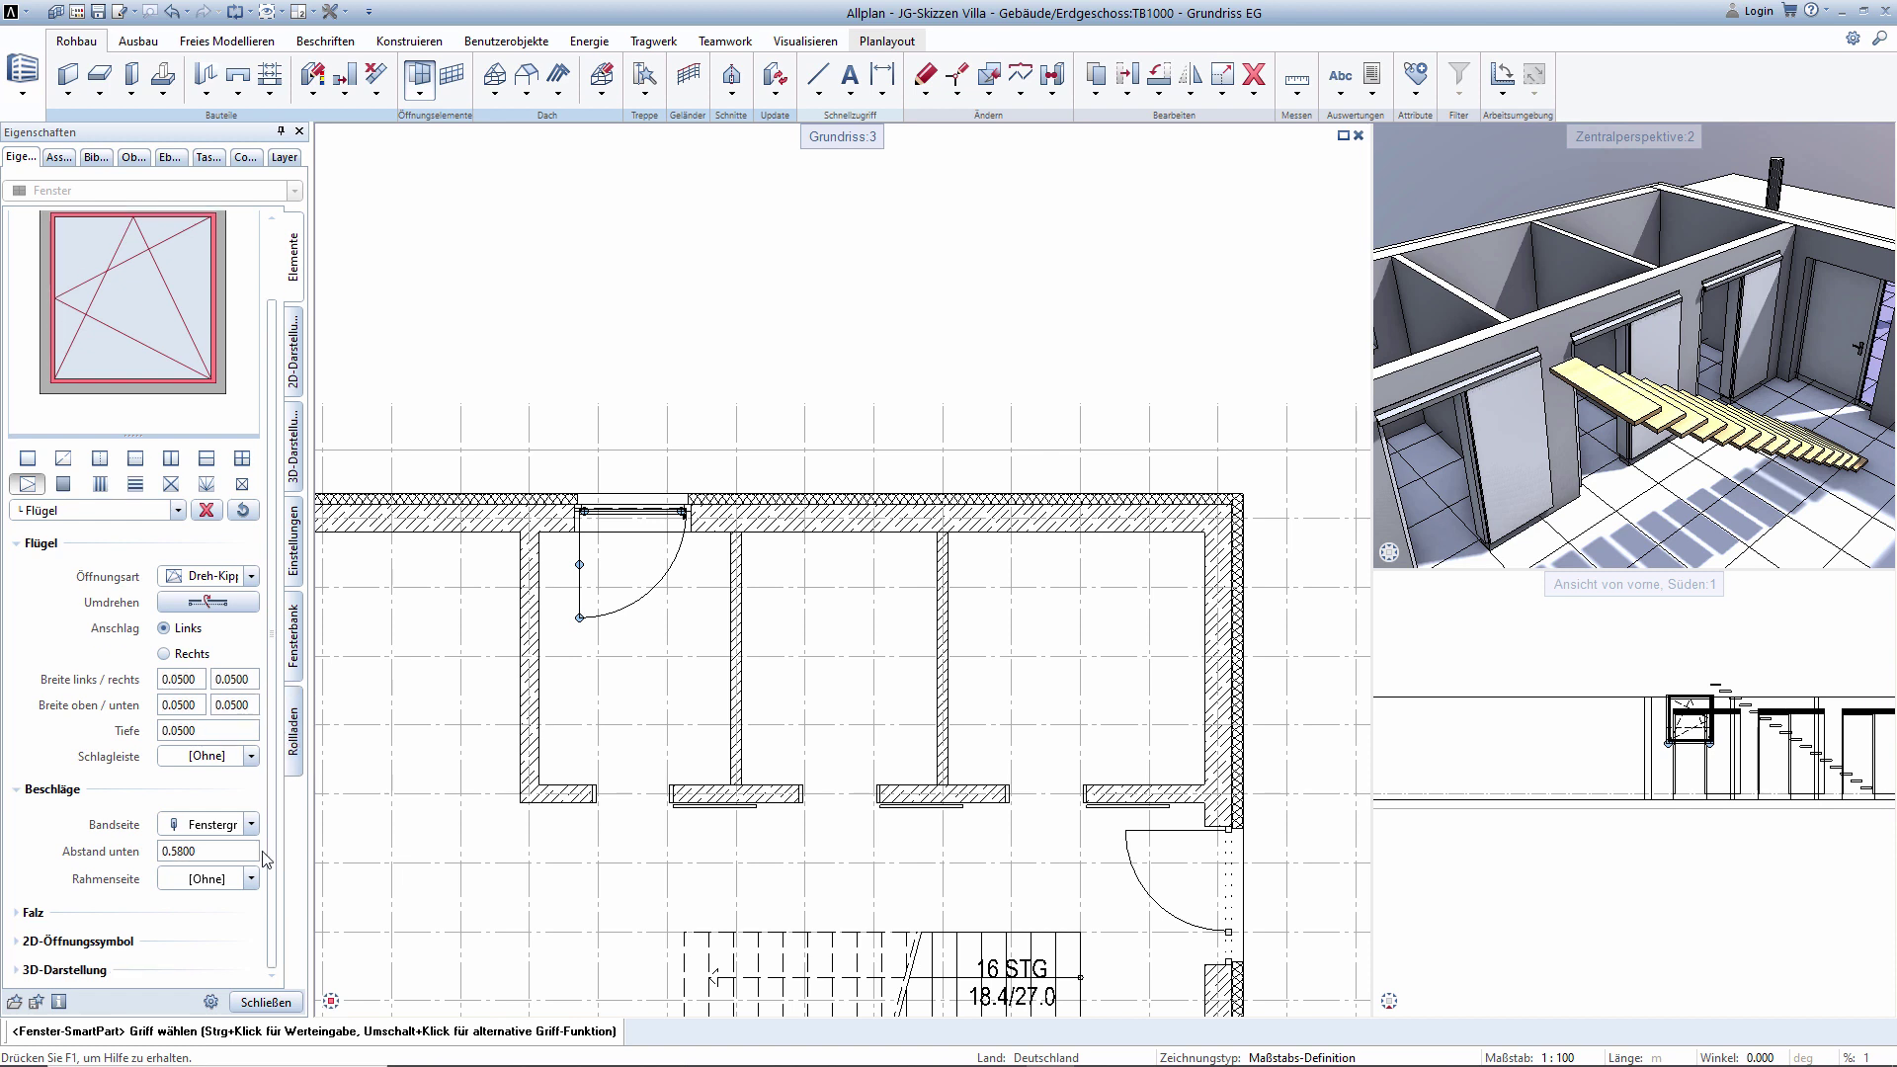
shift+middle_drag(1494, 403, 1543, 348)
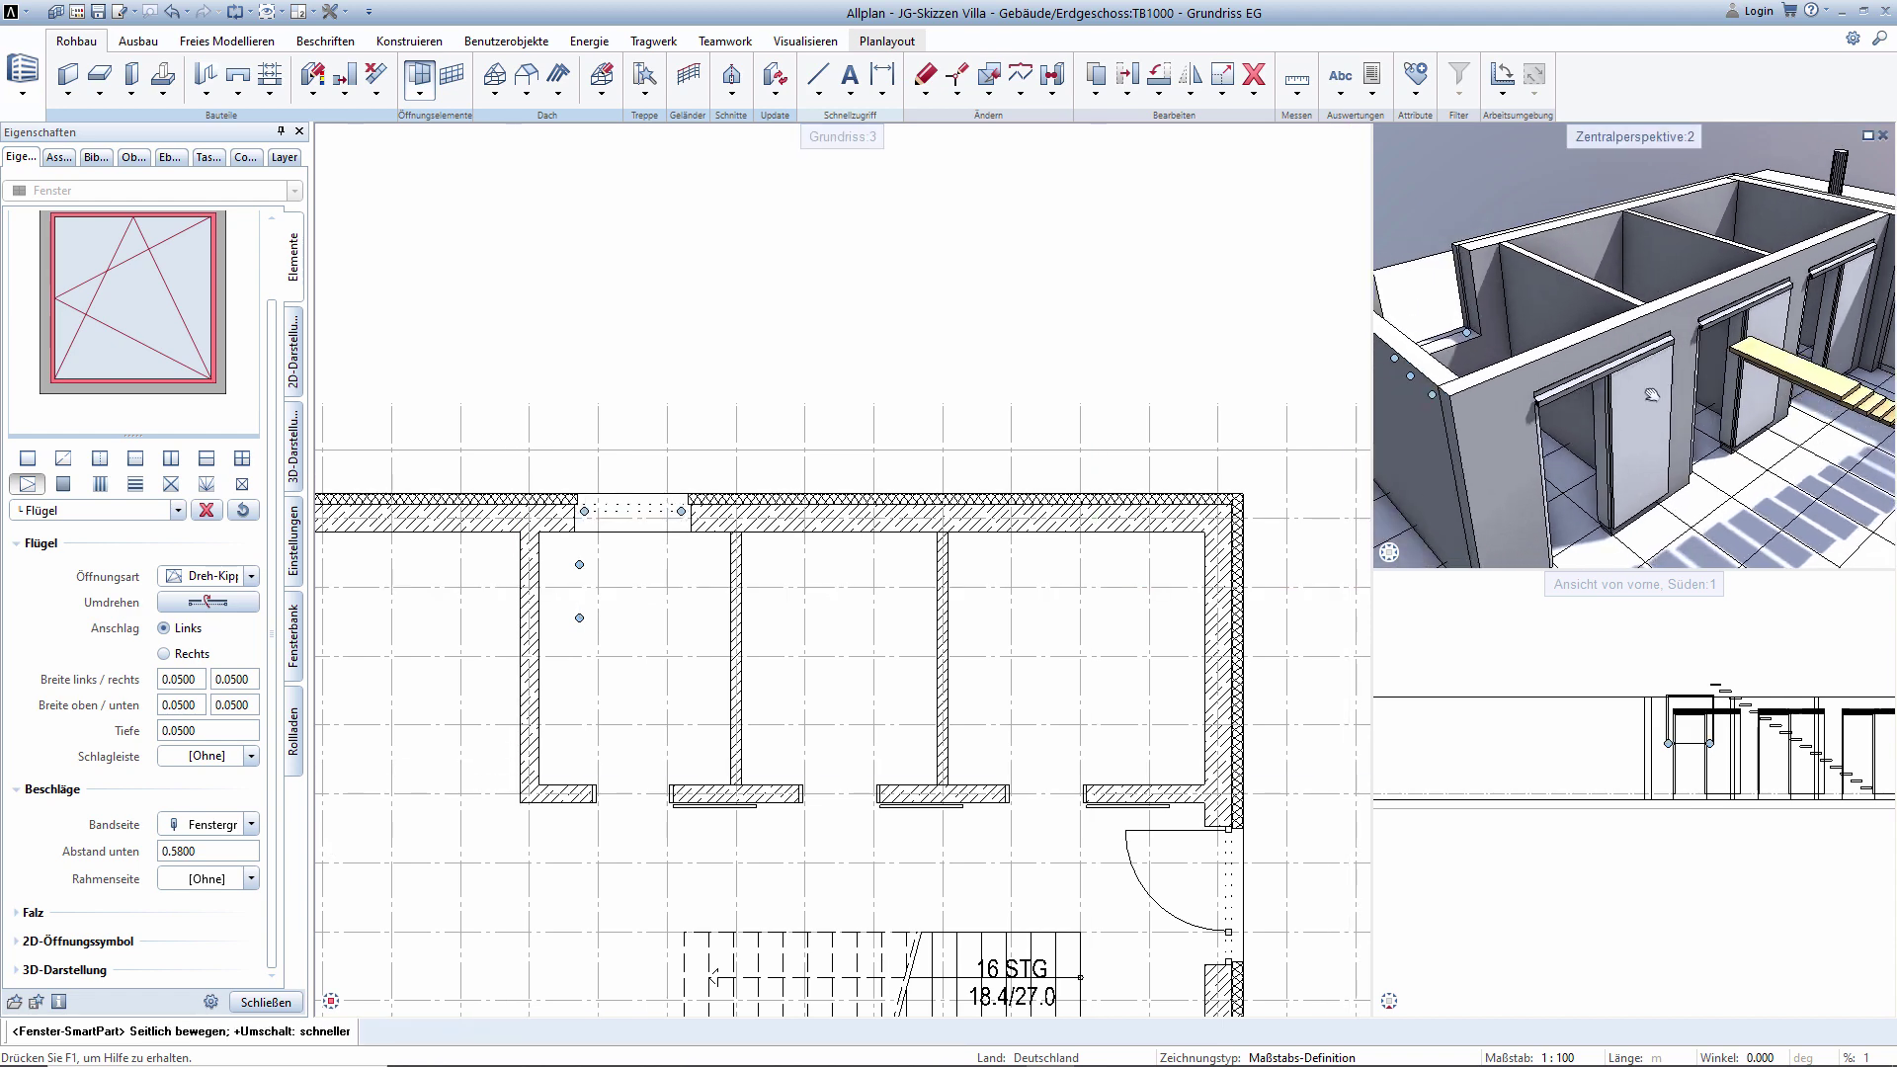
scroll(1543, 348, up, 2)
scroll(1541, 341, up, 2)
scroll(1536, 334, up, 2)
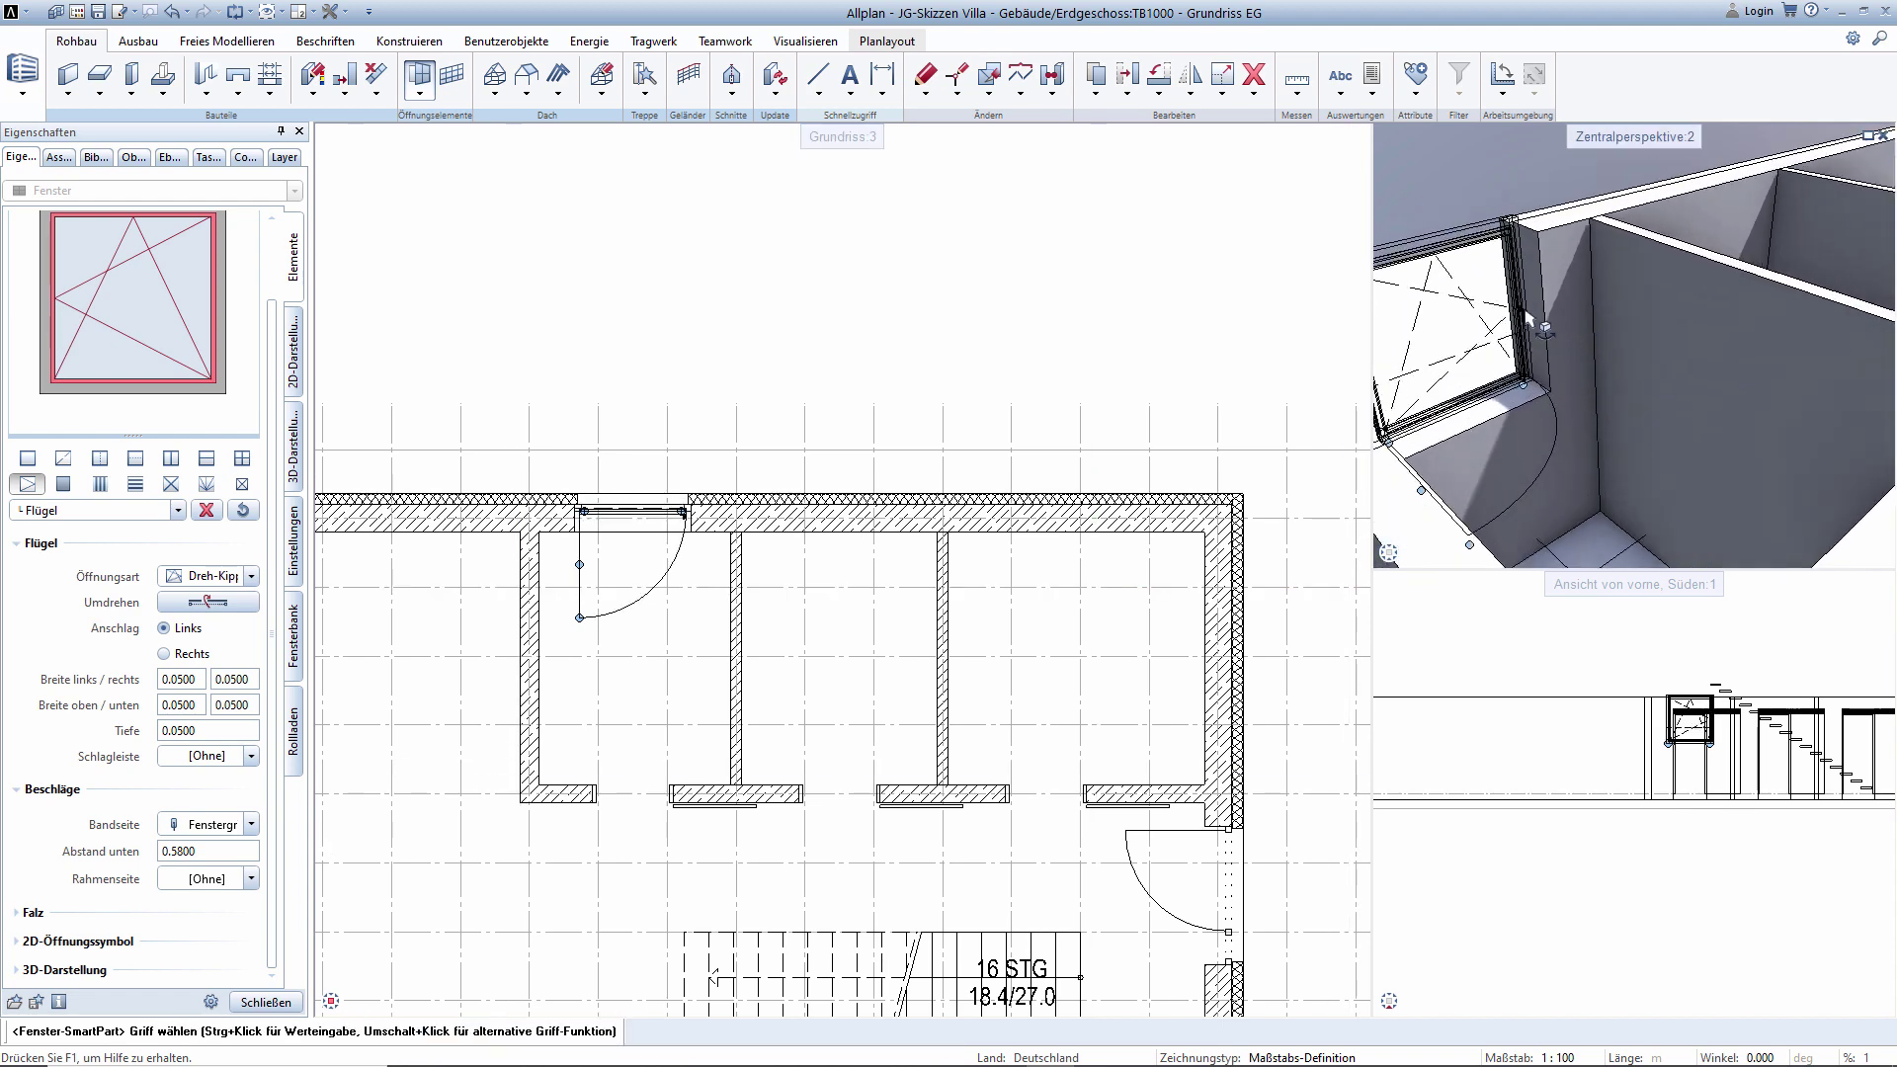
scroll(1531, 326, up, 2)
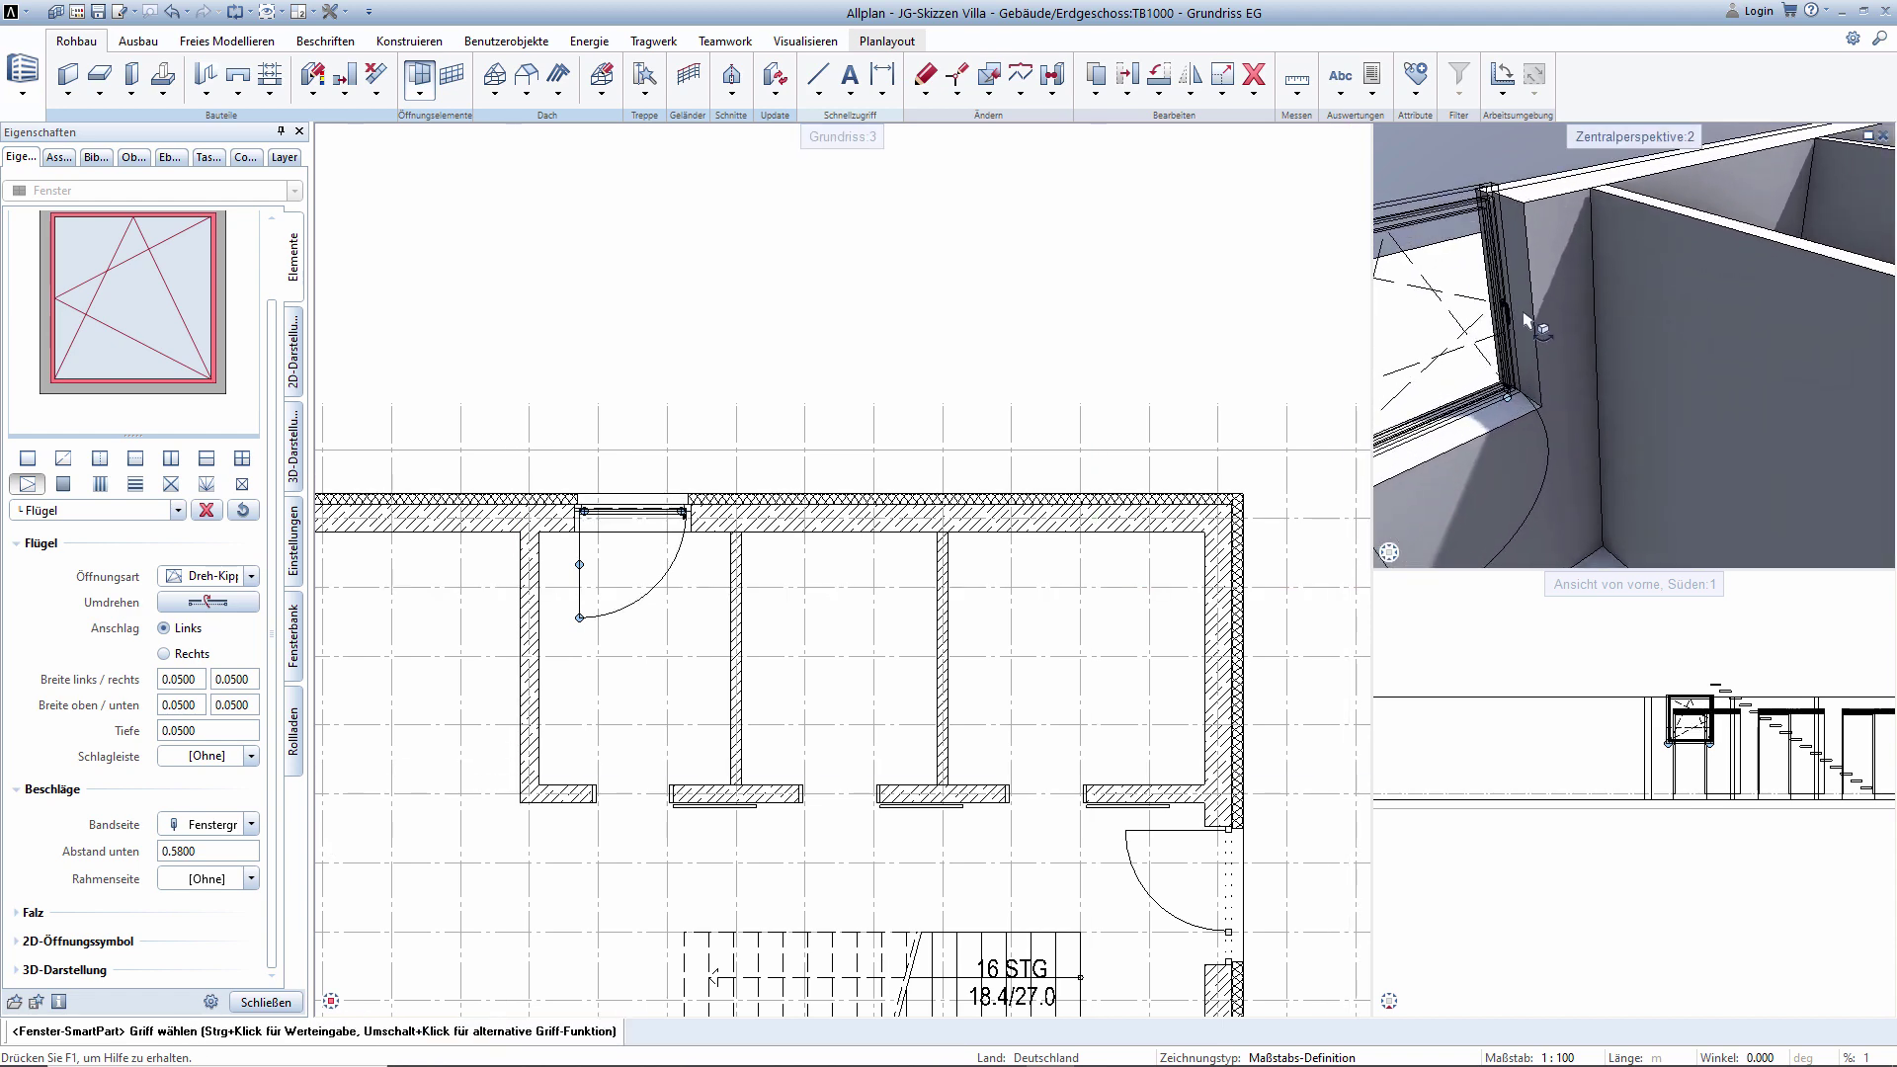
scroll(1526, 319, down, 3)
scroll(1527, 322, down, 2)
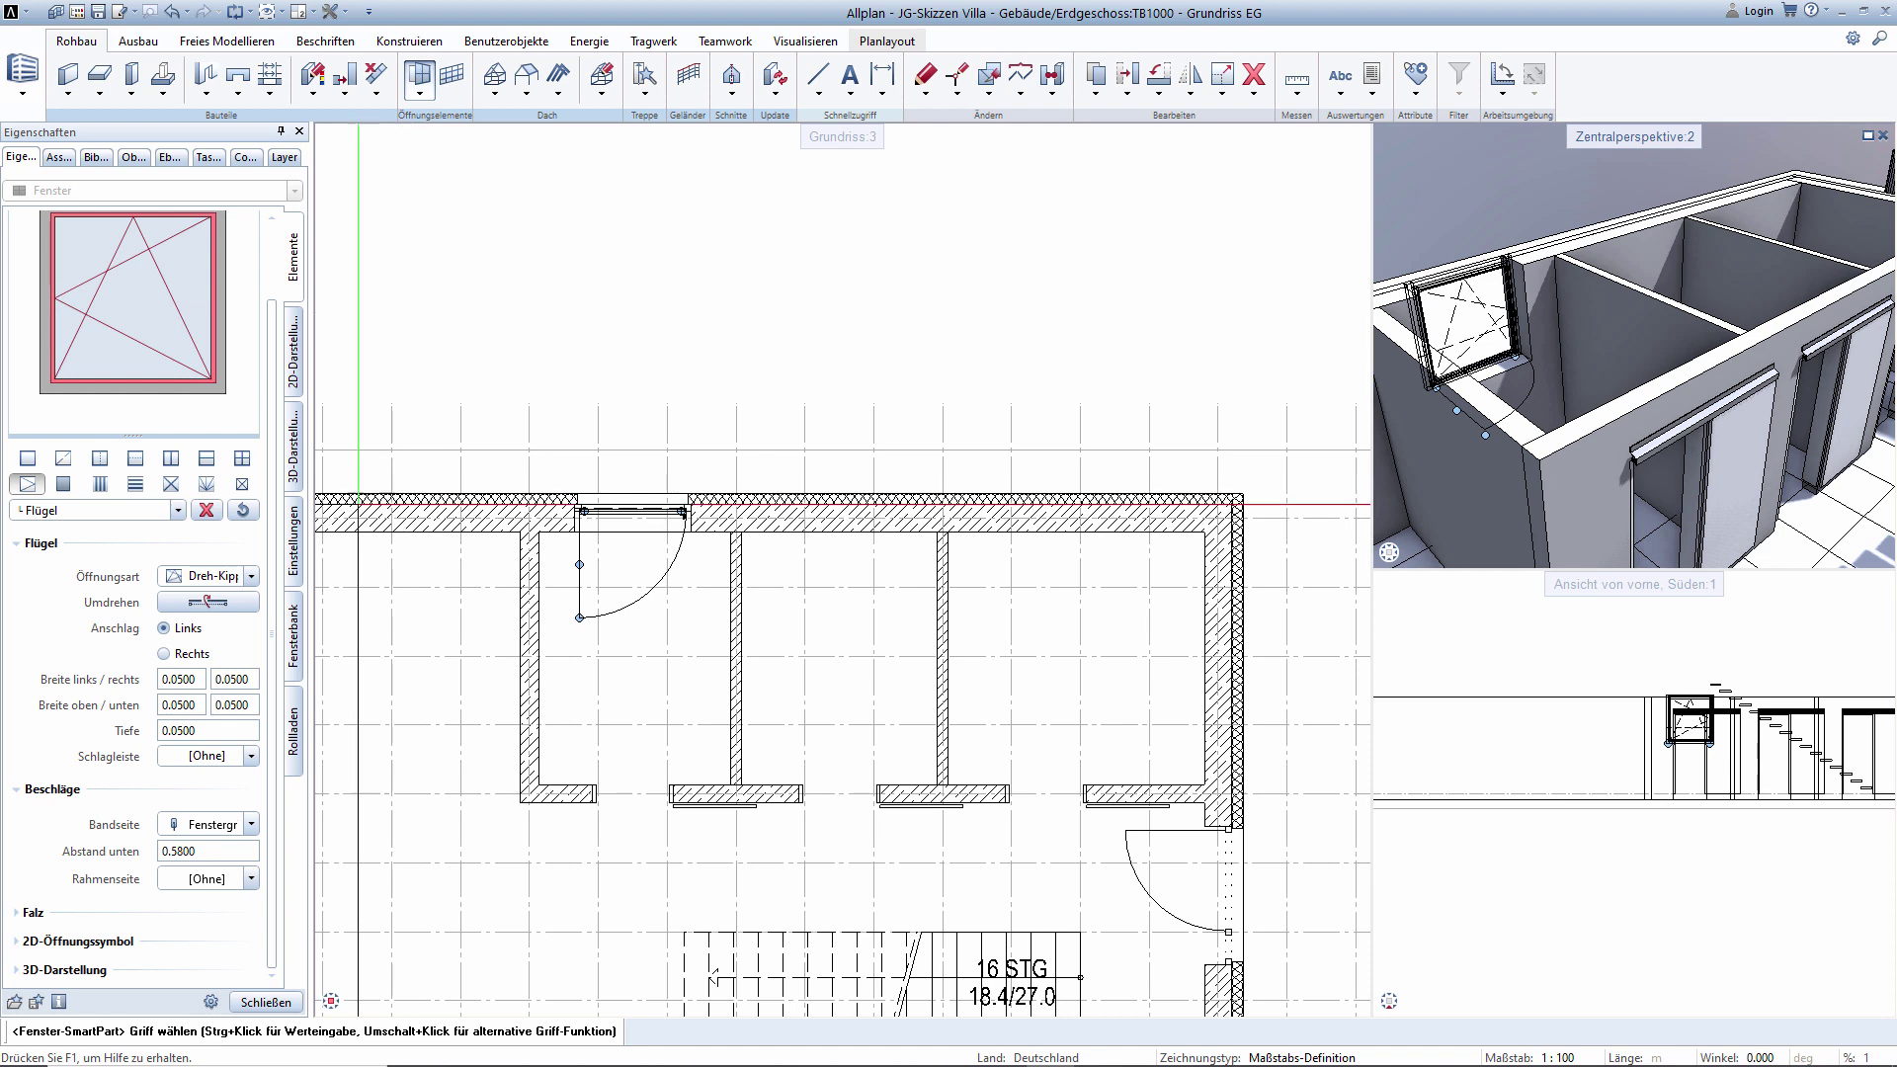
Create outer and inner window sills and reposition the sill's right end point.
click(308, 640)
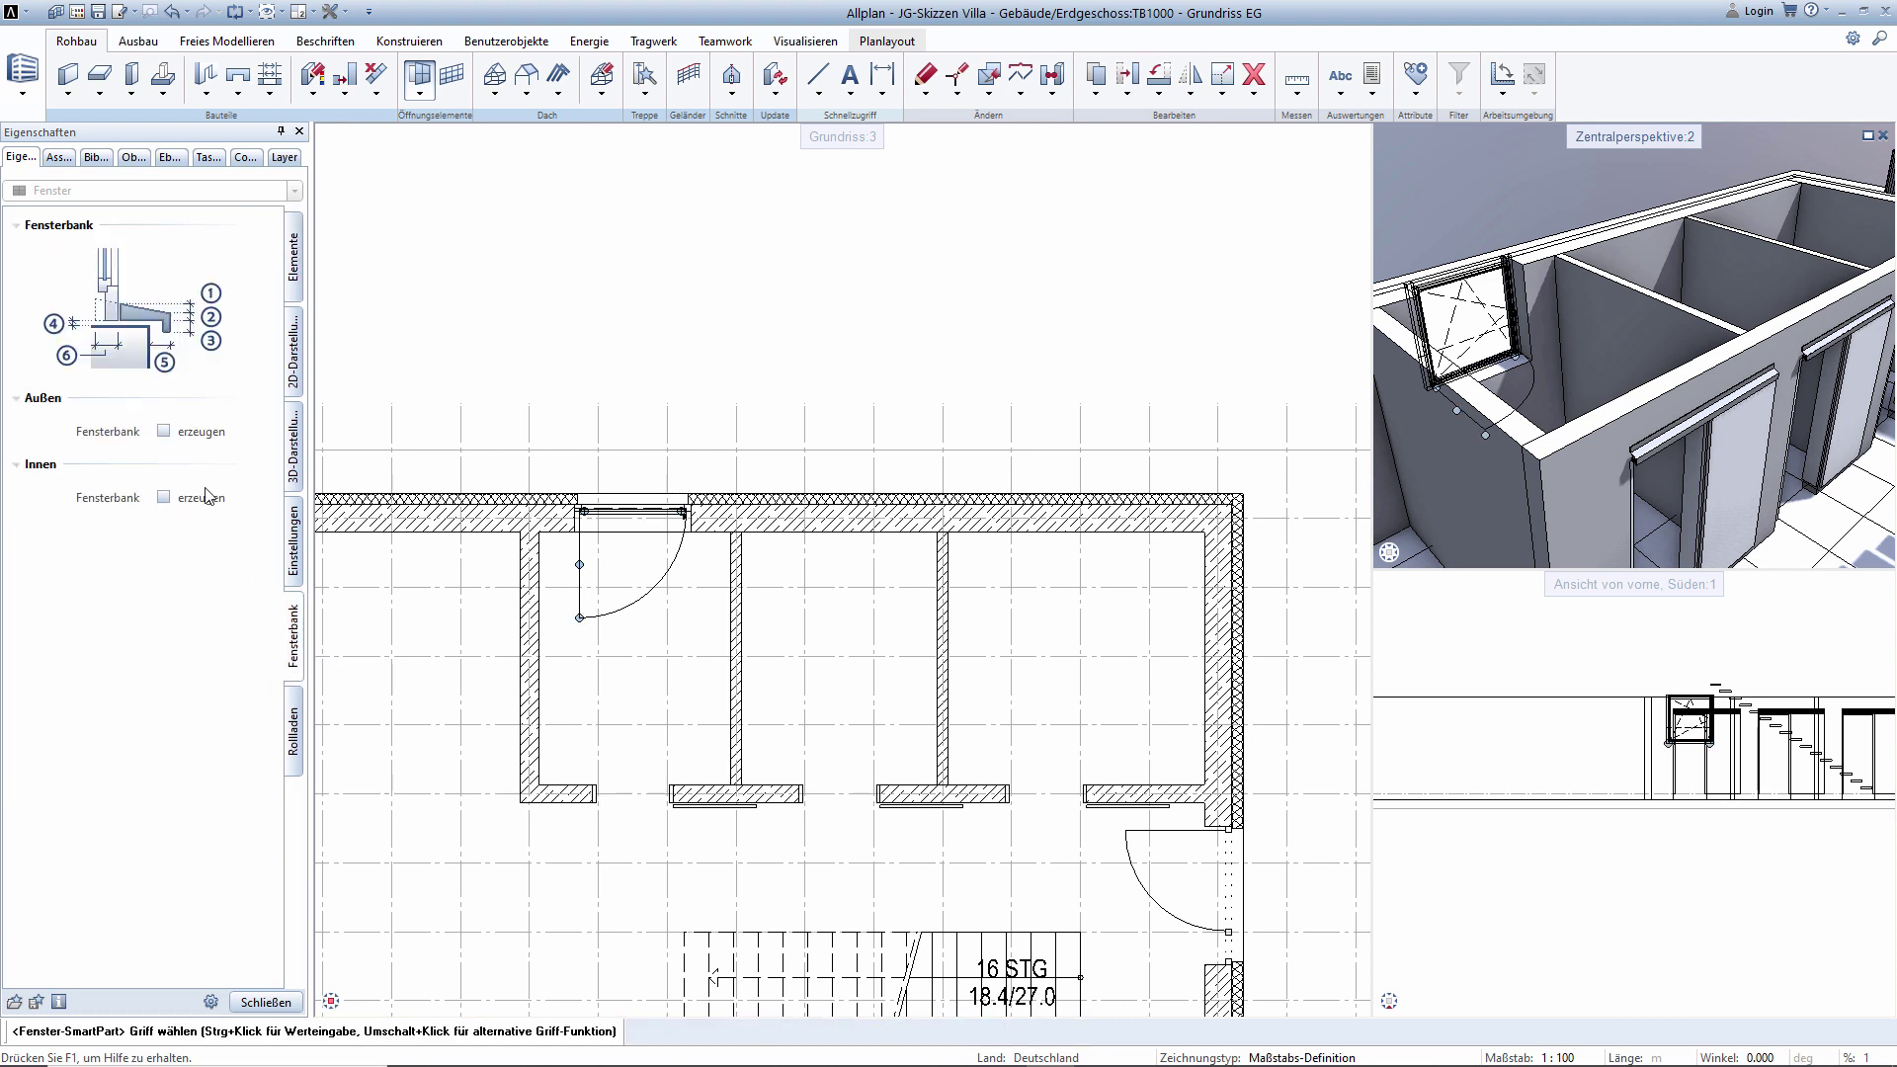
click(164, 430)
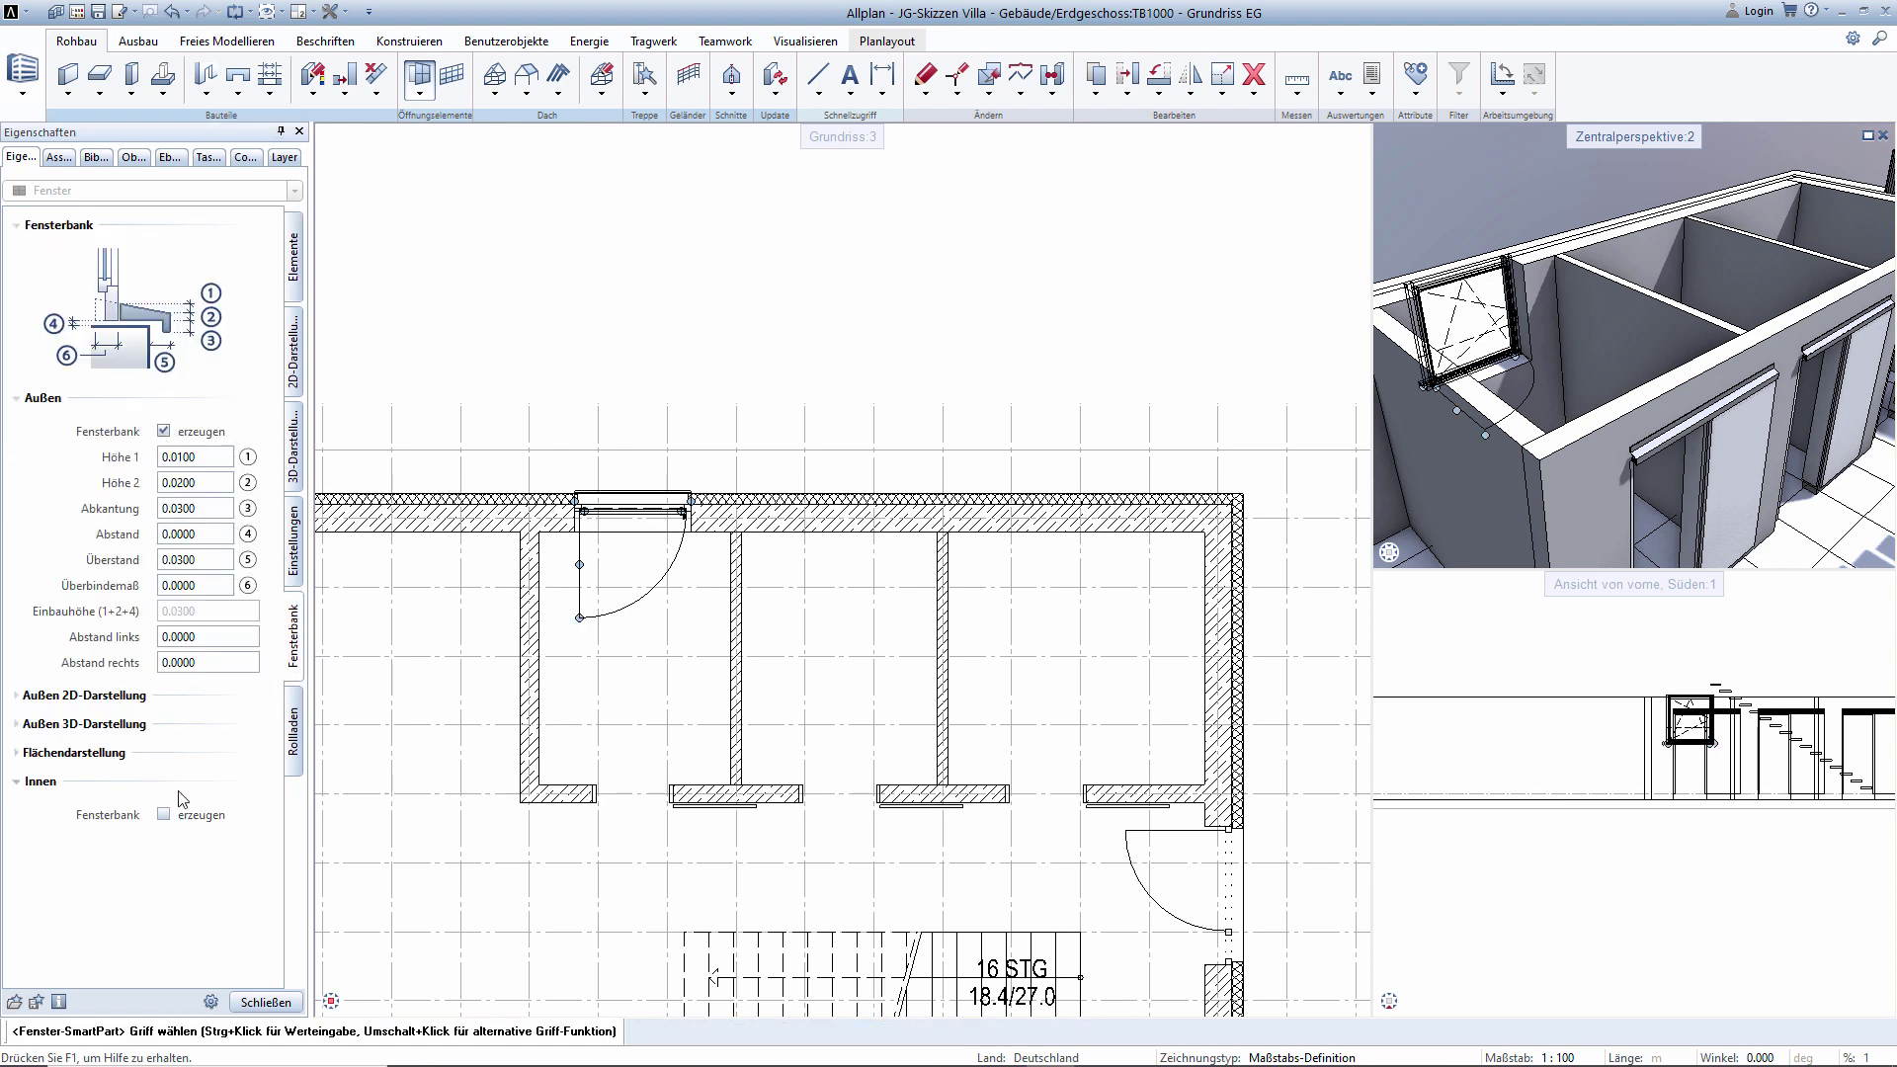
click(164, 814)
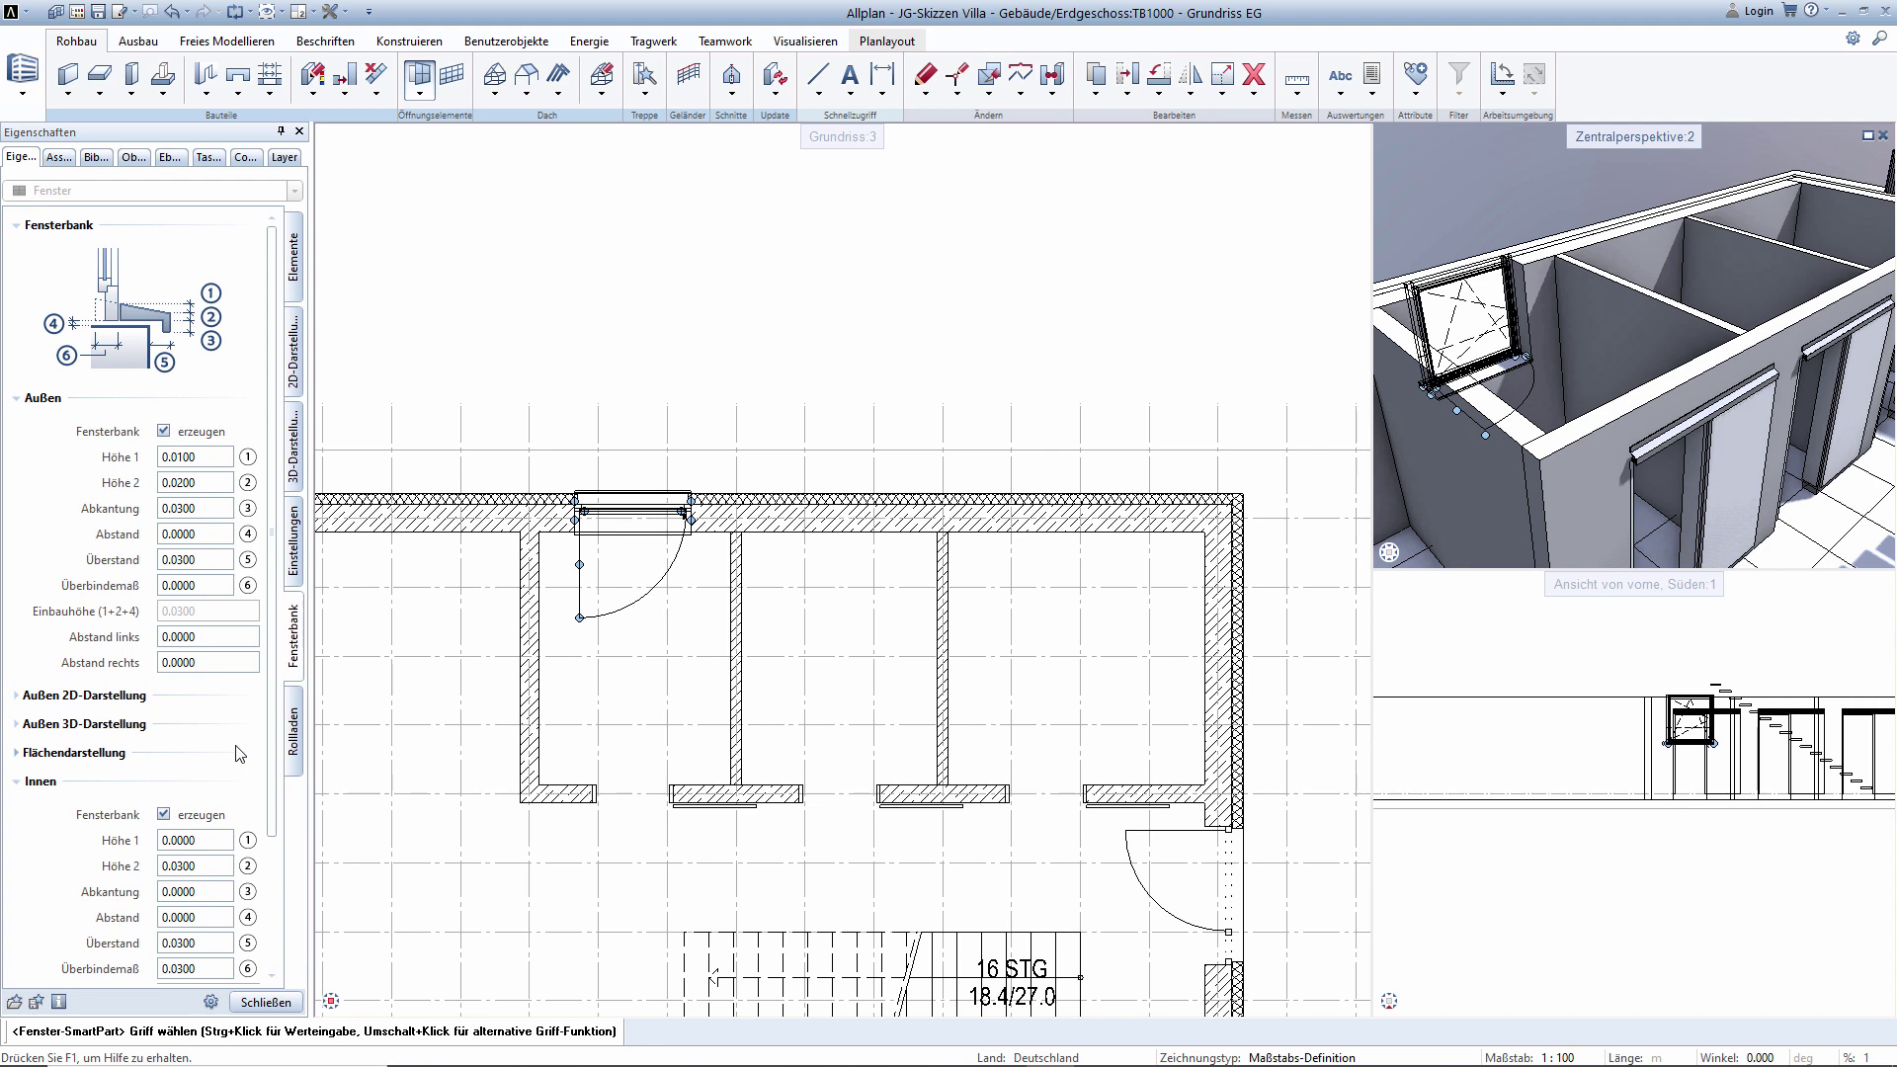
scroll(563, 494, up, 3)
scroll(563, 494, up, 3)
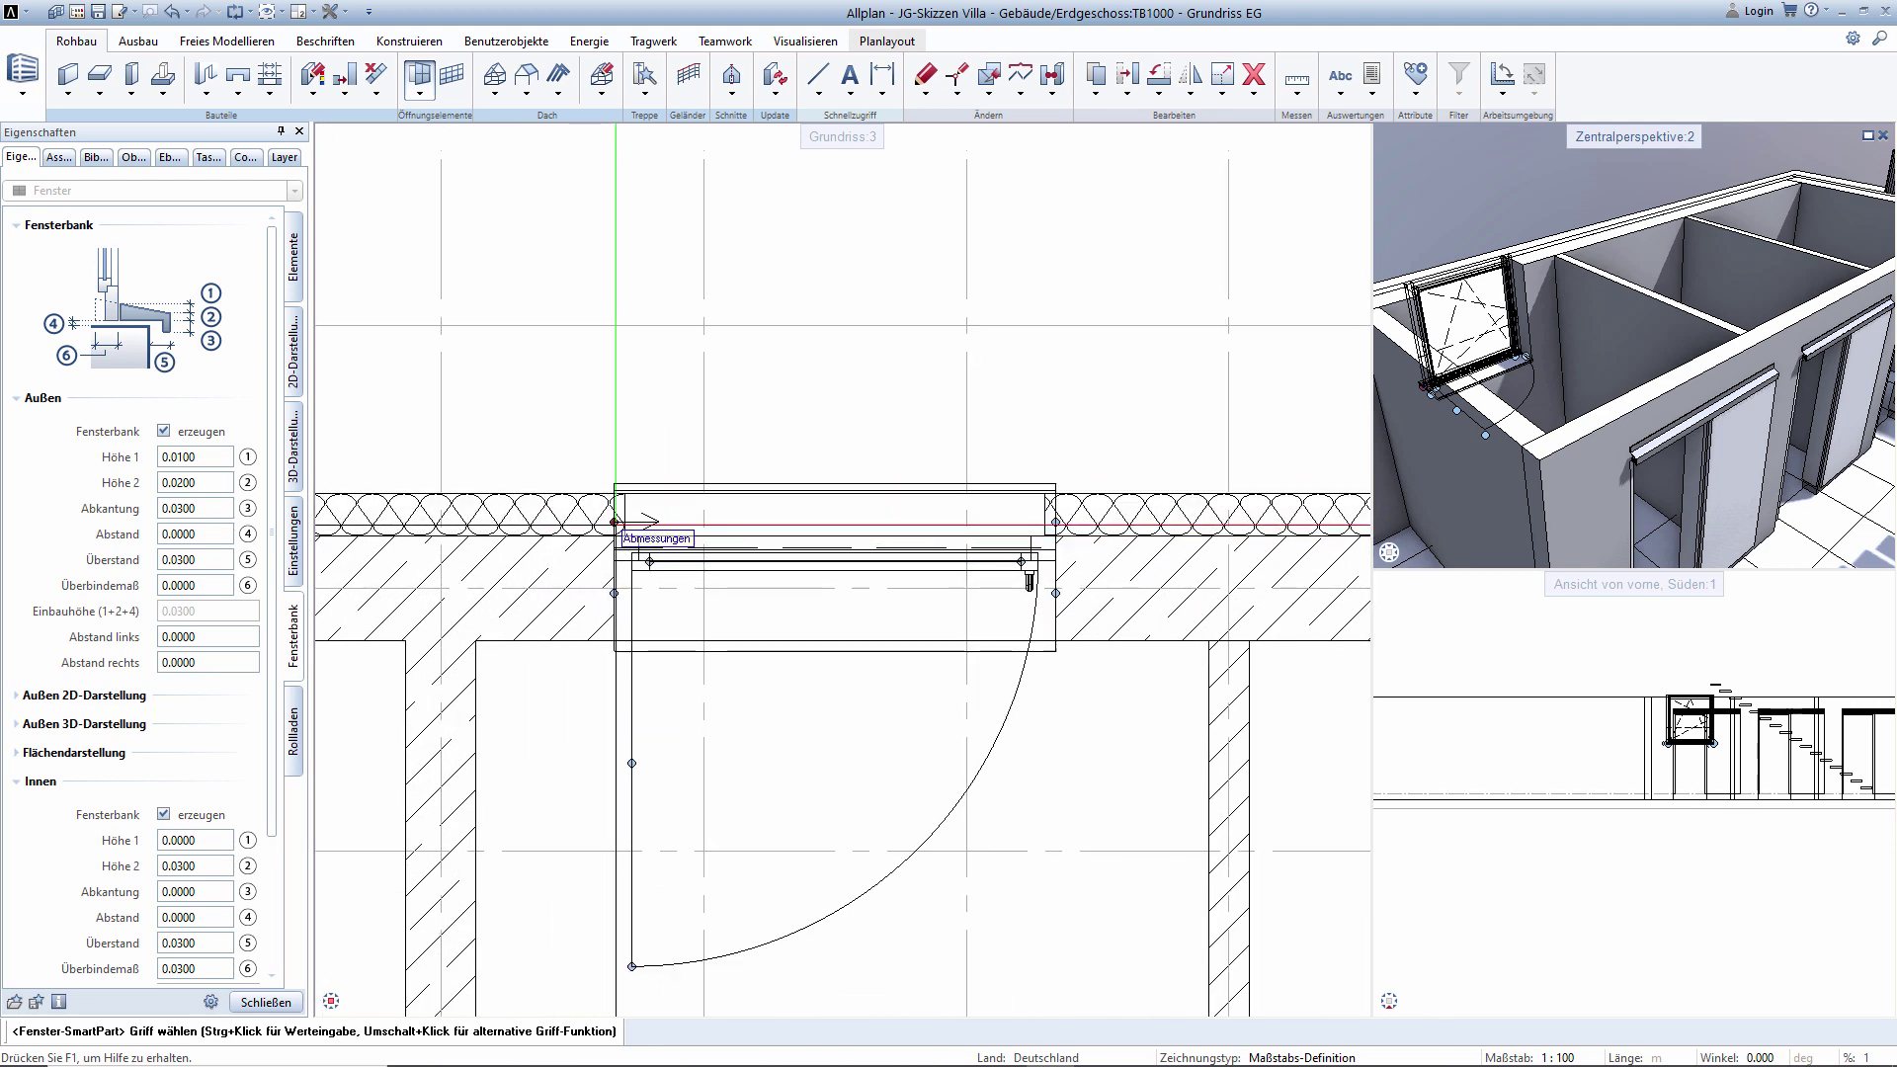
click(614, 522)
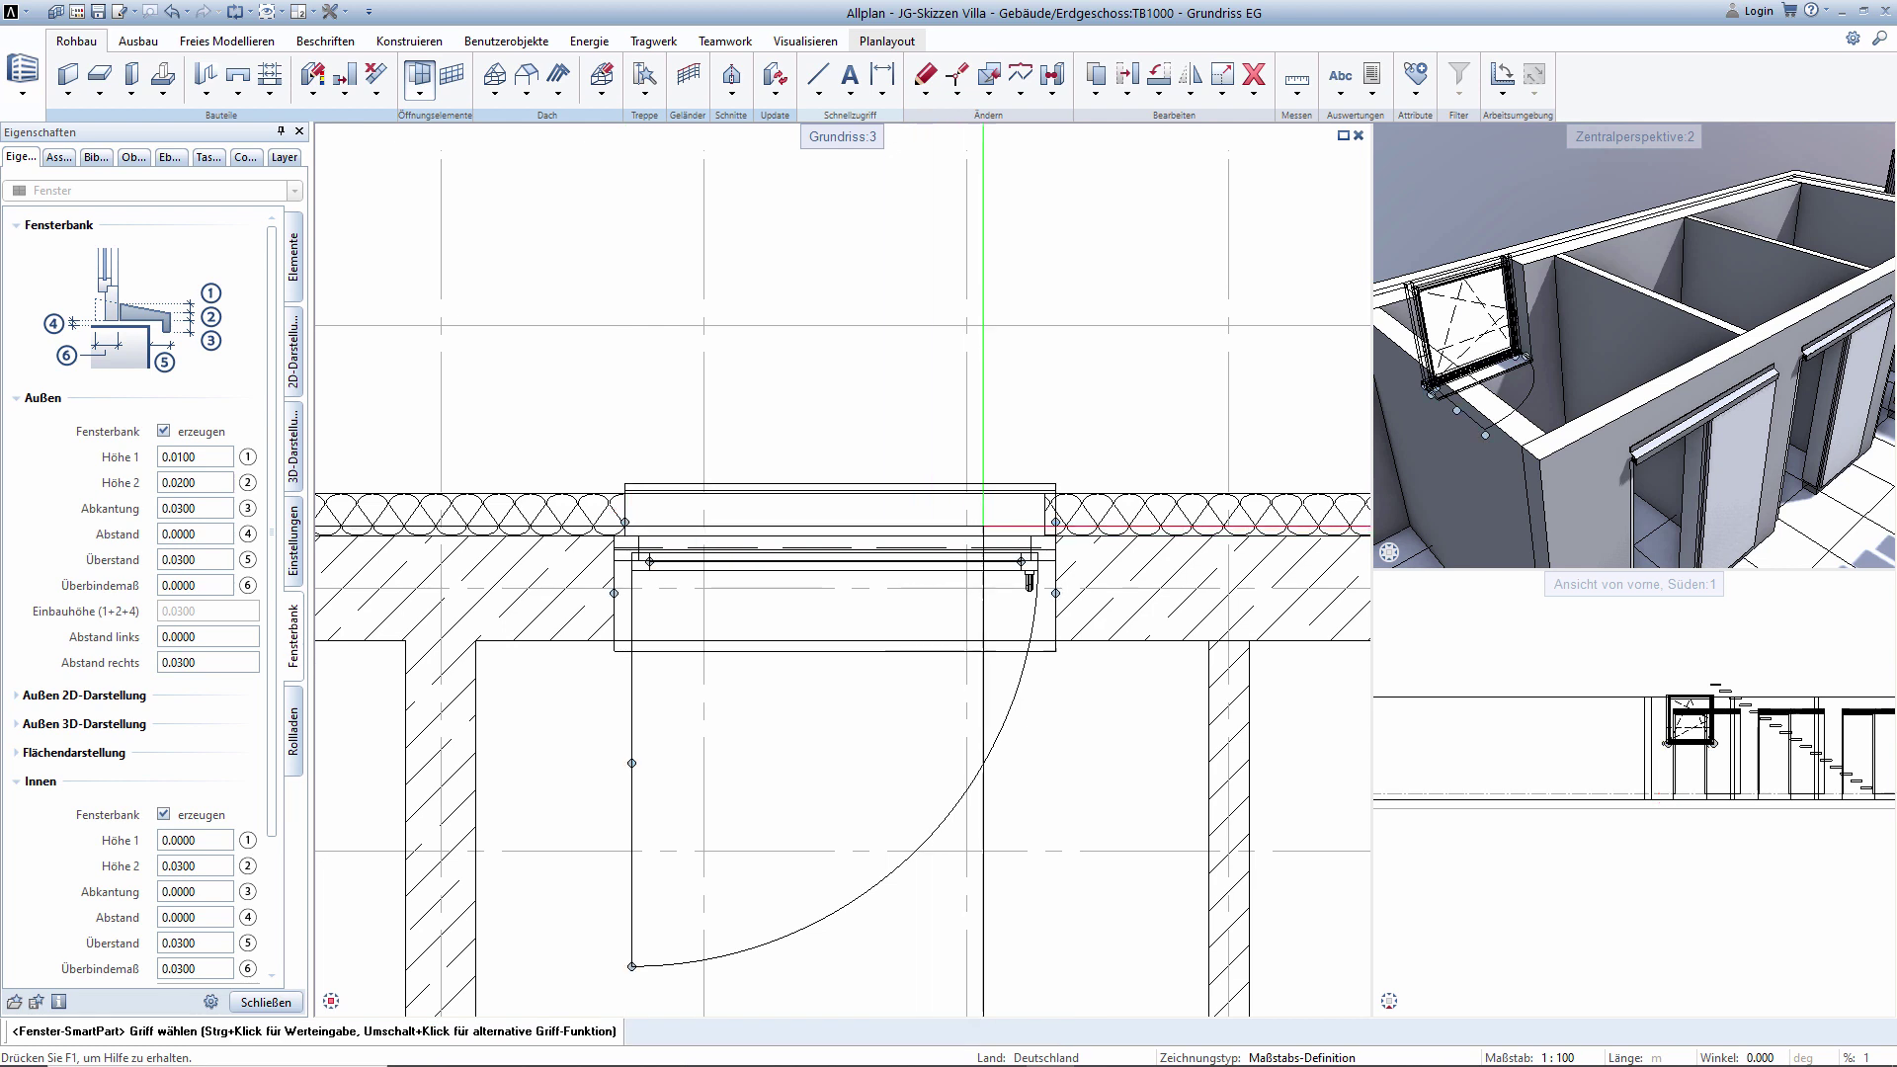
click(1032, 502)
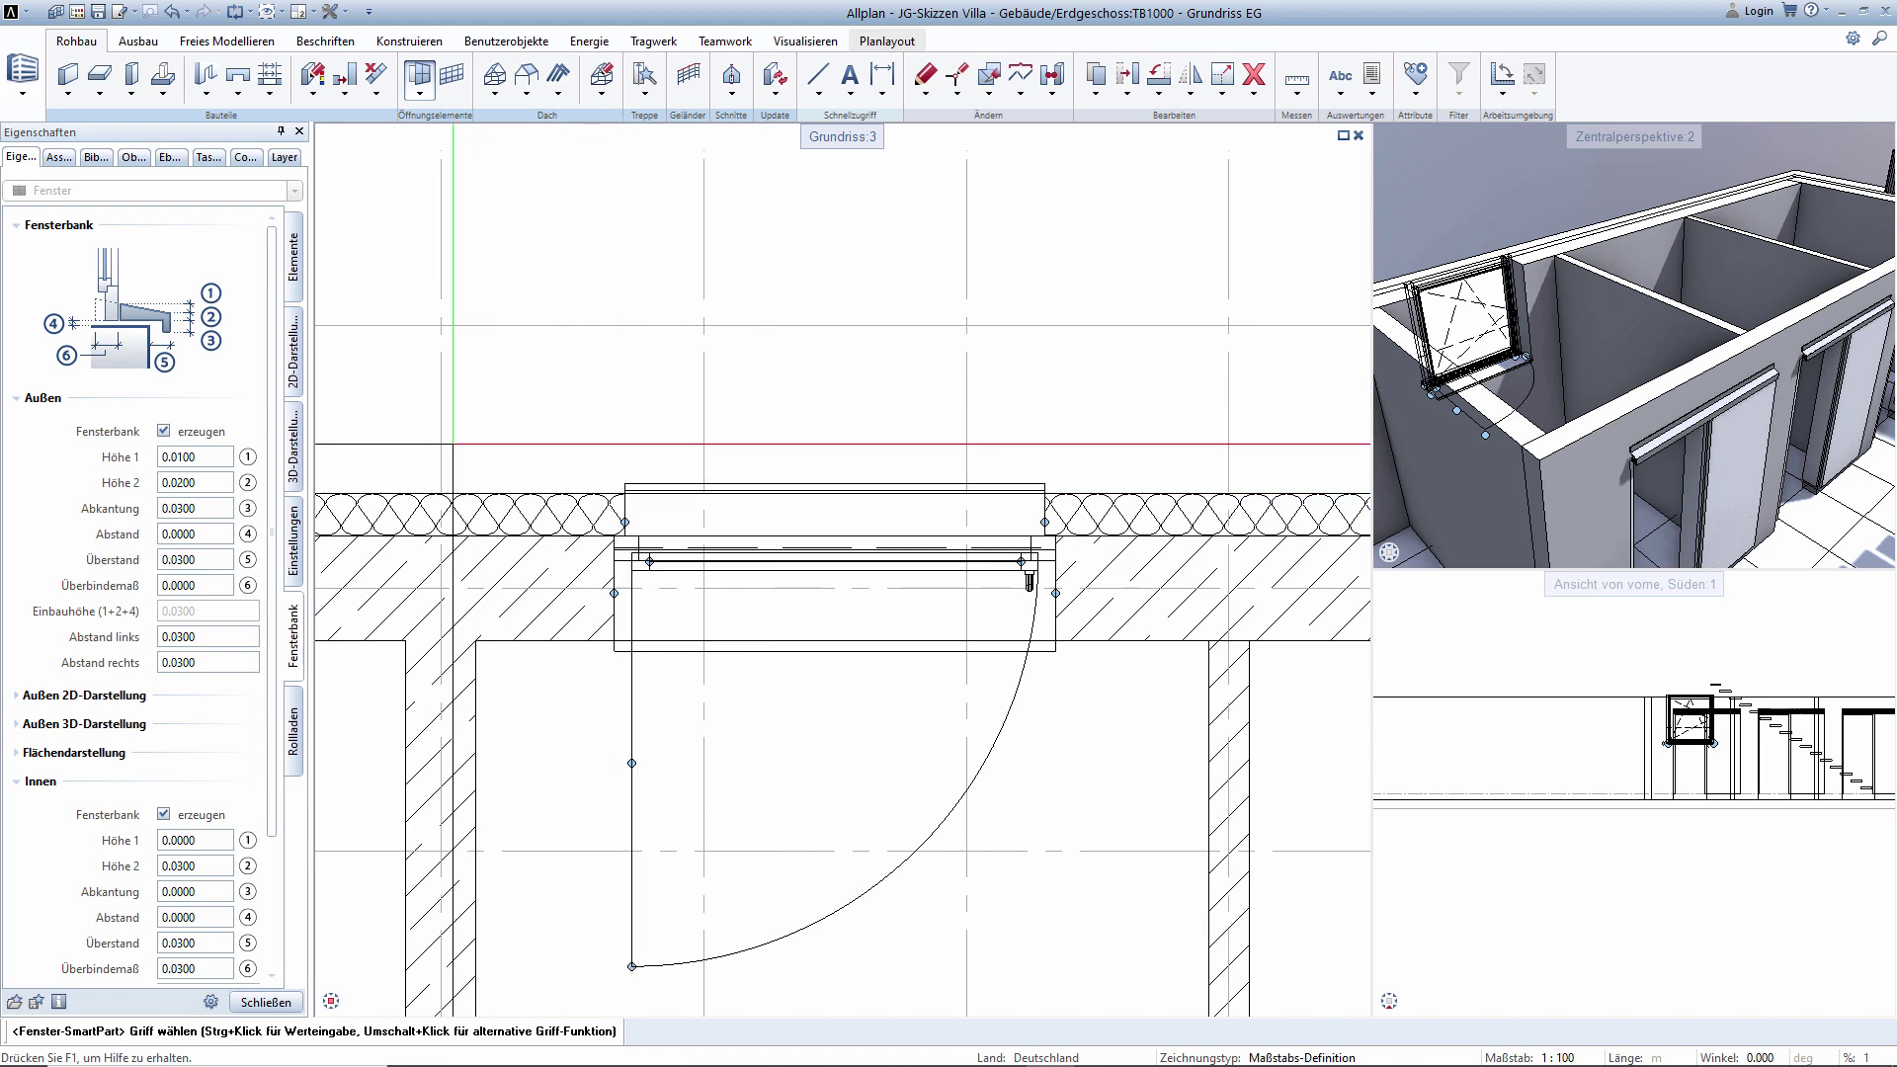
Review the Rollladen settings and apply the finished window to the top wall.
click(294, 736)
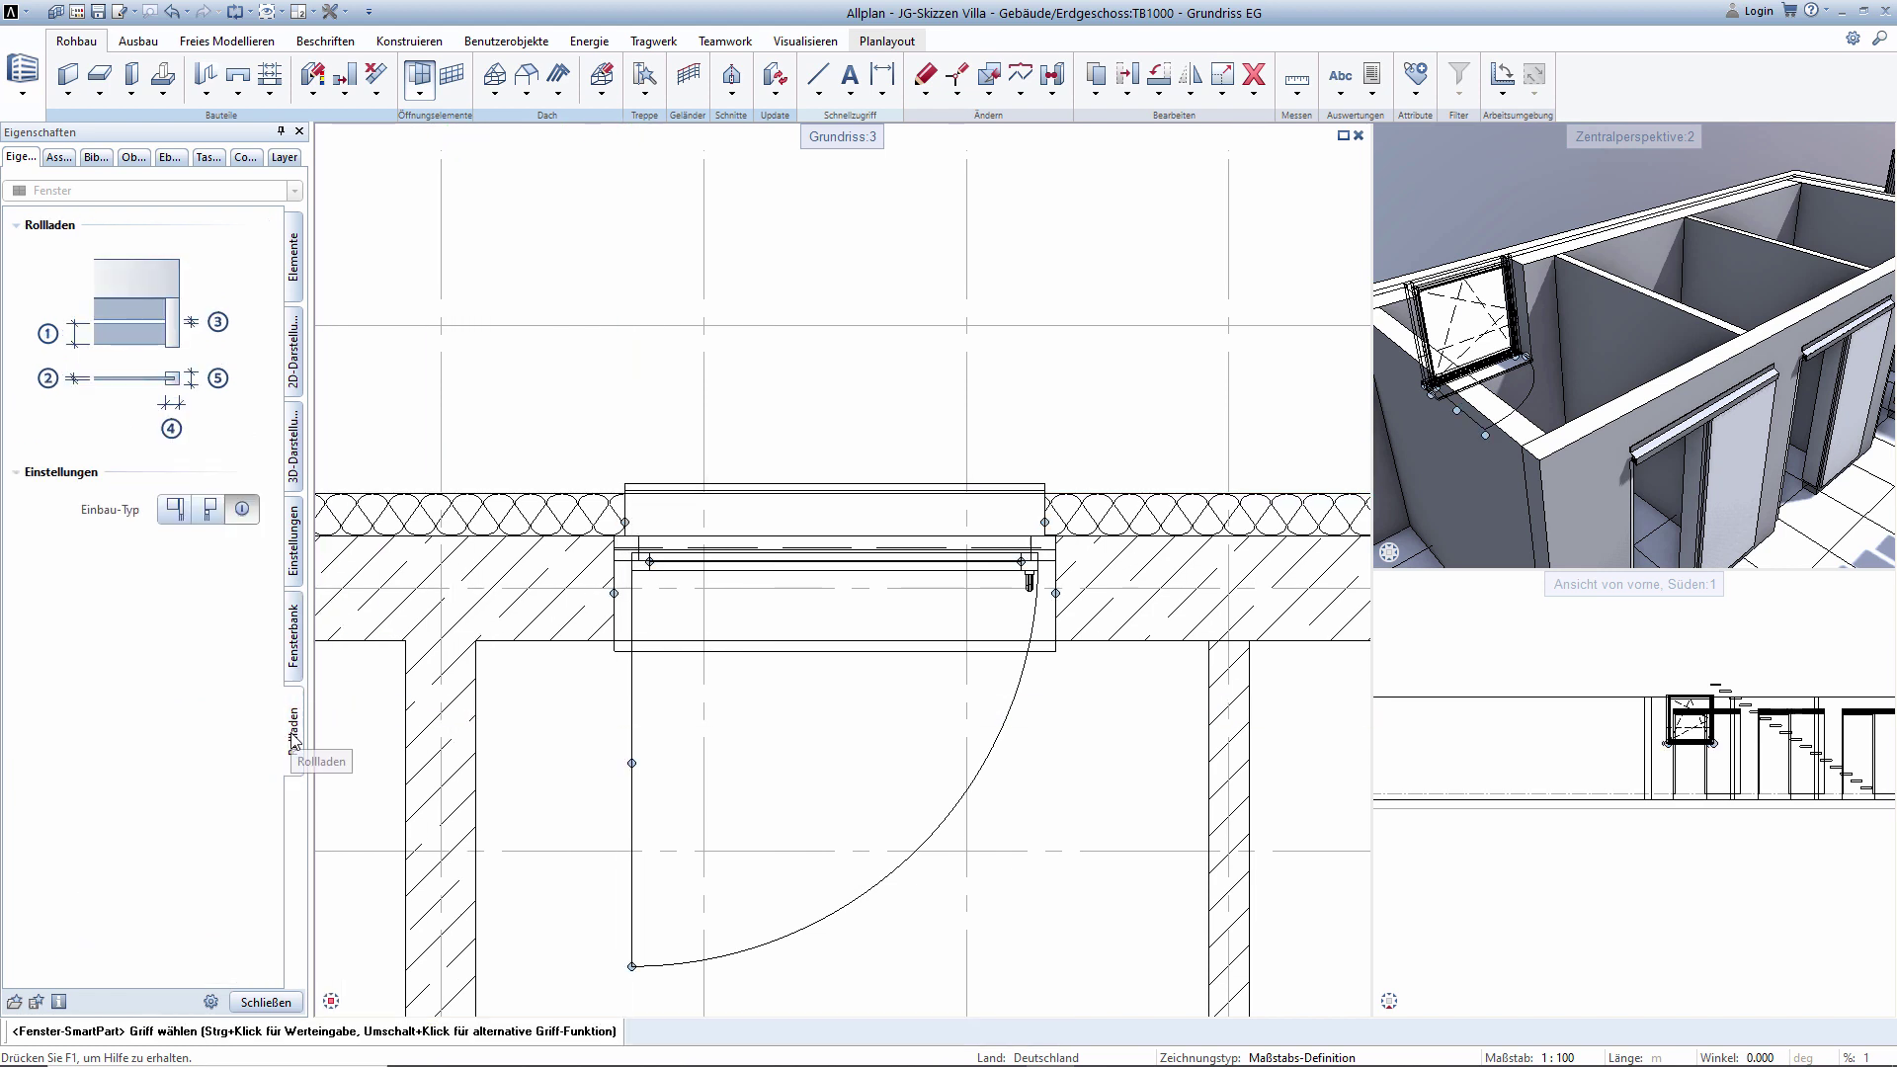
scroll(976, 360, down, 1)
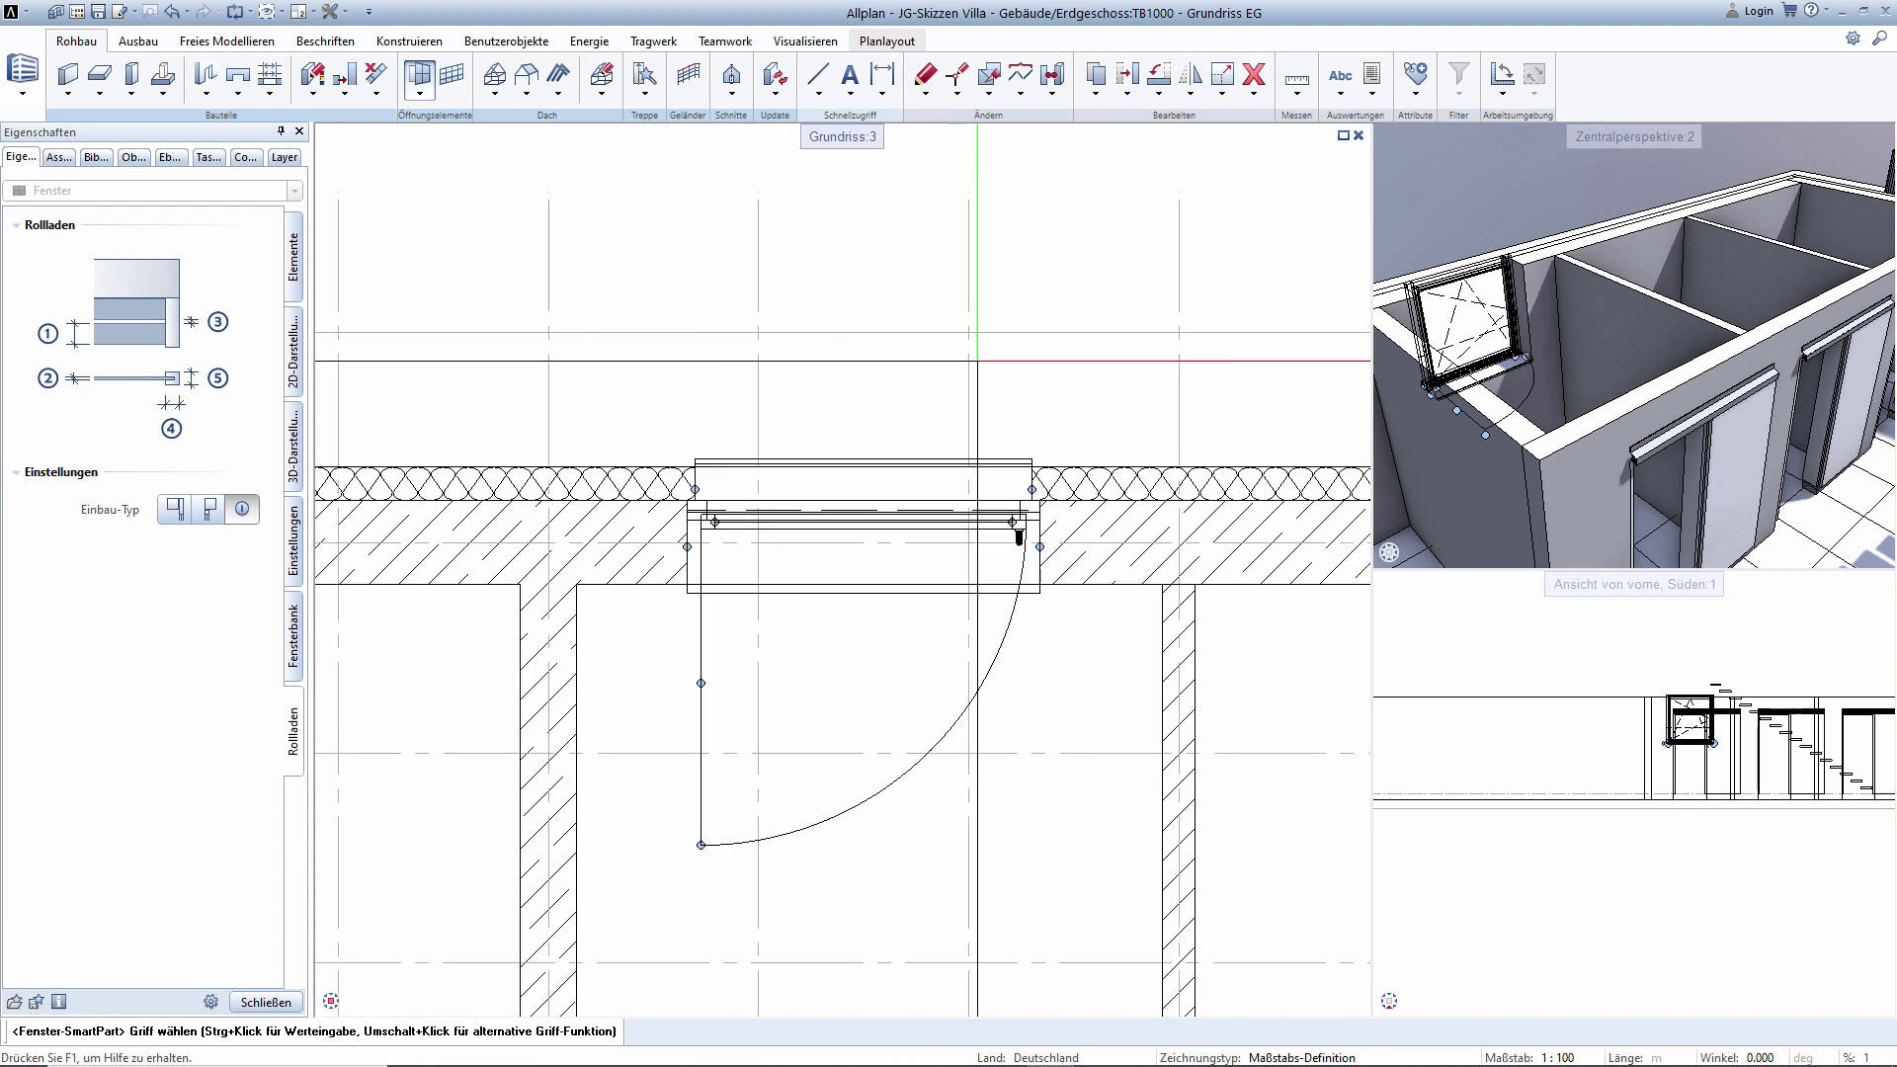
scroll(976, 361, down, 3)
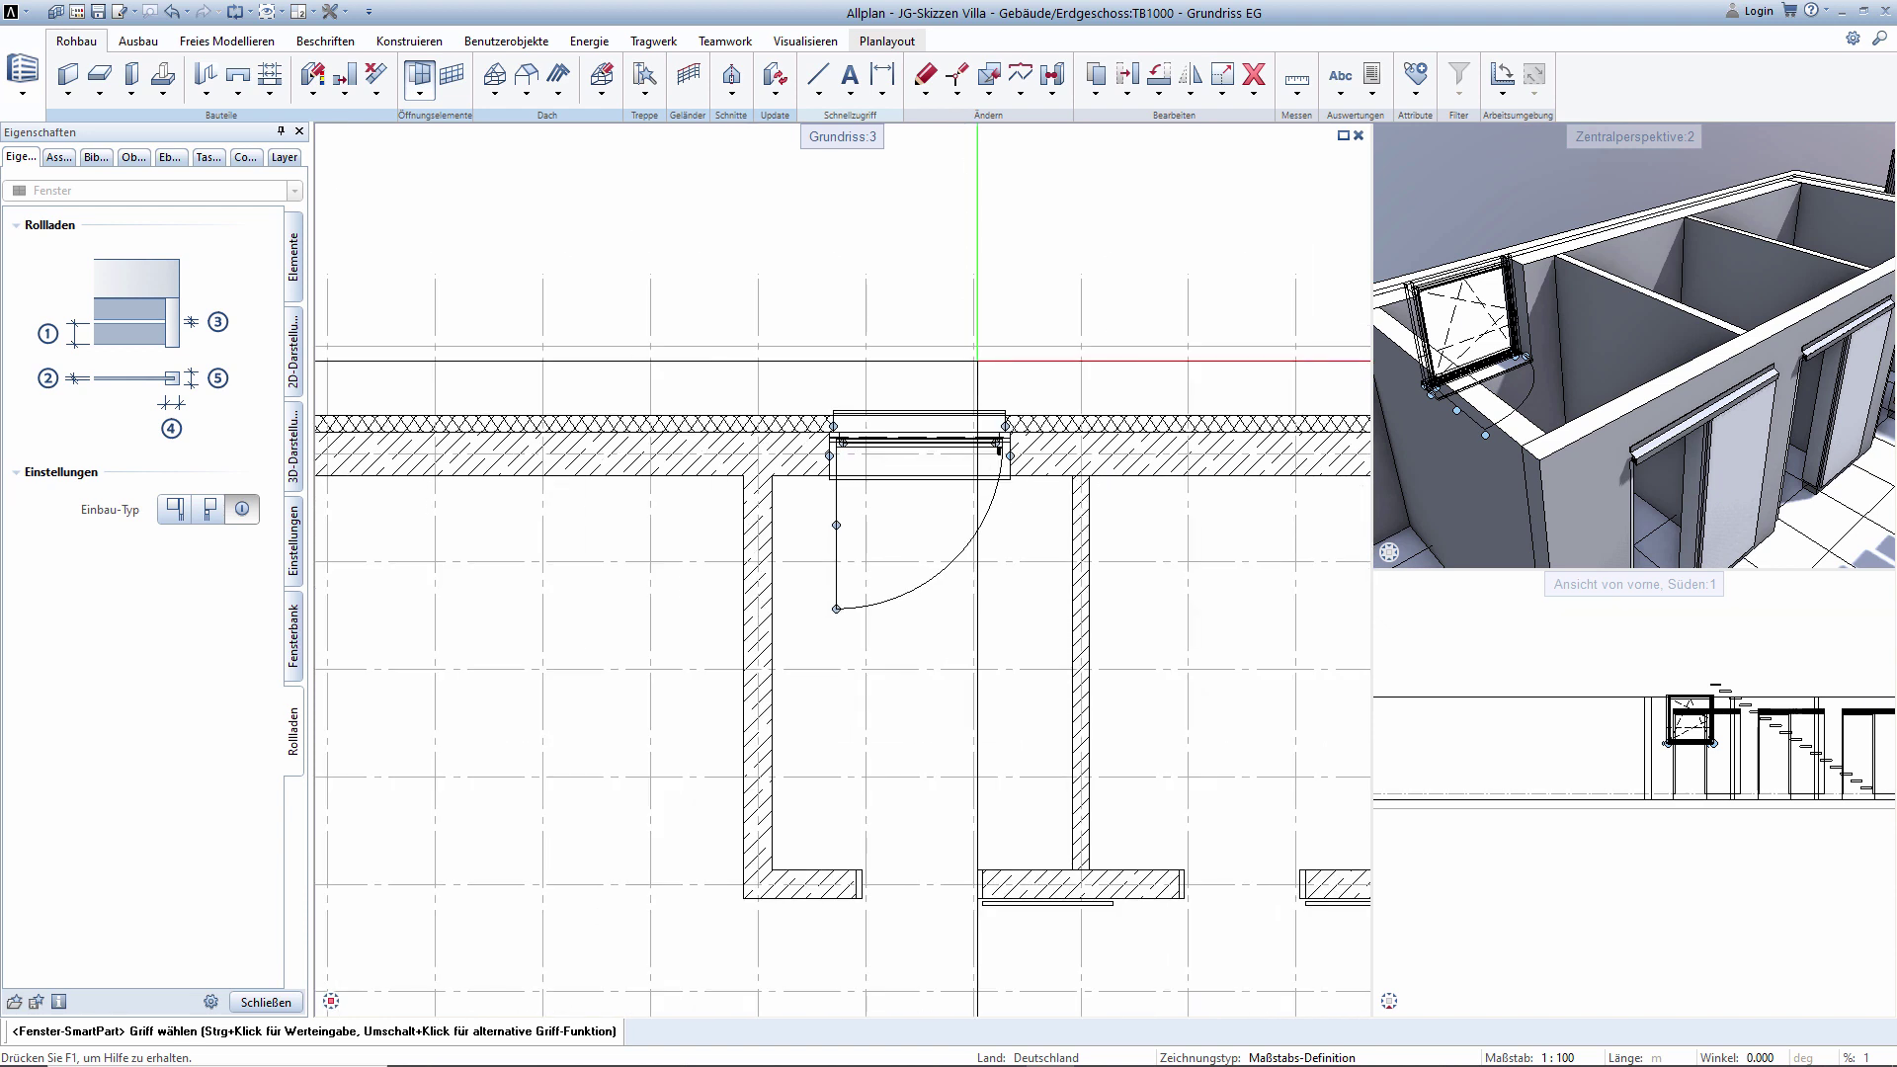
click(268, 1001)
key(Escape)
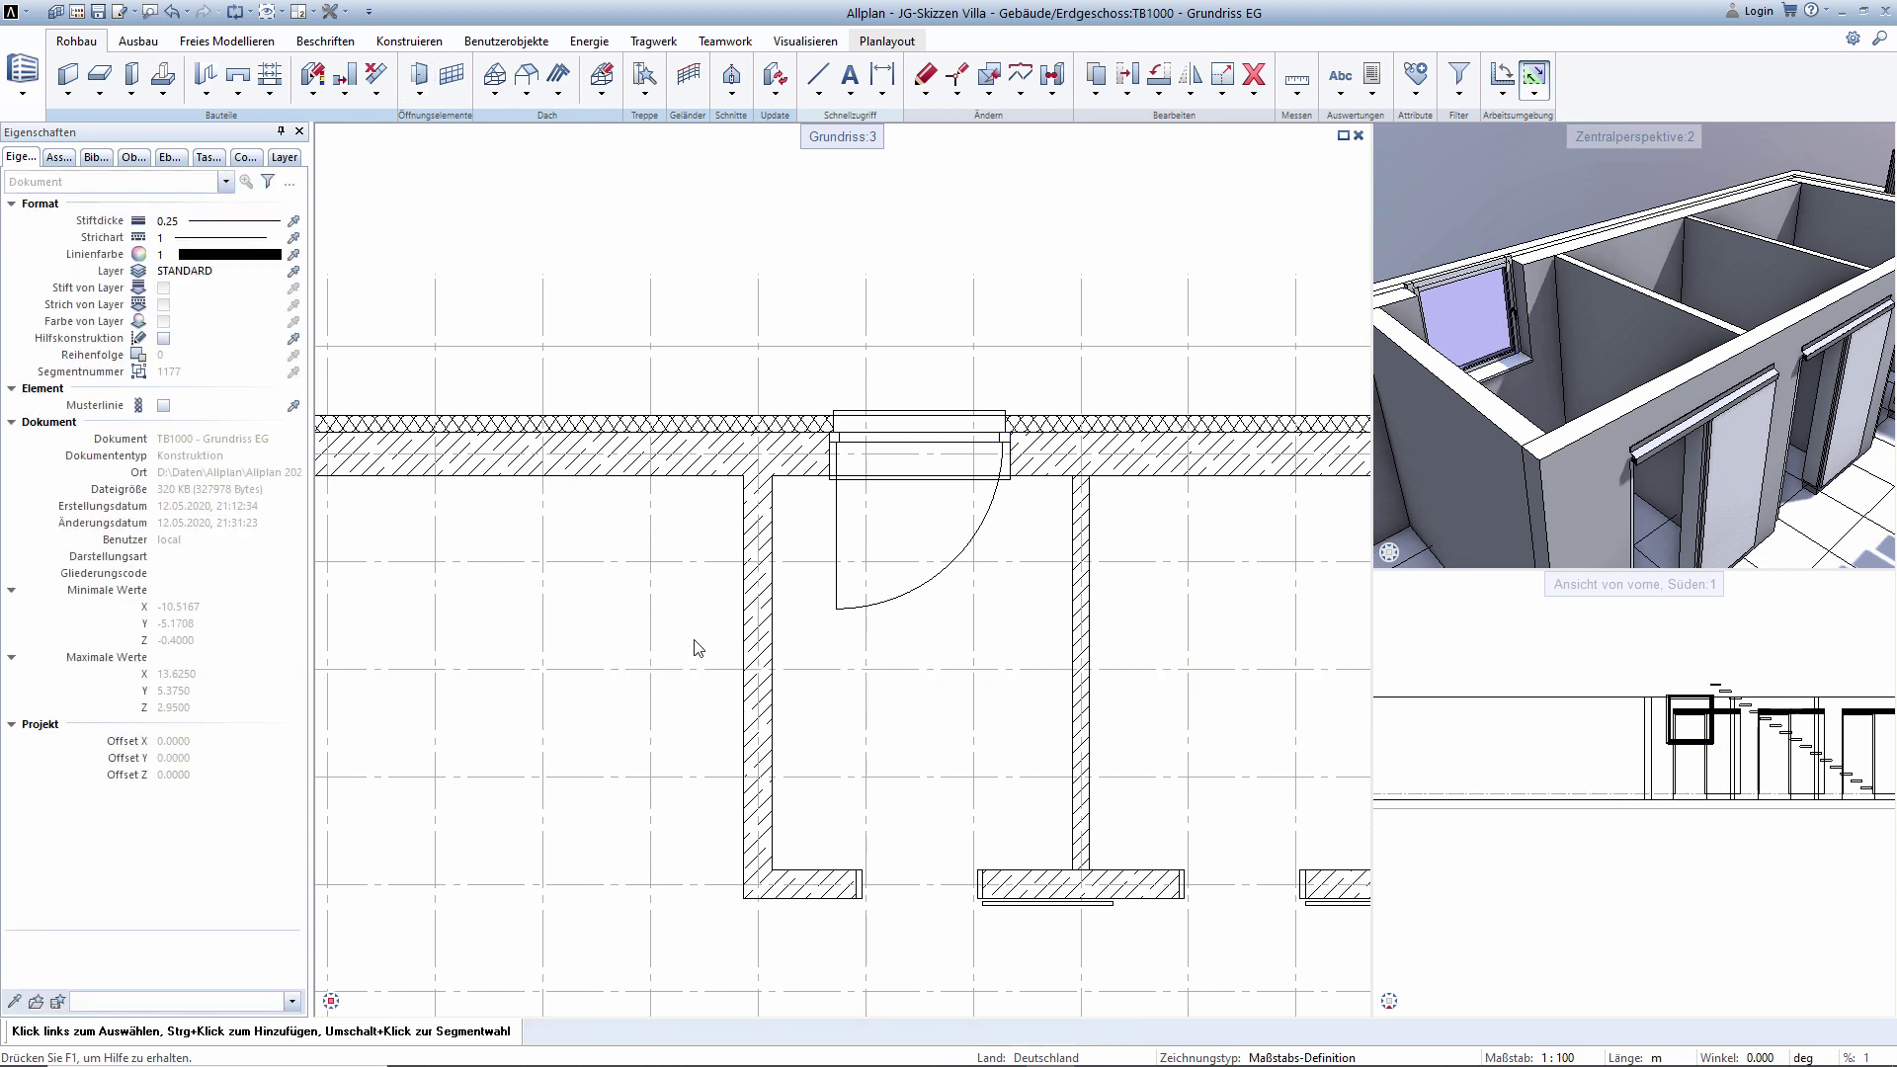
Set the window opening's Oberkante distance to 2.3 above the lower reference.
double_click(925, 468)
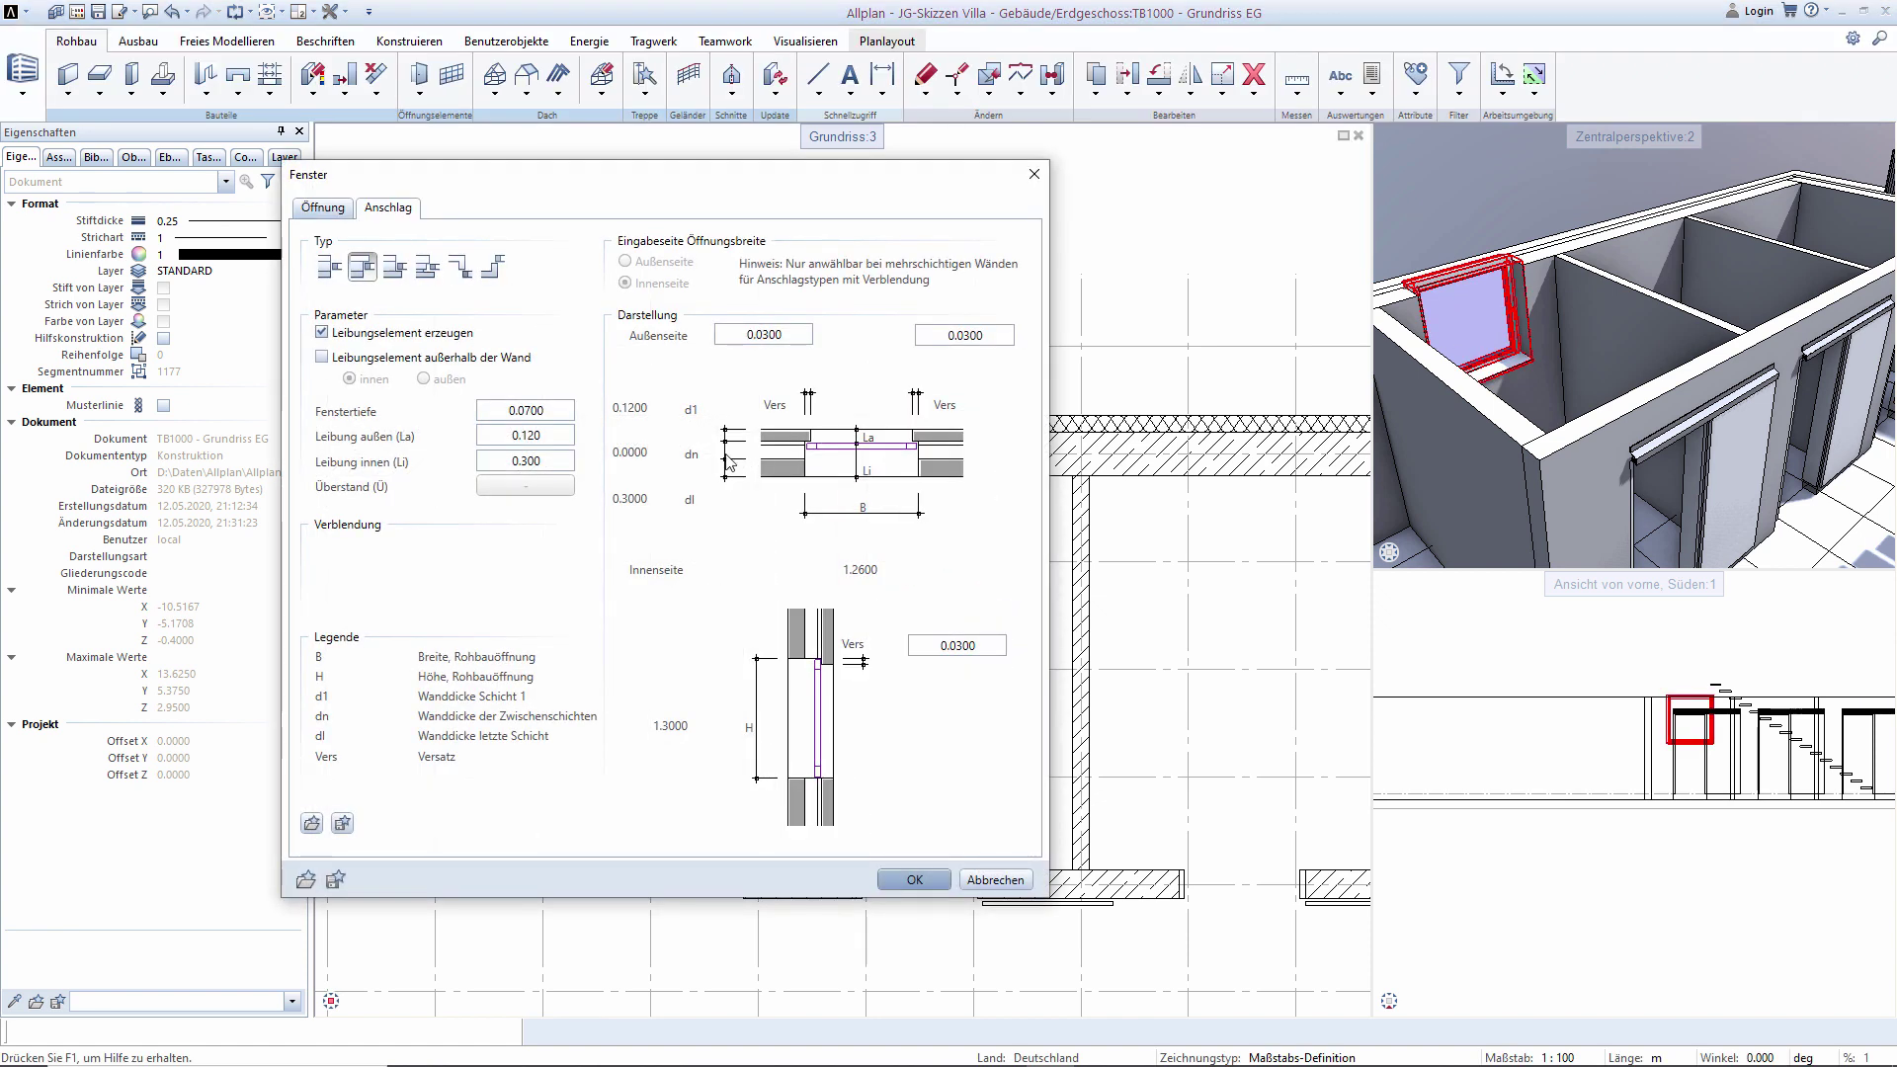
click(312, 206)
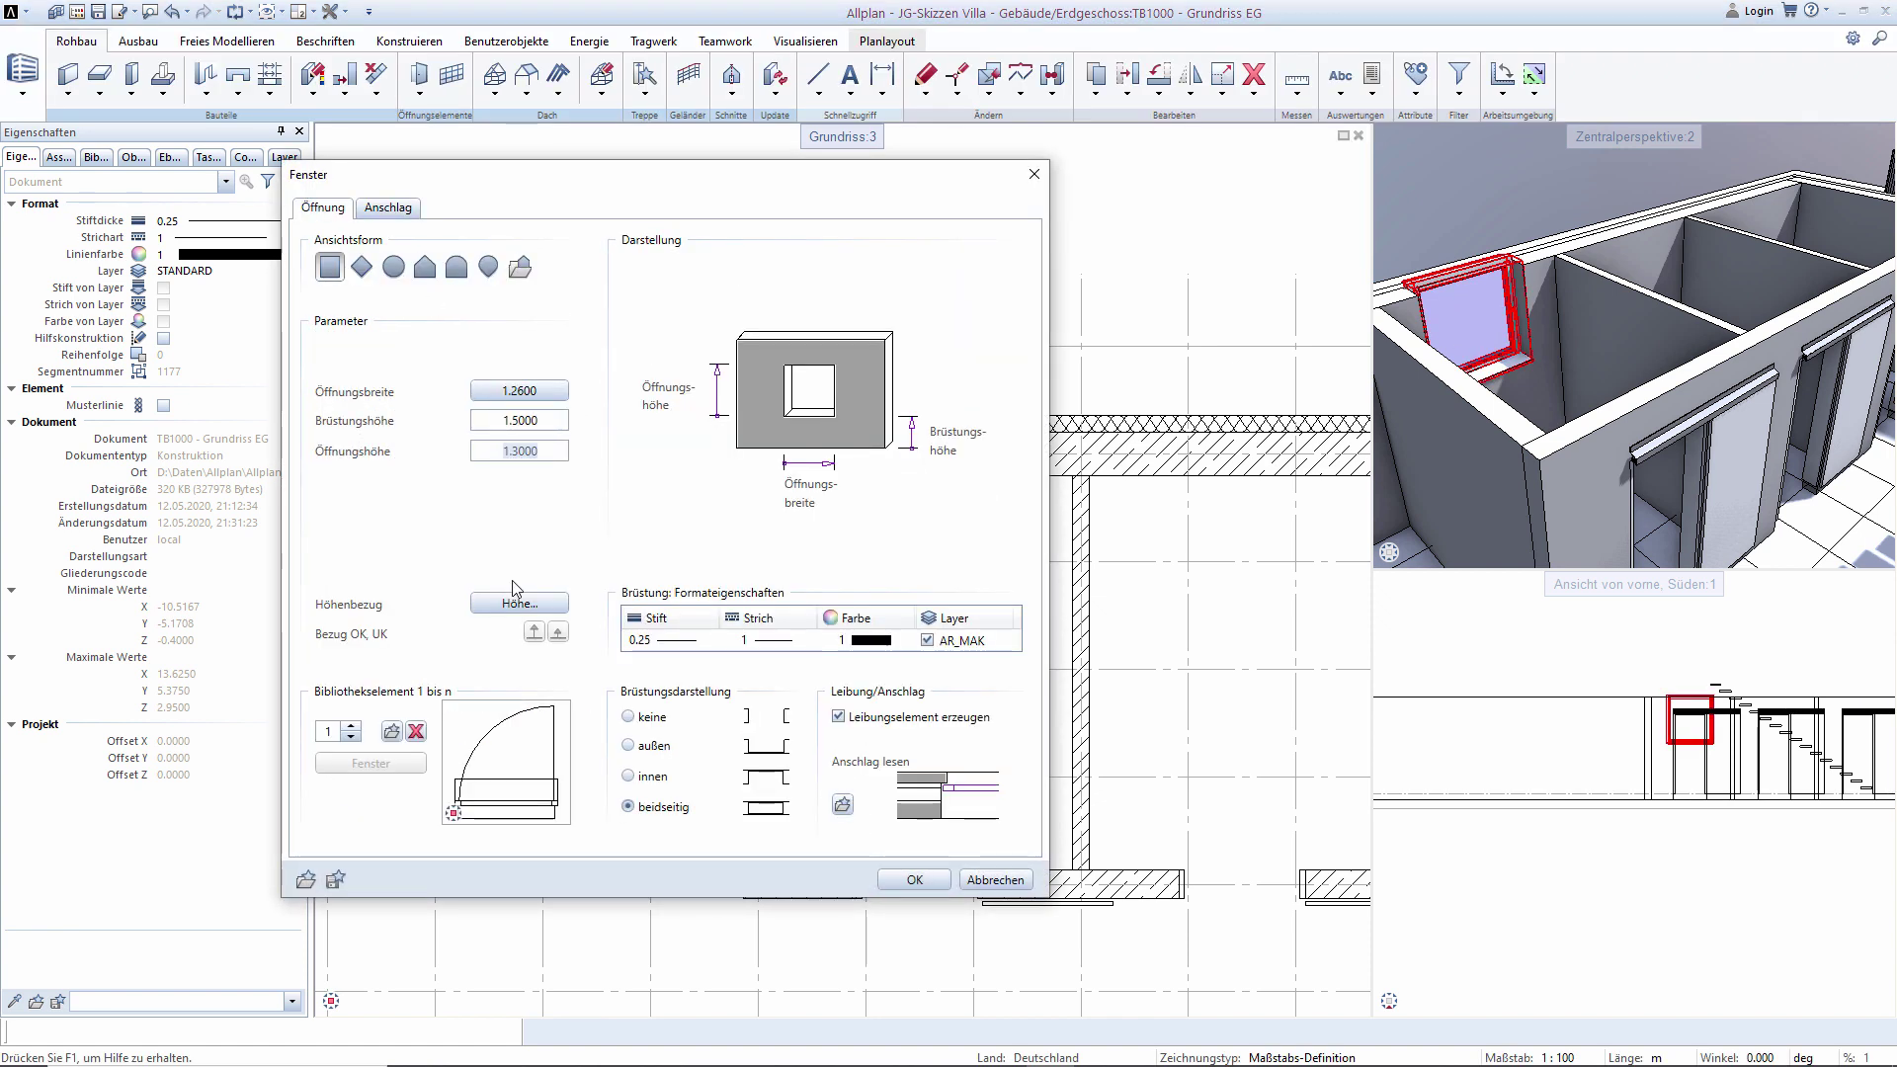
click(515, 605)
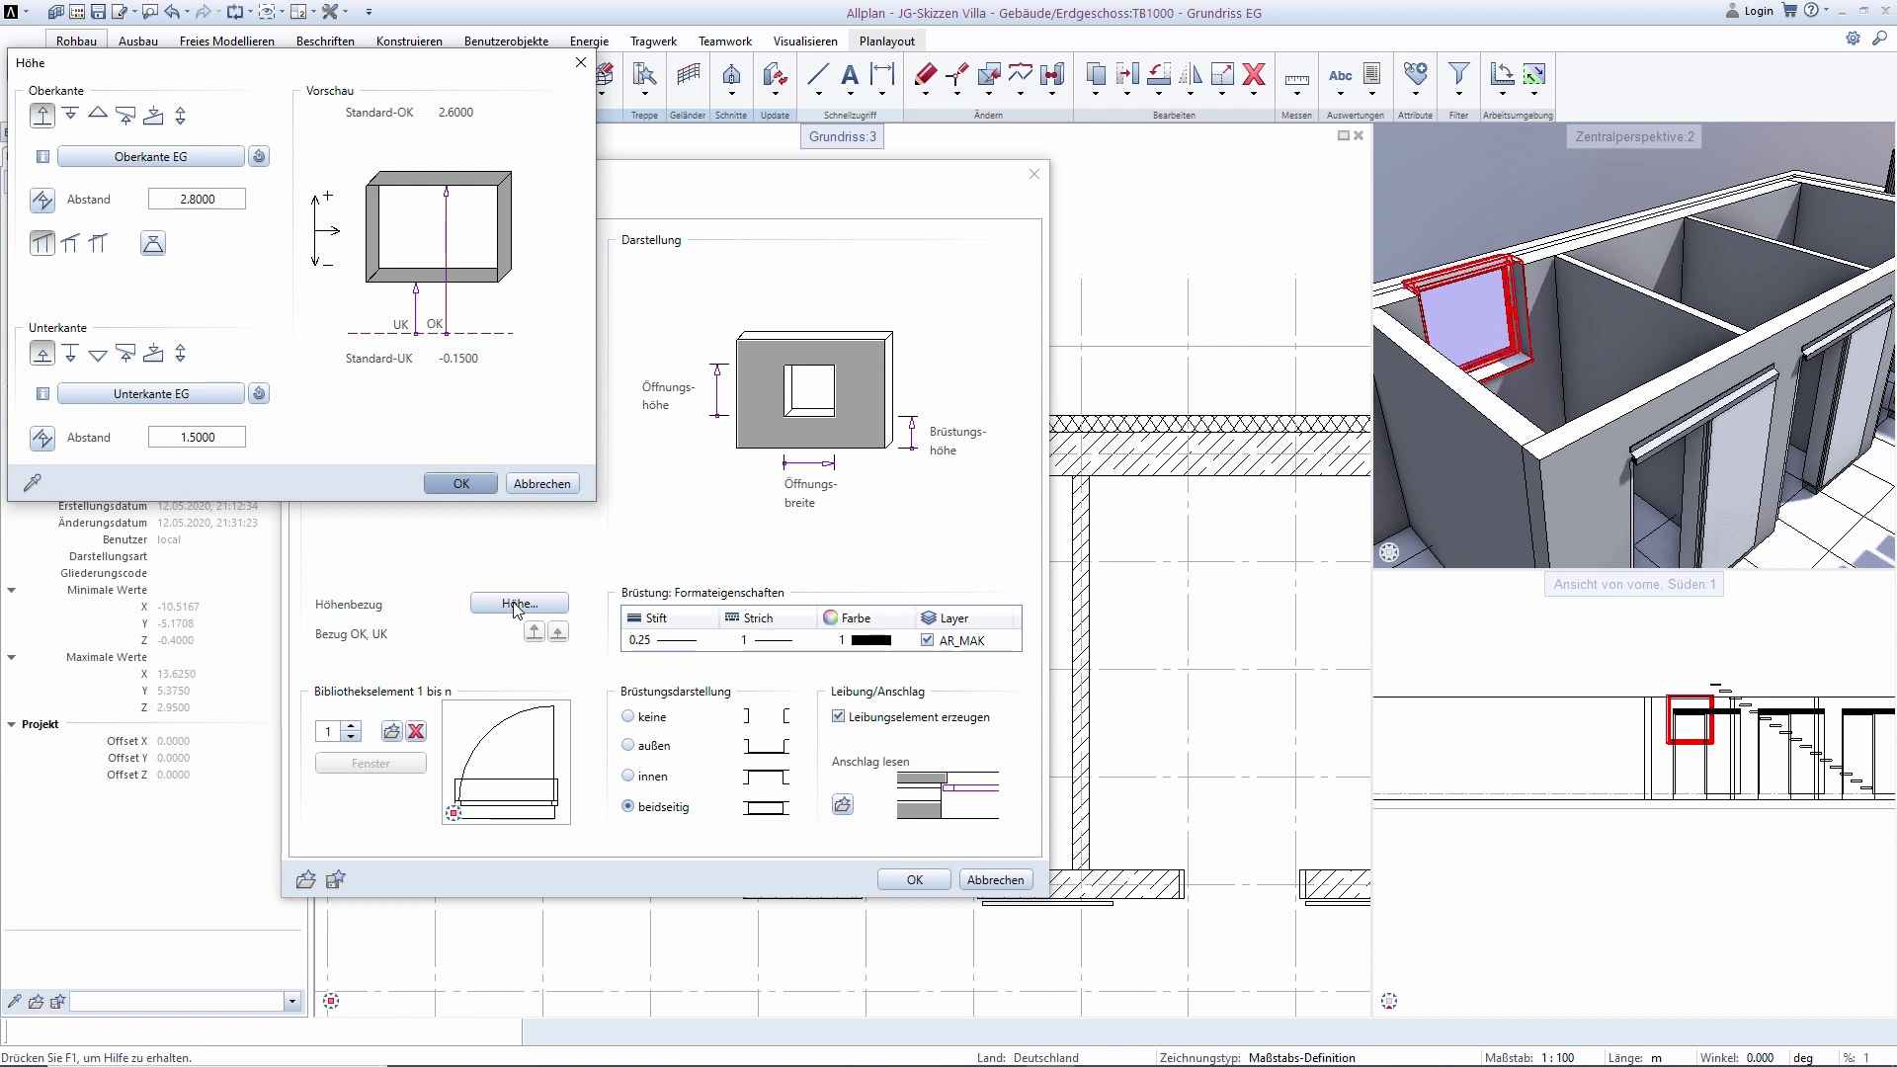
click(214, 199)
text(2)
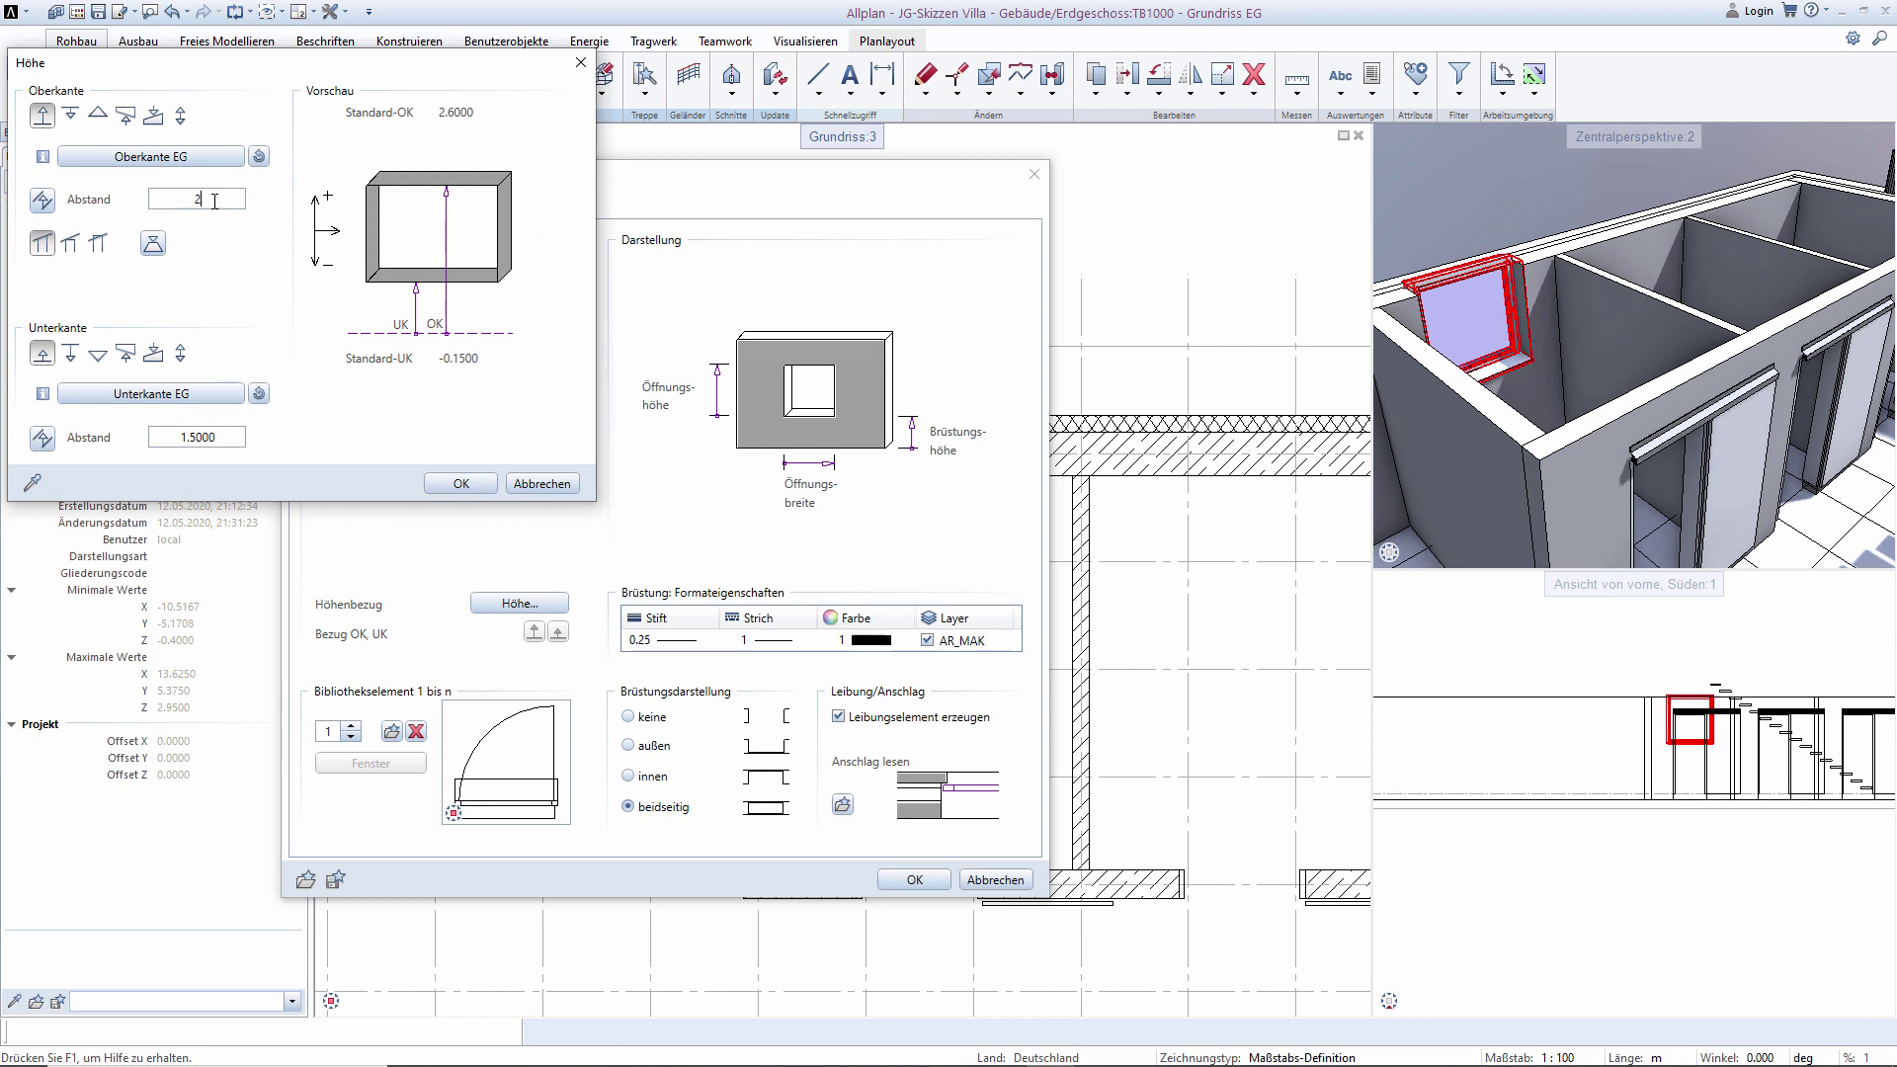
text(.3)
key(Tab)
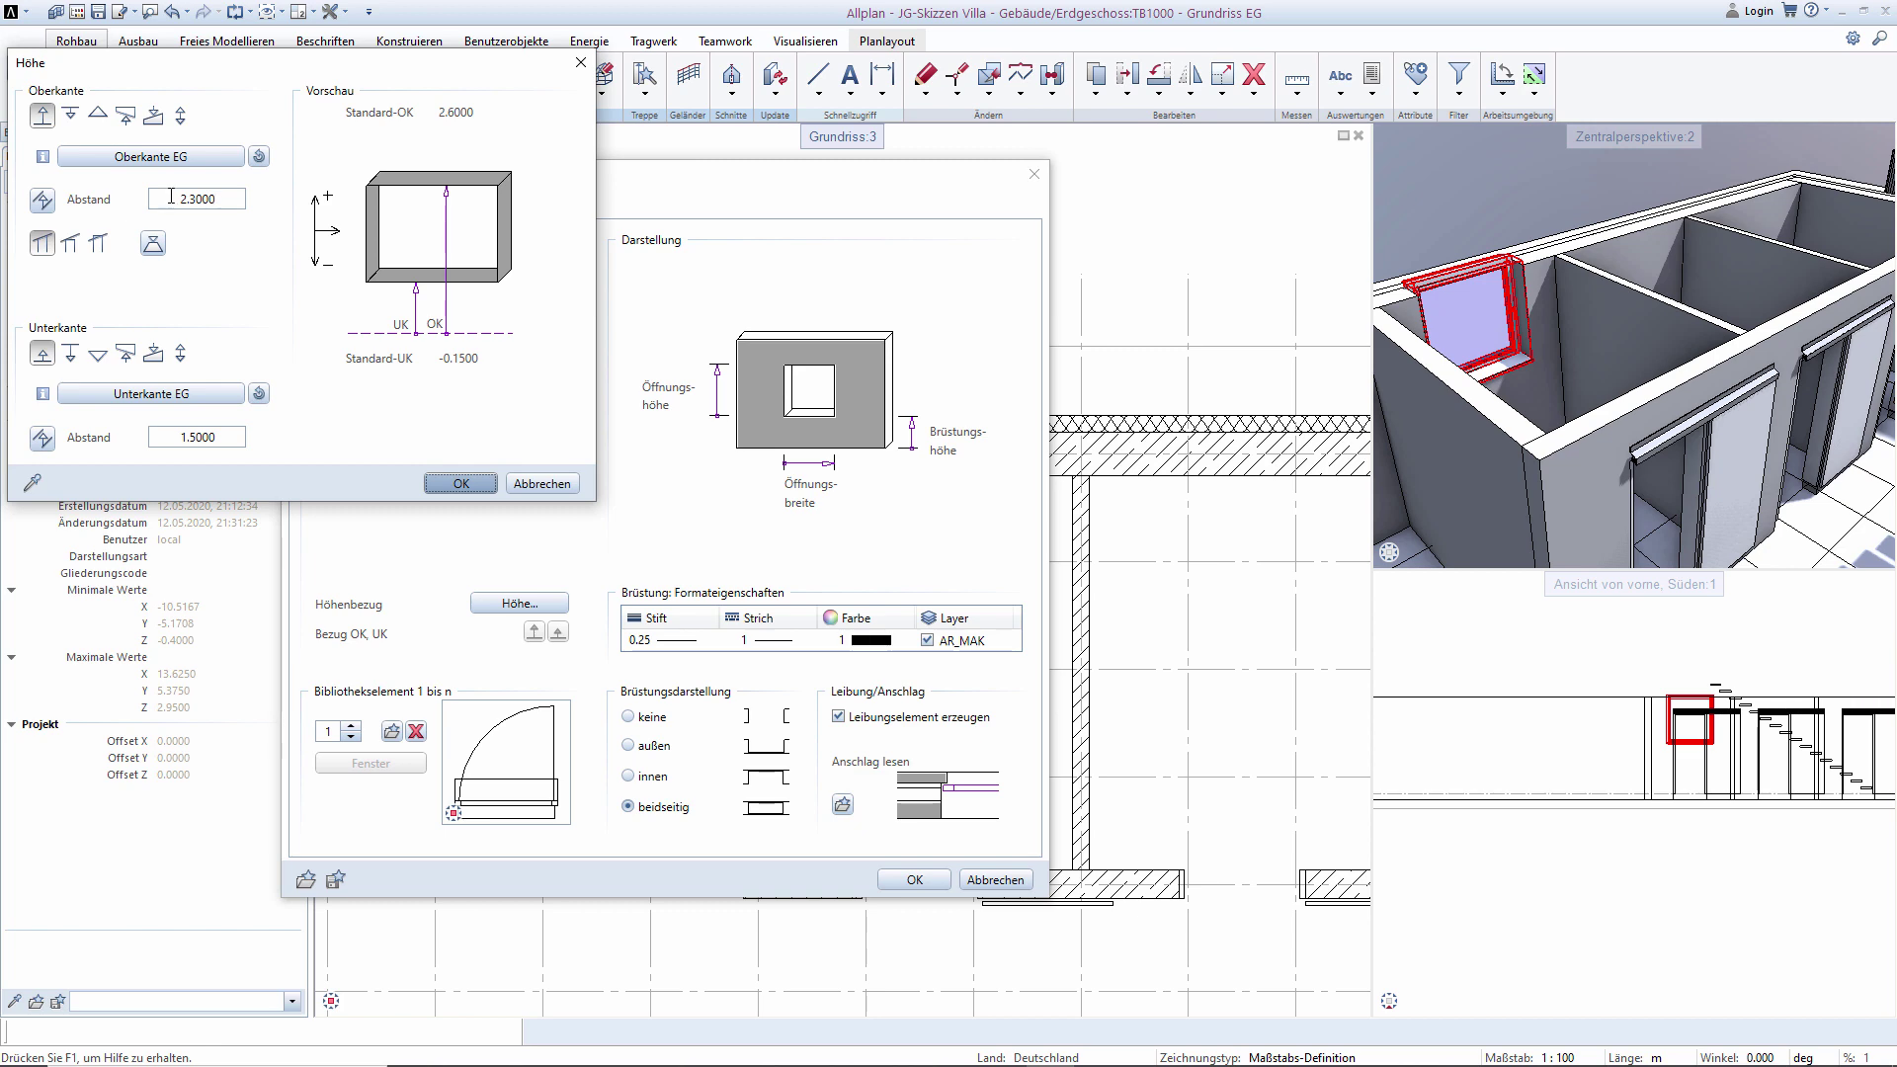
click(451, 483)
click(930, 882)
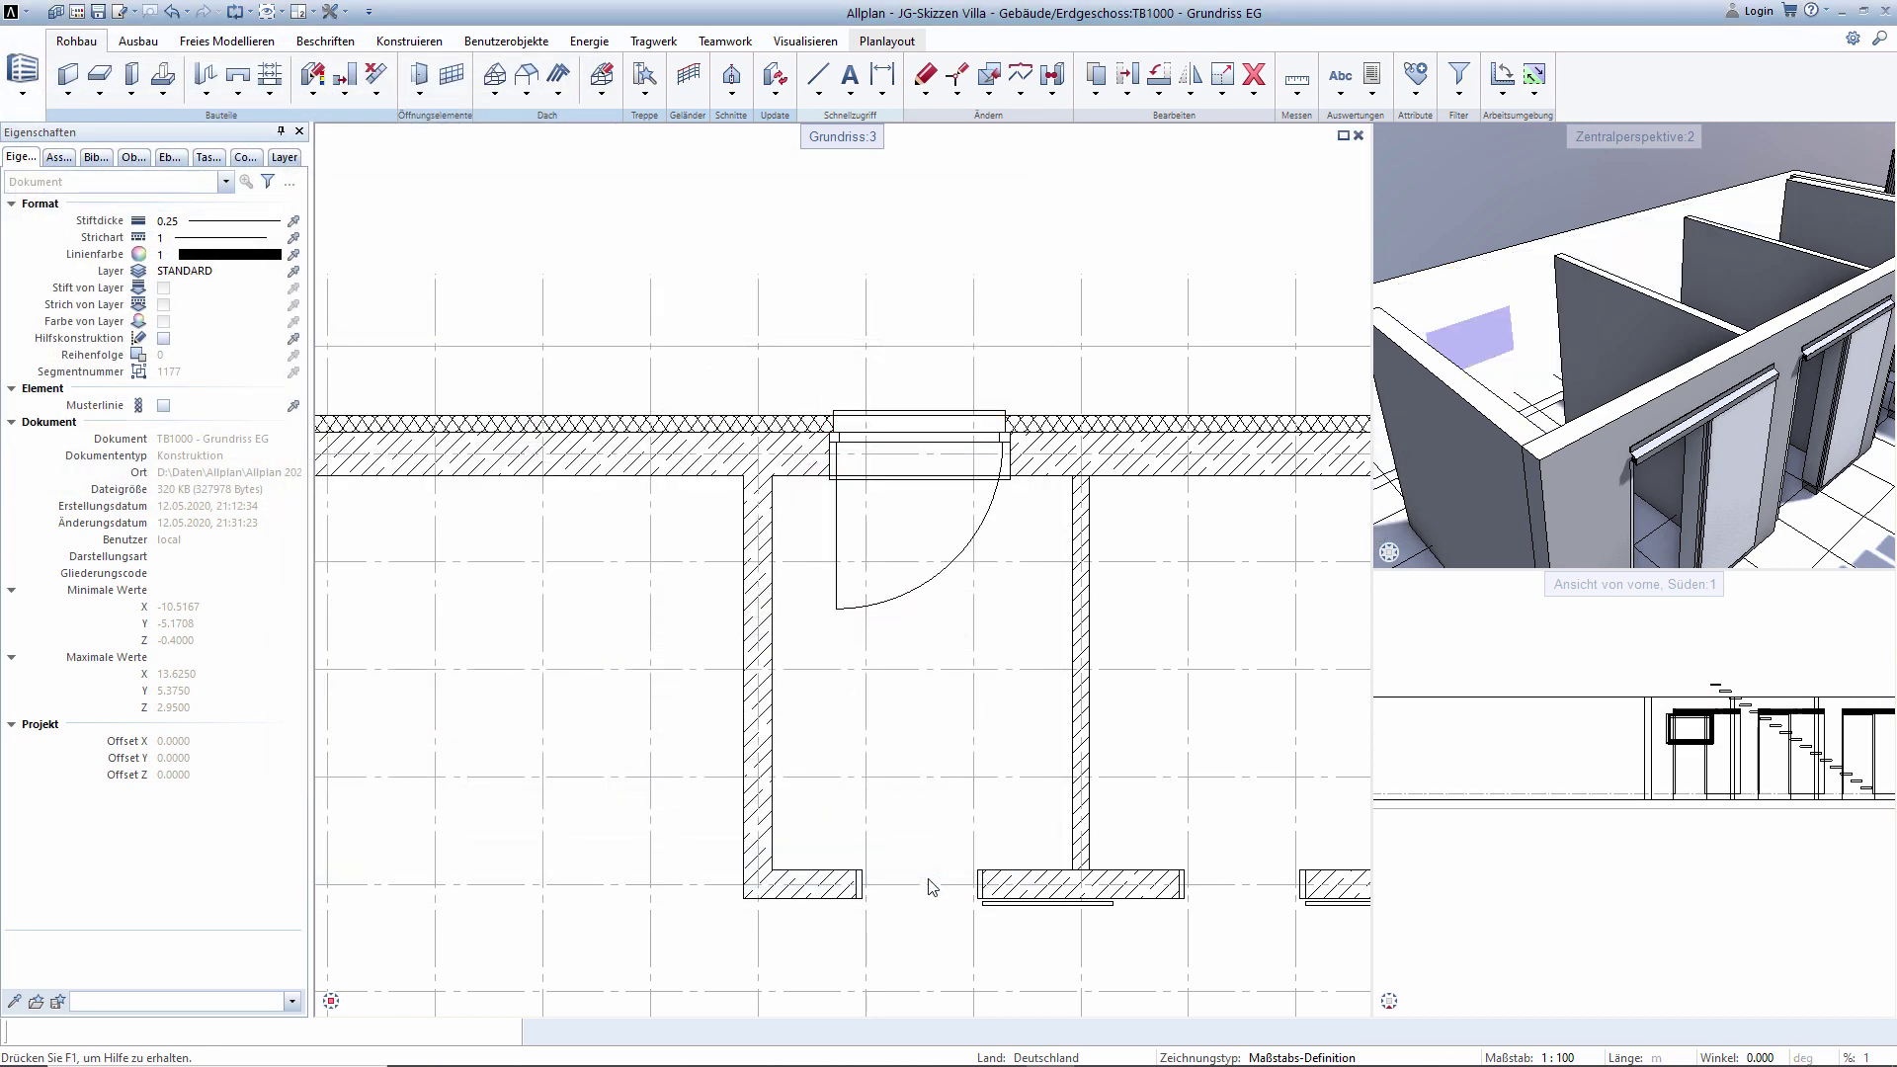
key(Escape)
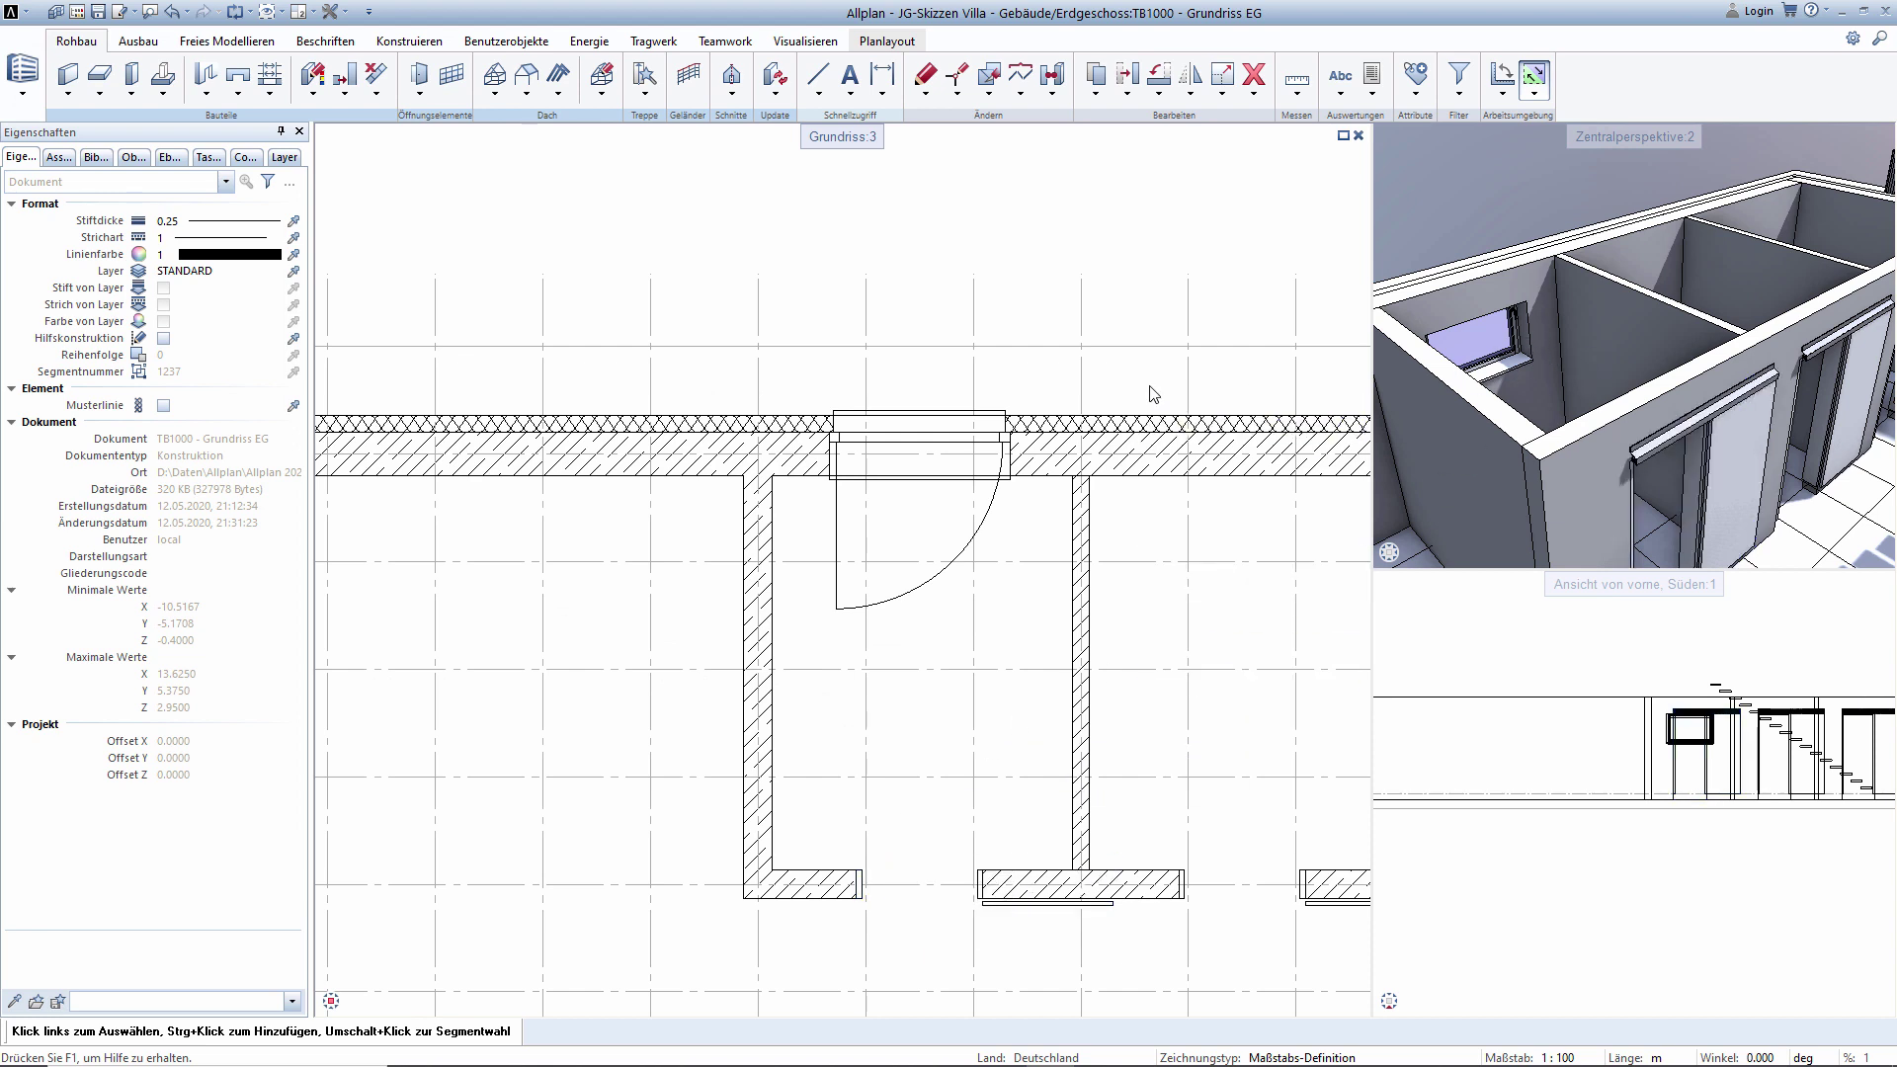
Copy the window one room to the right along the top wall, undoing an extra copy.
middle_drag(1154, 394, 786, 381)
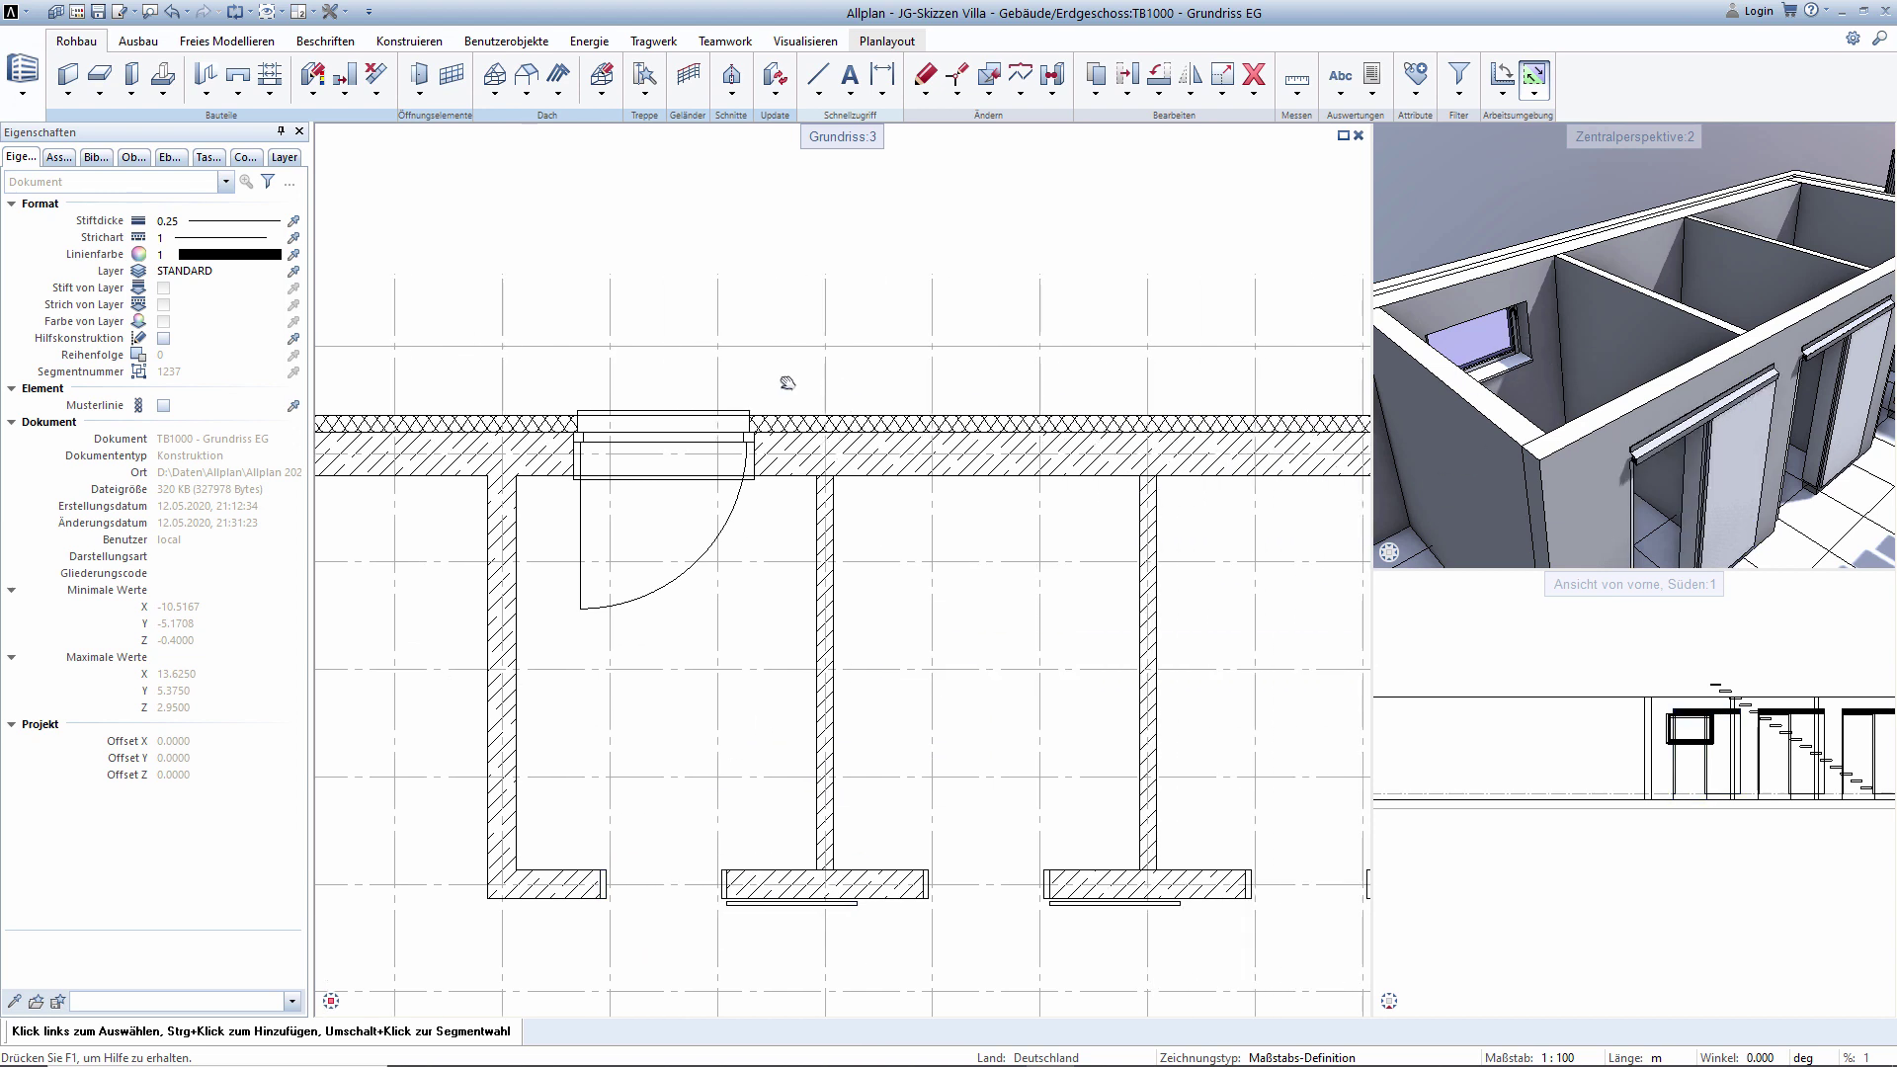
click(1095, 79)
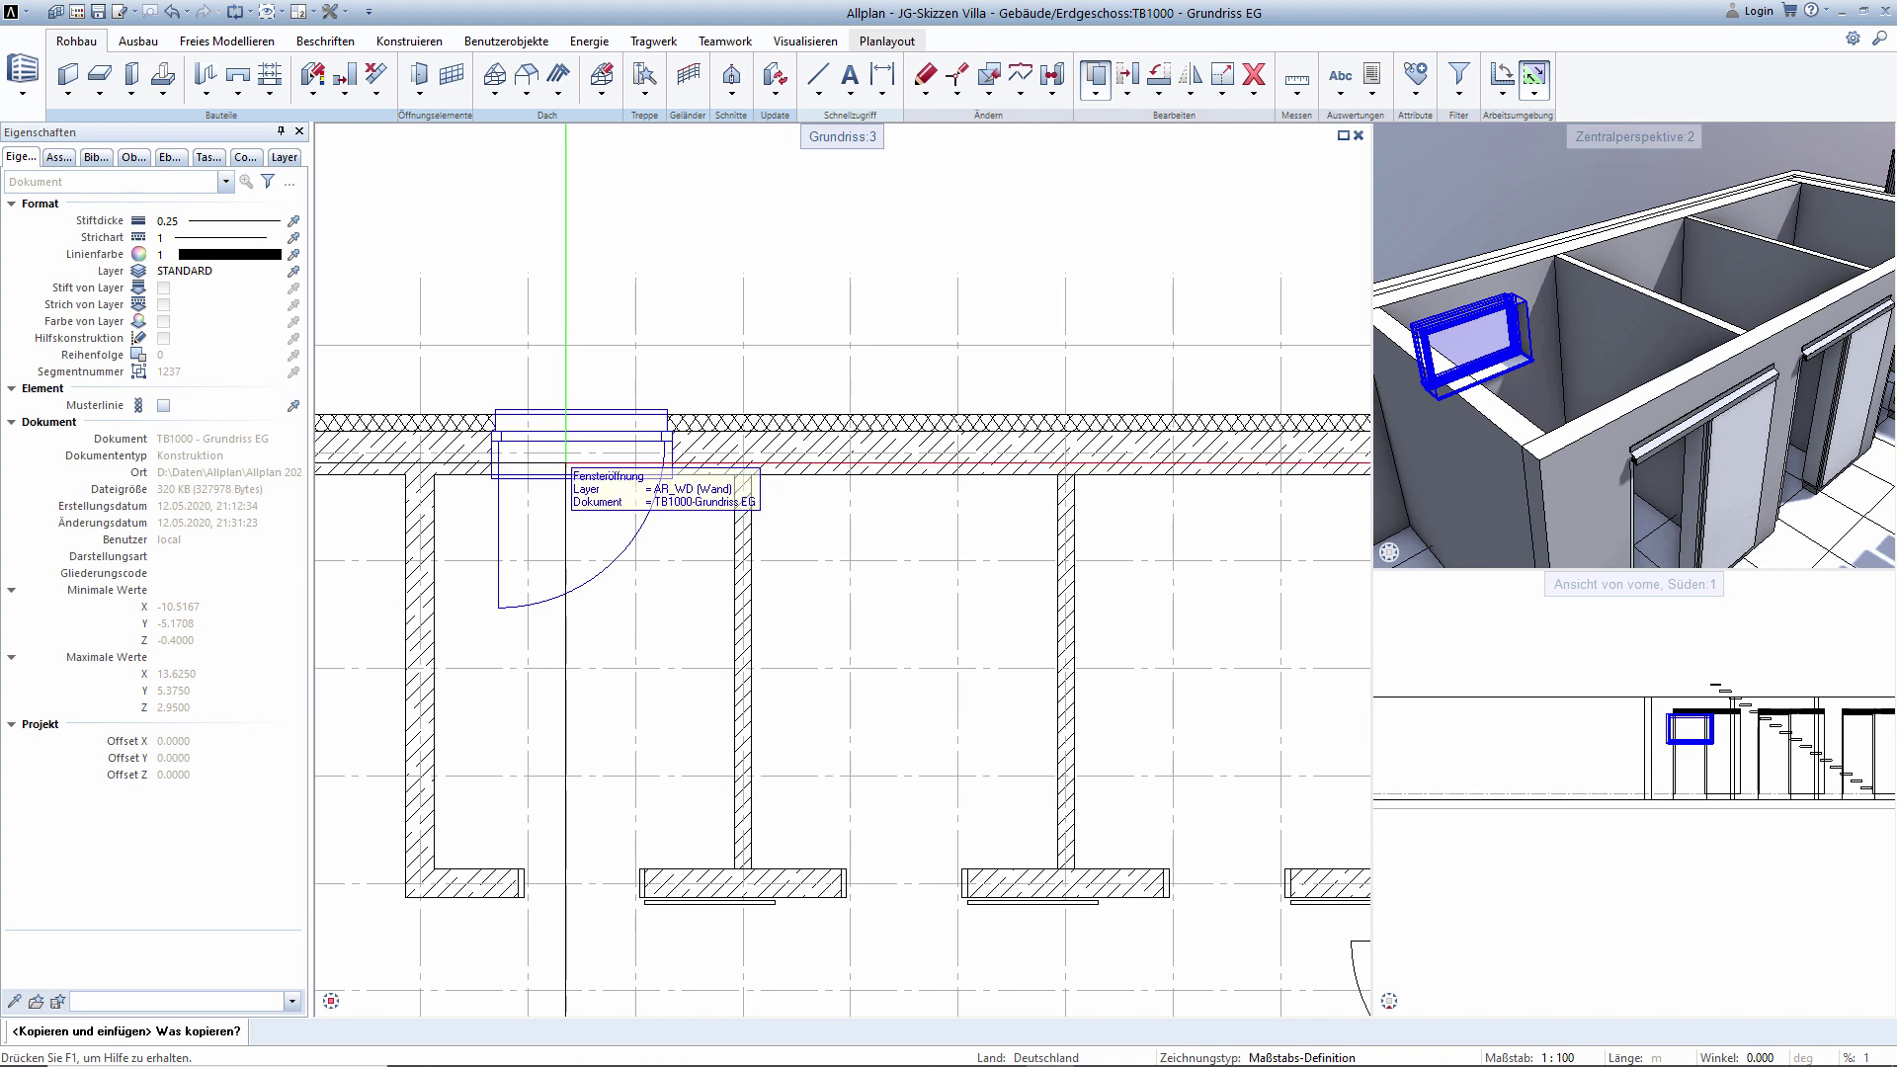
click(565, 462)
click(635, 344)
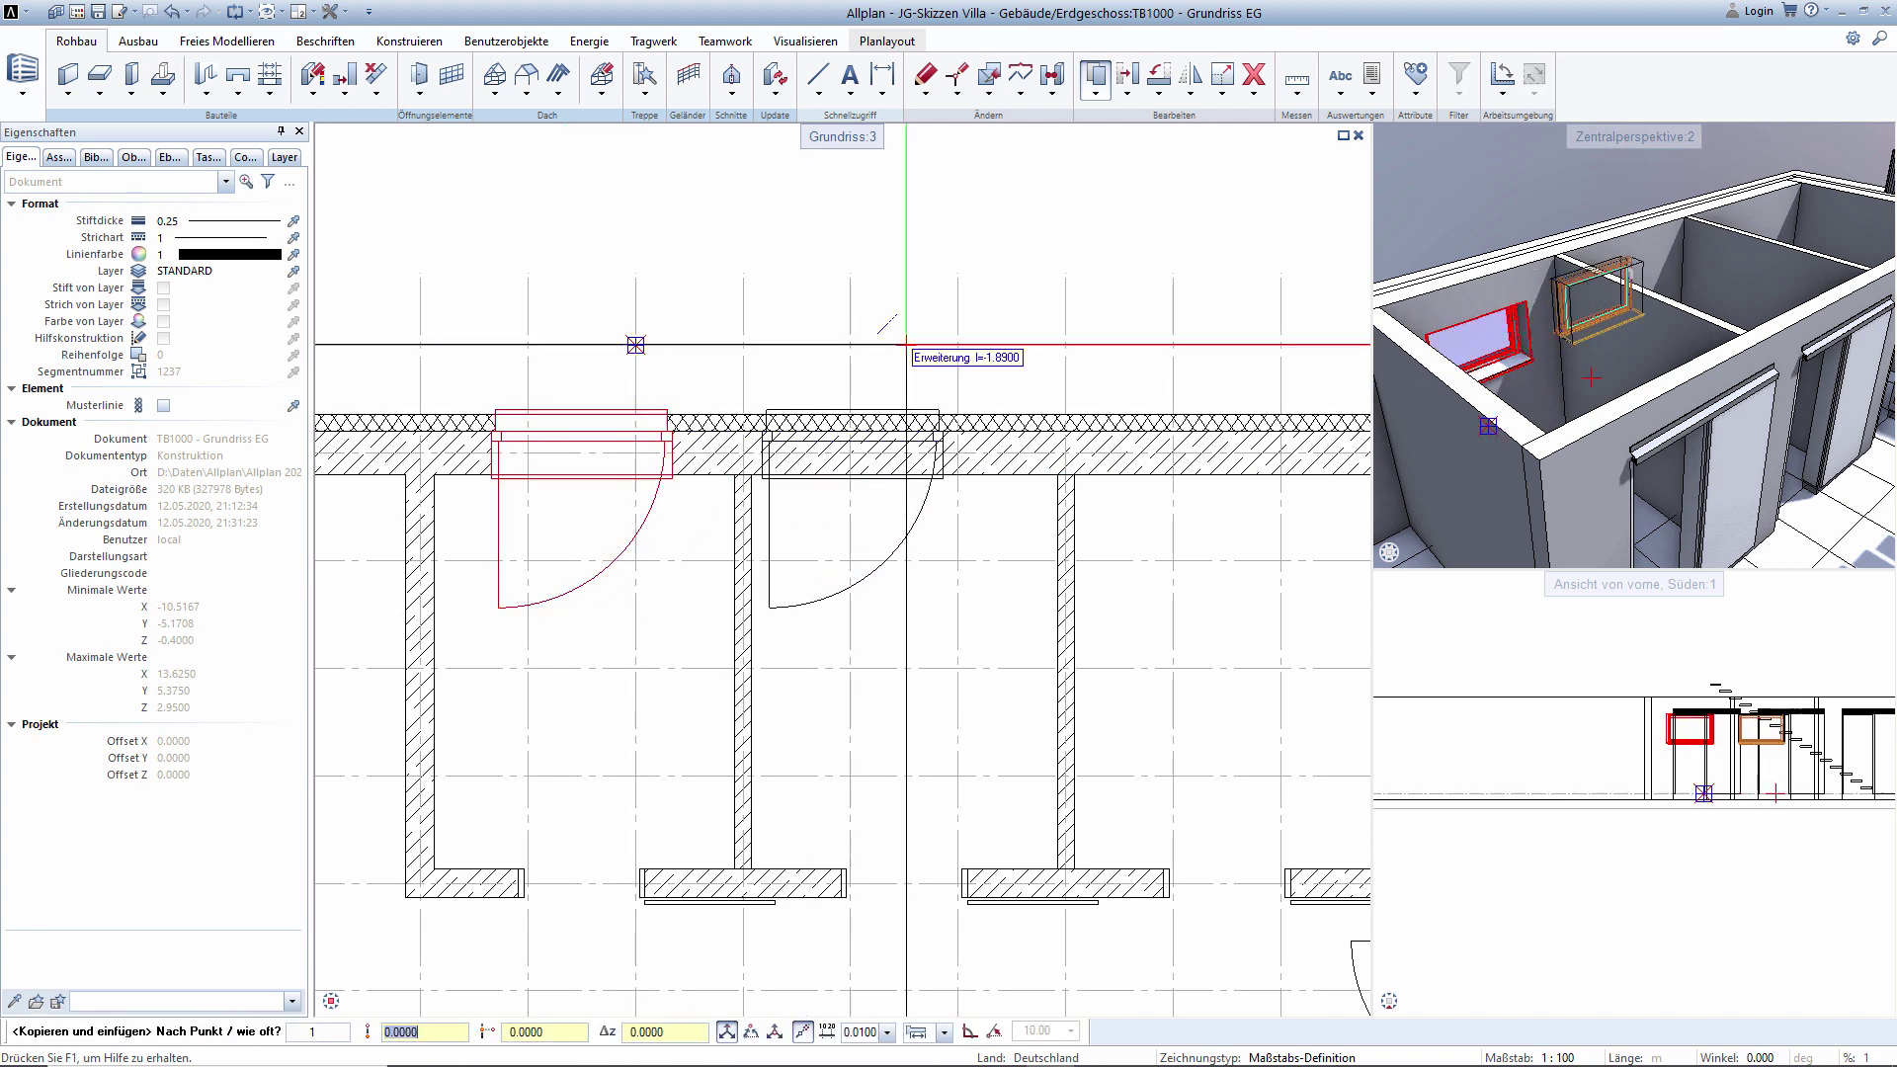
click(959, 344)
middle_drag(1001, 460, 797, 462)
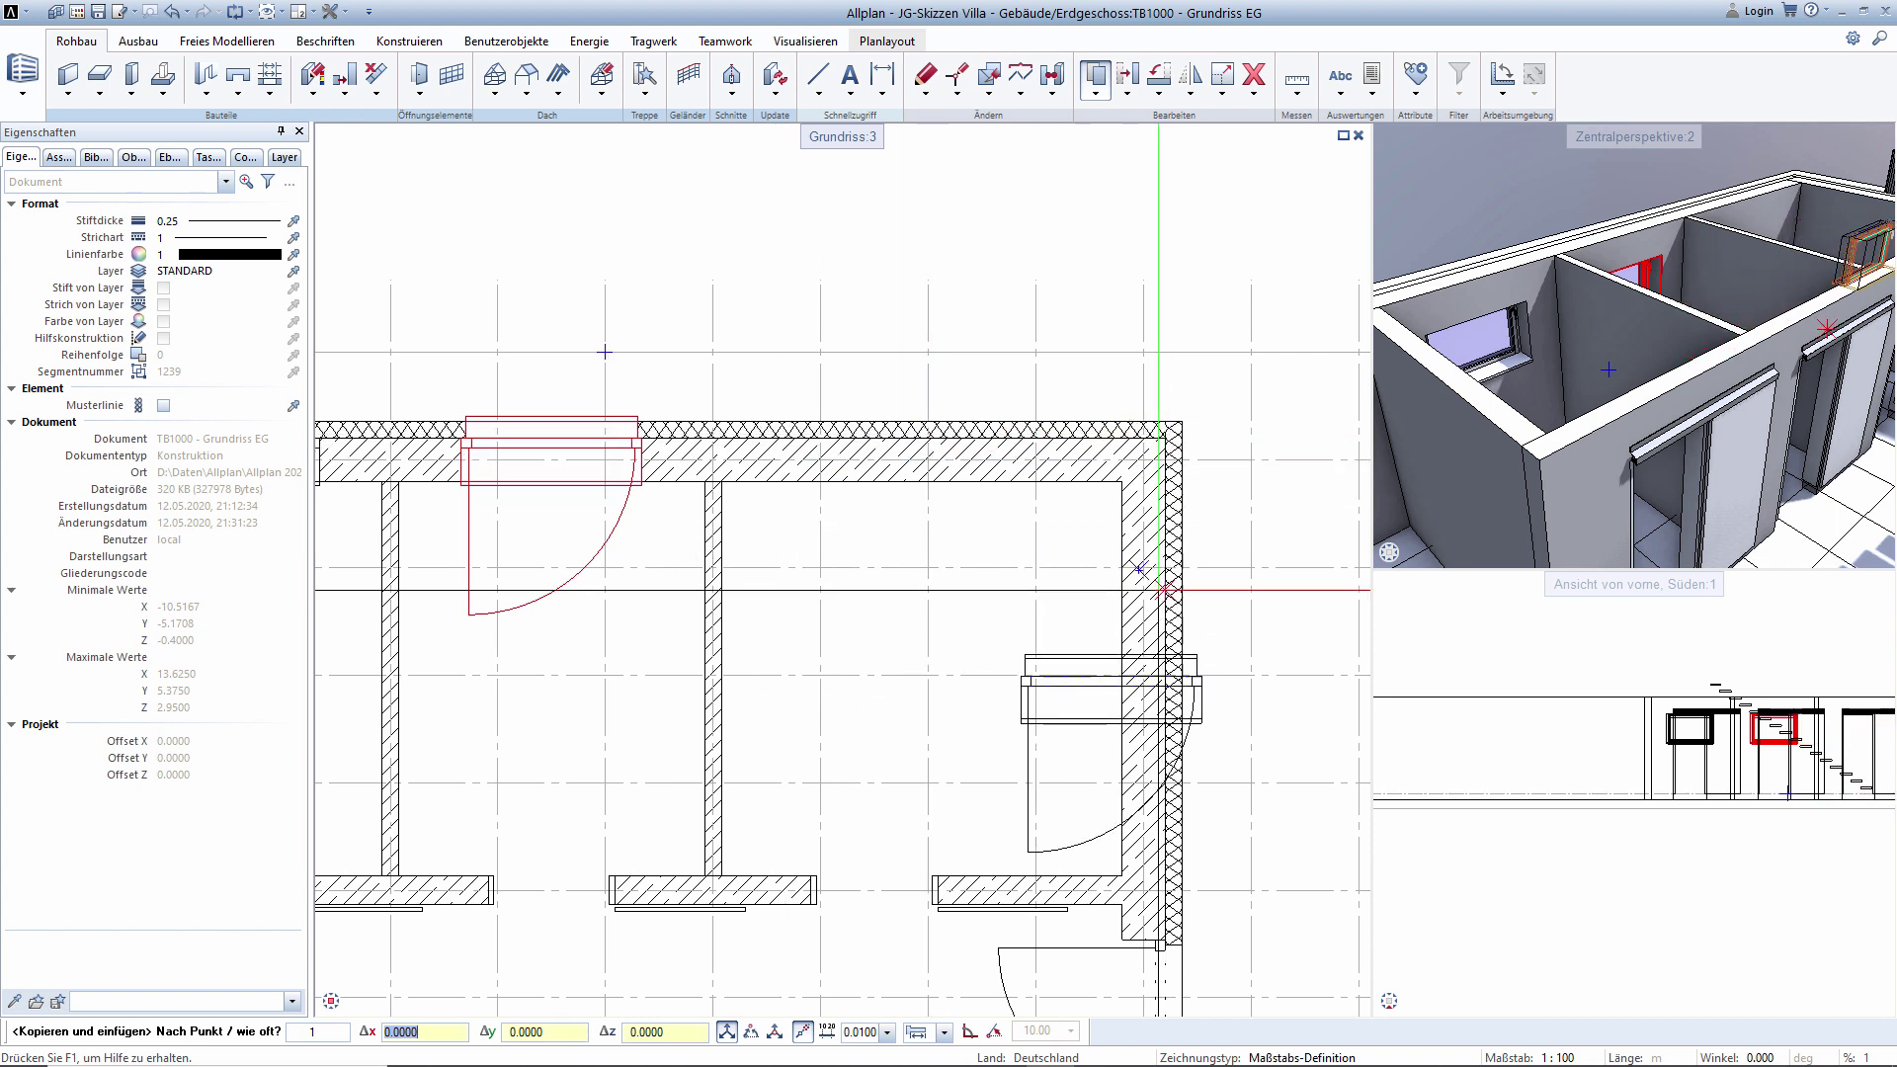
key(ctrl+z)
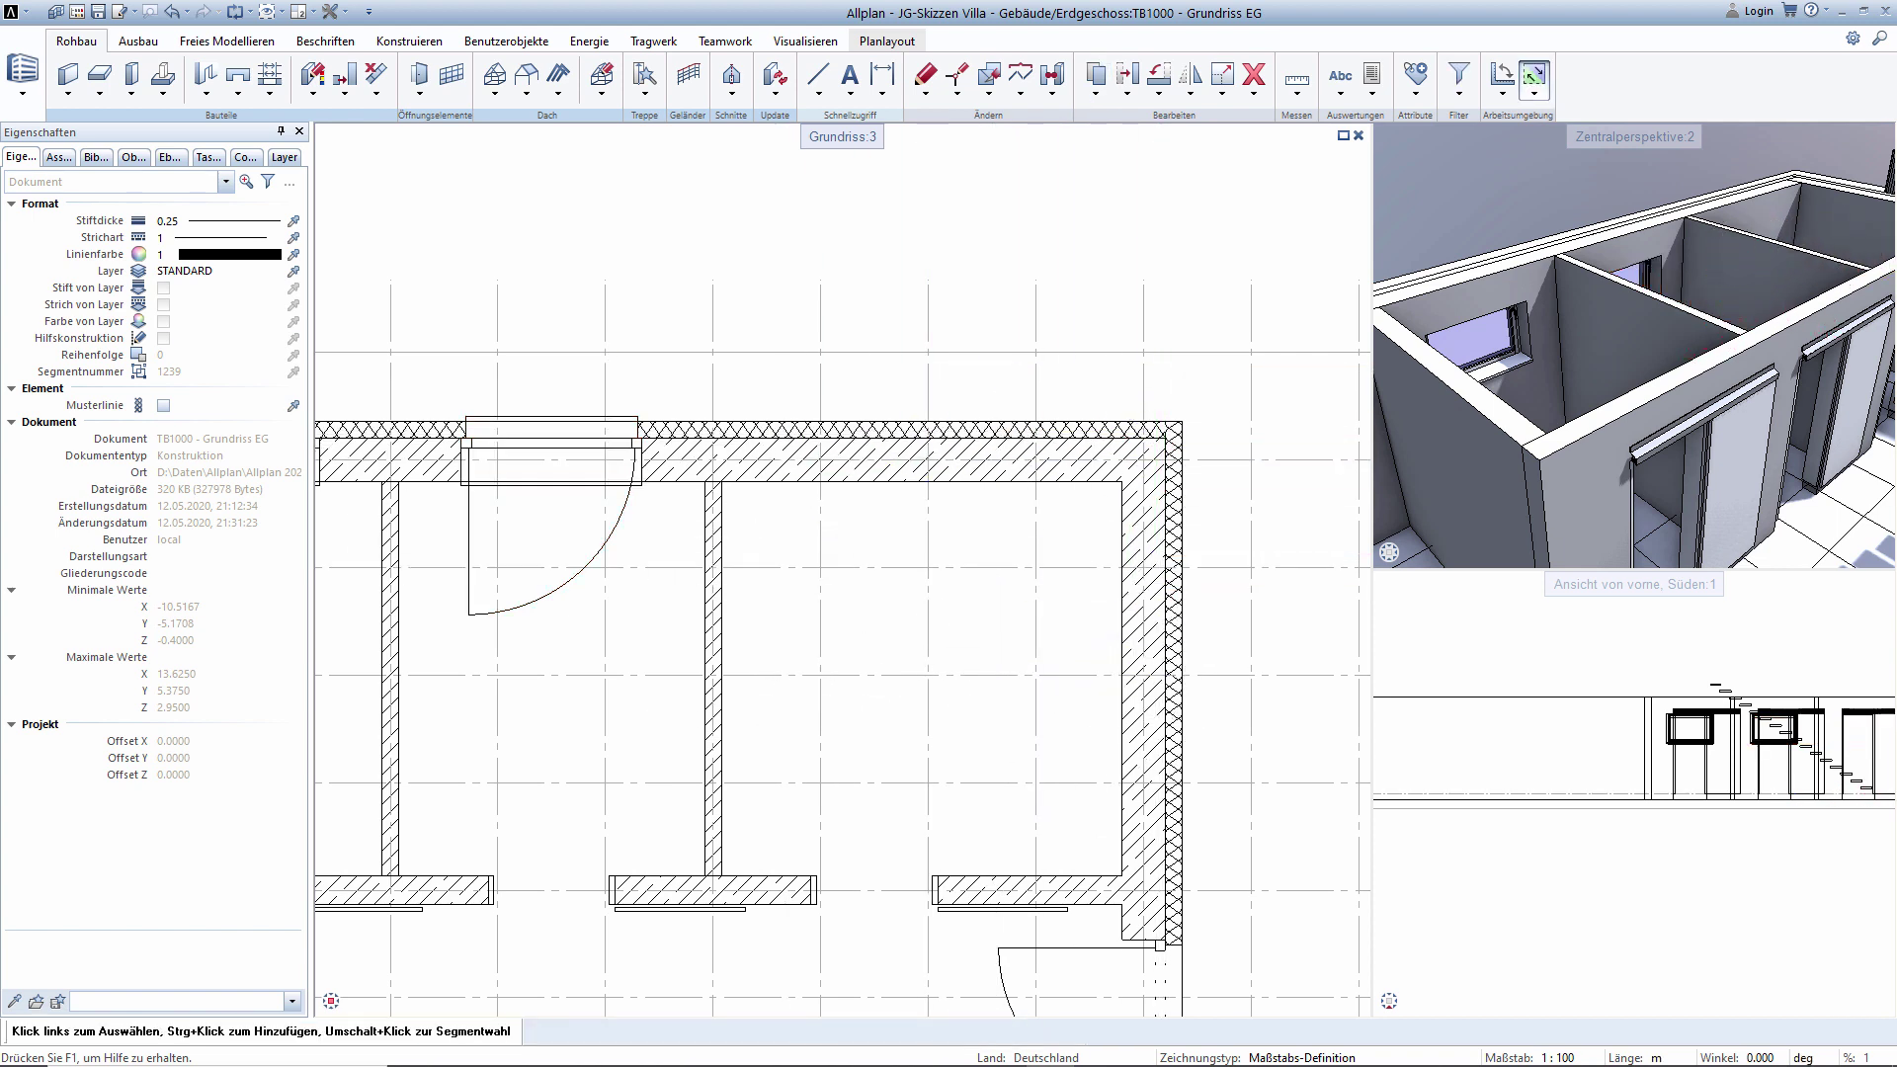
middle_drag(935, 314, 1039, 314)
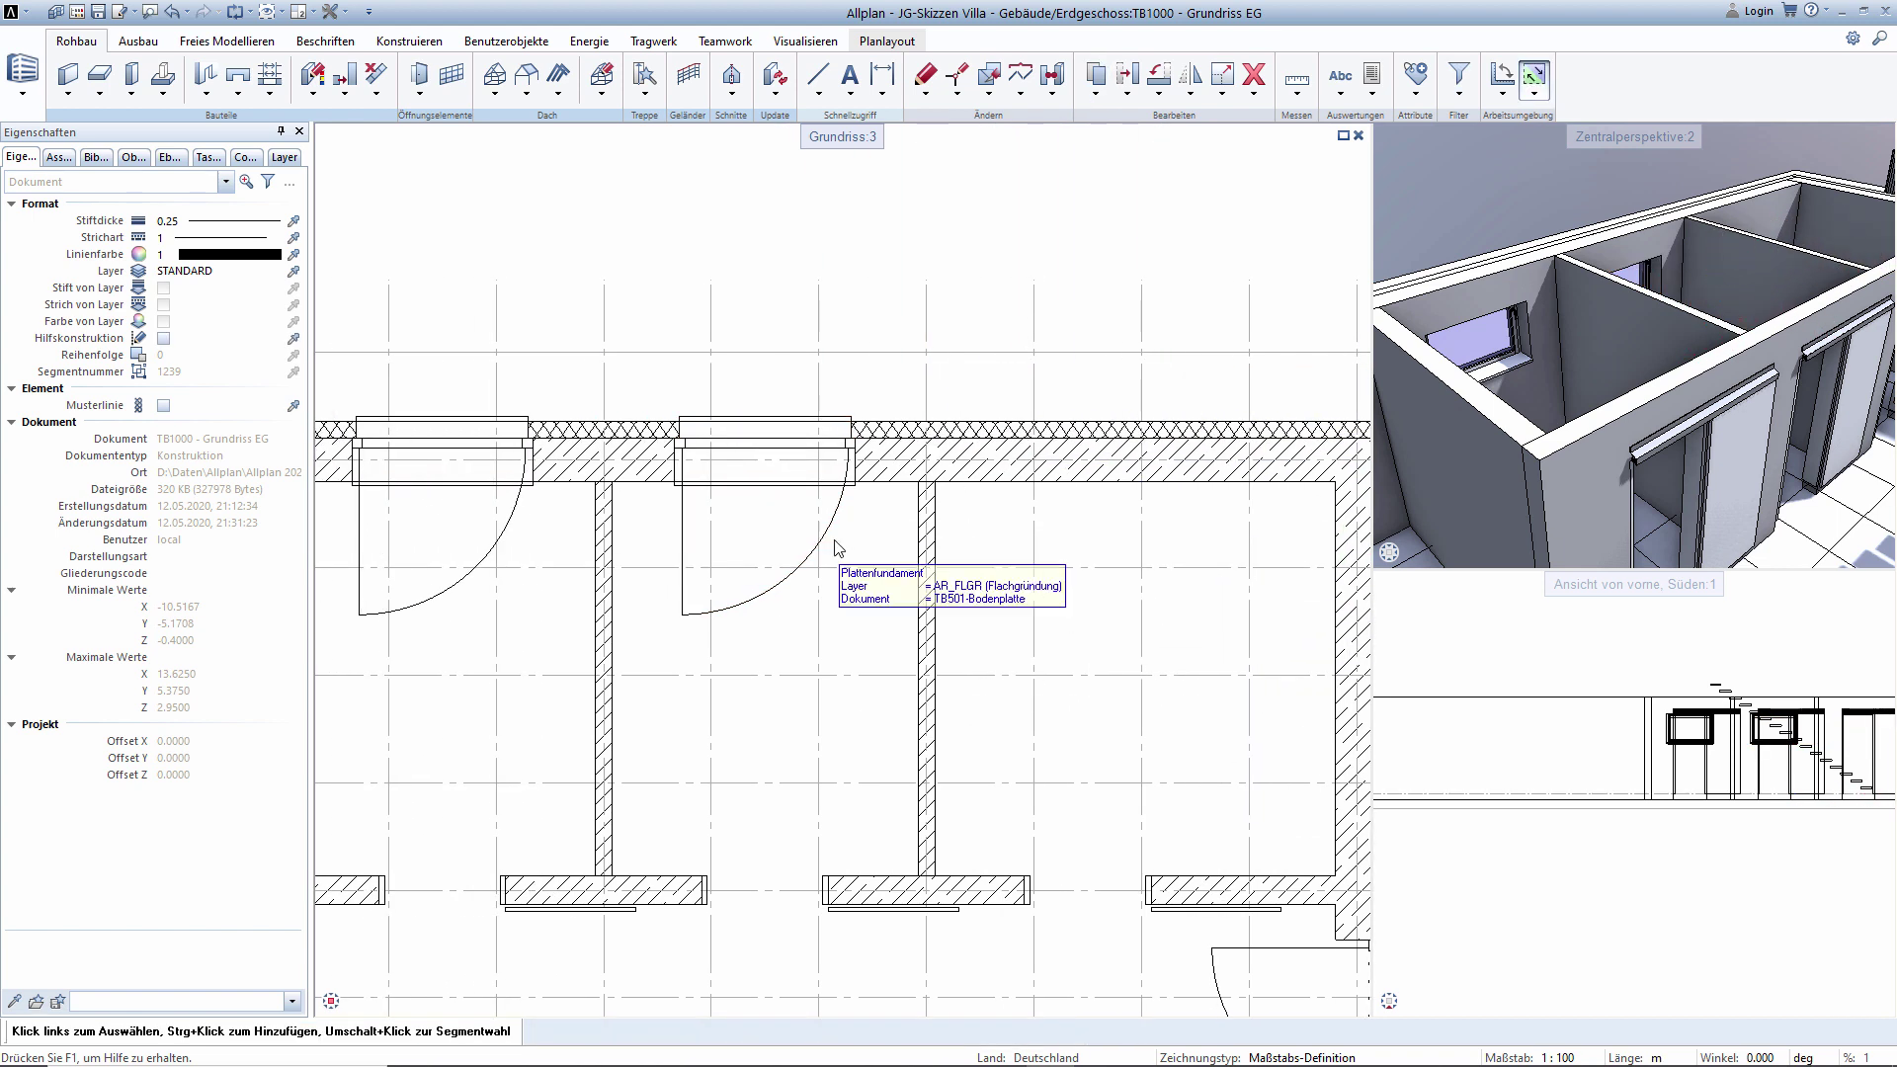
Shrink the window's sash swing to a small angle and update both top-wall windows.
click(839, 524)
double_click(839, 524)
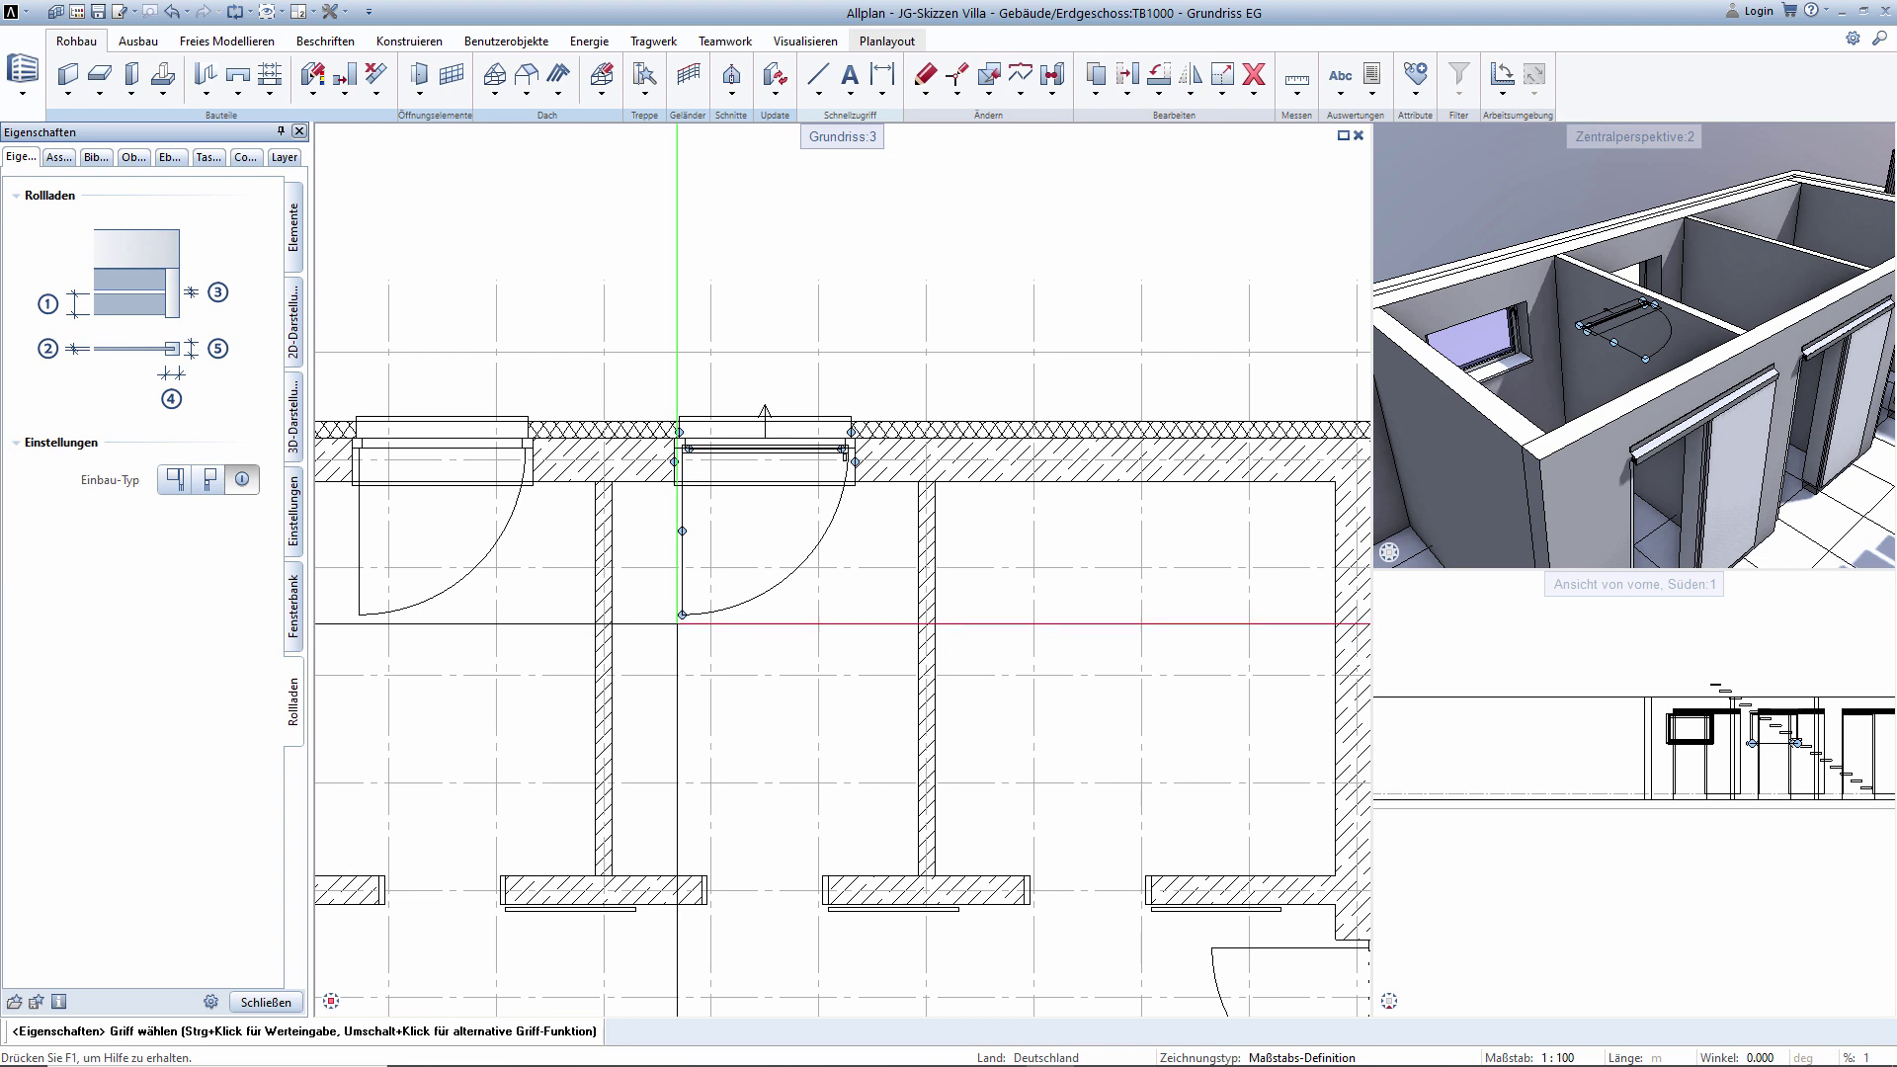
click(682, 614)
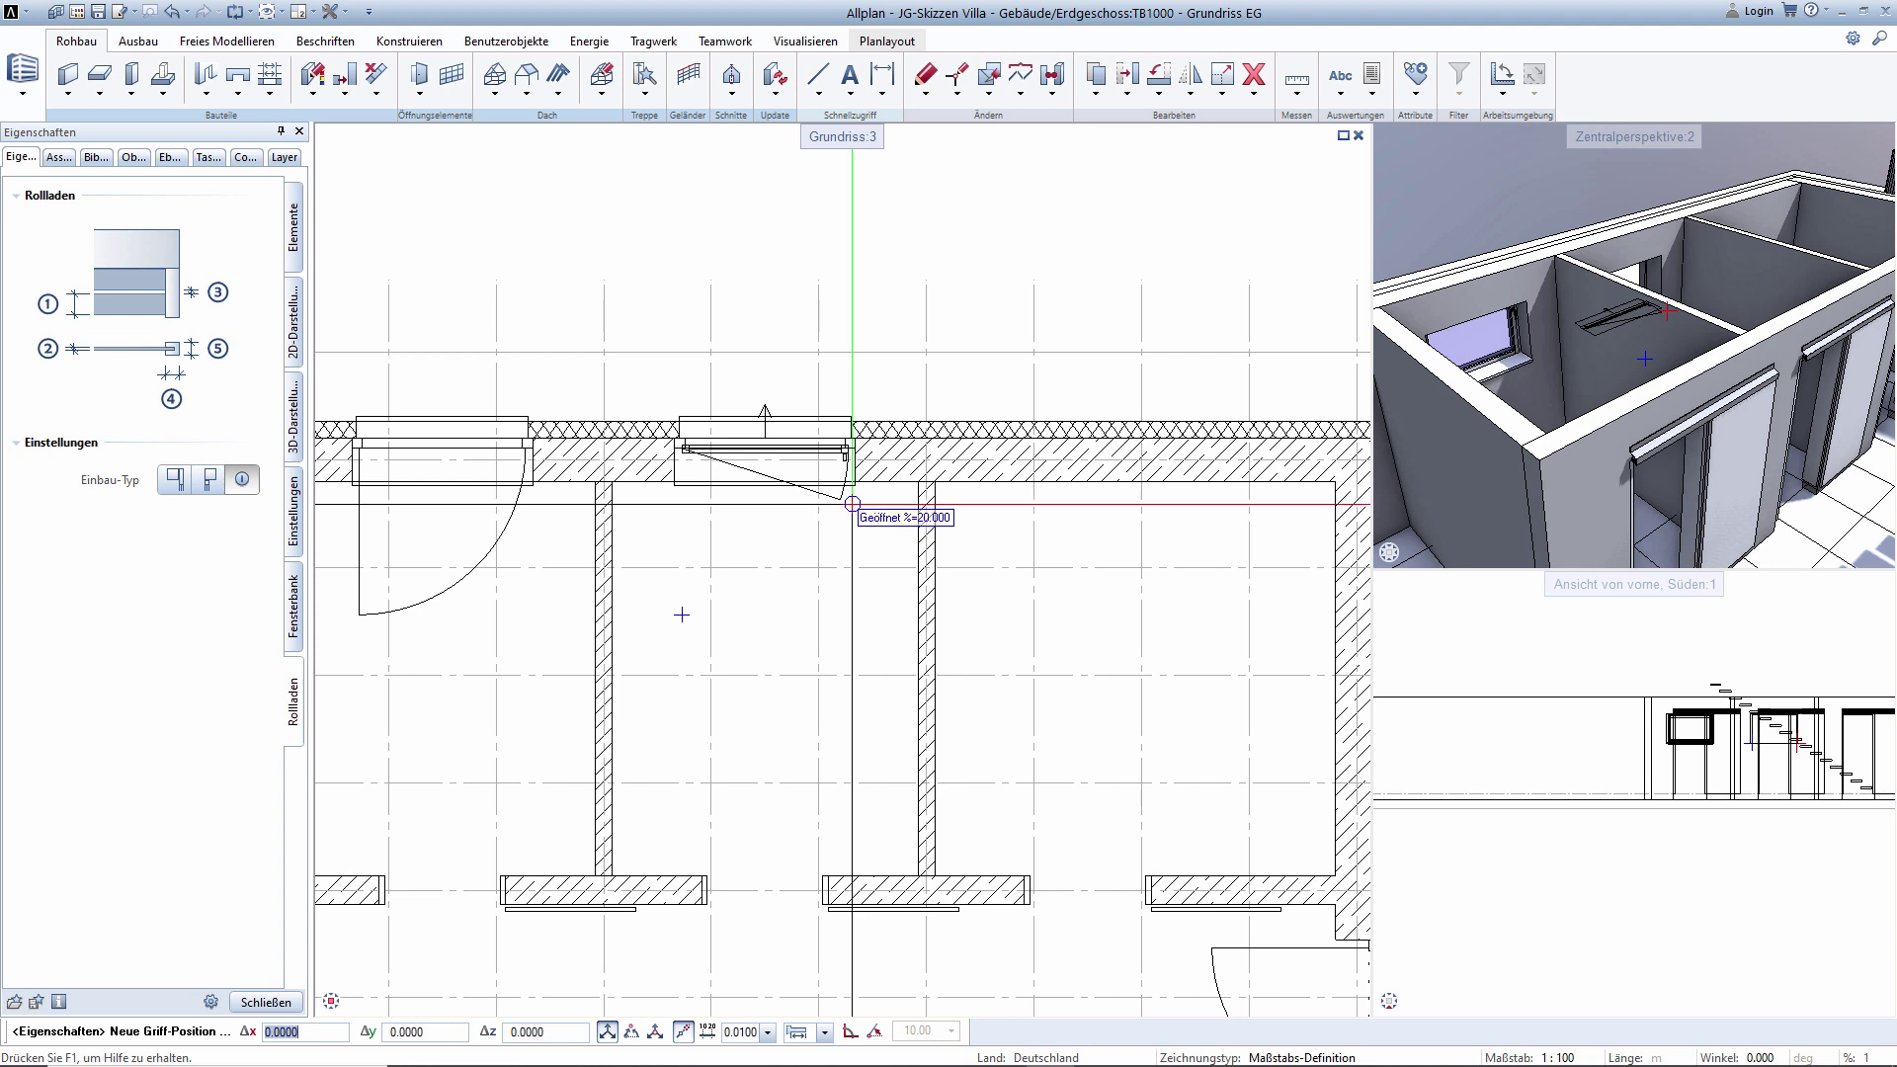
click(851, 503)
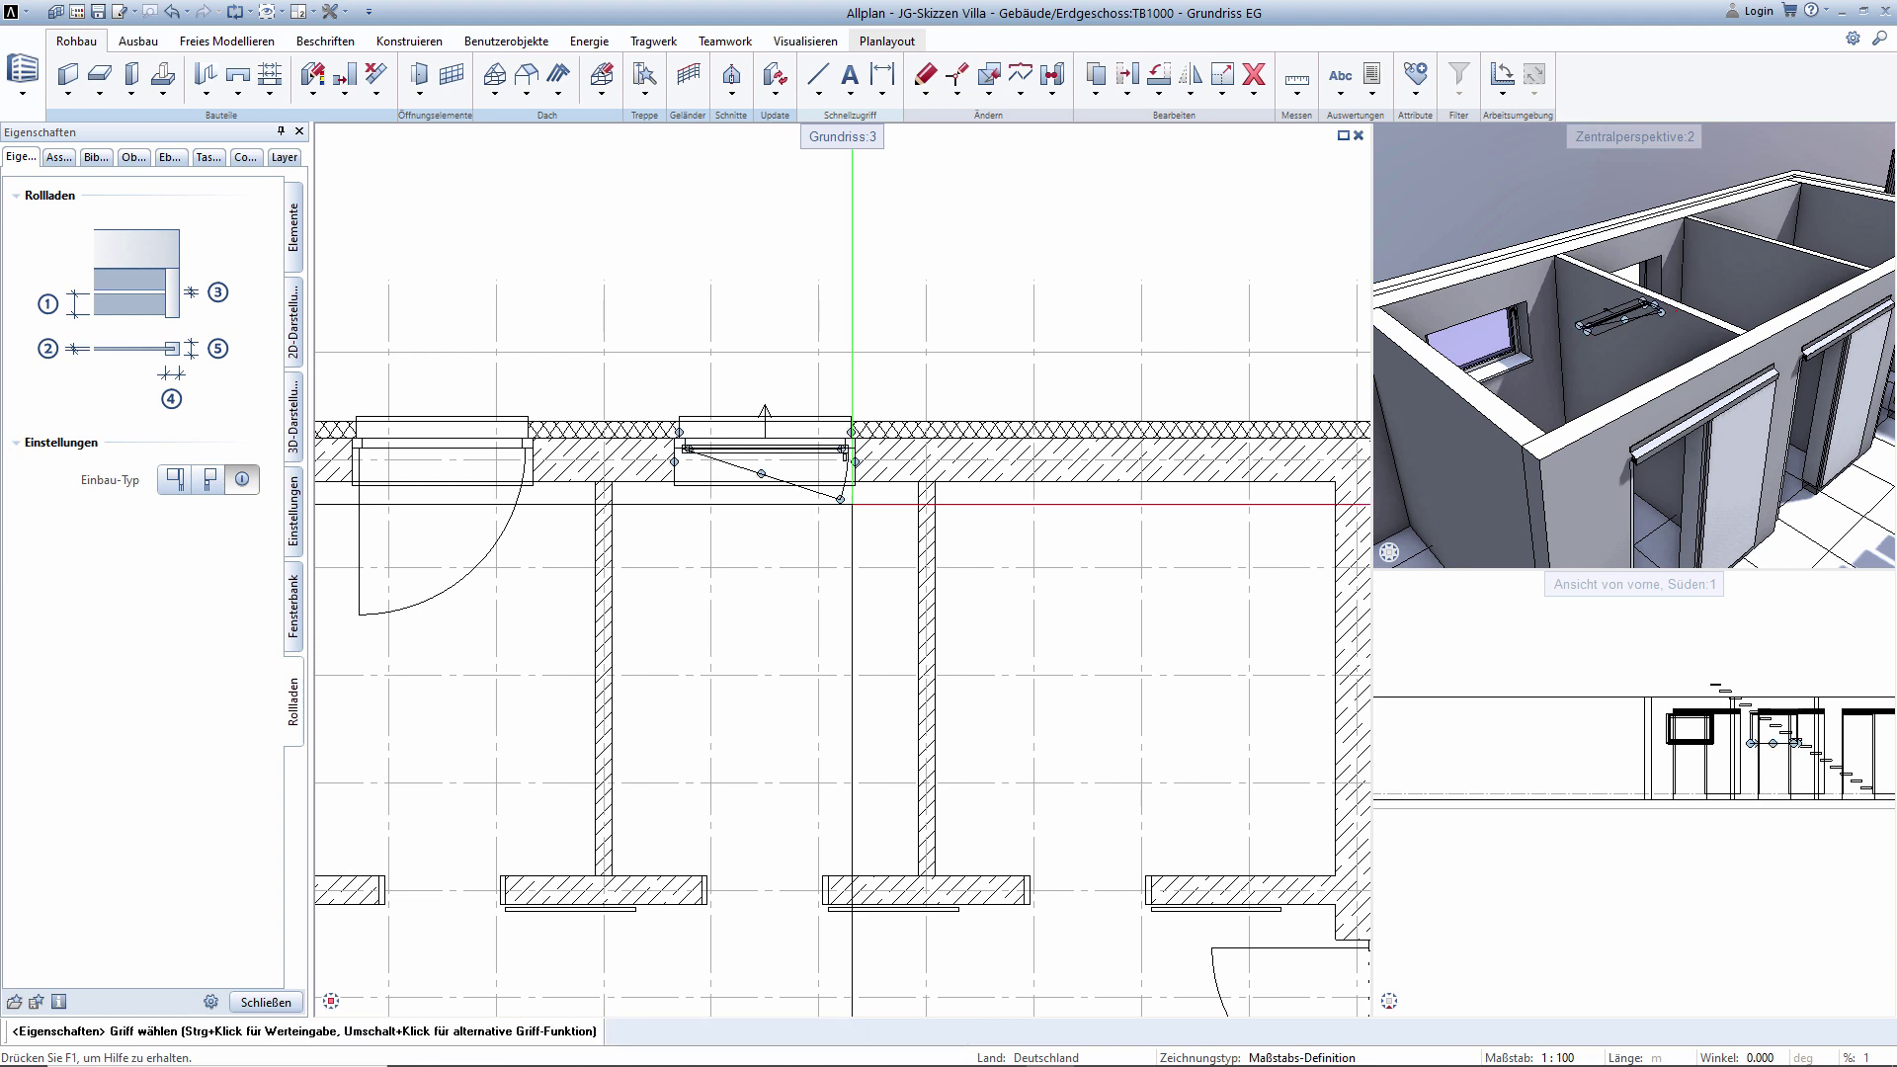
click(266, 1002)
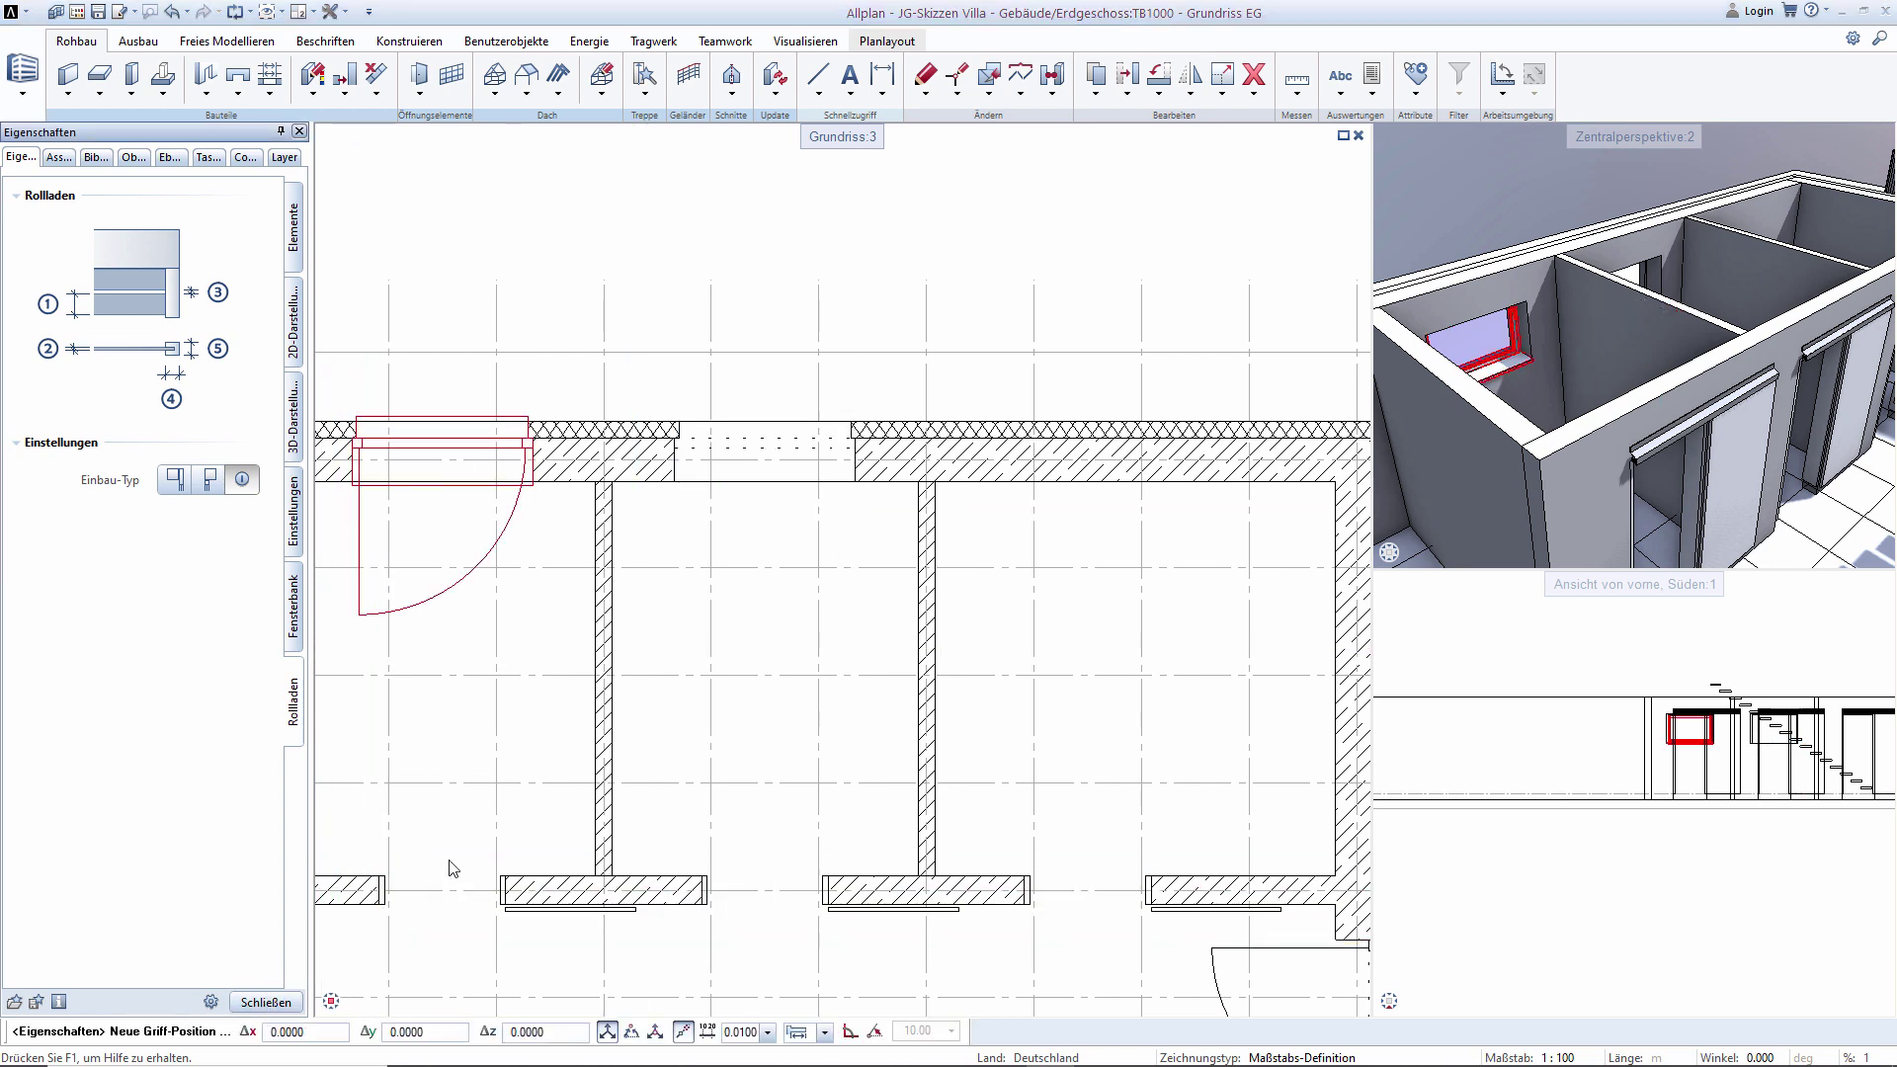
click(983, 569)
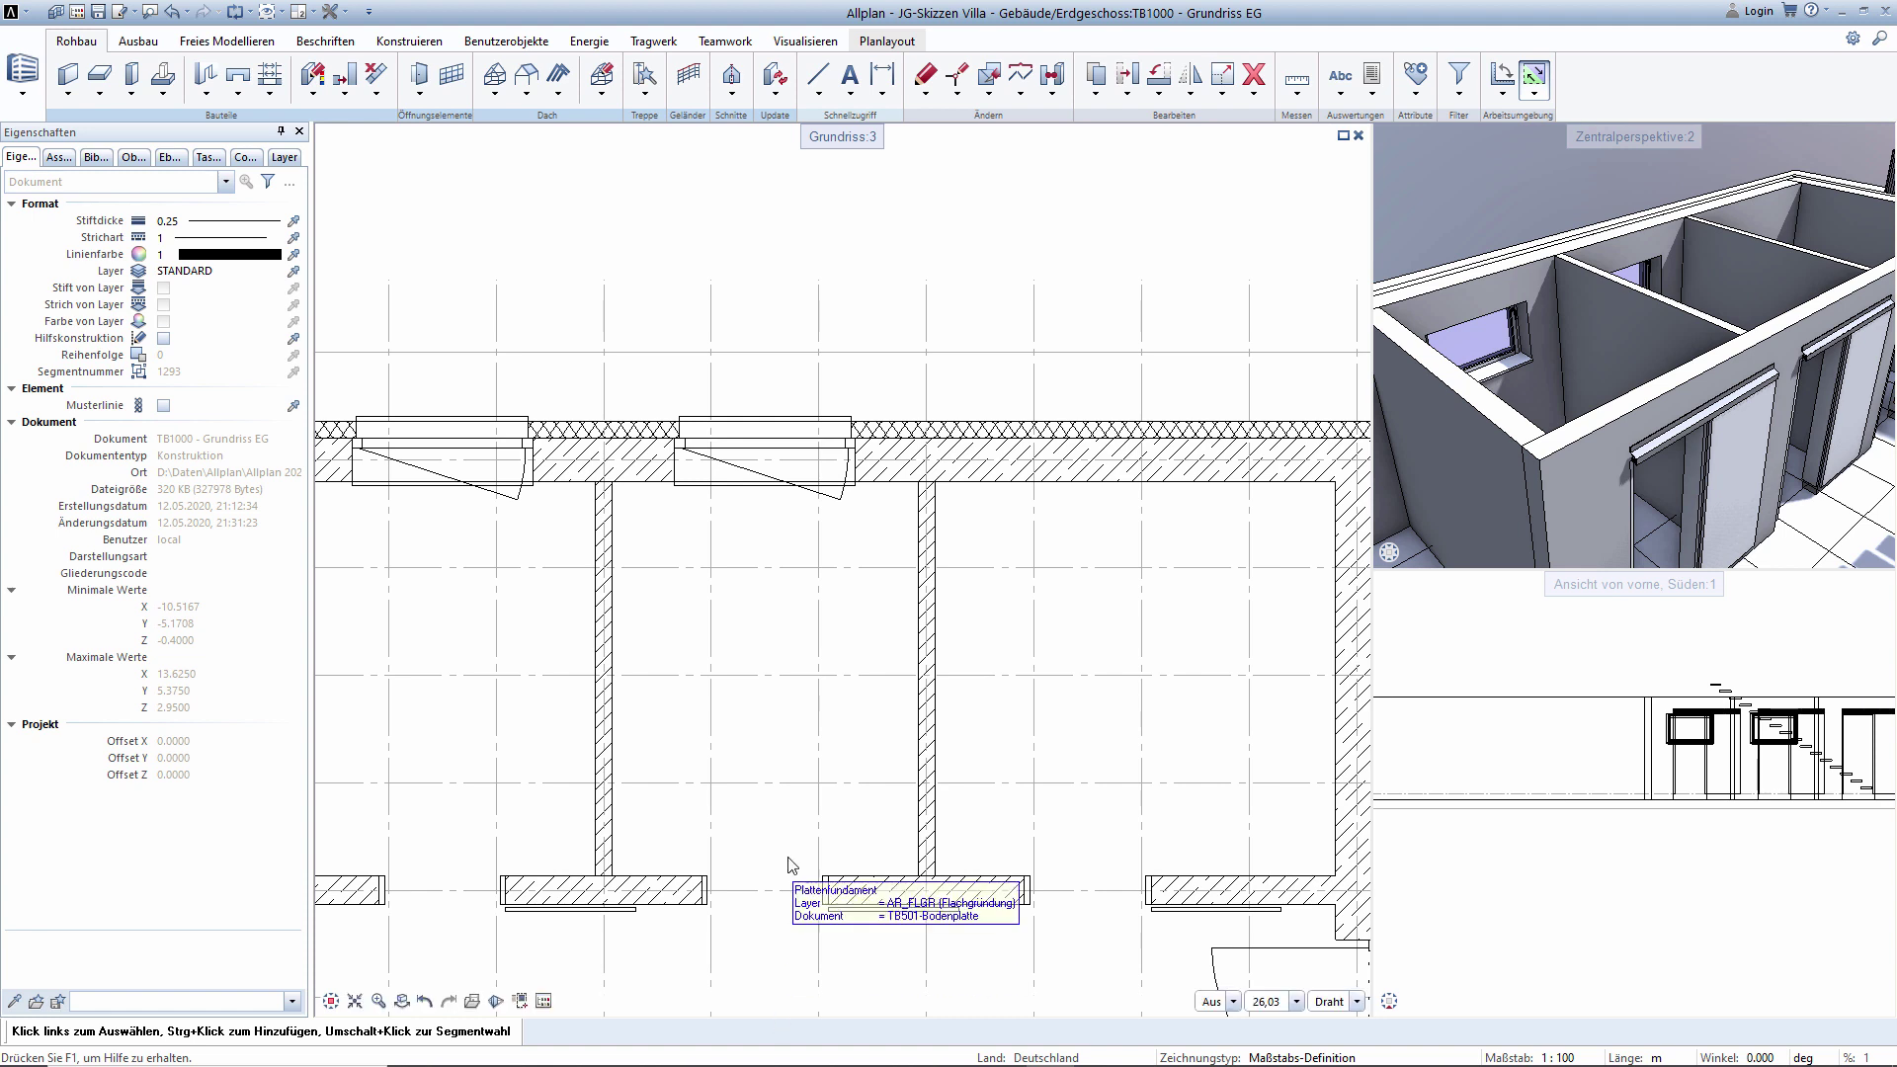
middle_drag(850, 251, 838, 237)
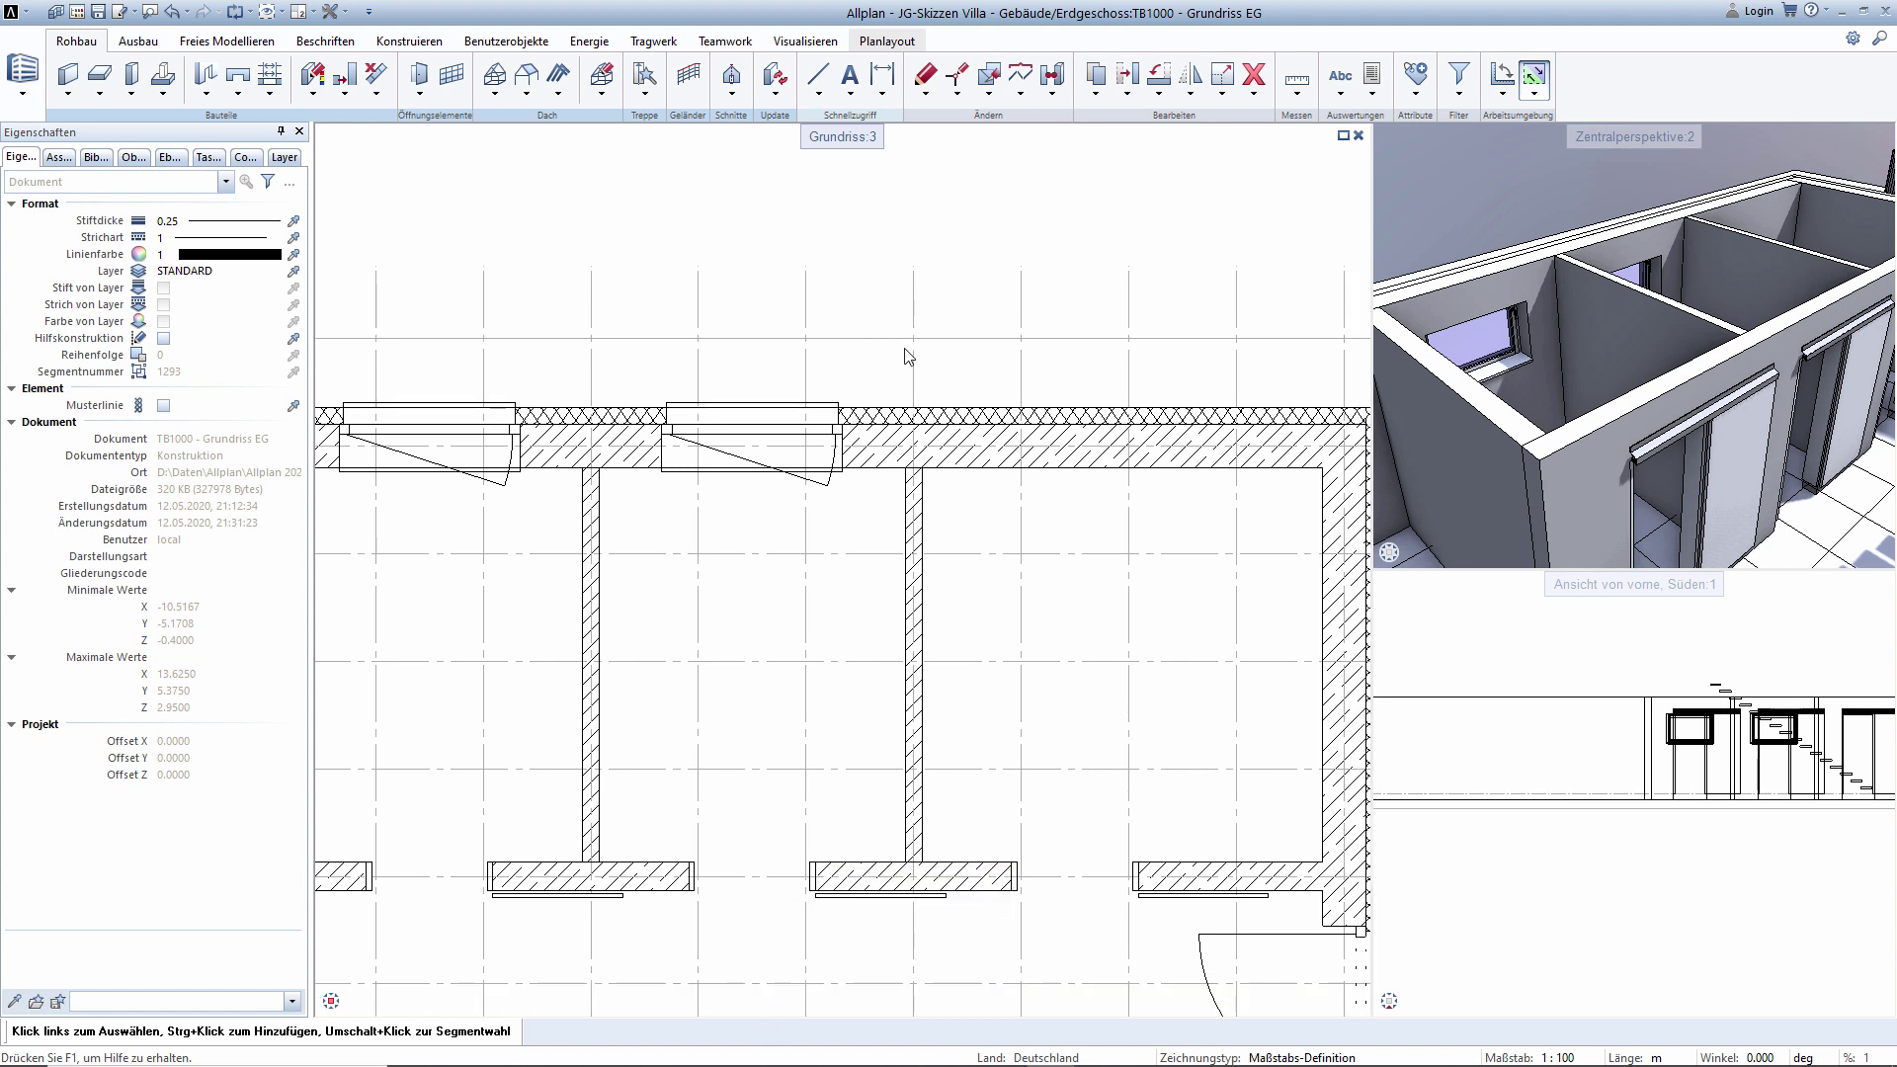
Start an Eckfenster at the top-right outer corner, setting its first opening along the top wall.
middle_drag(1109, 450, 830, 441)
scroll(879, 501, up, 2)
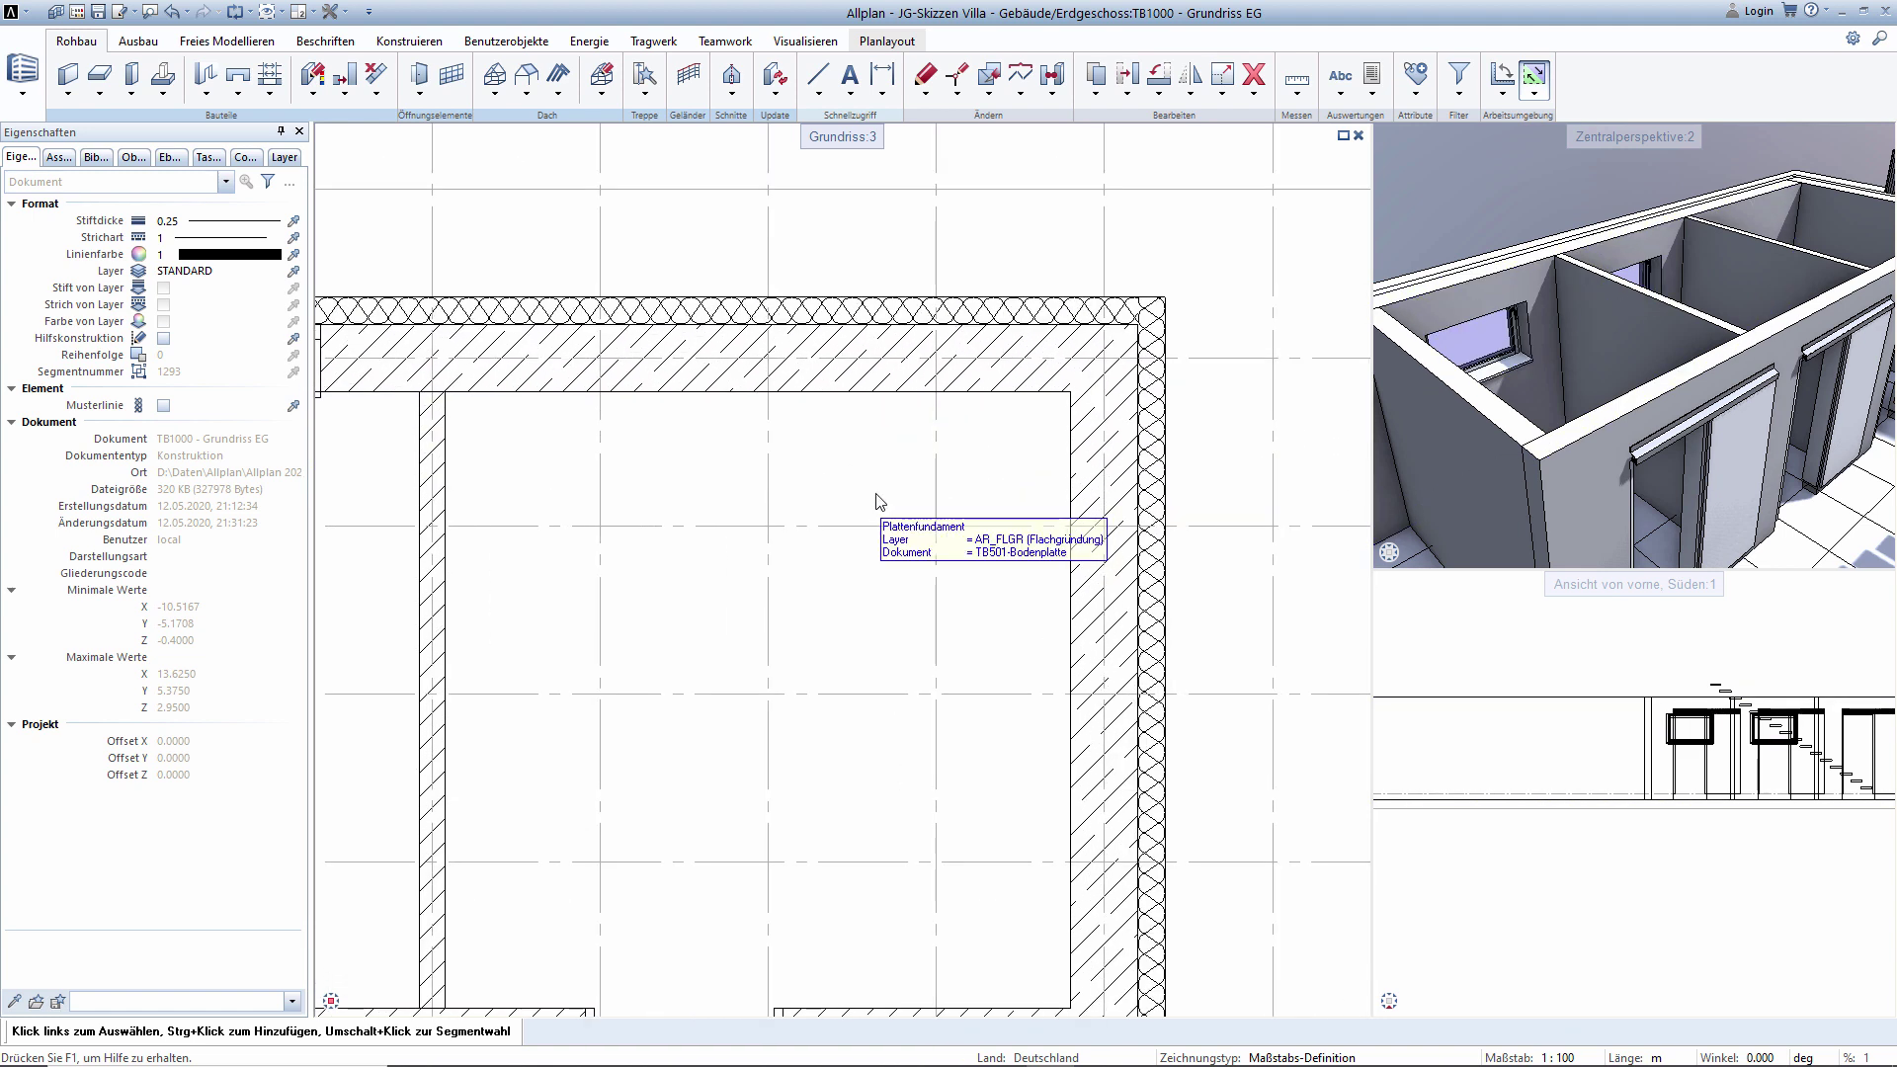
scroll(880, 501, down, 1)
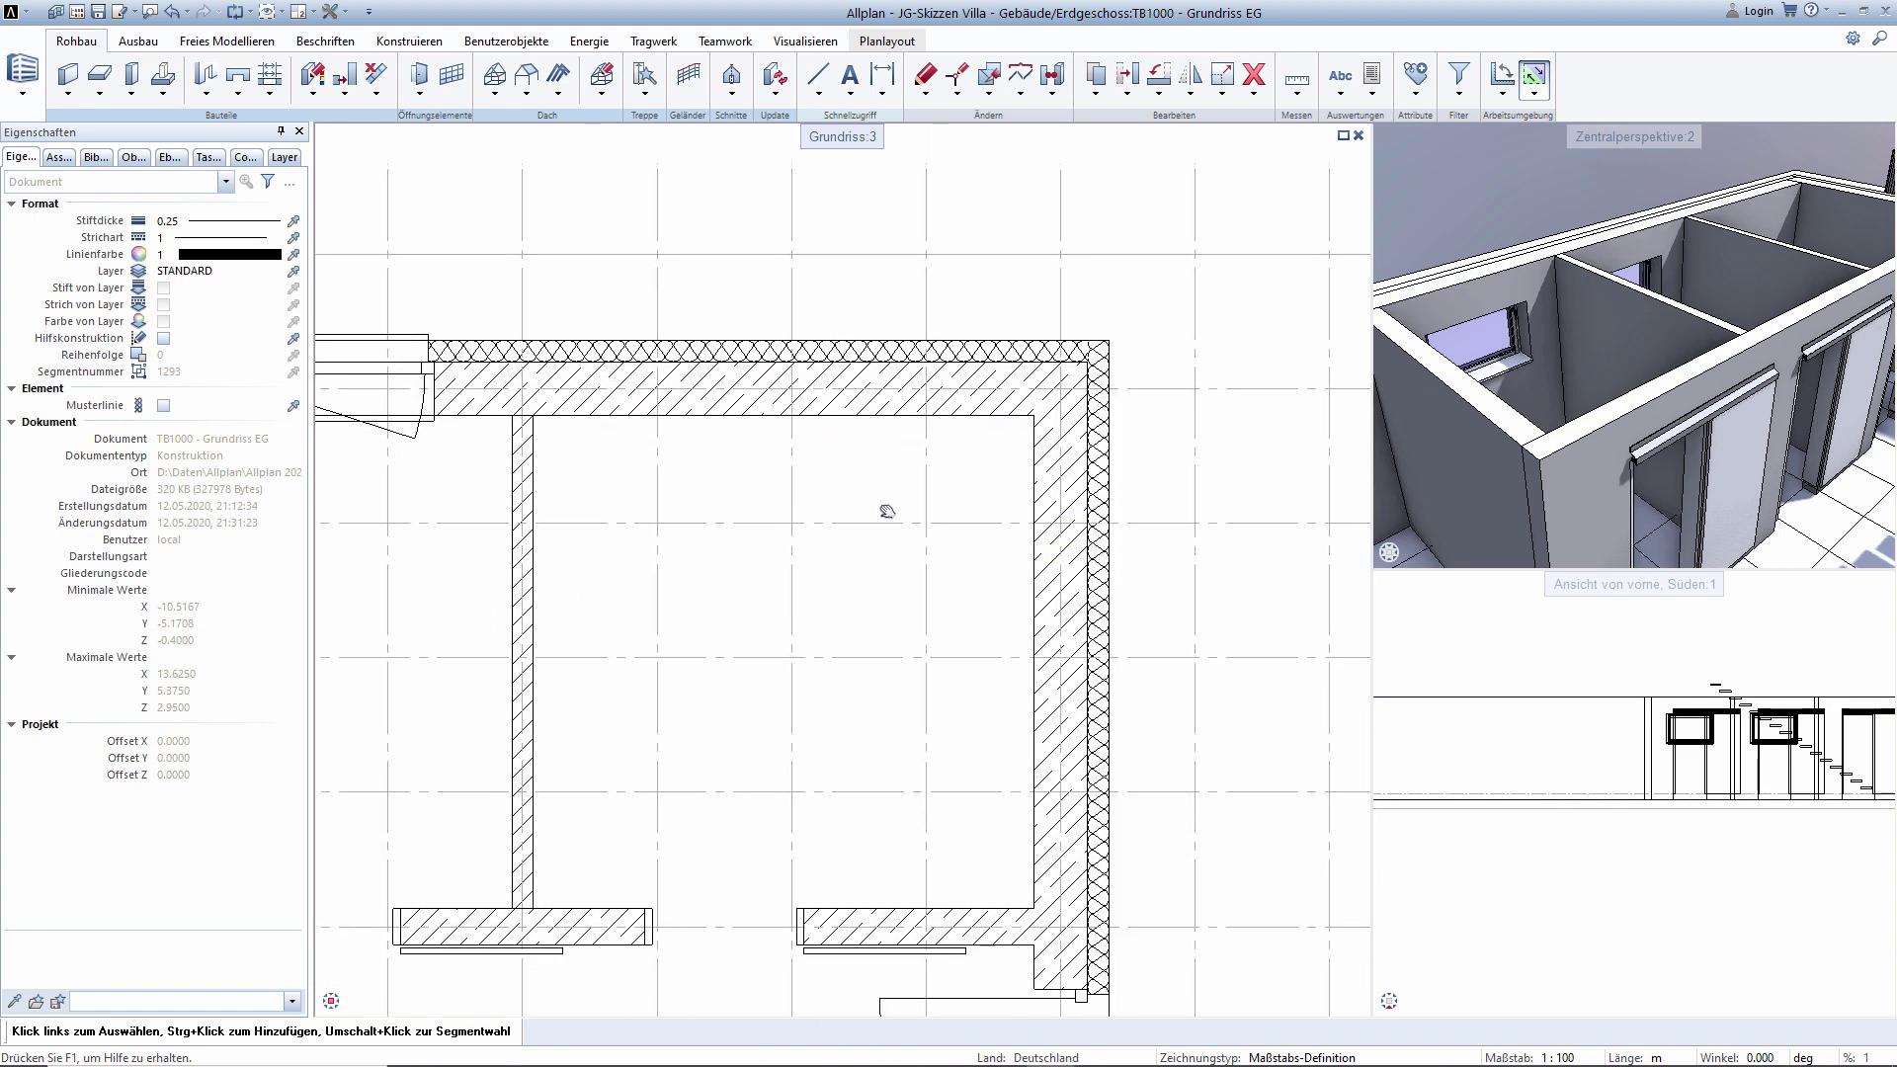
click(212, 102)
click(265, 211)
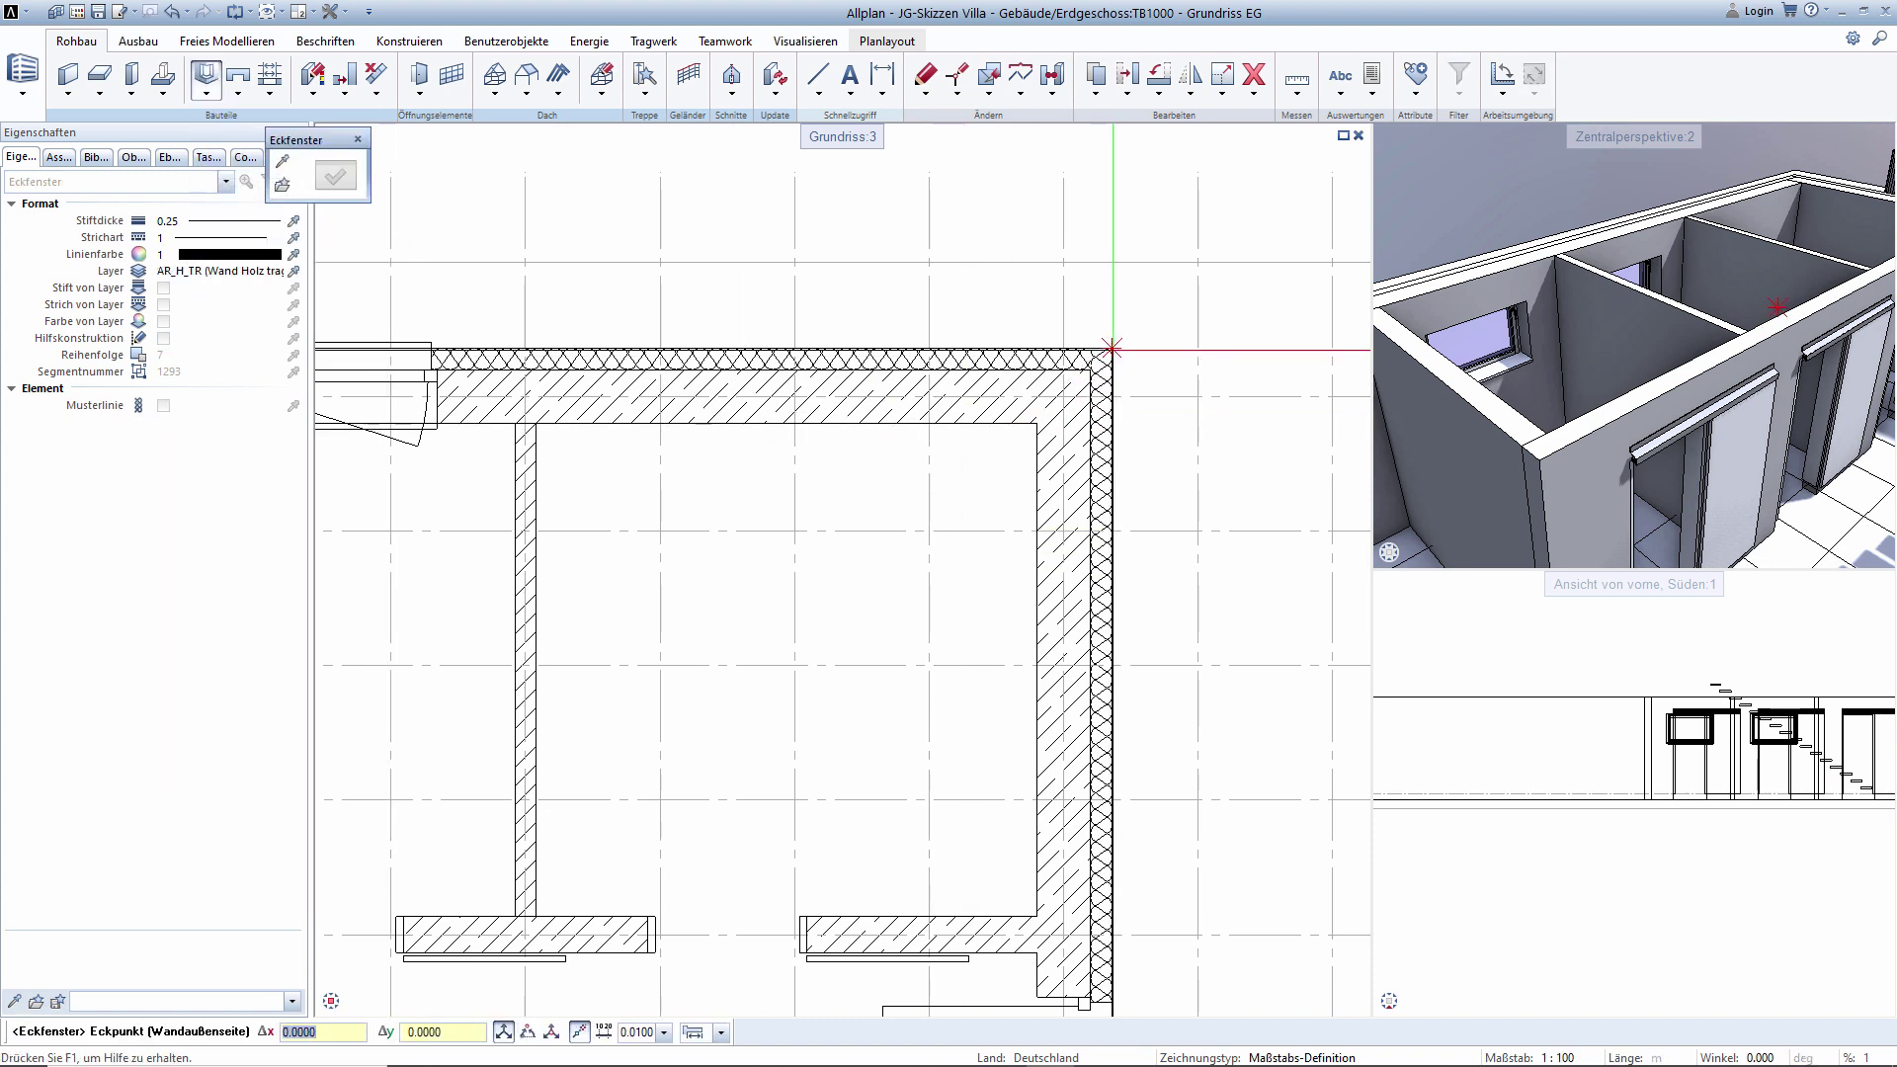
click(1112, 347)
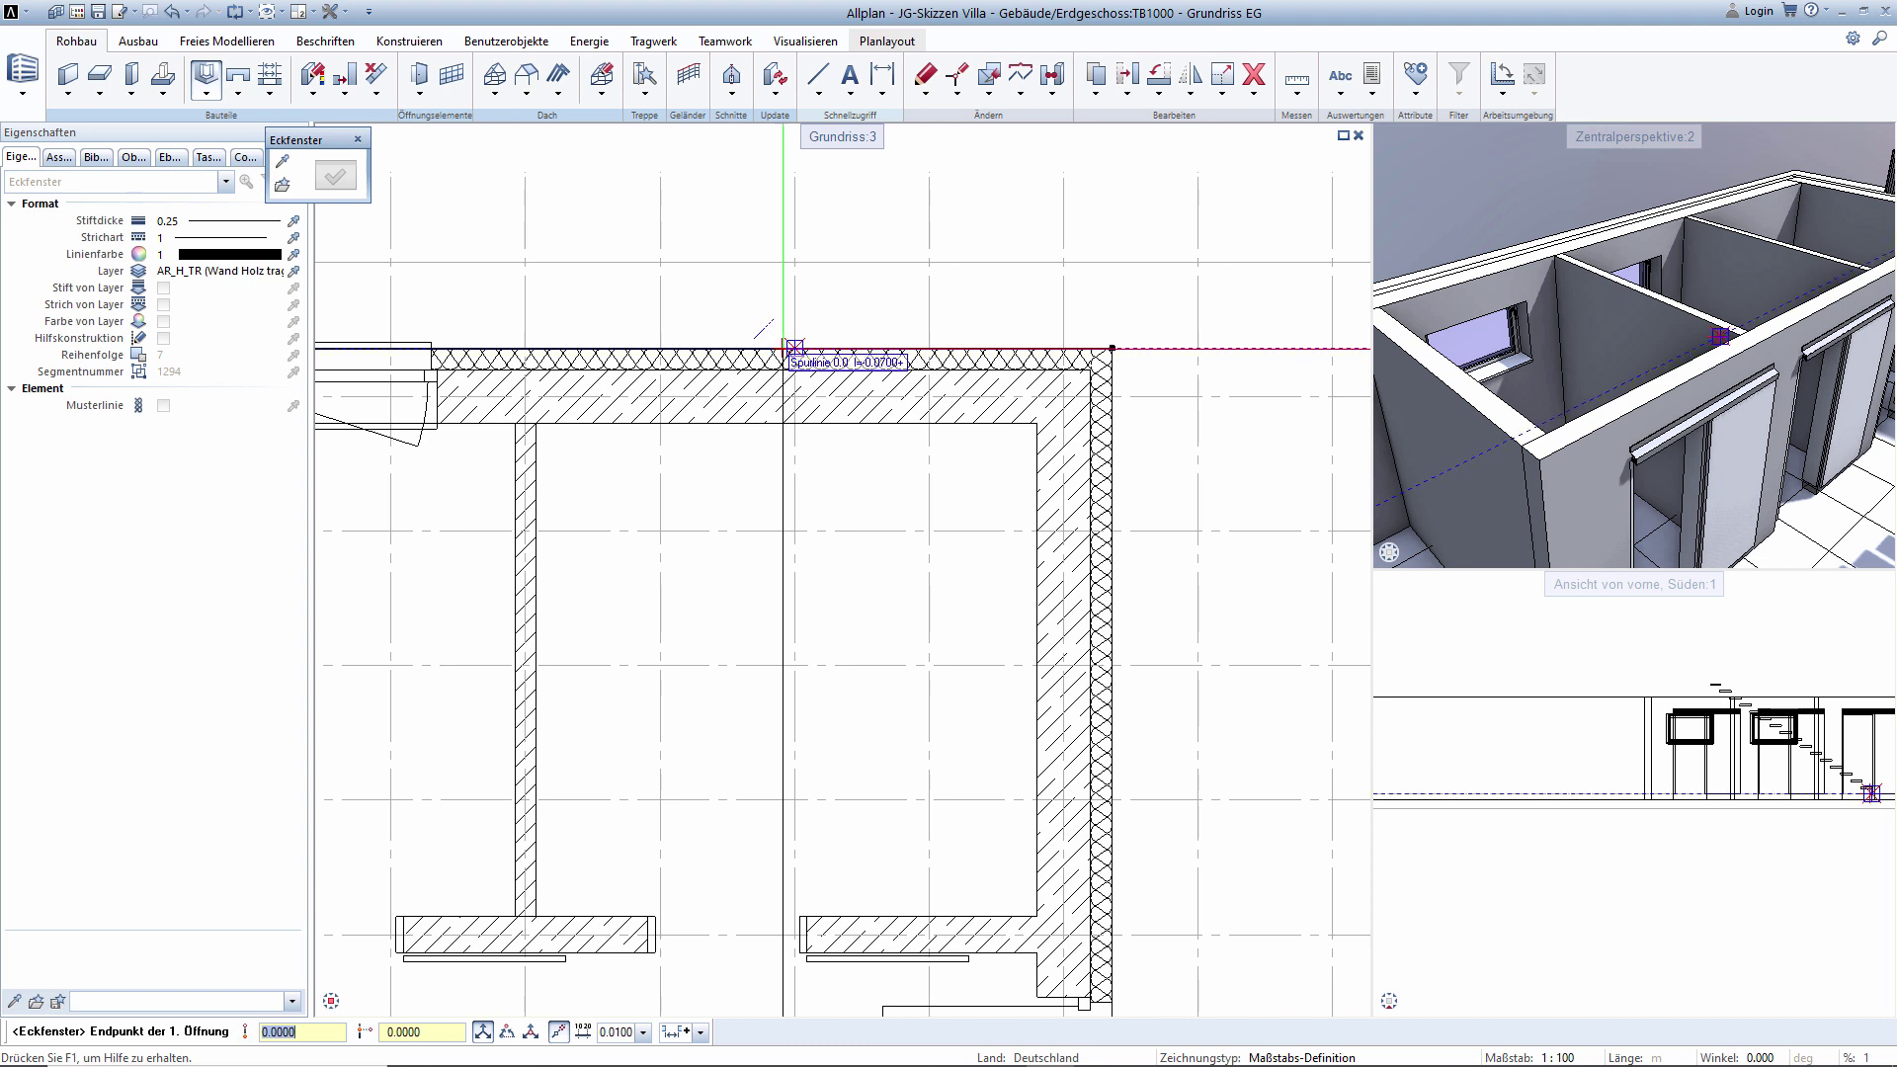
click(794, 347)
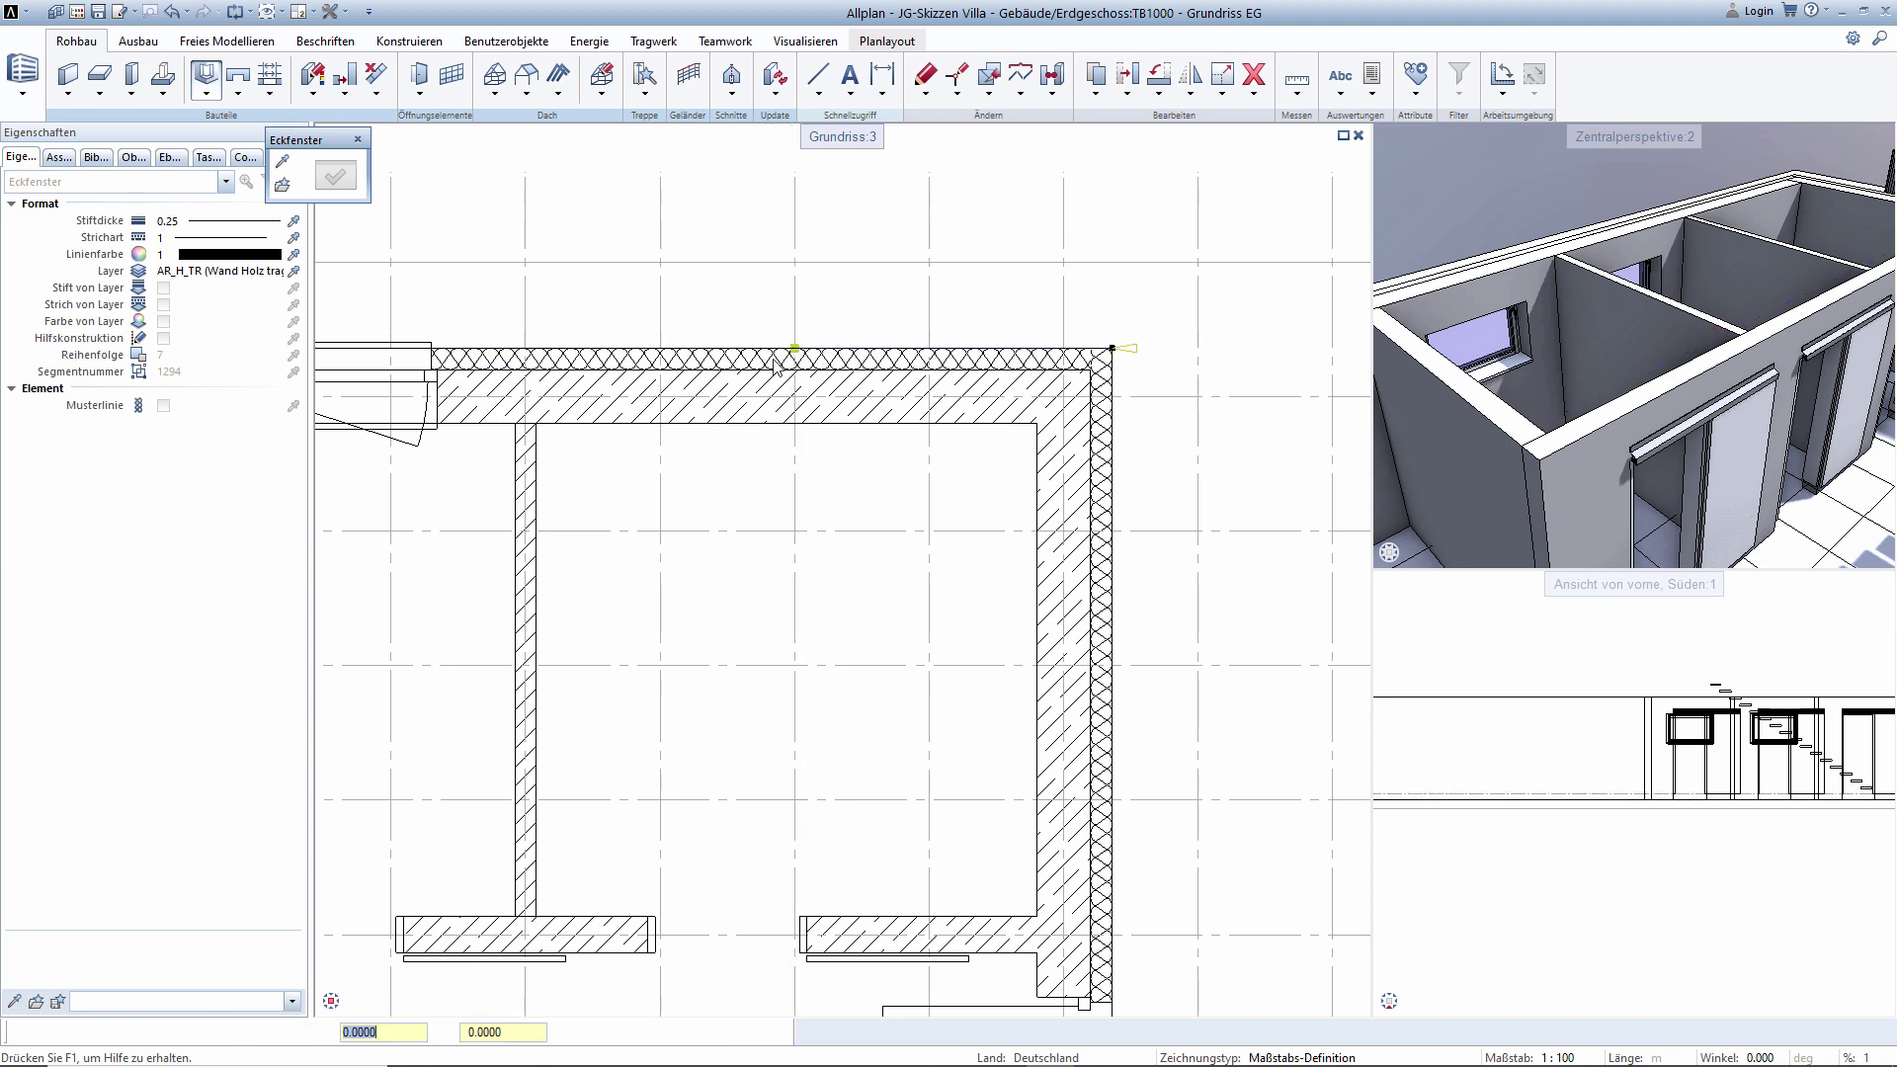
click(1112, 347)
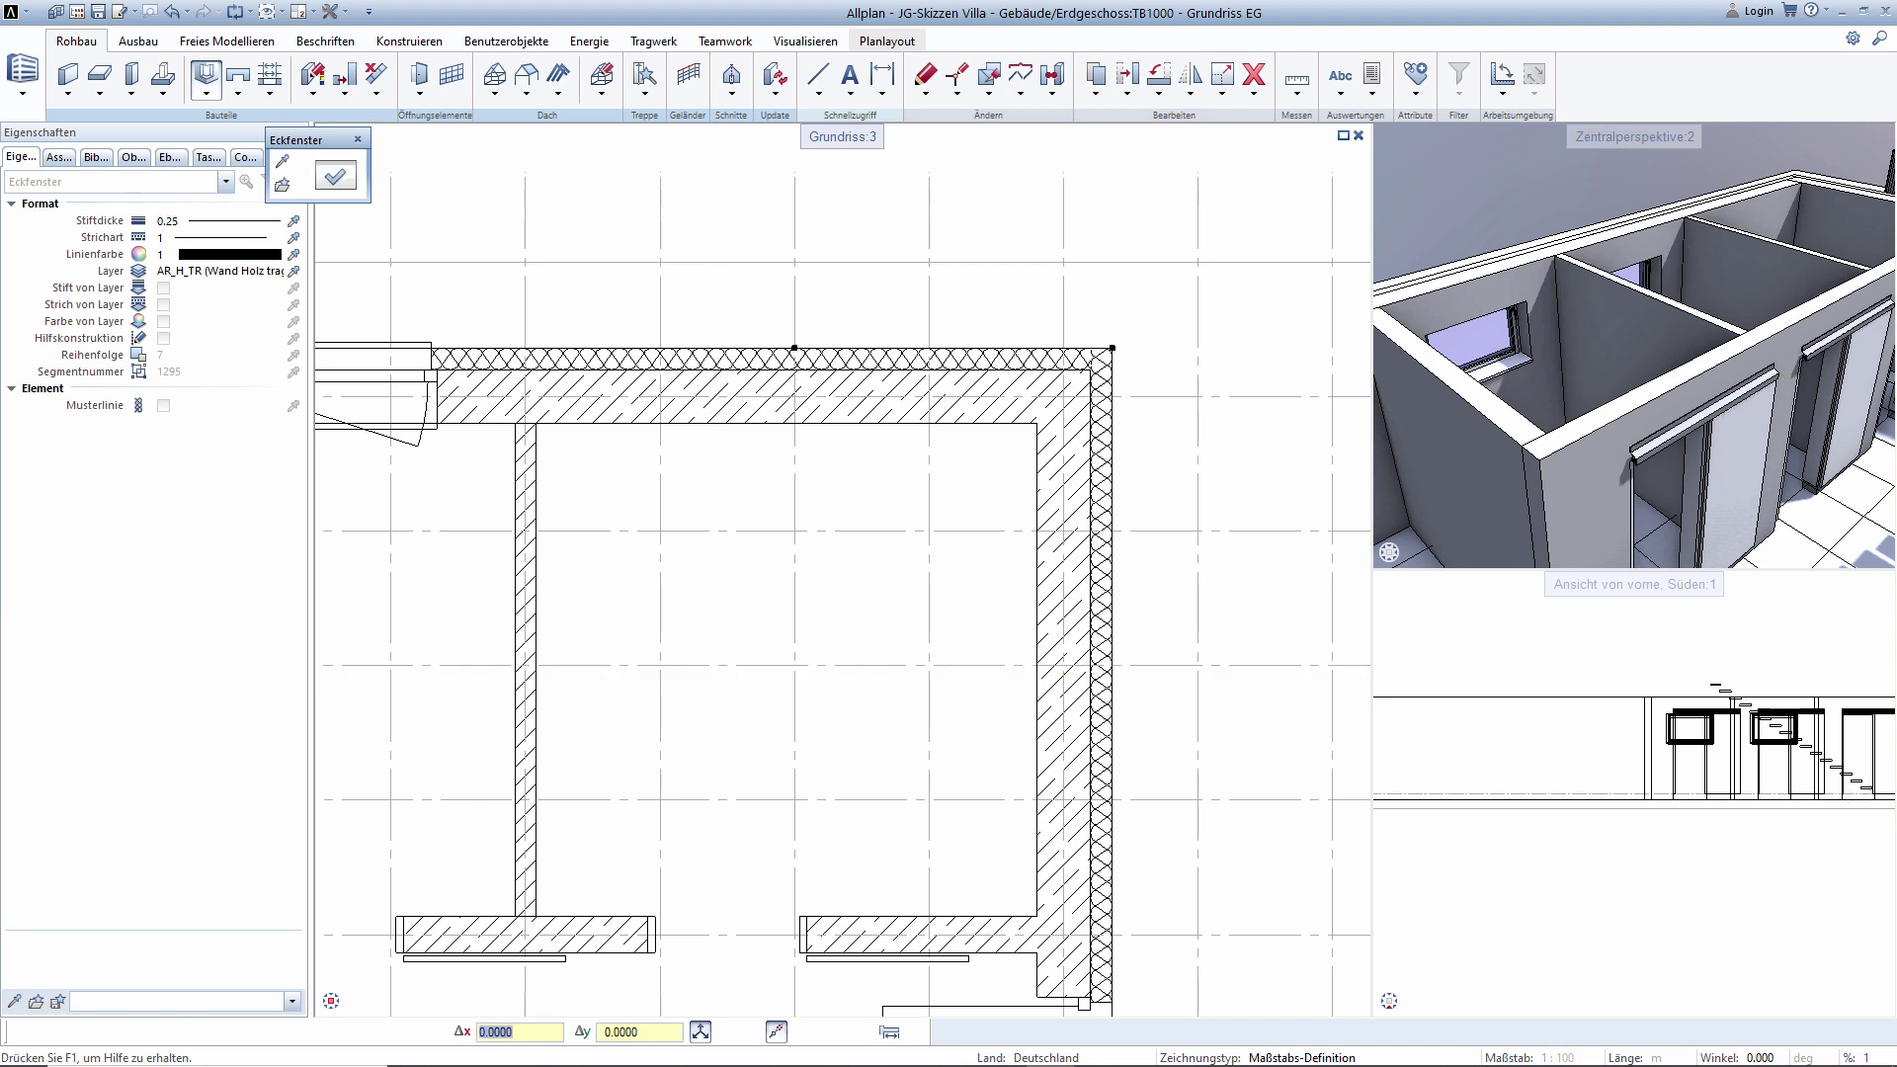
key(Return)
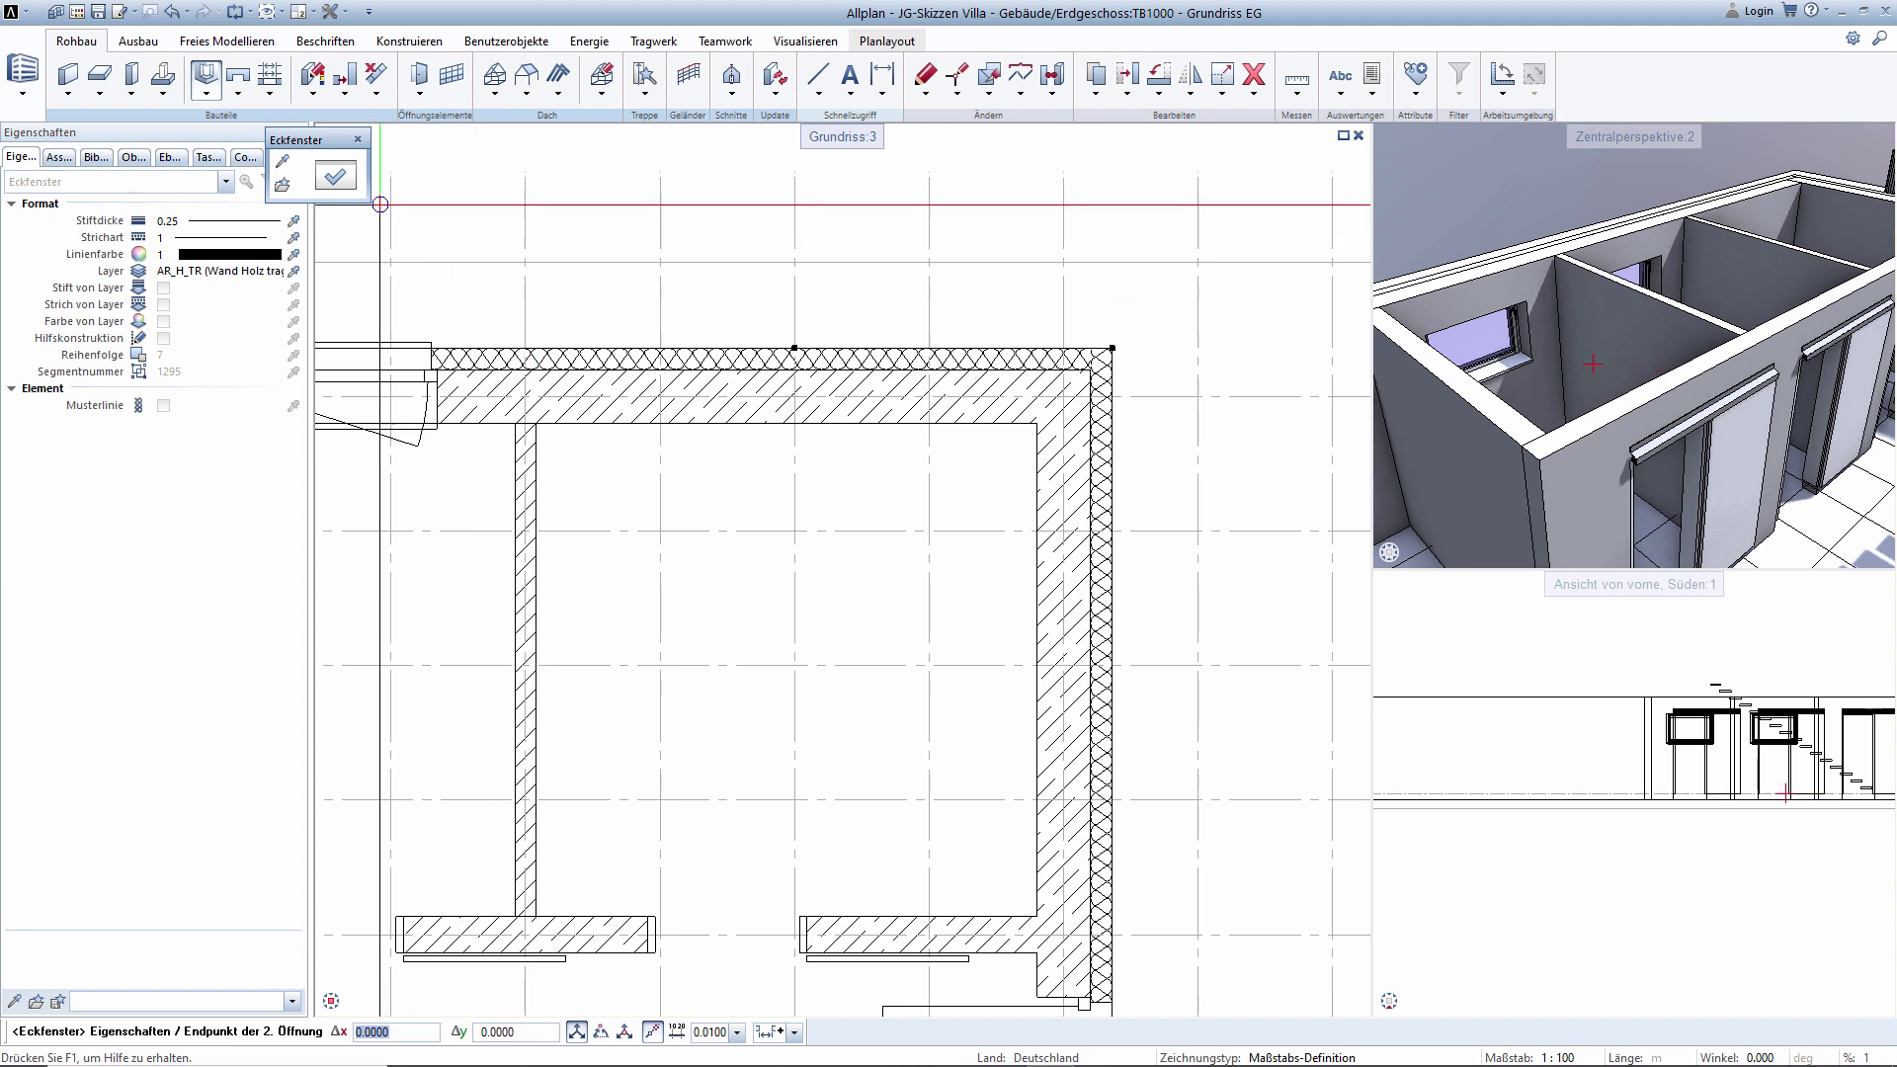
click(352, 181)
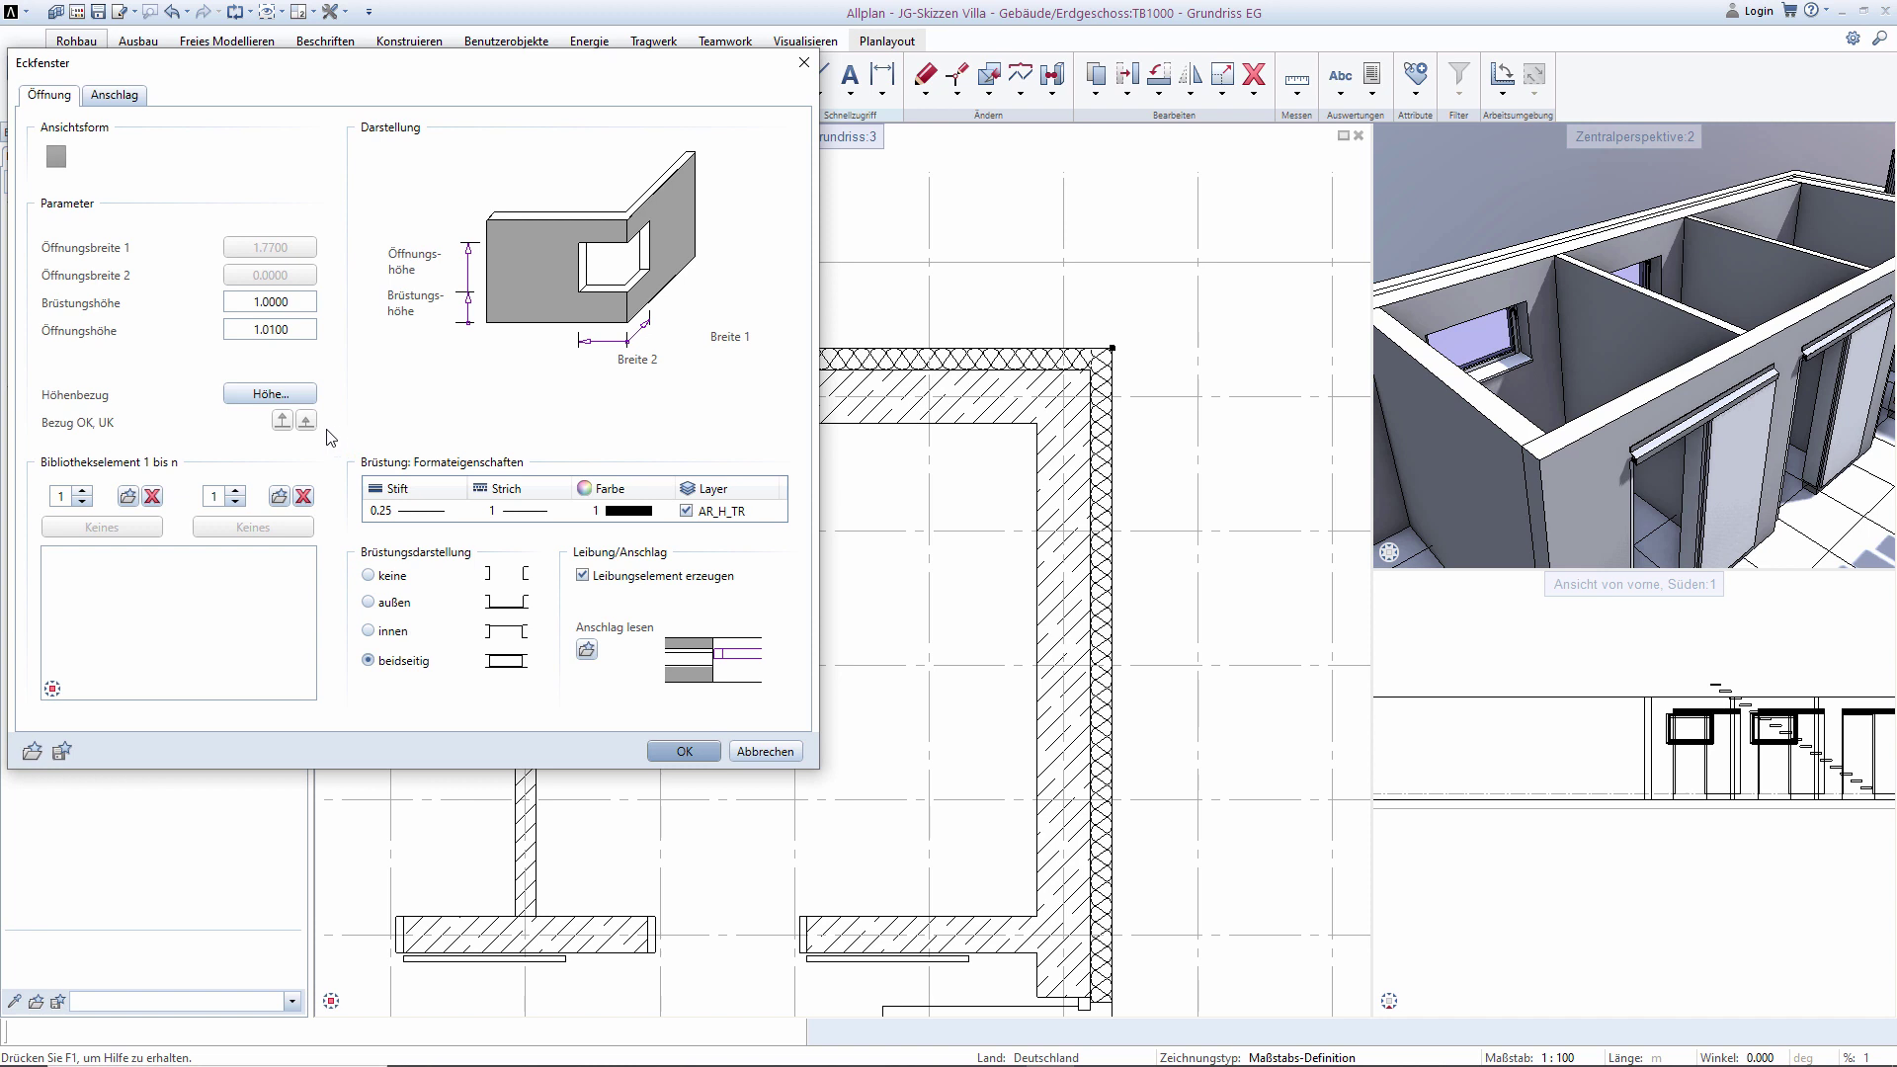
Take the corner window's heights from the existing window SmartPart and put the sill on layer AR_MAK.
click(300, 397)
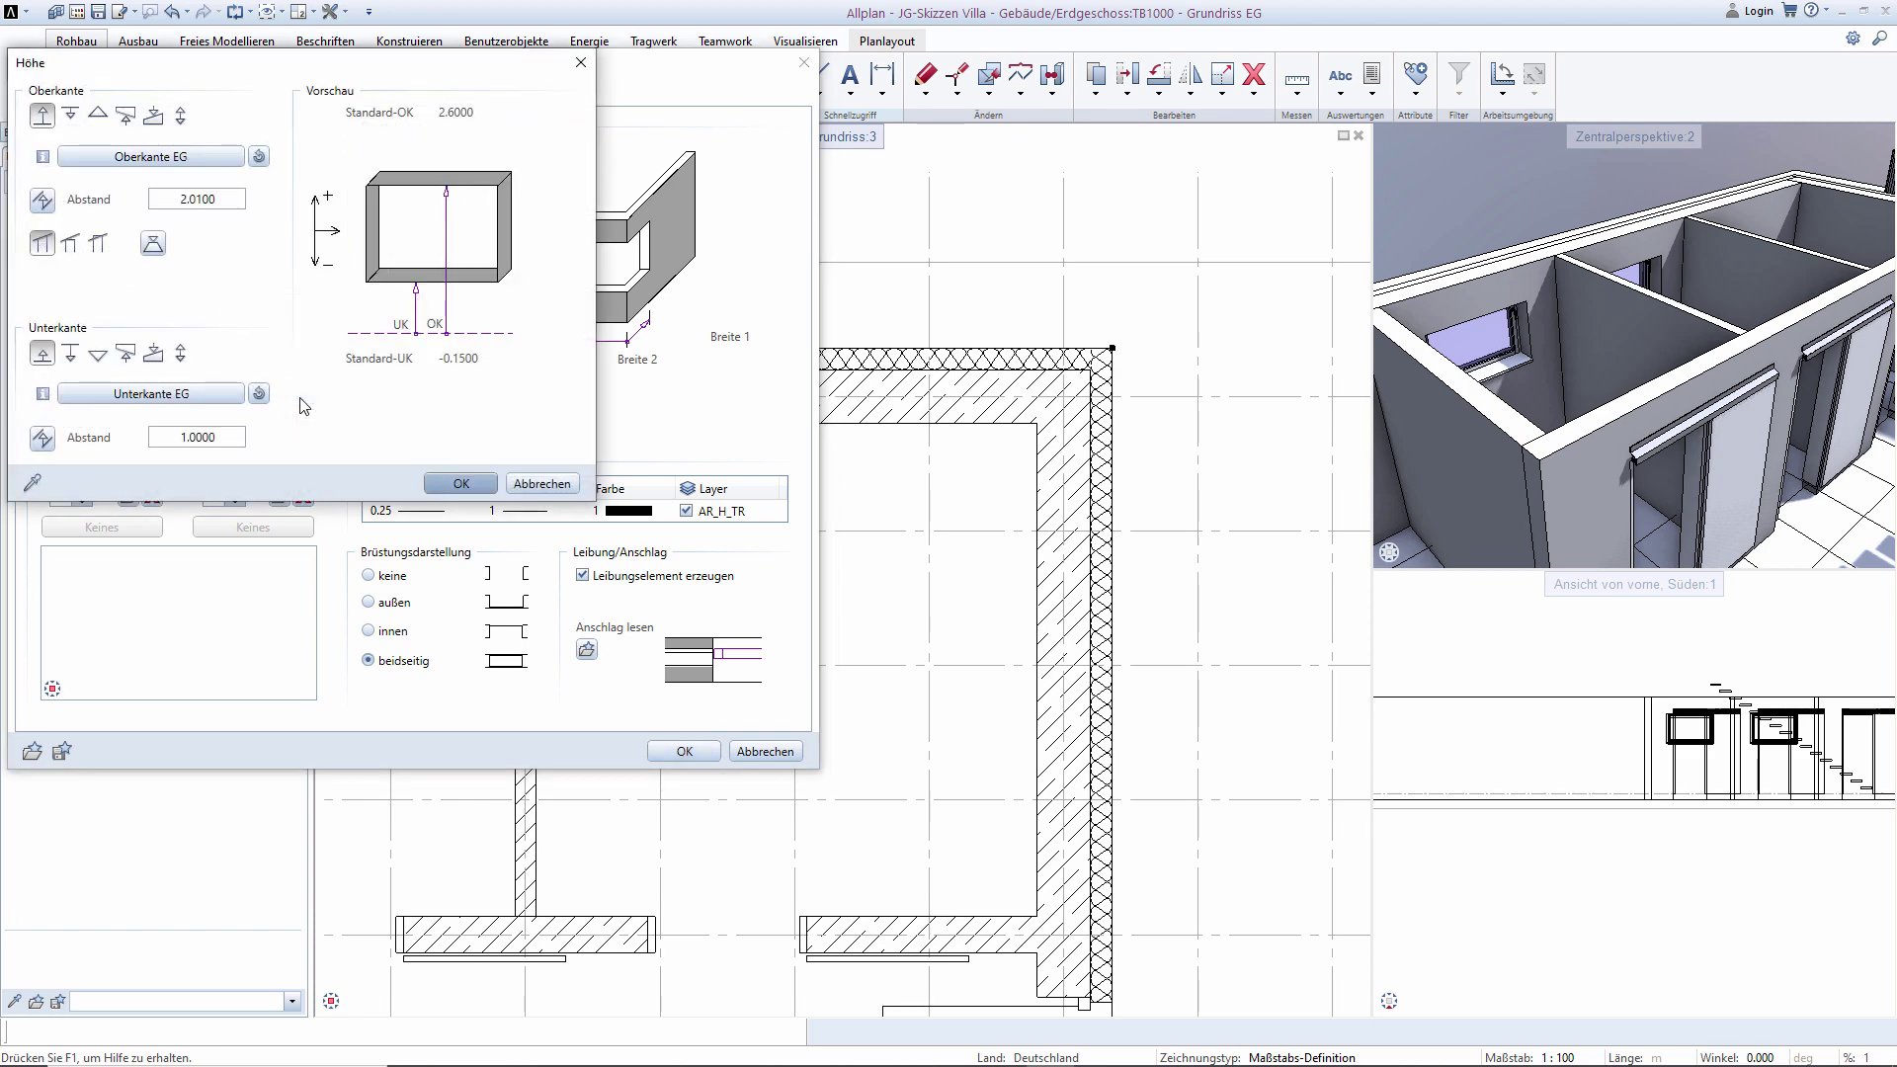
click(31, 482)
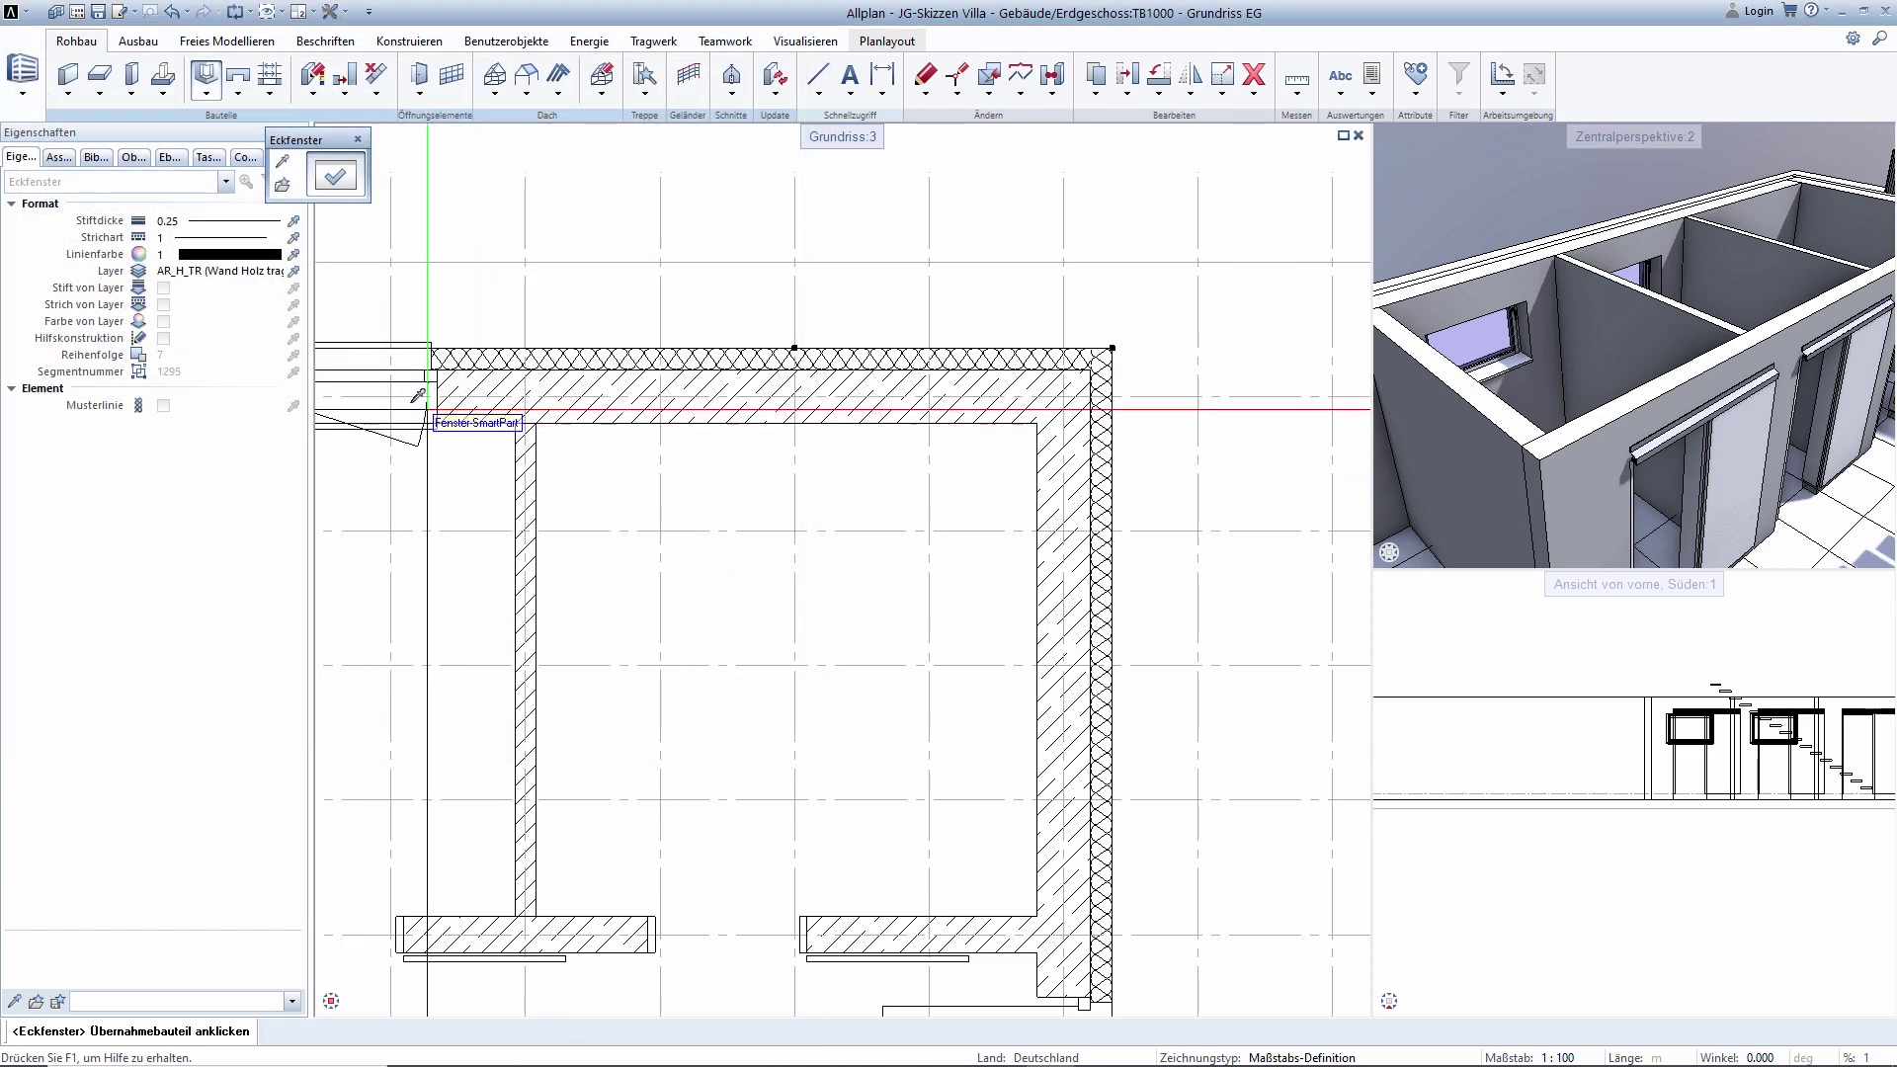
click(371, 397)
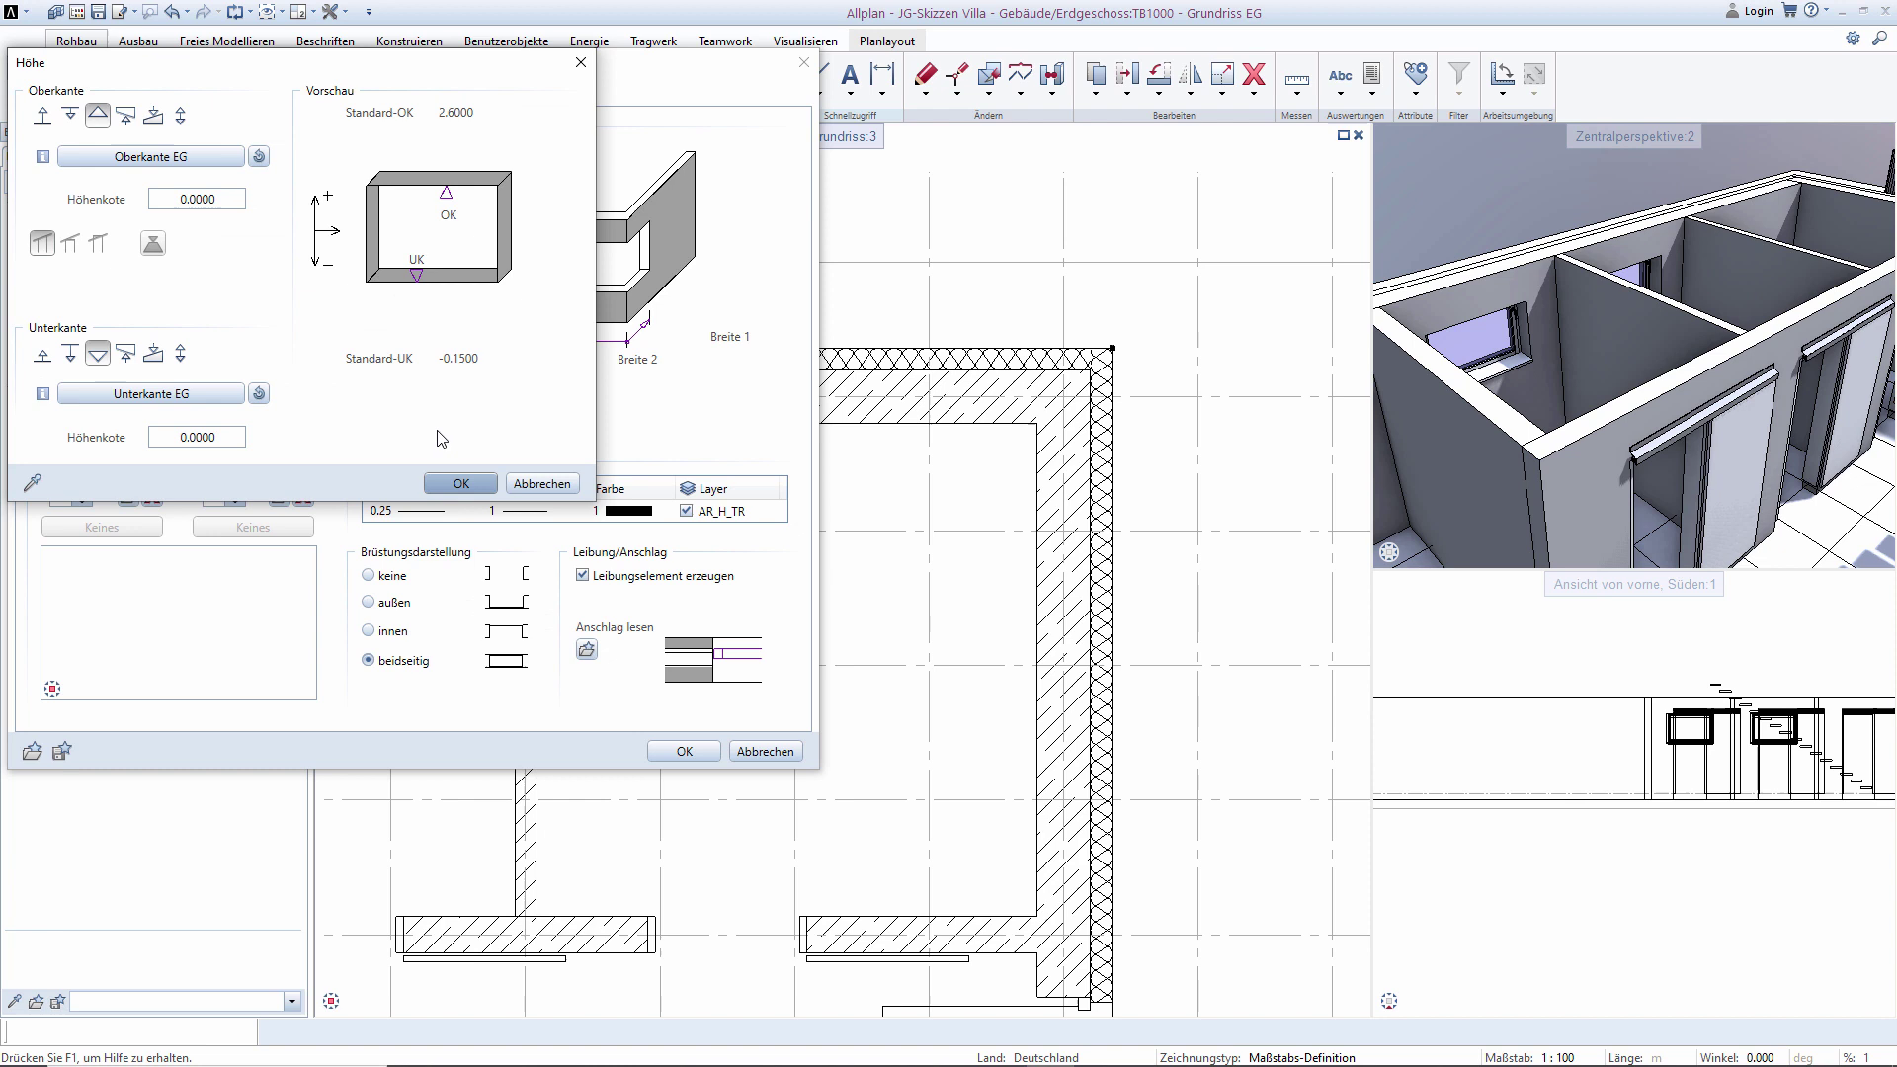
click(458, 484)
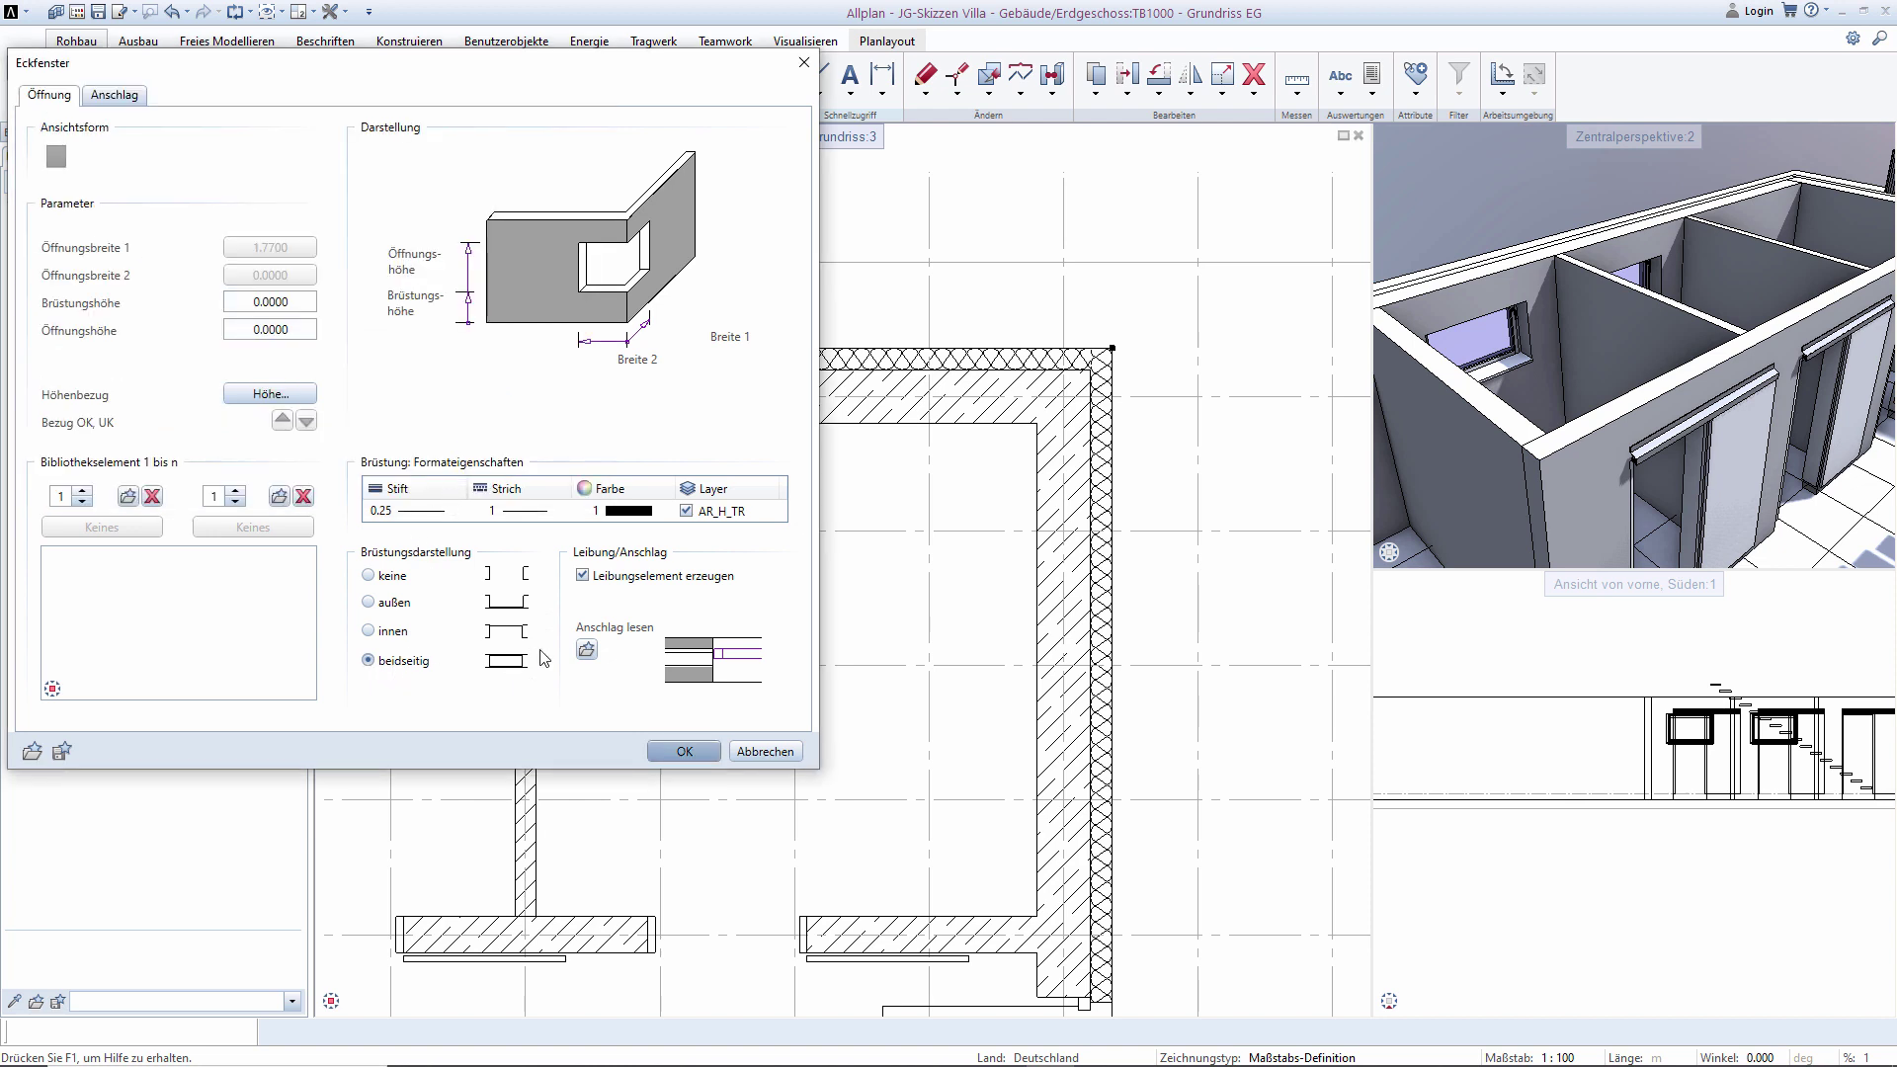
click(722, 511)
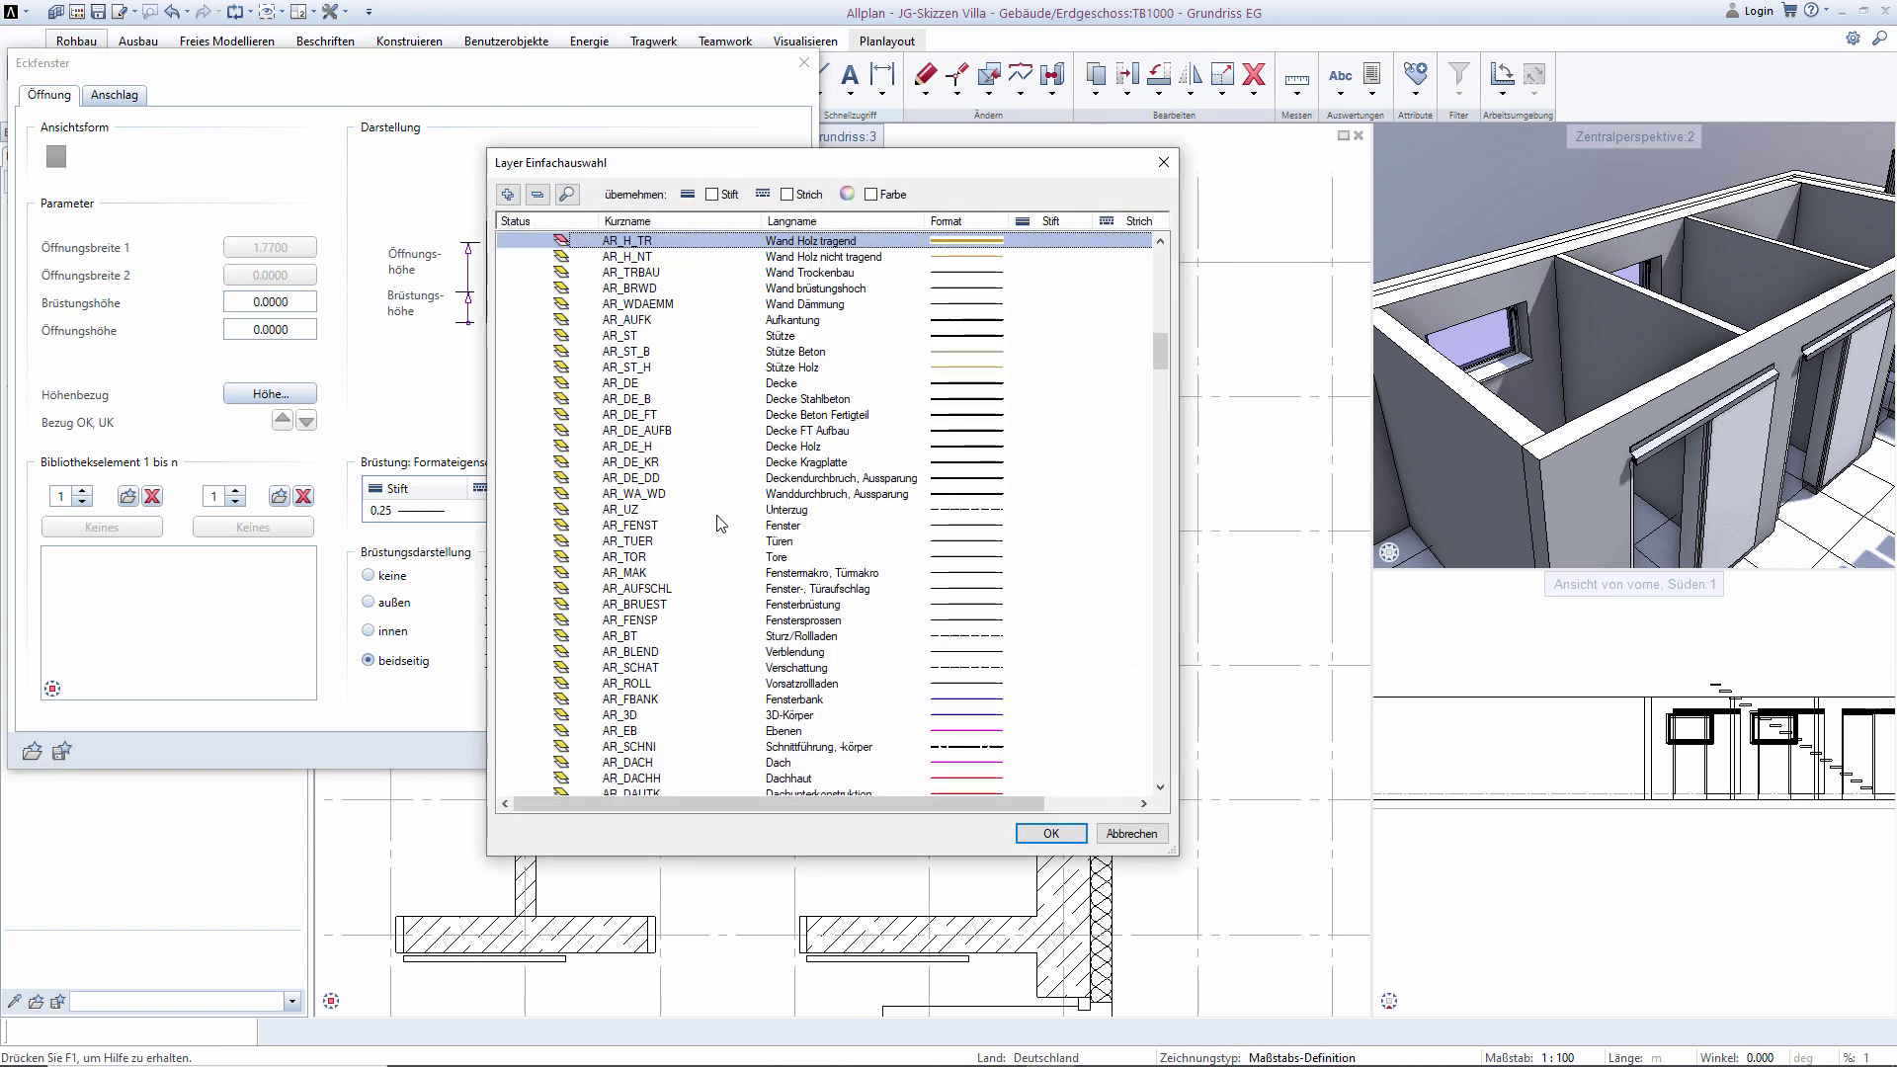
double_click(633, 573)
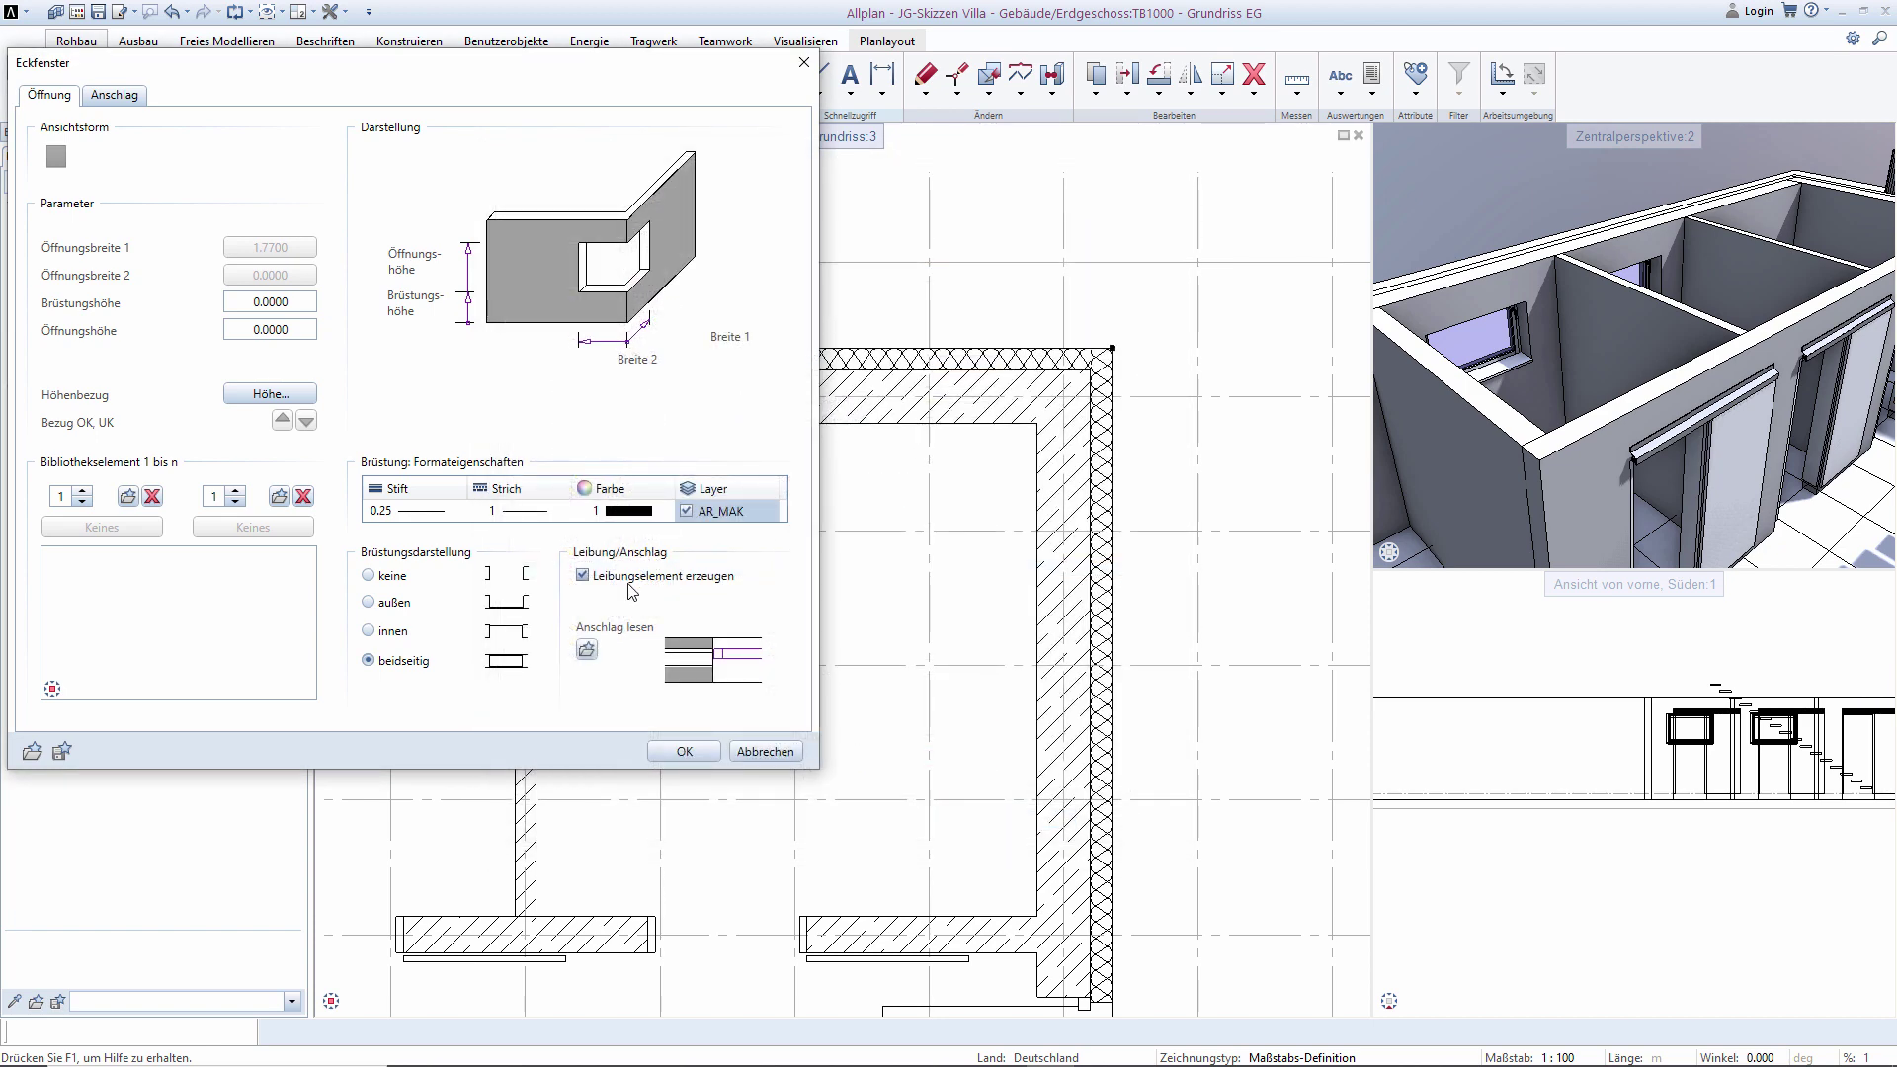
Use an offset reveal: 0.03 outer offset, 0.12 outer and 0.30 inner reveals, 0.07 window depth.
click(136, 98)
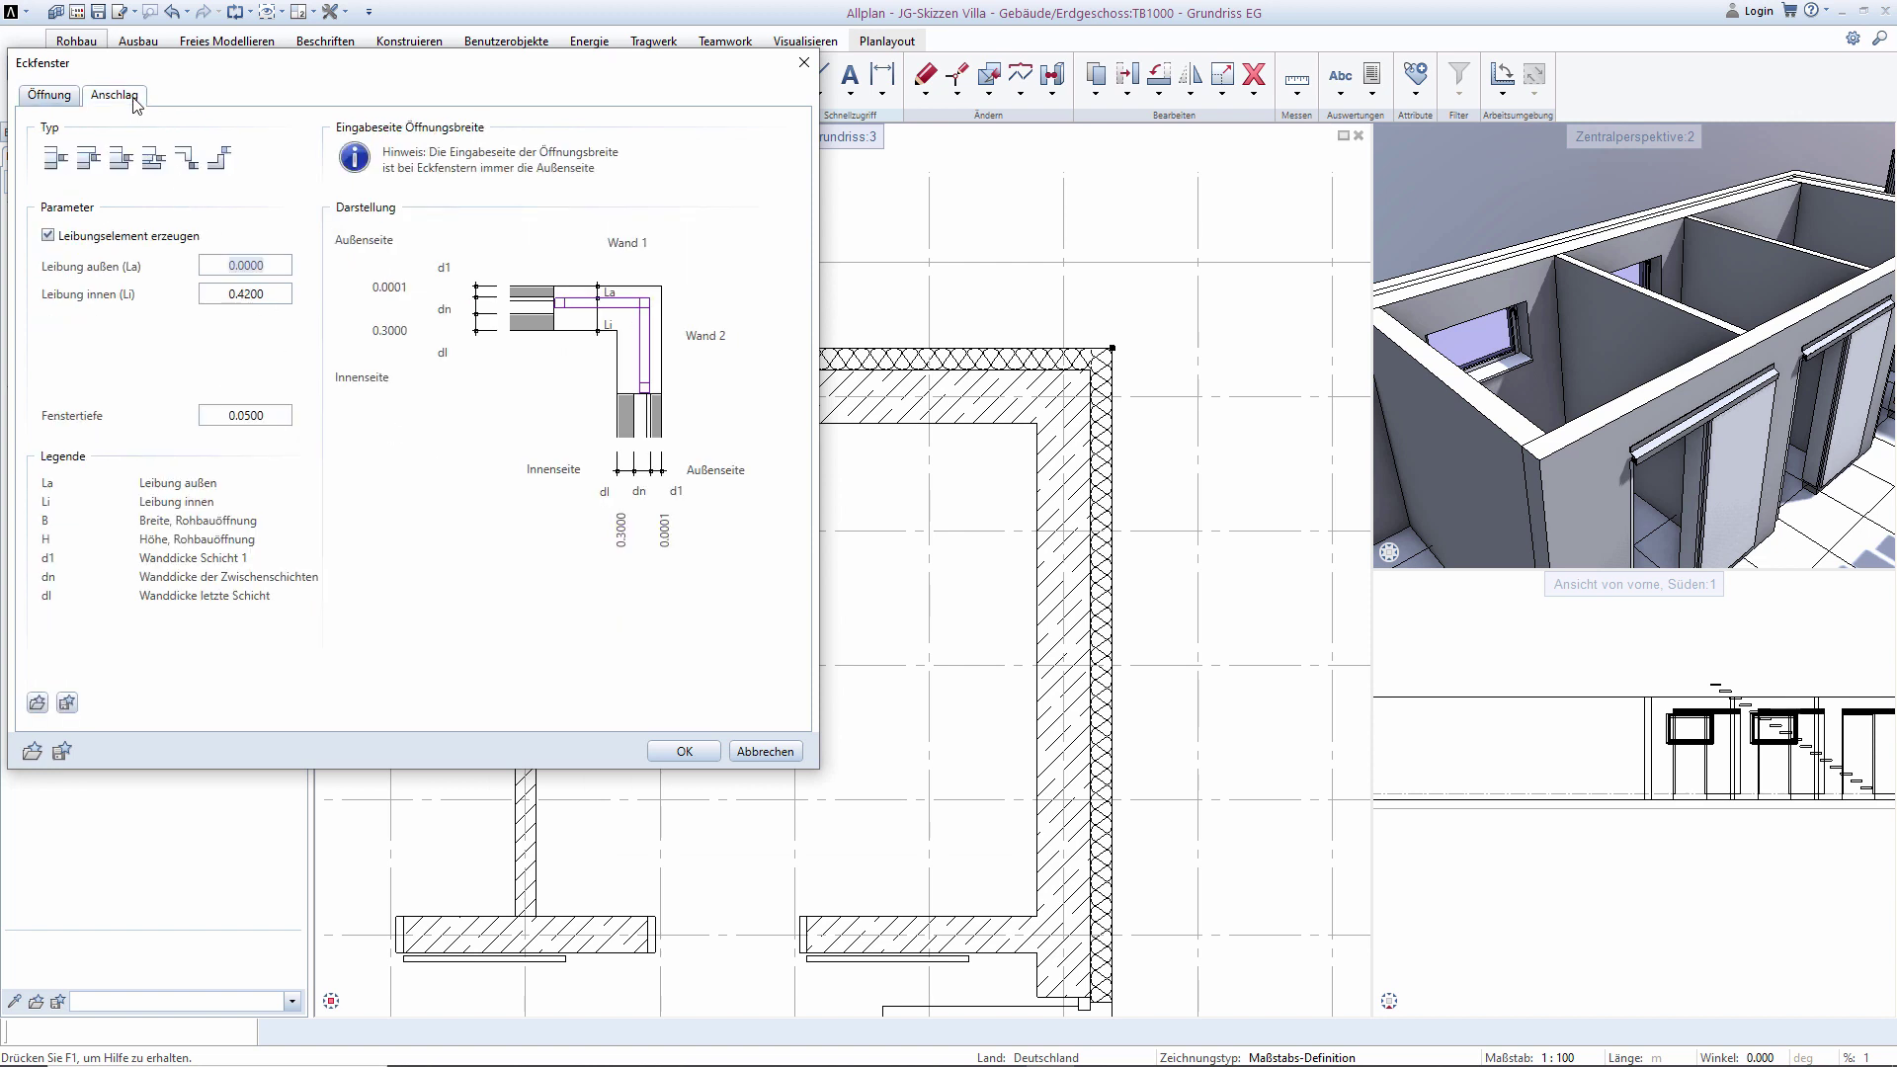
click(89, 158)
click(500, 233)
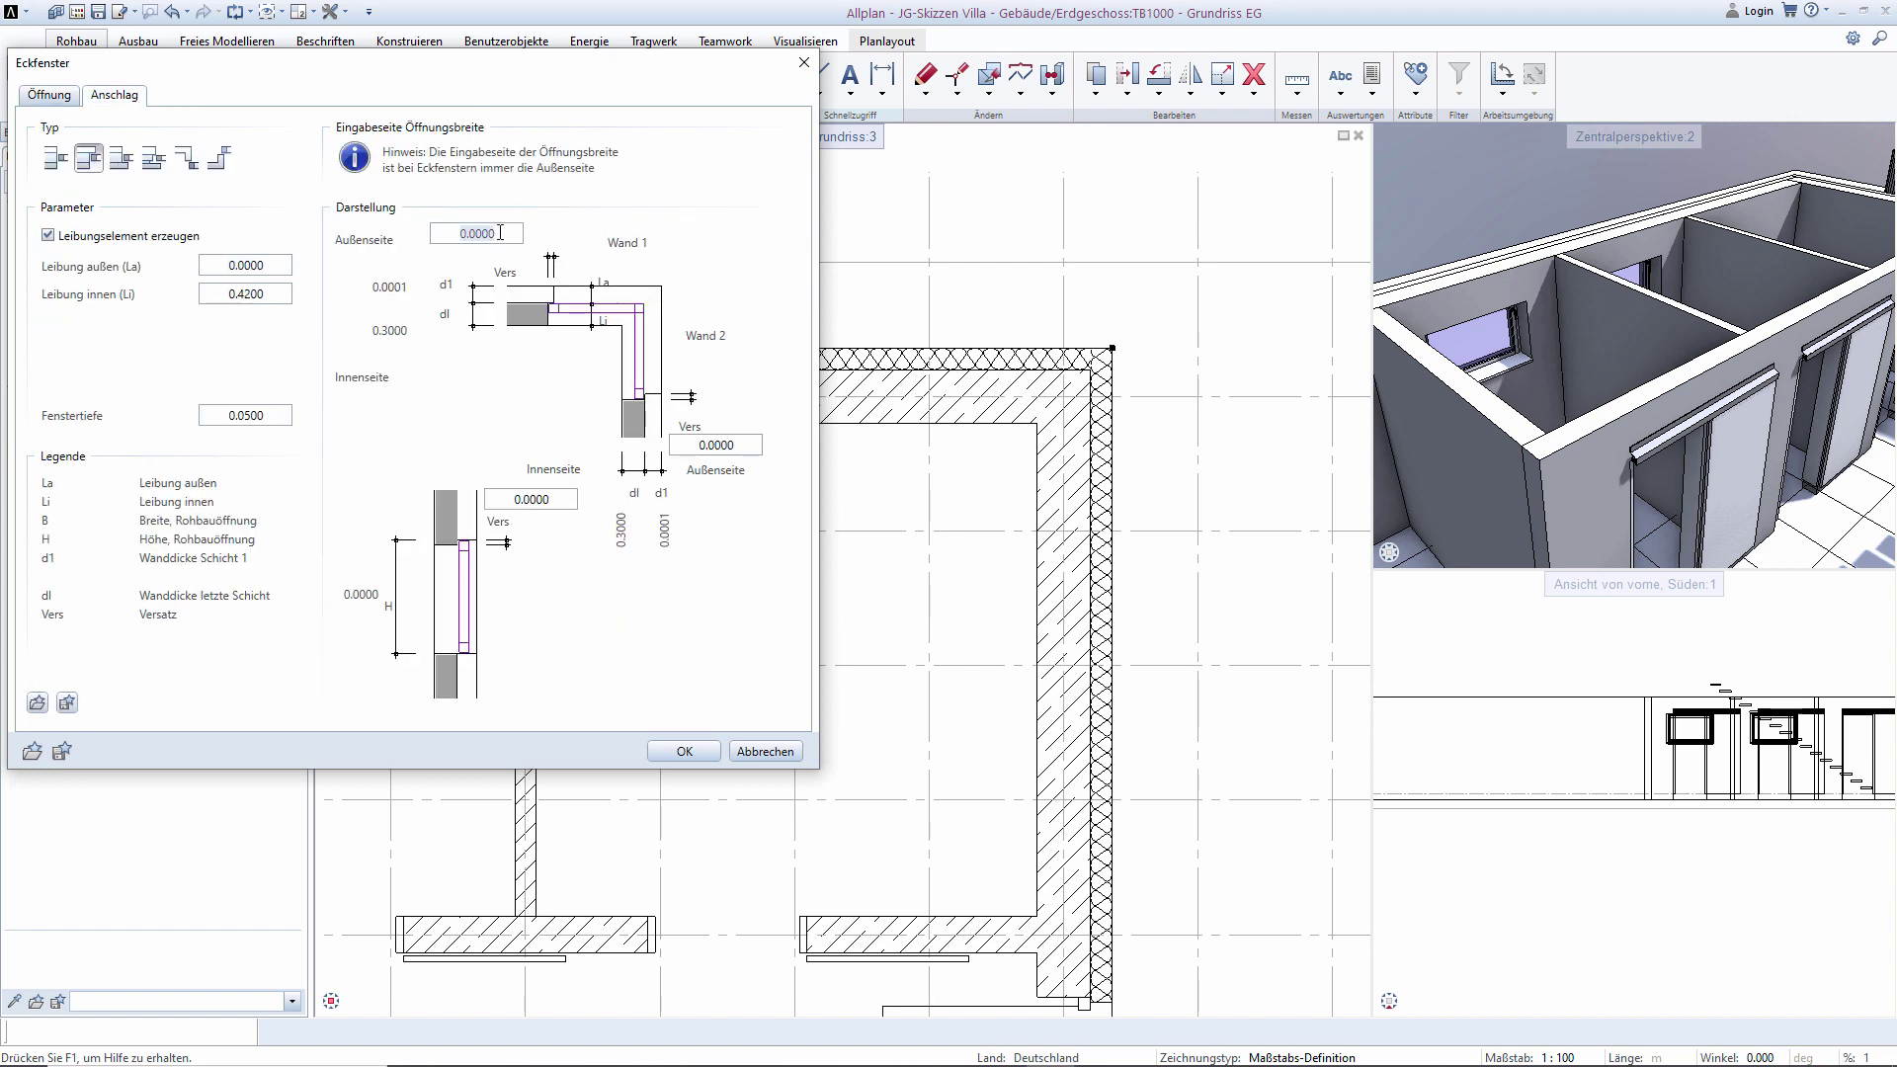
text(0,03)
key(Tab)
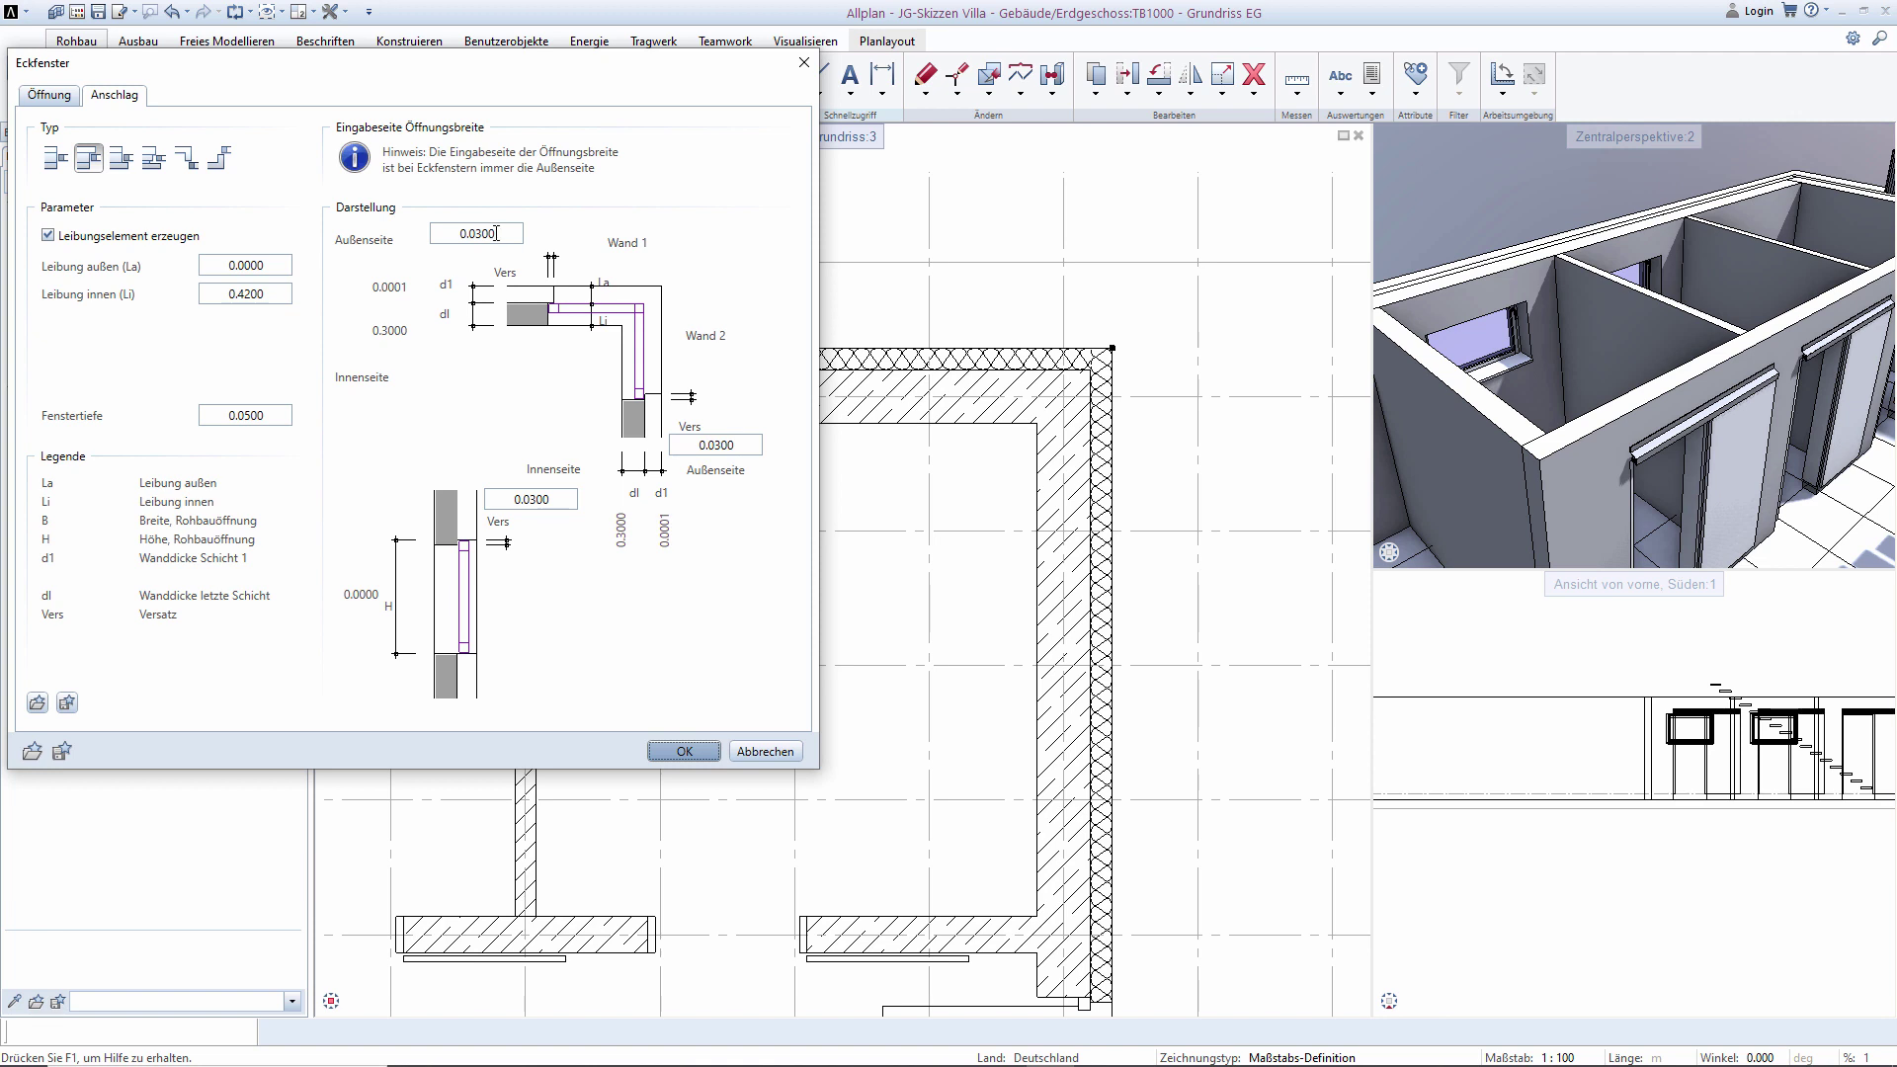
click(278, 265)
text(0,12)
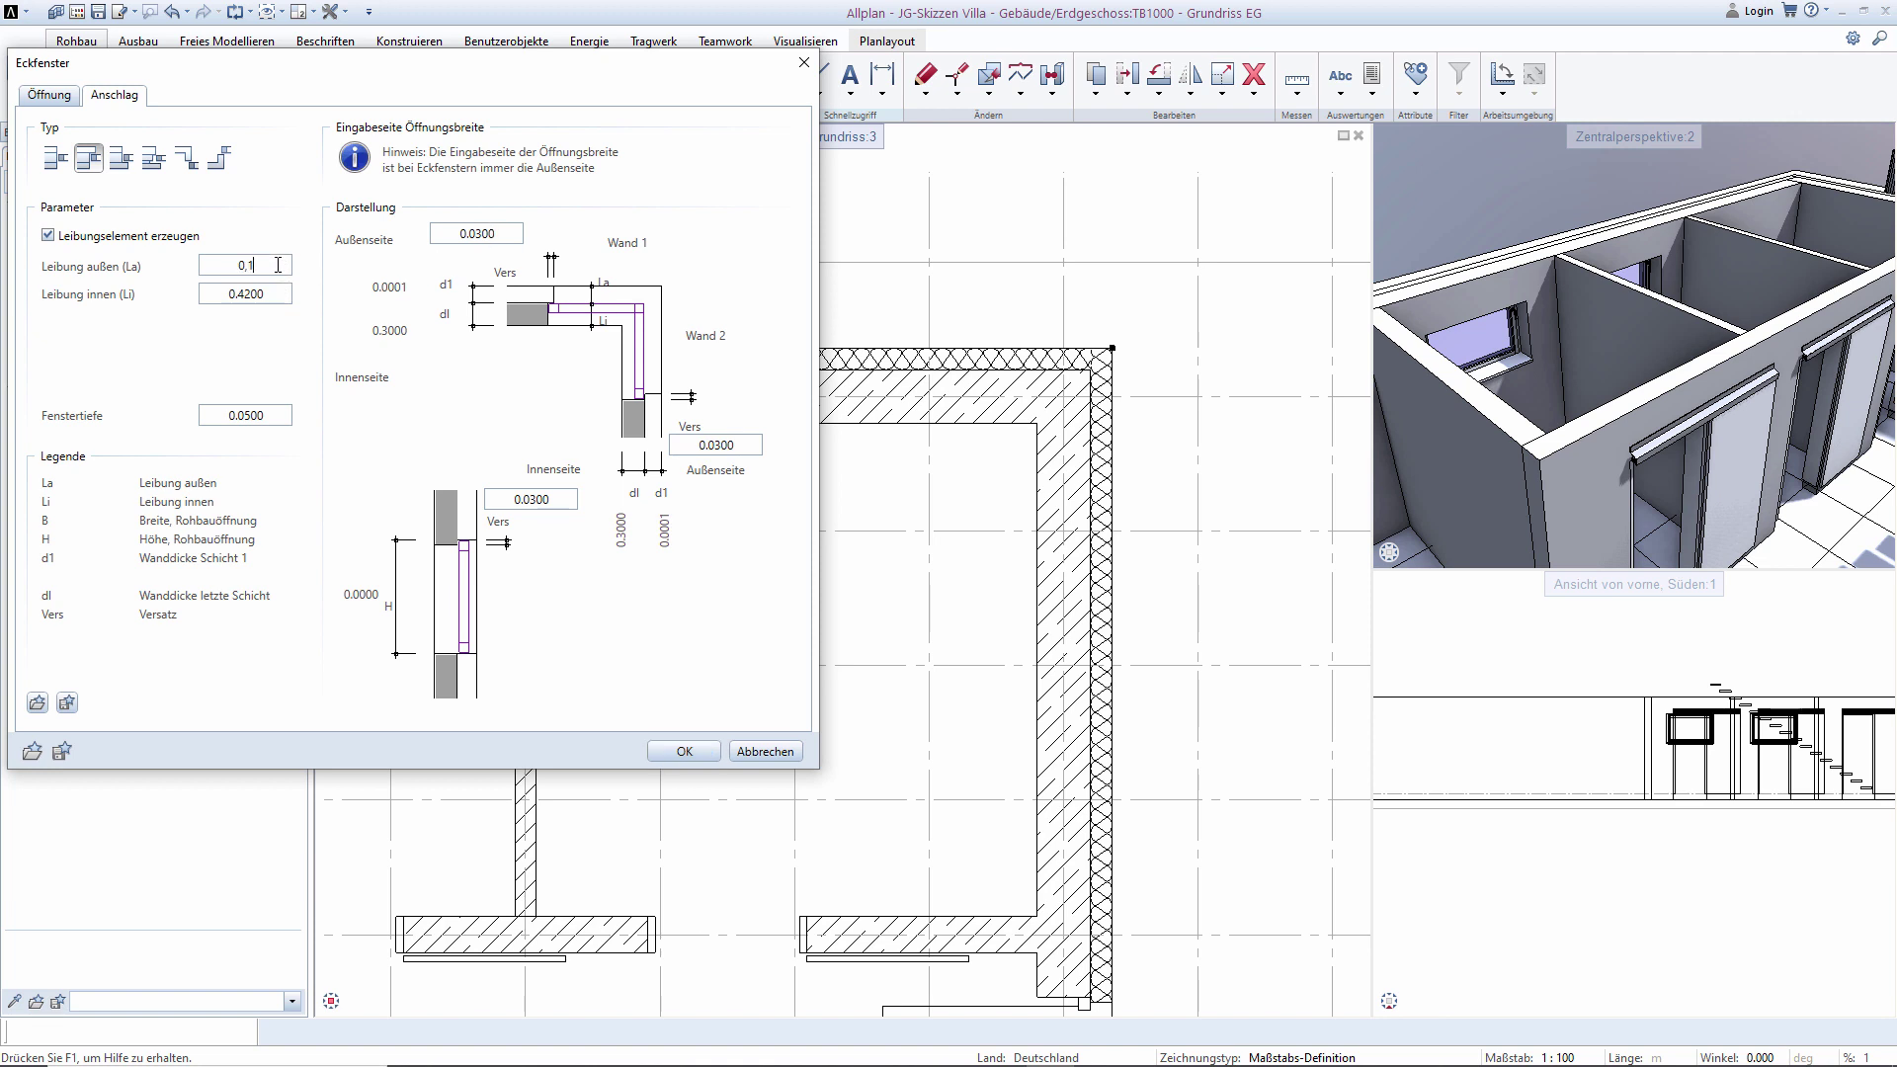
click(276, 416)
text(0,07)
key(Return)
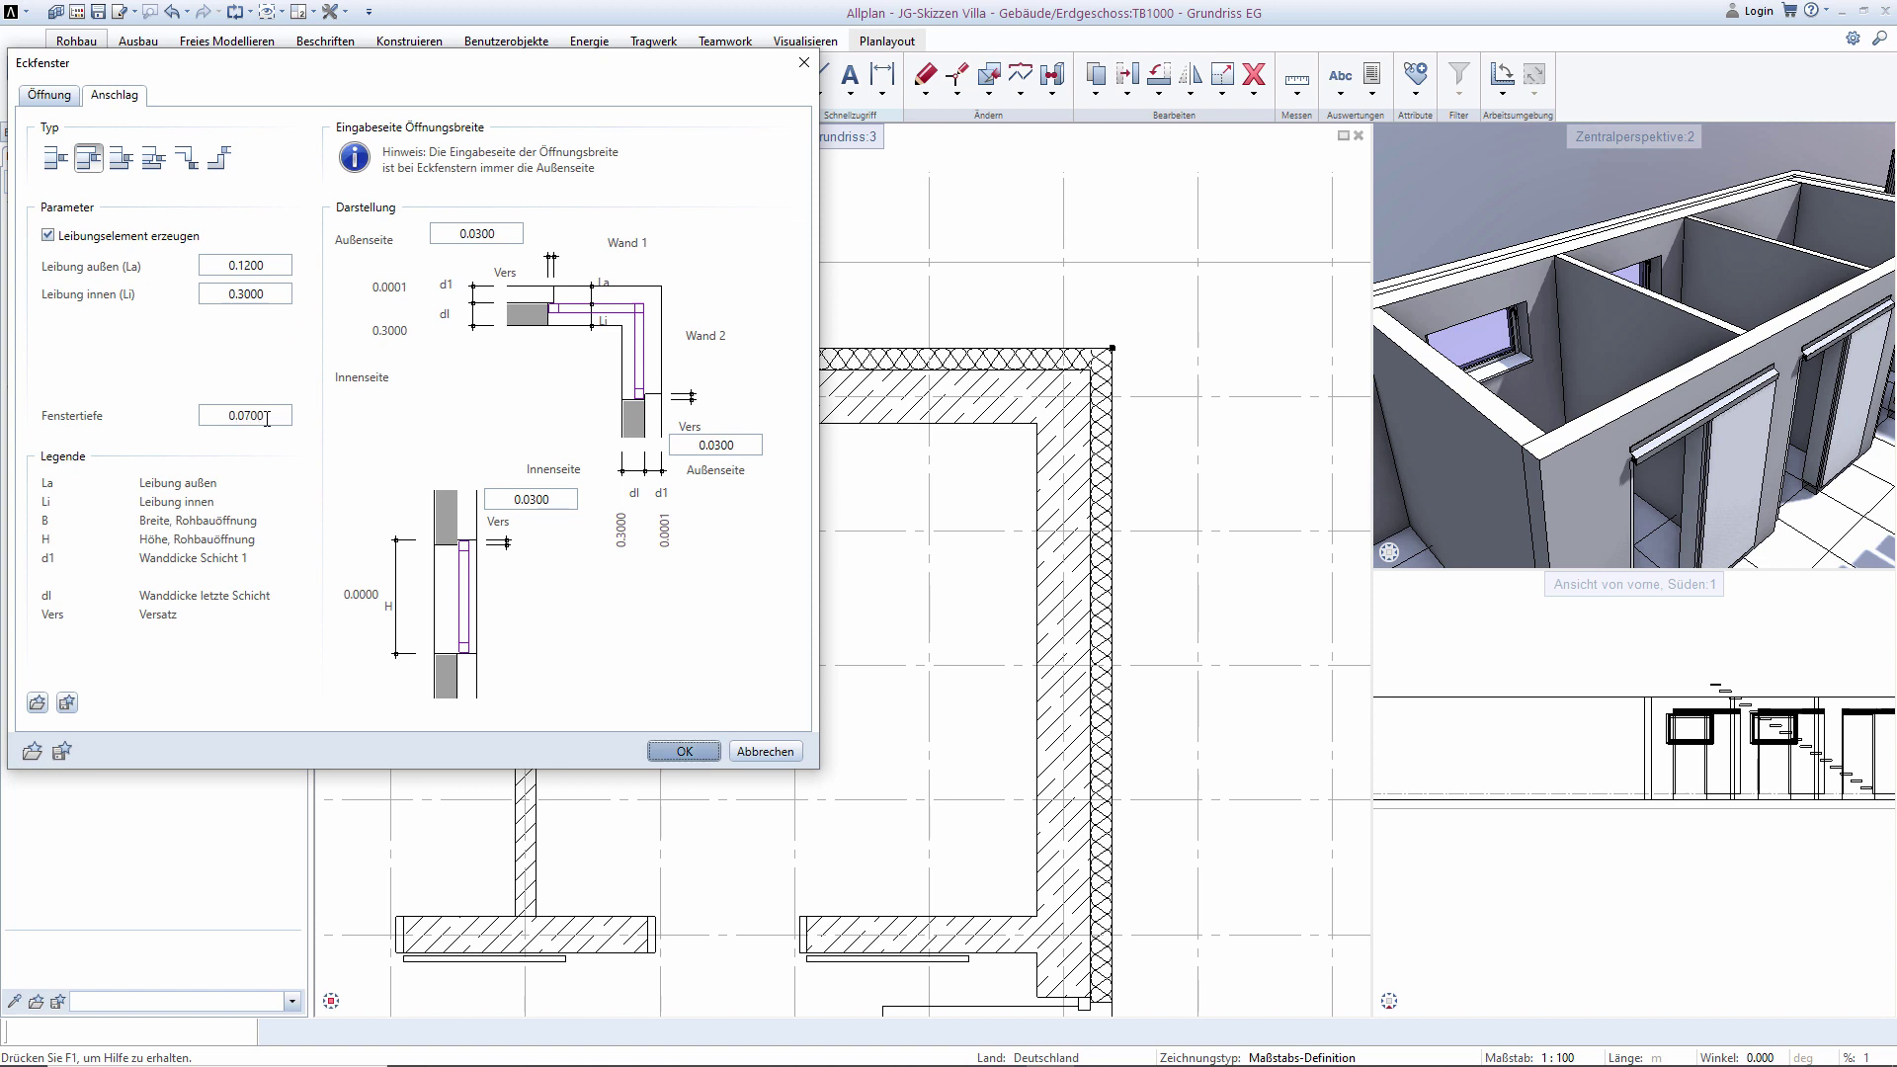
click(684, 751)
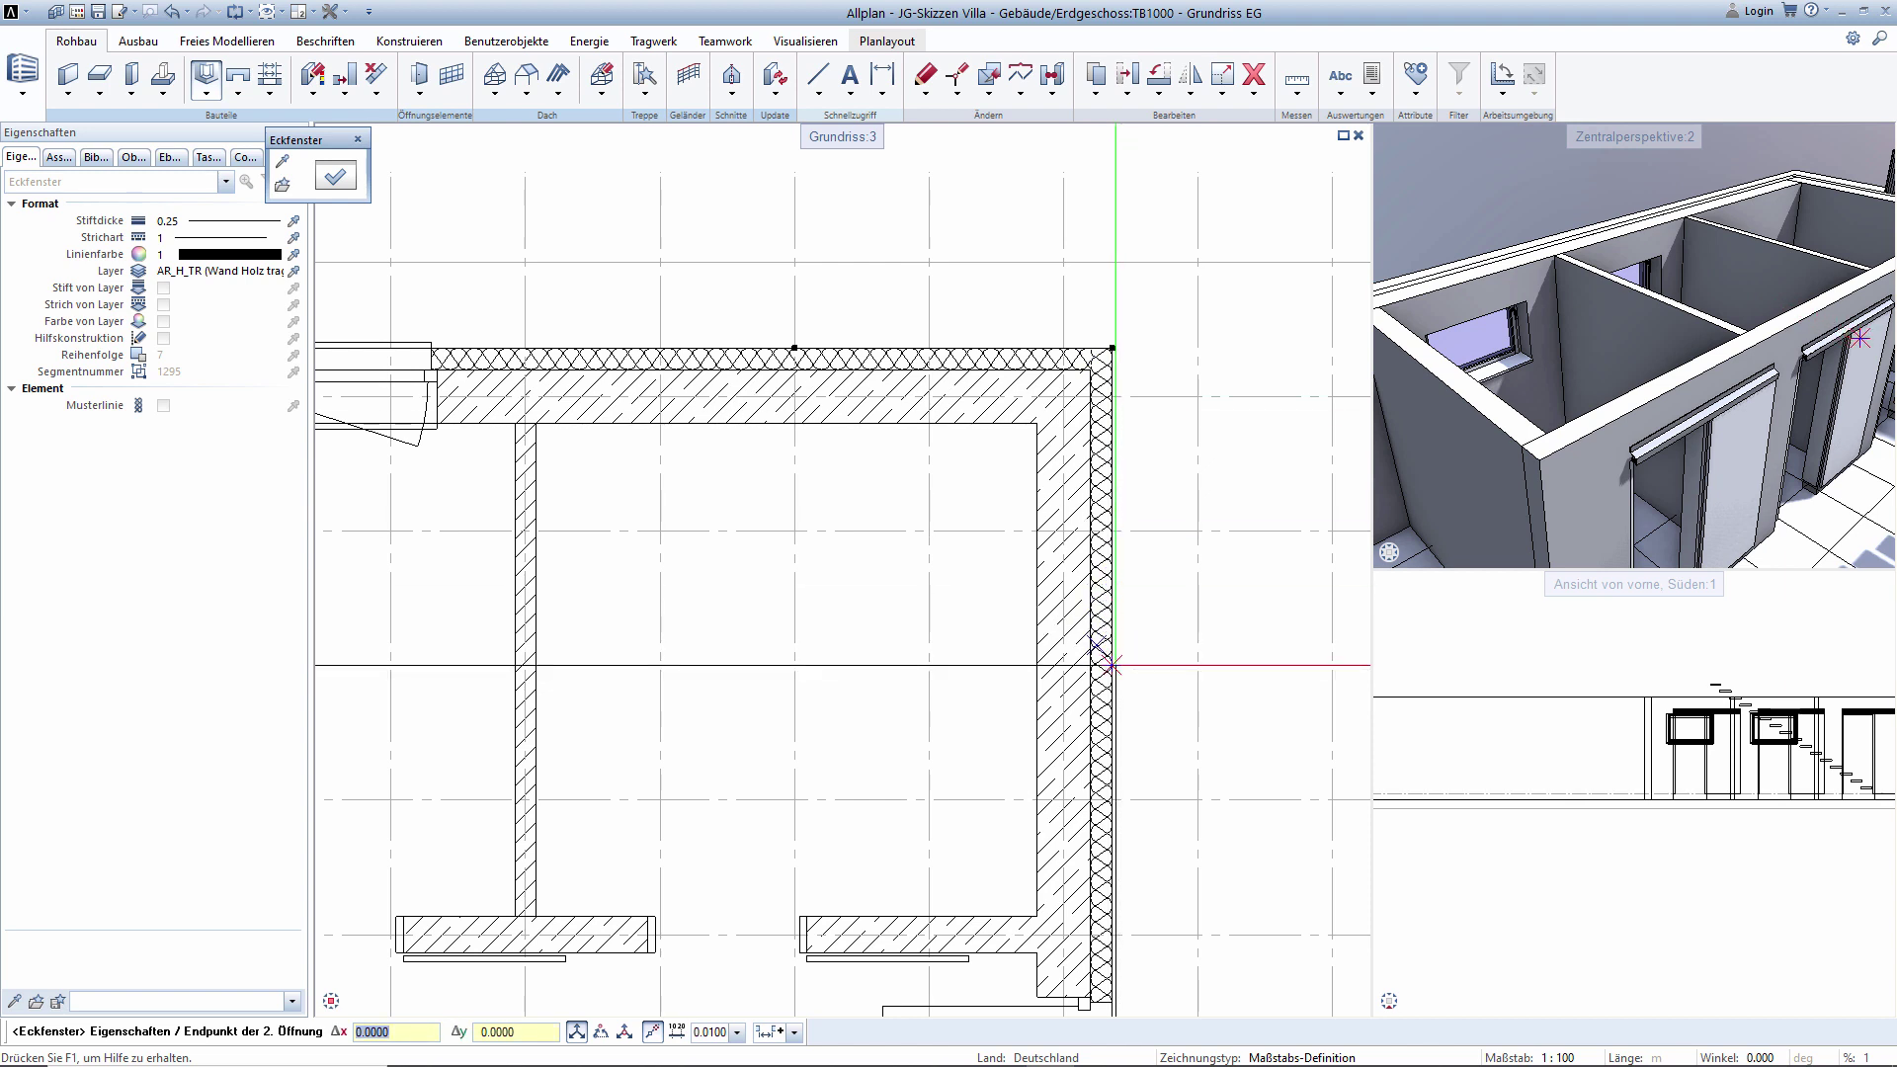
Set the second opening's end at the corner to cut the corner window.
click(1111, 665)
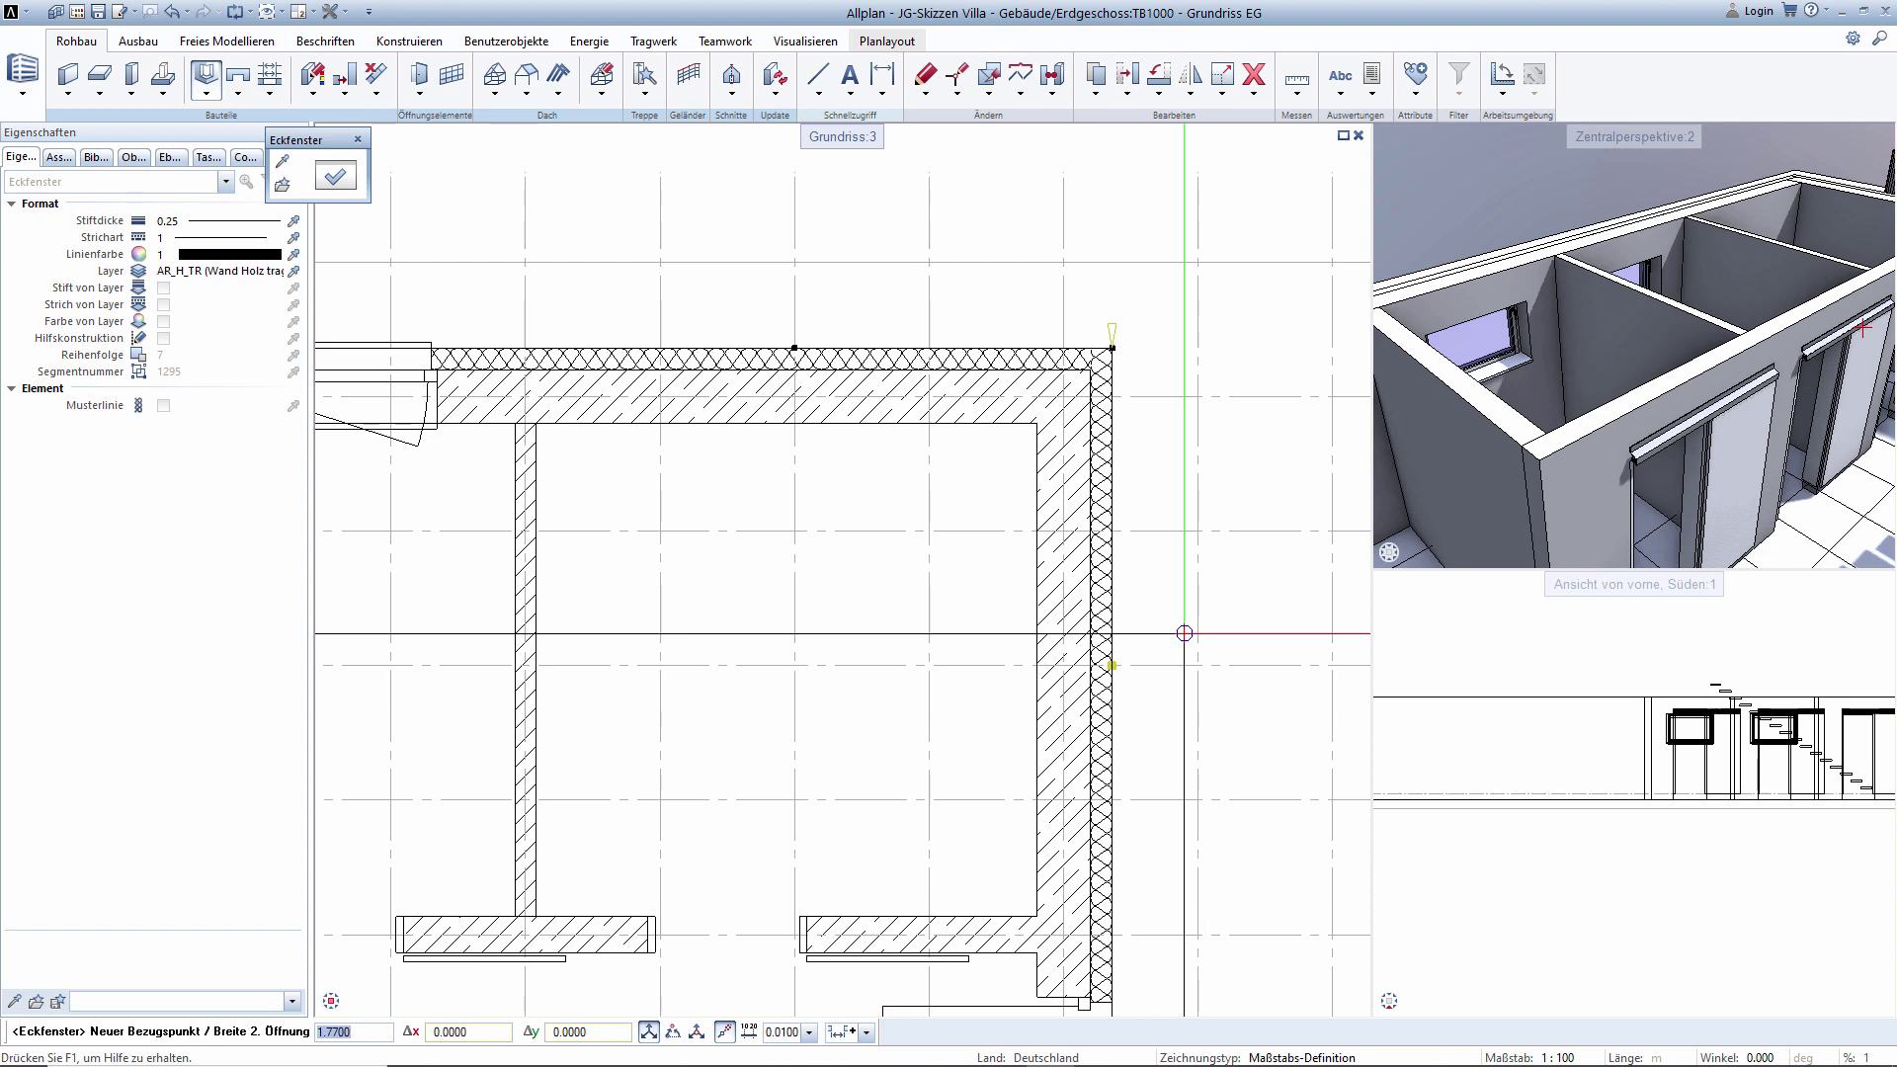
key(Return)
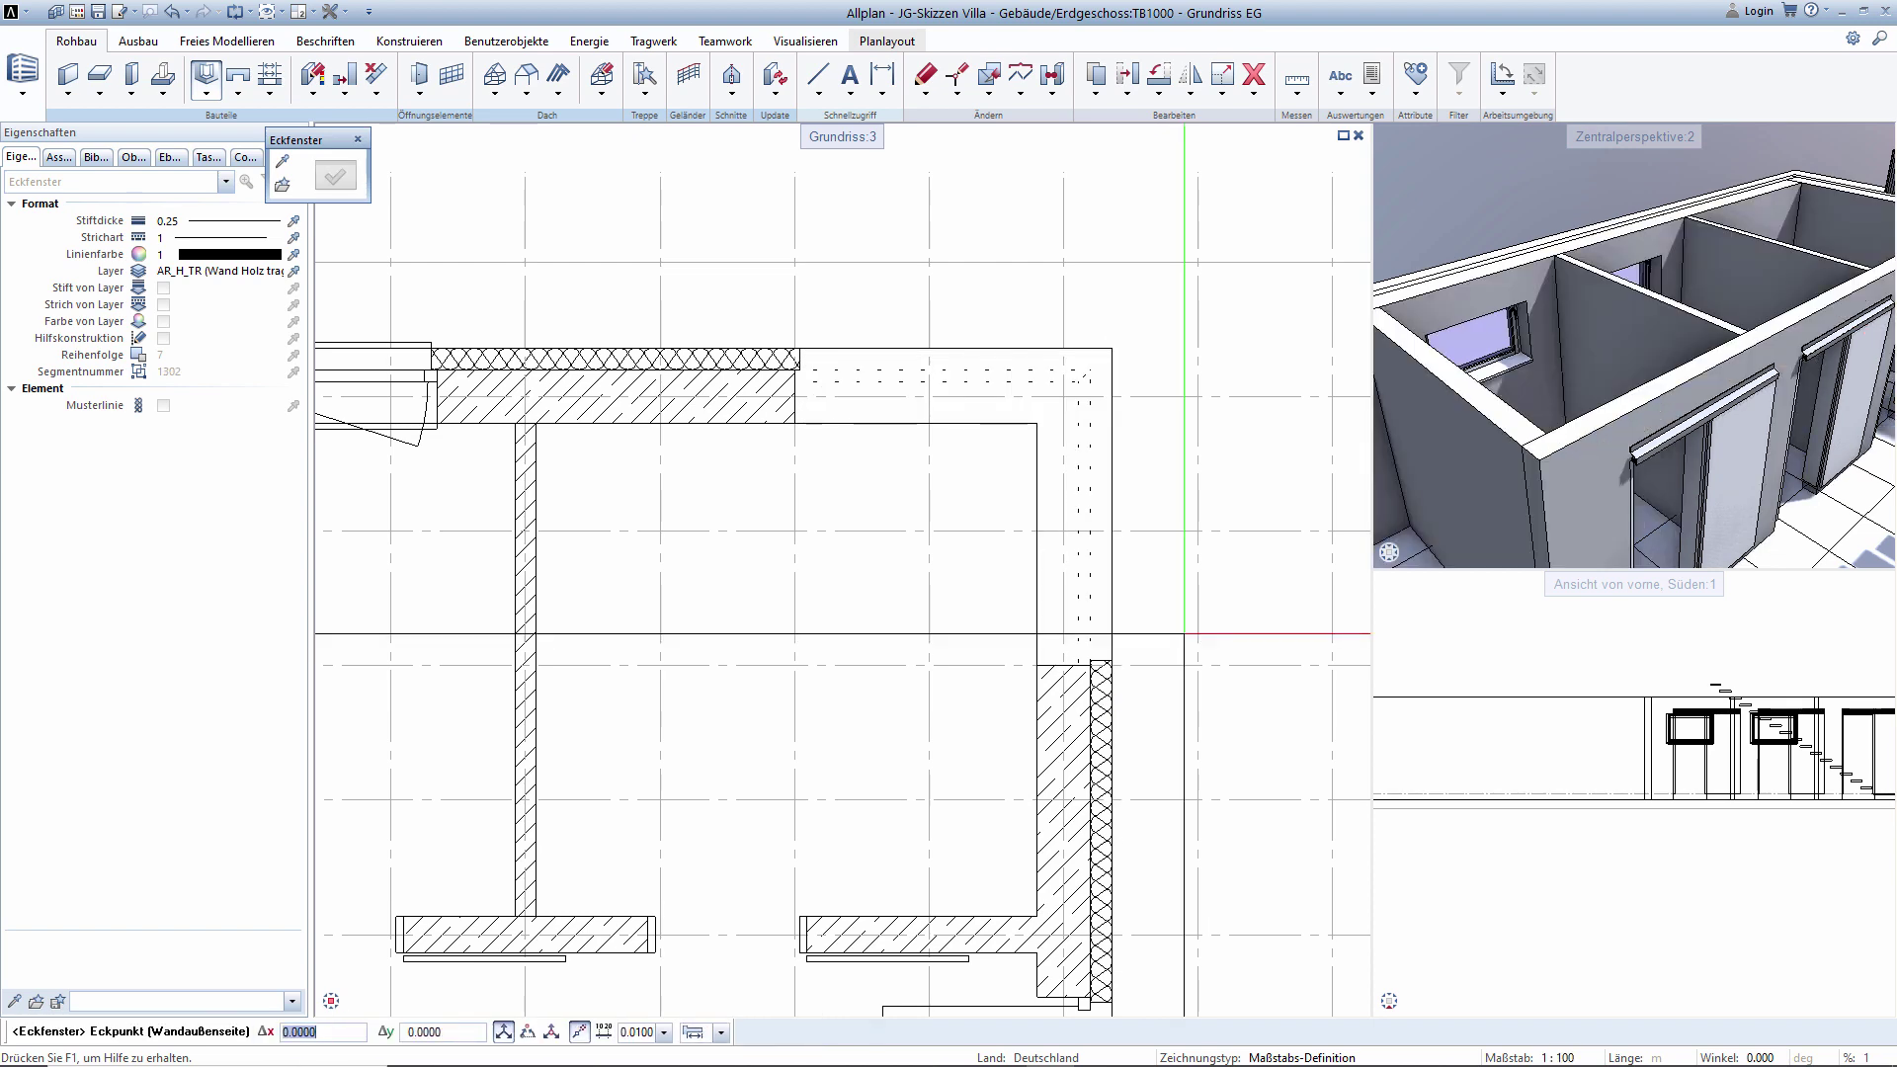
key(Escape)
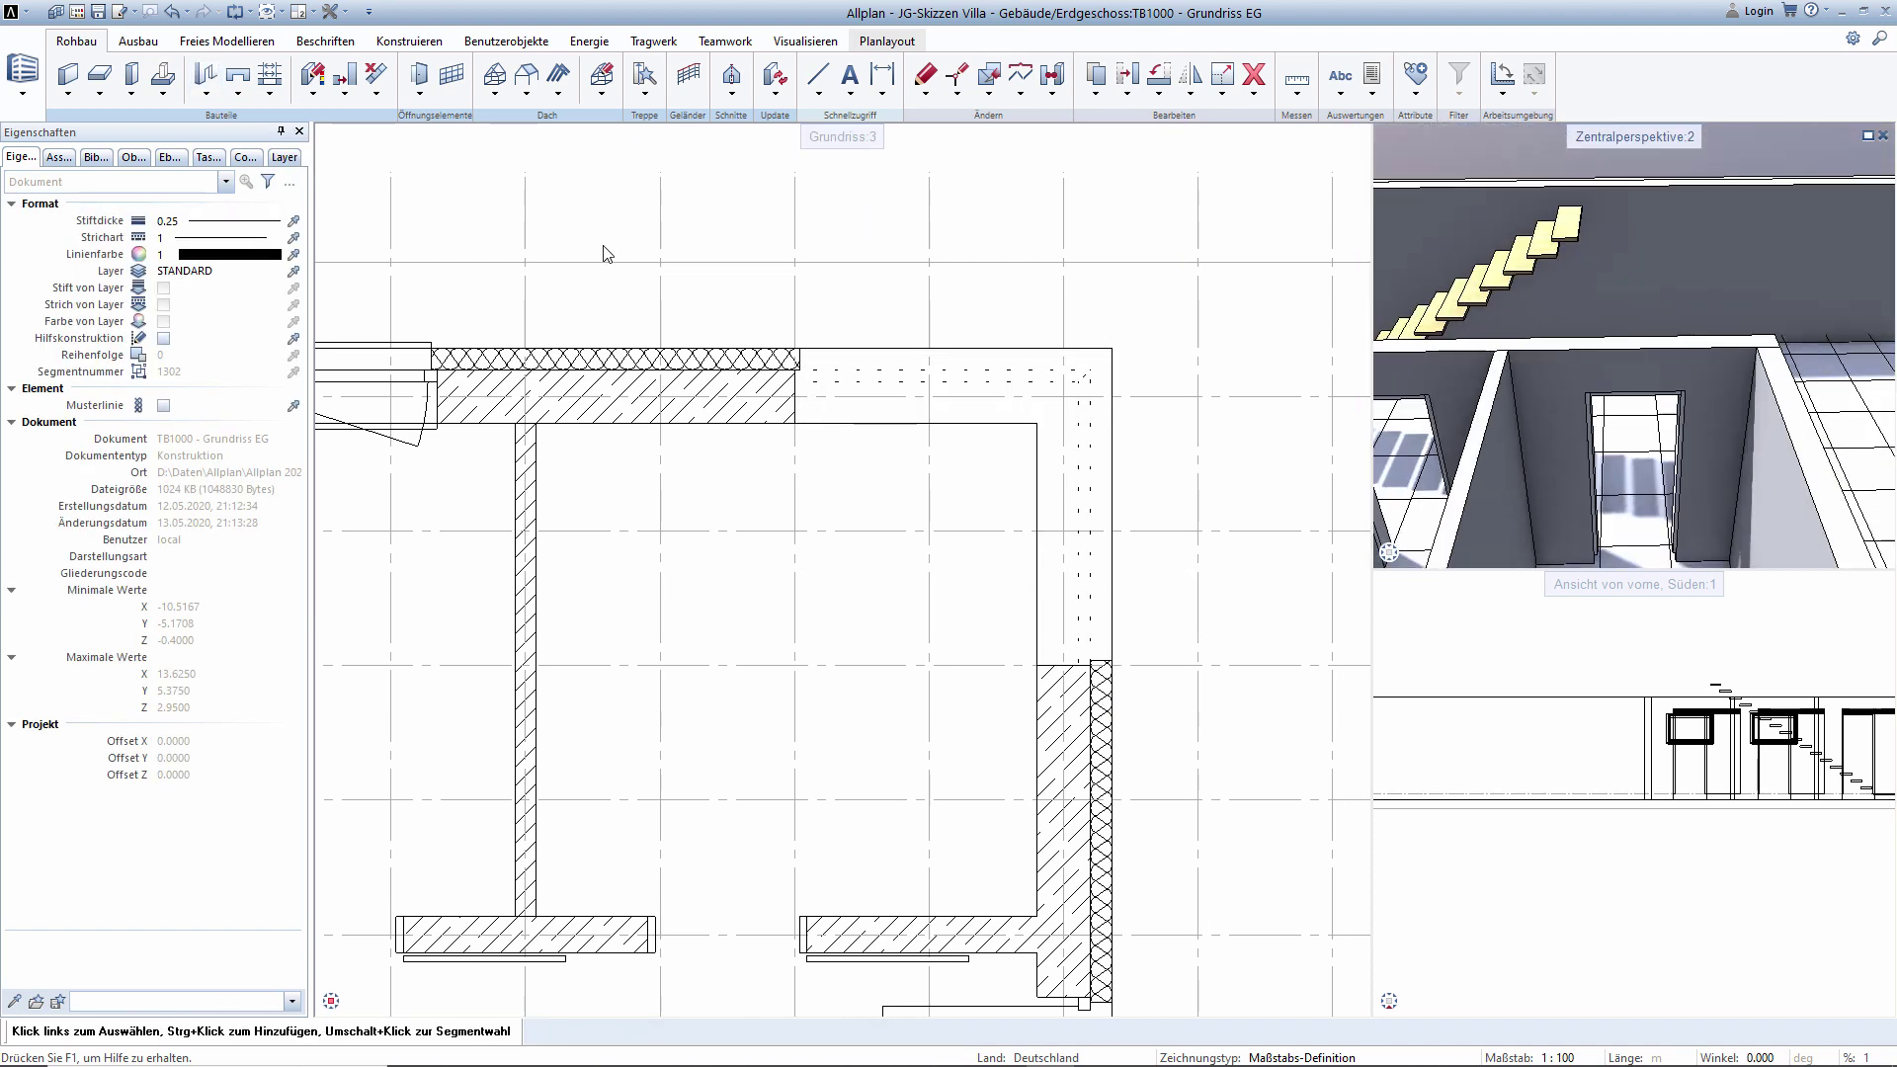
Orbit the 3D view and switch the lower window to a northeast isometric view.
mouse_move(1598, 321)
shift+middle_down()
mouse_move(1553, 386)
mouse_move(1565, 415)
shift+middle_up()
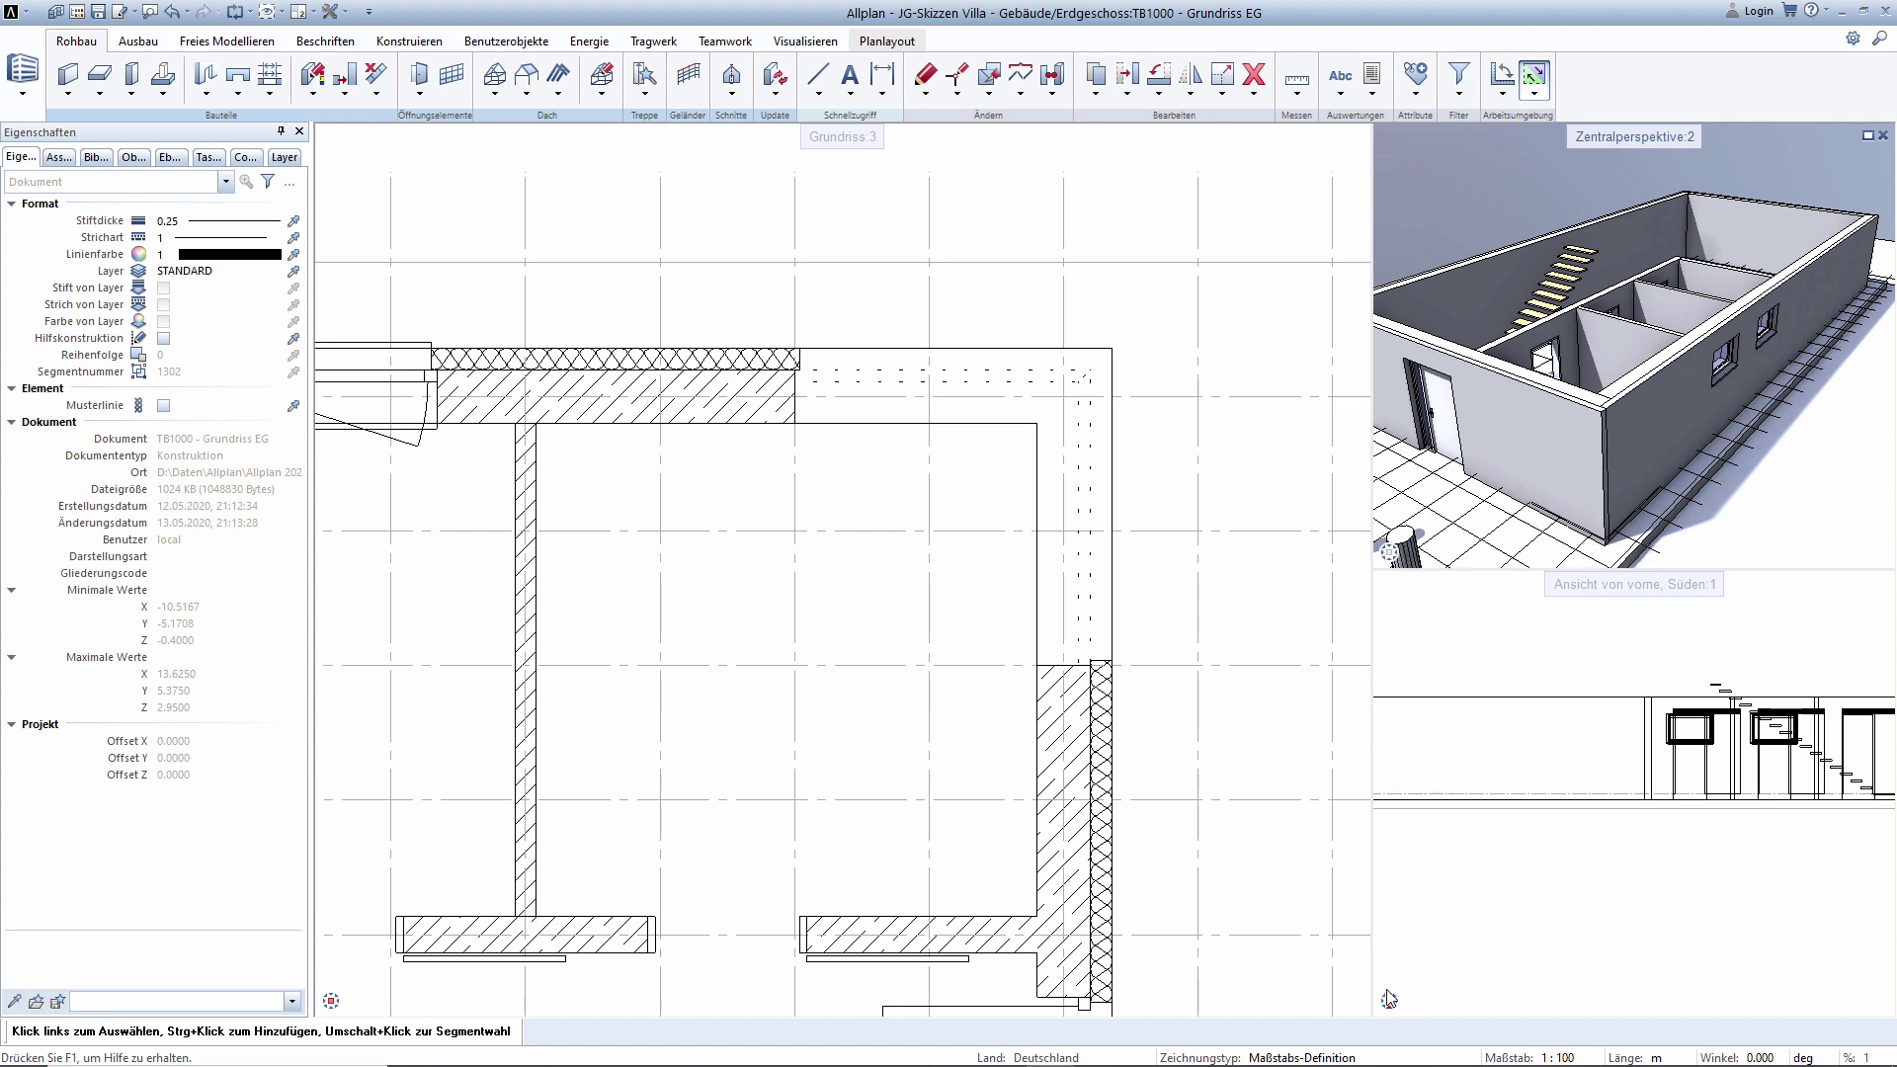
click(1442, 930)
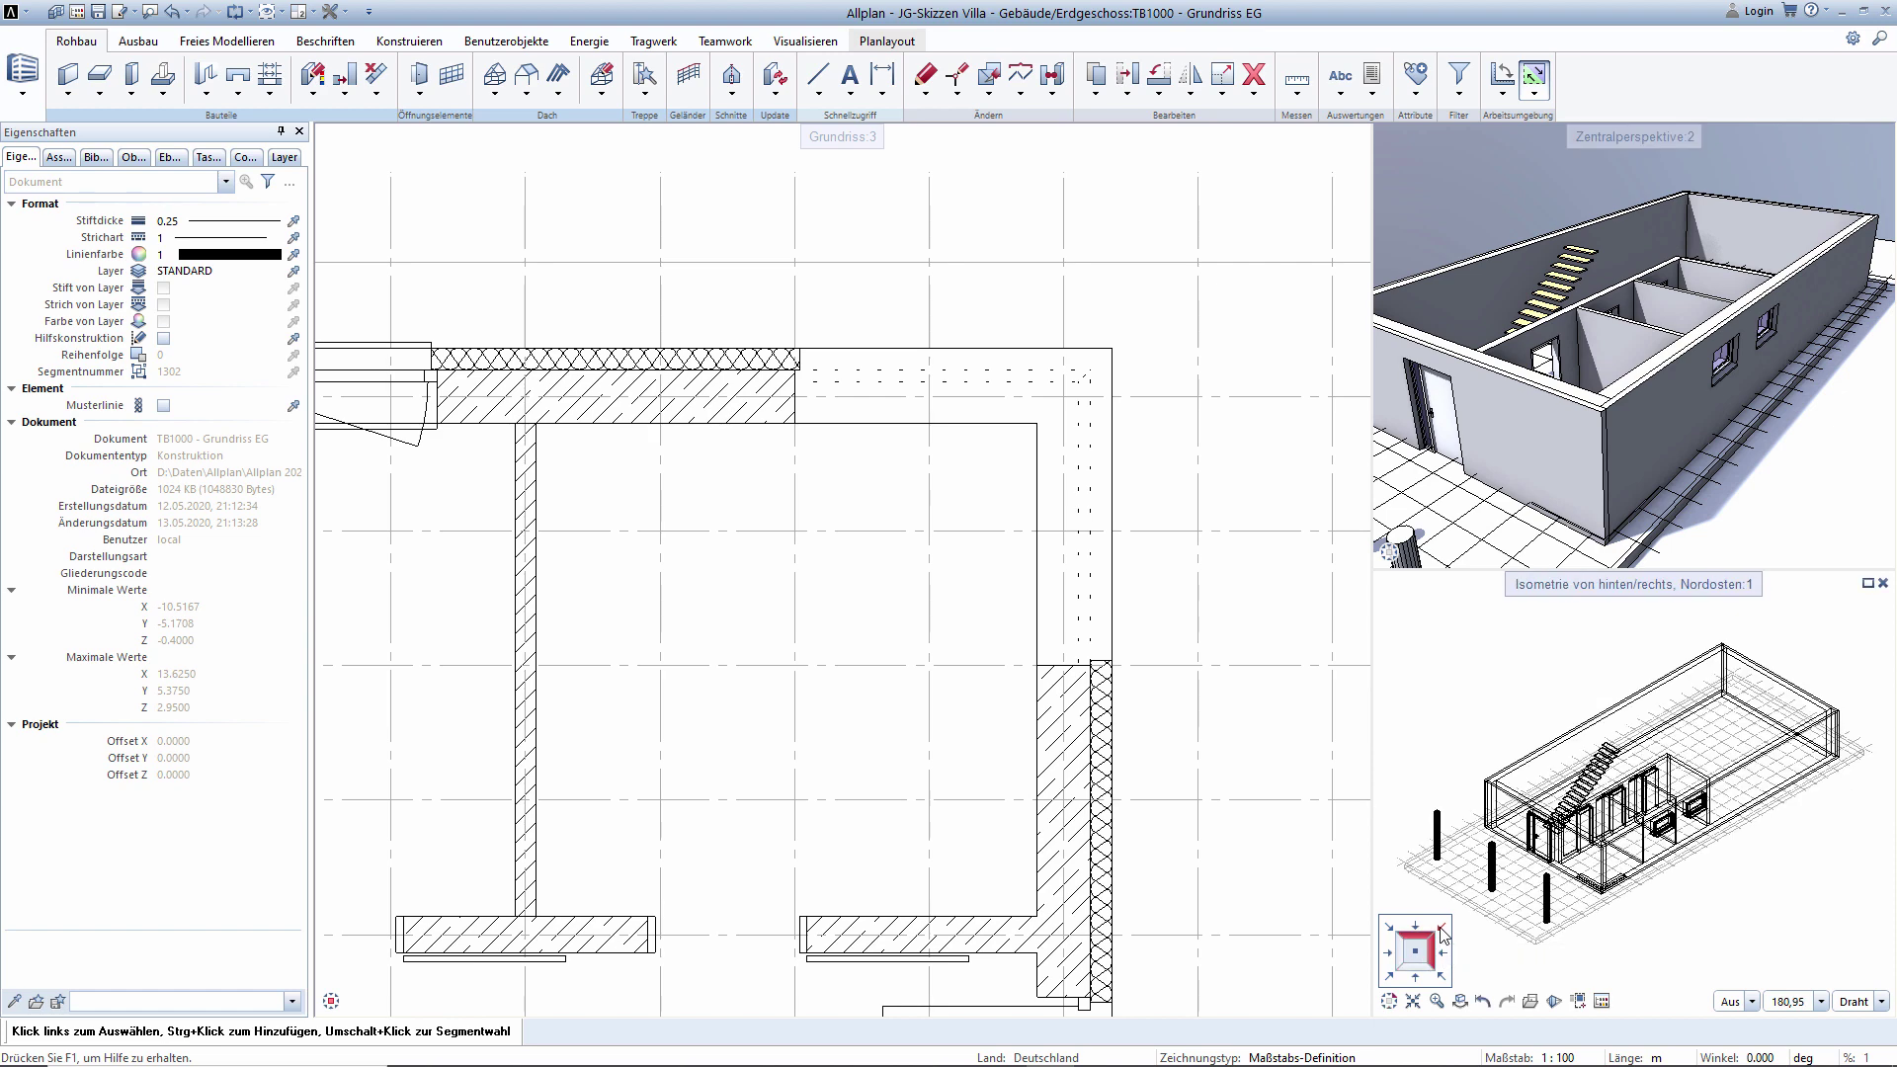
scroll(1548, 929, up, 5)
scroll(1628, 899, up, 3)
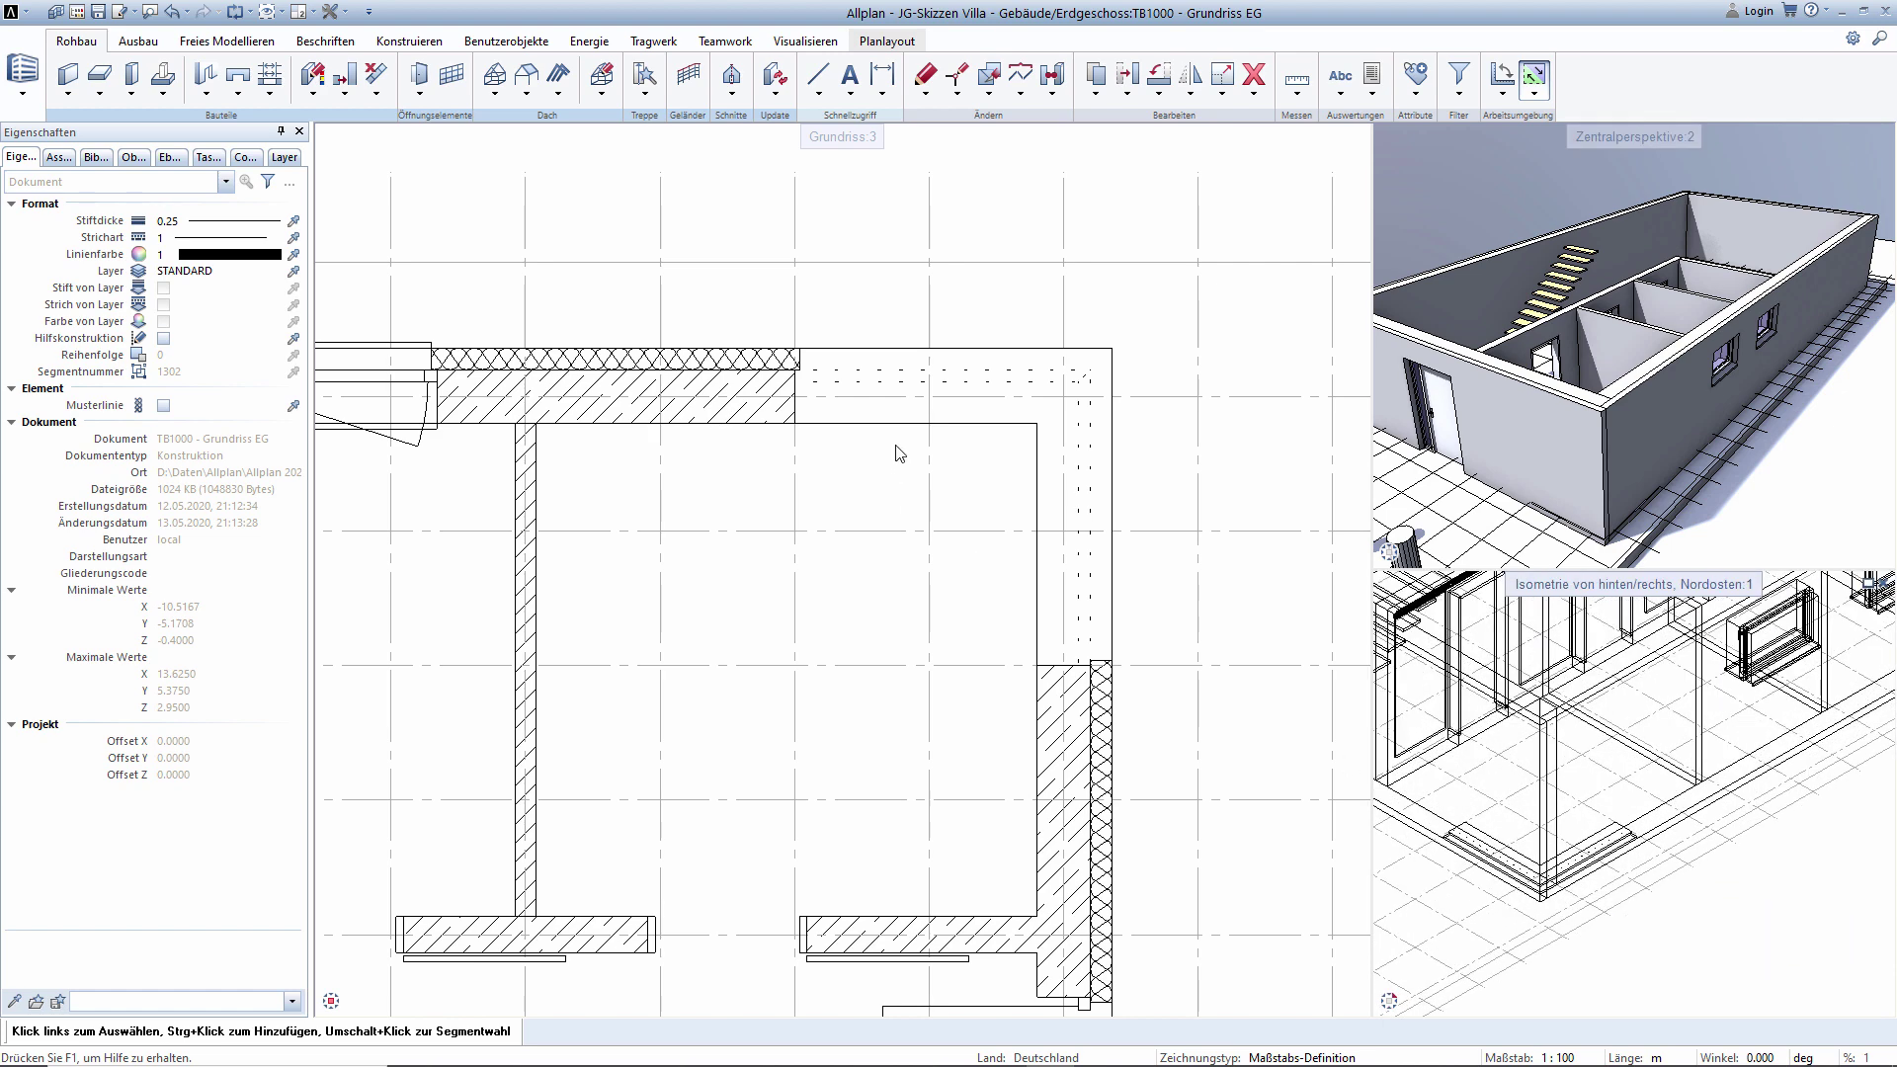
Set the corner opening's bottom edge 1.5 above the storey bottom and its top edge to the storey top, offset 0.
double_click(1055, 447)
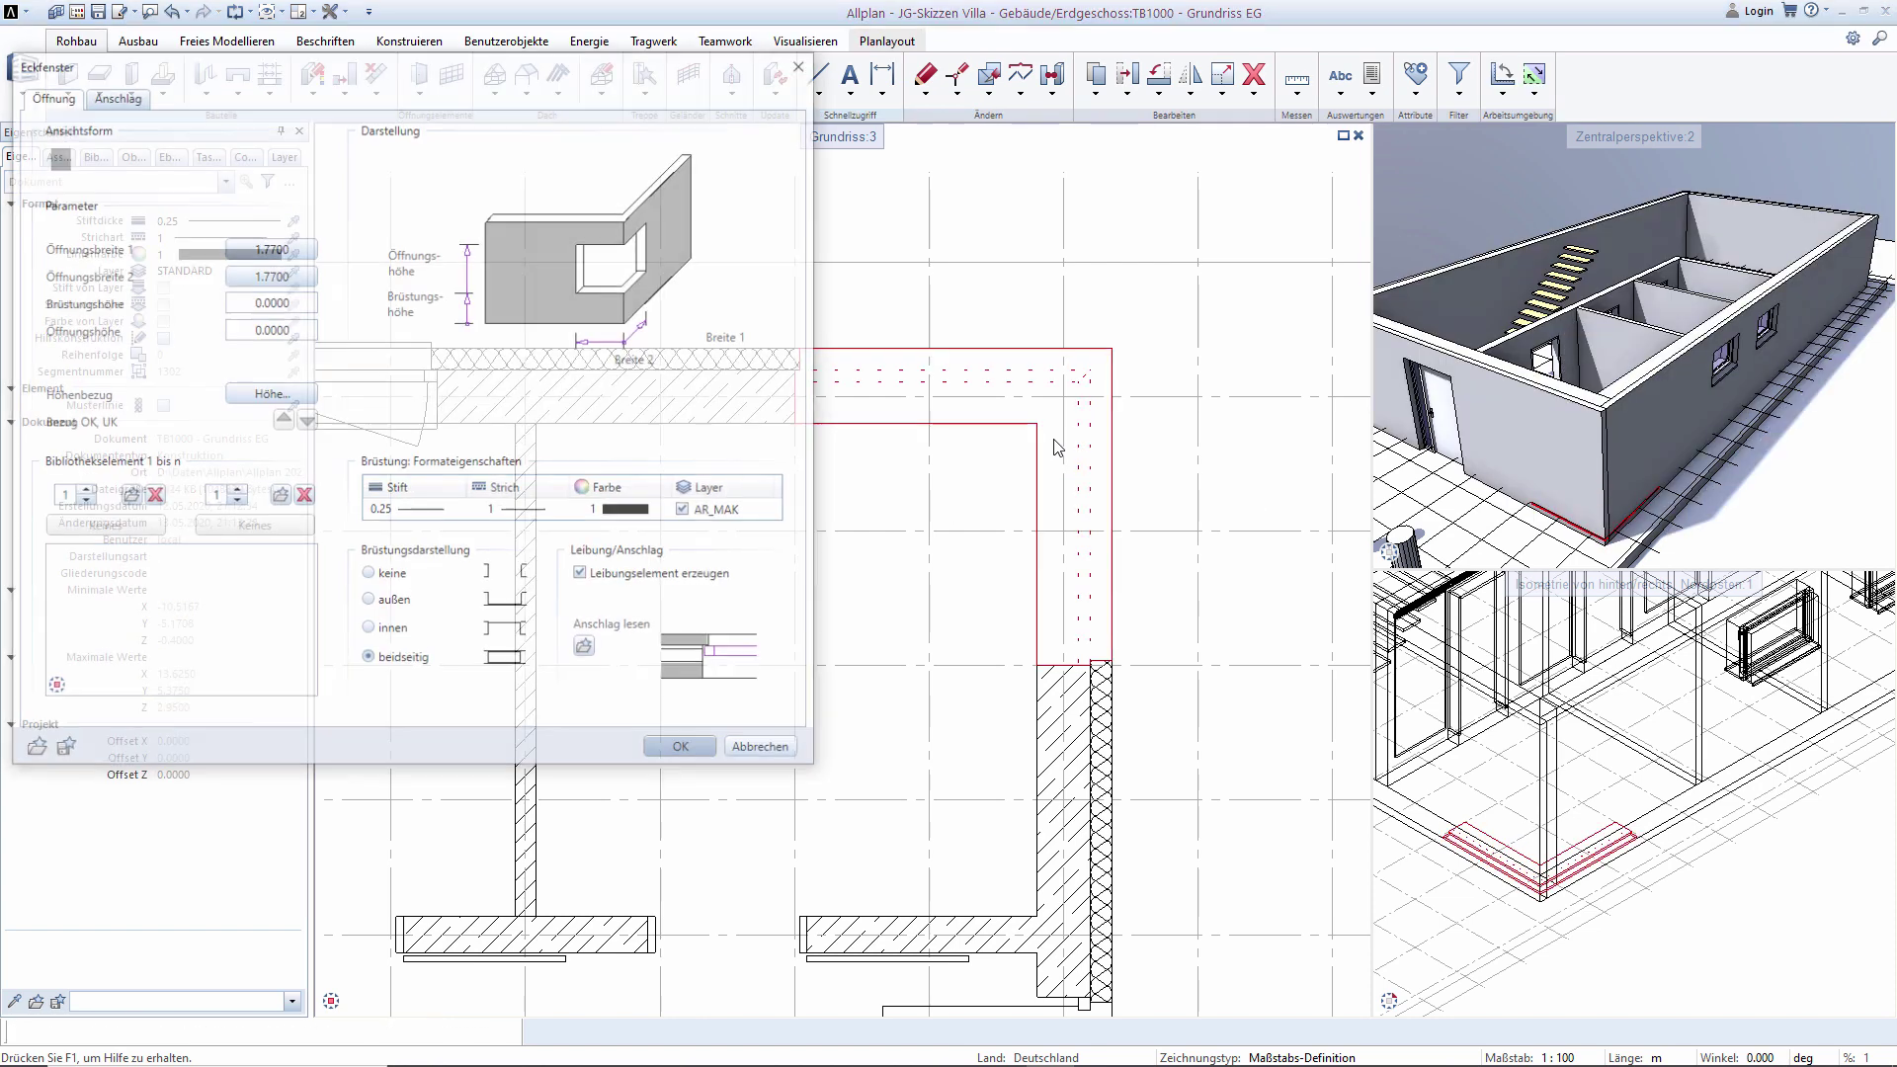
click(268, 393)
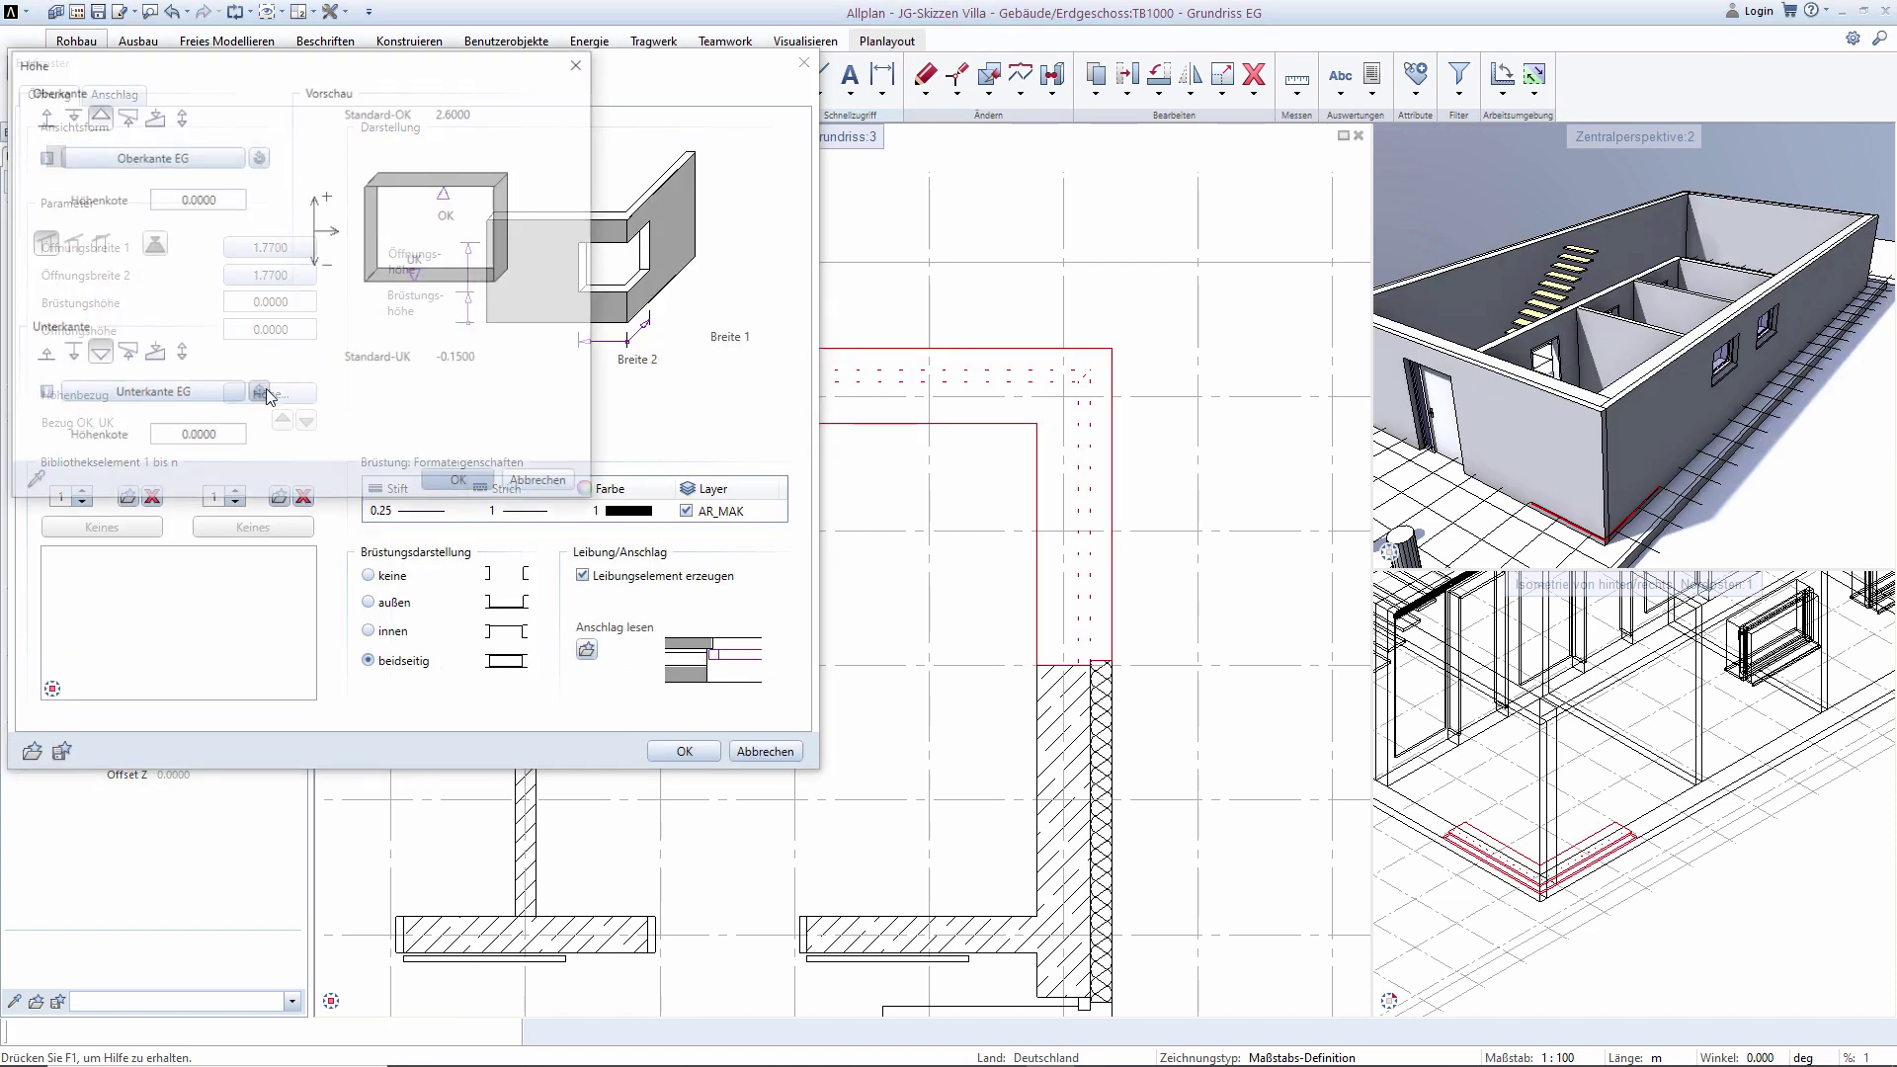
click(42, 353)
text(1,5)
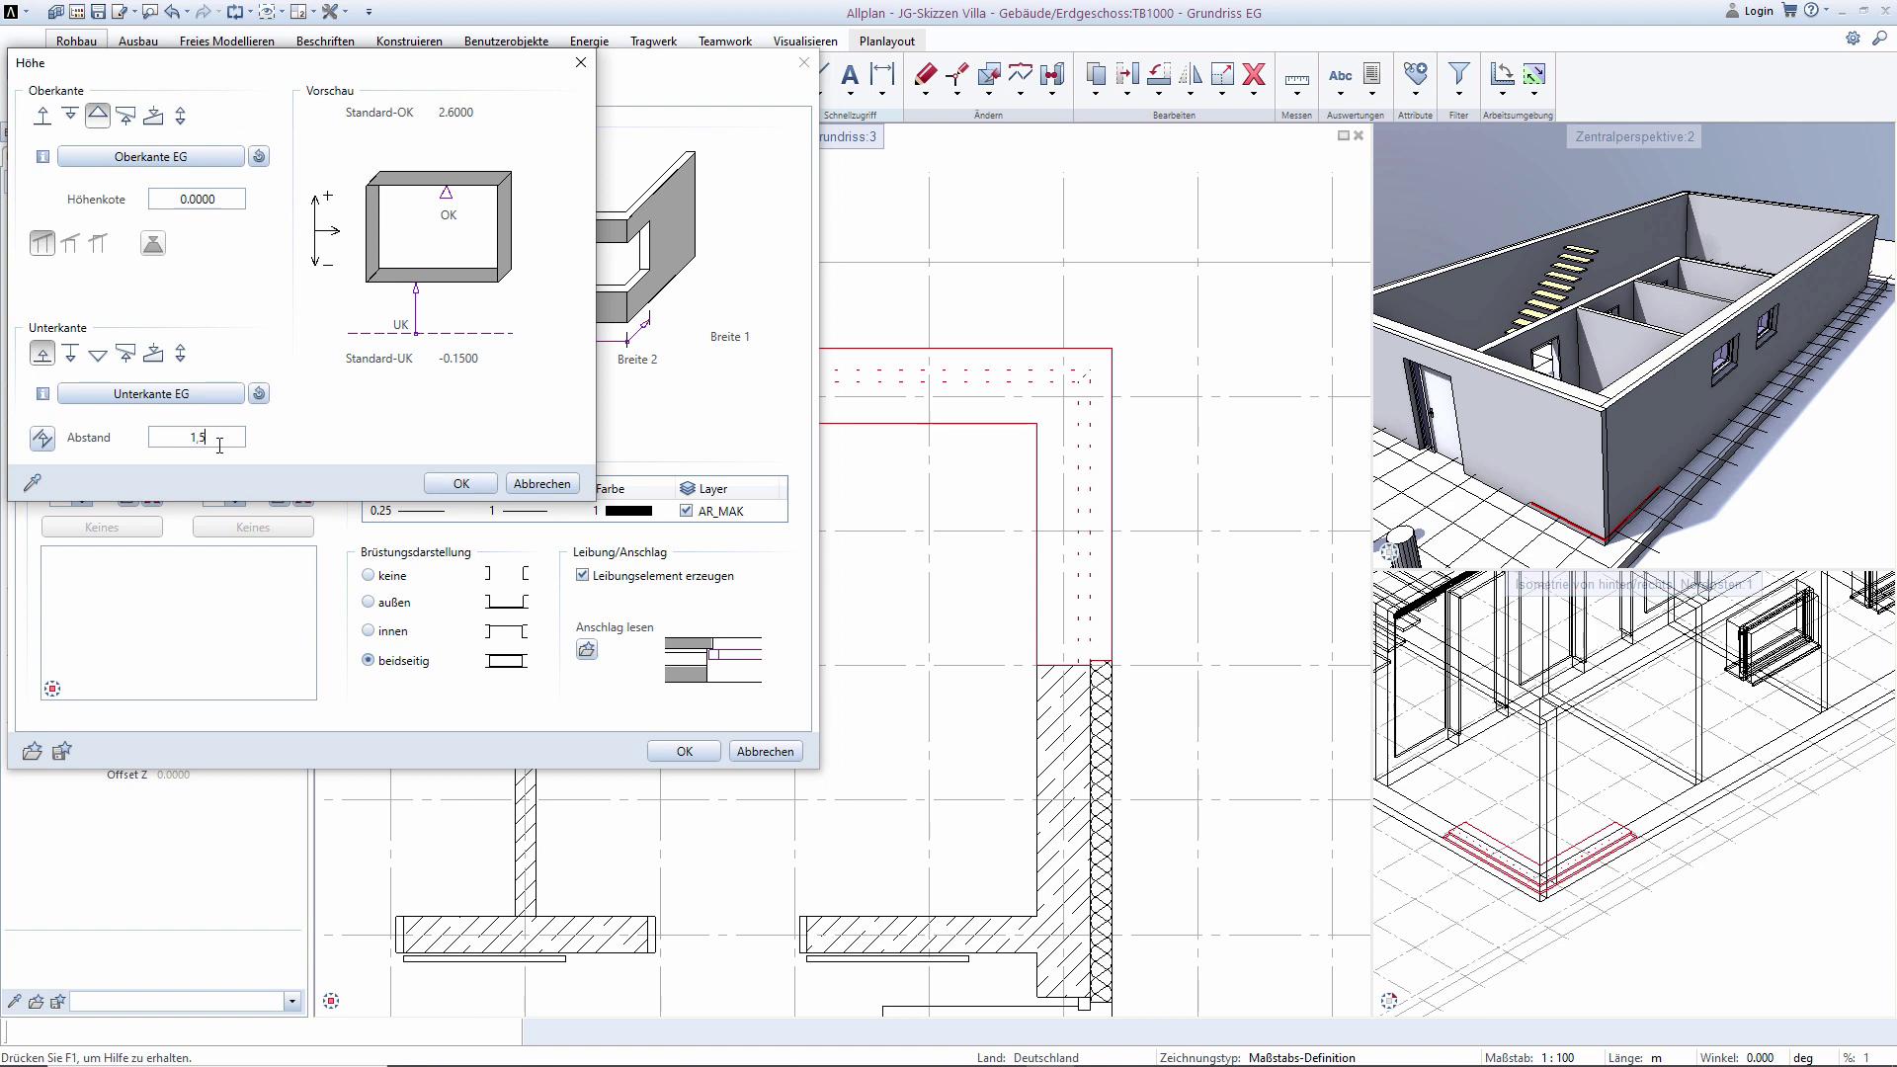
key(Tab)
click(42, 115)
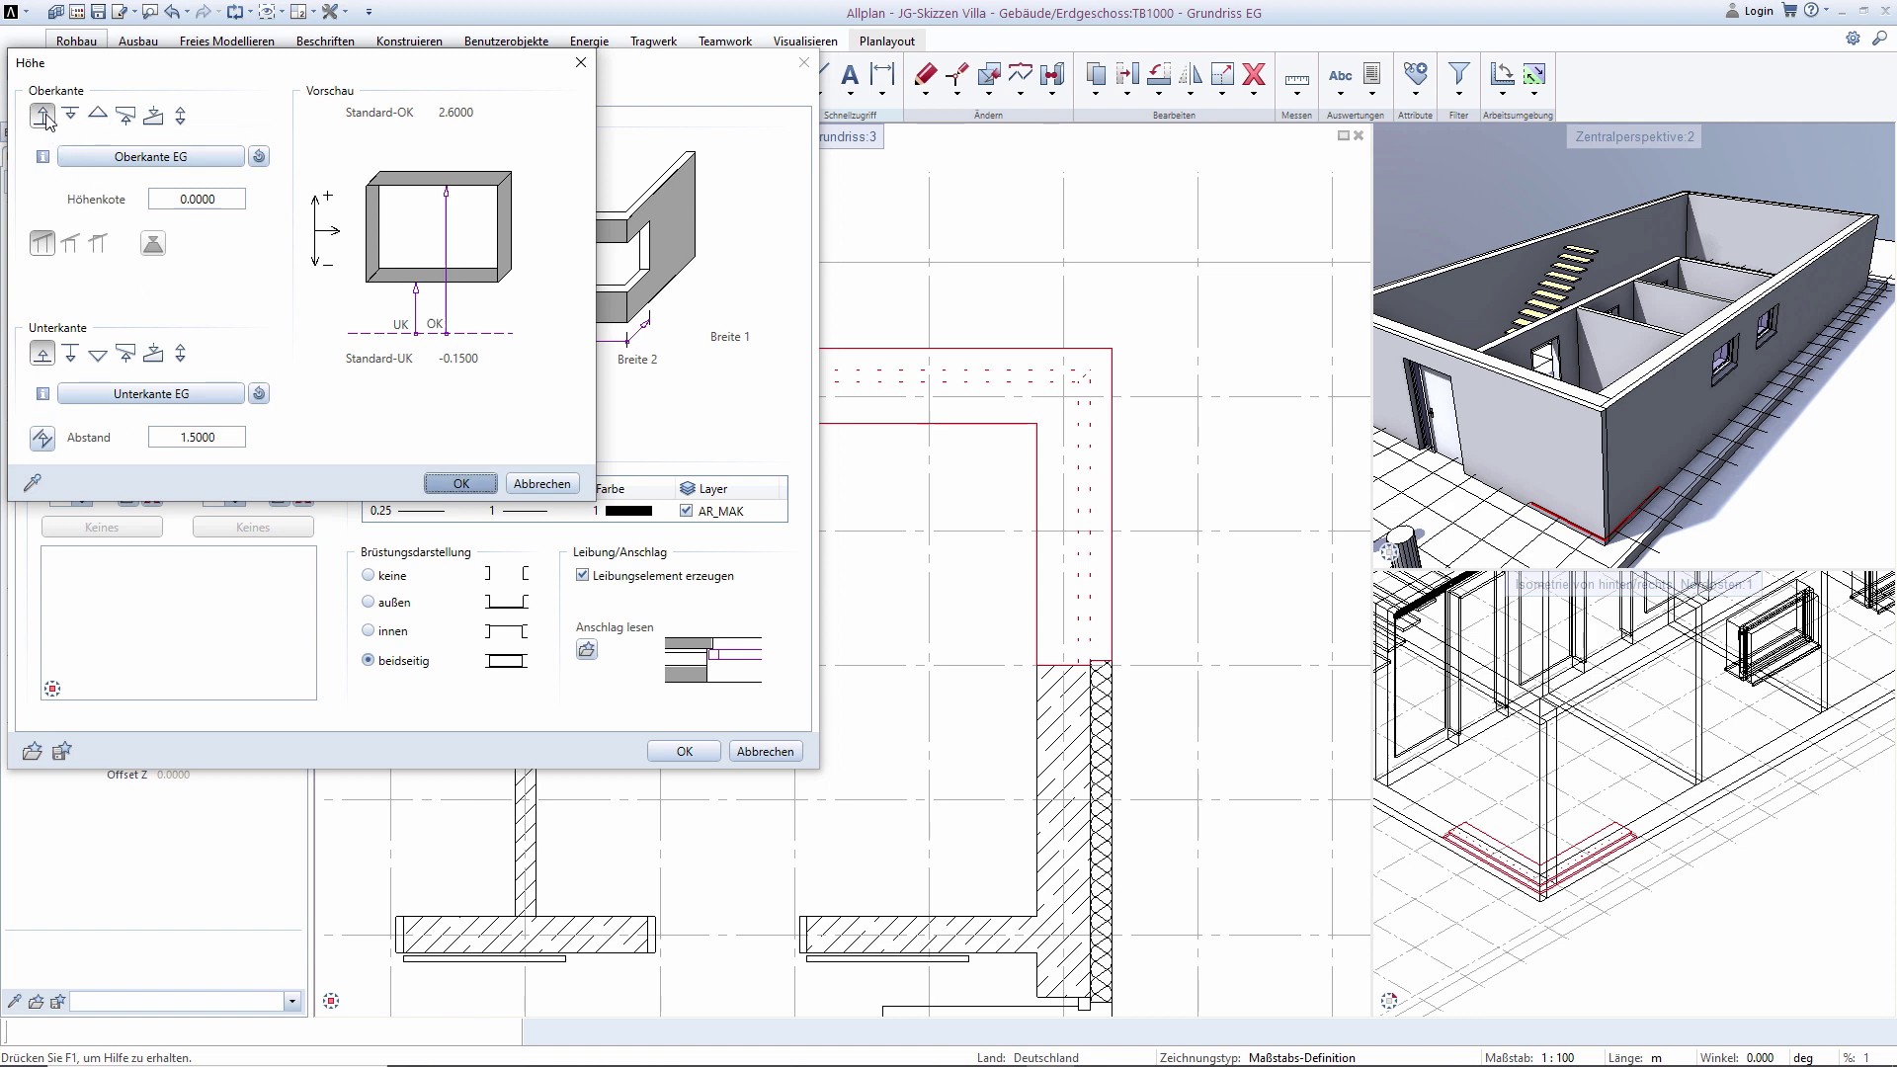
click(217, 202)
key(Return)
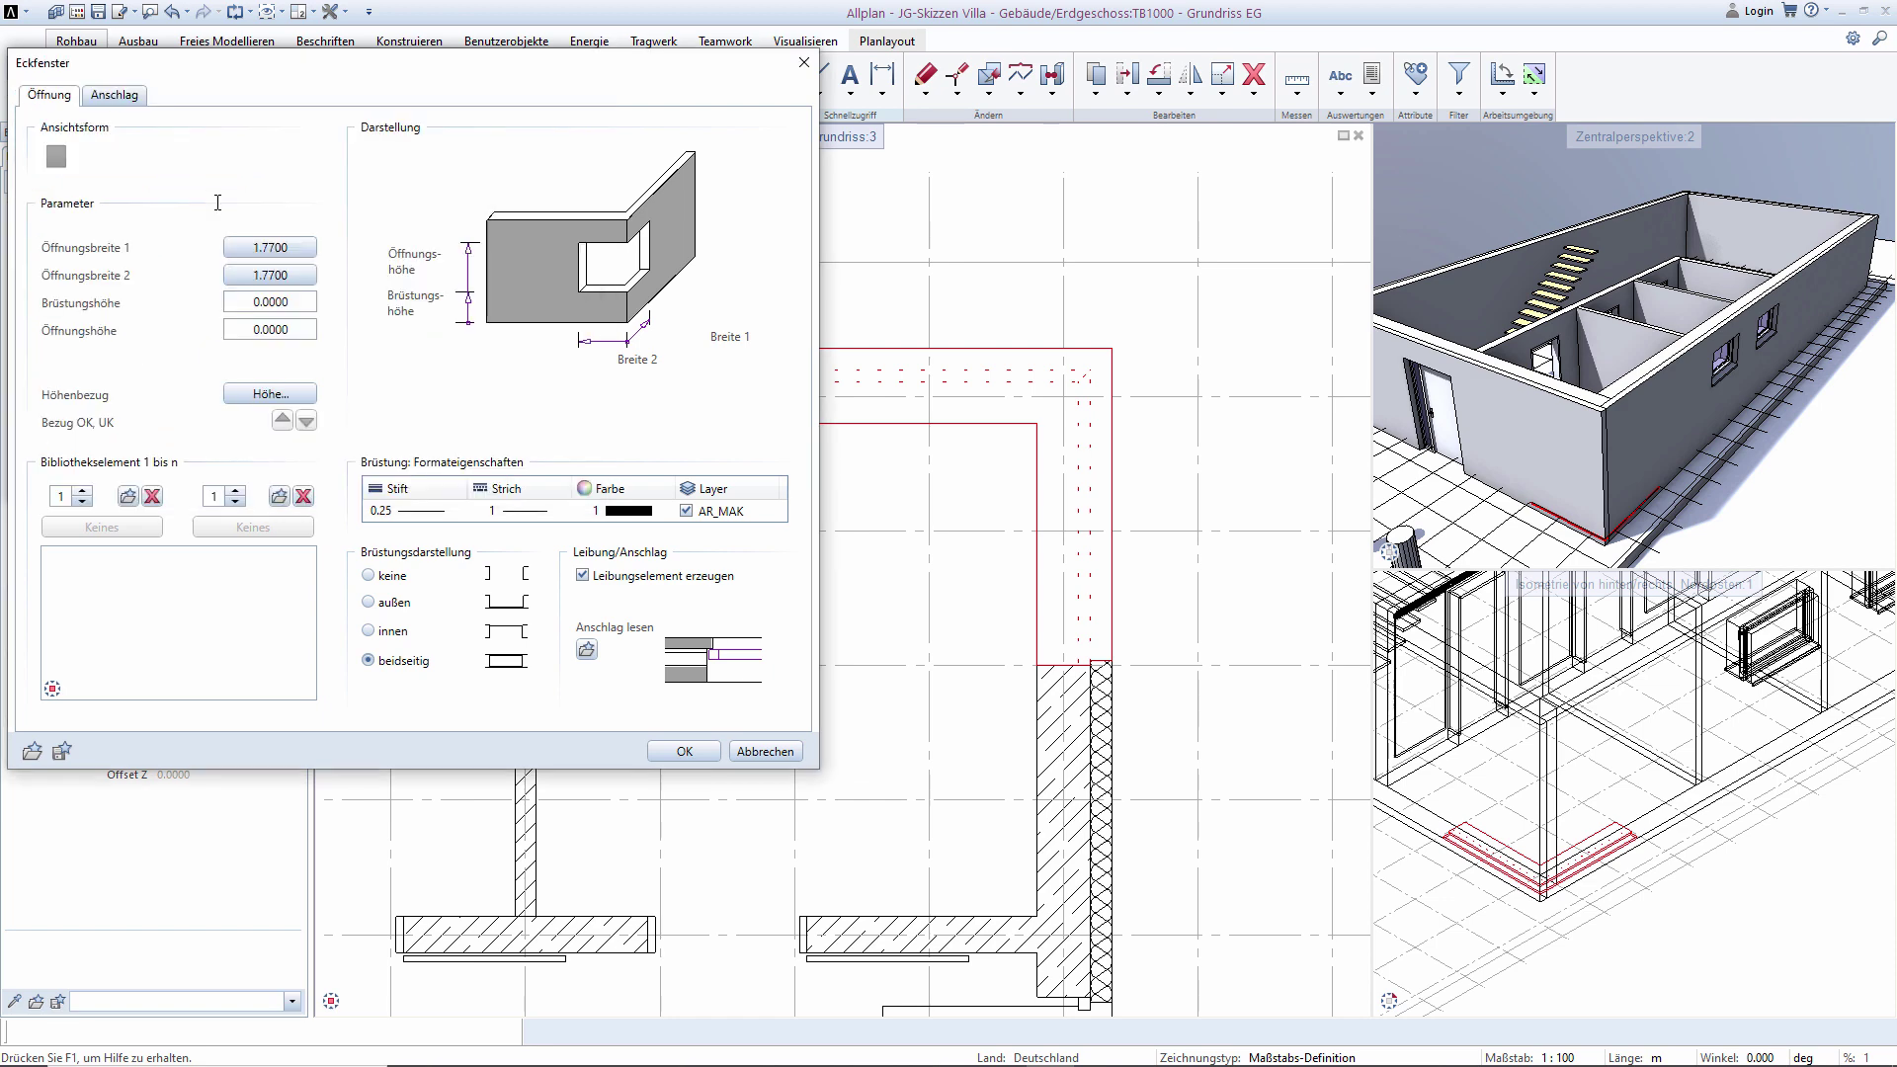
key(Return)
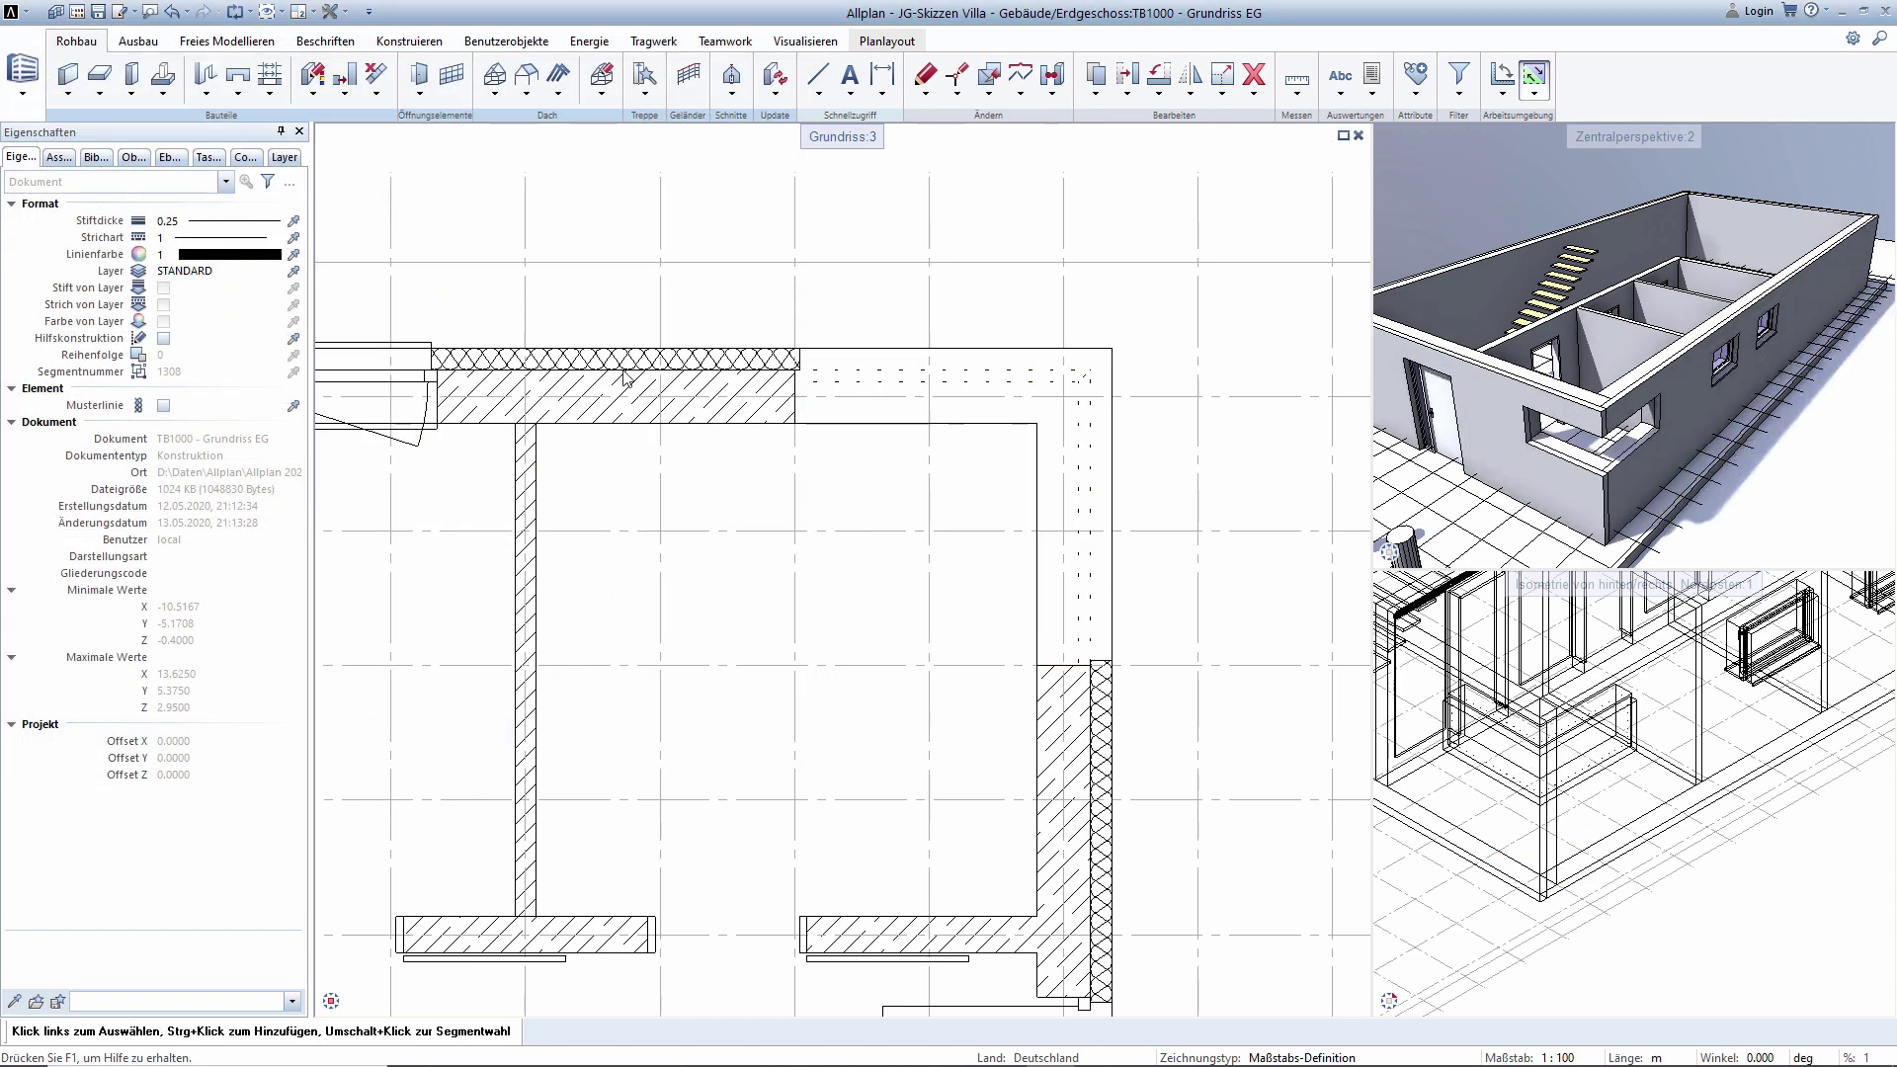
middle_drag(624, 376, 782, 487)
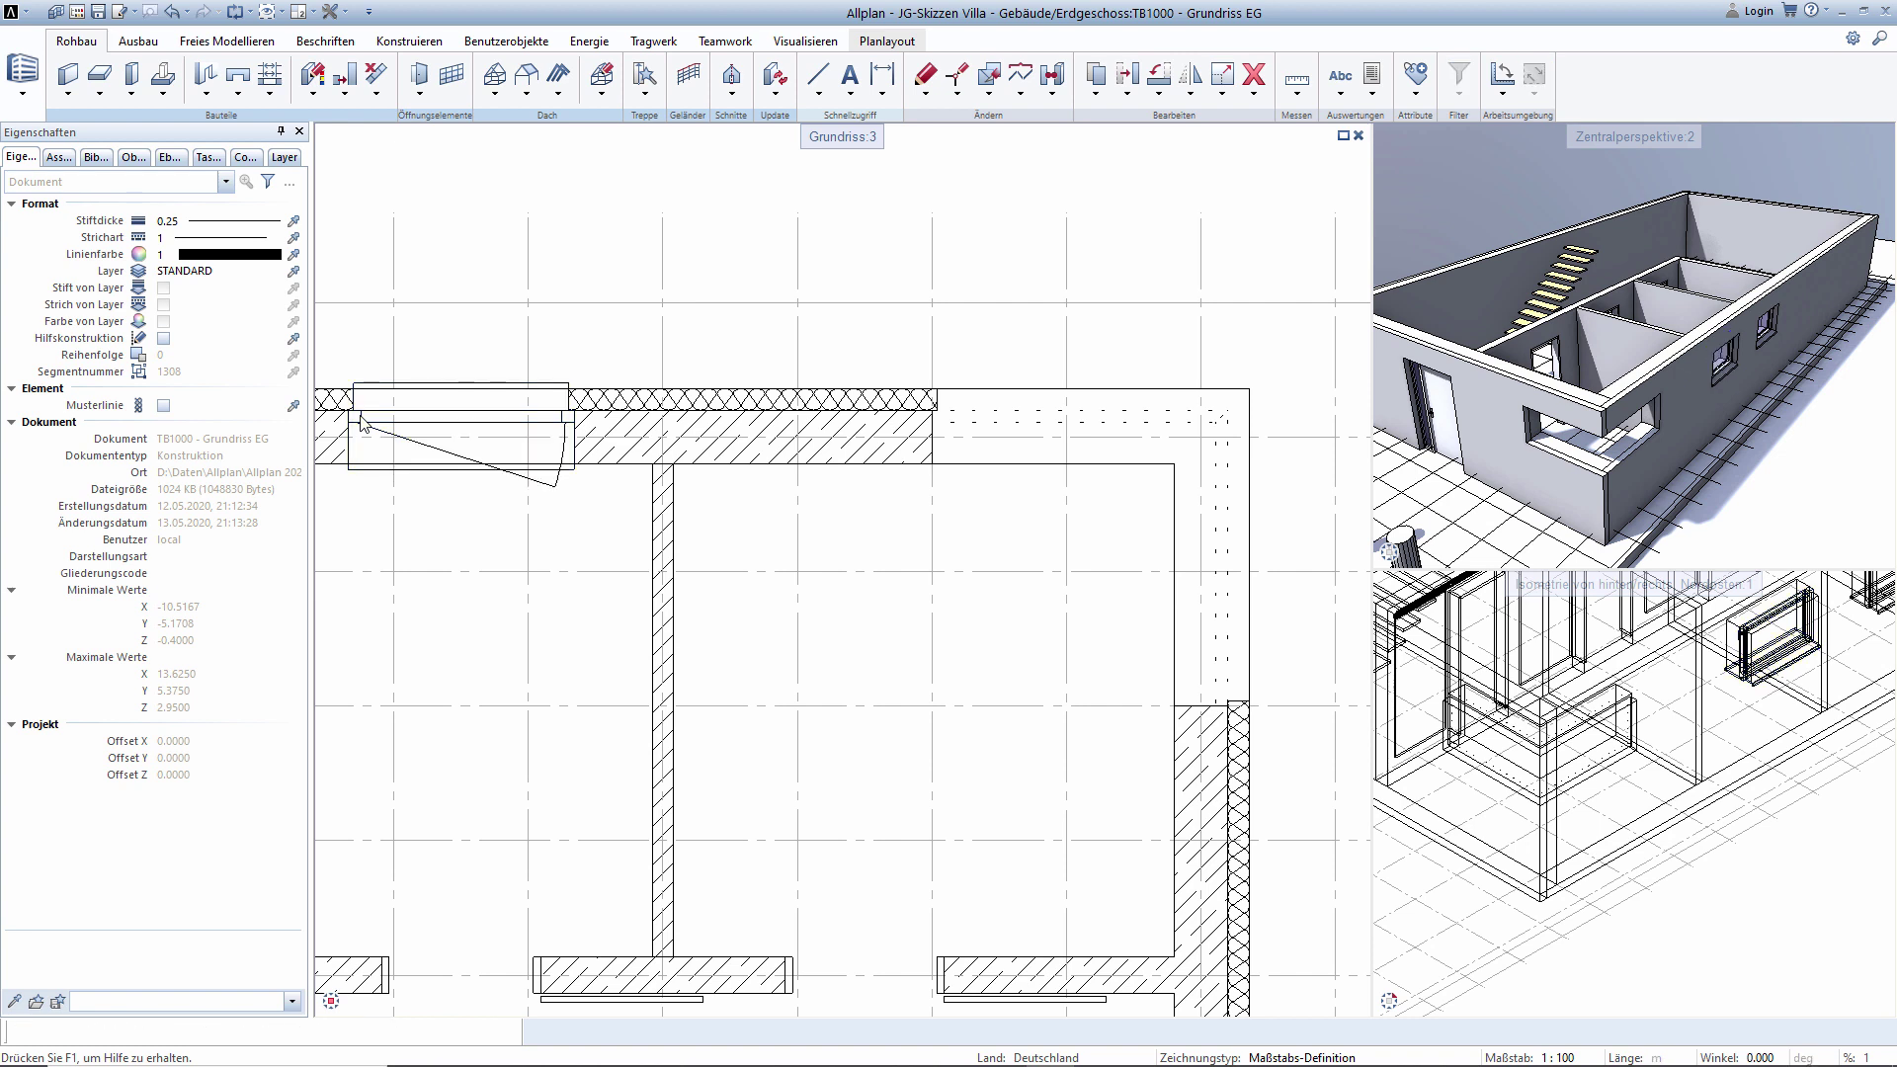
Copy the window SmartPart into the right wall beside the corner and set the drawing scale to 1:50.
right_click(361, 420)
right_click(361, 419)
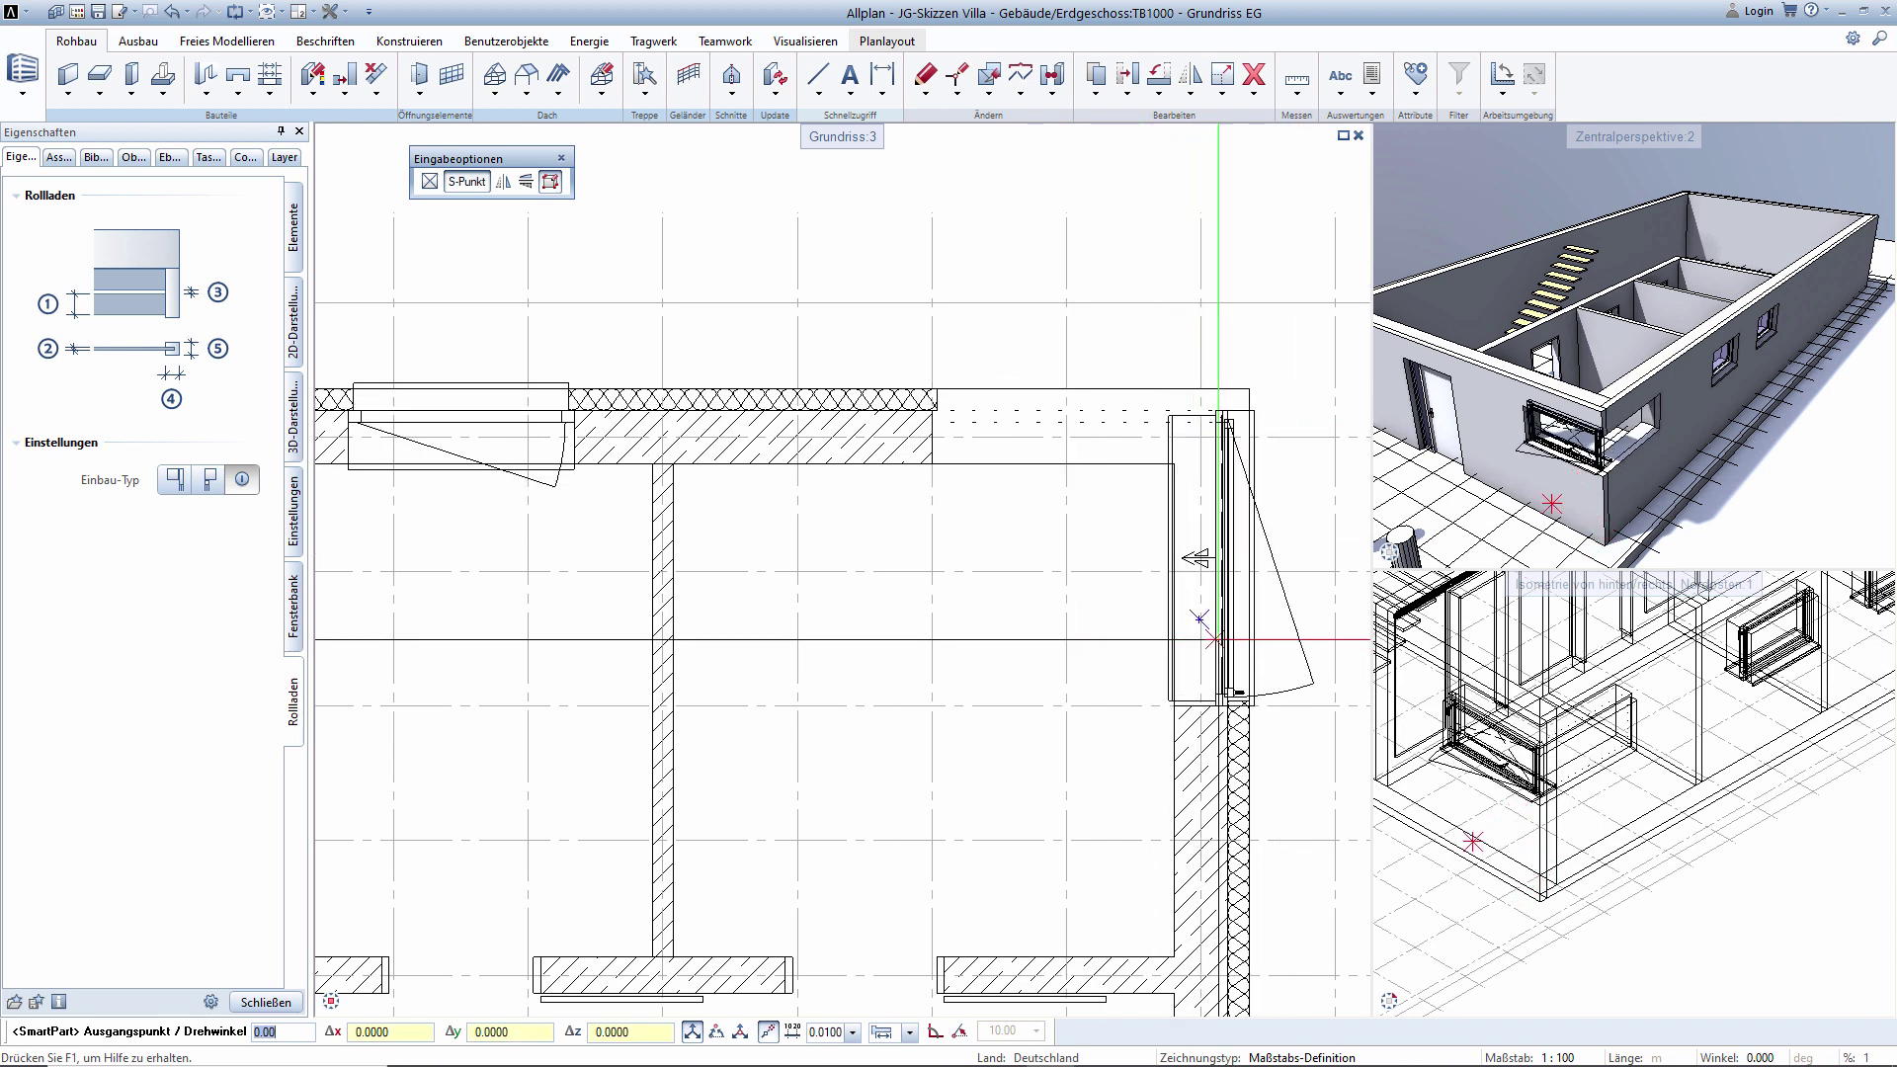
click(1303, 636)
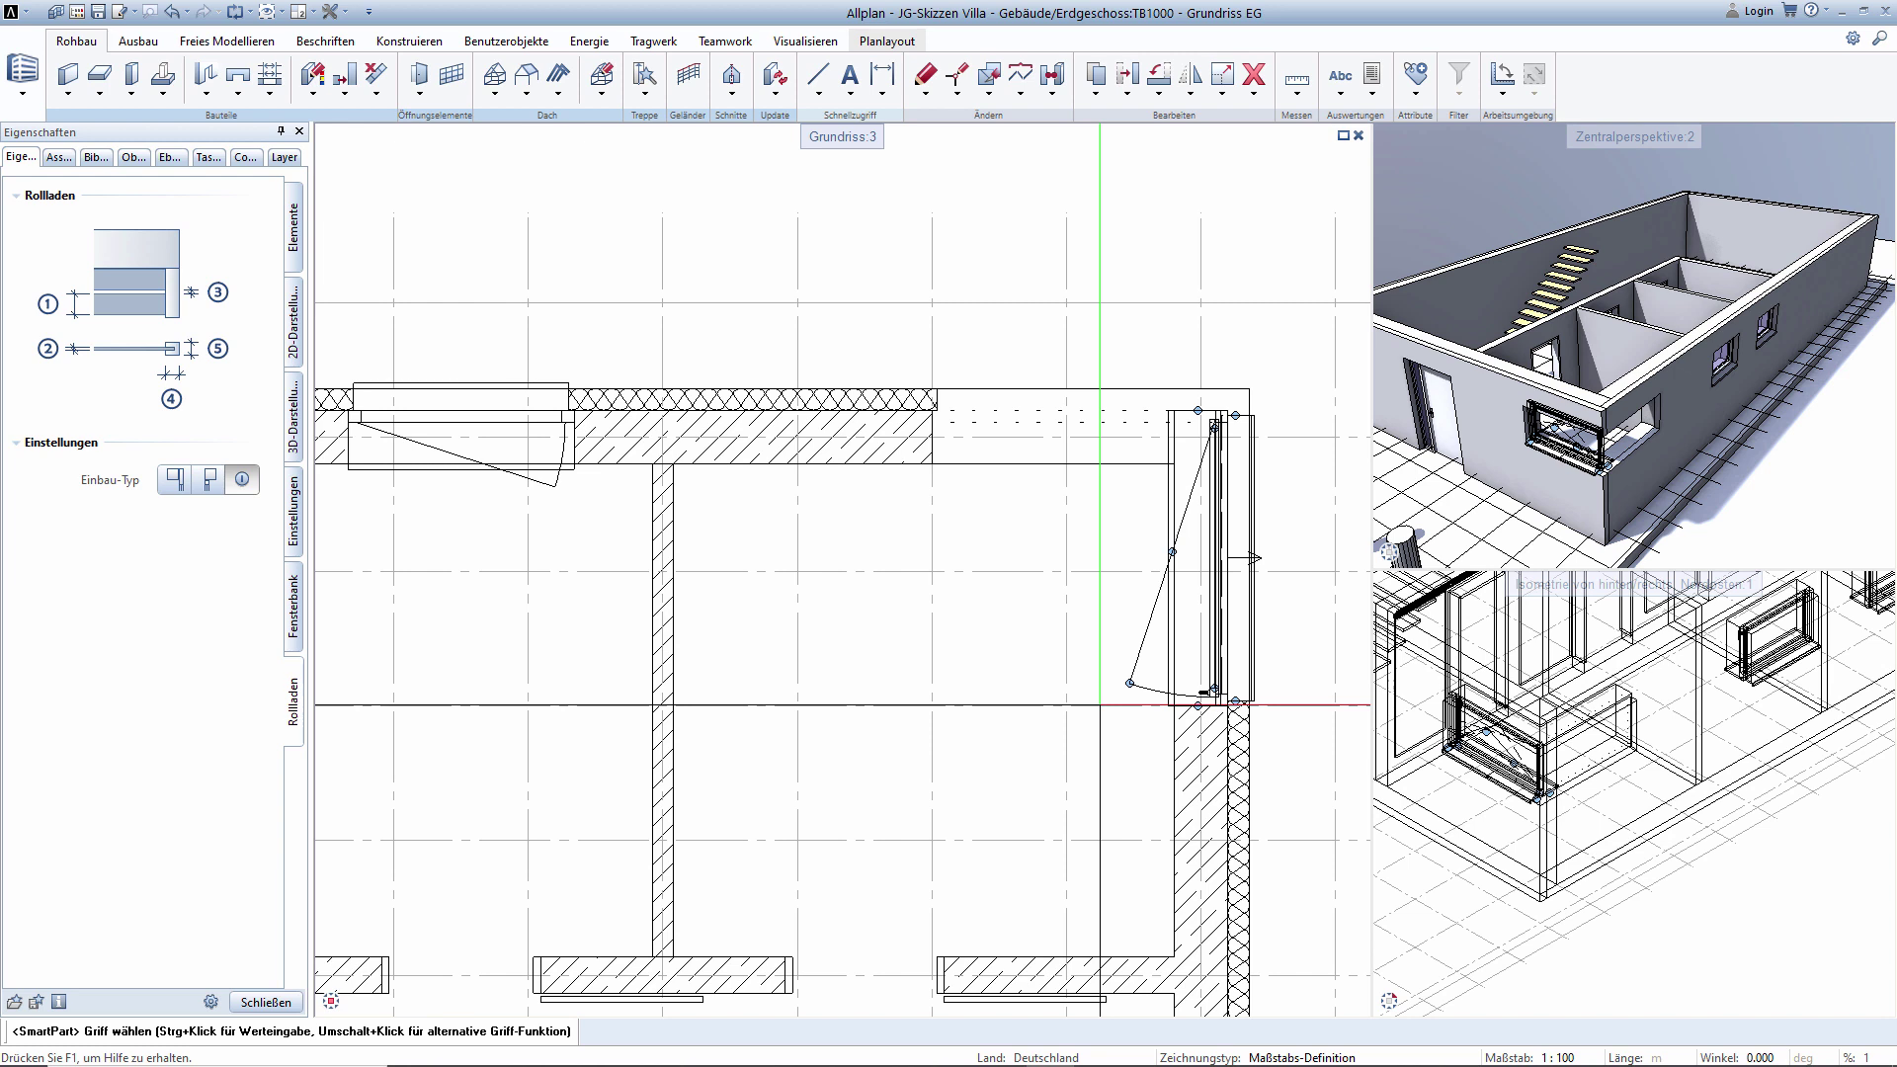
click(1230, 702)
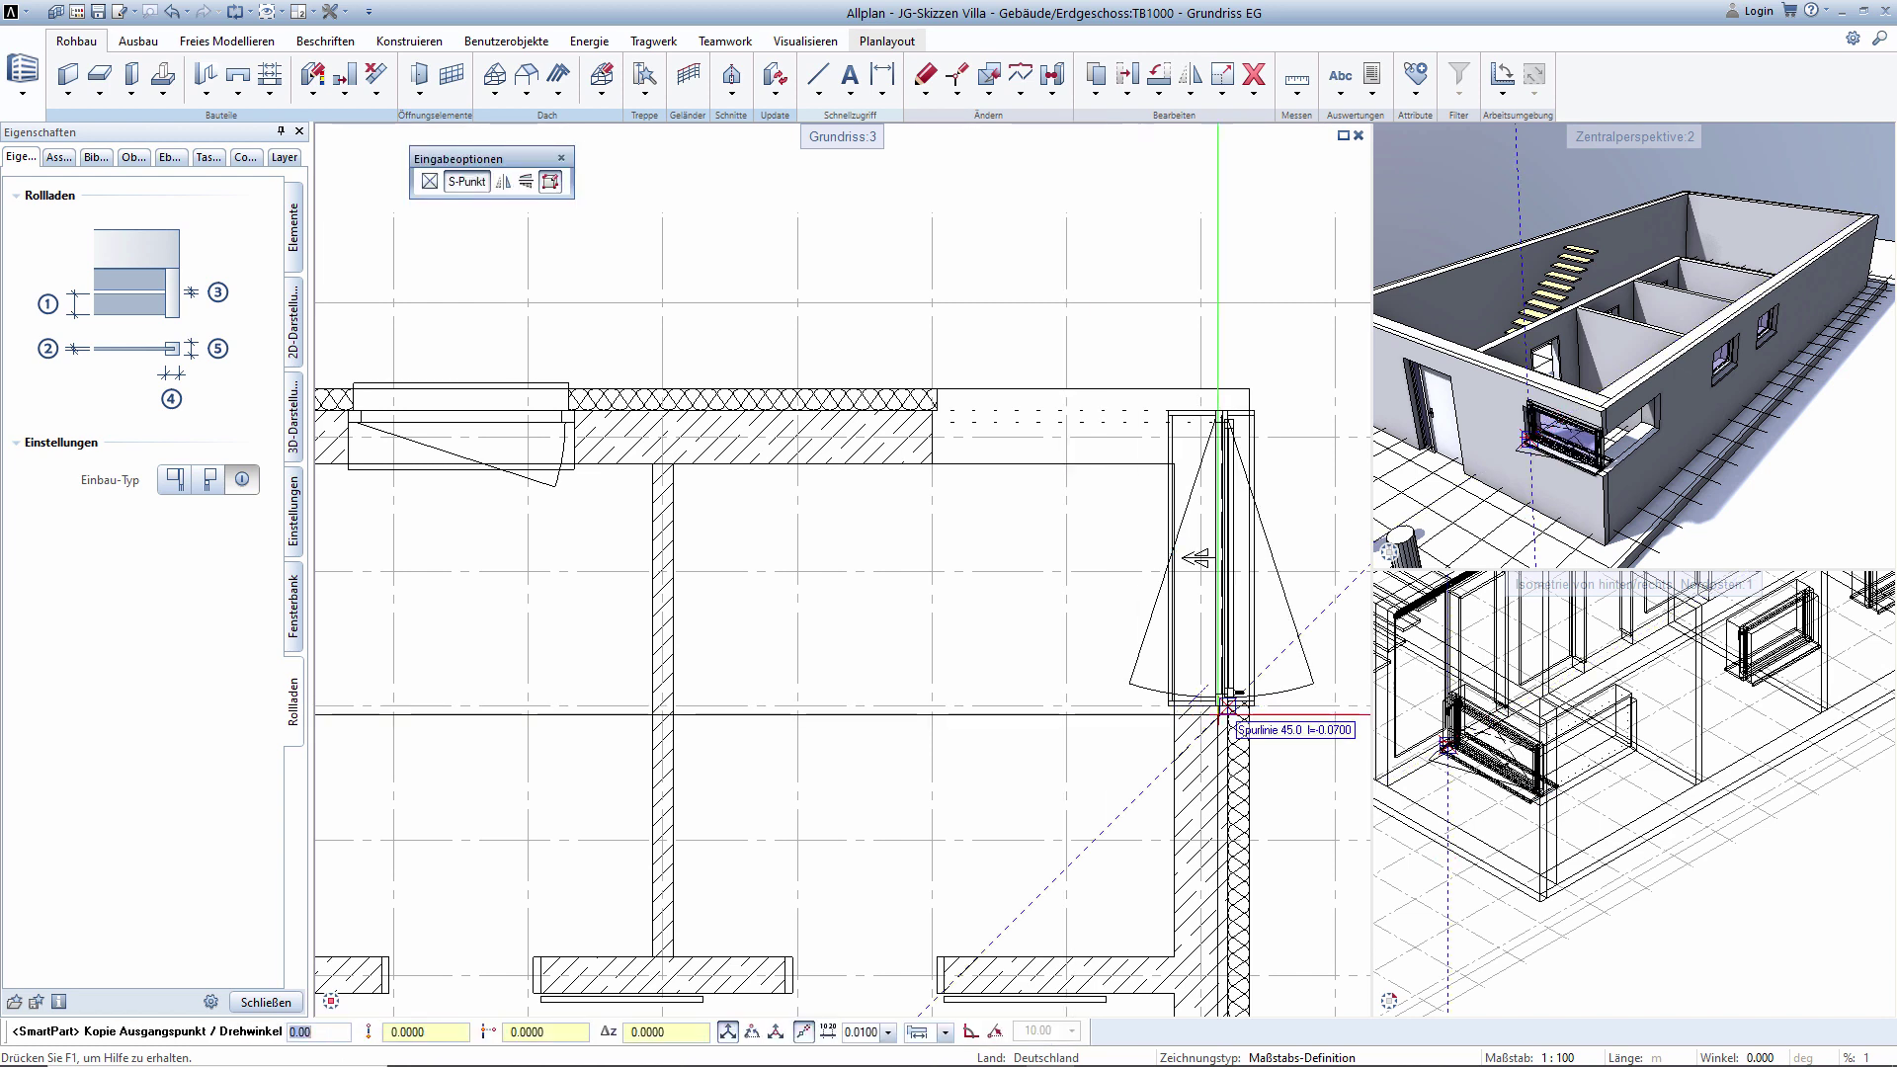
key(Escape)
key(Escape)
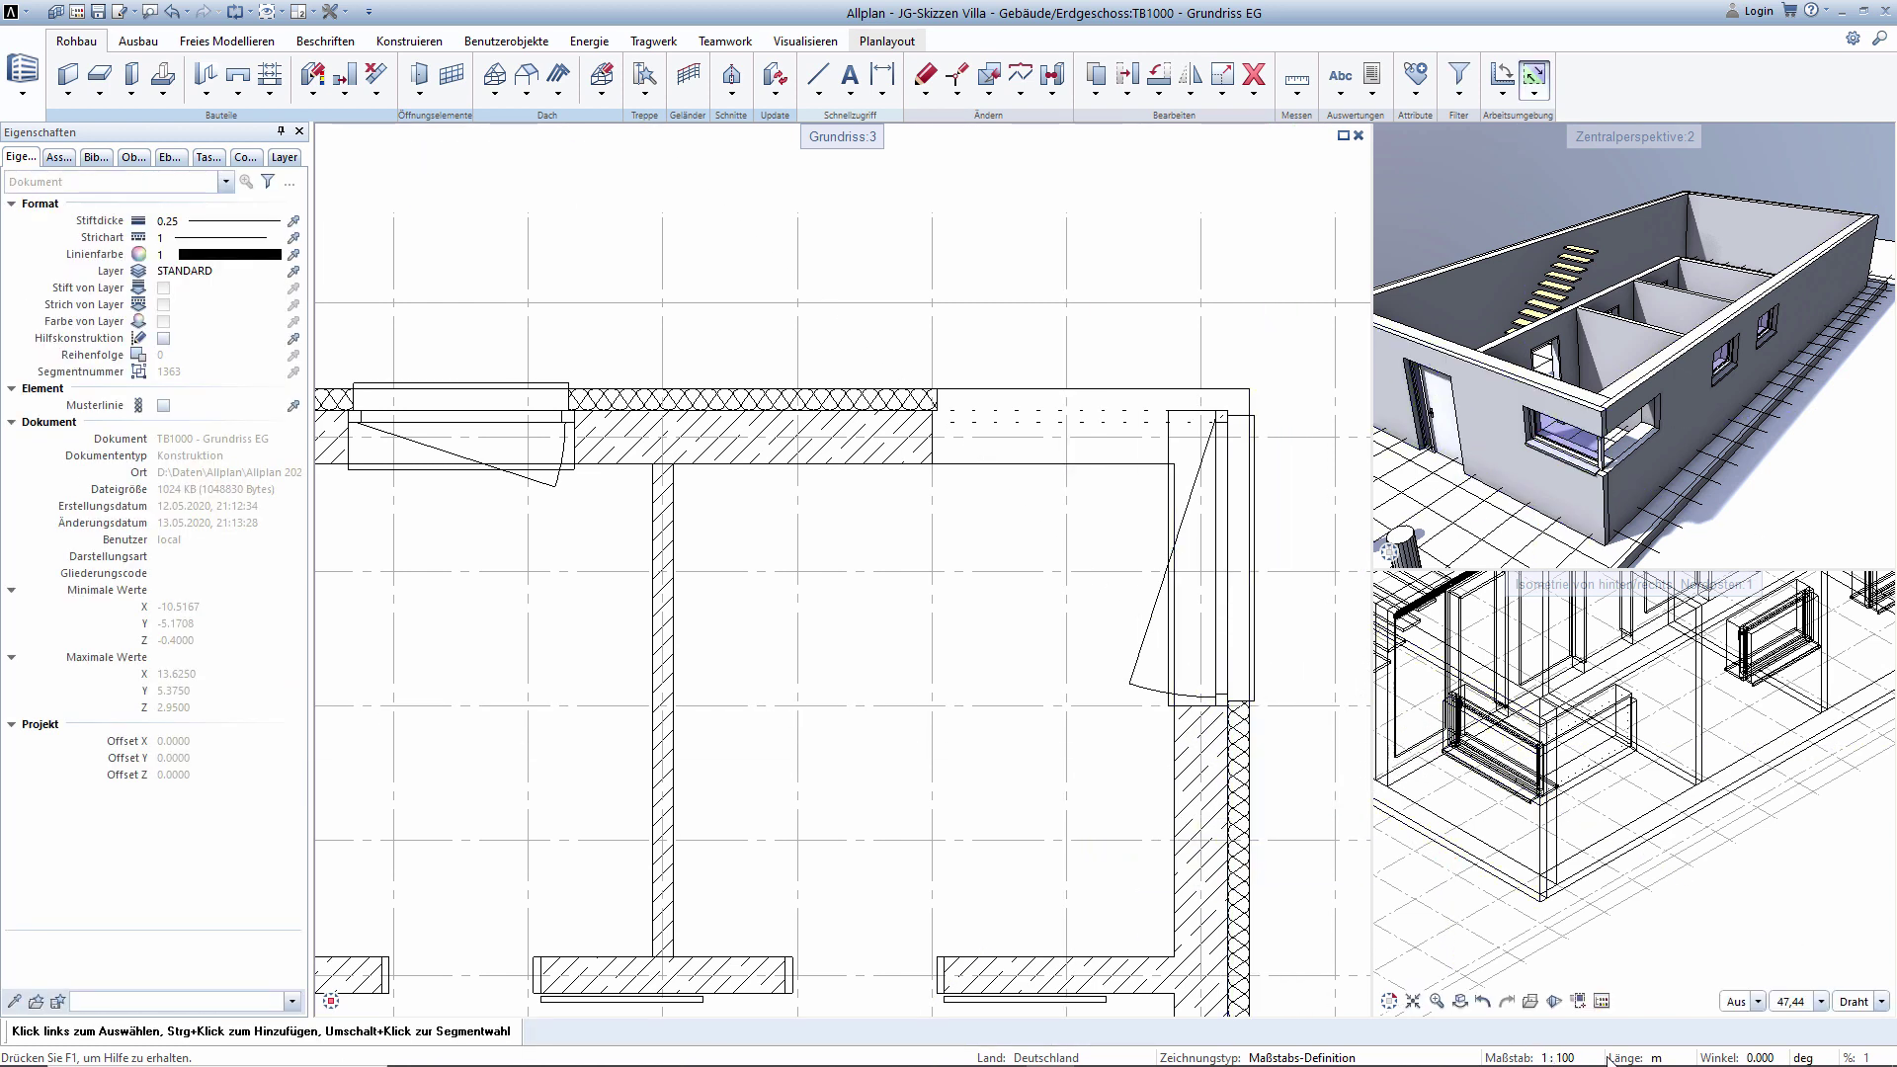
click(1577, 1060)
click(1651, 895)
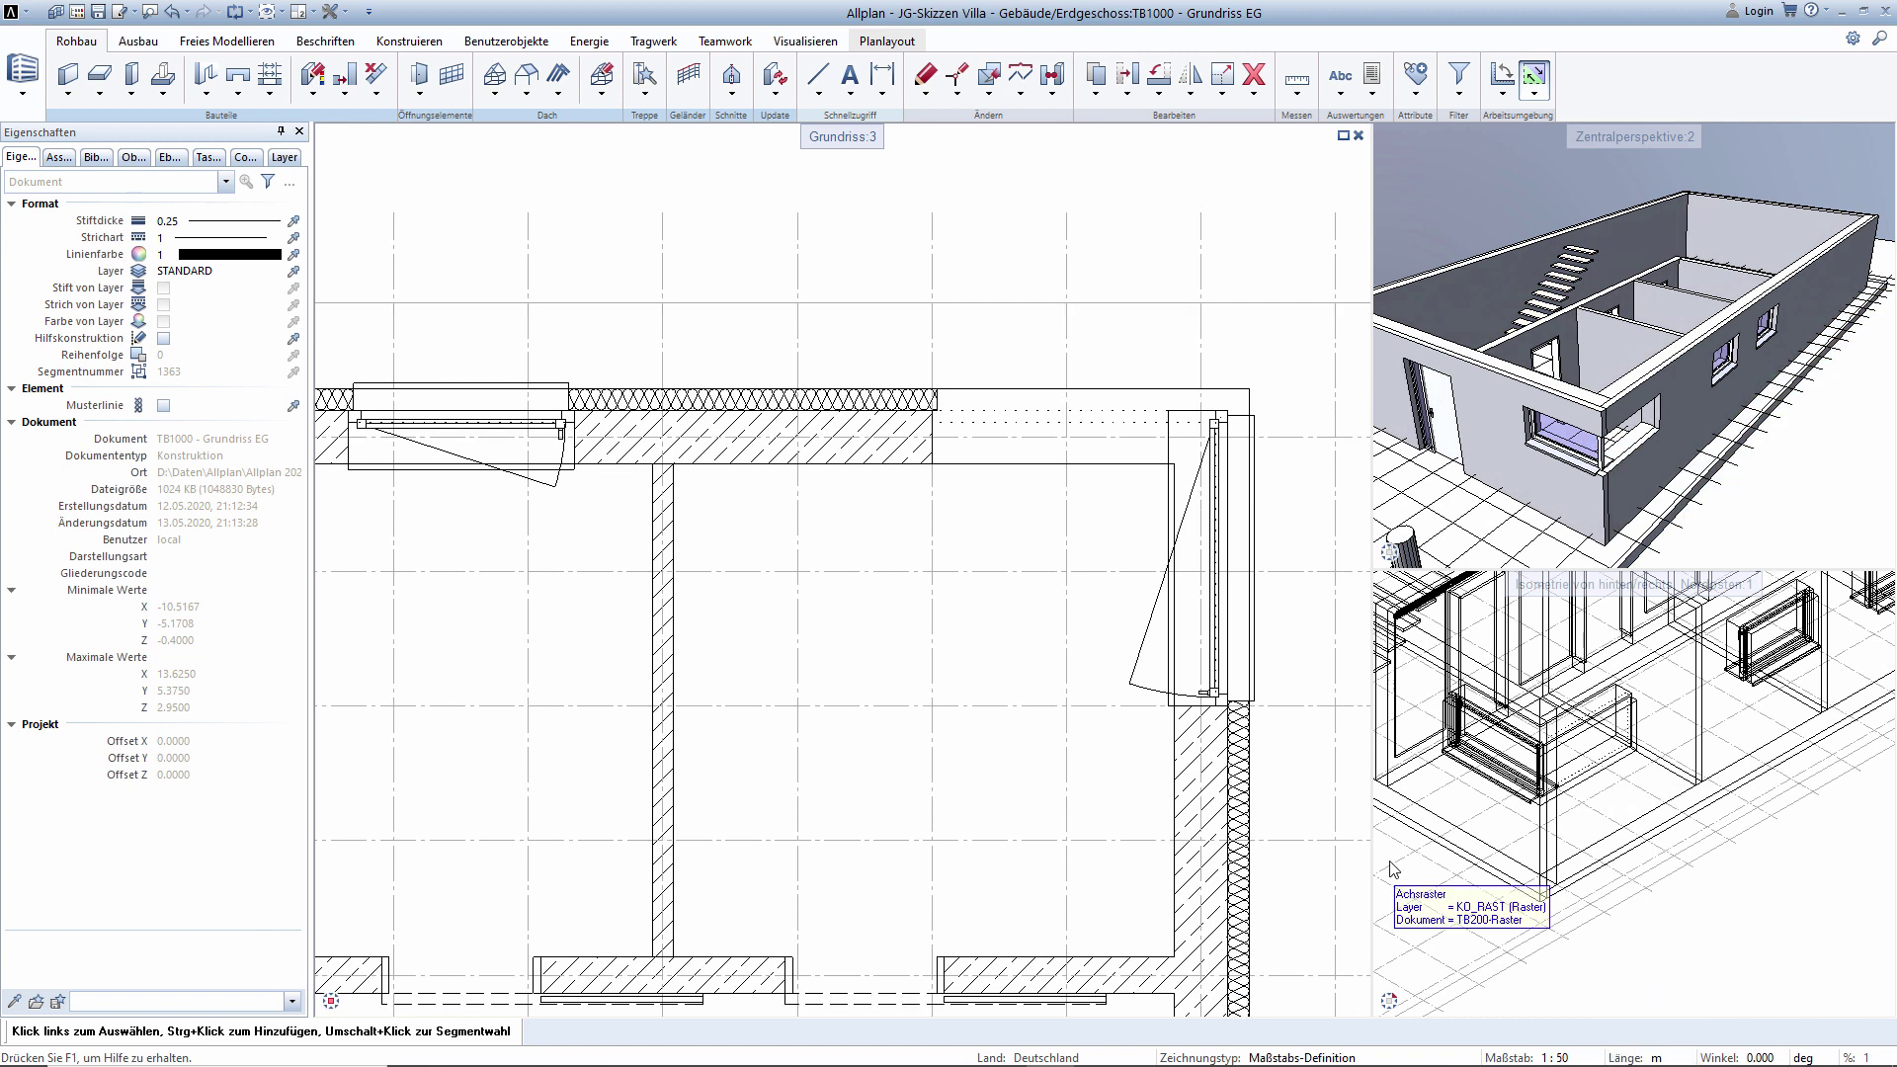
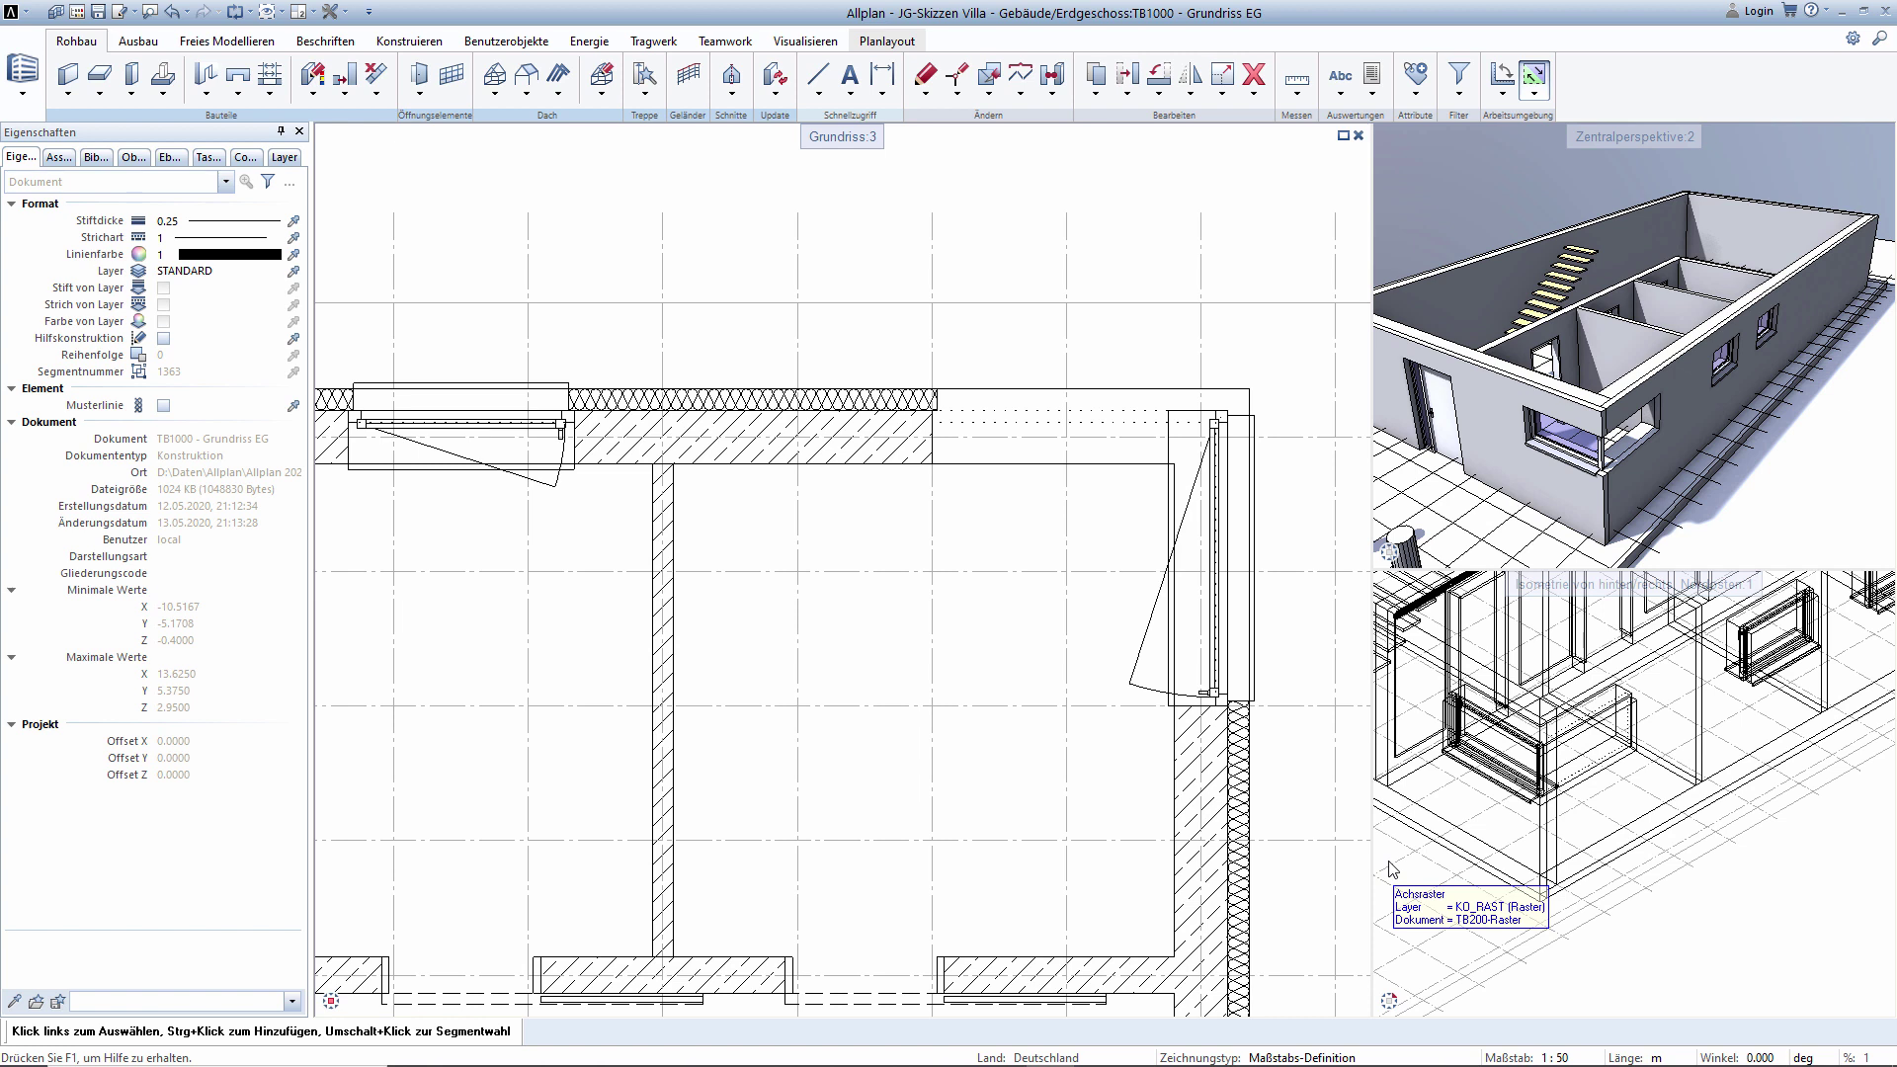
Turn off the Außen and Innen window sills on the right-wall window SmartPart.
double_click(1147, 635)
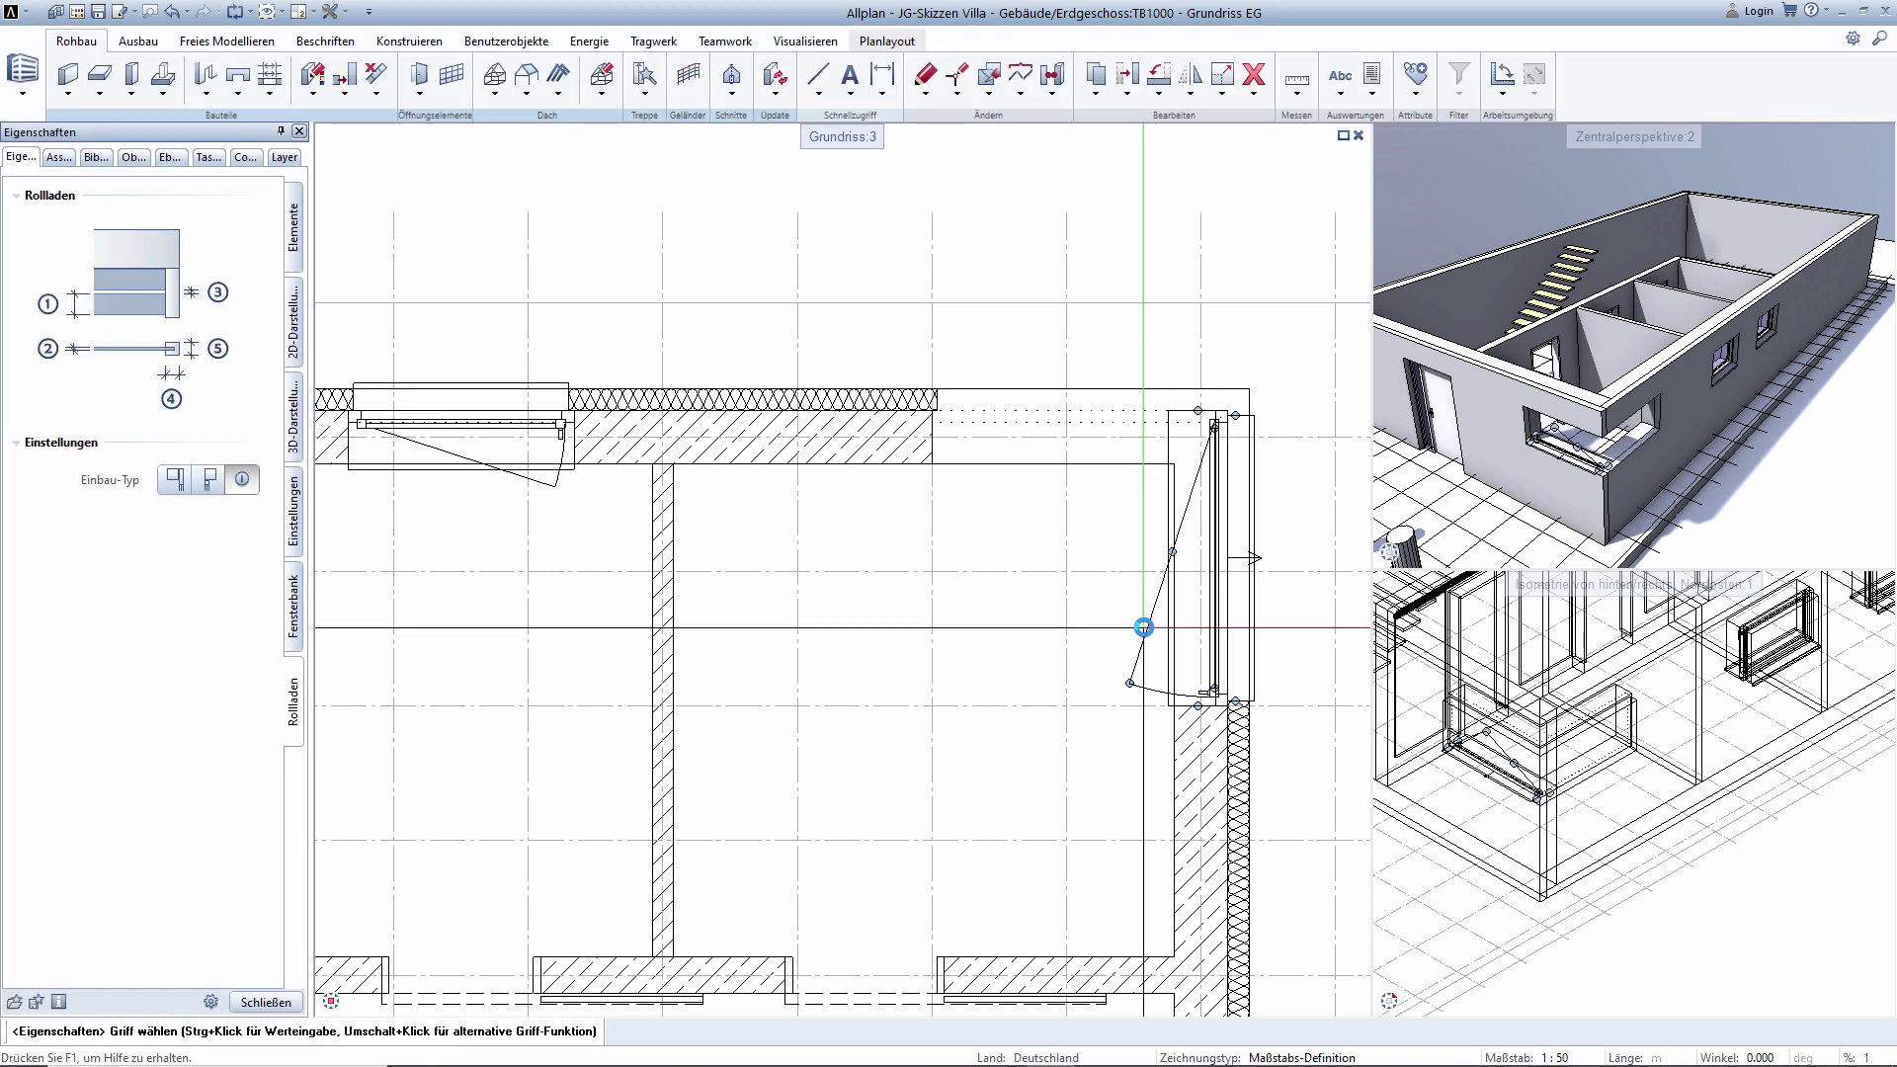
click(301, 627)
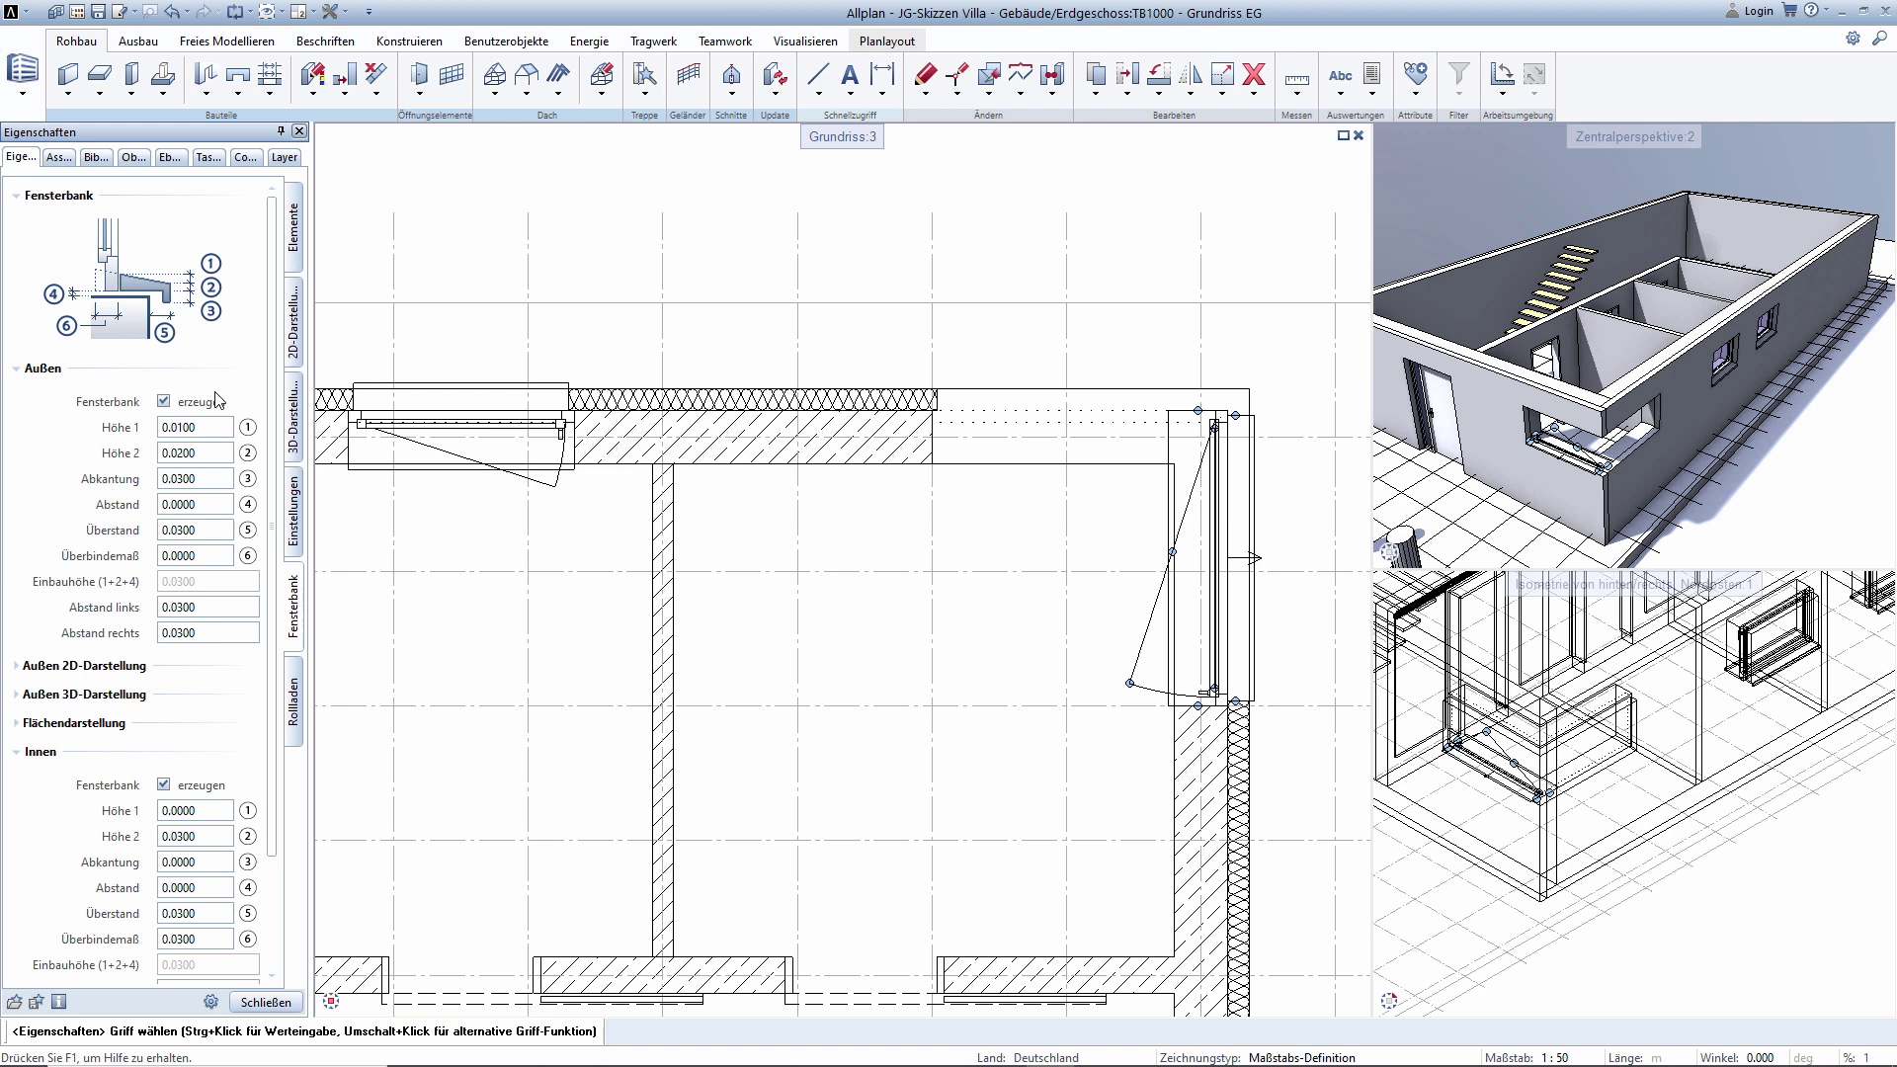
click(163, 401)
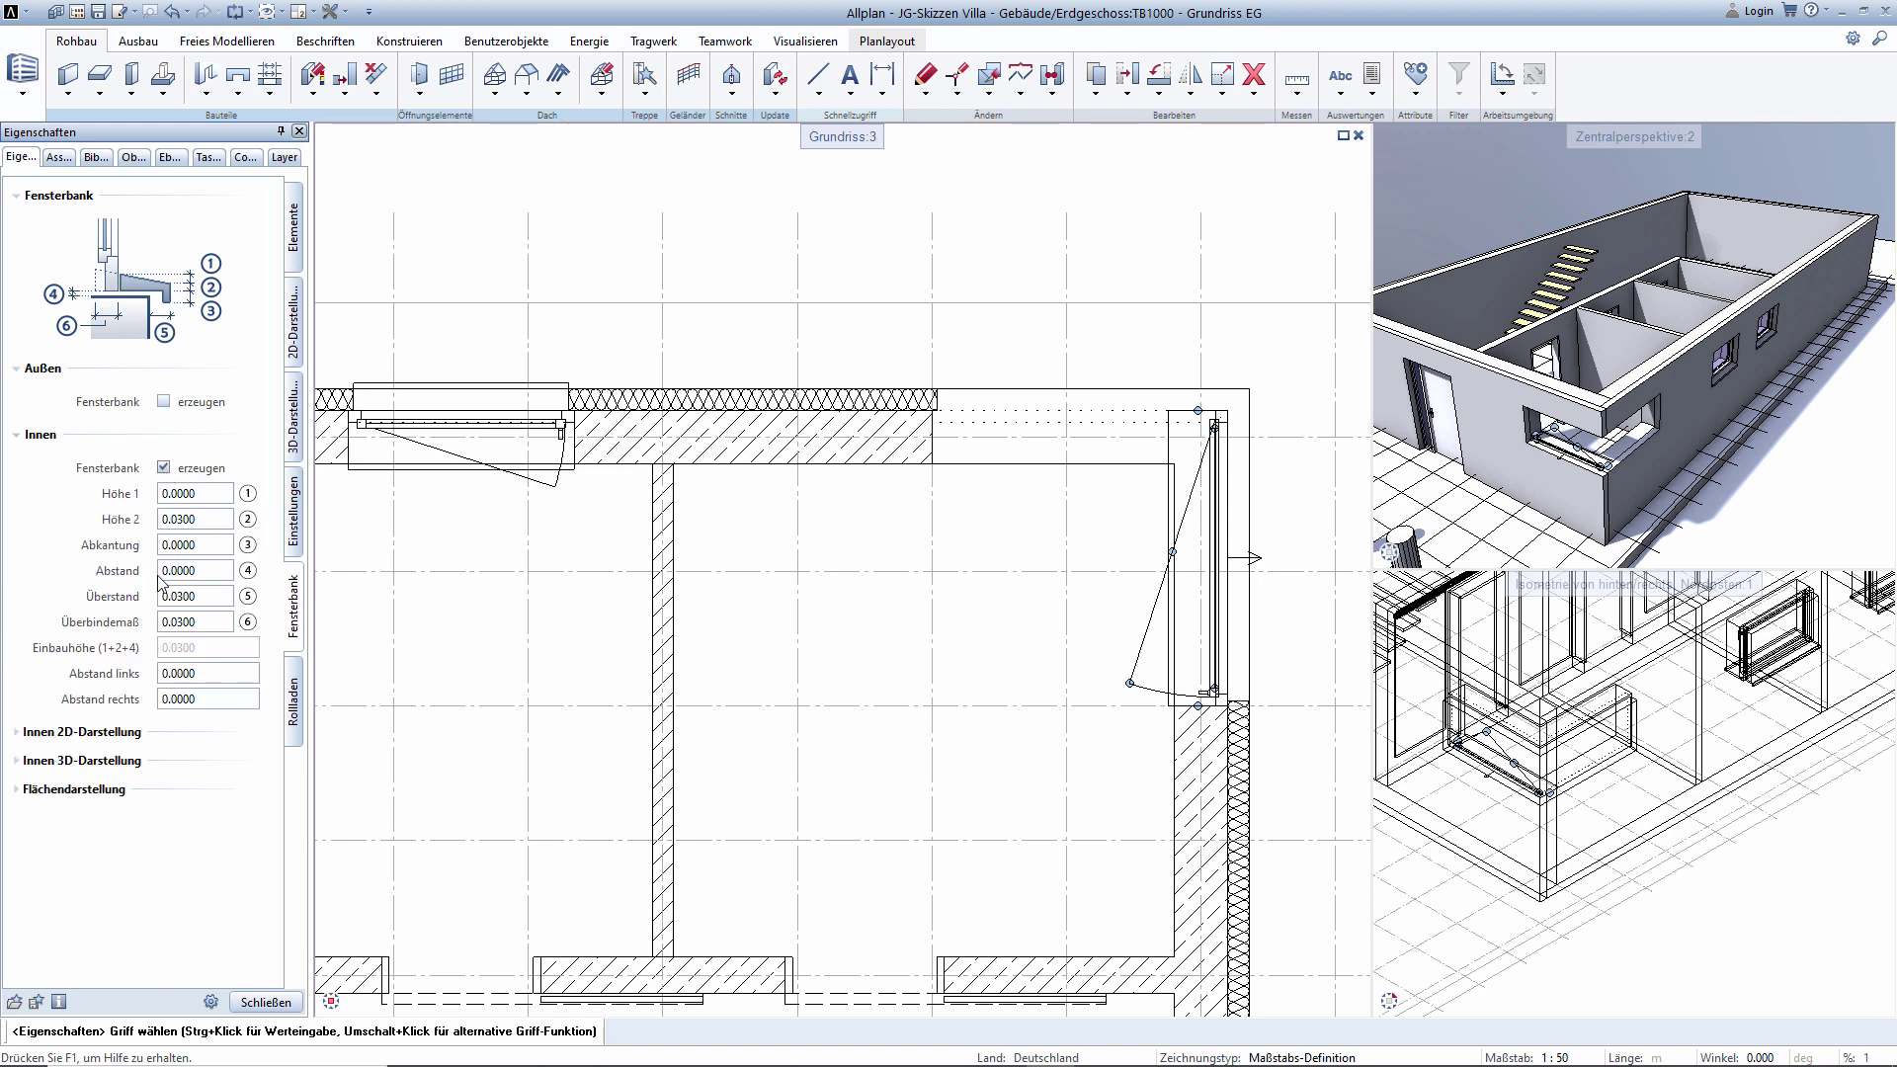
click(164, 468)
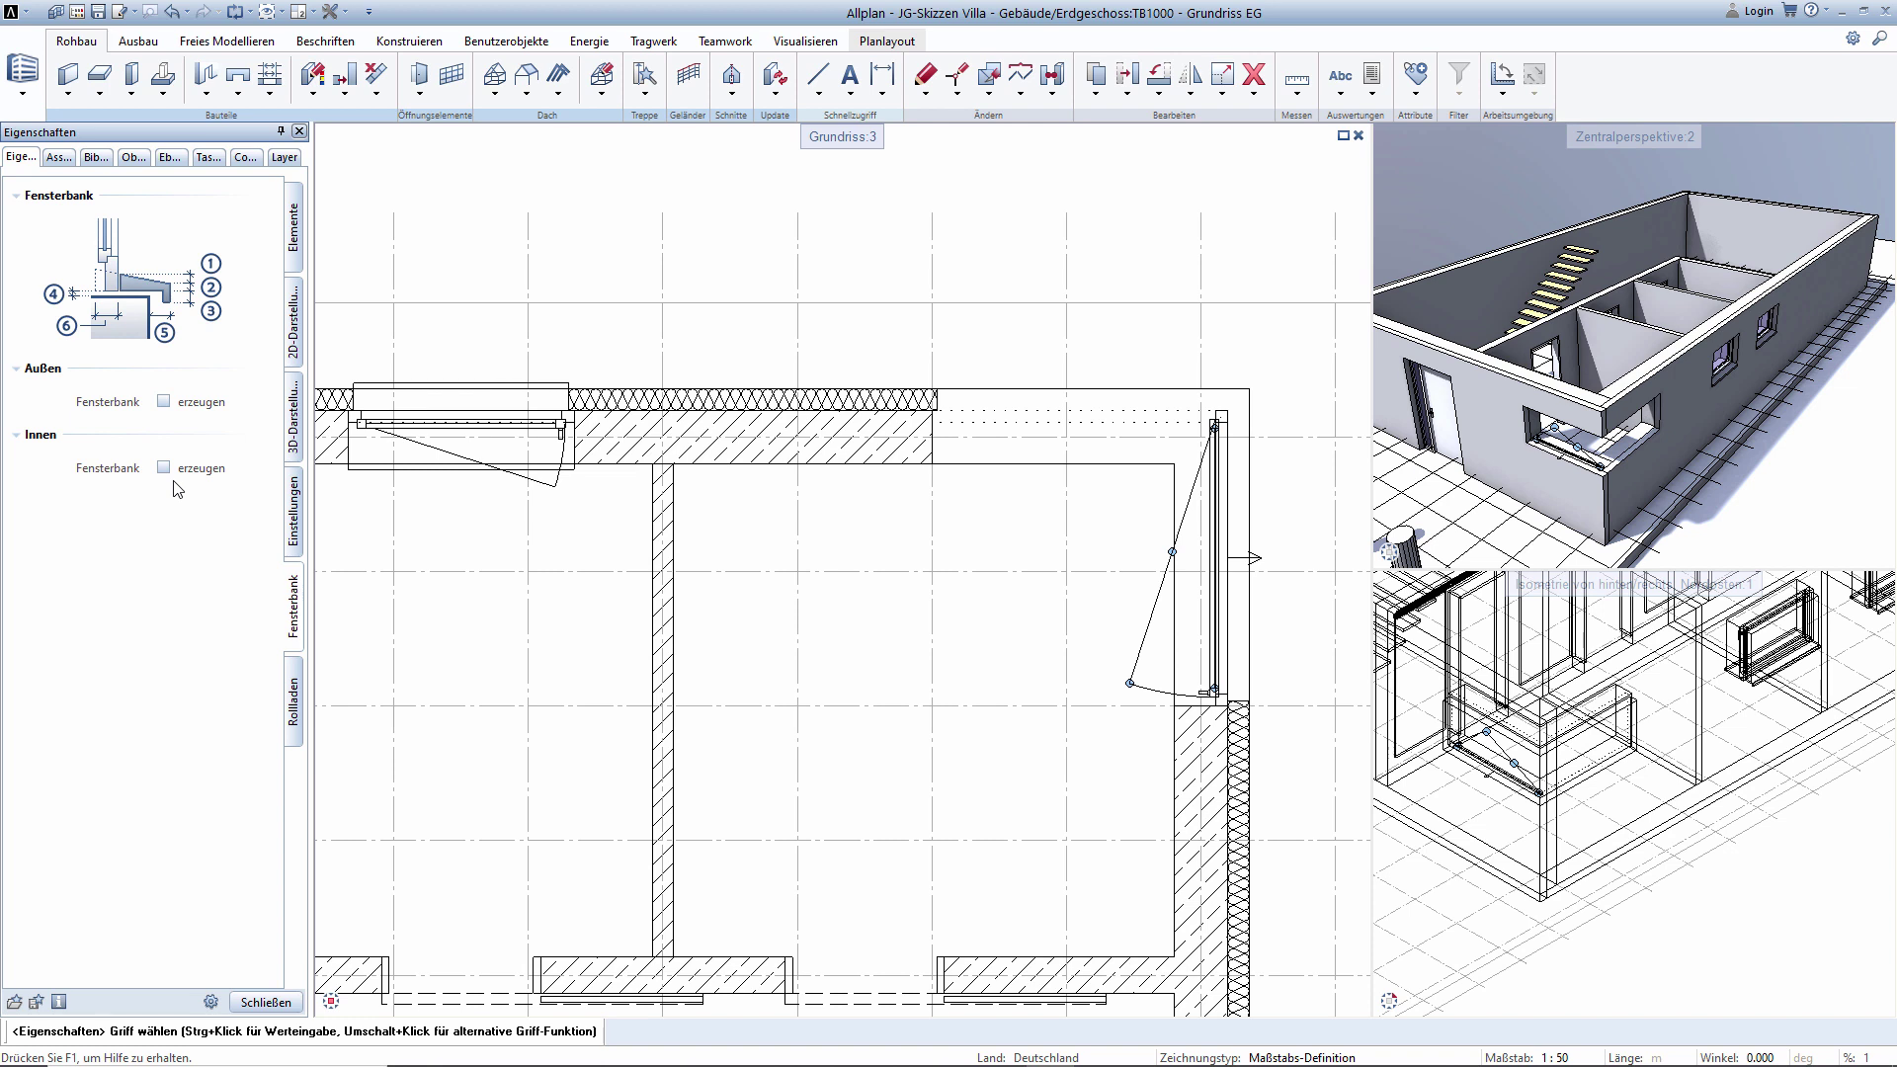
click(255, 1000)
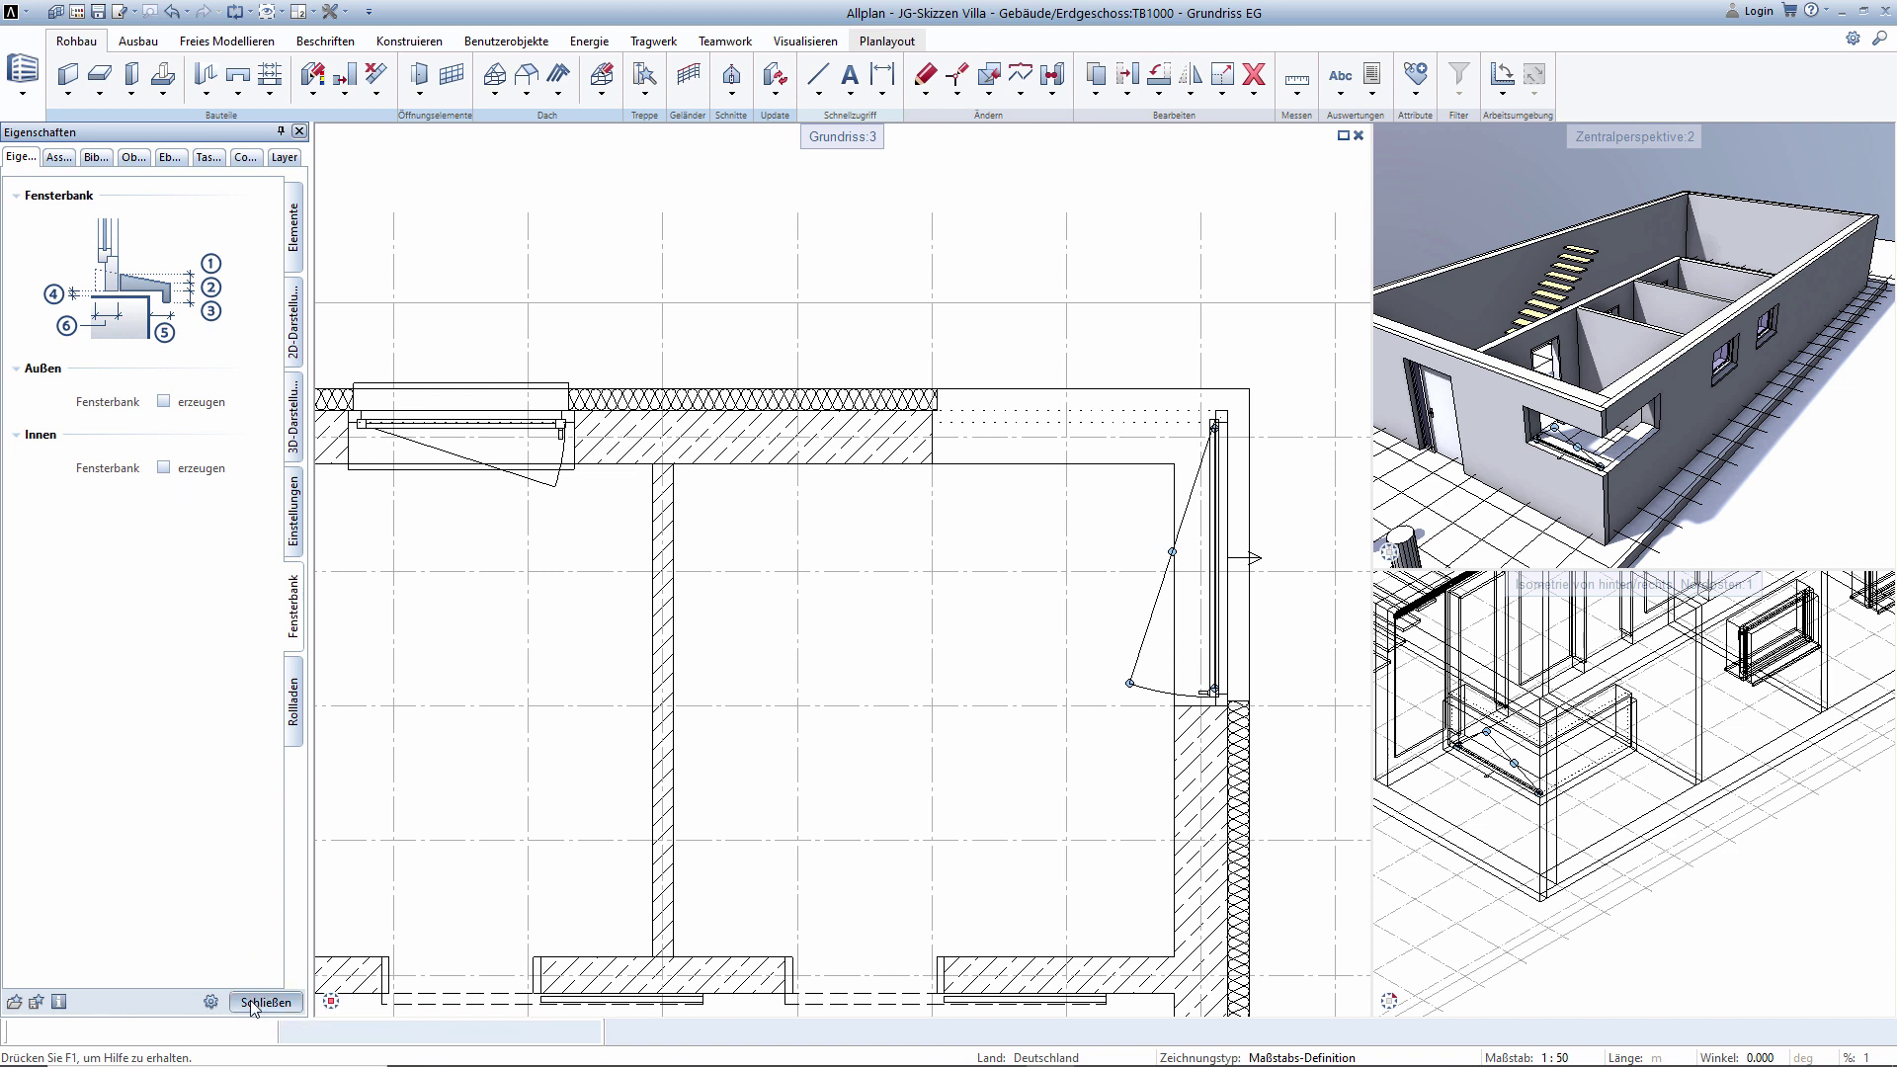
Place a copy of the window on the top wall to continue the corner opening.
right_click(1134, 624)
right_click(1134, 625)
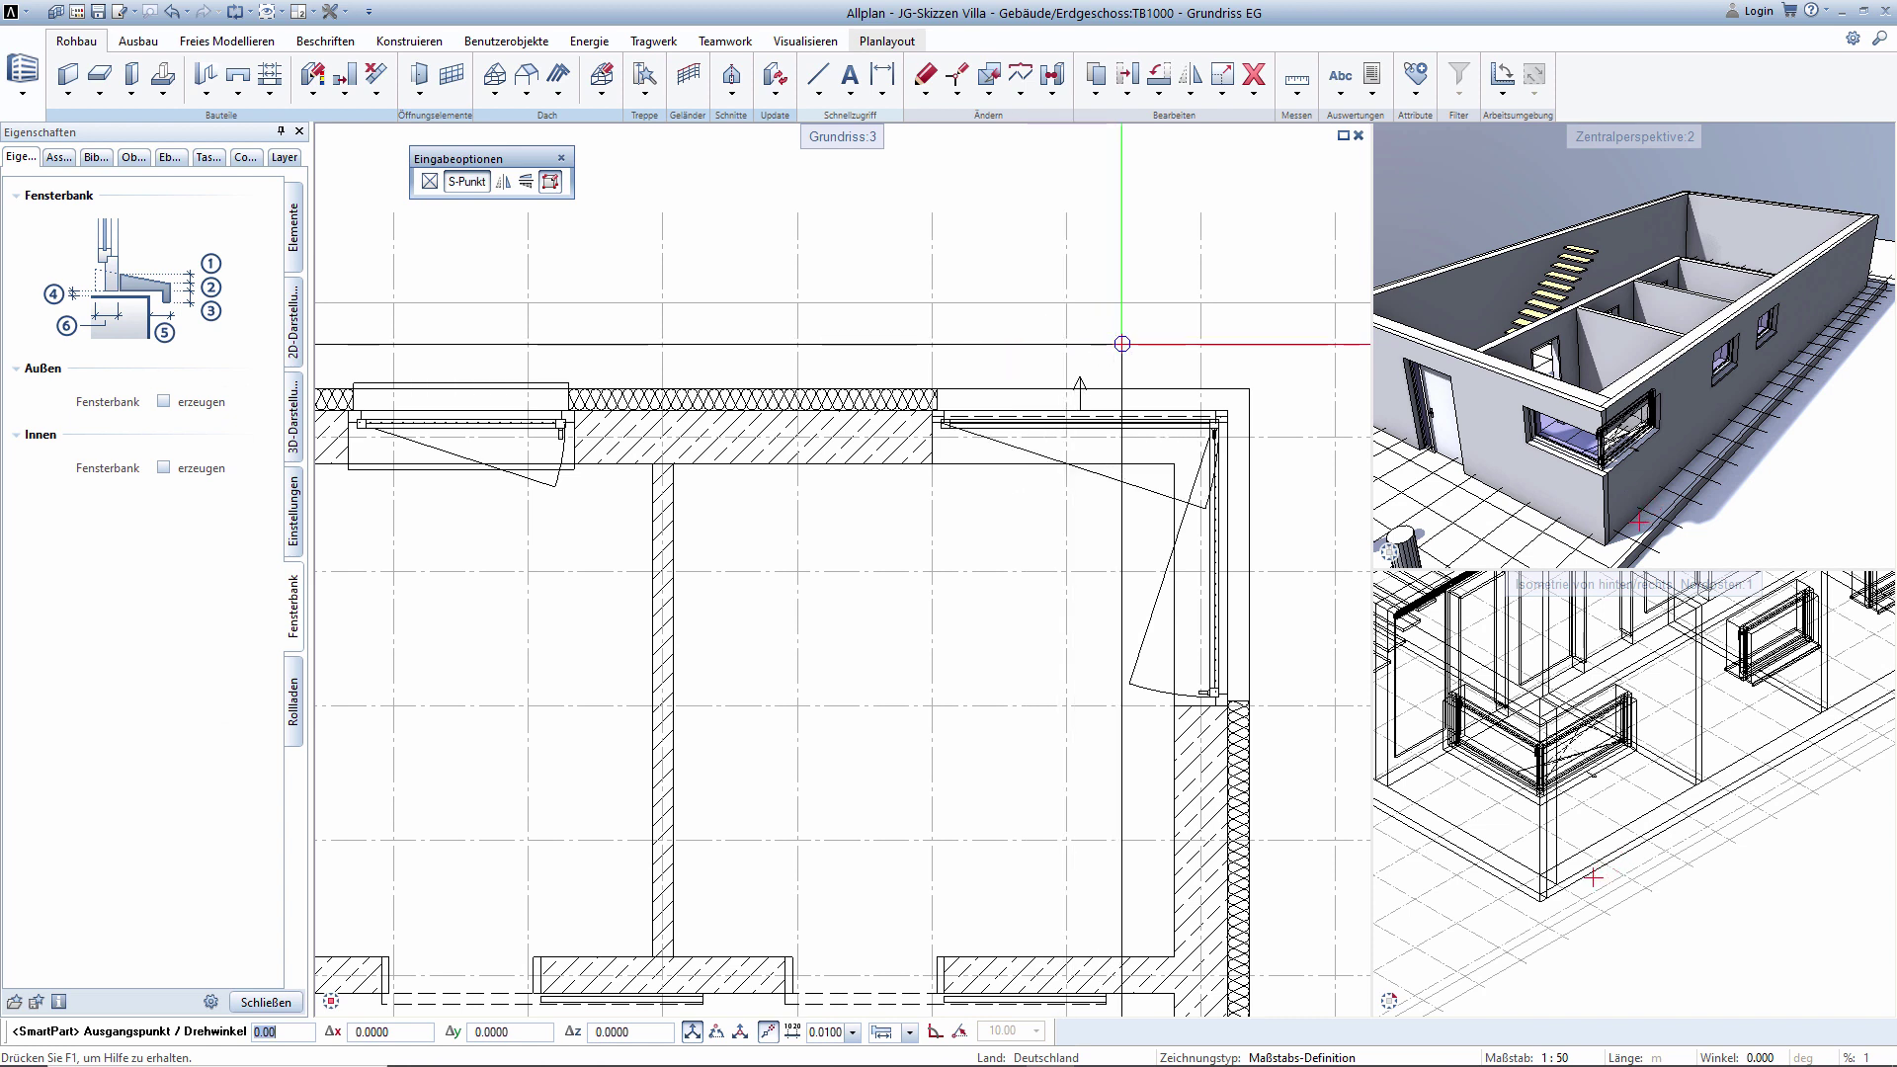
click(1122, 343)
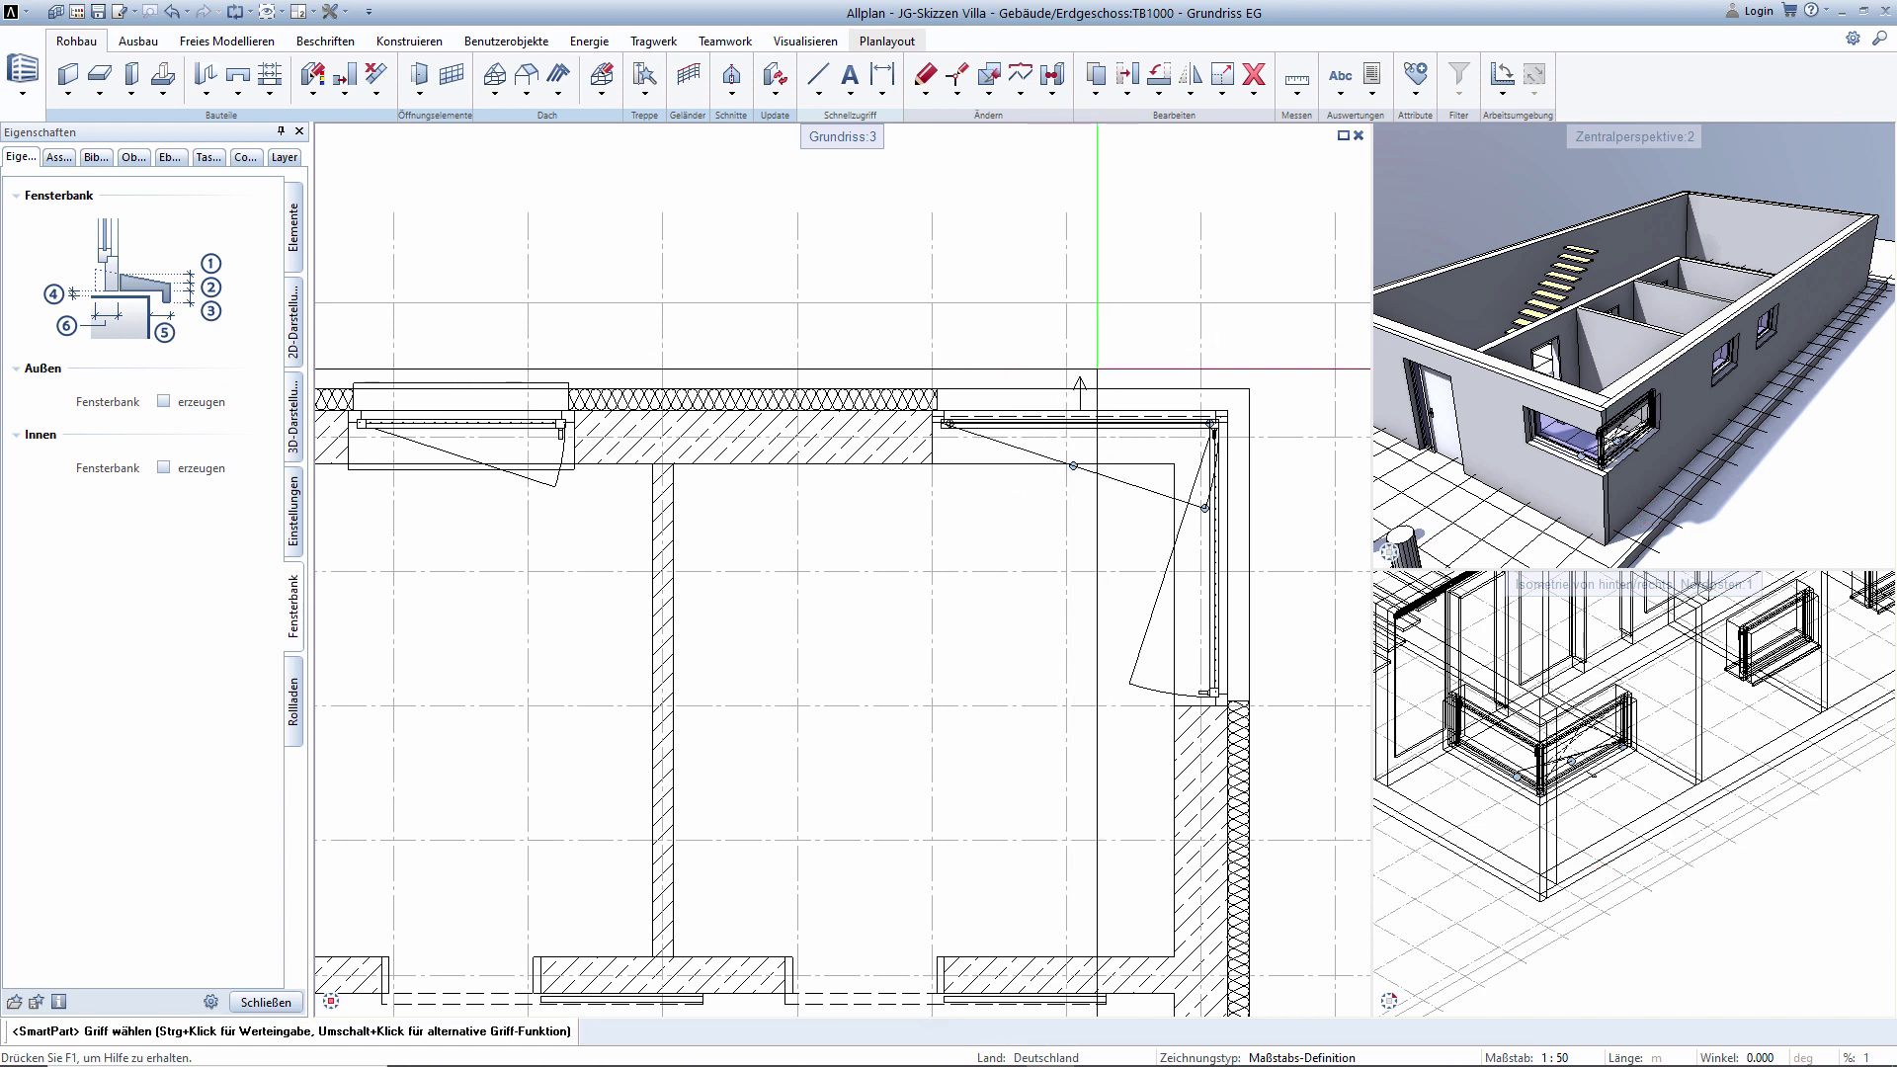
key(Escape)
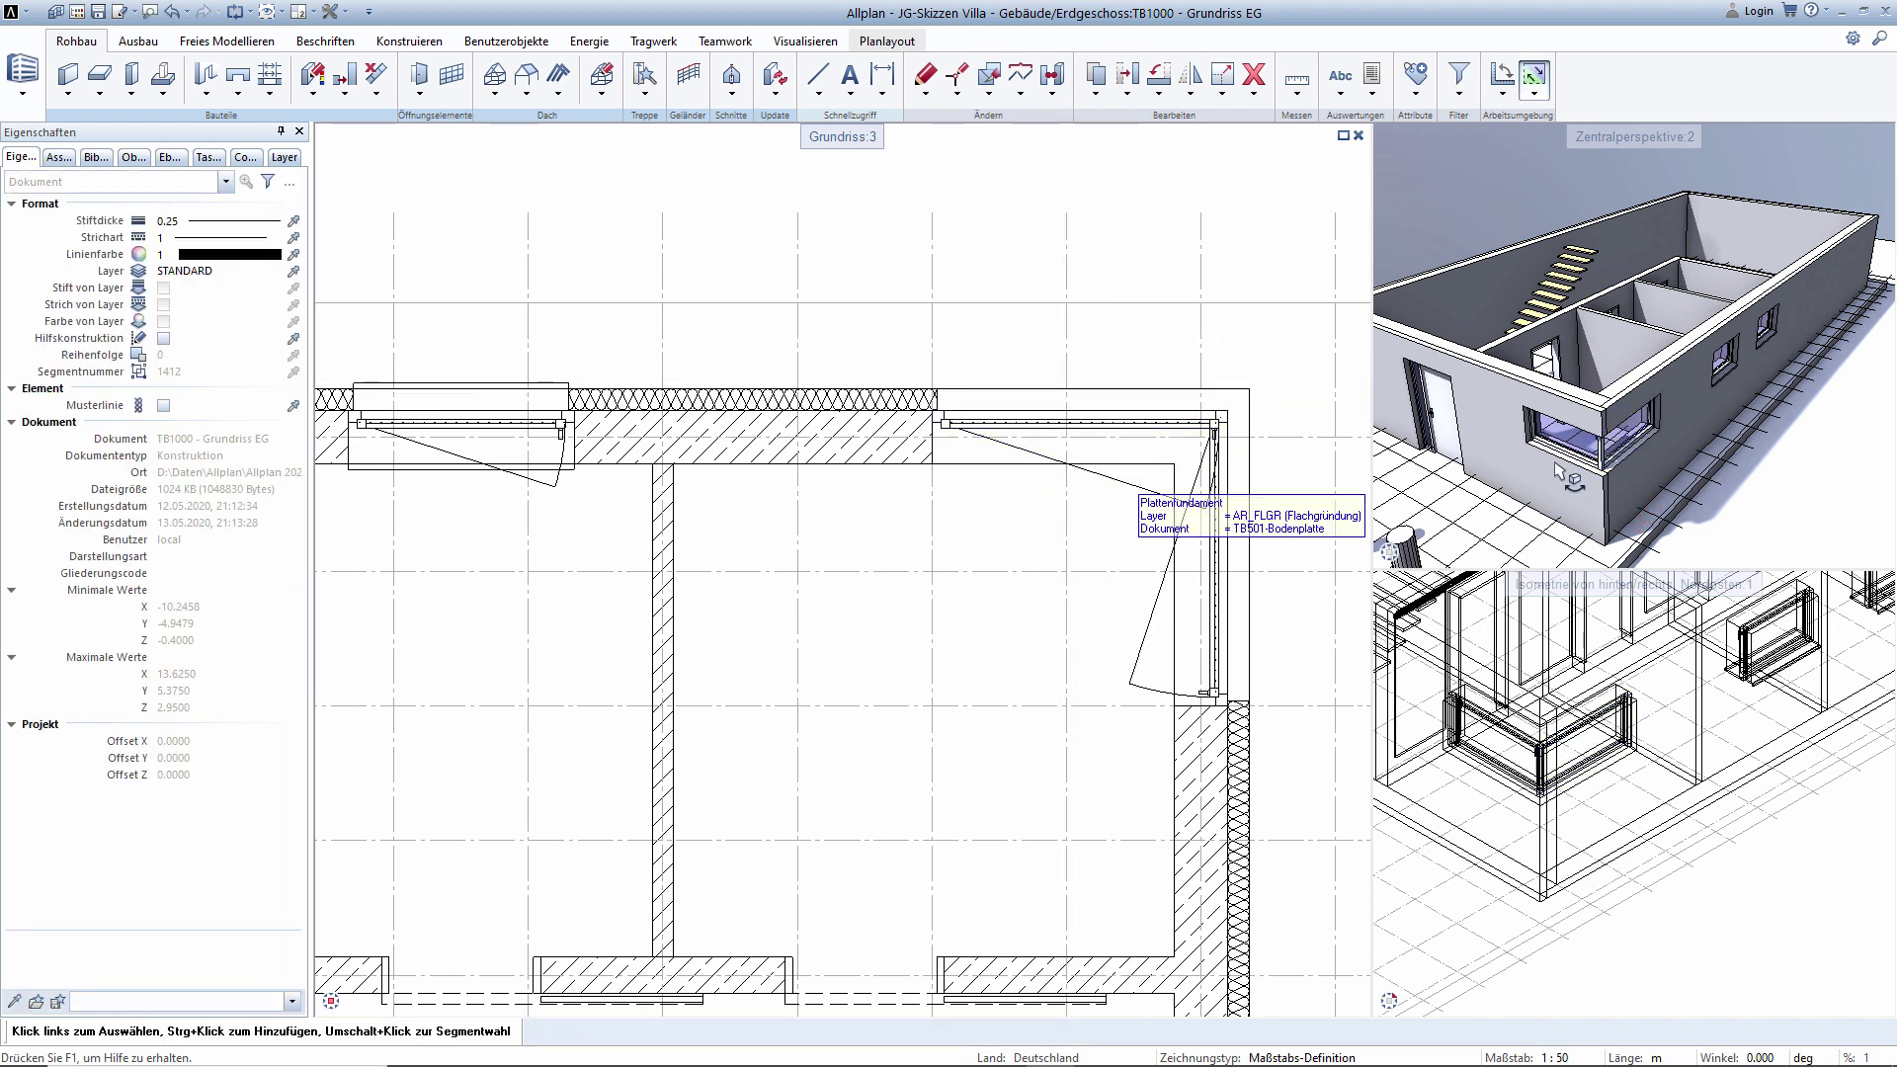
click(1034, 456)
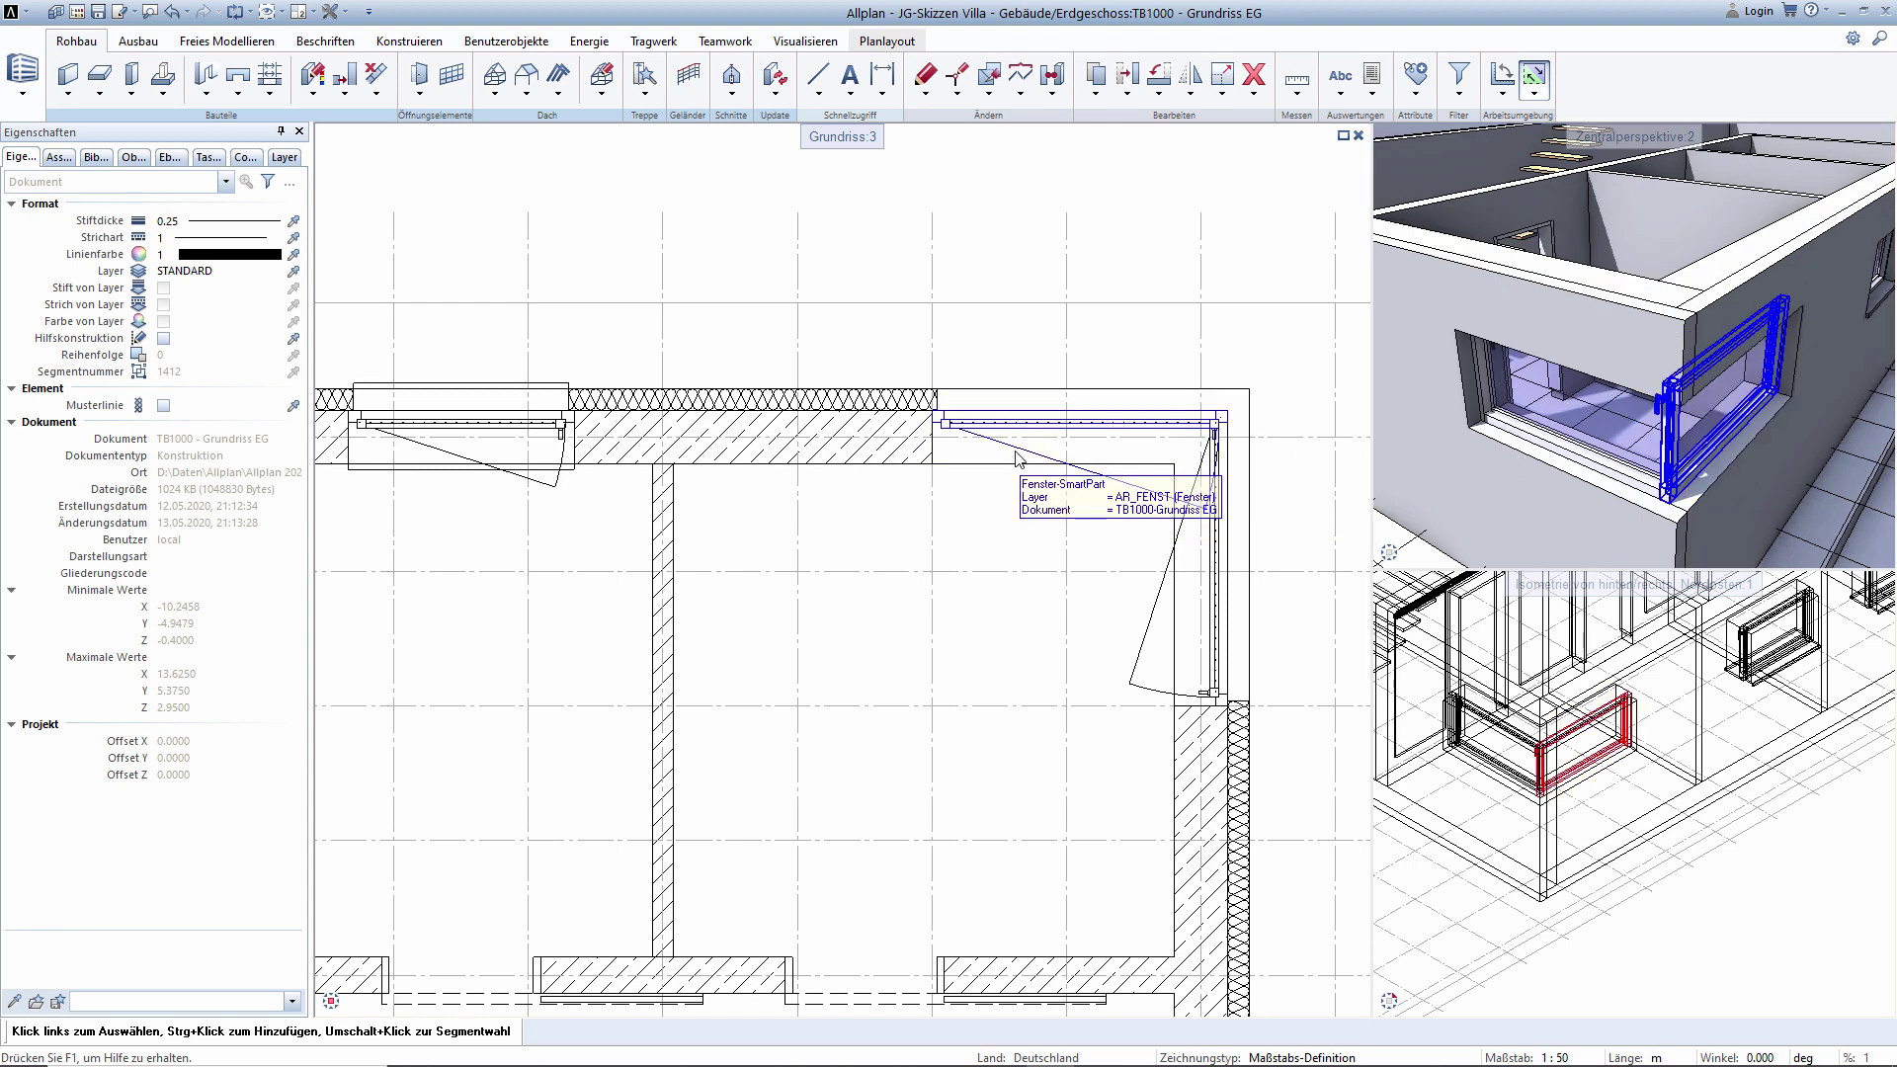
key(Delete)
key(ctrl+z)
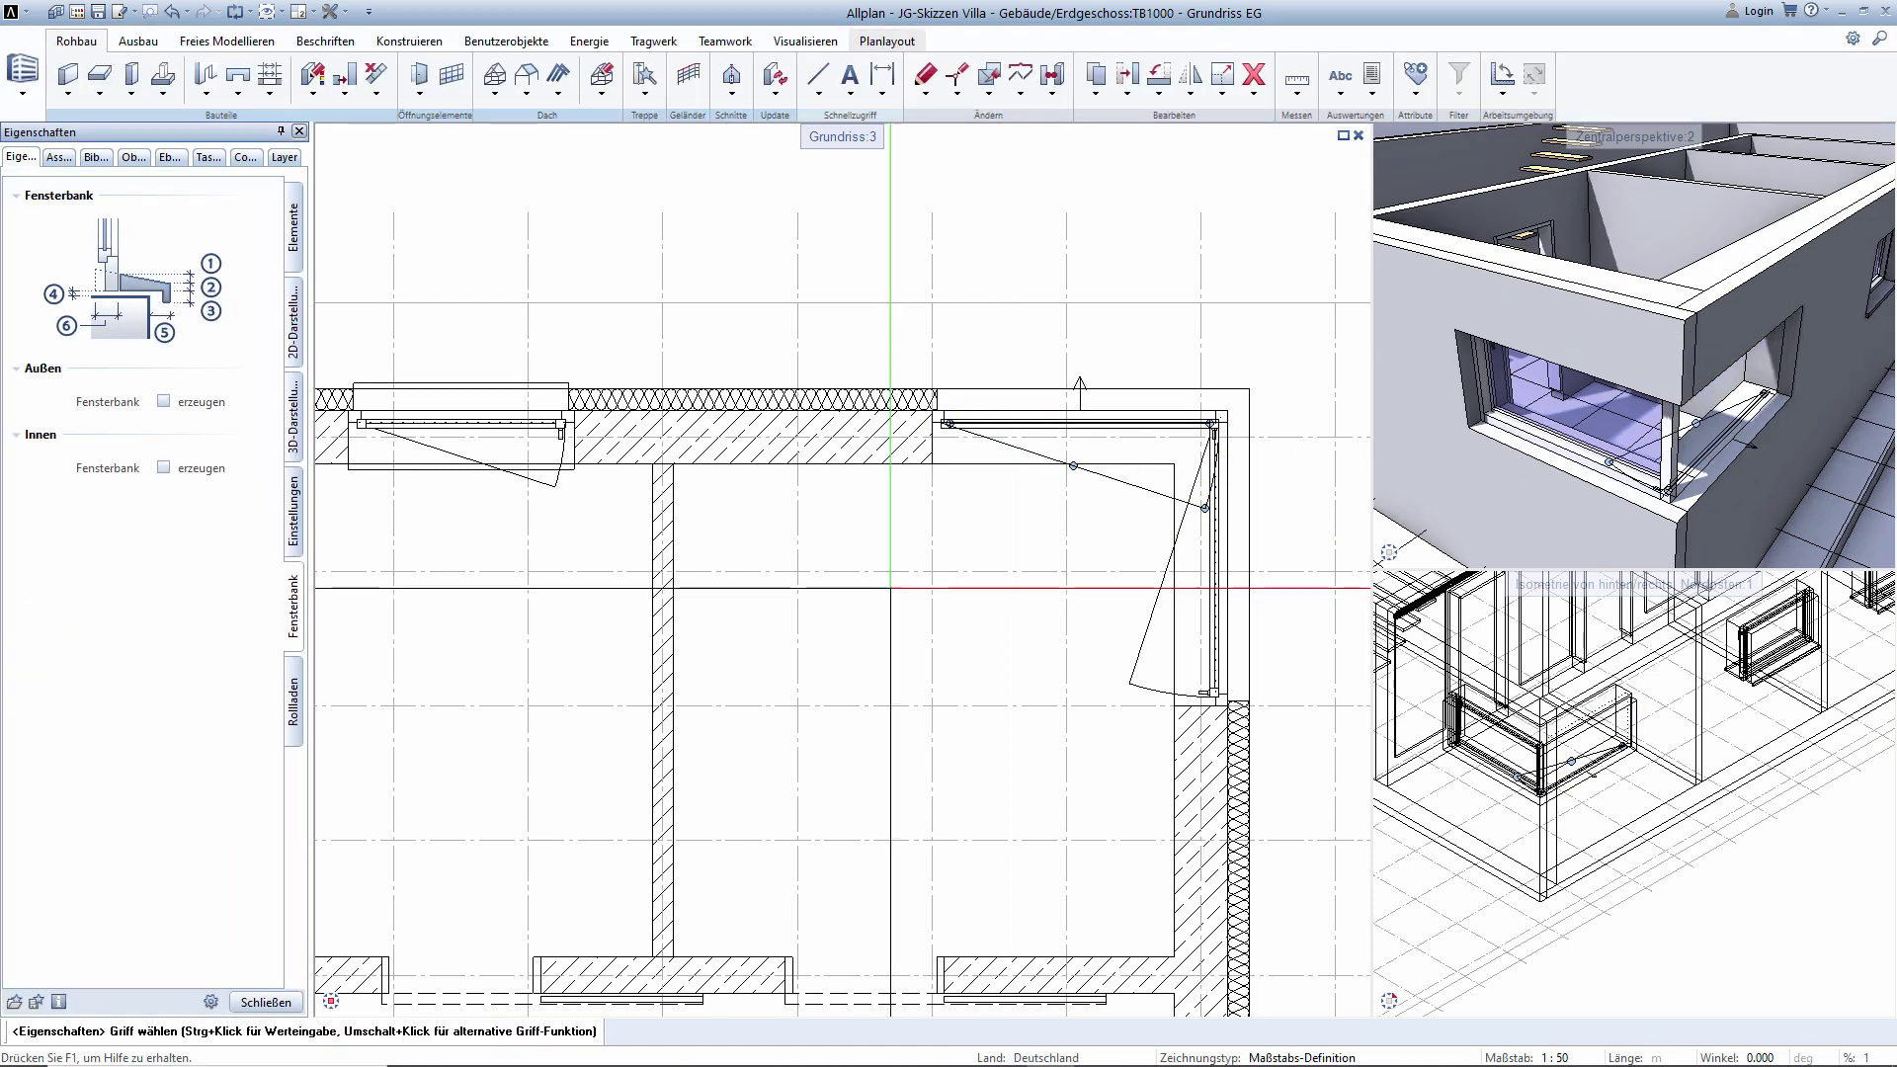
Delete the Flügel opening sash from the top-wall window, leaving a fixed pane.
click(302, 232)
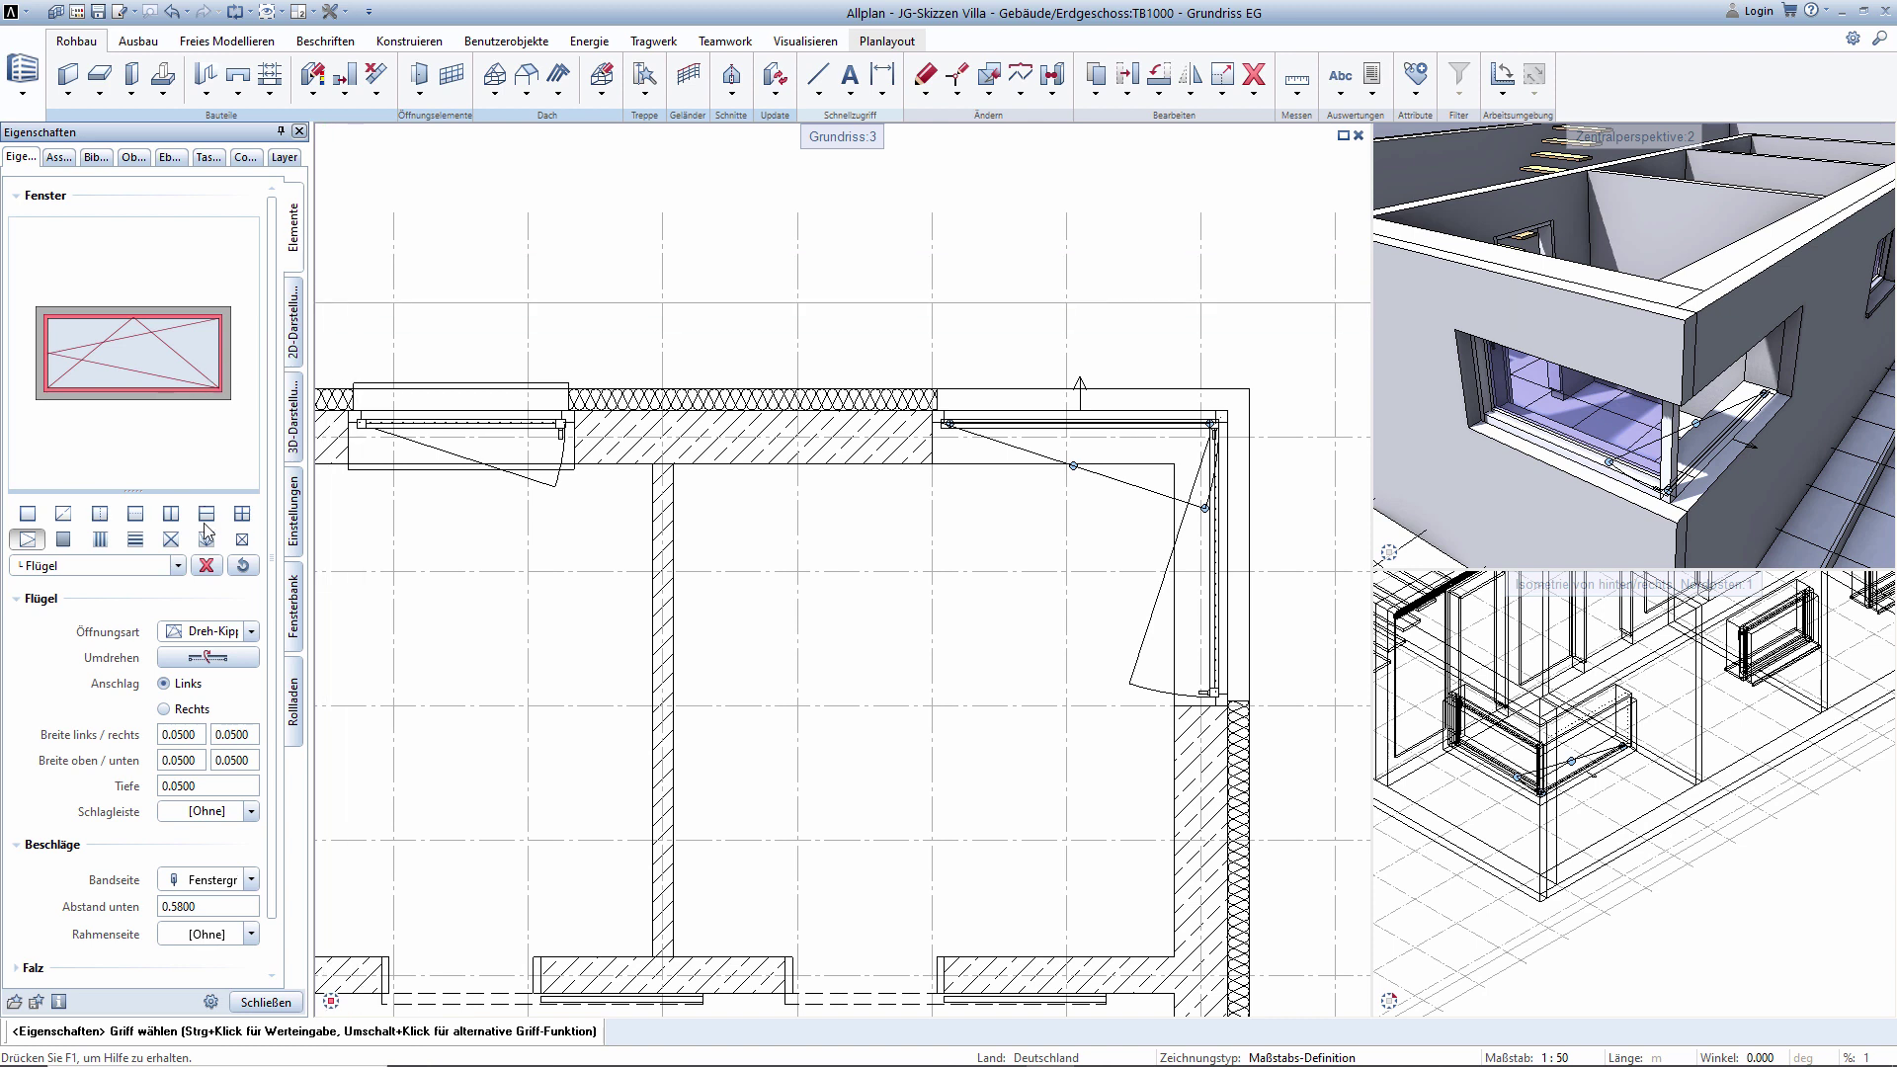
click(206, 567)
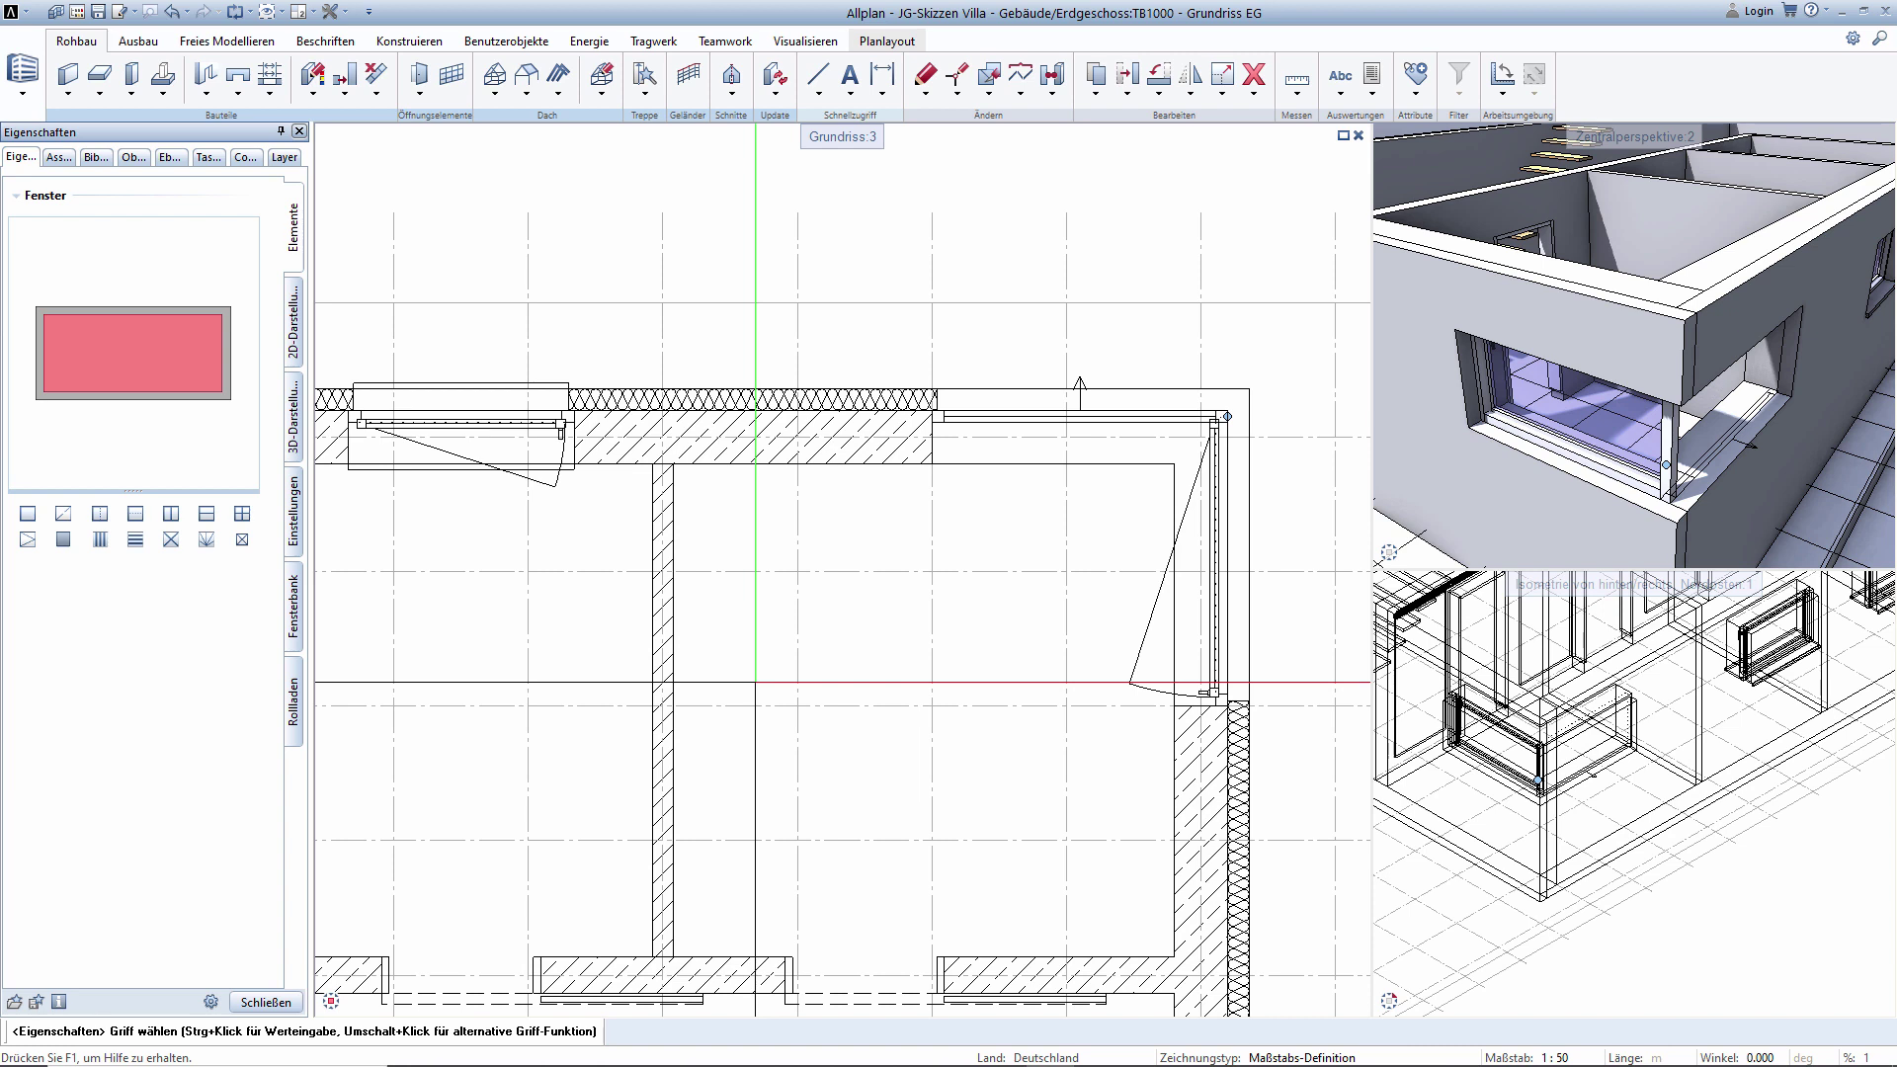
click(264, 1002)
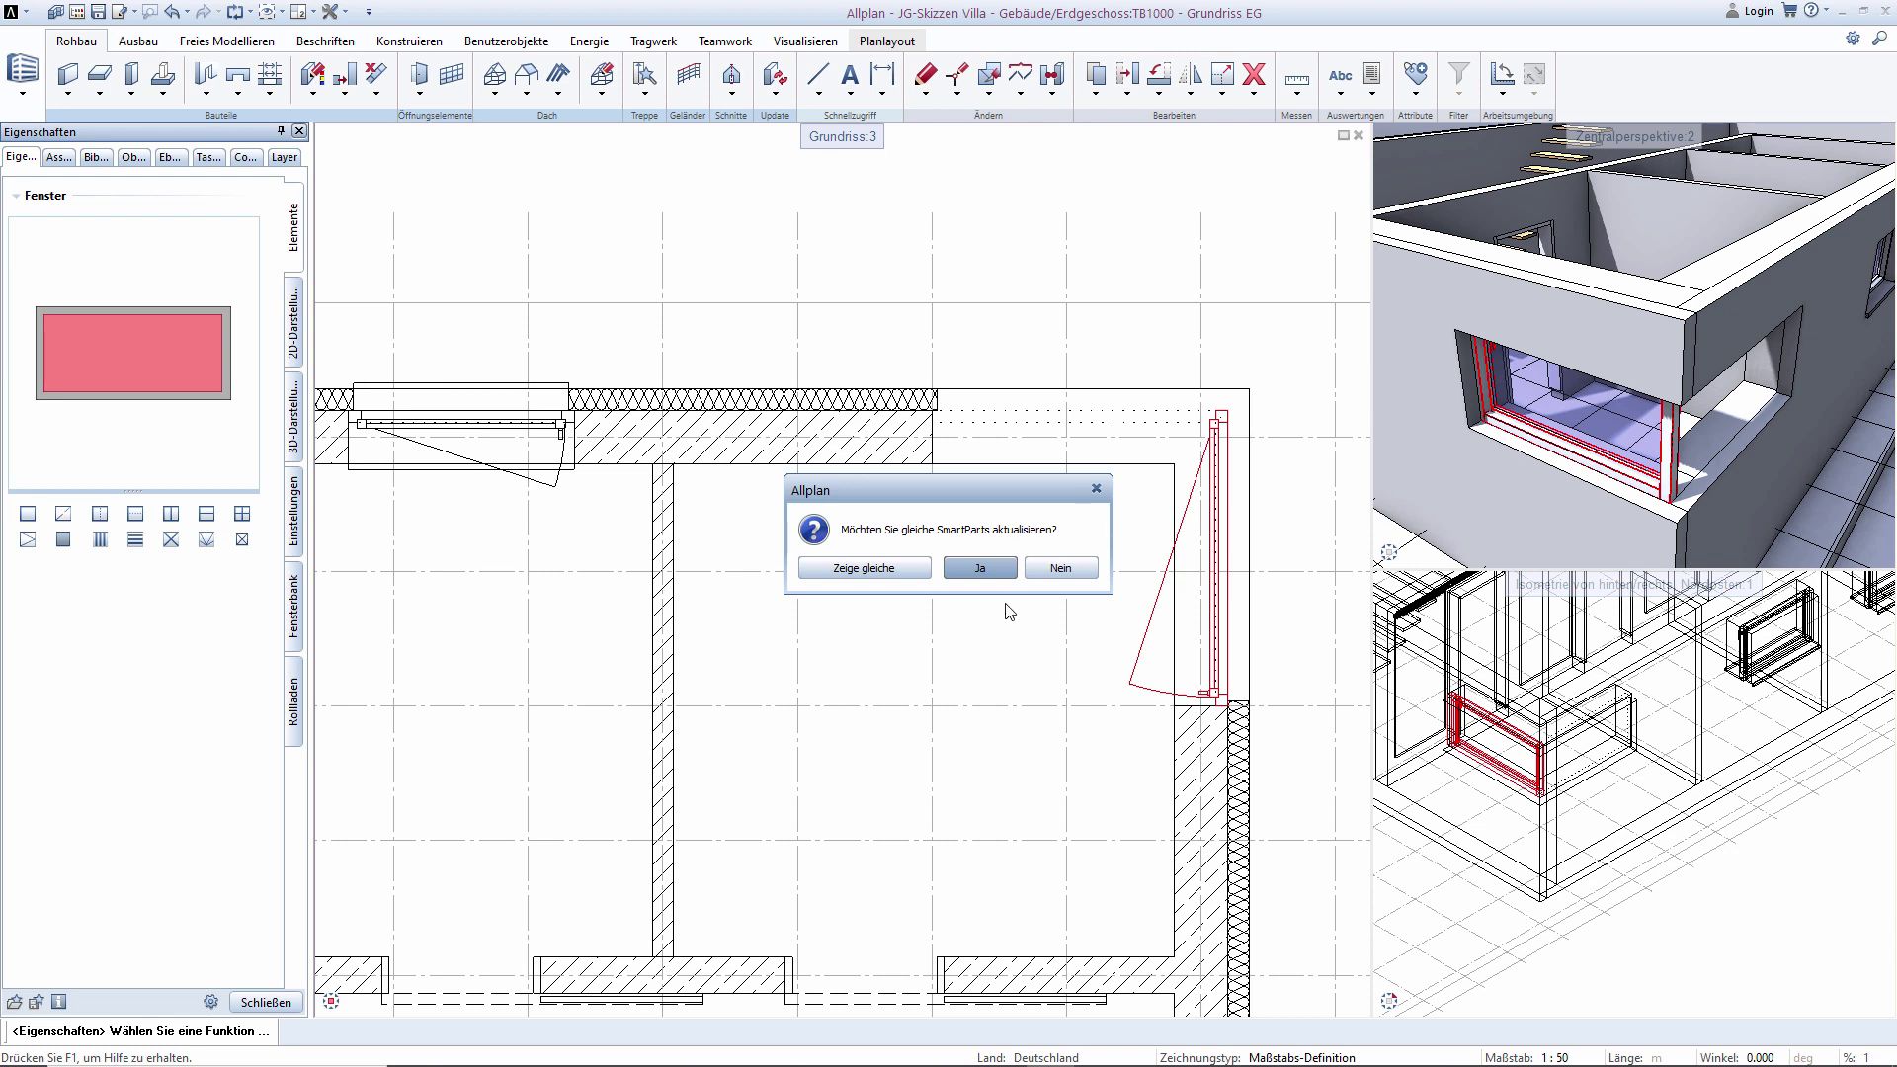
Confirm updating identical SmartParts and pan the plan to the top-right corner.
click(1055, 570)
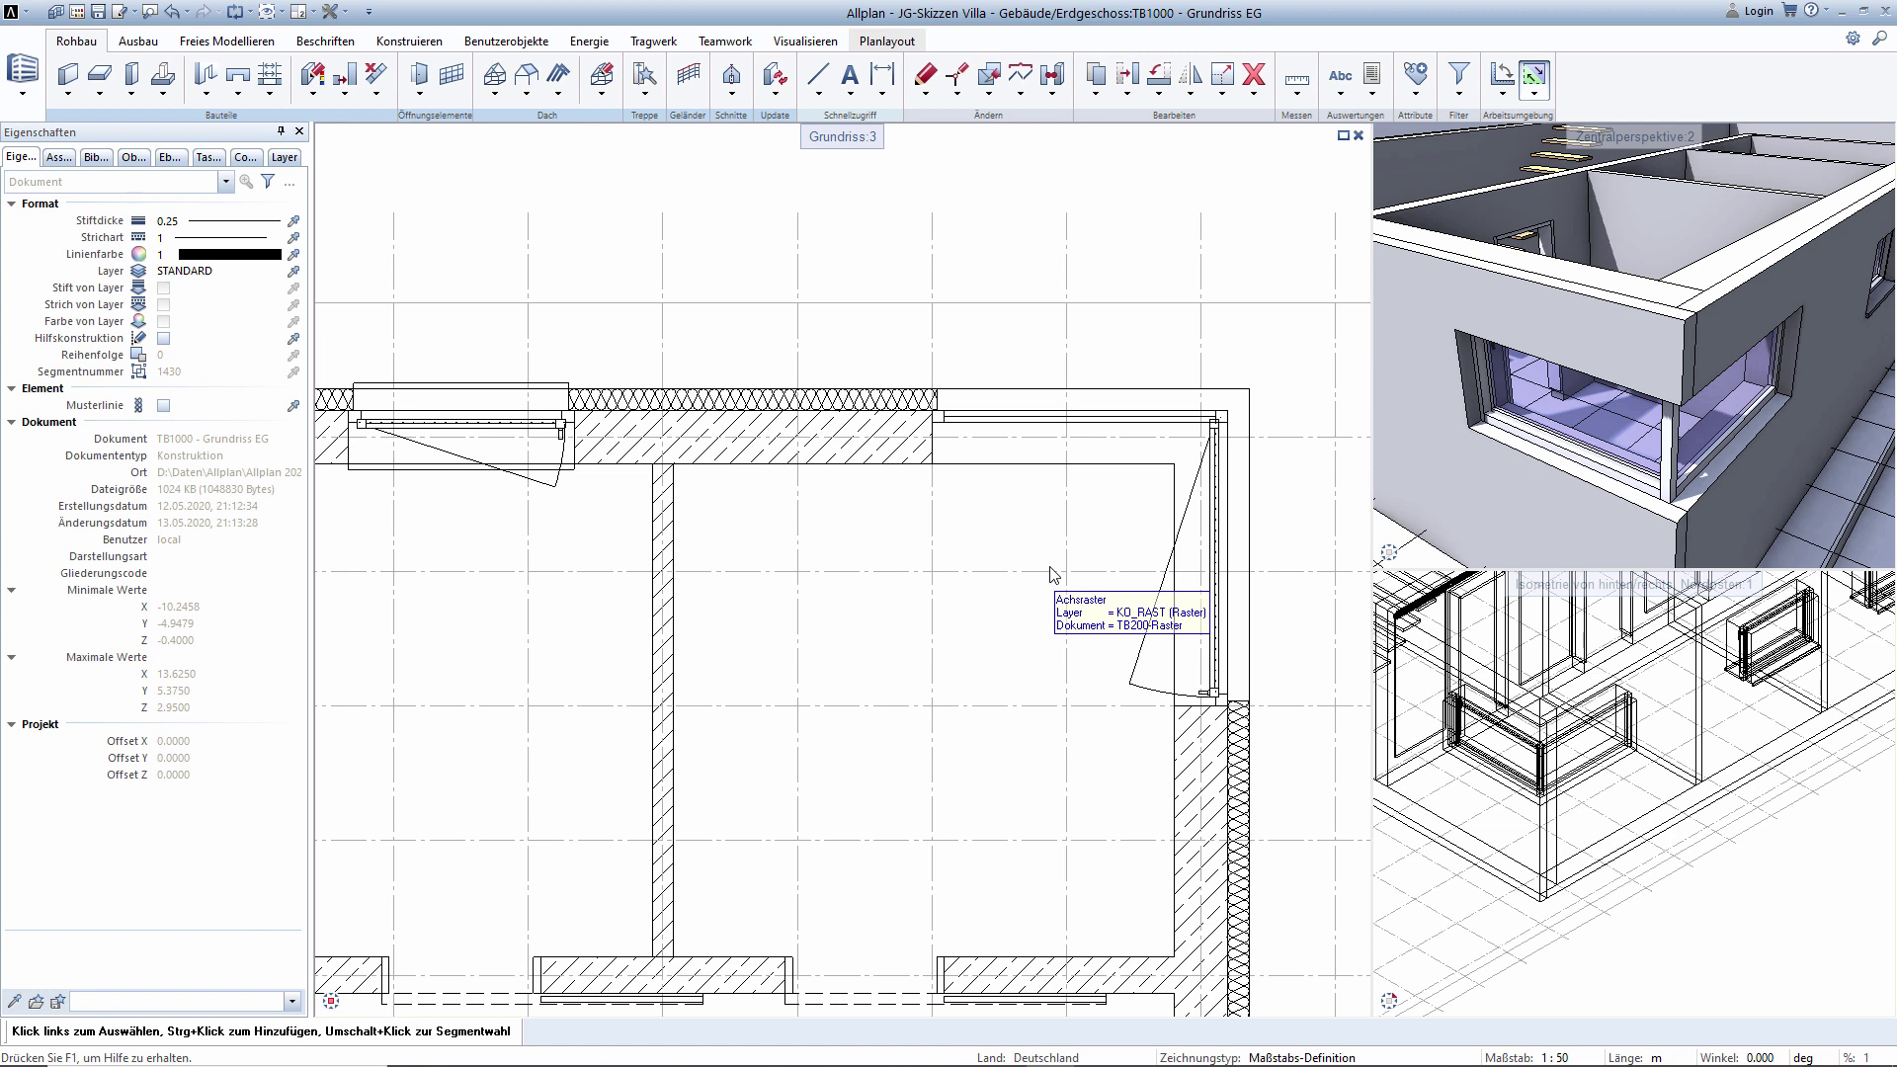
middle_drag(1244, 306, 1136, 326)
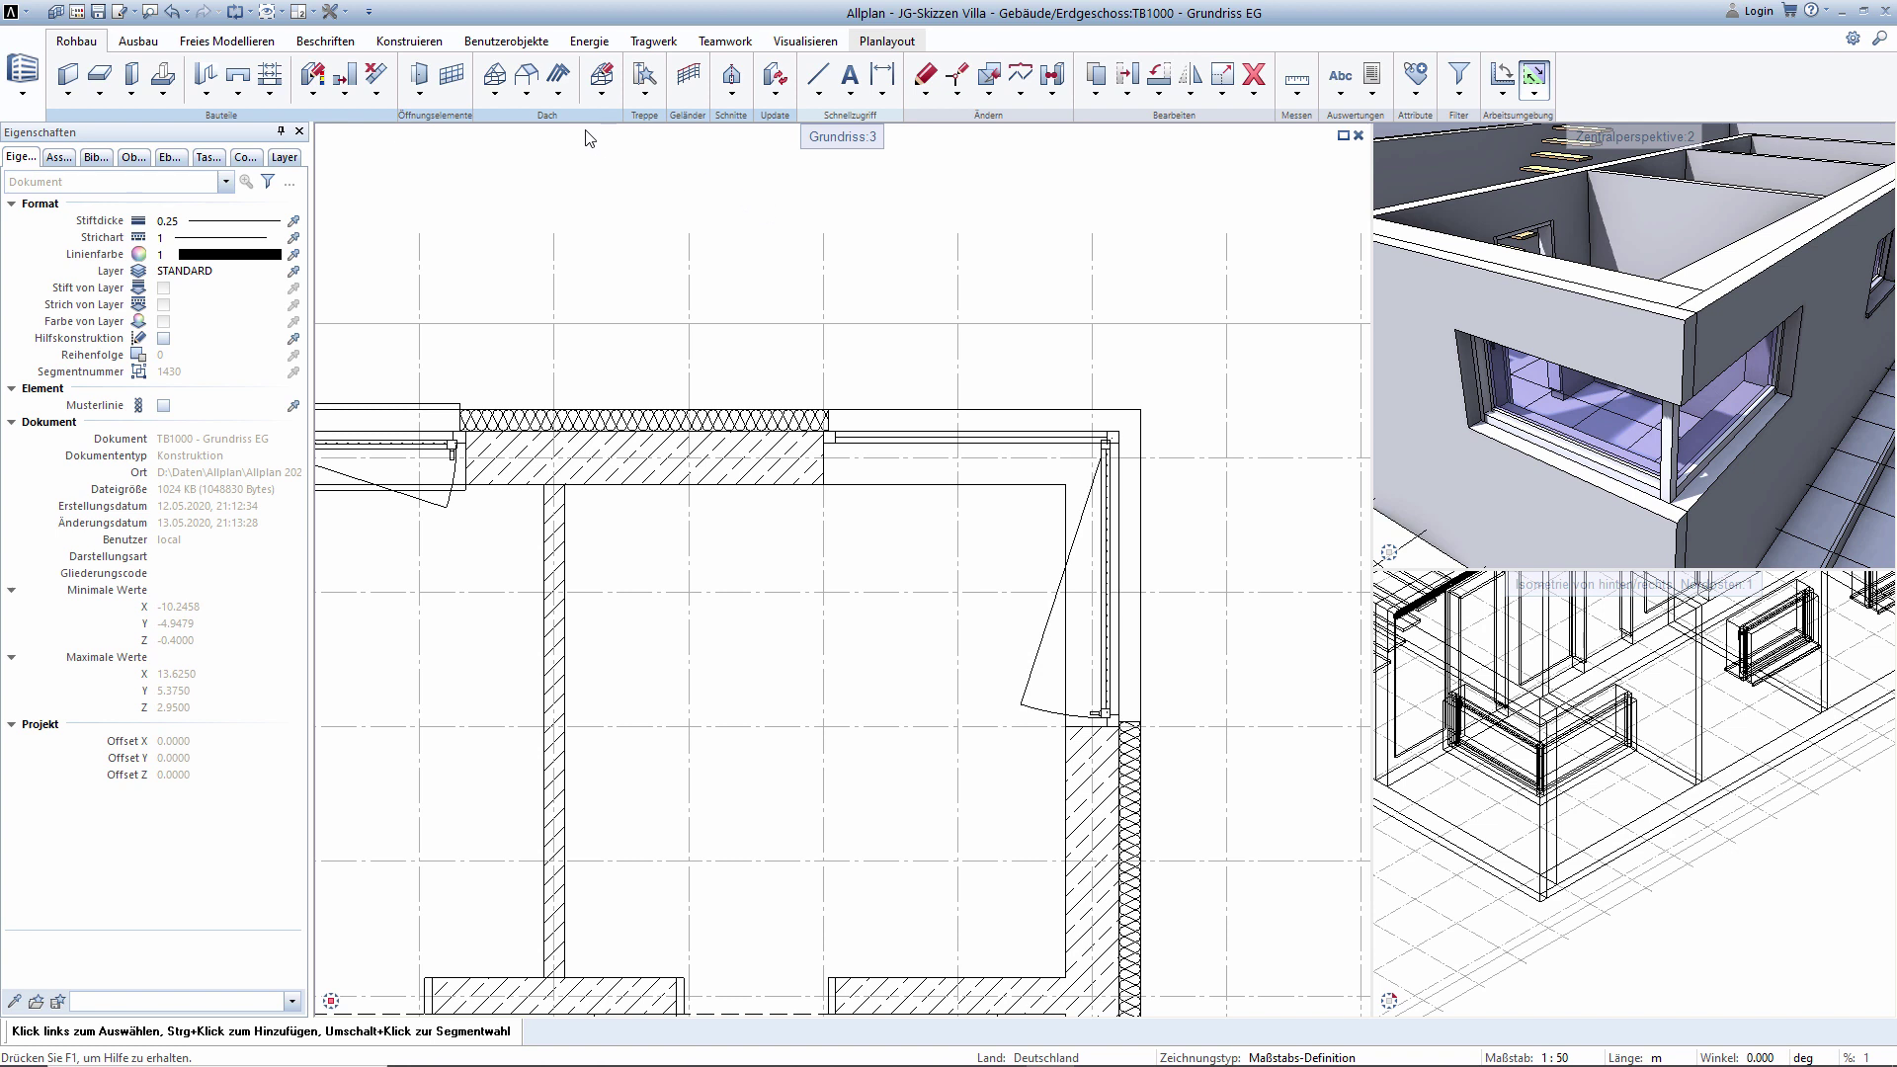
Add a Fensterbank window-sill SmartPart to the right-wall corner window.
click(419, 92)
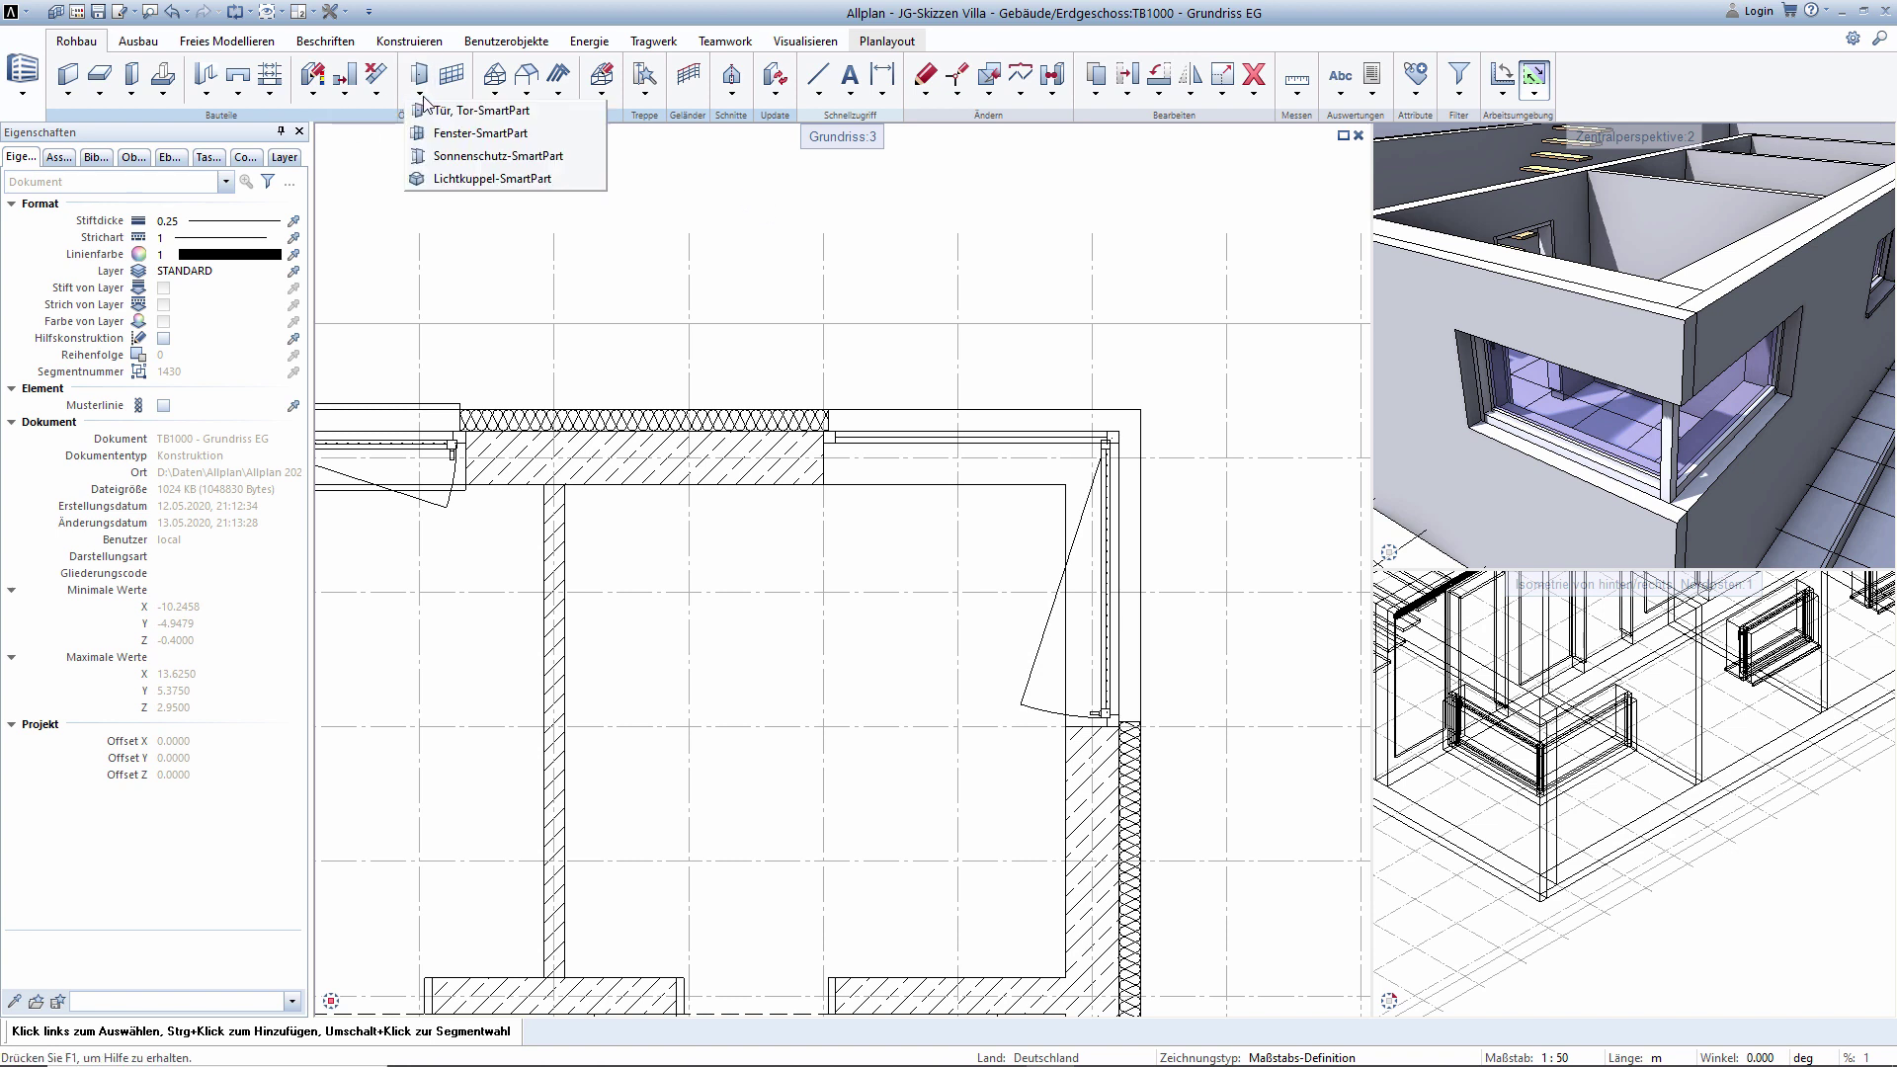
click(437, 132)
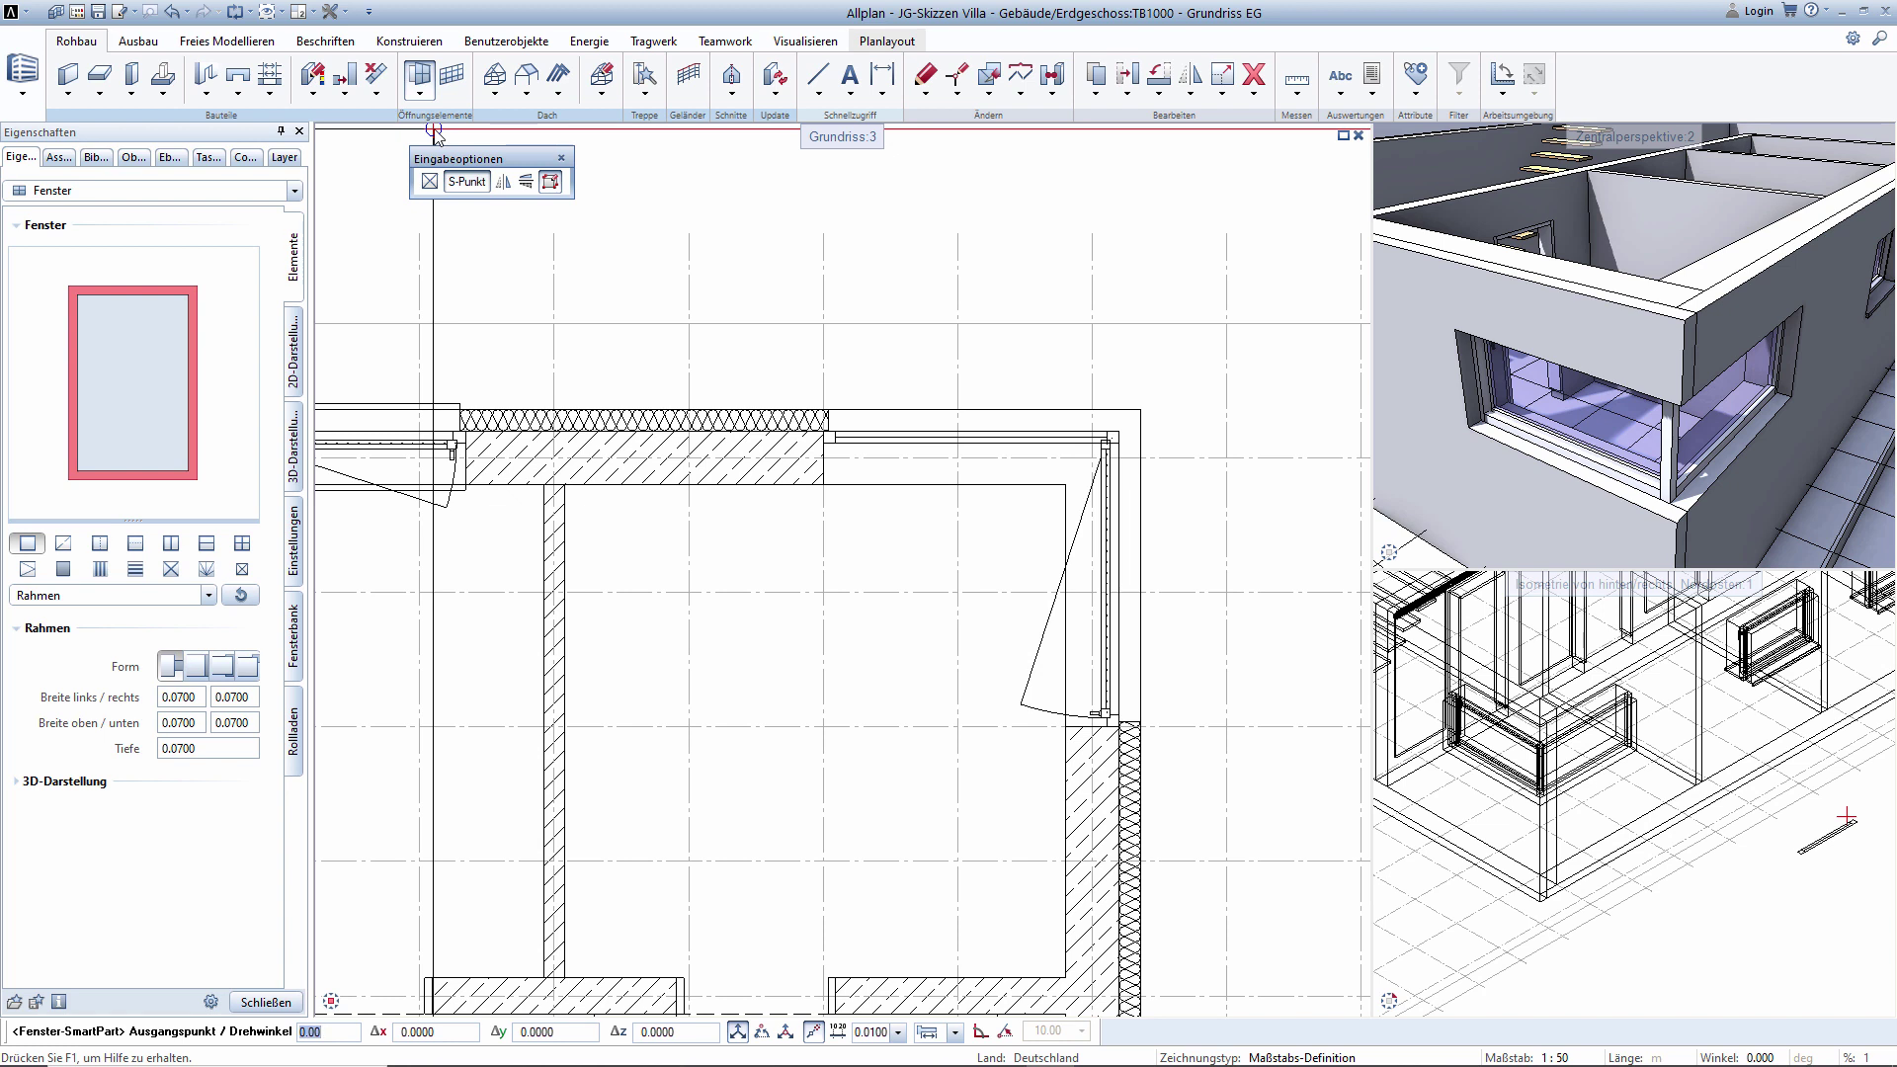
click(228, 192)
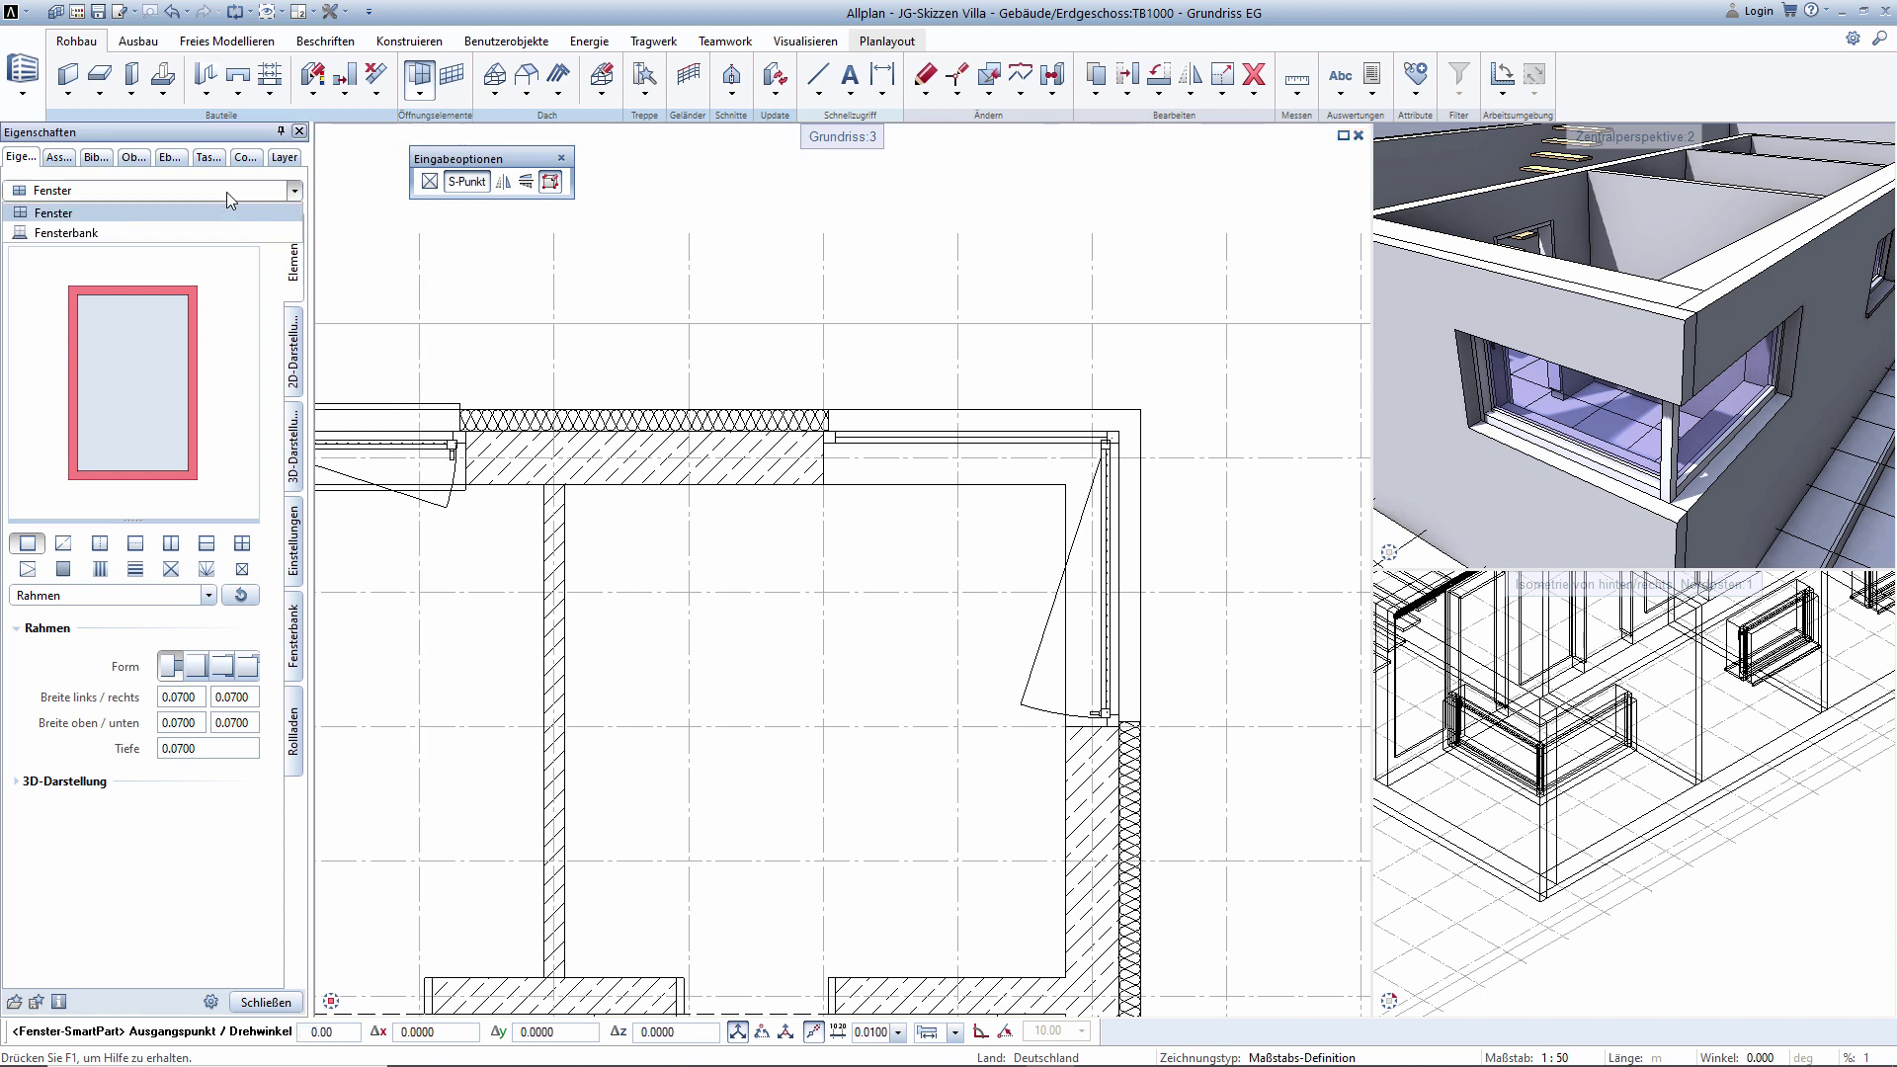
click(99, 232)
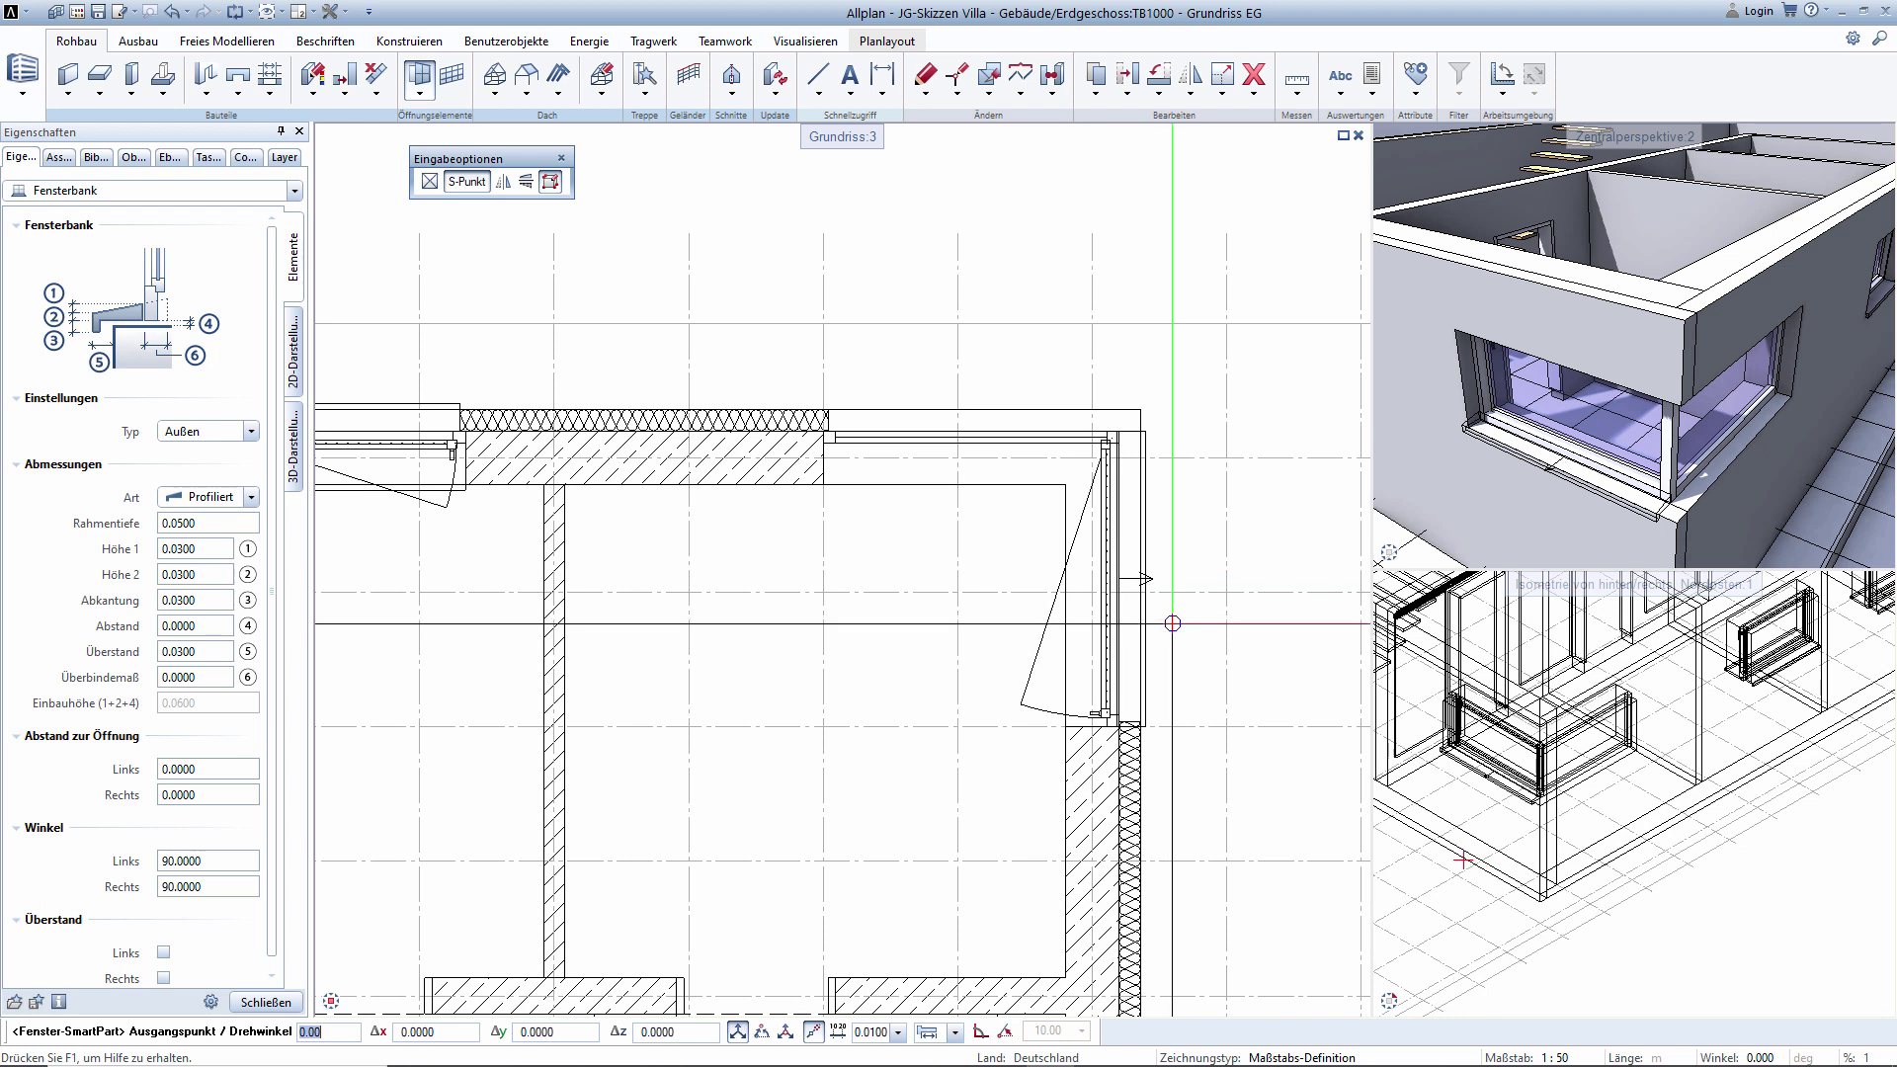
click(1173, 627)
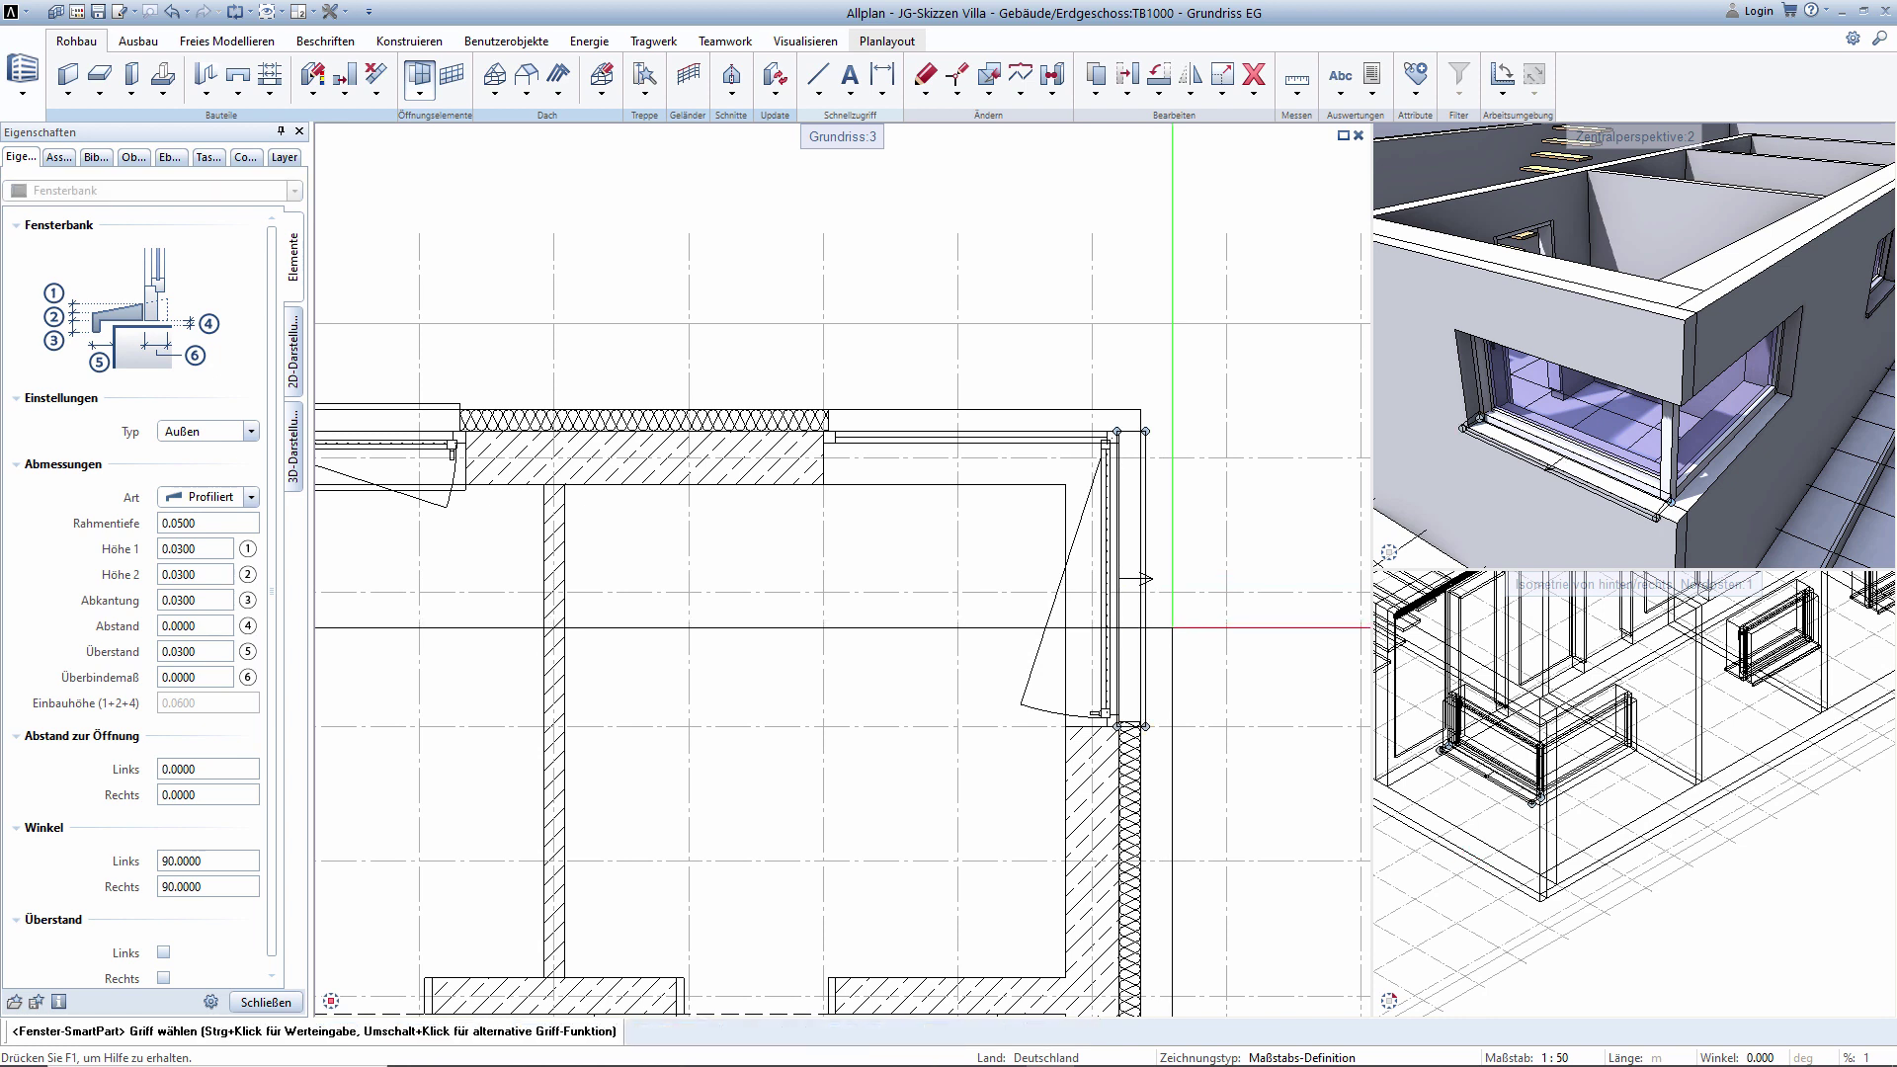
Keep the sill's left end angle at 90° after trying 135°.
scroll(1173, 627, up, 1)
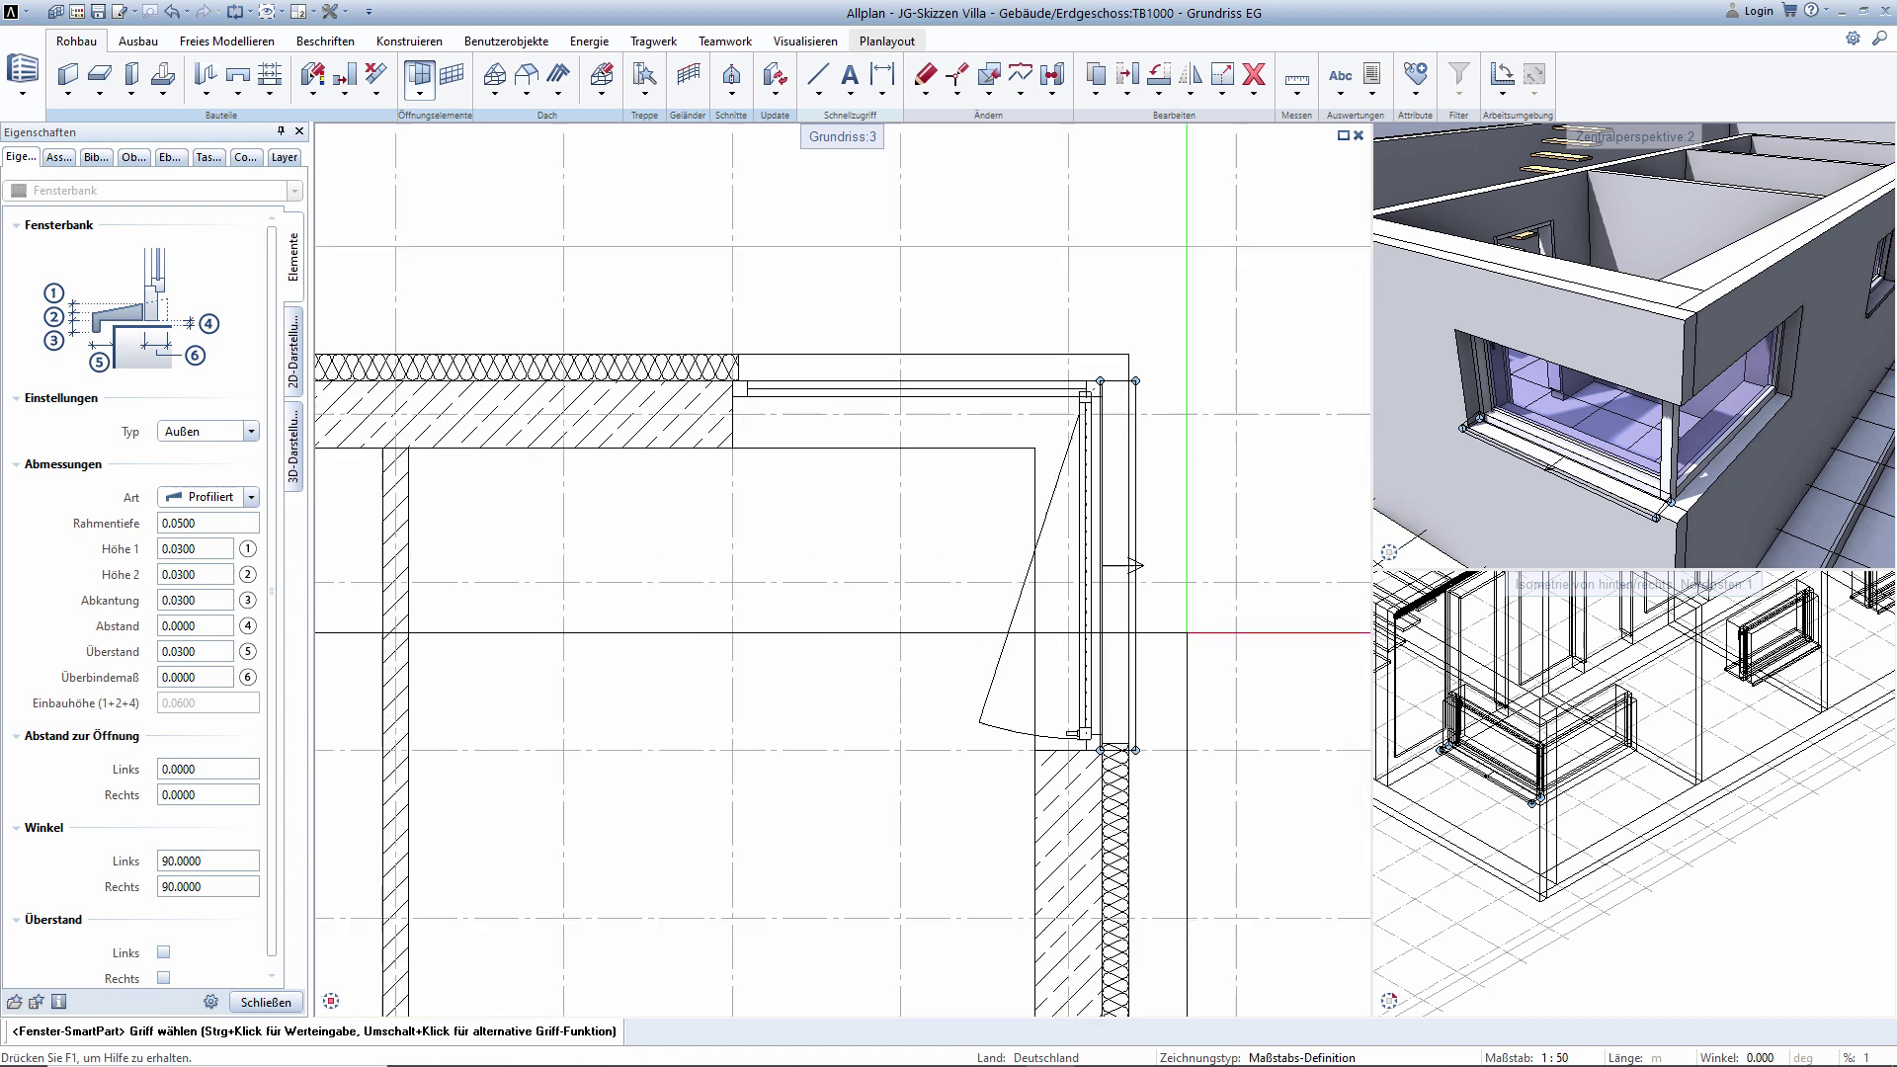
scroll(1161, 607, up, 1)
scroll(1140, 578, up, 2)
scroll(1119, 538, up, 2)
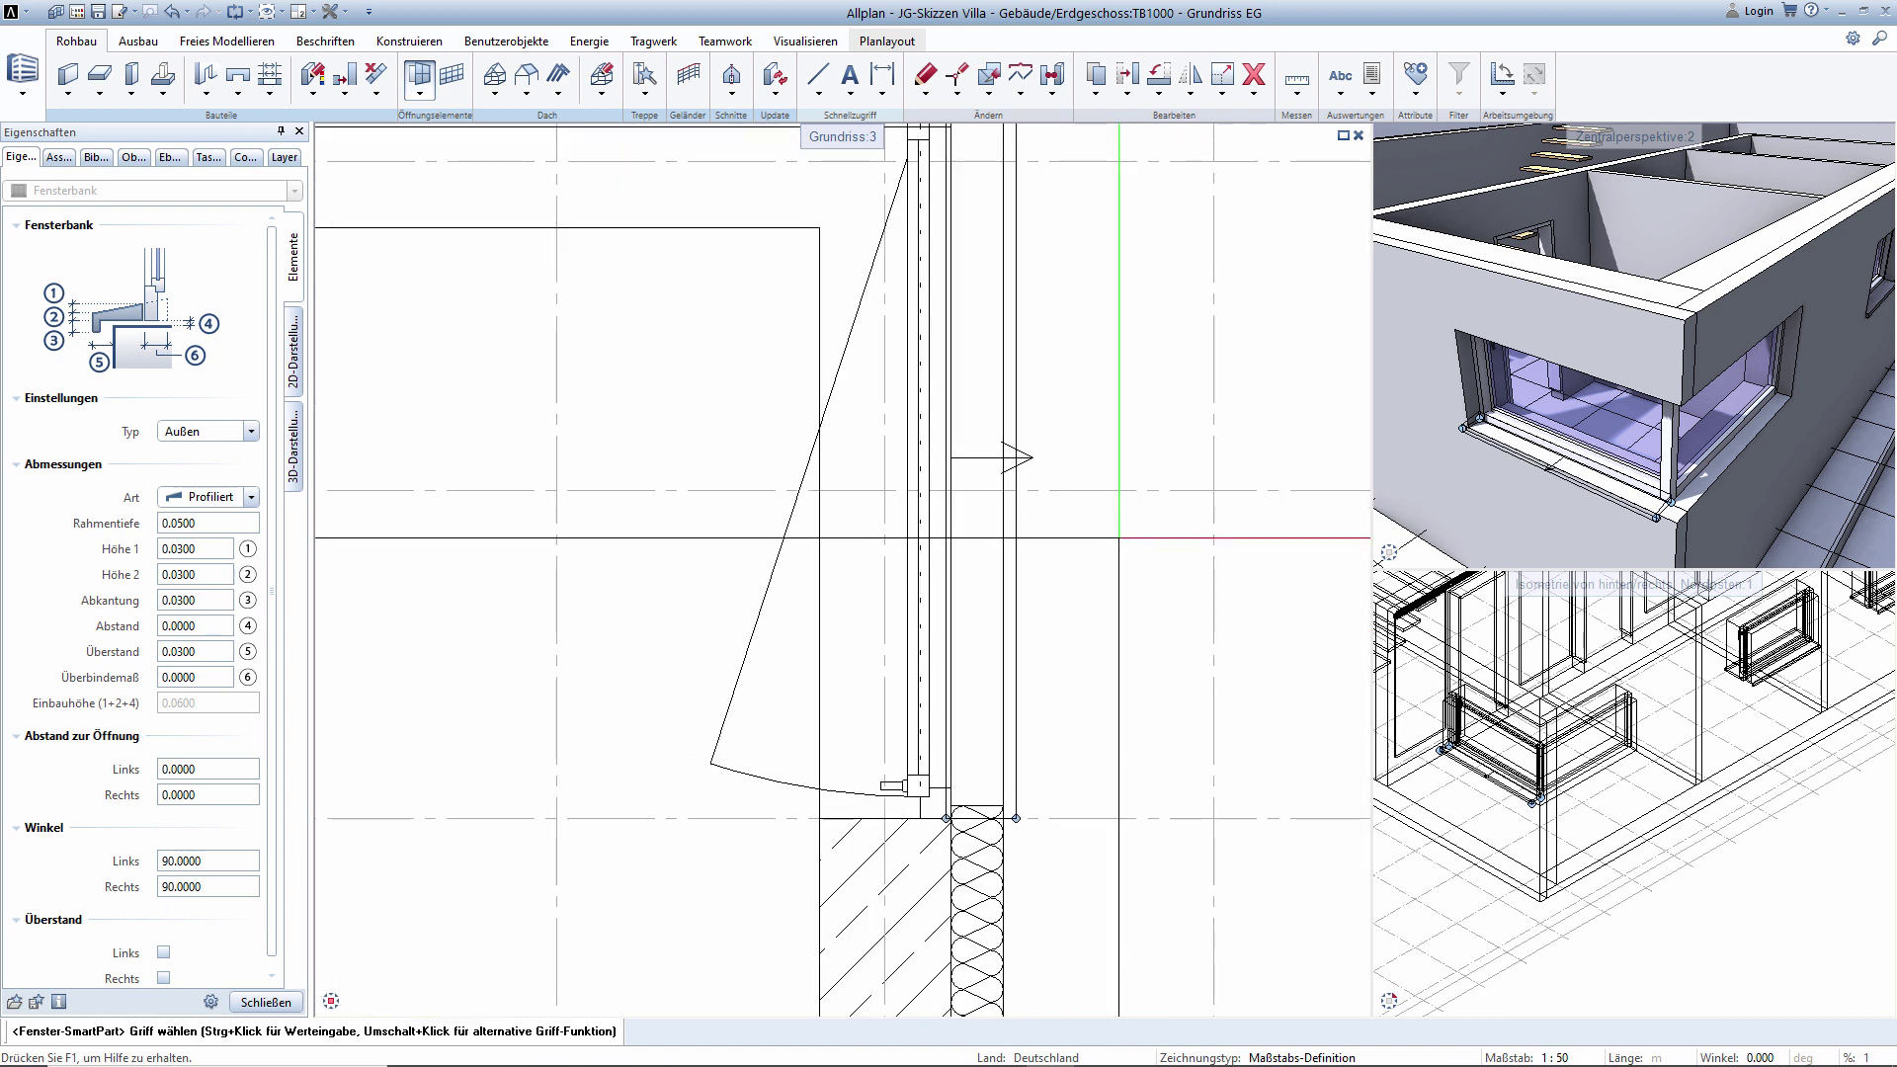
middle_drag(1119, 538, 1101, 669)
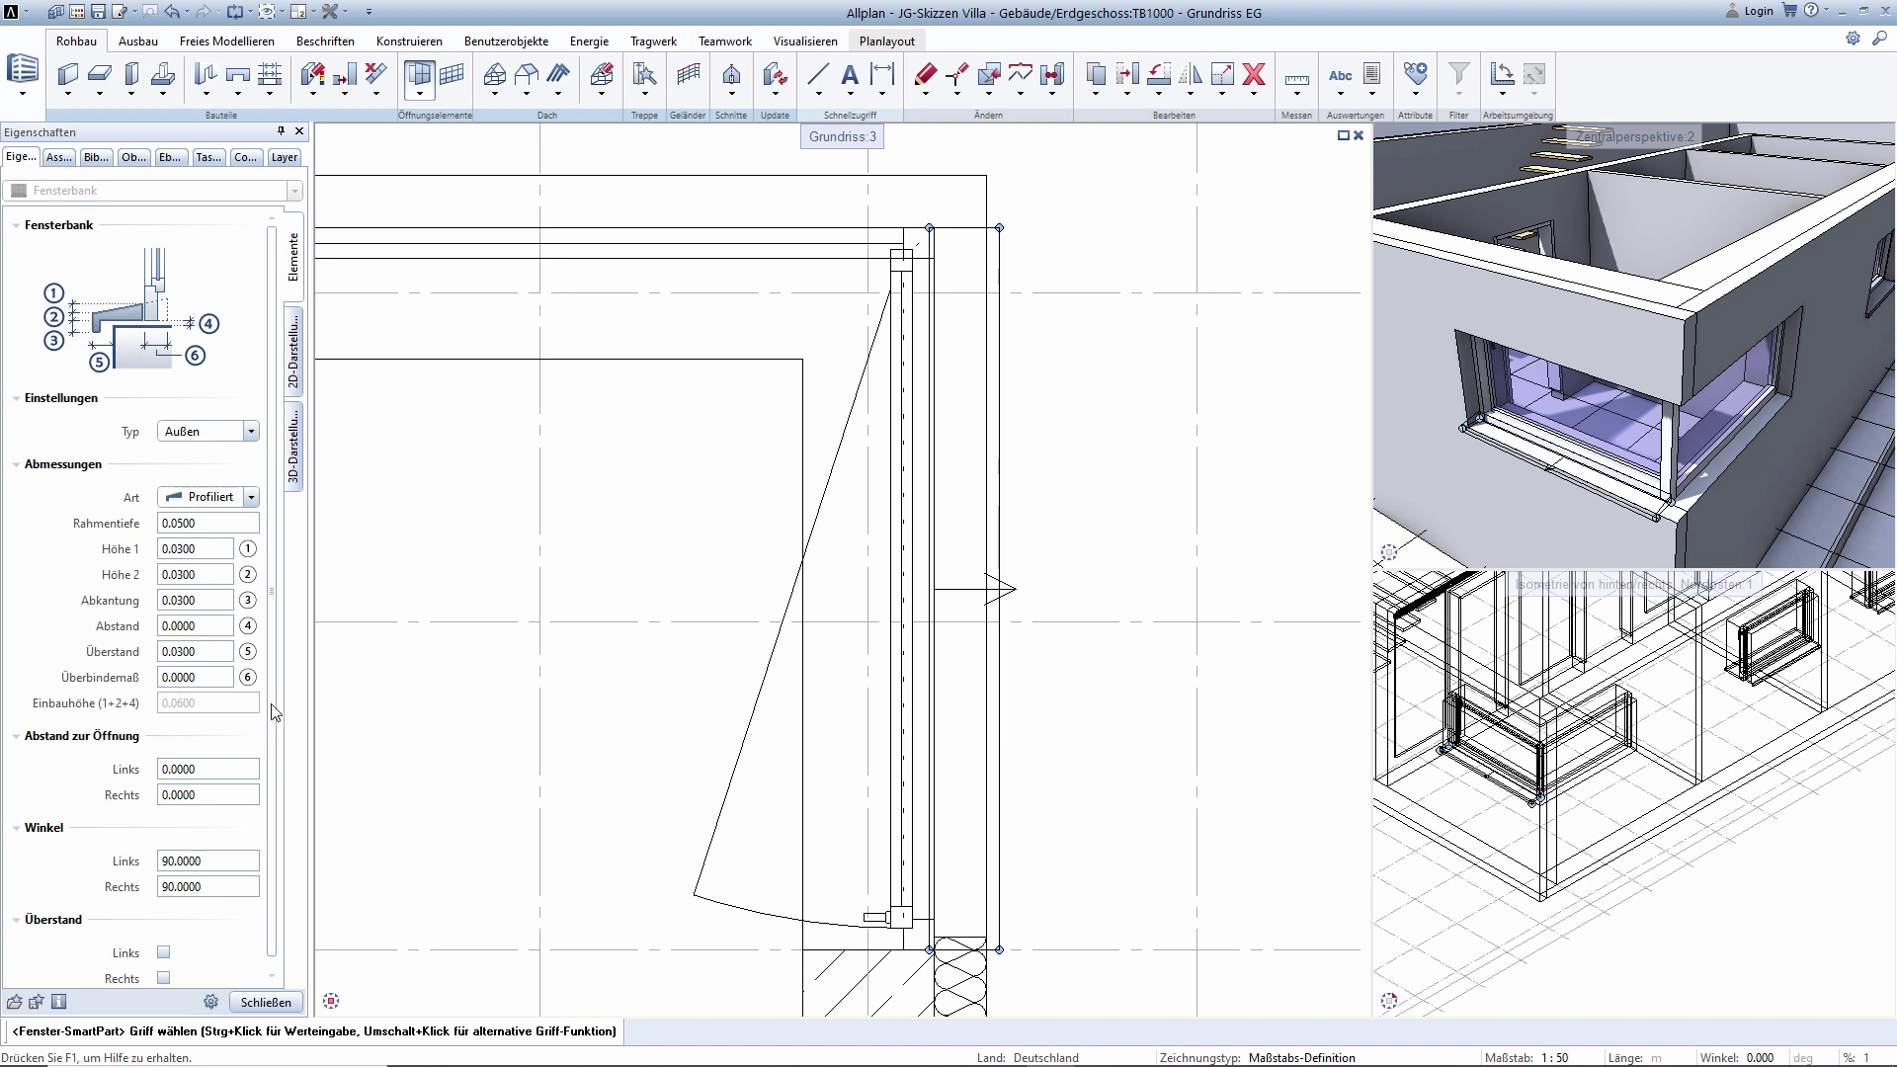
drag(275, 714, 279, 746)
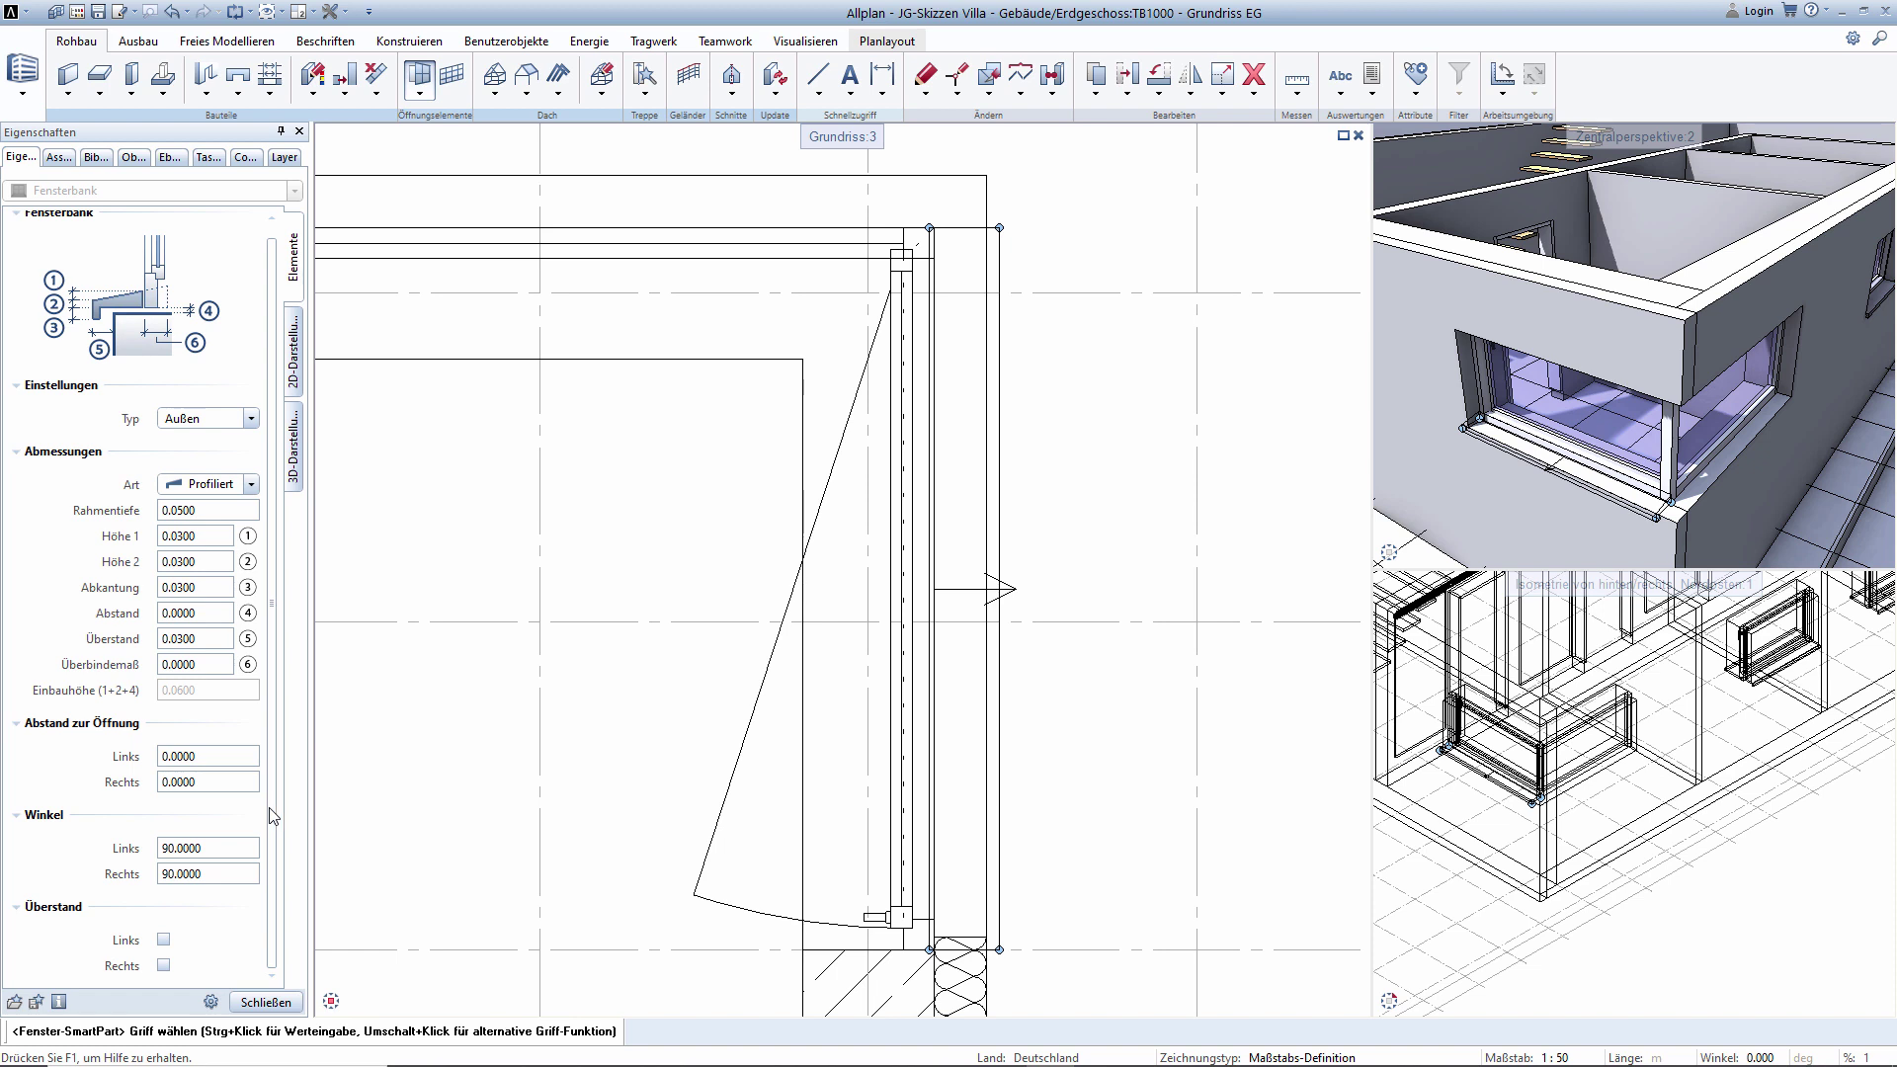
click(221, 847)
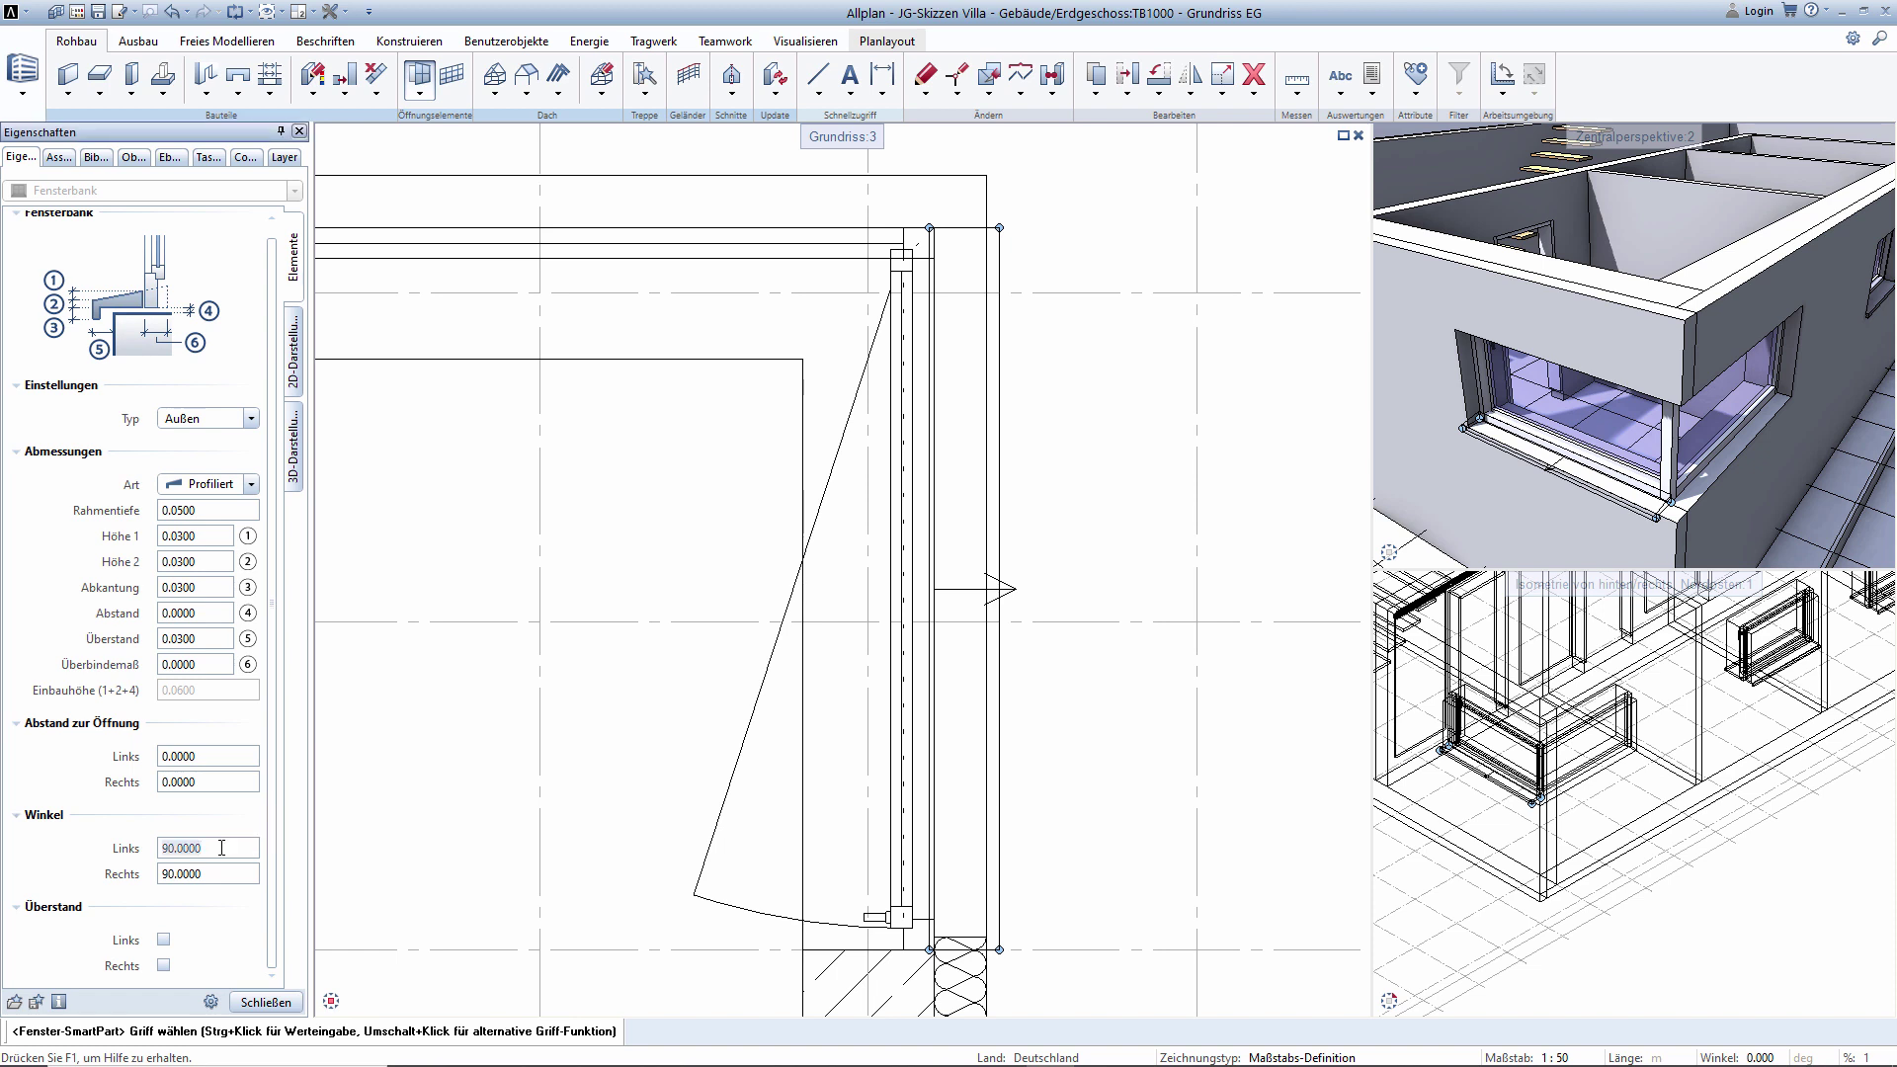
text(135)
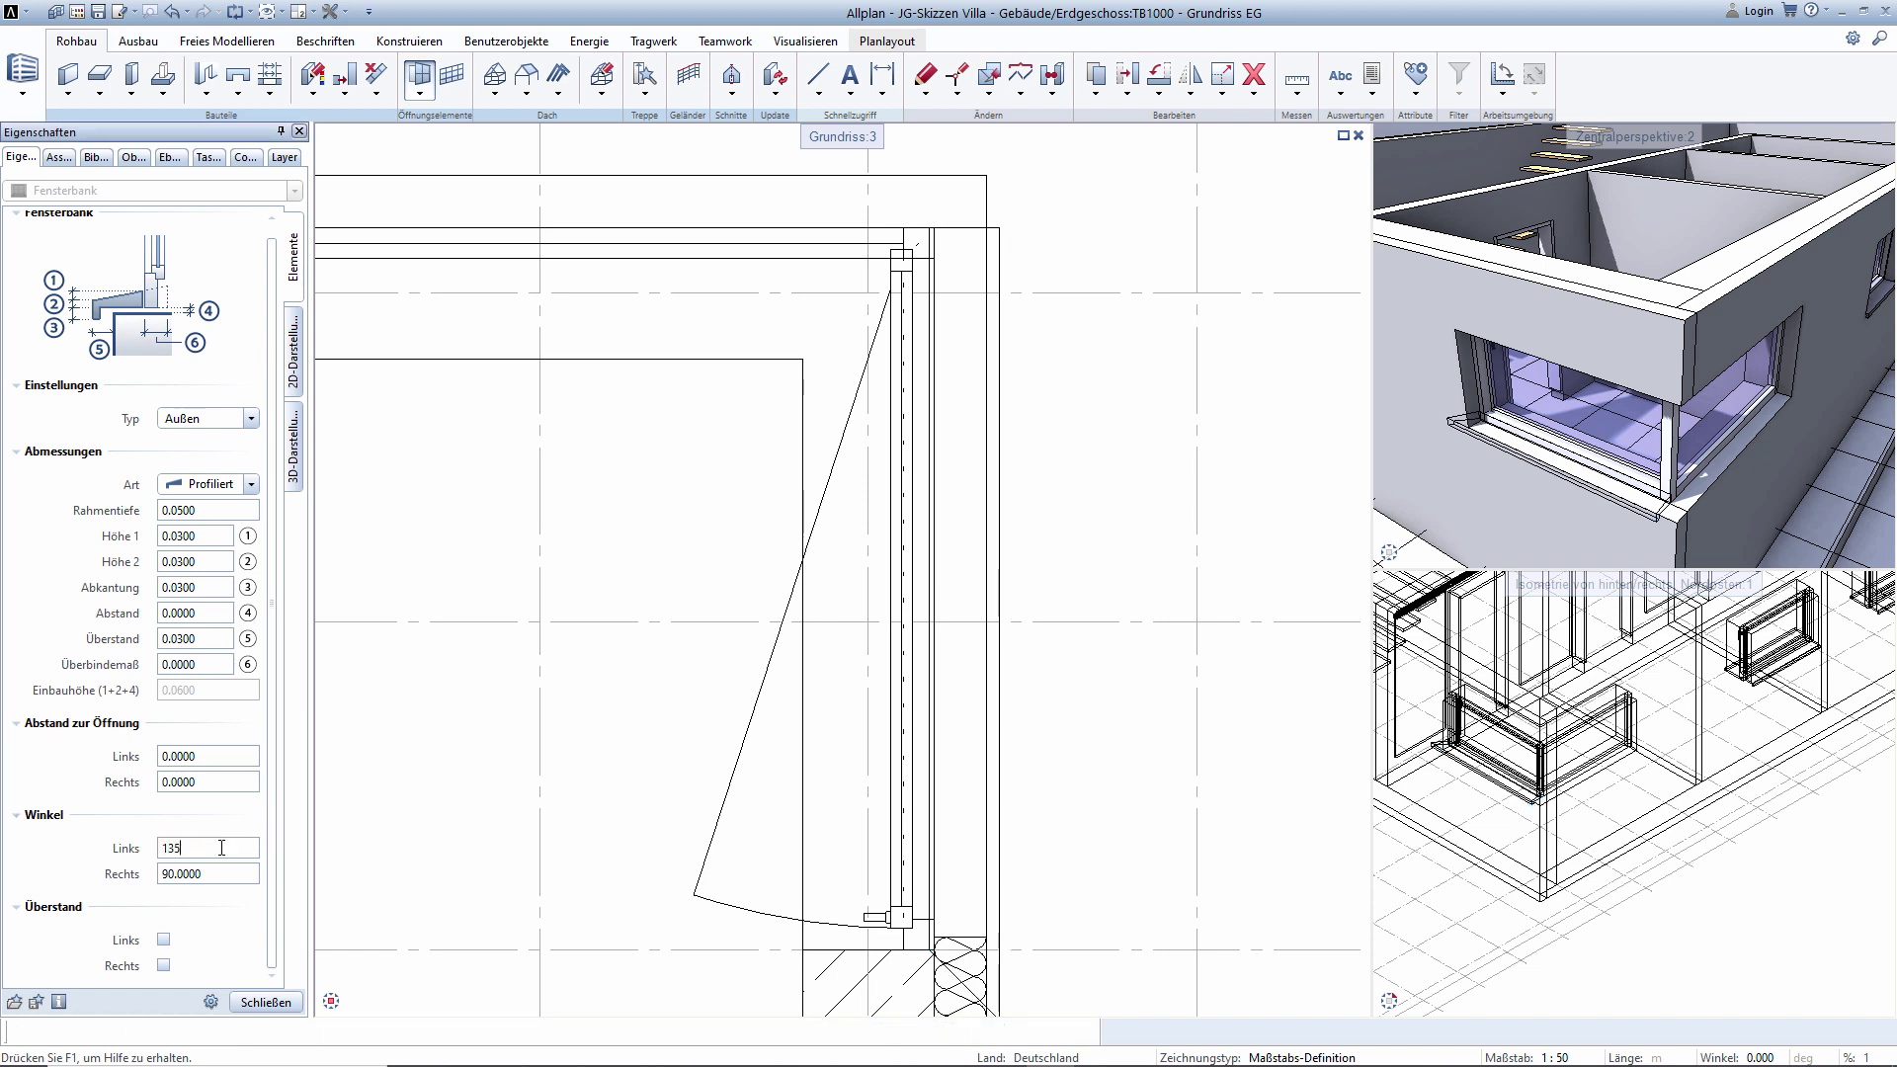
key(Return)
click(221, 847)
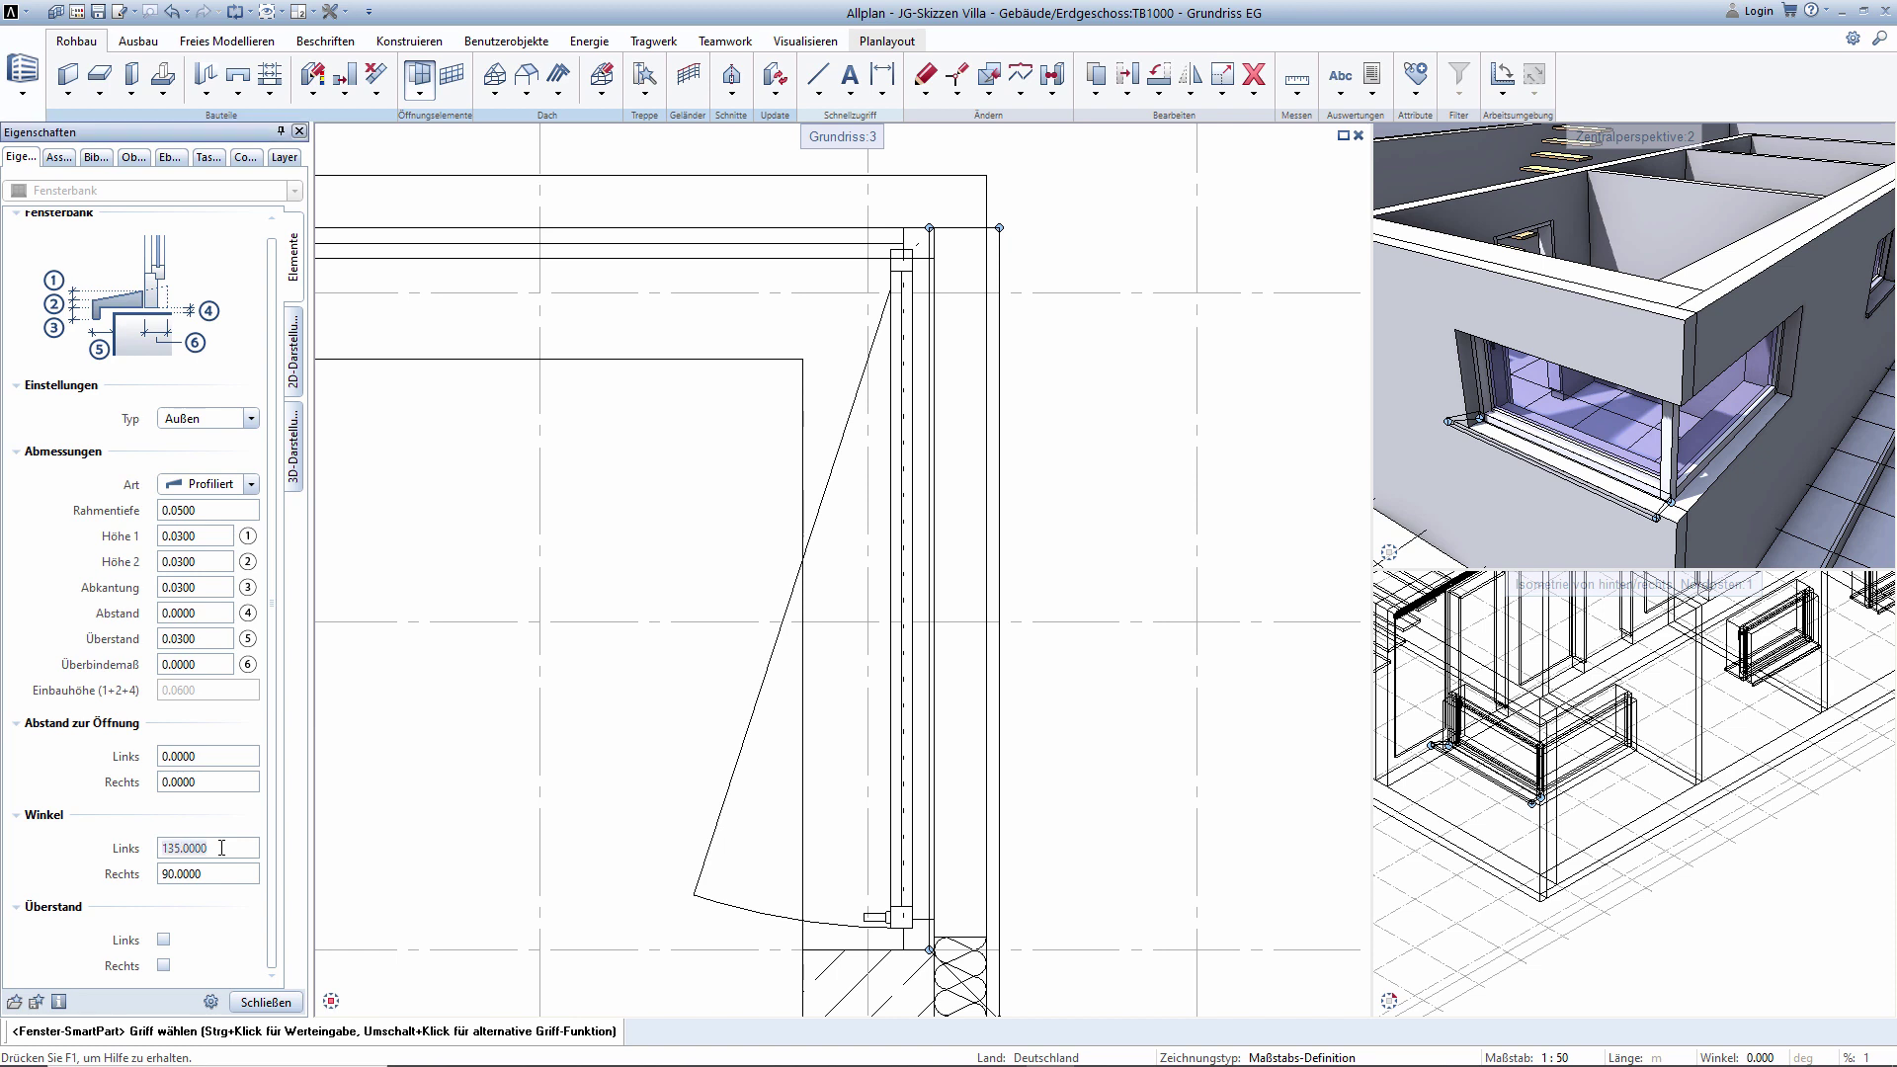
text(90)
key(Return)
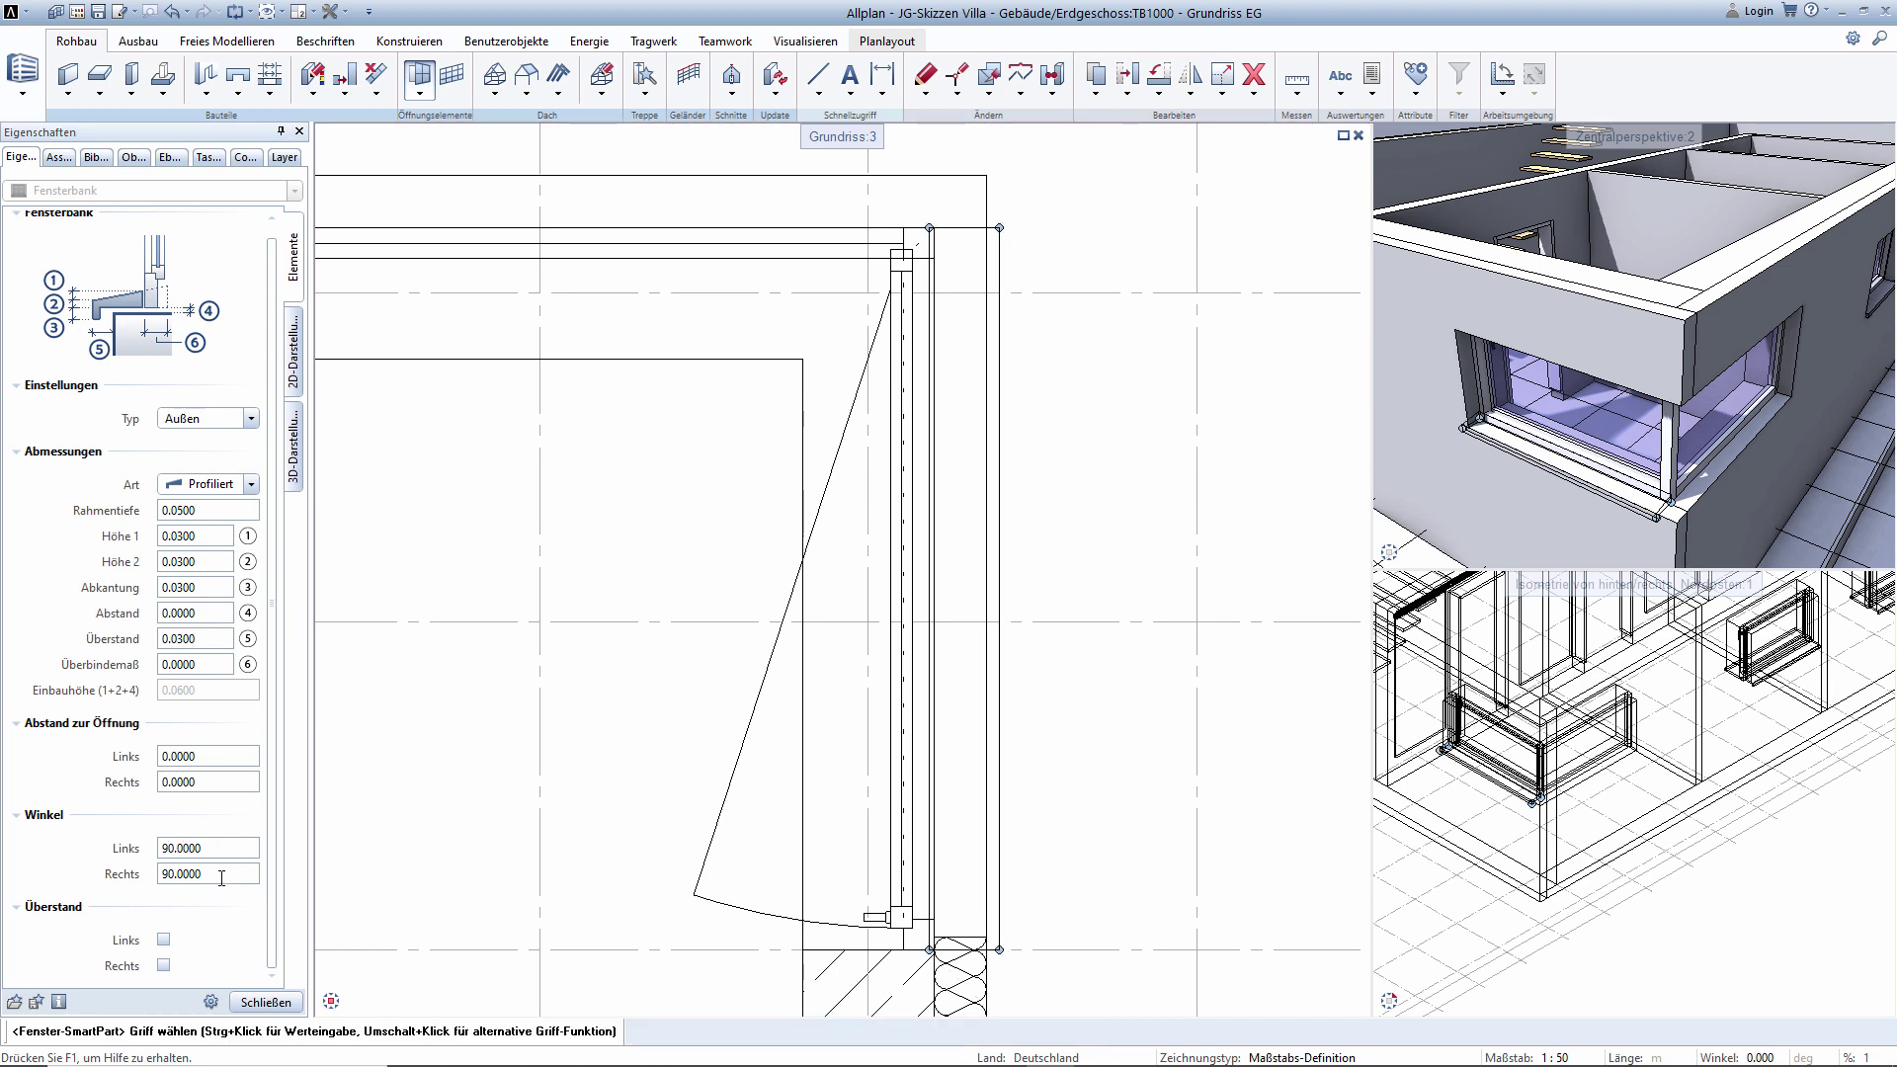
Set the sill's right end angle to 45°.
click(222, 875)
text(135)
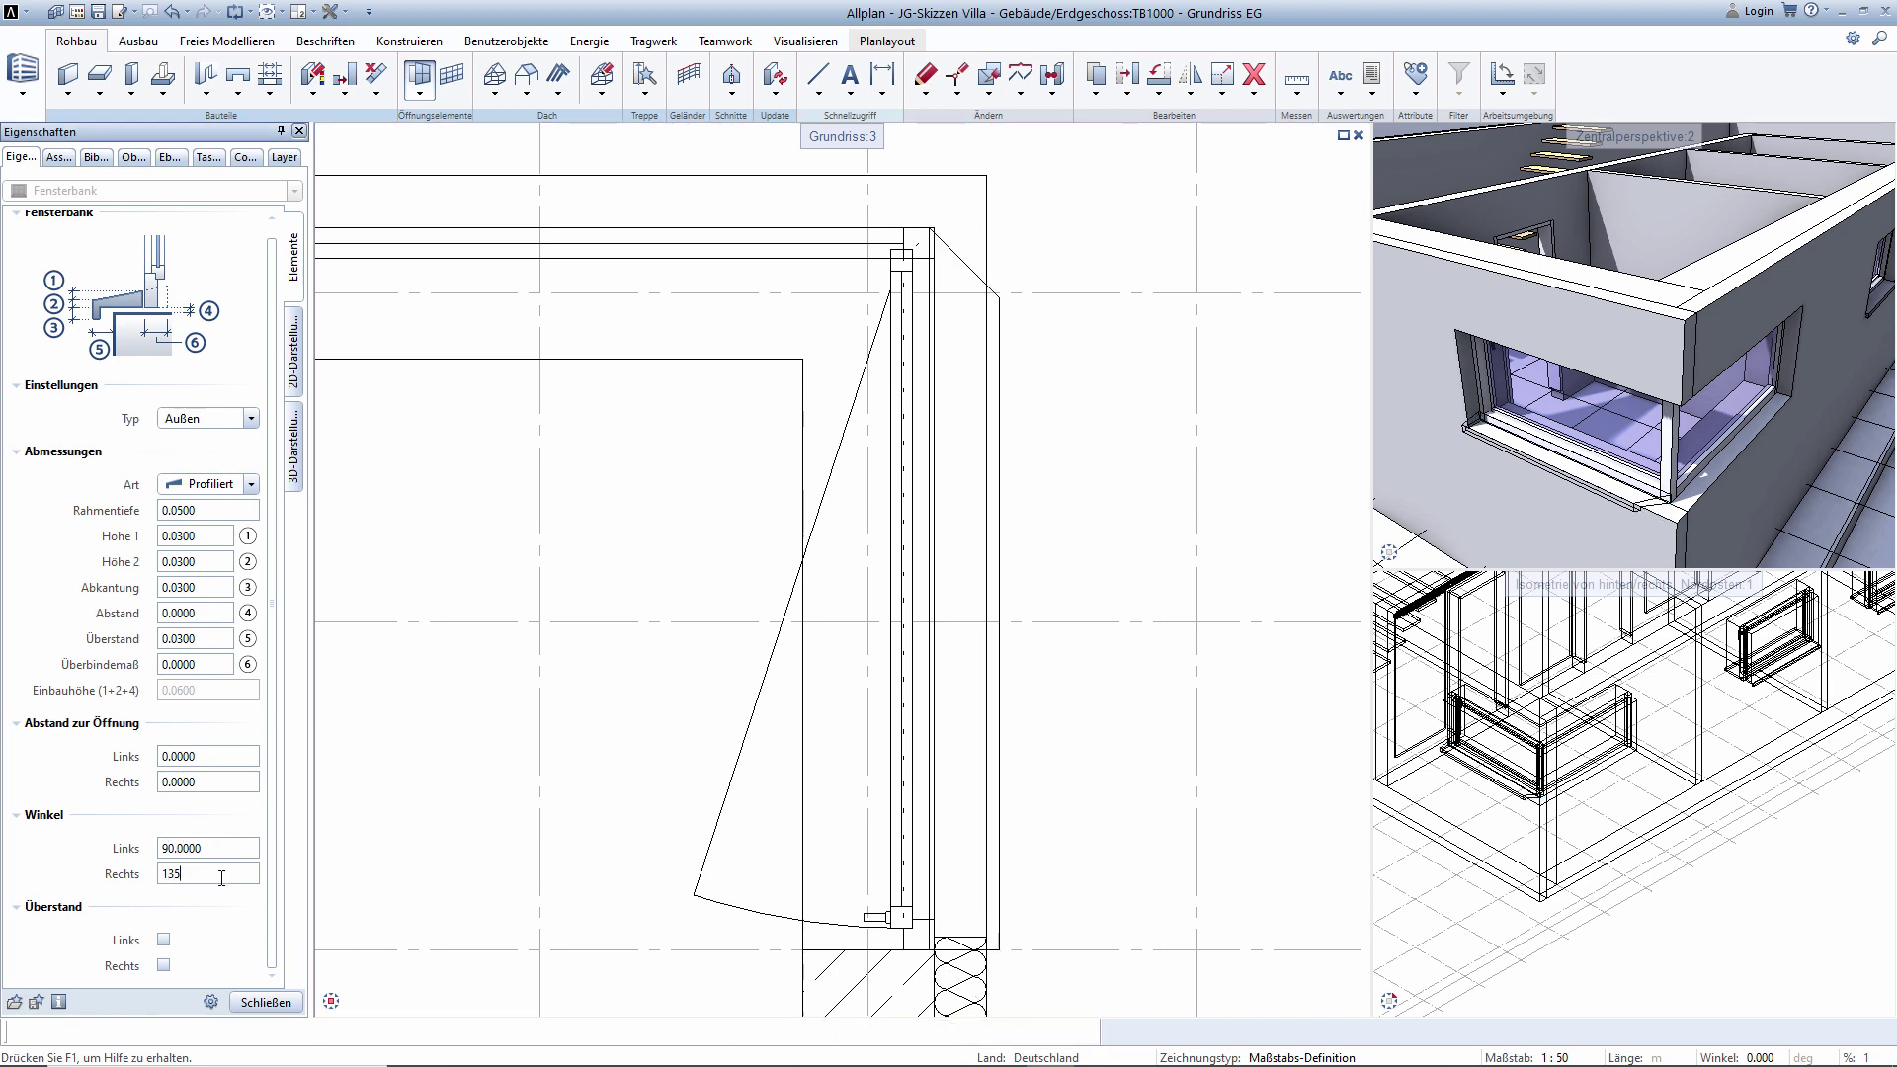
key(Return)
click(221, 874)
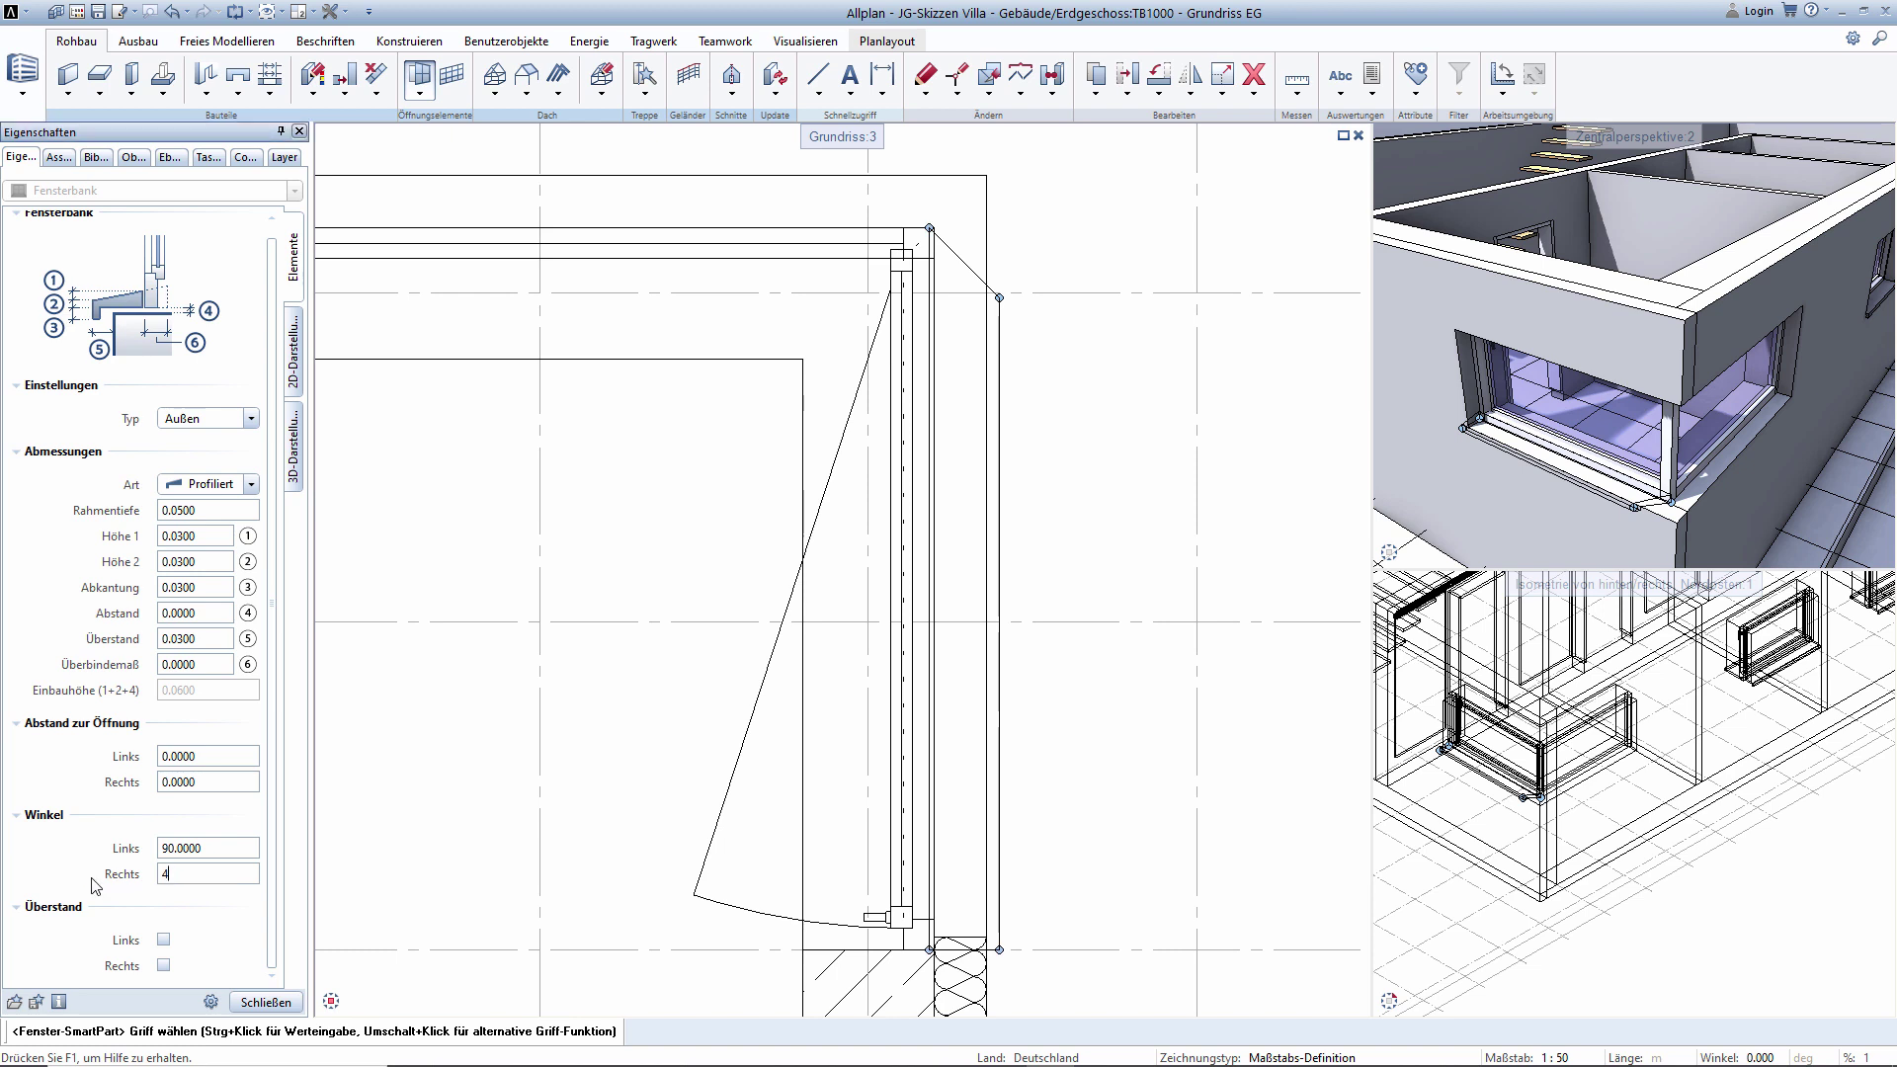
text(4)
key(Return)
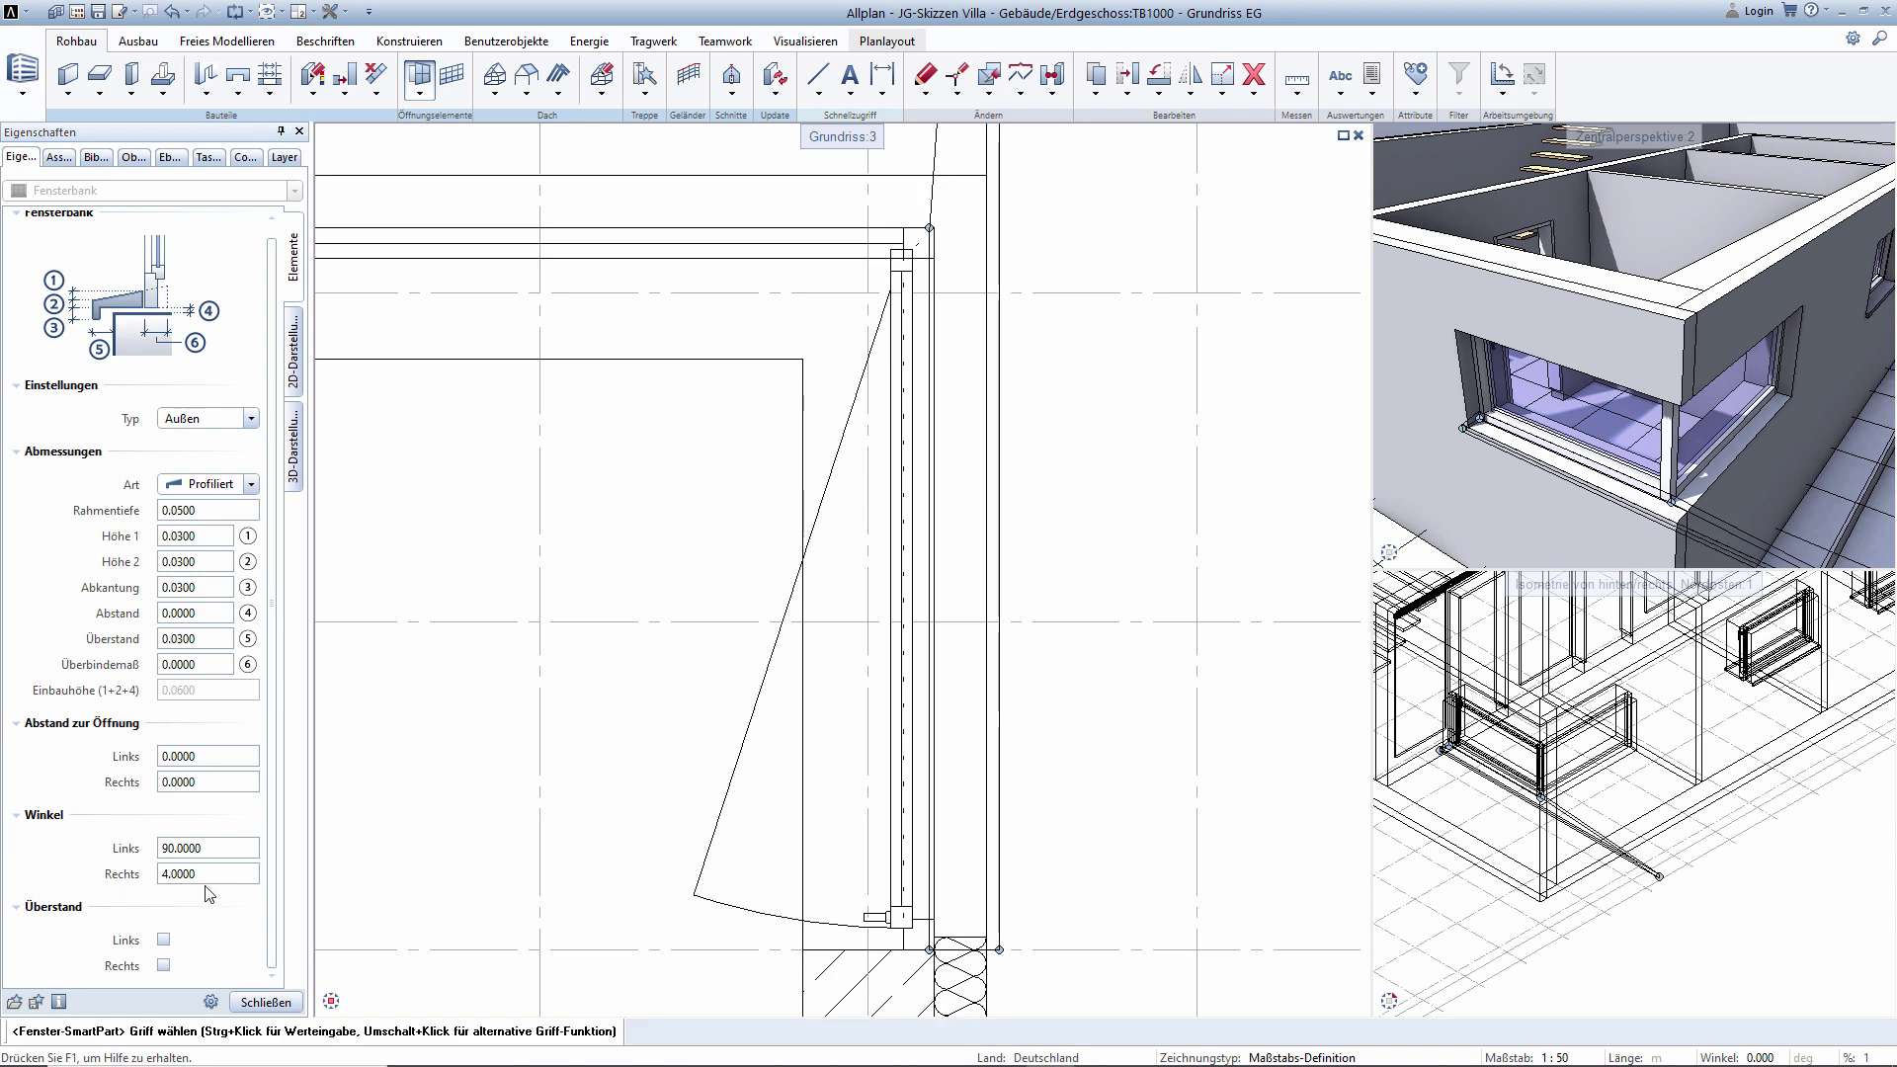
click(104, 879)
text(5)
key(Return)
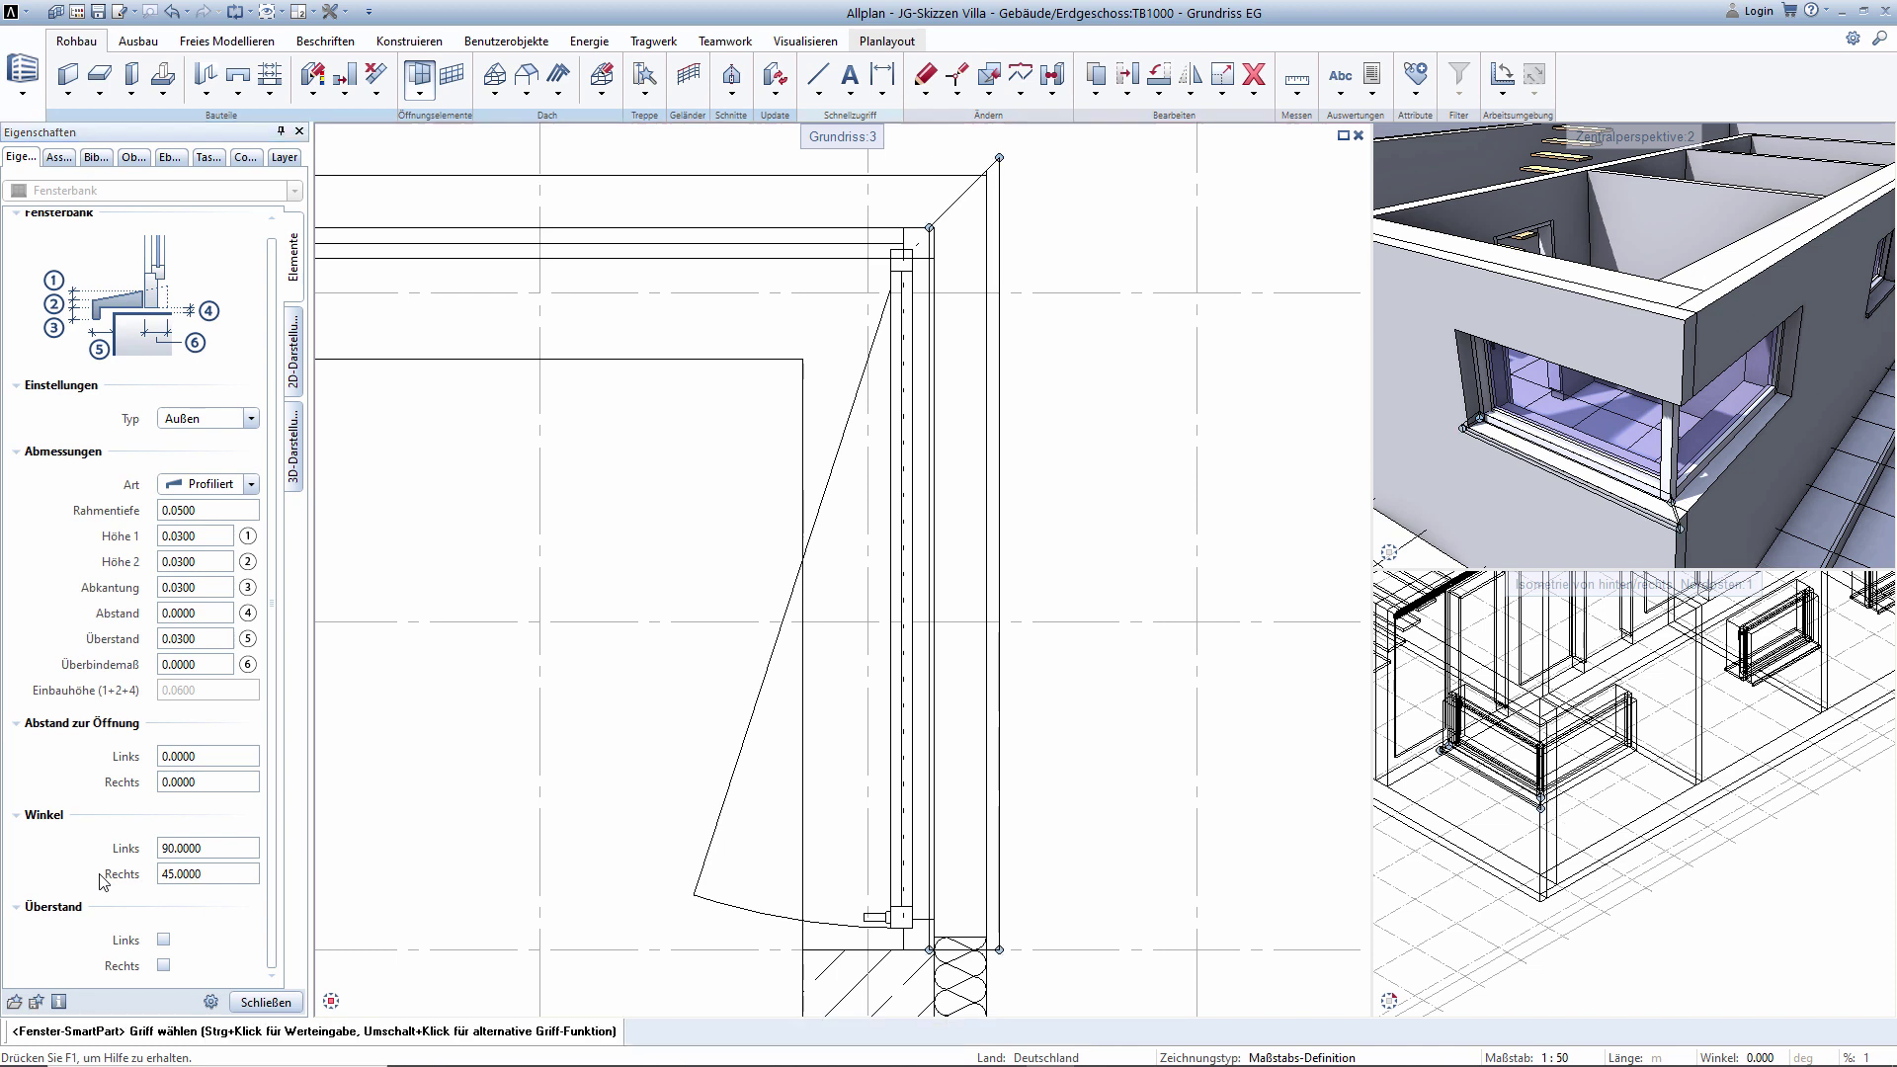
scroll(949, 276, up, 2)
Offset the sill's right end 0.01 from the opening using its corner grip.
scroll(959, 286, up, 2)
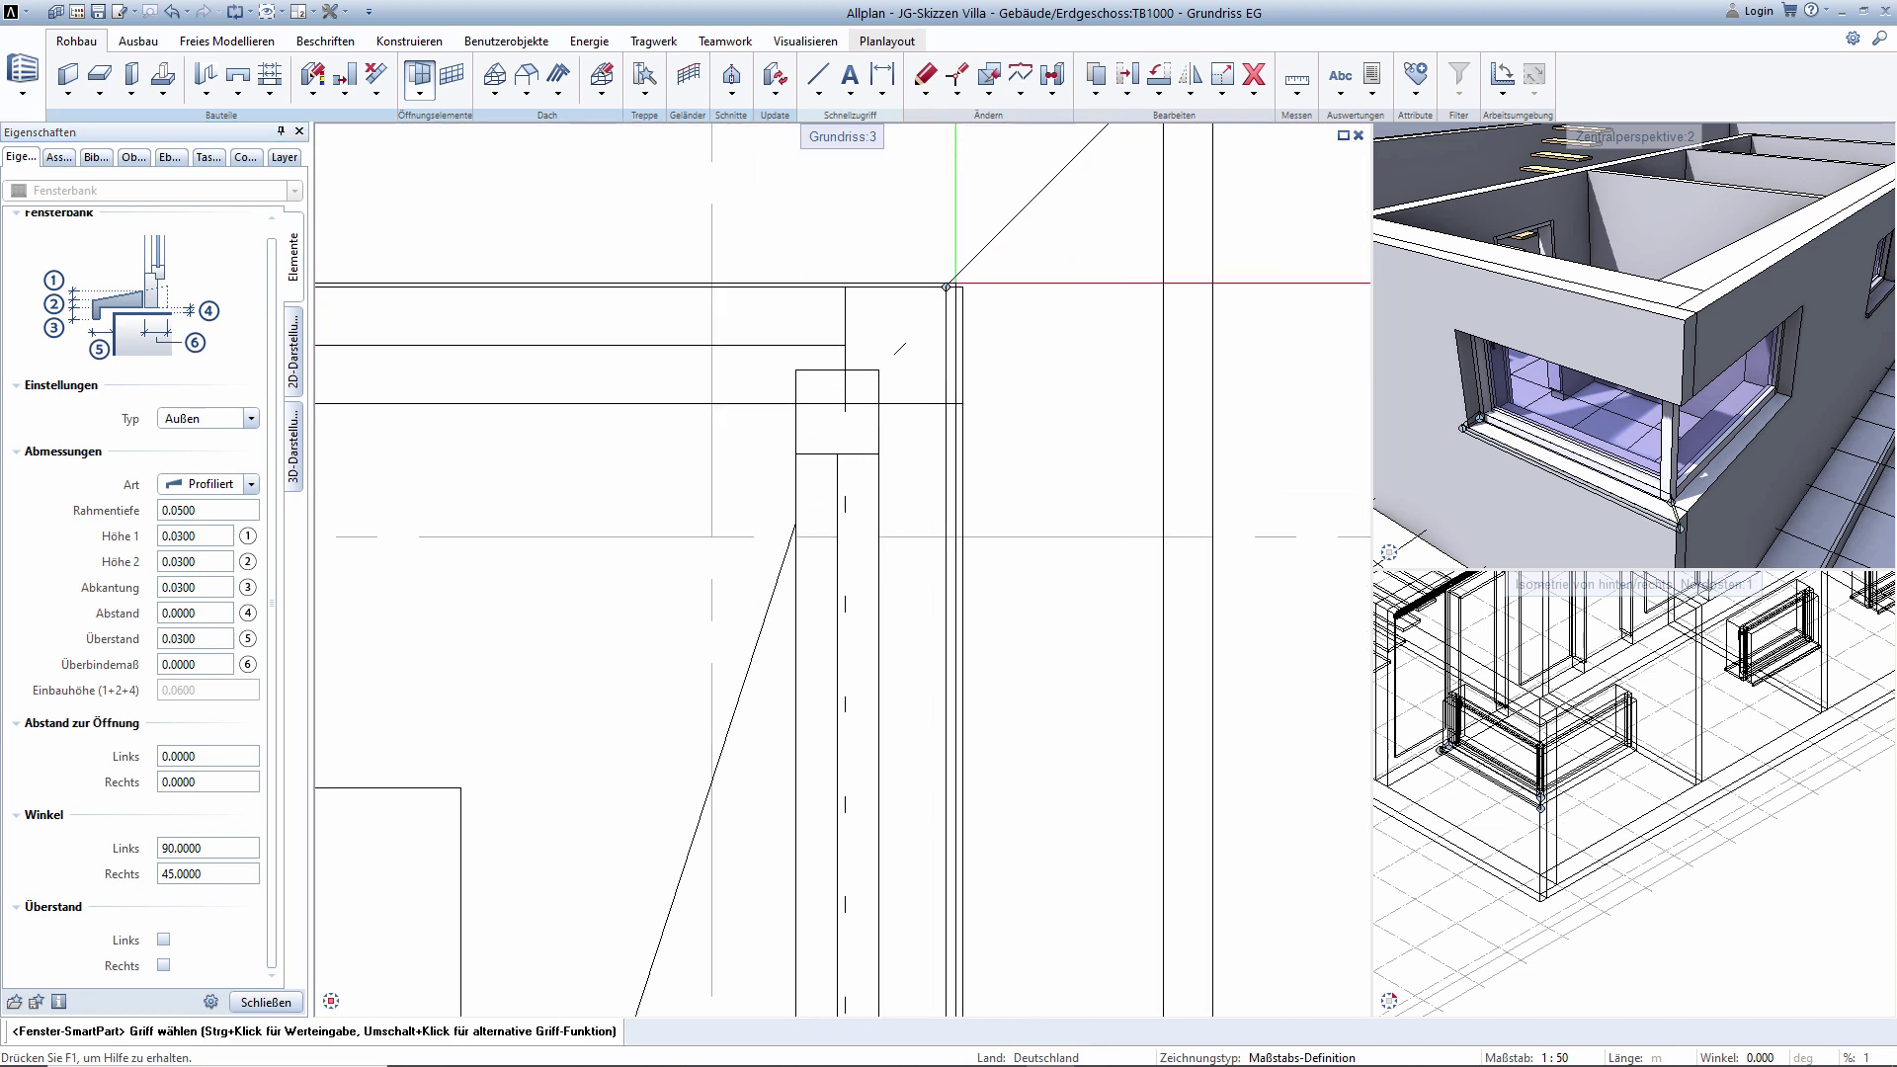
scroll(968, 296, up, 1)
scroll(969, 296, down, 1)
scroll(988, 267, down, 2)
scroll(1027, 218, down, 1)
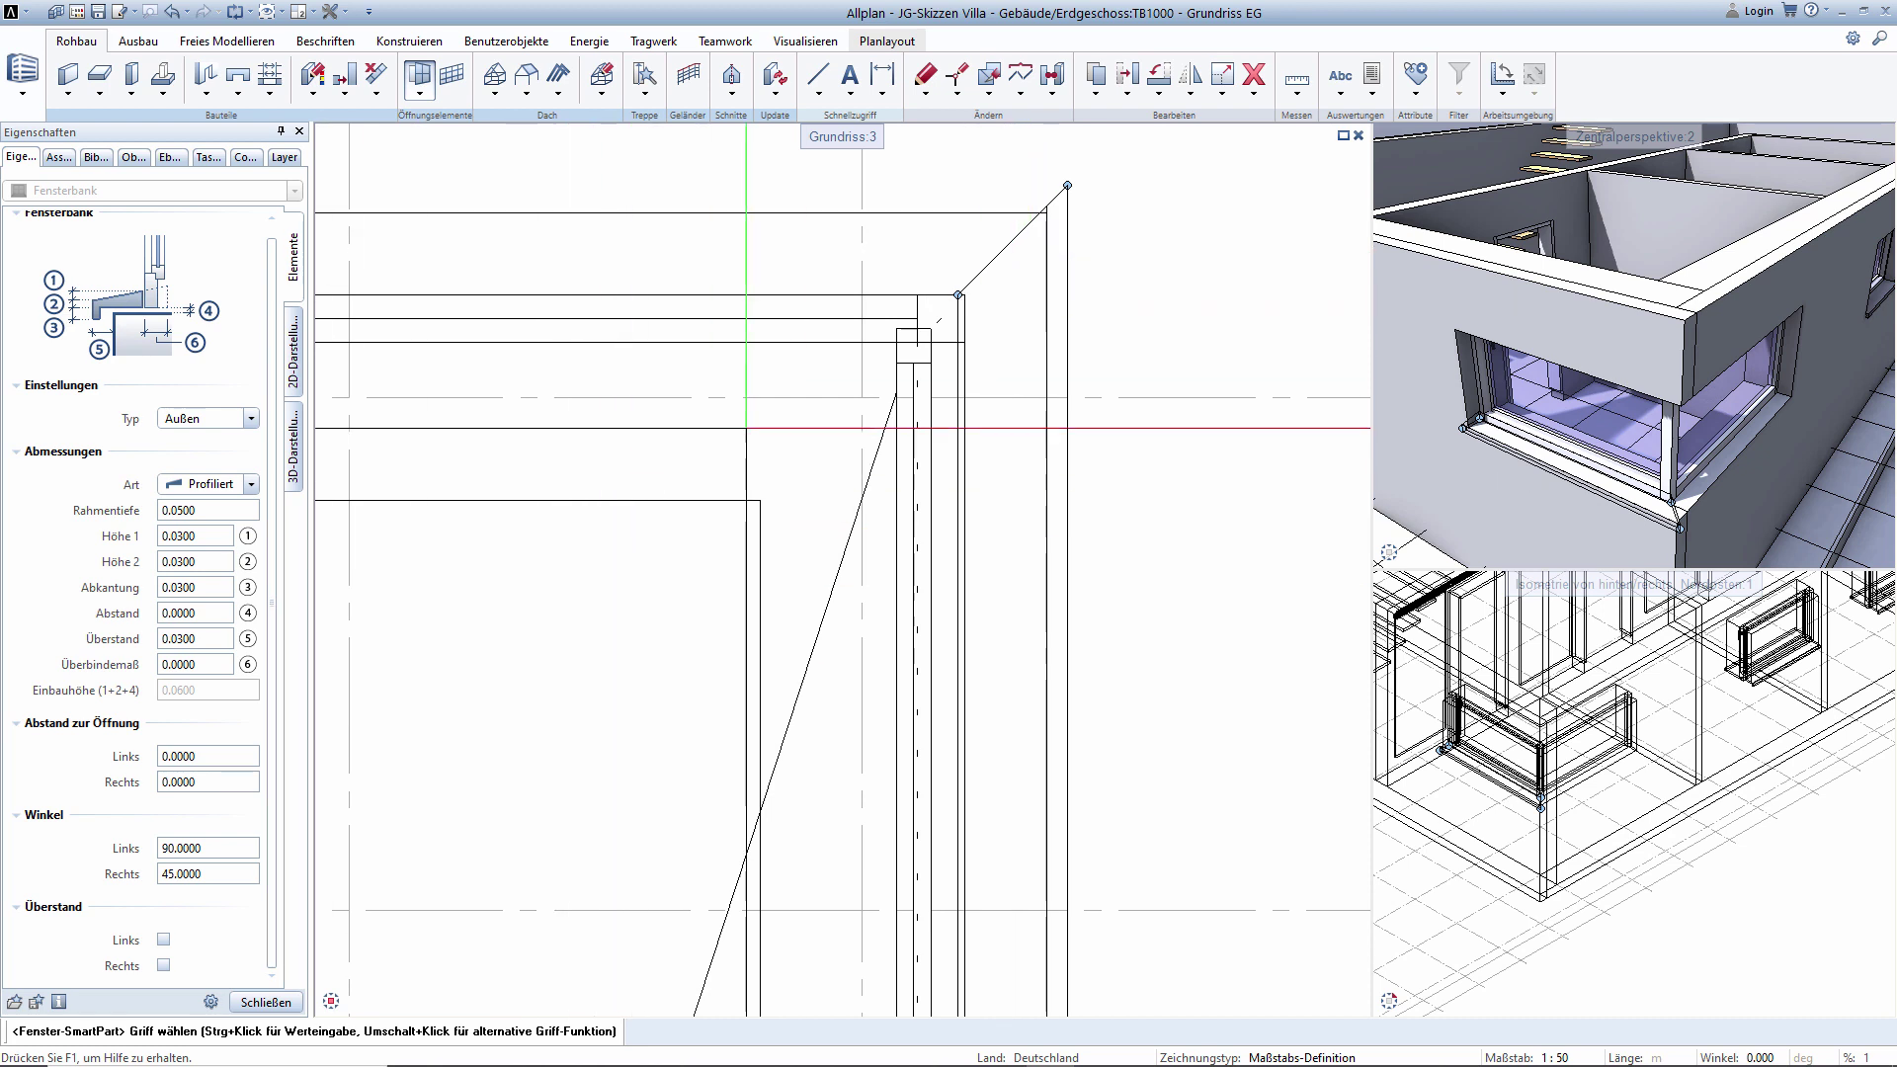
scroll(902, 336, up, 1)
scroll(988, 301, up, 1)
click(988, 302)
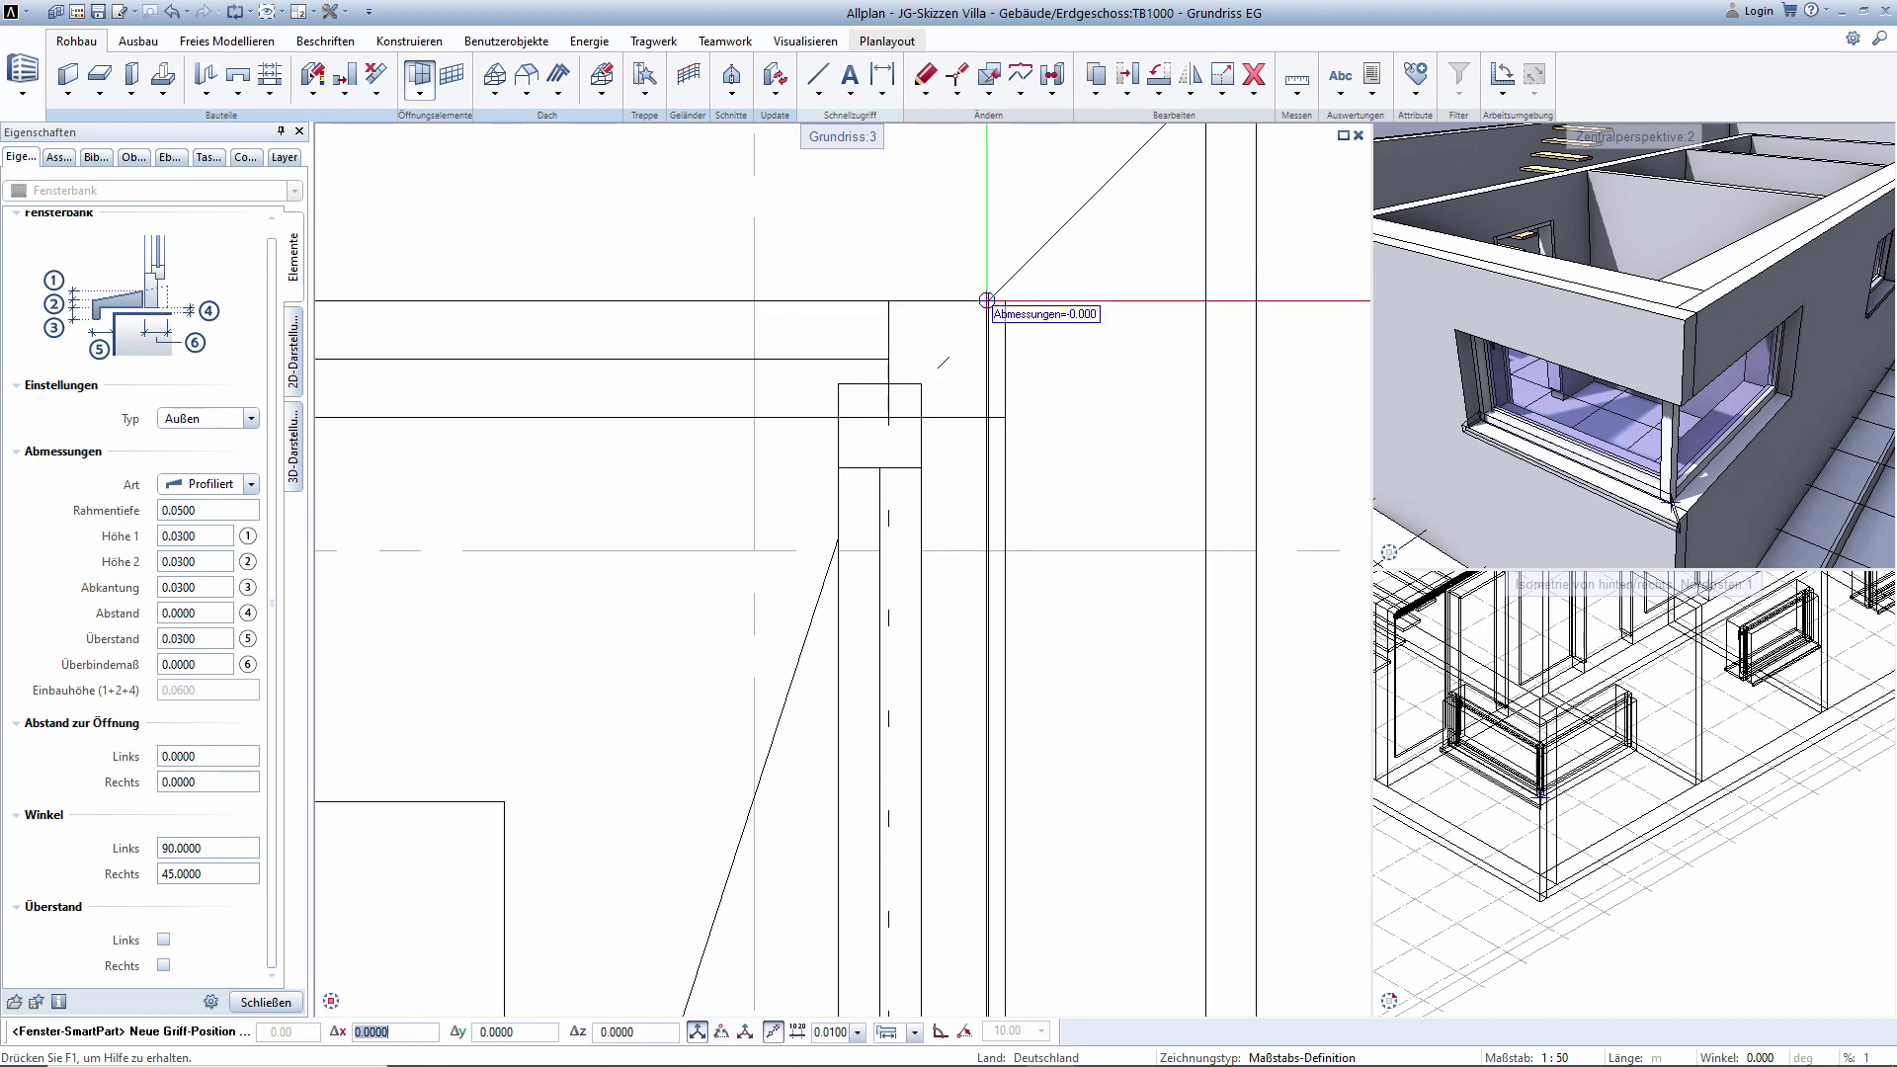
click(987, 320)
Offset the sill's left end 0.03 from the opening and finish editing.
scroll(998, 395, down, 1)
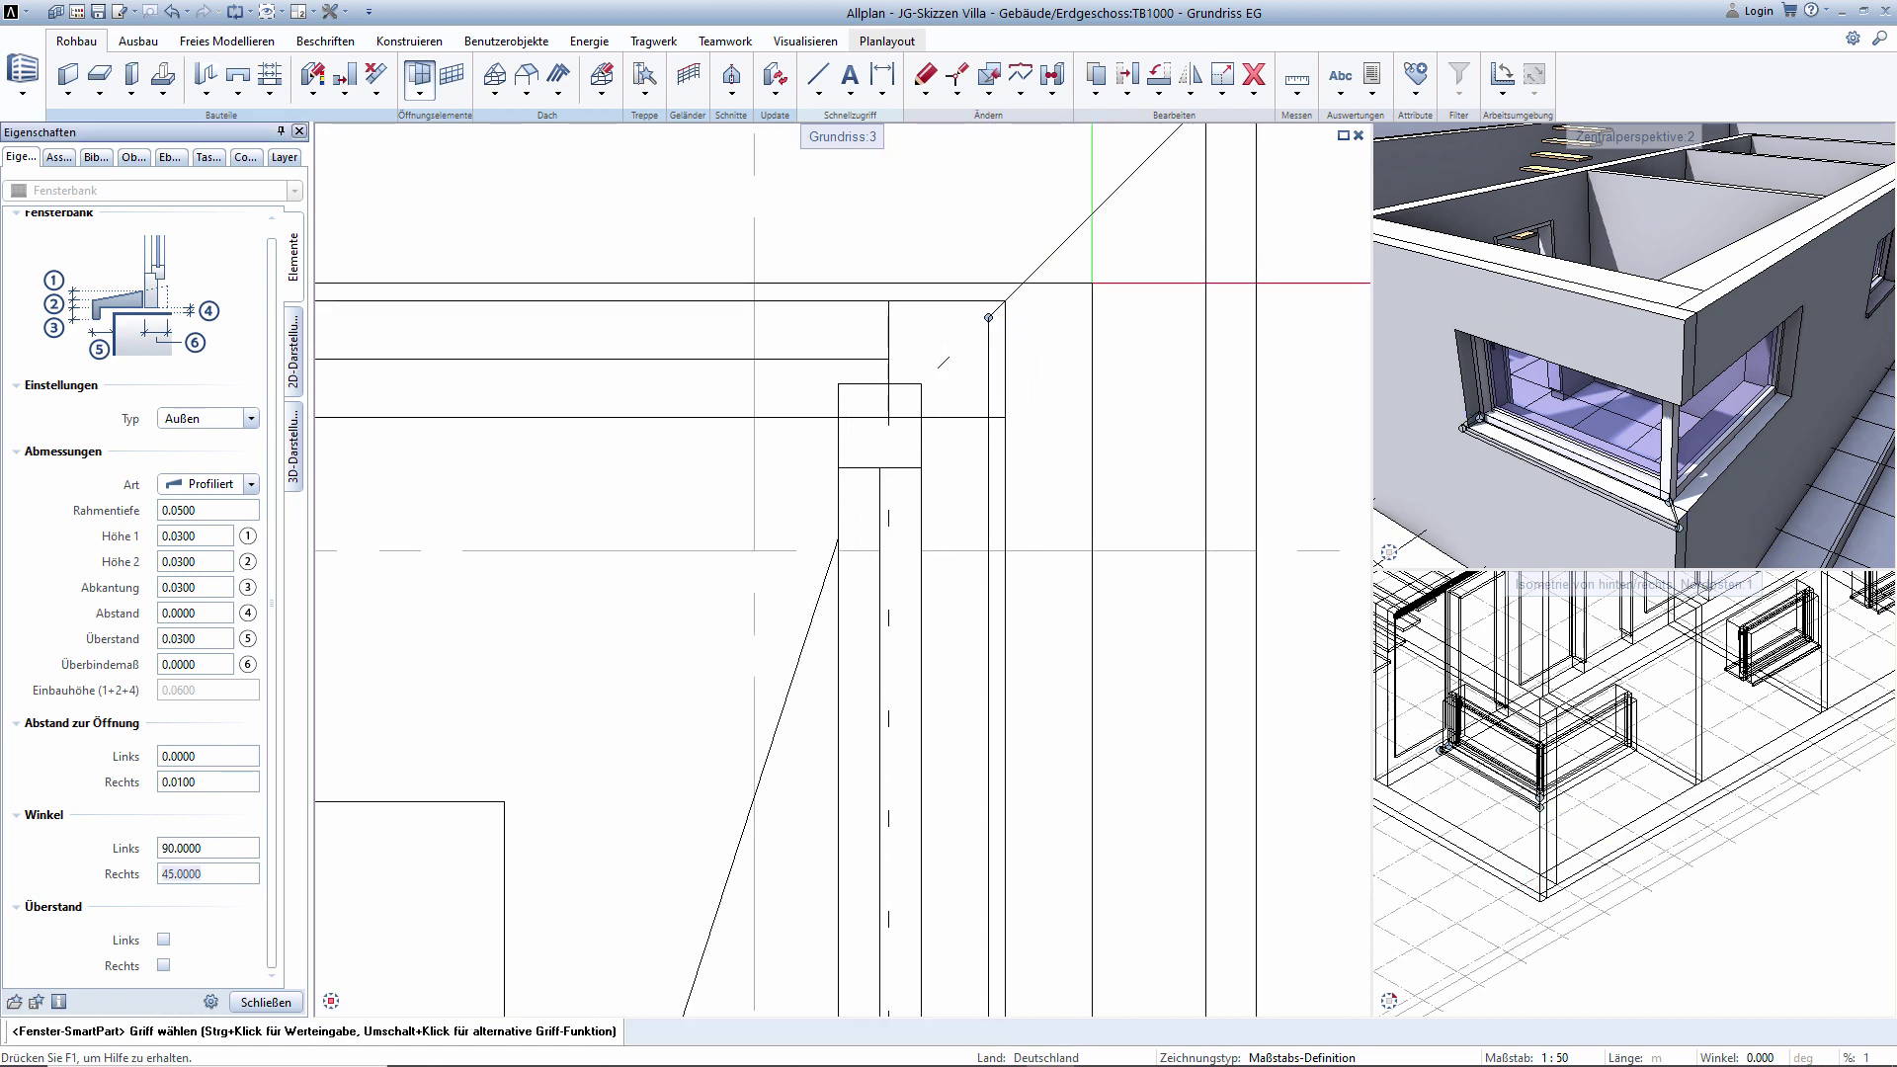
scroll(1007, 494, down, 1)
scroll(1034, 614, down, 1)
scroll(1034, 614, up, 1)
scroll(988, 691, up, 1)
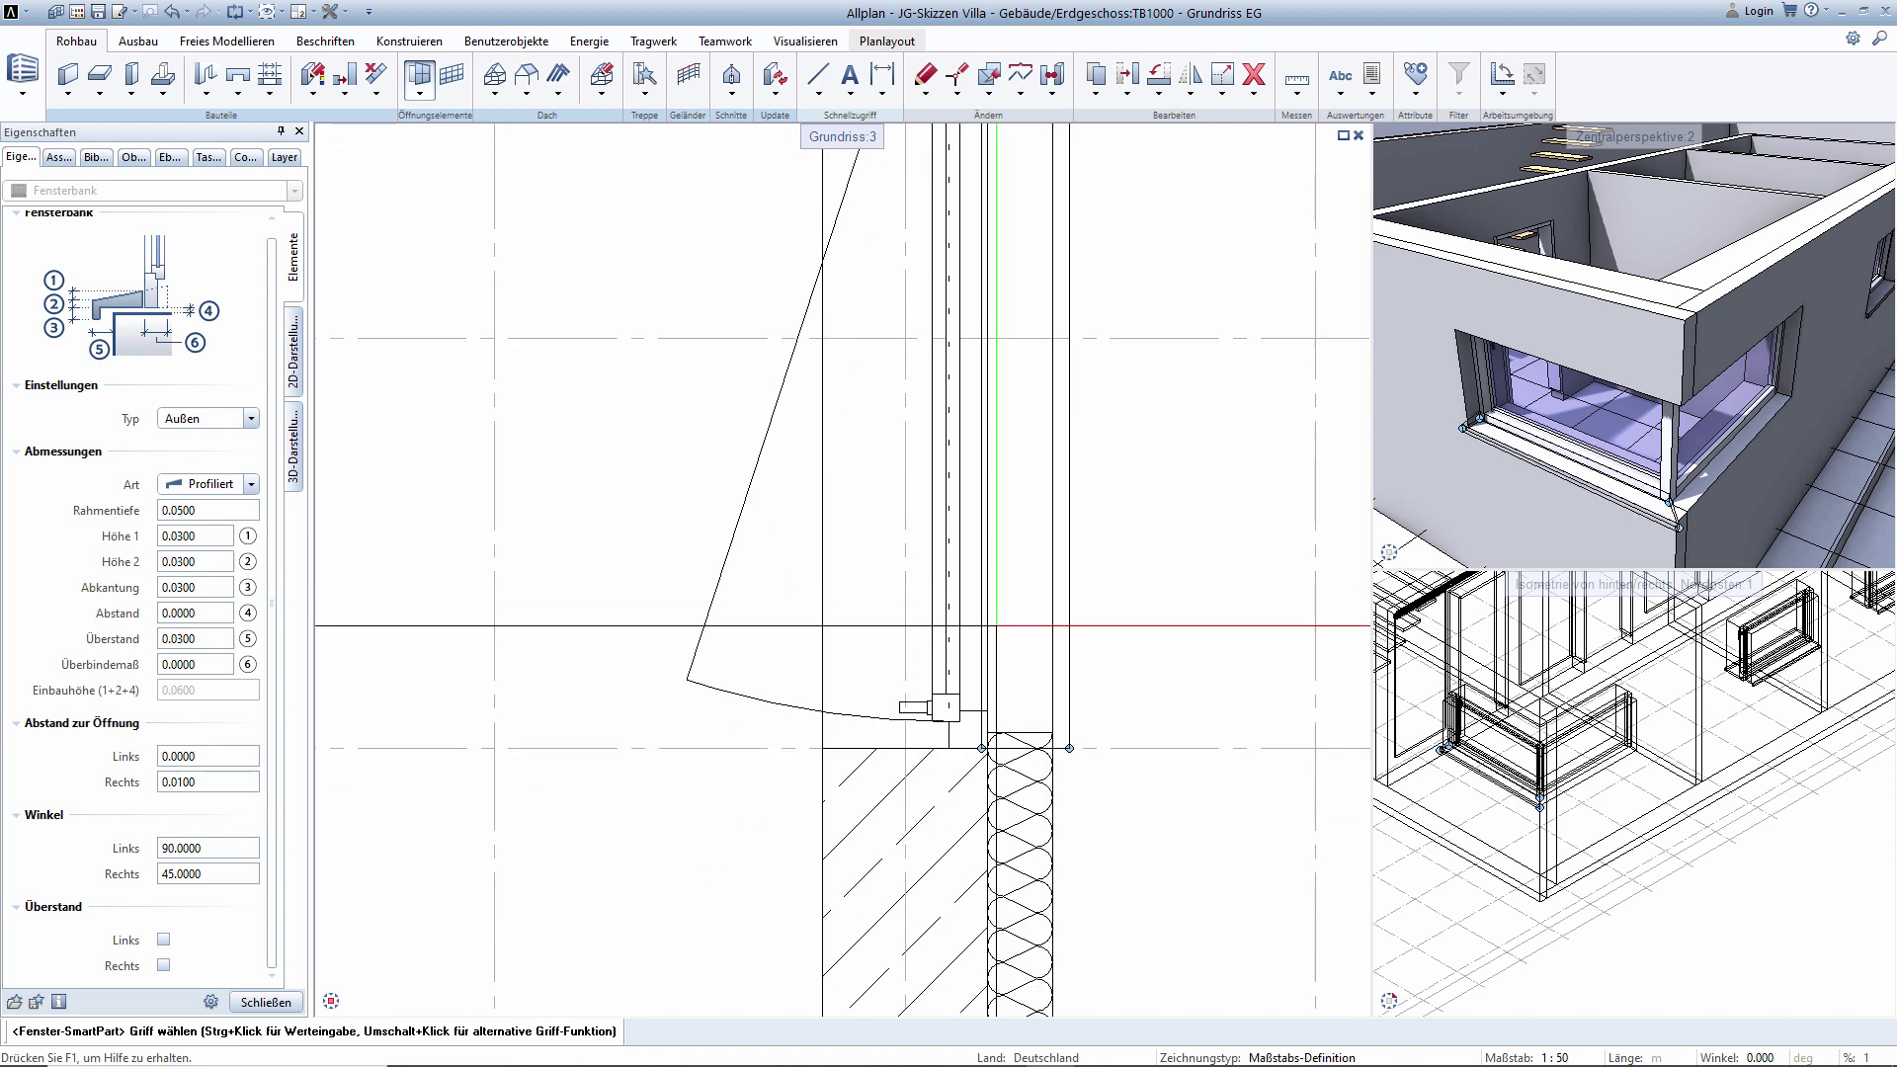
scroll(973, 810, up, 1)
click(967, 863)
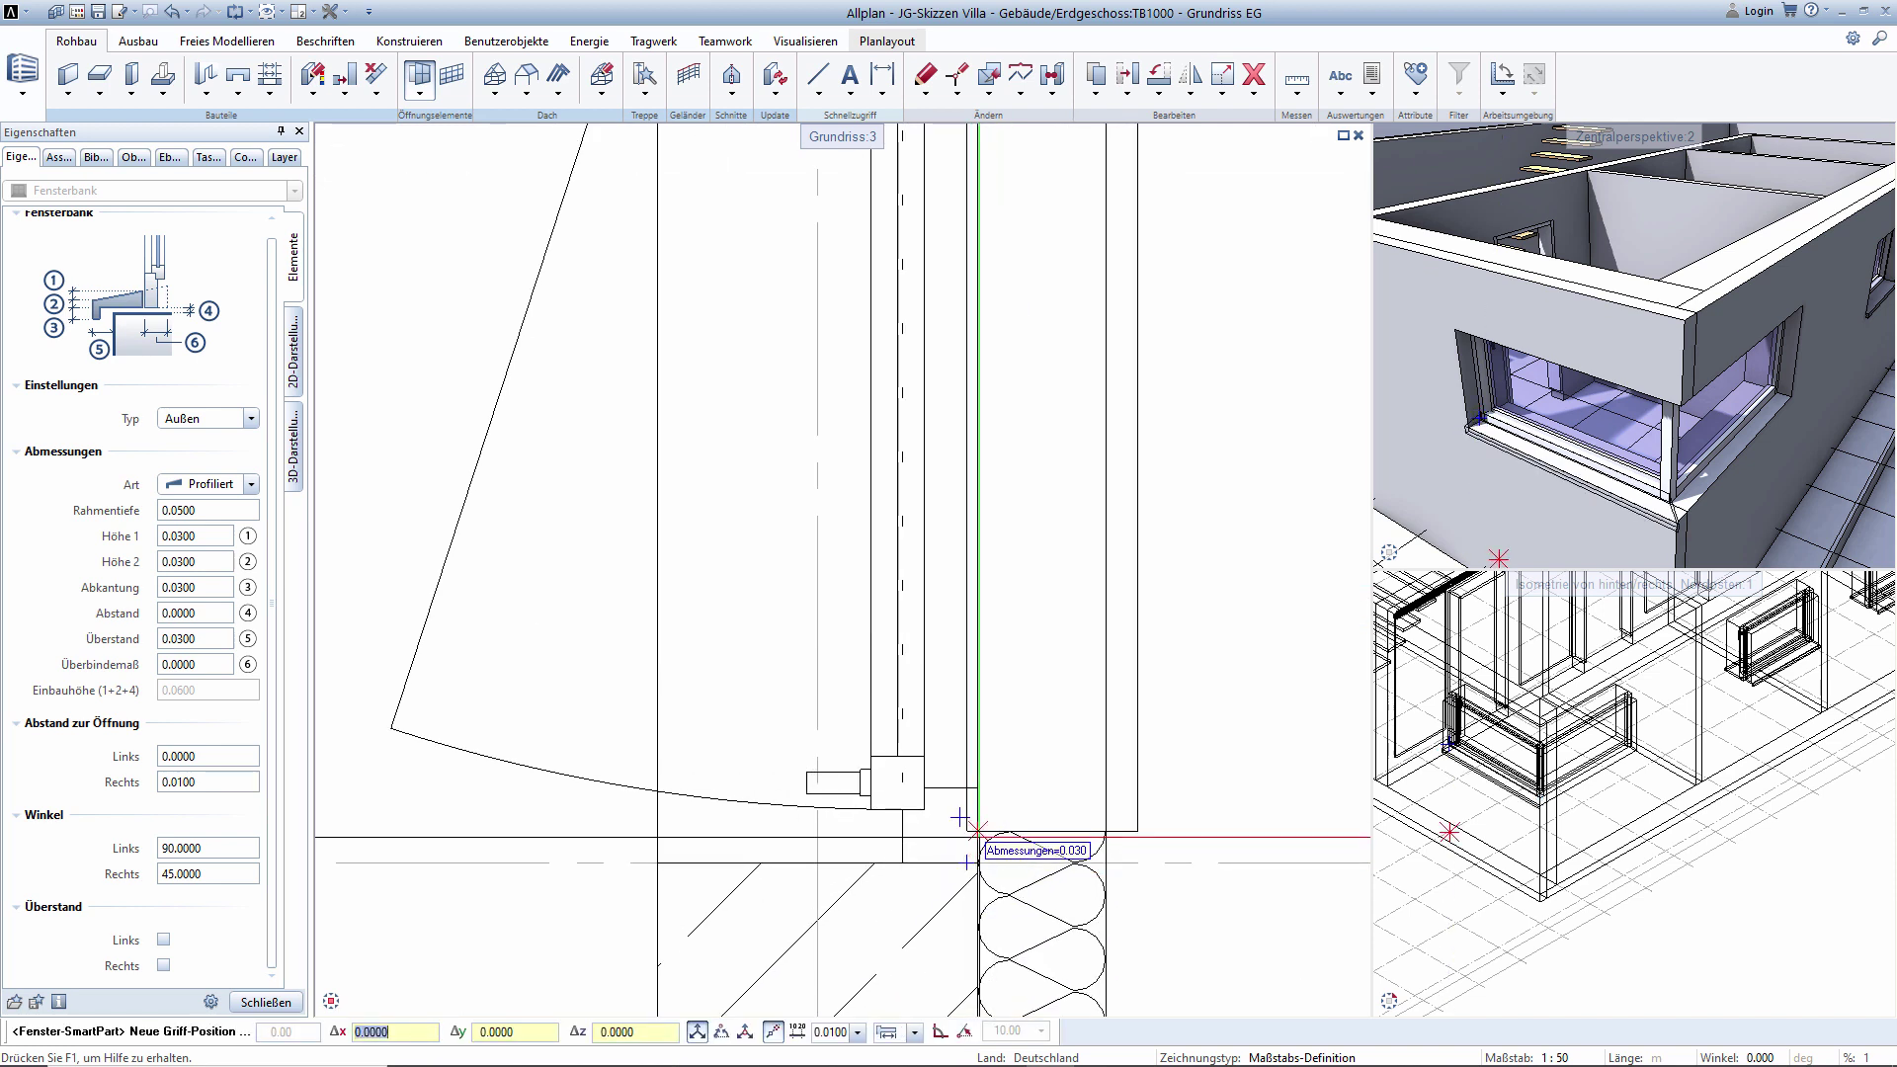
click(965, 834)
scroll(771, 730, down, 1)
scroll(772, 730, down, 2)
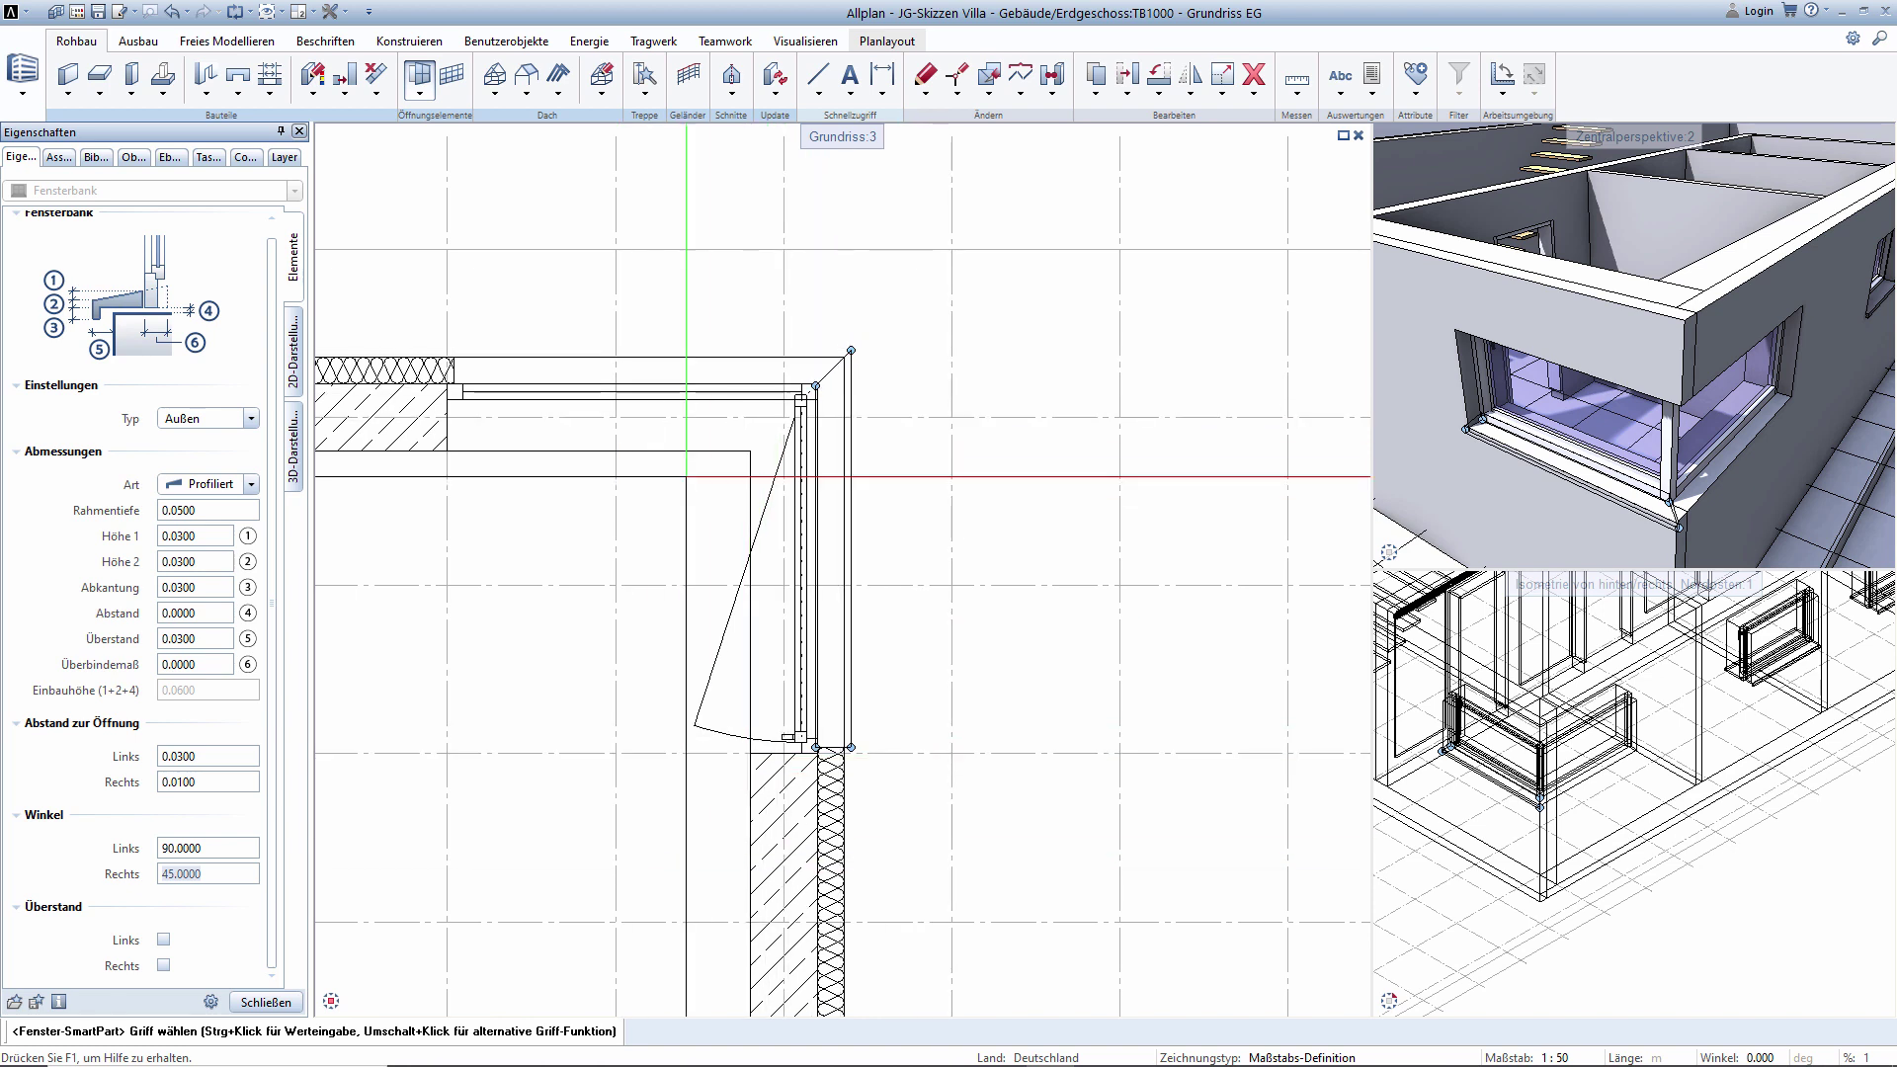
click(265, 1001)
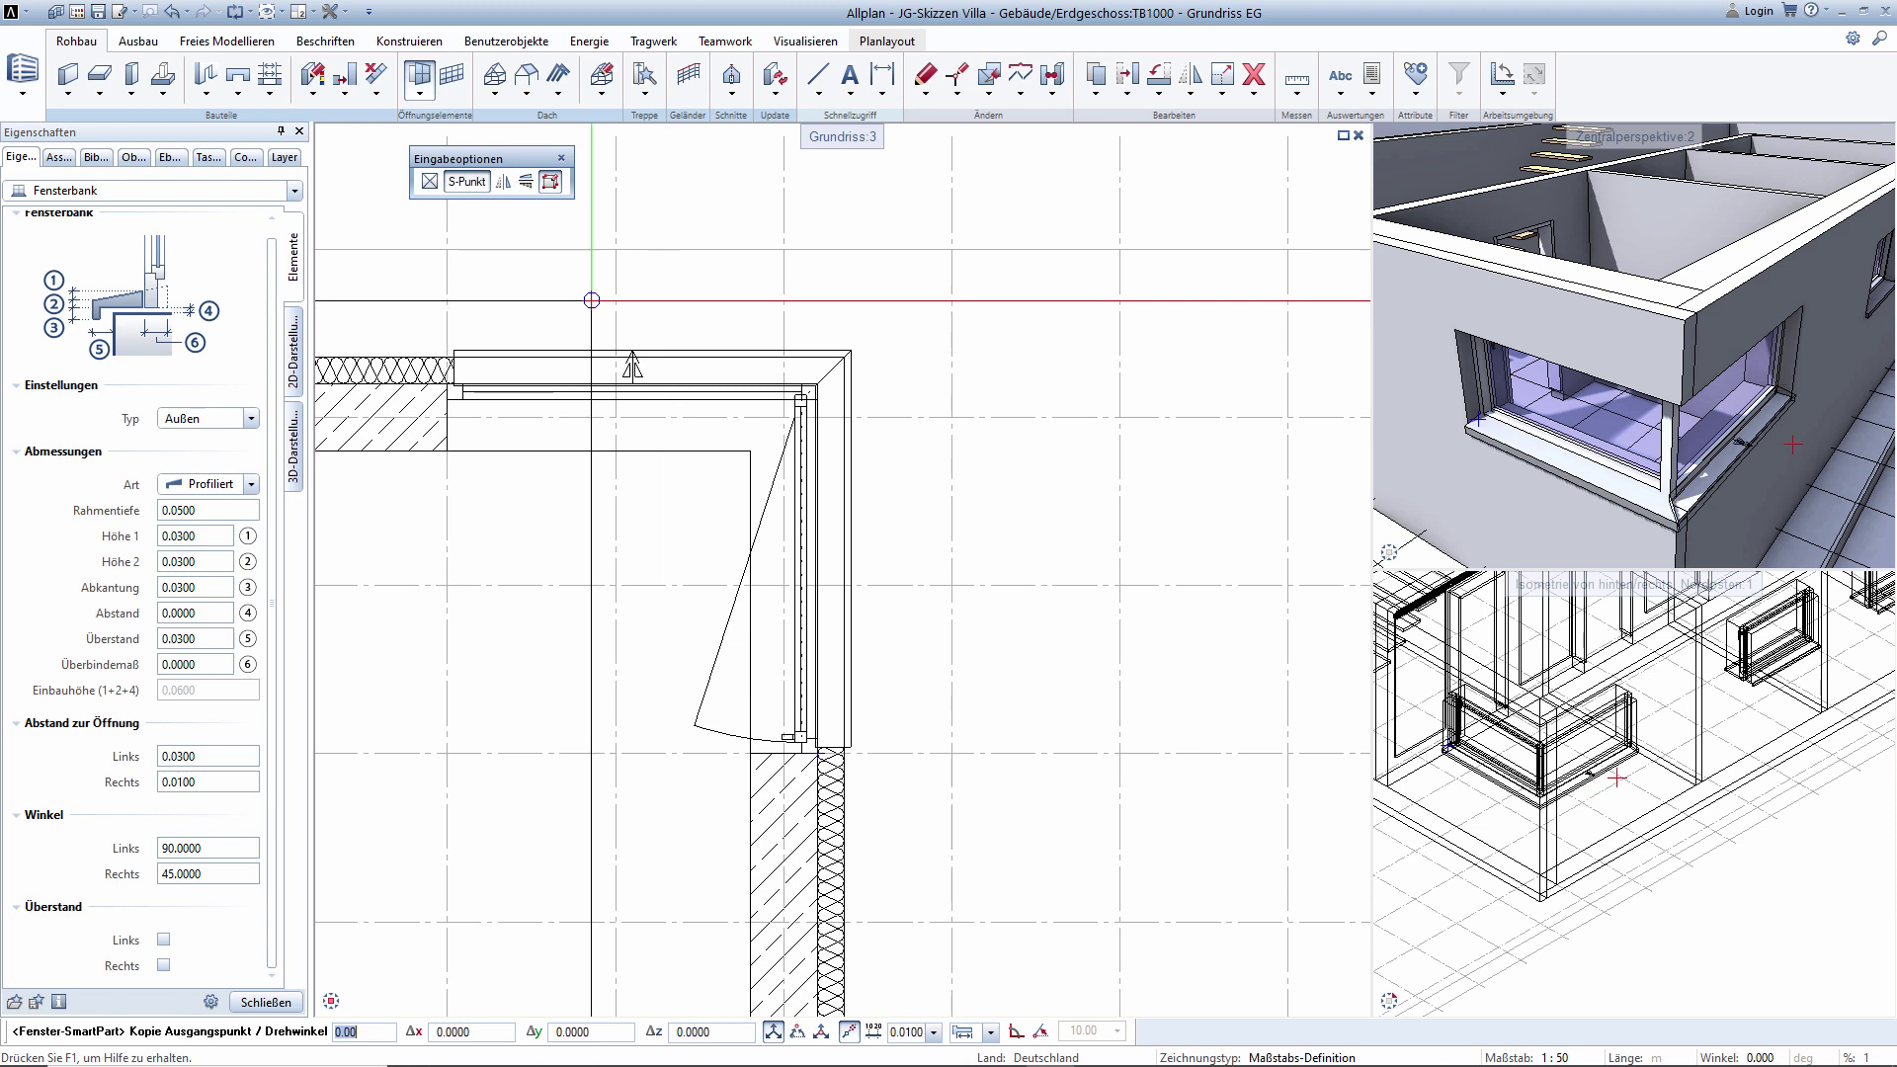
Place the exterior sill at the corner window and switch a new sill copy to Innen.
click(590, 300)
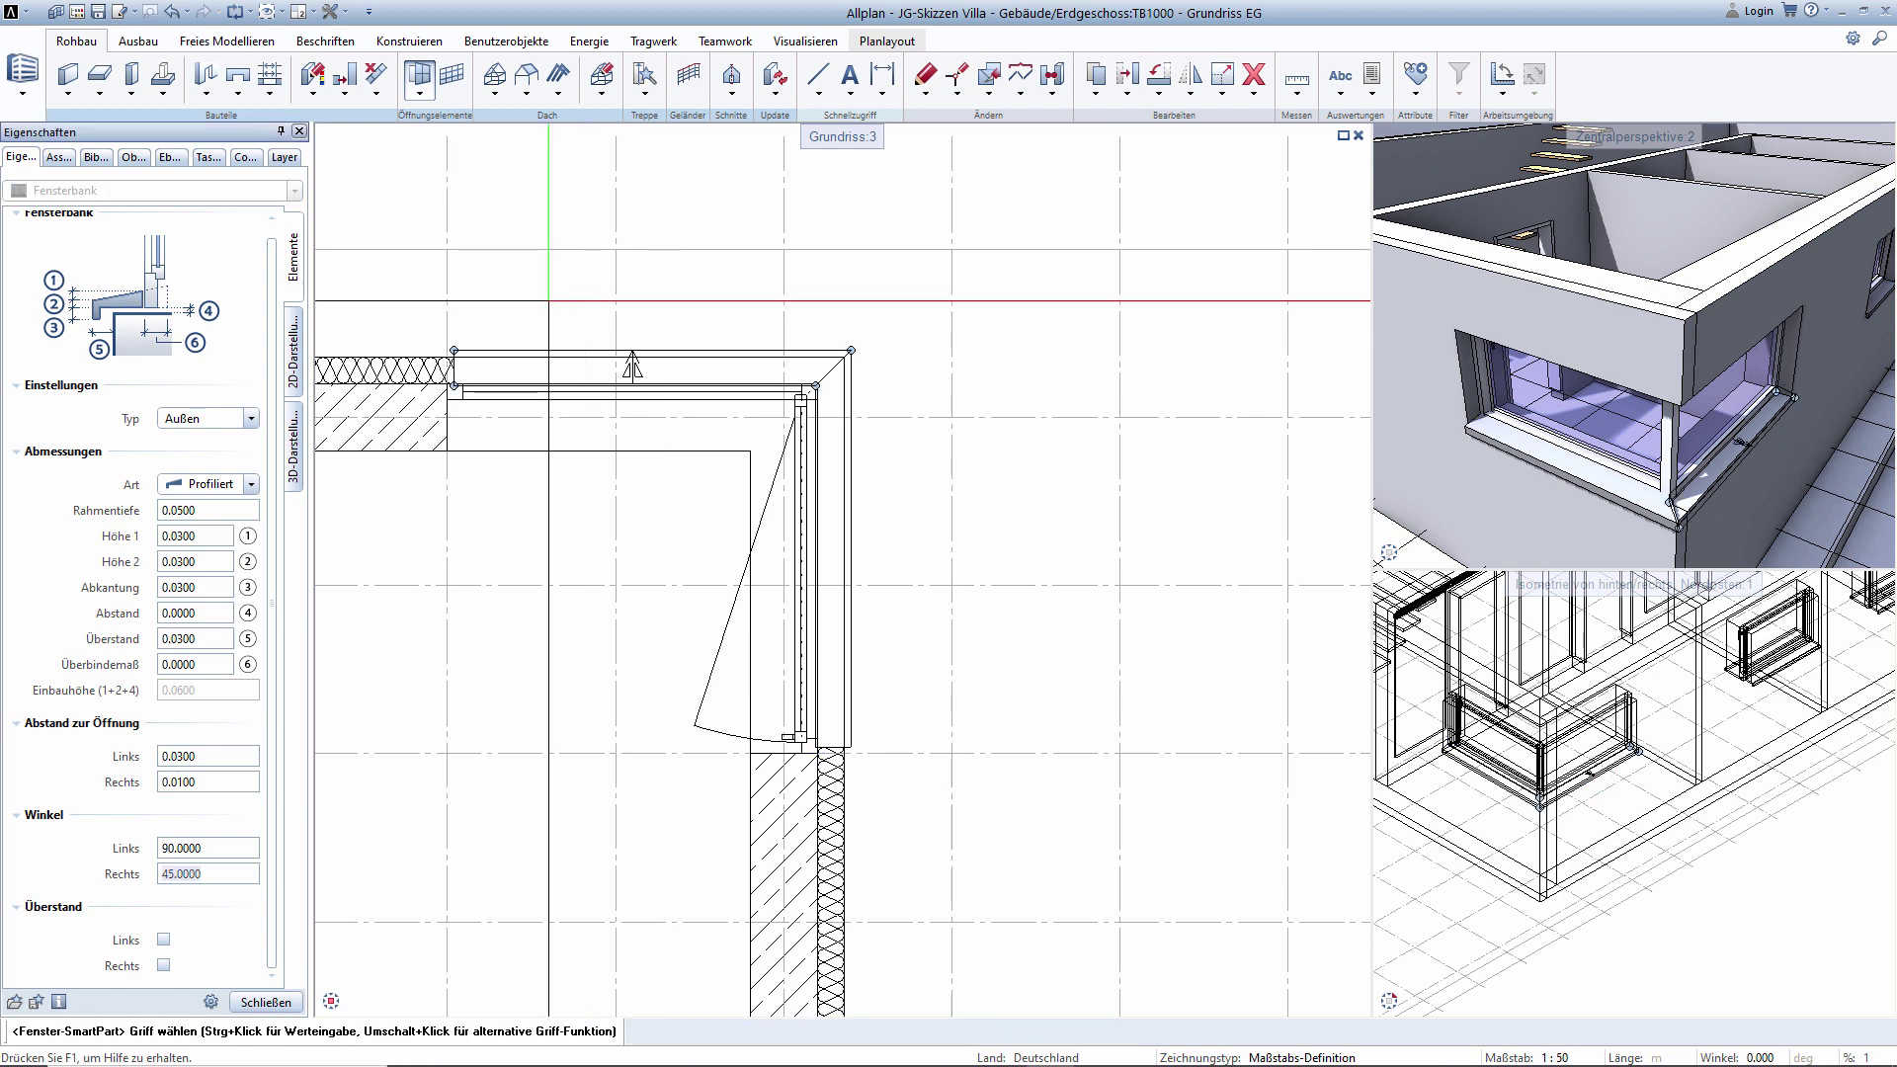
scroll(585, 711, down, 3)
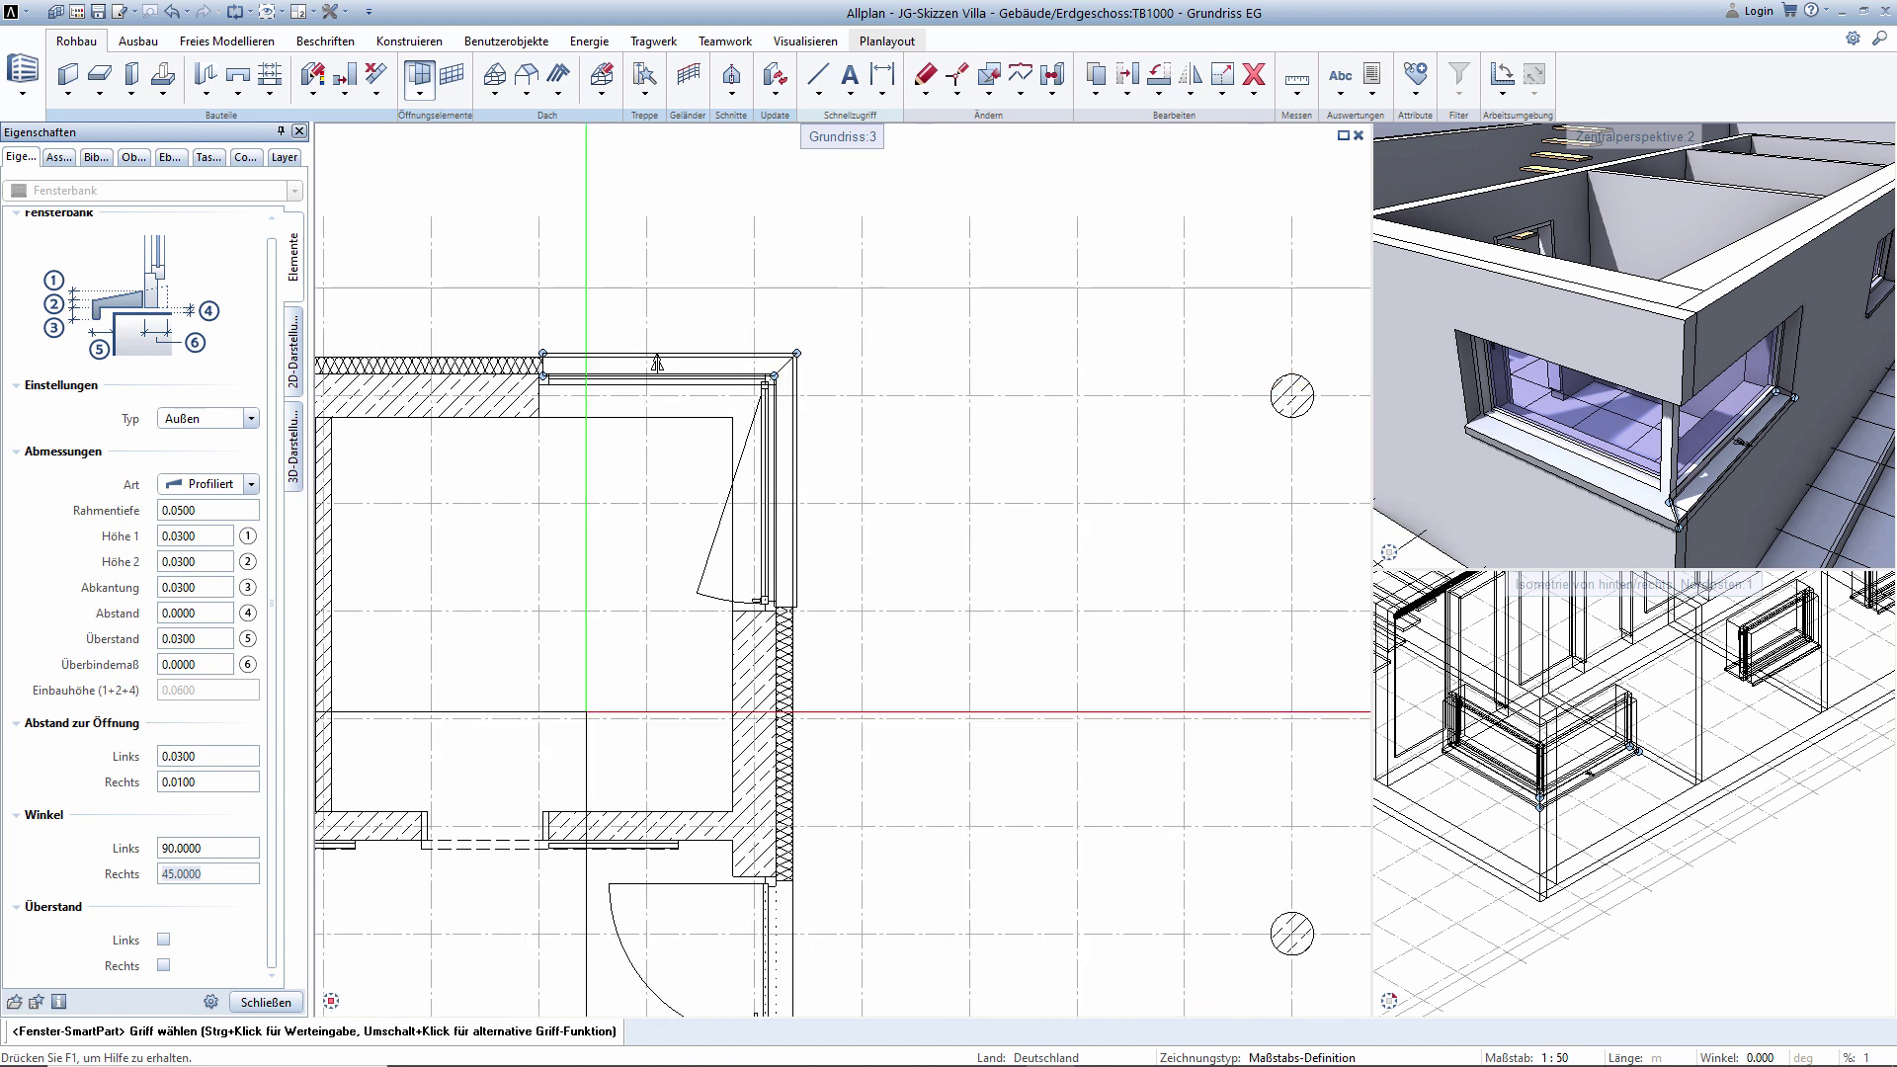
key(ctrl+c)
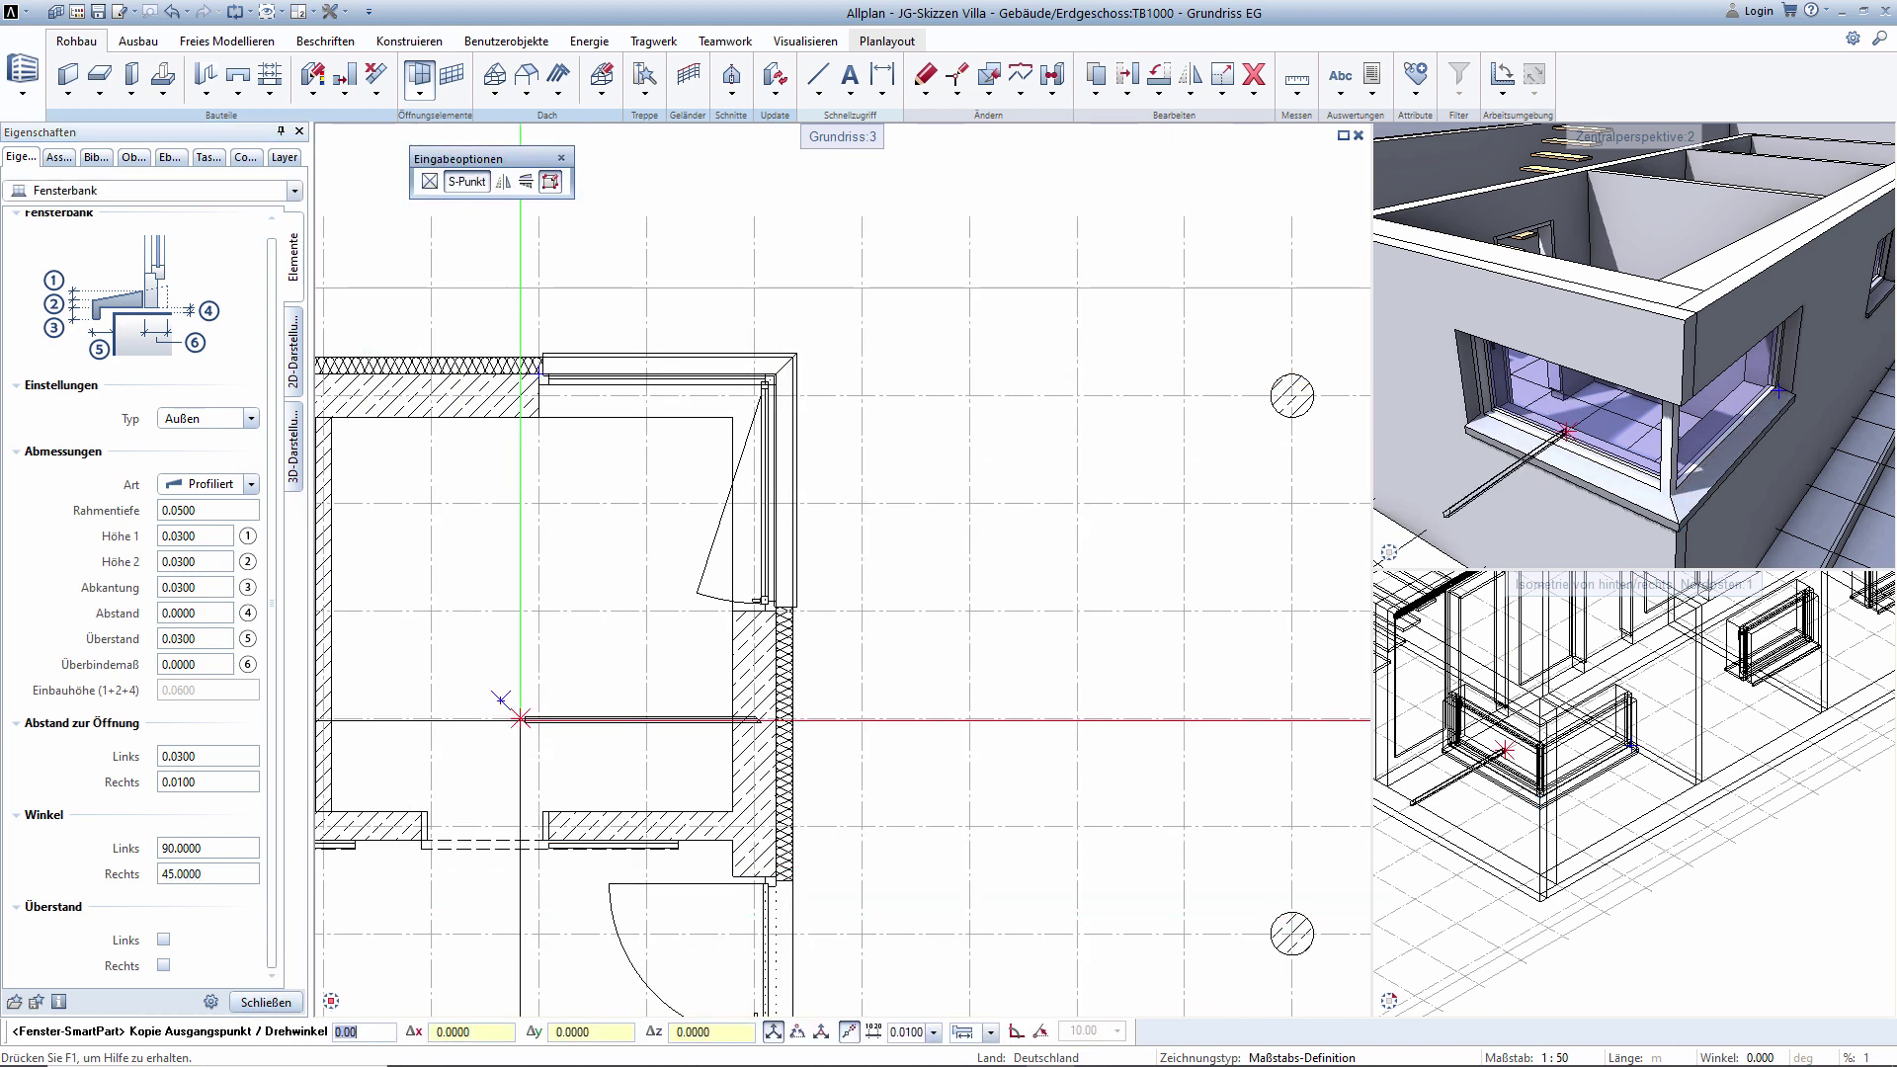
click(209, 461)
scroll(709, 501, up, 2)
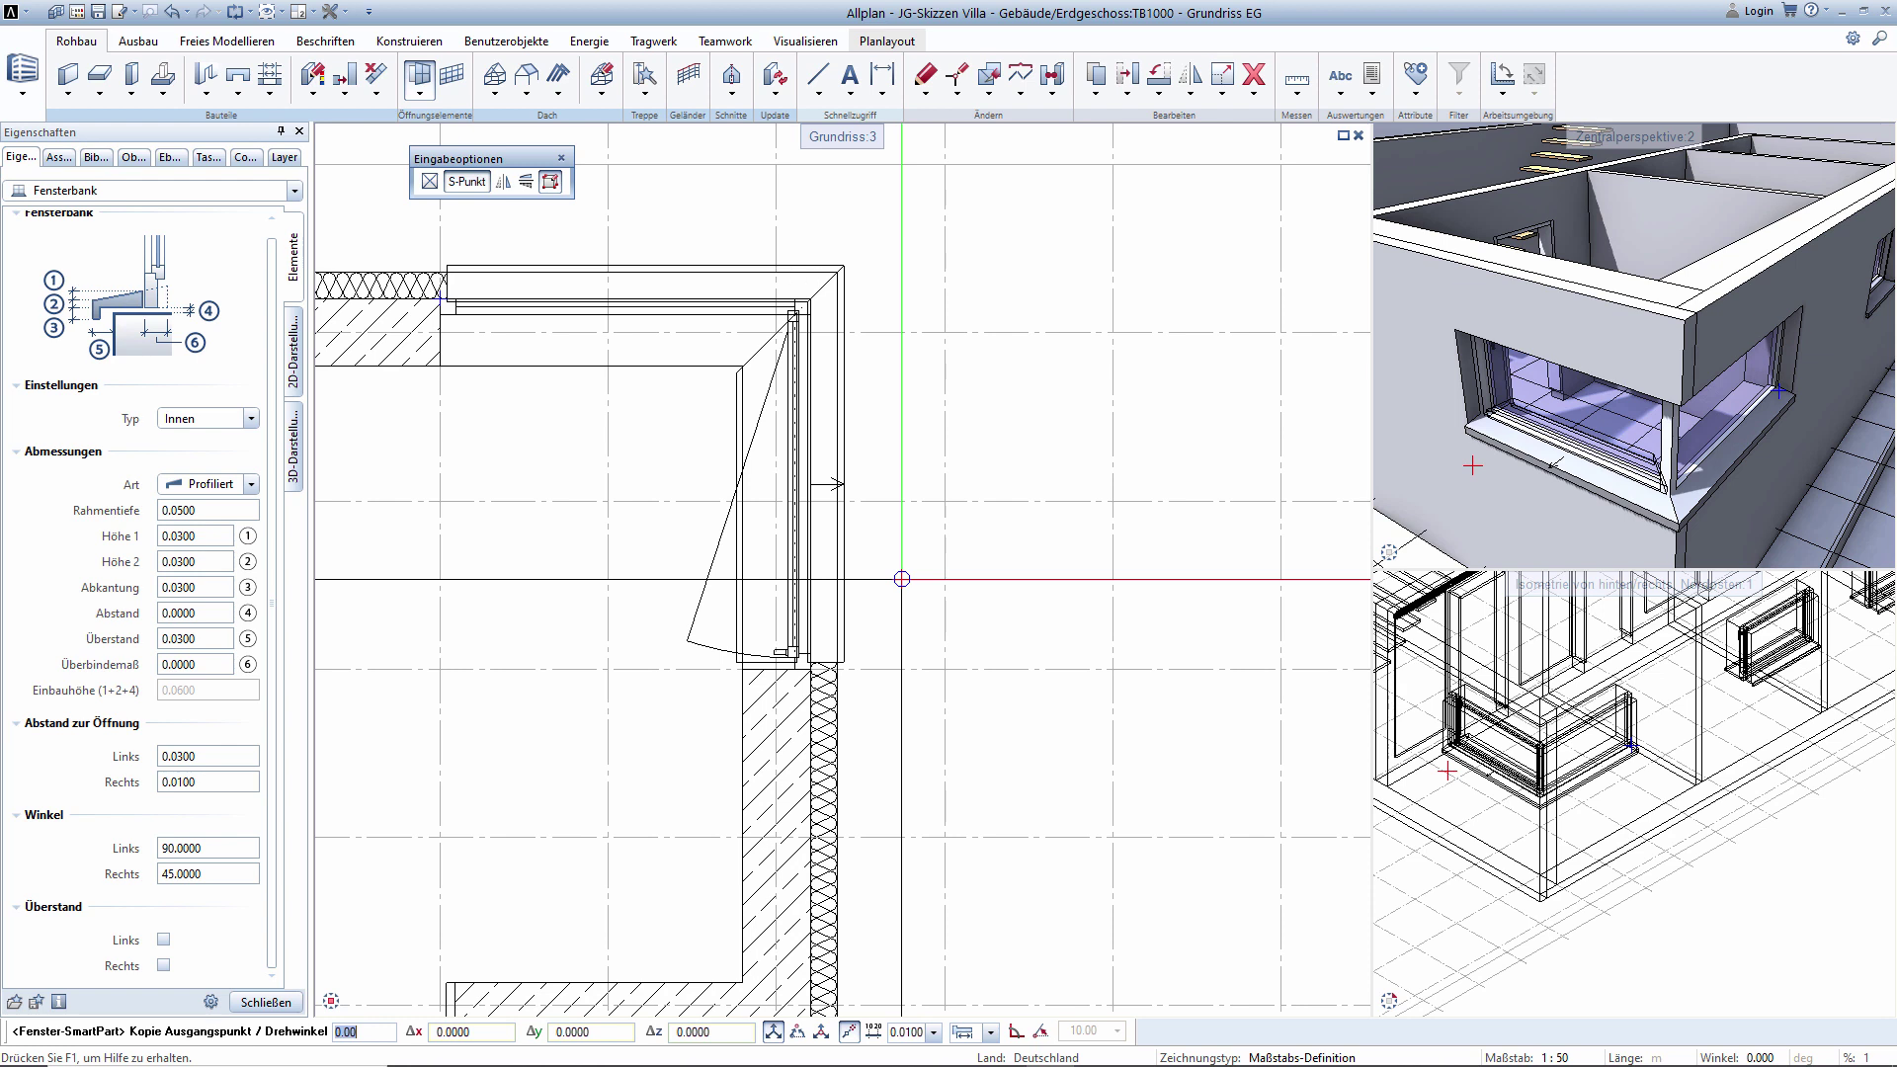
Place the interior sill inside the corner window and adjust its left end.
click(901, 578)
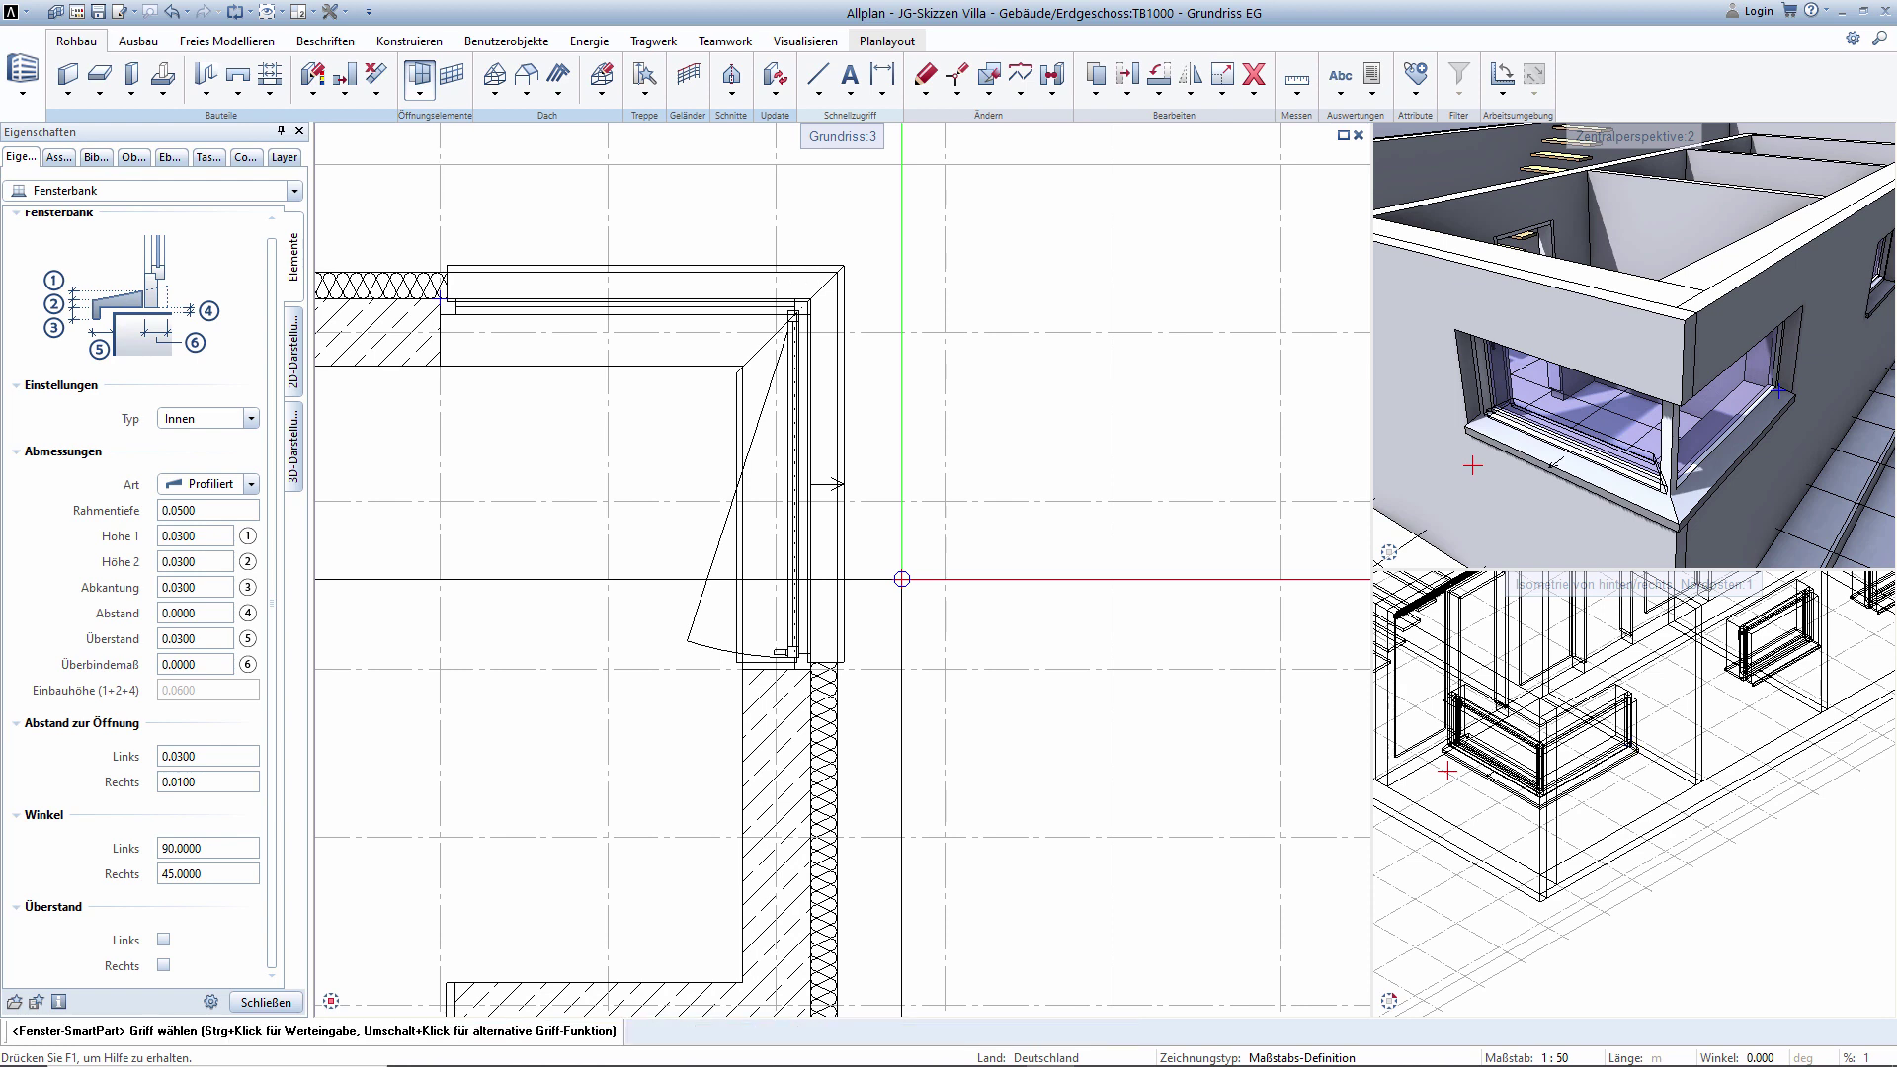
scroll(791, 305, up, 3)
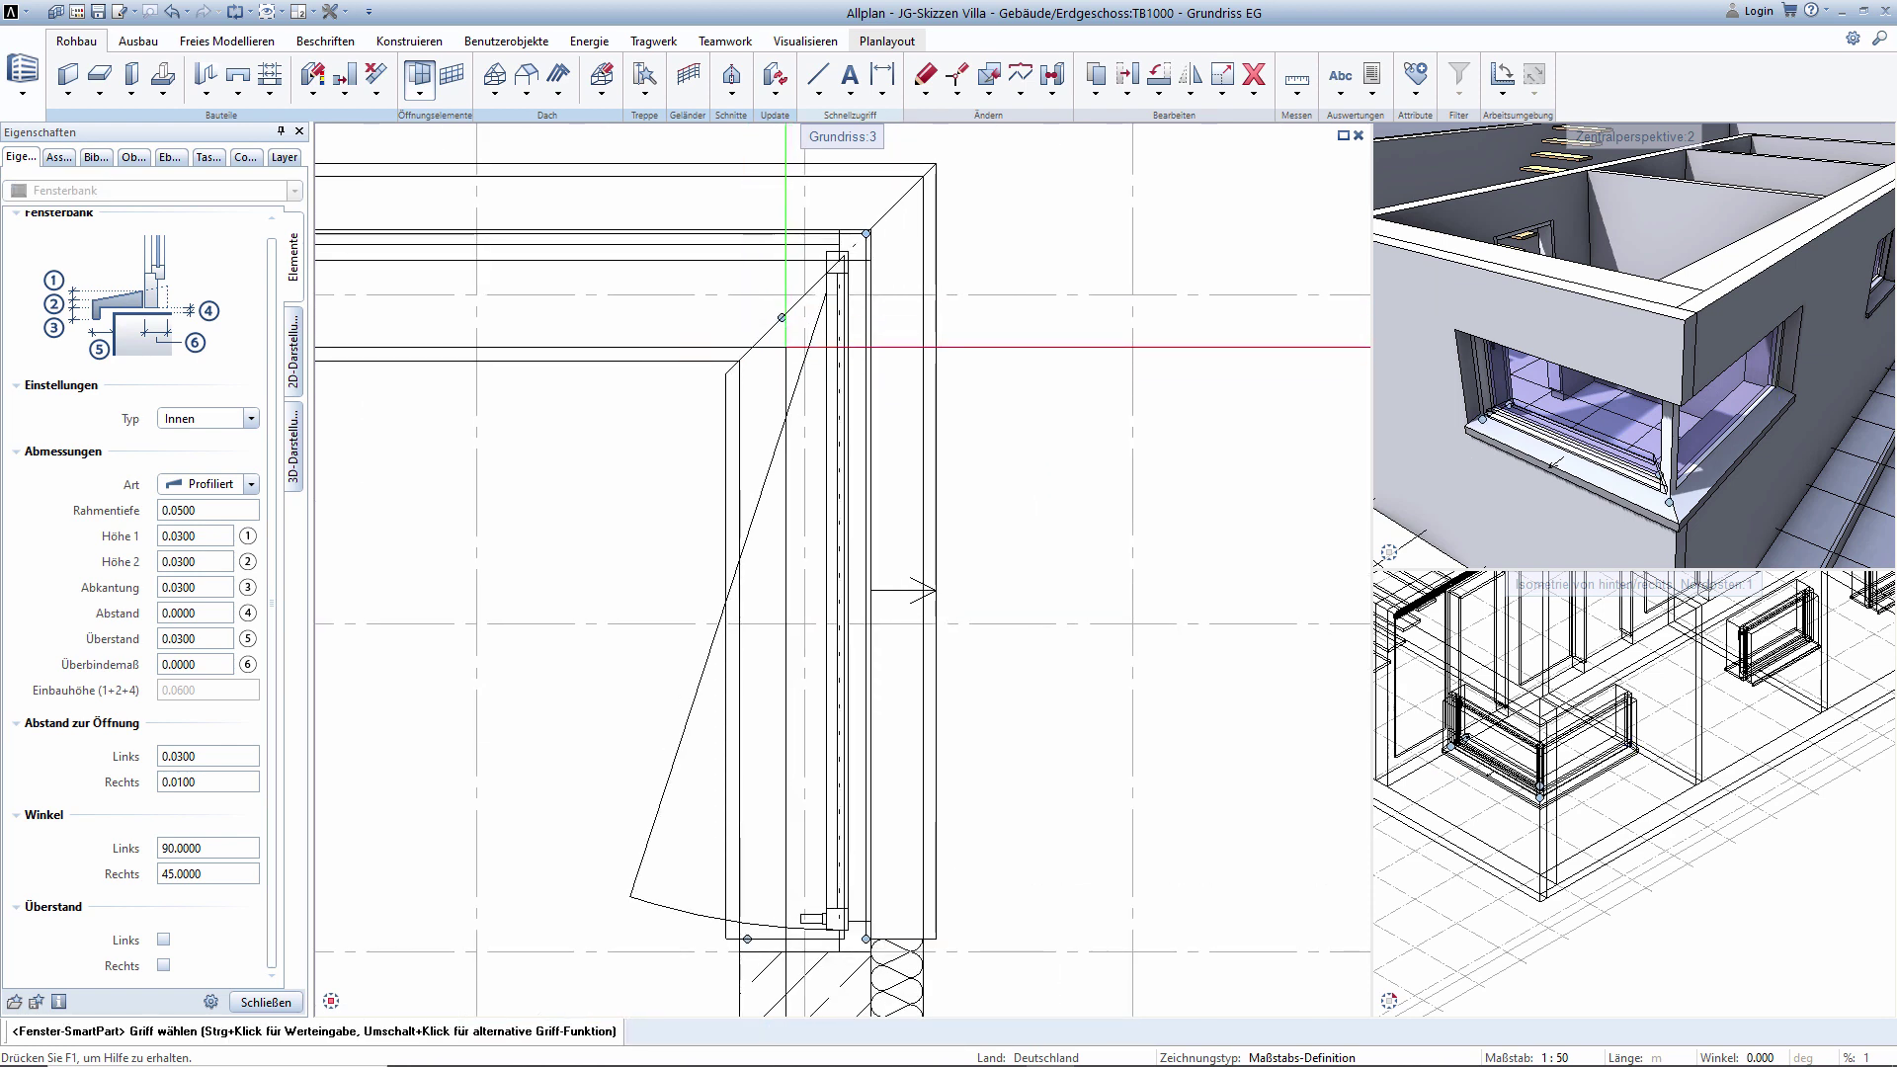
scroll(792, 306, down, 2)
scroll(754, 703, up, 3)
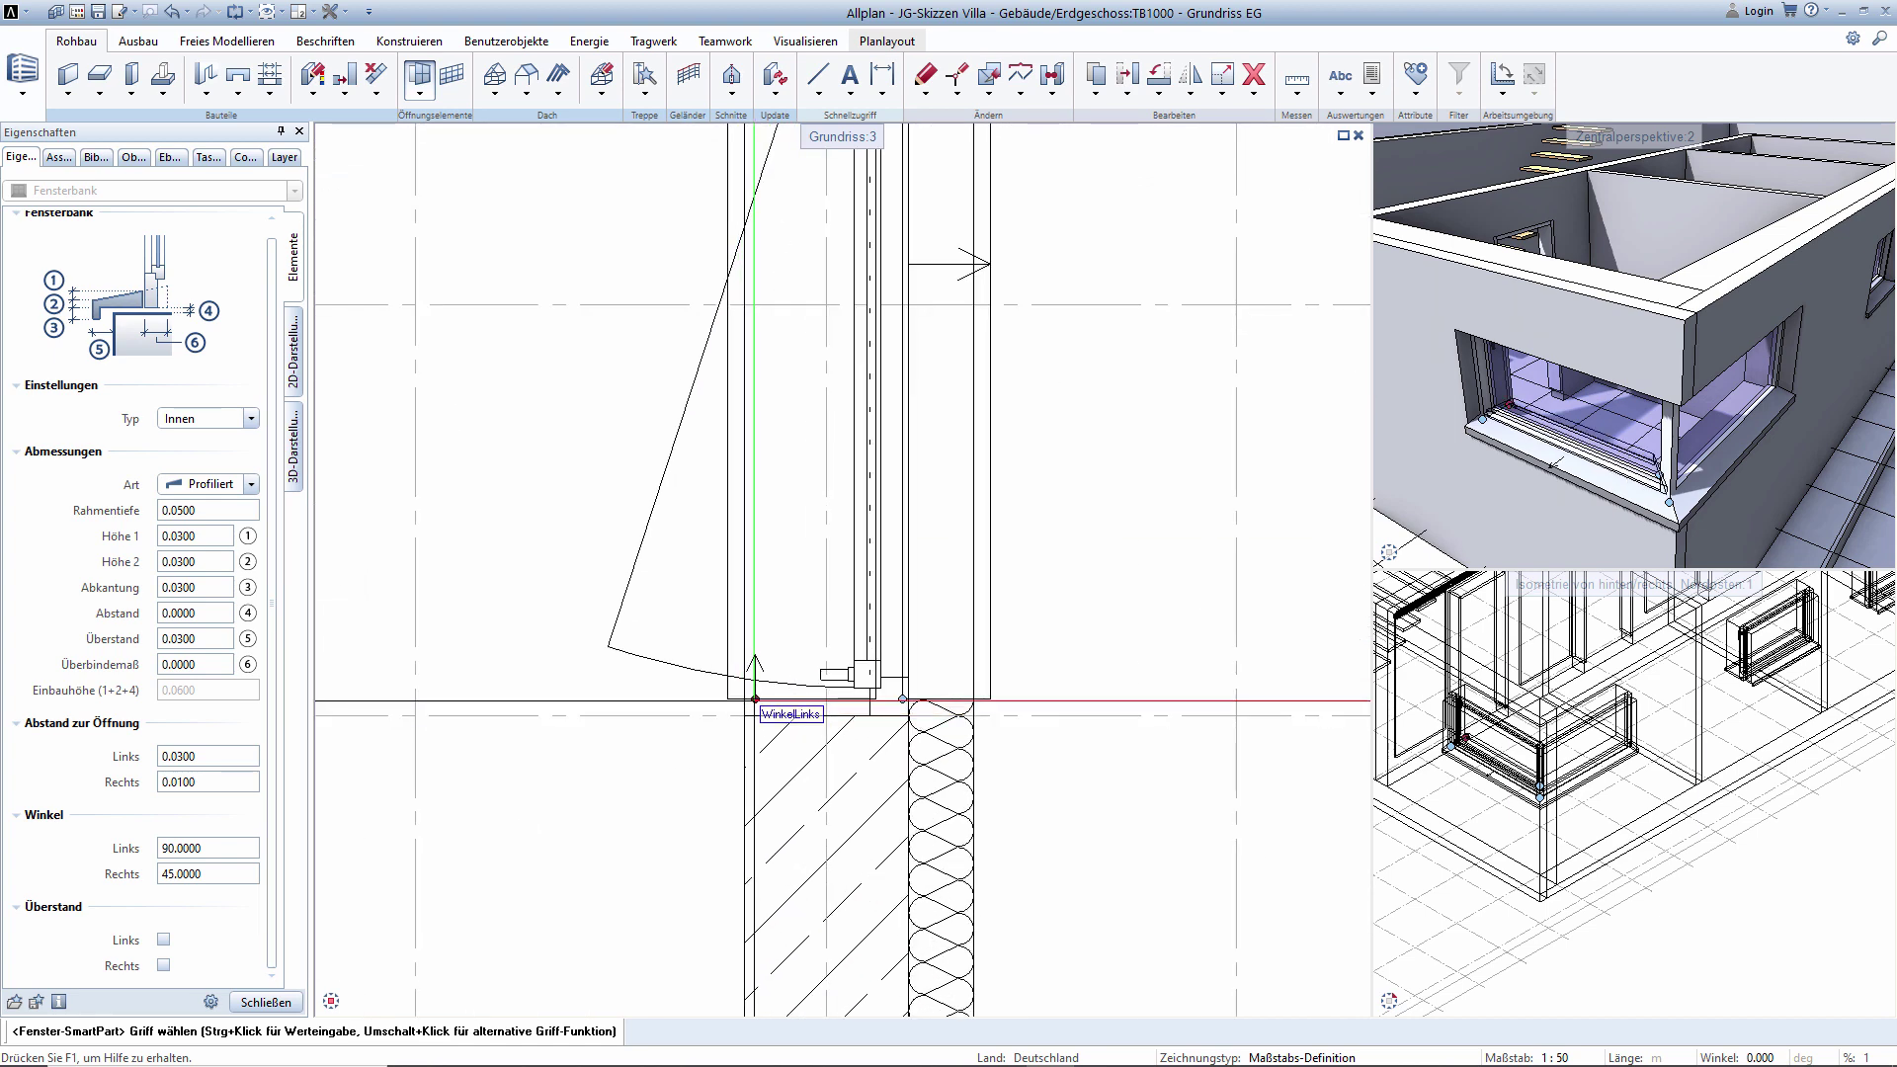
click(754, 698)
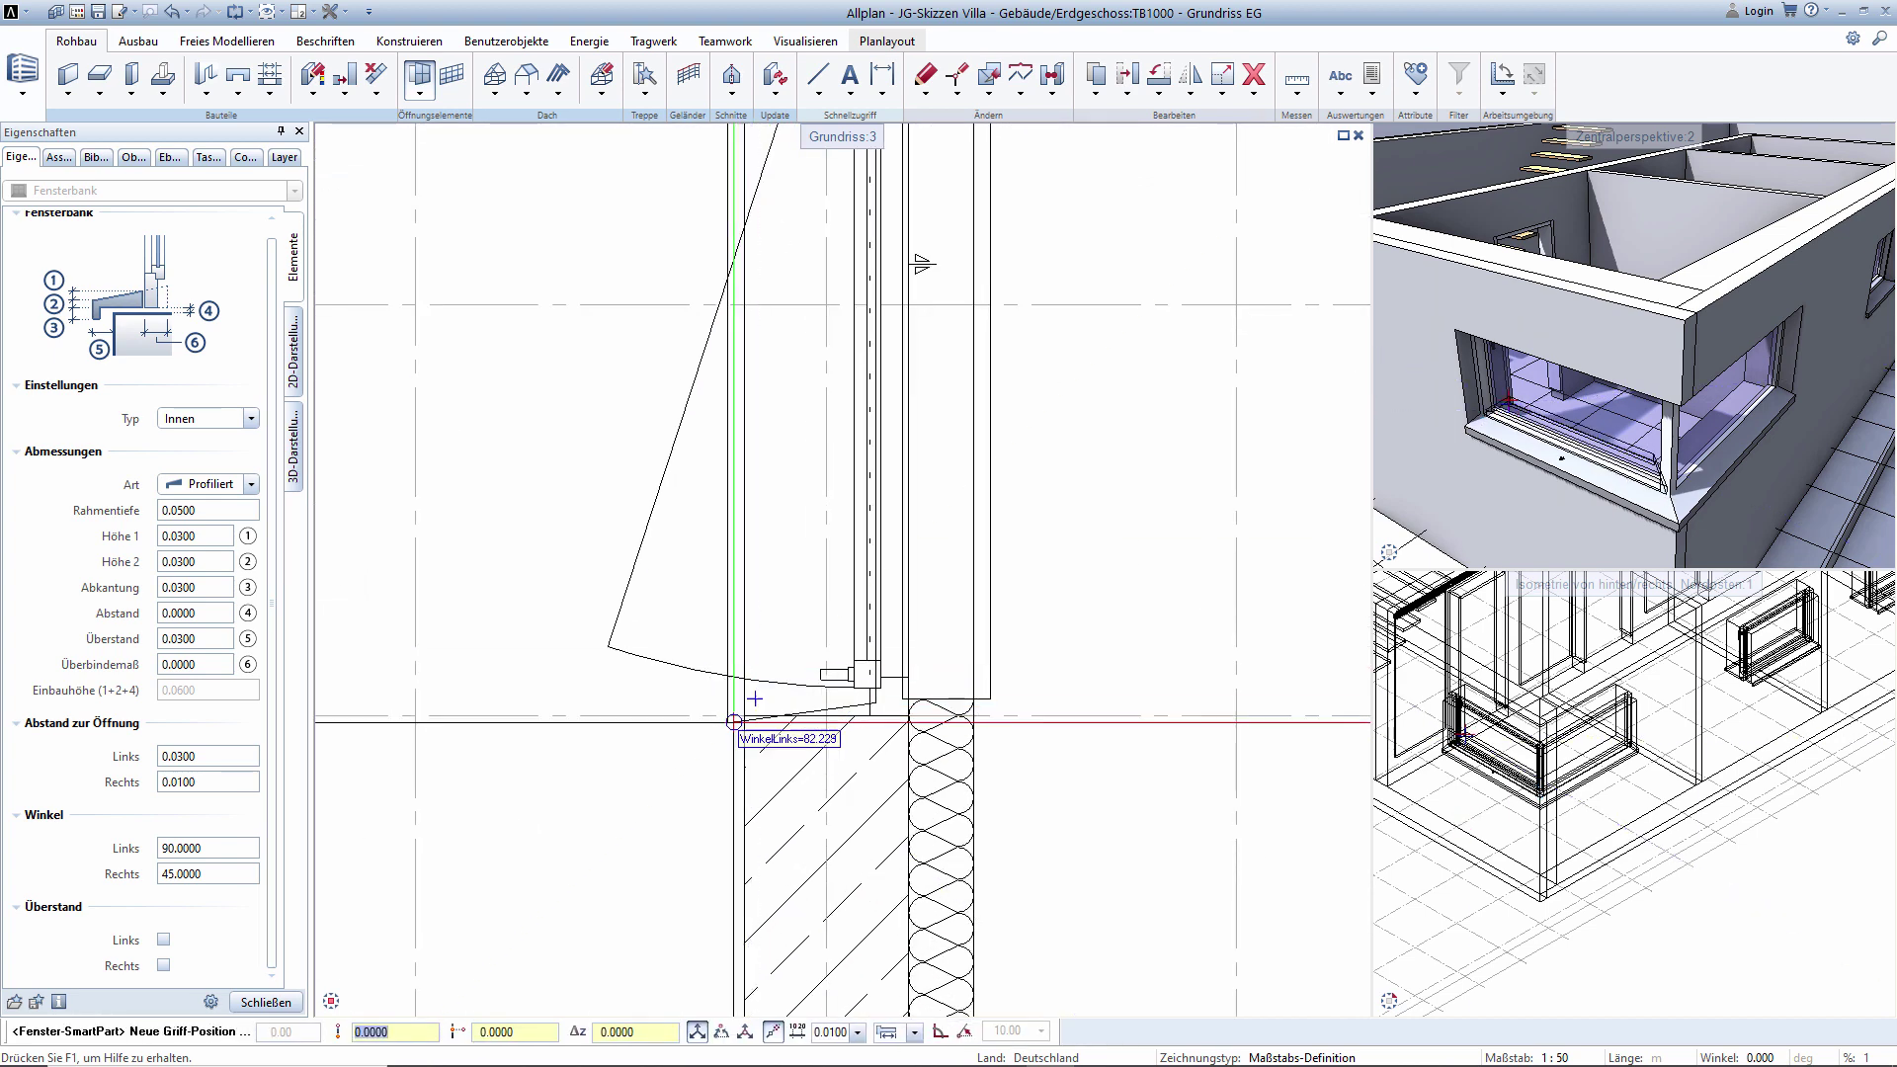
click(755, 699)
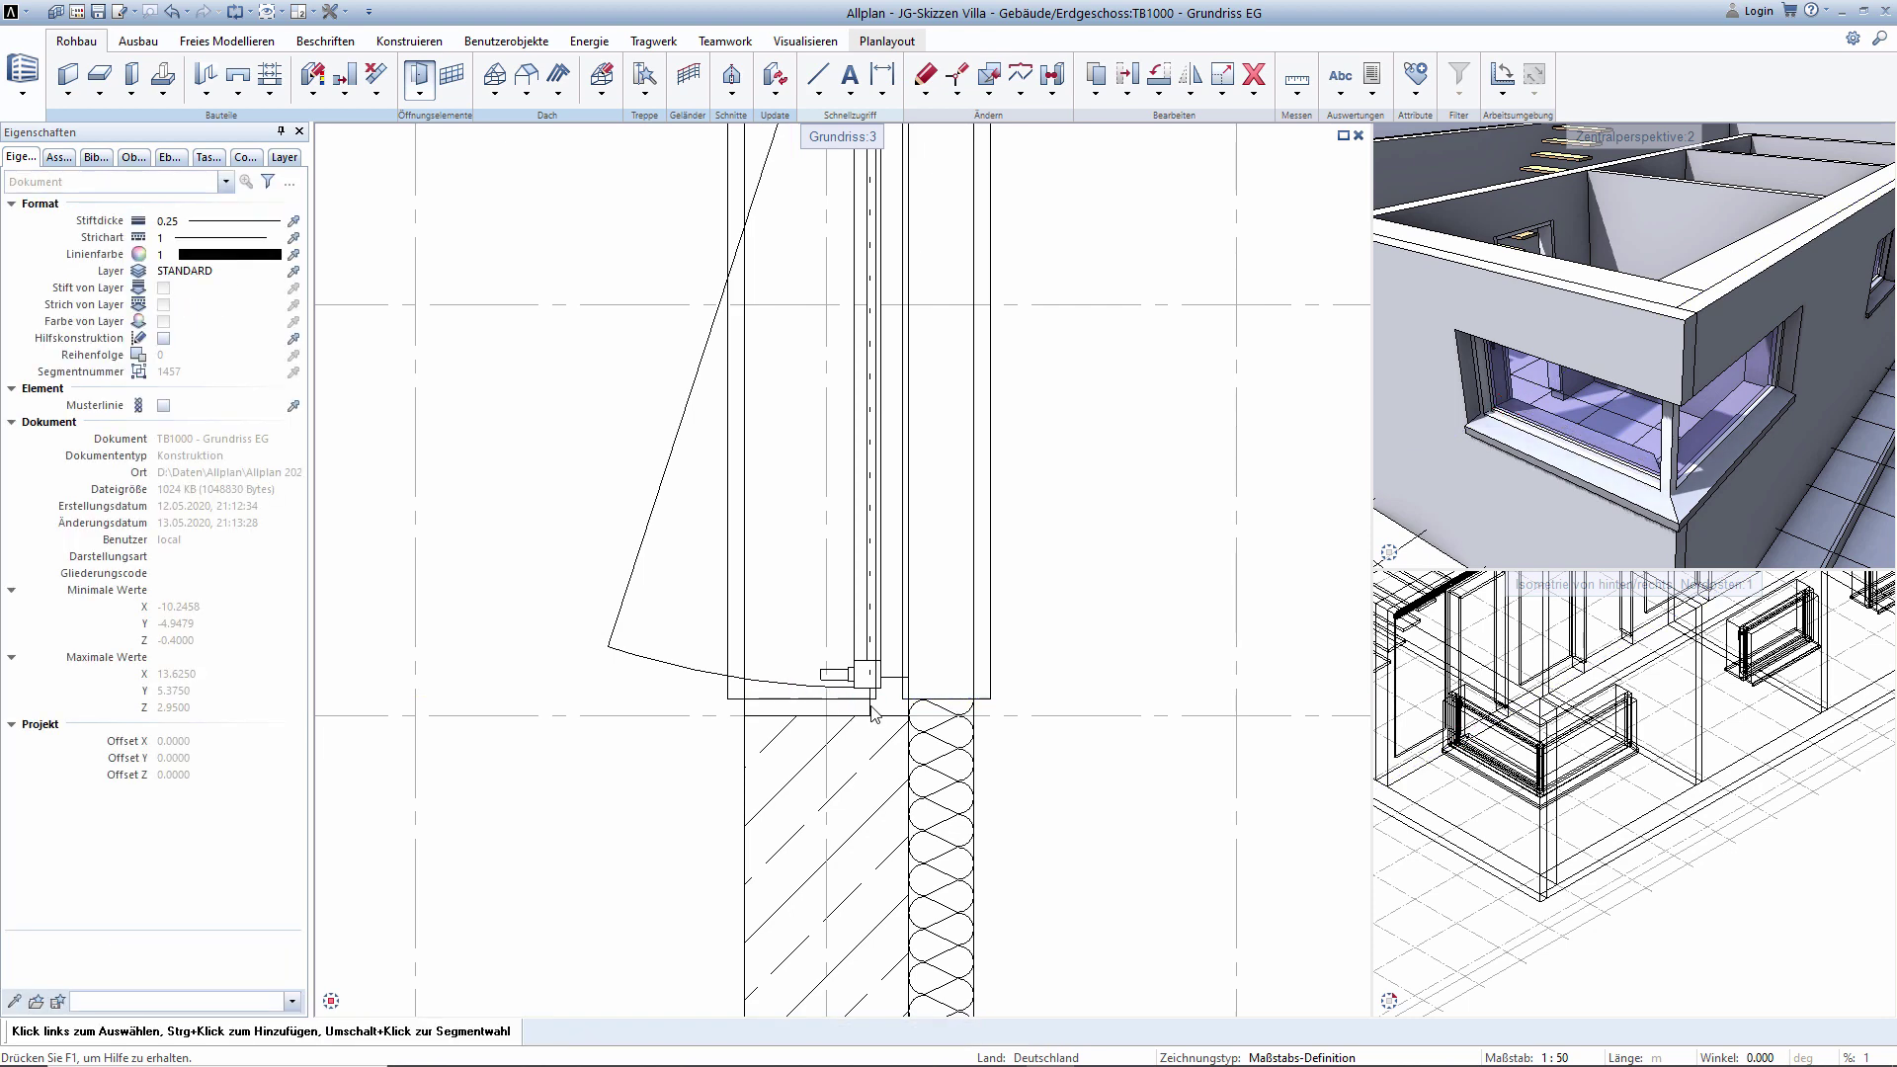
Set the interior sill's left distance to the opening to 0.
double_click(802, 724)
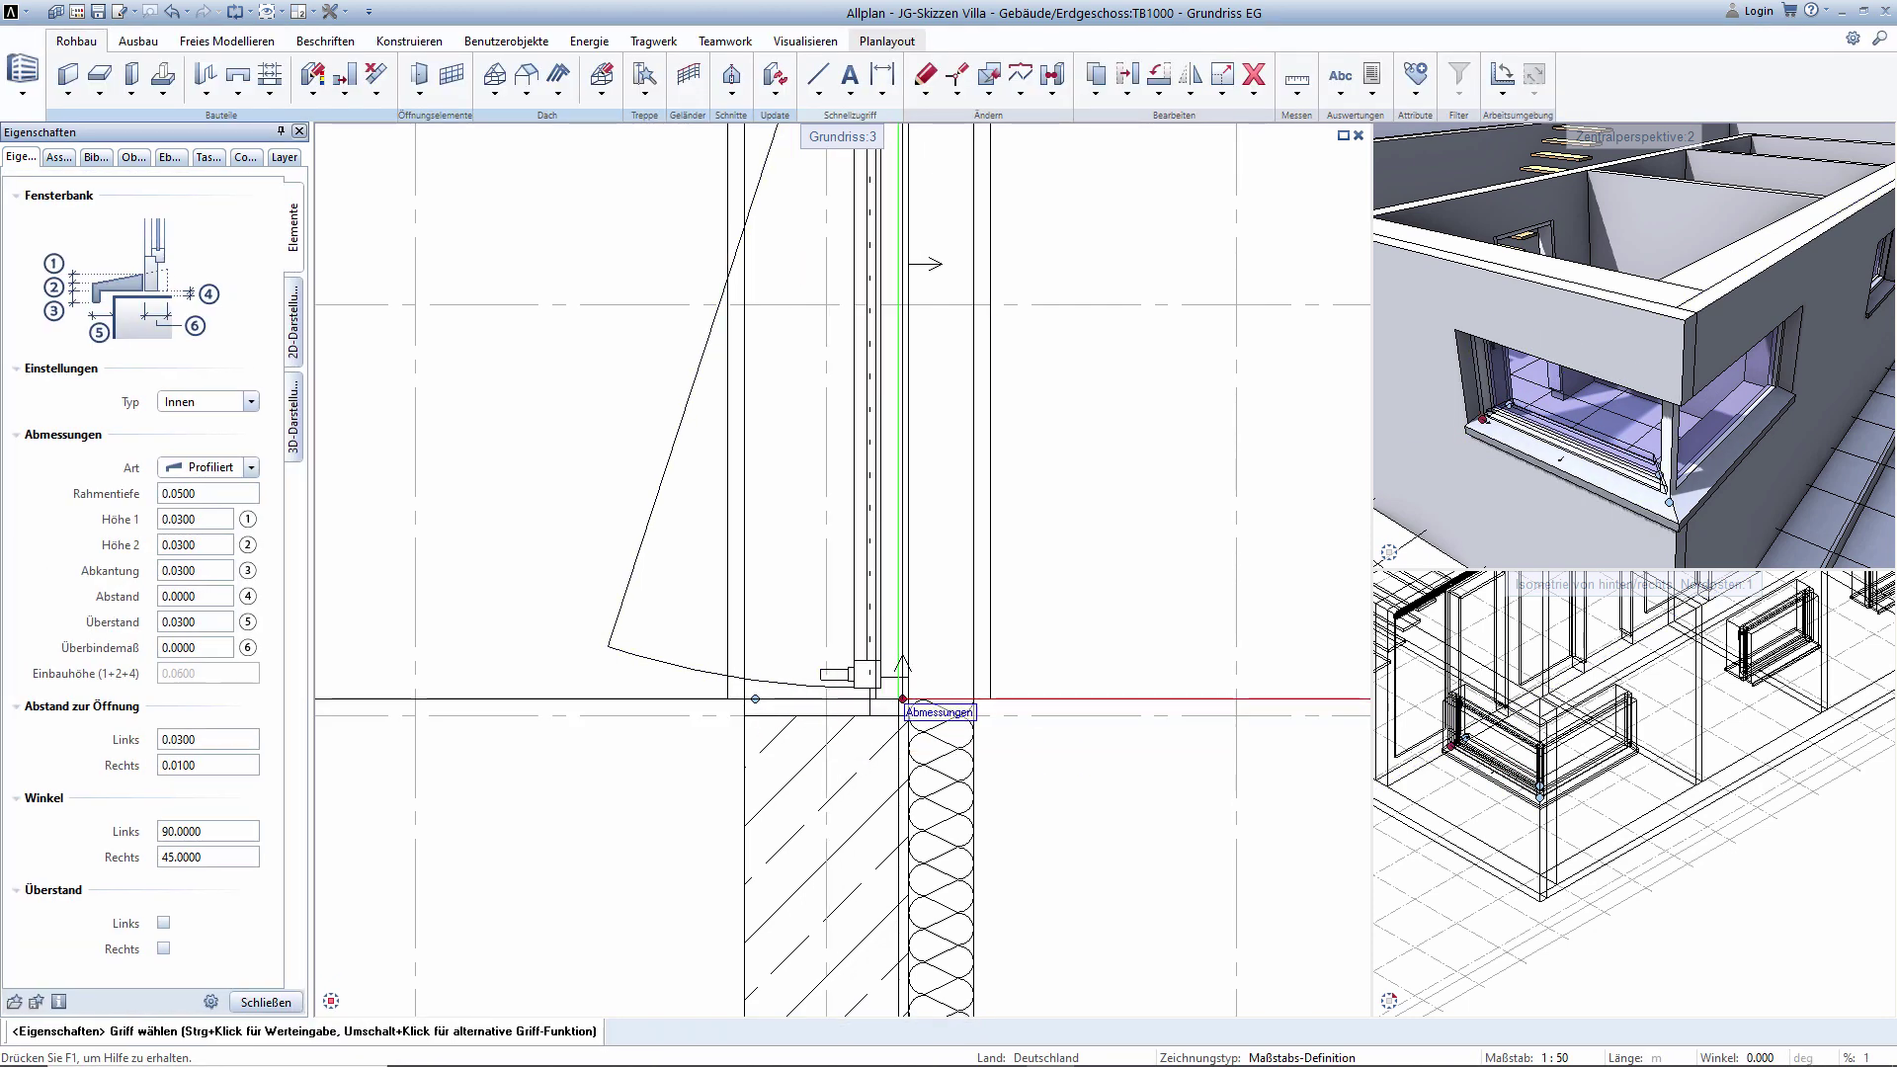
click(902, 699)
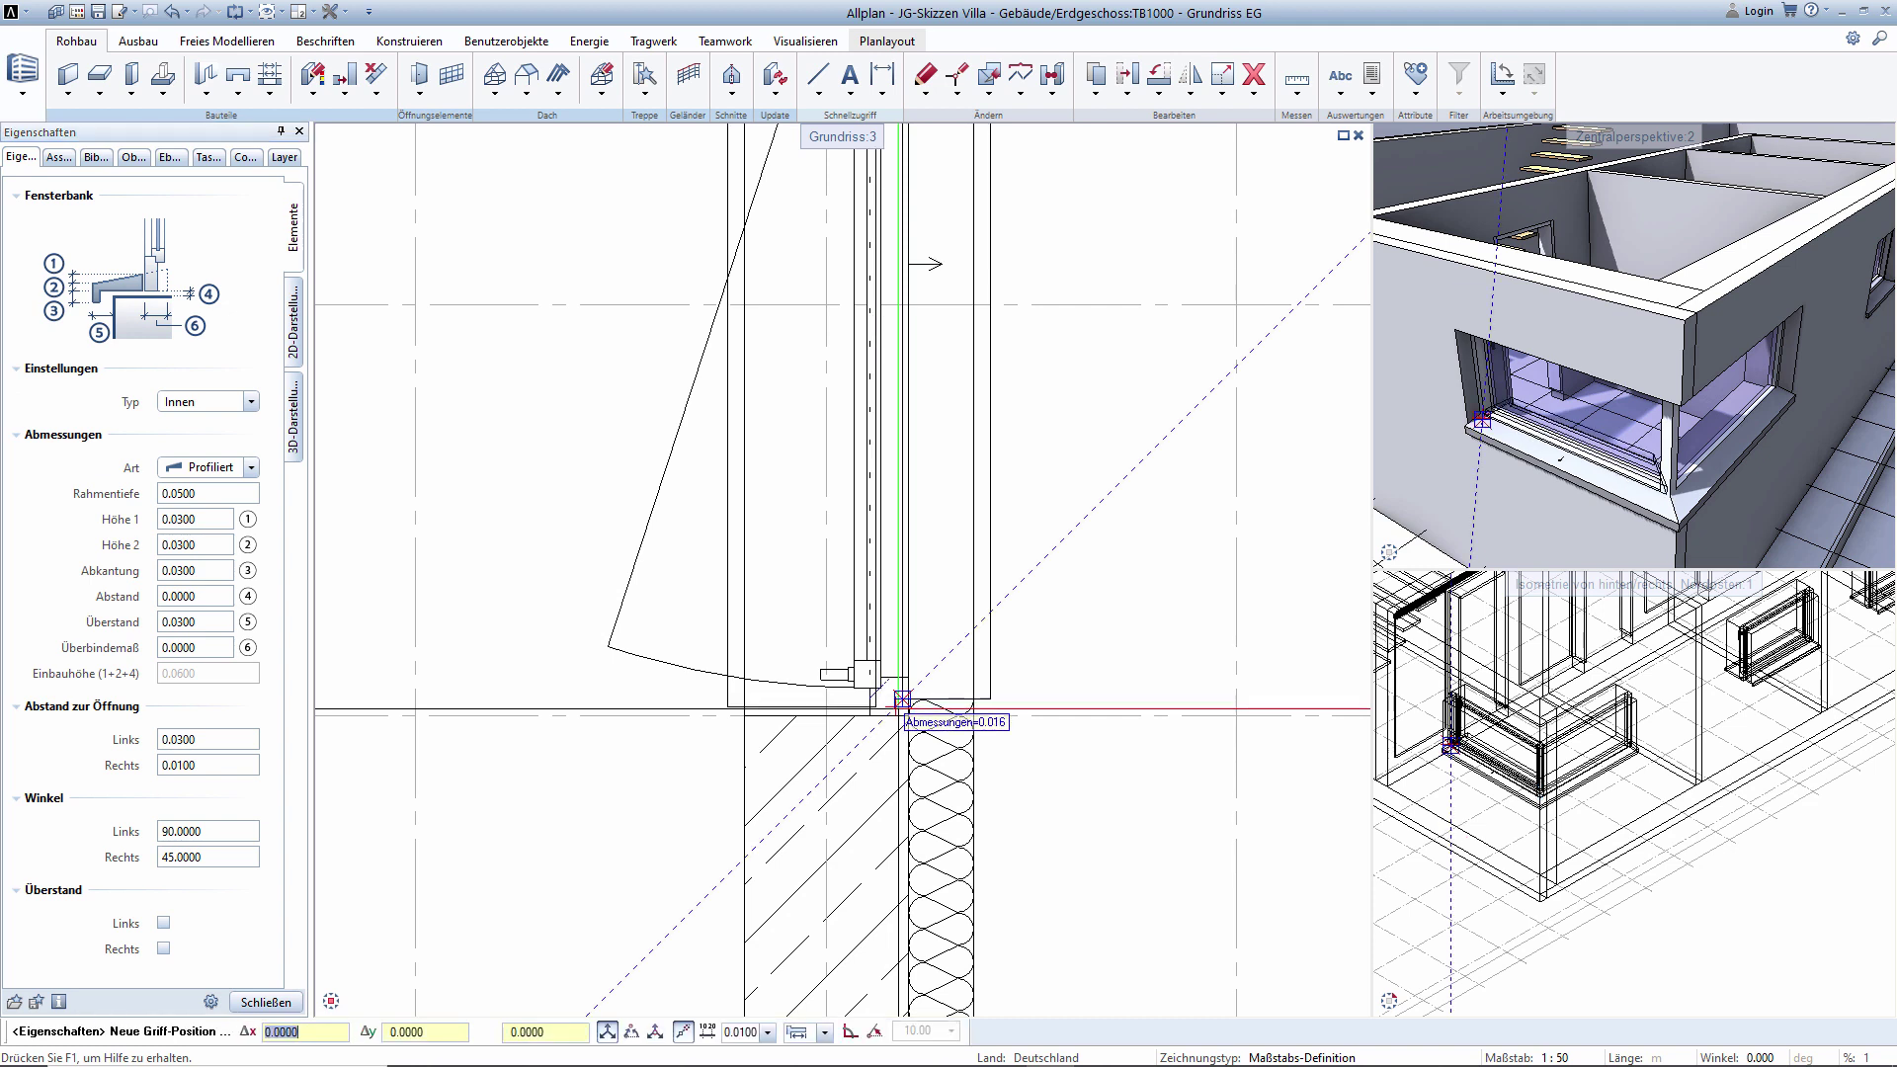
click(902, 716)
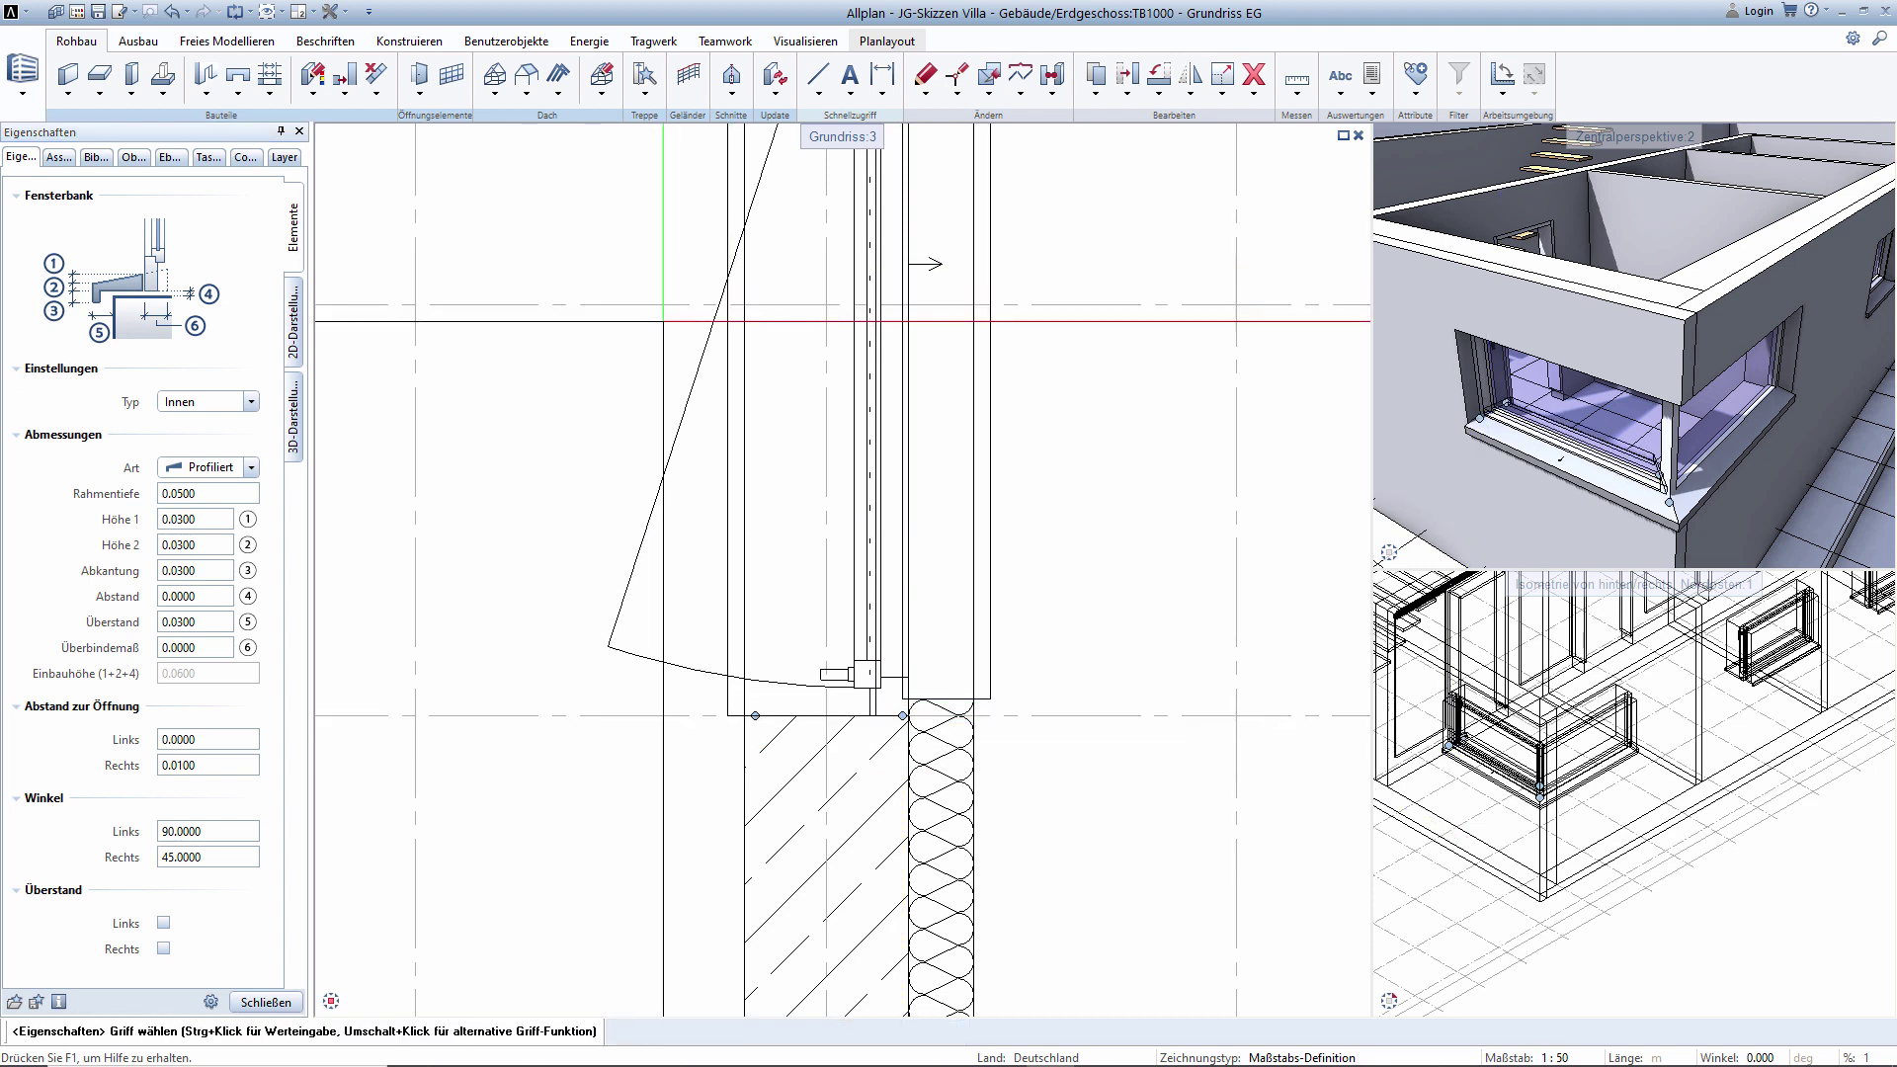
scroll(665, 411, down, 2)
scroll(665, 411, down, 2)
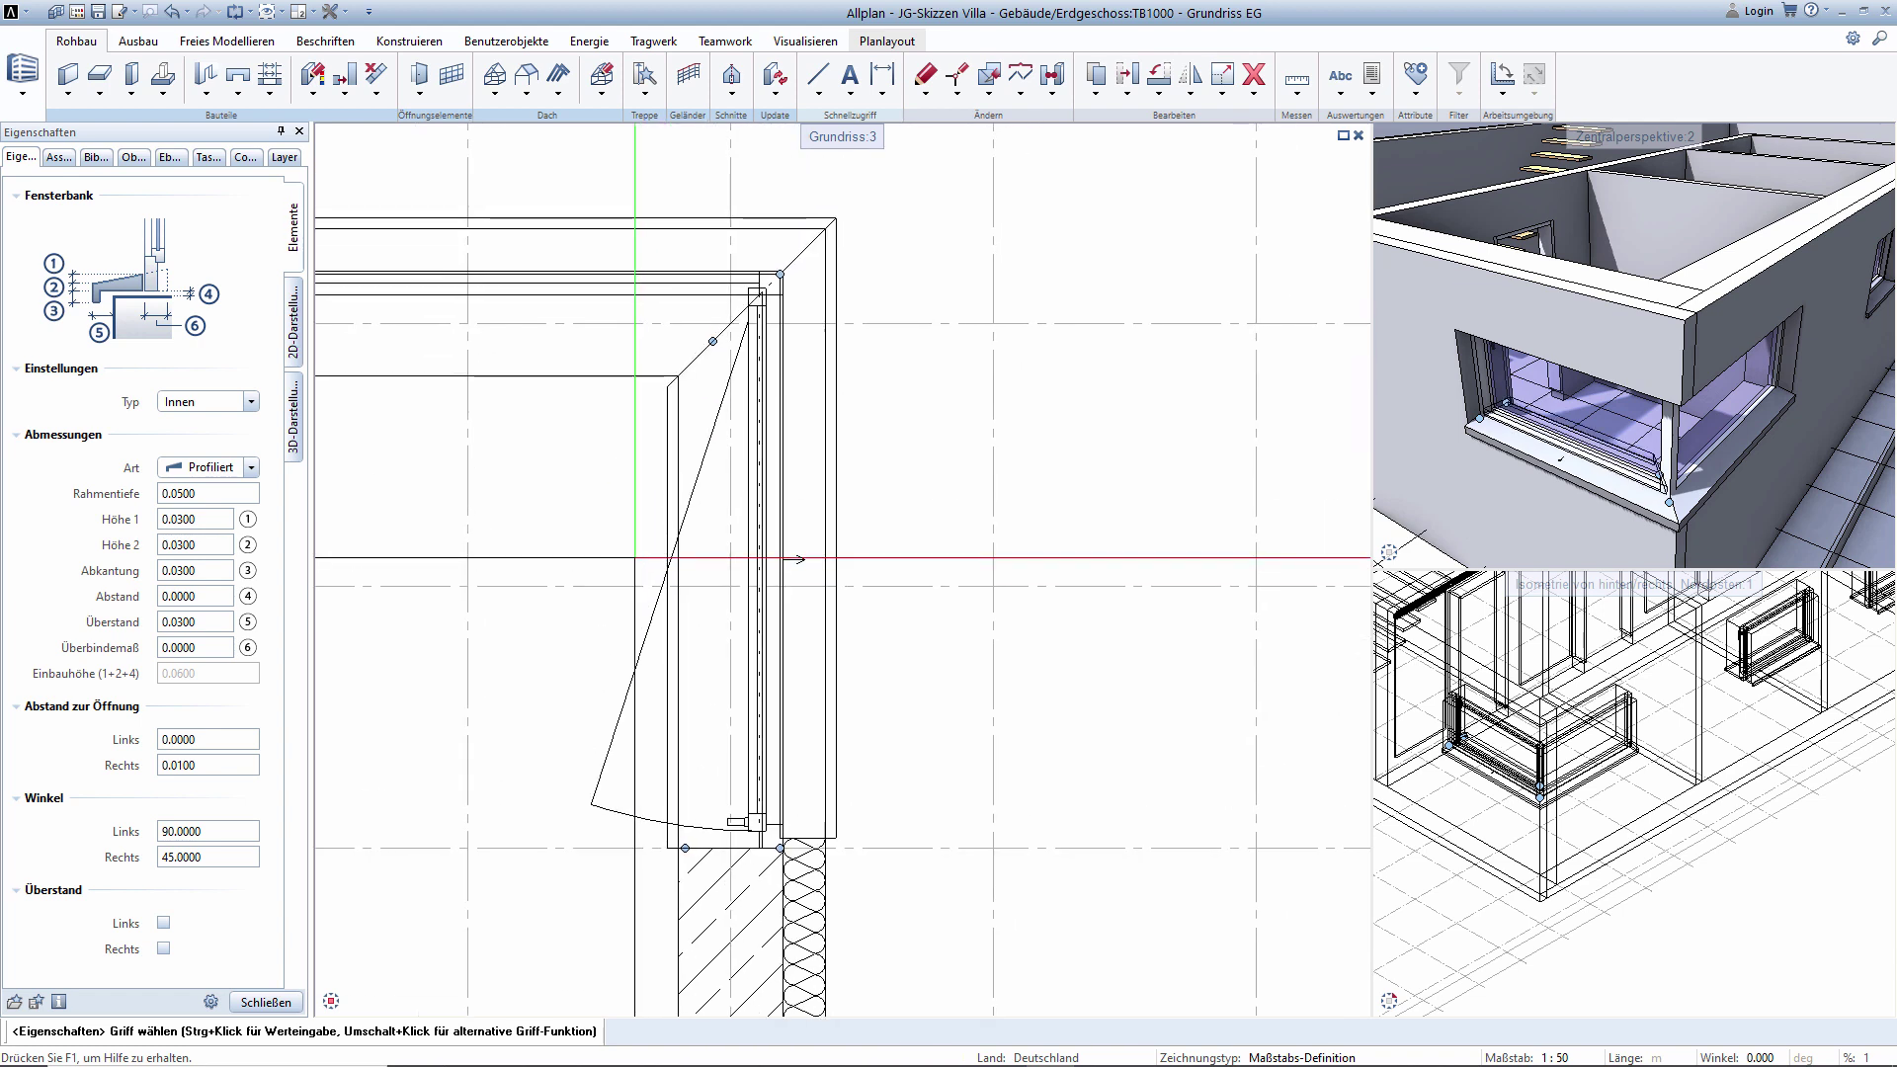
click(266, 1002)
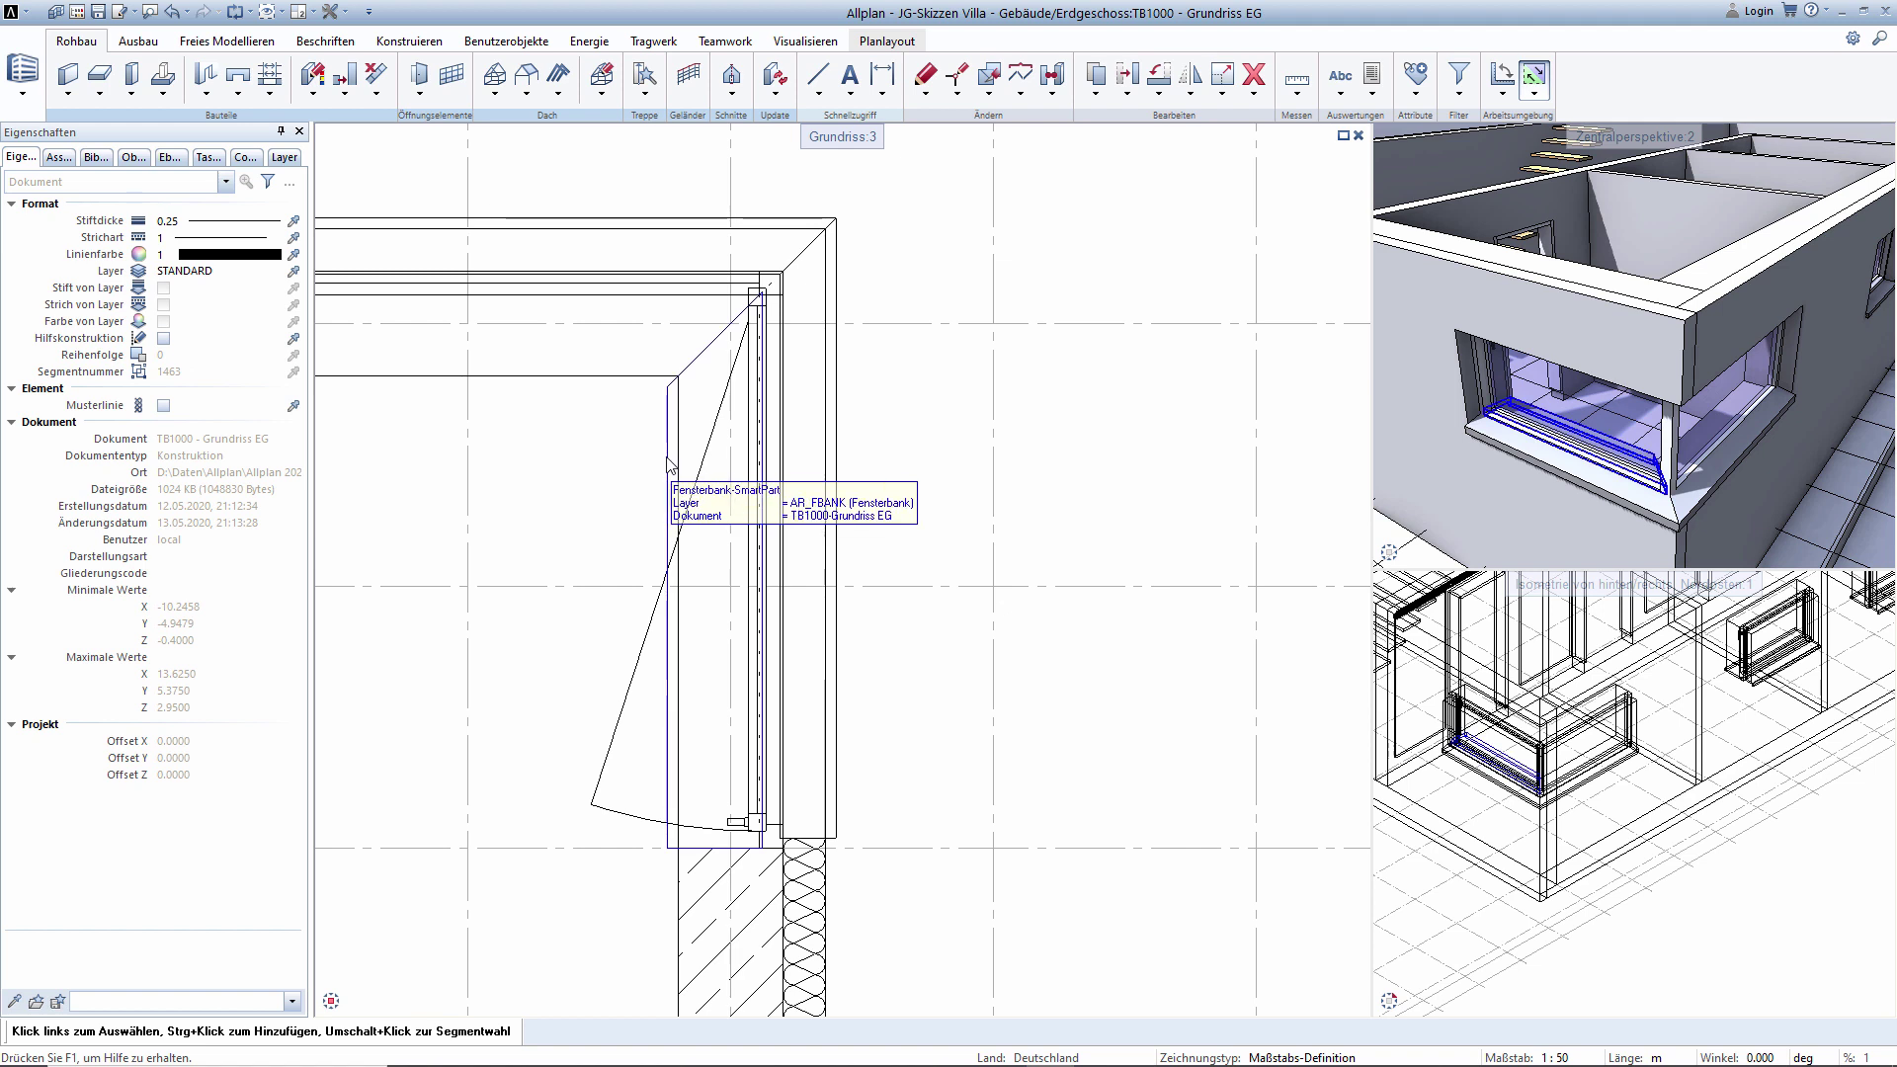
Place a copy of the interior sill along the top wall.
right_click(622, 474)
middle_drag(524, 441, 919, 610)
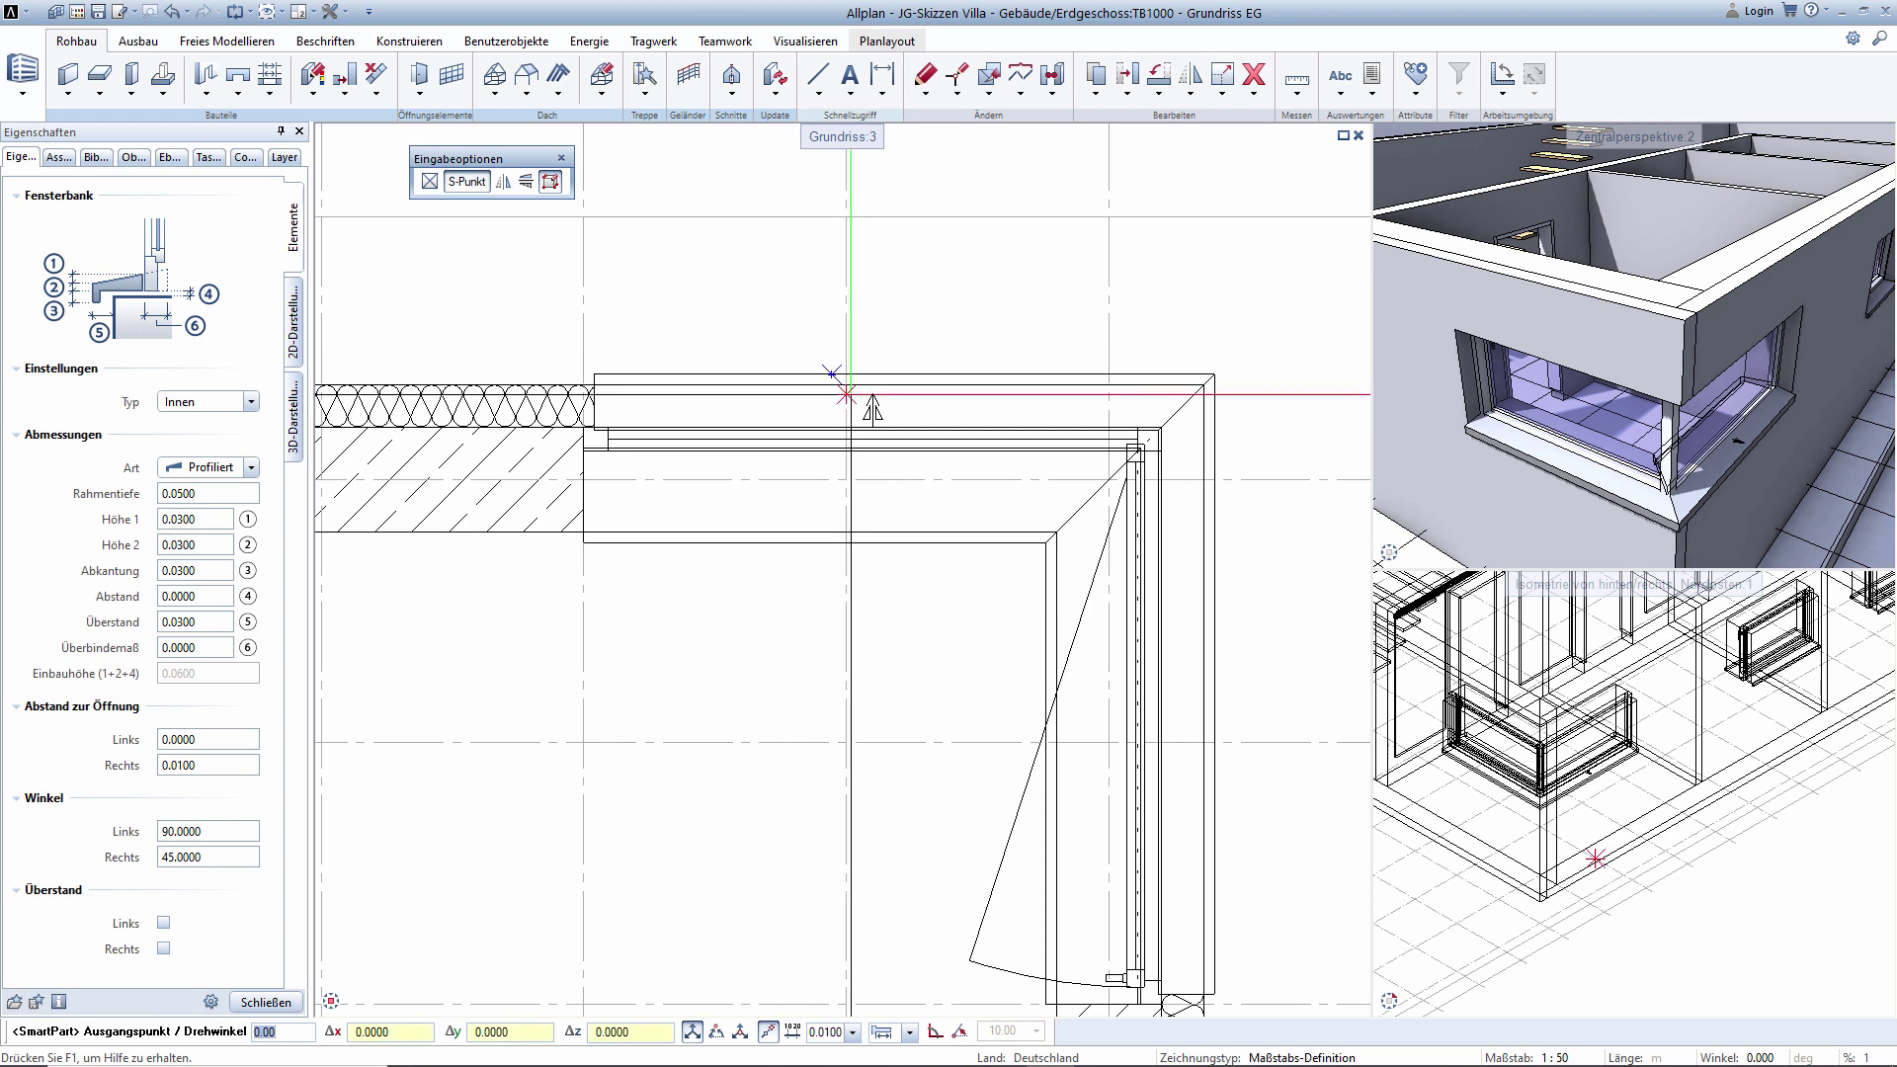
click(847, 394)
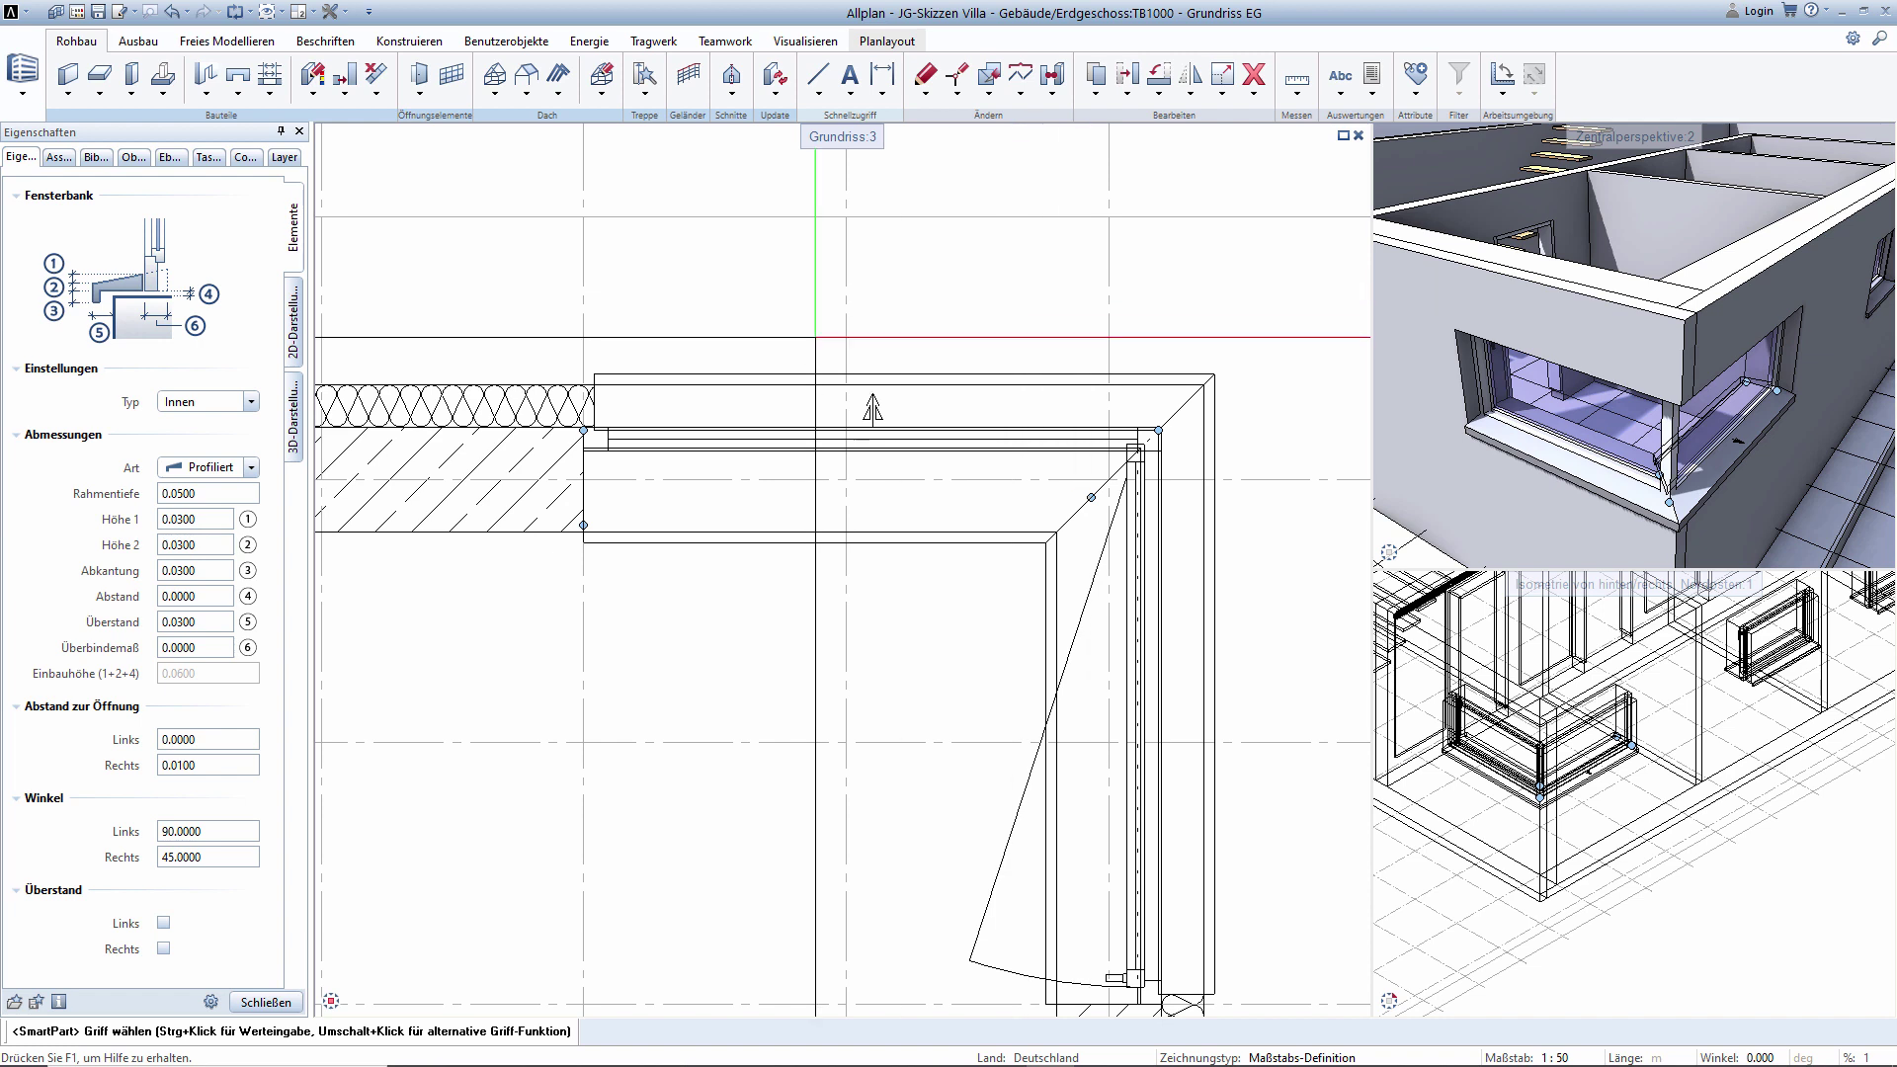
click(582, 431)
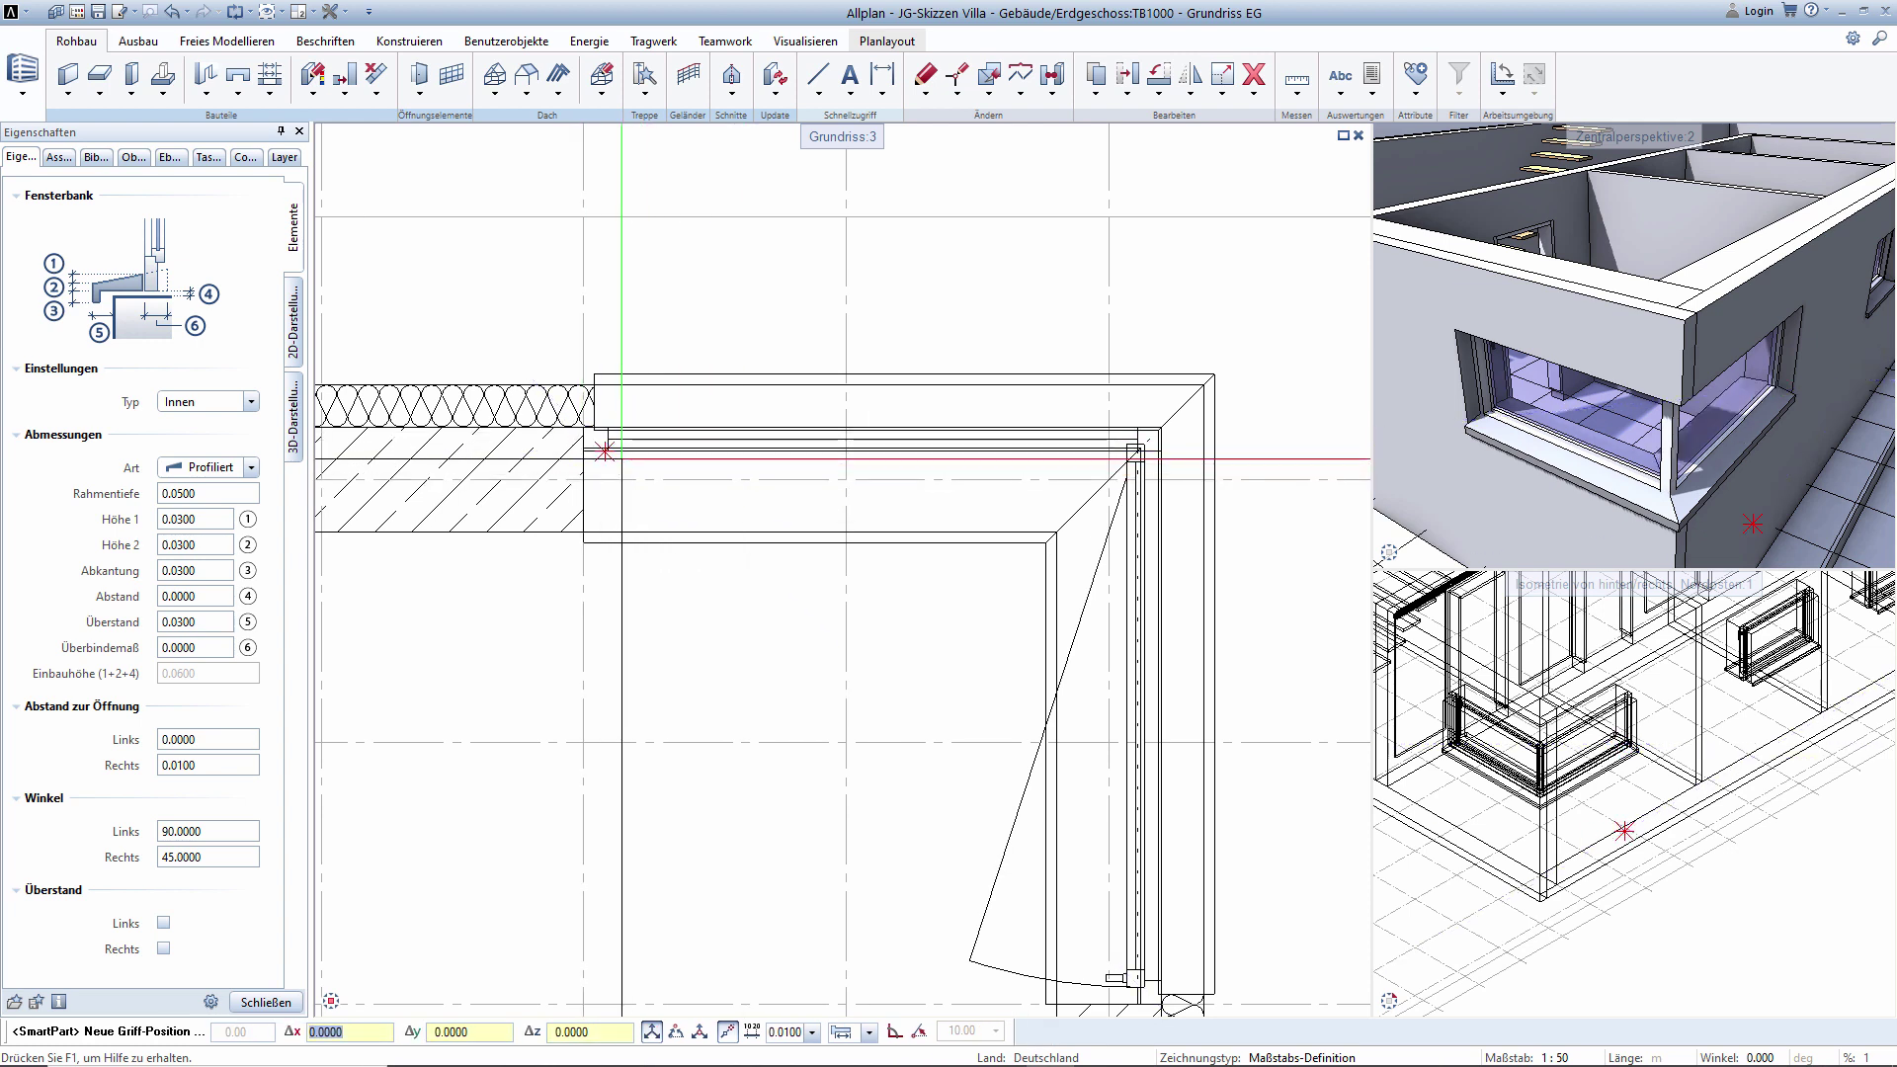
key(Escape)
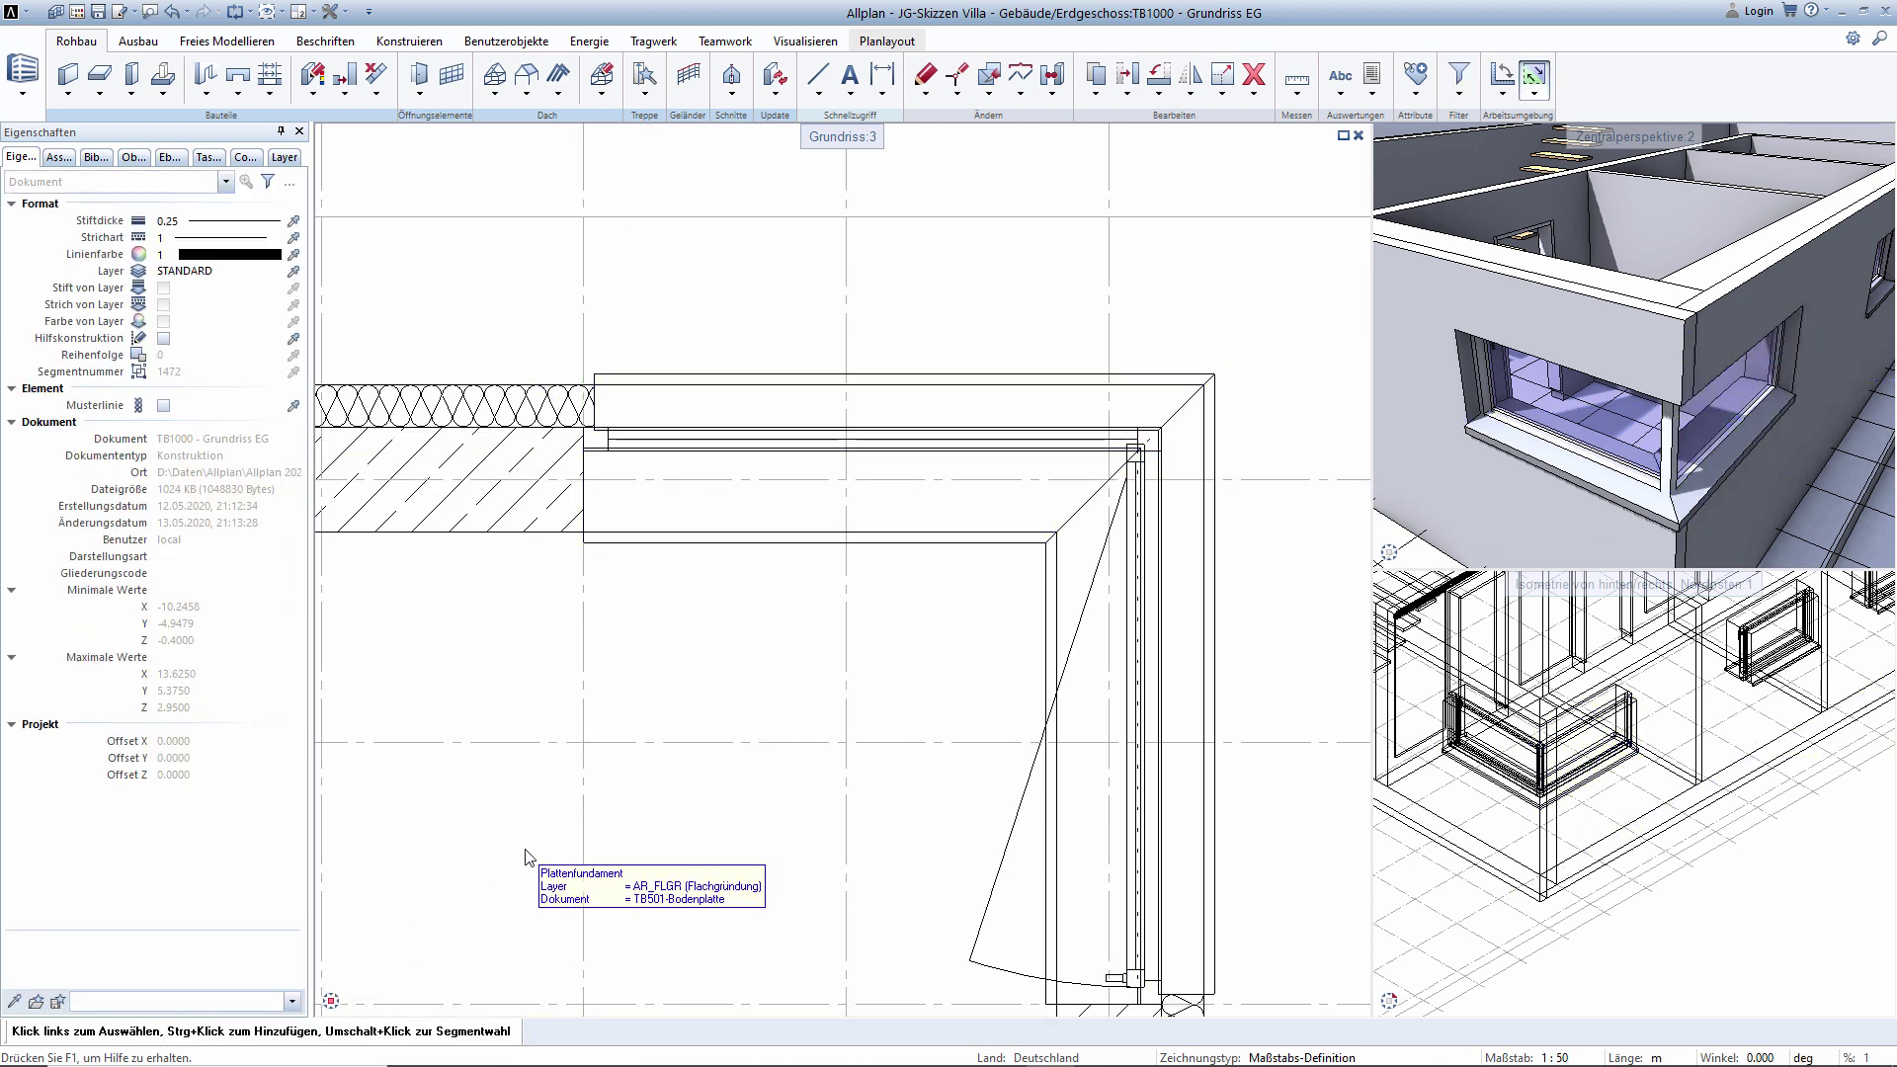
Inspect the rooms and staircase in a maximized perspective view, then restore the tiled views.
click(355, 1000)
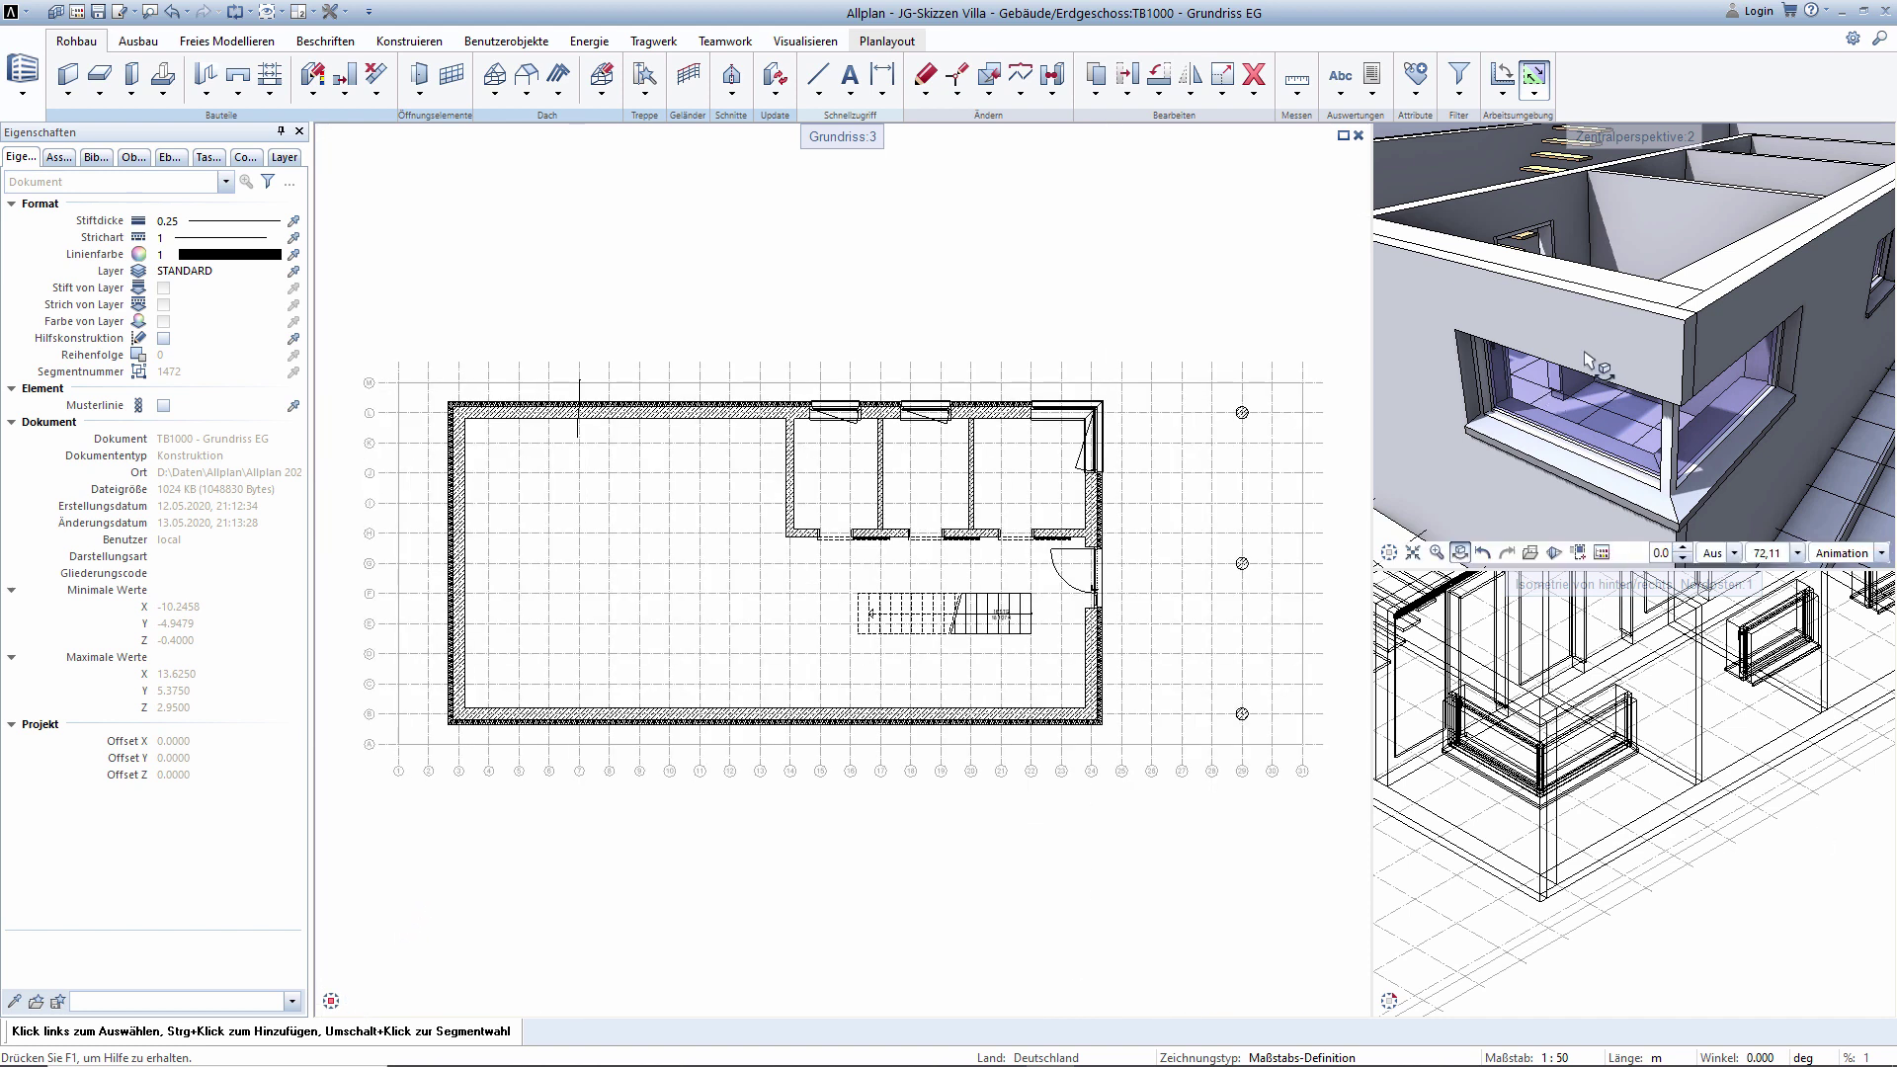
double_click(1627, 139)
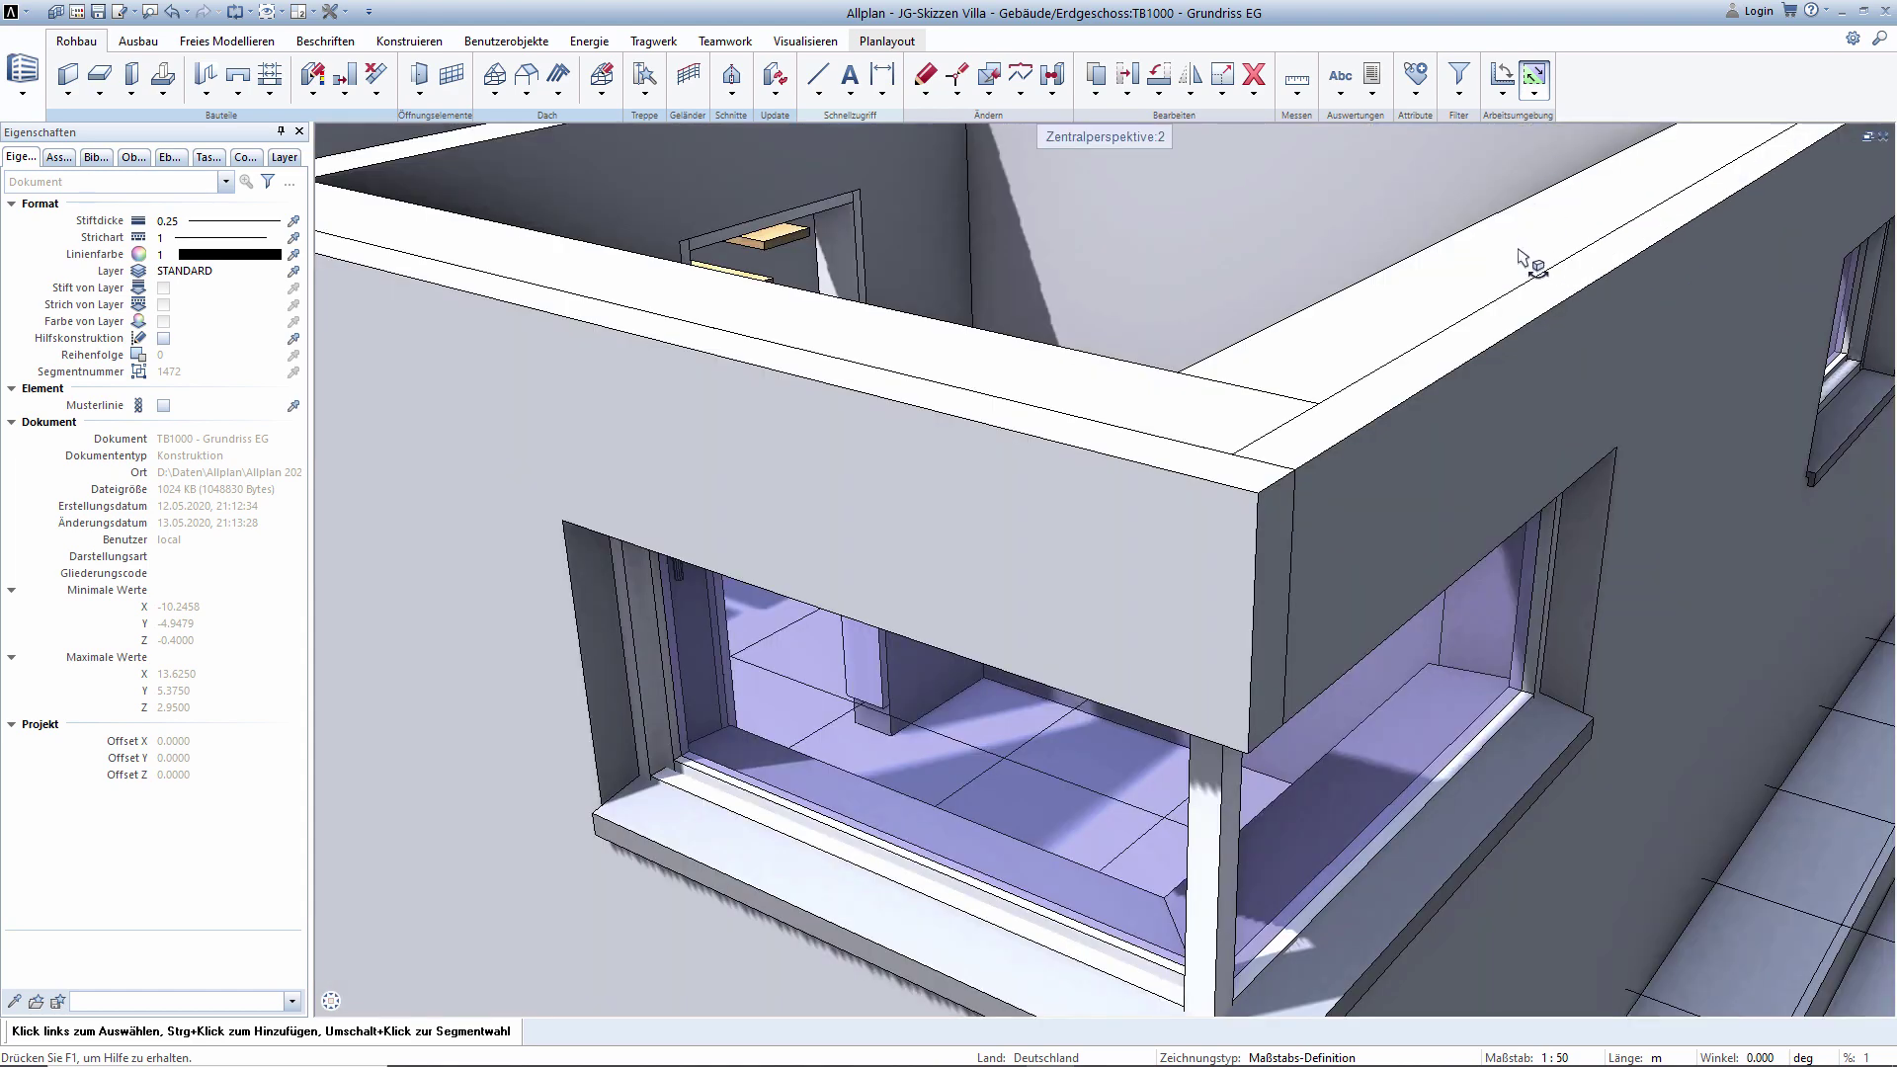
mouse_move(1529, 259)
shift+middle_down()
mouse_move(639, 383)
mouse_move(1398, 373)
shift+middle_up()
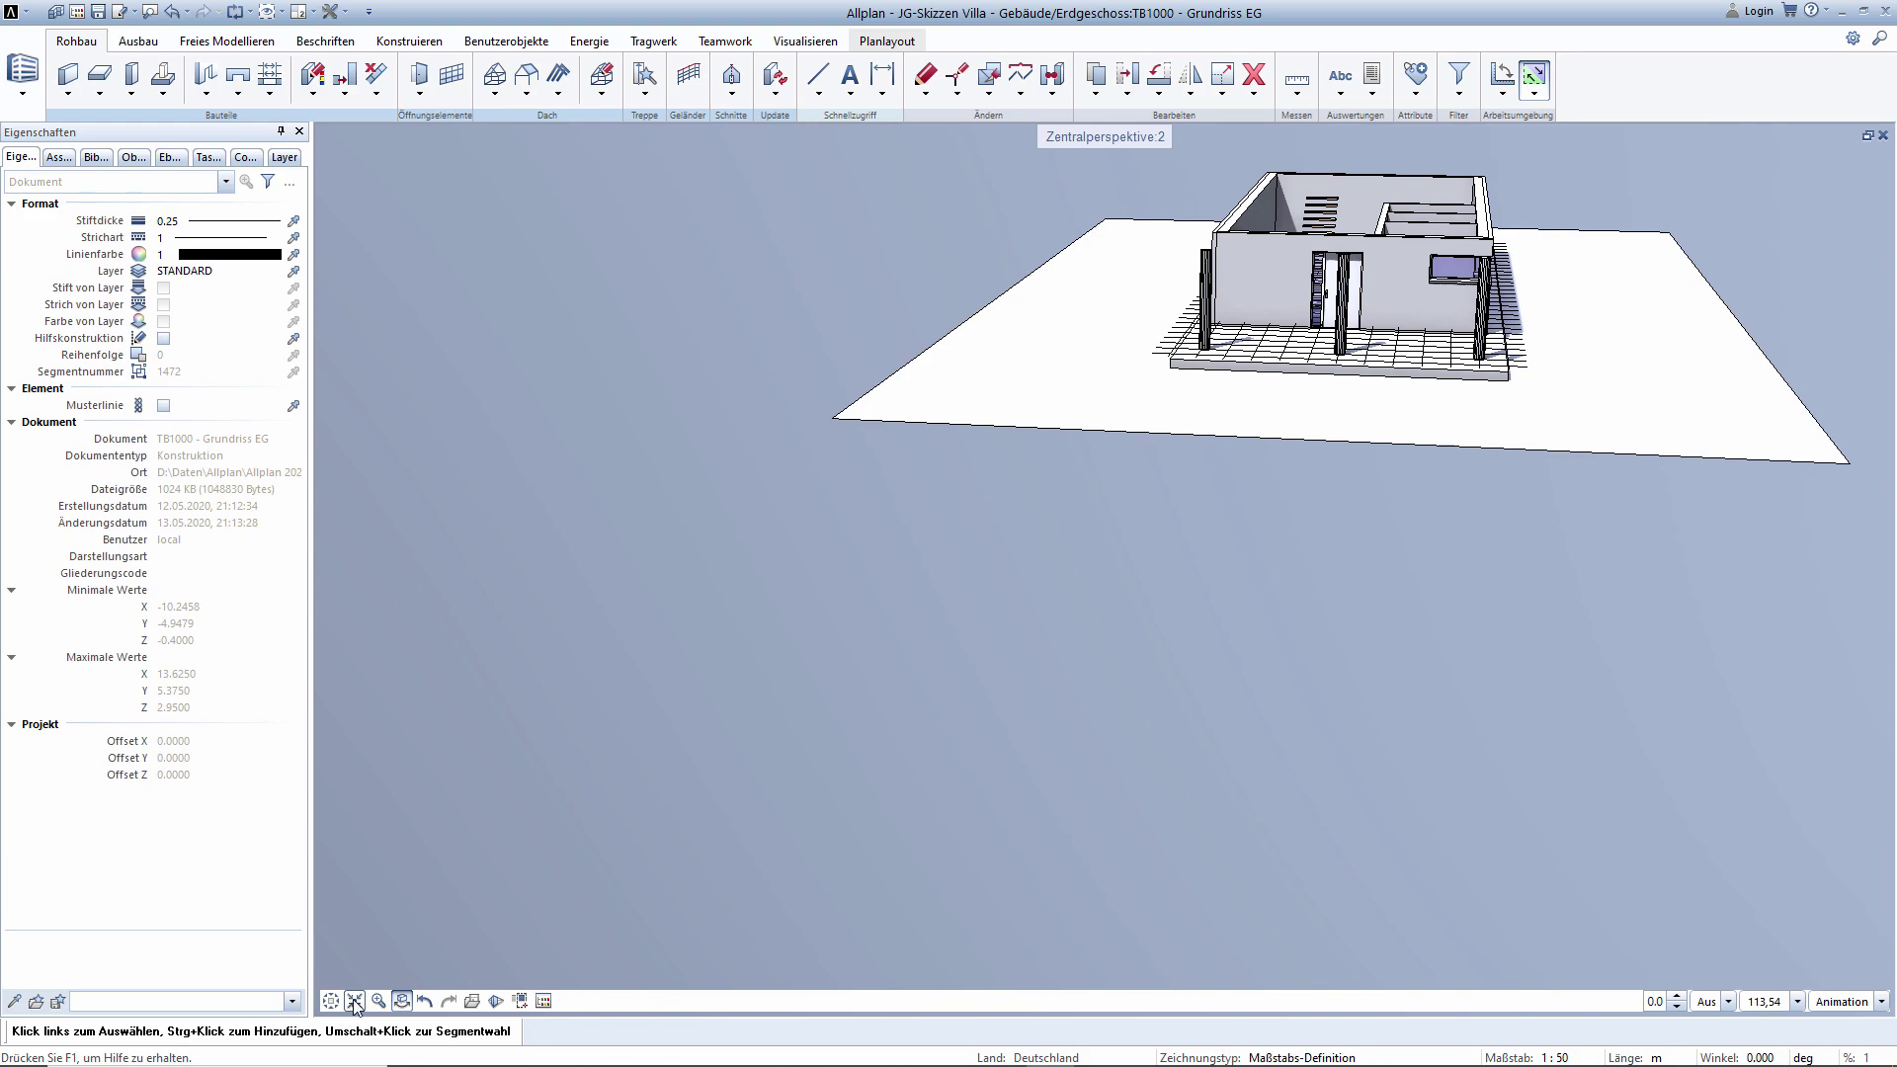
mouse_move(356, 1005)
shift+middle_down()
mouse_move(593, 780)
mouse_move(1270, 736)
mouse_move(859, 656)
shift+middle_up()
scroll(1134, 654, up, 3)
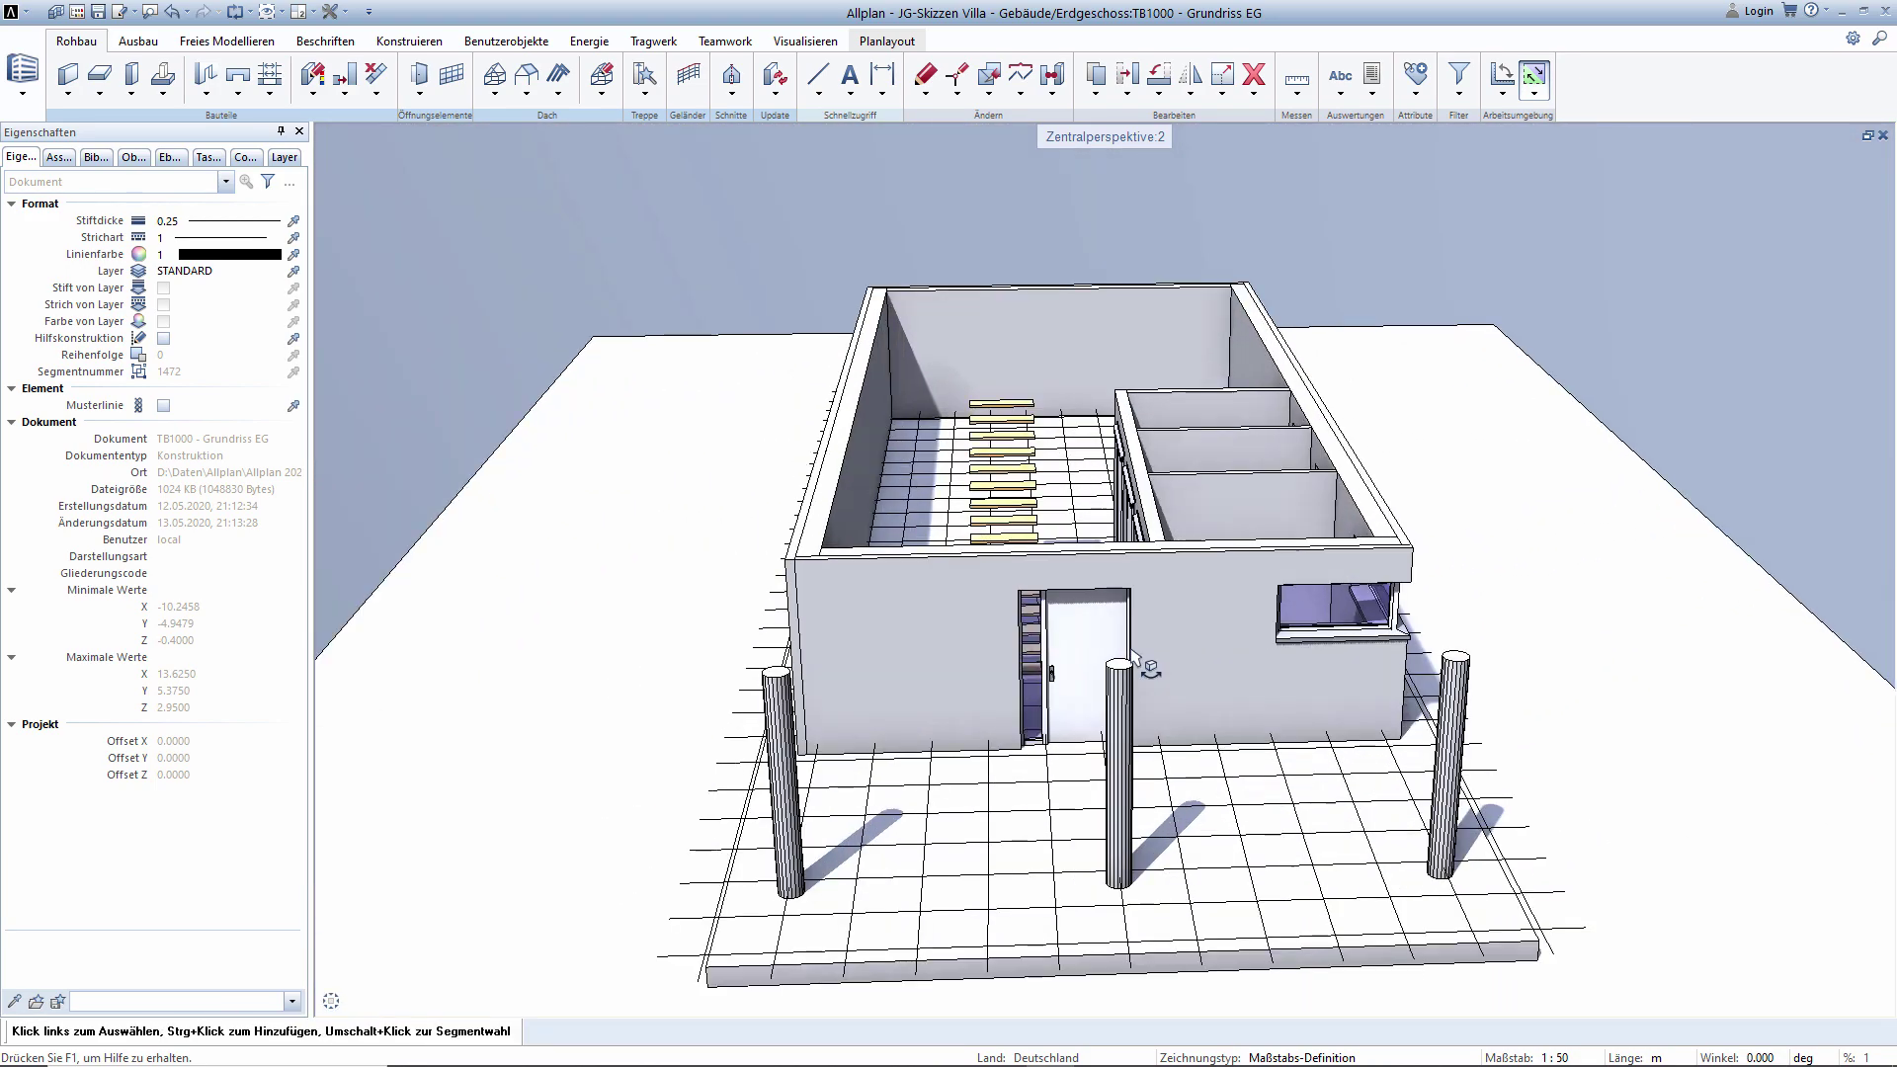
scroll(1136, 660, up, 2)
mouse_move(1590, 637)
shift+middle_down()
mouse_move(1122, 537)
mouse_move(1136, 188)
shift+middle_up()
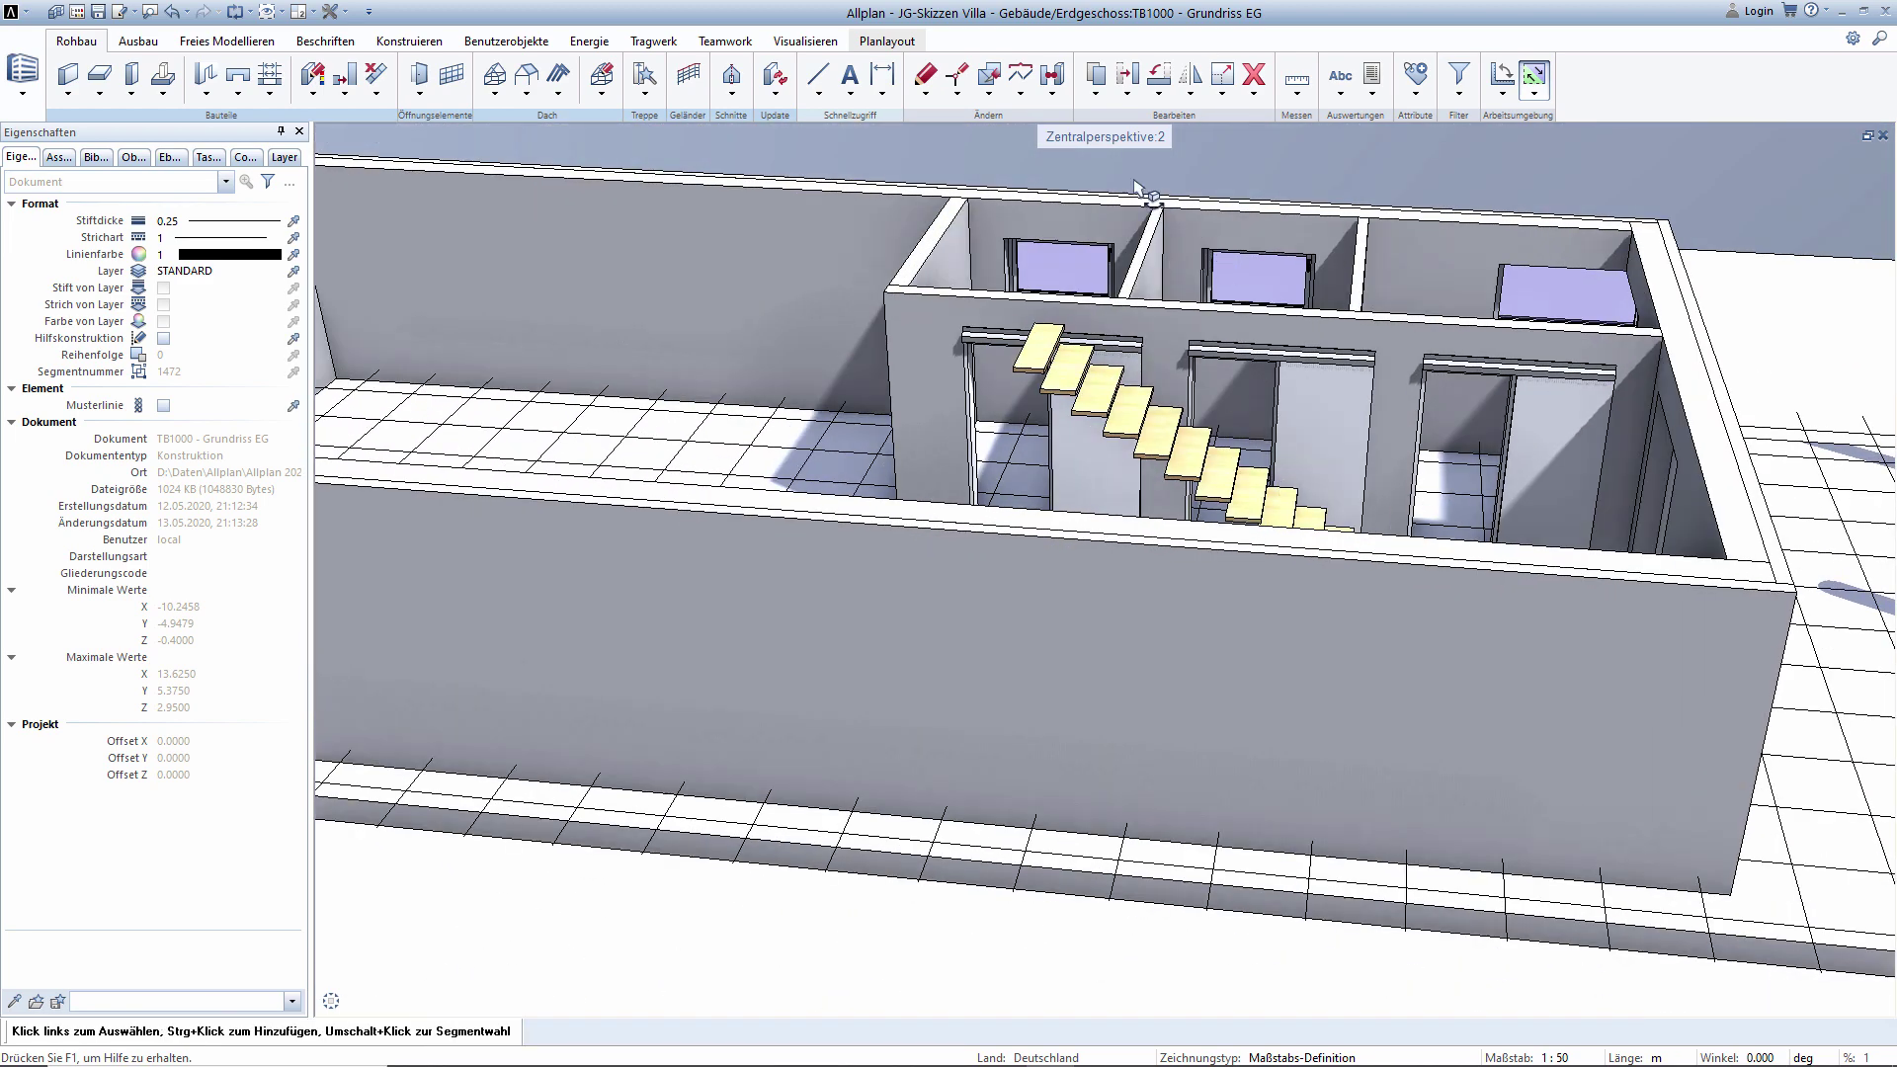
double_click(1103, 144)
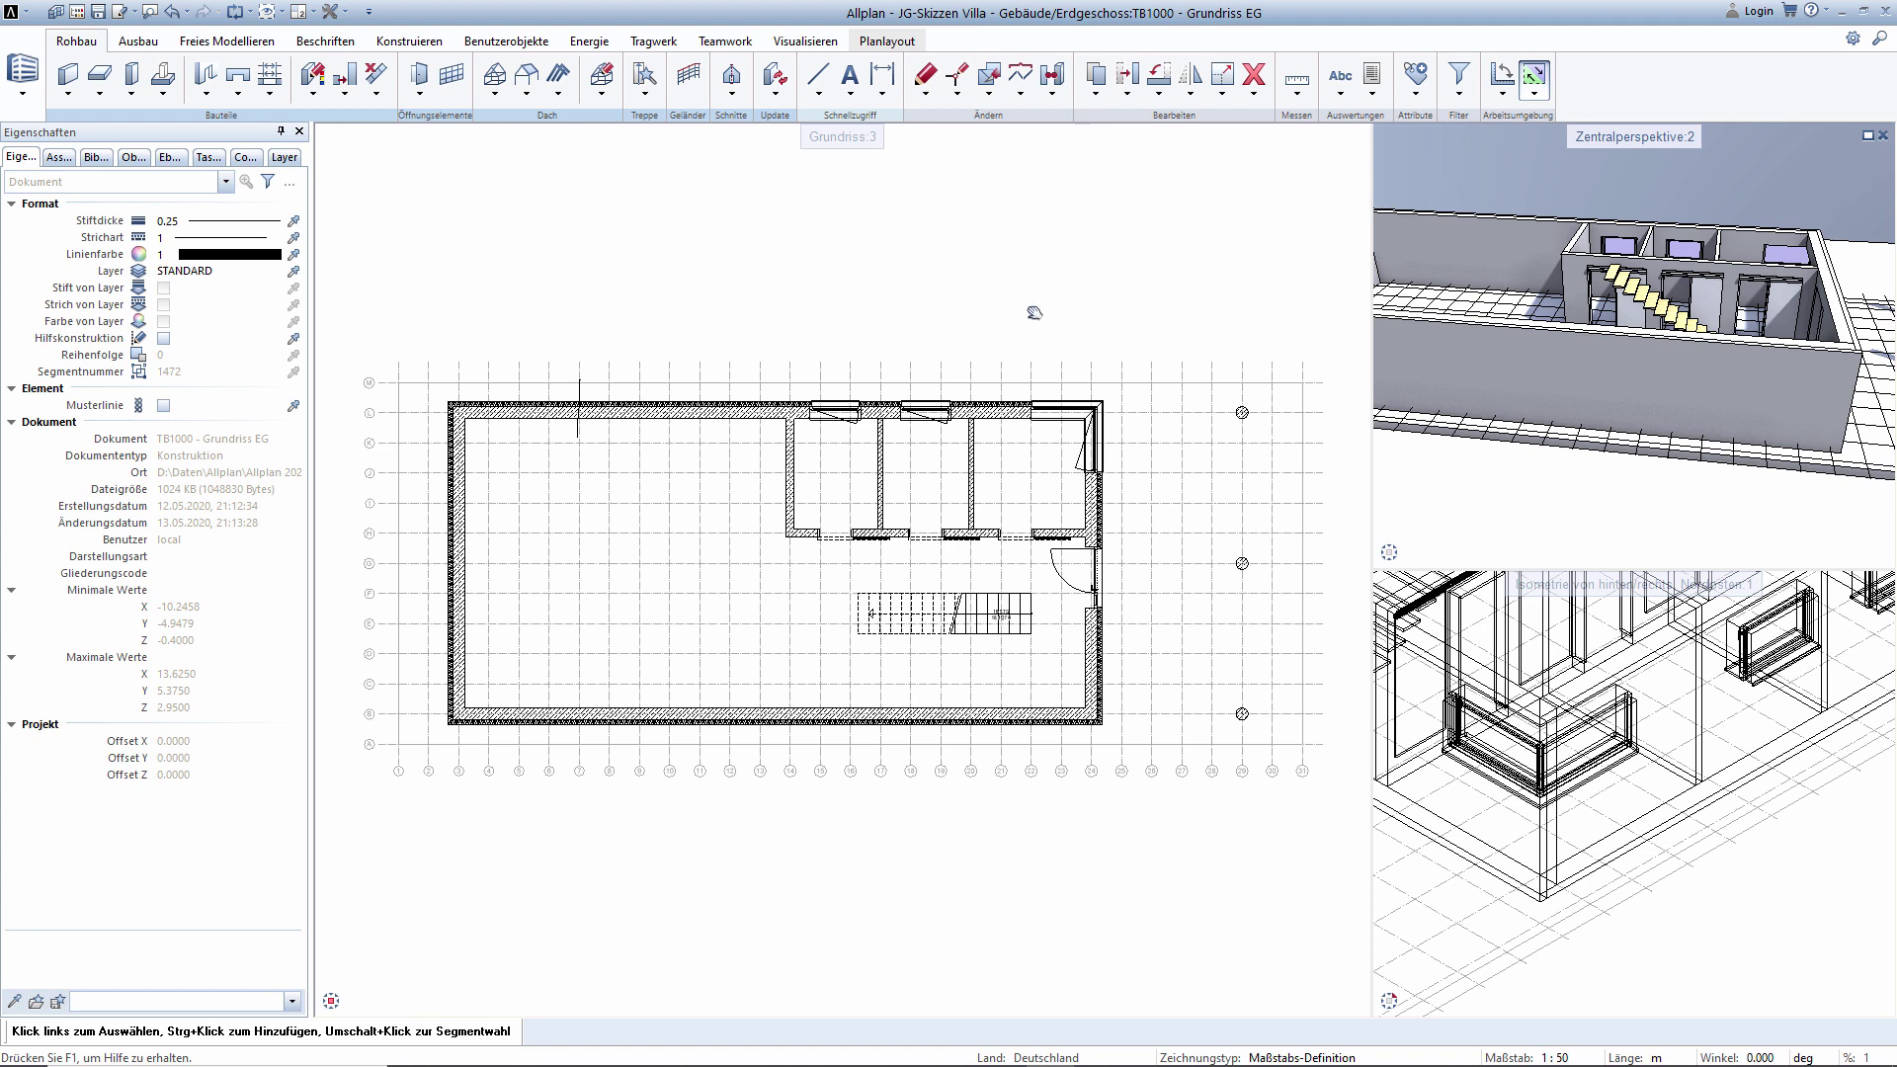
Zoom in on the top wall and start Wände bemaßen wall dimensioning from it.
middle_drag(1025, 309, 1067, 315)
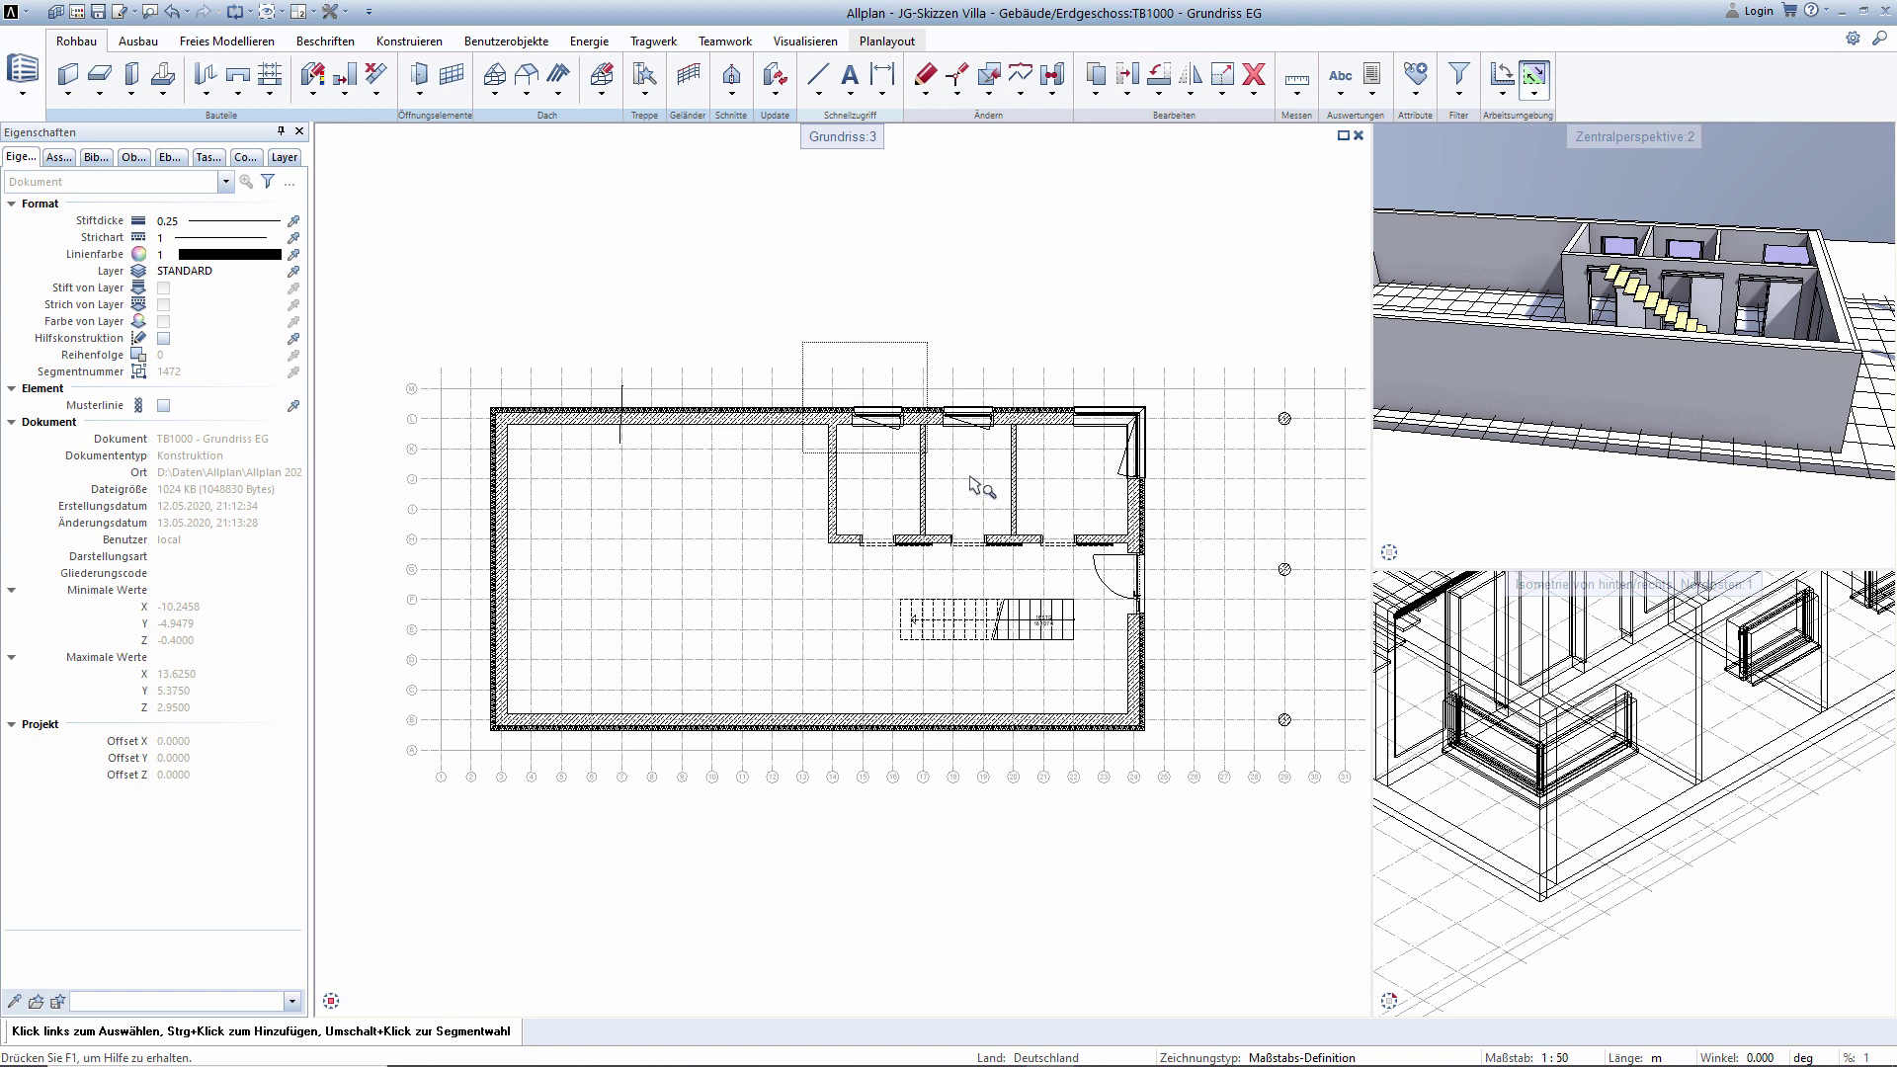
middle_drag(797, 363, 1017, 512)
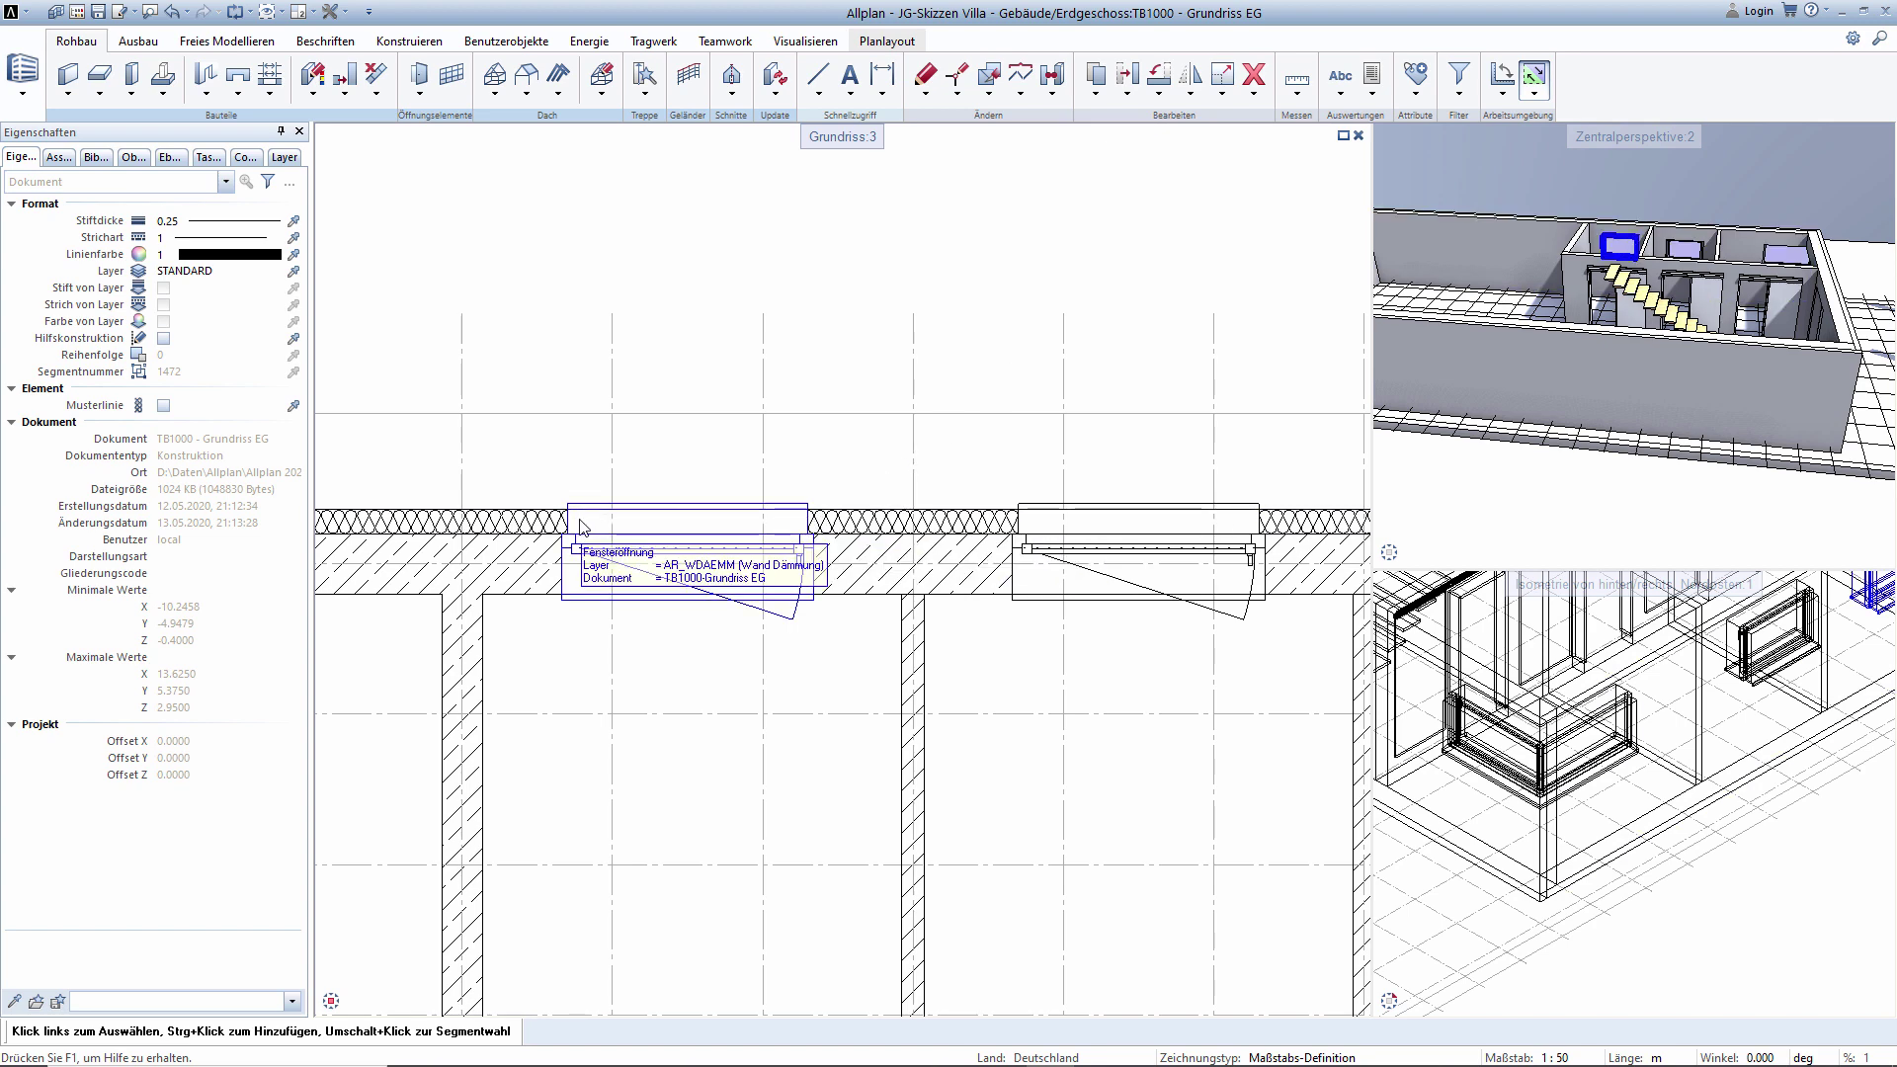
scroll(580, 526, down, 5)
scroll(632, 499, down, 2)
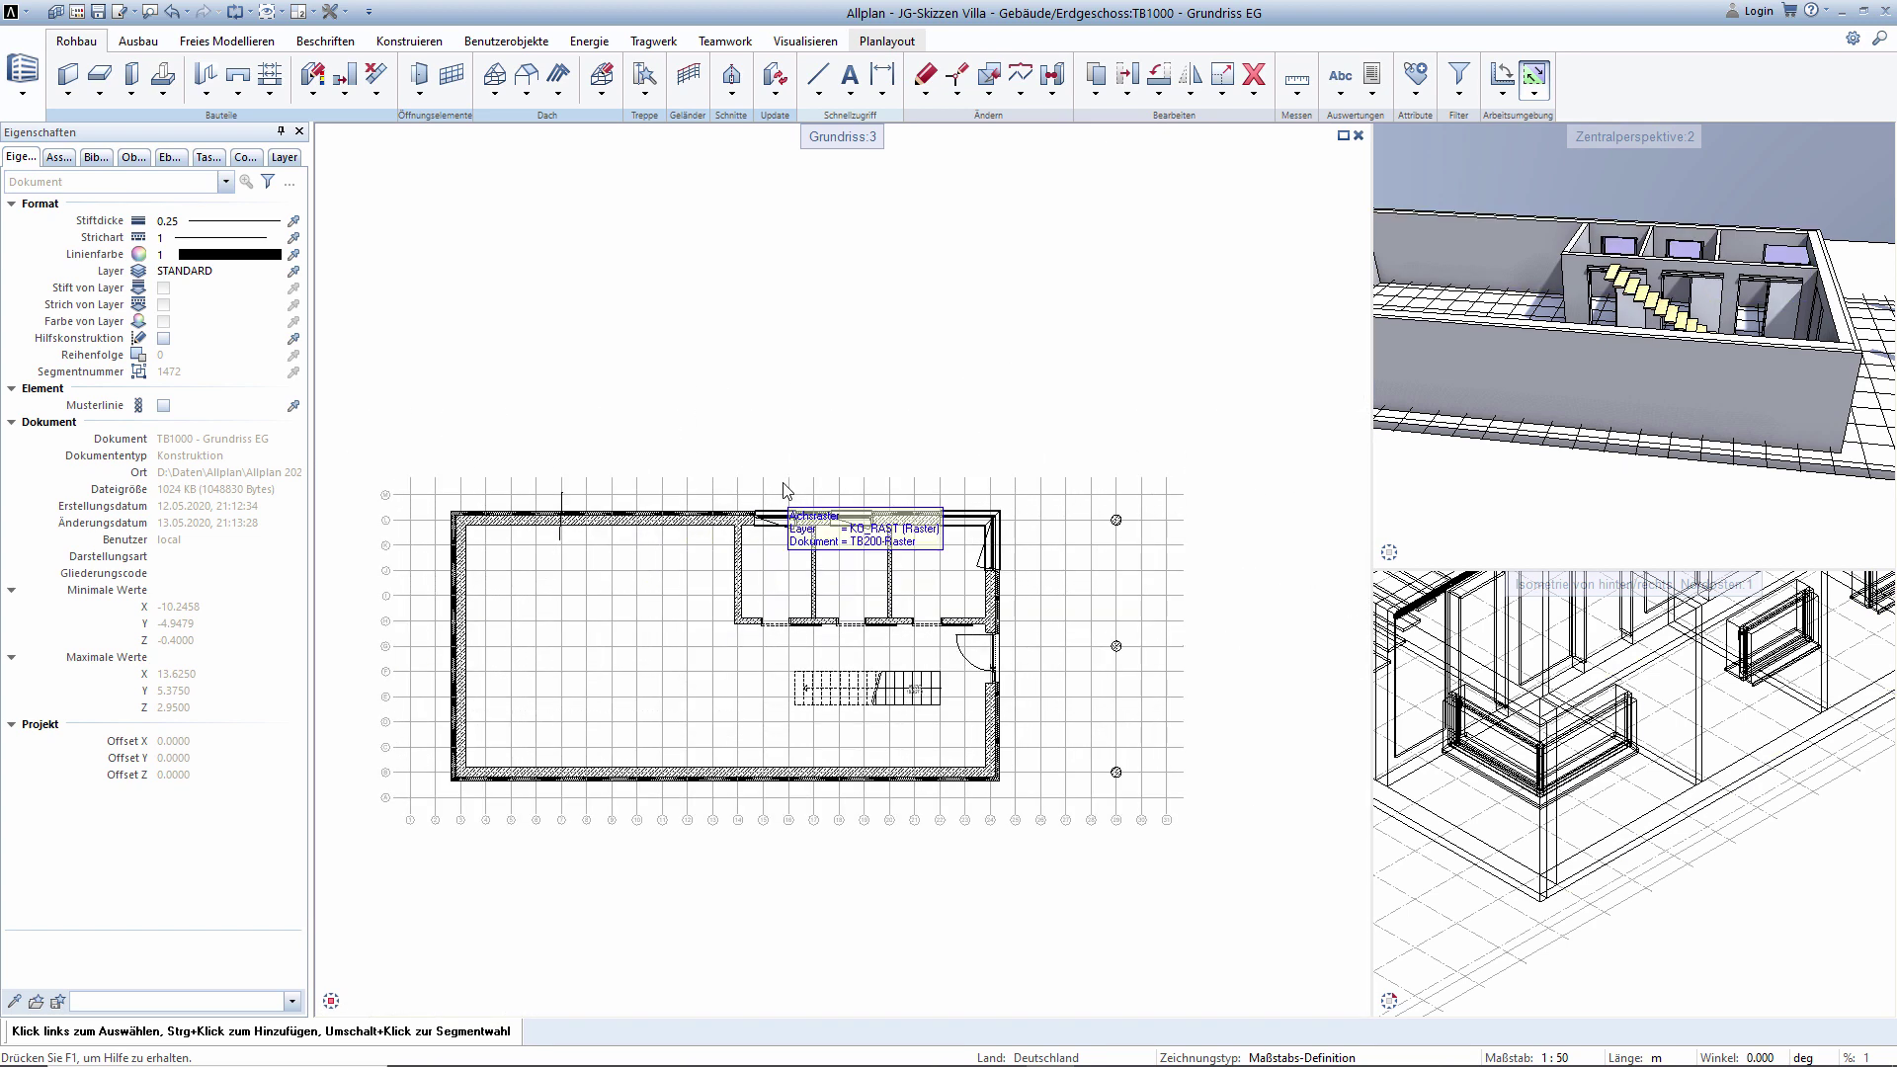
right_click(638, 525)
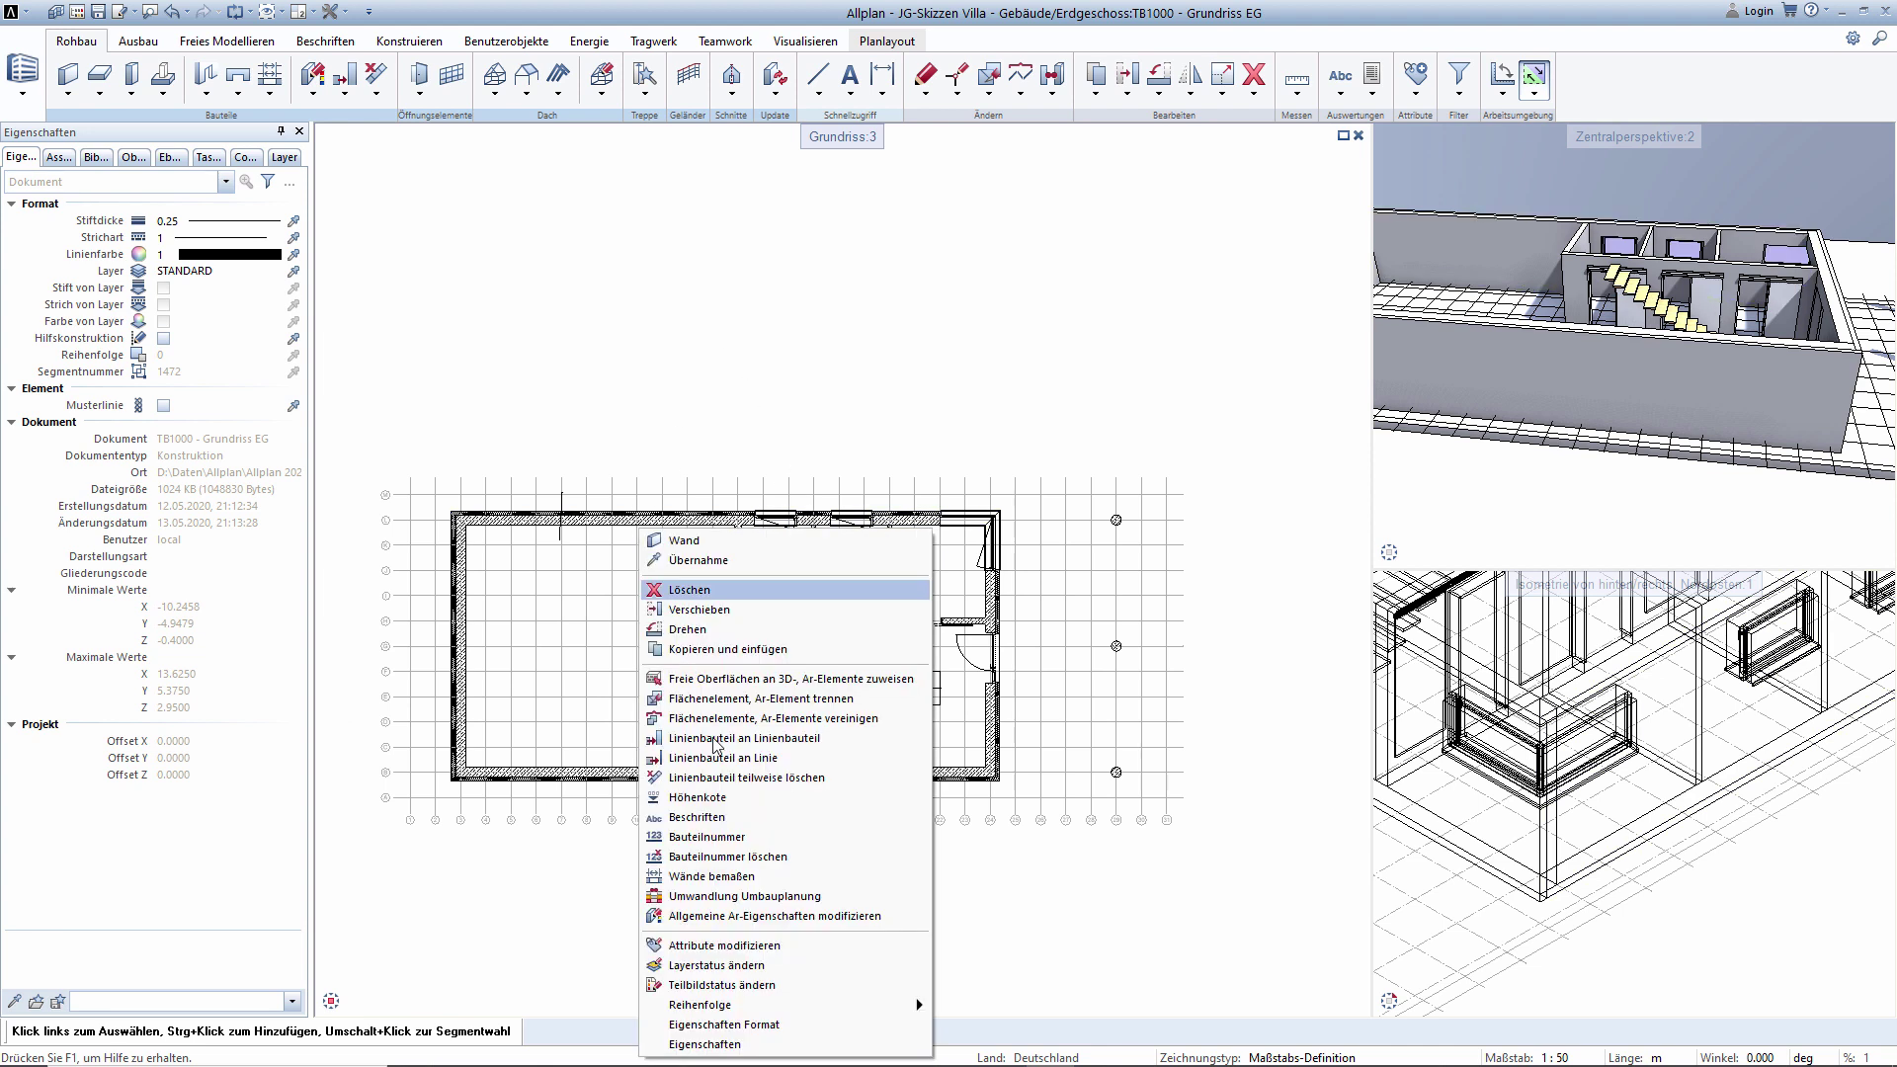
click(697, 876)
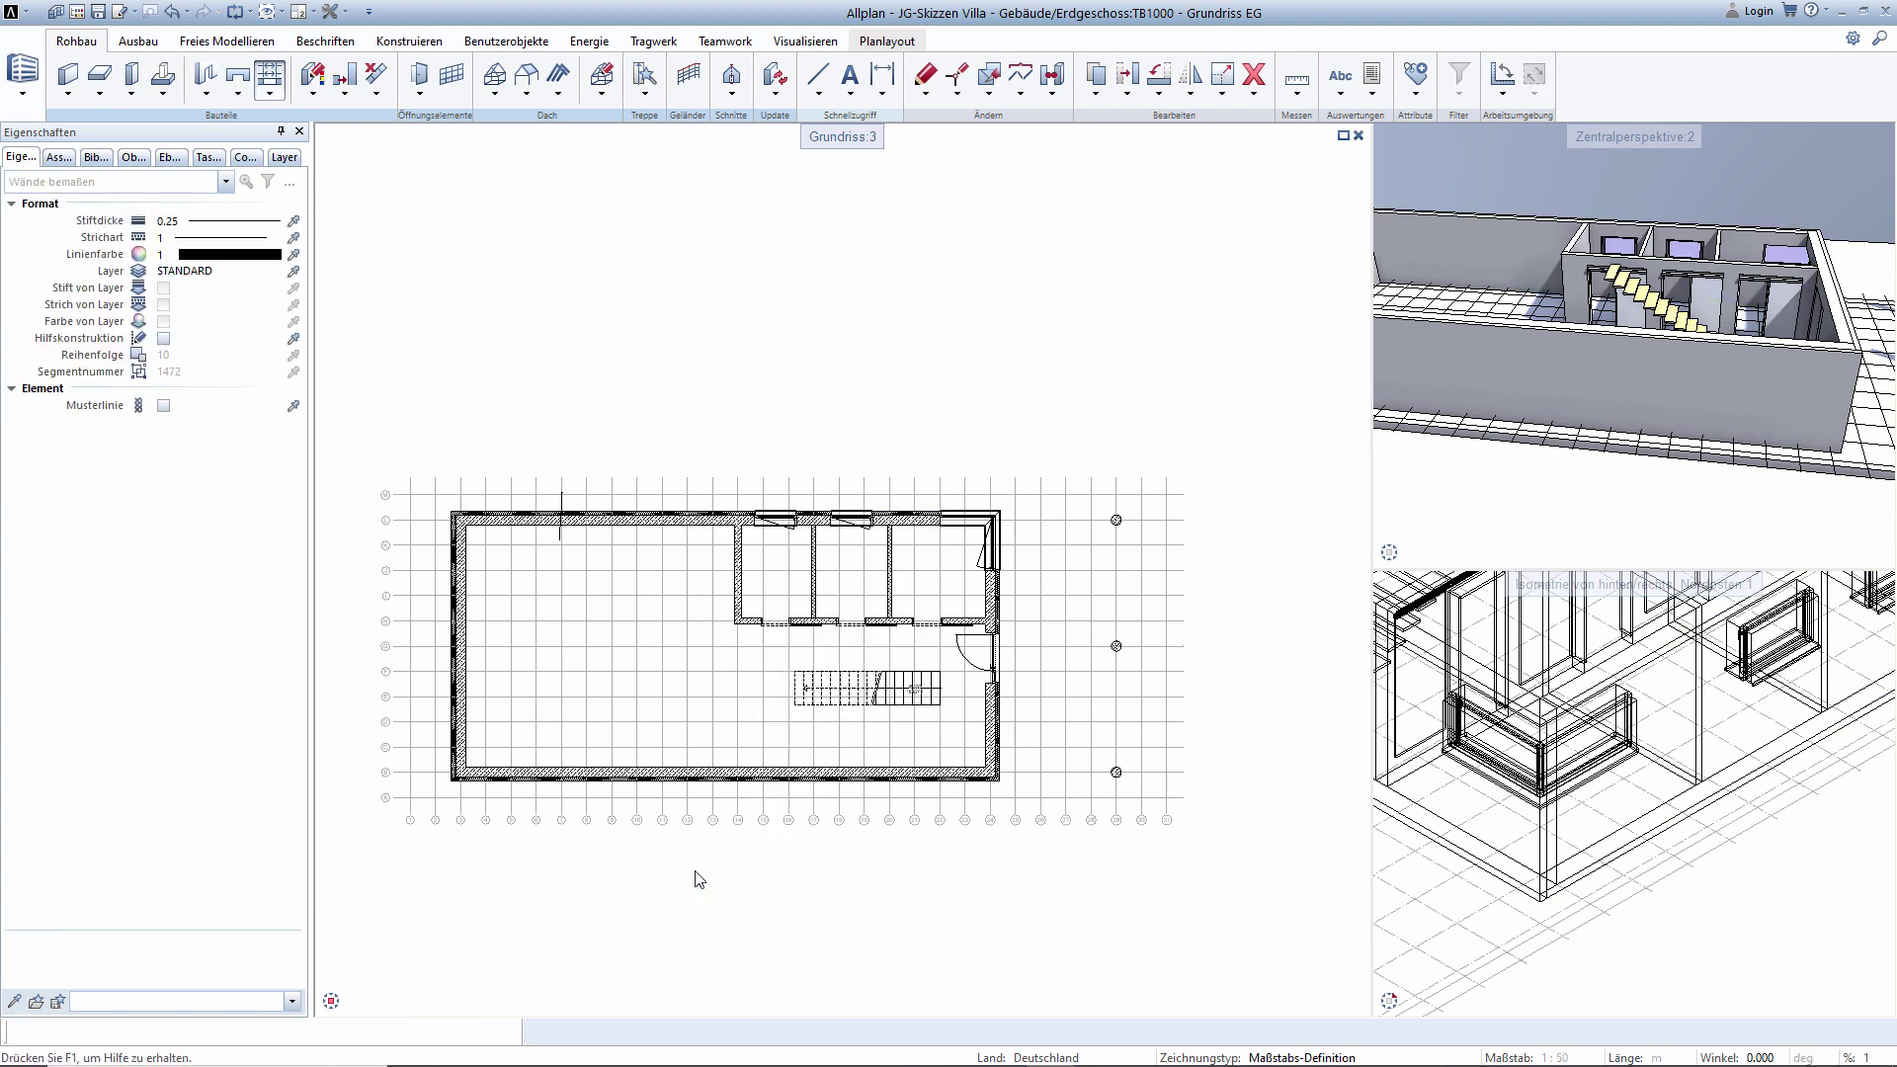
Give all dimension texts the same 2.0 mm height, keeping the Allplan text position rule.
click(335, 183)
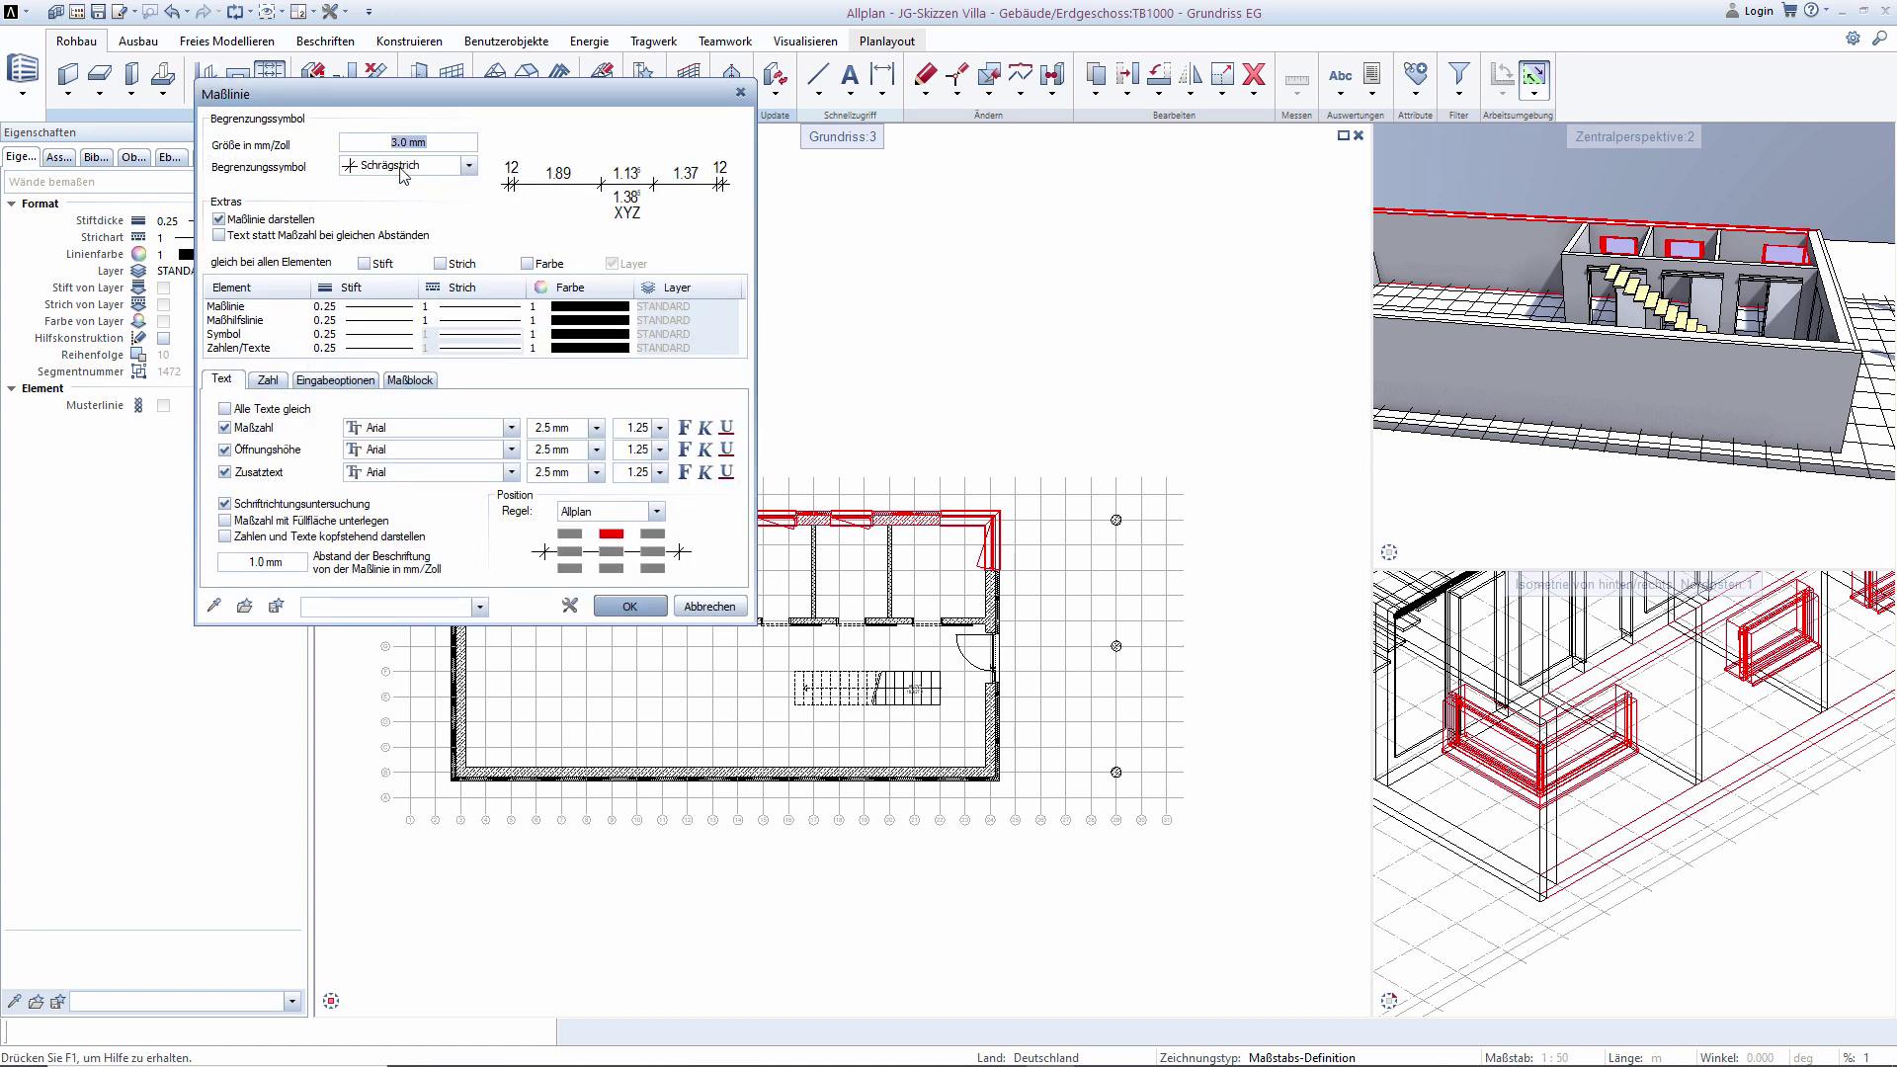
click(224, 408)
click(597, 428)
click(563, 480)
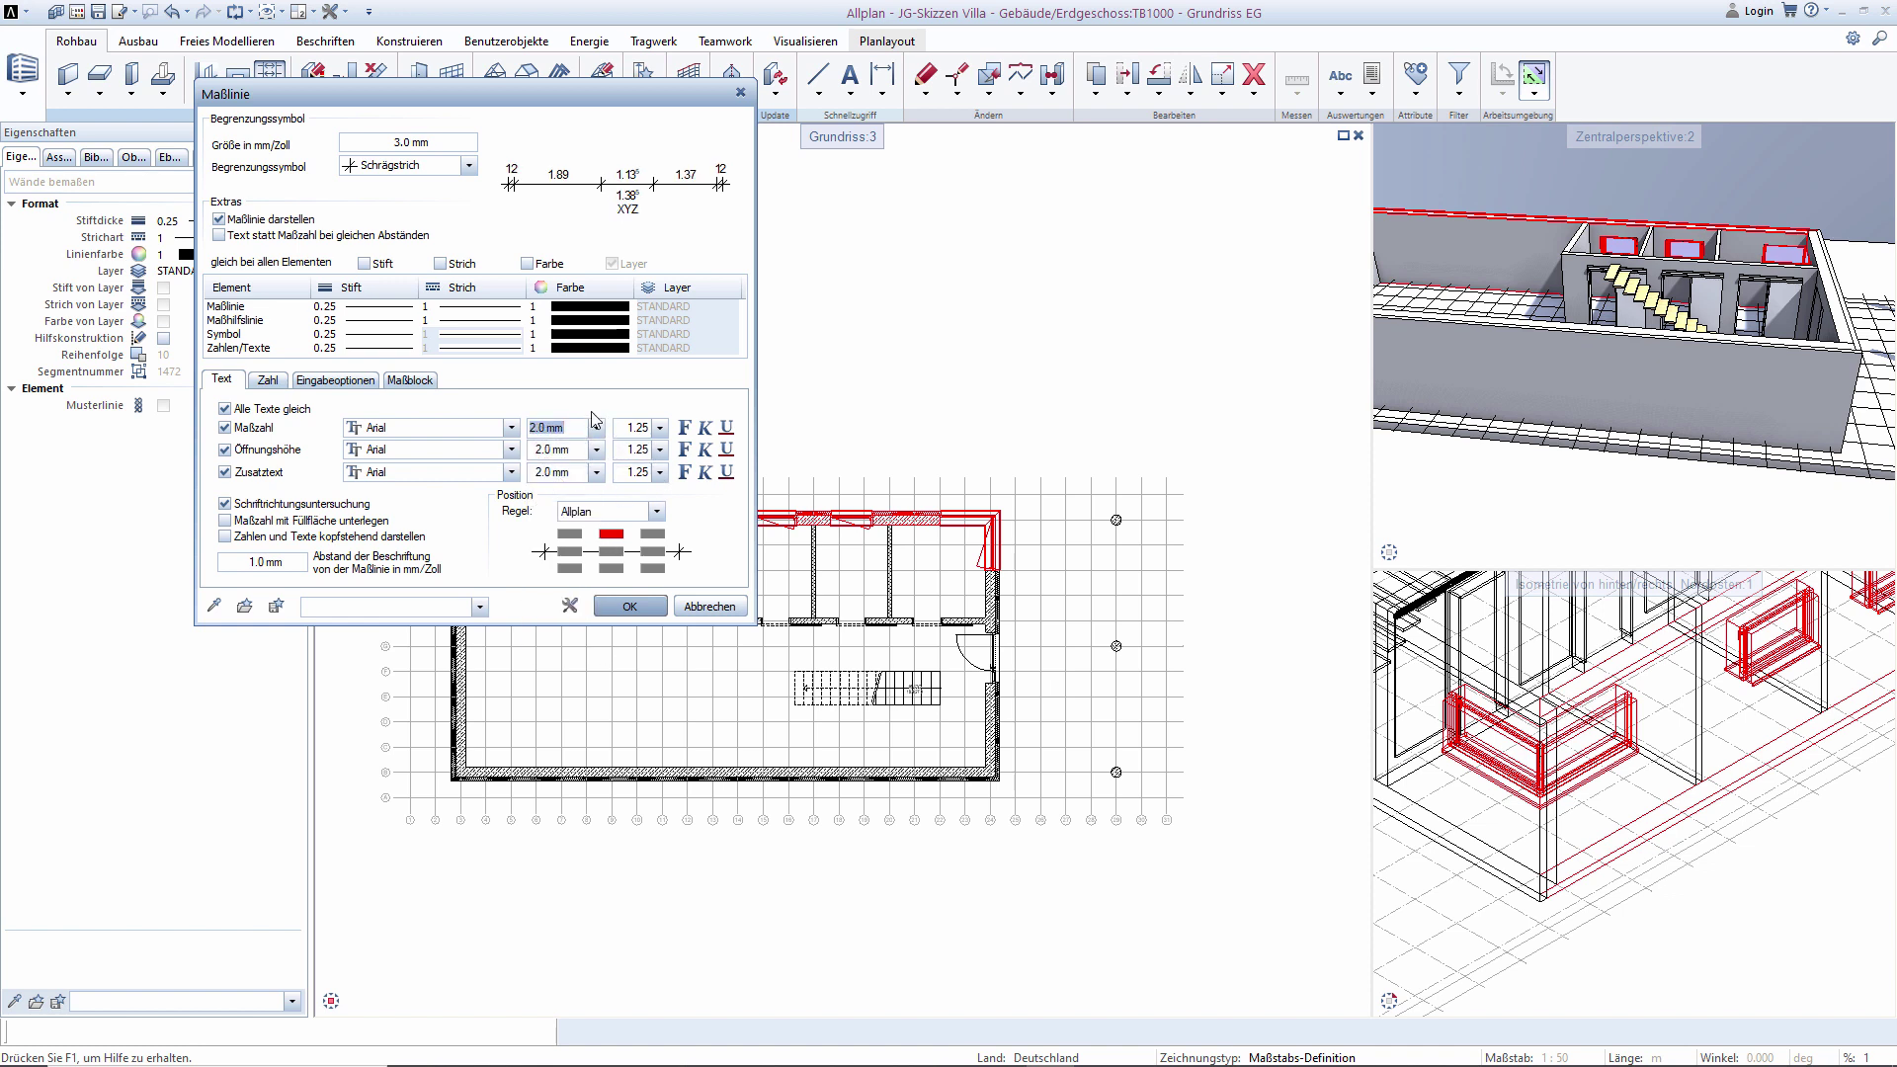
click(623, 509)
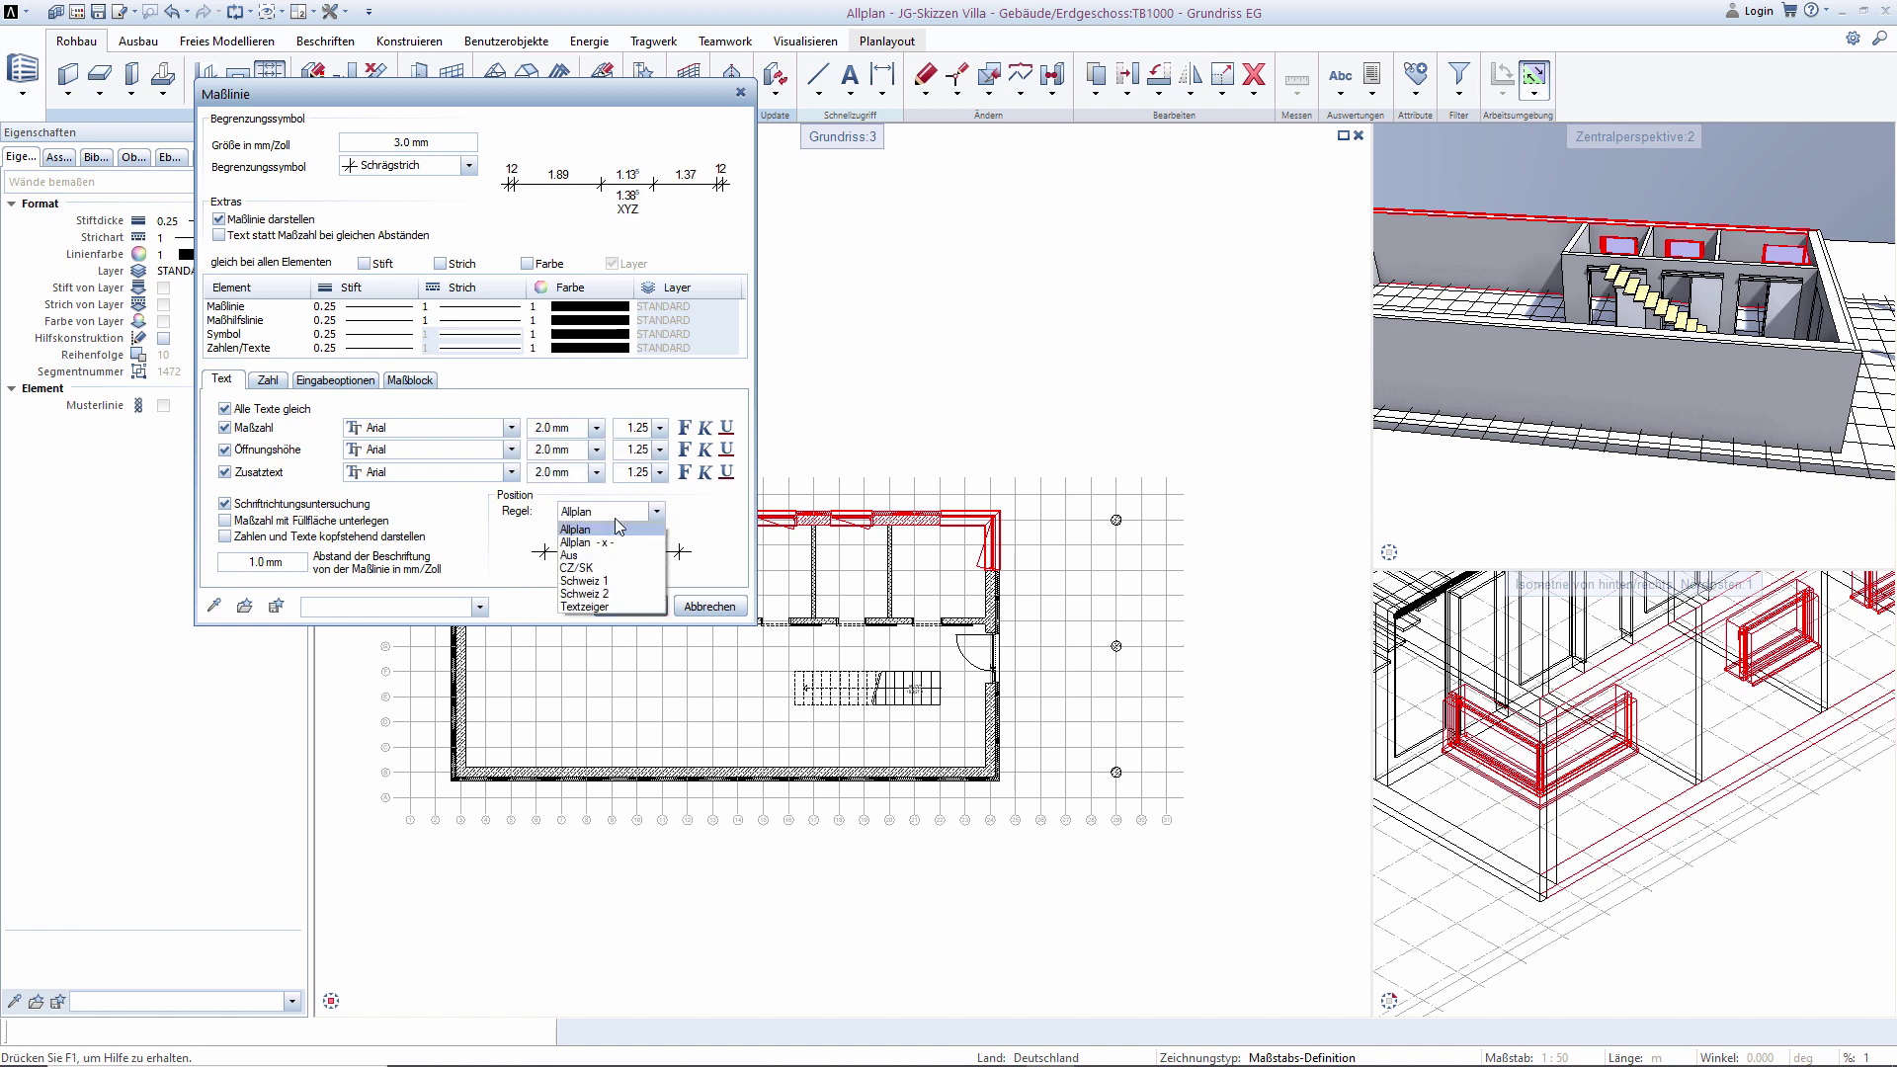
click(617, 539)
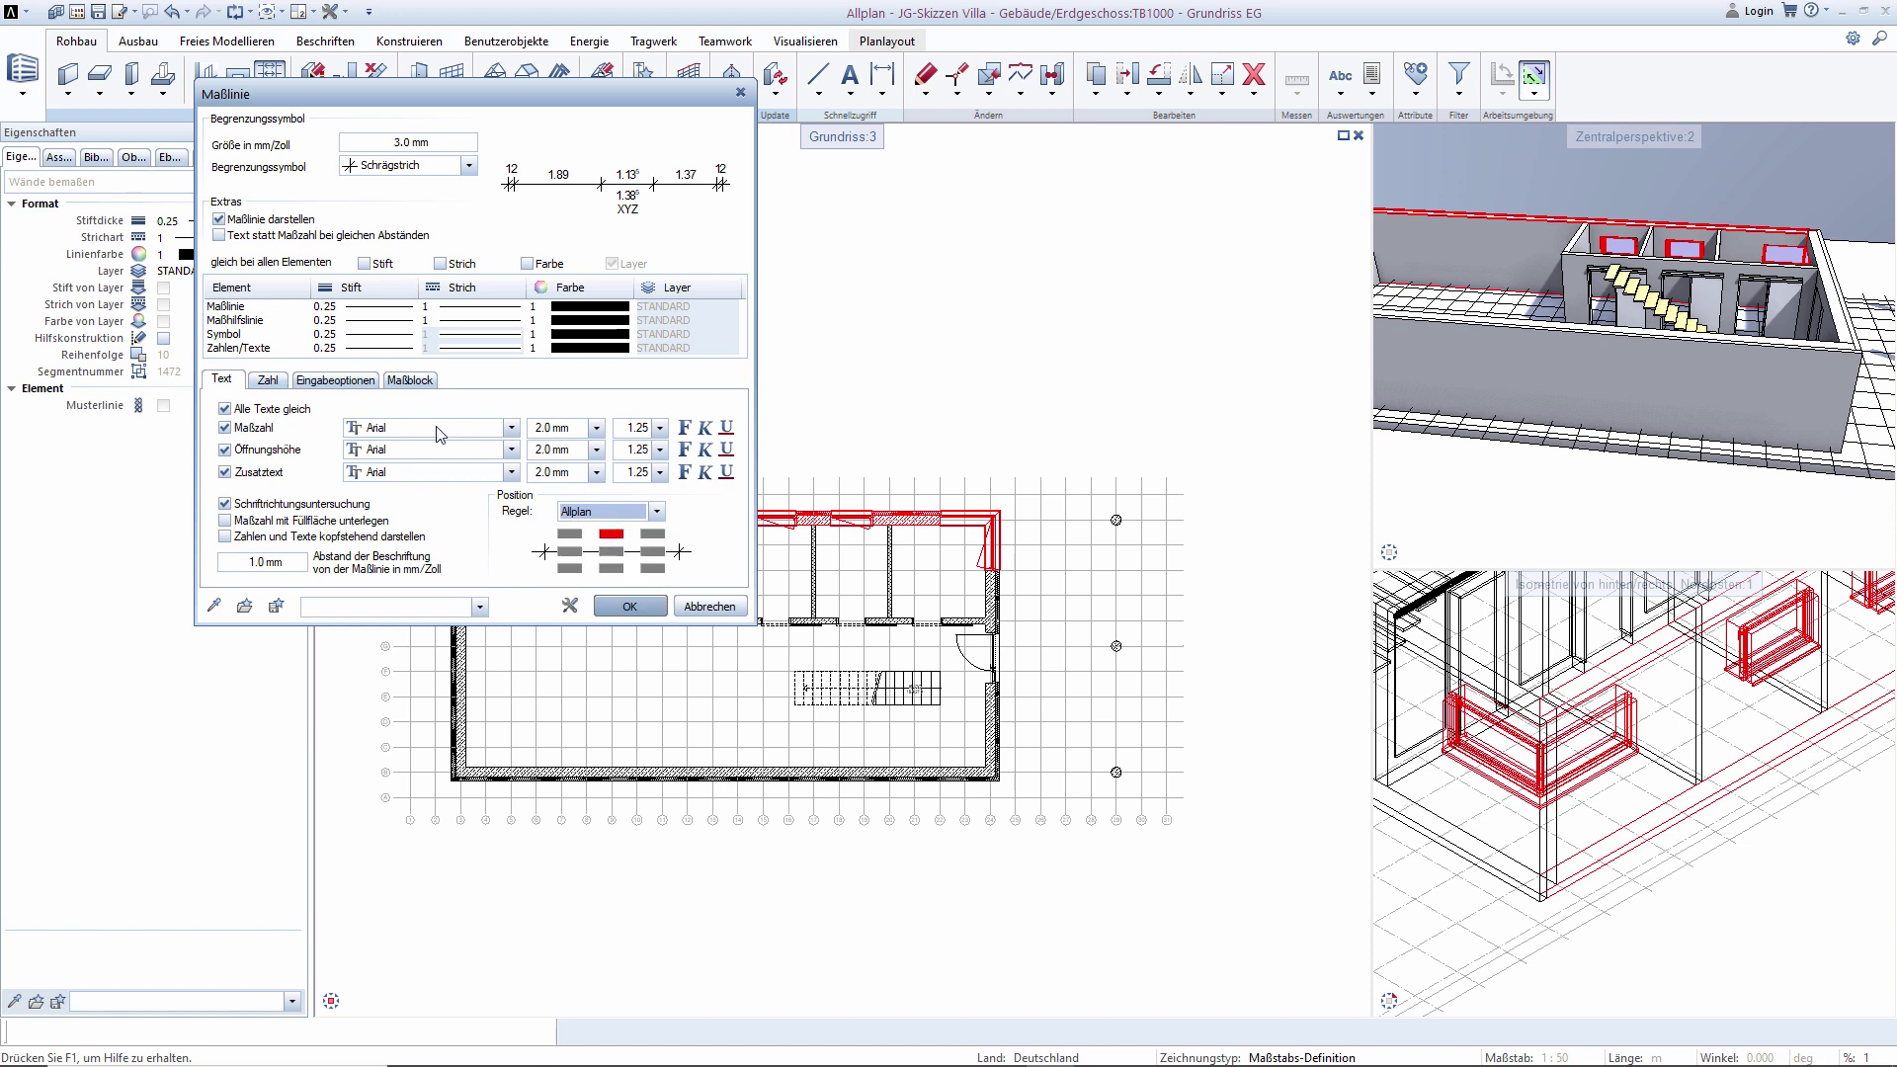
Look through the number format and input options, ending on the Maßblock chain settings.
click(269, 381)
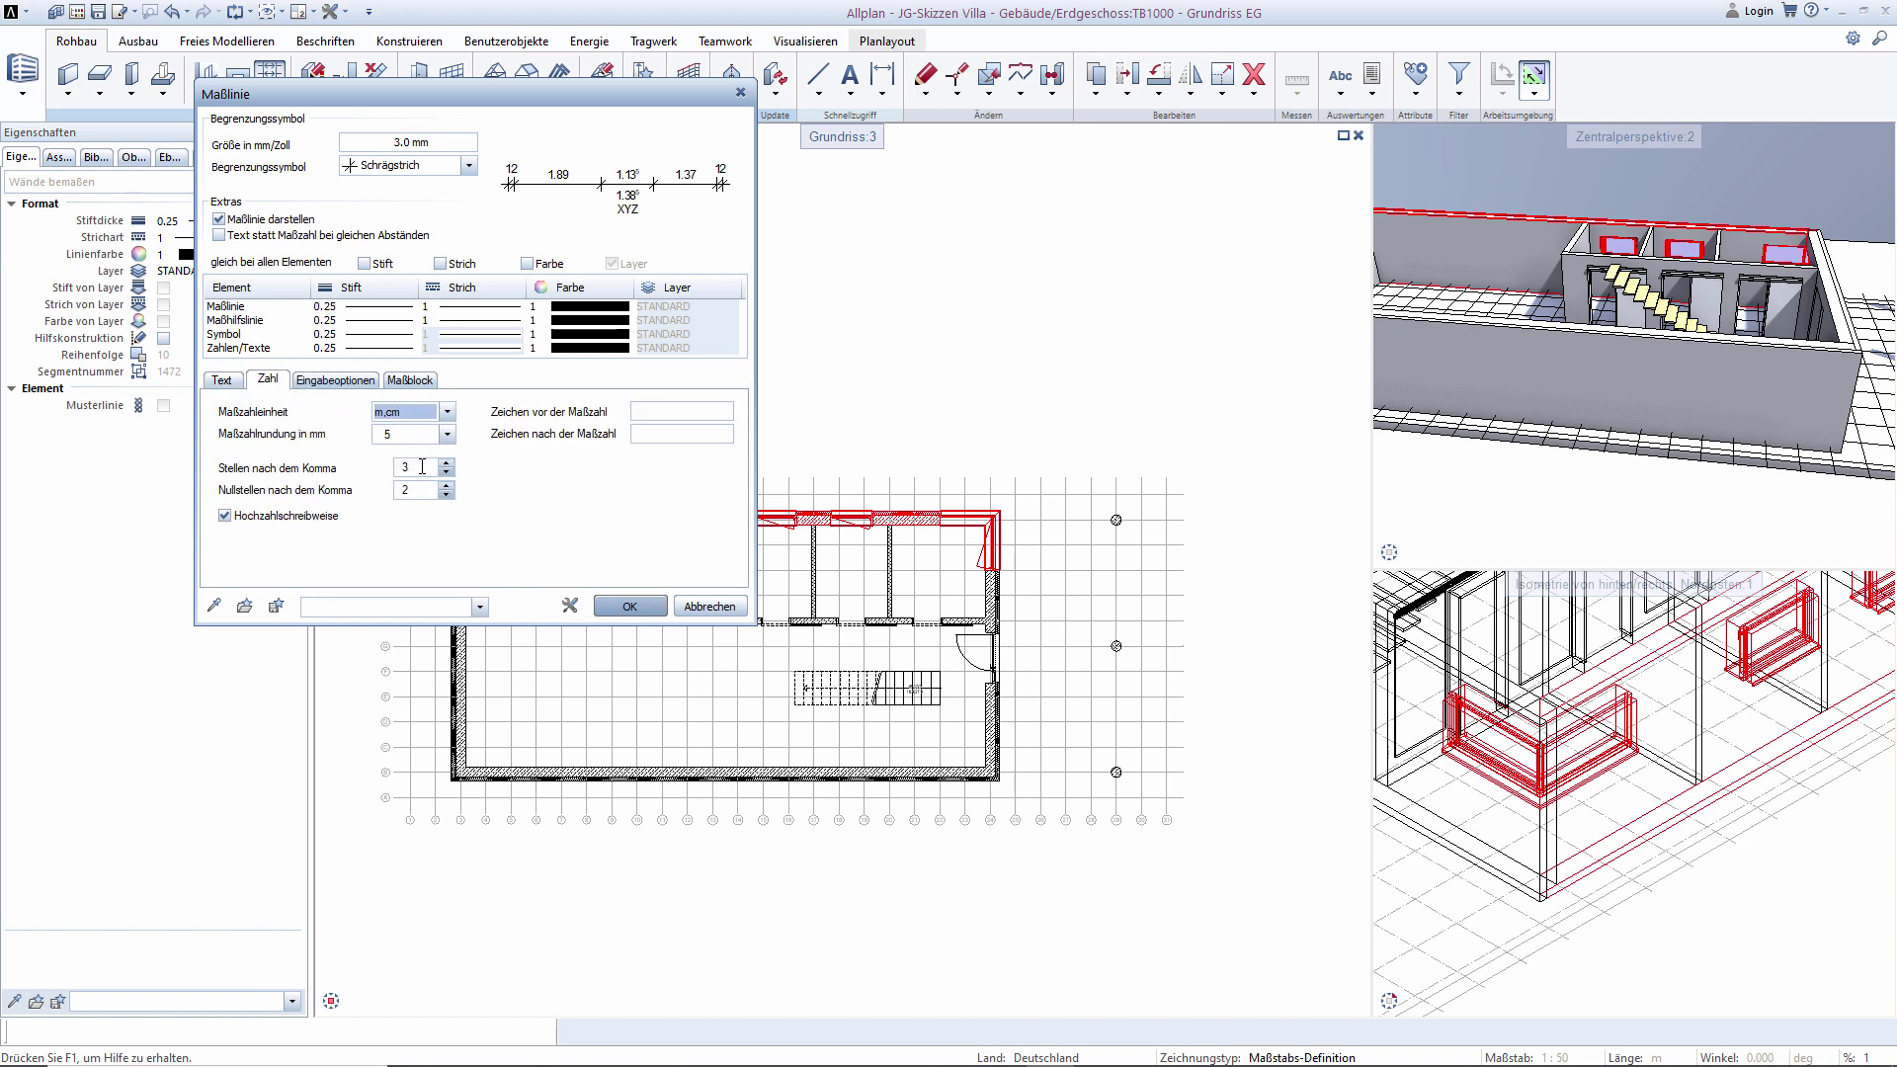
click(329, 380)
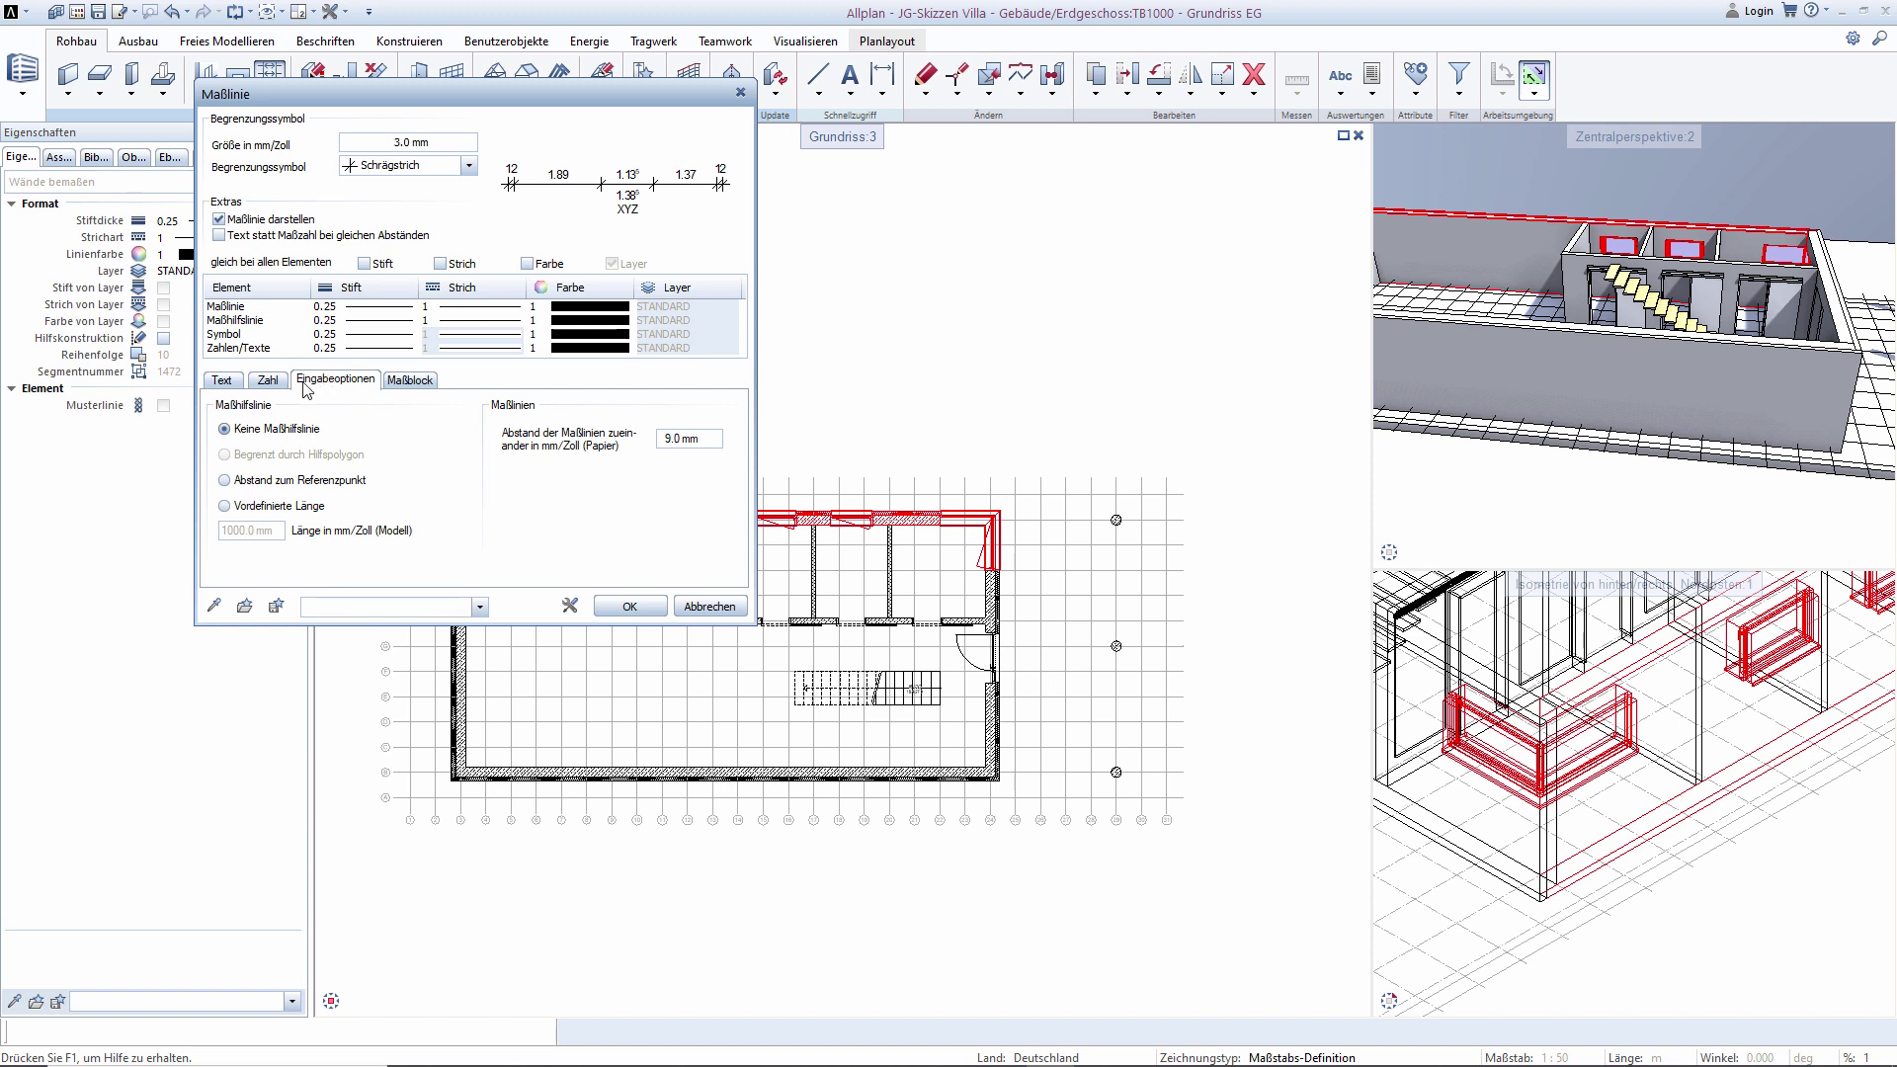
click(409, 380)
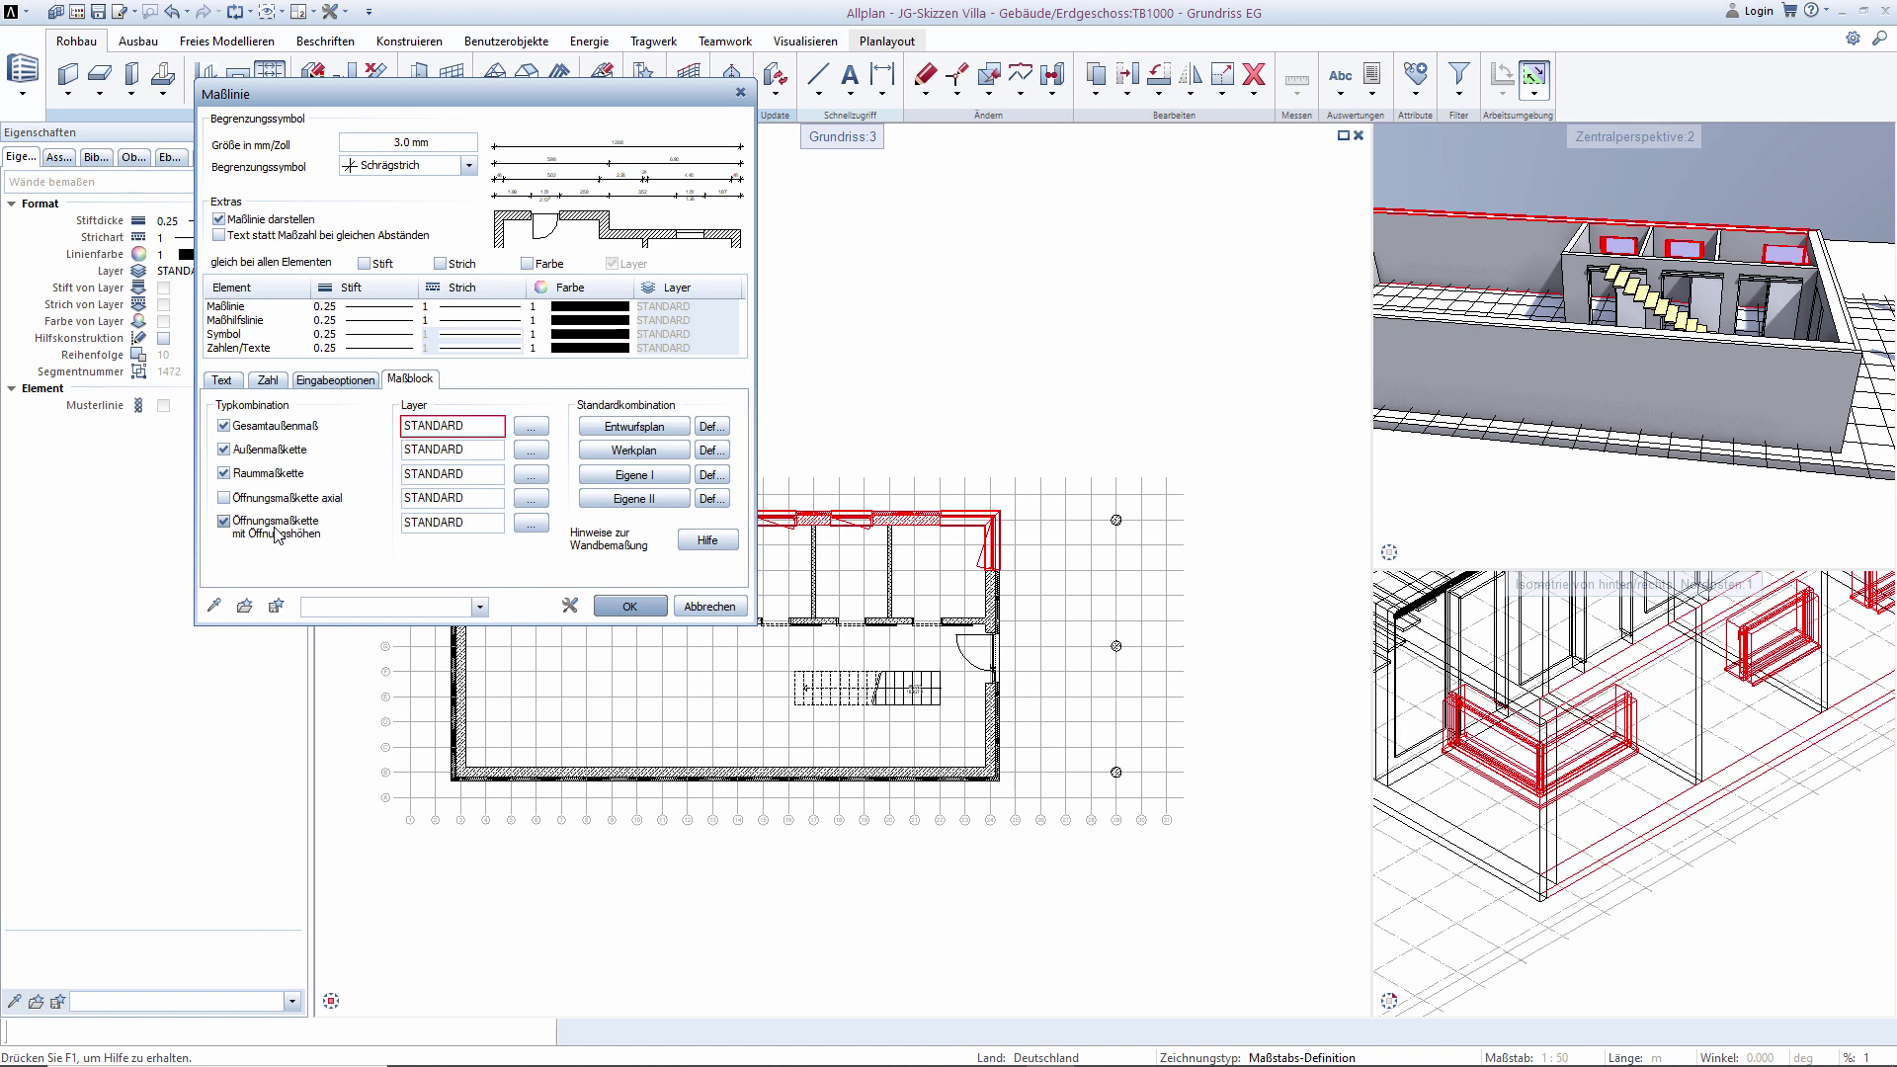
Put the overall, outer and room dimension chains on layer ML_ALL.
click(530, 426)
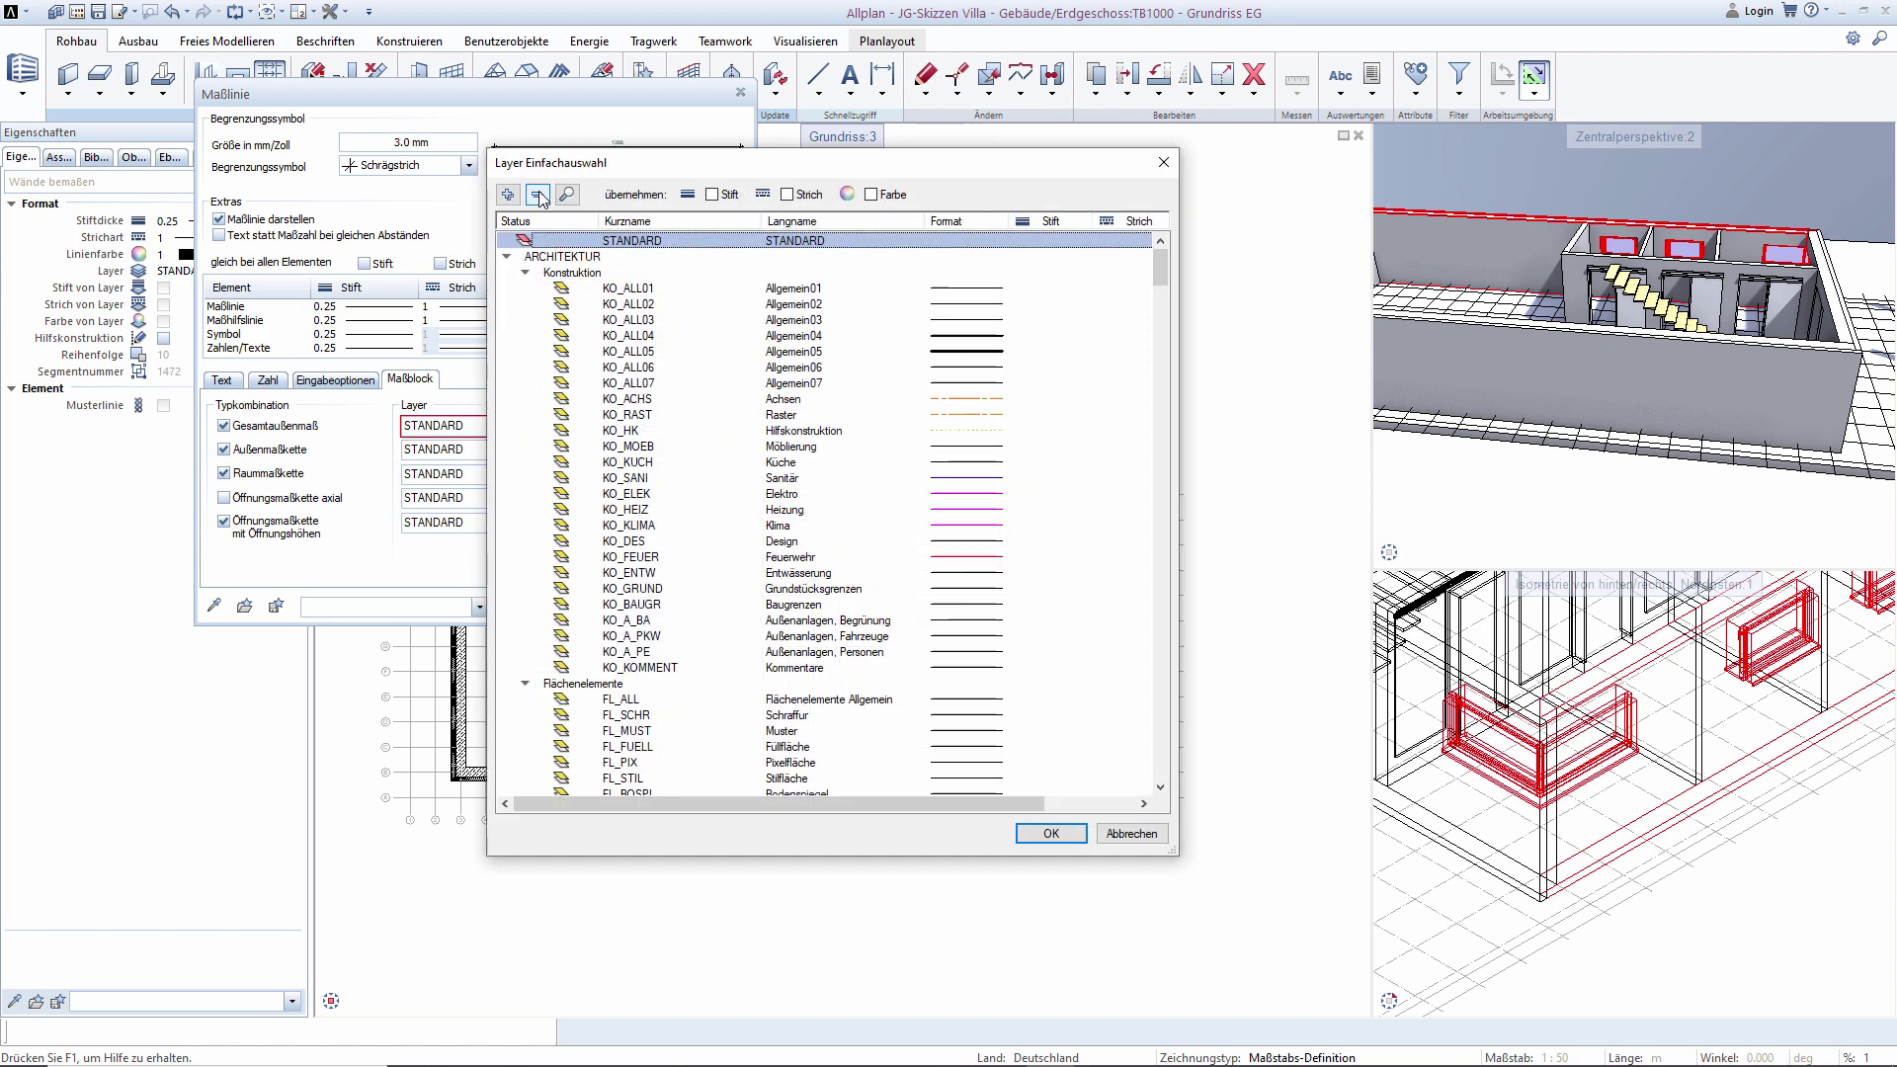
click(537, 194)
click(507, 256)
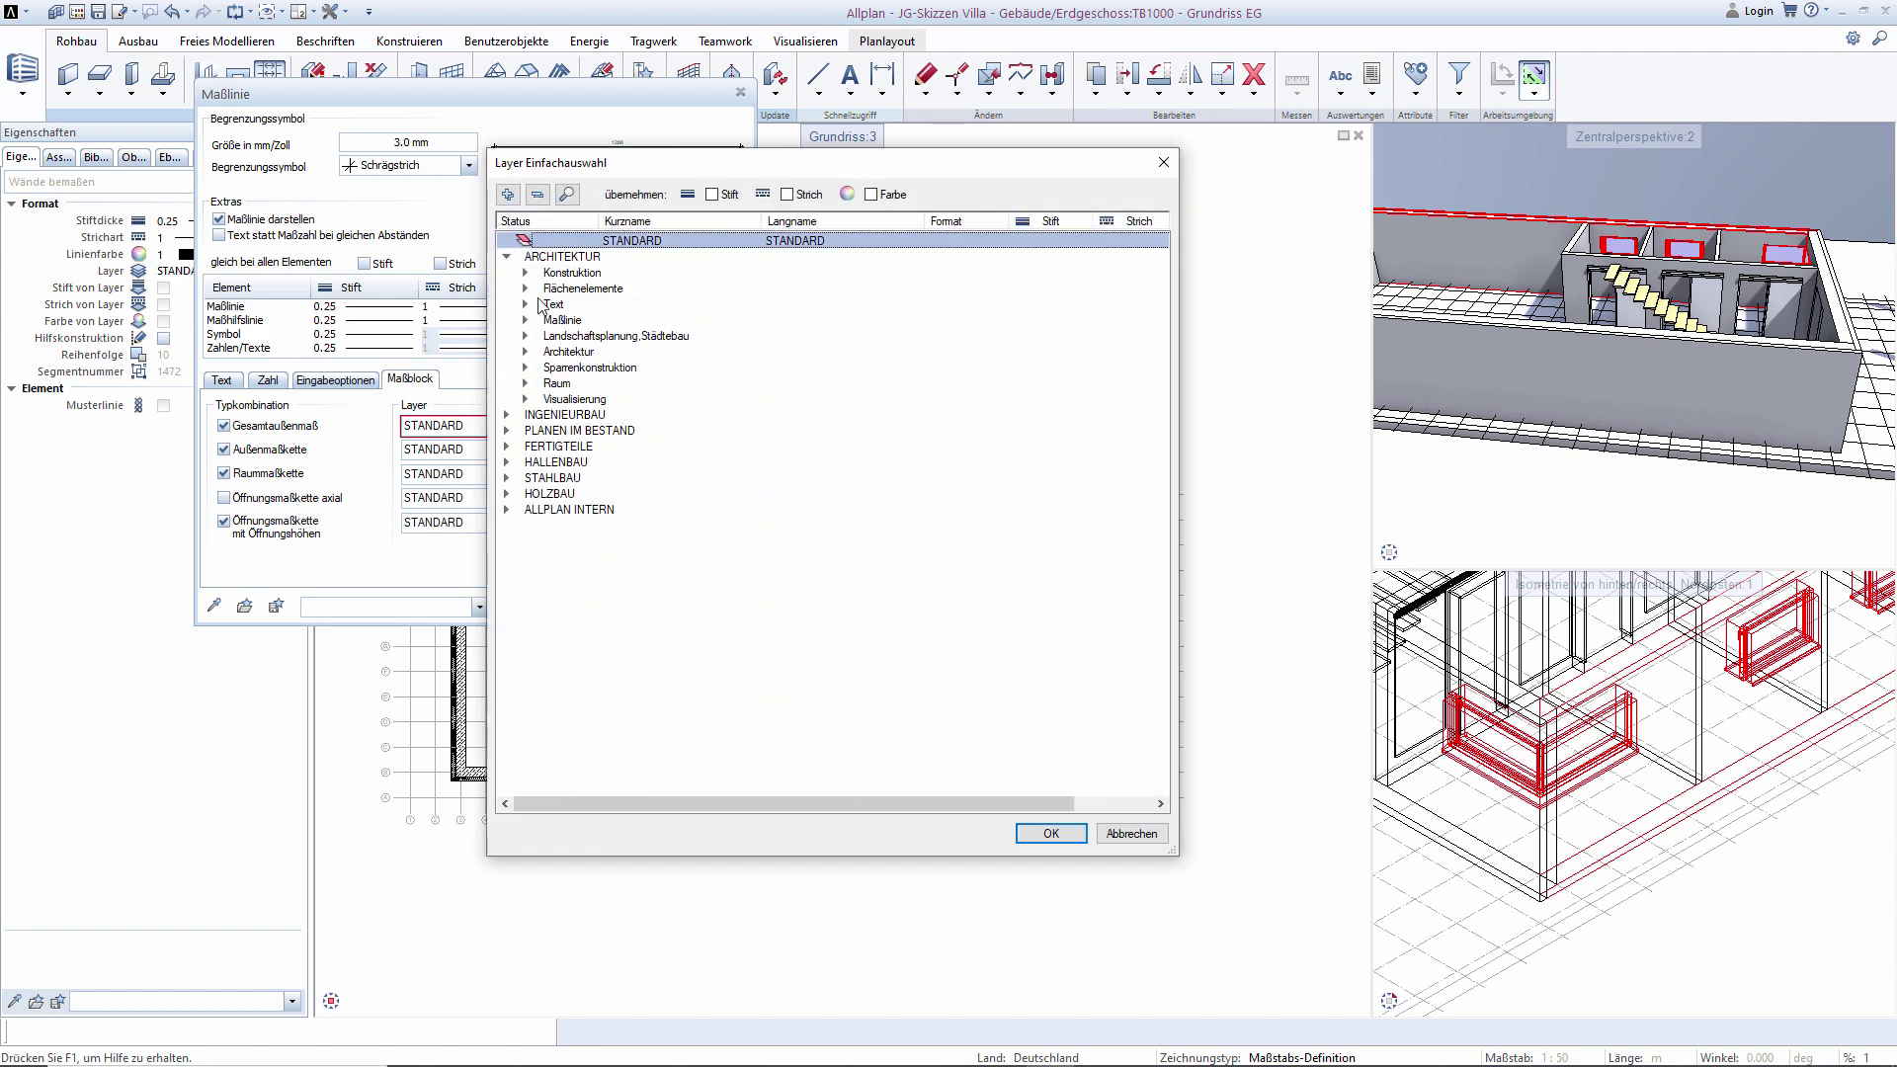
click(526, 320)
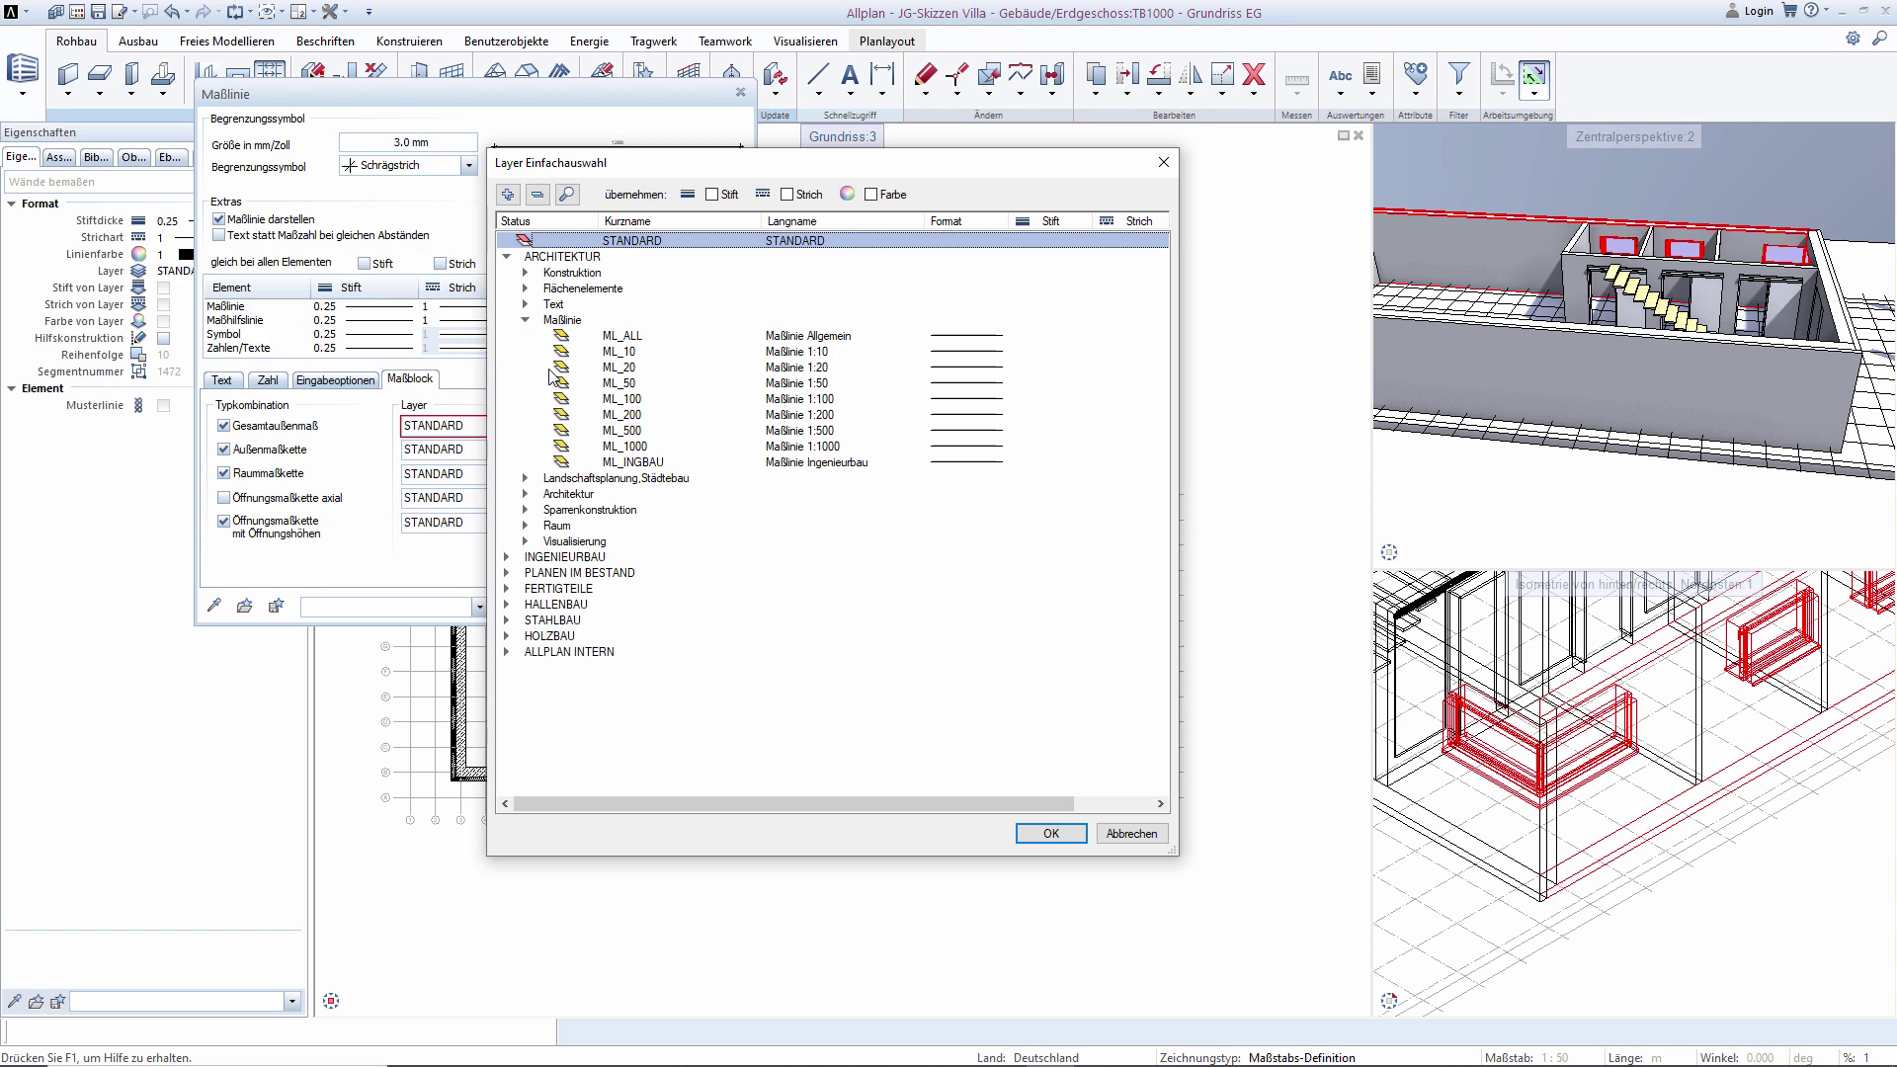
double_click(620, 335)
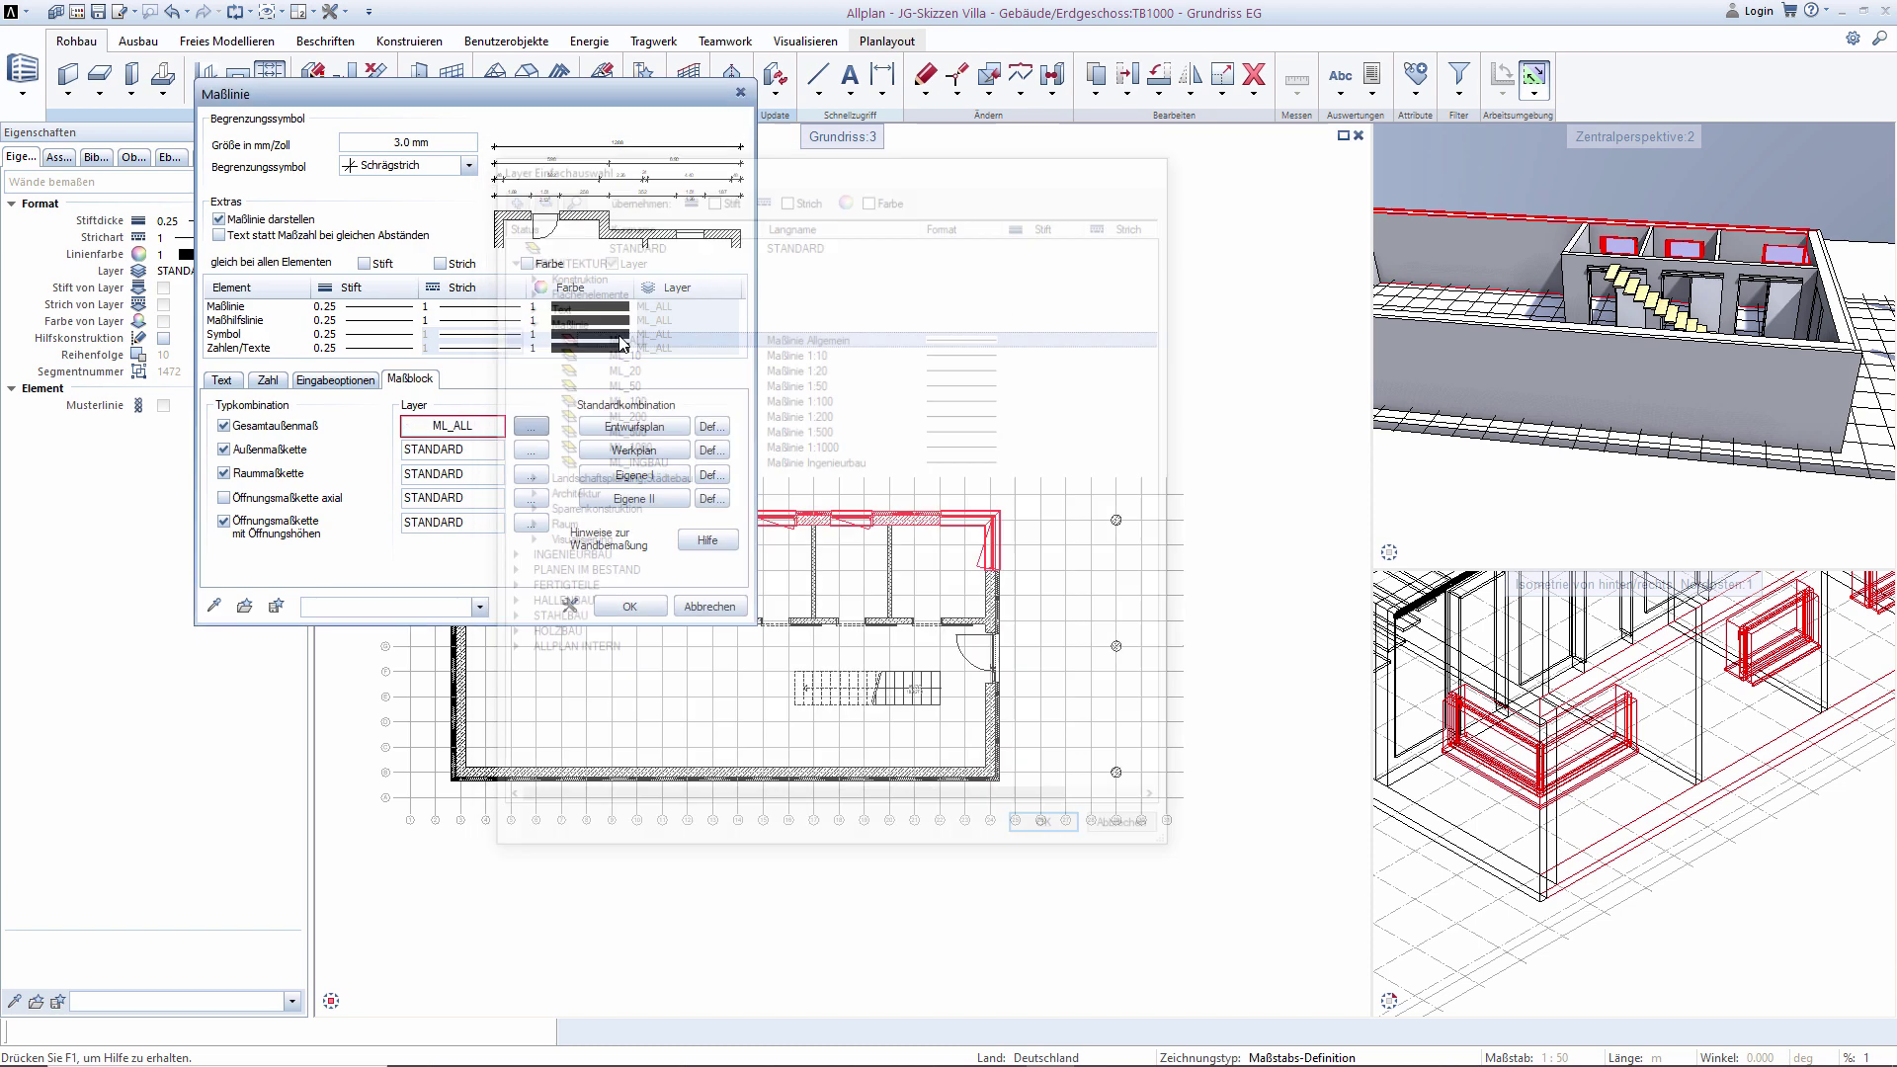
click(531, 457)
double_click(620, 336)
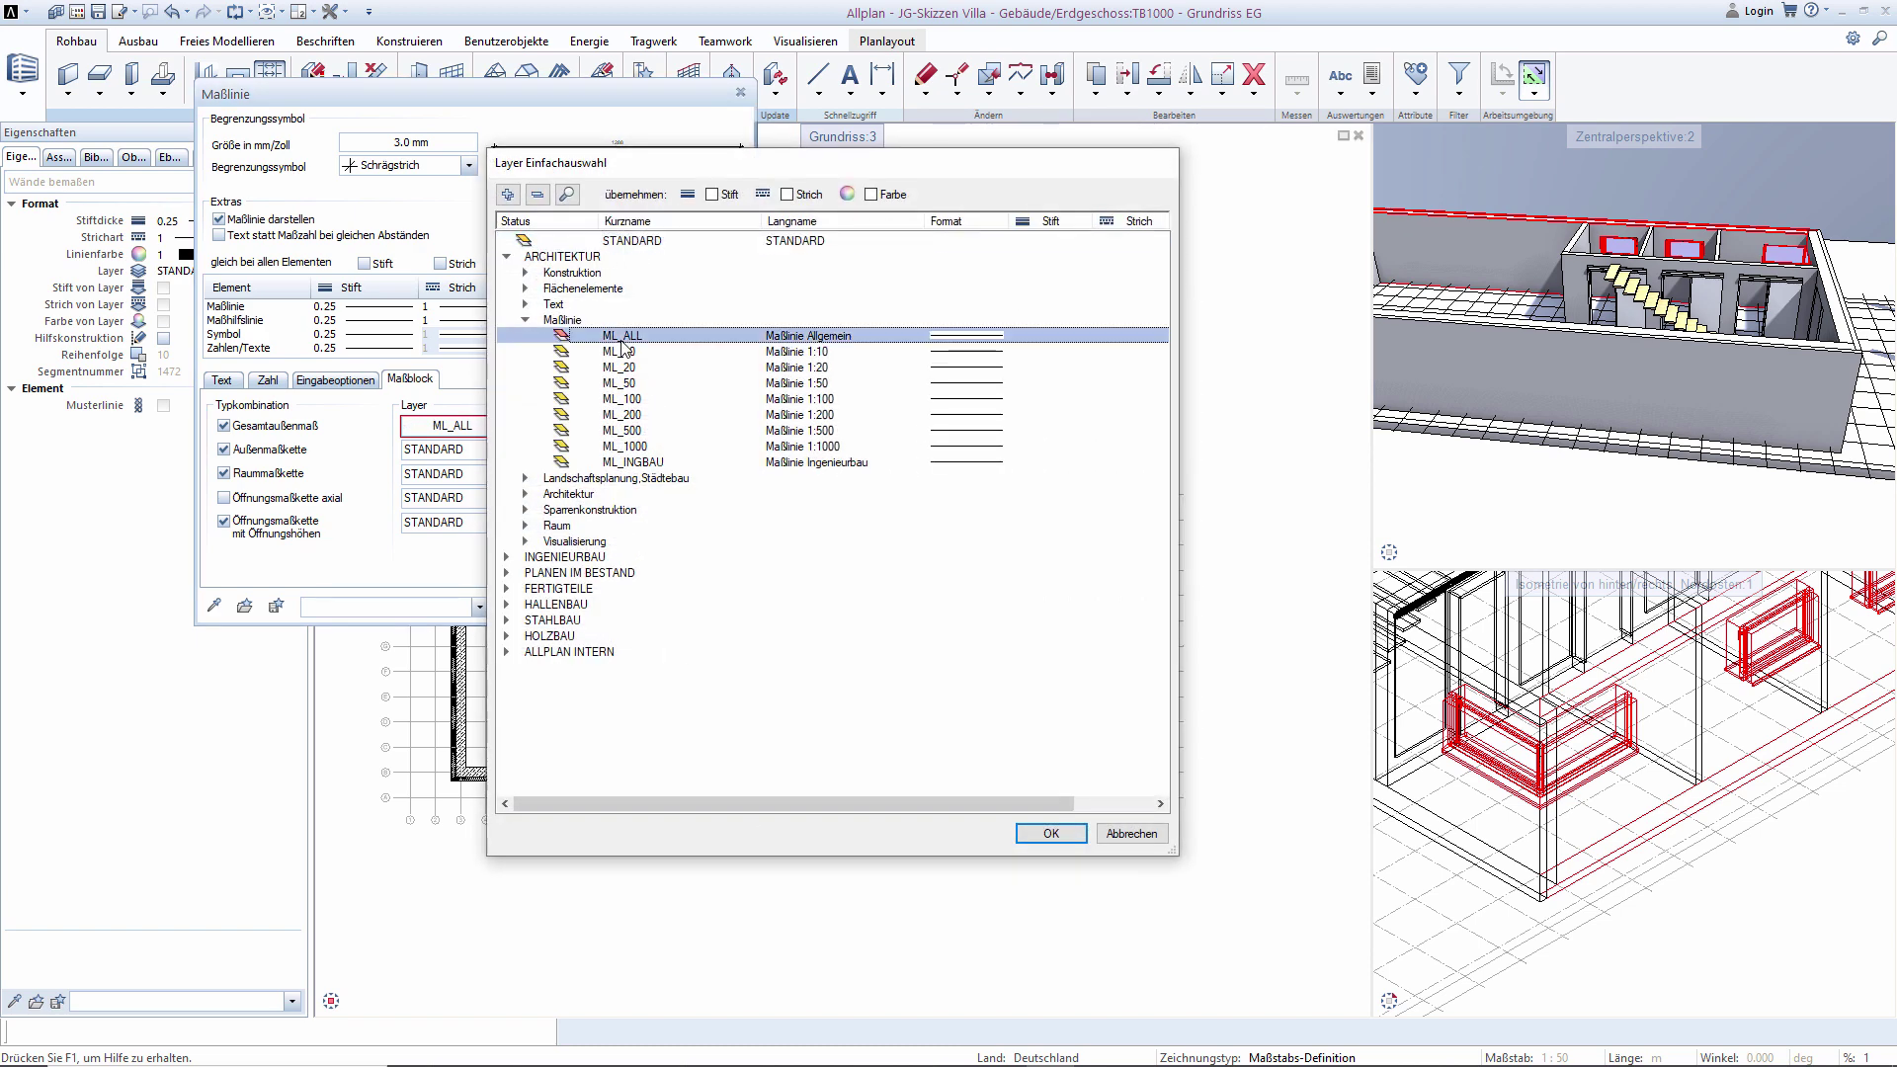
click(523, 474)
double_click(621, 336)
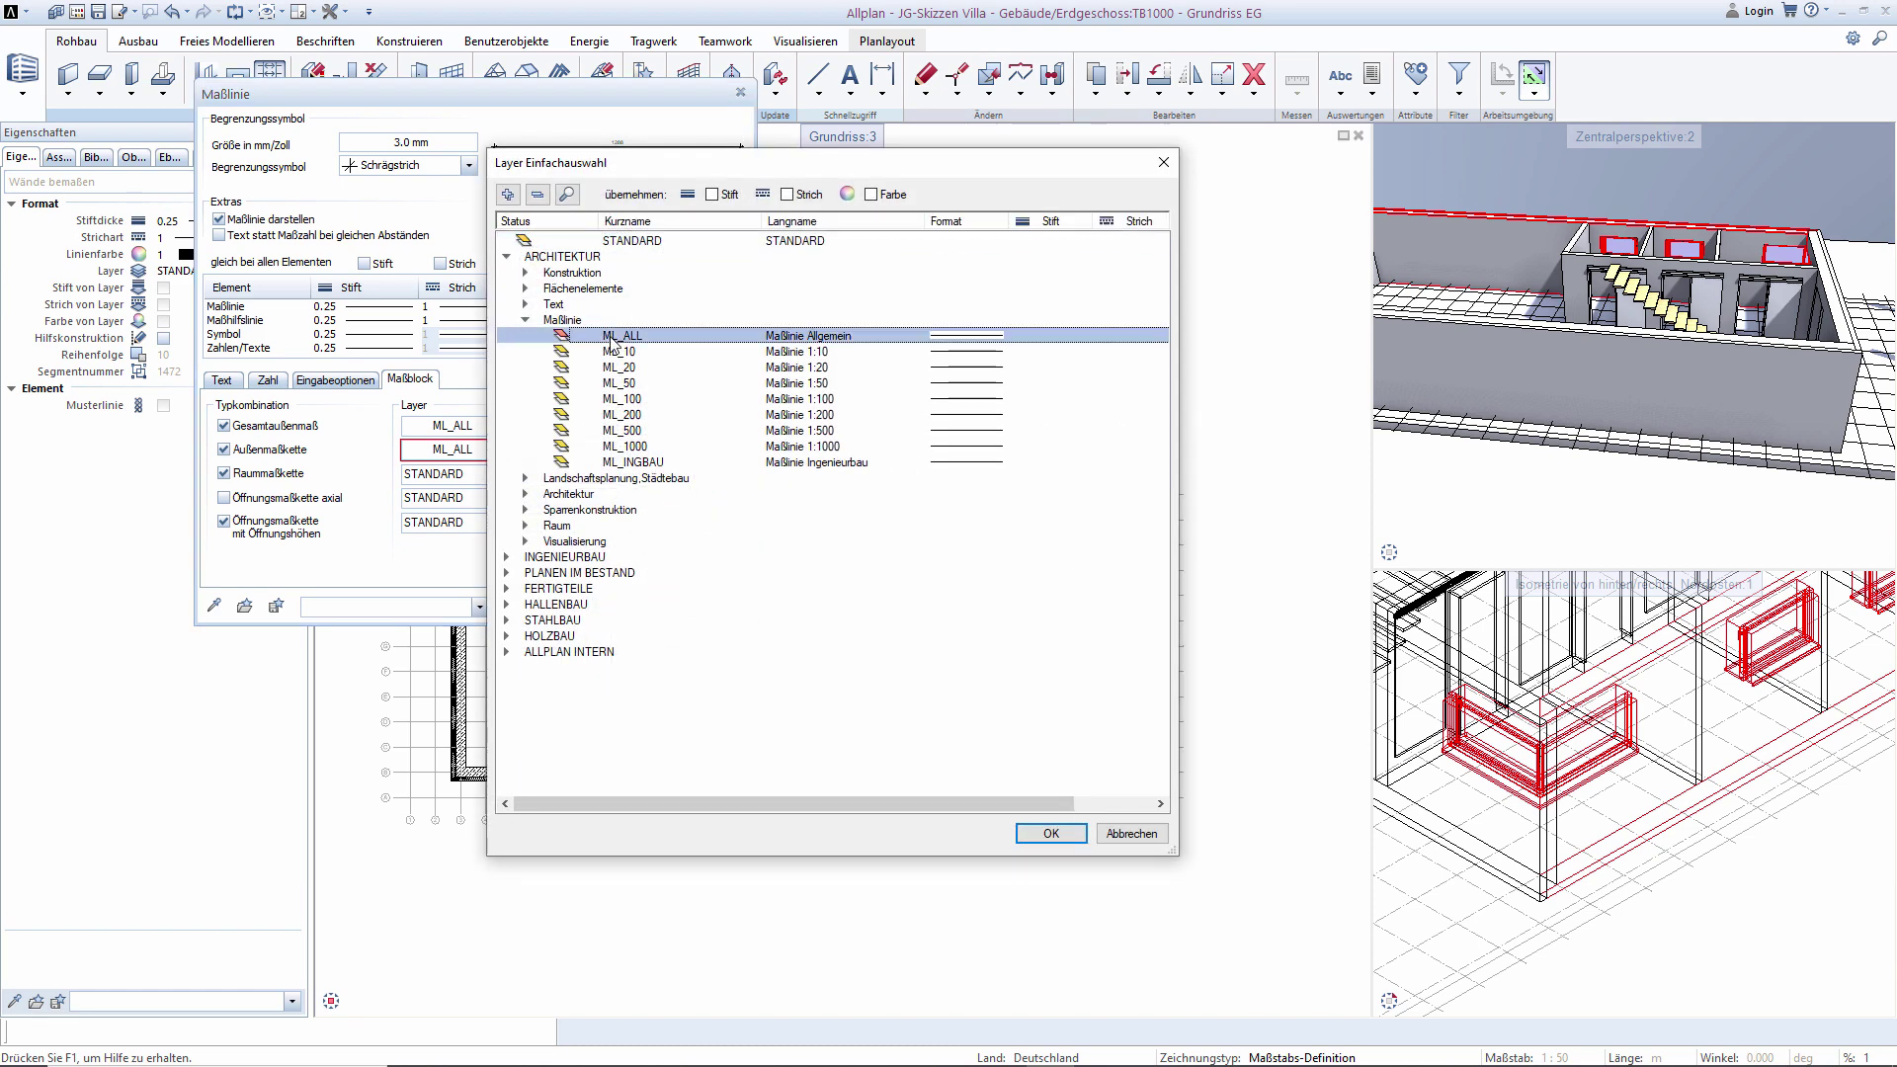
Put the opening chain on layer ML_50, switch off the Außenmaßkette, and confirm.
click(528, 521)
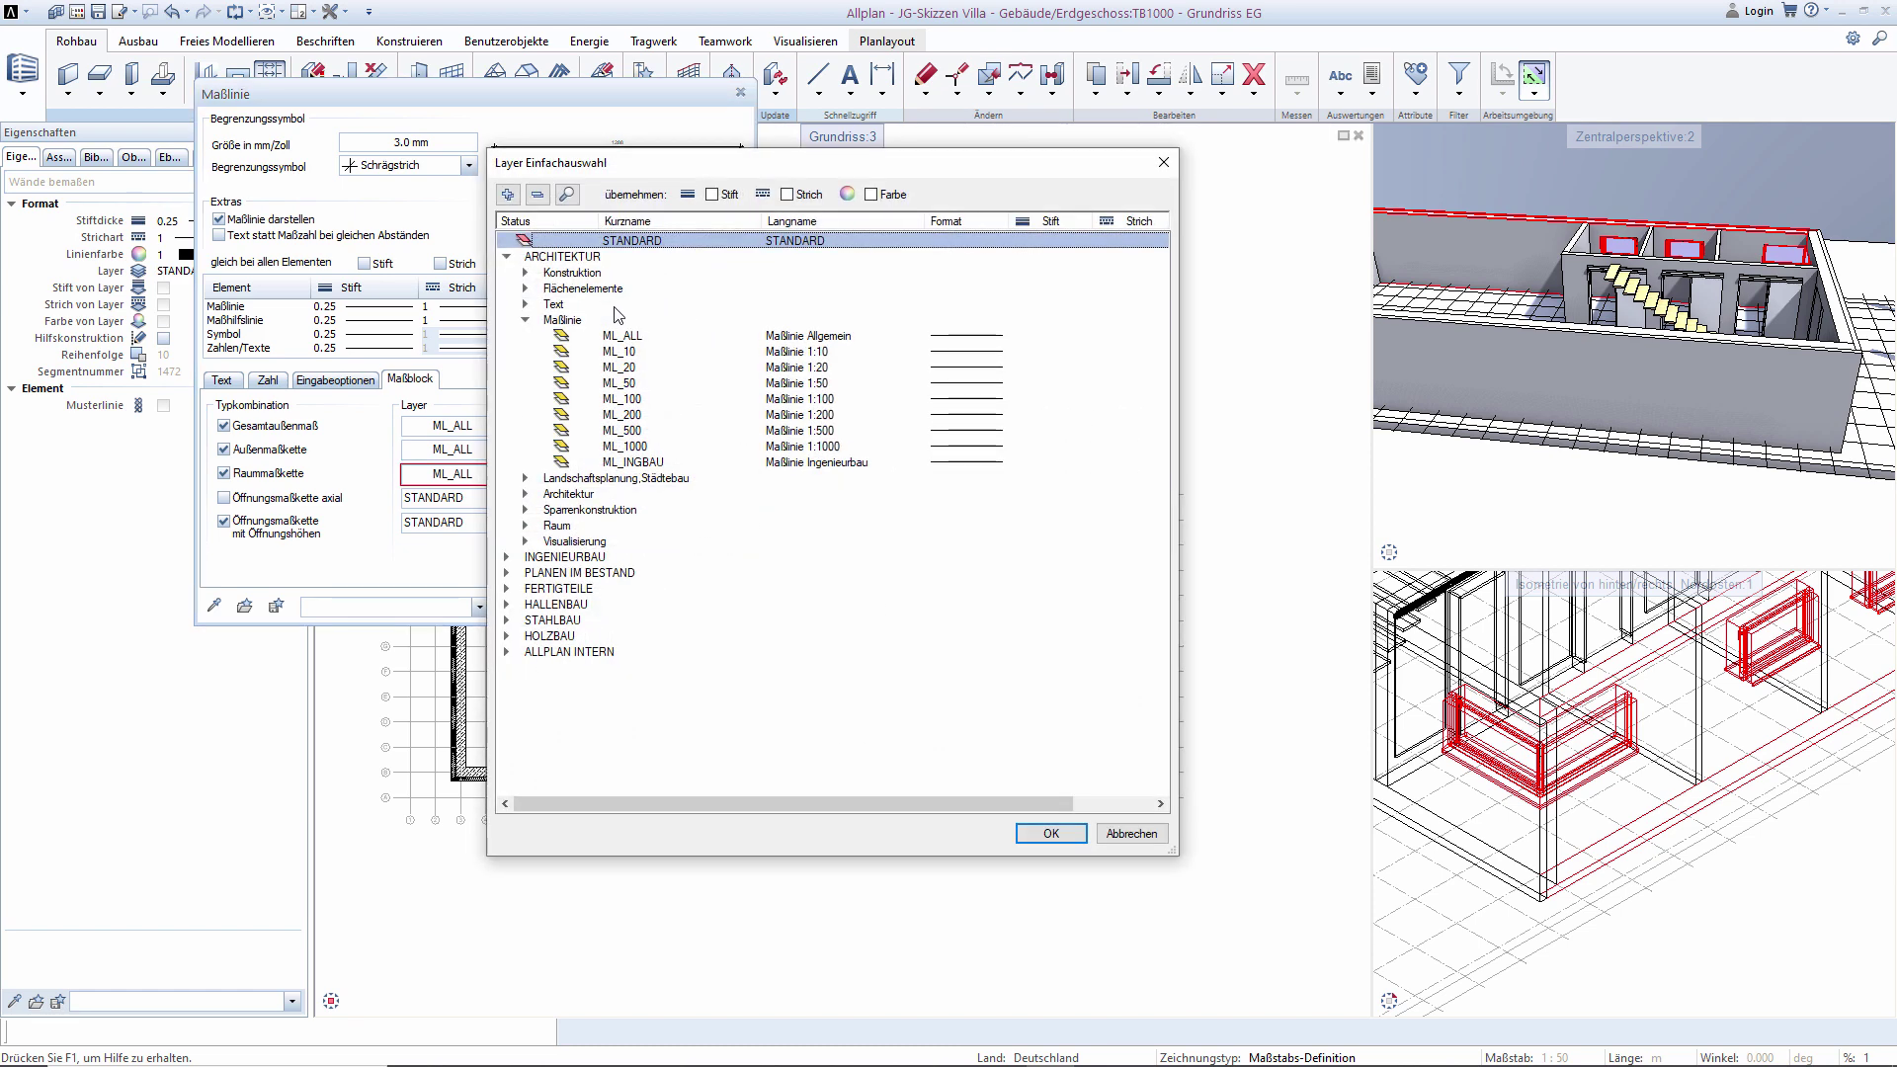
double_click(619, 385)
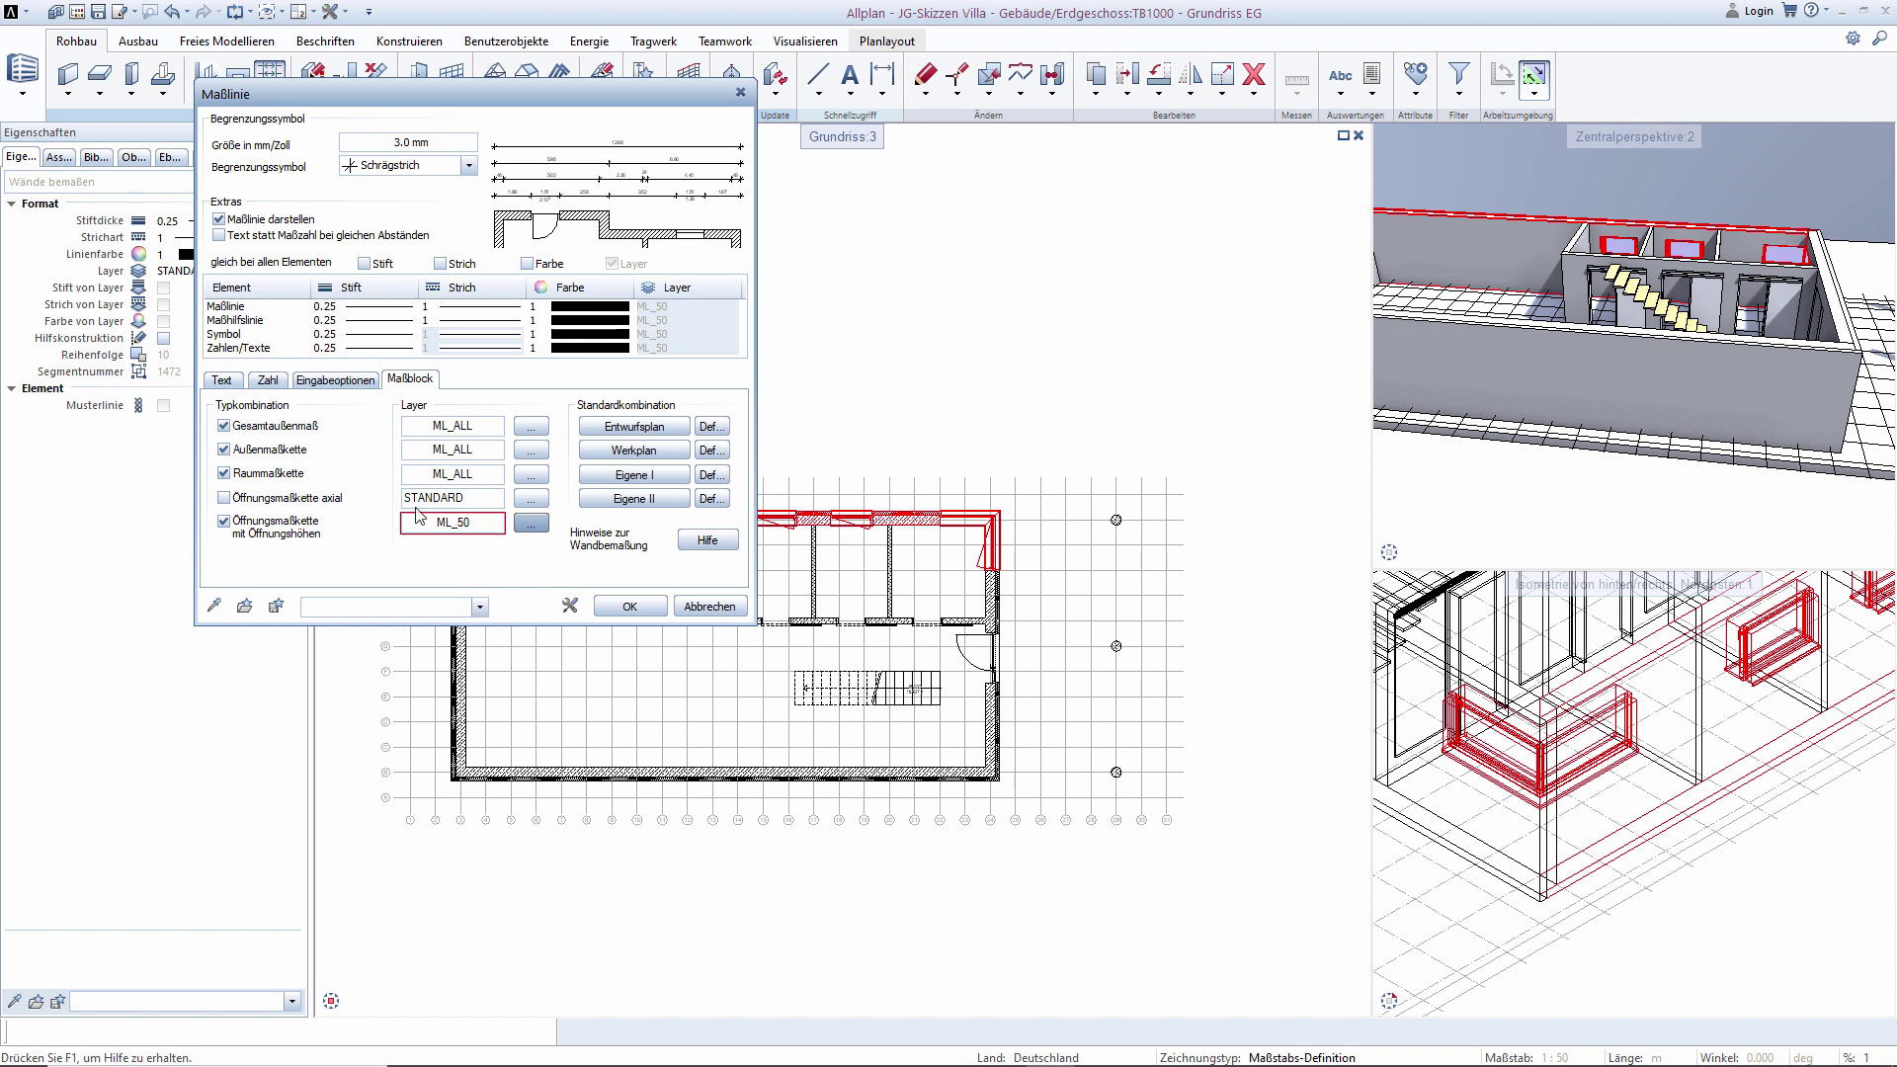
click(262, 452)
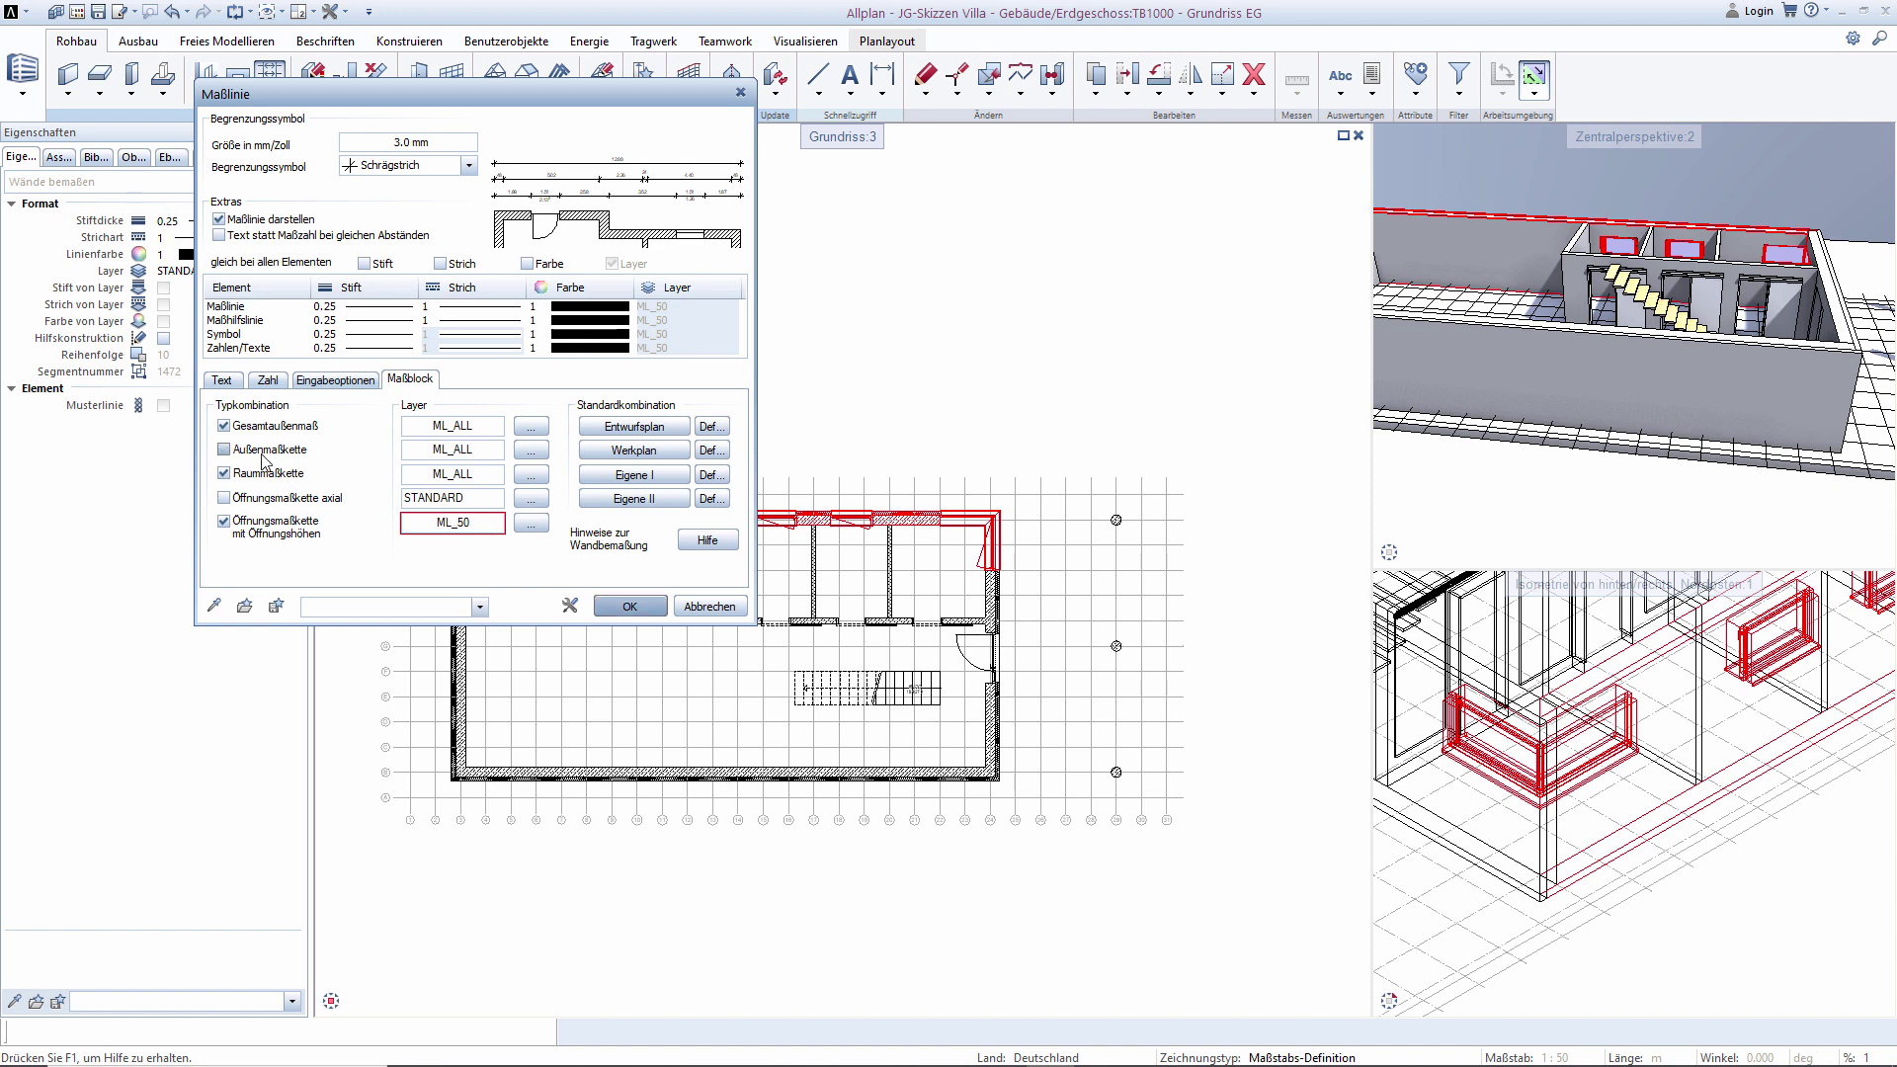
click(628, 605)
Dimension the outer walls with chains placed above the plan.
click(457, 592)
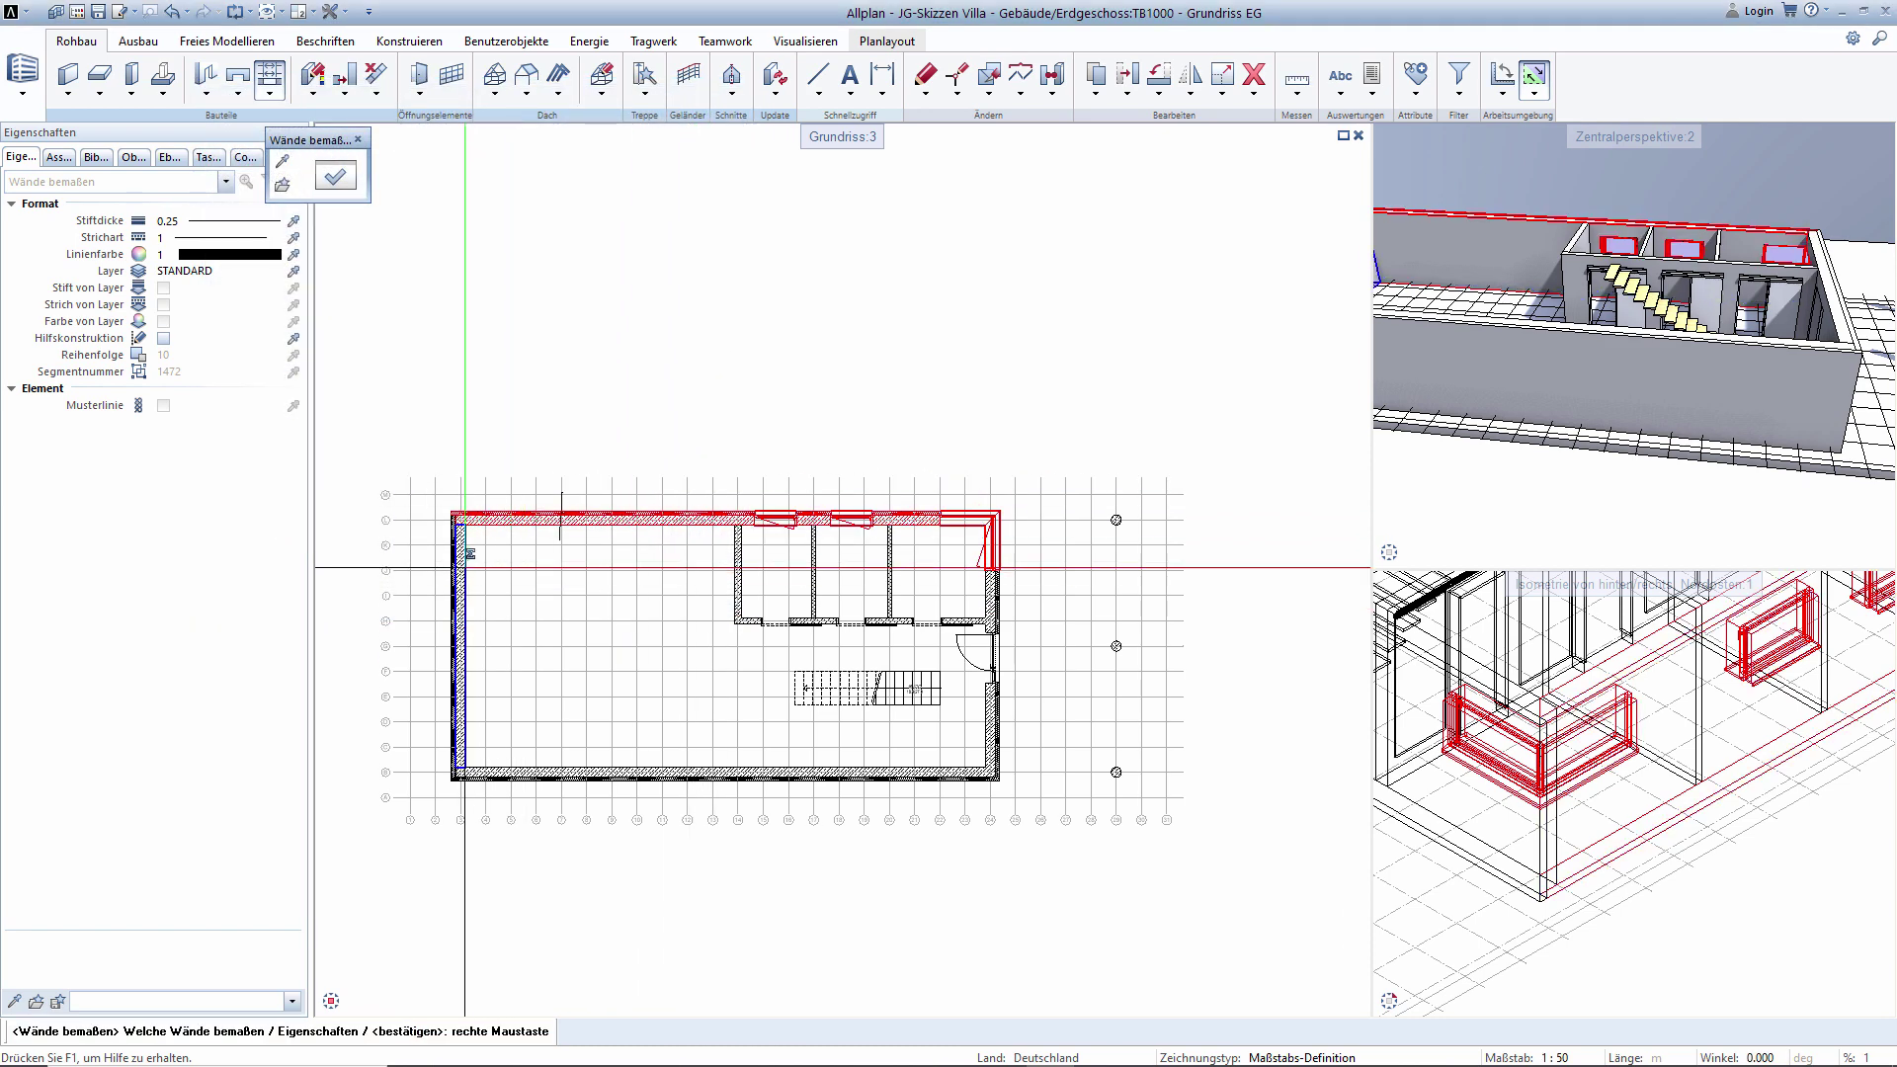
click(993, 584)
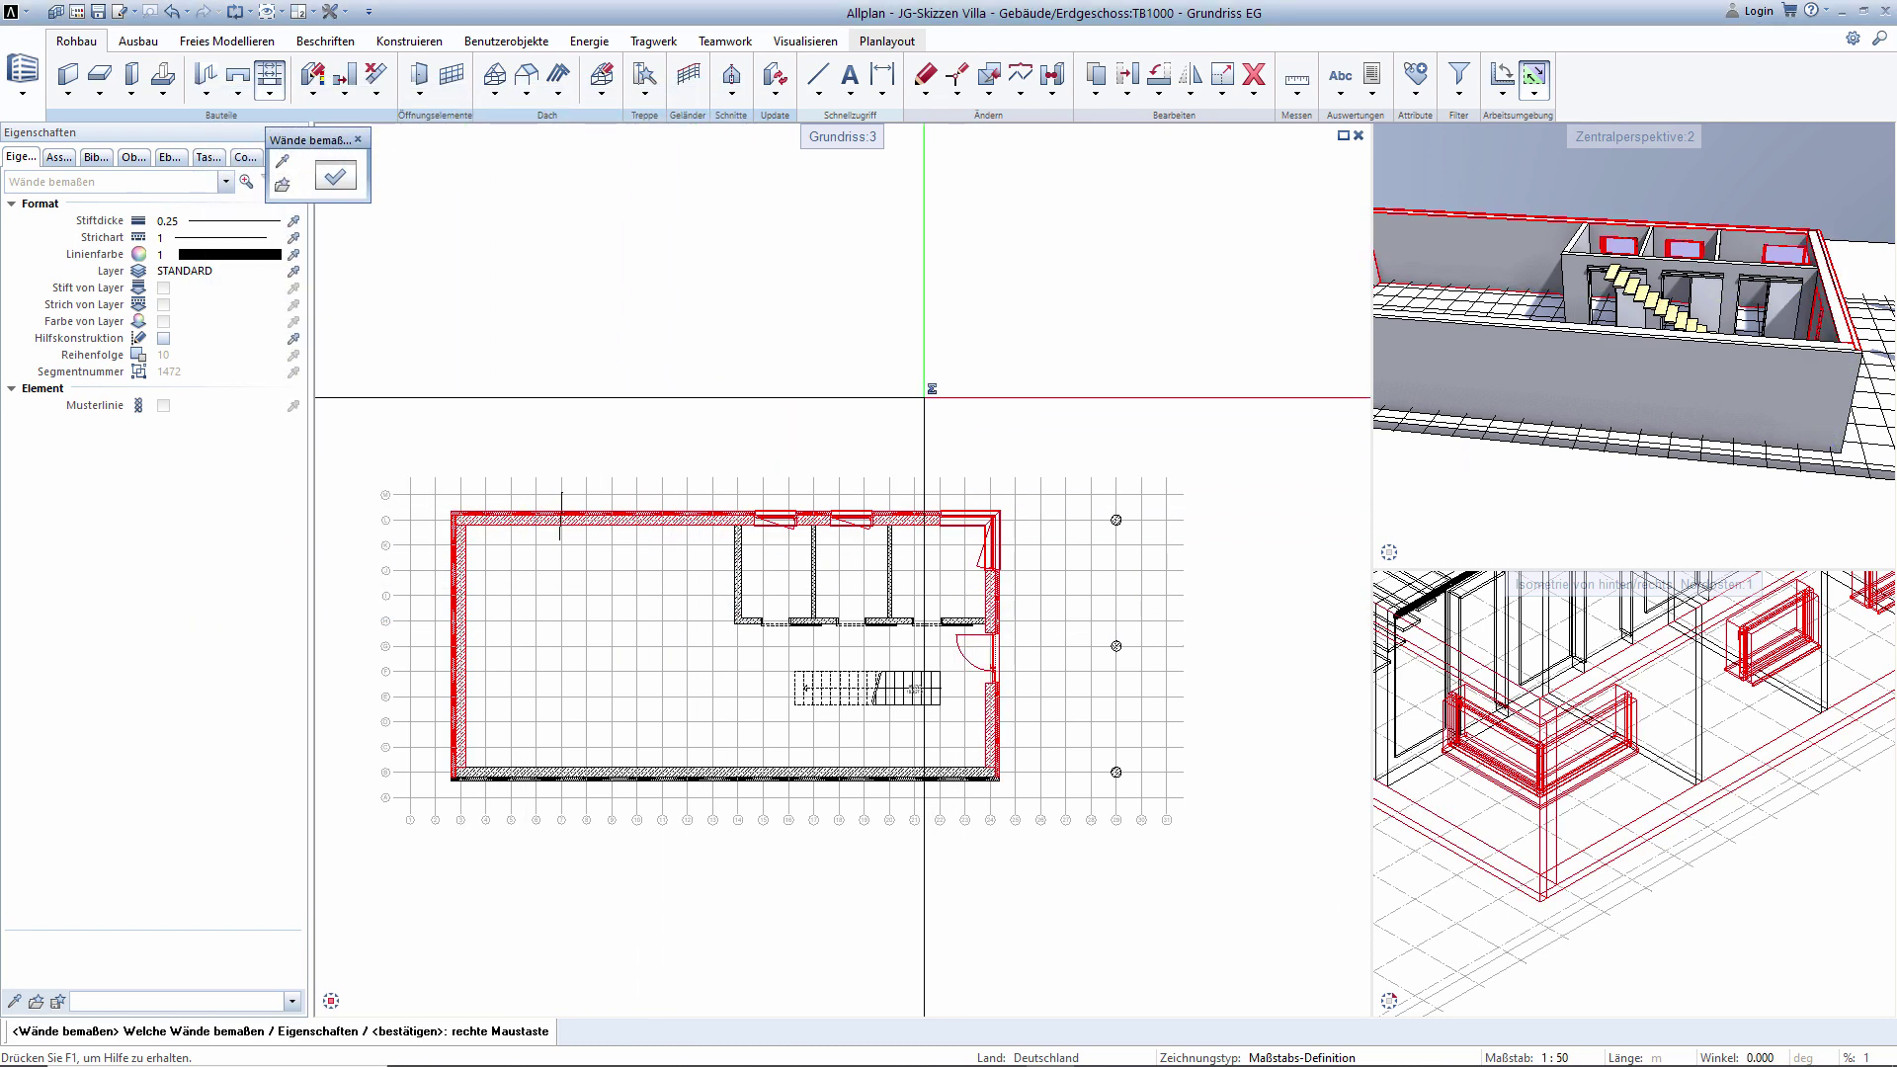
right_click(928, 405)
scroll(731, 521, up, 2)
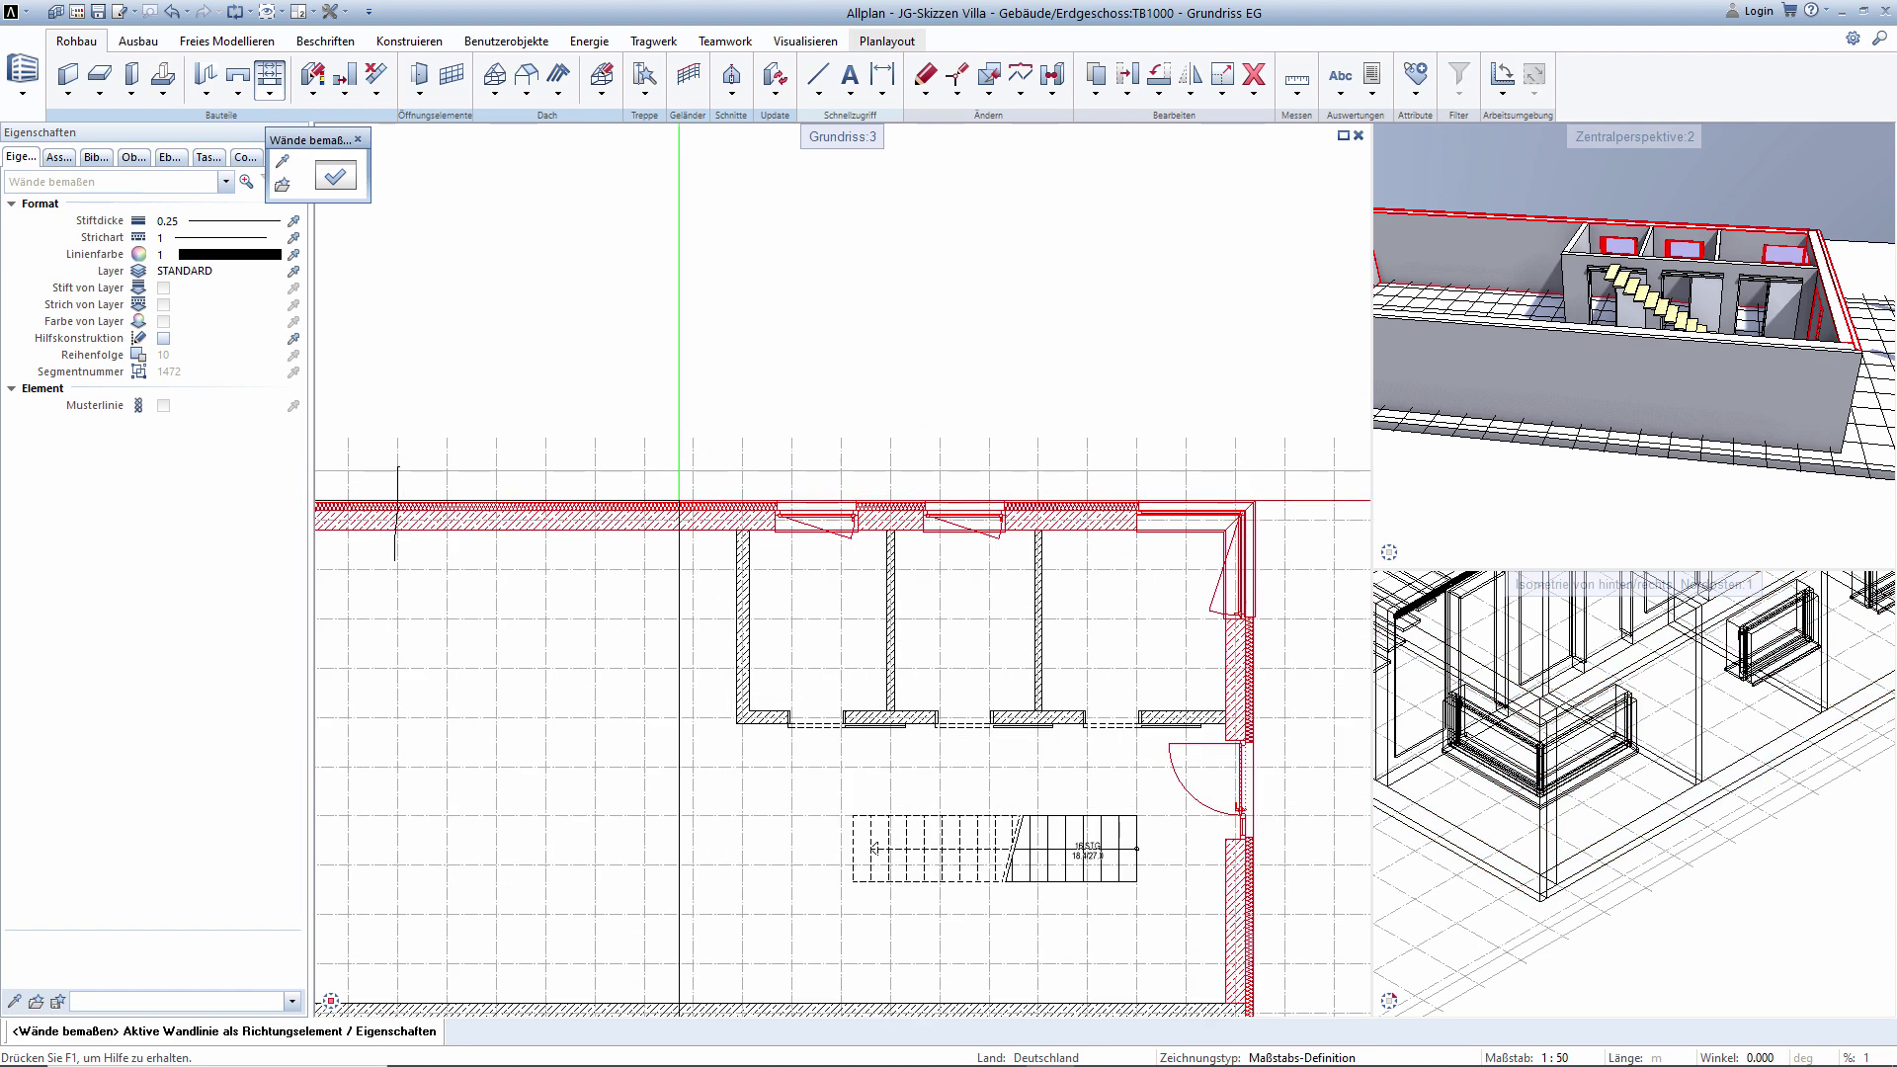
scroll(682, 390, down, 1)
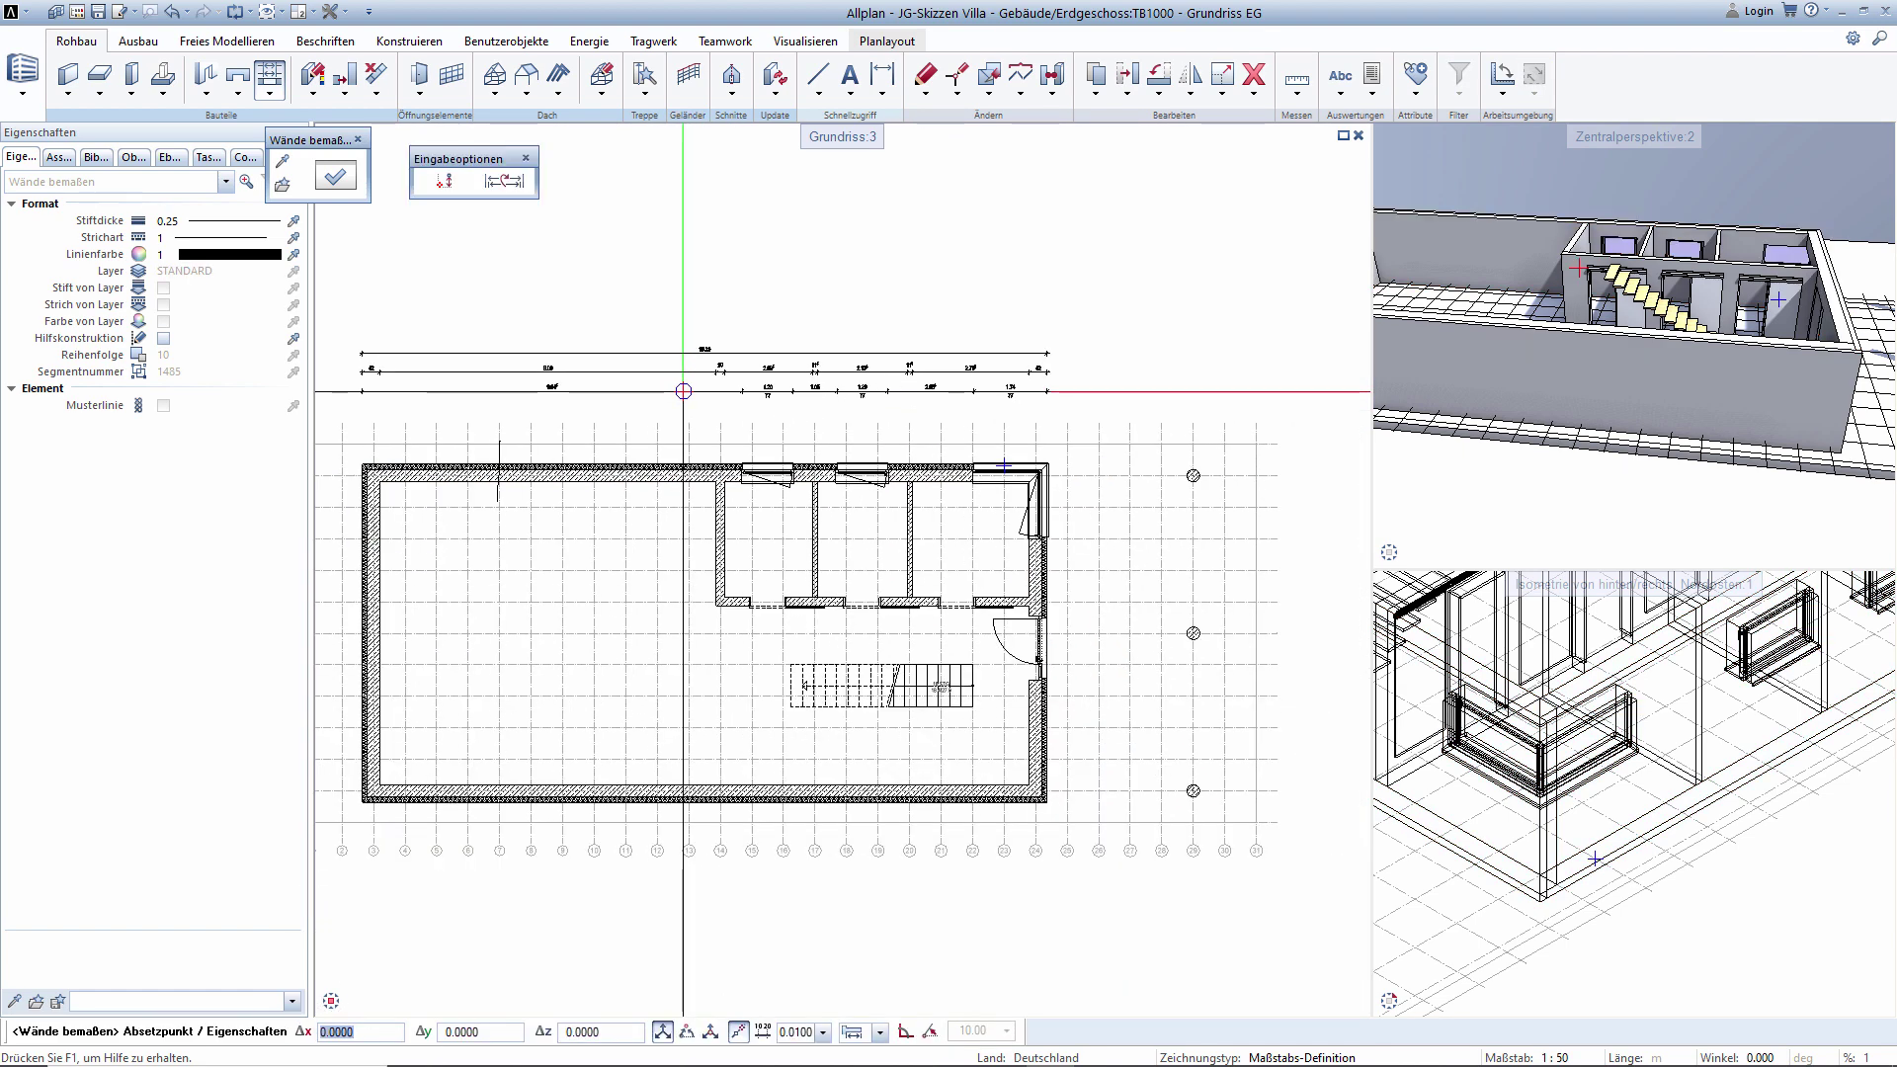
scroll(553, 326, up, 1)
scroll(478, 237, down, 1)
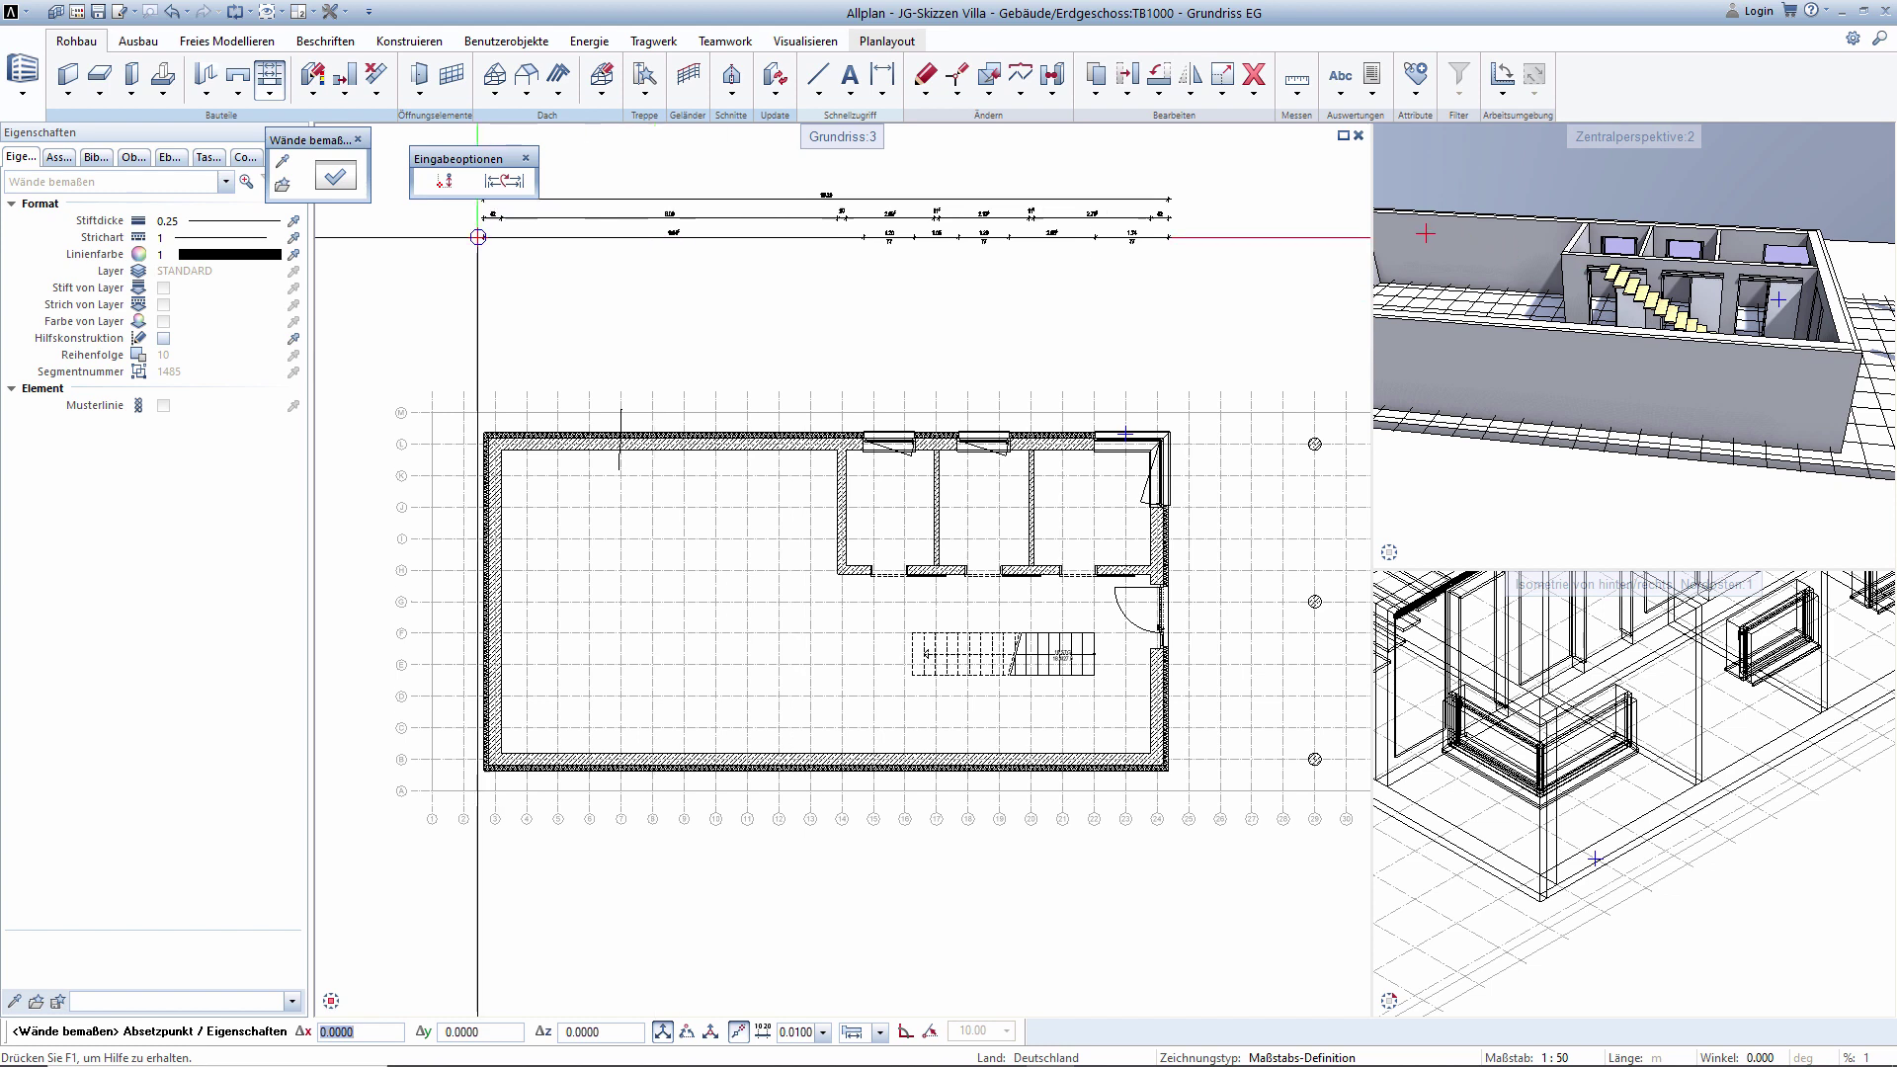
click(478, 237)
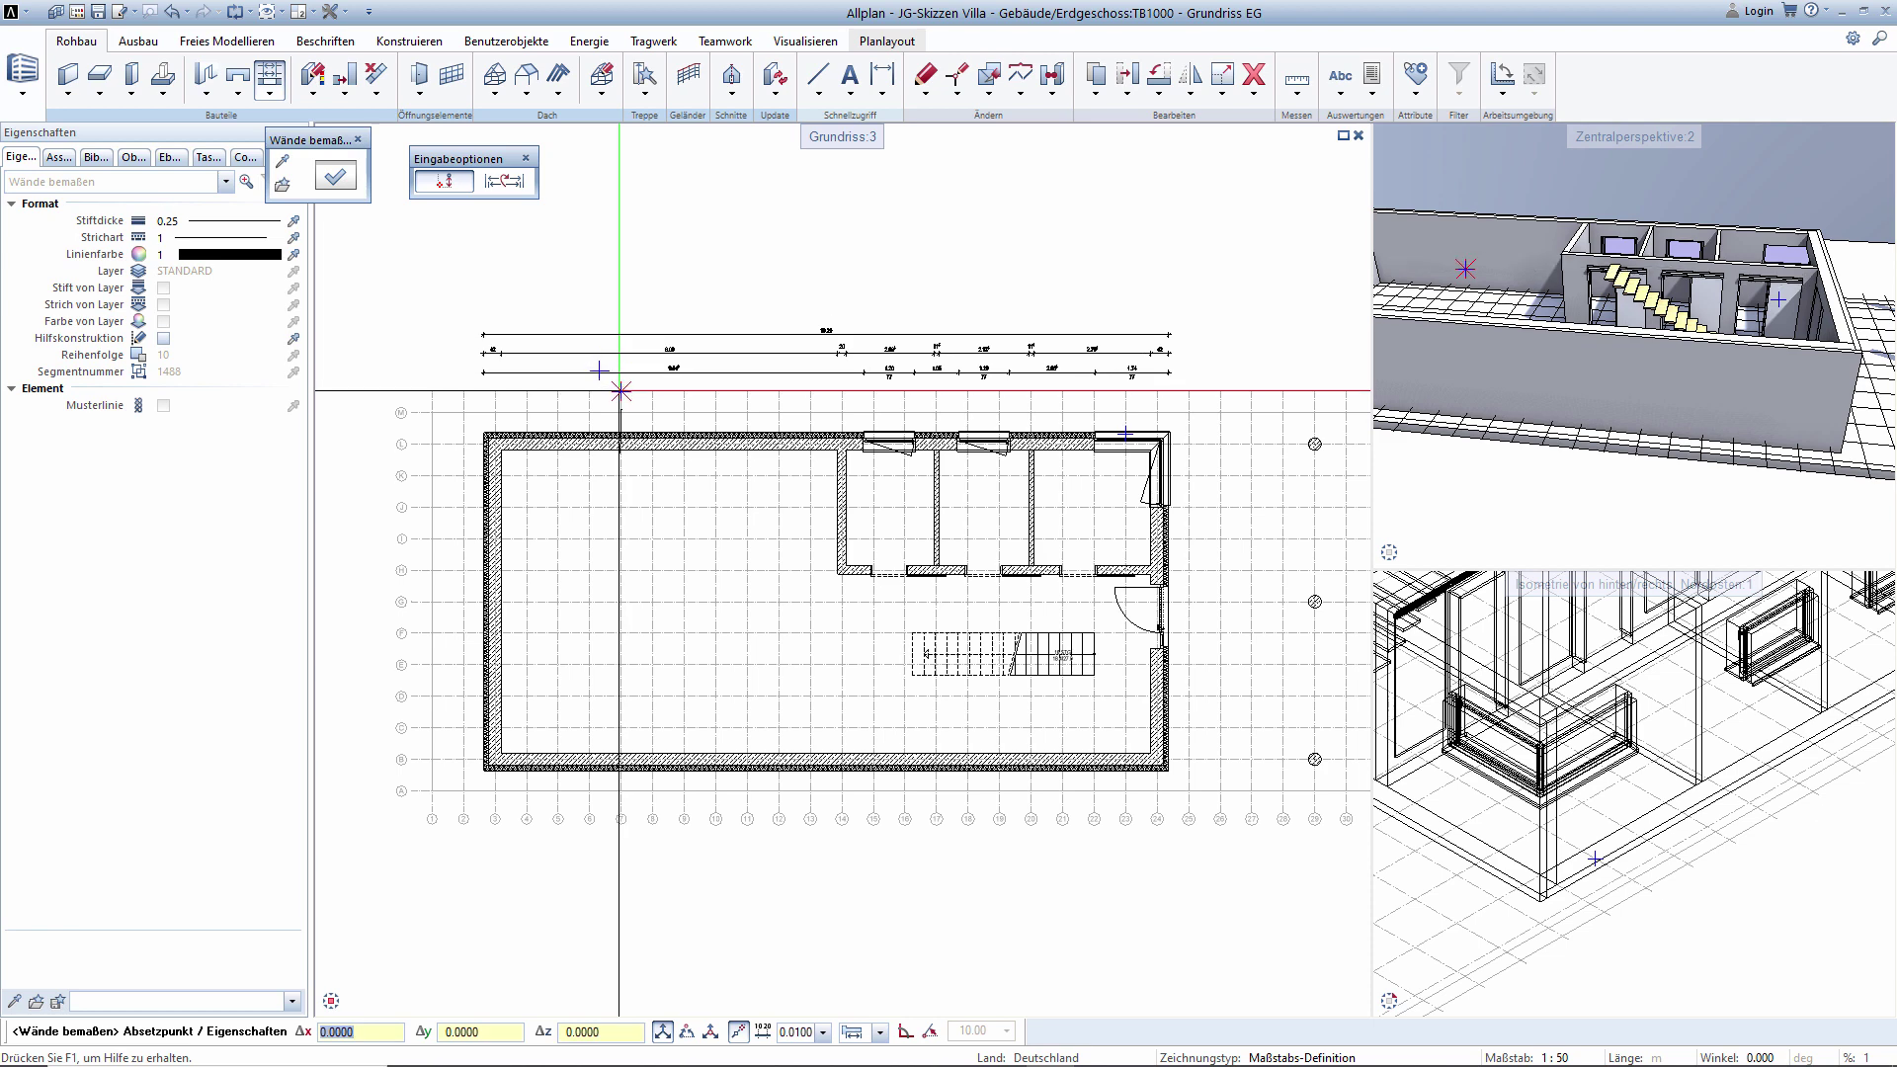
click(620, 391)
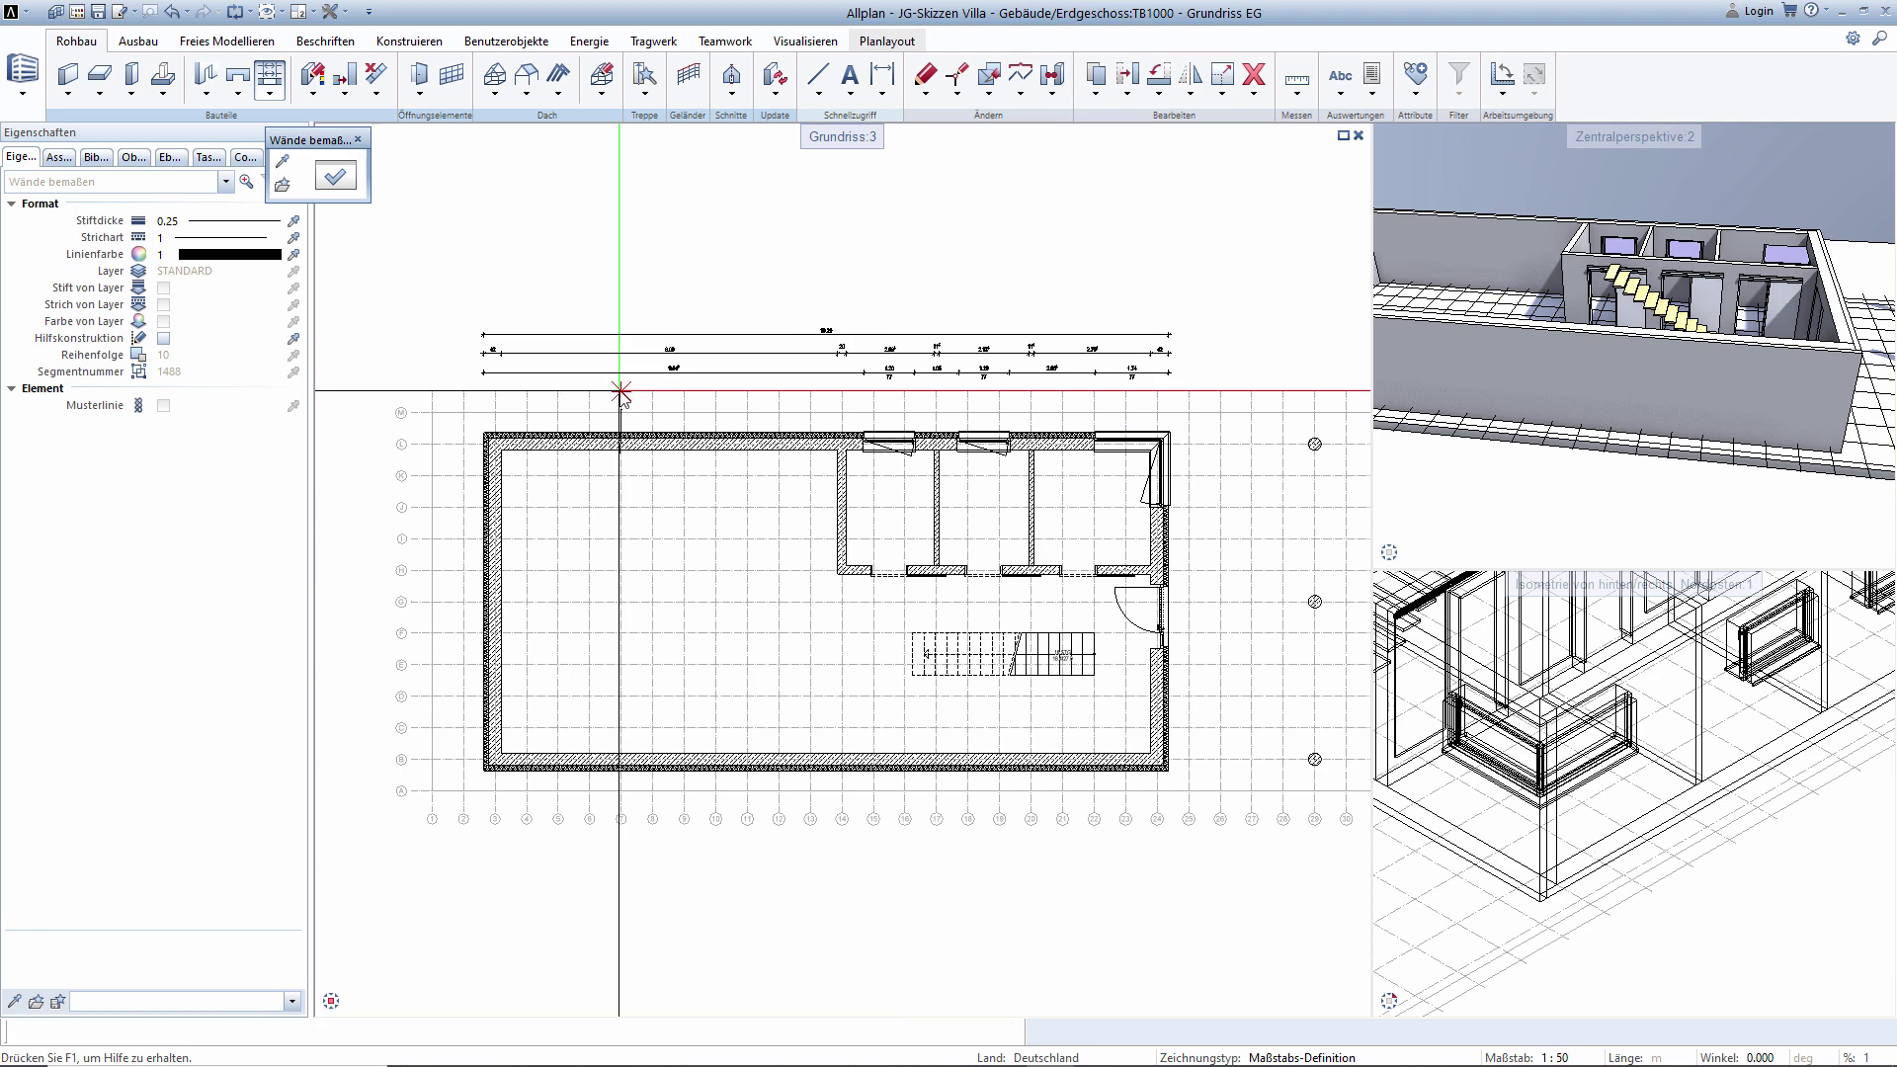
Dimension the left outer wall with chains placed left of the plan.
click(532, 435)
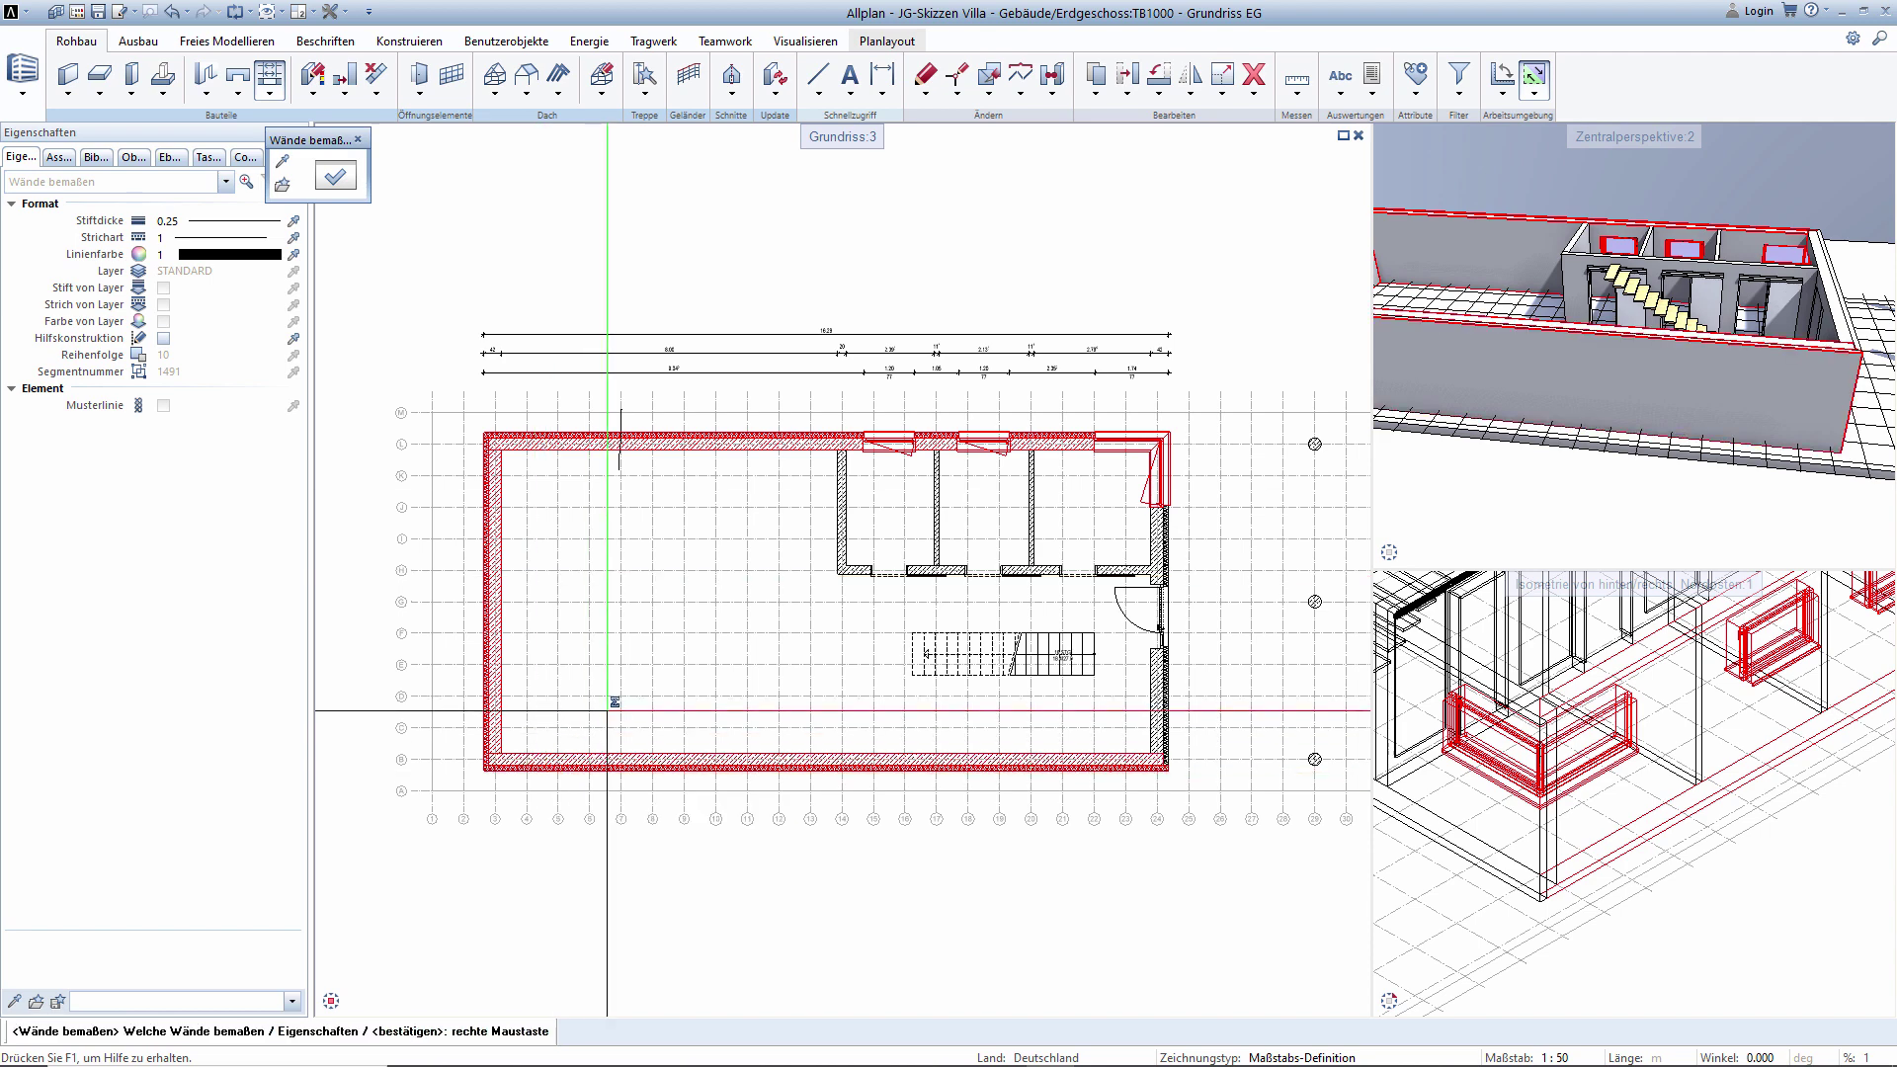
right_click(464, 635)
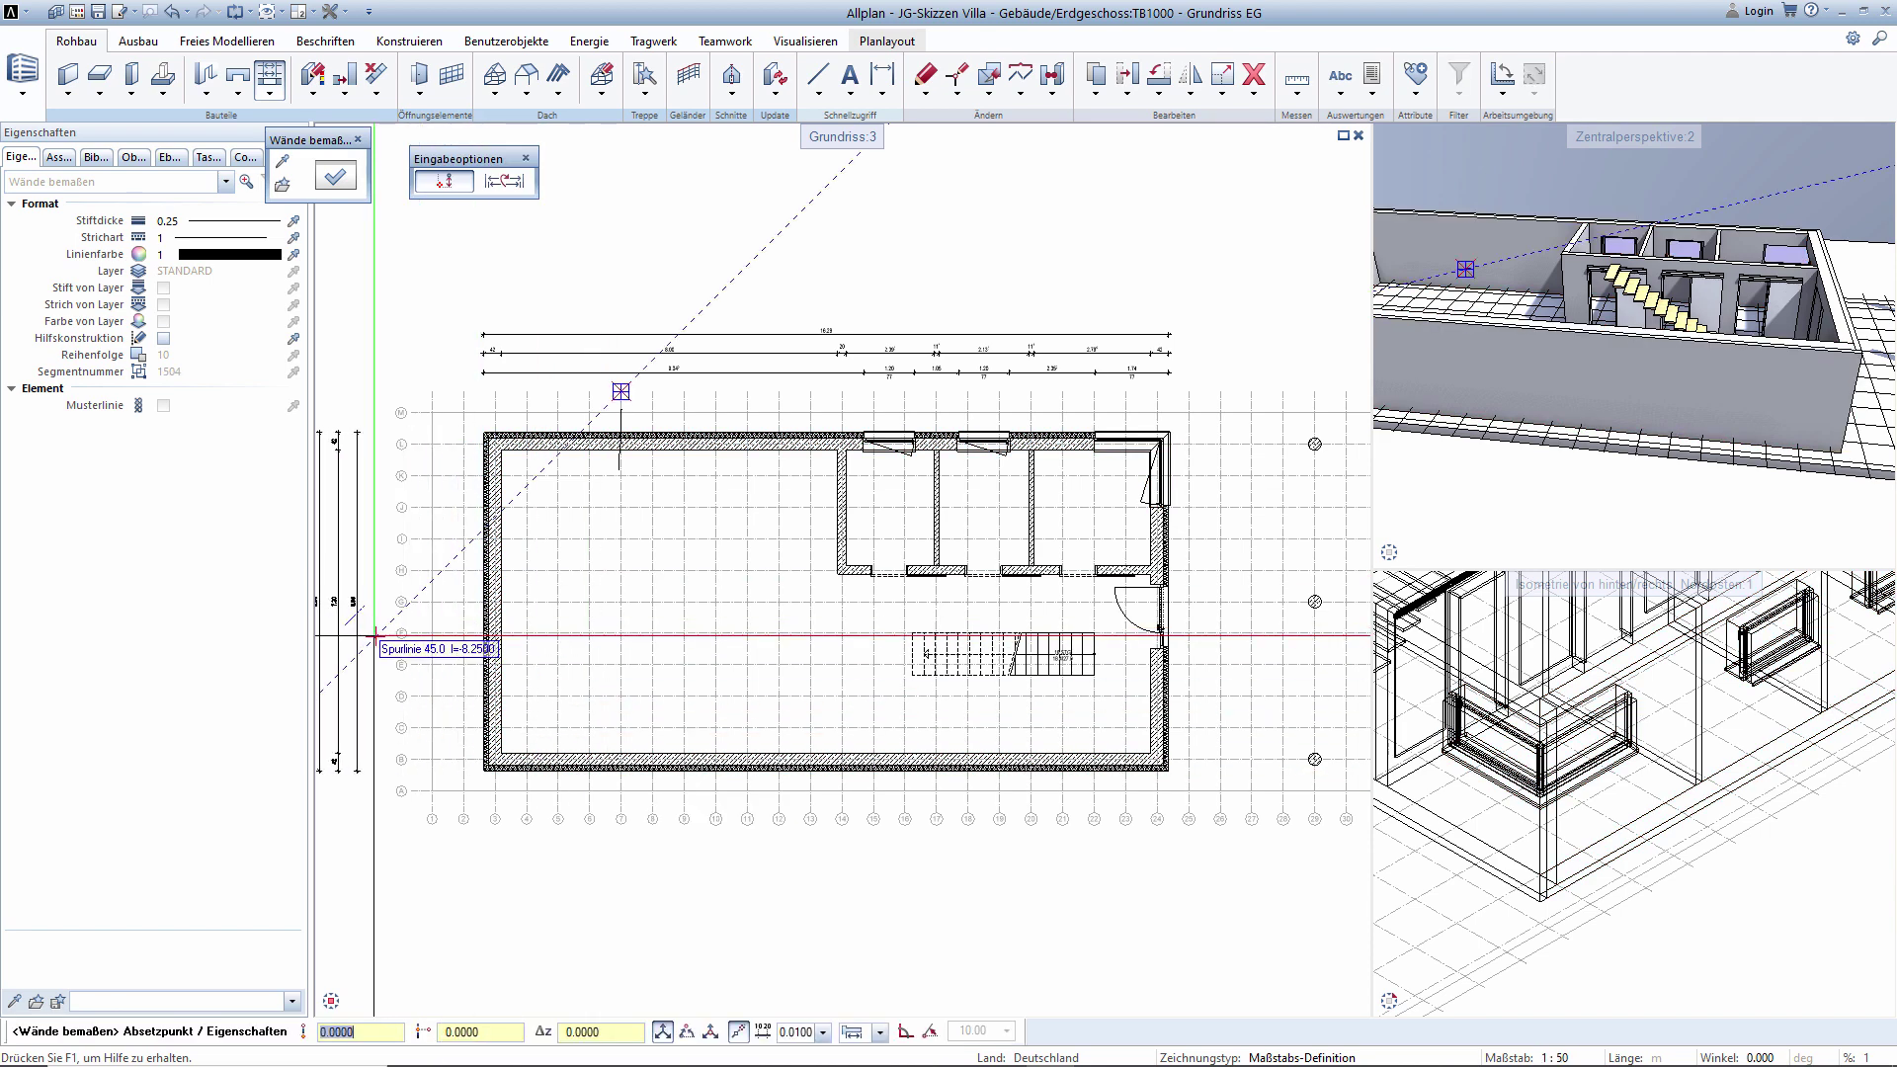
scroll(500, 635, up, 3)
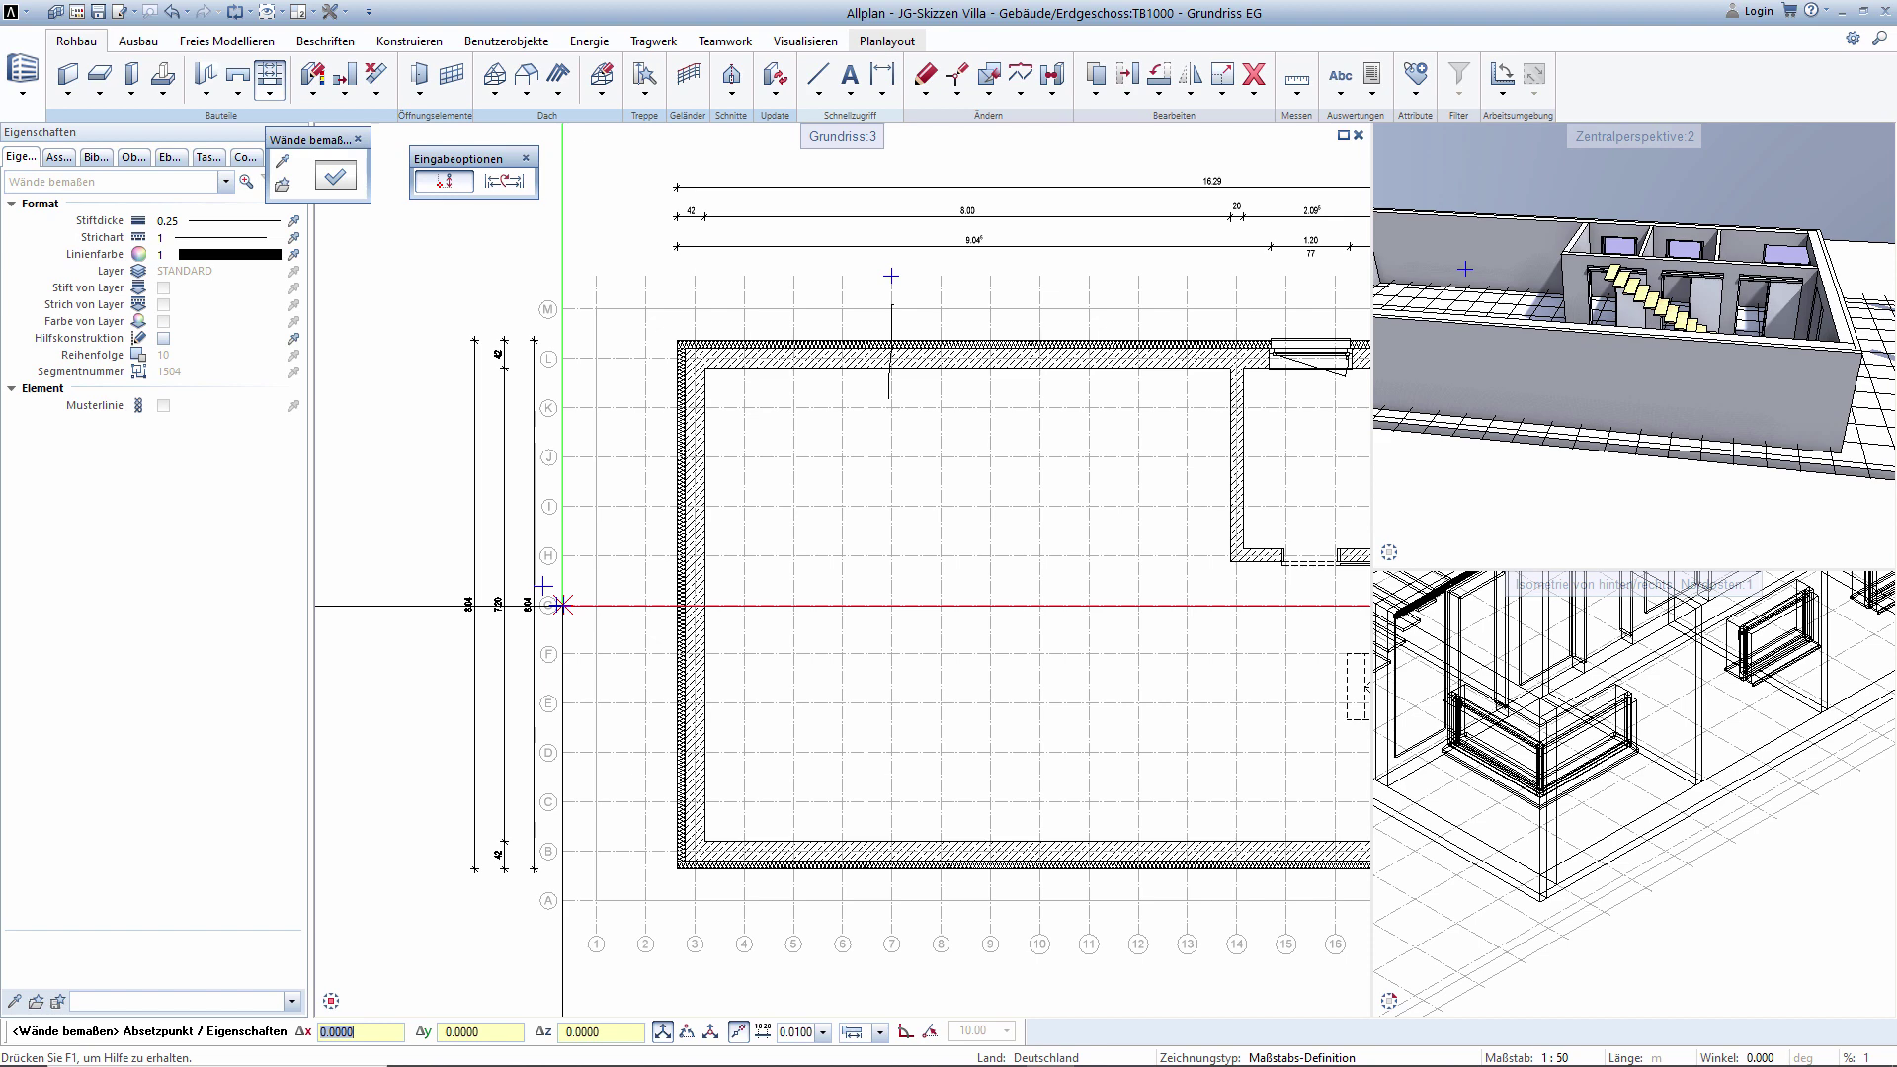
click(562, 604)
scroll(562, 604, down, 2)
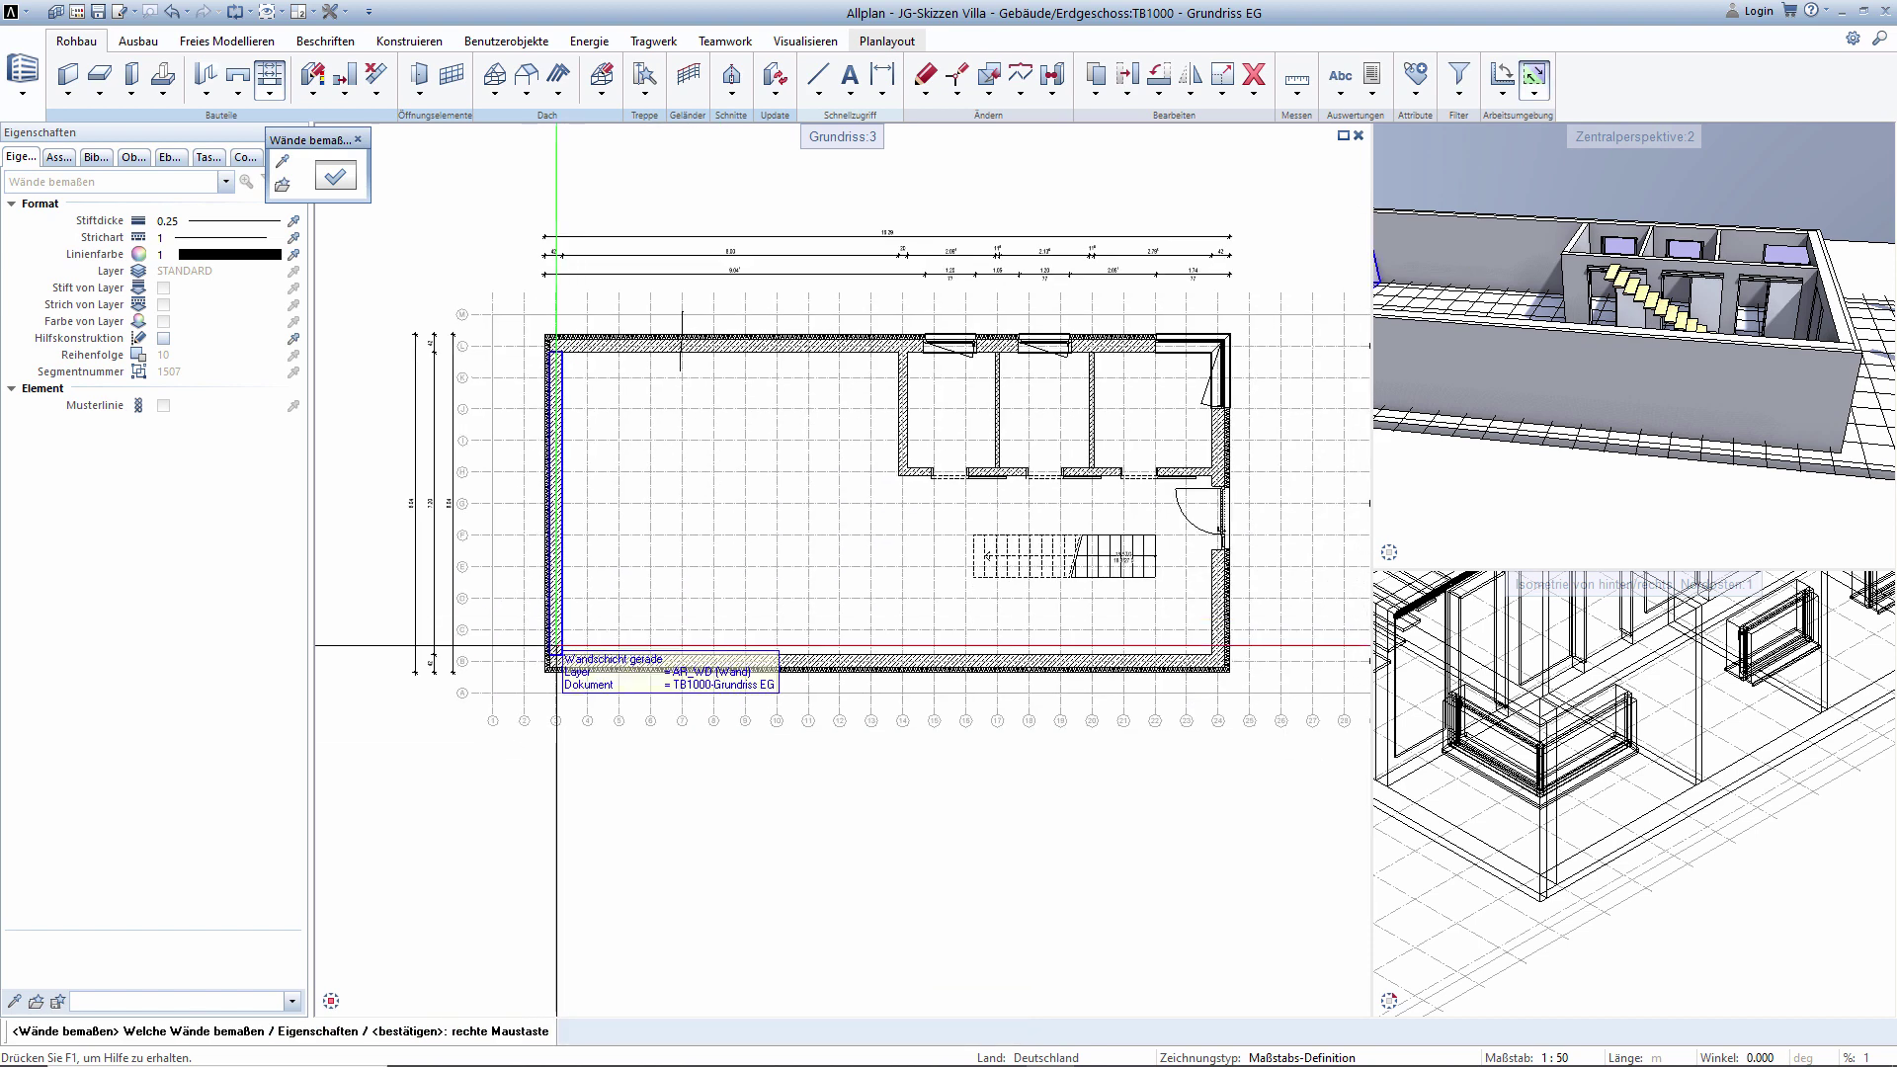
Dimension the bottom outer walls with chains placed below the plan.
click(604, 672)
click(1221, 593)
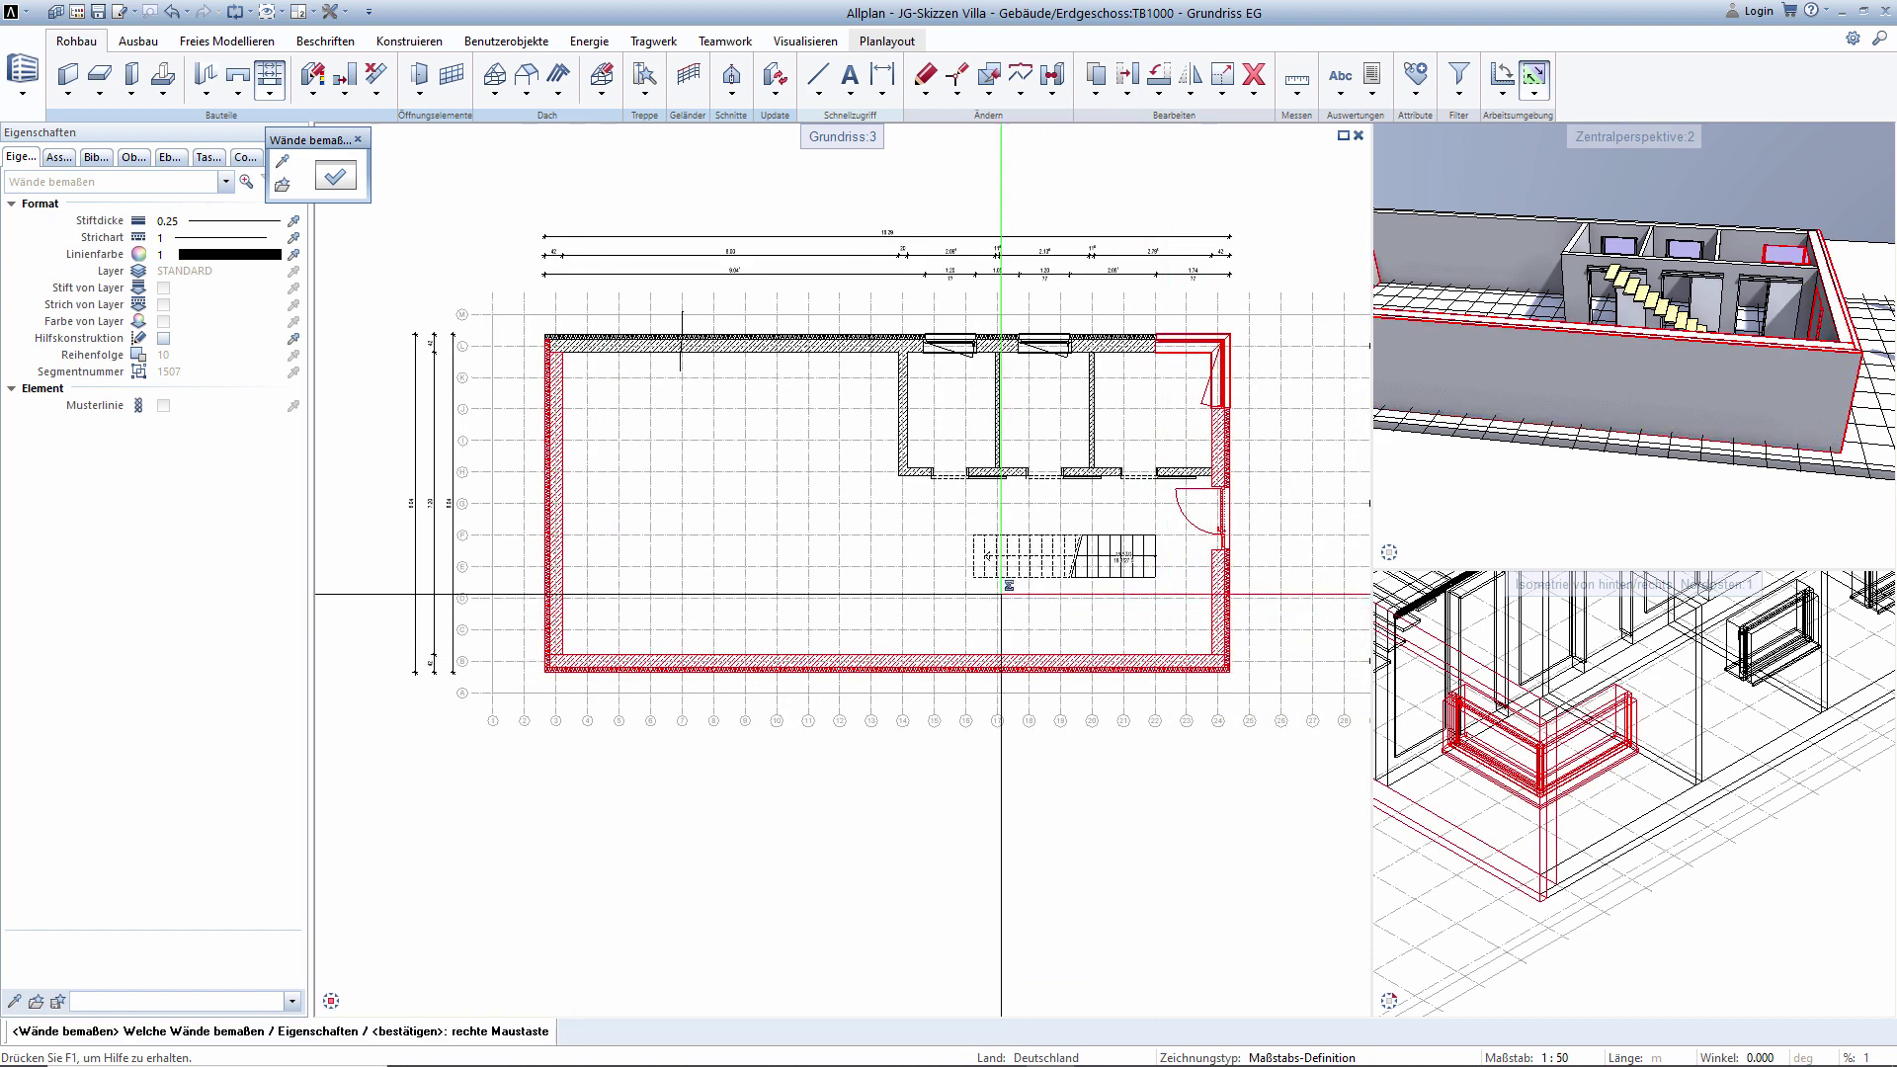
right_click(936, 771)
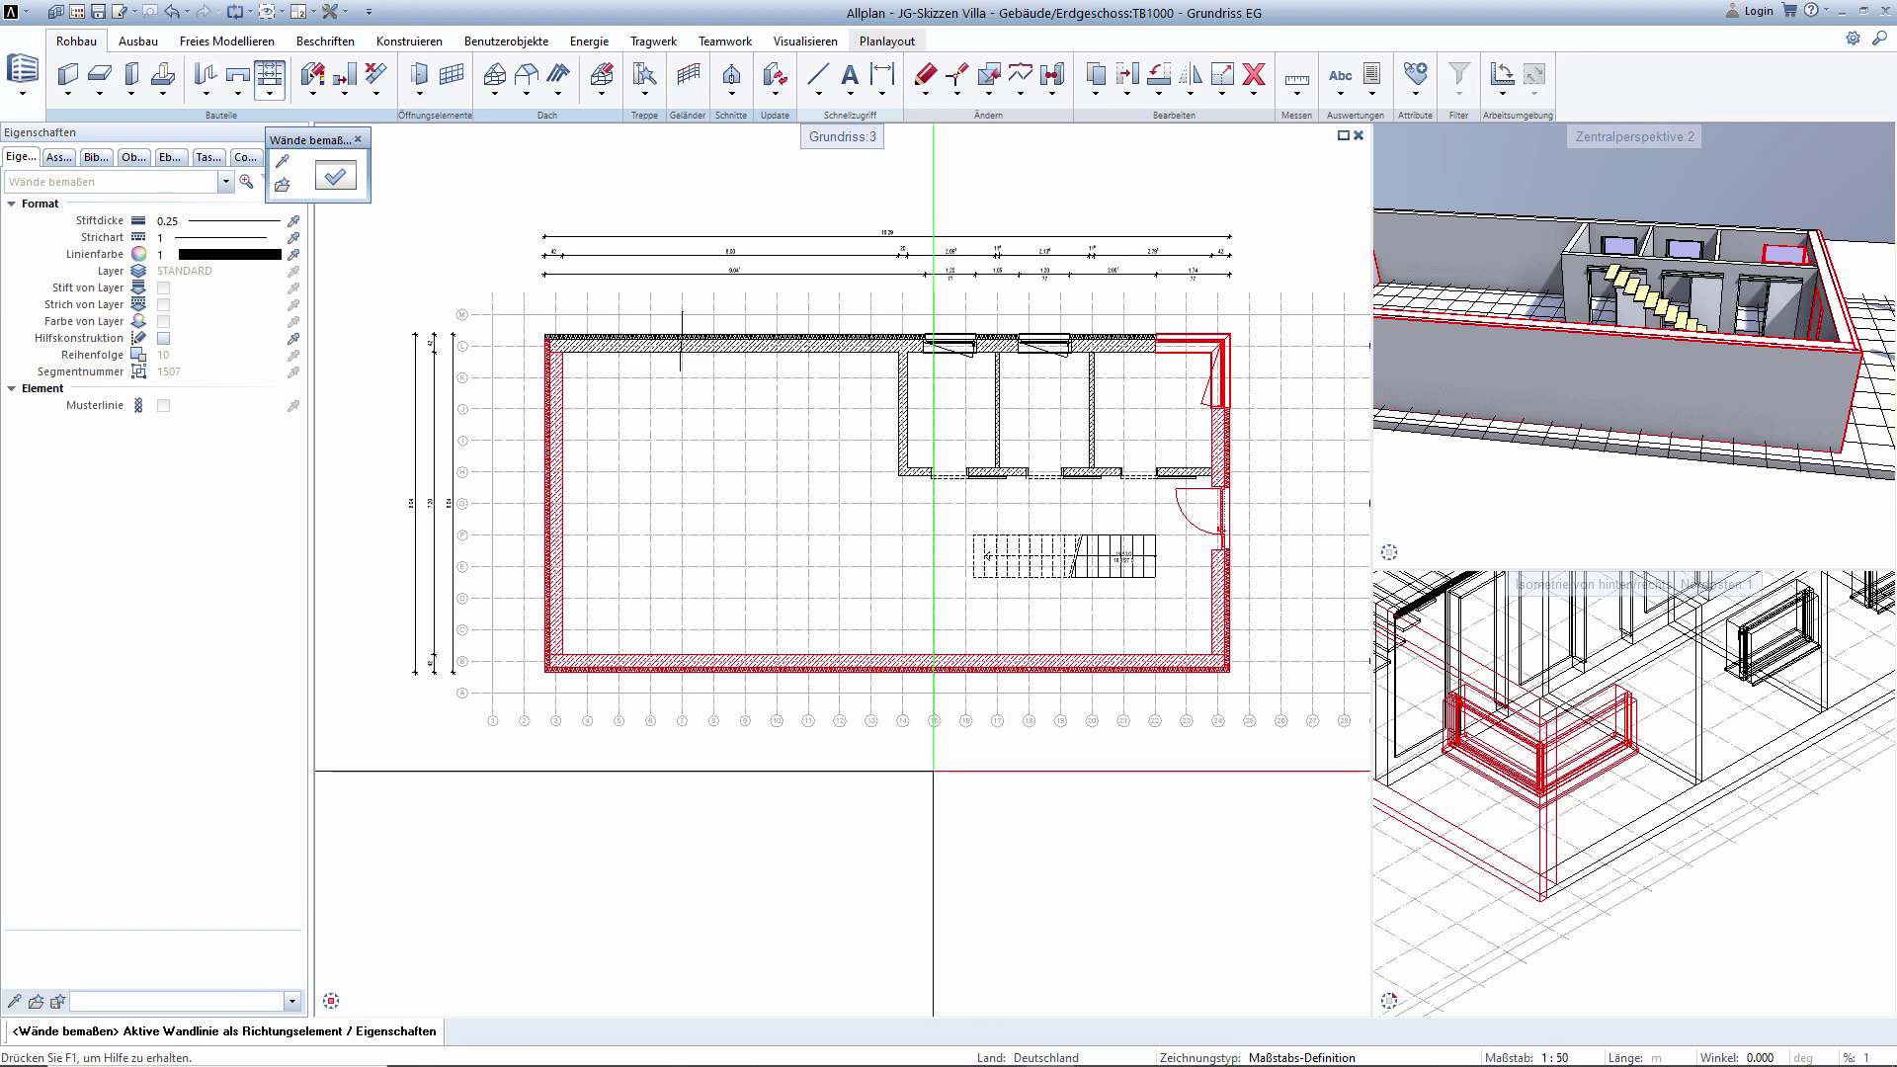
click(880, 805)
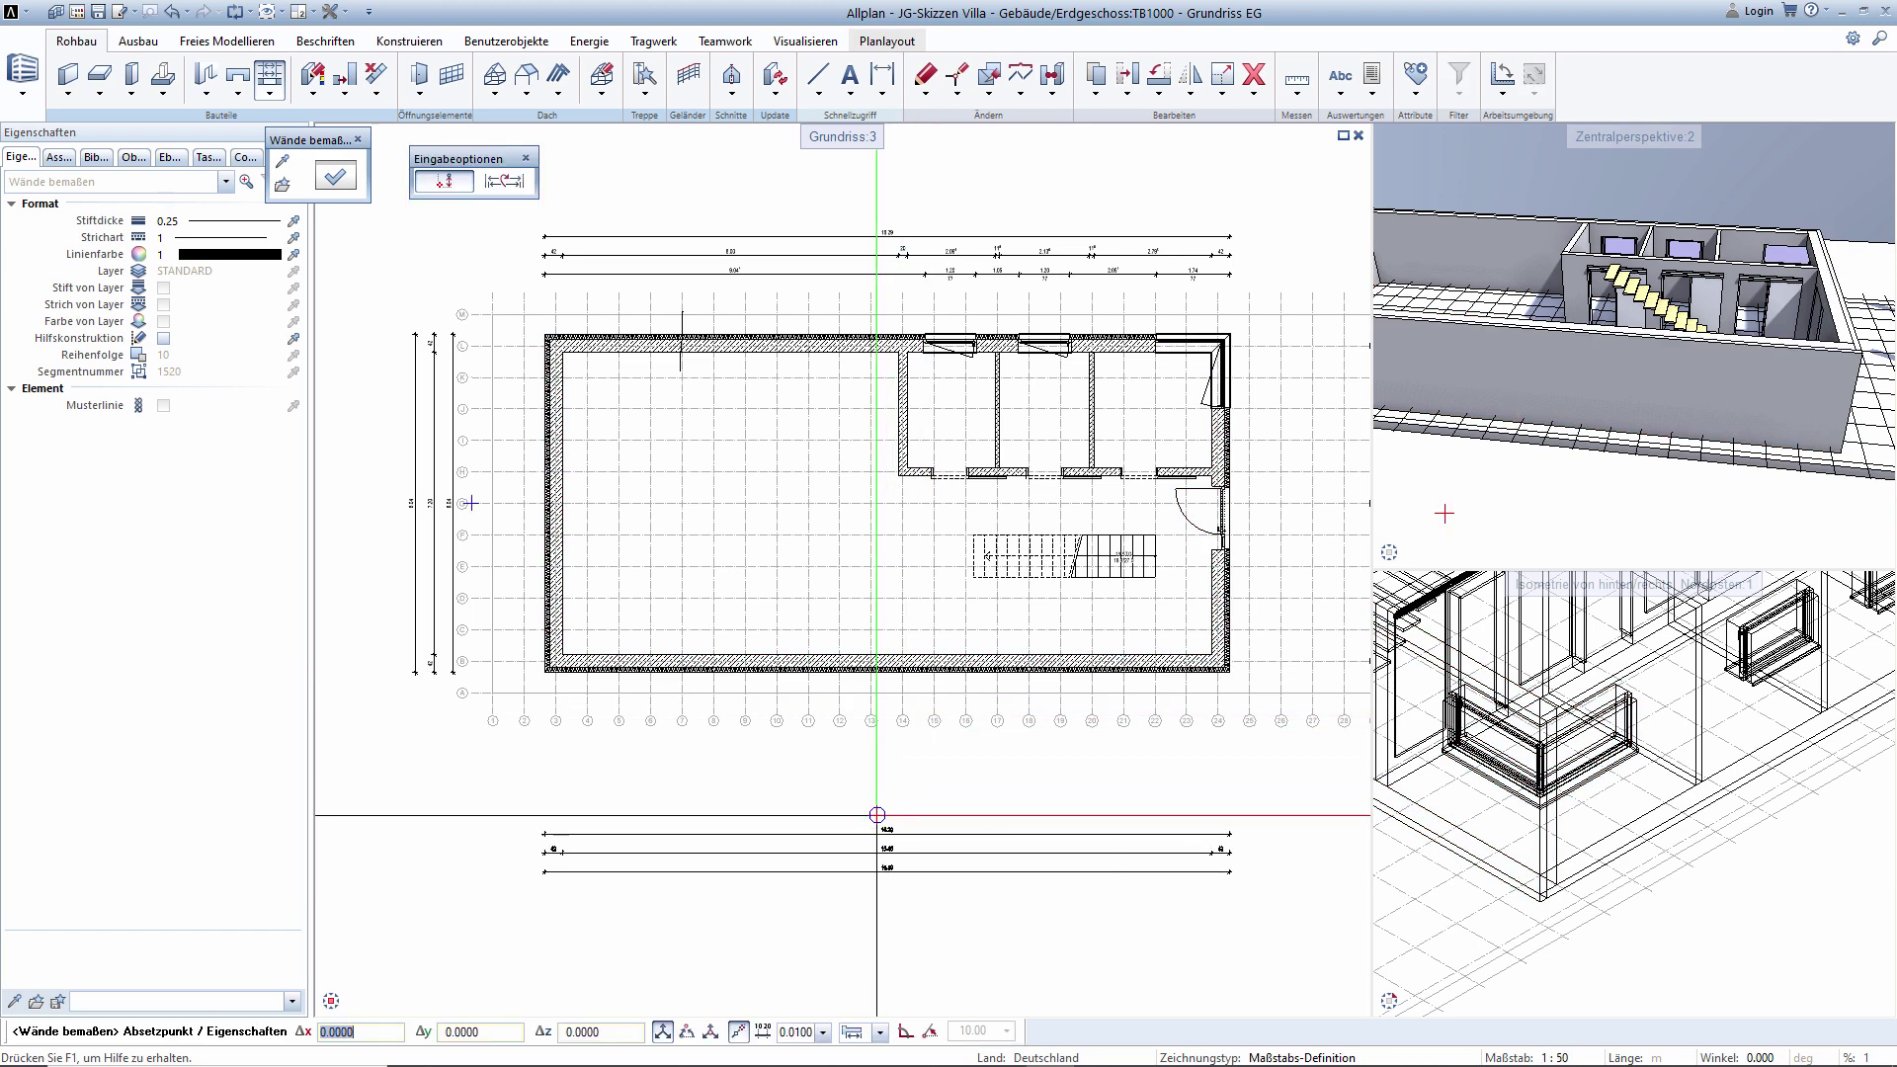
scroll(877, 815, up, 2)
scroll(877, 815, up, 2)
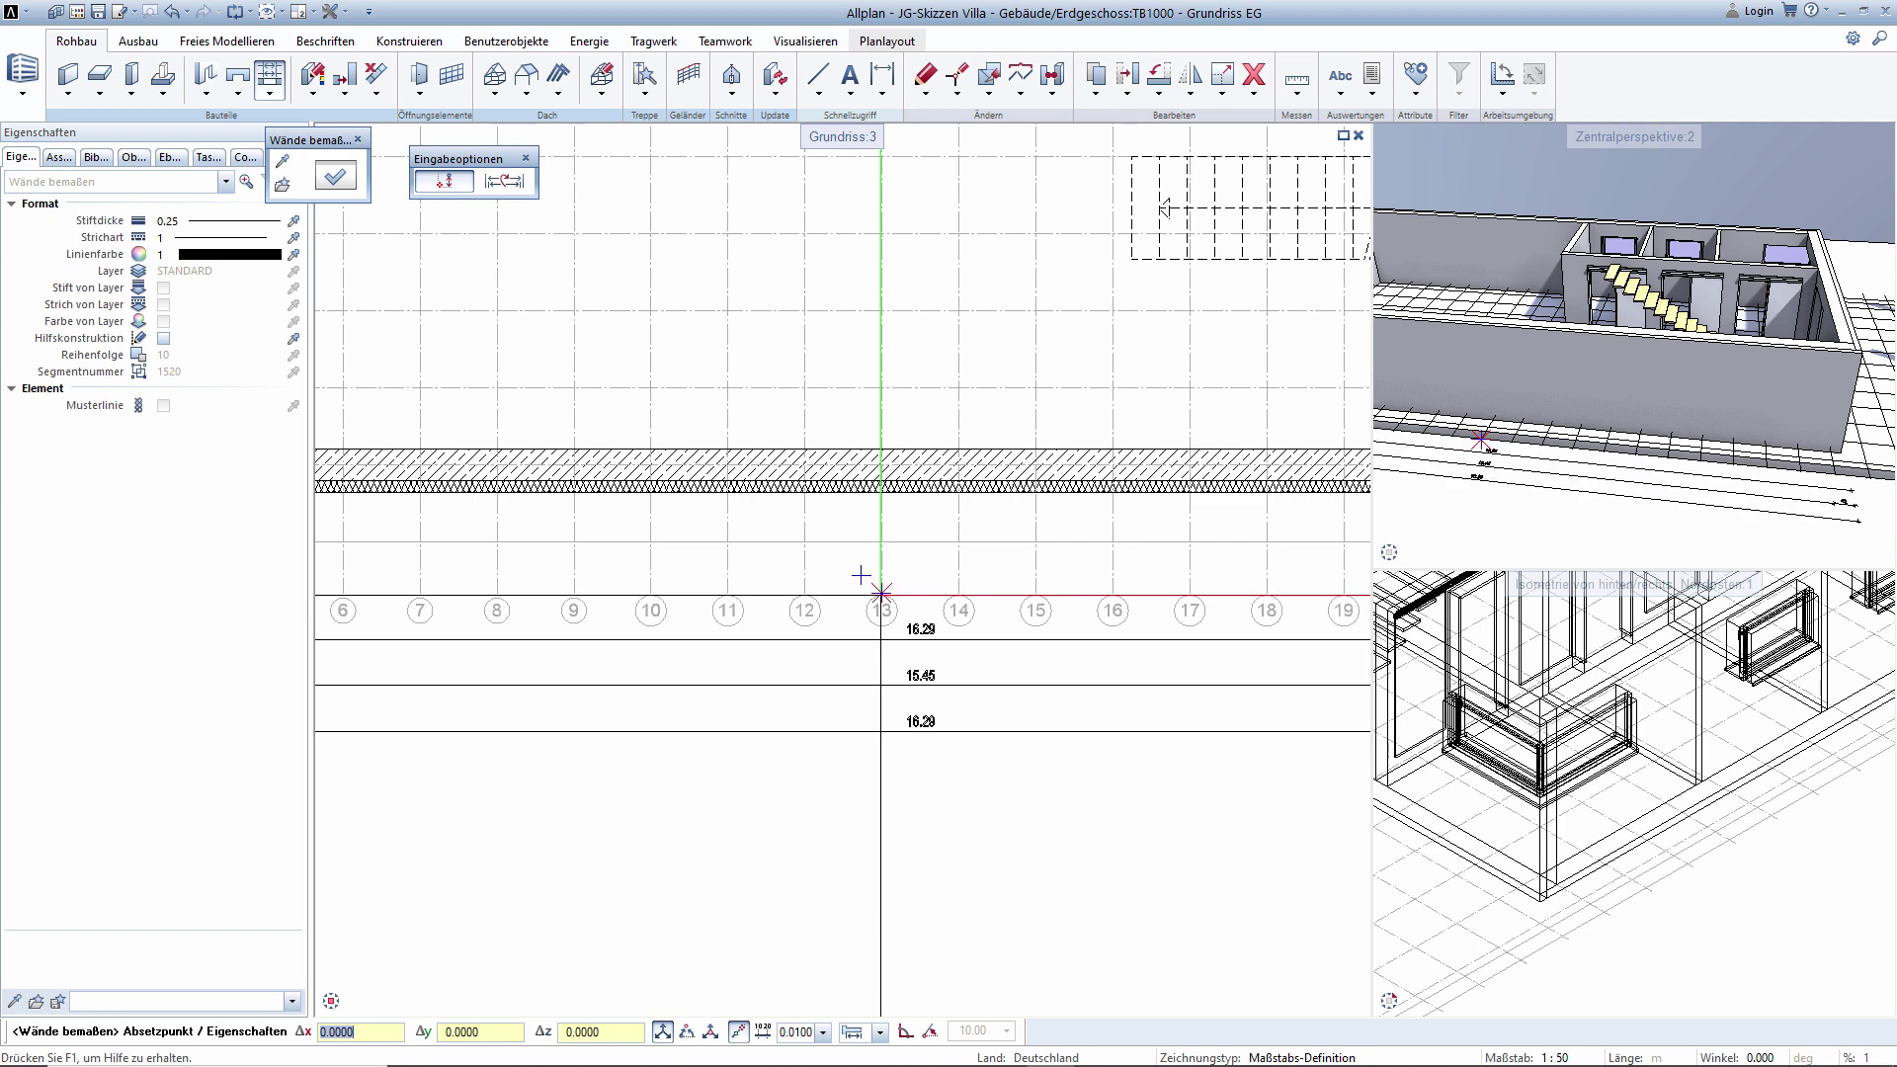
click(881, 591)
scroll(869, 613, down, 5)
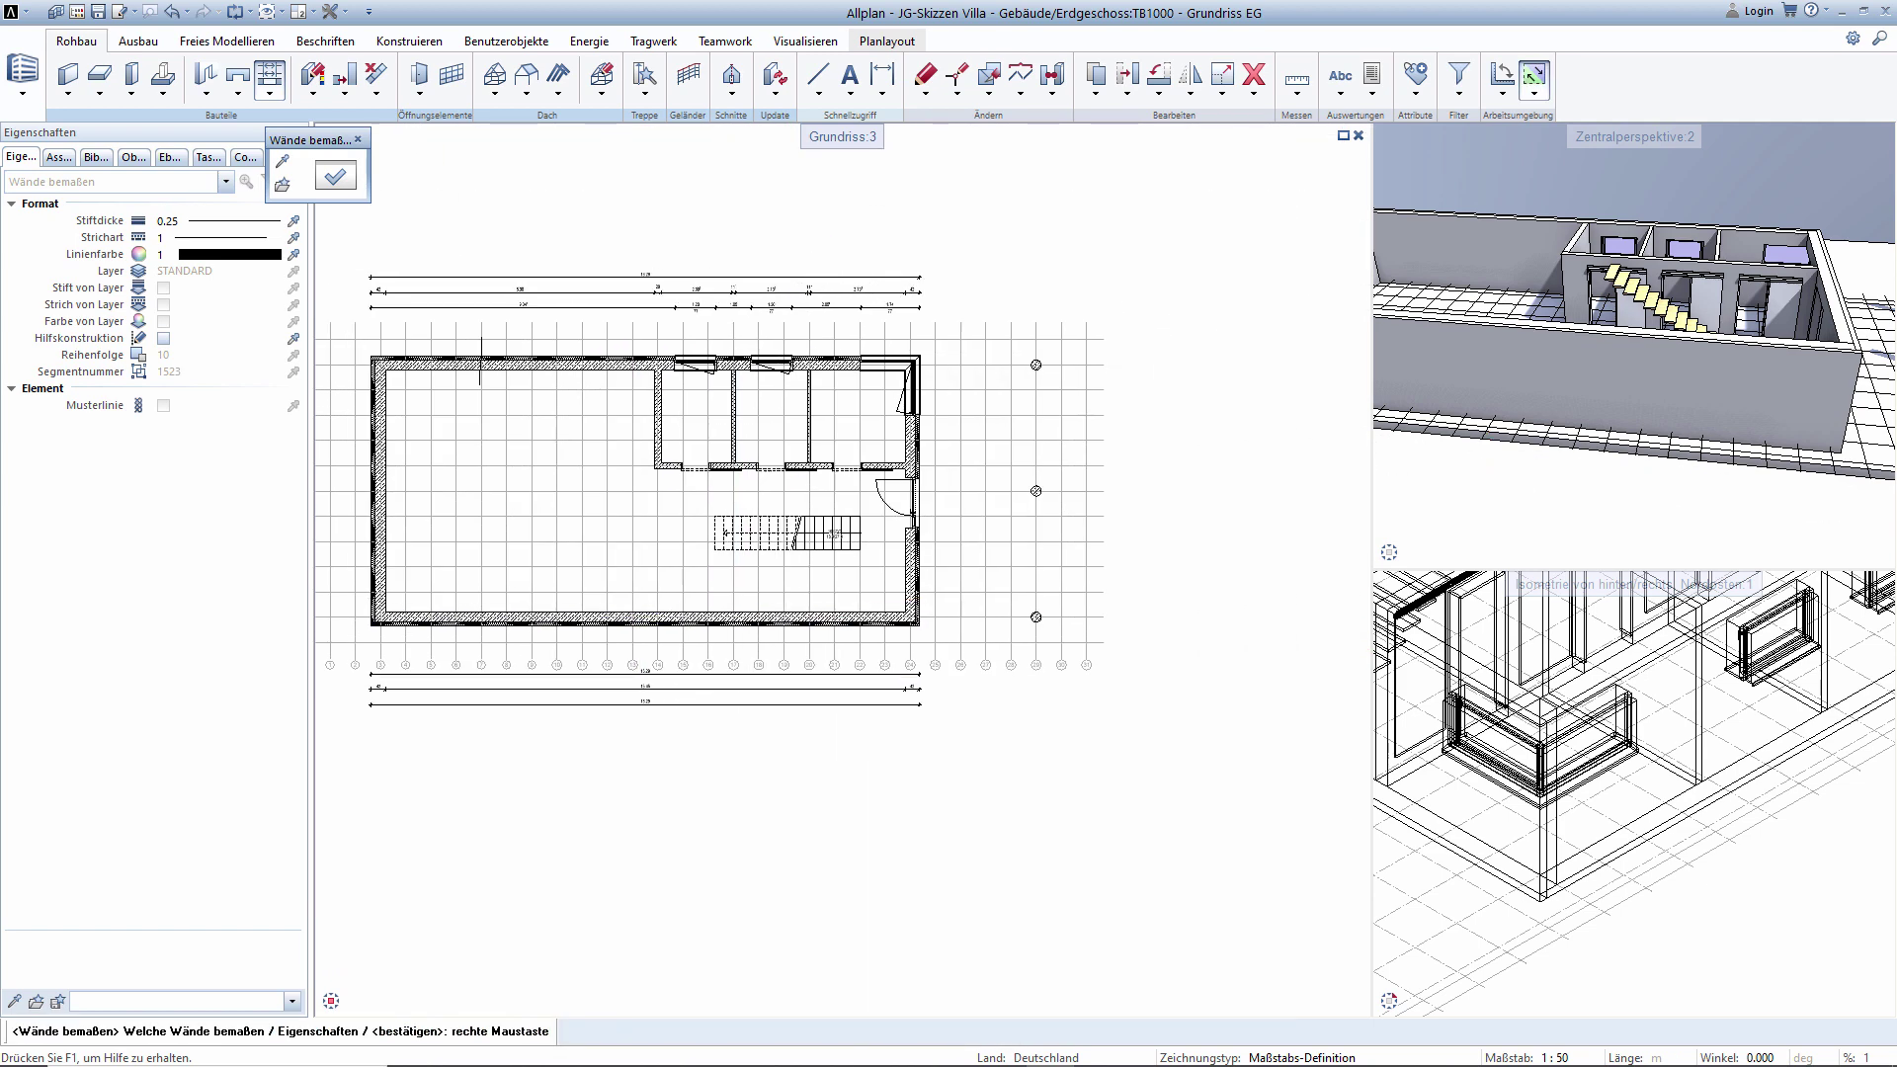
Dimension the right outer walls with chains right of the plan, then end the tool.
click(865, 622)
click(905, 553)
click(902, 361)
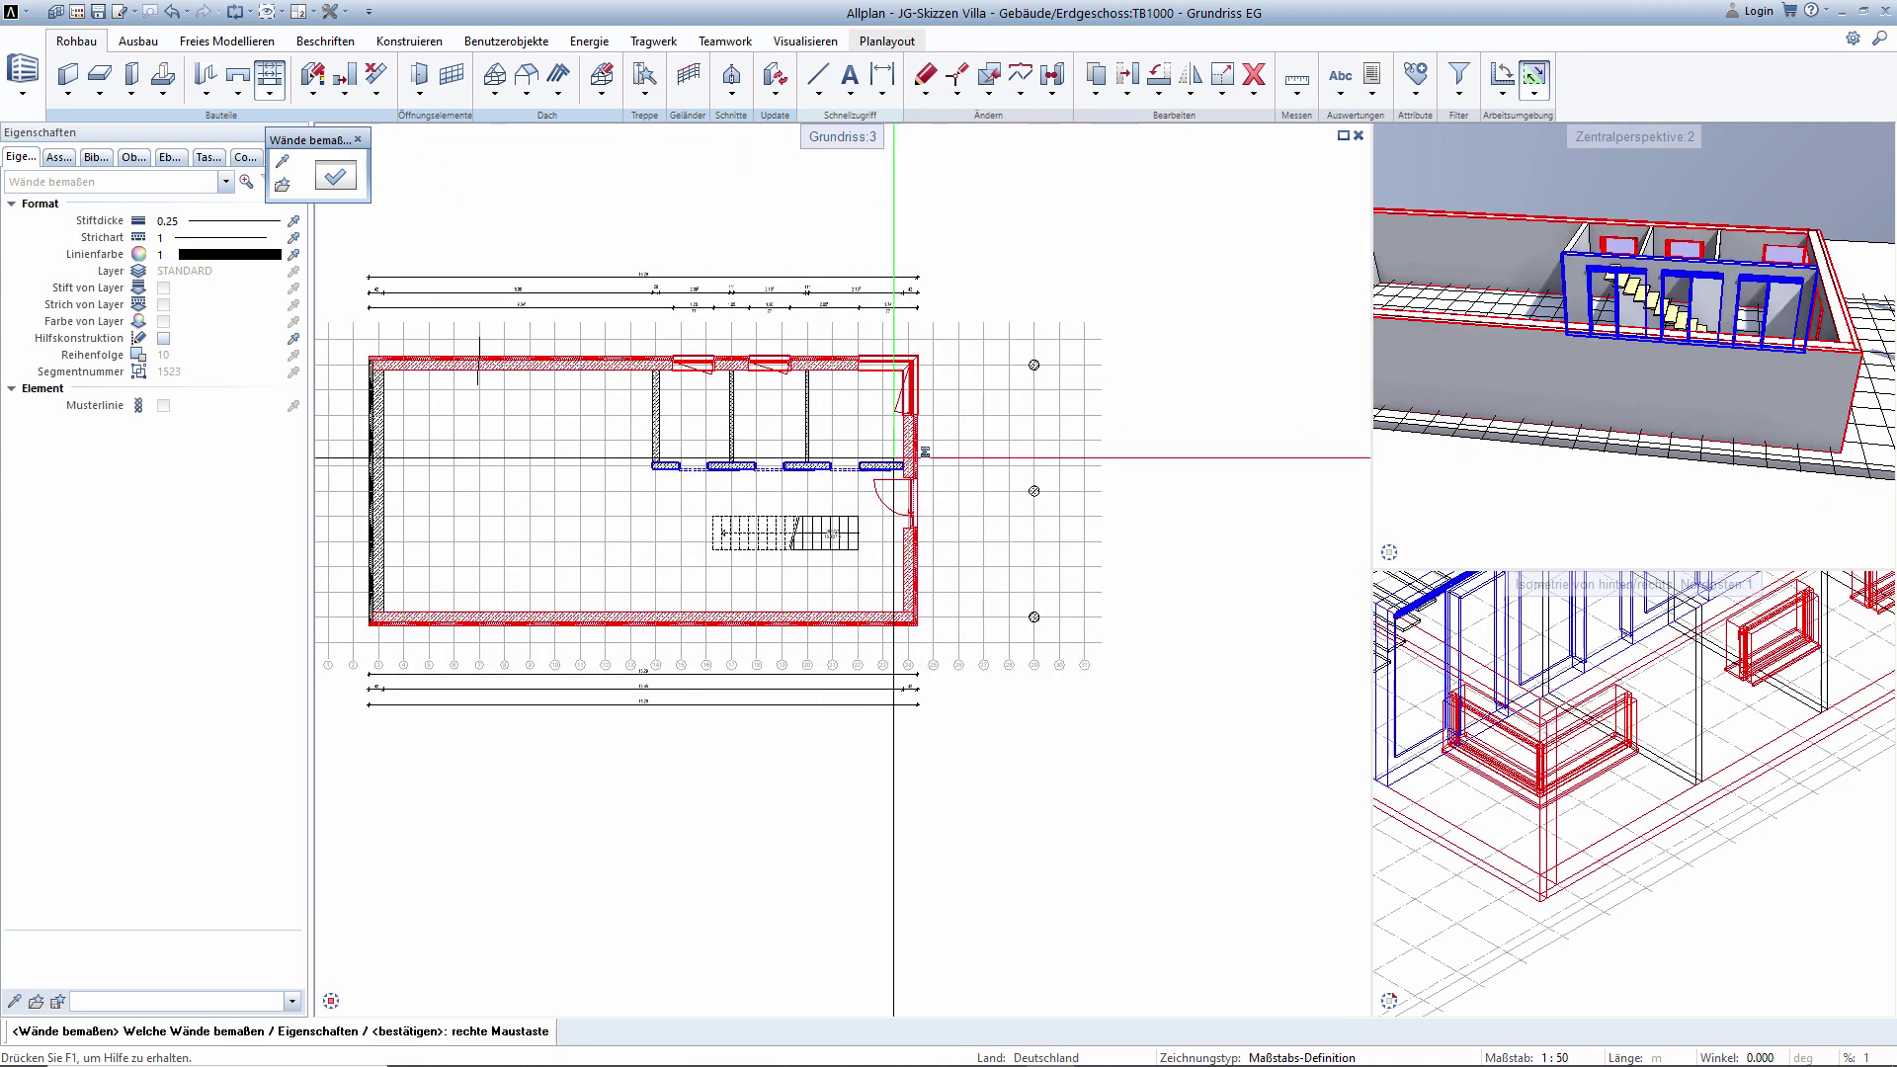
right_click(908, 487)
click(913, 435)
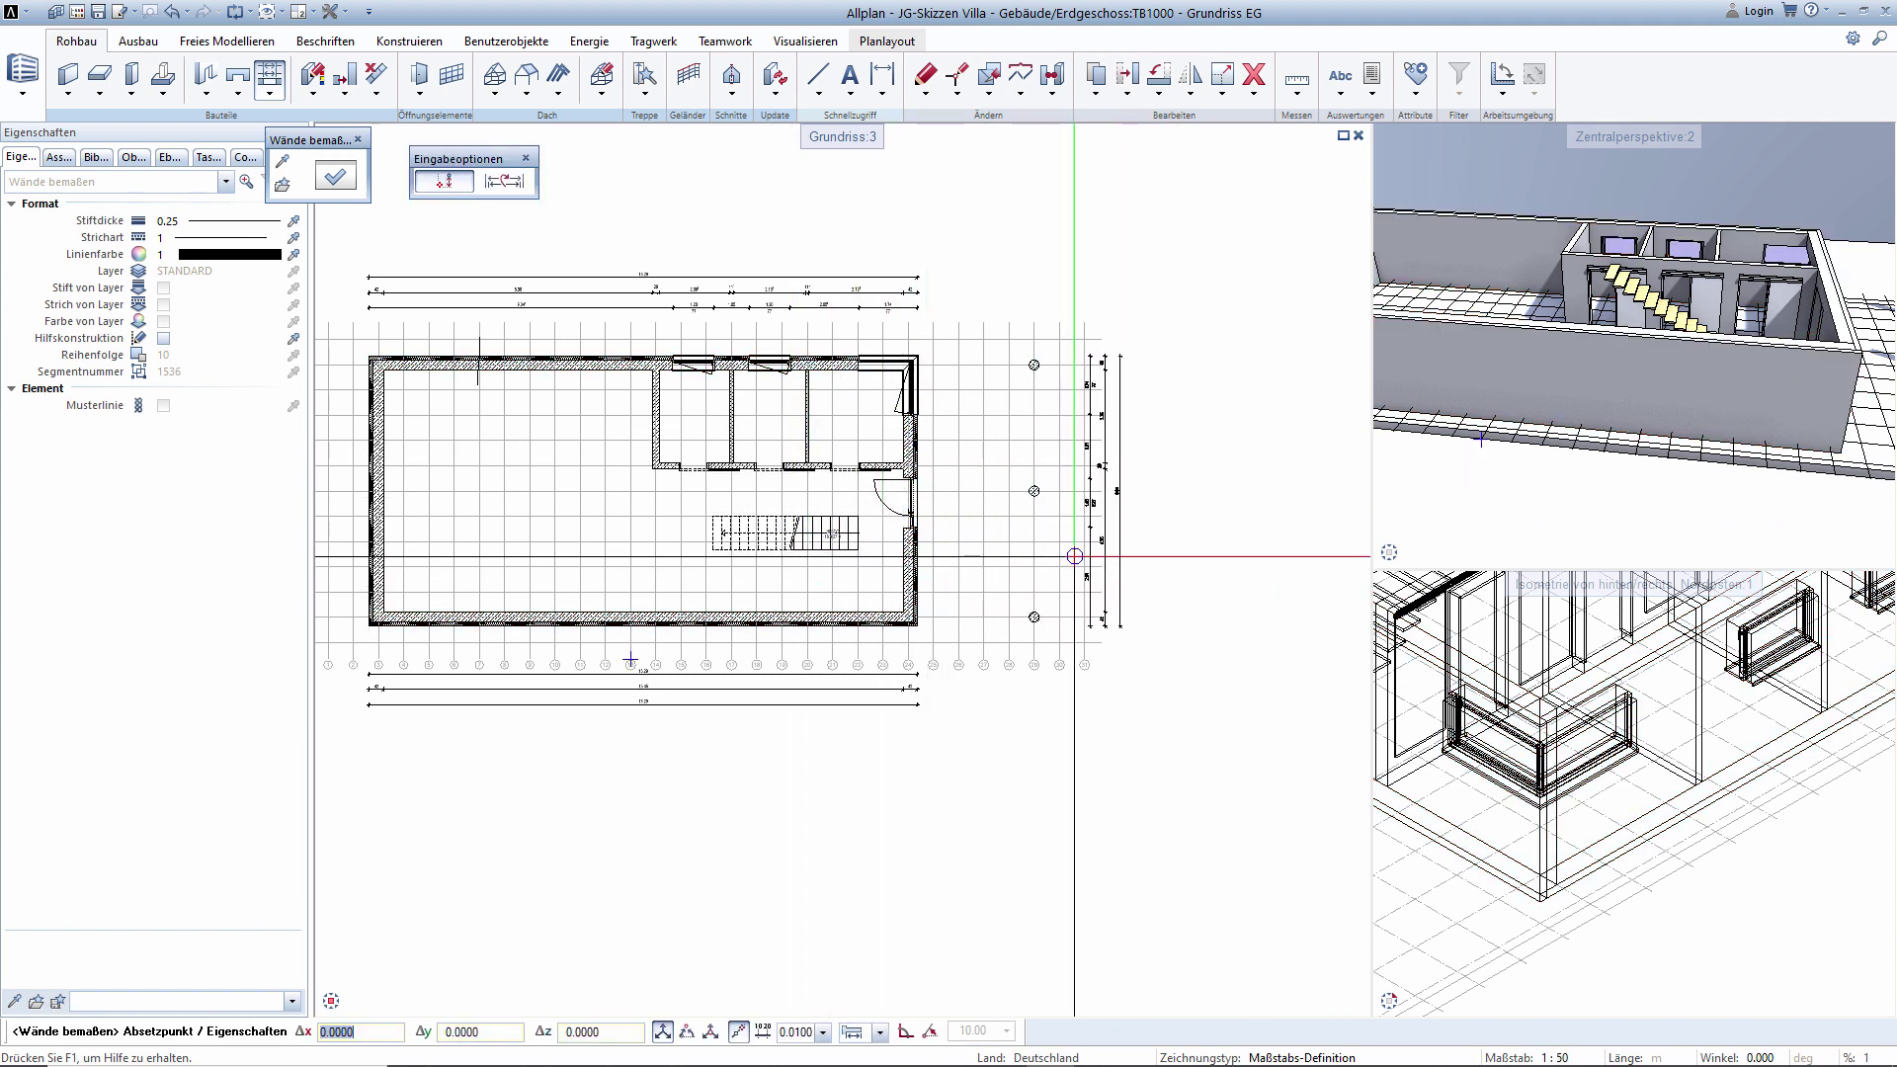
click(1103, 553)
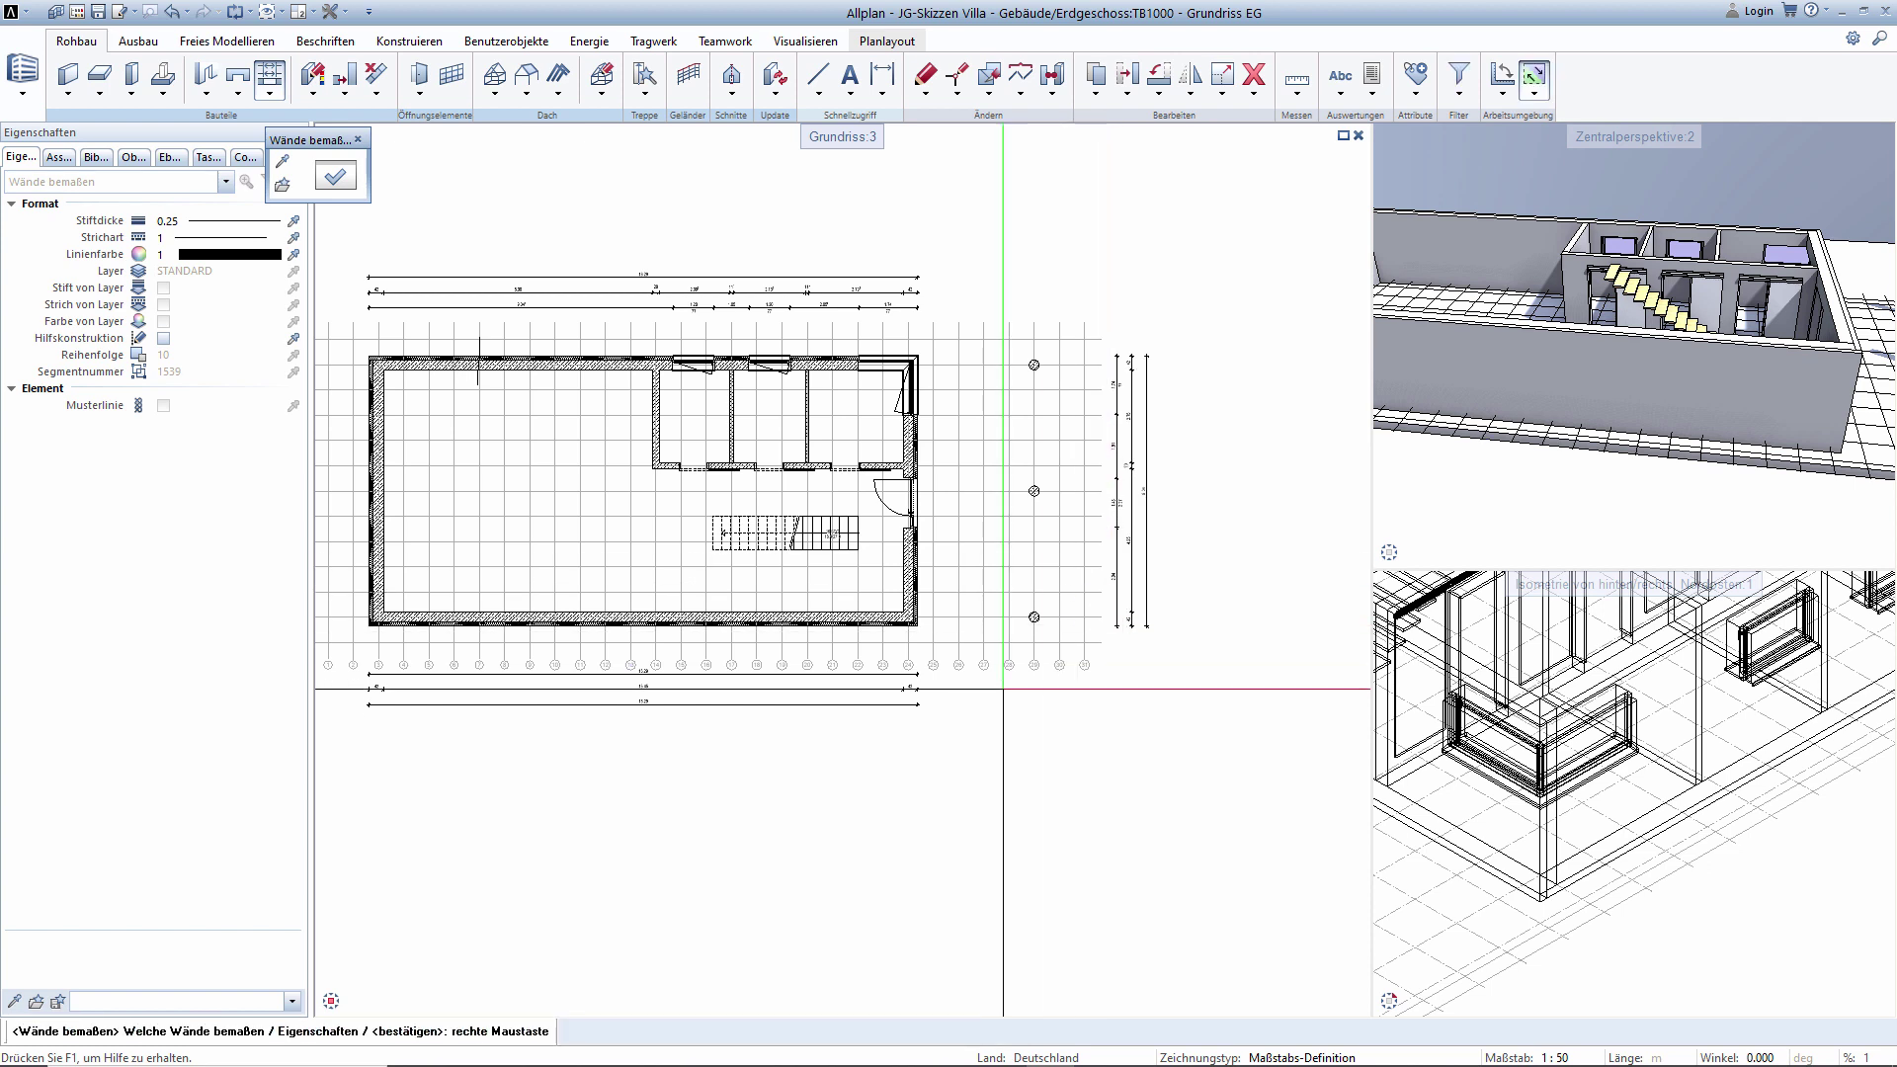
key(Escape)
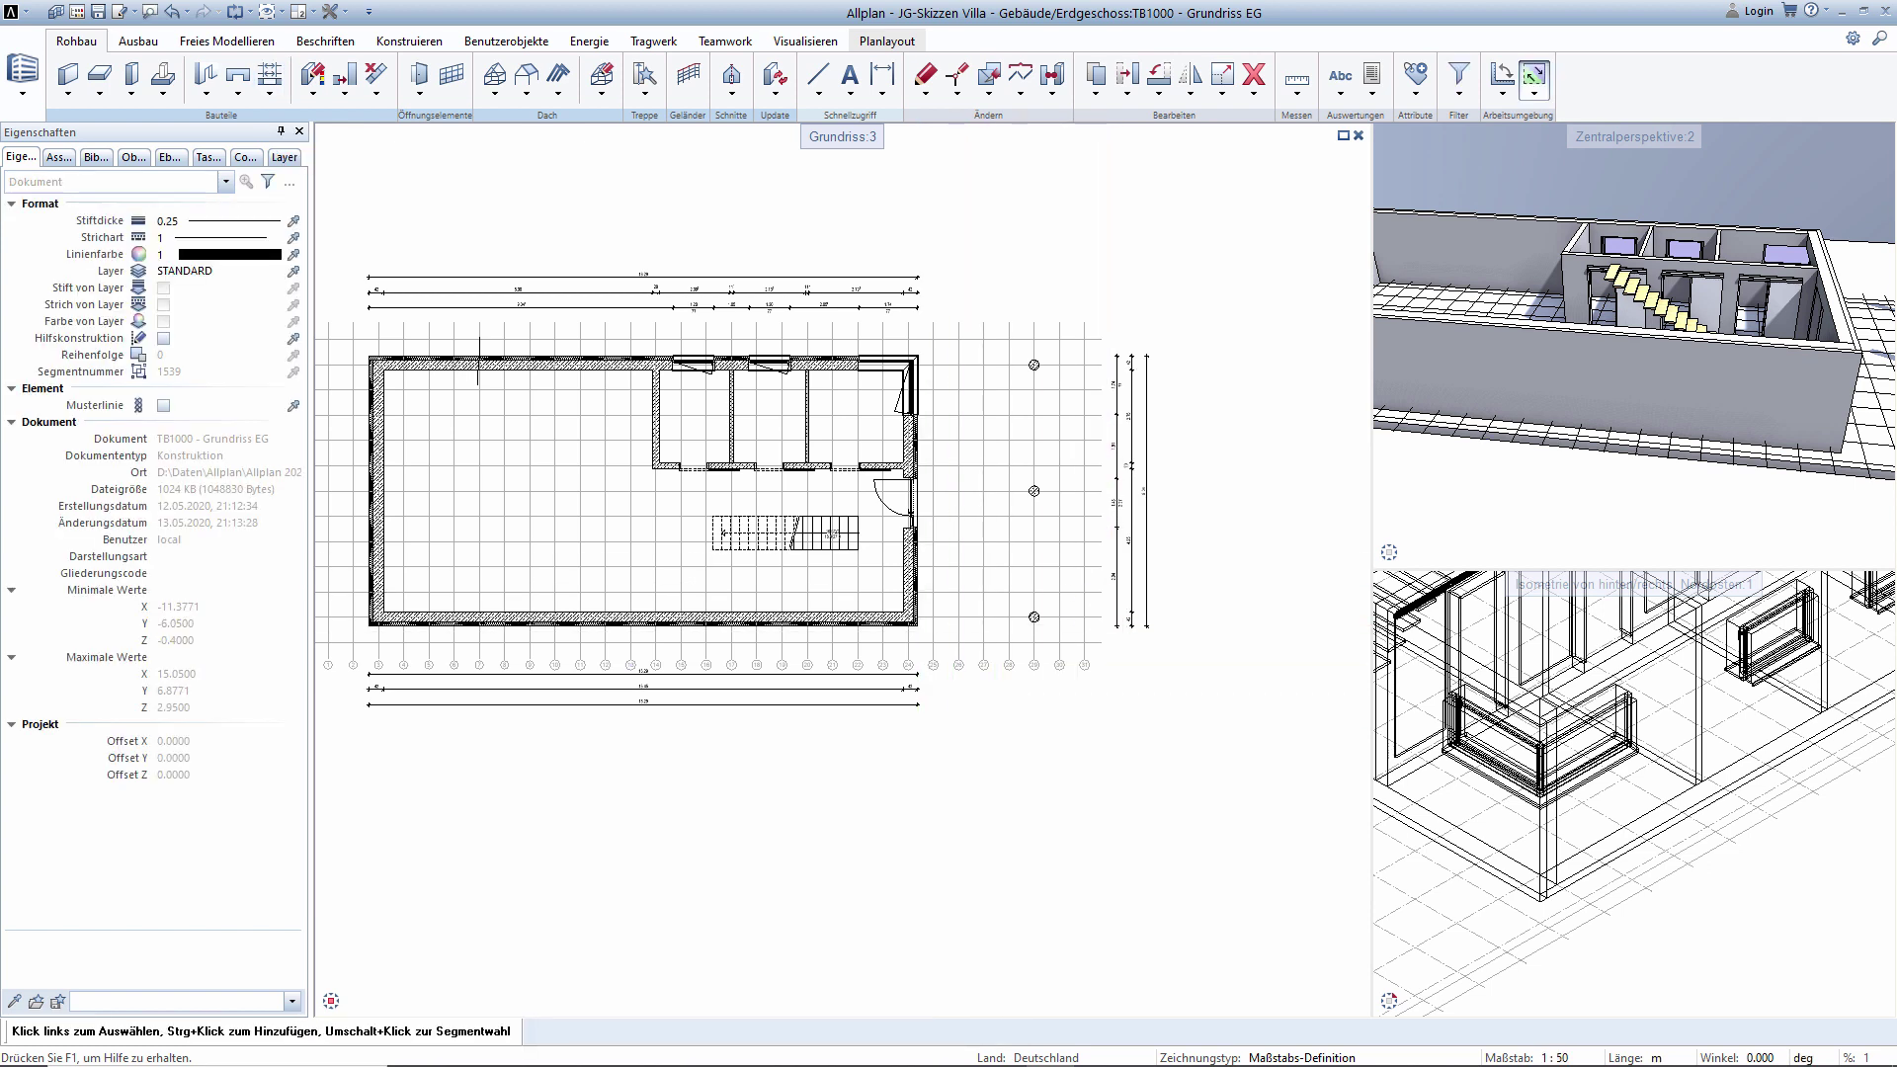
Pan and zoom to the left wall and start the Tür door opening tool.
middle_drag(767, 552, 854, 618)
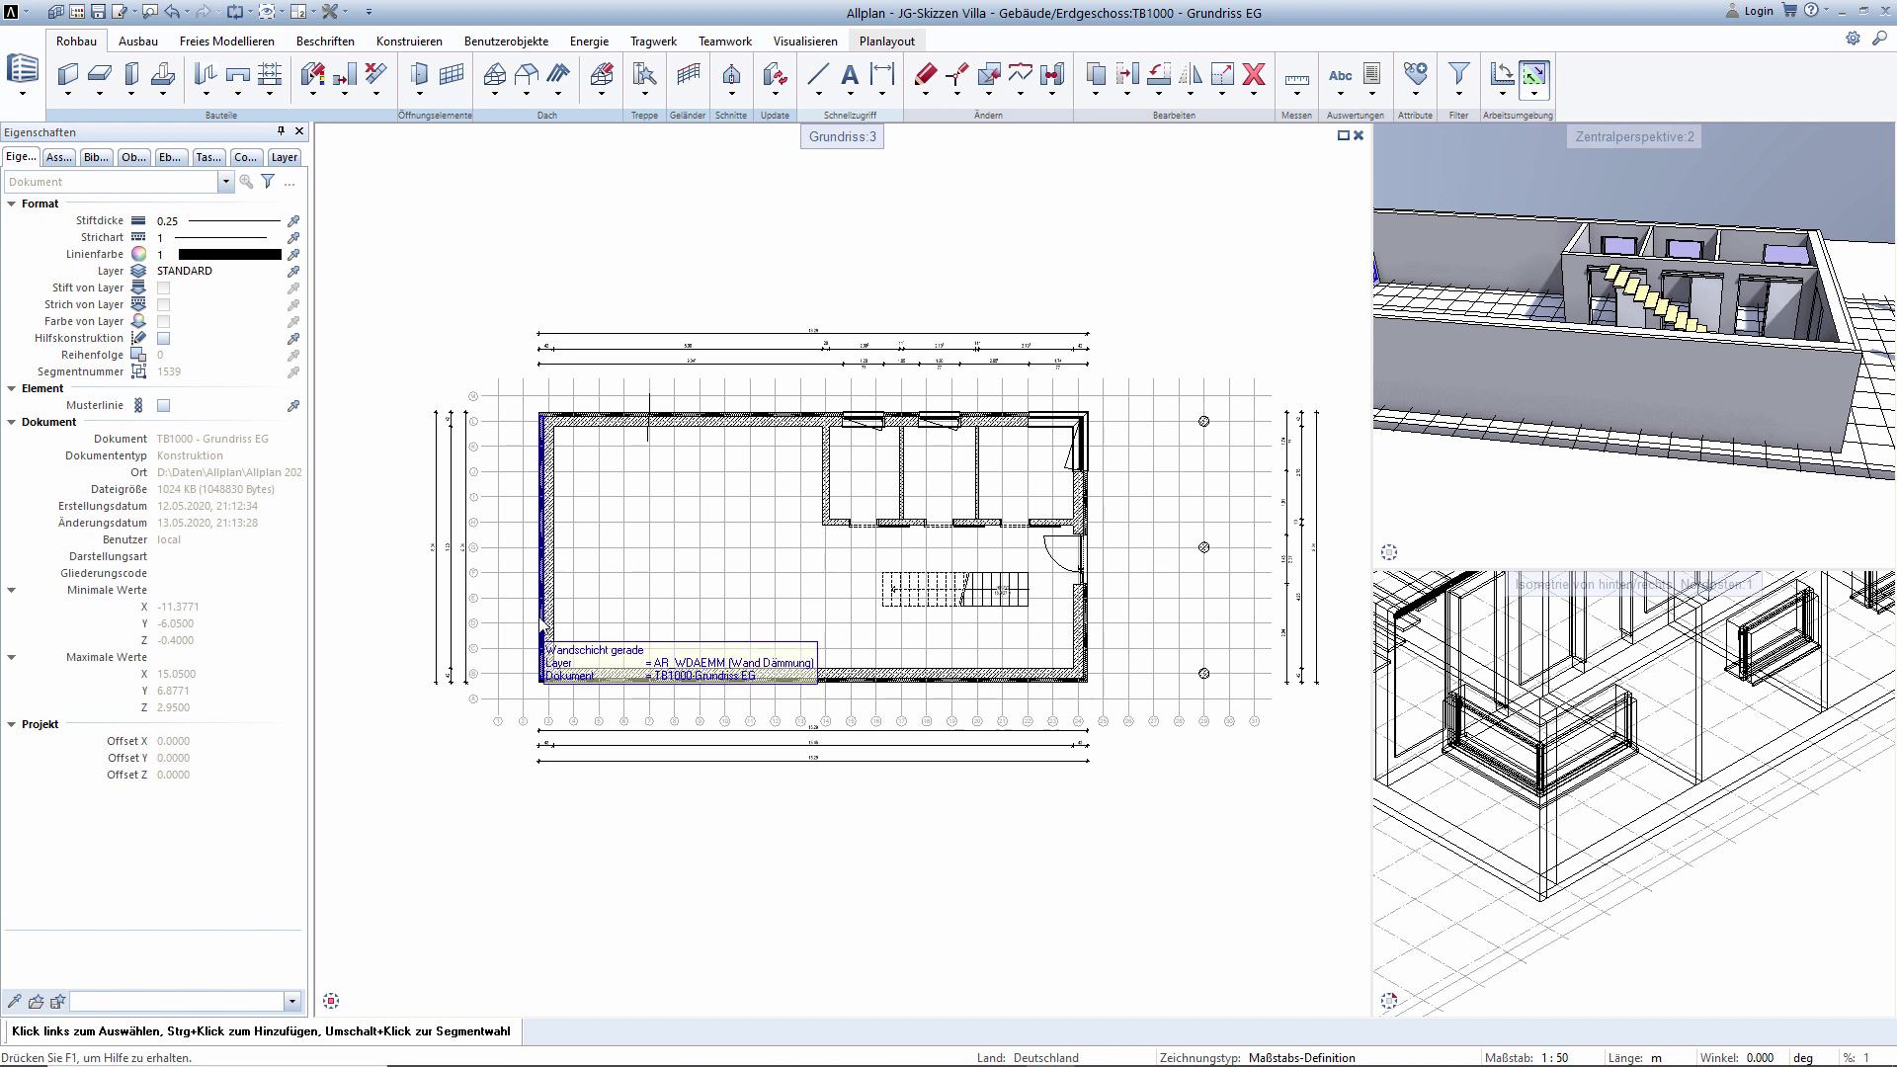
scroll(543, 628, up, 2)
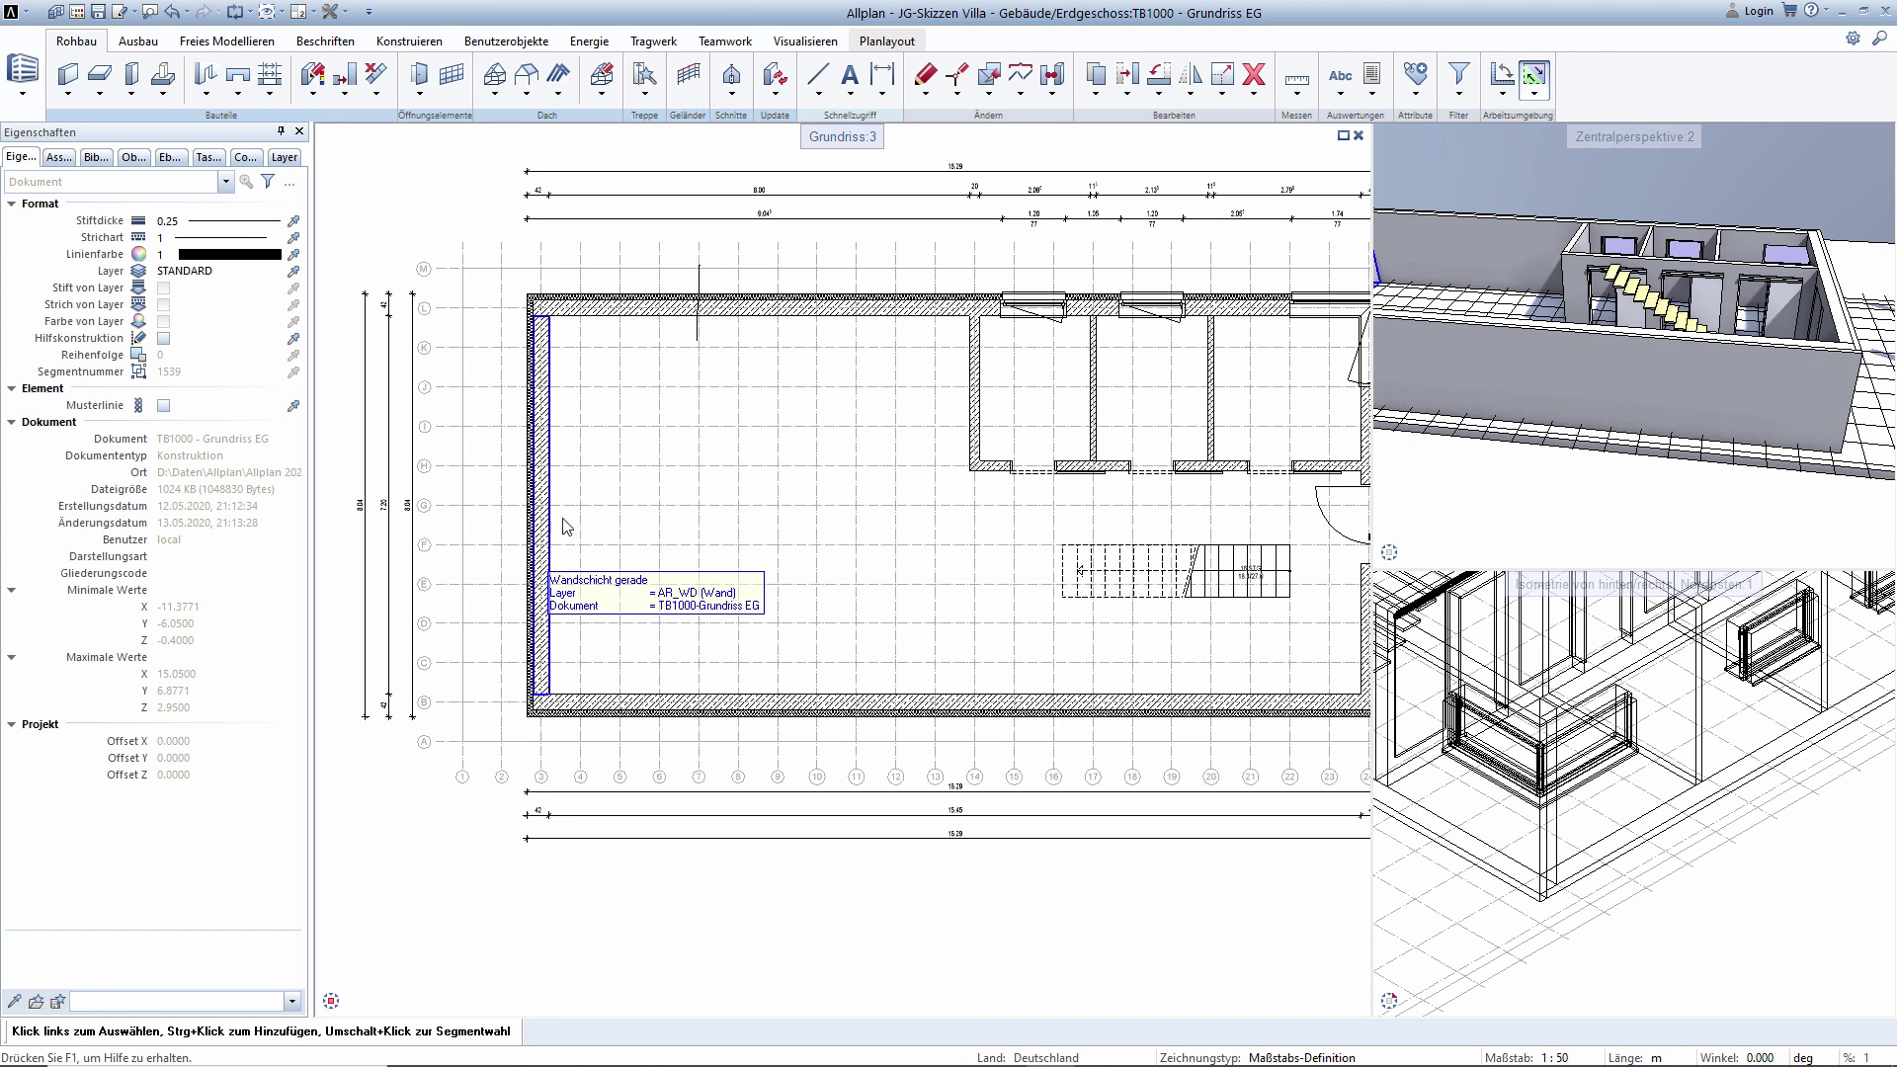
click(203, 95)
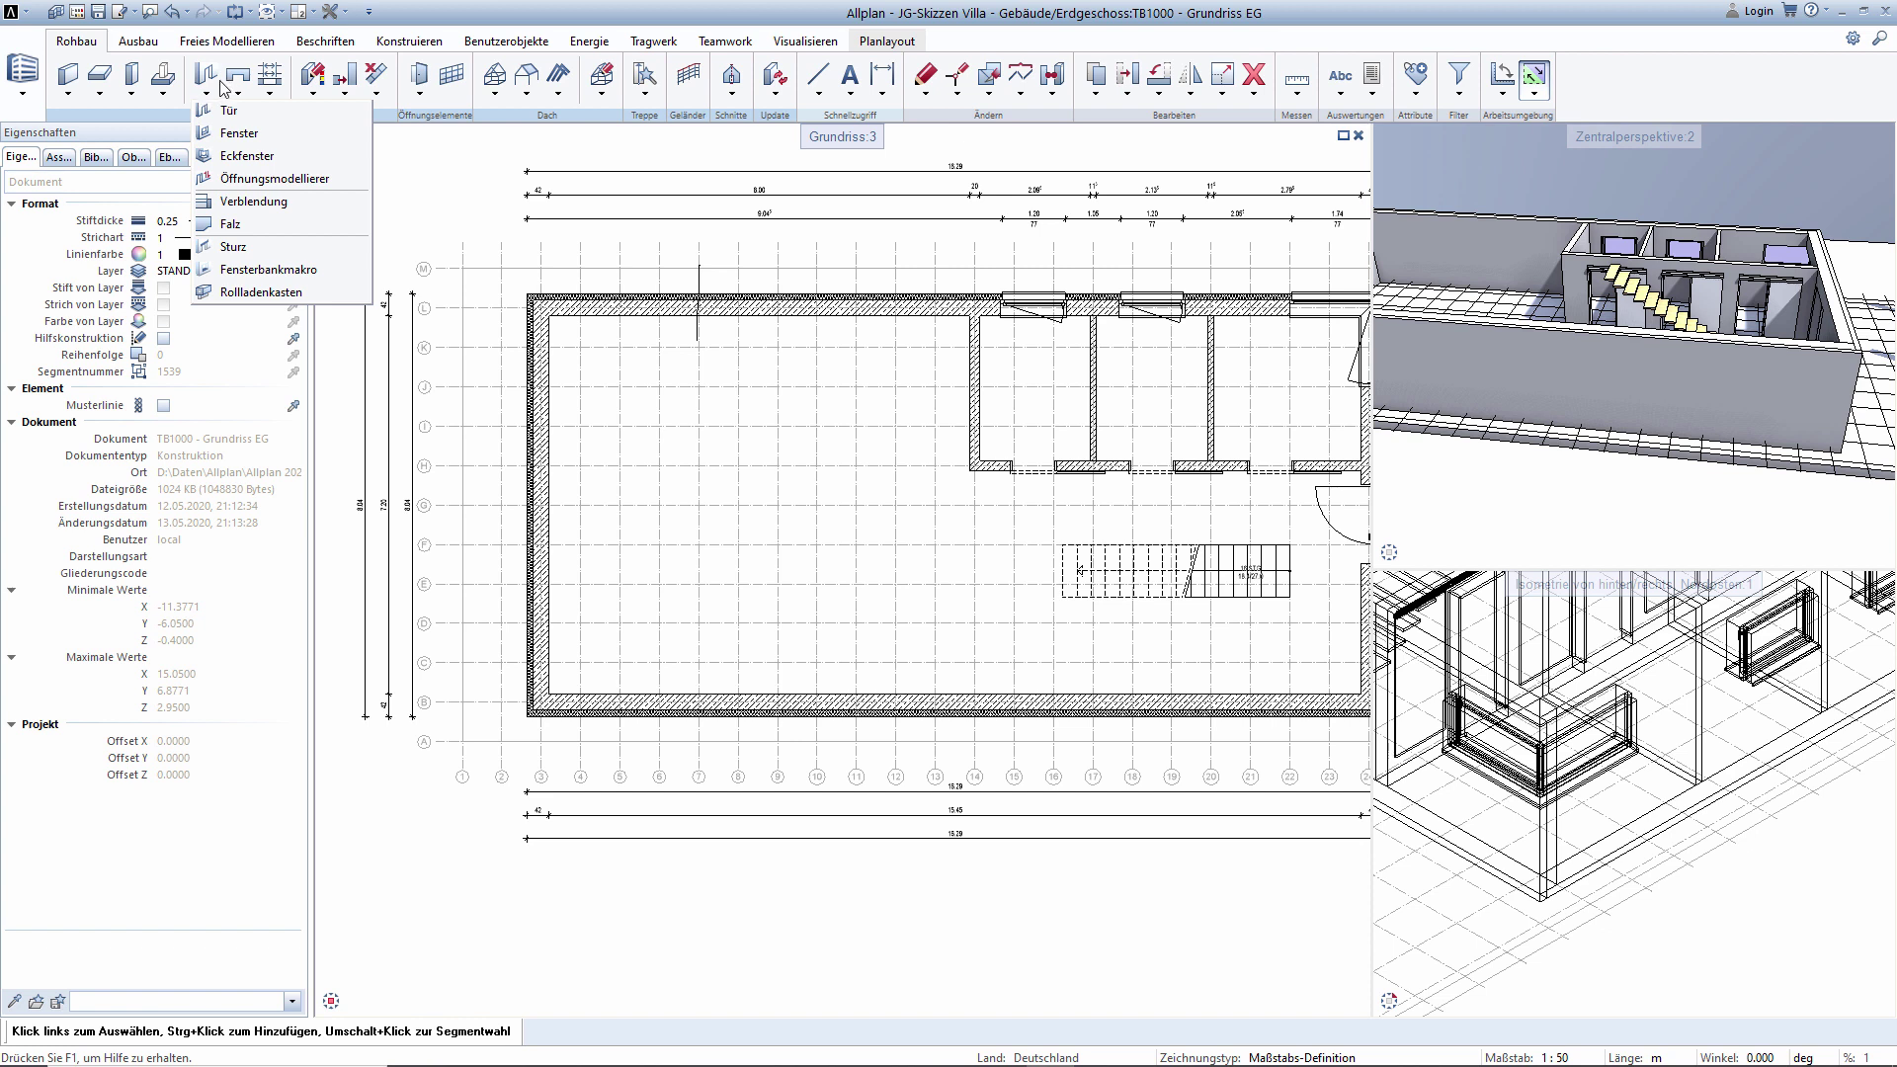
click(228, 116)
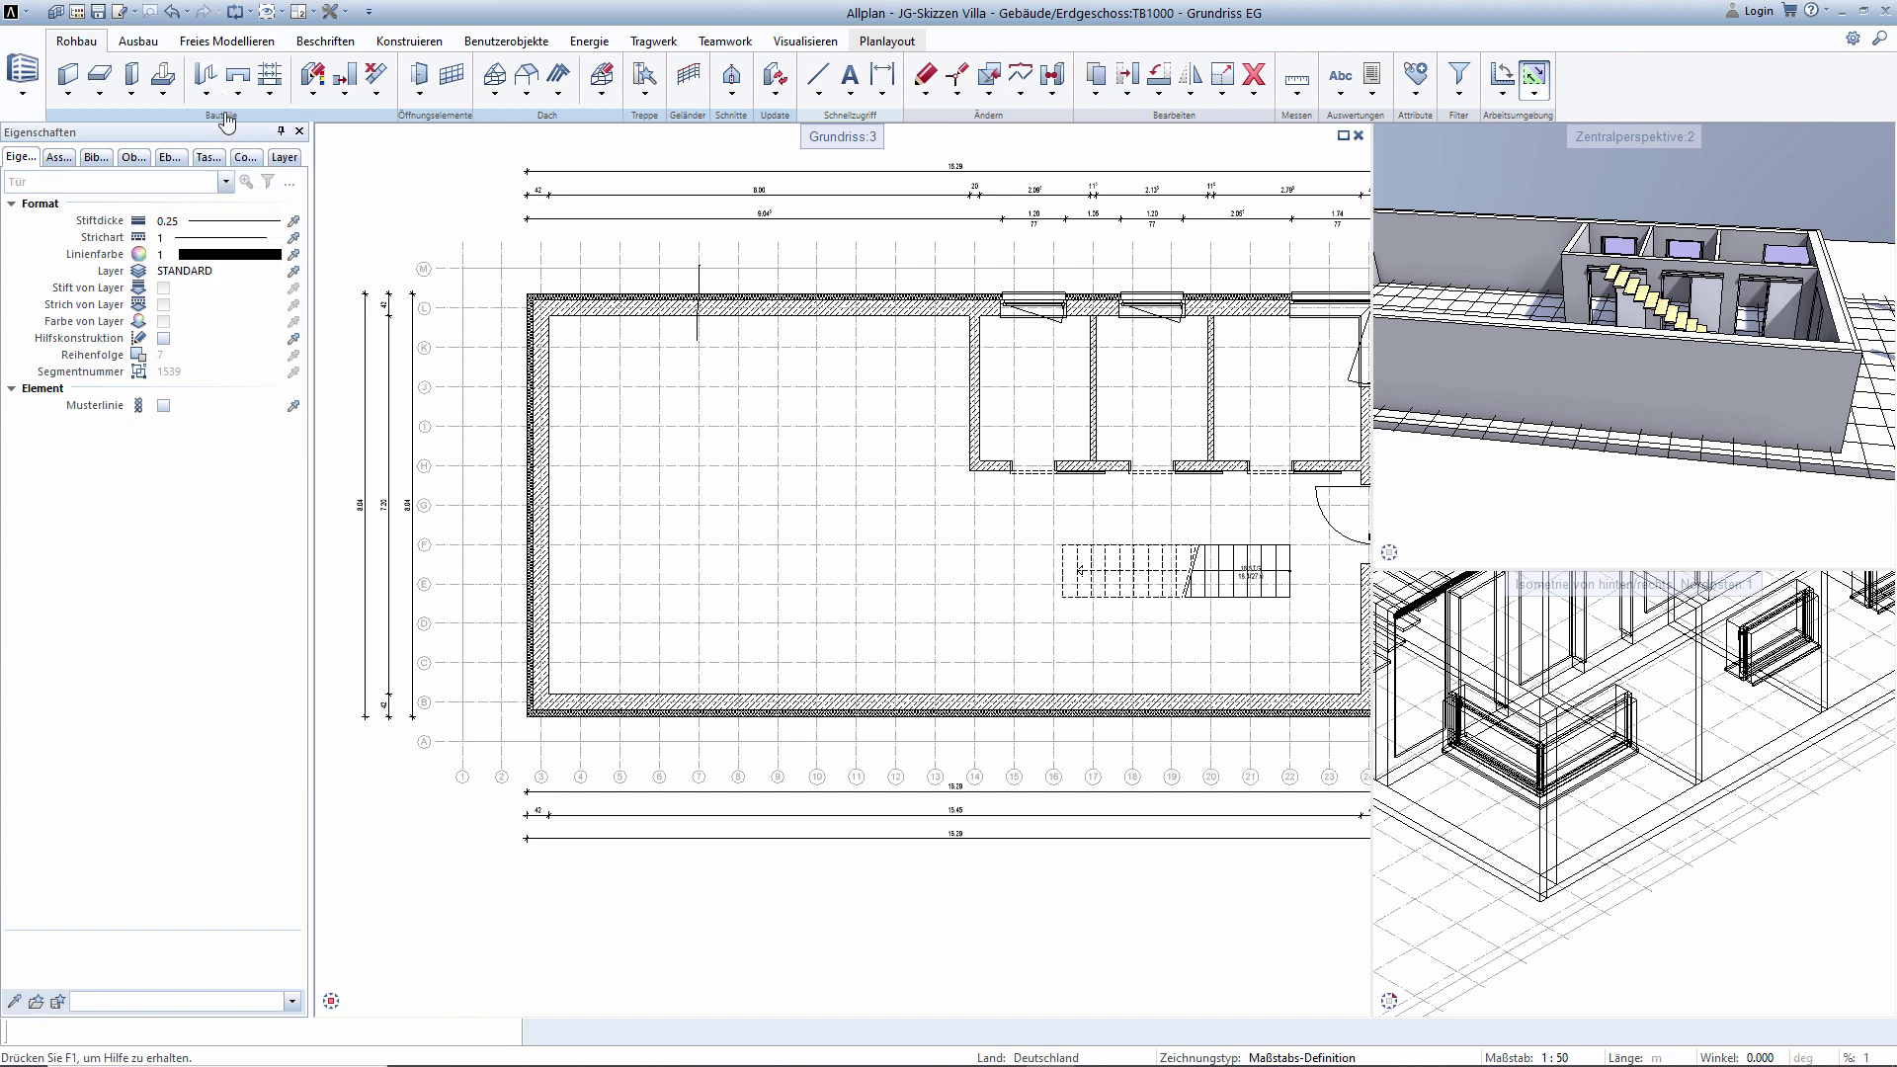
Make the opening a French door (Fenstertür) with a 4.5 opening width.
click(336, 190)
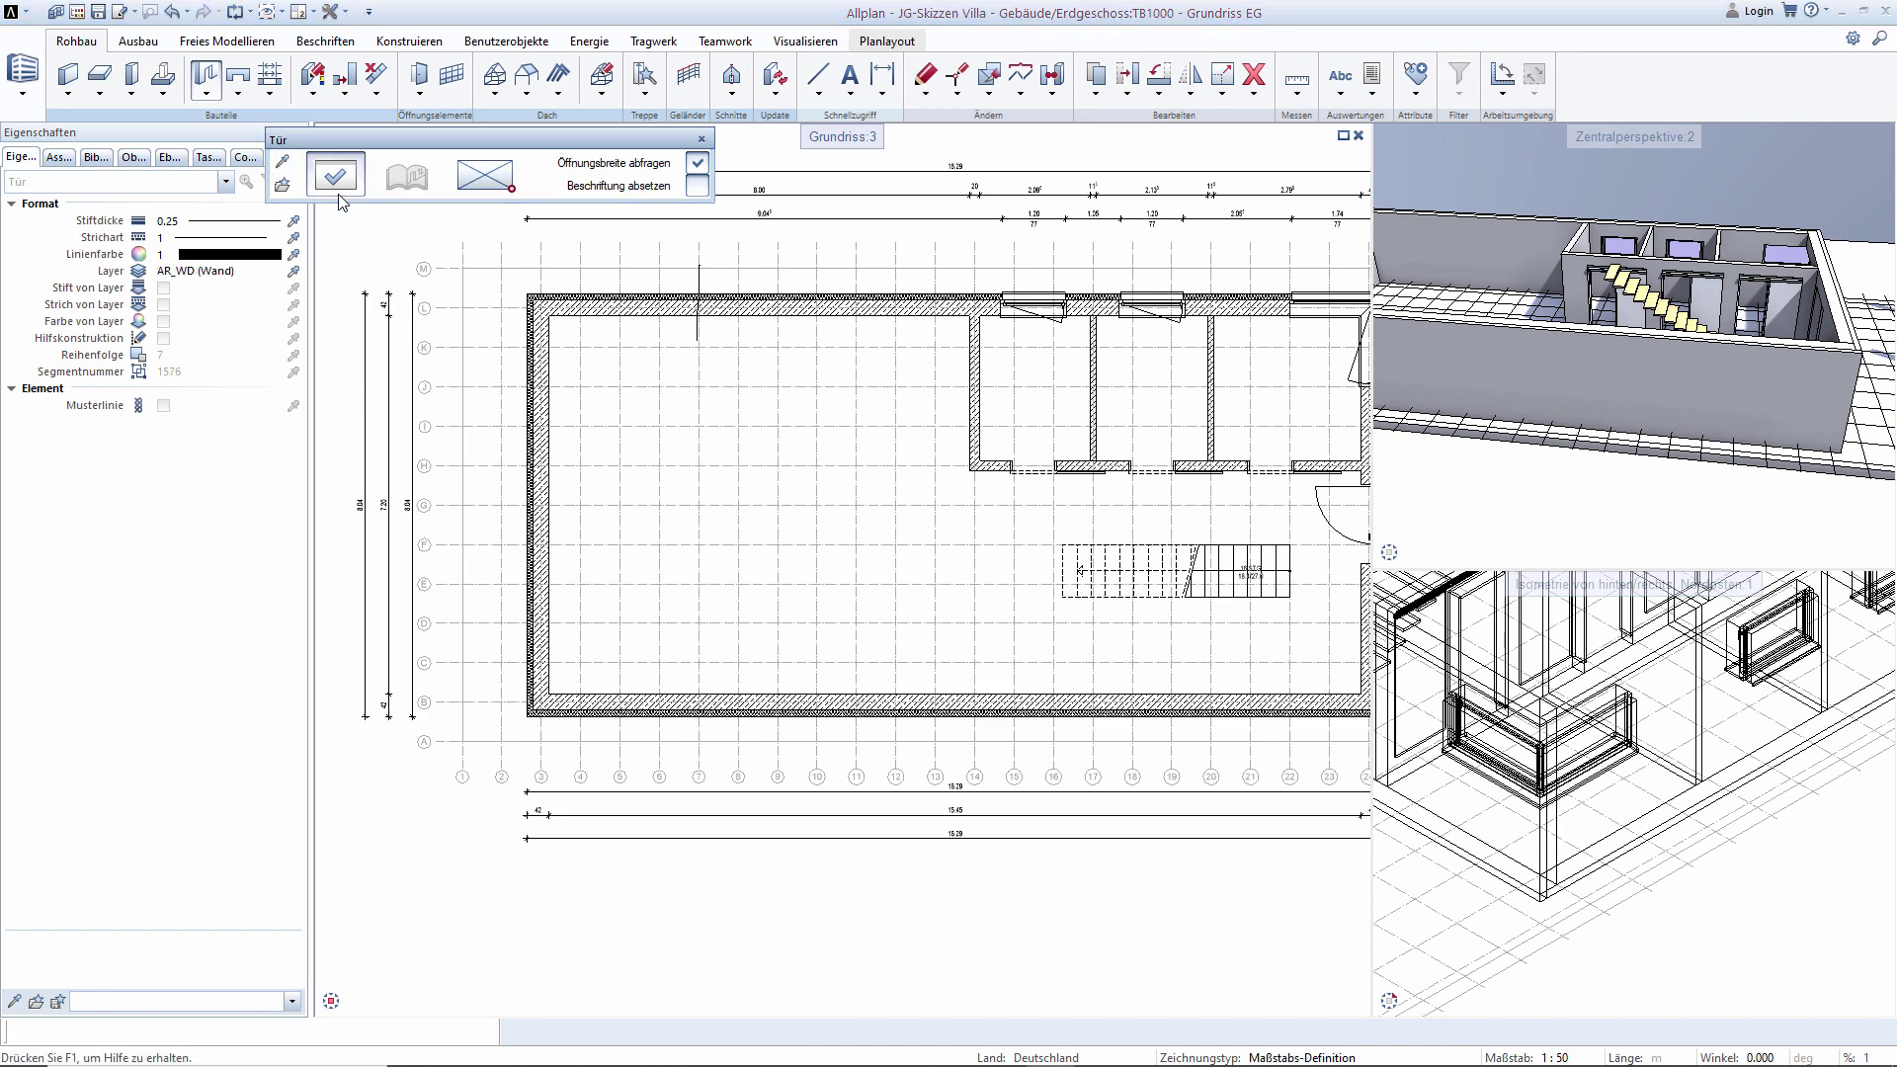
click(44, 533)
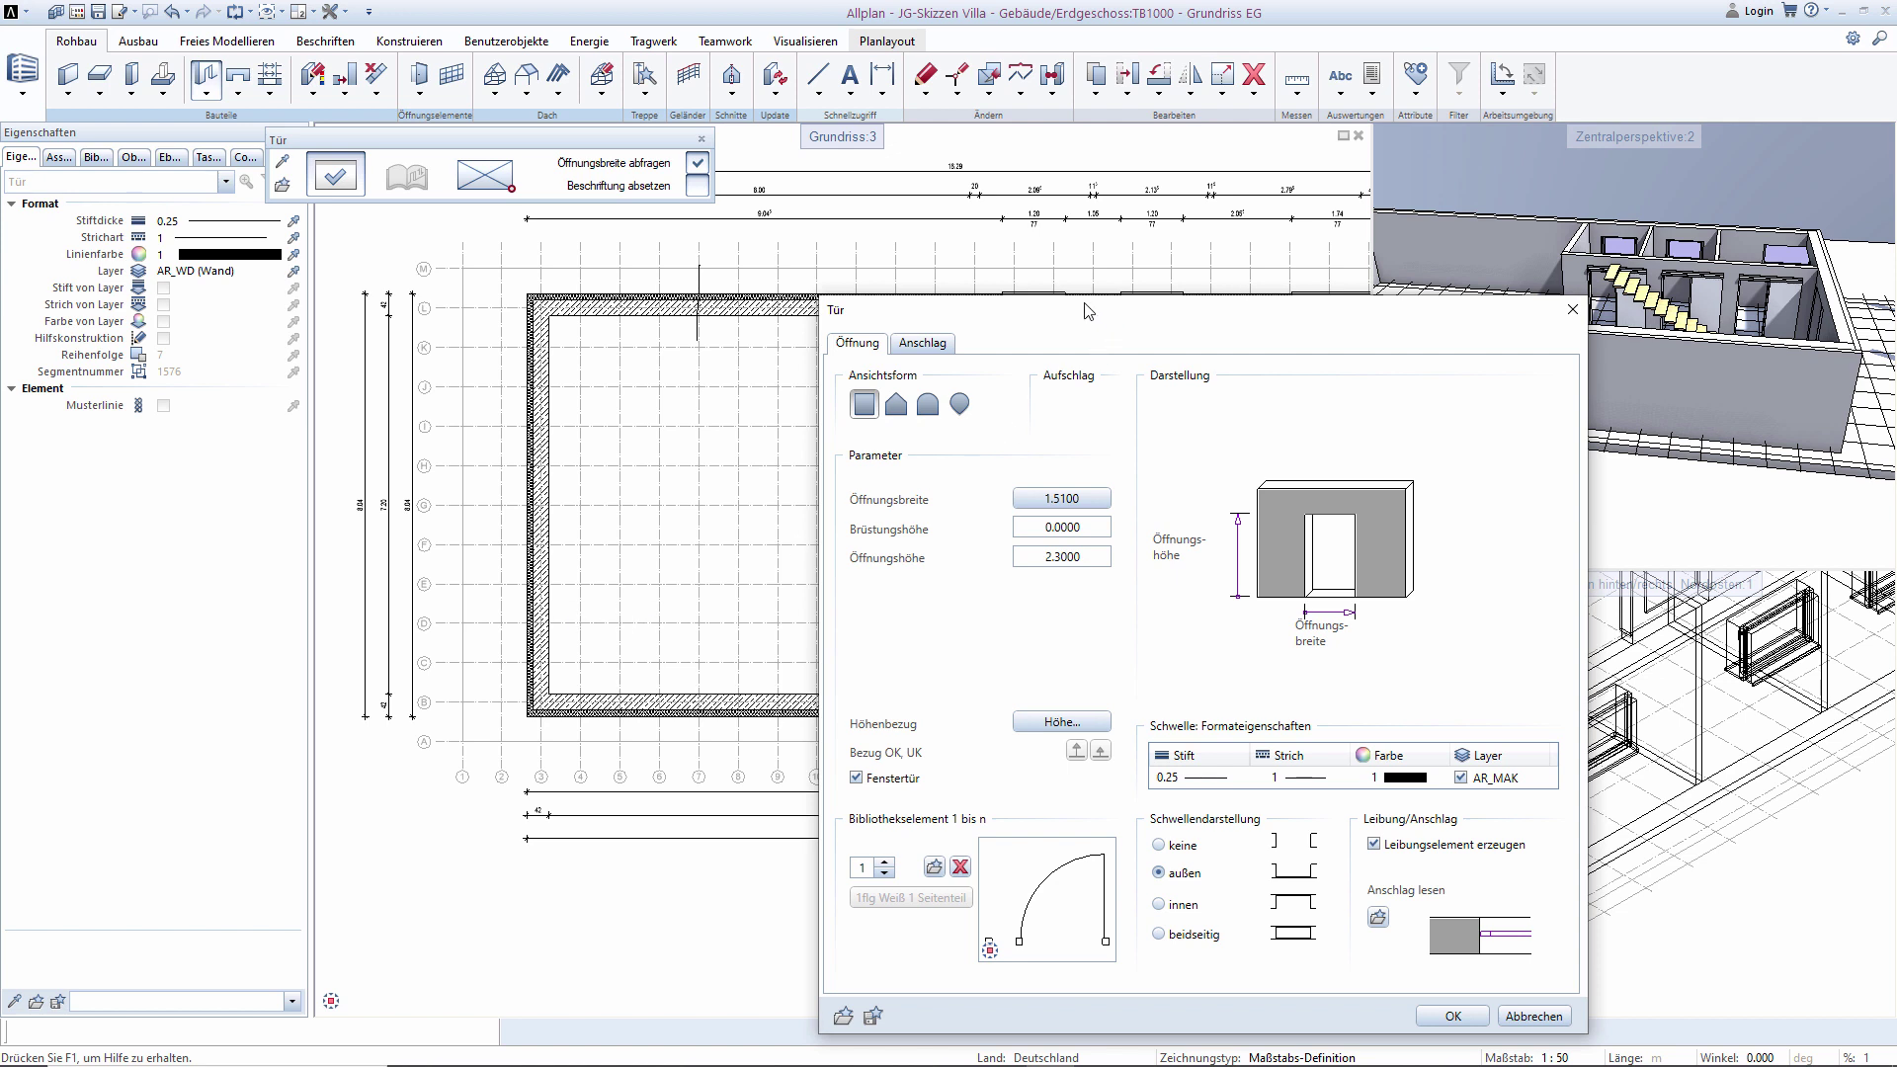
drag(1089, 312, 780, 215)
click(787, 402)
text(4.5)
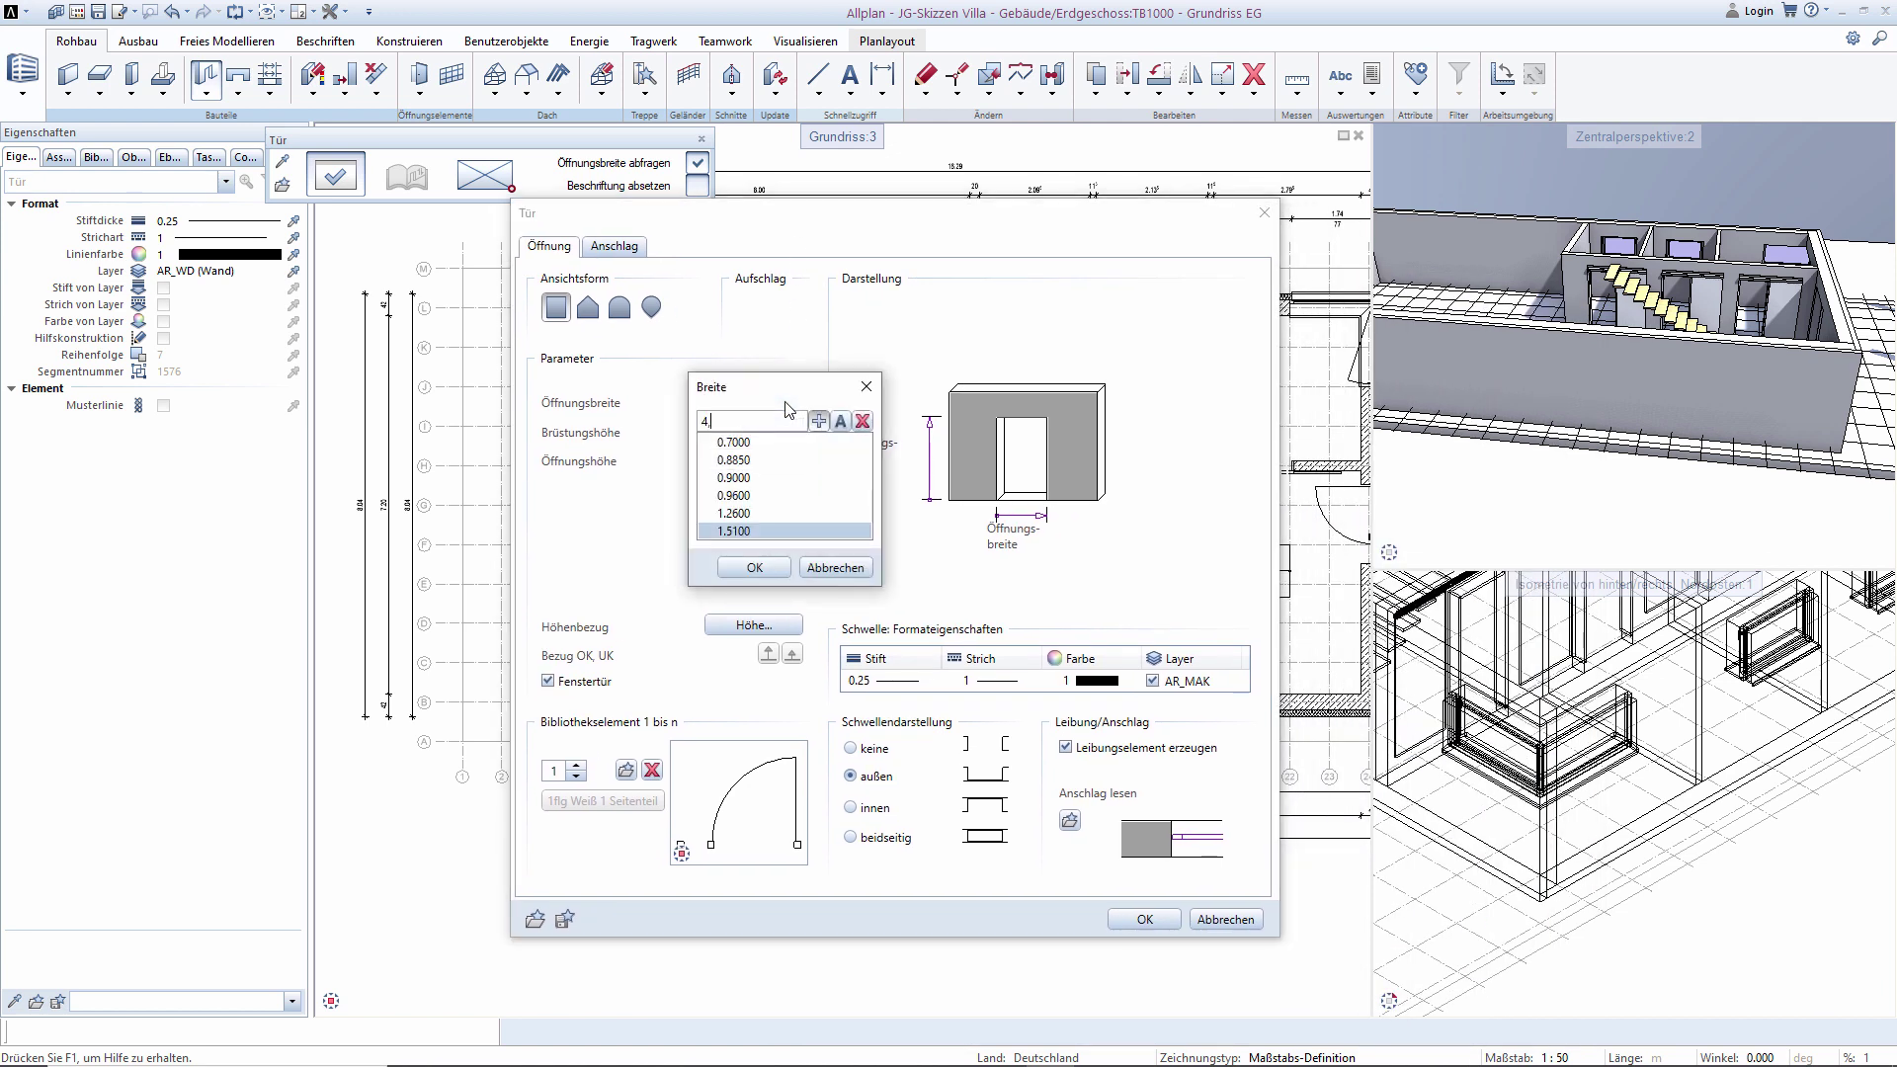
key(Return)
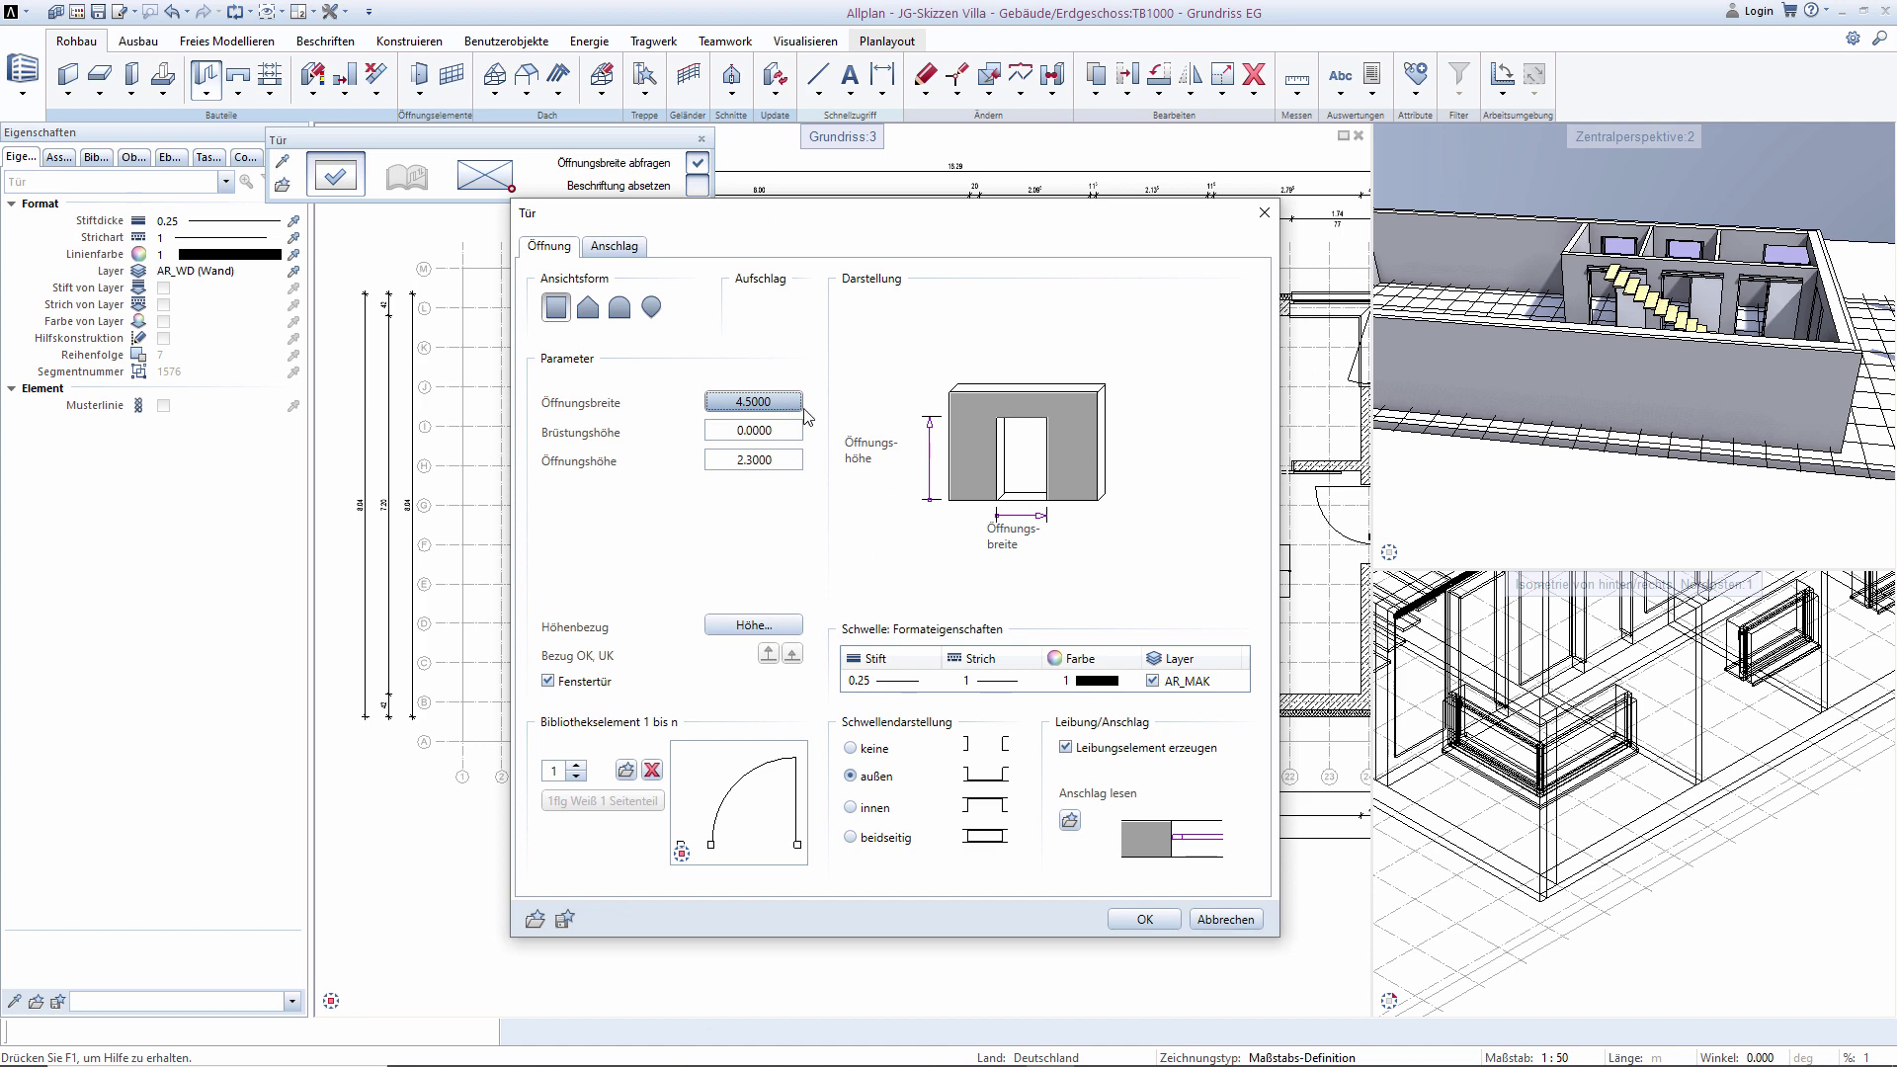
Tie the opening's top edge to the storey upper edge with 0 offset, giving 2.75 m height.
click(754, 625)
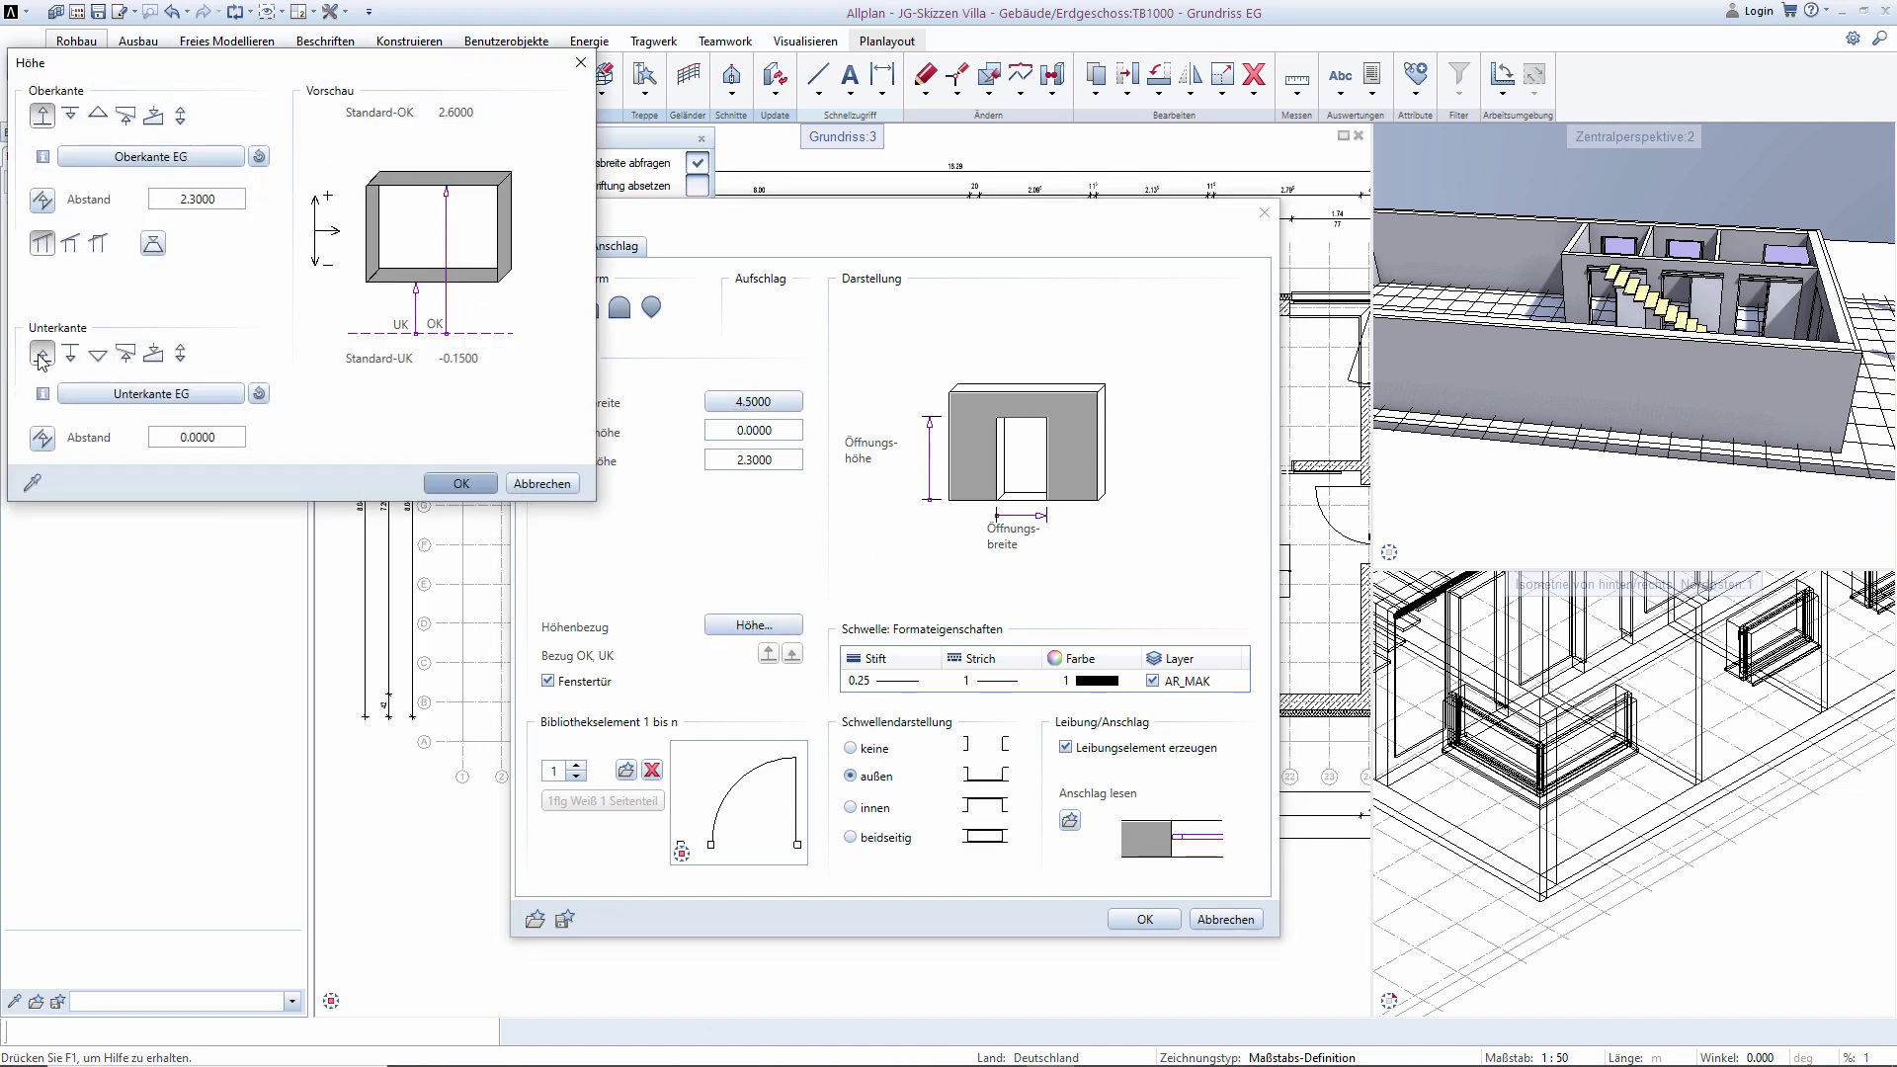
click(71, 115)
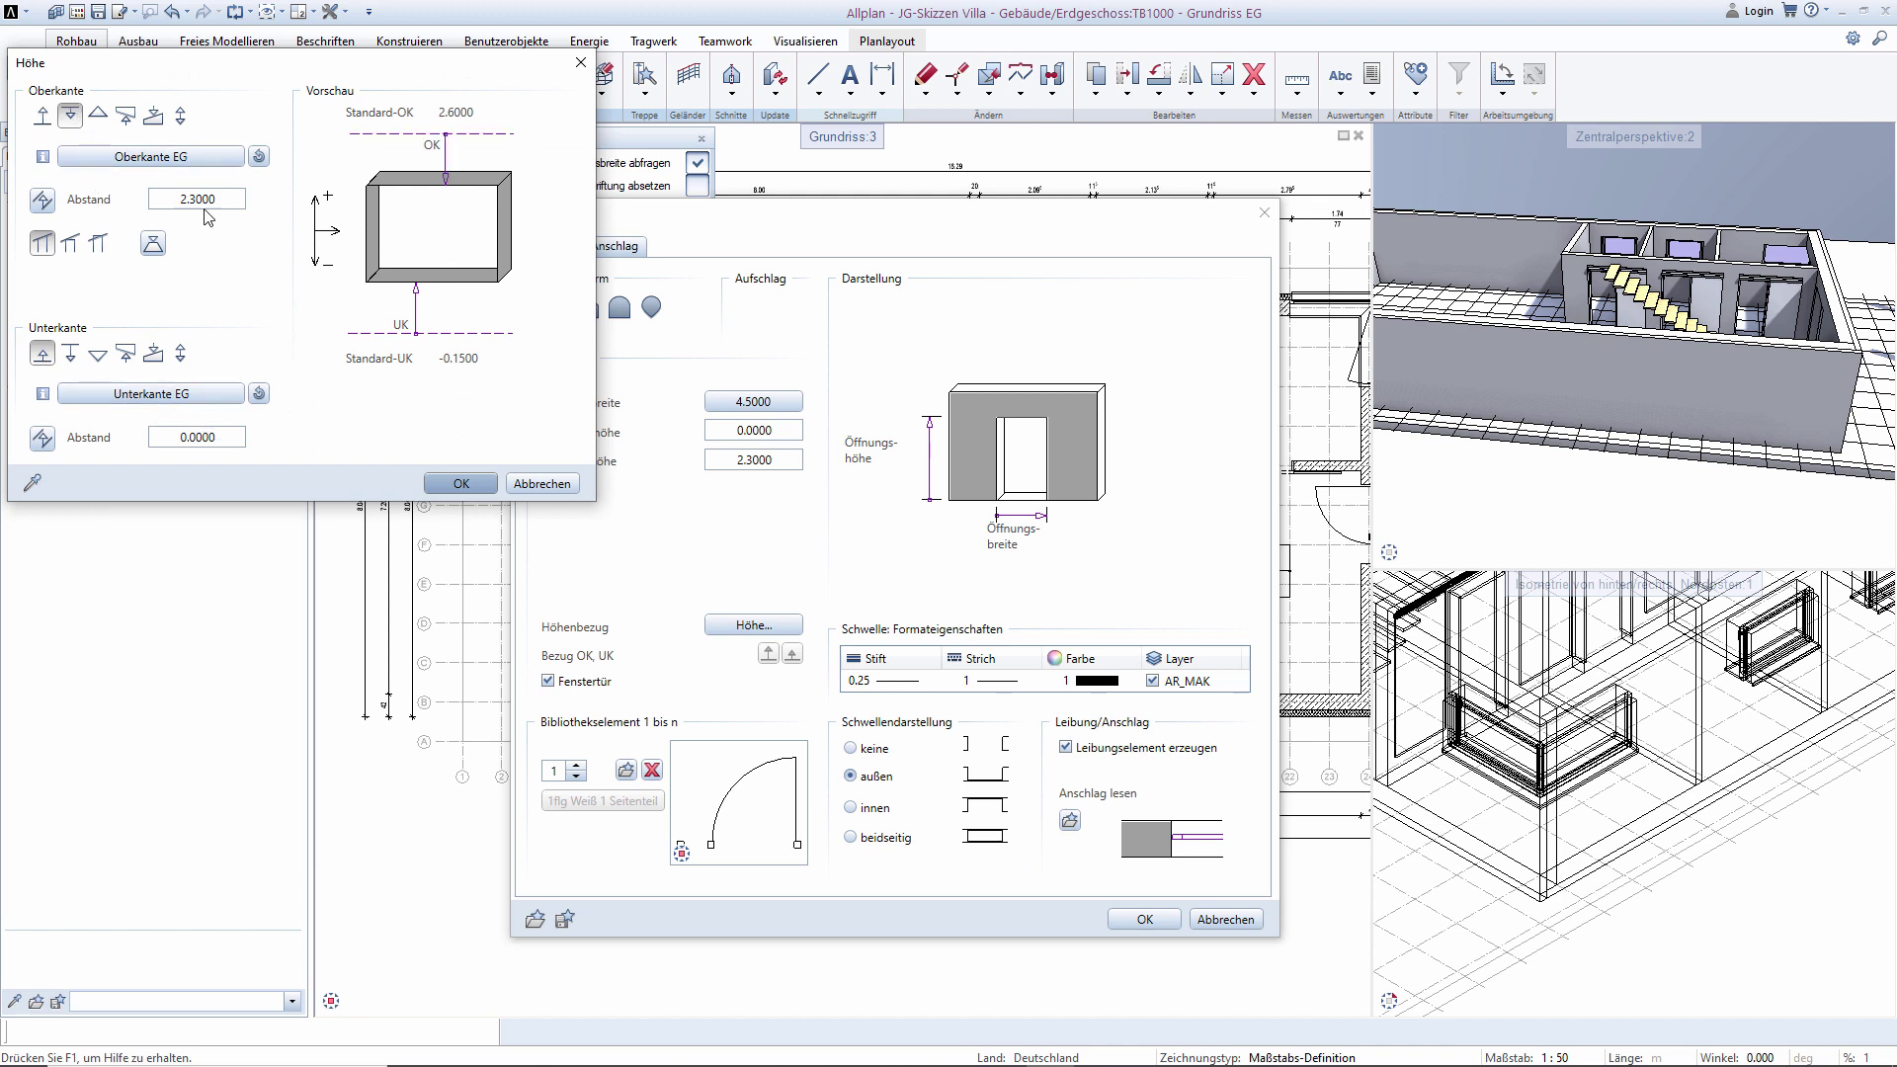
click(237, 197)
text(0)
key(Return)
click(456, 482)
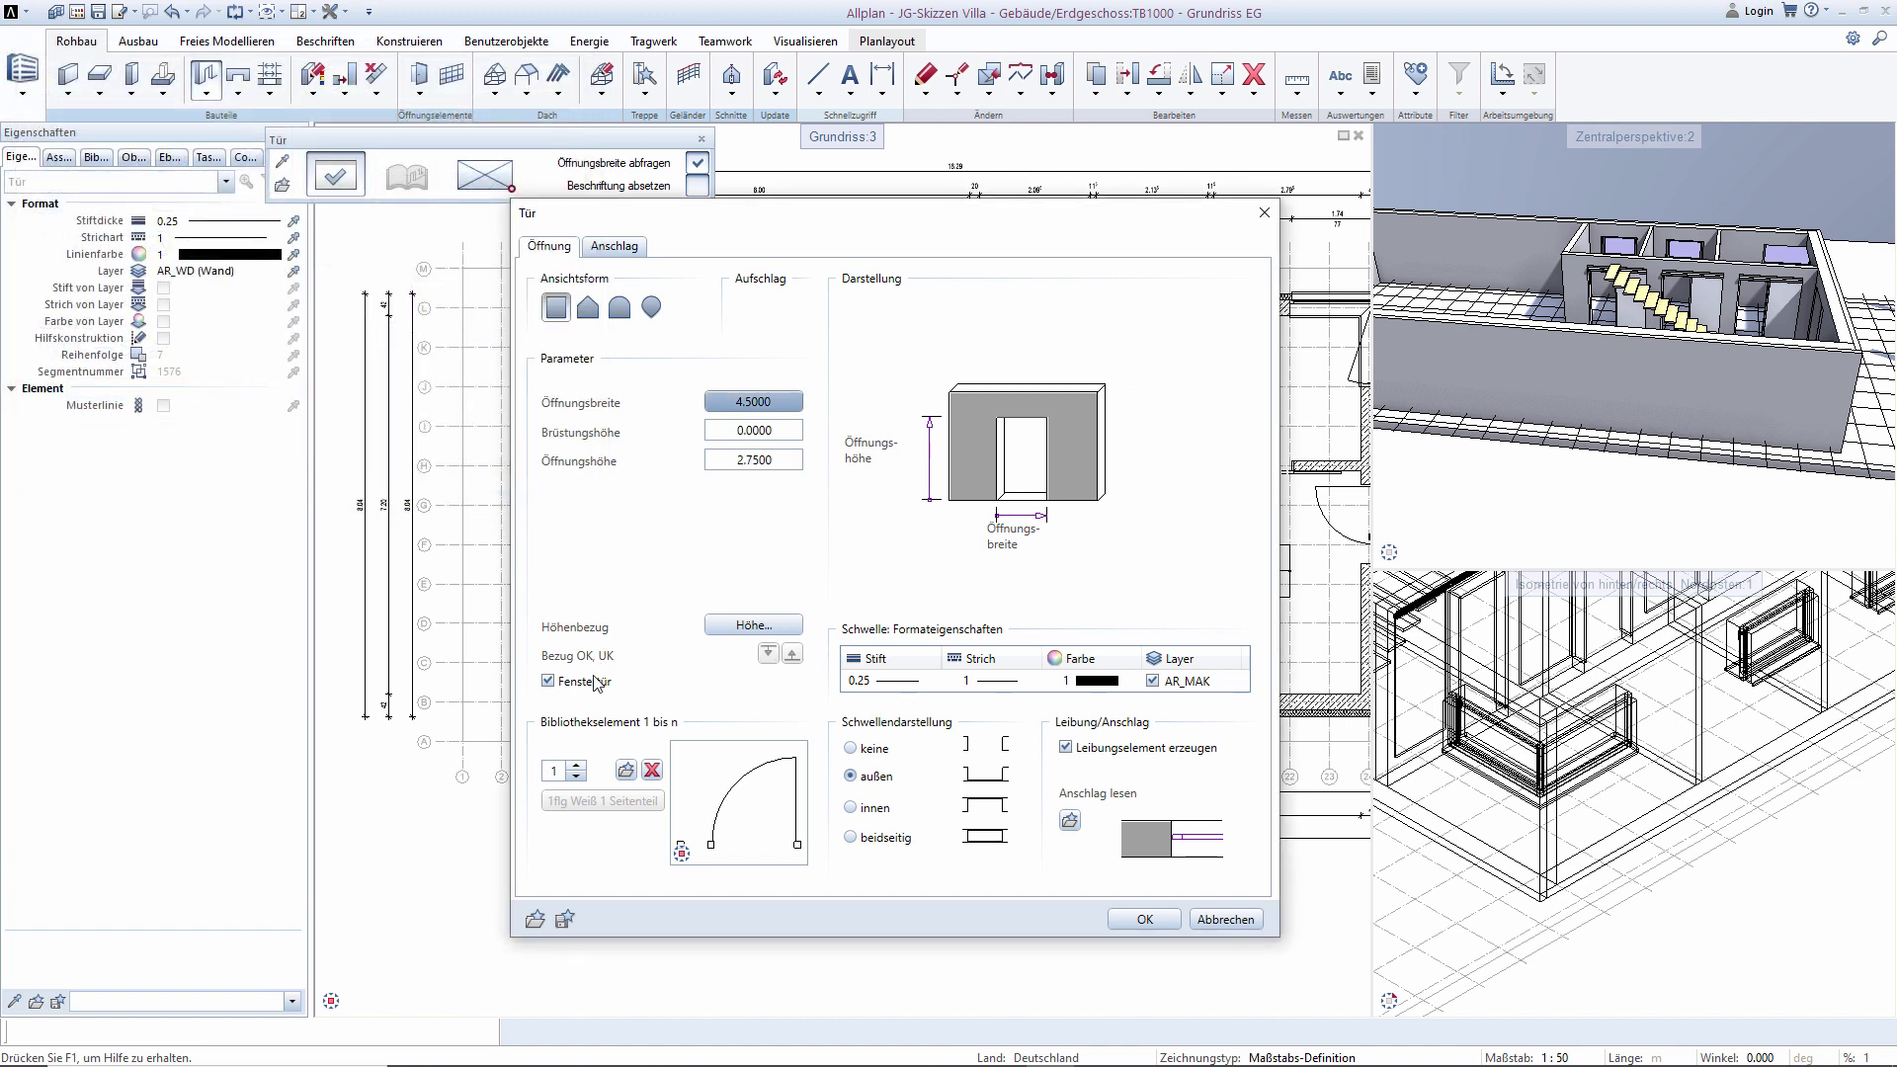
Remove the door leaf library element, hide the threshold, and set the door depth to 0,15.
click(652, 771)
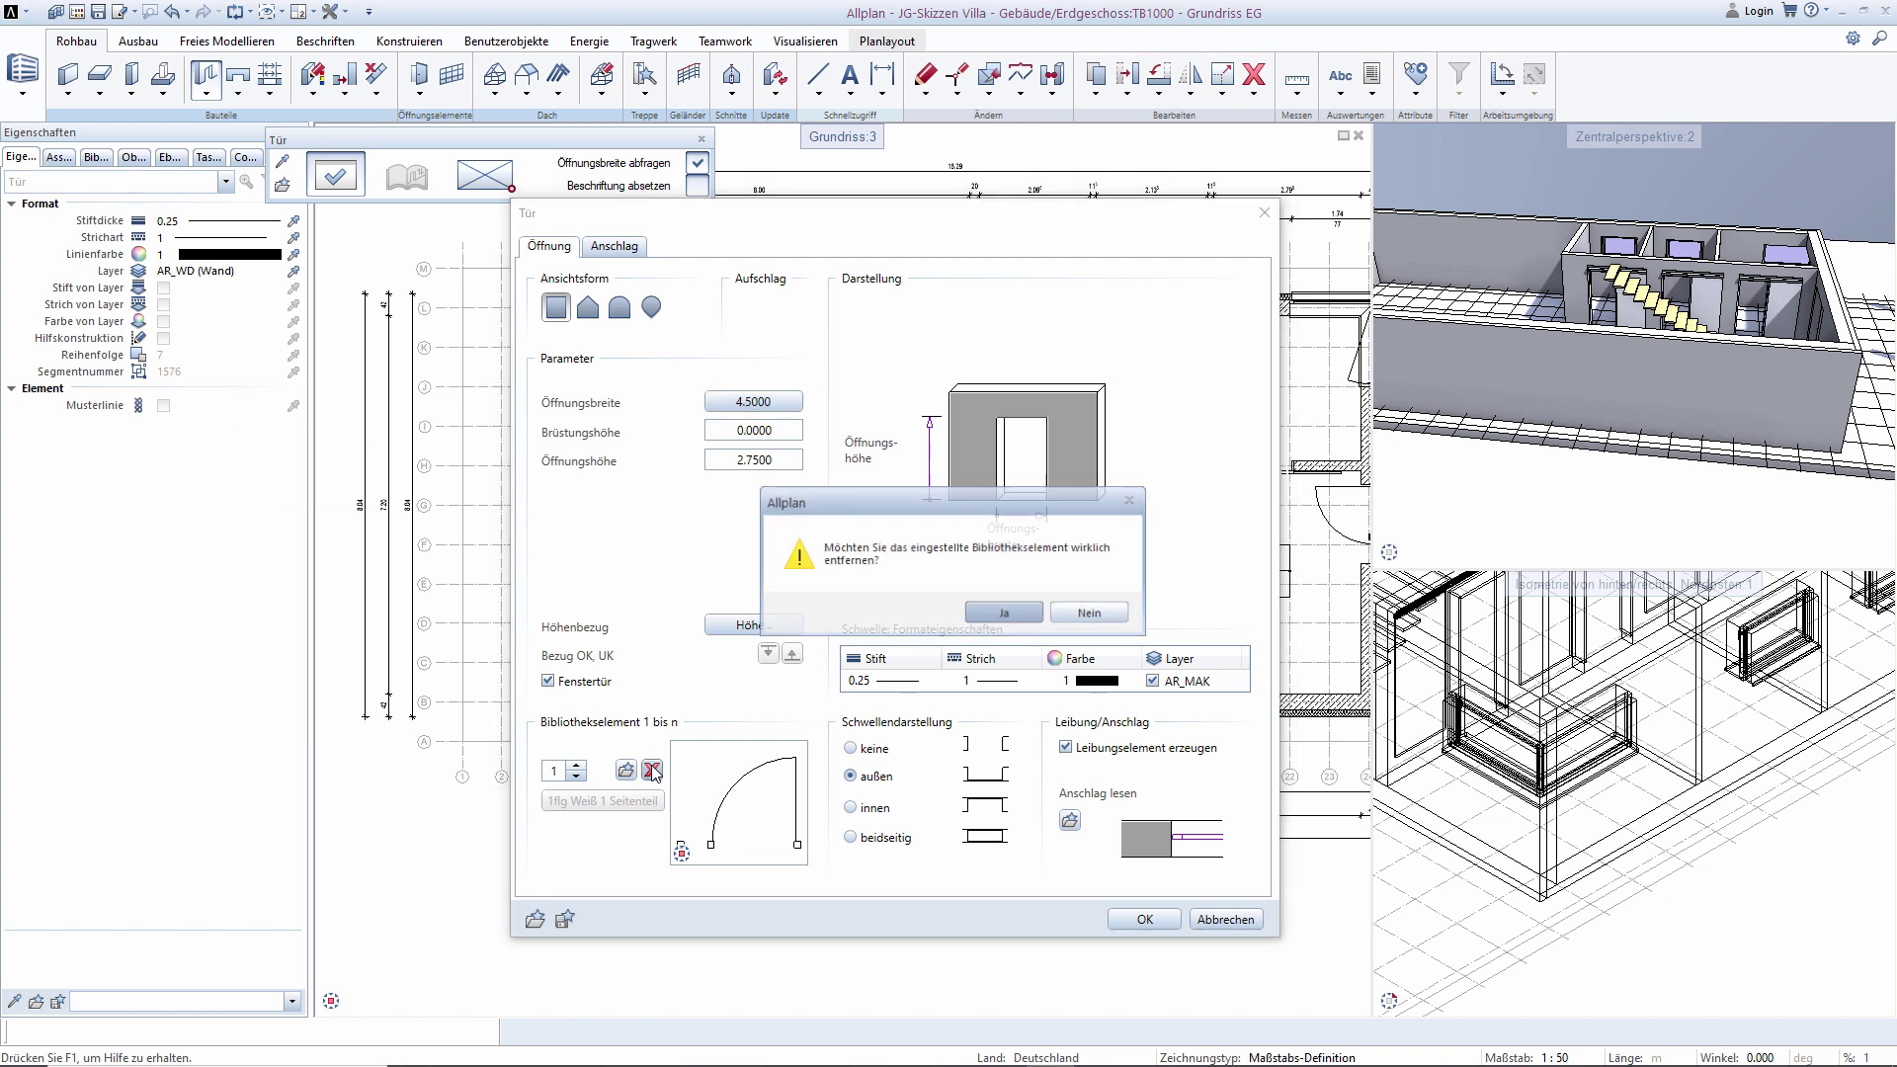
click(1018, 614)
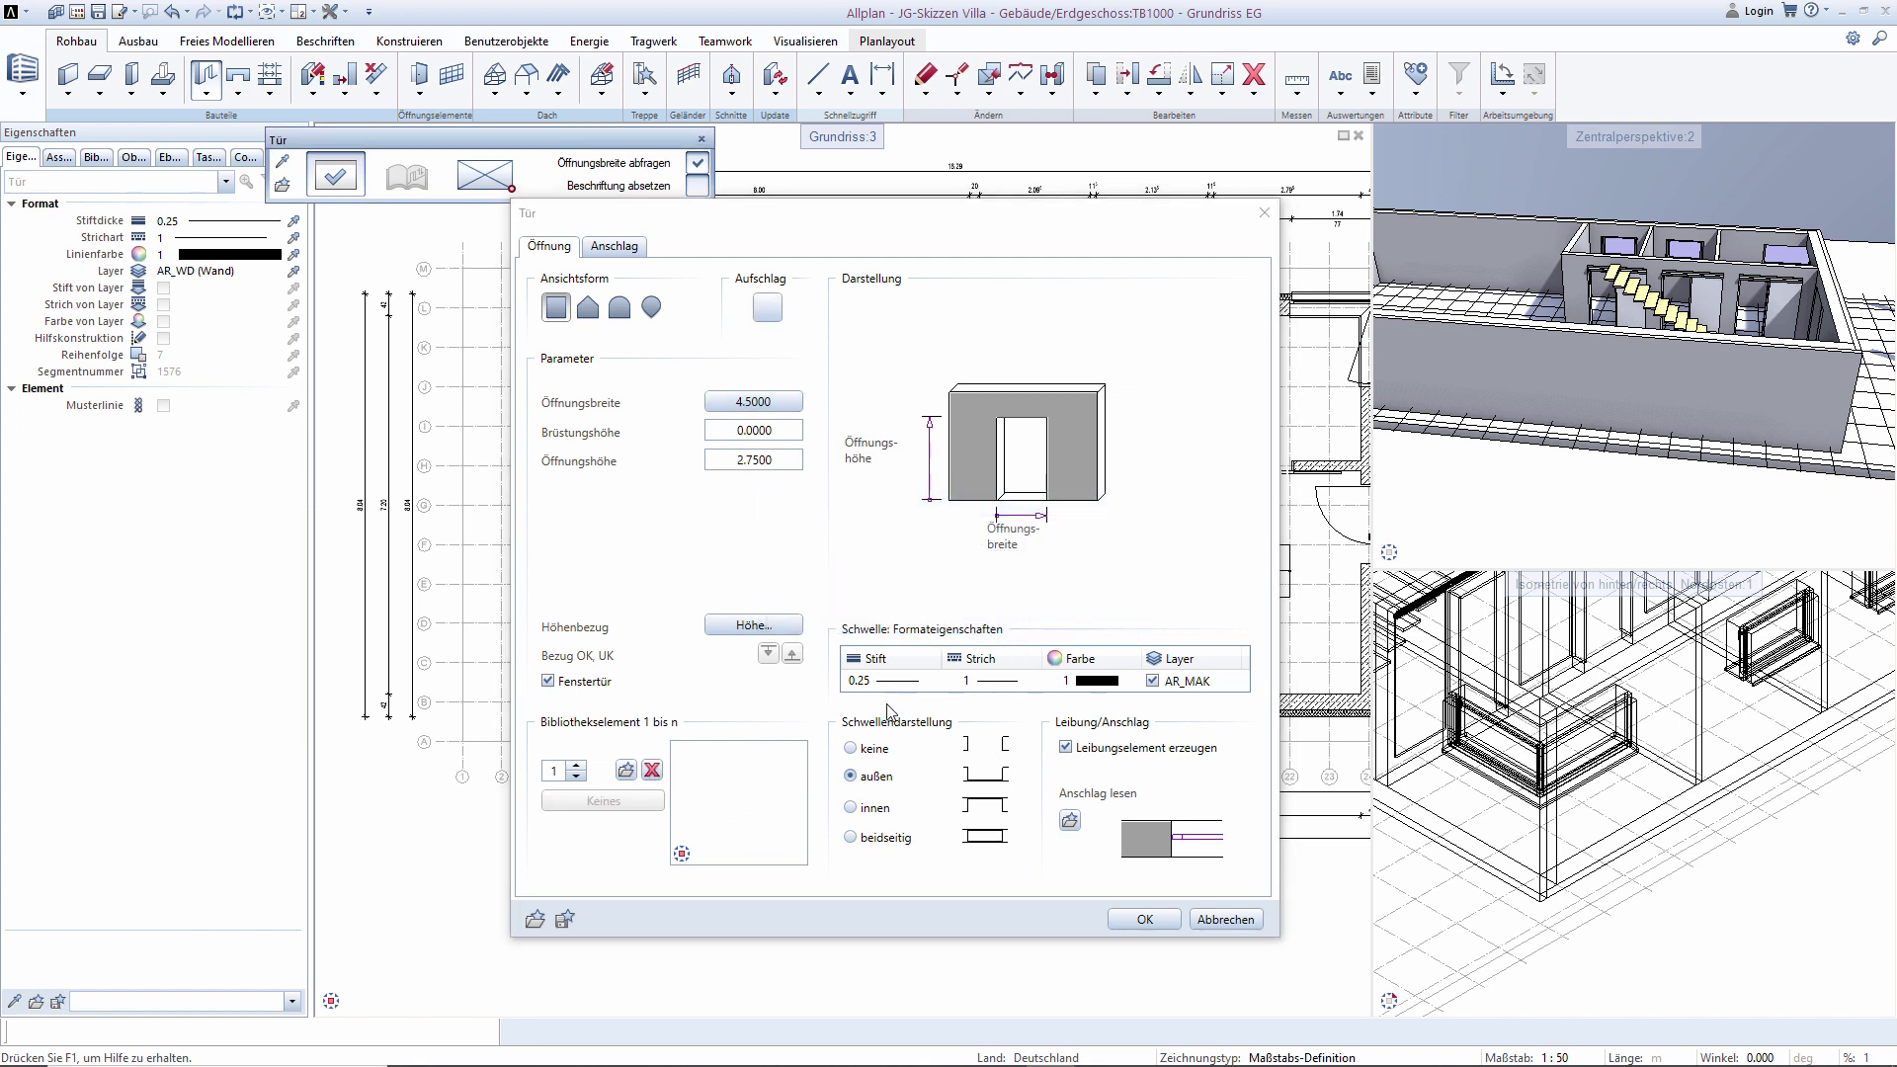
click(872, 751)
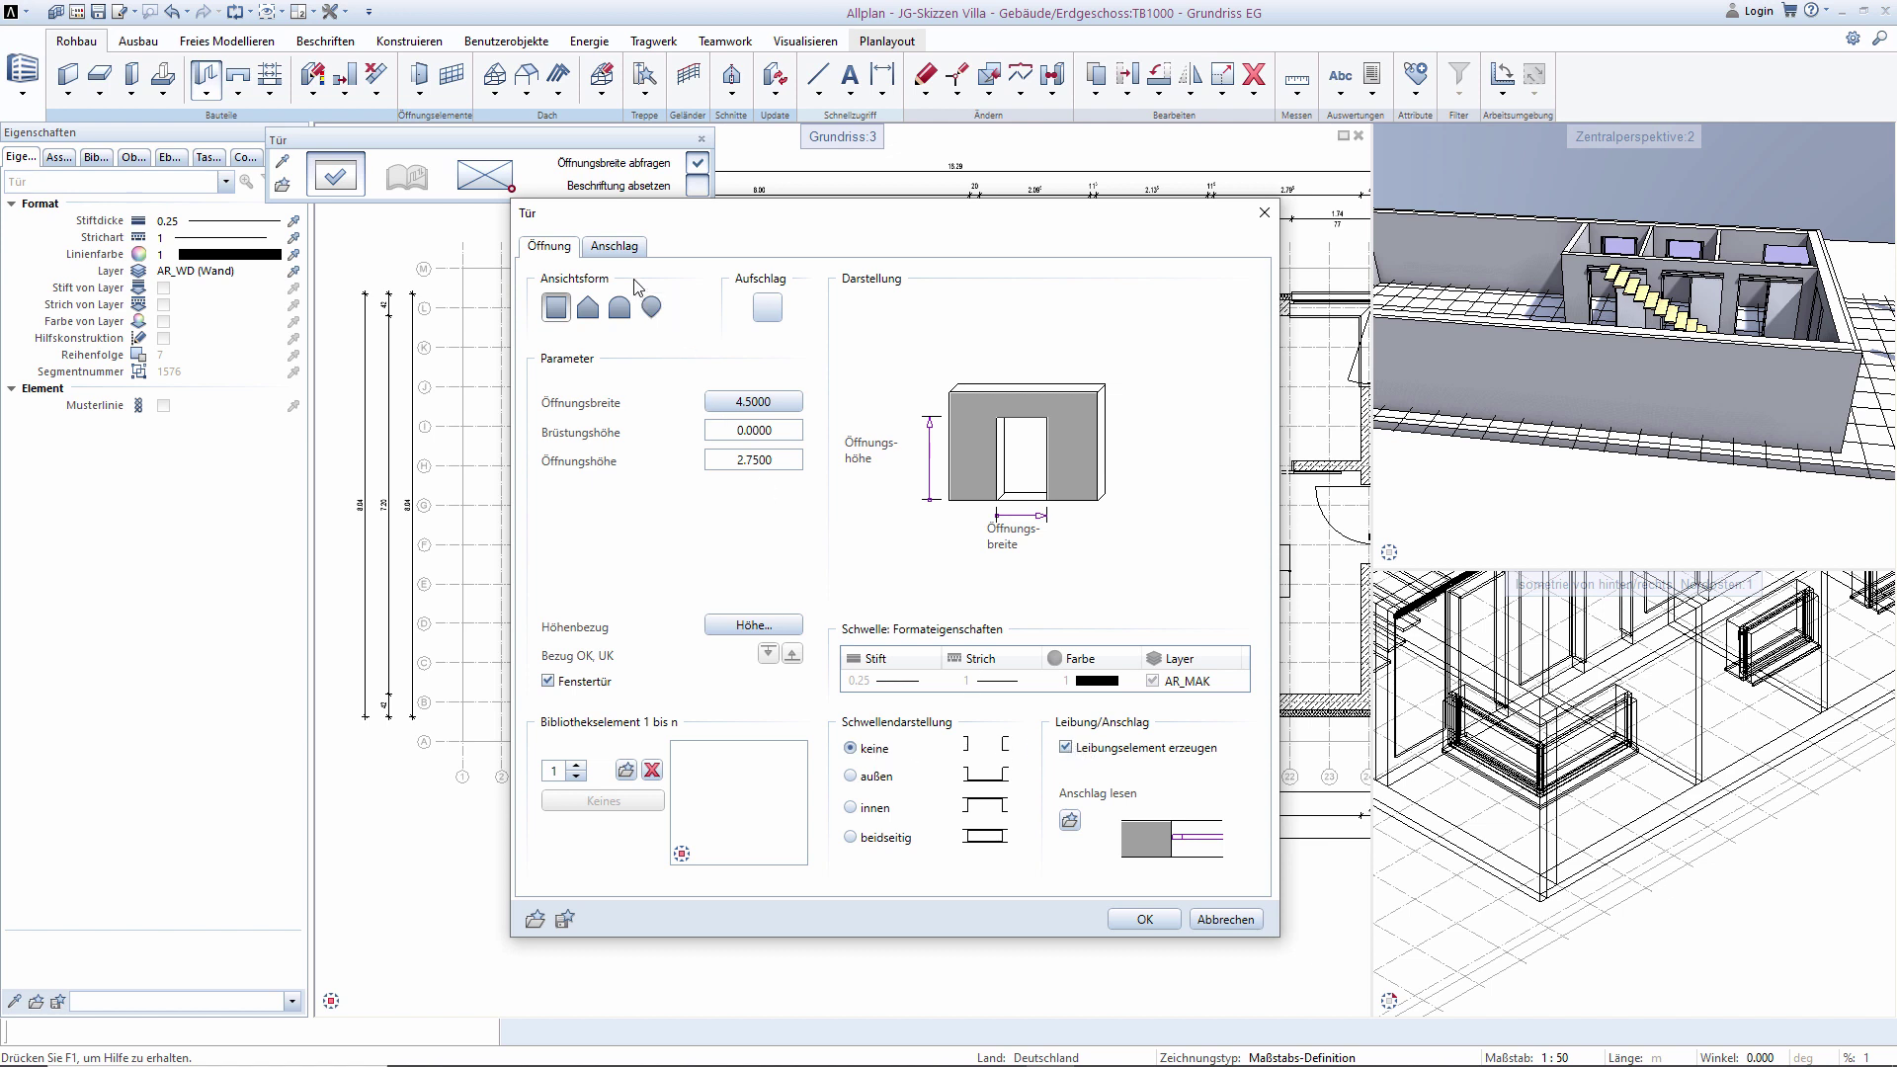
click(614, 247)
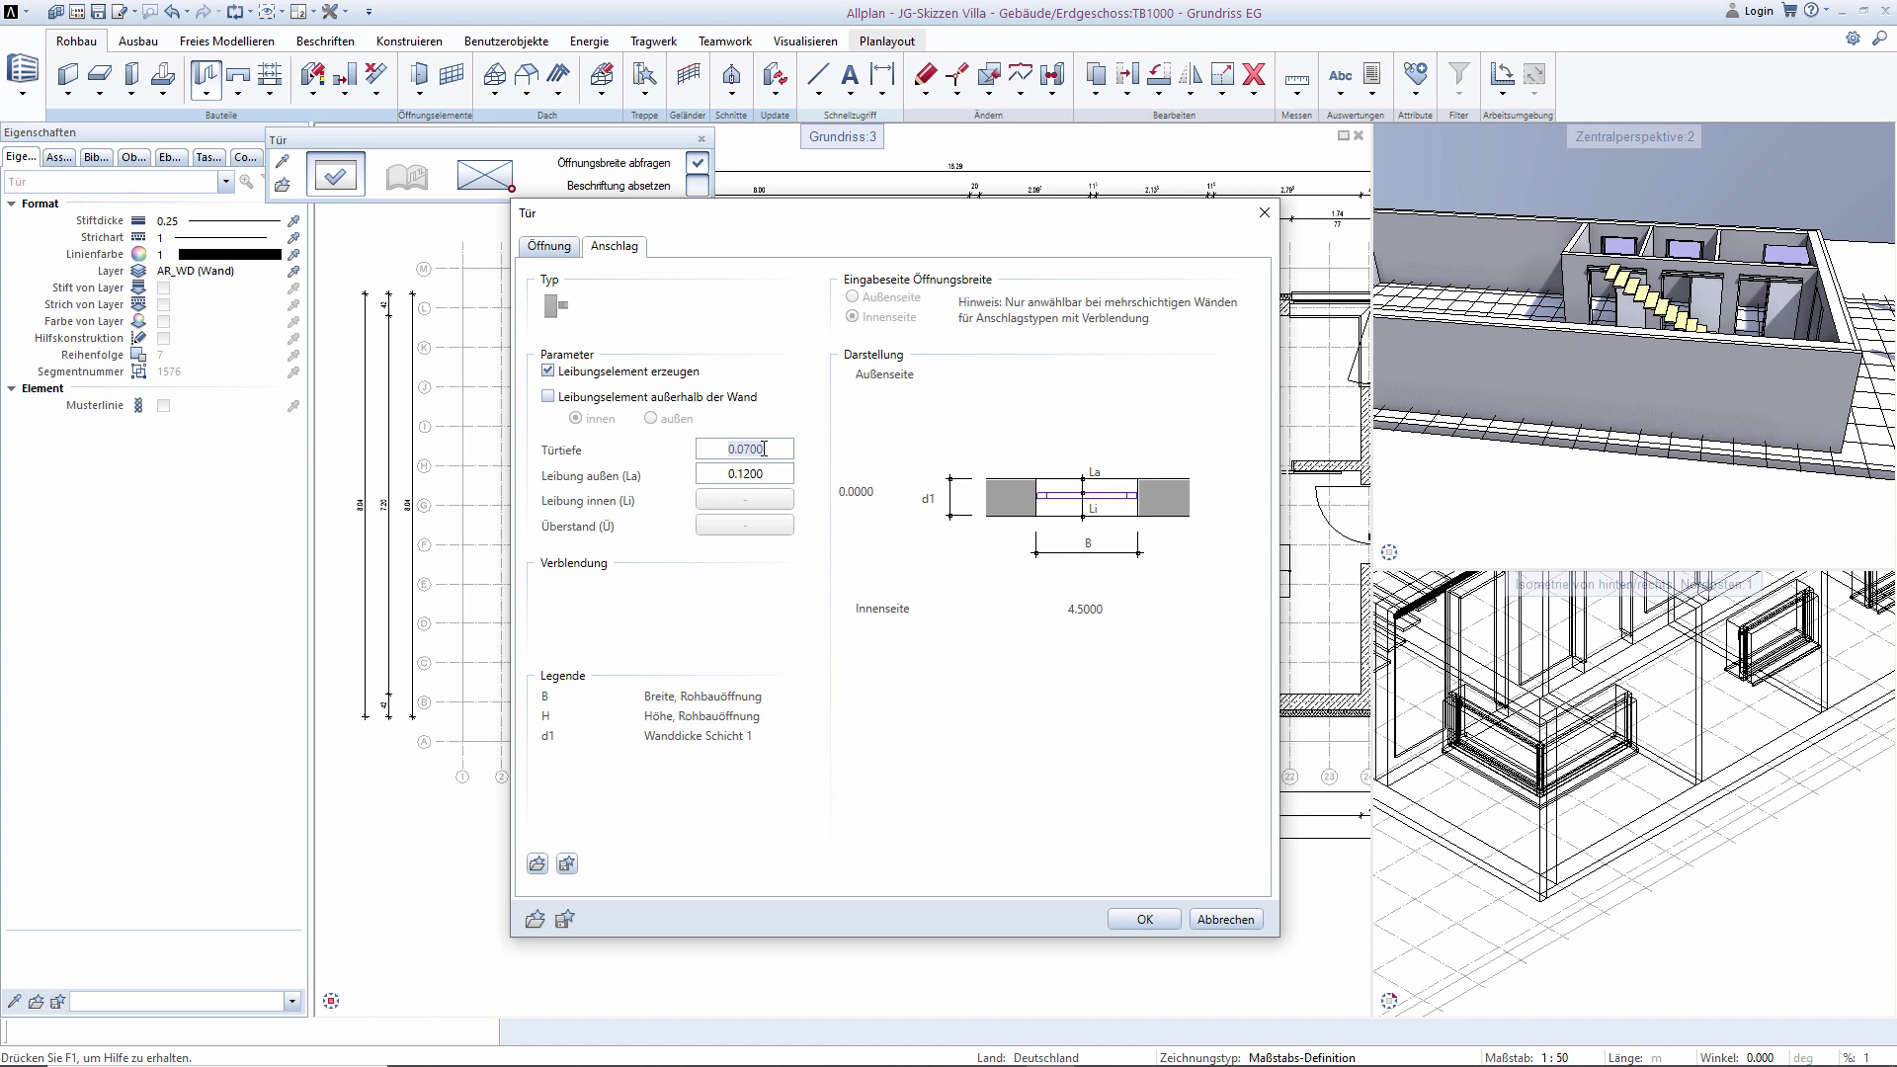
text(0,15)
key(Return)
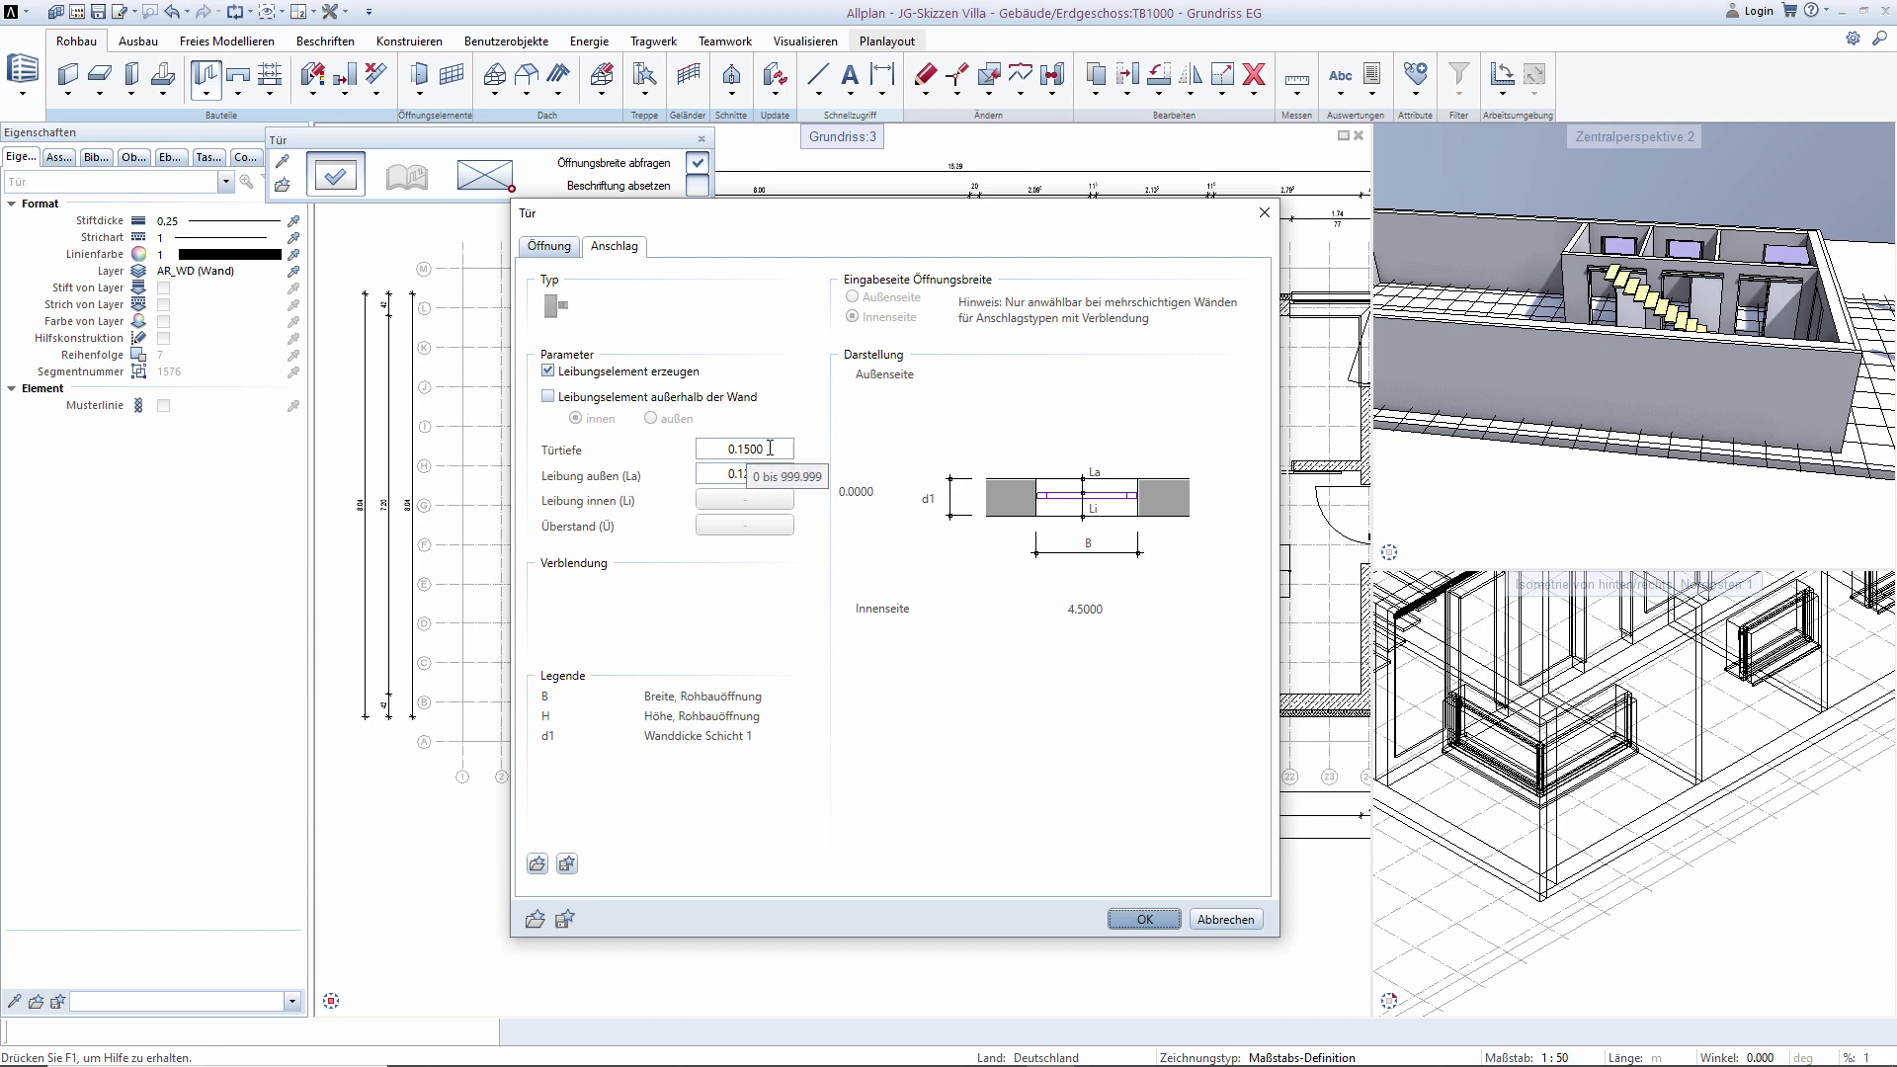
Cut a 4.50 opening into the left wall at 1.65 from the reference point.
click(1143, 919)
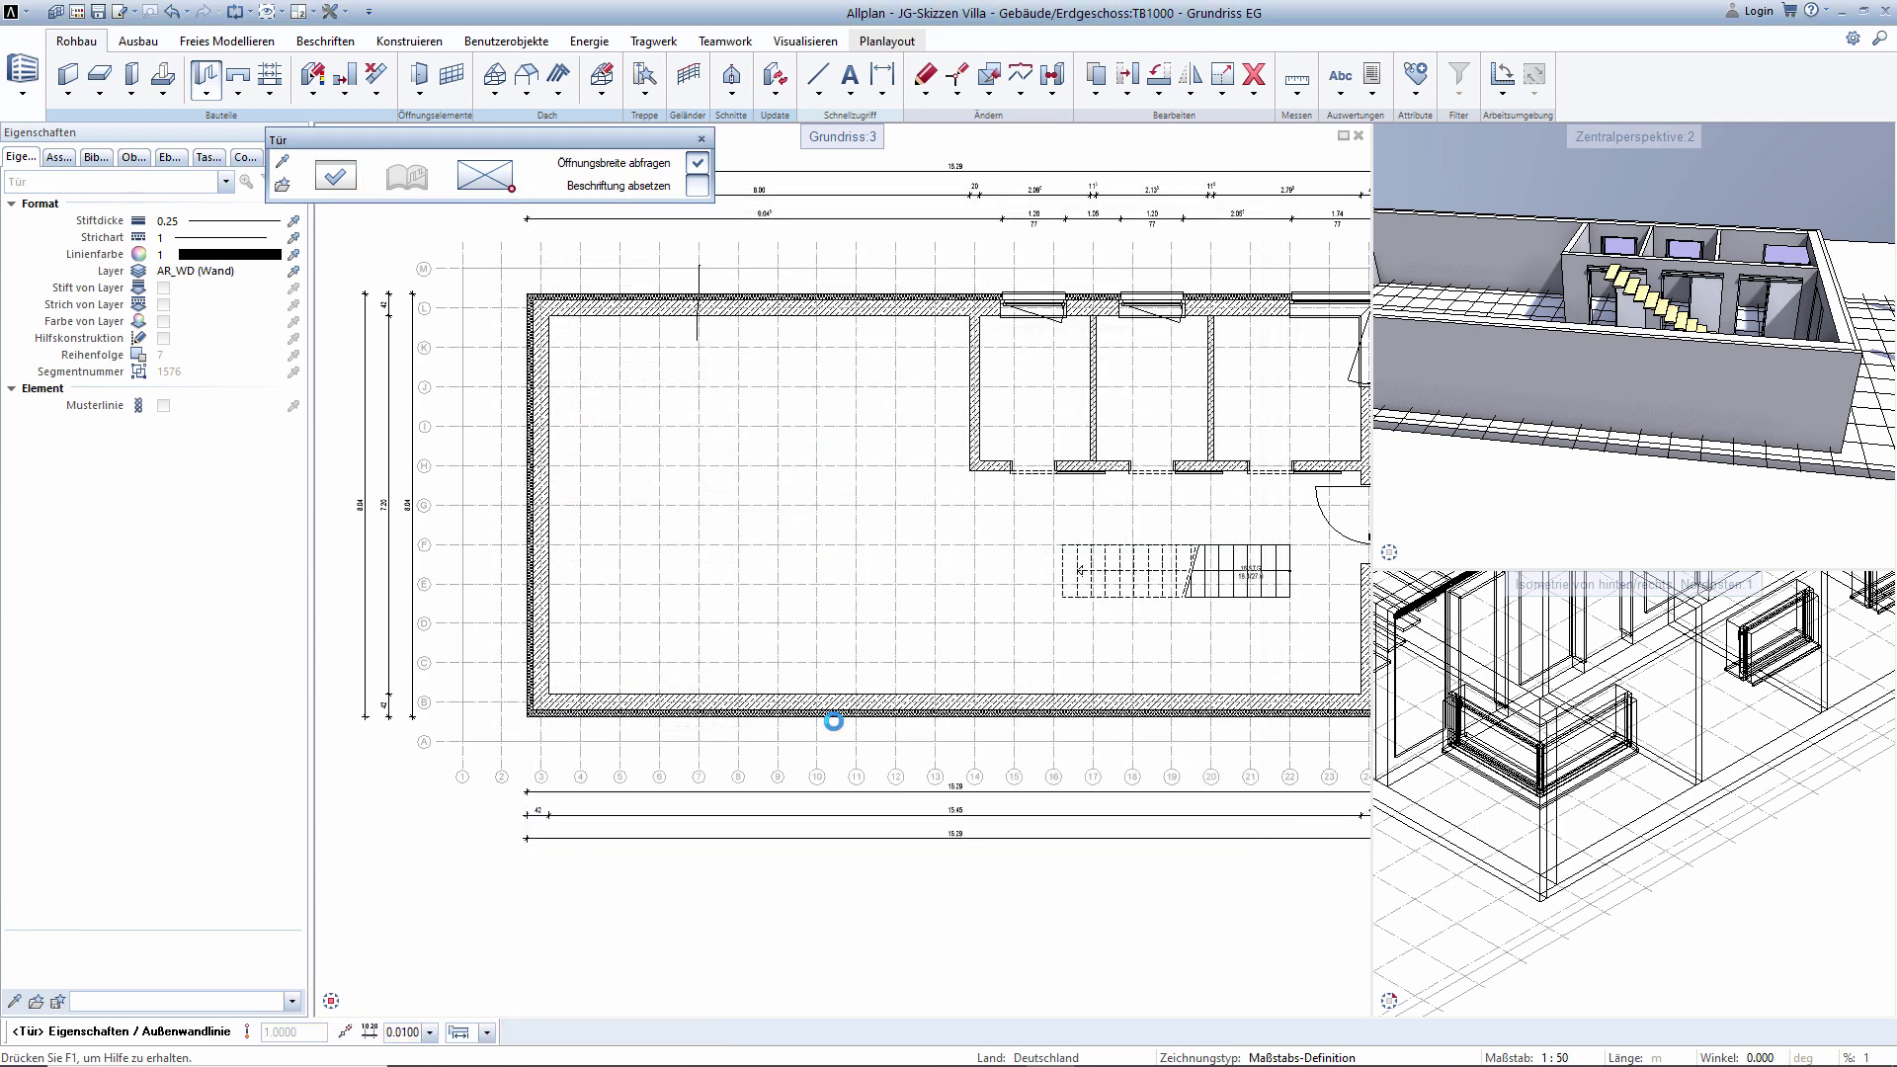
scroll(491, 454, up, 2)
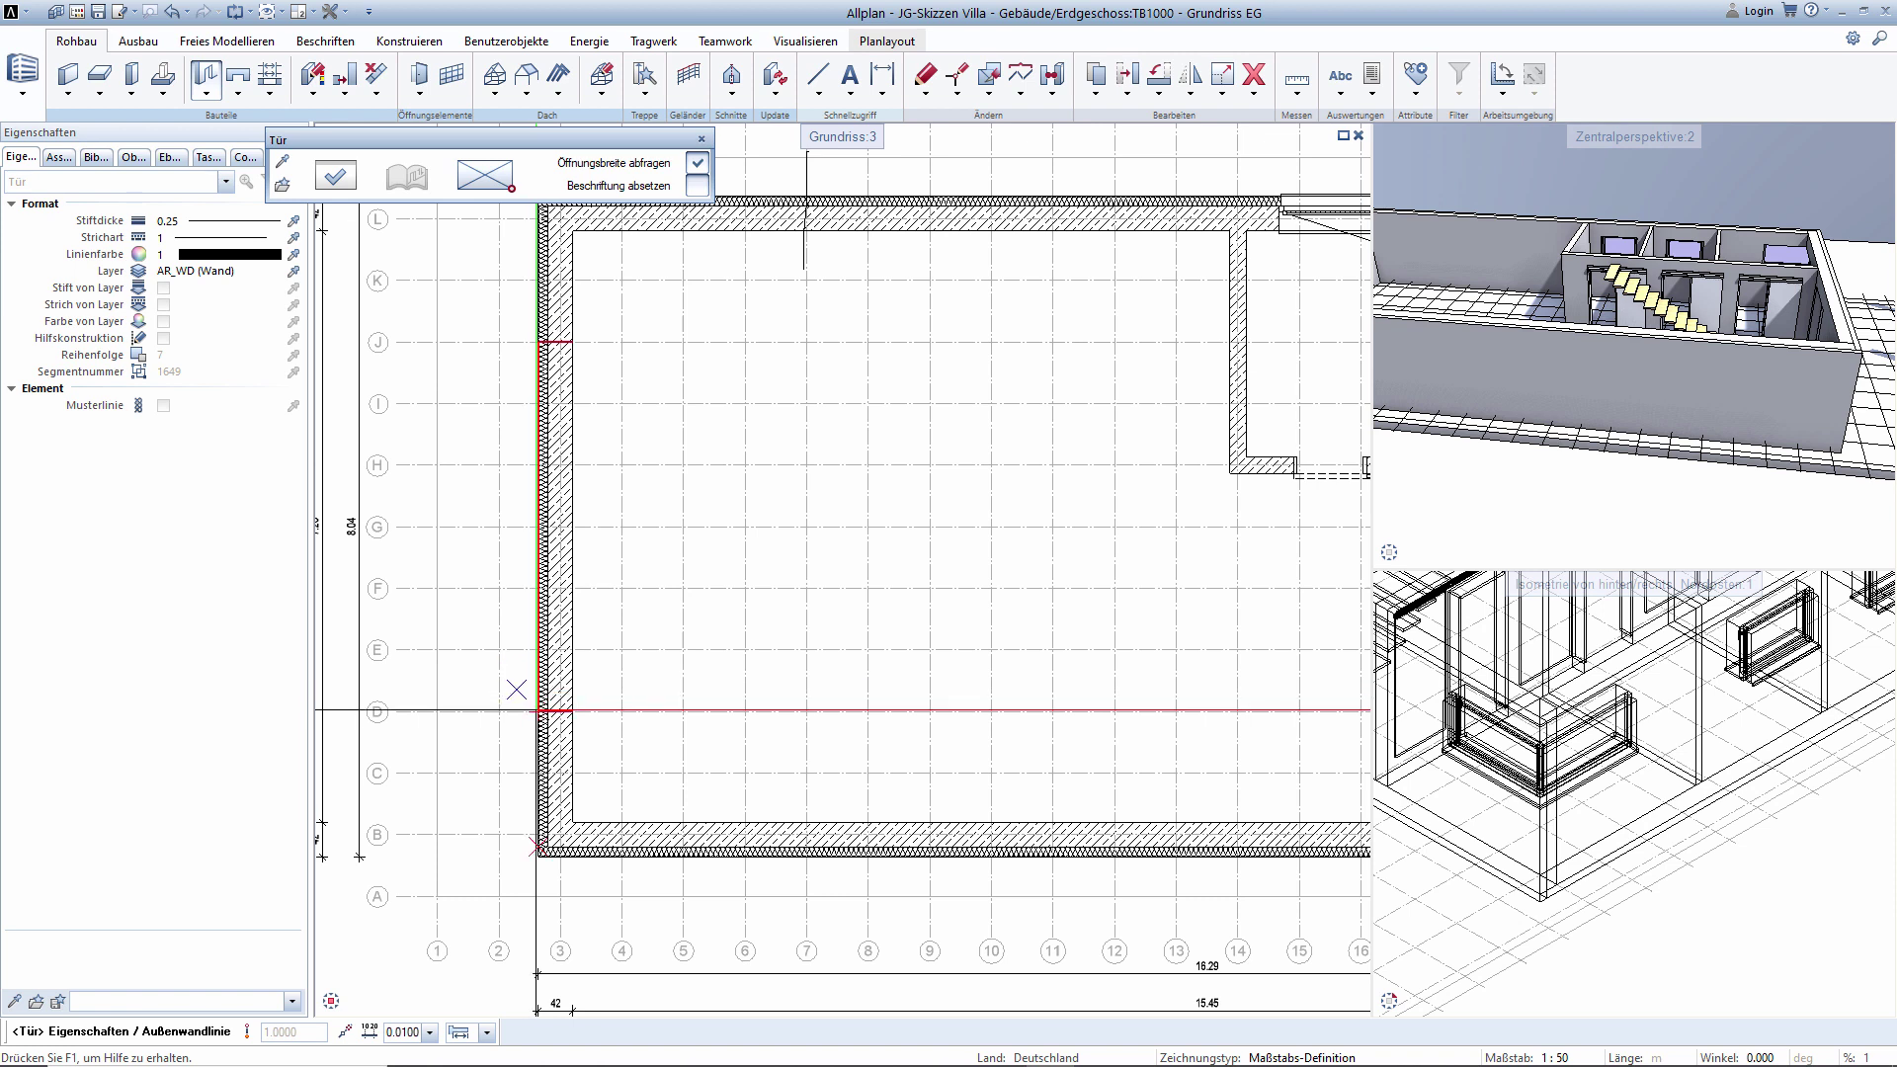
click(536, 709)
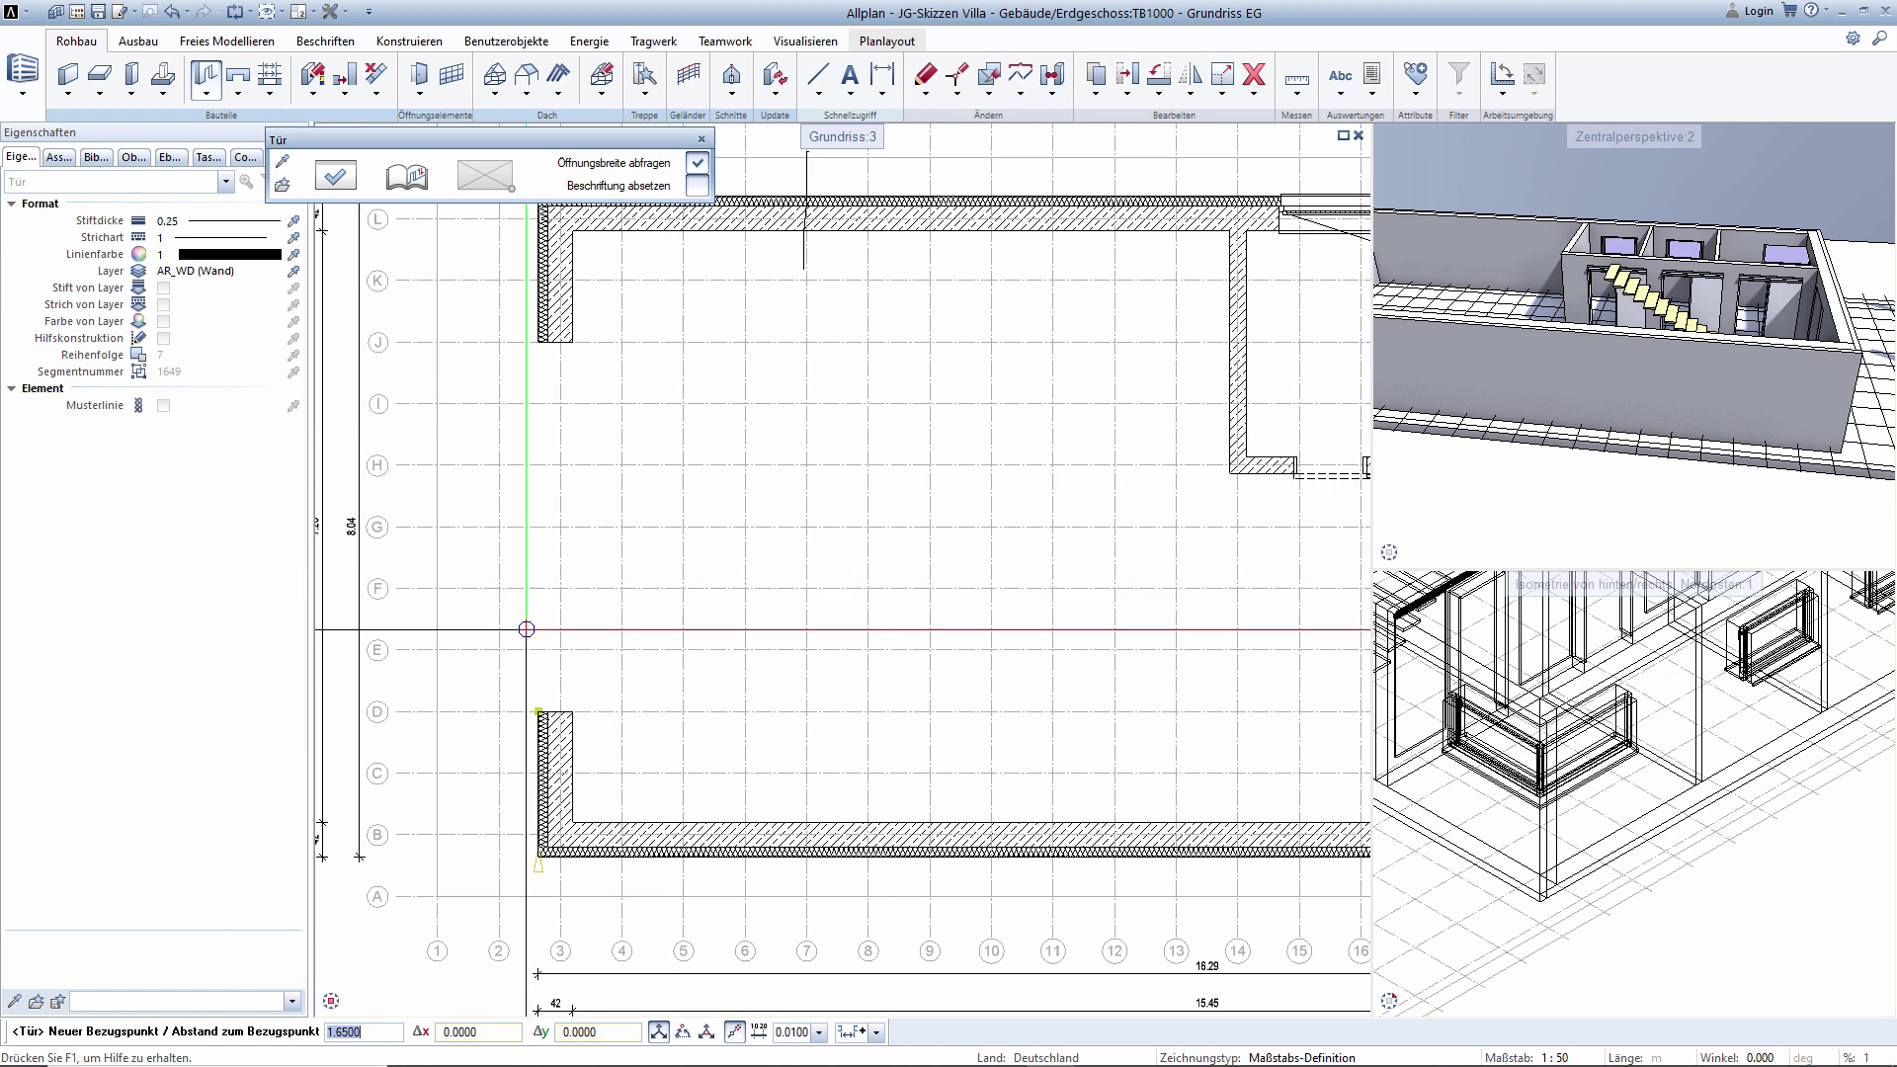
key(Return)
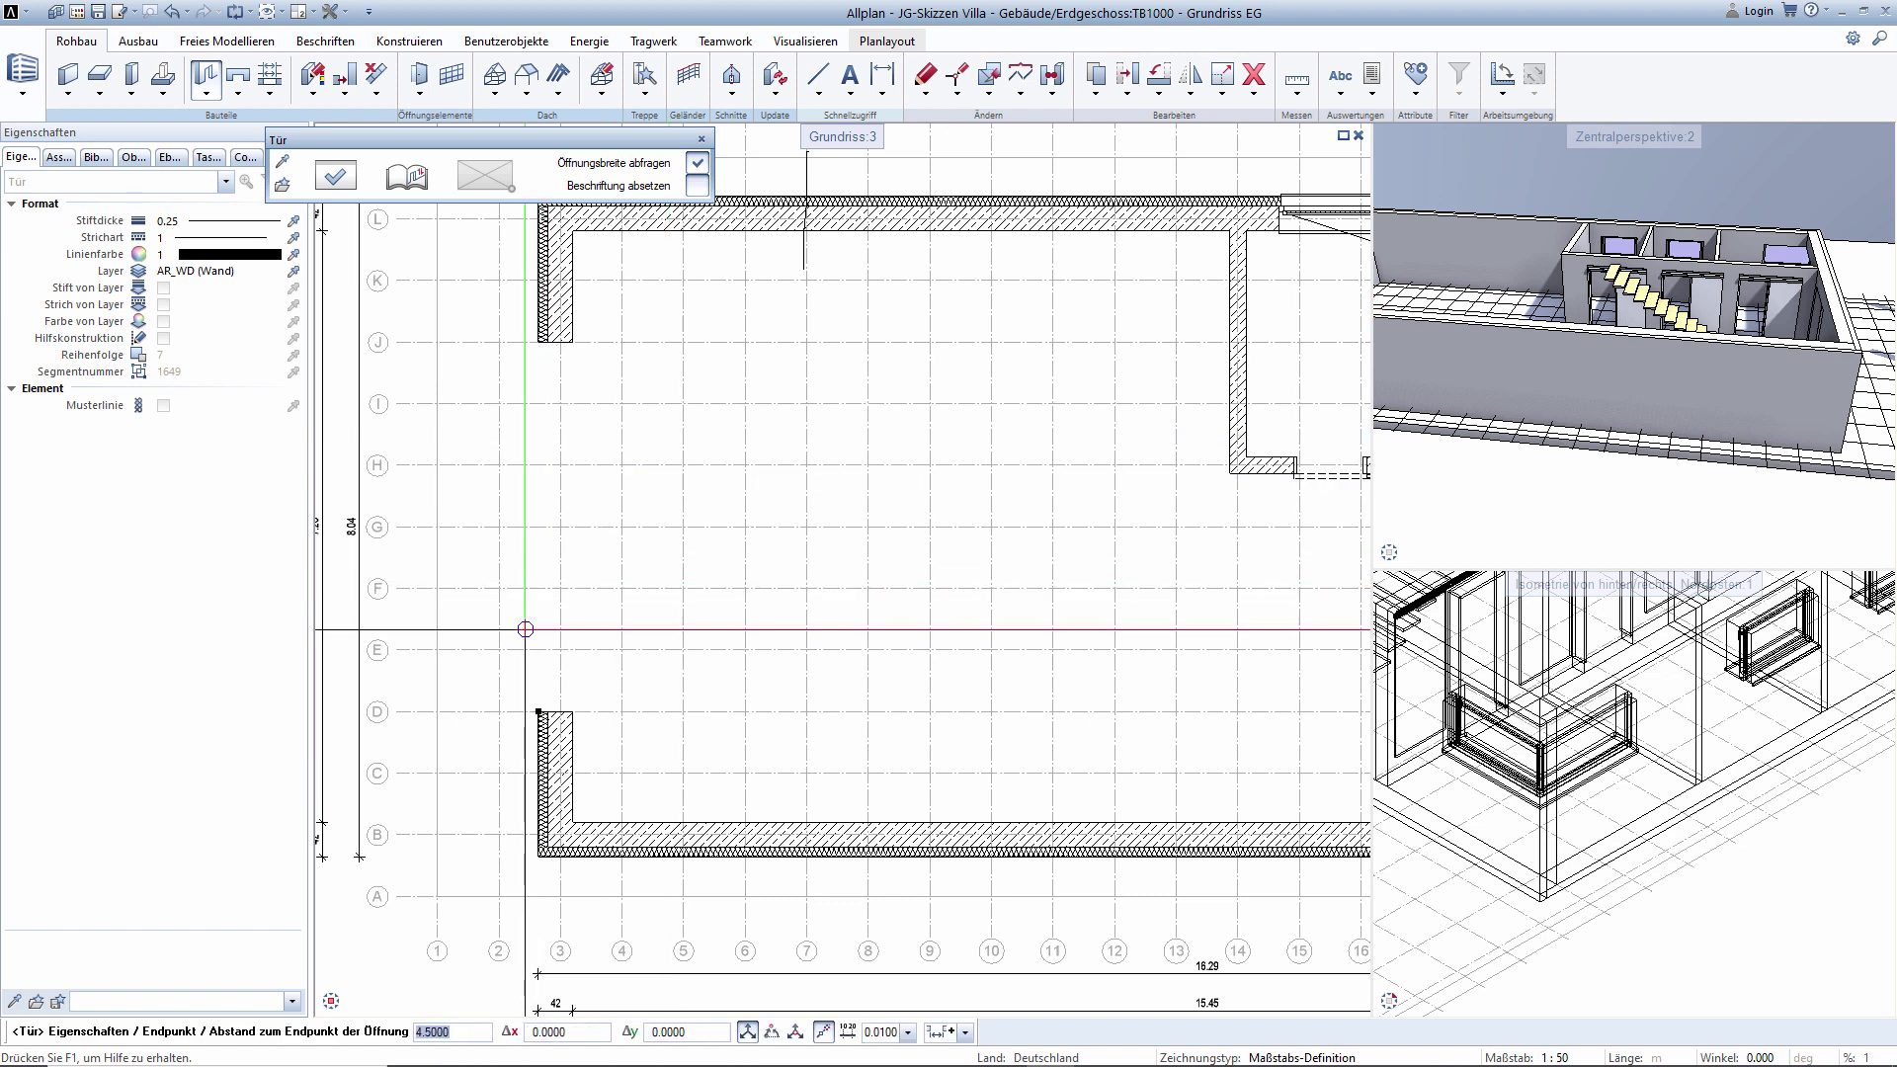
key(Return)
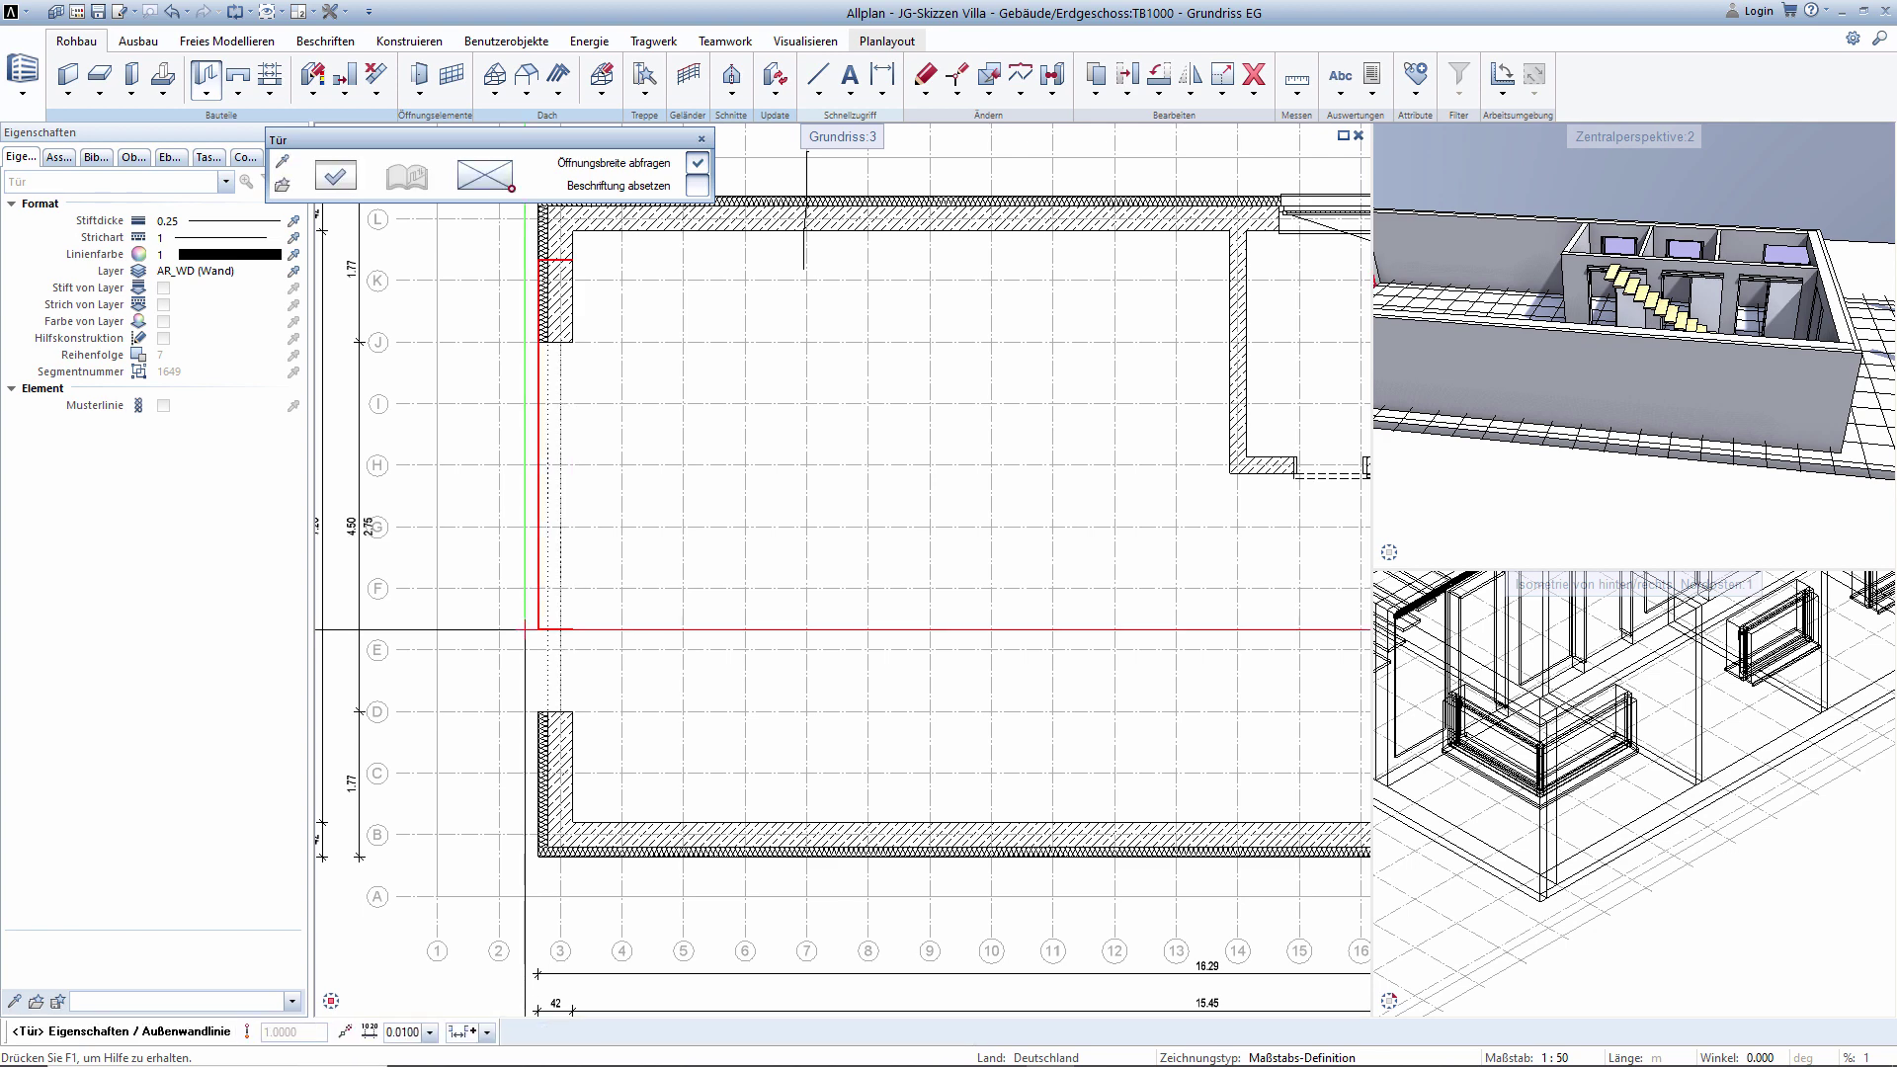
key(Escape)
scroll(569, 407, up, 2)
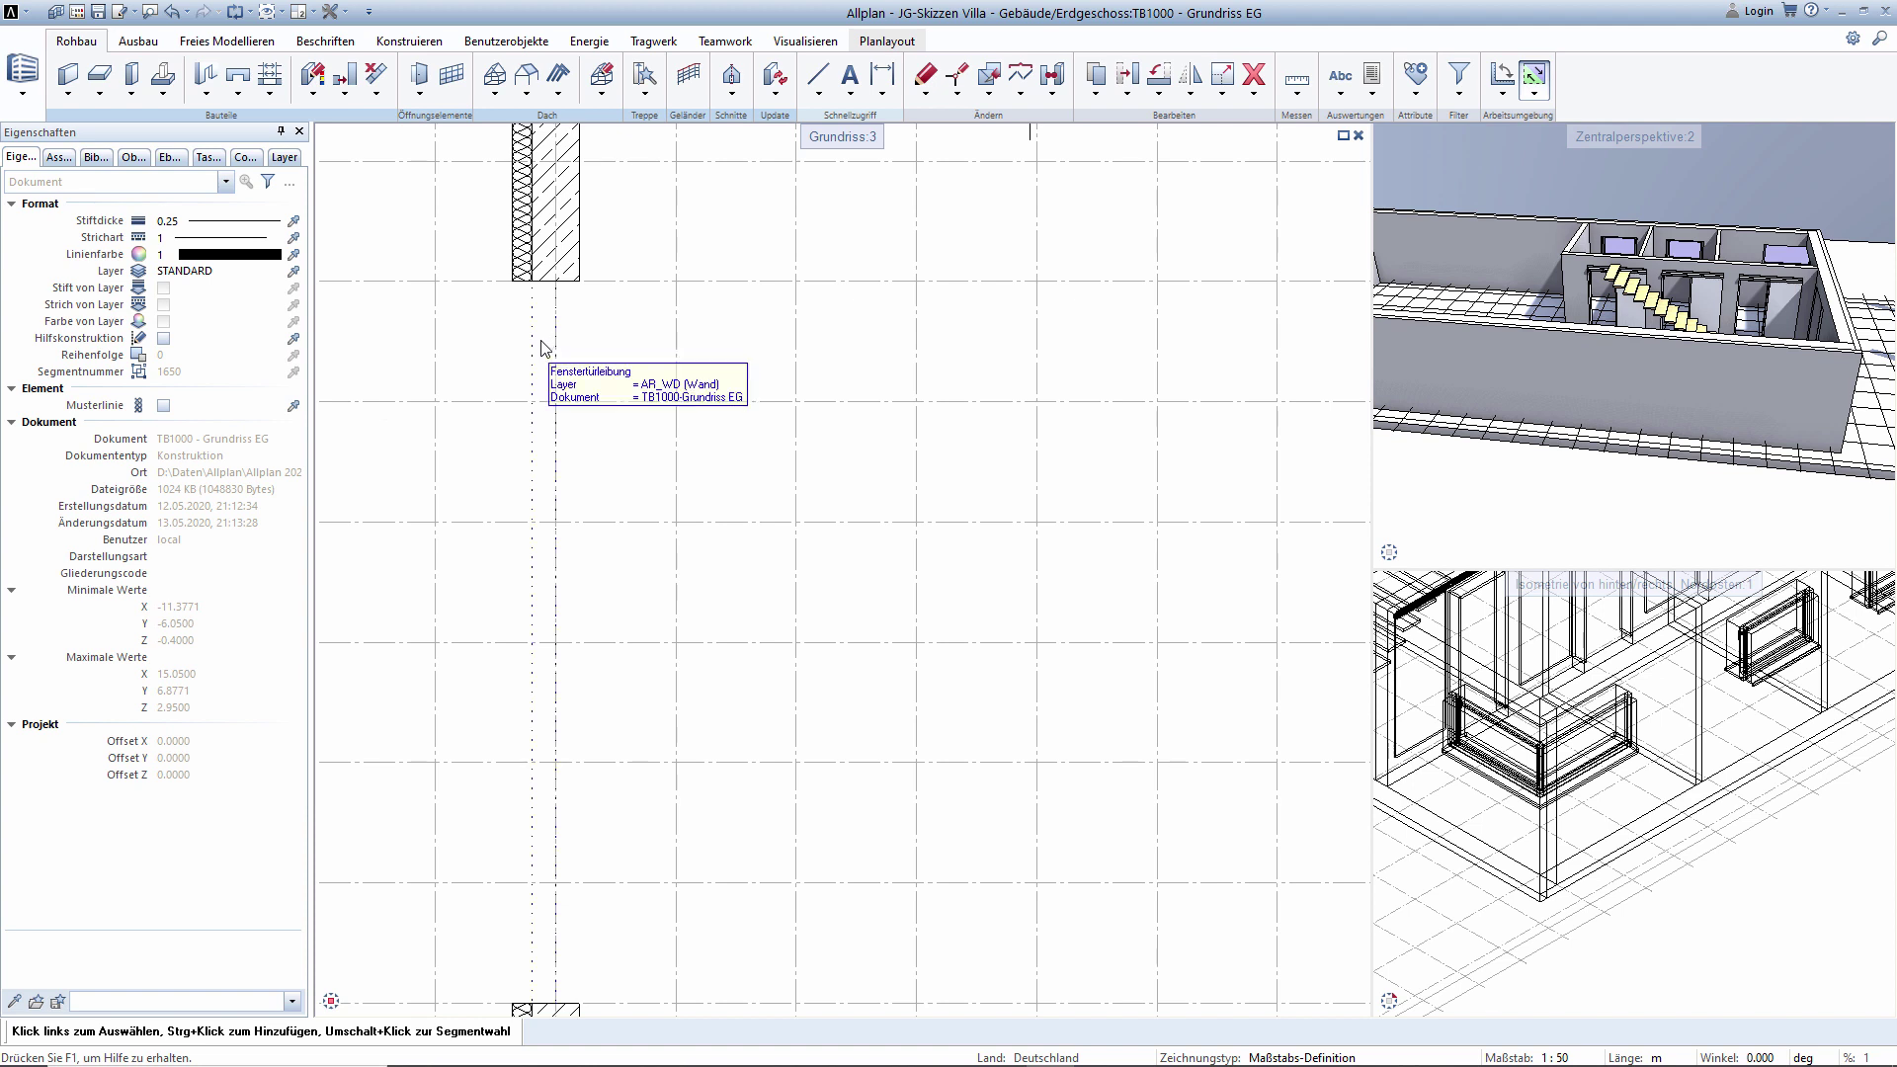
scroll(536, 351, down, 2)
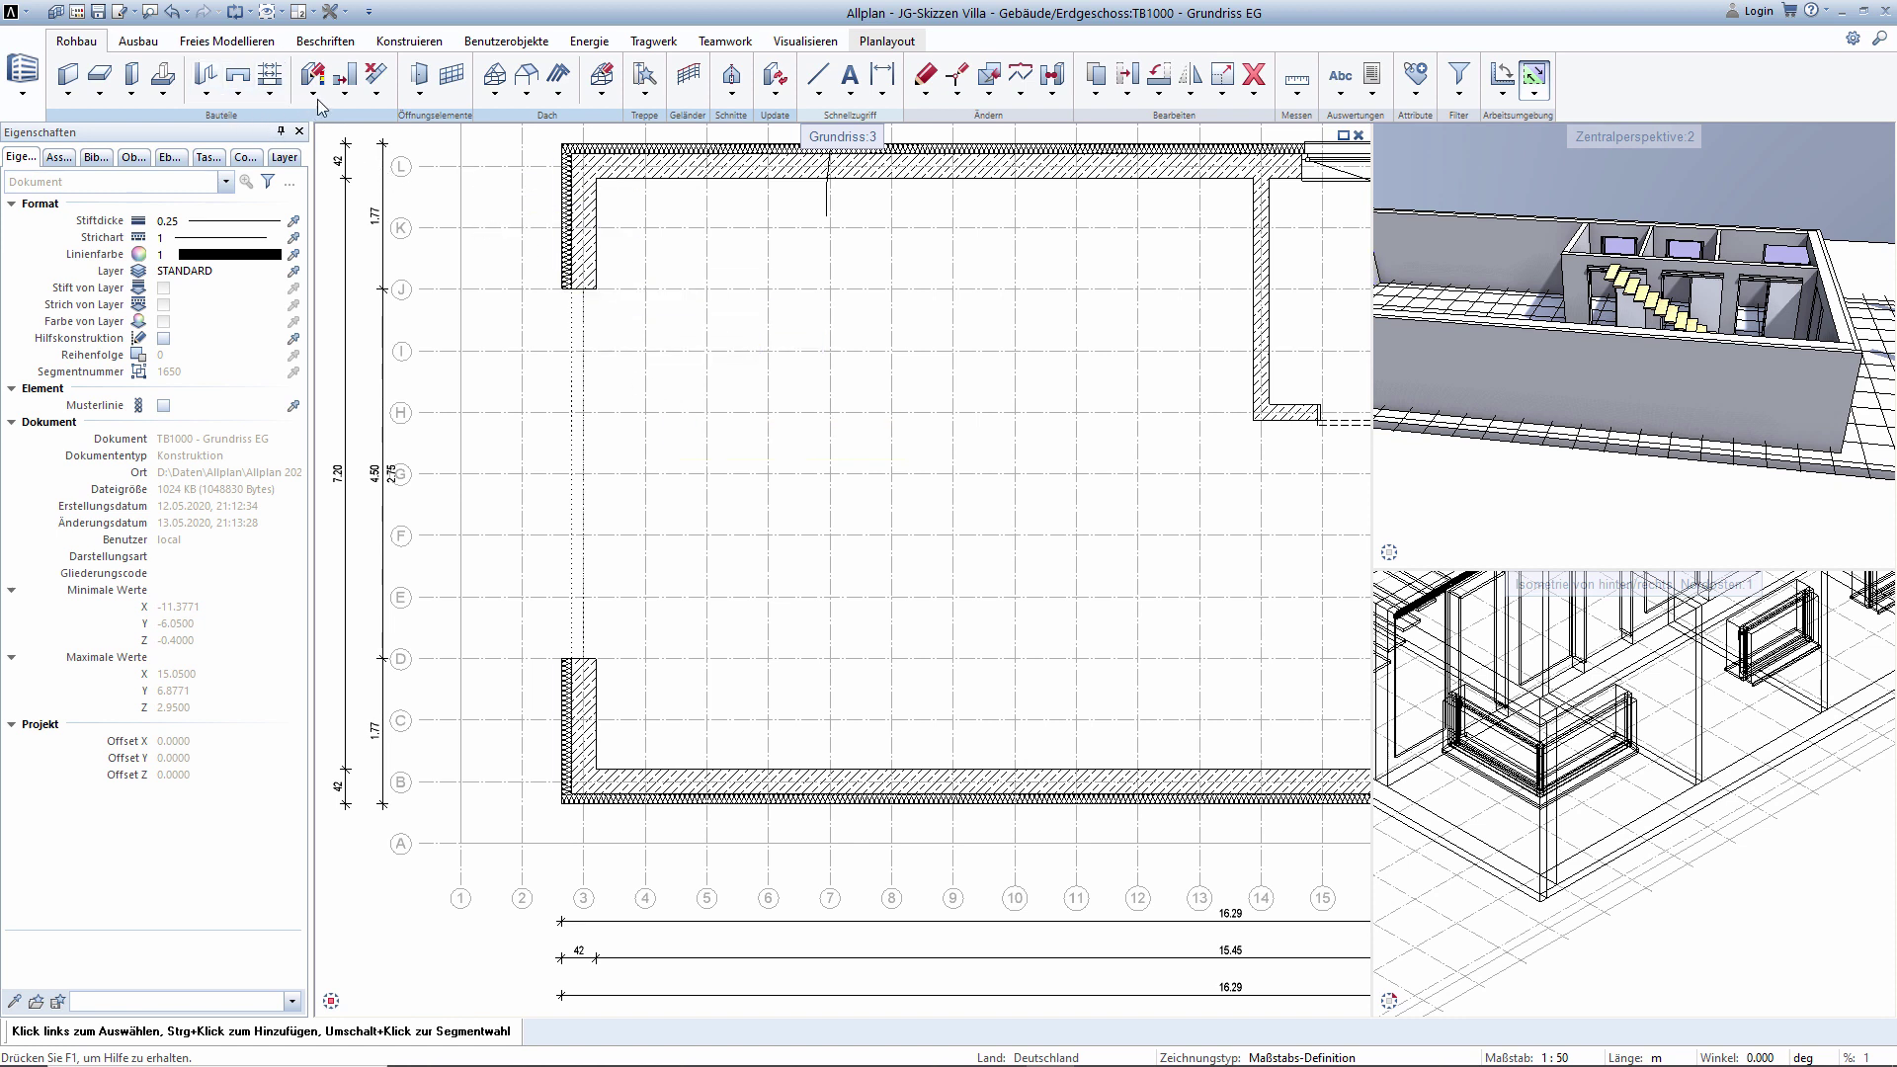
Insert a Fenster-SmartPart into the 4.50 left-wall opening.
click(415, 103)
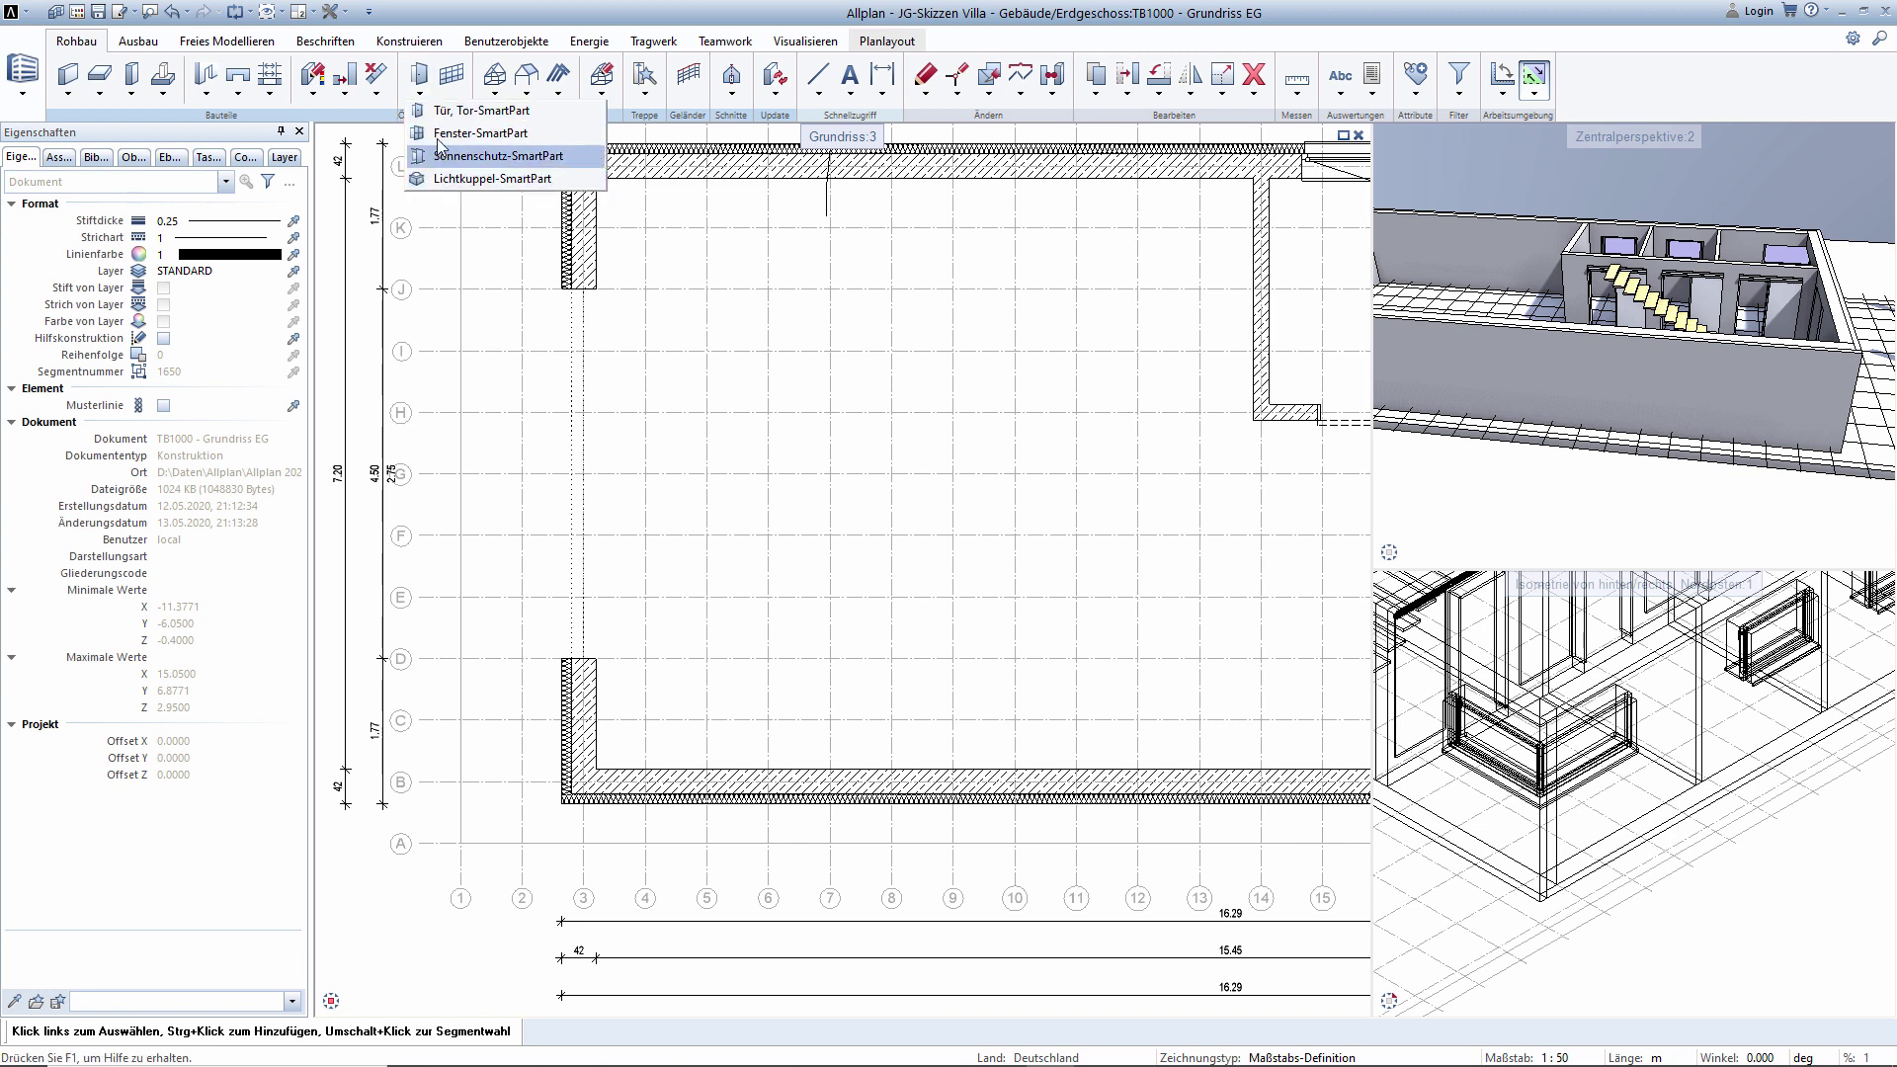
click(440, 142)
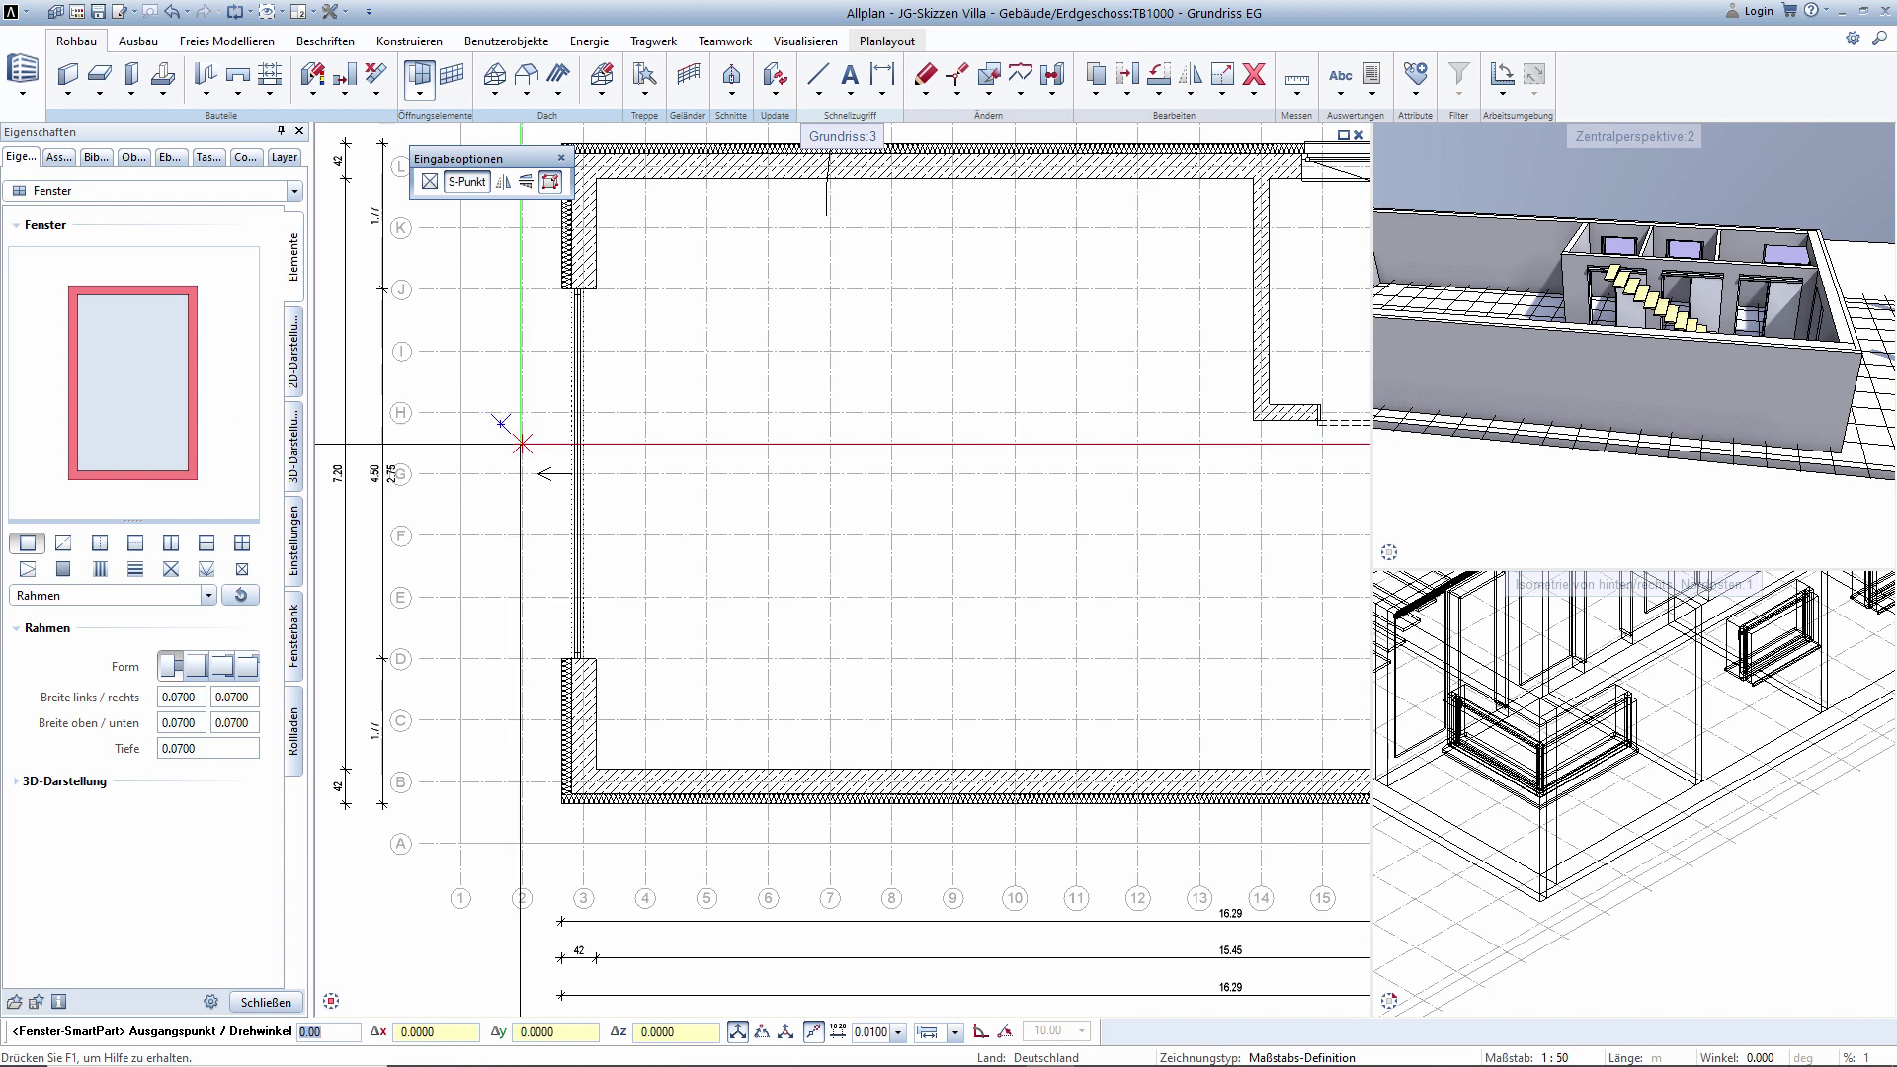
click(521, 444)
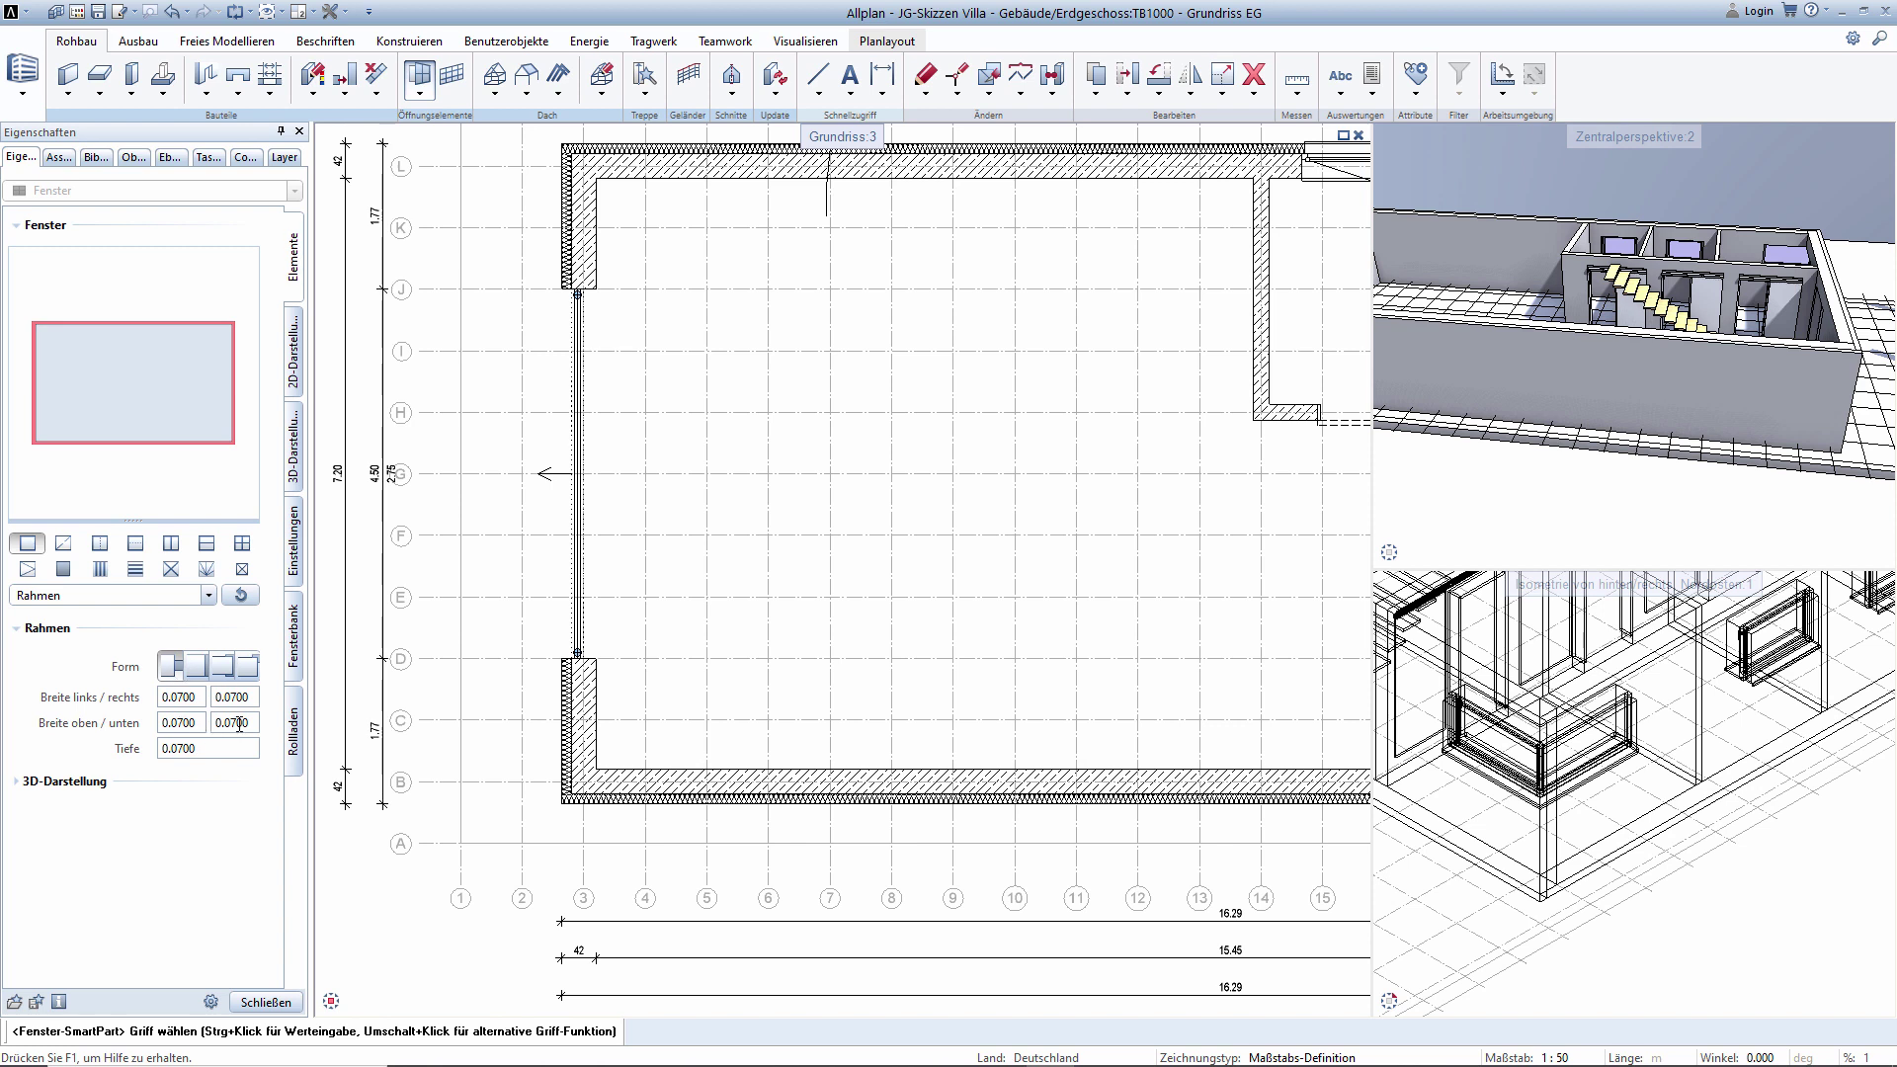
Set the window frame depth and its top and bottom widths to 0.15.
click(215, 748)
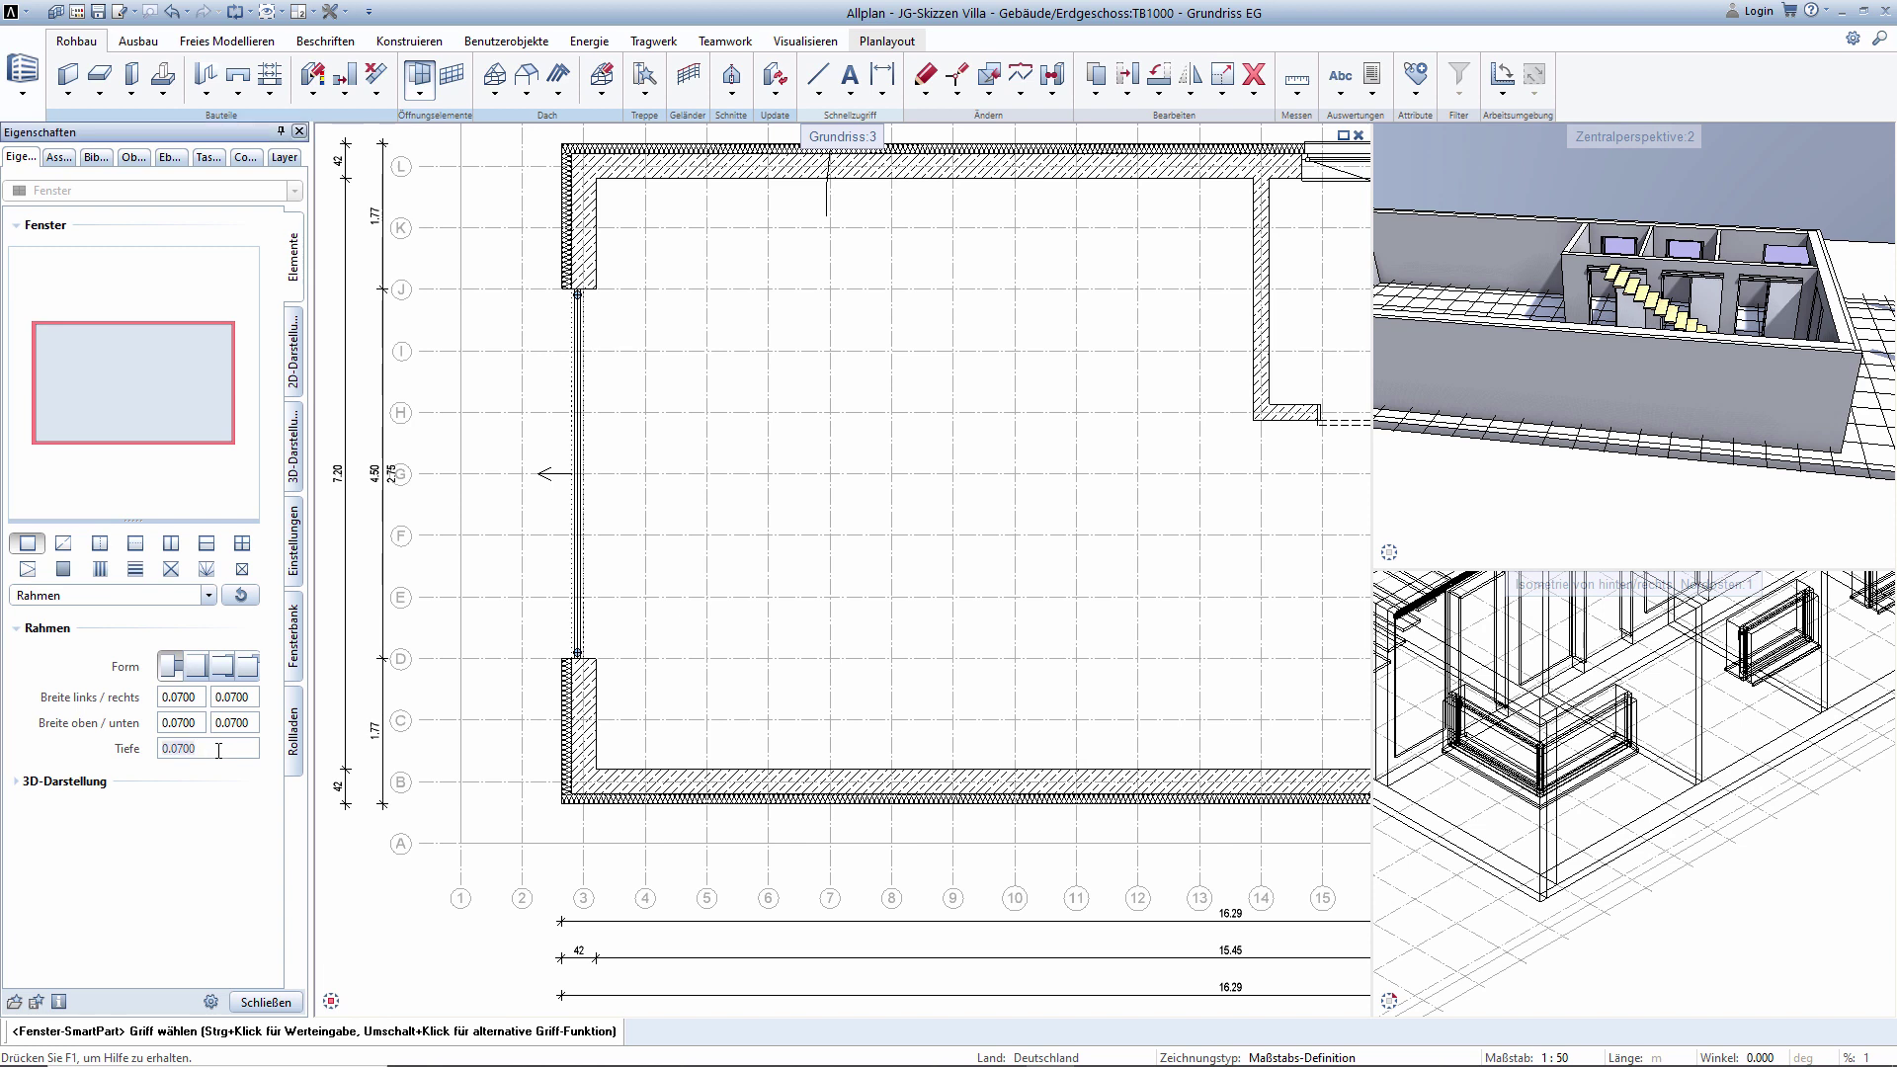
text(0,15)
key(Return)
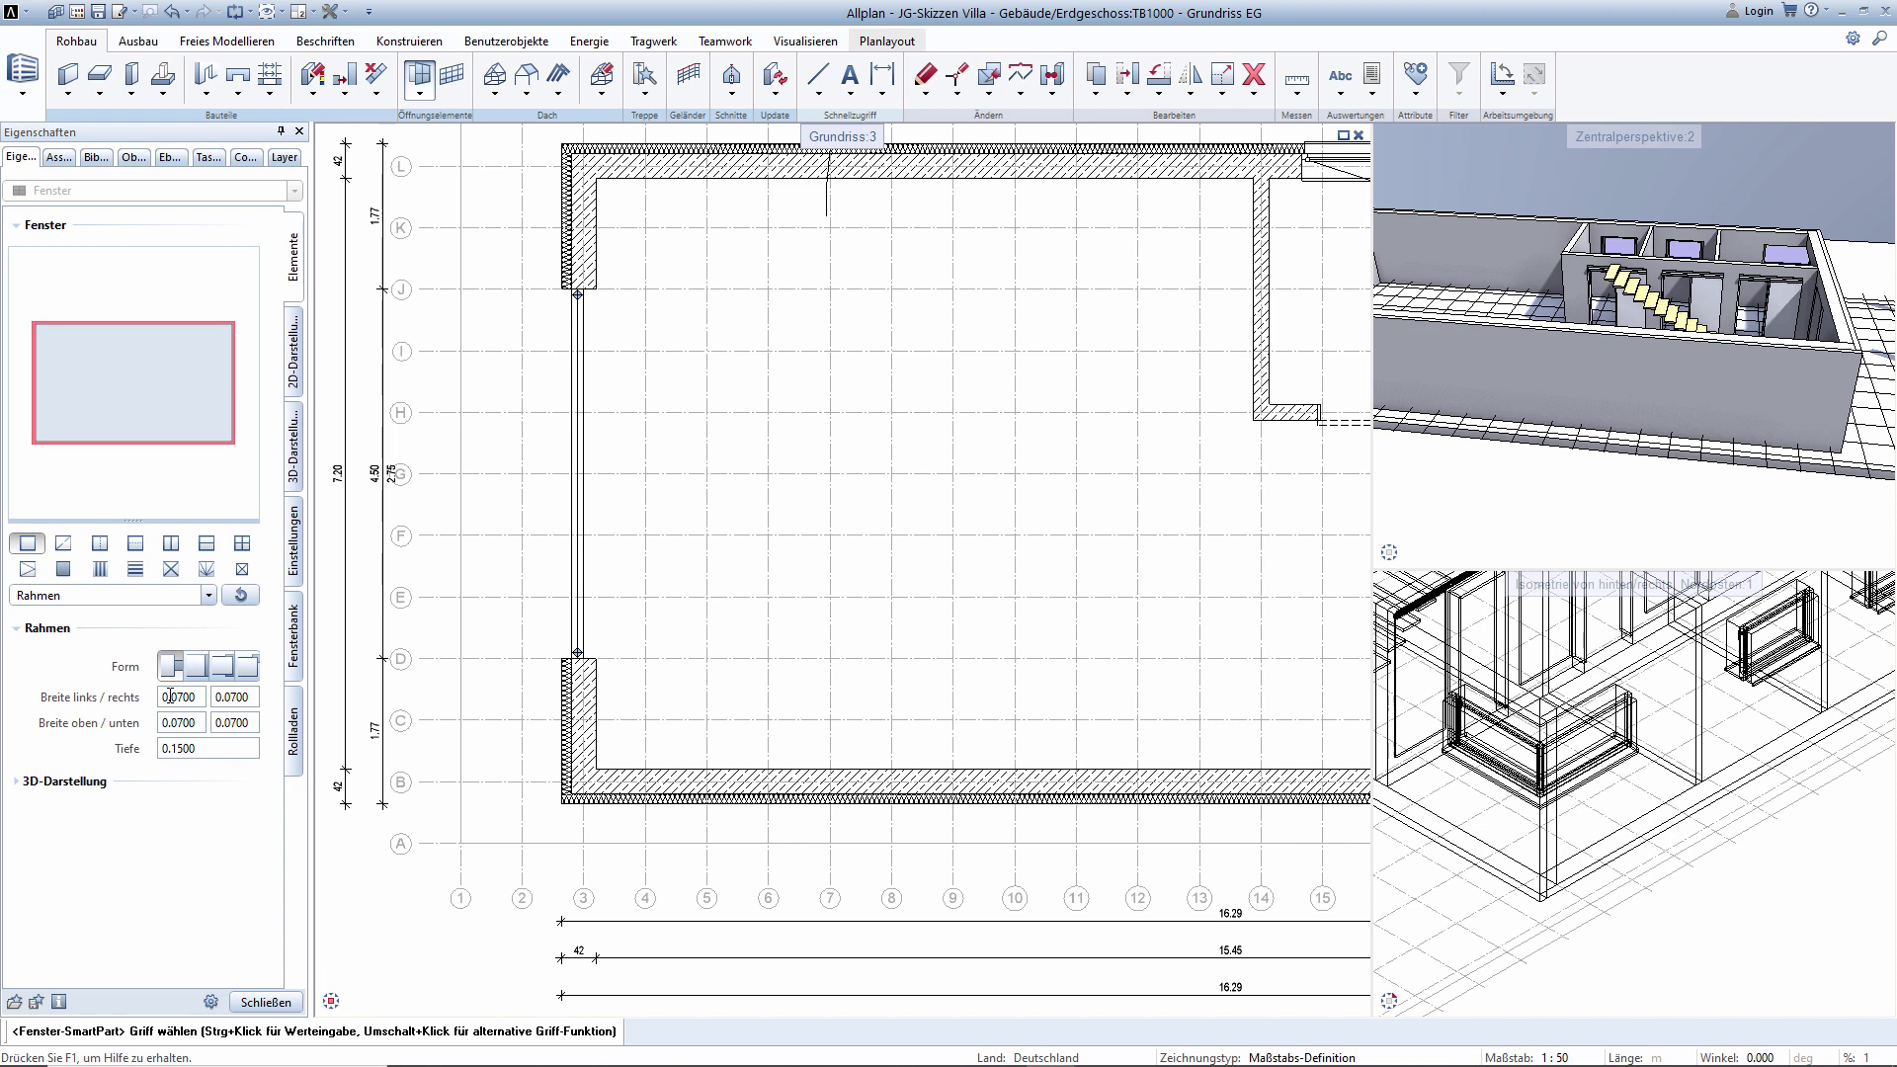
click(196, 726)
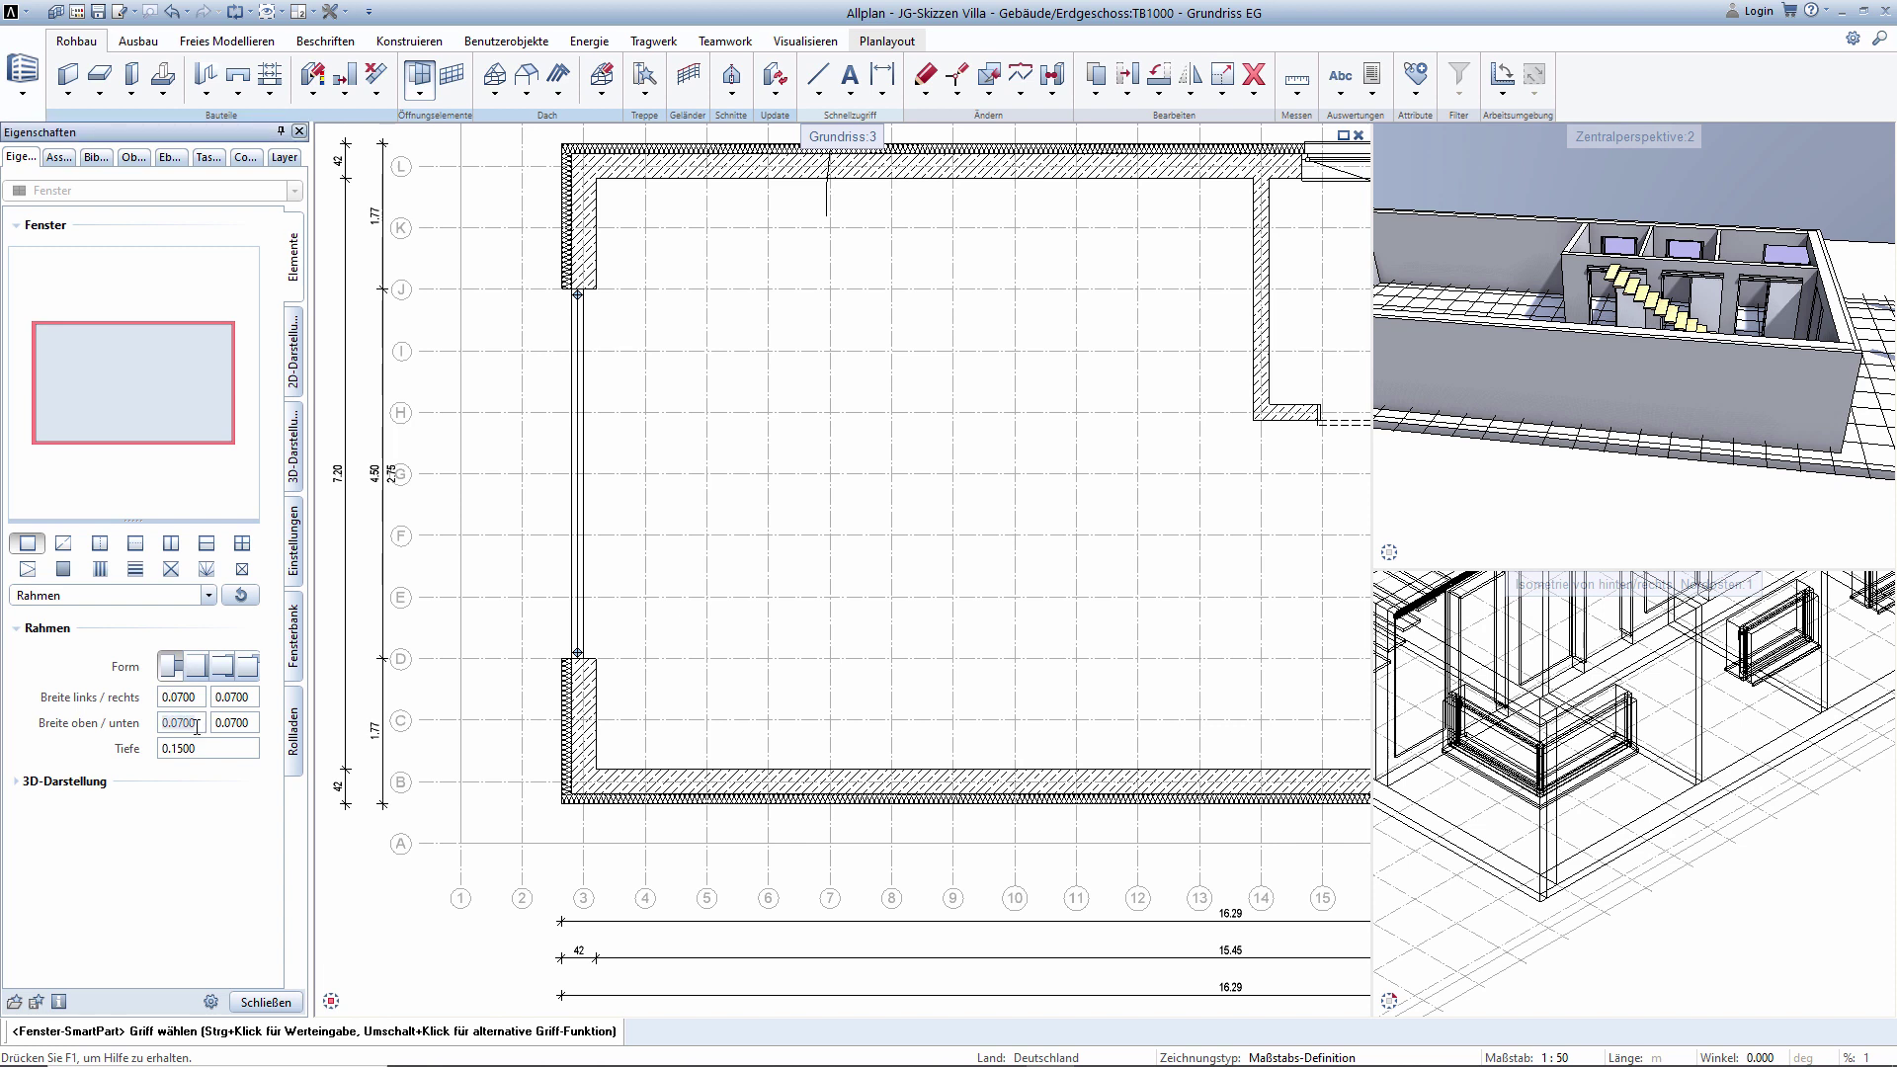
text(0)
text(.15)
key(Return)
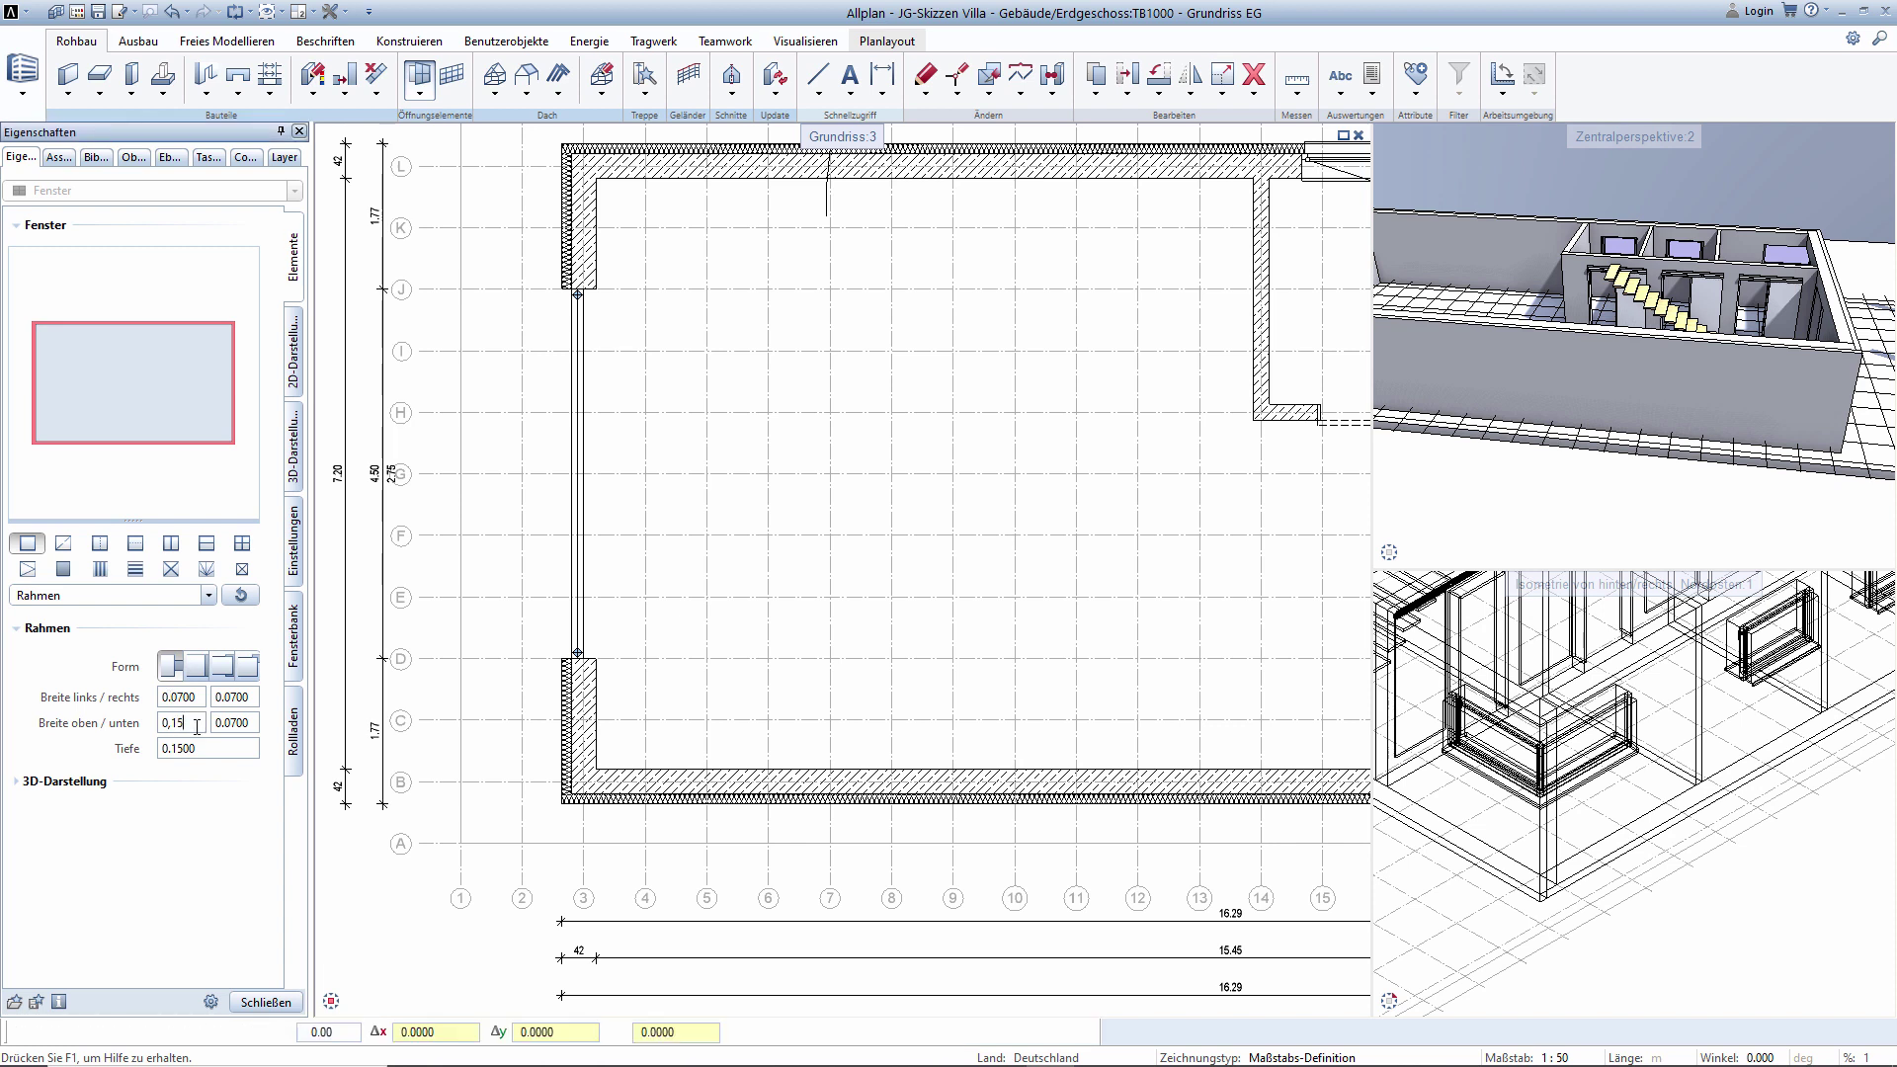
click(252, 724)
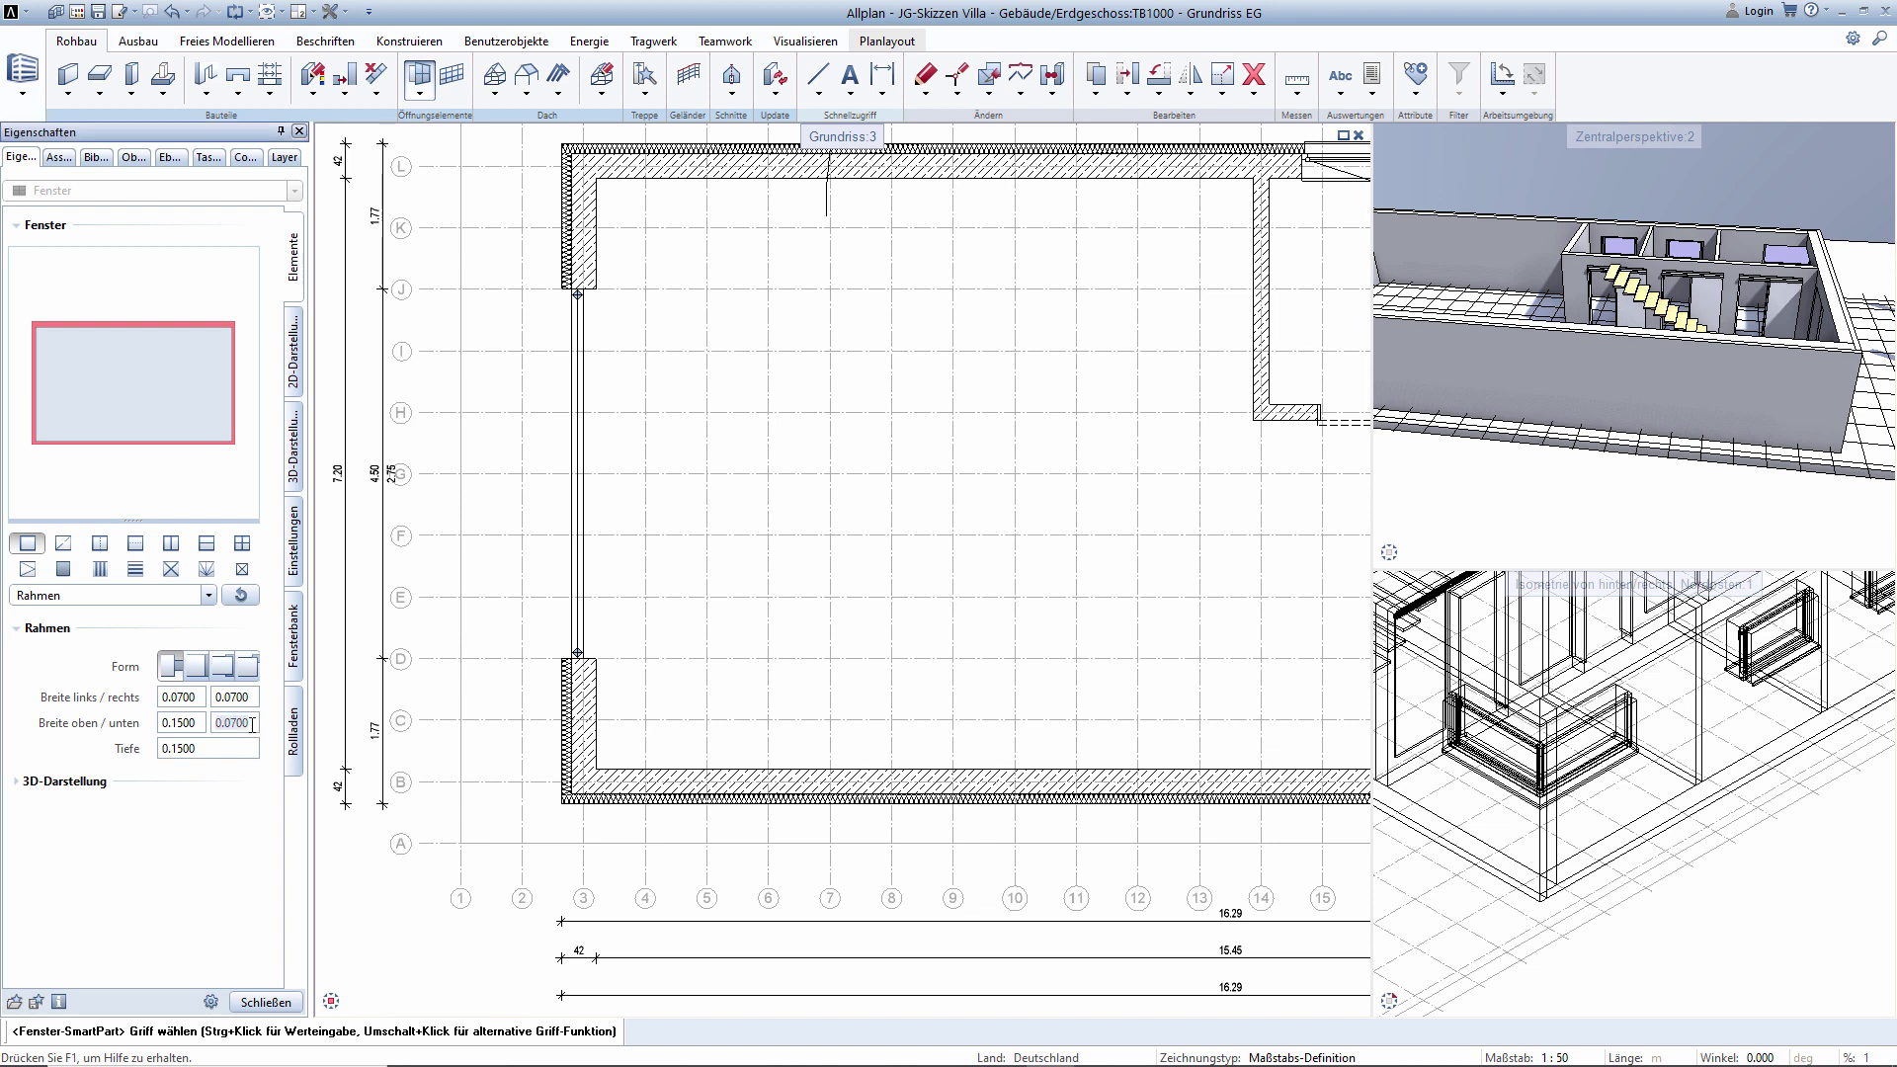
text(0,15)
key(Return)
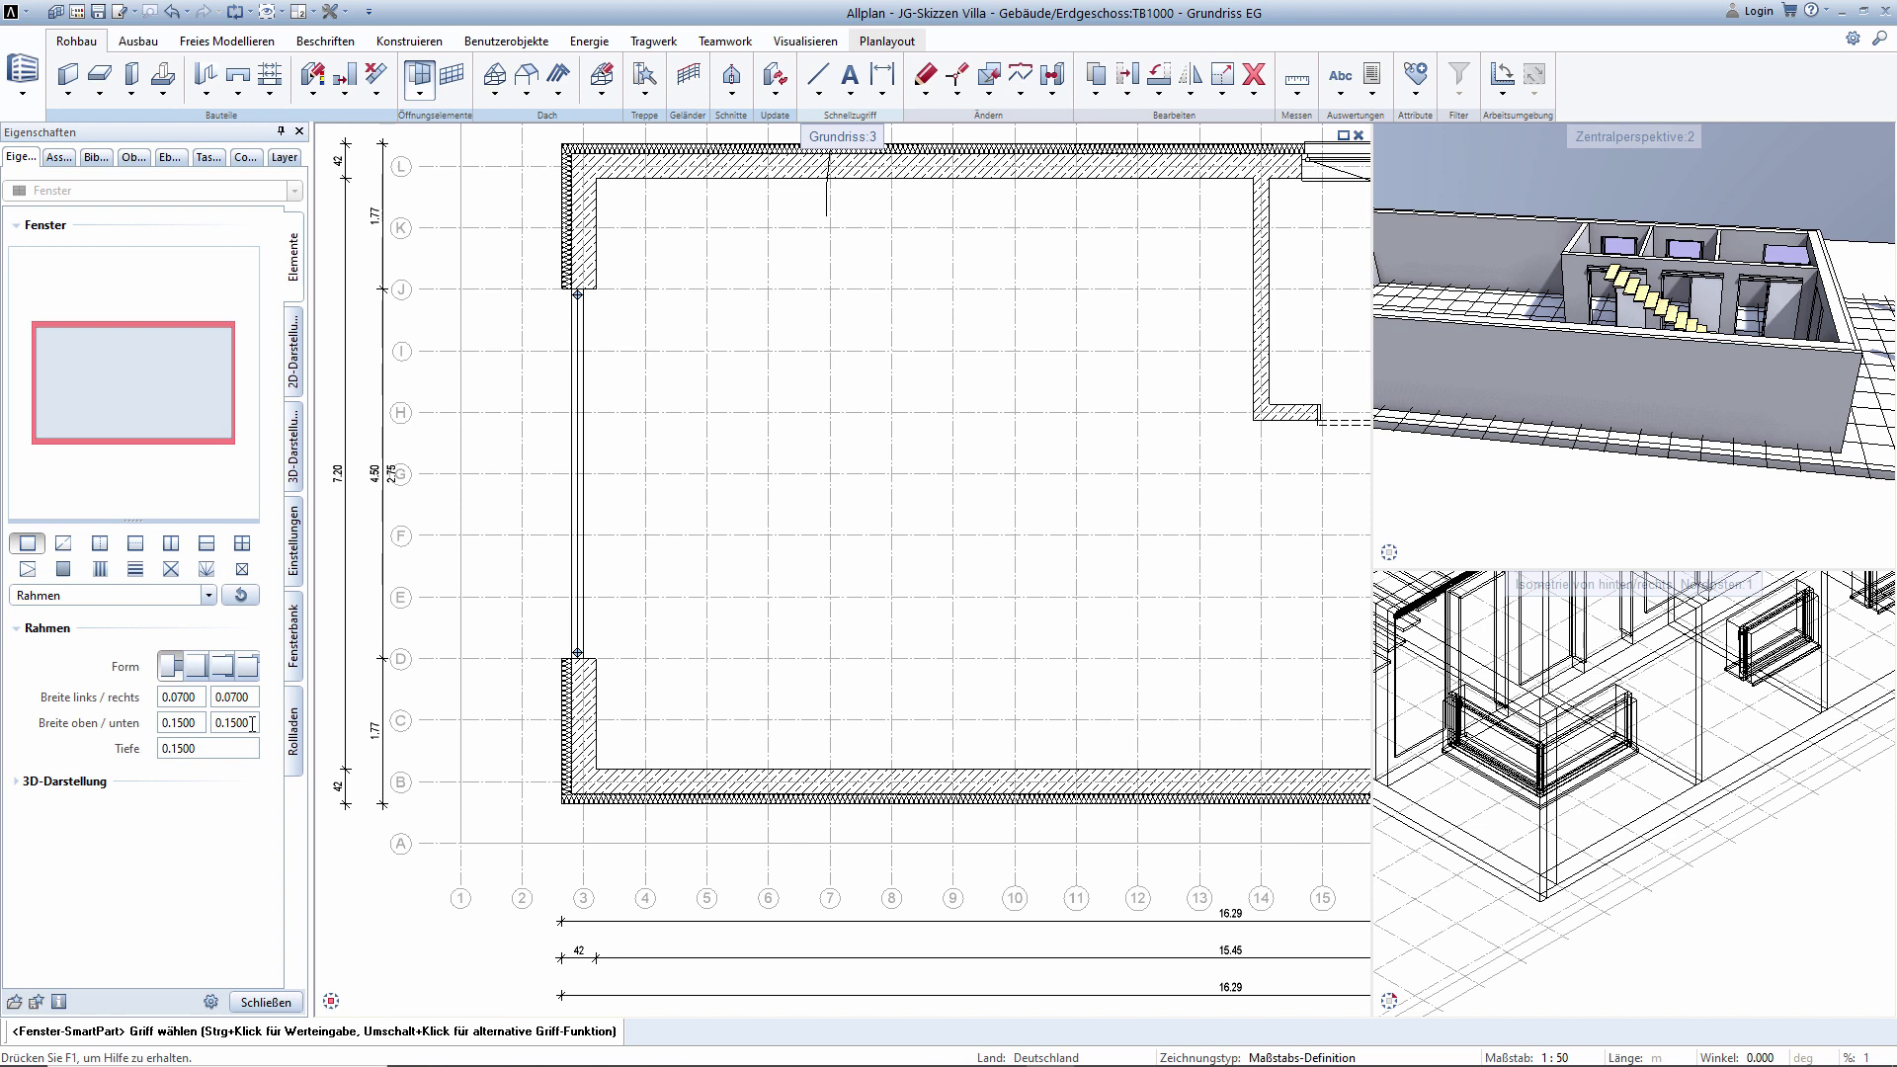
click(103, 394)
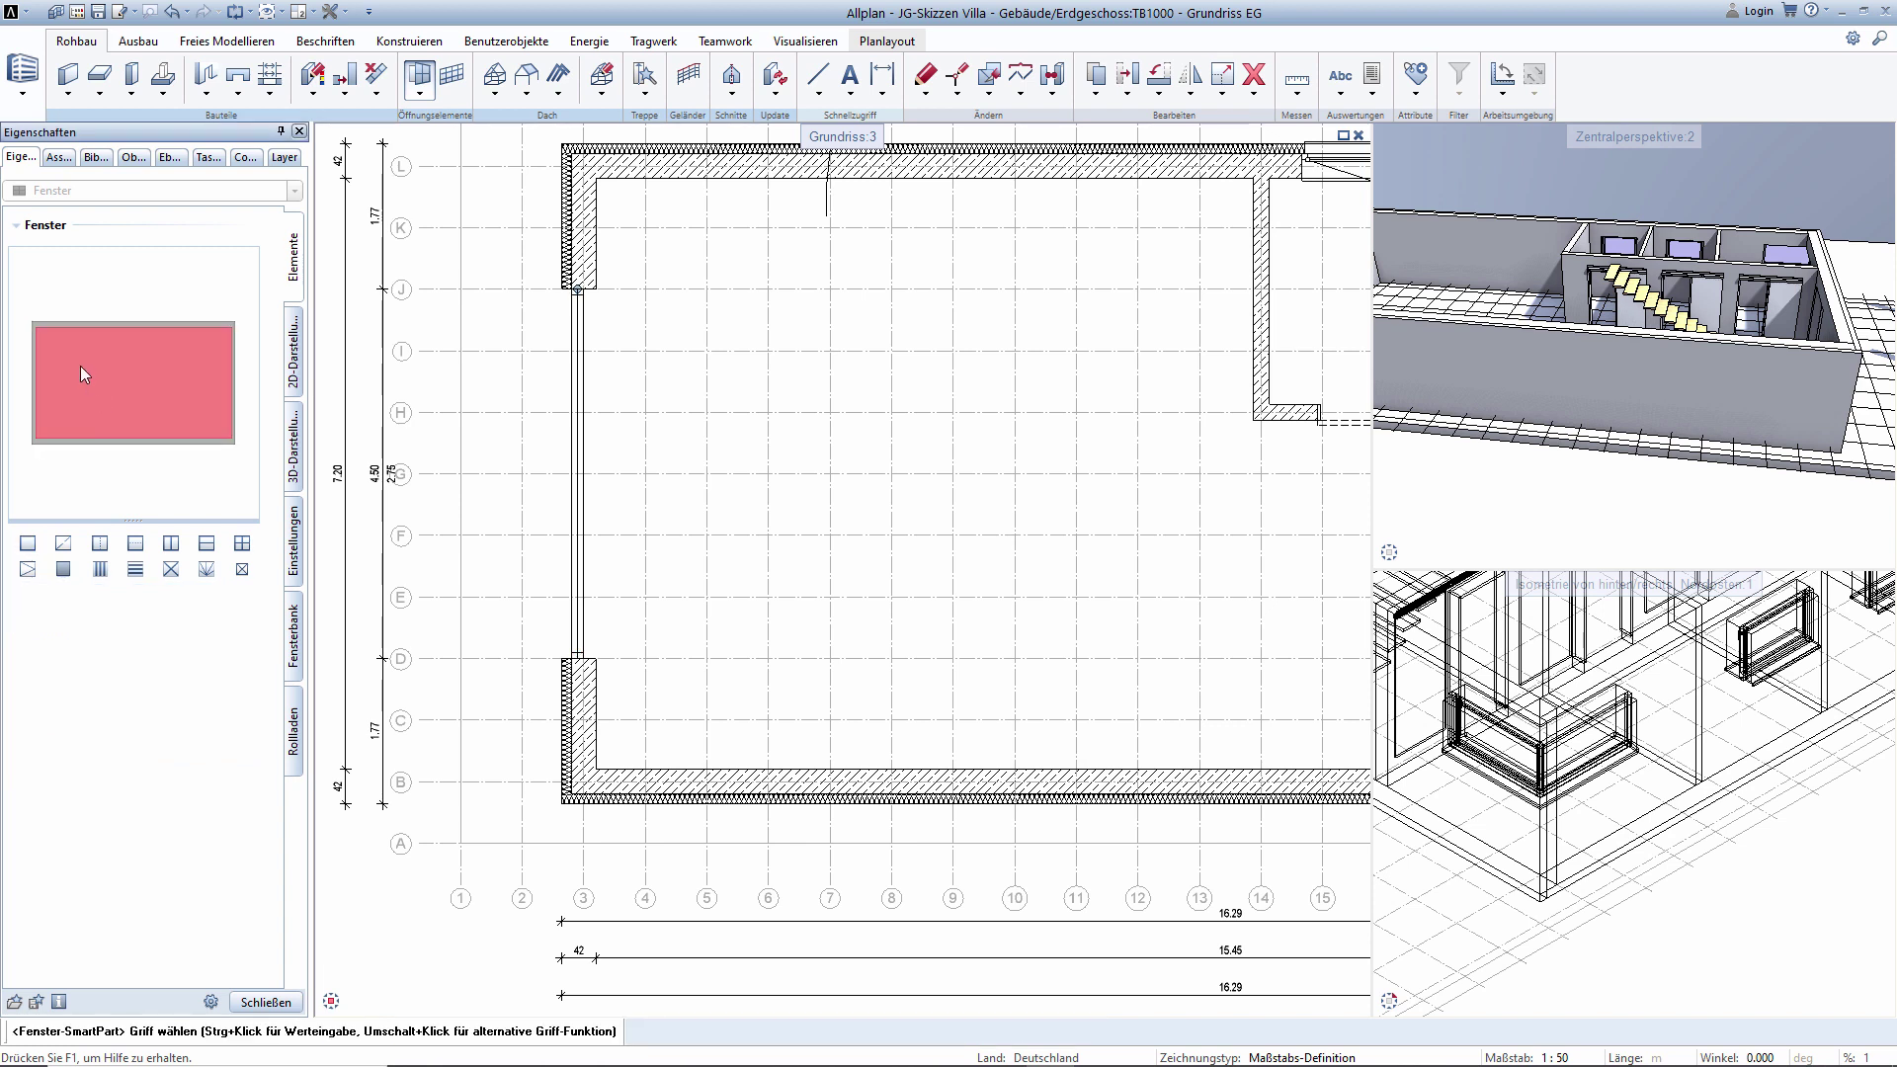
Add mullions with 4 fields, type 'feste Breite mittig', and a mullion offset of 0.
click(170, 542)
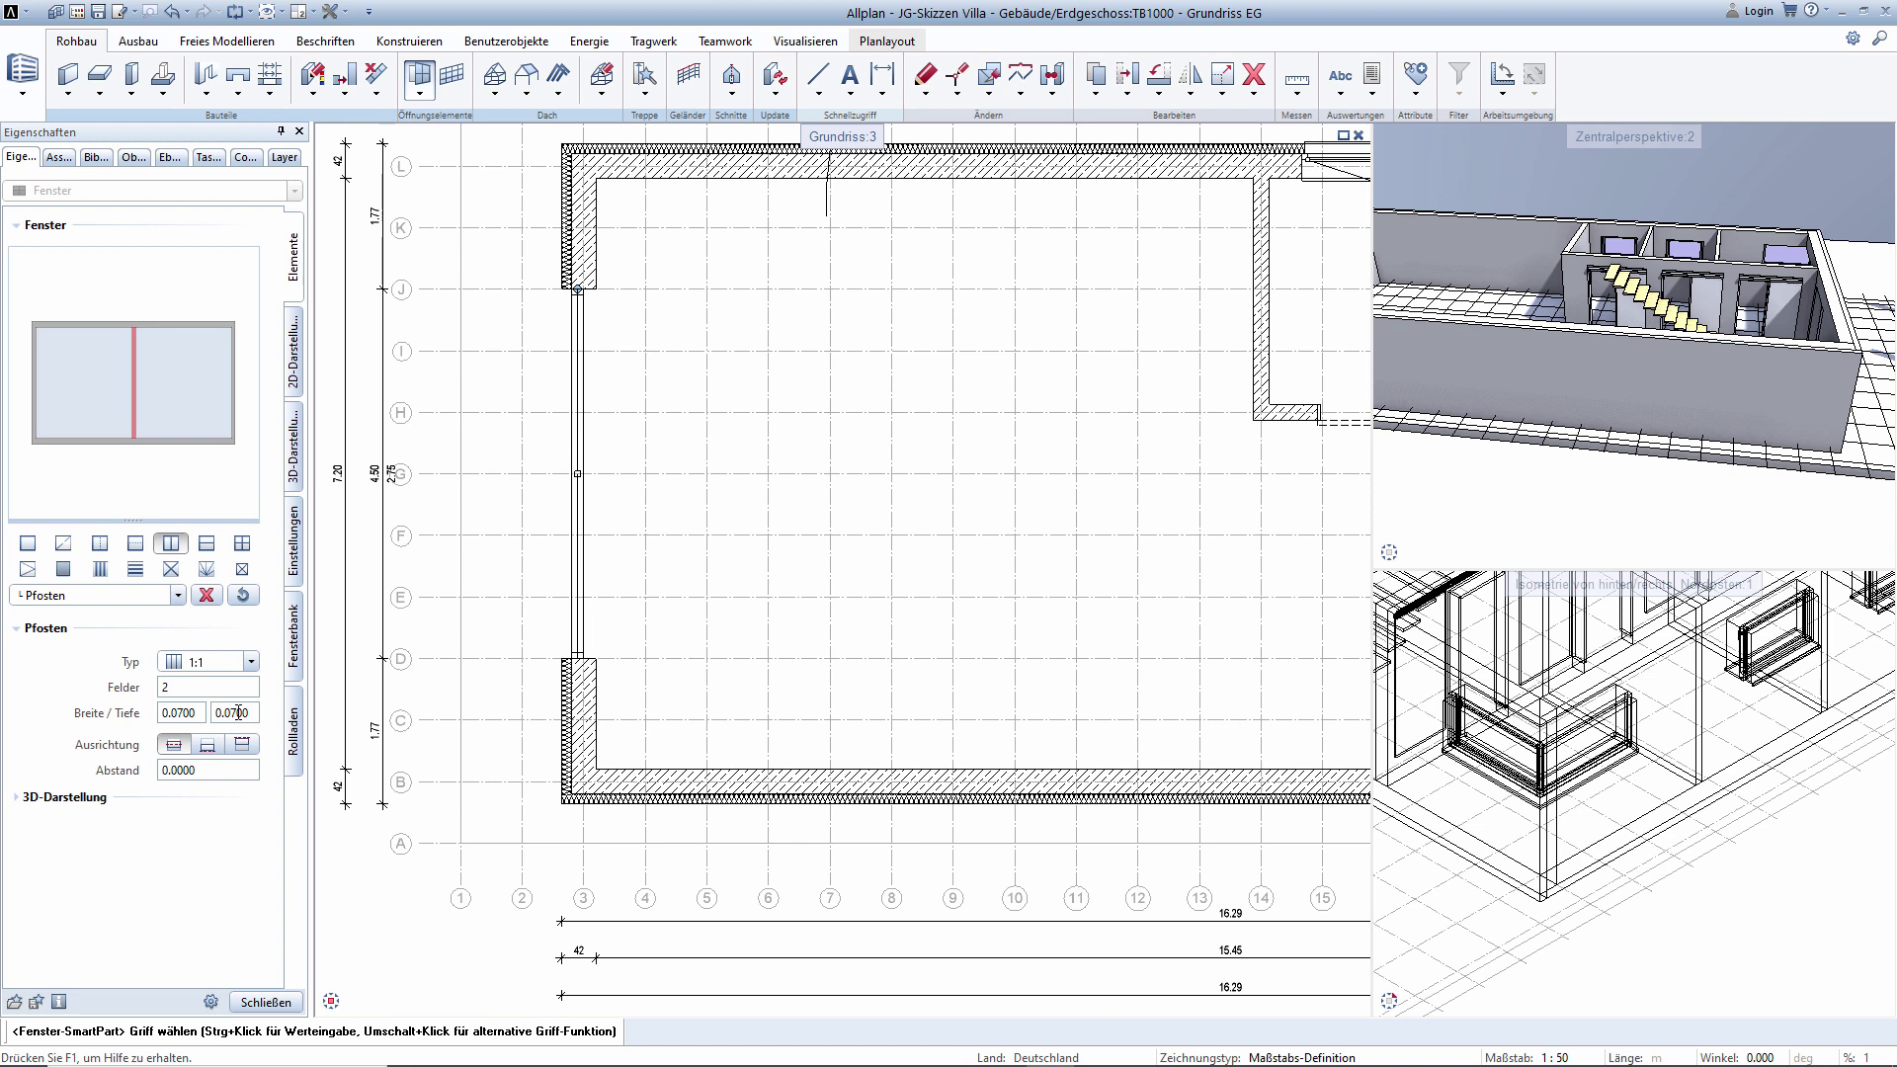
click(226, 681)
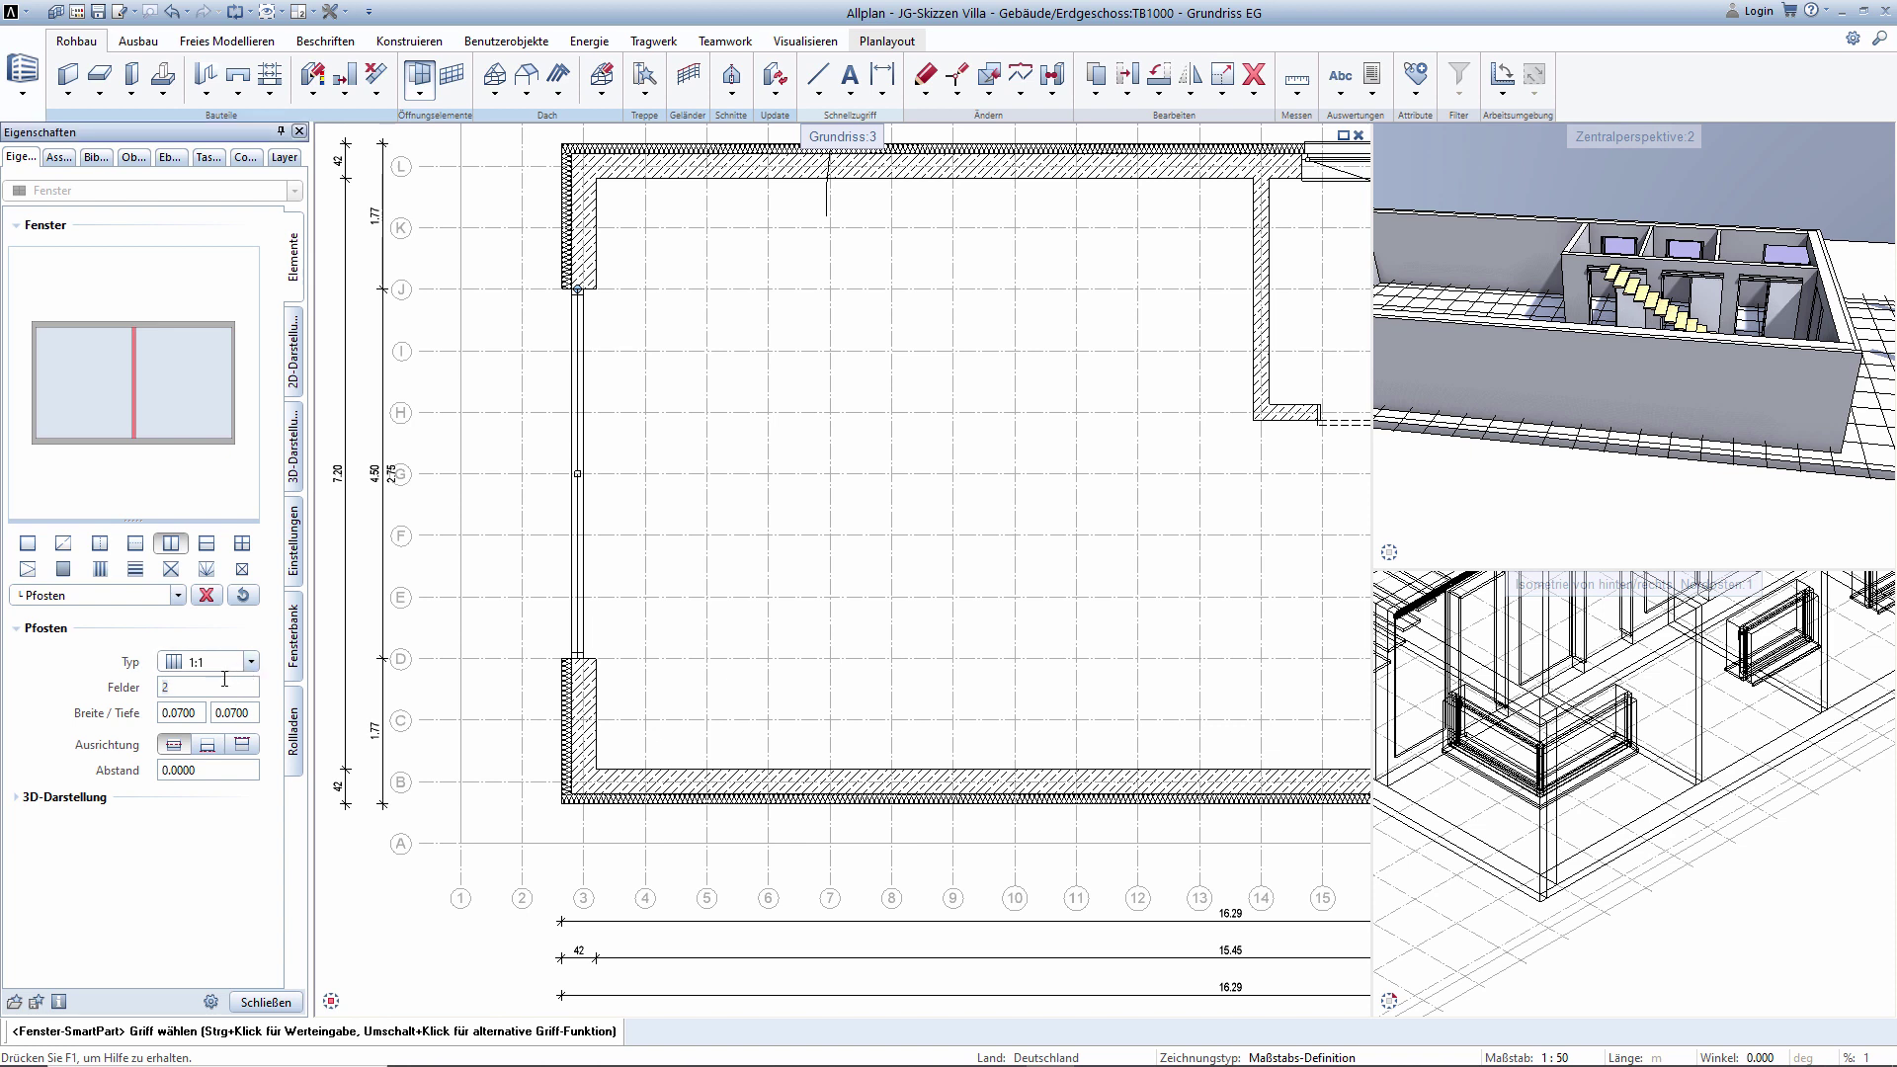
text(4)
key(Return)
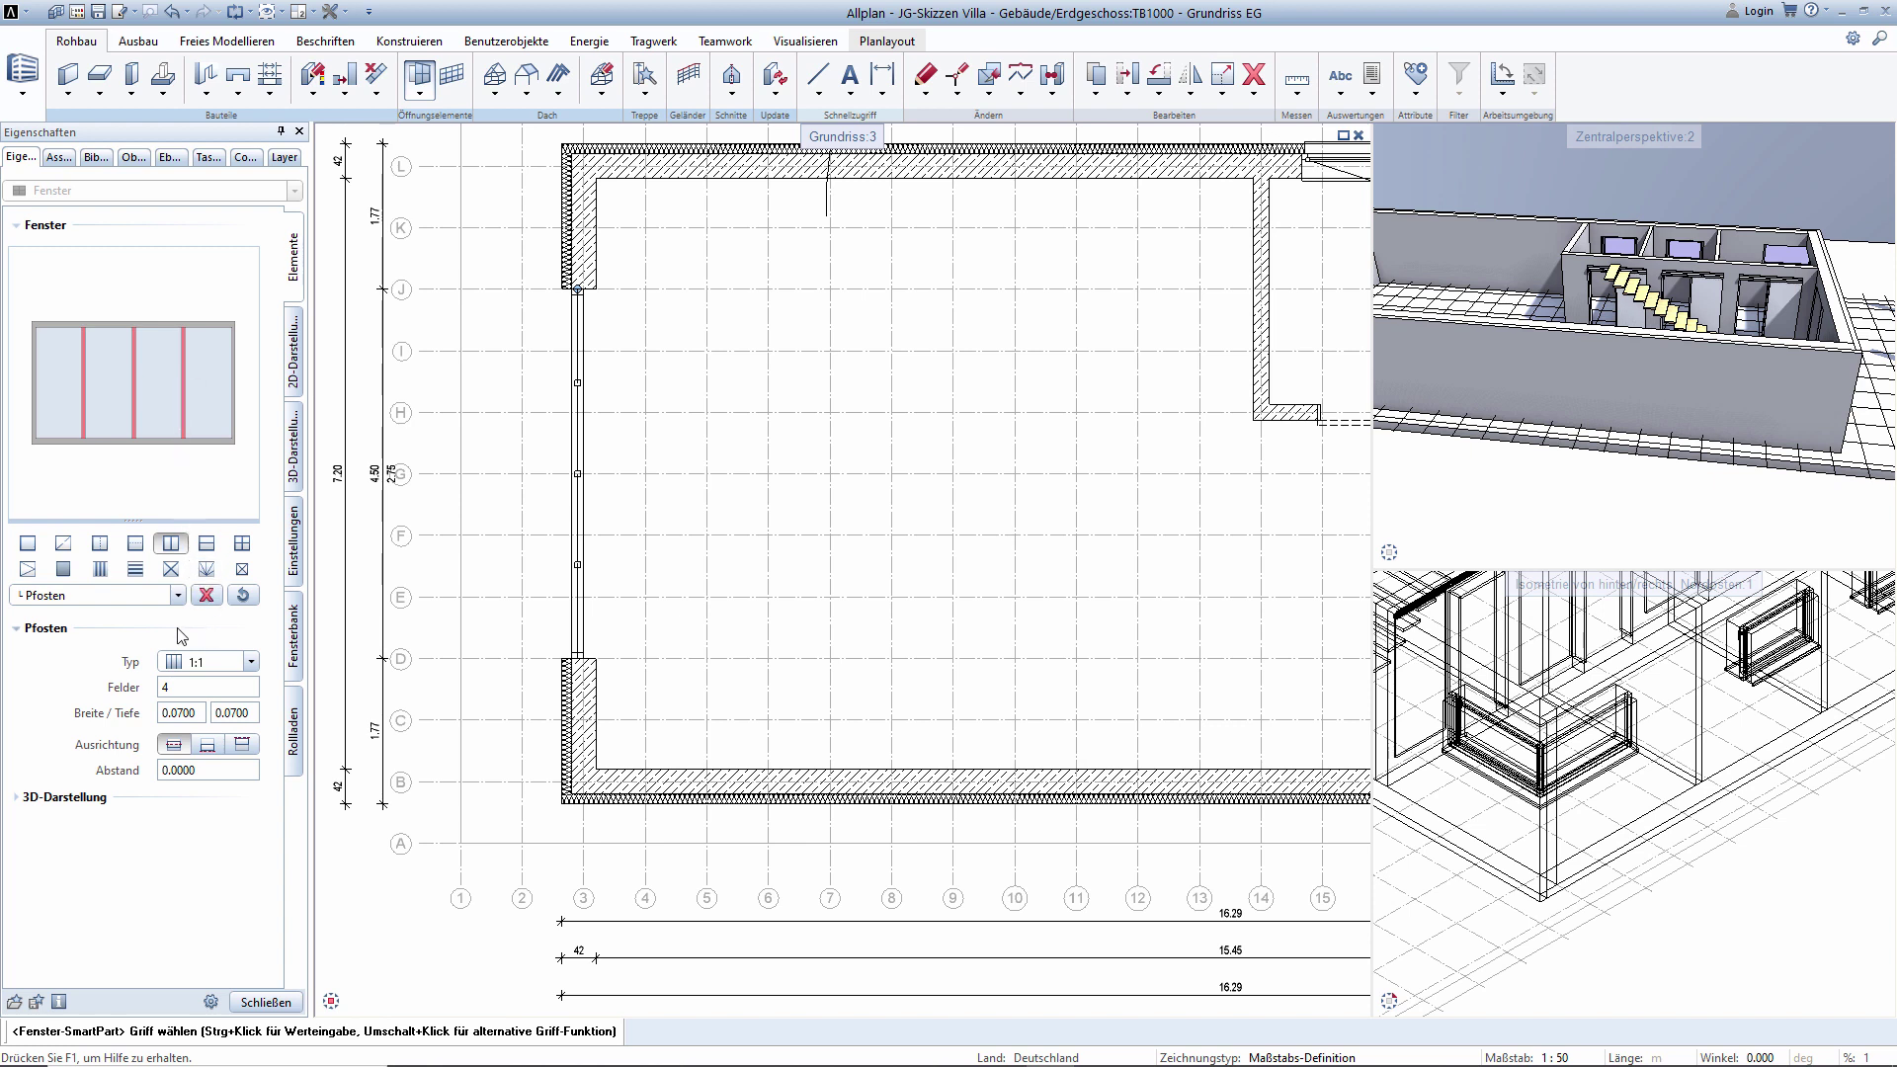
click(251, 662)
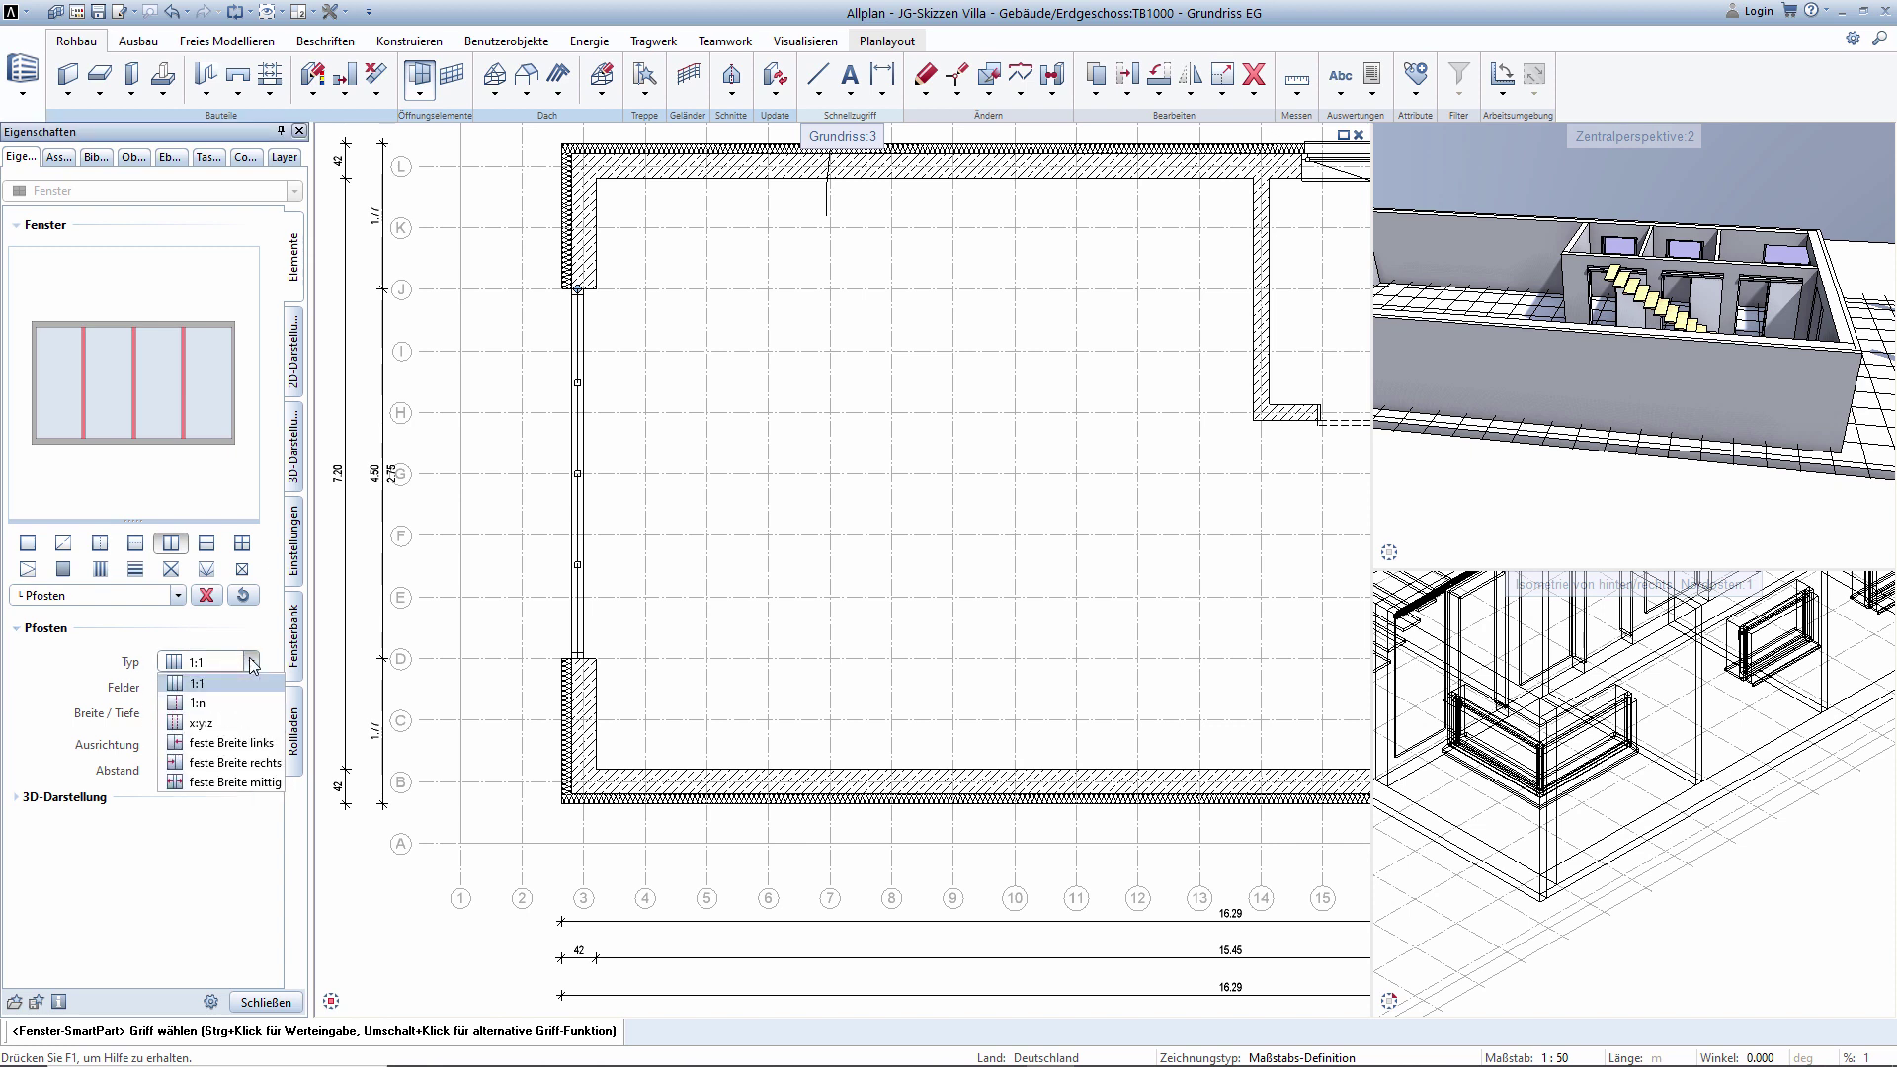
click(223, 783)
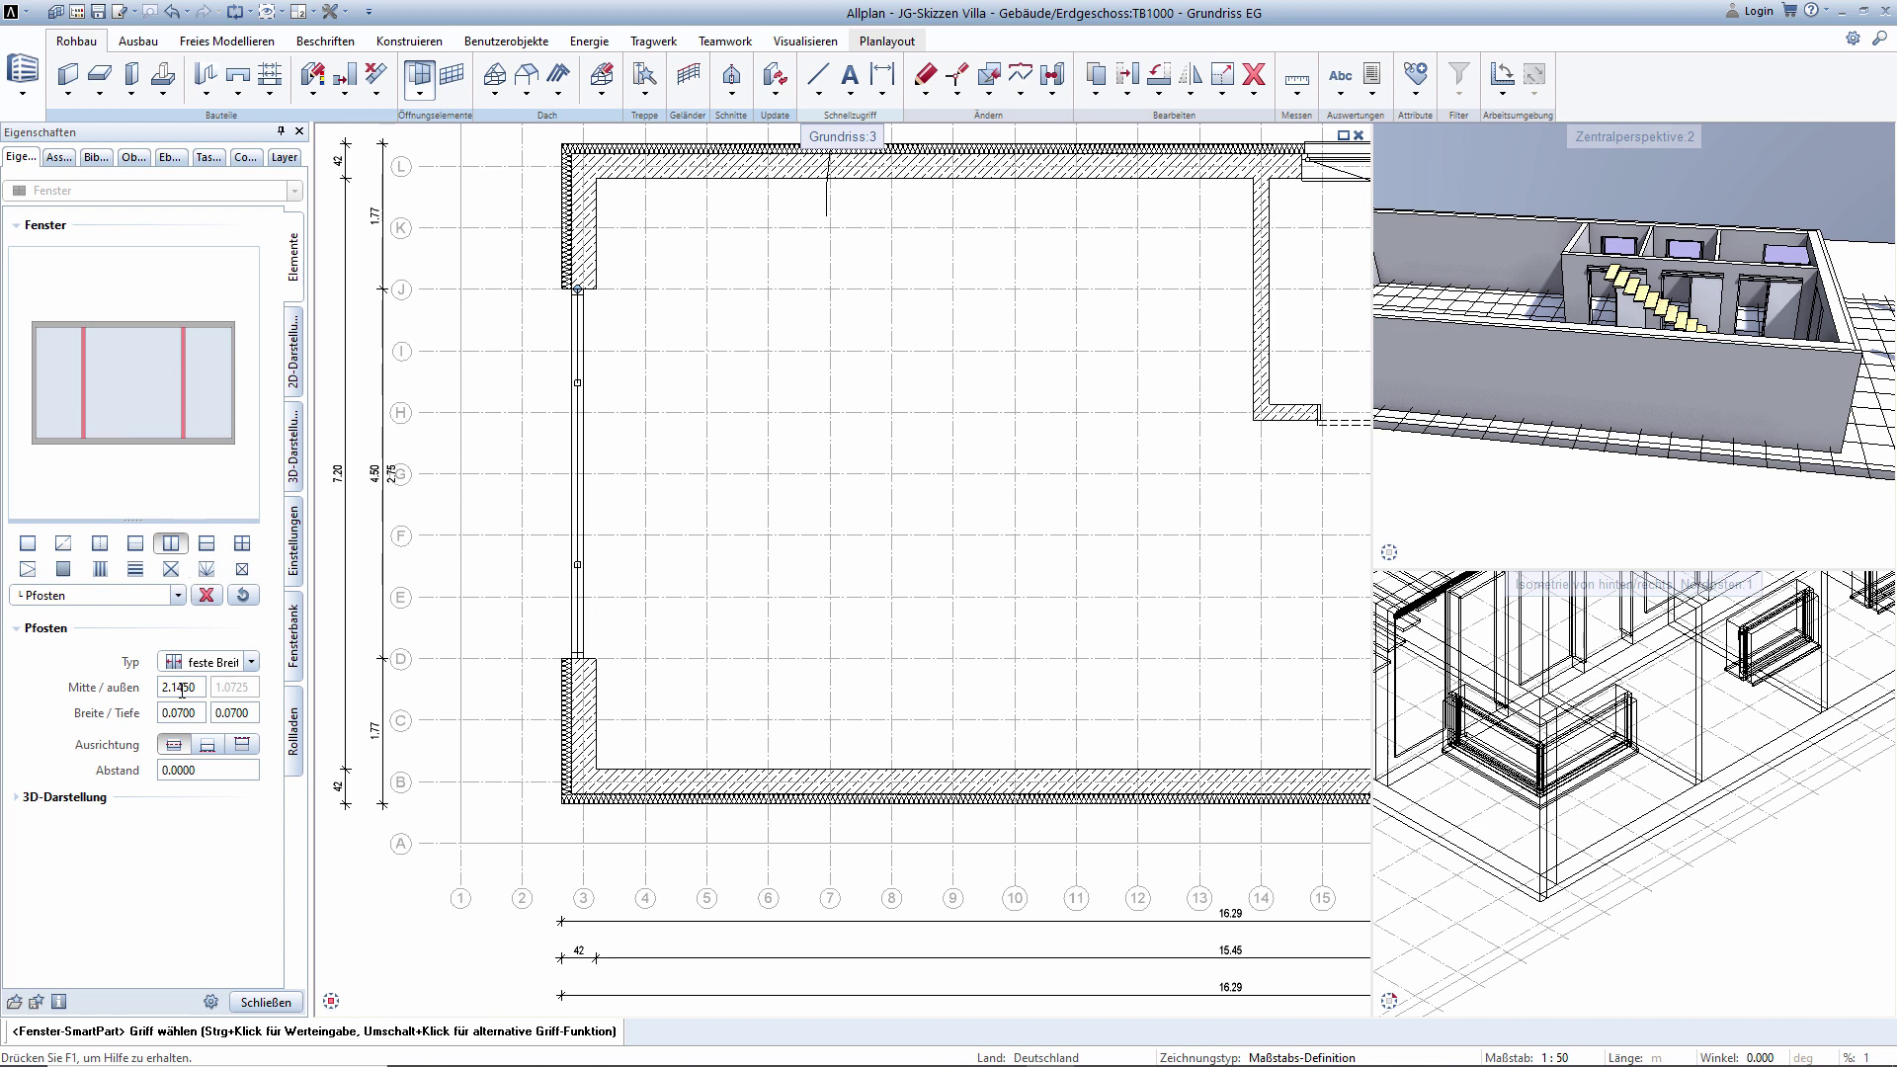
click(208, 769)
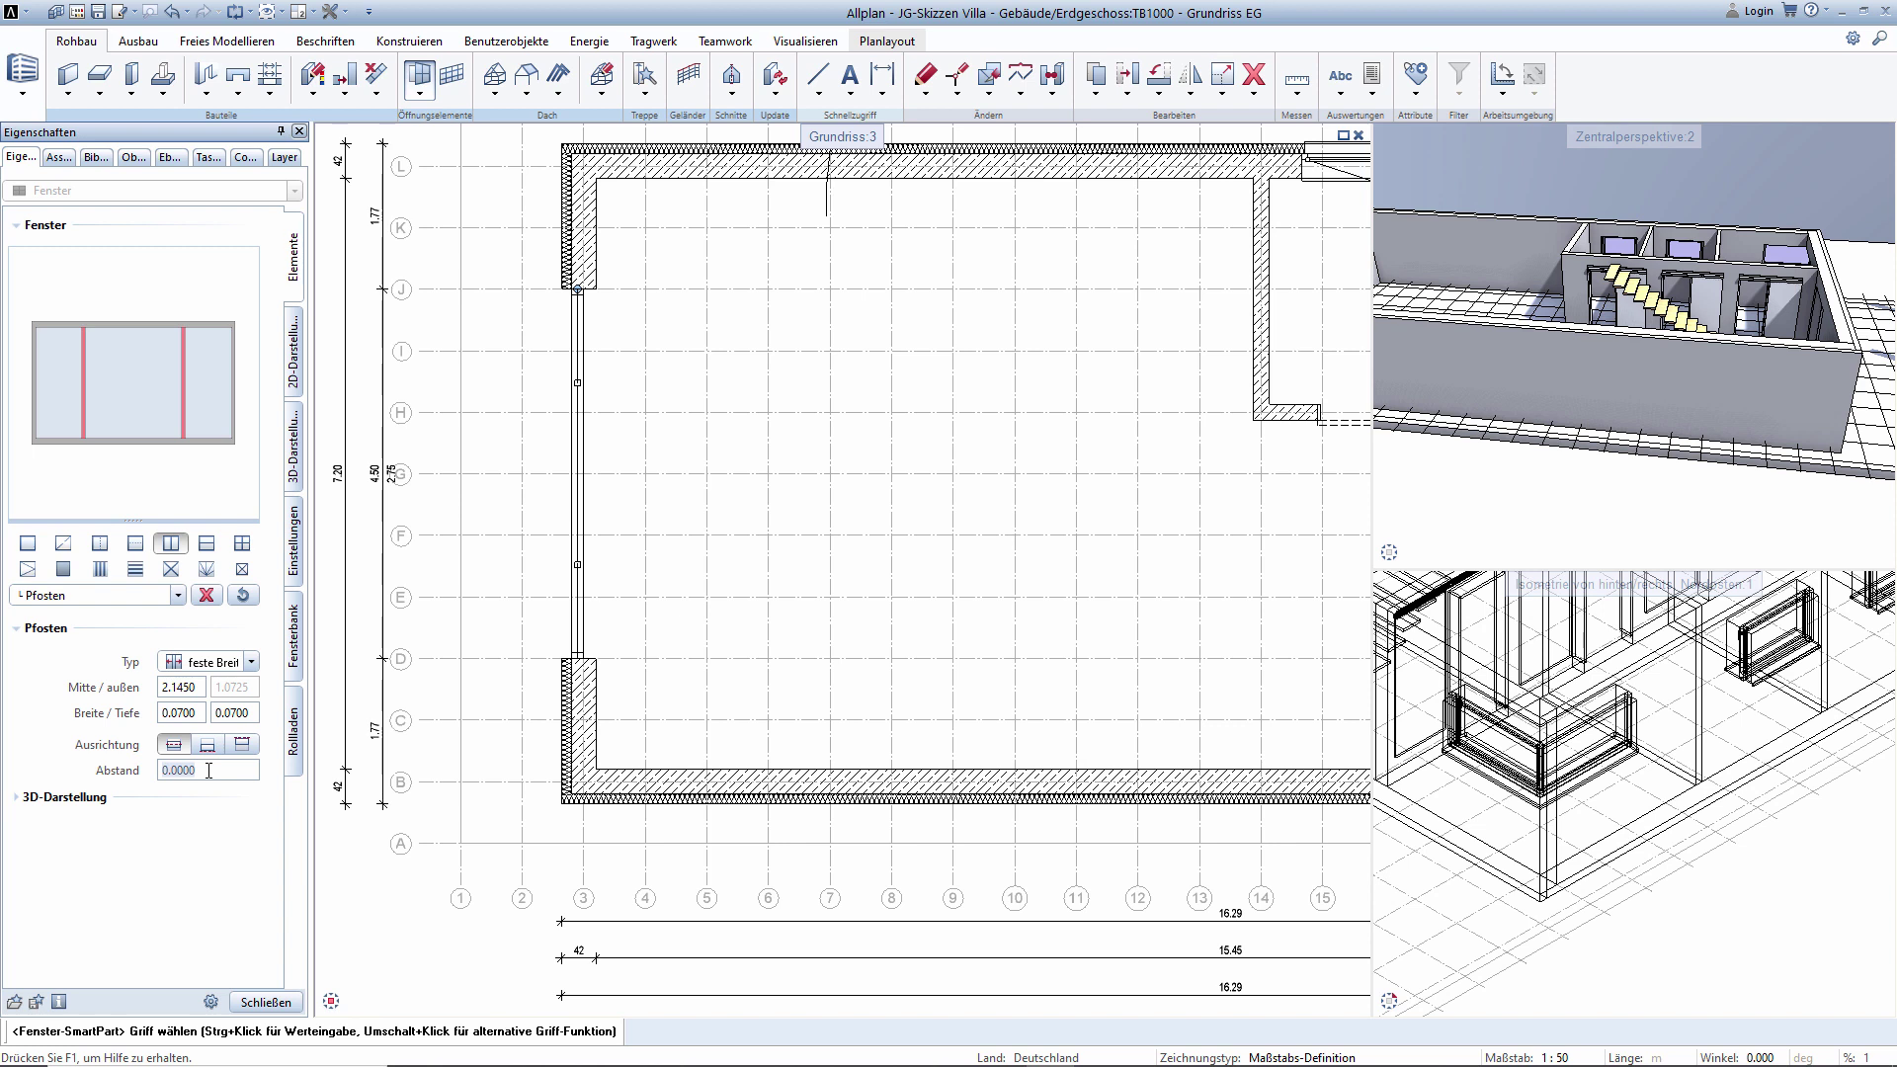
text(0)
key(Return)
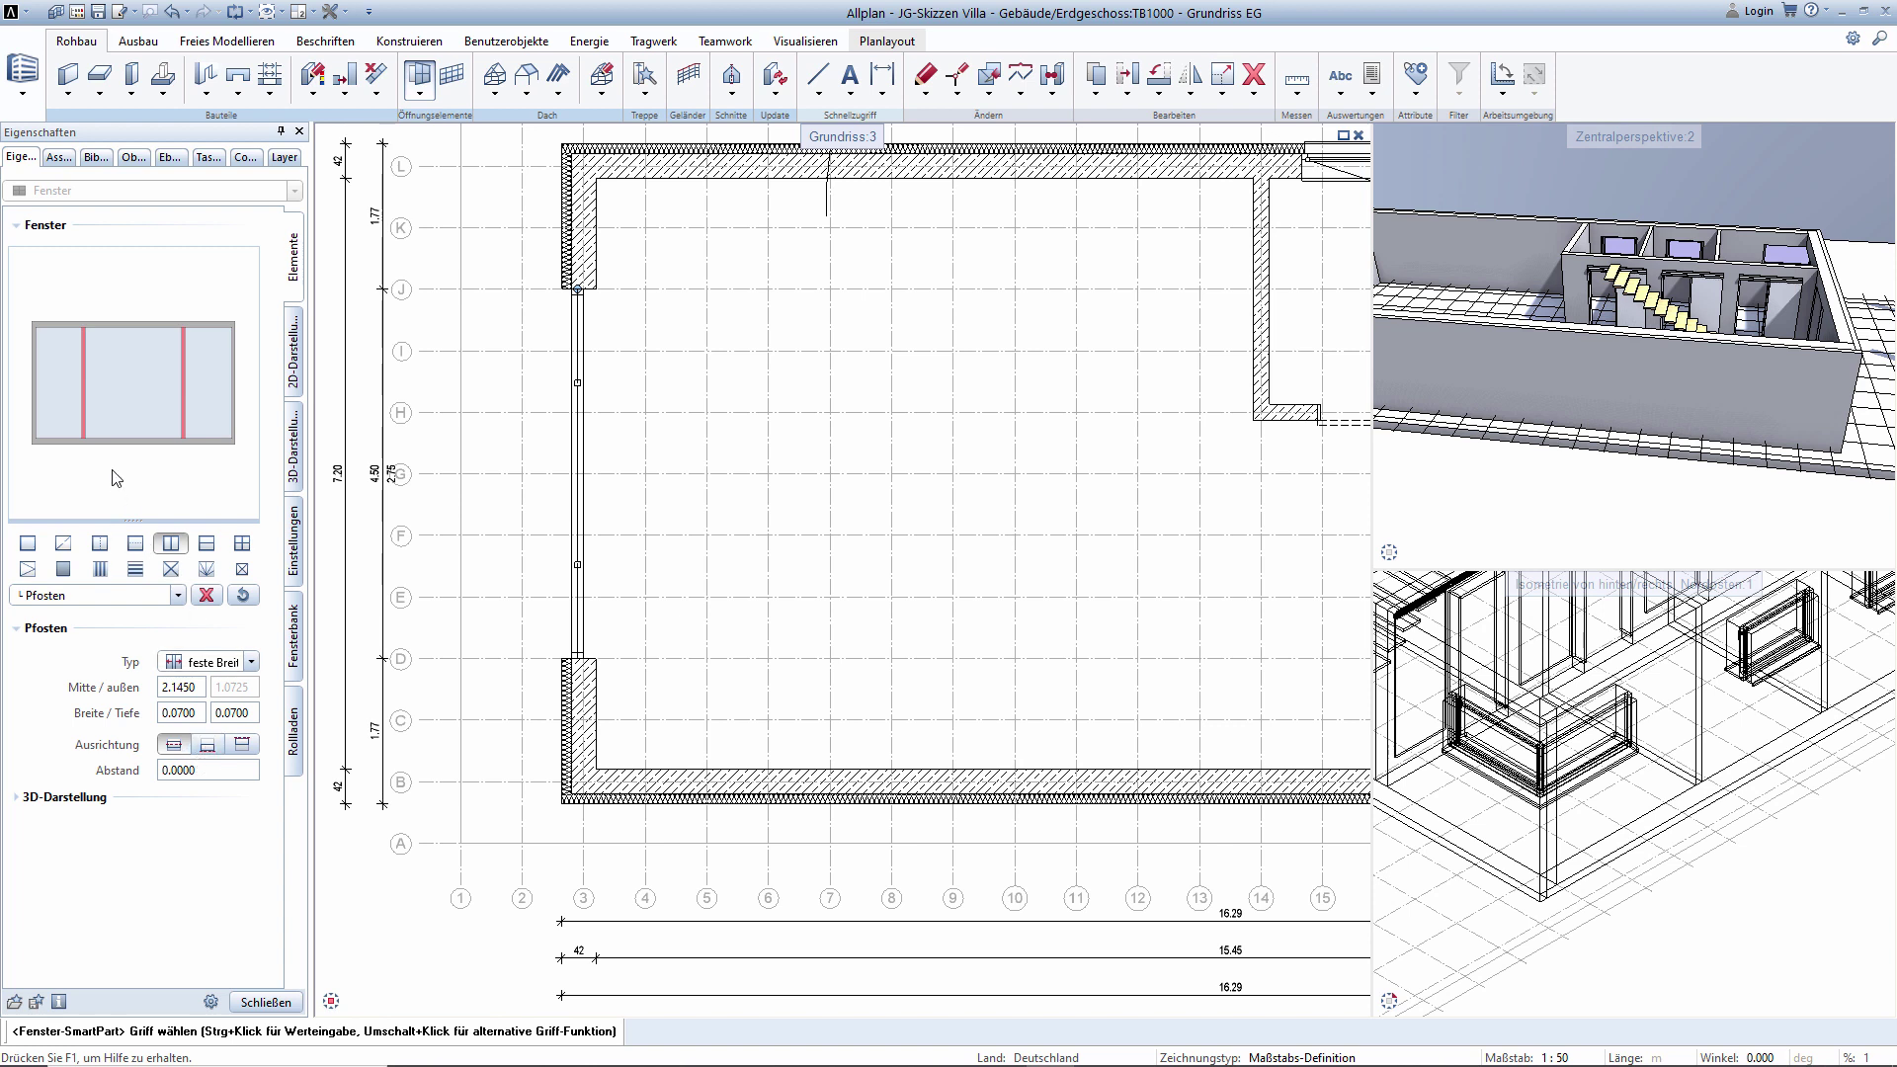
Divide the window's middle pane vertically and make its second pane an opening sash.
click(124, 409)
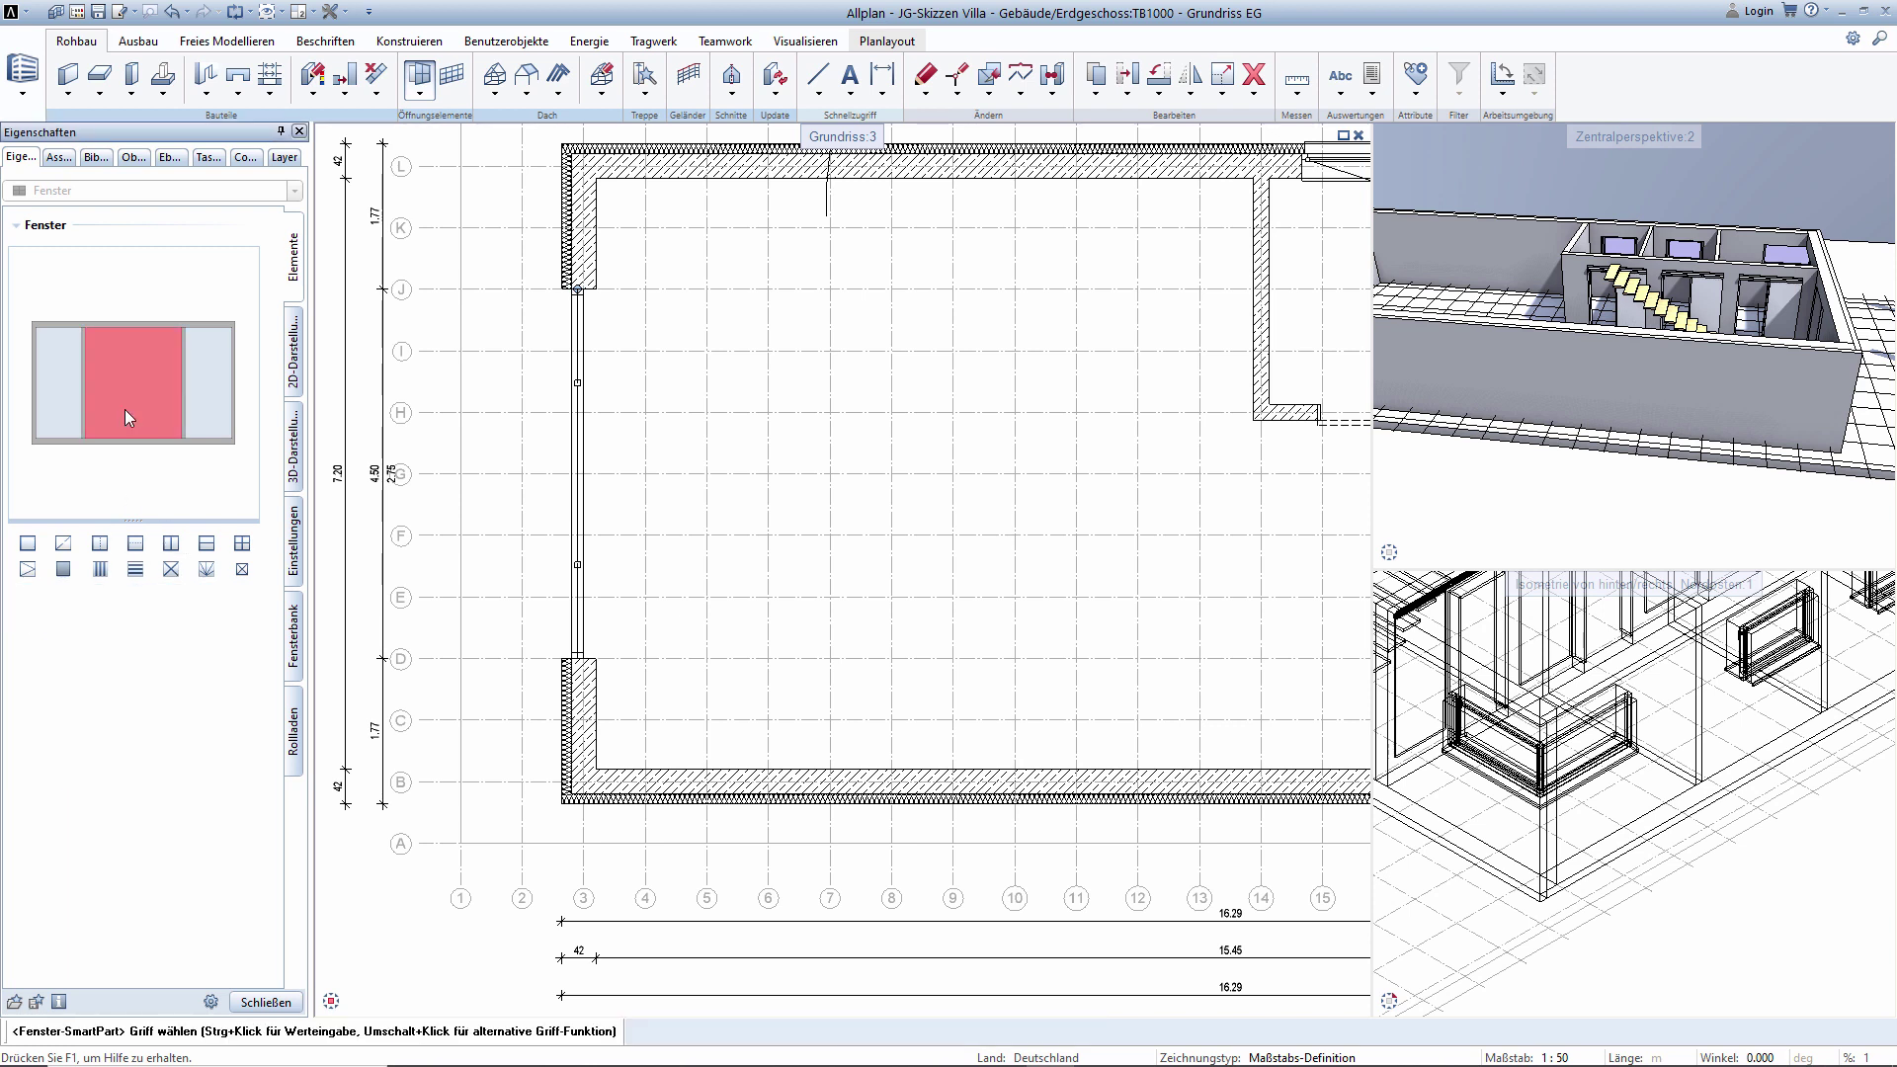
click(99, 543)
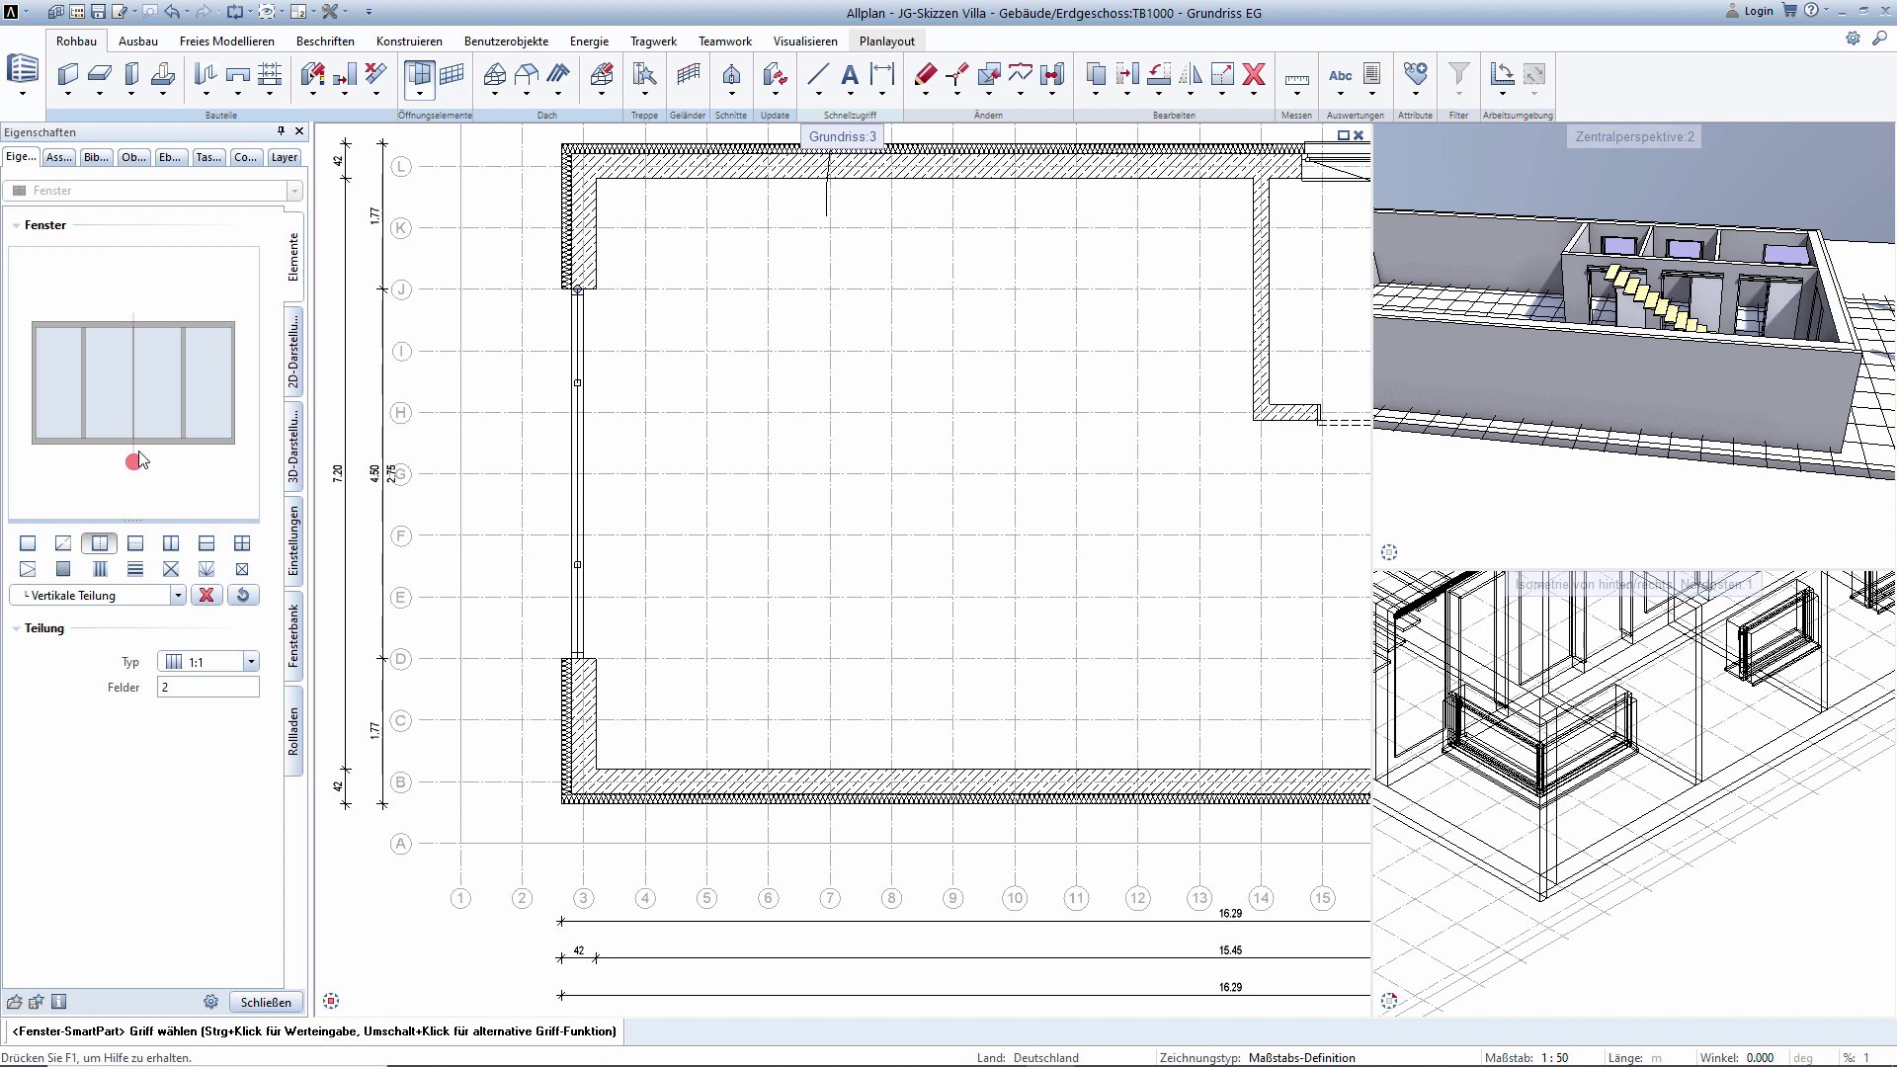
click(116, 376)
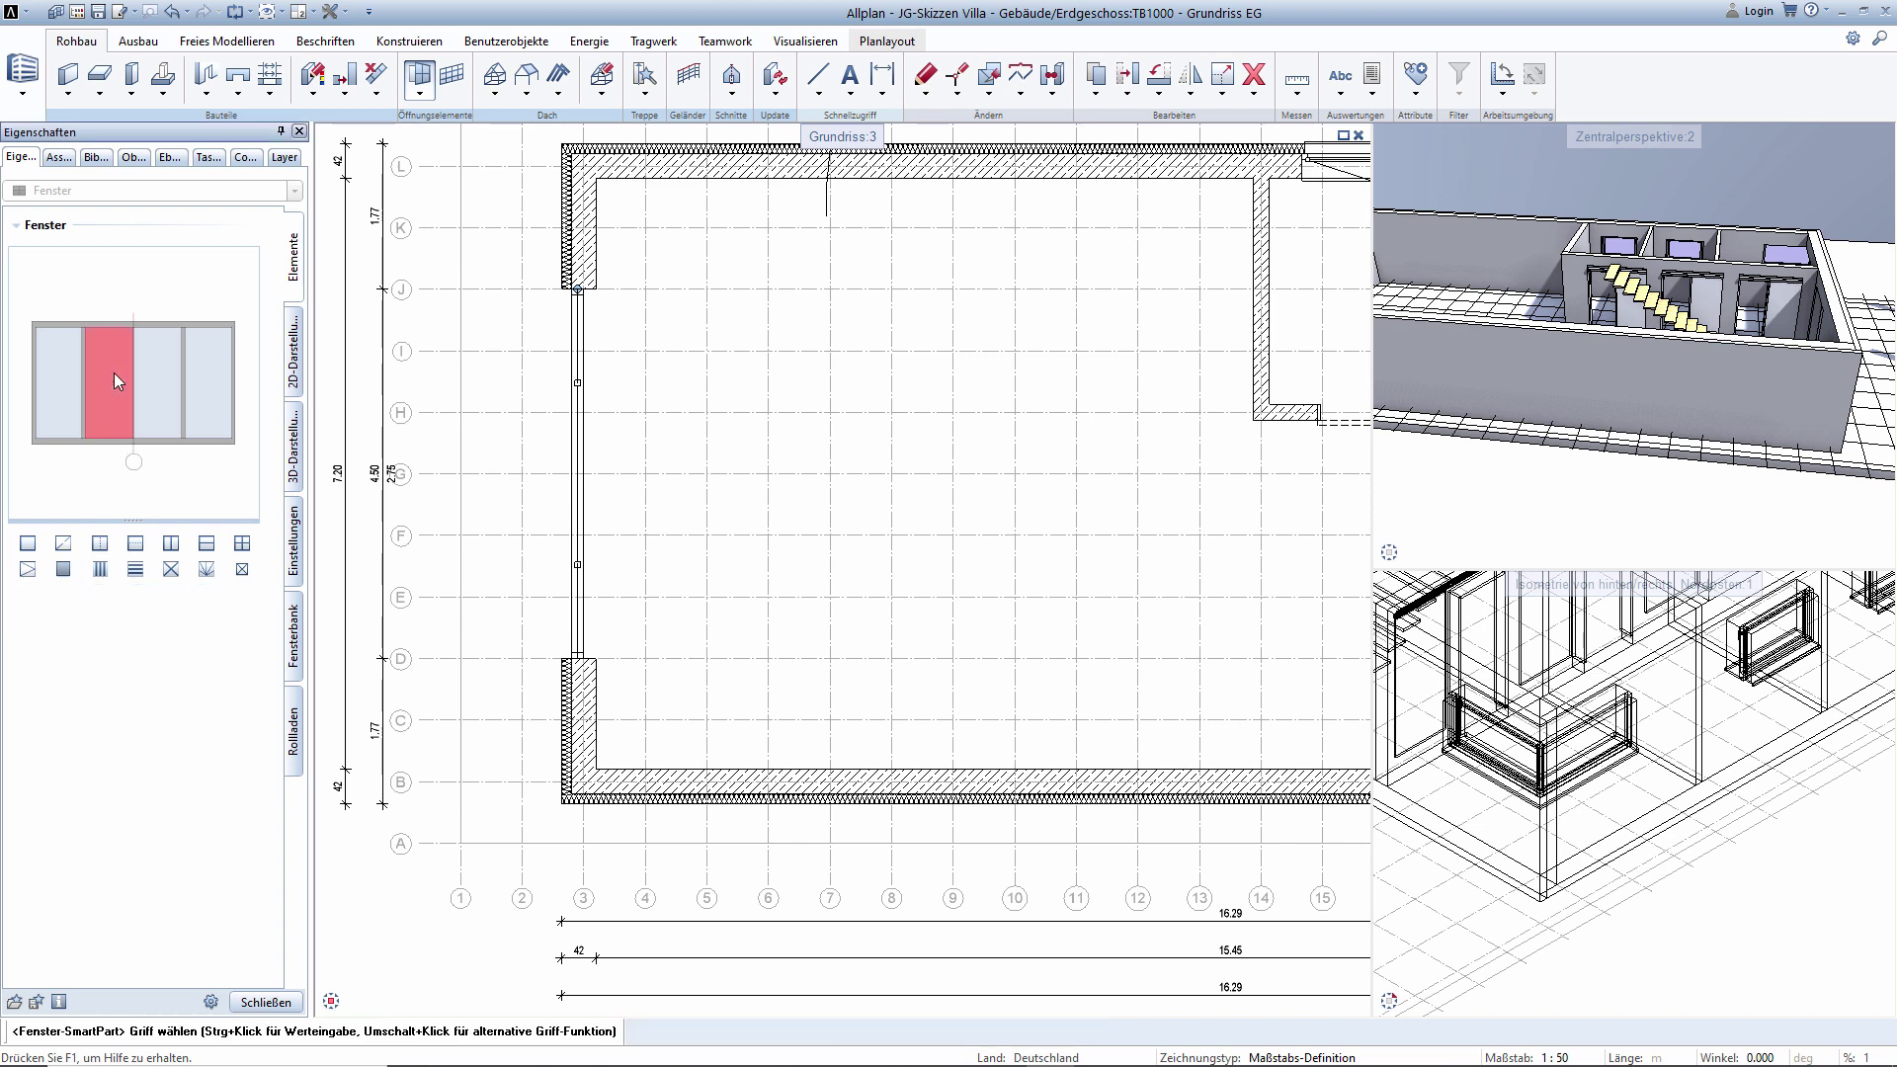
click(28, 569)
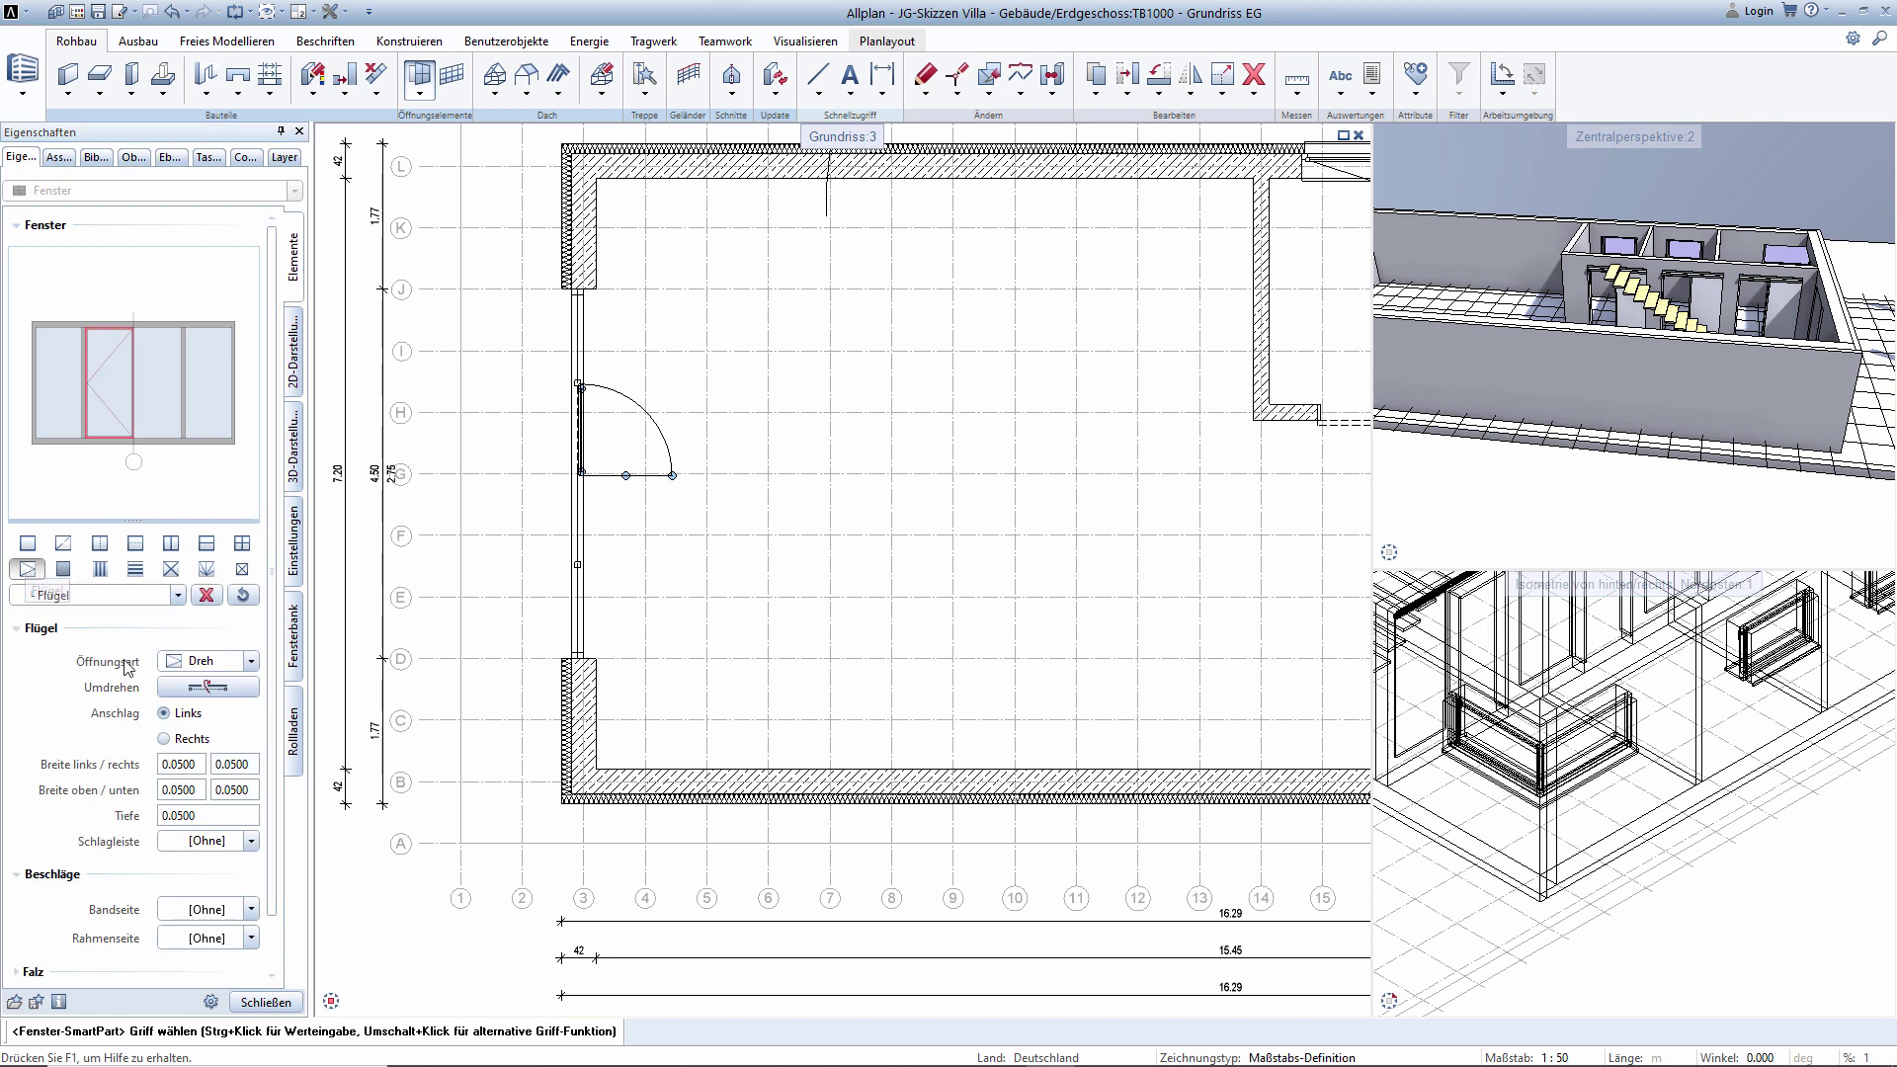
Set the sash's opening type (Öffnungsart) to Schiebe Hor., a horizontal sliding sash.
click(253, 660)
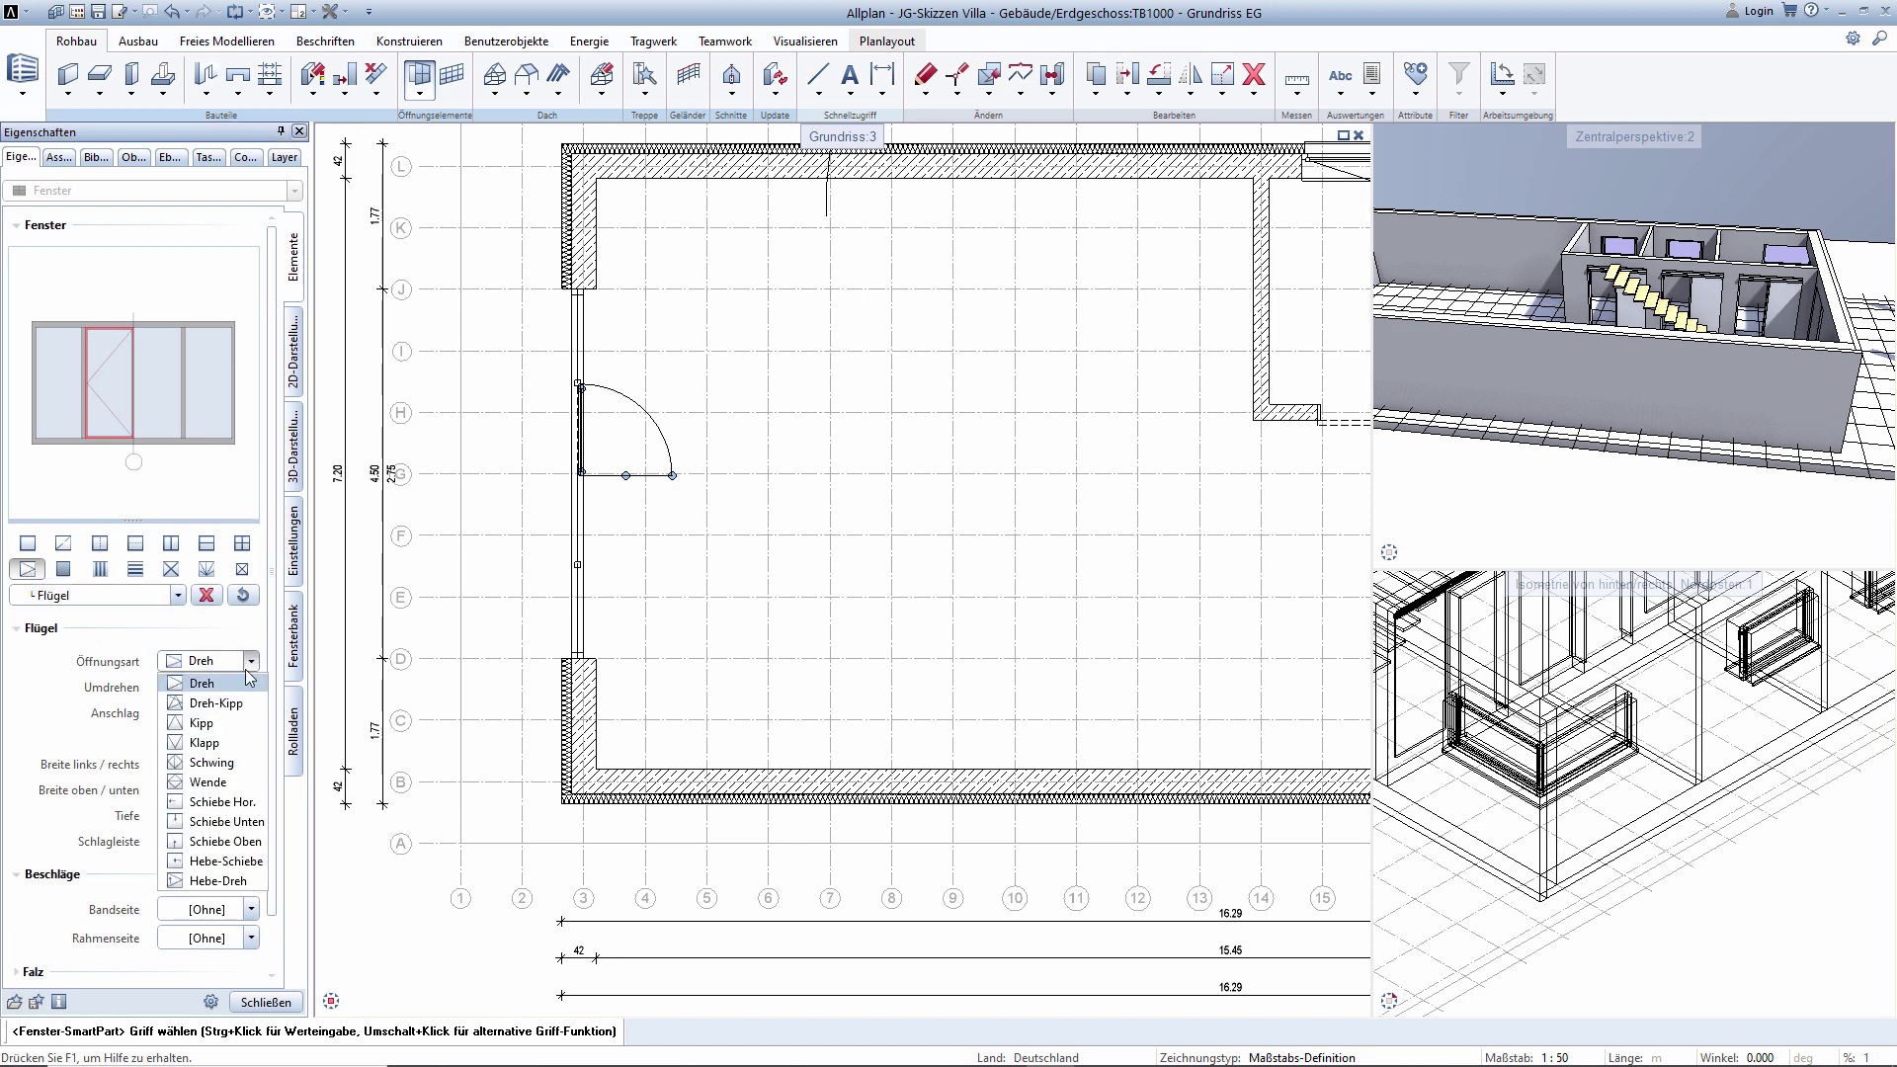
click(223, 802)
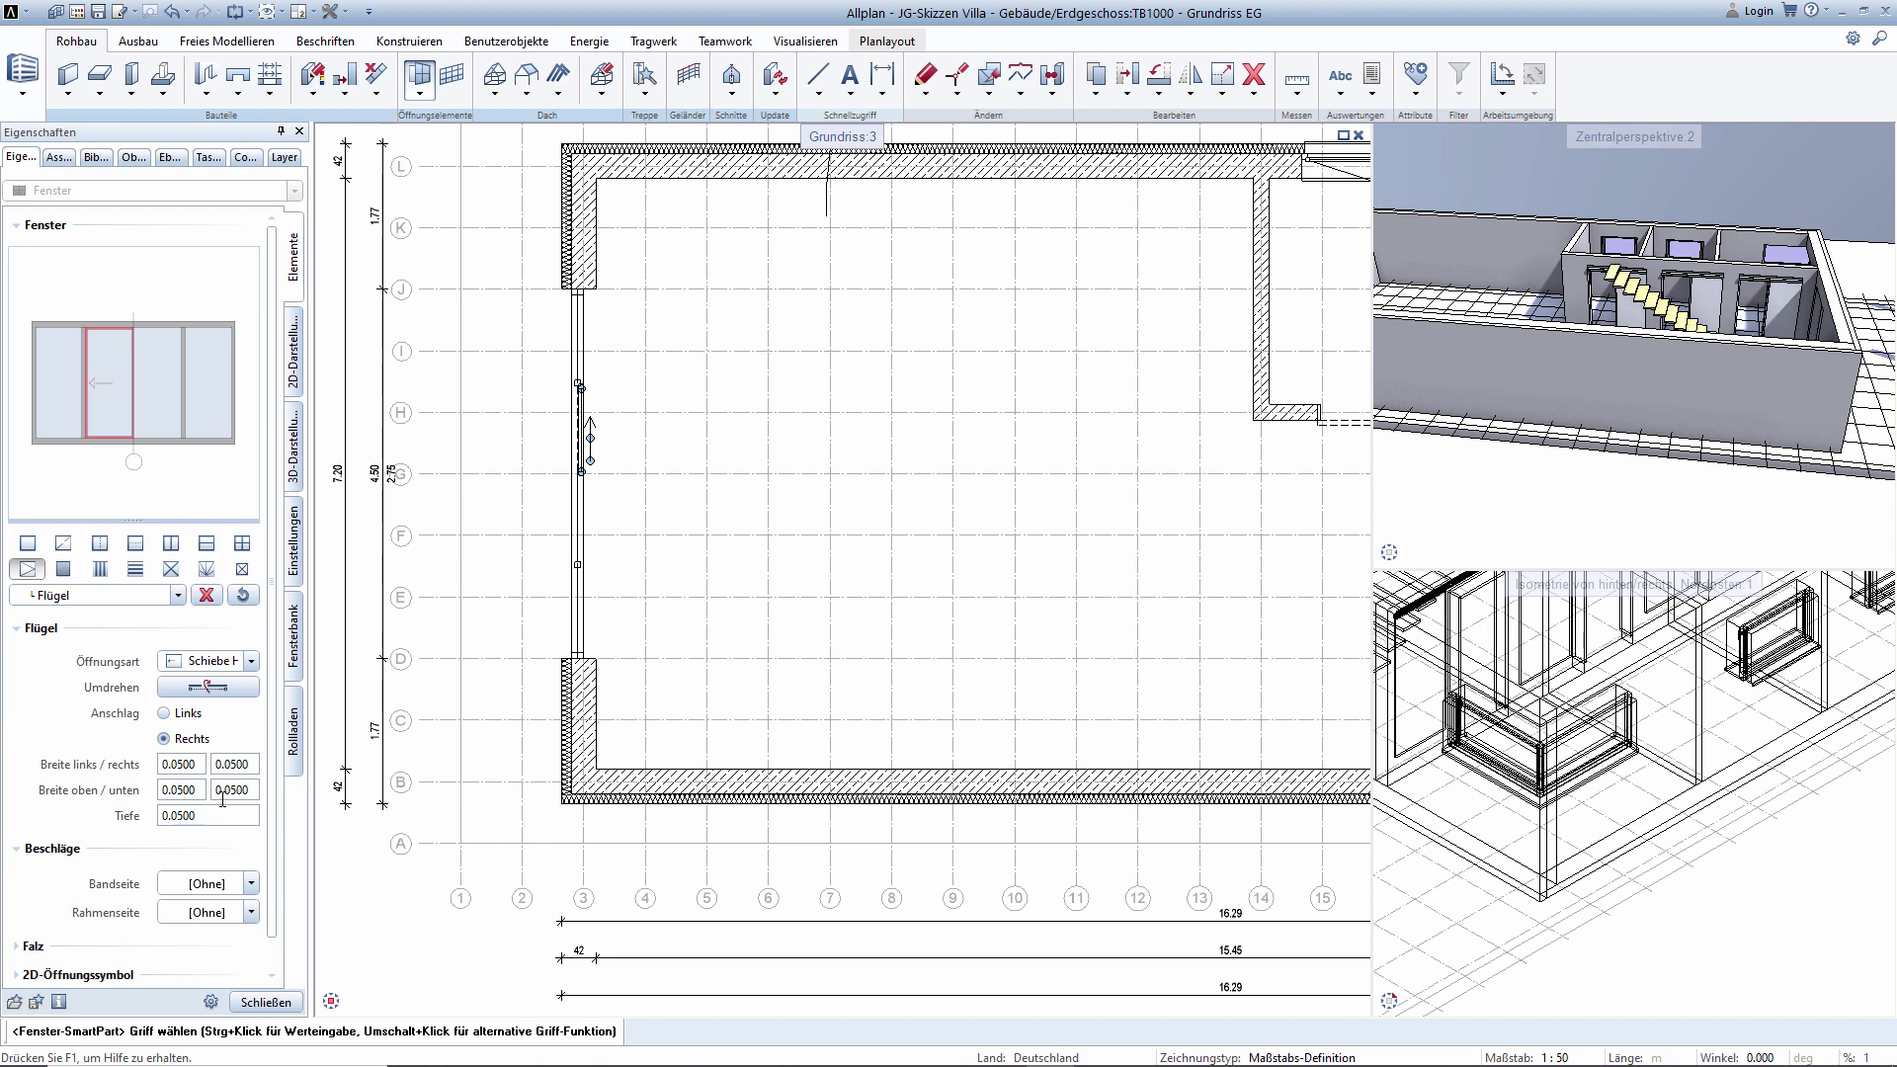
scroll(127, 376, up, 3)
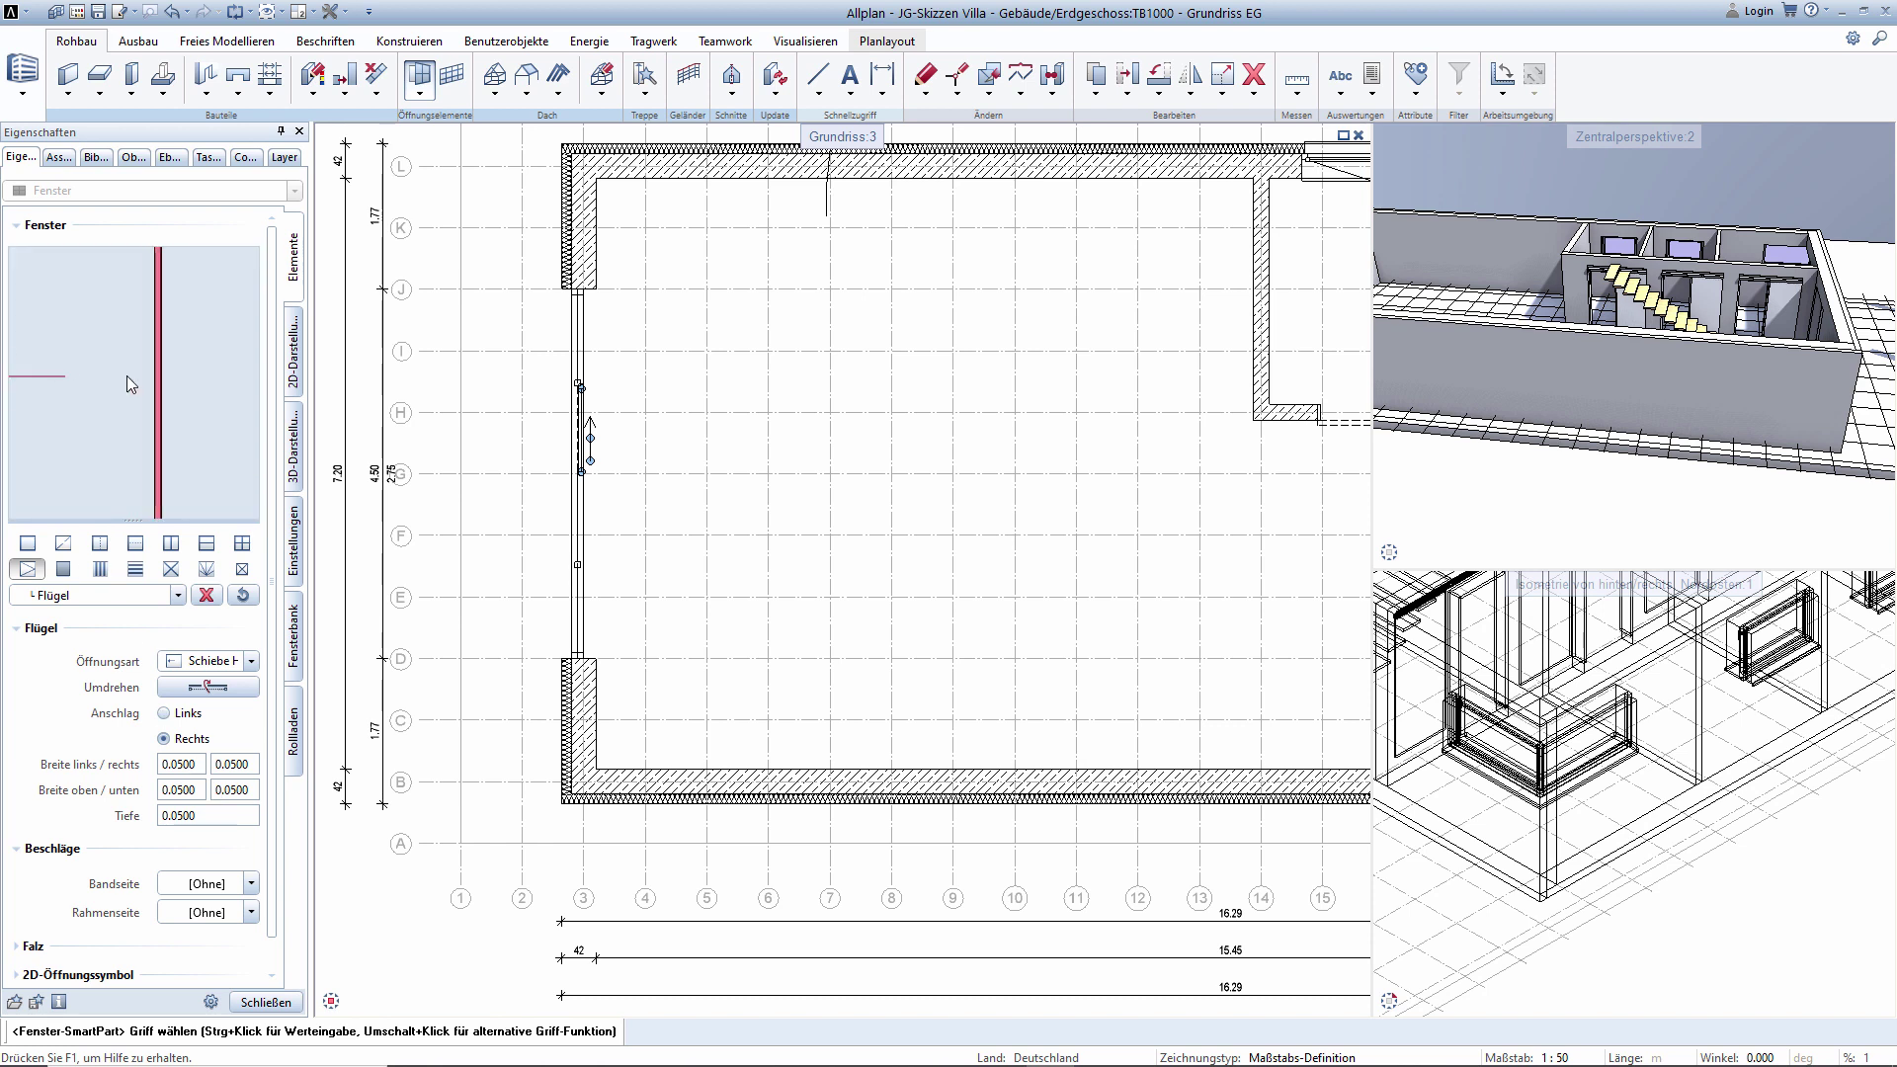
scroll(126, 375, down, 3)
scroll(126, 375, up, 2)
scroll(126, 375, up, 1)
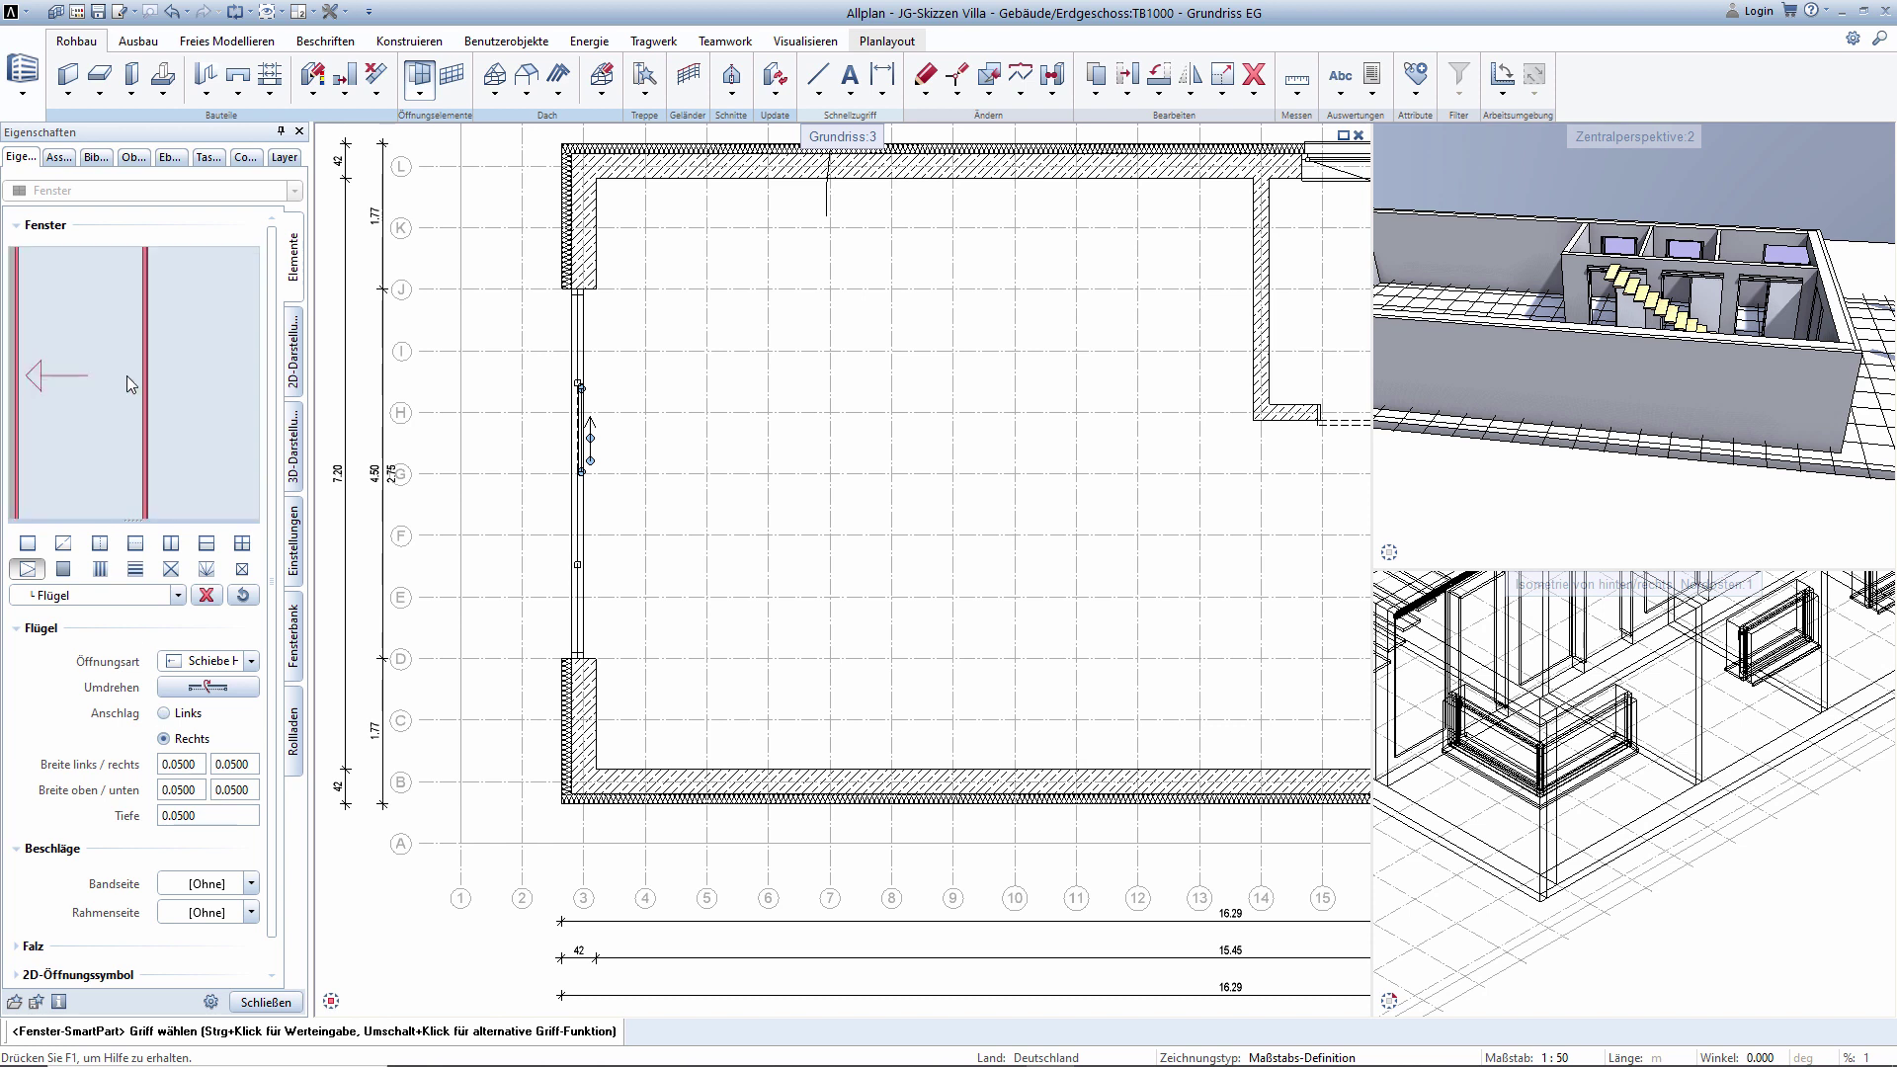
scroll(126, 375, down, 2)
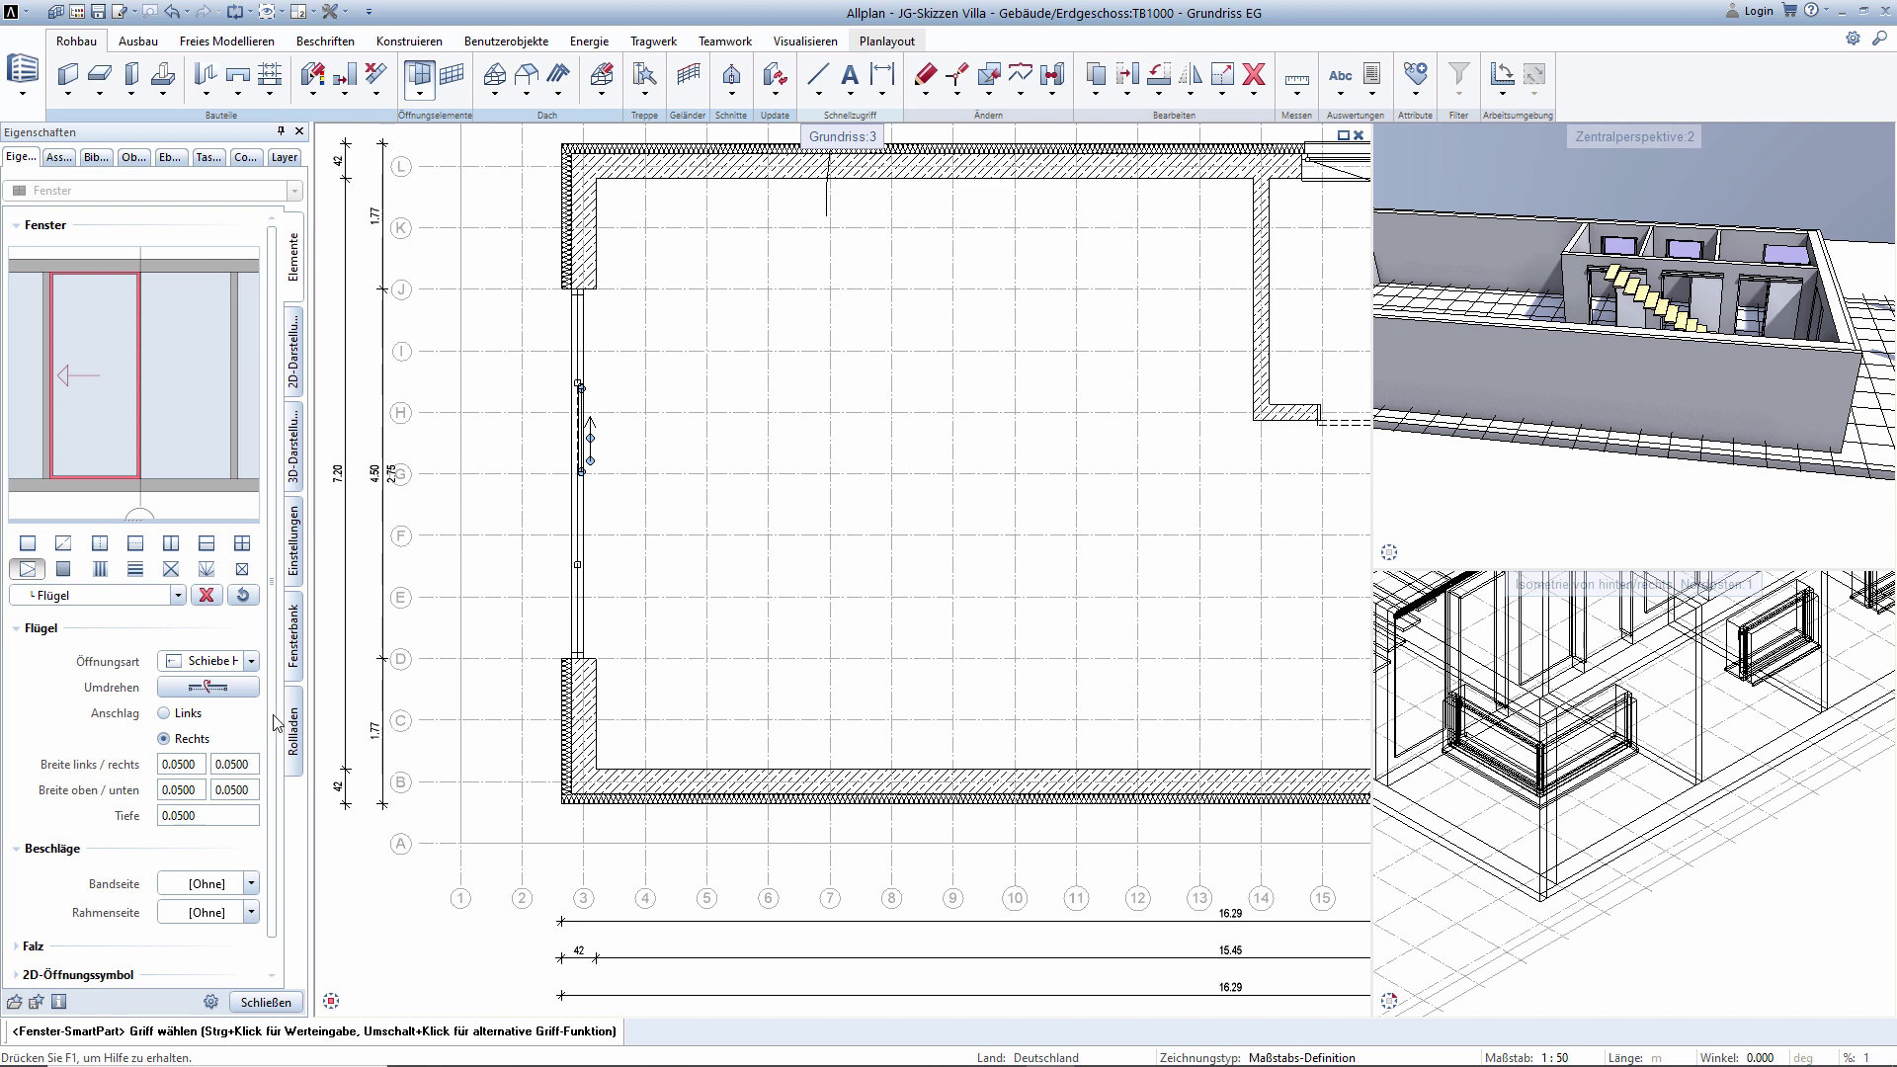
scroll(274, 731, down, 1)
Give the sliding sash a window handle (Fenstergriff) and reverse its sliding direction to Links.
scroll(588, 439, up, 3)
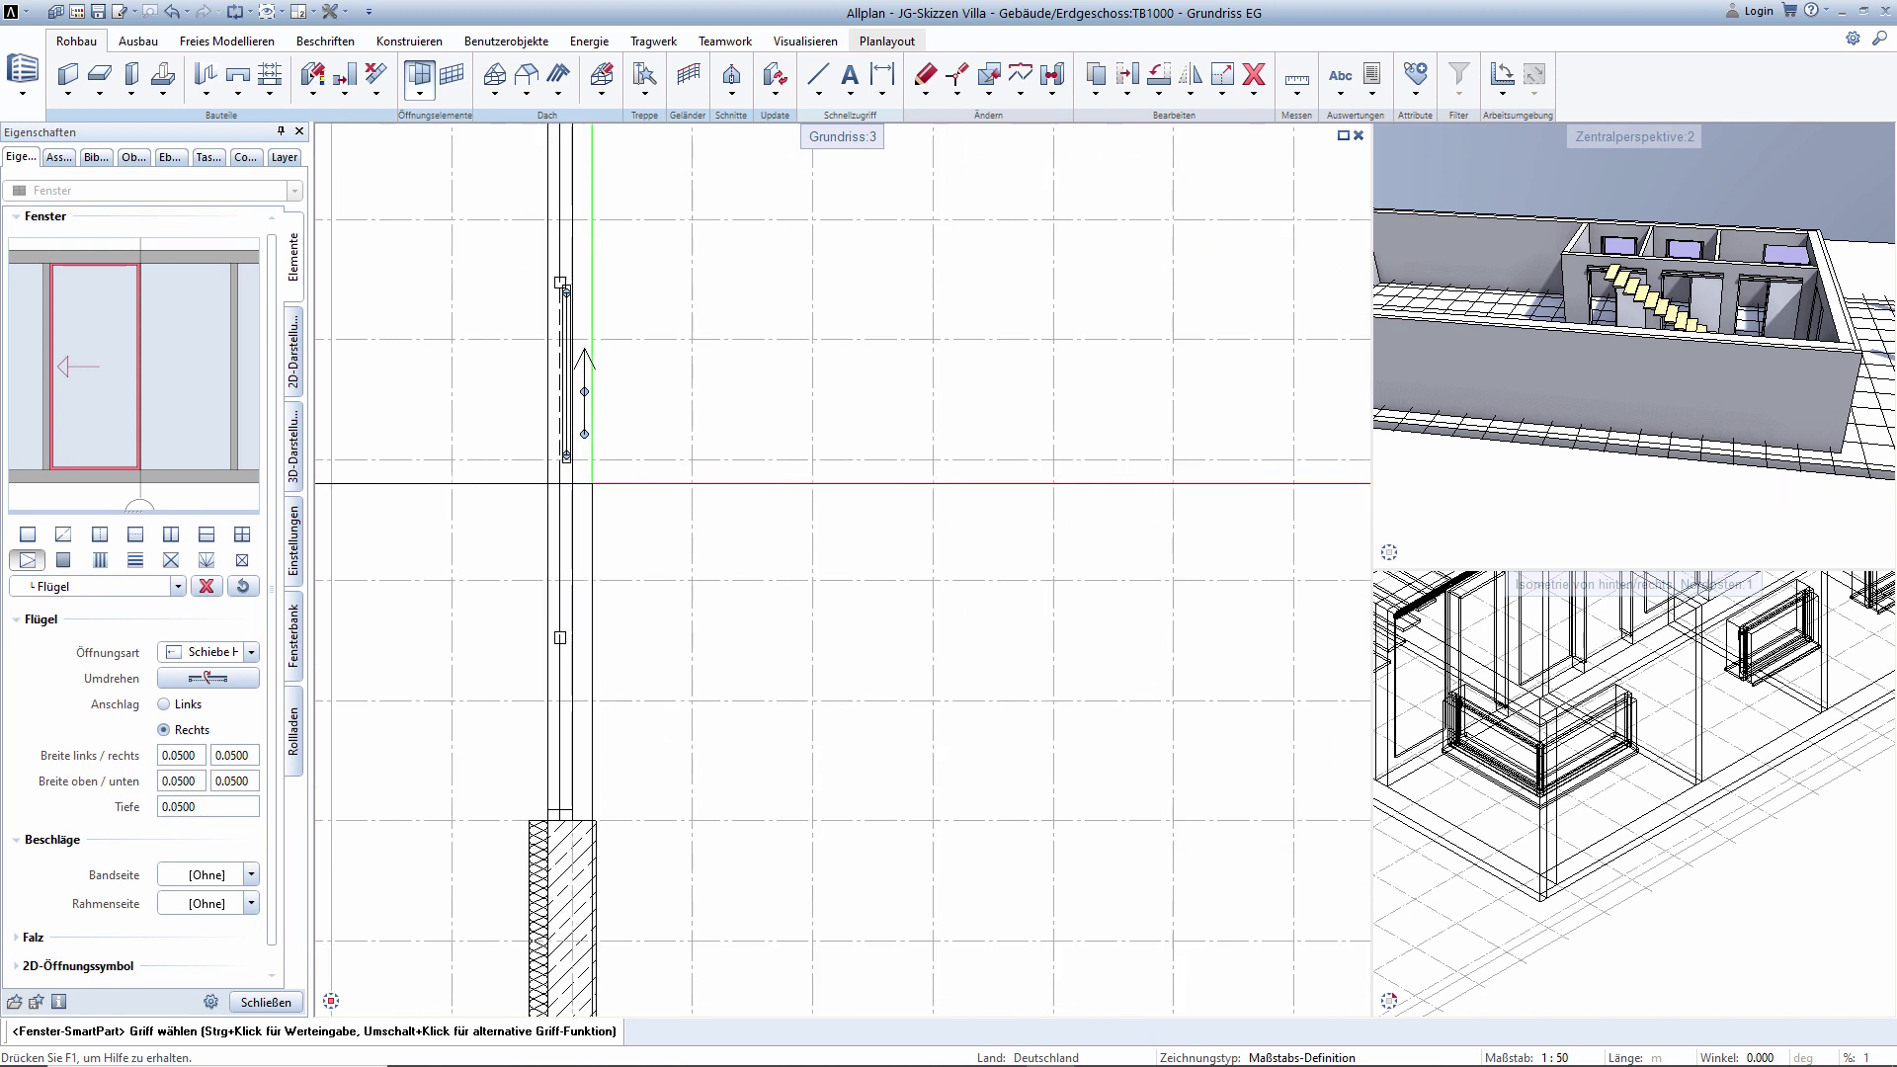
scroll(588, 443, up, 2)
scroll(590, 445, up, 2)
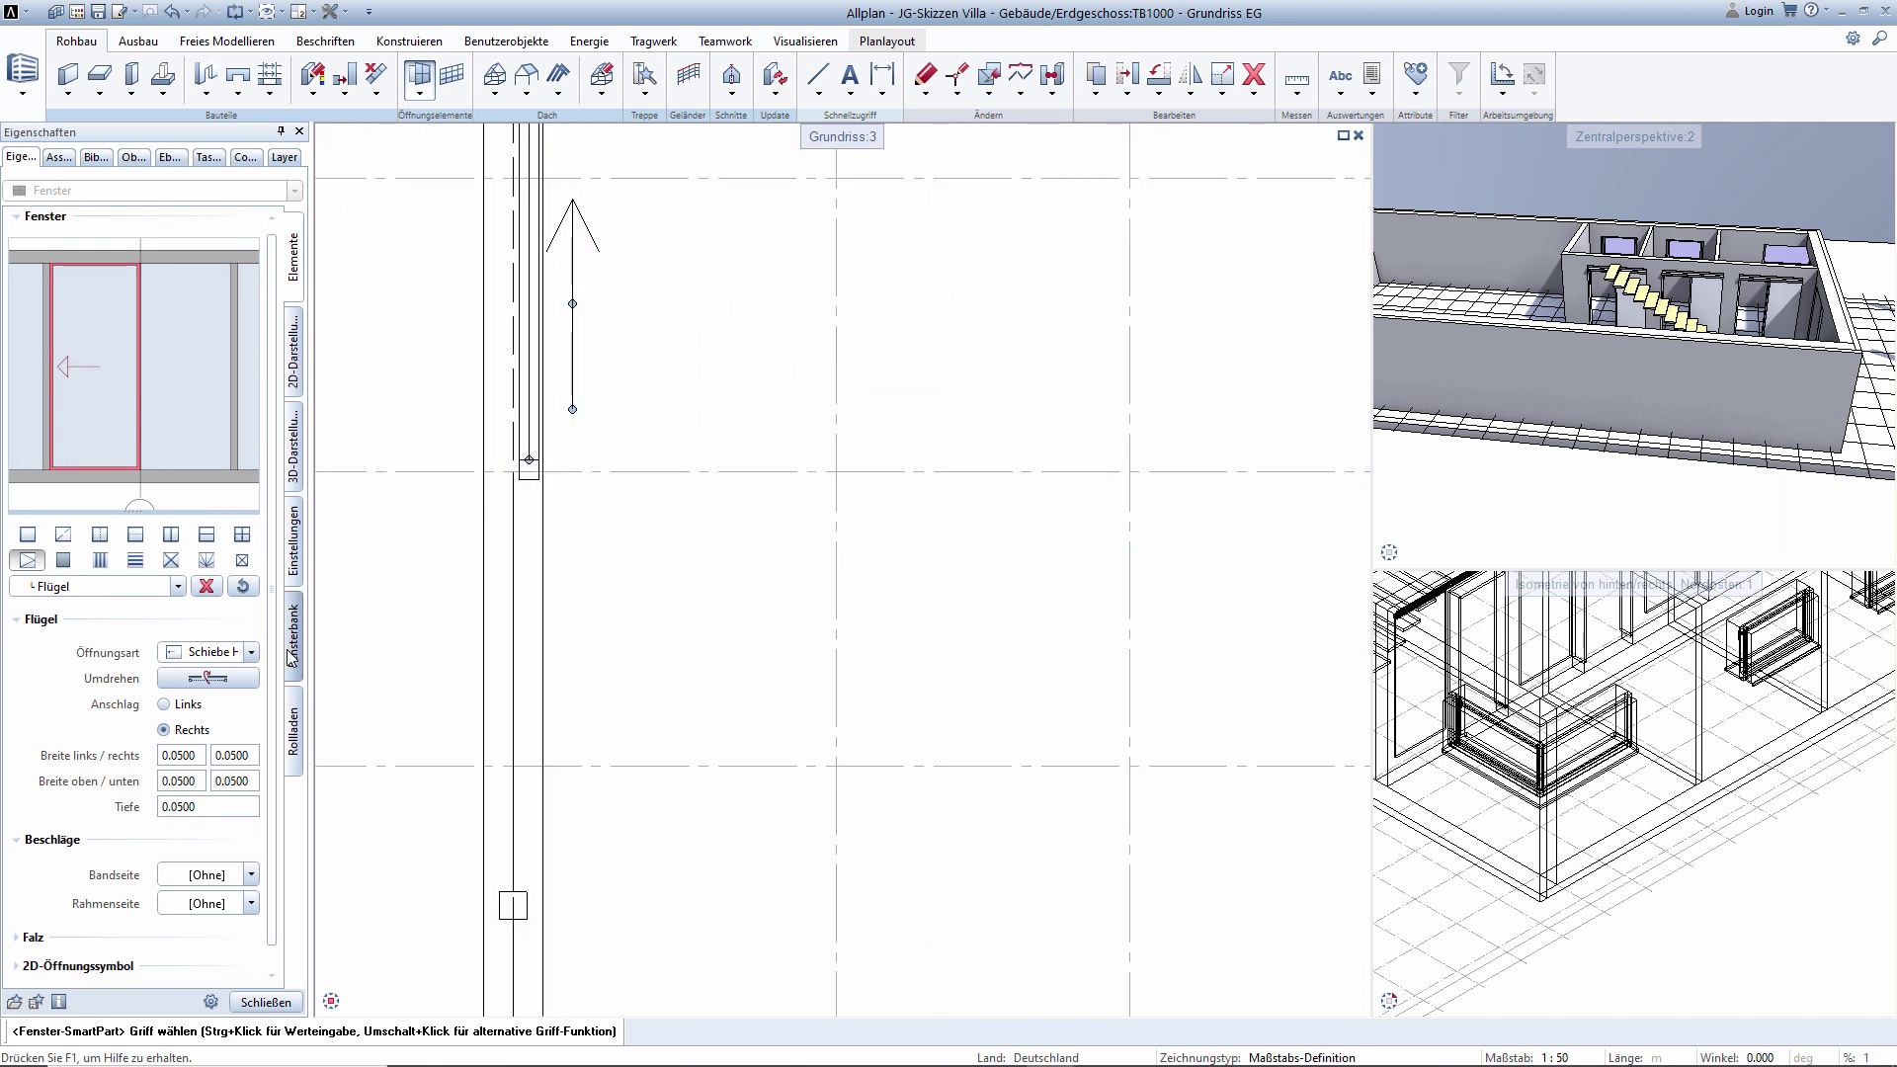
scroll(277, 657, down, 1)
scroll(277, 657, down, 1)
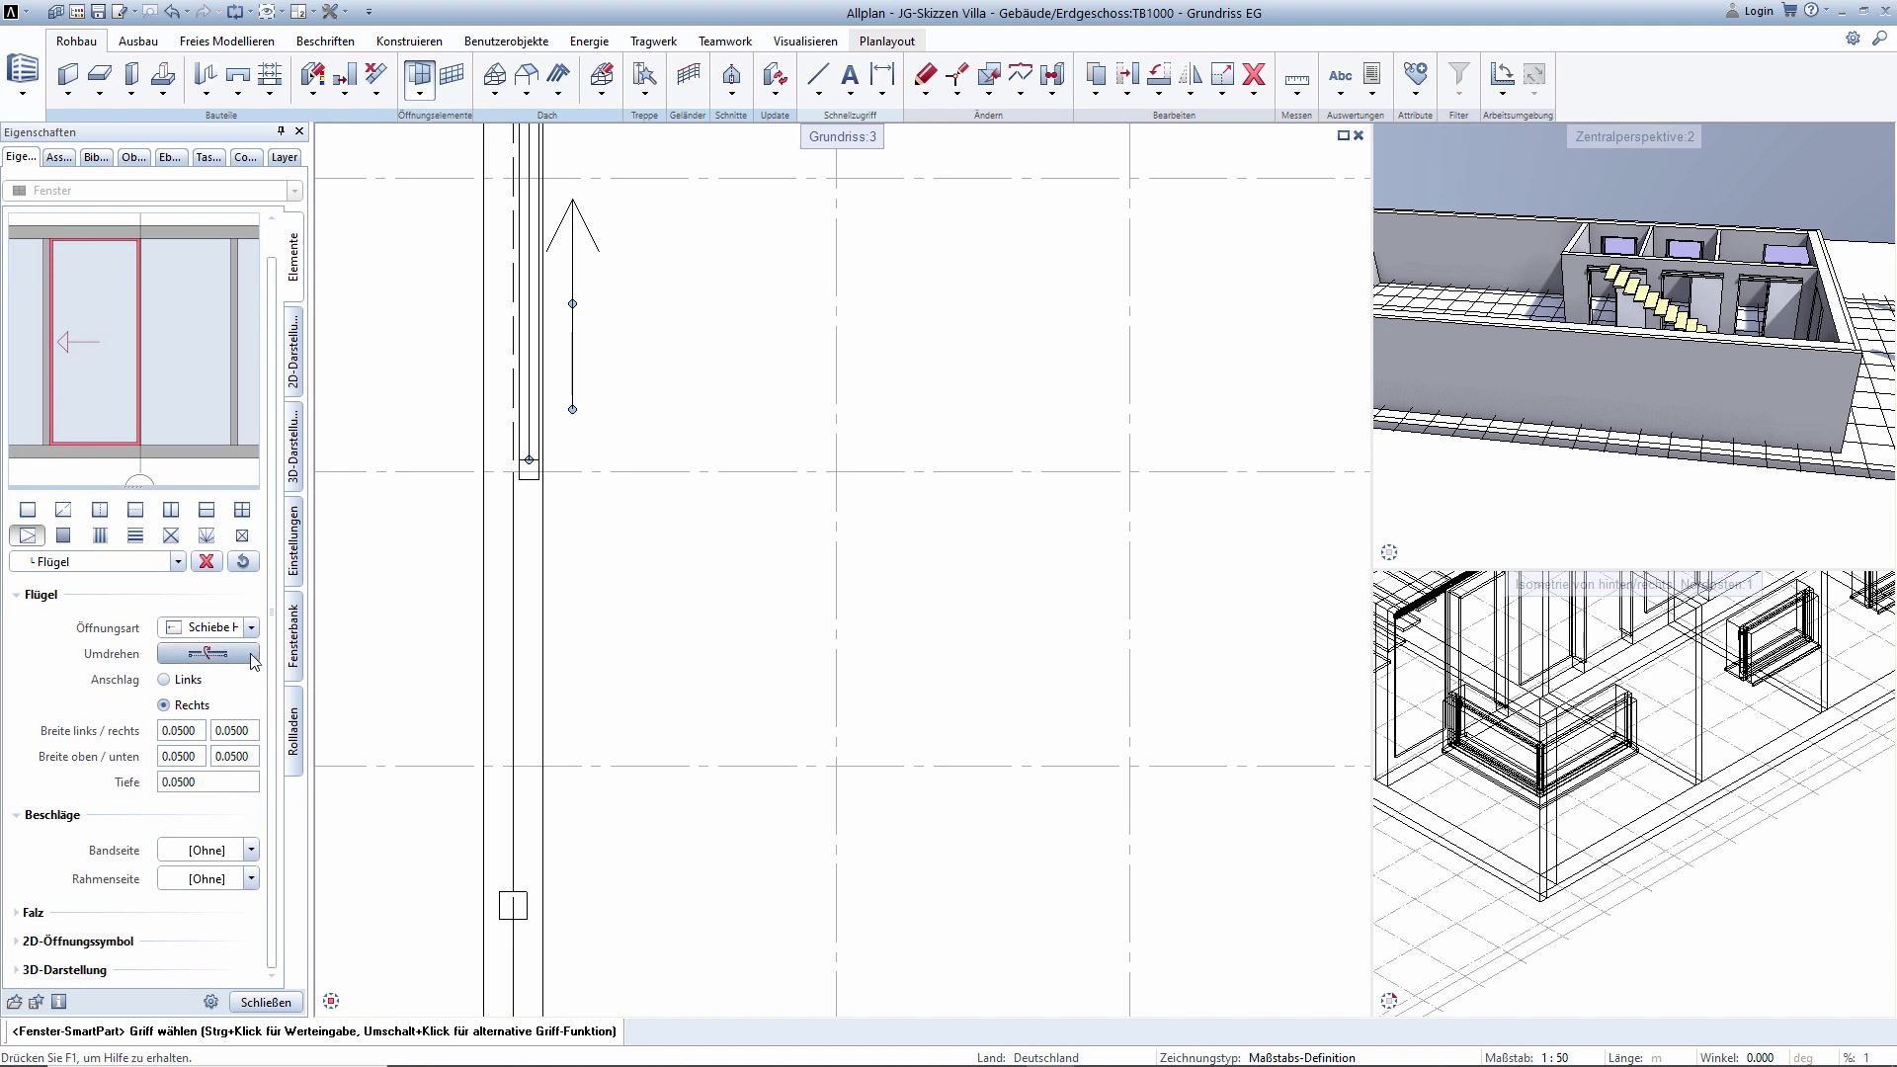
click(250, 851)
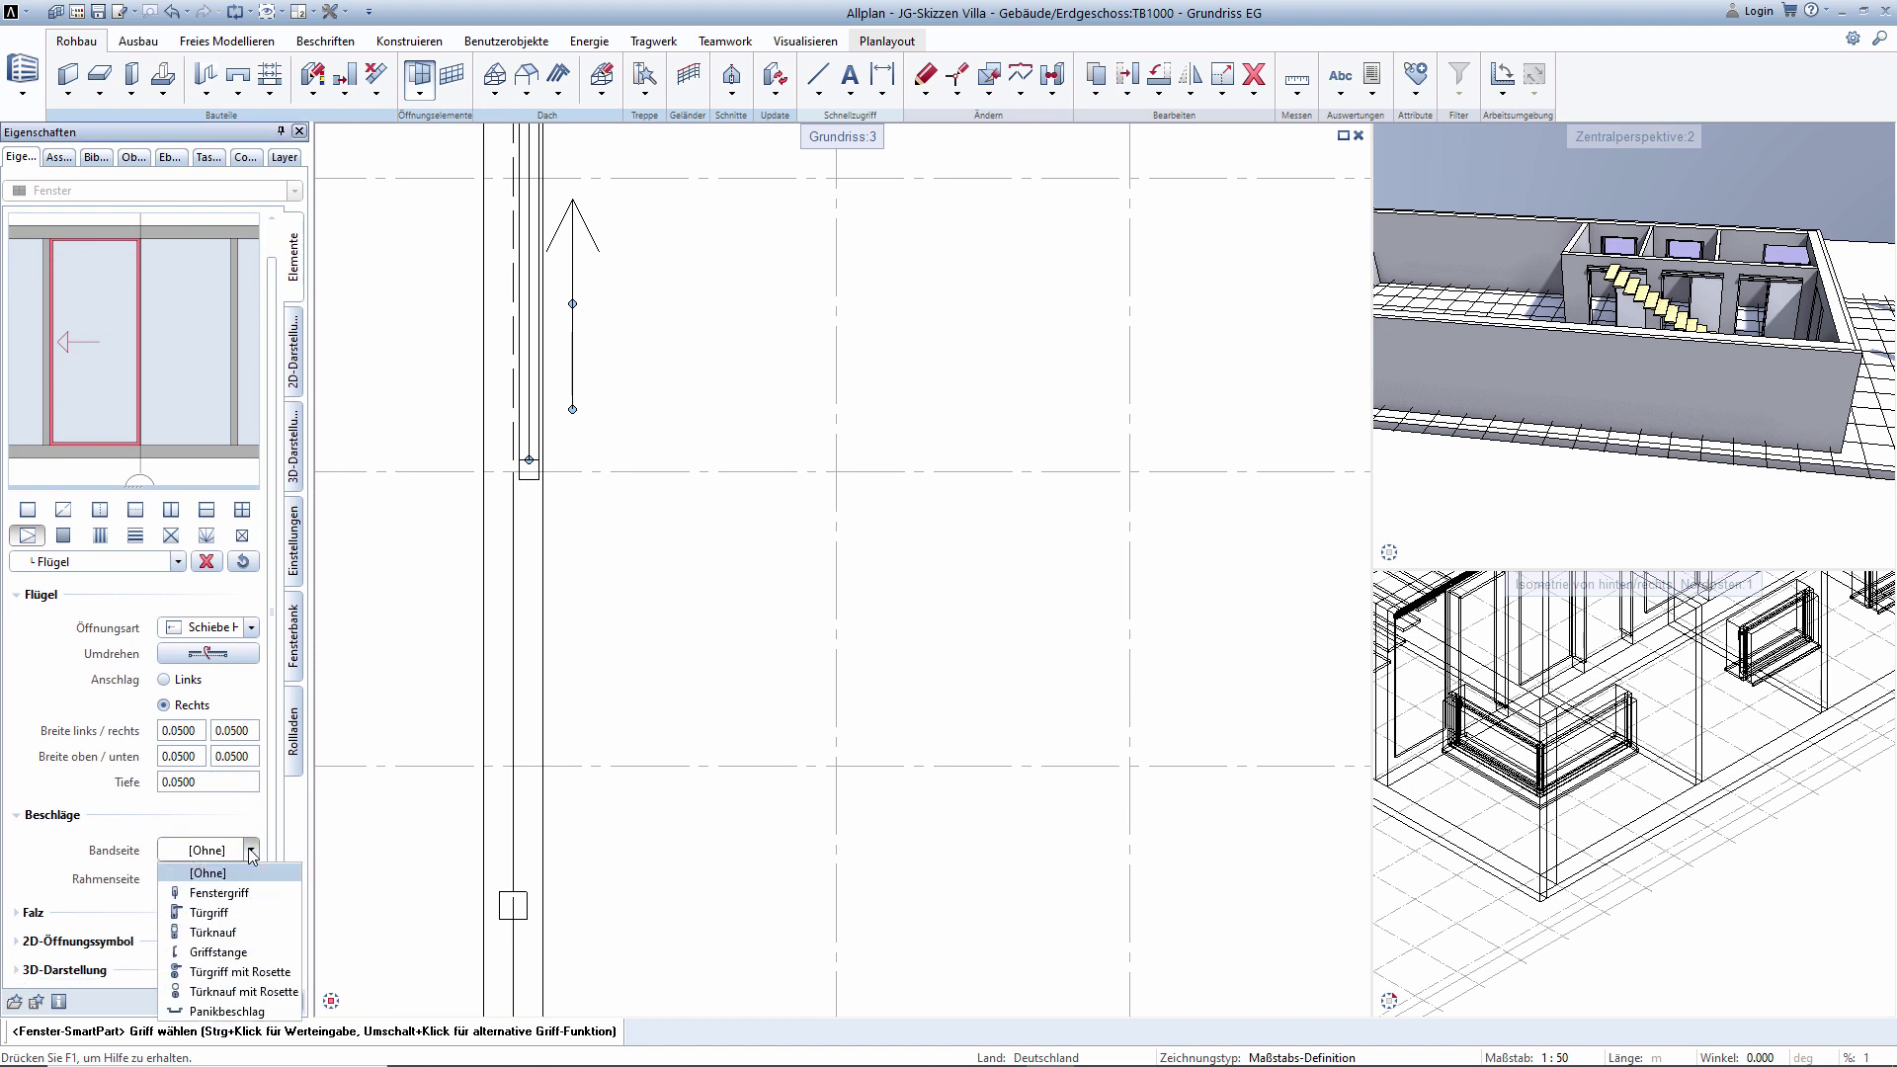
click(228, 894)
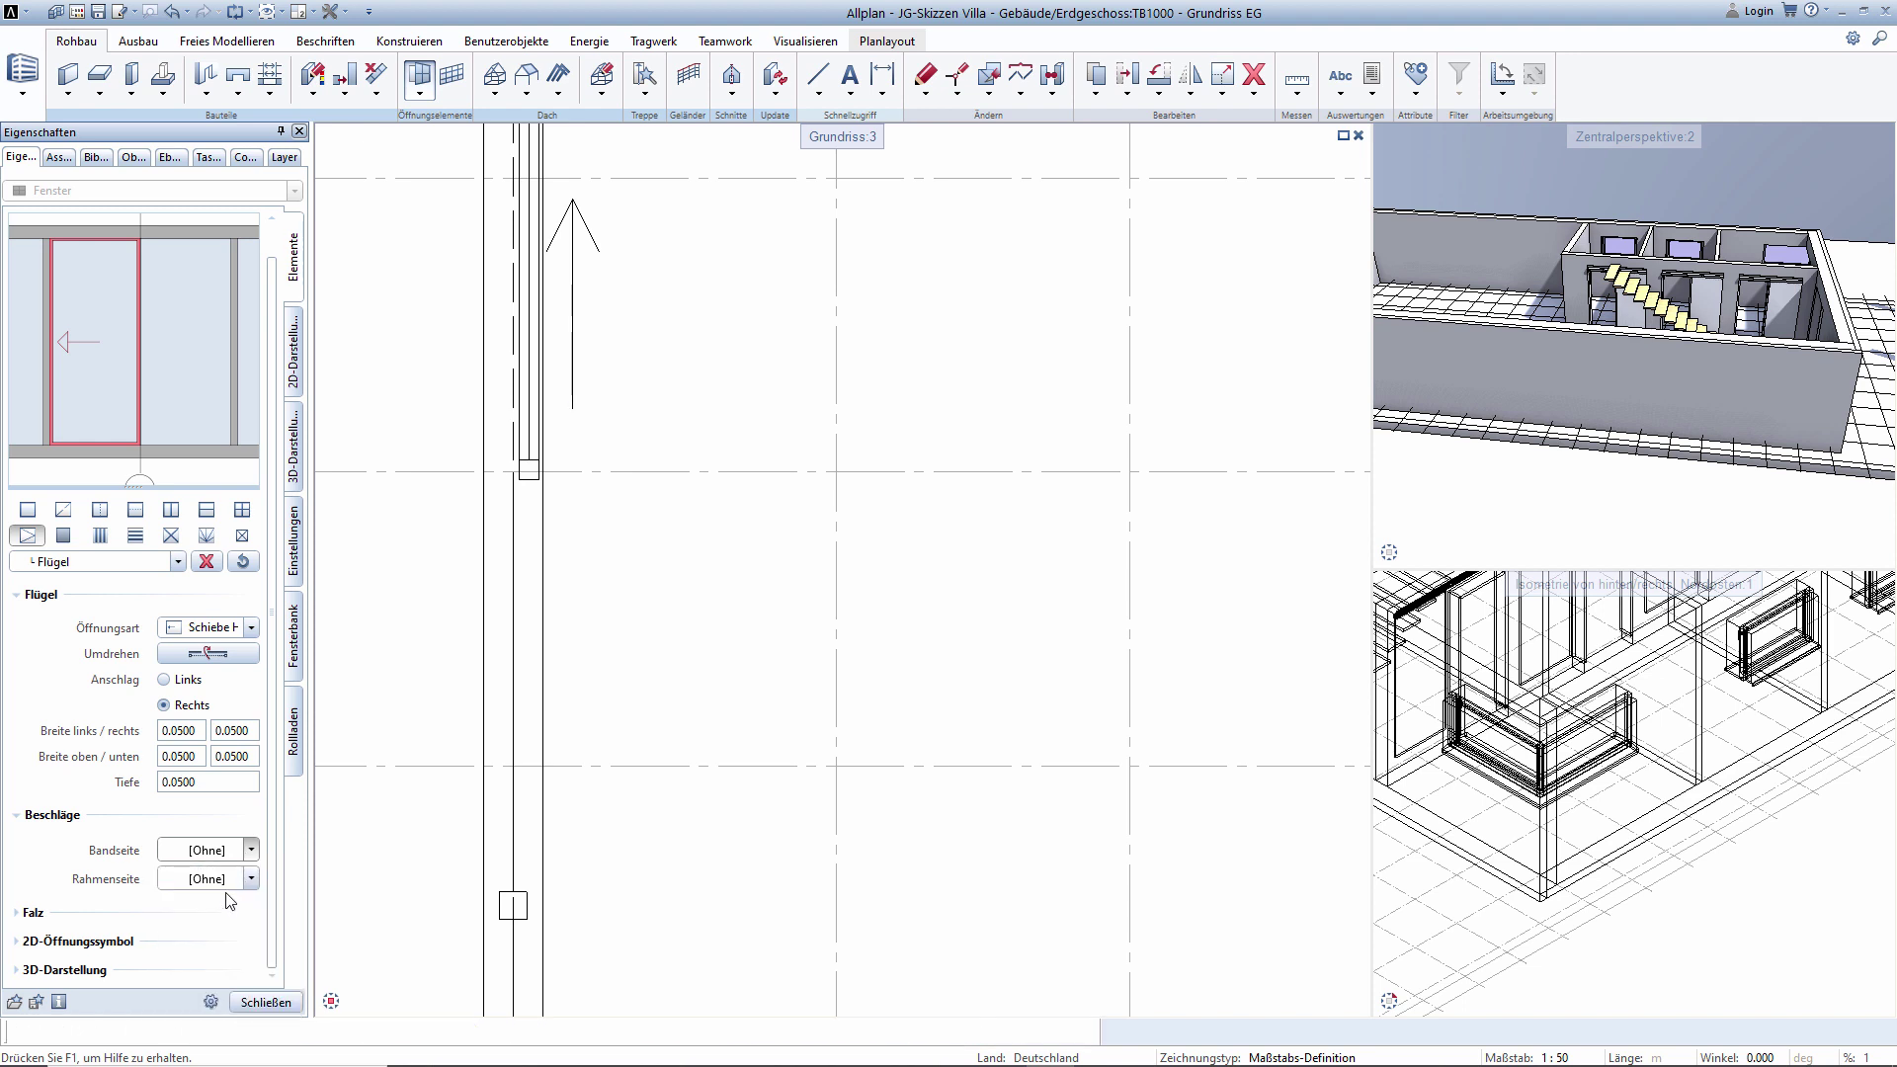
scroll(612, 405, down, 2)
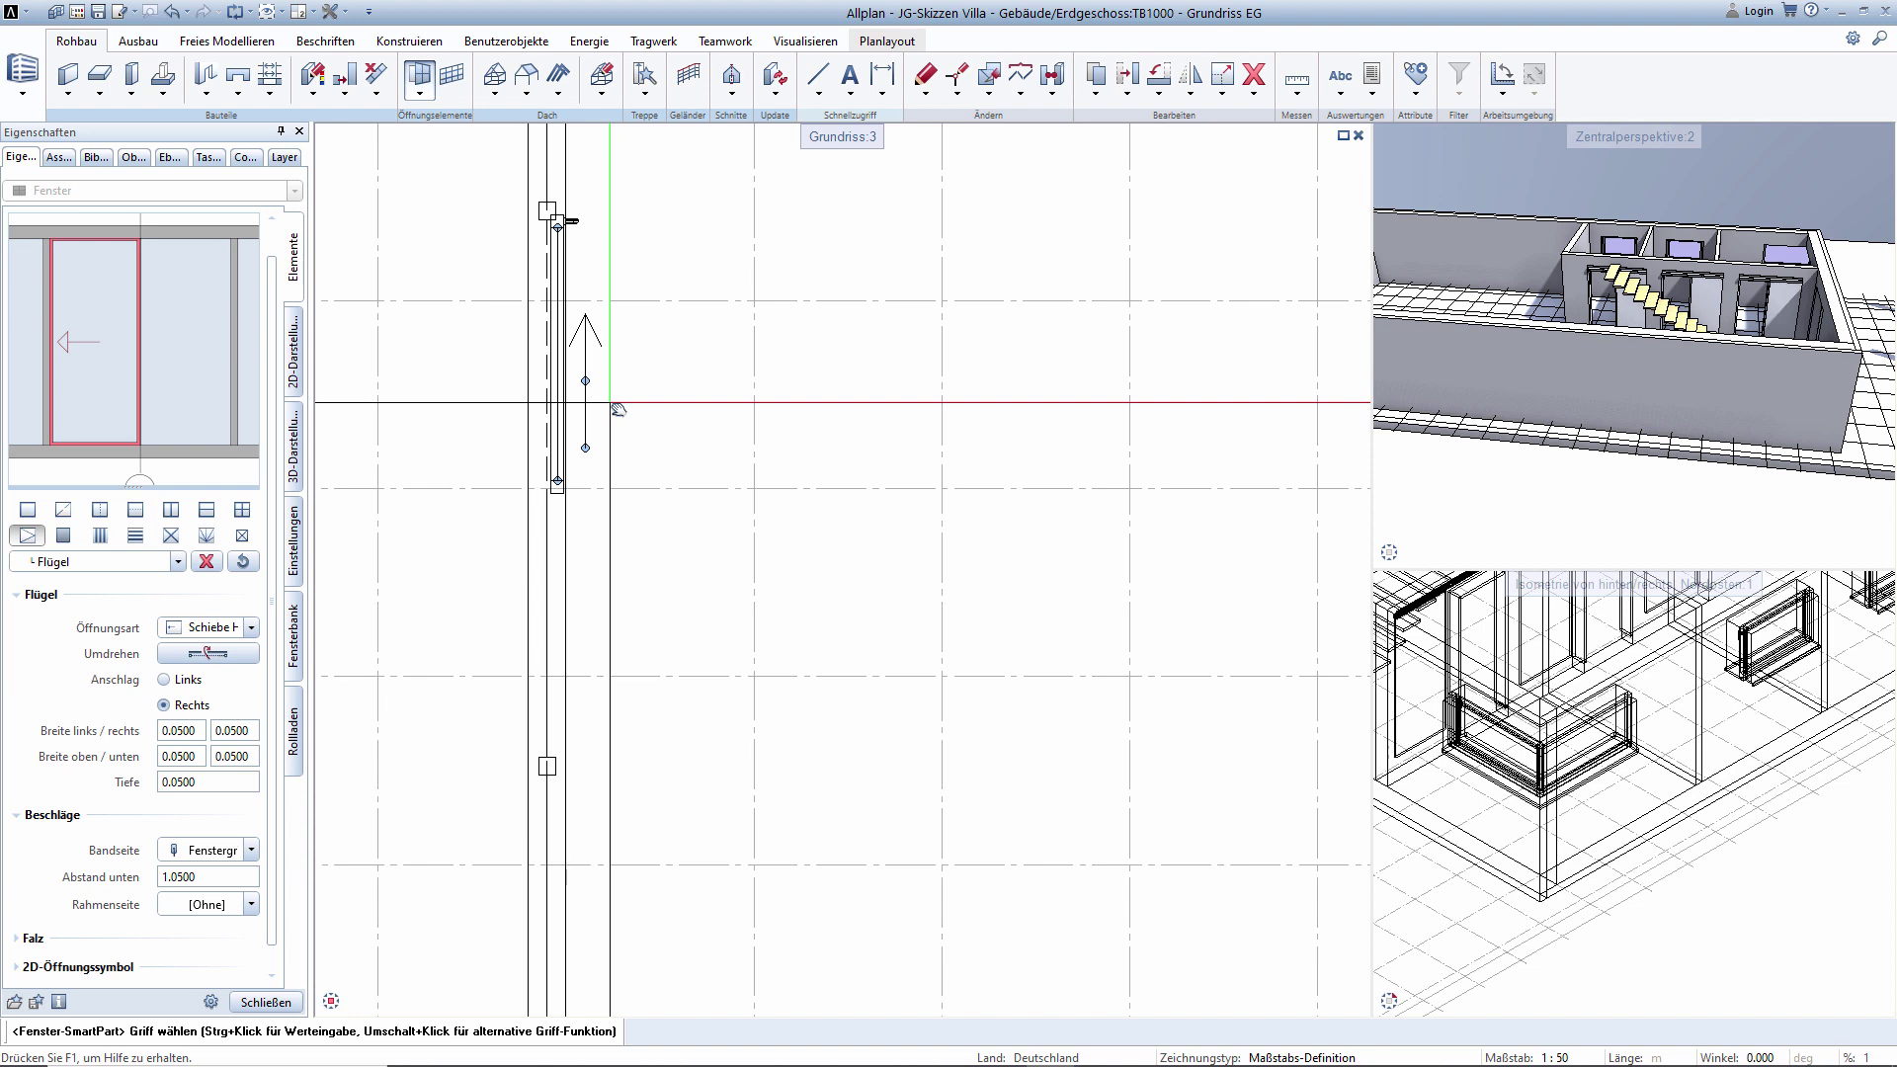
click(174, 681)
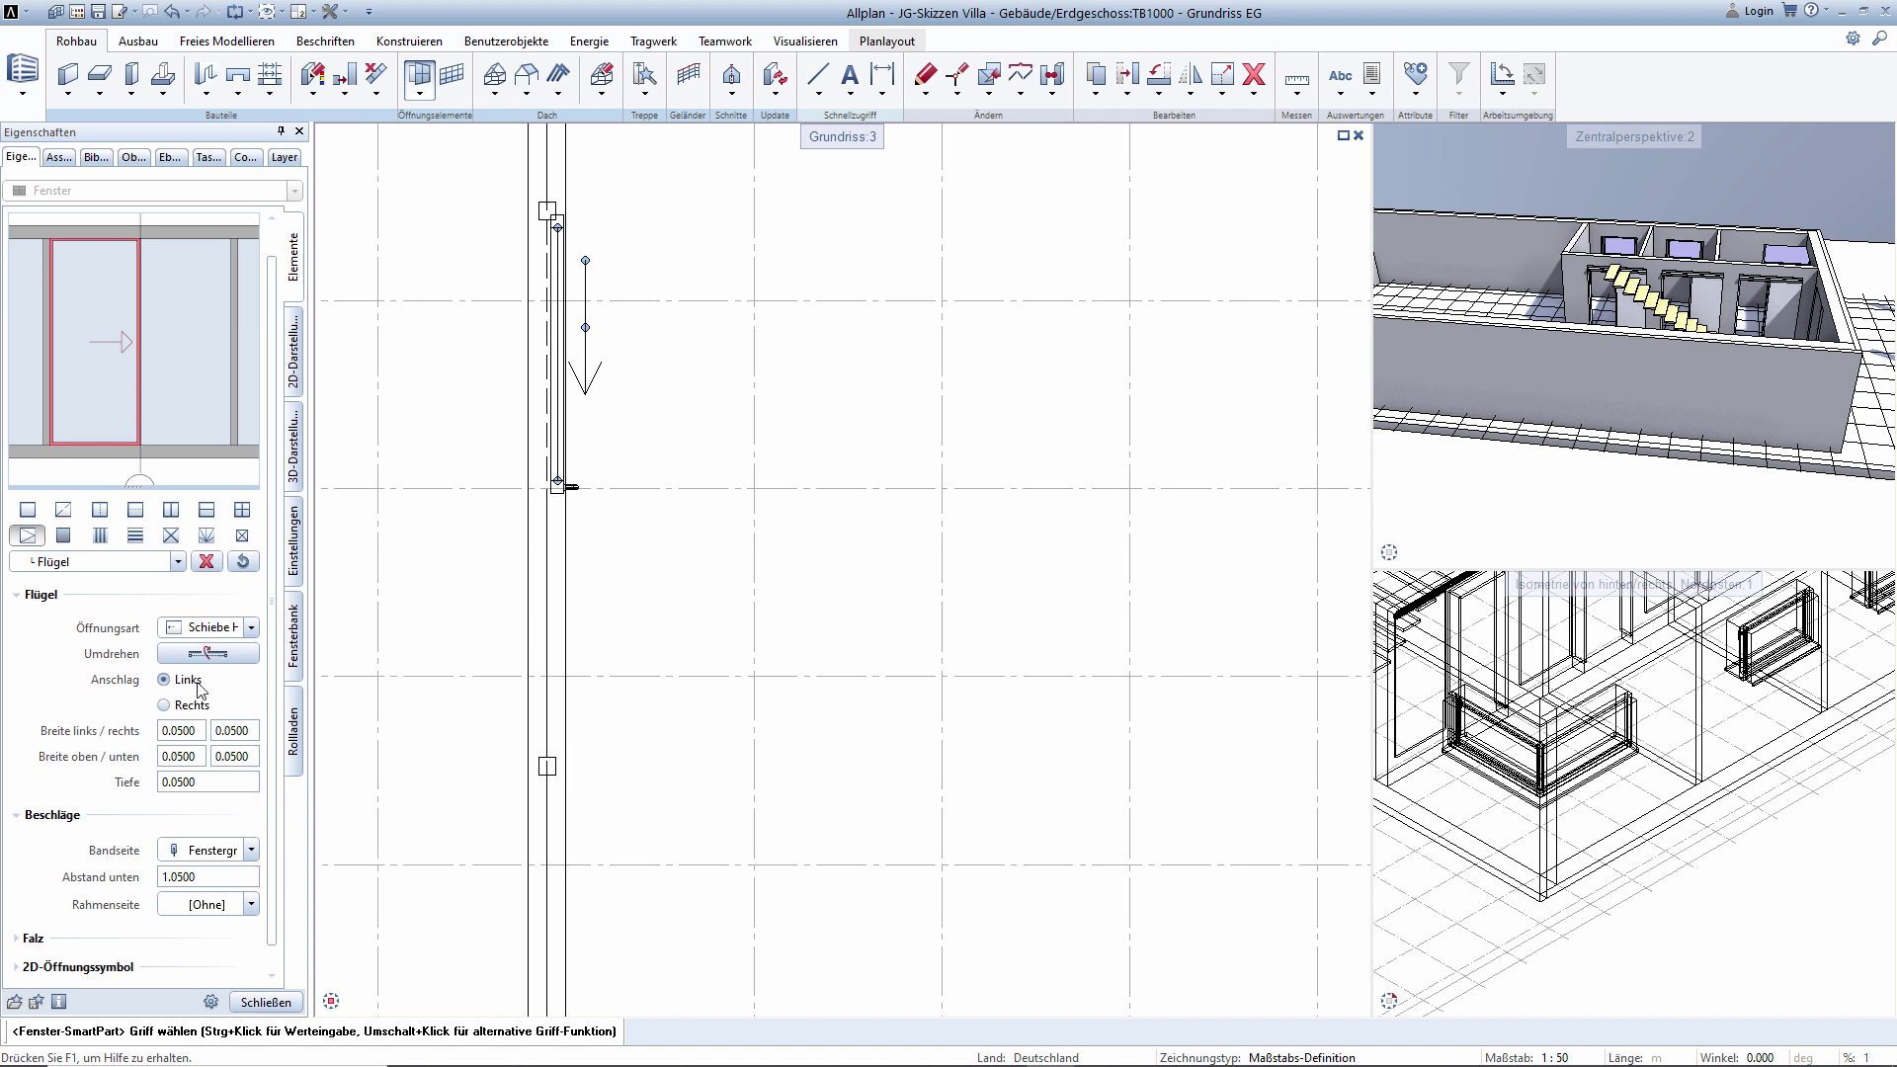
Set the sash's top/bottom rebate widths and rebate depth to 0.
scroll(264, 699, down, 1)
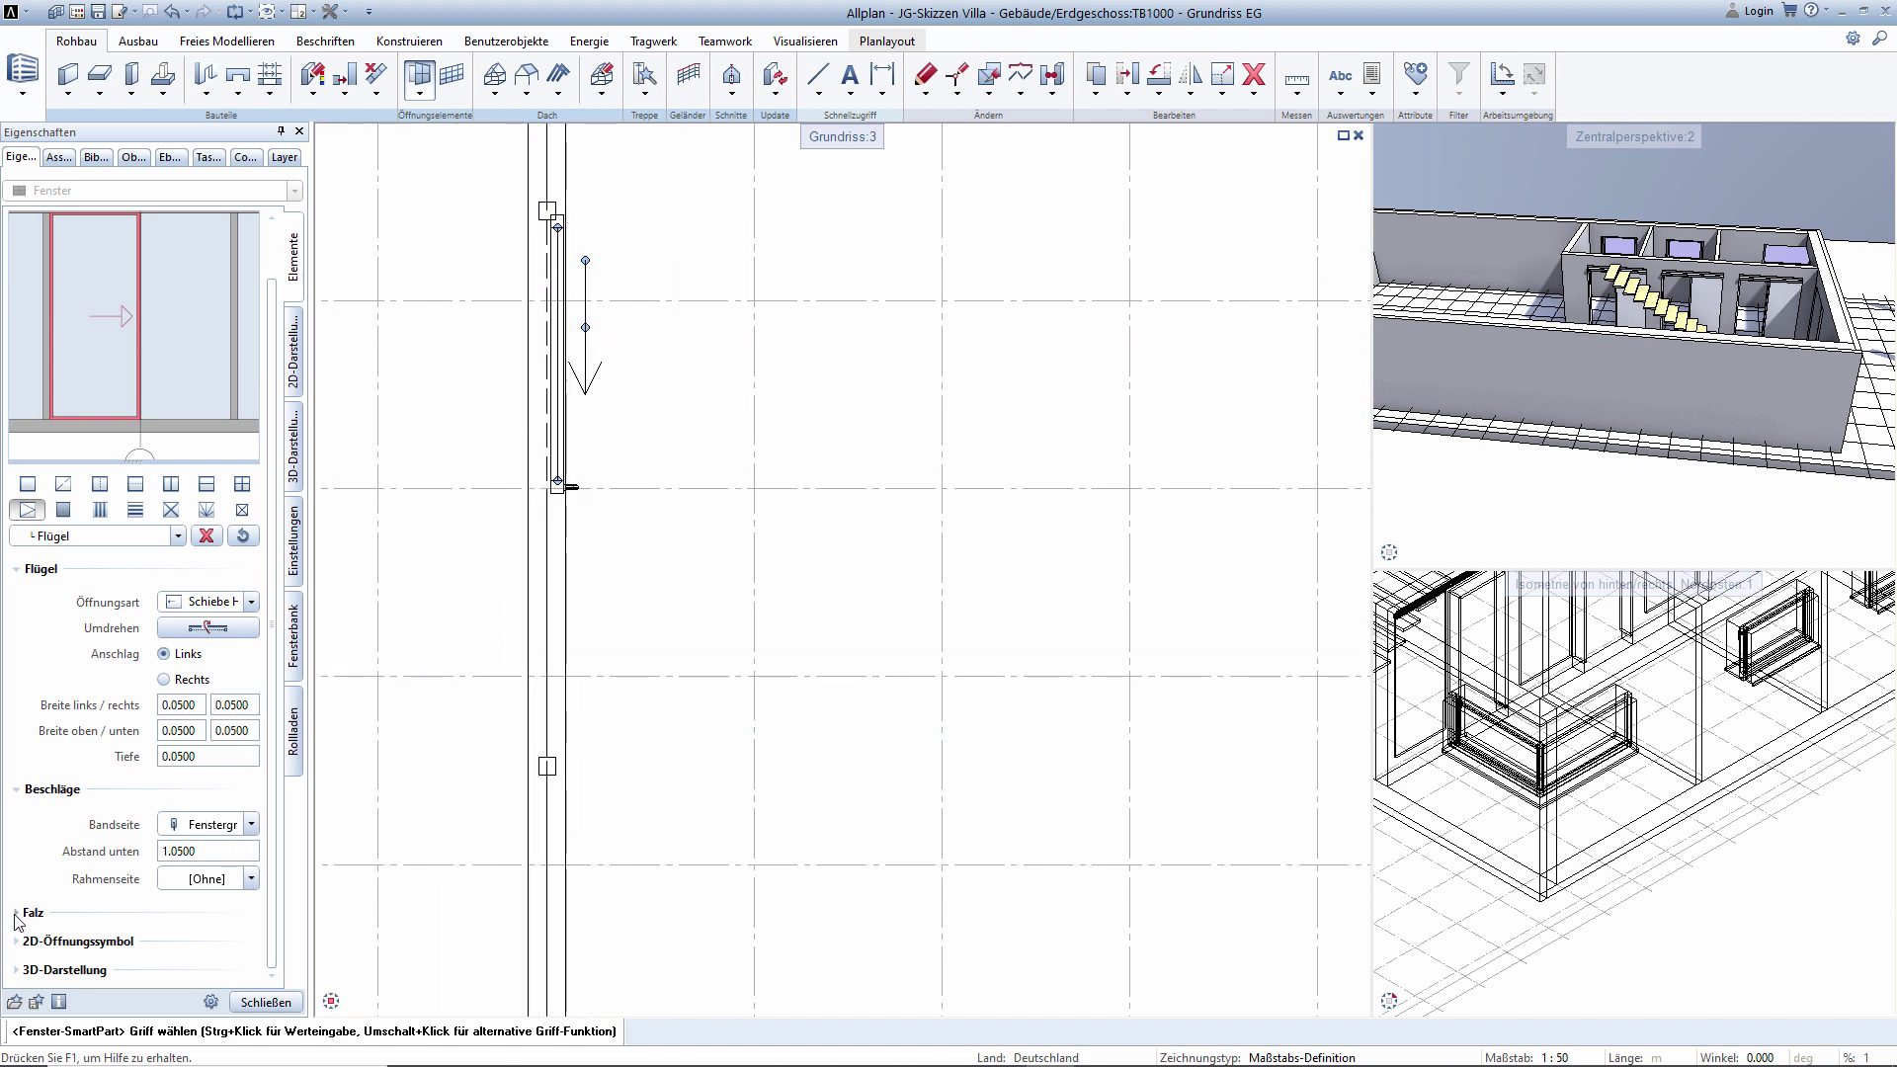
click(20, 915)
scroll(260, 869, down, 3)
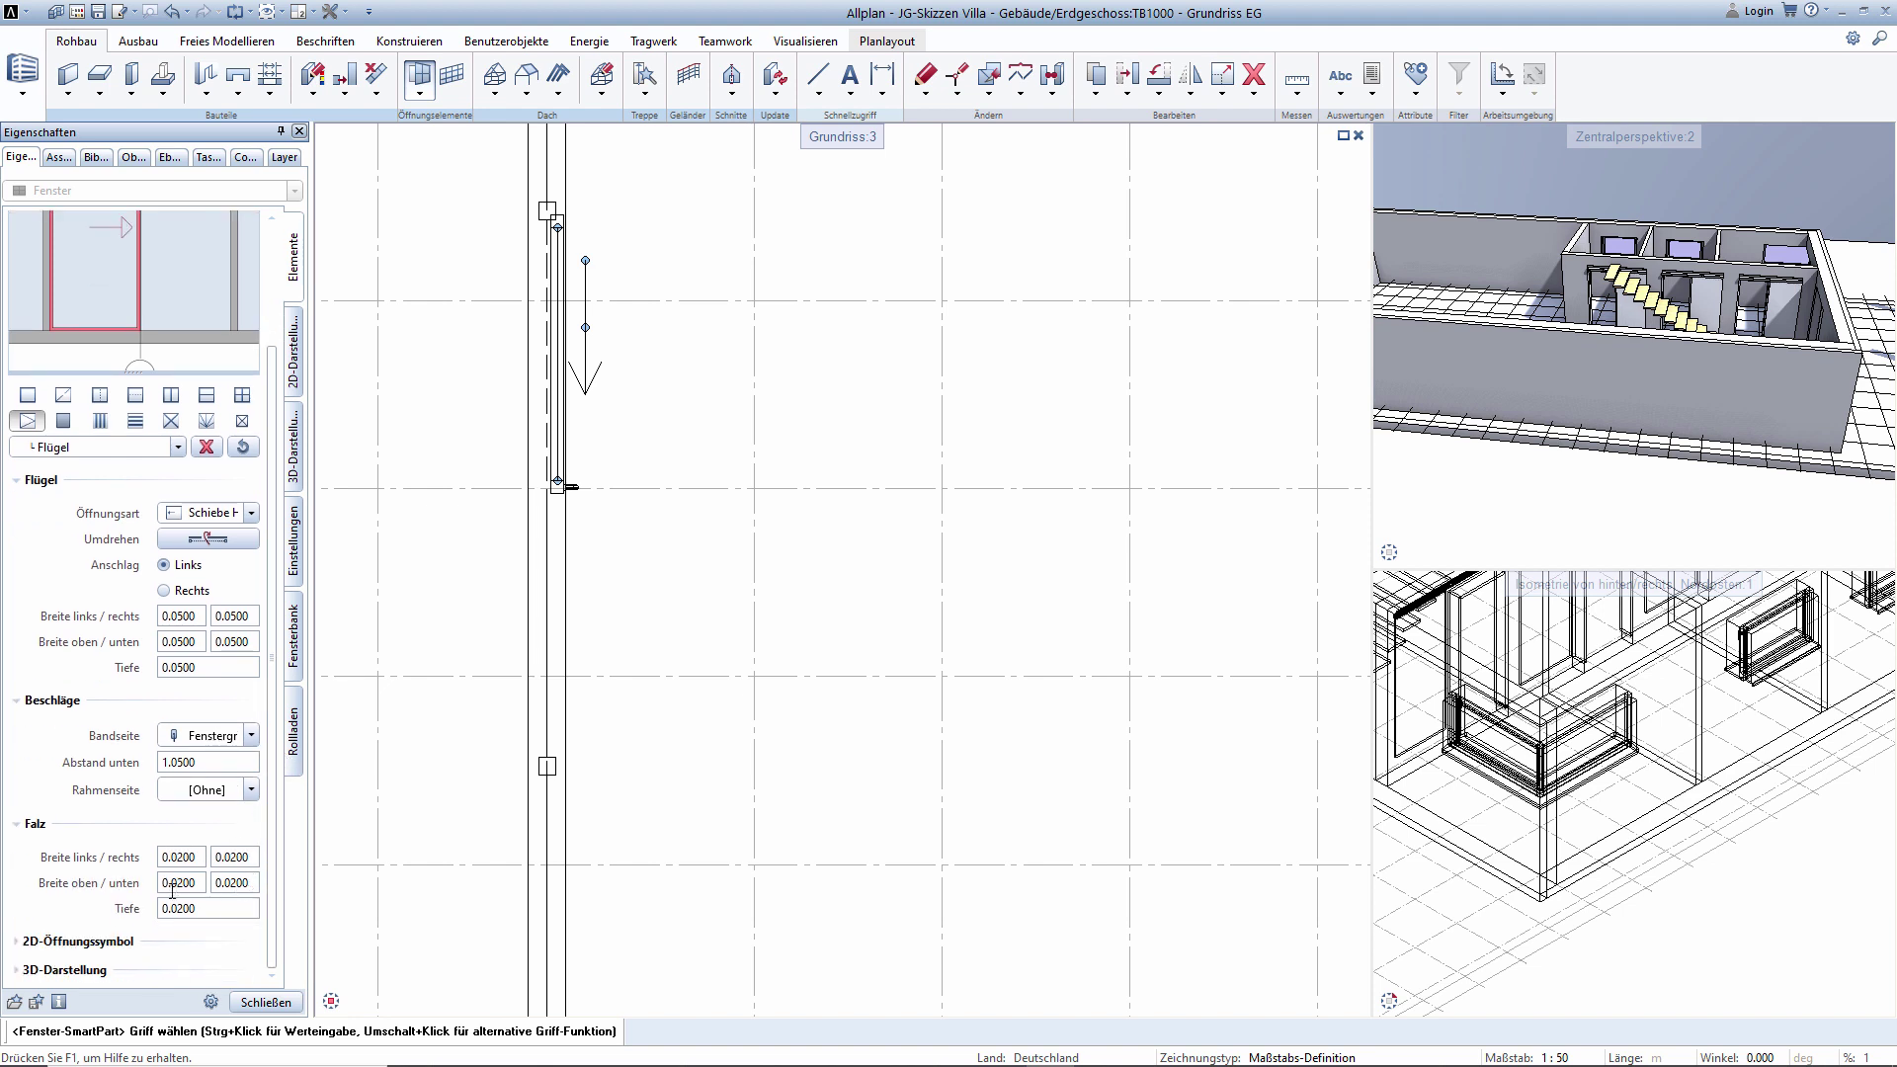
click(202, 883)
text(0)
click(201, 908)
click(253, 884)
click(217, 913)
text(0)
click(237, 882)
text(0)
Set the side rebate widths to 0 right and 0.02 left, then return to the Fenster view.
click(251, 858)
text(0)
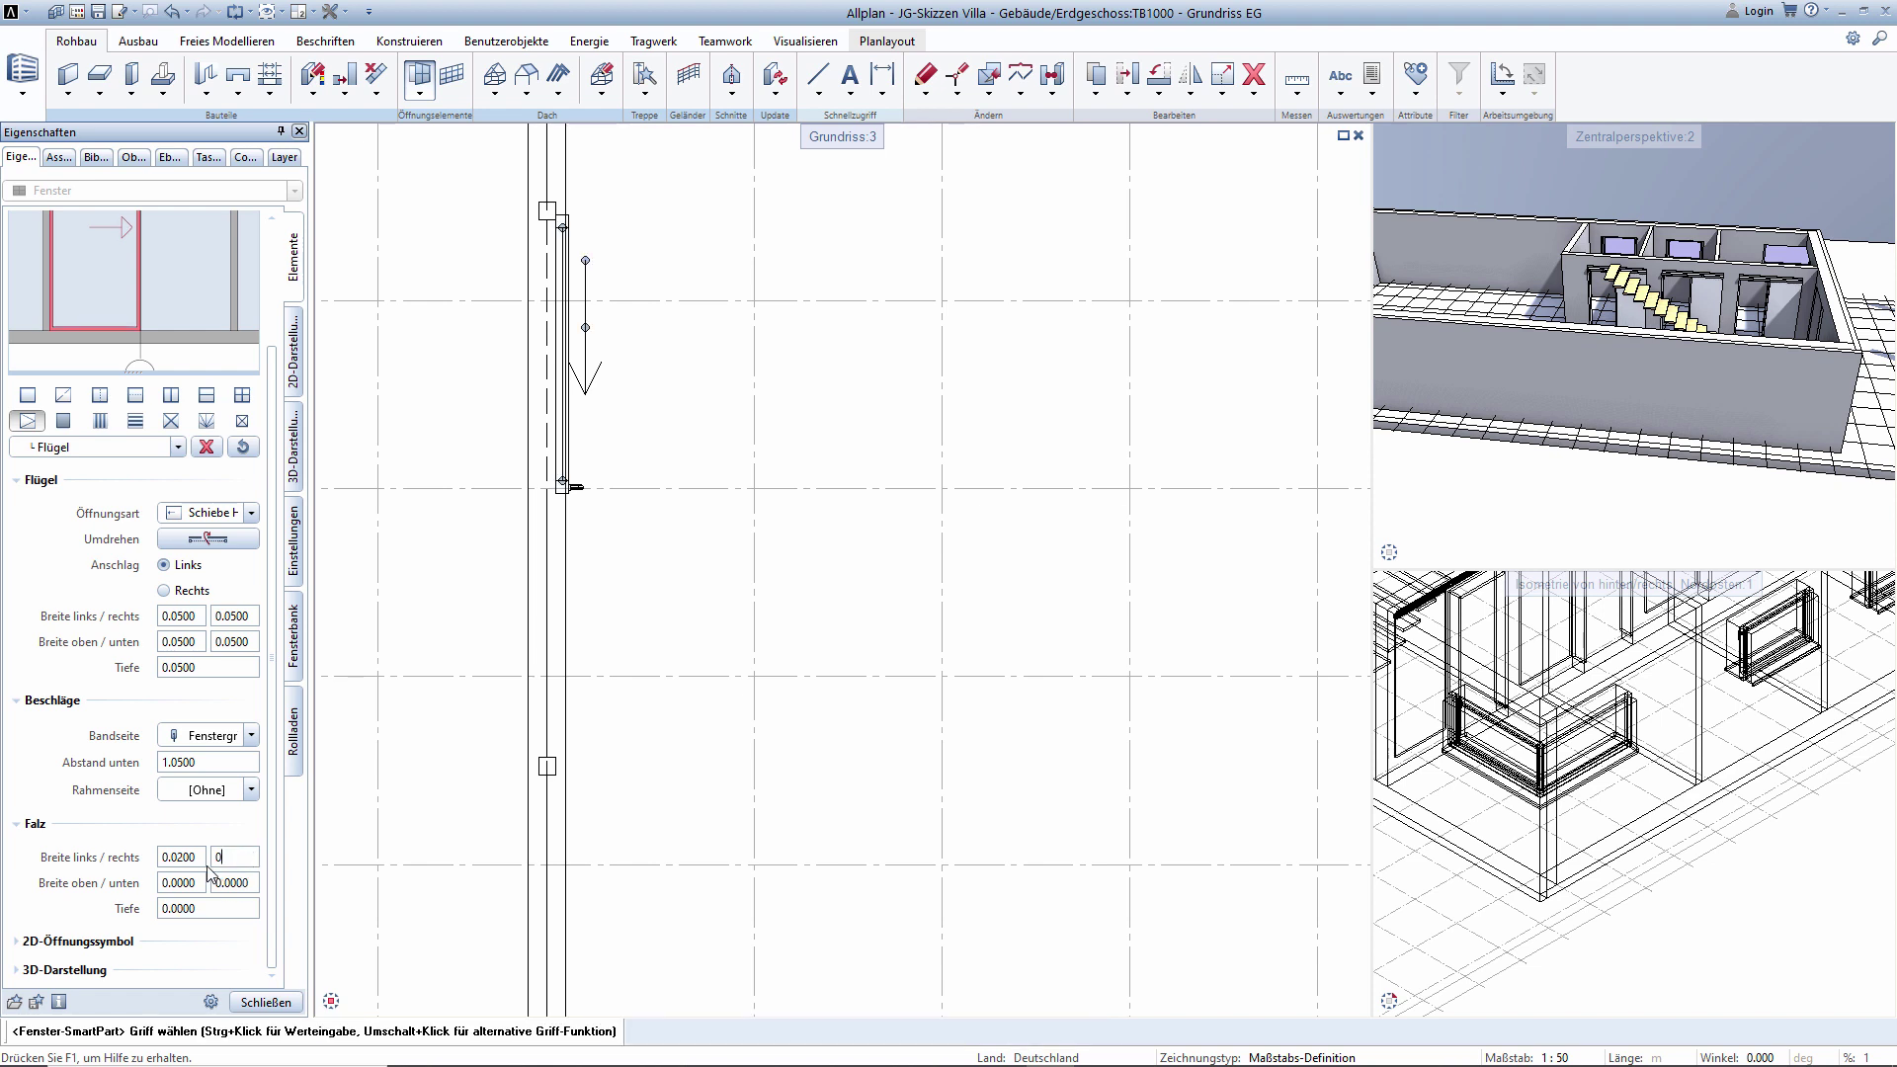
text(0)
key(Return)
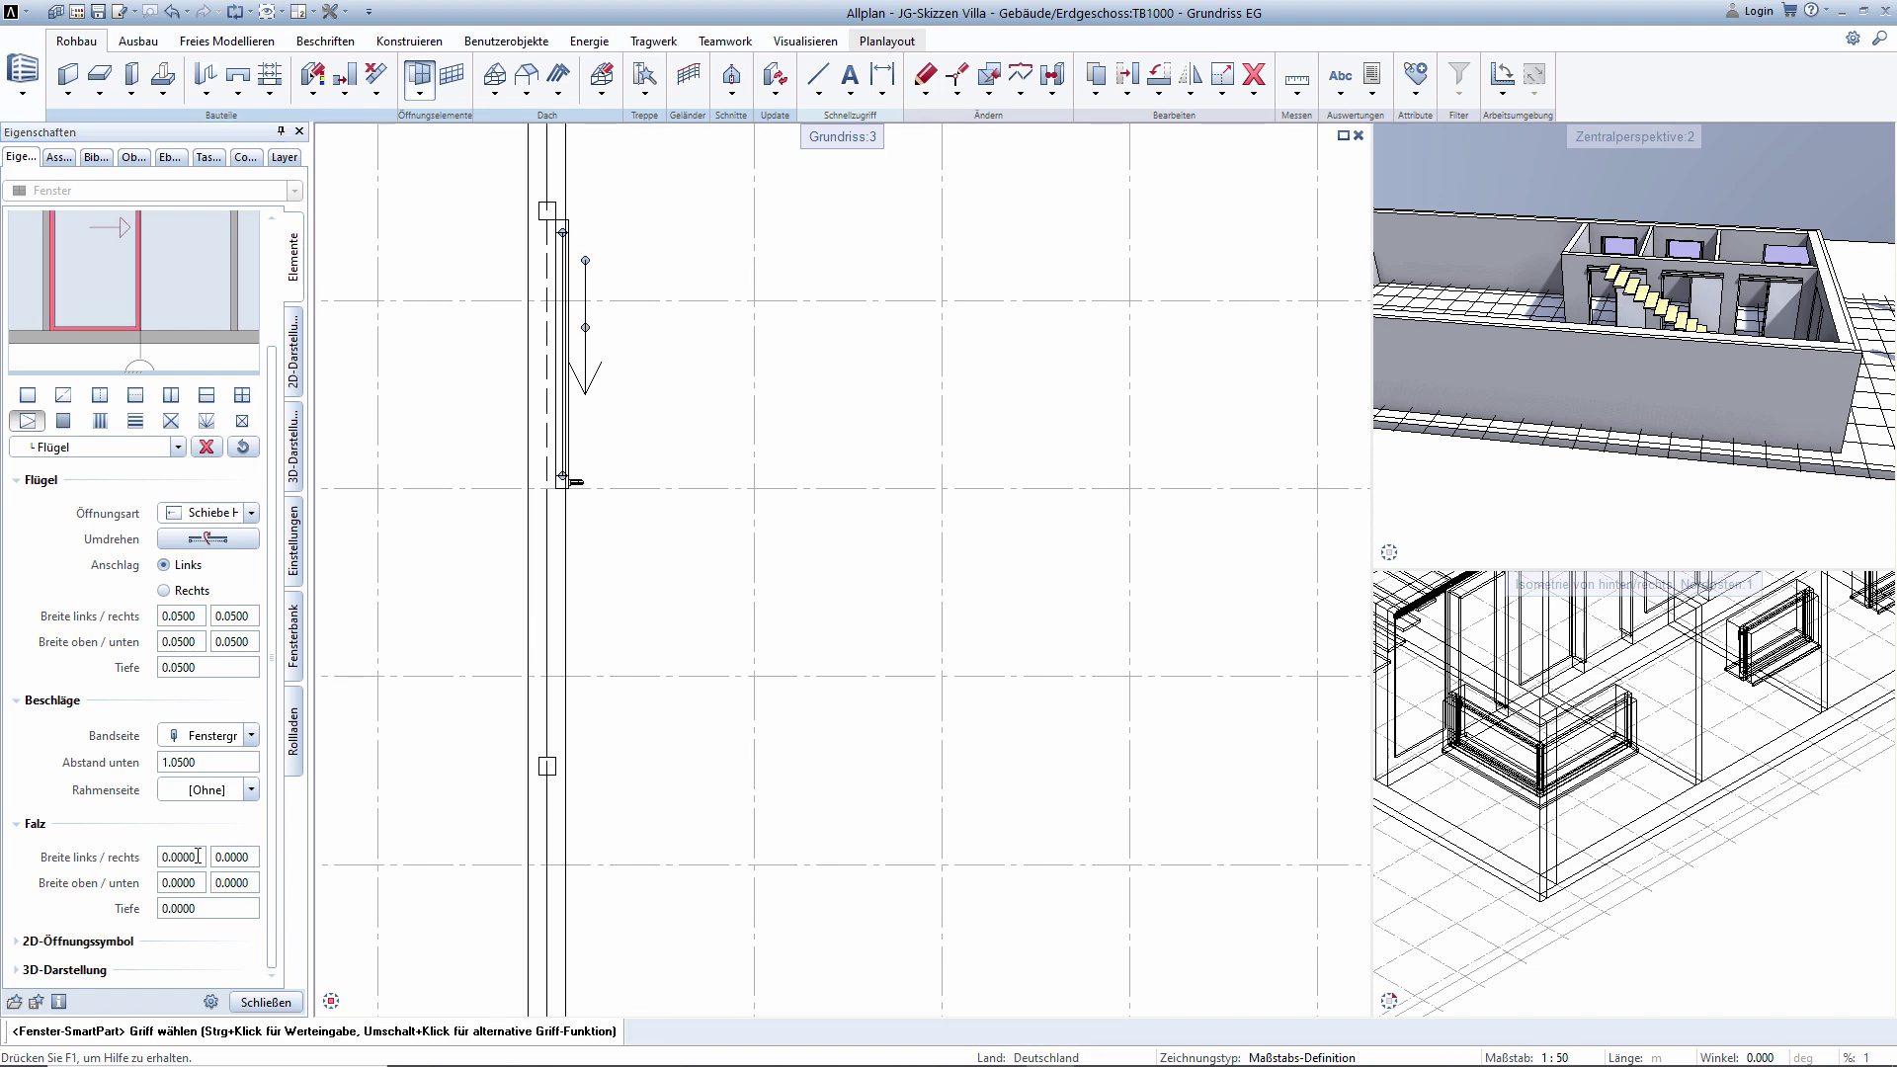
click(238, 859)
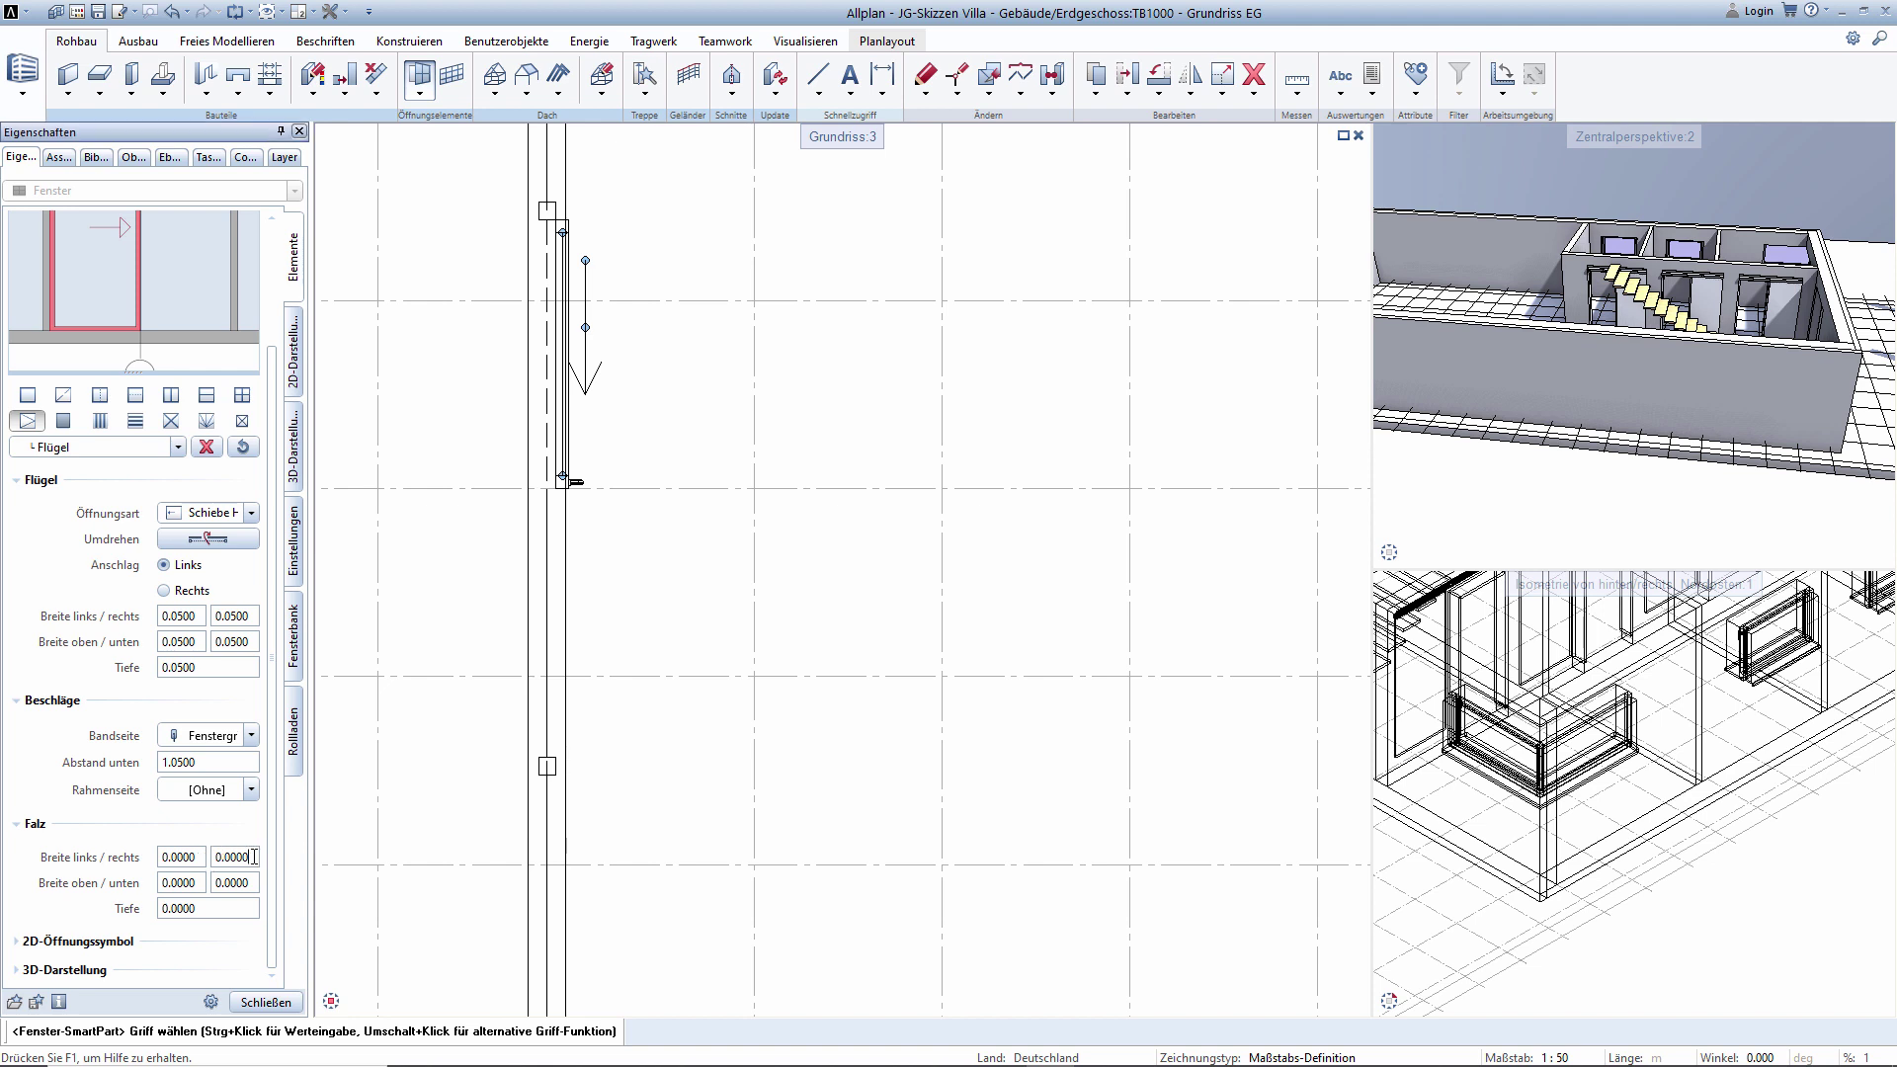
text(0,02)
key(Return)
click(229, 856)
text(0)
key(Return)
click(193, 857)
text(0,02)
key(Return)
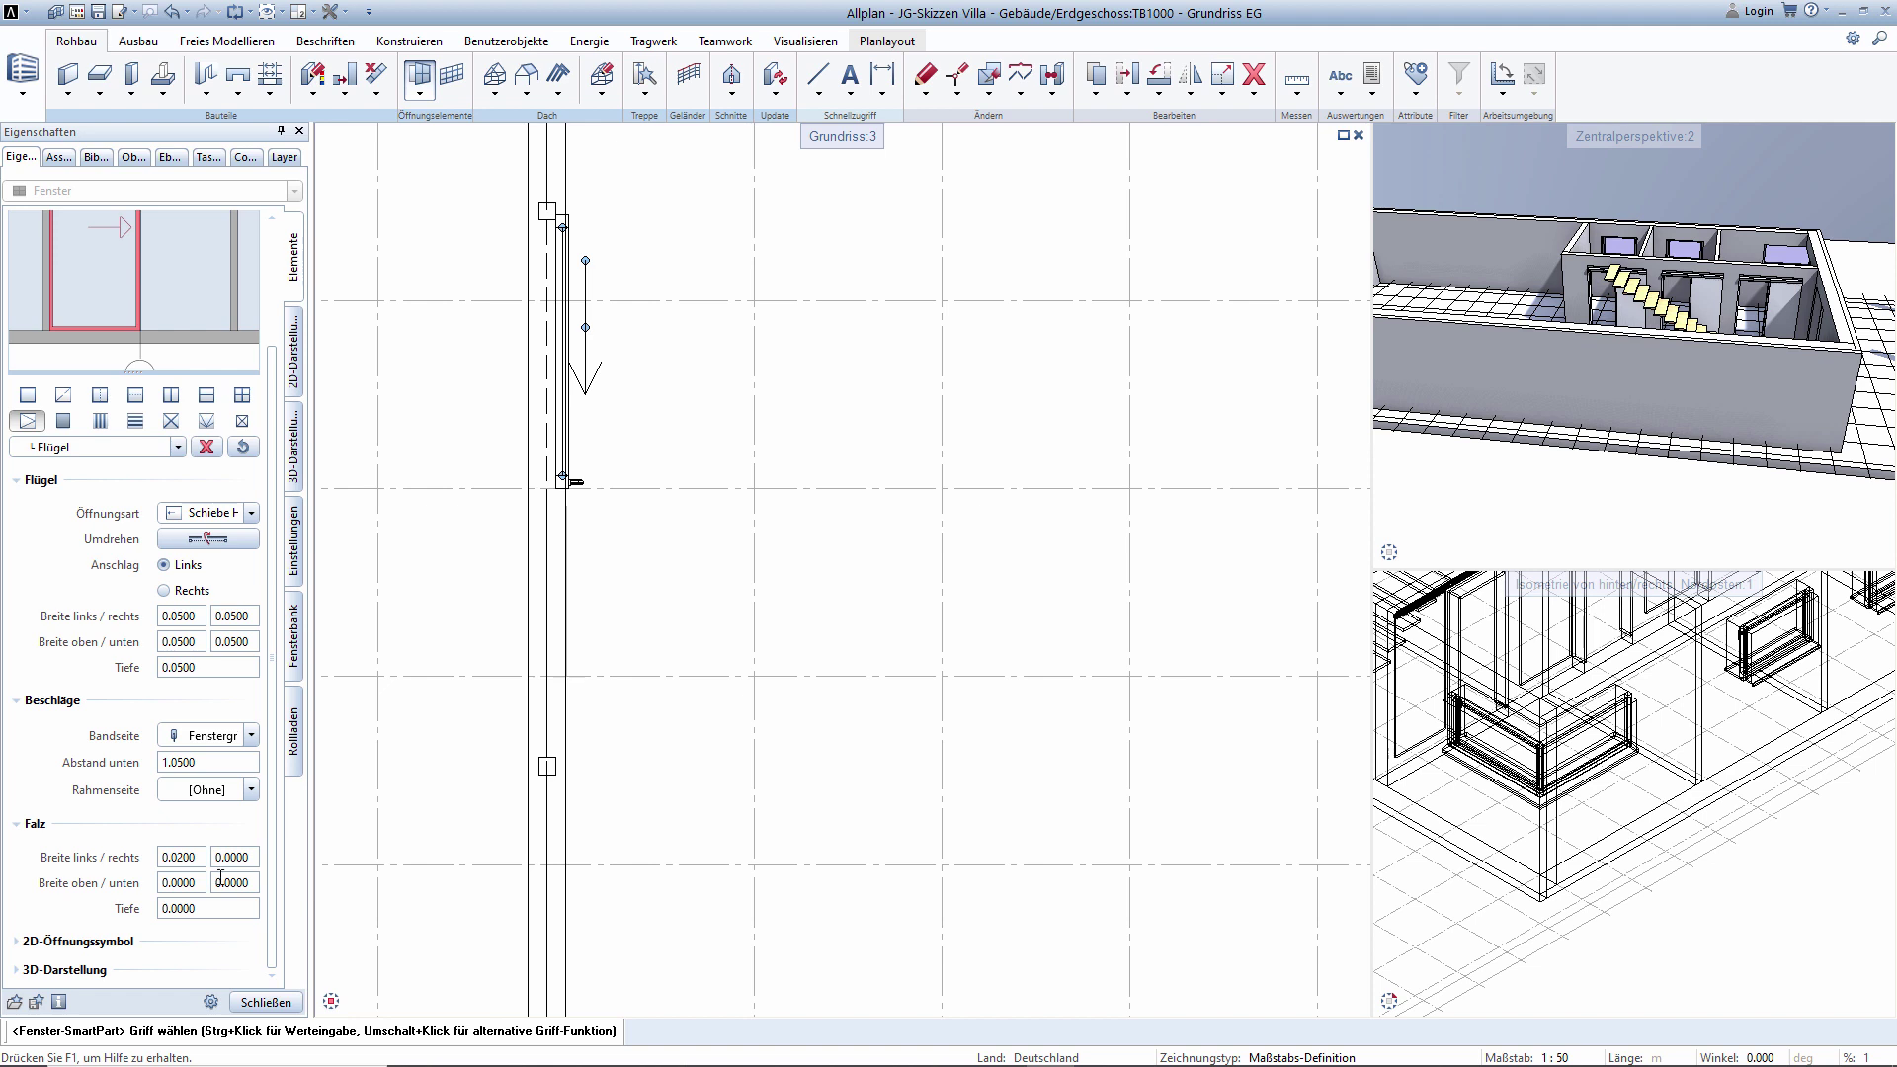
click(170, 287)
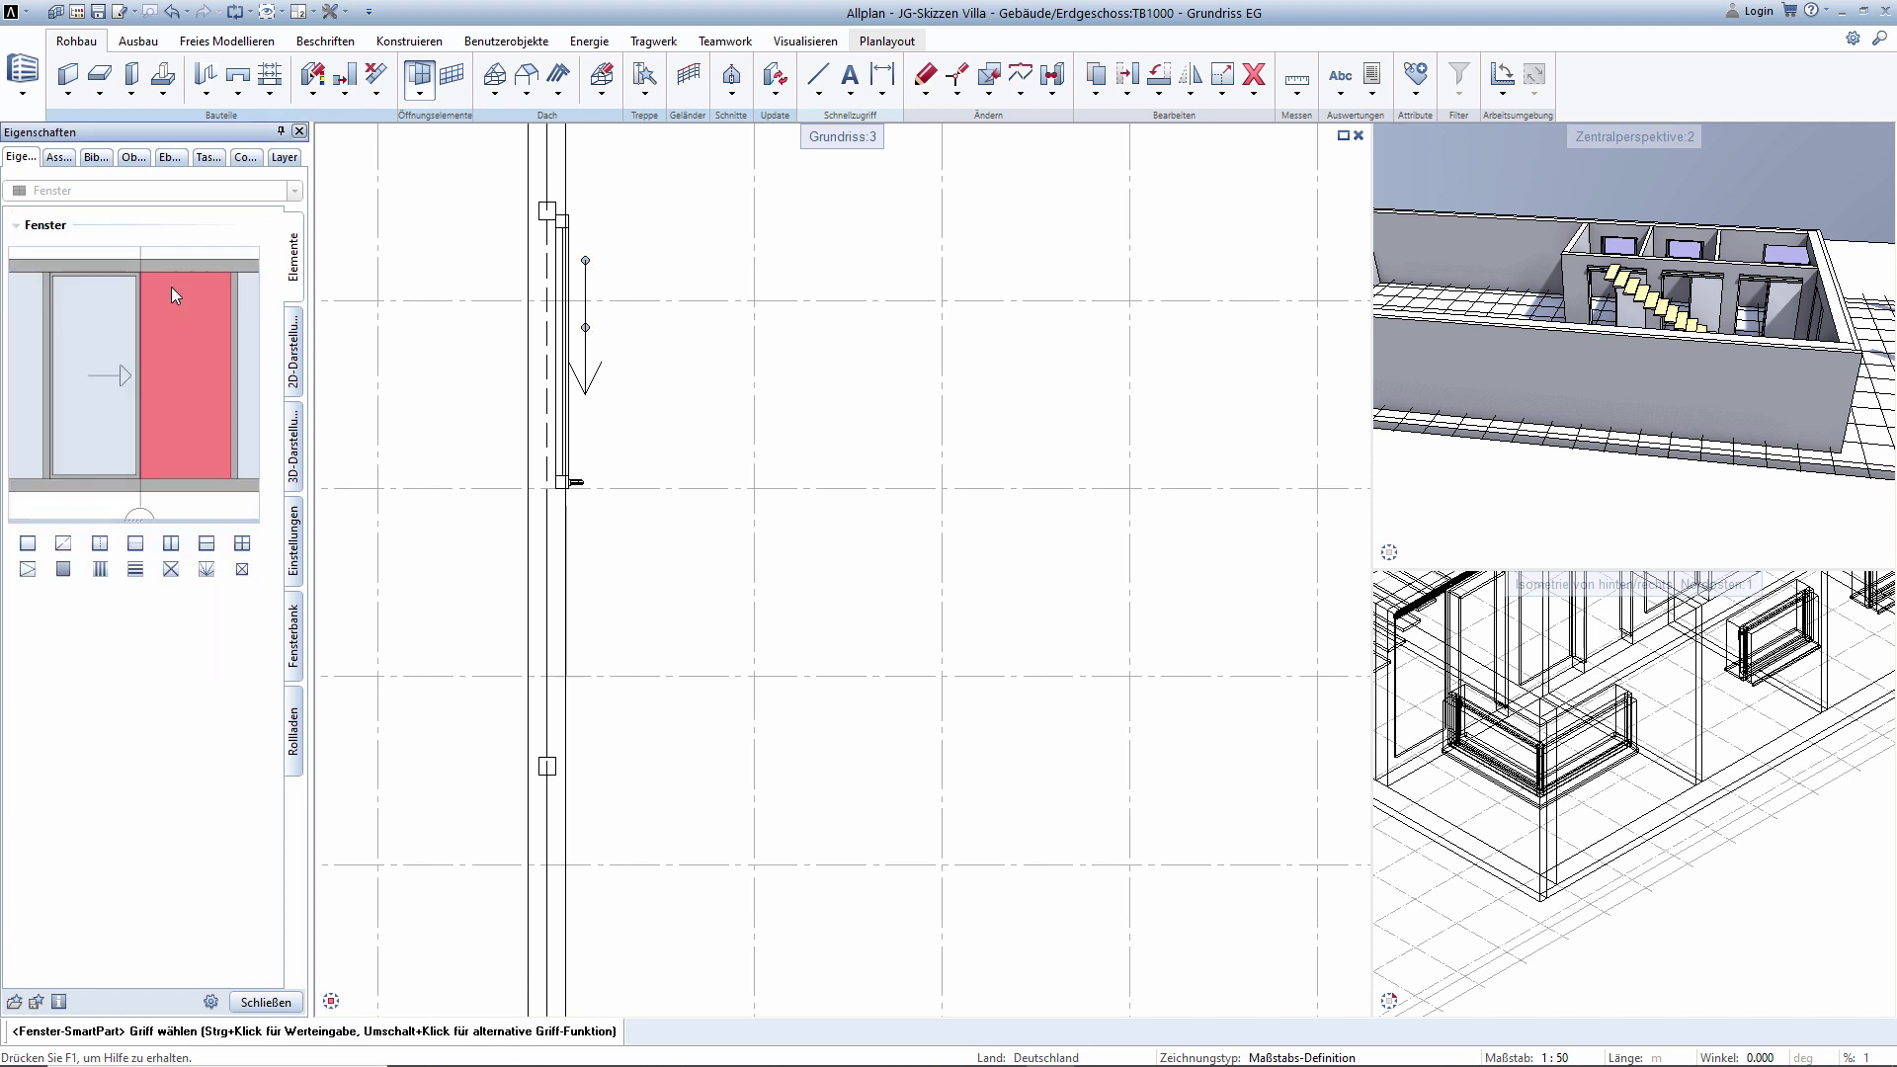
Make the second sash a Schiebe Hor. sliding sash with a Fenstergriff window handle.
click(33, 571)
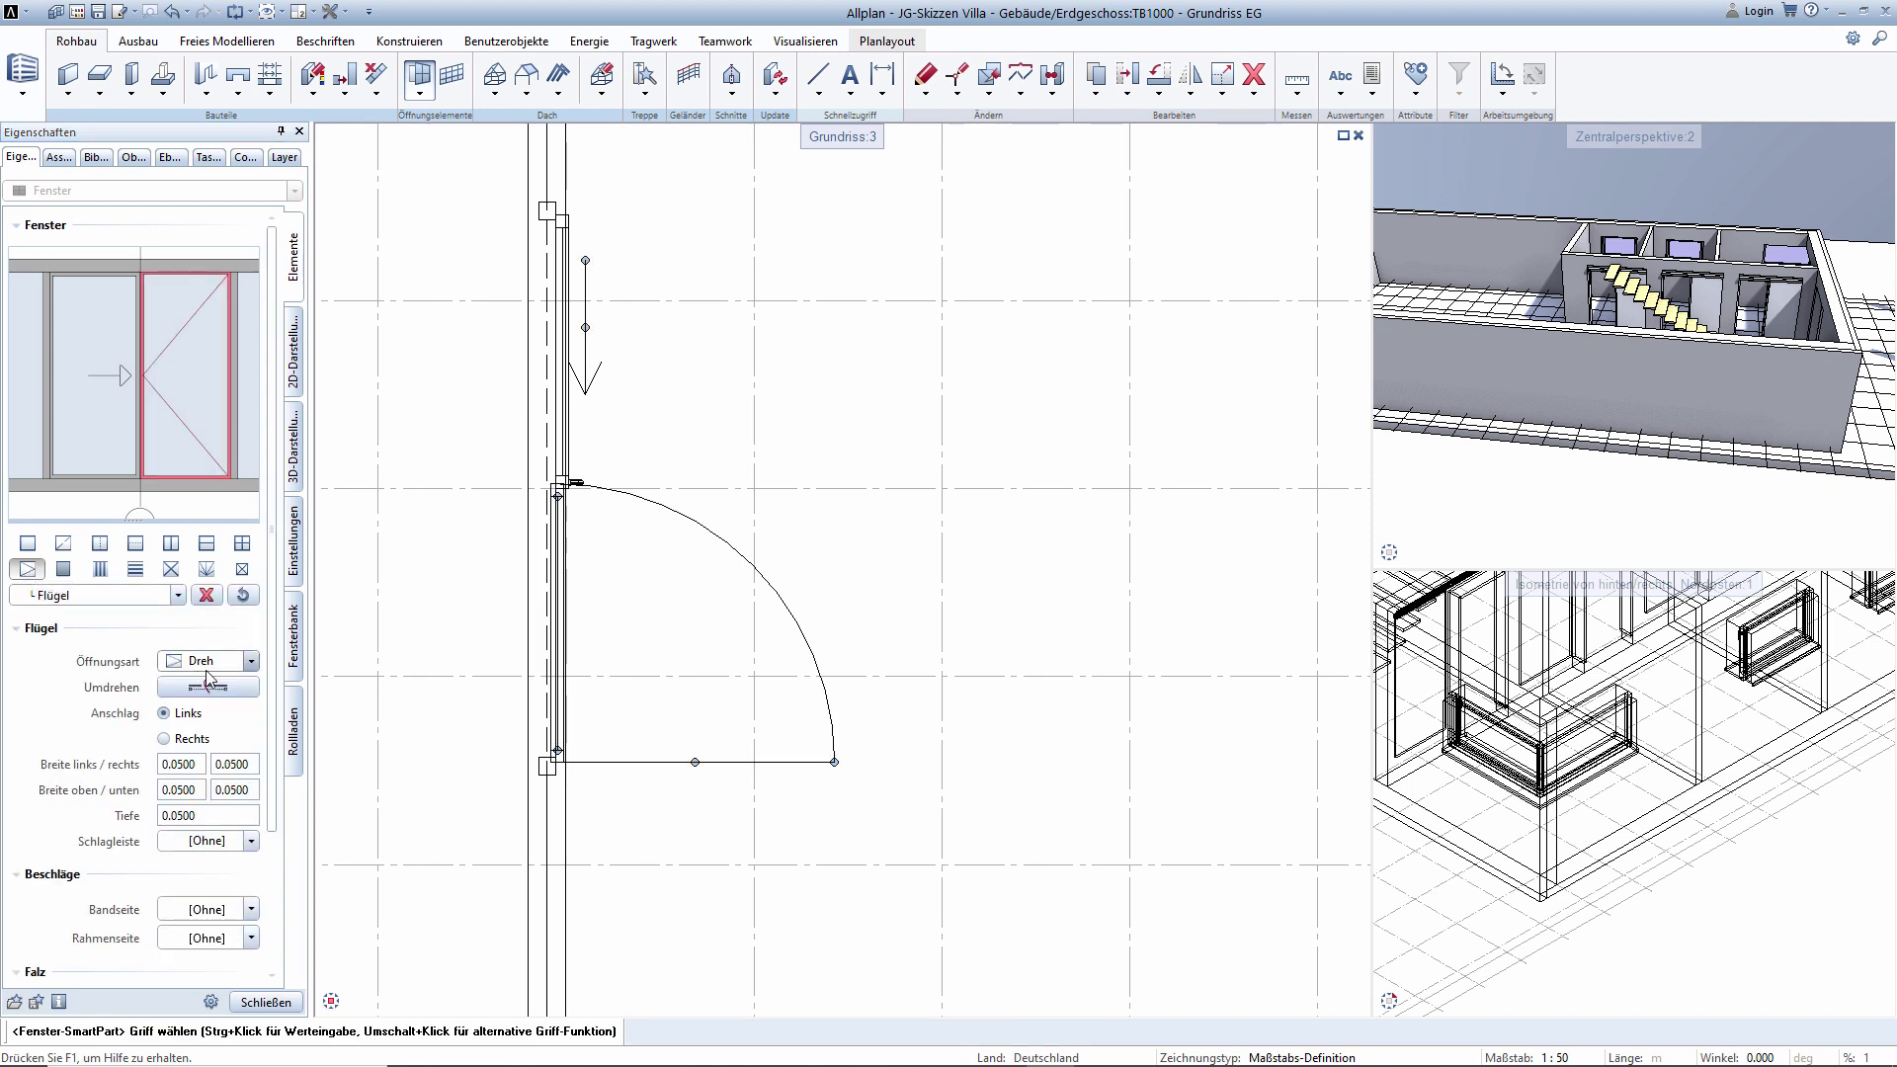
click(207, 668)
click(215, 810)
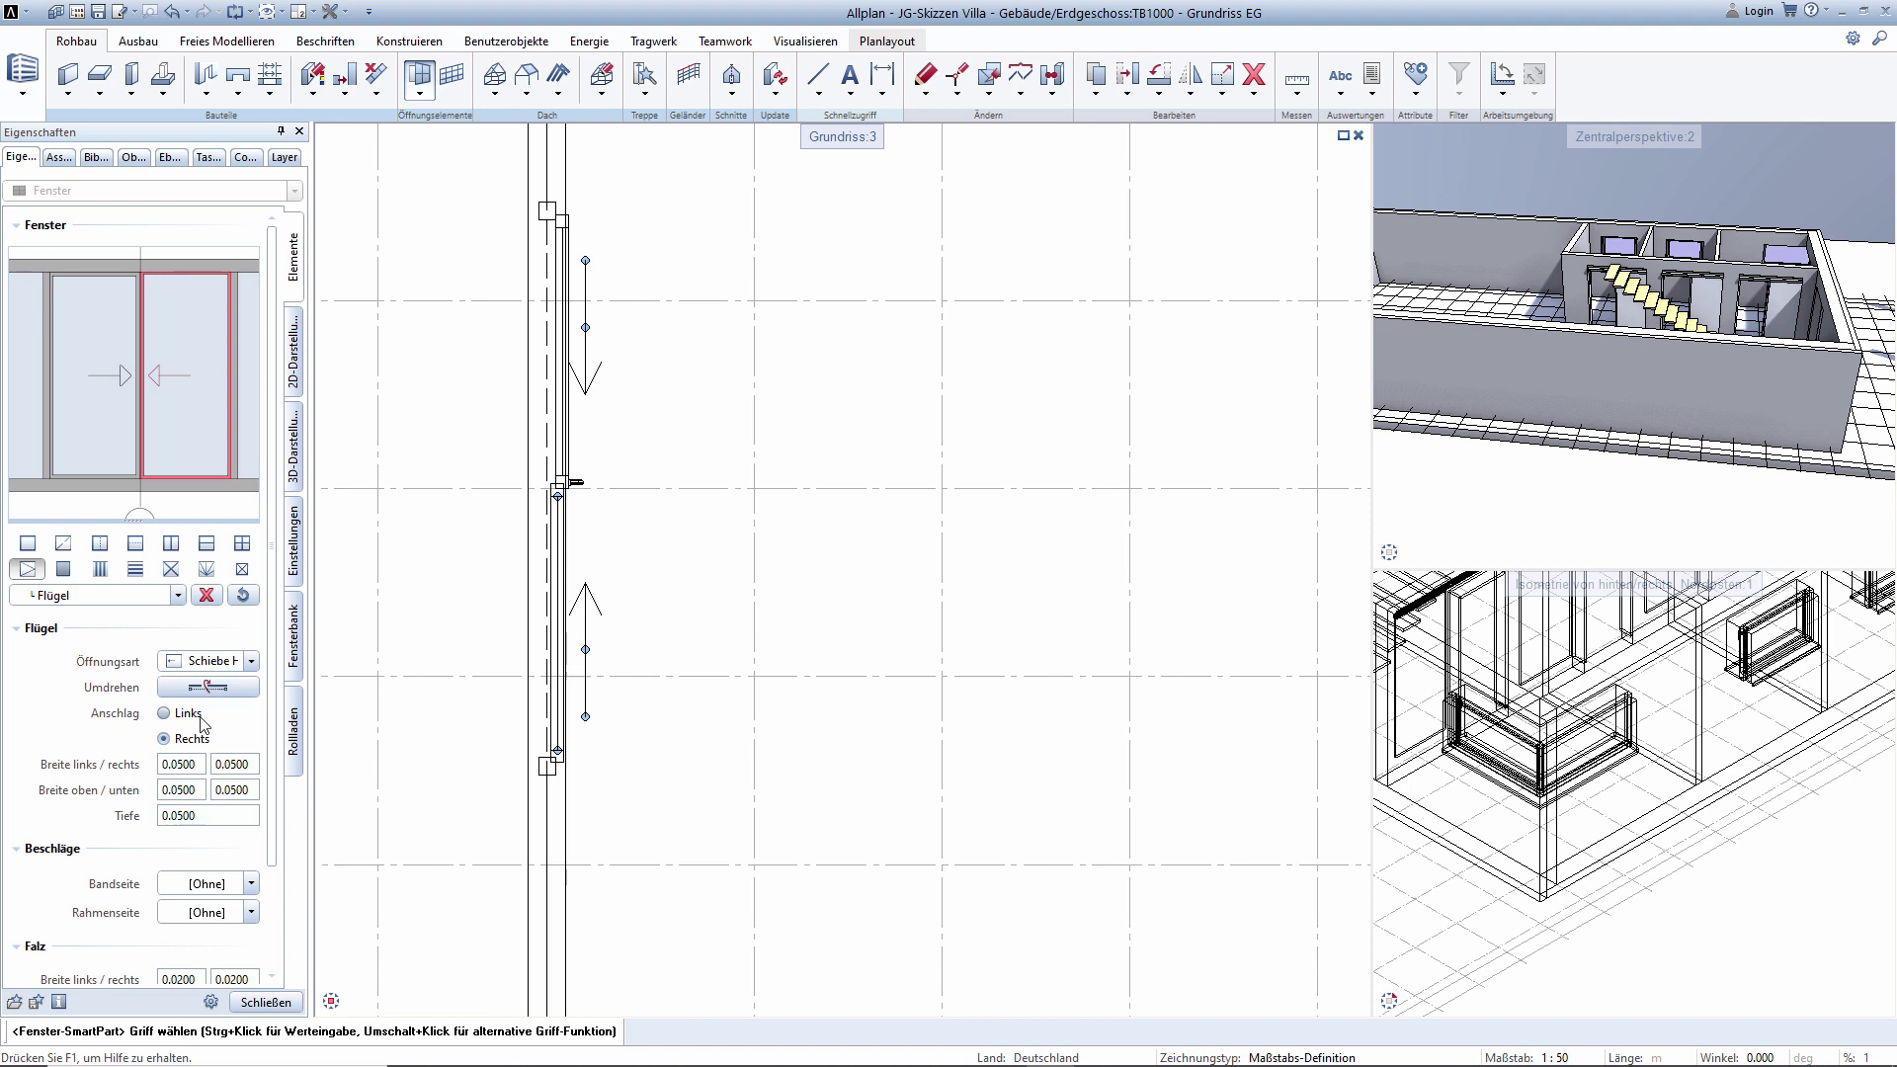
click(252, 883)
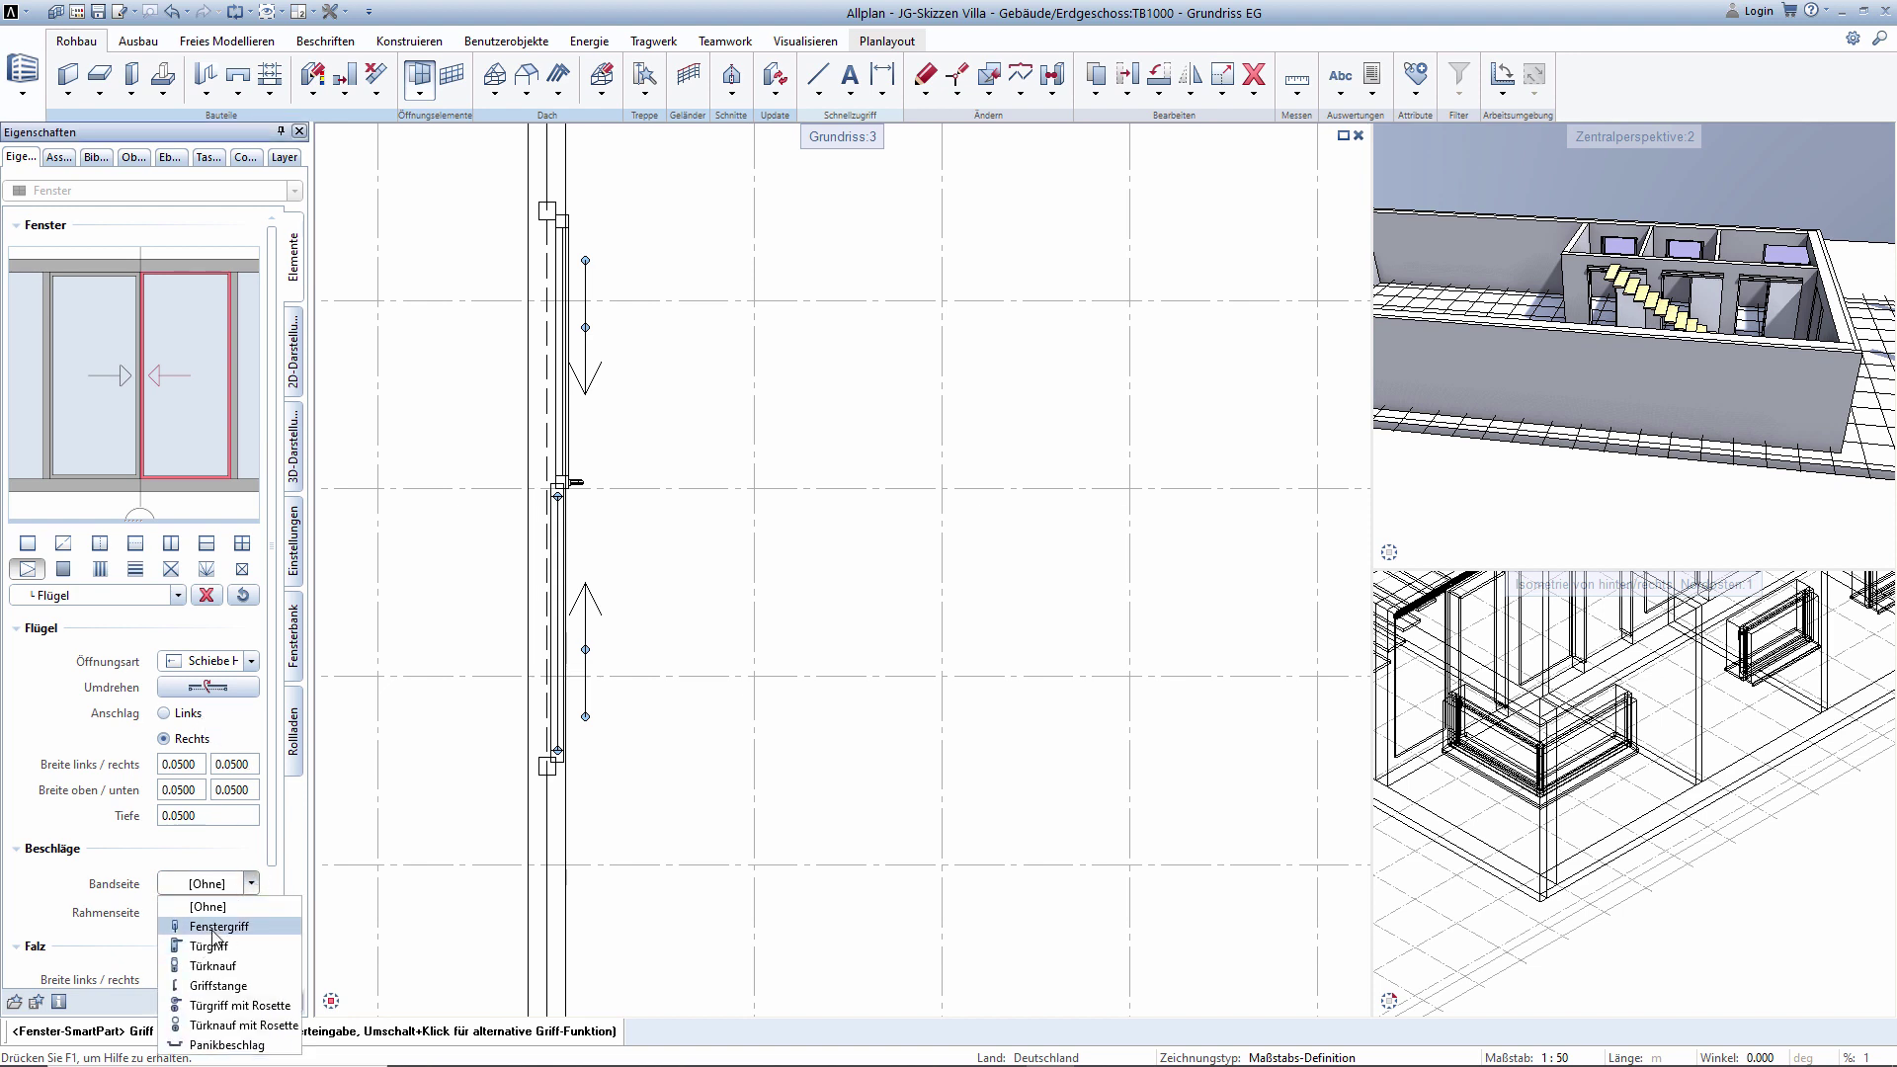
click(212, 928)
Set the second sash's left, top, bottom rebate and depth to 0, keeping the 0.02 right width.
scroll(276, 937, down, 3)
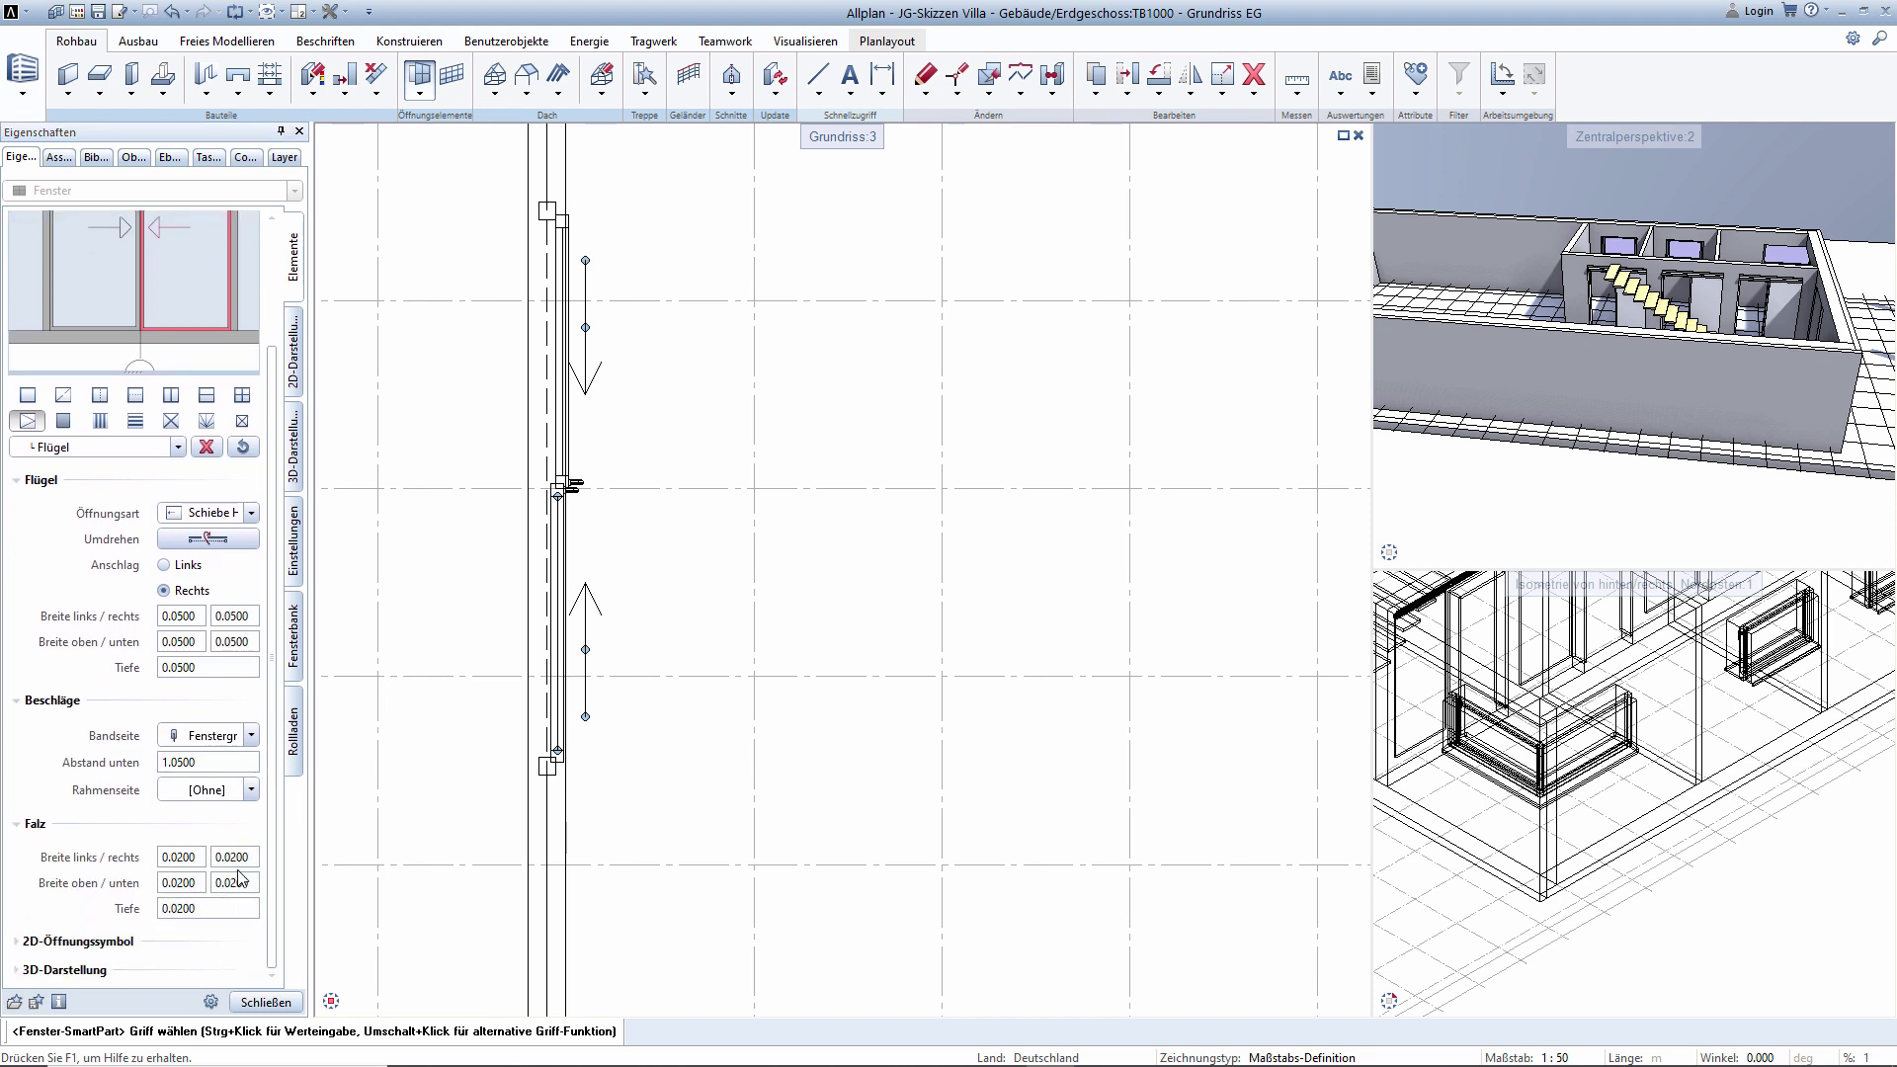
click(196, 858)
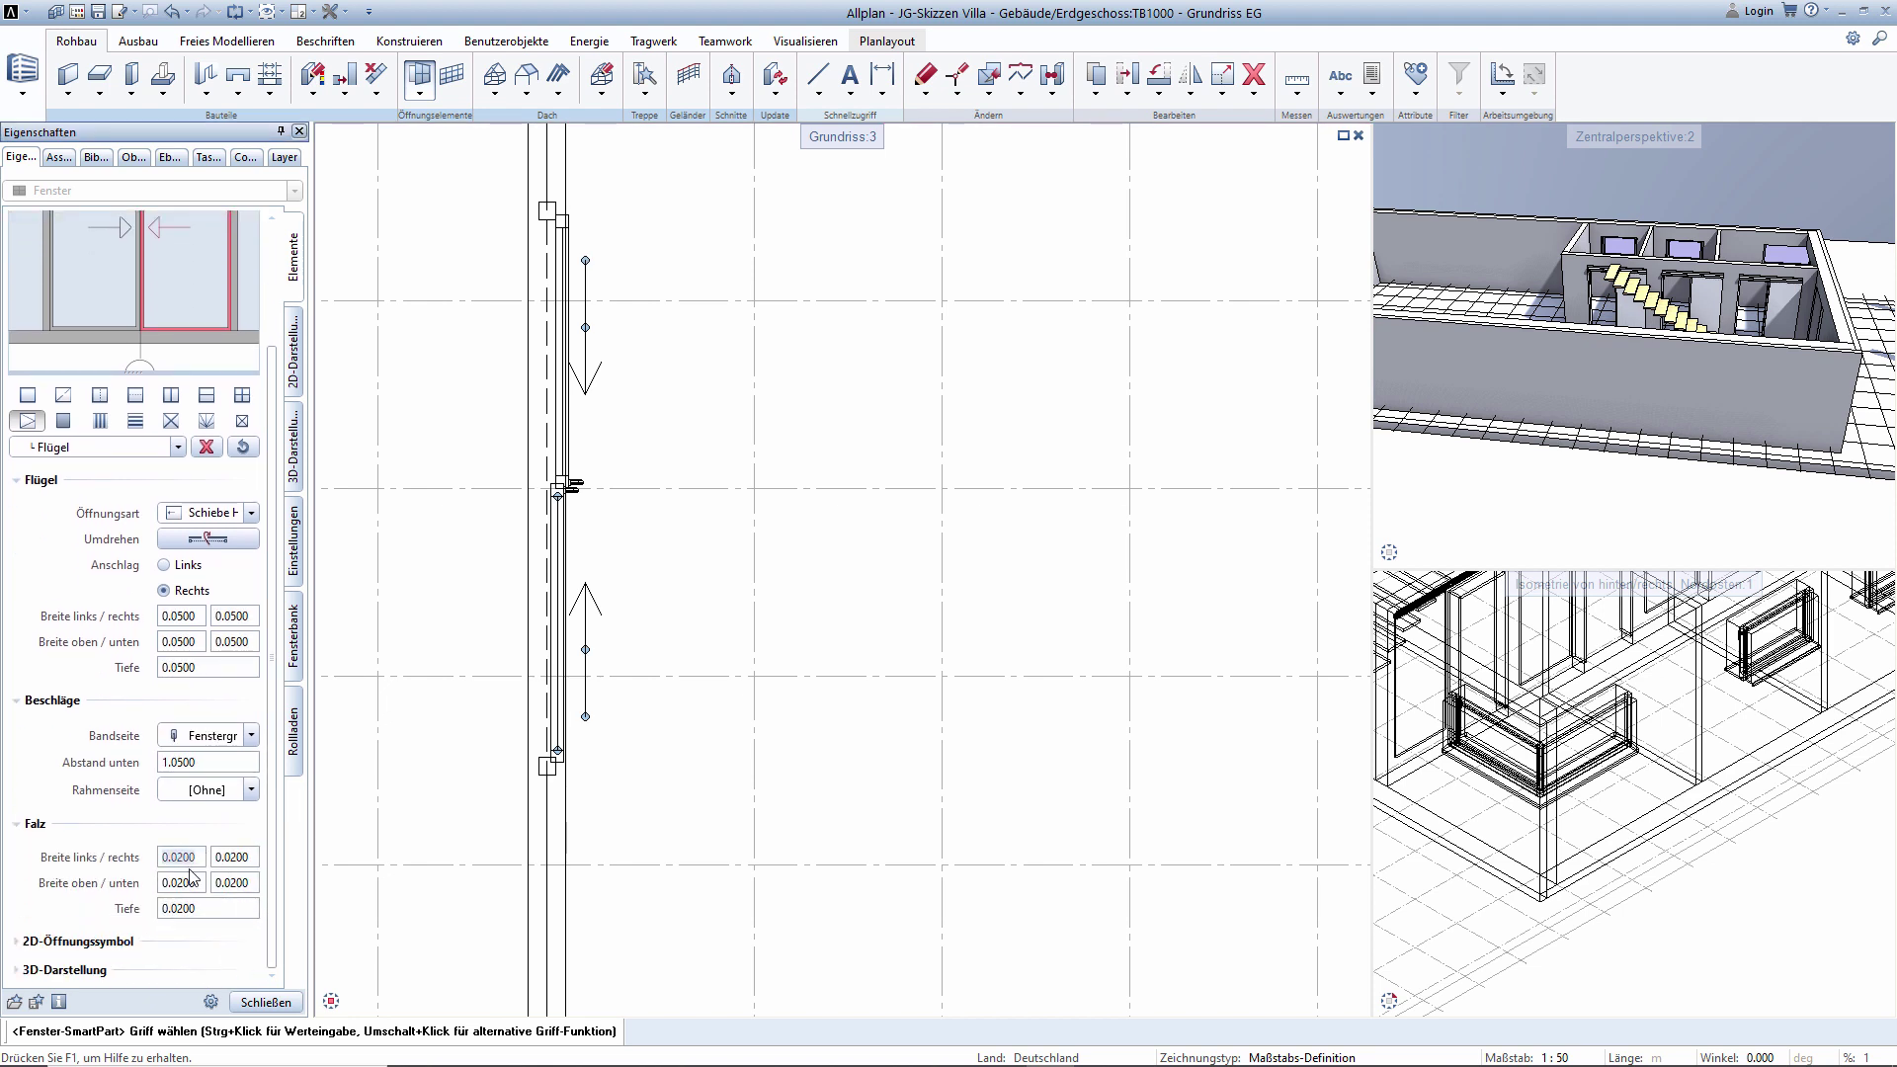
text(0)
key(Tab)
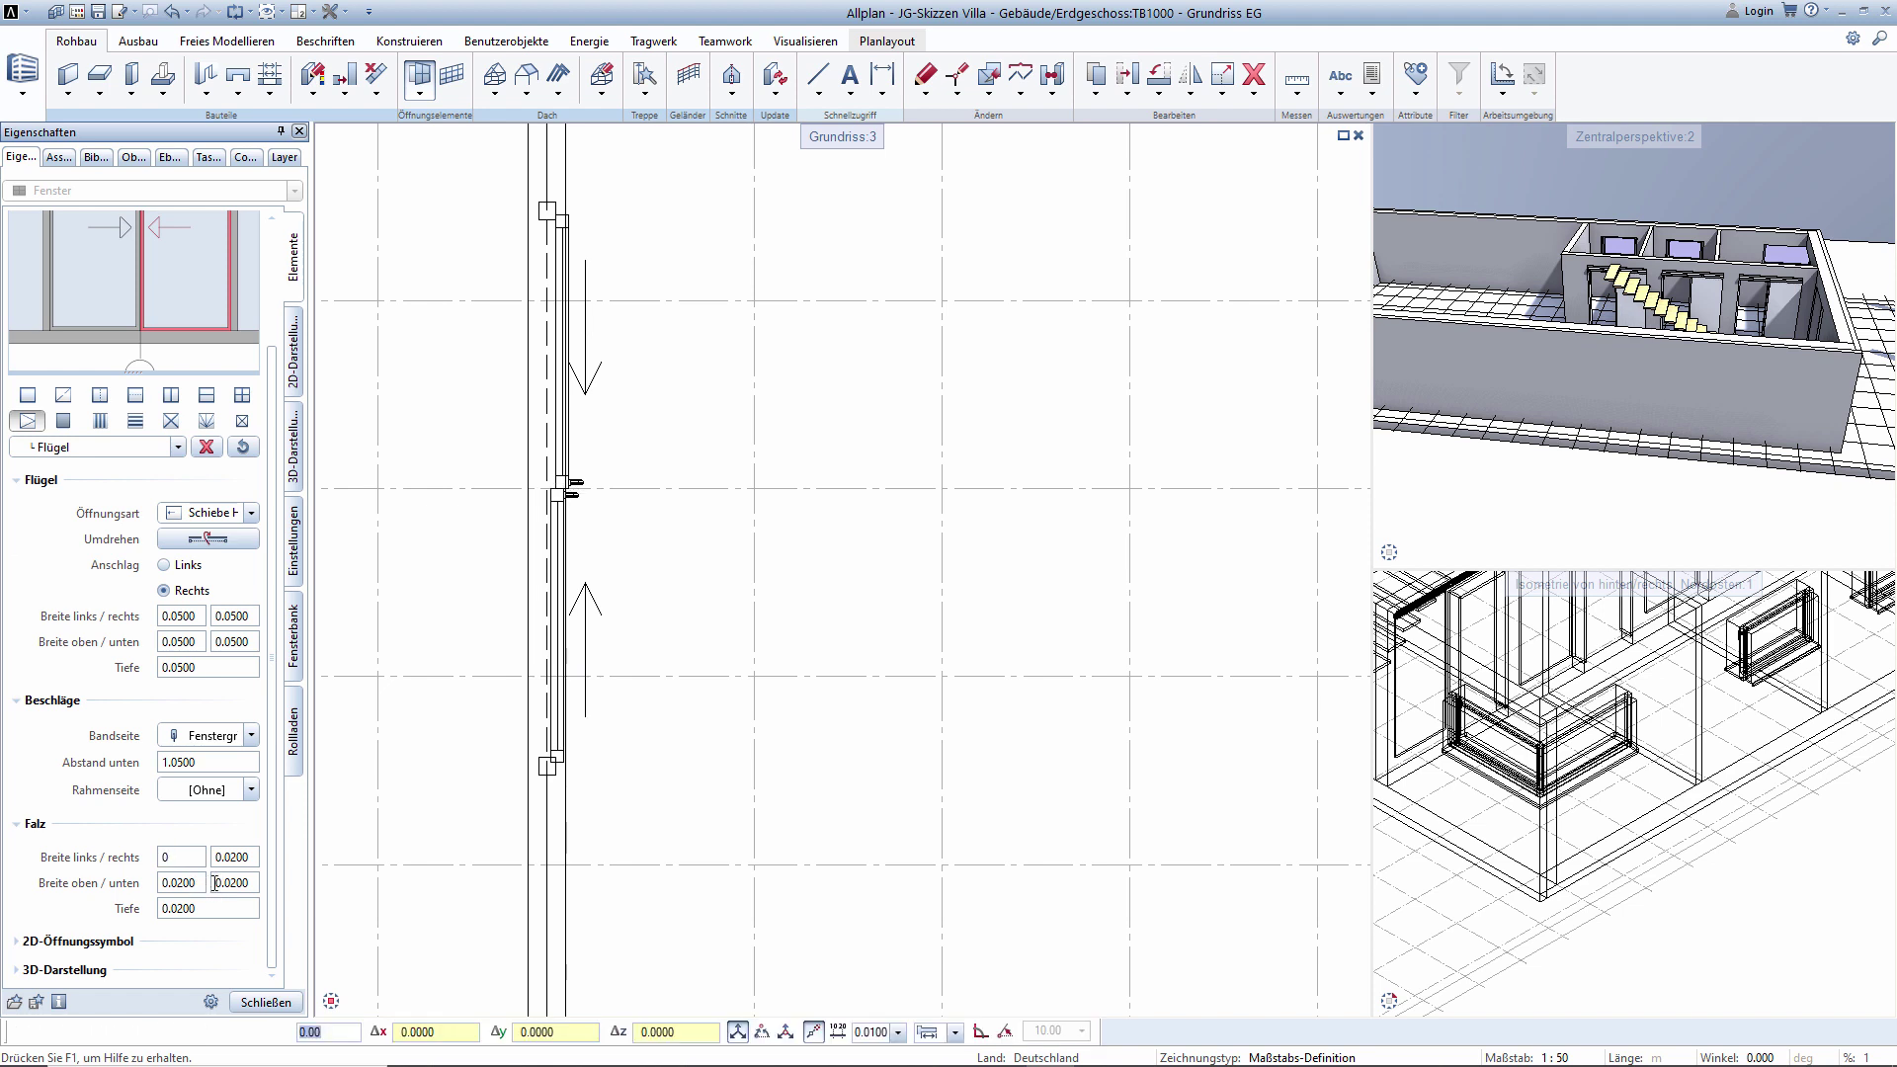
text(0)
key(Tab)
text(0)
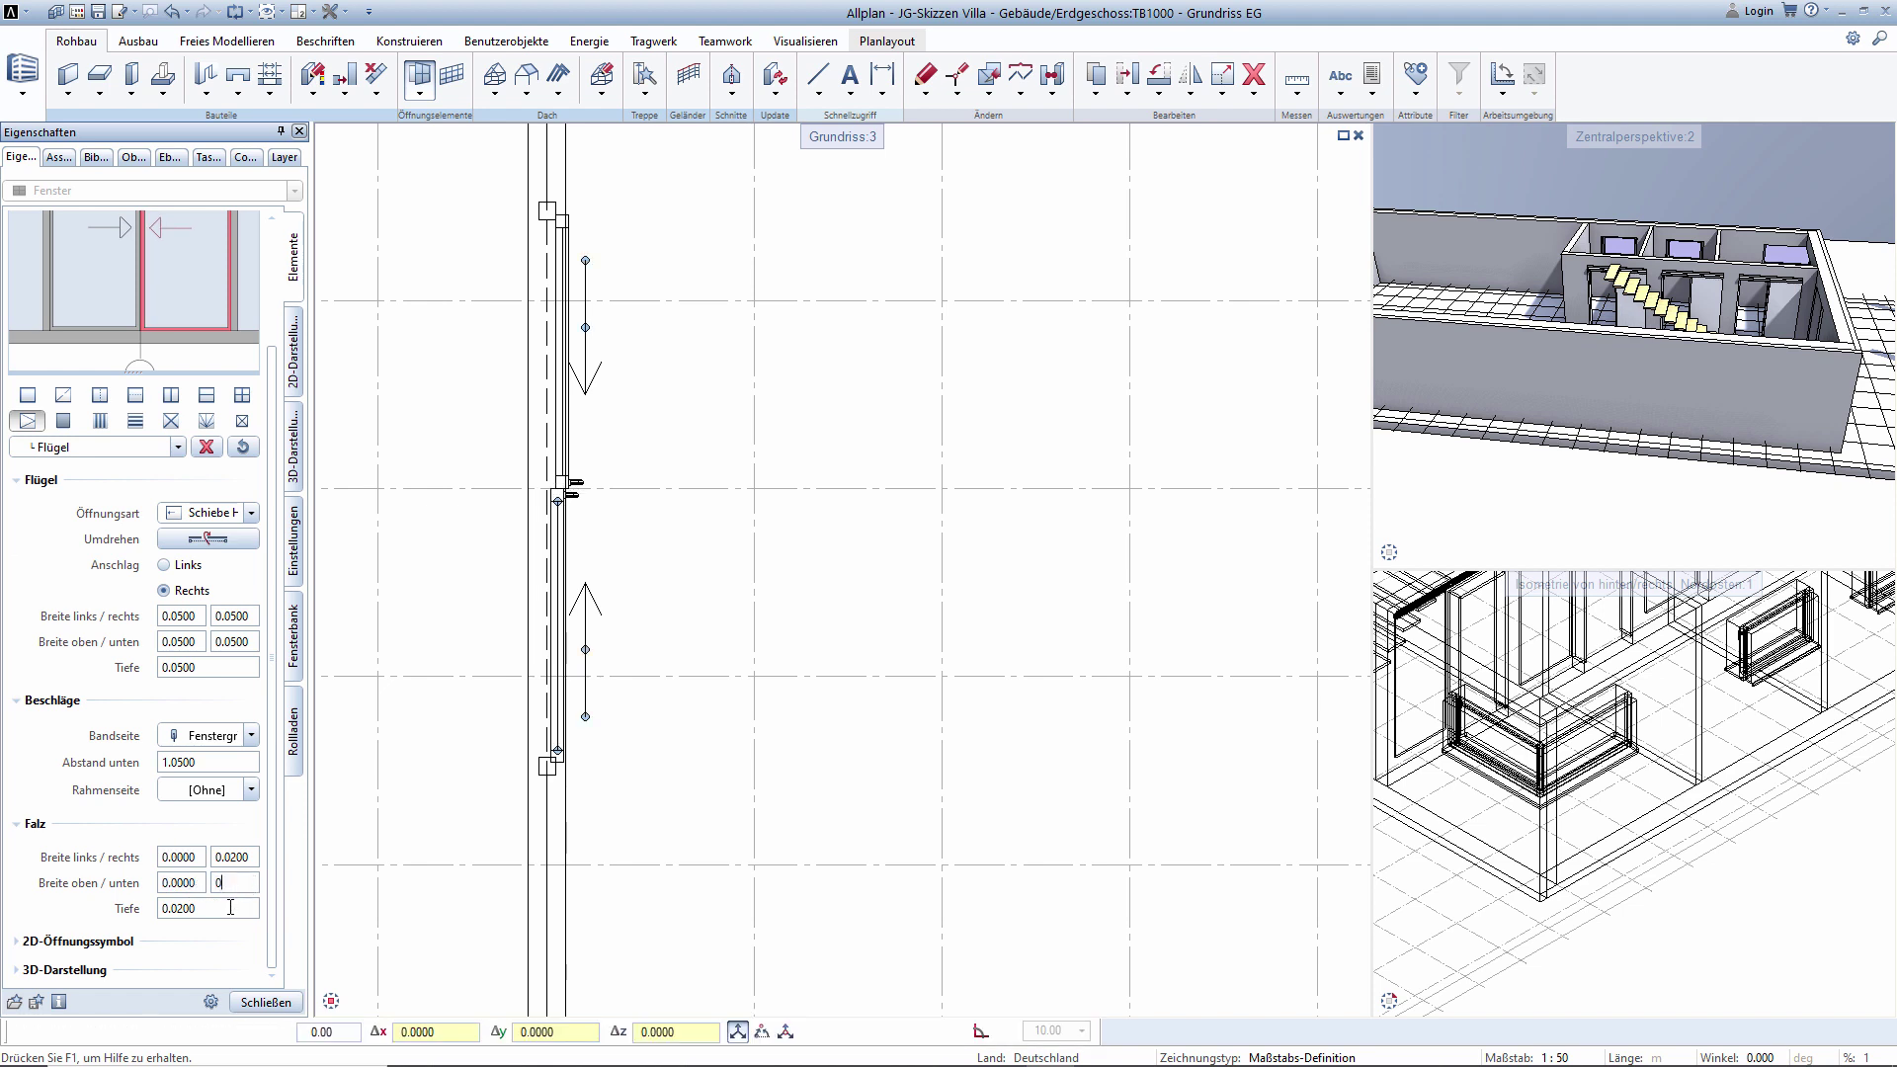
key(Tab)
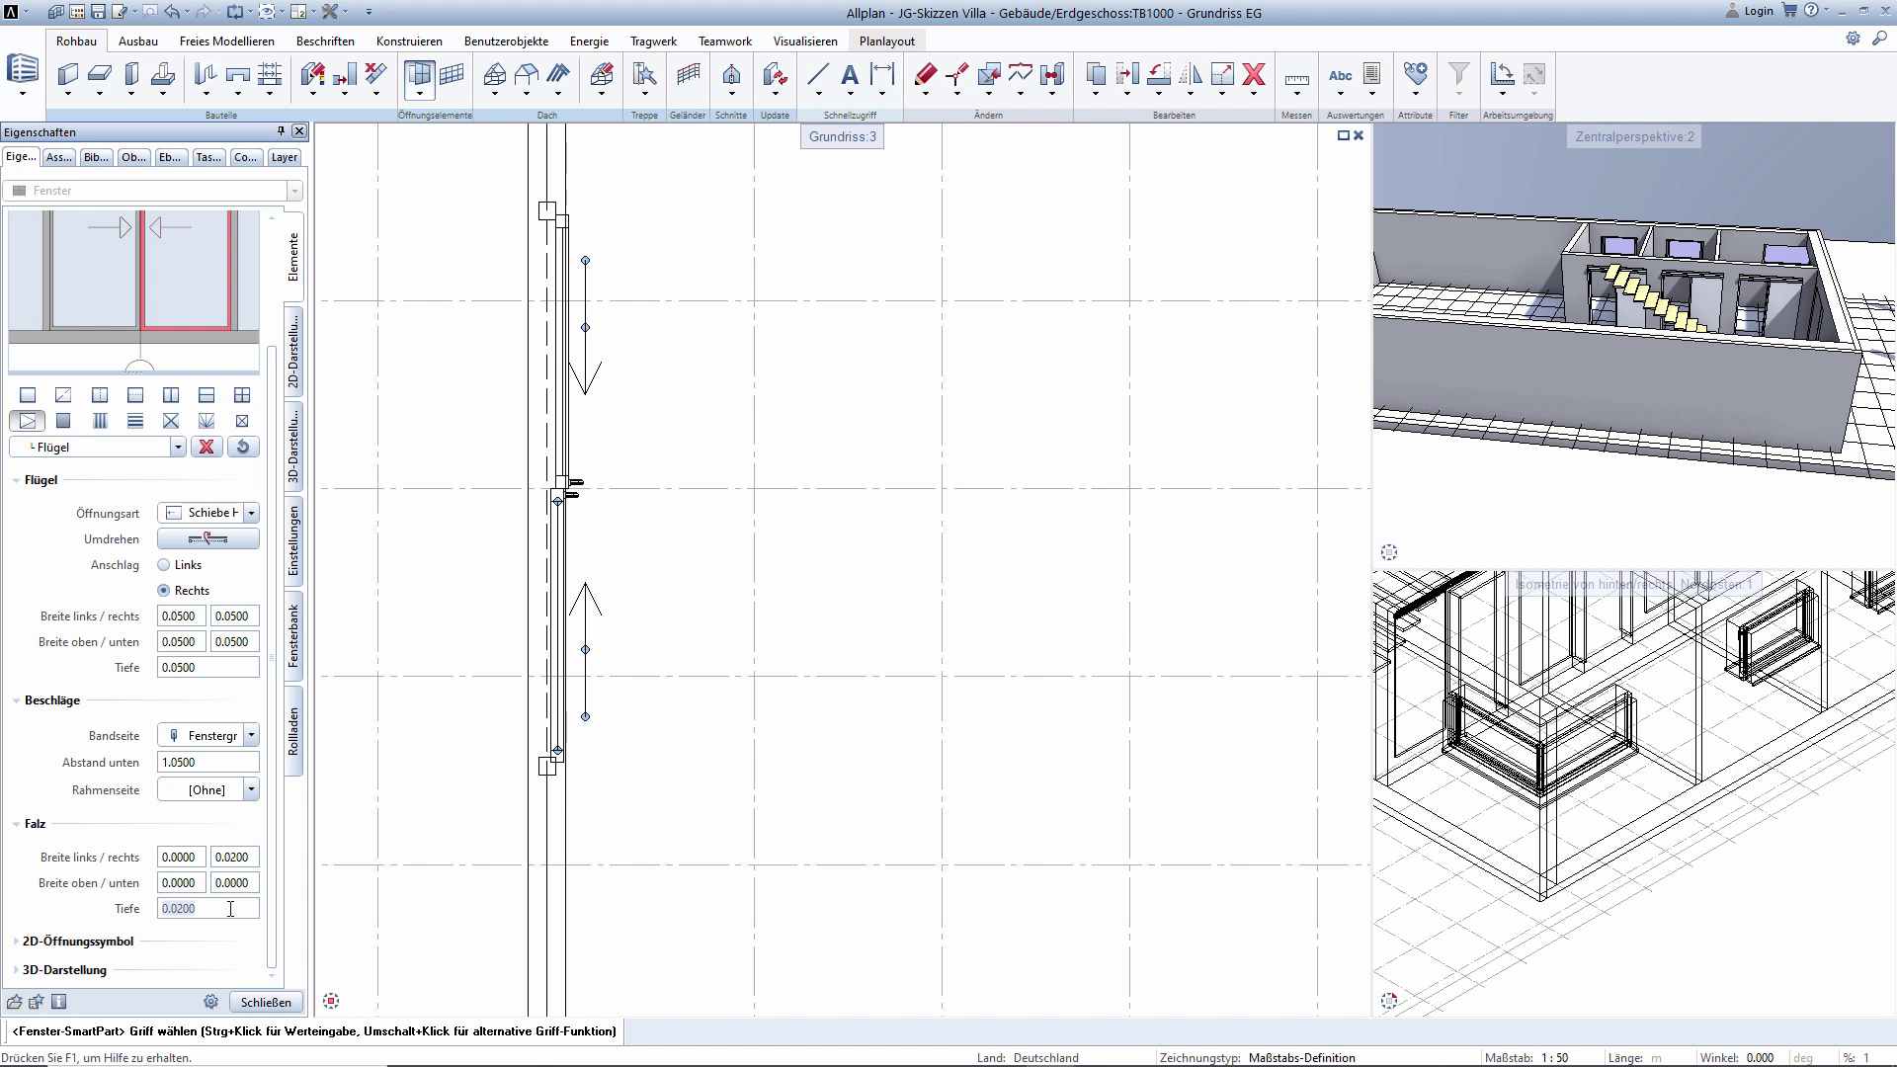
text(0#)
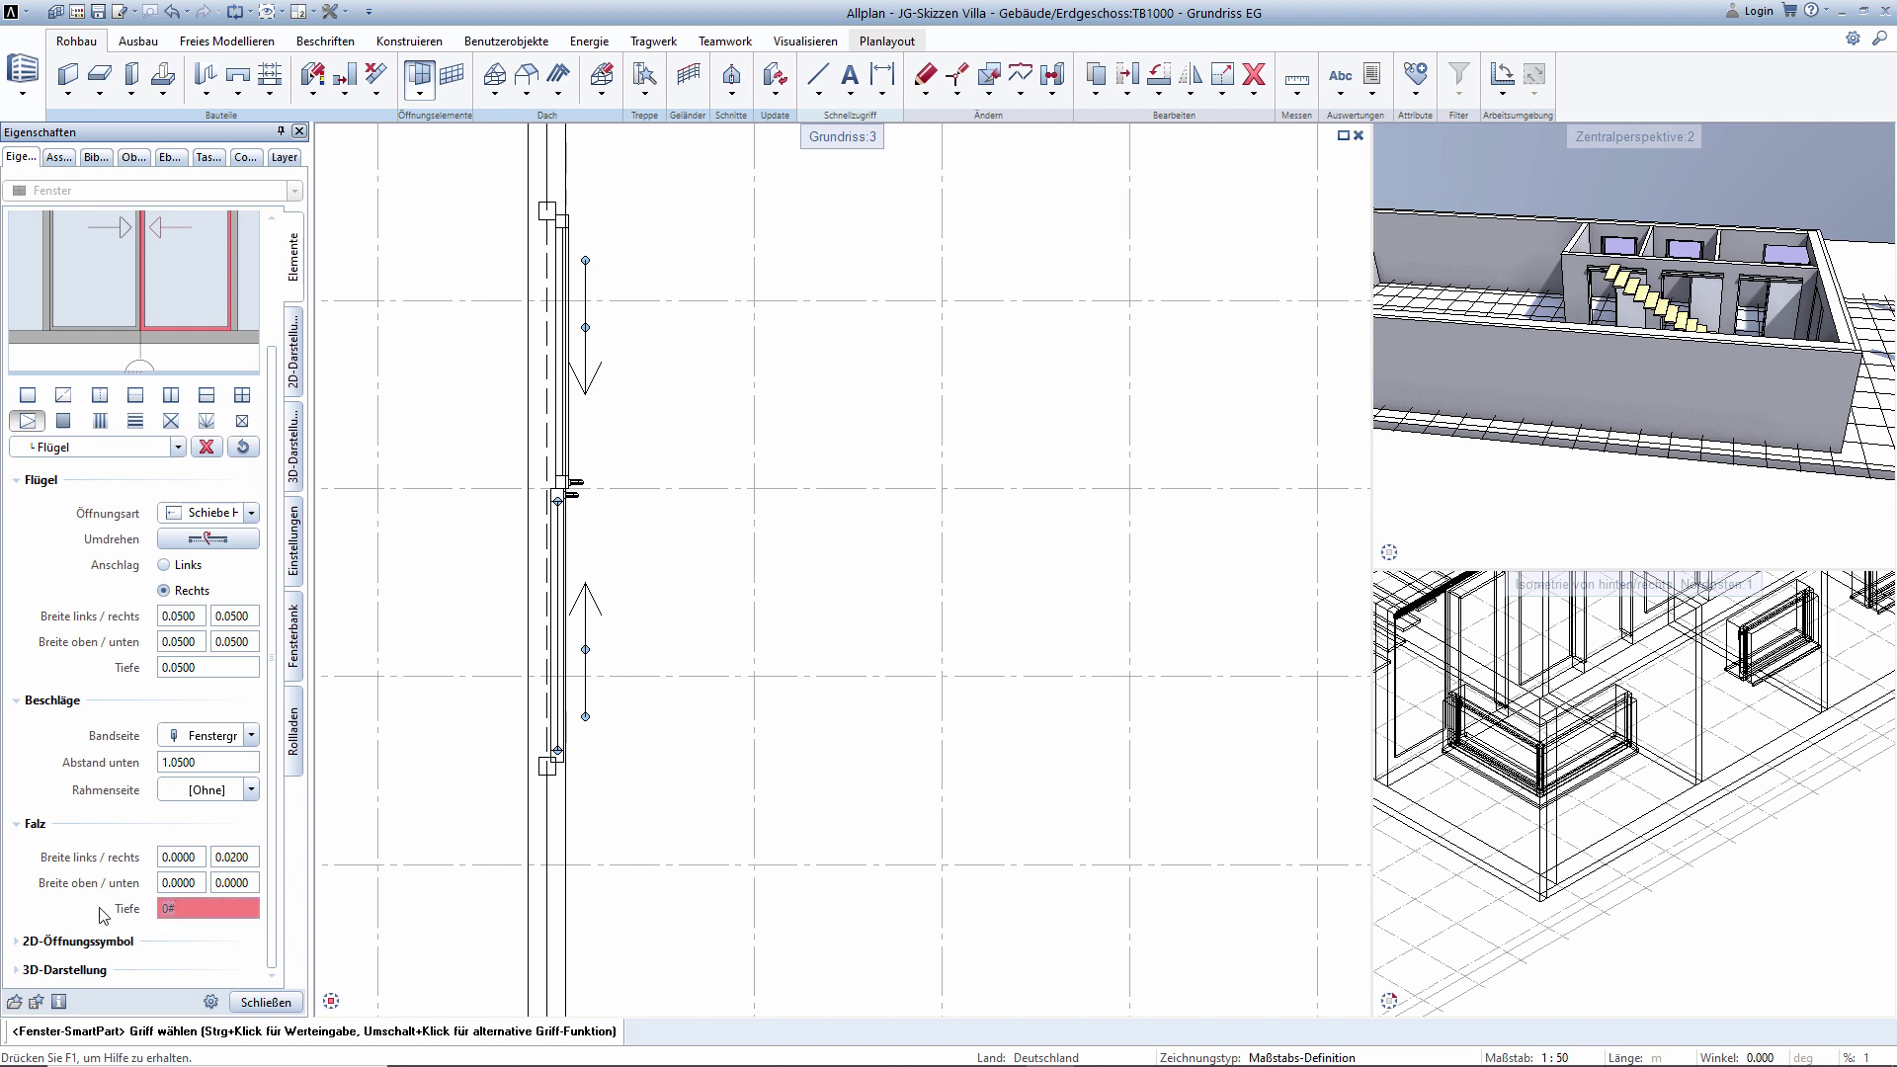
key(BackSpace)
key(Return)
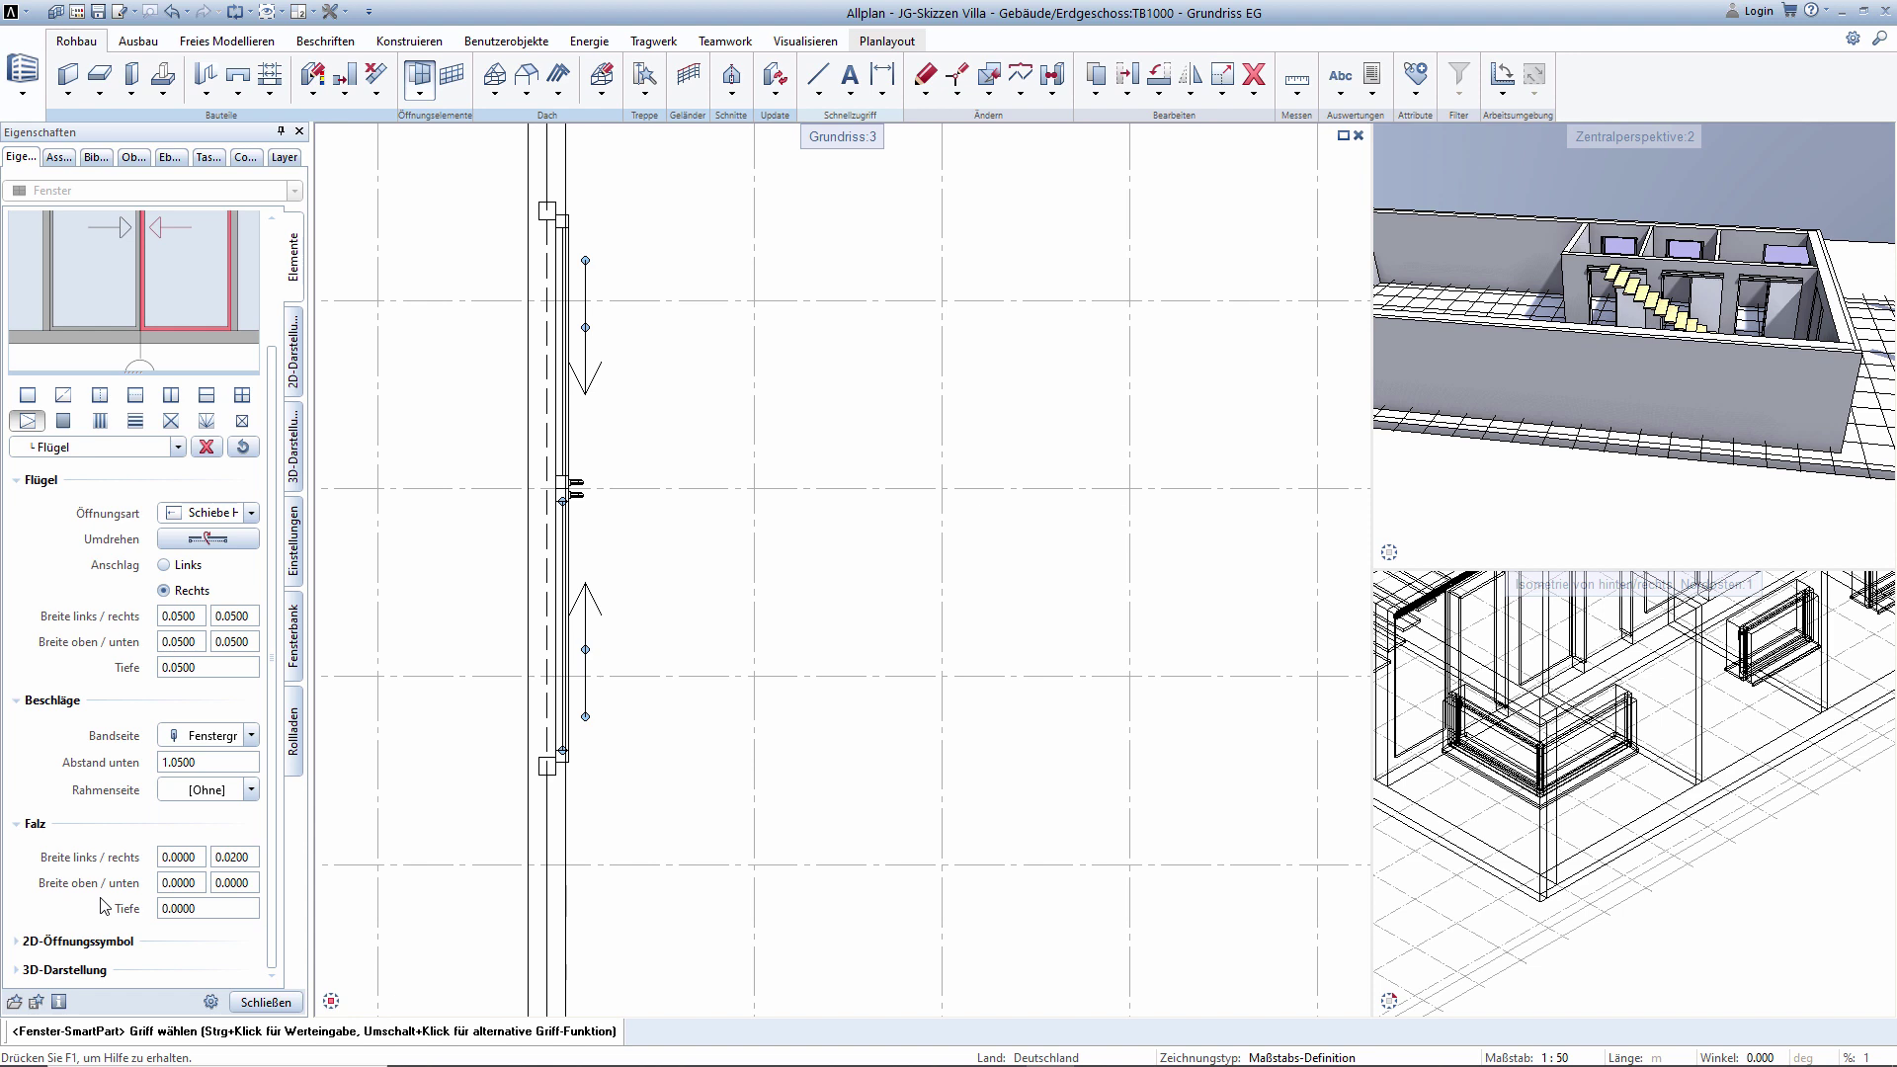
click(266, 1001)
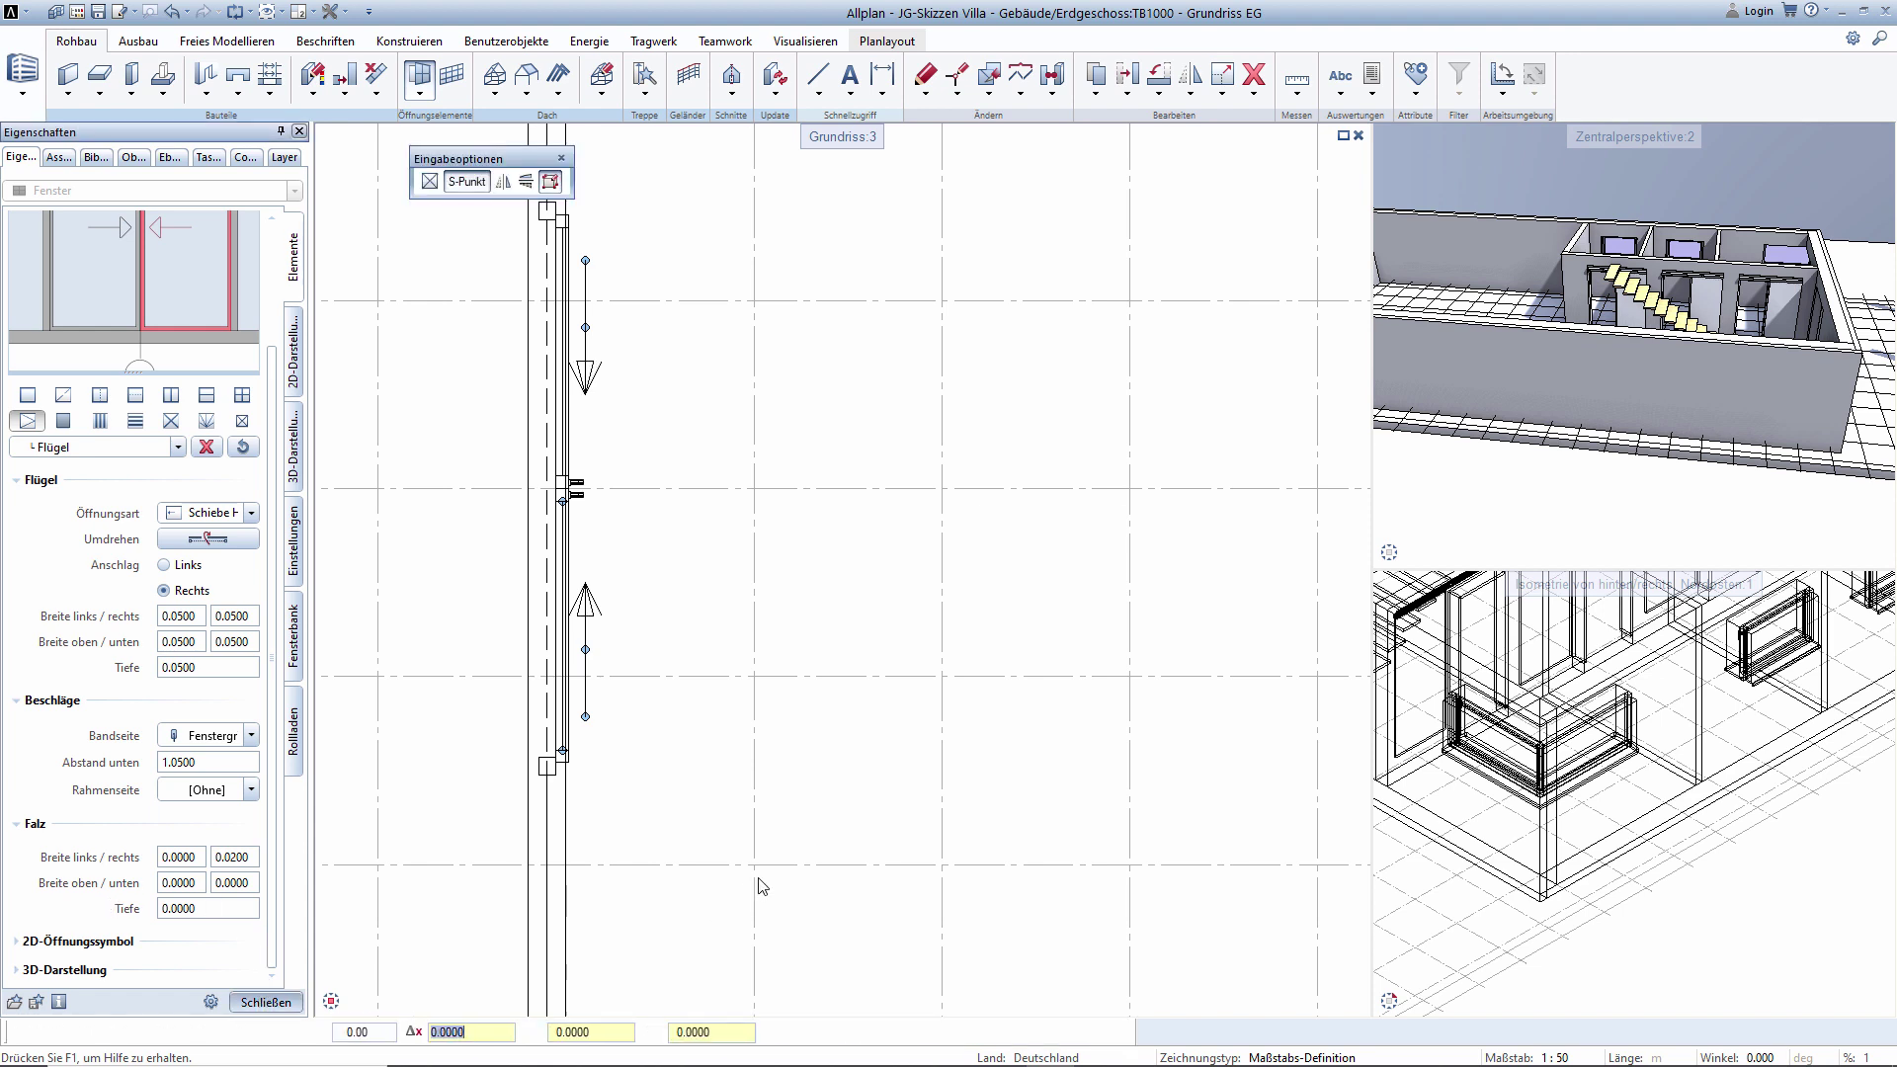
View the glazed facade in 3D, finish the window SmartPart, and reopen the left-wall window.
scroll(1525, 295, down, 5)
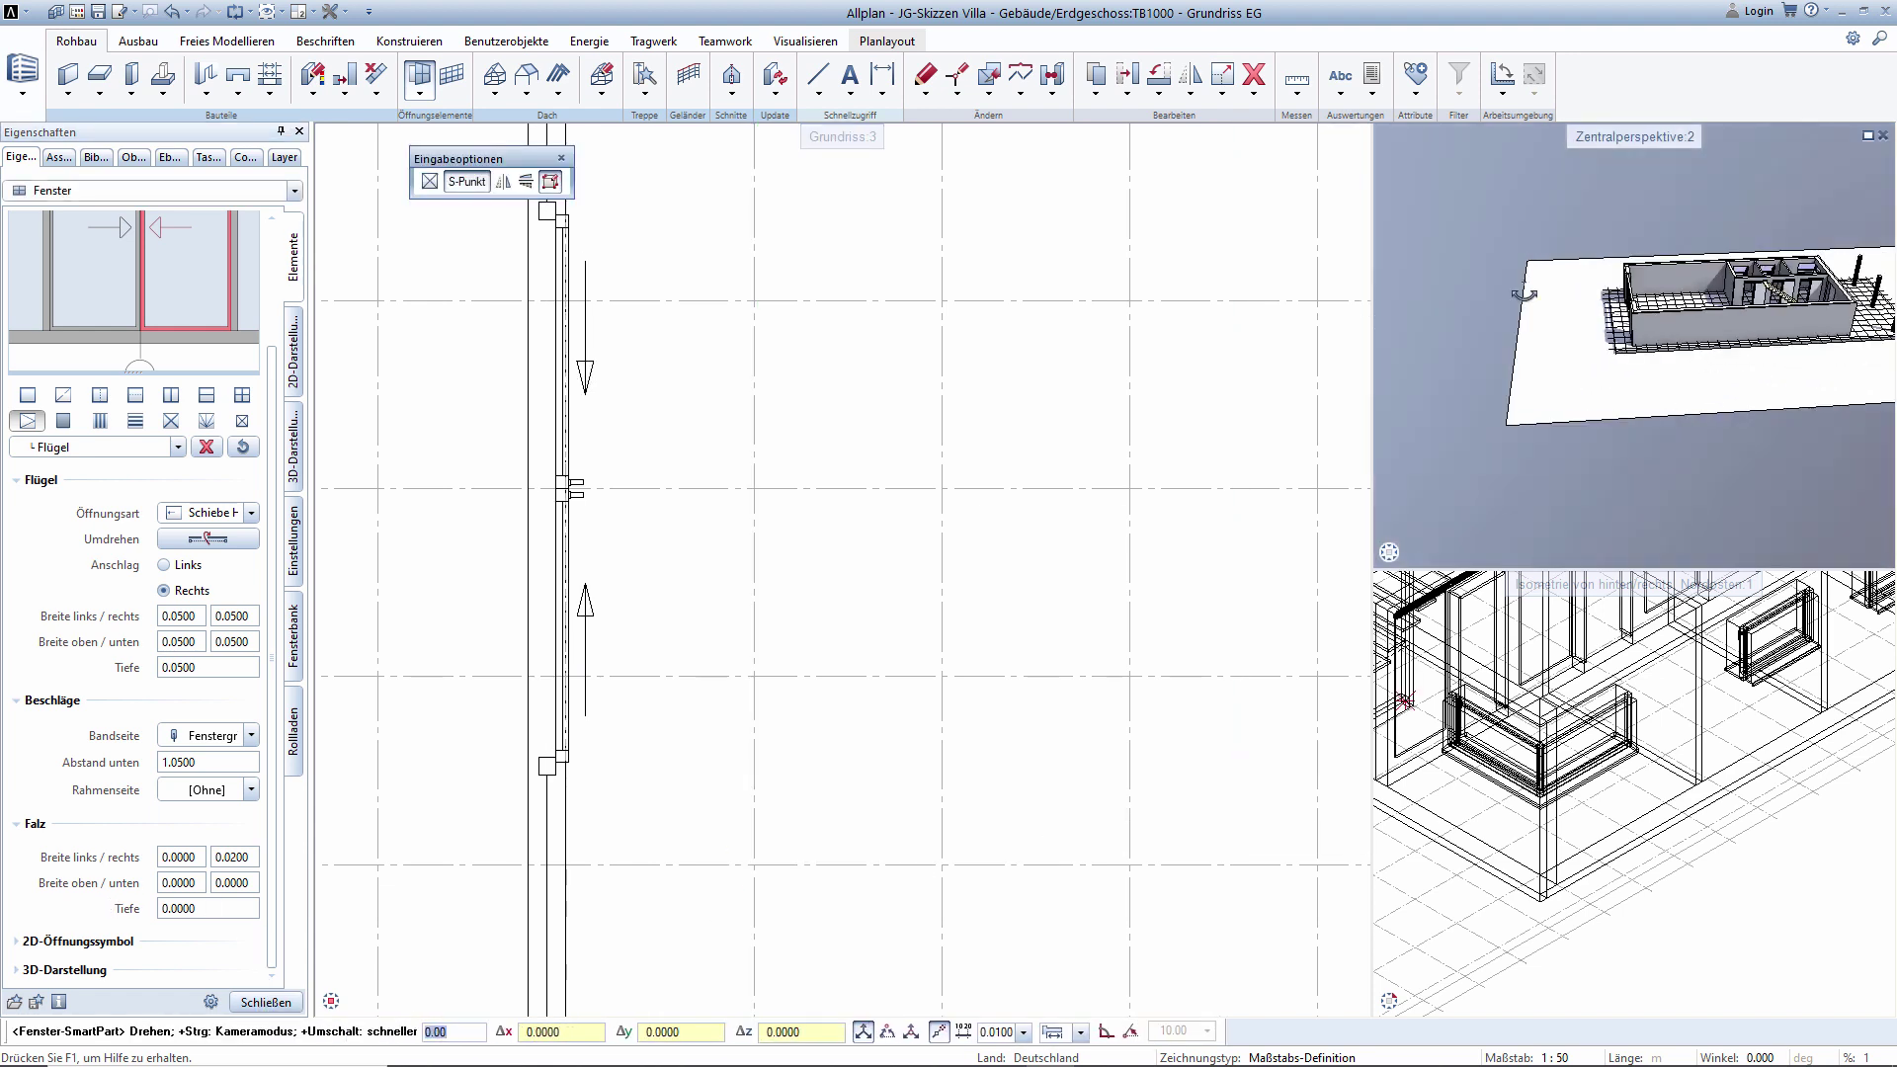
scroll(1531, 301, up, 3)
scroll(1546, 321, up, 3)
scroll(1561, 341, up, 3)
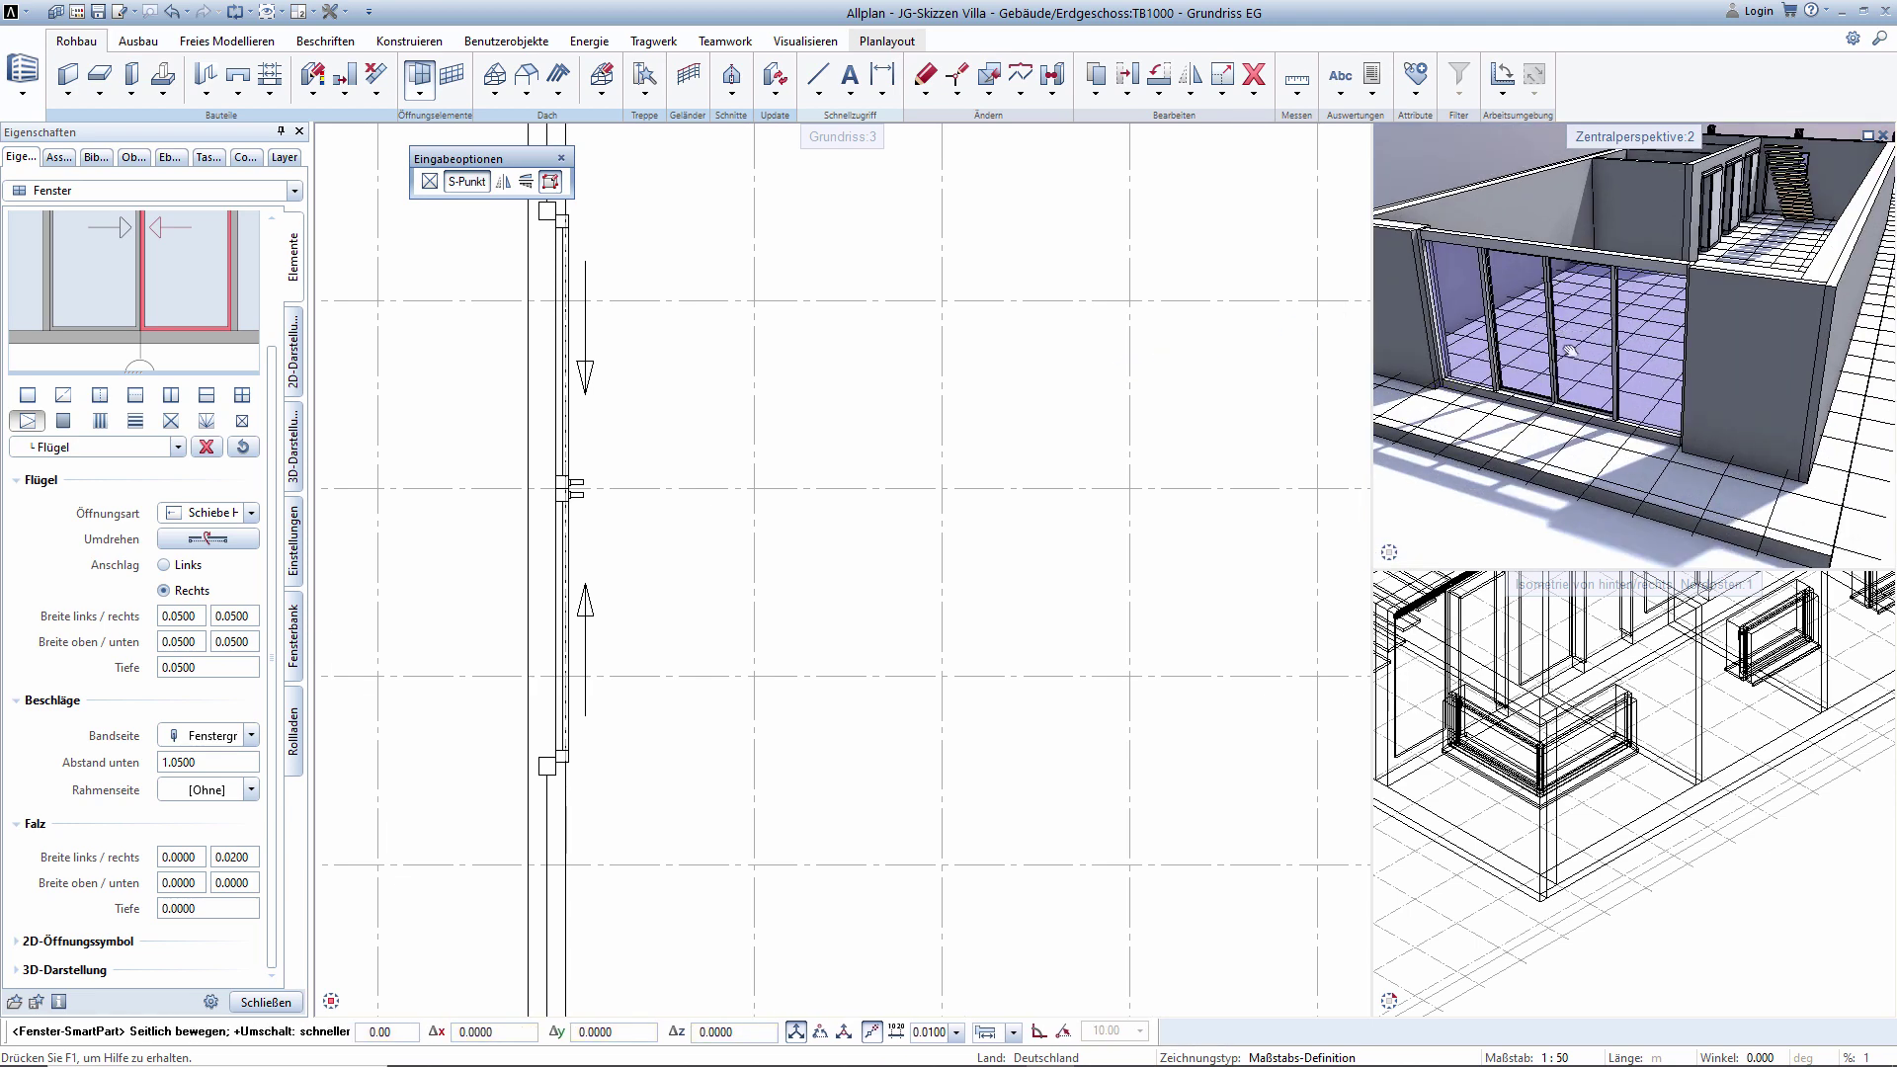
middle_drag(1570, 350, 1571, 358)
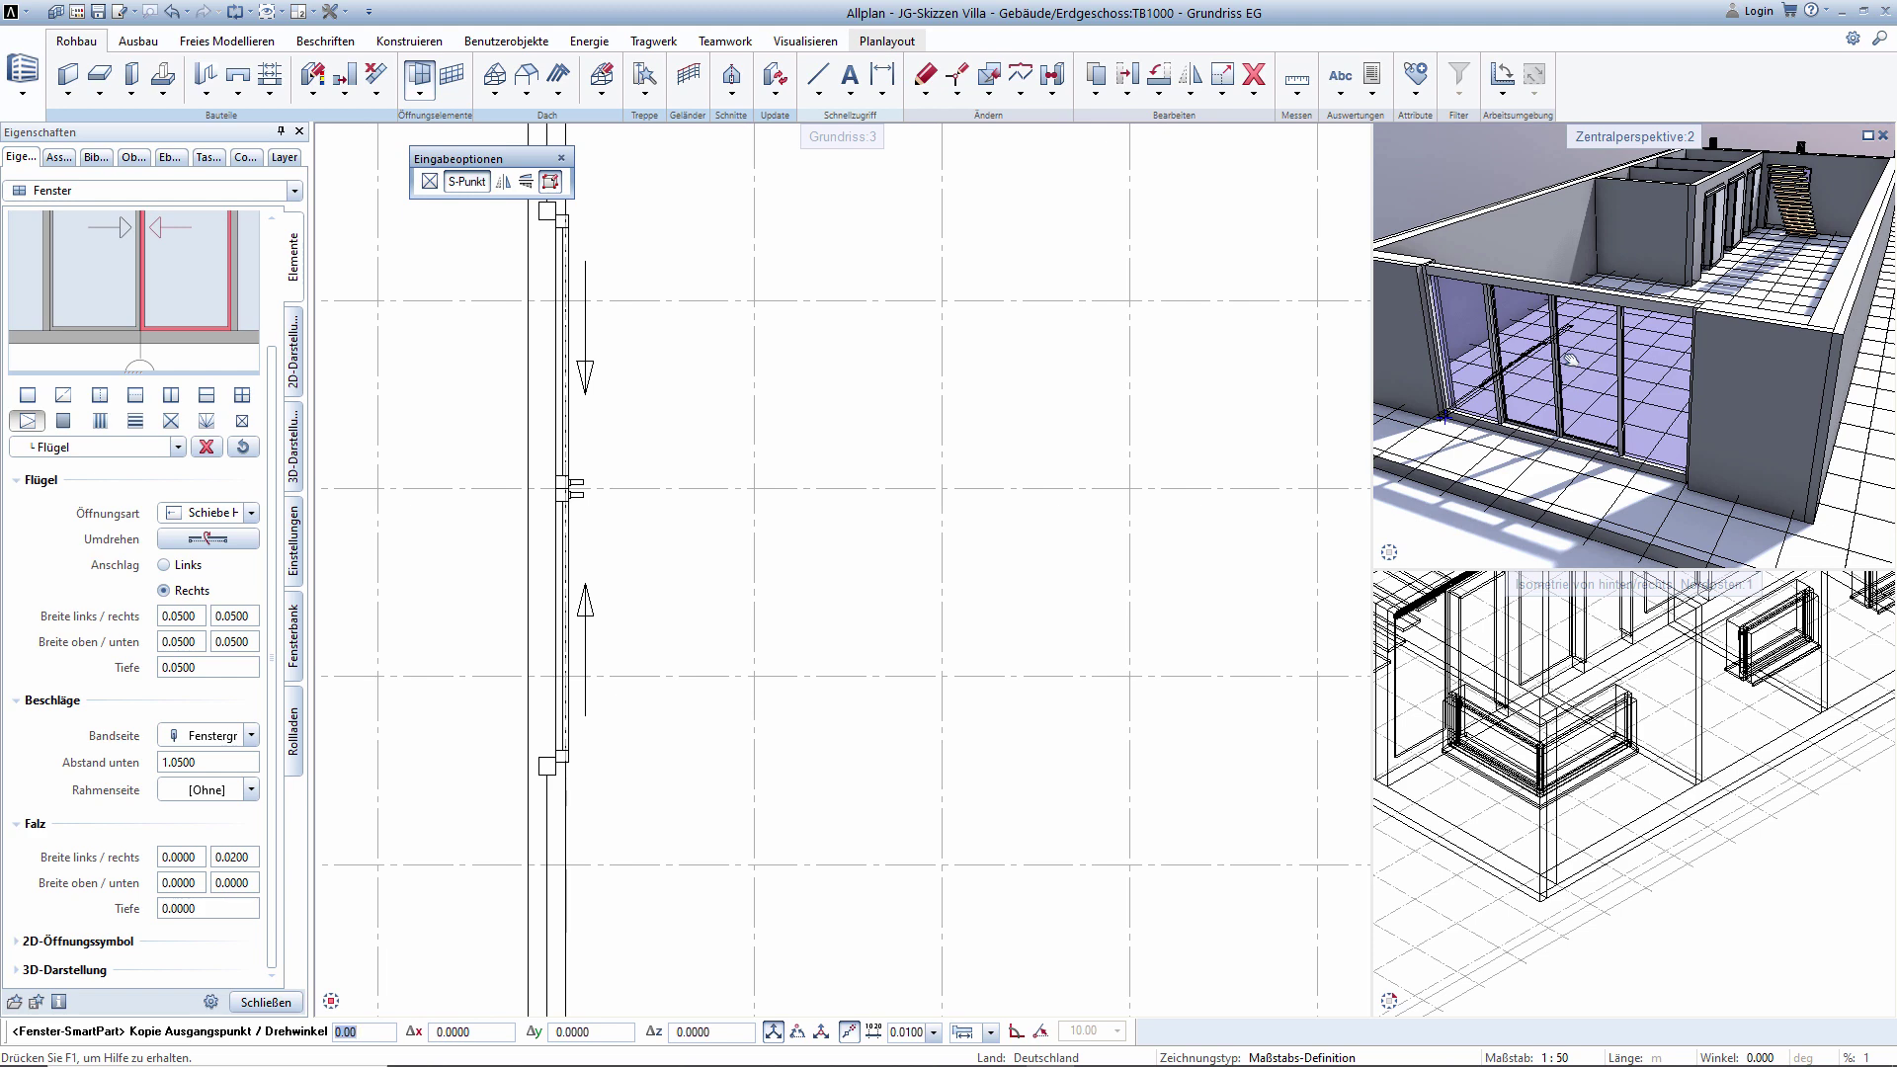
key(Escape)
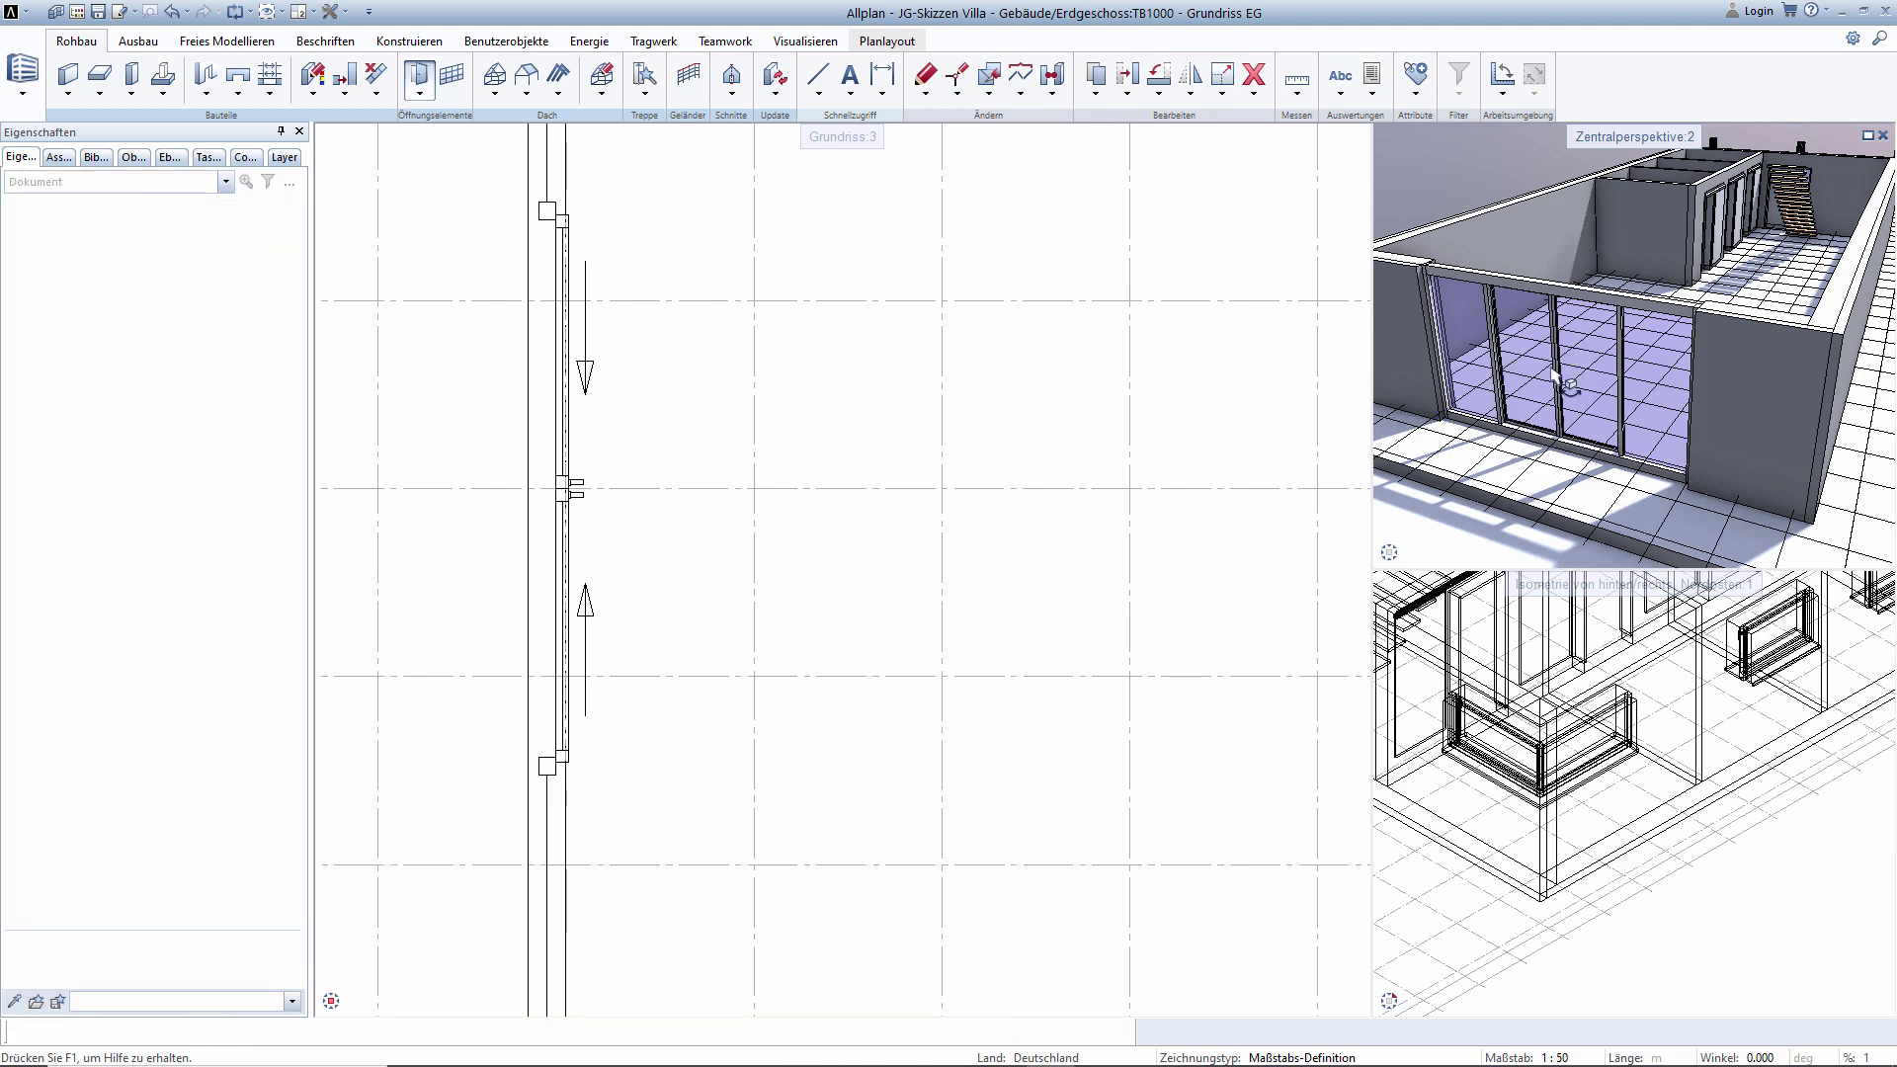
double_click(585, 613)
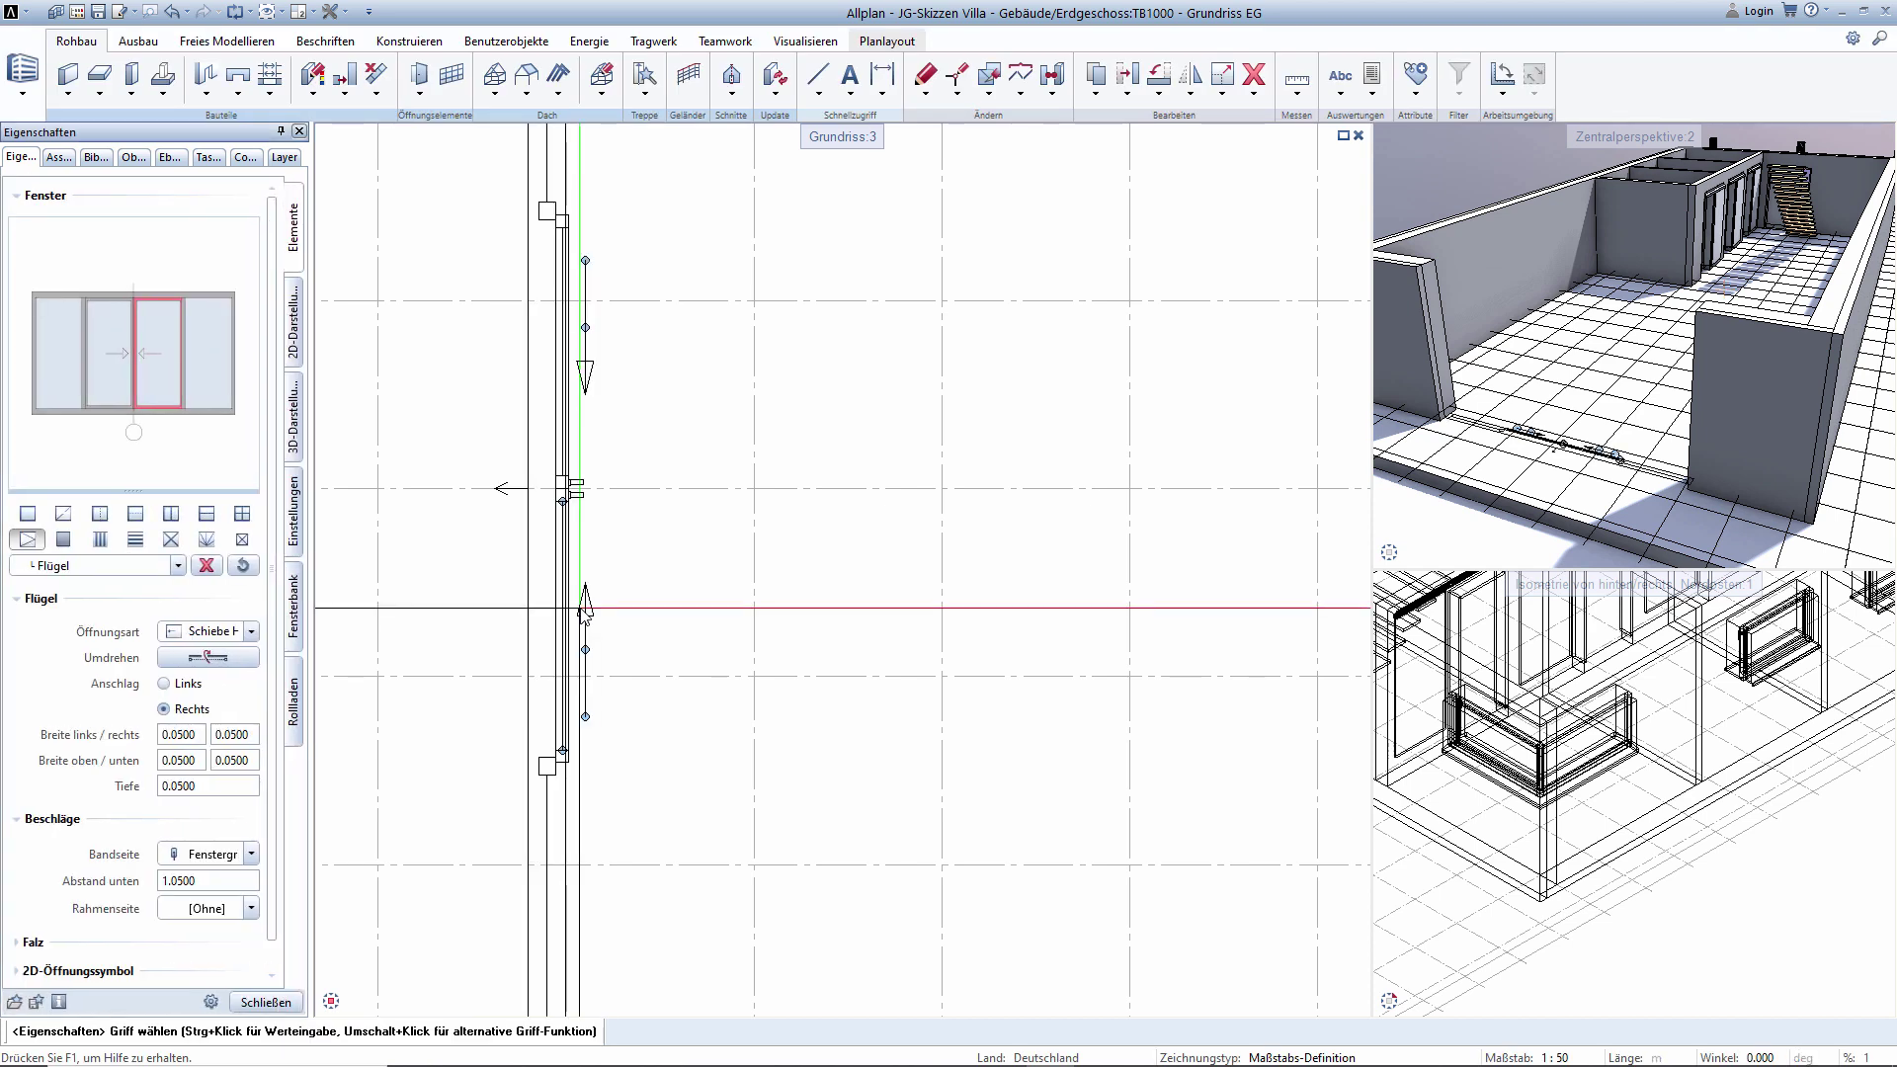
Set the window's Pfosten alignment to the middle option and close the SmartPart editing.
click(83, 373)
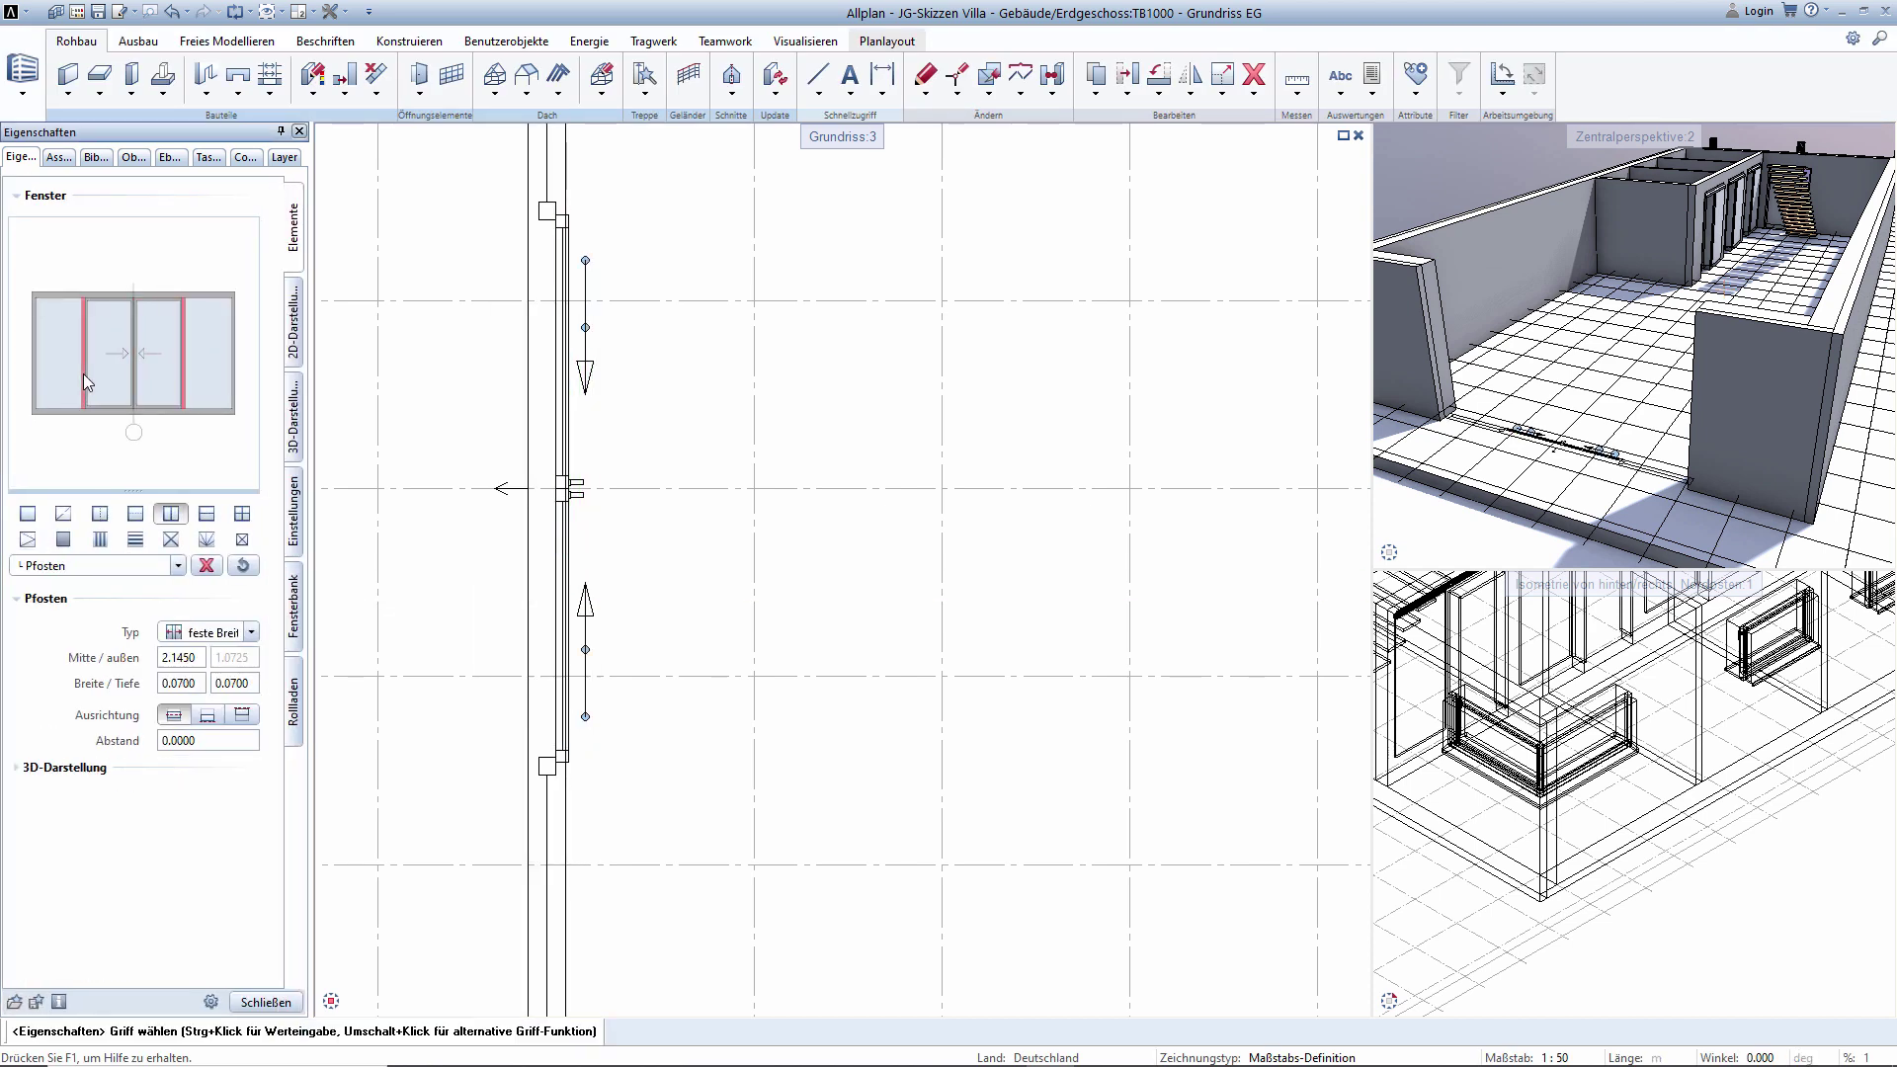
click(207, 715)
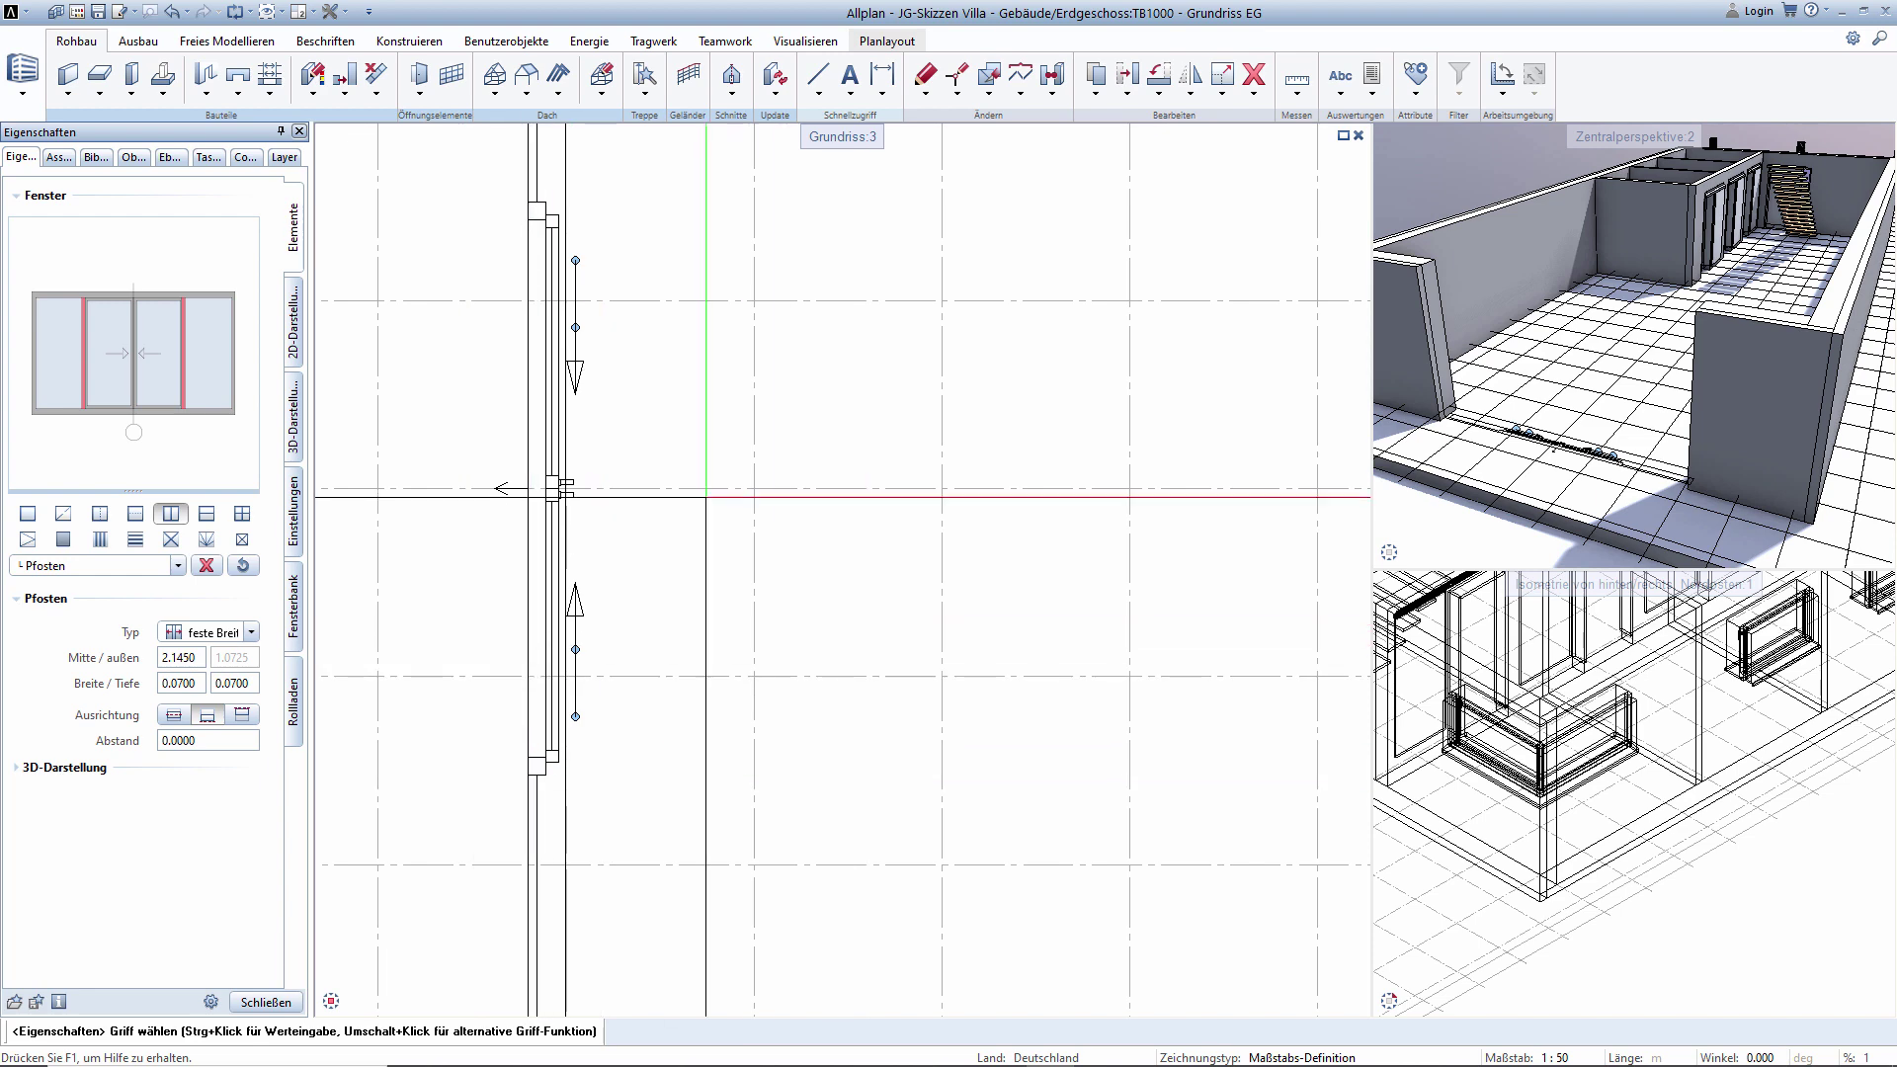
scroll(740, 348, down, 4)
middle_drag(740, 348, 742, 551)
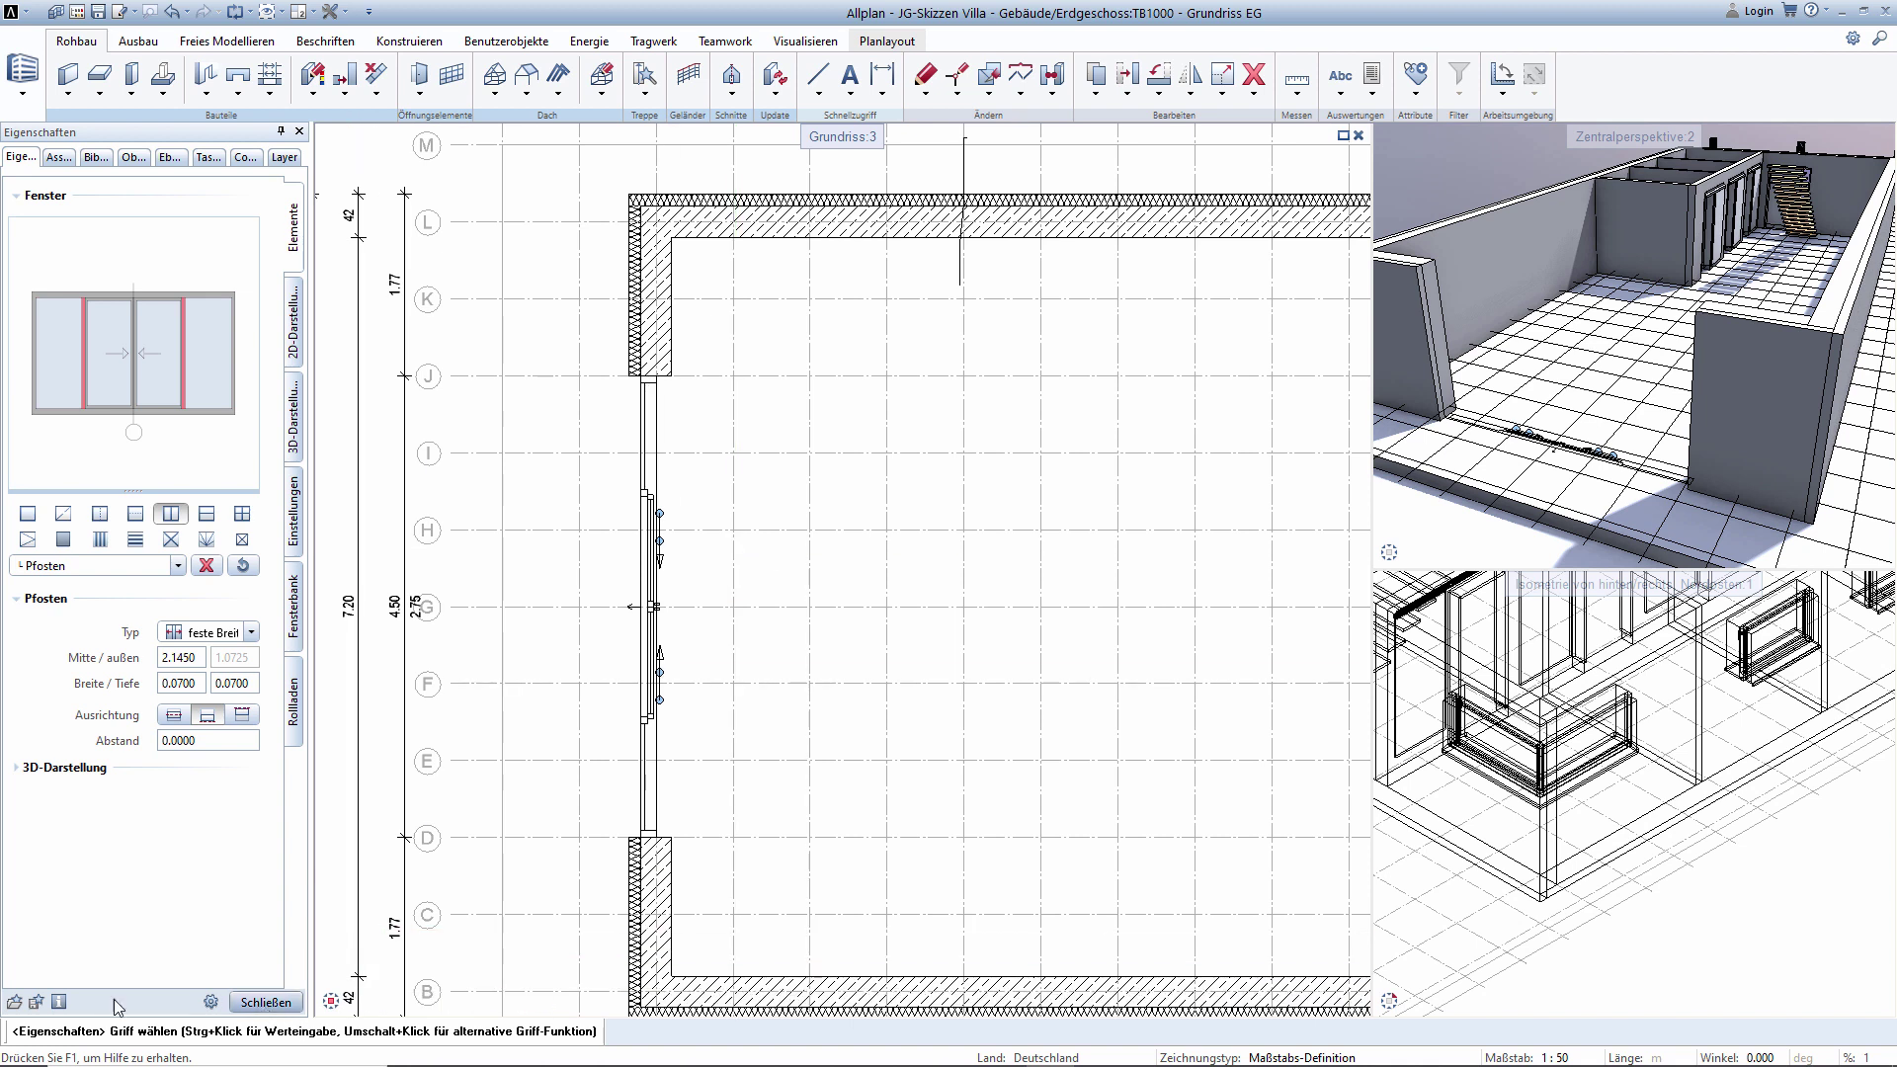
click(266, 1002)
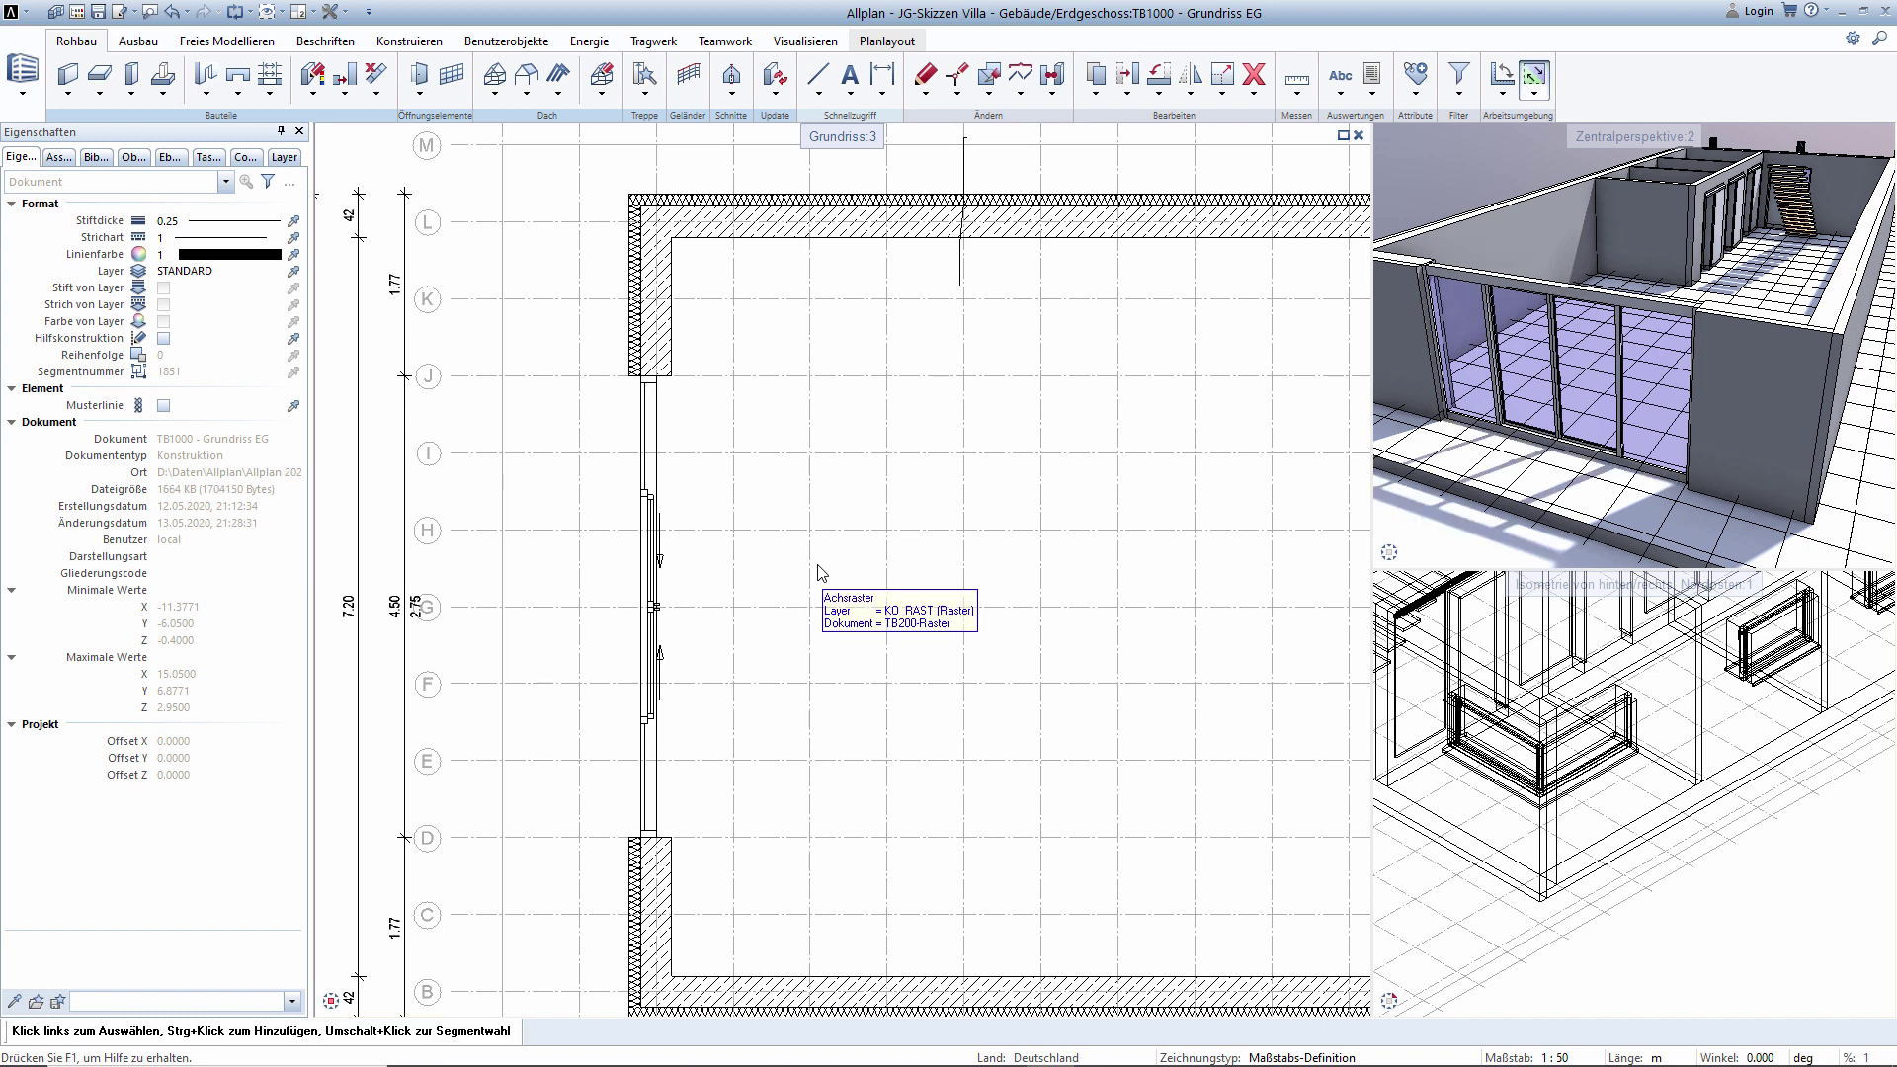
Pan the plan to show more of the building and open the Spiegeln options.
scroll(1020, 508, down, 3)
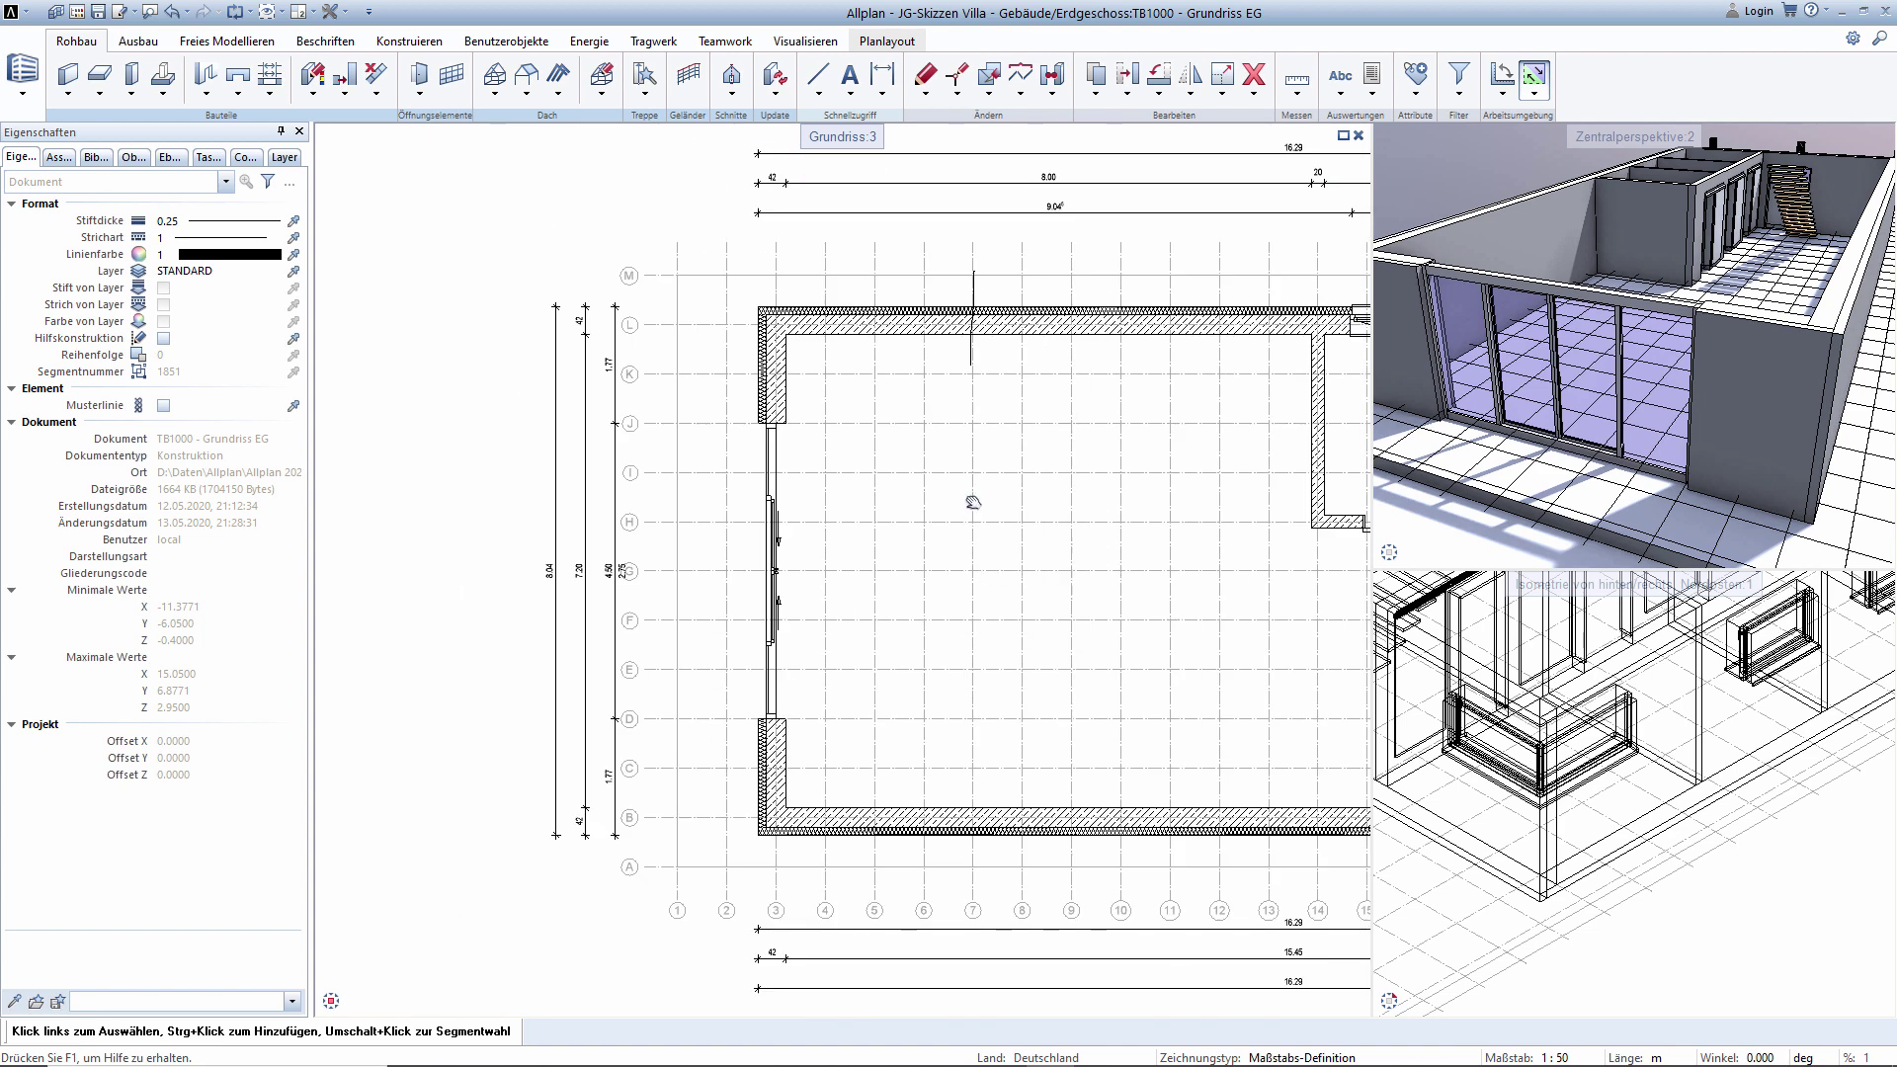
middle_drag(1028, 436, 703, 347)
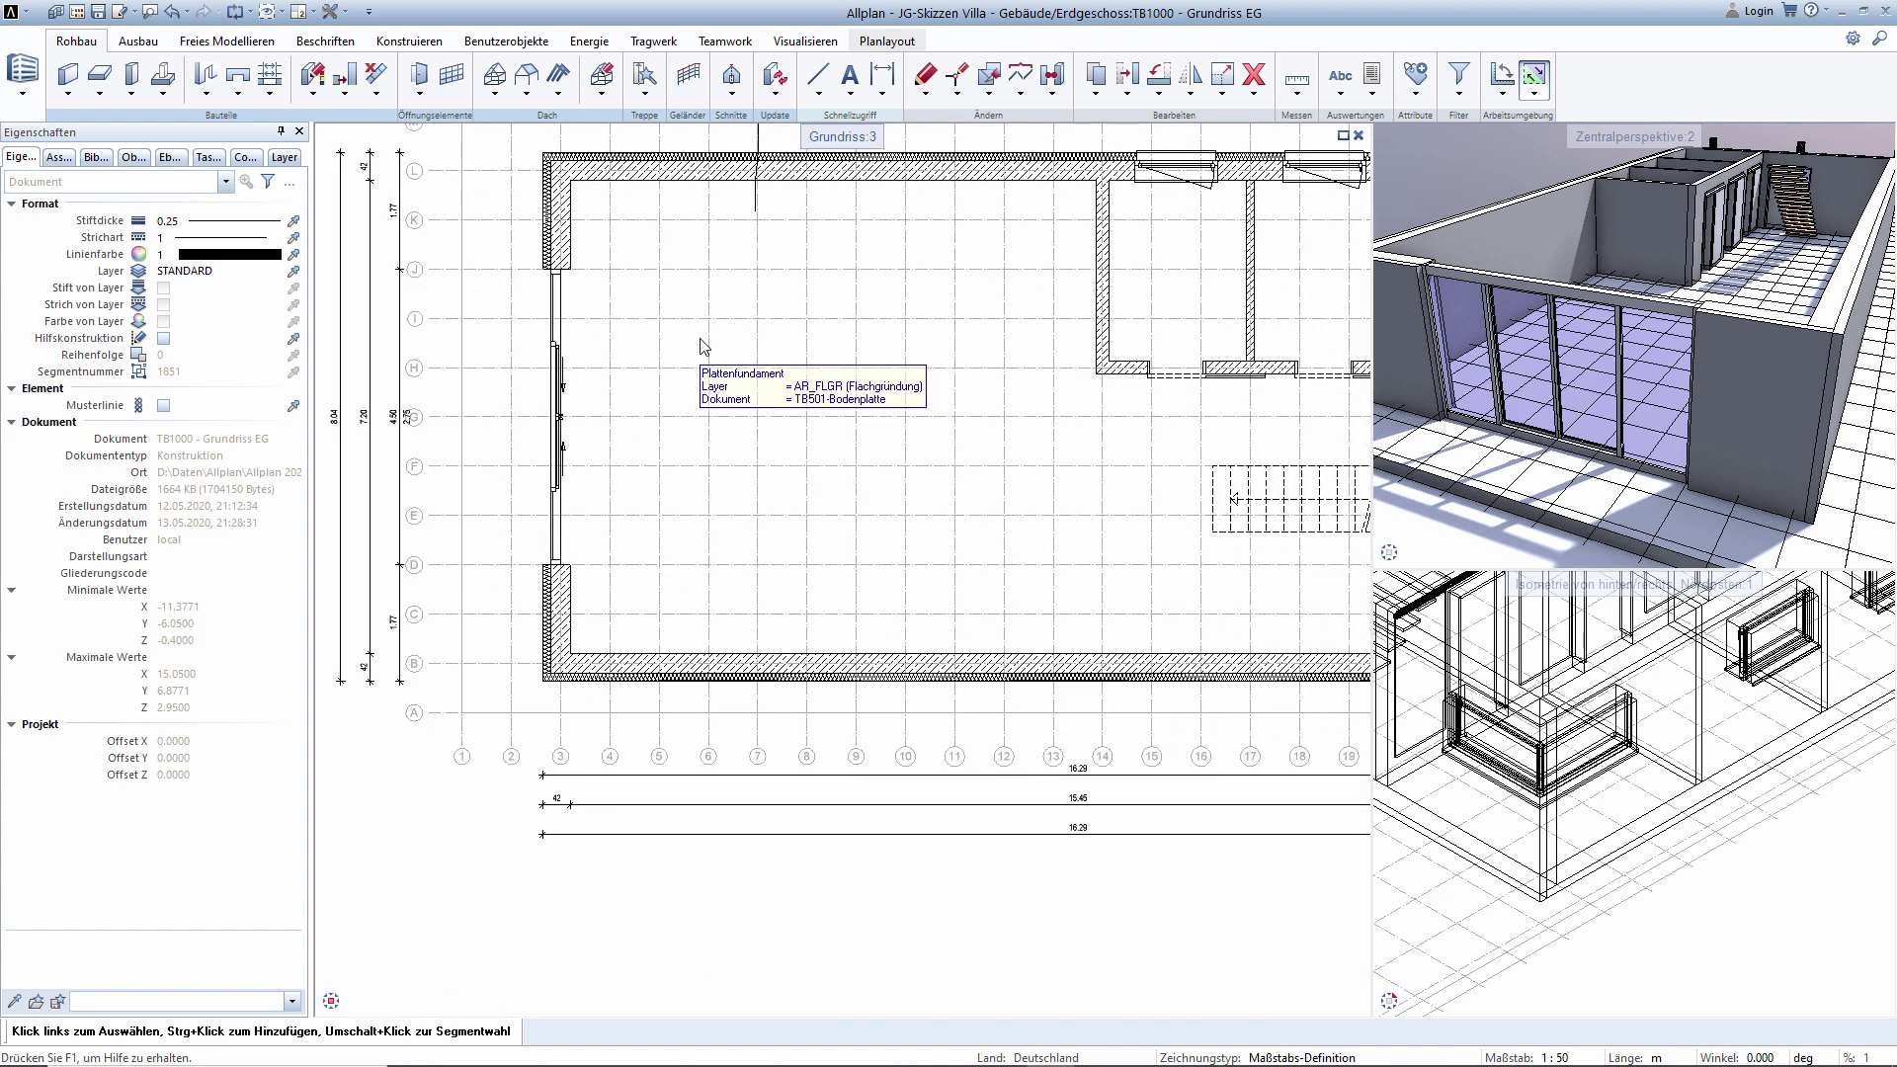
click(1190, 94)
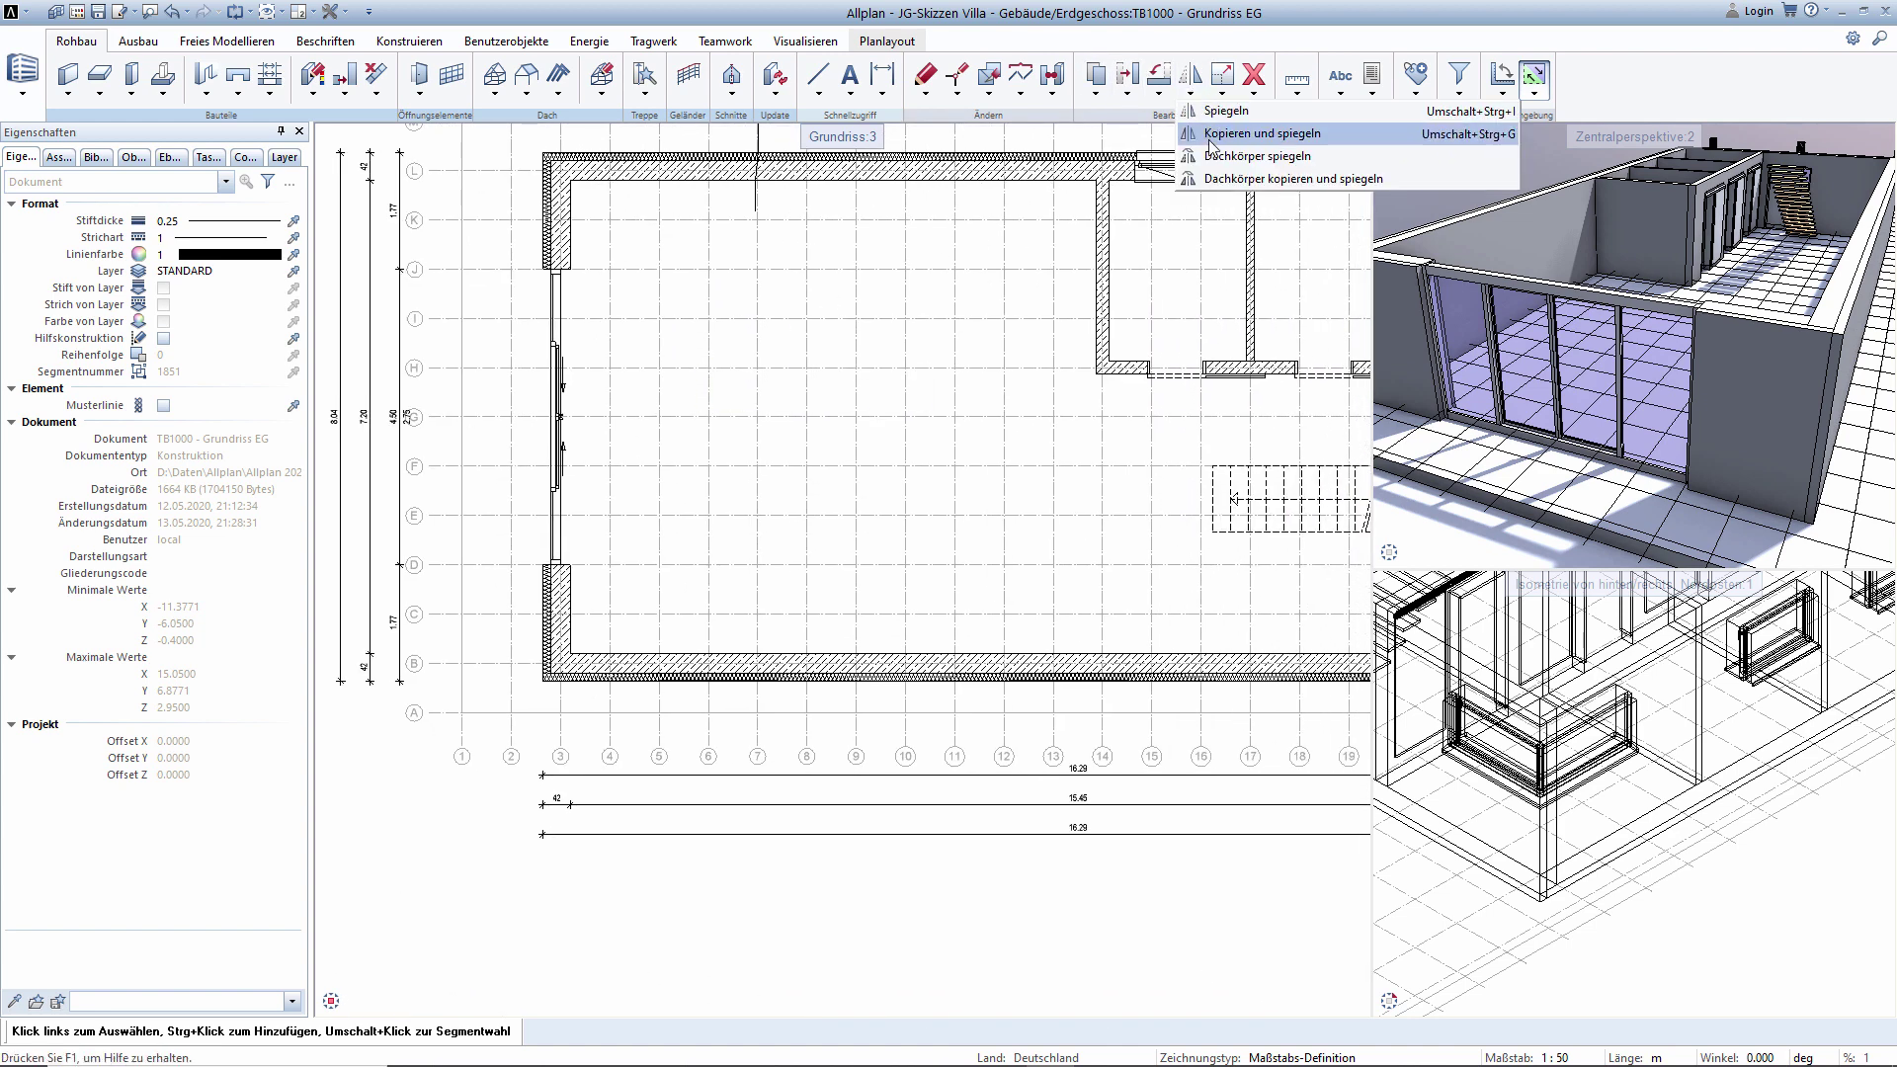
Copy and mirror the left-wall sliding window onto the front wall about the corner axis.
click(1213, 134)
drag(571, 549, 479, 289)
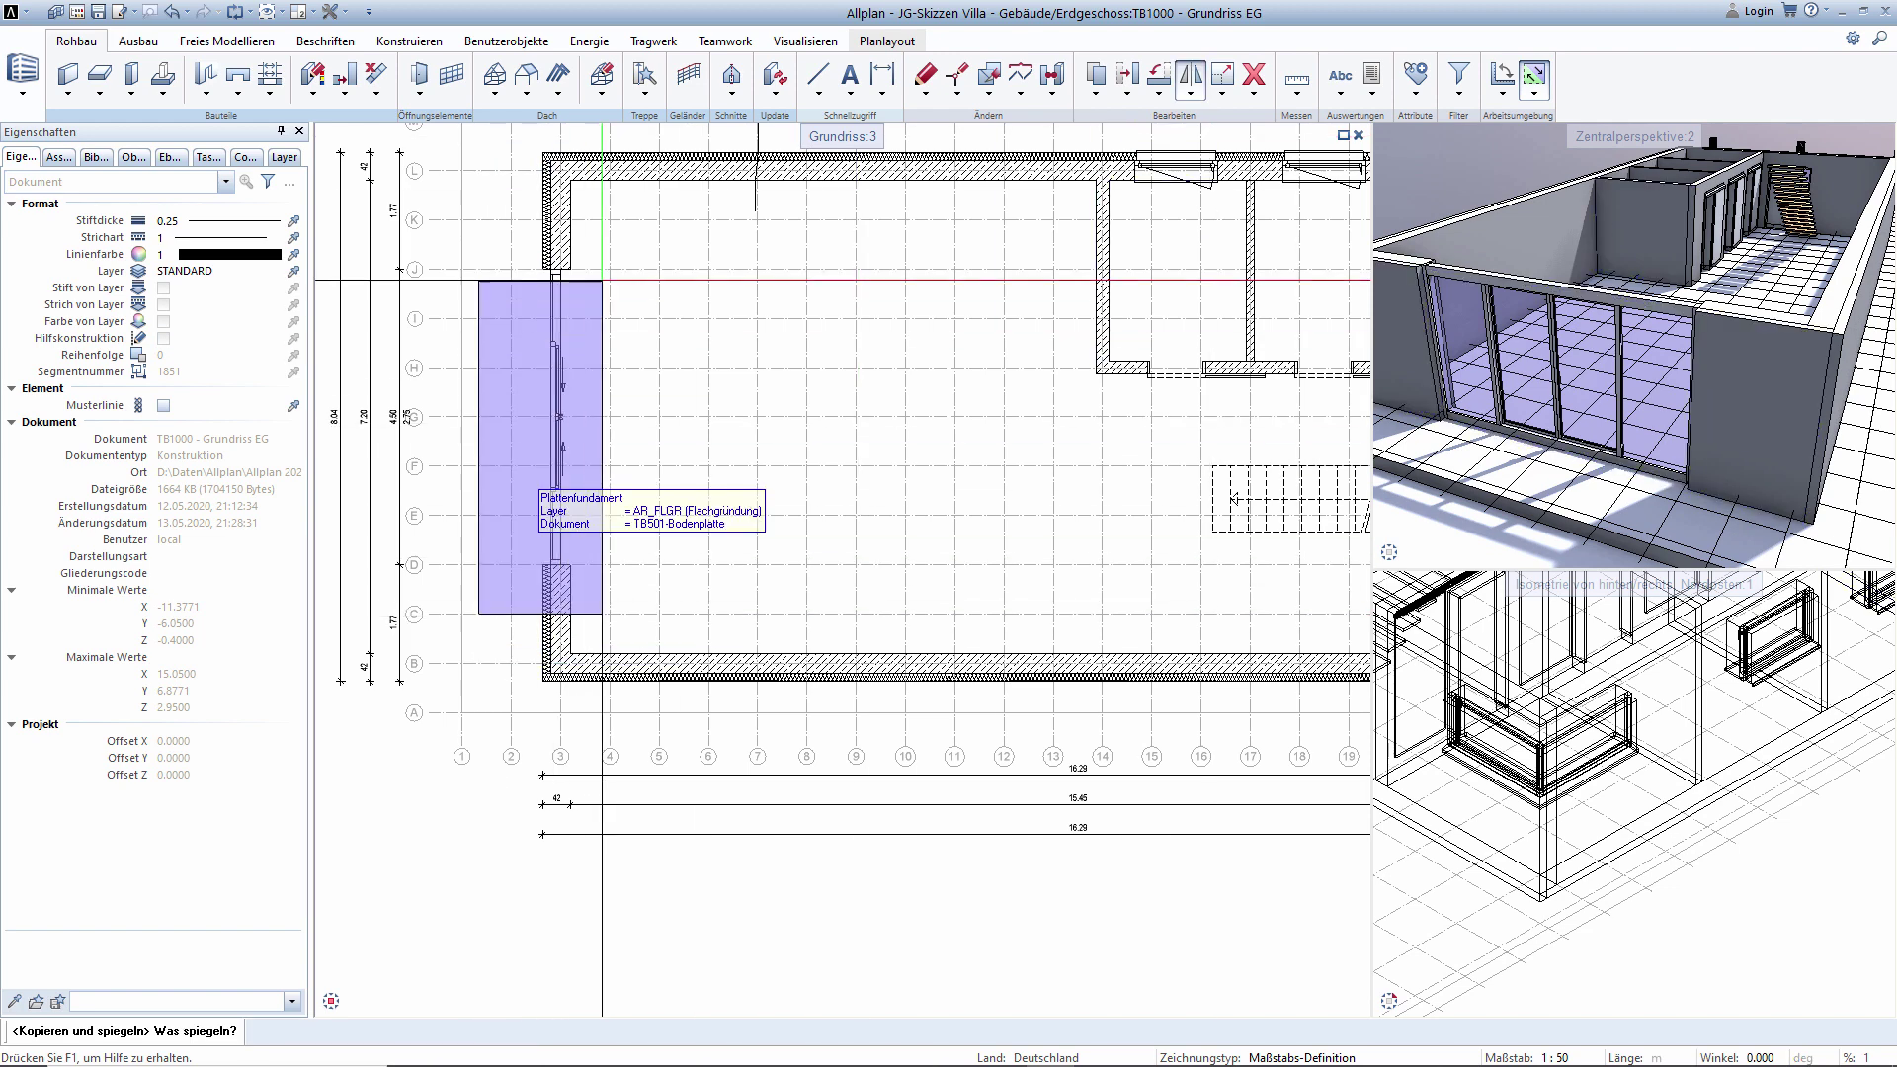
click(570, 652)
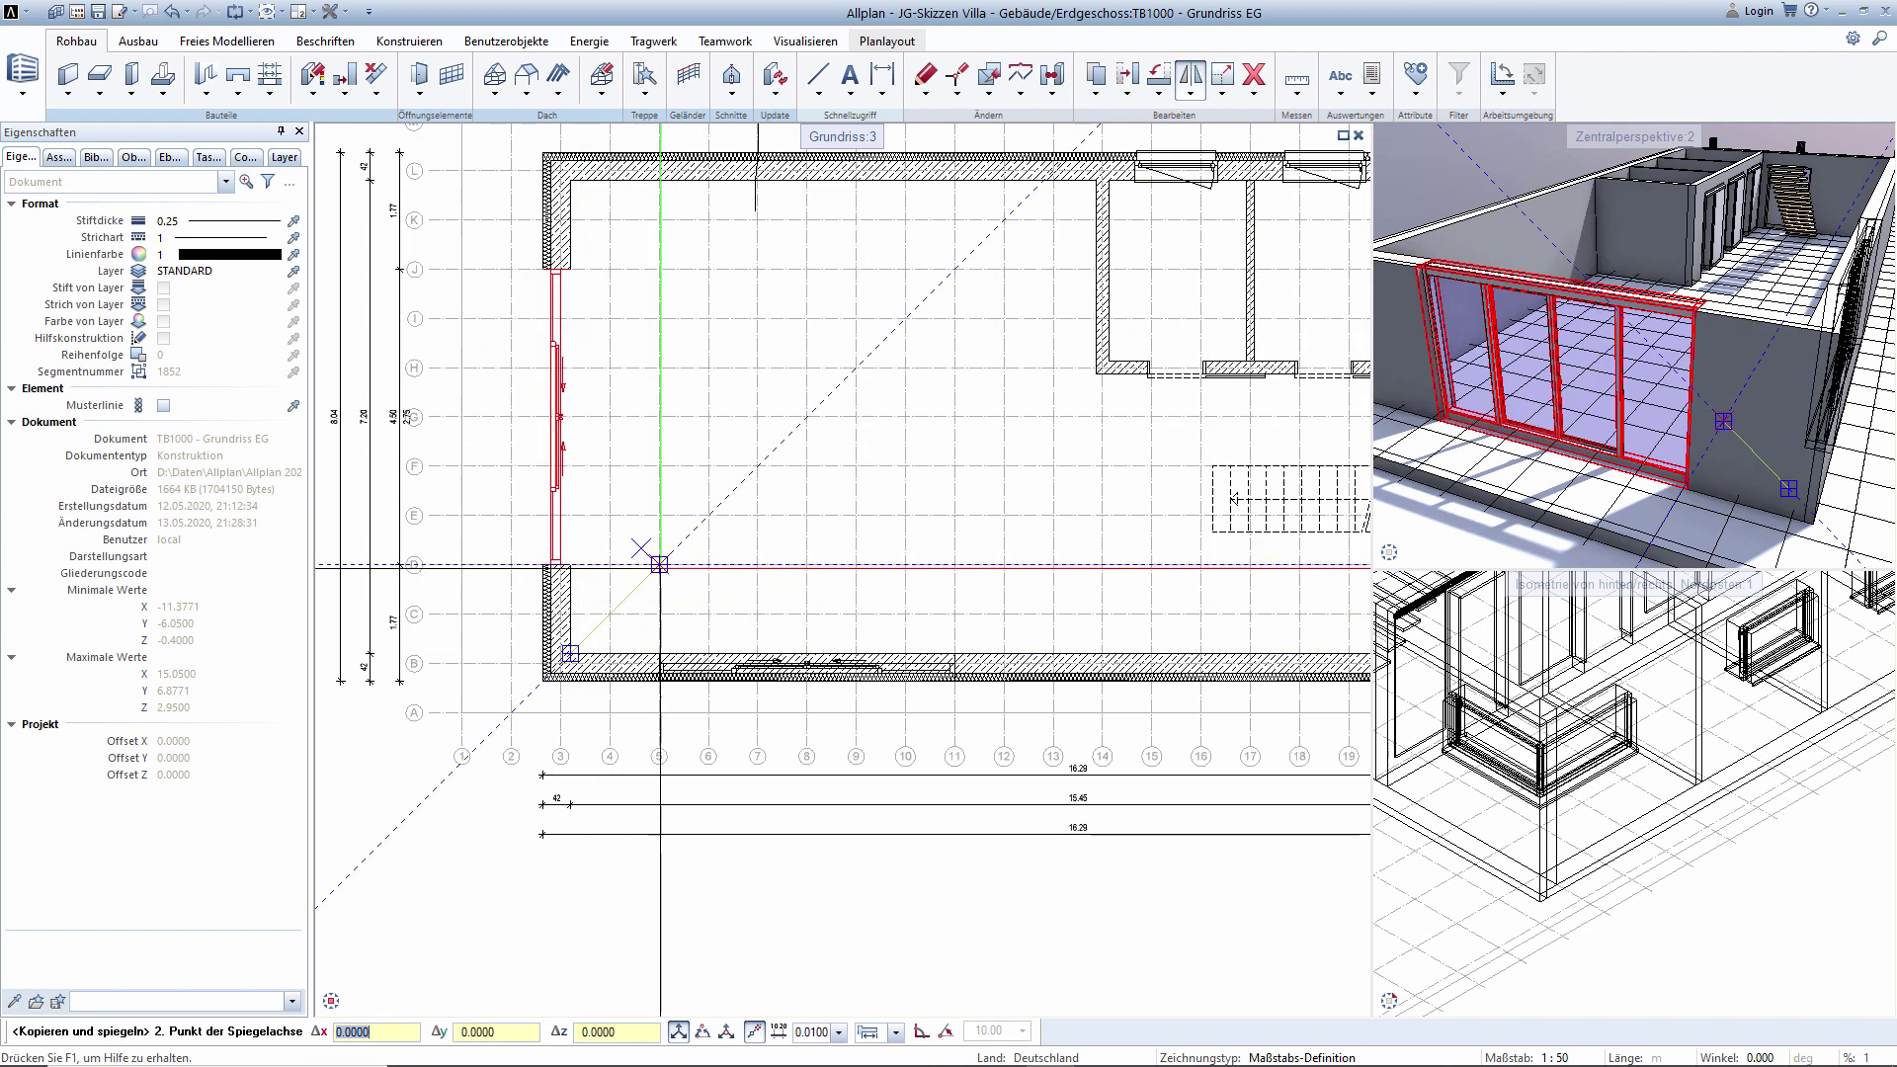
click(660, 565)
scroll(808, 512, down, 2)
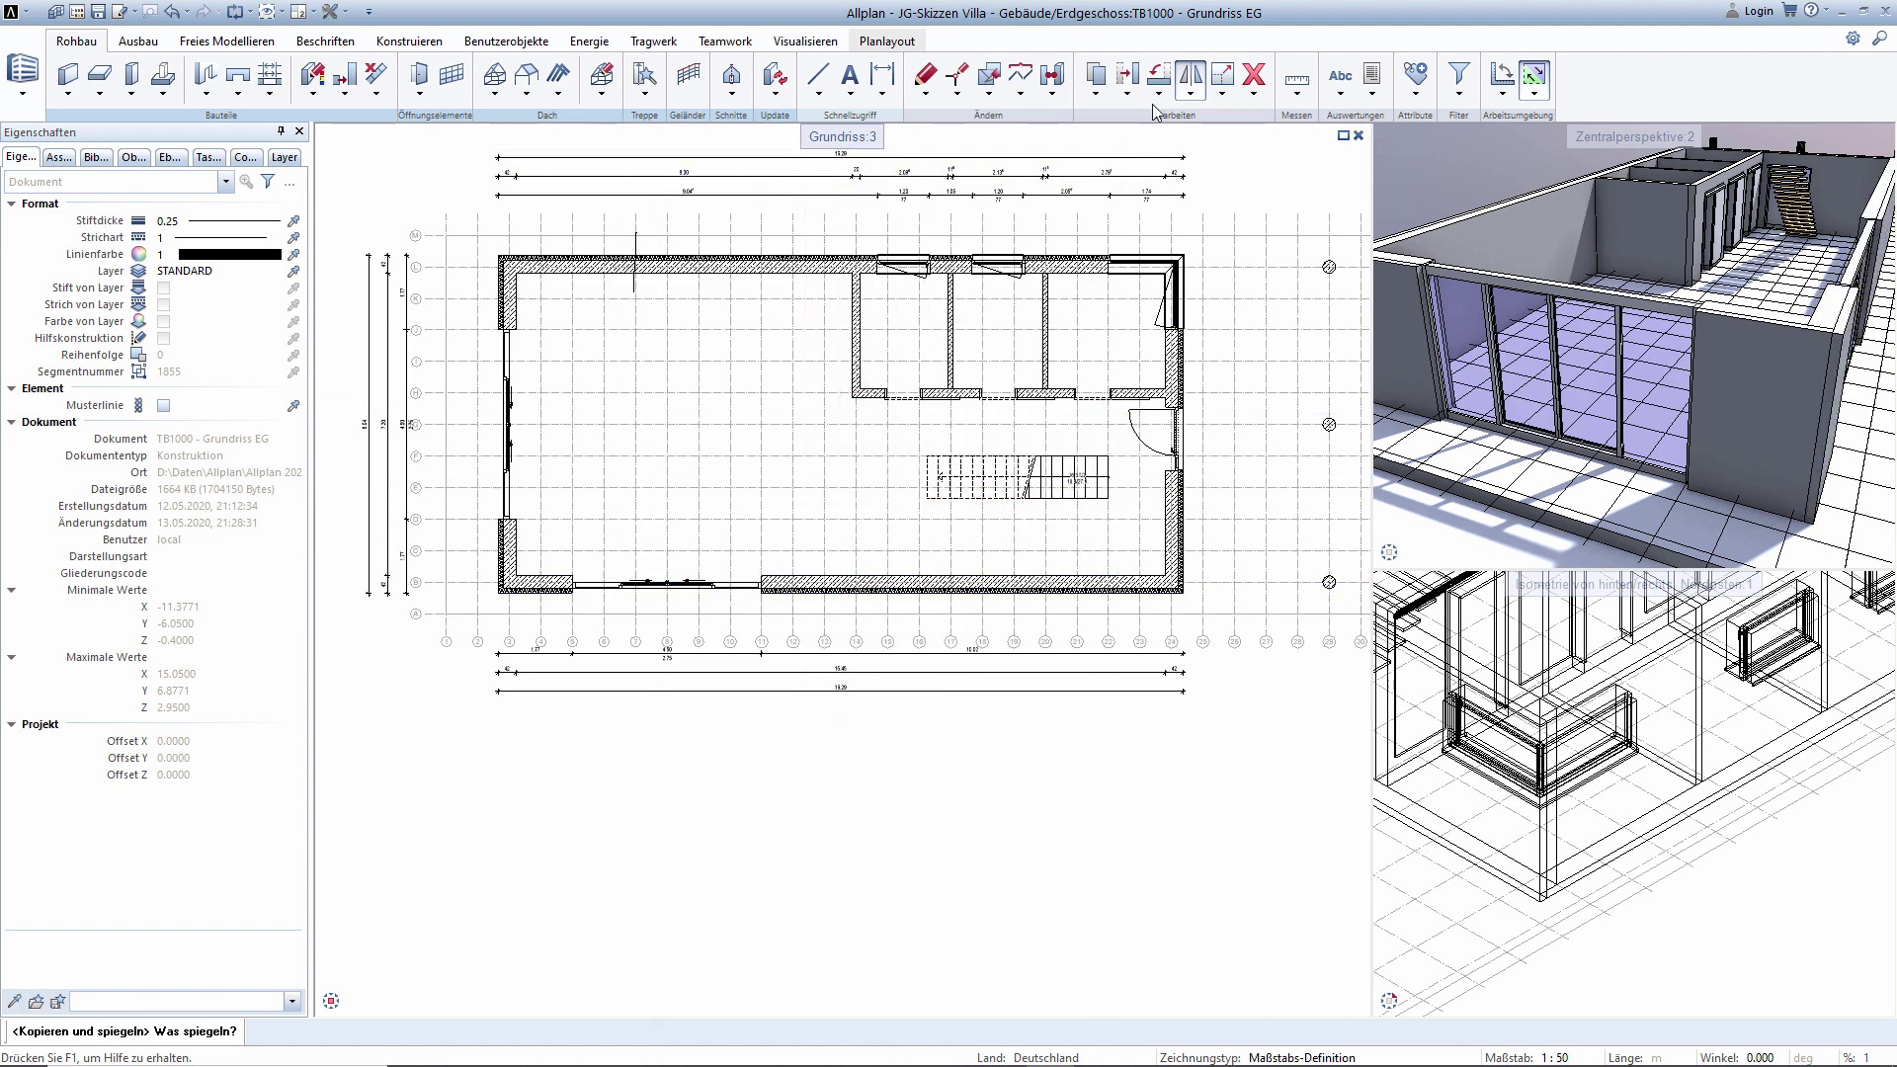
Mirror the front-wall window about a vertical axis and orbit the 3D view along the facade.
drag(553, 533, 834, 617)
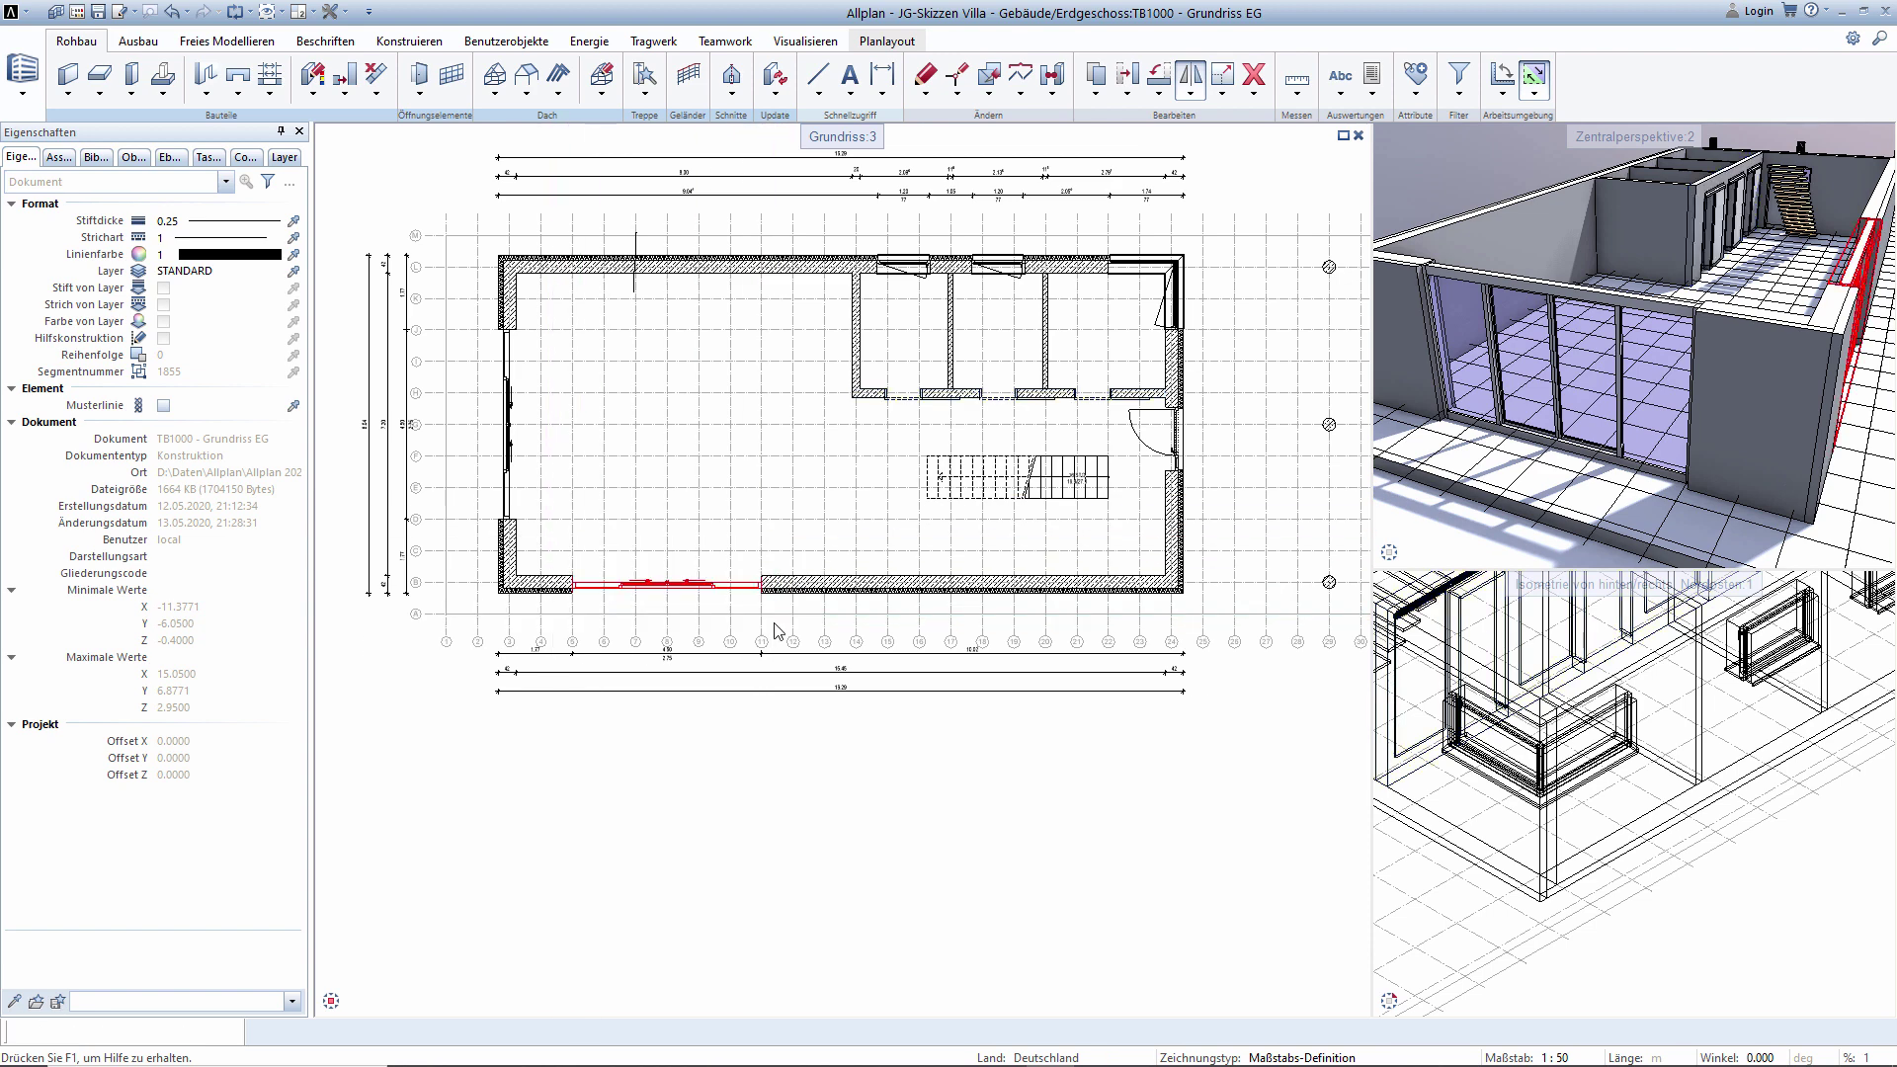
click(761, 531)
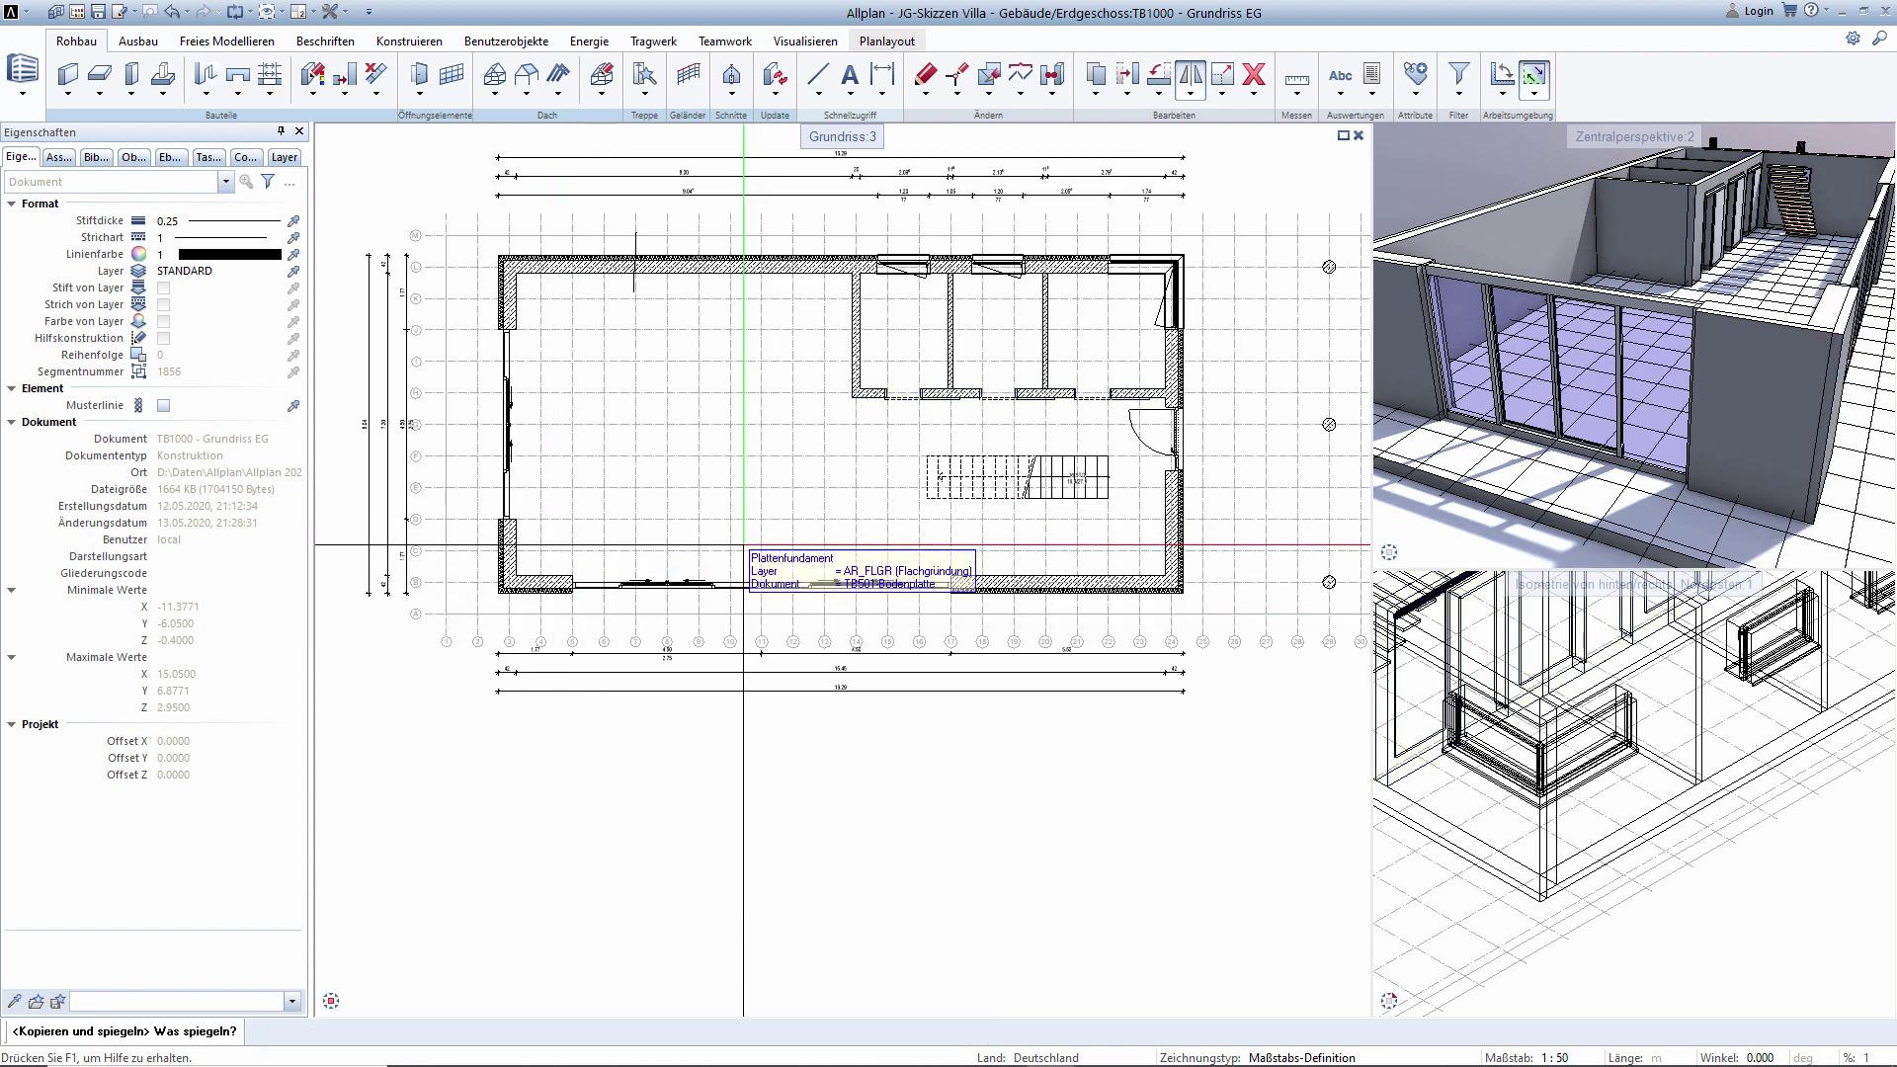
shift+middle_drag(1590, 328, 1554, 333)
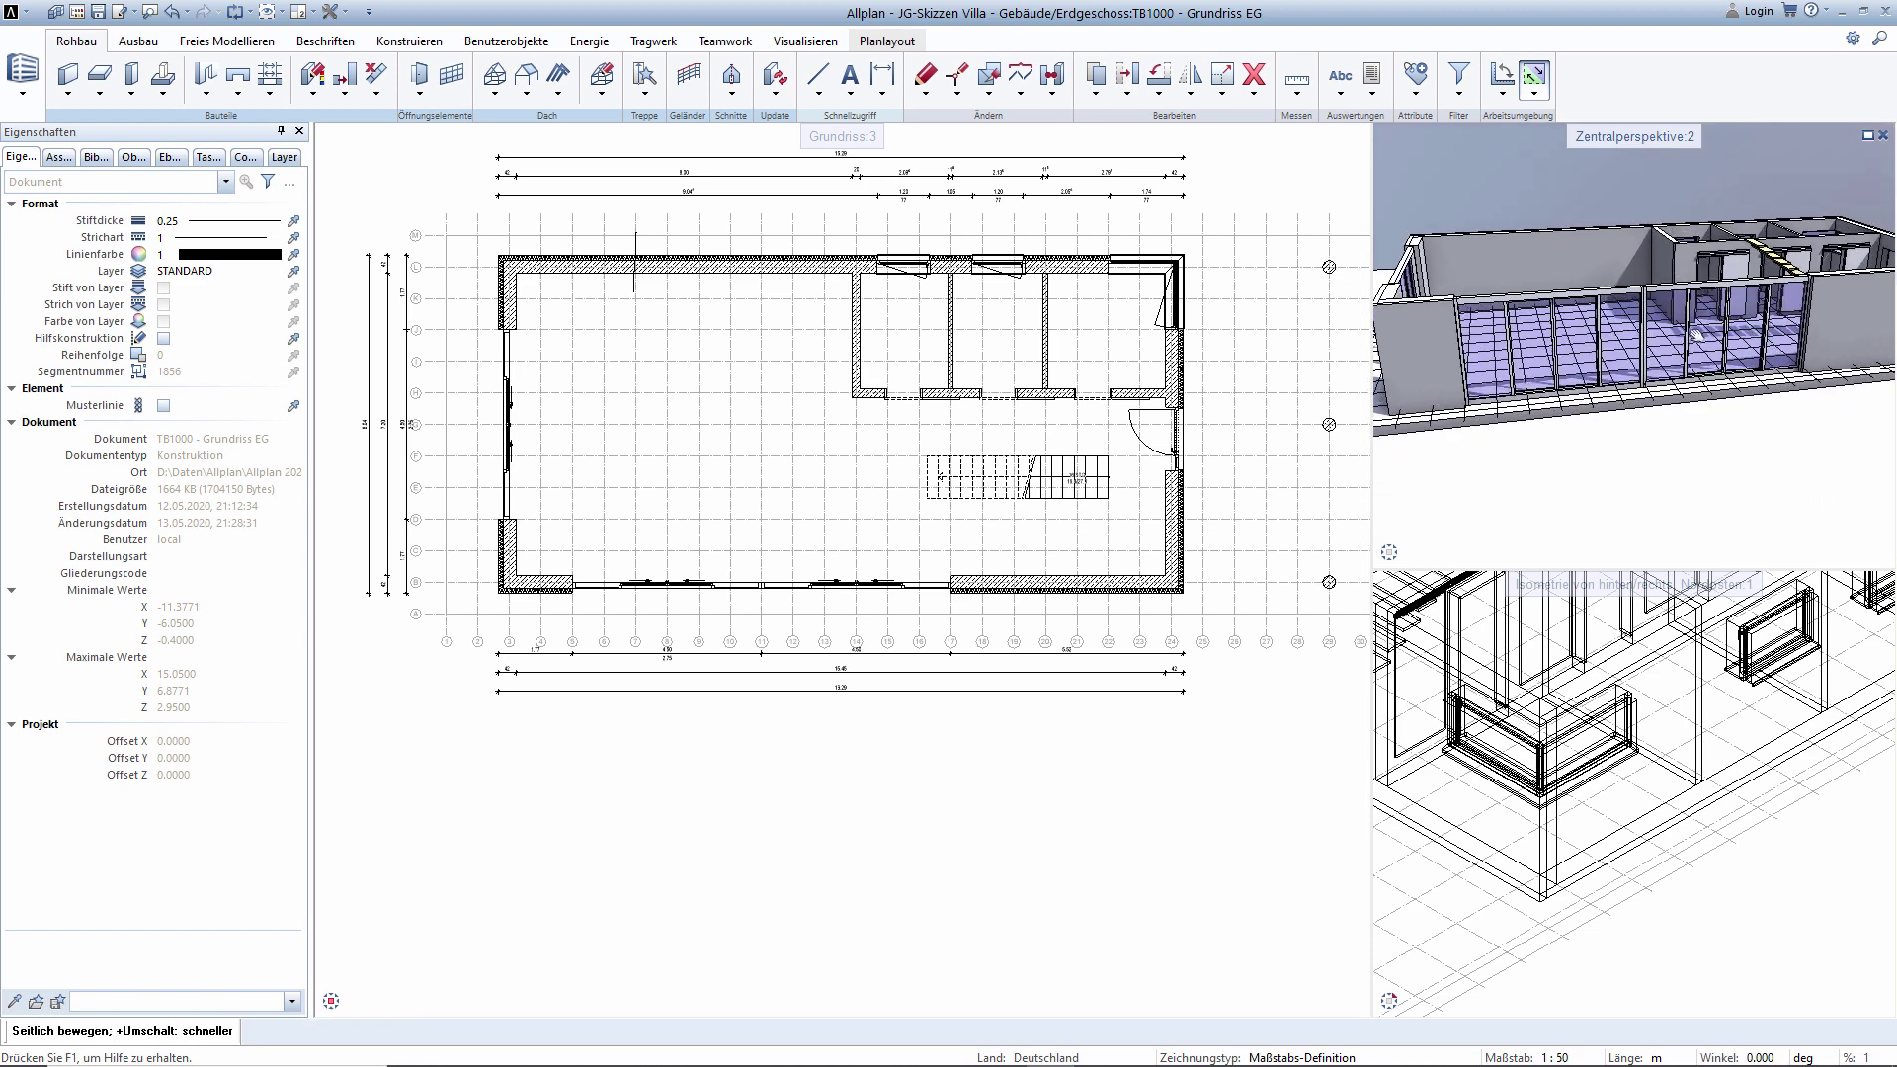
shift+middle_drag(1554, 332, 1566, 354)
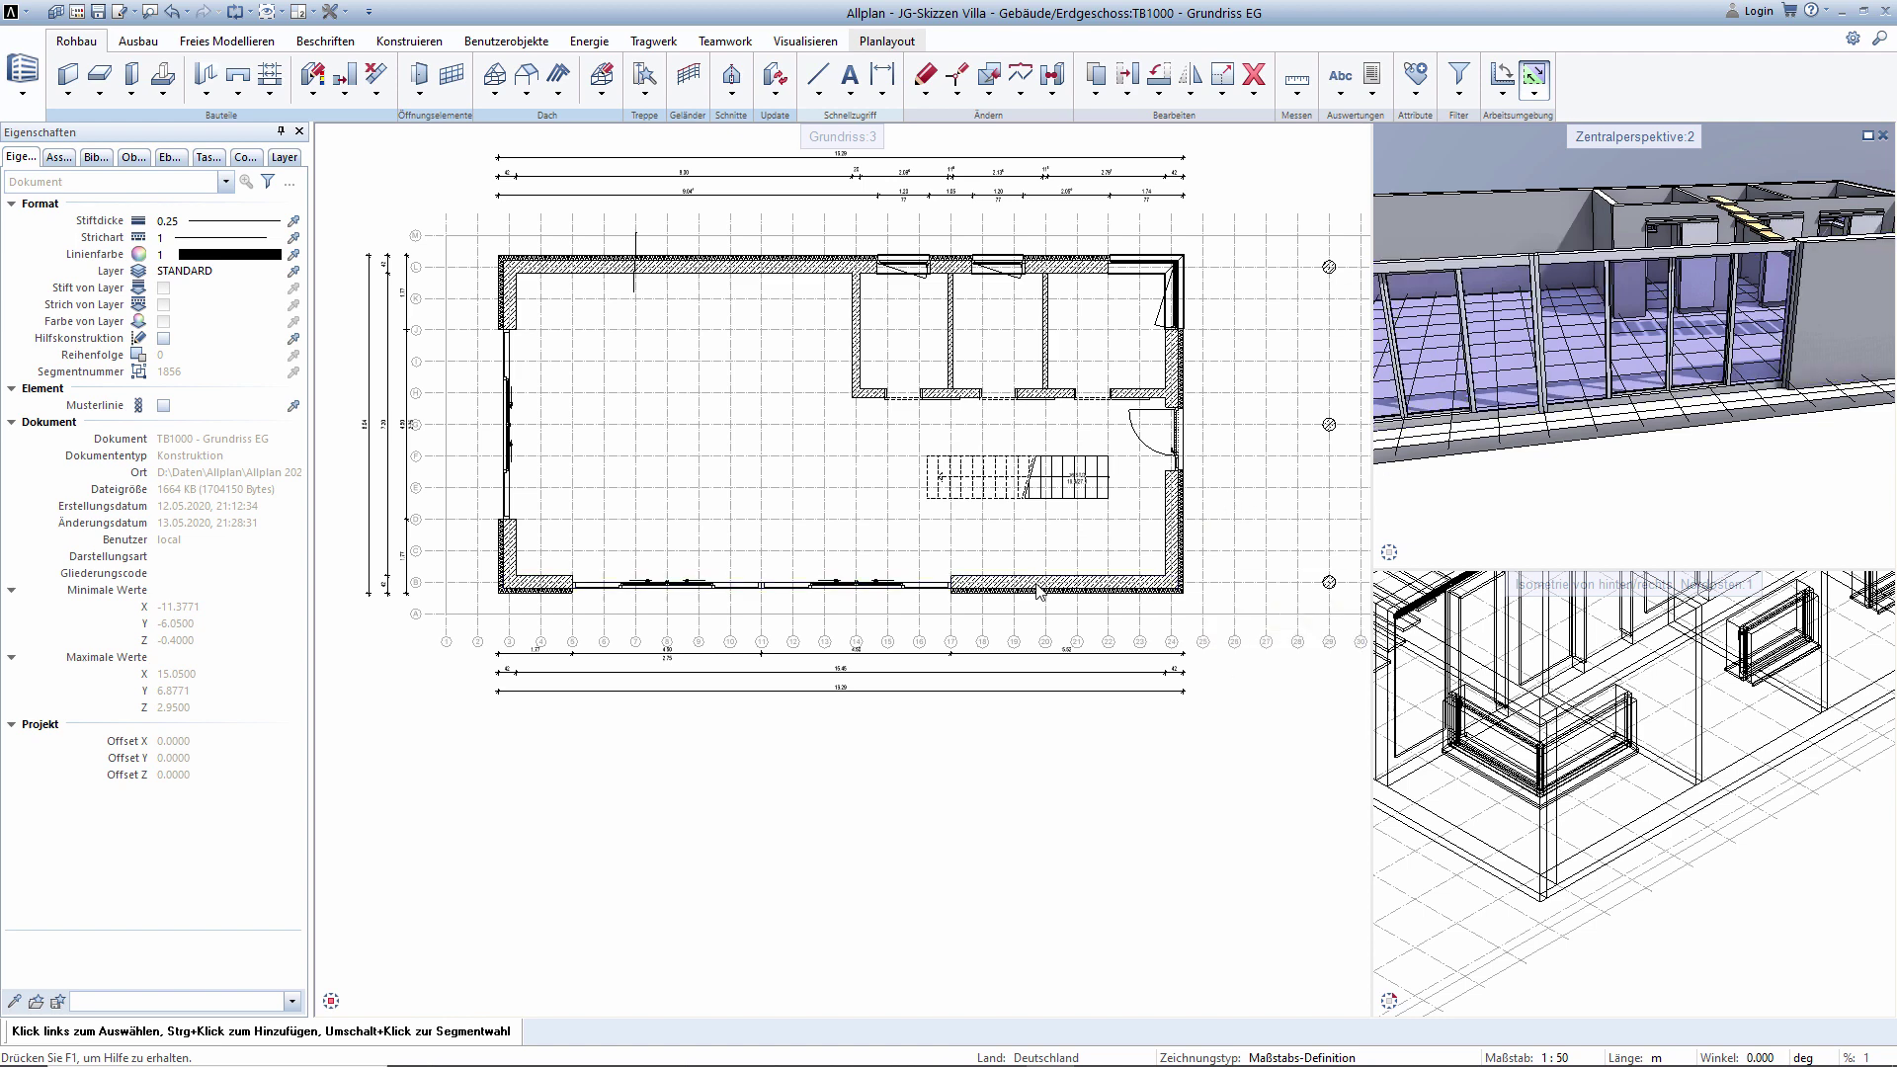
mouse_move(1679, 326)
middle_down()
mouse_move(1600, 324)
mouse_move(1652, 324)
middle_up()
scroll(1020, 518, up, 1)
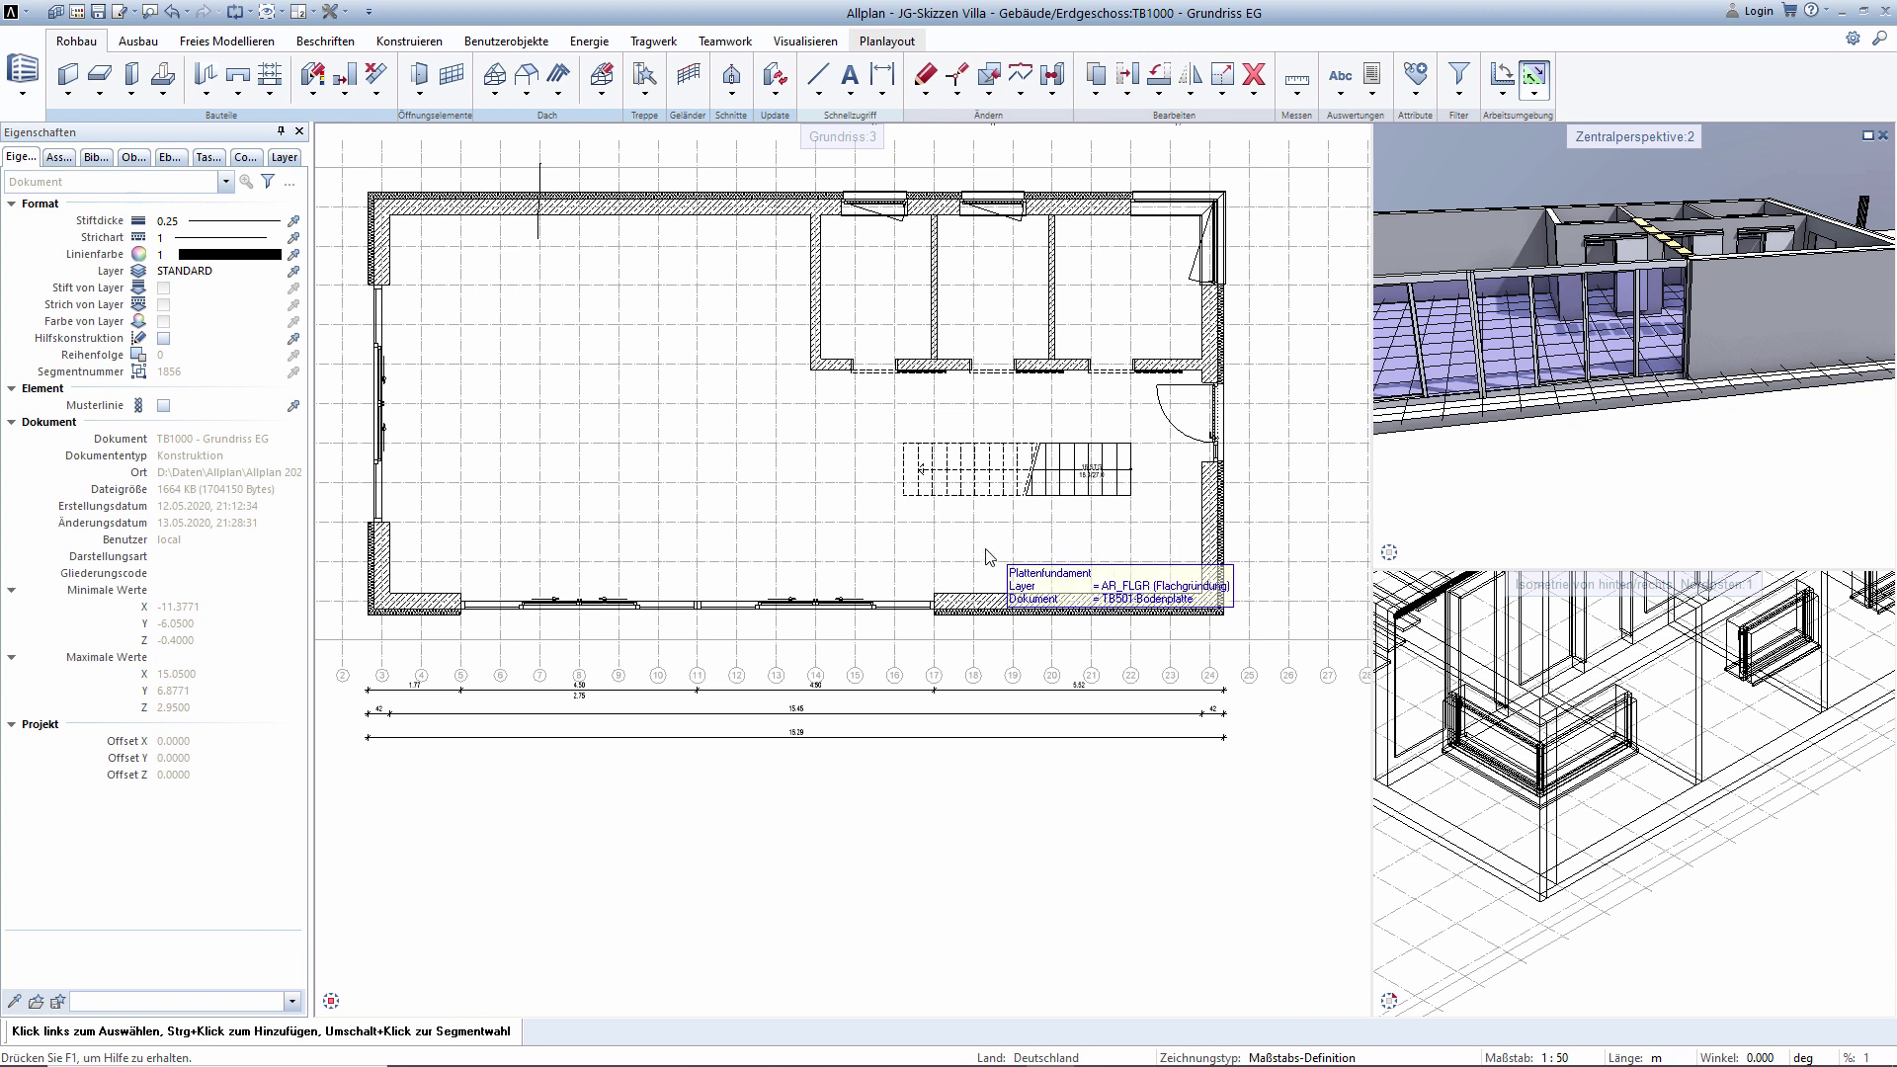
click(1191, 93)
click(1213, 133)
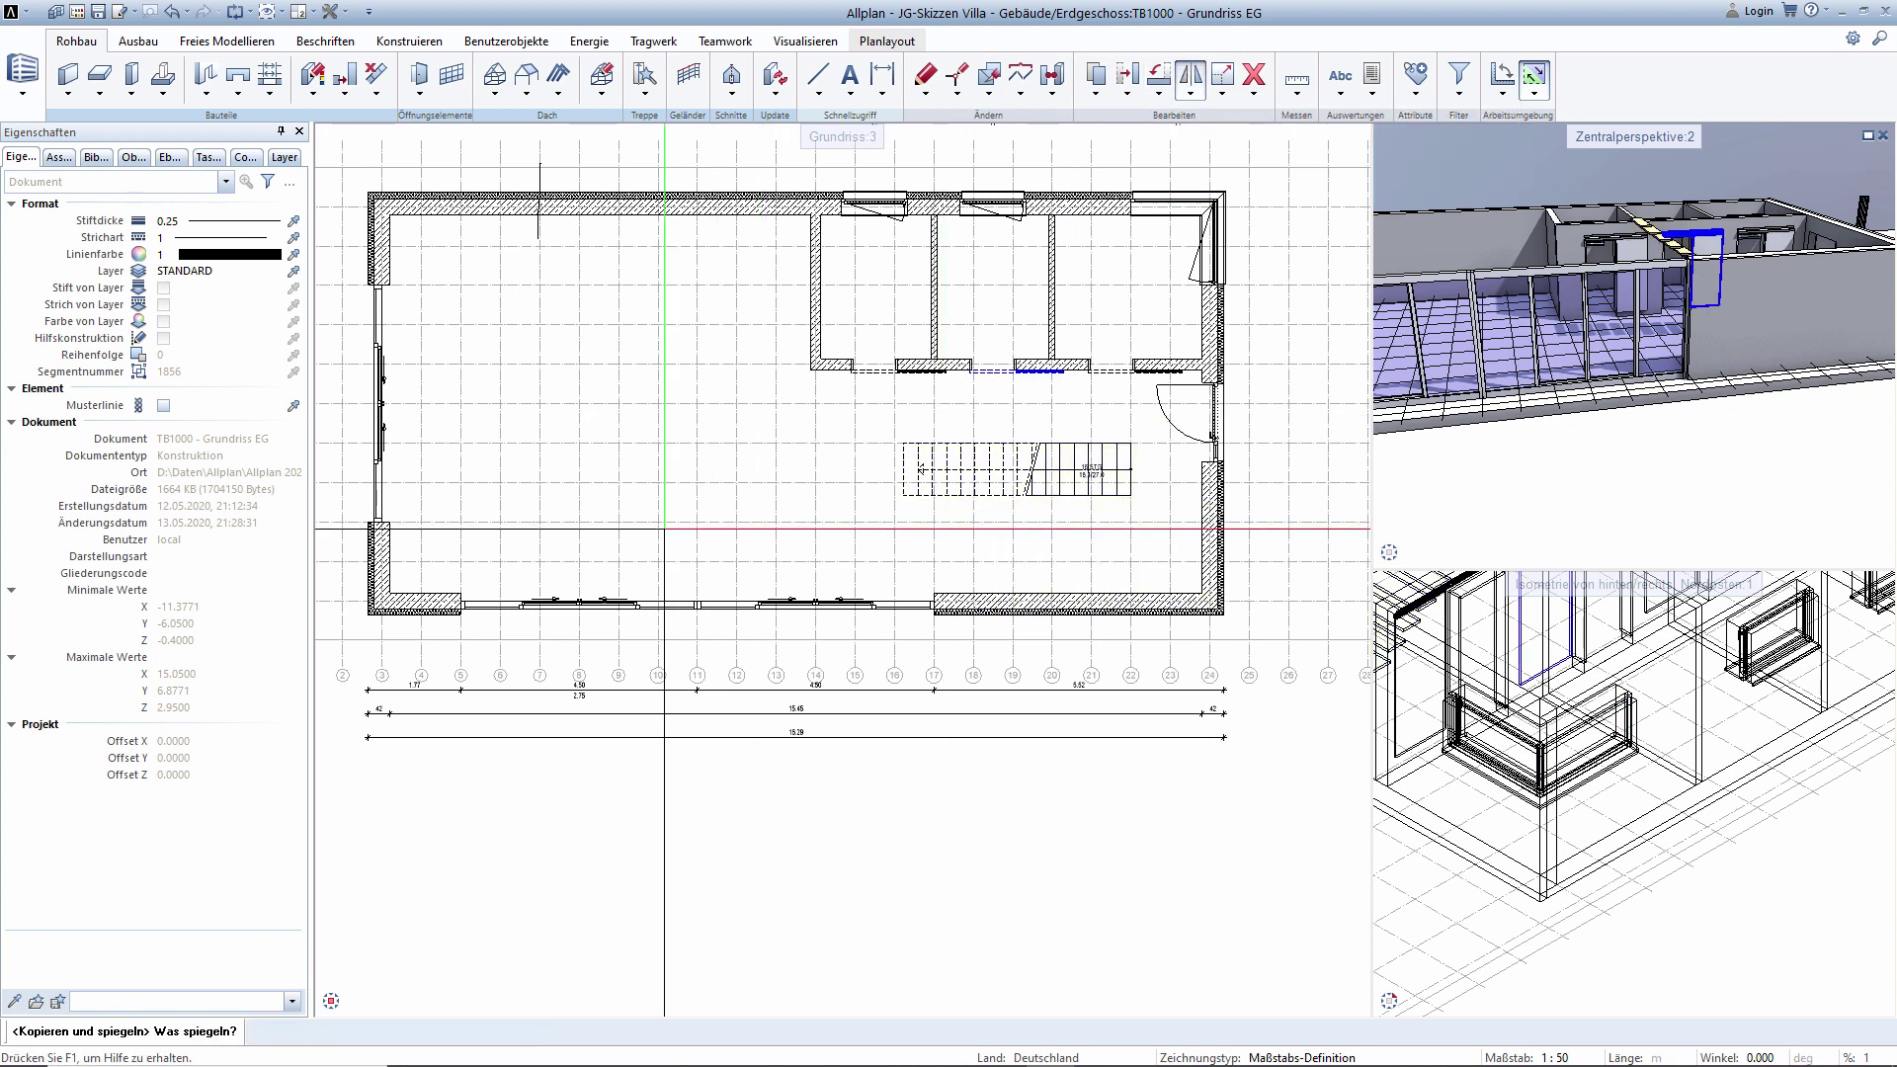
drag(667, 525, 1020, 647)
click(922, 550)
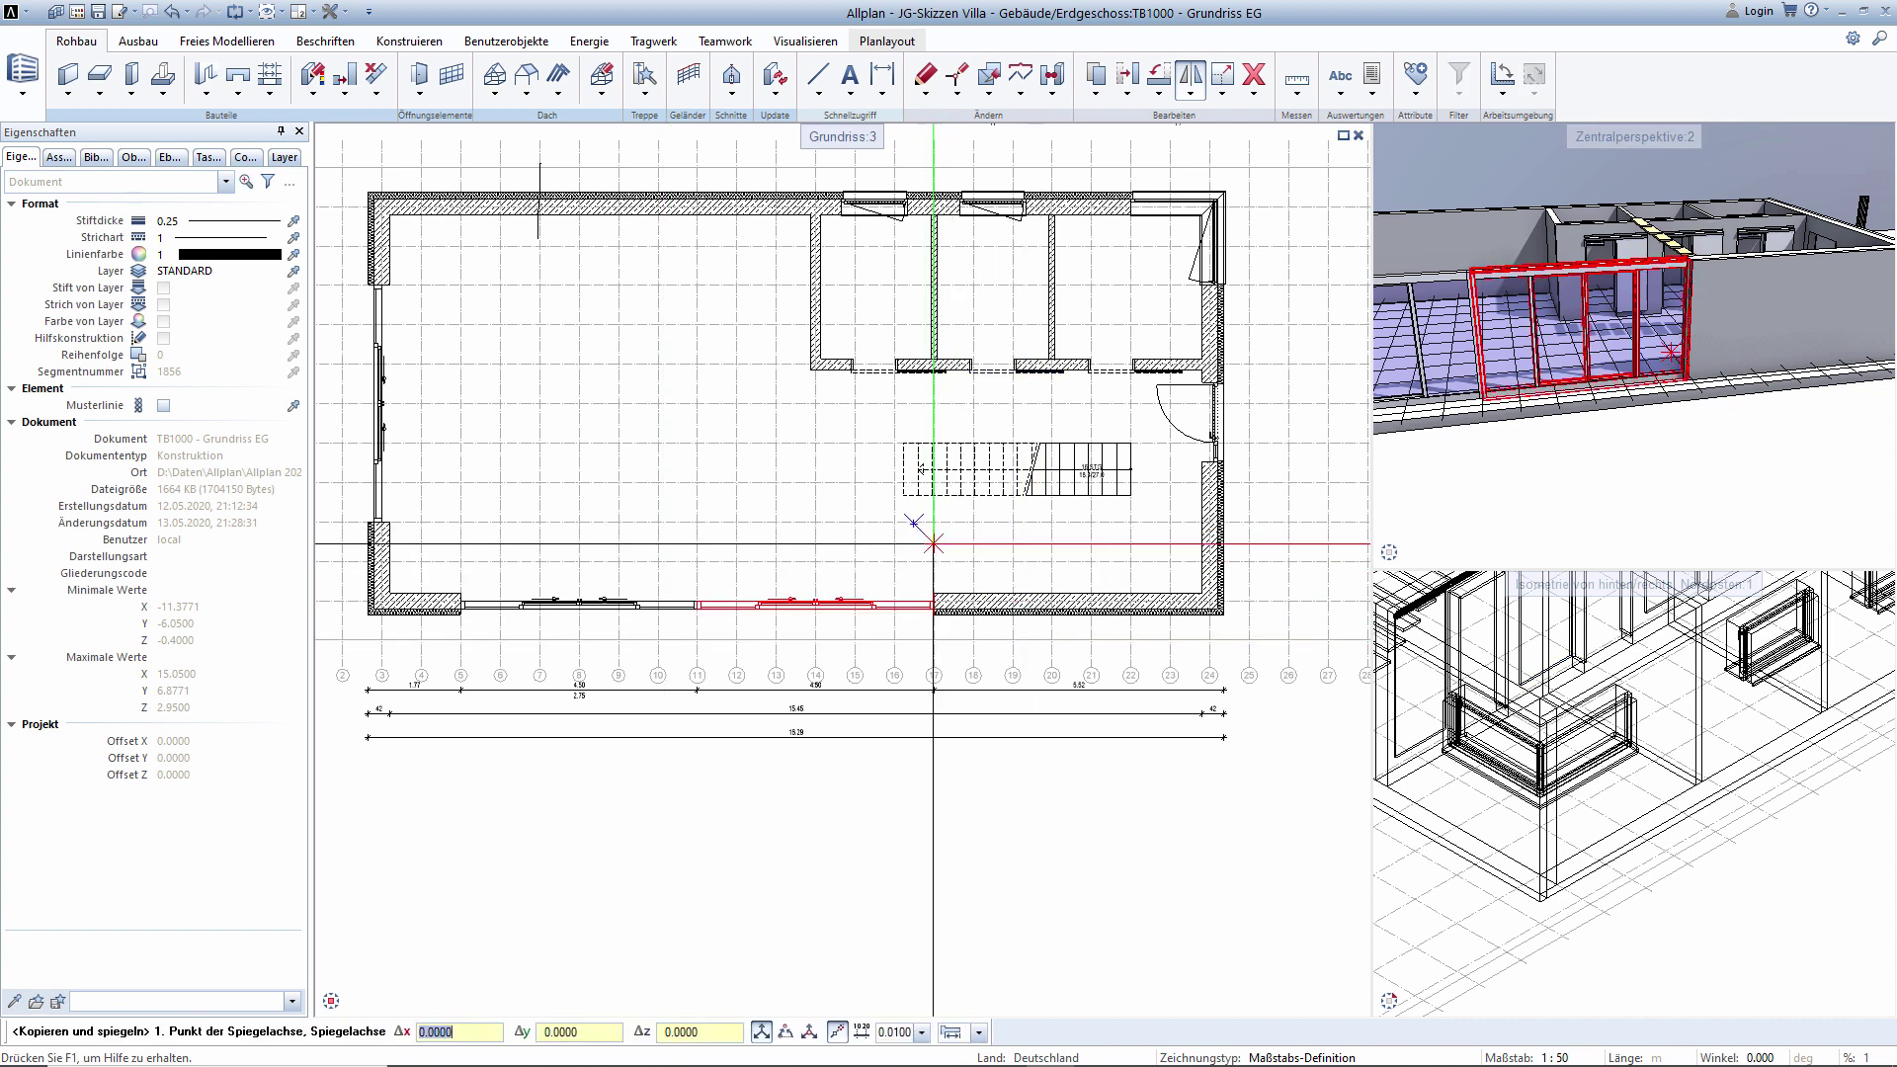
click(910, 520)
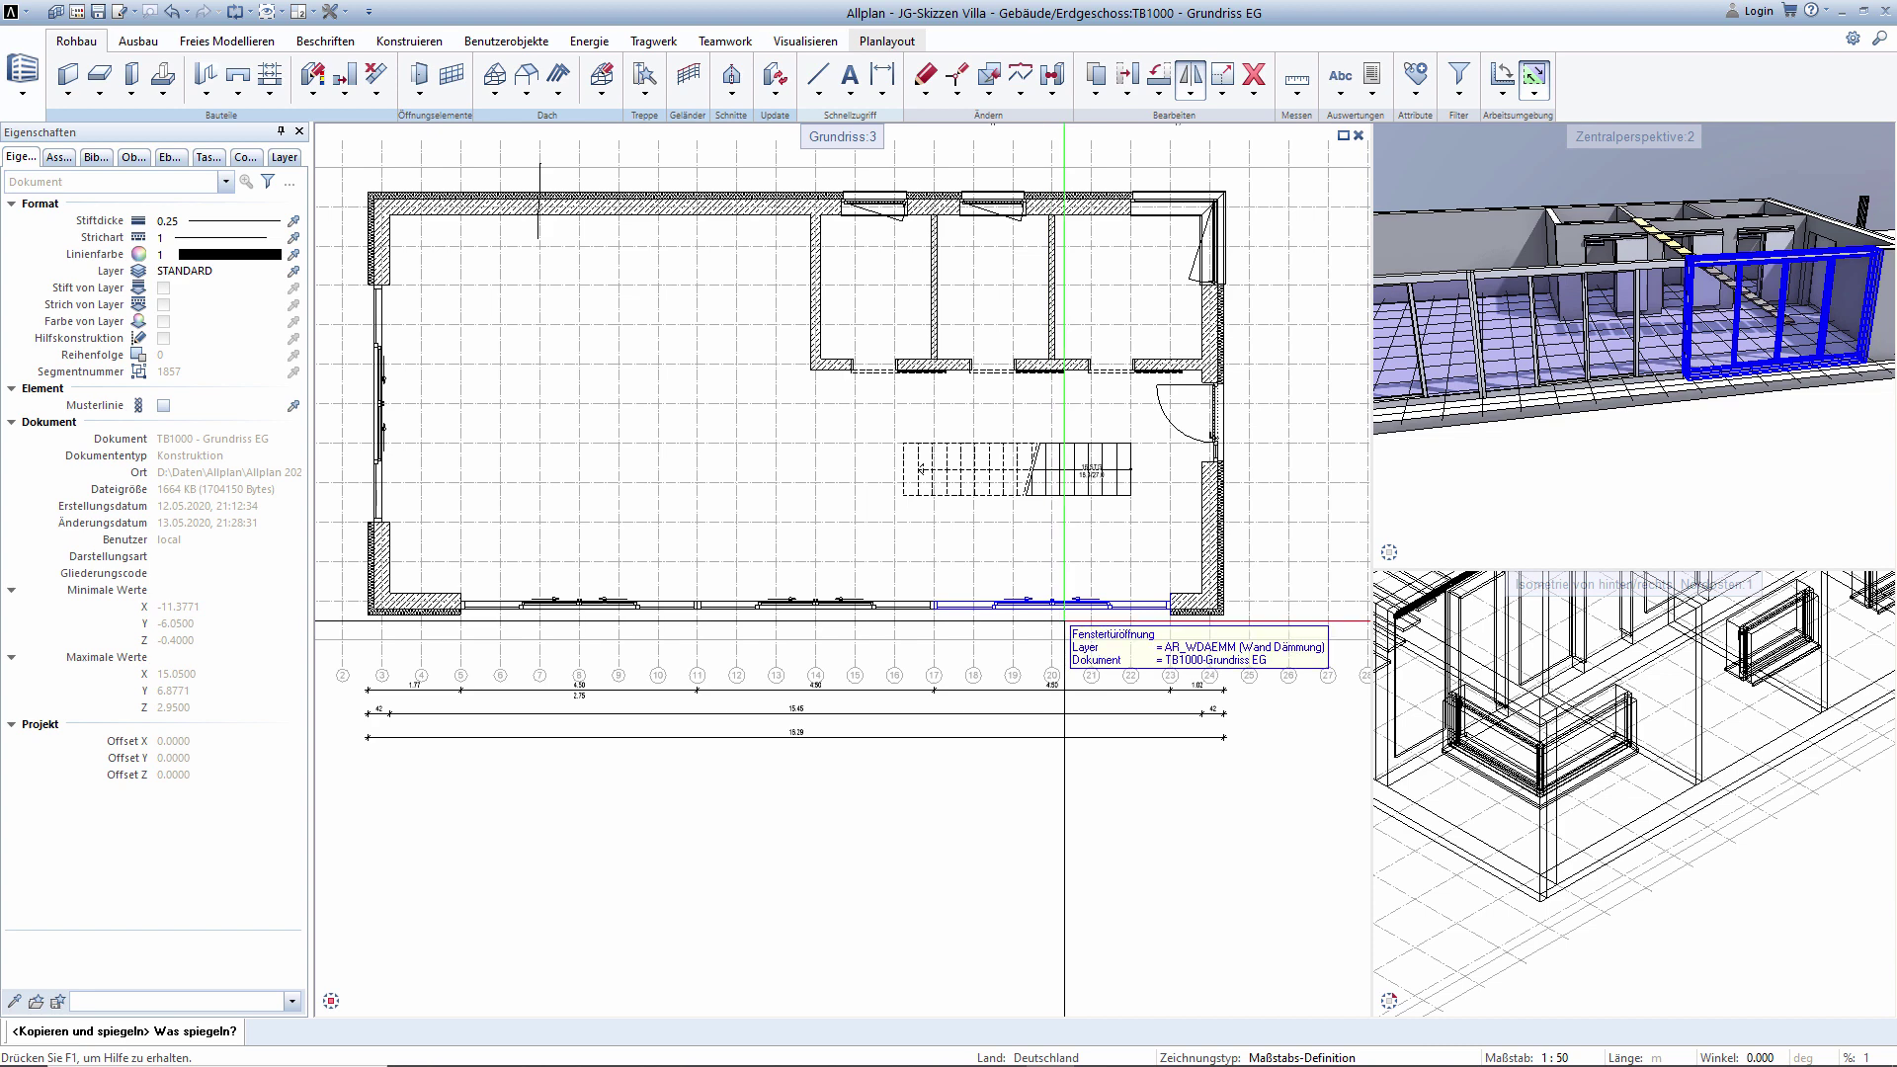
click(188, 15)
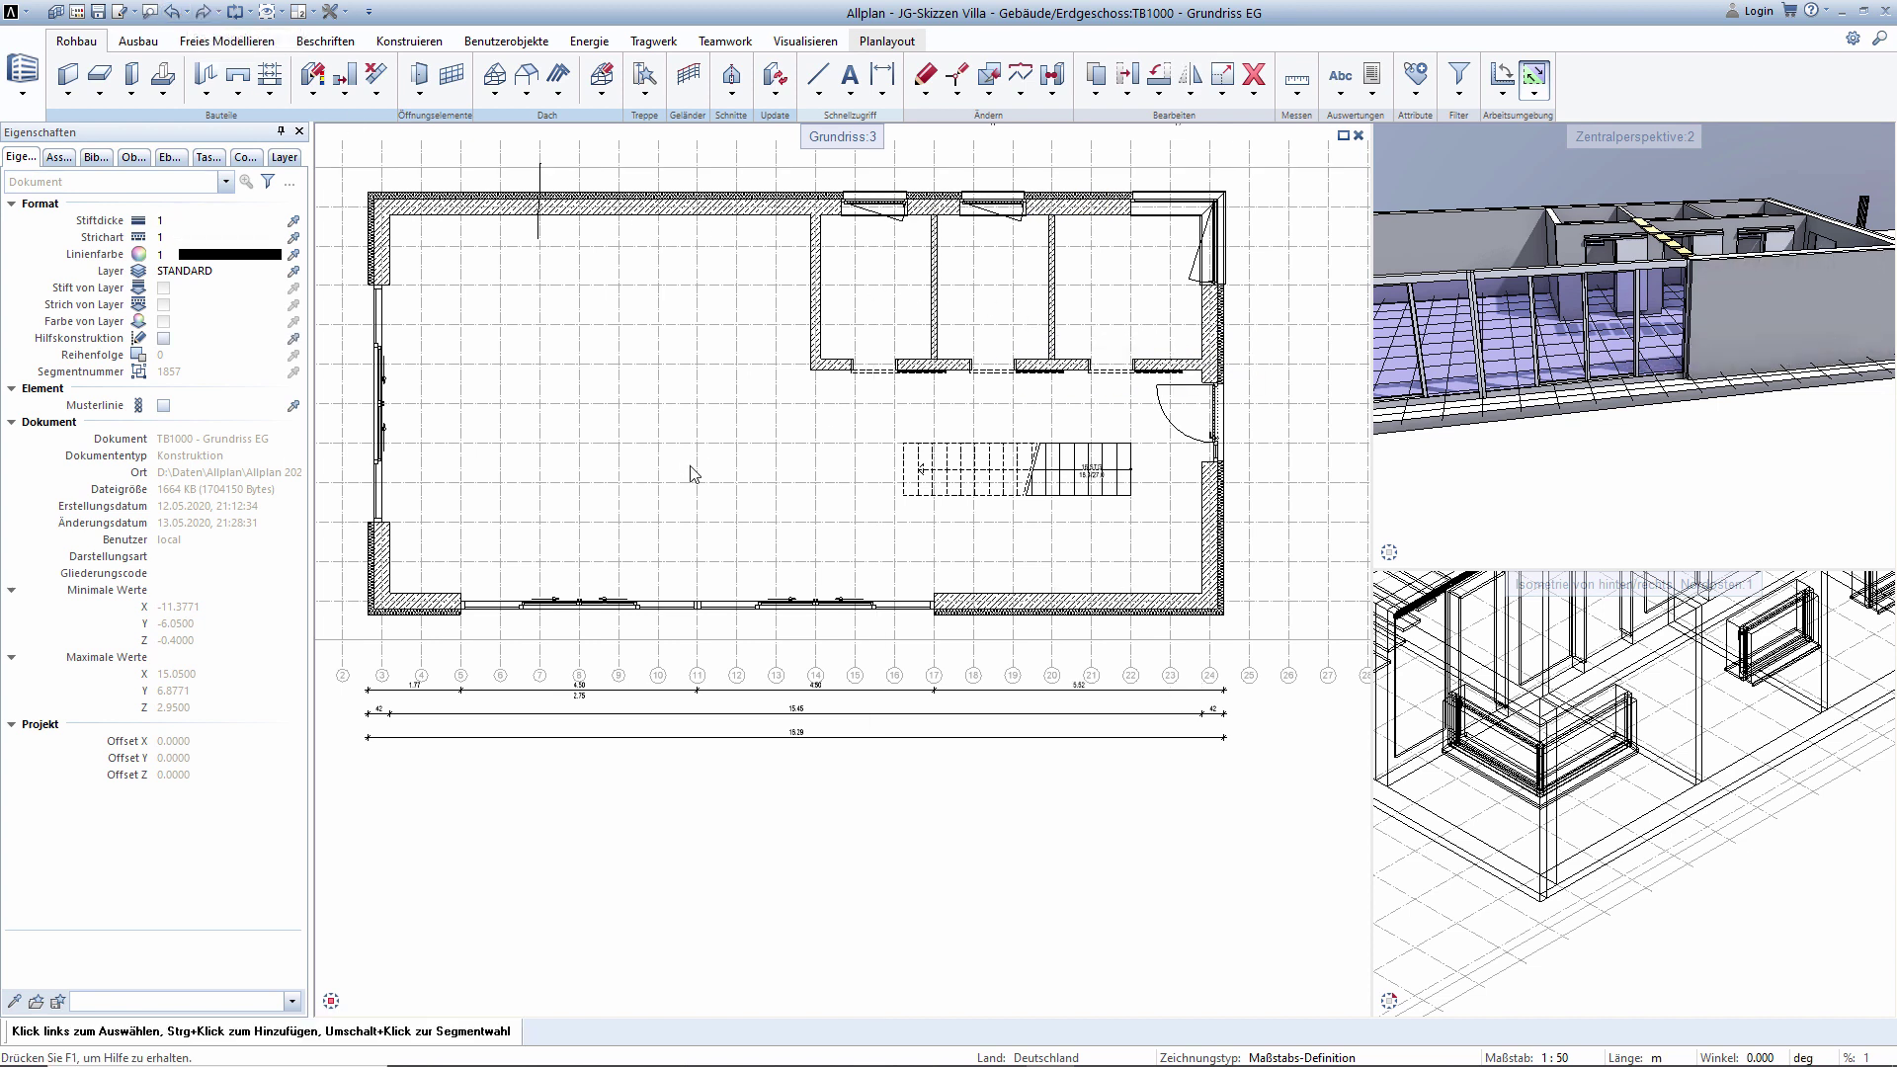
middle_drag(476, 269, 555, 329)
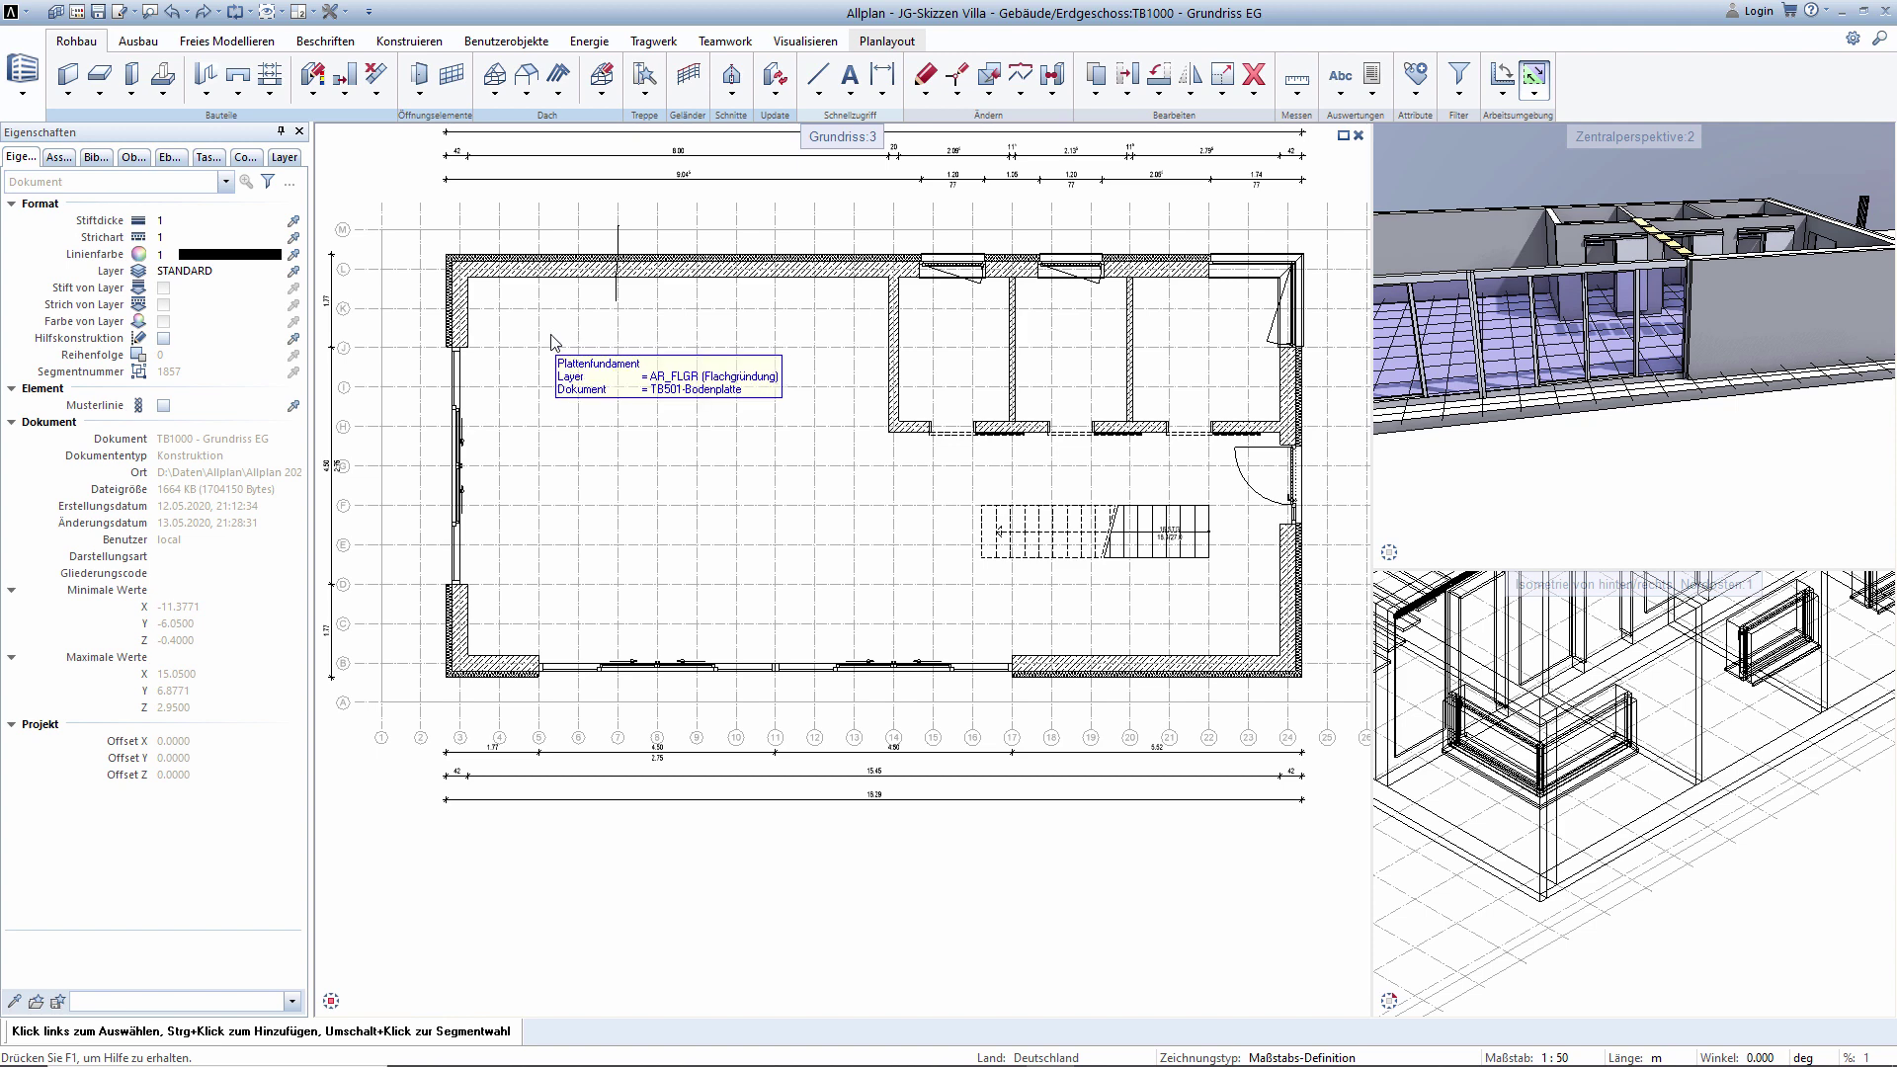
mouse_move(553, 344)
middle_down()
mouse_move(660, 482)
mouse_move(729, 309)
middle_up()
scroll(593, 415, up, 1)
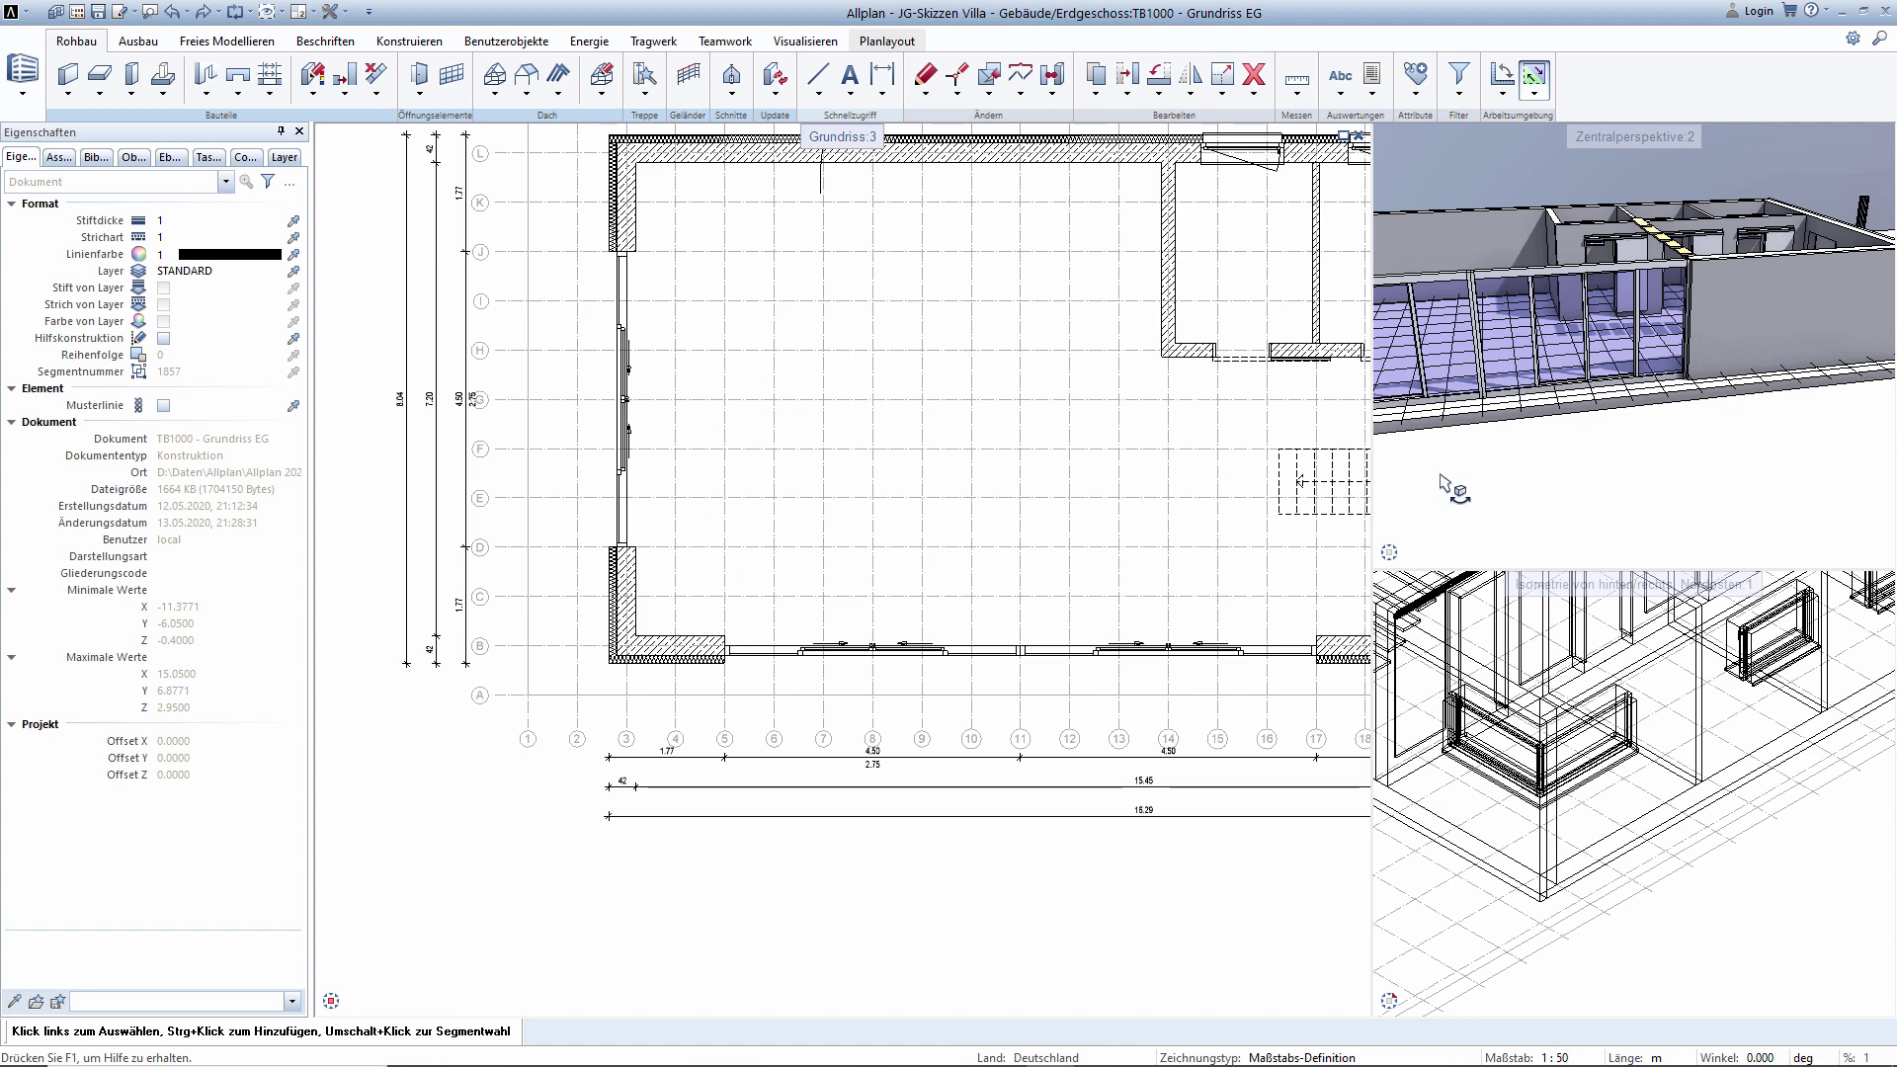
scroll(1444, 484, down, 3)
shift+middle_drag(1445, 484, 1625, 375)
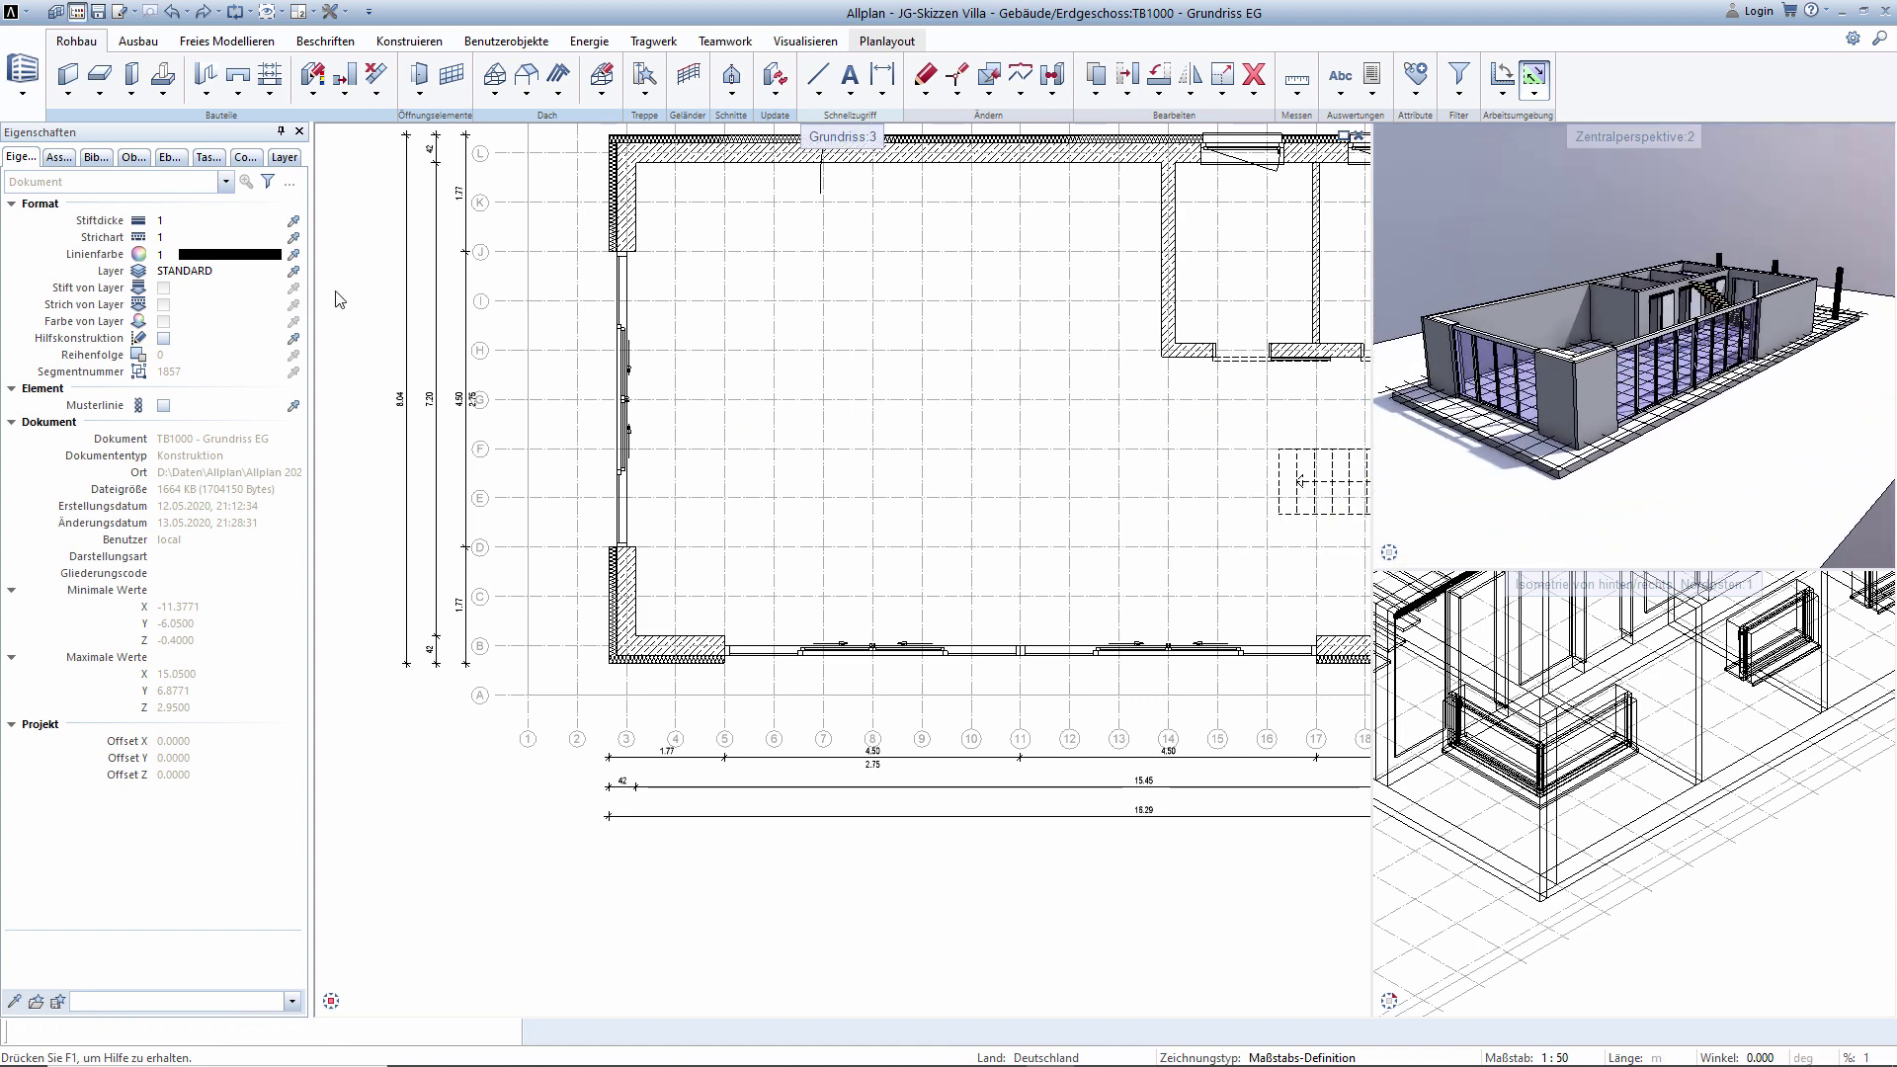
Load the upper-floor plan file in the background from the F2 building structure.
key(F2)
scroll(391, 499, down, 2)
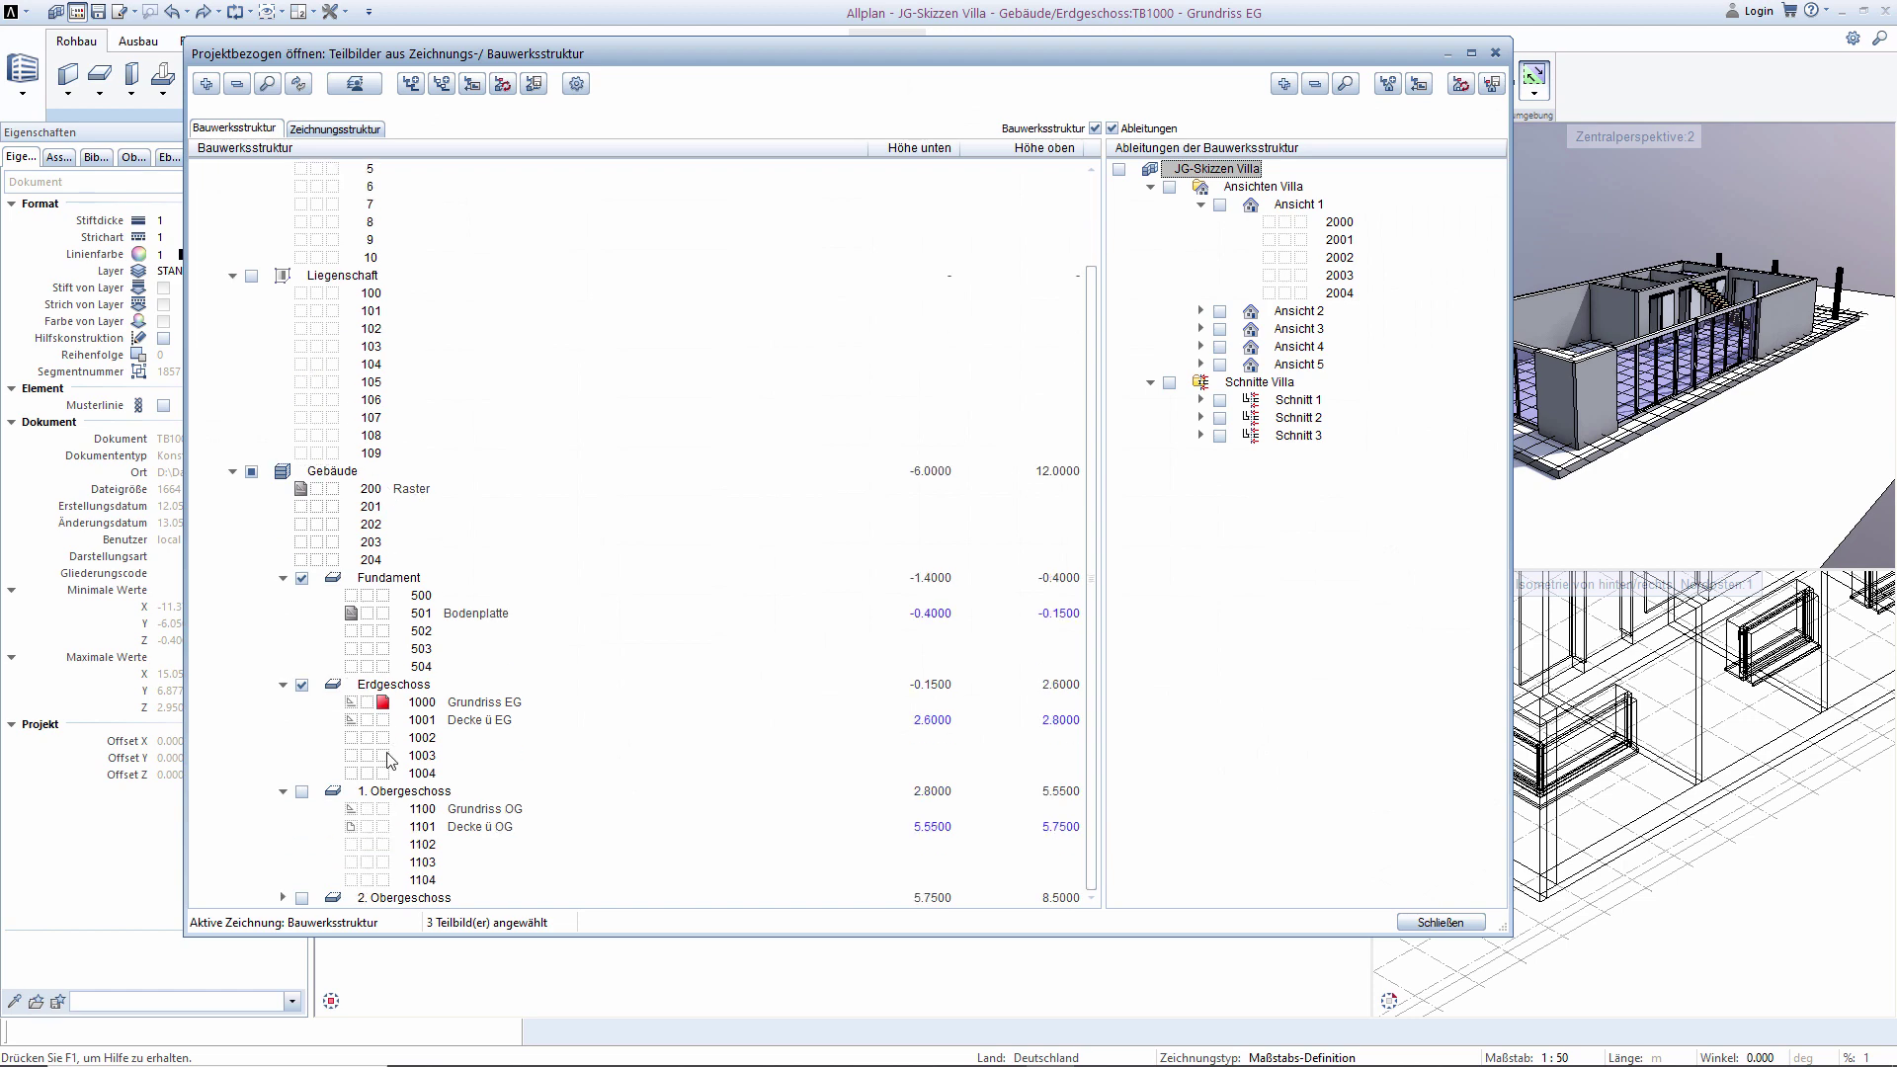
click(369, 812)
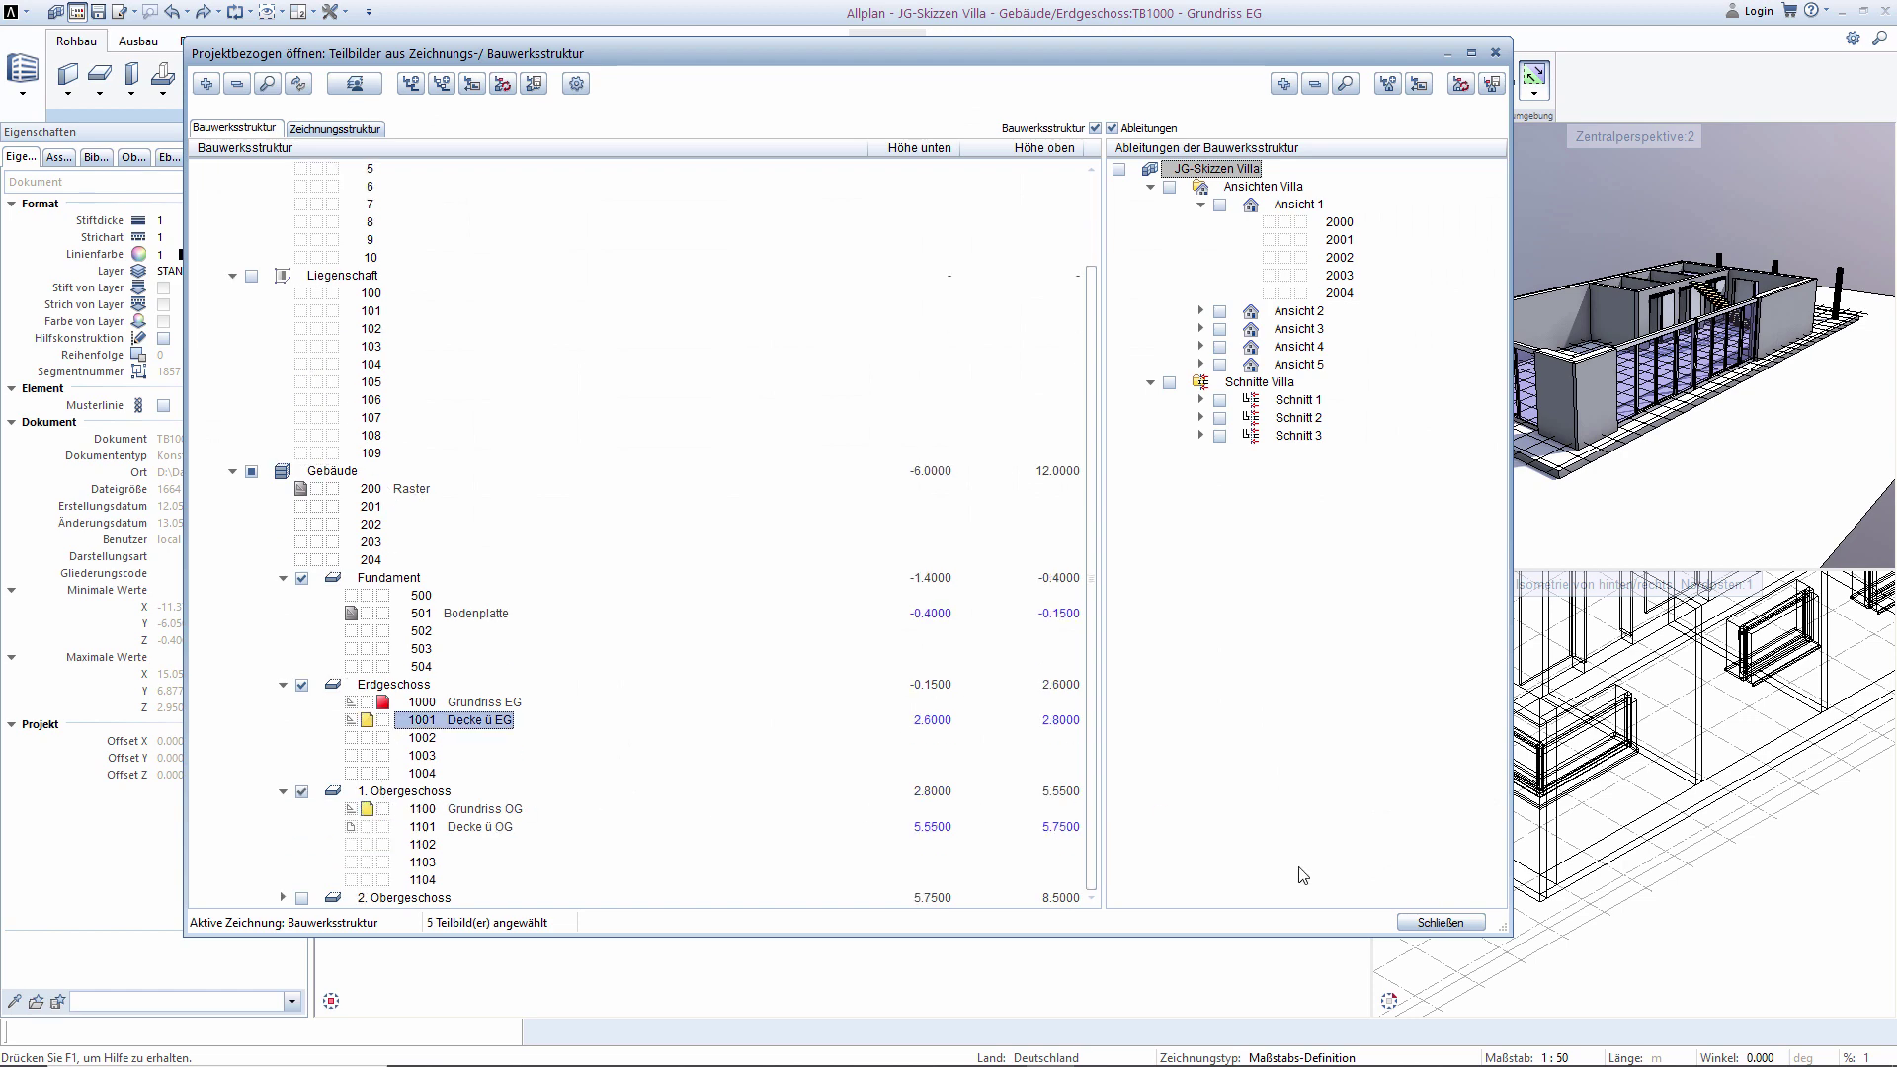
click(1440, 921)
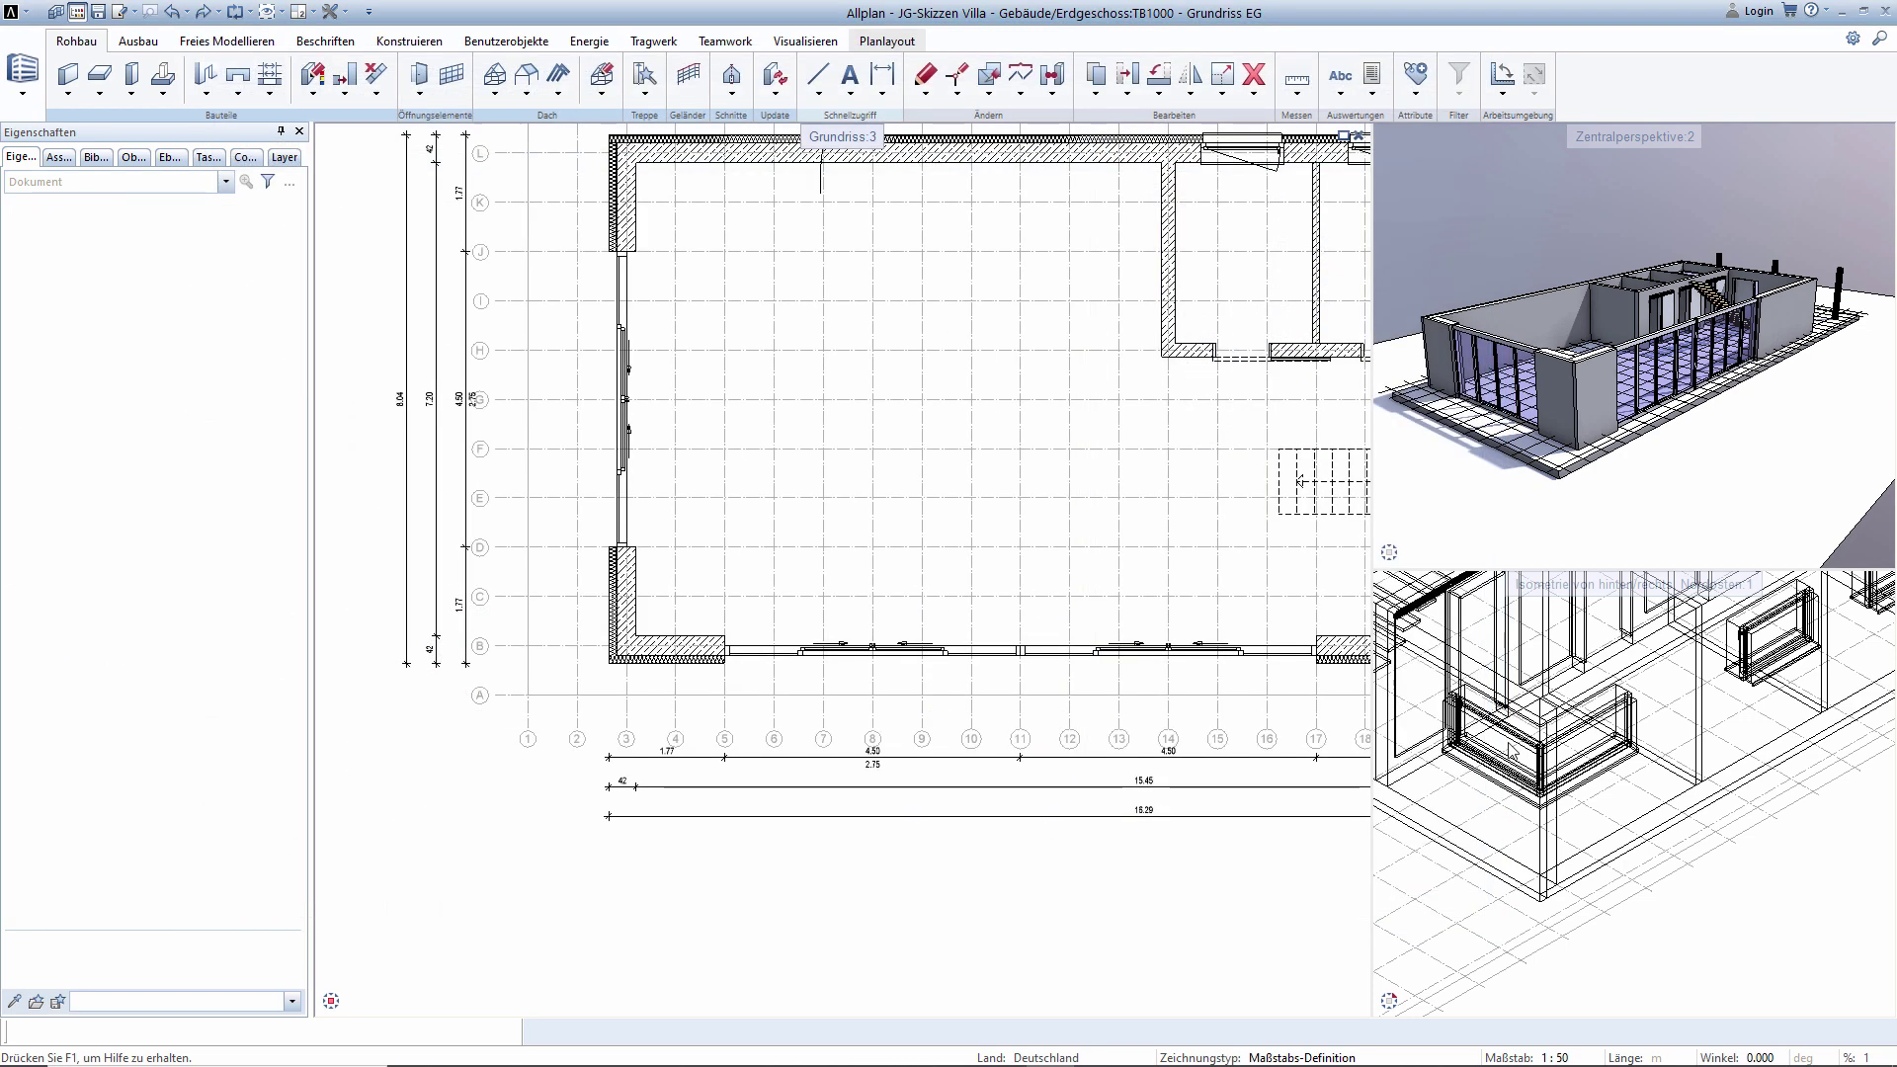
Maximize the Zentralperspektive, orbit the two-storey building, and restore the tiled layout.
double_click(1635, 149)
mouse_move(1621, 156)
mouse_down()
mouse_move(739, 447)
mouse_move(787, 371)
mouse_move(572, 411)
mouse_move(1257, 491)
mouse_move(1349, 445)
mouse_move(848, 372)
mouse_move(1146, 163)
mouse_up()
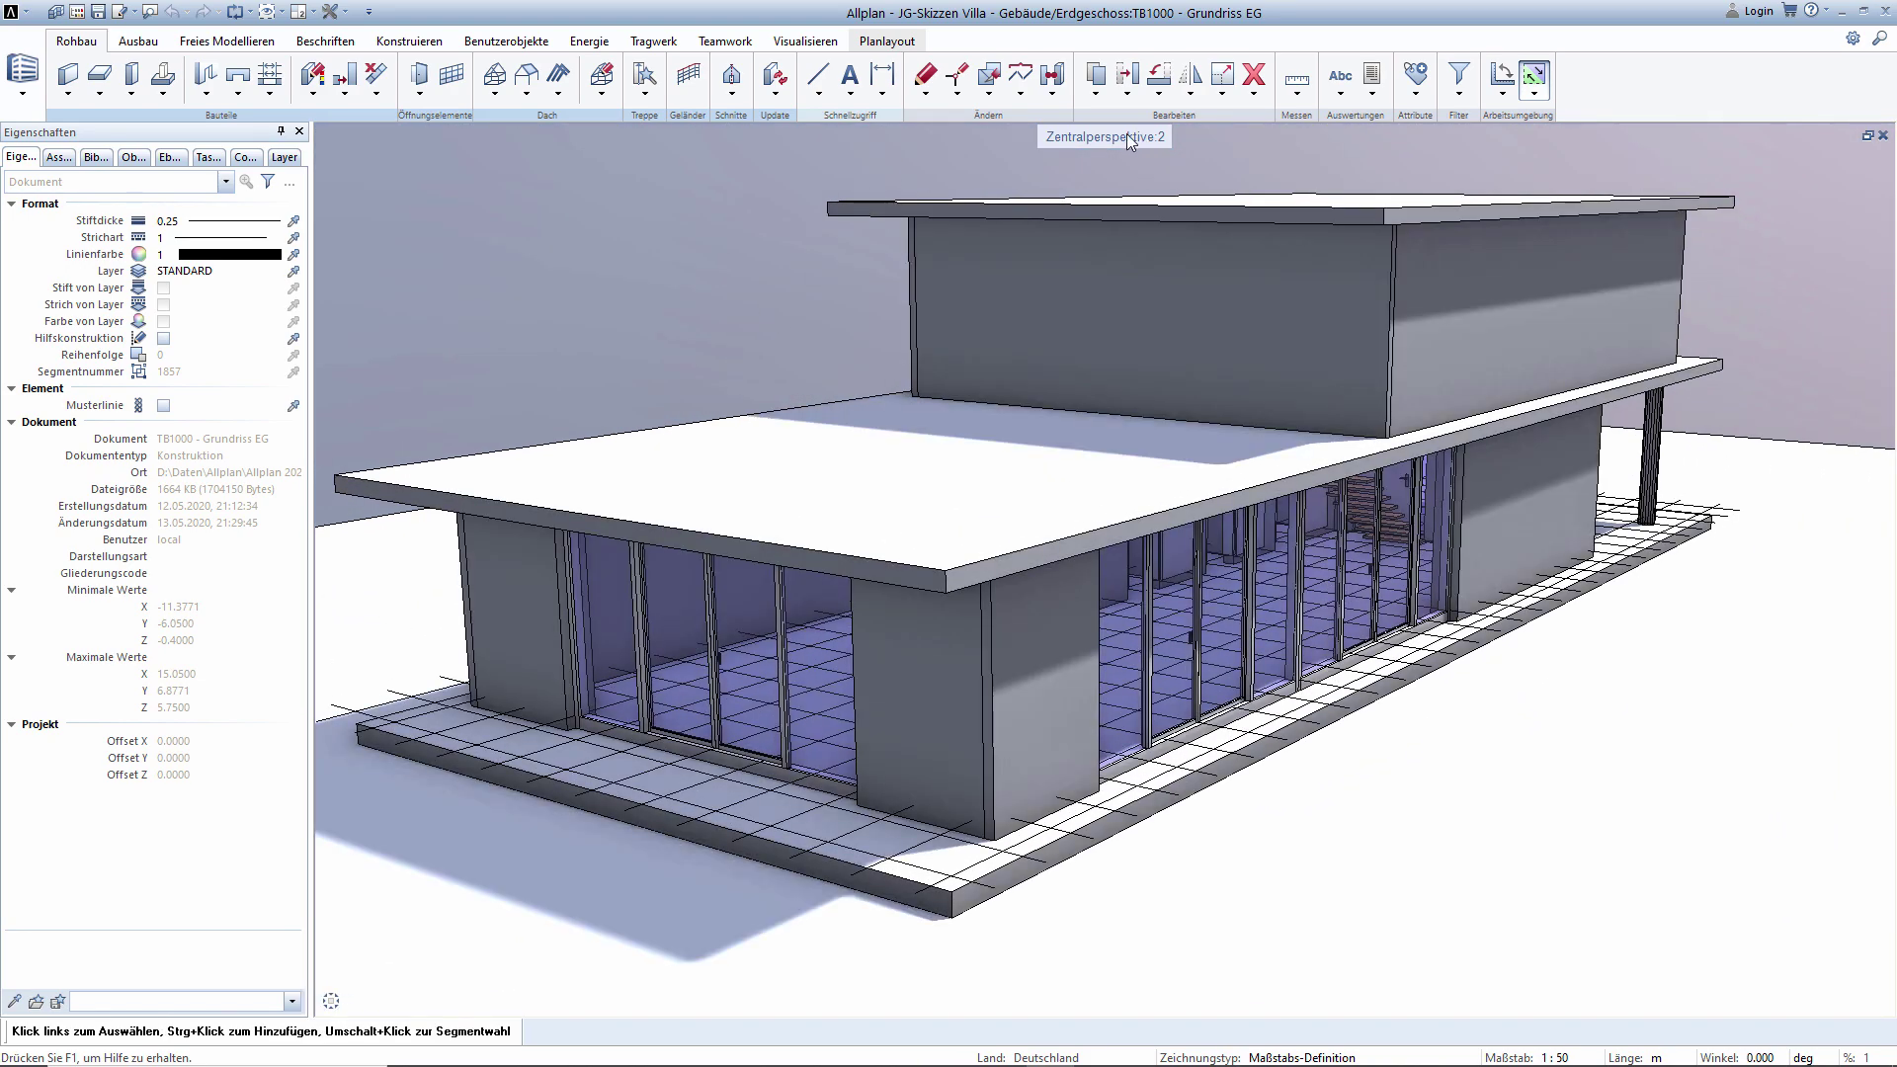
double_click(1126, 133)
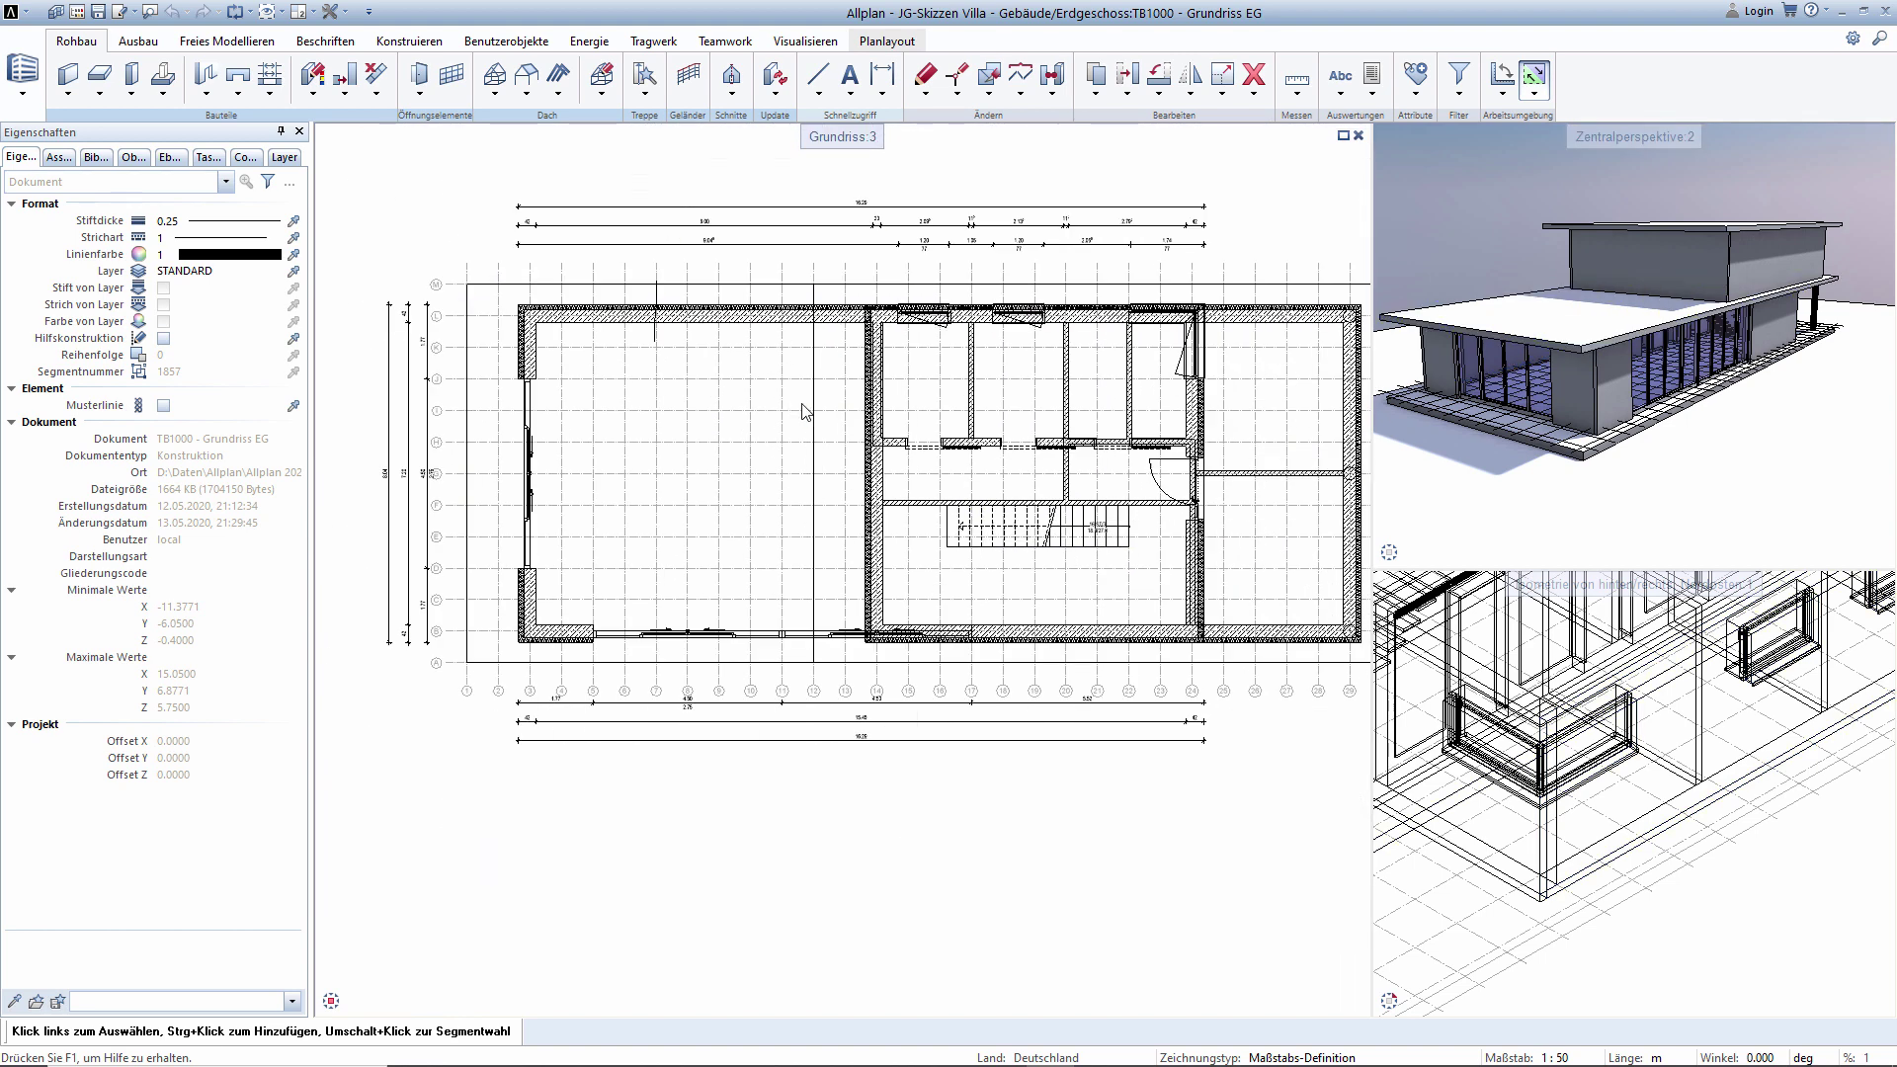
Hide drawing file TB1100-Grundriss OG in the Objekte palette and dismiss the news notification.
scroll(803, 387, down, 2)
click(134, 157)
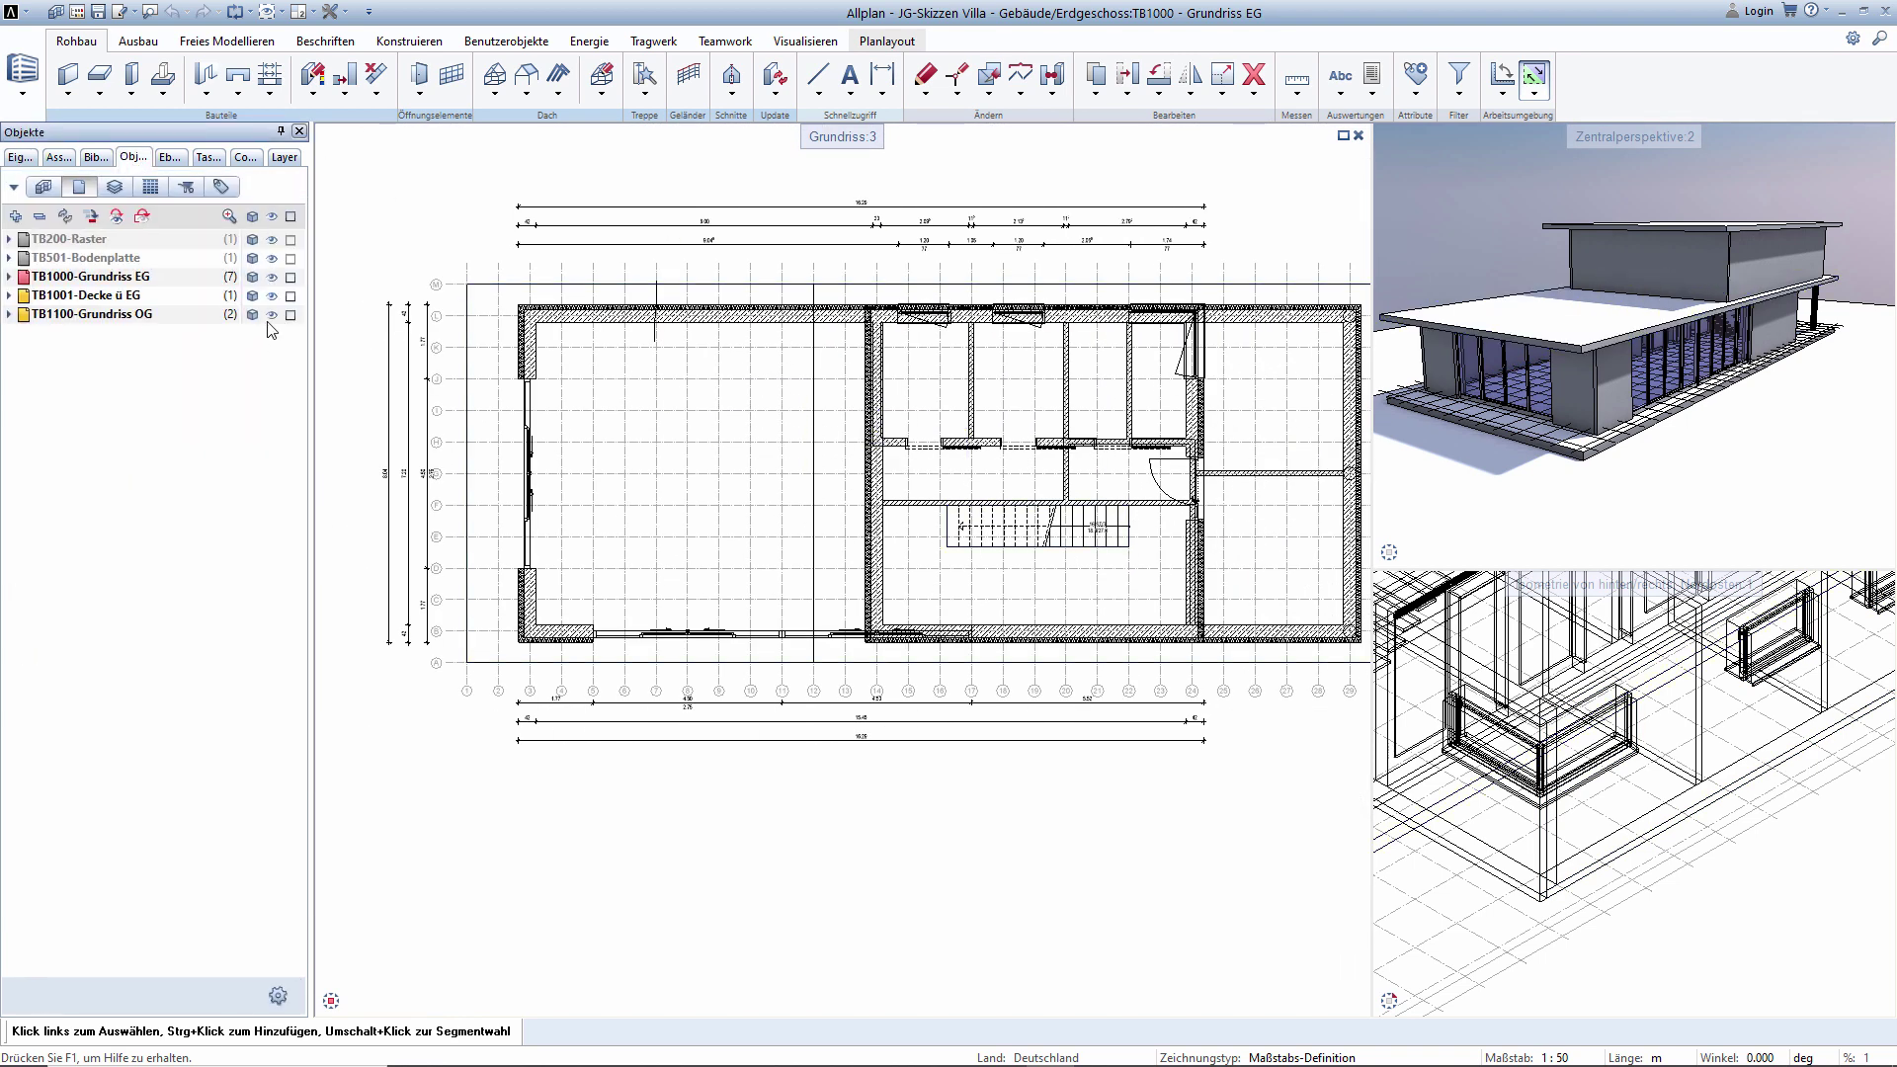
click(273, 315)
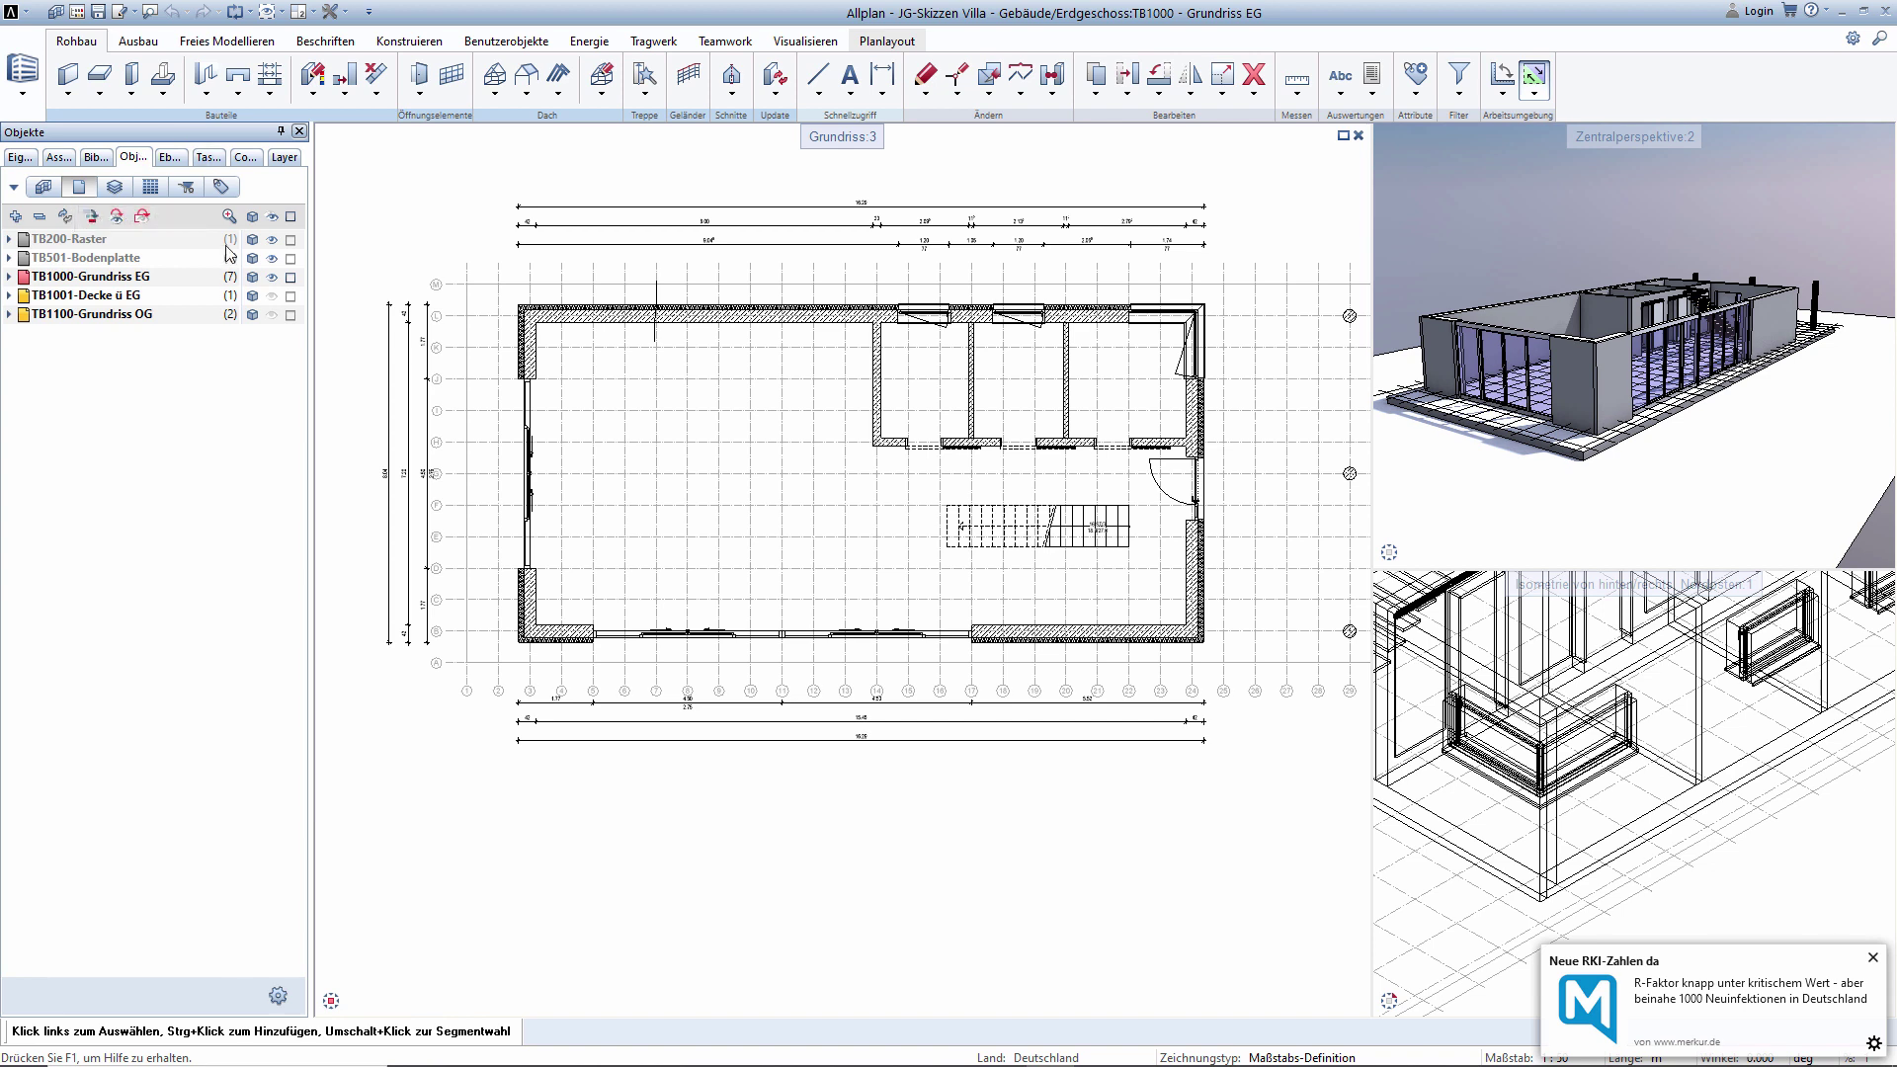
click(1873, 960)
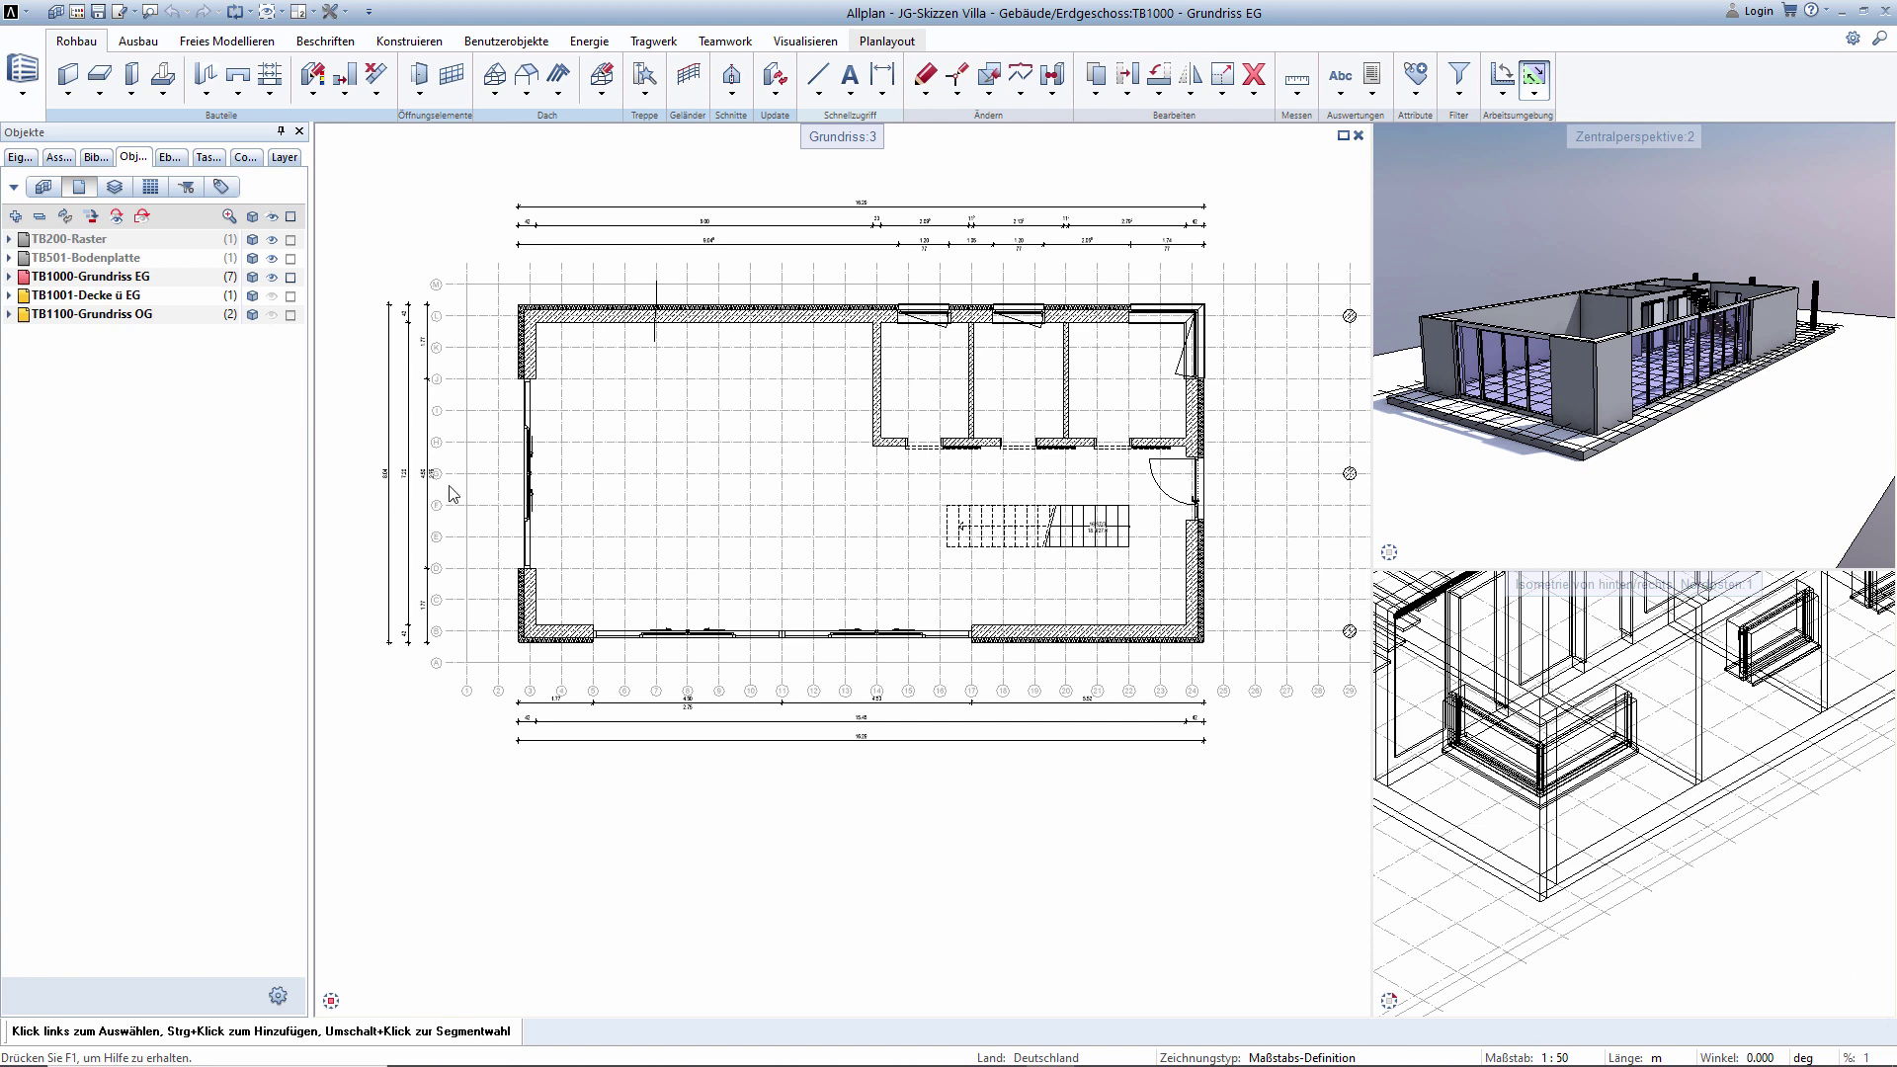
scroll(685, 632, up, 5)
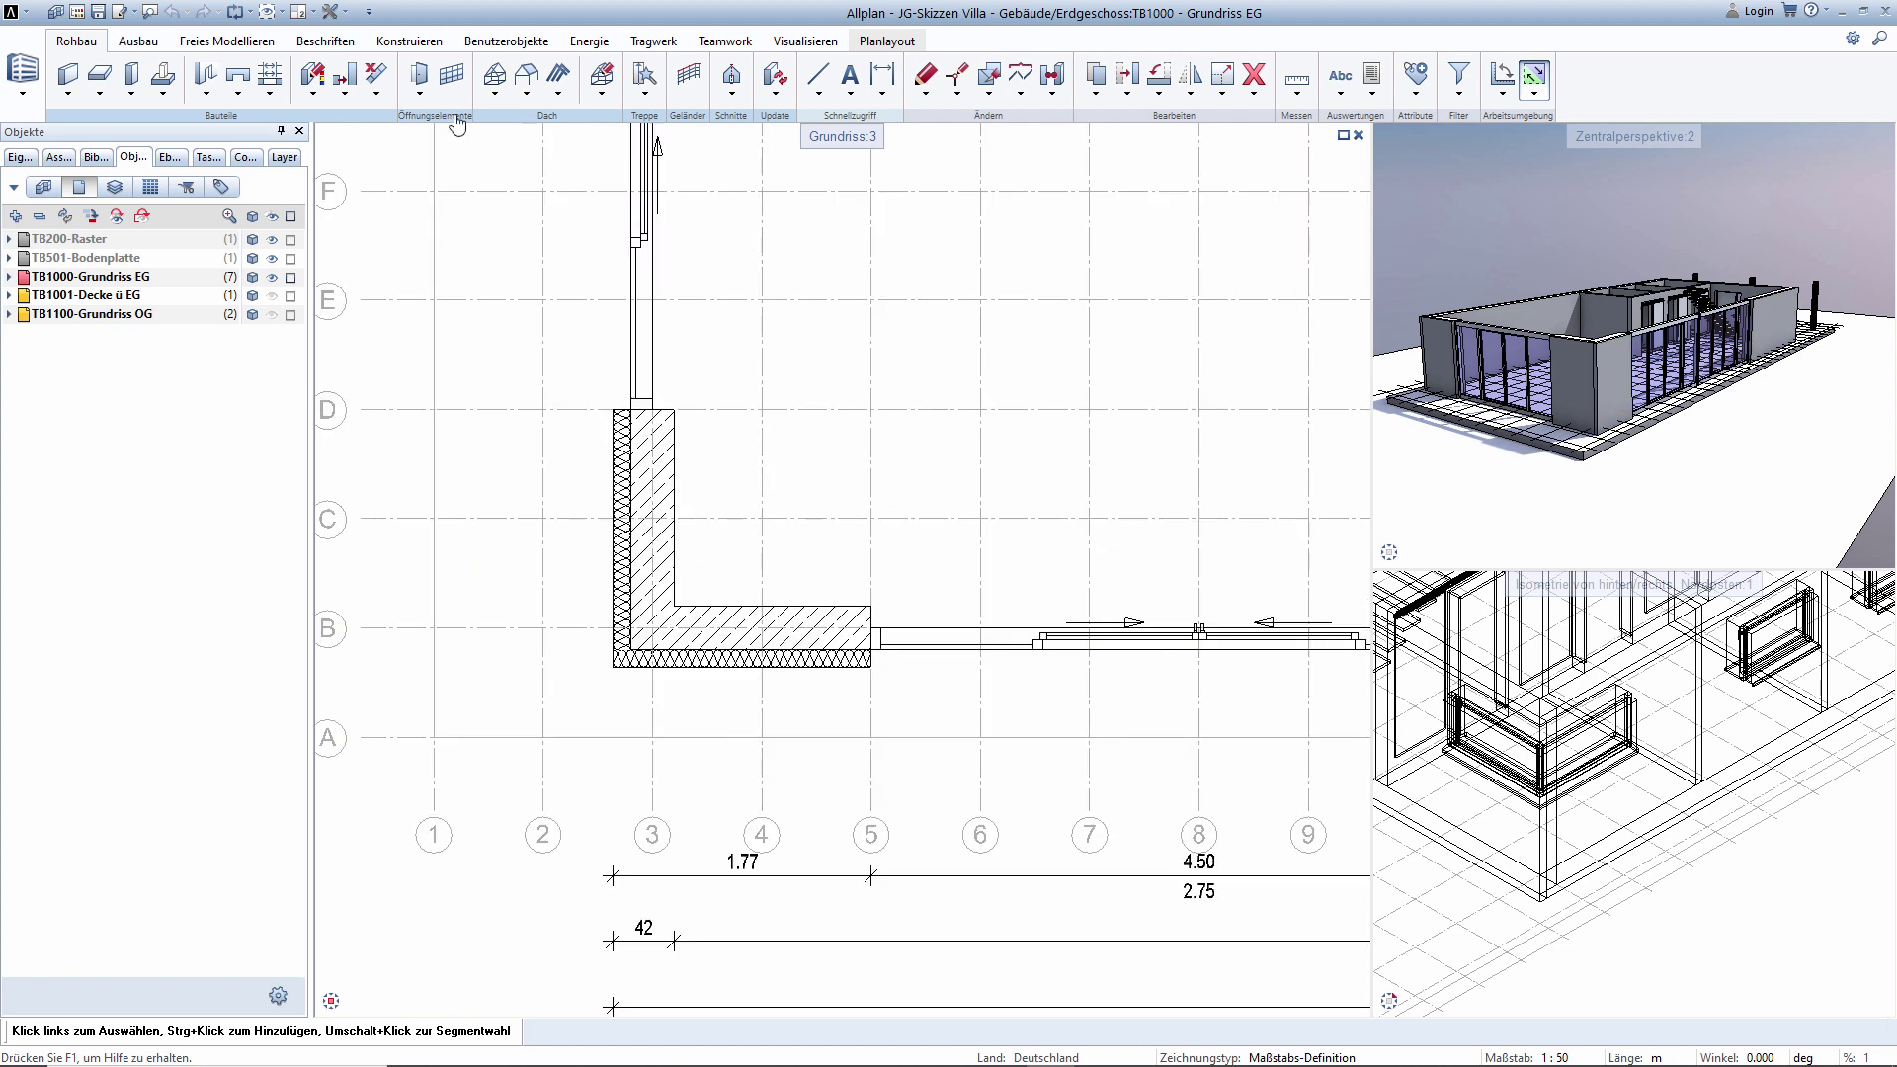
Start an Eckfenster between the outer and upper wall corners, accepting the 1.77 first width.
click(207, 94)
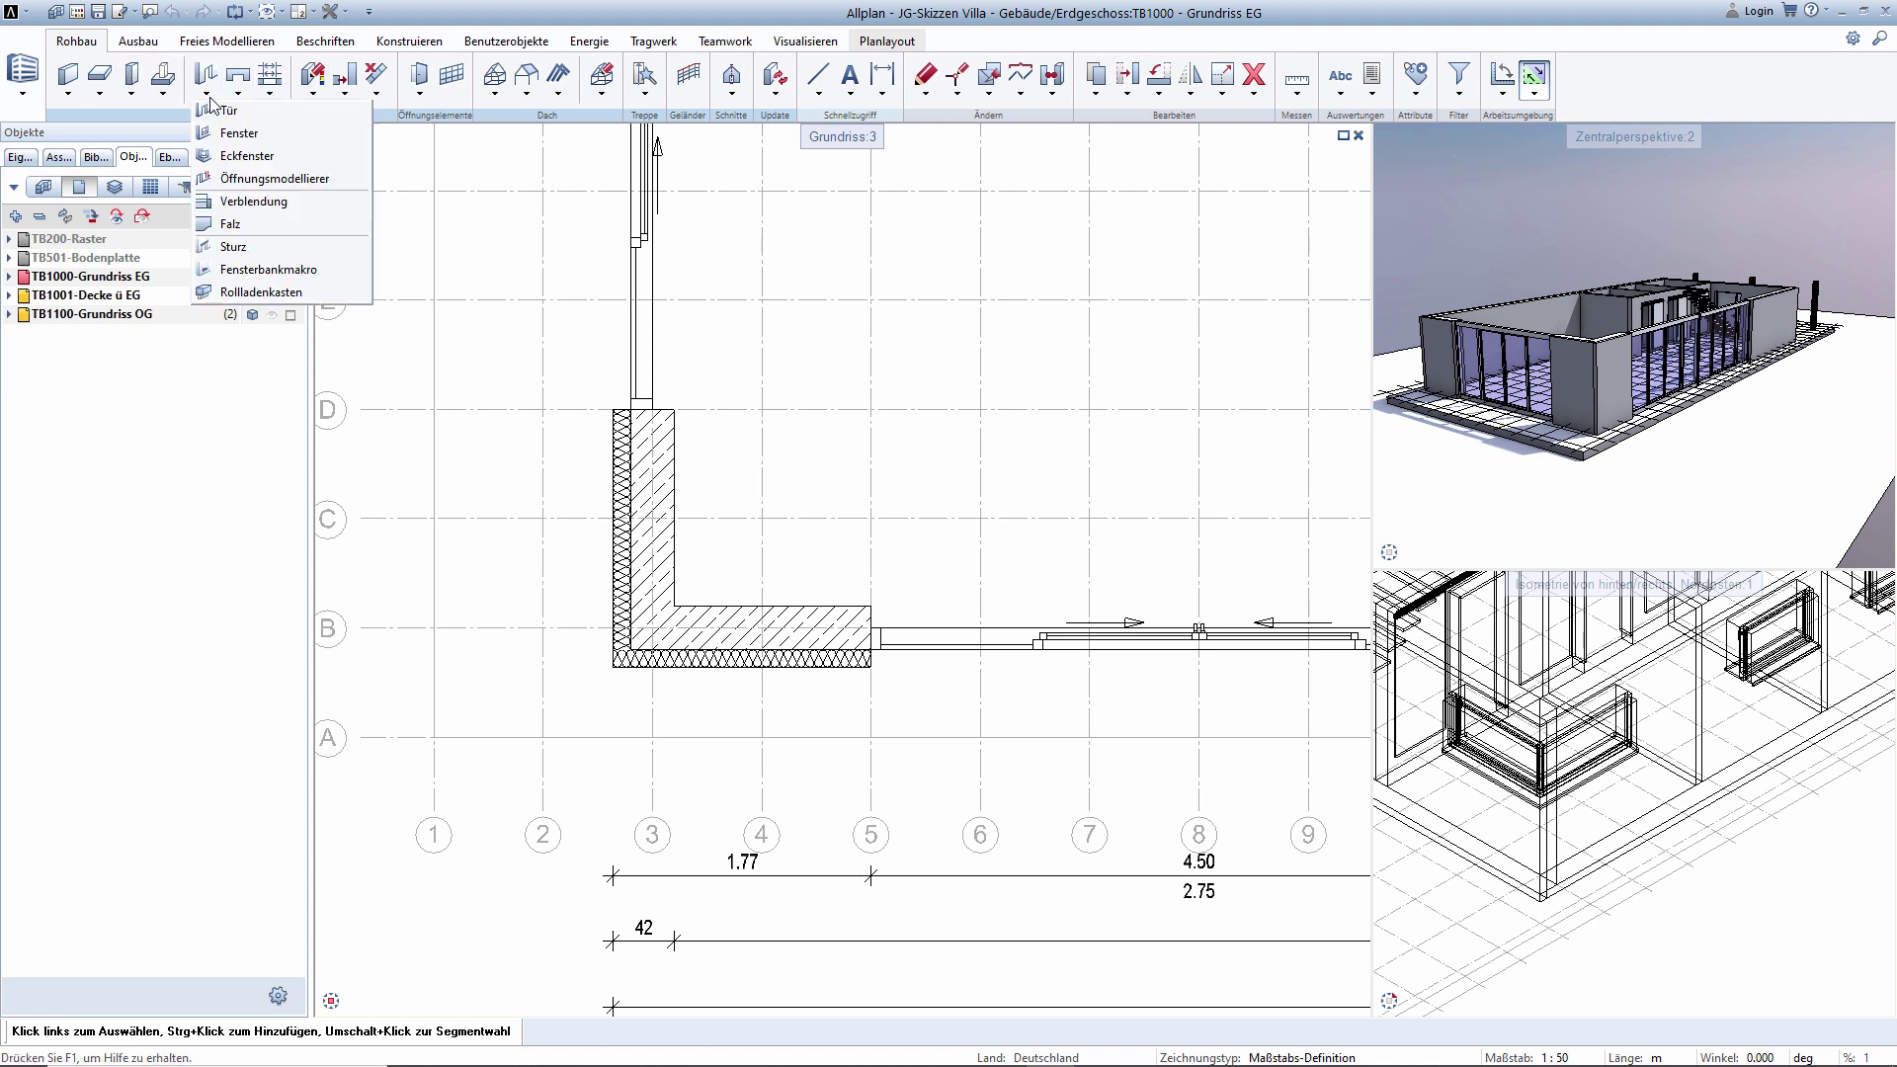
click(237, 151)
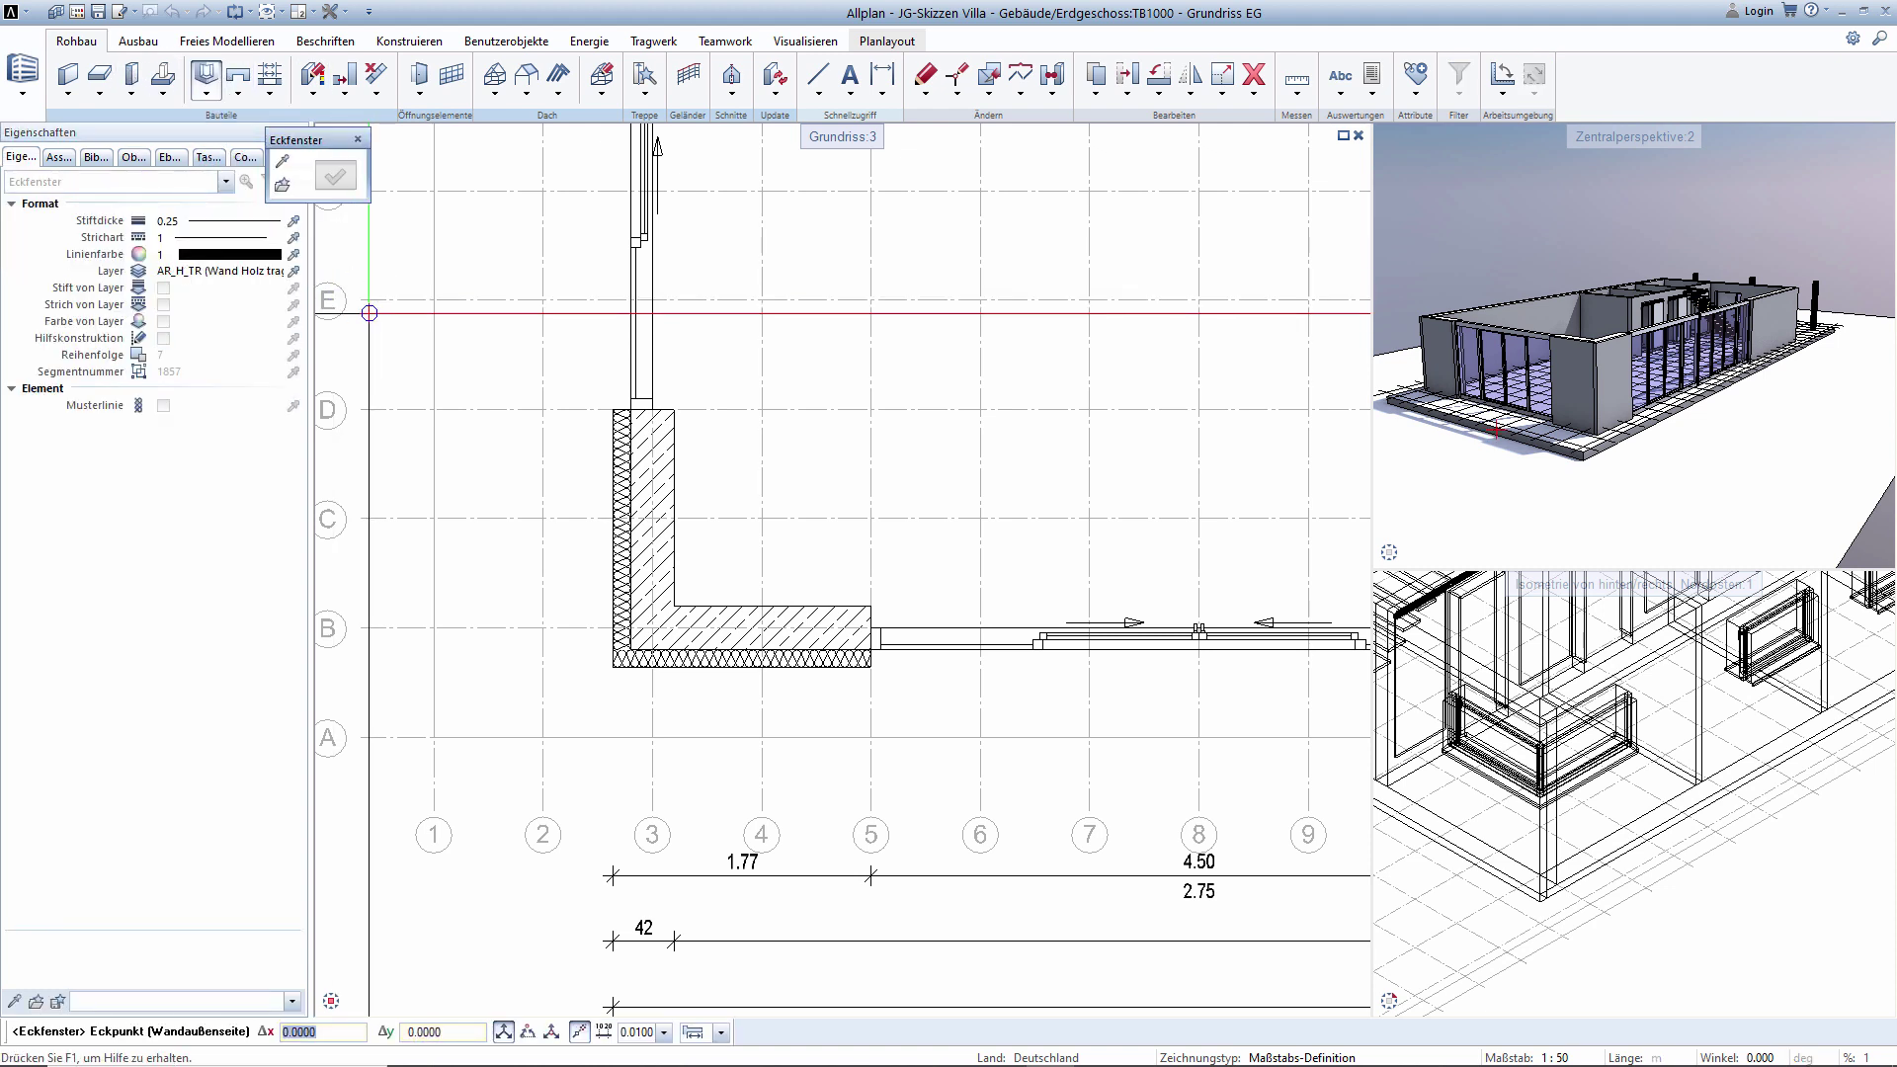
click(594, 653)
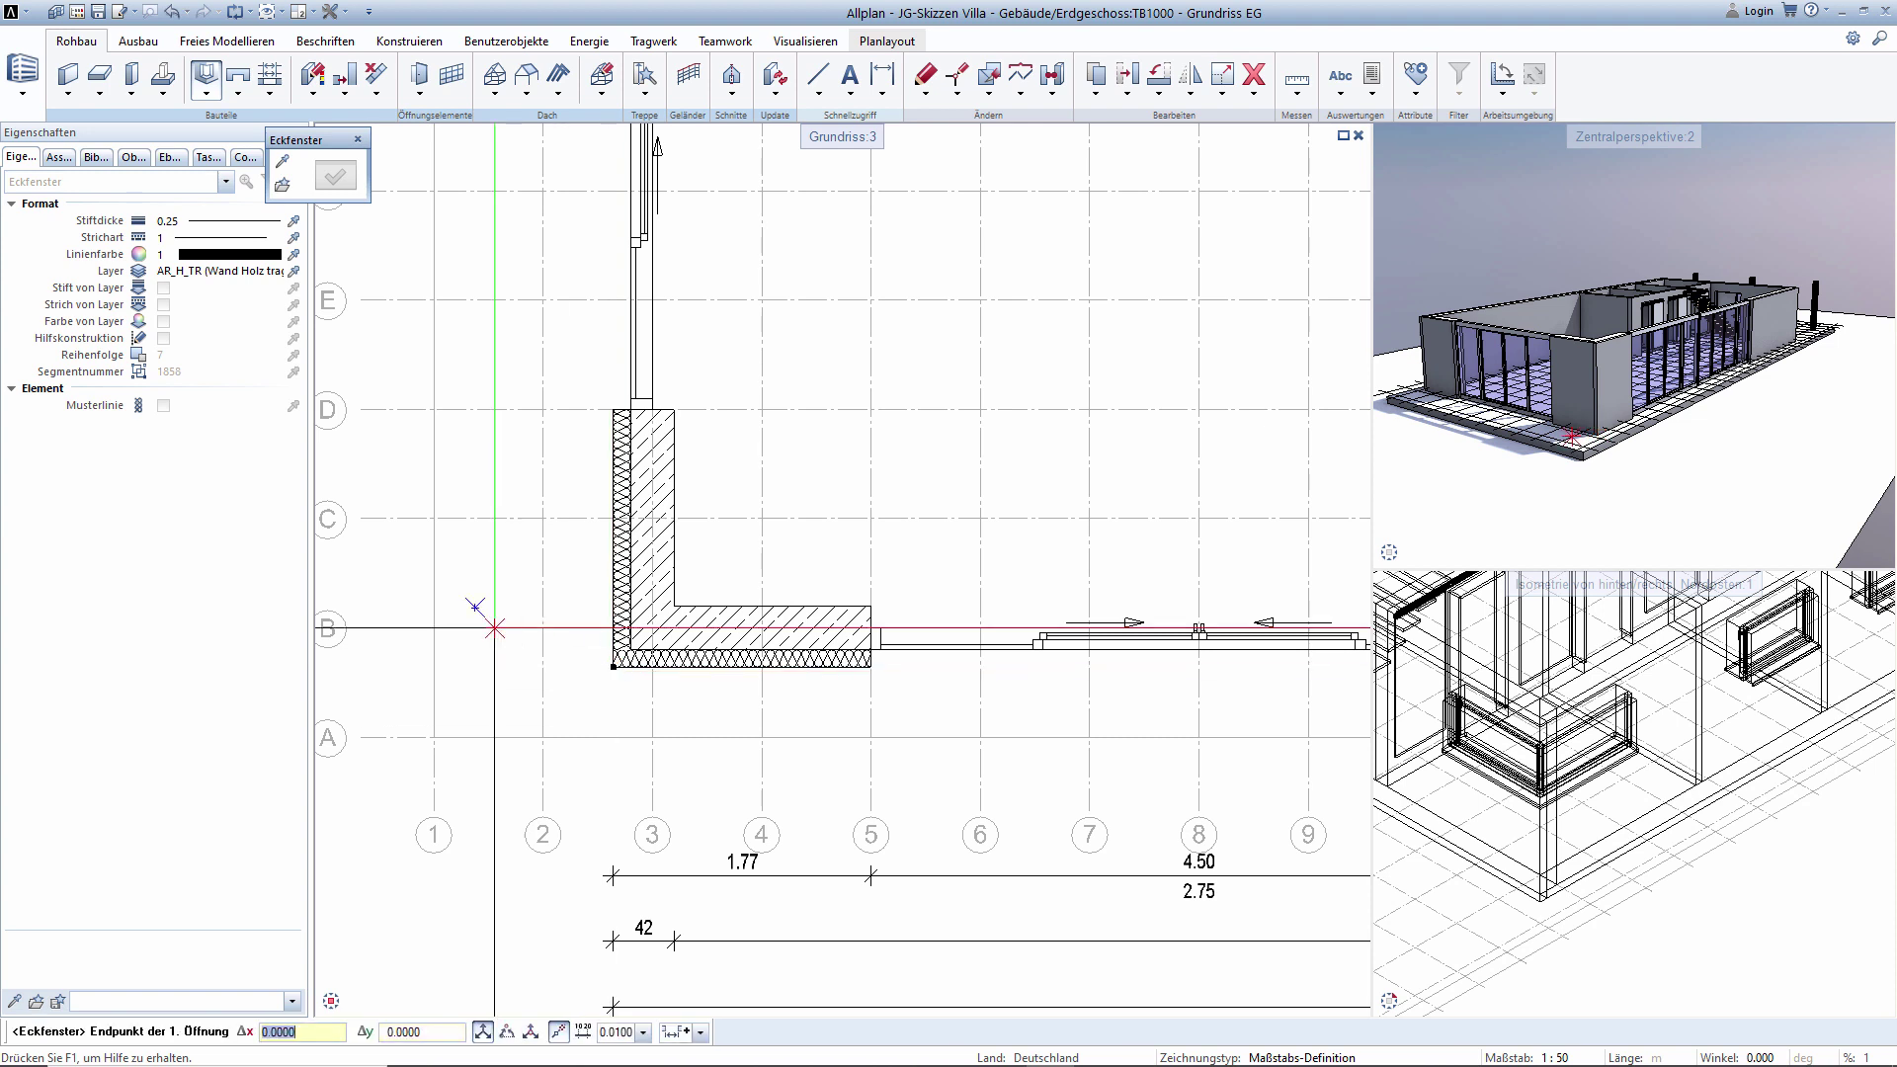
click(613, 408)
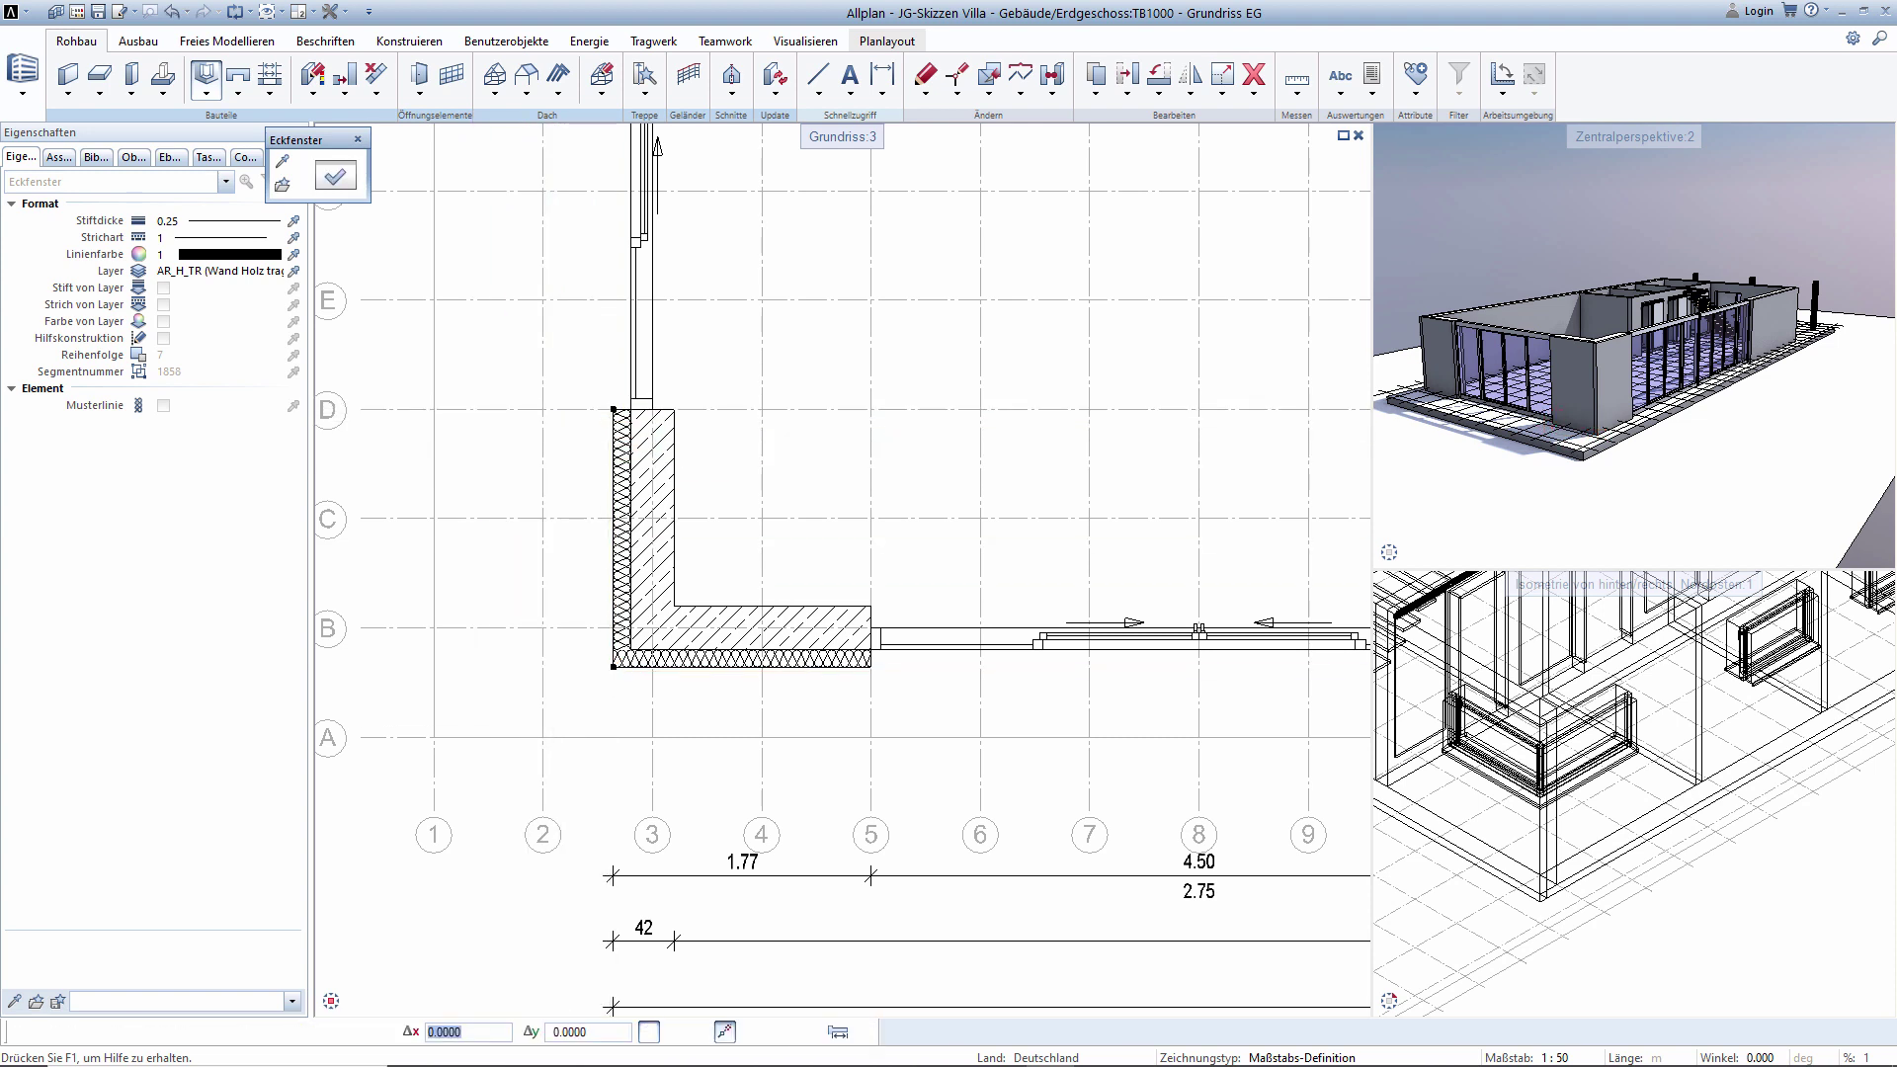
key(Return)
Give the corner window the simple Anschlag reveal type with 0.15 window depth.
click(345, 184)
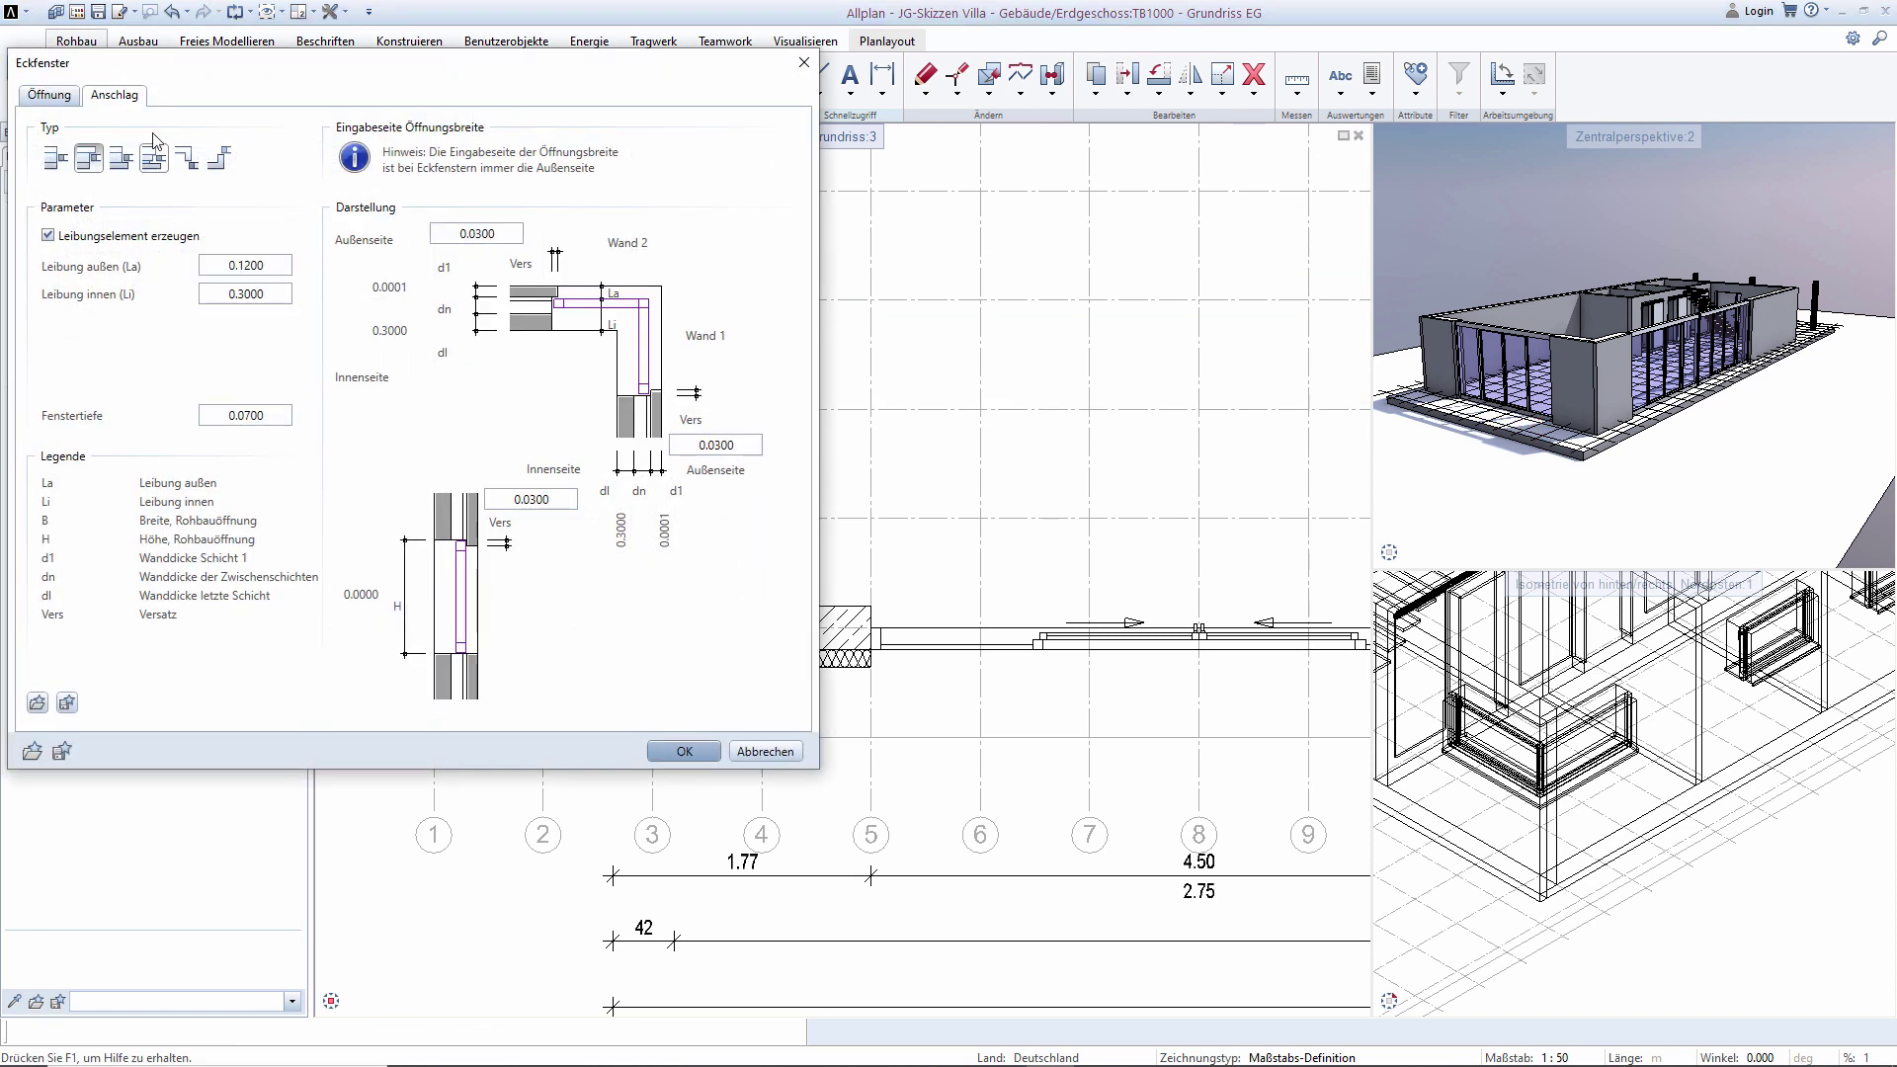
click(56, 163)
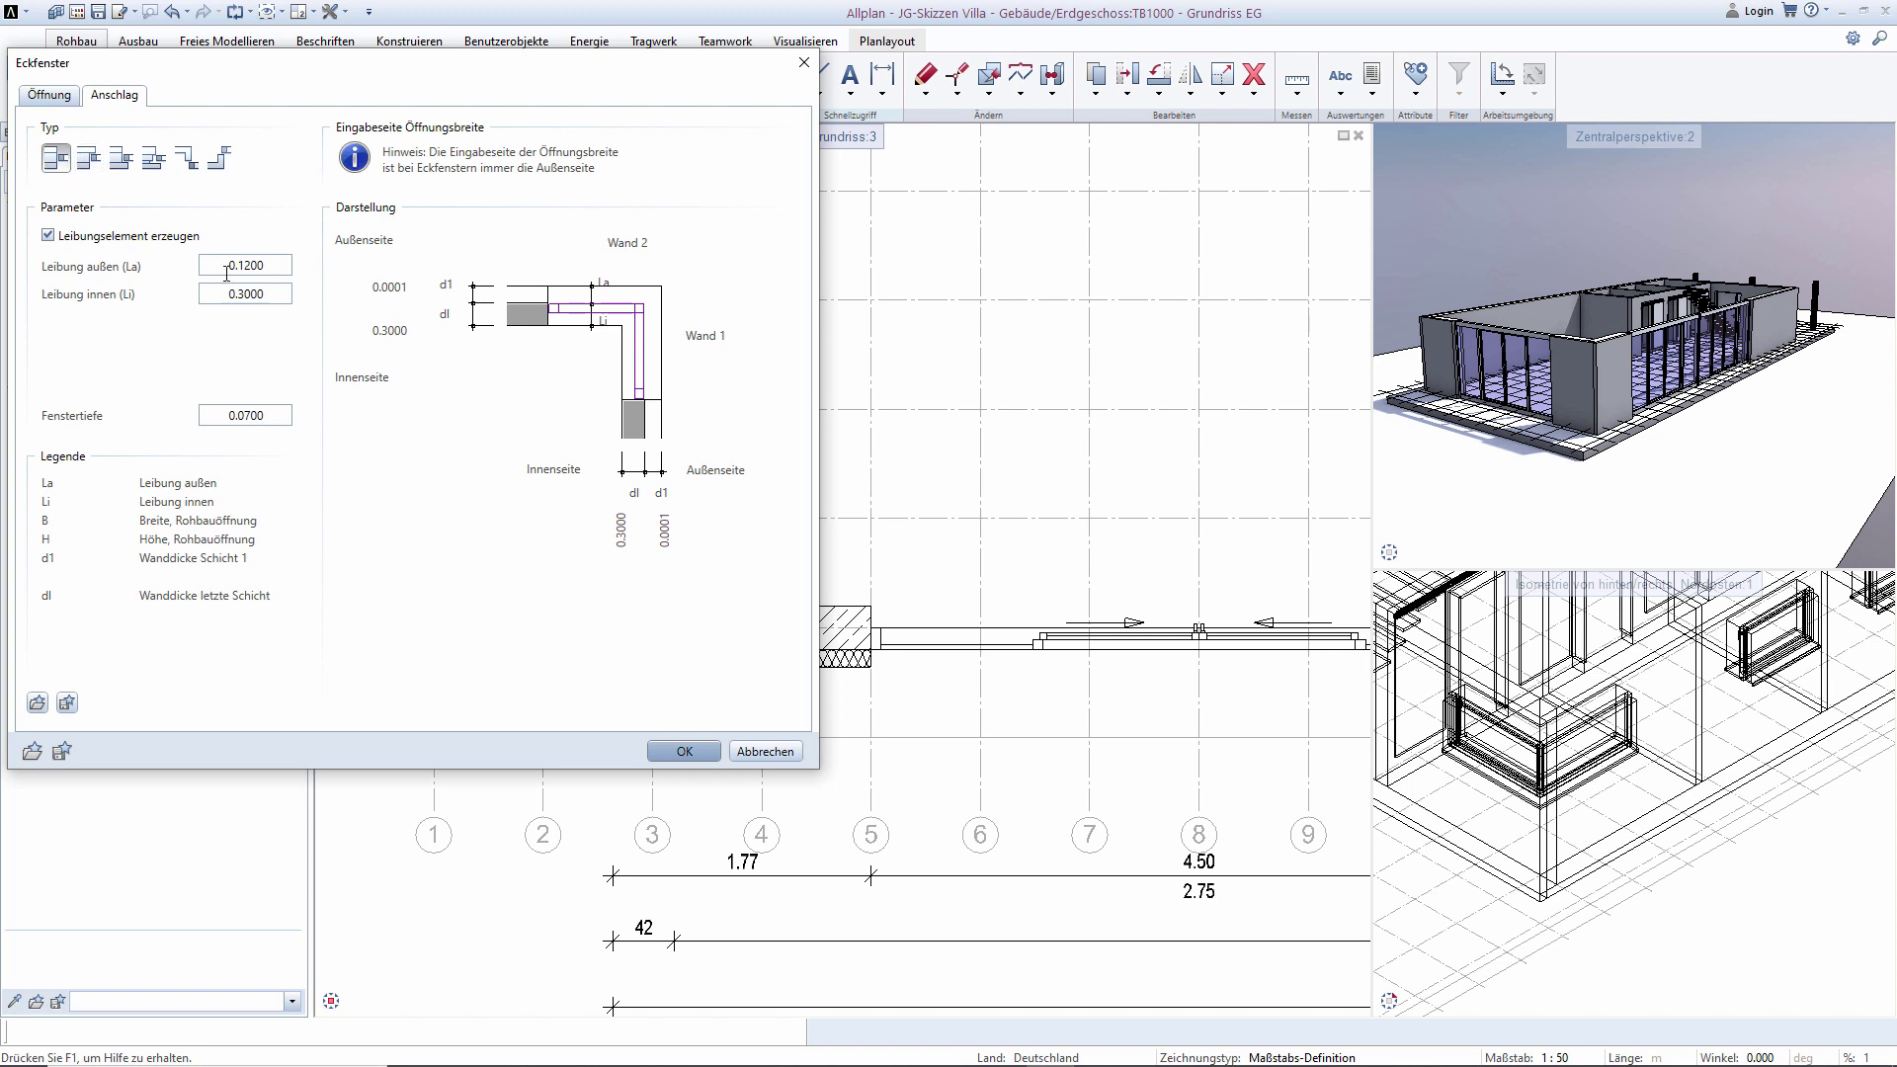
double_click(267, 267)
text(0,15)
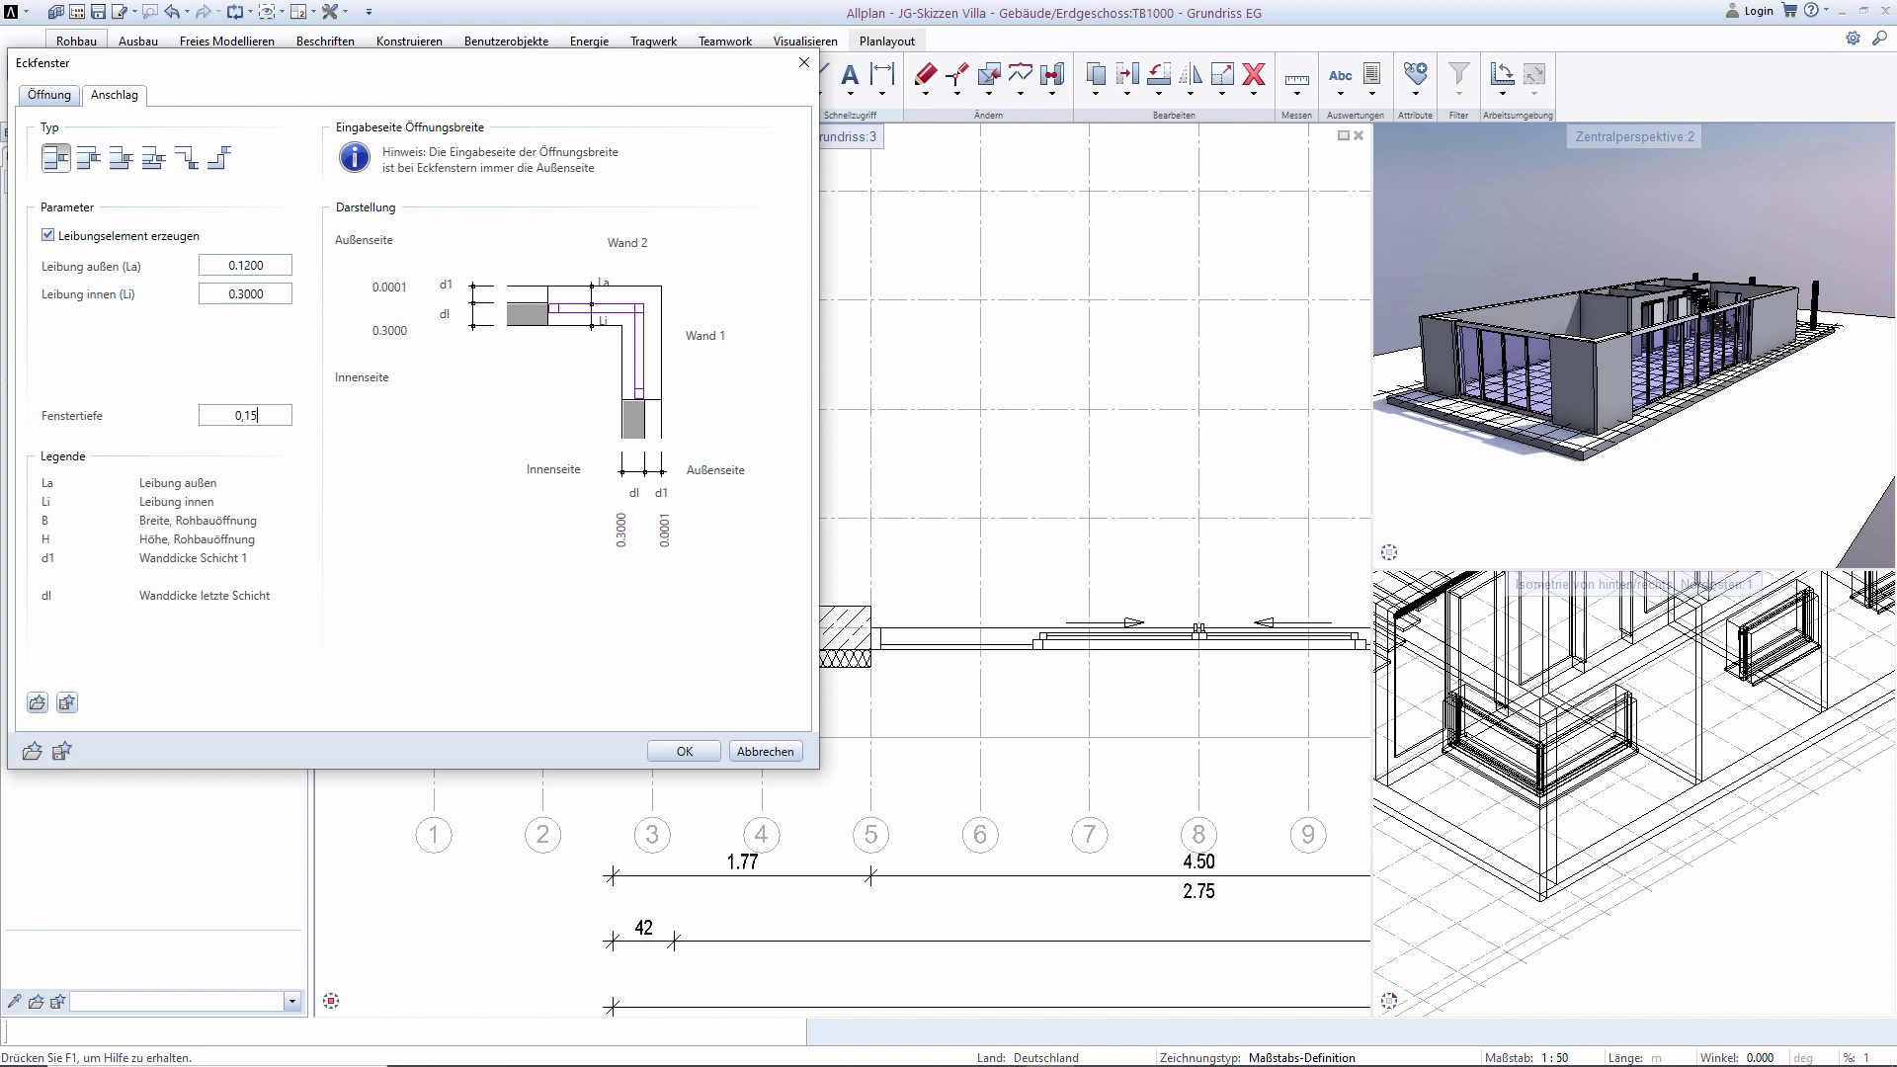
key(Tab)
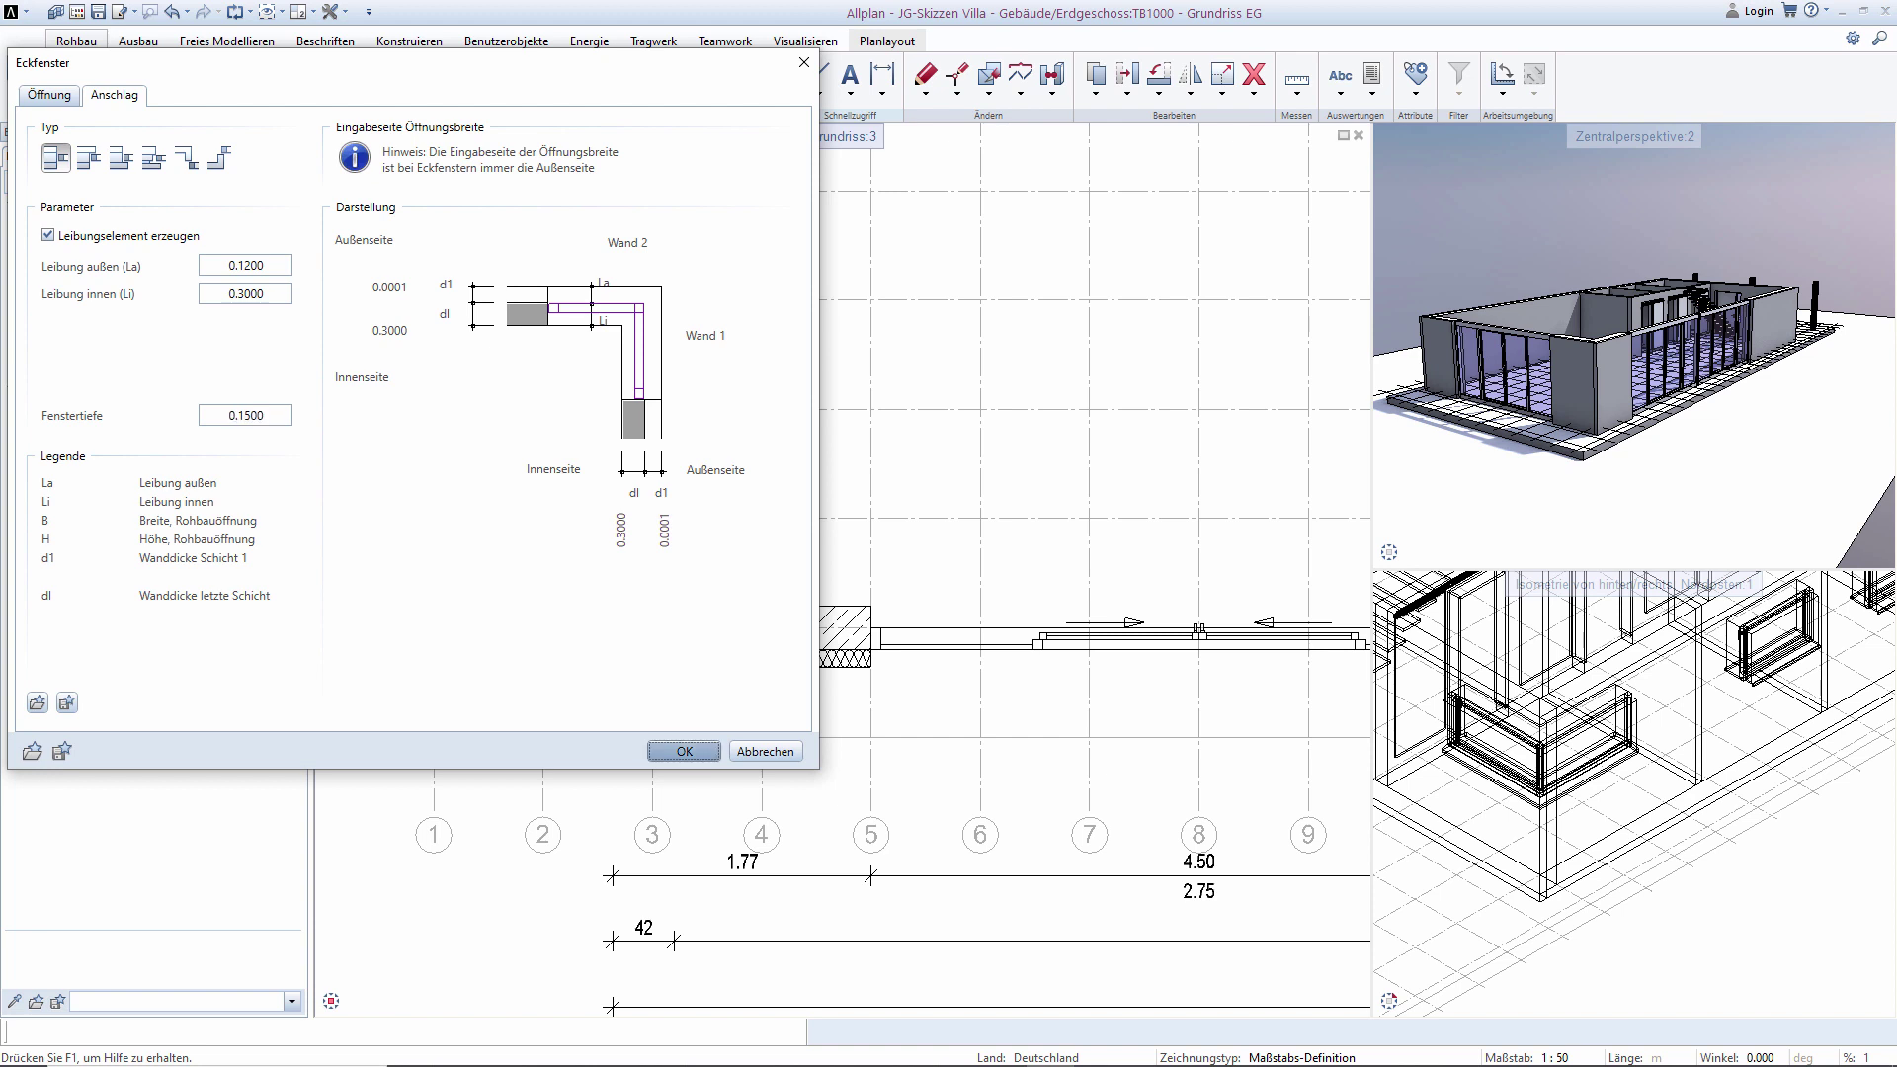
Set the opening height to 2.75 m with no parapet and place it at the L-wall corner.
click(45, 100)
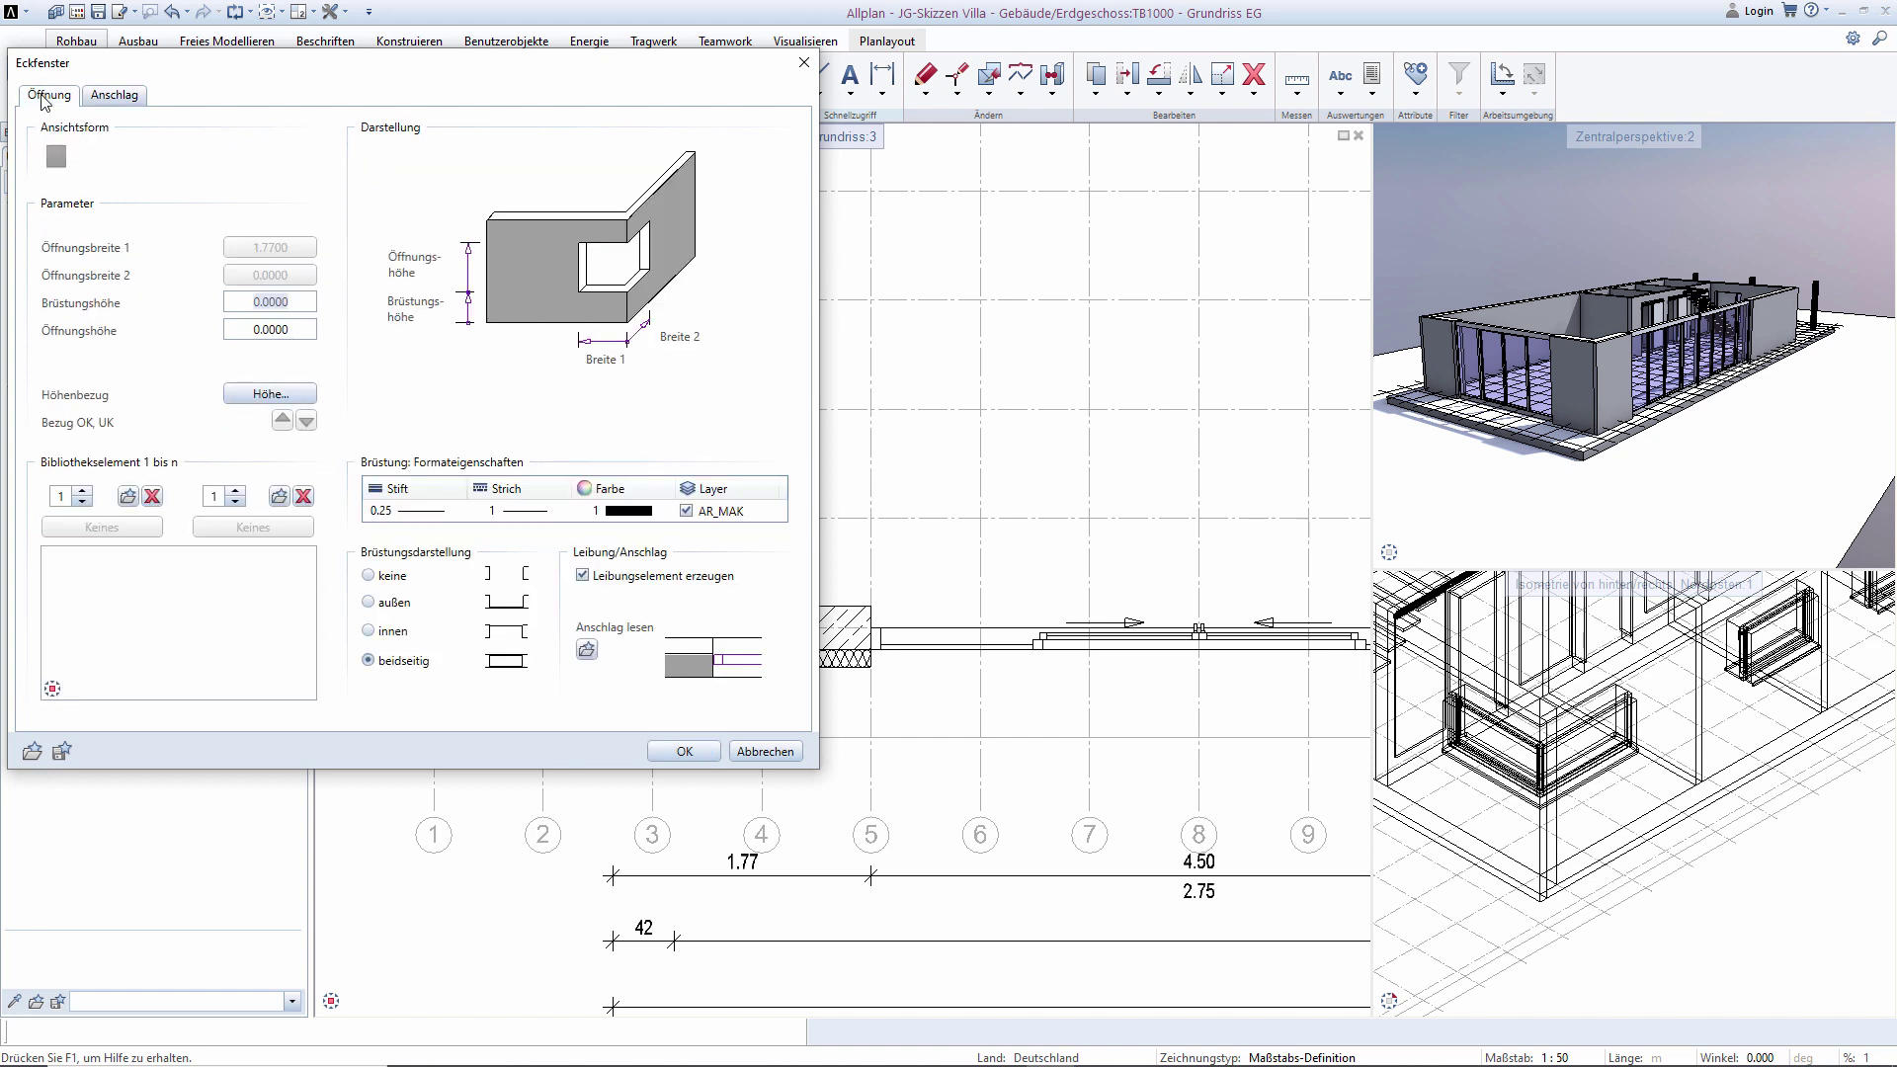
click(293, 393)
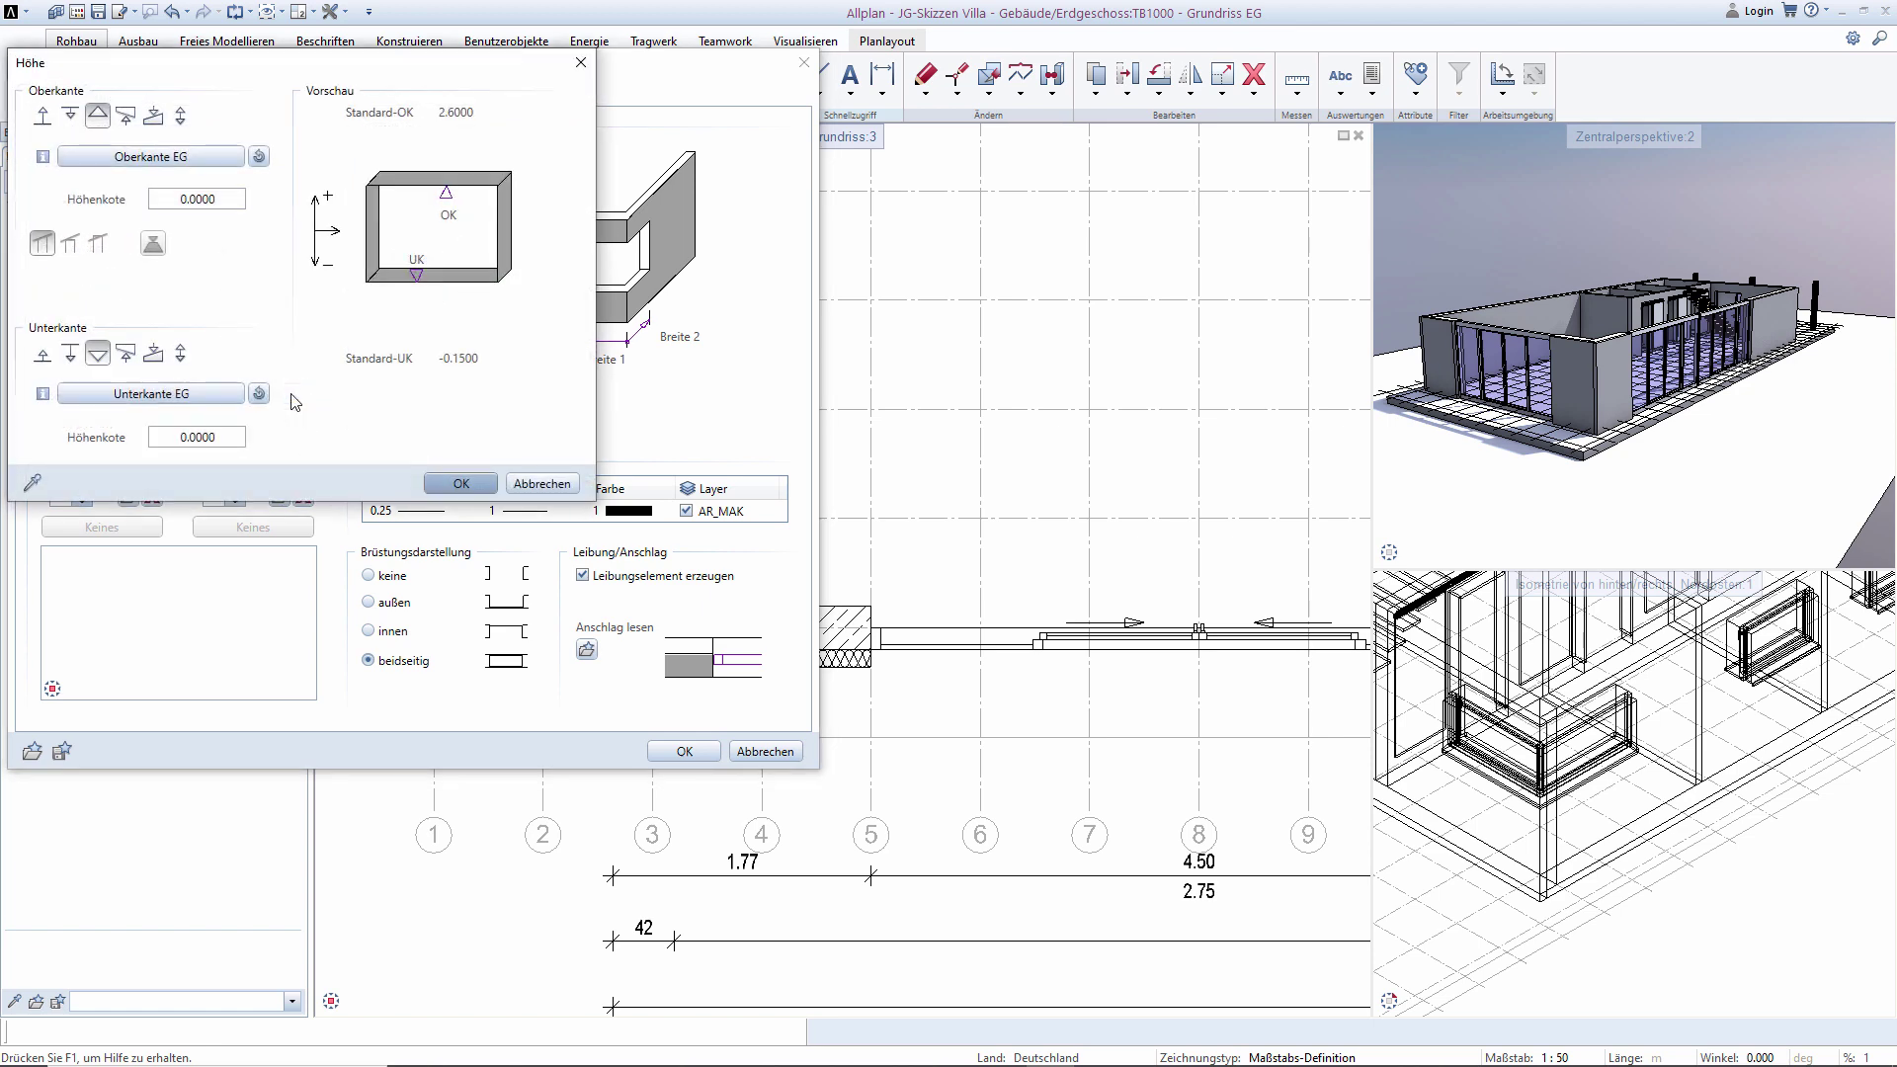
key(Escape)
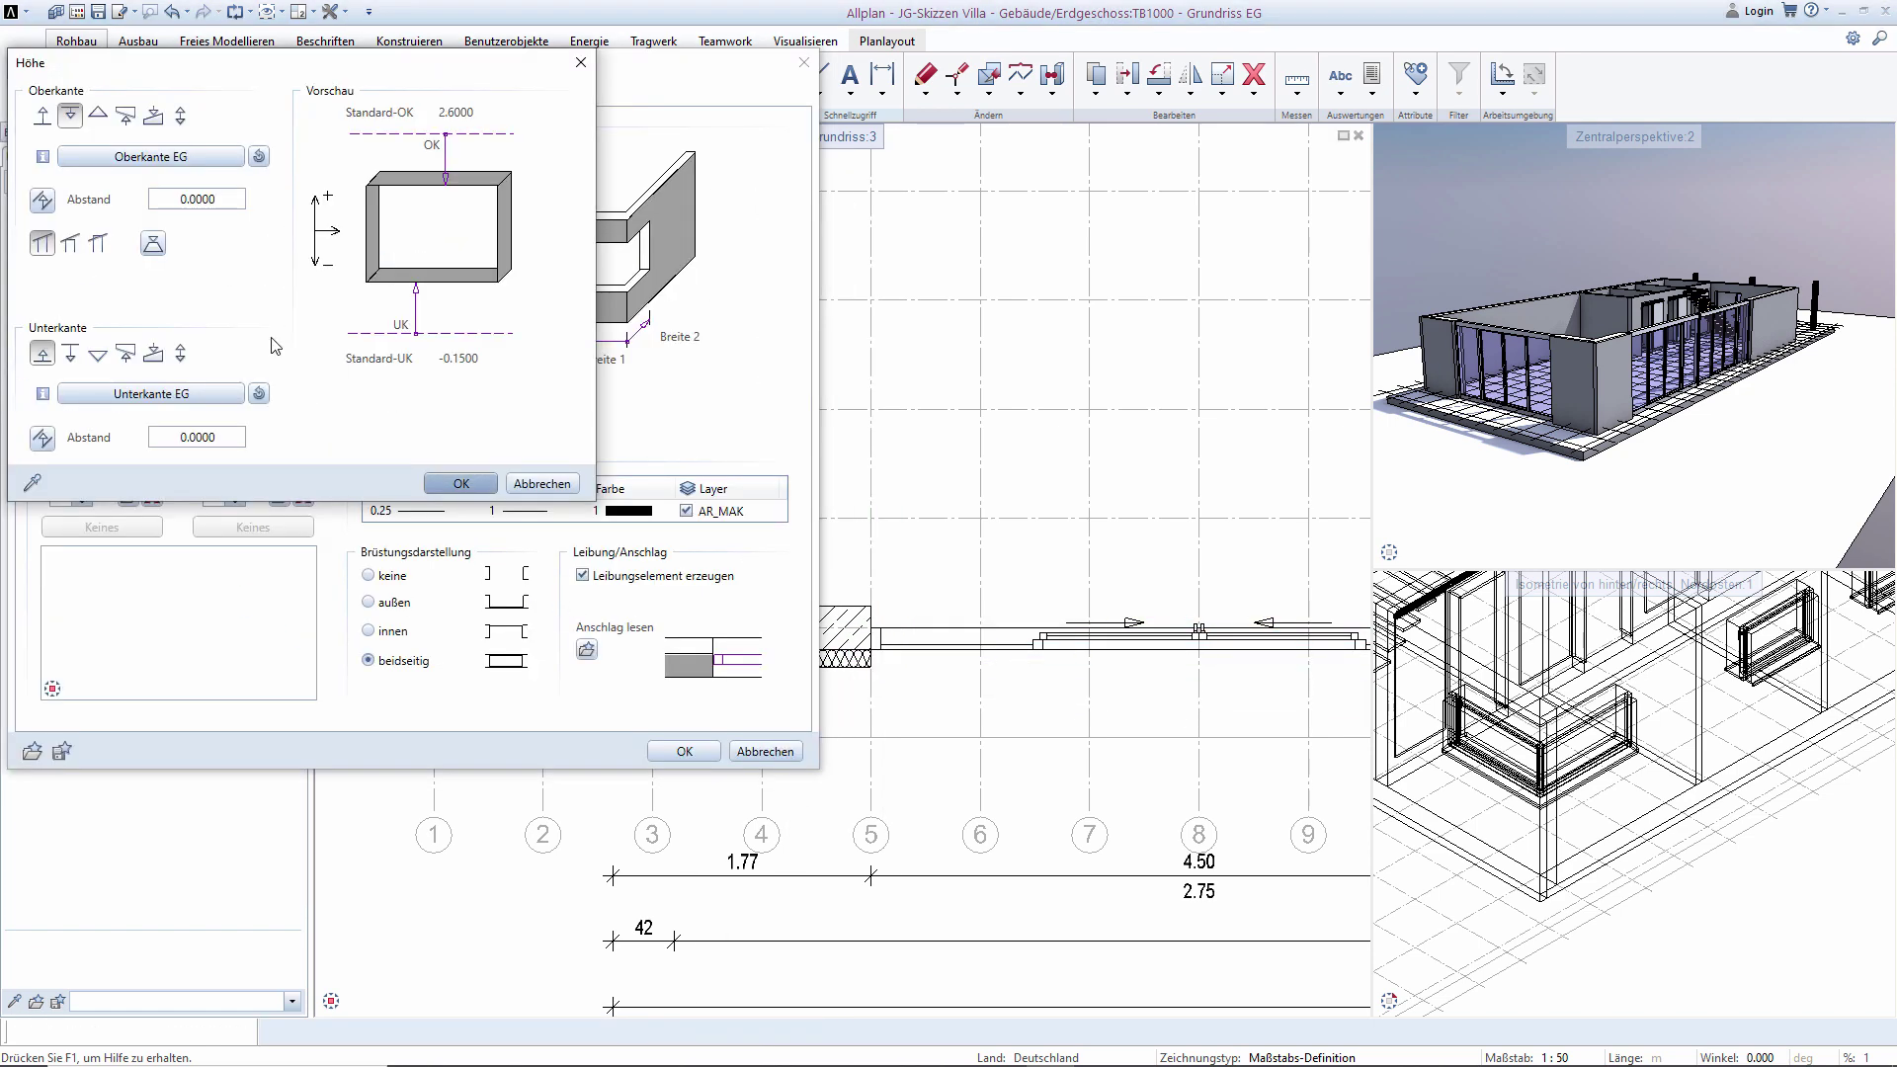
click(459, 484)
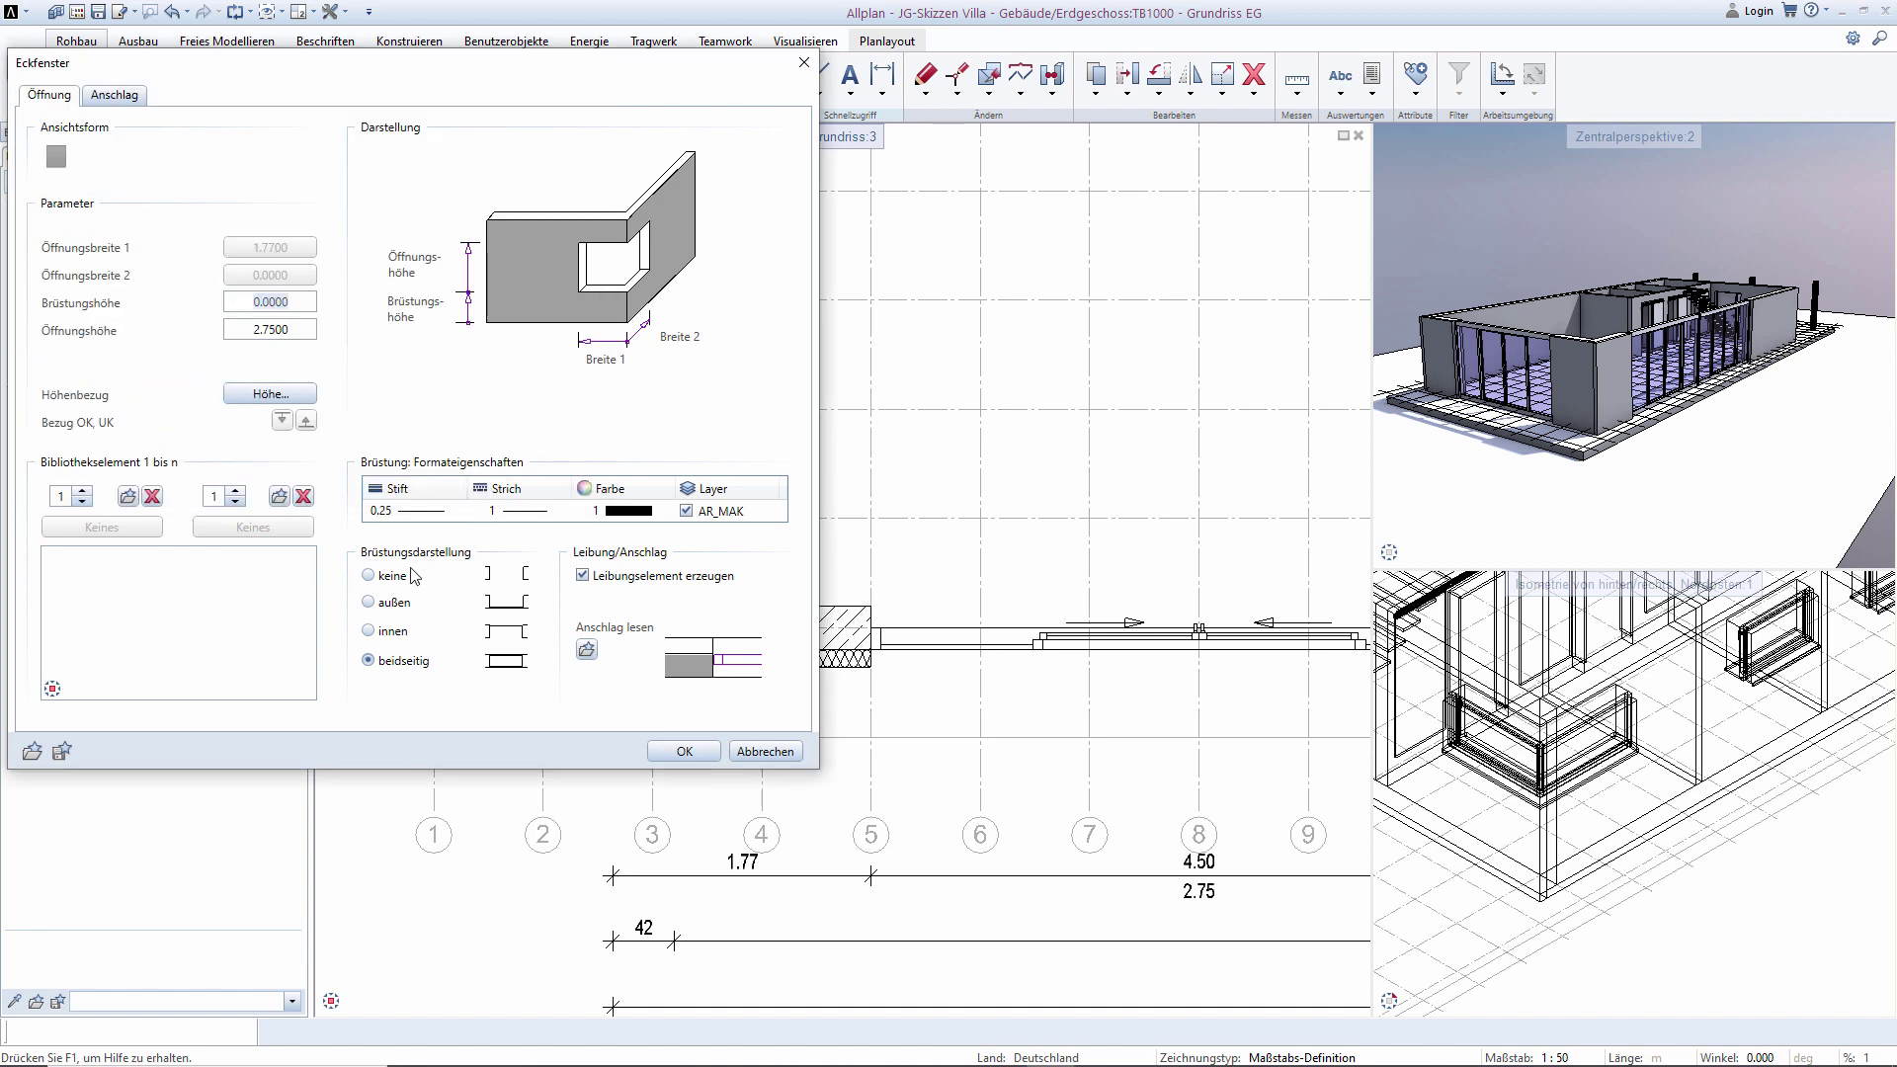
click(370, 574)
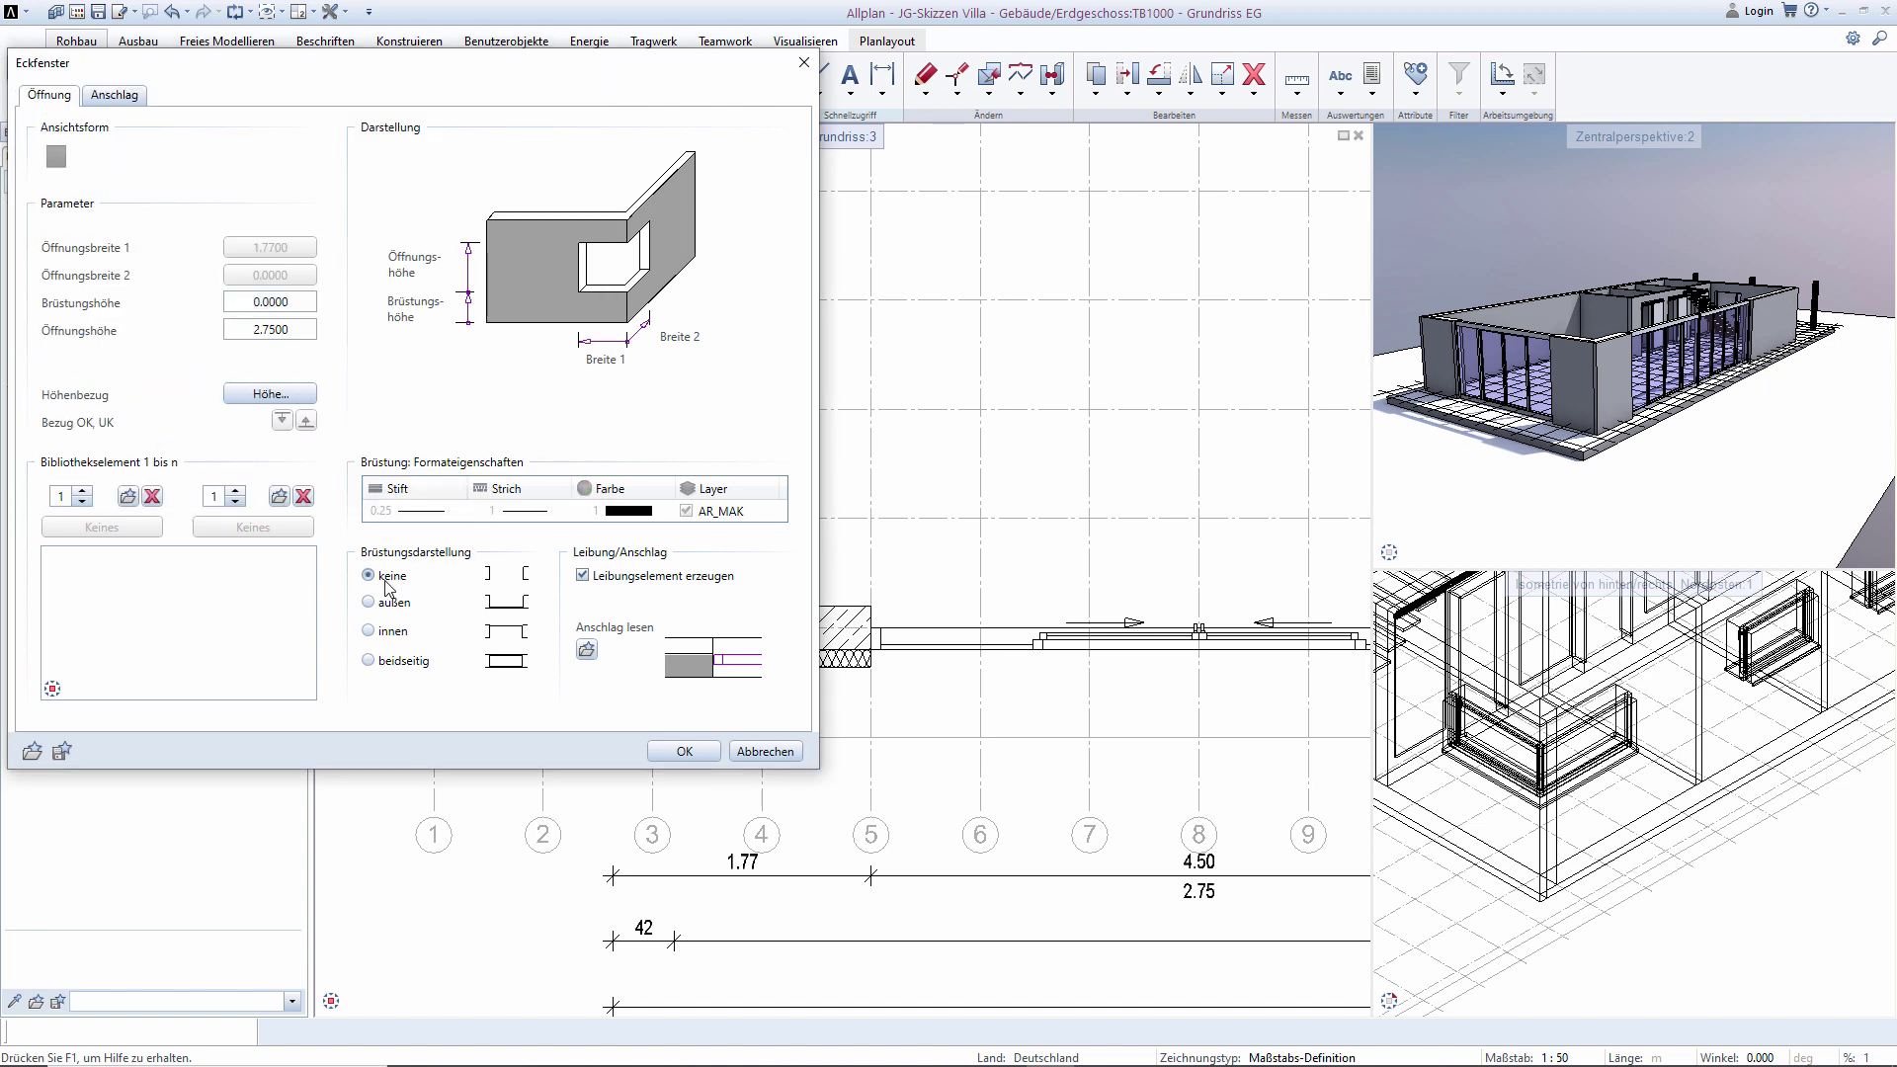
click(683, 751)
click(870, 667)
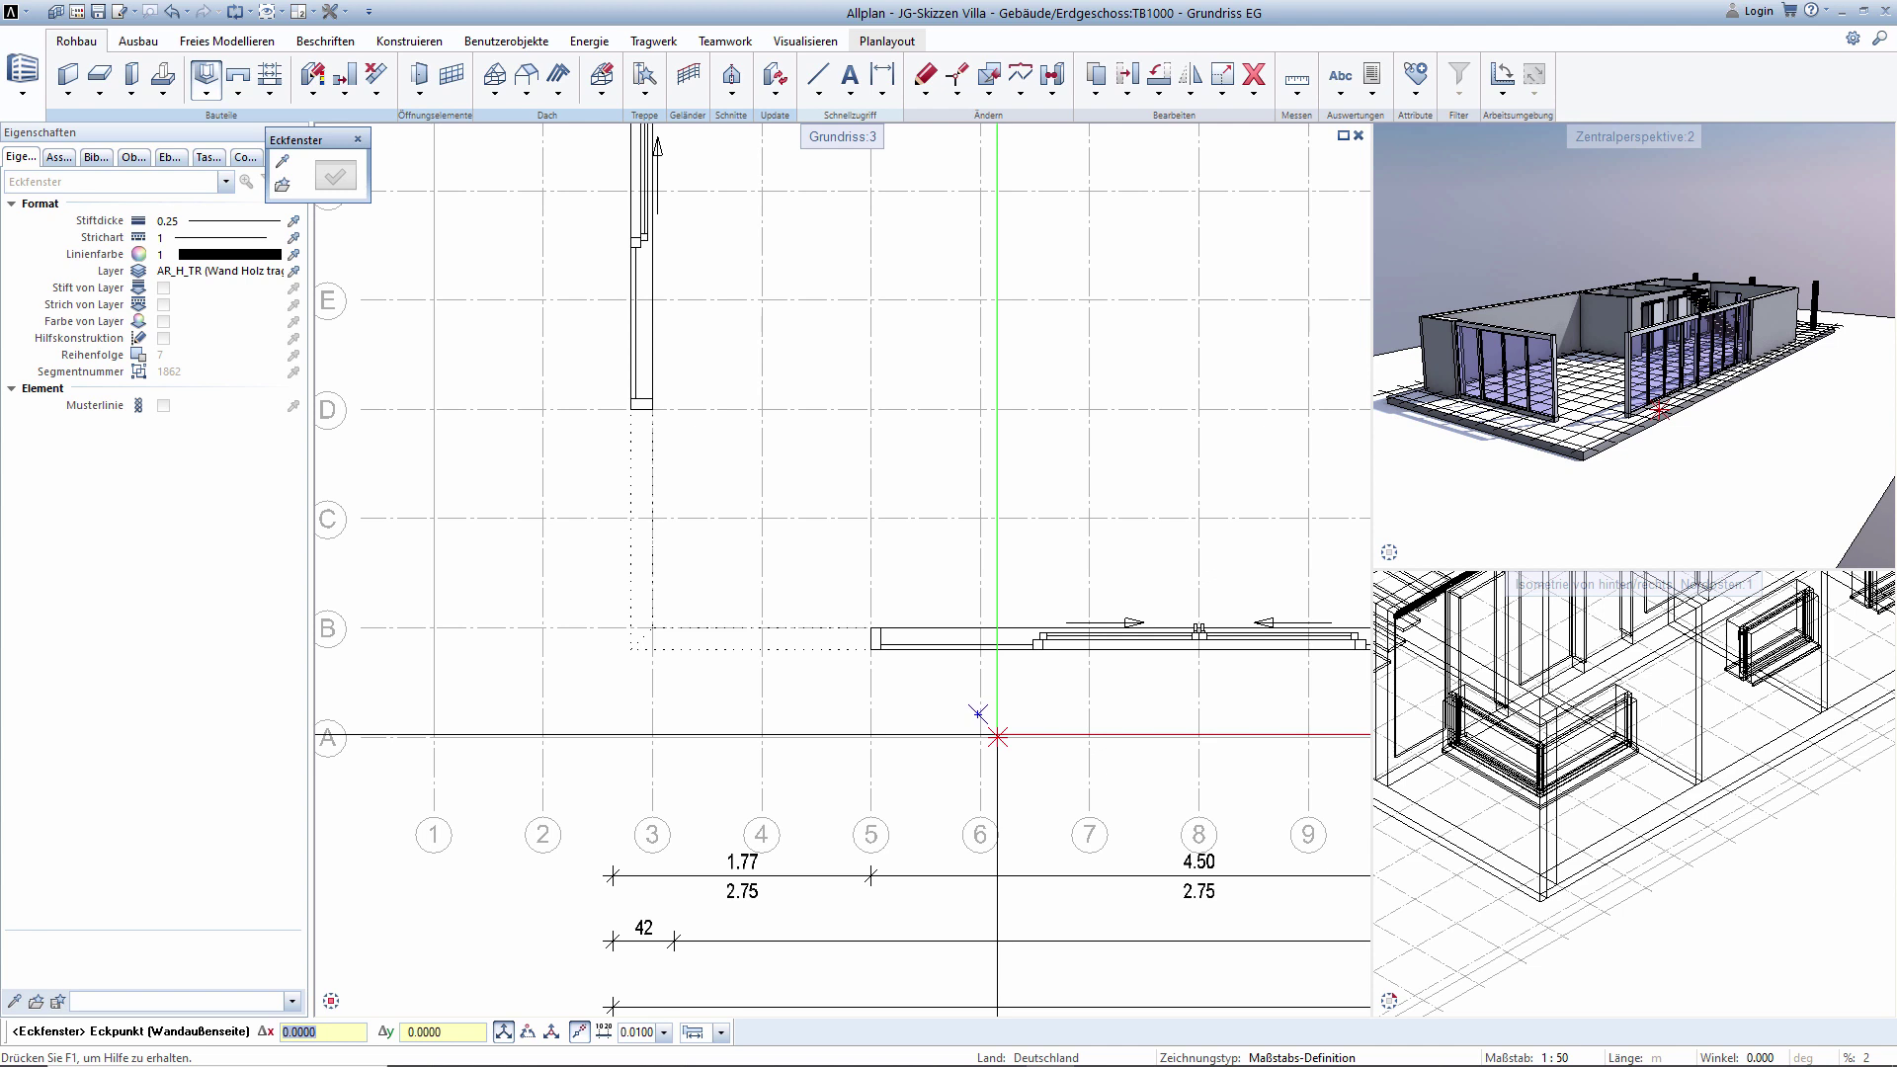
End corner-window placement, pan to the front wall, and pick up the sliding-door window SmartPart.
key(Escape)
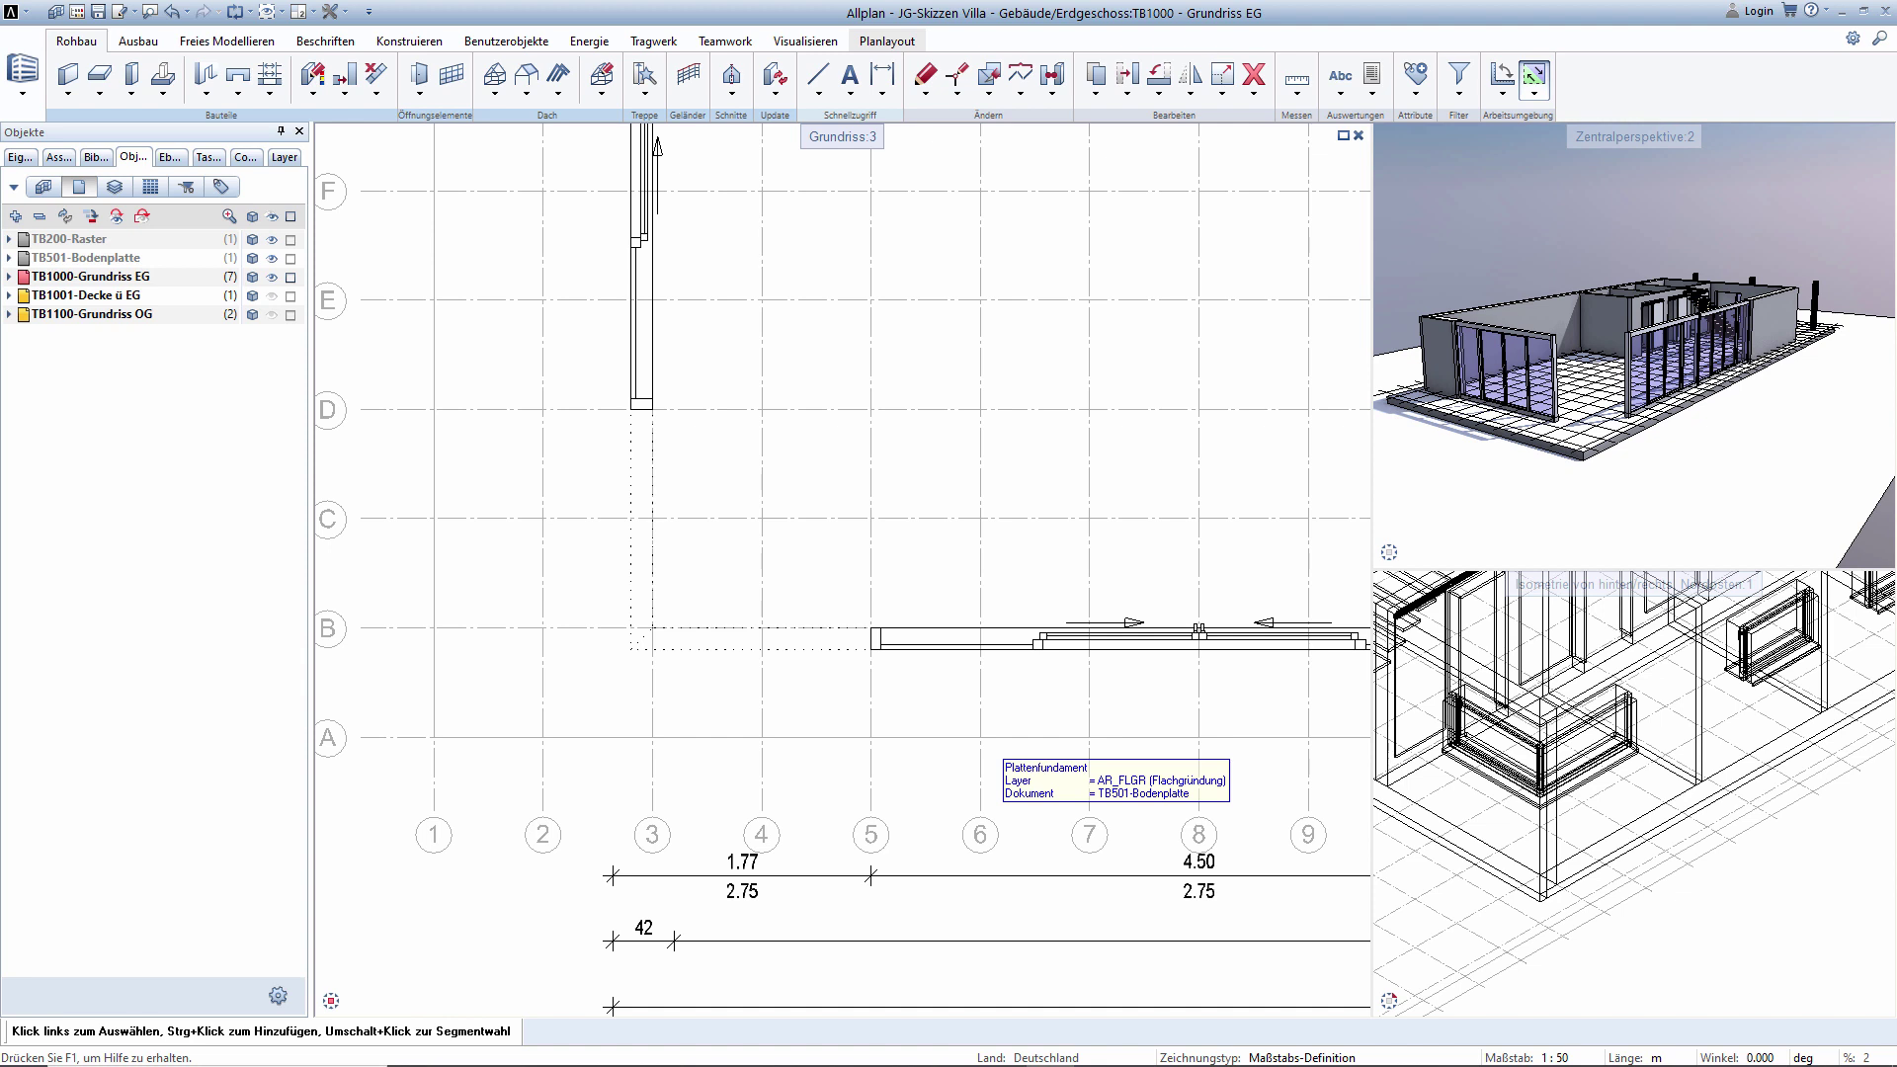
scroll(850, 435, down, 2)
scroll(839, 395, down, 2)
middle_drag(833, 394, 717, 497)
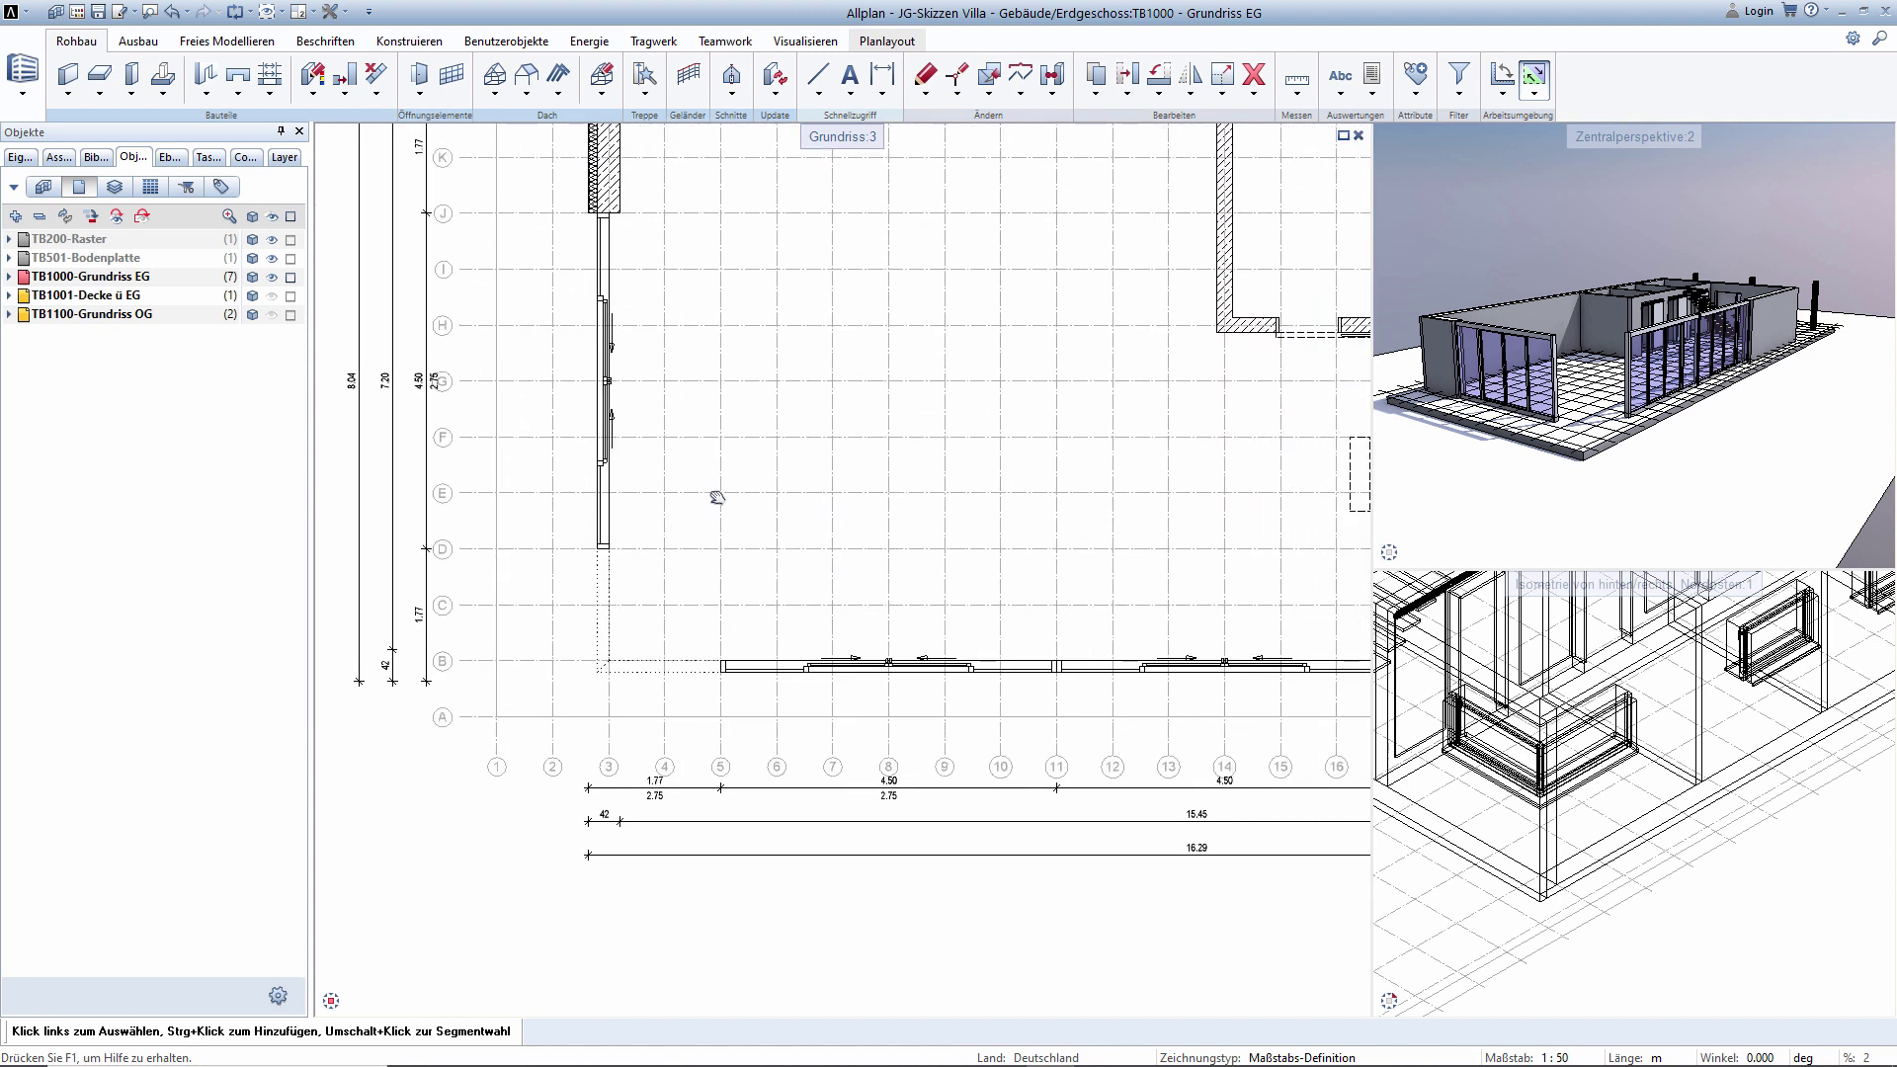
scroll(736, 489, up, 3)
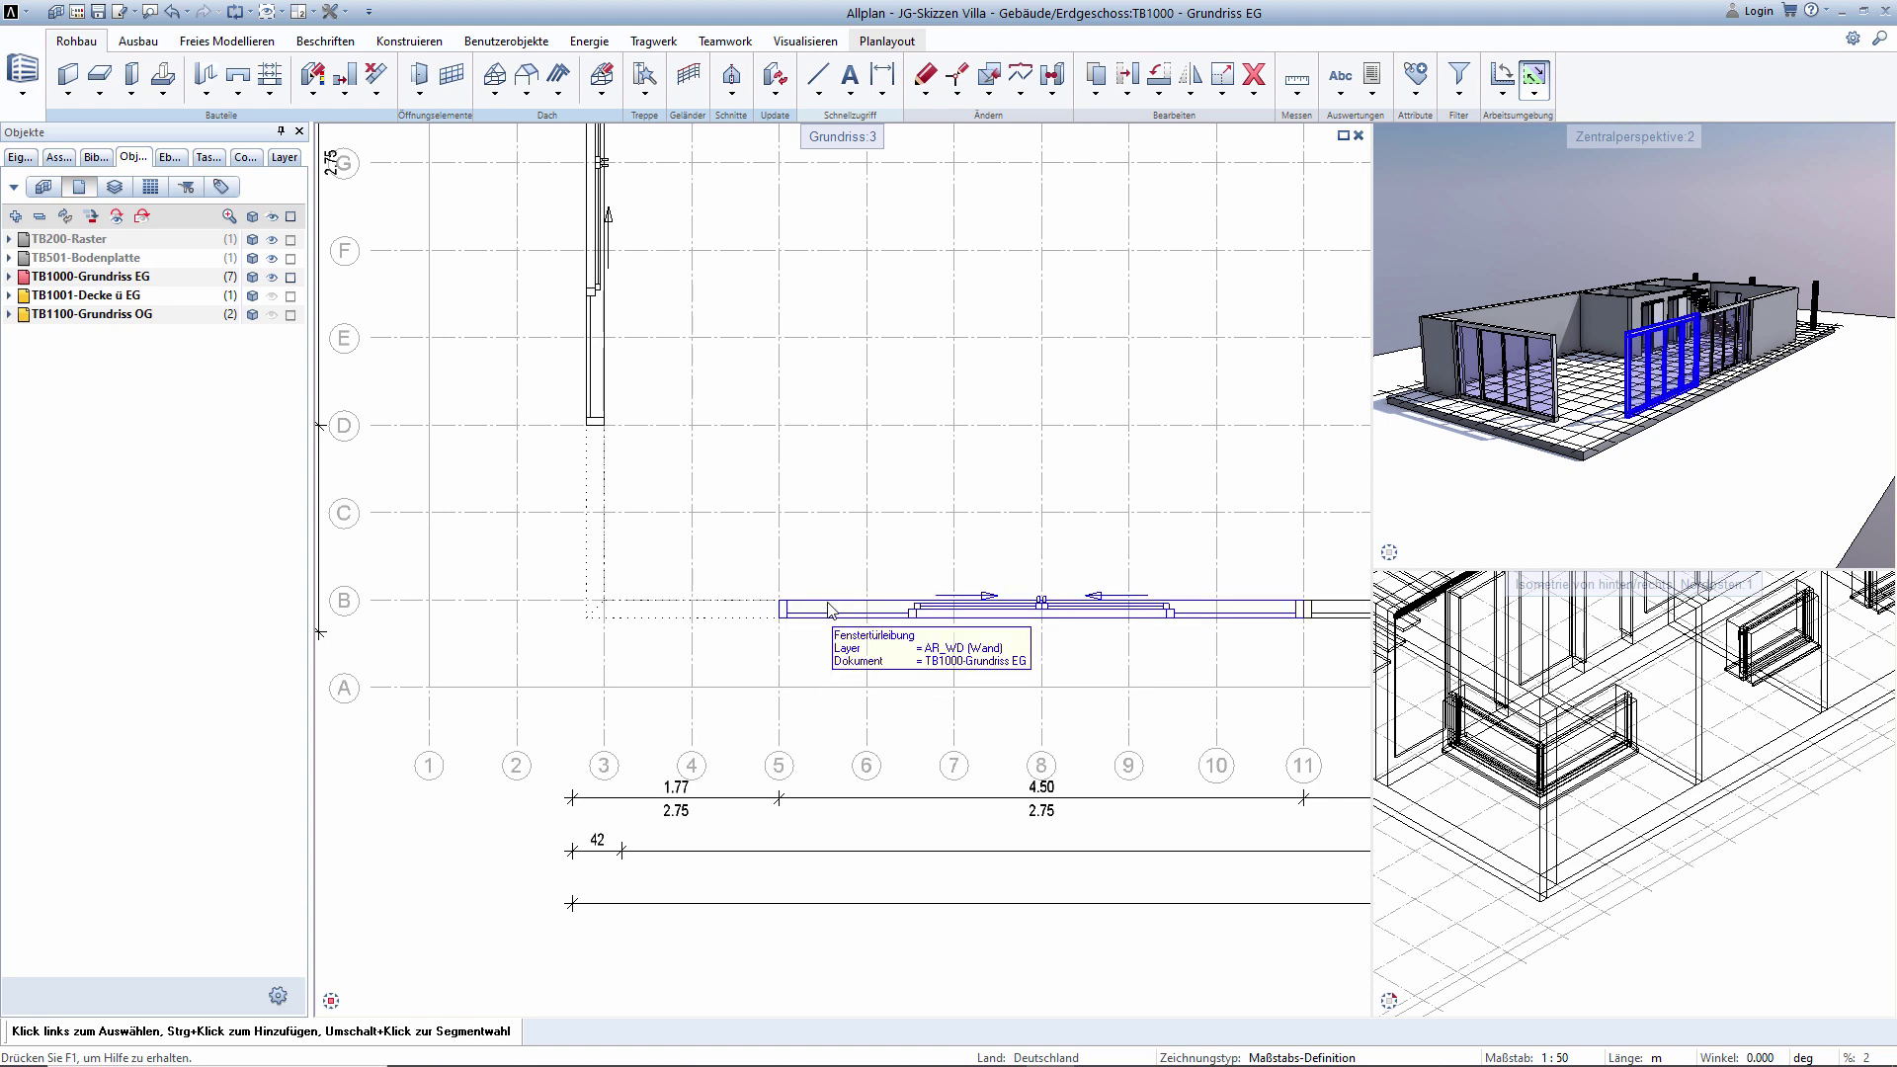
double_click(933, 618)
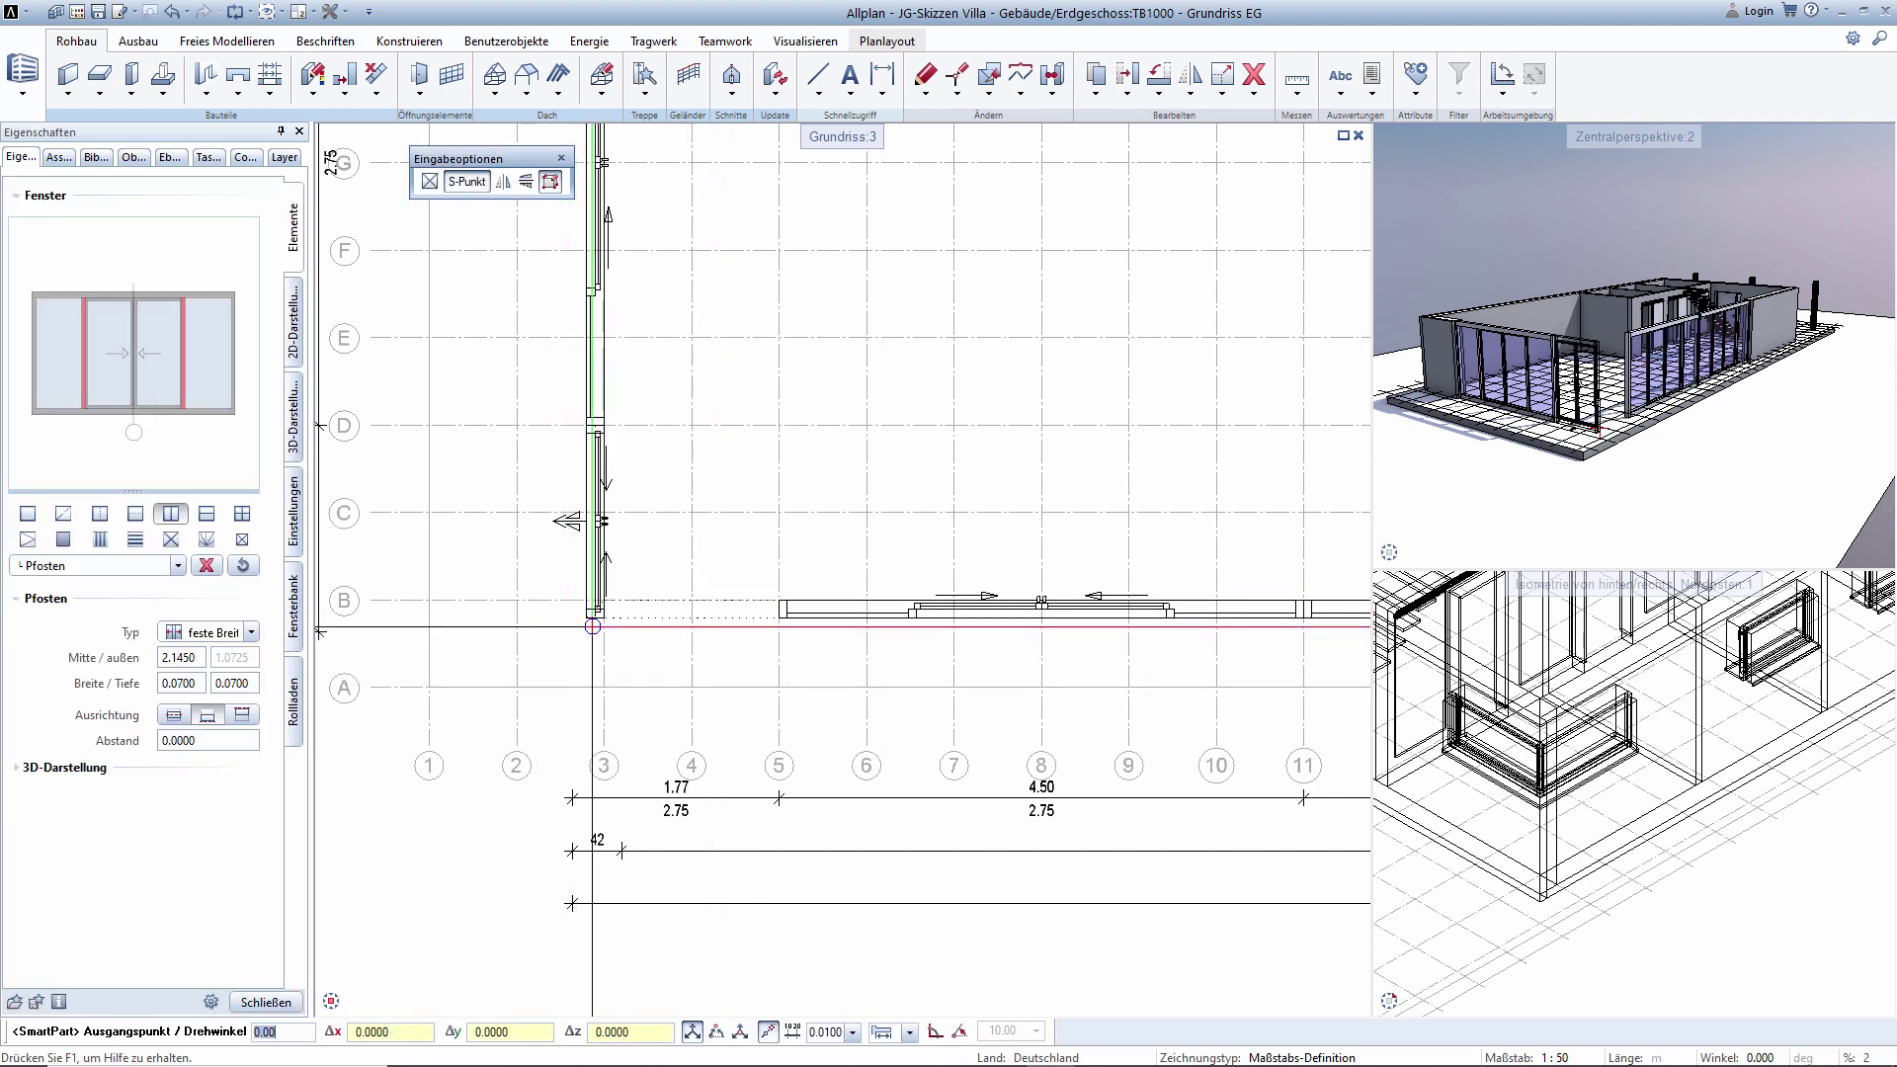
scroll(657, 622, up, 2)
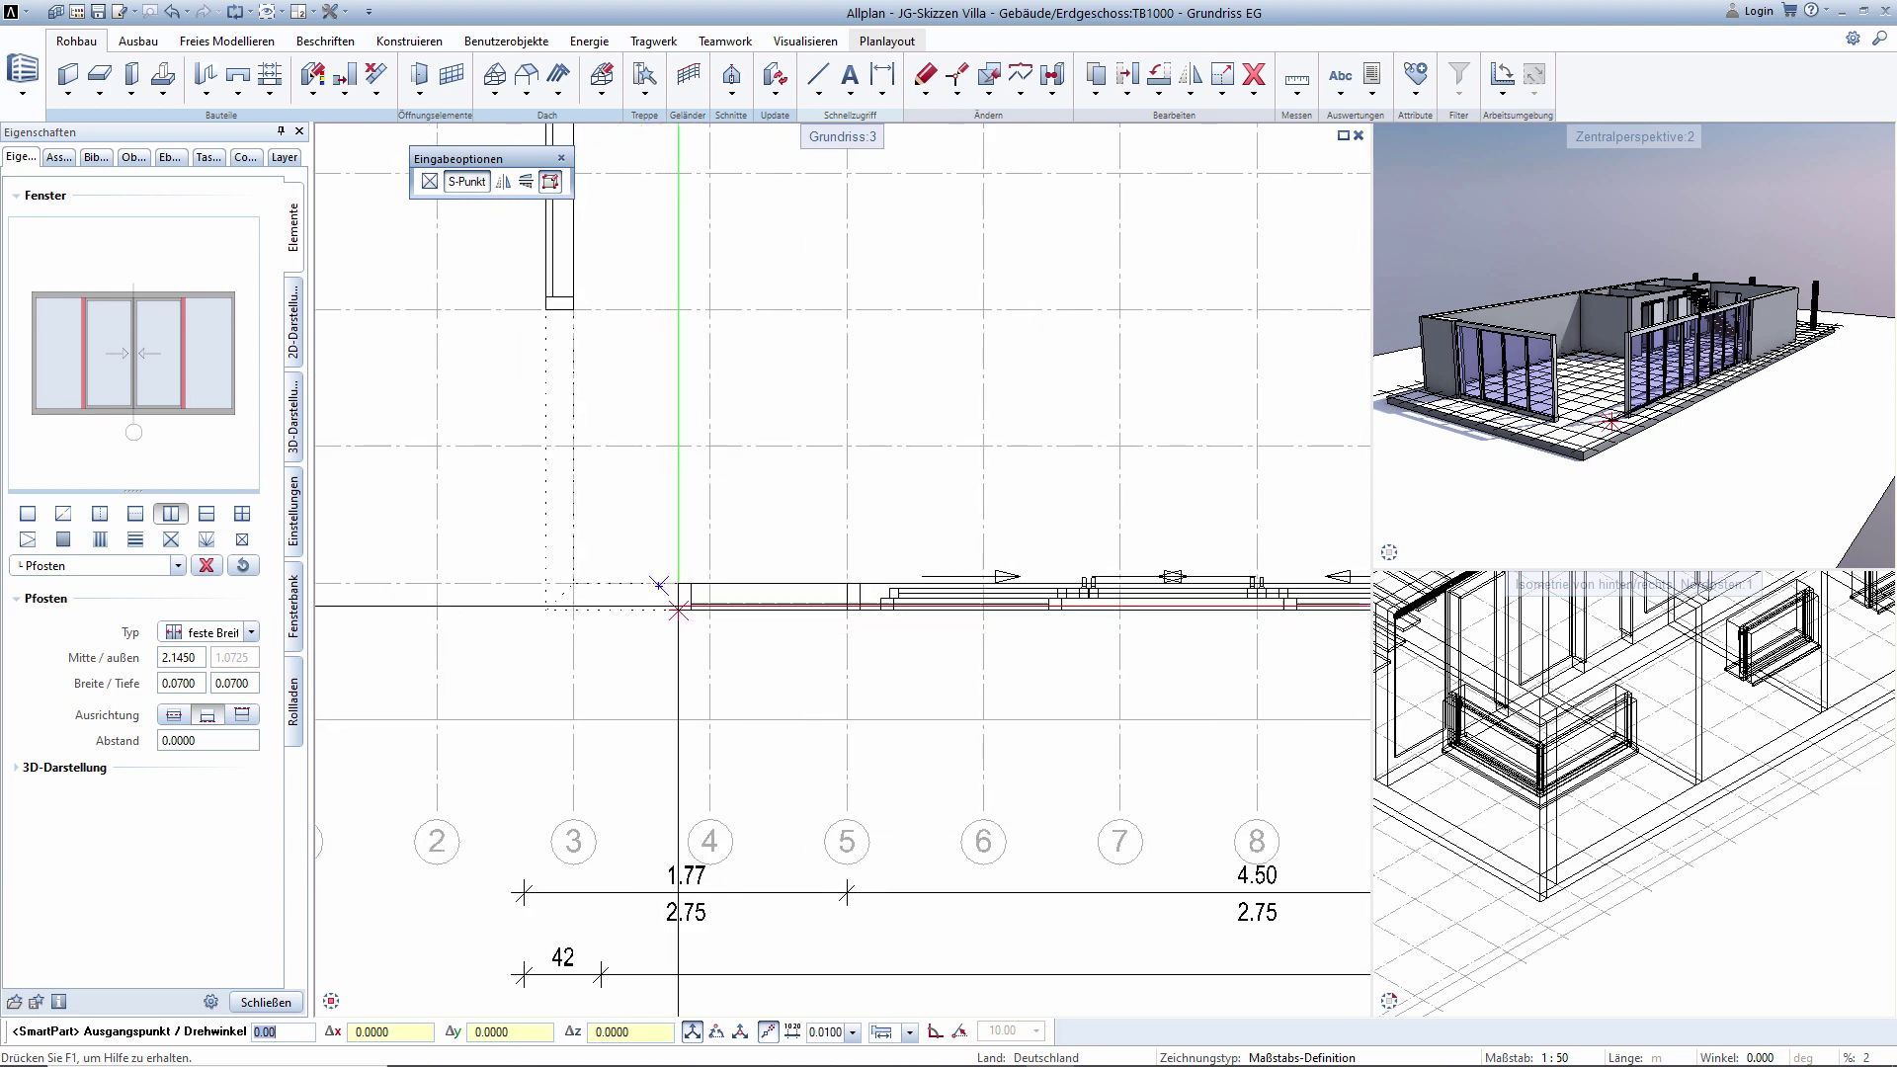
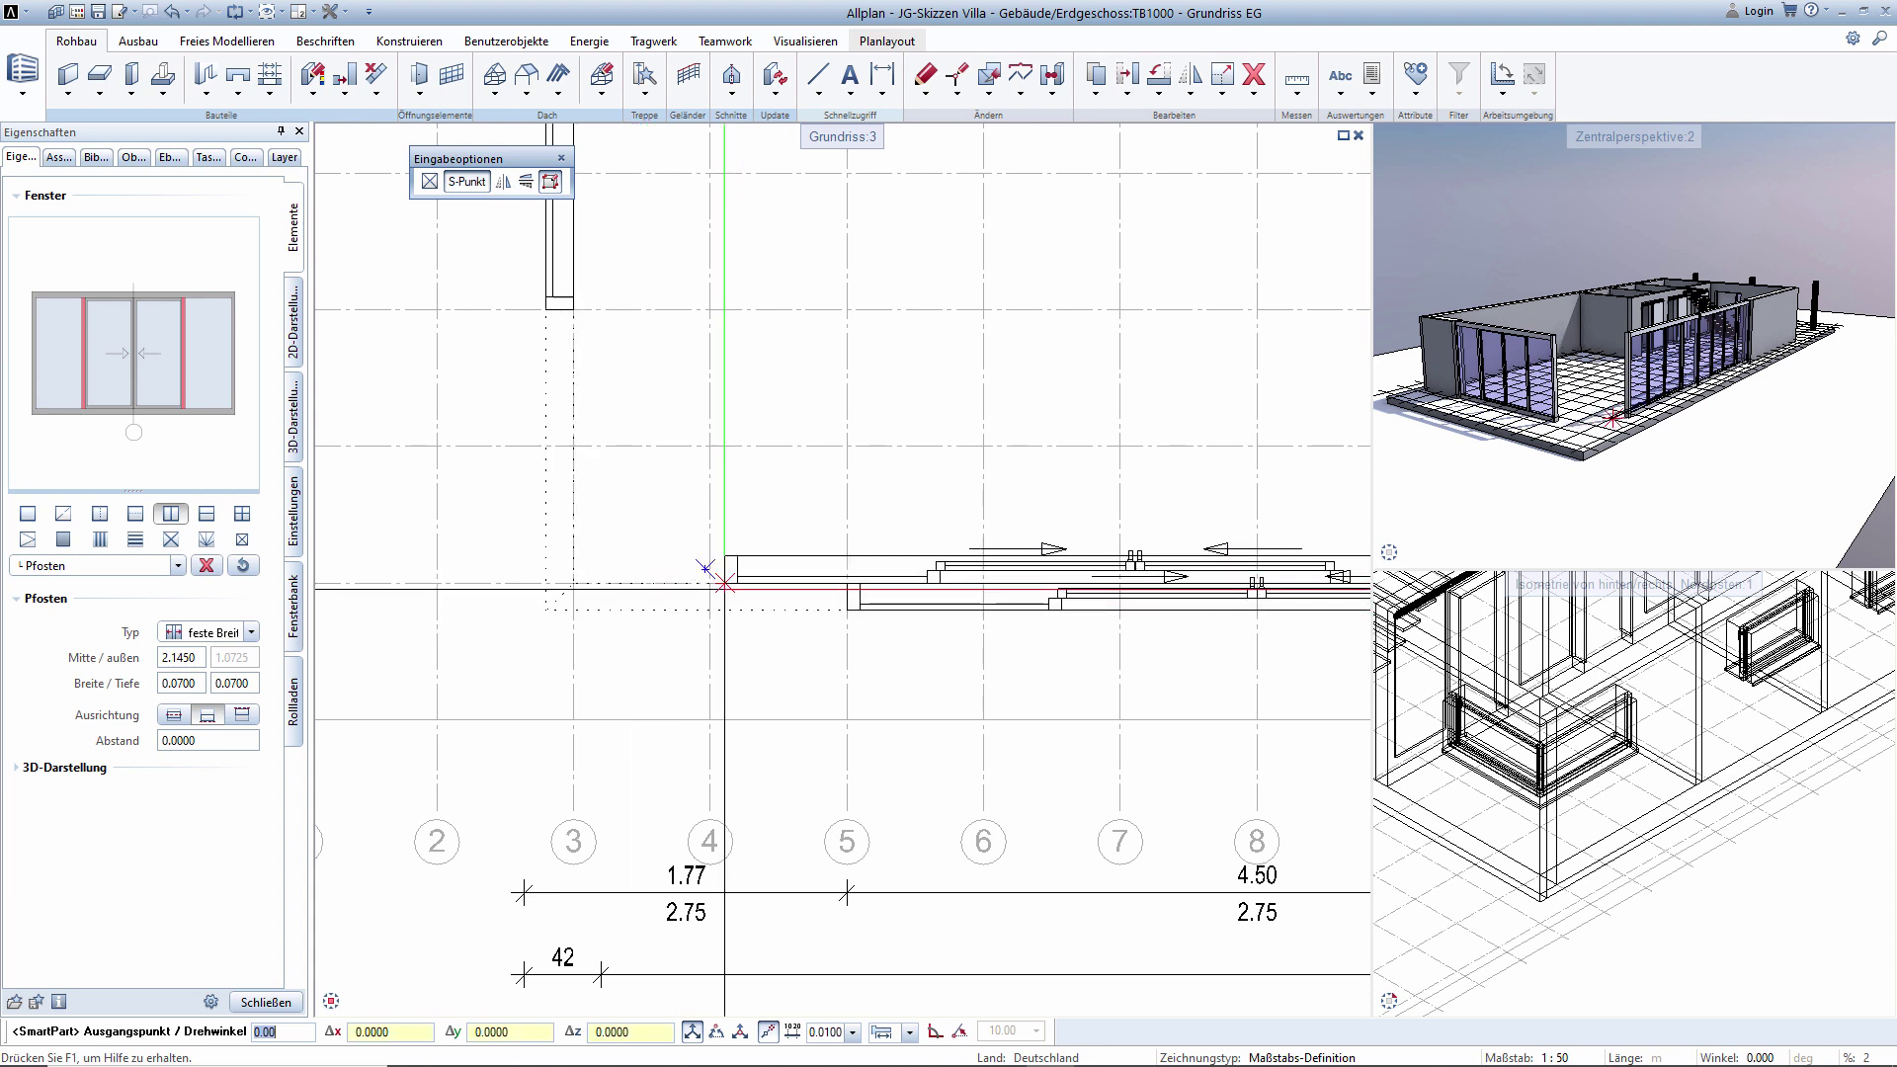
Abandon the previous window placement and start a Fenster-SmartPart from the Öffnungselemente list.
key(Escape)
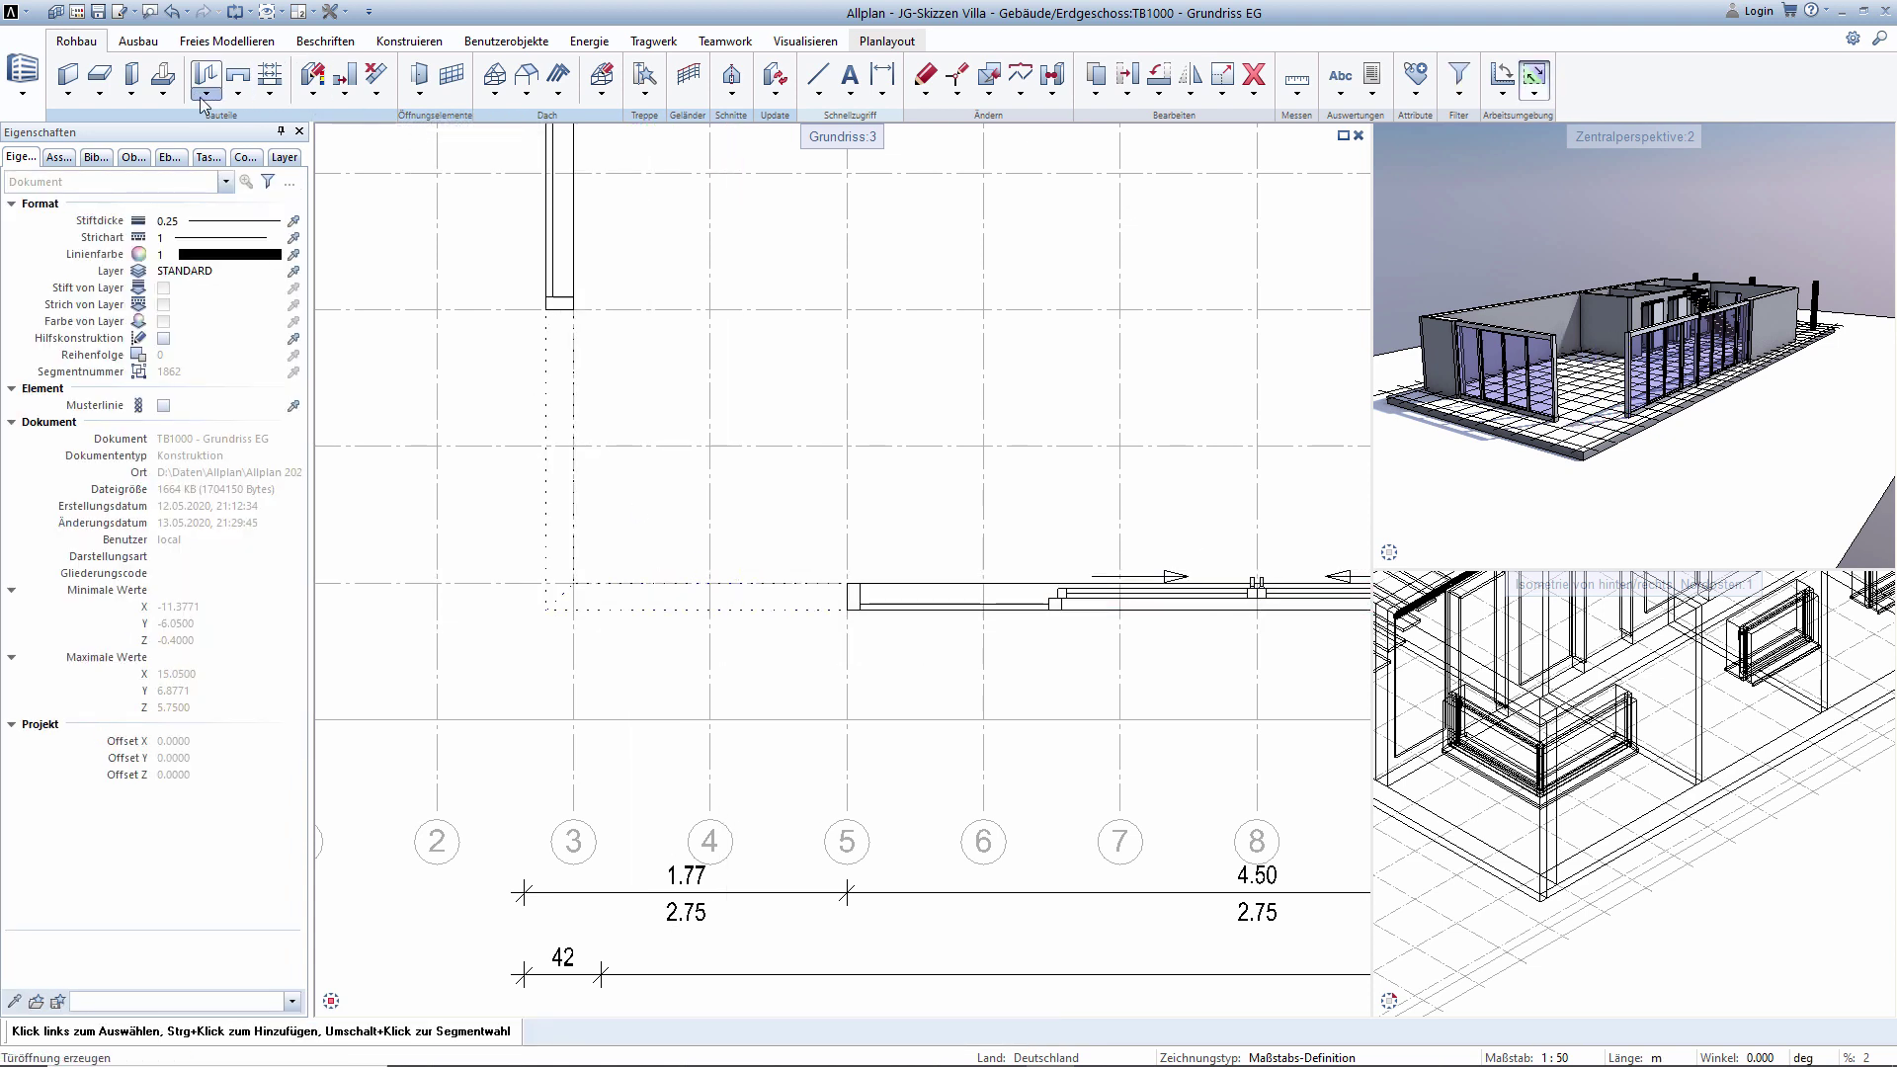
click(419, 94)
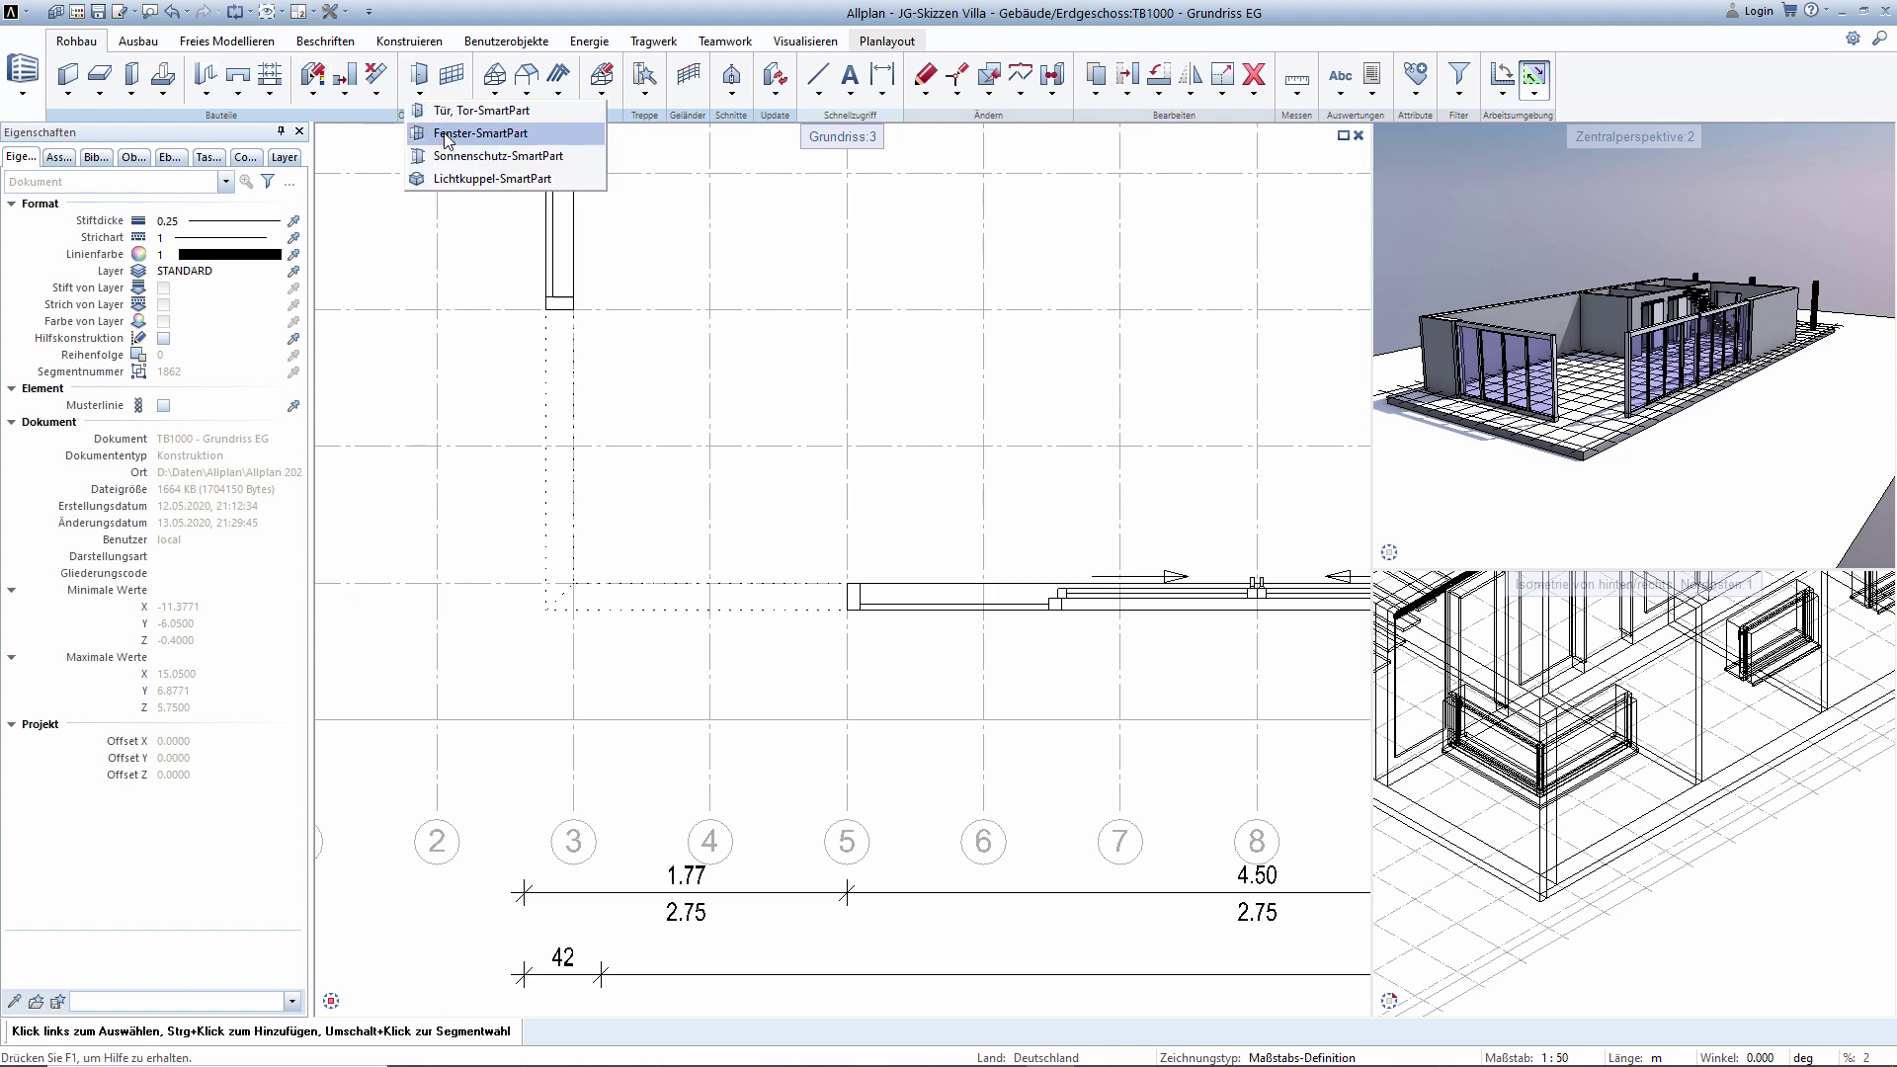
click(446, 133)
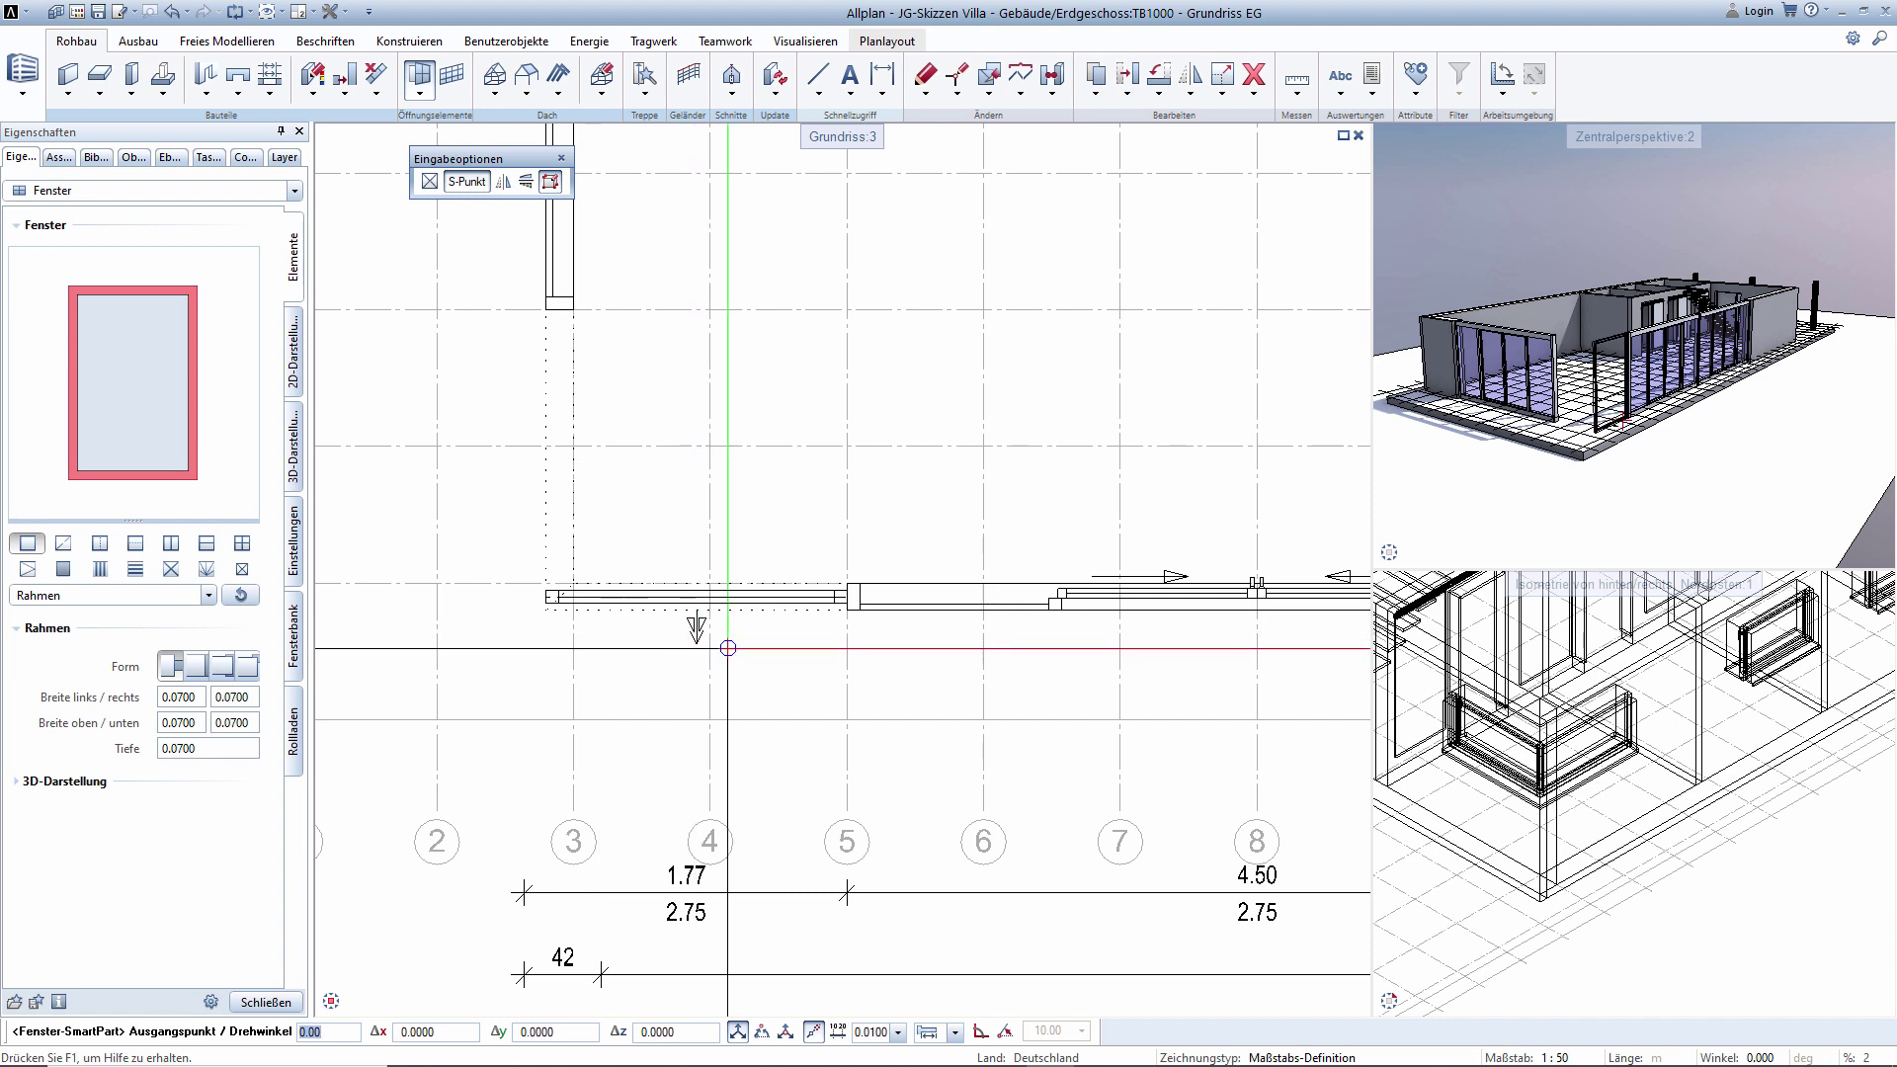
Place the window near grid line 3 with depth 0.15, top/bottom frames 0.15 and no left frame.
click(626, 632)
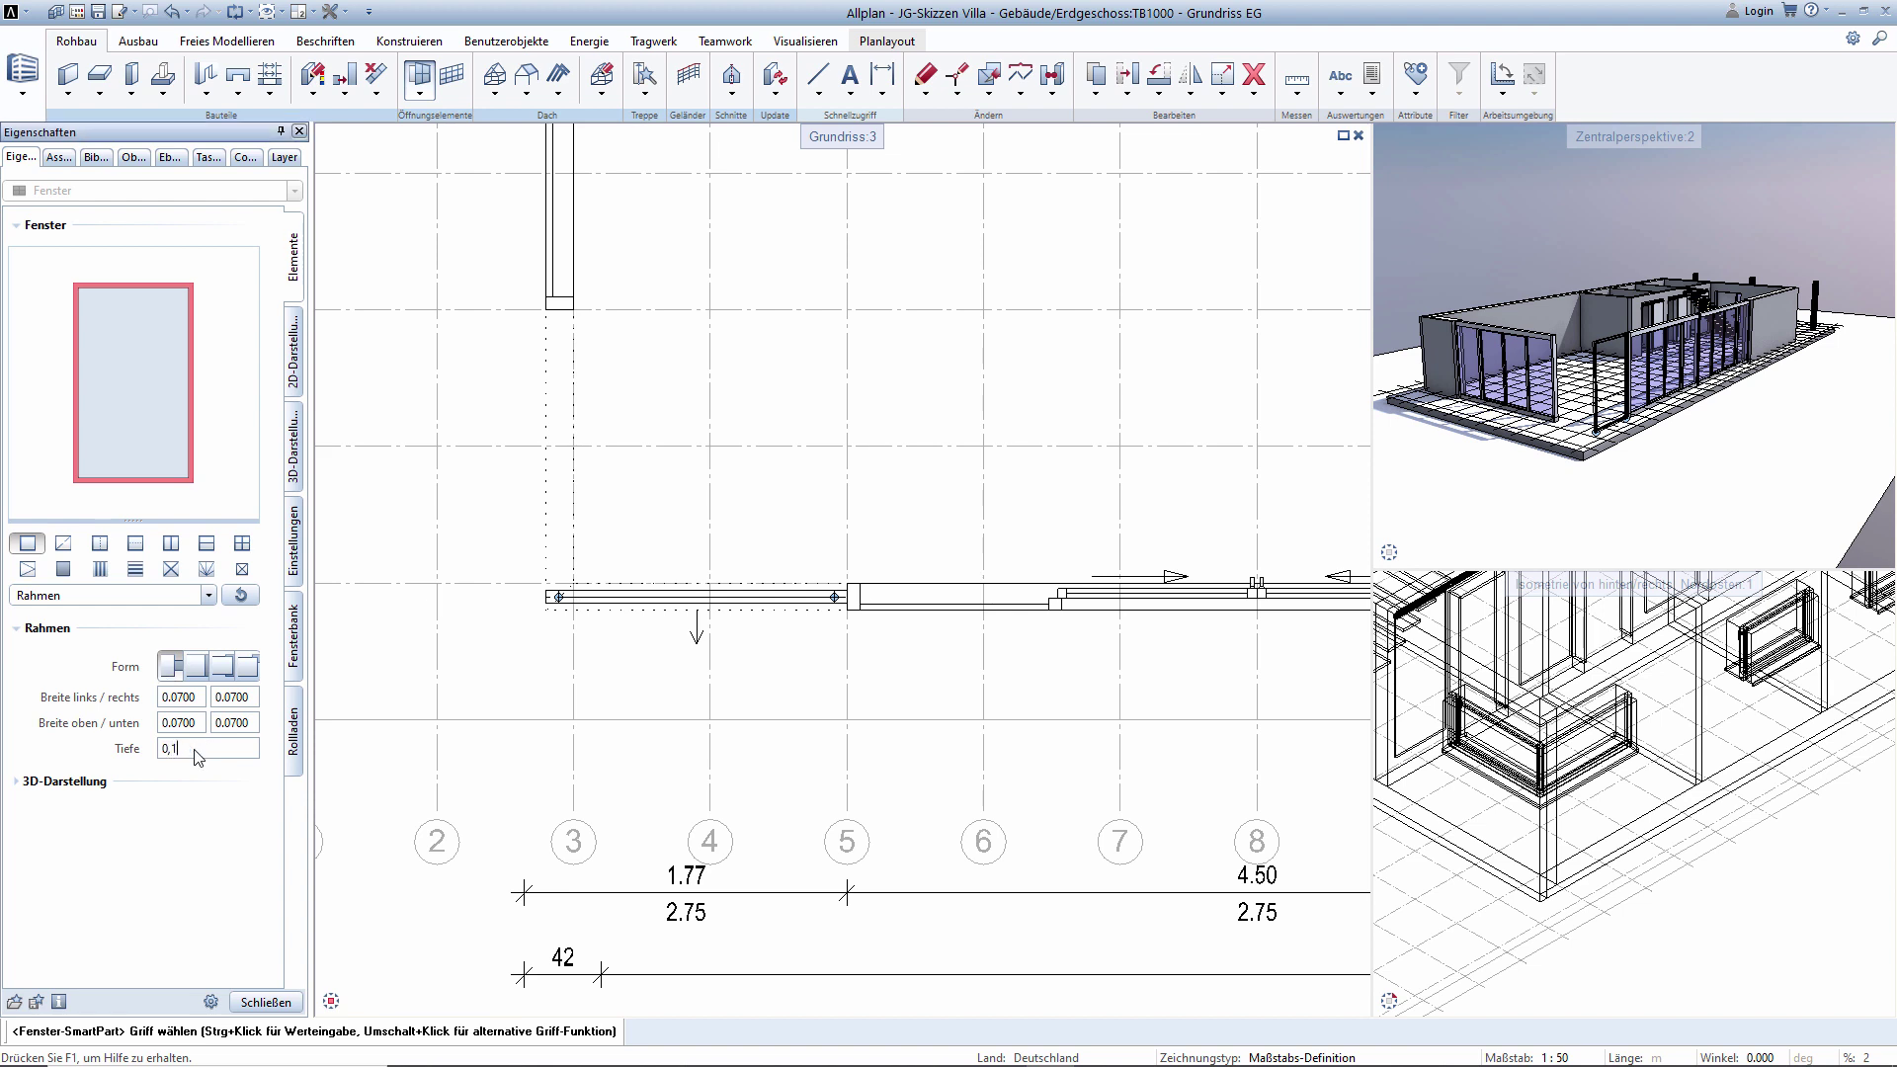
key(Return)
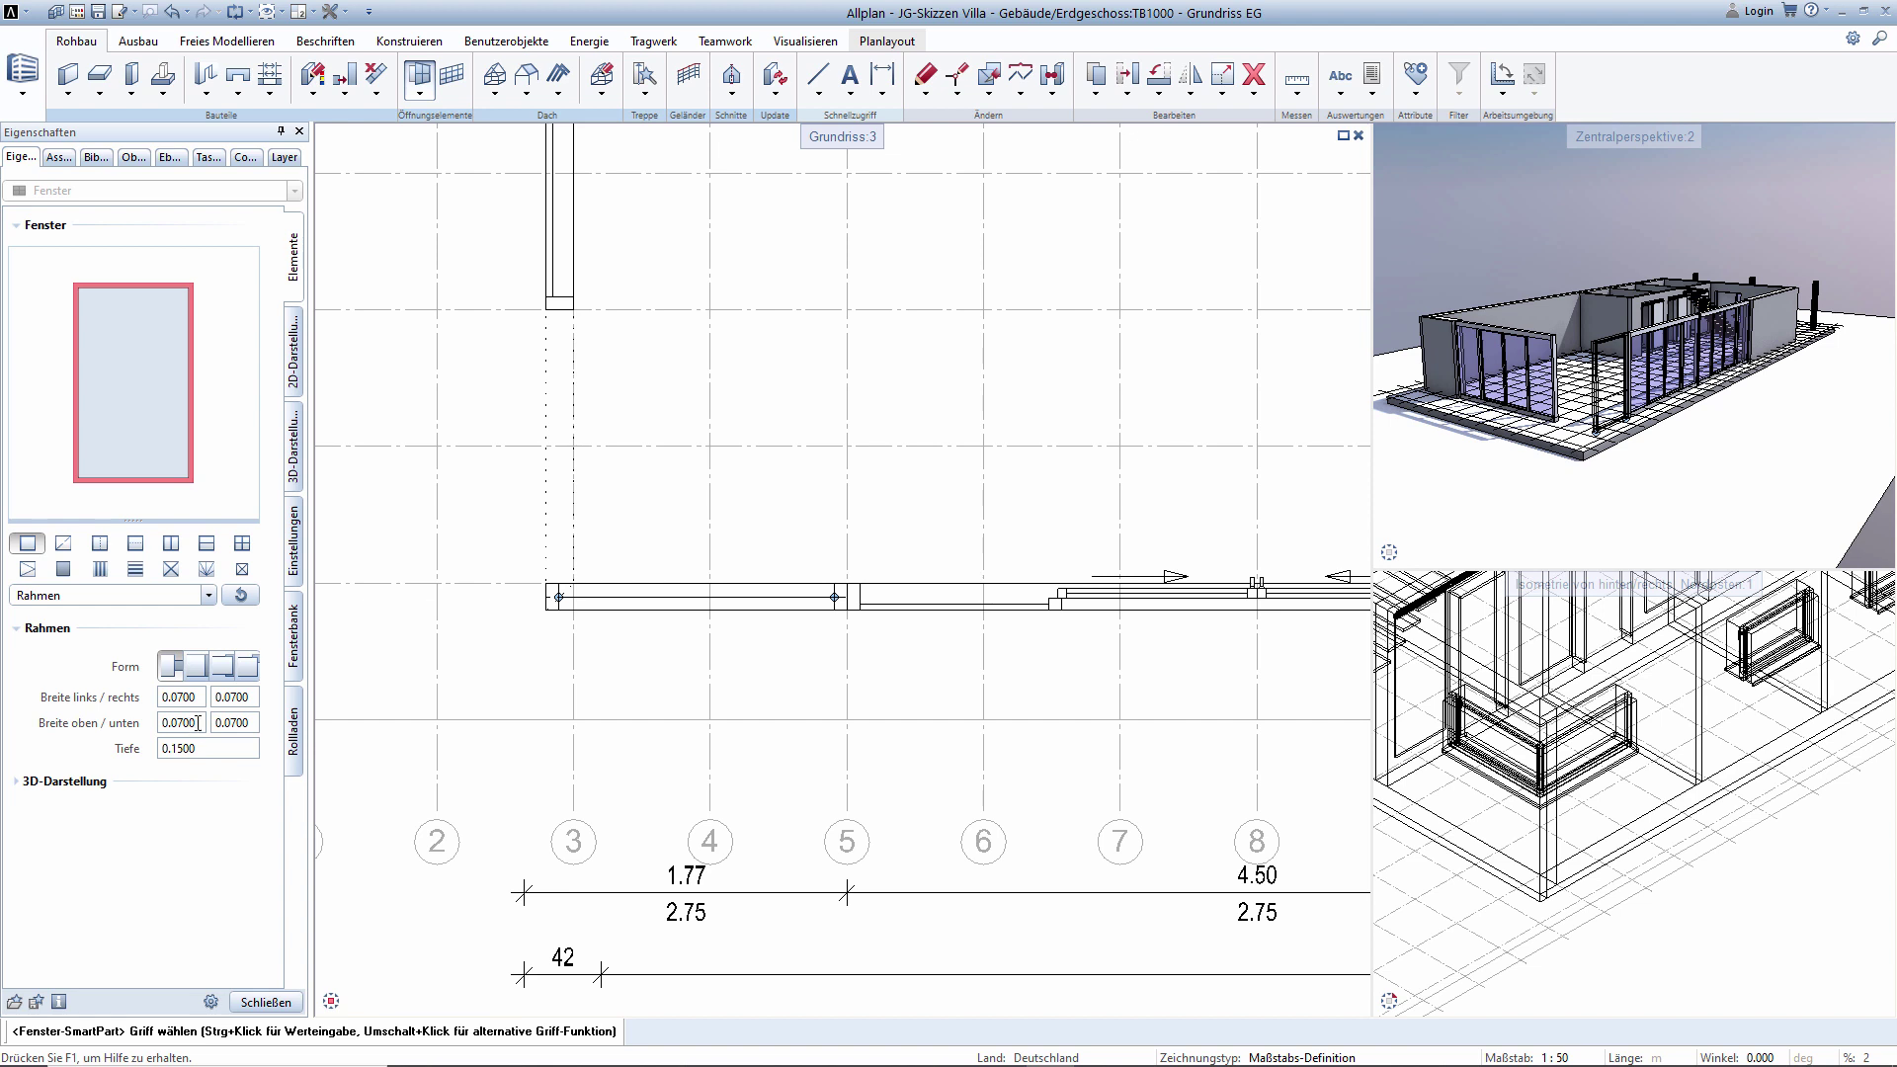
click(197, 722)
text(0,15)
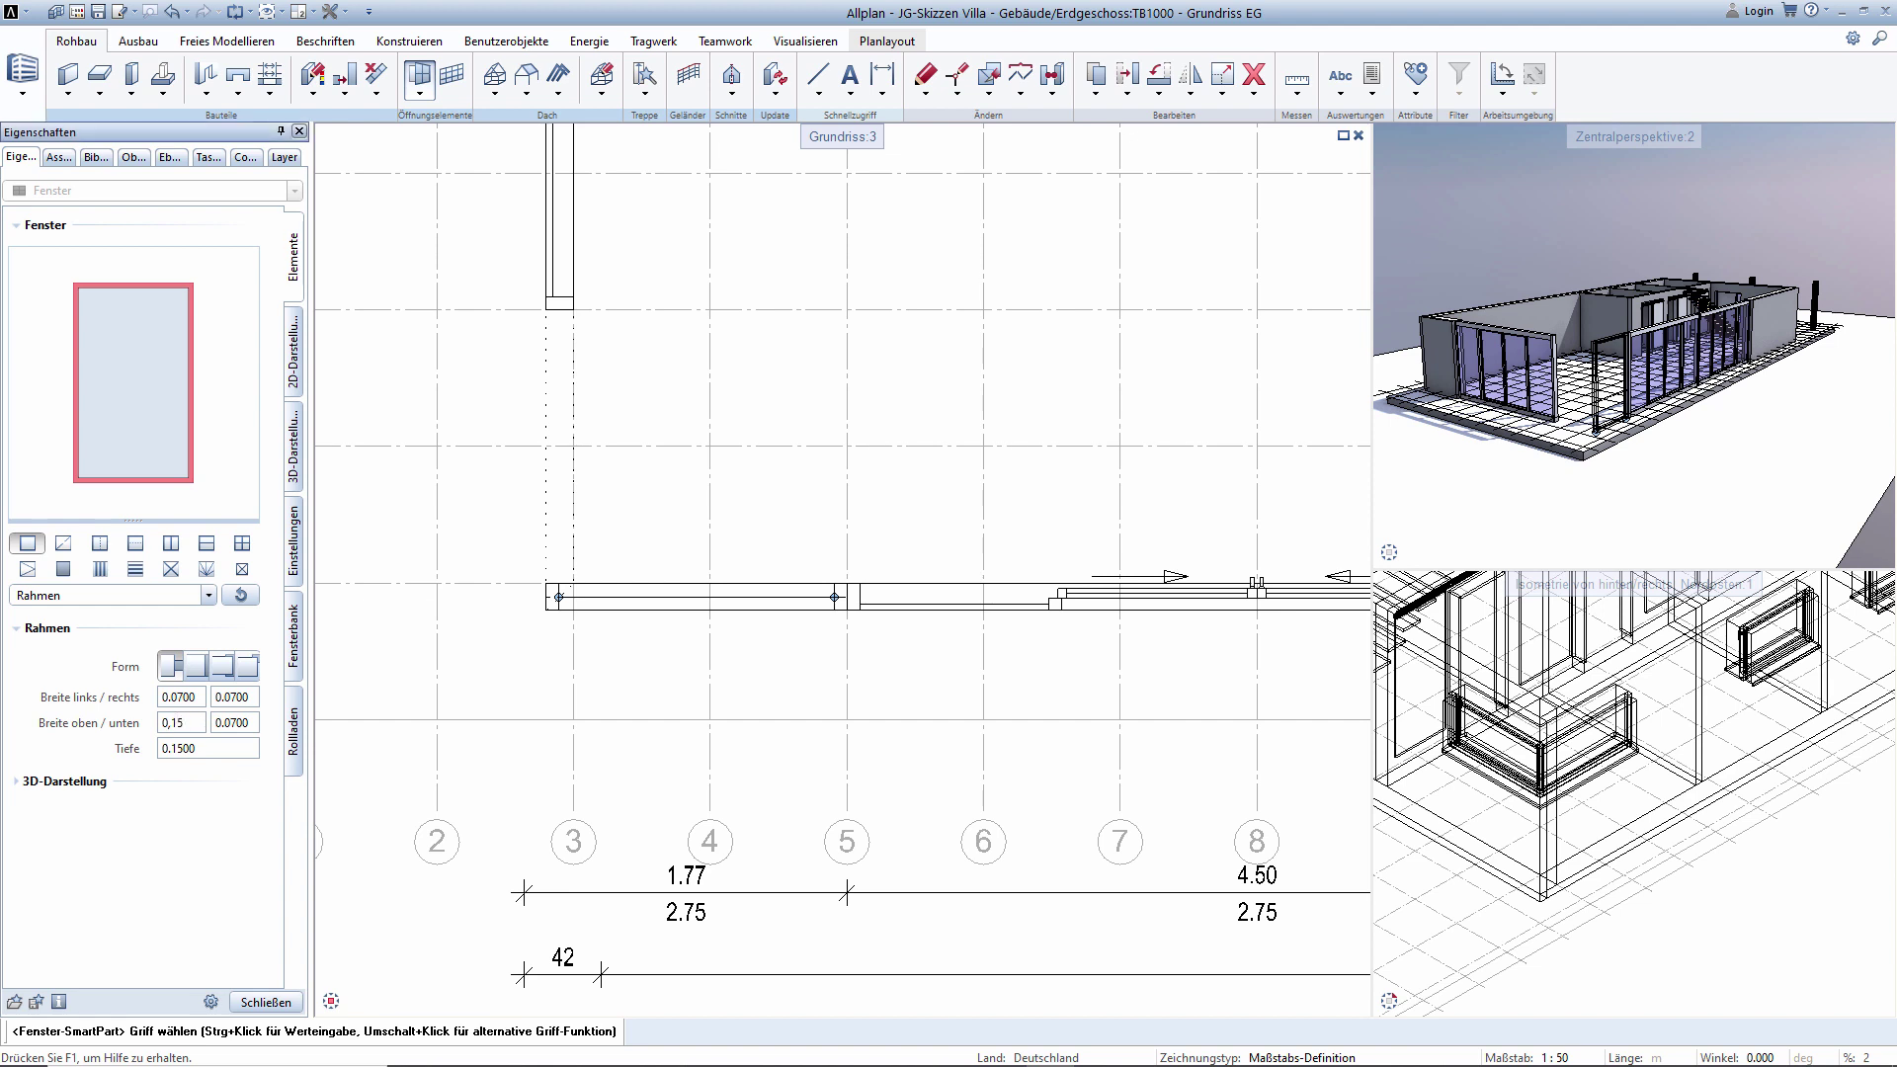
key(Return)
click(251, 722)
text(5)
key(Return)
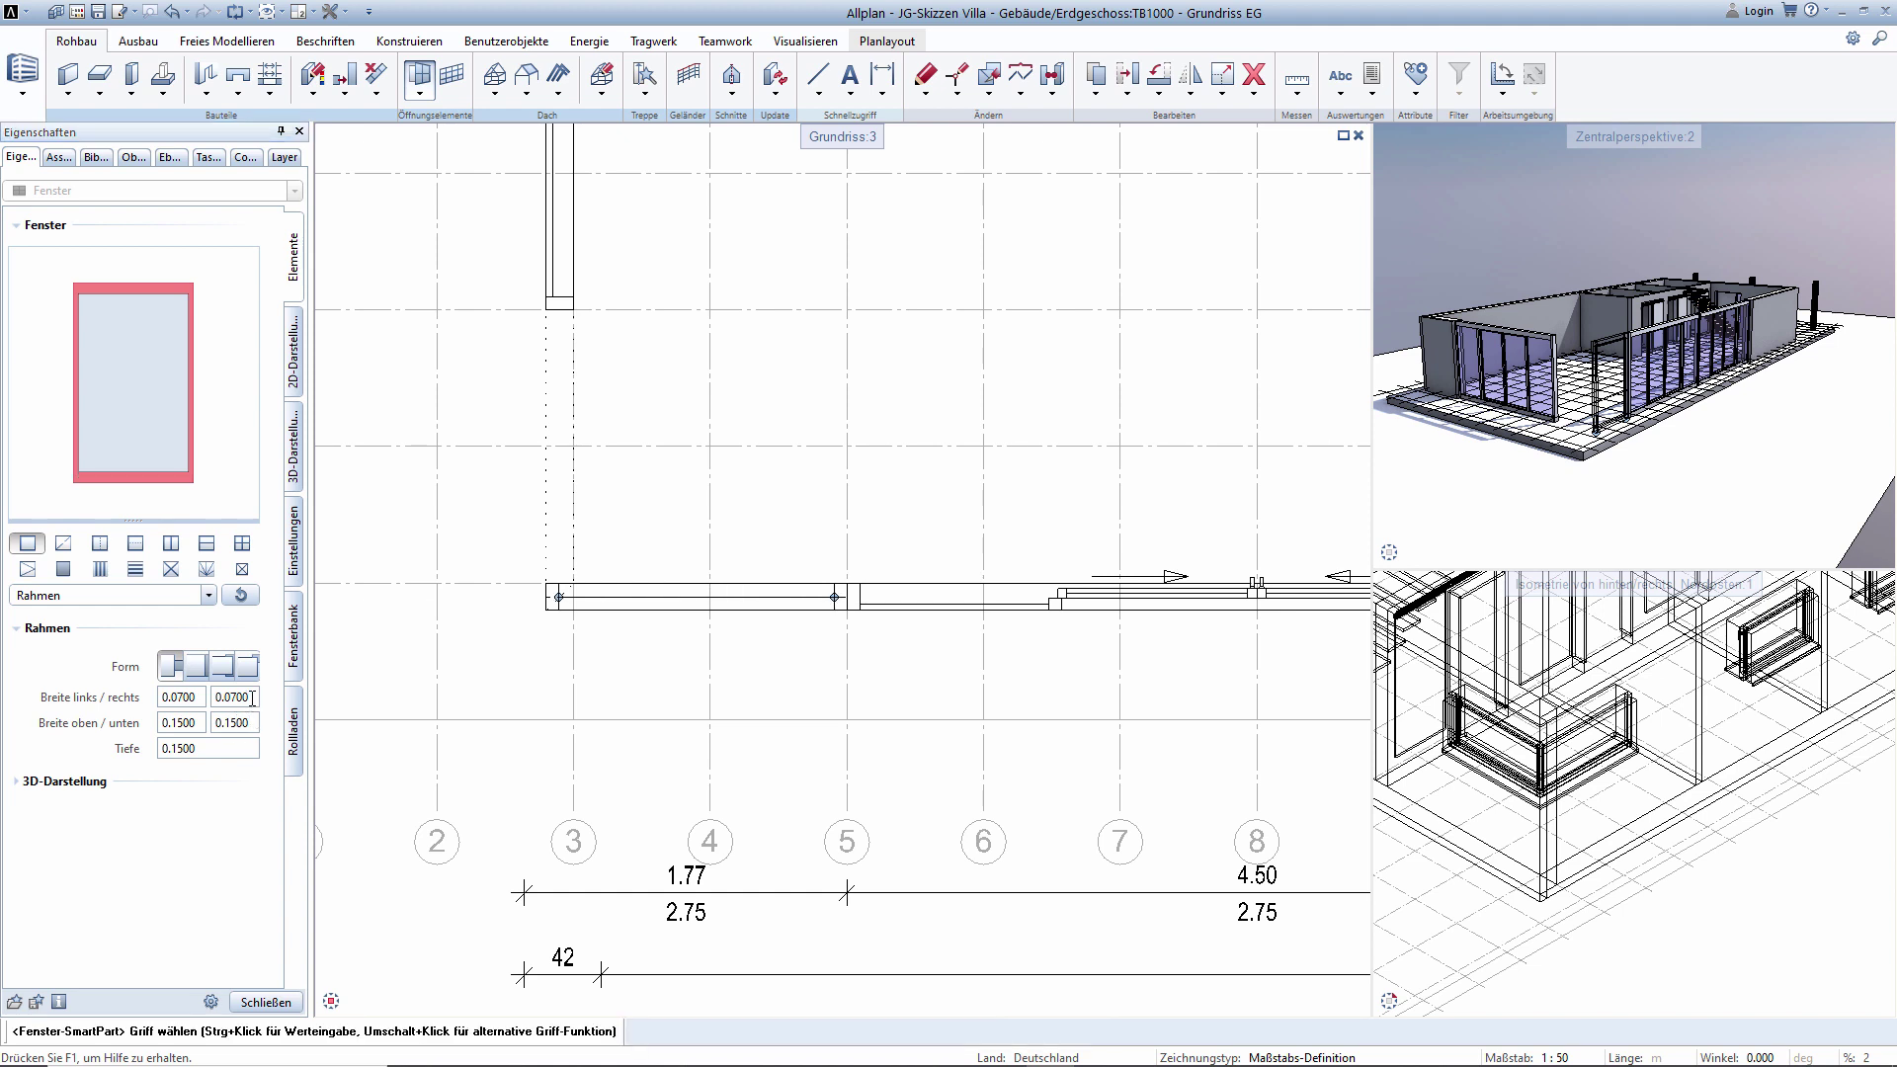
click(199, 696)
text(0)
key(Return)
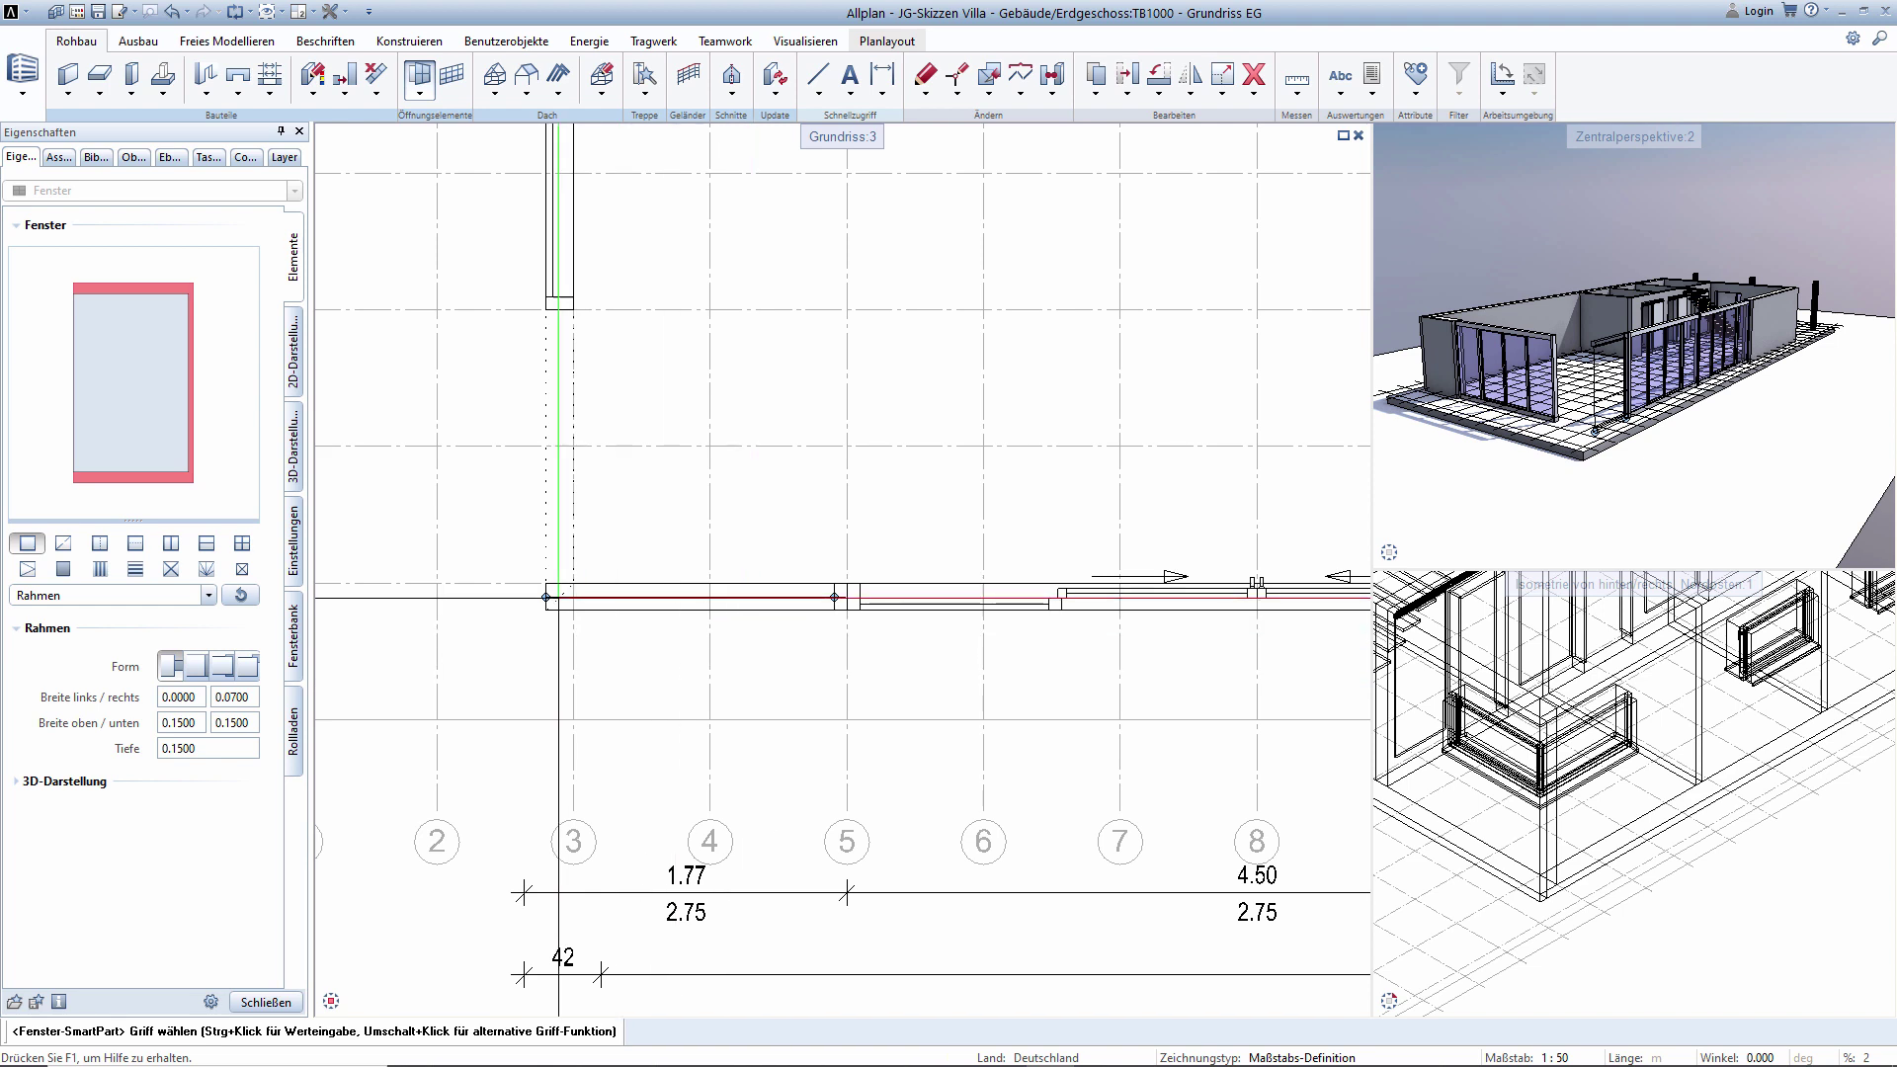
Start copying the window, then cancel the copy.
scroll(555, 647, up, 2)
scroll(551, 656, up, 2)
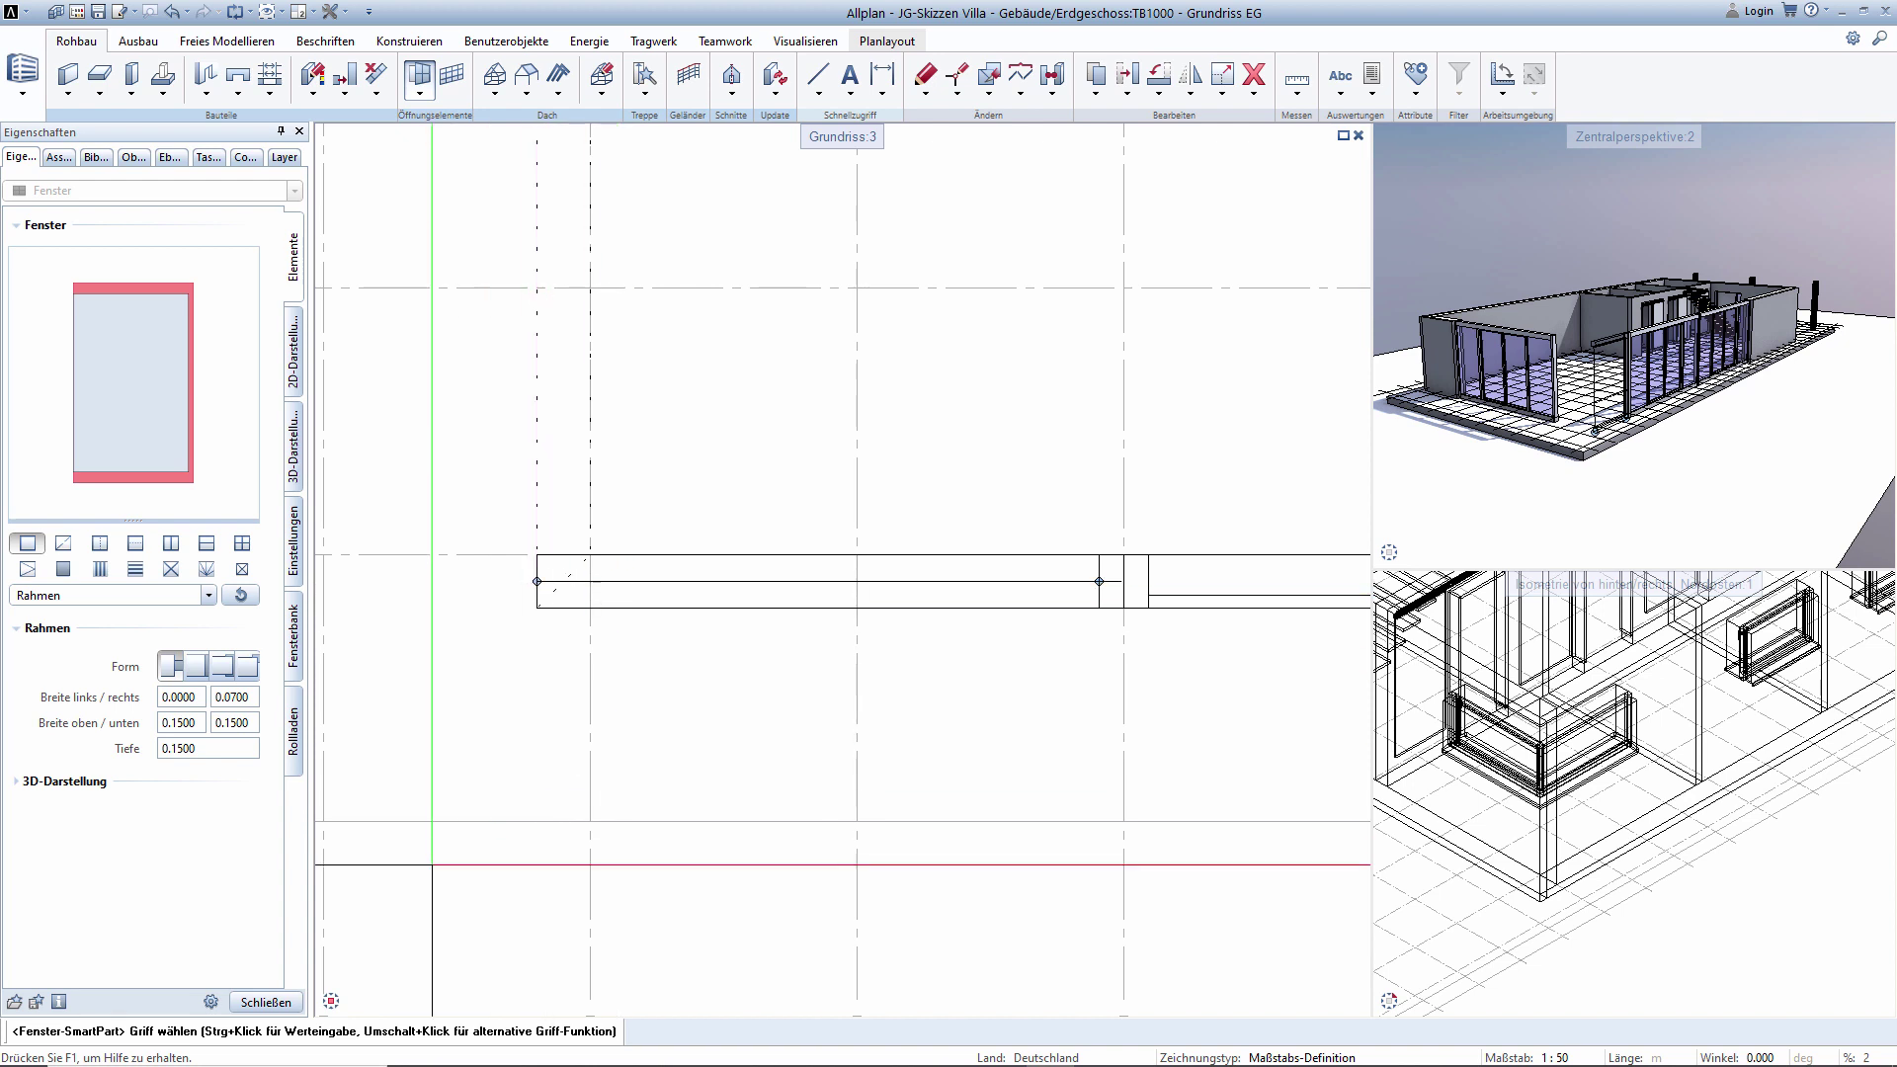
key(ctrl+c)
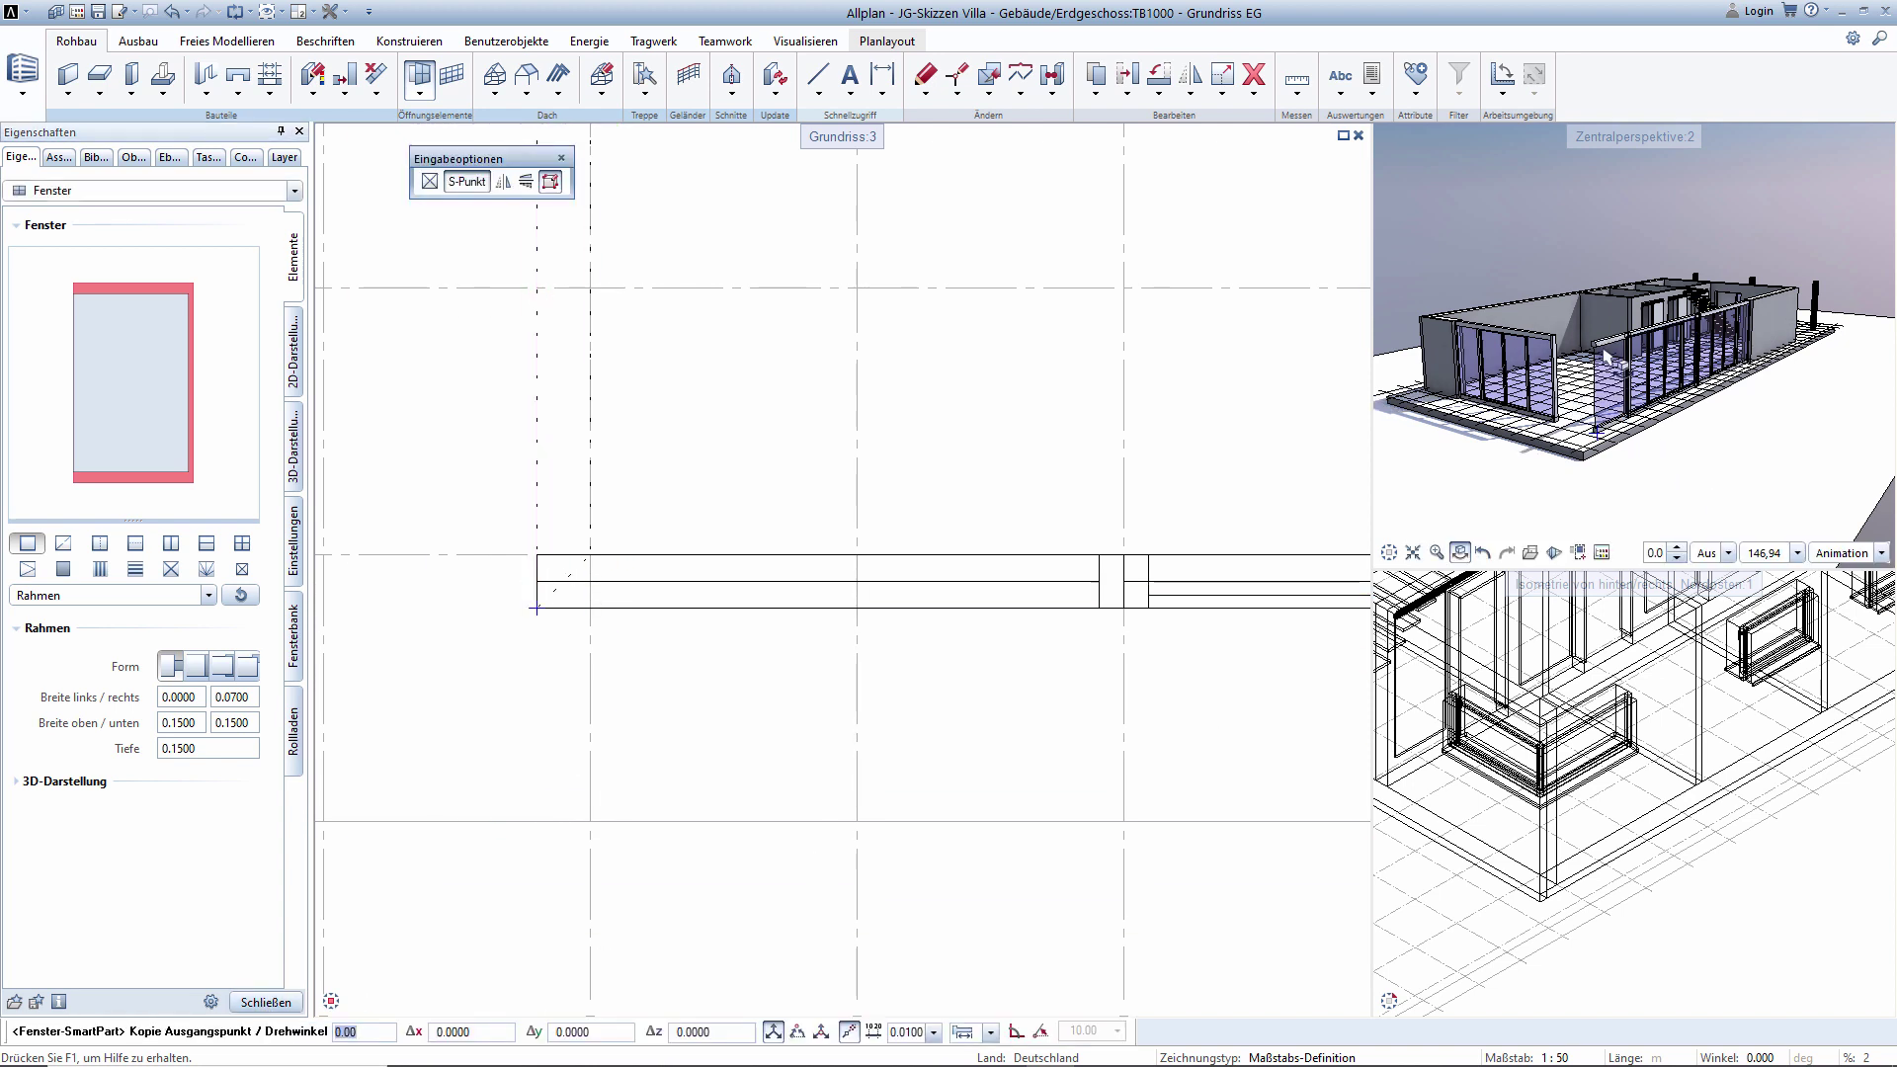
scroll(1630, 357, up, 5)
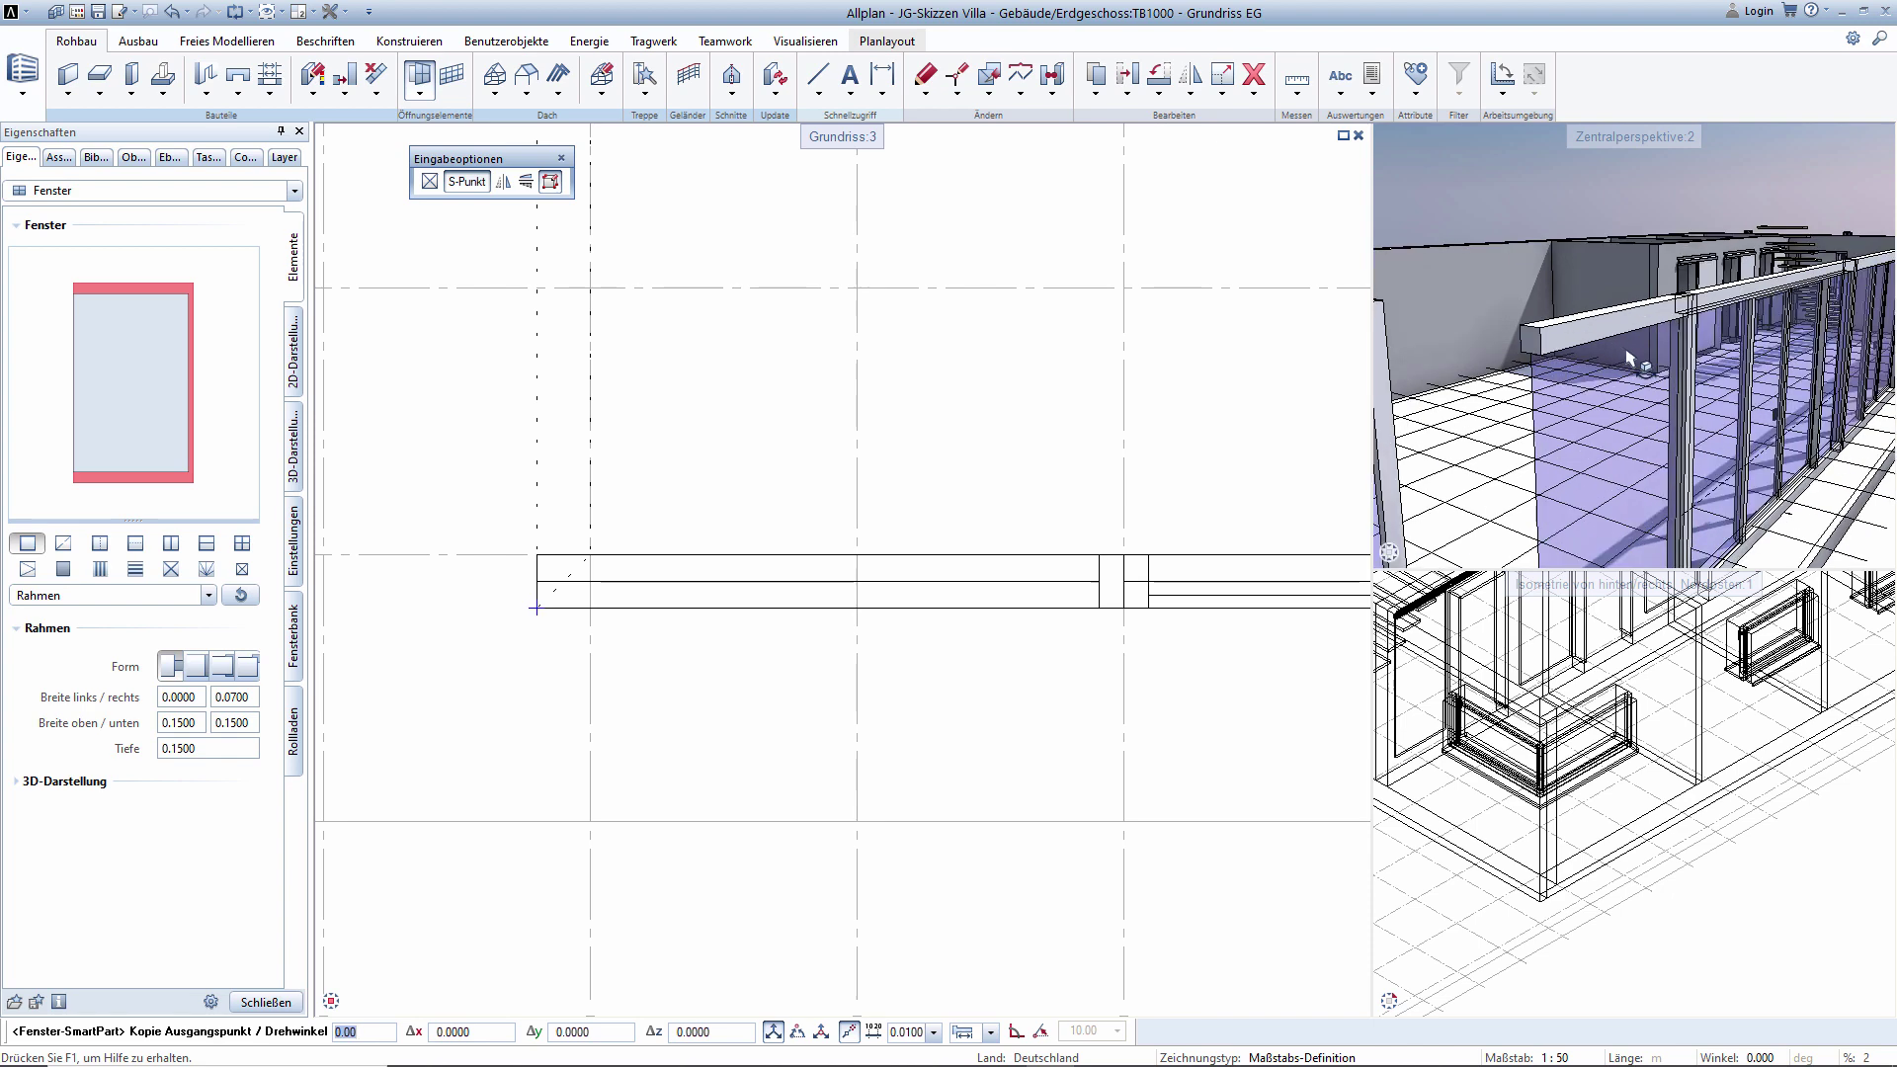
scroll(1630, 358, down, 5)
key(Escape)
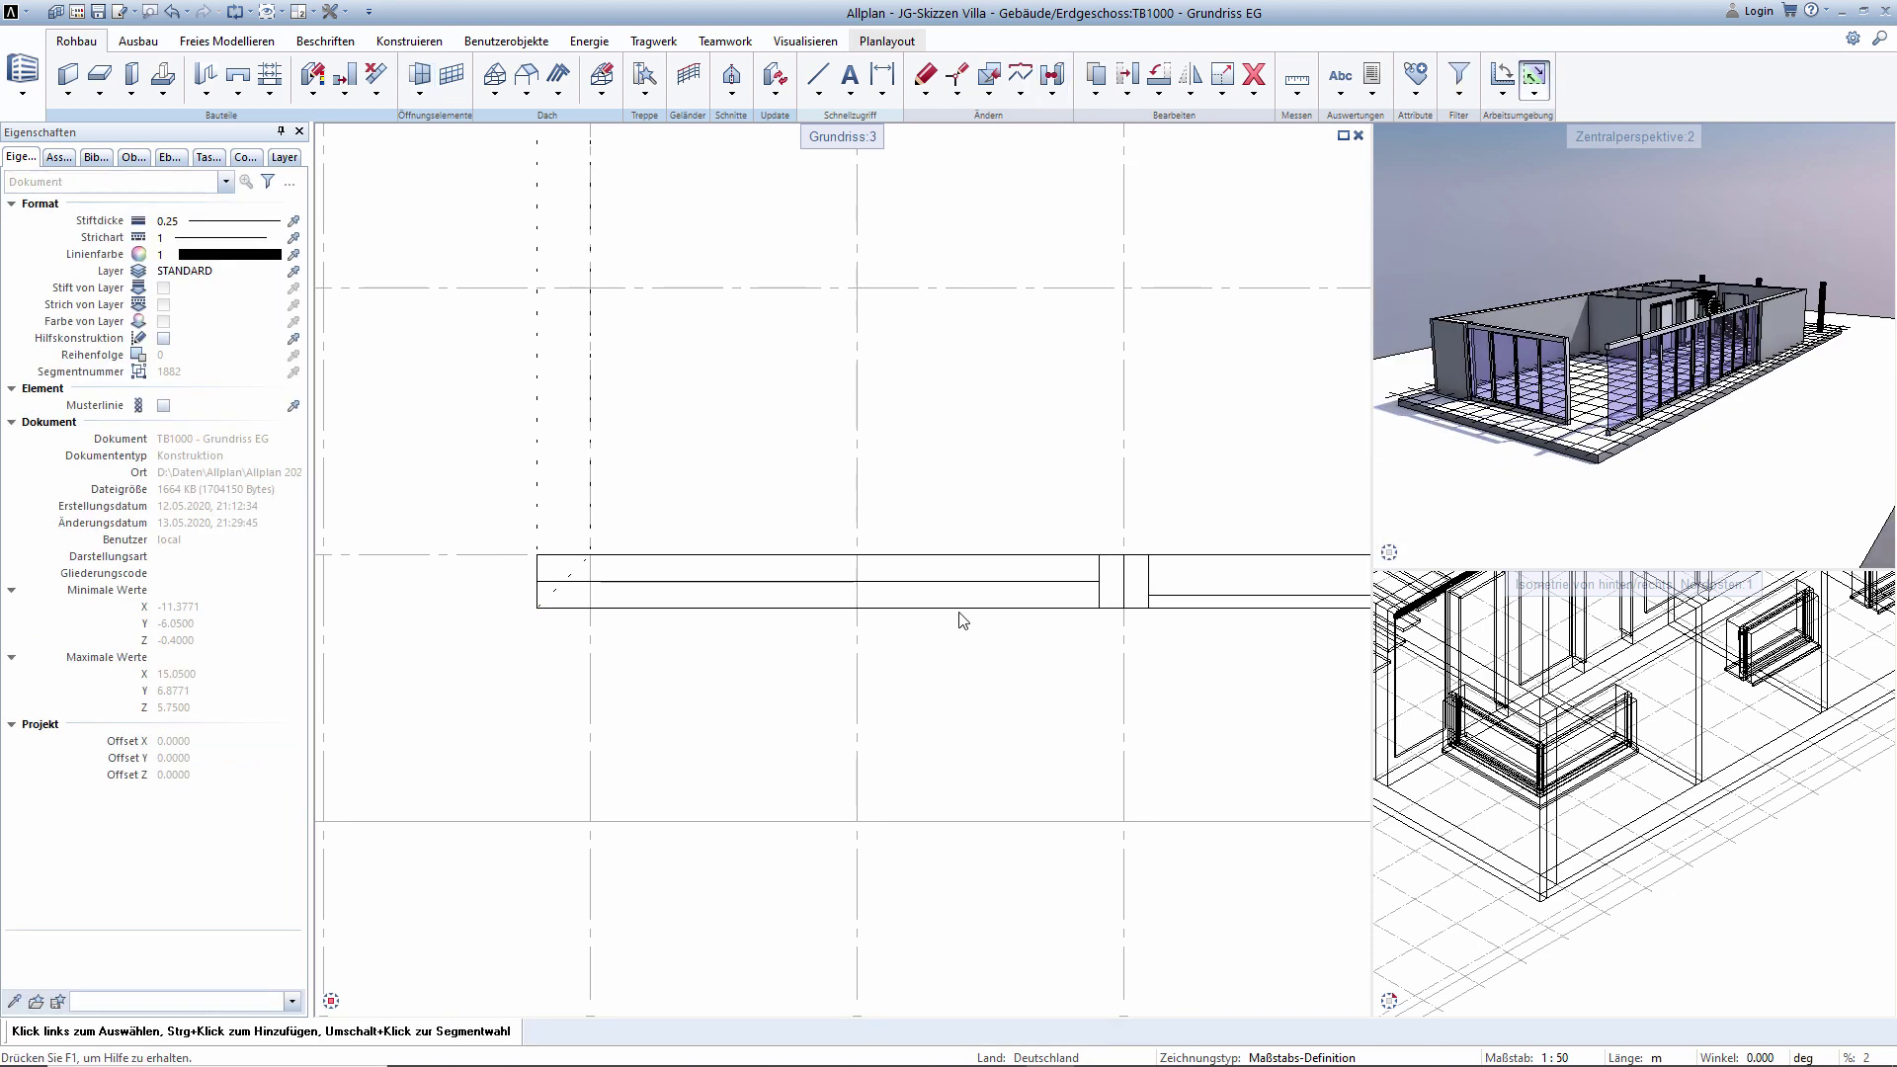
Move the window's left frame grip inward and back to the wall face, then select its sash area.
click(973, 598)
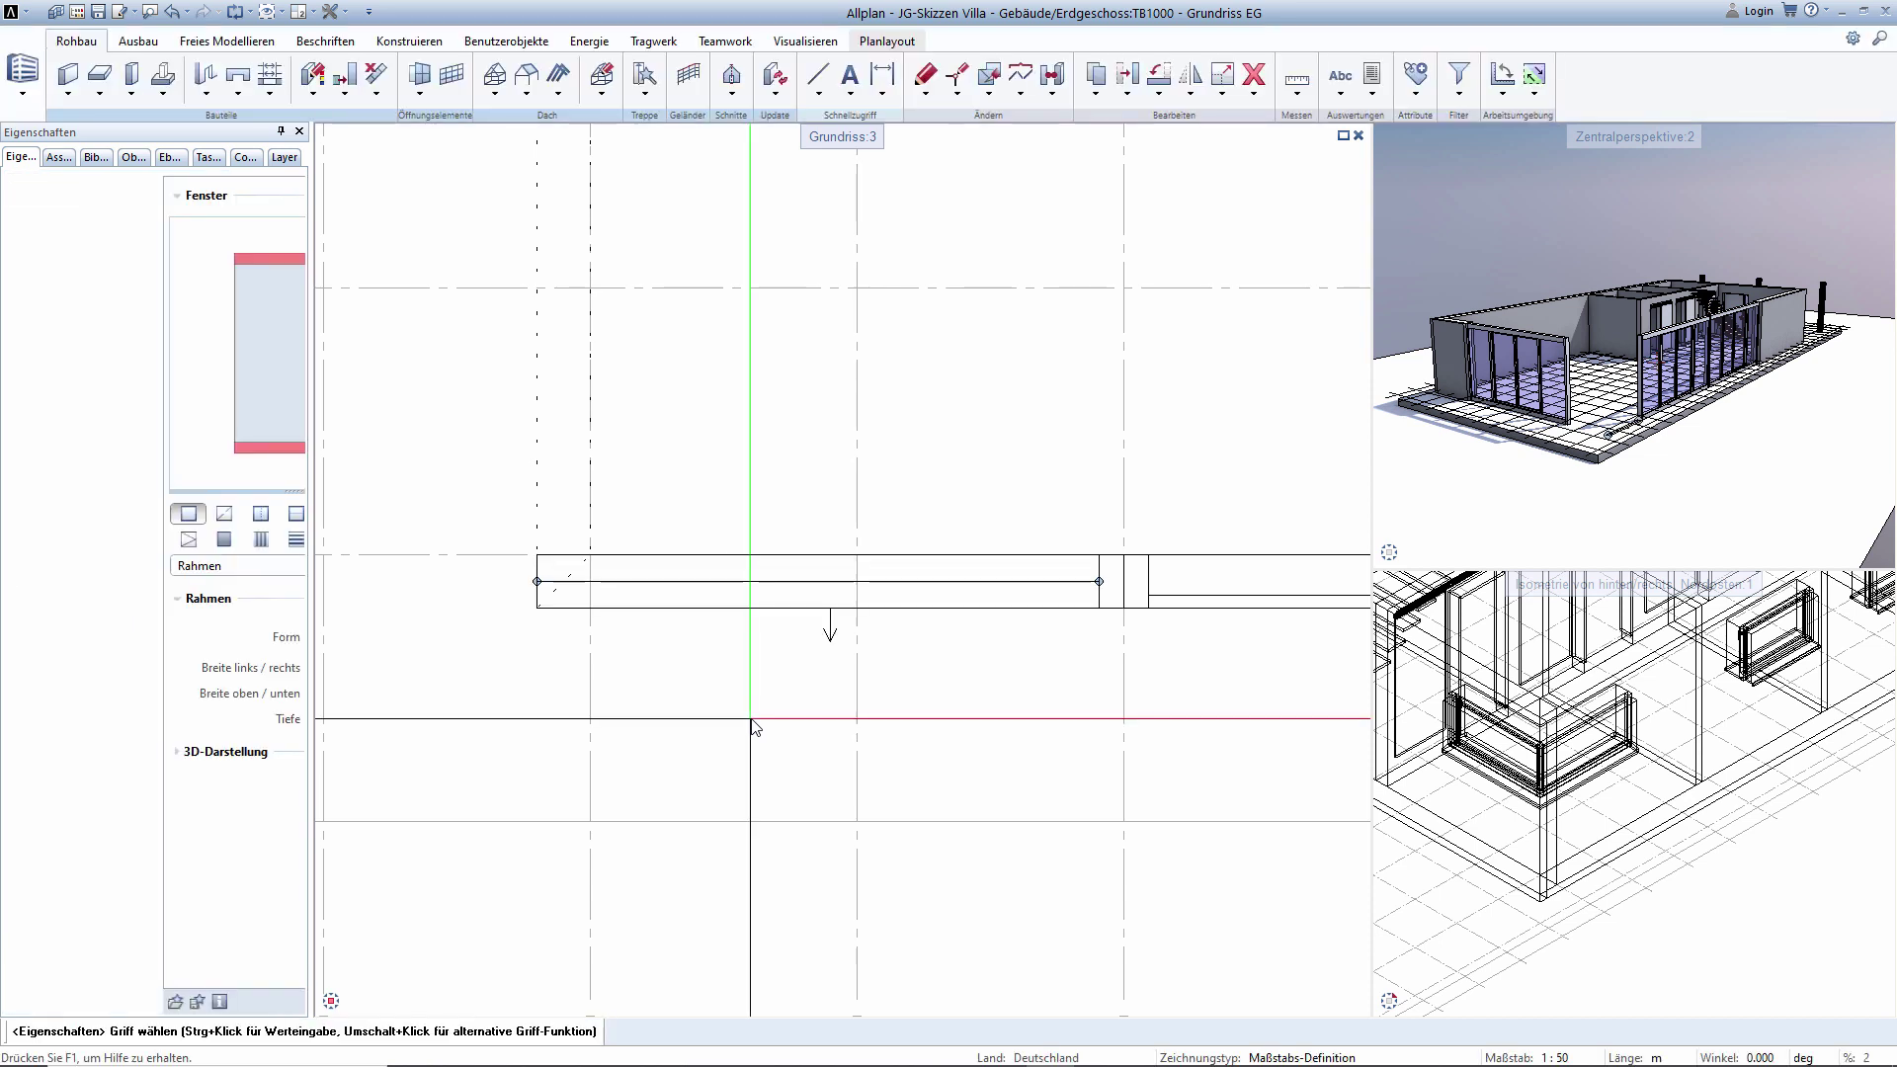
scroll(690, 635, up, 5)
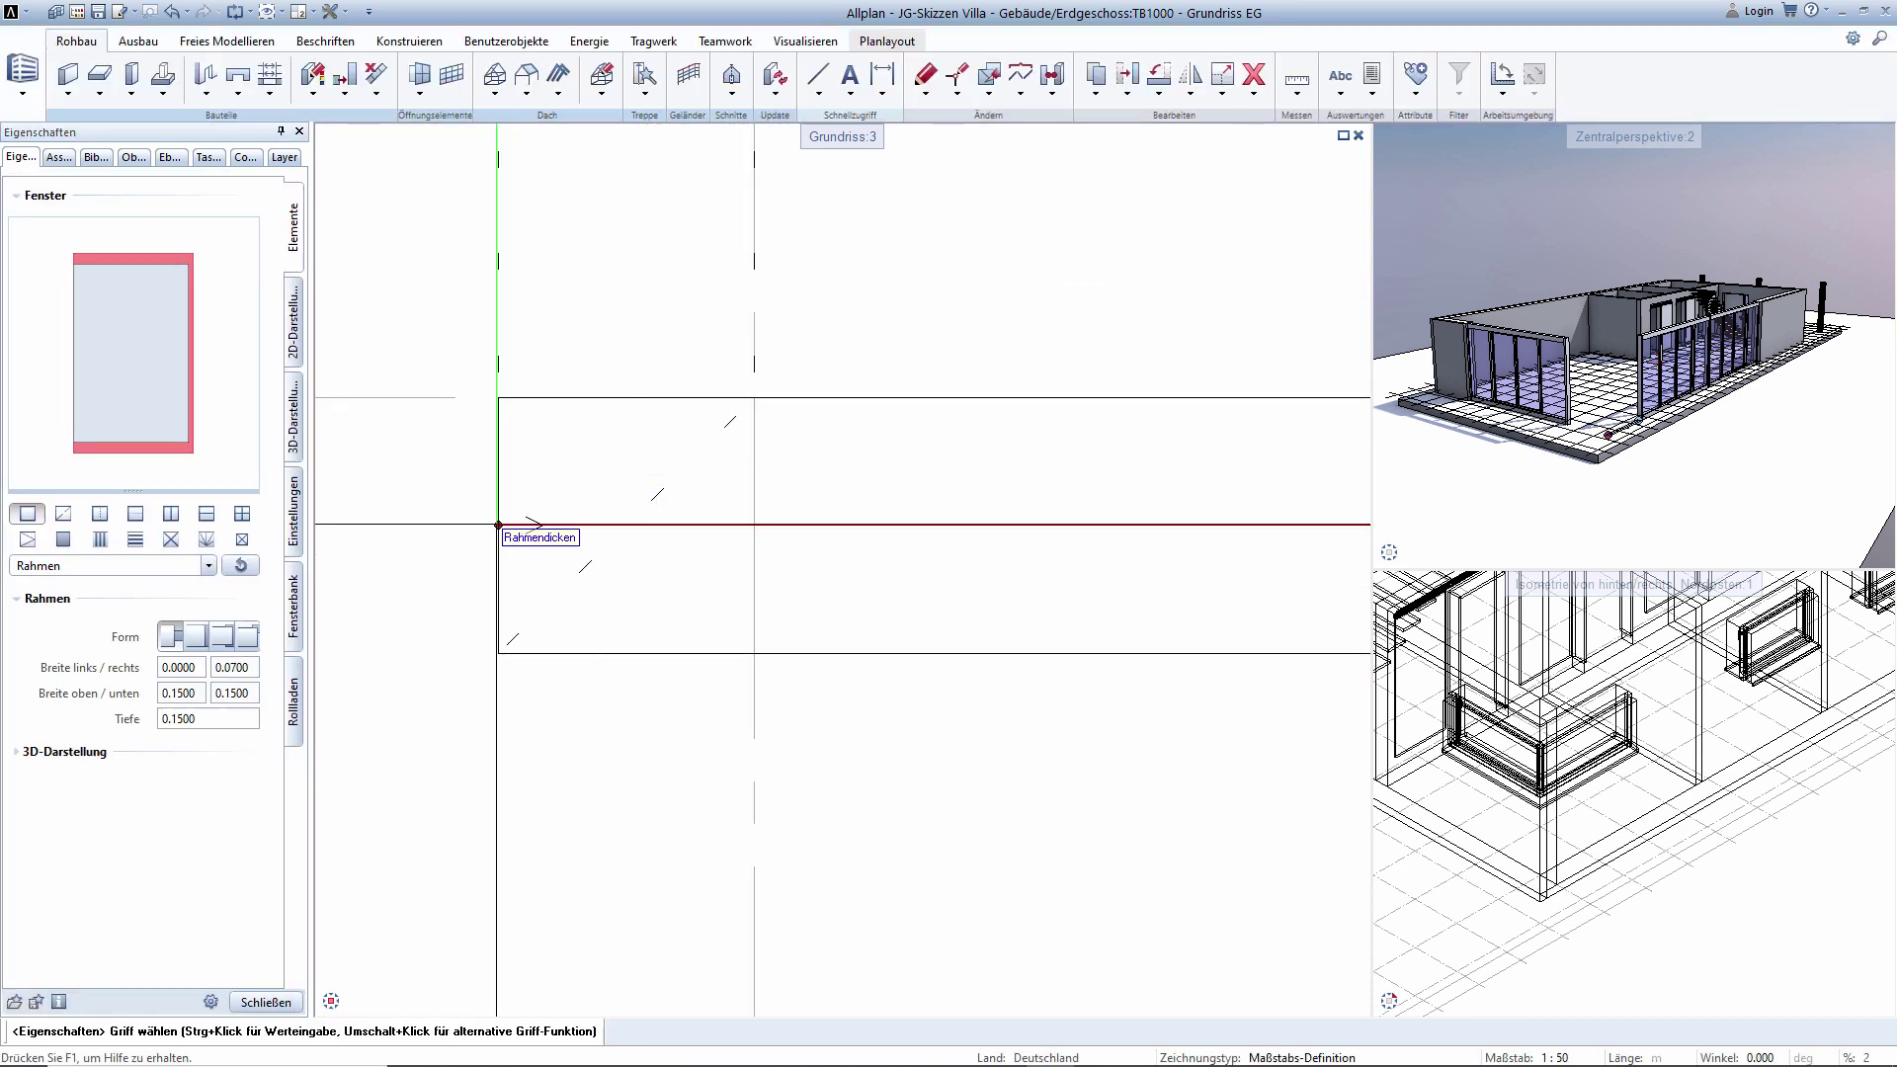
click(498, 524)
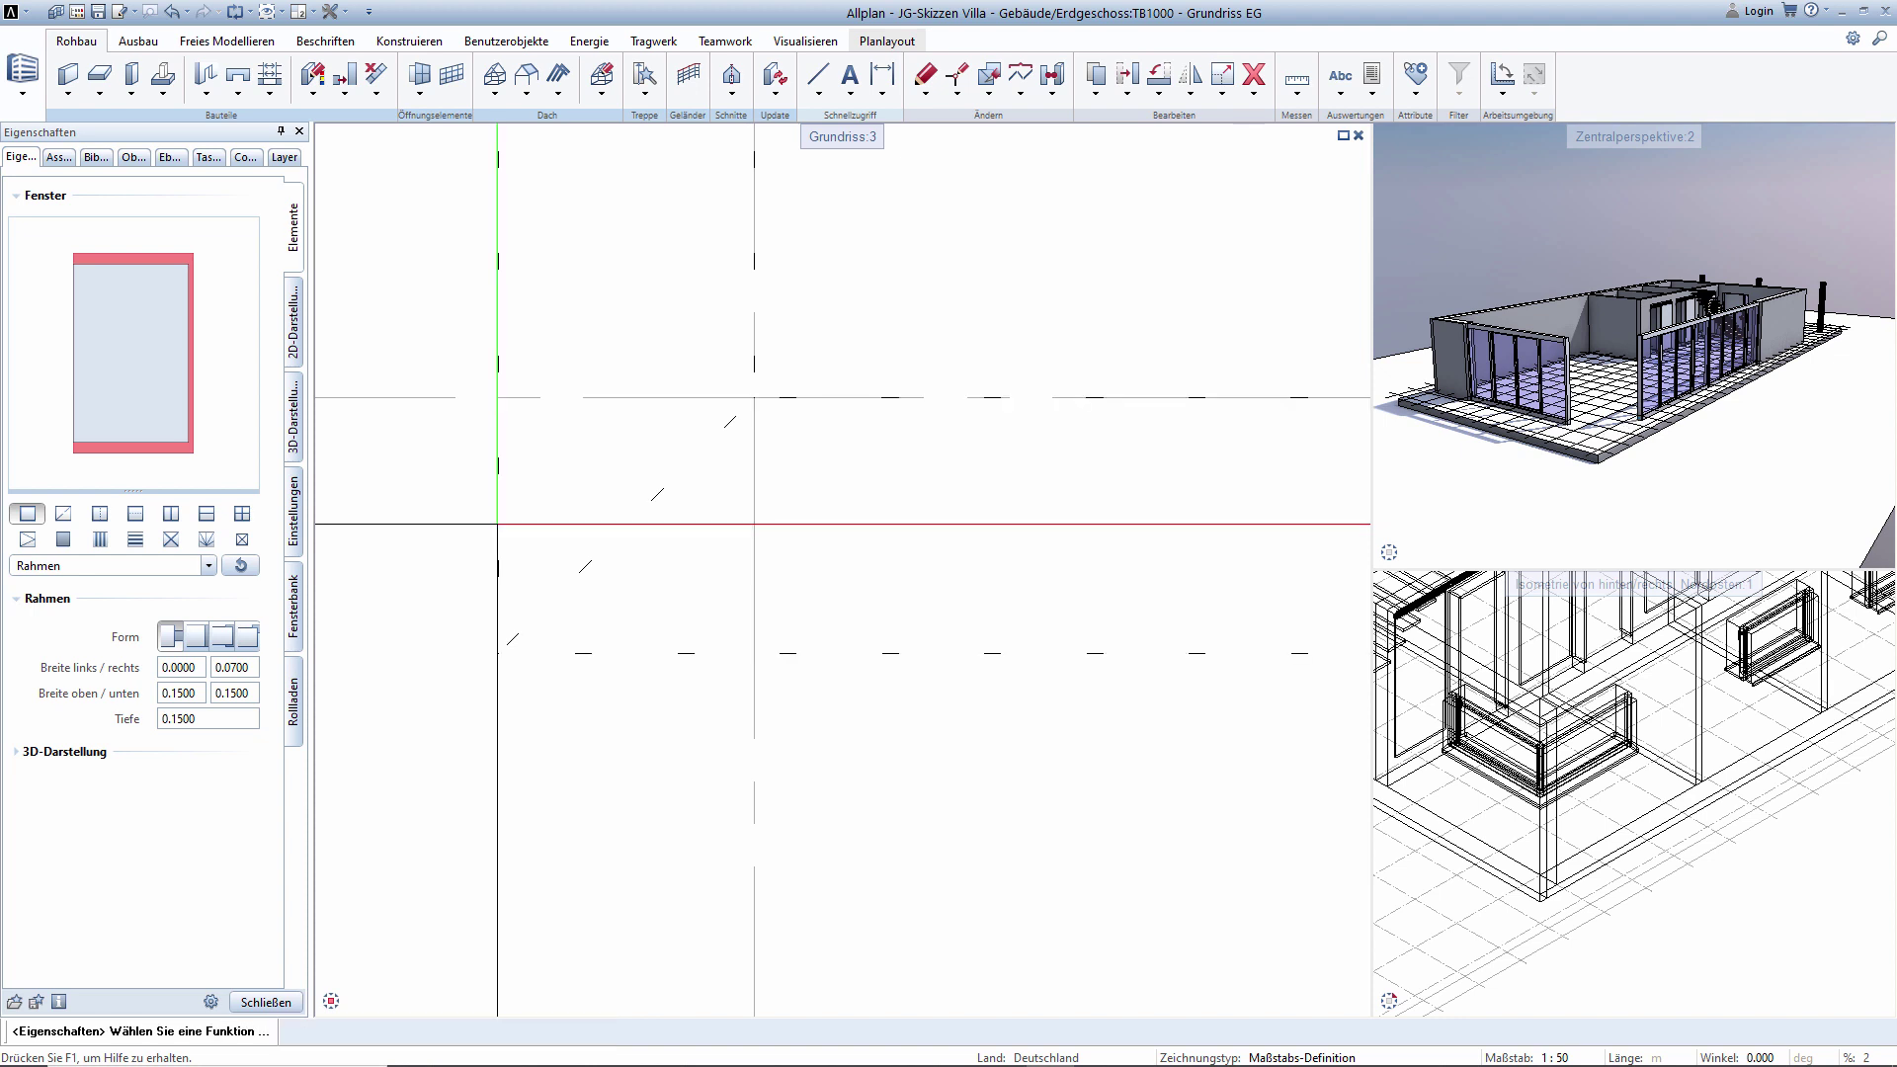
click(677, 523)
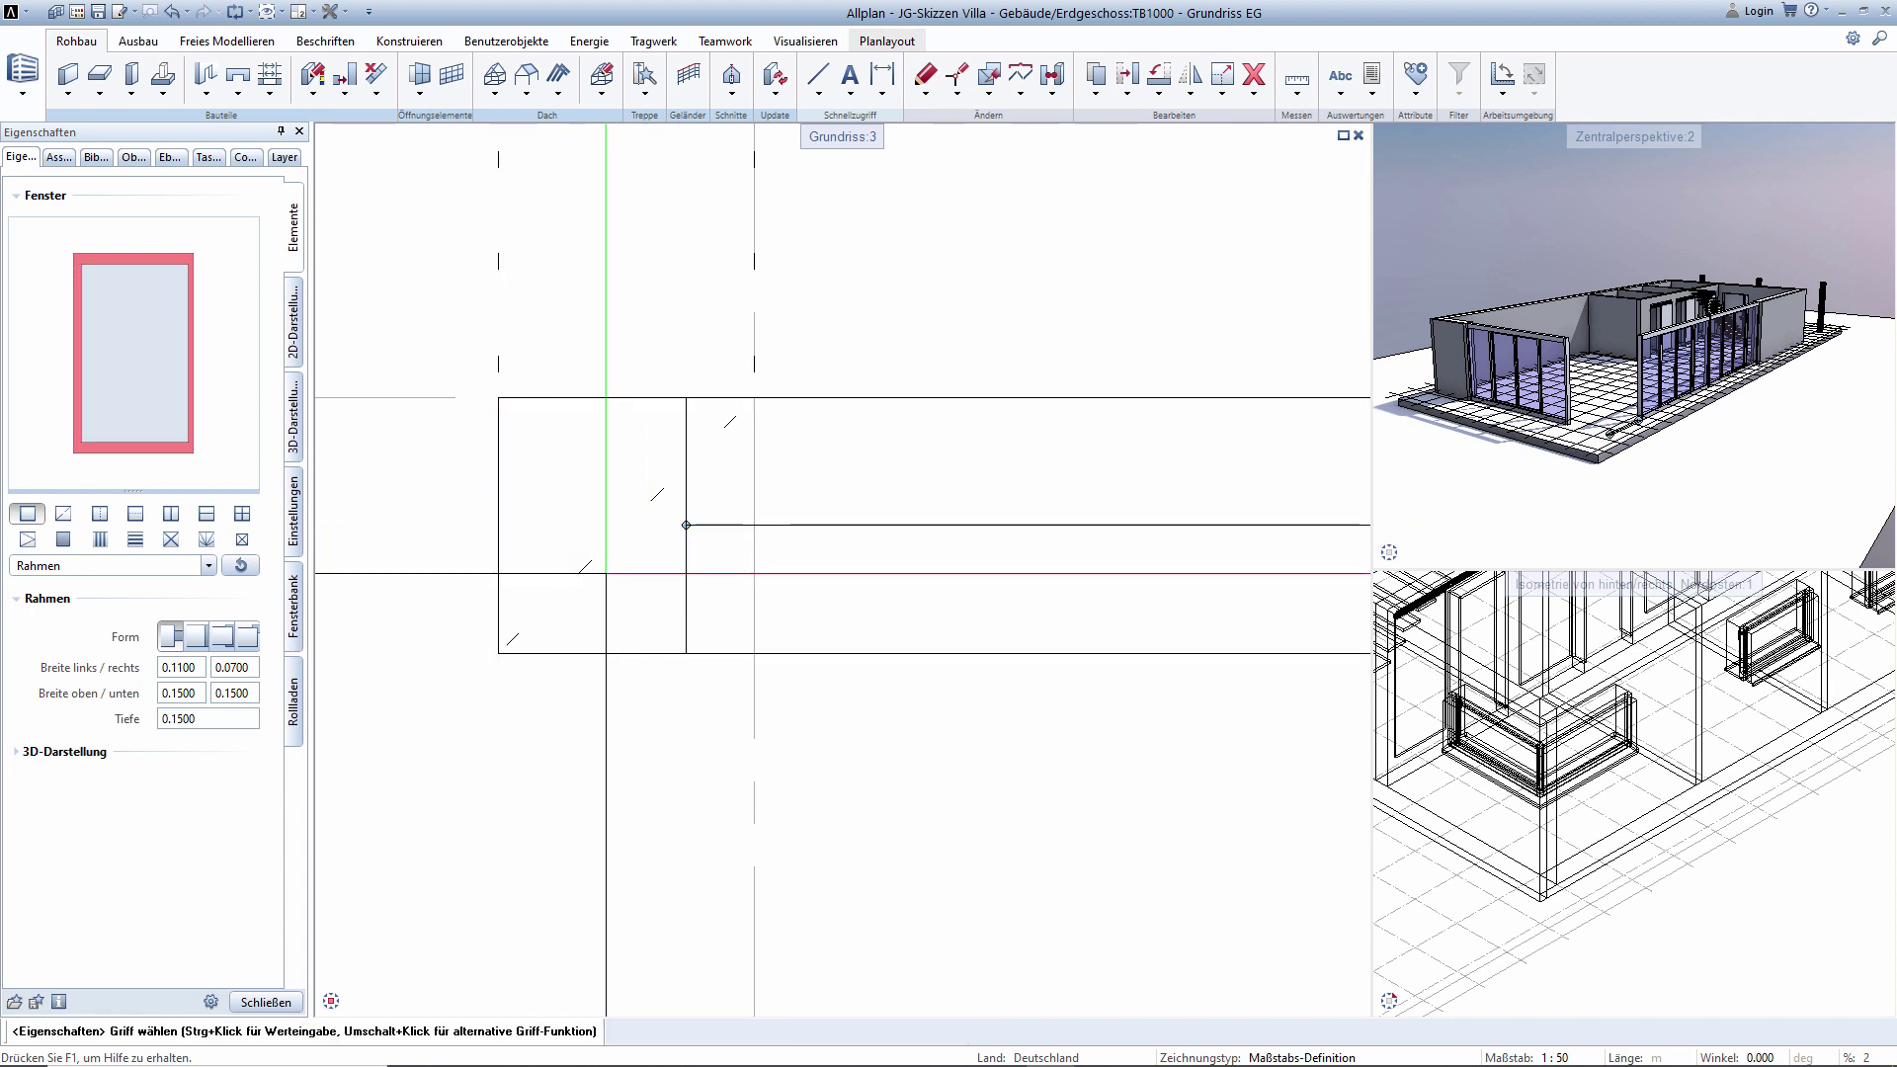
click(682, 524)
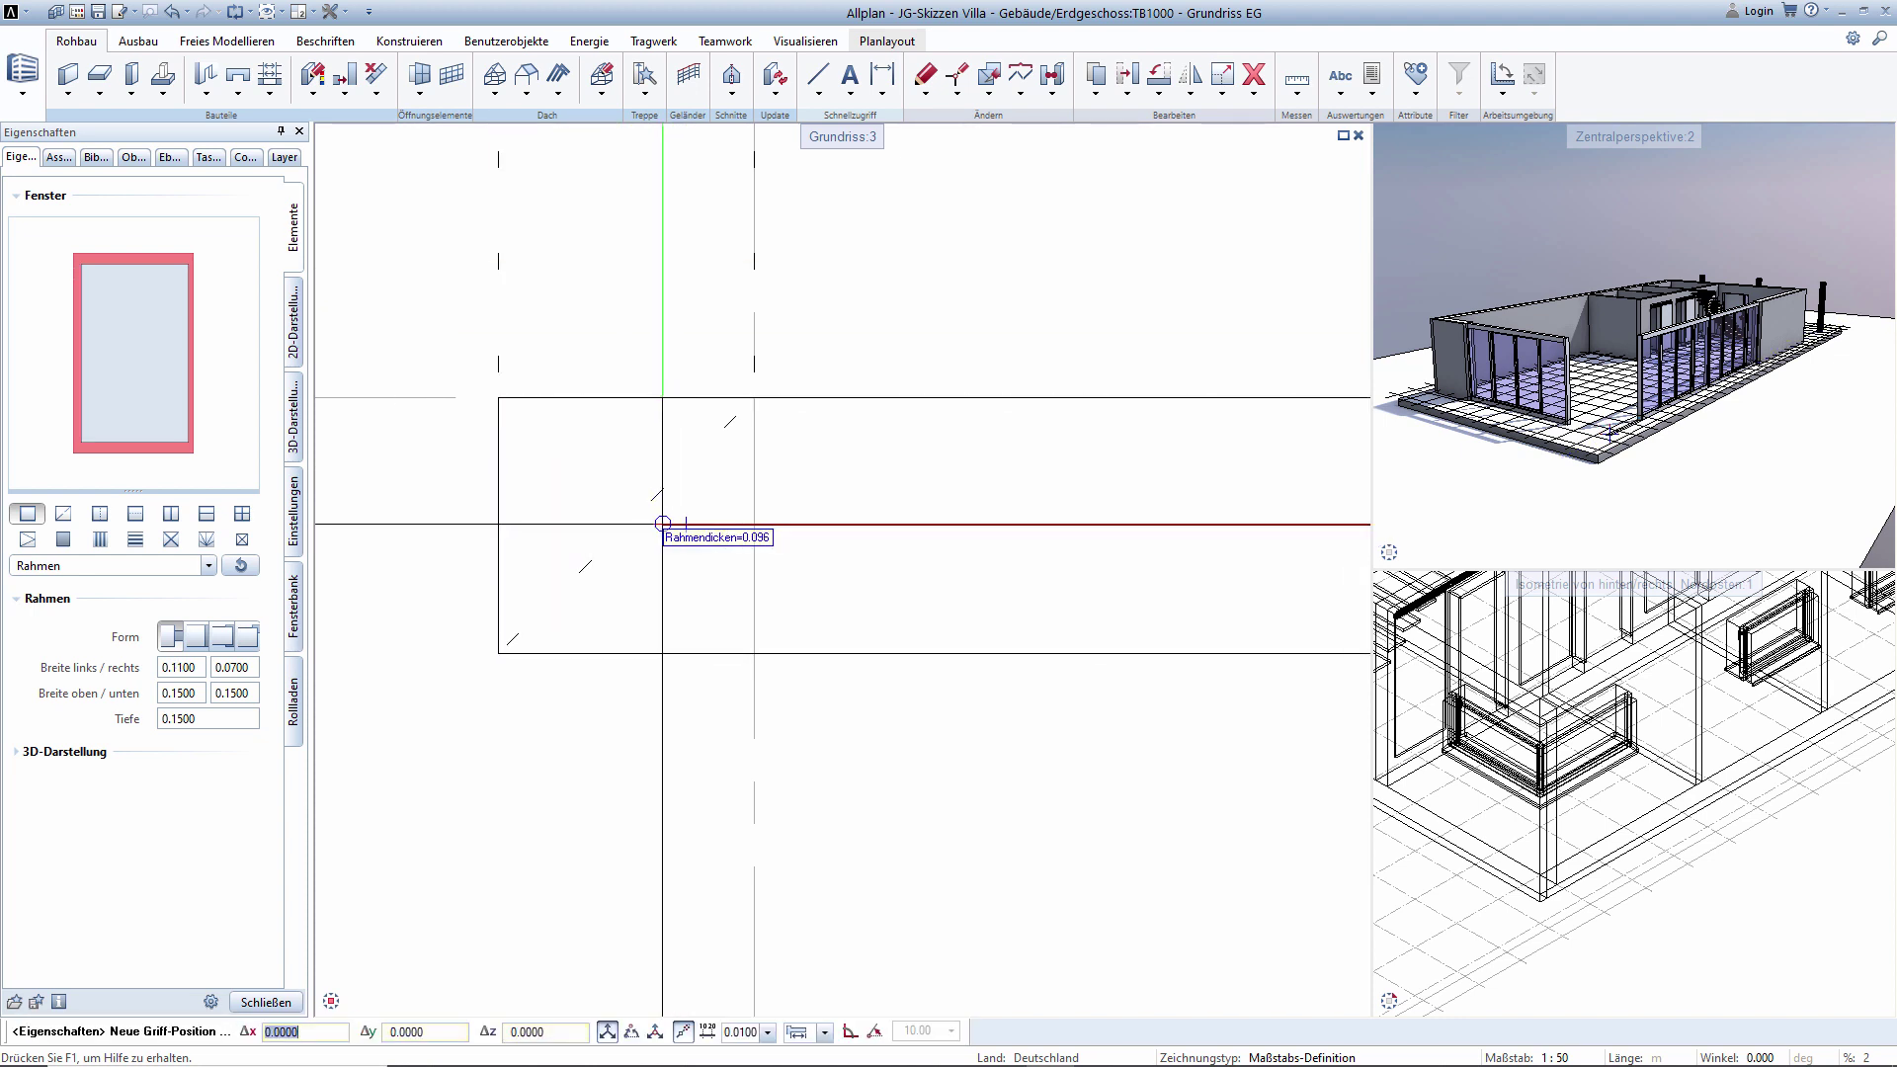
click(498, 524)
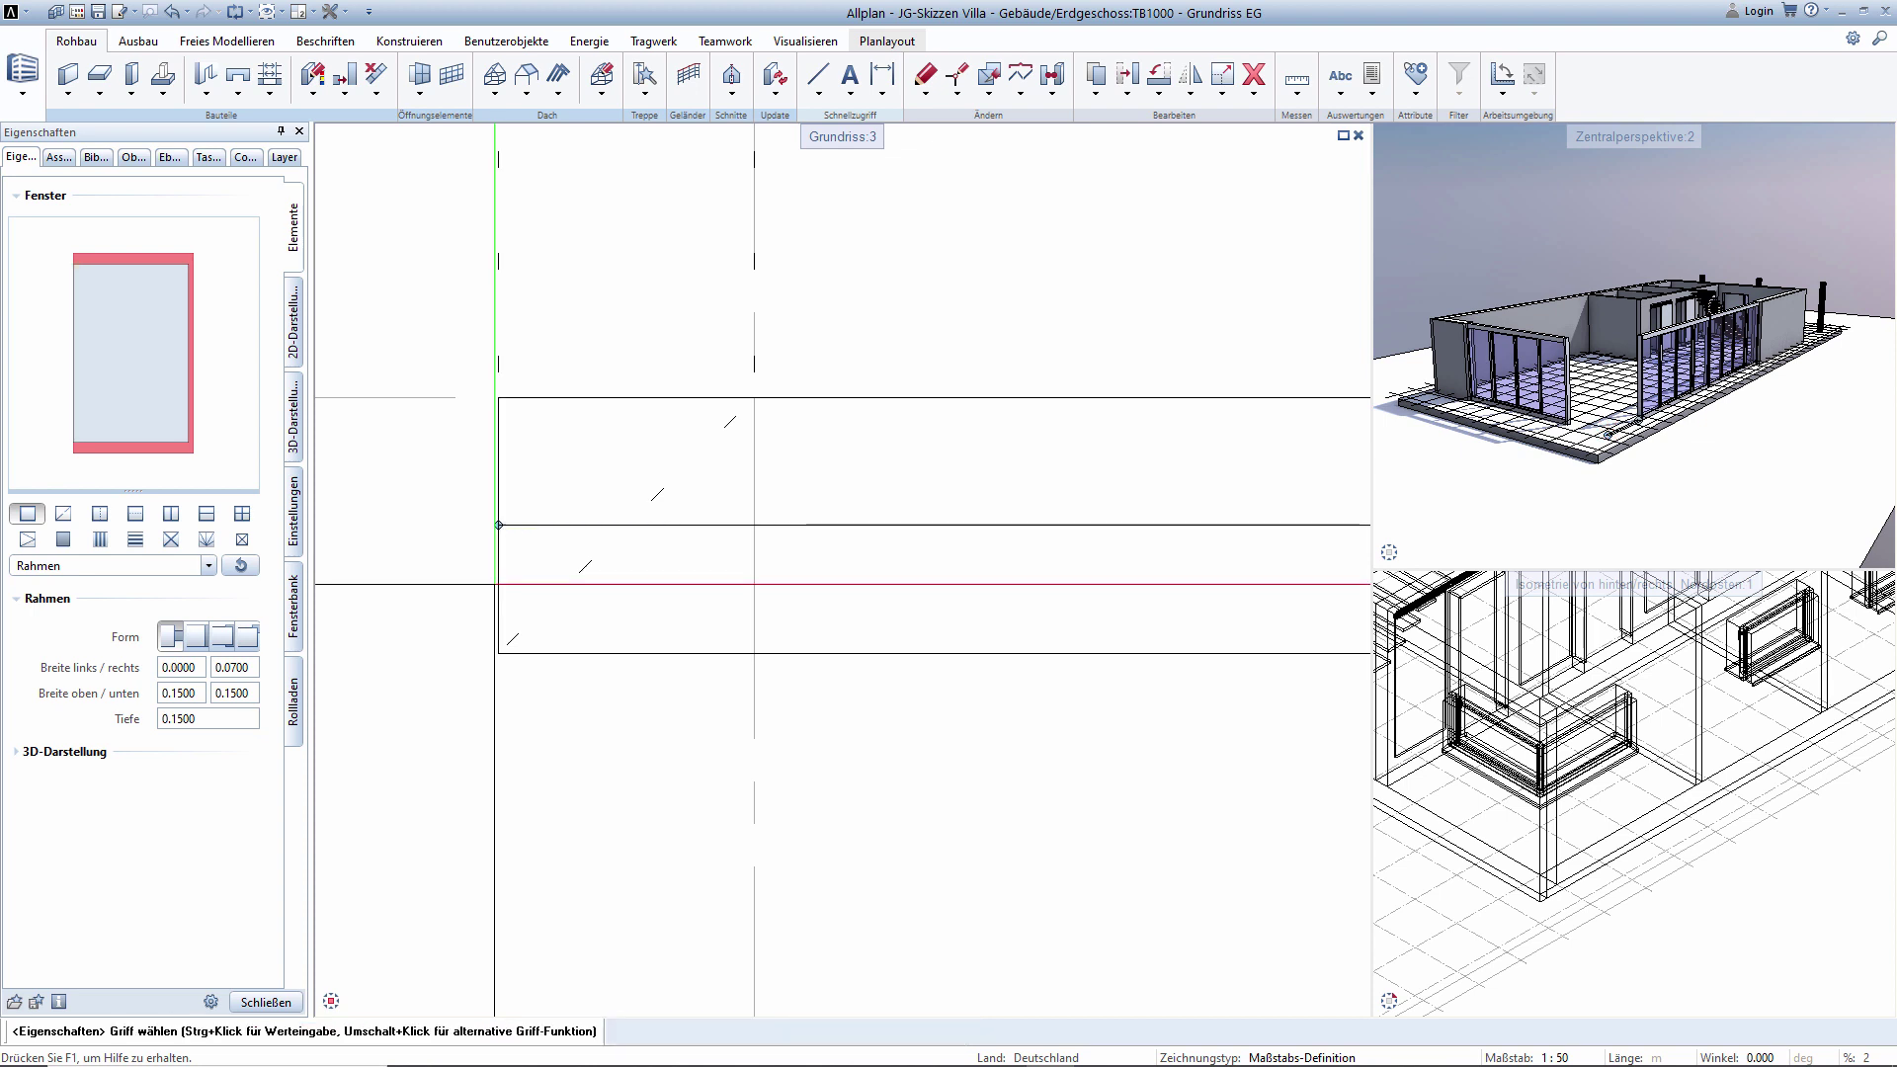
click(141, 368)
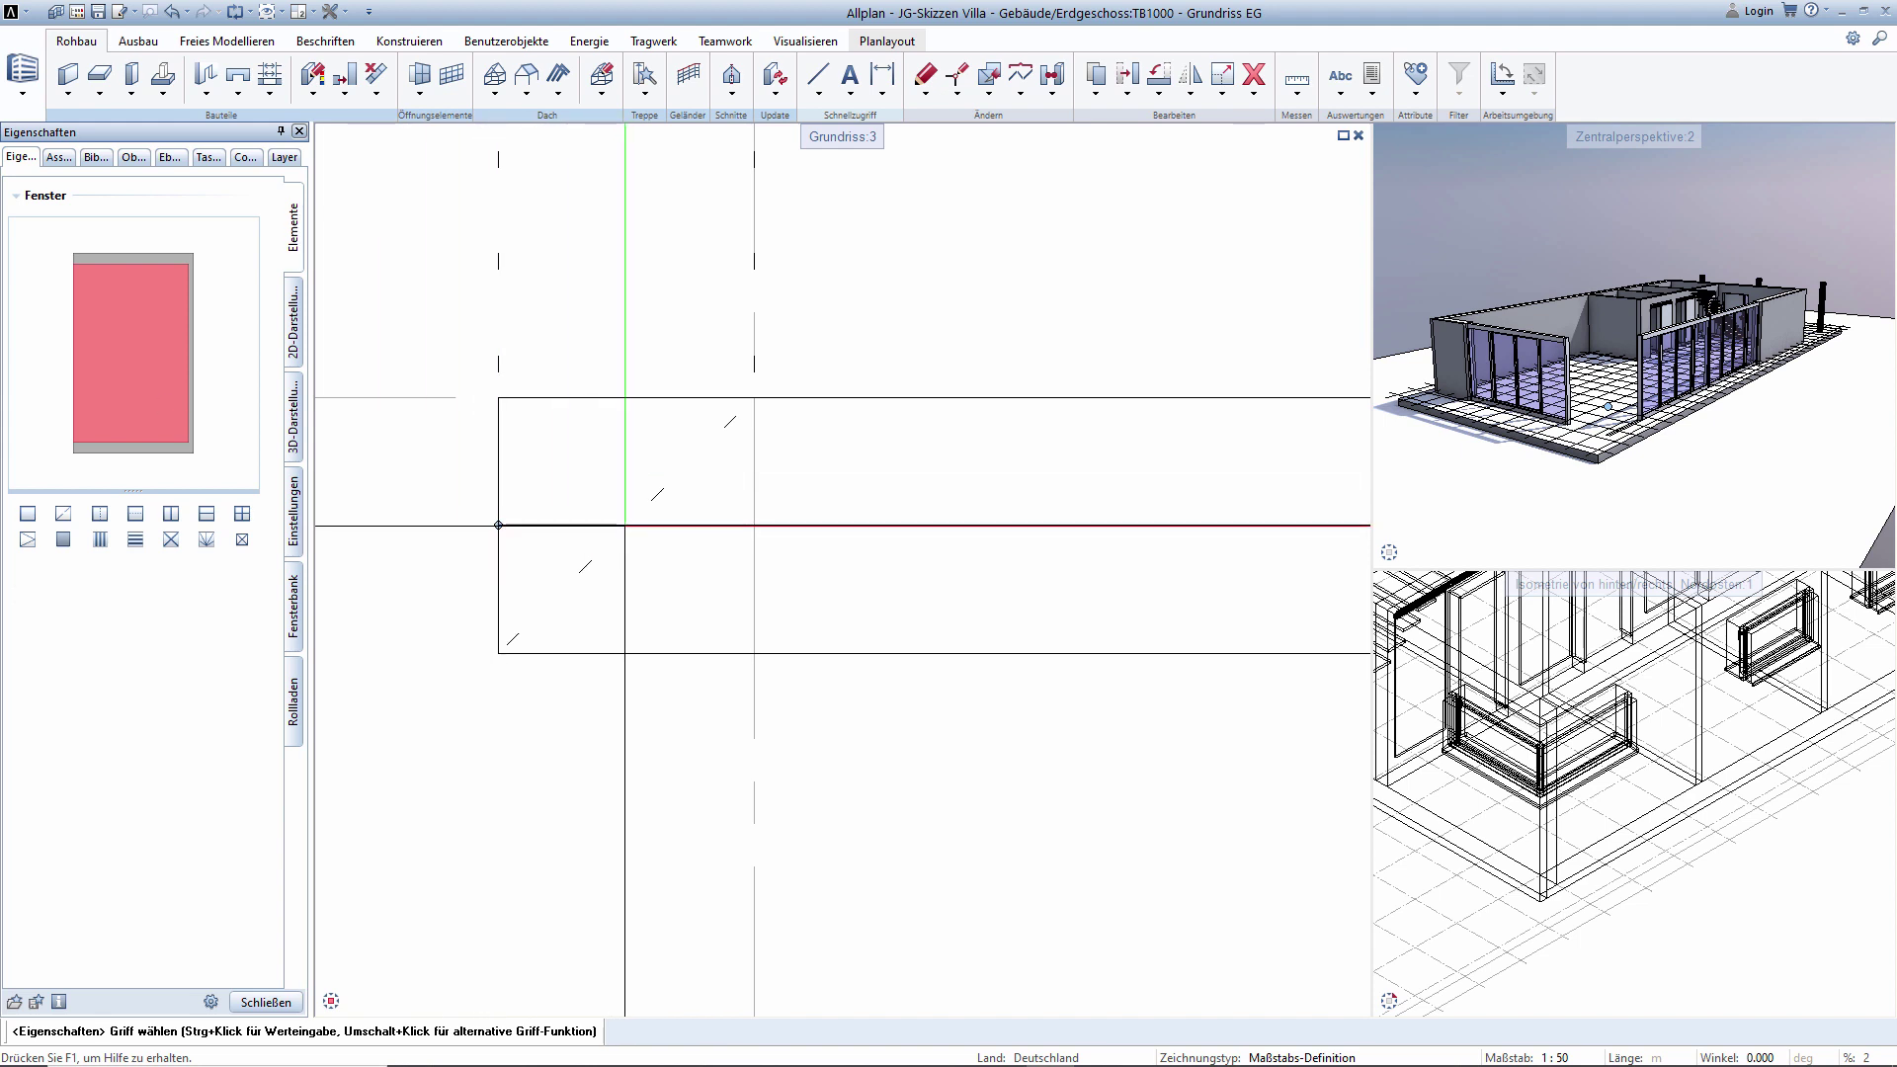
Divide the sash vertically with a fixed-width left pane of 0.075.
click(100, 513)
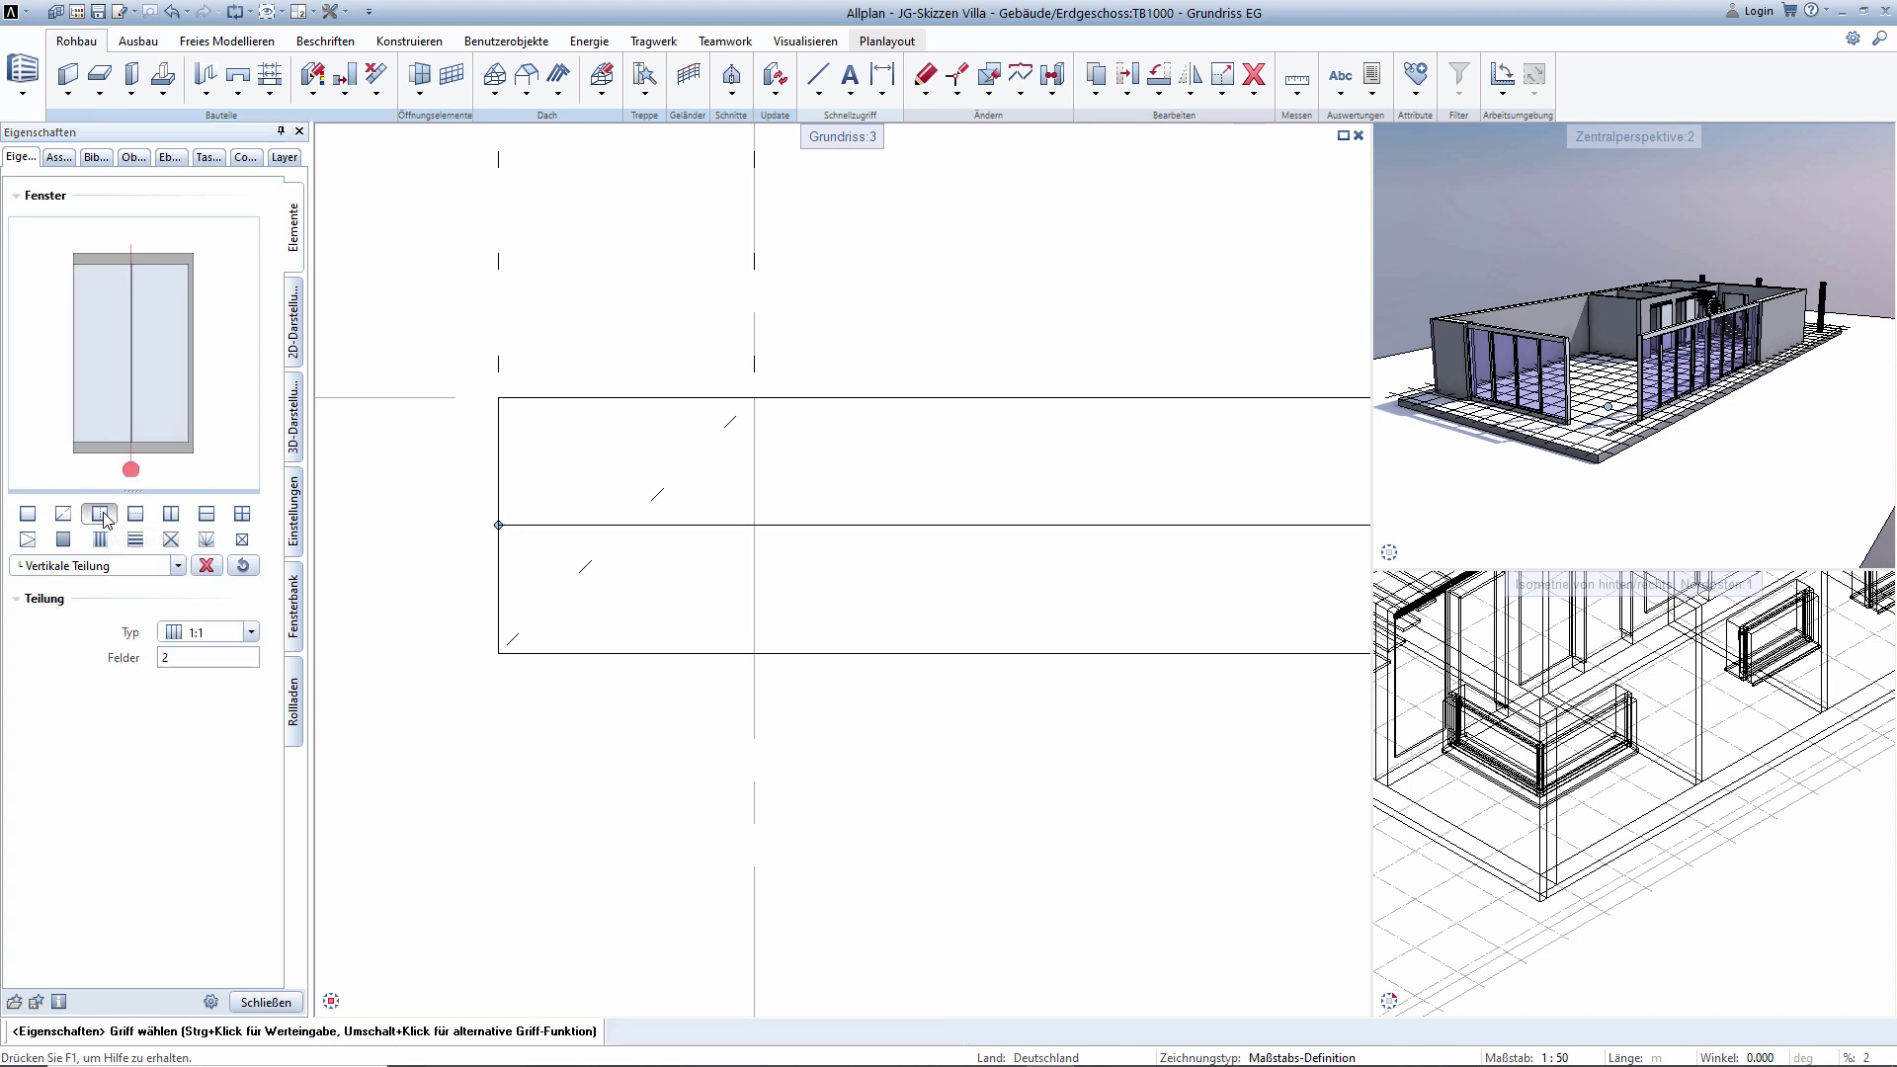
click(252, 634)
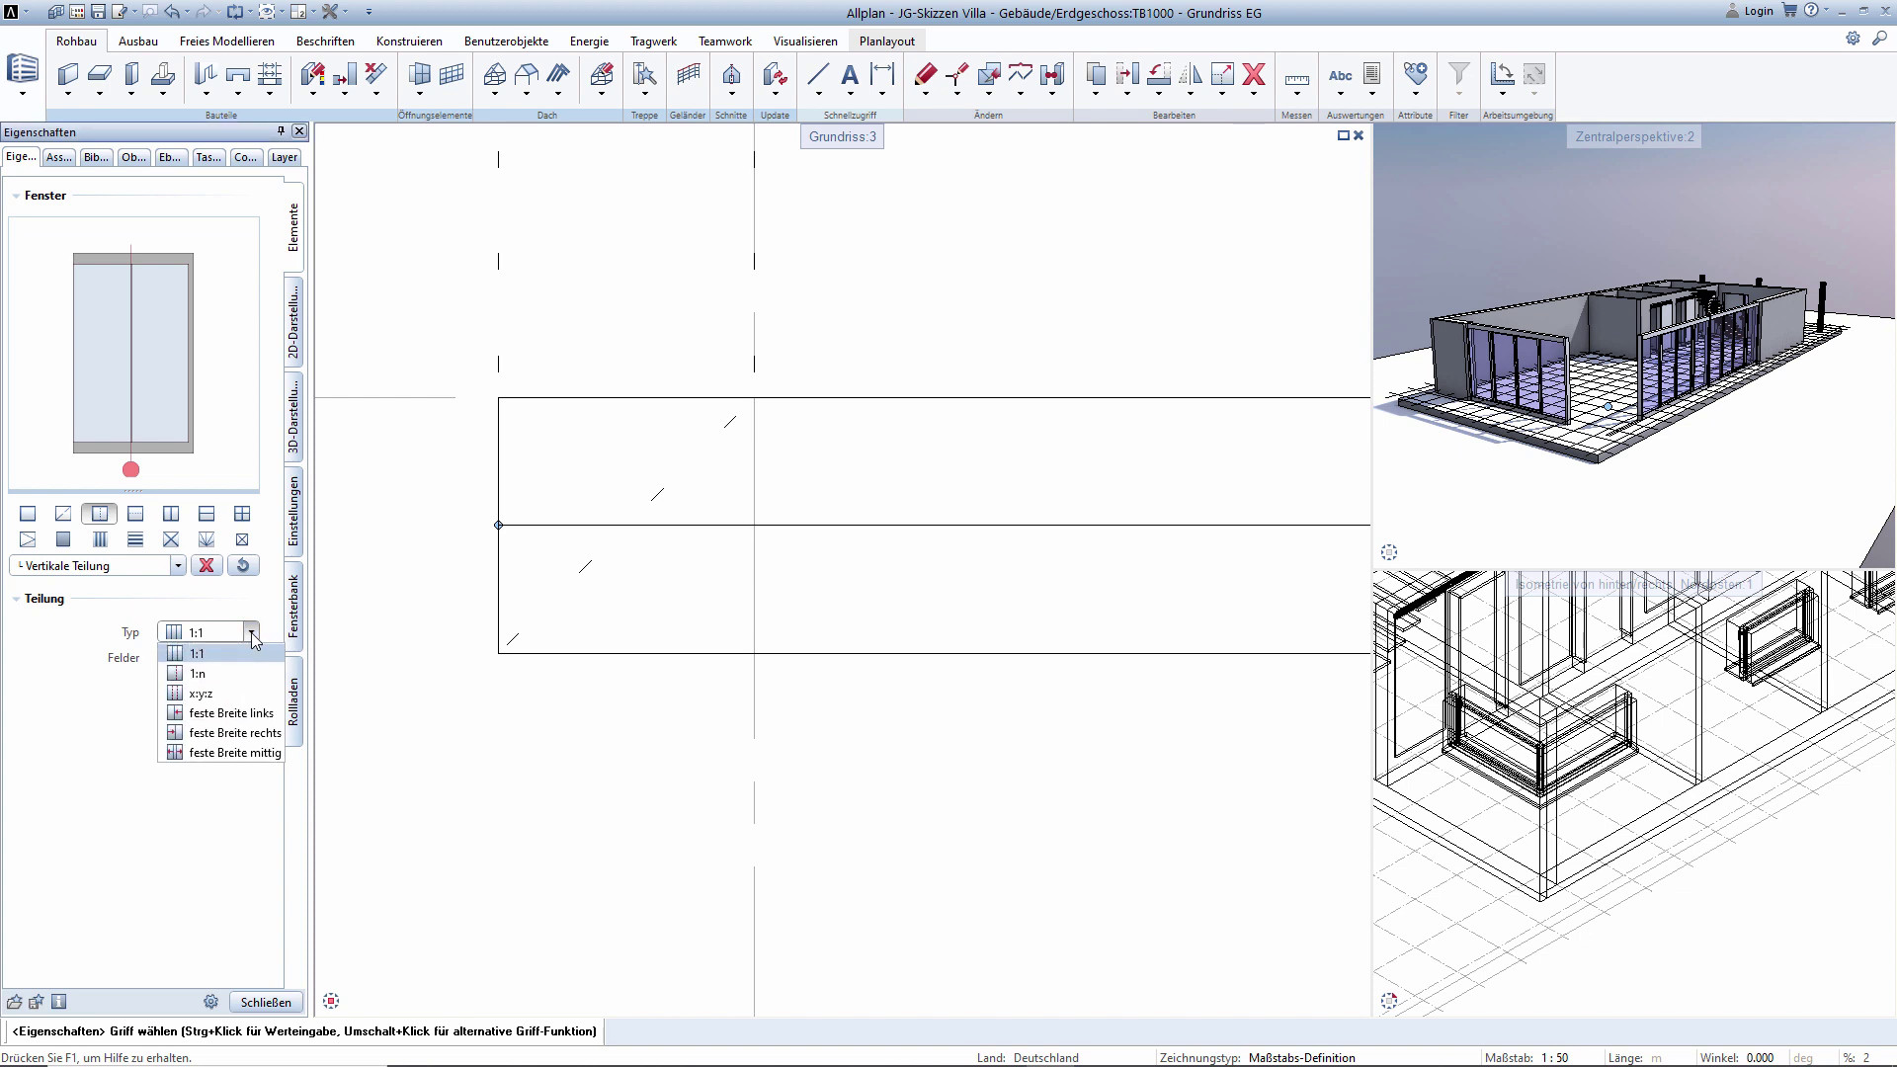
click(197, 673)
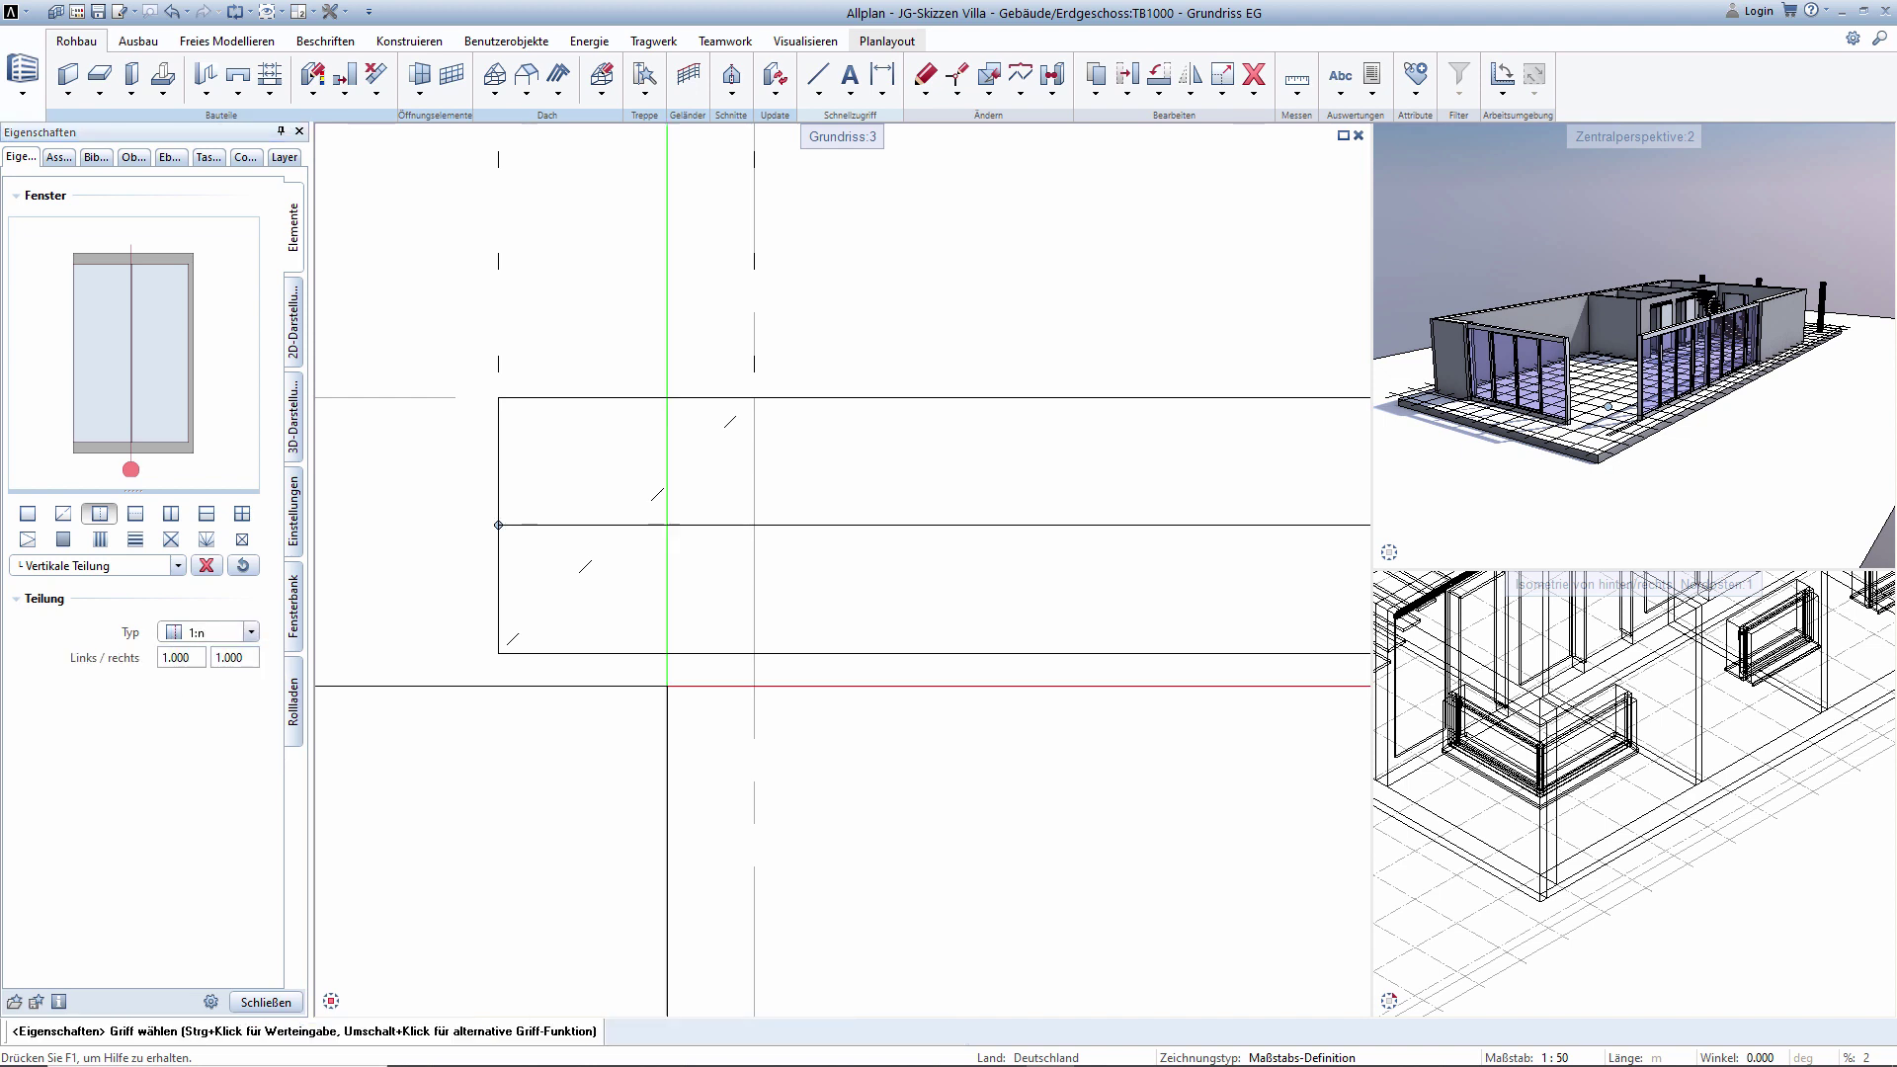
scroll(665, 524, up, 5)
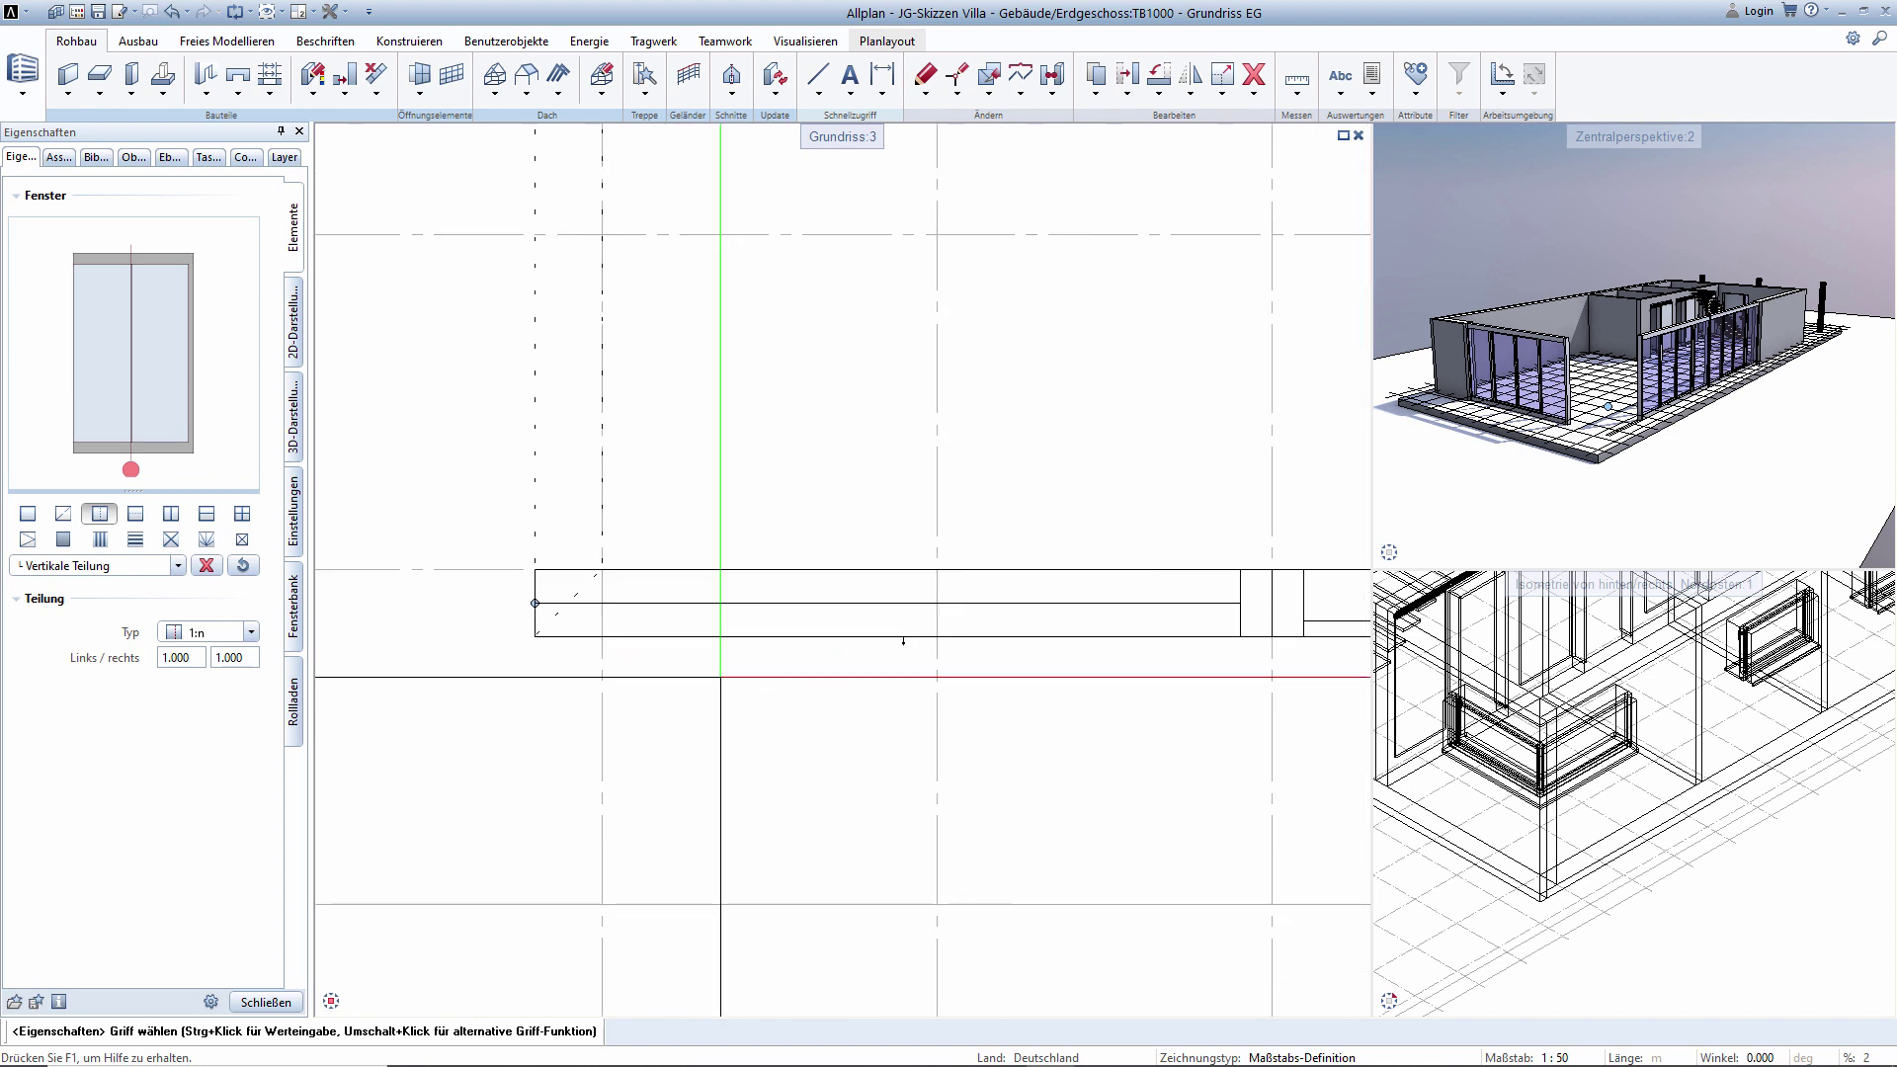
click(251, 633)
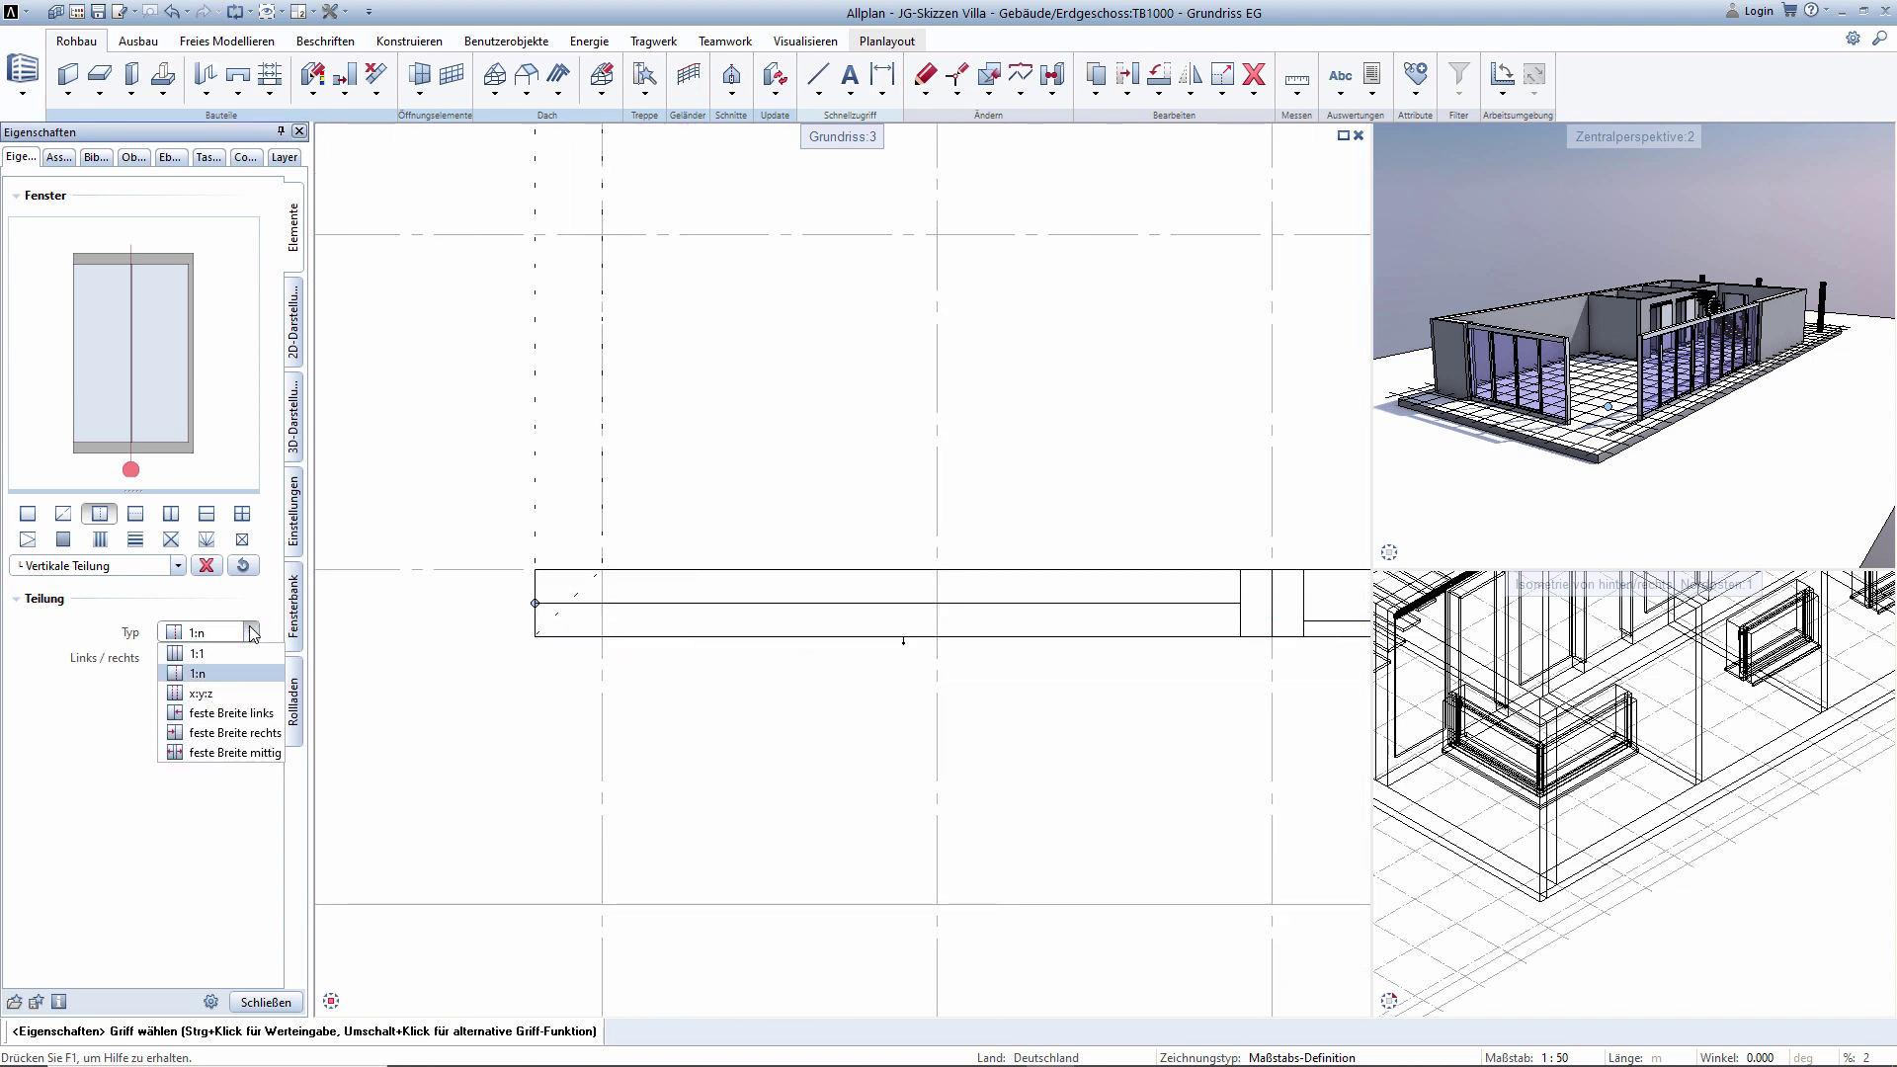
click(215, 733)
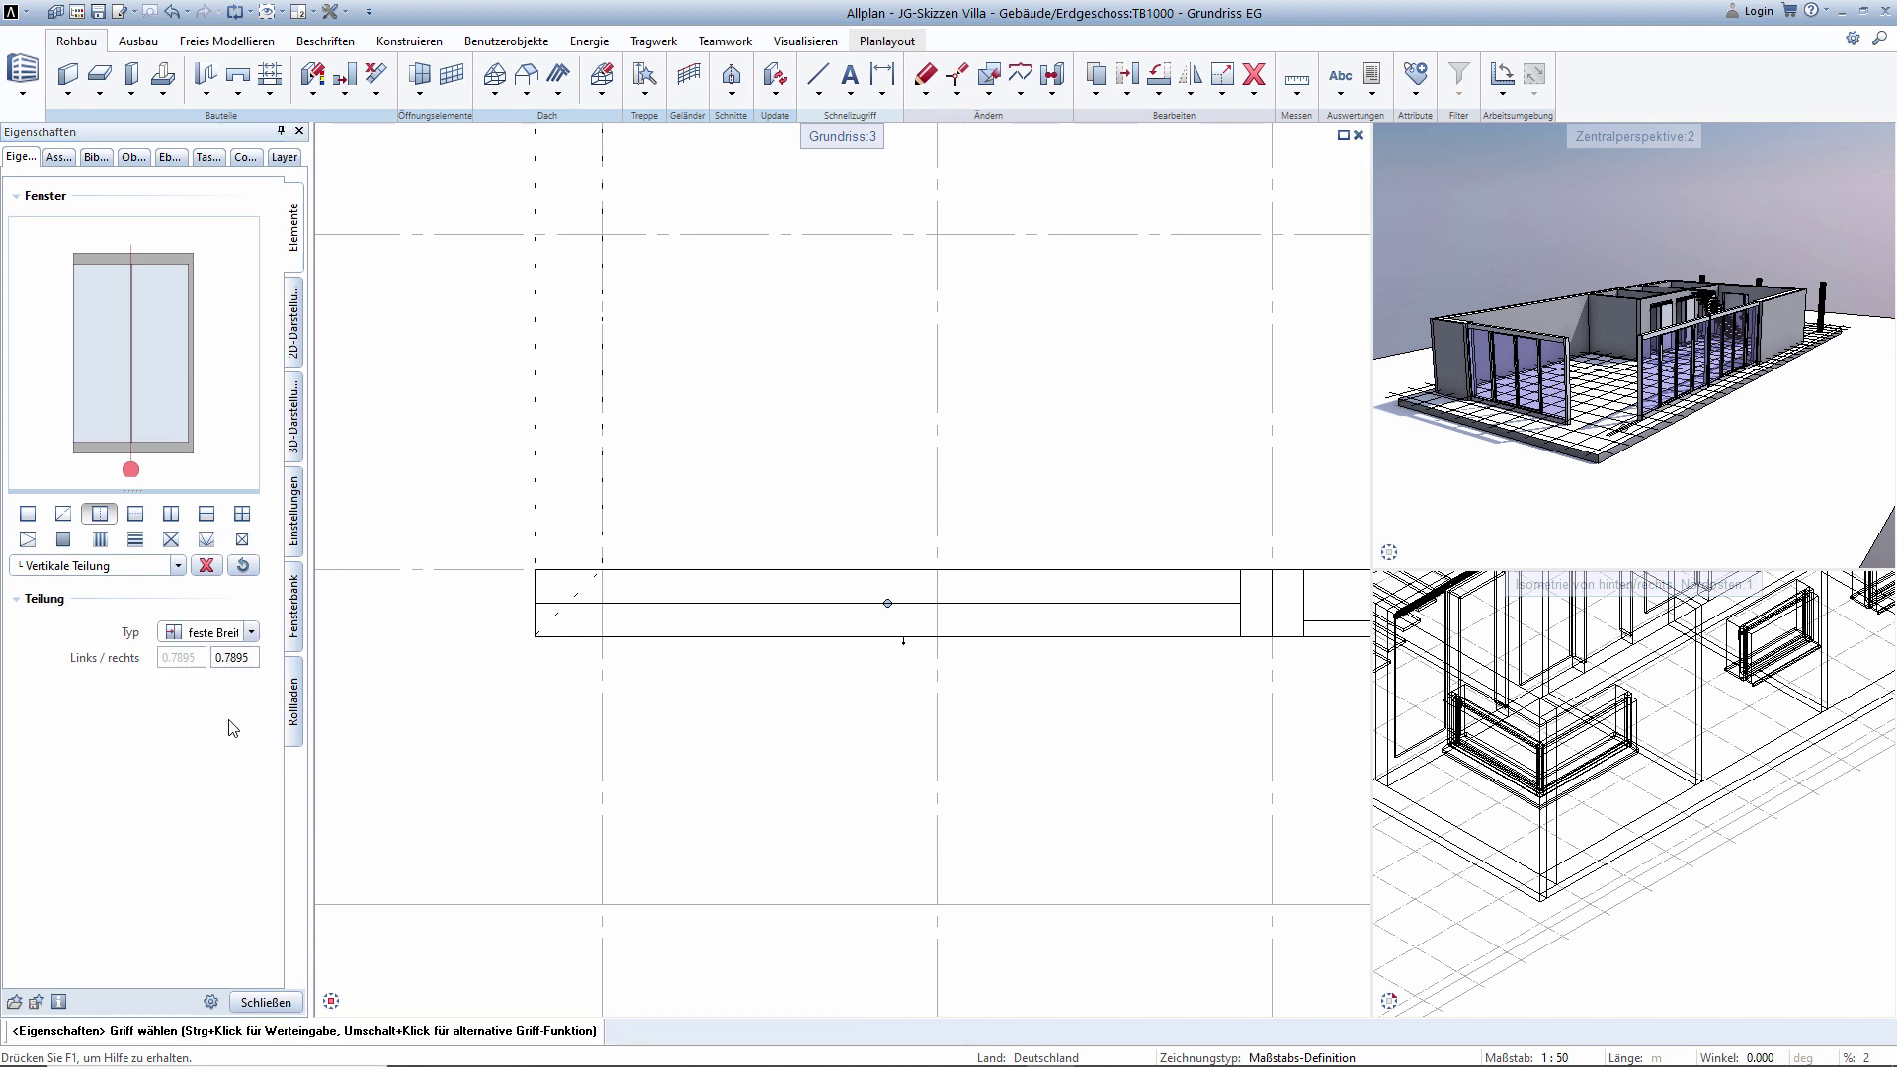
click(252, 632)
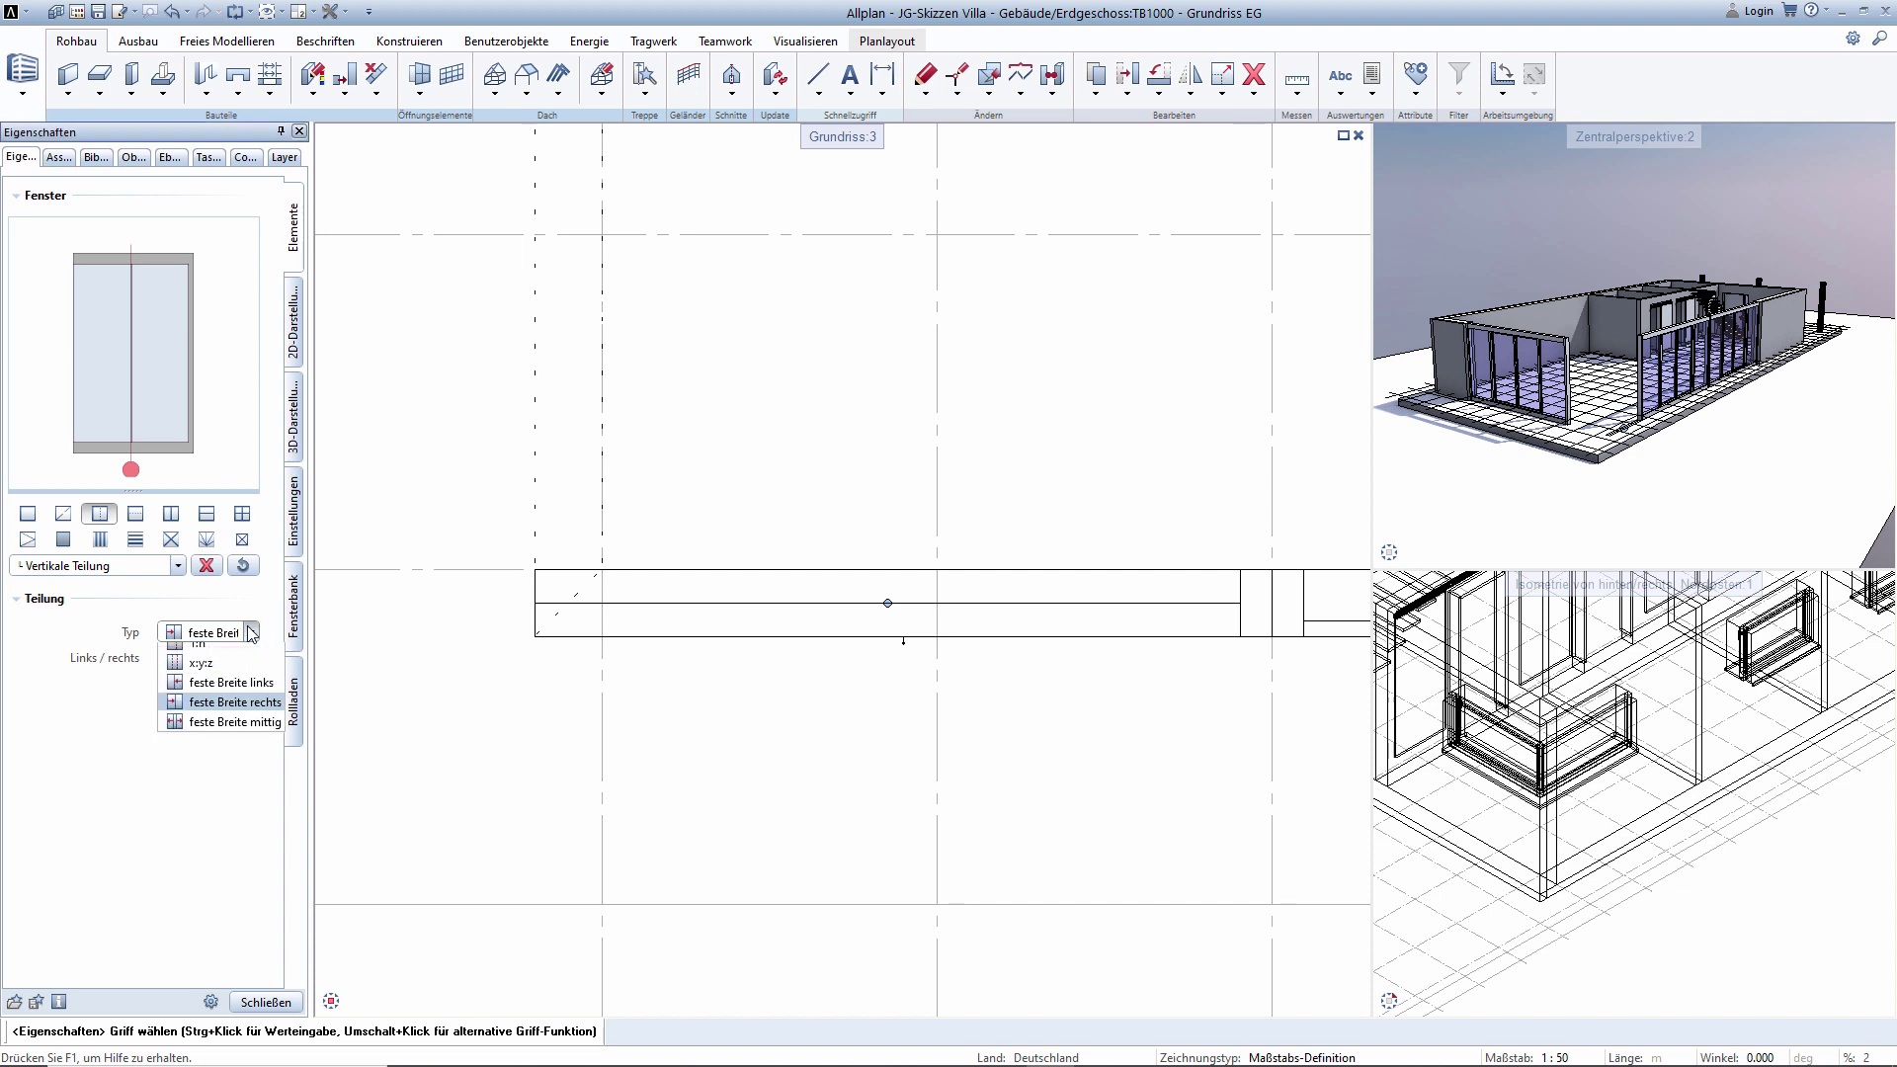
click(210, 688)
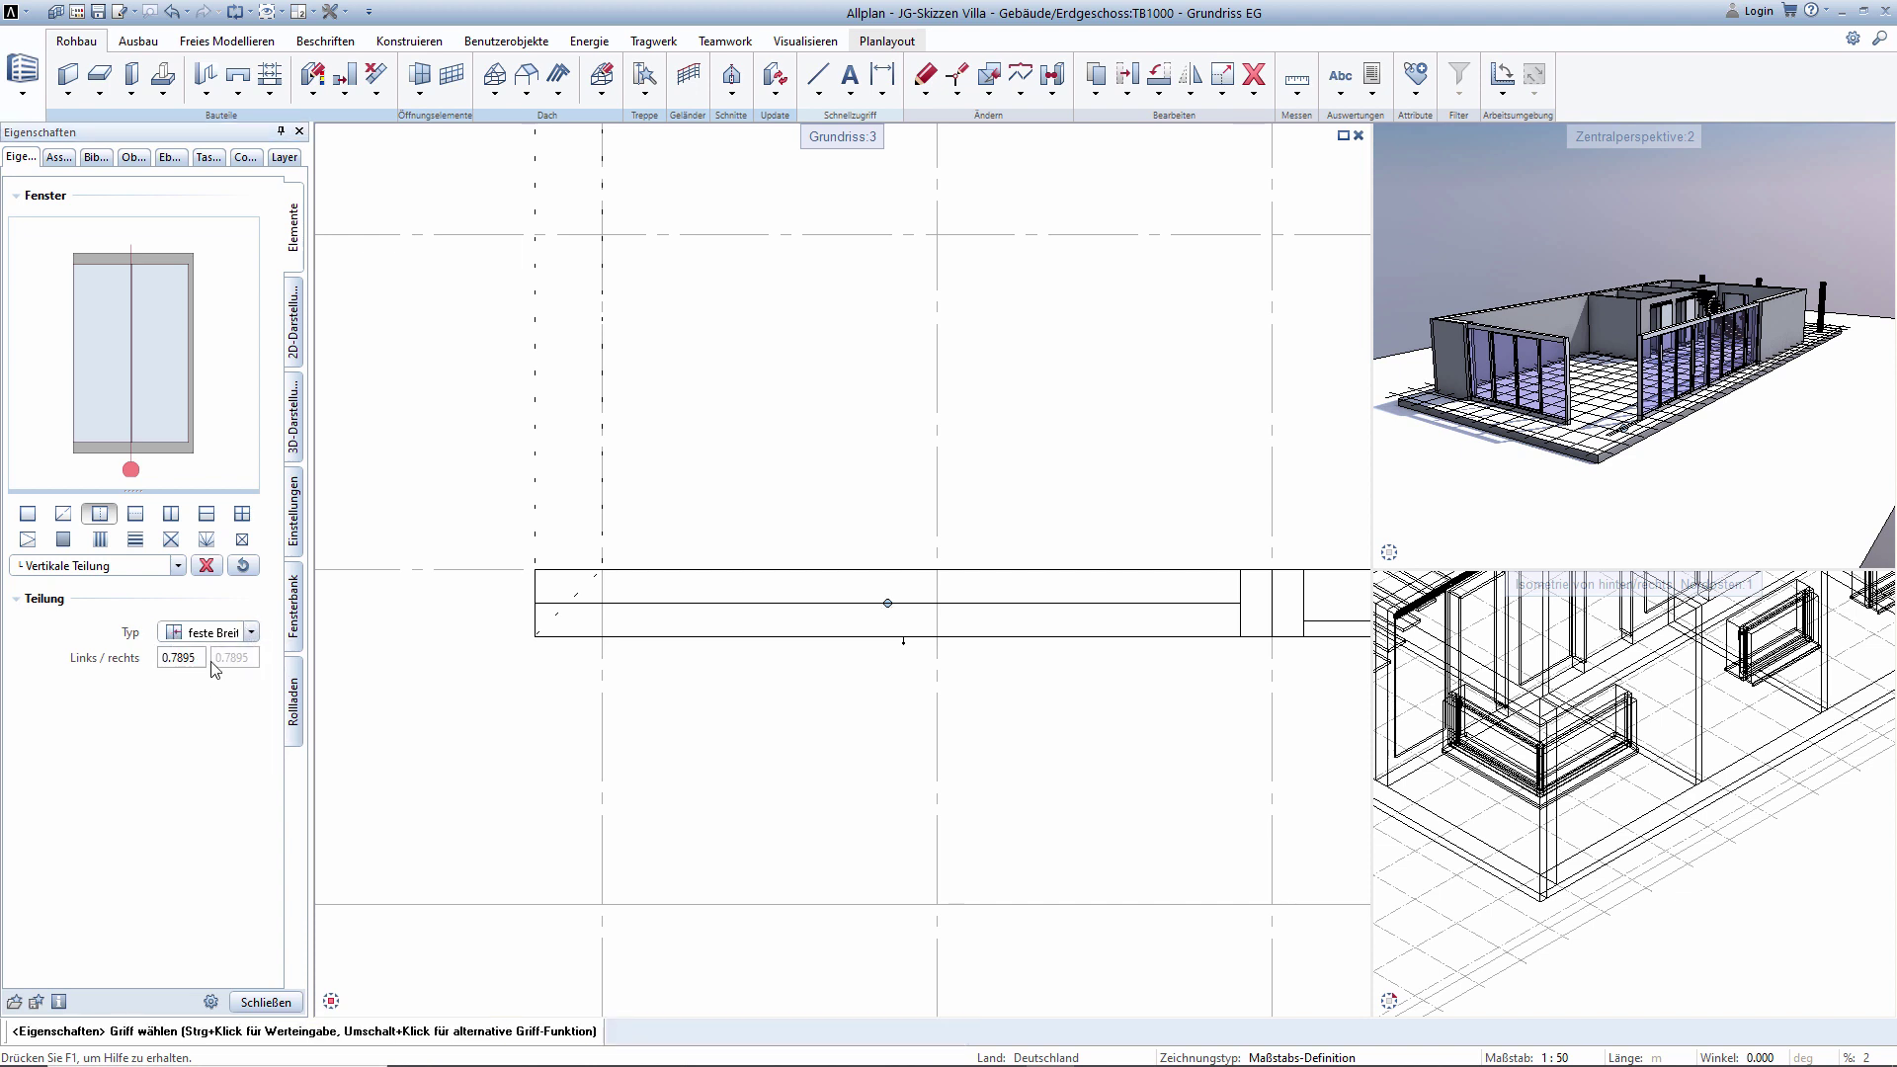
click(196, 657)
text(0,075)
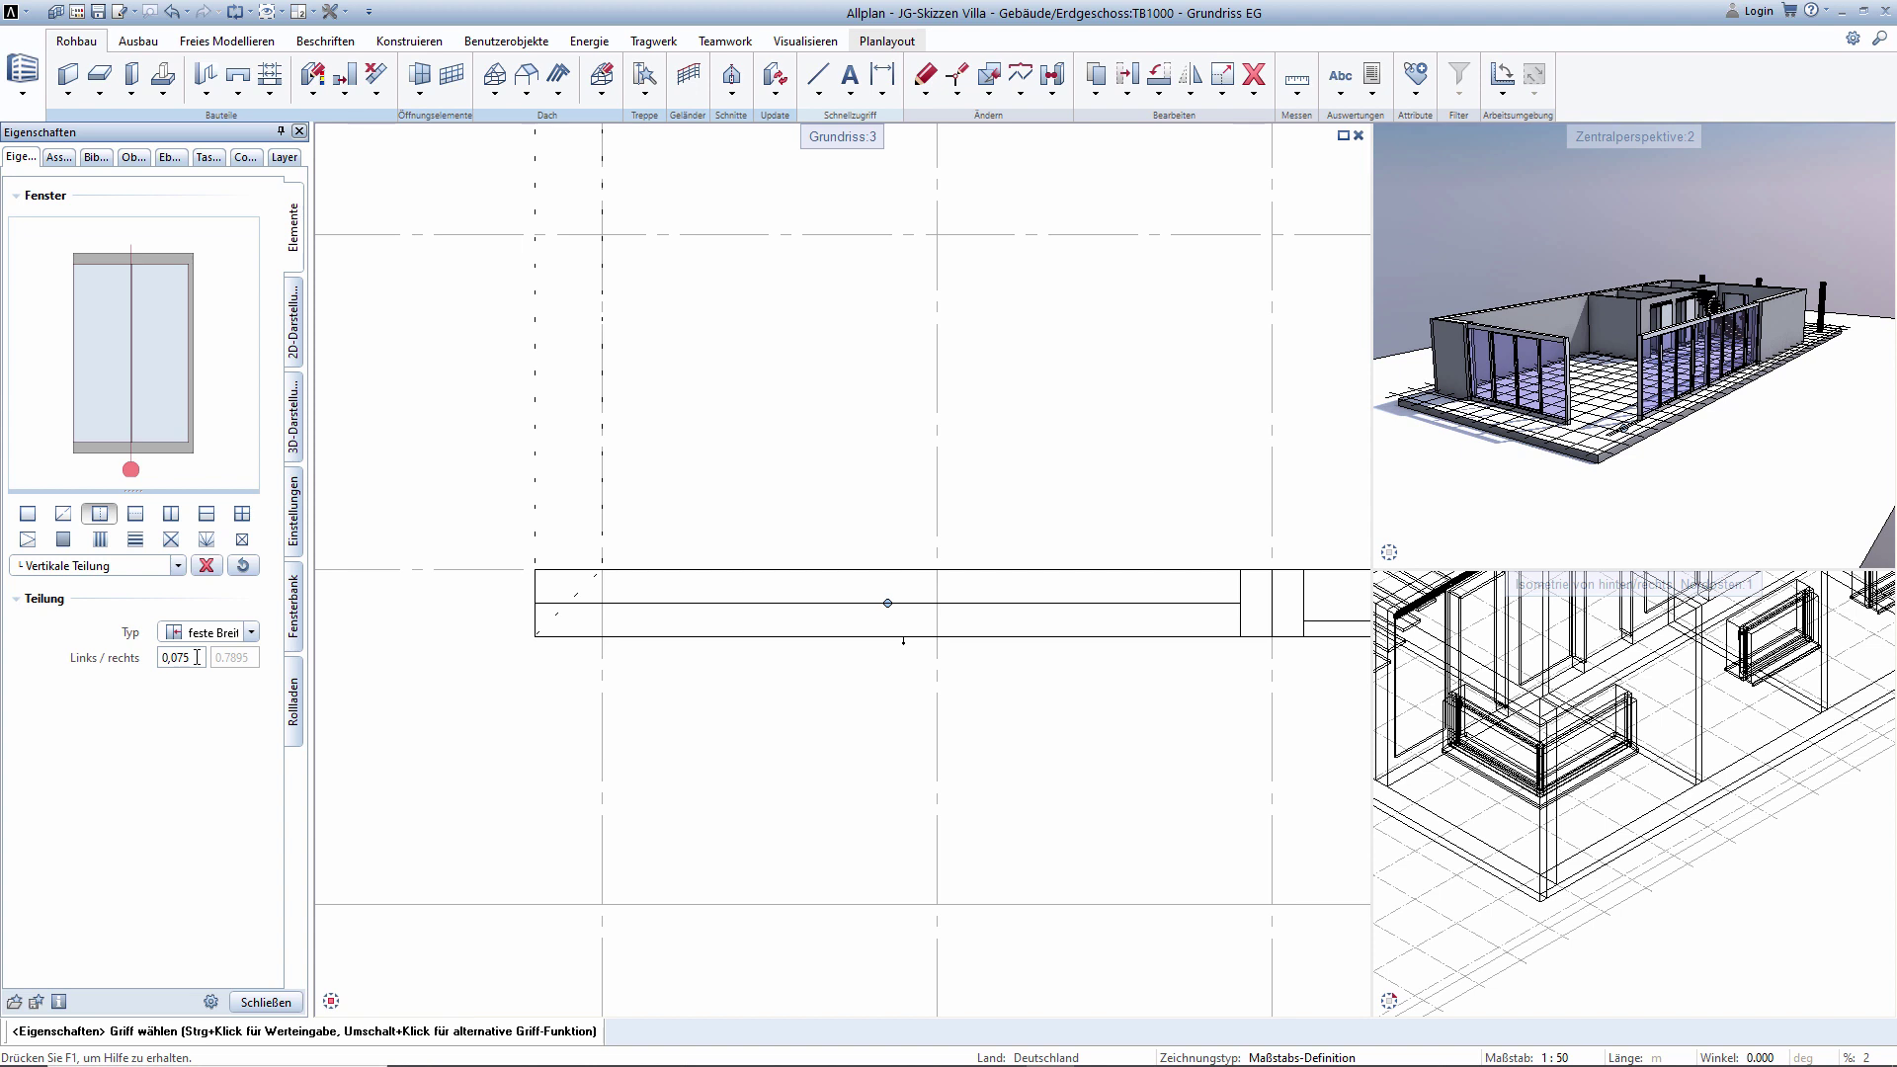
text(0.0750)
key(Return)
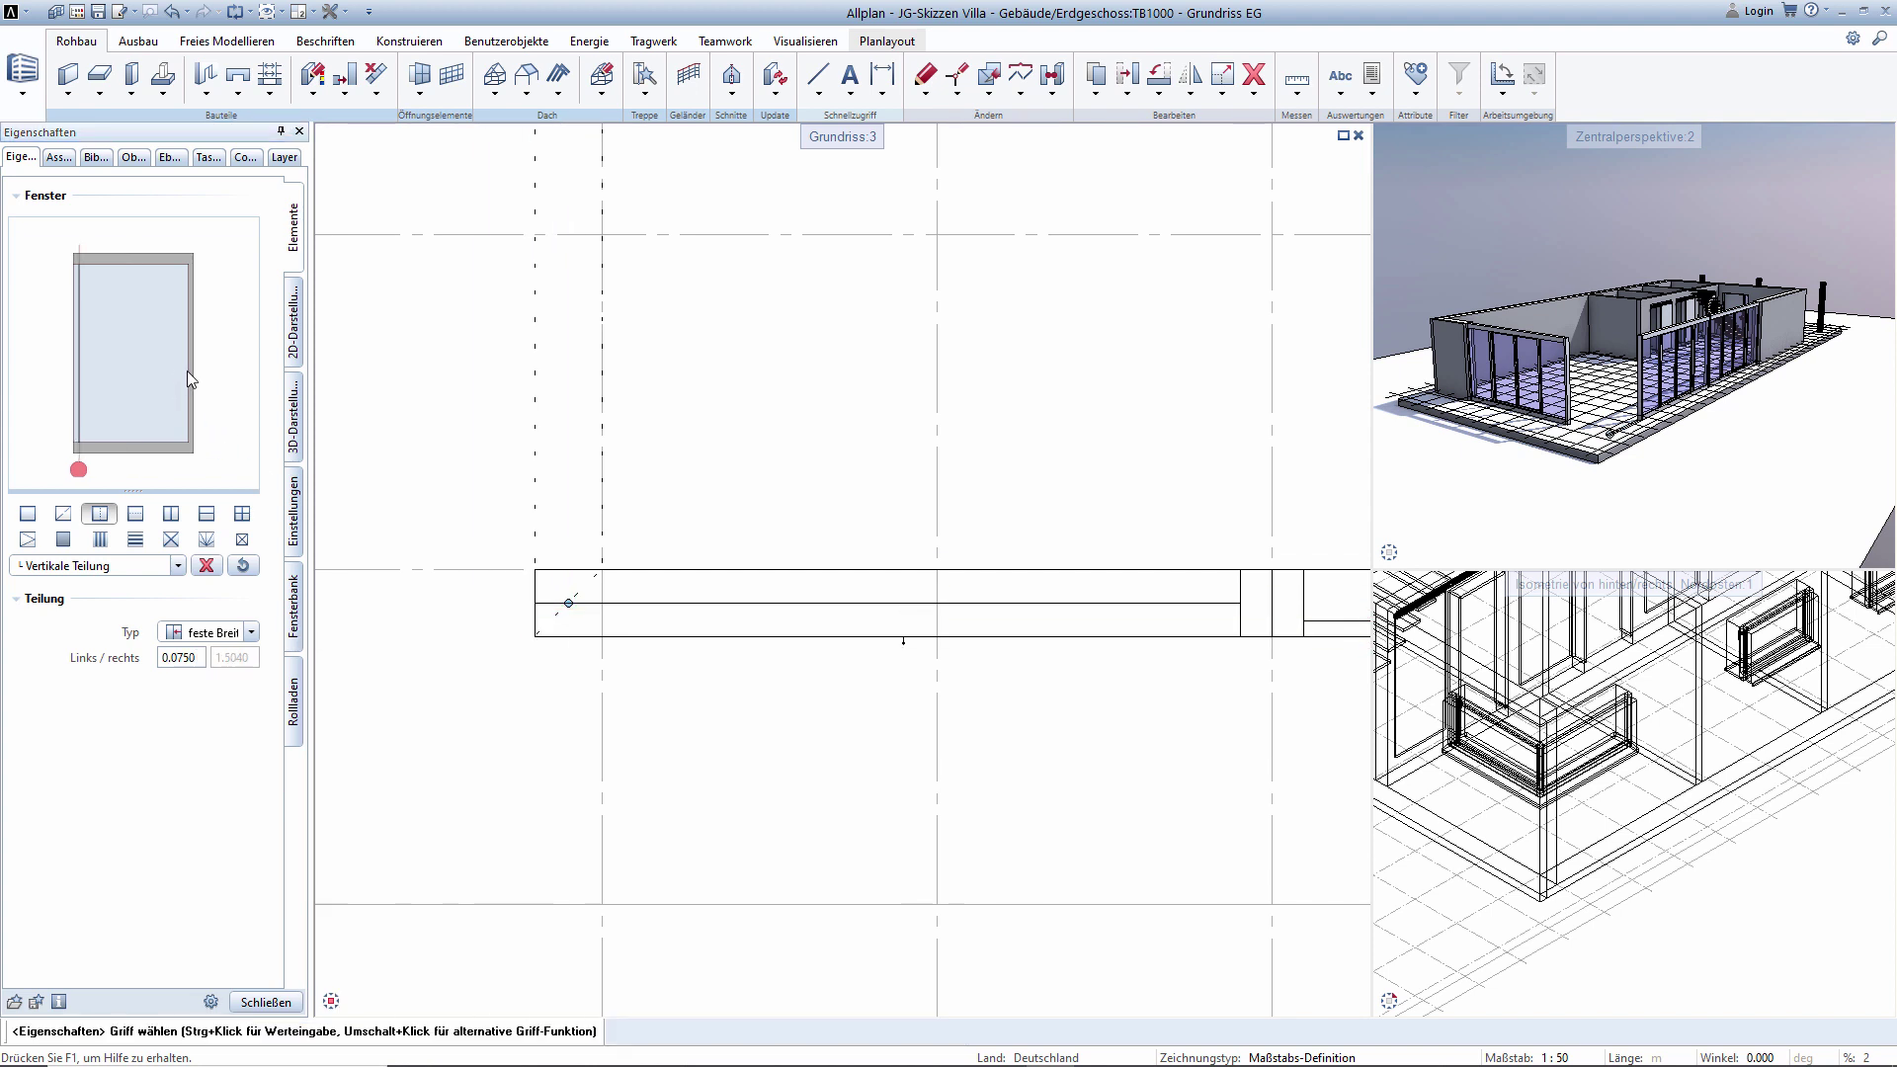
Set the window's panel element to glass glazing.
scroll(83, 367, up, 3)
scroll(77, 373, up, 1)
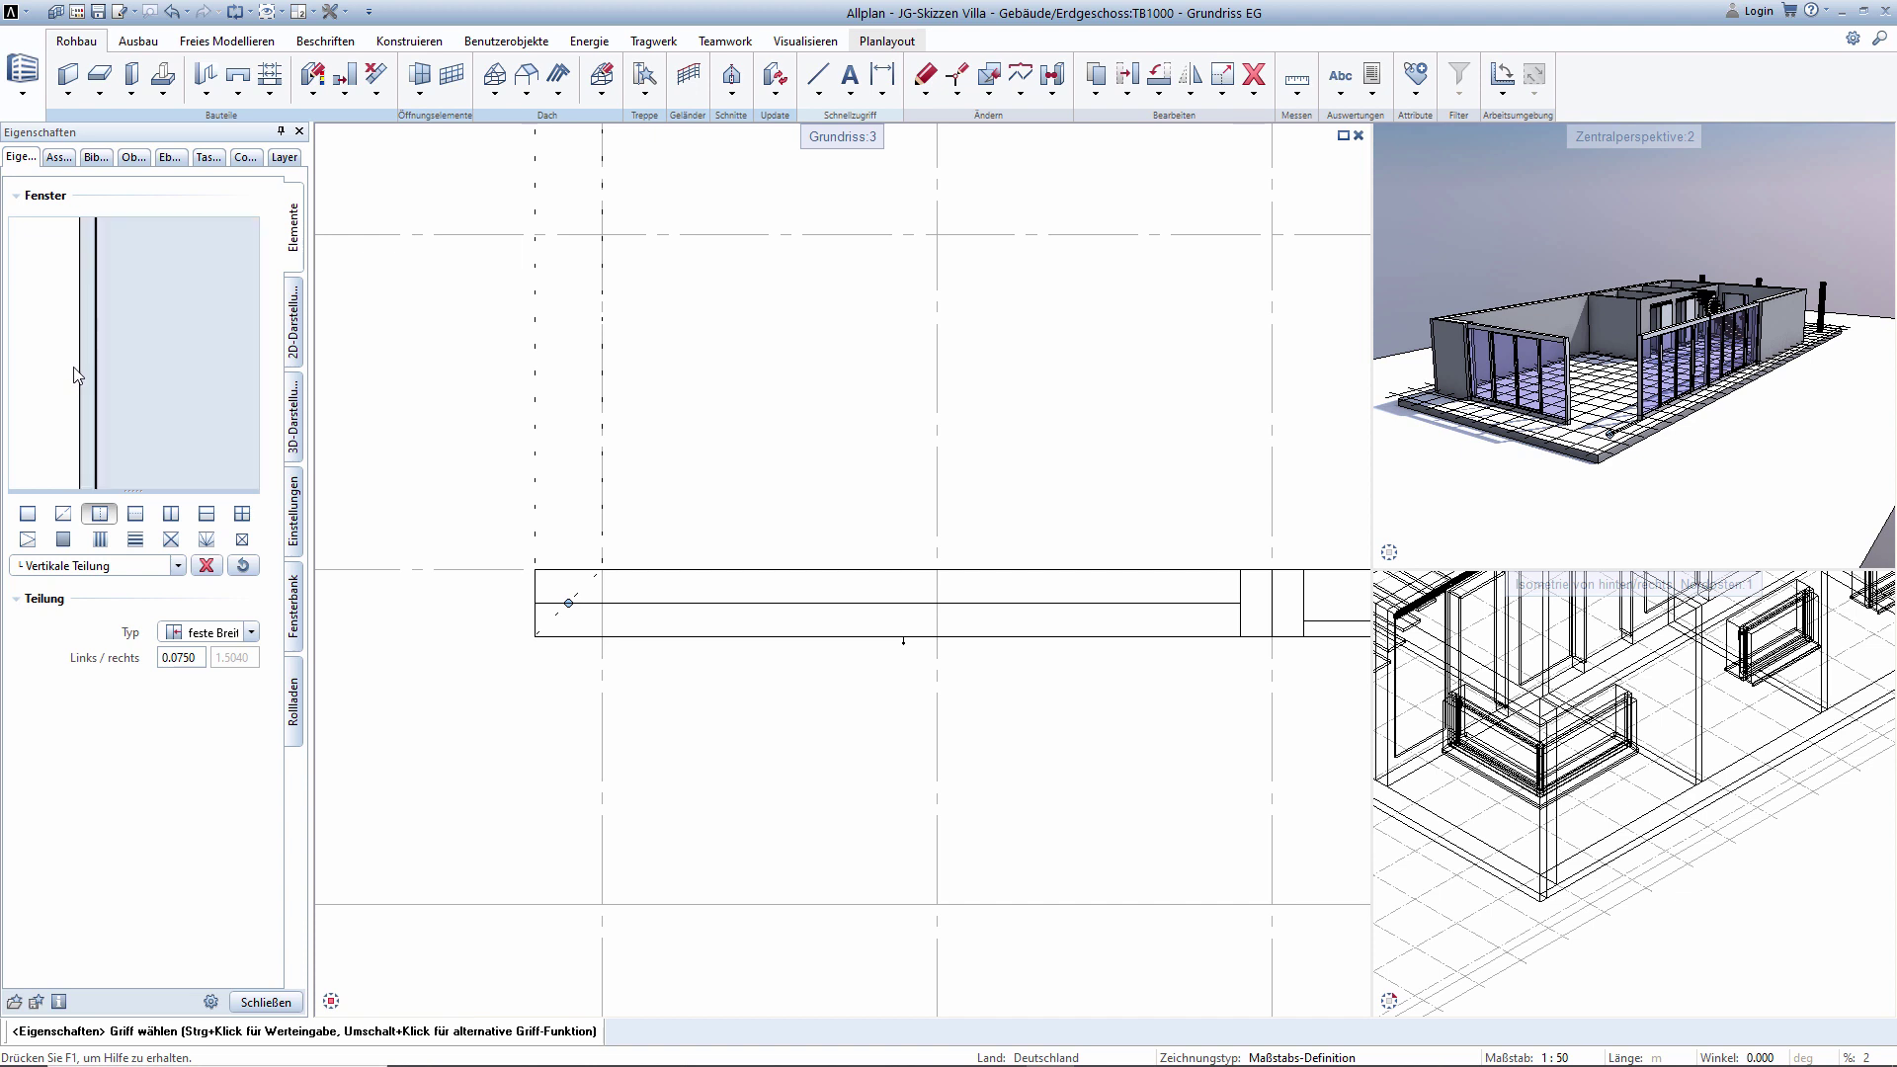
click(89, 371)
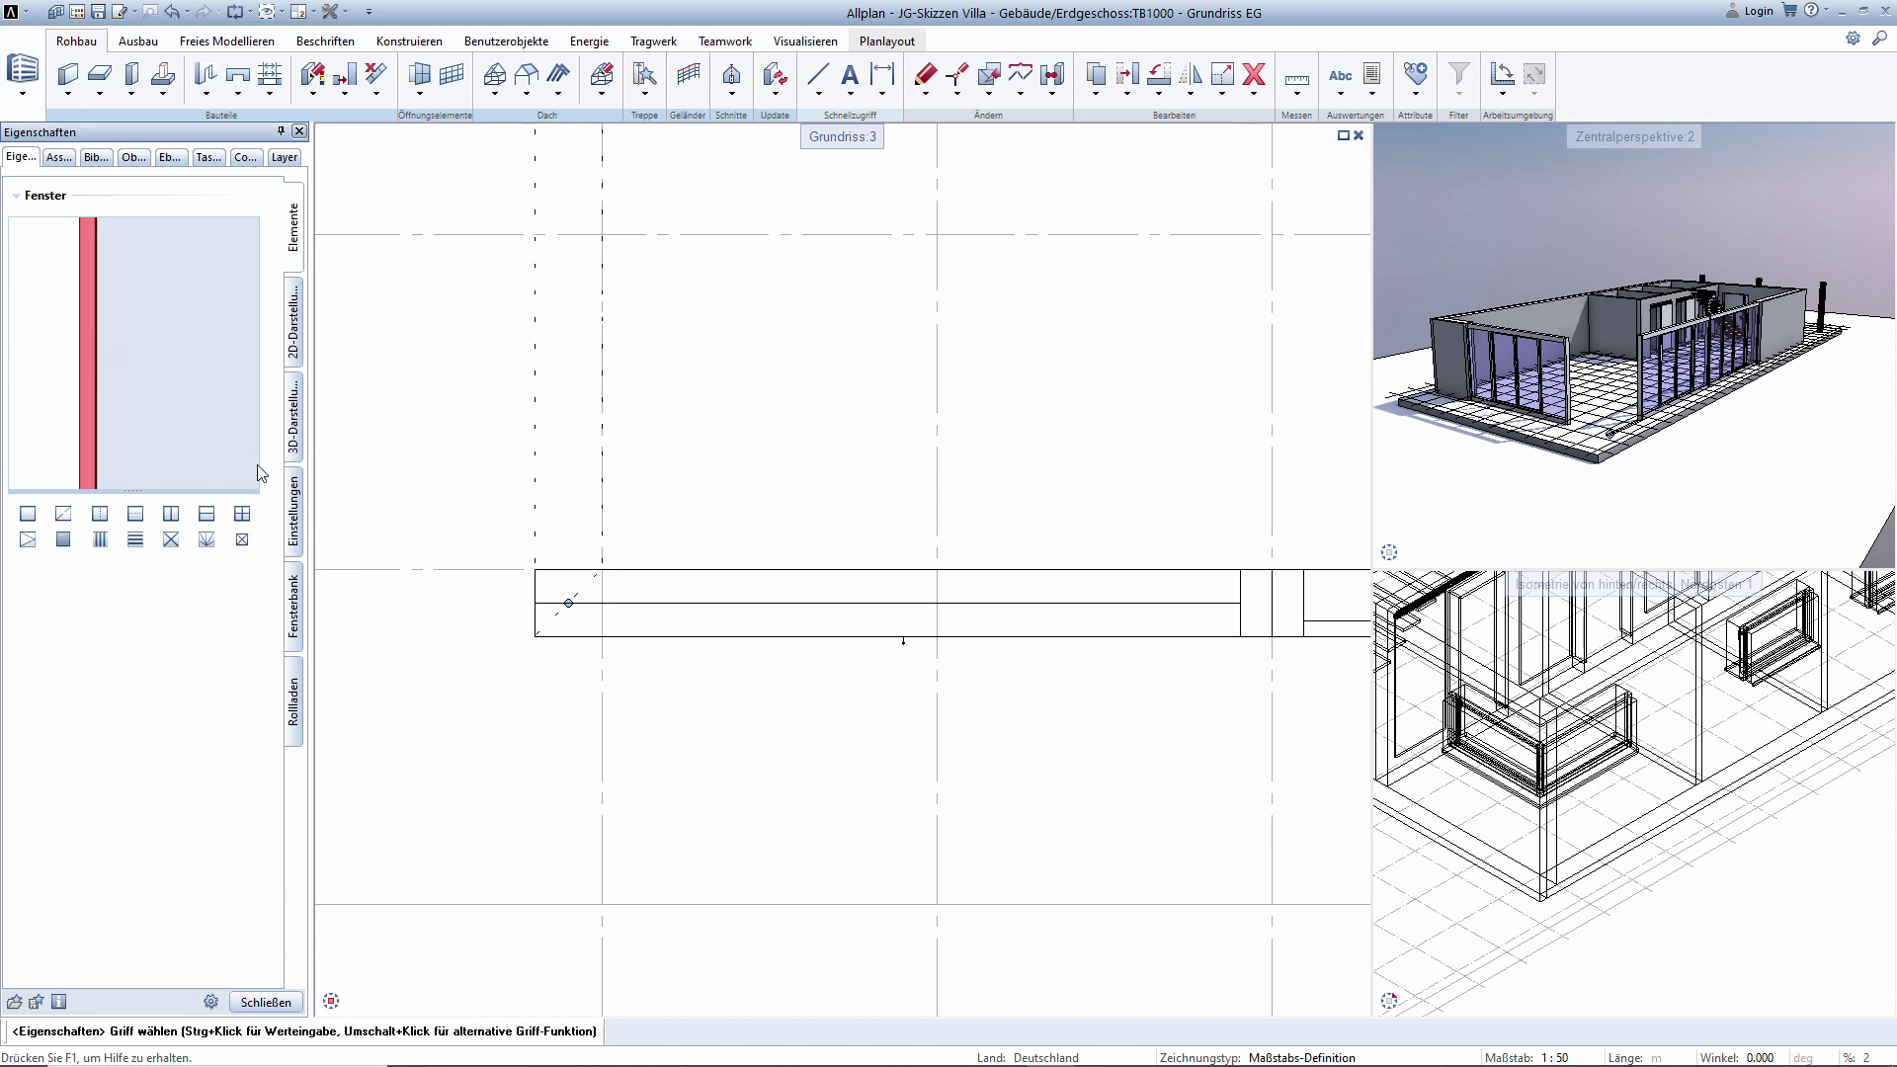
click(242, 540)
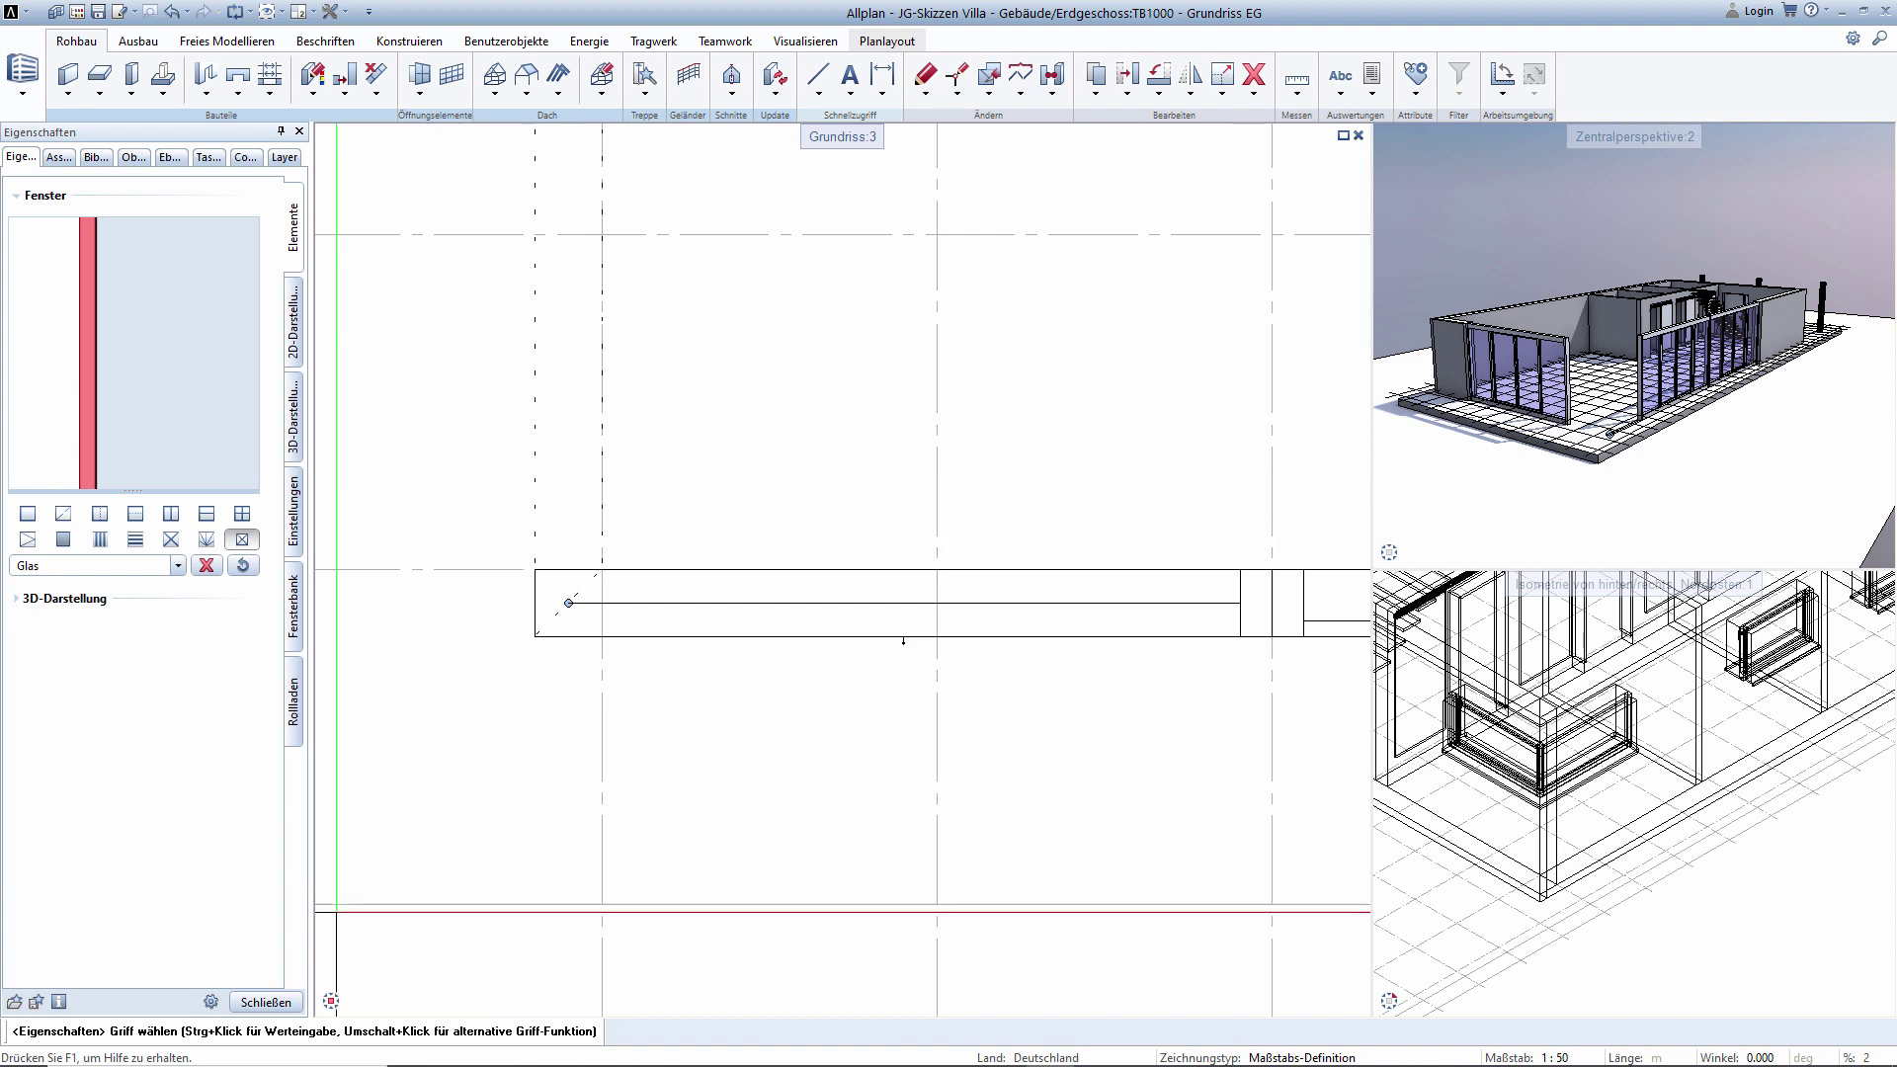
Finish the window edits and zoom in on the wall corner.
click(266, 1002)
scroll(1571, 395, up, 2)
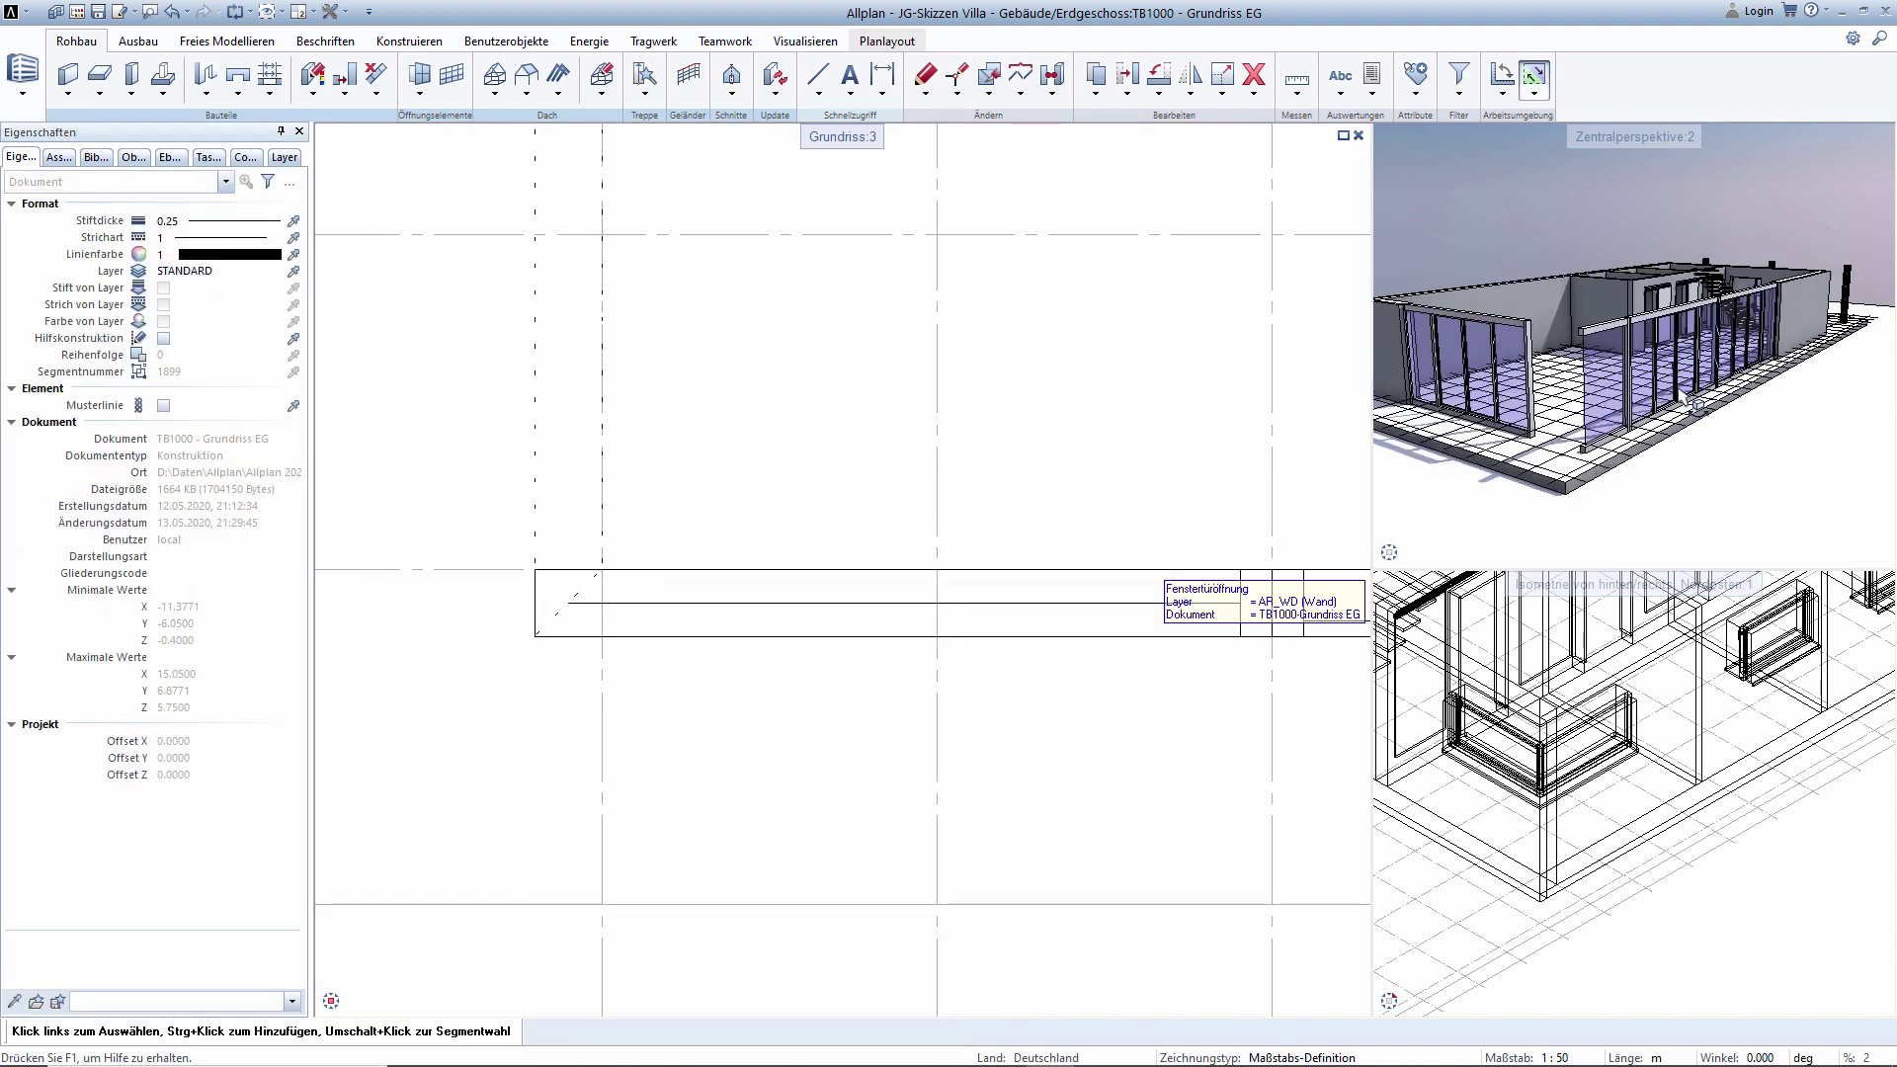
scroll(1563, 385, up, 3)
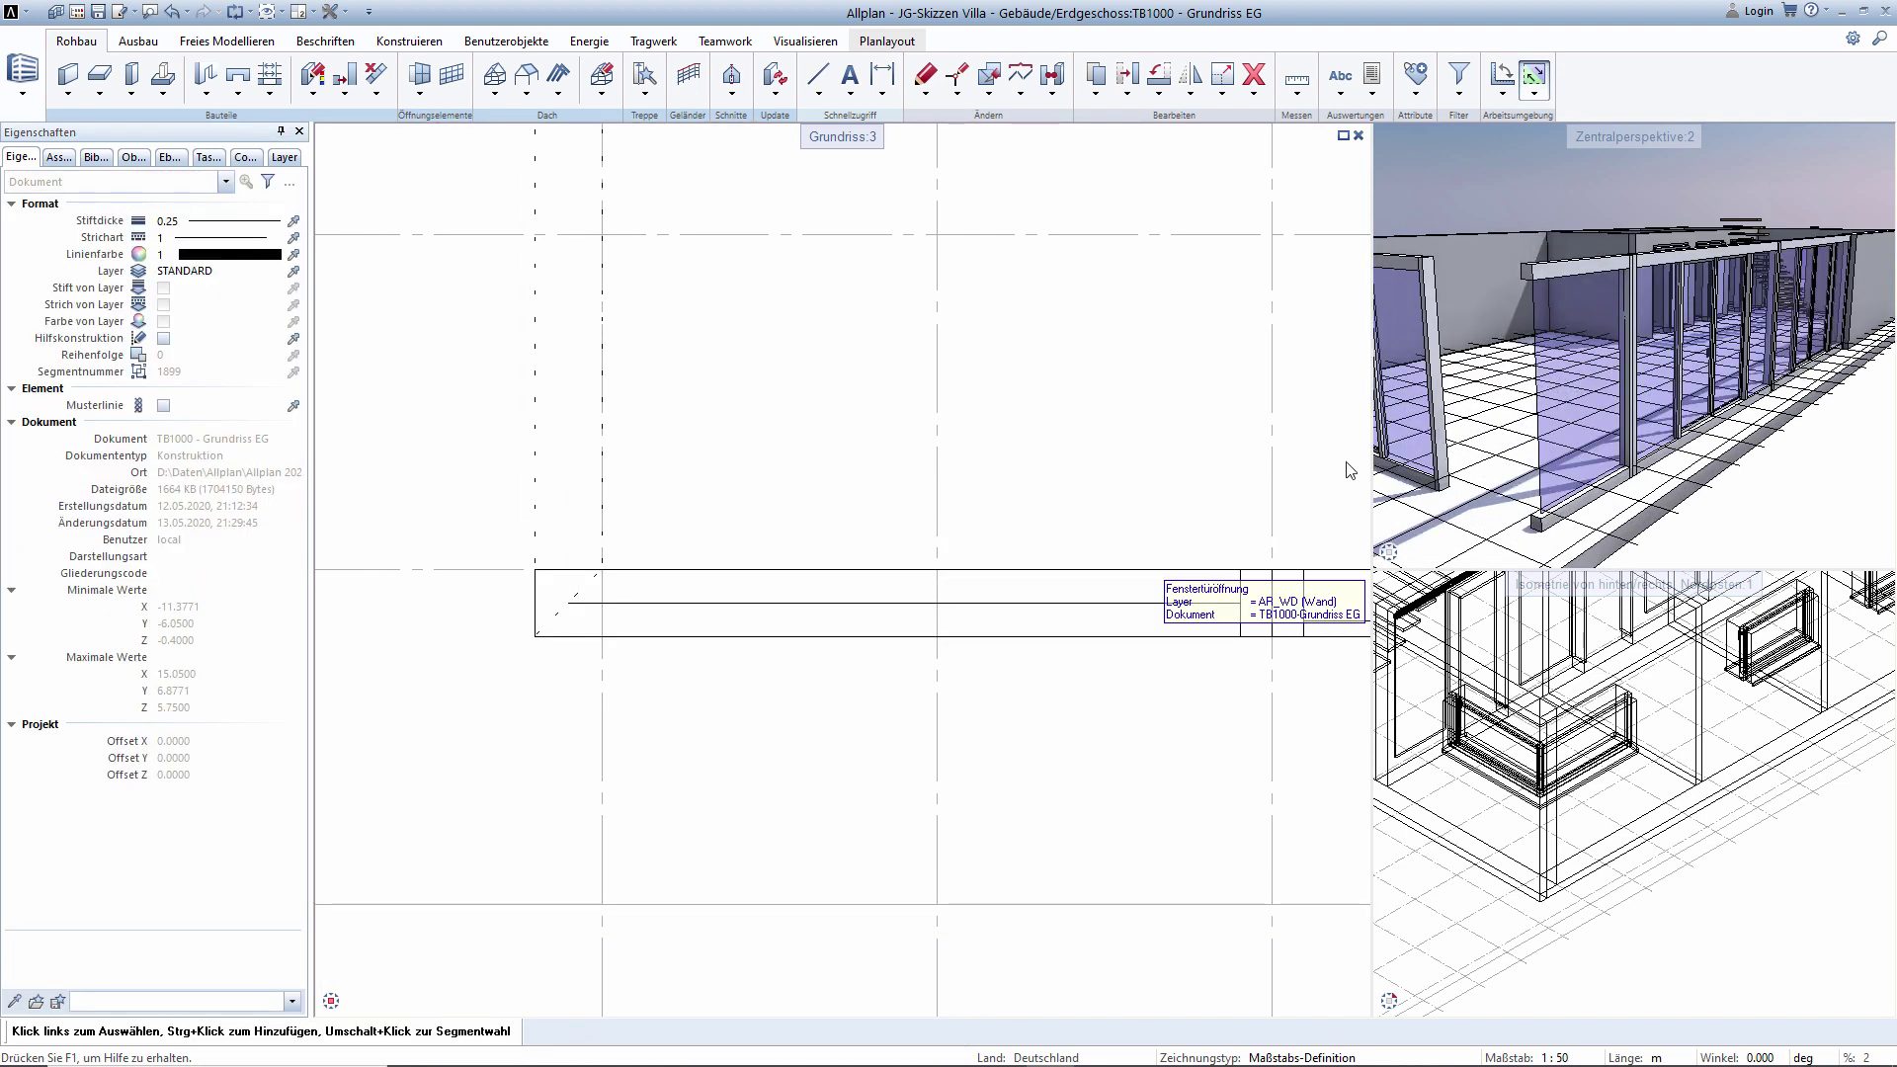
scroll(1028, 448, down, 3)
scroll(1016, 364, down, 2)
scroll(910, 470, down, 1)
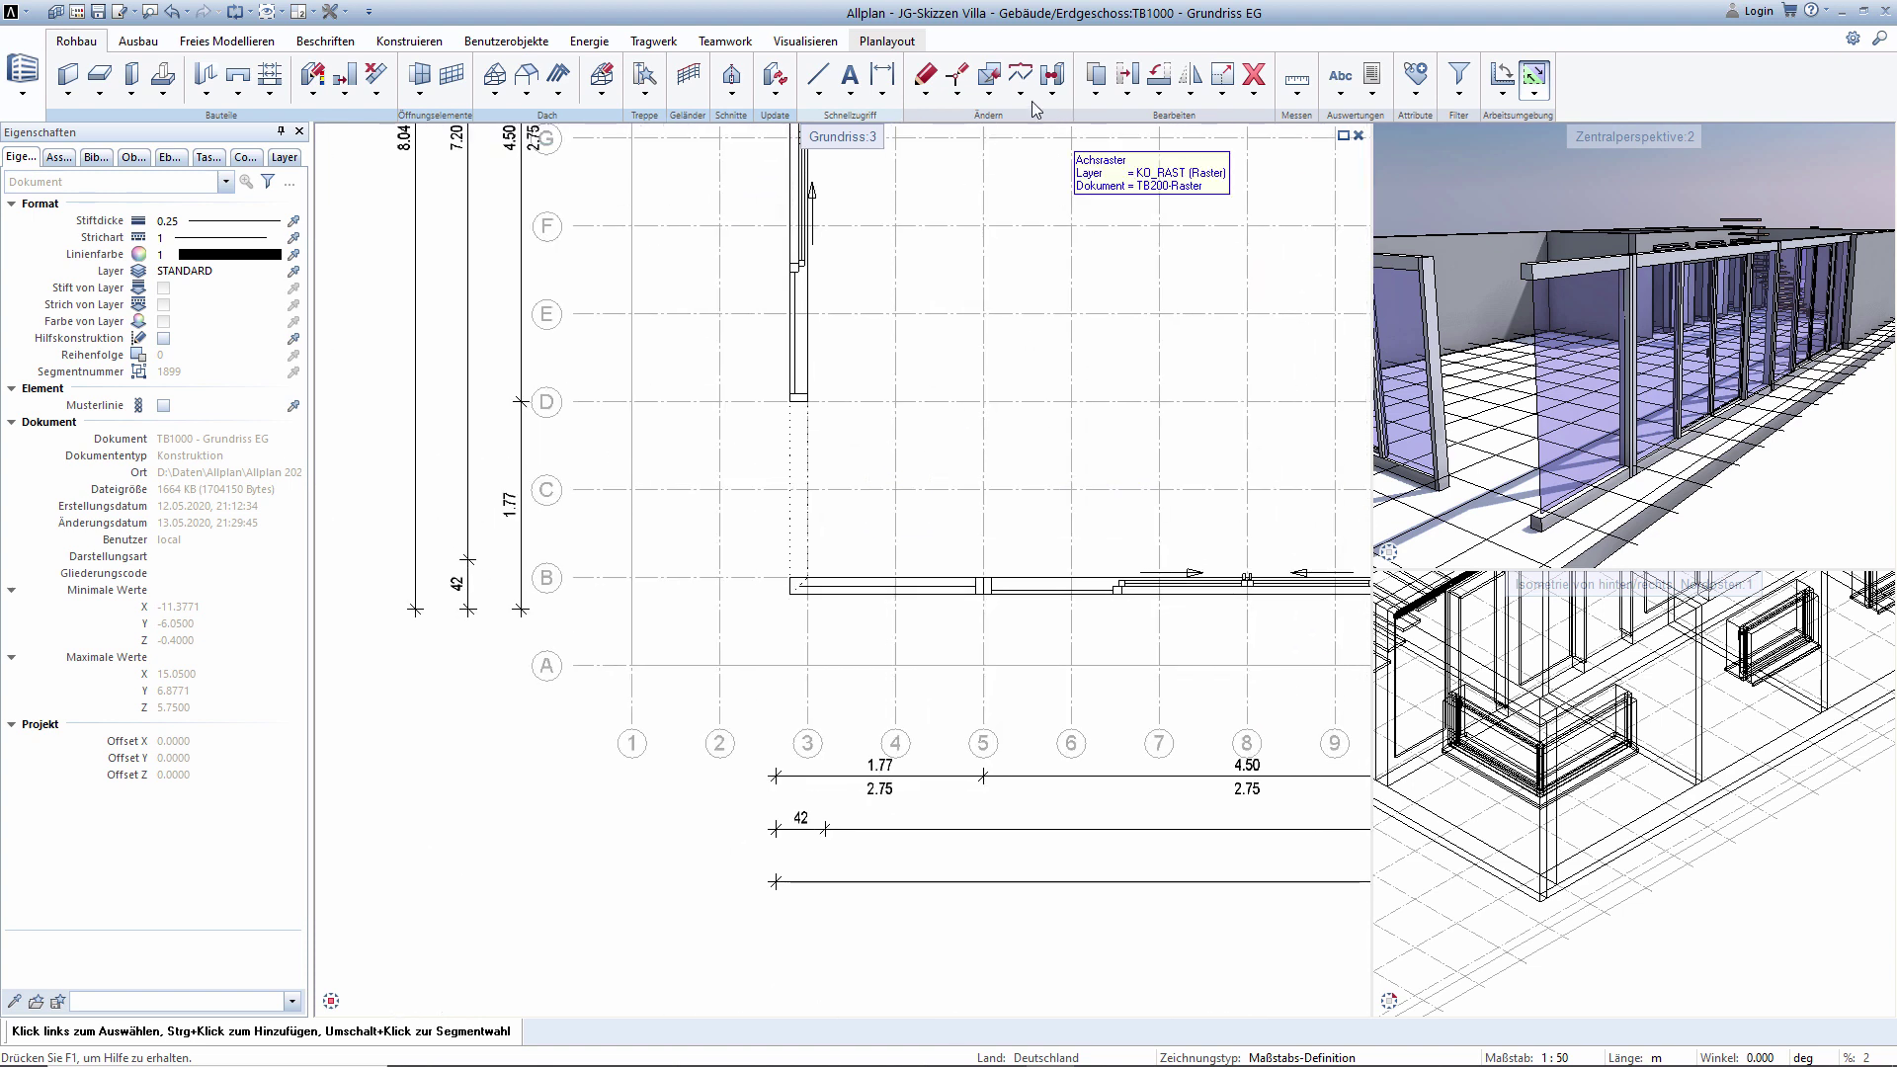
scroll(939, 678, up, 2)
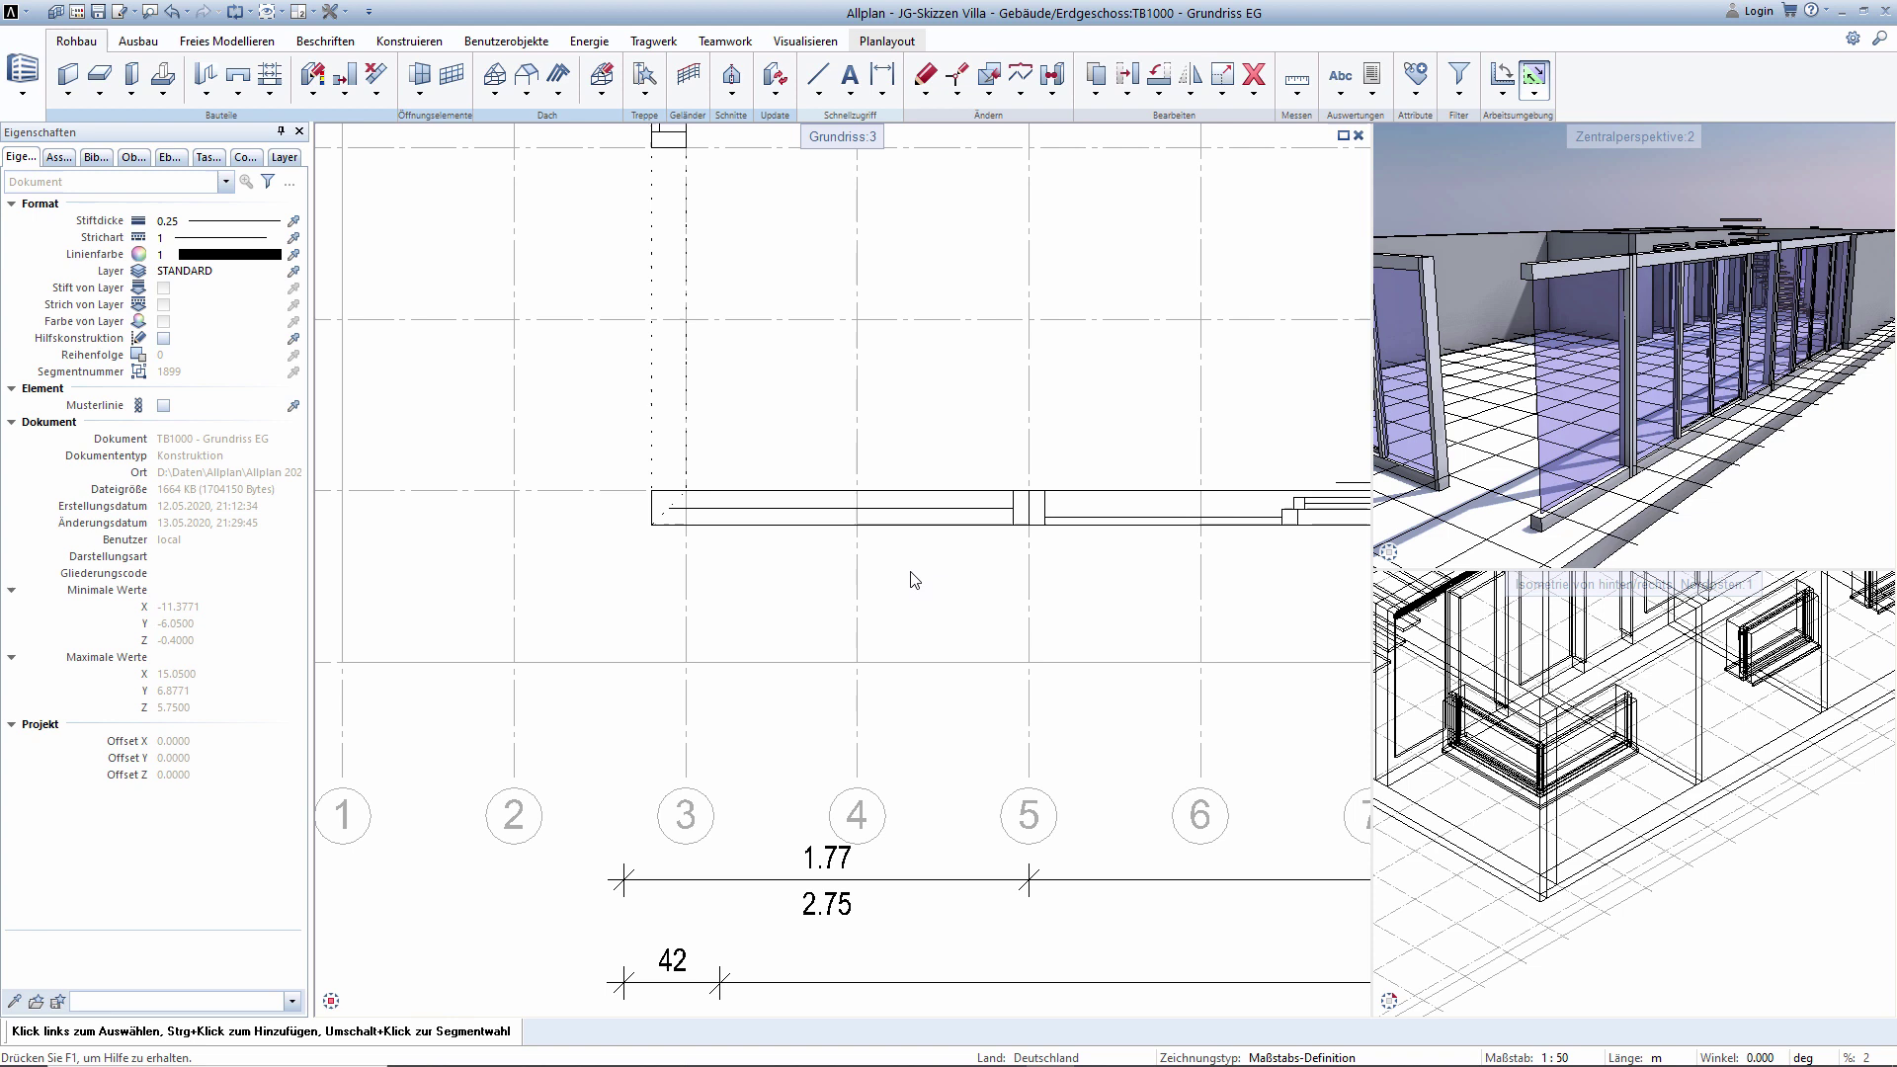
Cancel the Eckfenster tool and start a new window reusing the existing window's settings.
double_click(930, 501)
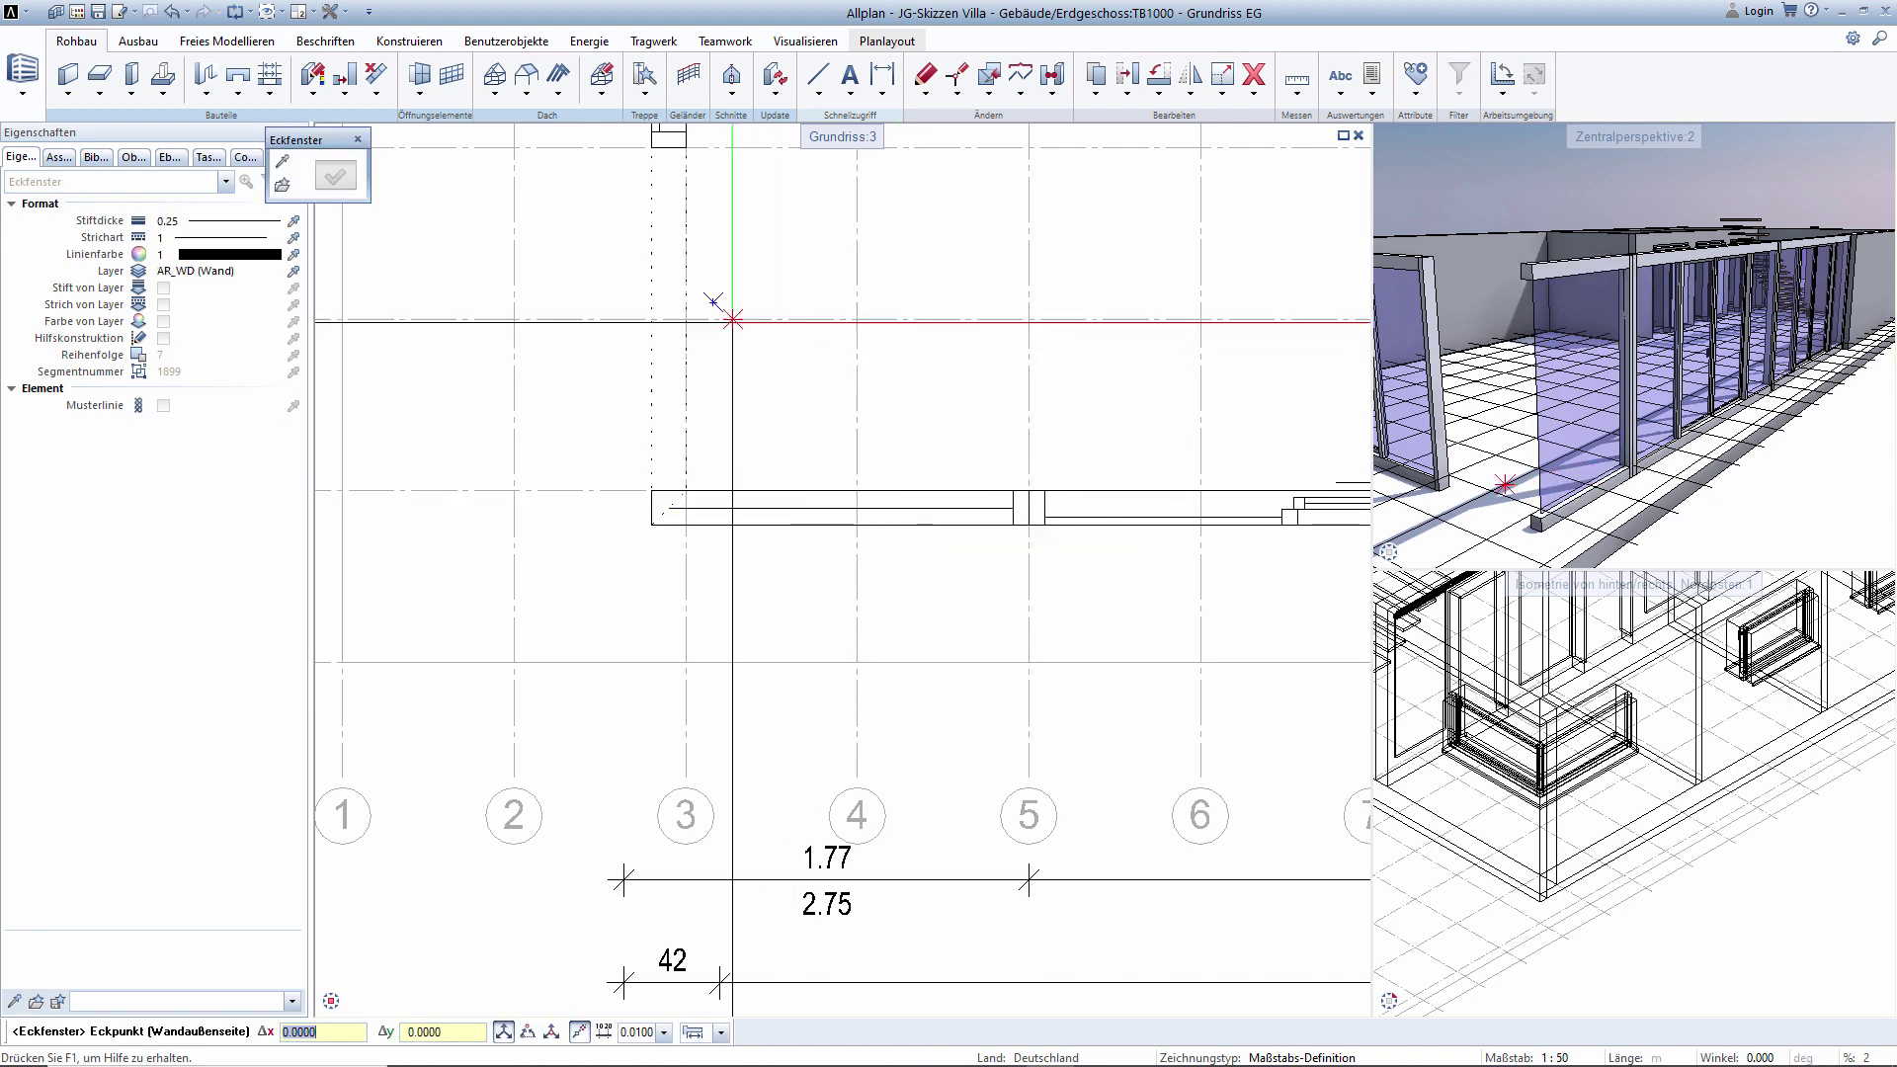
key(Escape)
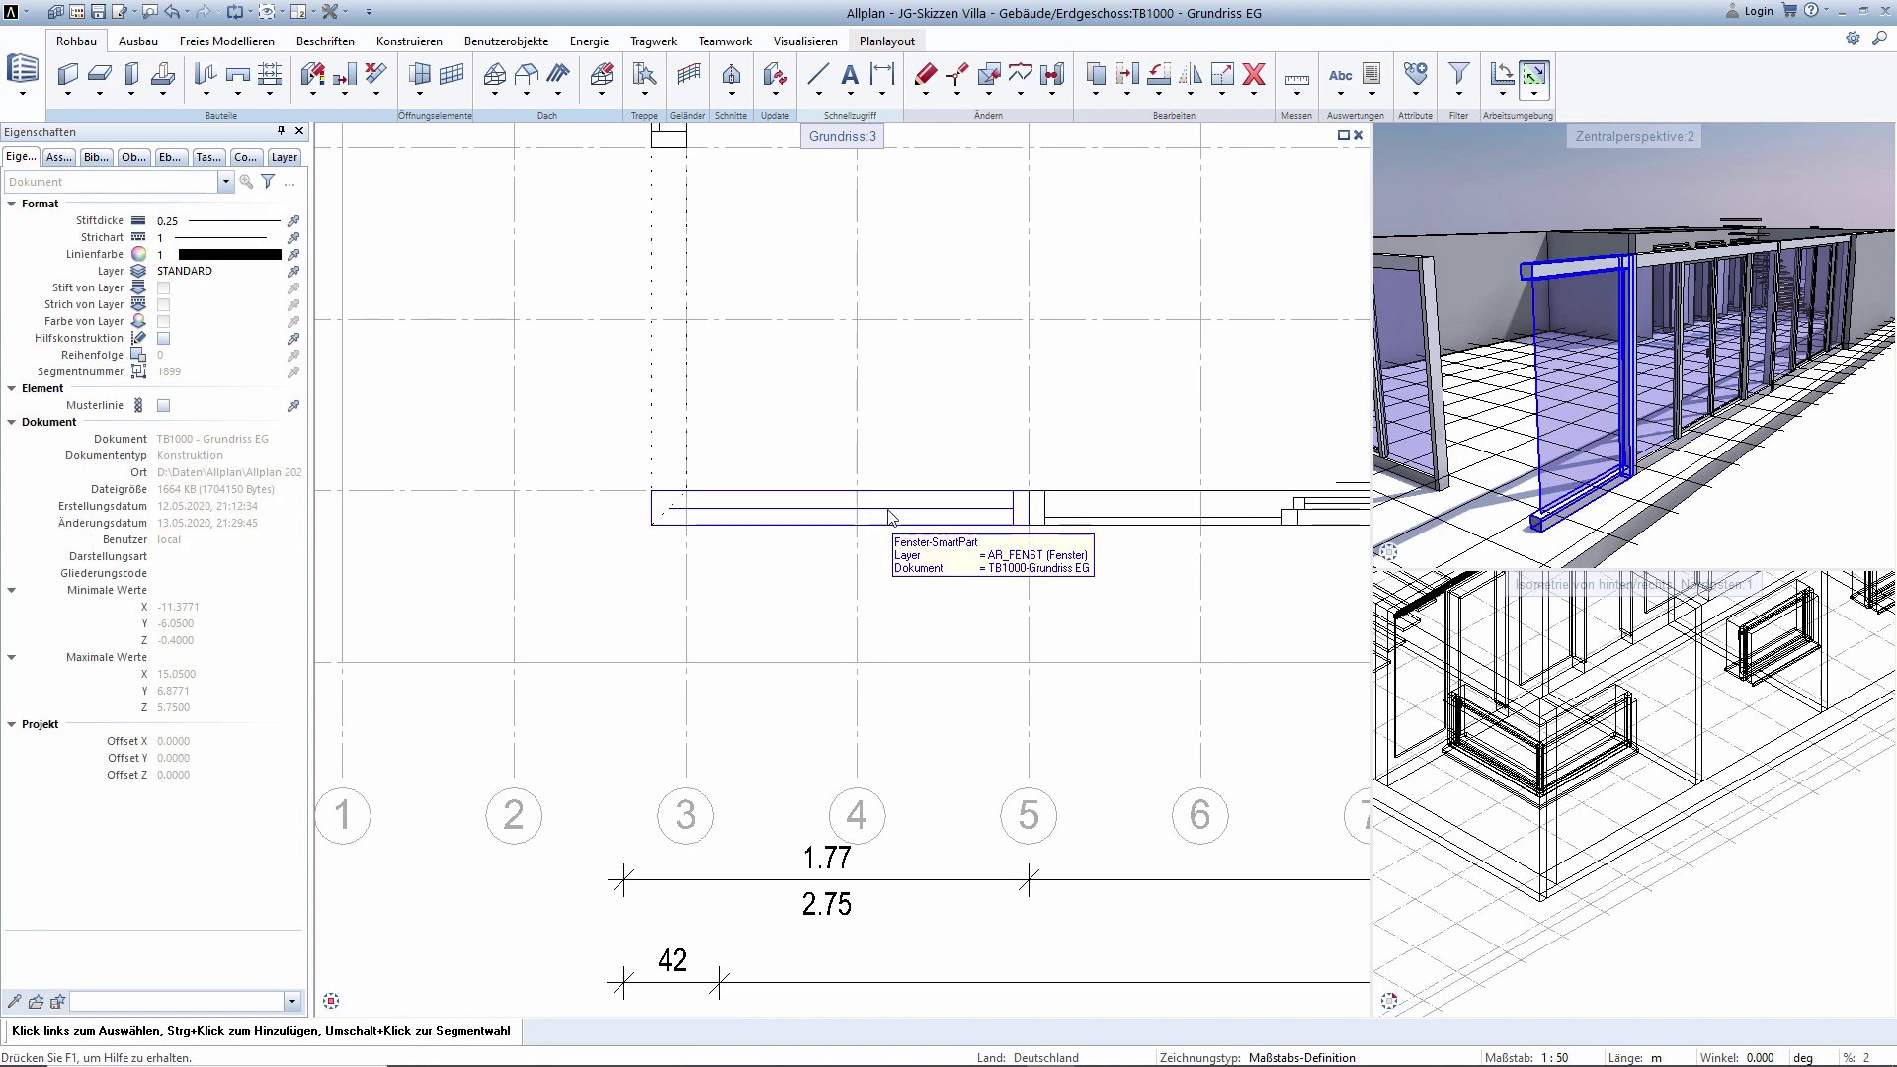
double_click(888, 518)
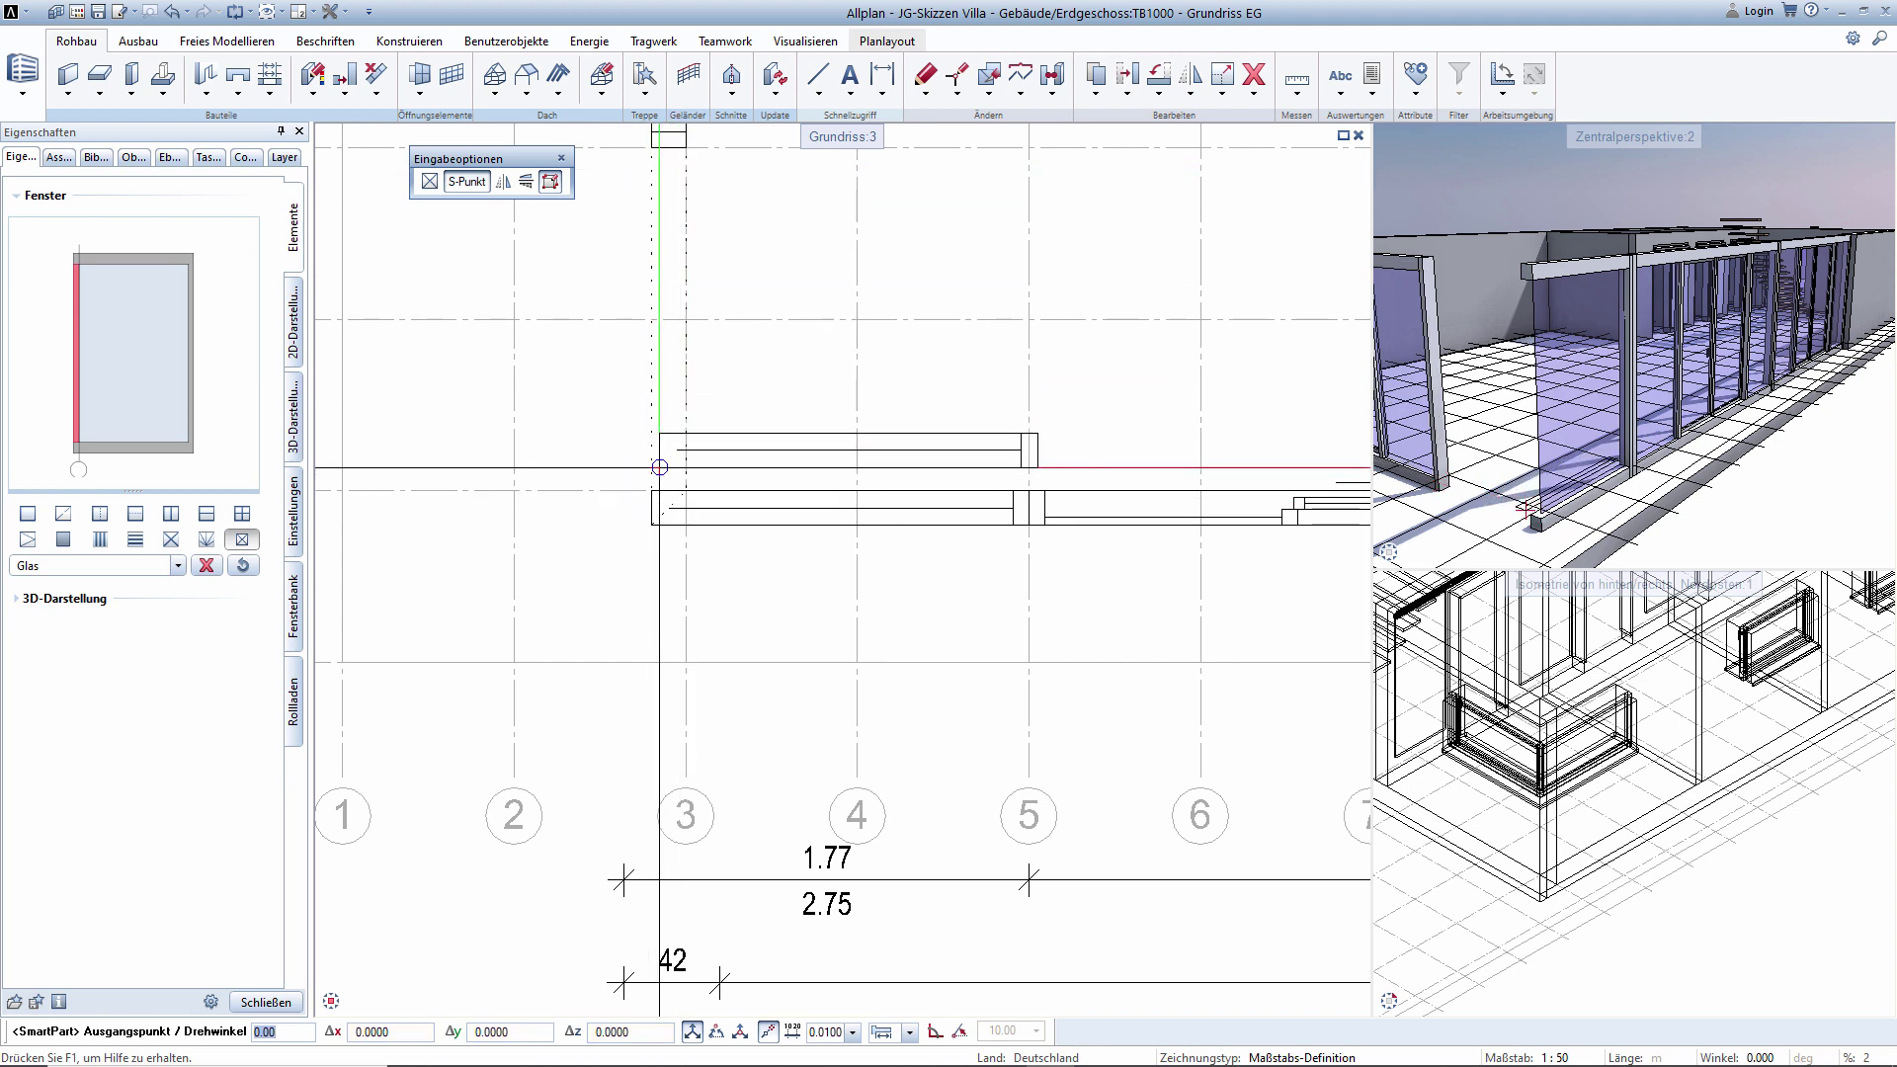
Exit the window SmartPart placement.
scroll(684, 475, up, 1)
scroll(669, 459, down, 3)
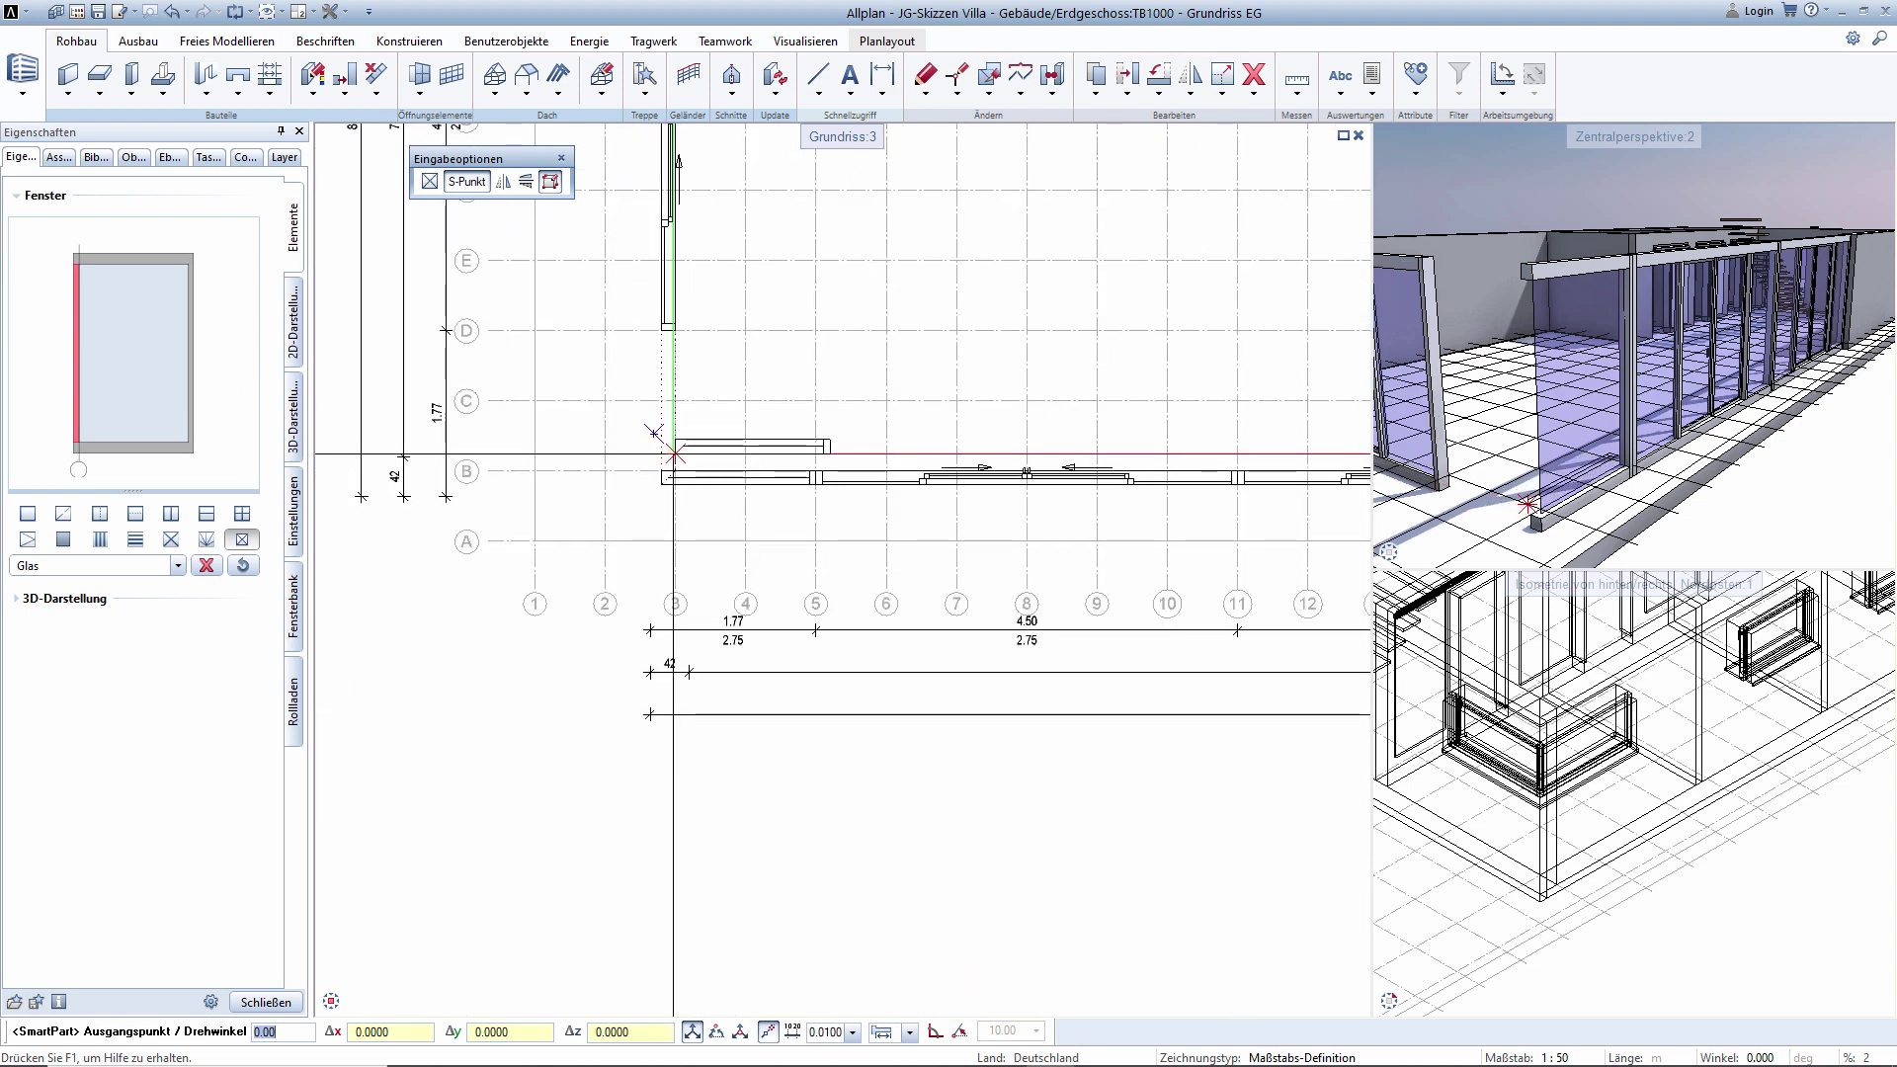
scroll(675, 426, up, 1)
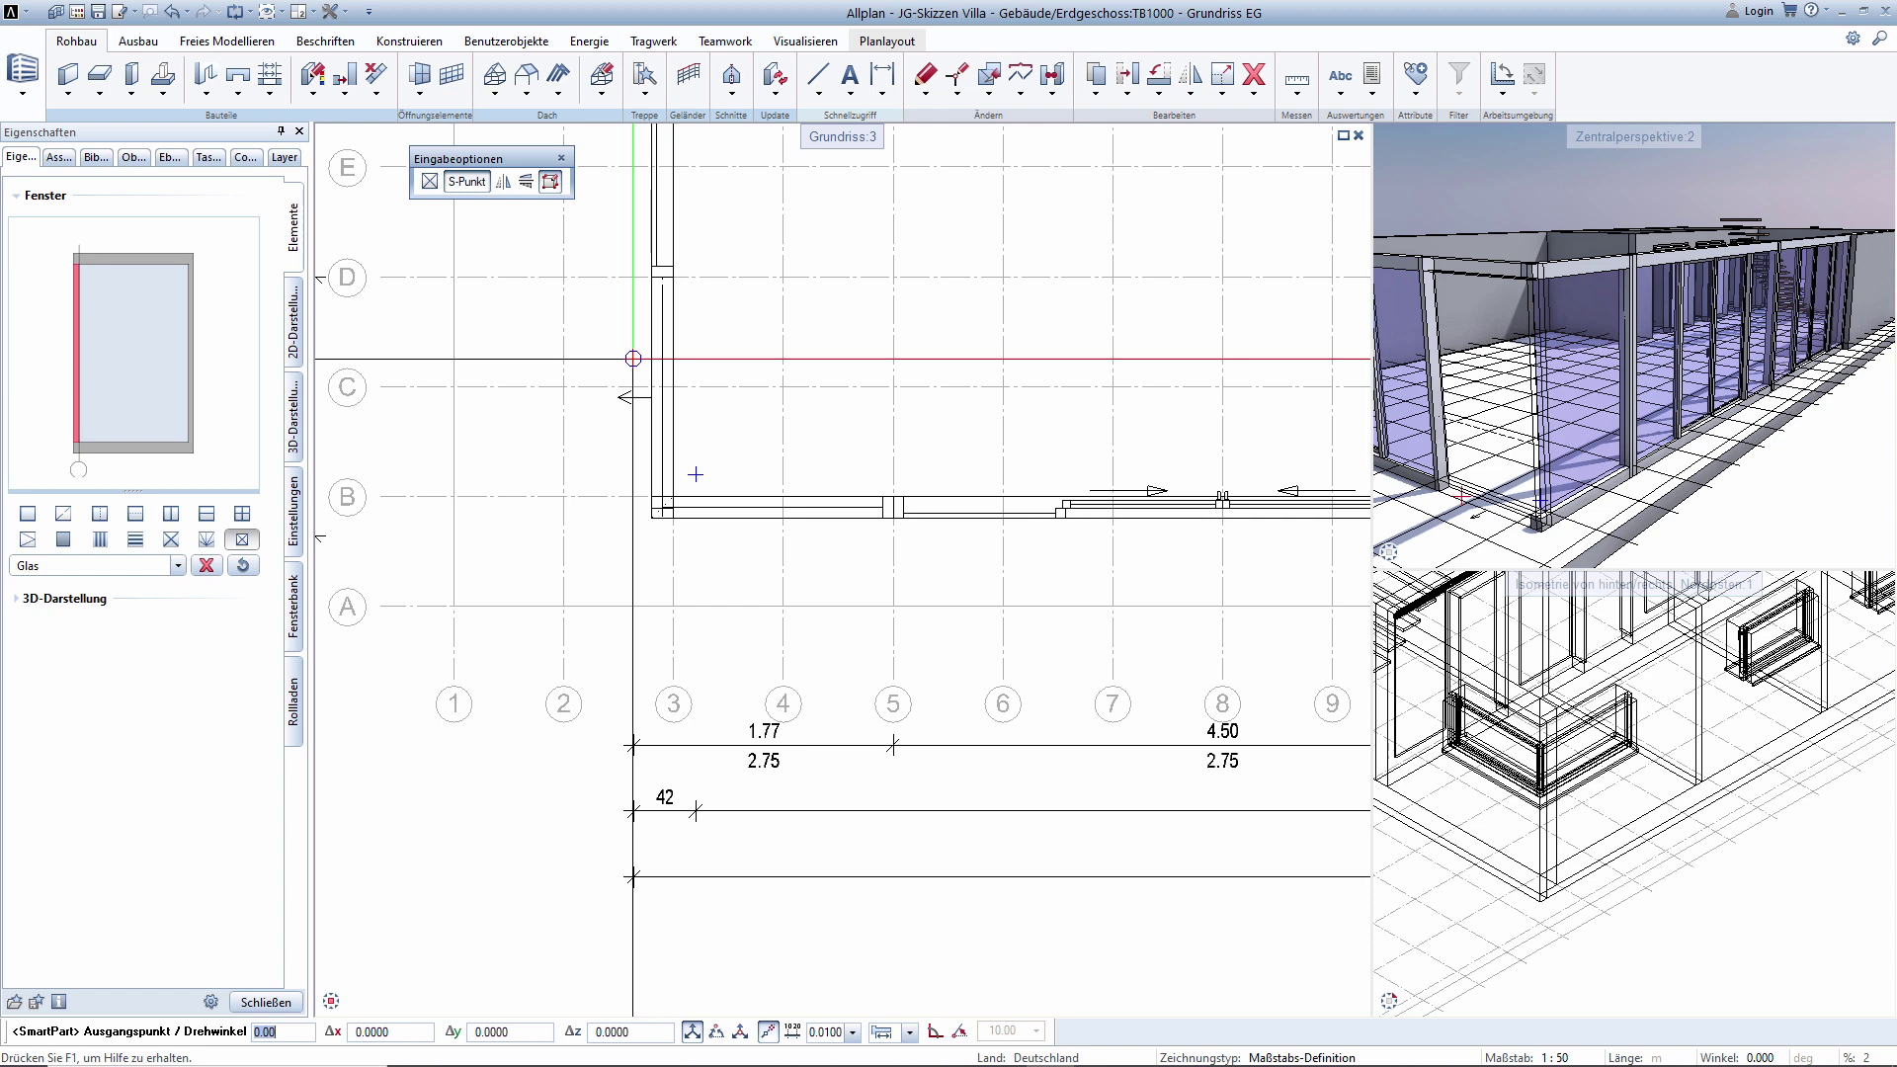
click(633, 413)
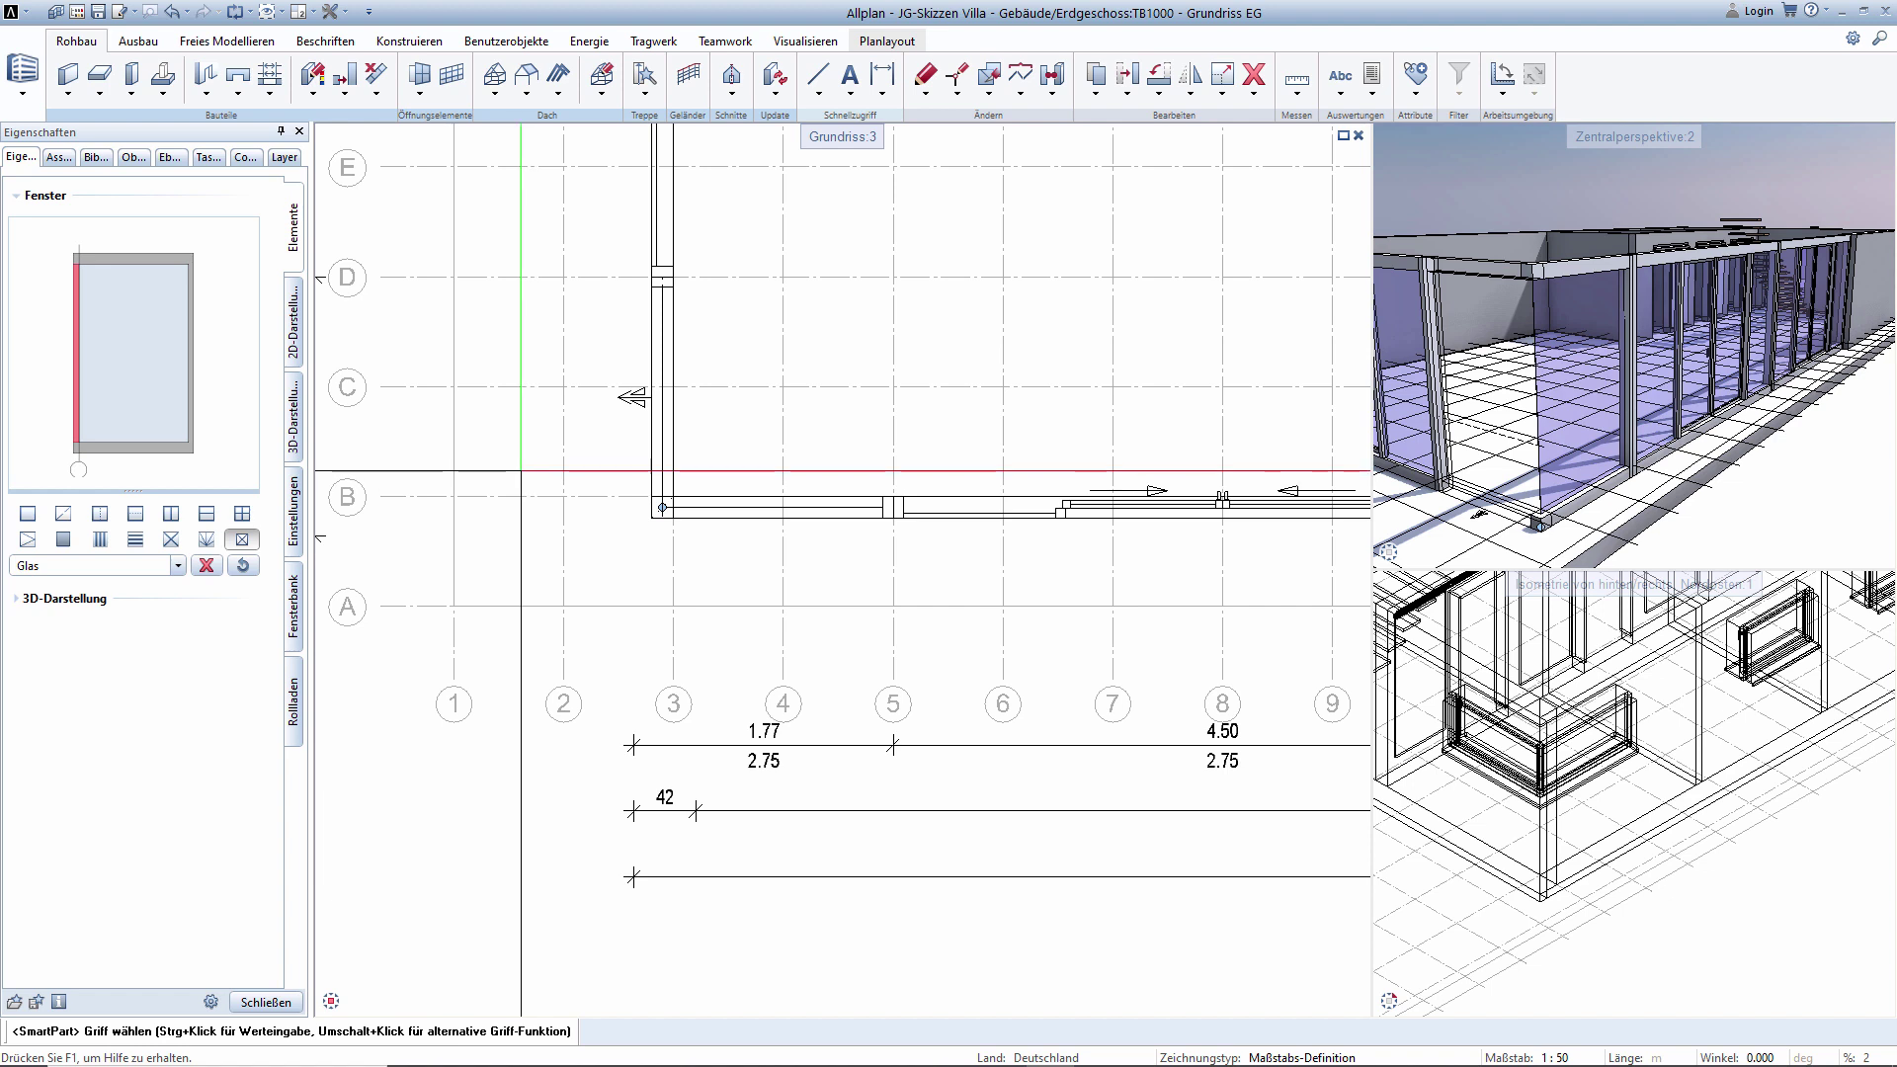
click(262, 1002)
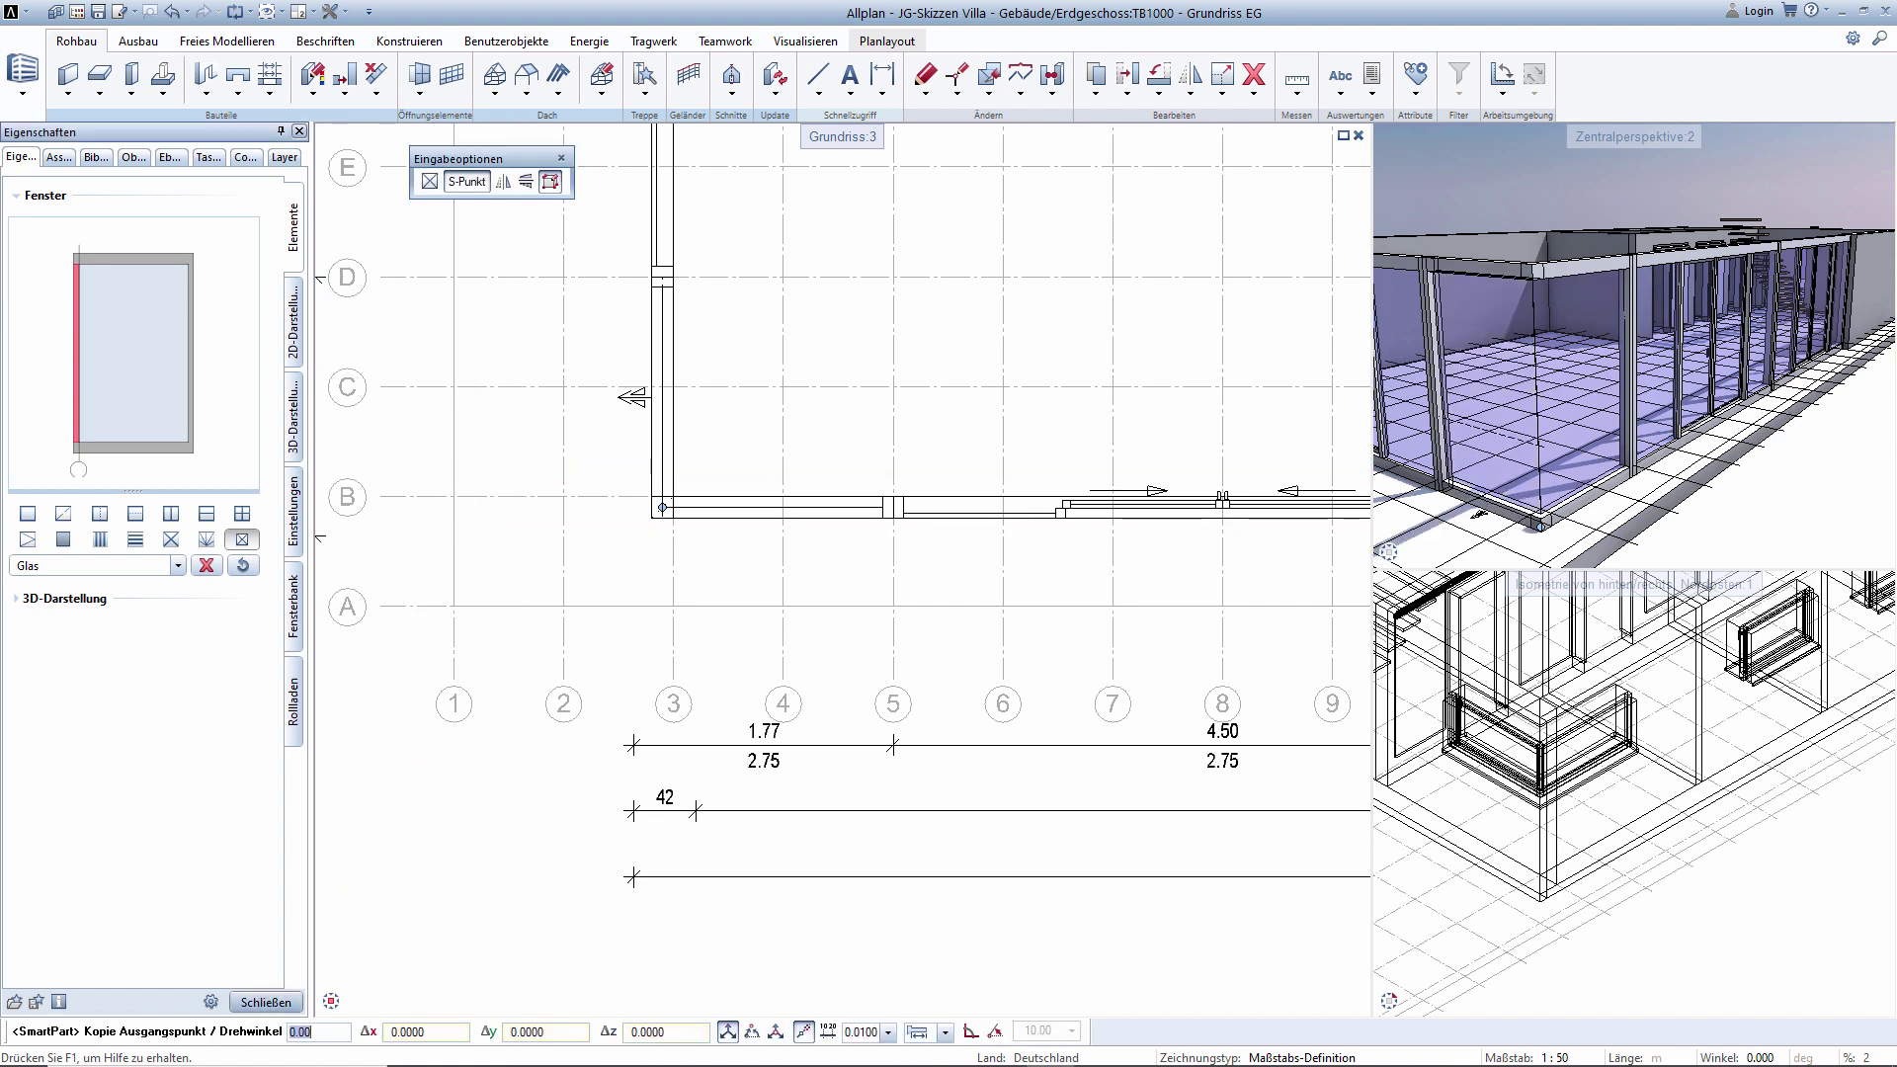
Mirror-copy the lower-left corner glazing to the top-left corner with Kopieren und spiegeln.
scroll(1564, 483, up, 3)
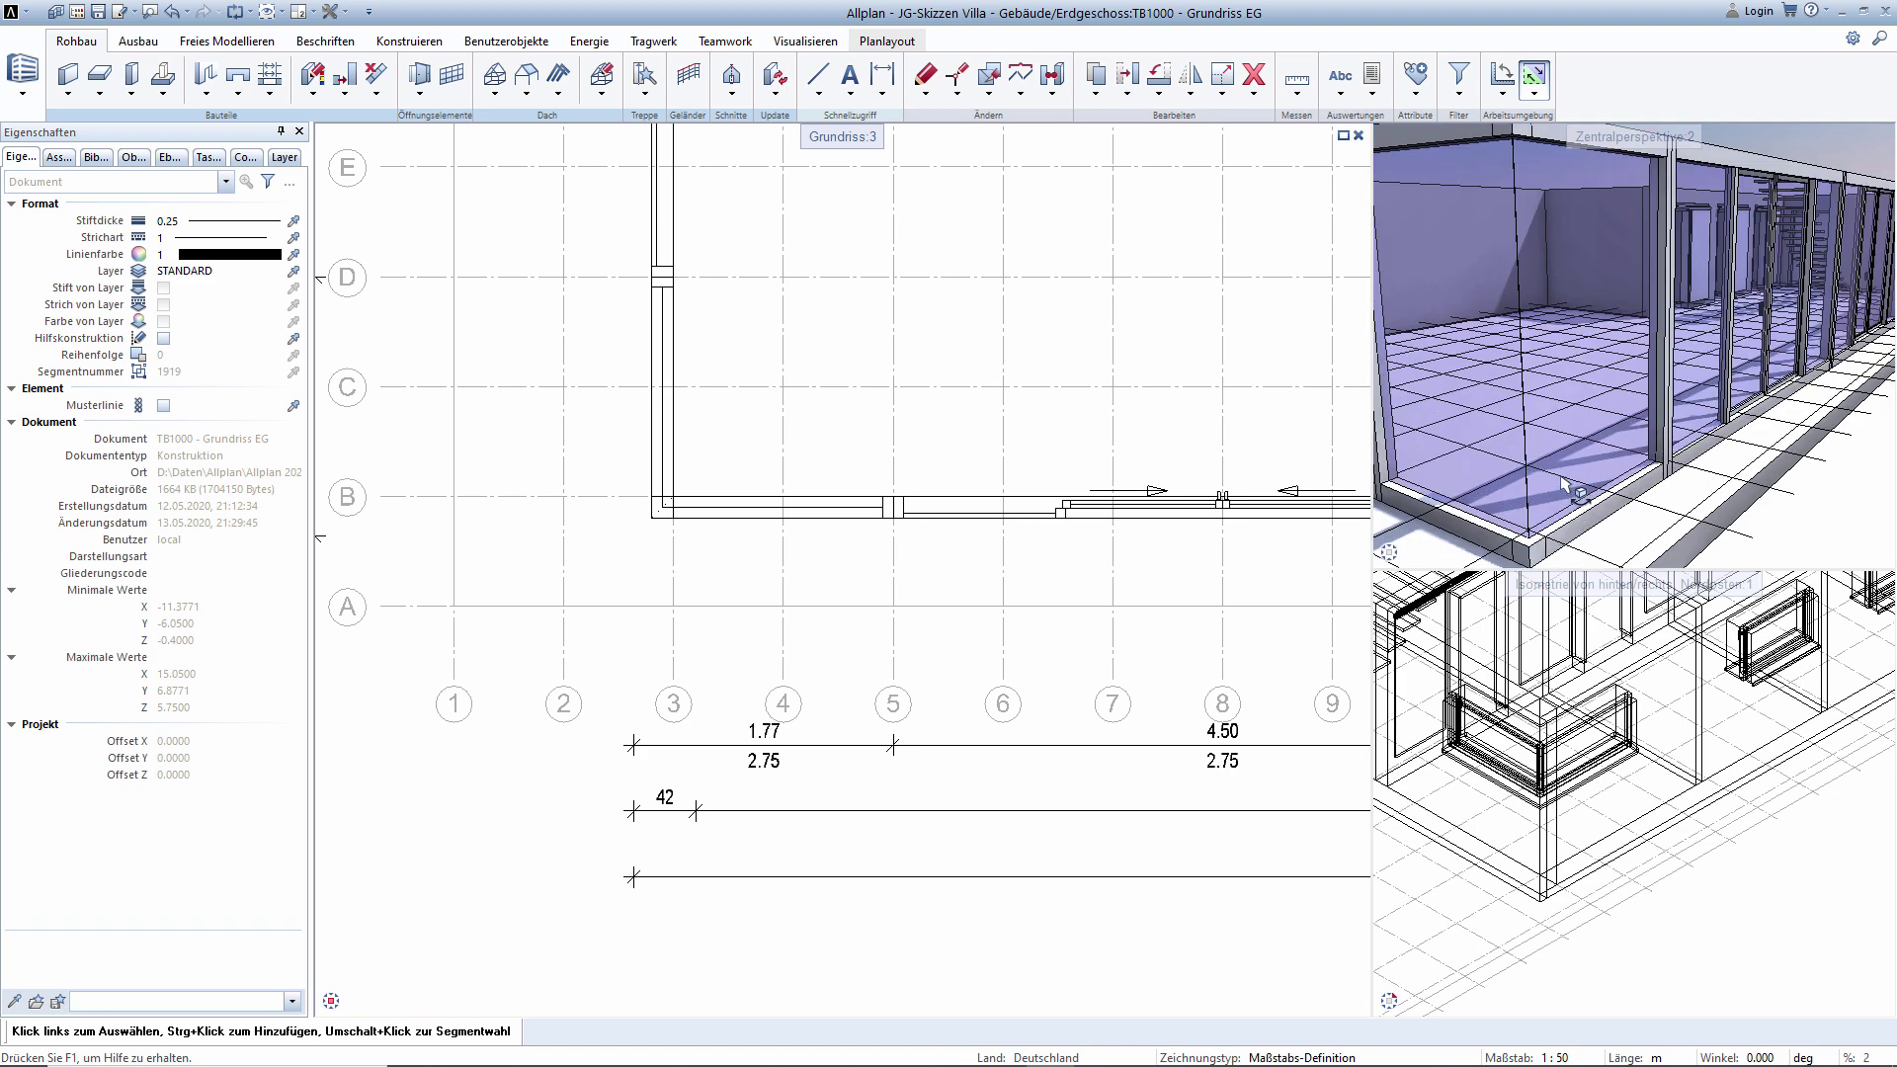
scroll(1564, 483, down, 2)
scroll(1563, 483, down, 2)
scroll(1042, 405, down, 2)
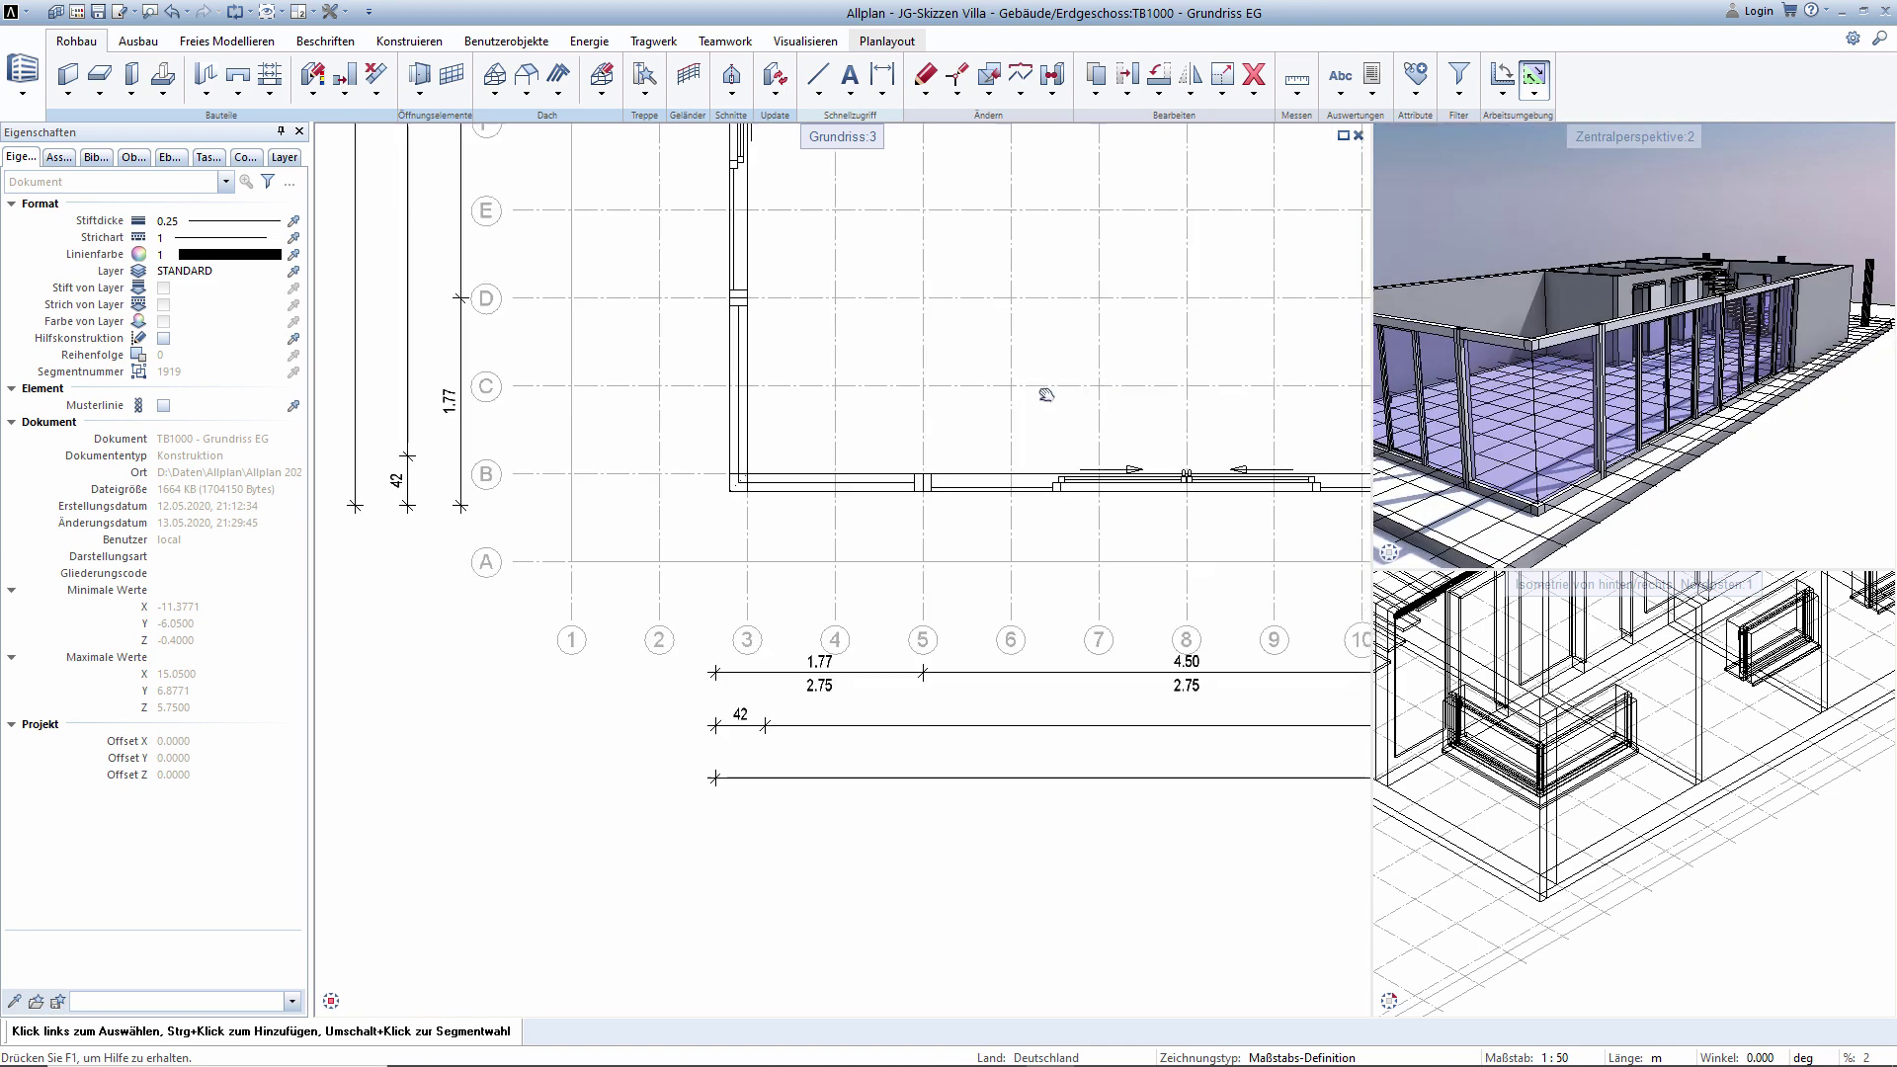
scroll(1046, 413, down, 1)
scroll(1046, 413, down, 2)
scroll(994, 287, down, 2)
scroll(978, 266, down, 2)
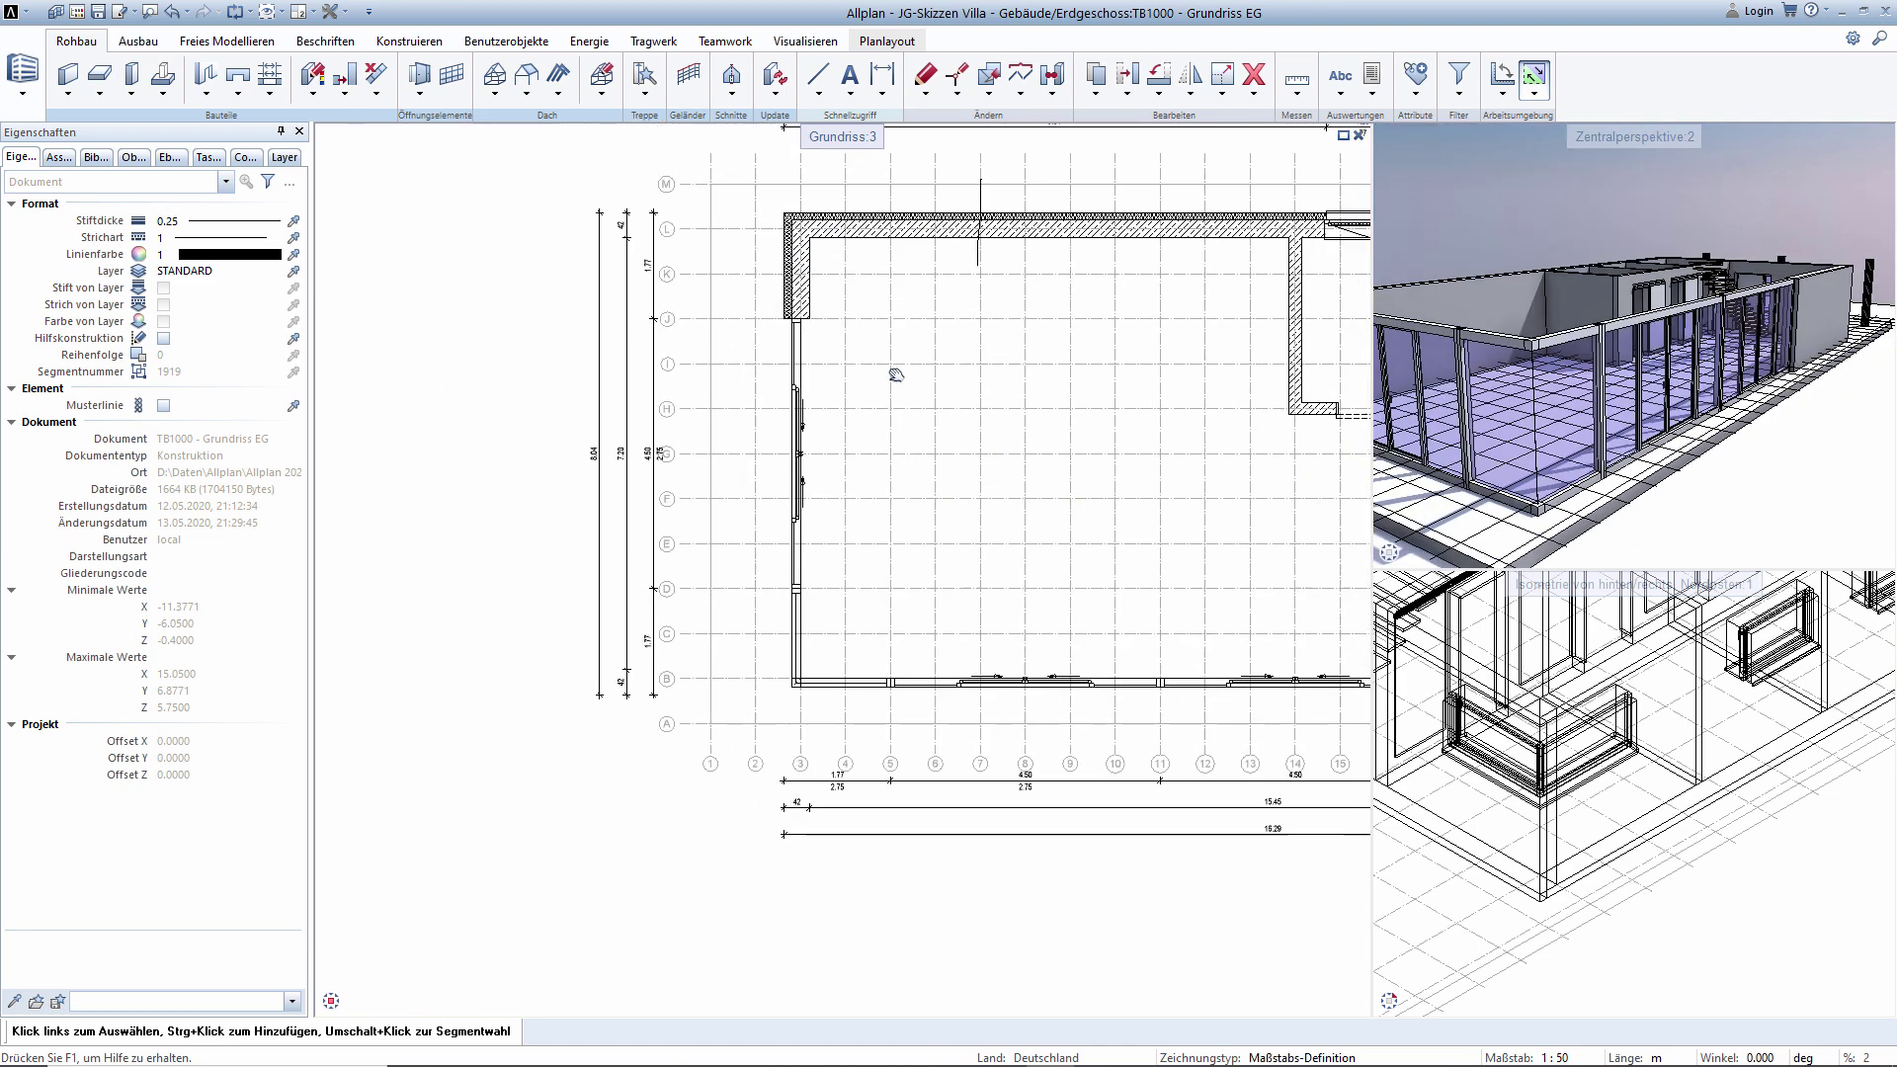
click(1190, 74)
drag(748, 615, 915, 763)
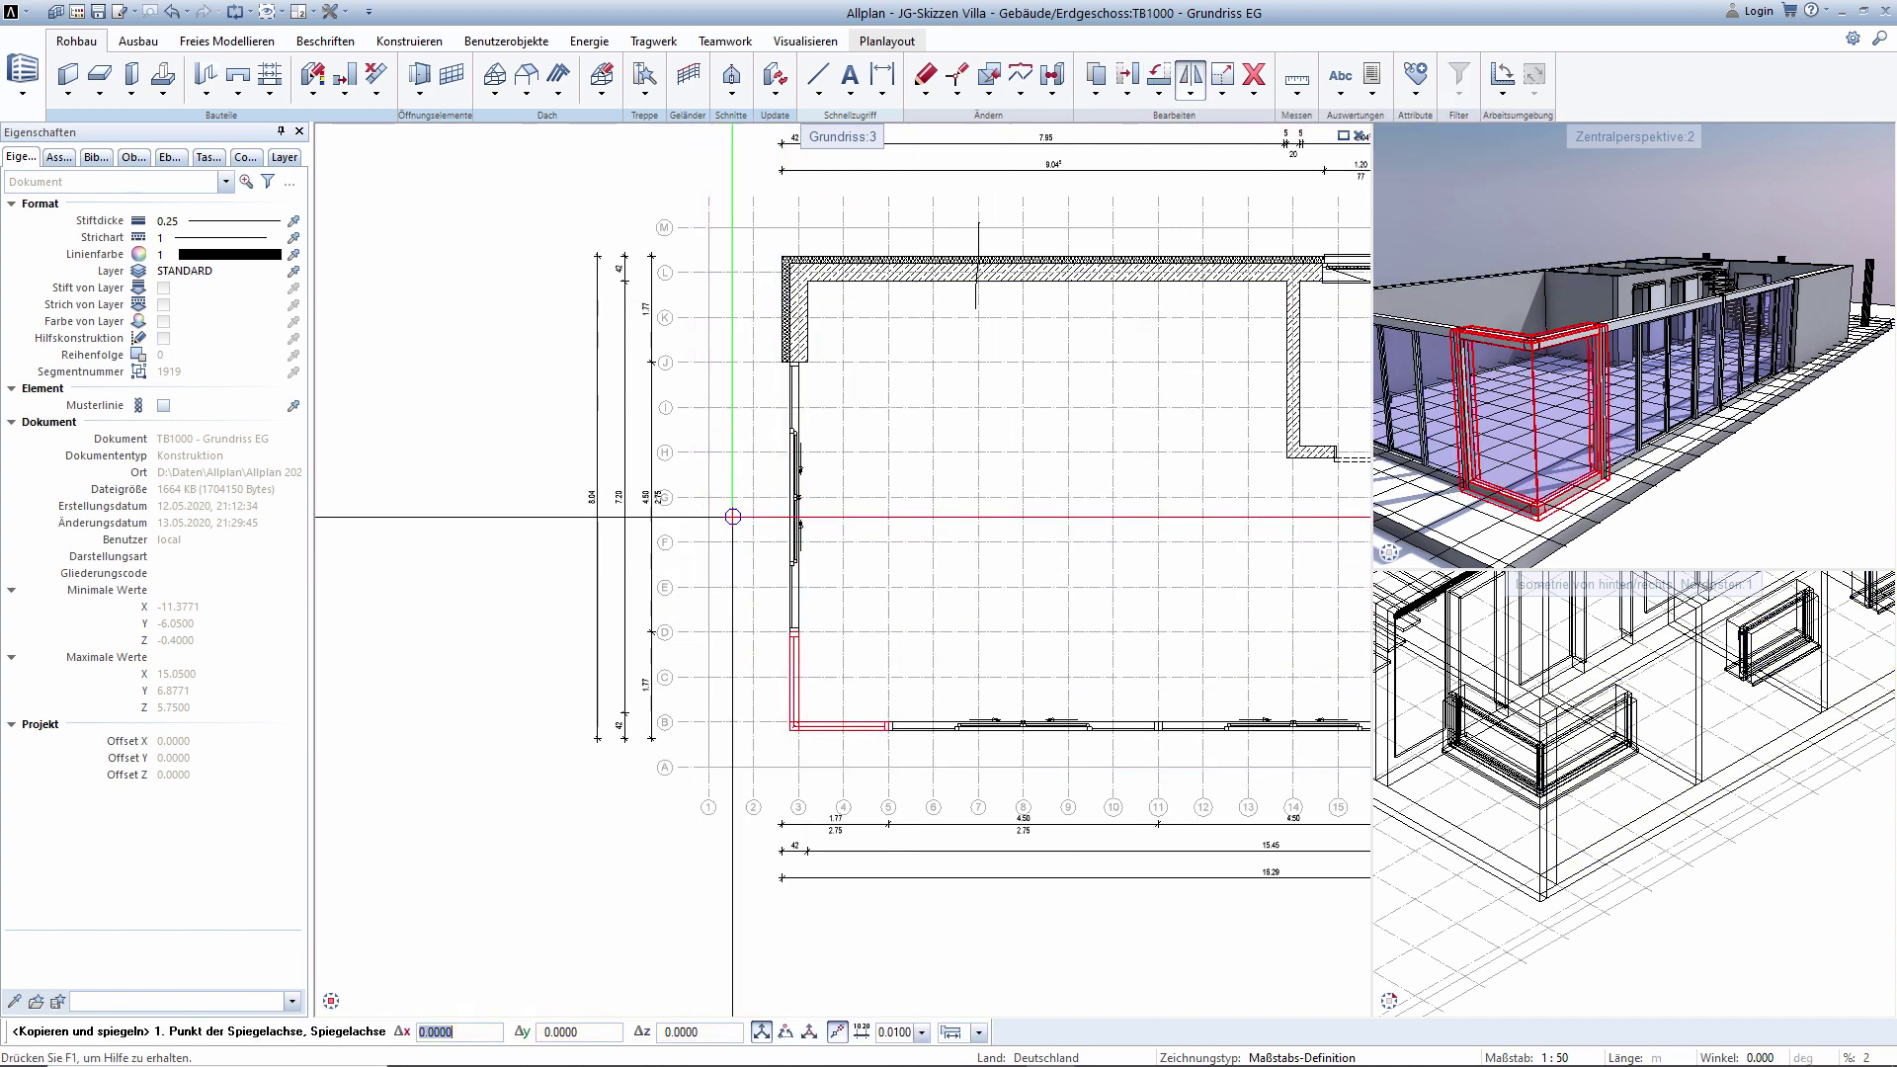
click(821, 497)
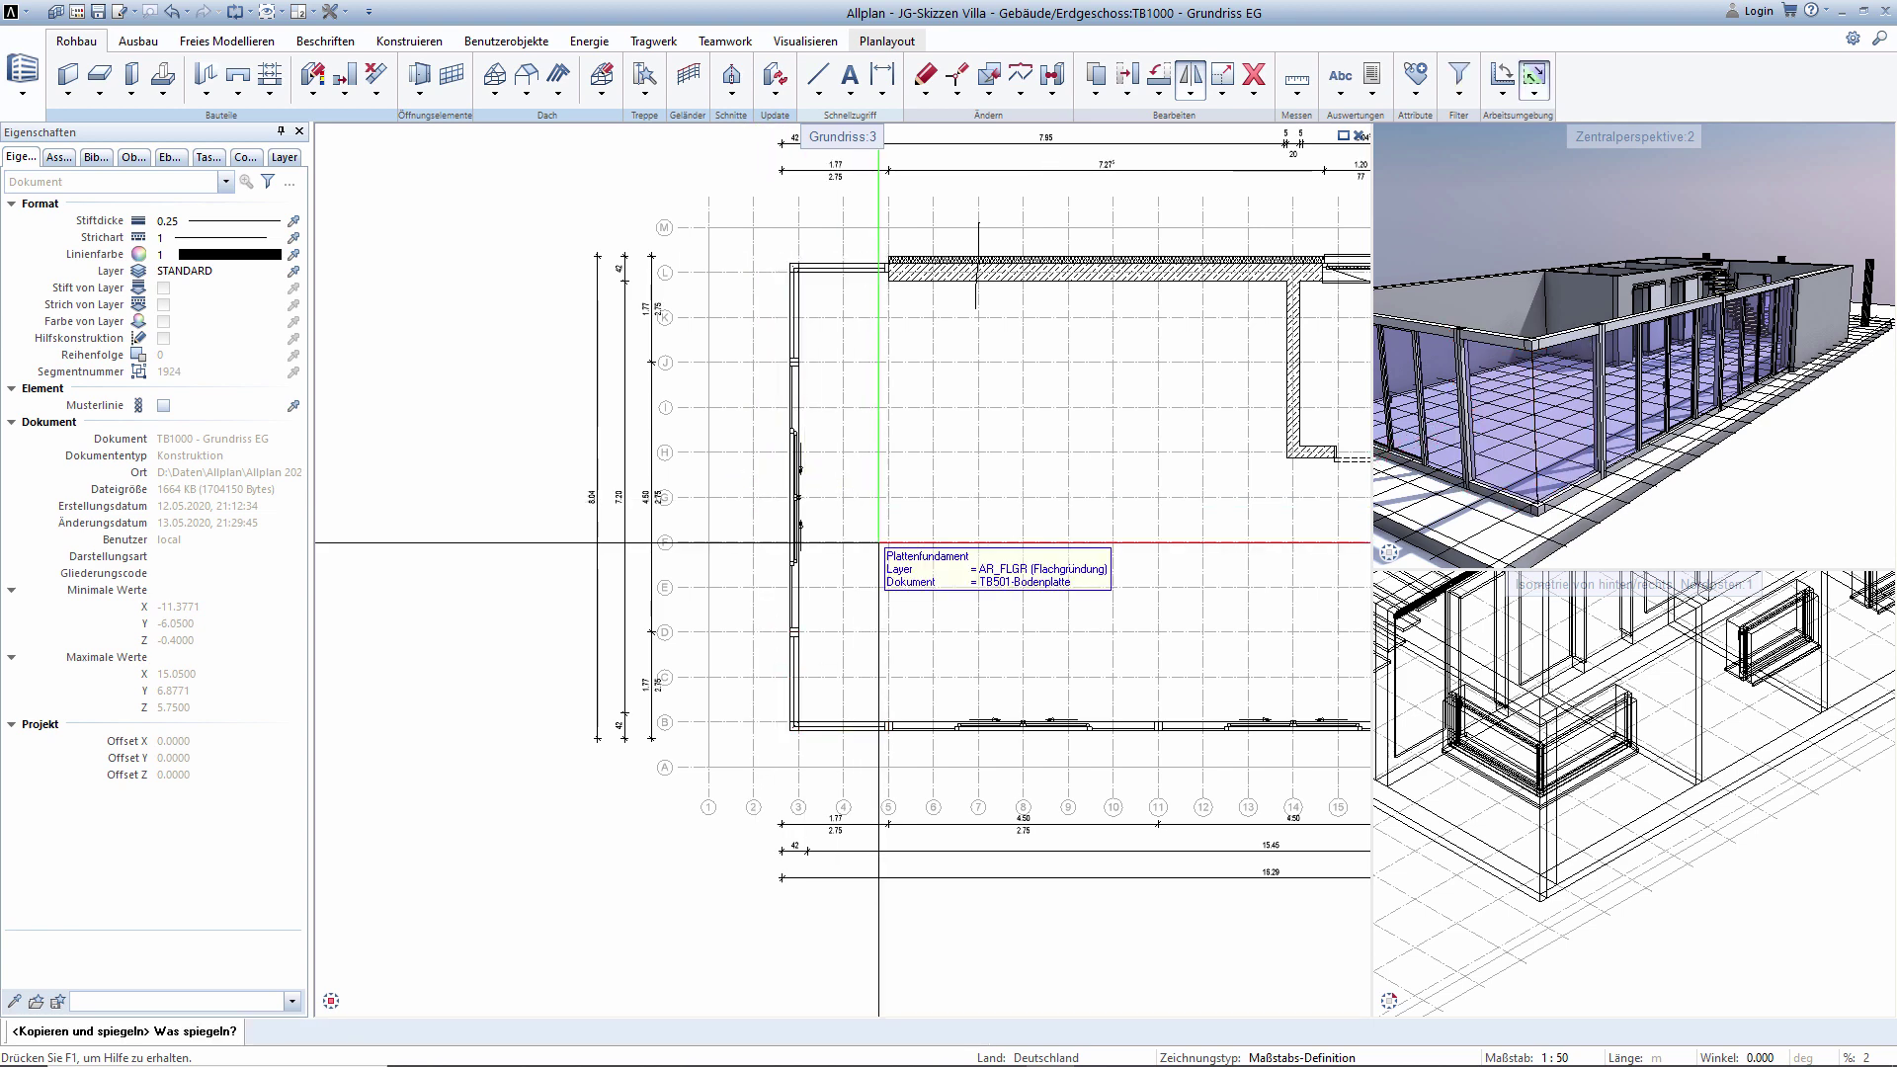
key(Escape)
Pan the plan and orbit the 3D view to inspect the interior rooms.
scroll(1087, 390, down, 2)
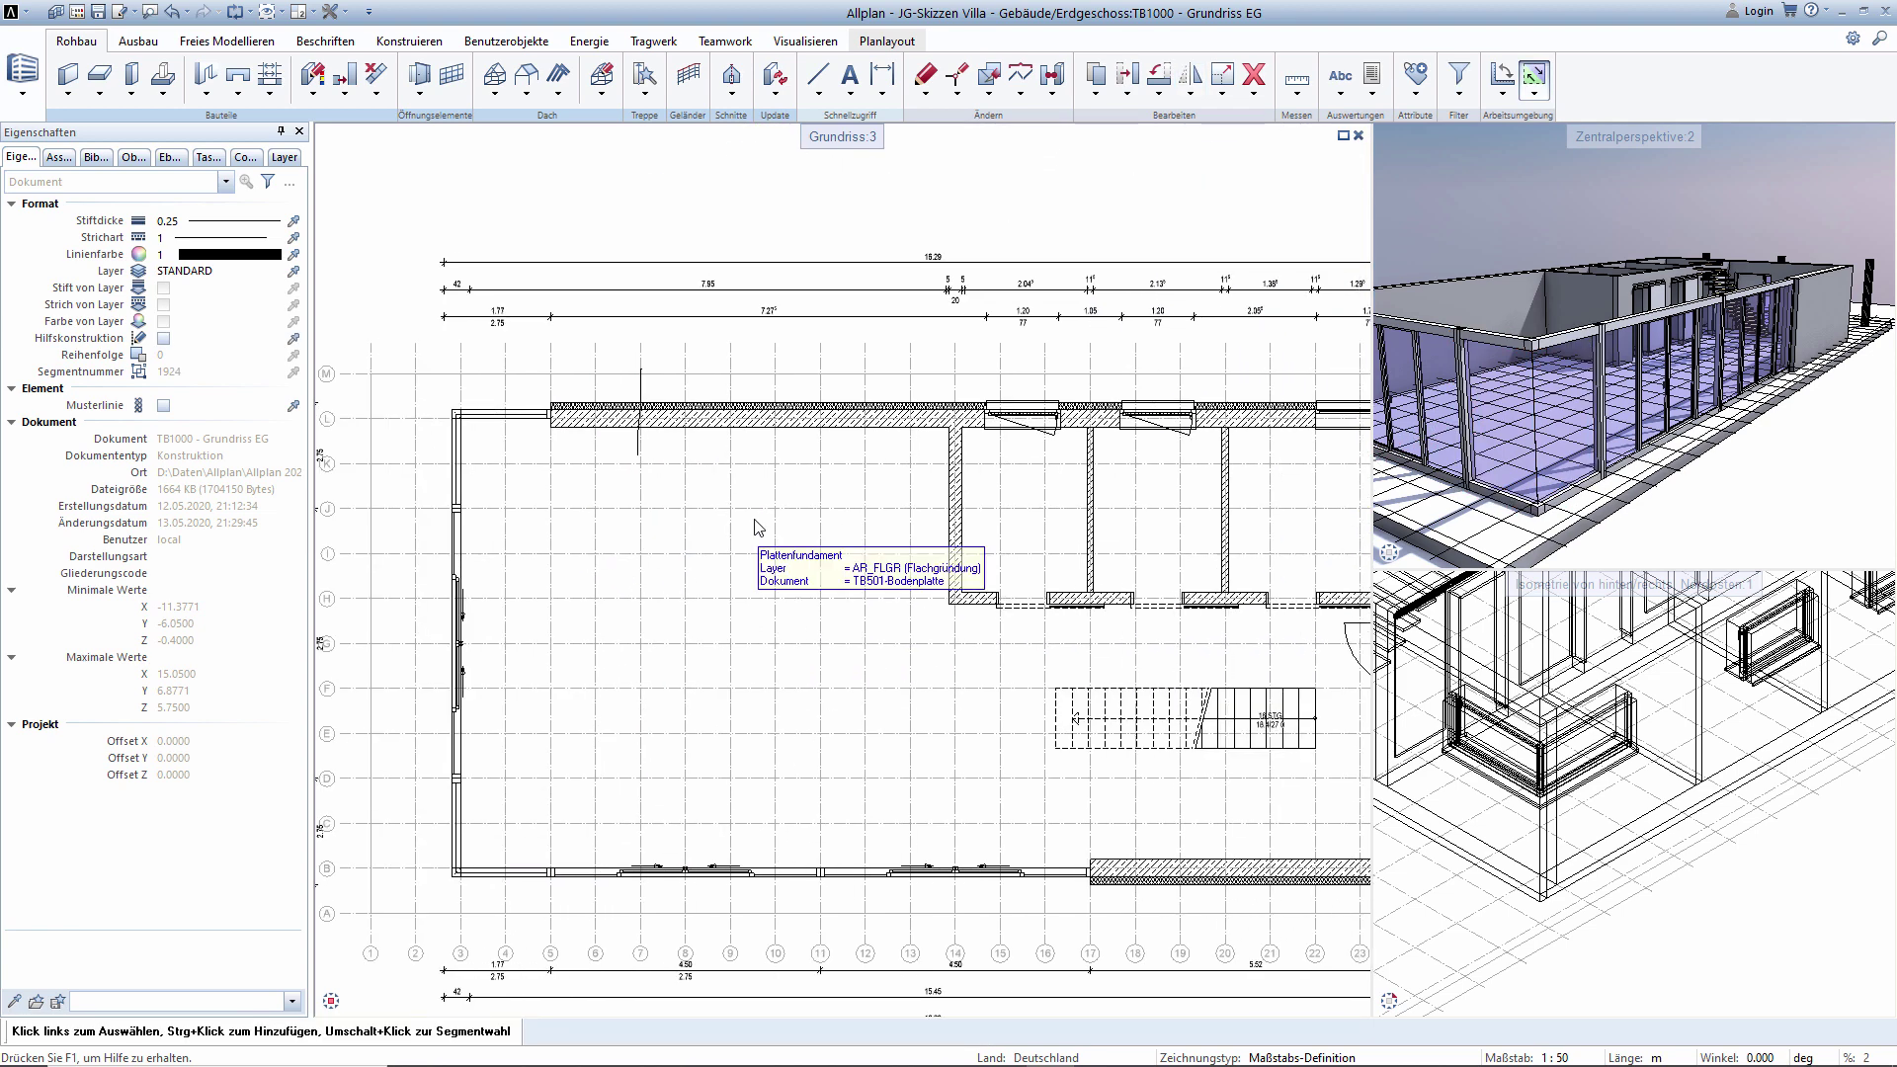
scroll(790, 530, down, 1)
middle_drag(790, 531, 755, 515)
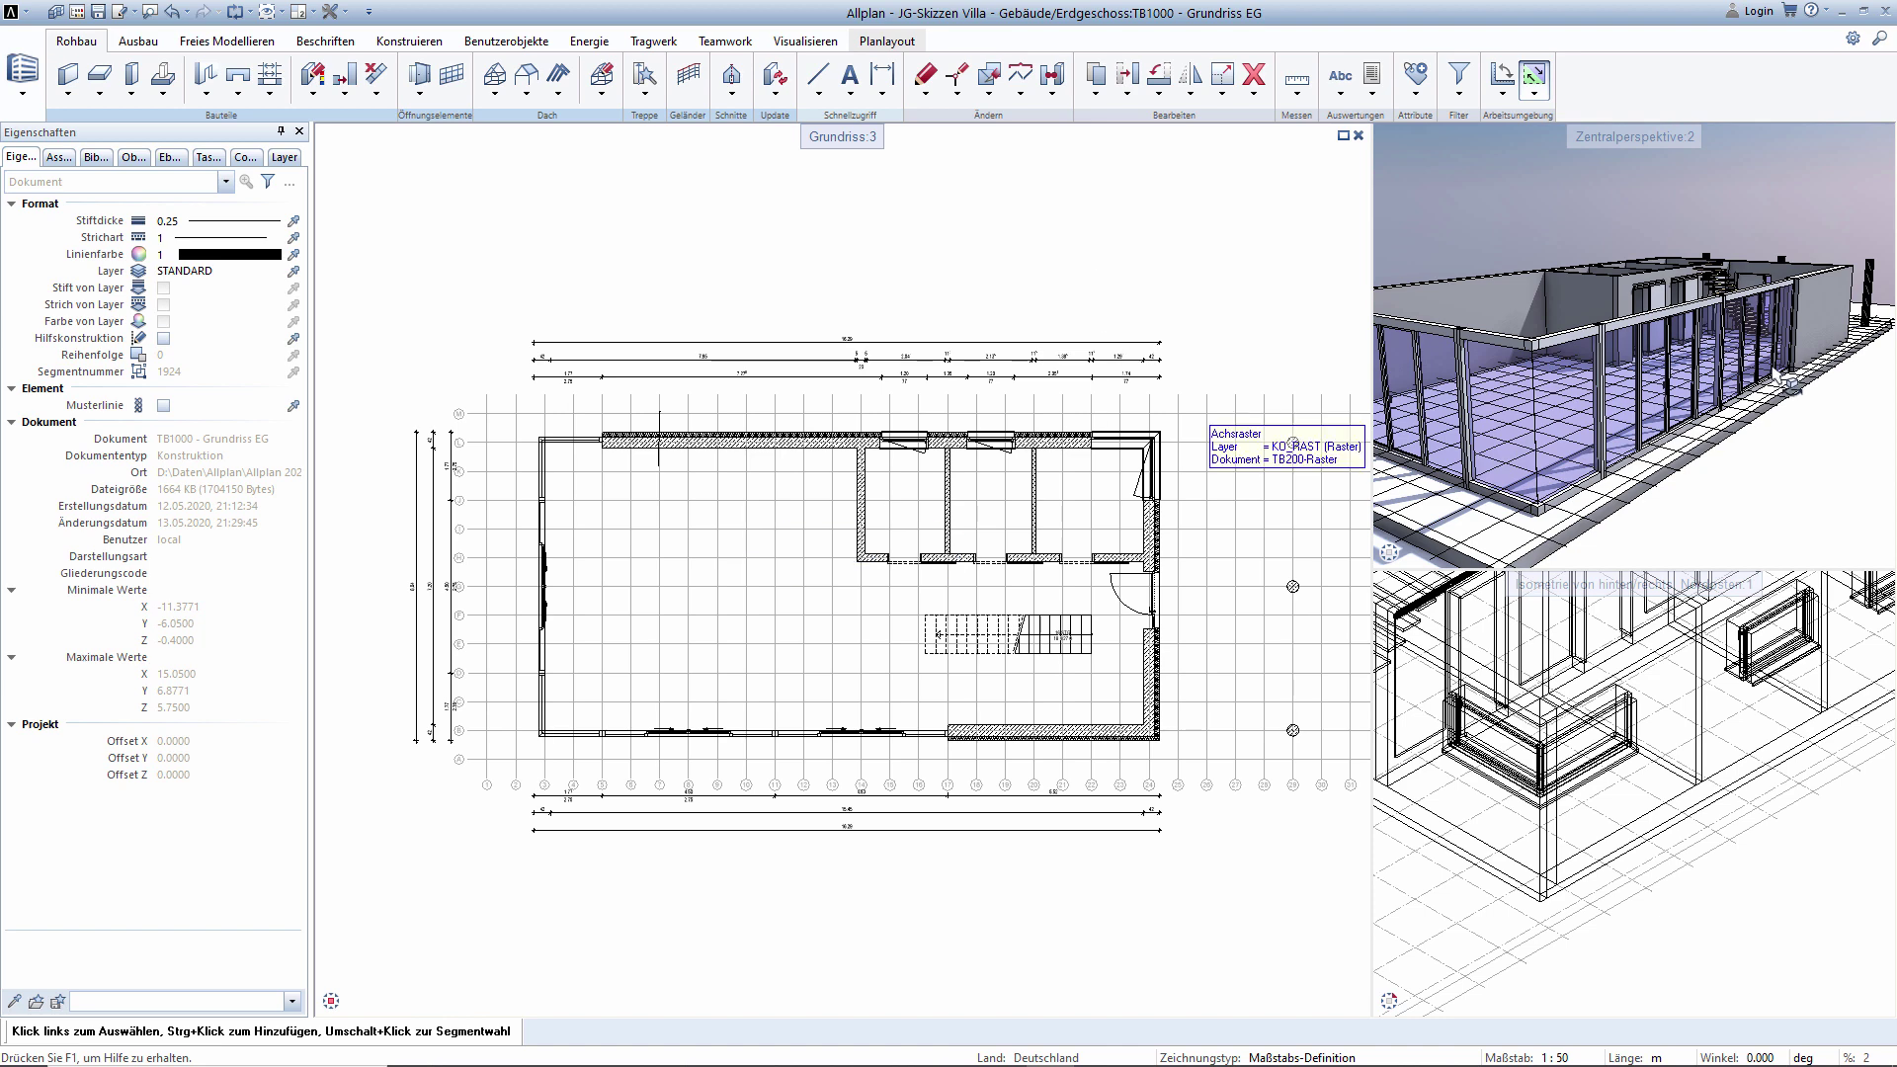
shift+middle_drag(1621, 413, 1689, 311)
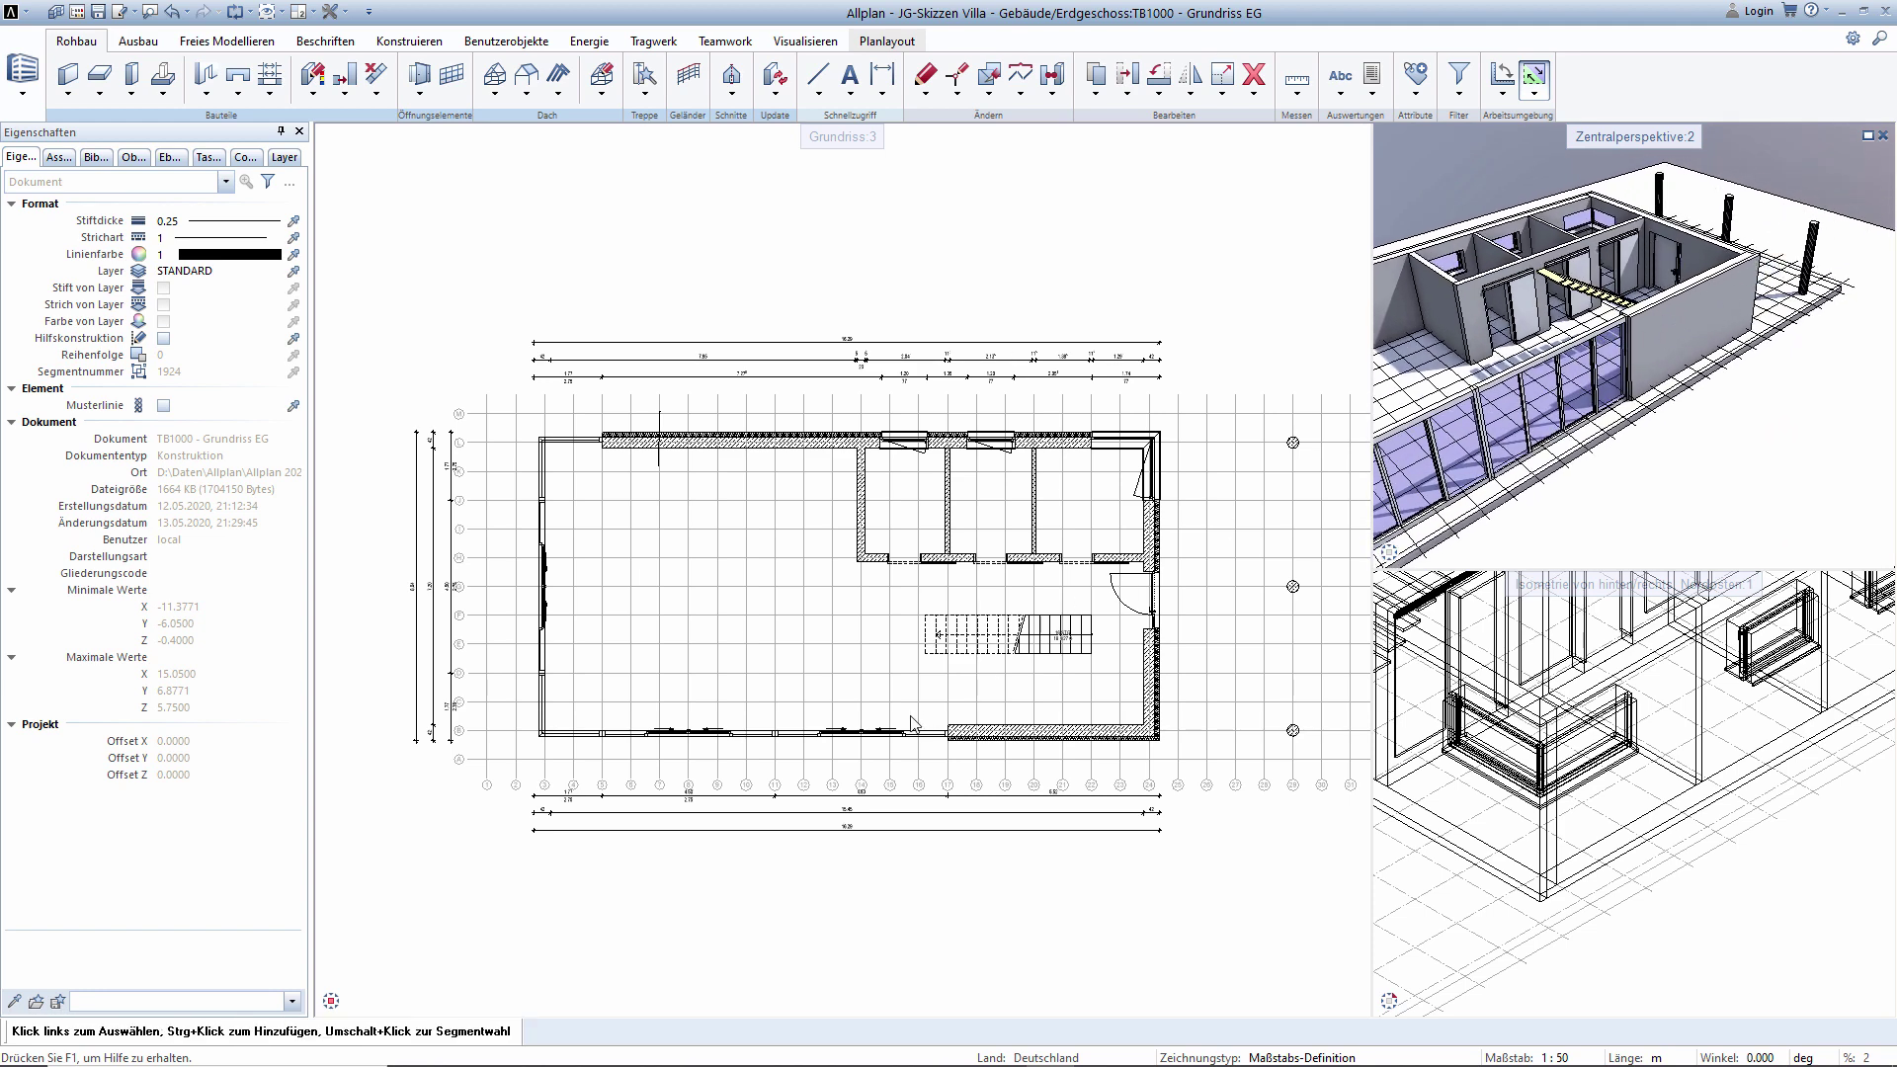
scroll(911, 722, up, 1)
scroll(770, 791, up, 1)
scroll(988, 415, up, 1)
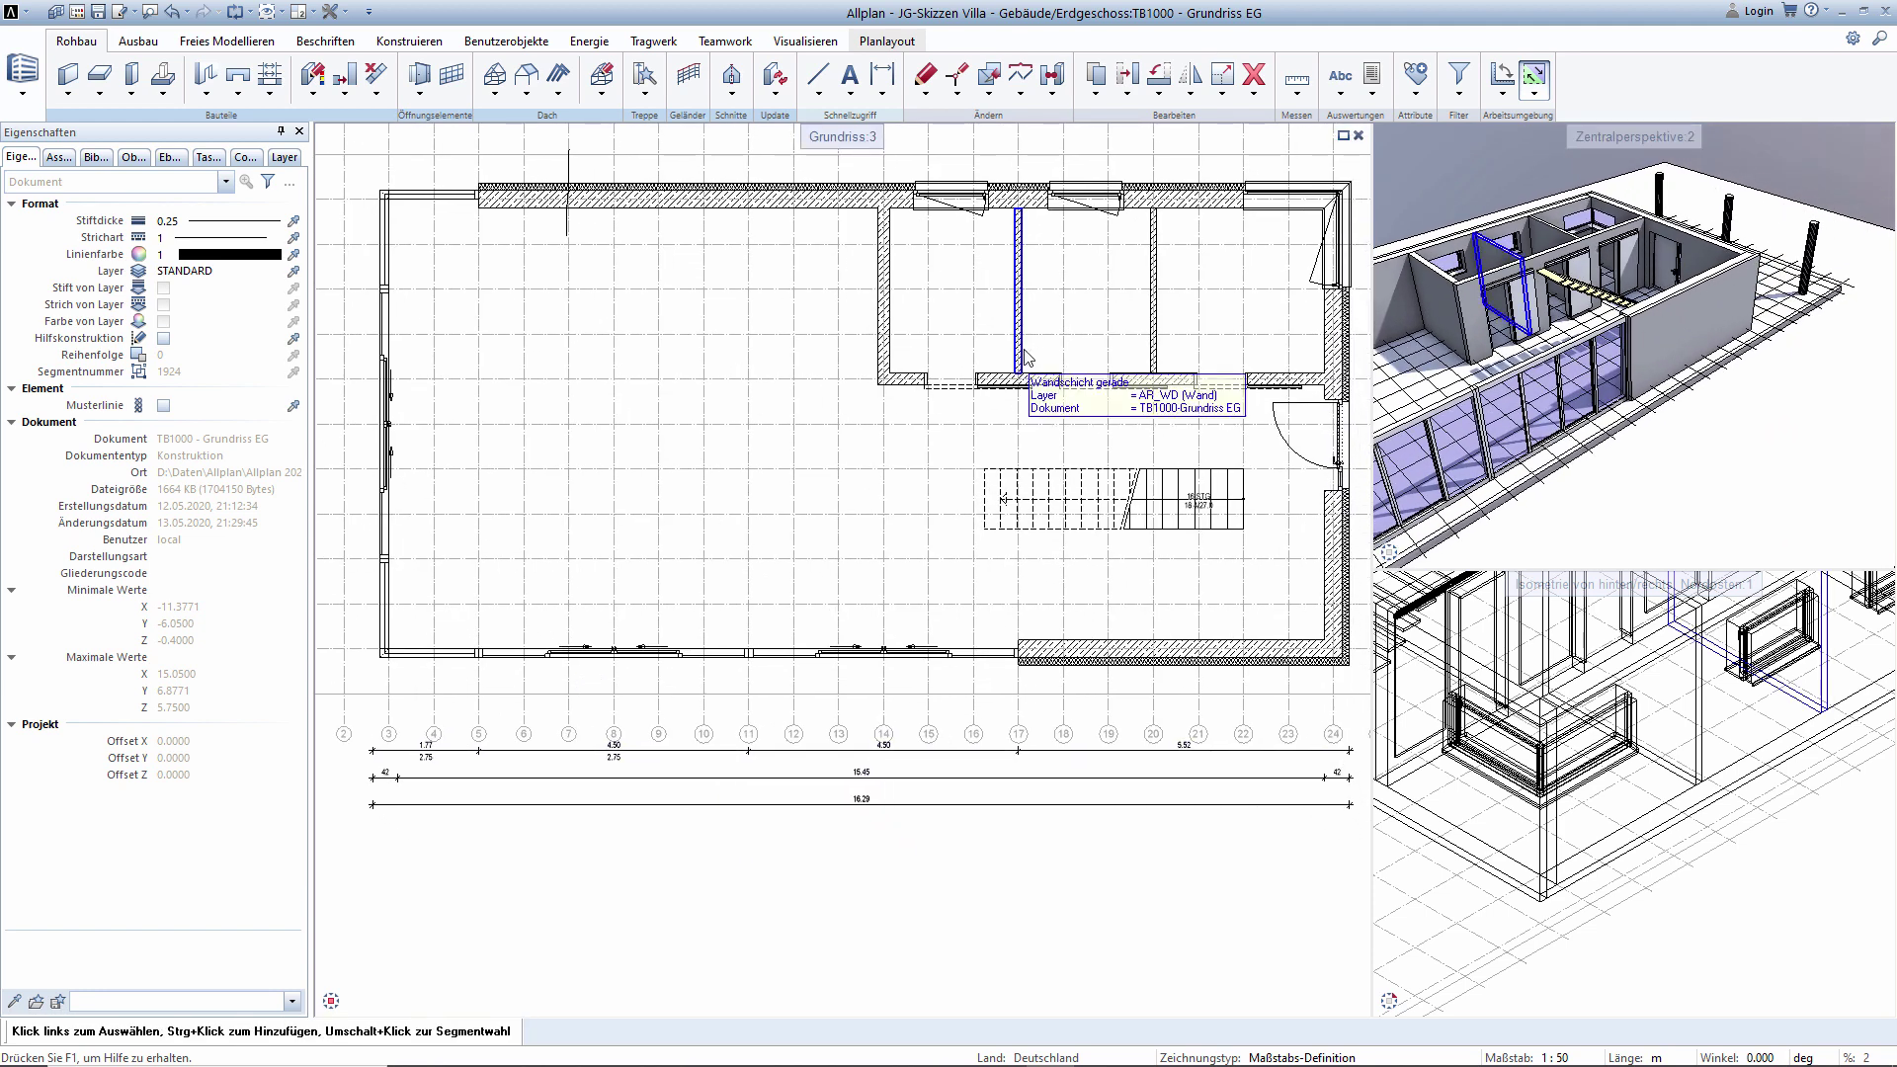
Mirror-copy the lower-left wall corner to the right end about the facade's midpoint axis.
click(1166, 101)
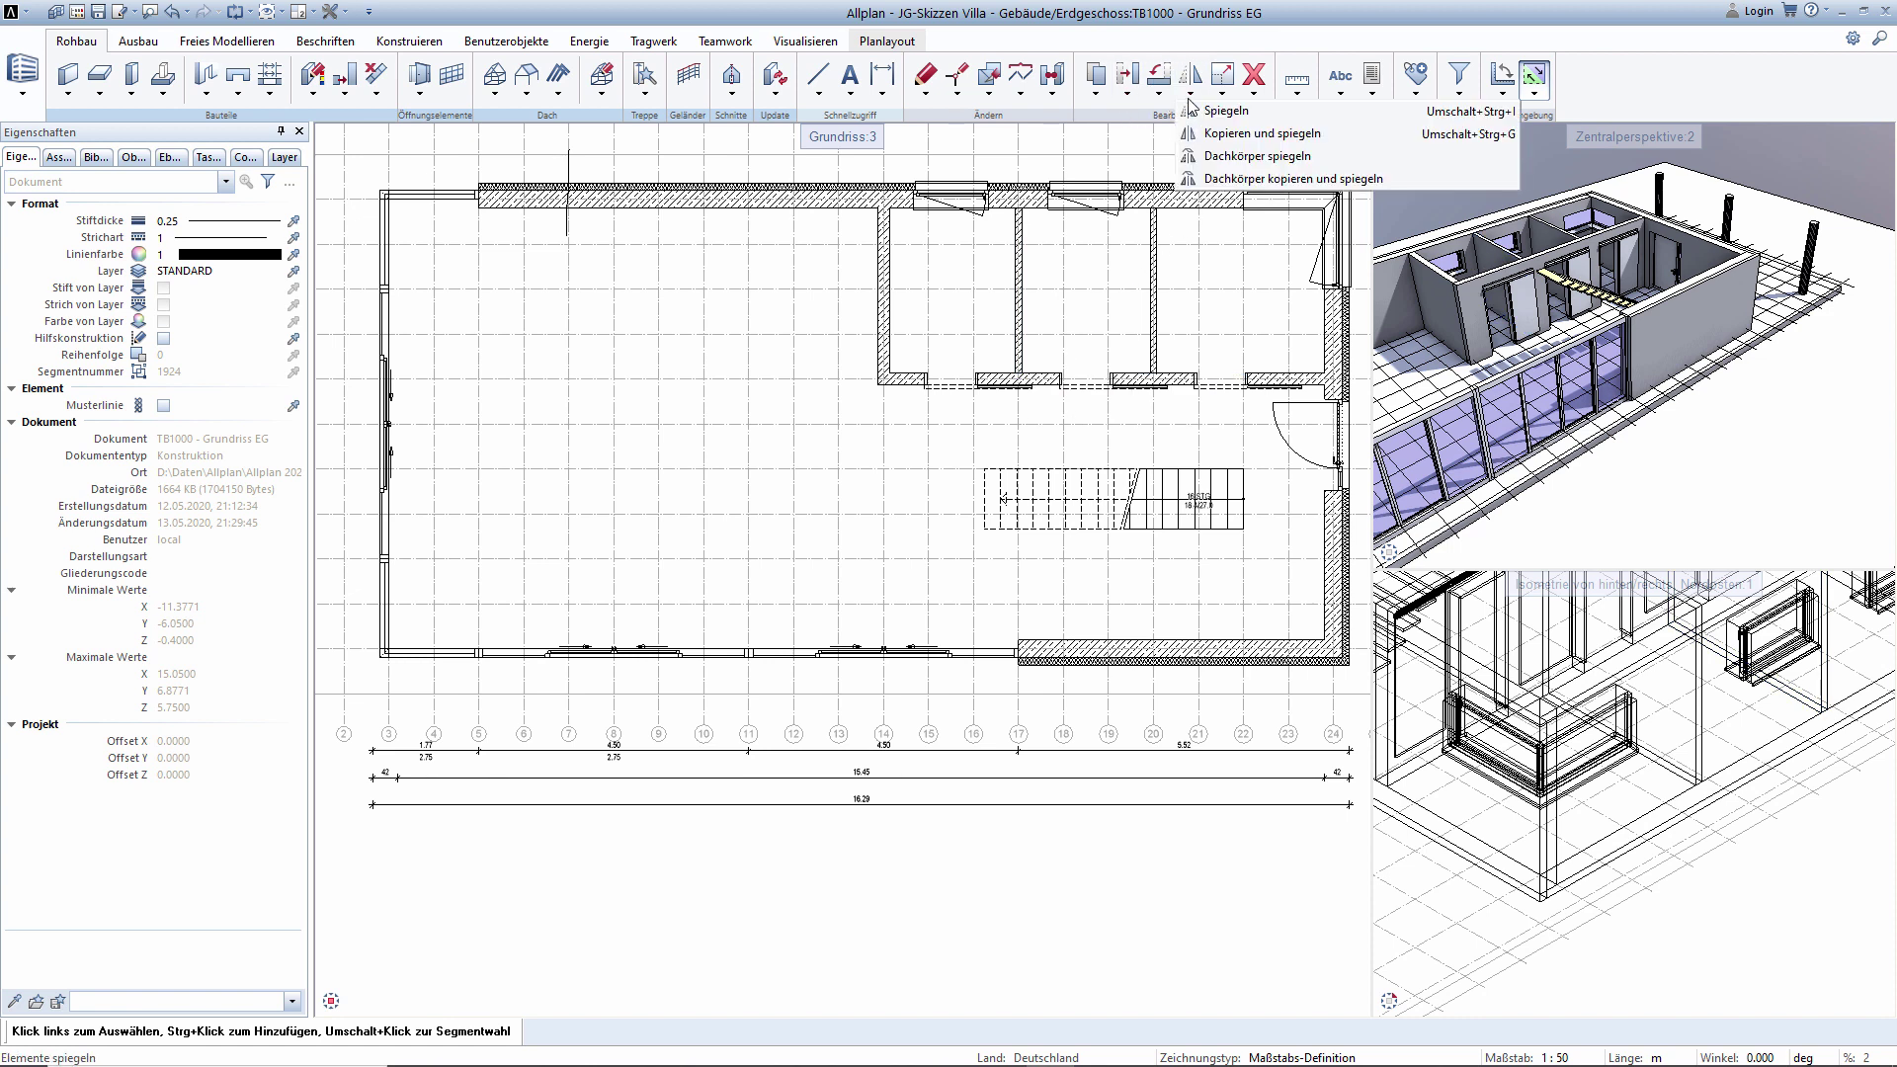
click(1225, 139)
drag(339, 533, 551, 678)
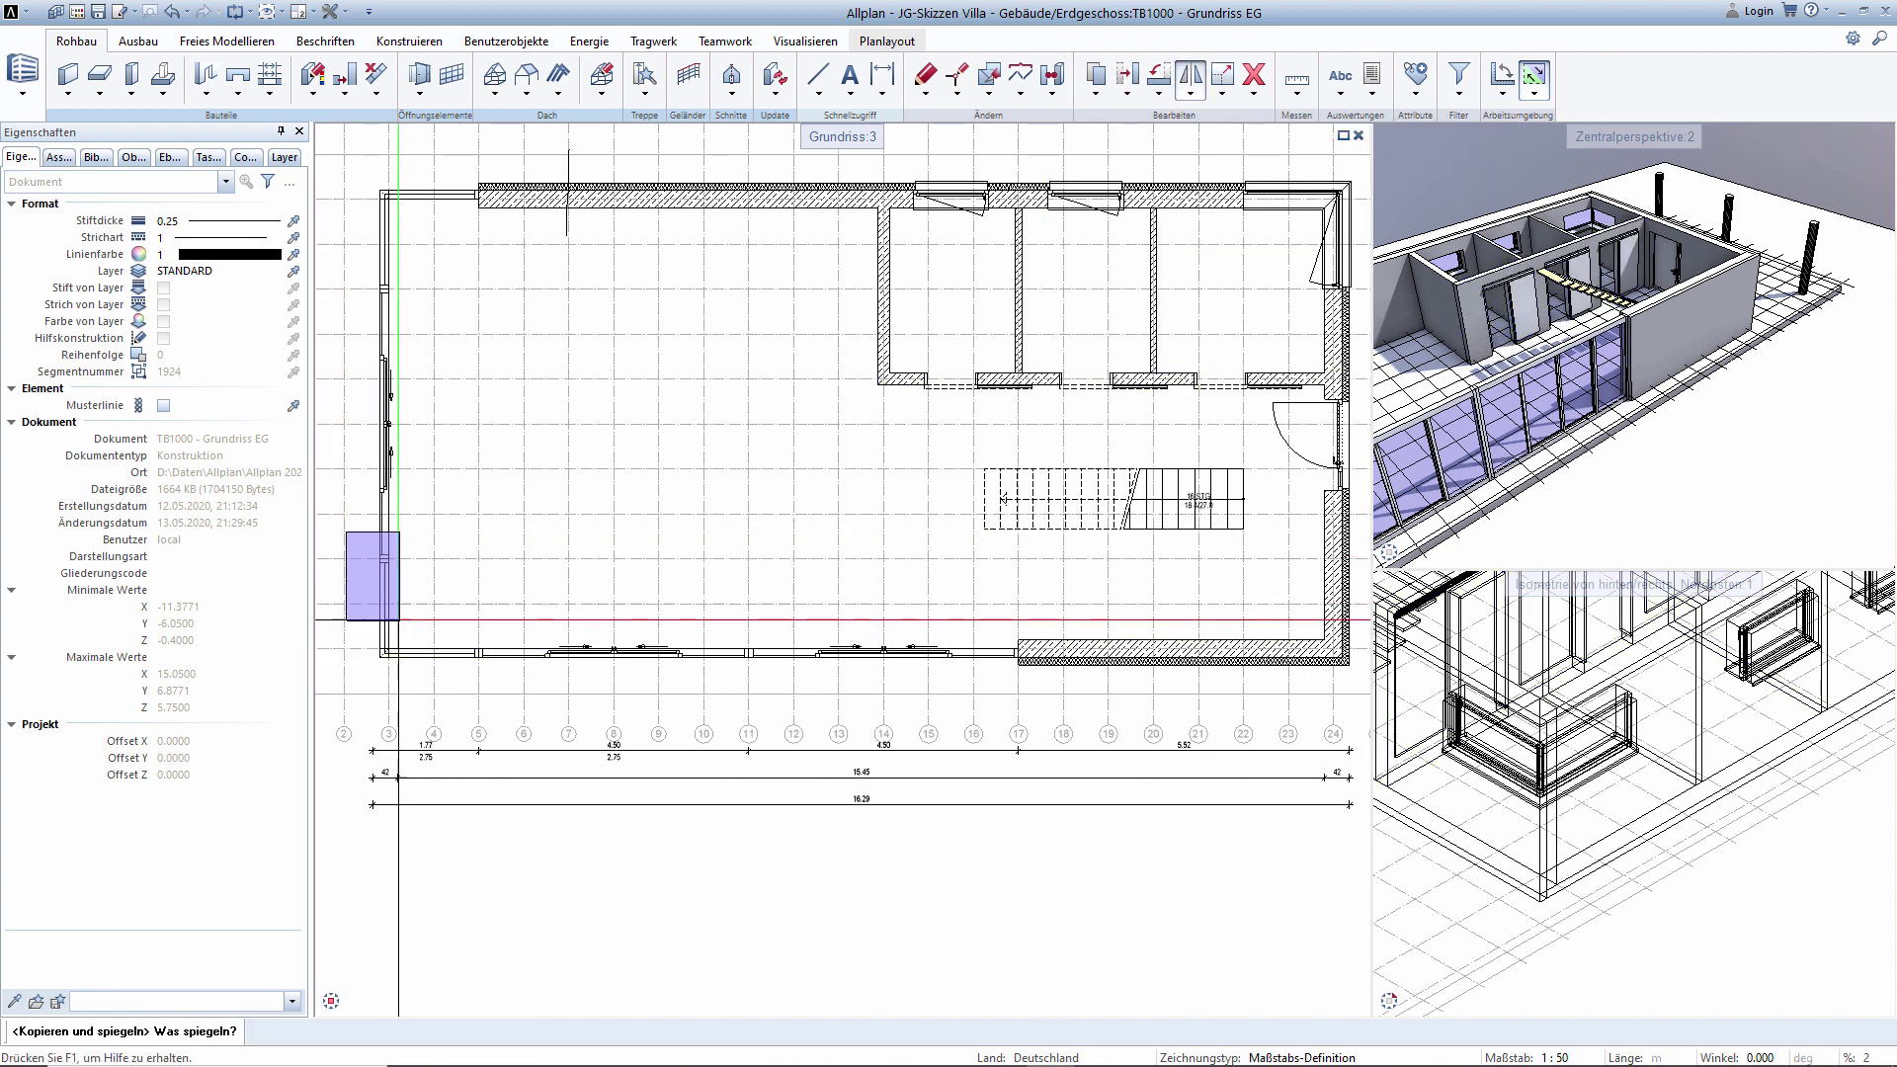
scroll(549, 705, down, 2)
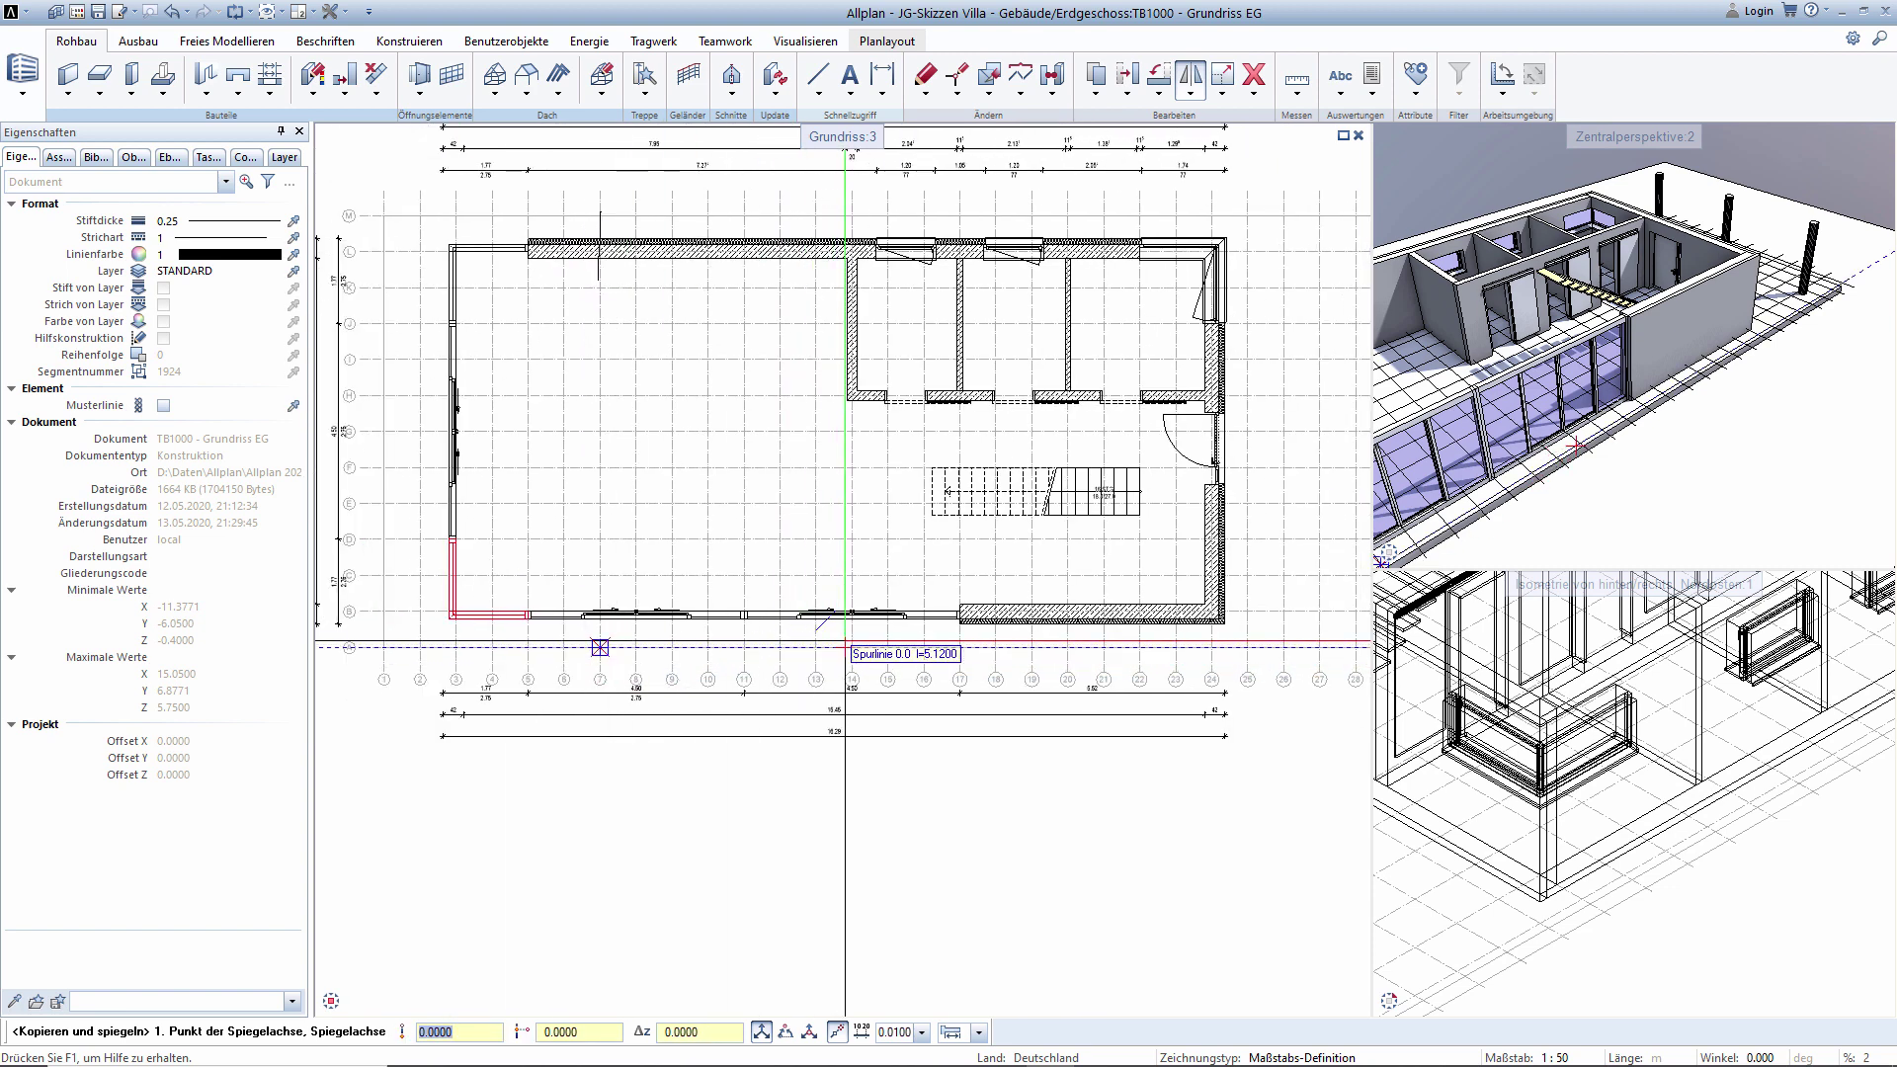
right_click(783, 831)
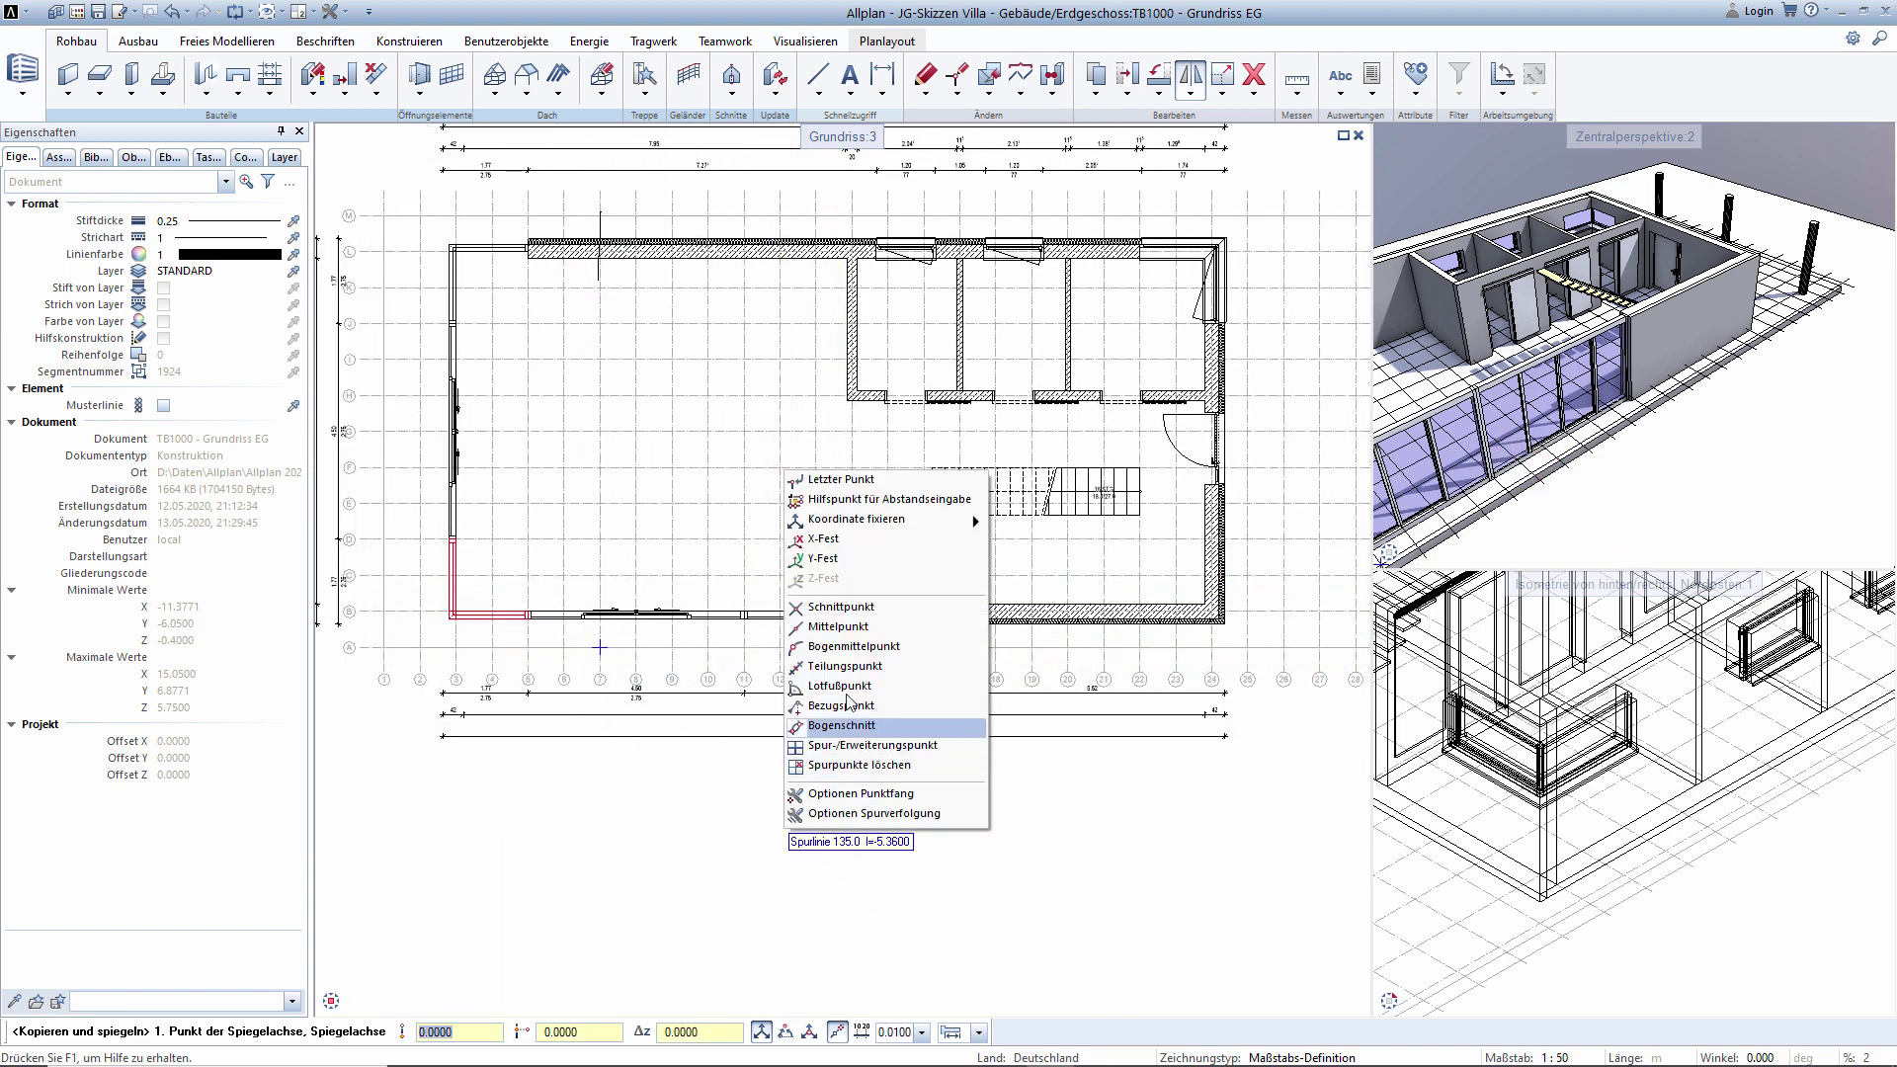
click(838, 626)
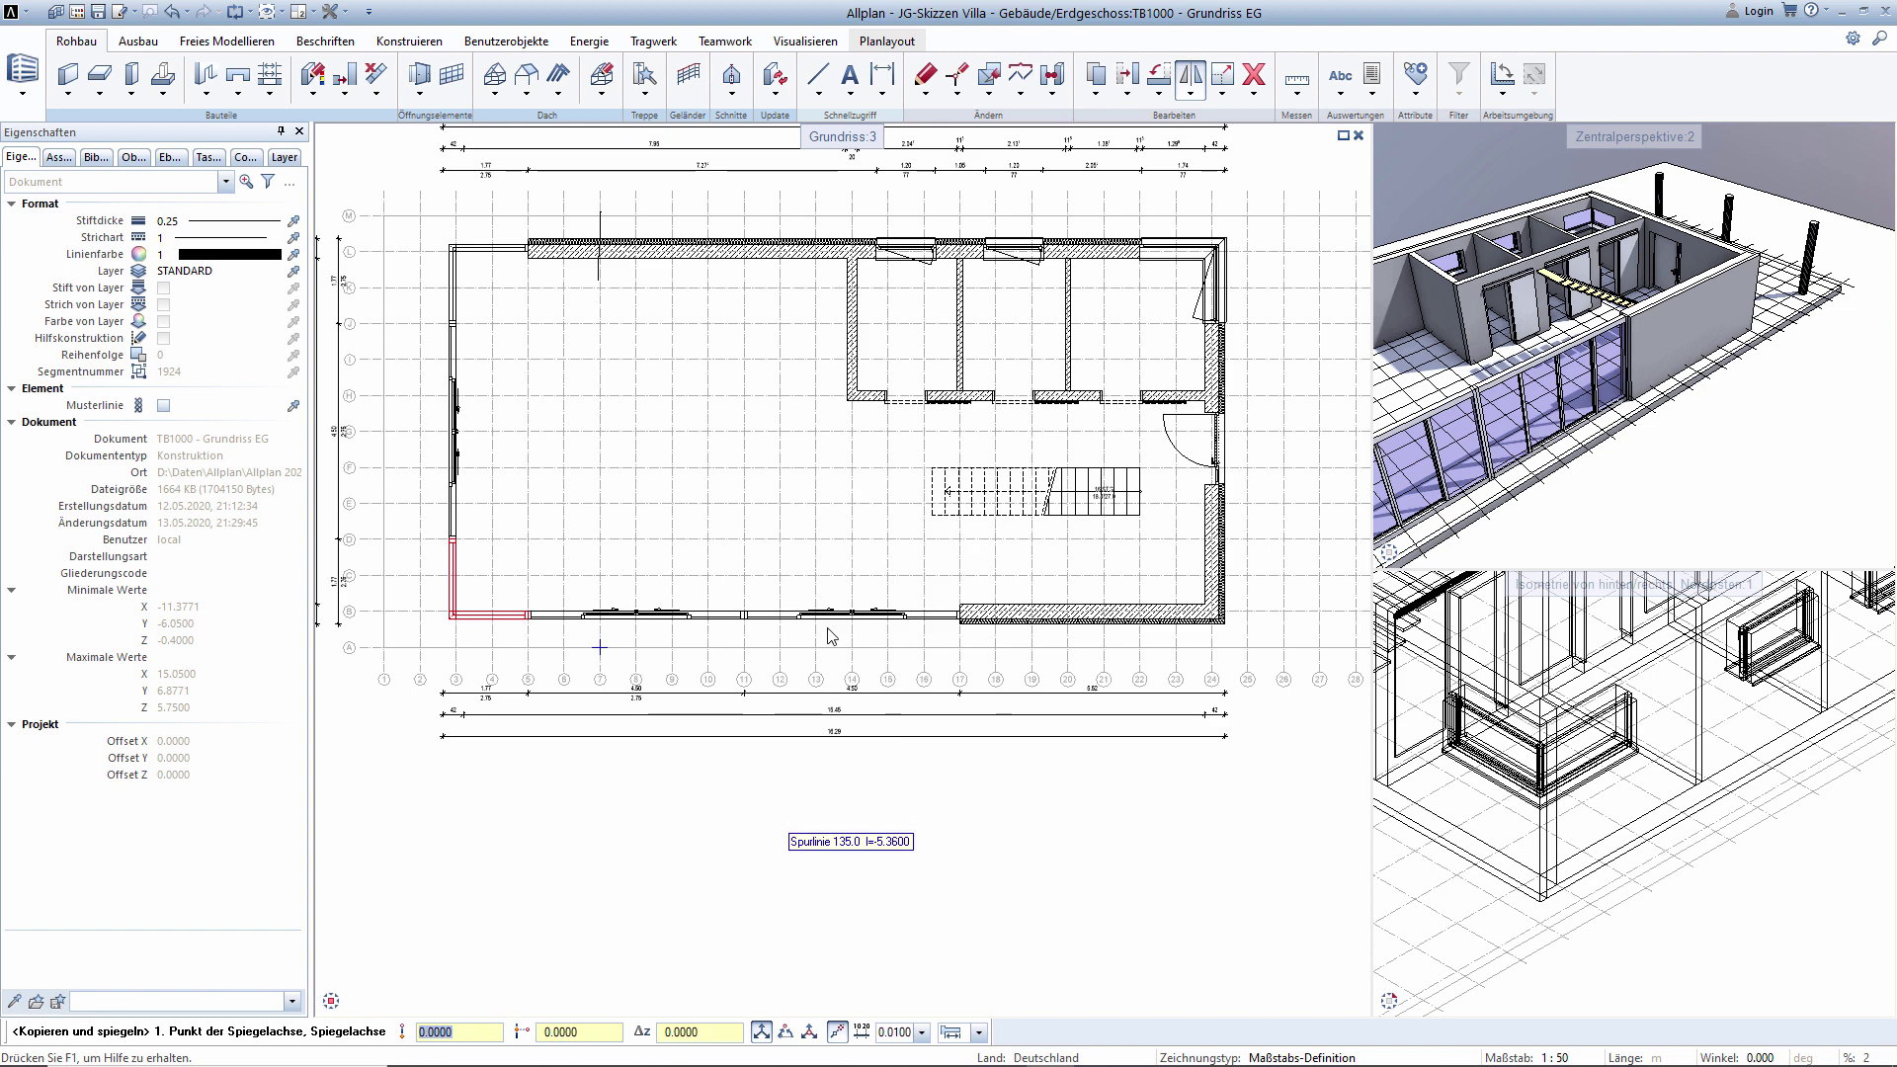
click(494, 576)
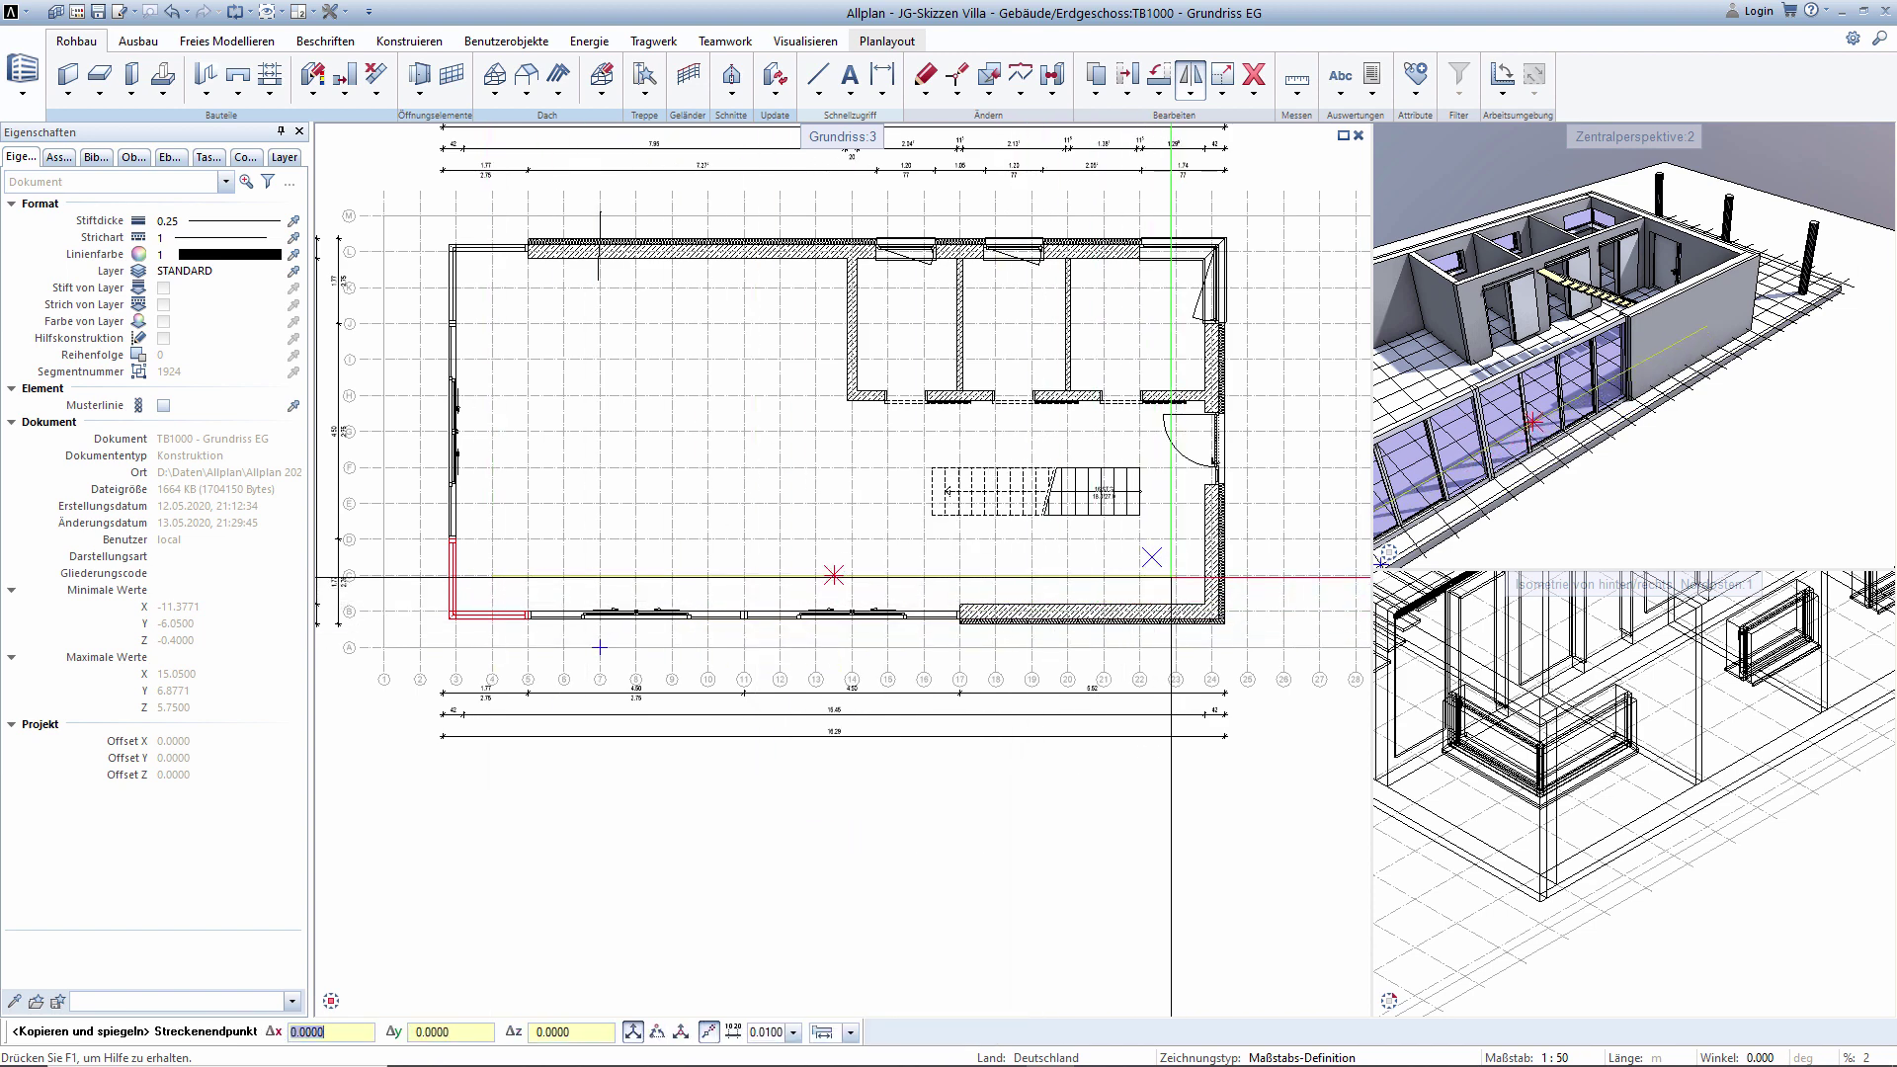
click(833, 575)
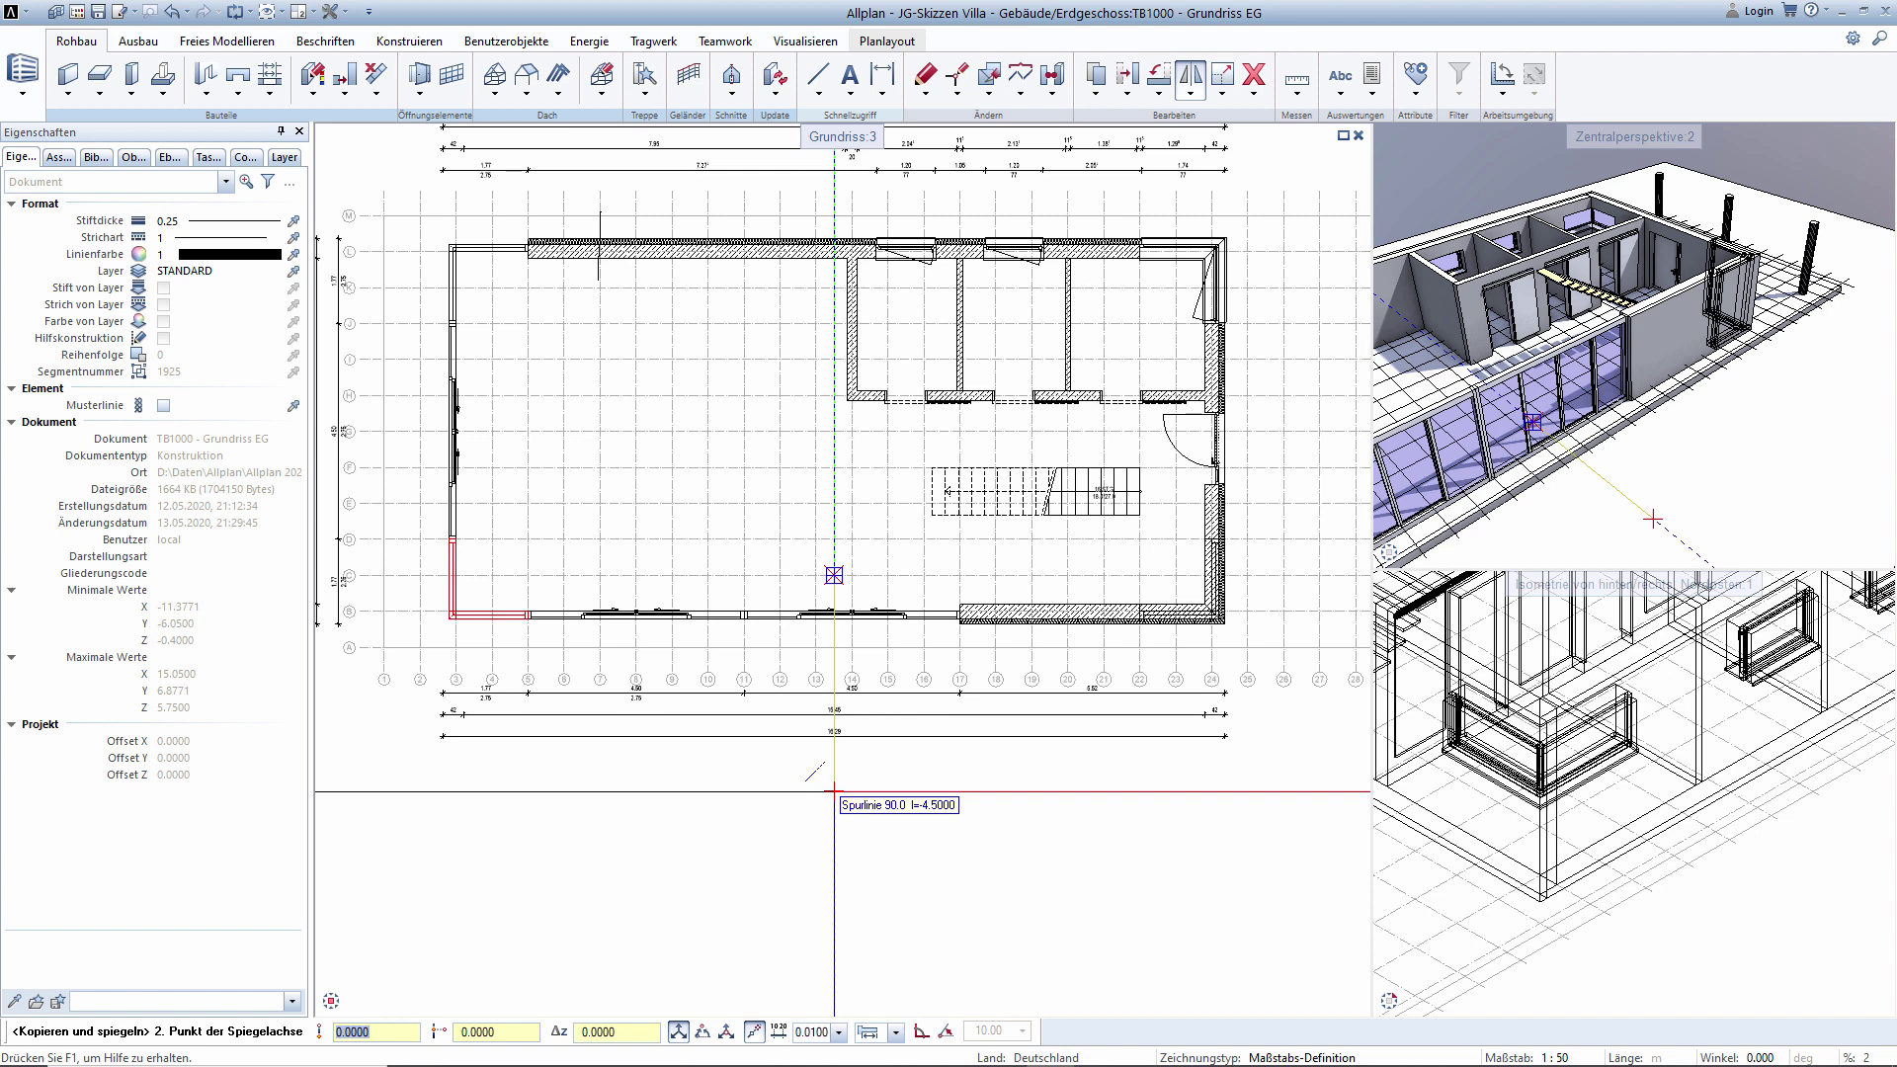
click(834, 791)
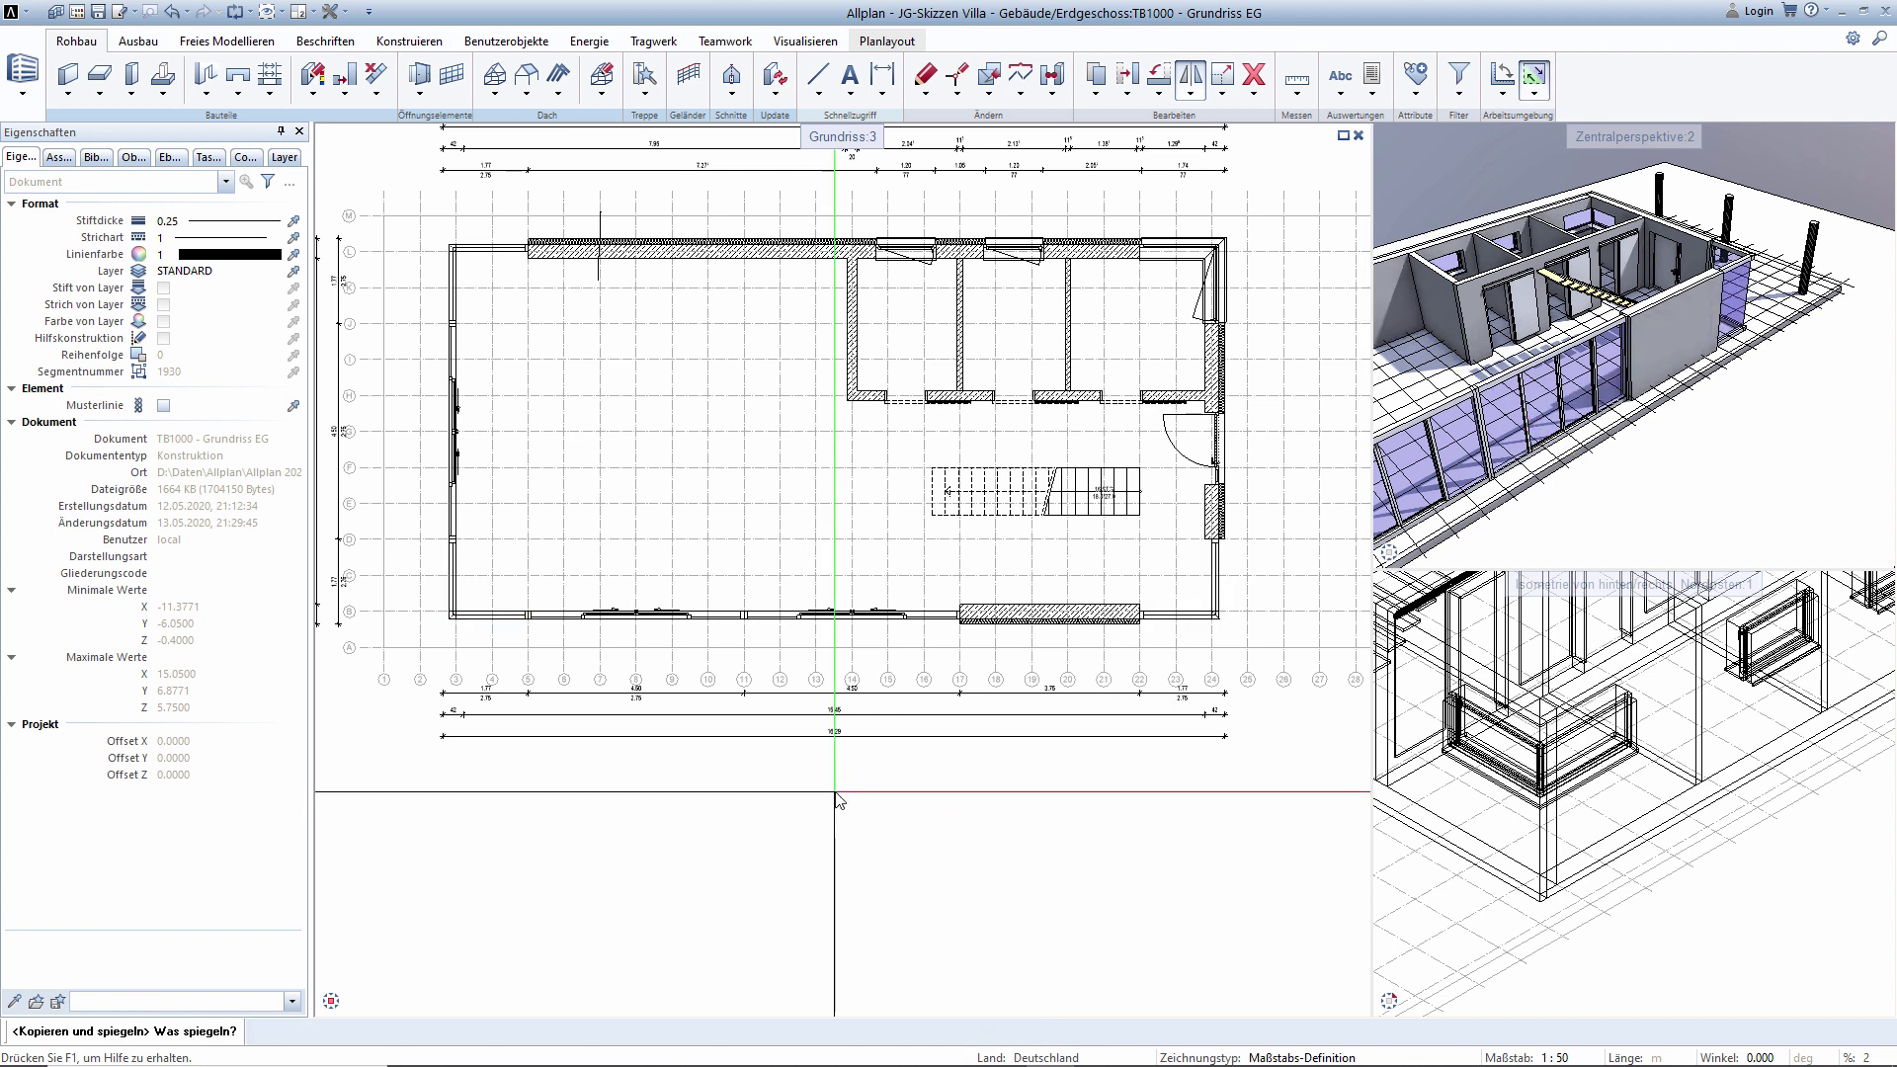
key(Escape)
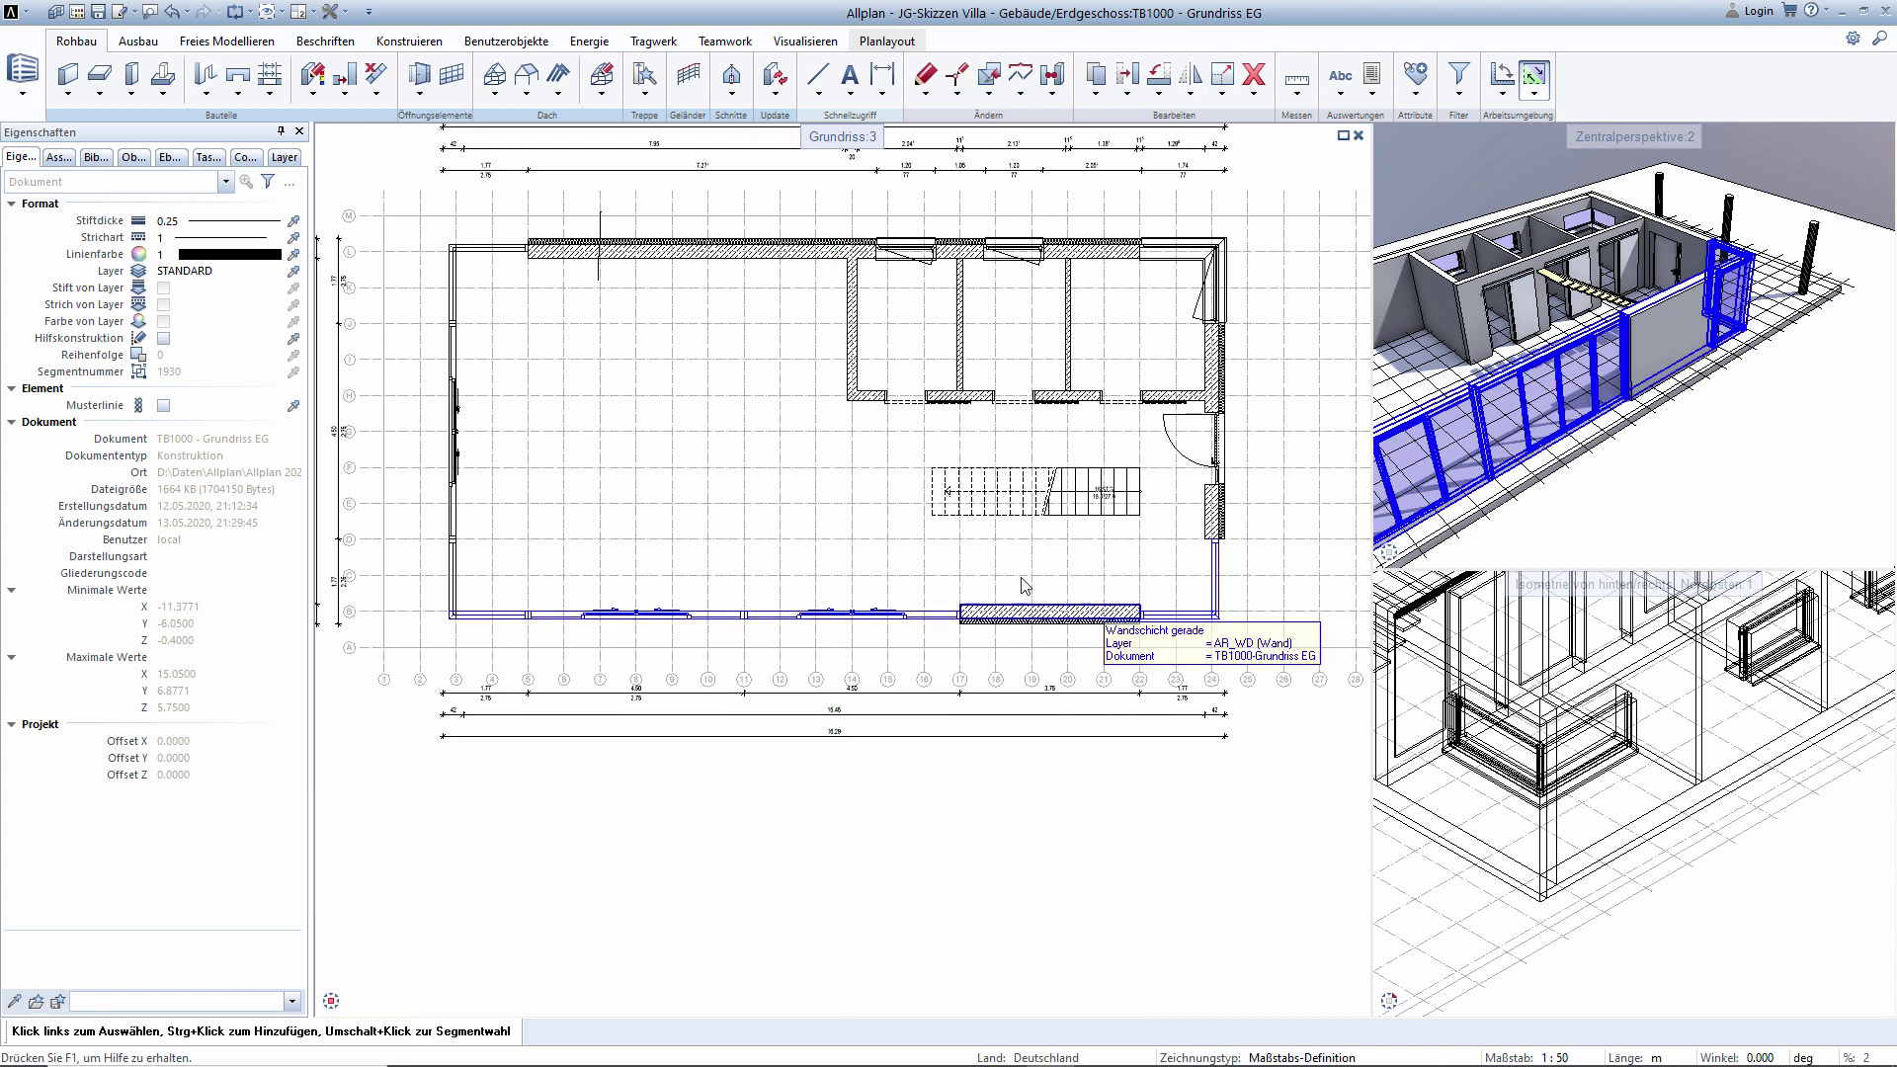
Remove the stray vertical line above the top wall and orbit the perspective to the glazed facade.
middle_drag(689, 309, 710, 362)
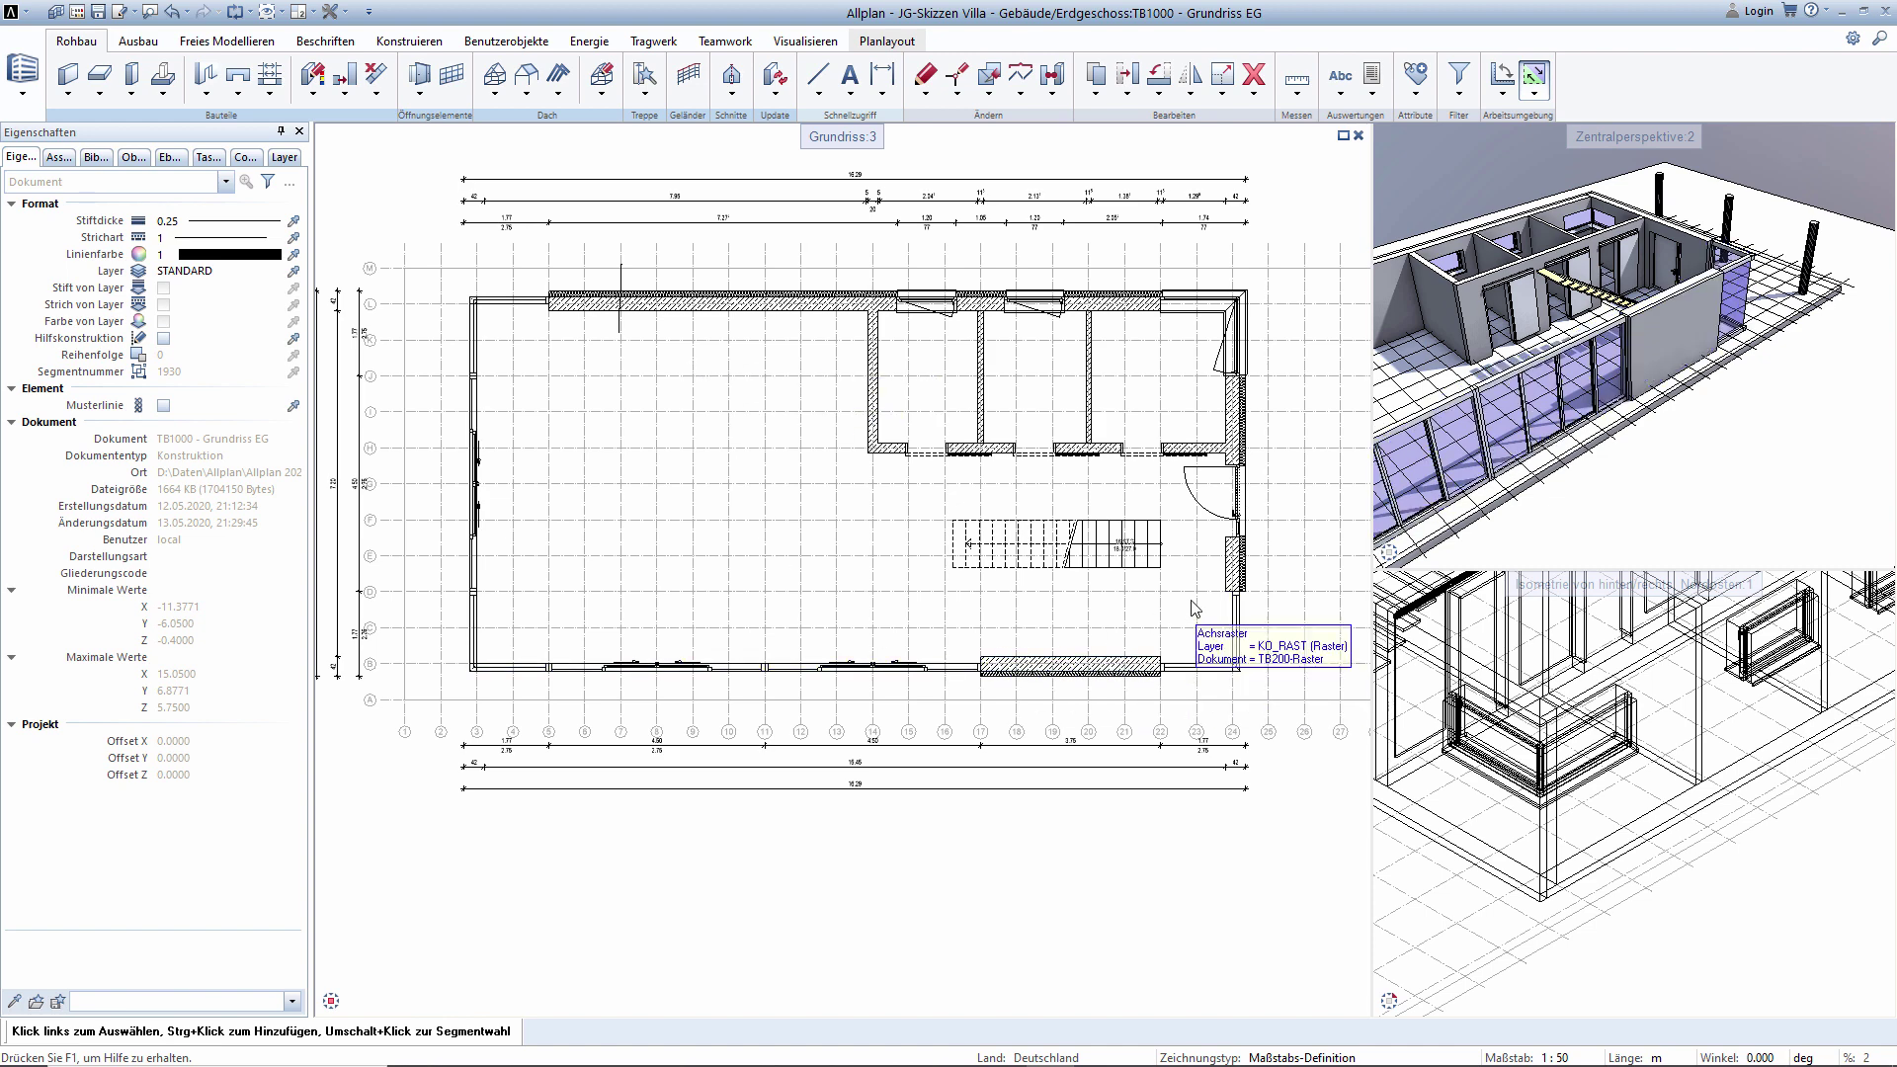
middle_drag(728, 368, 728, 409)
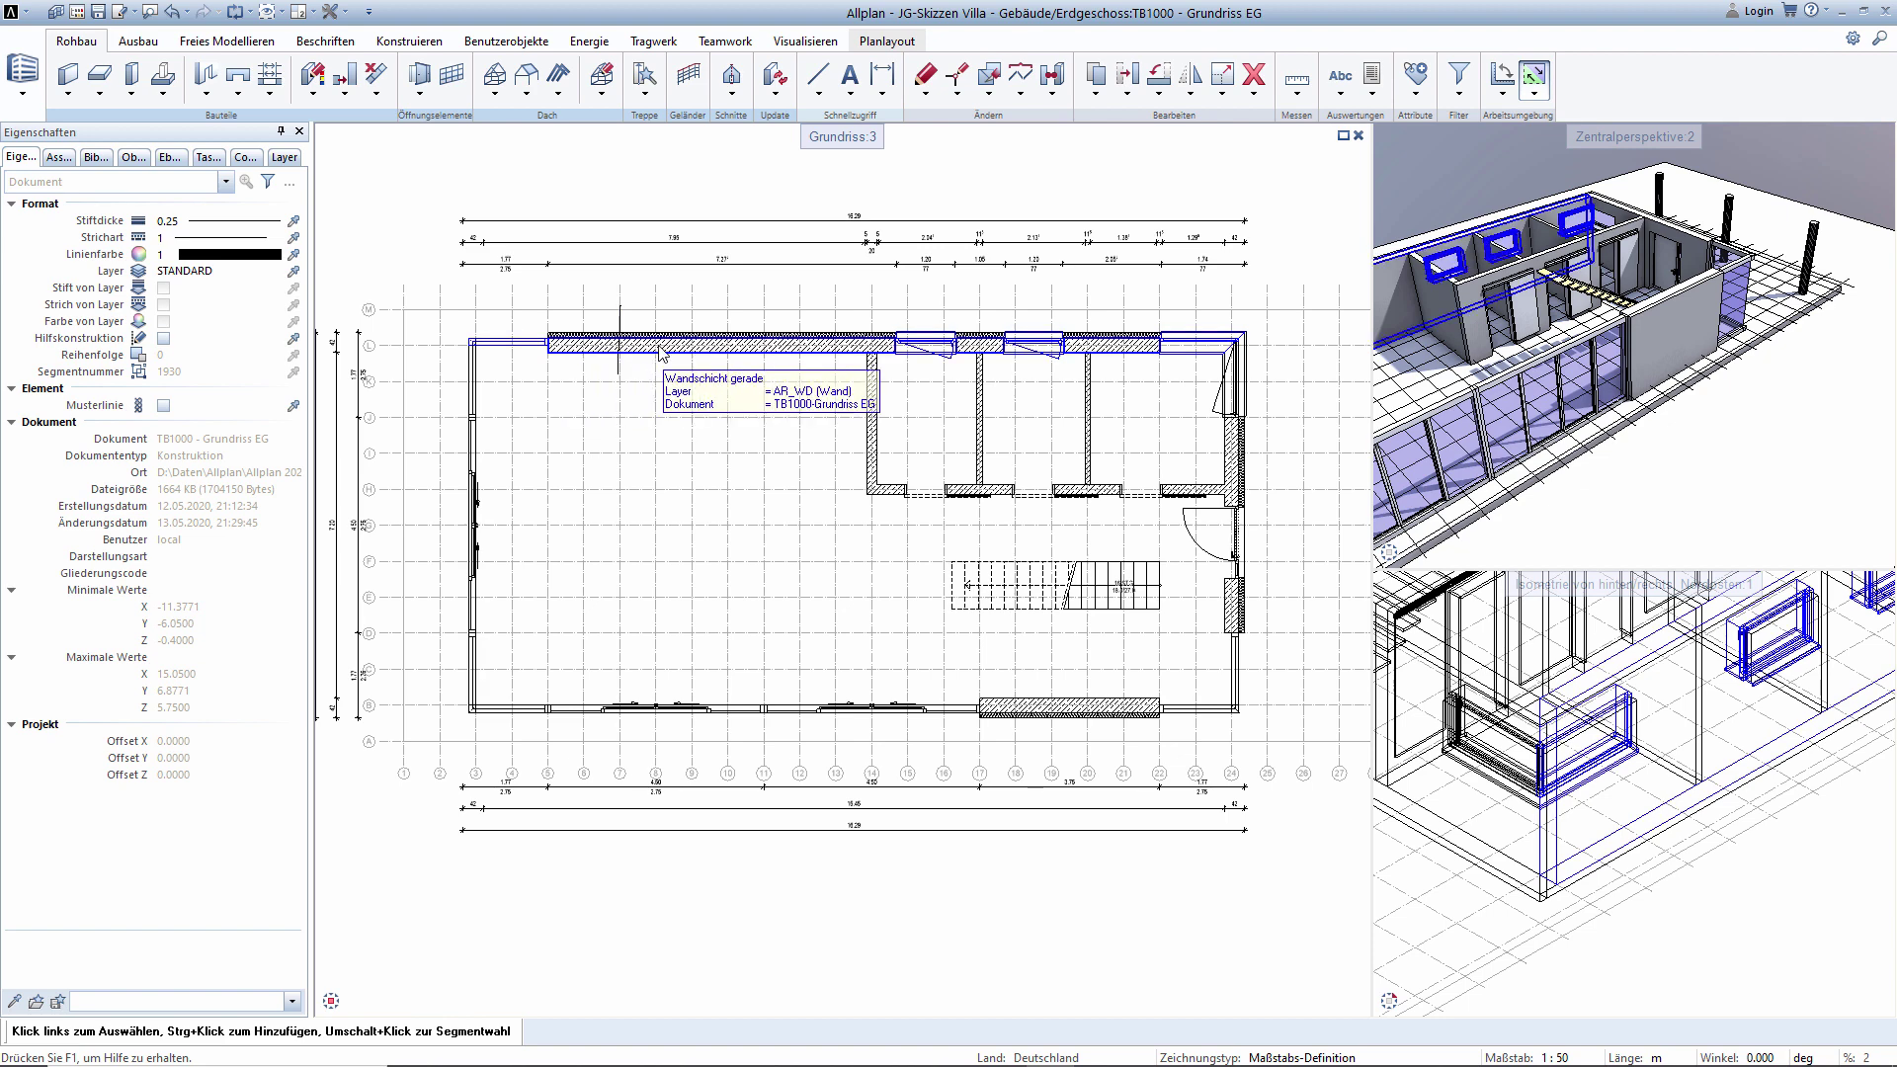
drag(605, 287, 644, 400)
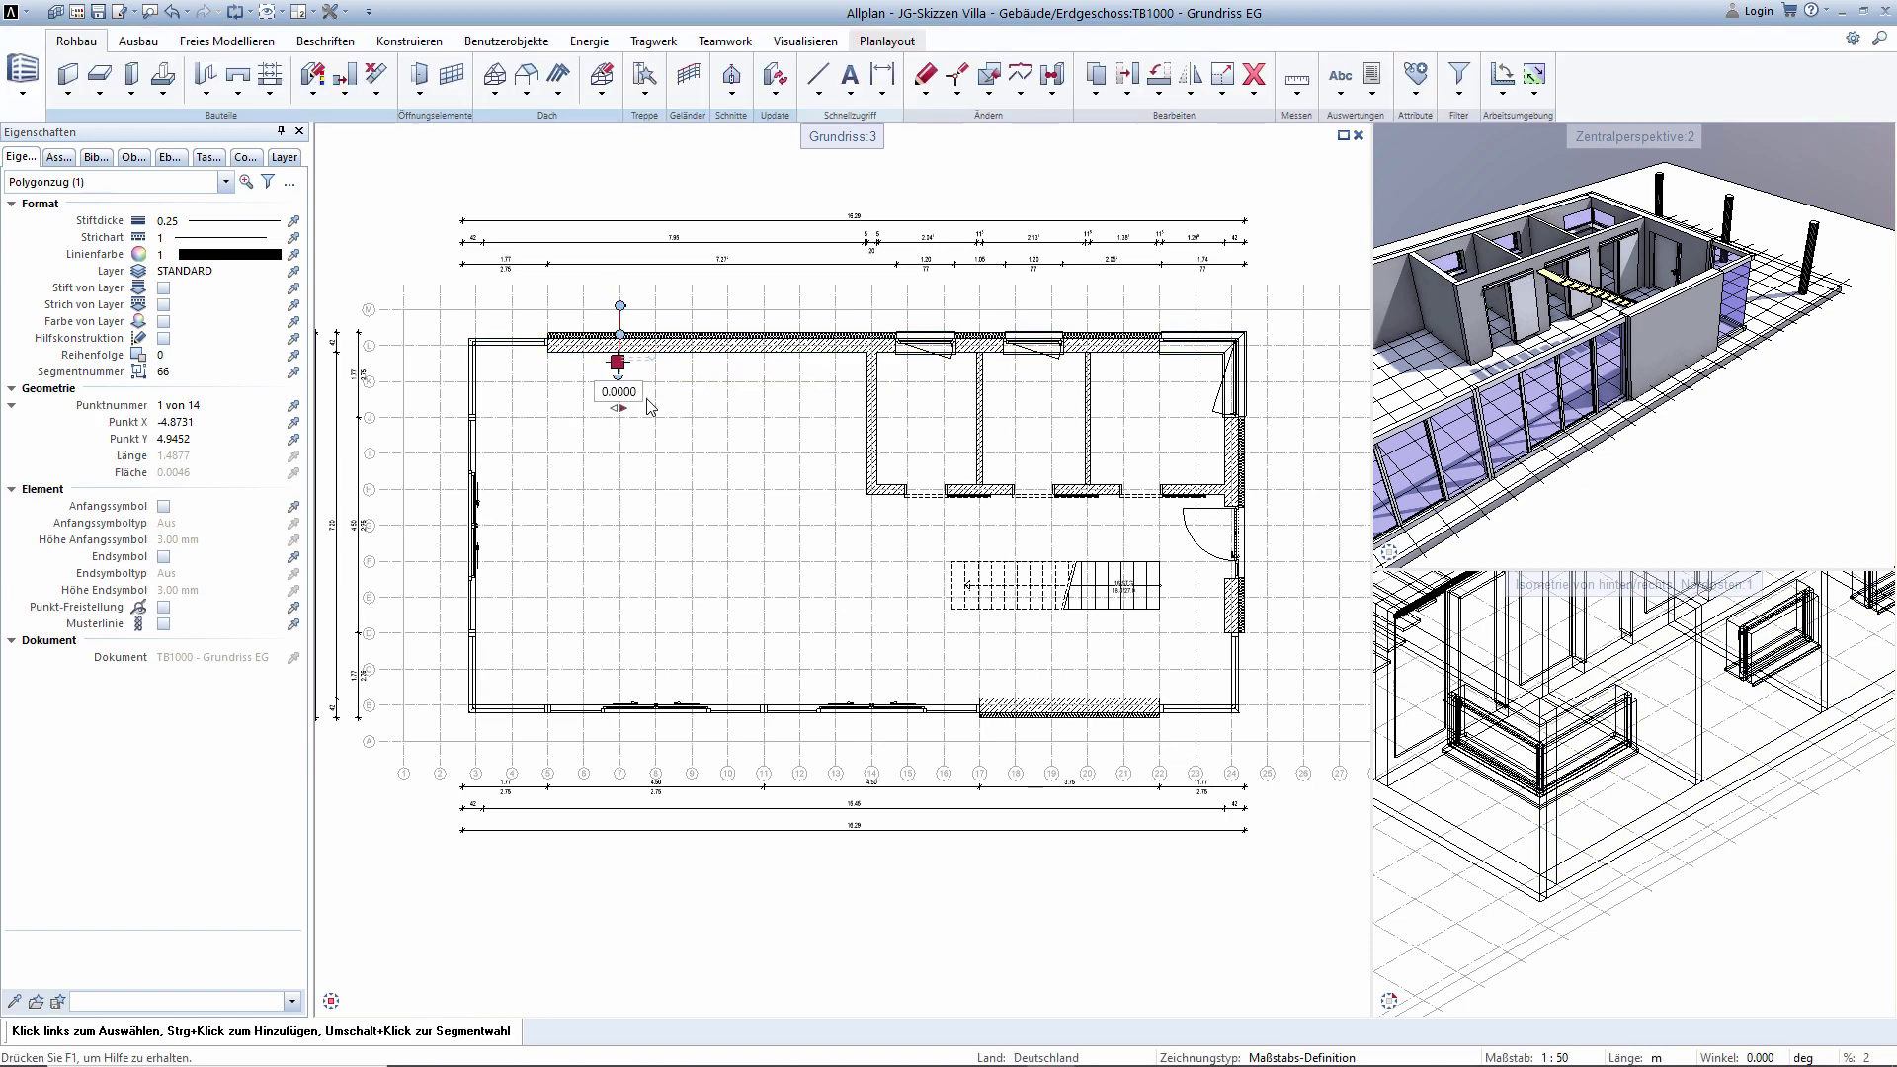
key(Escape)
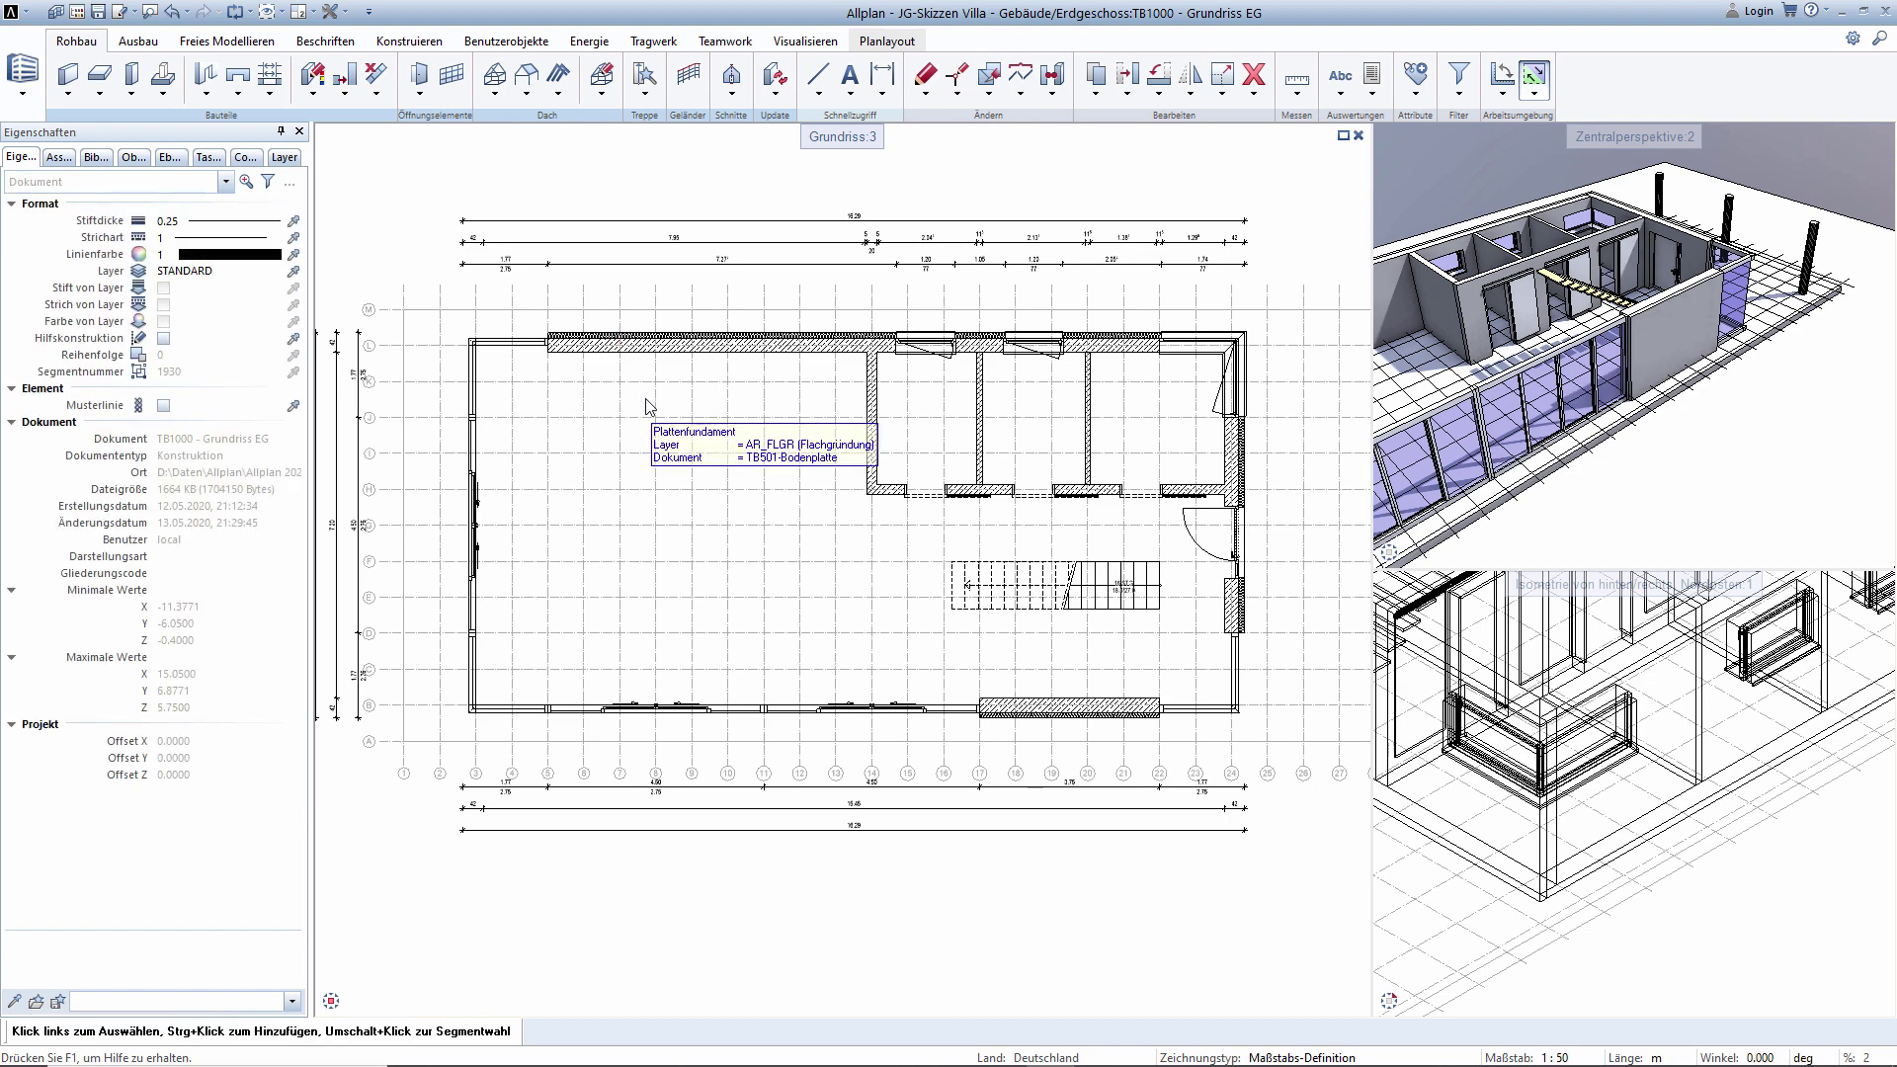
scroll(613, 356, up, 5)
scroll(610, 358, down, 5)
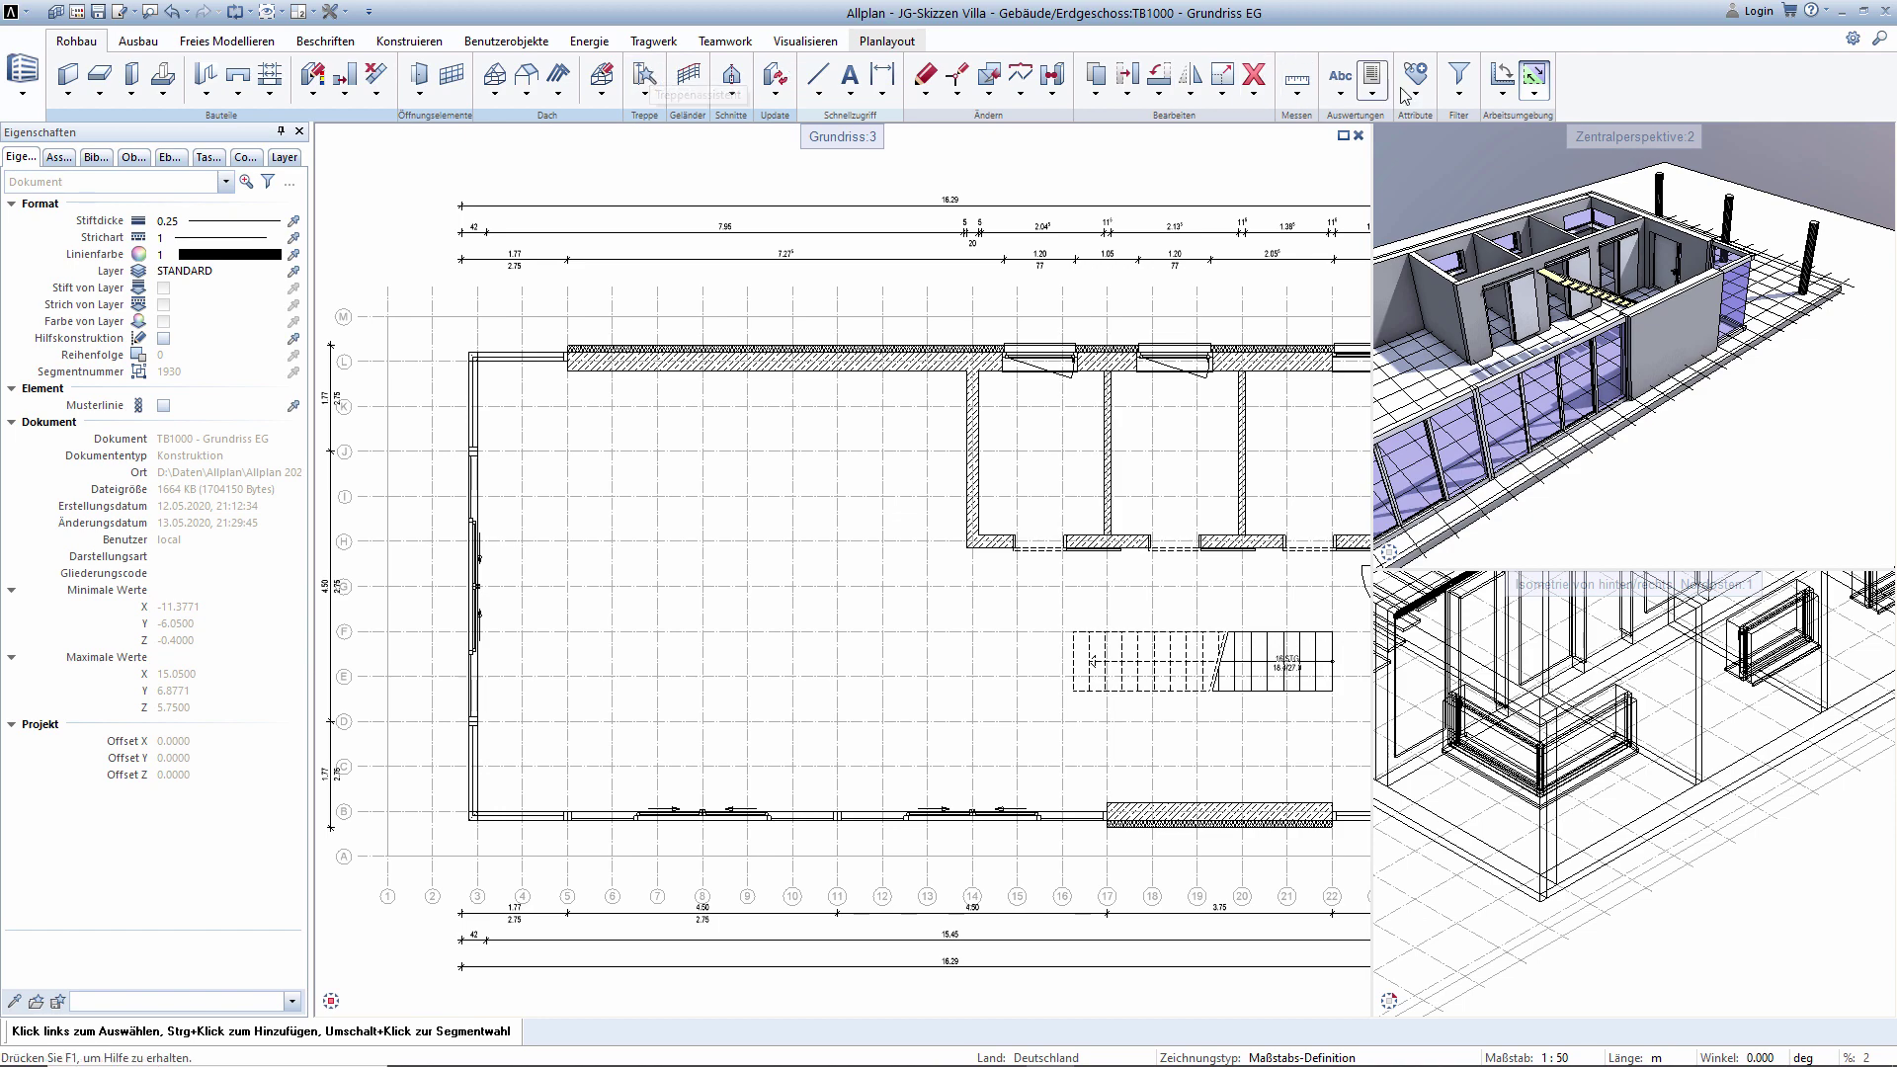
mouse_move(1524, 293)
mouse_down()
mouse_move(1538, 344)
mouse_move(1360, 415)
mouse_move(1218, 409)
mouse_up()
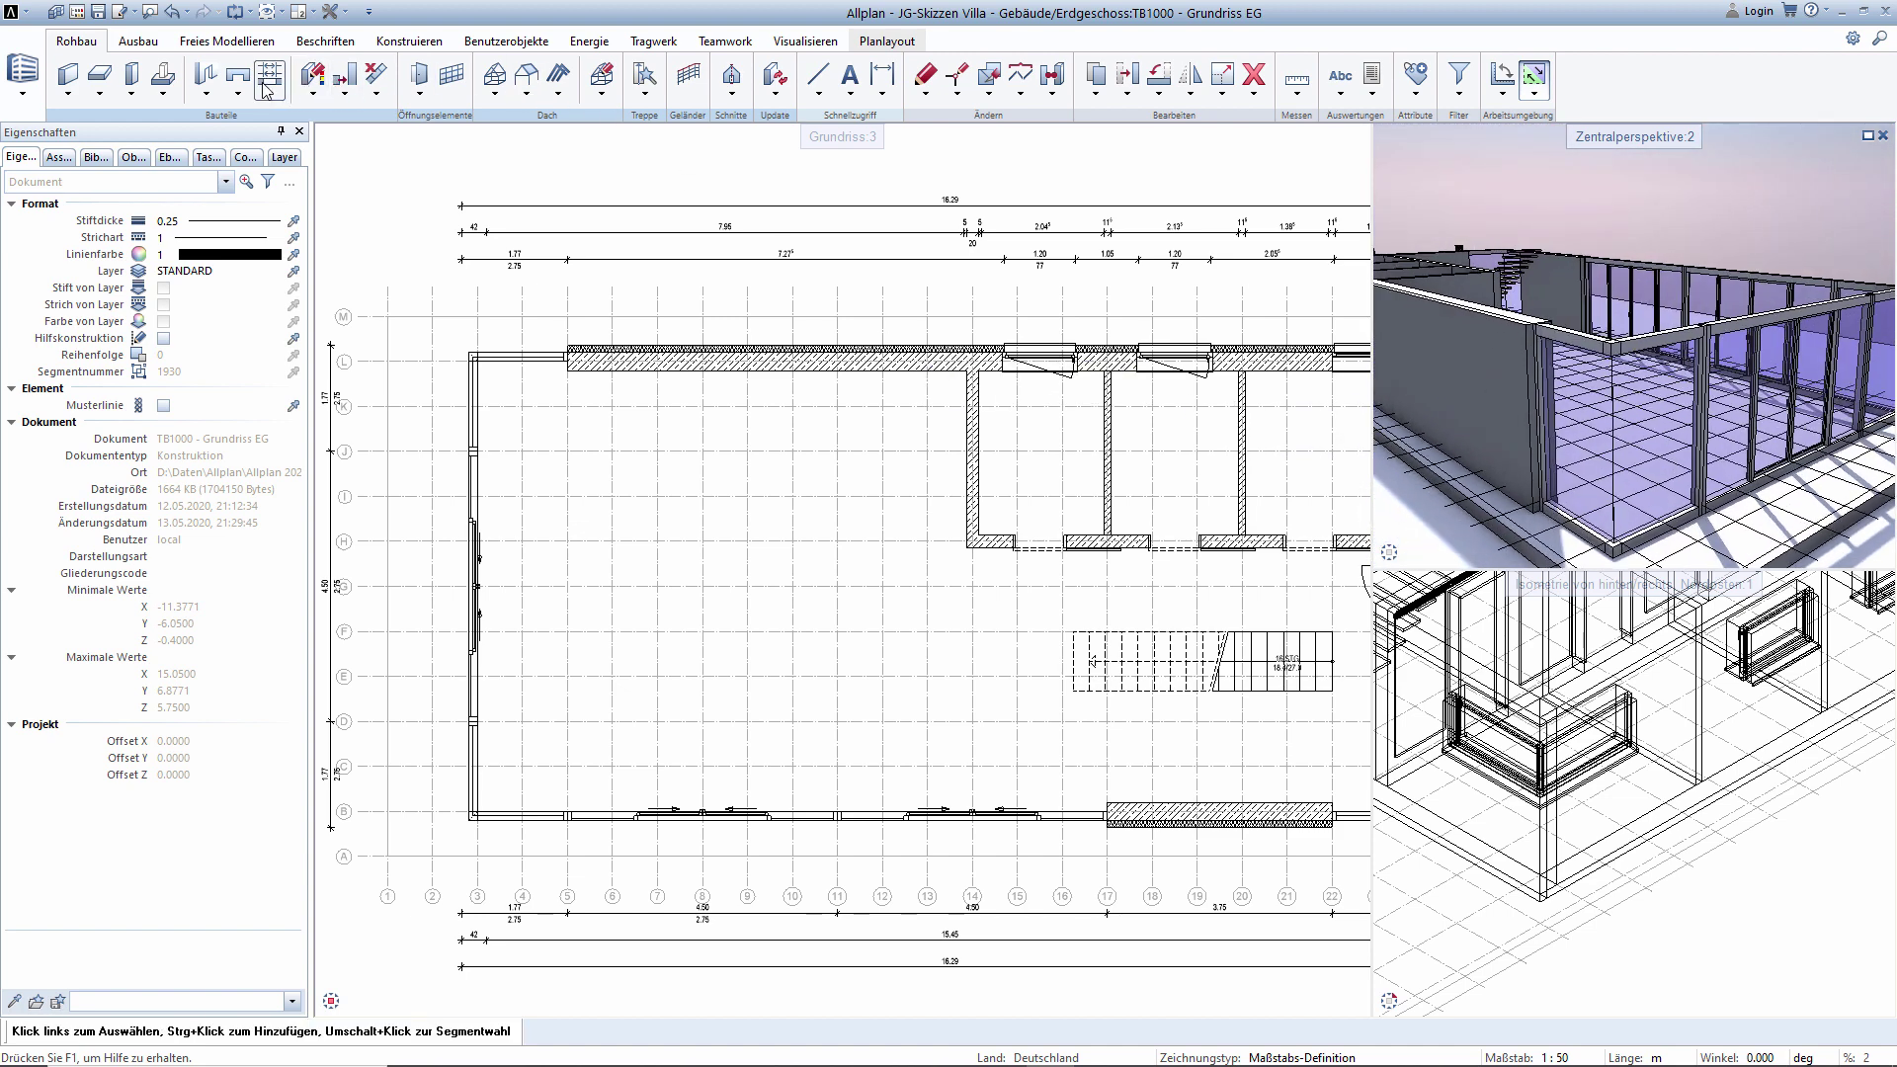
Cut a 2.25 m window opening into the top wall, starting at 0 distance from its left end.
click(207, 95)
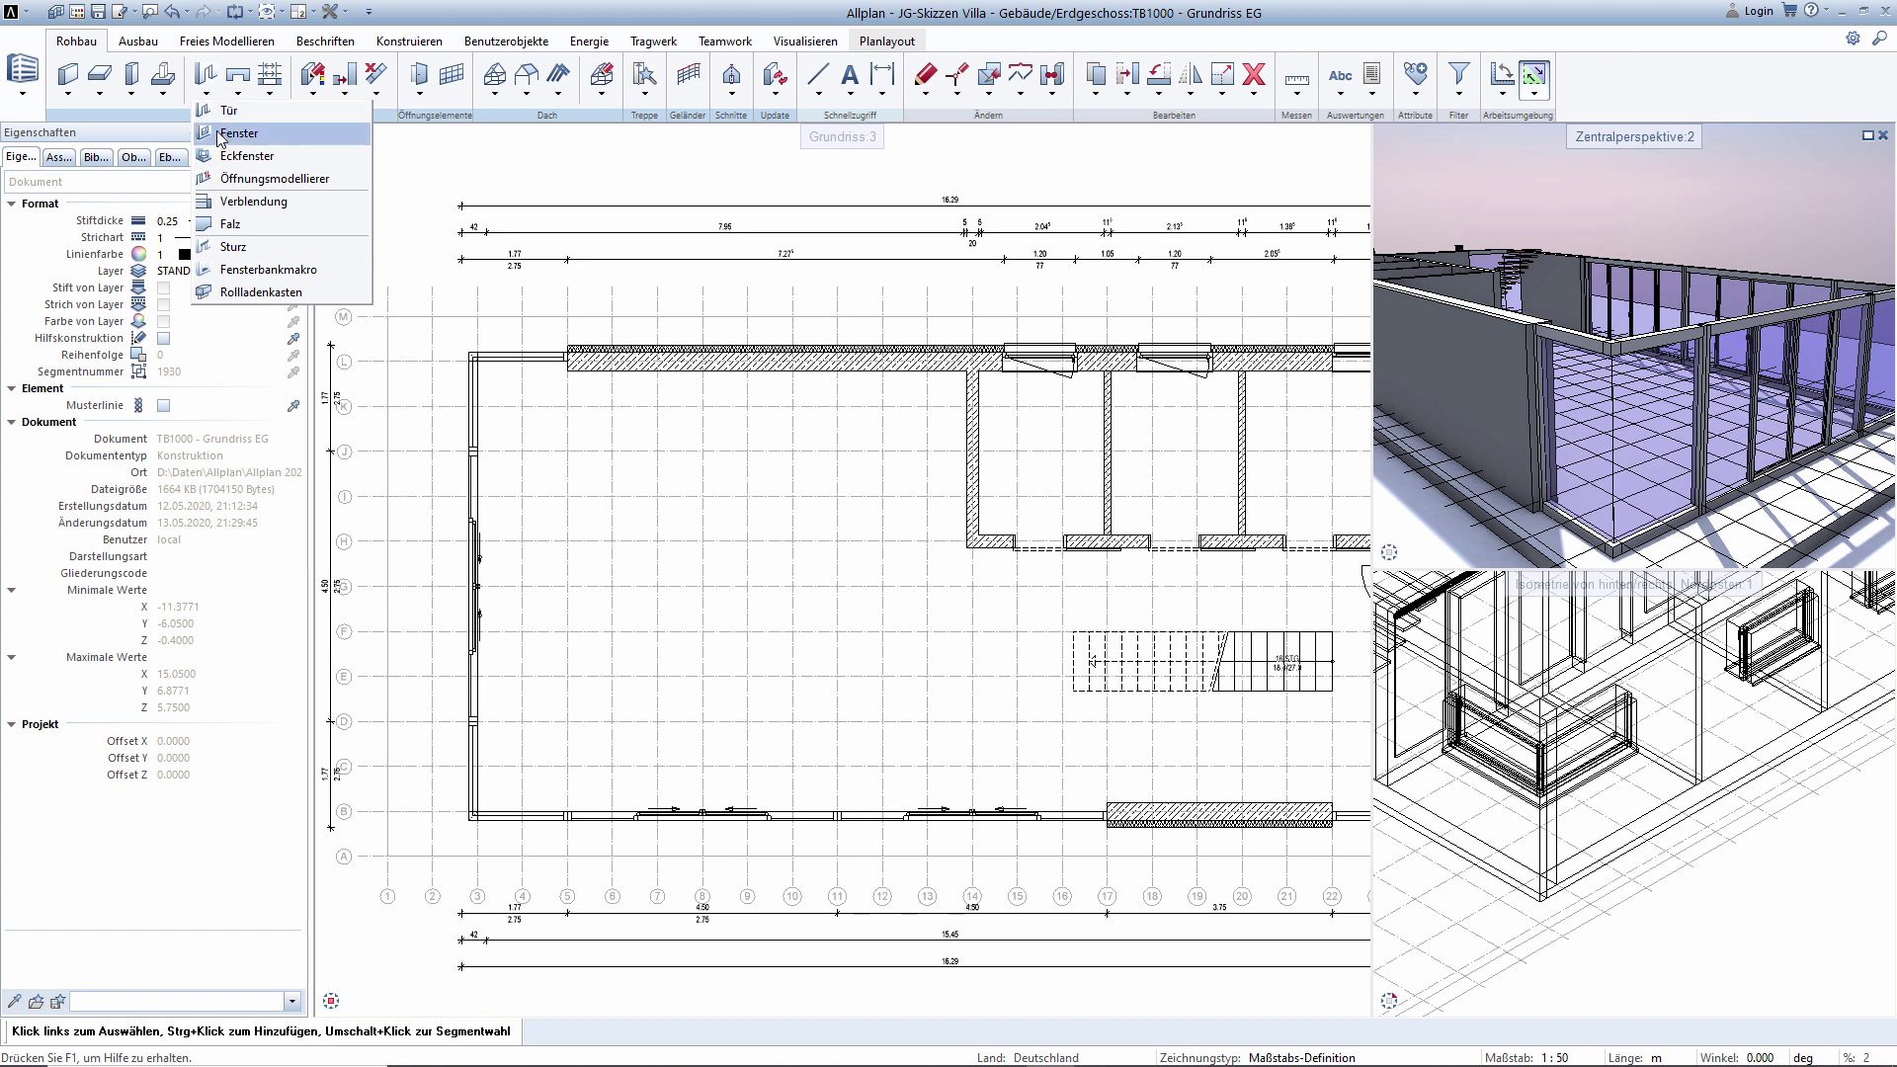
click(221, 138)
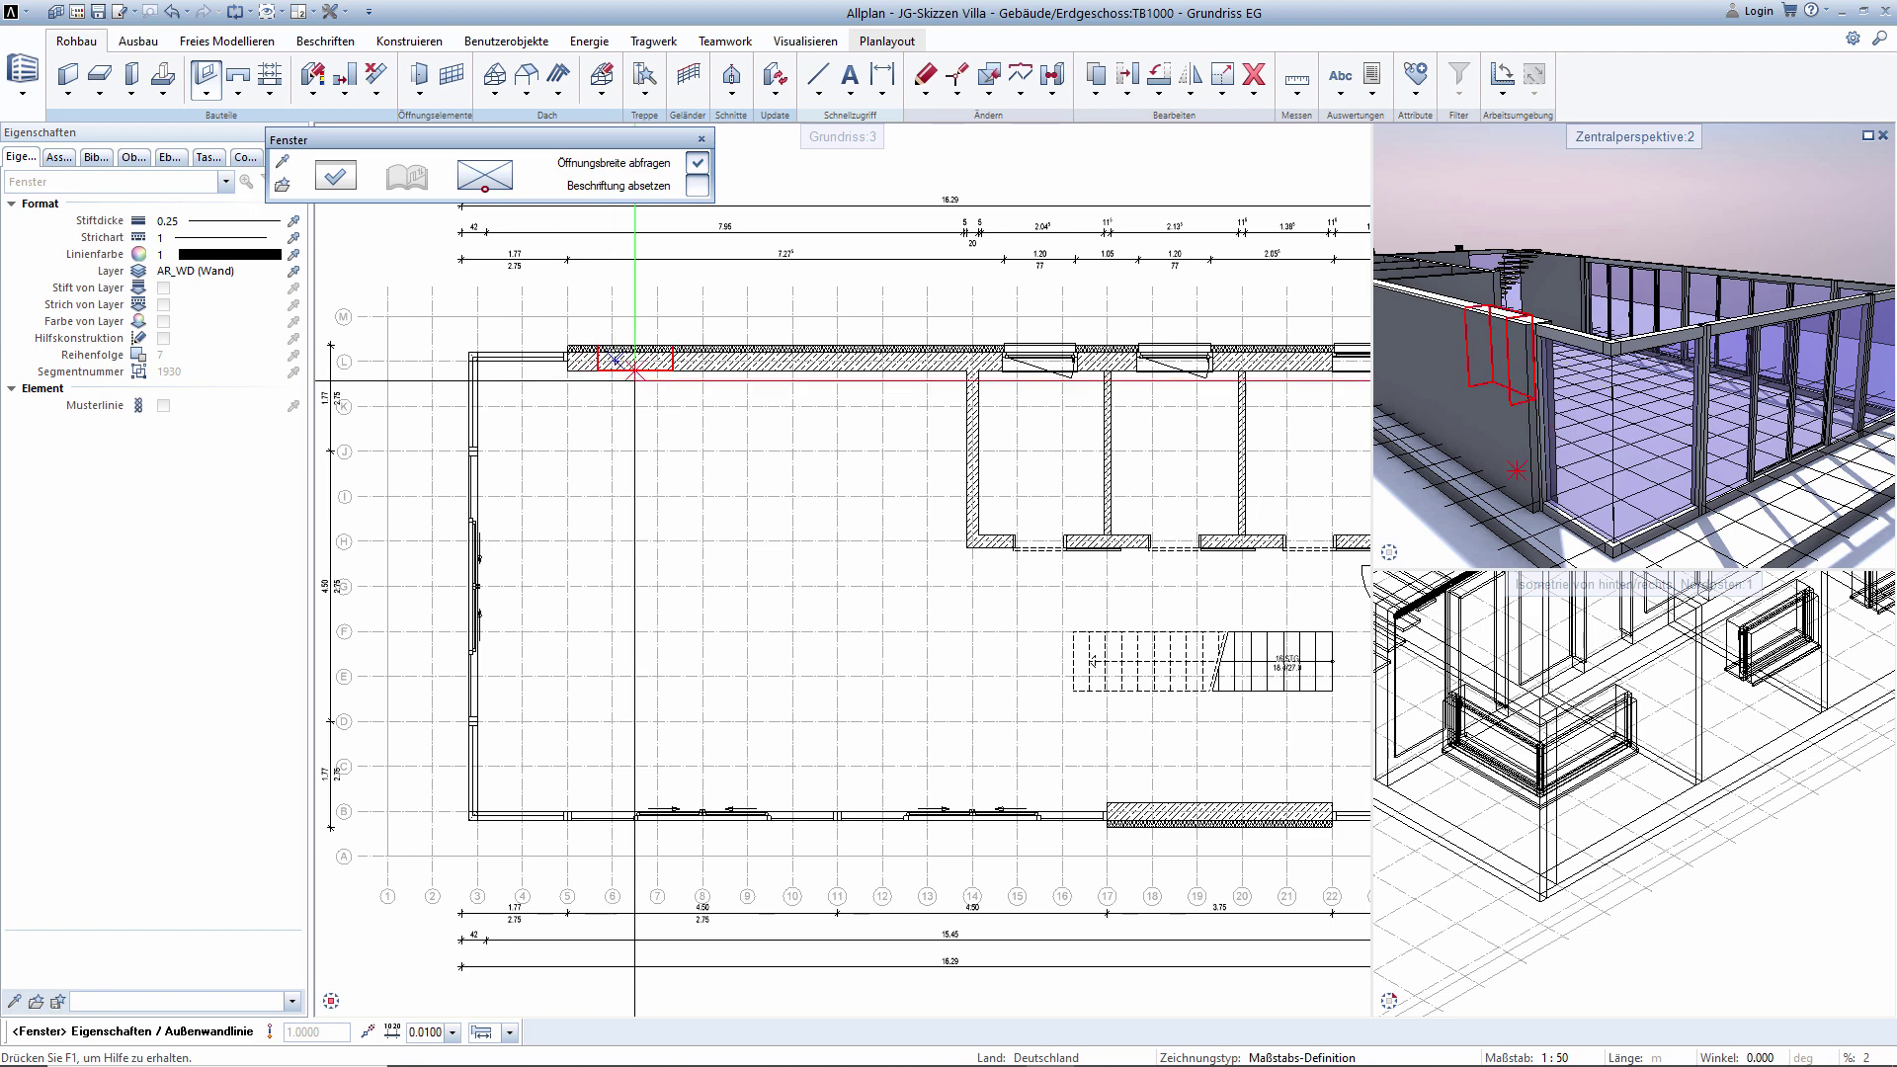
scroll(640, 366, up, 3)
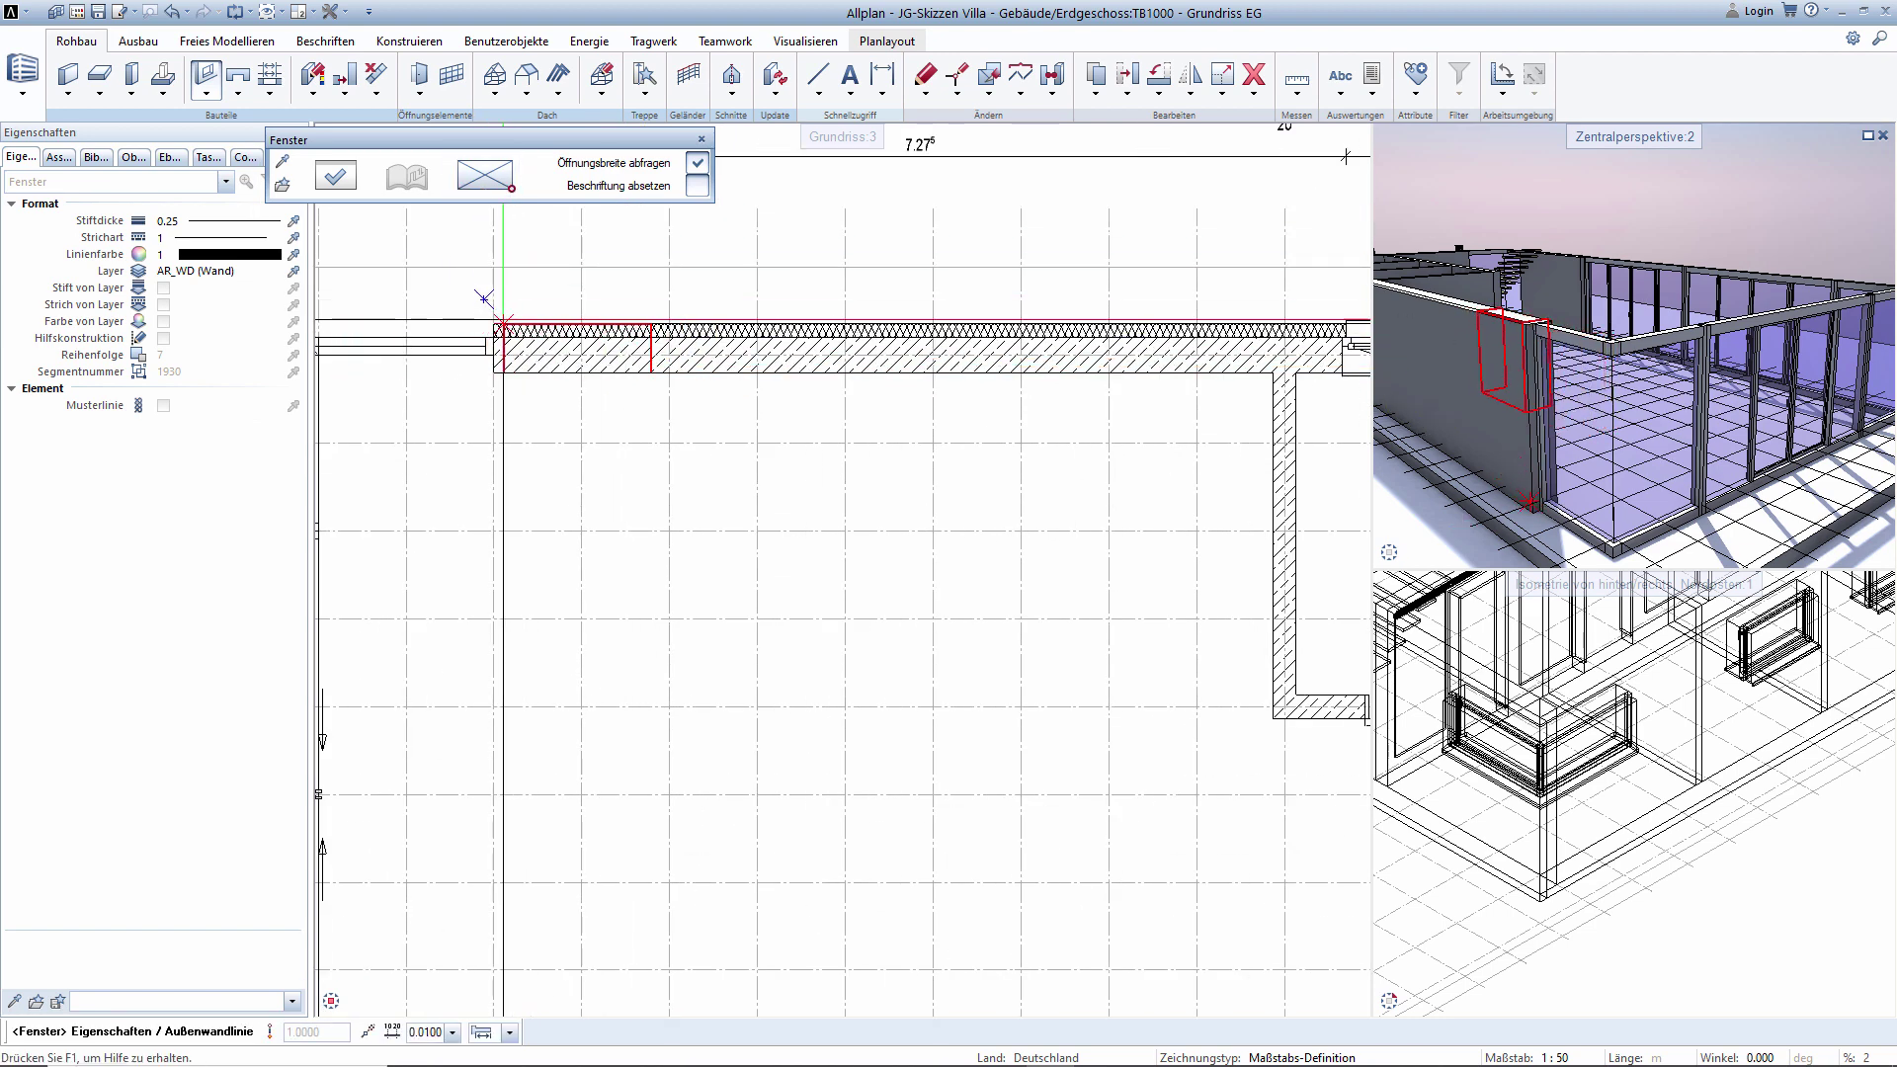
click(532, 303)
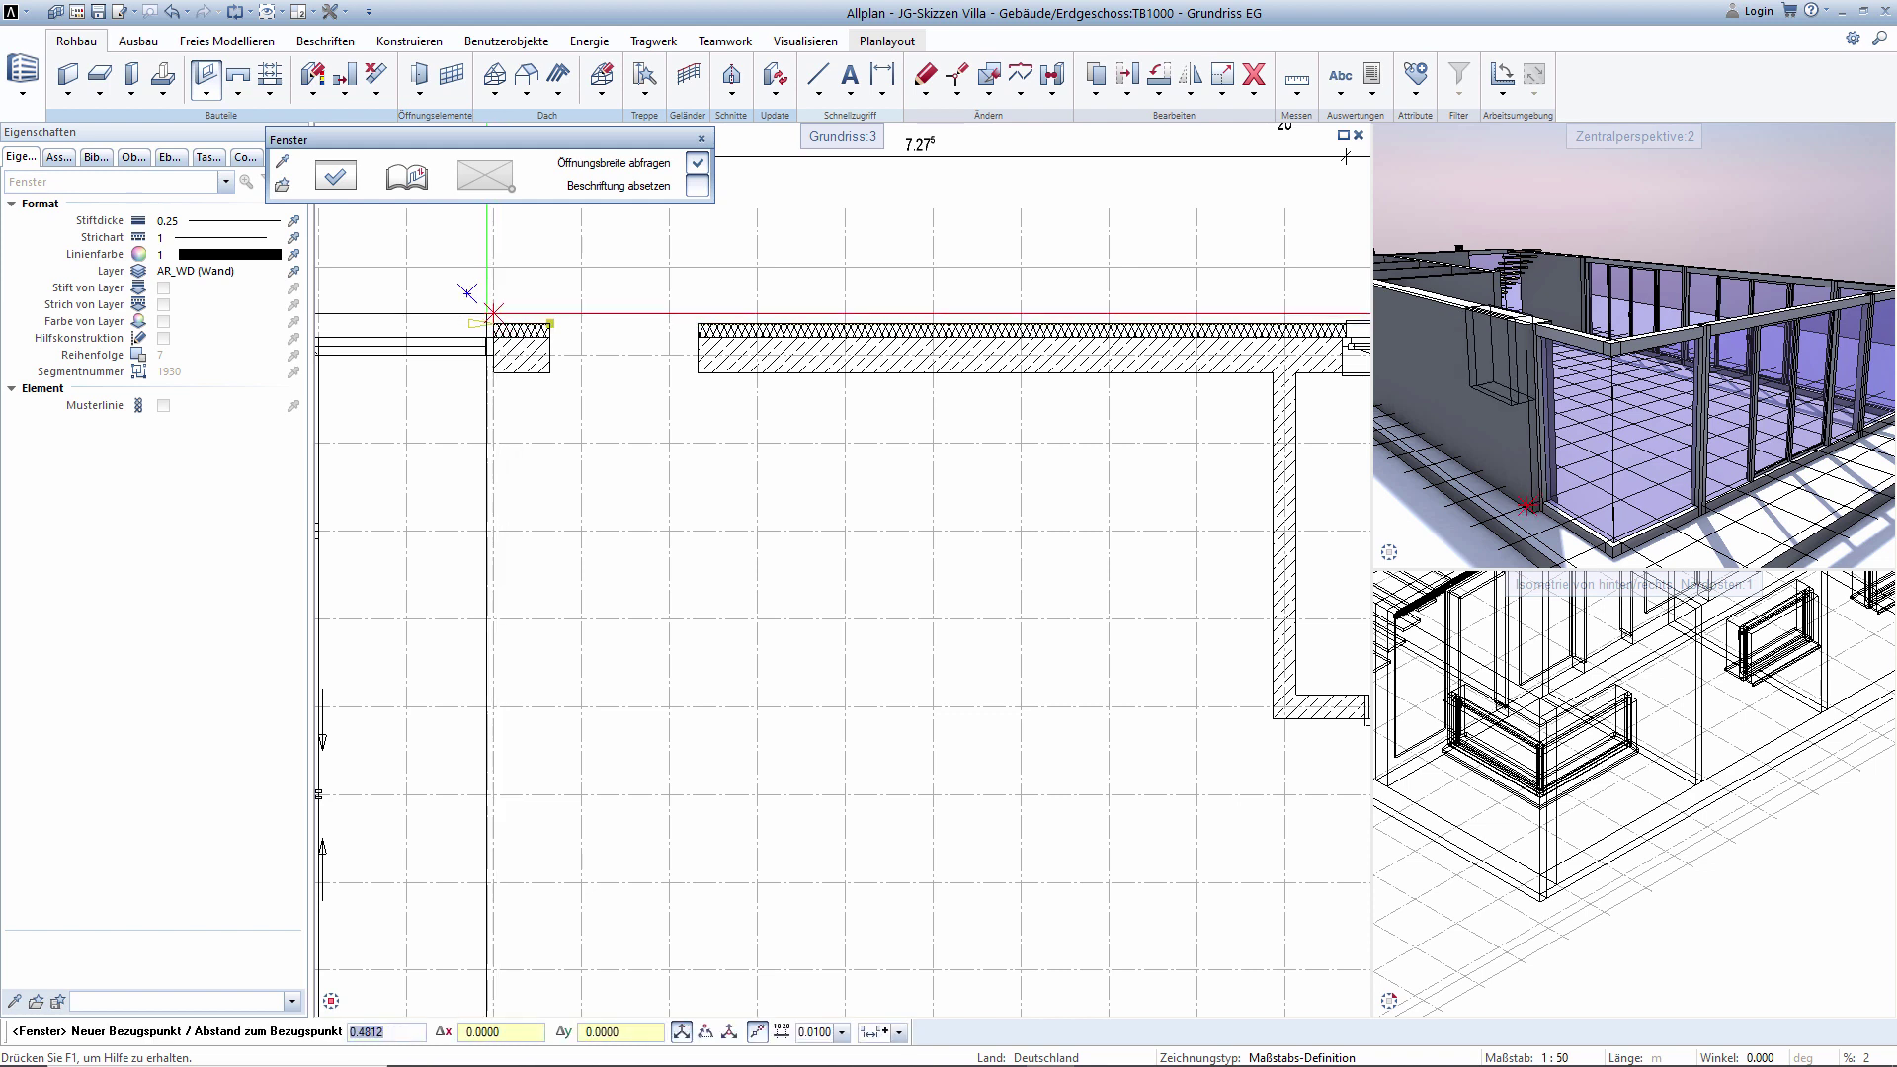
text(0)
key(Return)
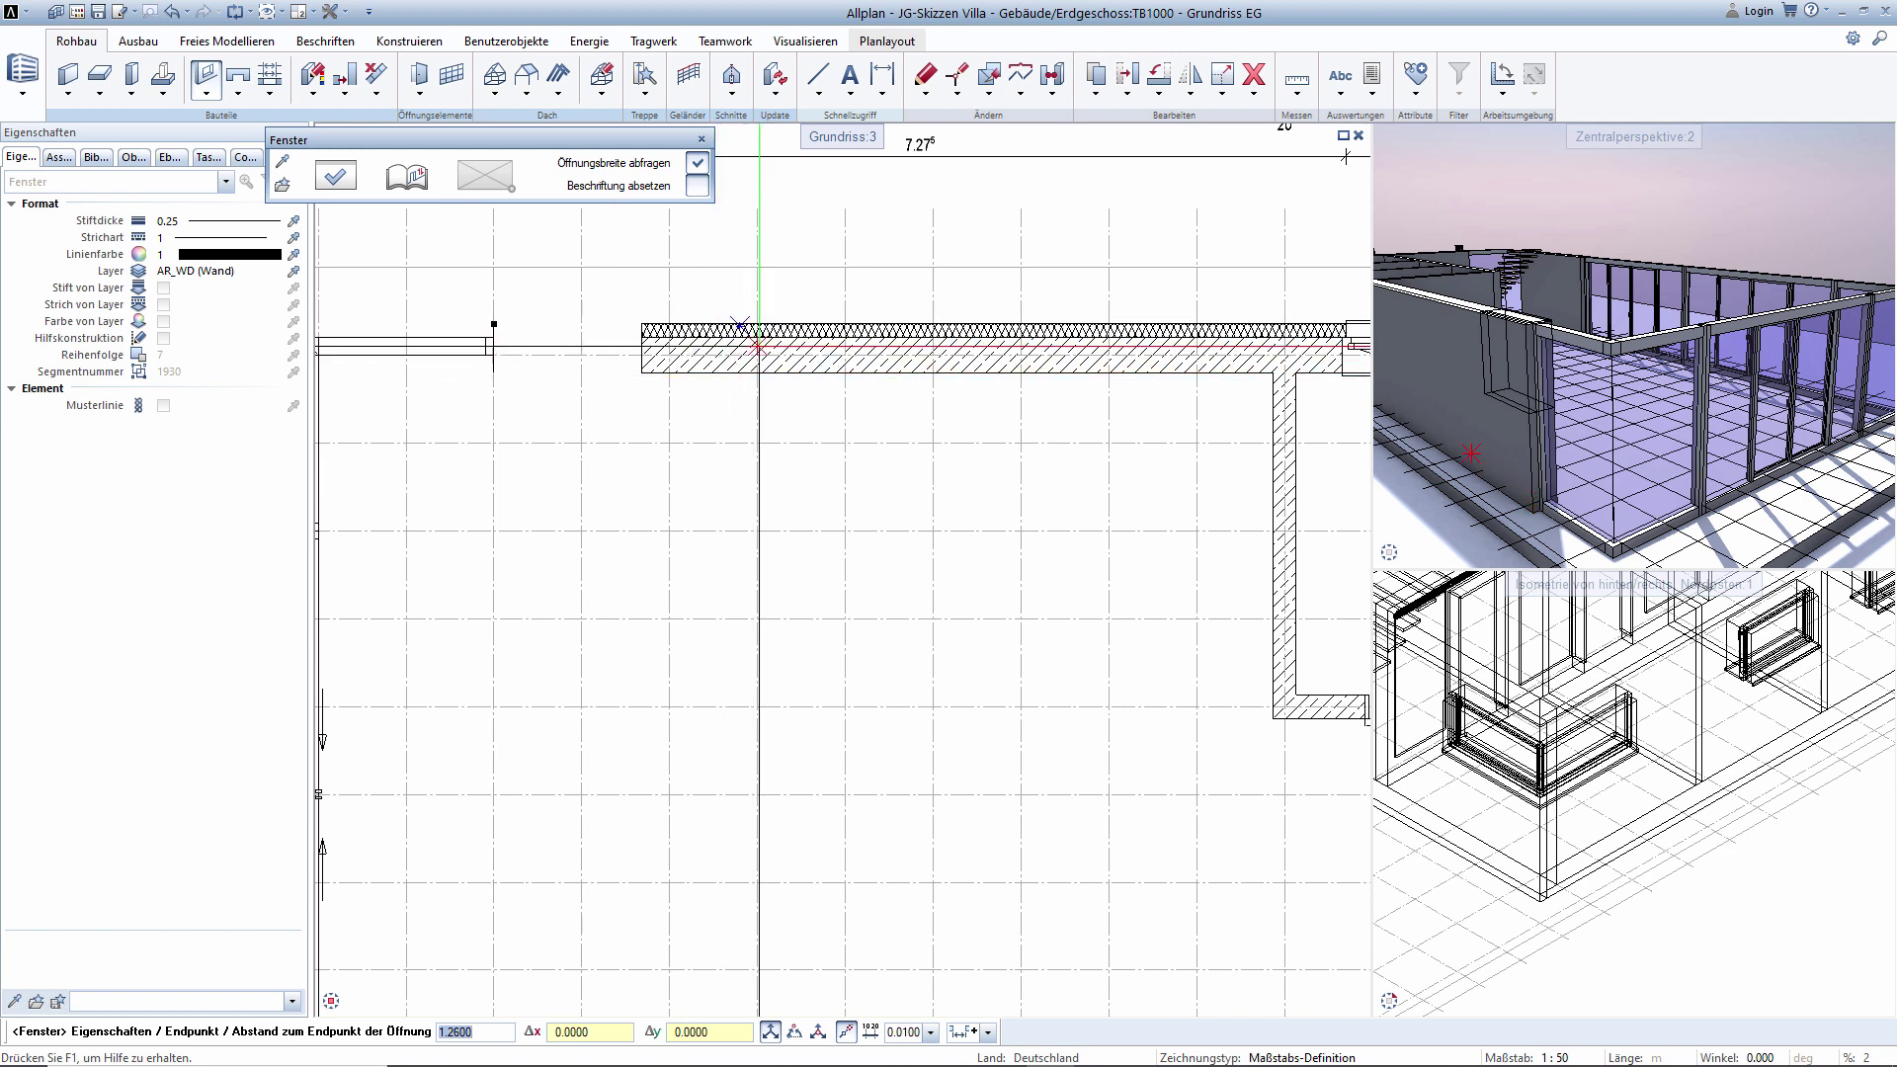
click(755, 324)
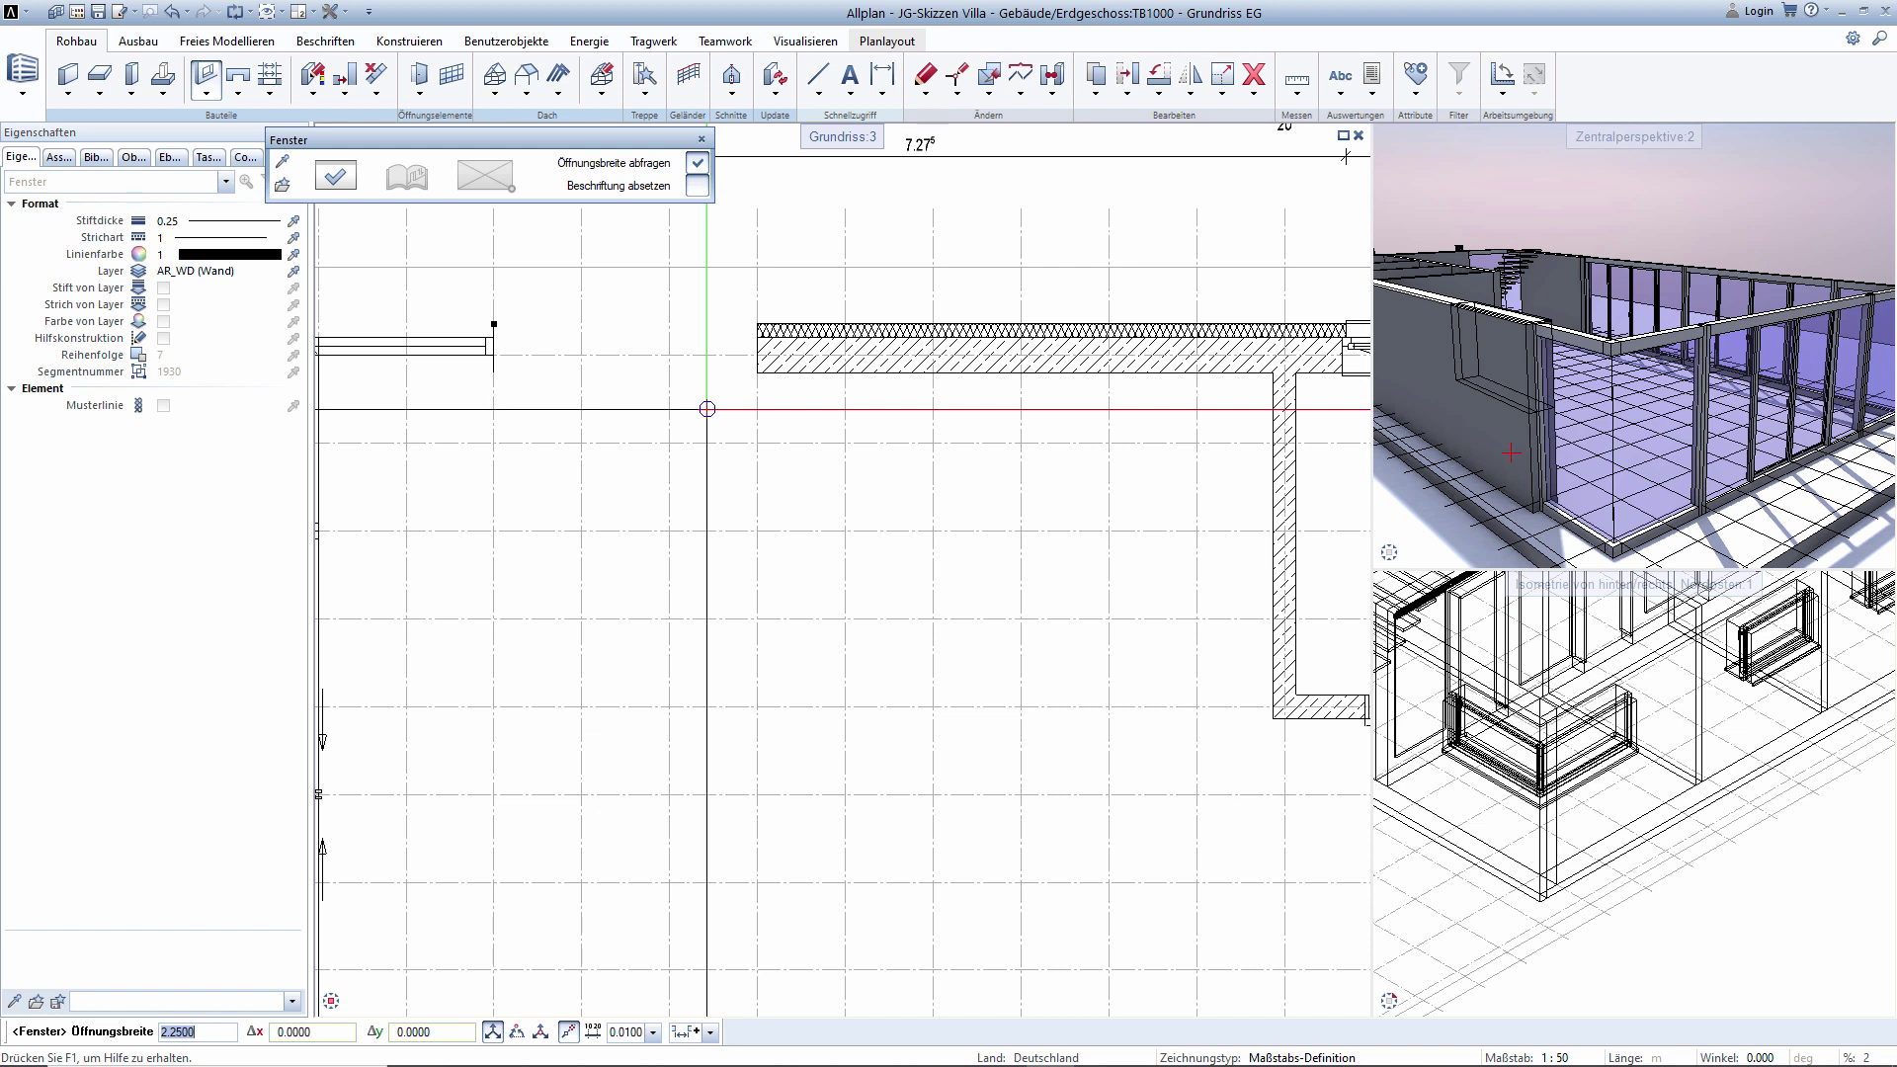
key(Return)
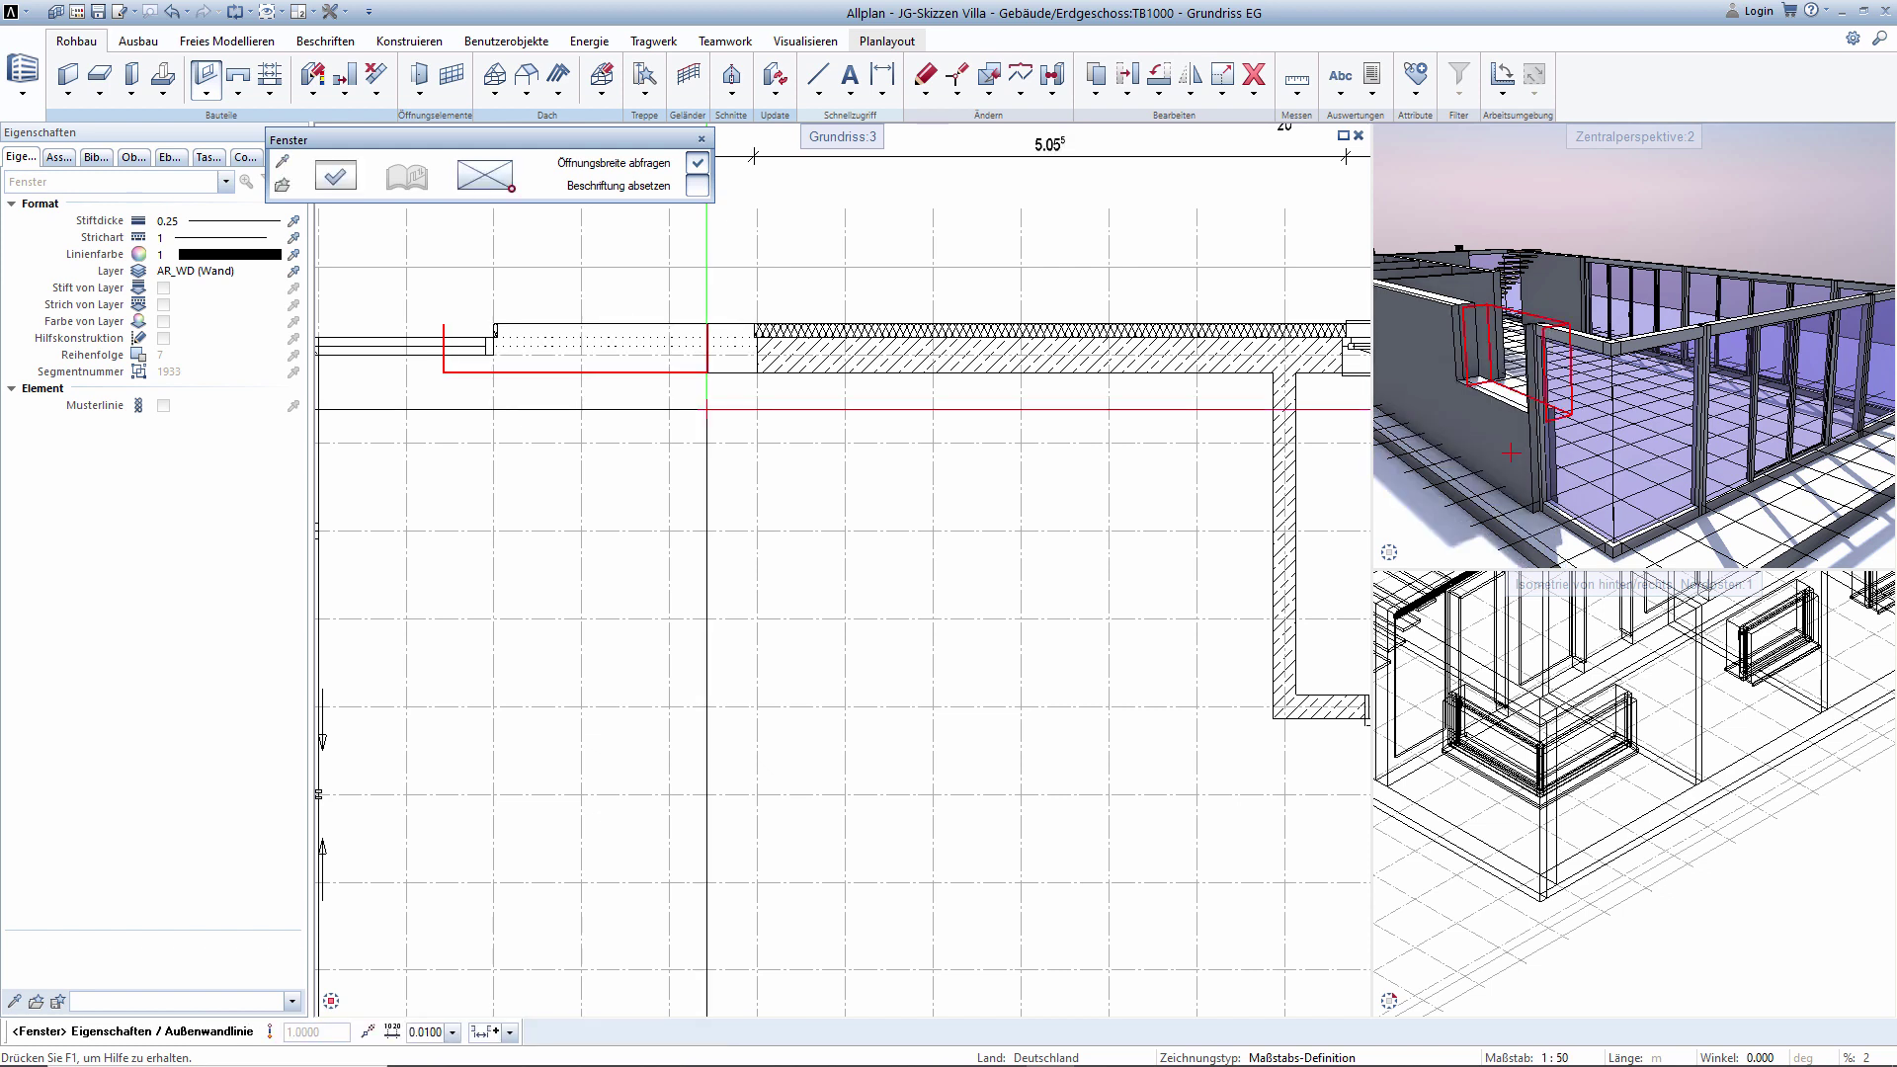
key(Escape)
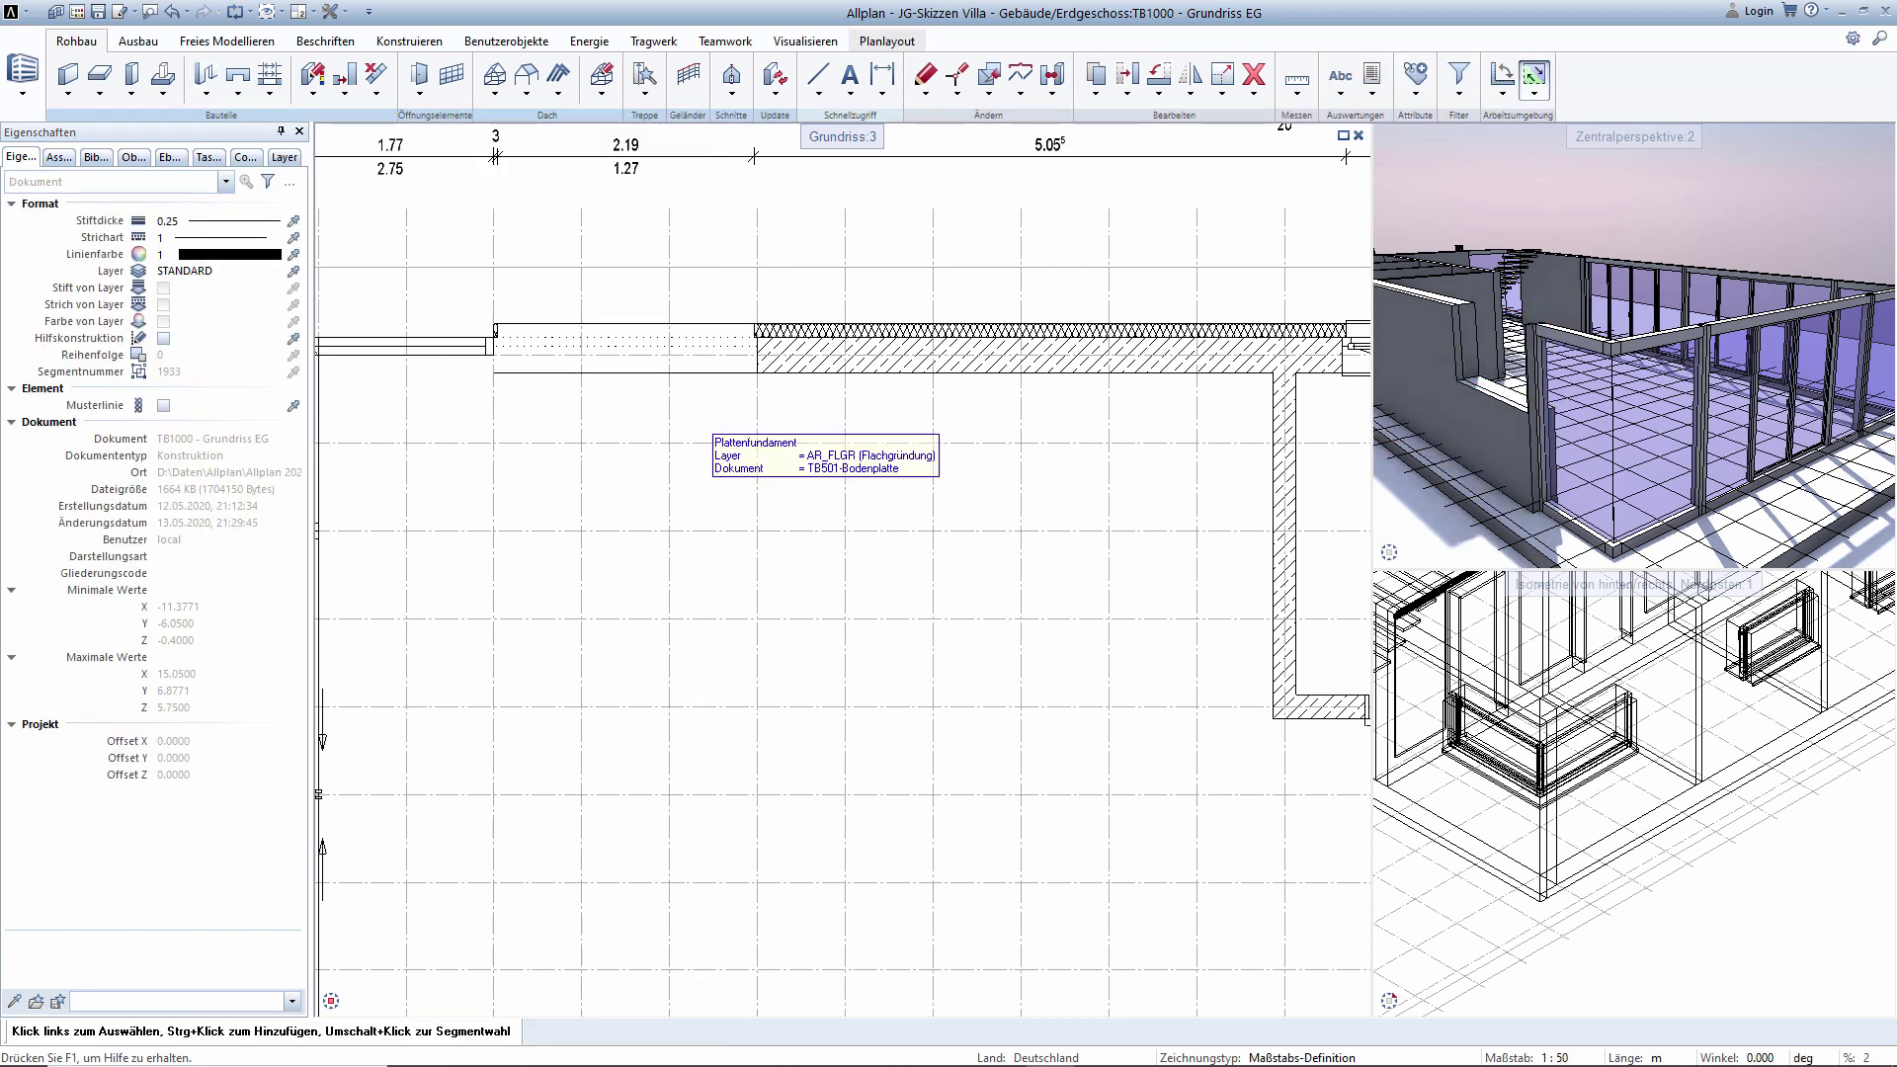
Copy the corner window's height onto the new opening and set no parapet.
double_click(688, 371)
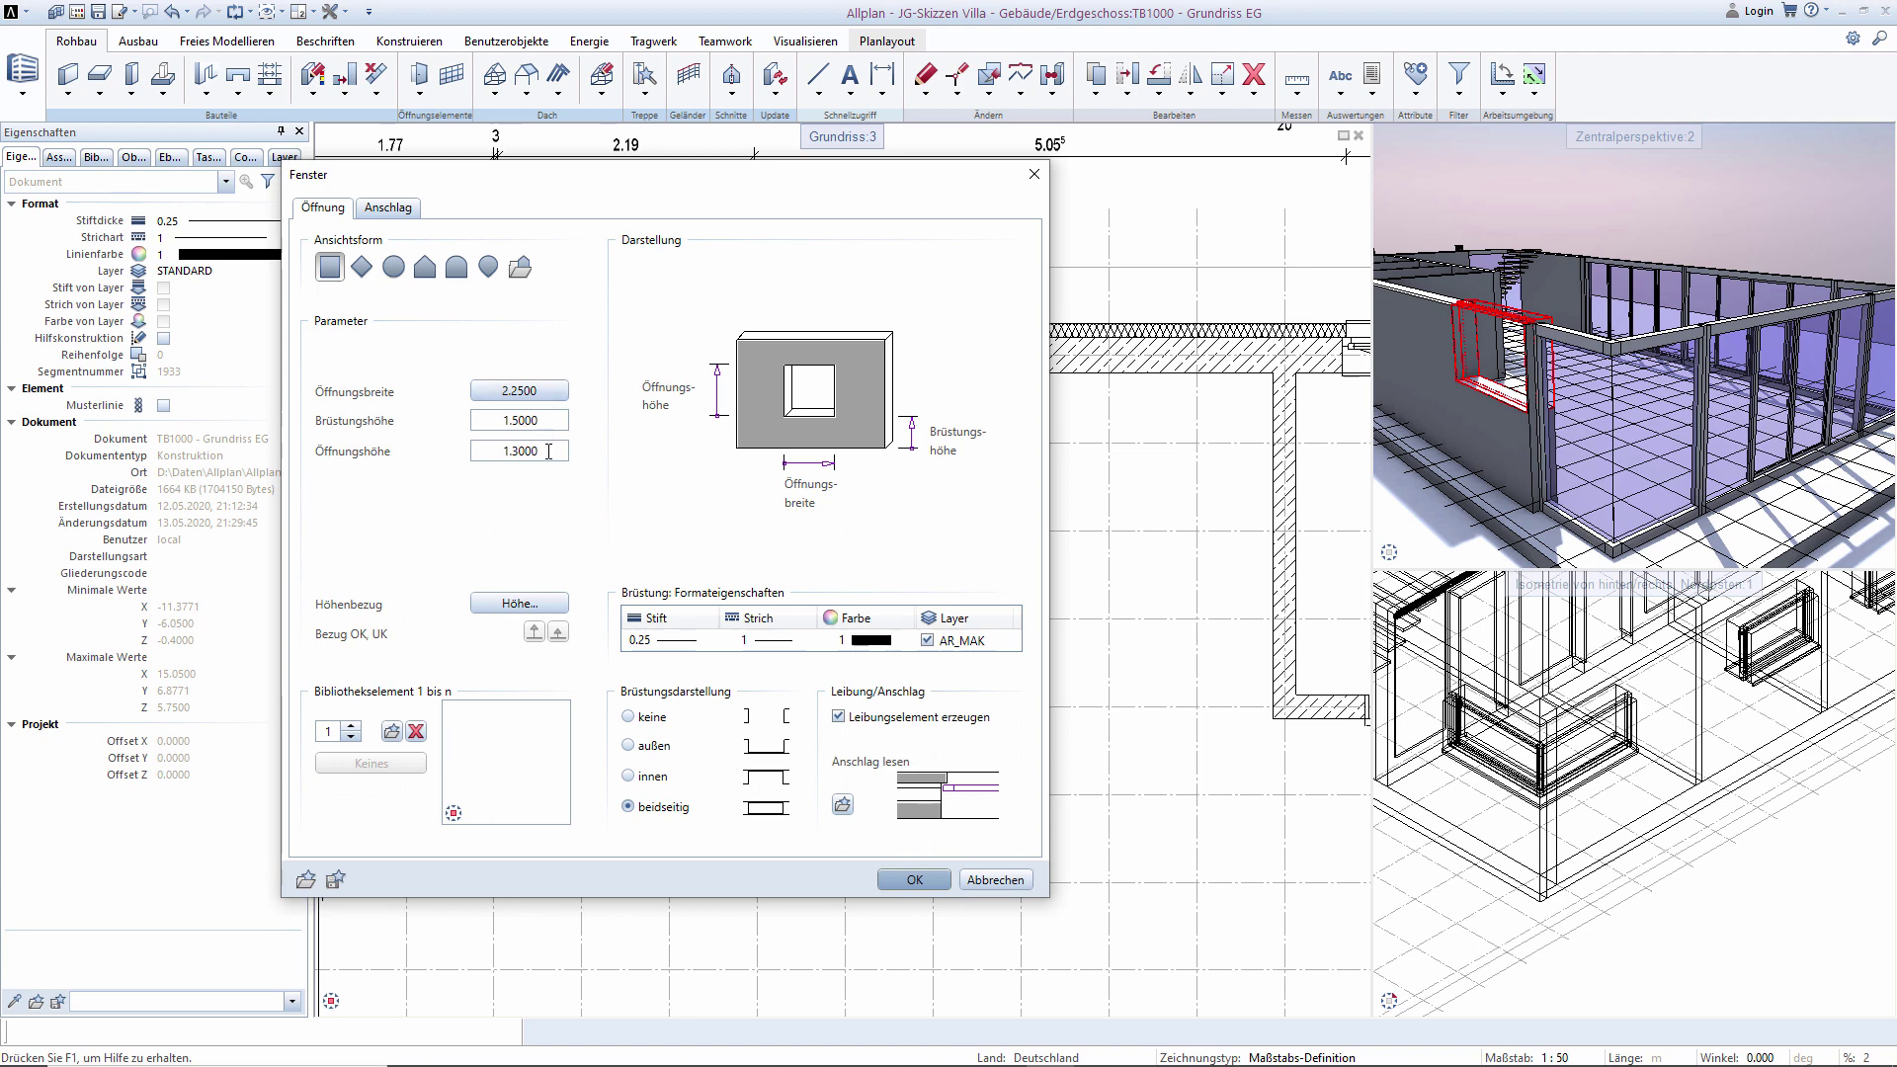
click(521, 604)
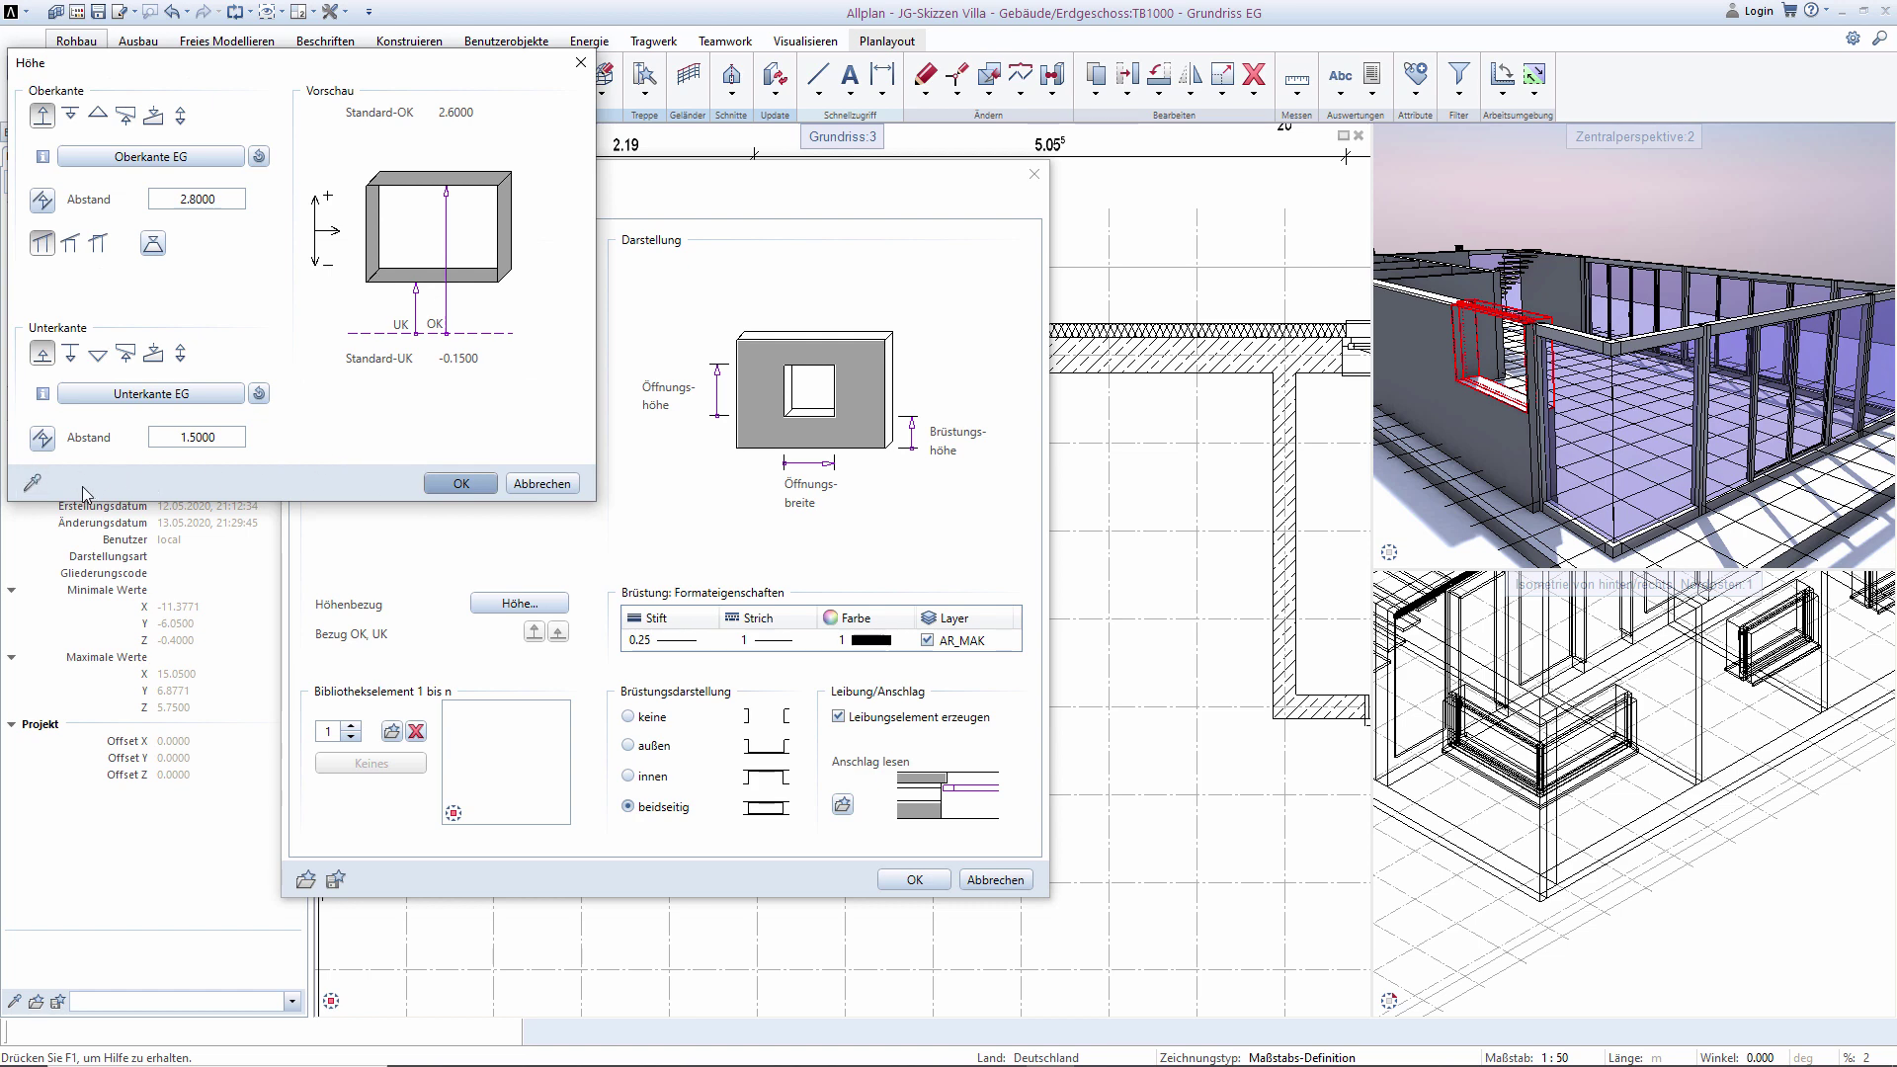
click(32, 482)
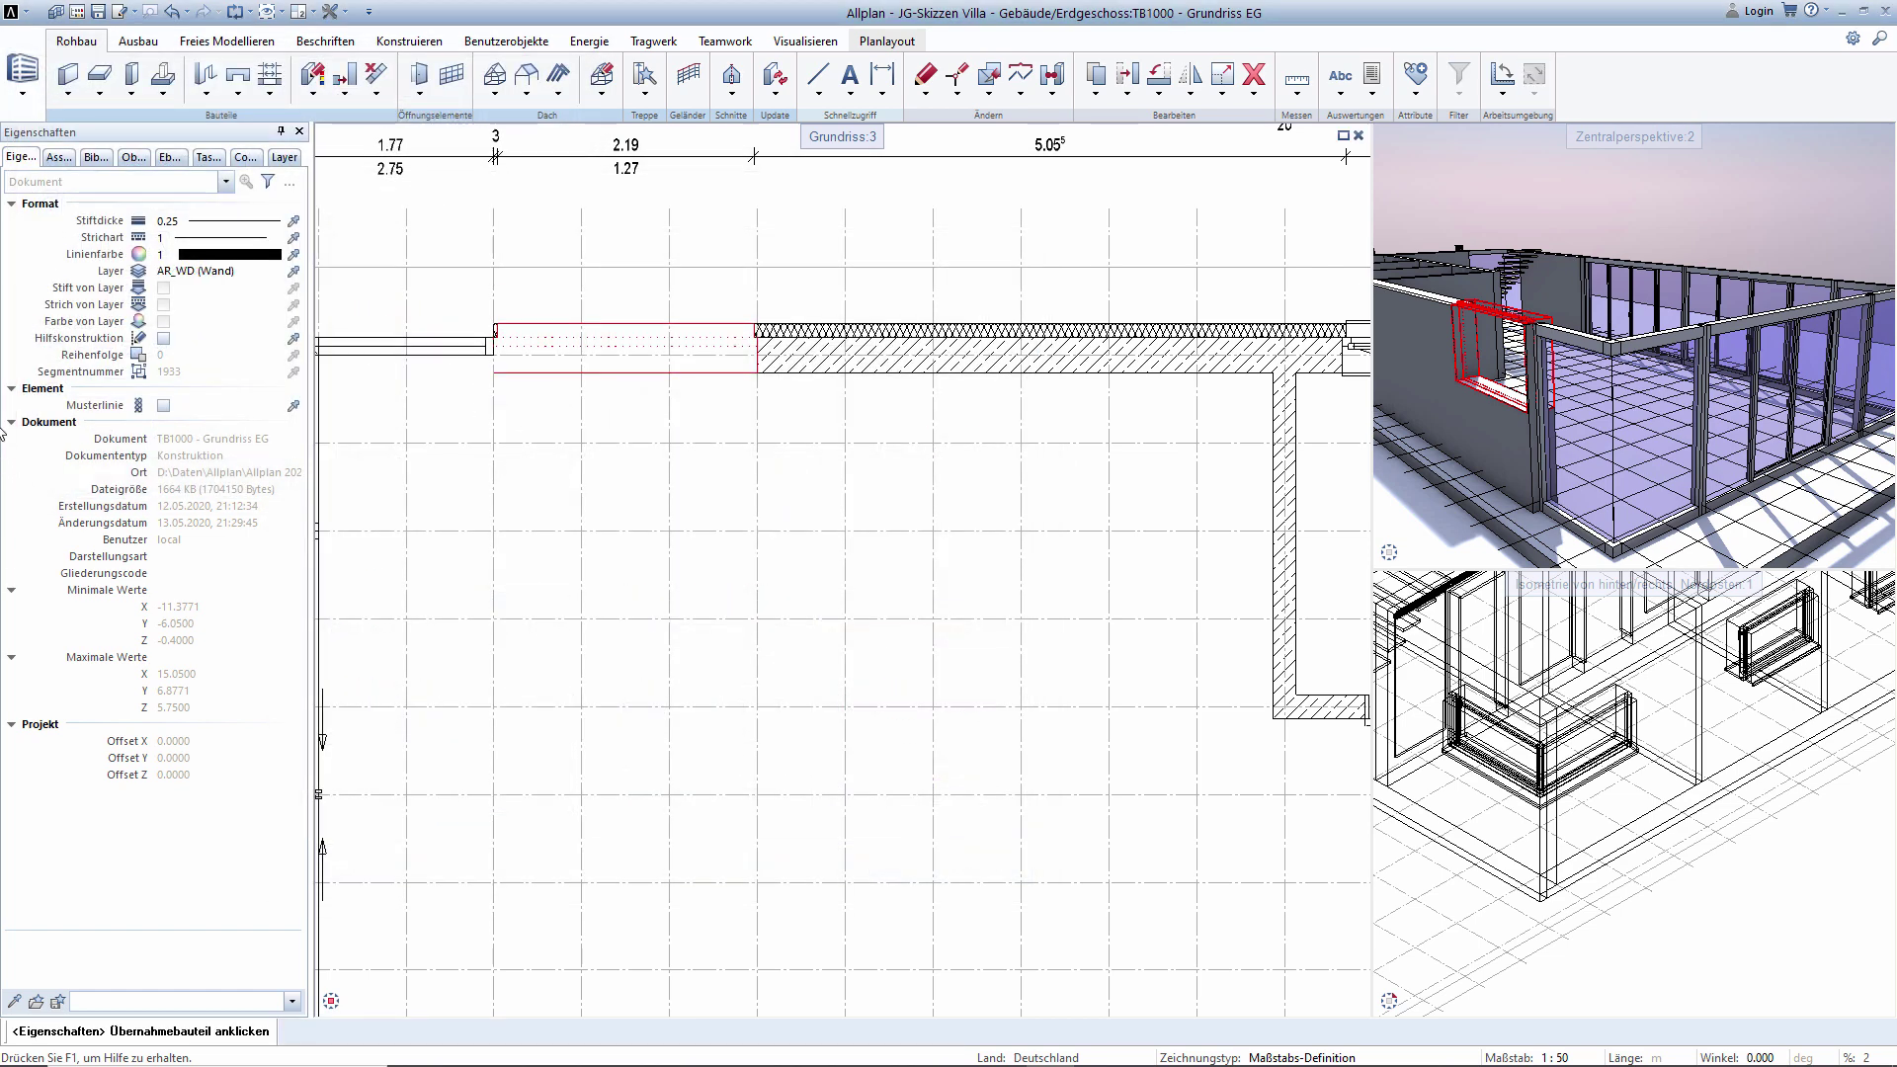
click(437, 360)
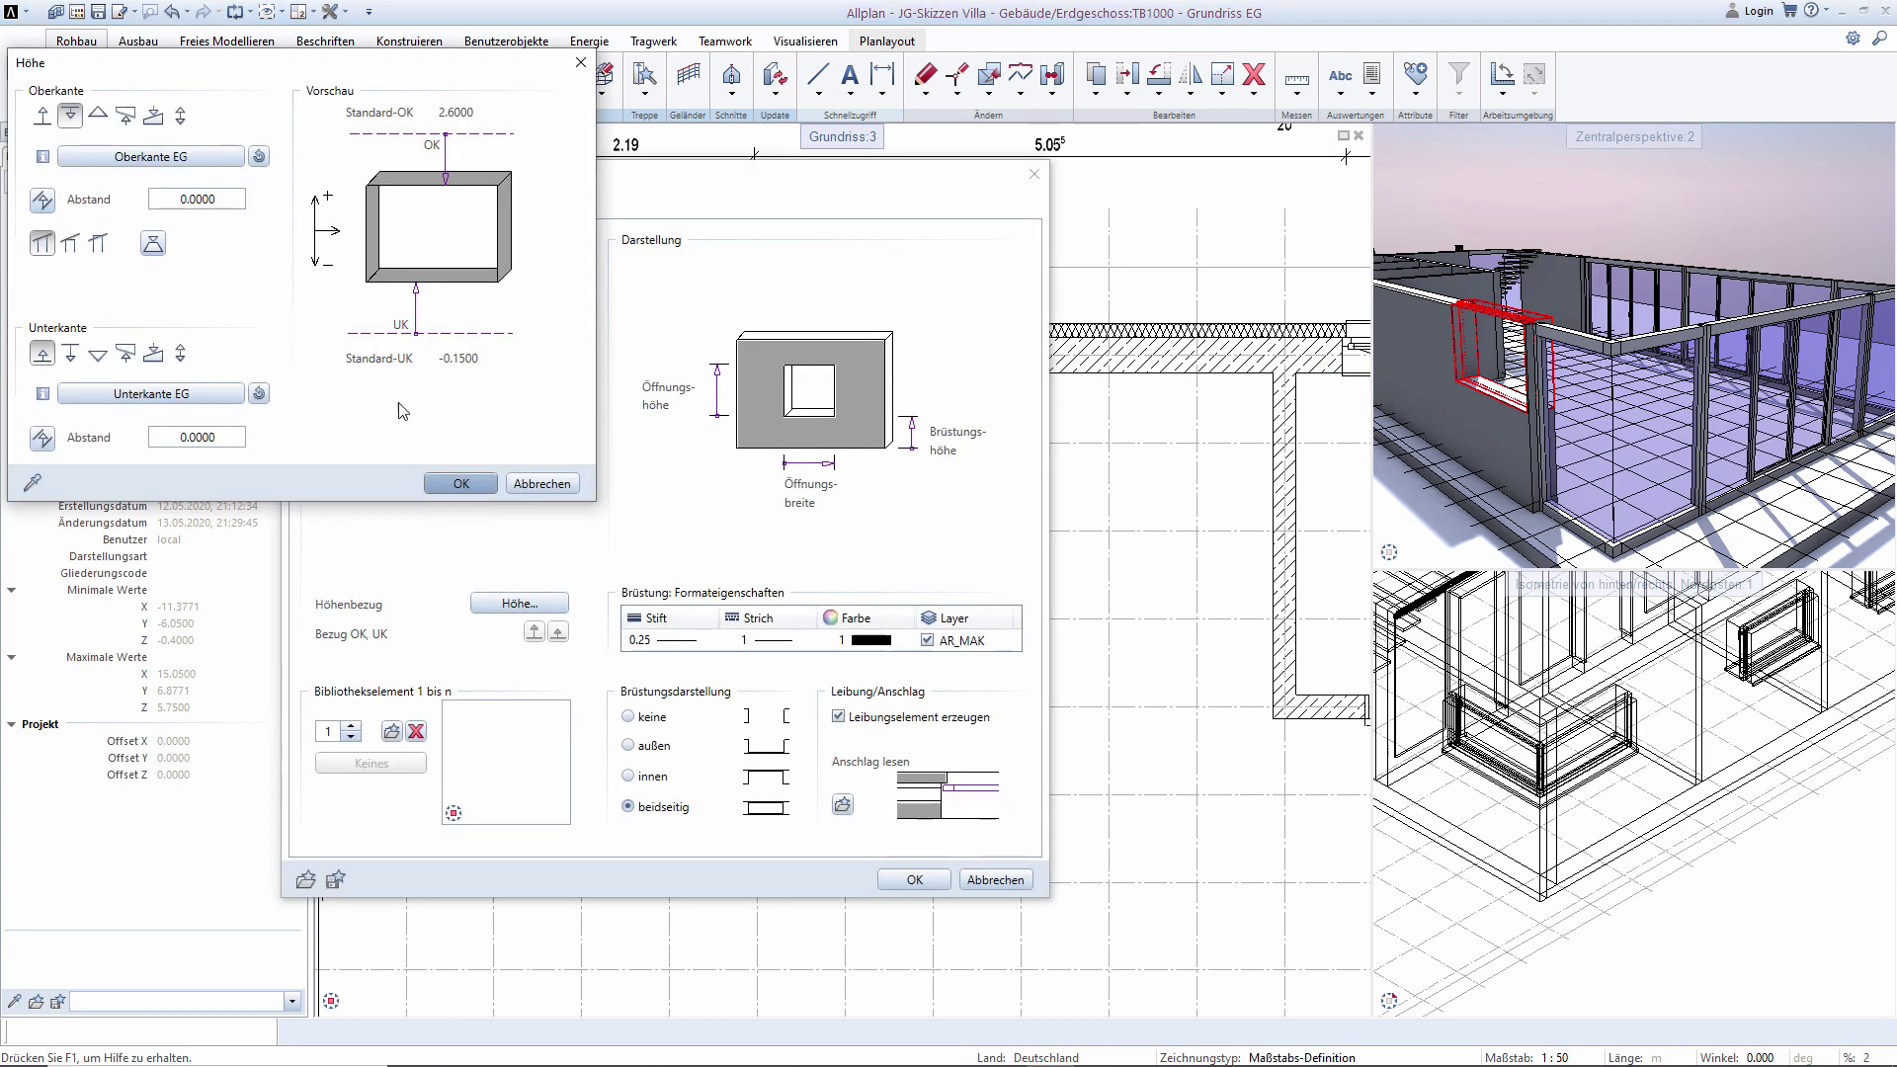
click(456, 483)
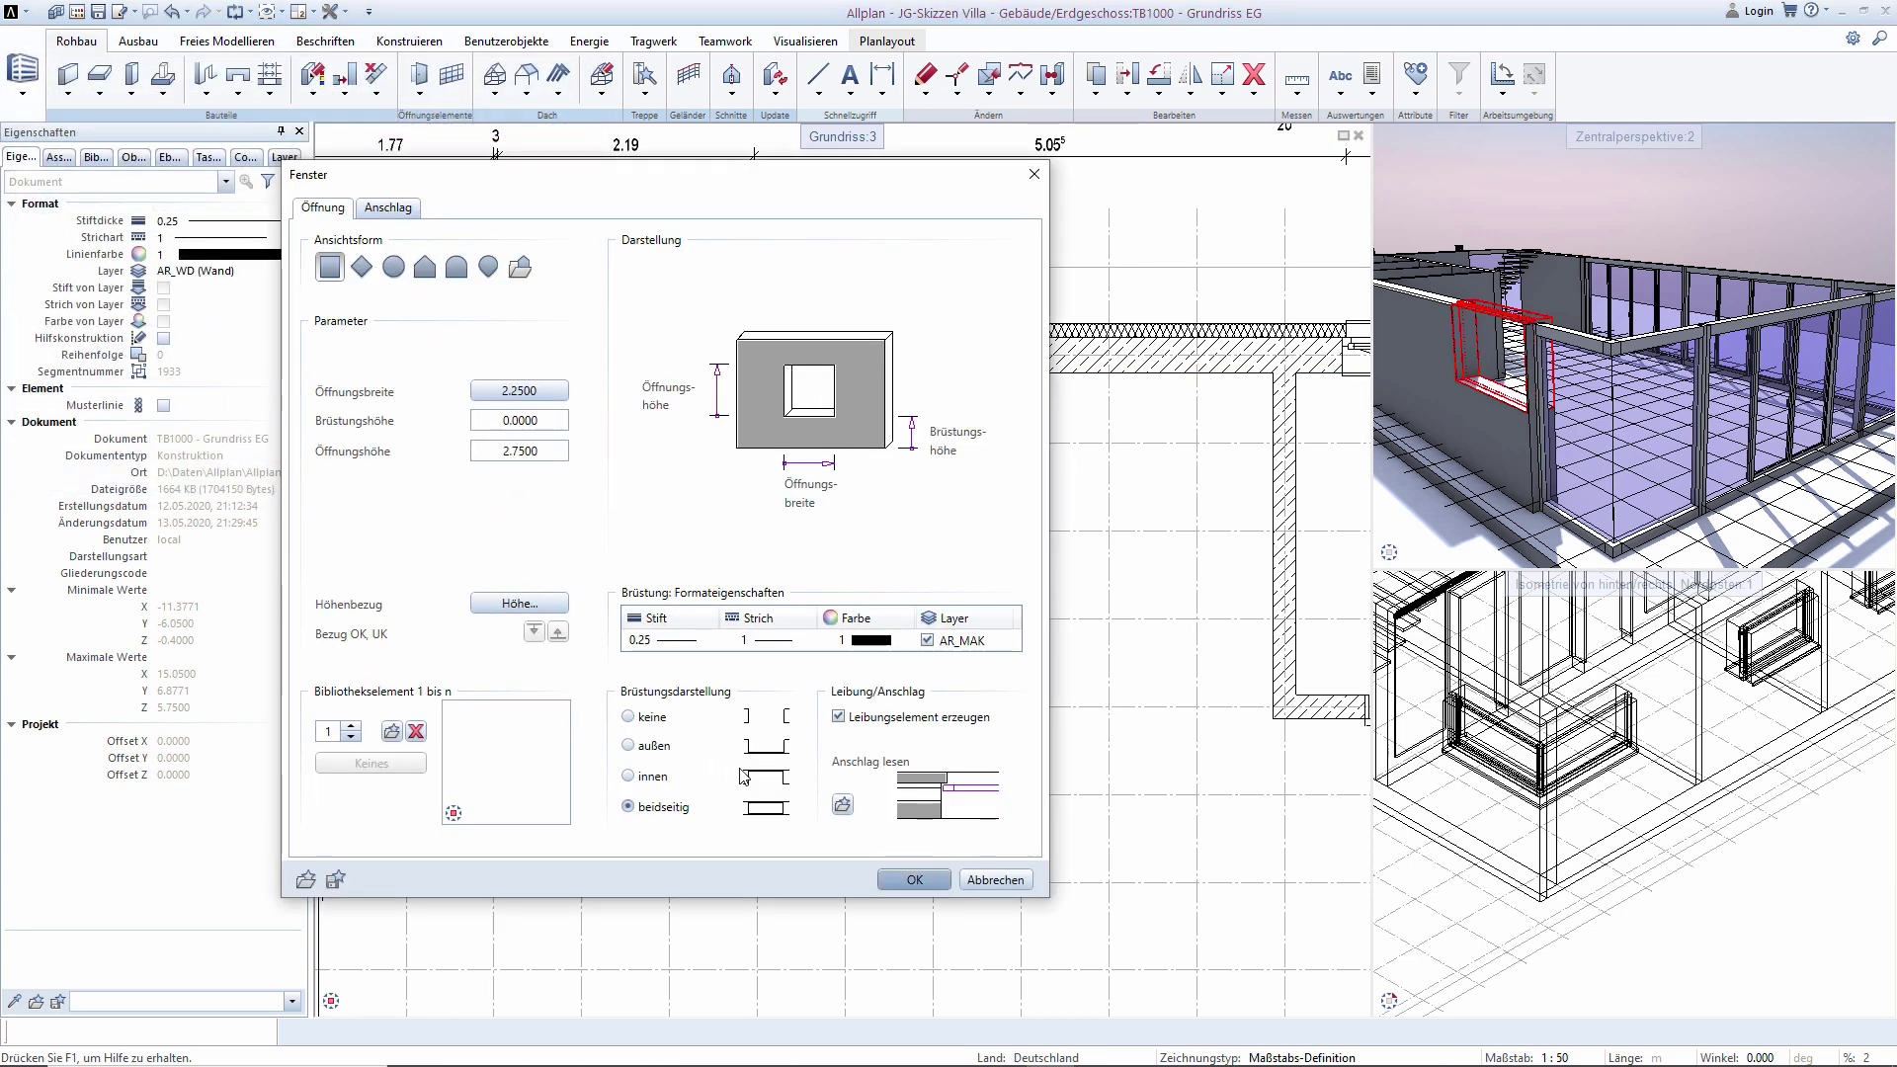
click(638, 719)
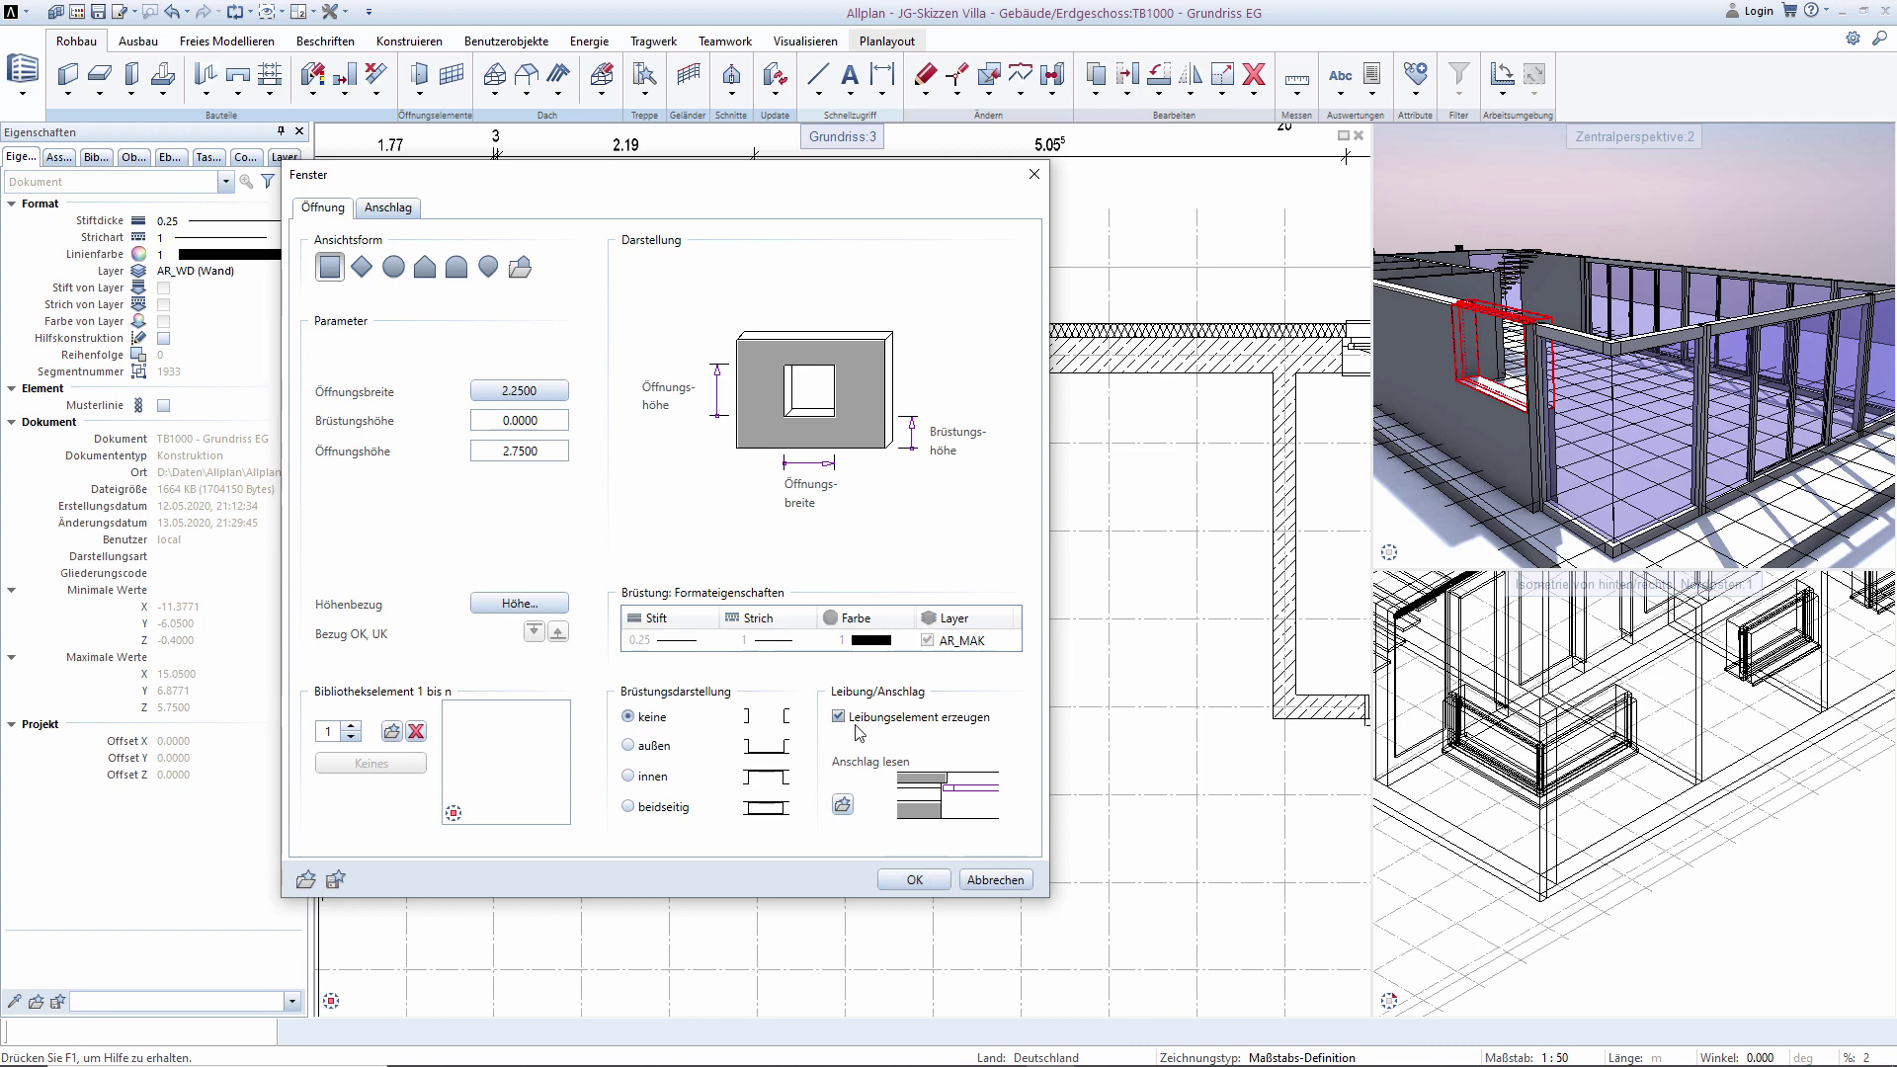
Give the opening a plain Anschlag reveal with 0.15 window depth and apply.
click(388, 208)
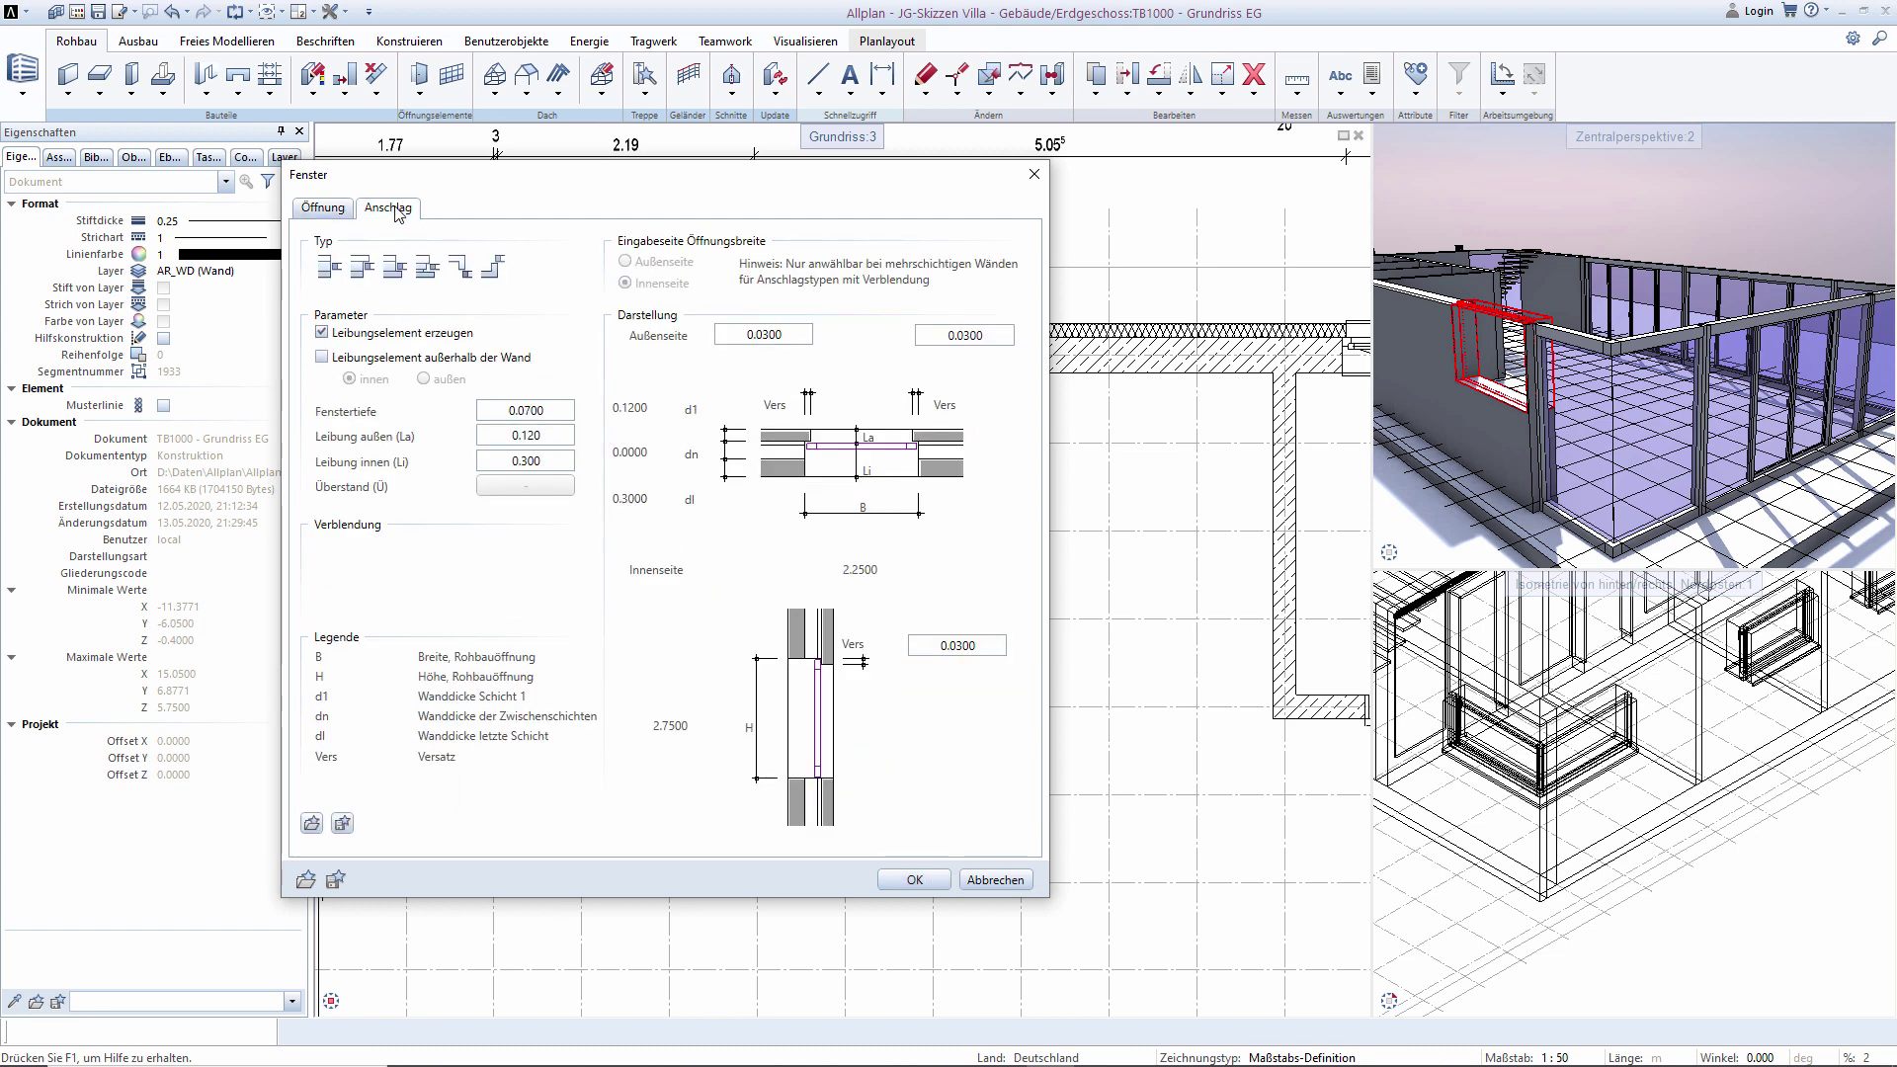
click(331, 266)
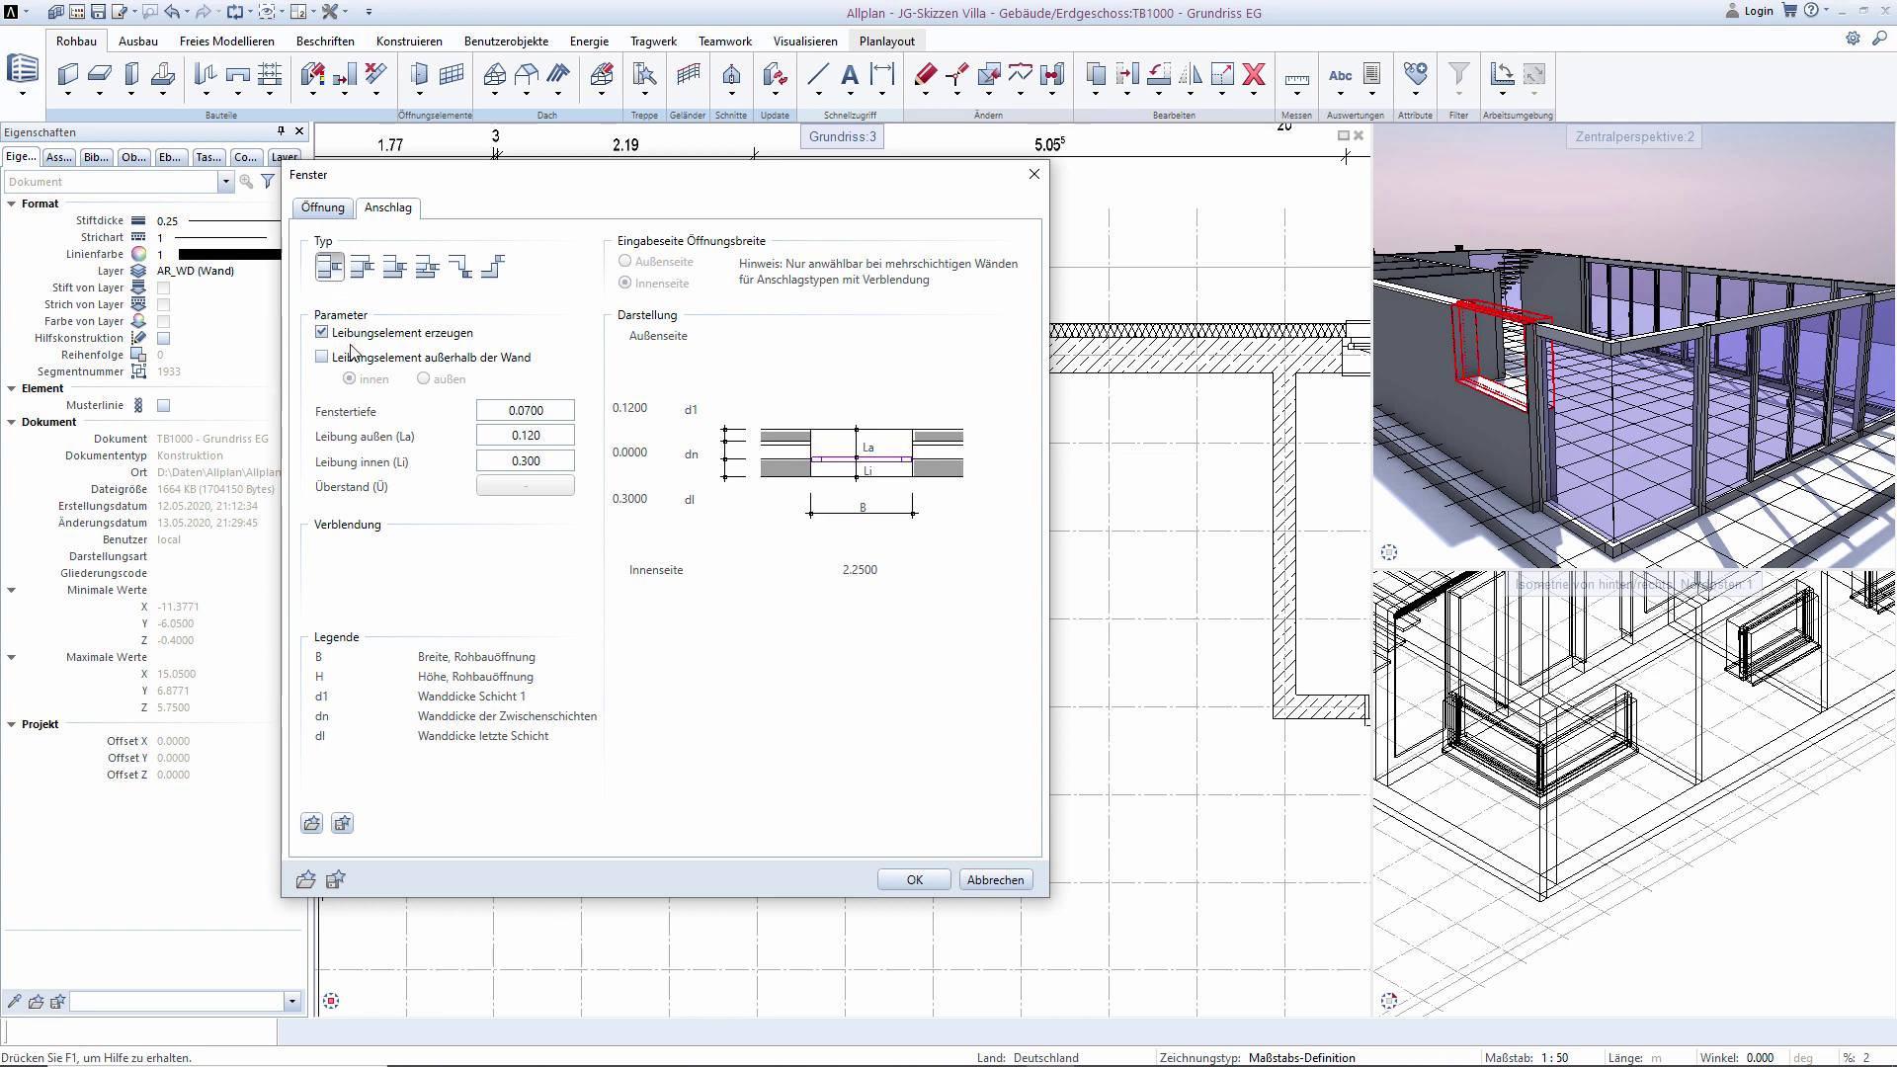
click(546, 418)
text(0.0)
text(5)
key(Return)
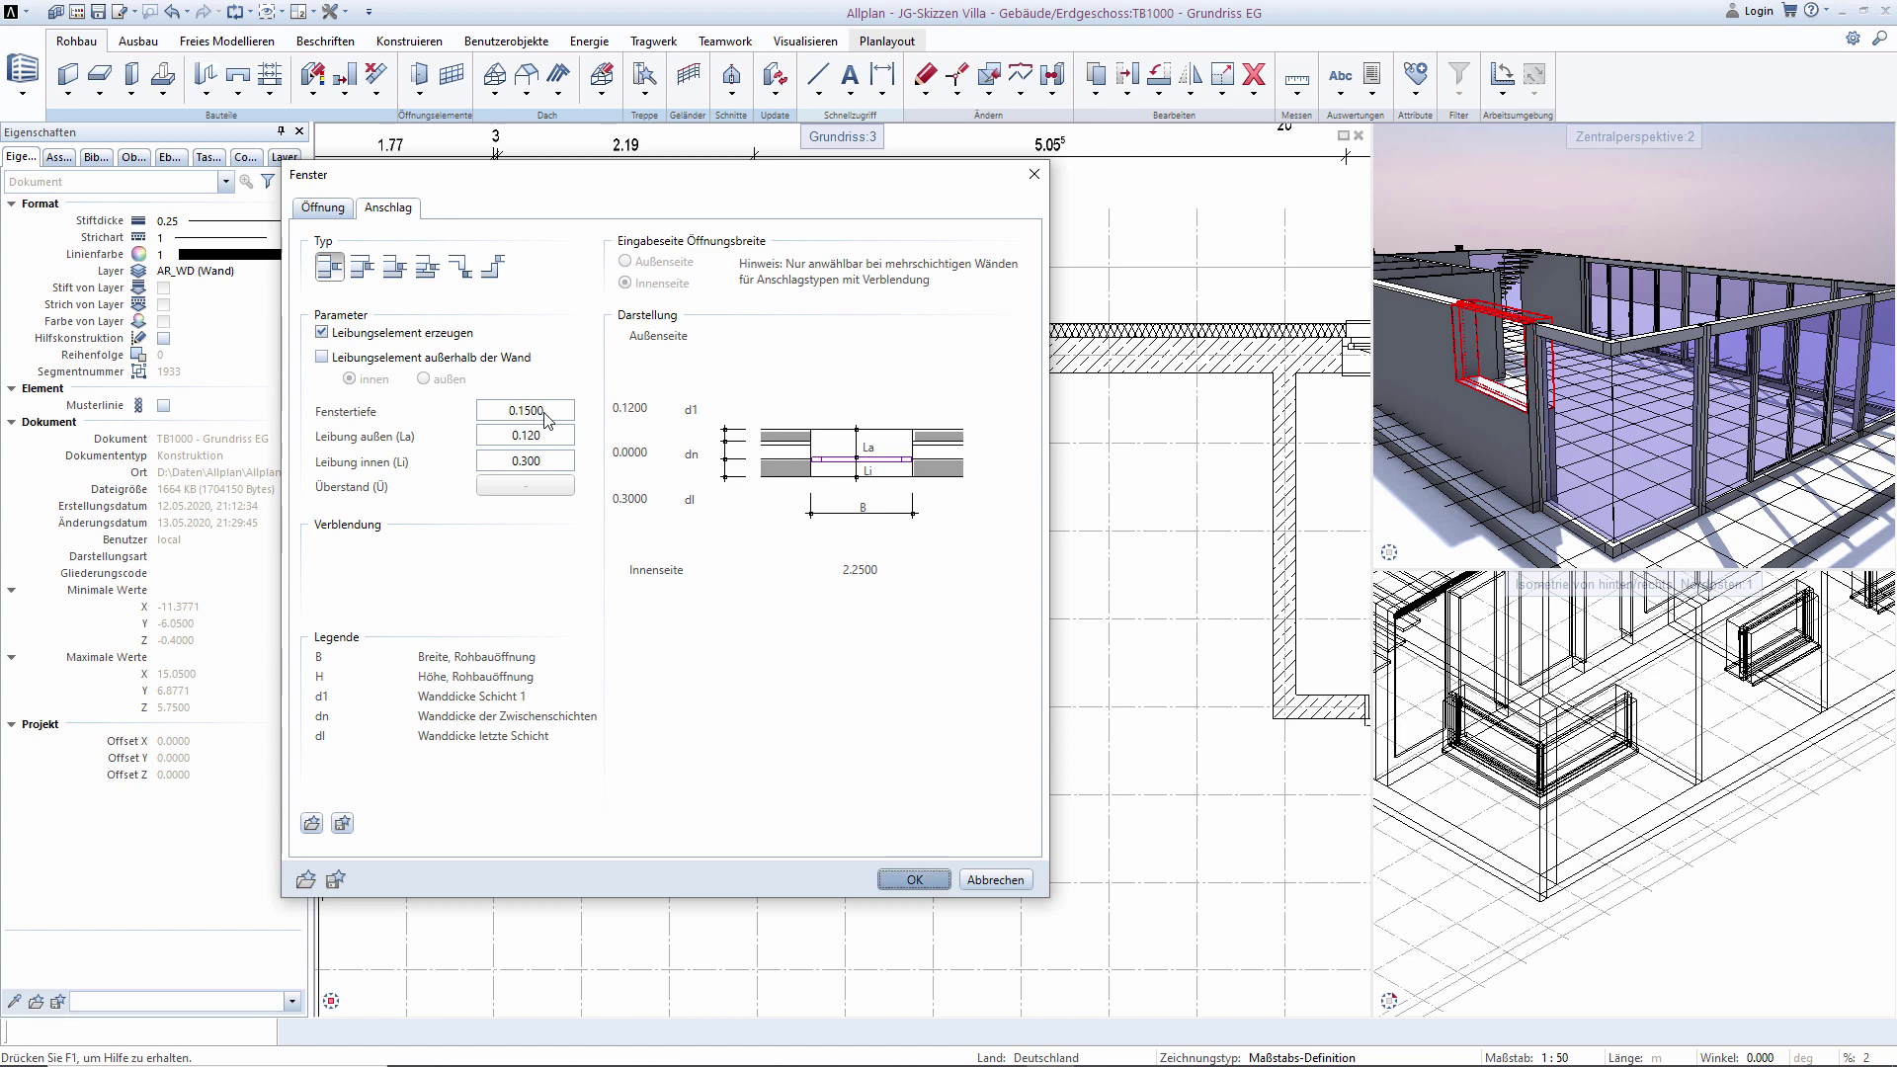
click(541, 432)
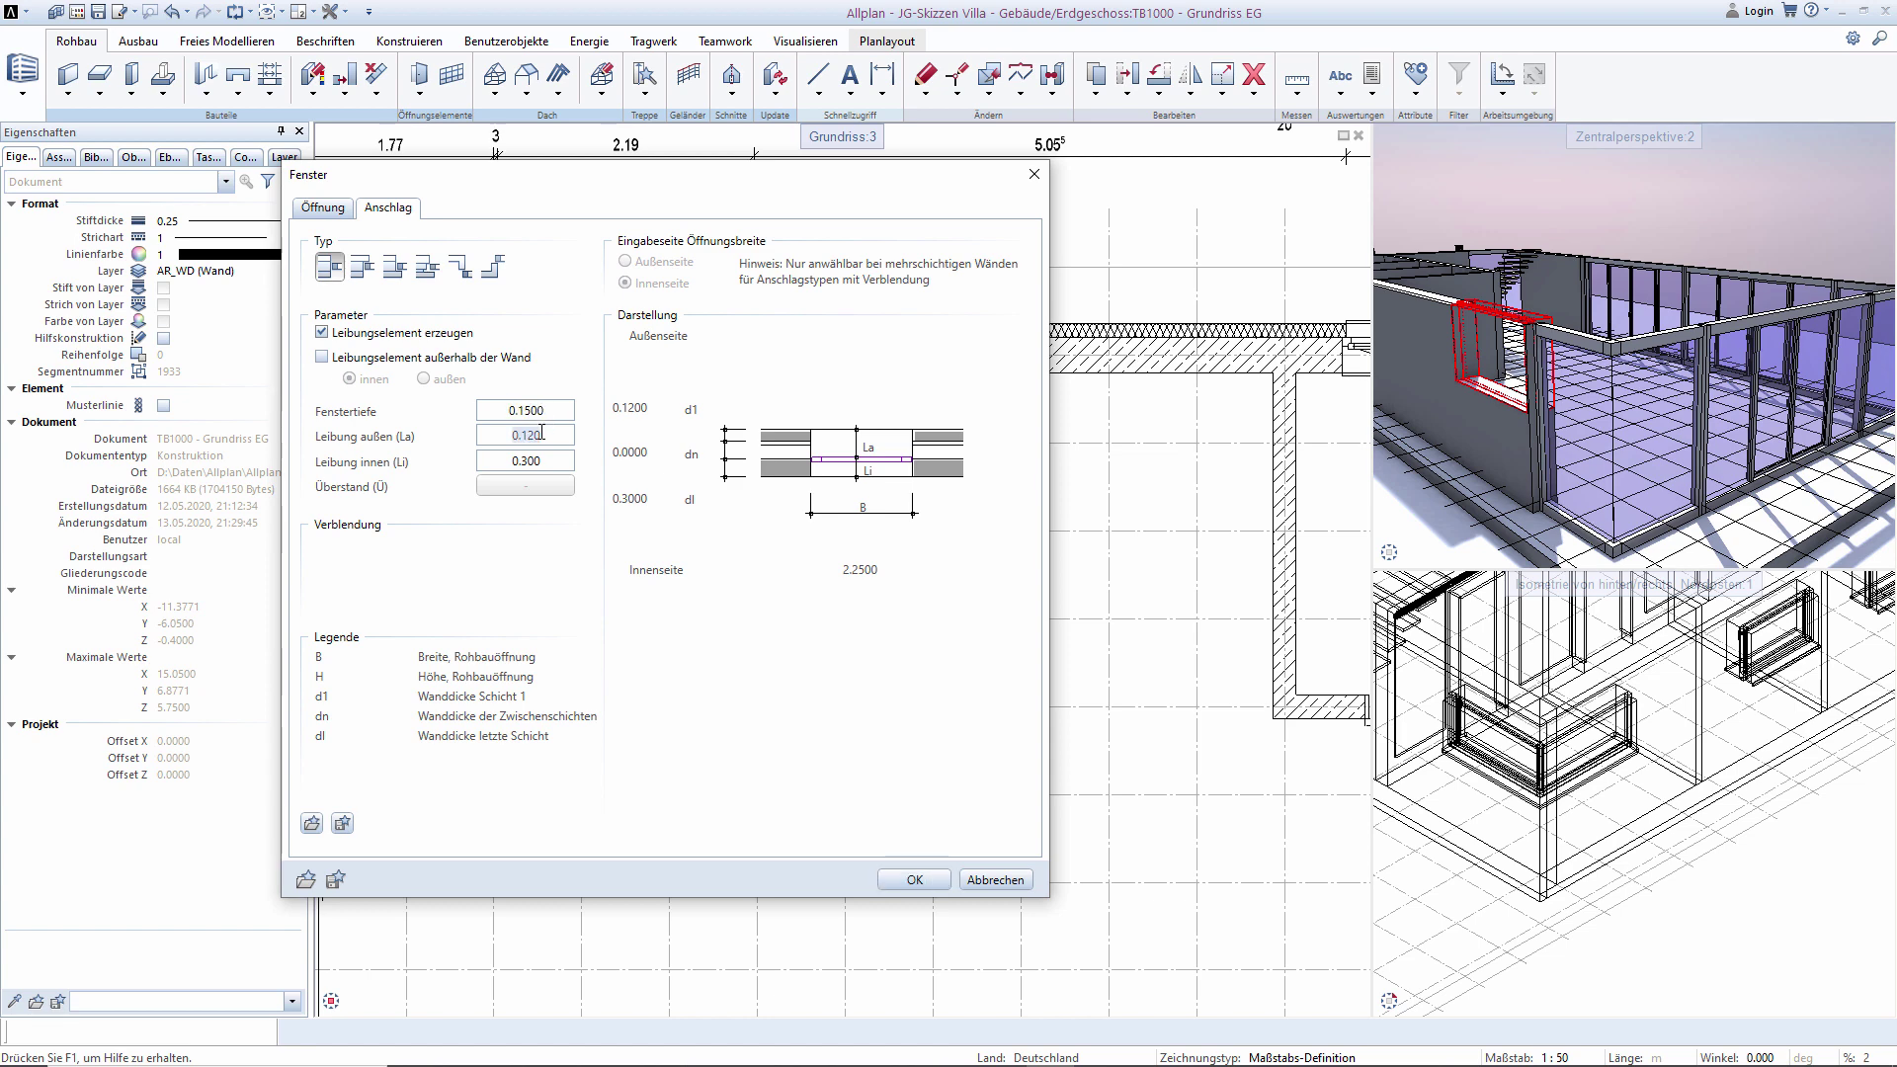
click(907, 879)
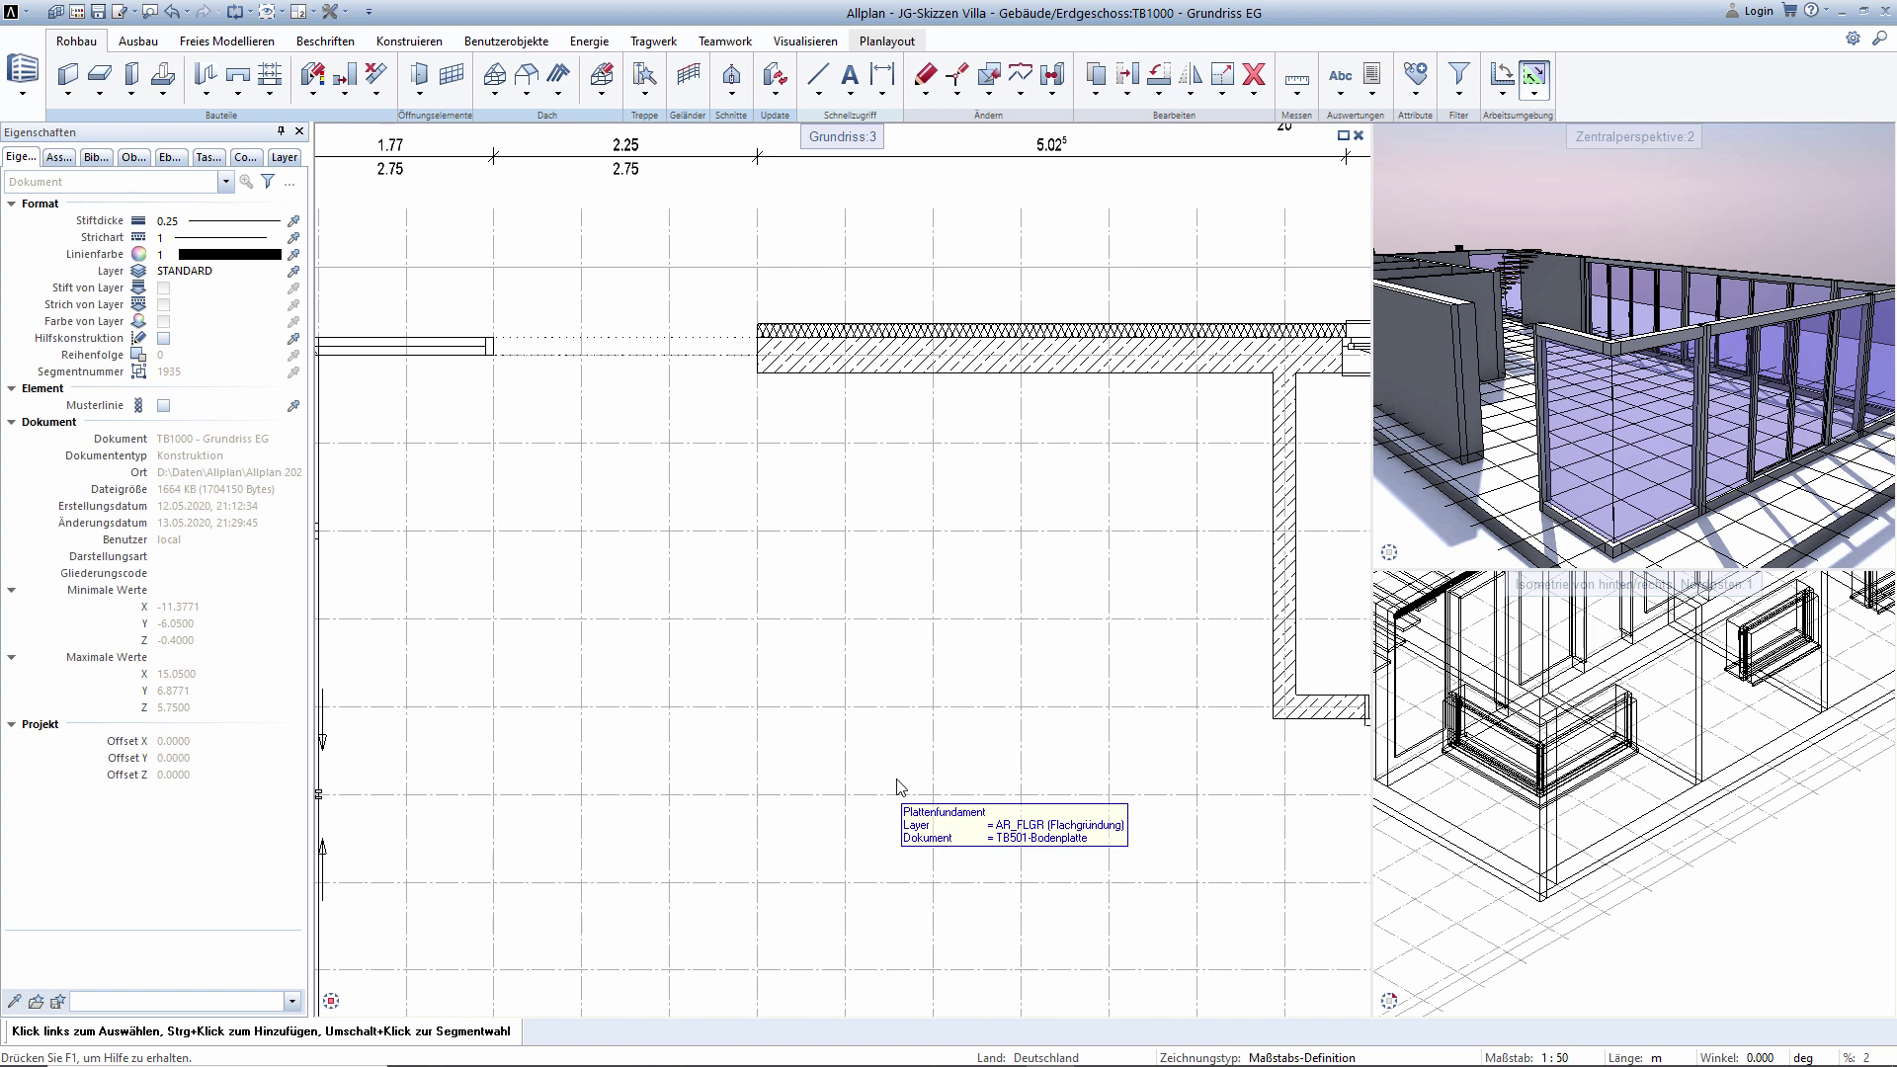
Insert a window SmartPart into the 2.25 m opening in the top wall.
click(420, 96)
click(479, 132)
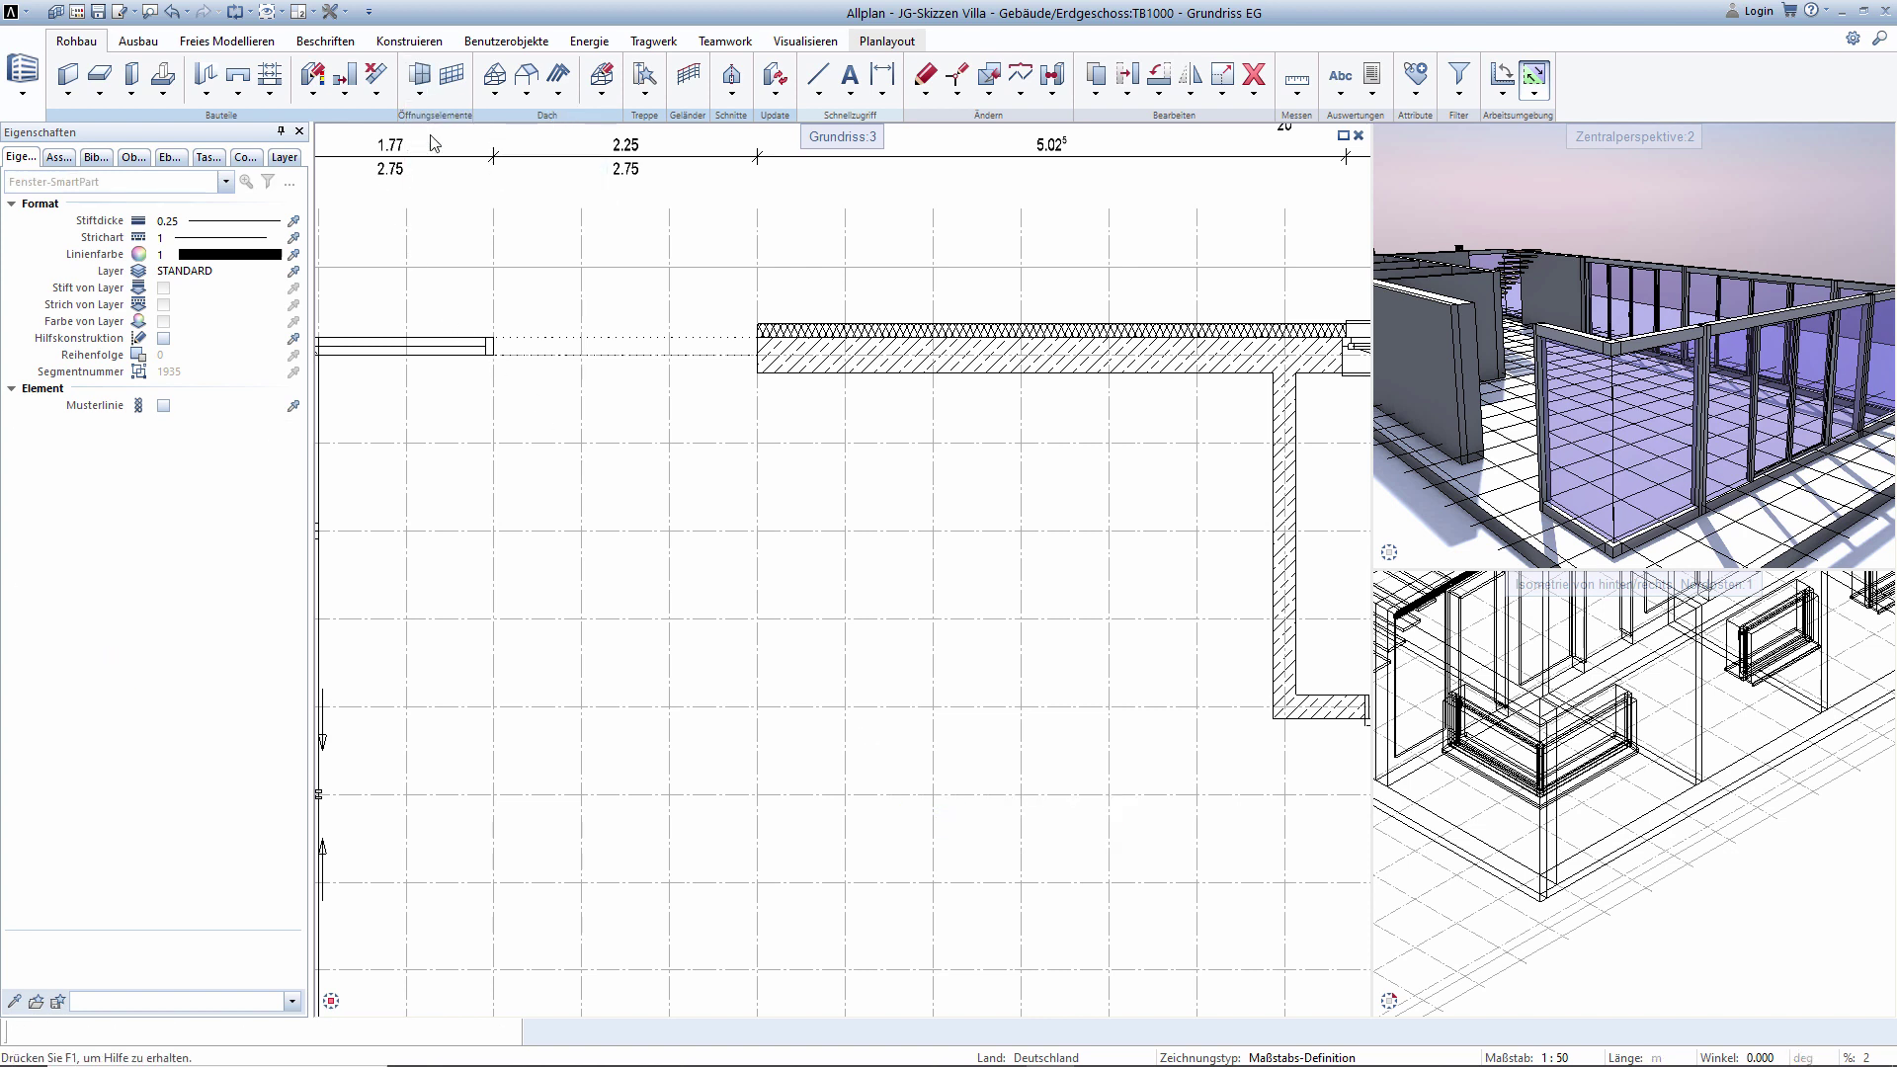
middle_drag(565, 403, 588, 483)
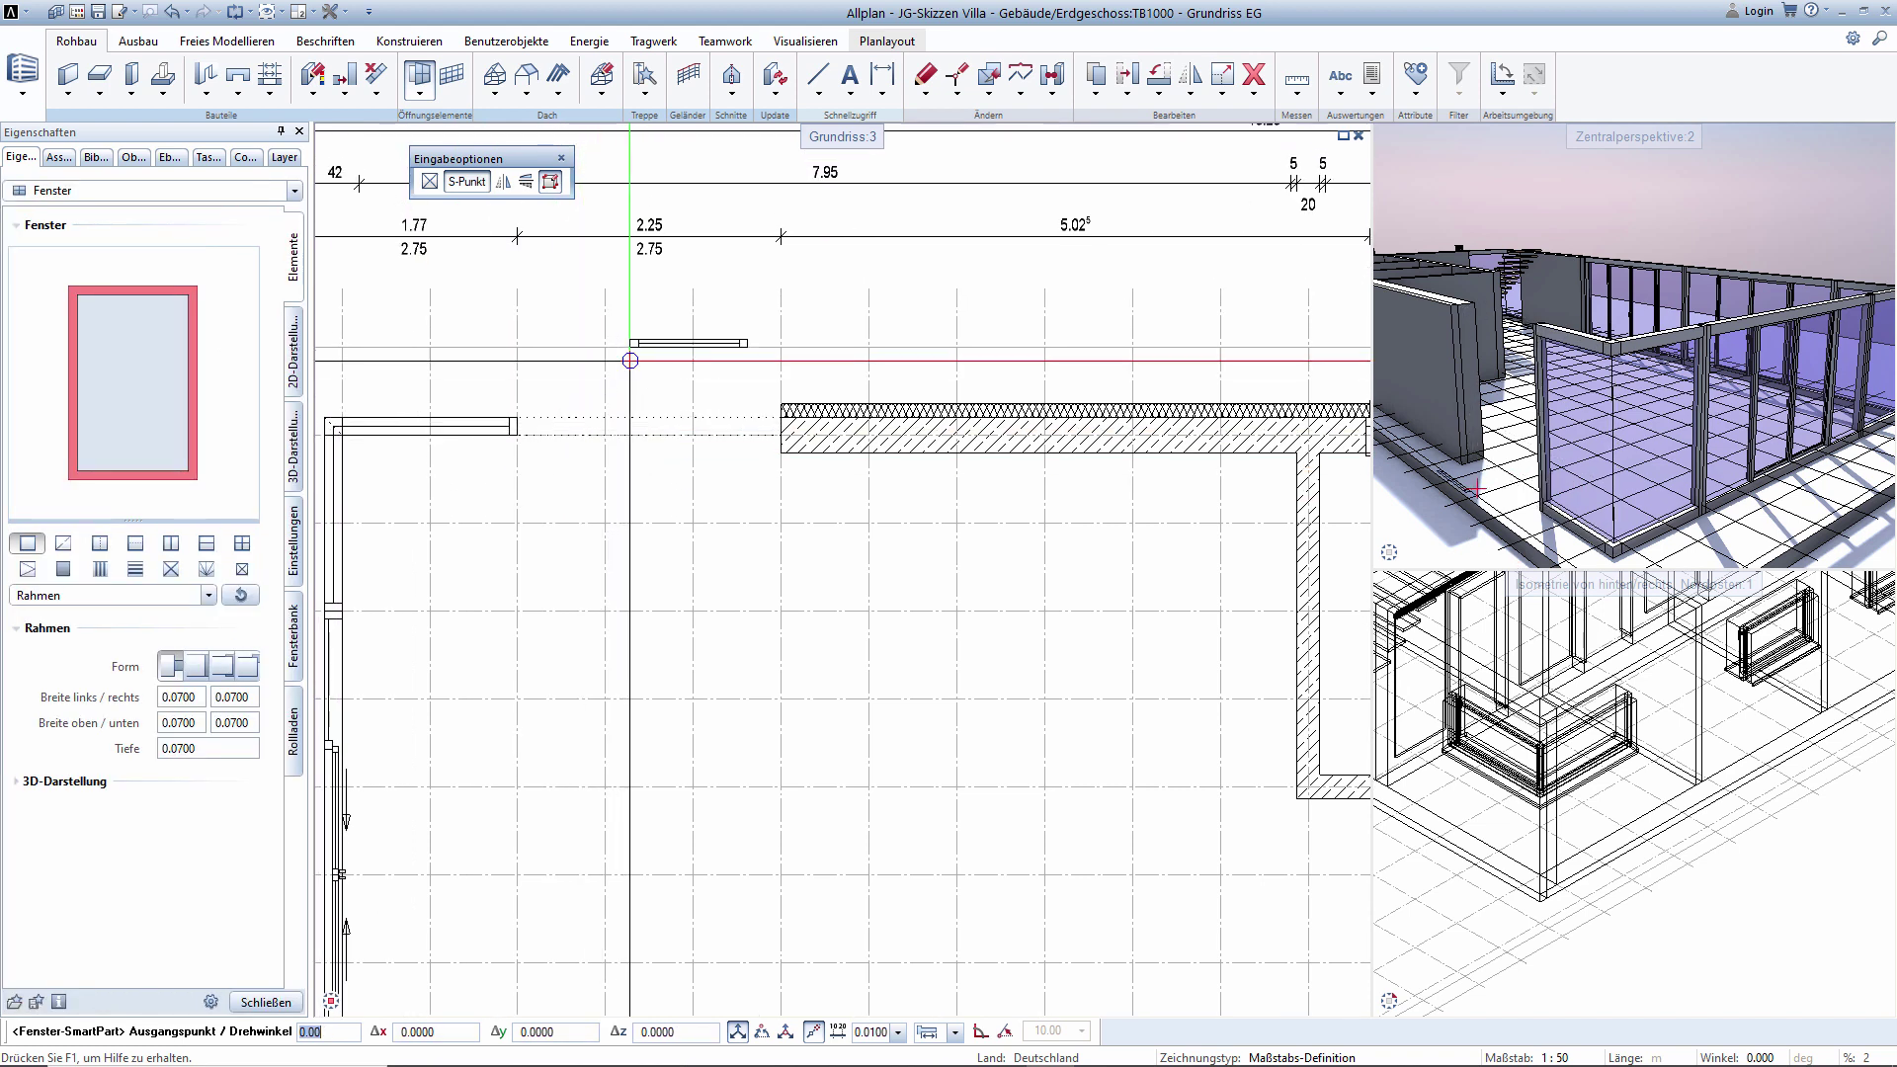
click(672, 405)
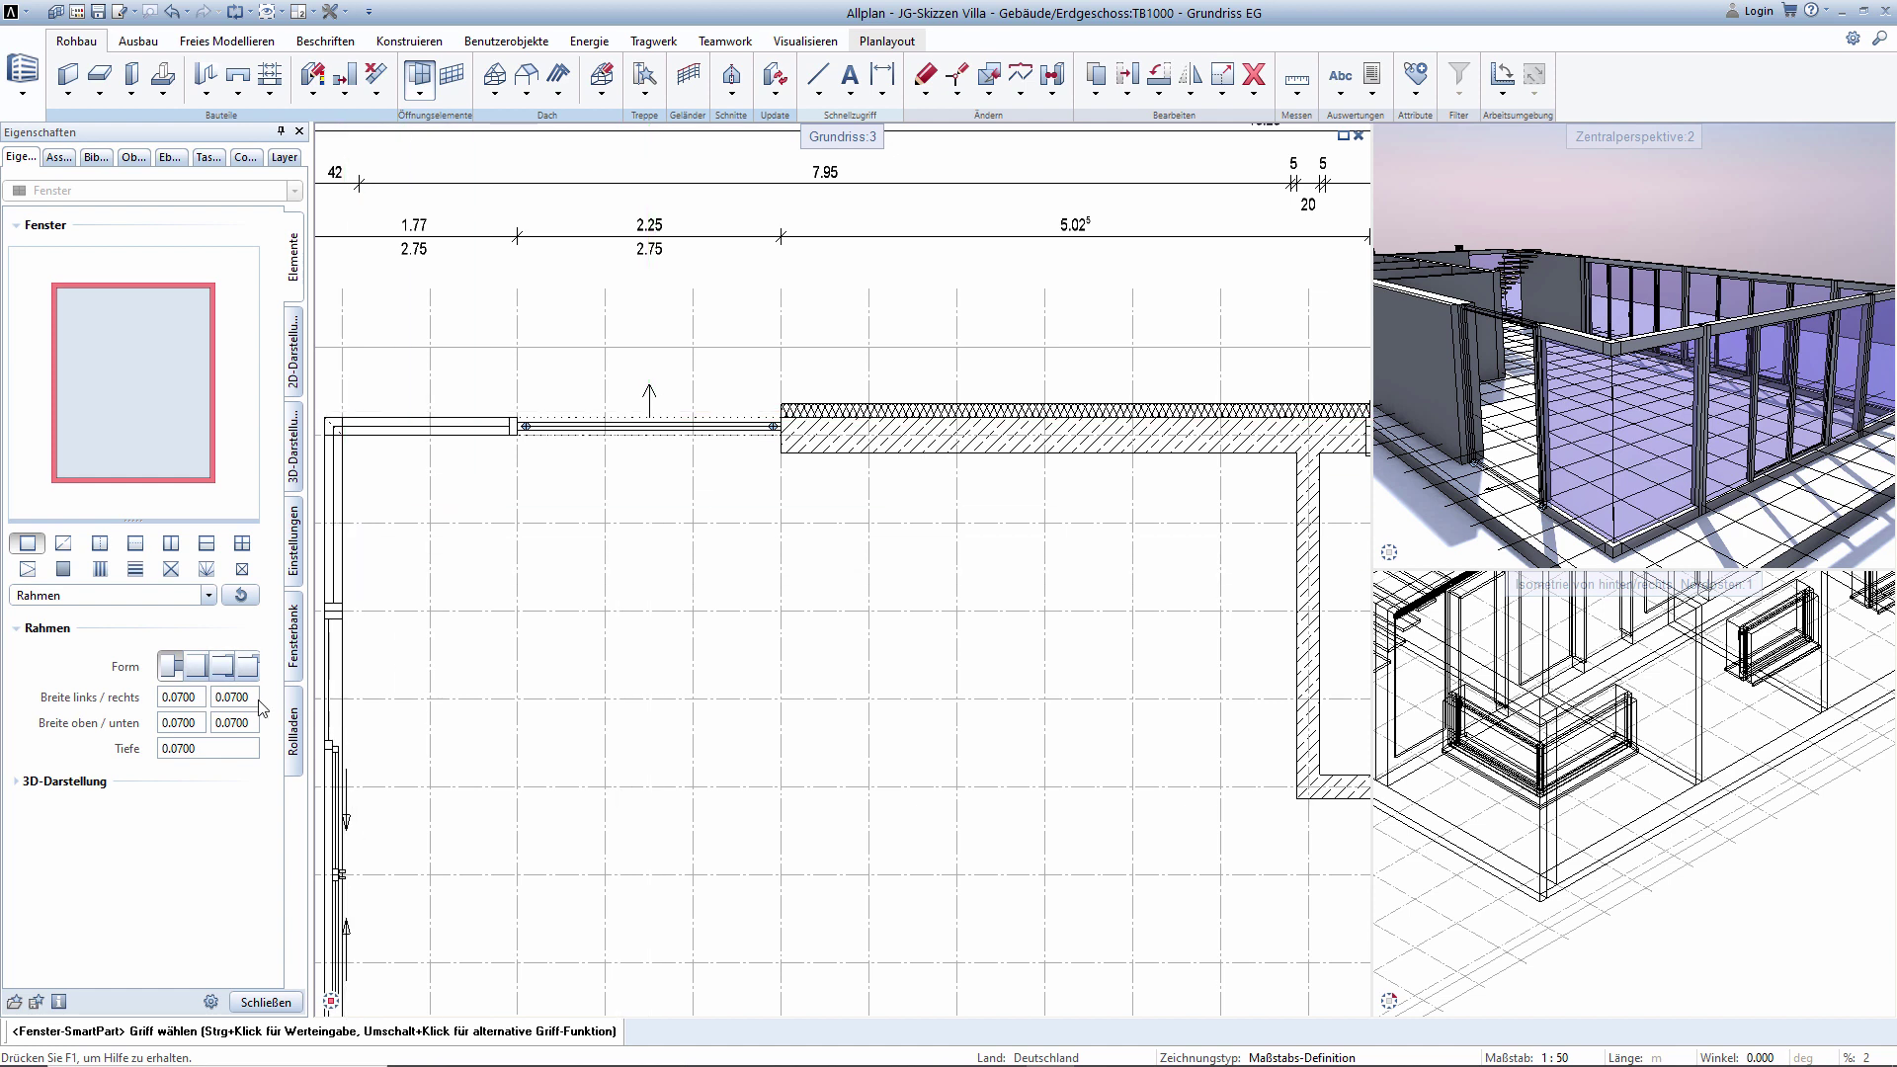
Give the window frame 0.15 top and bottom width and 0.15 depth, then maximize the perspective.
click(198, 720)
text(0,15)
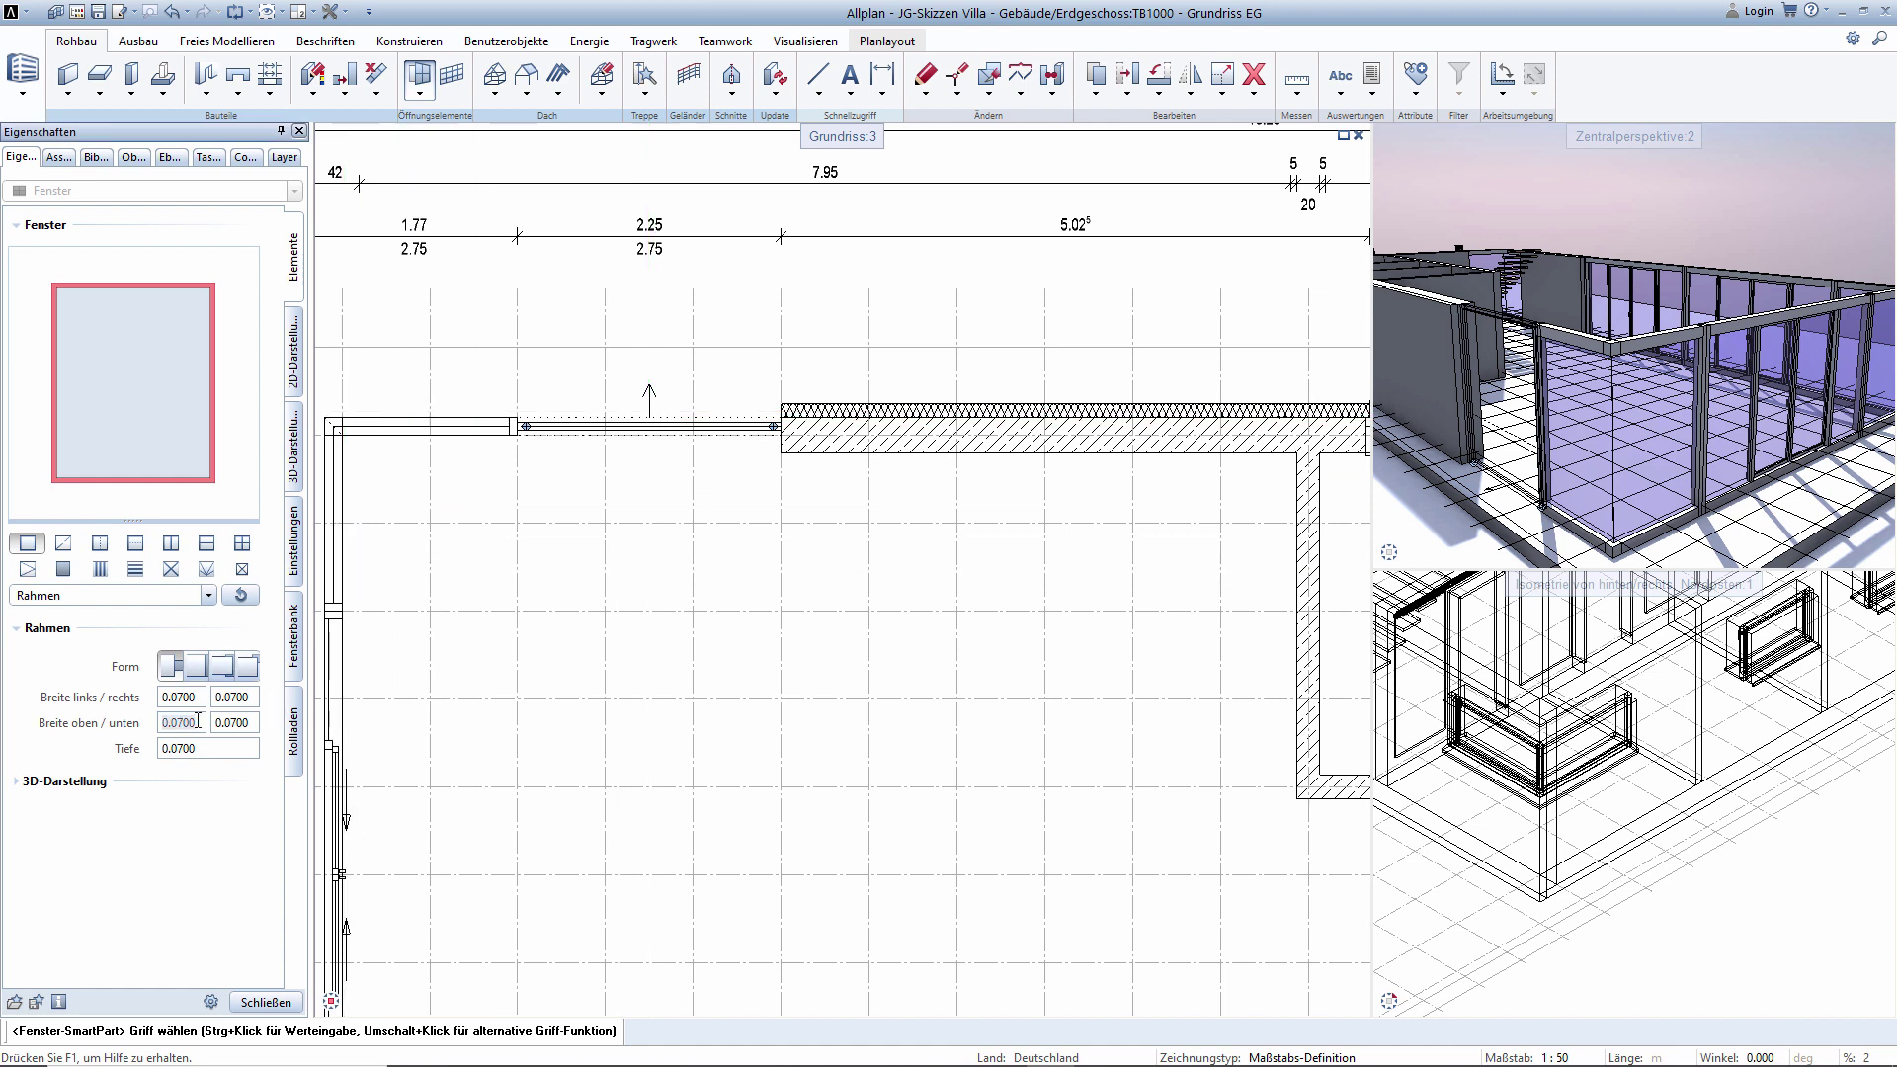
click(247, 722)
text(0,15)
key(Return)
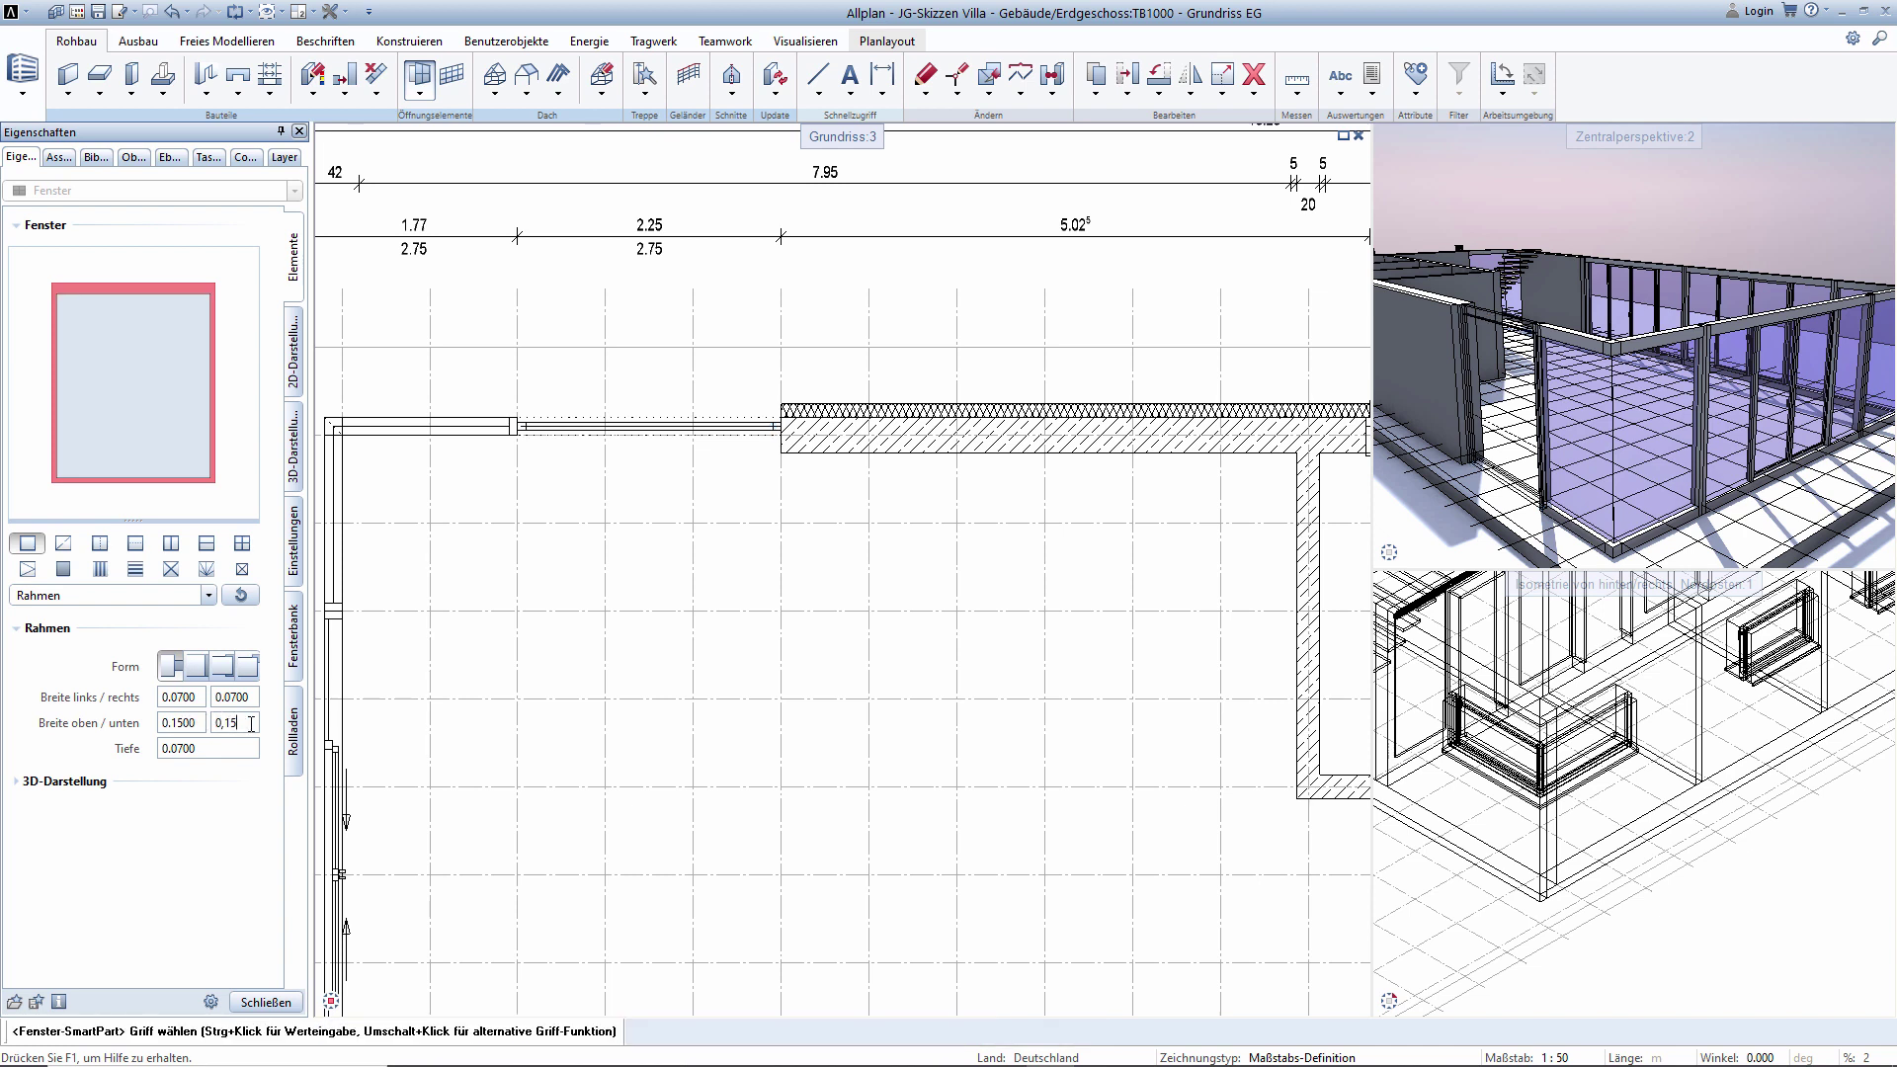
click(206, 746)
text(0,15)
key(Return)
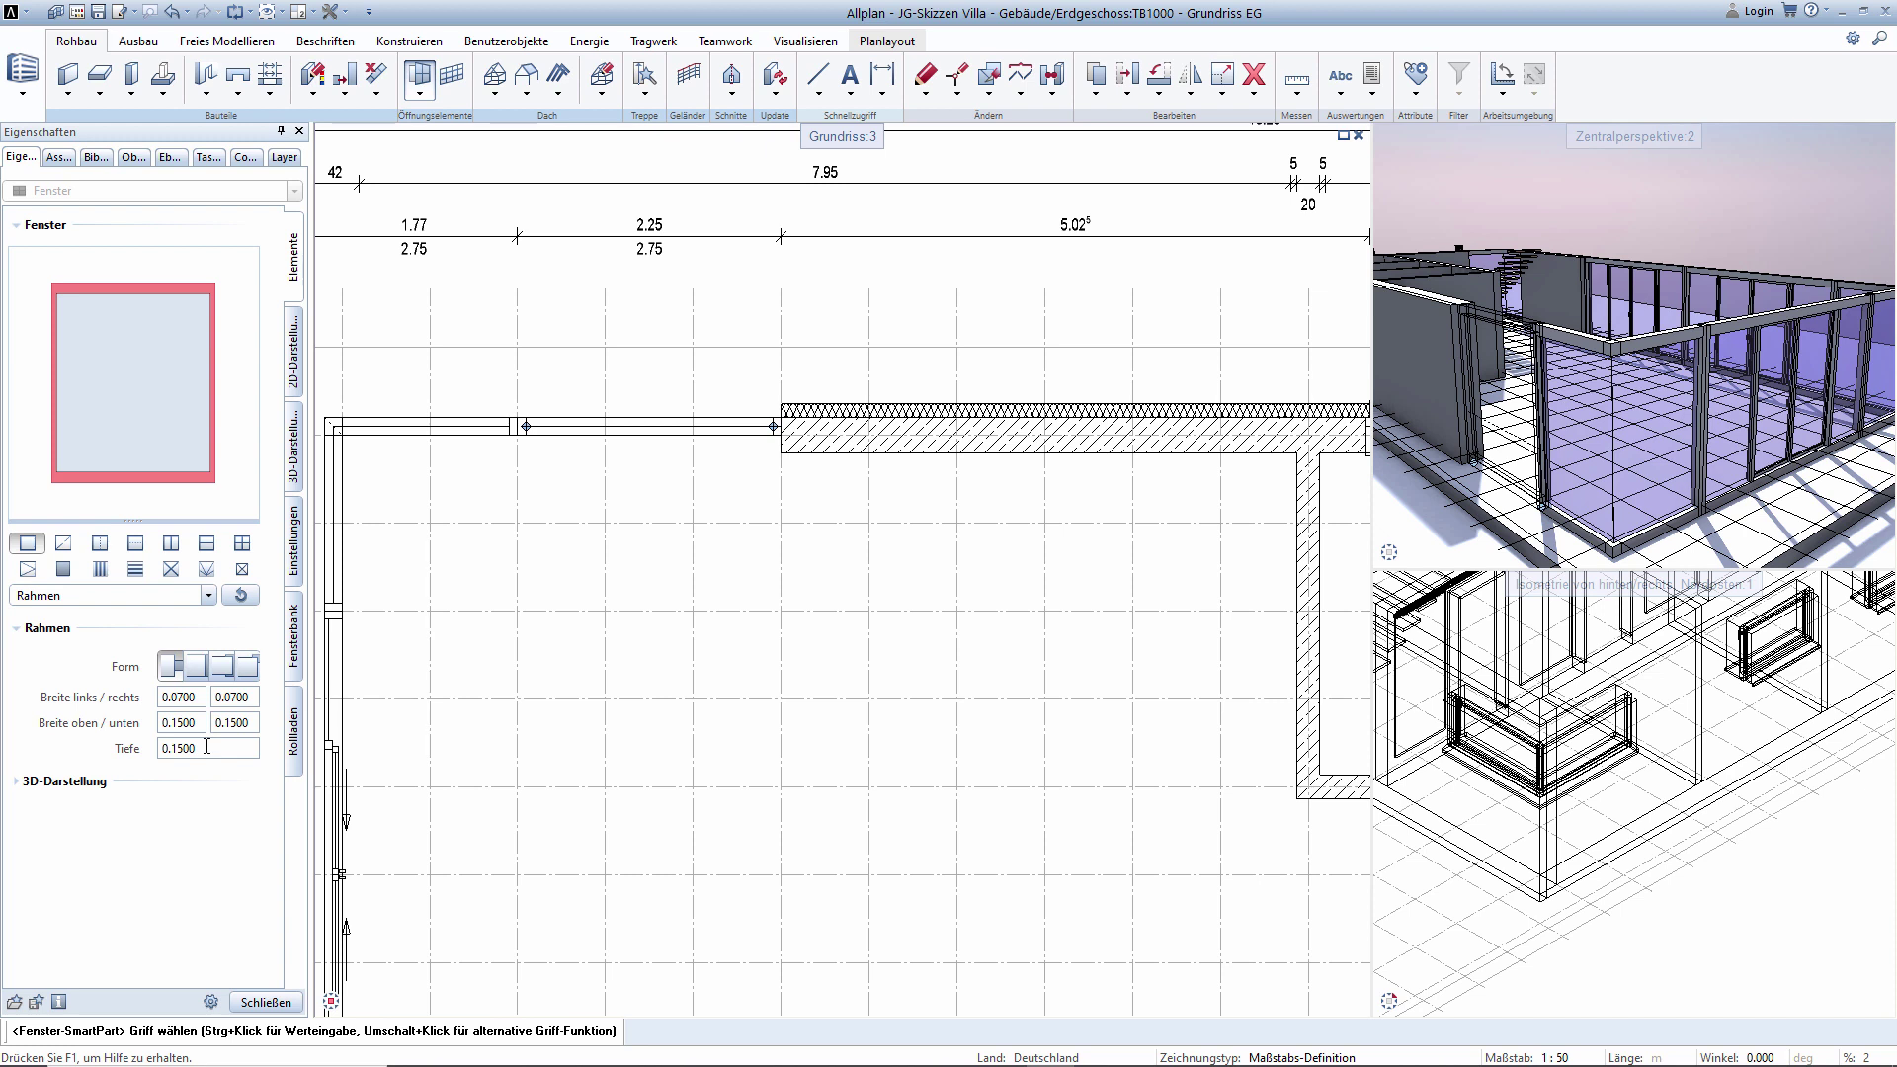
click(264, 1000)
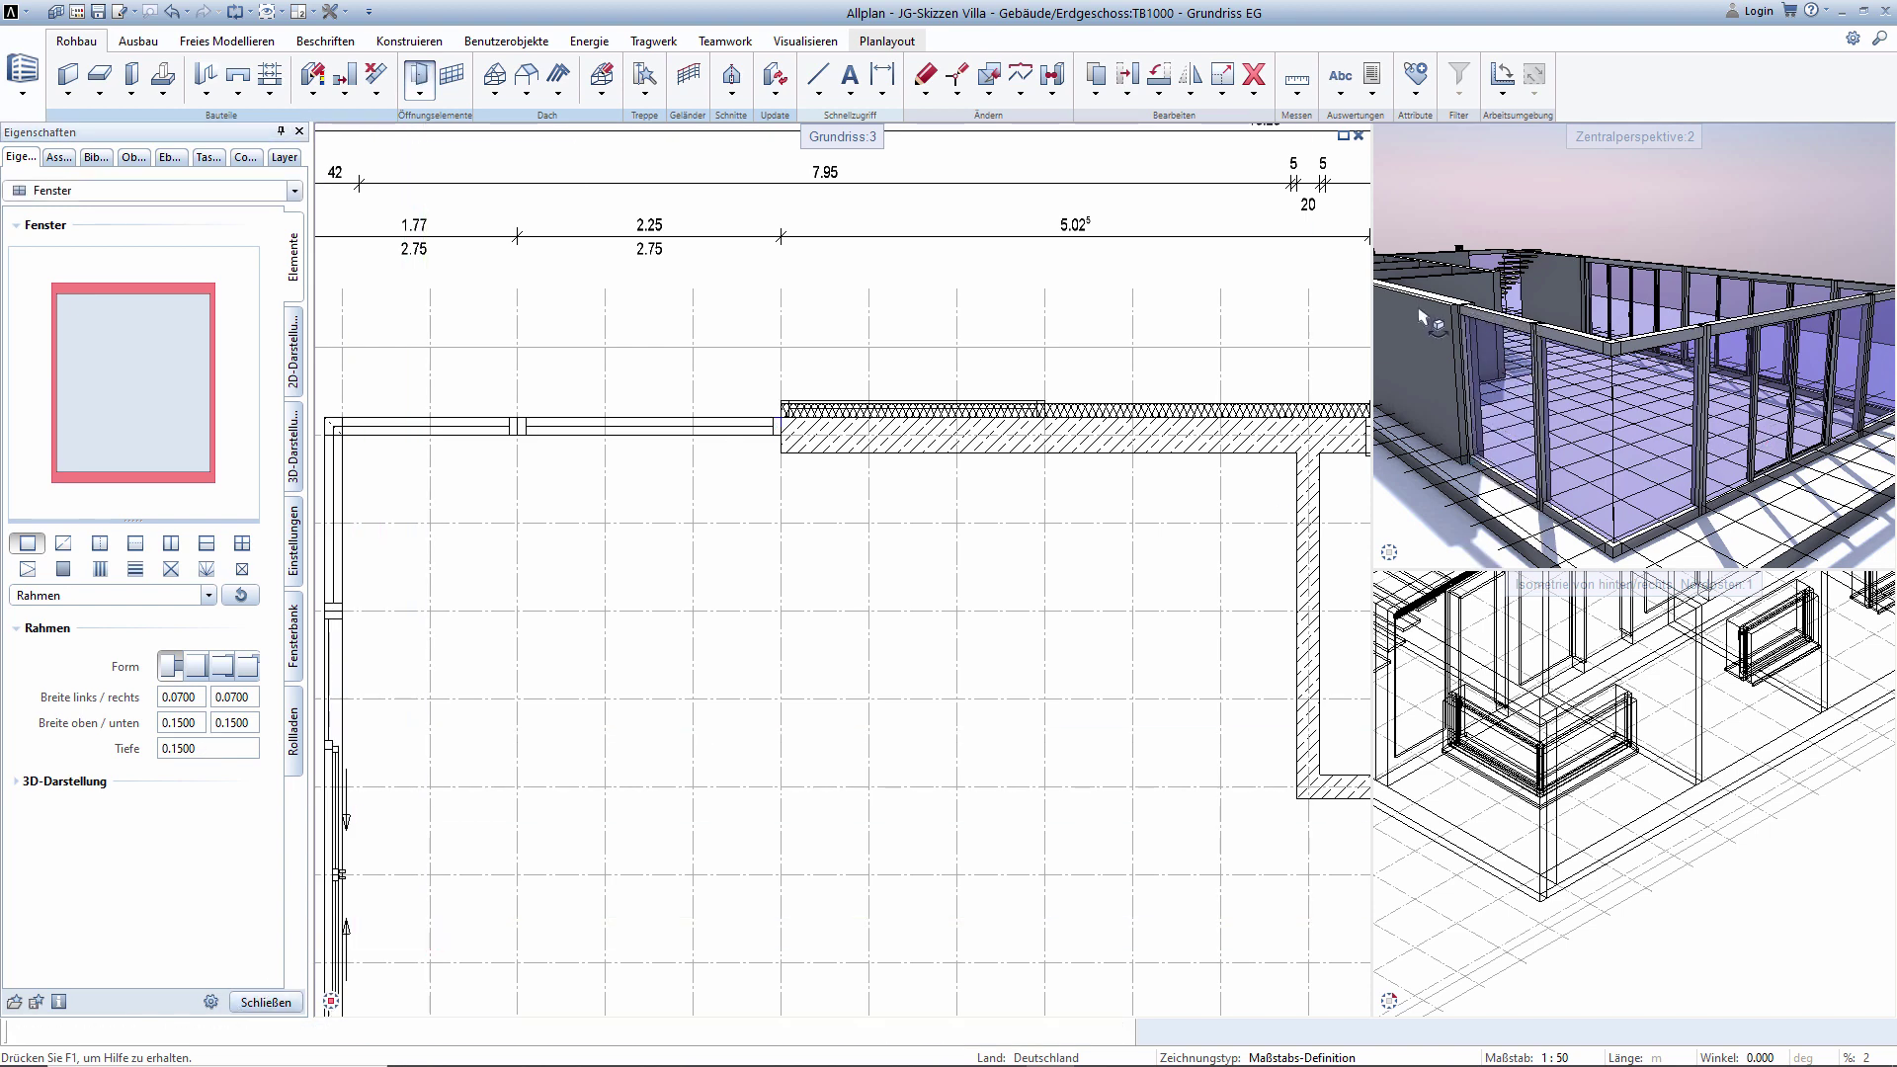
double_click(1632, 136)
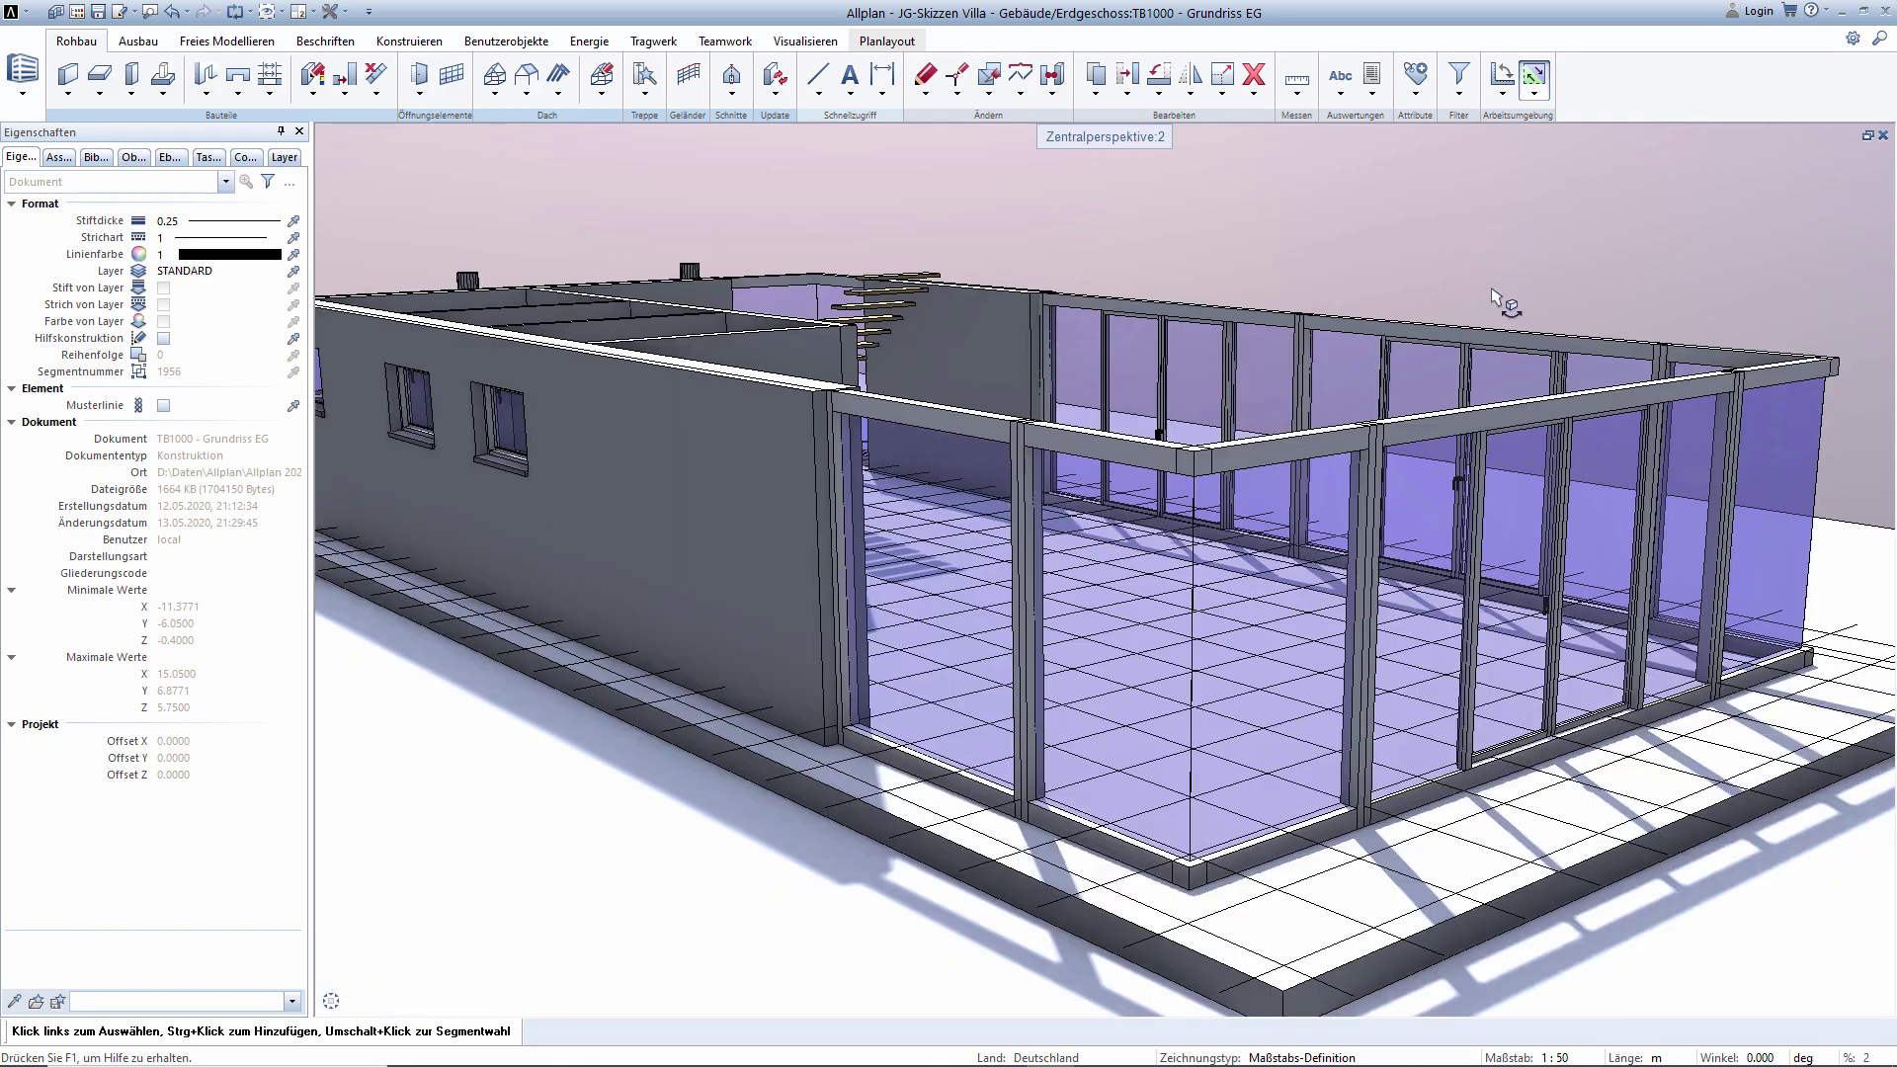
Orbit the perspective around the new window, then restore the tiled layout with the whole plan.
mouse_move(1494, 297)
shift+middle_down()
mouse_move(1257, 295)
mouse_move(919, 345)
mouse_move(1050, 358)
mouse_move(789, 350)
shift+middle_up()
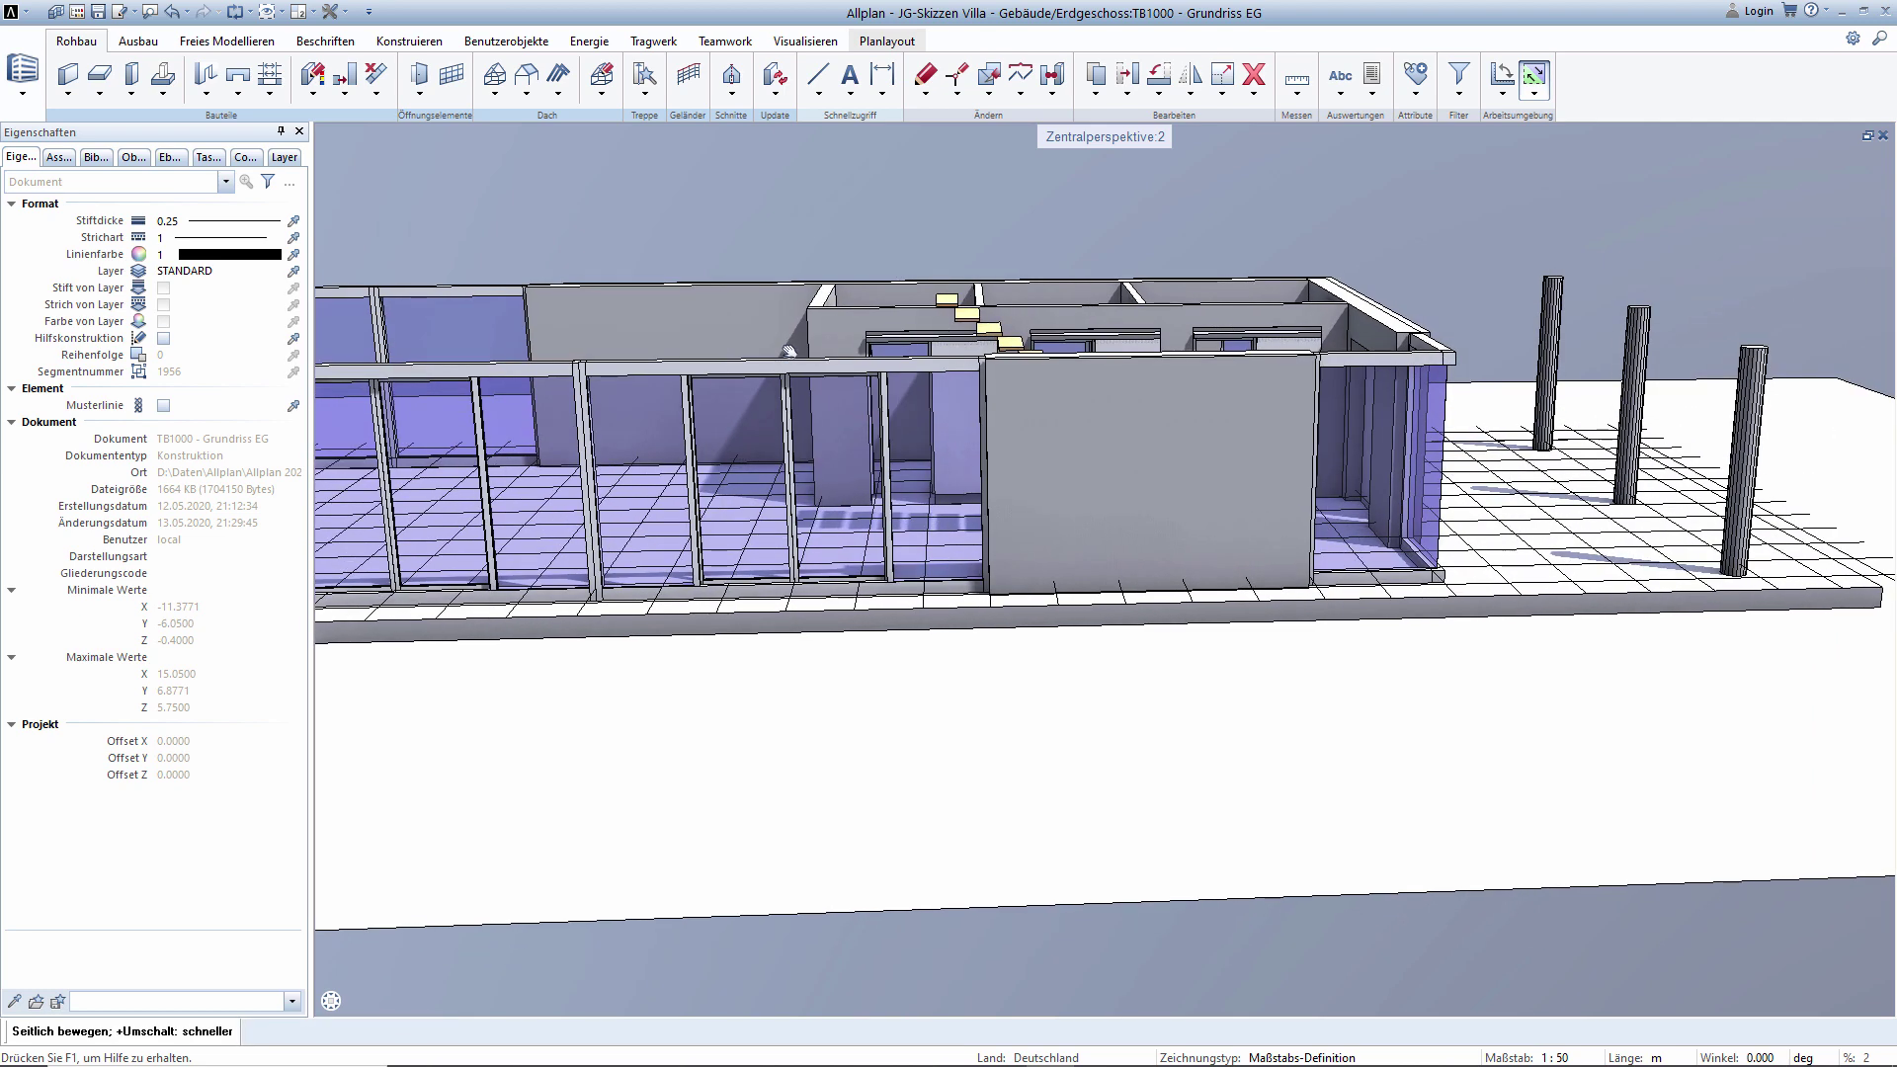
double_click(1108, 139)
scroll(1096, 266, down, 5)
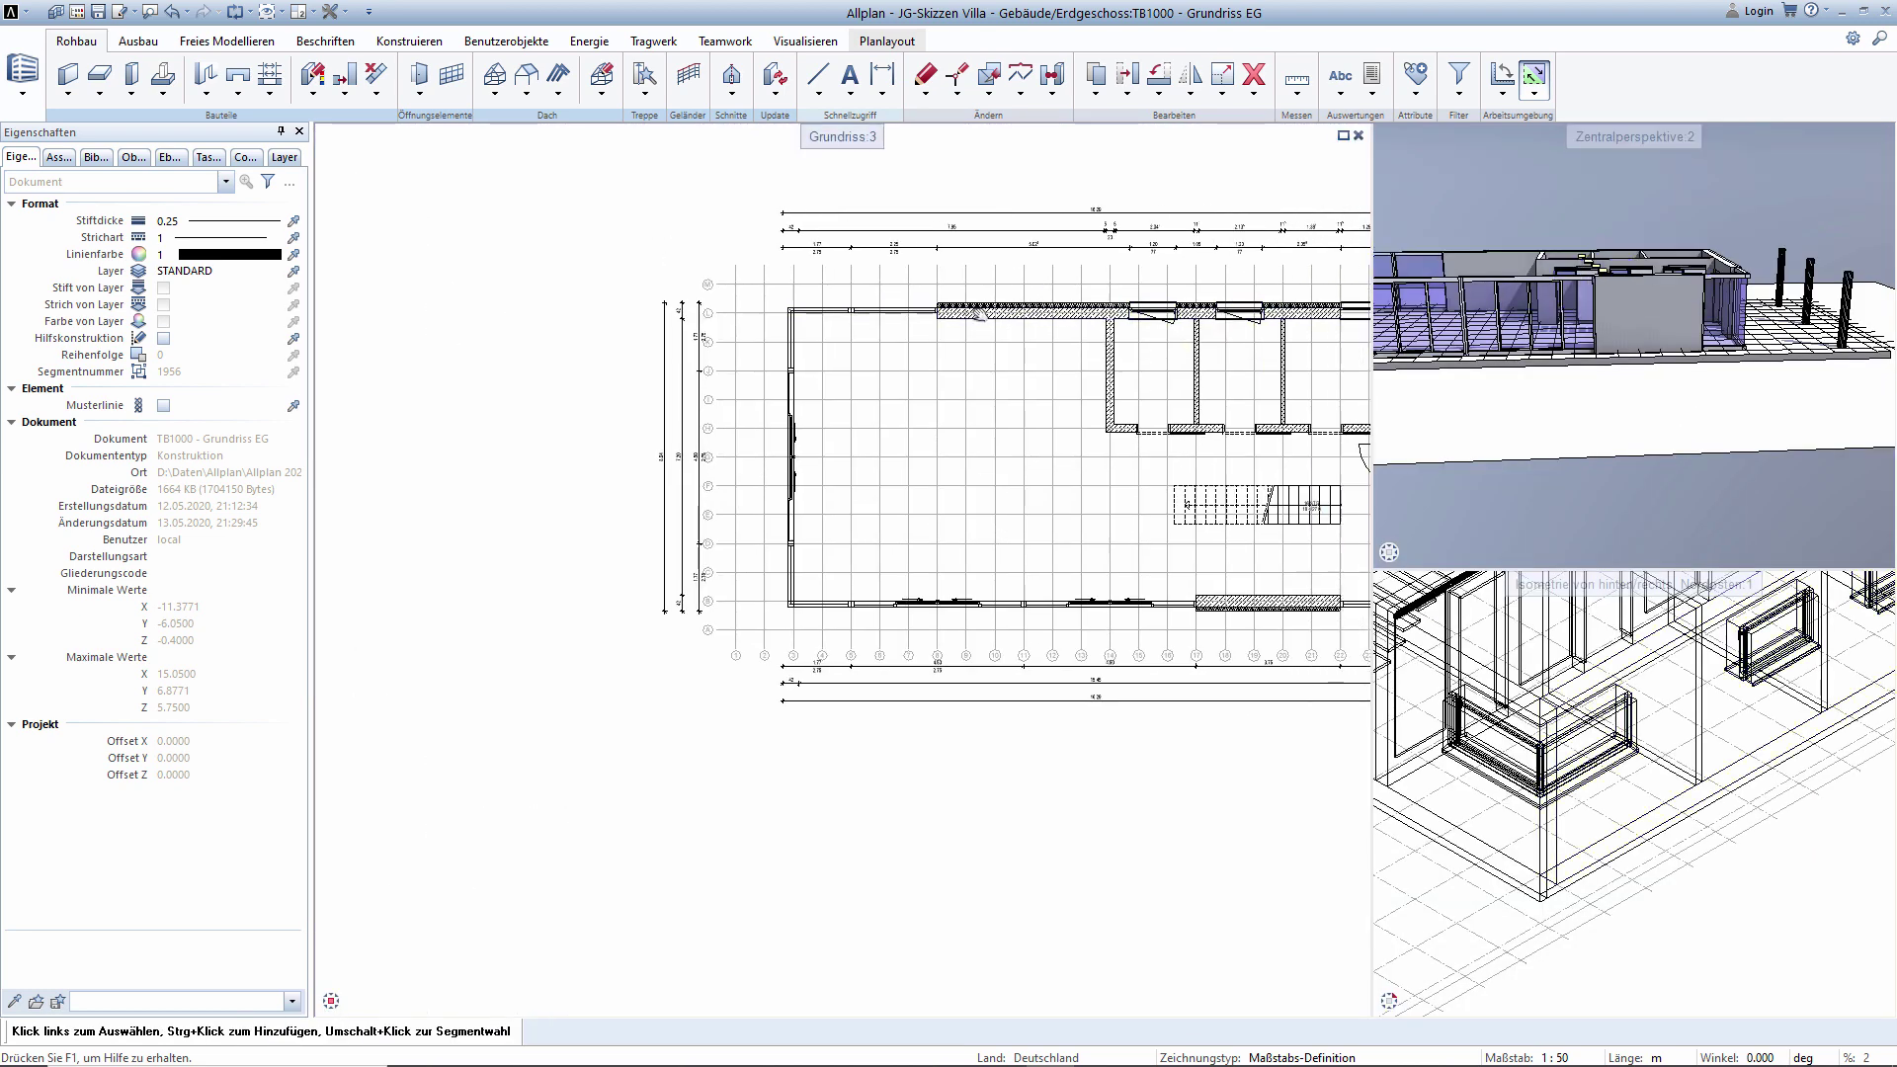
Delete the window in the lower right exterior wall, leaving solid wall.
click(1253, 75)
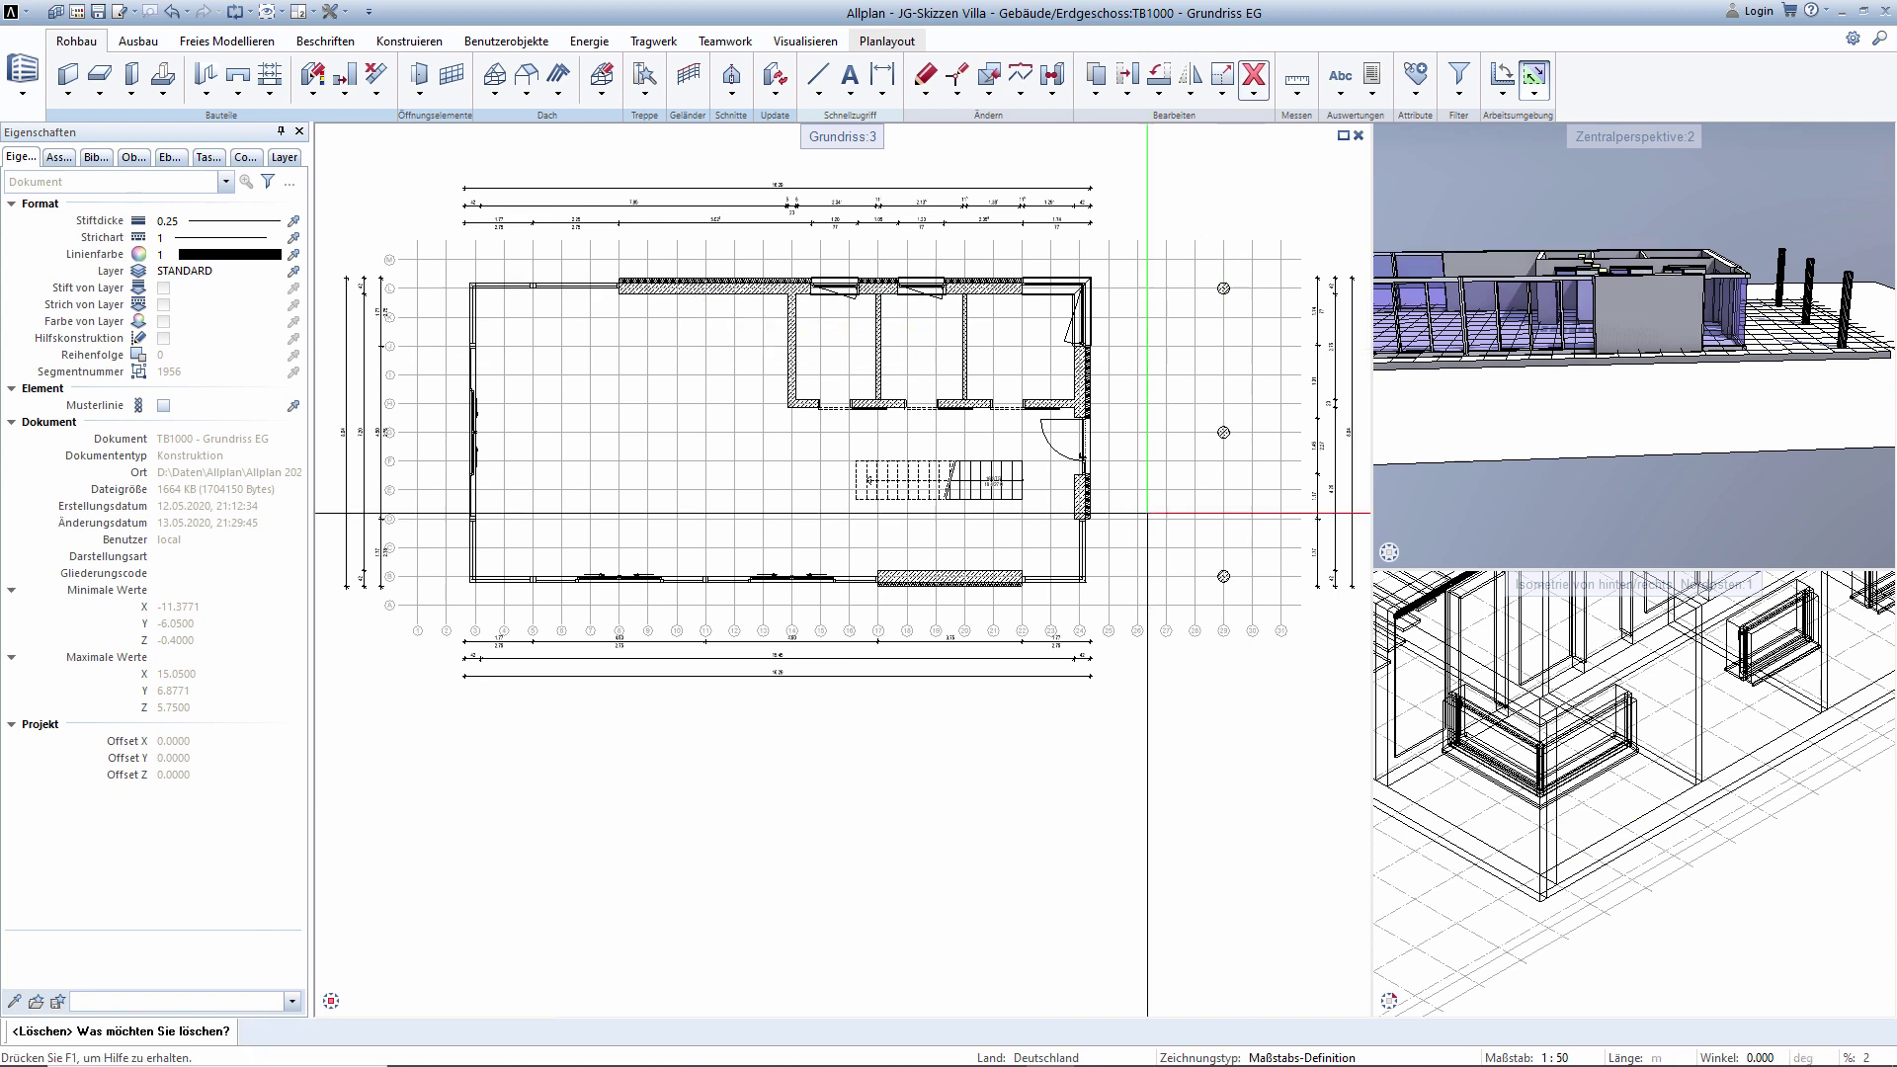
click(1072, 544)
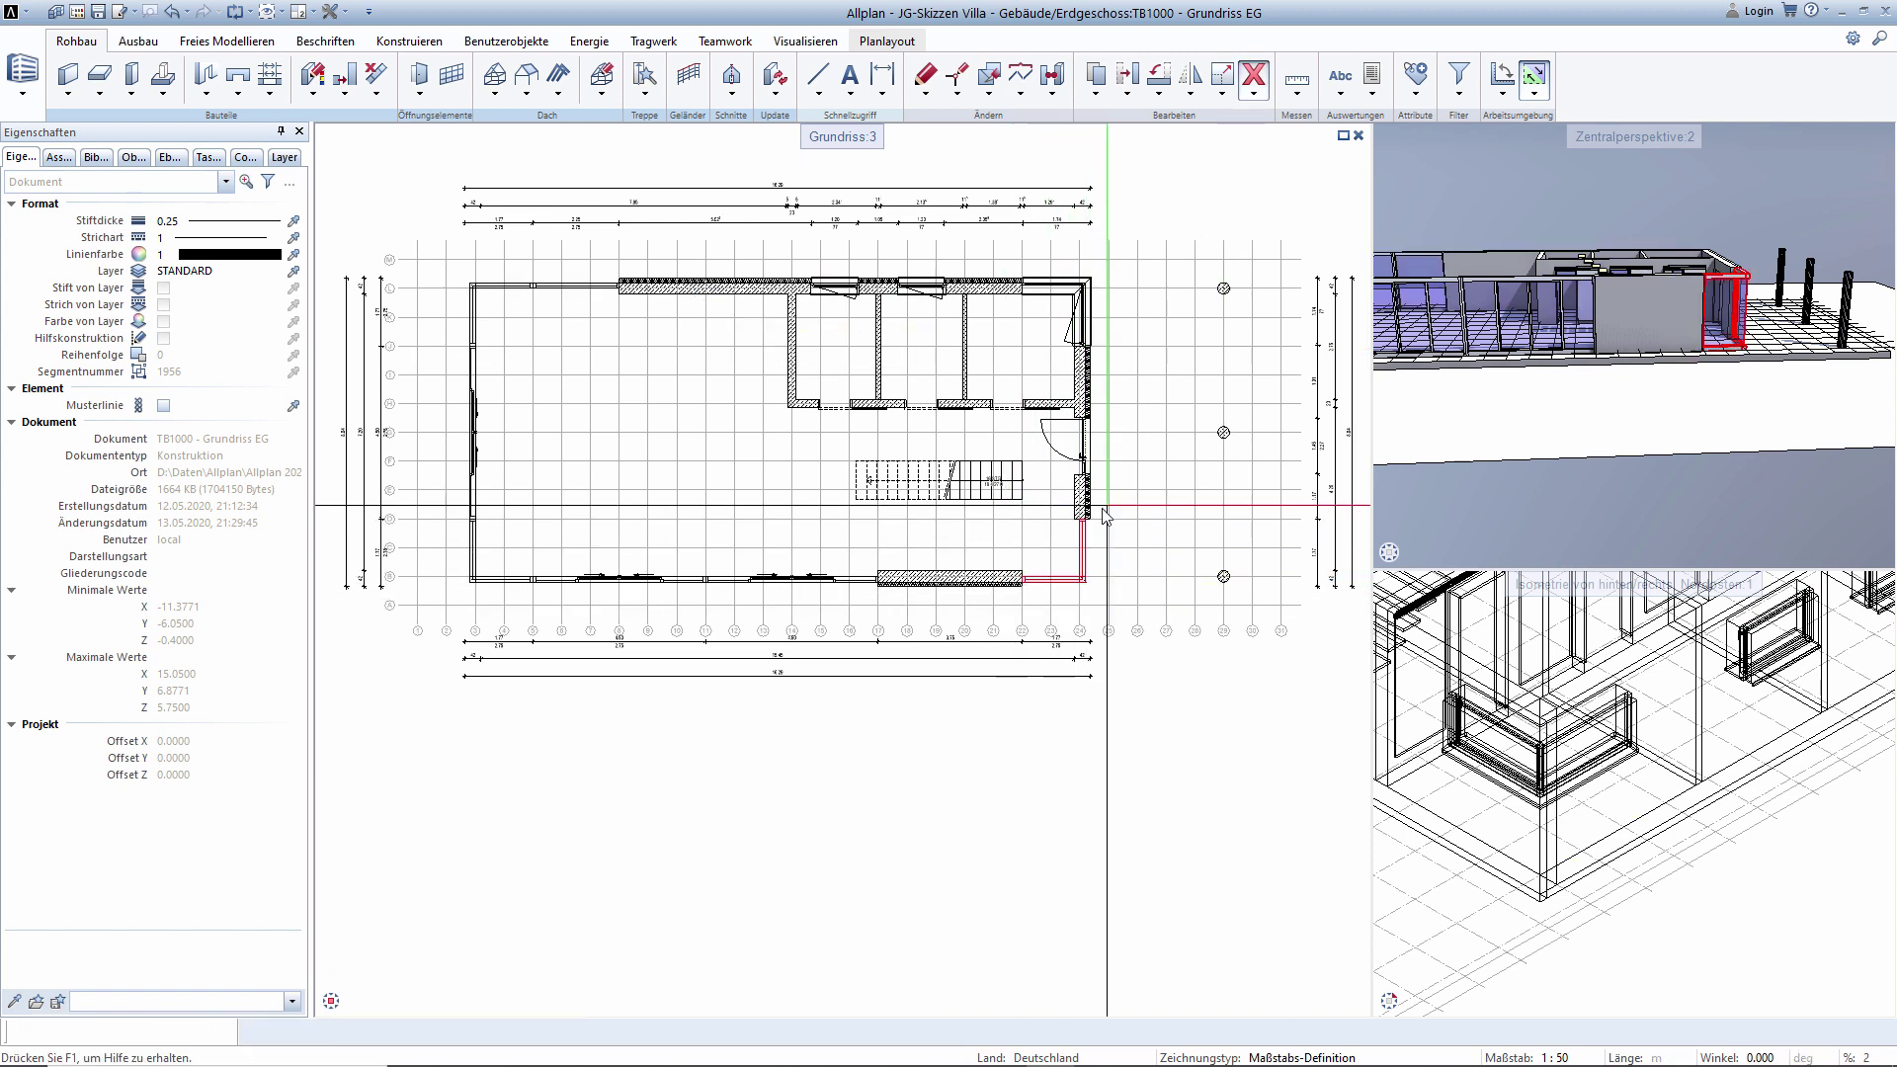
key(Escape)
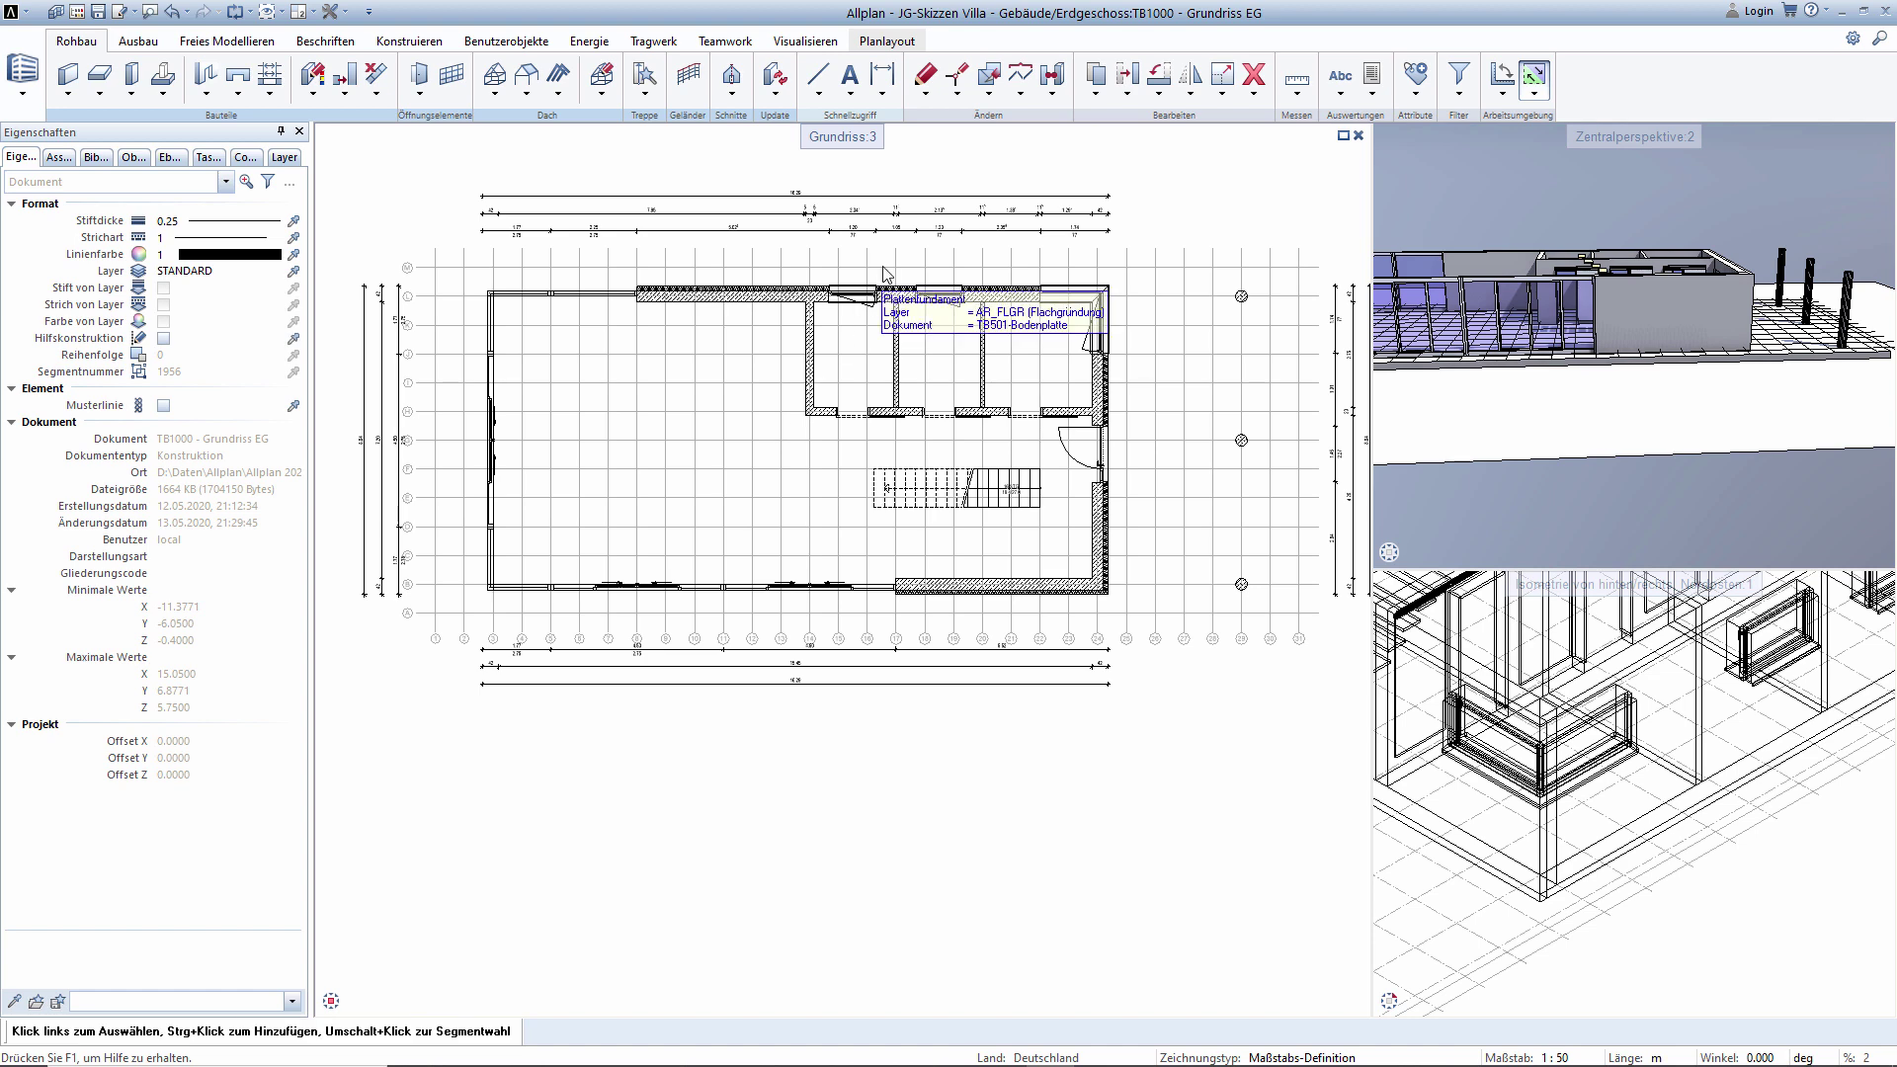
scroll(628, 289, up, 3)
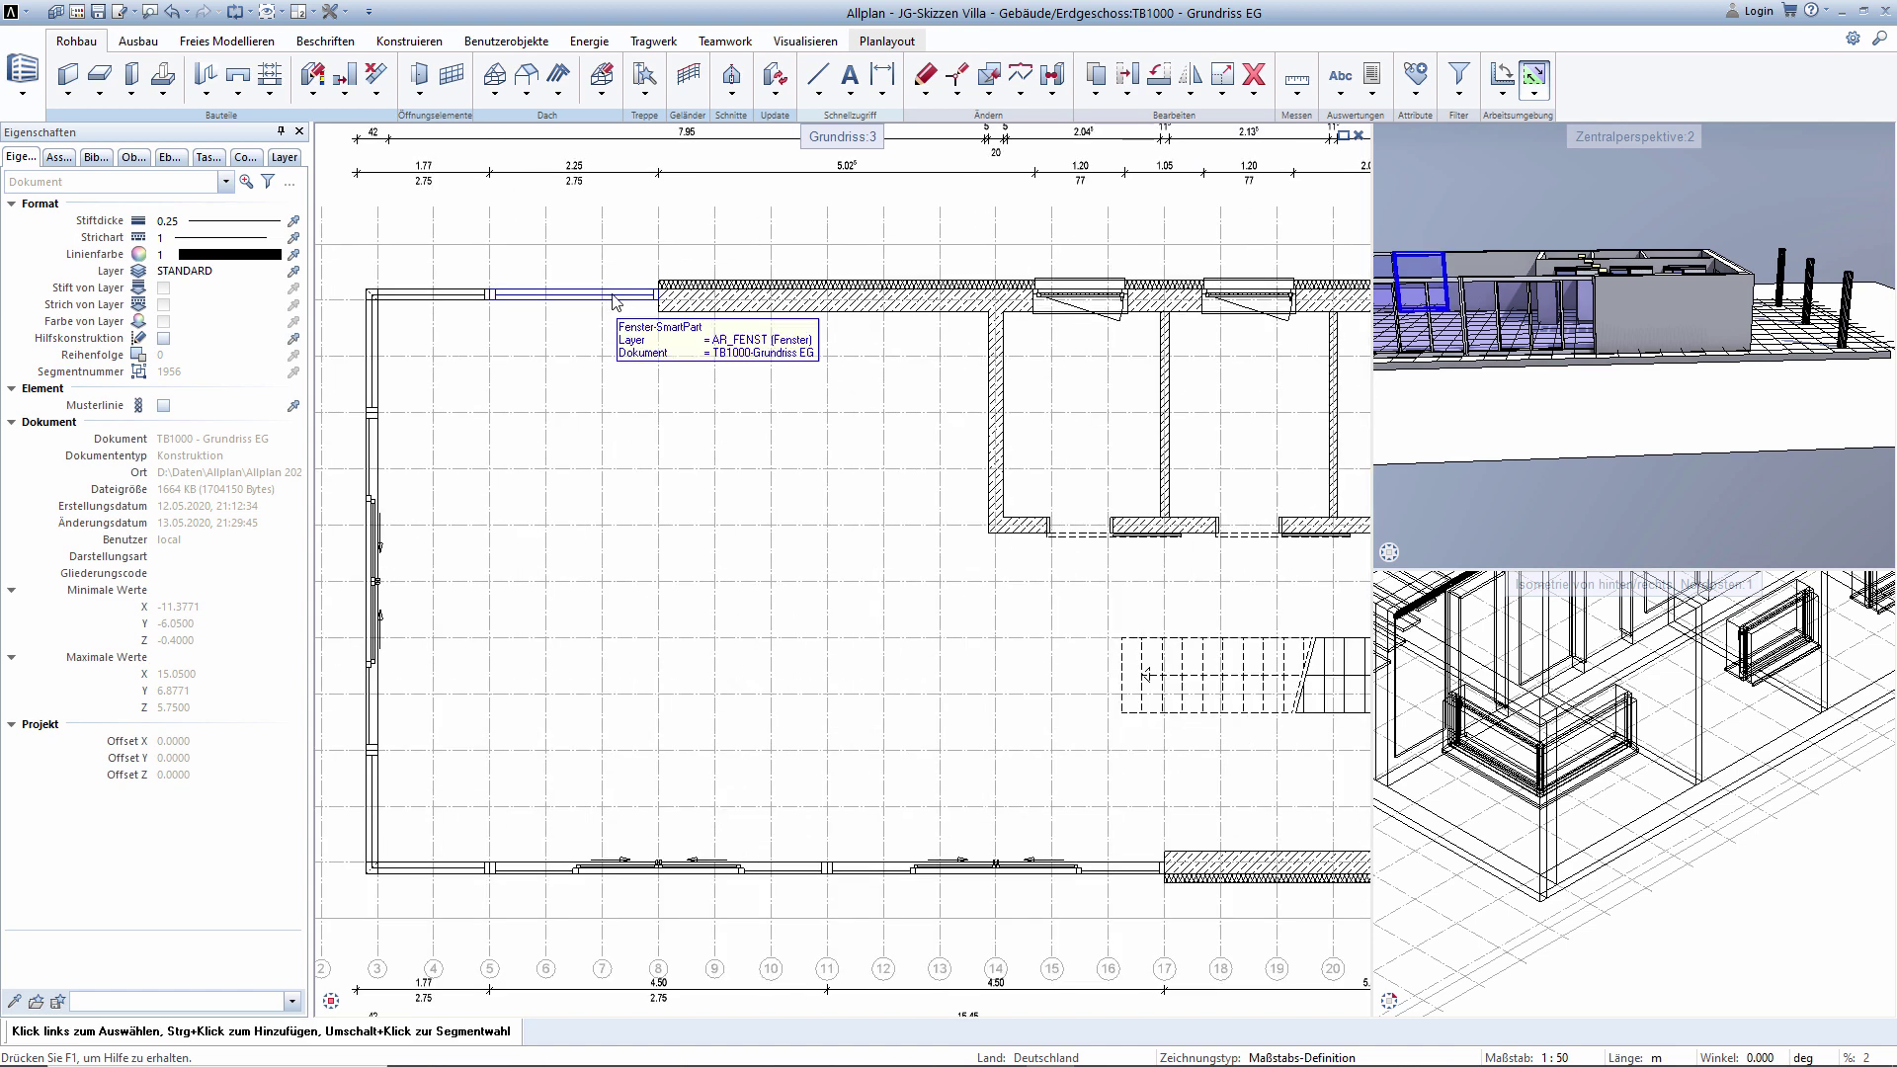
Place a 2.25 m window at the left end of the lower exterior wall.
double_click(628, 288)
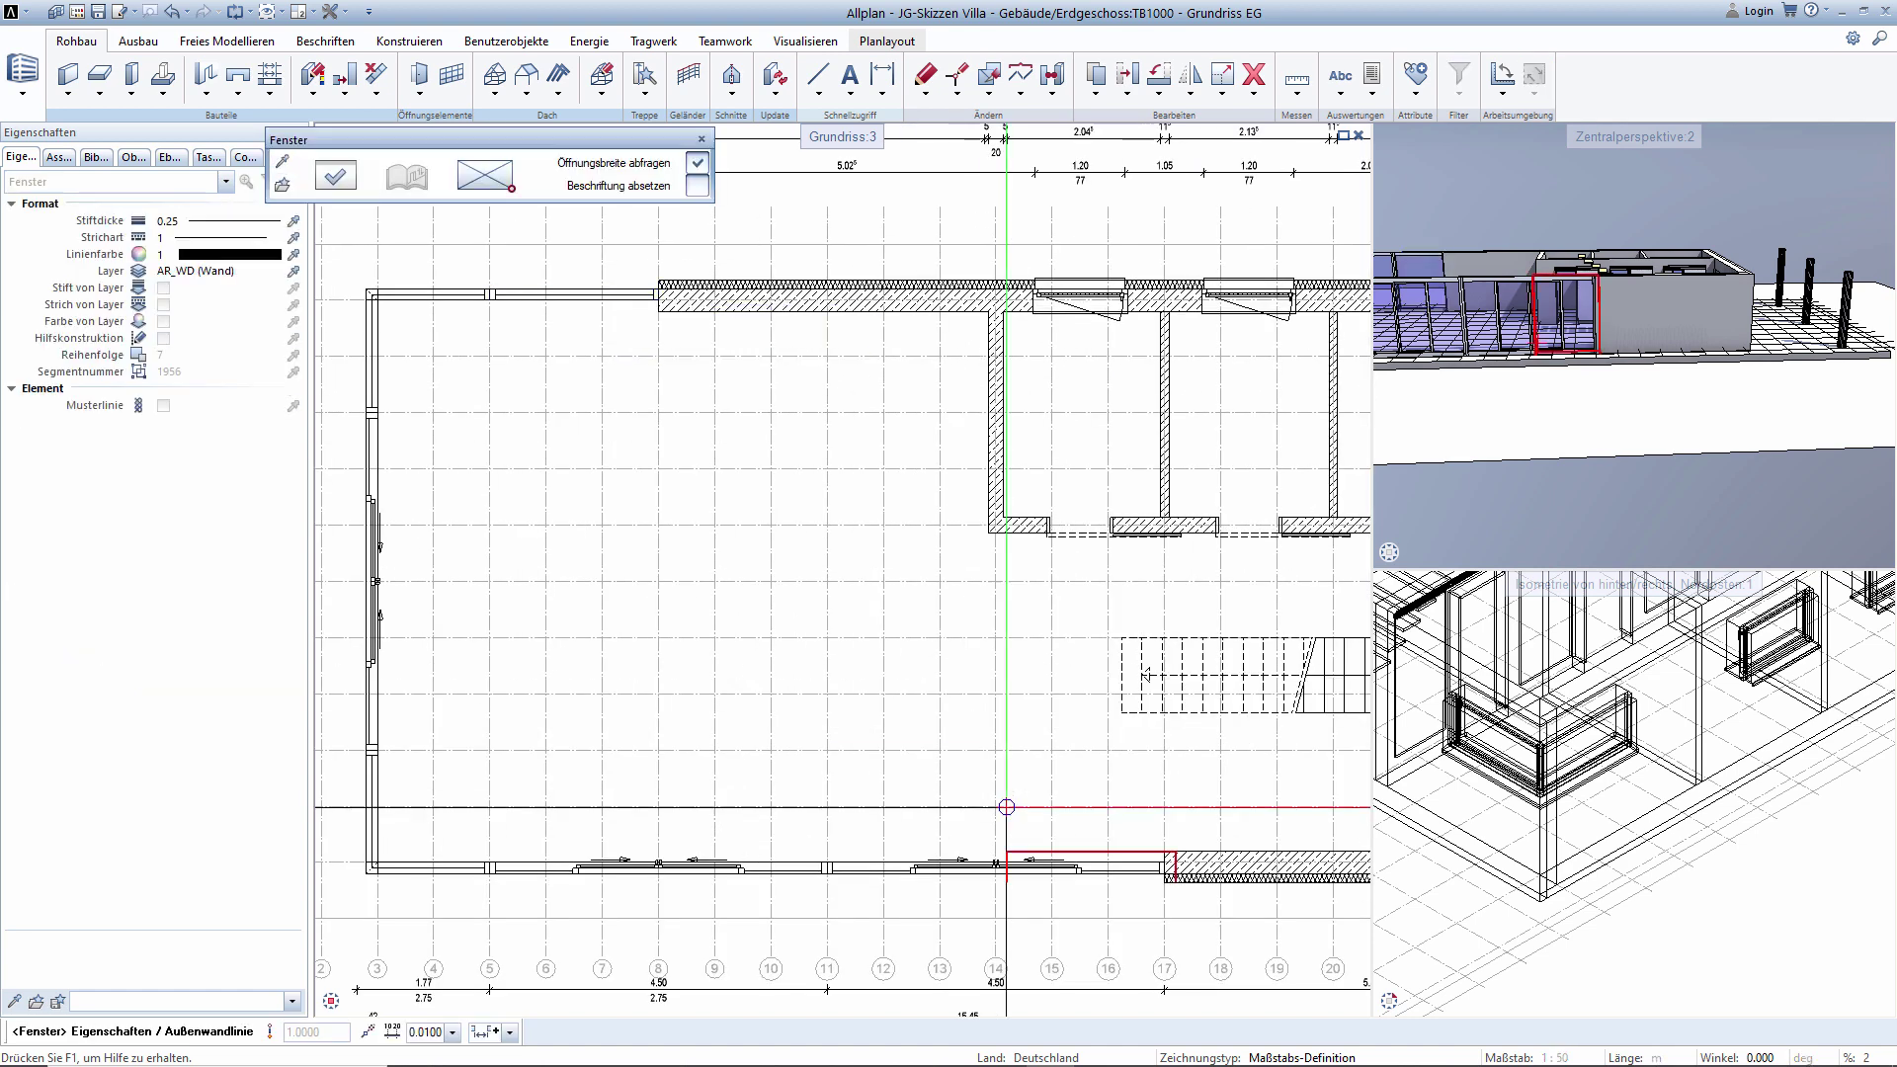
middle_drag(1189, 880, 950, 749)
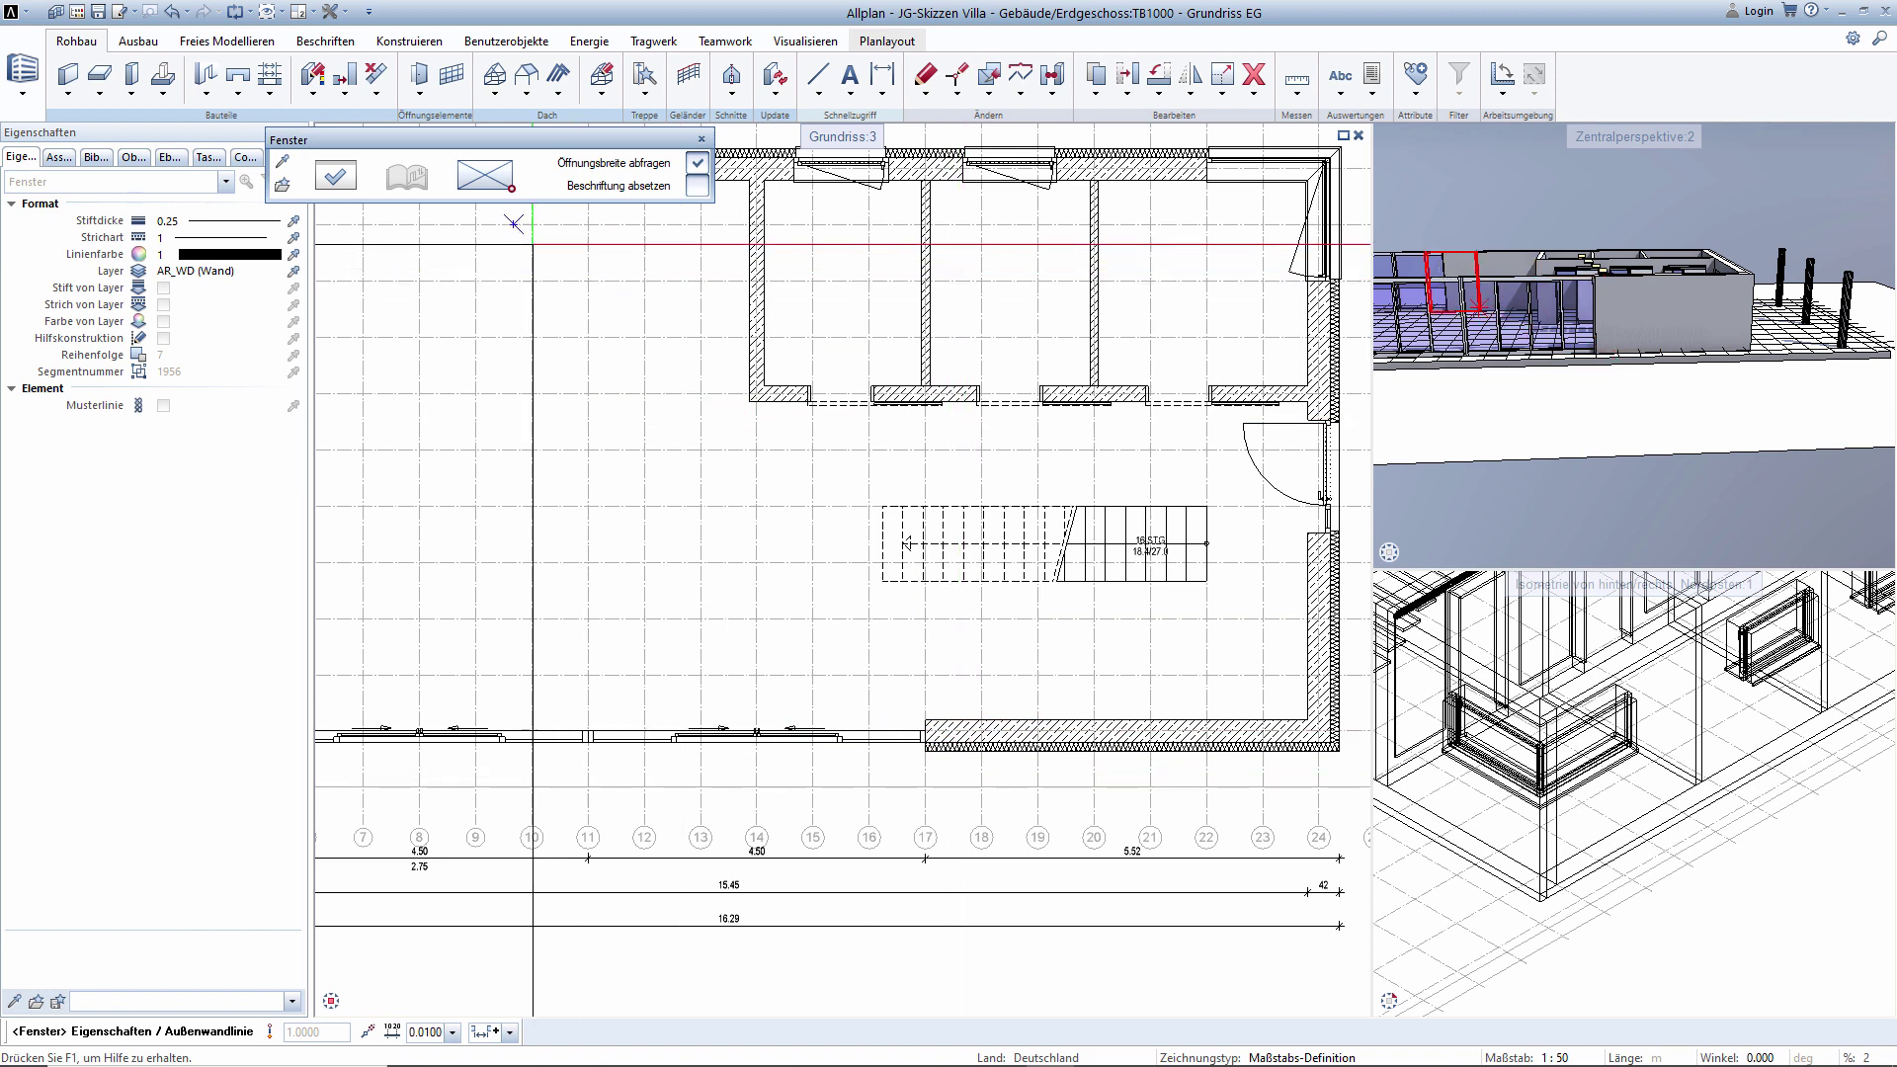
click(484, 176)
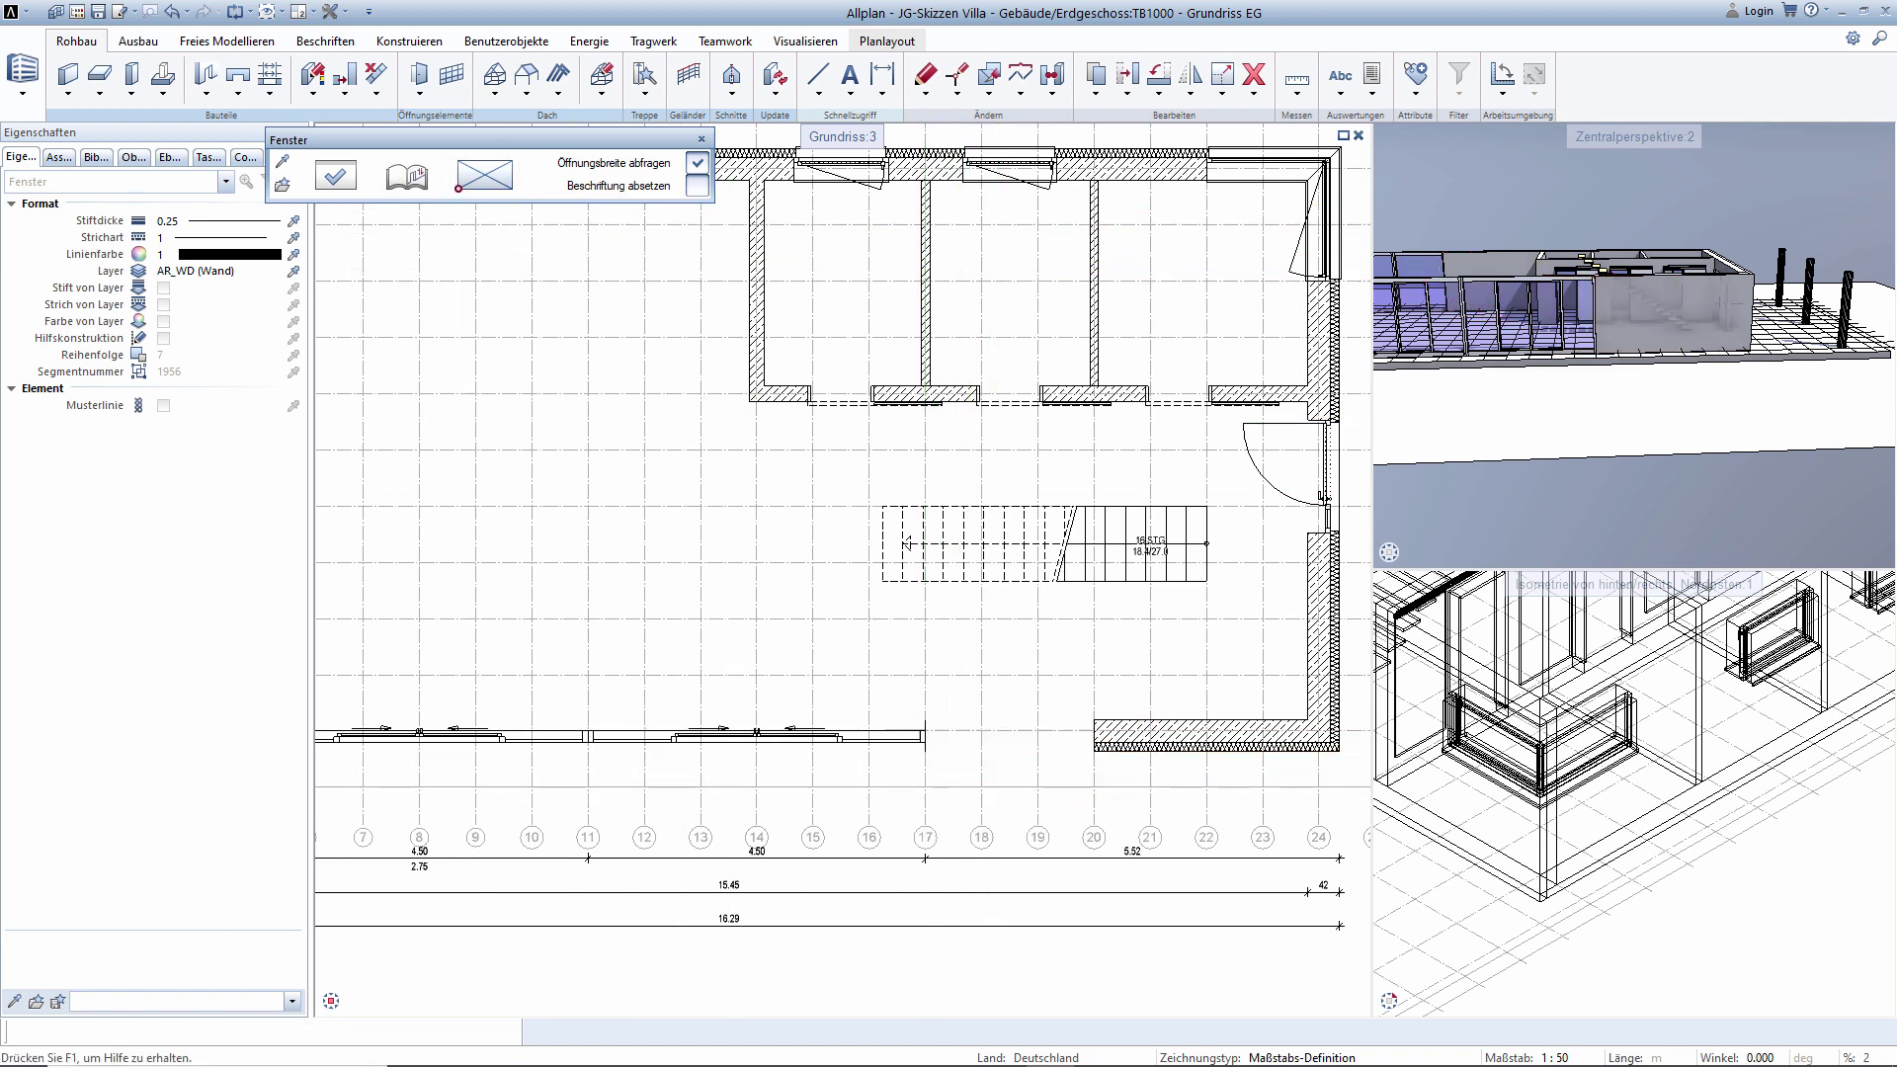
click(927, 801)
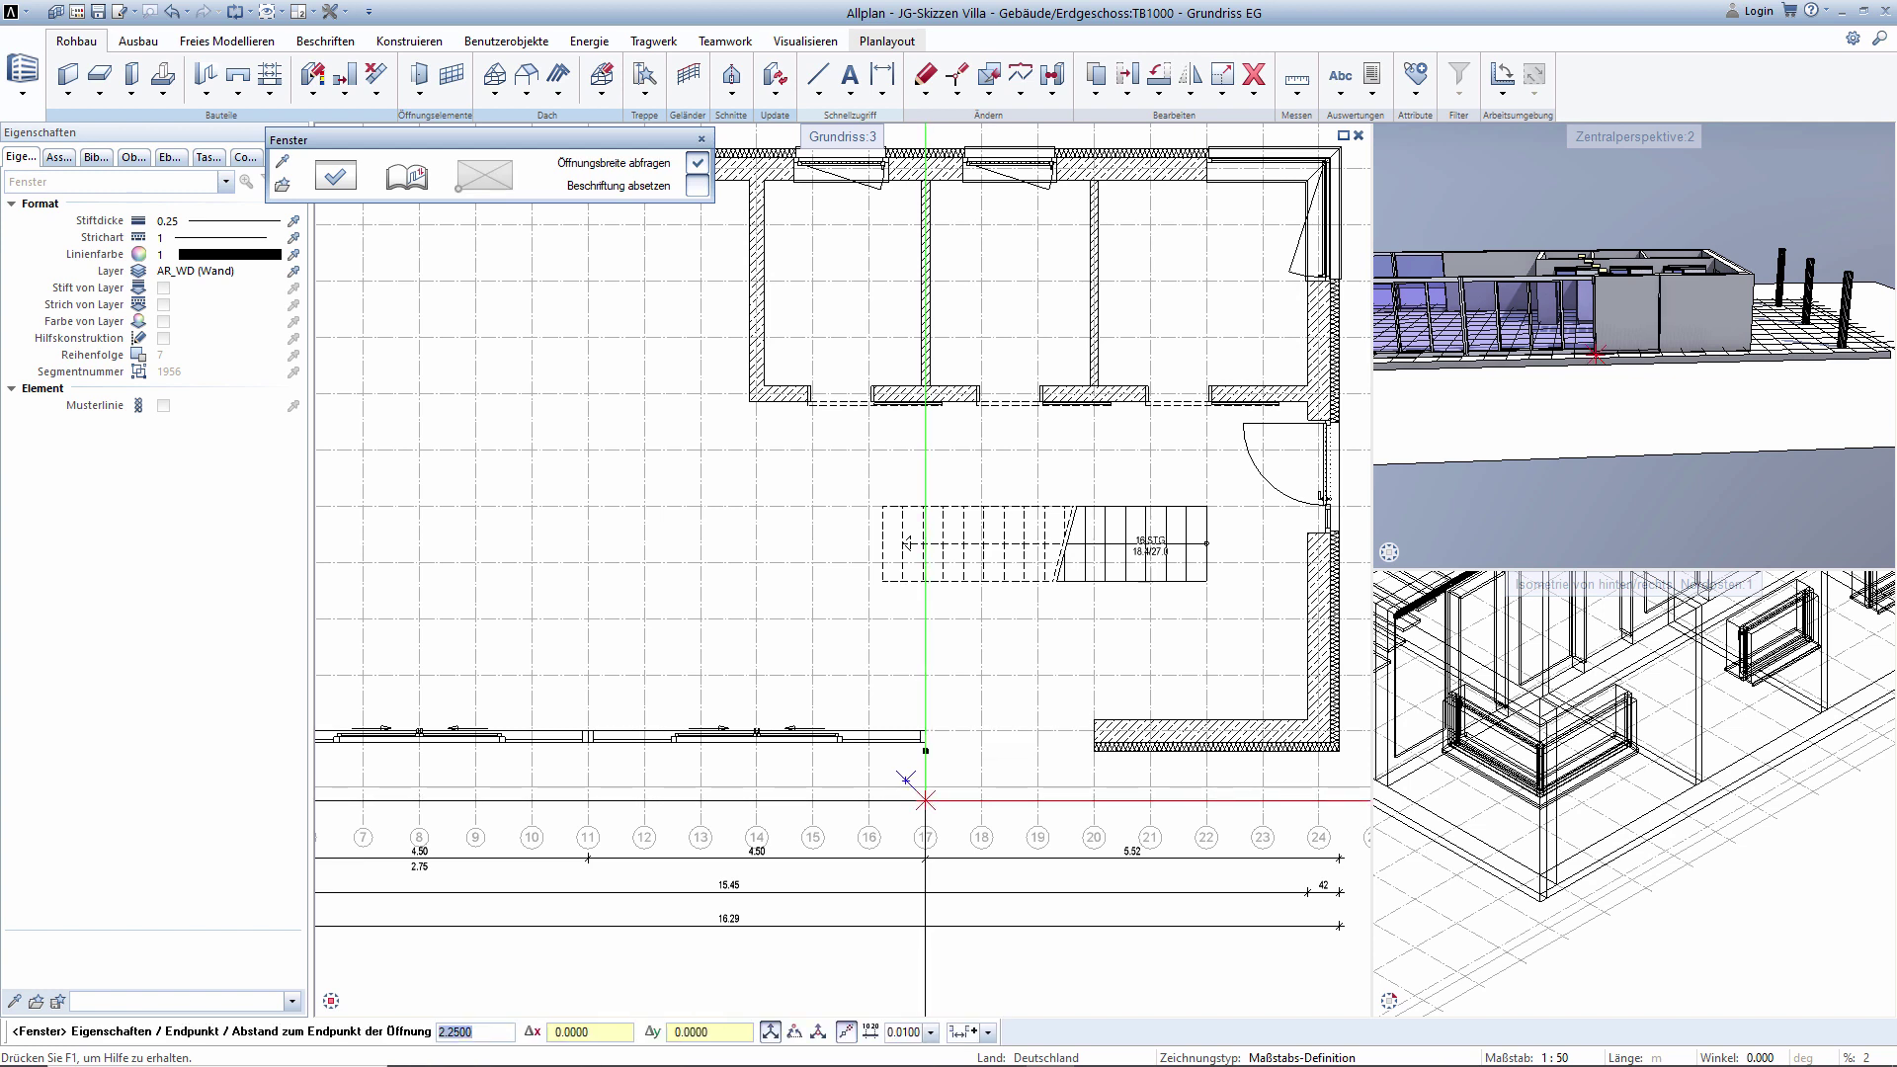
key(Return)
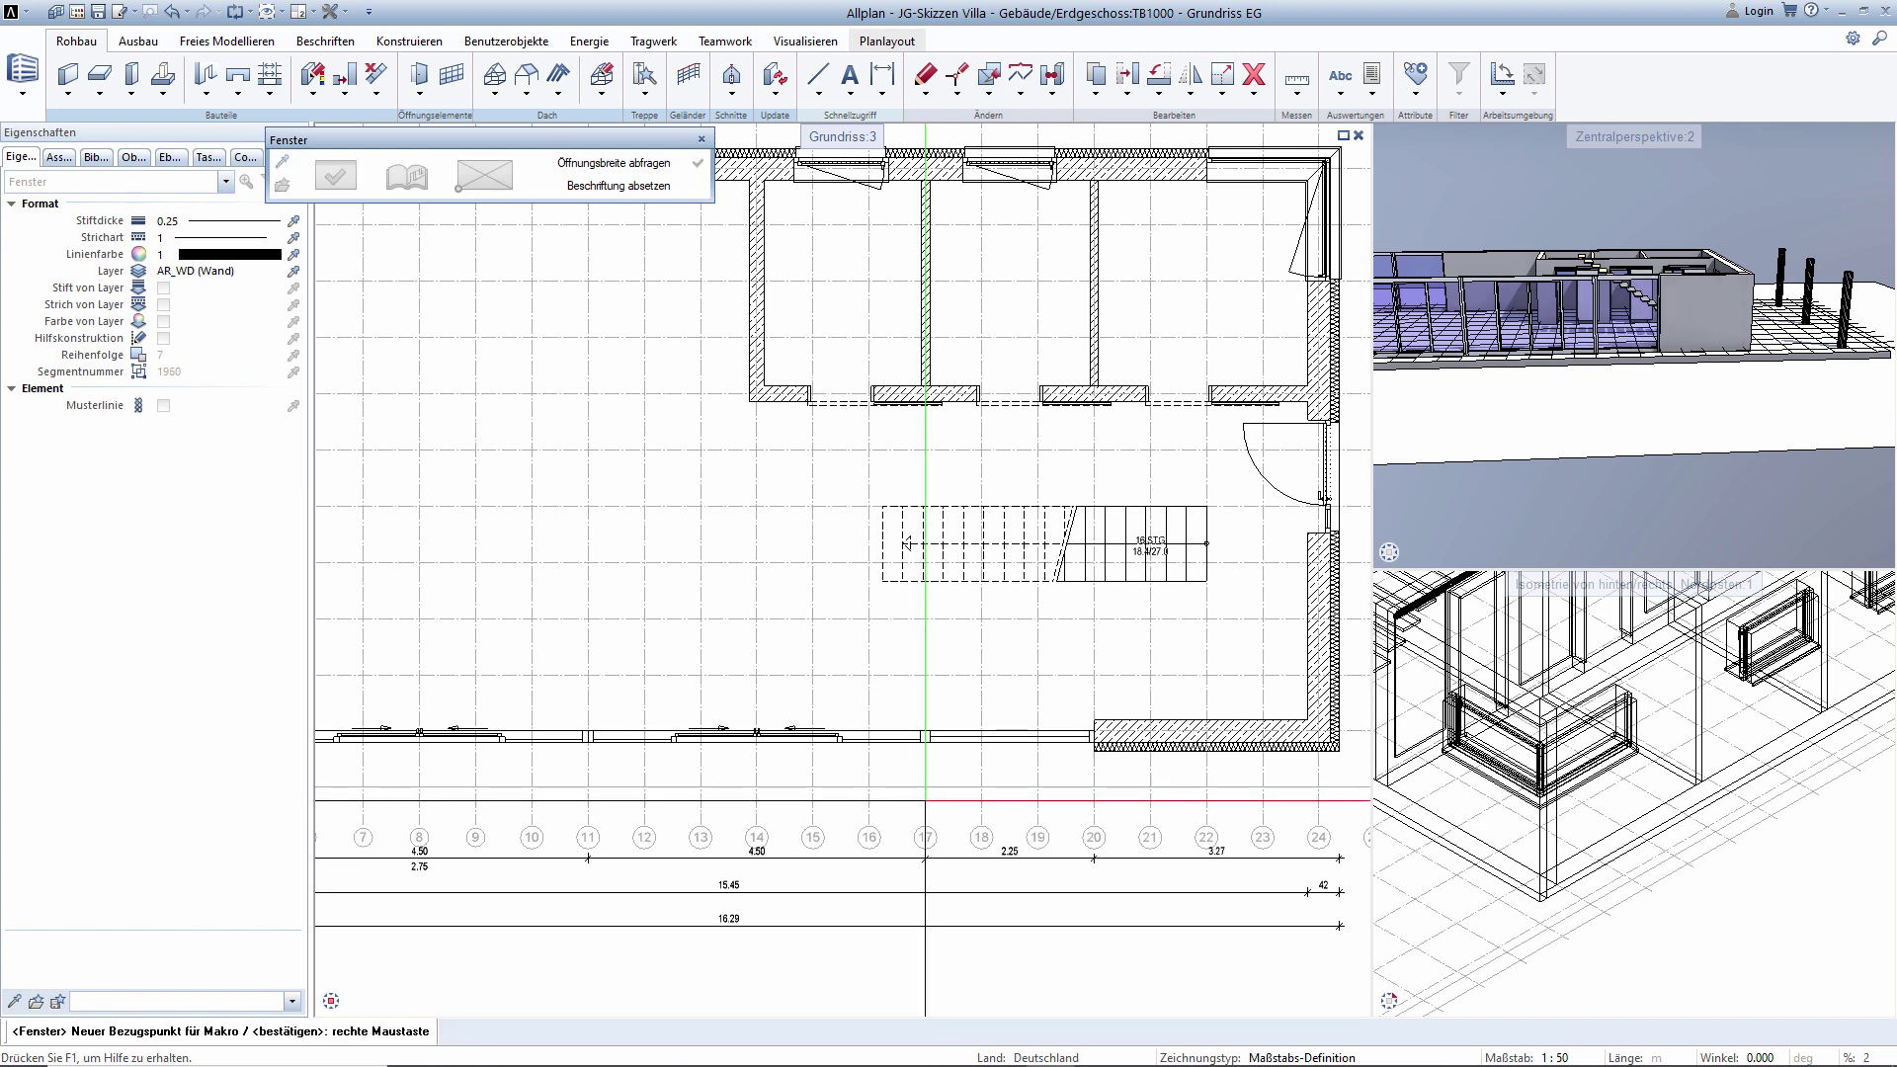
right_click(926, 800)
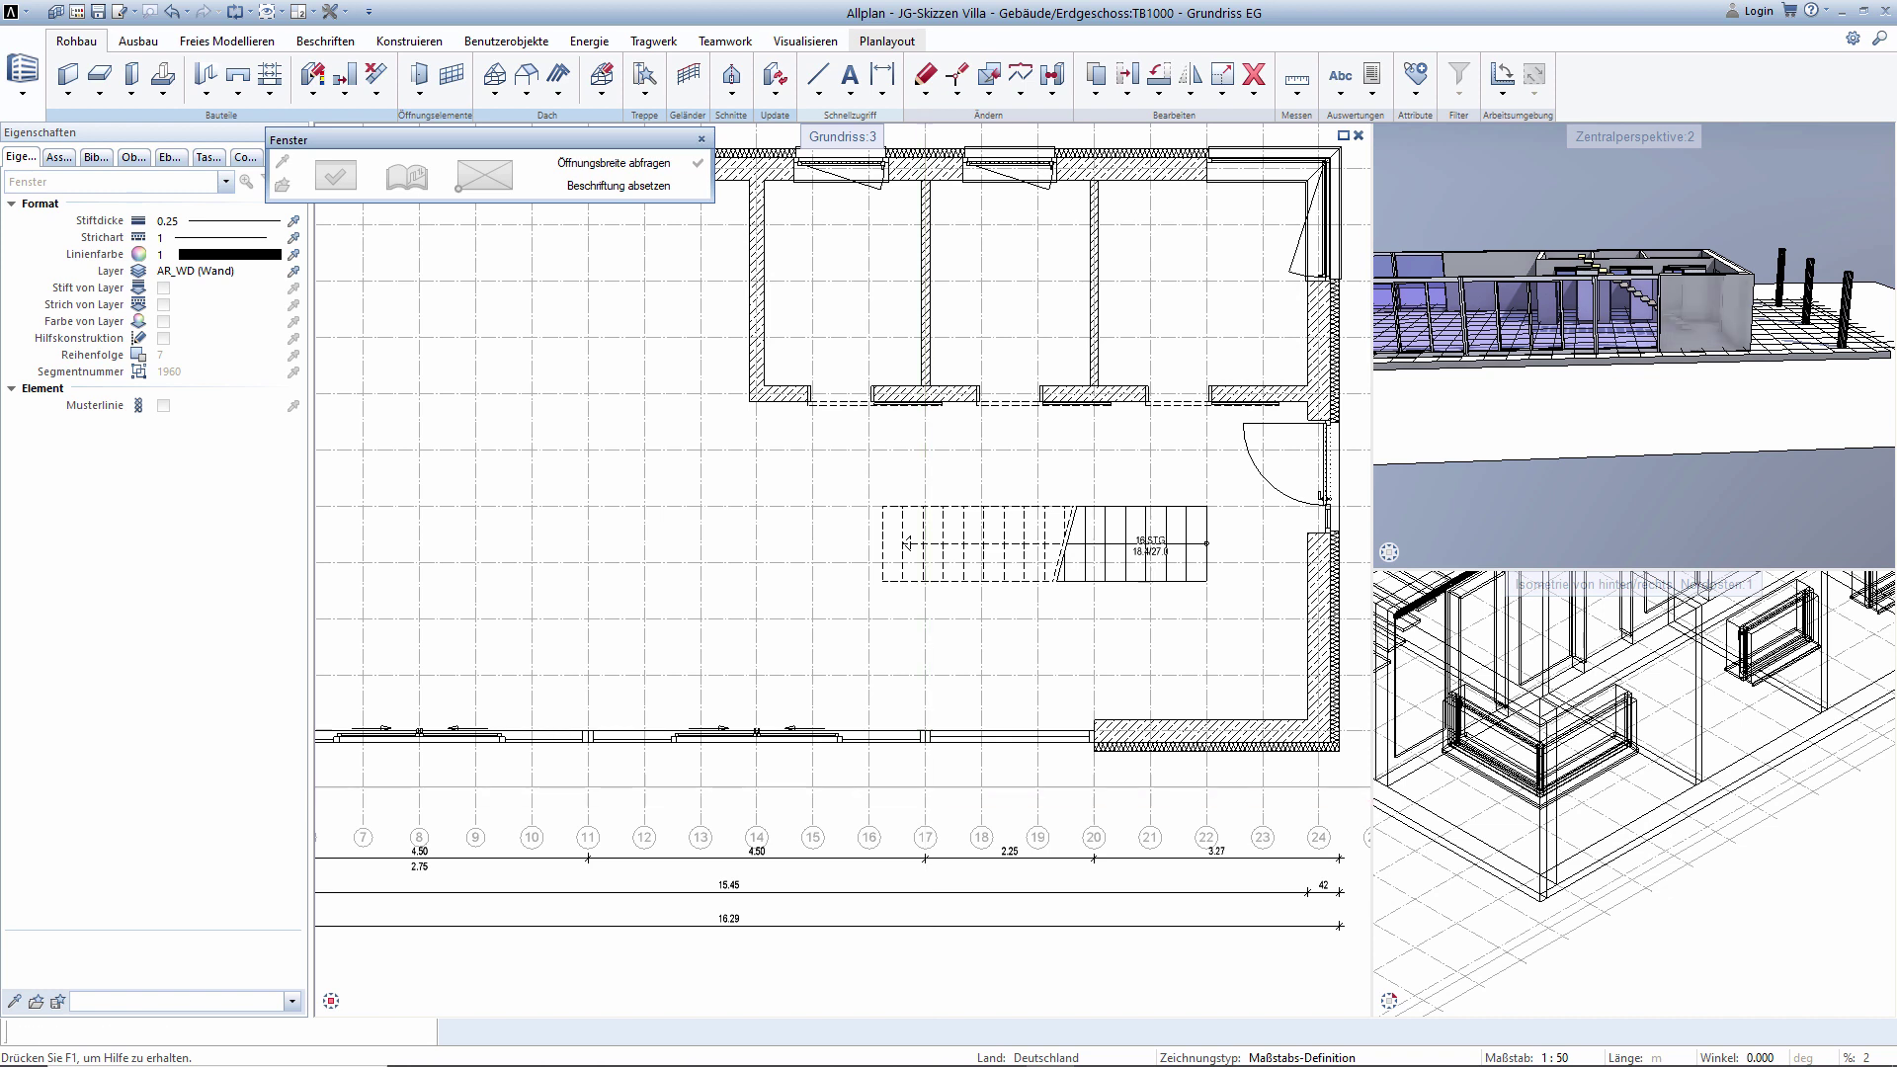
key(Escape)
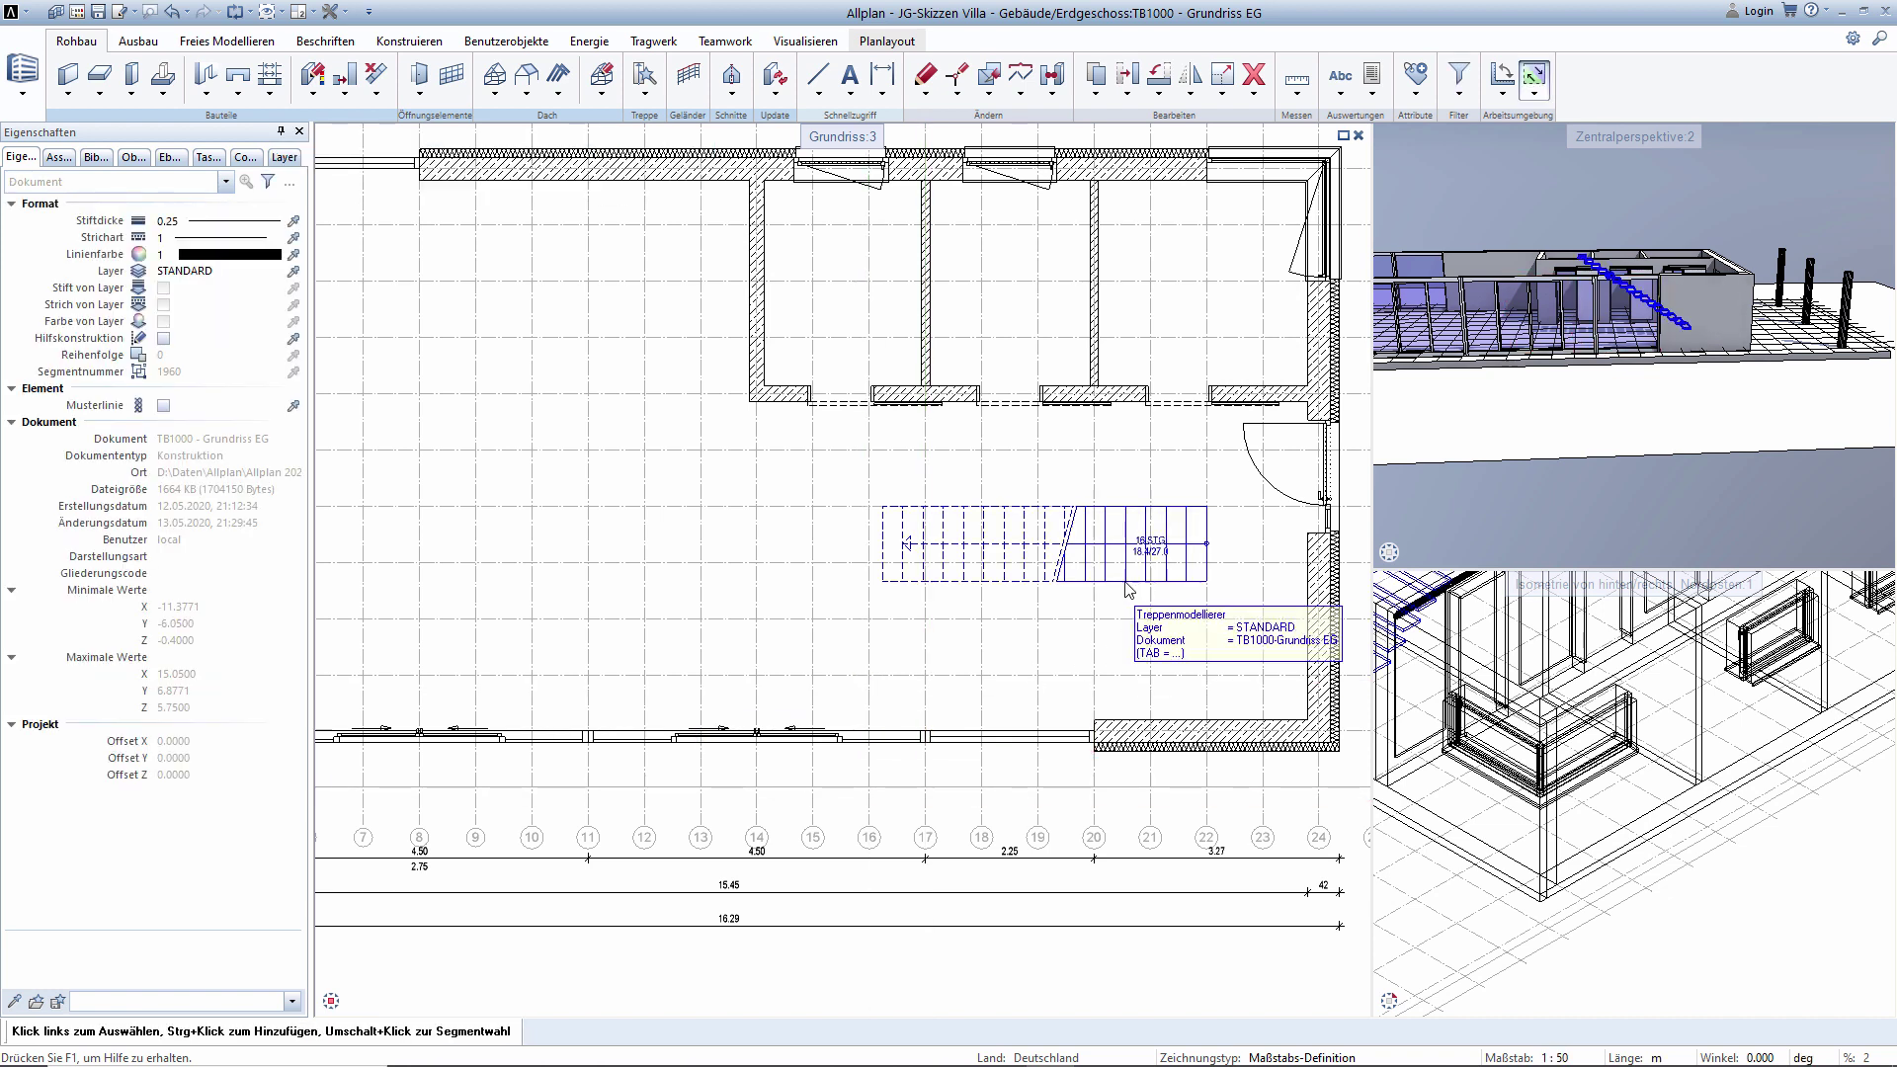
Bring the plan's right part into view and open the mirroring options.
middle_drag(1143, 613, 796, 685)
scroll(797, 686, down, 2)
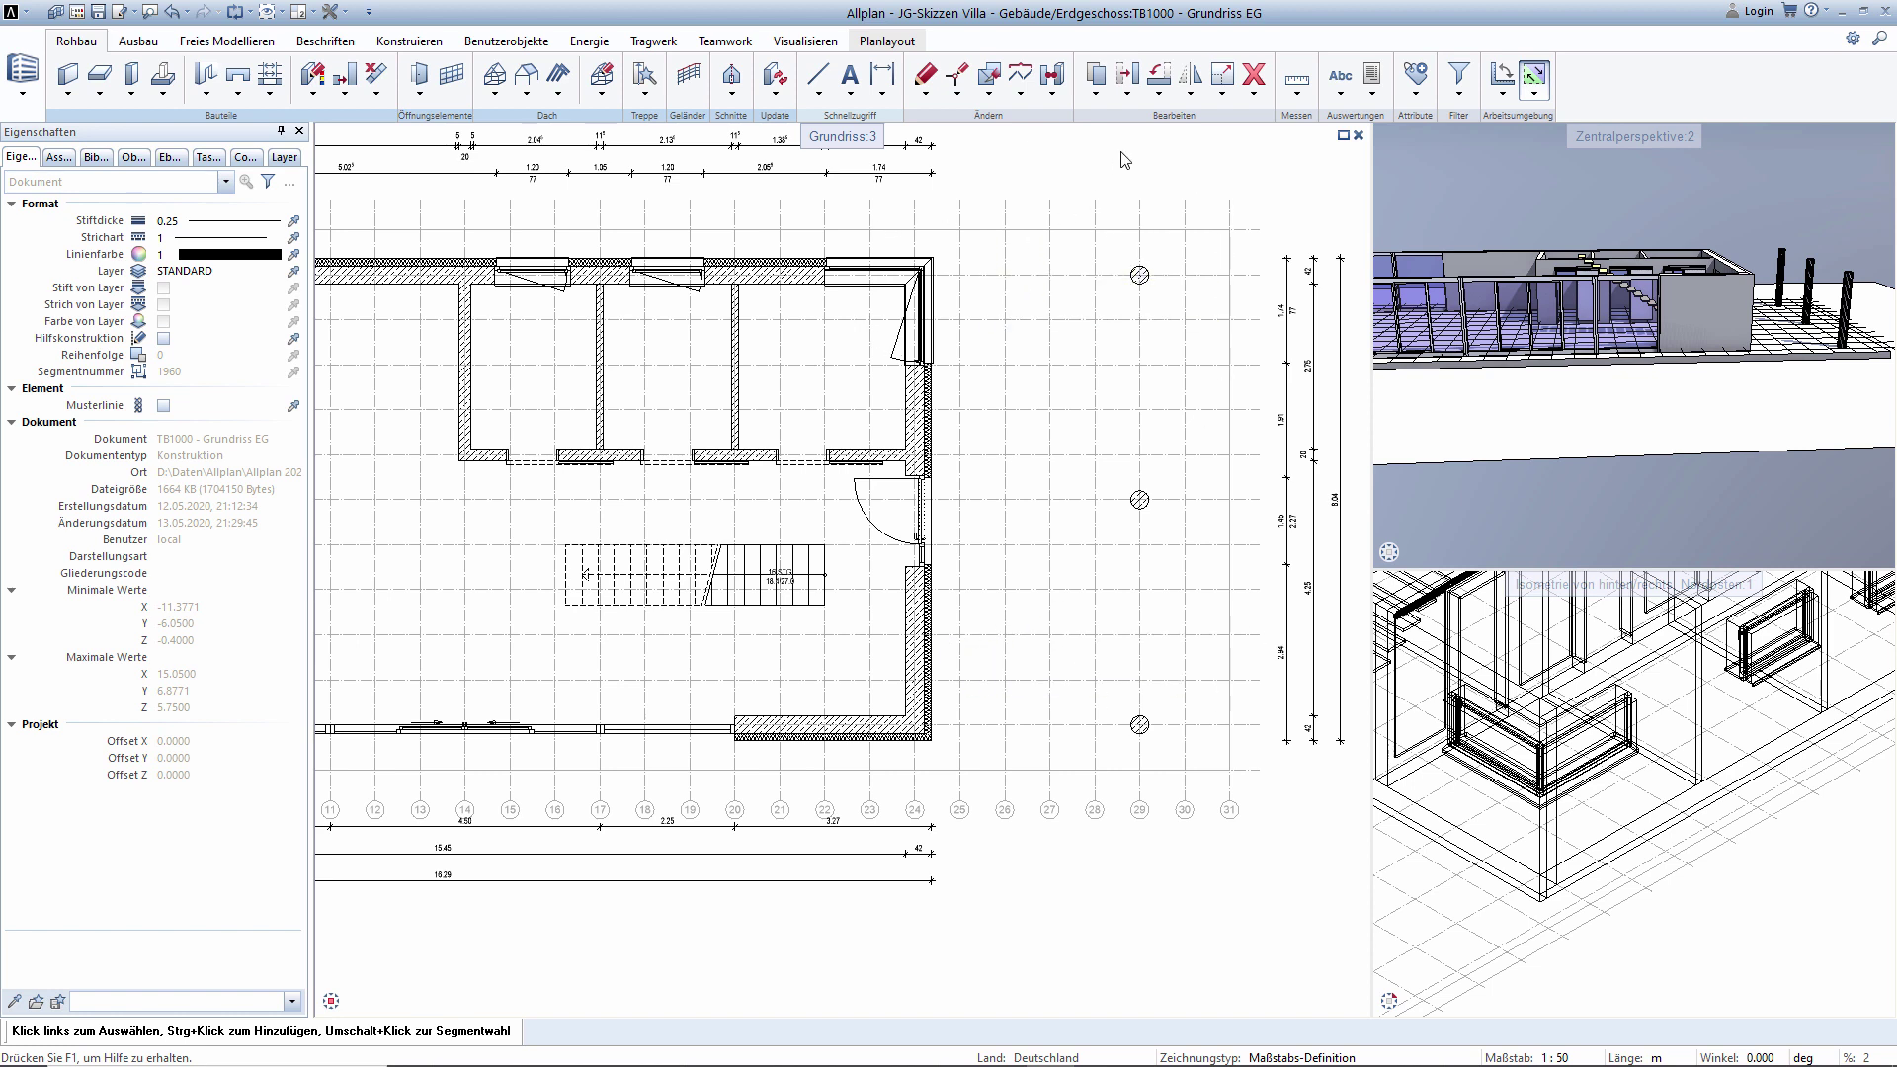
click(1192, 95)
Copy-mirror the top-right wall corner across a horizontal axis through the plan's middle.
click(1210, 132)
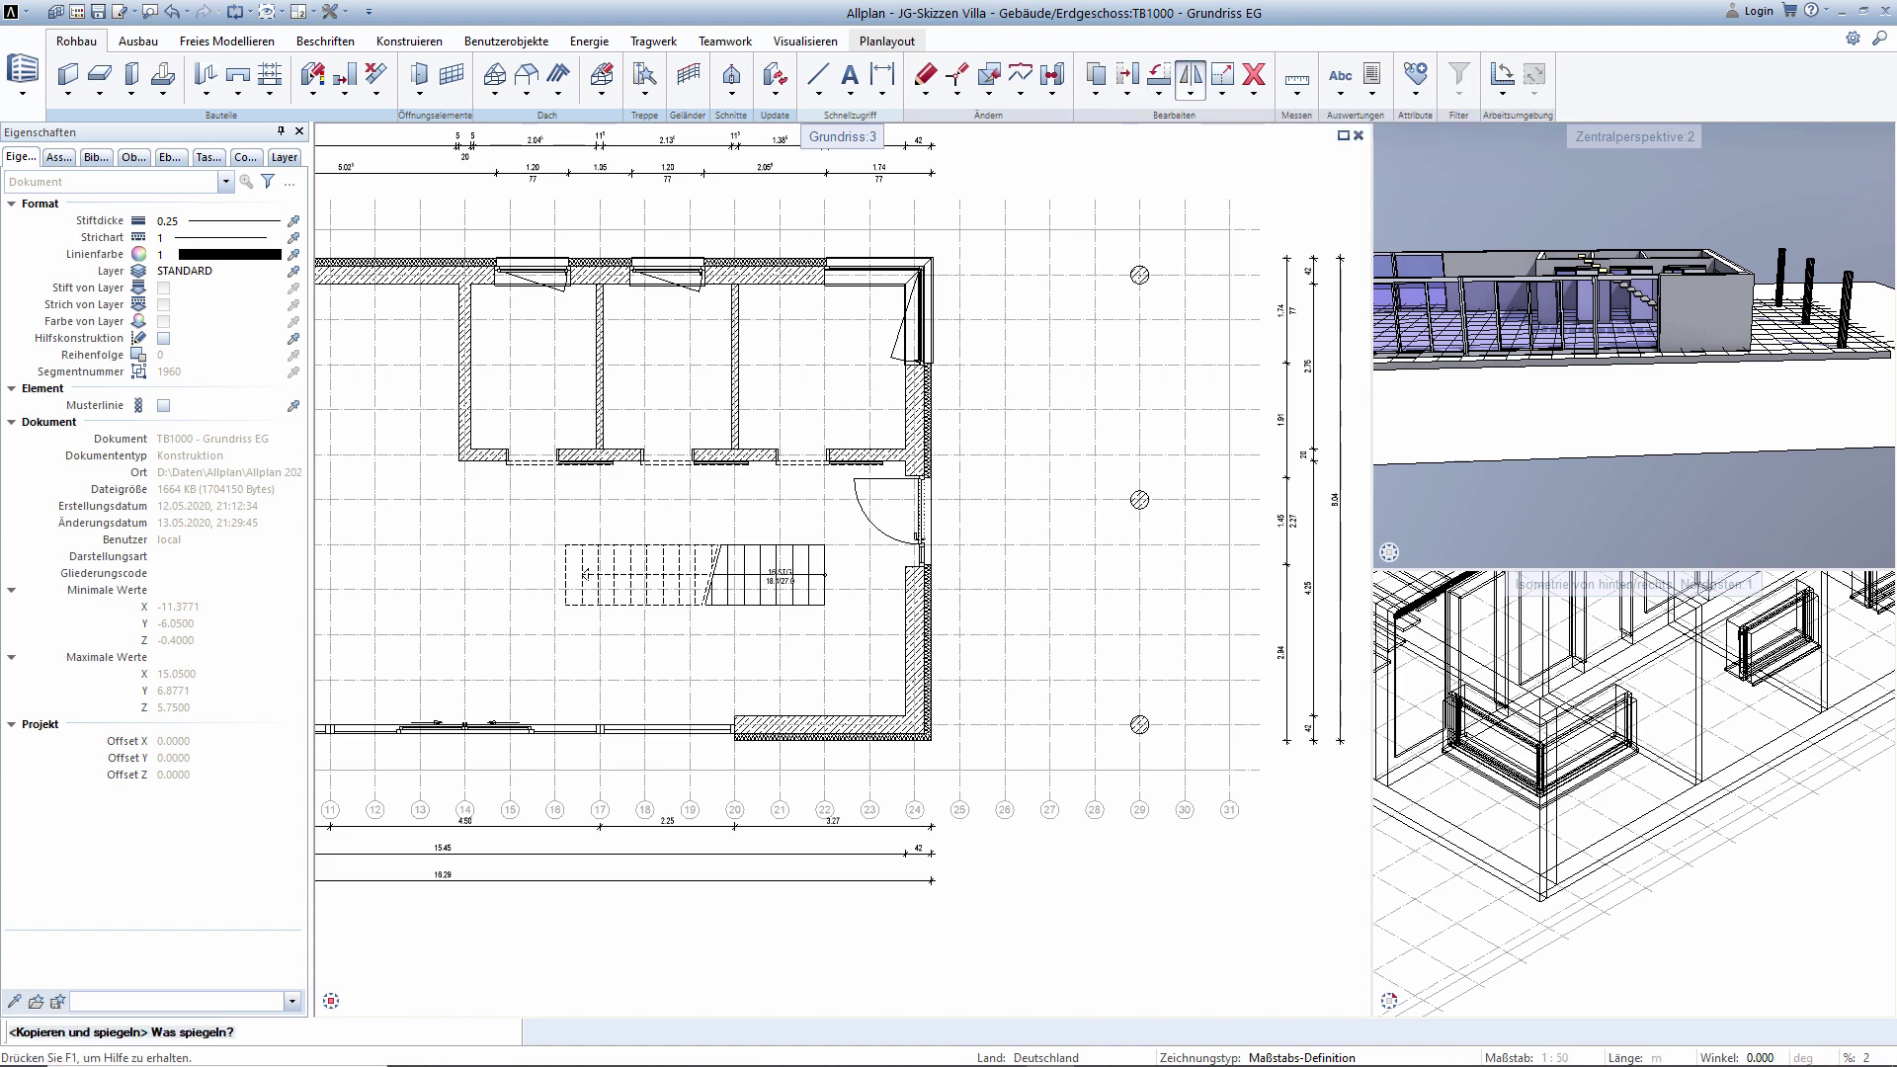
click(958, 365)
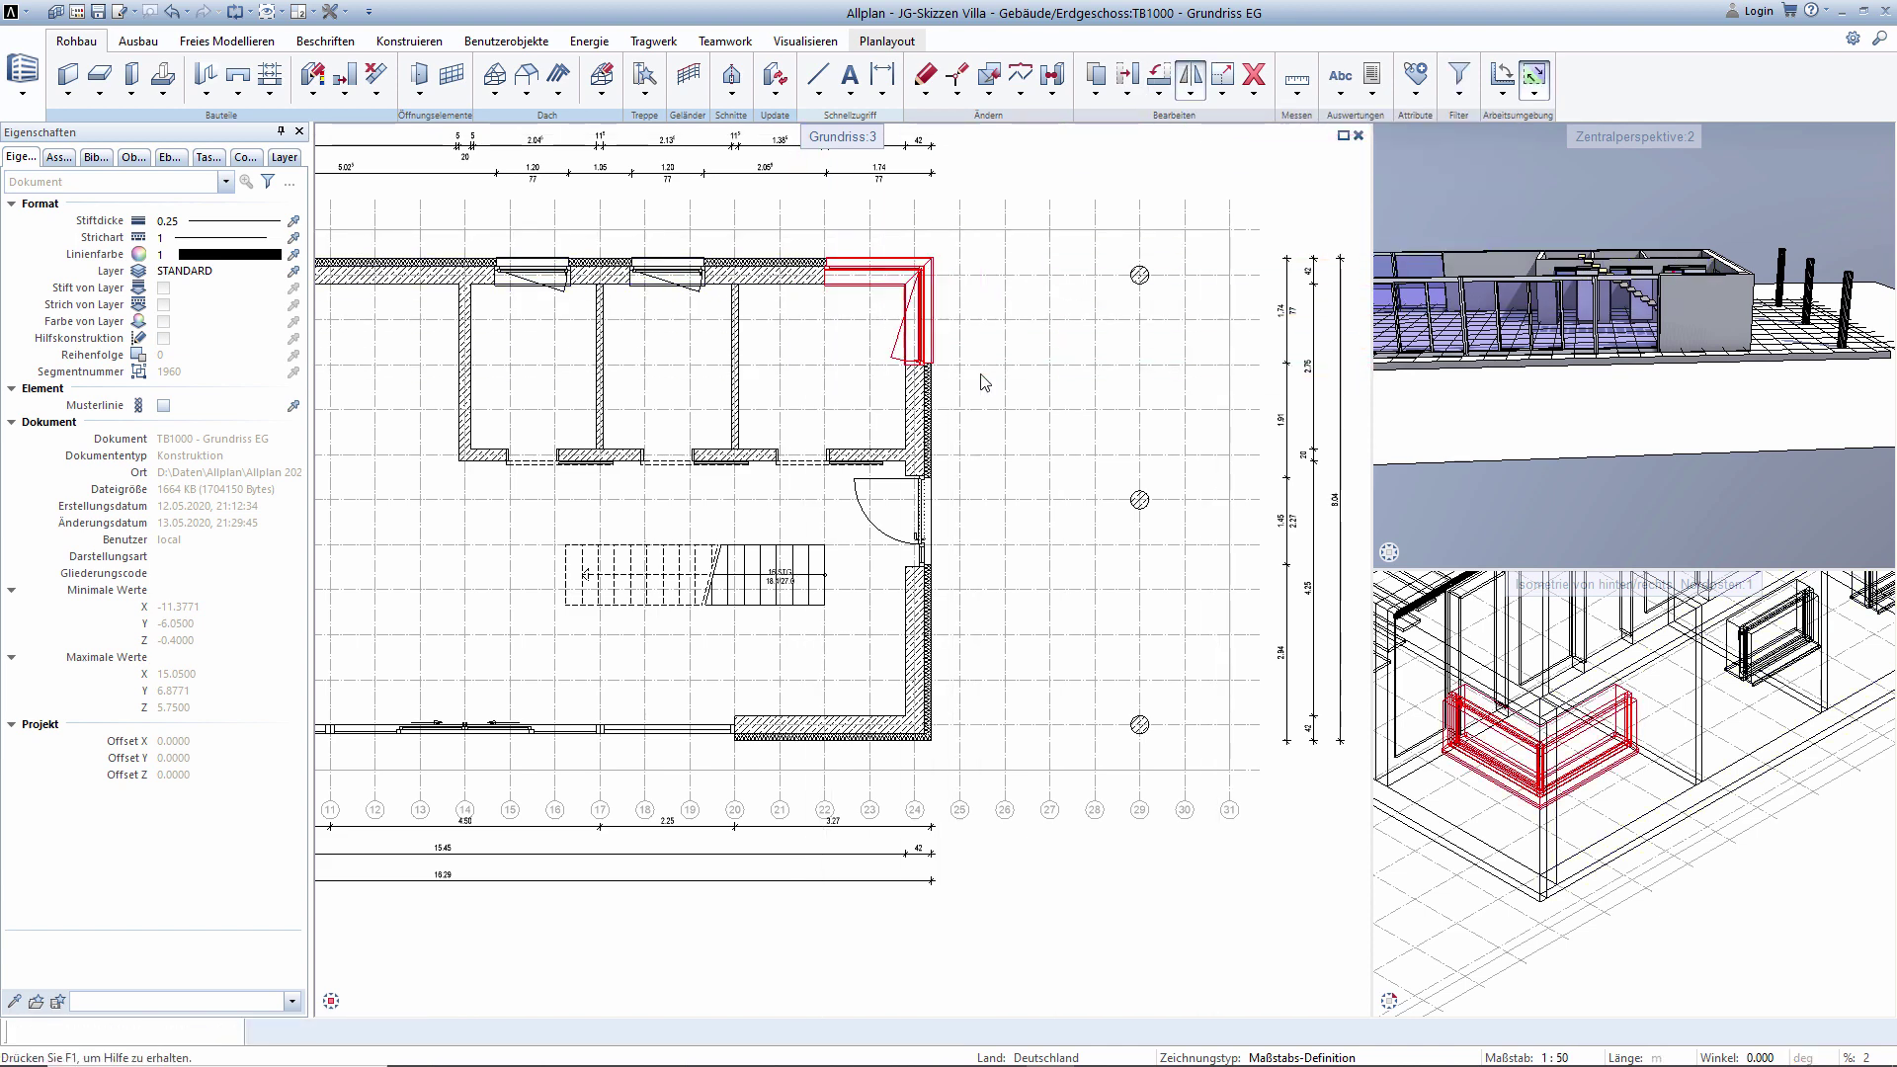
scroll(982, 389, down, 1)
scroll(997, 405, down, 2)
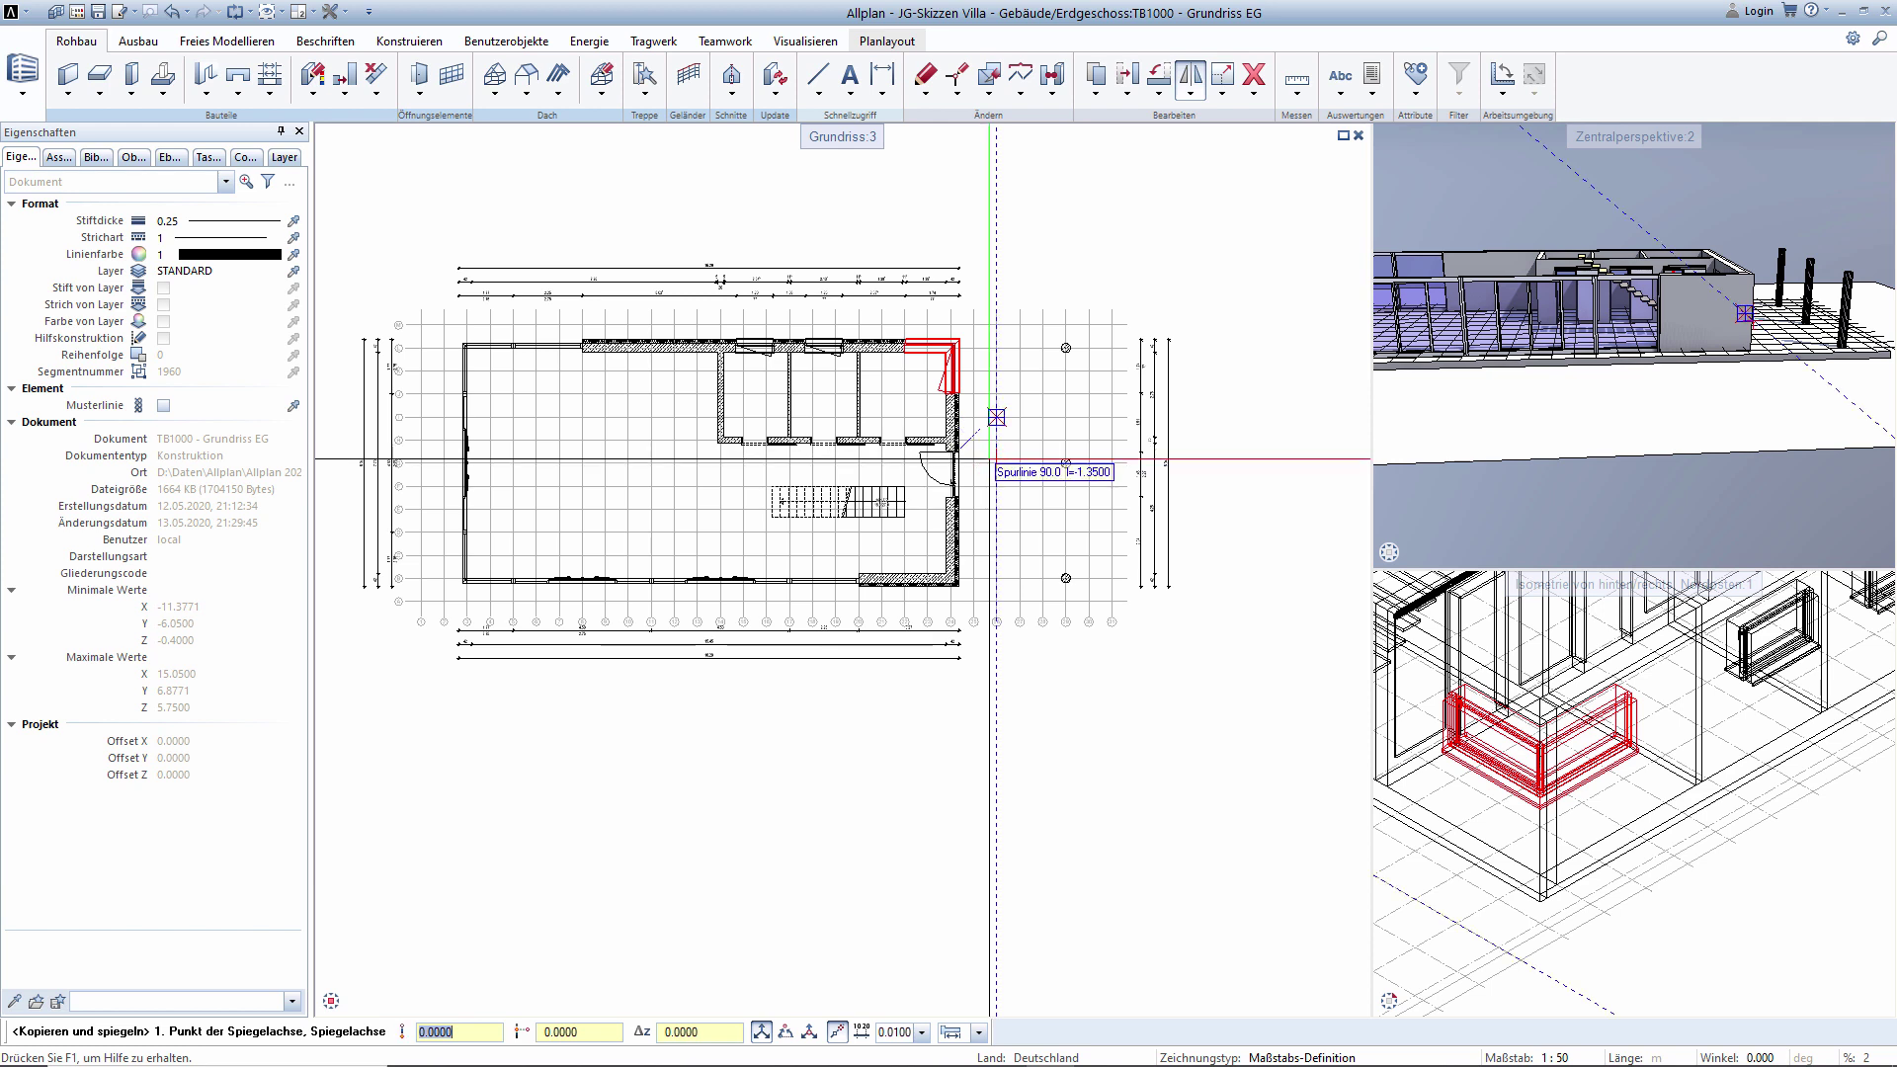
scroll(987, 442, up, 3)
key(Escape)
click(985, 469)
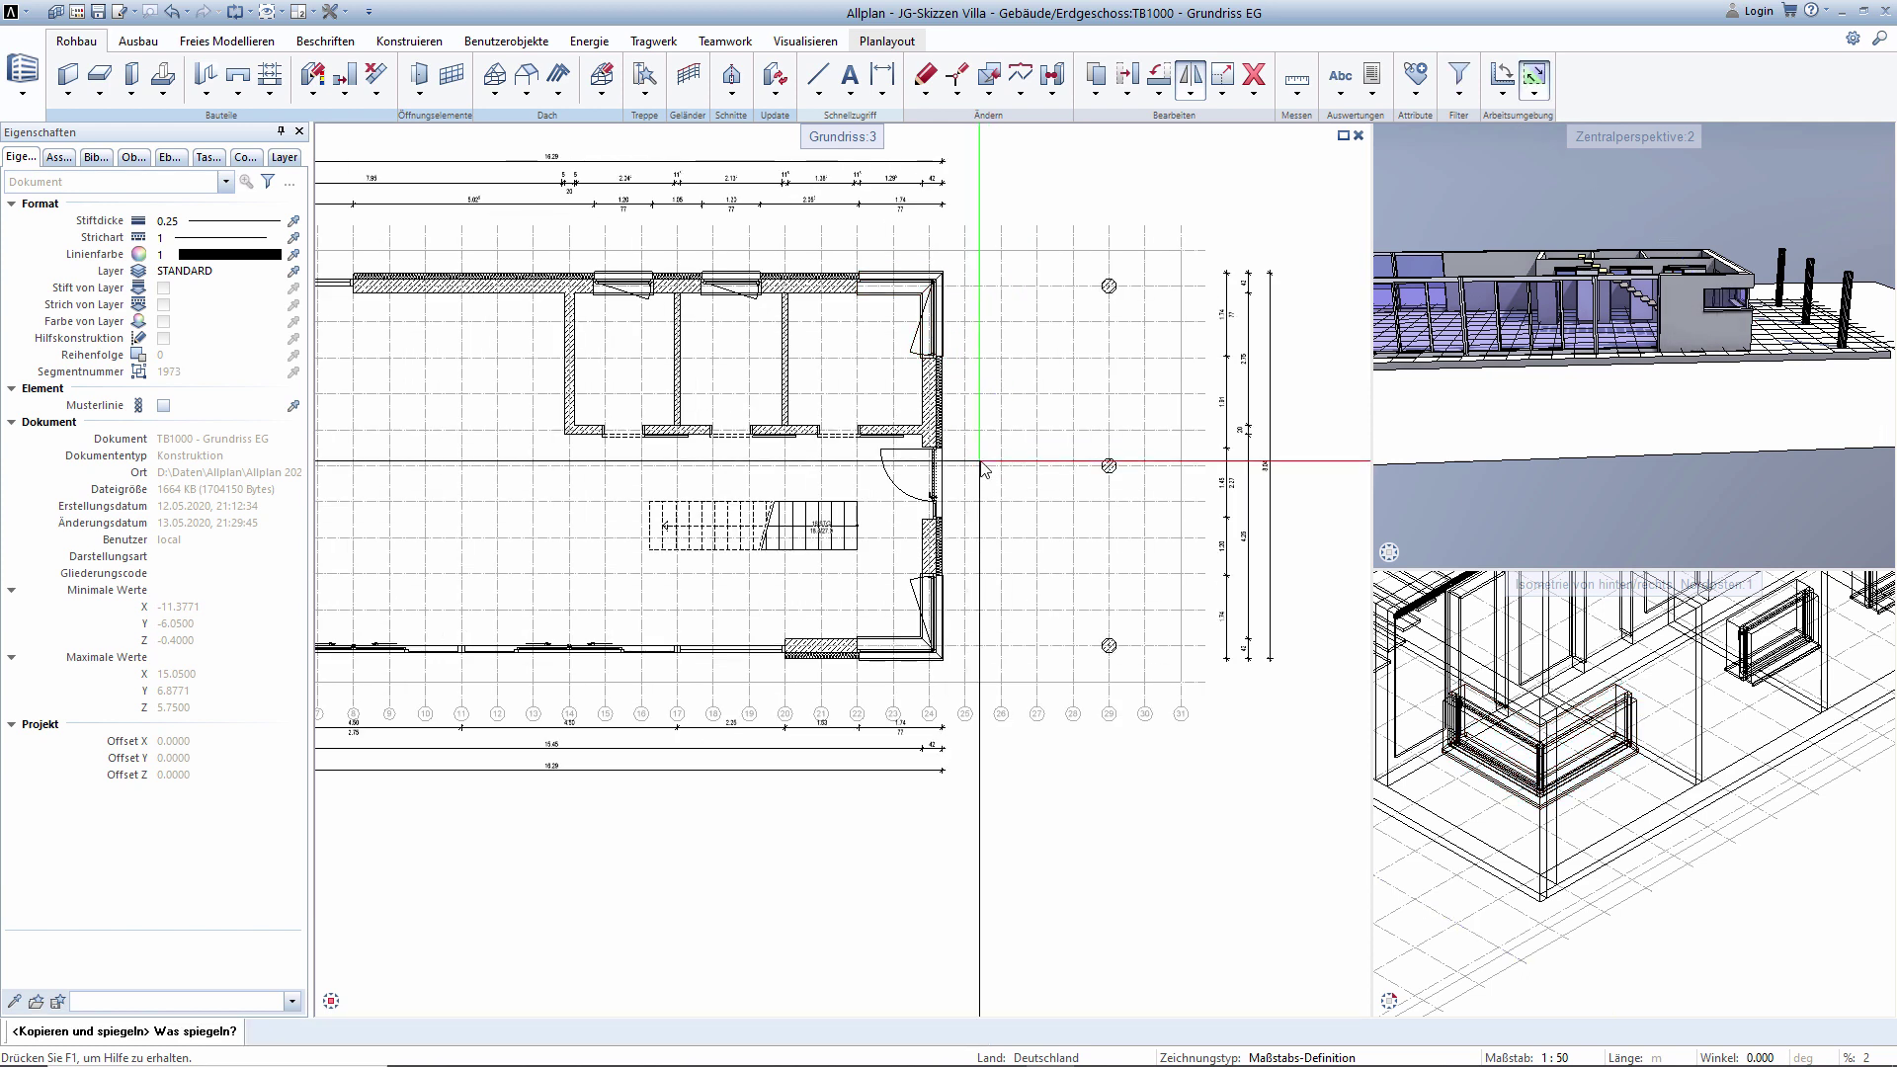
key(Escape)
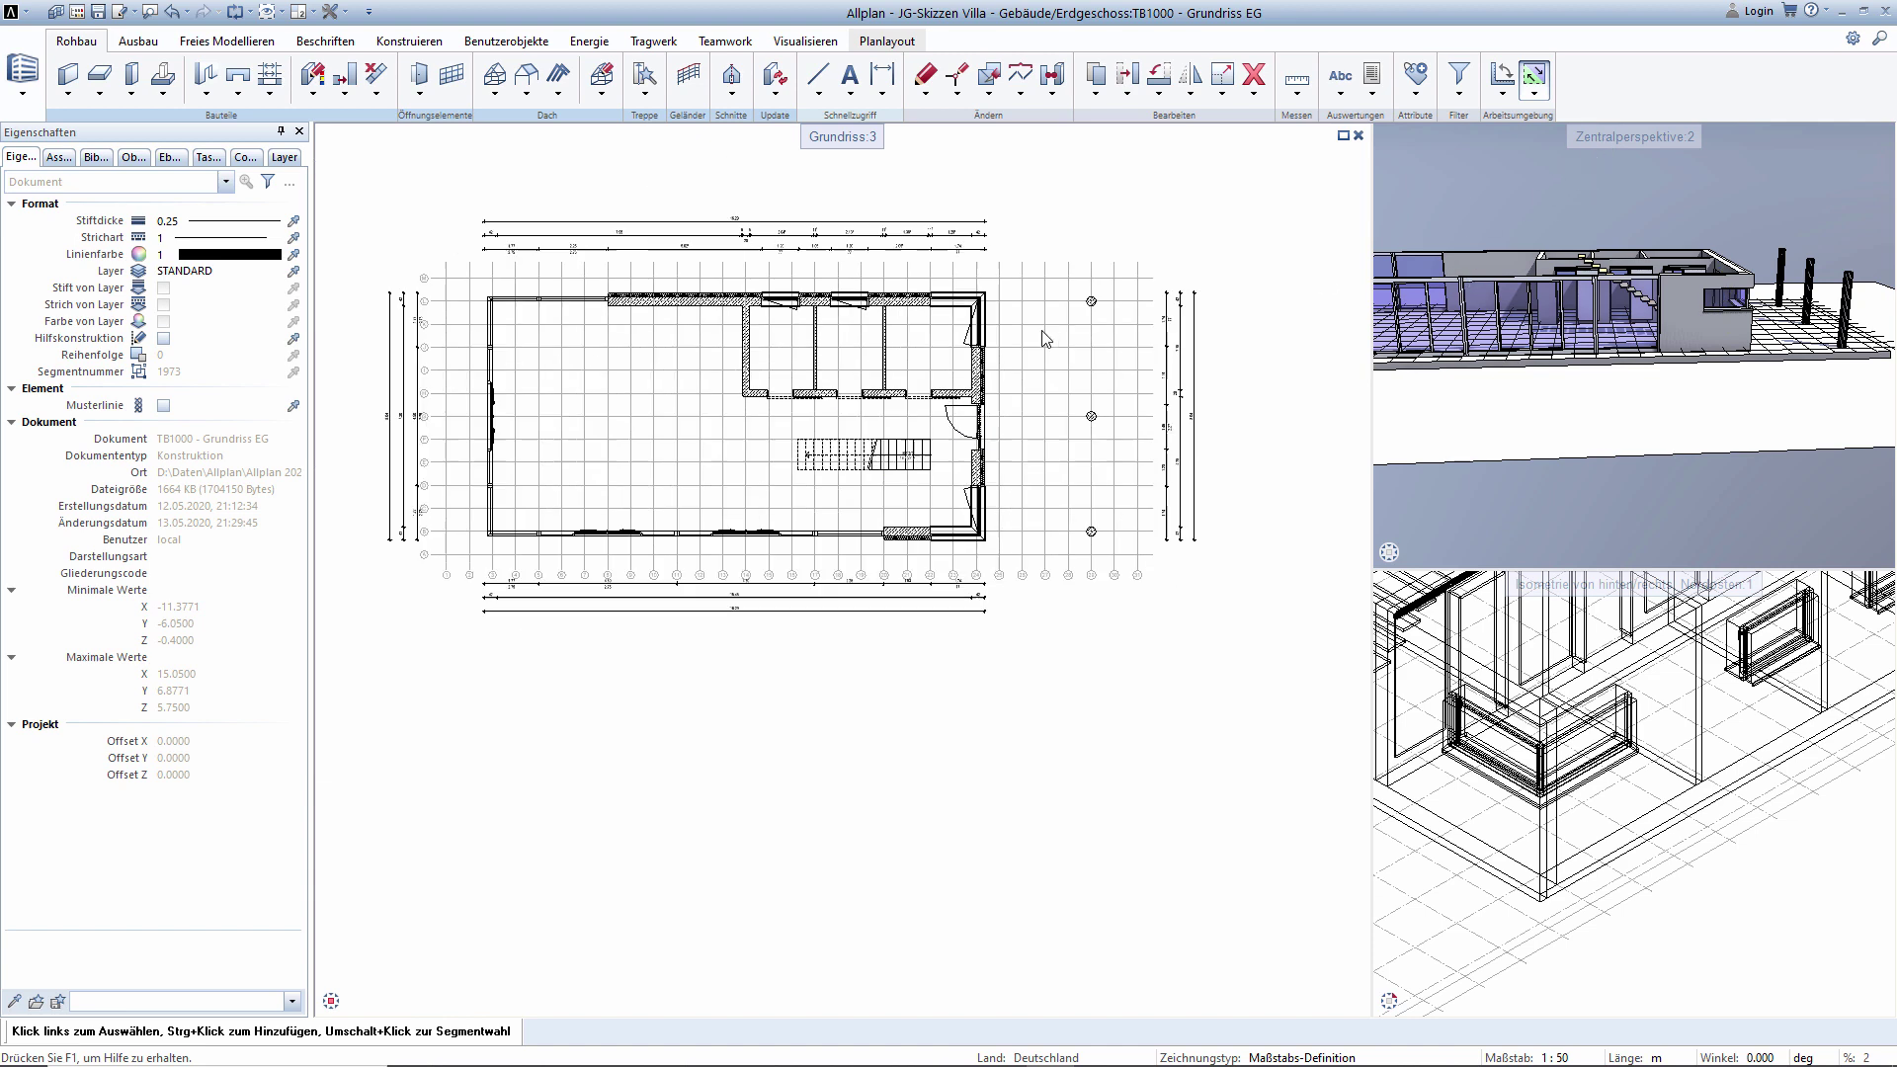
scroll(1087, 326, down, 2)
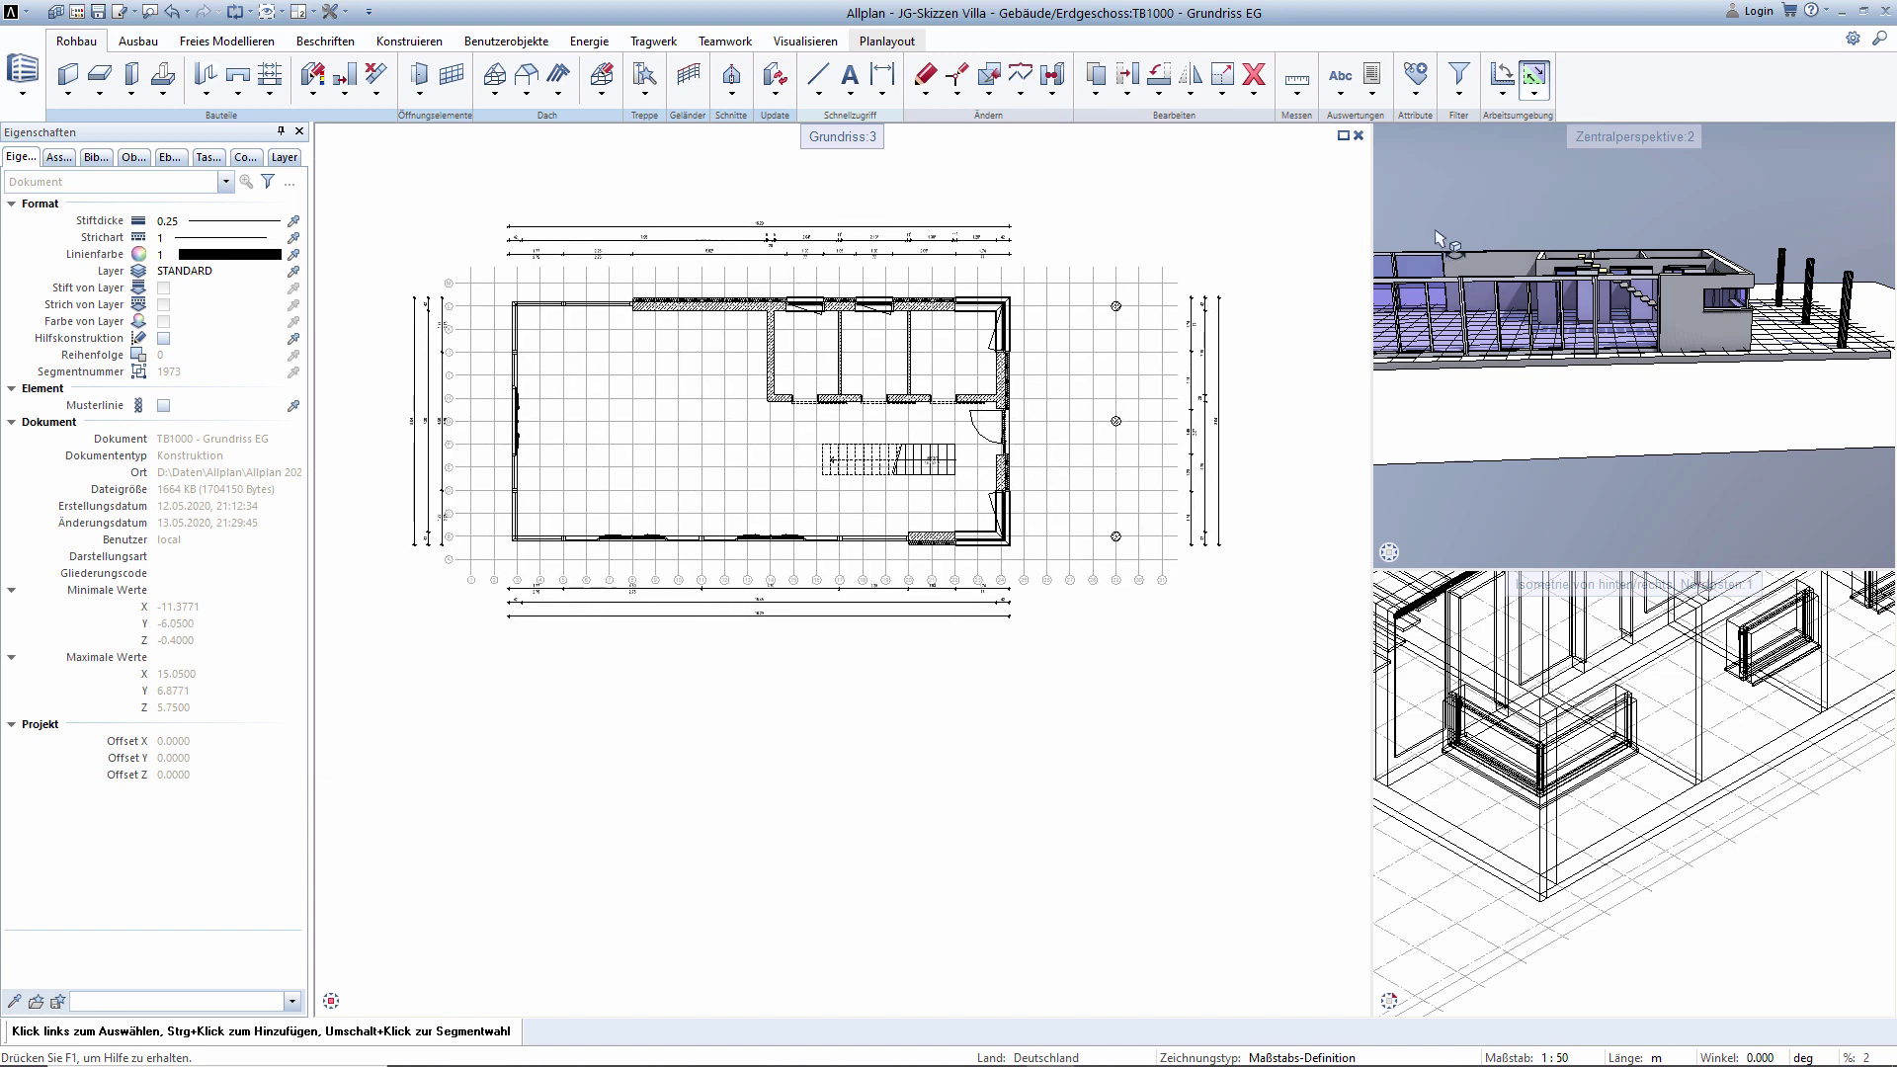
Maximize the perspective and display the TB1100-Grundriss OG and TB1001-Decke ü EG files.
double_click(1591, 135)
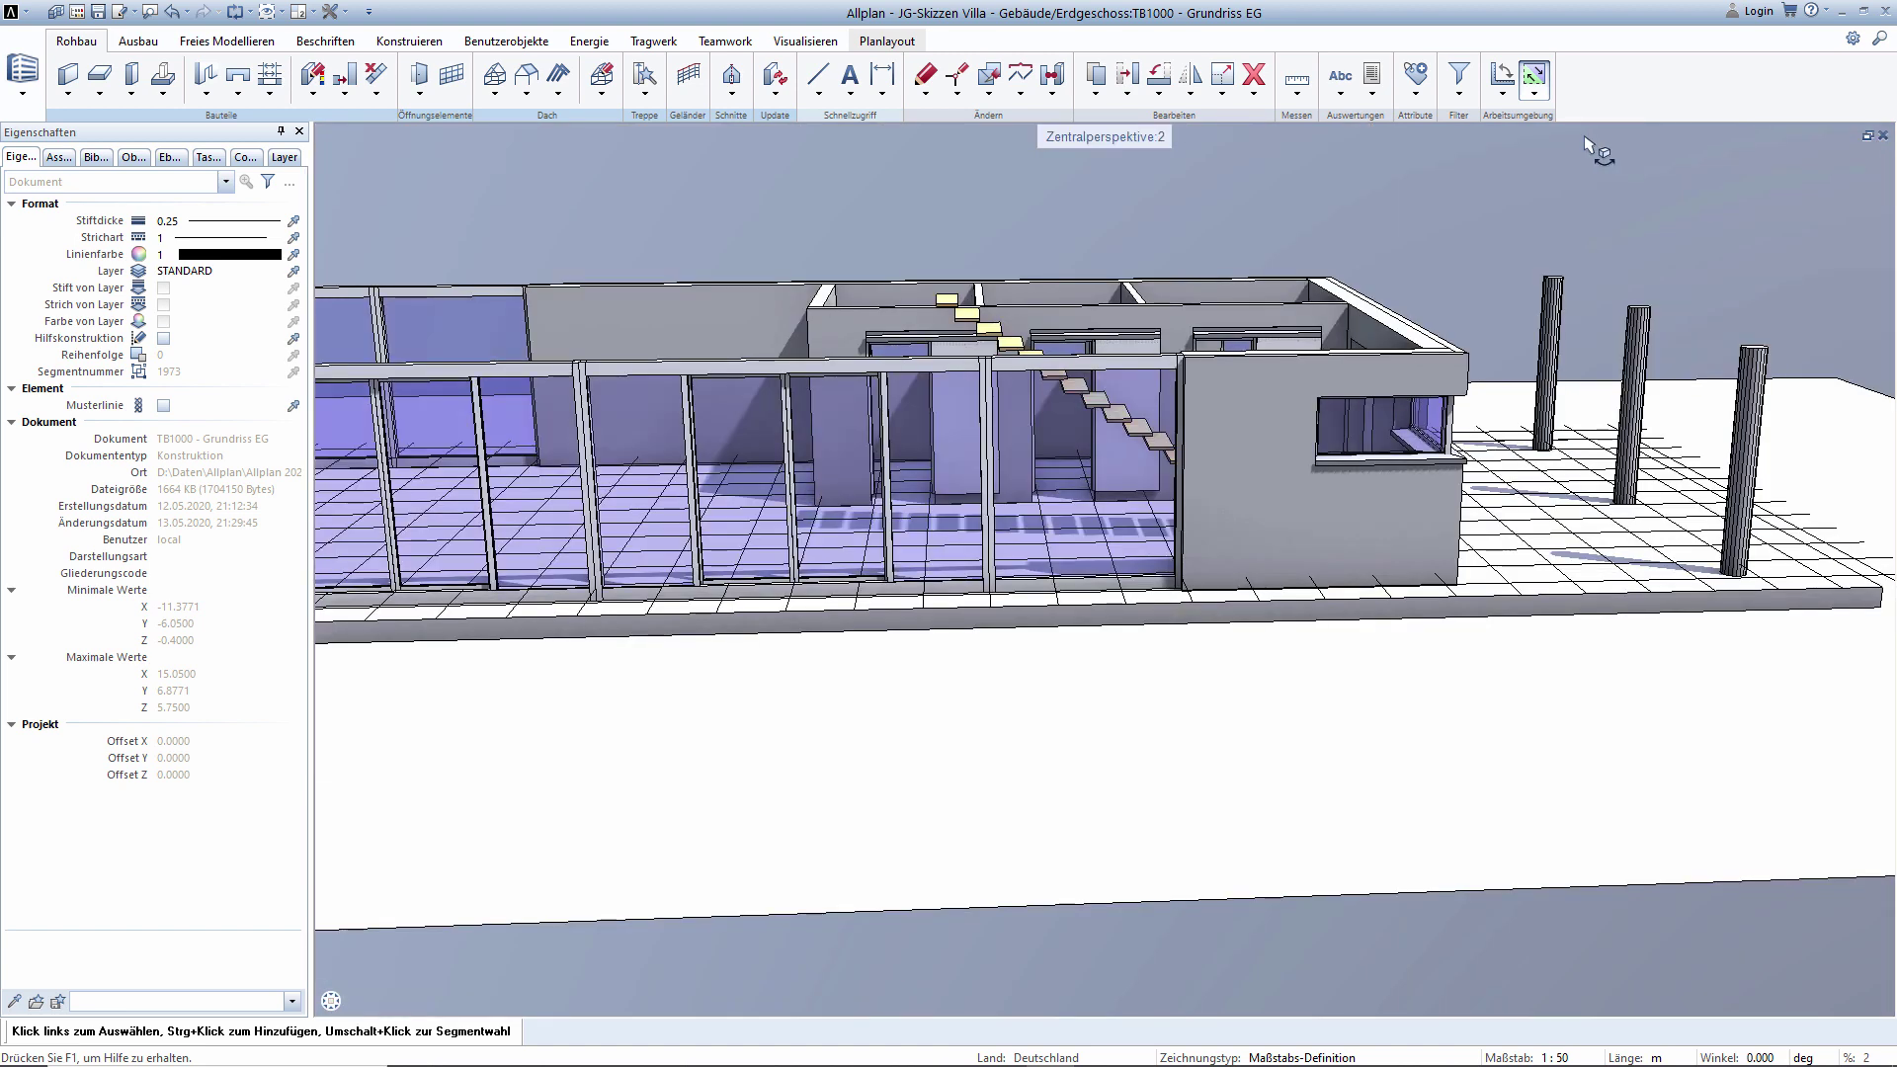
mouse_move(1522, 155)
mouse_down()
mouse_move(749, 371)
mouse_move(632, 378)
mouse_move(859, 372)
mouse_up()
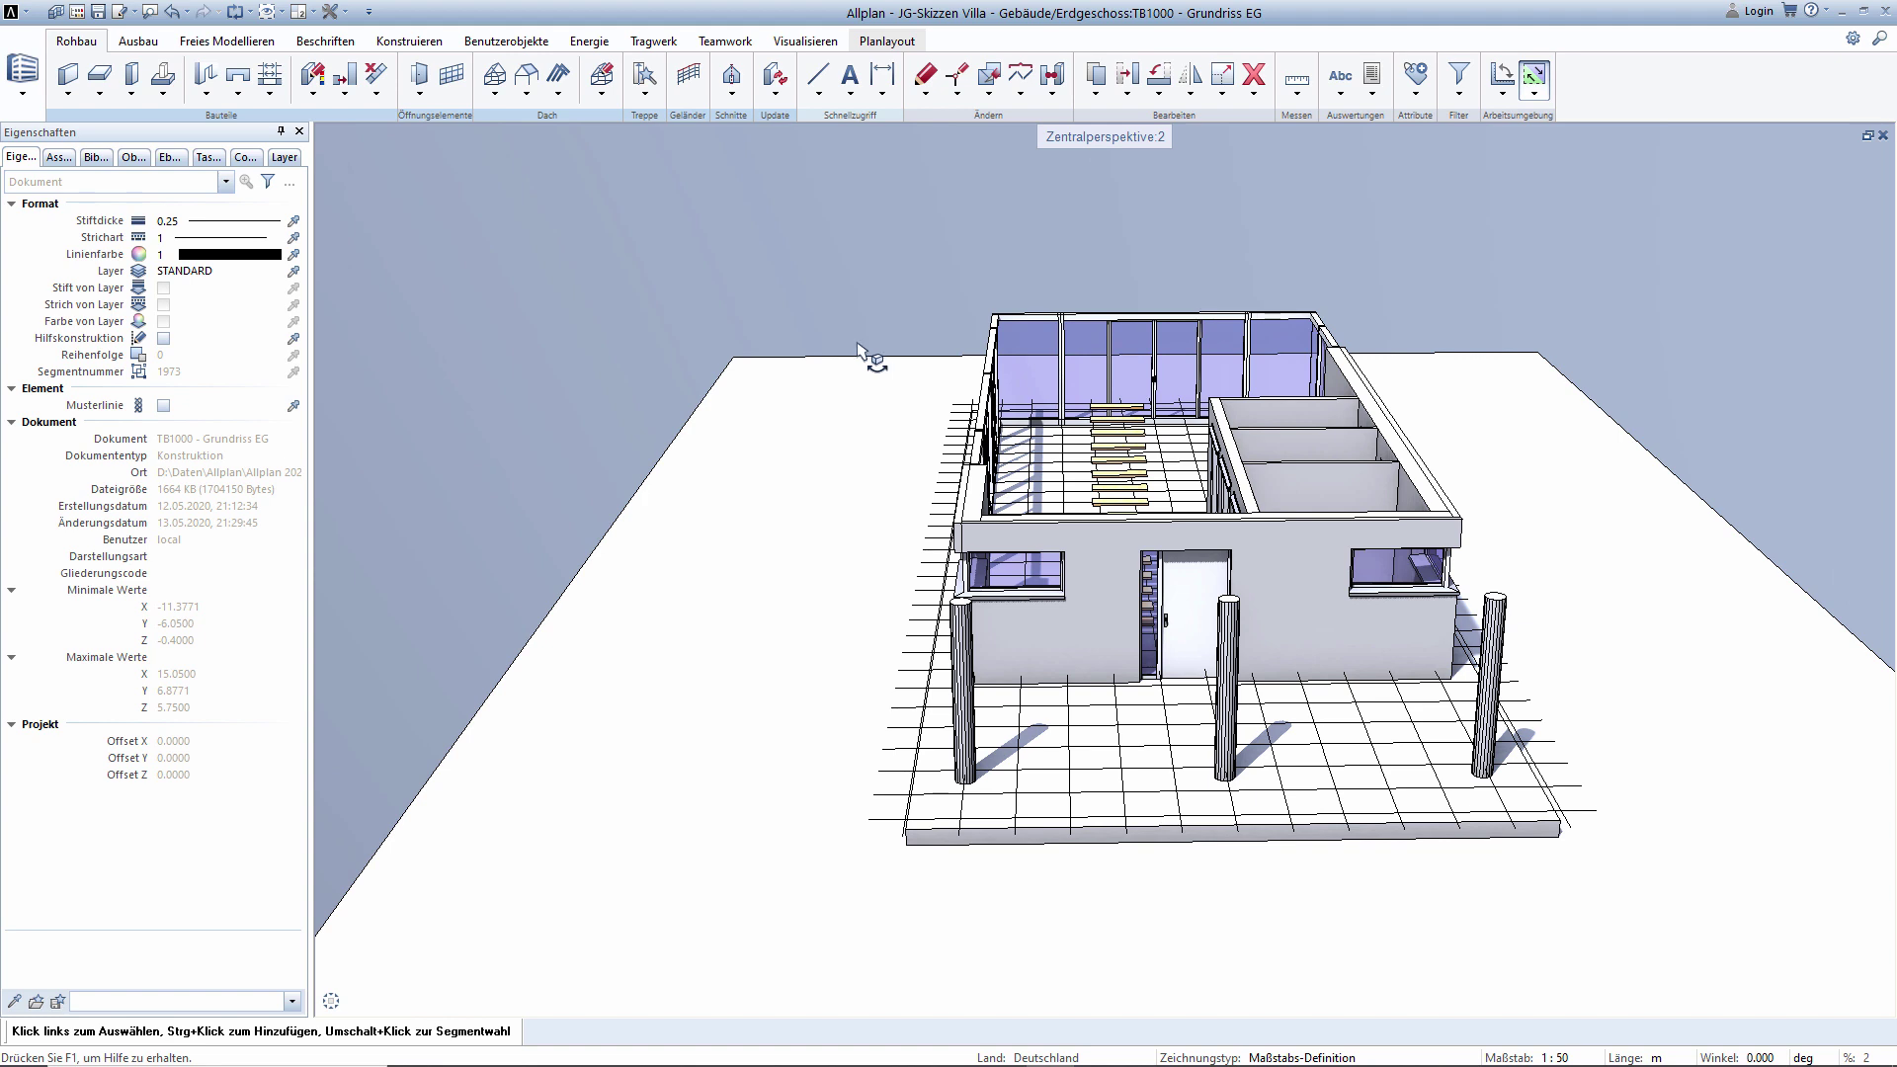
click(133, 157)
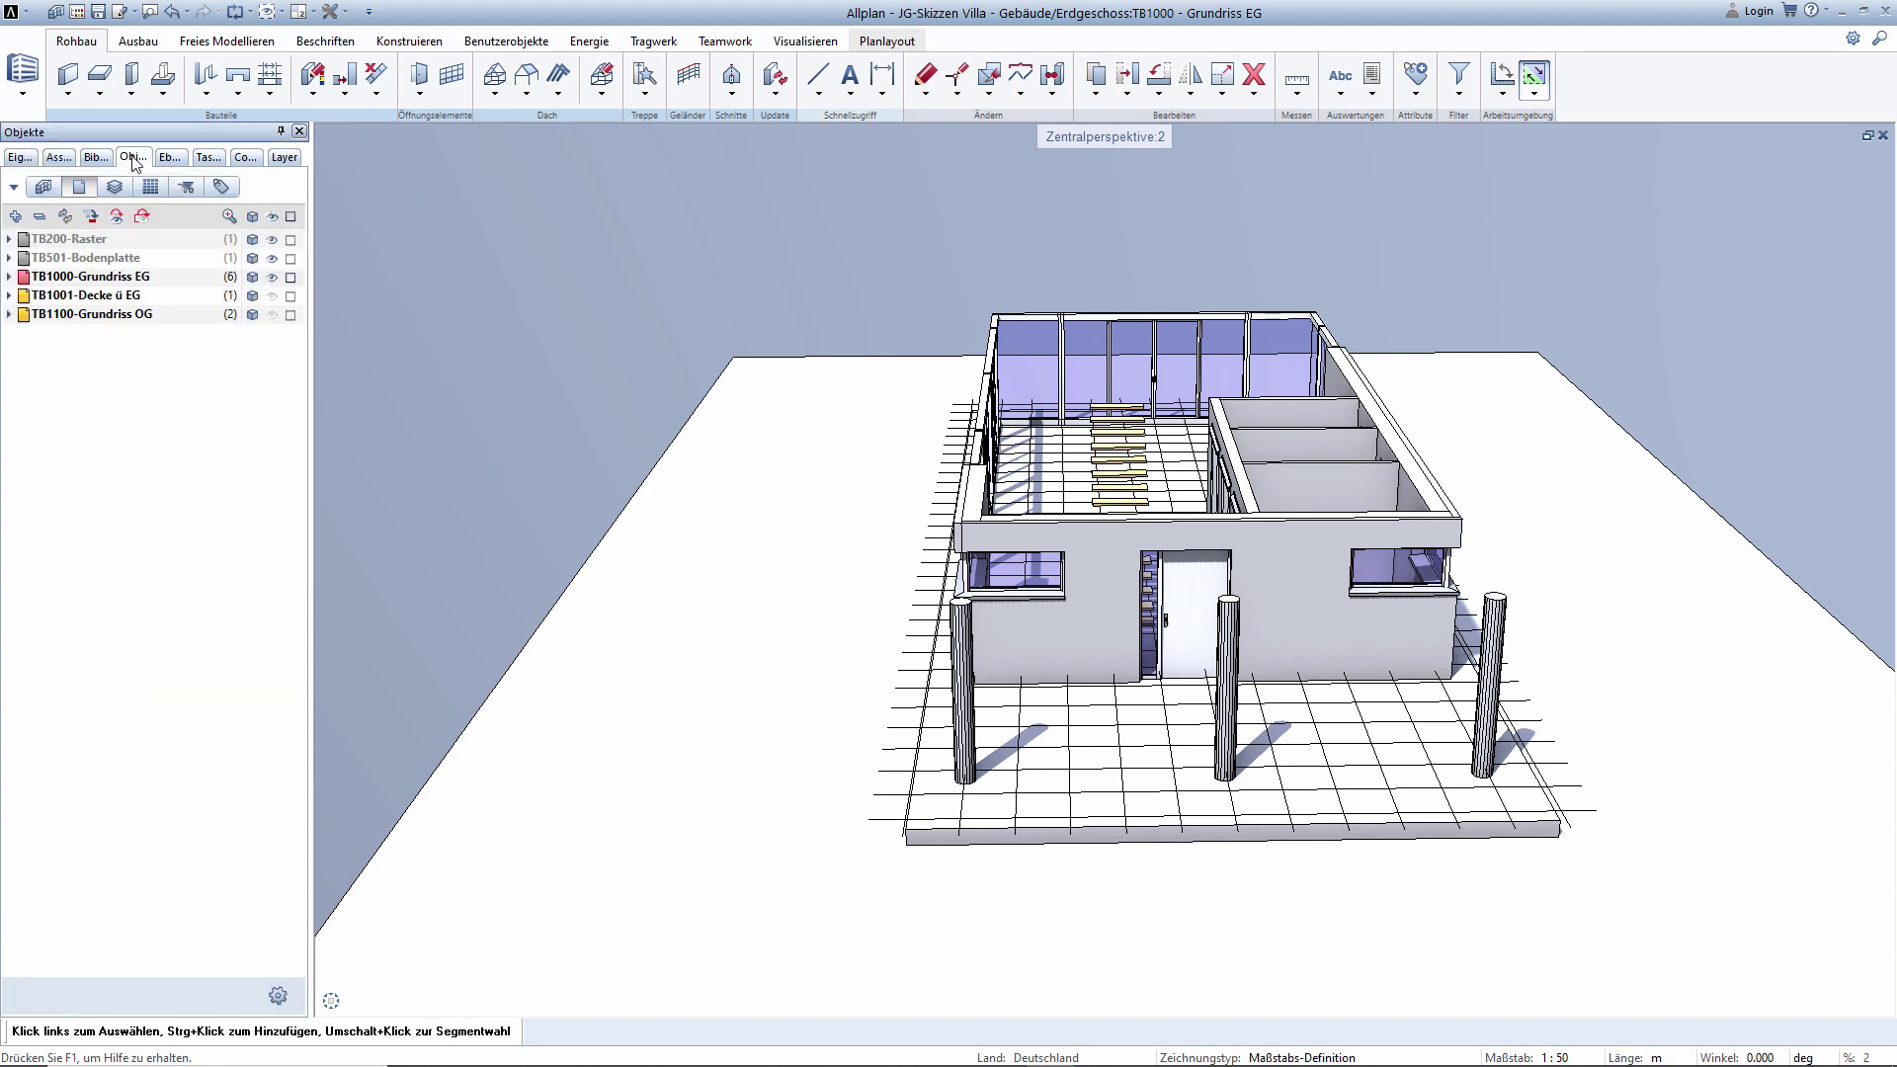
click(272, 314)
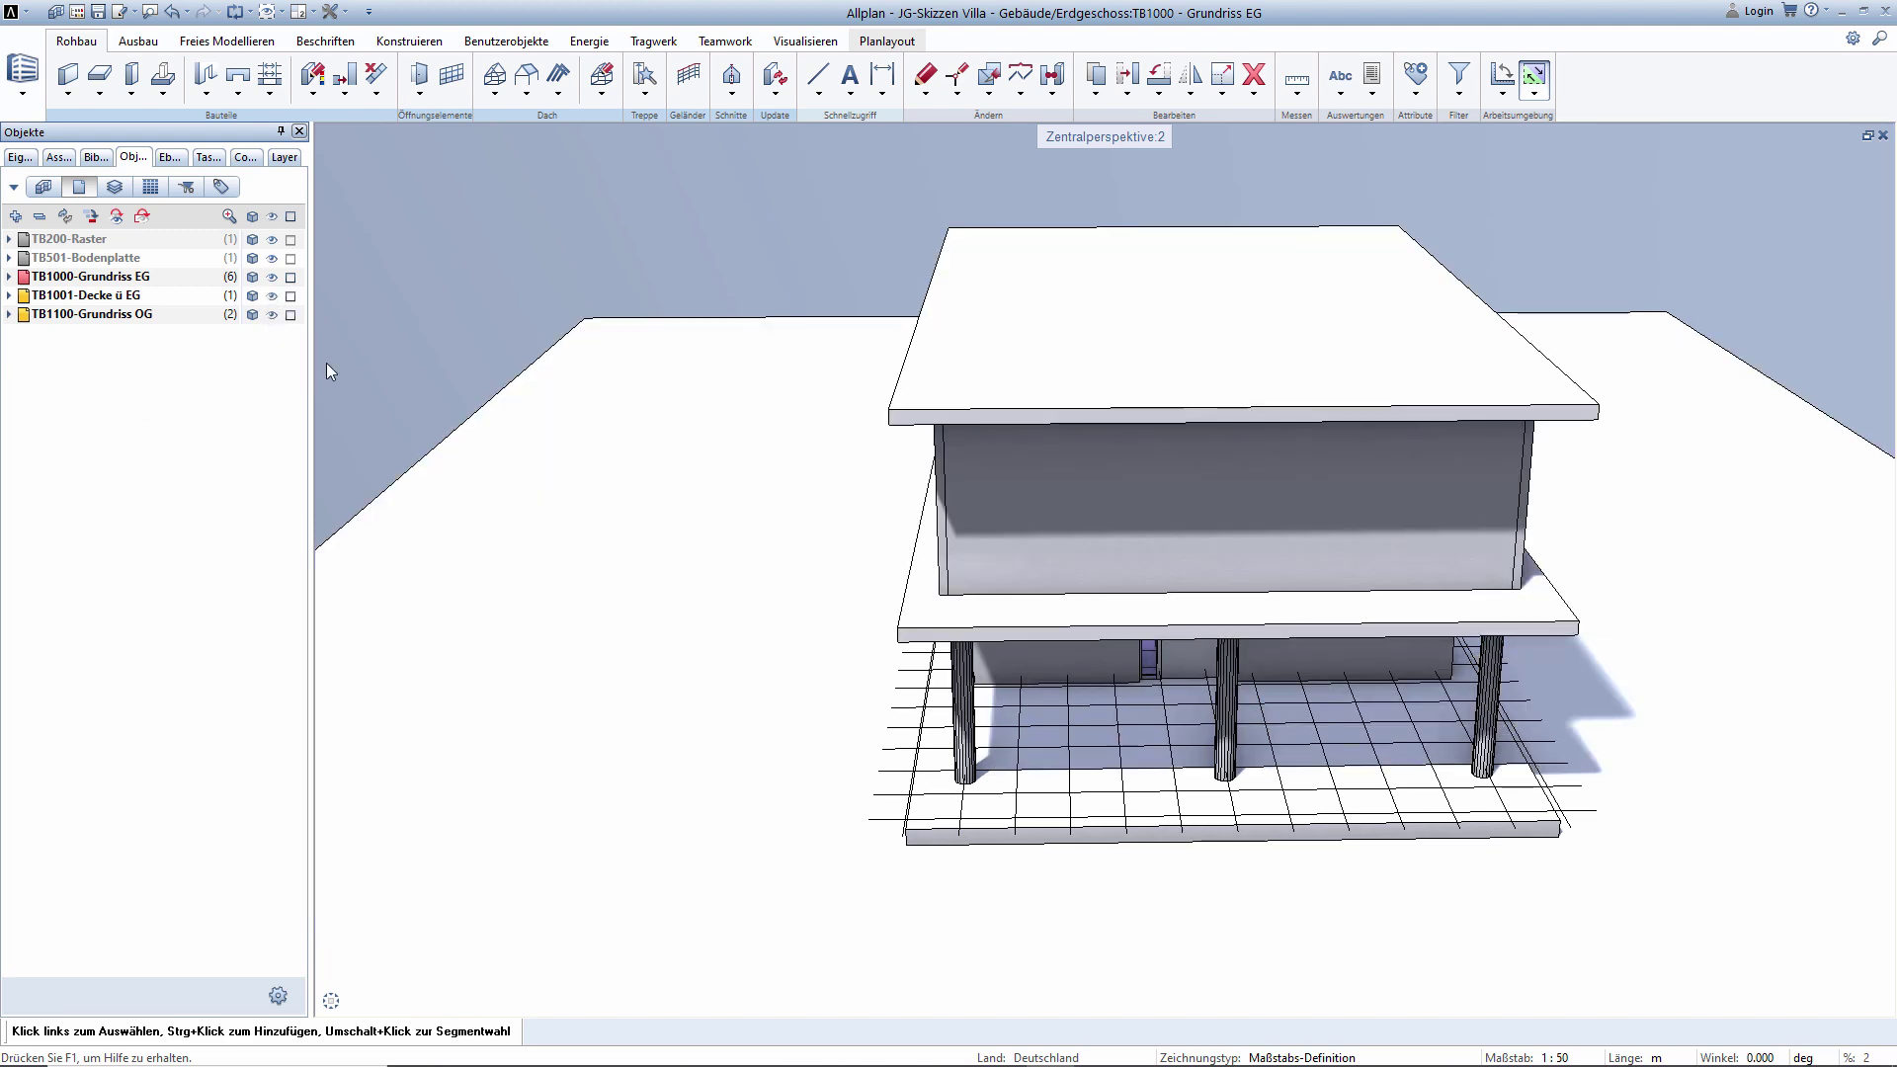
Orbit the house to front and oblique views, then restore the split layout.
middle_drag(1134, 427, 1129, 556)
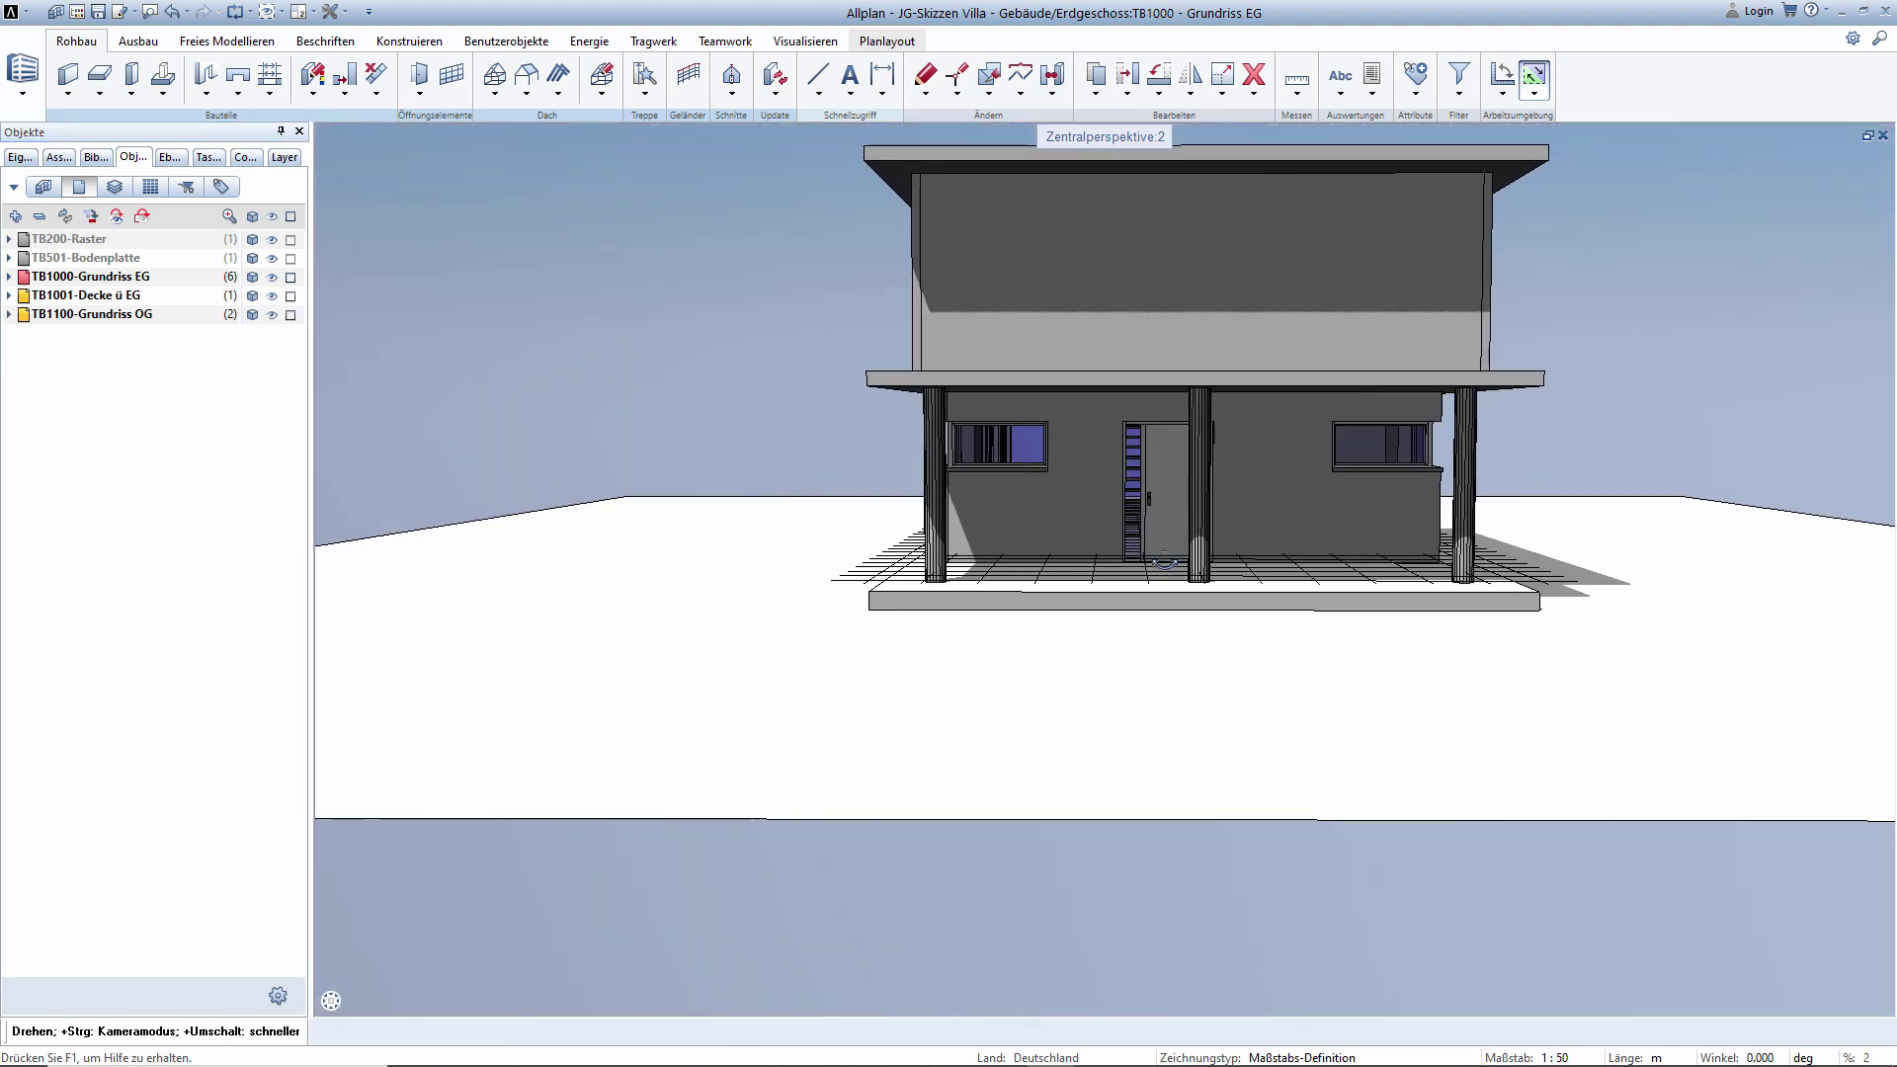
mouse_move(1129, 558)
middle_down()
mouse_move(1150, 563)
mouse_move(1123, 591)
middle_up()
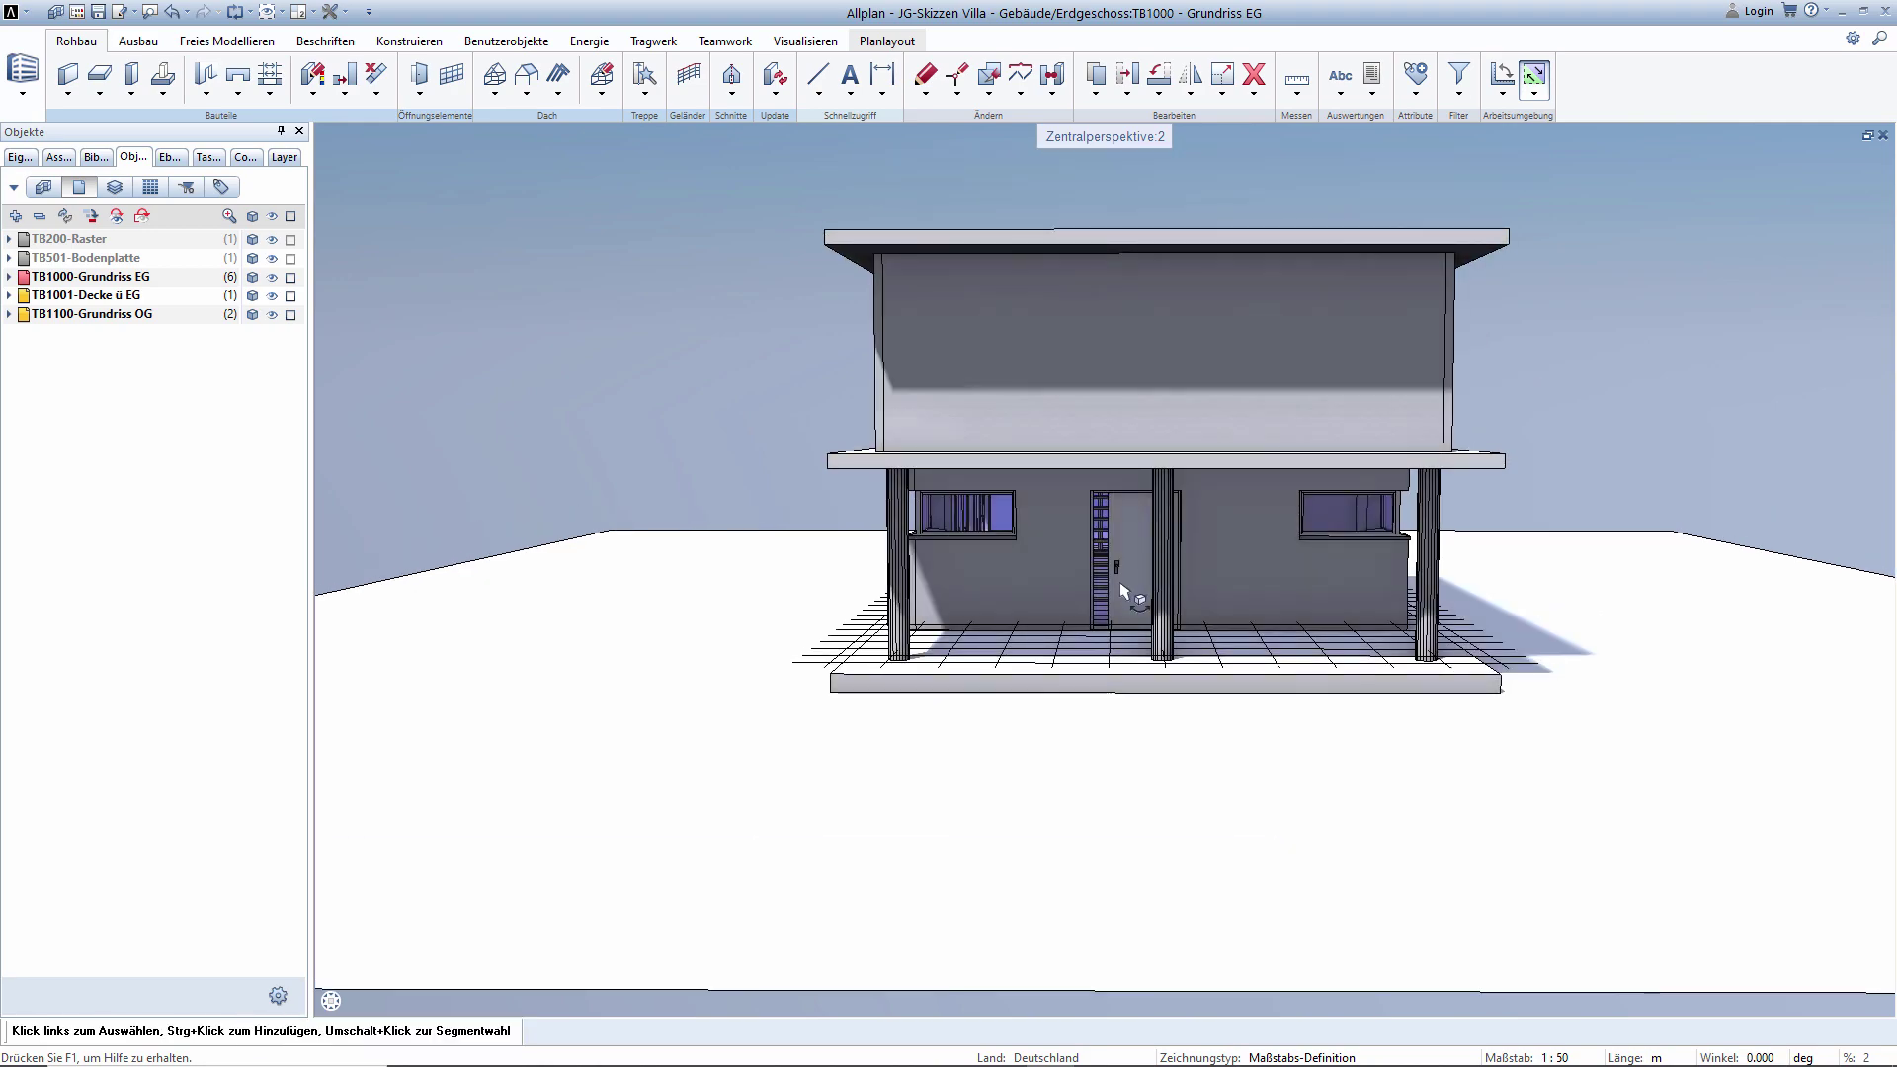
mouse_move(1303, 531)
middle_down()
mouse_move(894, 513)
mouse_move(916, 605)
mouse_move(596, 533)
mouse_move(762, 465)
mouse_move(613, 504)
mouse_move(1304, 423)
mouse_move(1393, 434)
mouse_move(877, 380)
mouse_move(999, 233)
middle_up()
double_click(1104, 140)
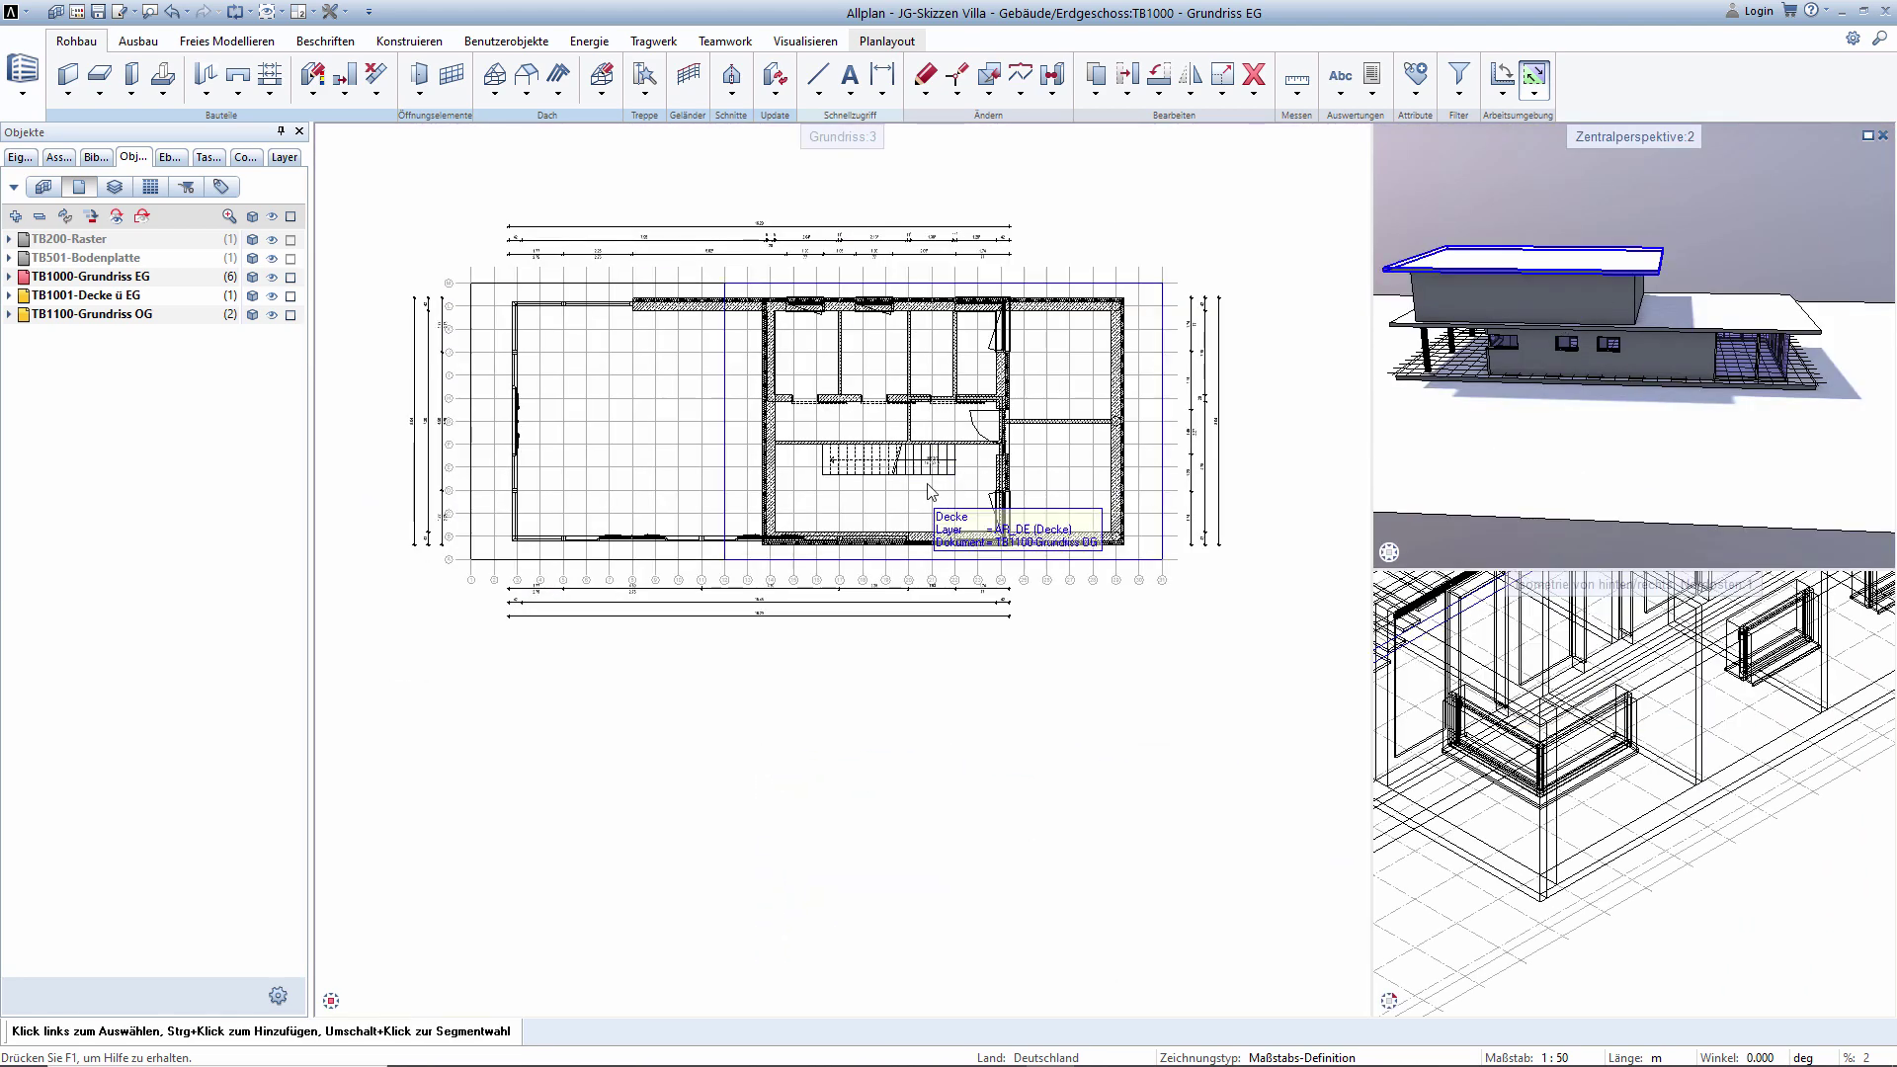
middle_drag(928, 491, 815, 659)
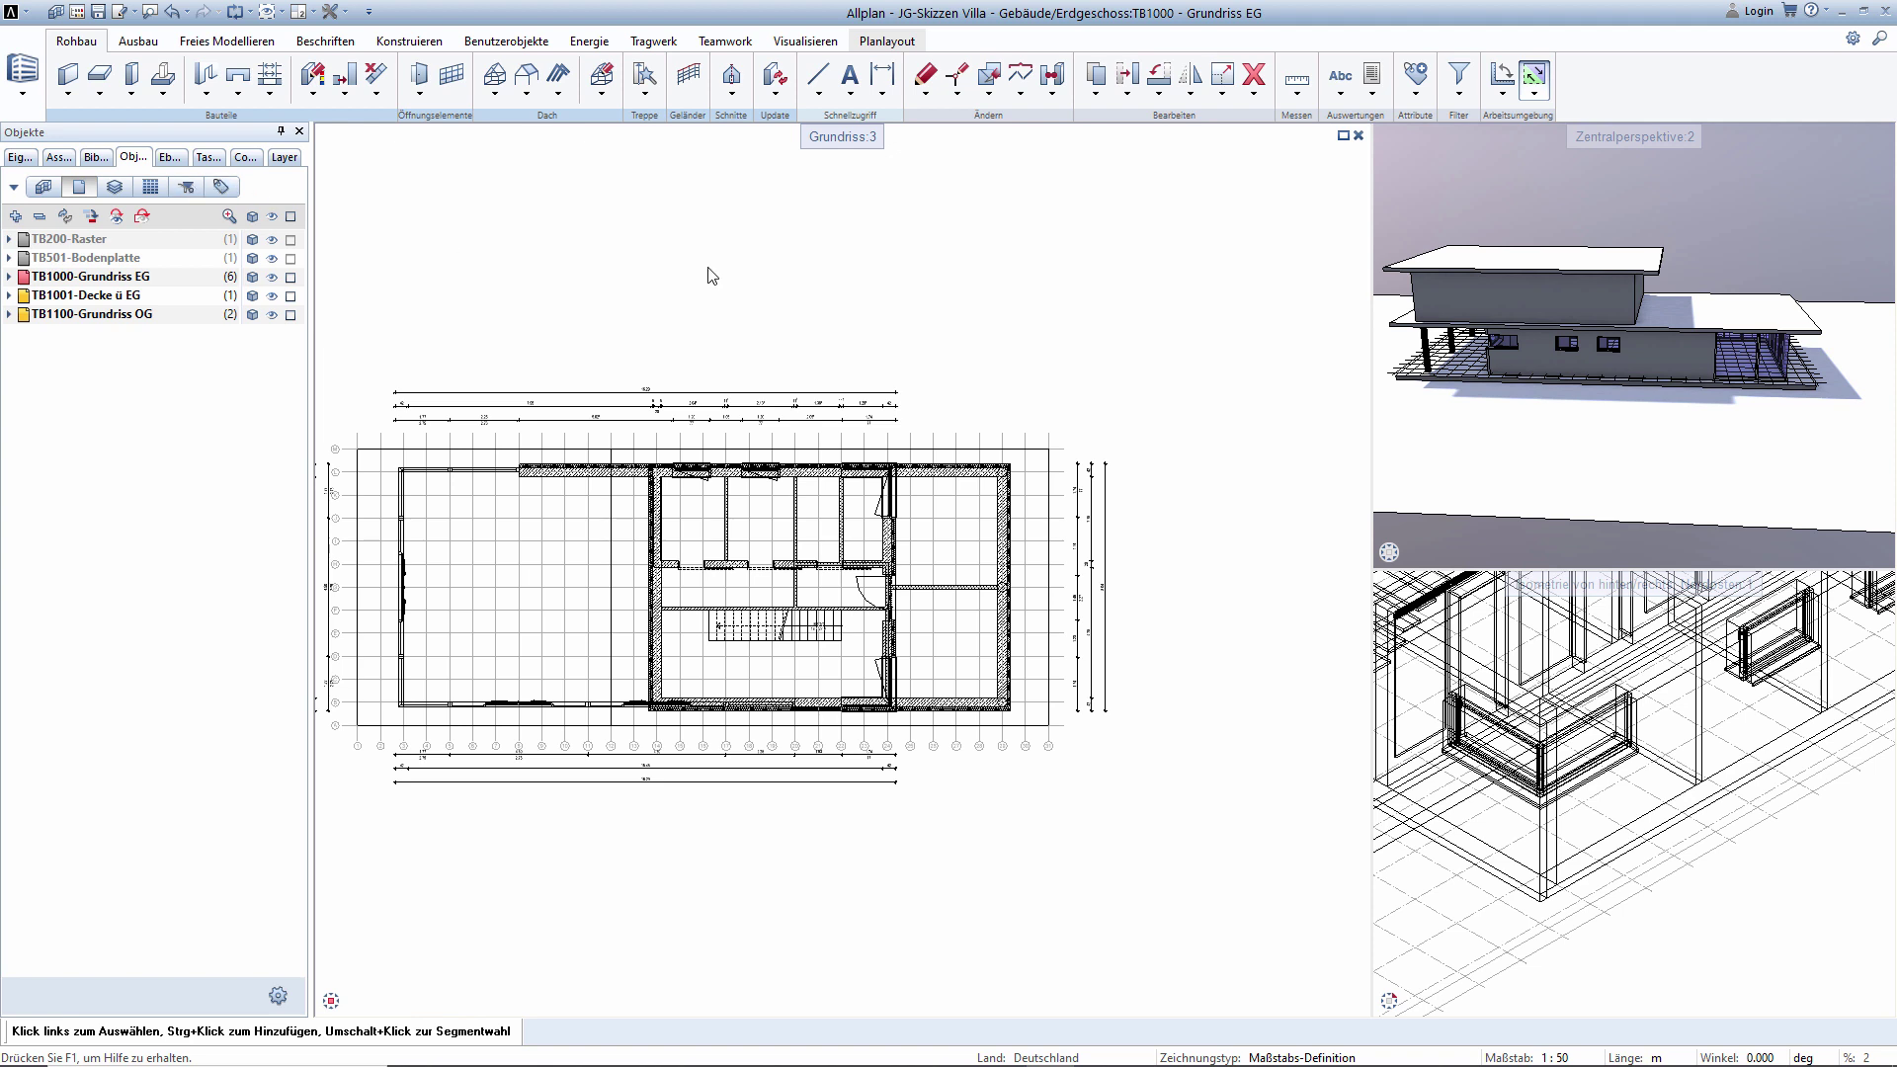
Hide TB1100 and select and copy the whole ground-floor plan.
click(273, 316)
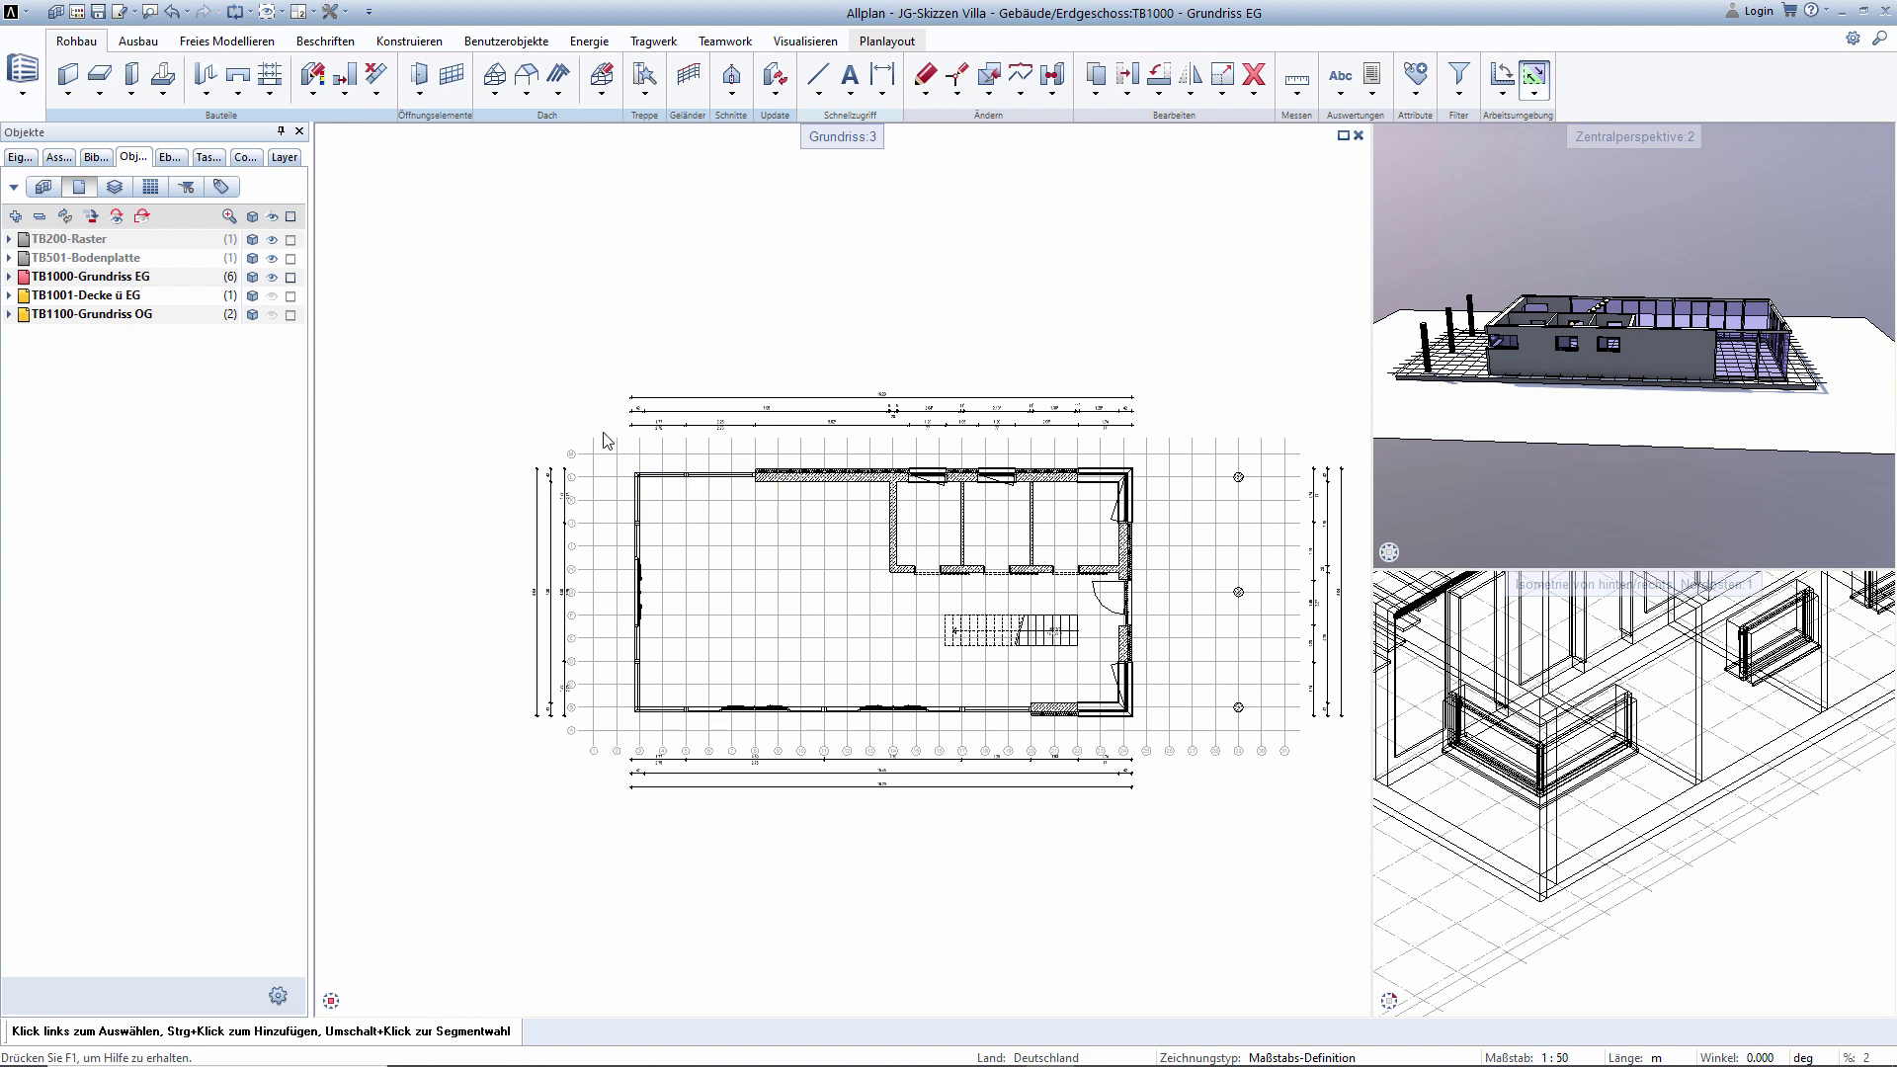
drag(600, 433, 1155, 741)
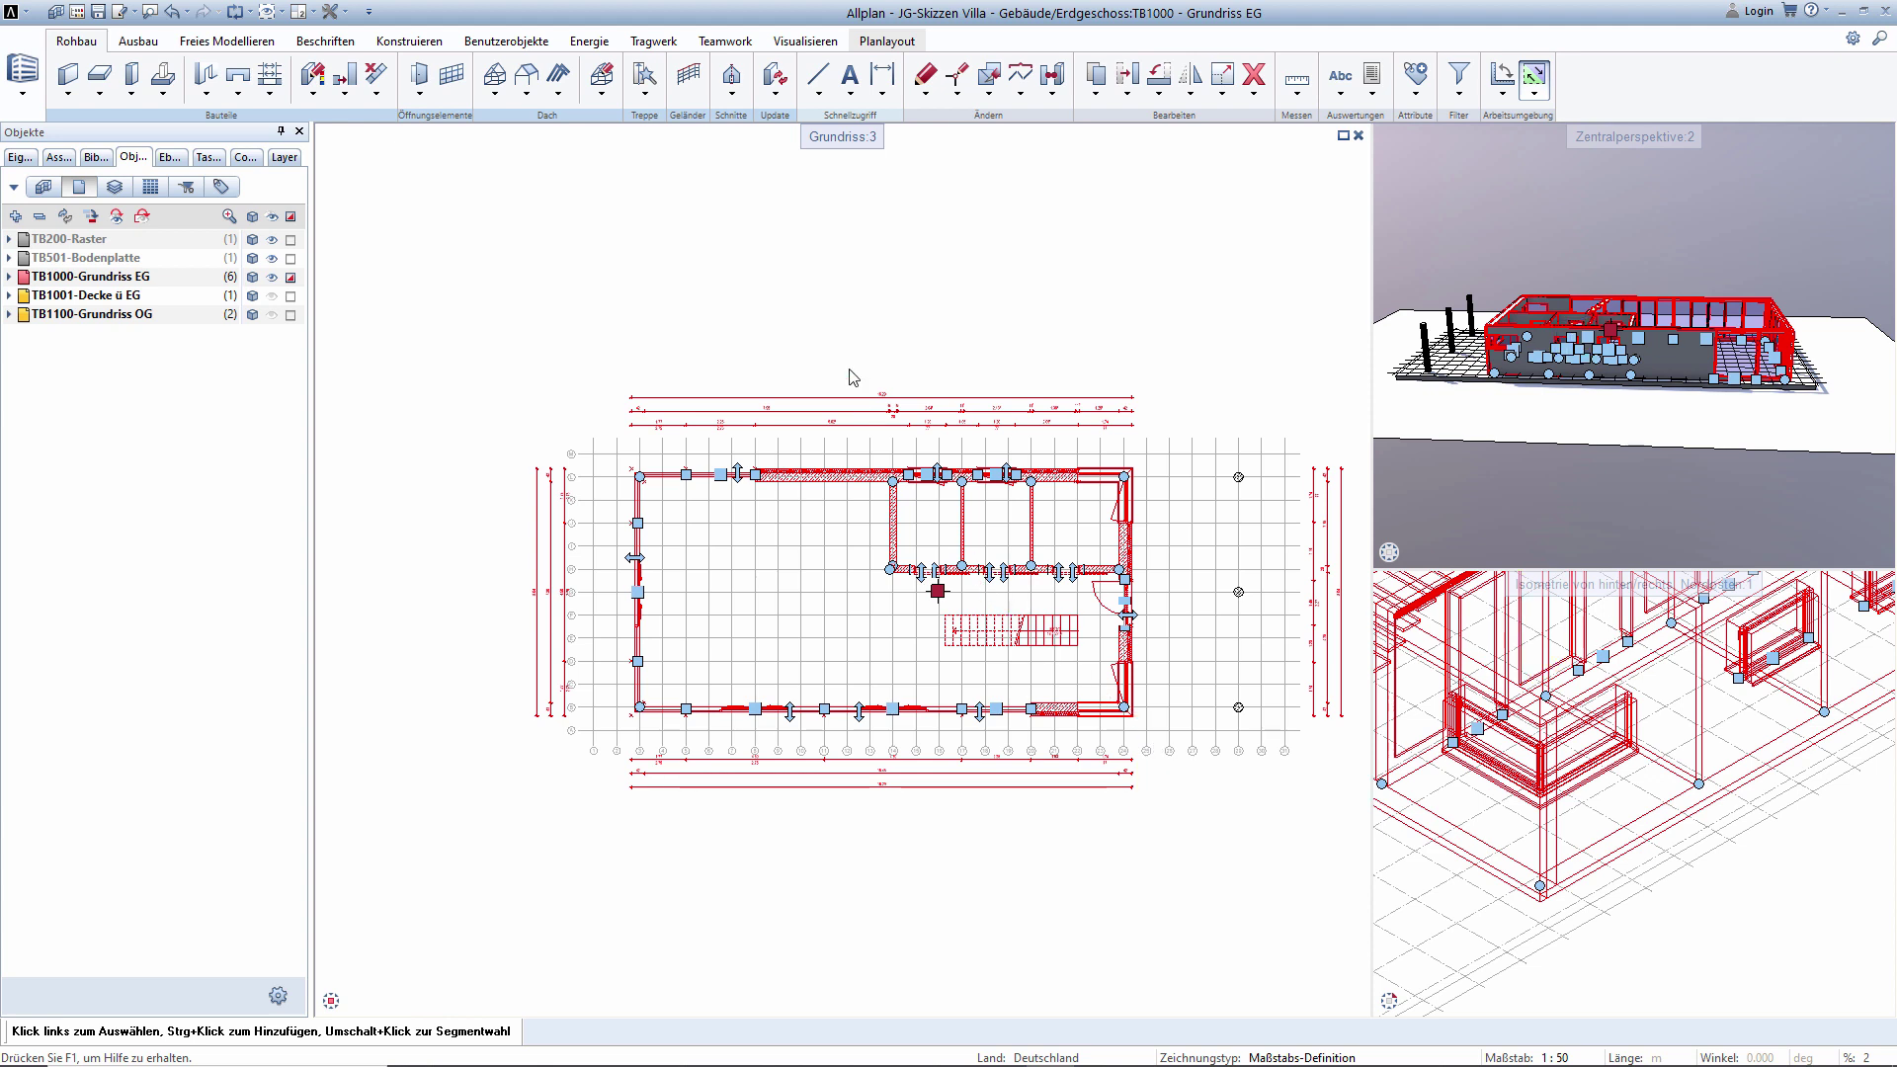
click(854, 344)
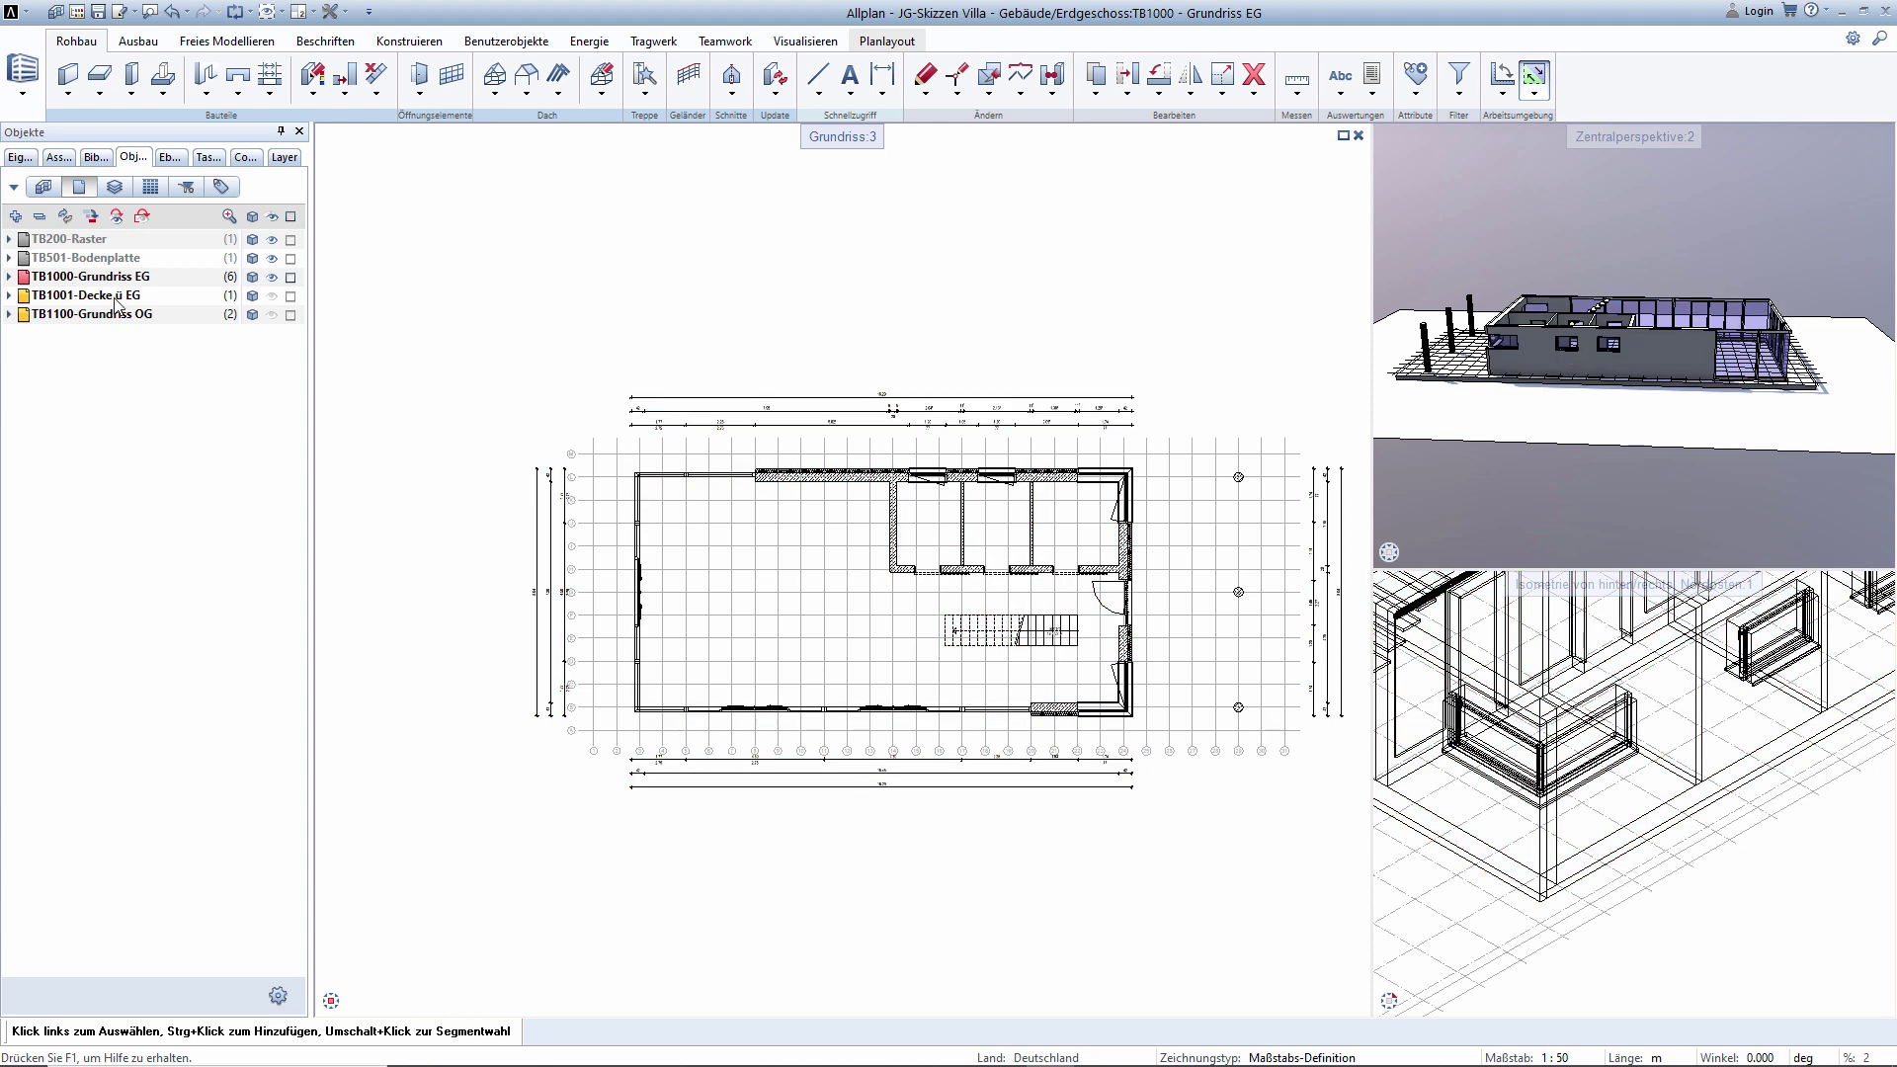
Make TB1100-Grundriss OG current with TB1000 and TB1001 passive, and paste the copied plan.
click(23, 316)
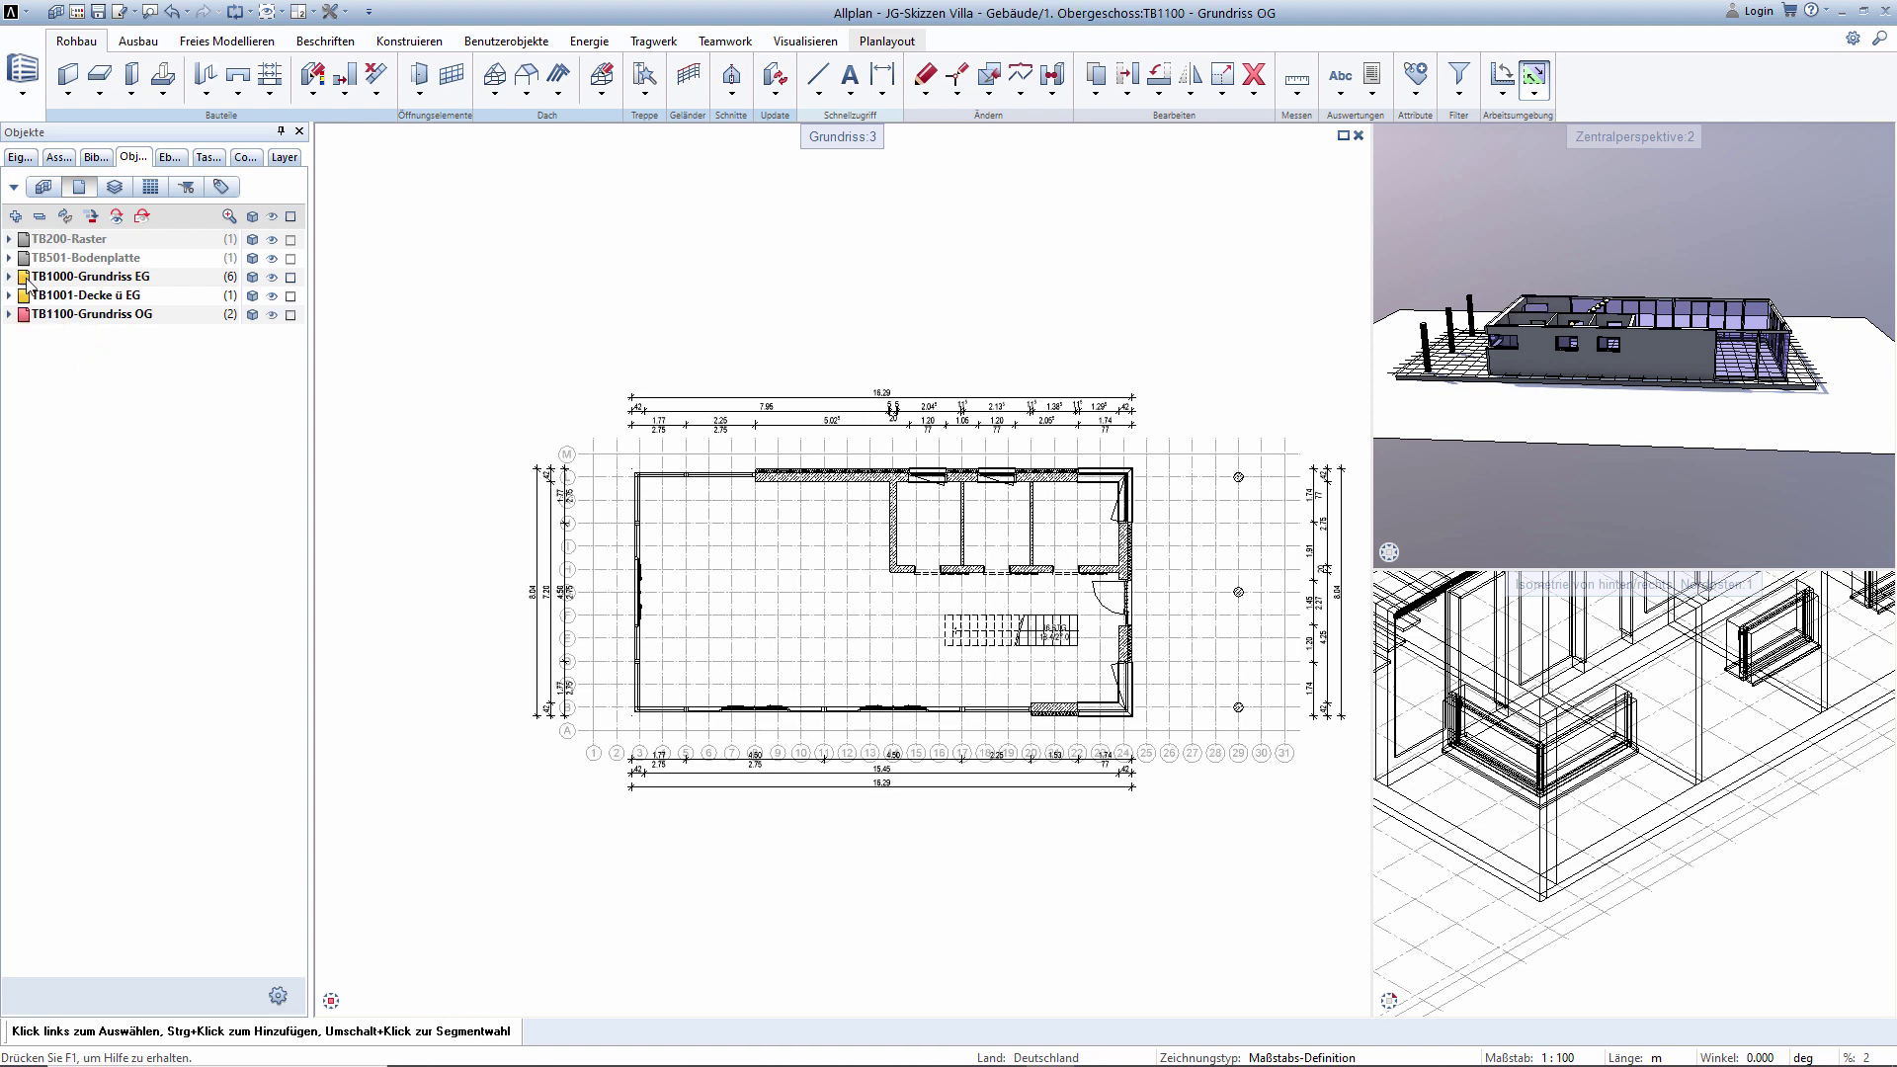
click(24, 295)
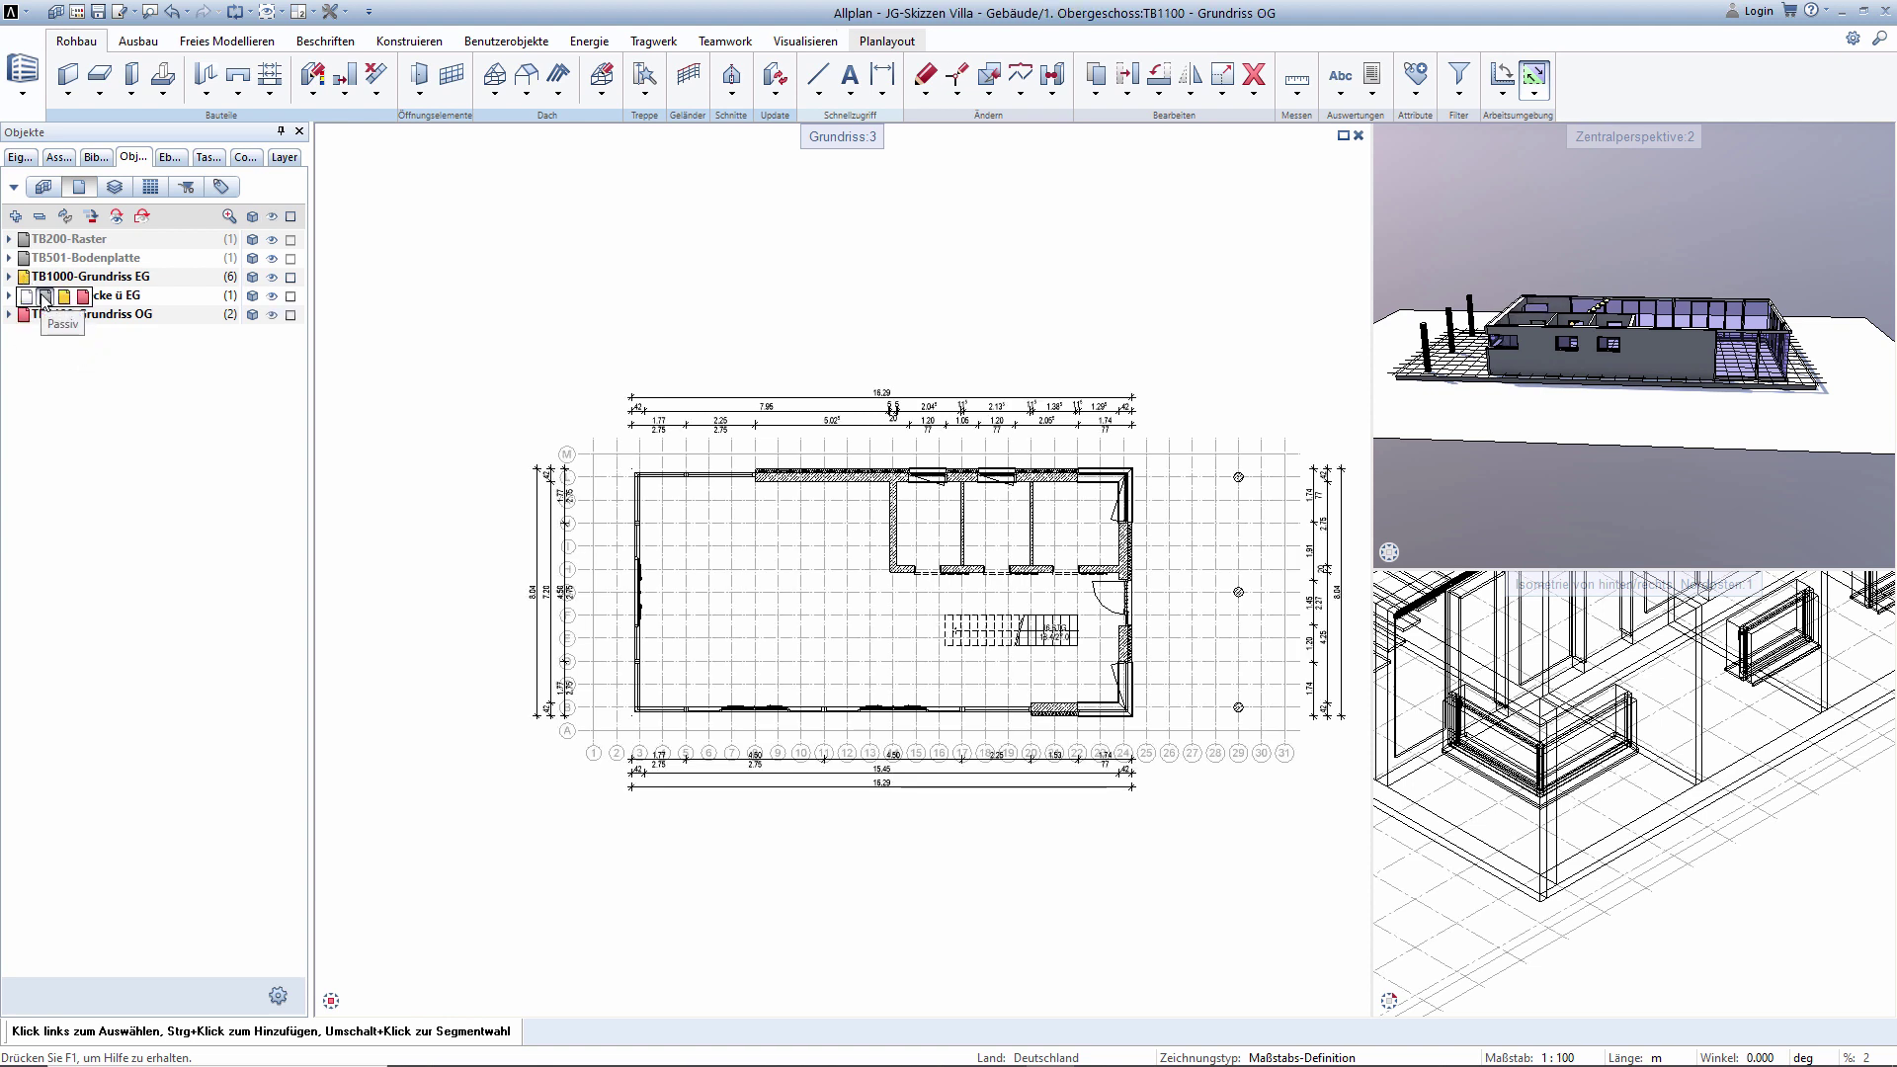
click(44, 298)
click(25, 302)
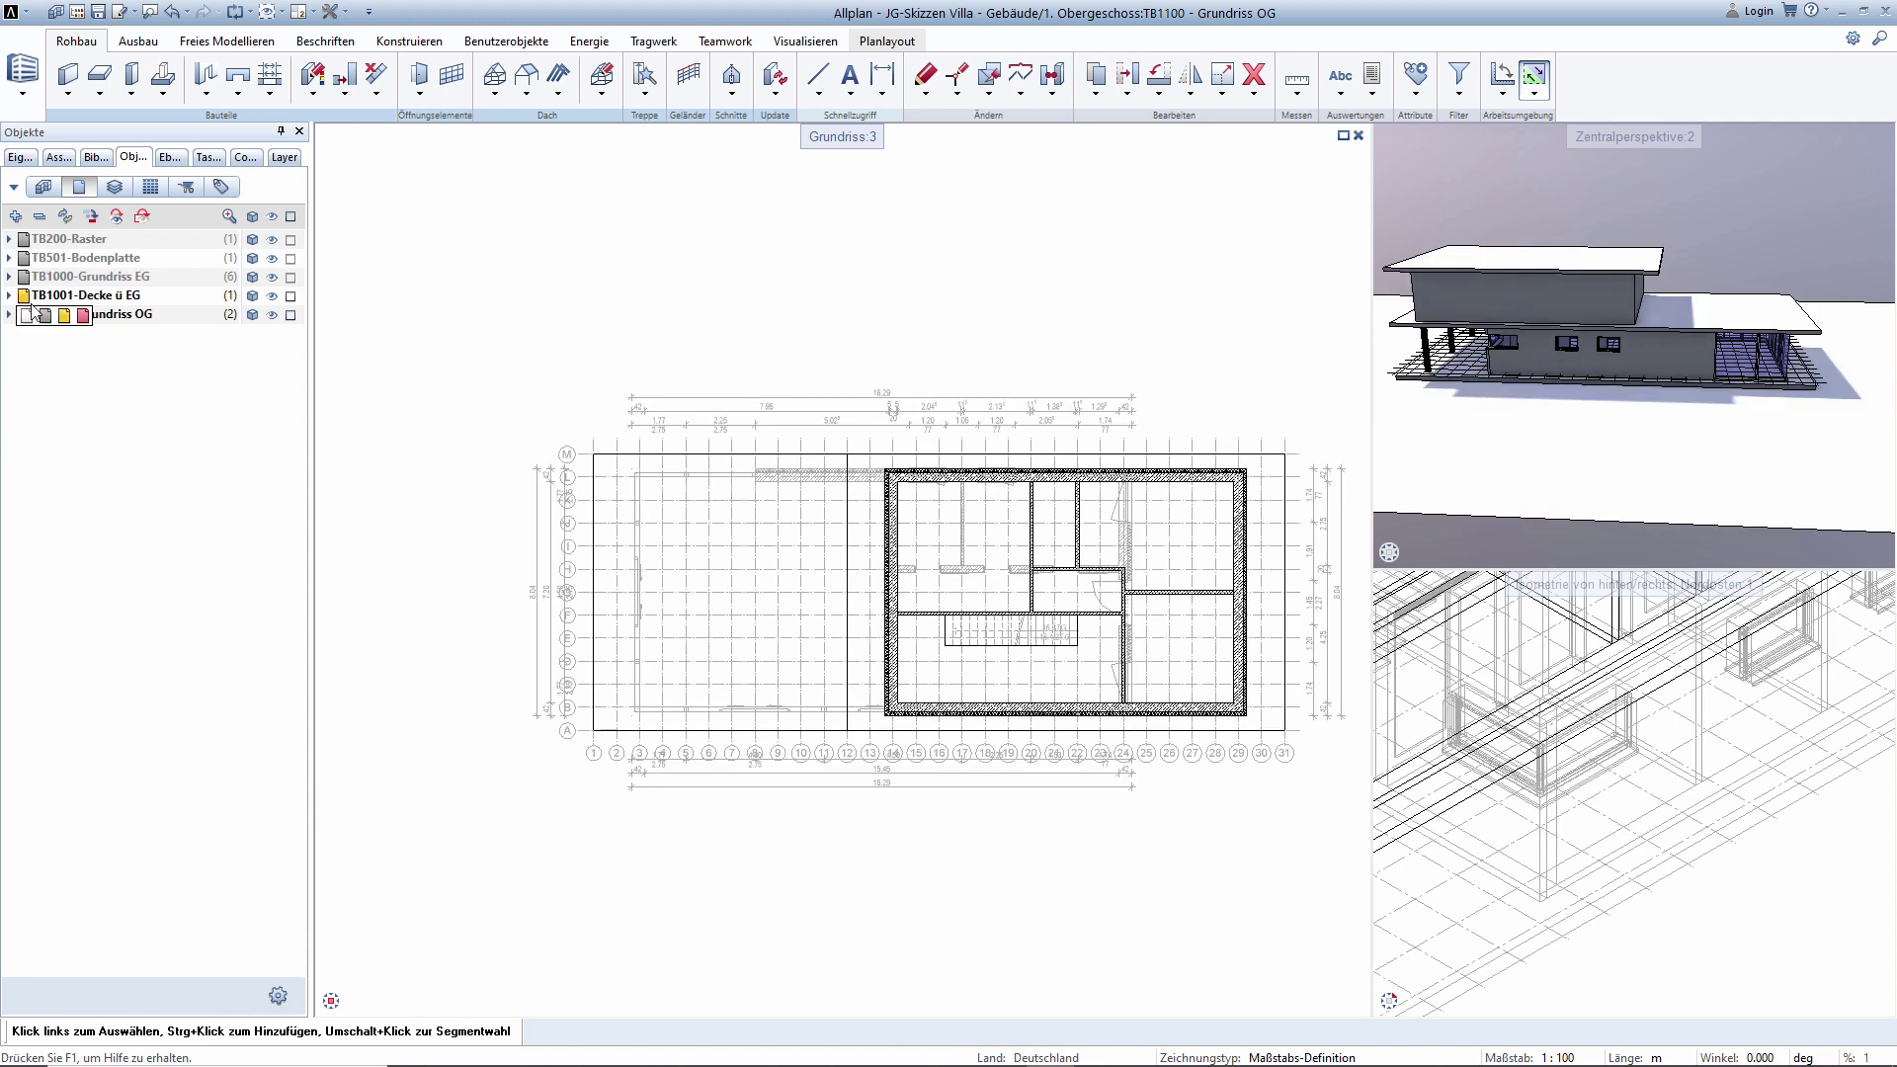
click(43, 314)
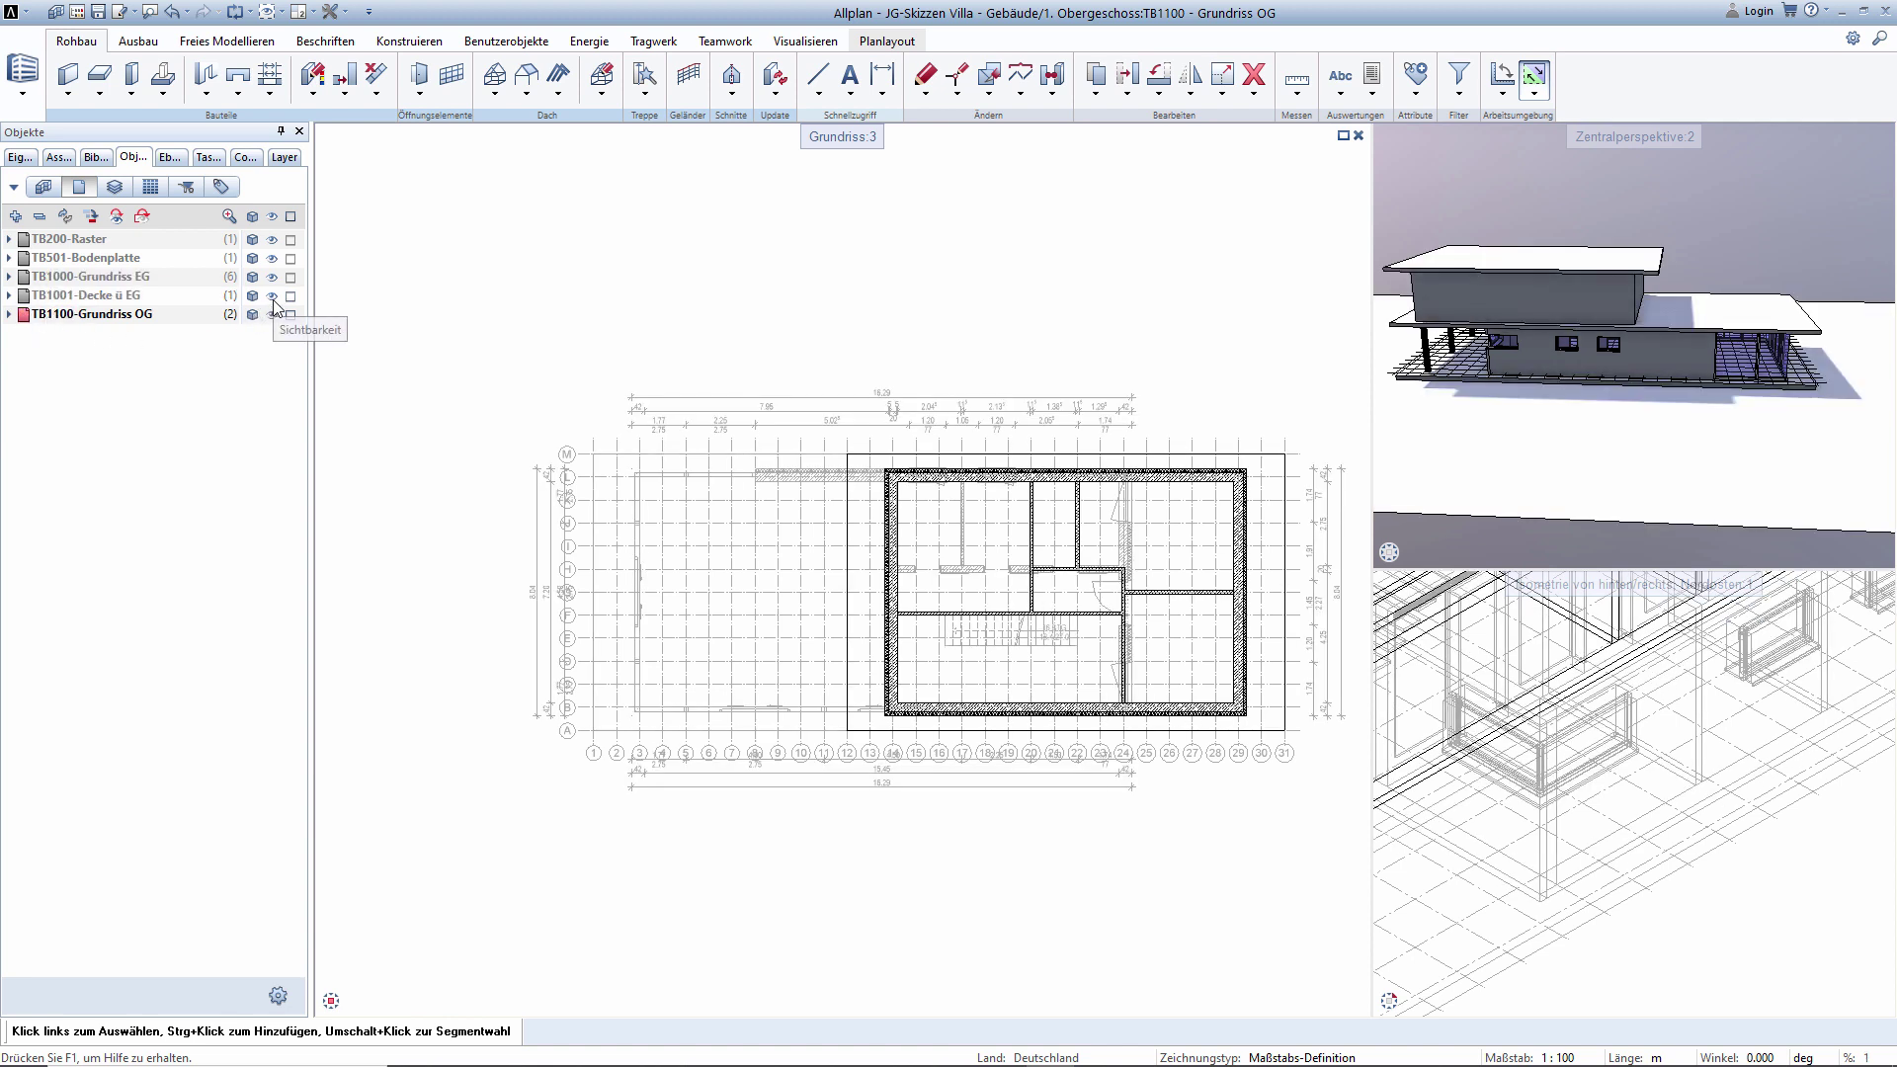
key(ctrl+v)
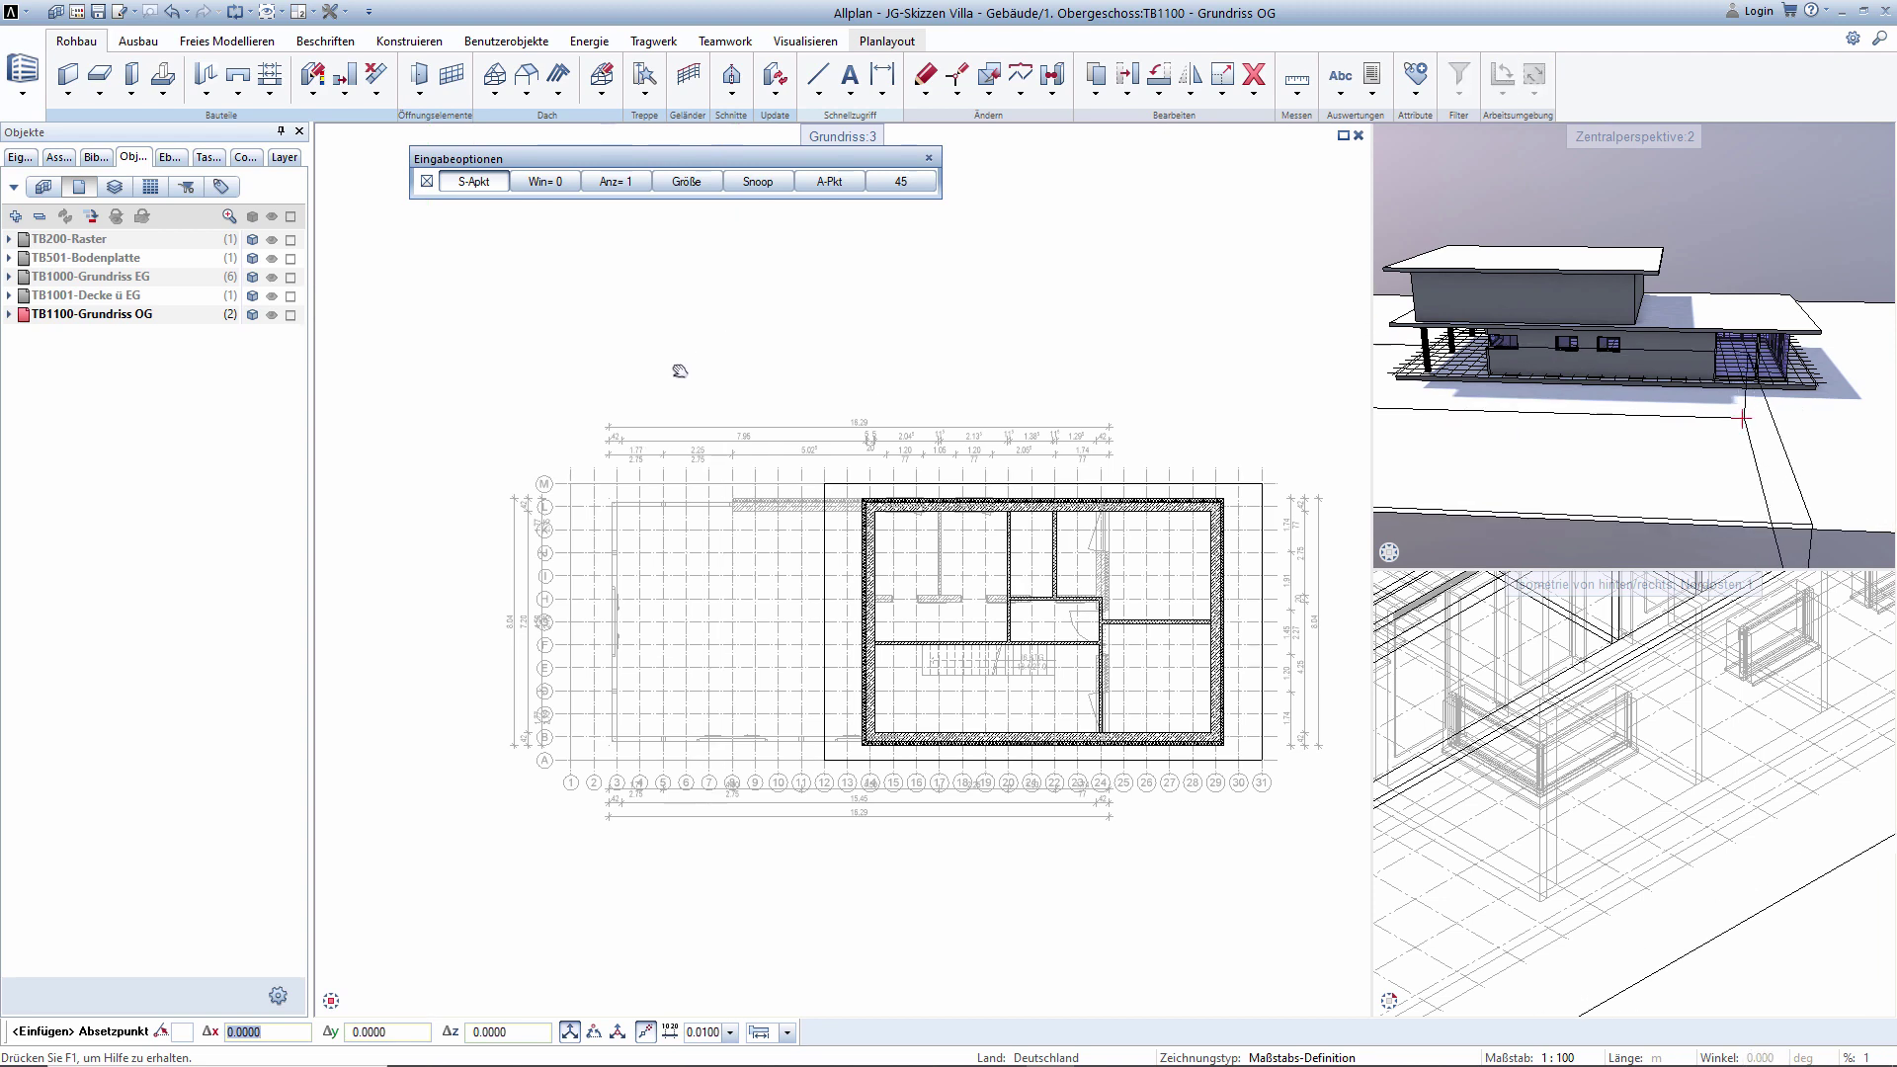
Place the pasted ground-floor plan above the upper-floor slab plan and zoom to both.
scroll(416, 491, down, 2)
click(828, 440)
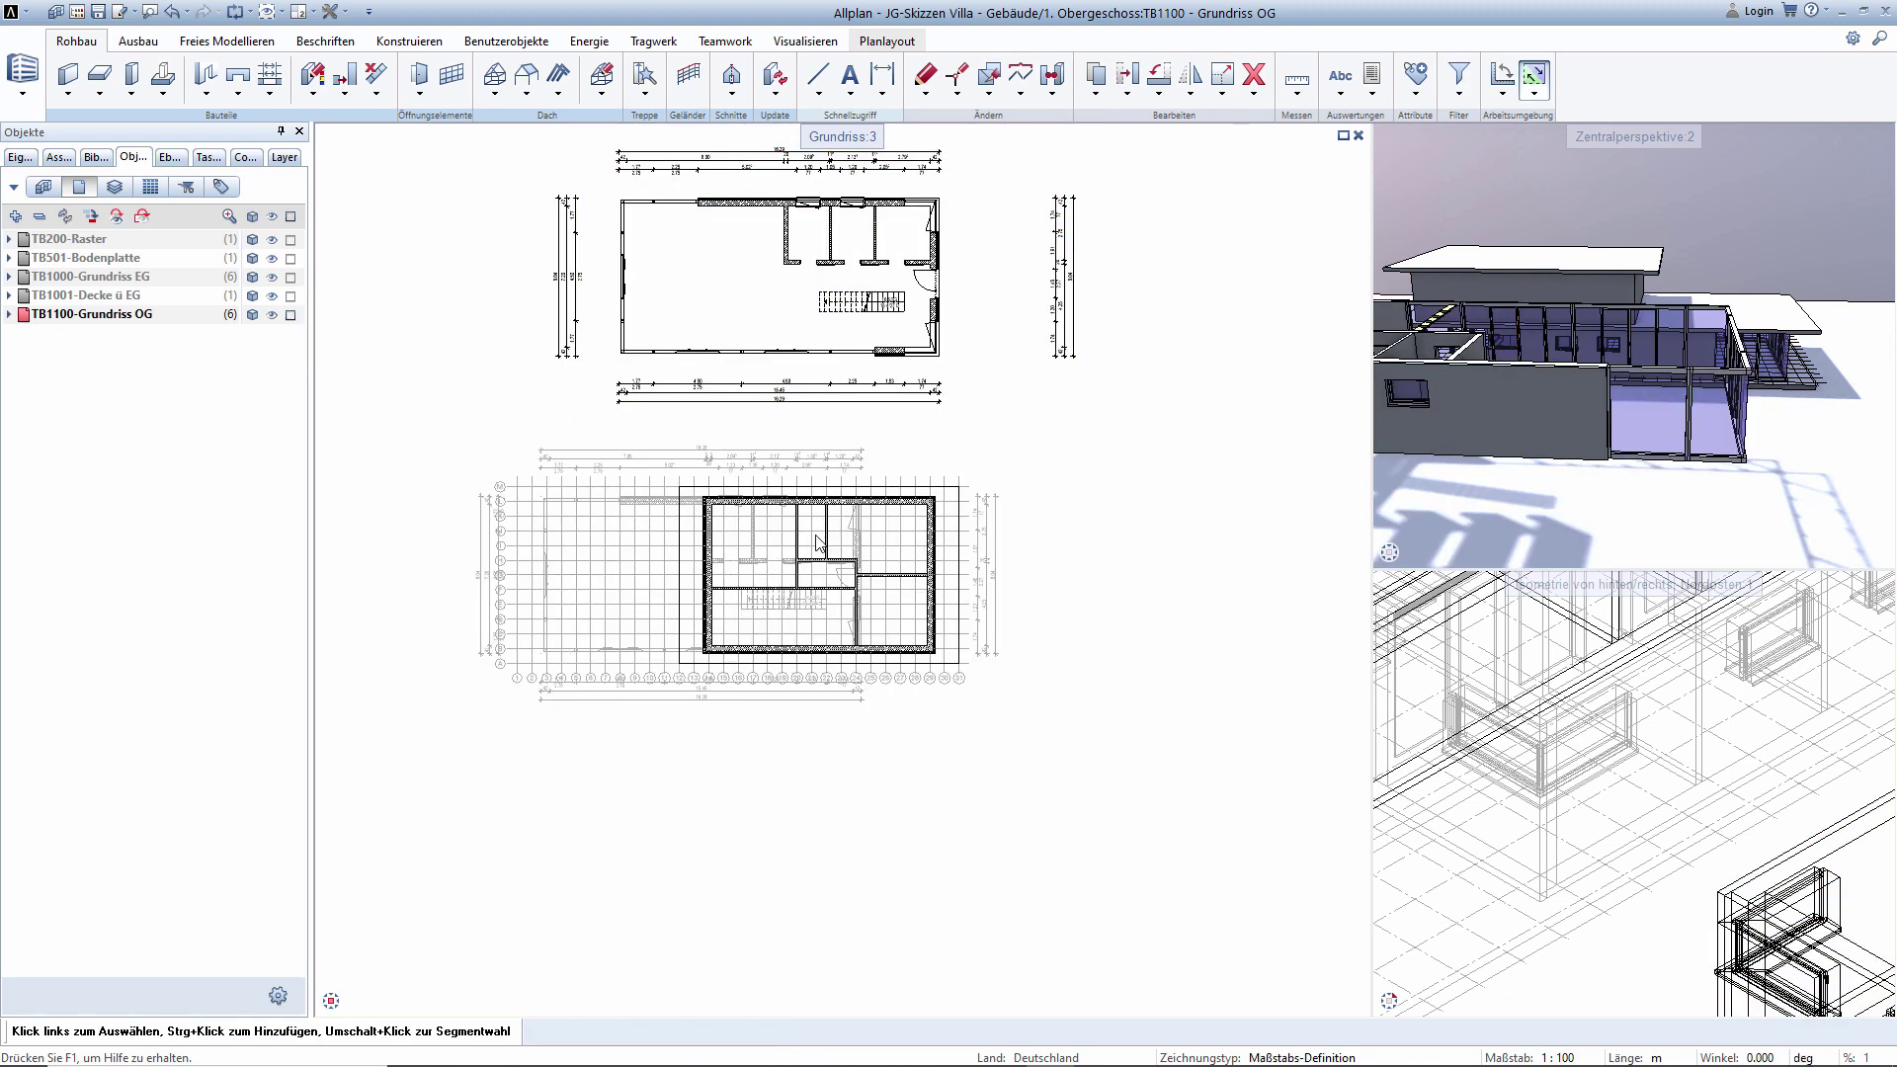
scroll(820, 554, up, 1)
scroll(751, 568, up, 1)
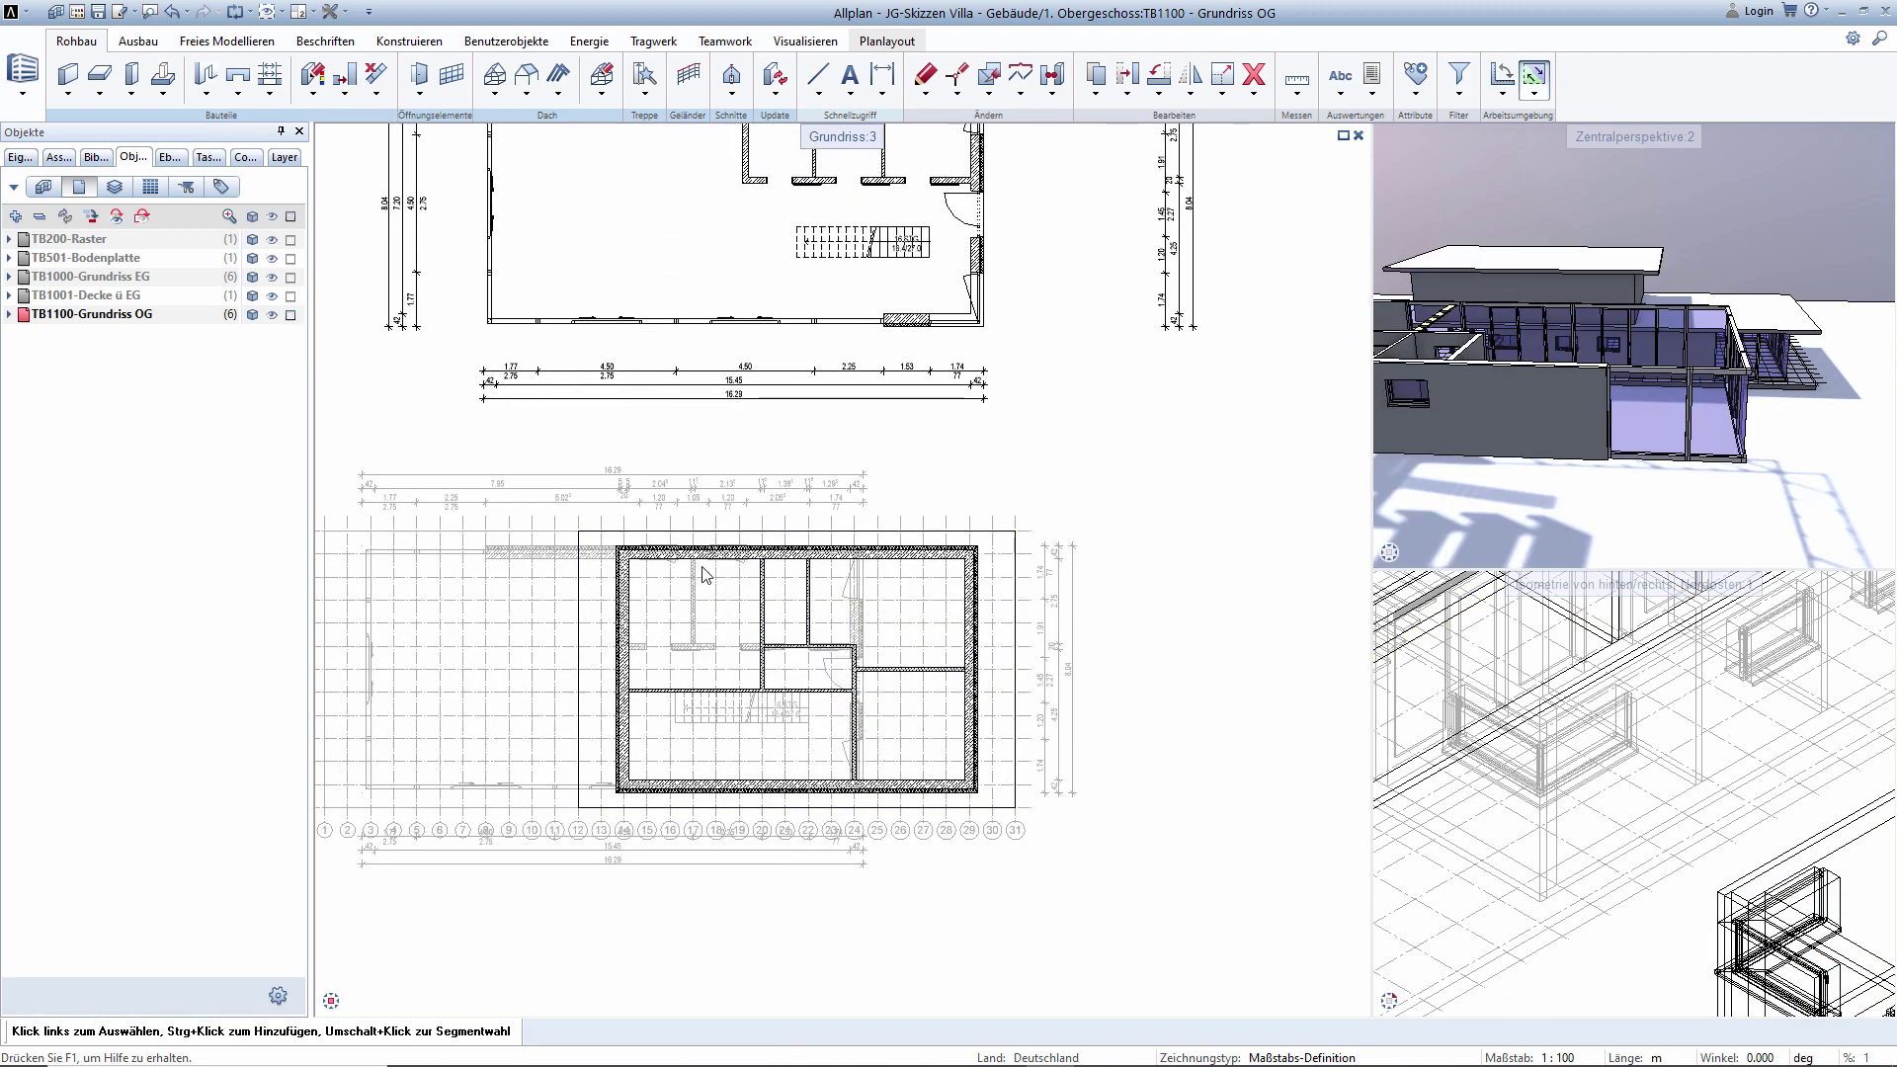
scroll(648, 612, down, 1)
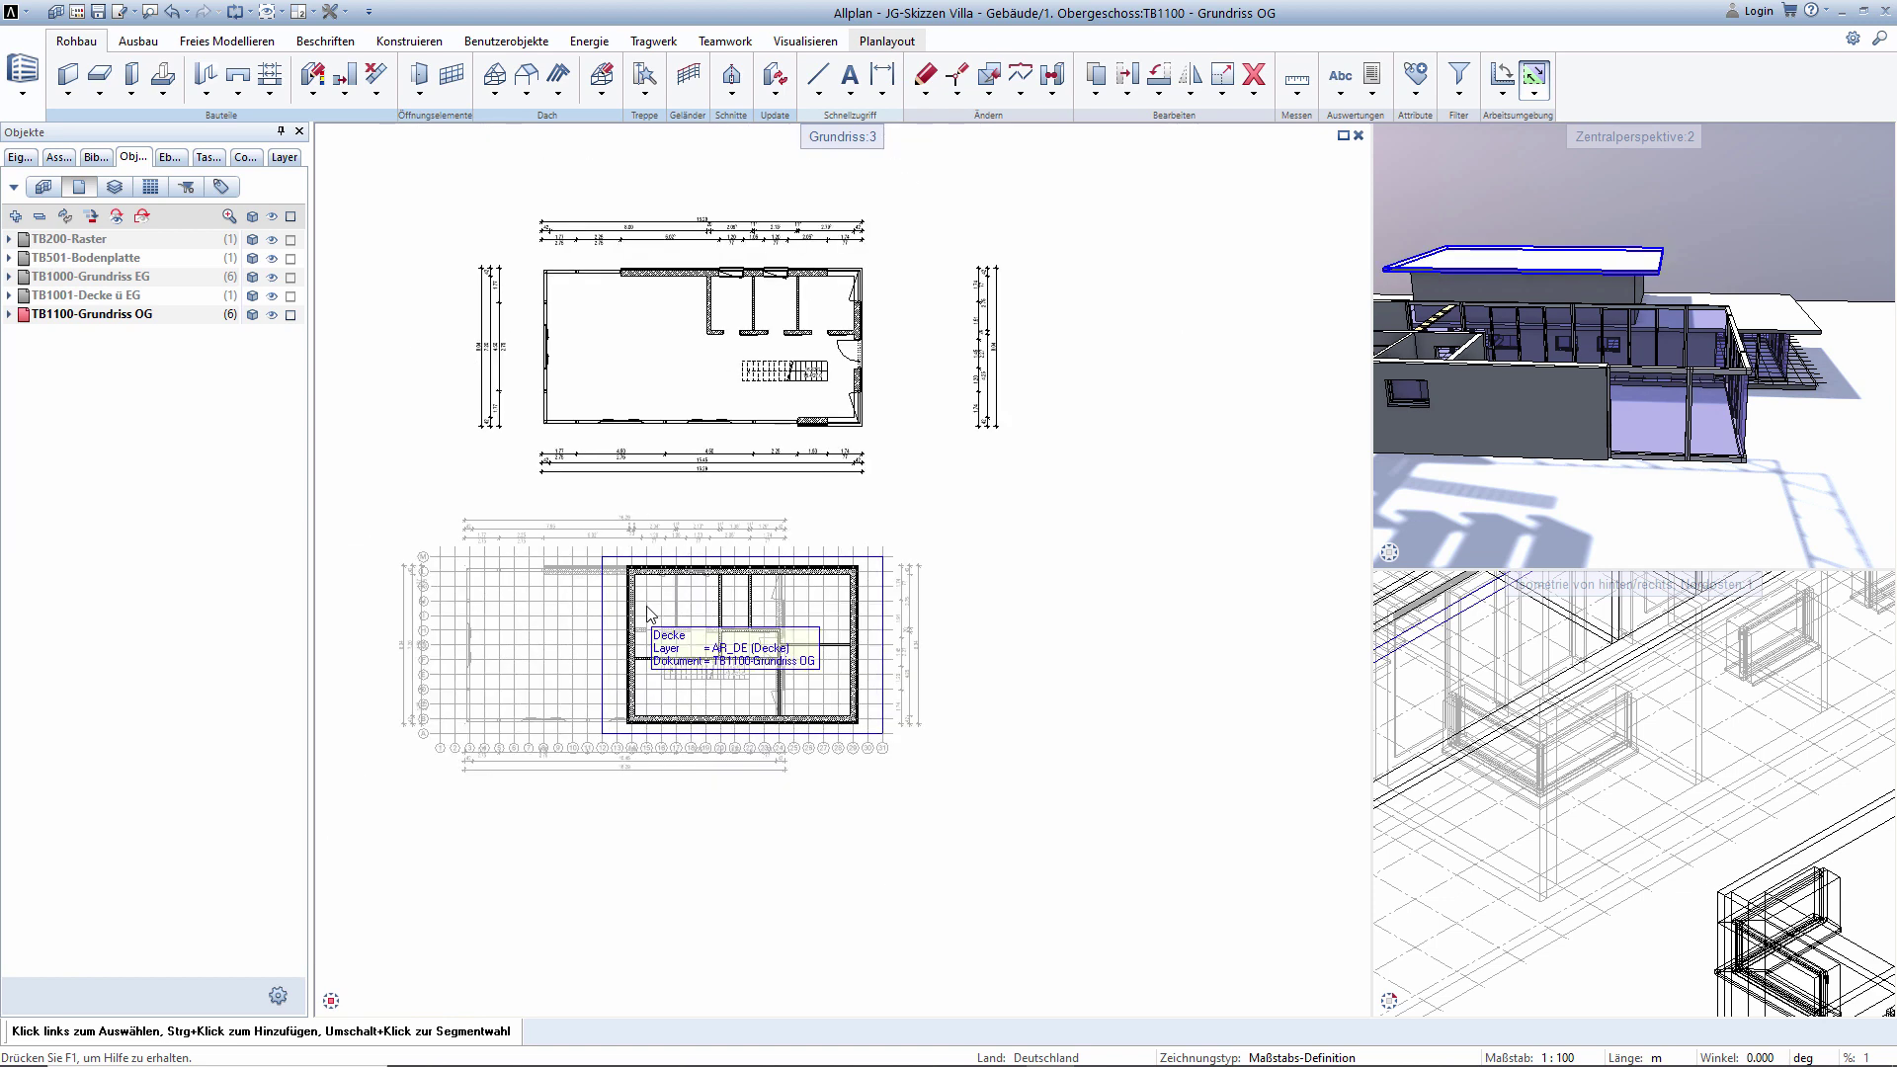
scroll(648, 612, up, 1)
scroll(637, 637, up, 1)
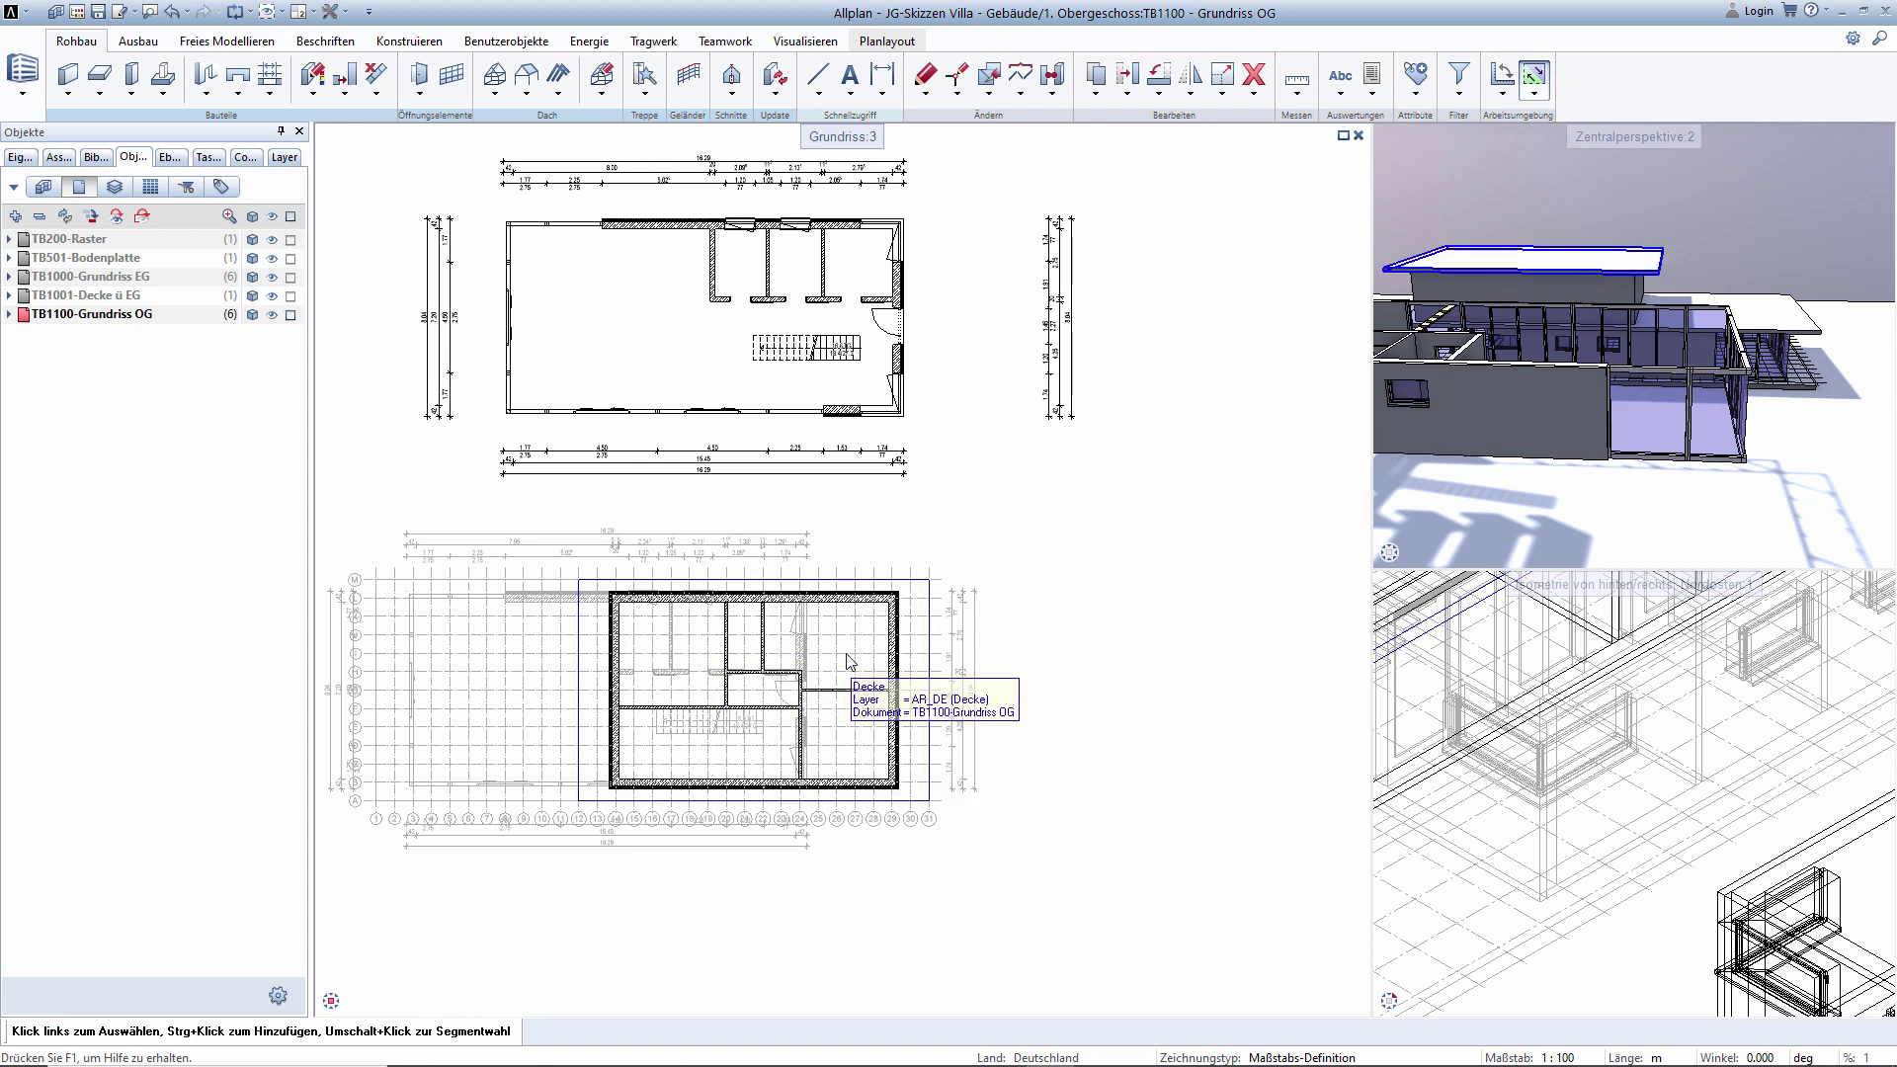
Pan the plans and orbit the 3D view to bring the pasted walls into view.
scroll(889, 346, up, 1)
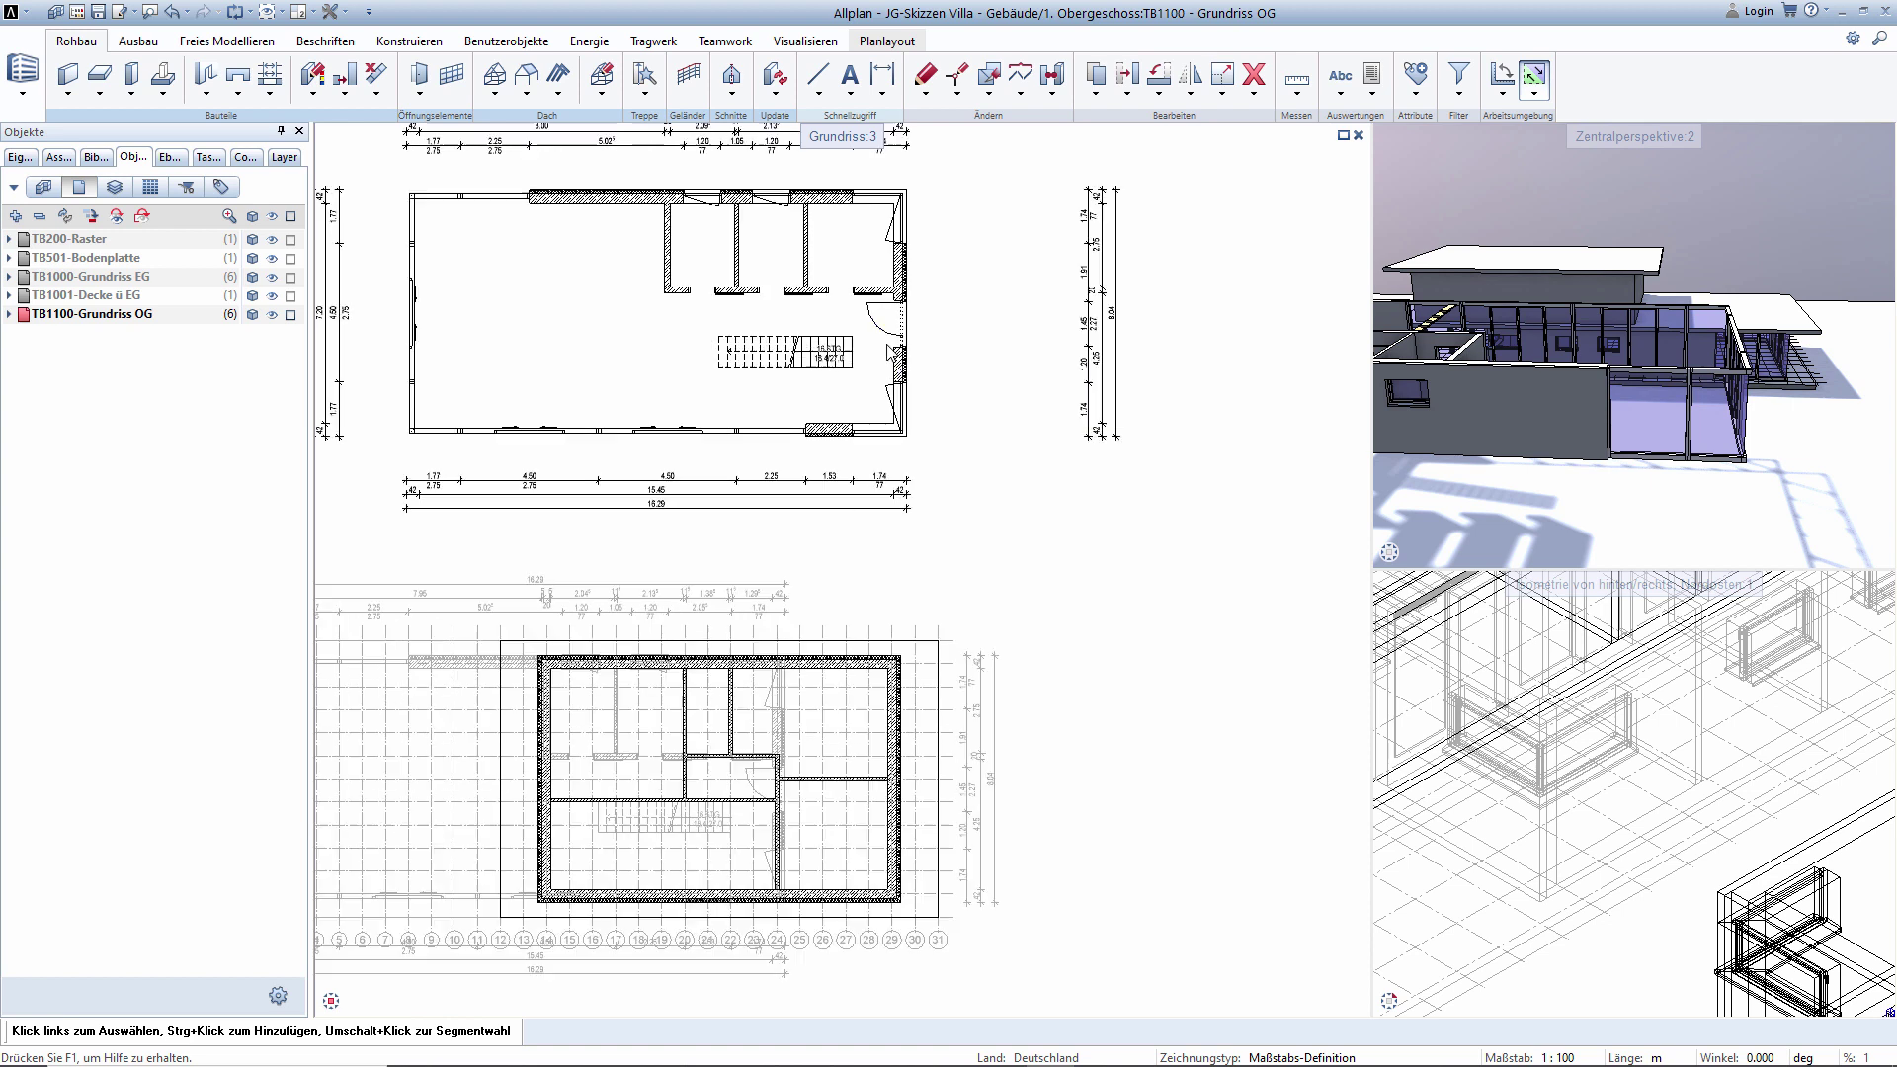
middle_drag(917, 330, 850, 326)
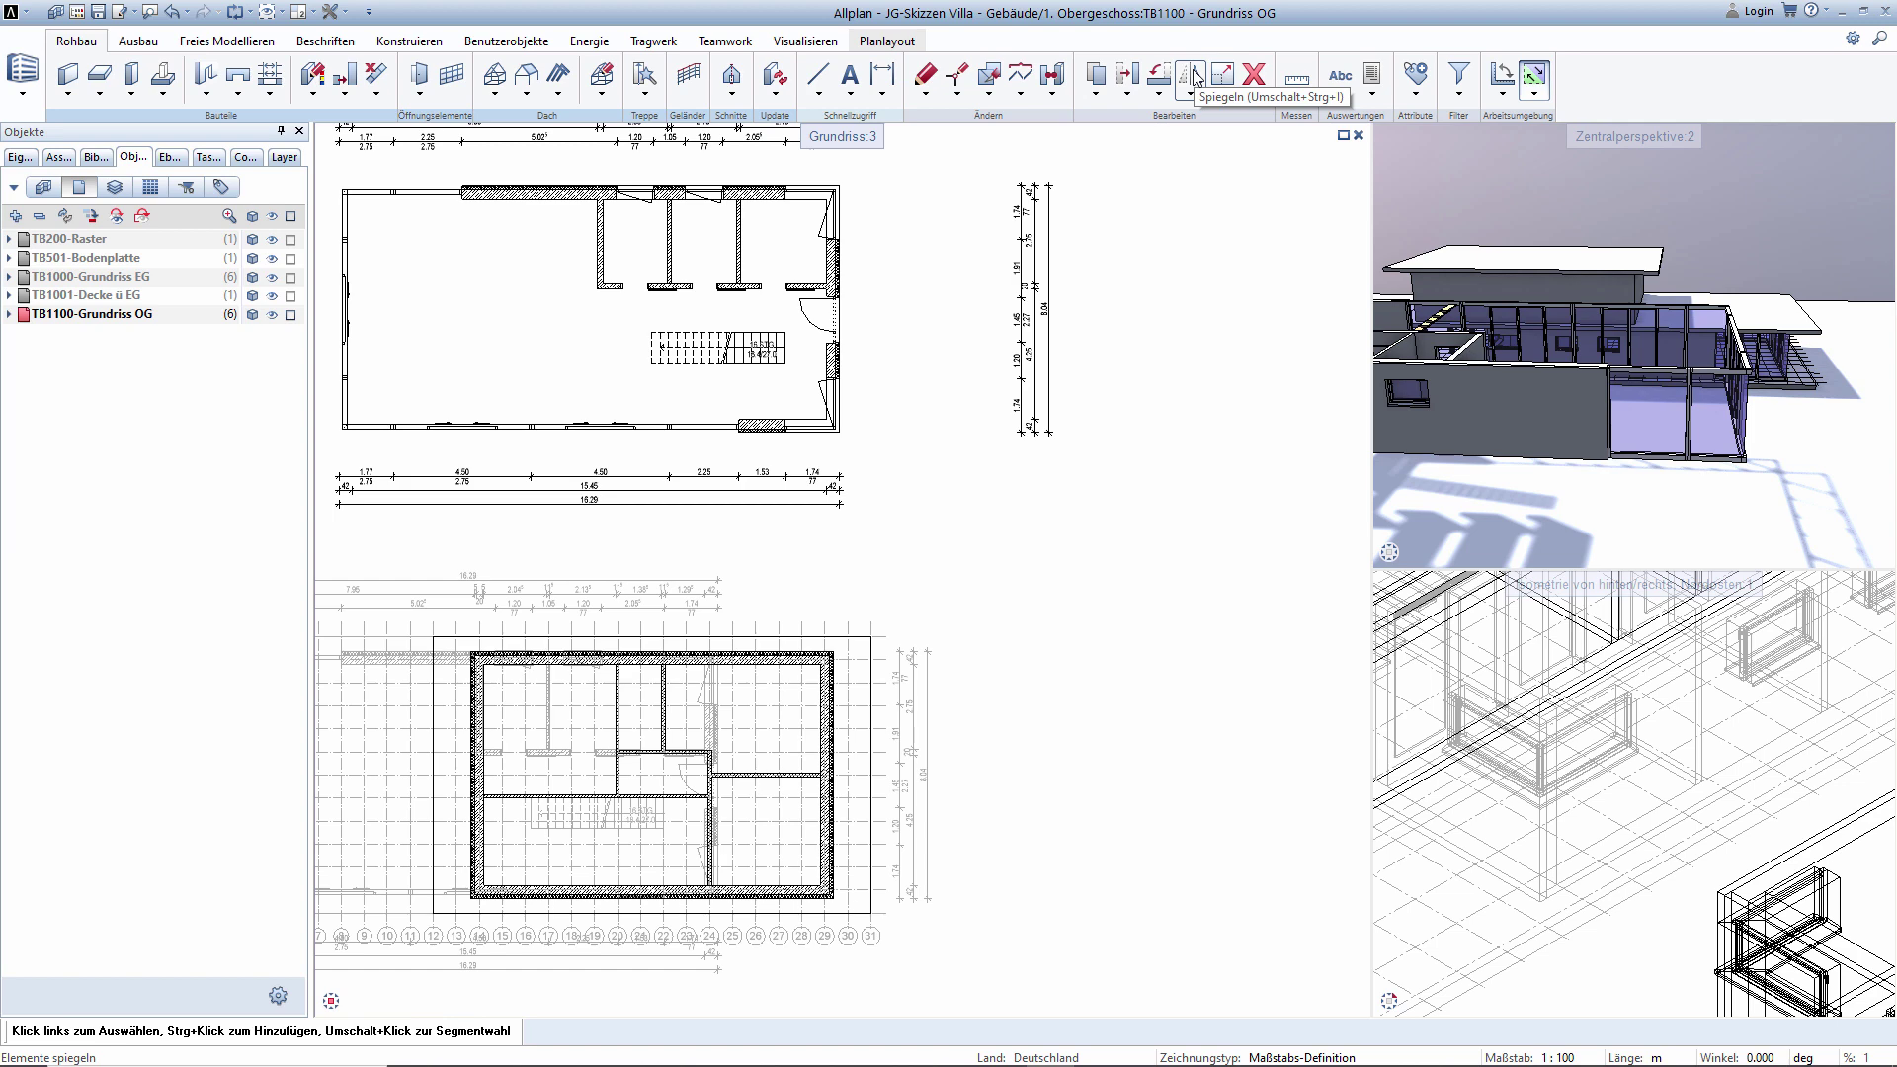
mouse_move(1472, 312)
mouse_down()
mouse_move(956, 318)
mouse_move(1599, 388)
mouse_up()
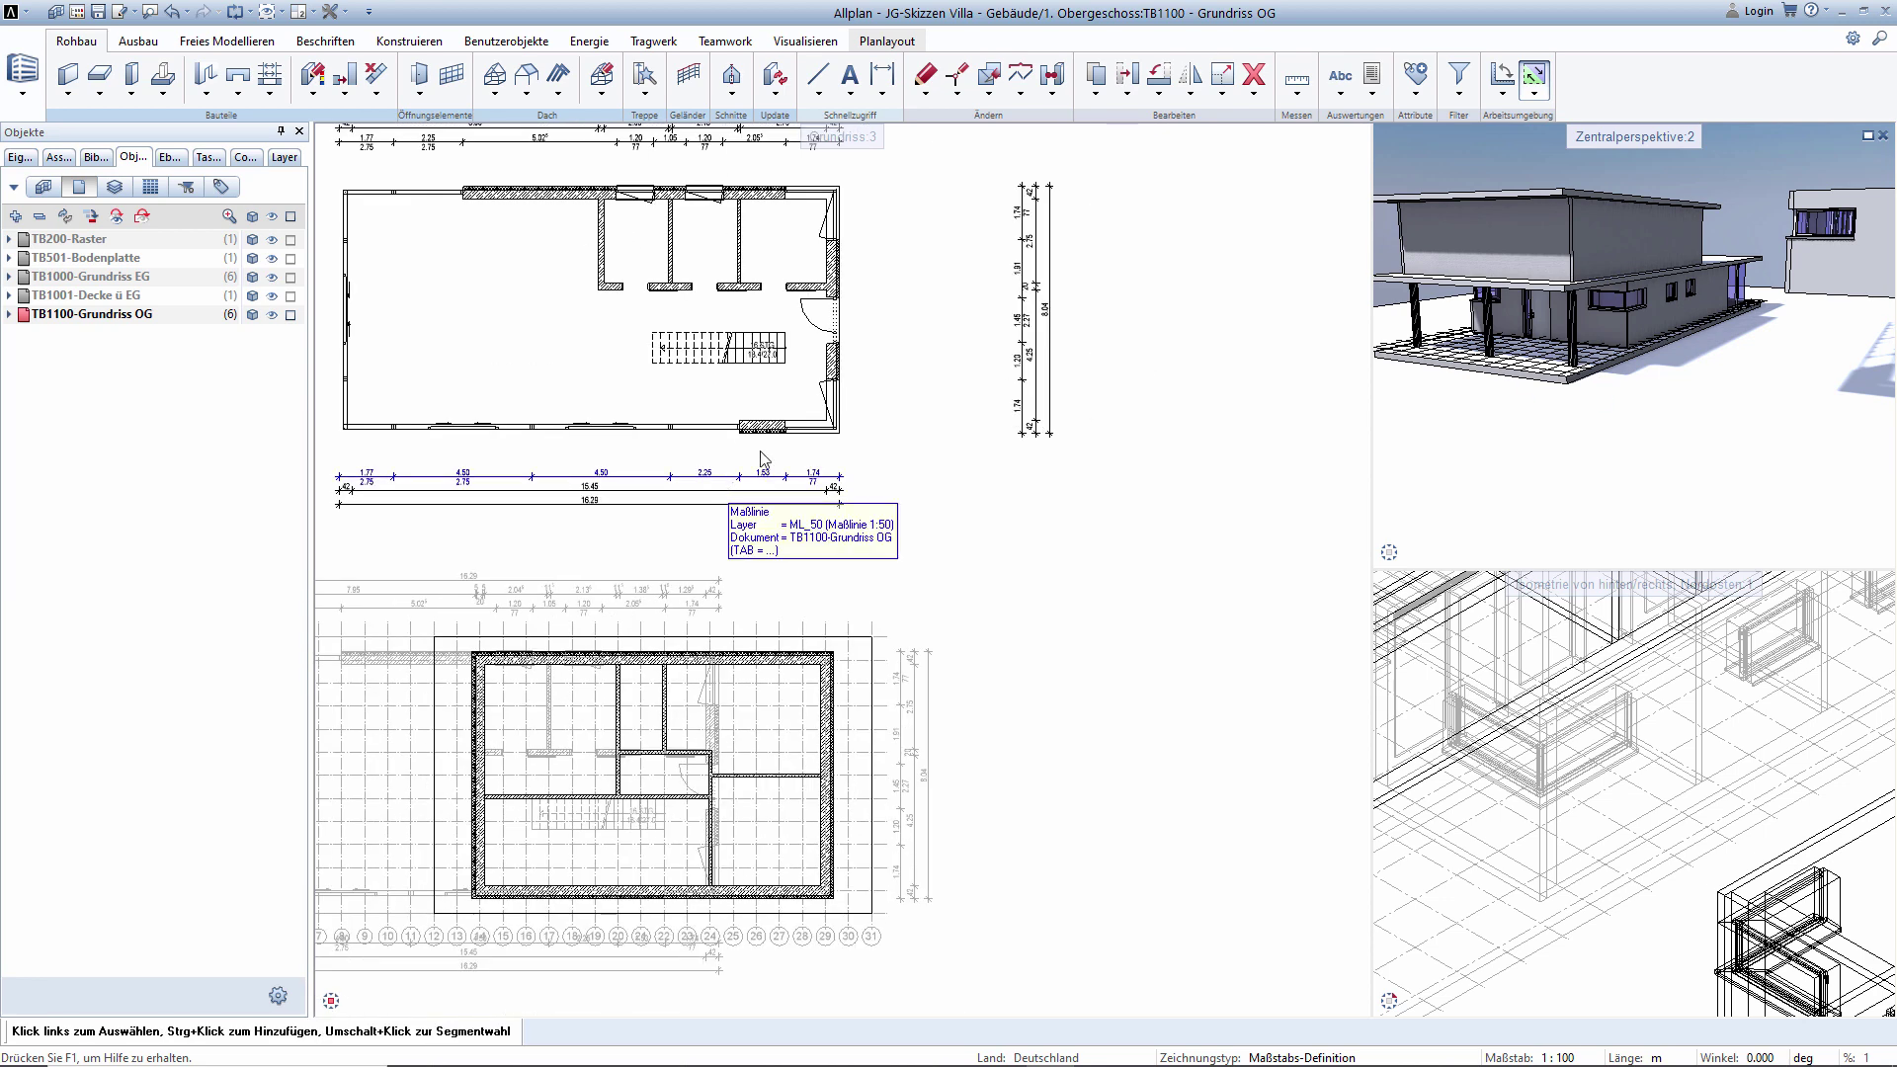
middle_drag(760, 450, 728, 522)
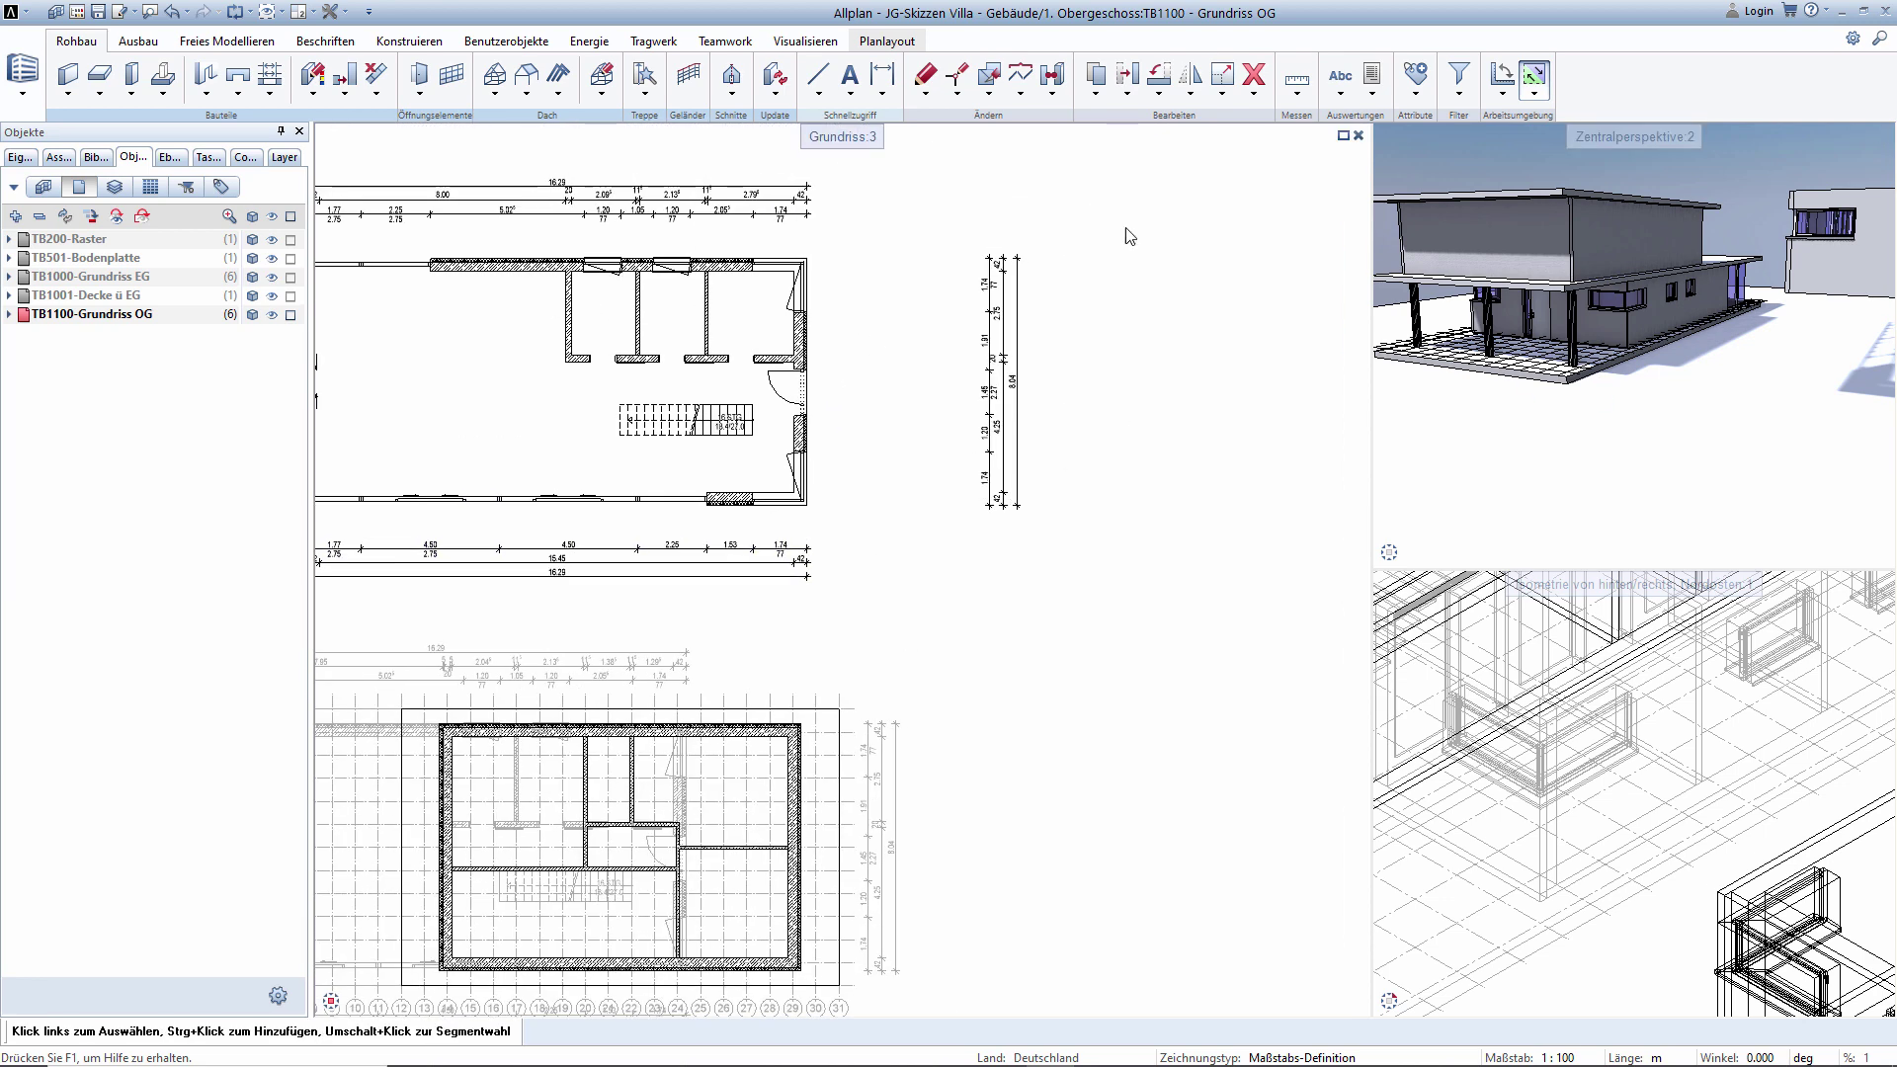
Copy the upper-right windows and corner glazing from the pasted plan's corner to the matching OG corner.
click(1094, 77)
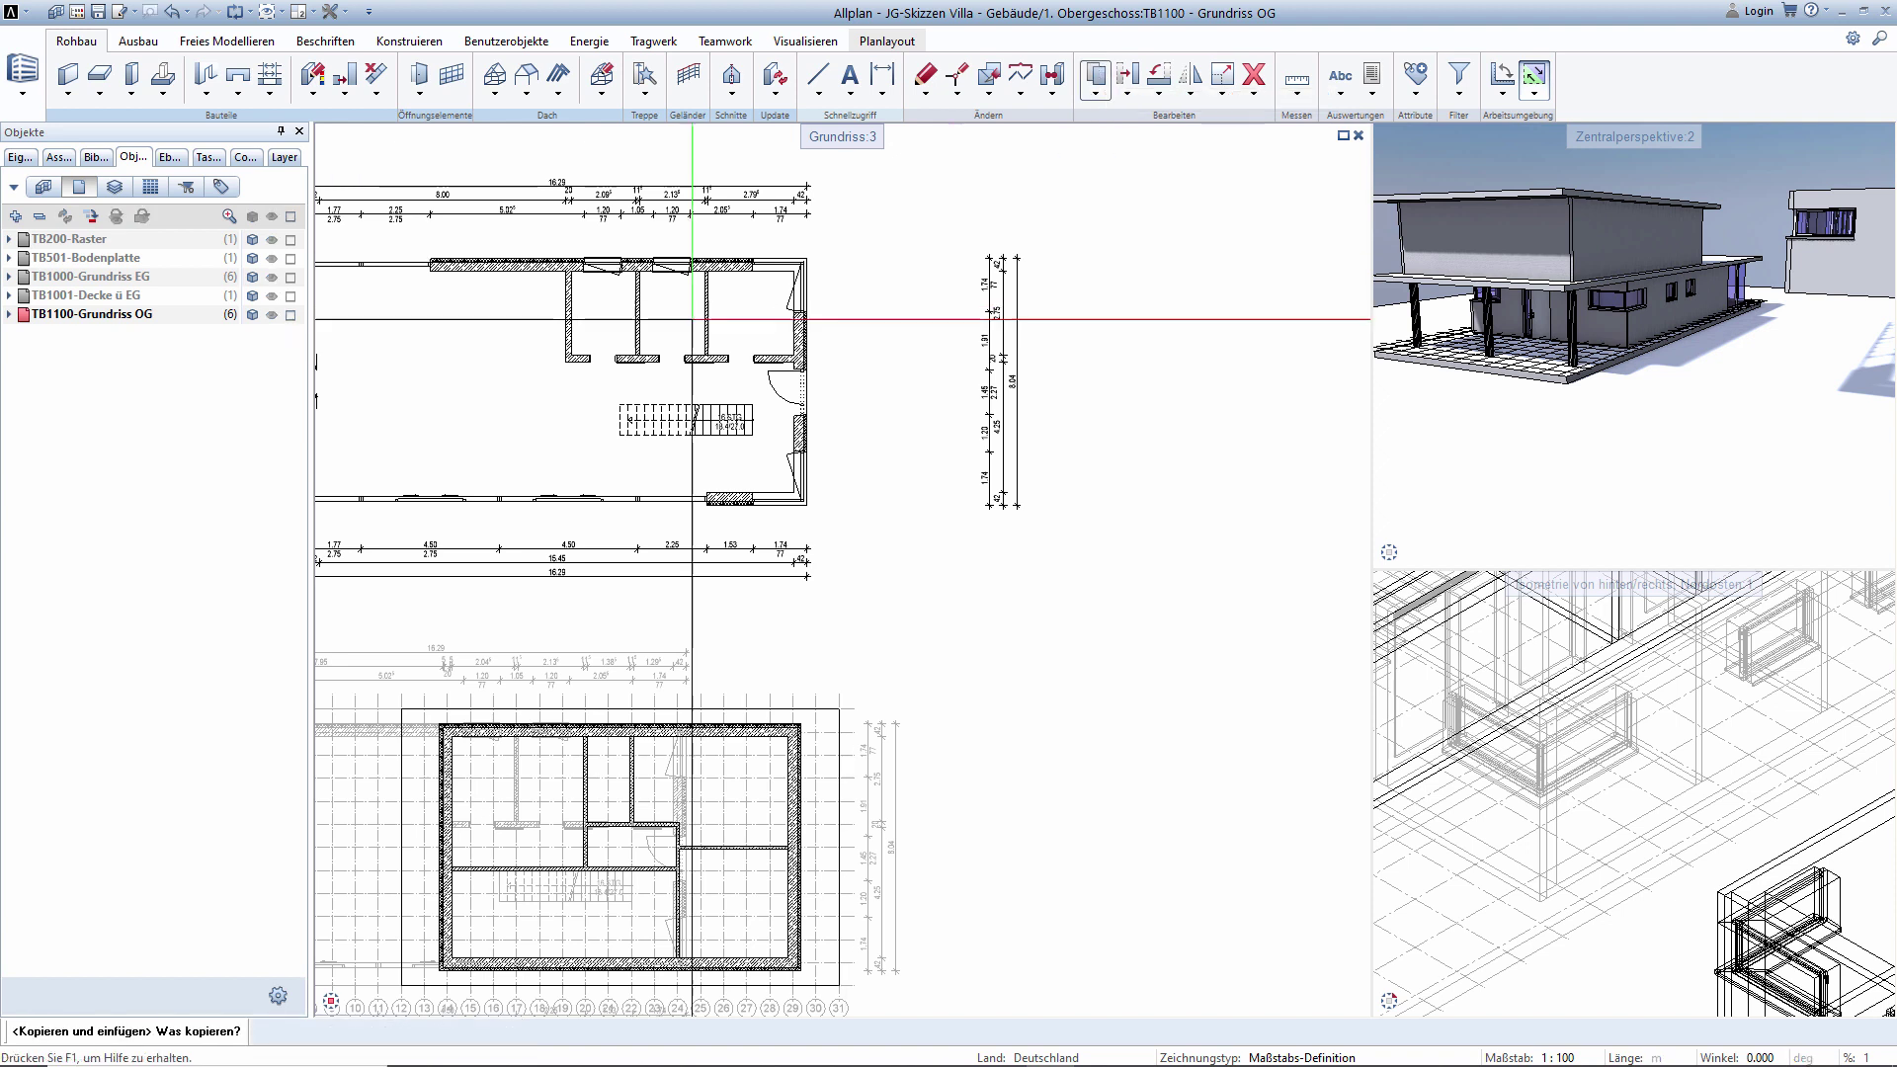
drag(543, 234, 838, 326)
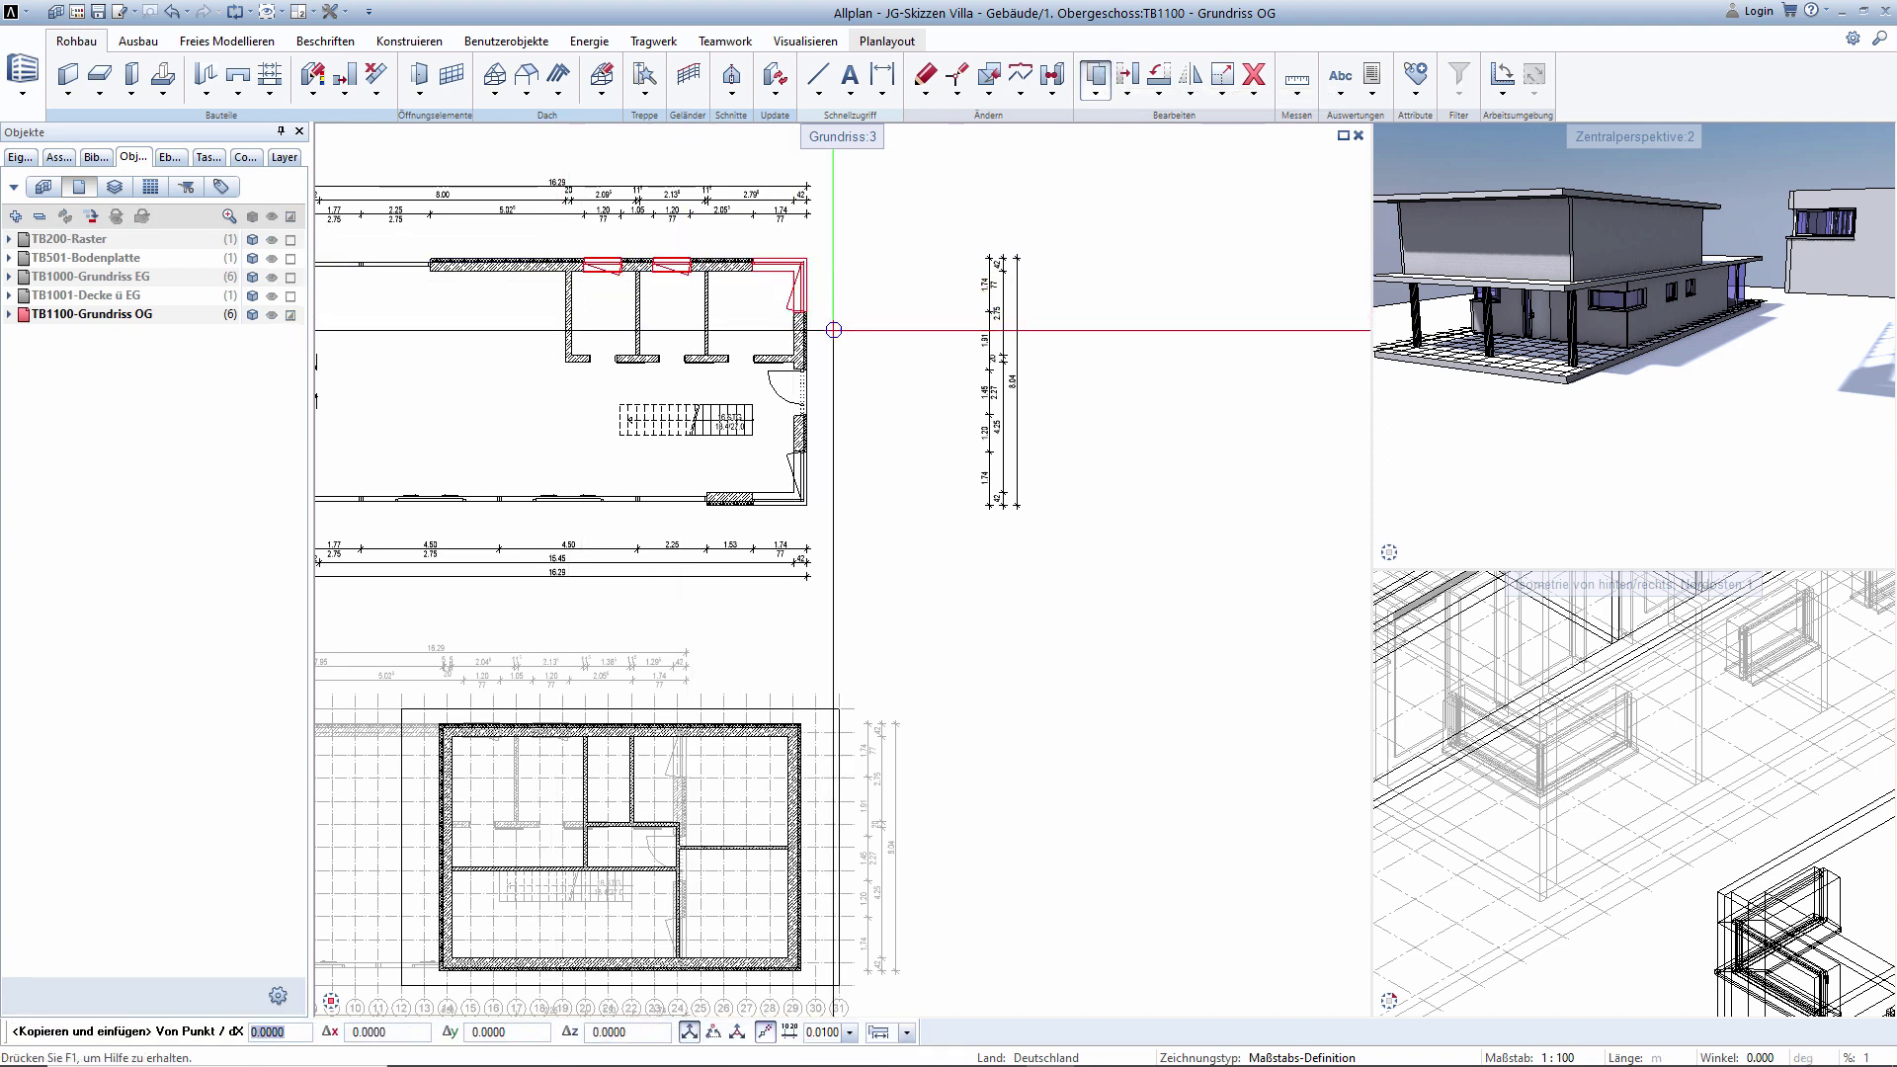
scroll(758, 319, up, 5)
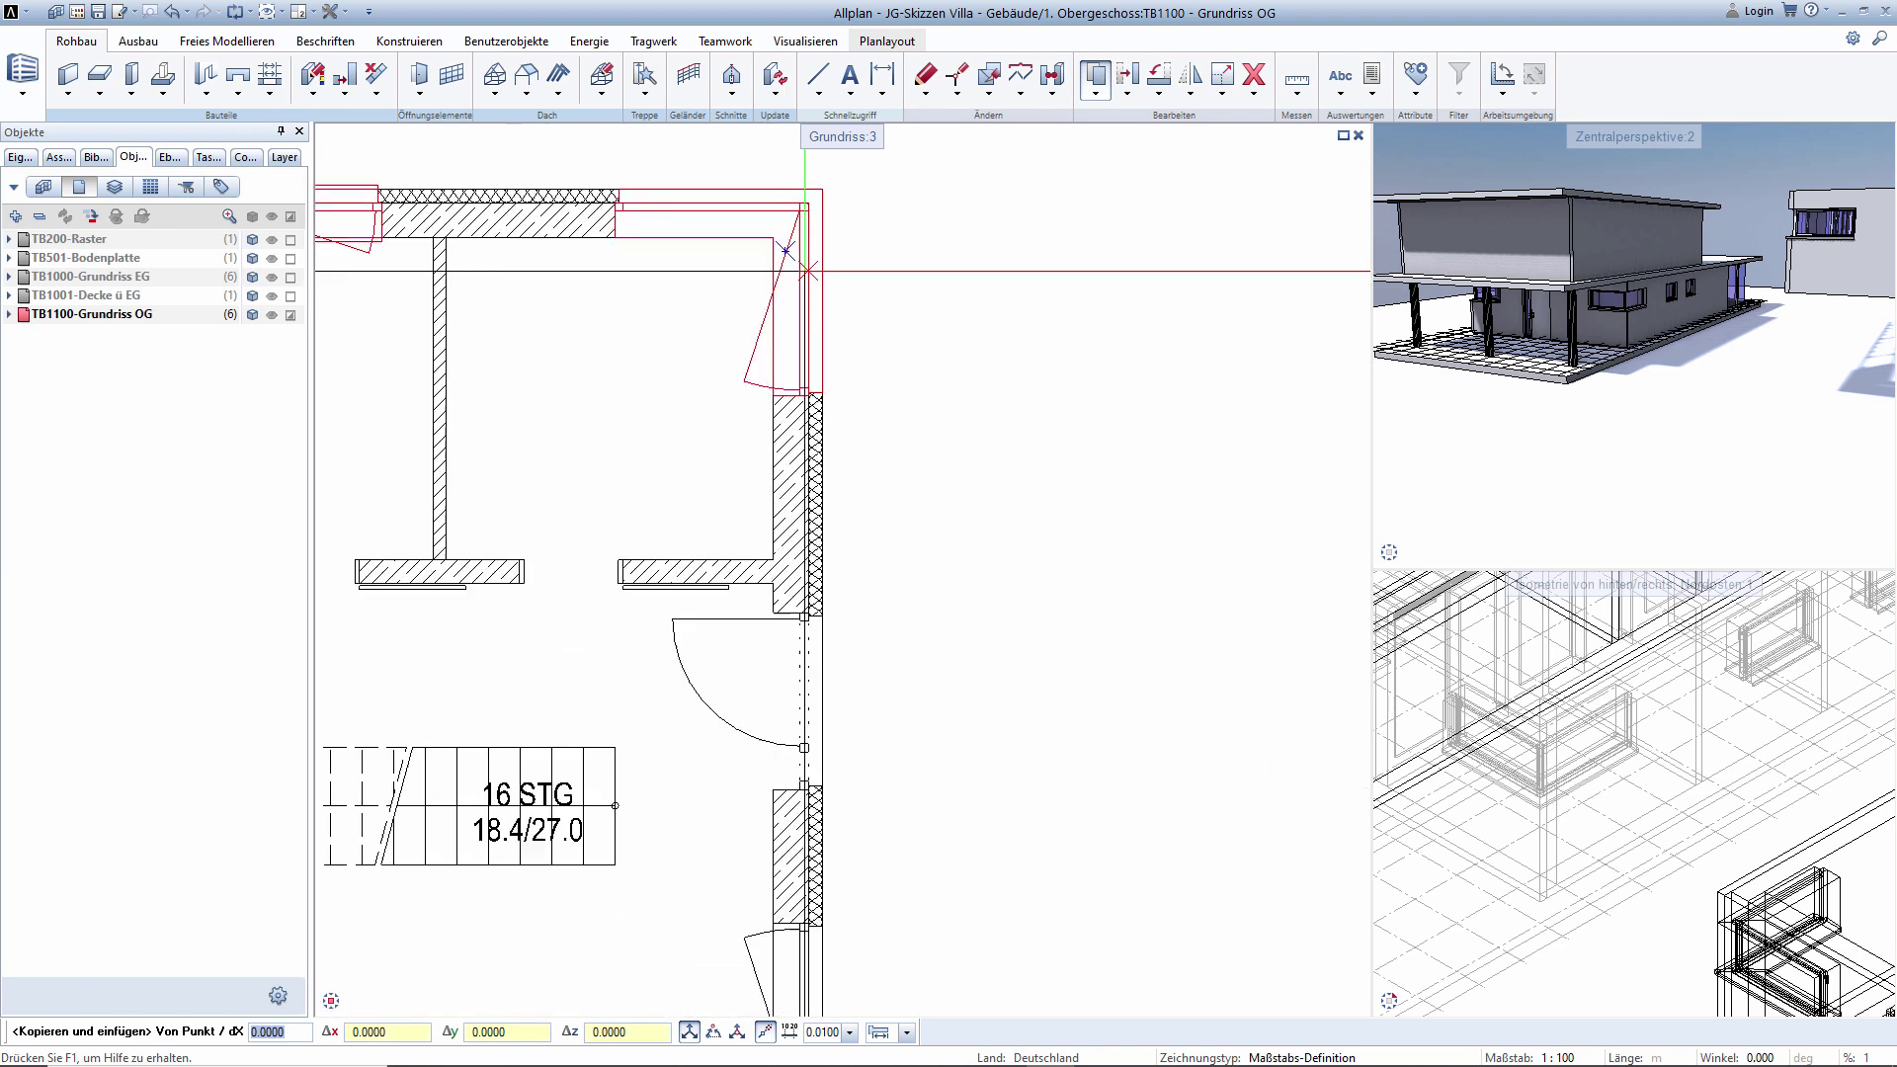
scroll(848, 238, up, 2)
middle_drag(847, 238, 870, 348)
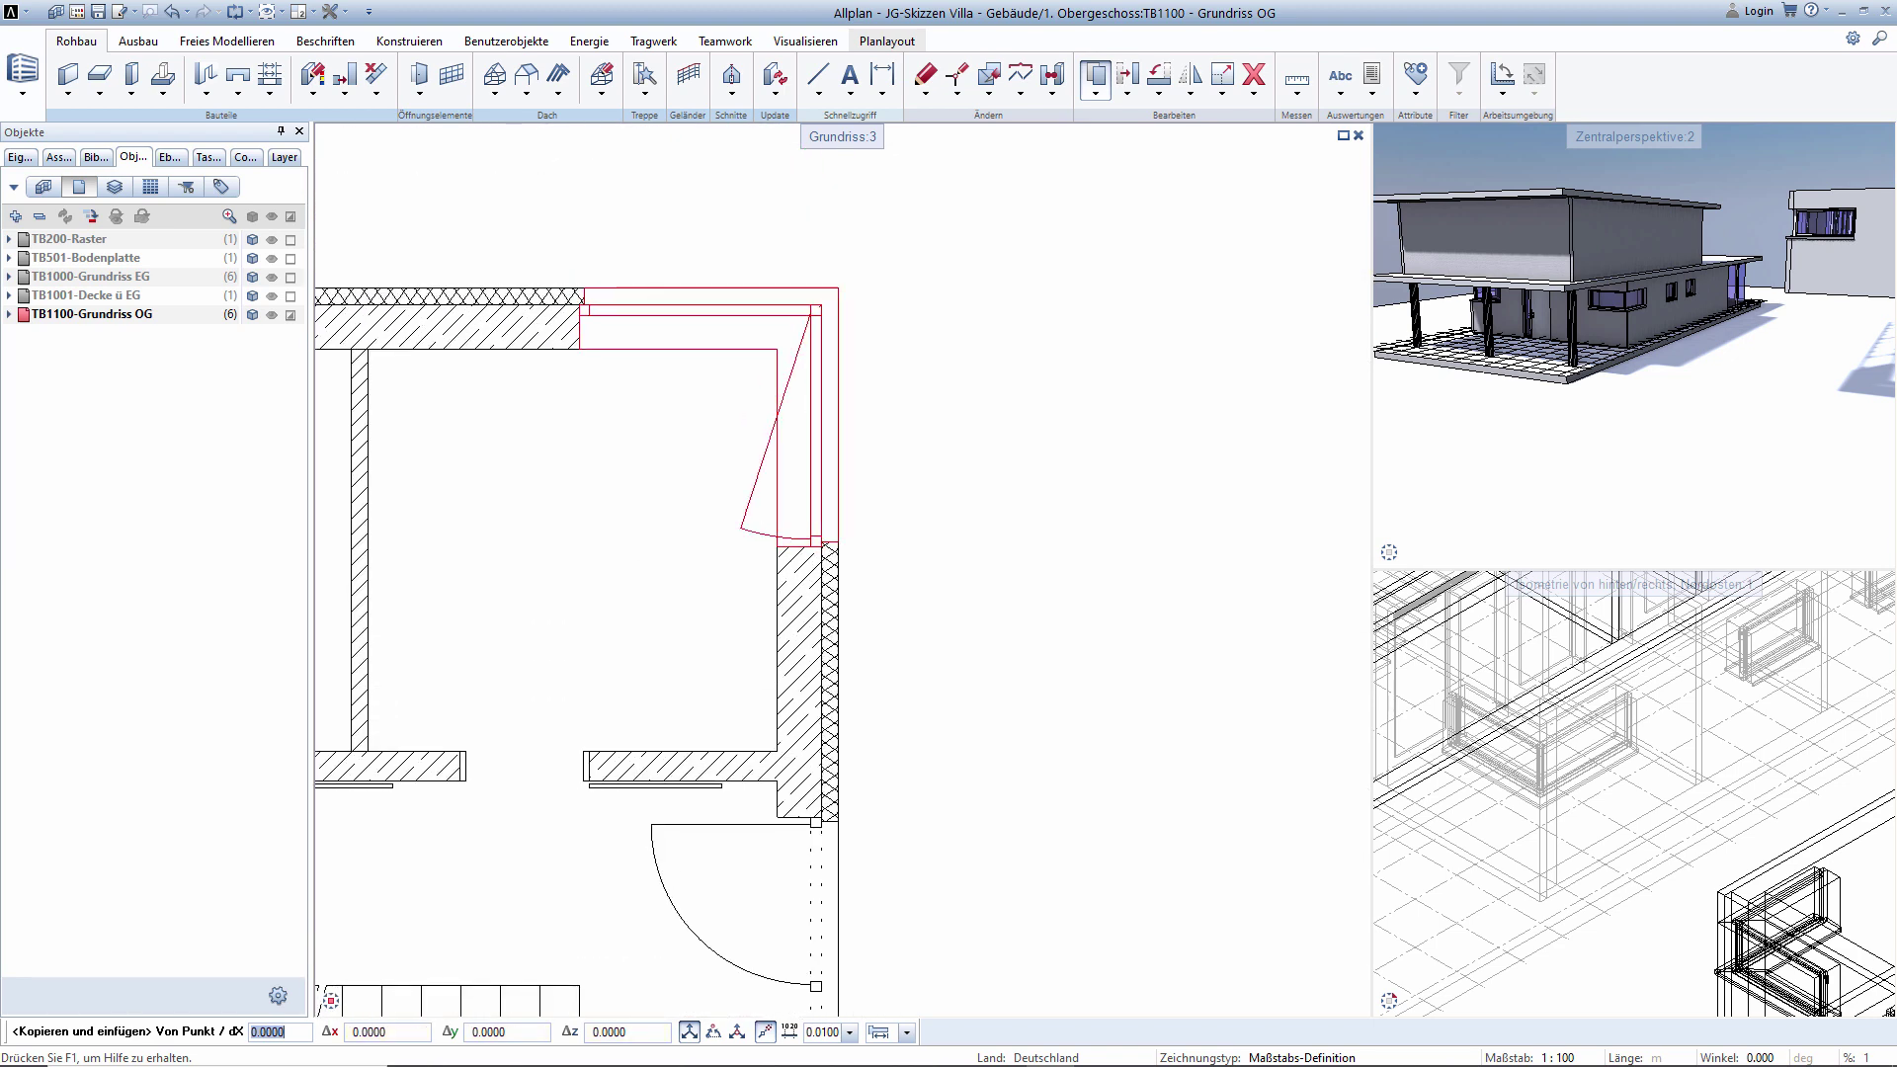
click(839, 285)
scroll(885, 377, down, 3)
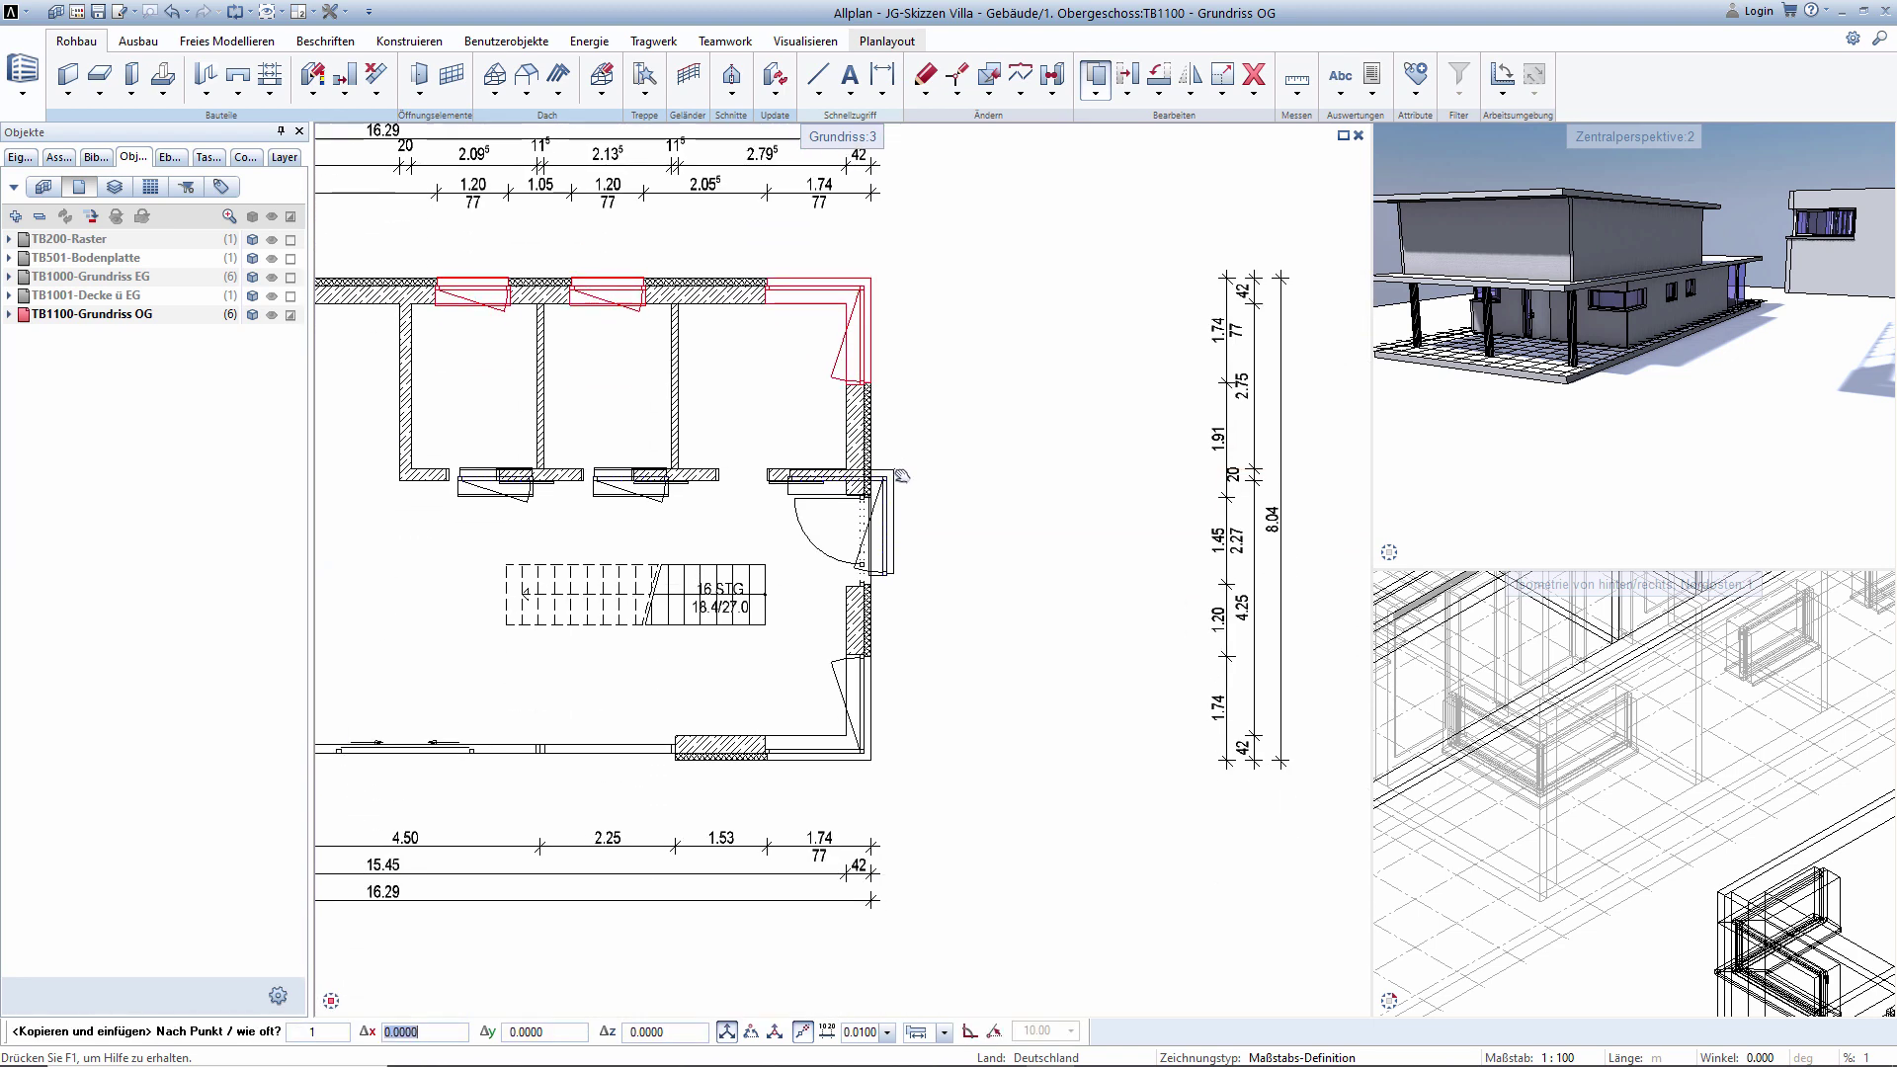
scroll(869, 657, down, 1)
scroll(911, 676, up, 1)
scroll(911, 676, up, 2)
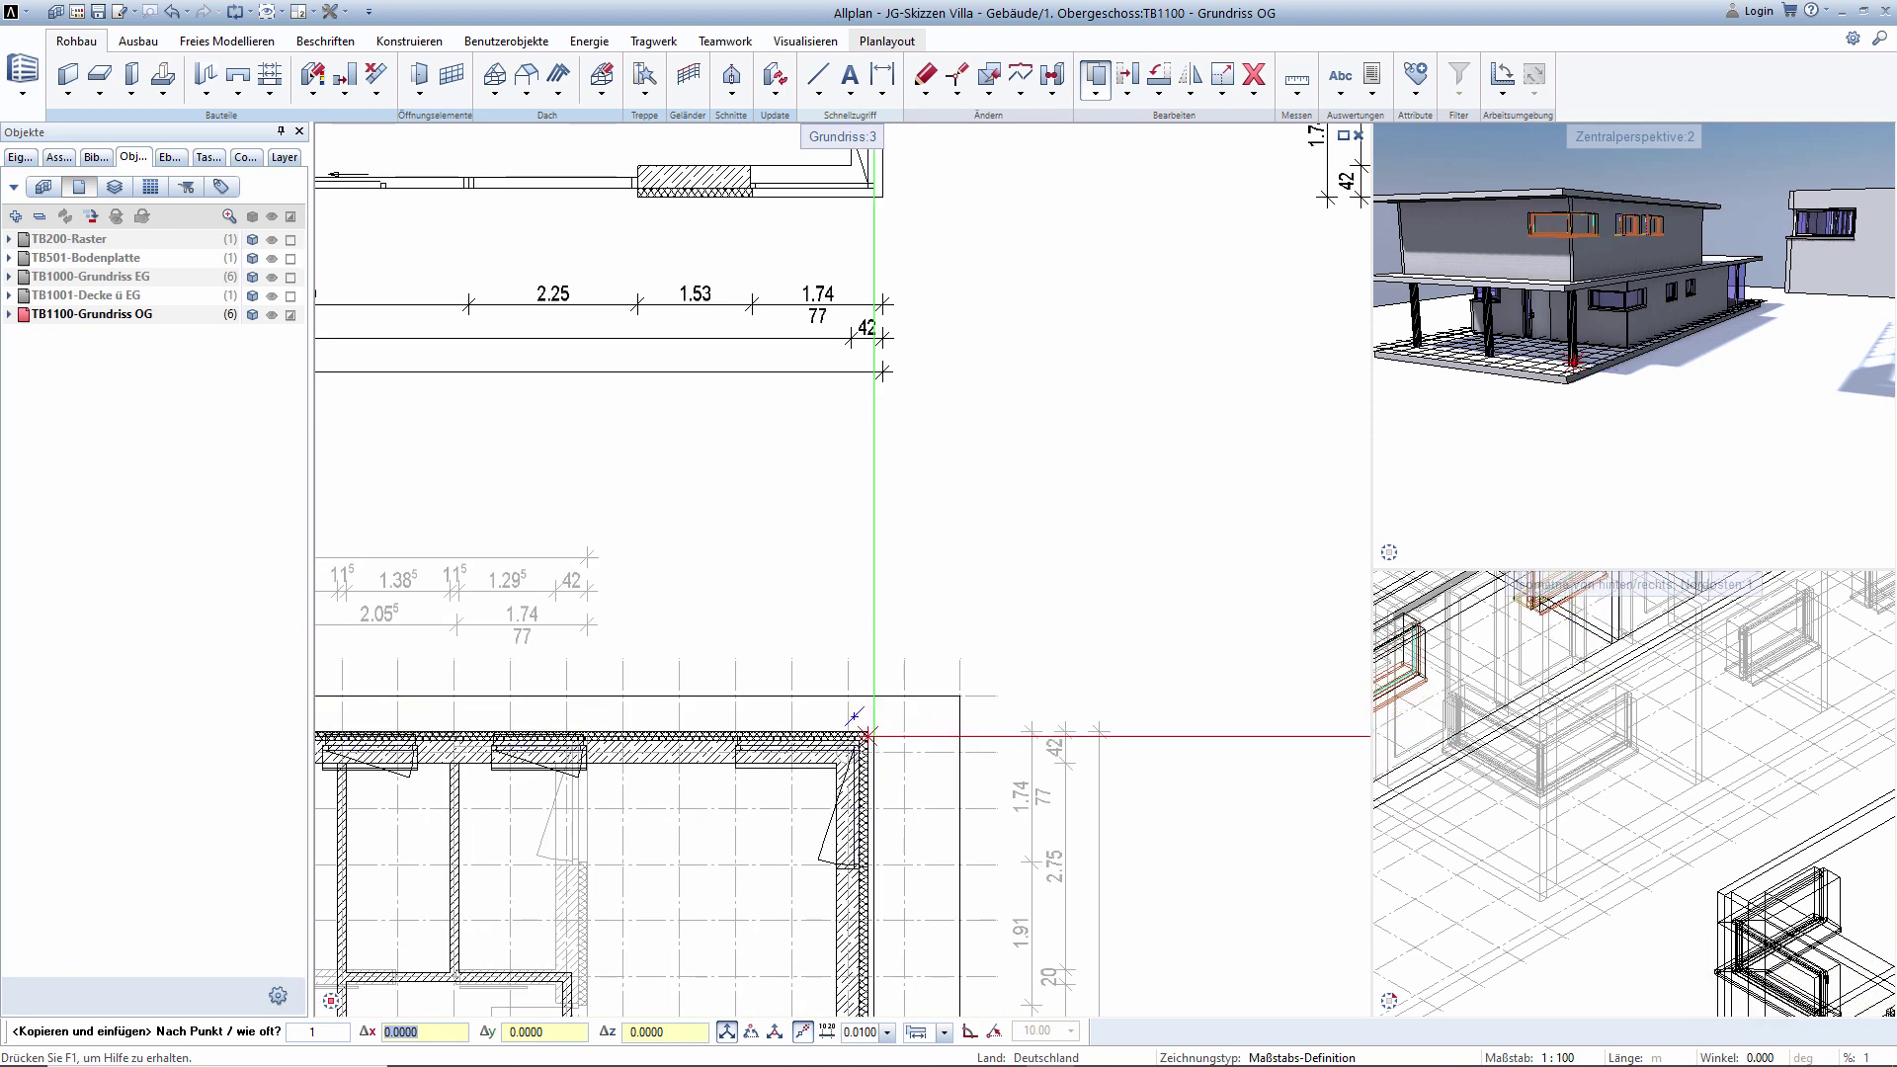
middle_drag(605, 653, 943, 569)
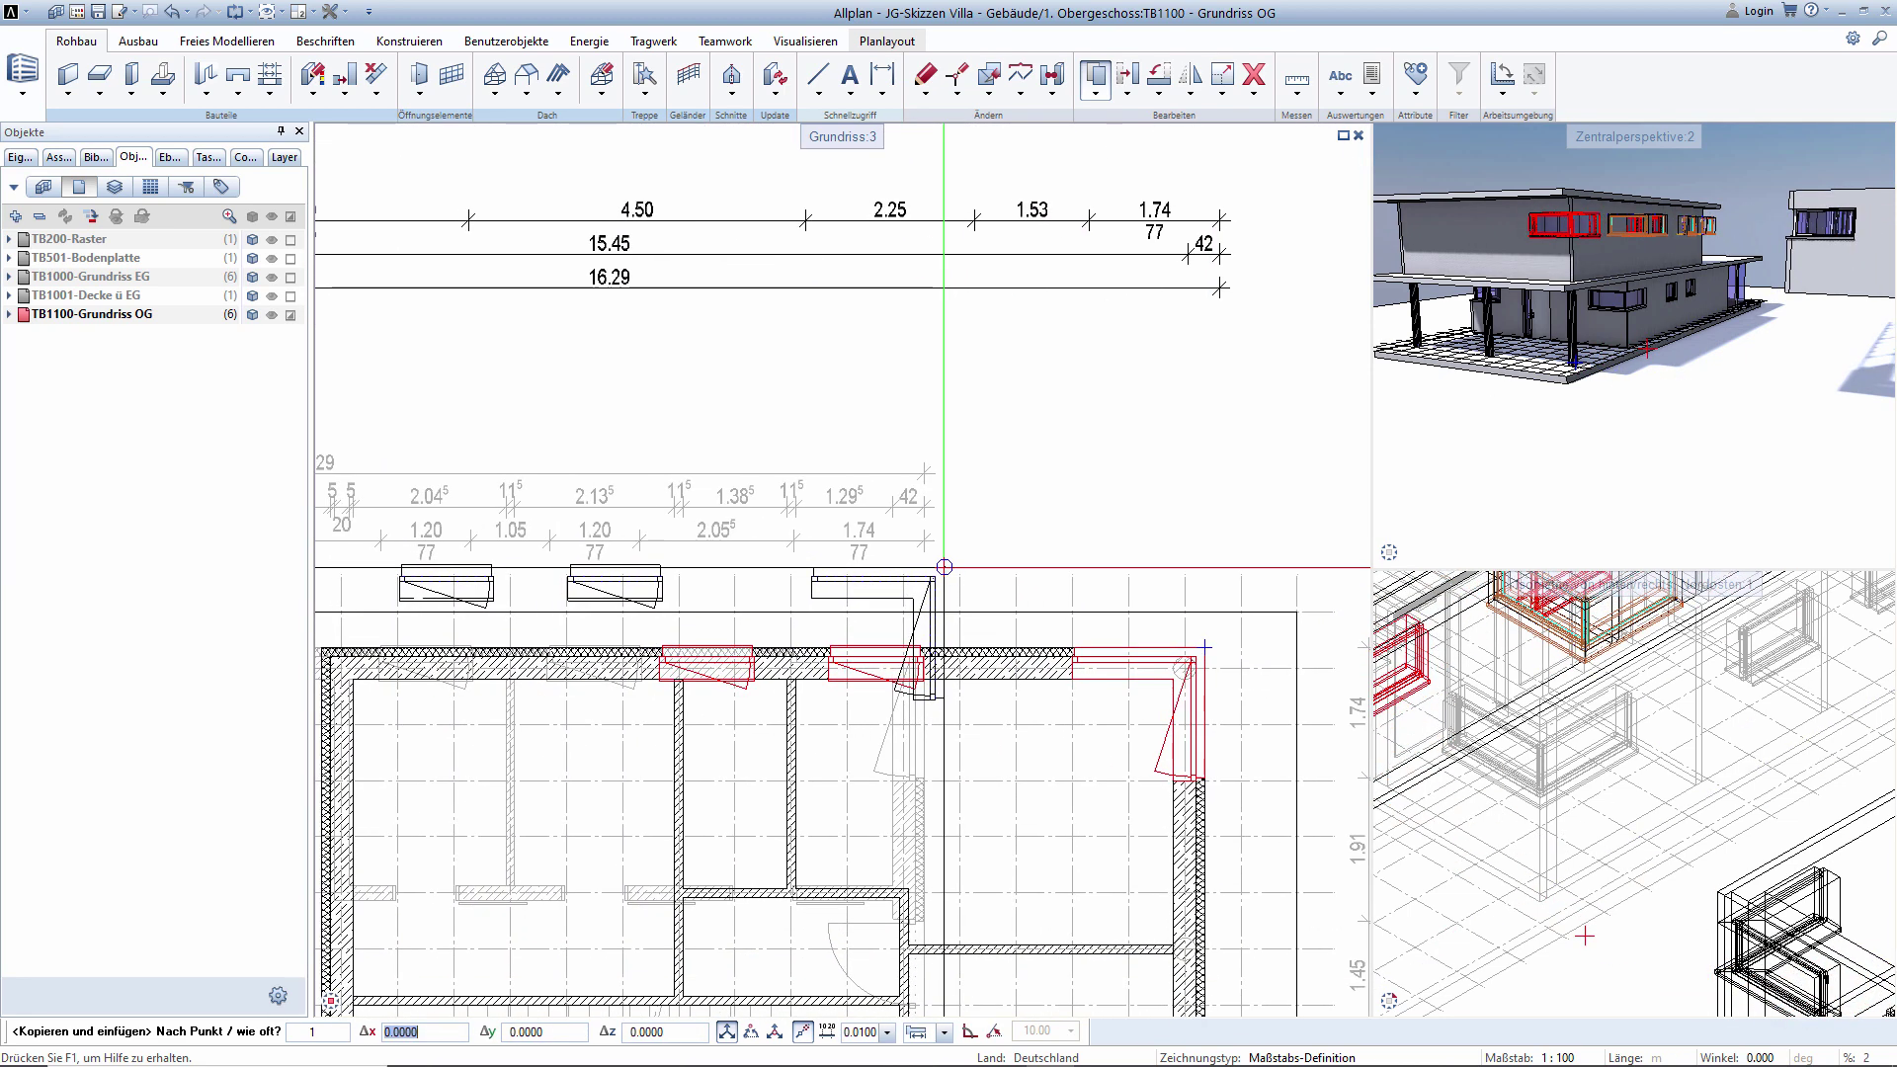
key(Escape)
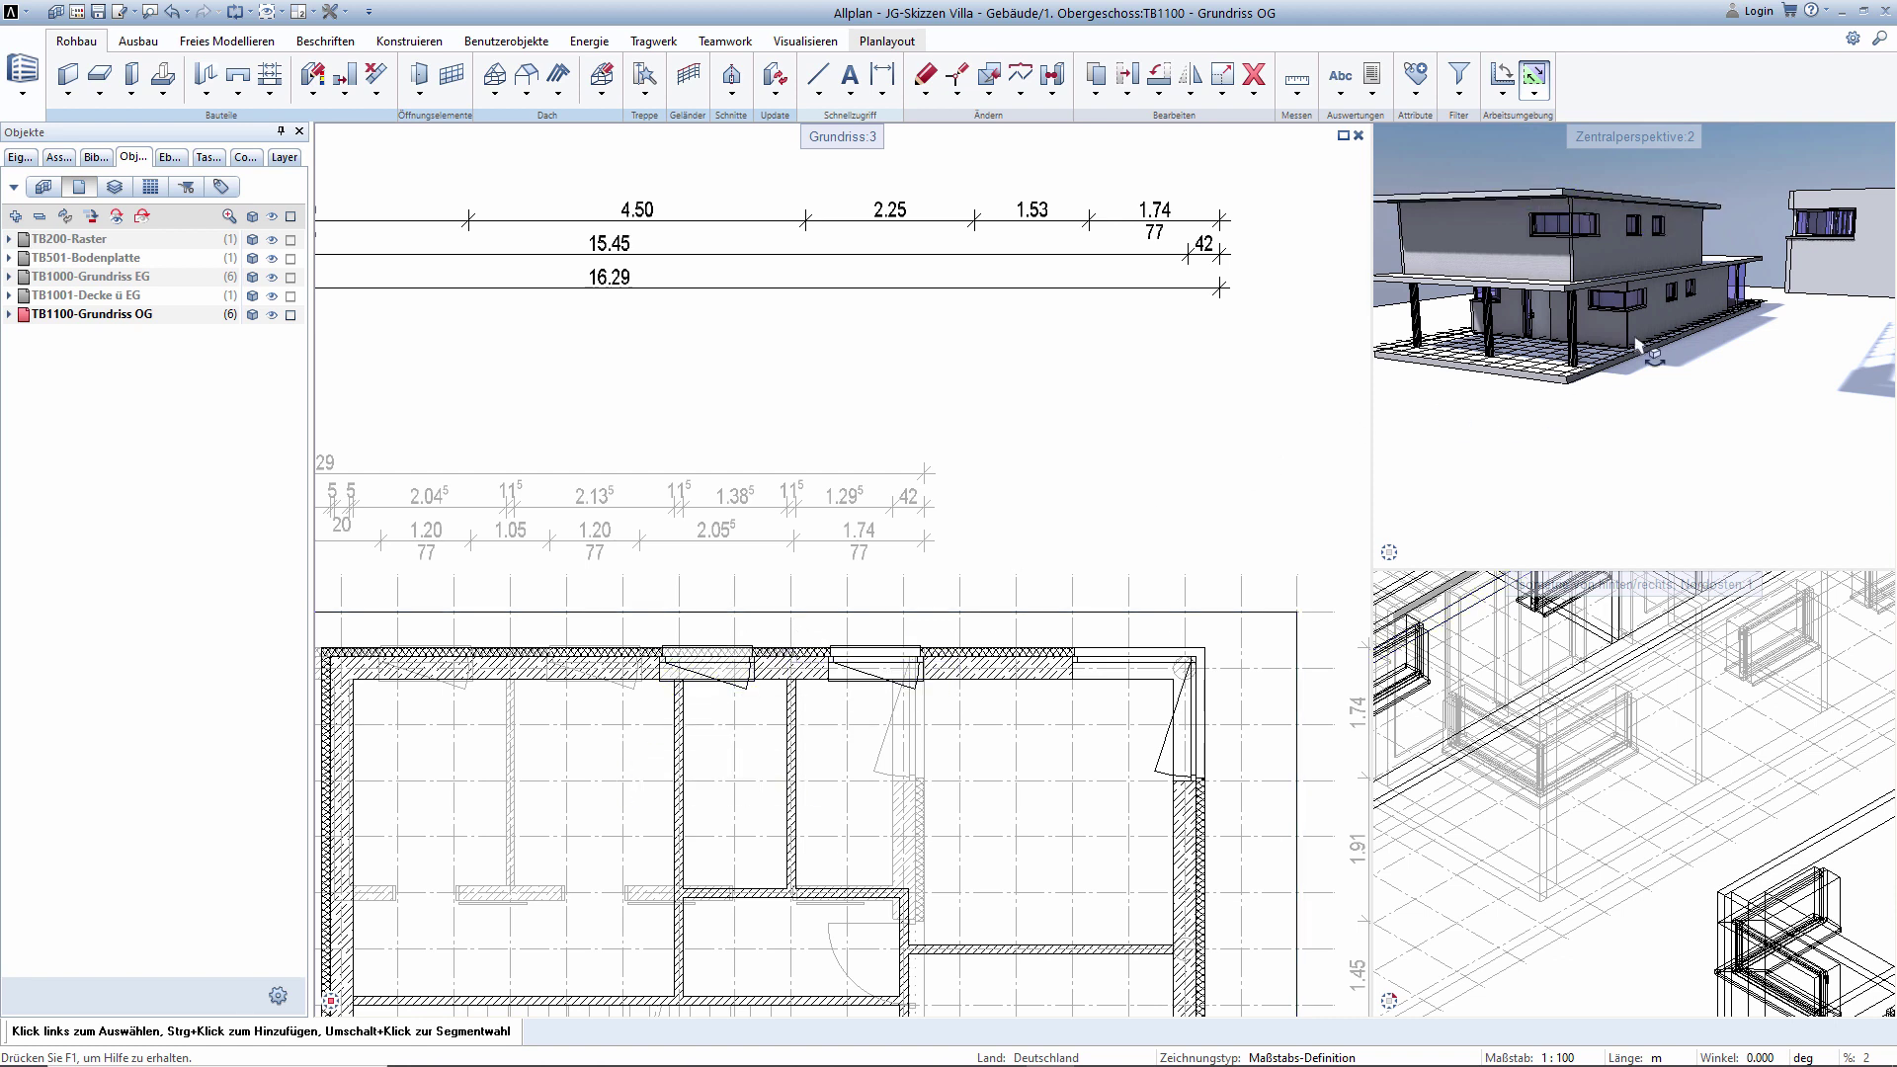
shift+middle_drag(1647, 349, 1603, 351)
scroll(1609, 352, up, 5)
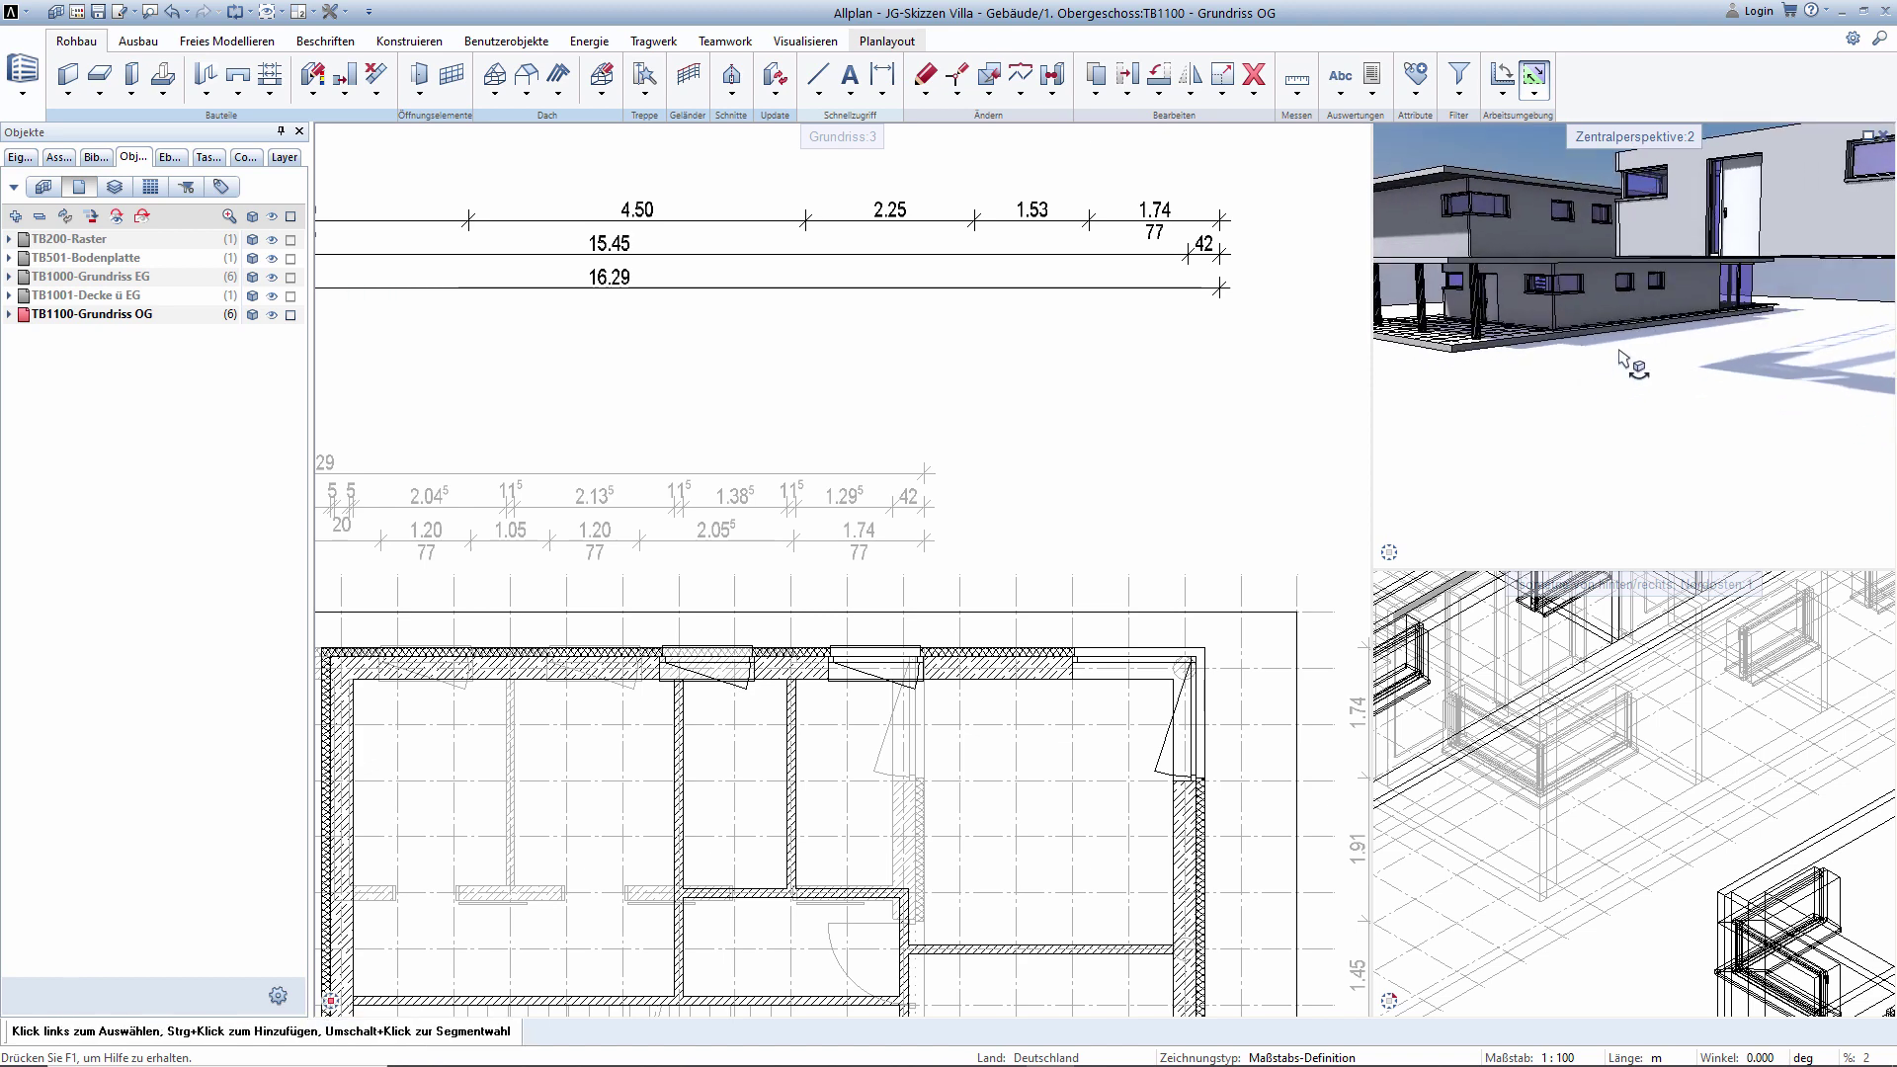
mouse_move(1650, 328)
middle_down()
mouse_move(1664, 395)
mouse_move(1638, 388)
middle_up()
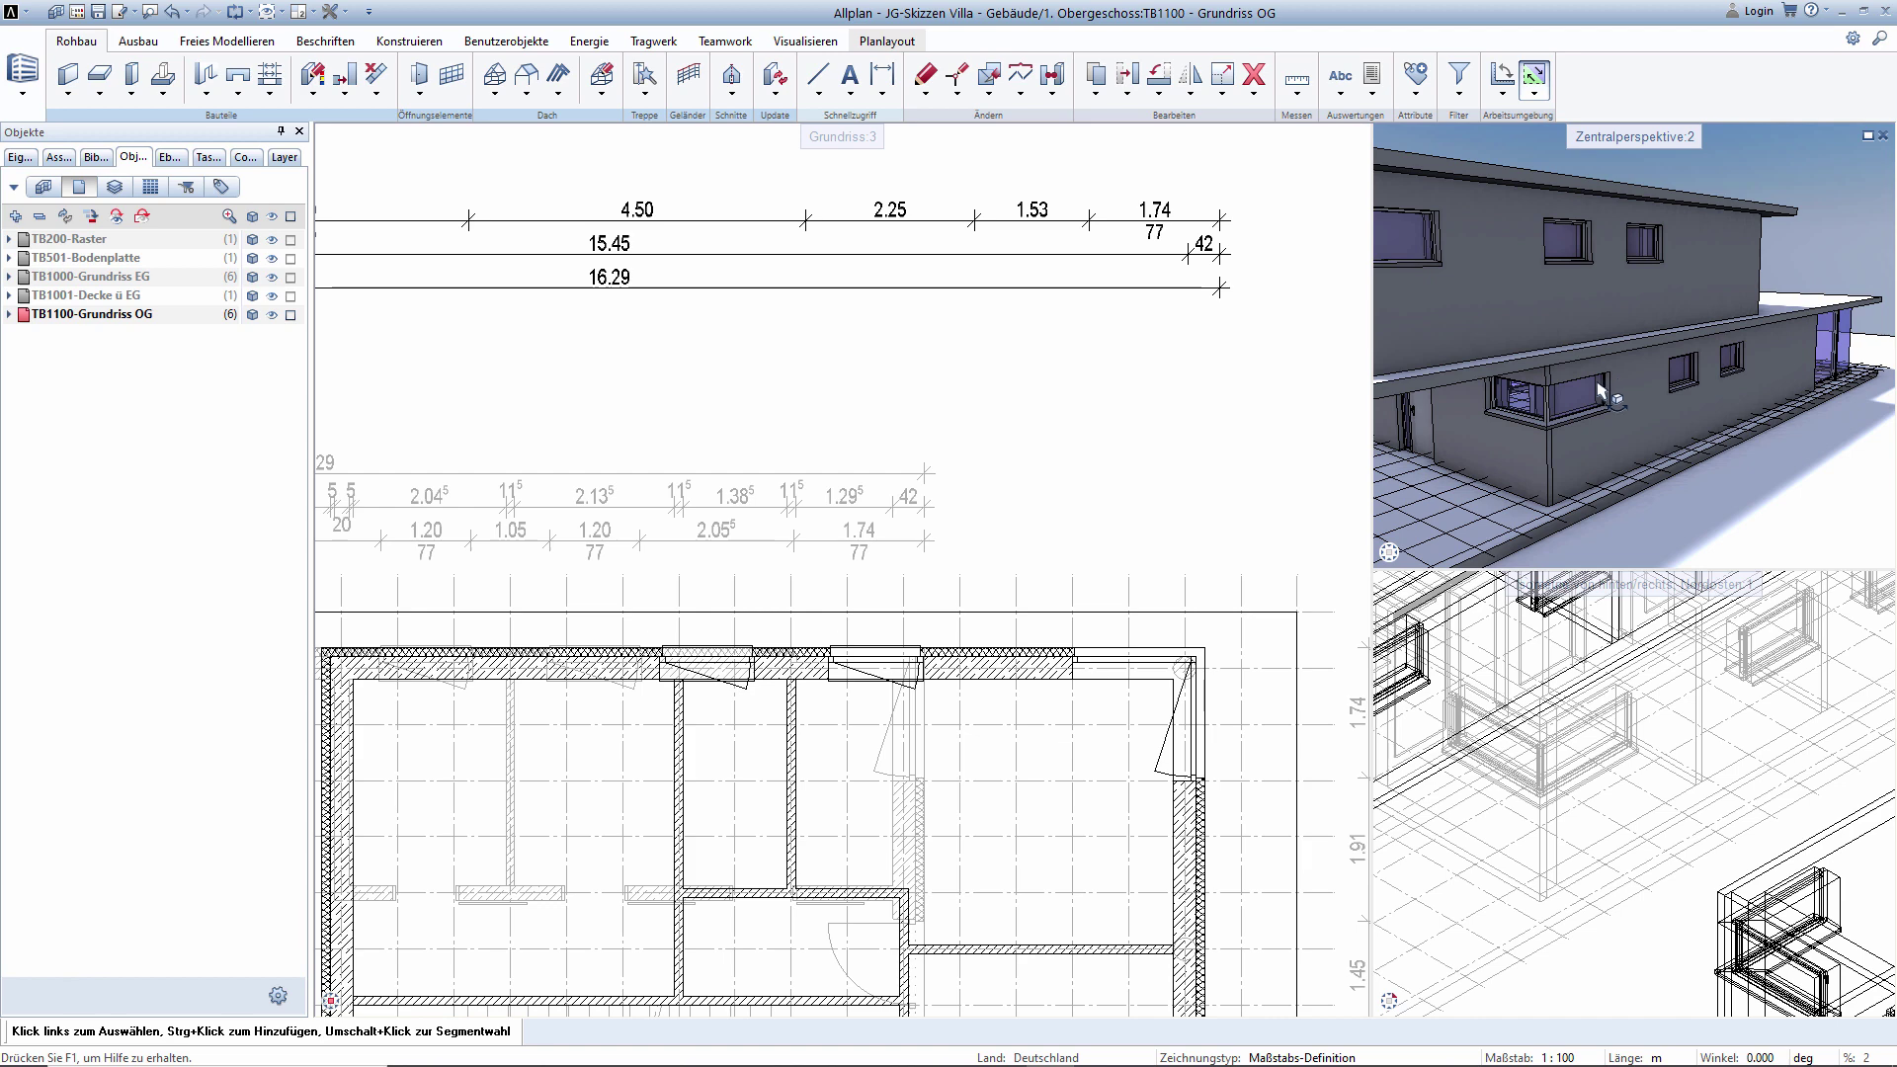
shift+middle_drag(1620, 388, 1501, 395)
scroll(905, 653, down, 1)
middle_drag(907, 672, 909, 584)
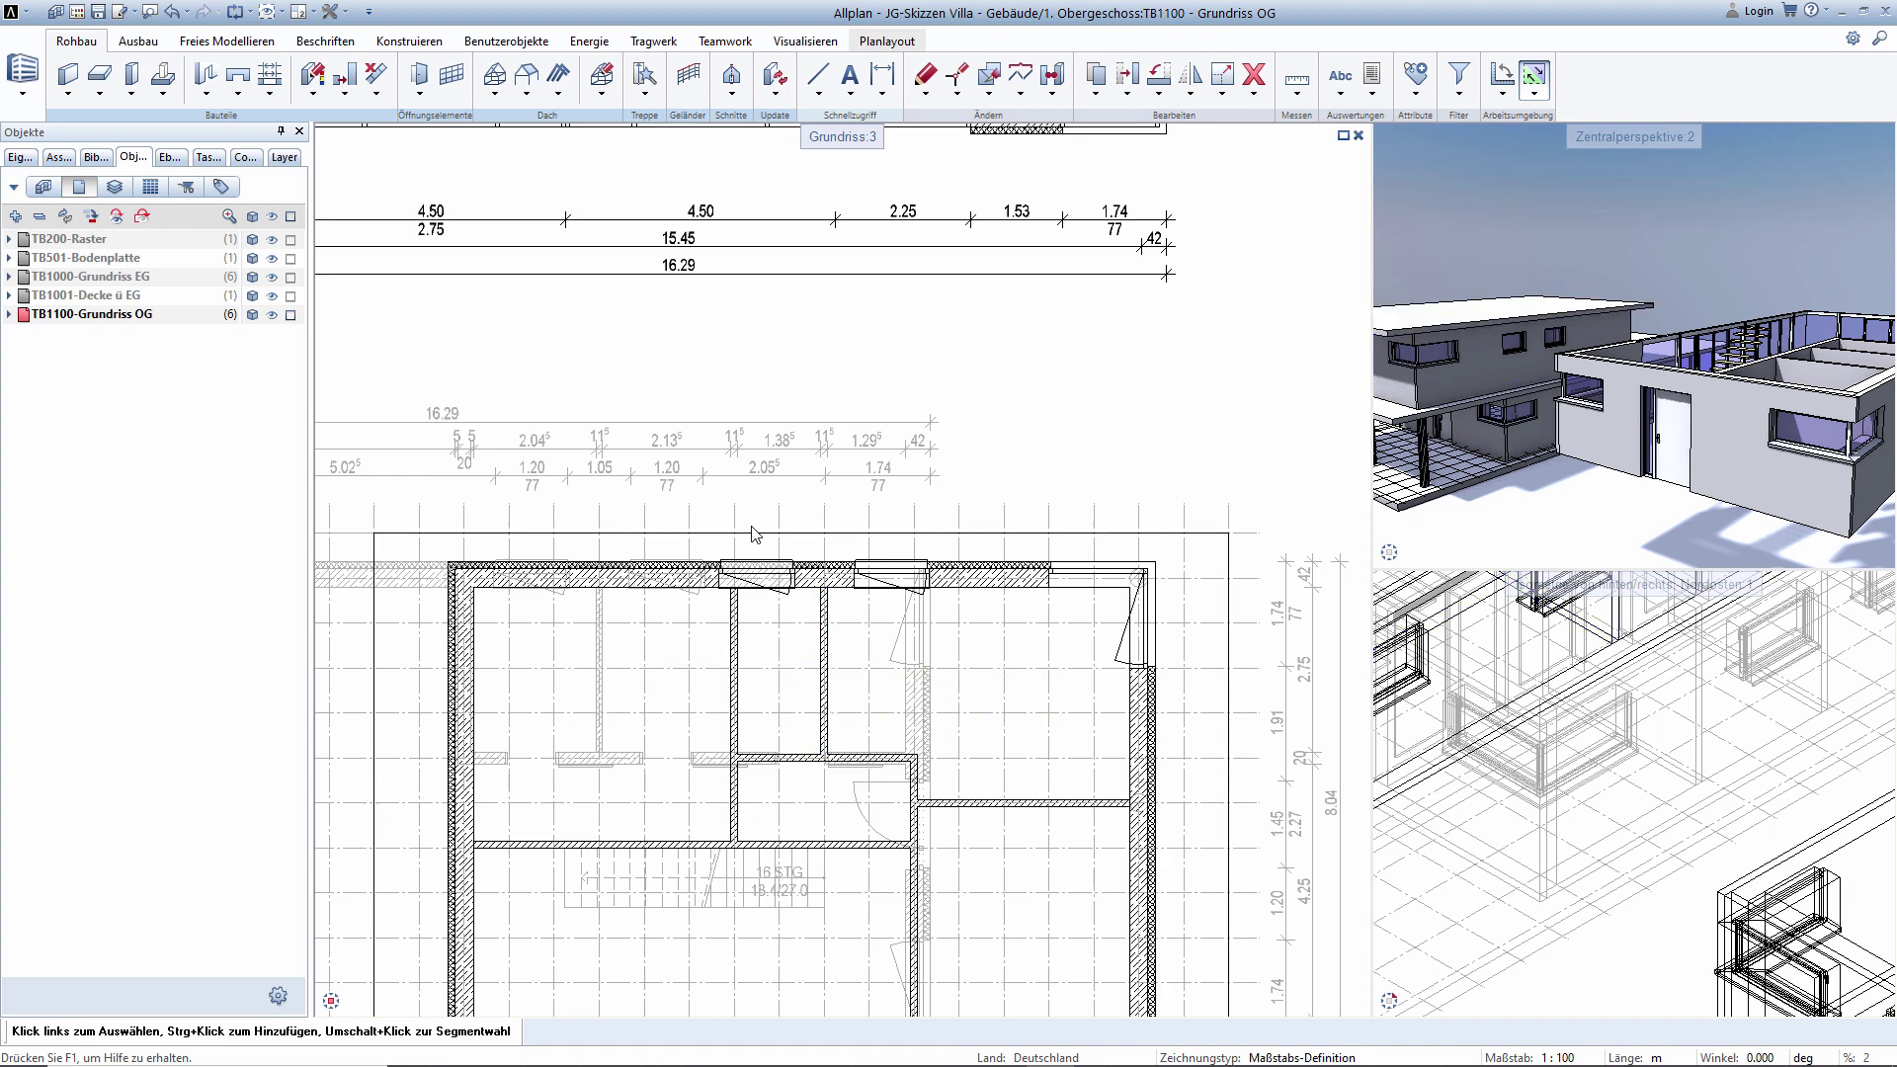
middle_drag(637, 642, 613, 669)
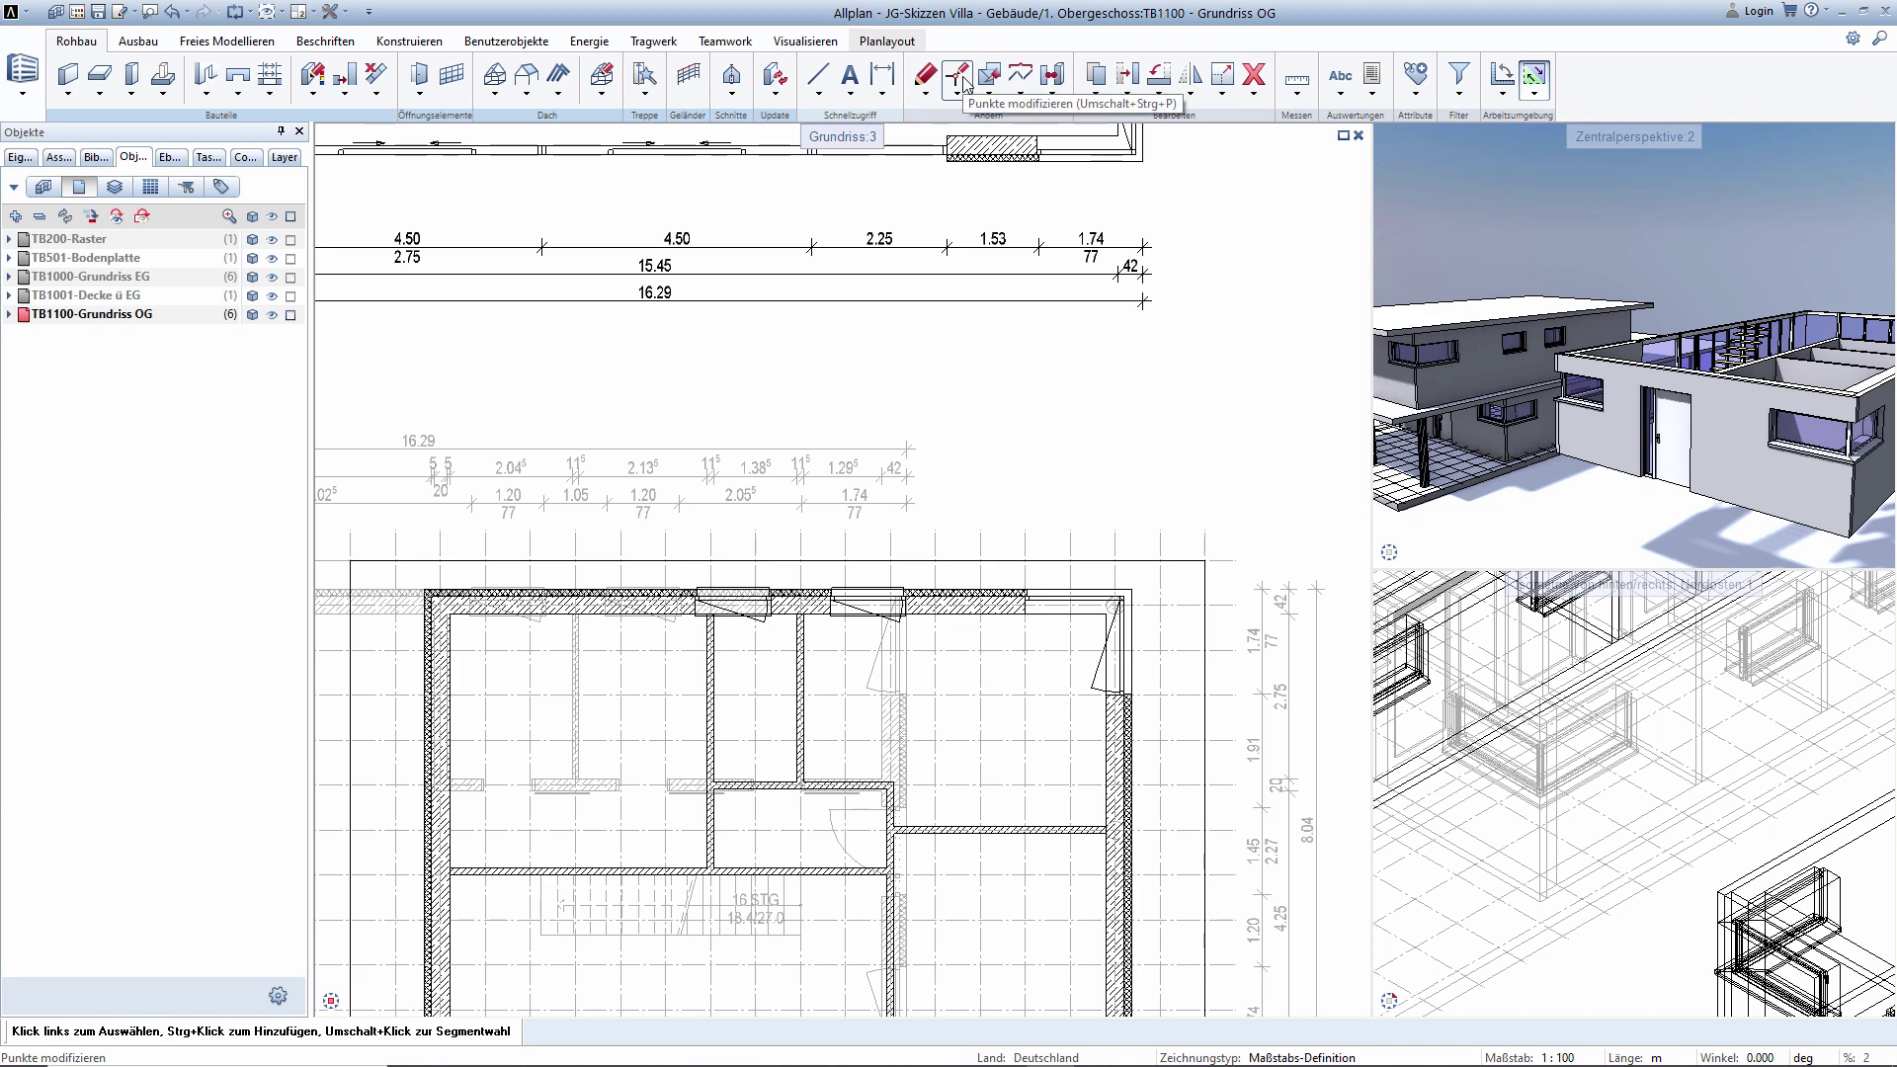
click(963, 84)
scroll(710, 770, up, 2)
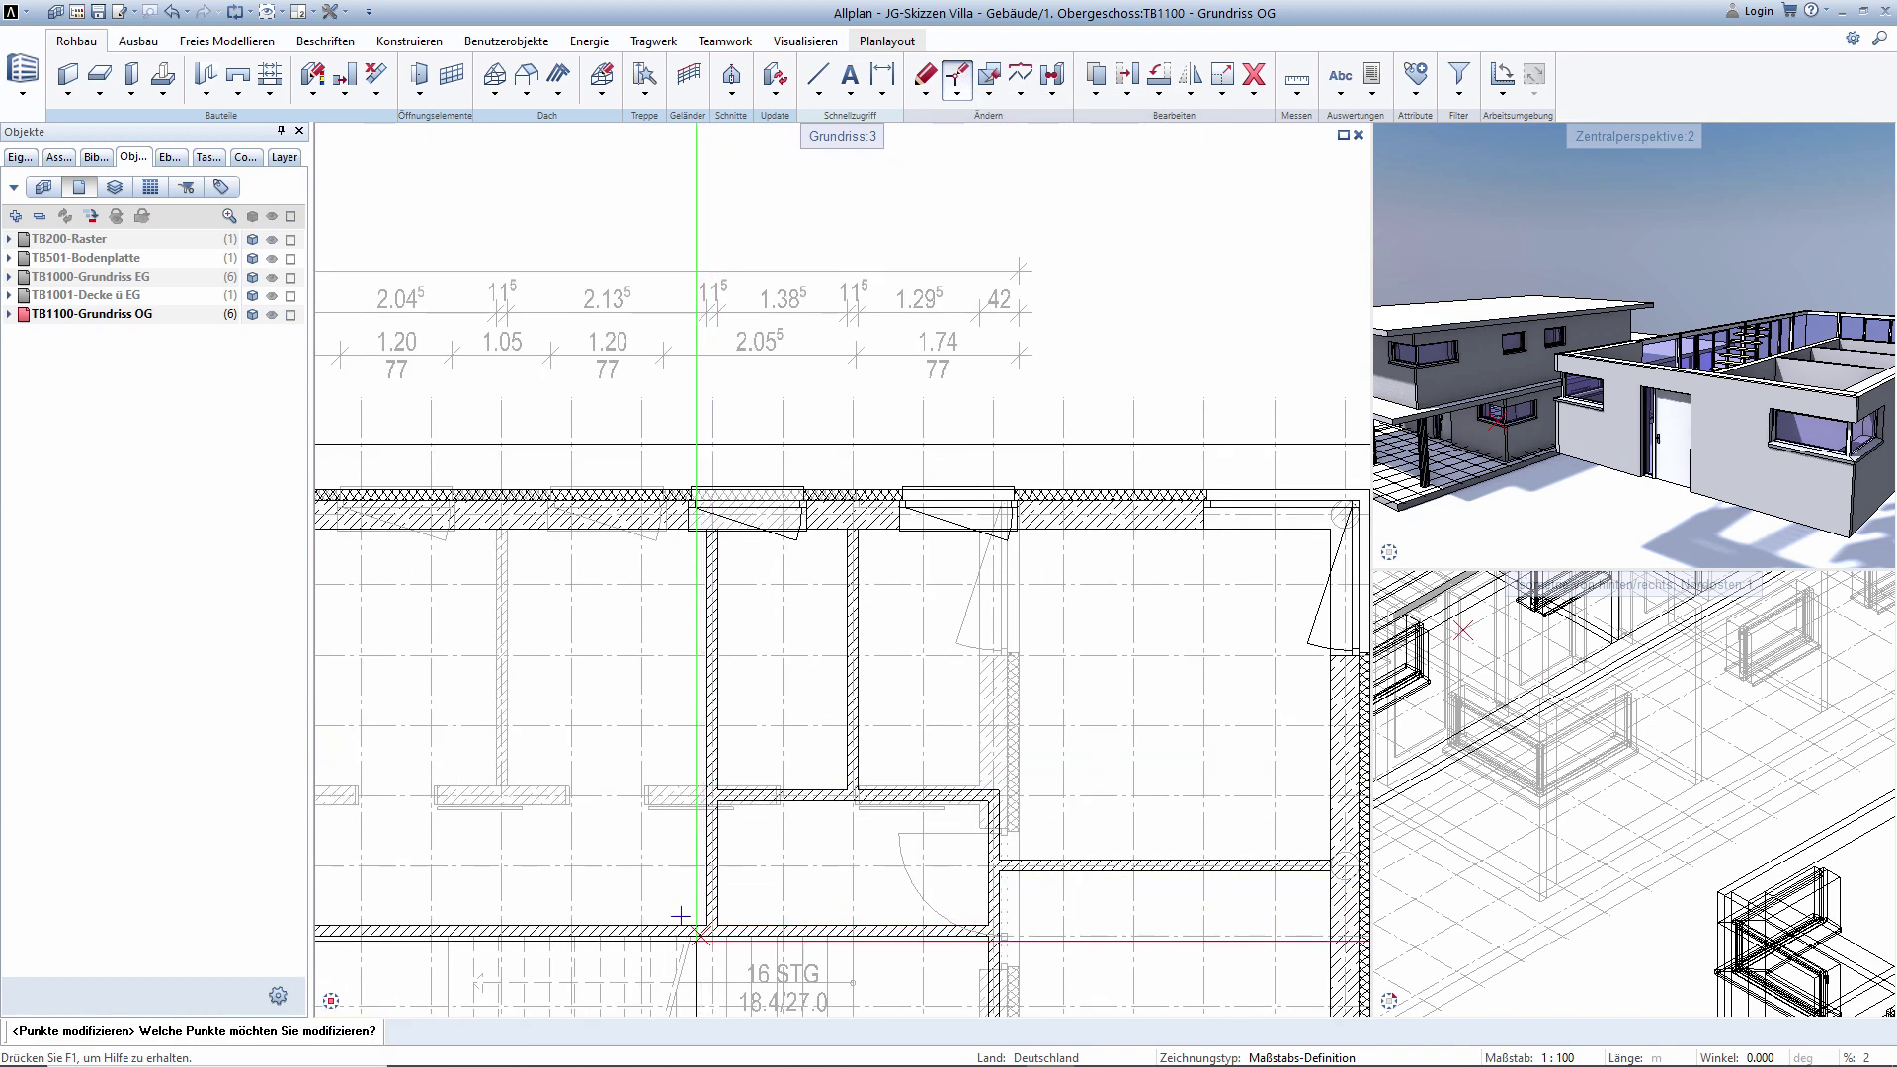
drag(699, 950, 728, 532)
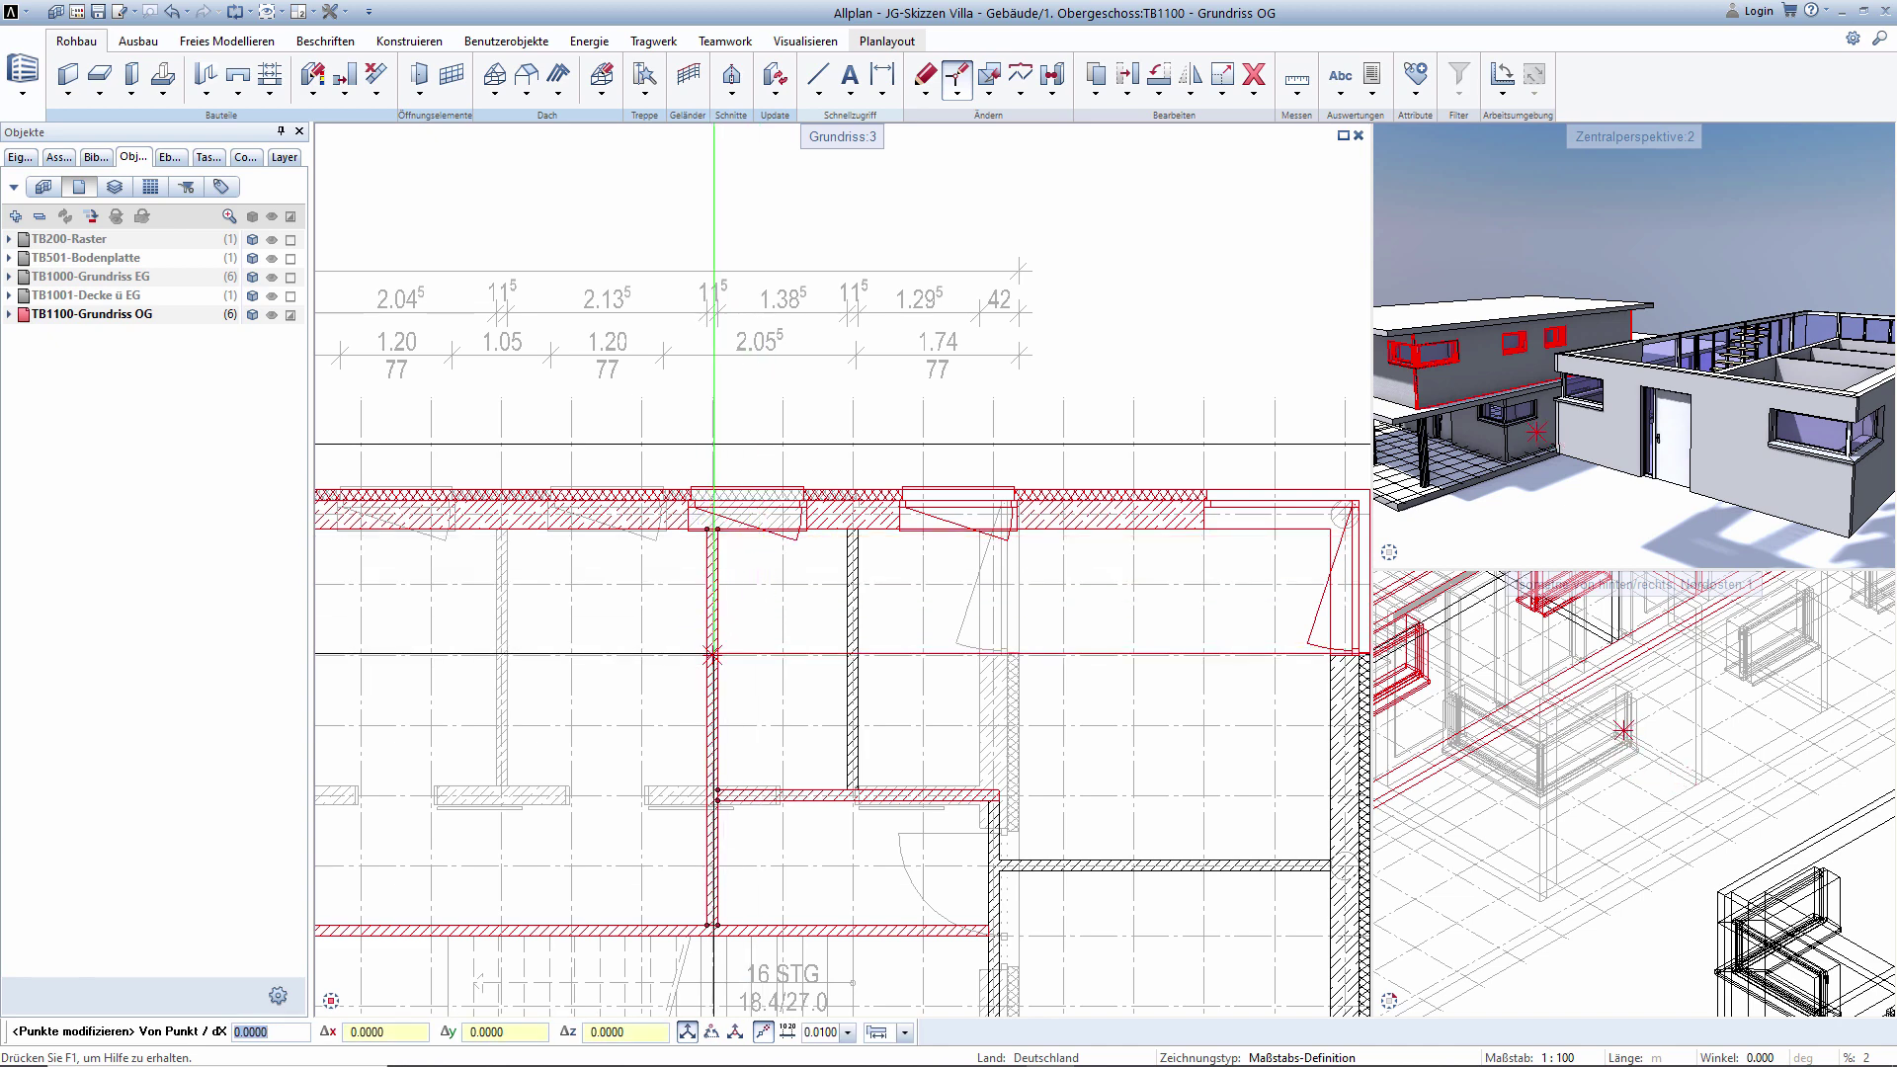
key(Escape)
scroll(769, 620, down, 2)
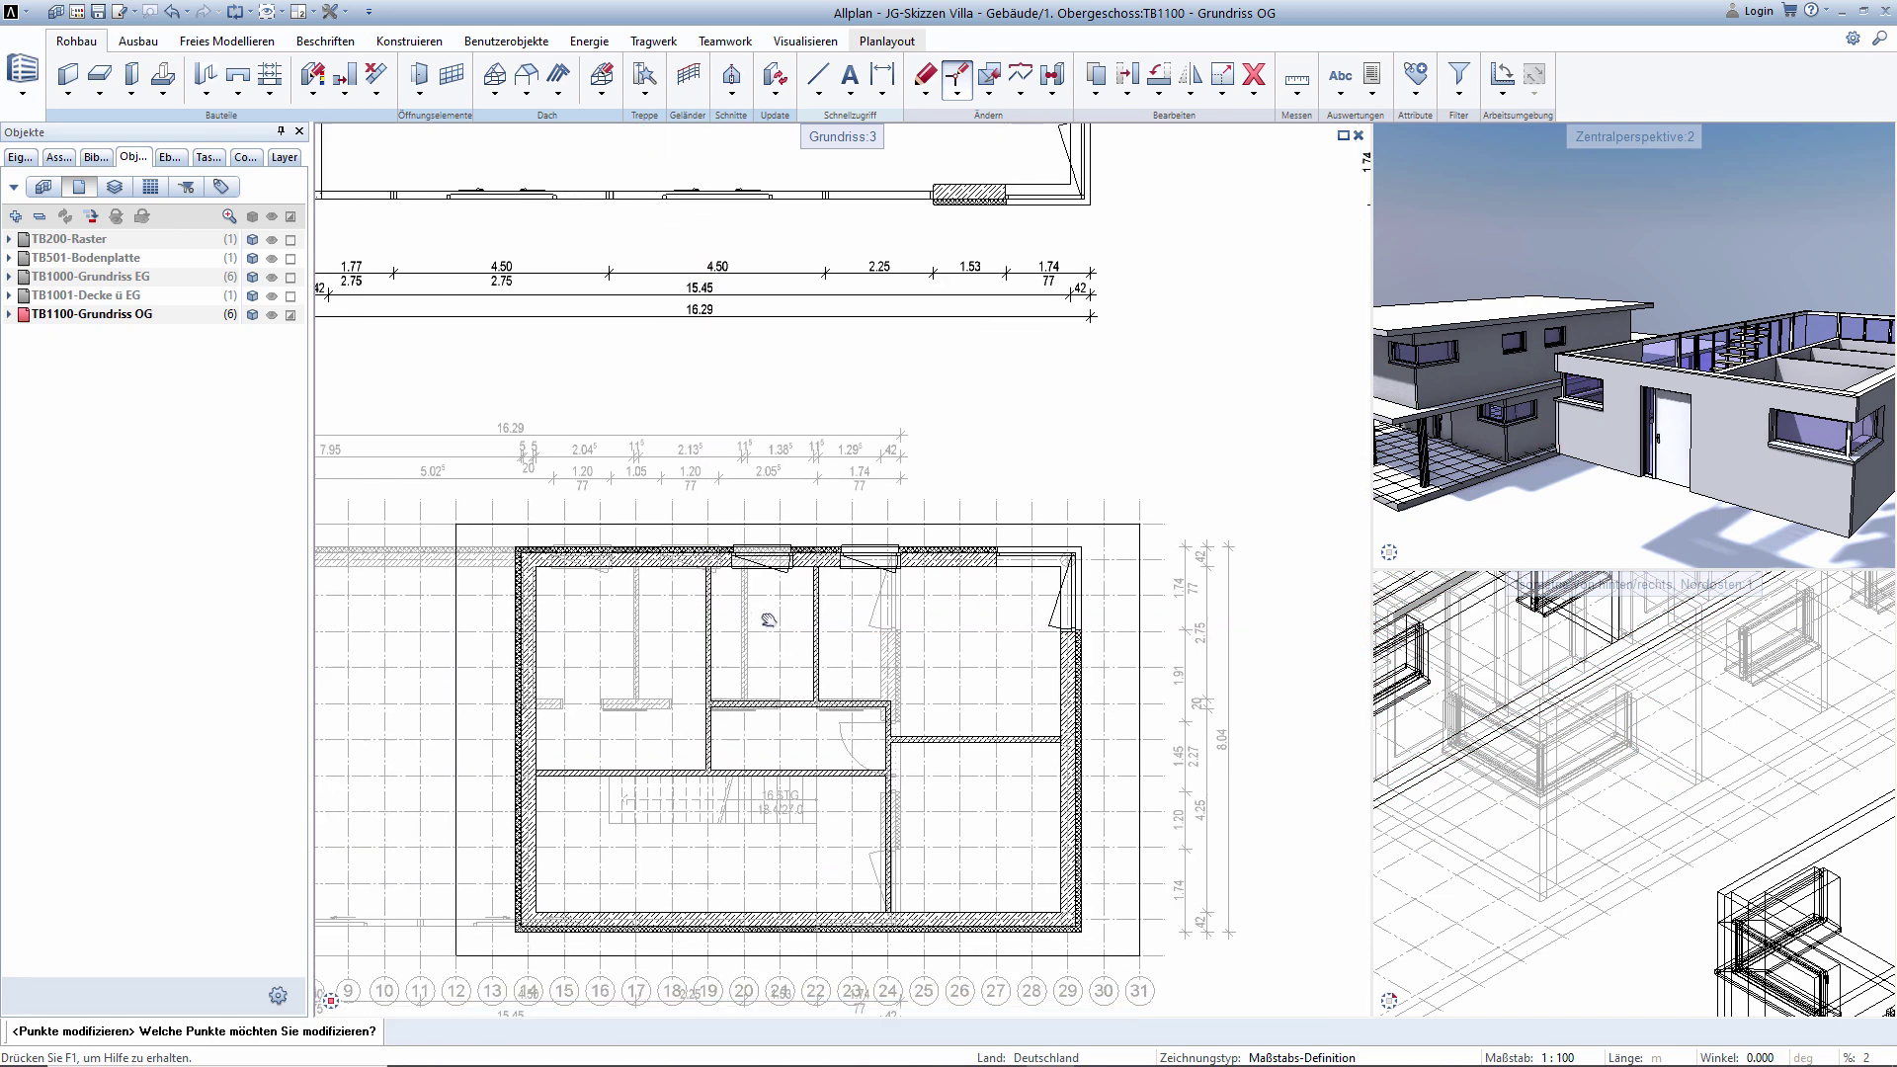
middle_drag(768, 619, 808, 614)
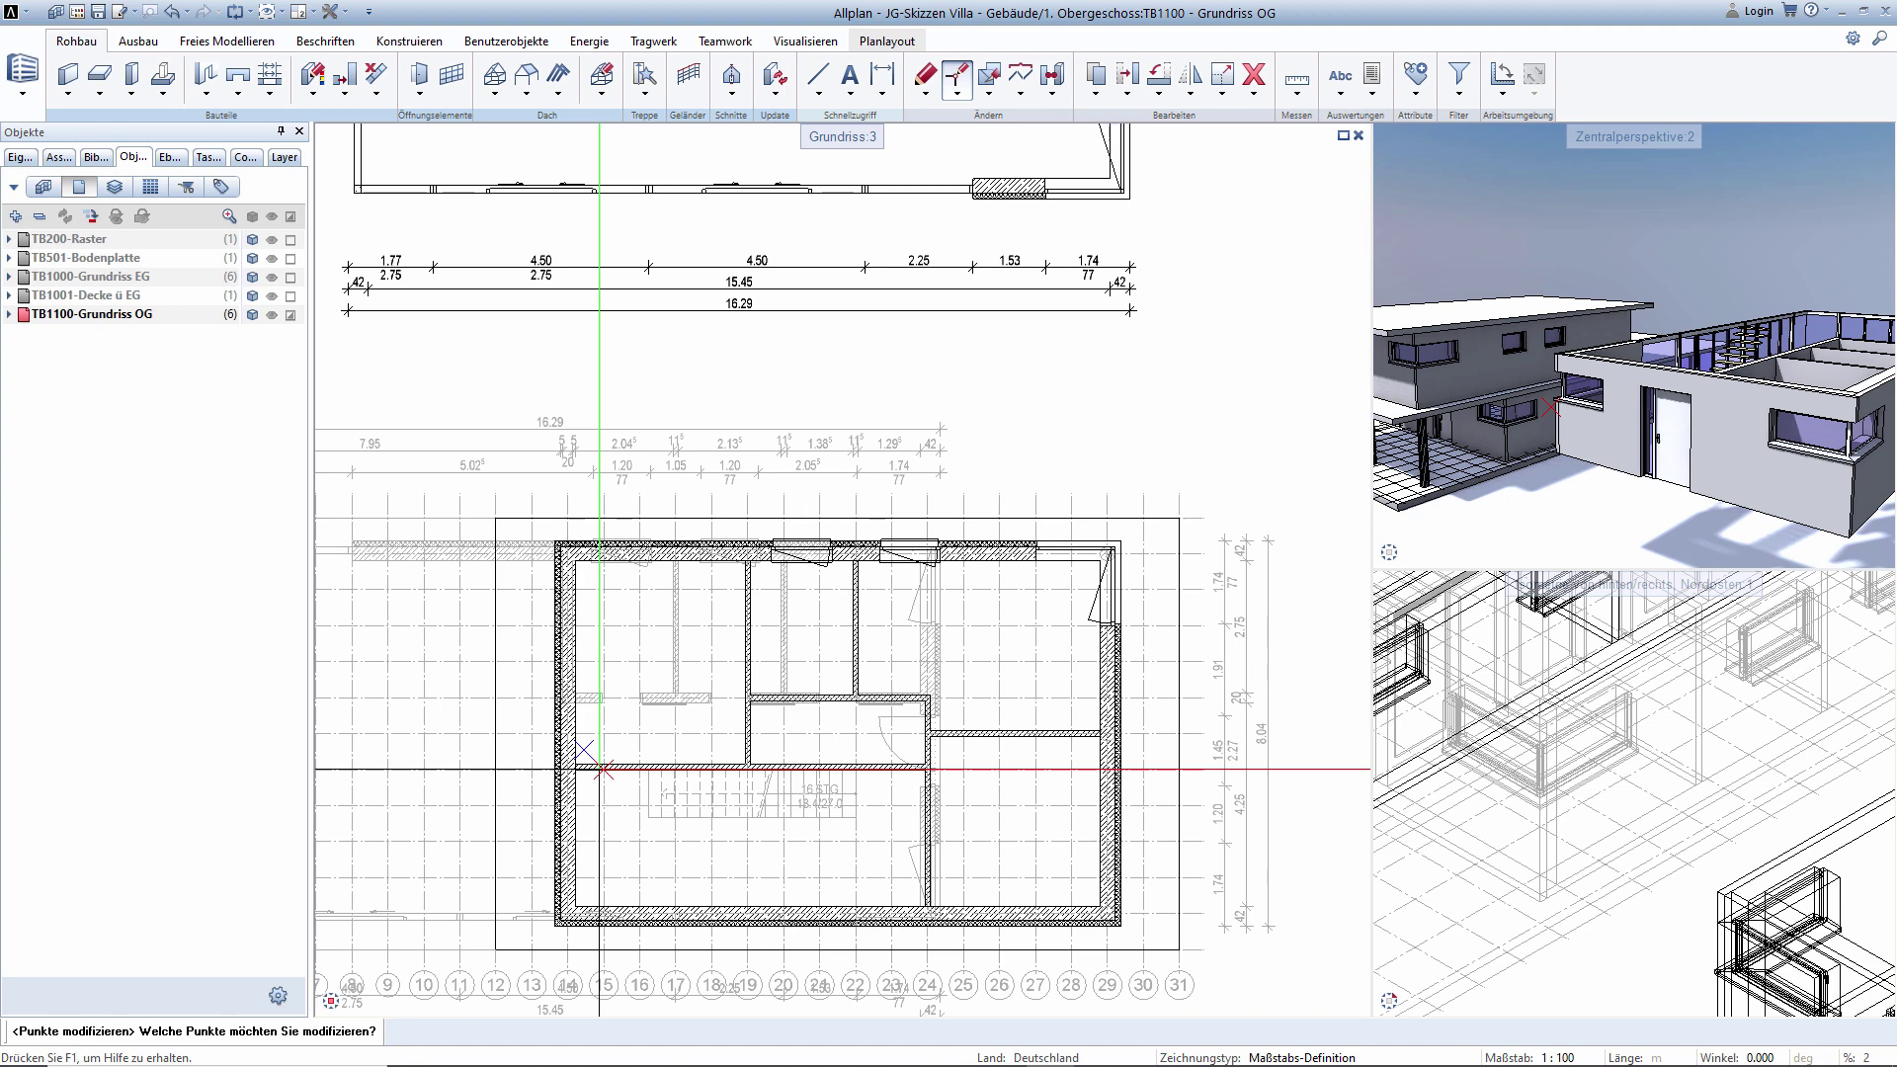
scroll(756, 719, up, 2)
scroll(755, 719, up, 1)
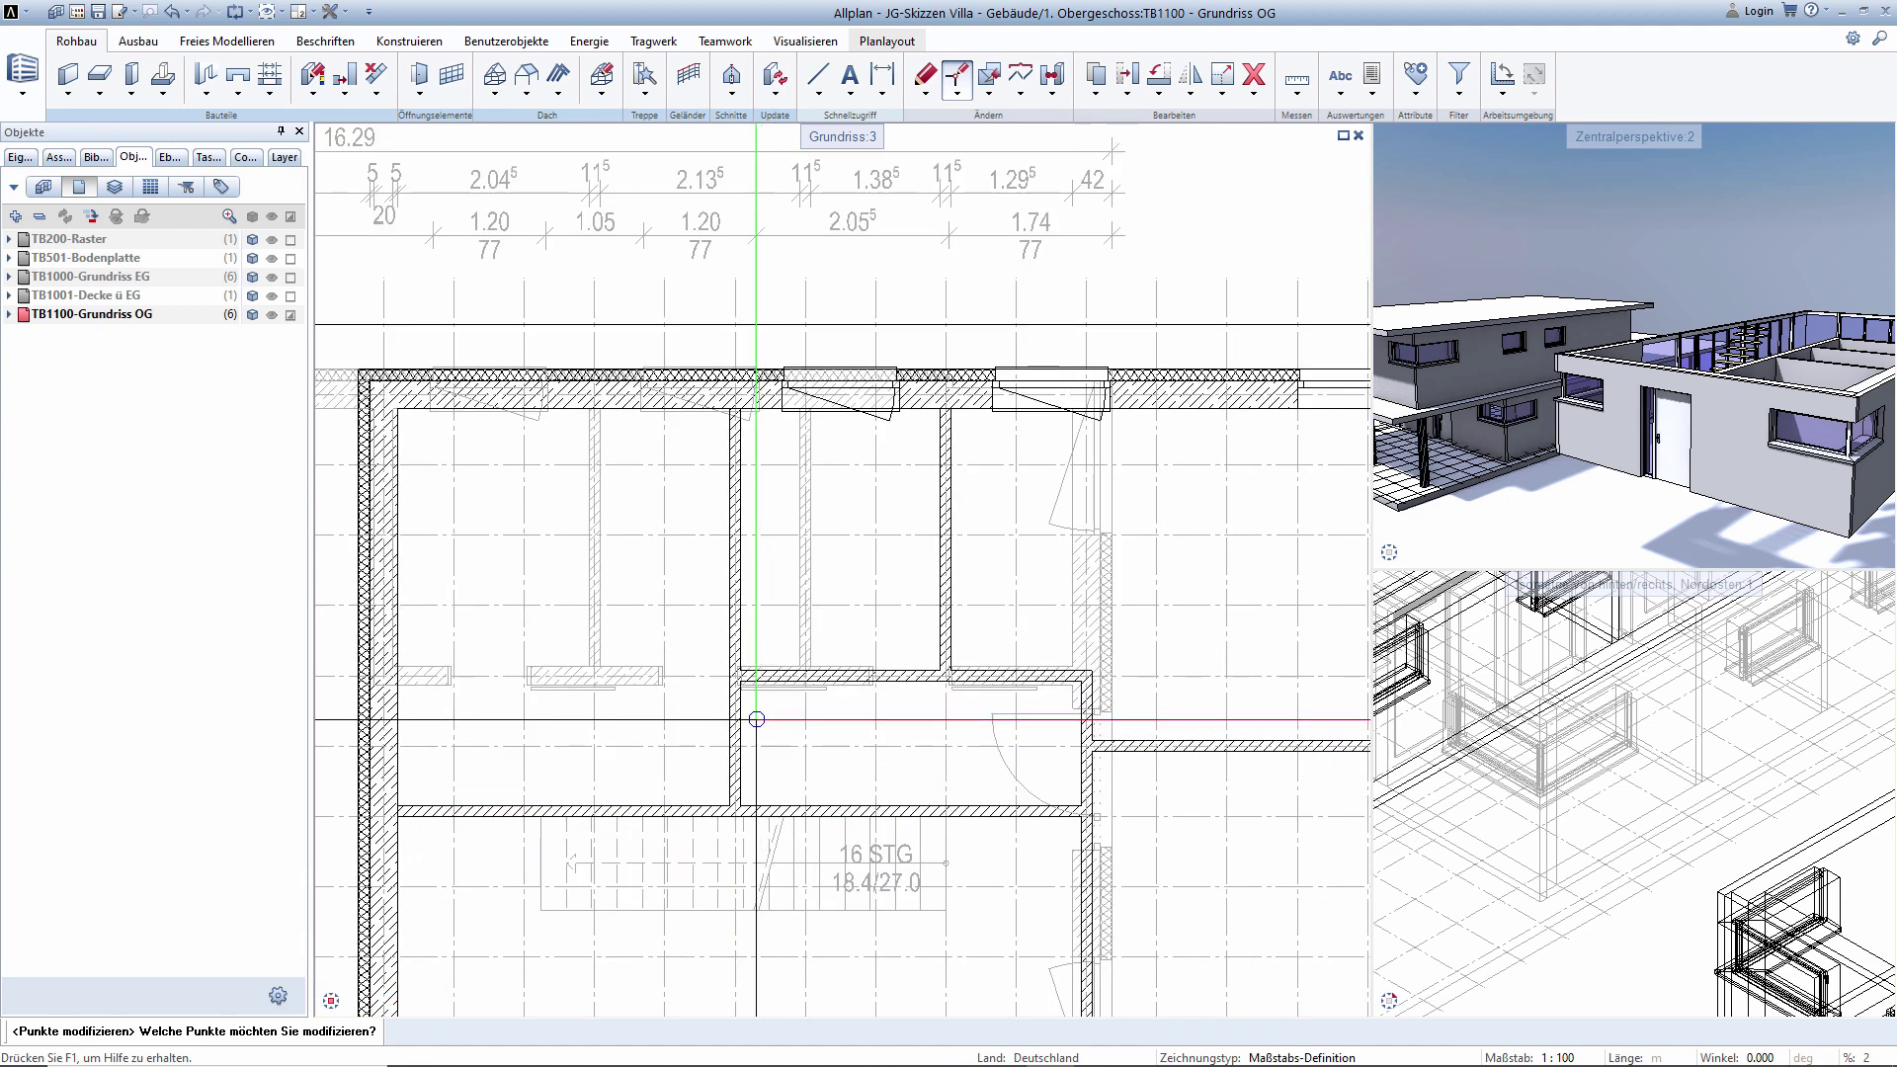
scroll(756, 719, up, 1)
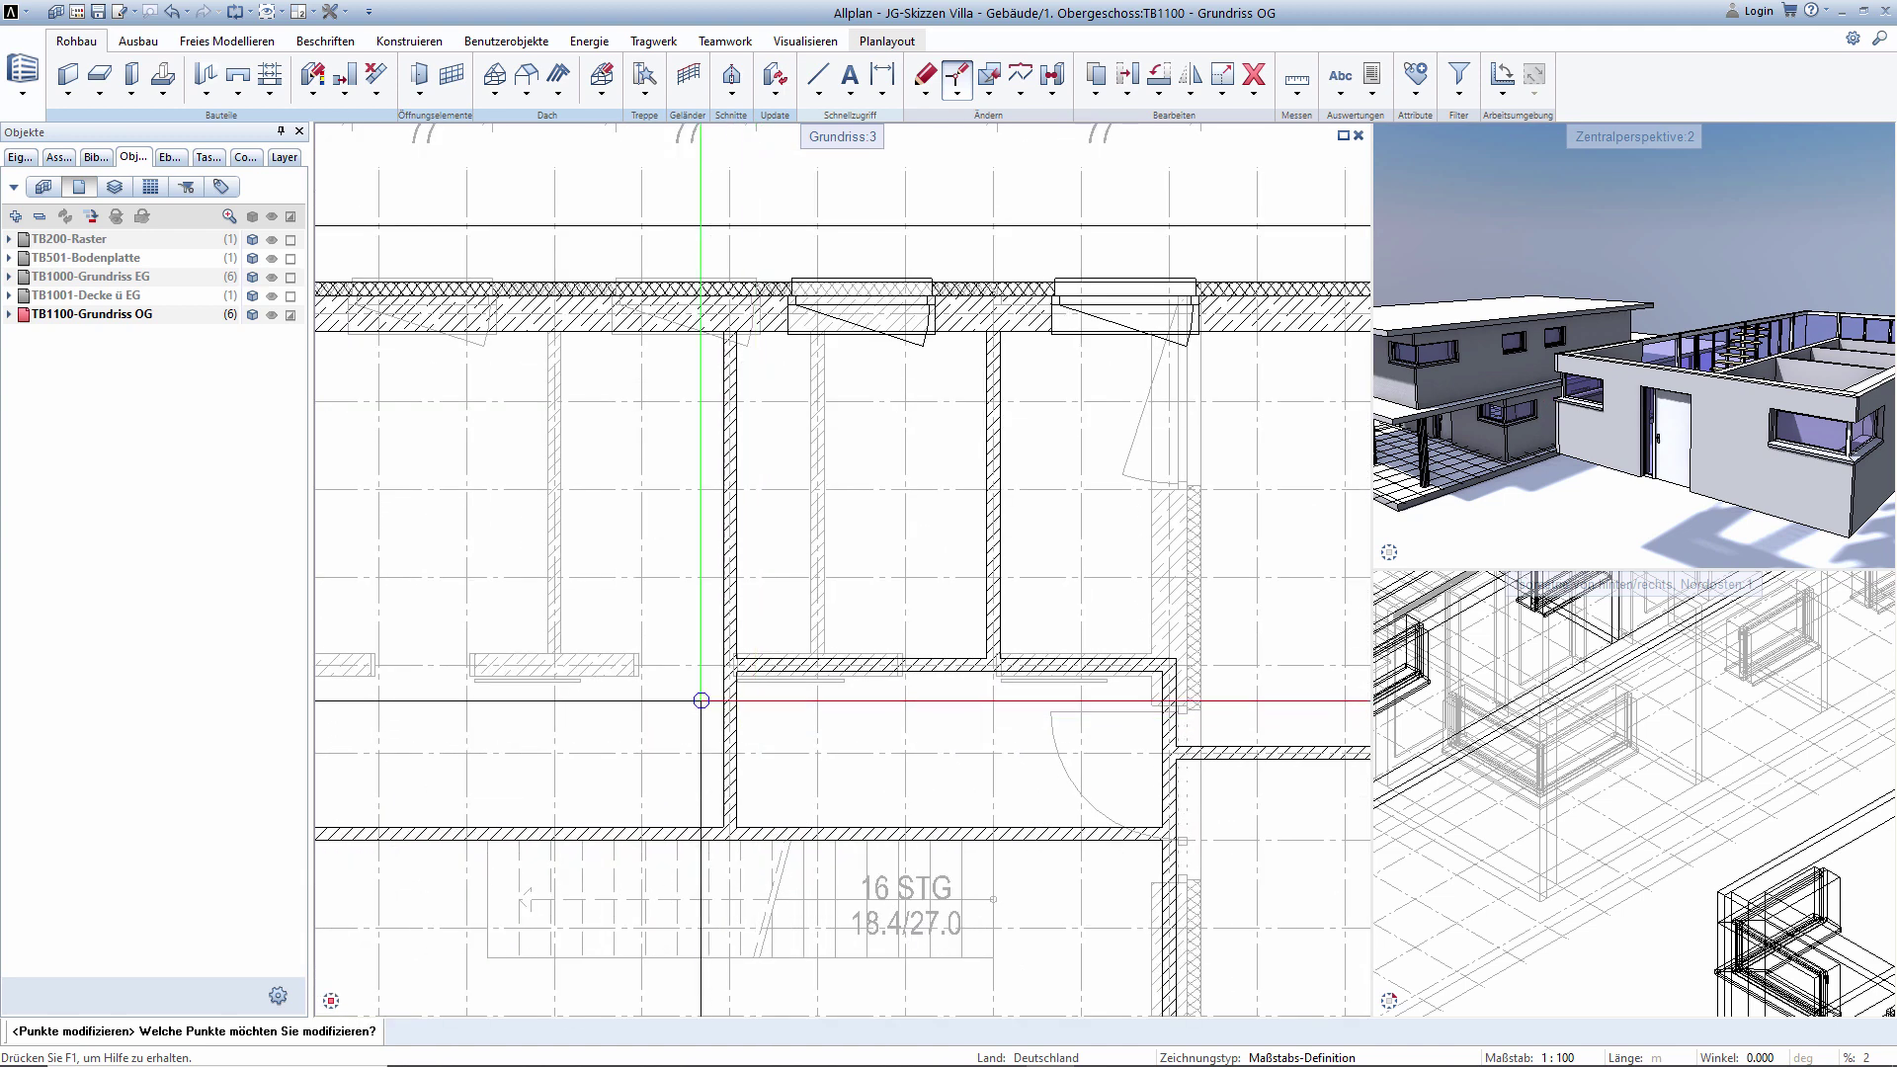
scroll(756, 719, down, 1)
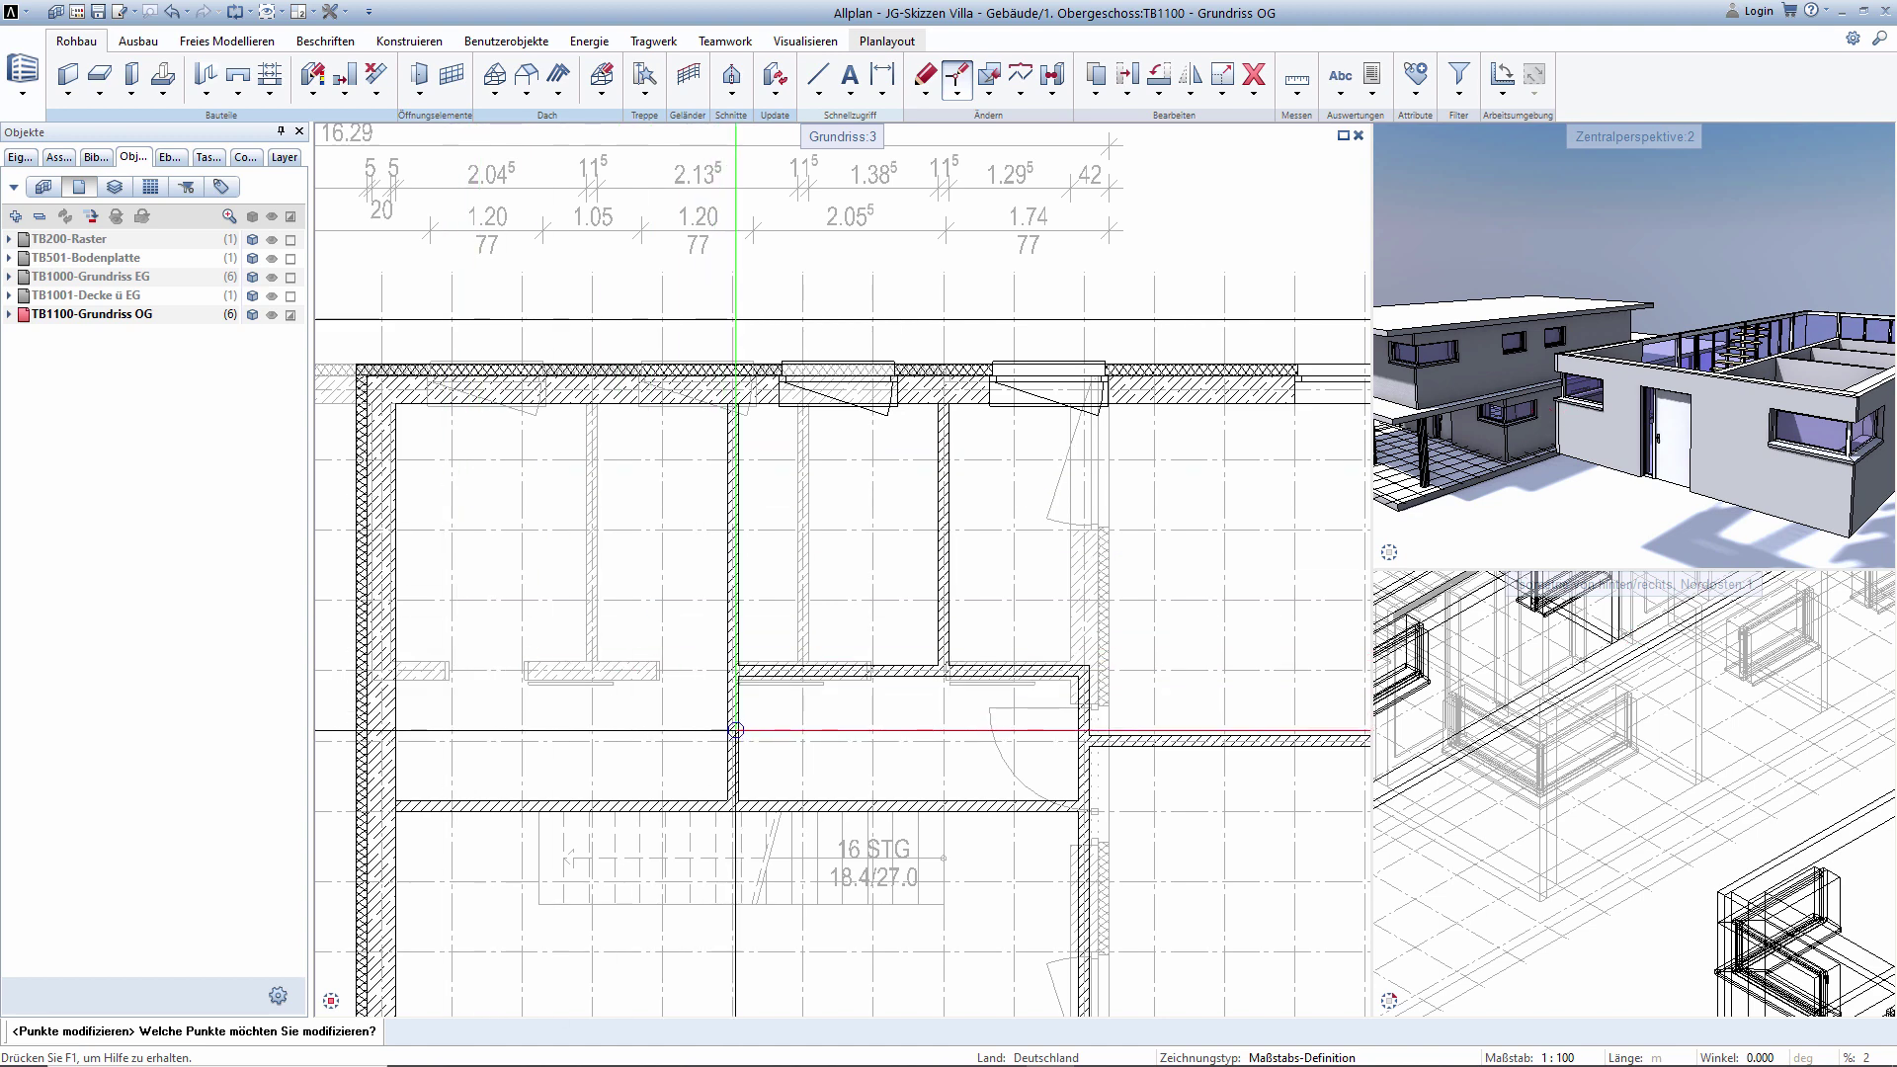
Draw a vertical wall up from the lower wall through the small central room.
key(Escape)
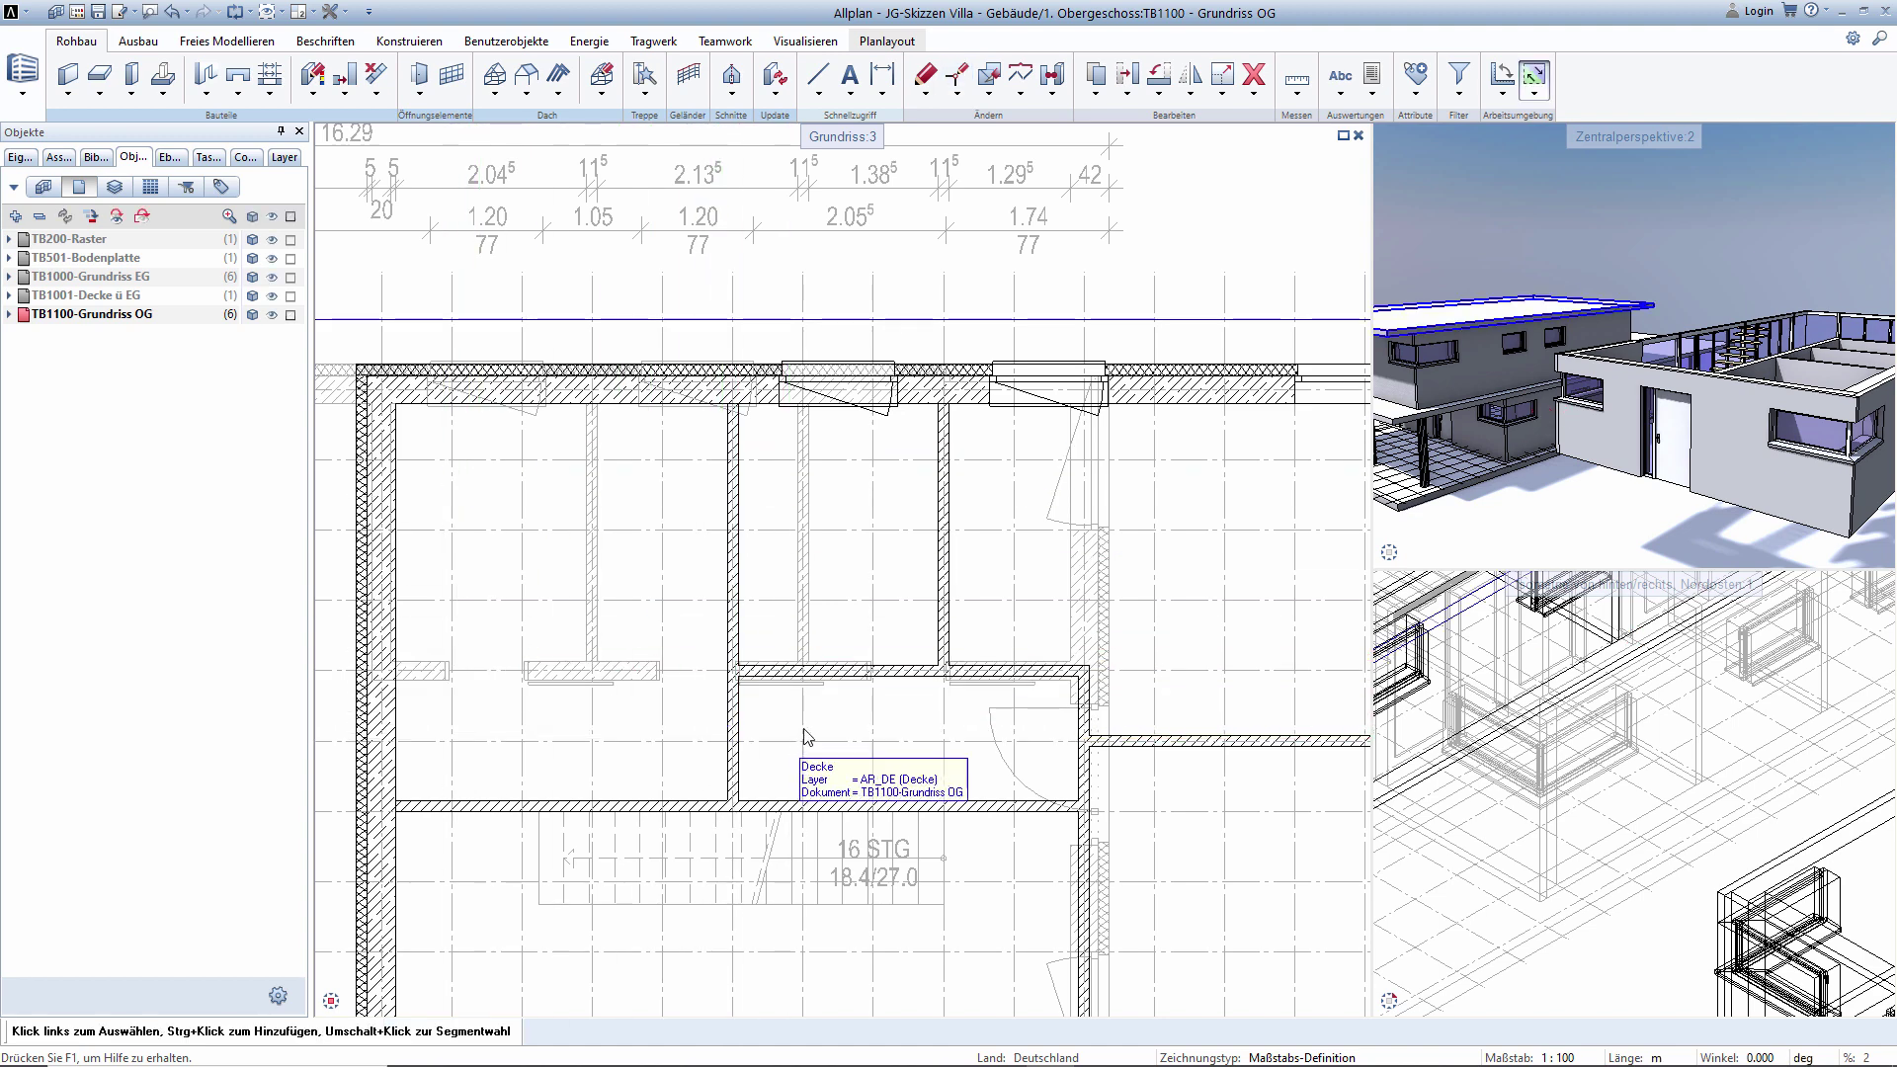
scroll(750, 760, up, 2)
double_click(698, 738)
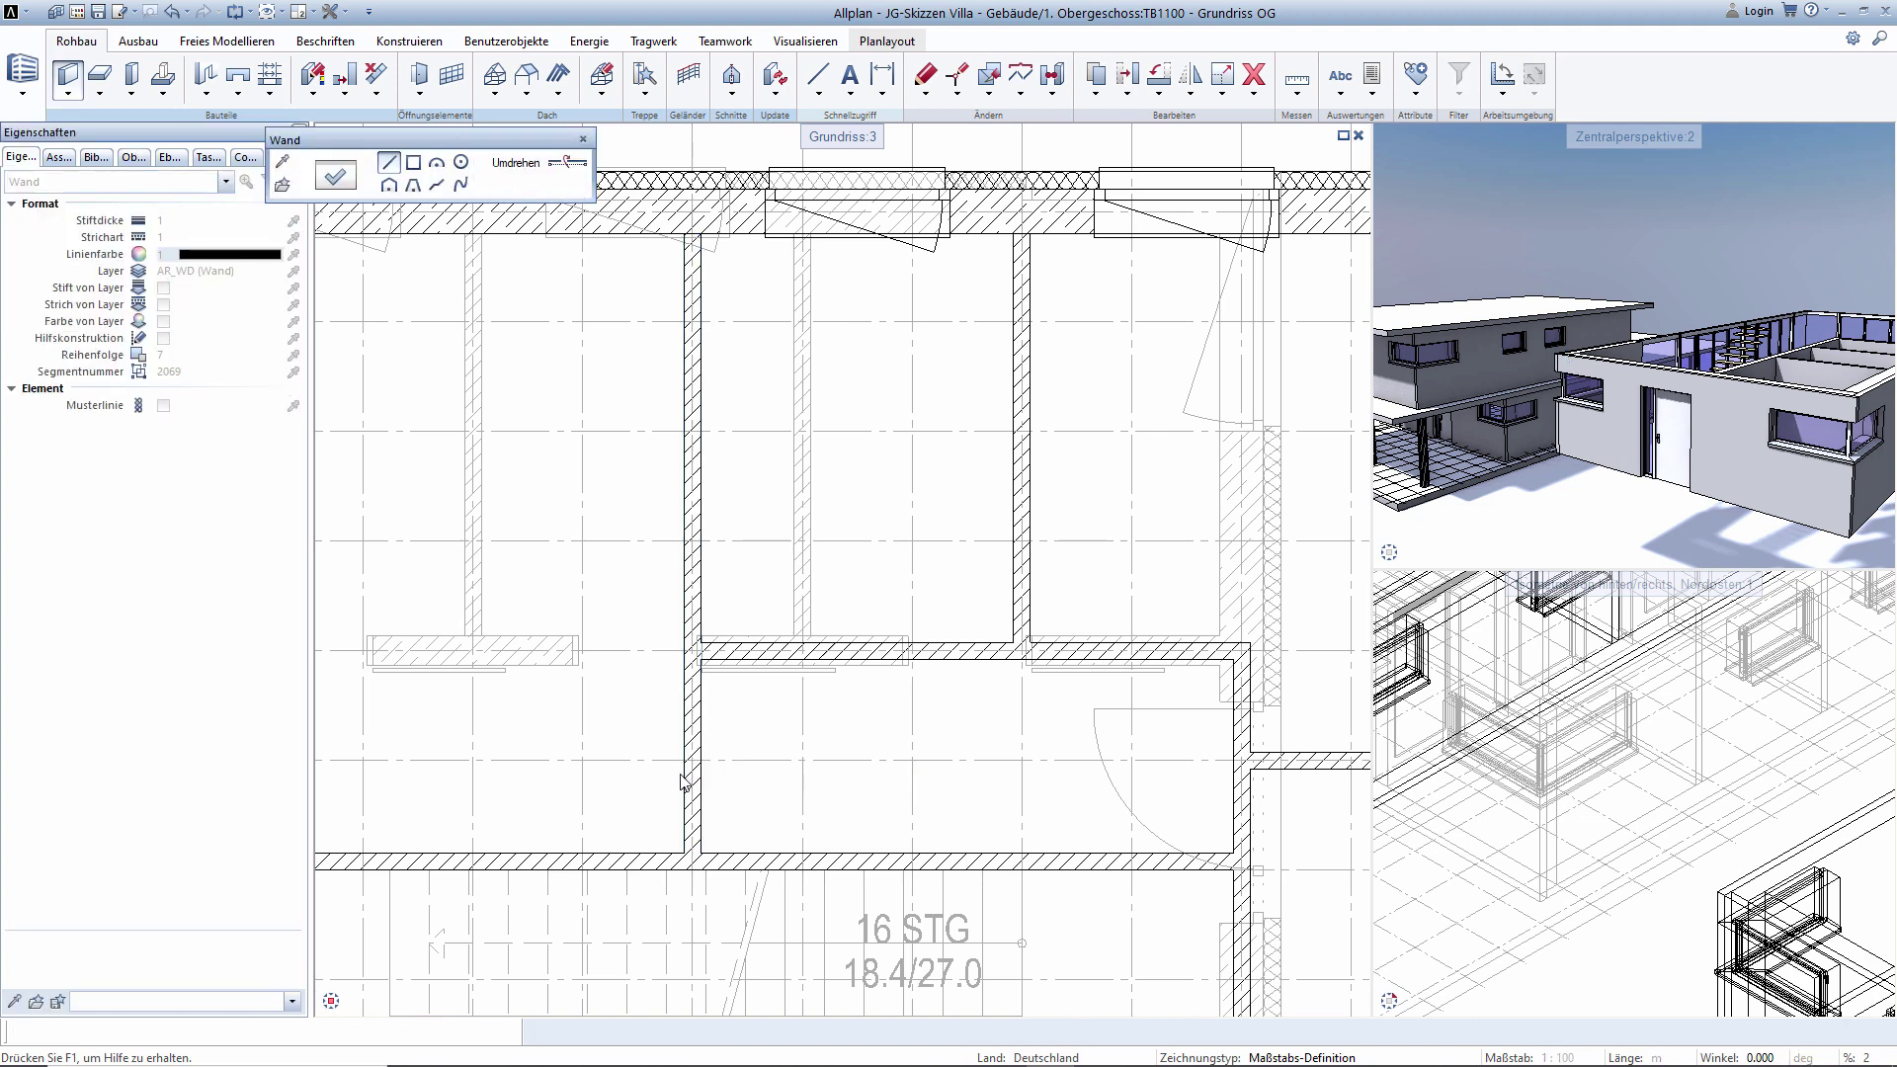
click(803, 852)
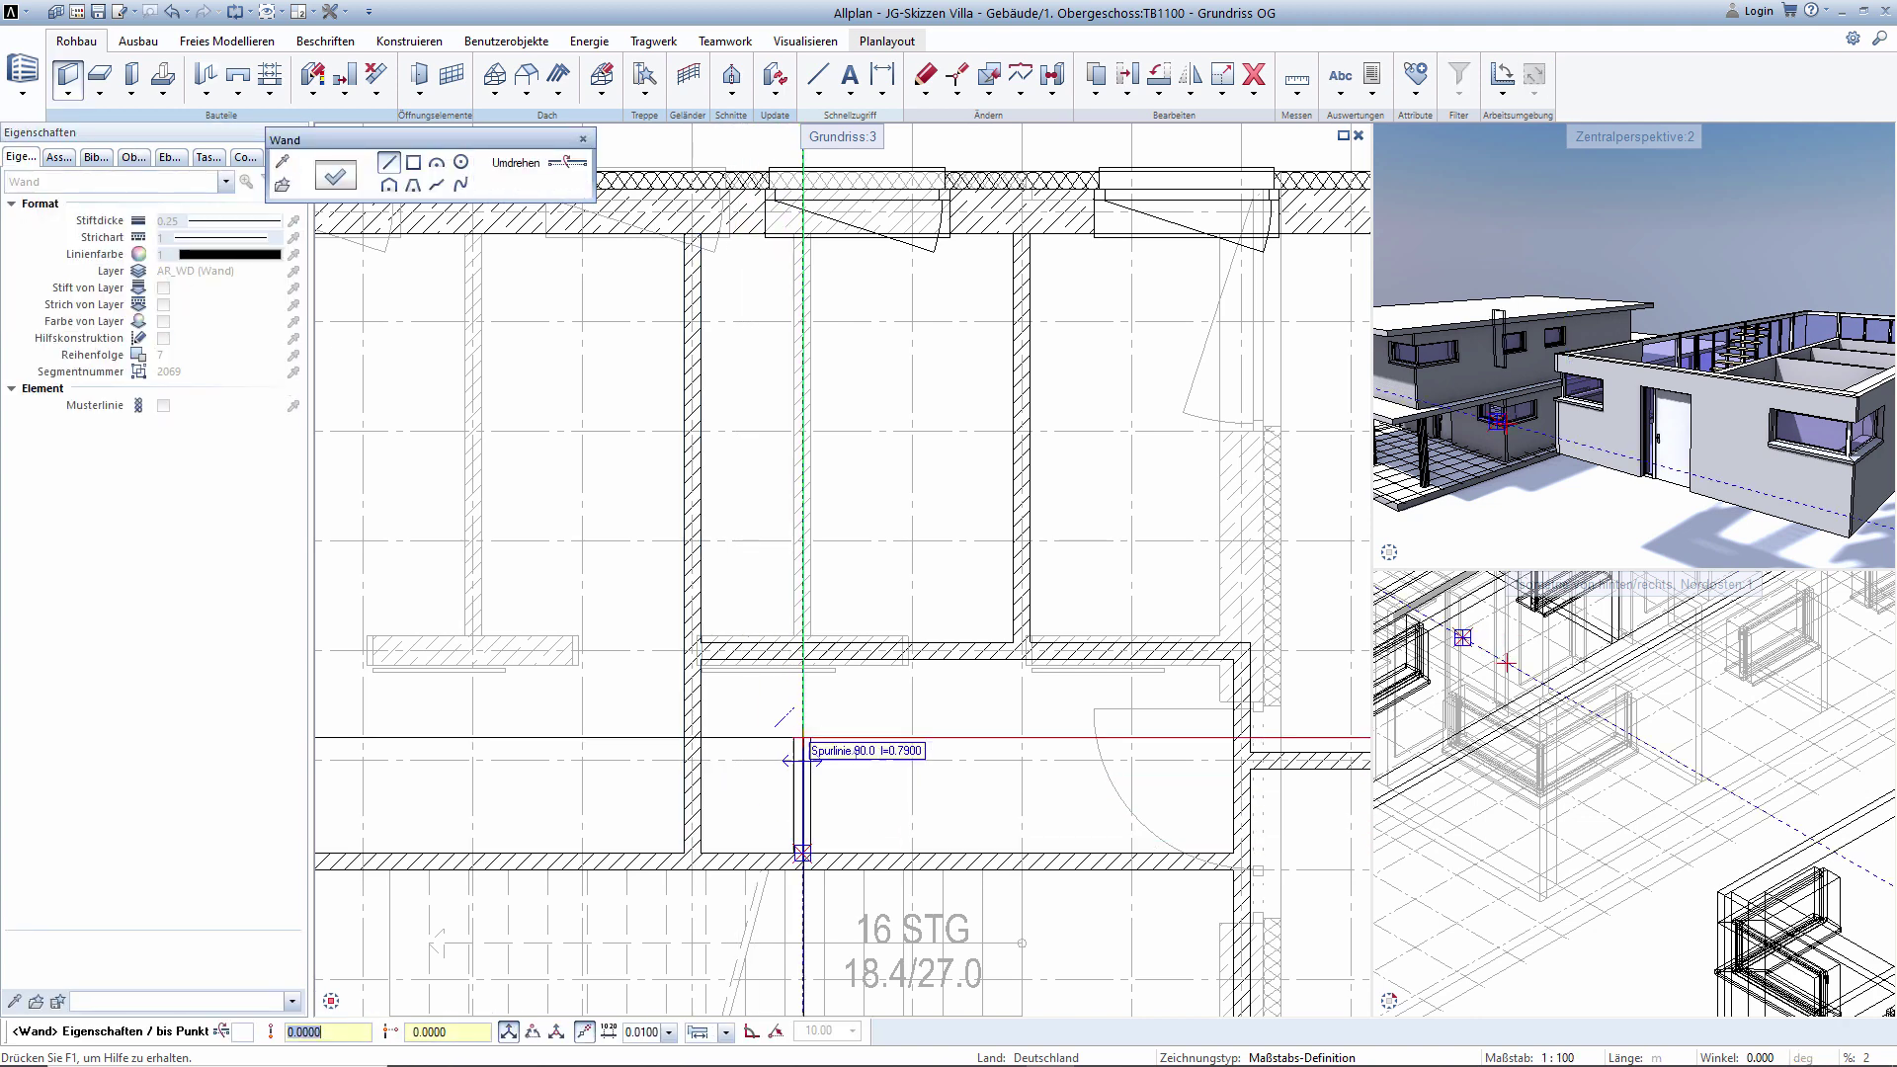
scroll(796, 740, up, 2)
scroll(795, 672, up, 2)
click(802, 561)
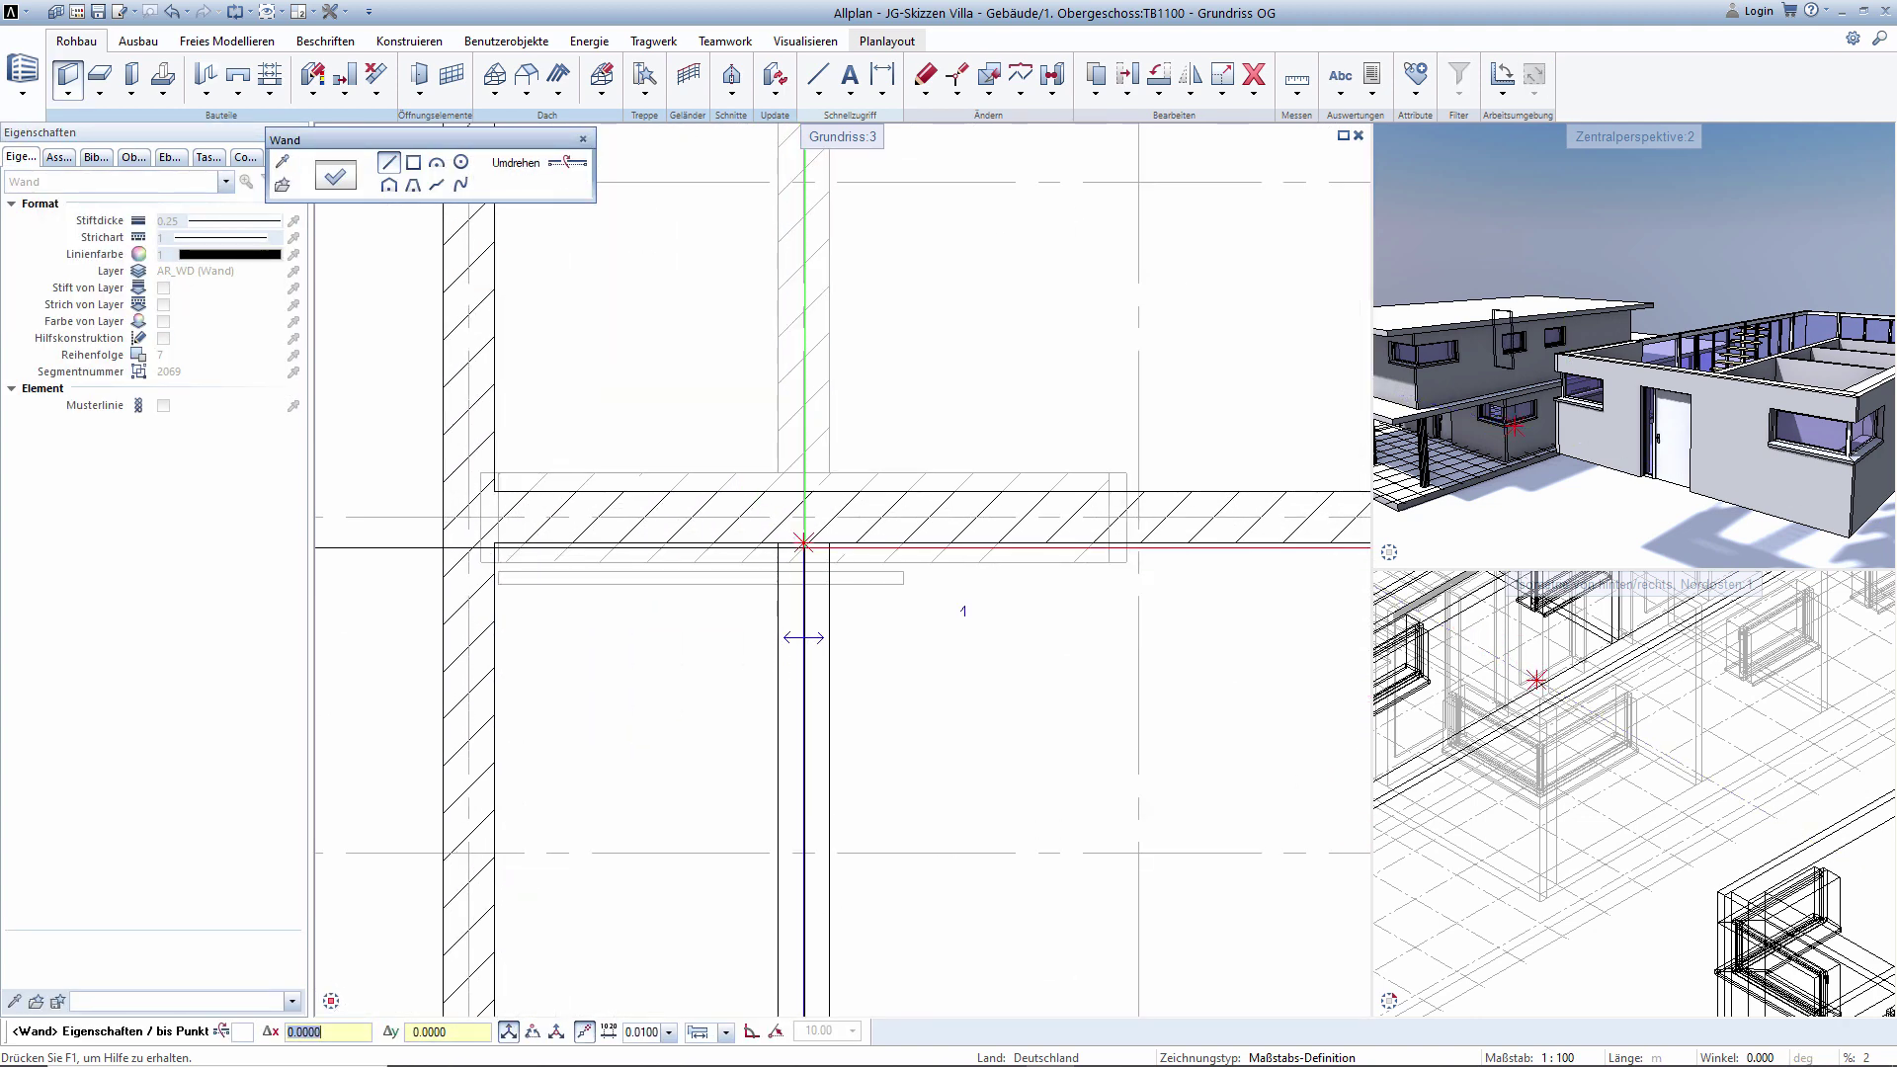
scroll(802, 561, down, 3)
key(Escape)
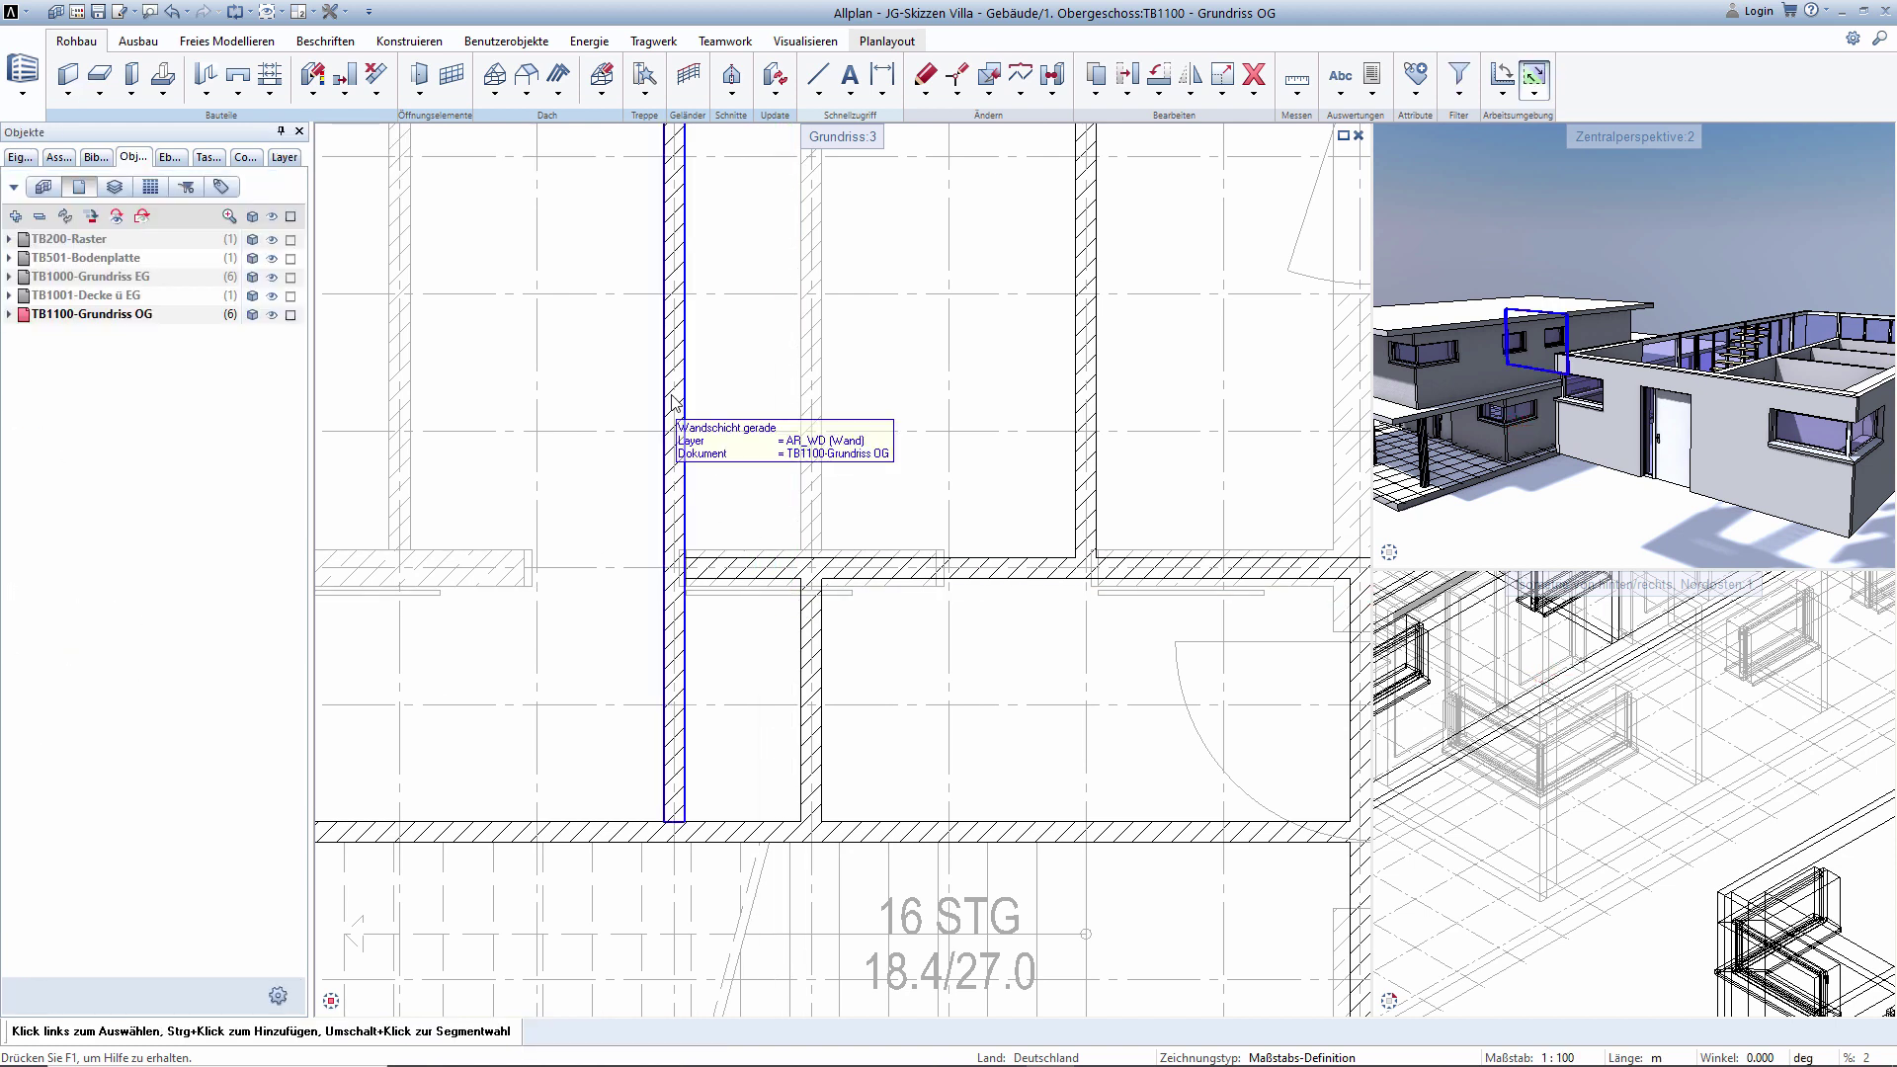
Trim the new wall to meet the horizontal wall above it.
right_click(675, 400)
click(830, 605)
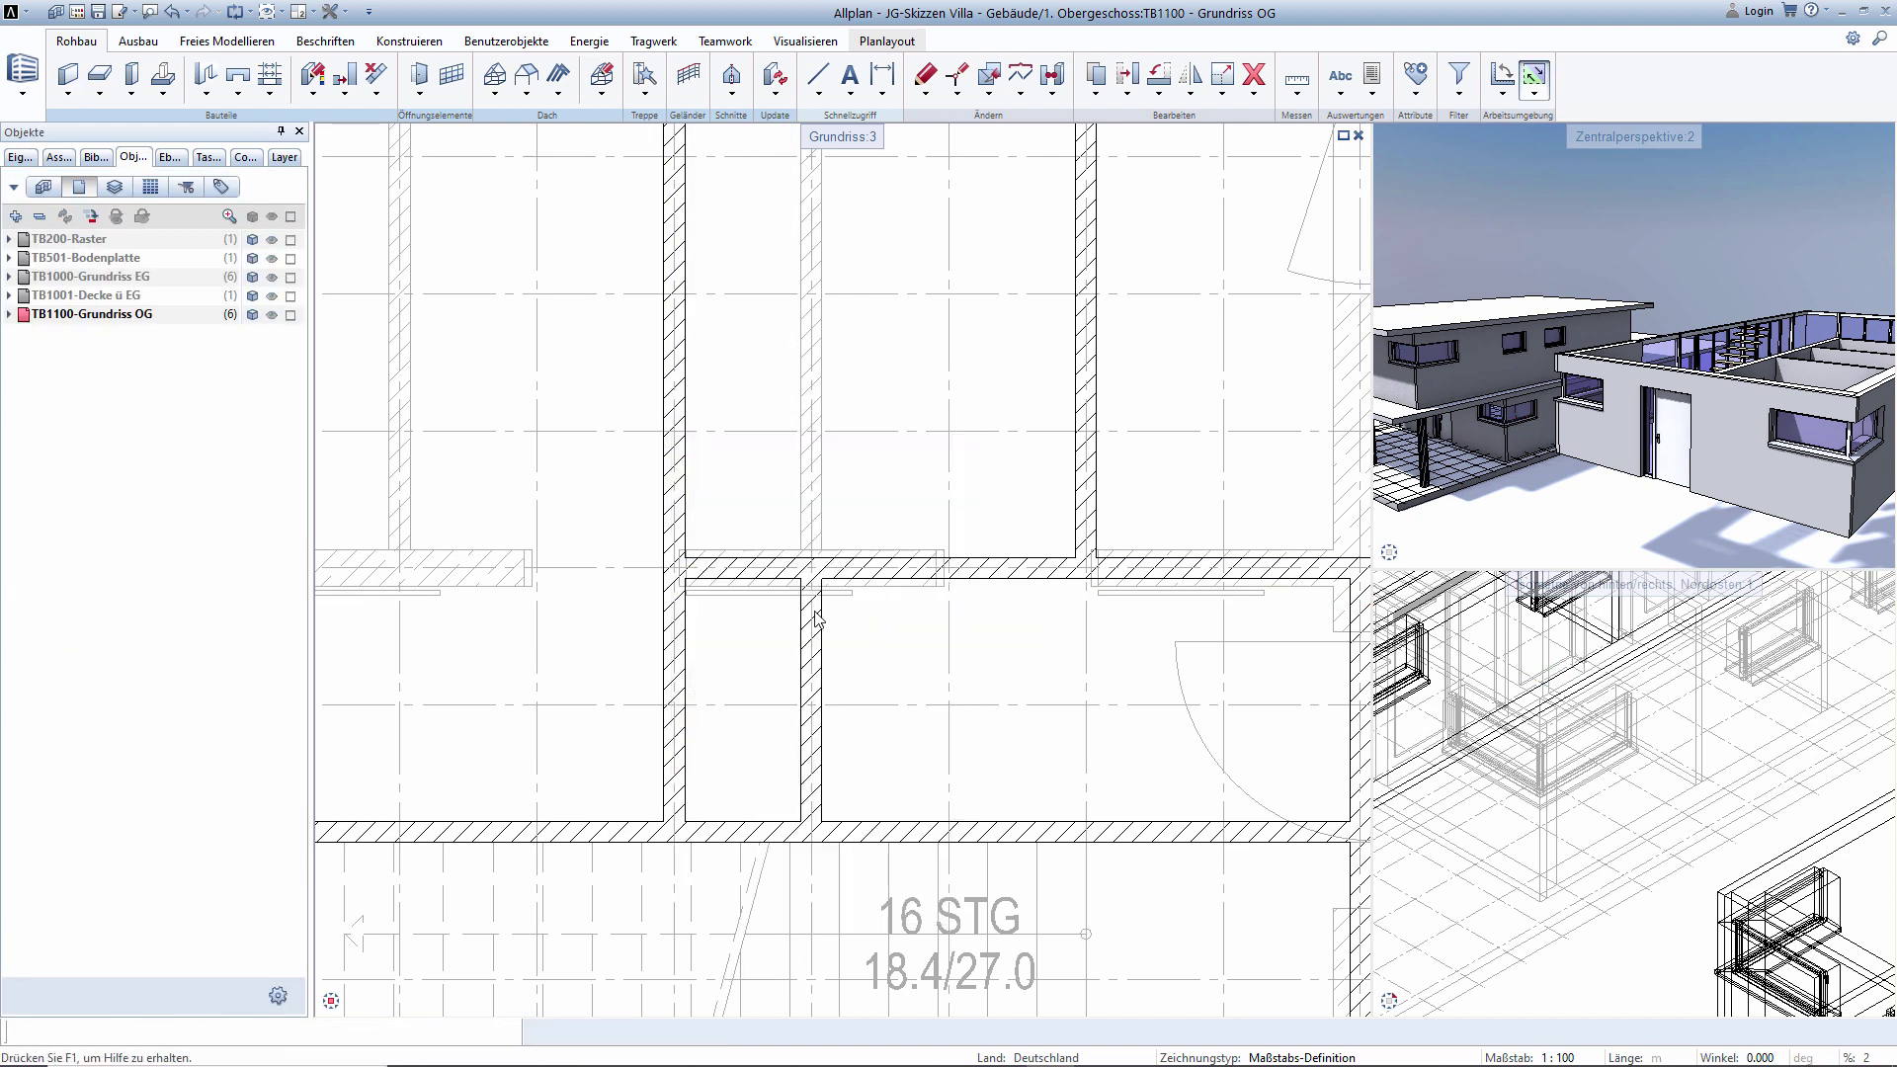
click(724, 569)
scroll(736, 612, down, 2)
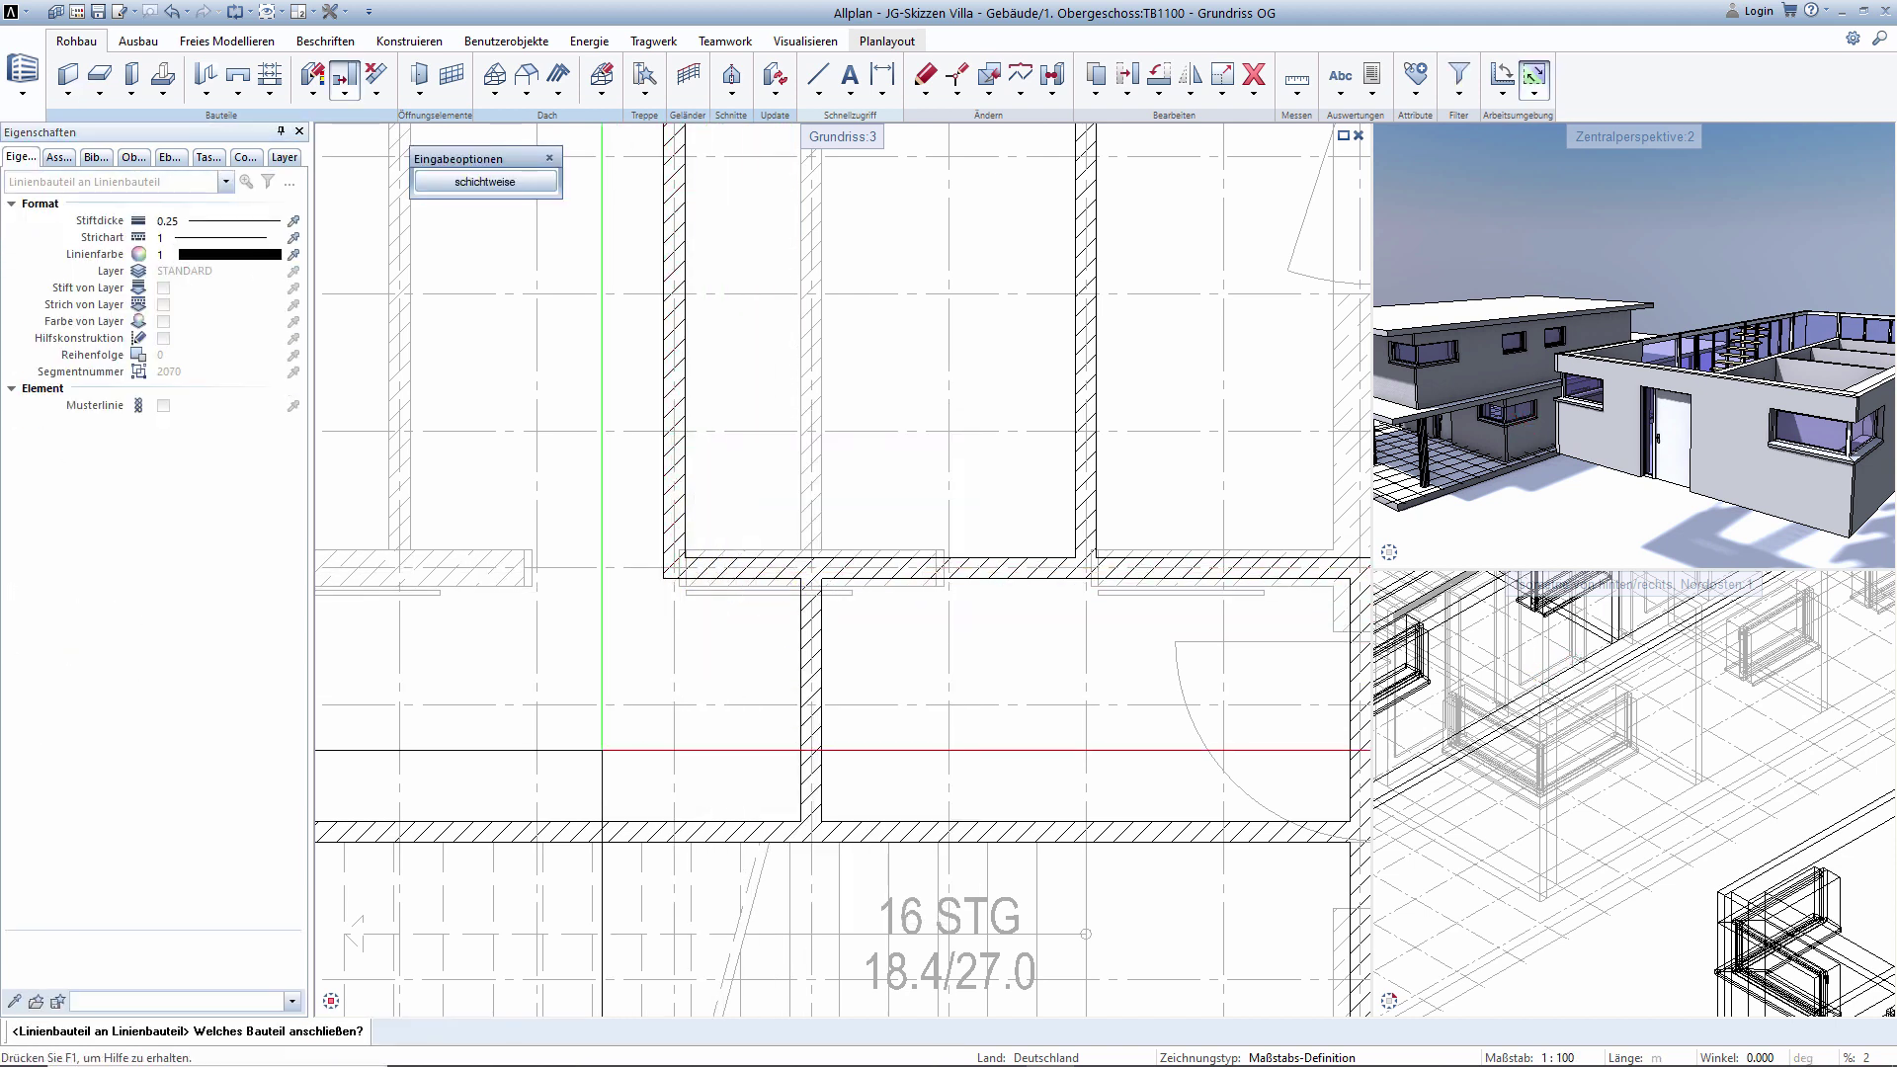
key(Escape)
scroll(748, 662, down, 2)
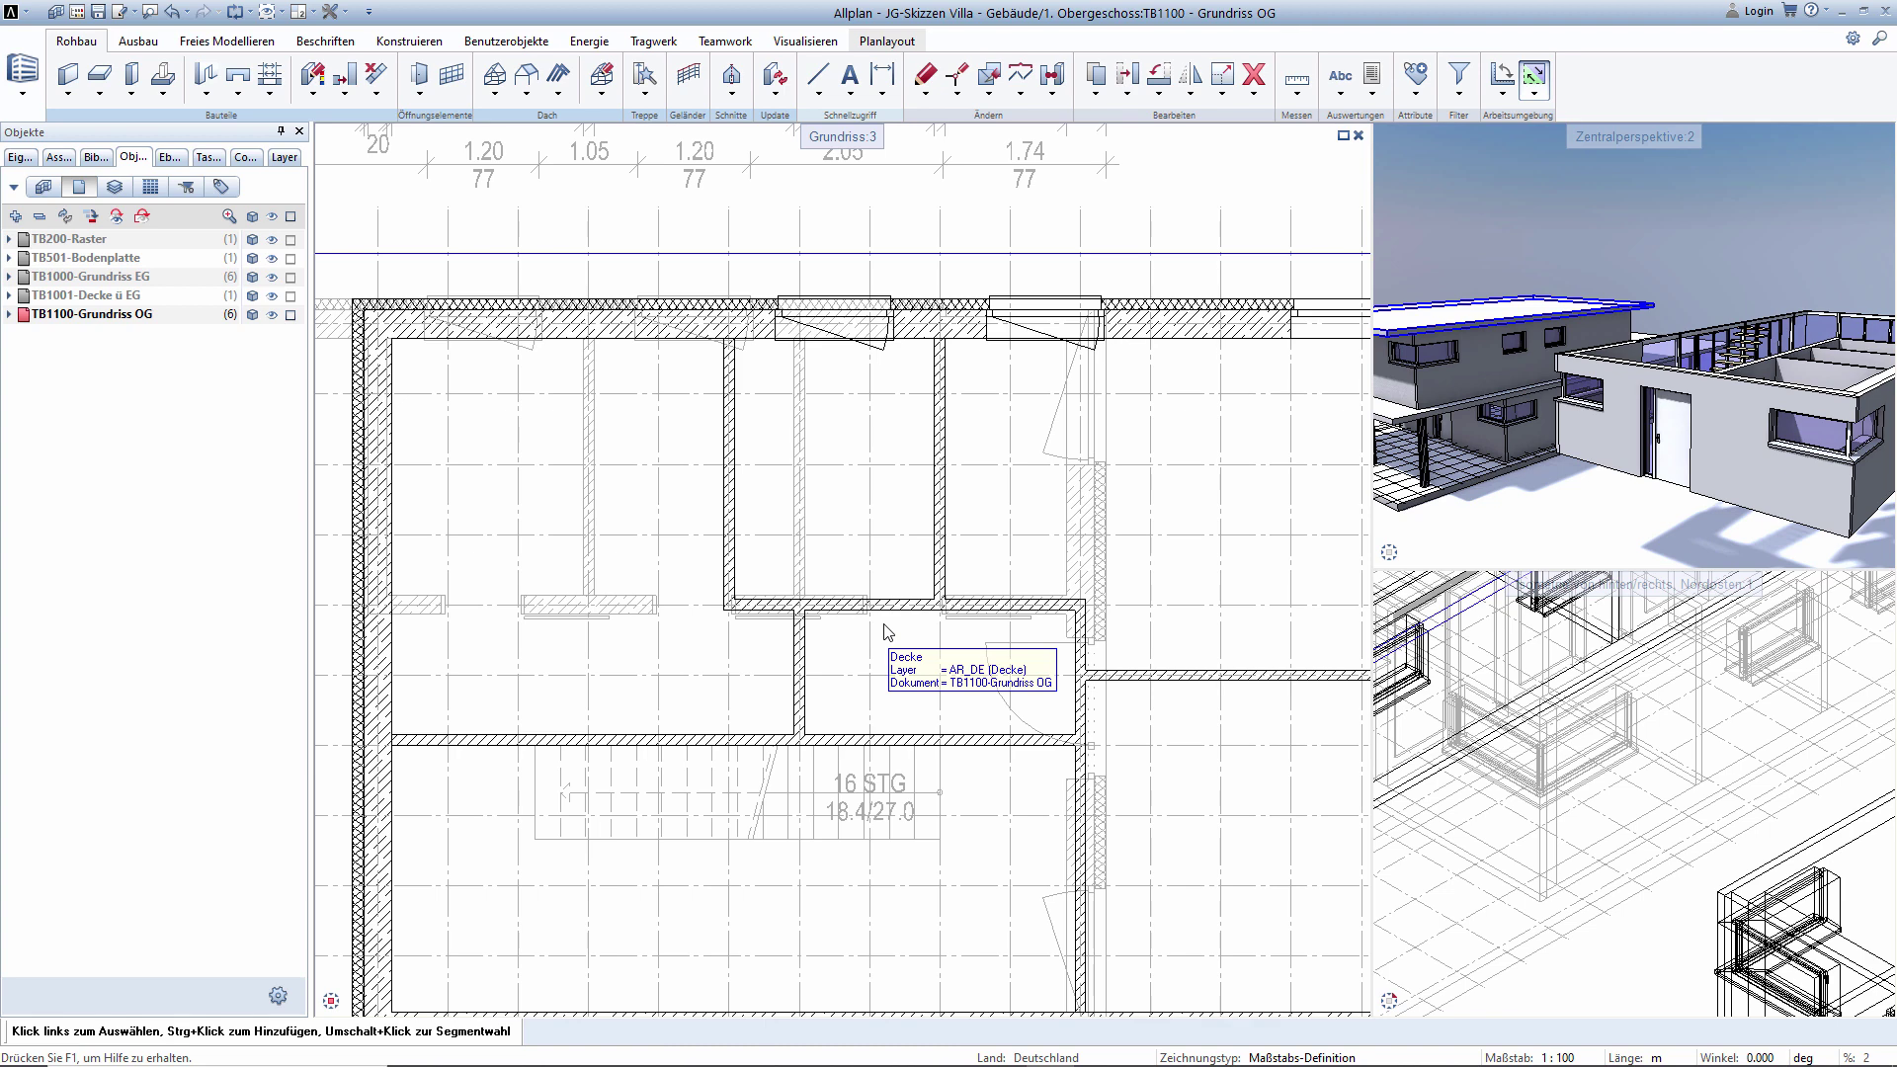
Pan the Grundriss view to show the whole upper floor and its dimension chains.
scroll(907, 544, down, 2)
middle_drag(907, 540, 840, 457)
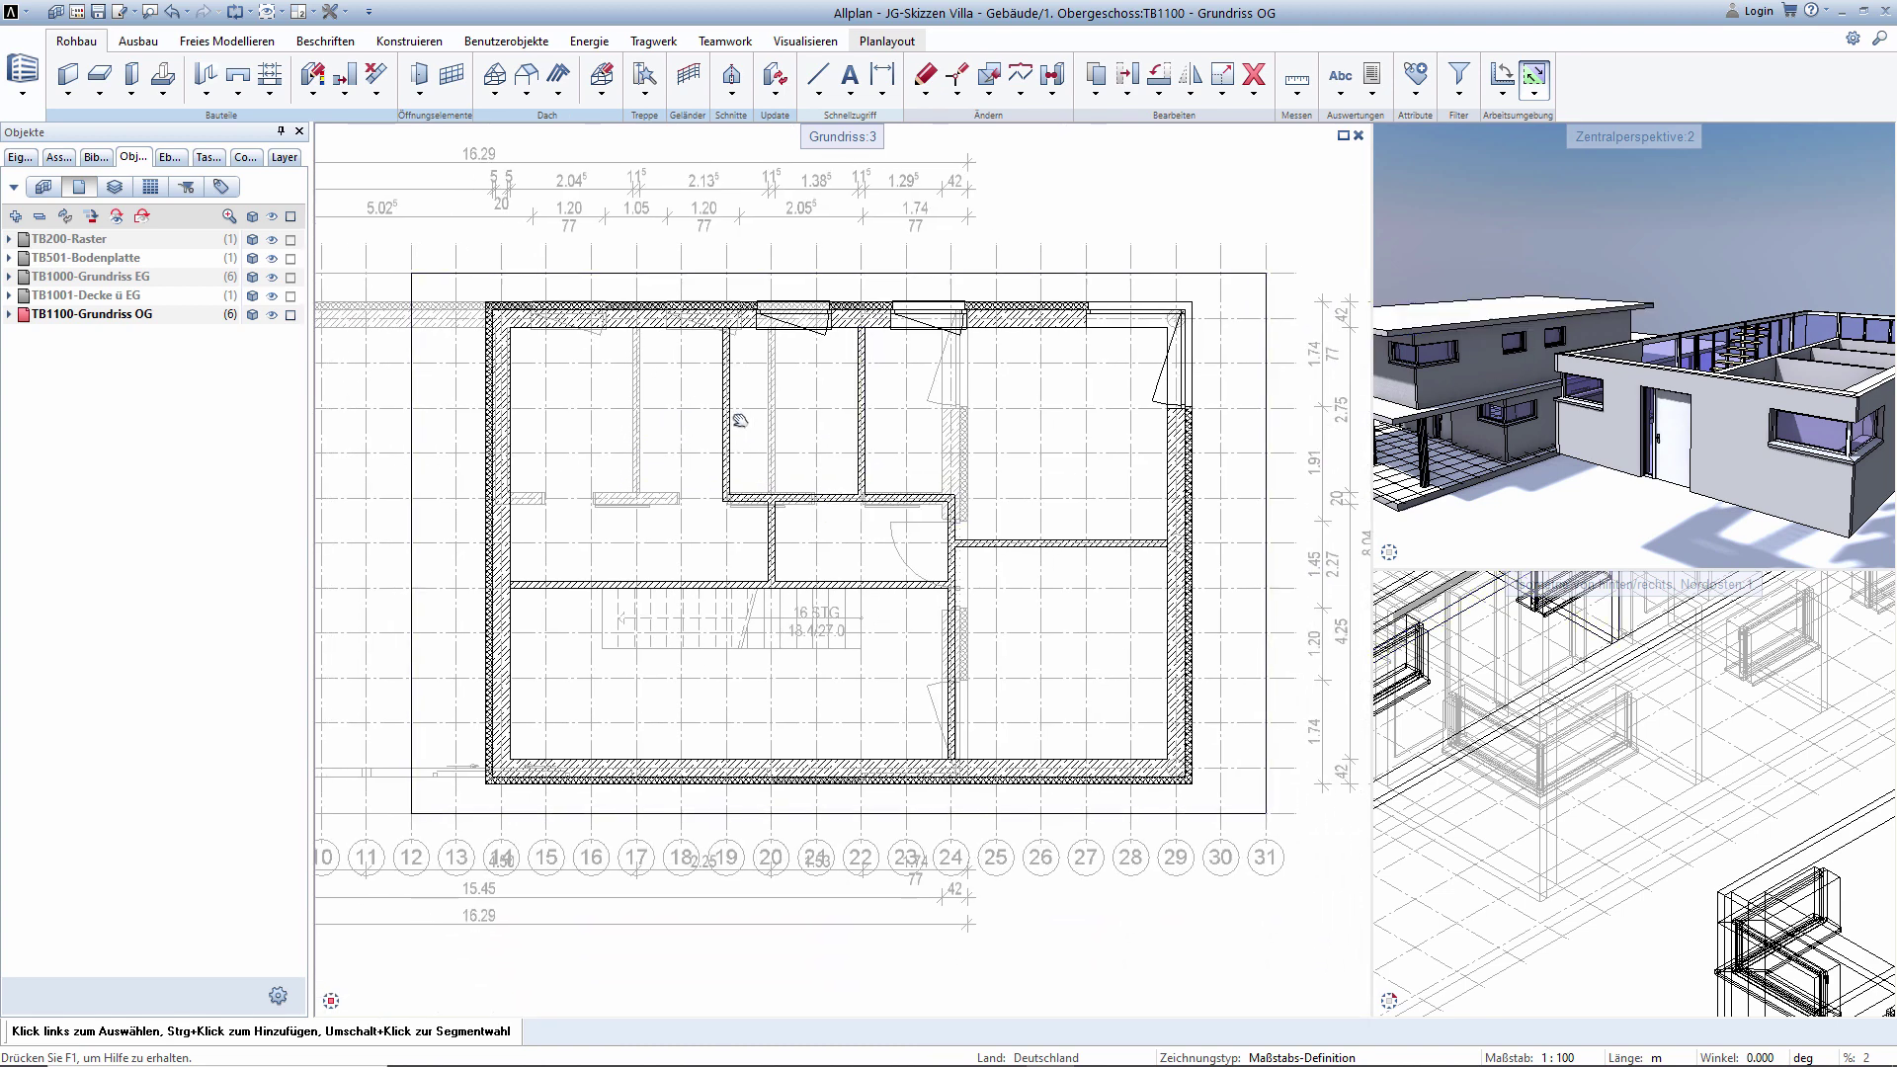
middle_drag(632, 494, 971, 511)
mouse_move(867, 474)
middle_down()
mouse_move(903, 486)
mouse_move(721, 471)
middle_up()
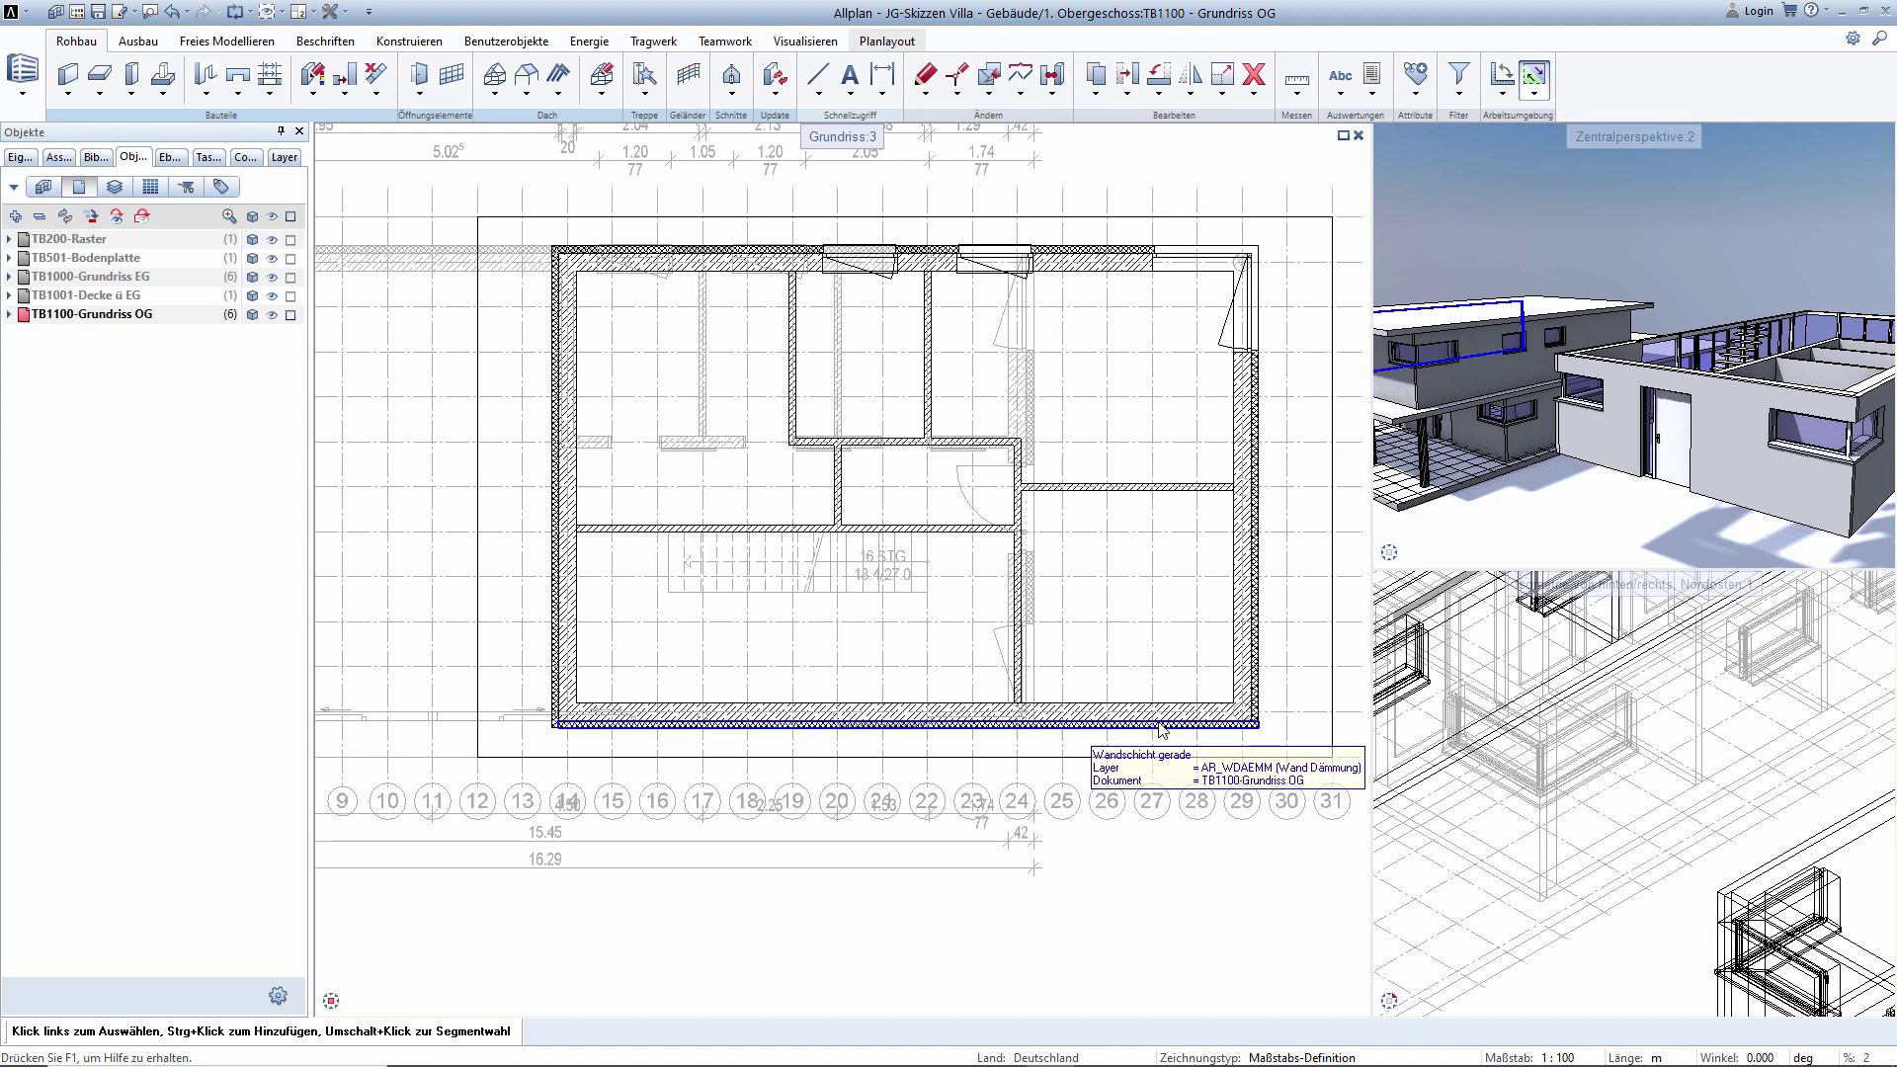
middle_drag(1100, 631, 927, 630)
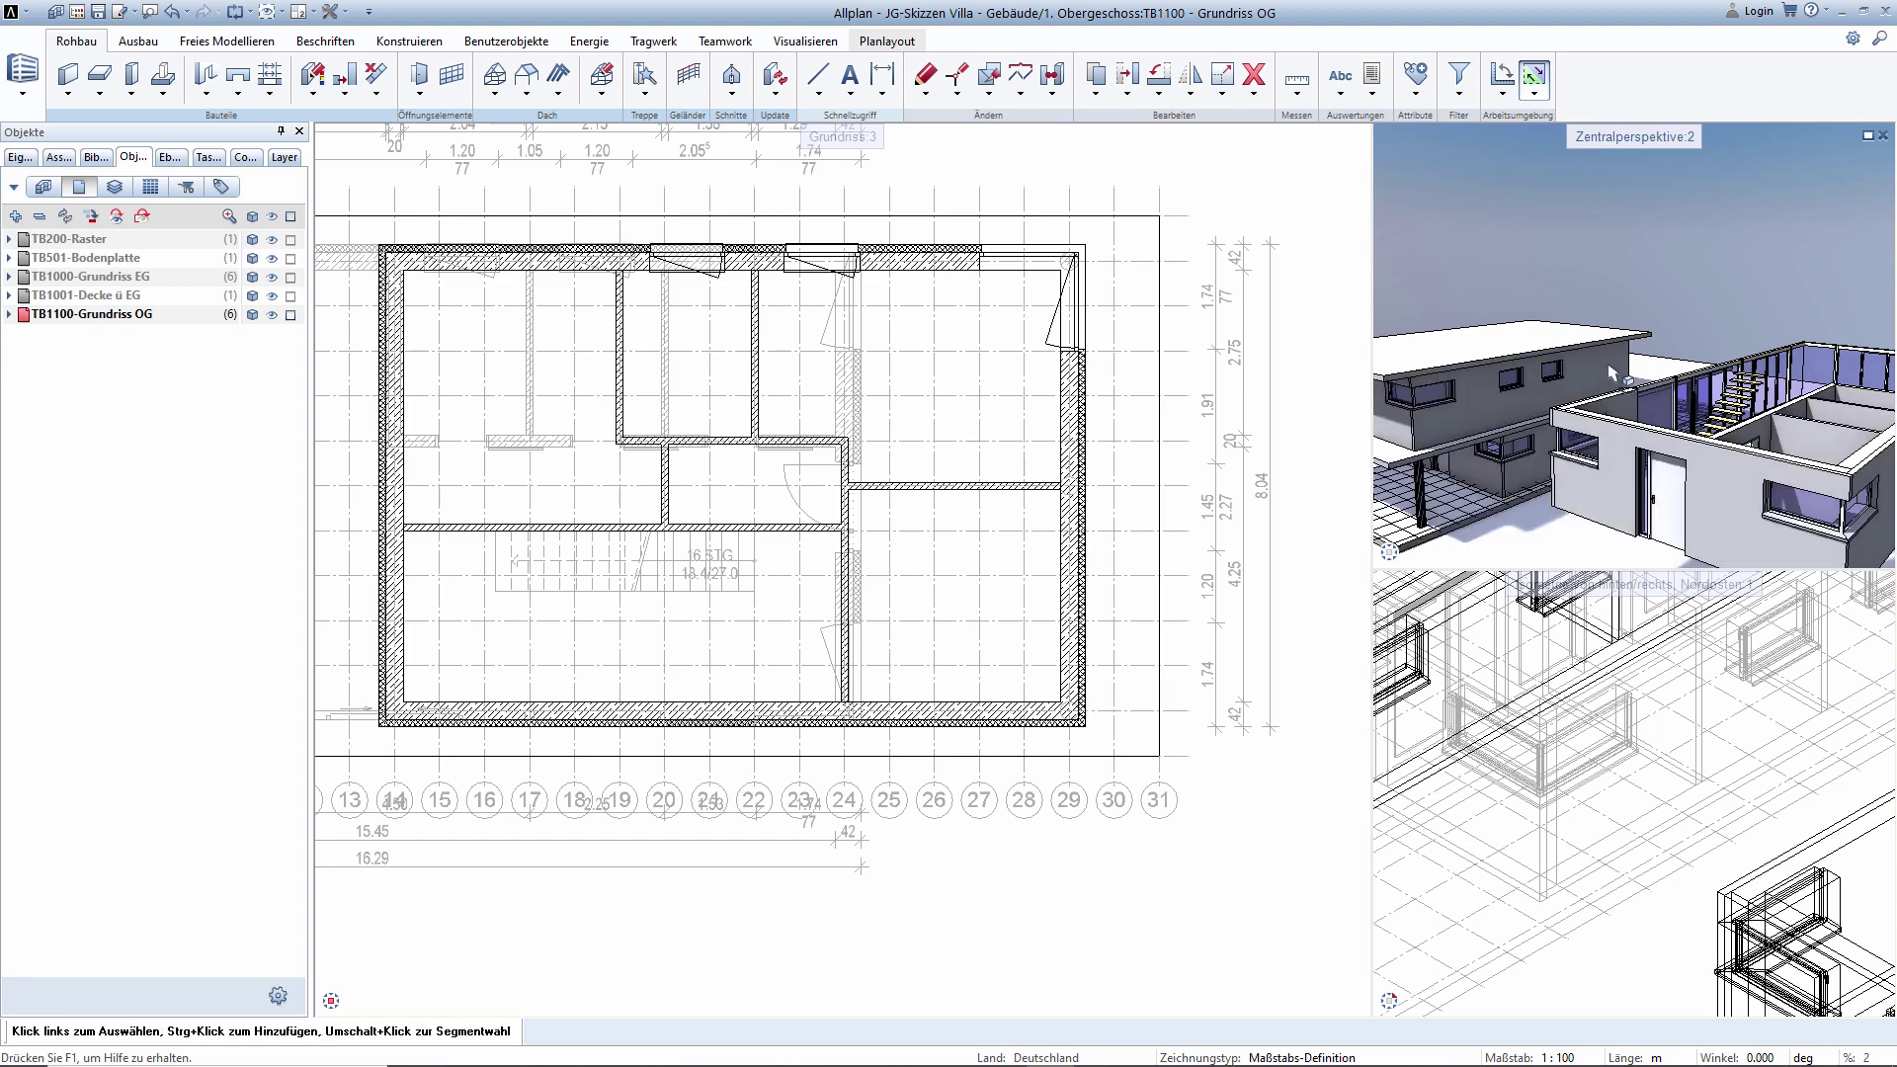
Orbit the Zentralperspektive to a raised oblique view of the upper storey and flat roof.
drag(1520, 345, 1420, 319)
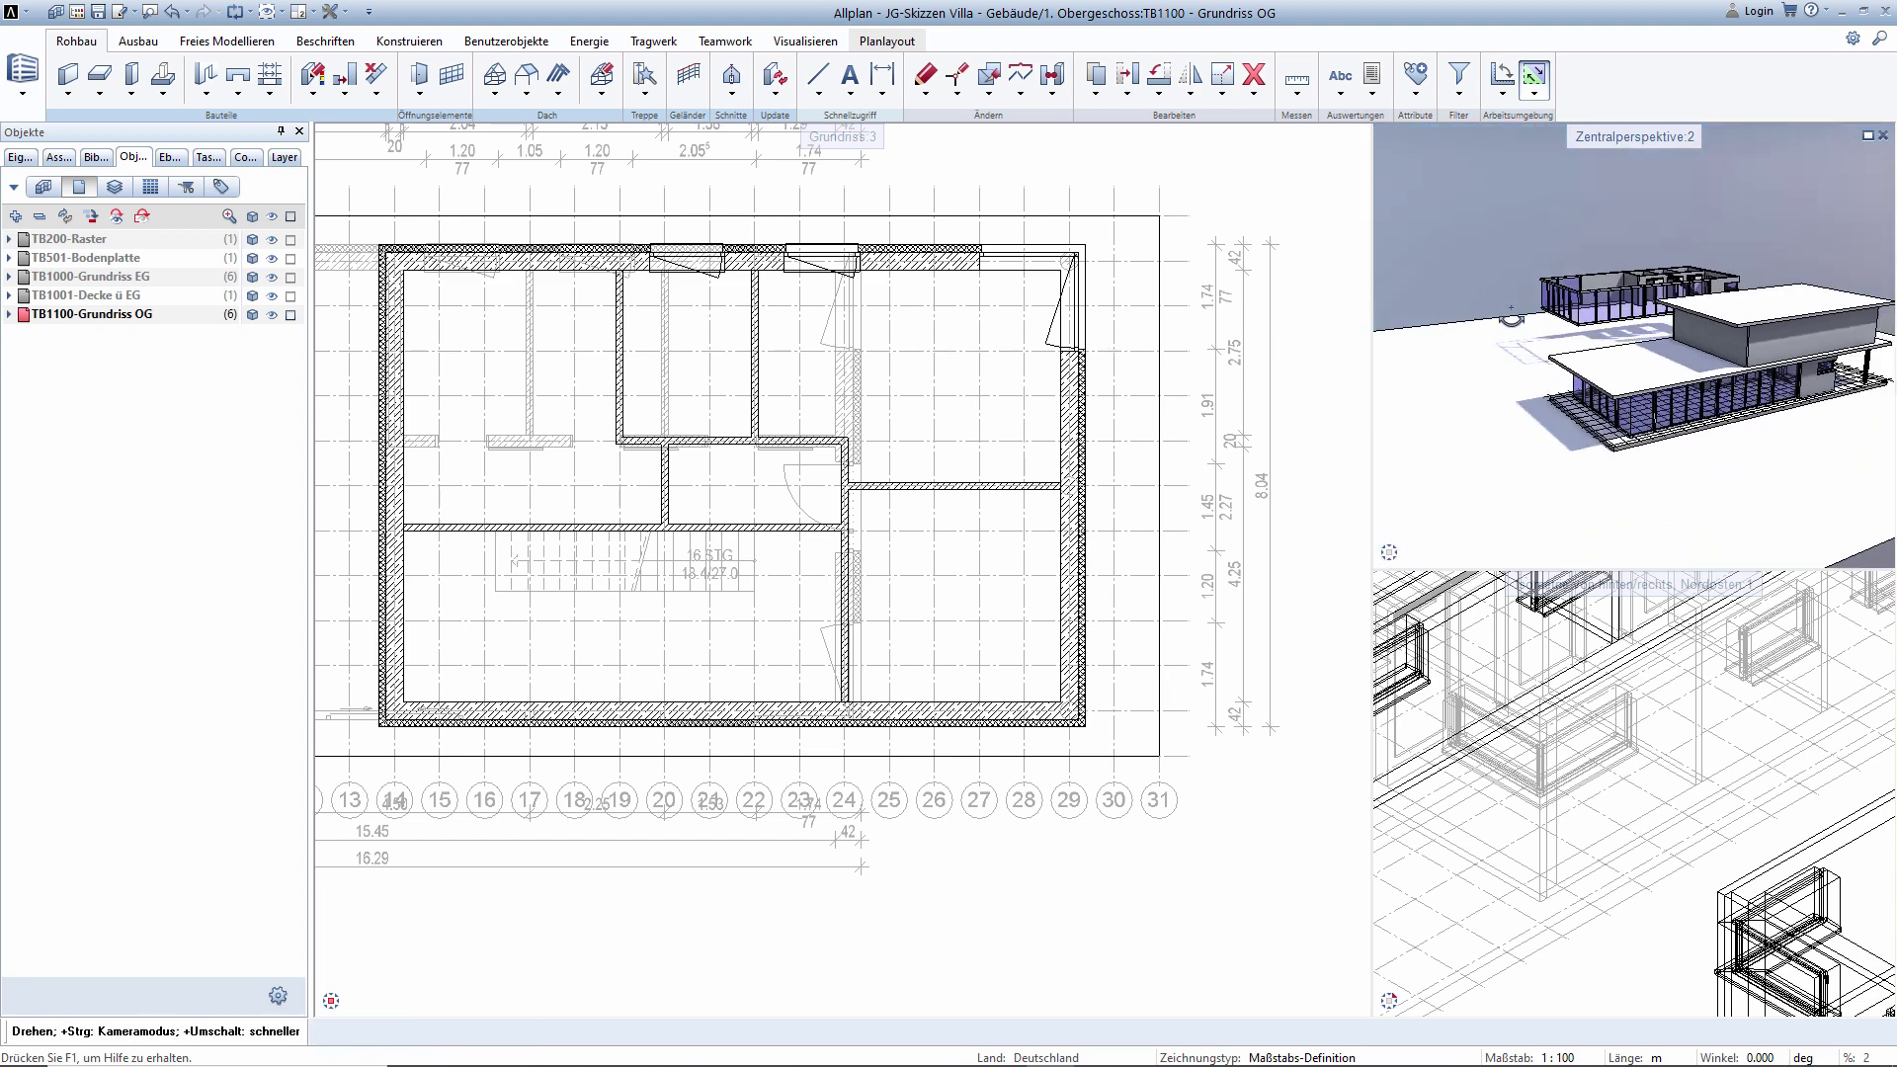
mouse_move(1421, 319)
mouse_down()
mouse_move(1803, 415)
mouse_move(1672, 401)
mouse_up()
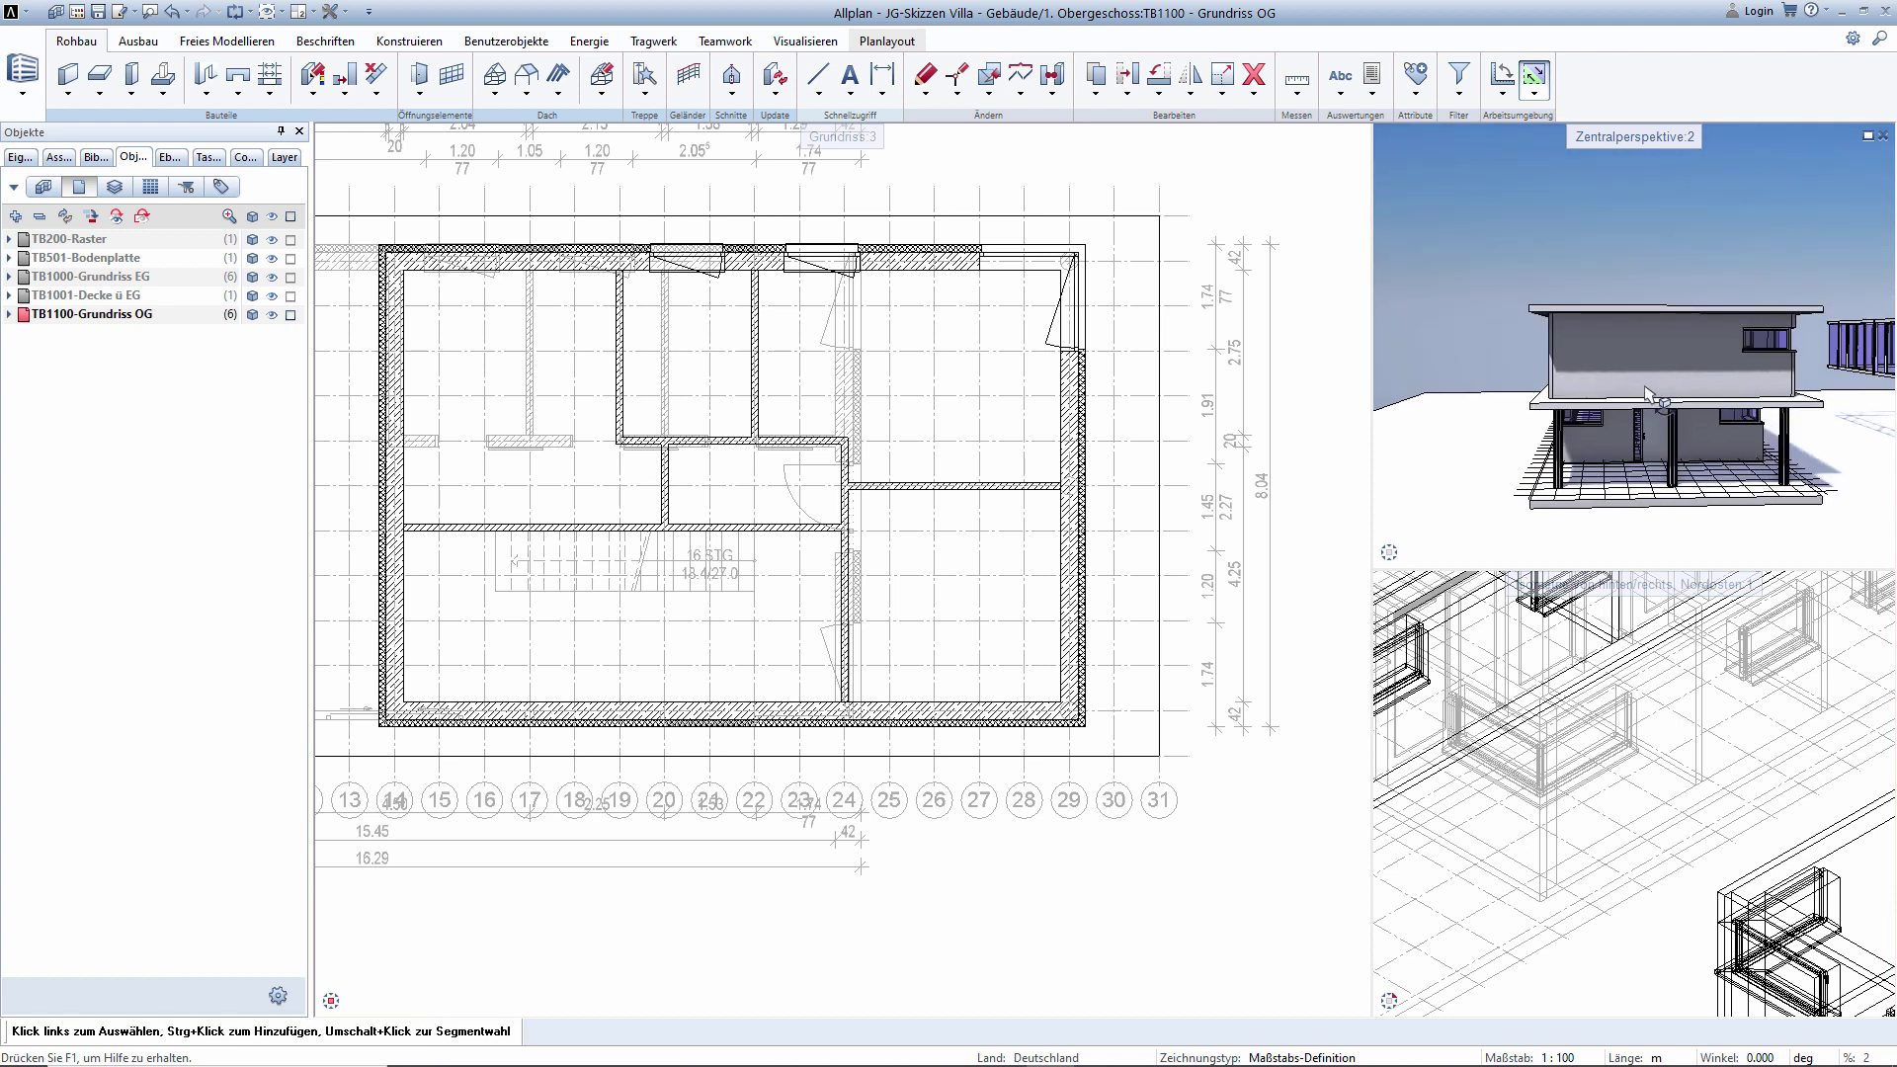
drag(1620, 405, 1648, 448)
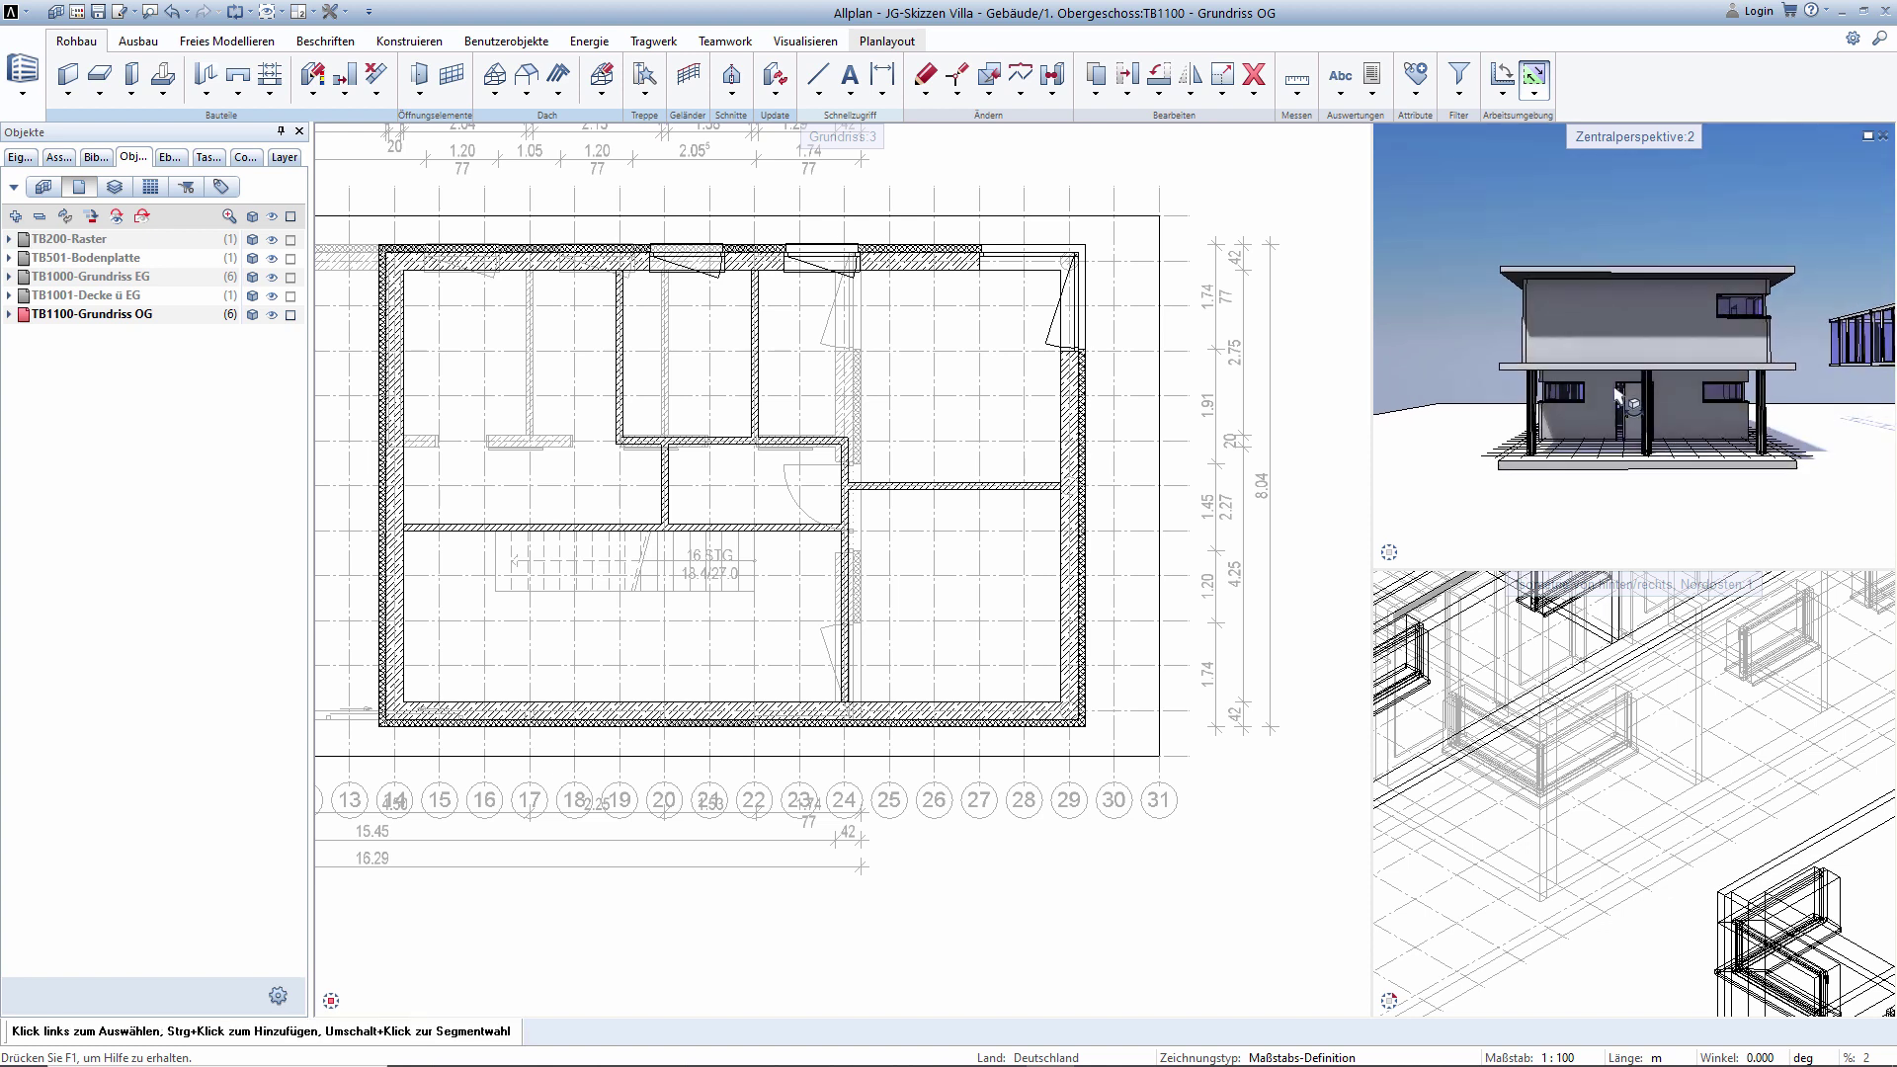
drag(1643, 423, 1433, 415)
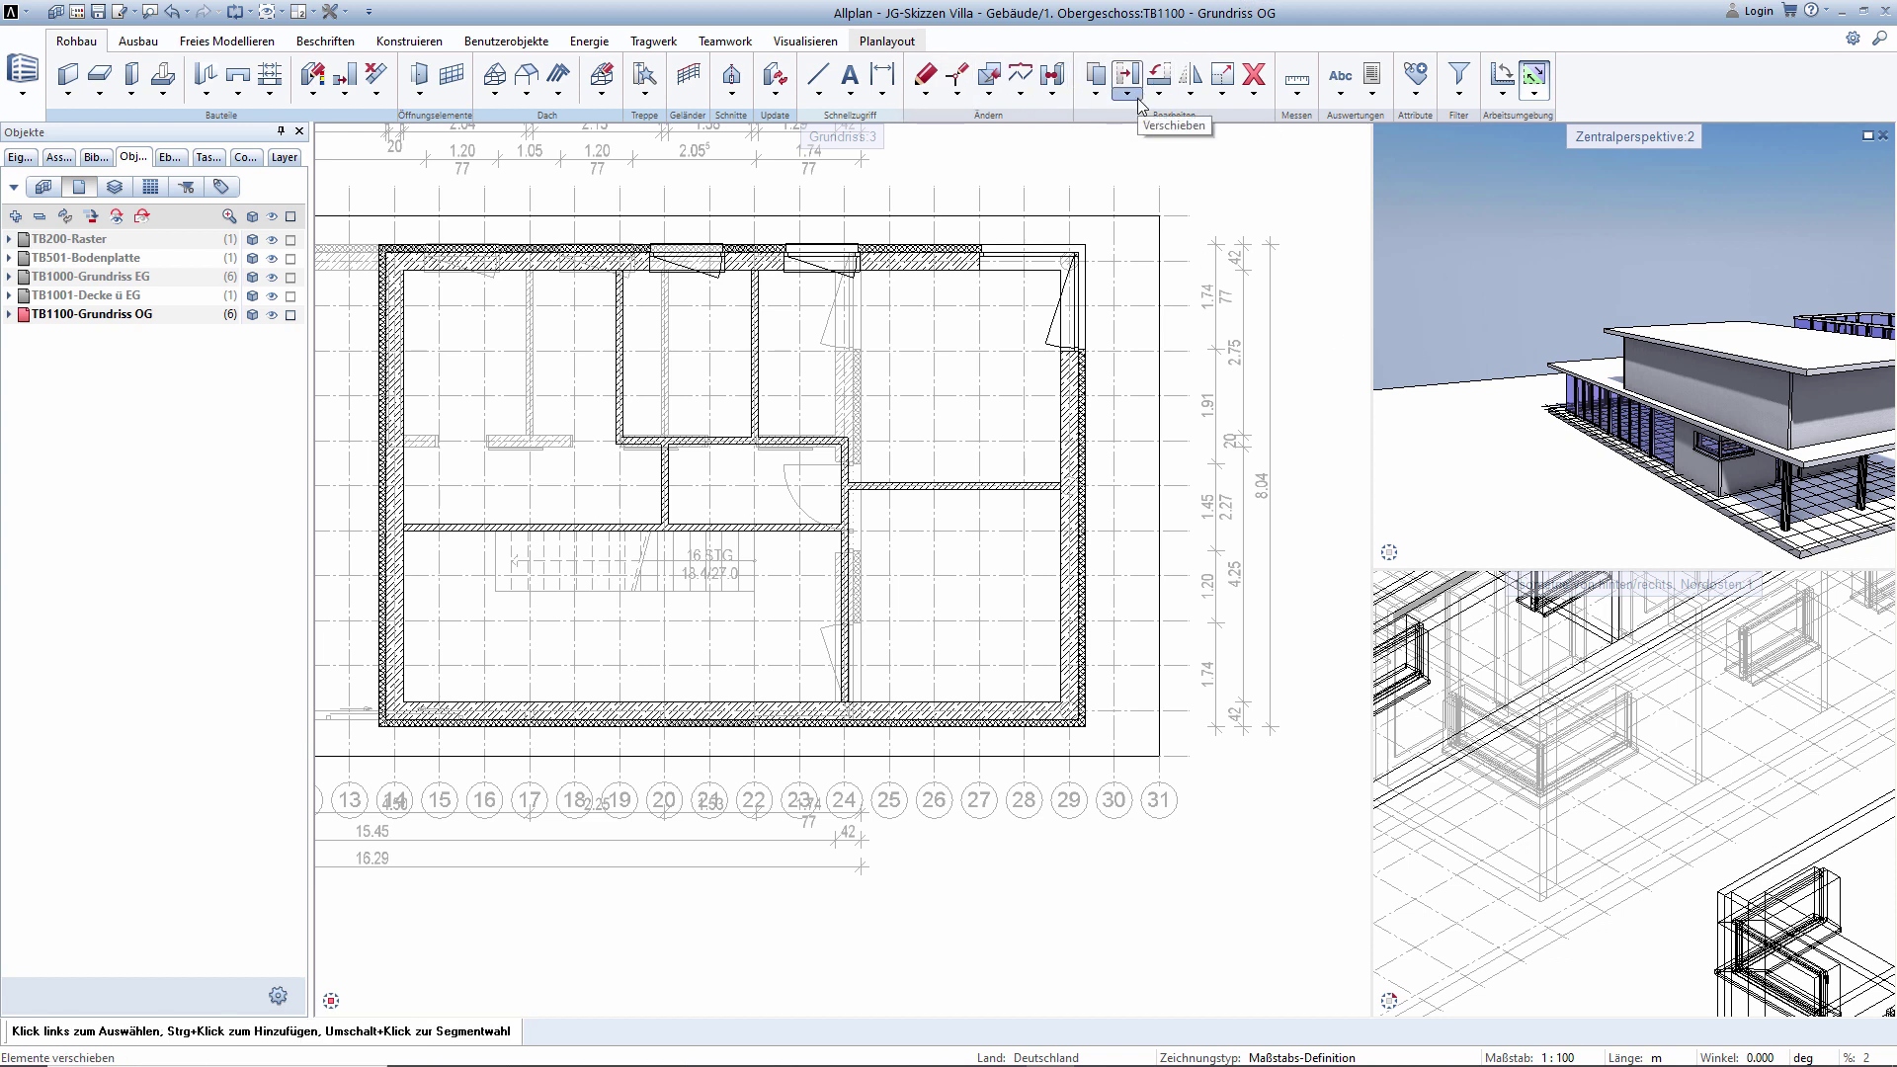
Copy and mirror the top-right corner walls and window to the lower right.
click(1191, 96)
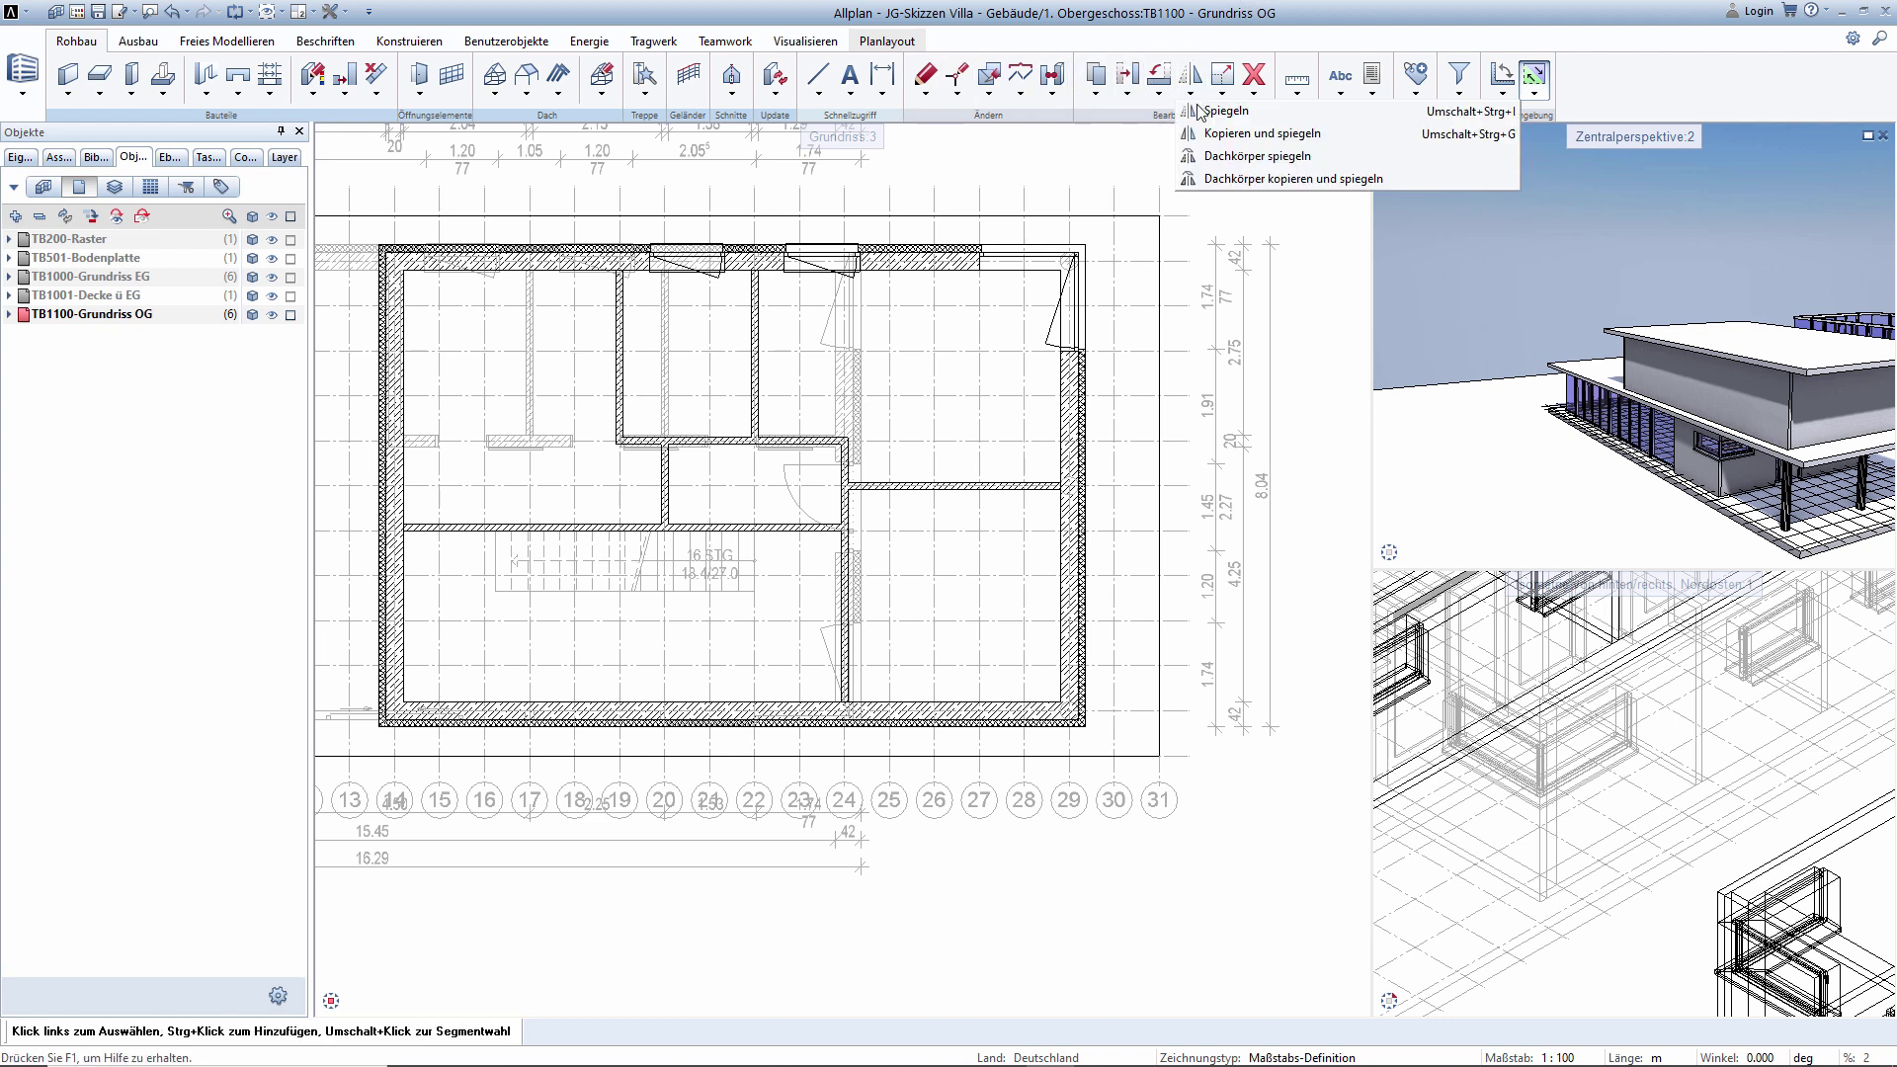
click(1235, 135)
drag(931, 203, 1228, 423)
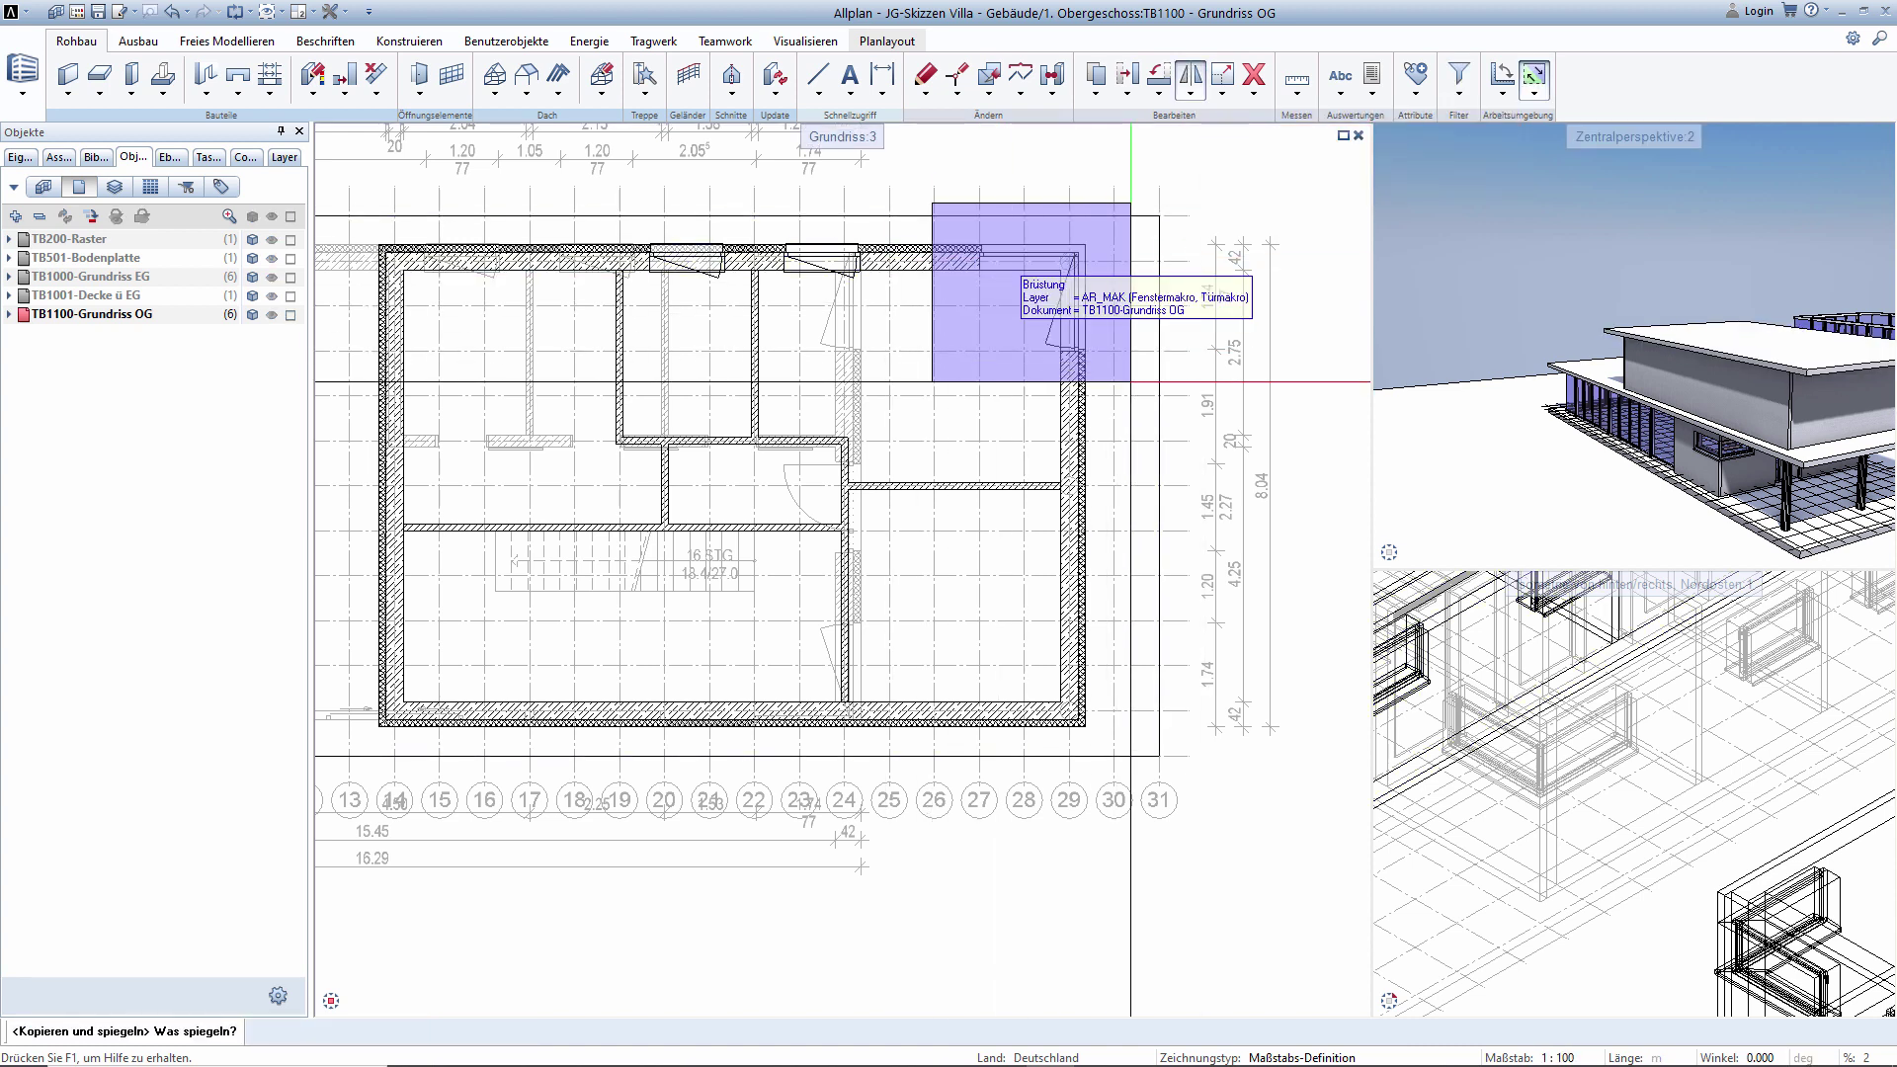
click(1133, 485)
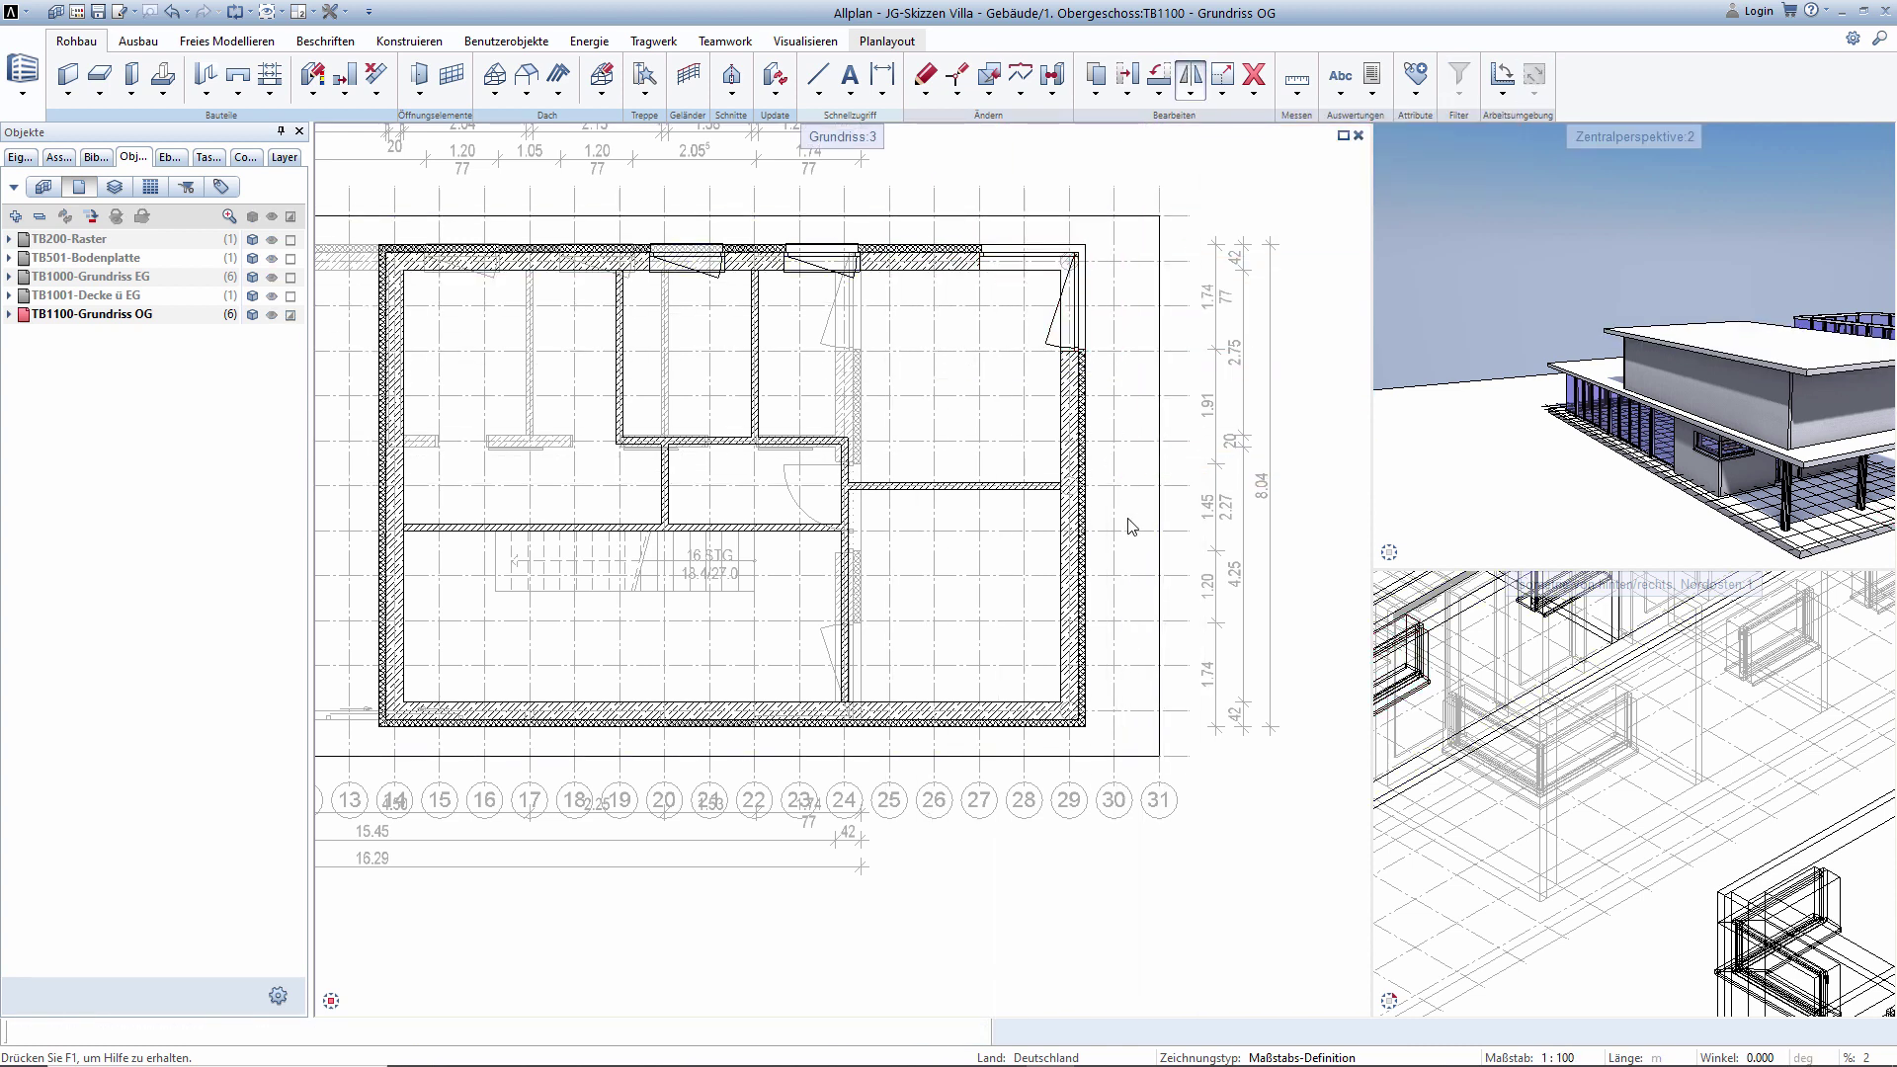
click(1235, 485)
key(Escape)
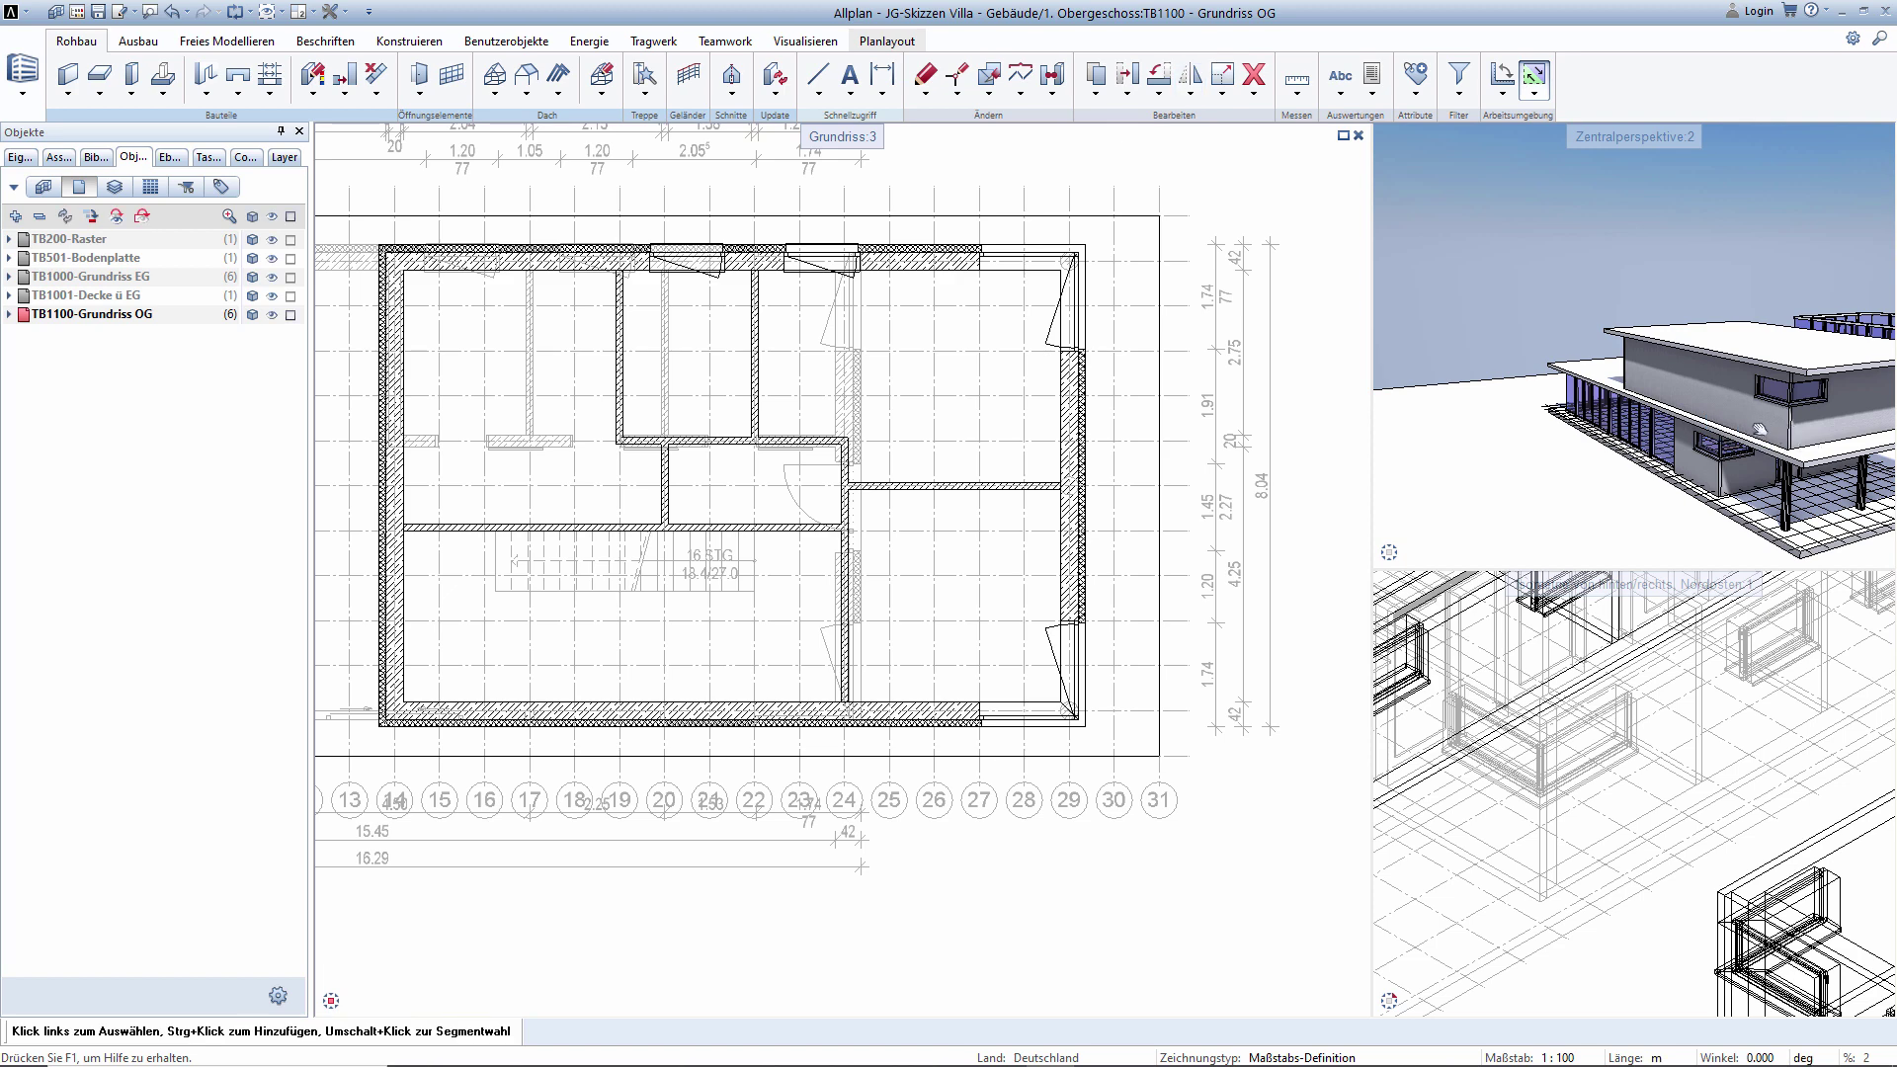
Orbit the 3D view to the front entrance and zoom the plan out to both drawings.
drag(1763, 432, 1775, 440)
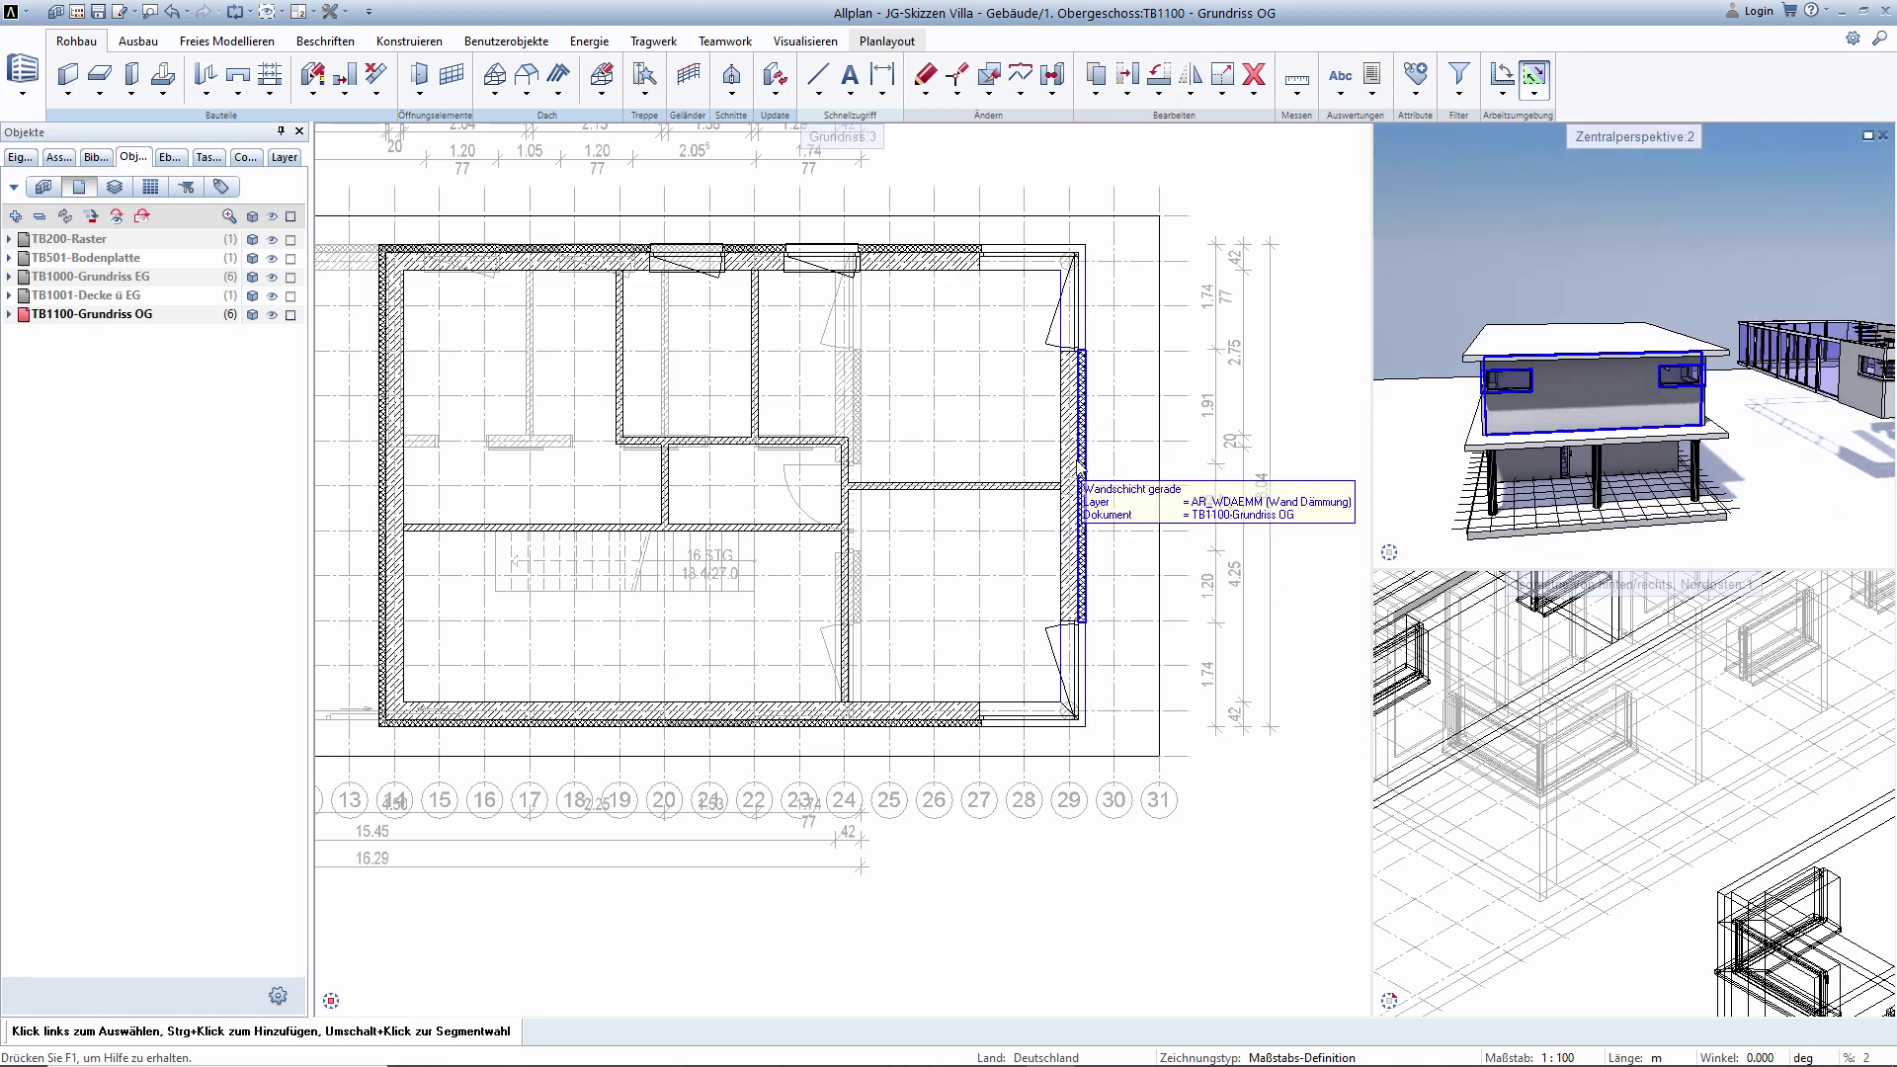
drag(1526, 494, 1548, 539)
scroll(1546, 434, up, 5)
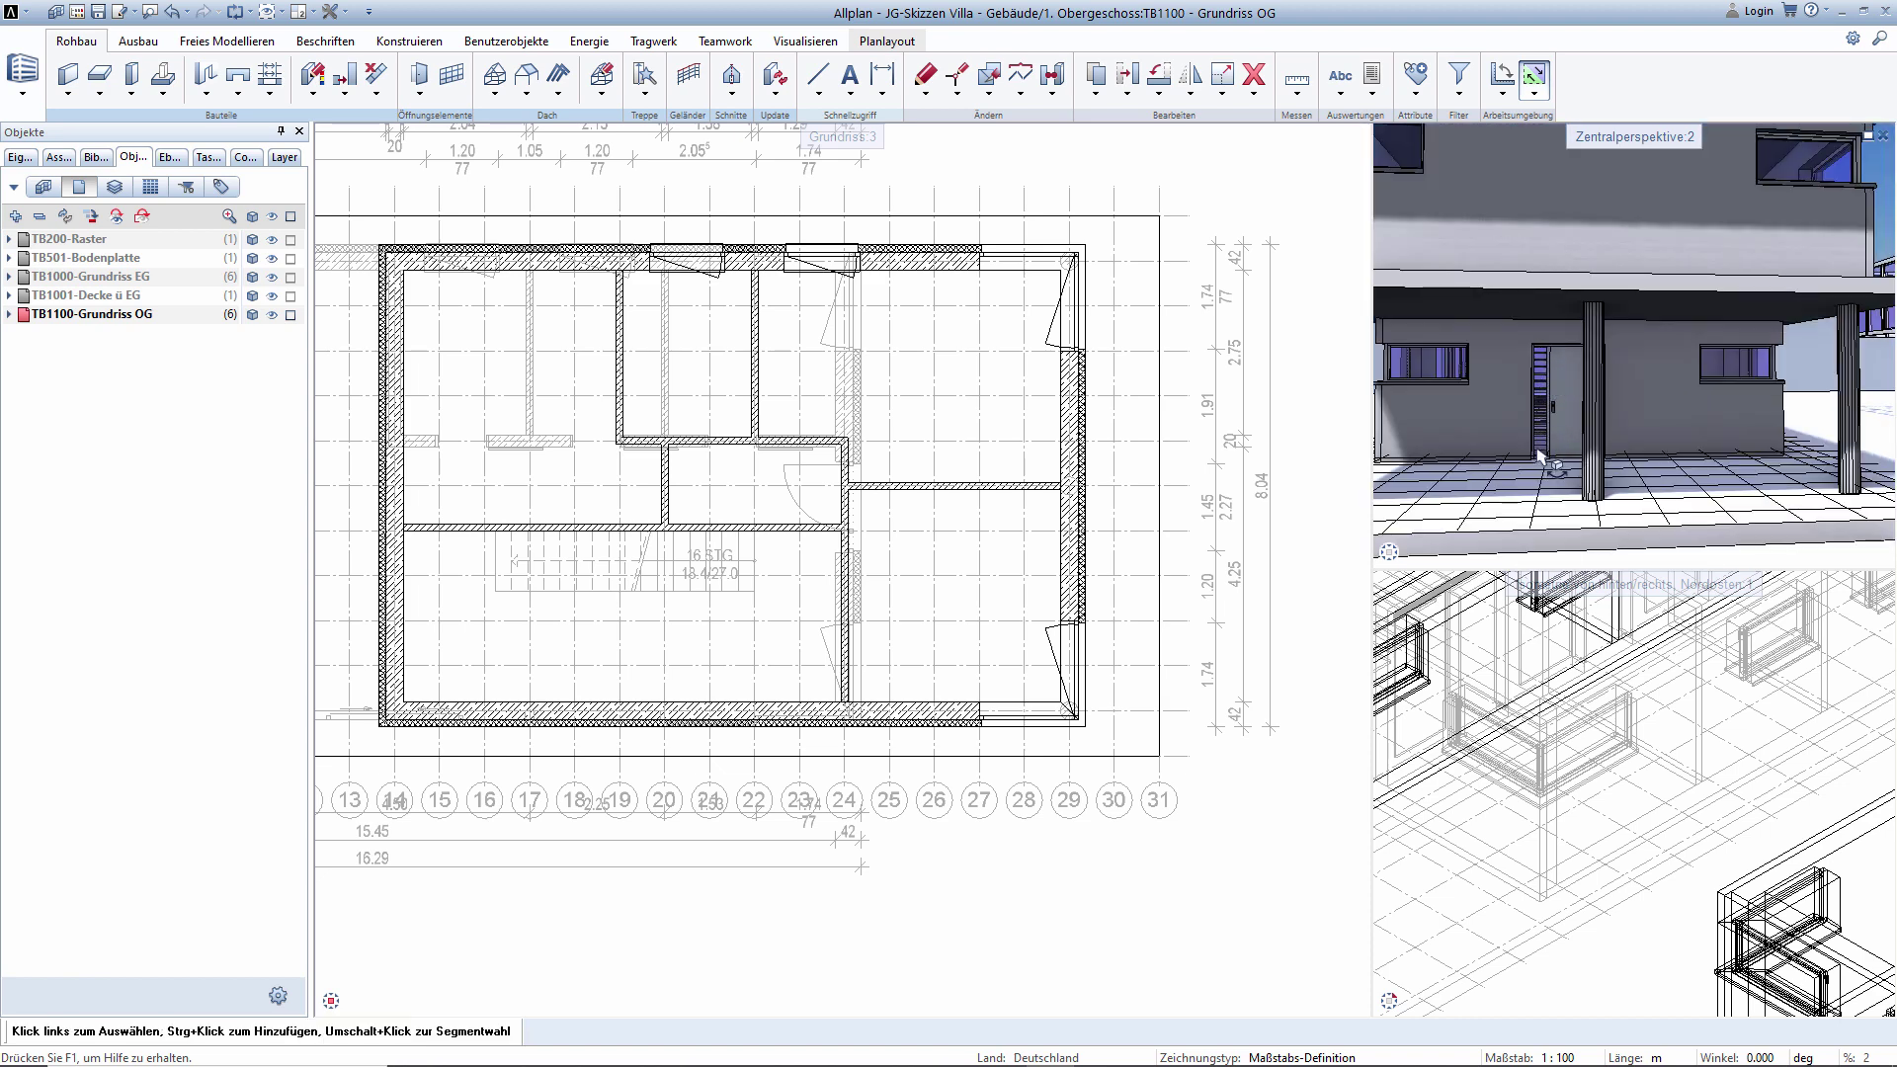
drag(1538, 456, 1541, 434)
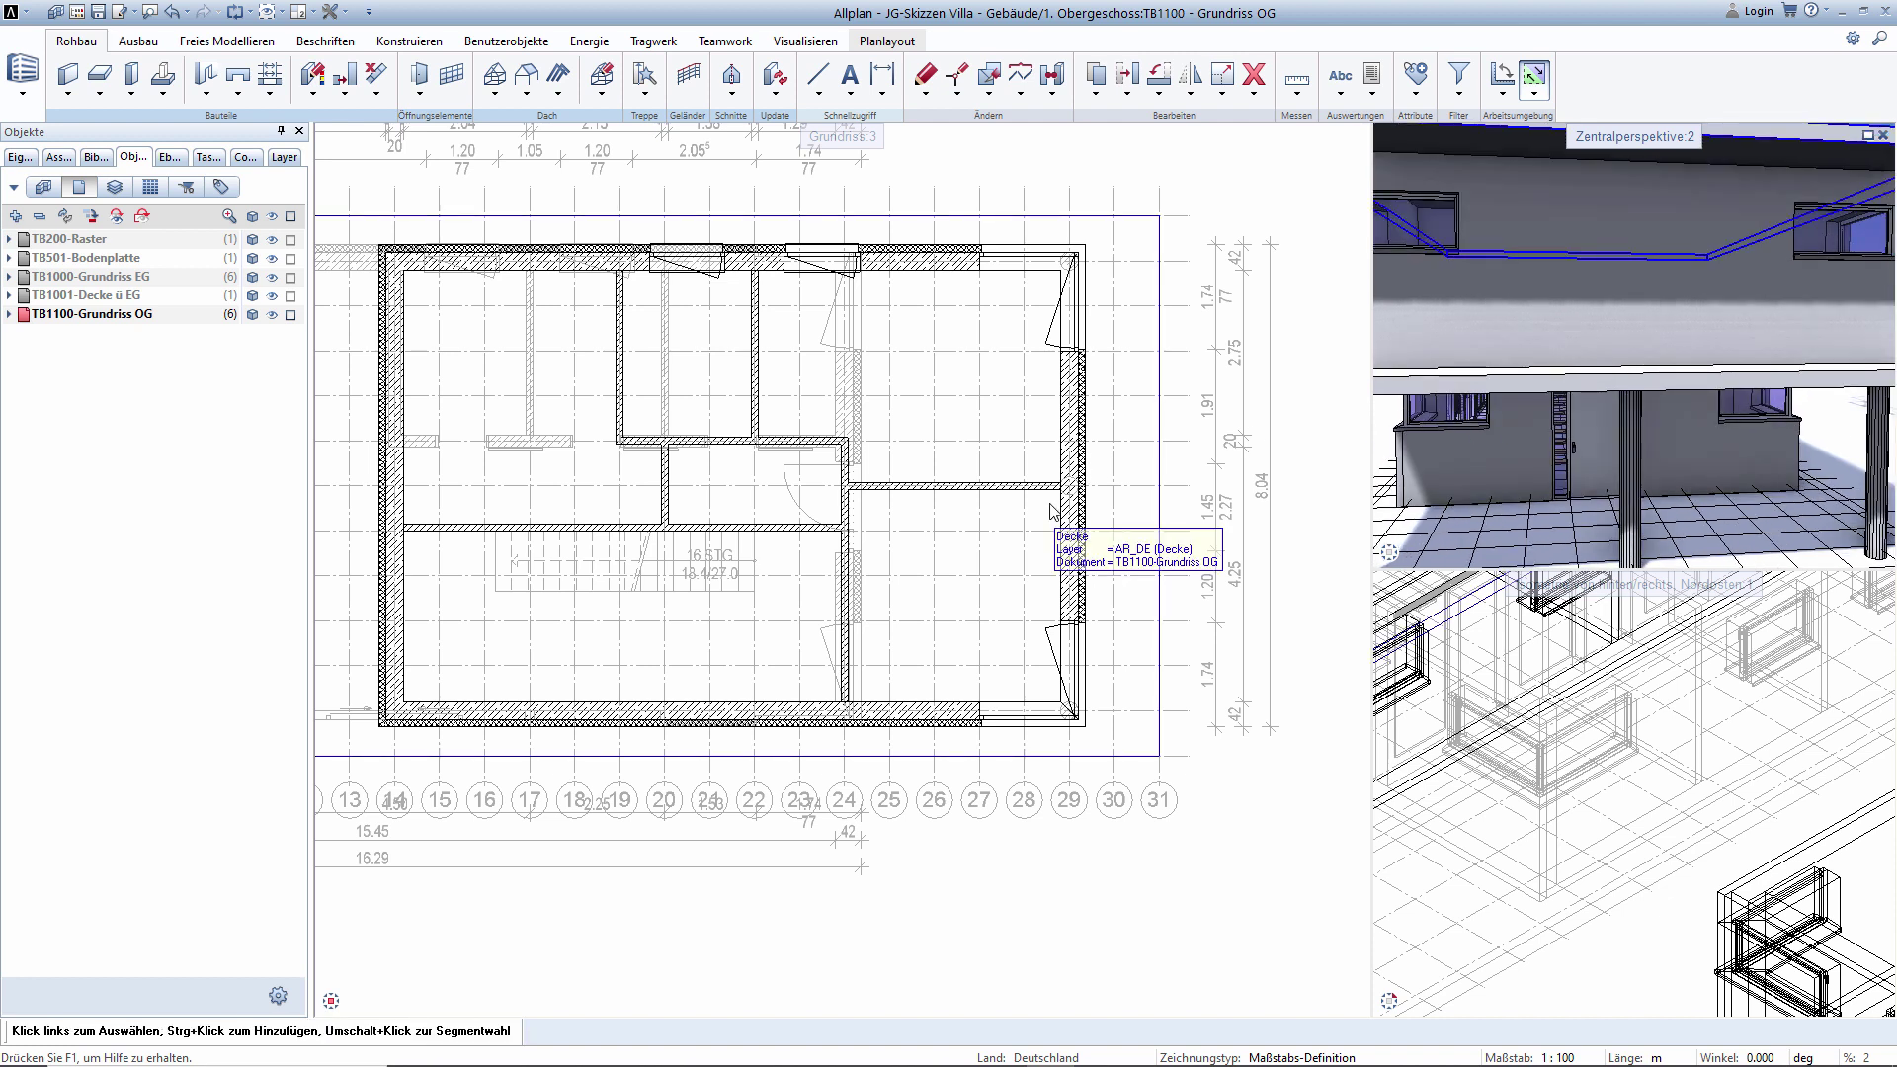
middle_drag(749, 504, 954, 494)
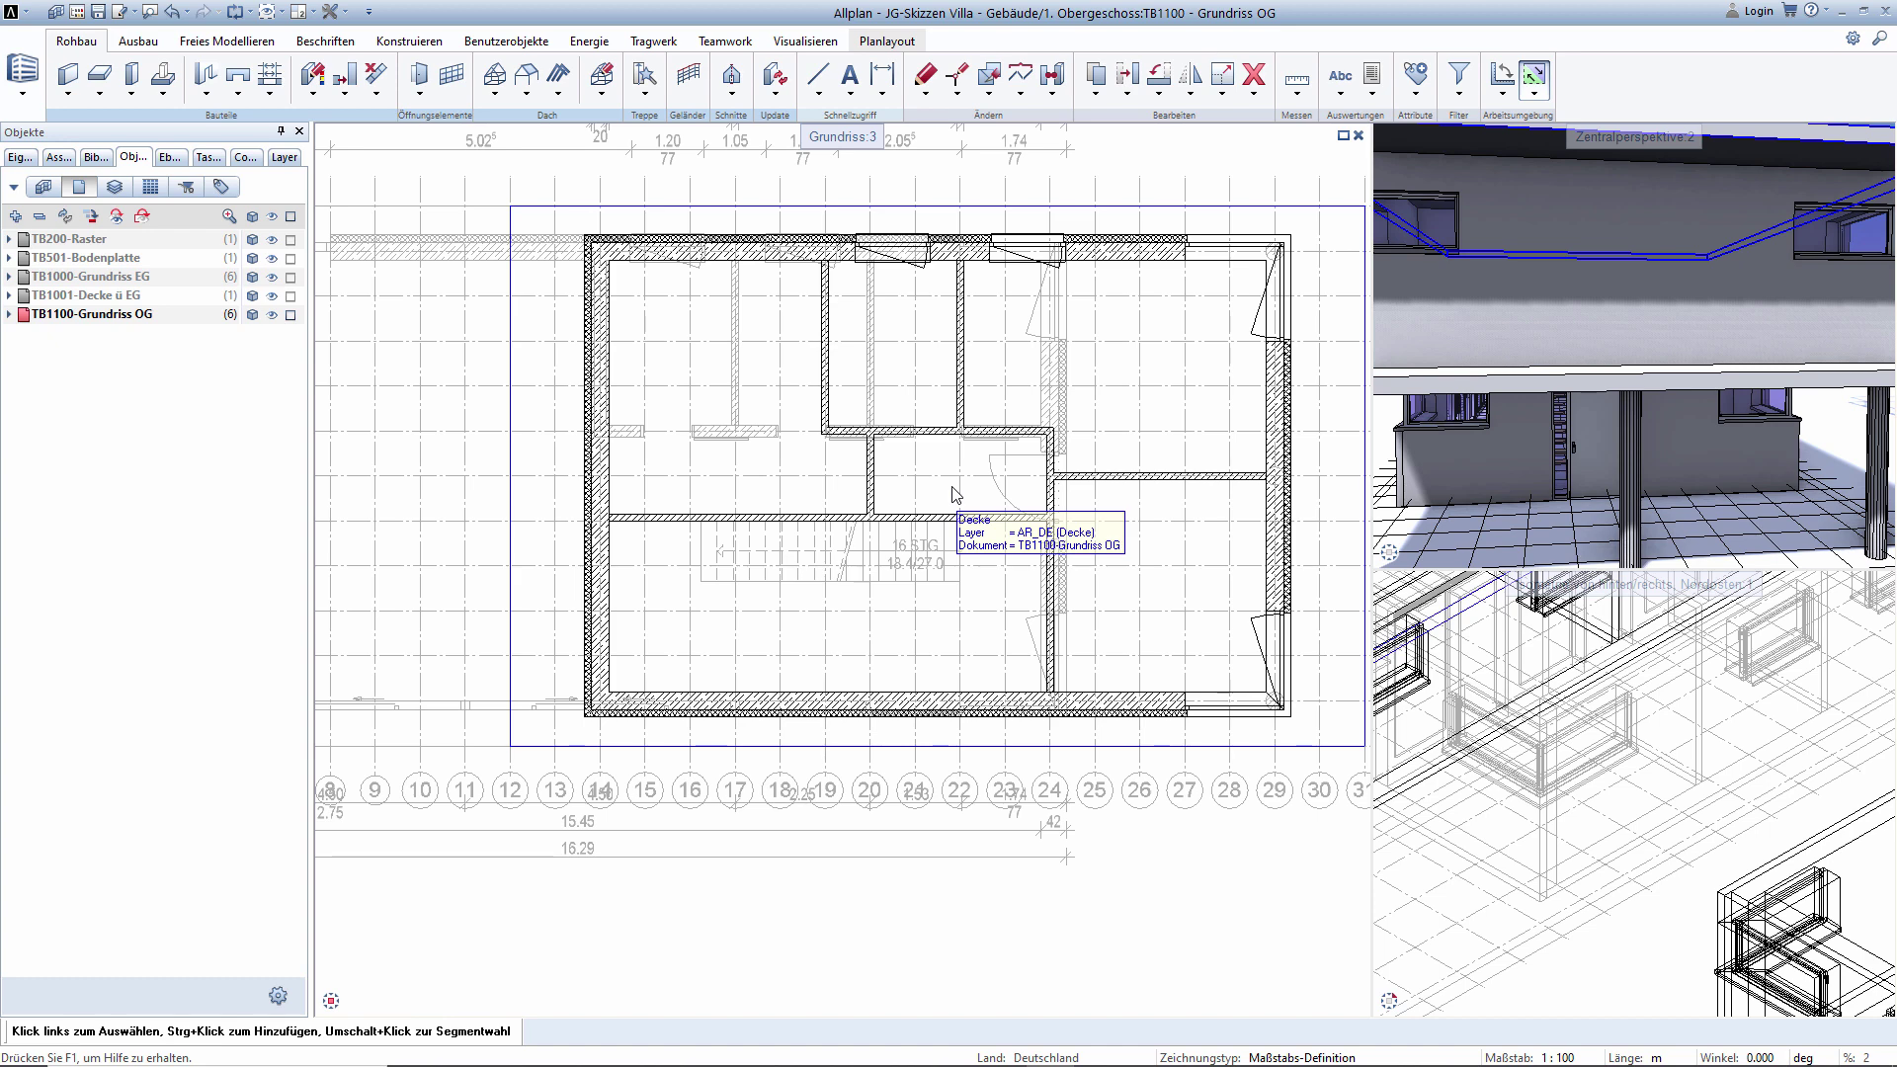
scroll(775, 454, down, 2)
scroll(721, 395, down, 3)
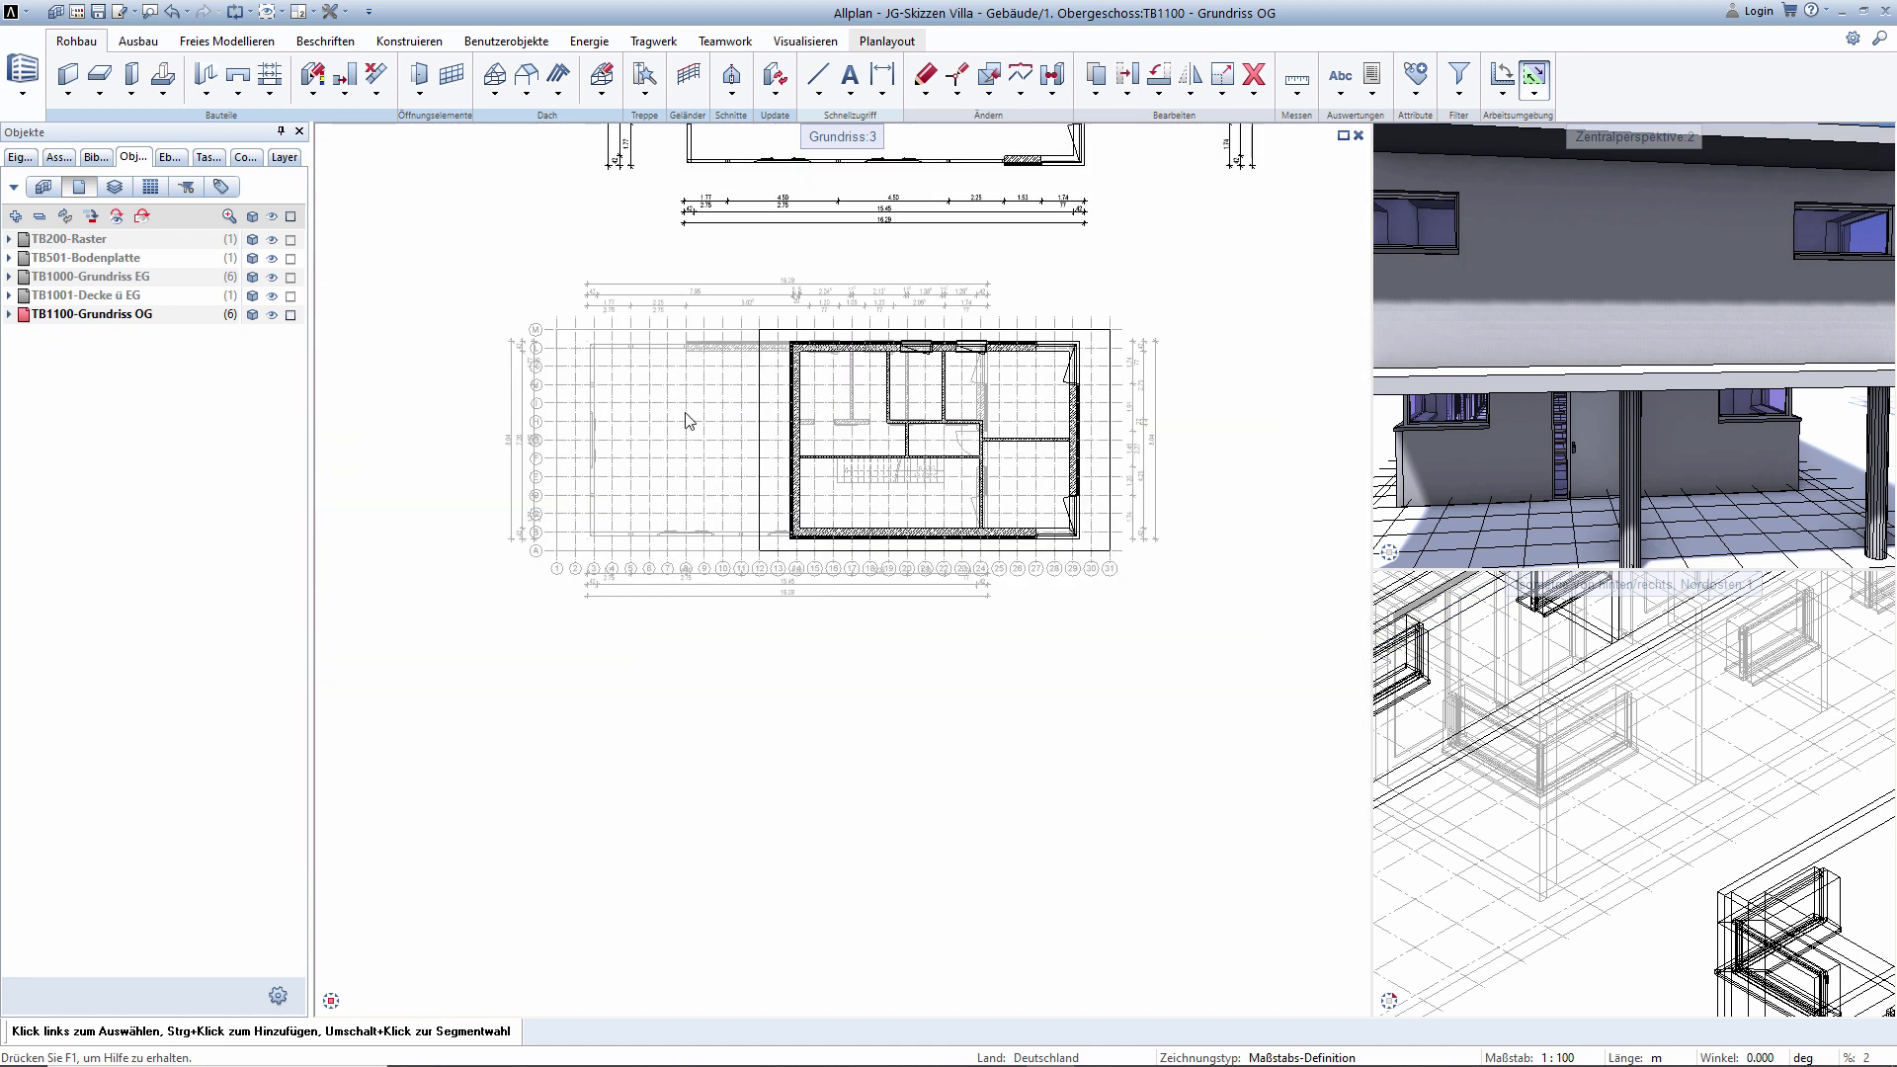
Rotate the upper drawing's left glazed wall about its bottom-left corner with Drehen.
middle_drag(670, 454, 627, 565)
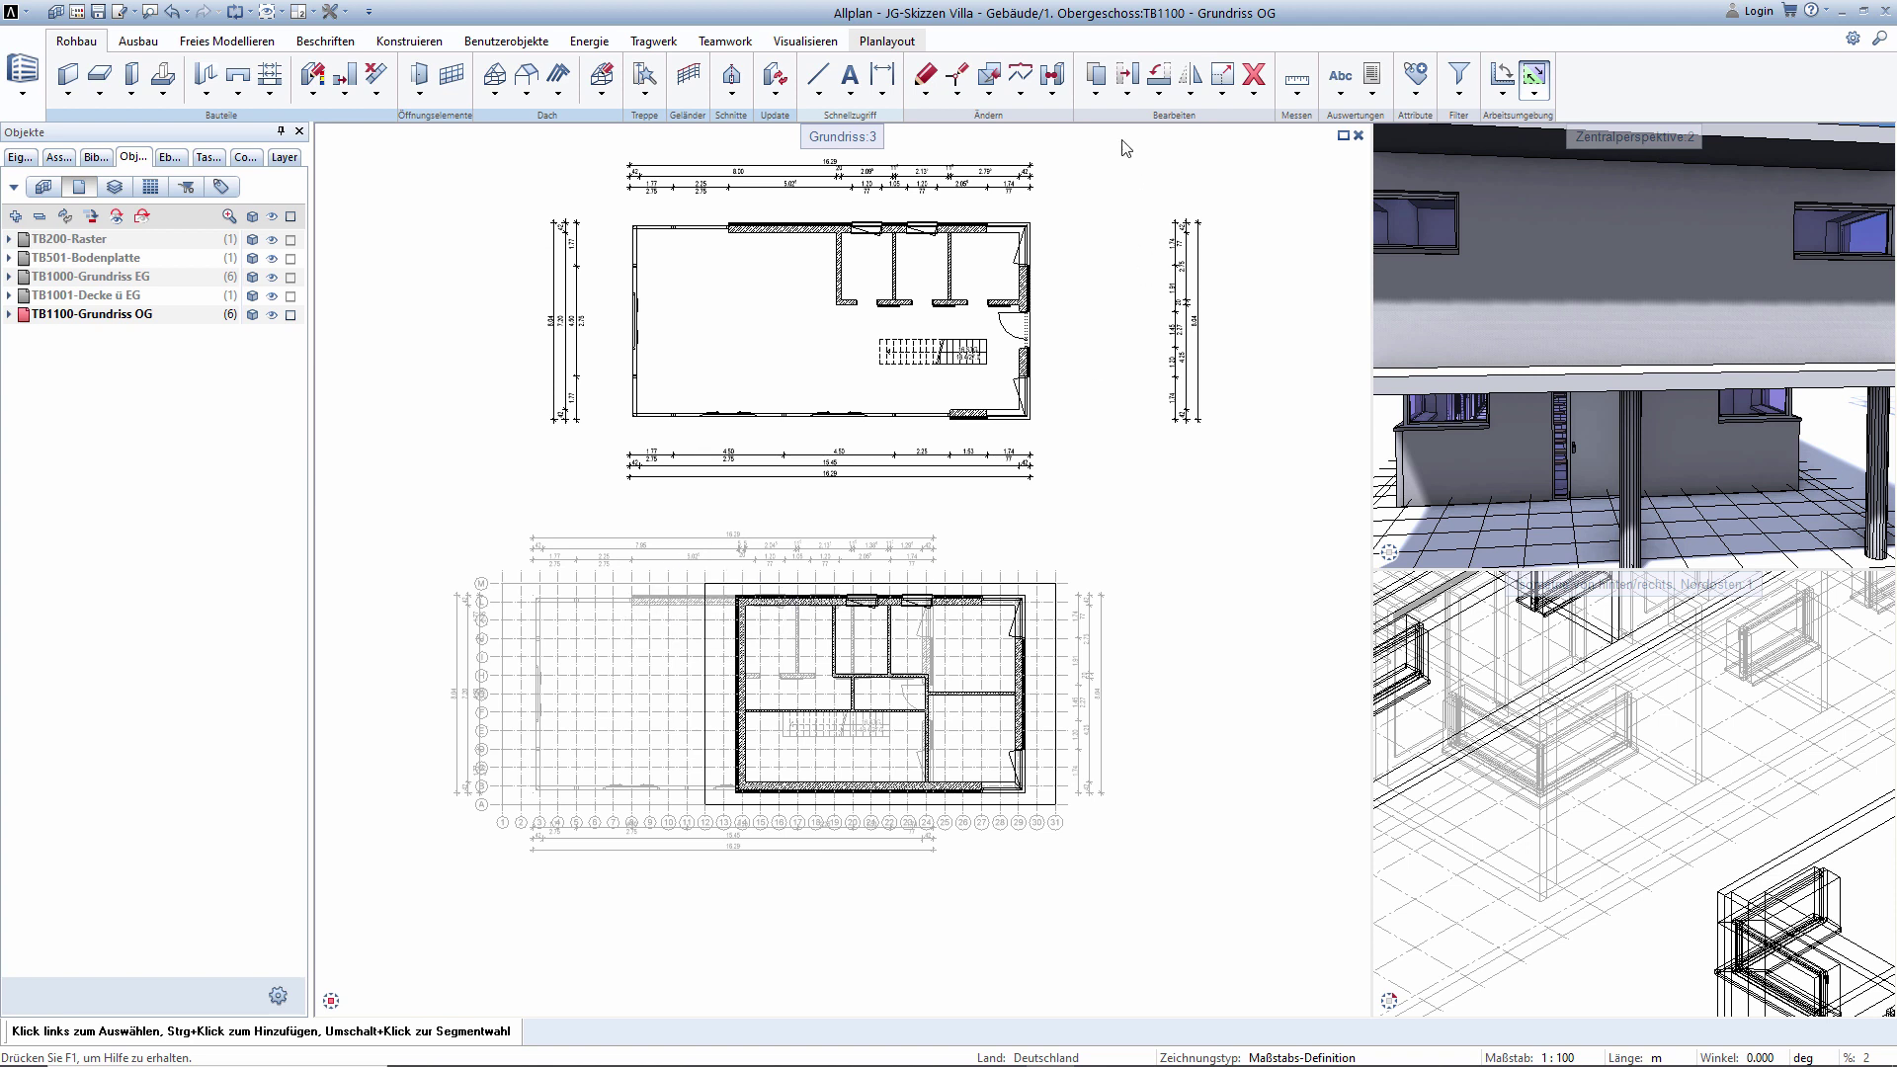
click(1156, 86)
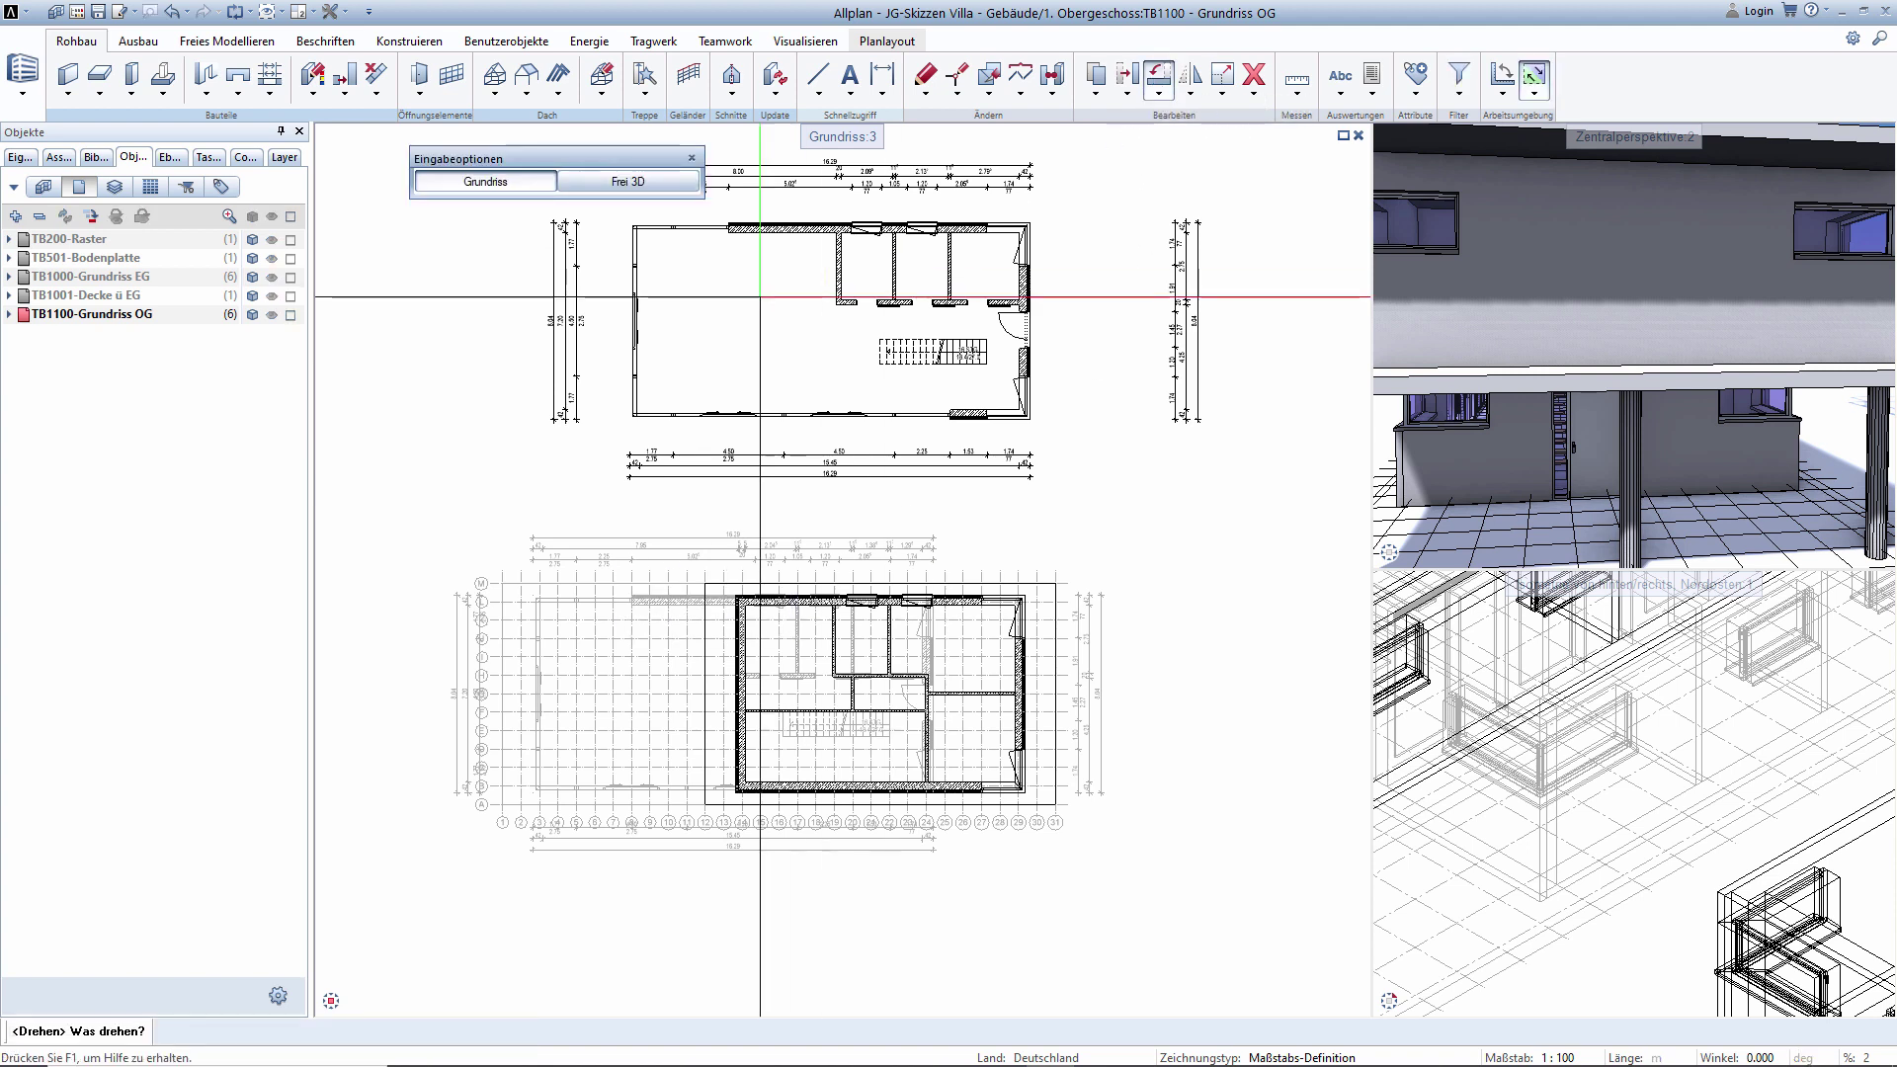
drag(615, 208, 718, 426)
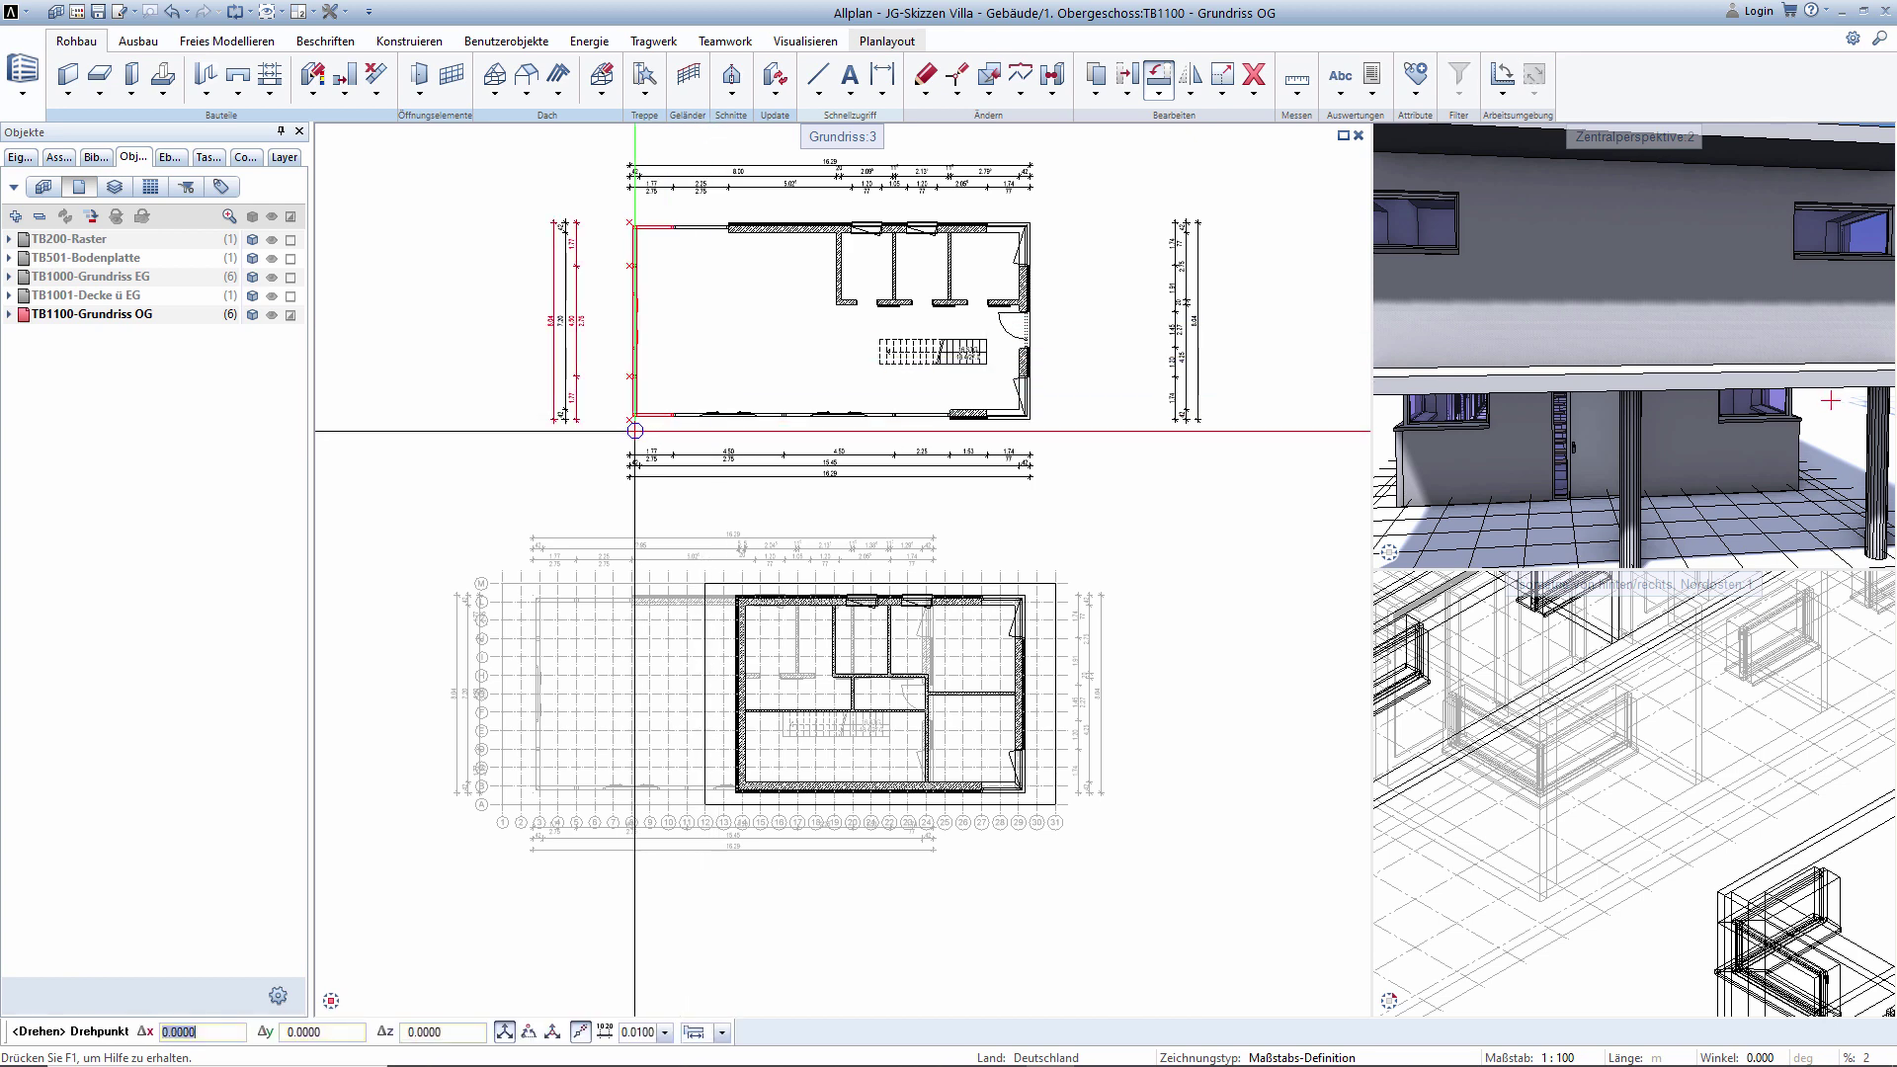
click(631, 417)
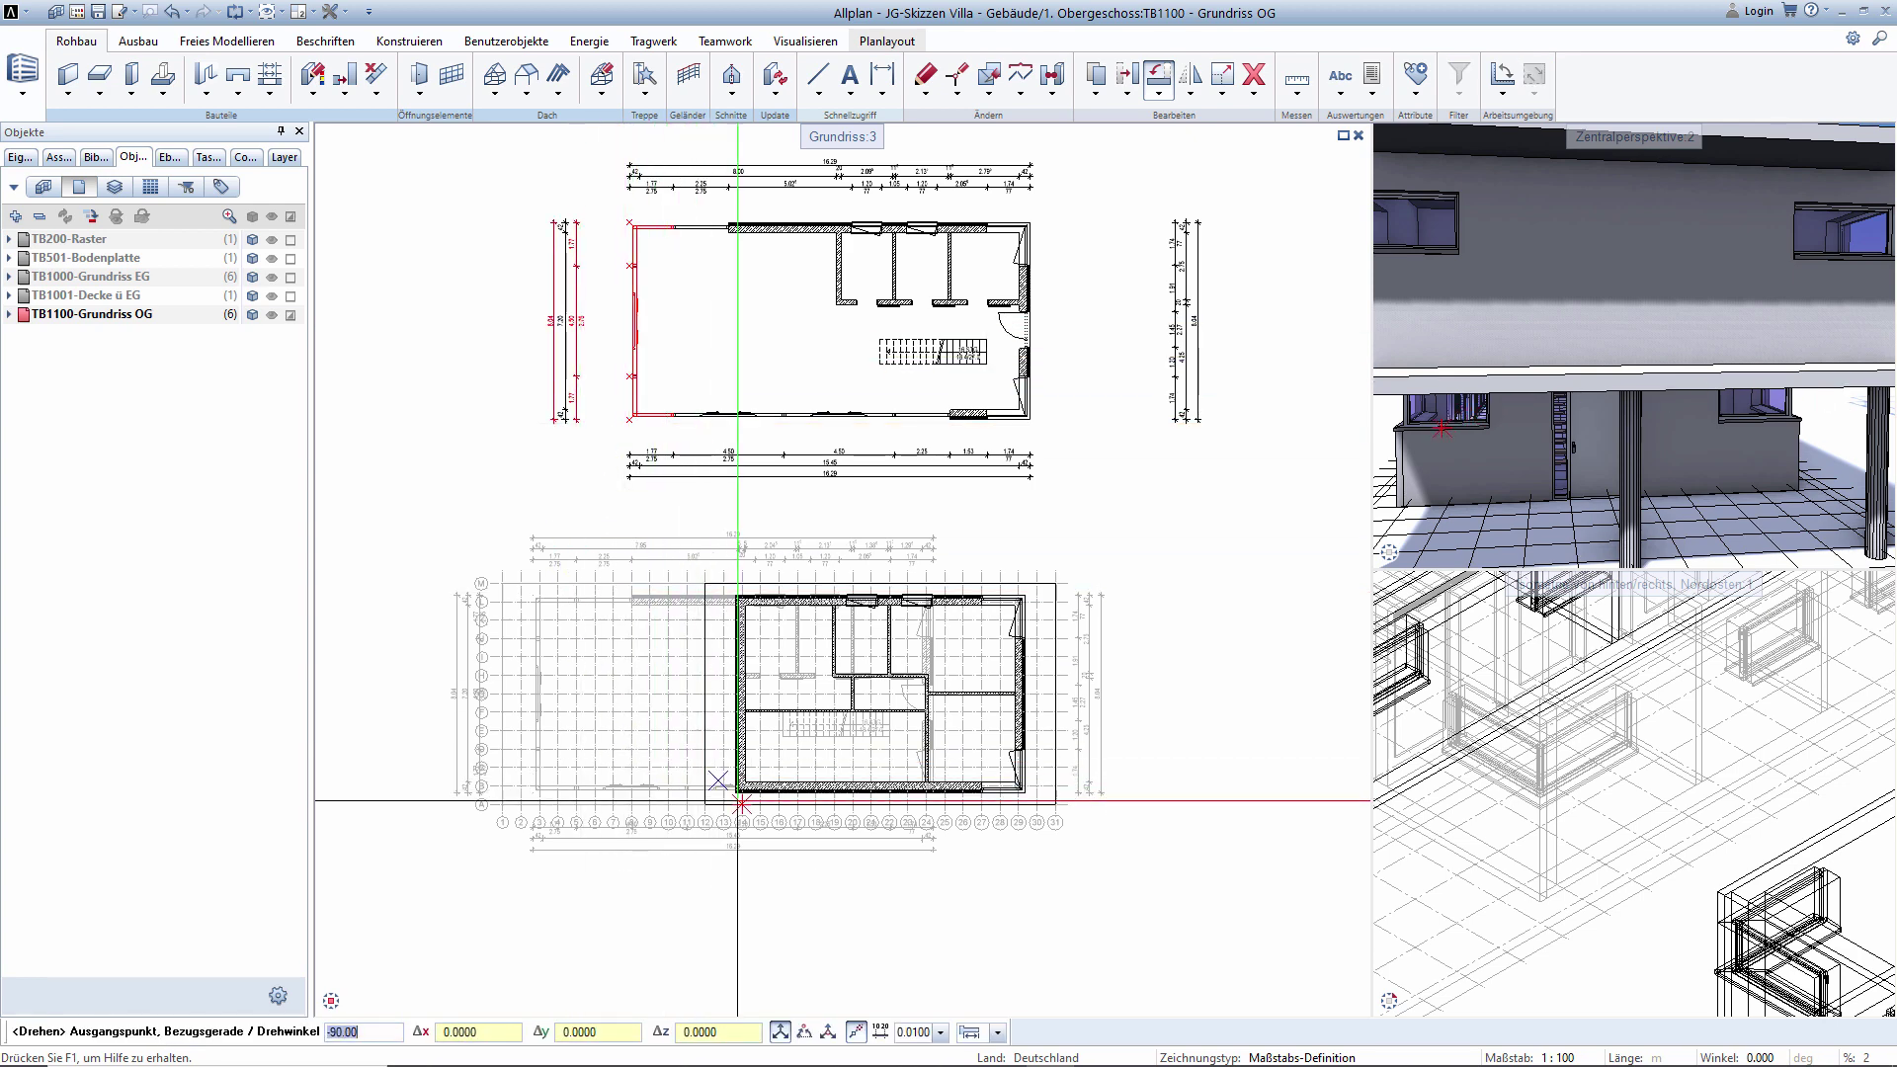
scroll(736, 787, up, 1)
scroll(736, 787, up, 5)
key(Return)
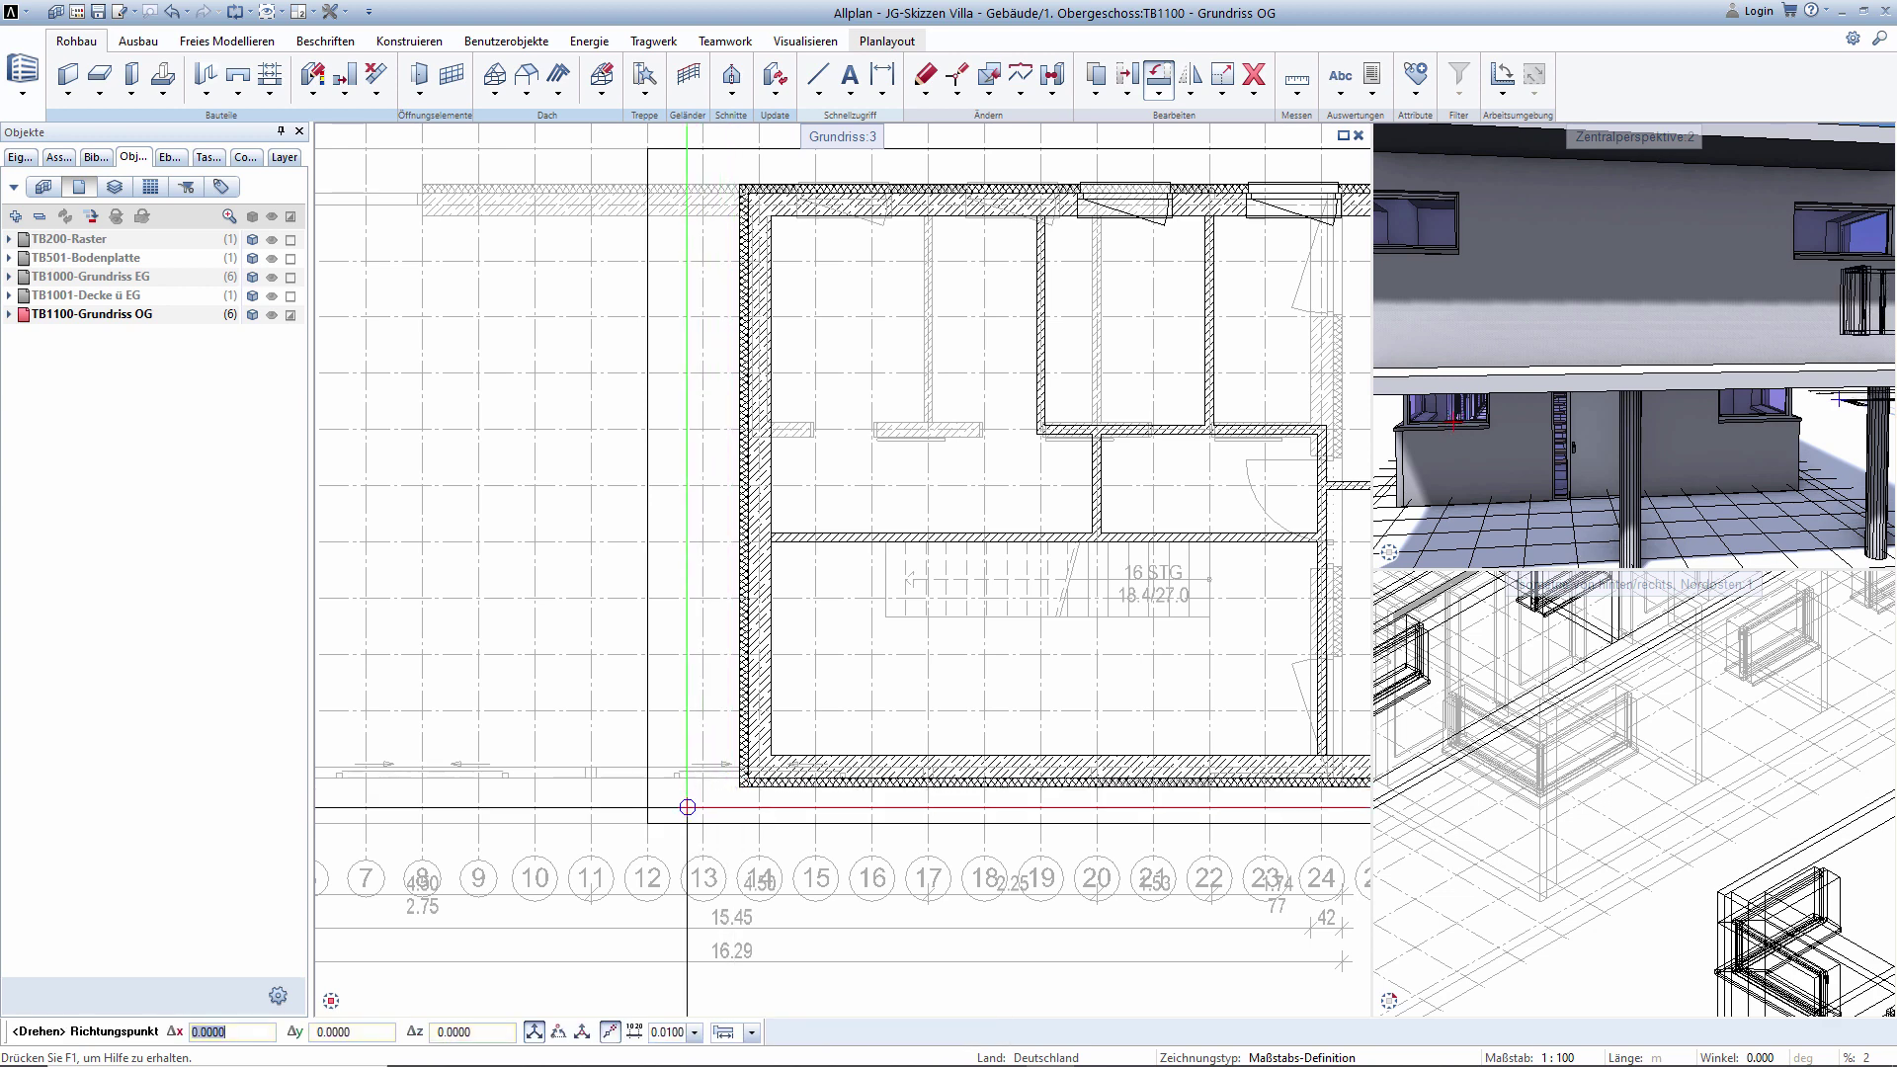
key(Escape)
scroll(981, 341, down, 5)
ctrl+scroll(1114, 272, up, 3)
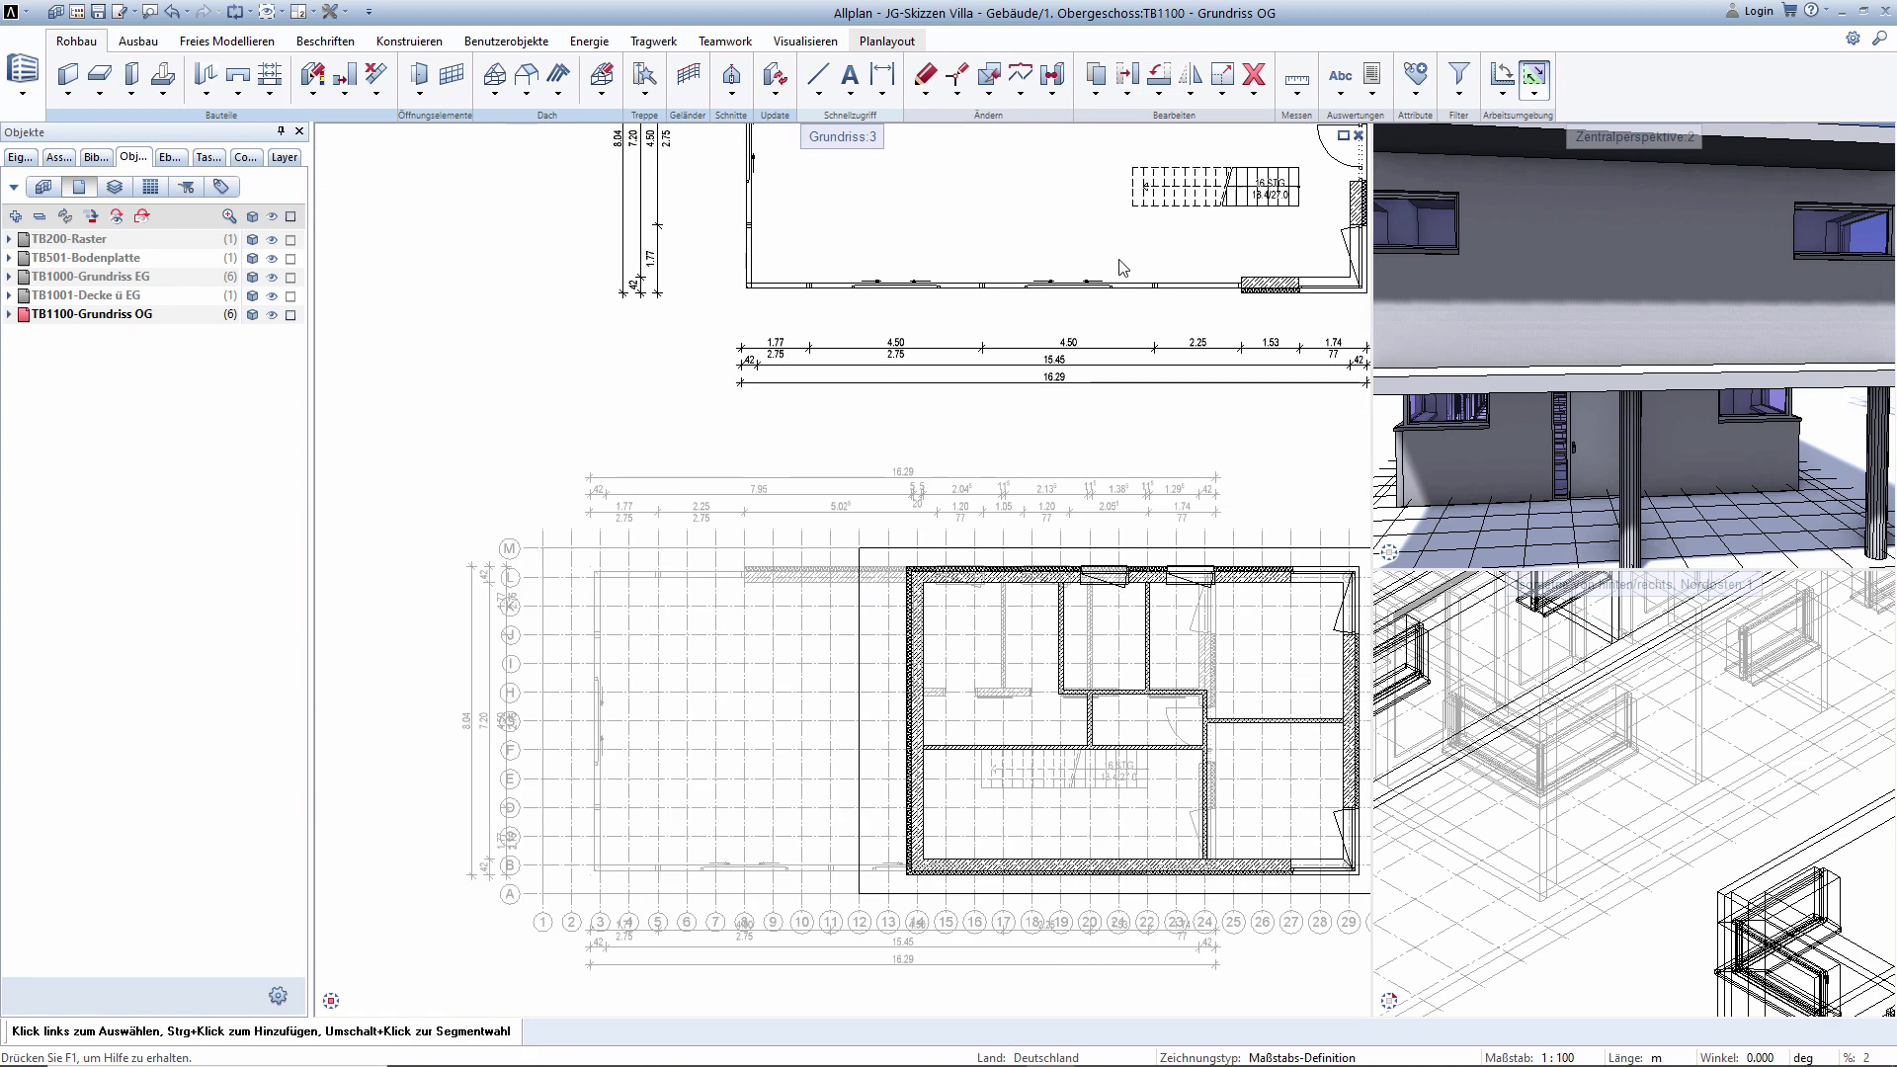
scroll(1105, 296, up, 1)
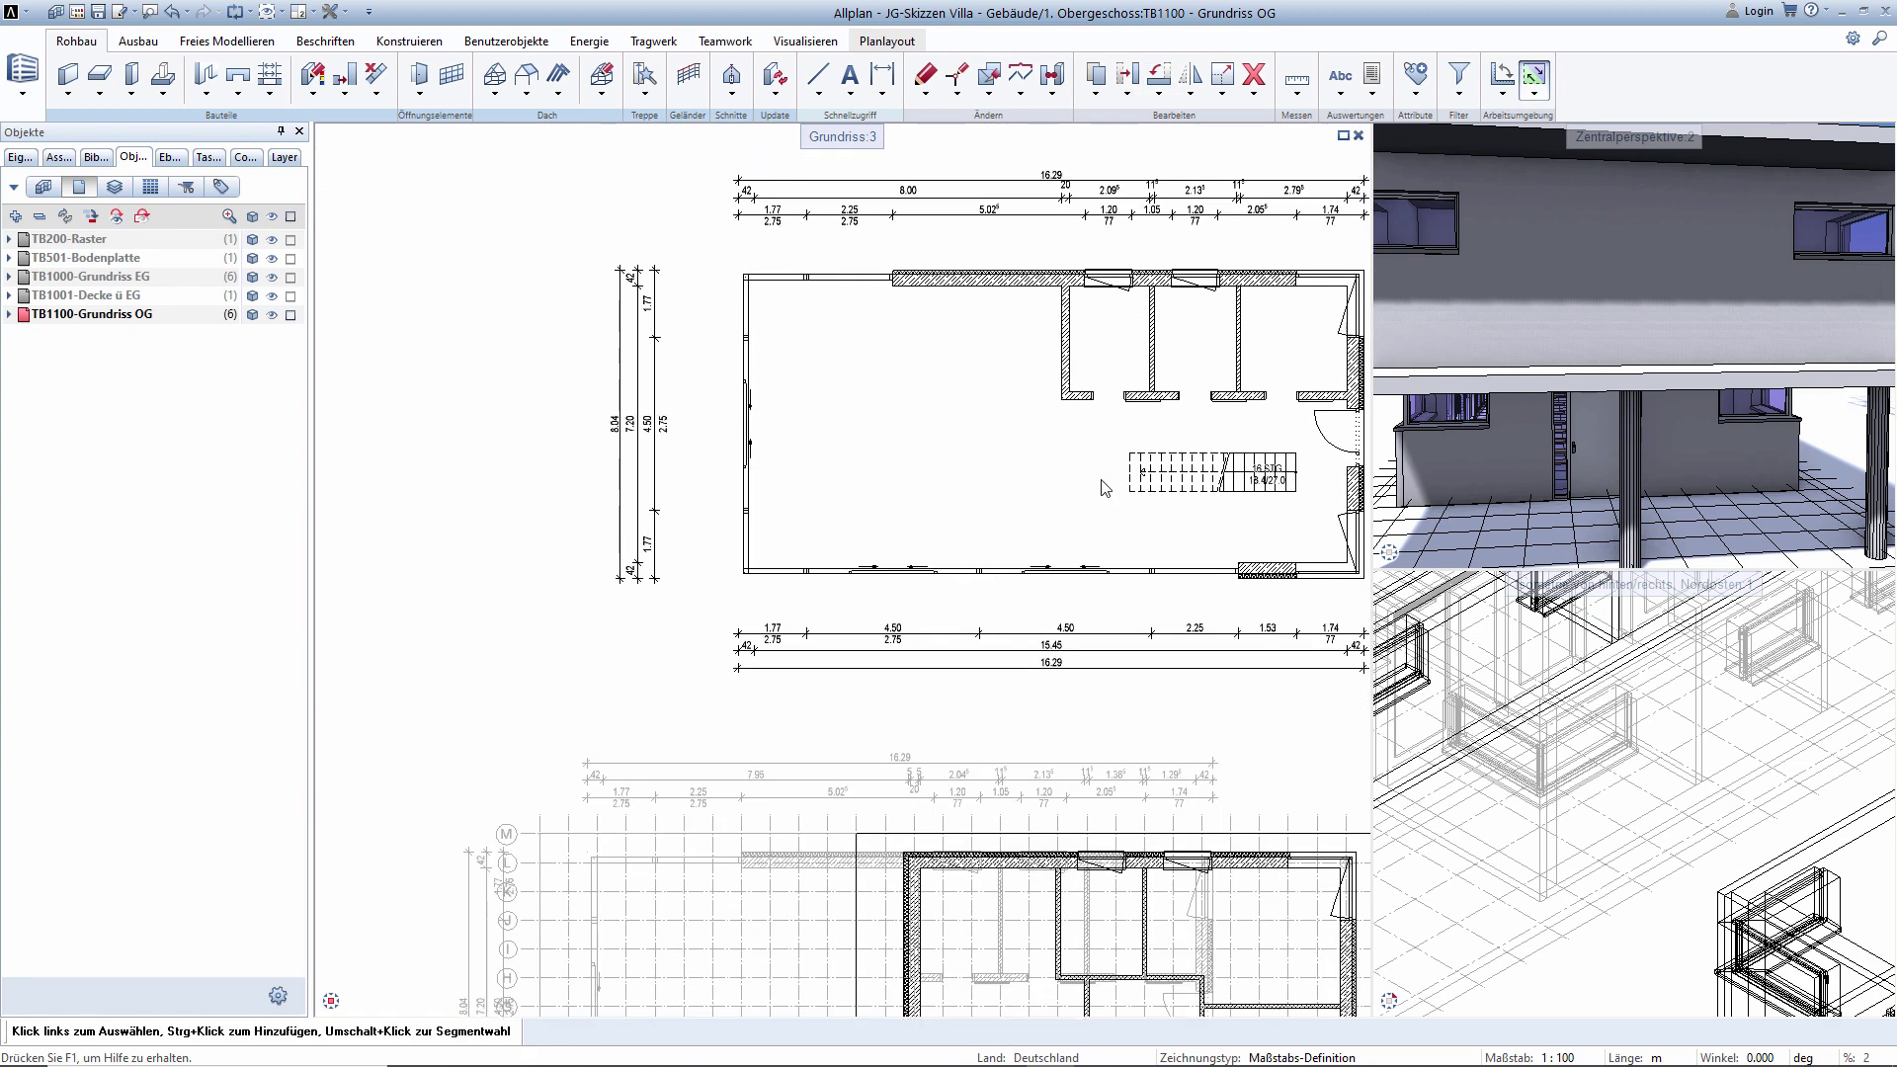
Copy the upper drawing's left glazed wall and dimensions to the OG plan's bottom-left corner.
click(1096, 76)
click(714, 240)
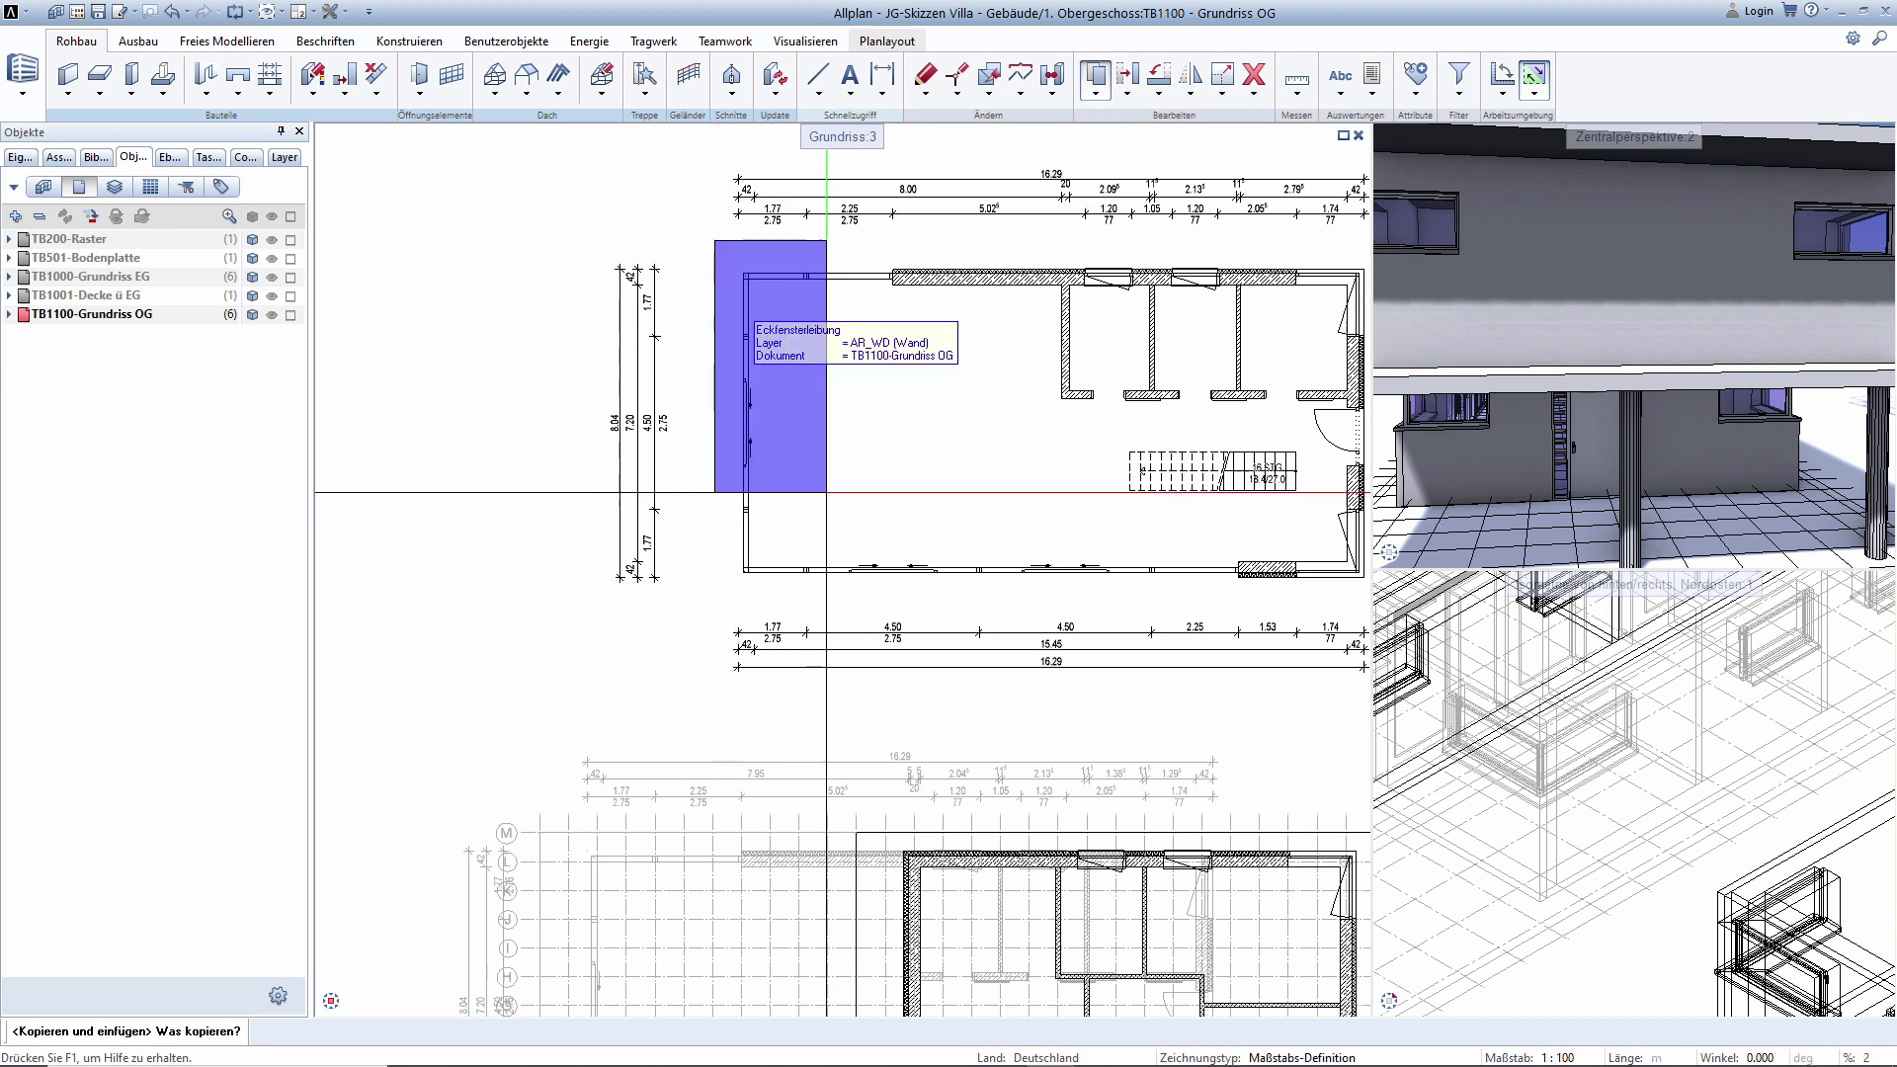
click(832, 588)
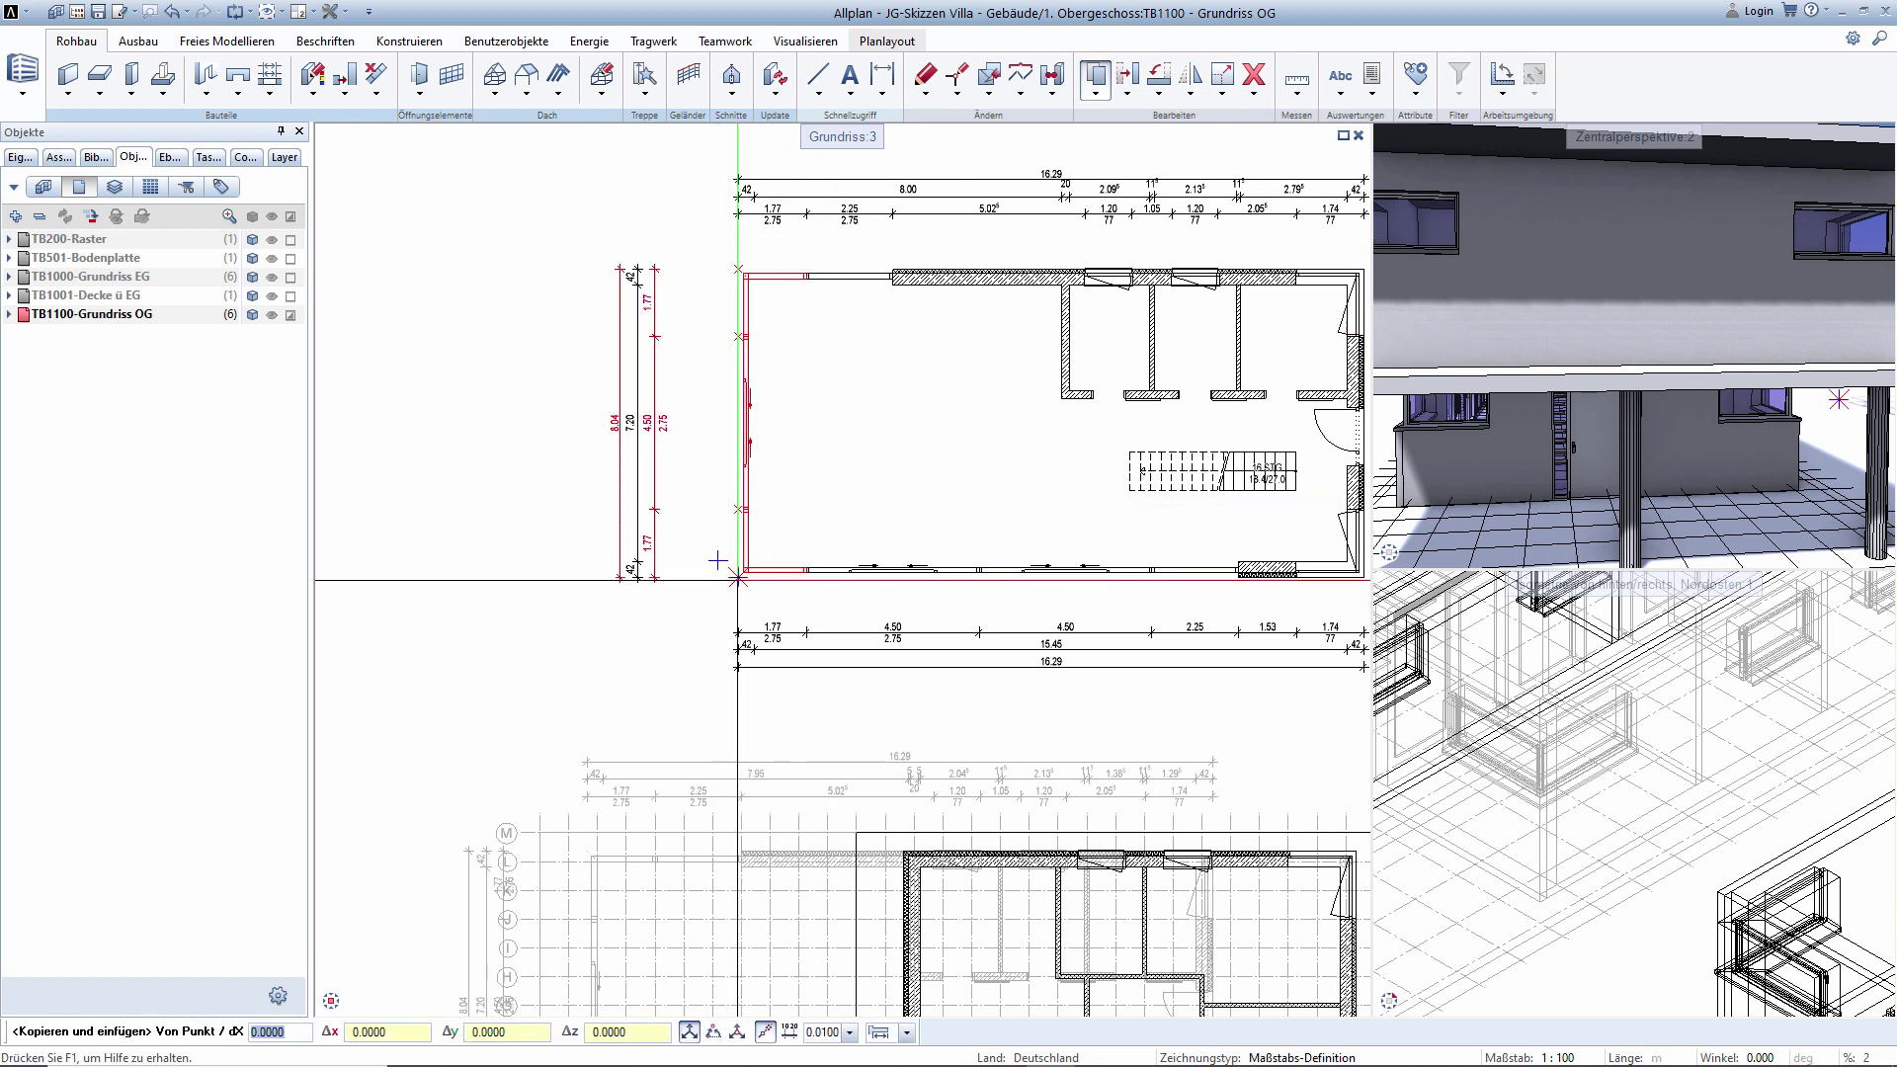
click(719, 562)
scroll(751, 691, down, 3)
scroll(792, 855, up, 1)
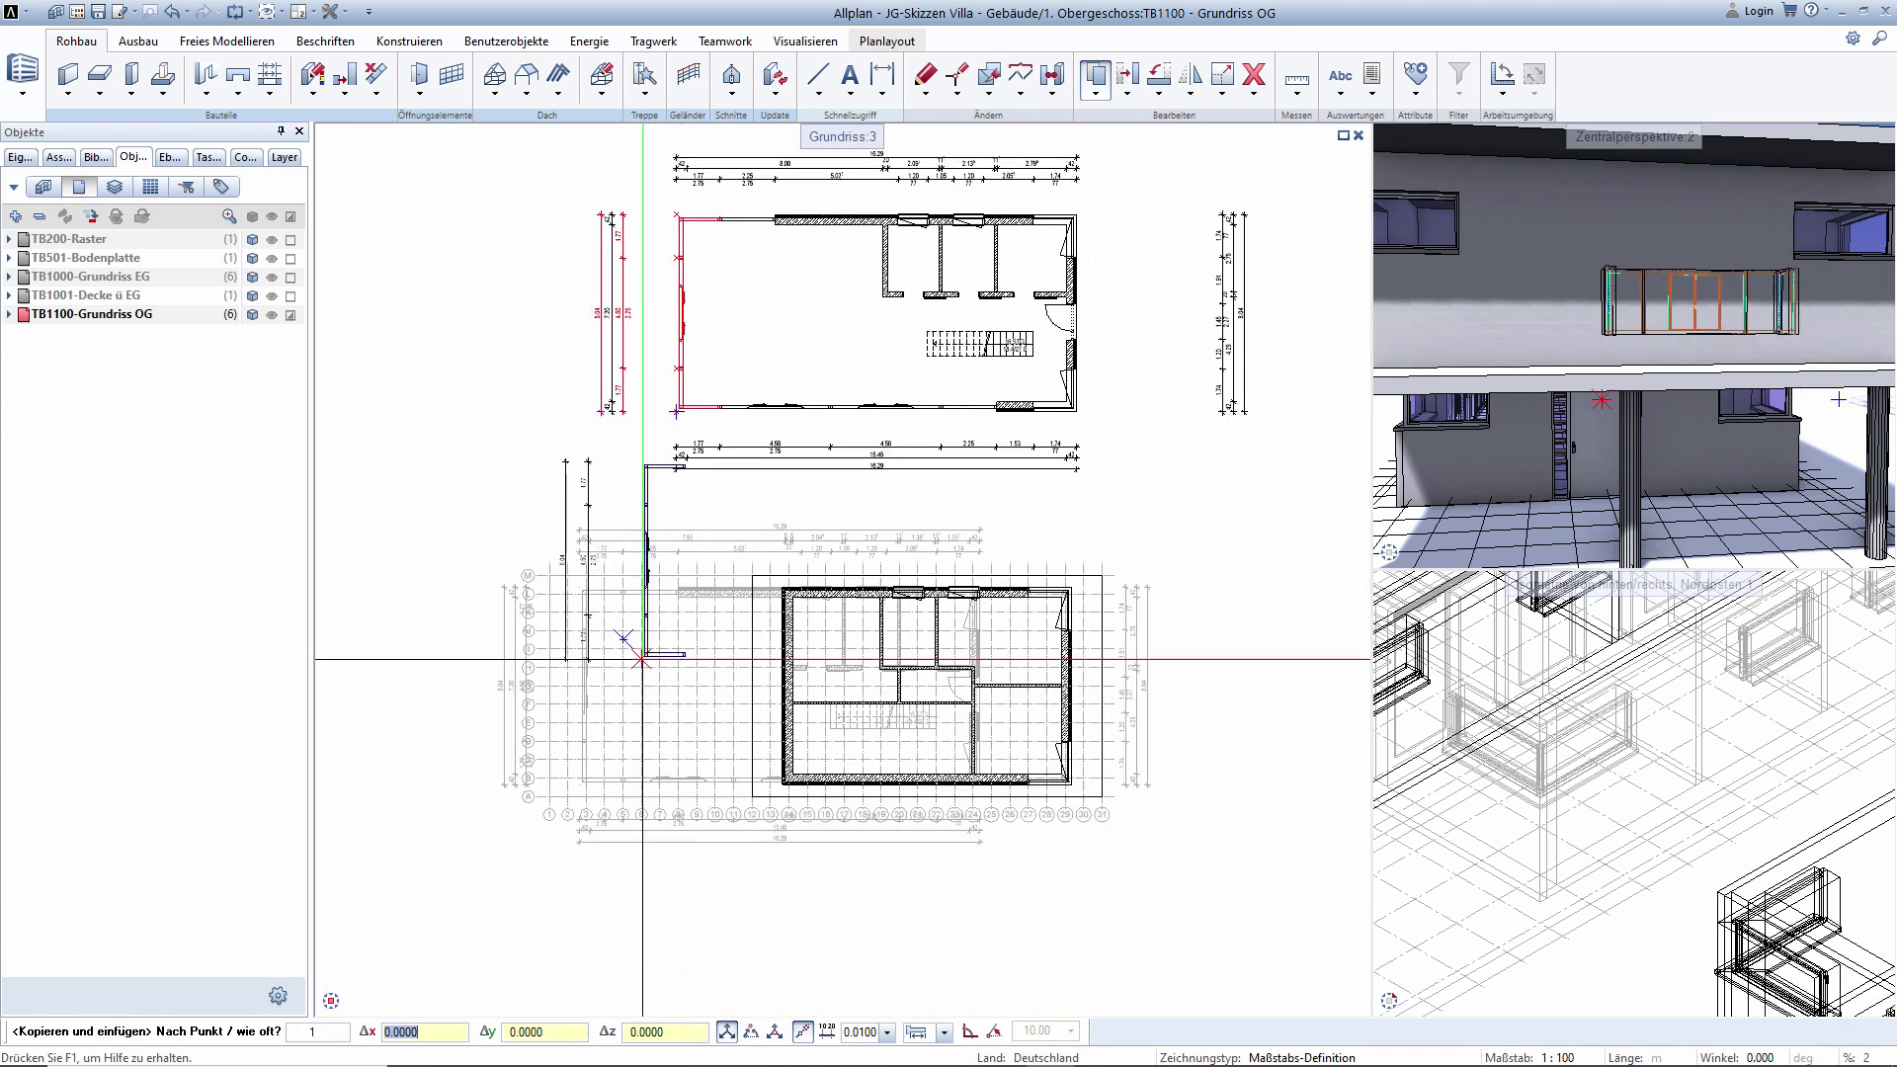
scroll(791, 855, up, 3)
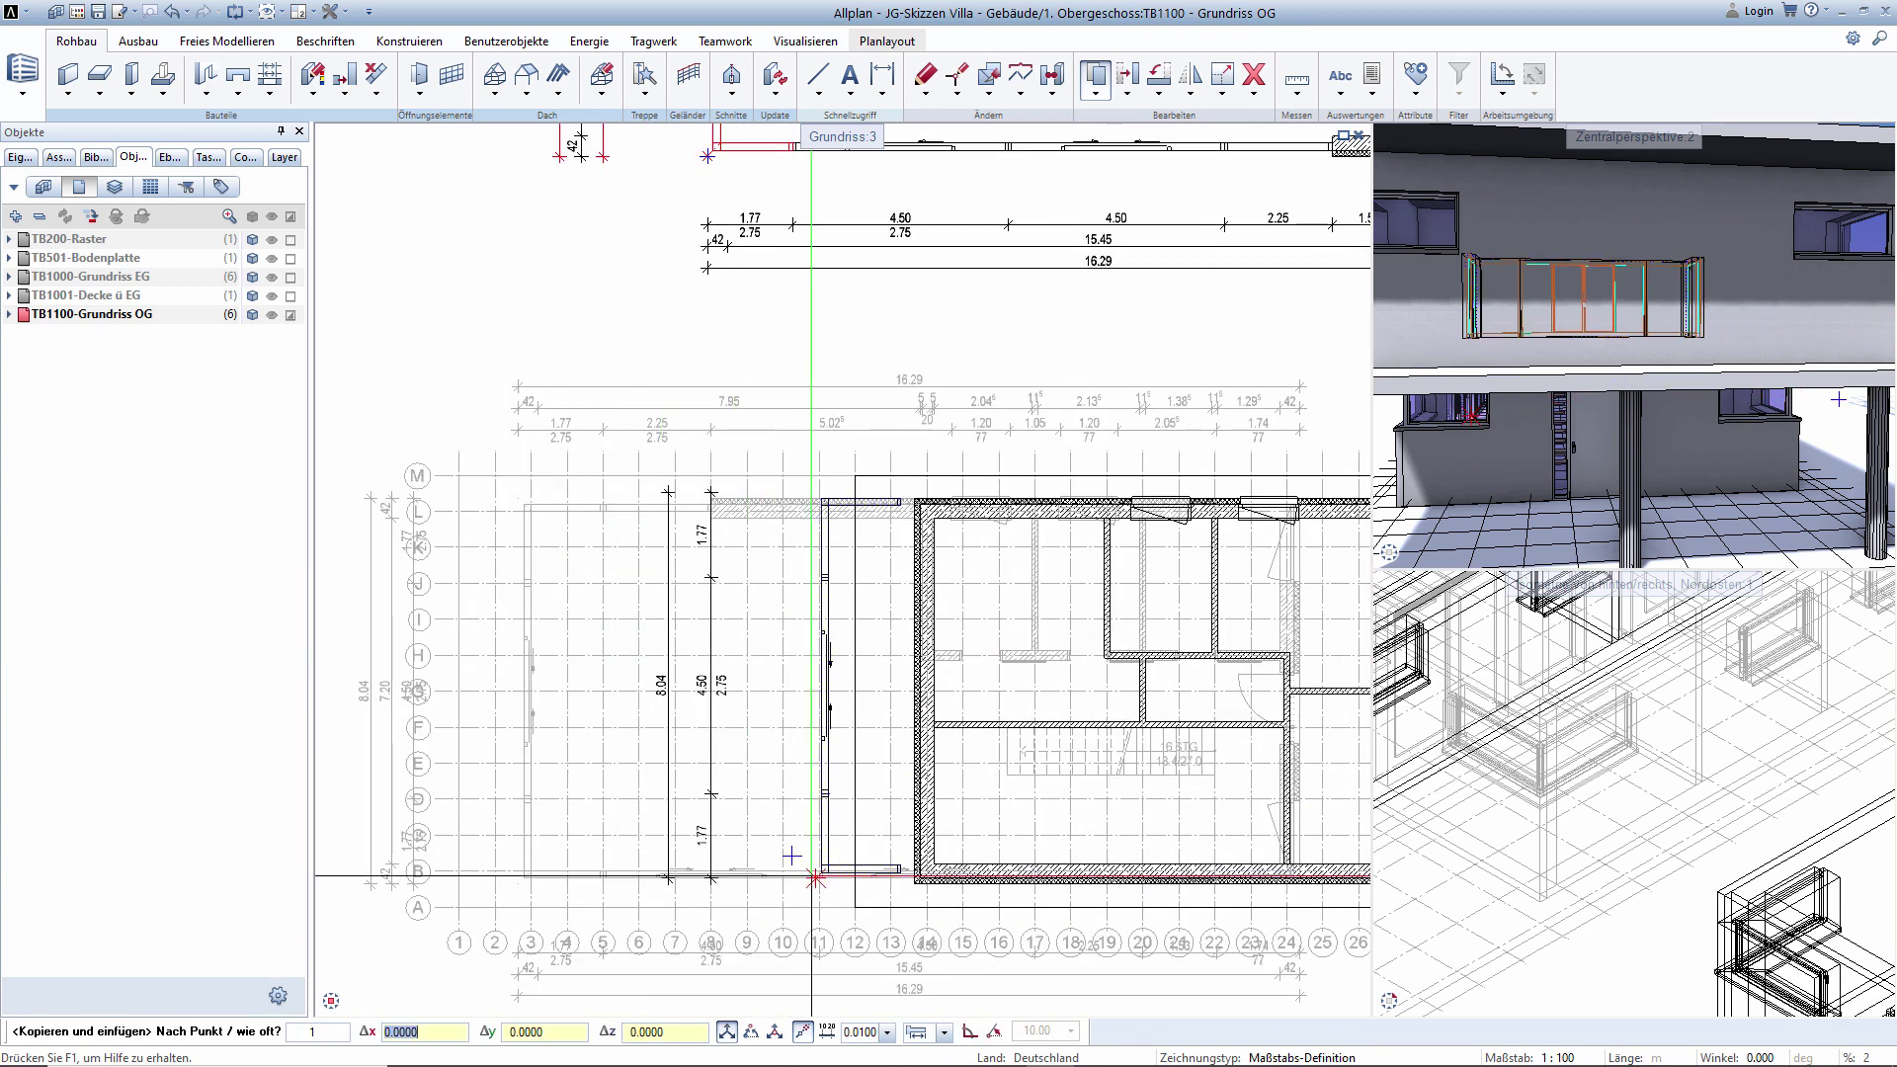
click(892, 867)
key(Escape)
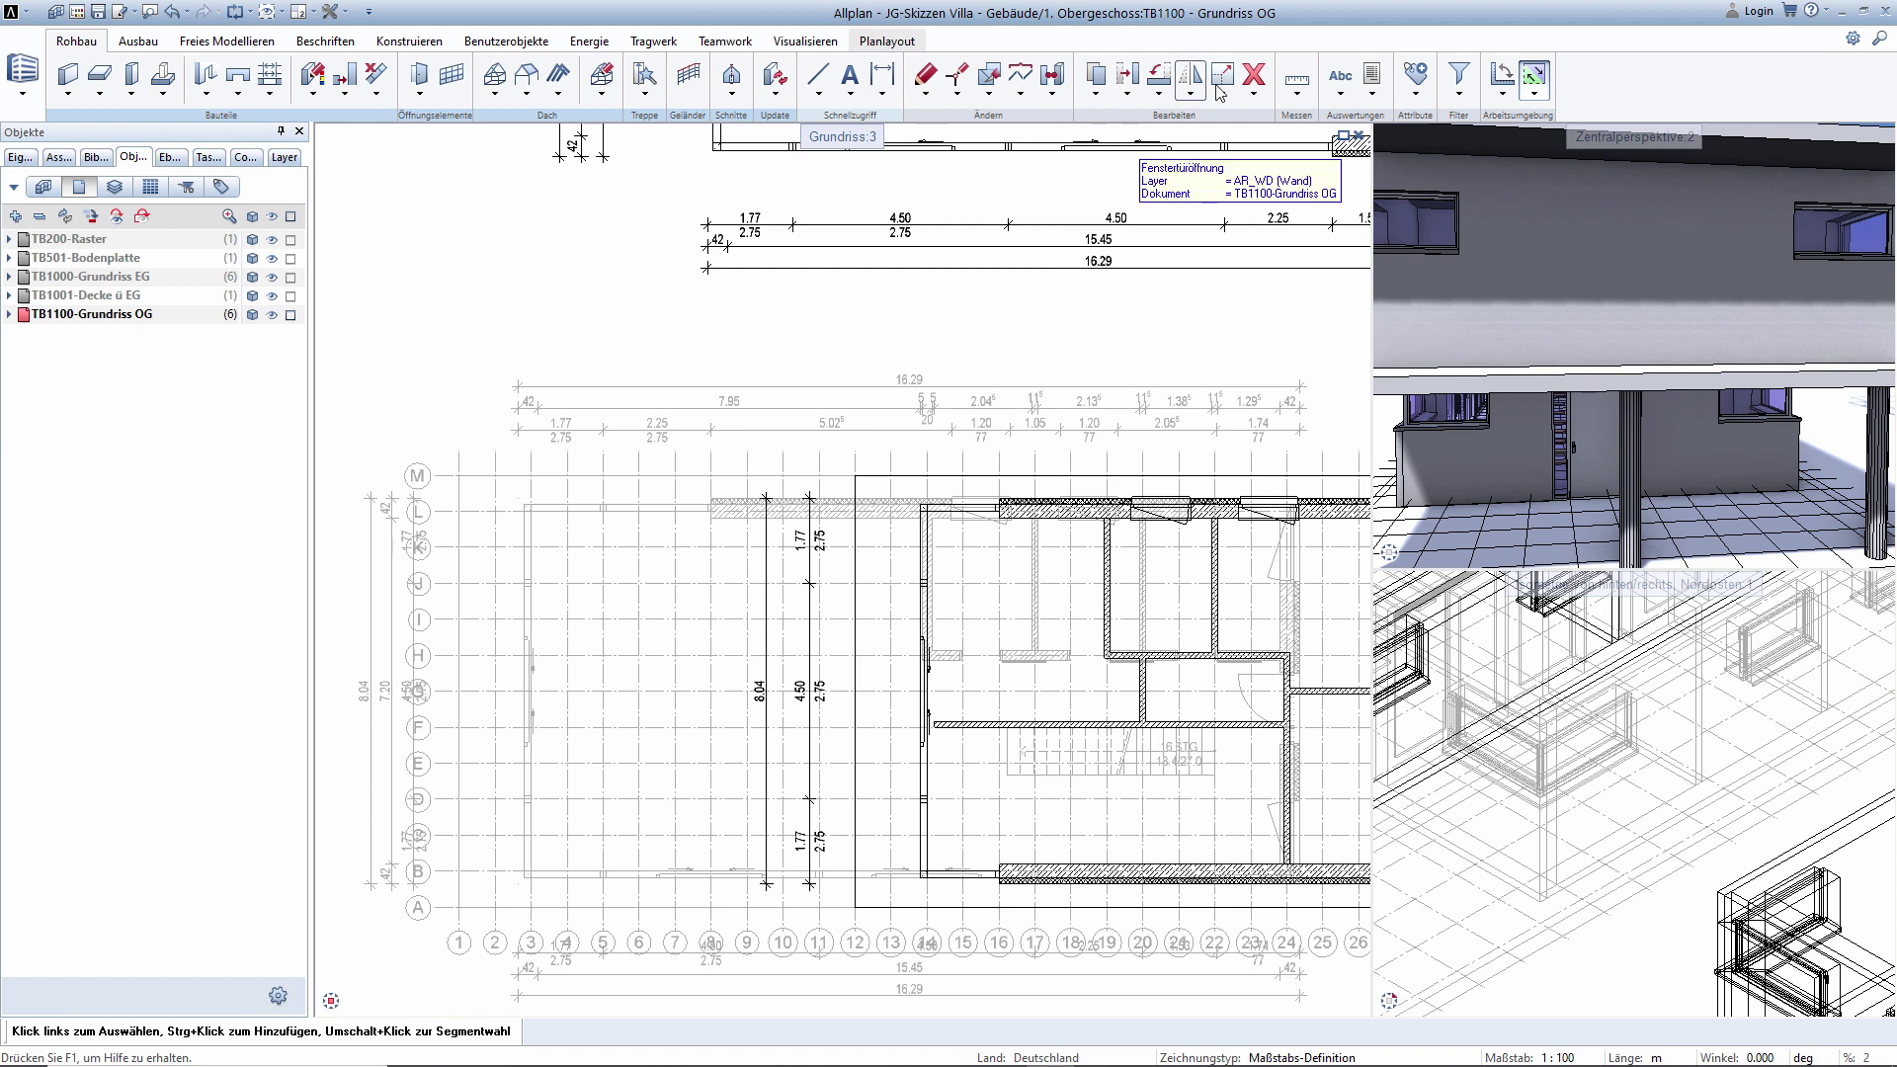
Delete the copied 8.04 and 4.50 dimension lines from the upper-floor plan.
click(1254, 87)
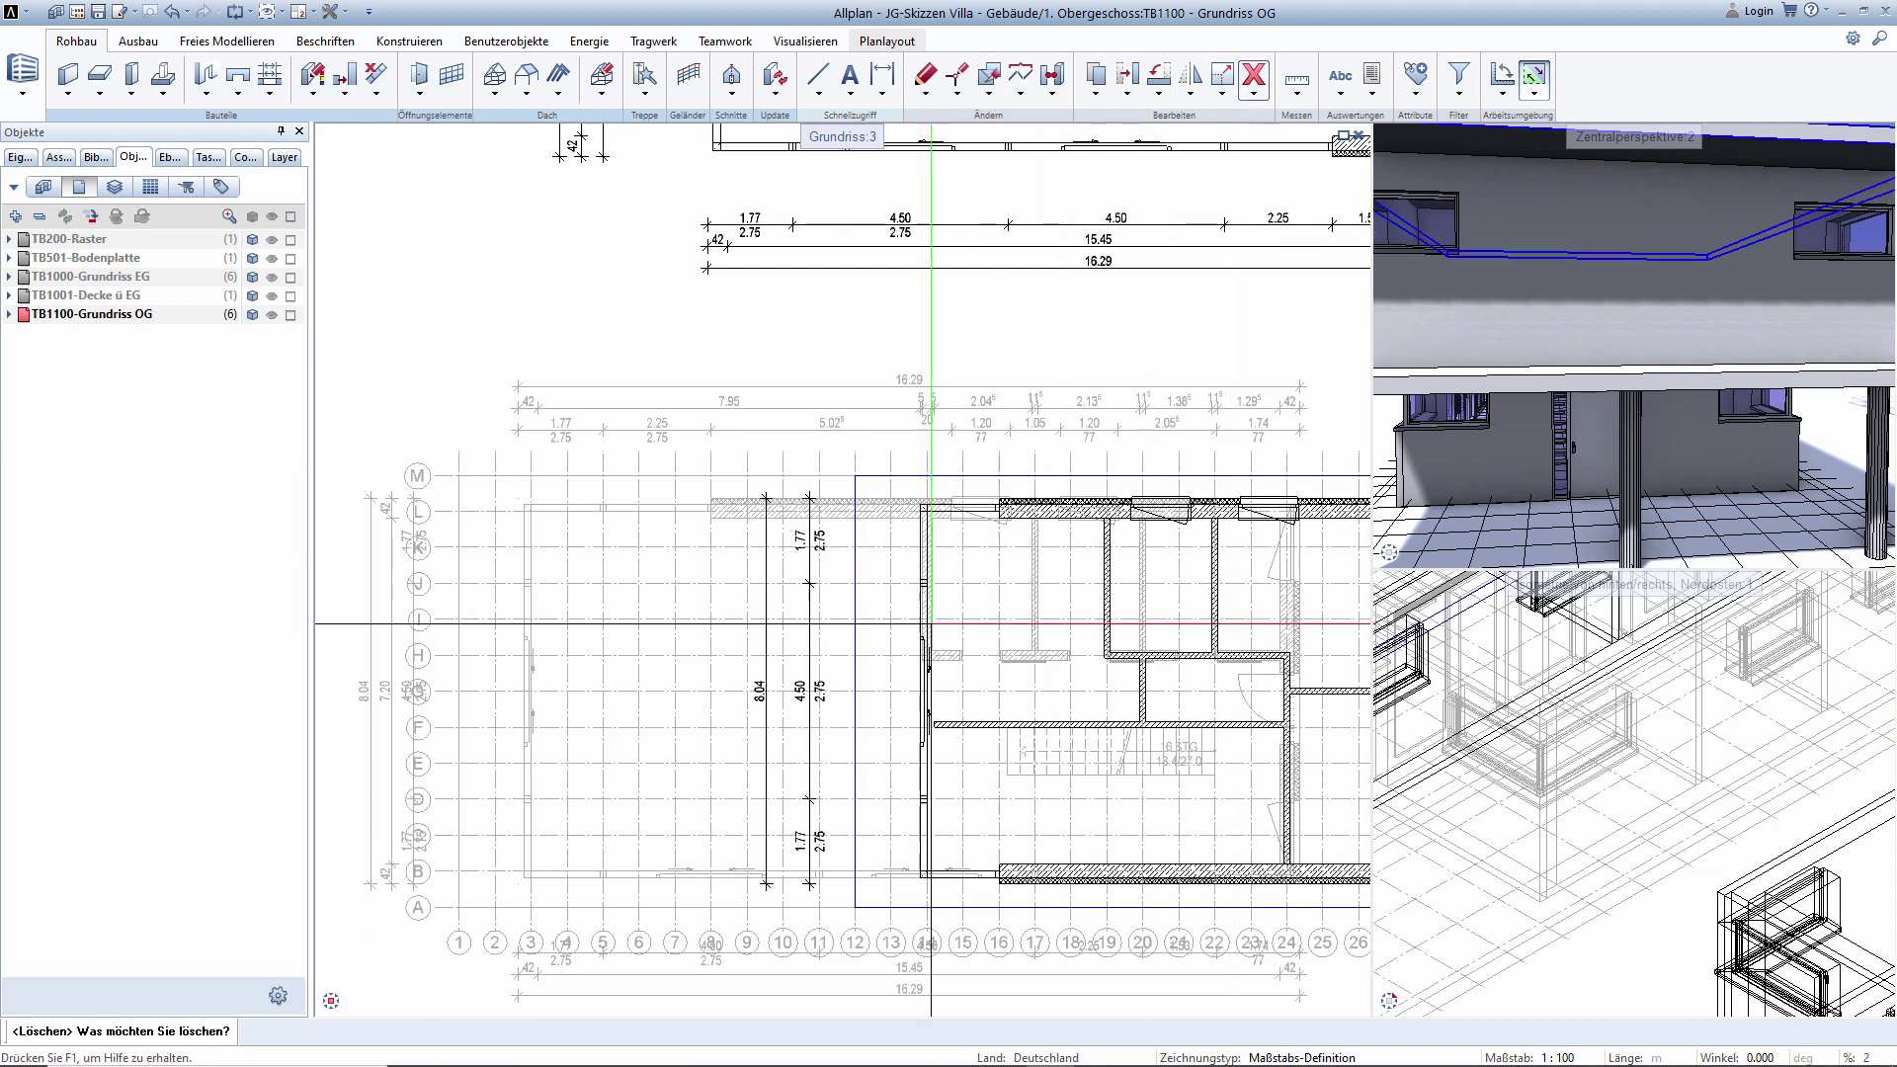
click(763, 682)
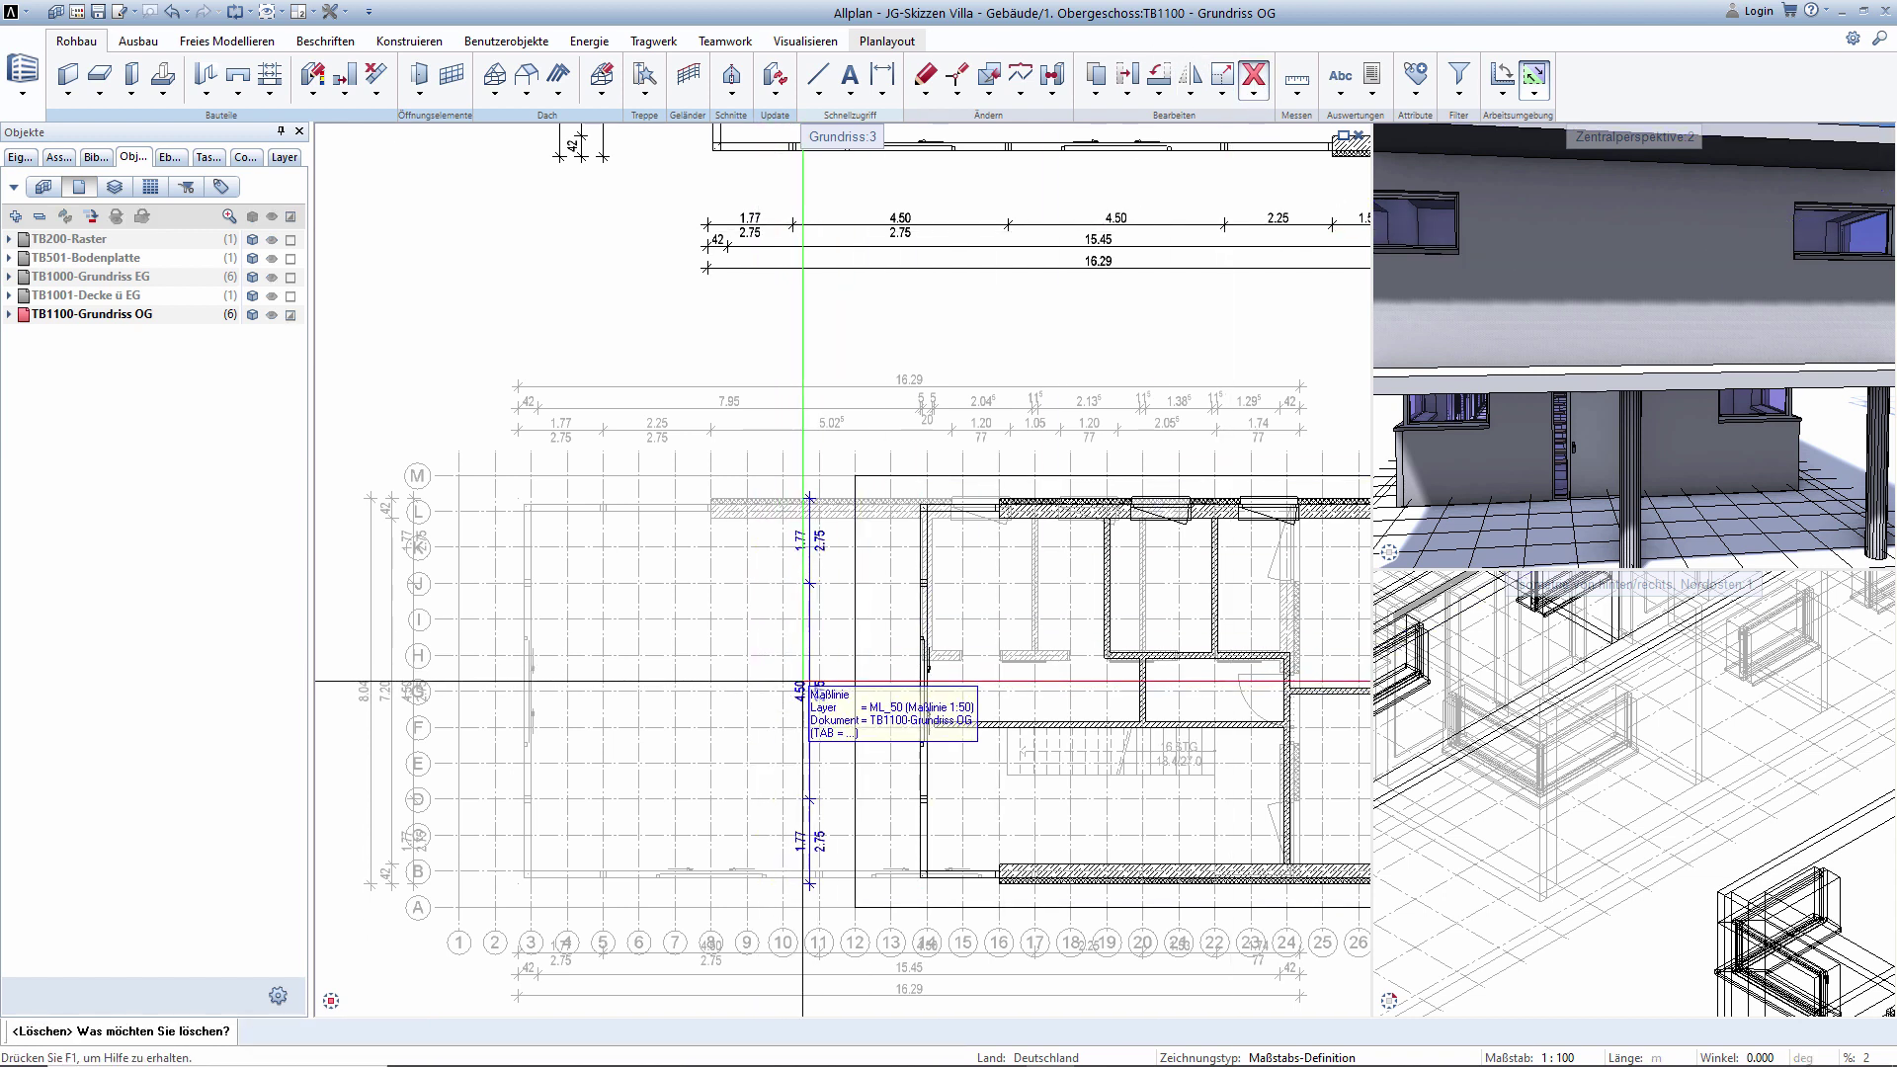
click(809, 682)
scroll(750, 593, down, 2)
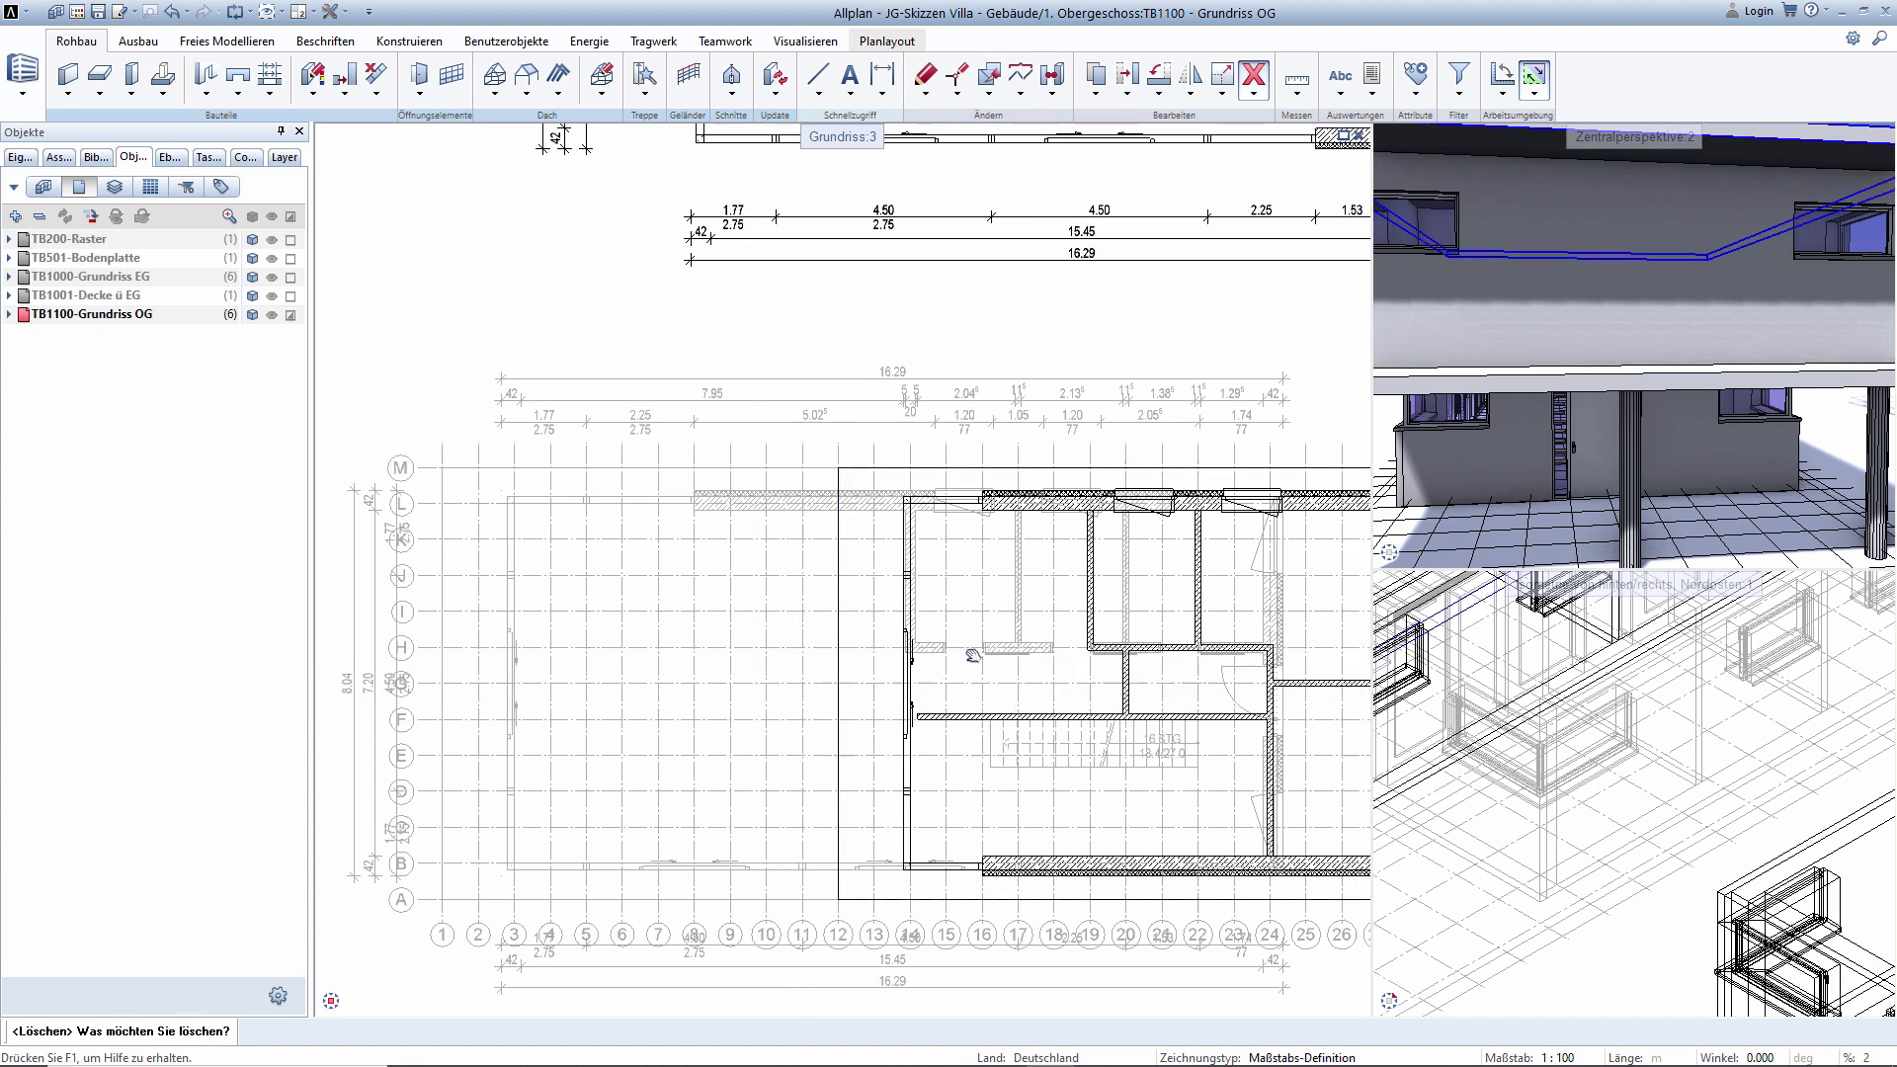
scroll(1778, 311, down, 5)
scroll(1778, 311, up, 3)
Orbit and zoom the perspective view to check the glazed upper corner.
shift+middle_drag(1778, 311, 1549, 292)
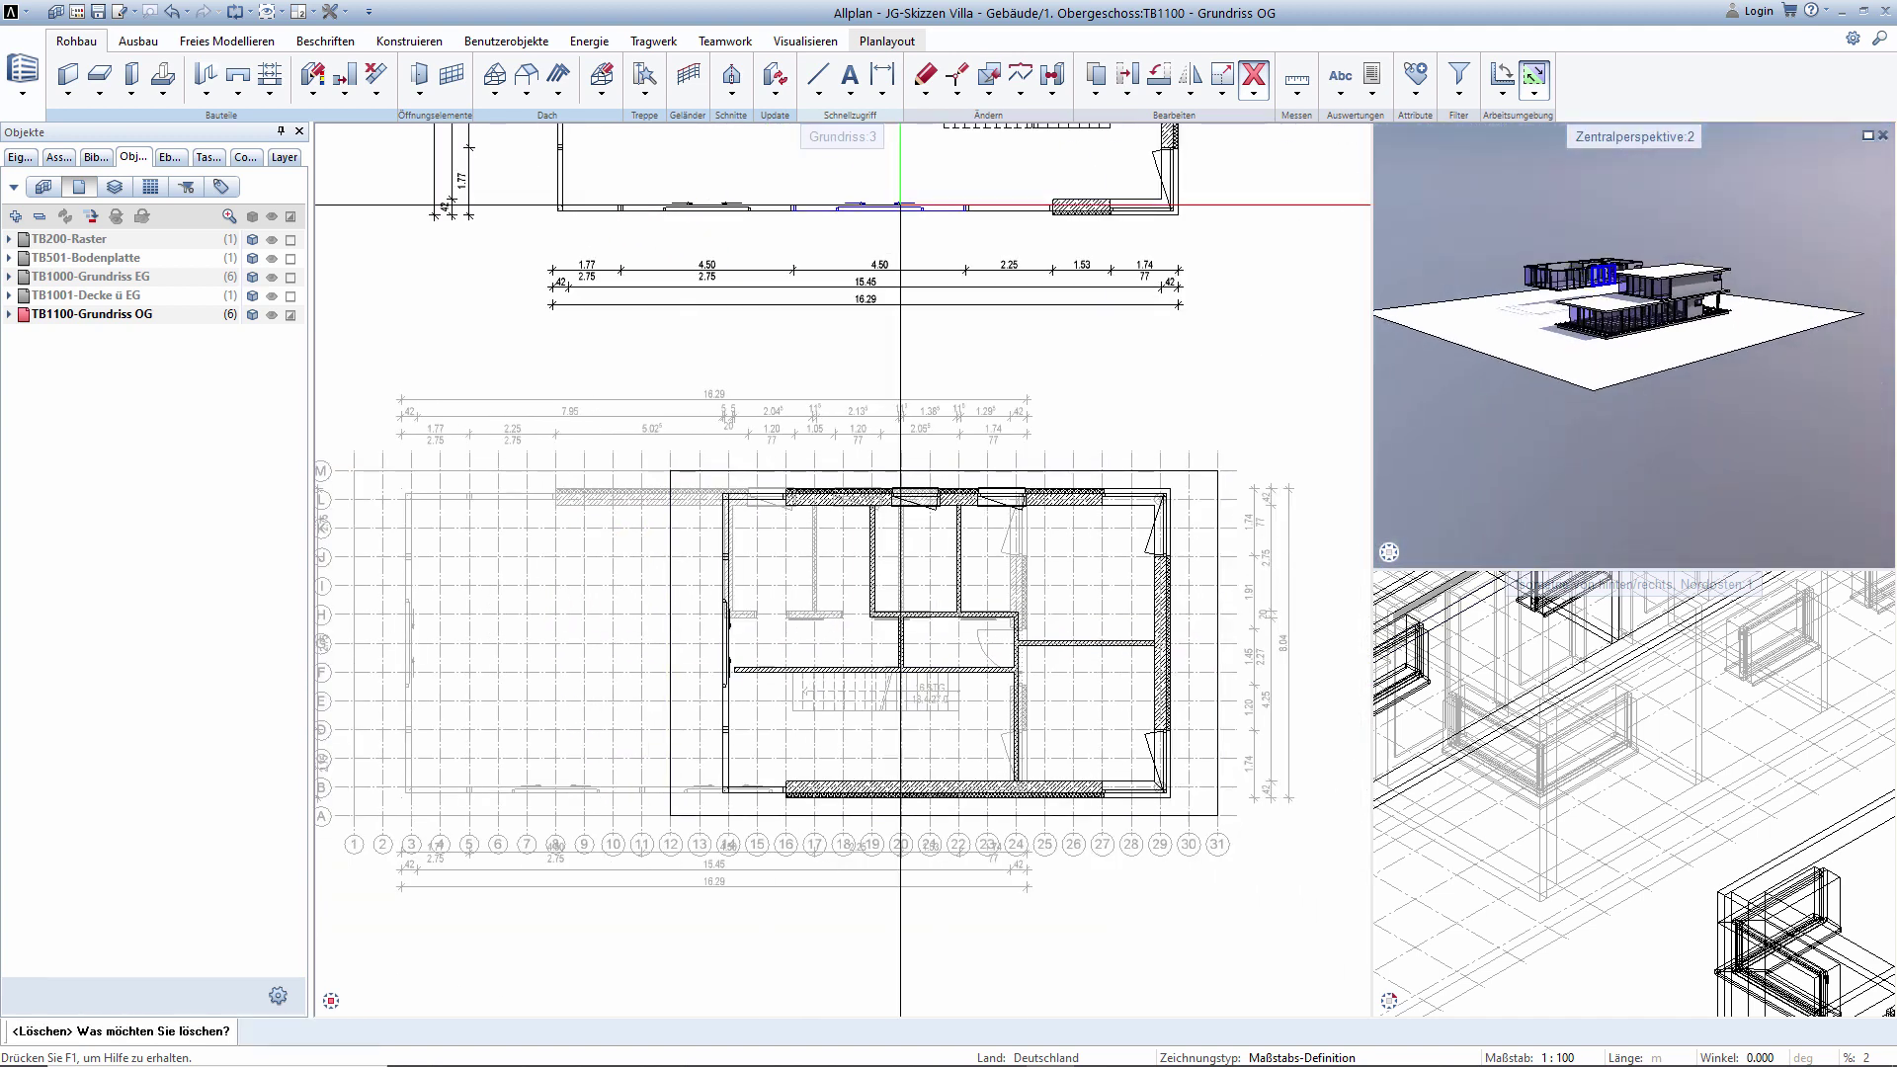
scroll(1549, 293, up, 2)
scroll(1571, 316, up, 2)
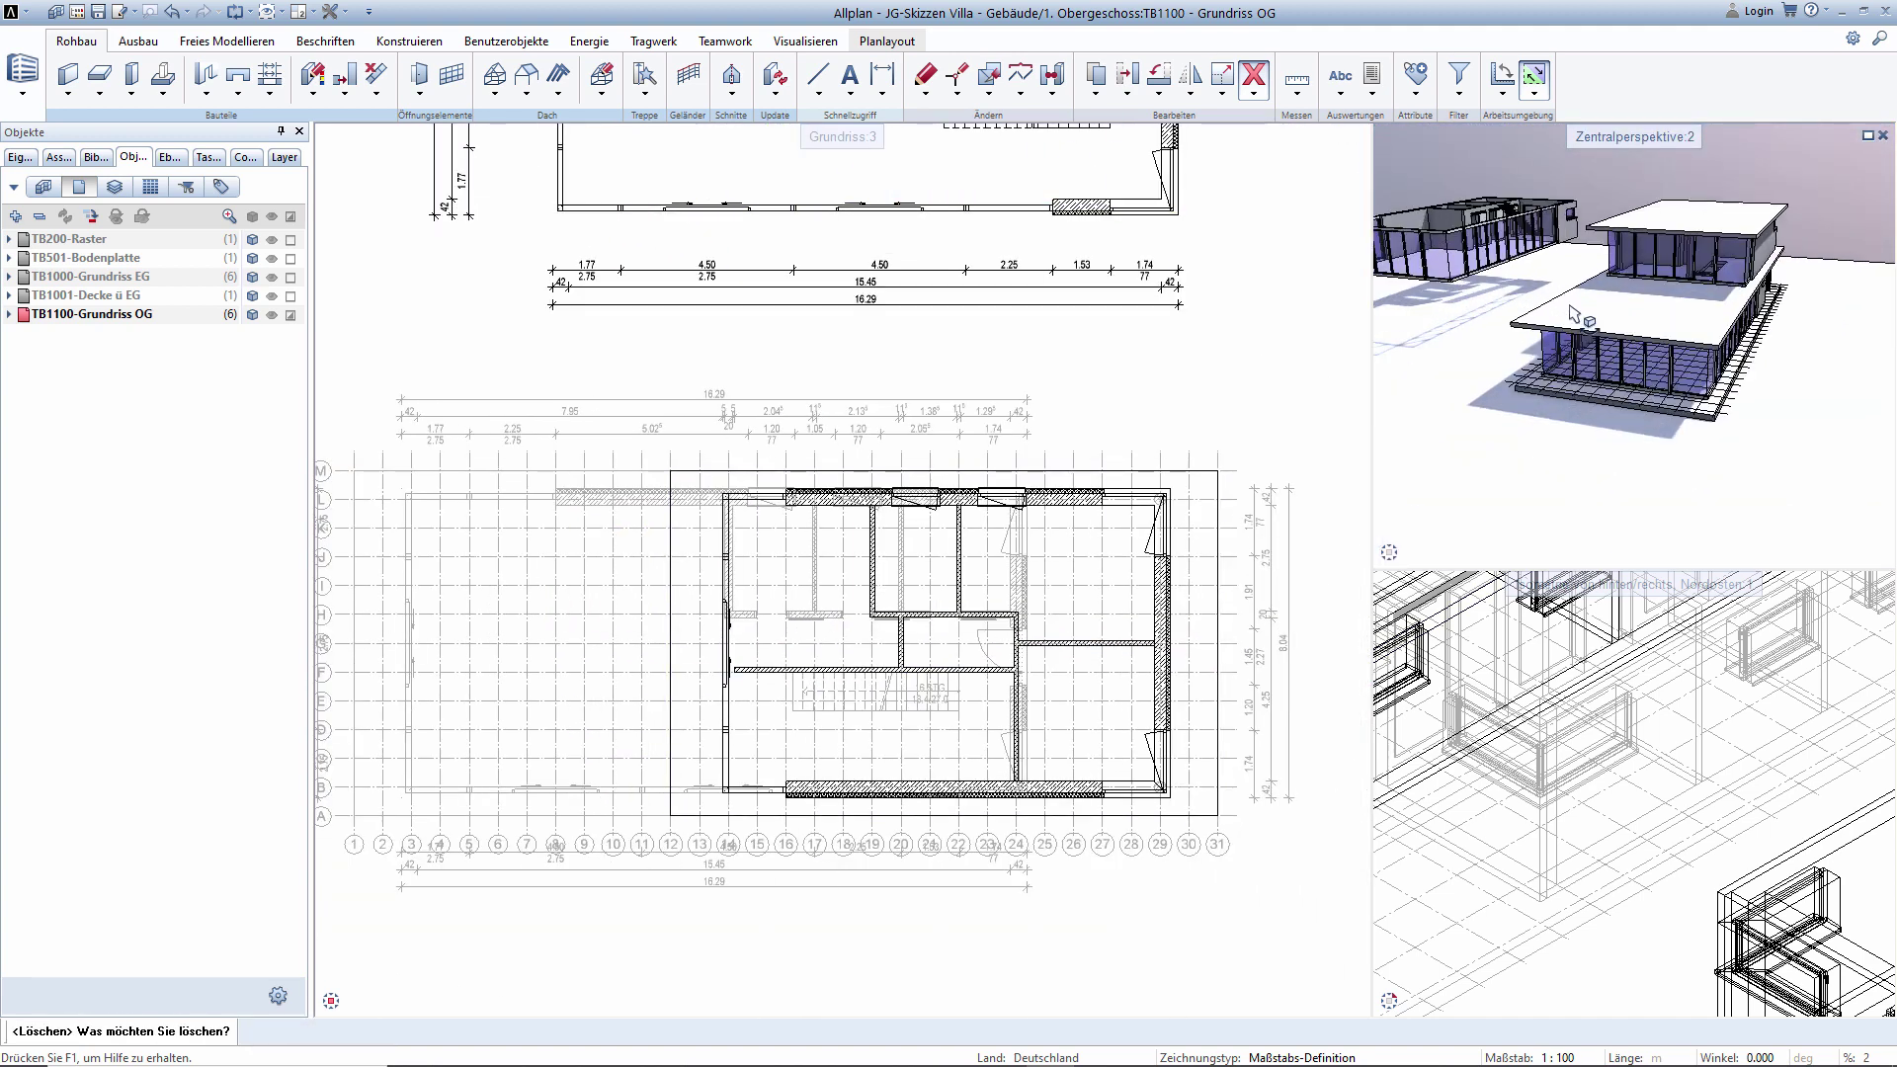
scroll(1595, 351, up, 2)
scroll(1622, 386, up, 2)
shift+middle_drag(1622, 386, 1778, 297)
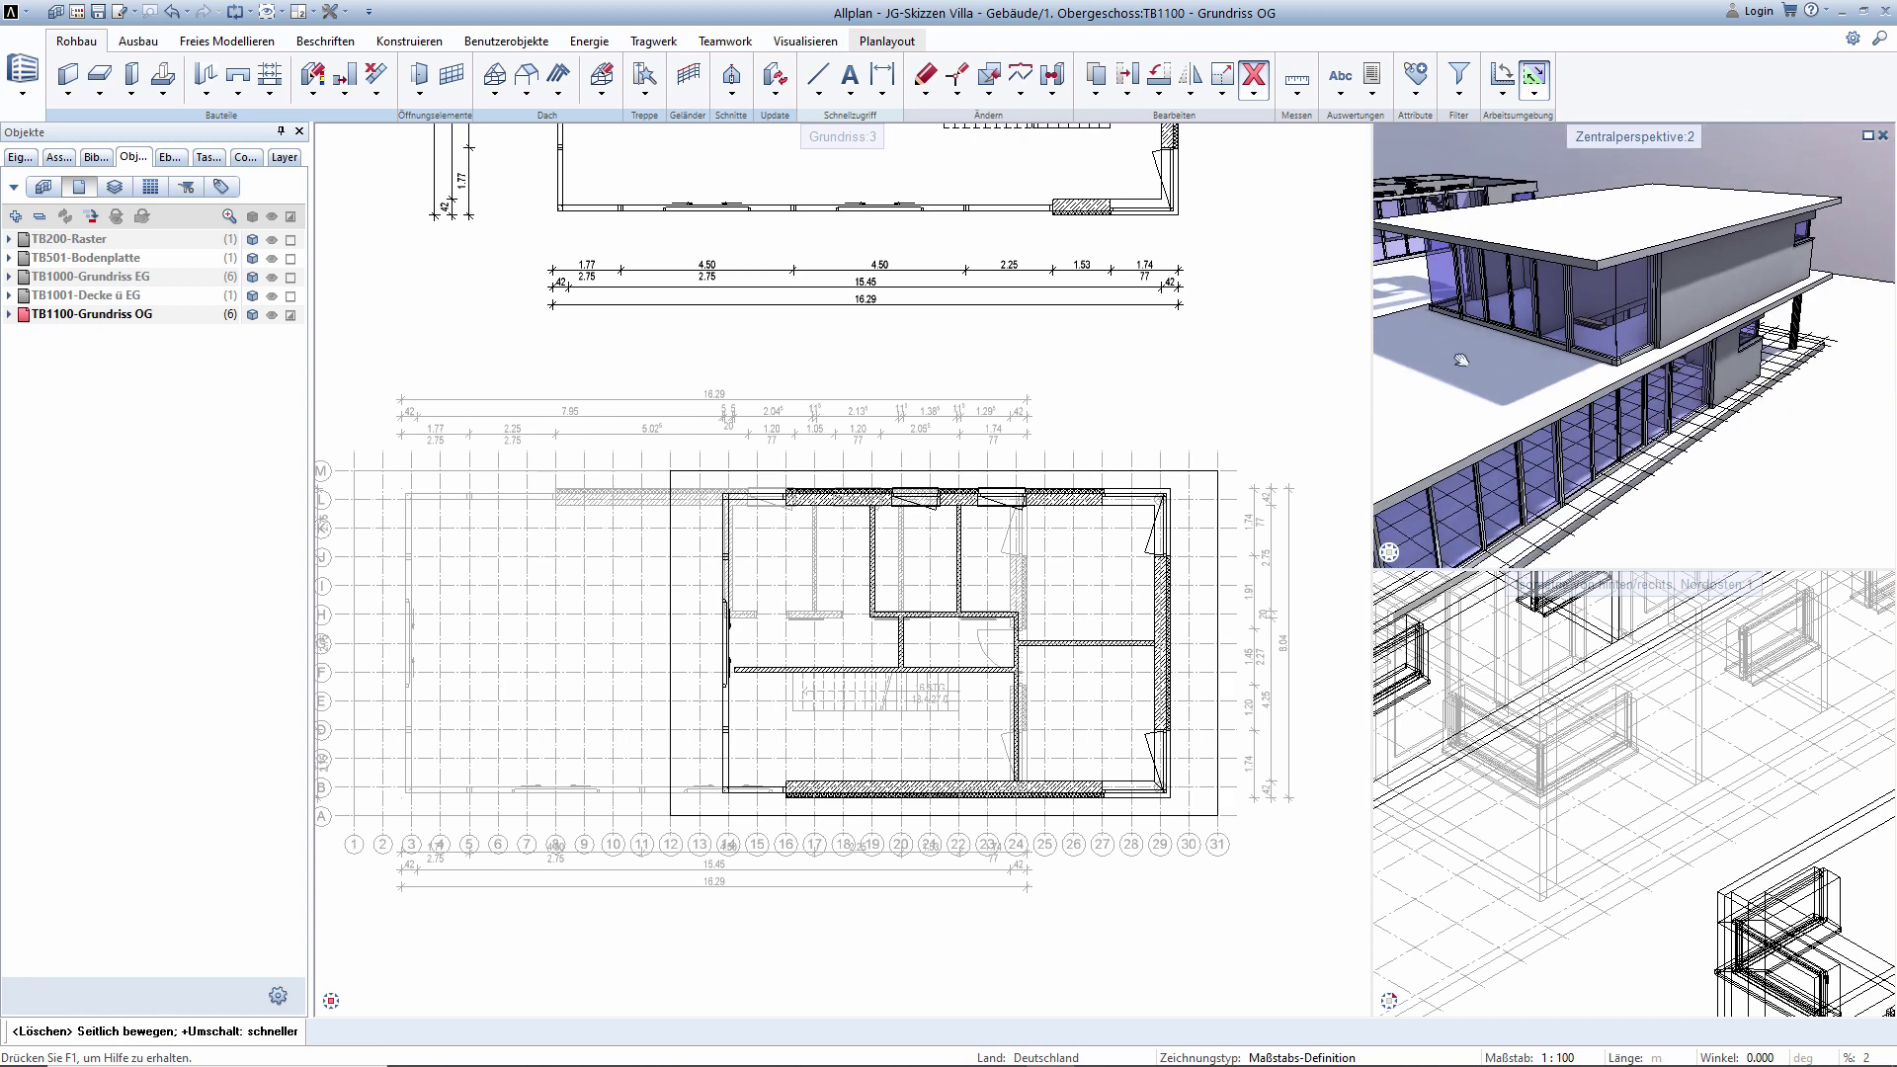
scroll(1581, 326, up, 2)
scroll(1529, 341, up, 2)
scroll(1529, 338, up, 2)
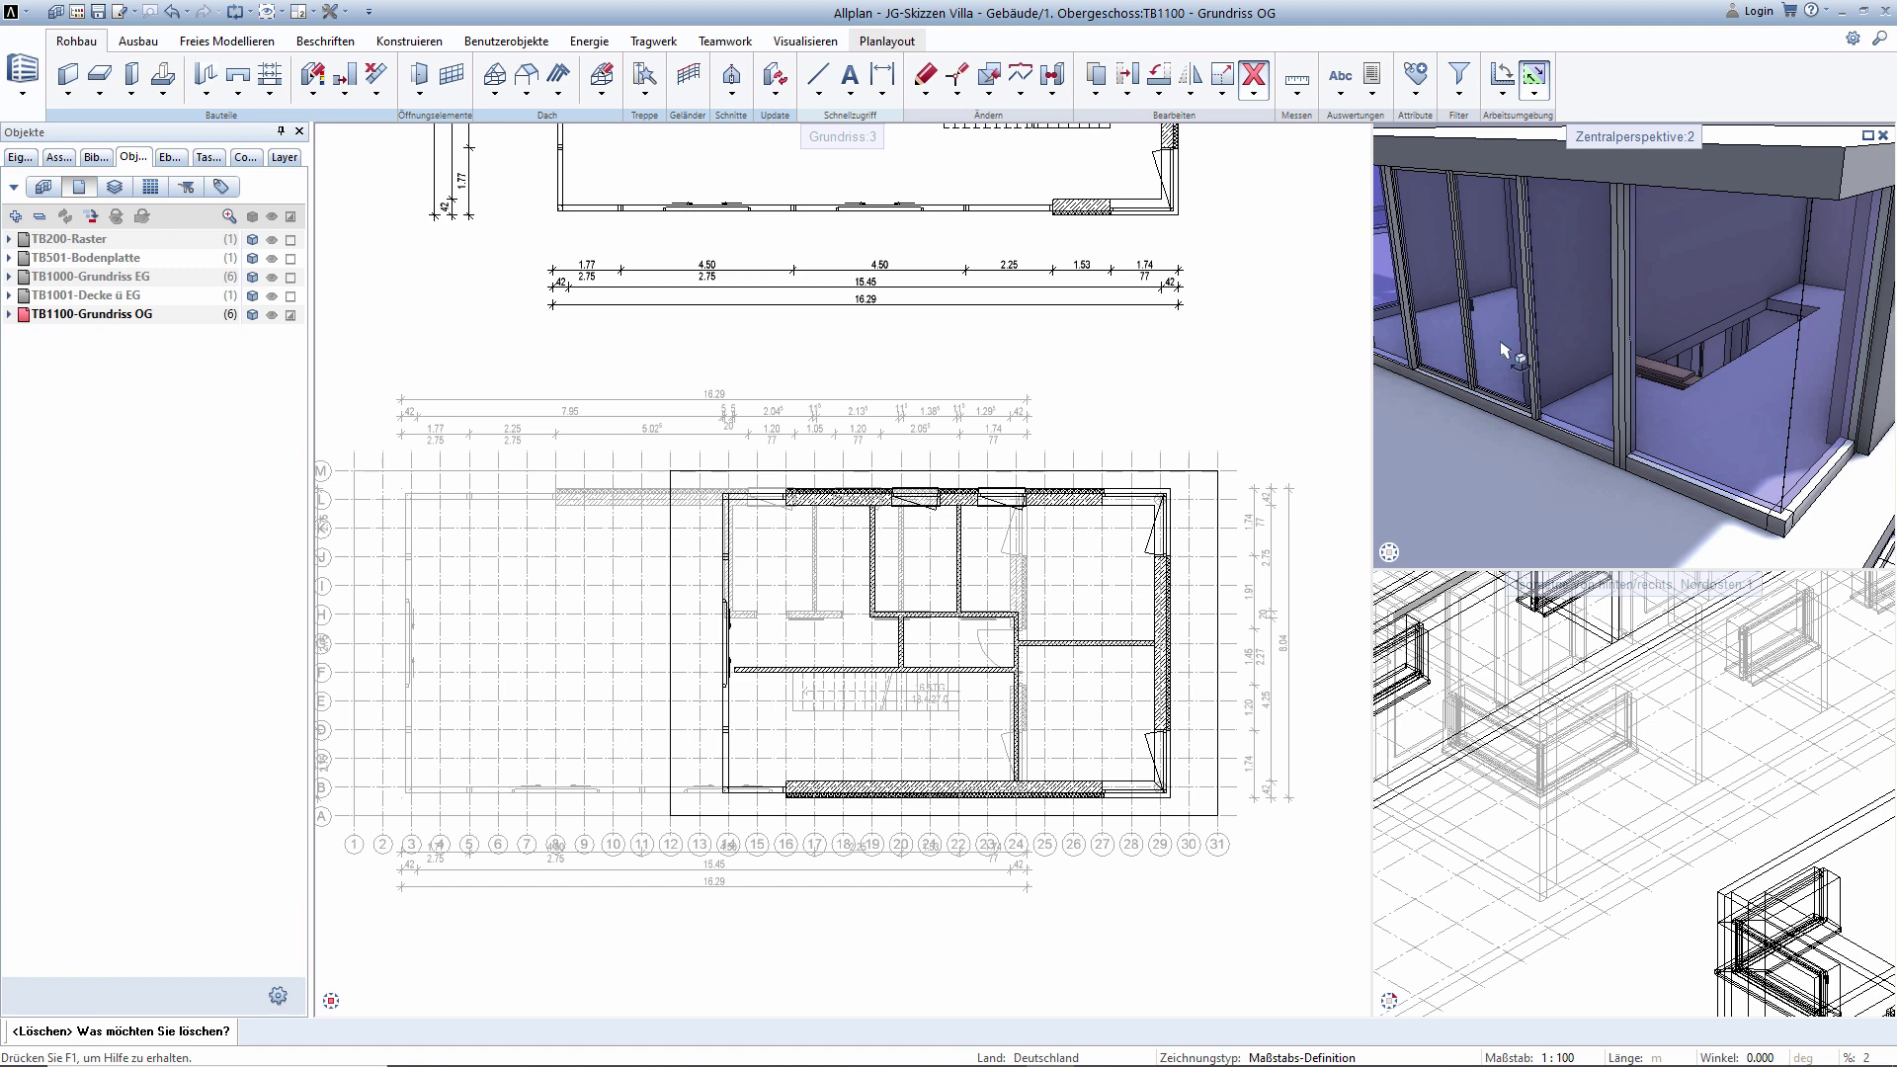
scroll(850, 608, up, 2)
scroll(820, 598, up, 1)
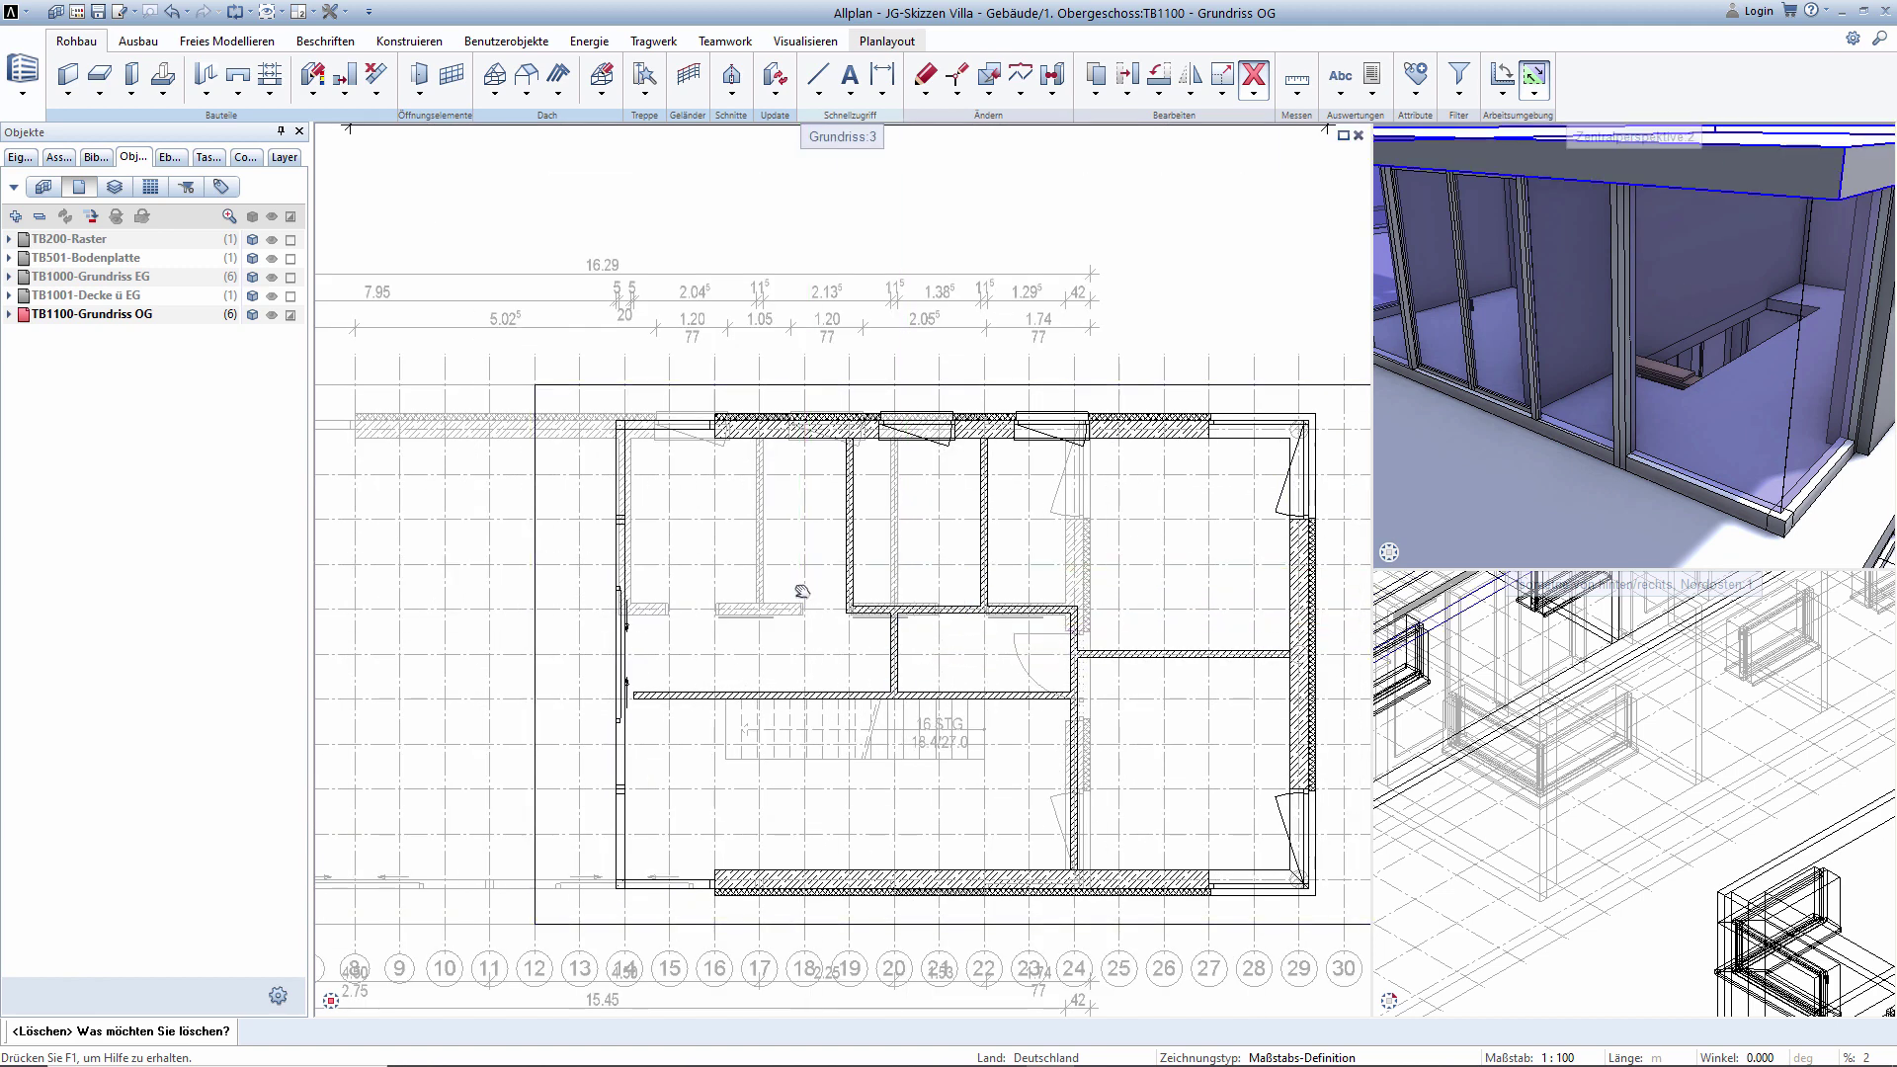
Check the left wall in the plan, end deleting, and bring both drawings into view.
middle_drag(802, 591, 790, 633)
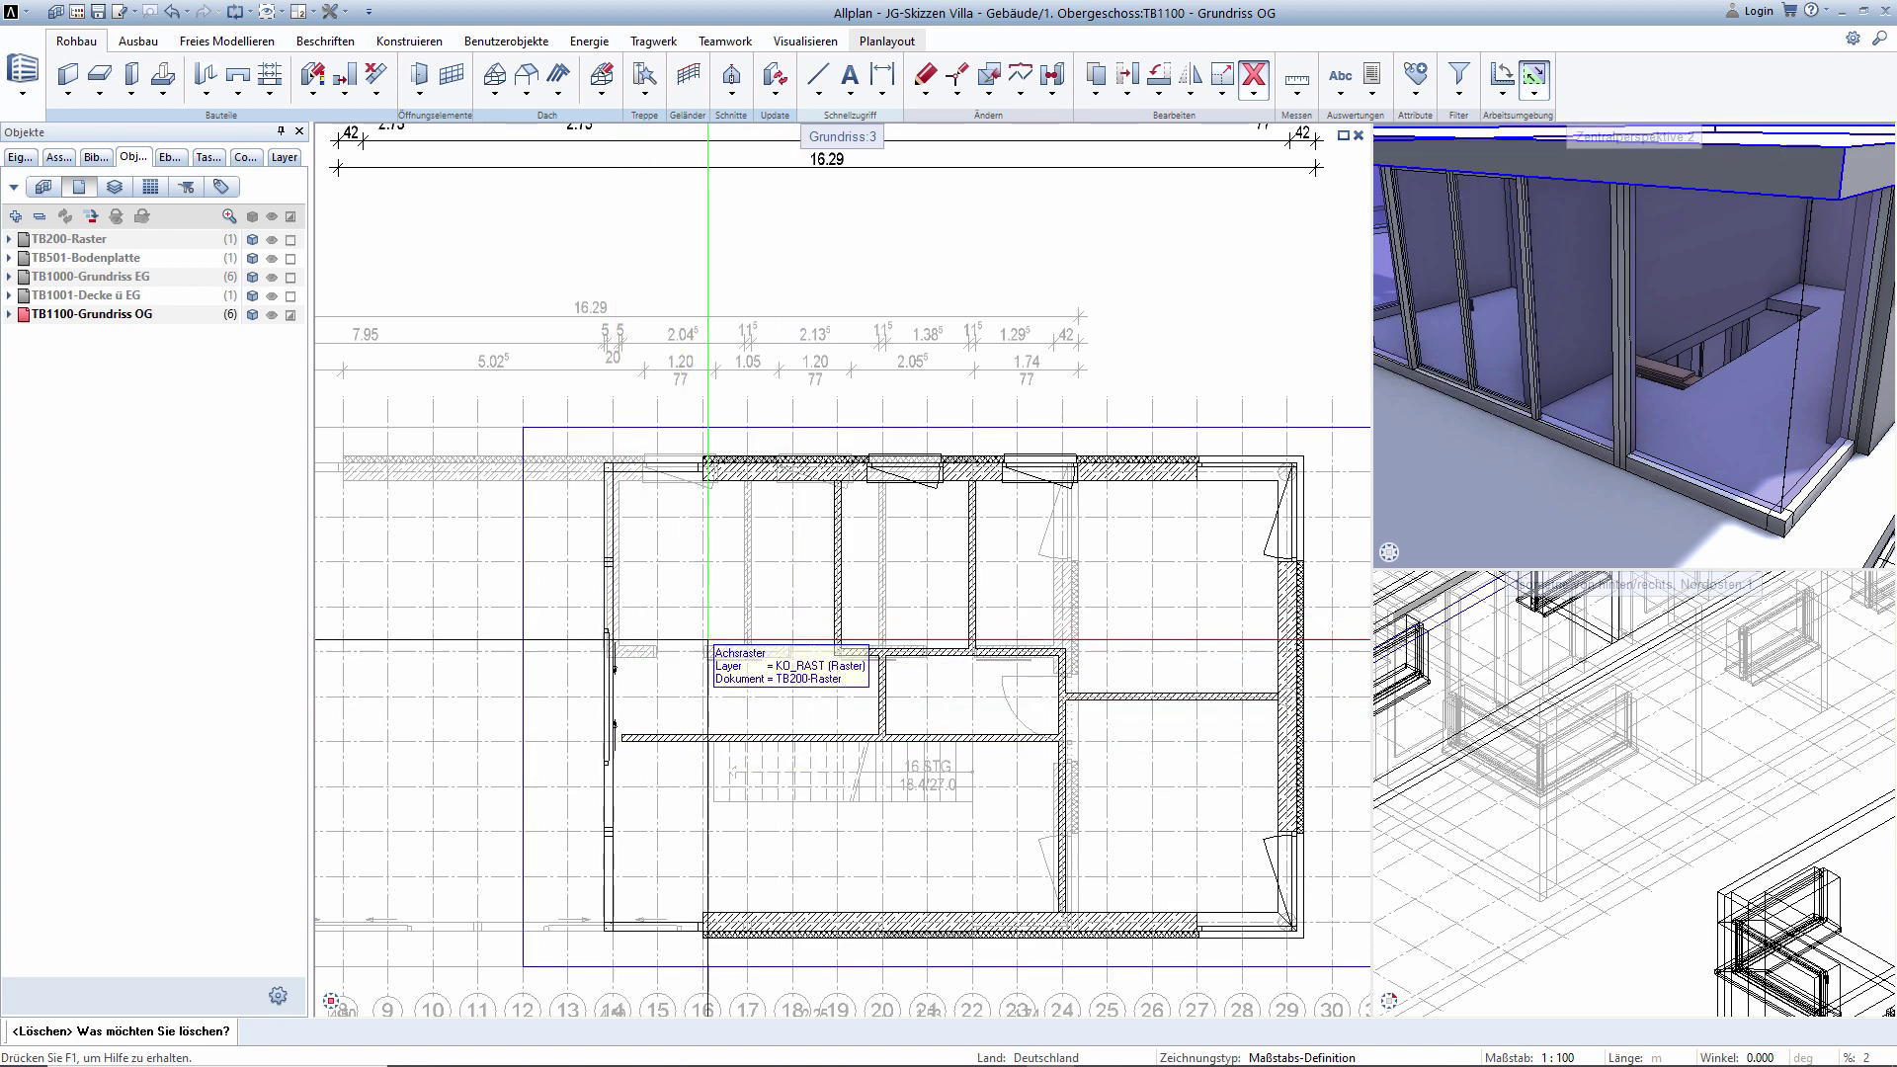
scroll(691, 751, down, 1)
scroll(643, 691, down, 1)
scroll(683, 699, down, 1)
middle_drag(683, 700, 713, 731)
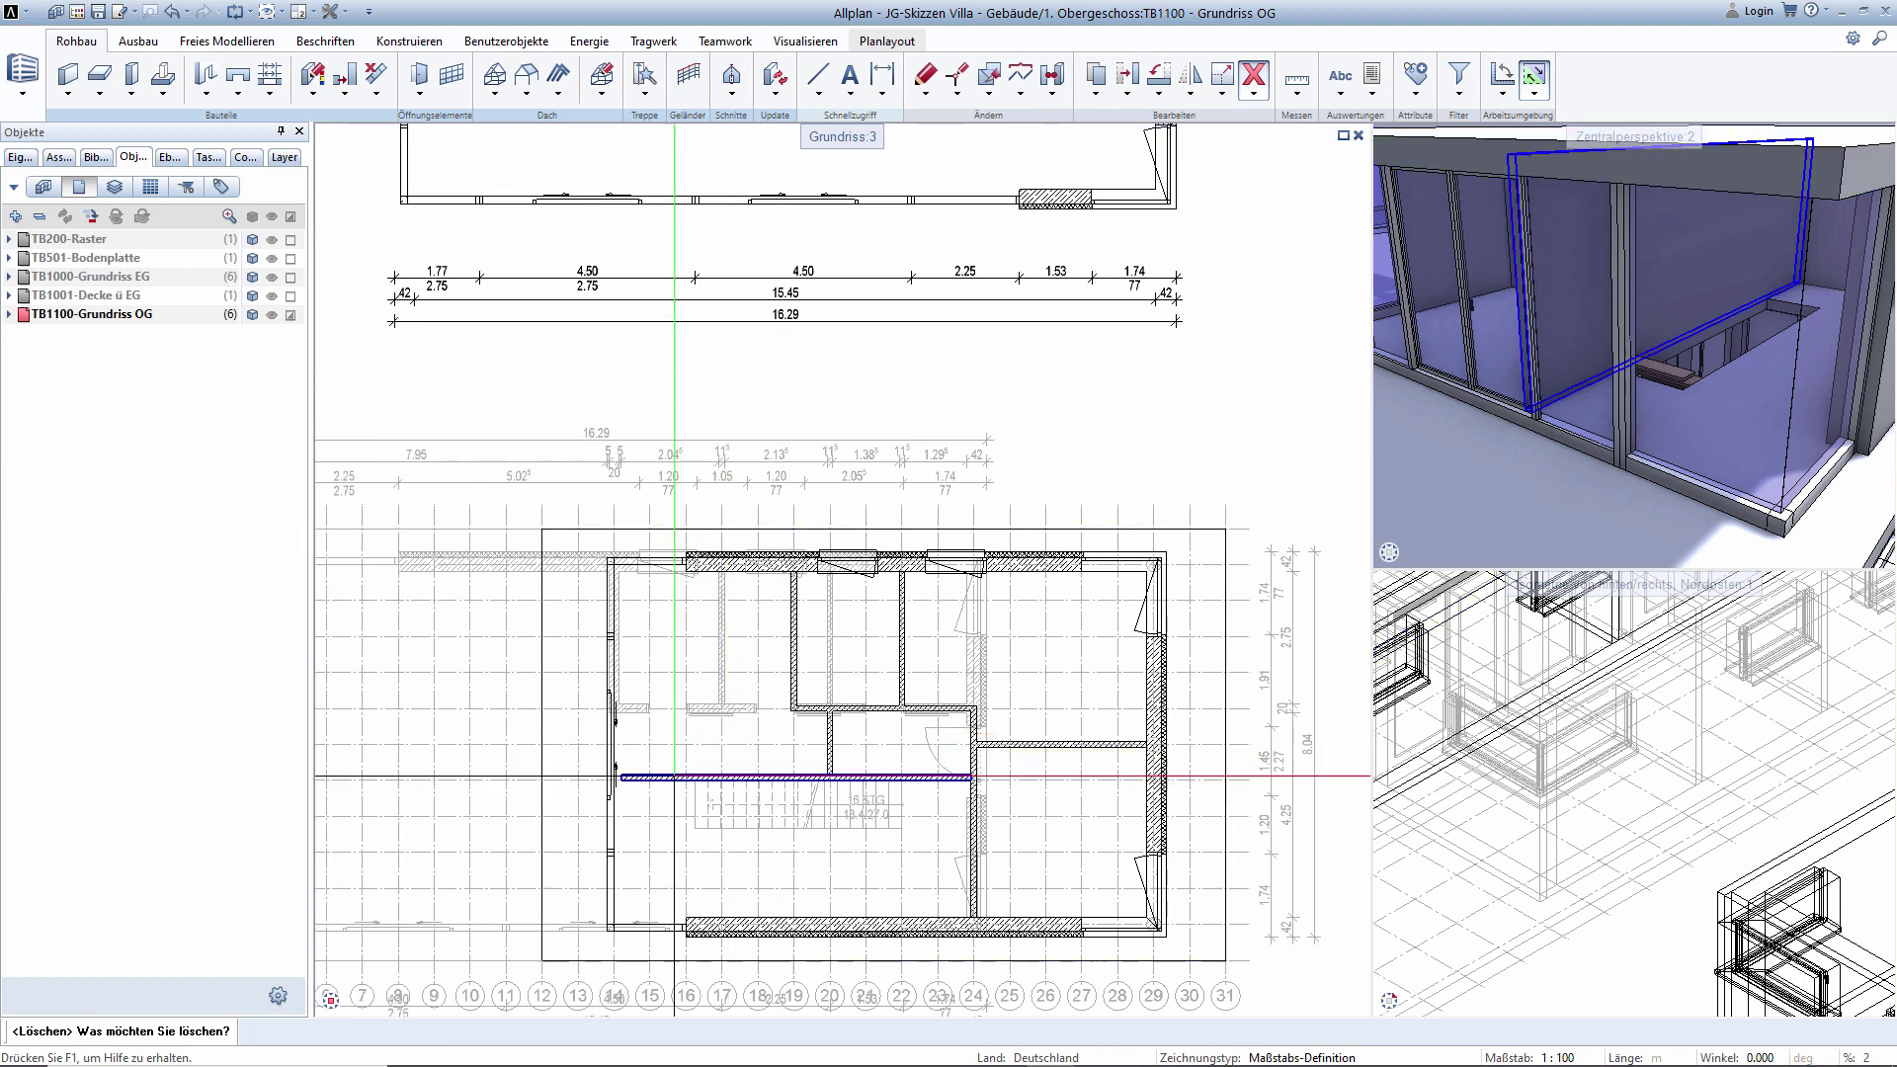
scroll(618, 808, up, 1)
scroll(592, 819, up, 1)
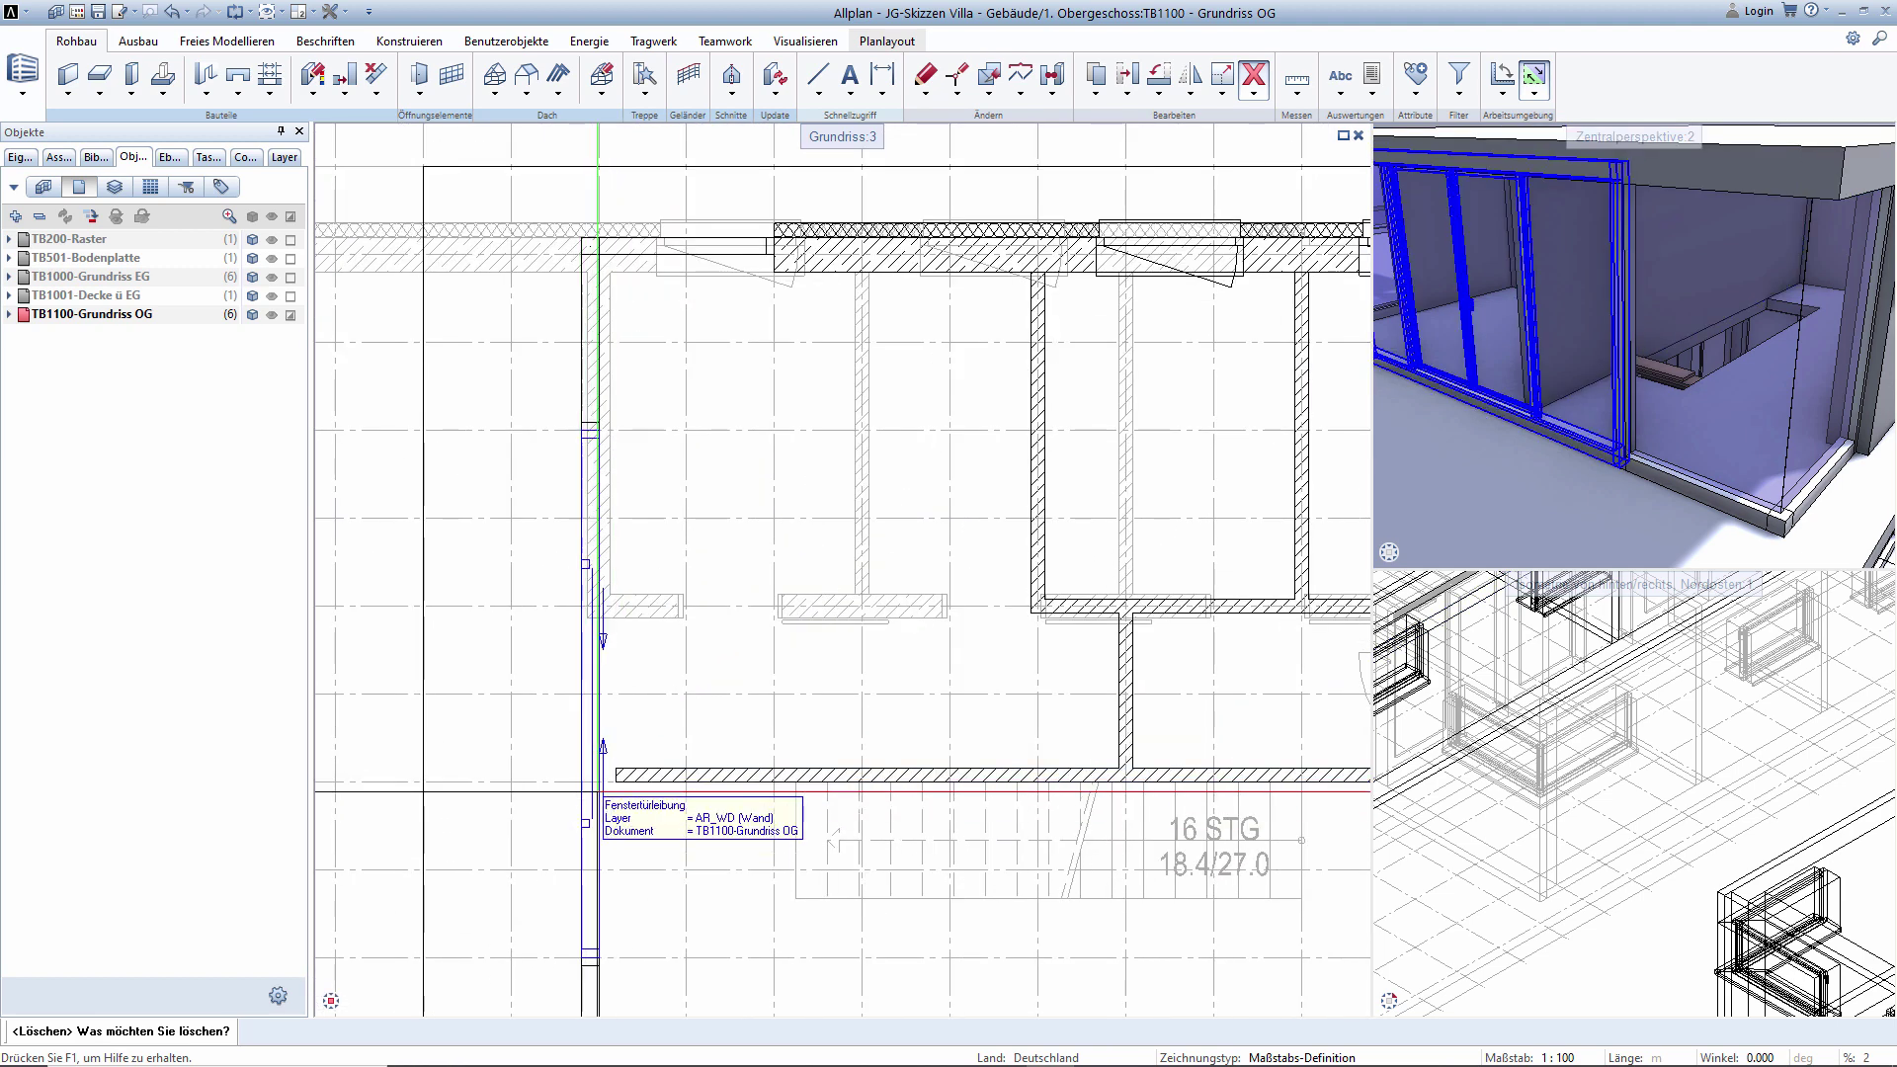
scroll(710, 671, down, 2)
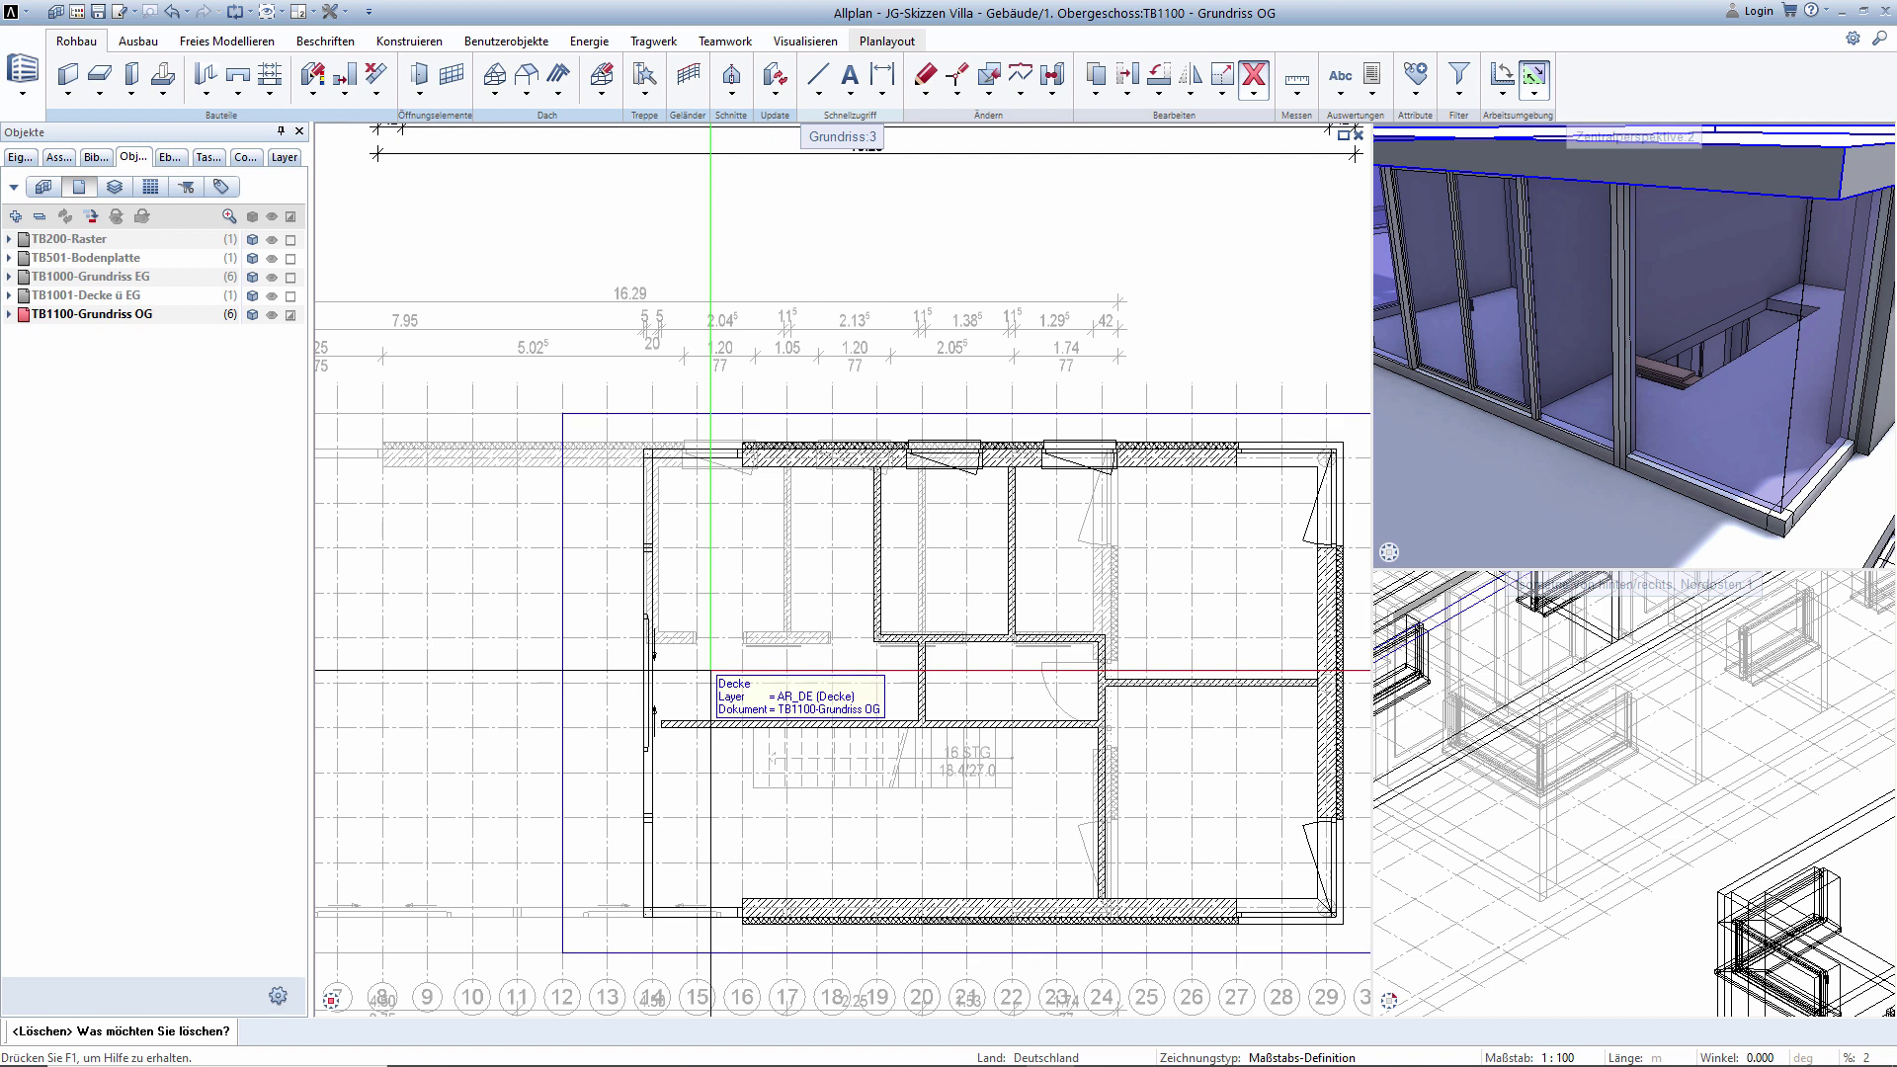
key(Escape)
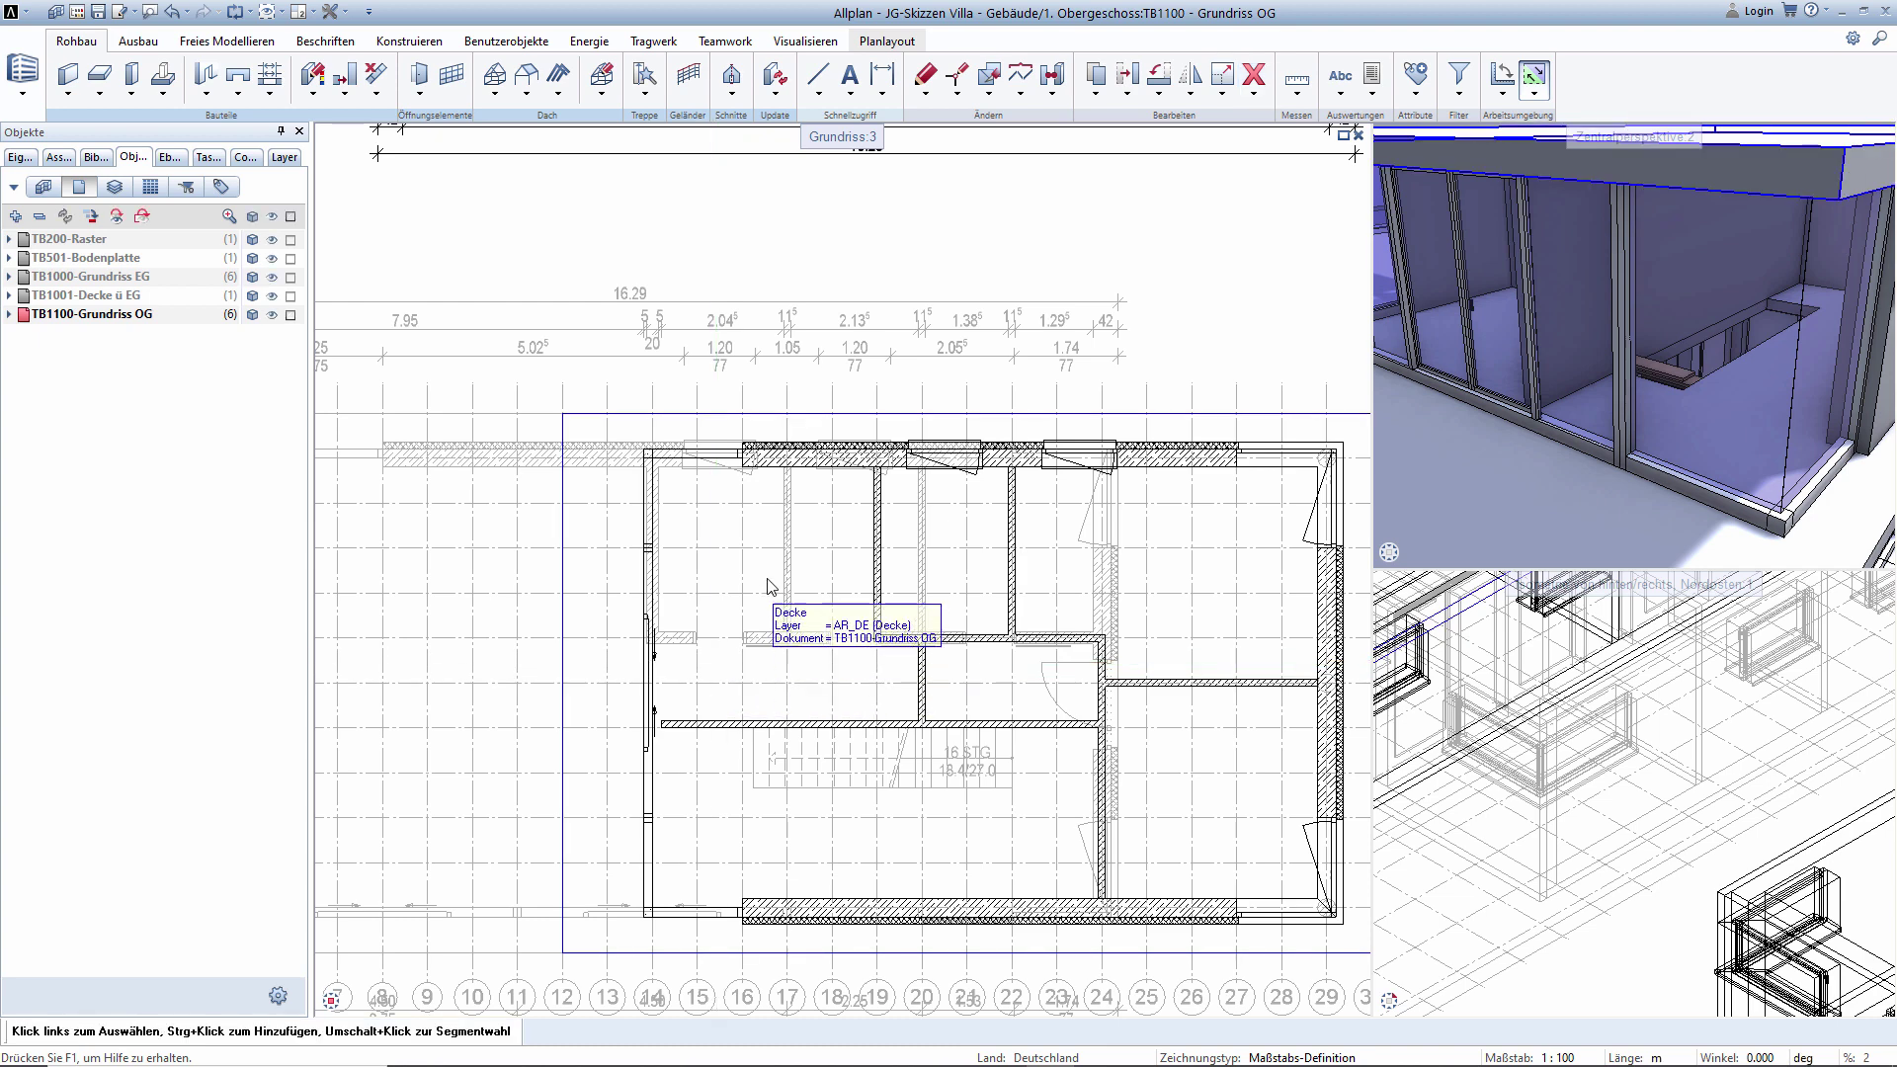
scroll(768, 585, up, 1)
scroll(775, 602, down, 3)
middle_drag(723, 625, 706, 710)
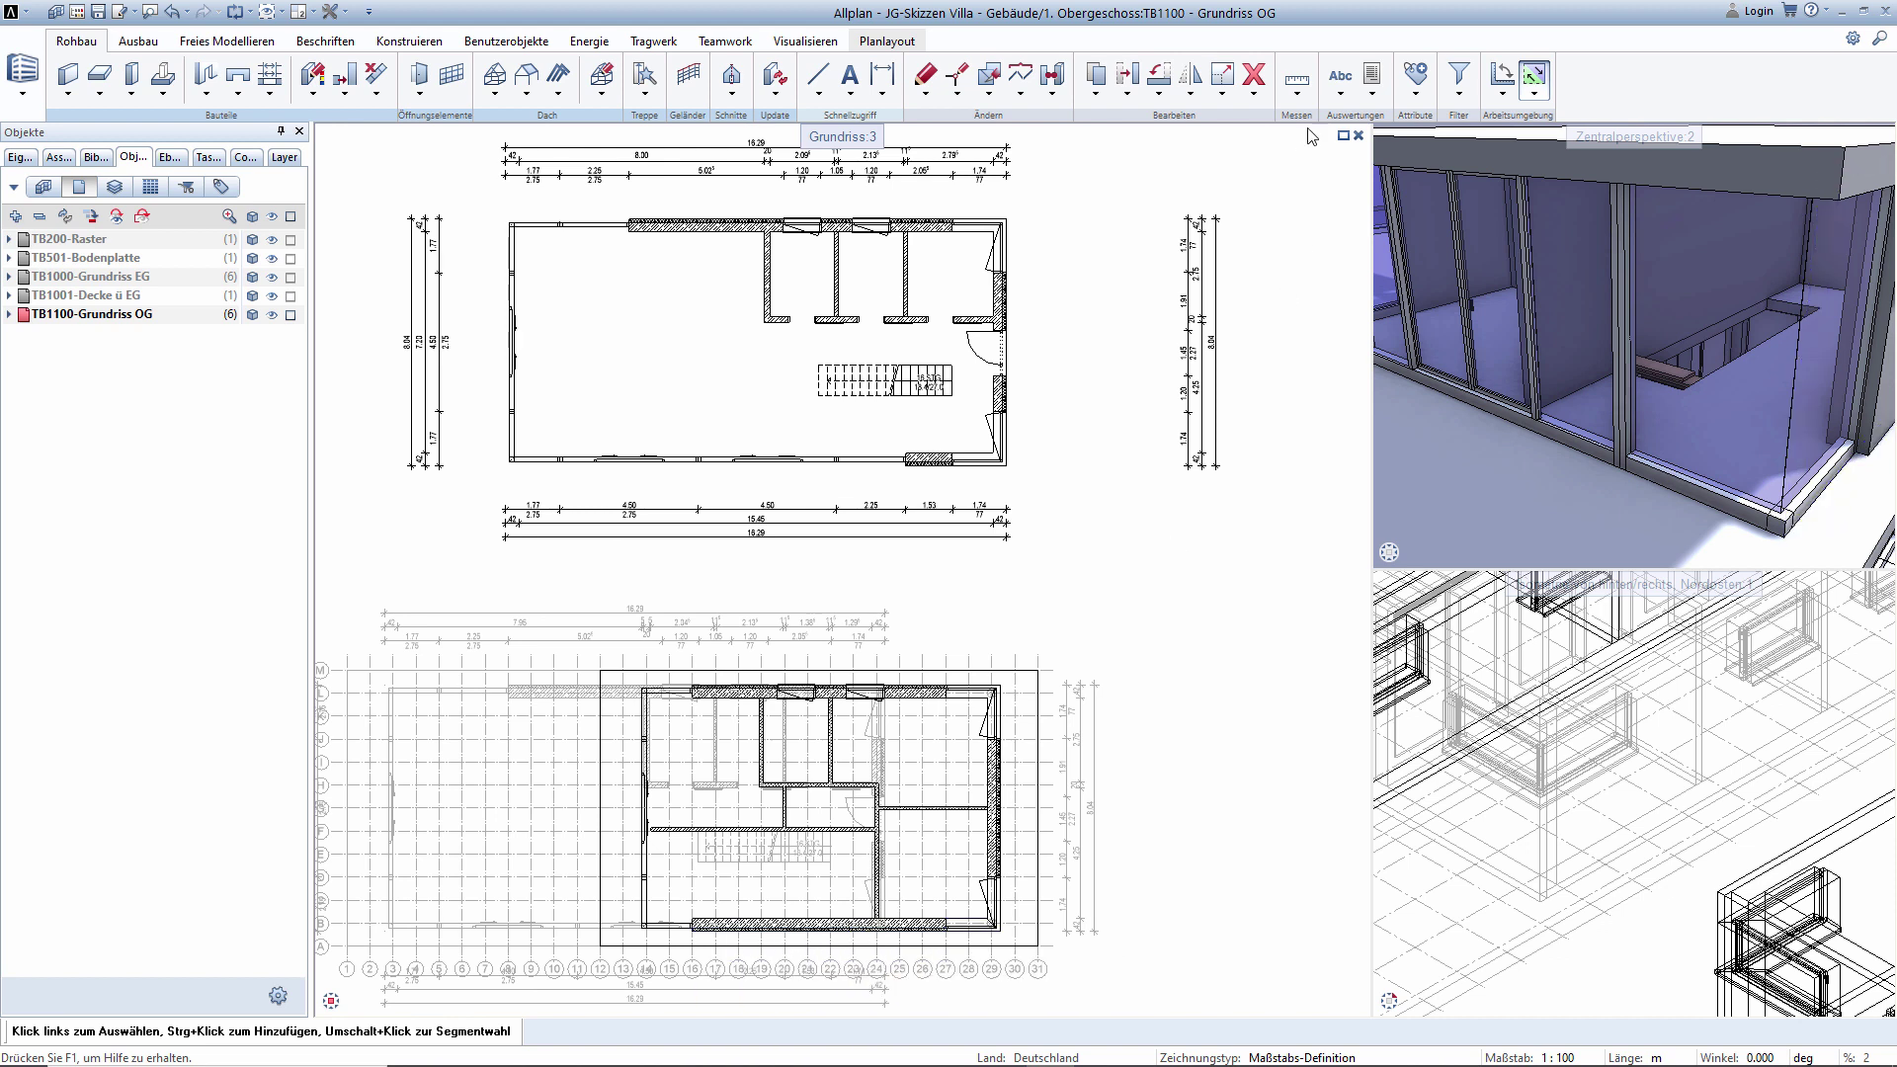
Copy a window wall piece from the reference drawing into the upper-floor plan.
click(1099, 76)
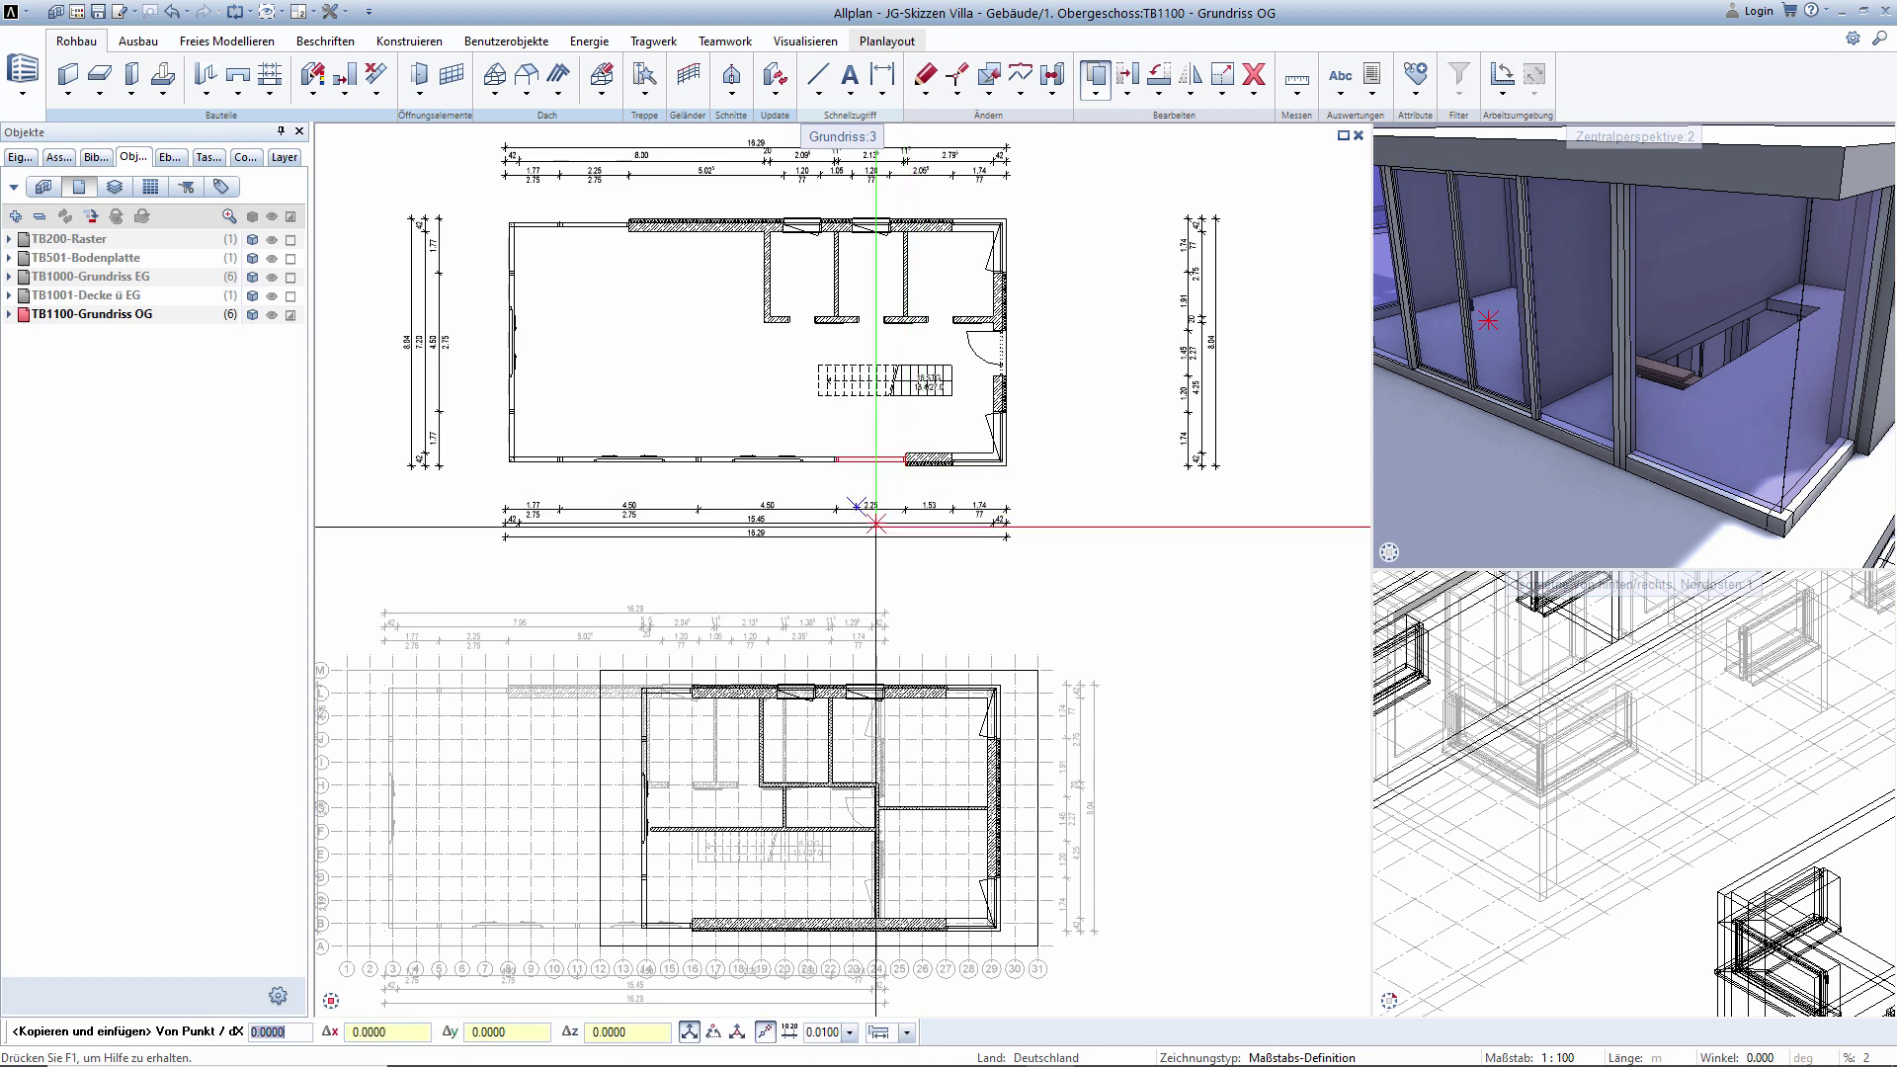
scroll(831, 486, up, 2)
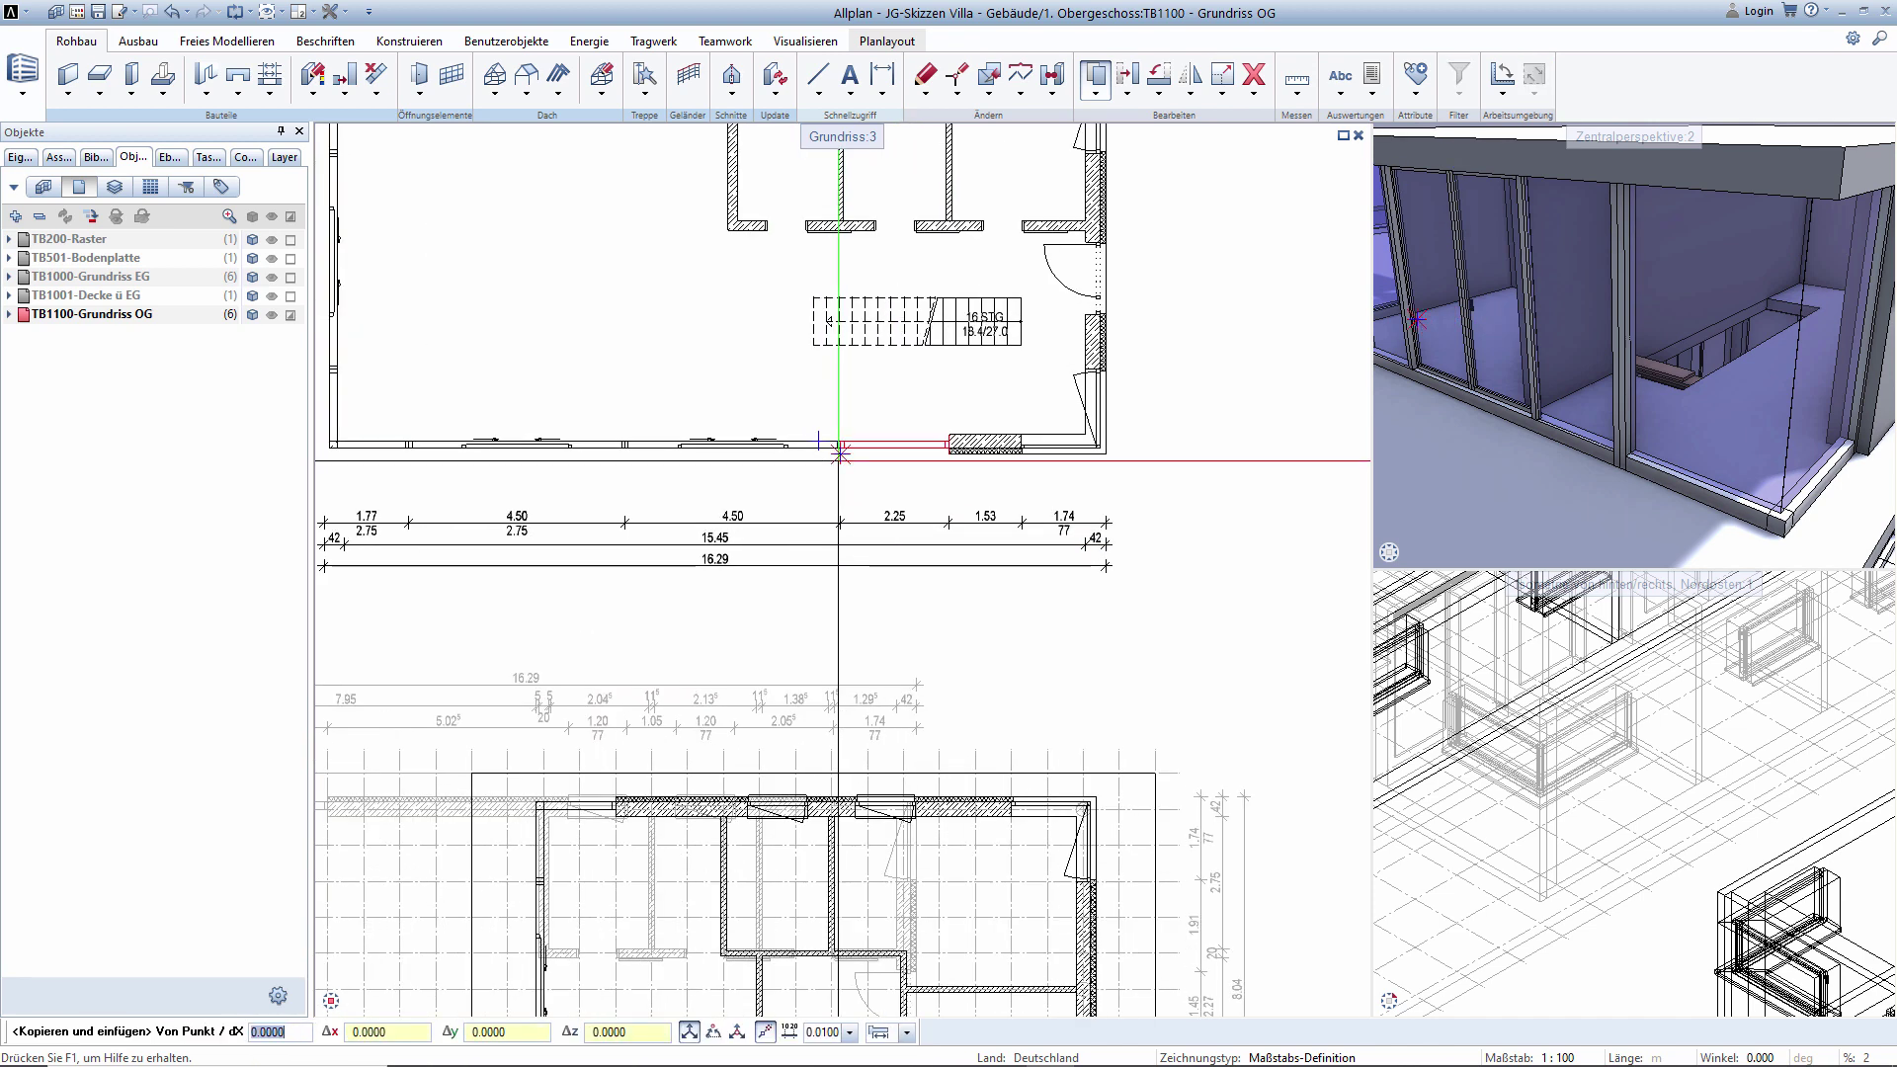
click(839, 447)
scroll(775, 612, down, 2)
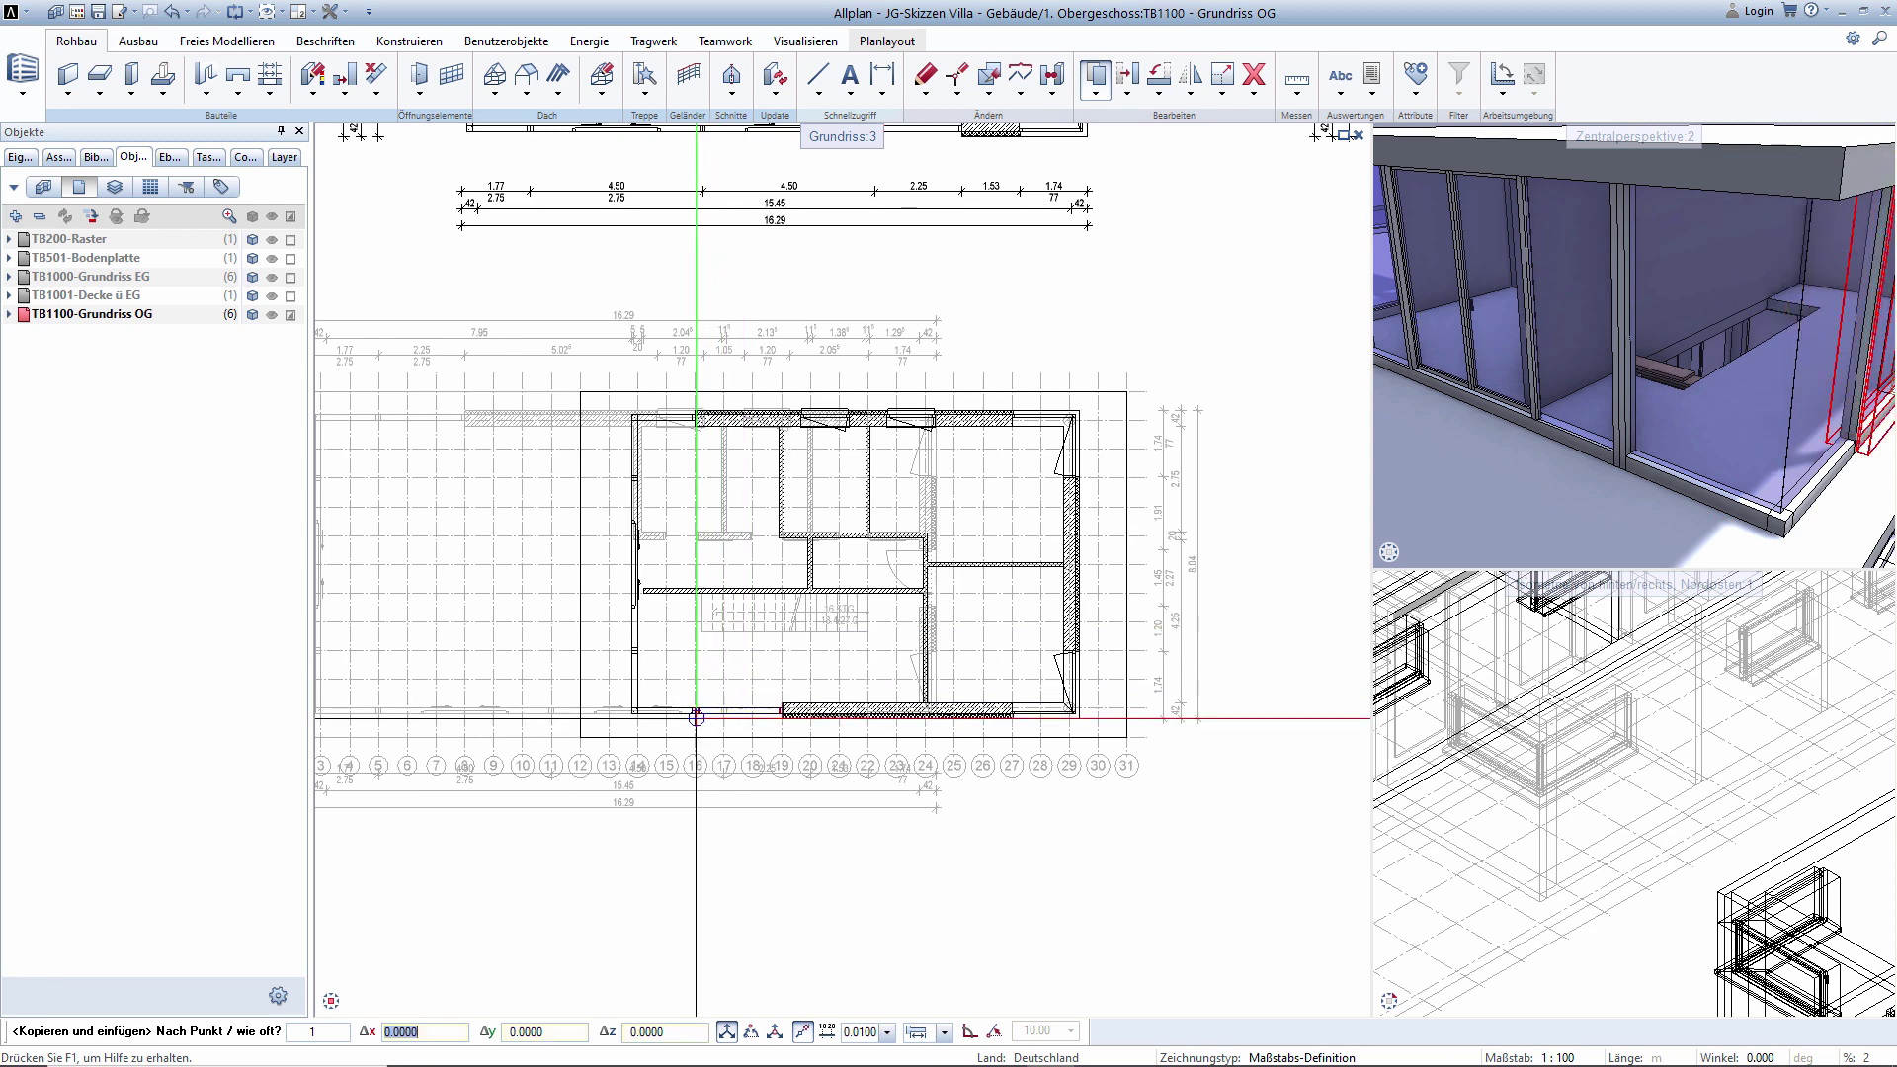
mouse_move(1541, 395)
middle_down()
mouse_move(1676, 442)
mouse_move(1652, 506)
middle_up()
key(Escape)
Zoom the plan and shift the 3D view toward the side wall.
scroll(1640, 494, up, 2)
scroll(1615, 476, up, 3)
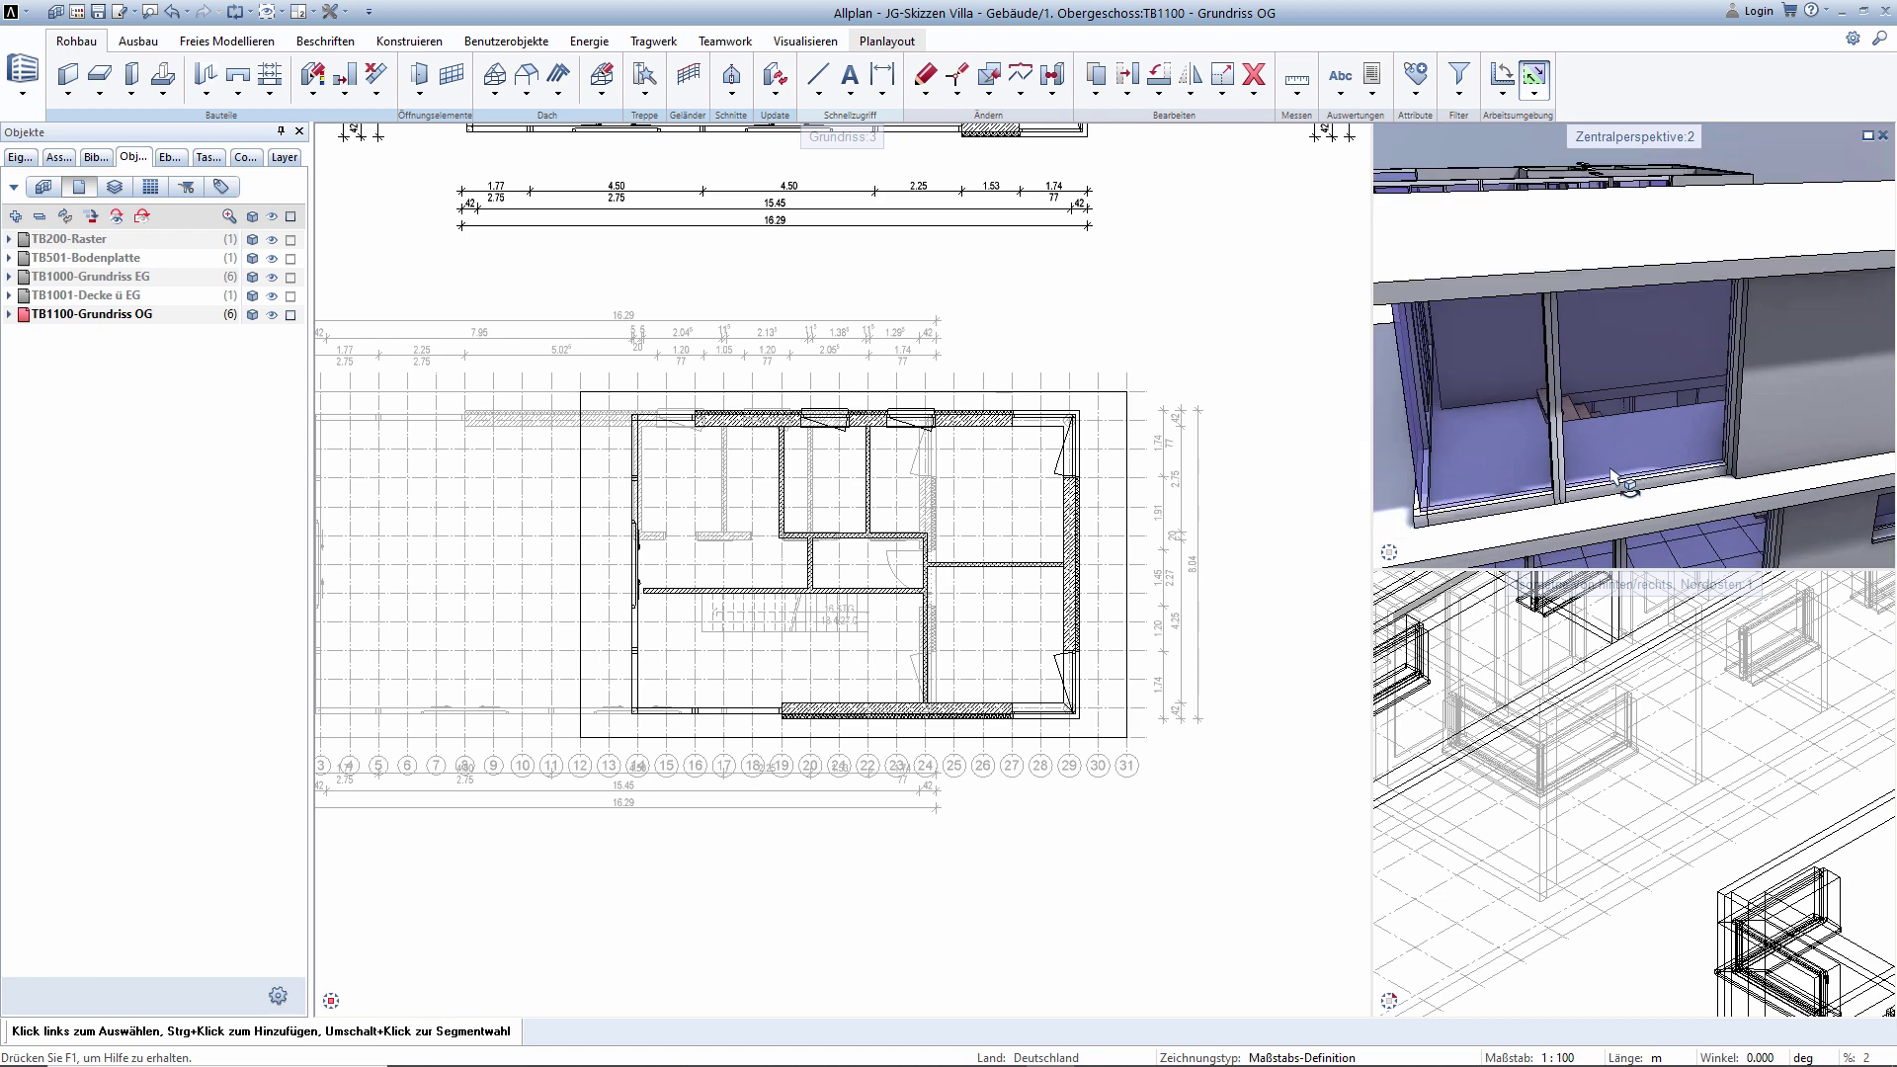
scroll(1612, 479, down, 3)
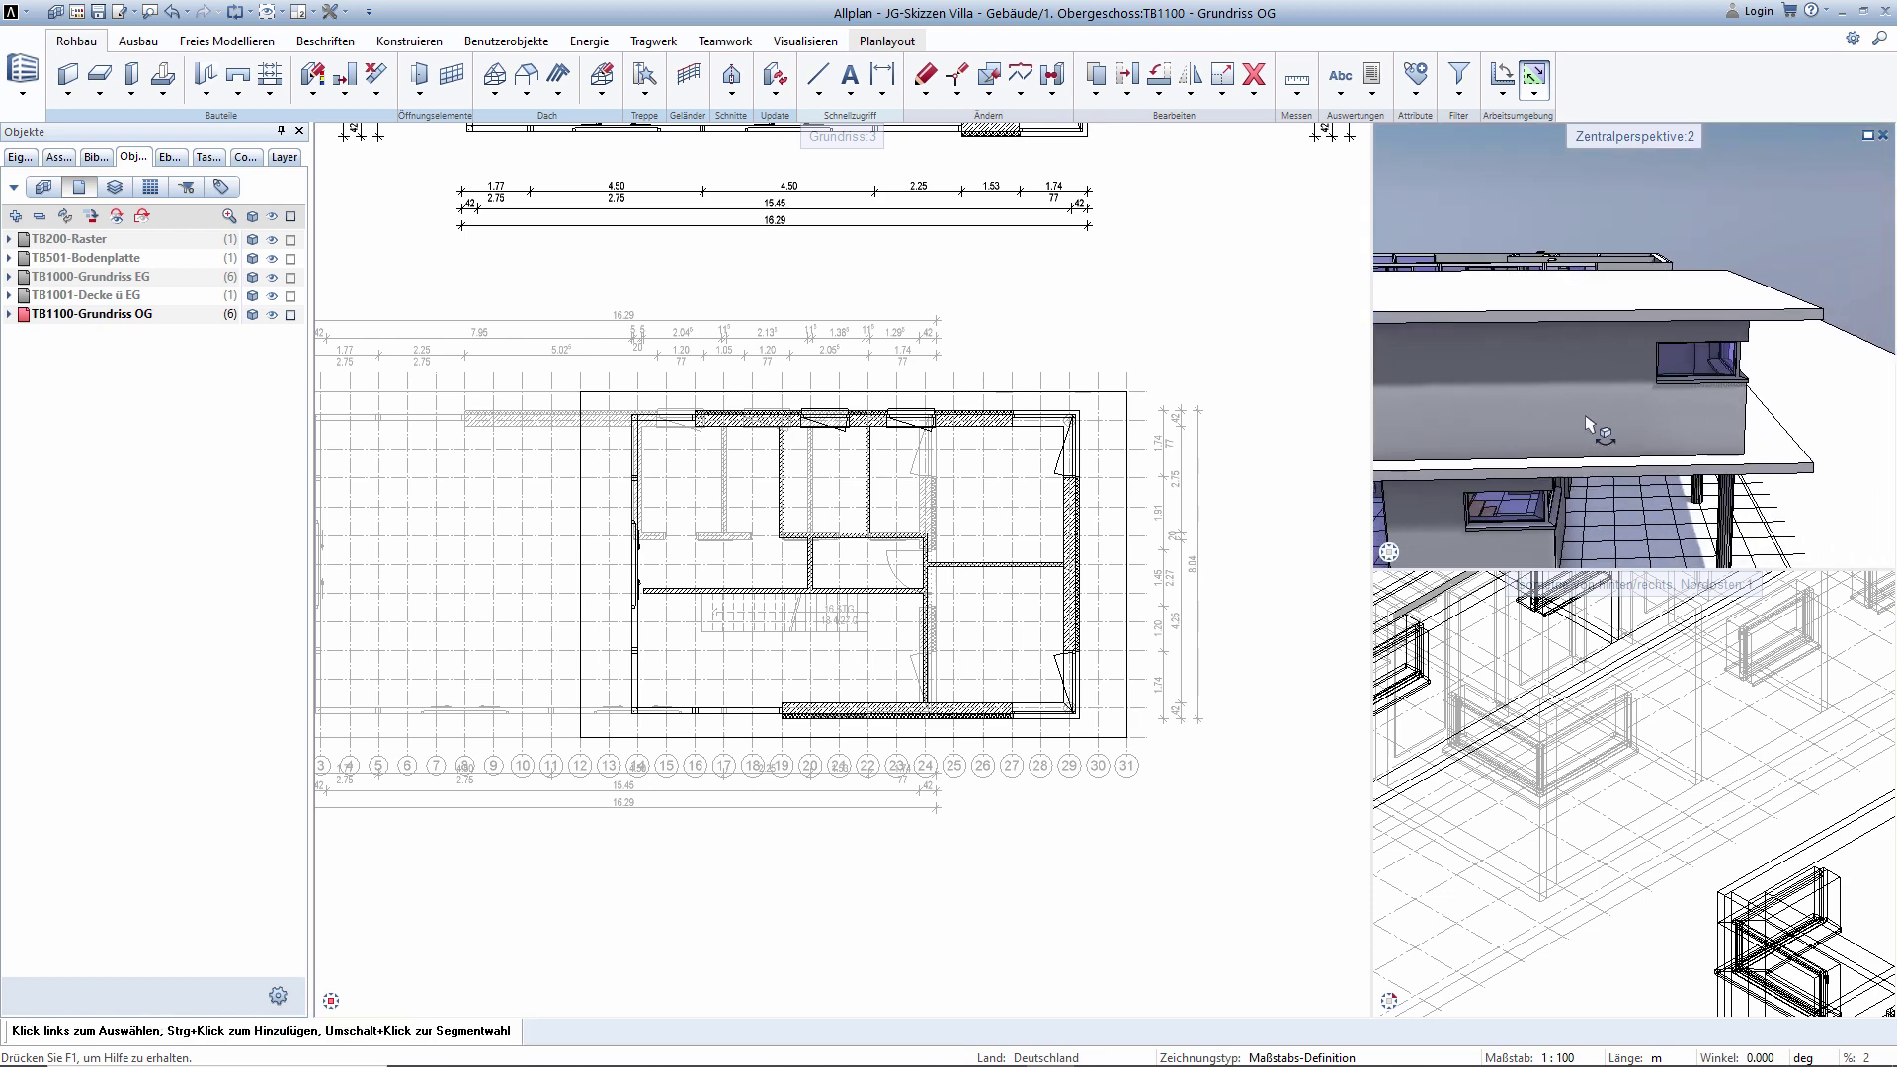
middle_drag(1587, 424, 1630, 434)
scroll(783, 775, up, 2)
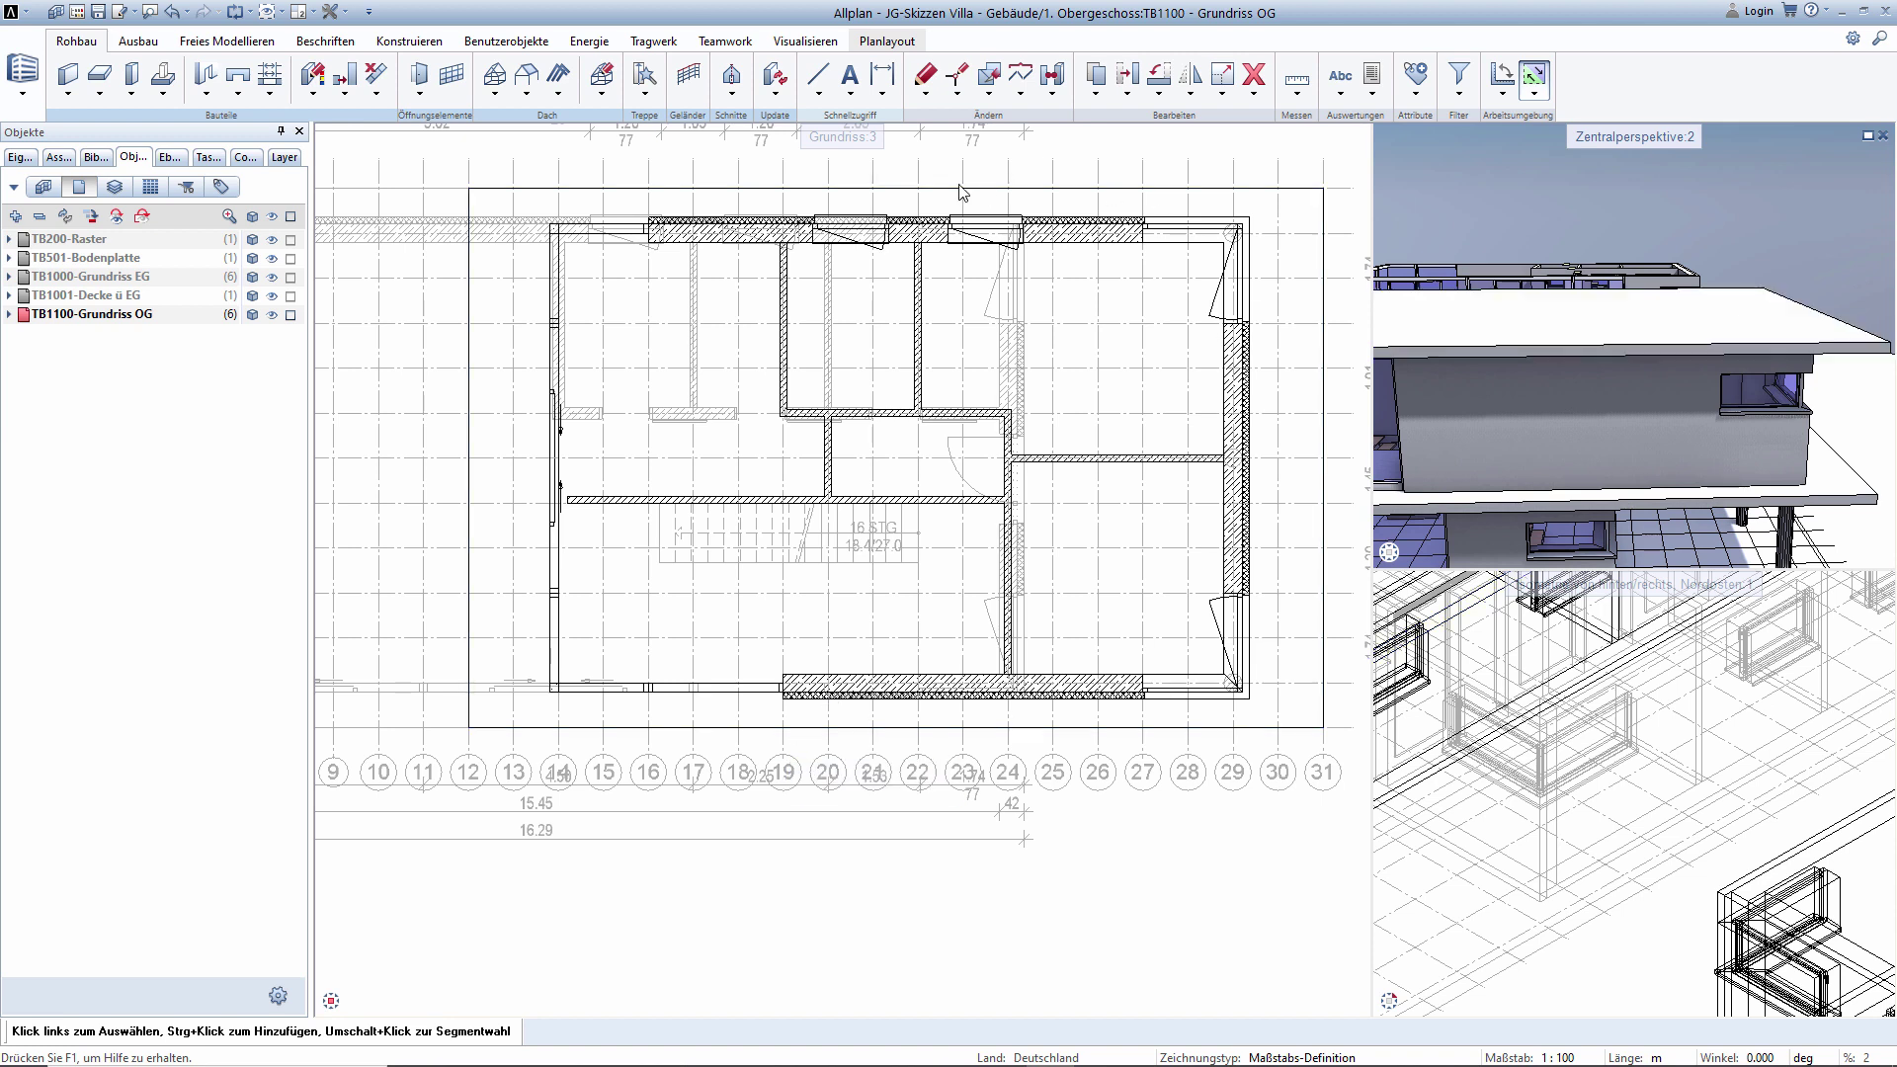
Start Kopieren und spiegeln on selected elements, then cancel it without changes.
click(1192, 100)
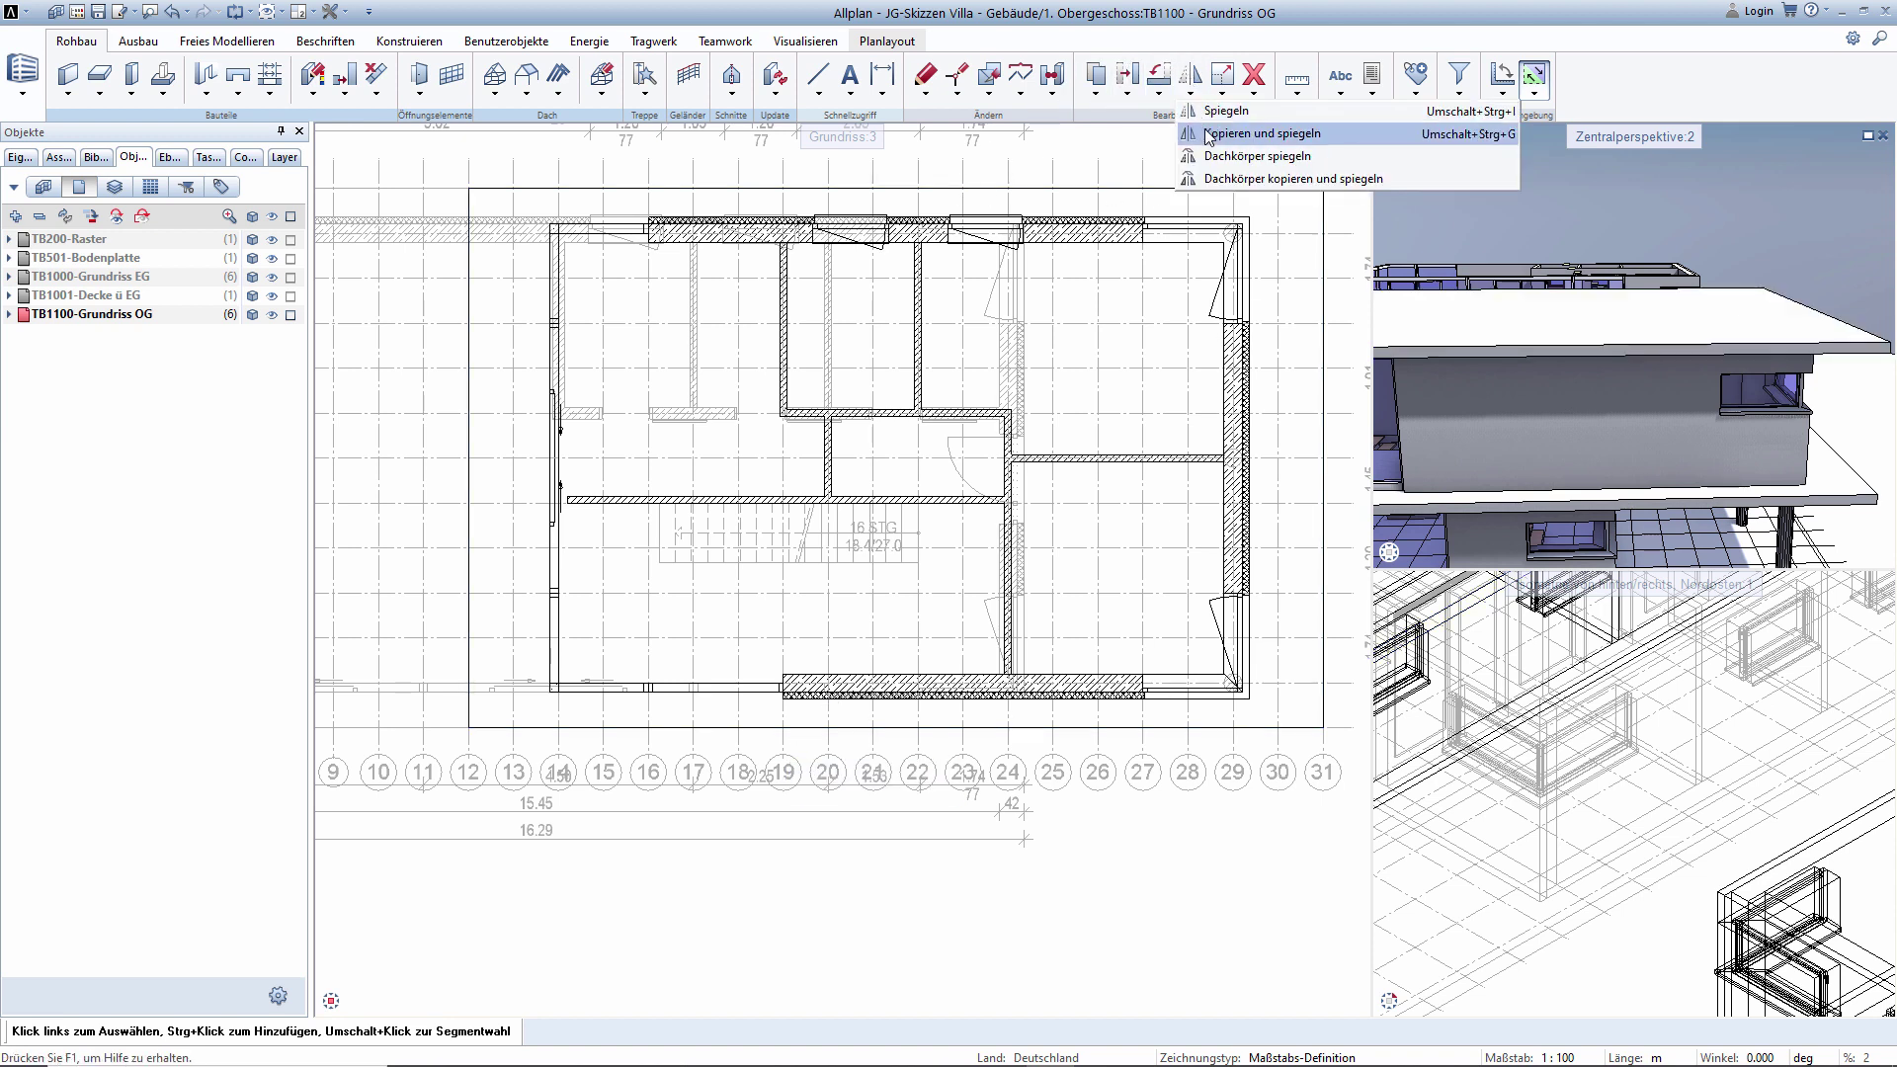
click(1246, 141)
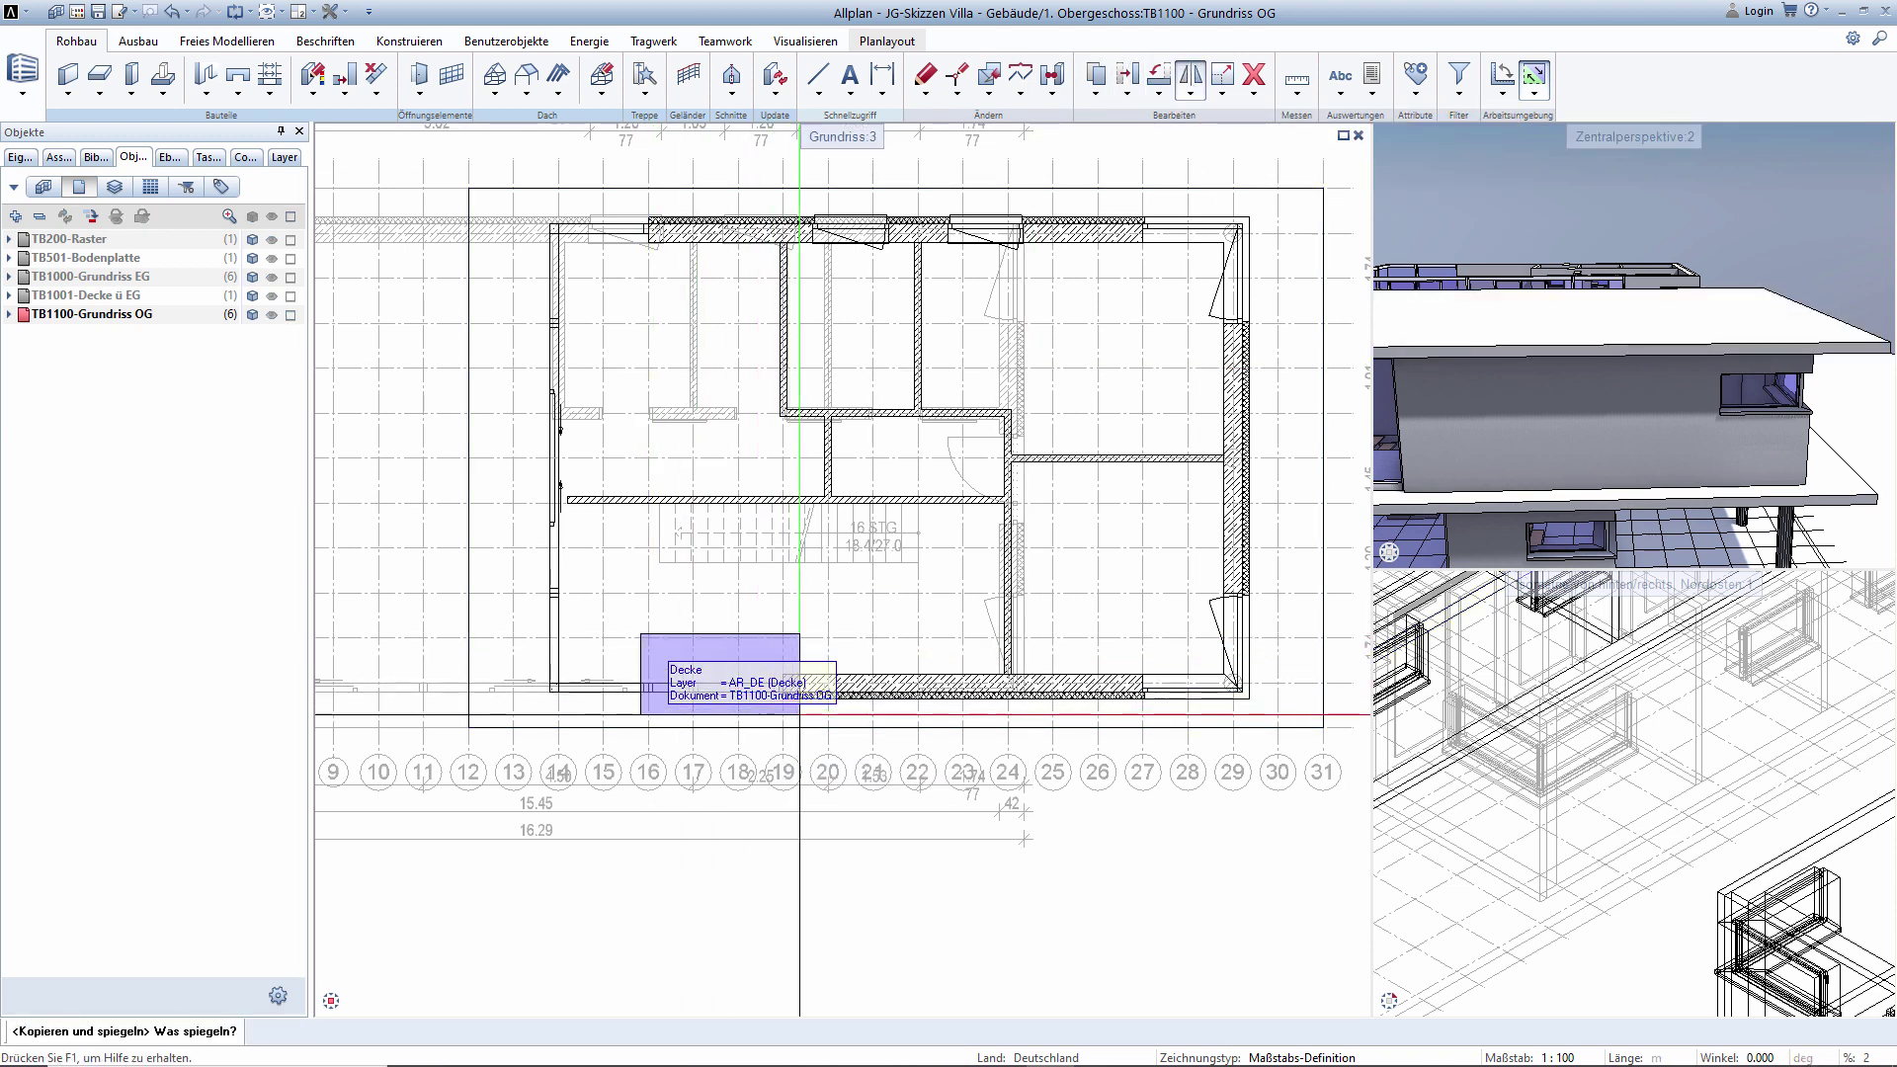
drag(670, 662, 804, 720)
key(Escape)
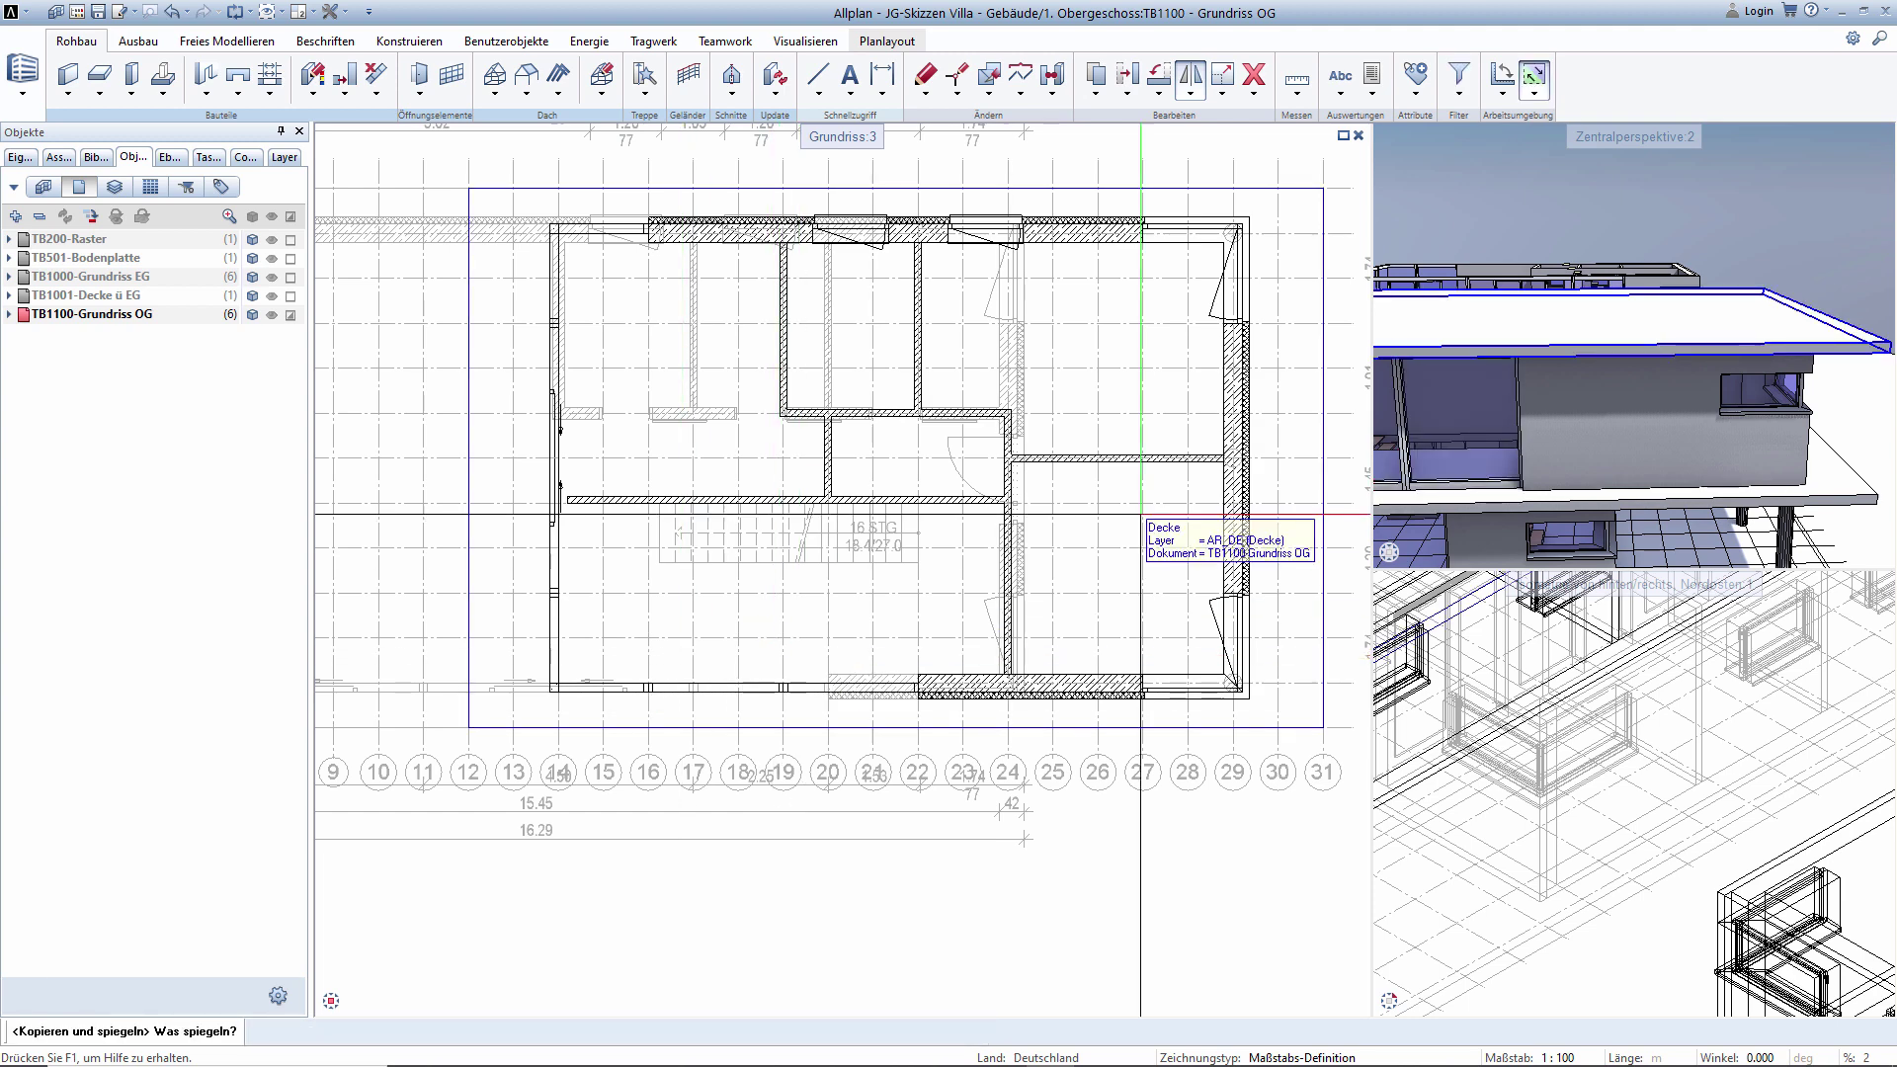
Orbit the 3D view to the whole villa and enlarge the plan around the left wall and stairs.
mouse_move(1580, 400)
middle_down()
mouse_move(1540, 322)
mouse_move(1707, 427)
middle_up()
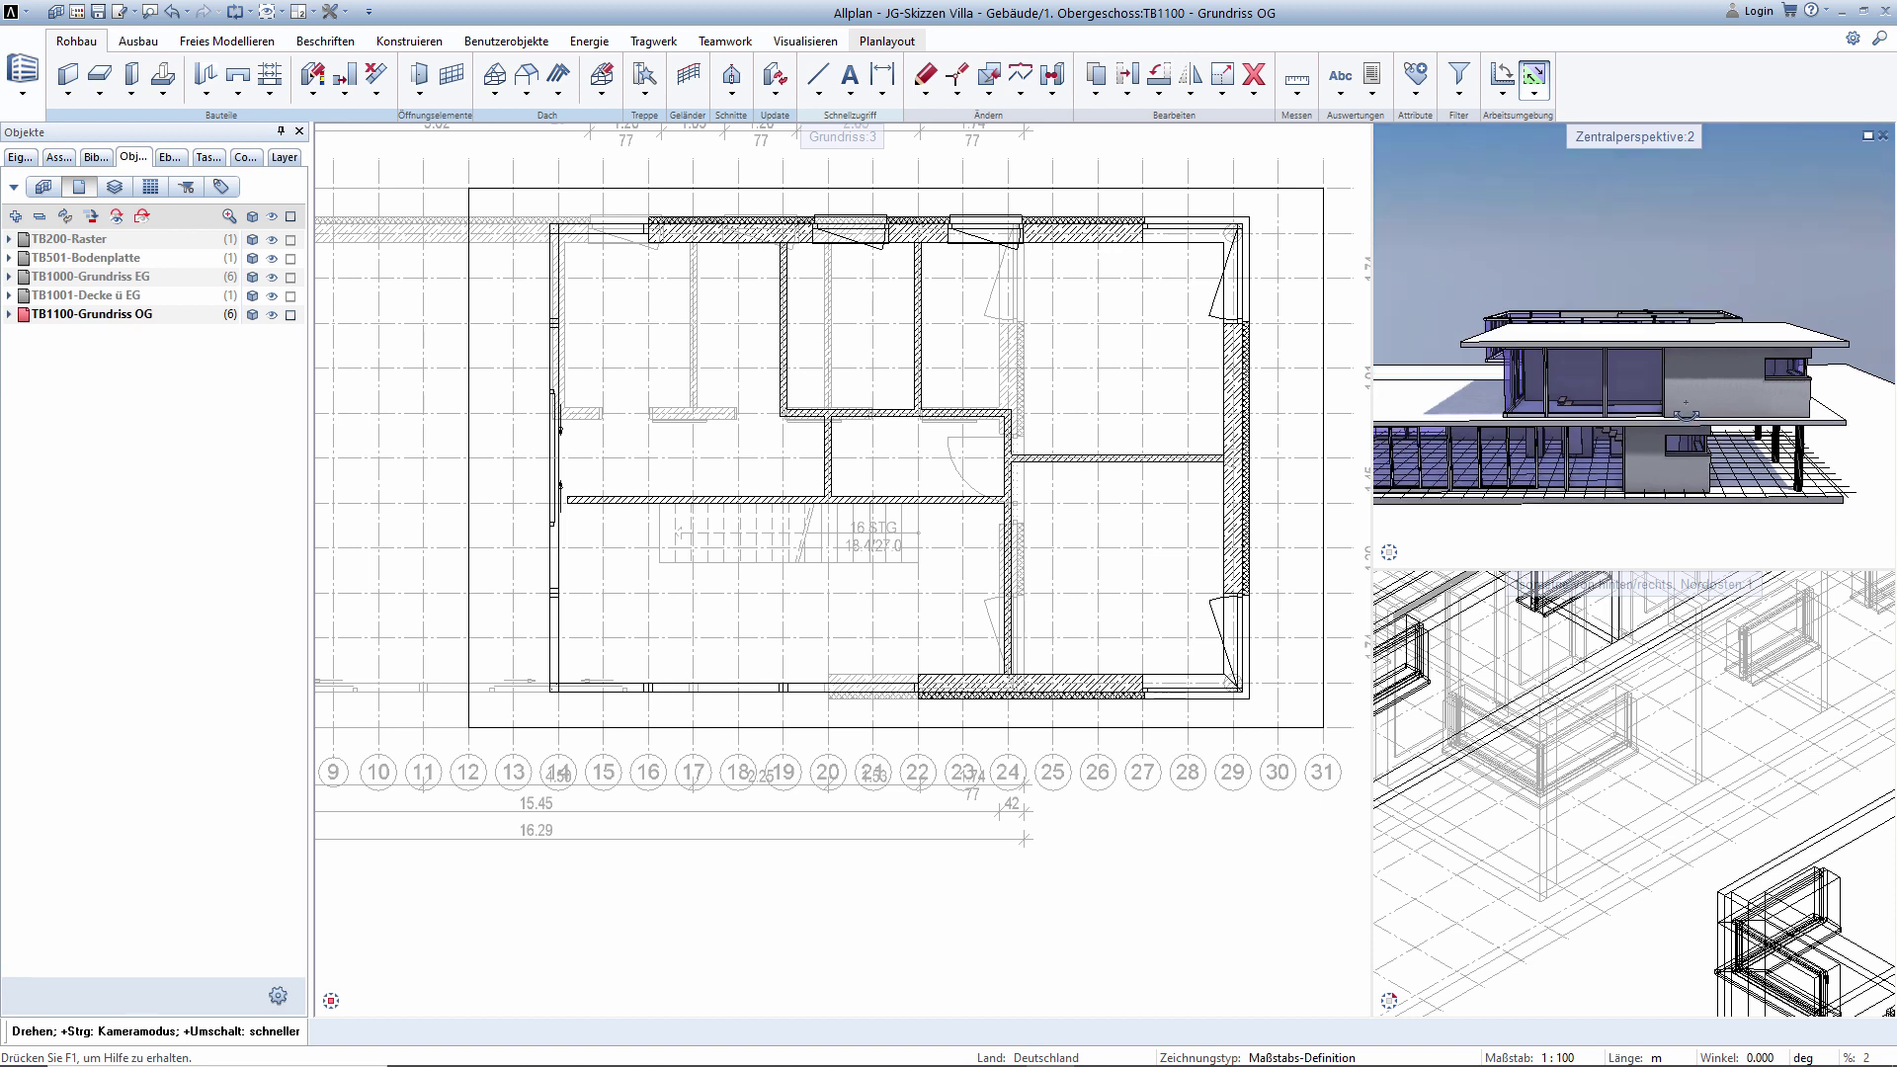
middle_drag(1117, 472, 1161, 515)
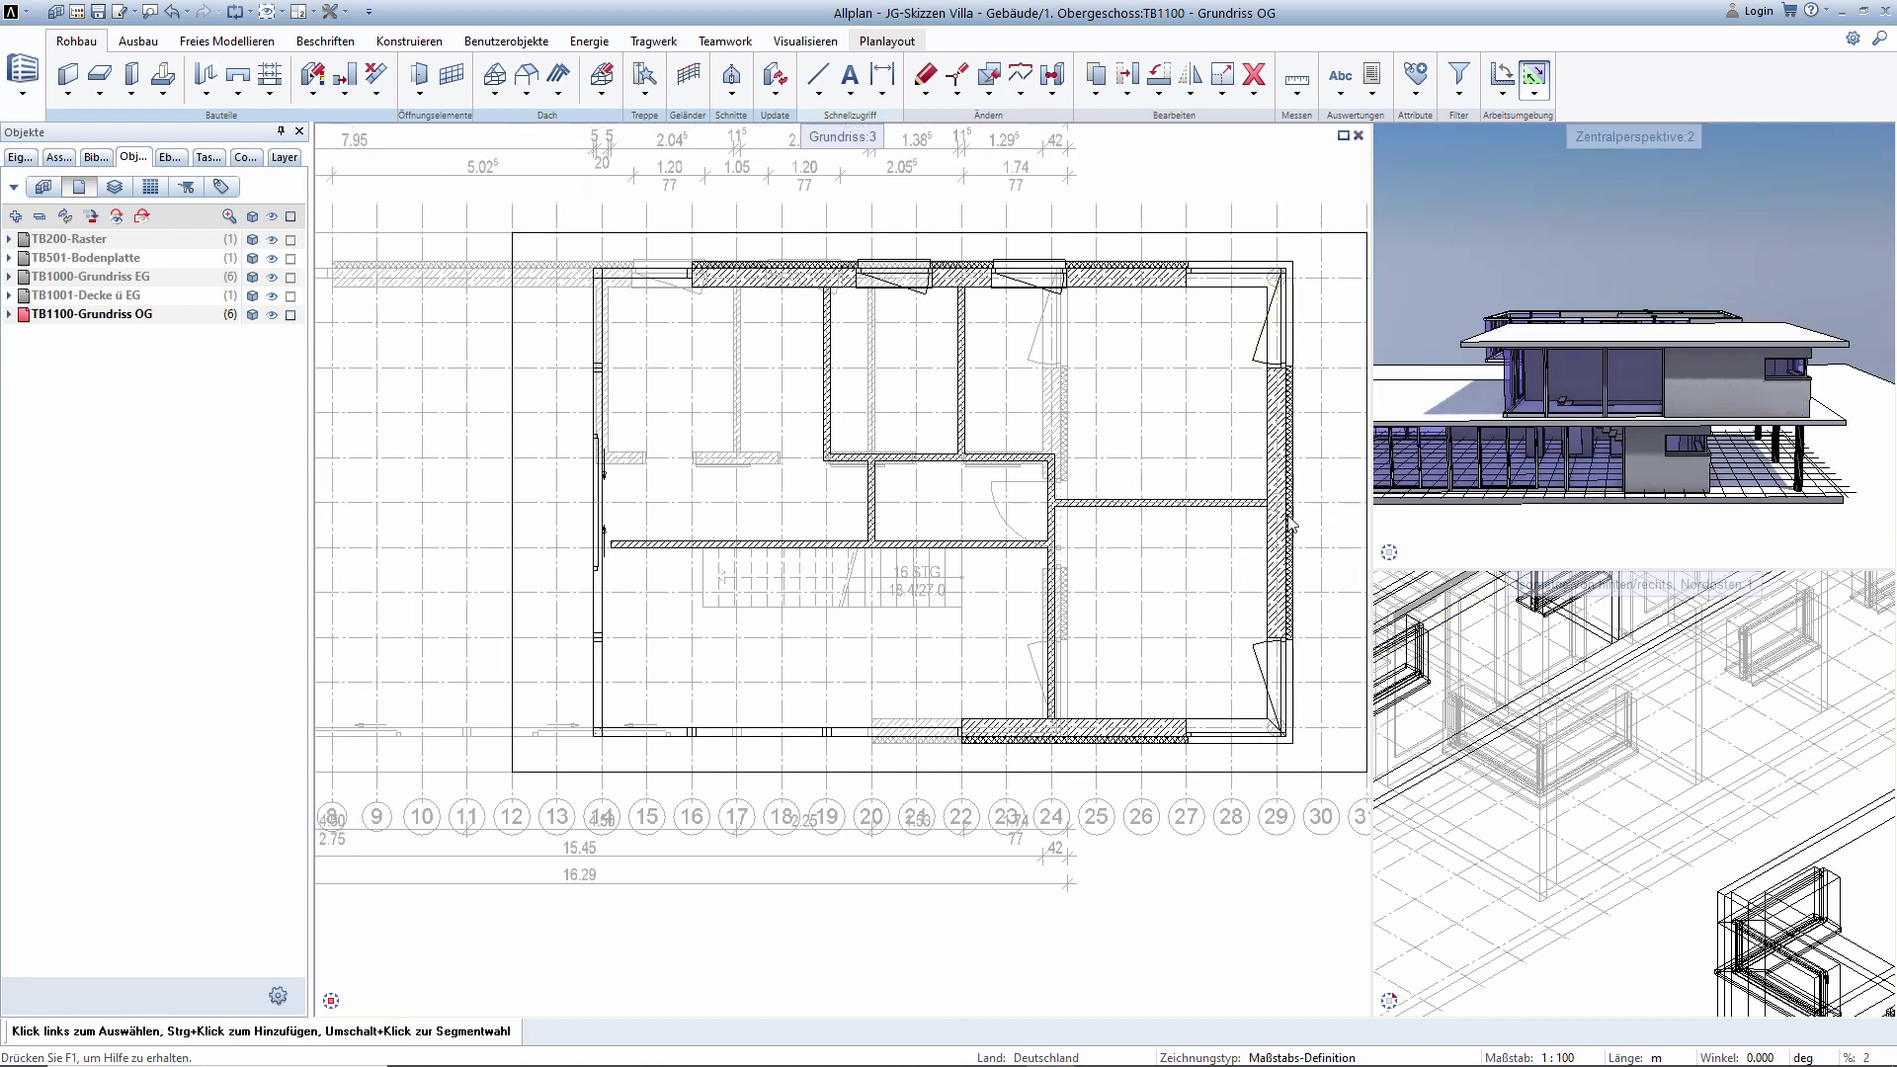
middle_drag(726, 526, 898, 534)
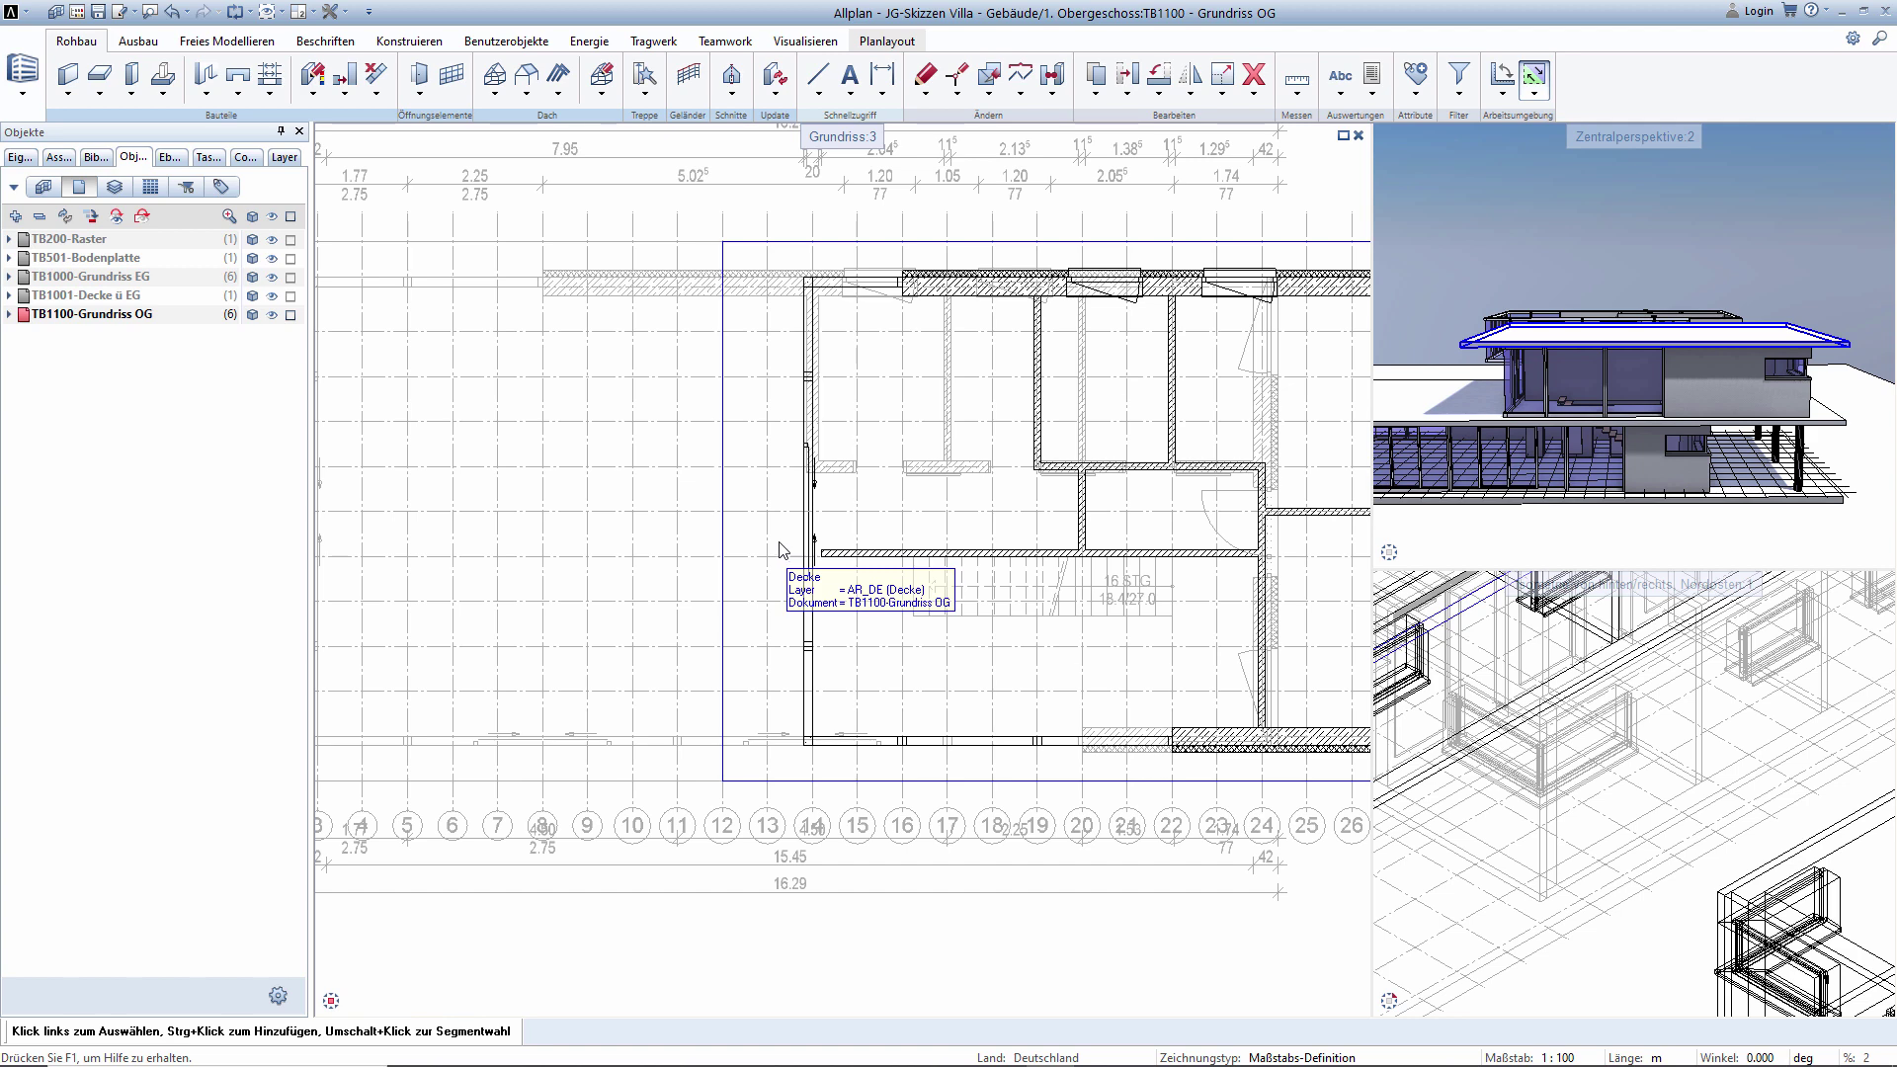
scroll(866, 424, up, 1)
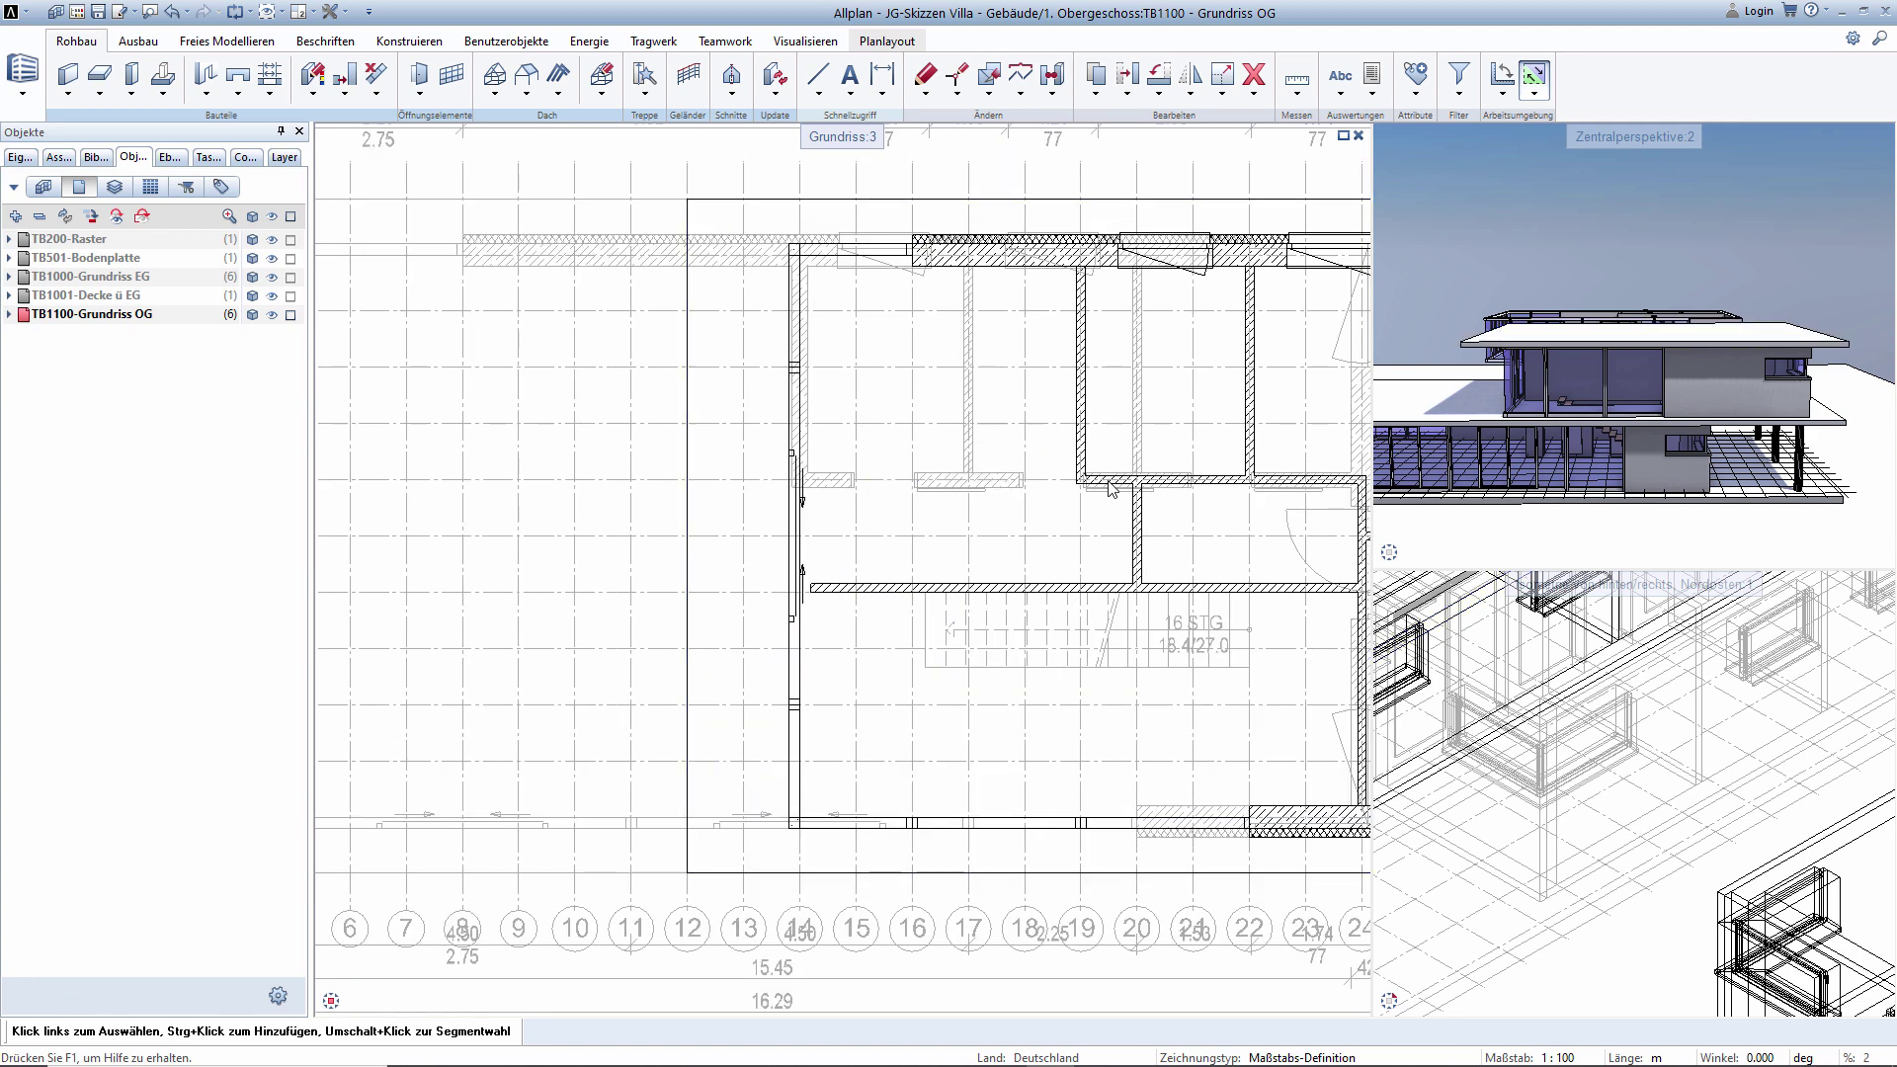
middle_drag(1110, 487, 1010, 371)
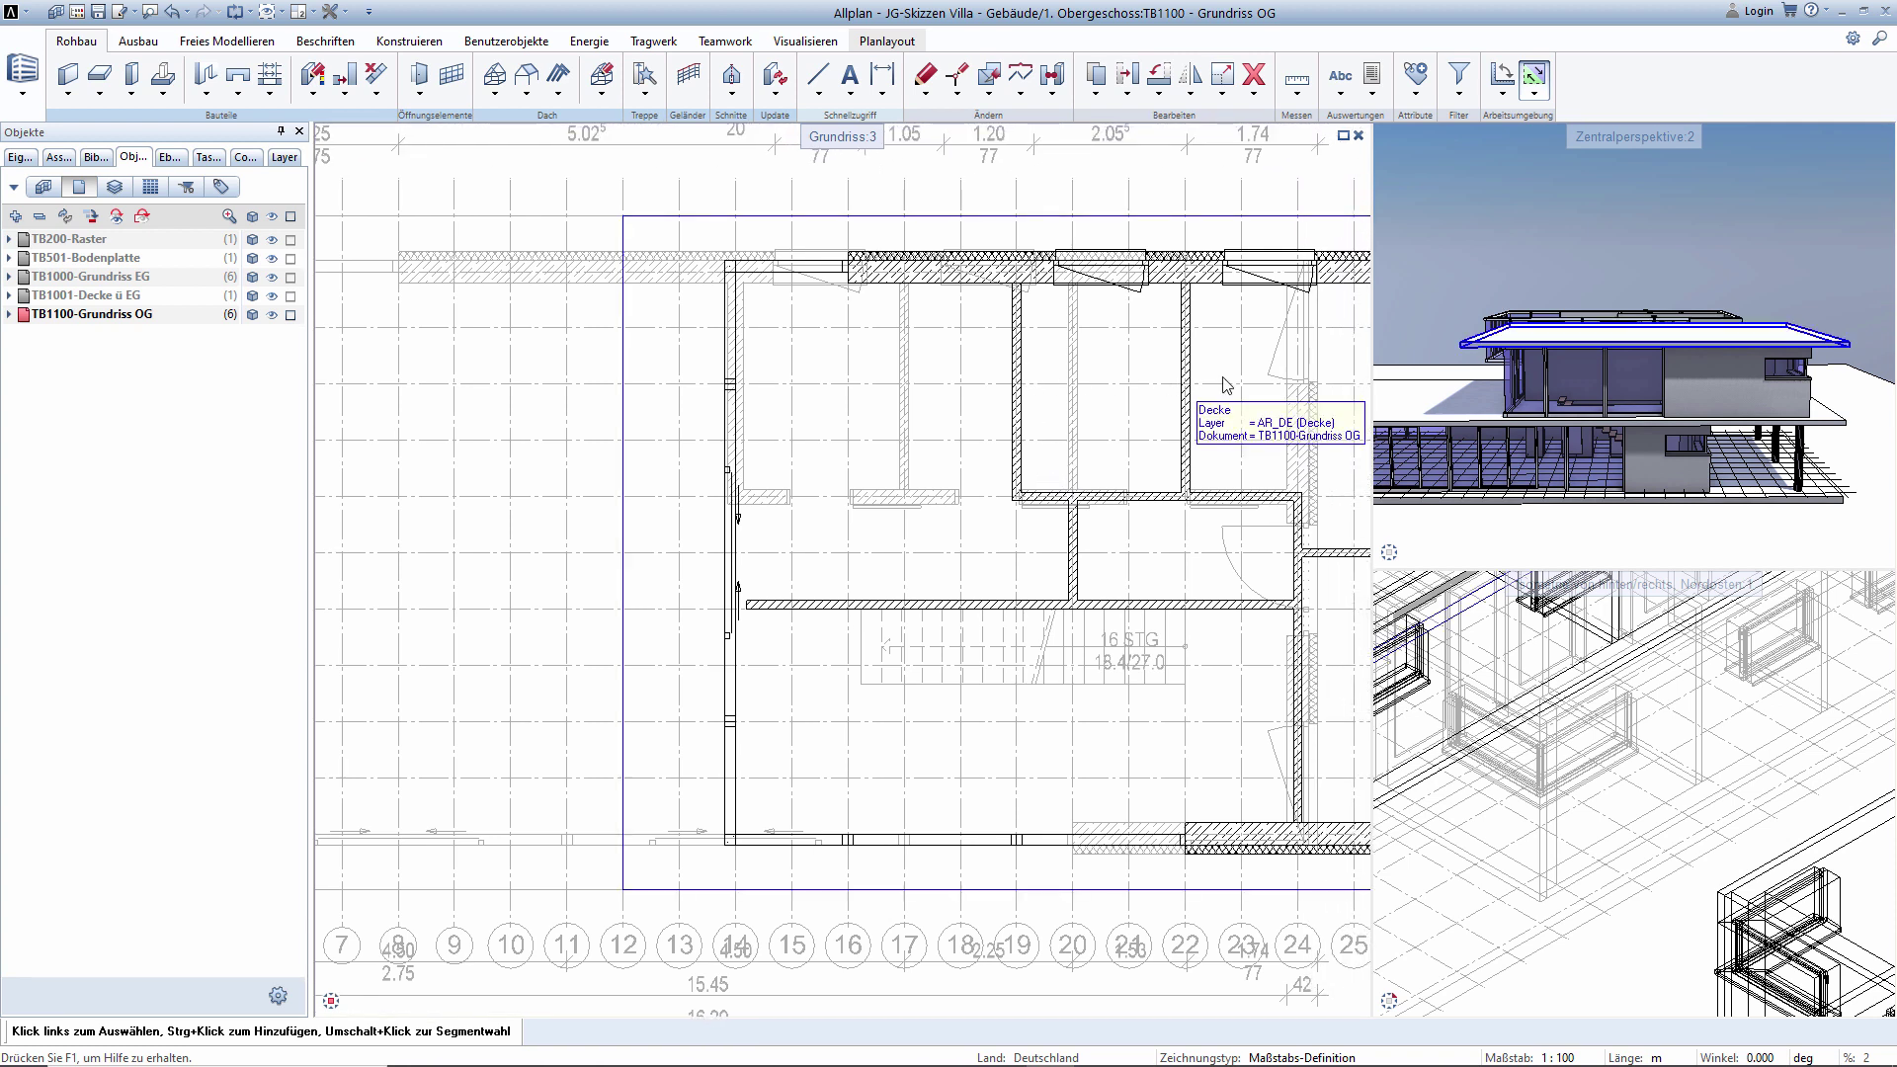
middle_drag(1225, 388, 1075, 418)
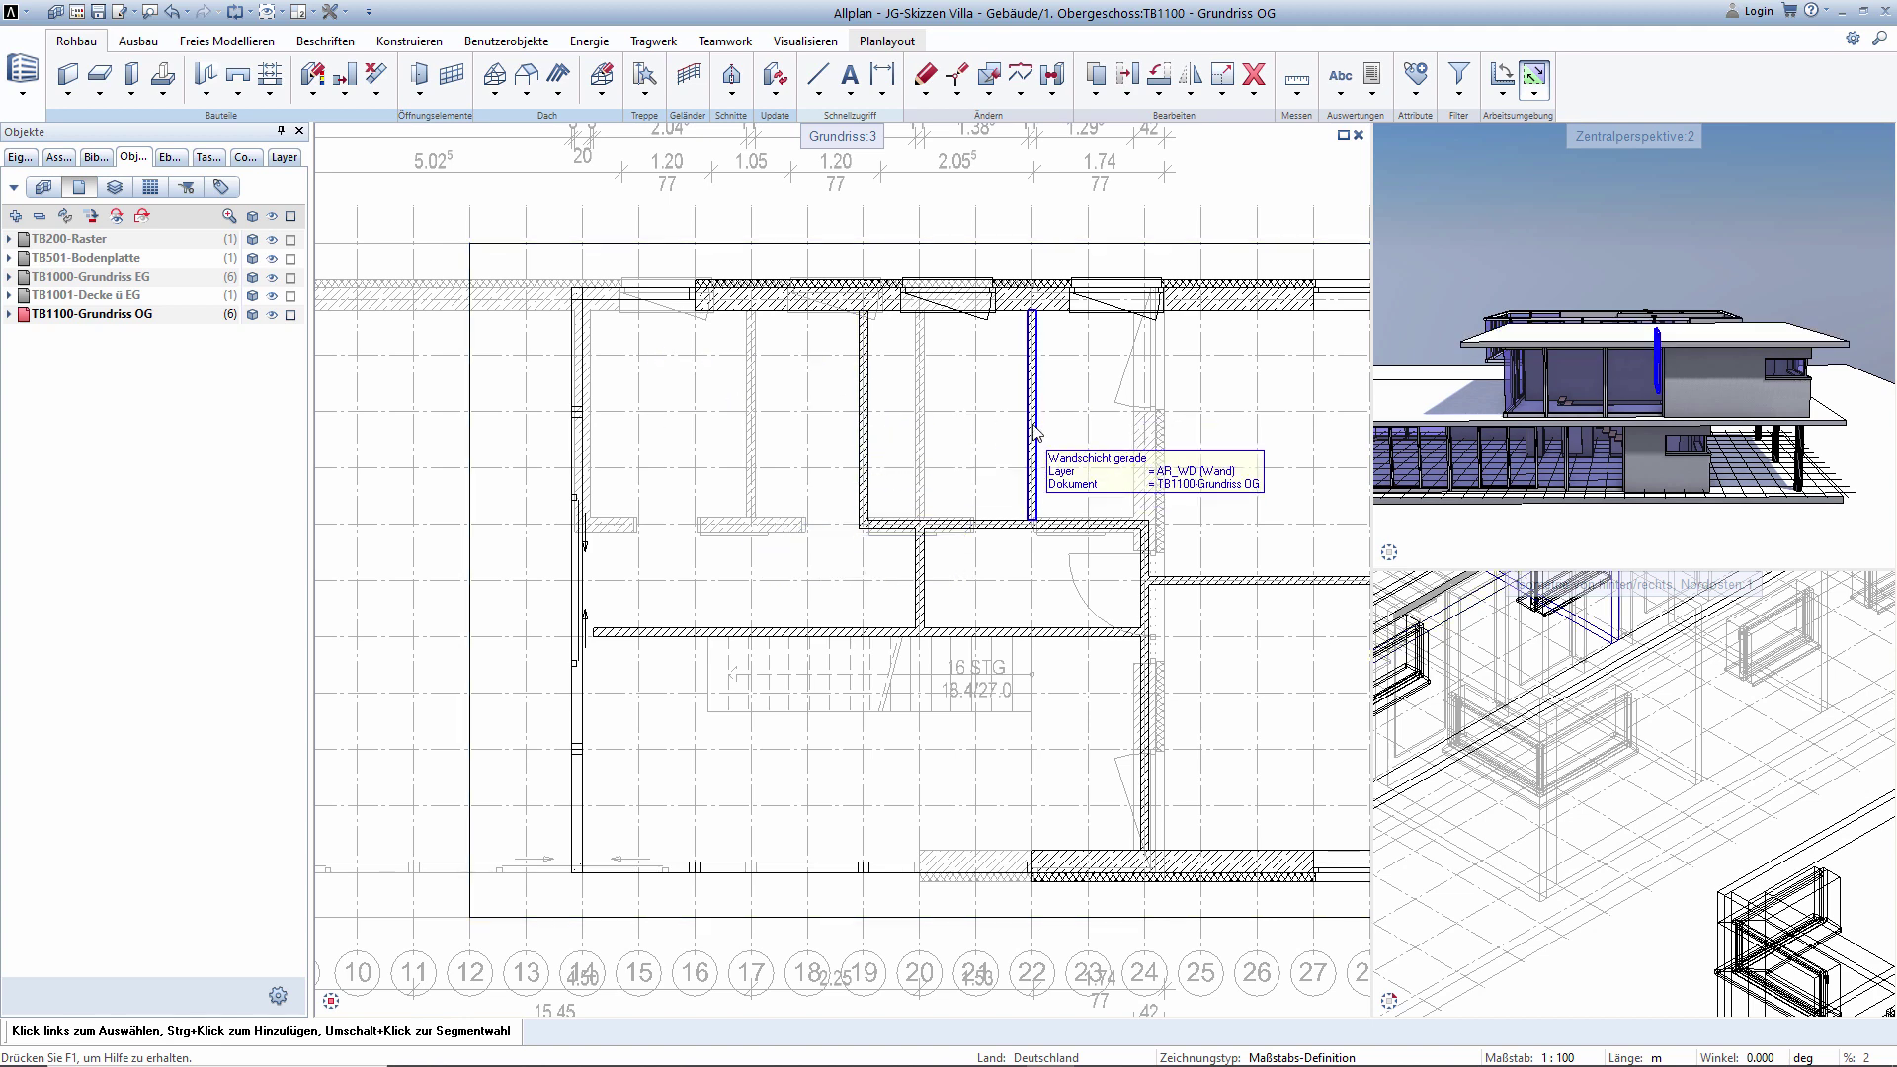
scroll(761, 513, down, 1)
scroll(699, 575, up, 2)
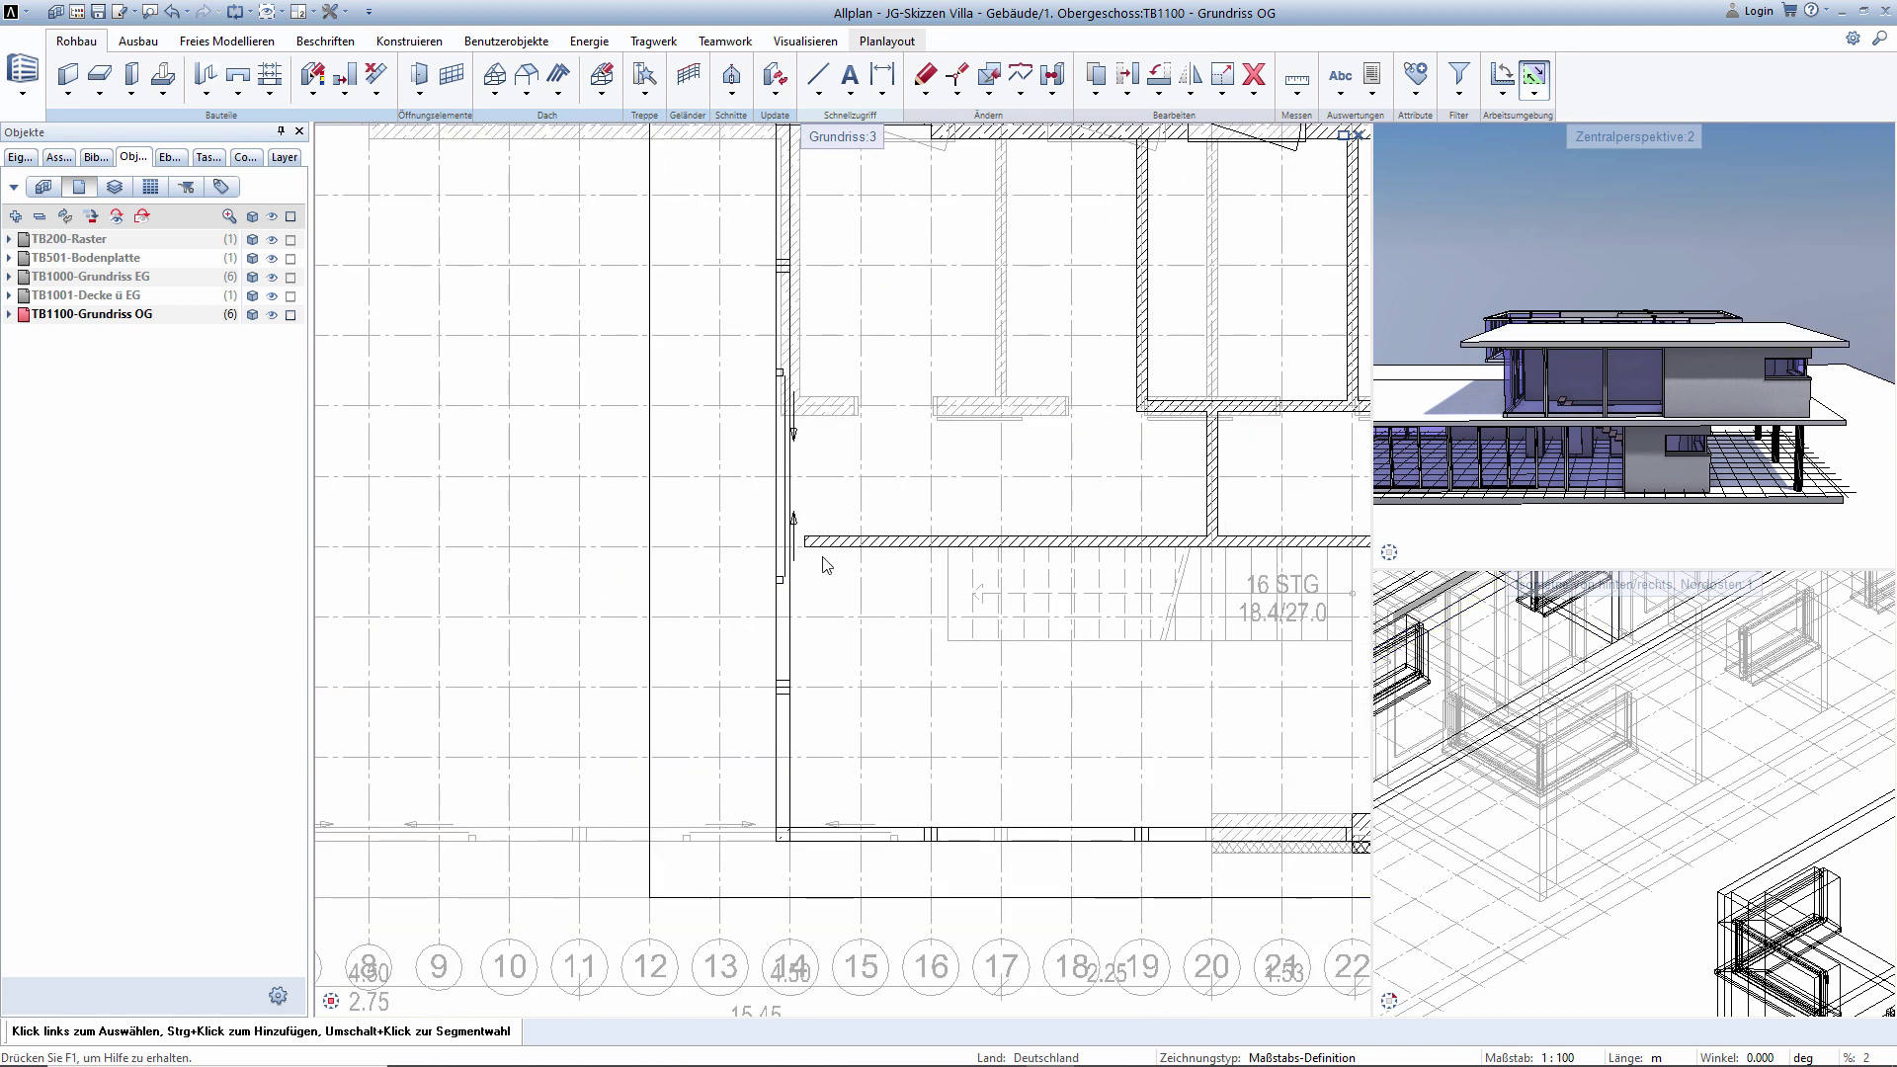
middle_drag(824, 407, 826, 482)
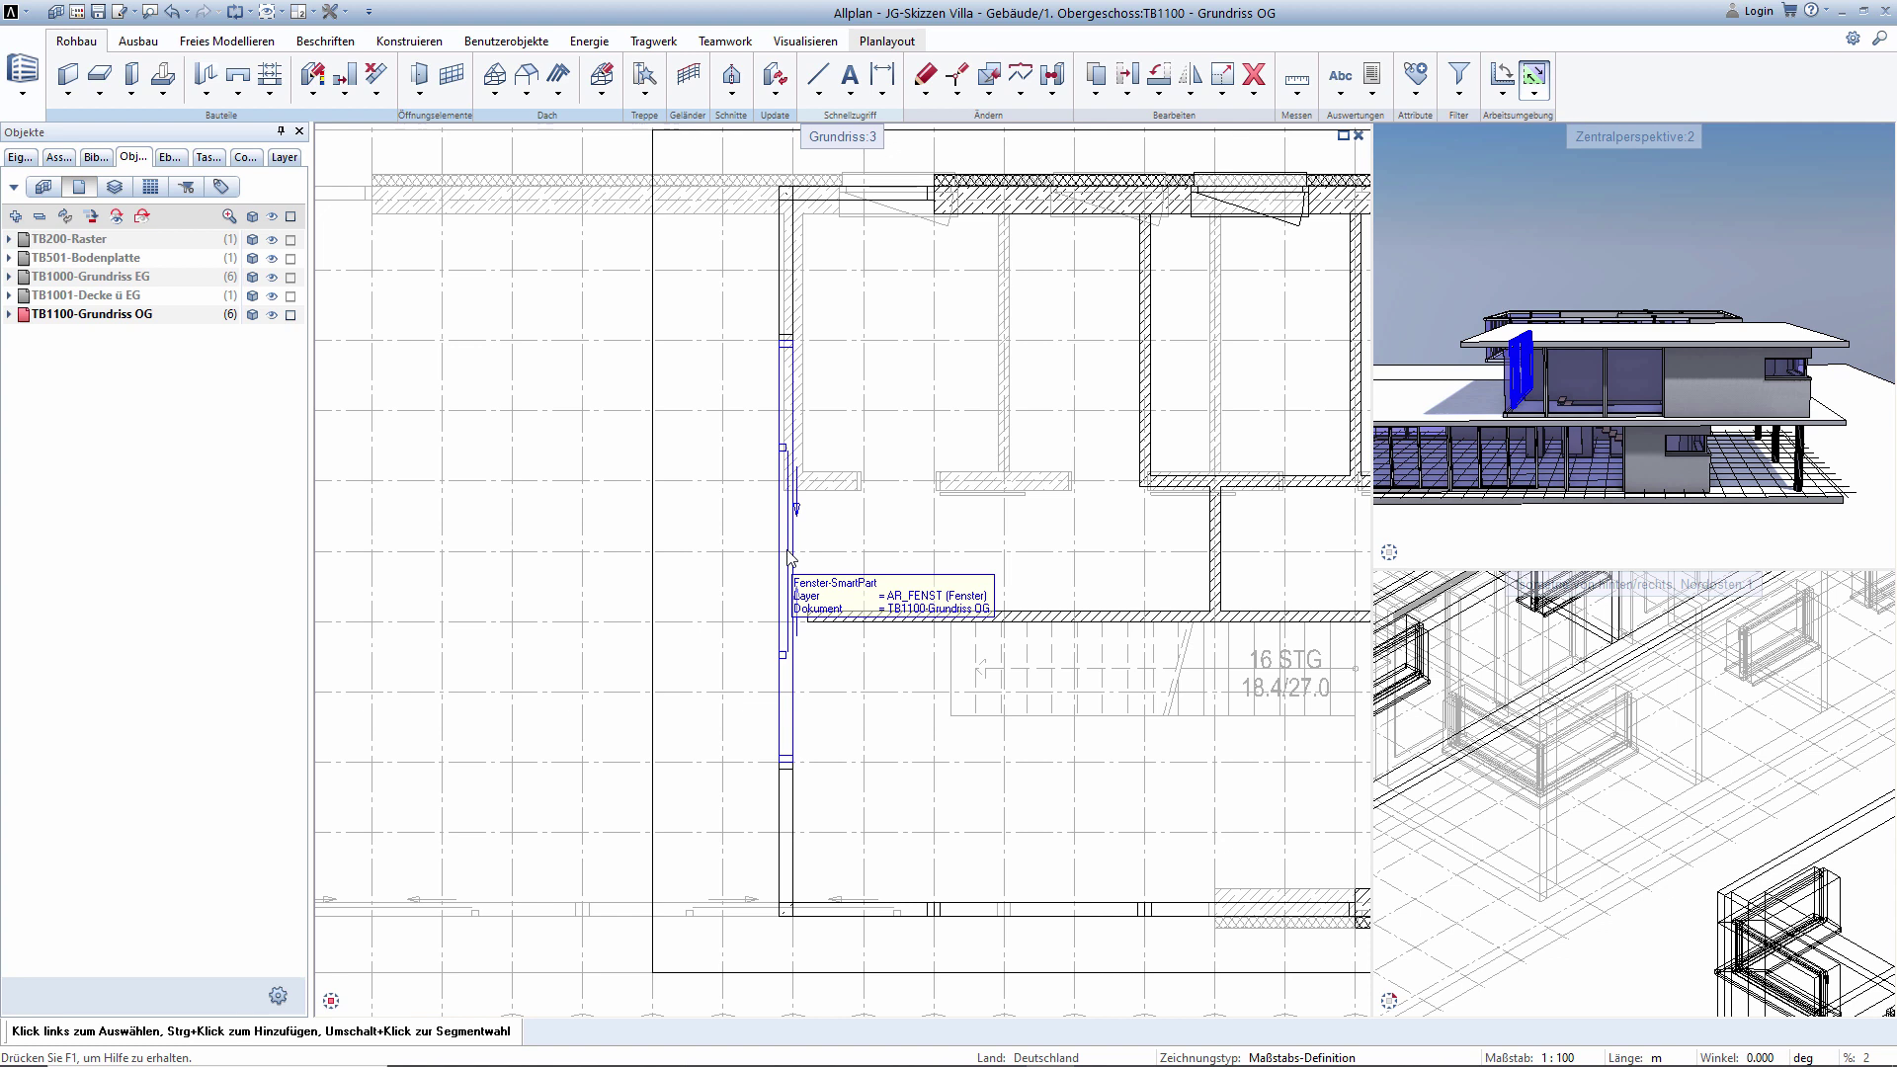
Move the upper end points of the left glazed wall to their new position.
click(957, 77)
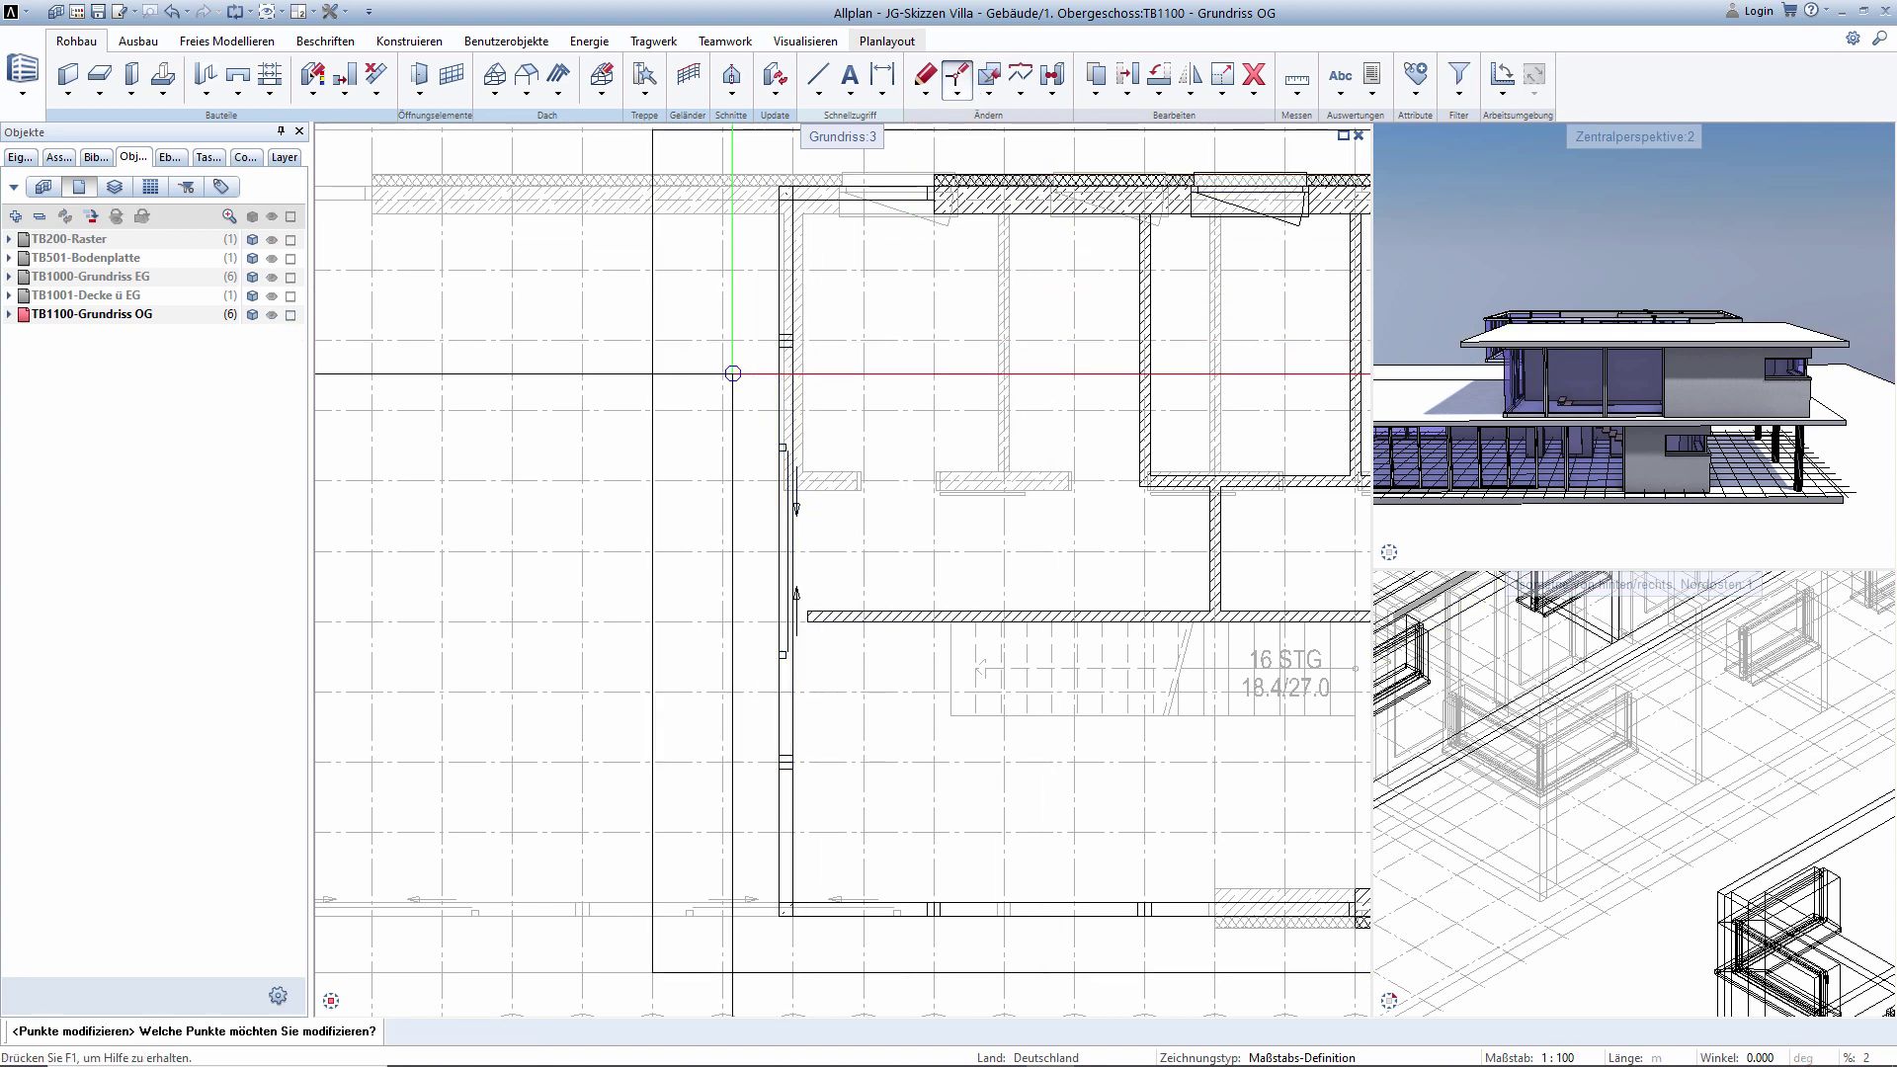
drag(739, 375, 827, 313)
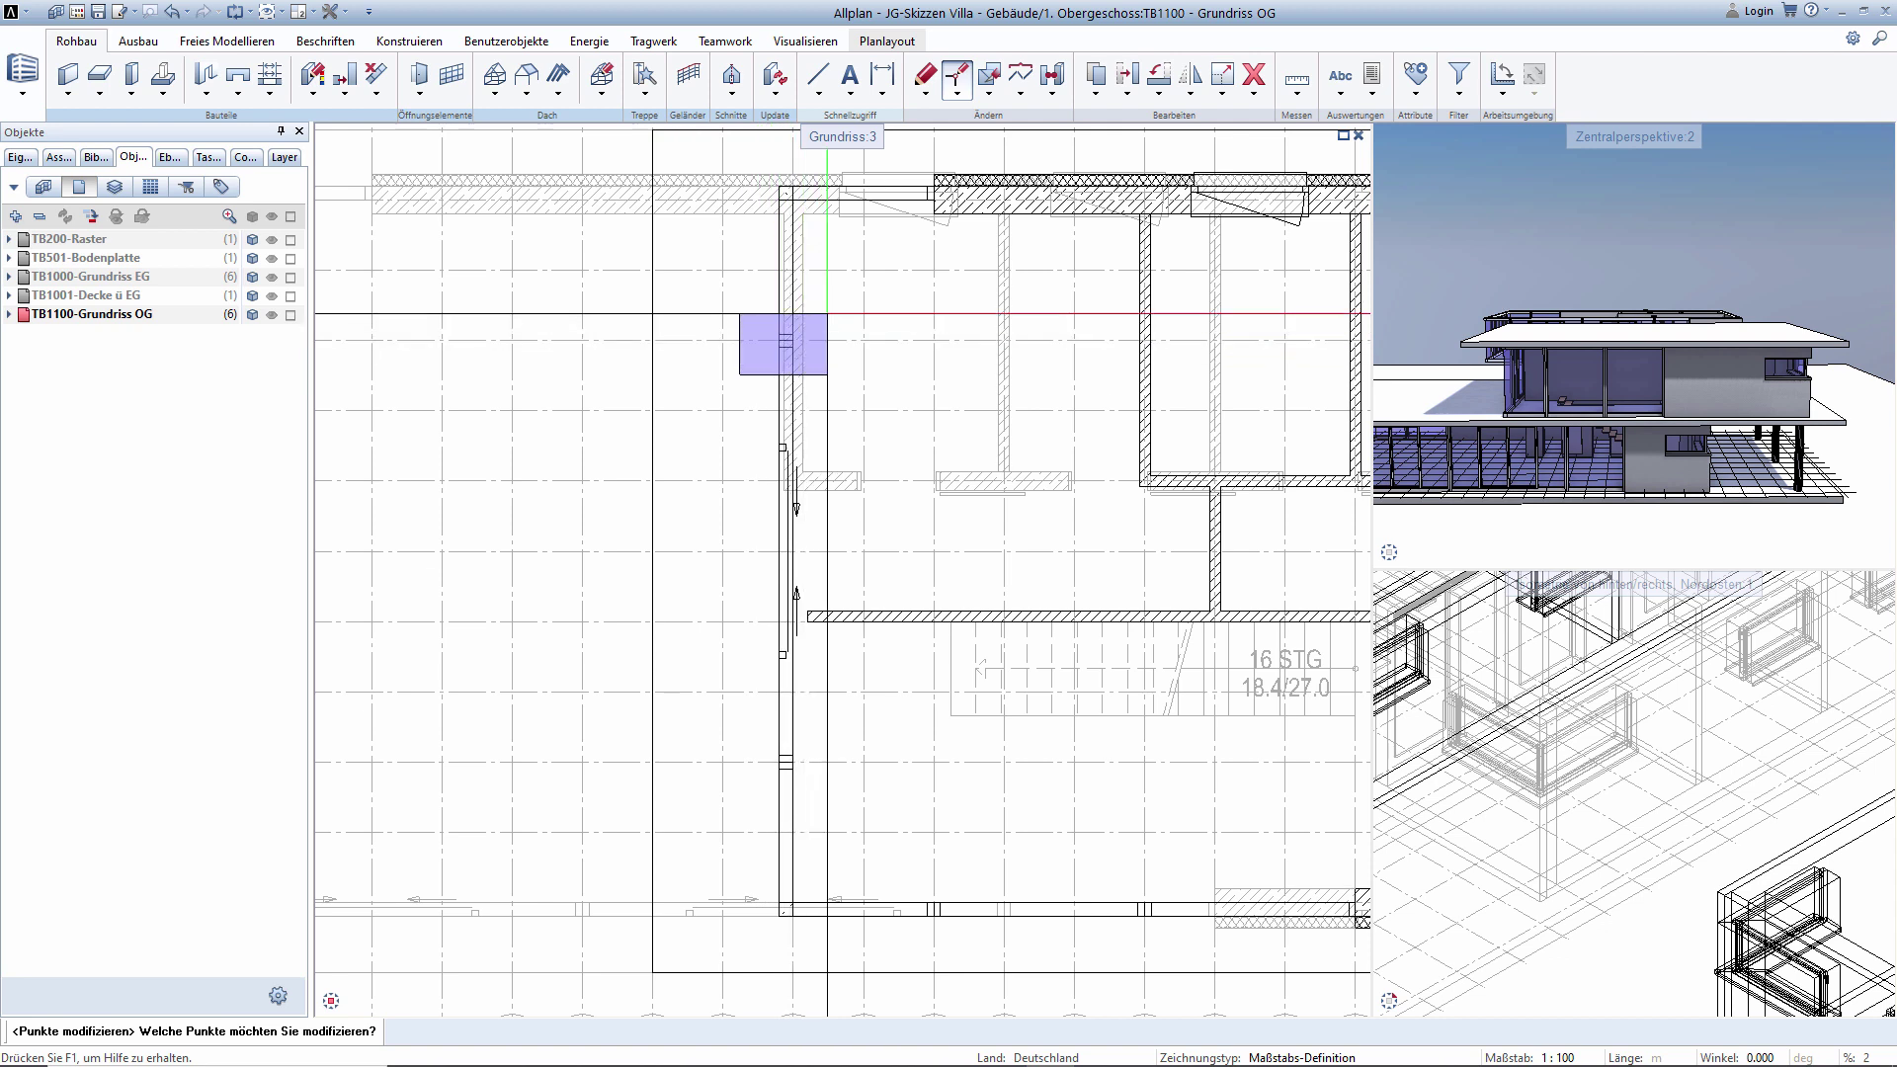
click(826, 314)
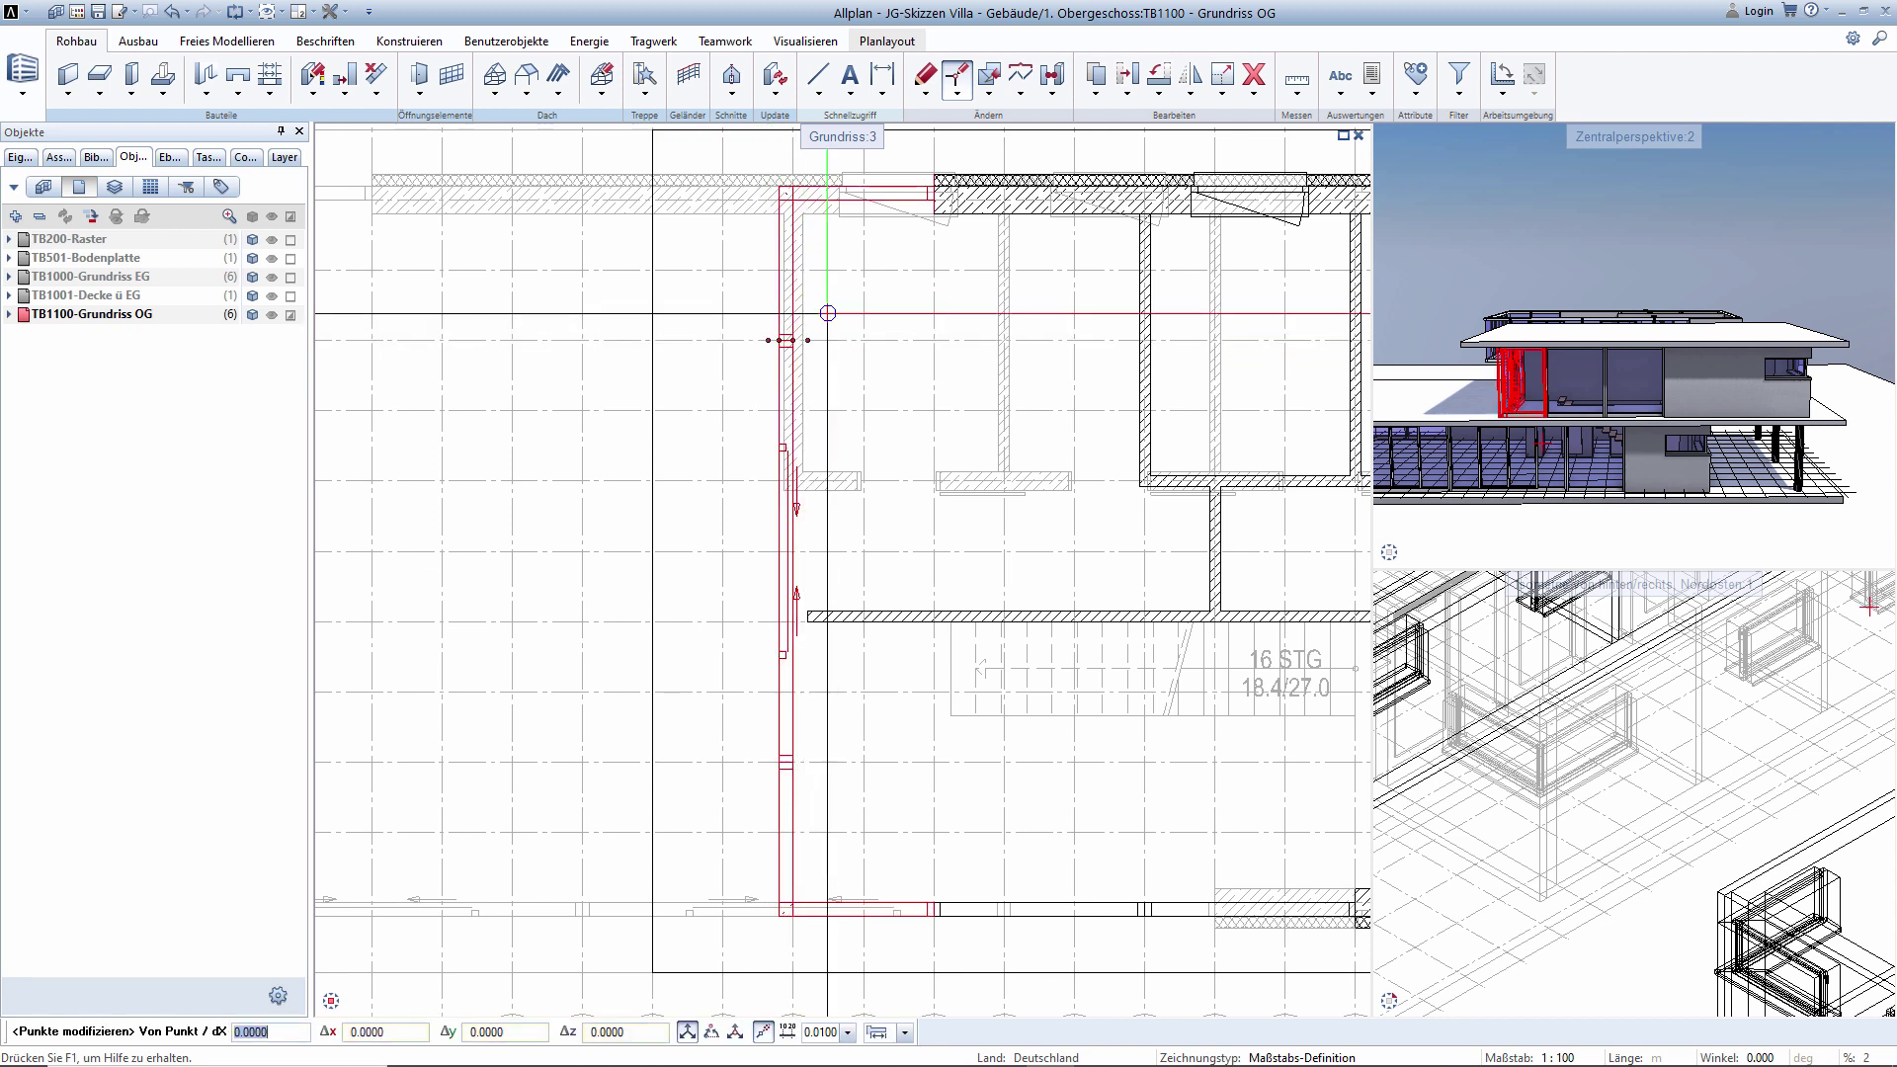
click(843, 326)
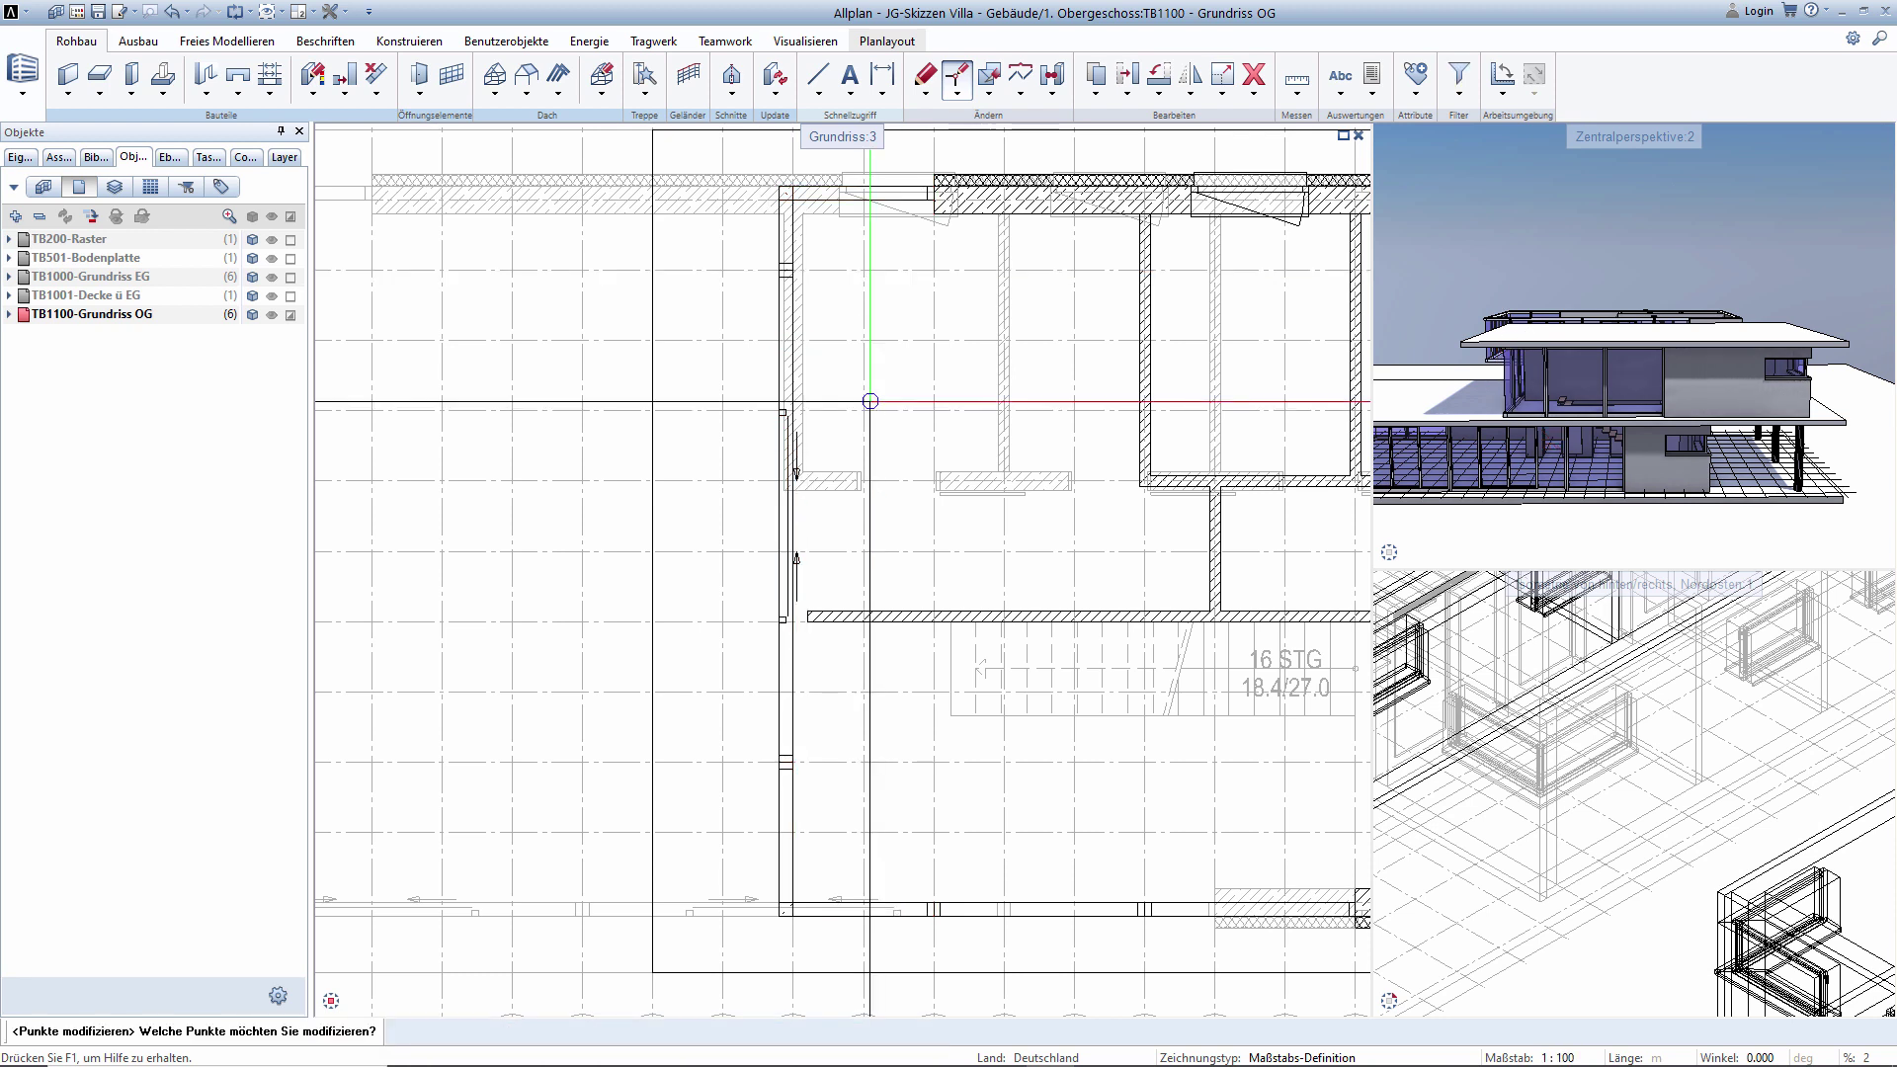
Move the left wall's lower end points down, then zoom out to the full plan.
click(752, 737)
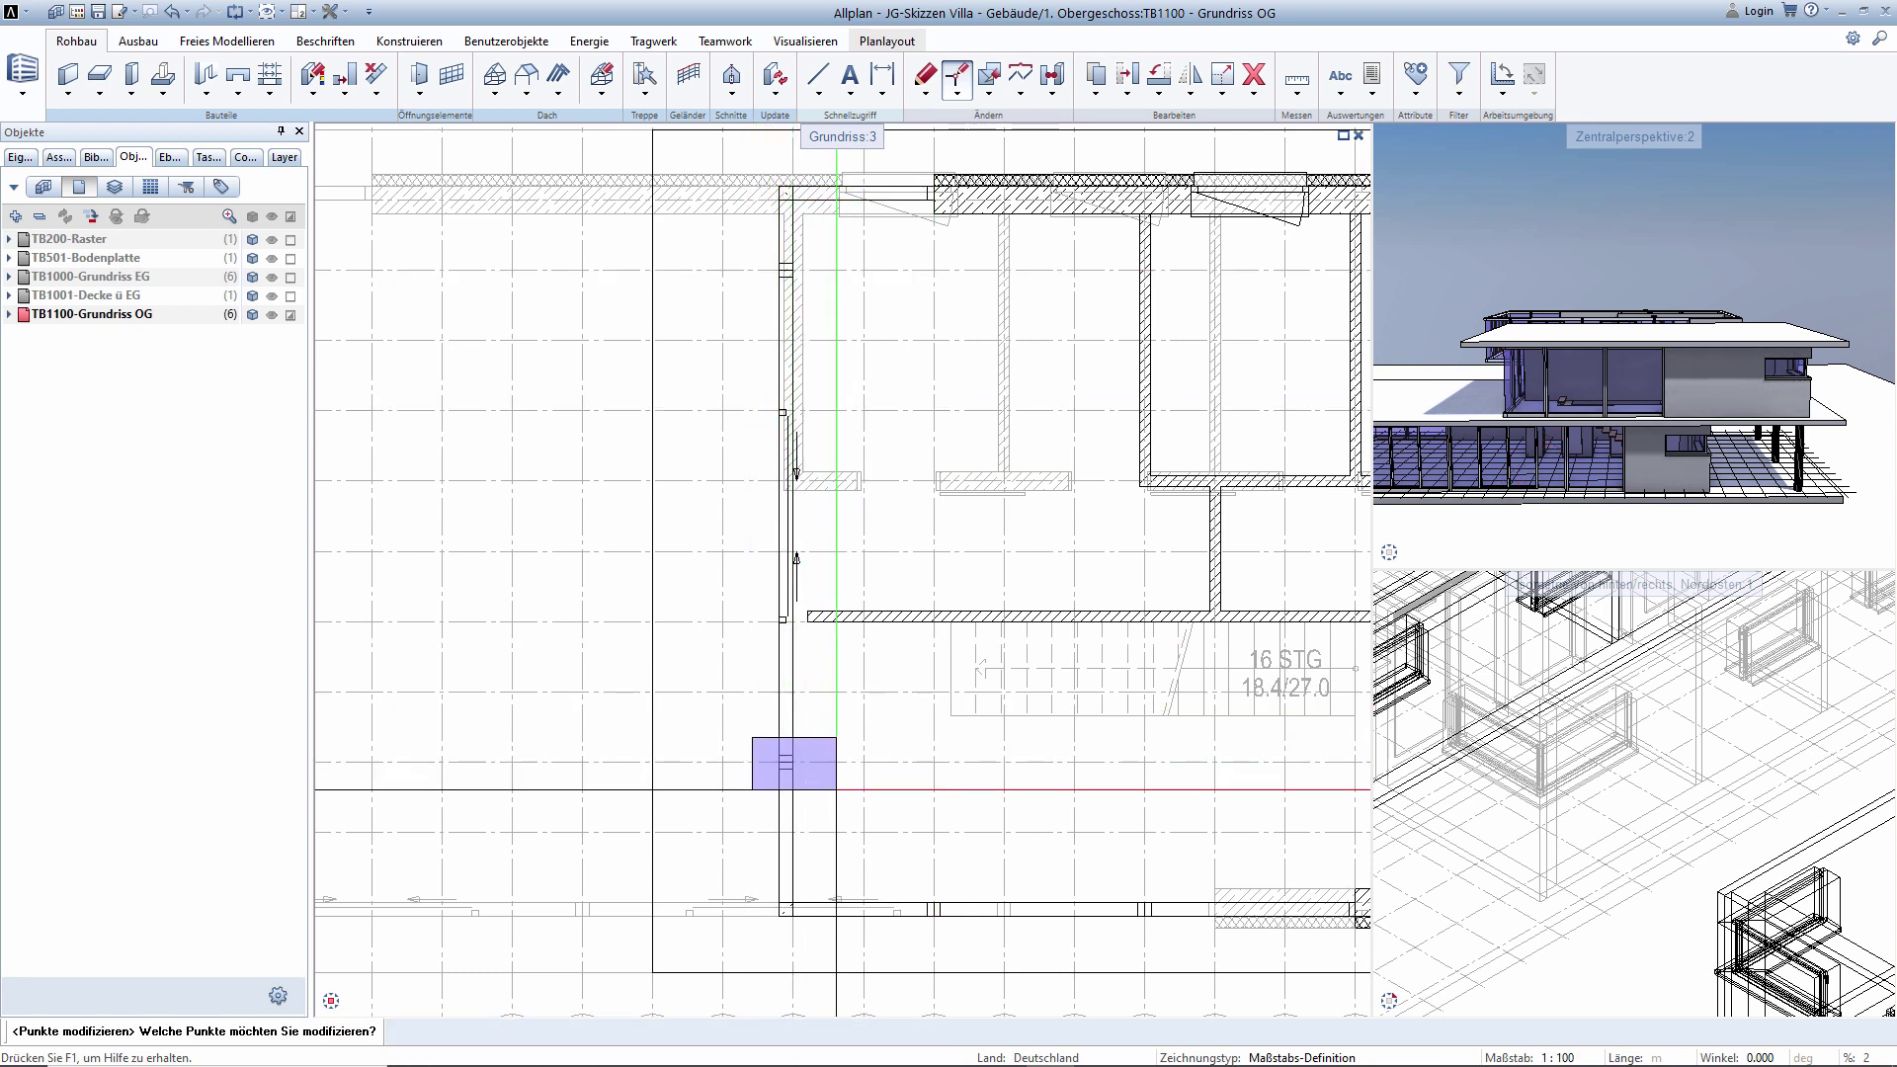
click(835, 788)
click(863, 761)
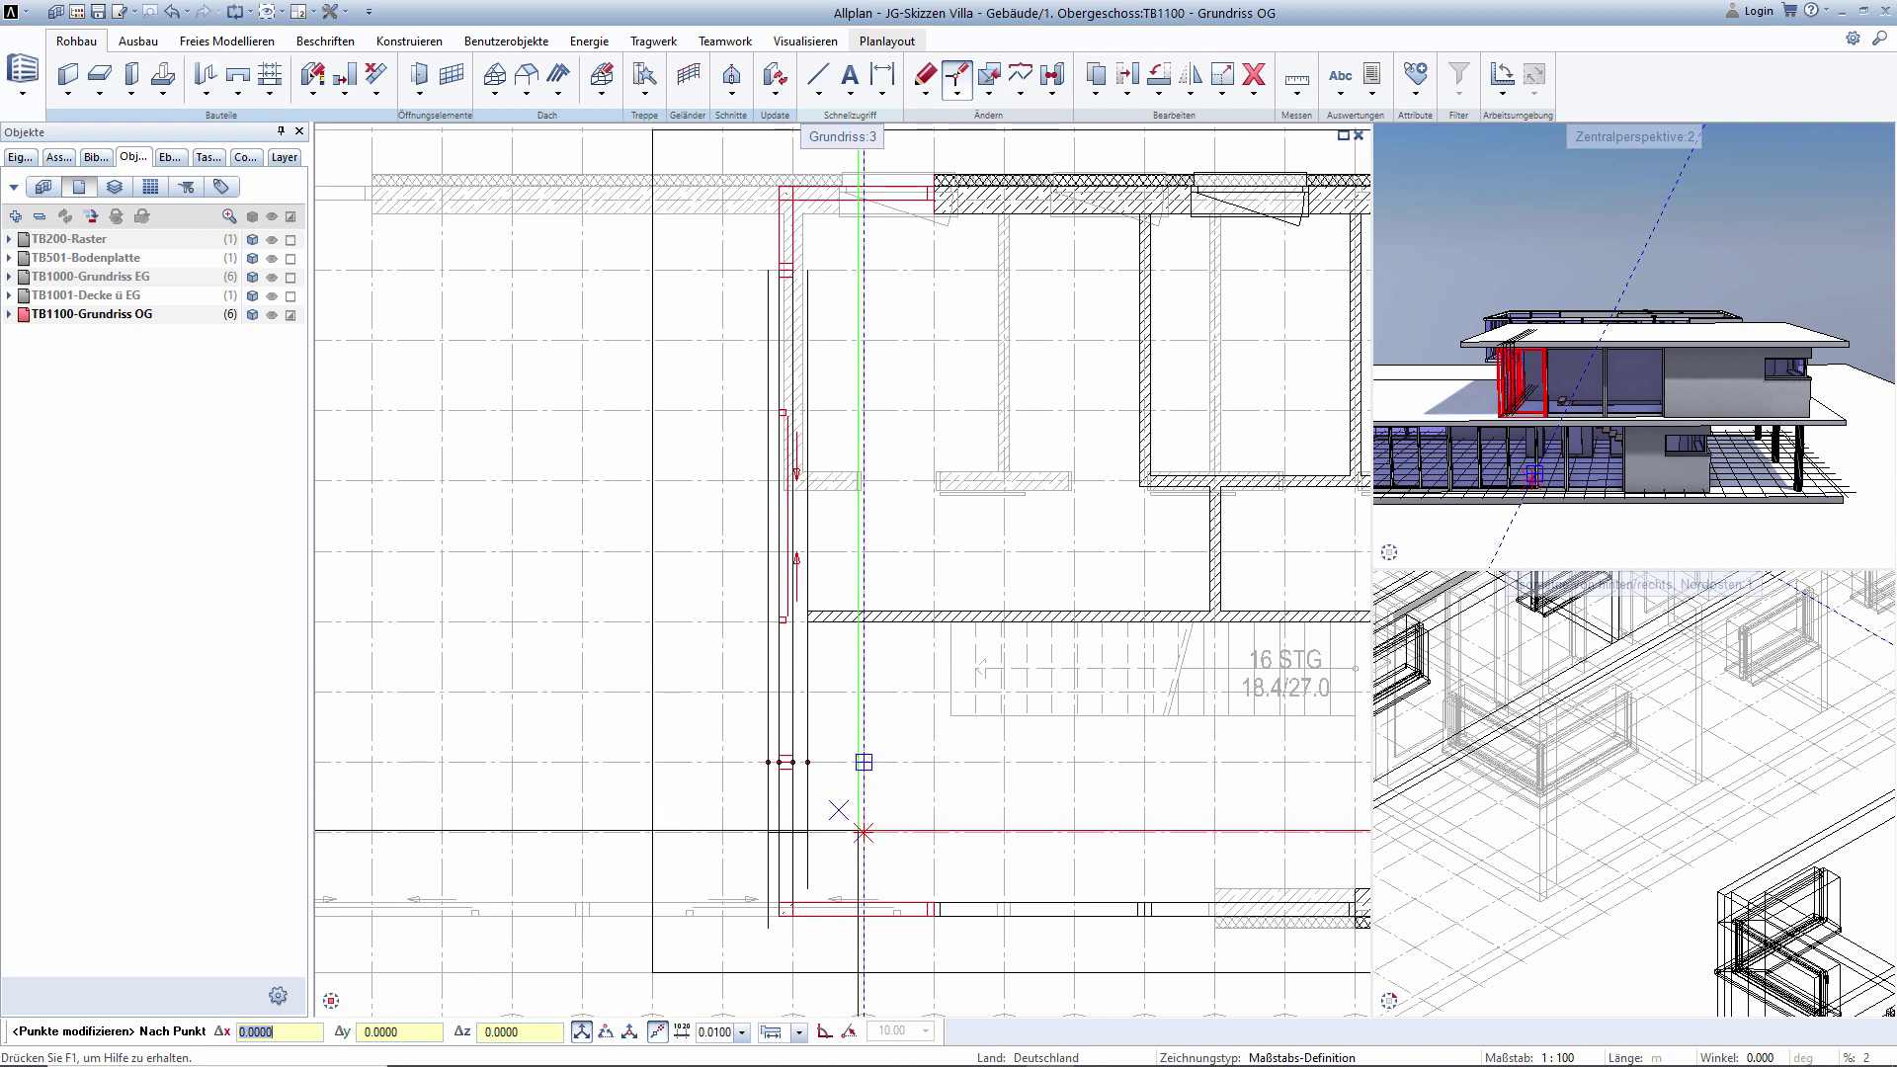
click(863, 833)
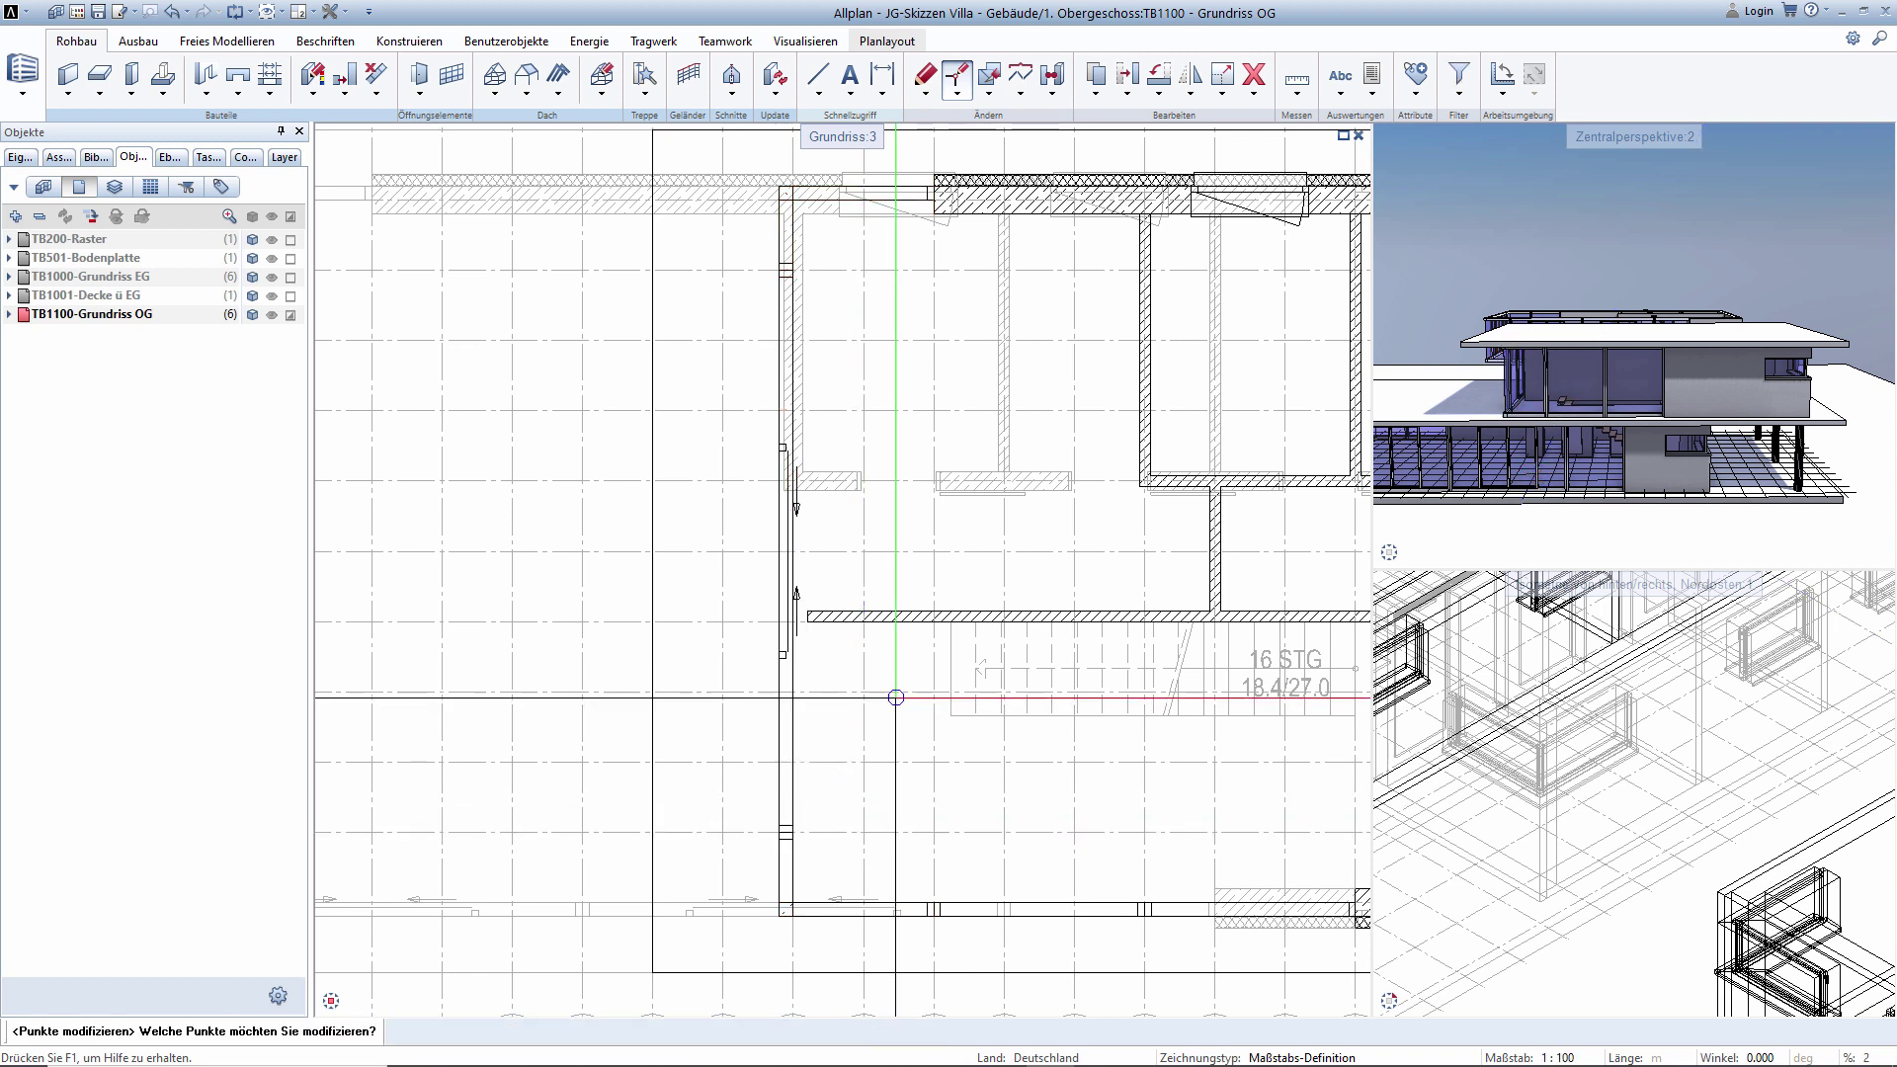
scroll(896, 697, down, 1)
scroll(1063, 728, down, 1)
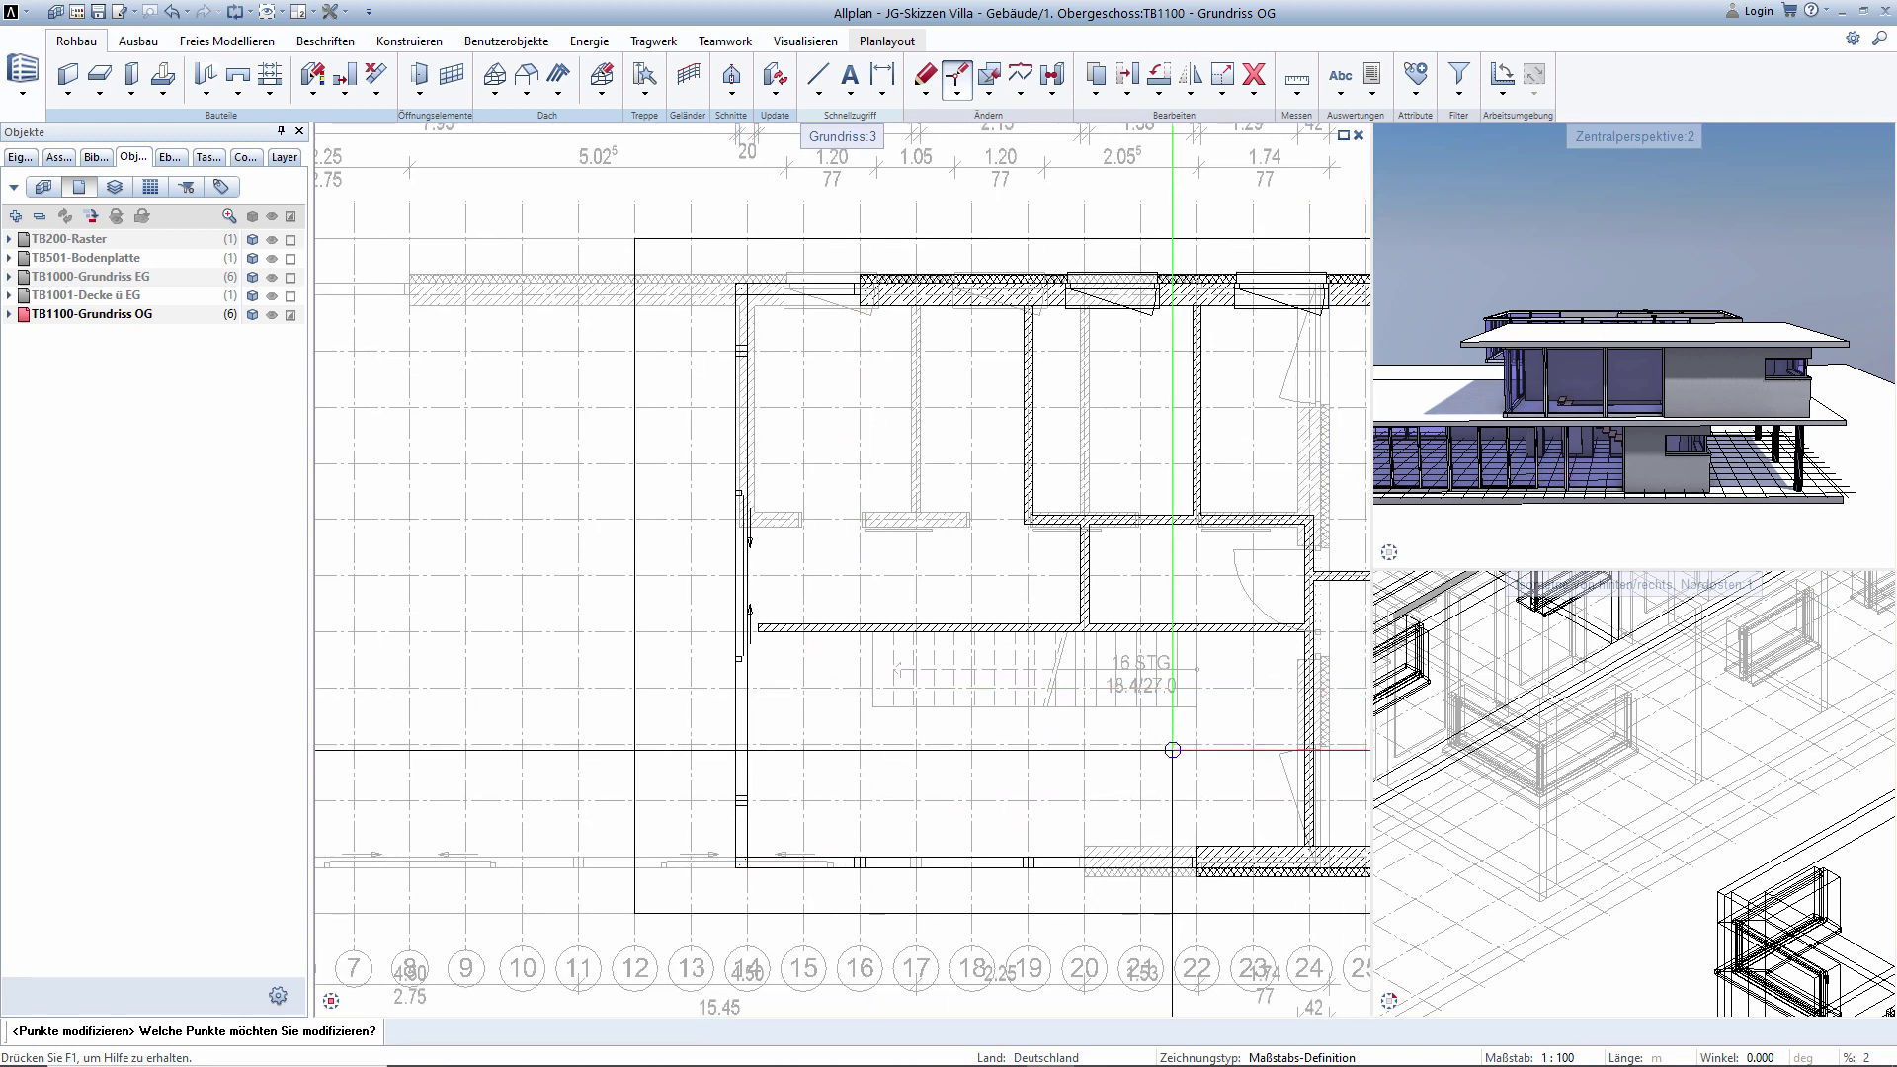
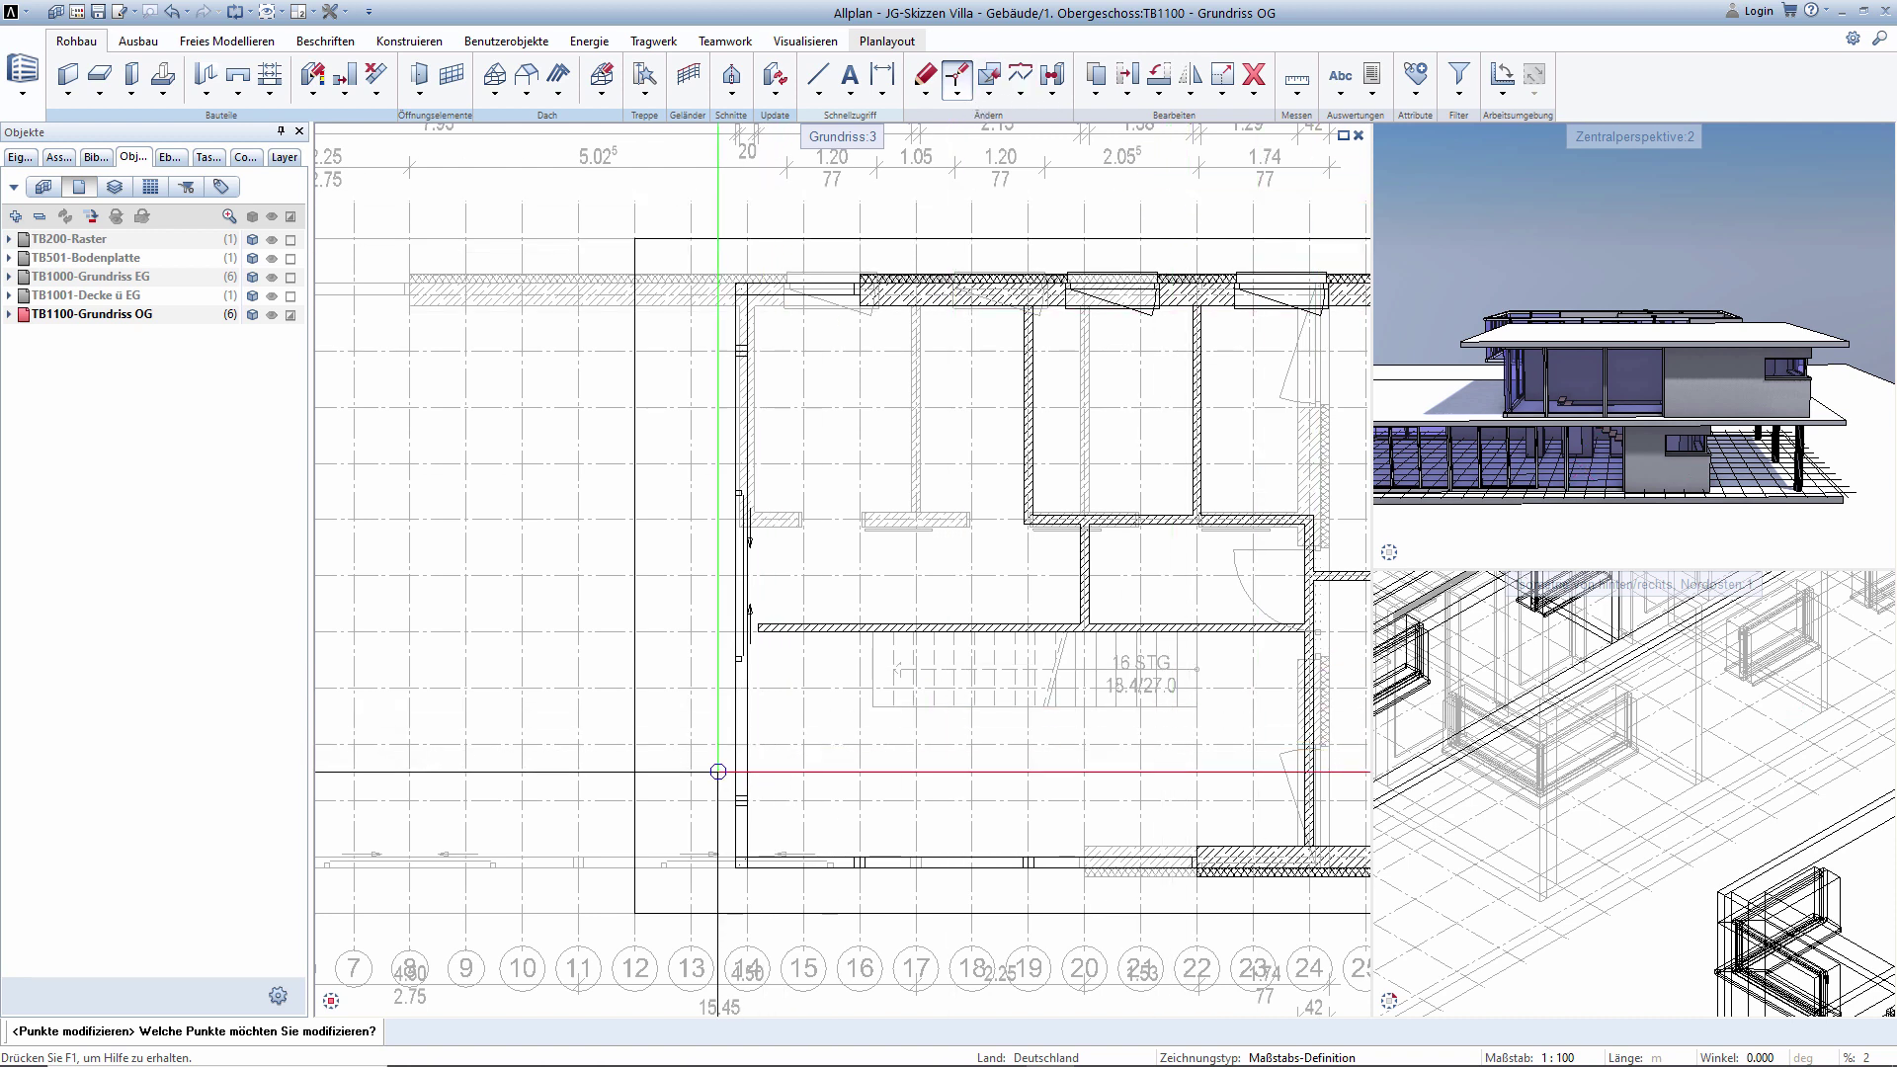
Window-select the left exterior wall's corner points and shift them to their new position.
drag(718, 772, 767, 817)
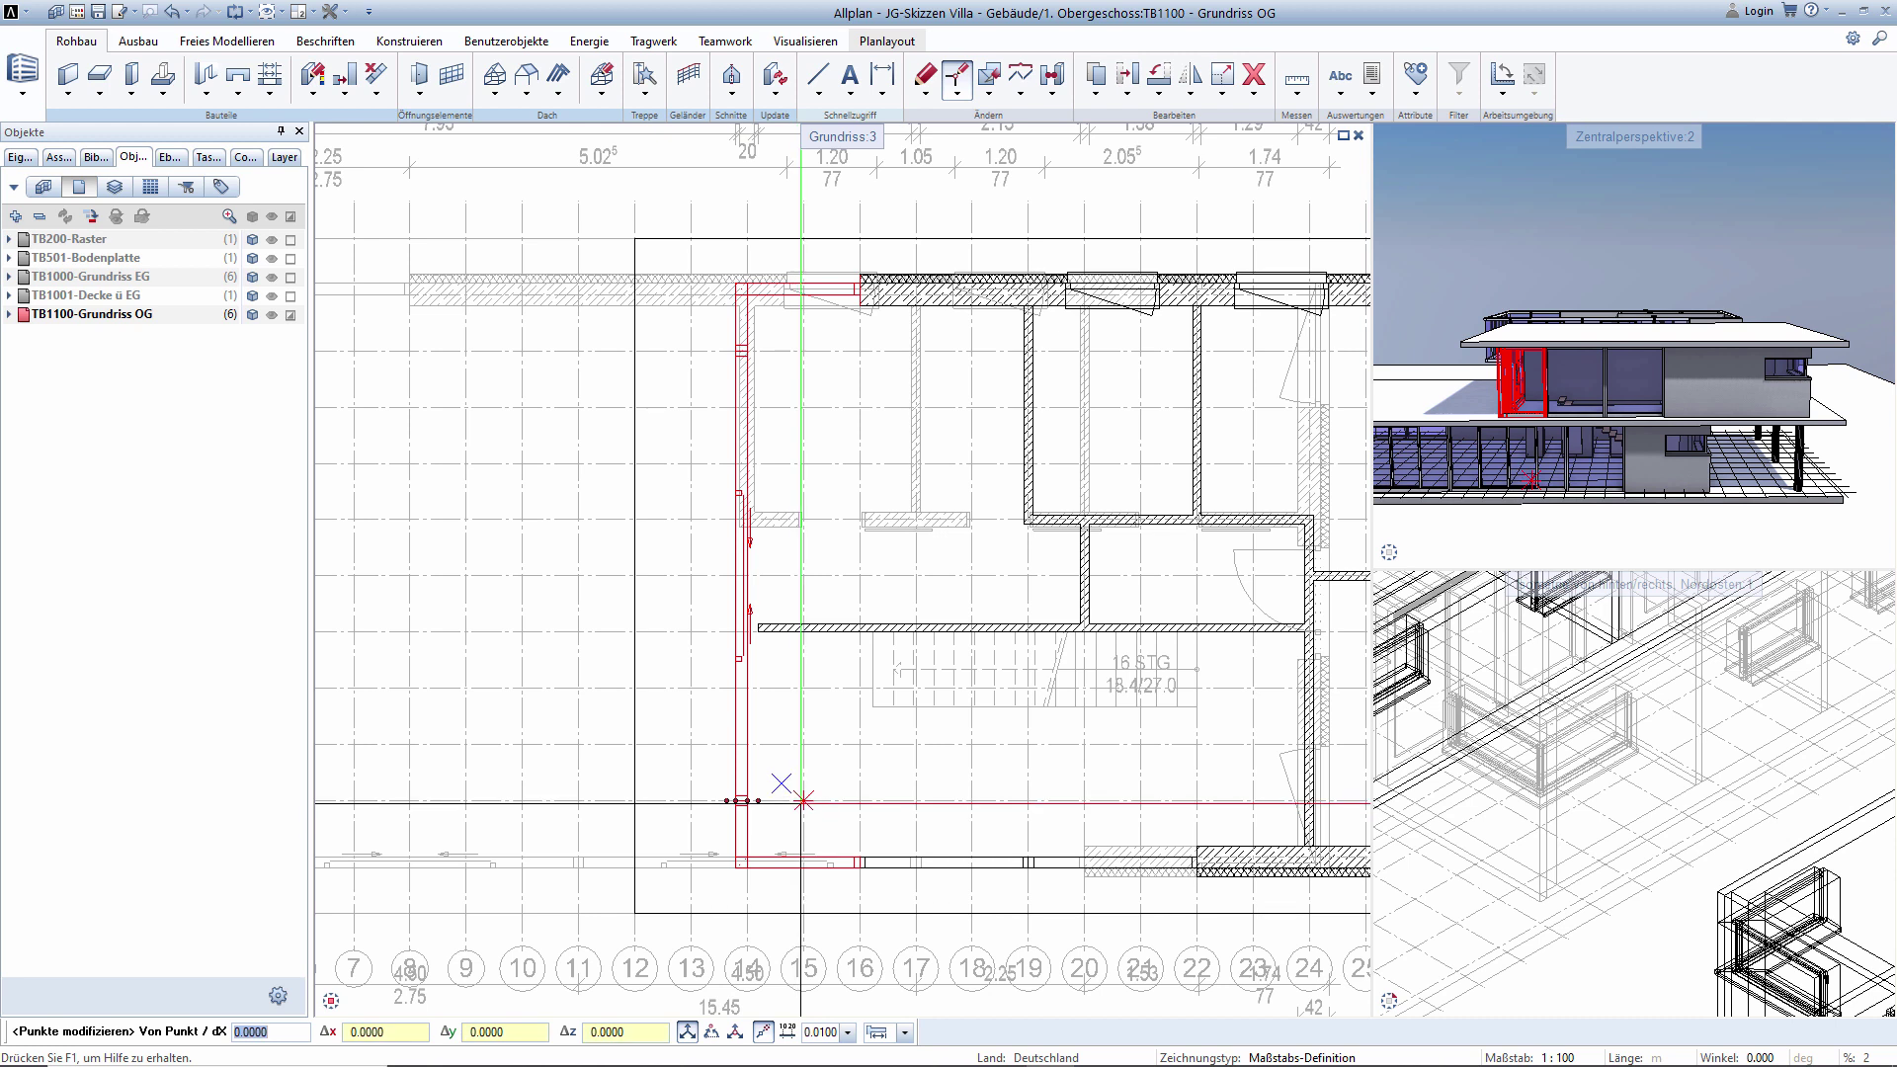
click(803, 800)
click(805, 746)
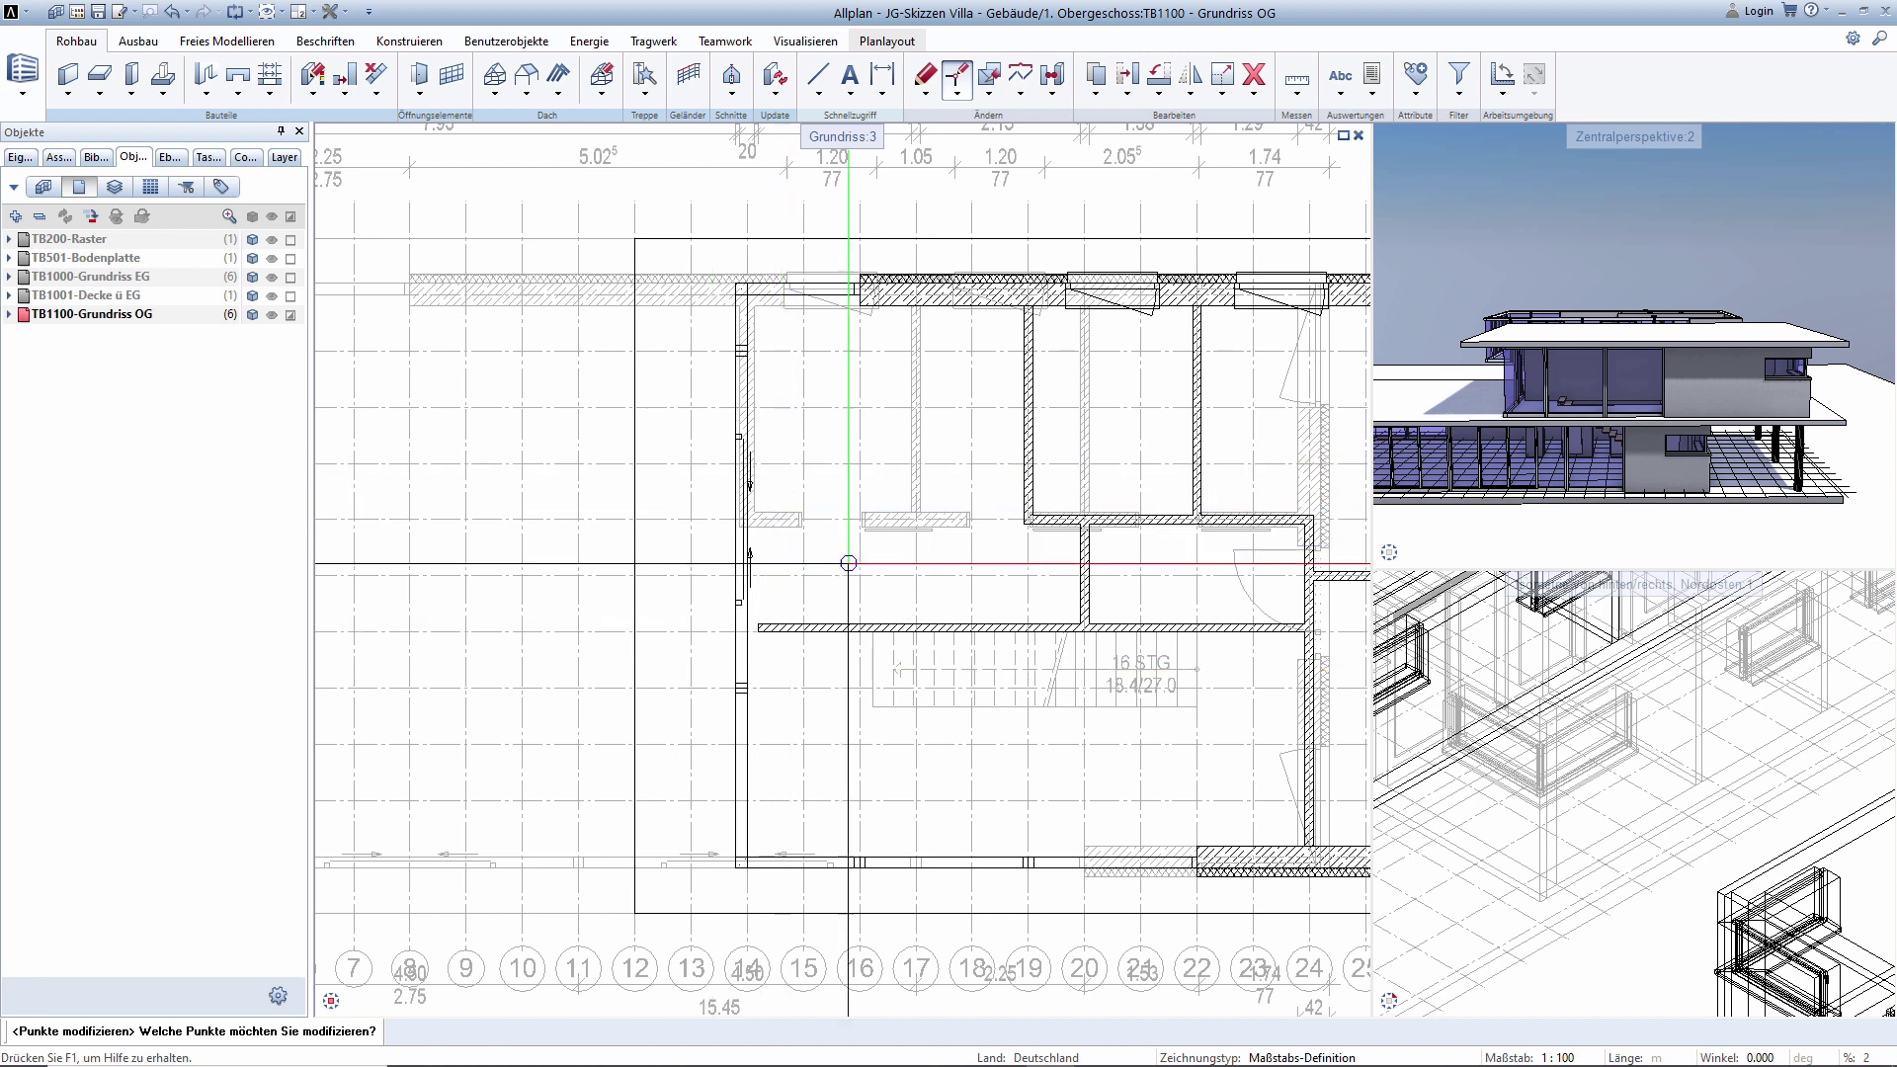
middle_drag(1768, 493, 1197, 428)
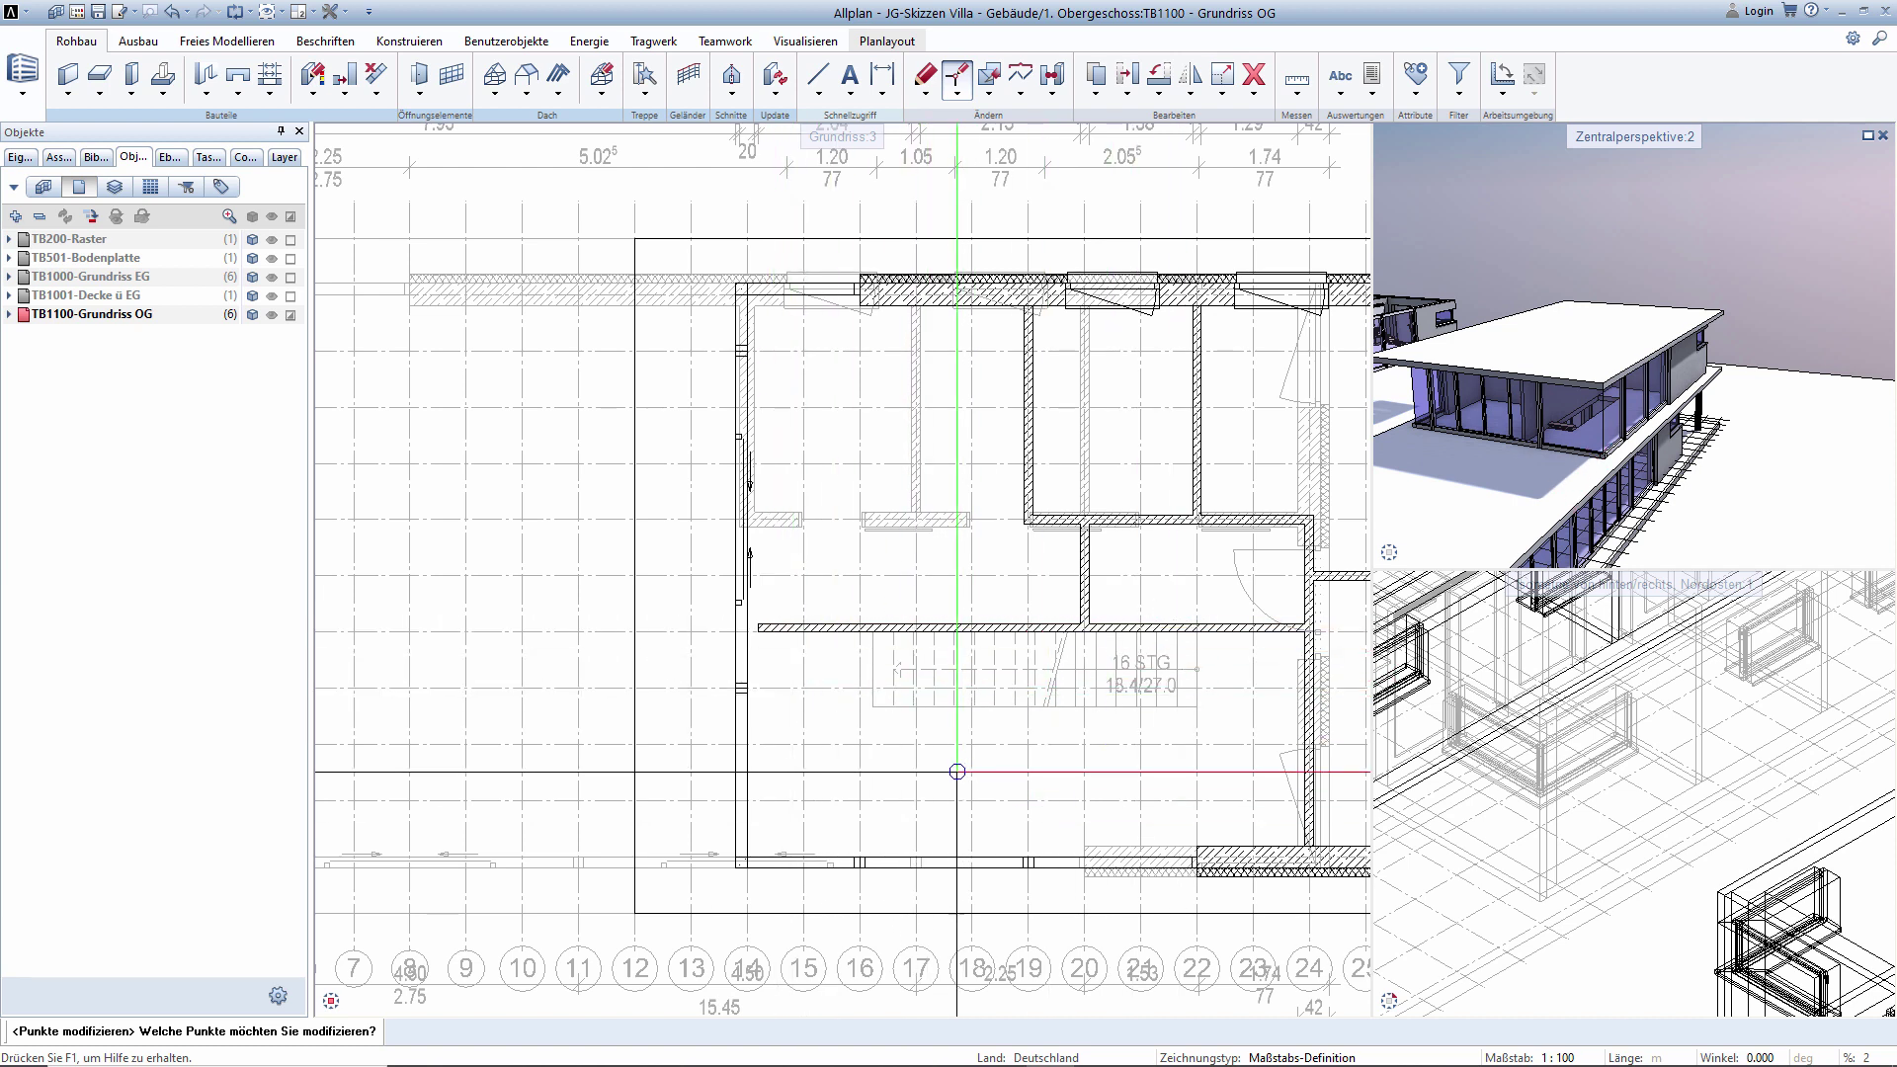
key(Escape)
Pan and zoom to frame the whole plan, stair area and dimension lines.
scroll(1092, 741, down, 2)
middle_drag(1092, 741, 932, 718)
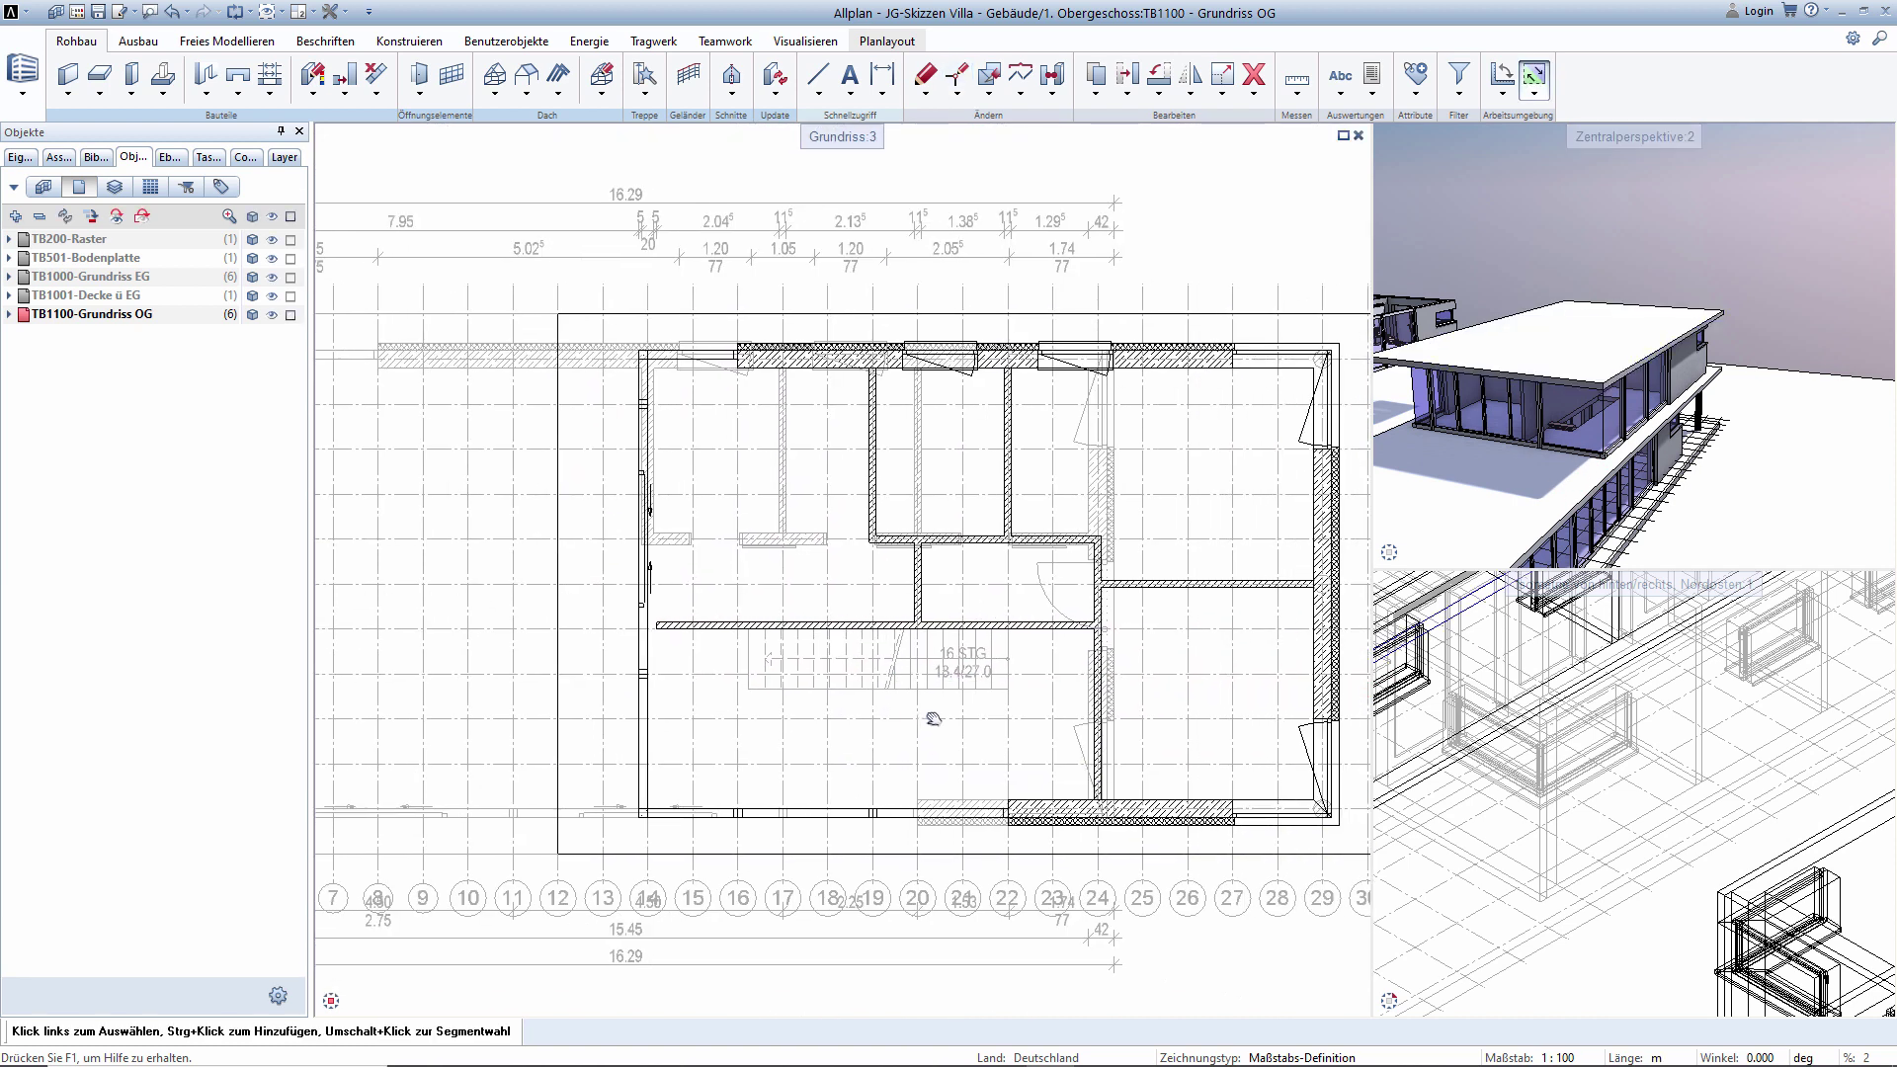
scroll(744, 684, up, 2)
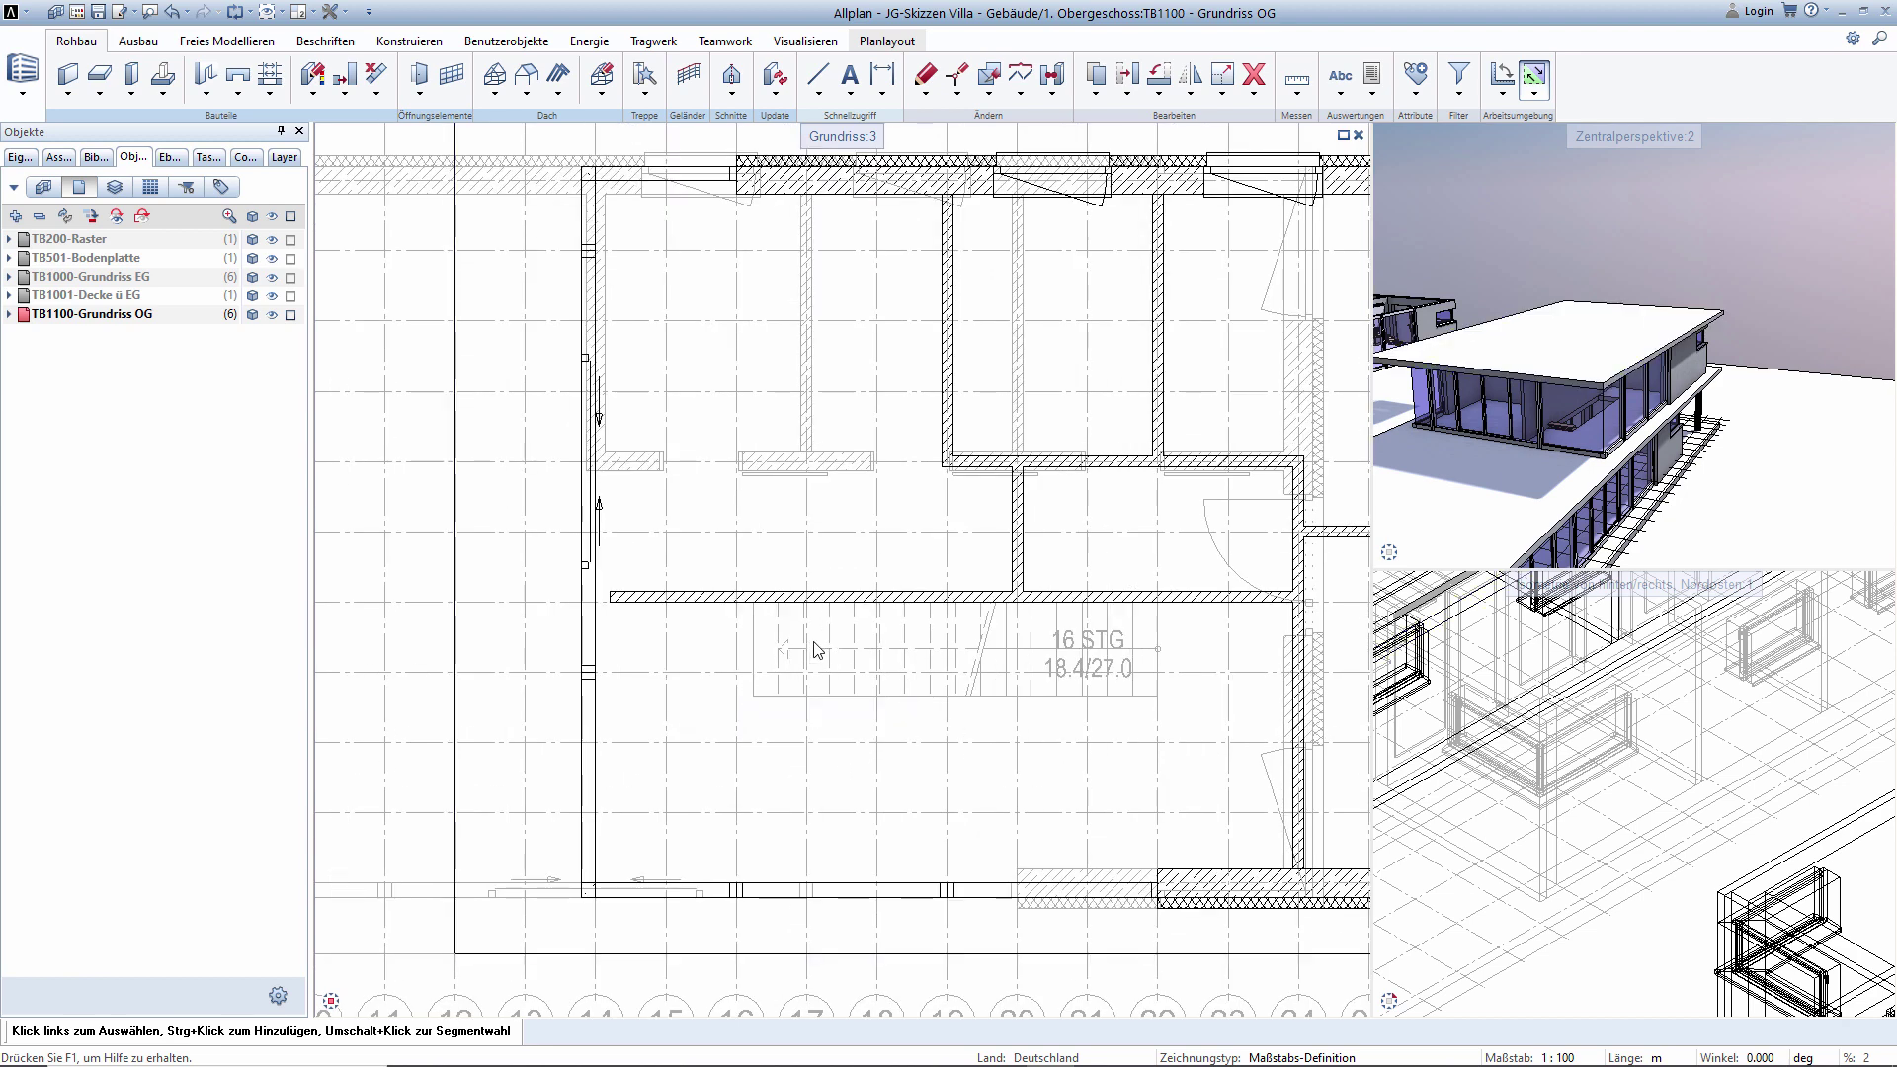
middle_drag(746, 642, 763, 740)
scroll(966, 741, down, 2)
middle_drag(966, 741, 710, 676)
scroll(709, 676, up, 1)
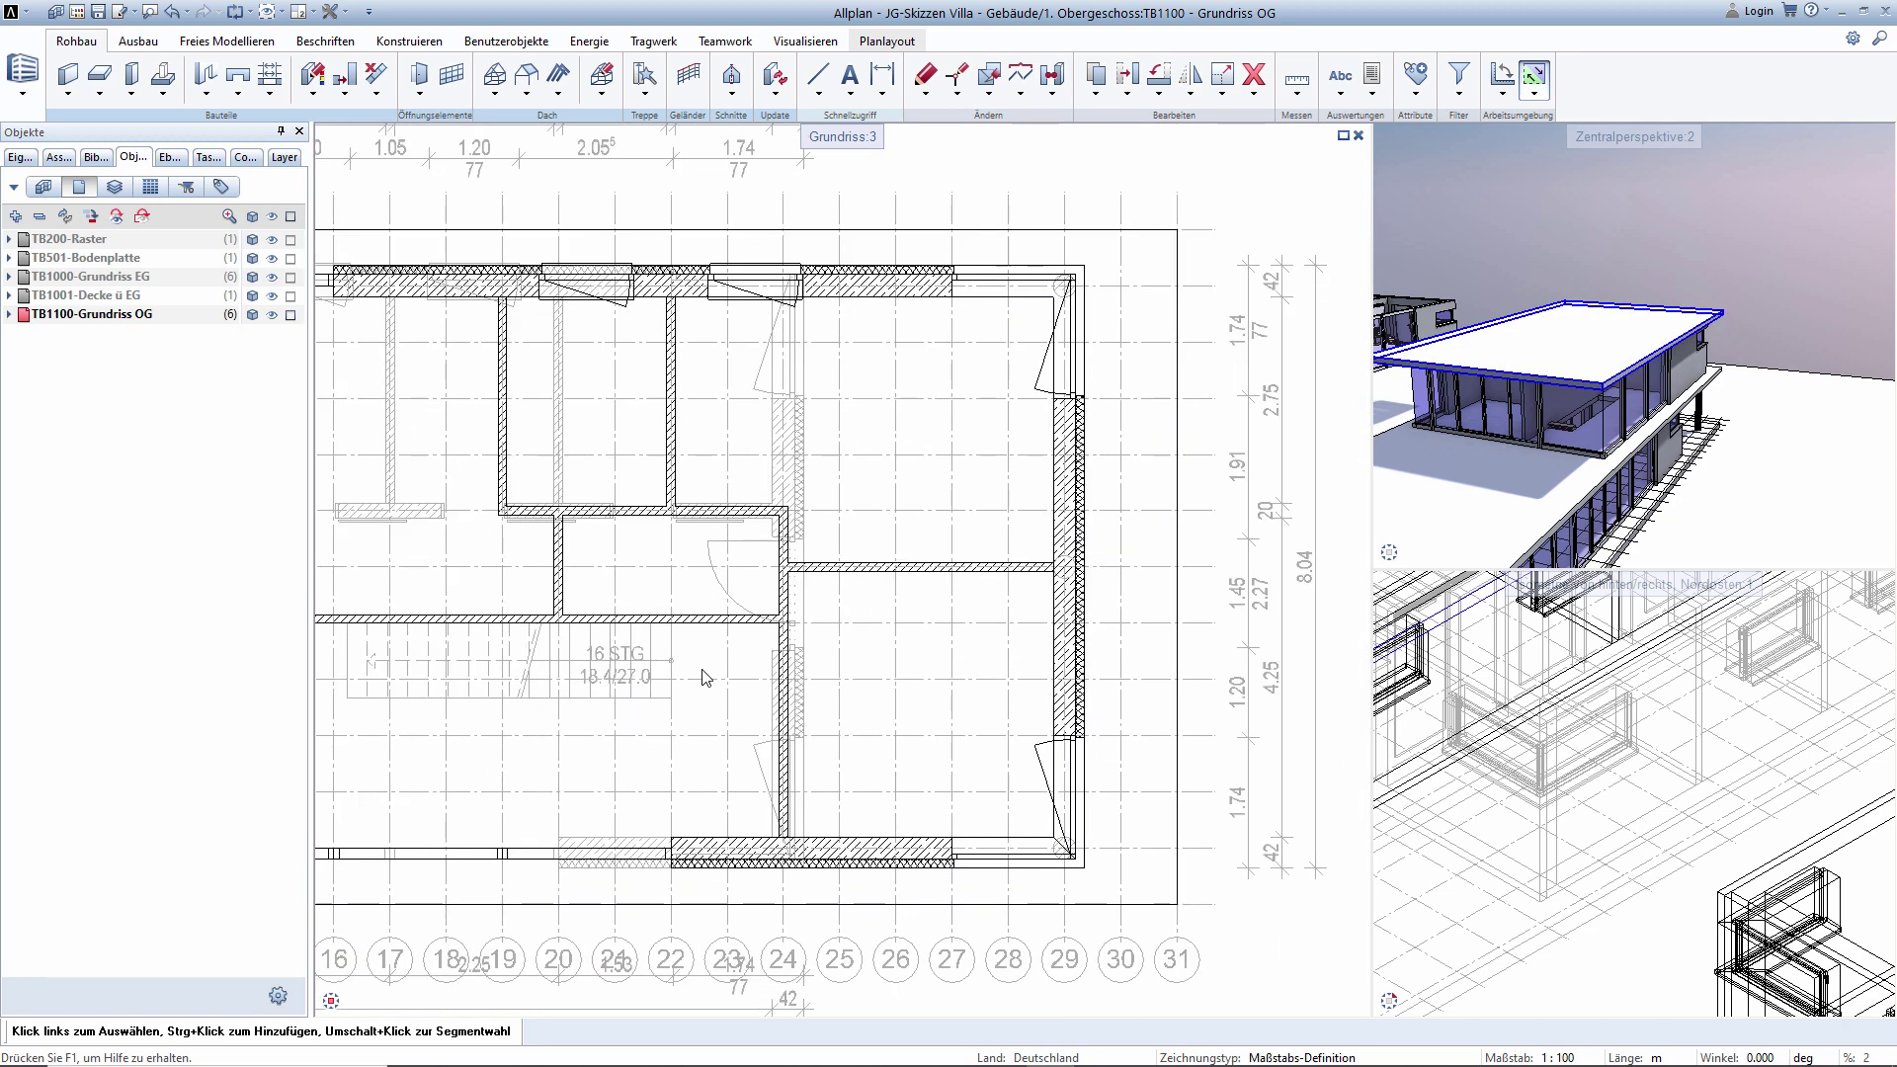
scroll(707, 692, up, 1)
scroll(714, 711, up, 1)
scroll(731, 682, up, 1)
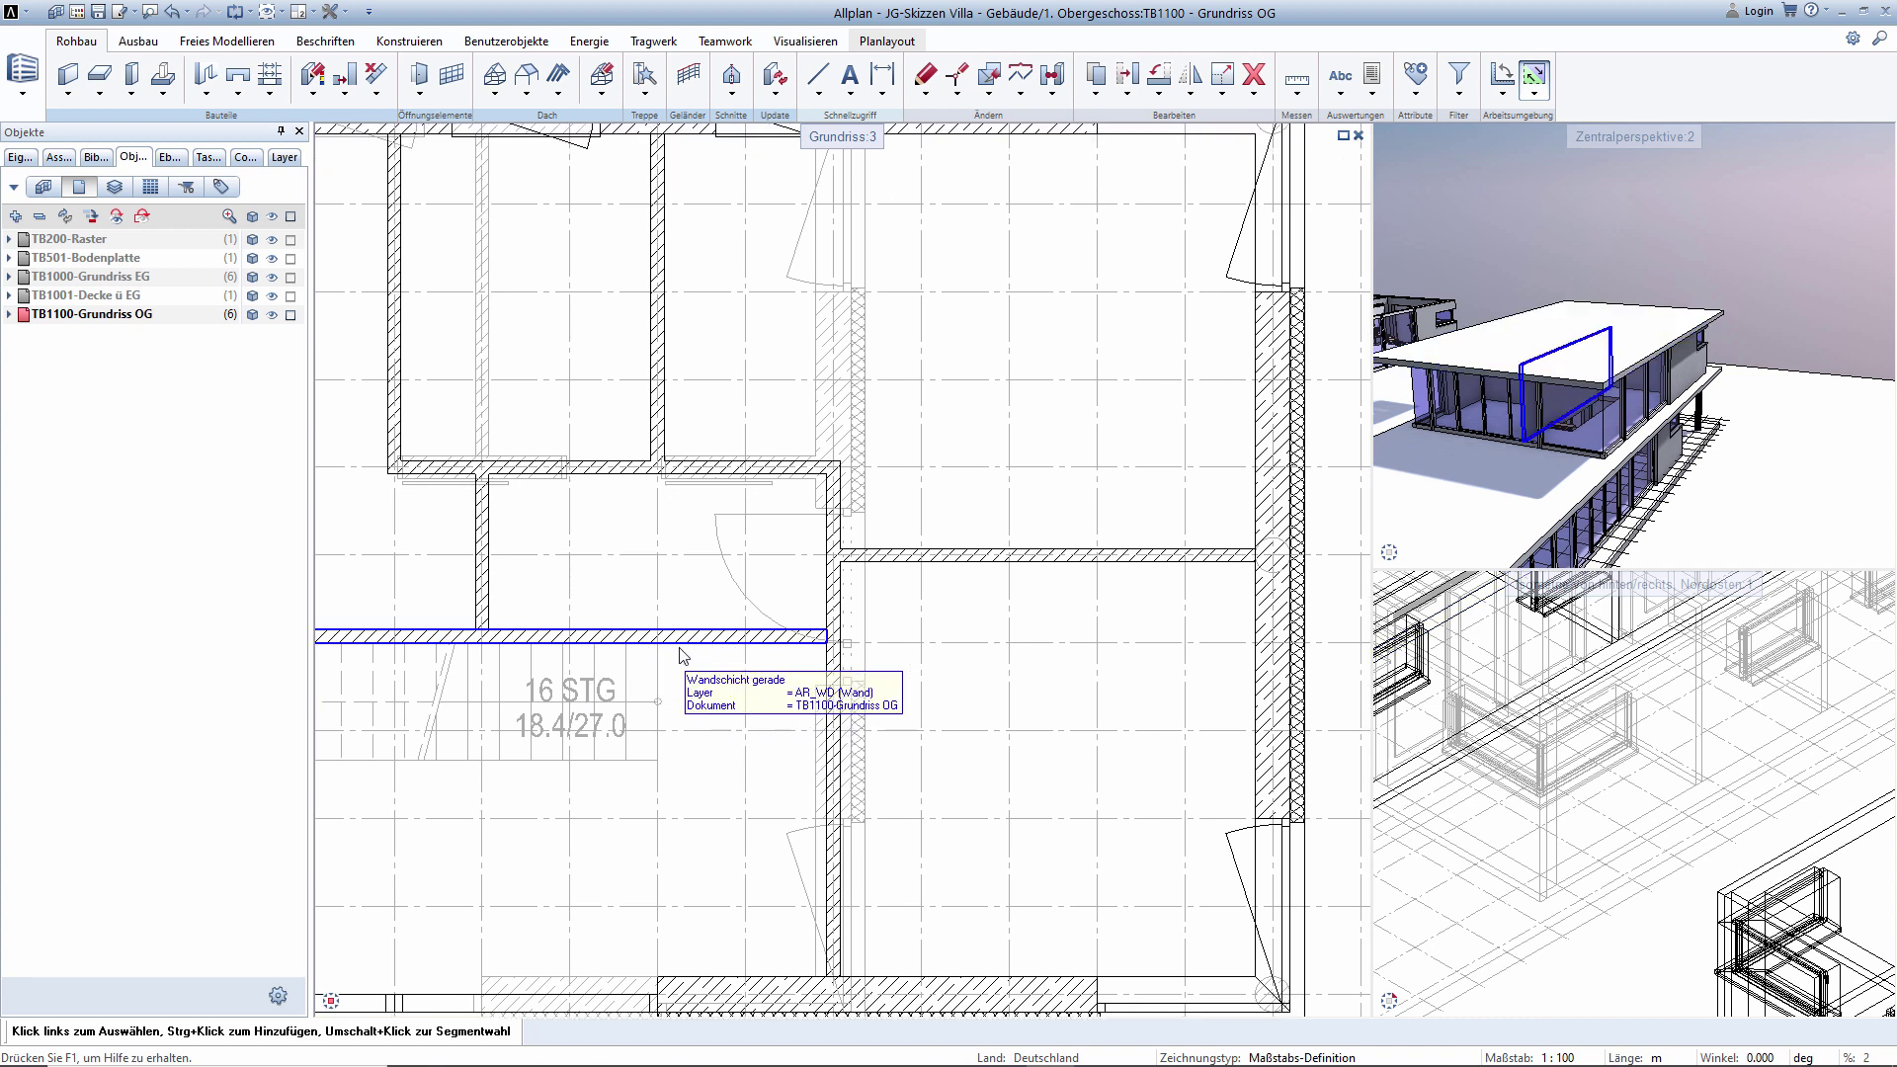
Try Linienbauteil an Linie on the wall above the stair, cancel, and reframe the upper rooms.
right_click(640, 640)
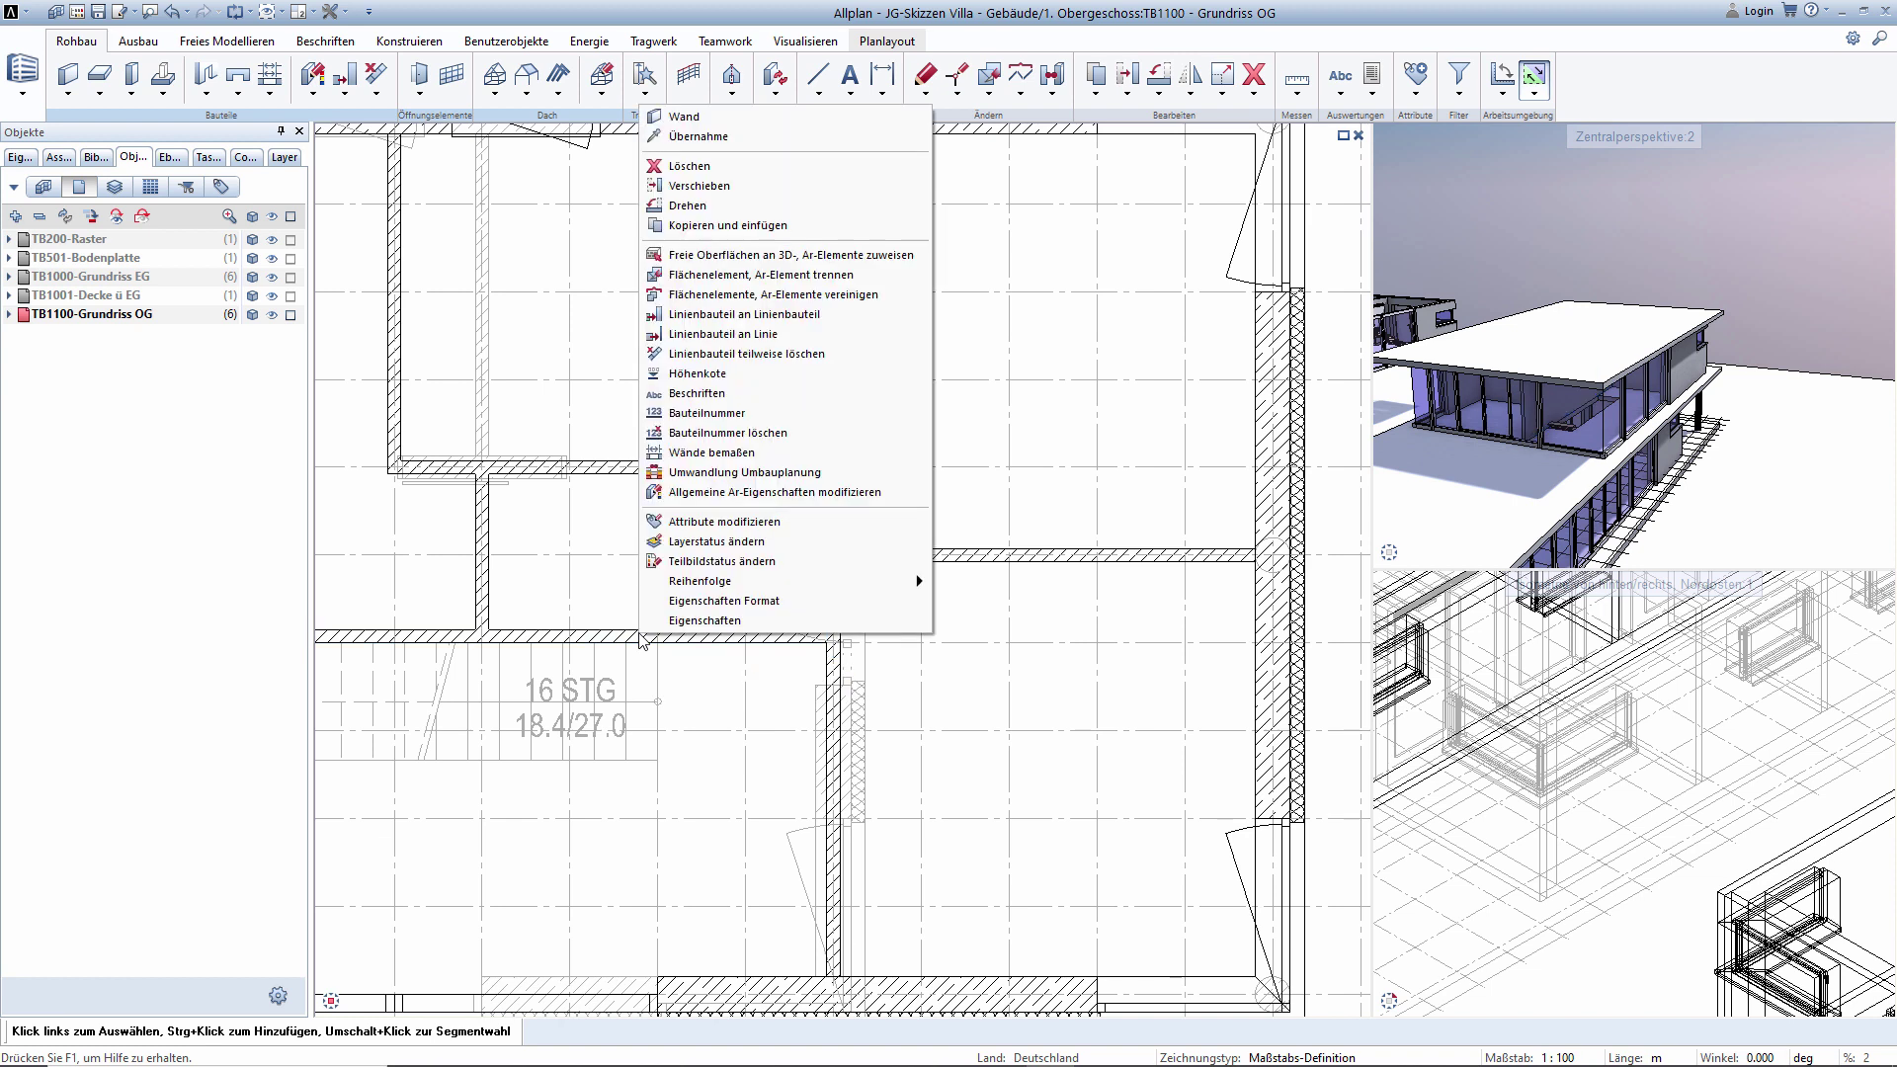
click(718, 335)
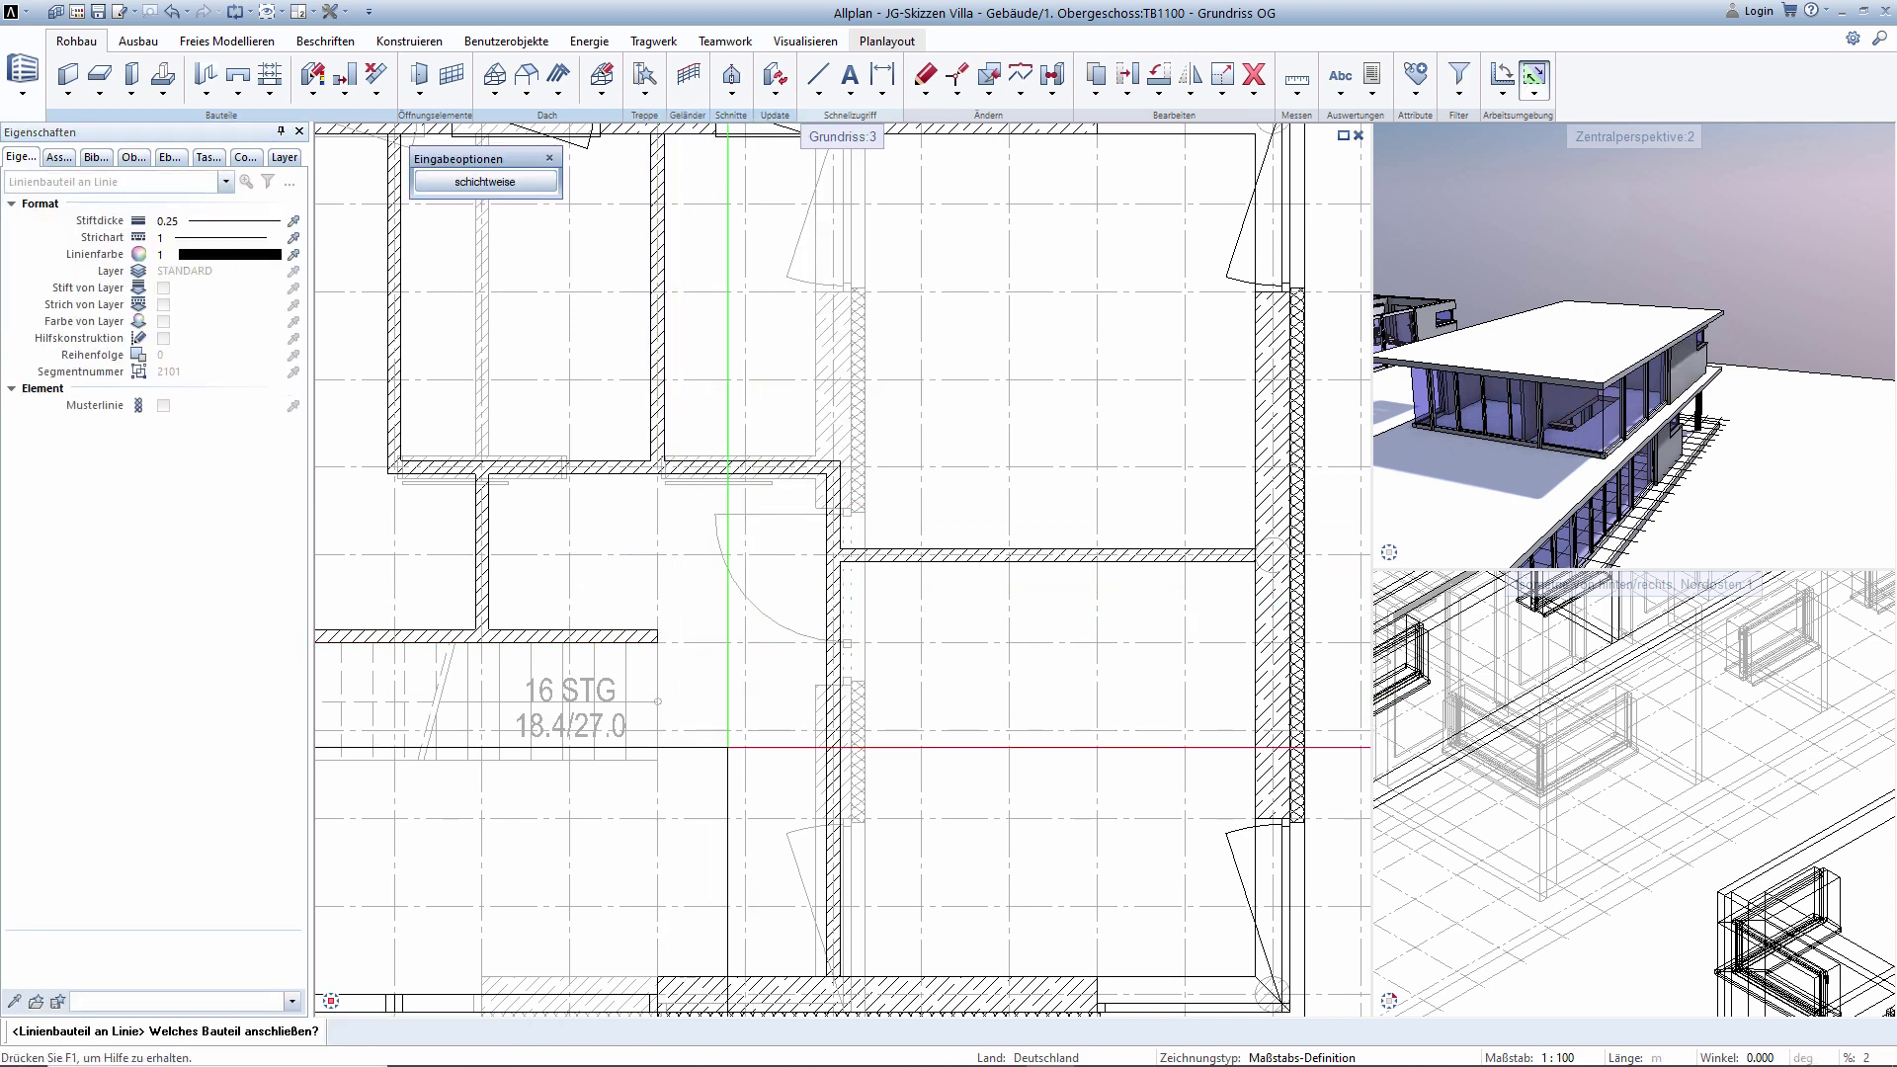
key(Escape)
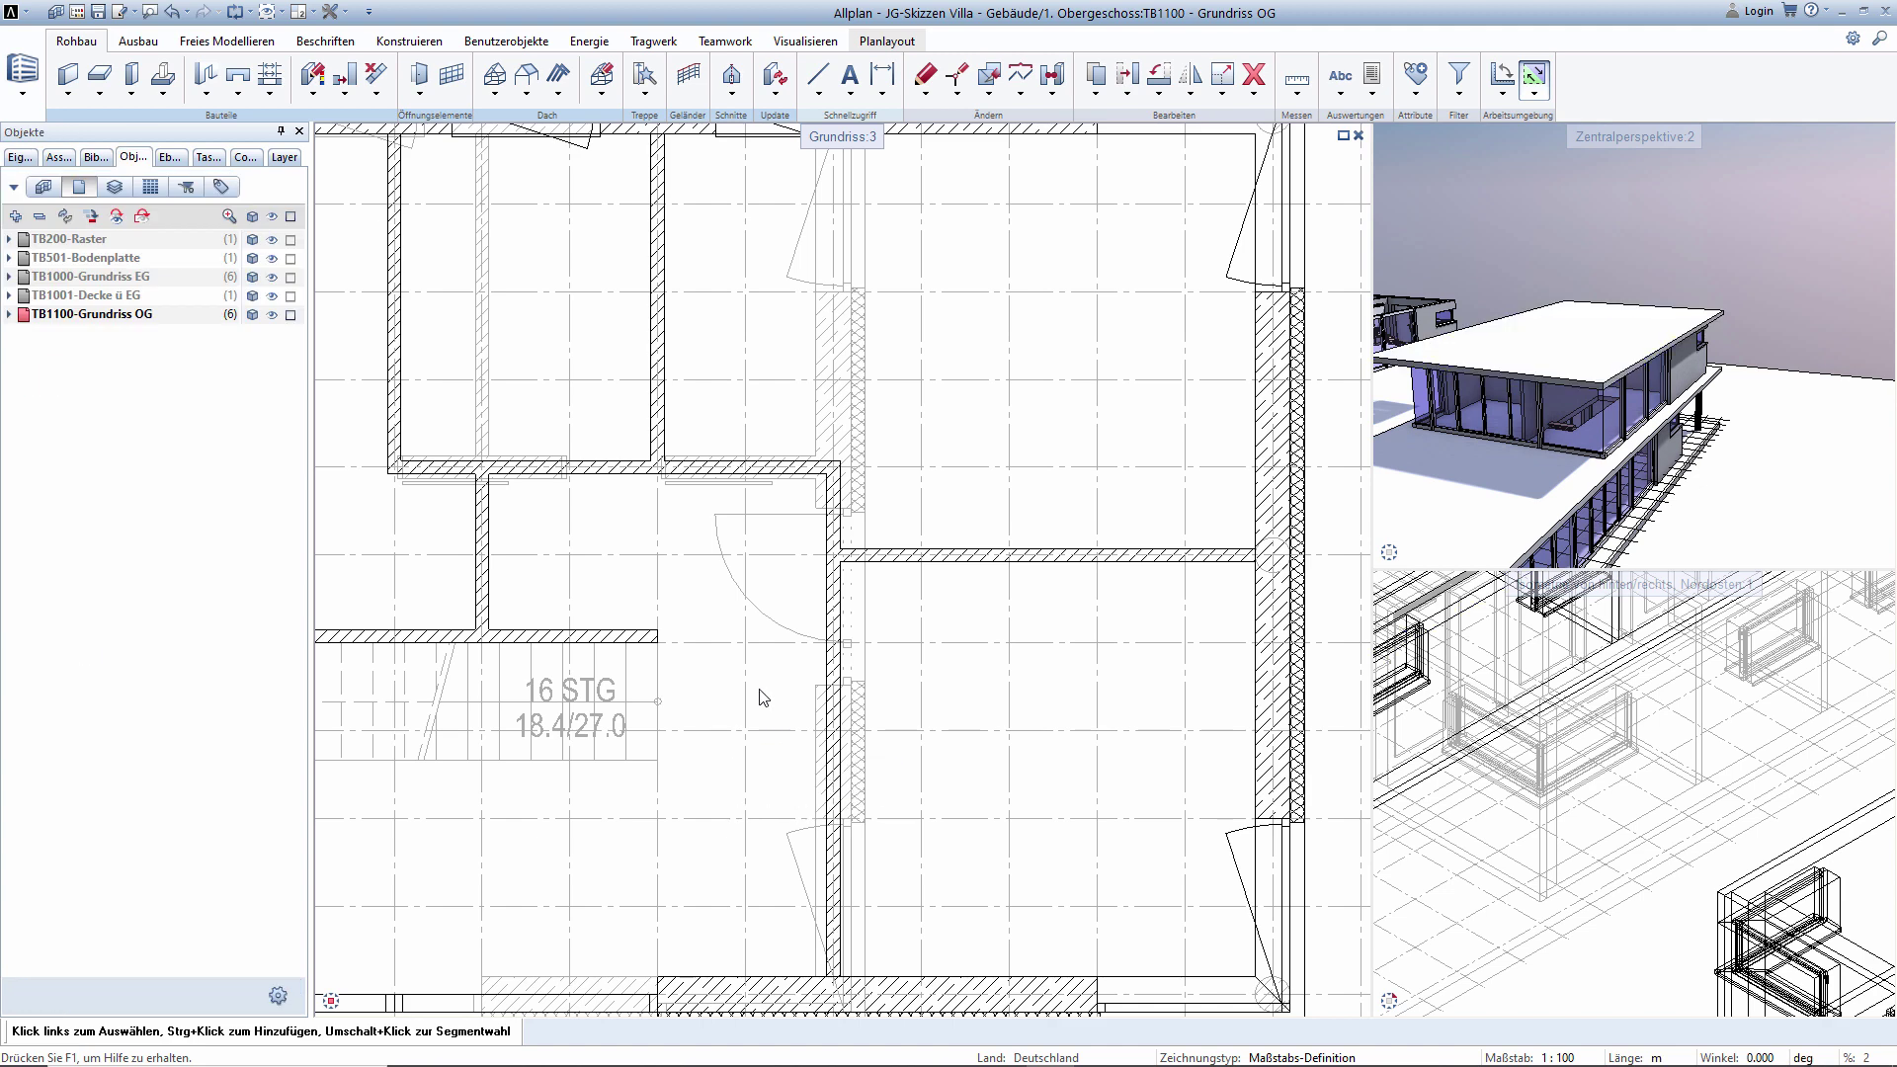
scroll(983, 753, down, 3)
middle_drag(987, 754, 855, 688)
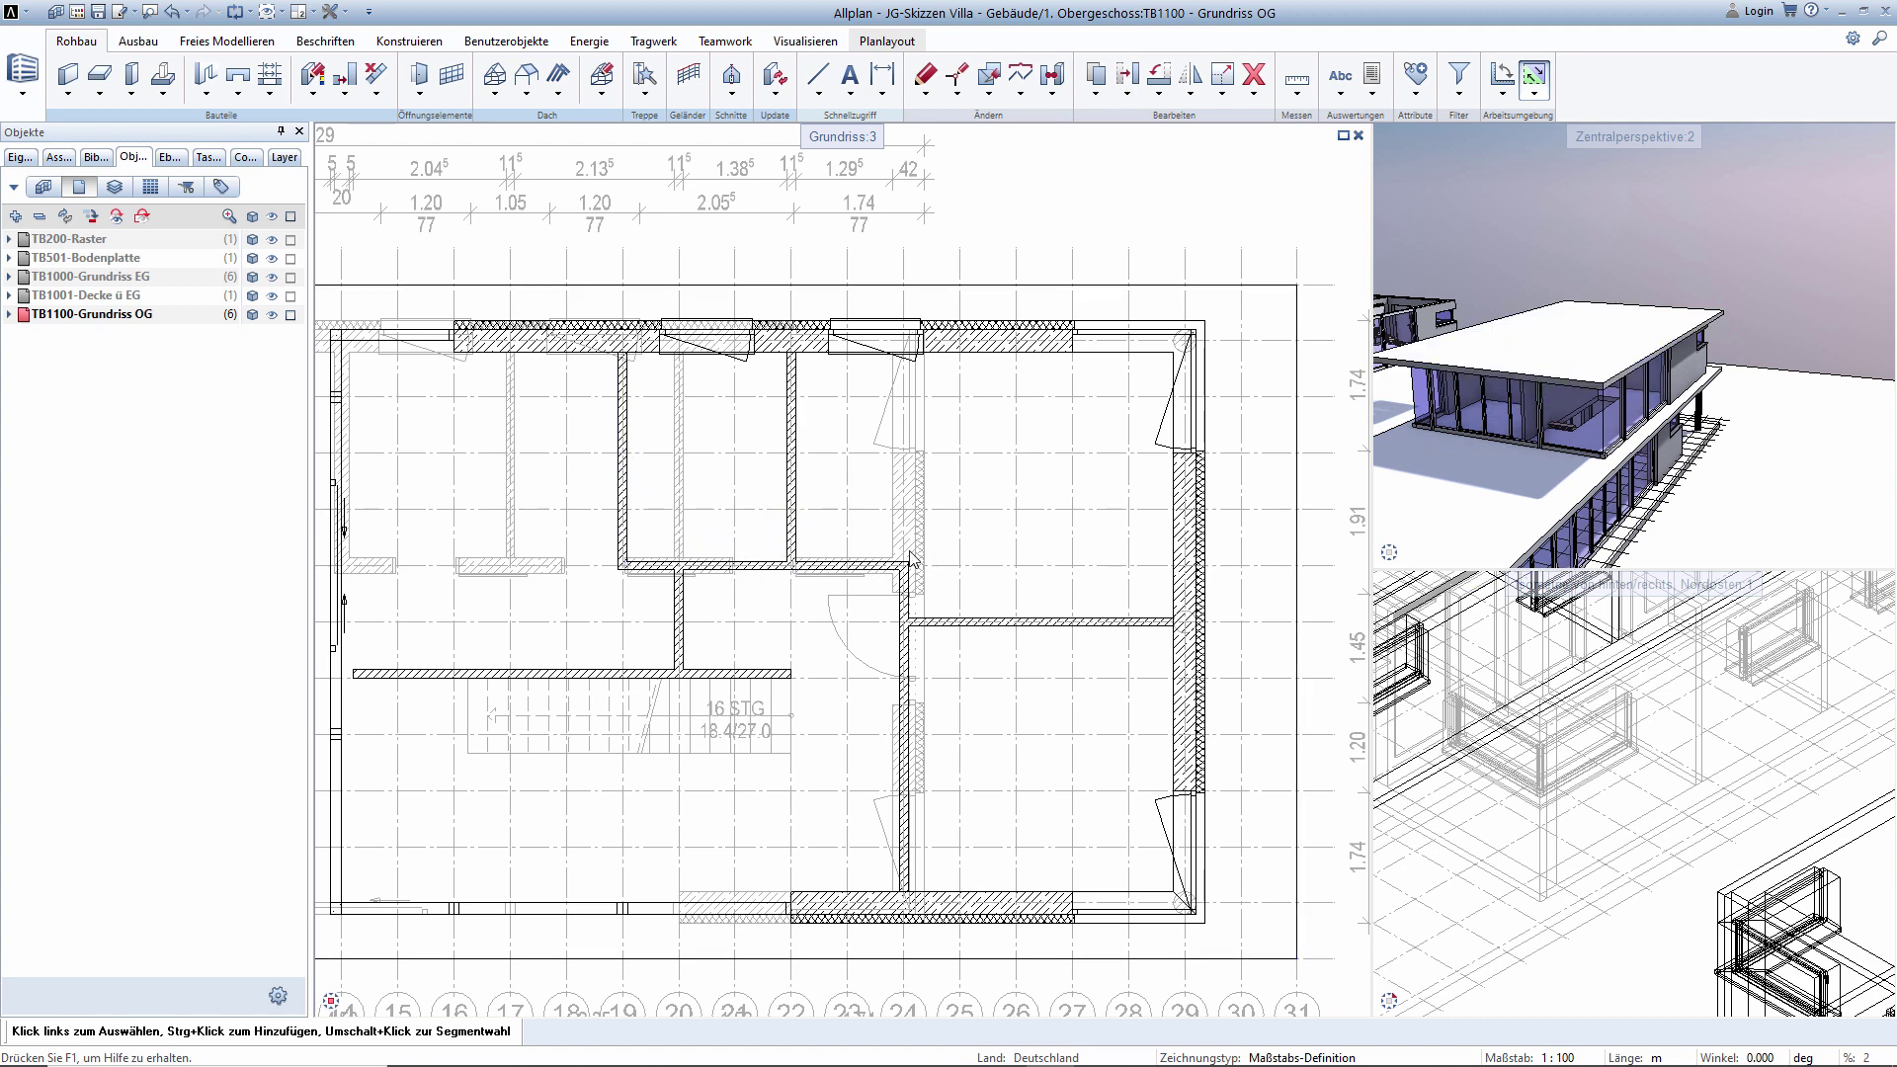
scroll(910, 560, down, 3)
middle_drag(773, 343, 762, 423)
scroll(762, 423, up, 2)
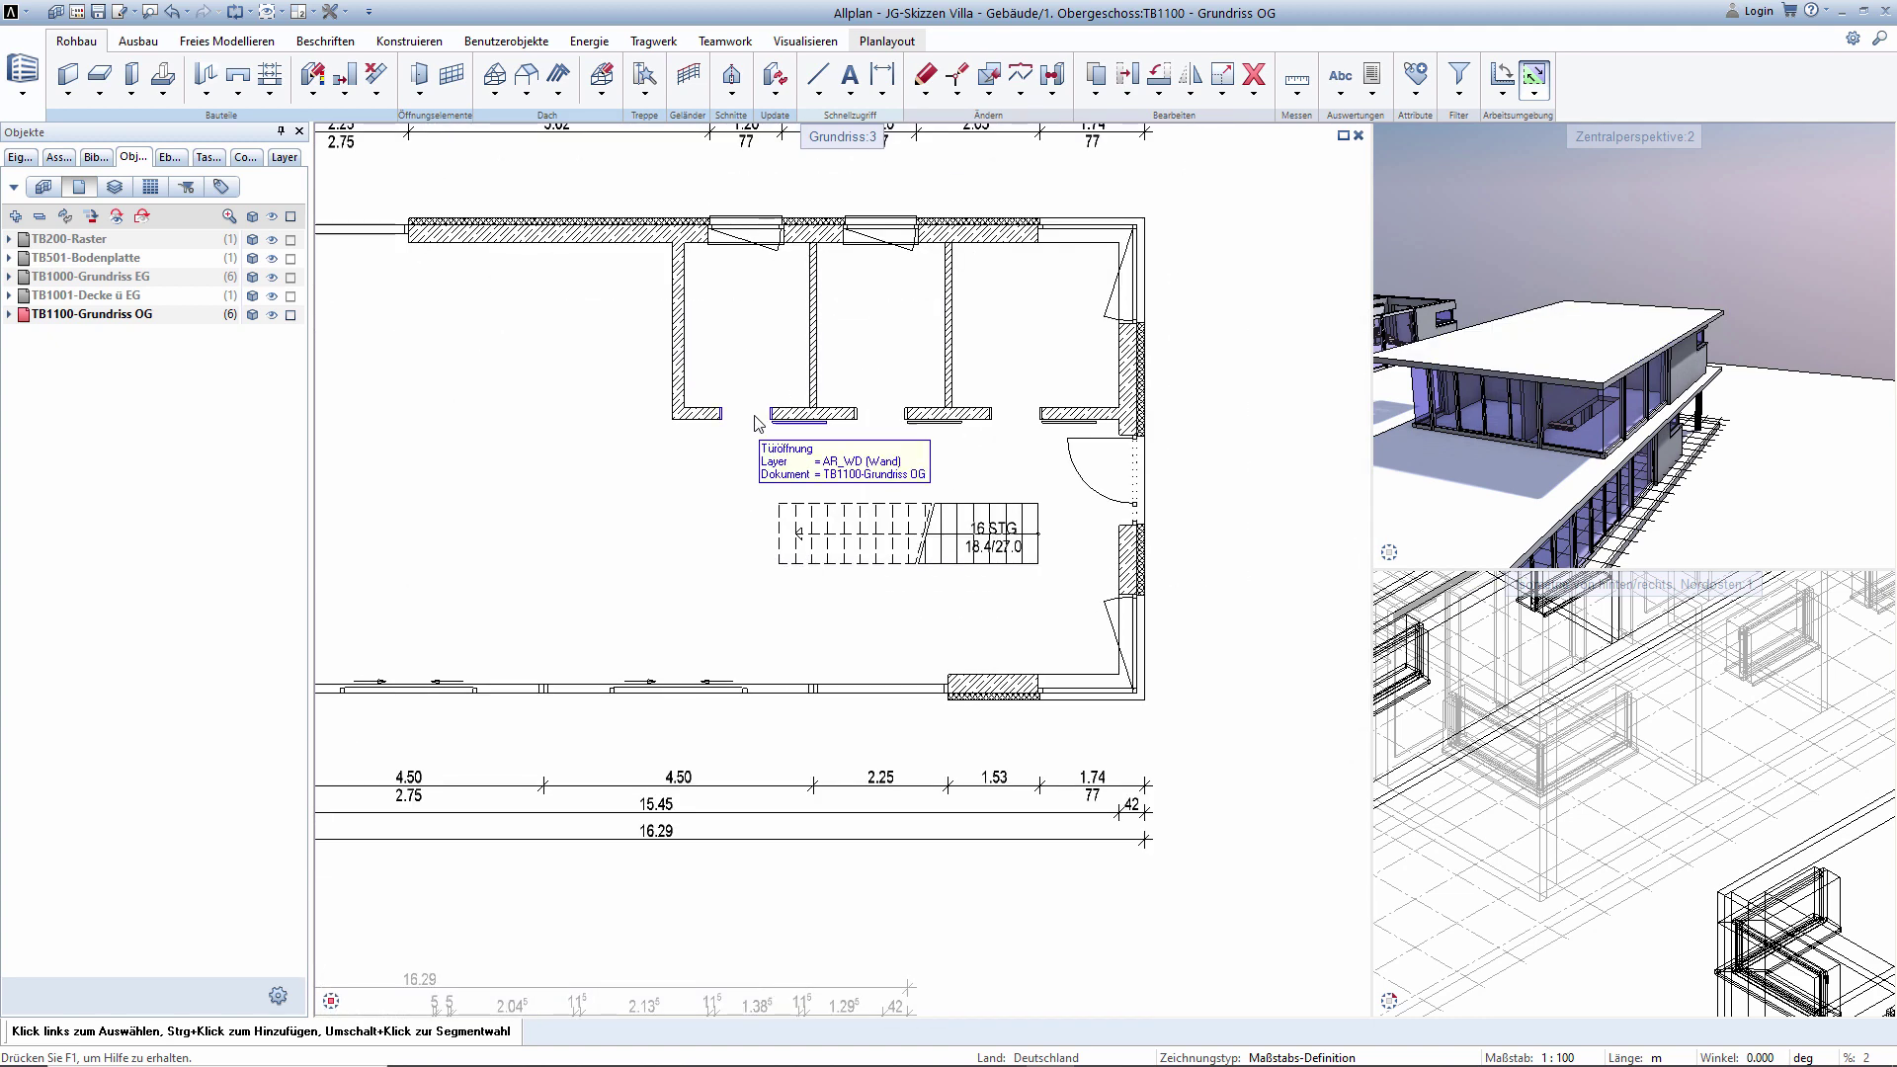
Cut a door opening at distance 1.35 and width 0.885 into the first interior wall.
right_click(757, 423)
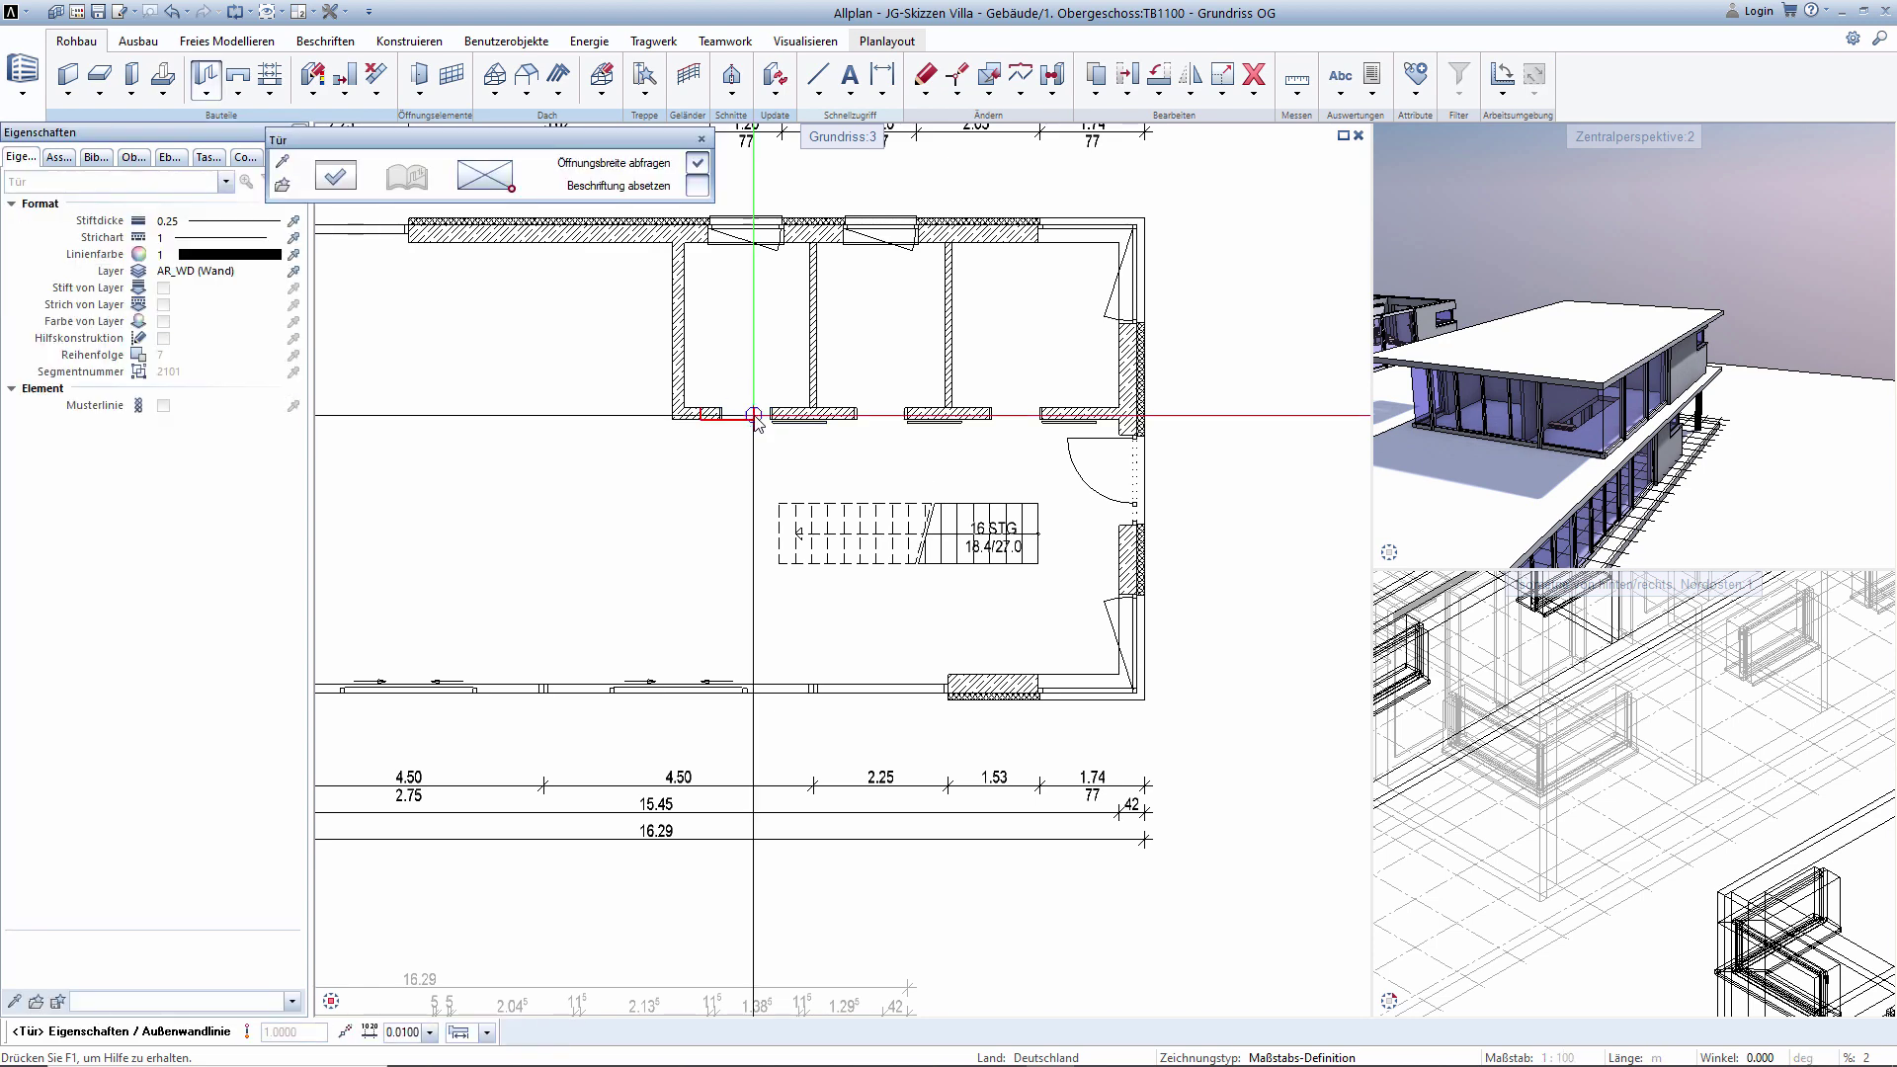
scroll(760, 435, down, 2)
scroll(766, 467, down, 2)
scroll(613, 691, up, 2)
scroll(613, 602, up, 2)
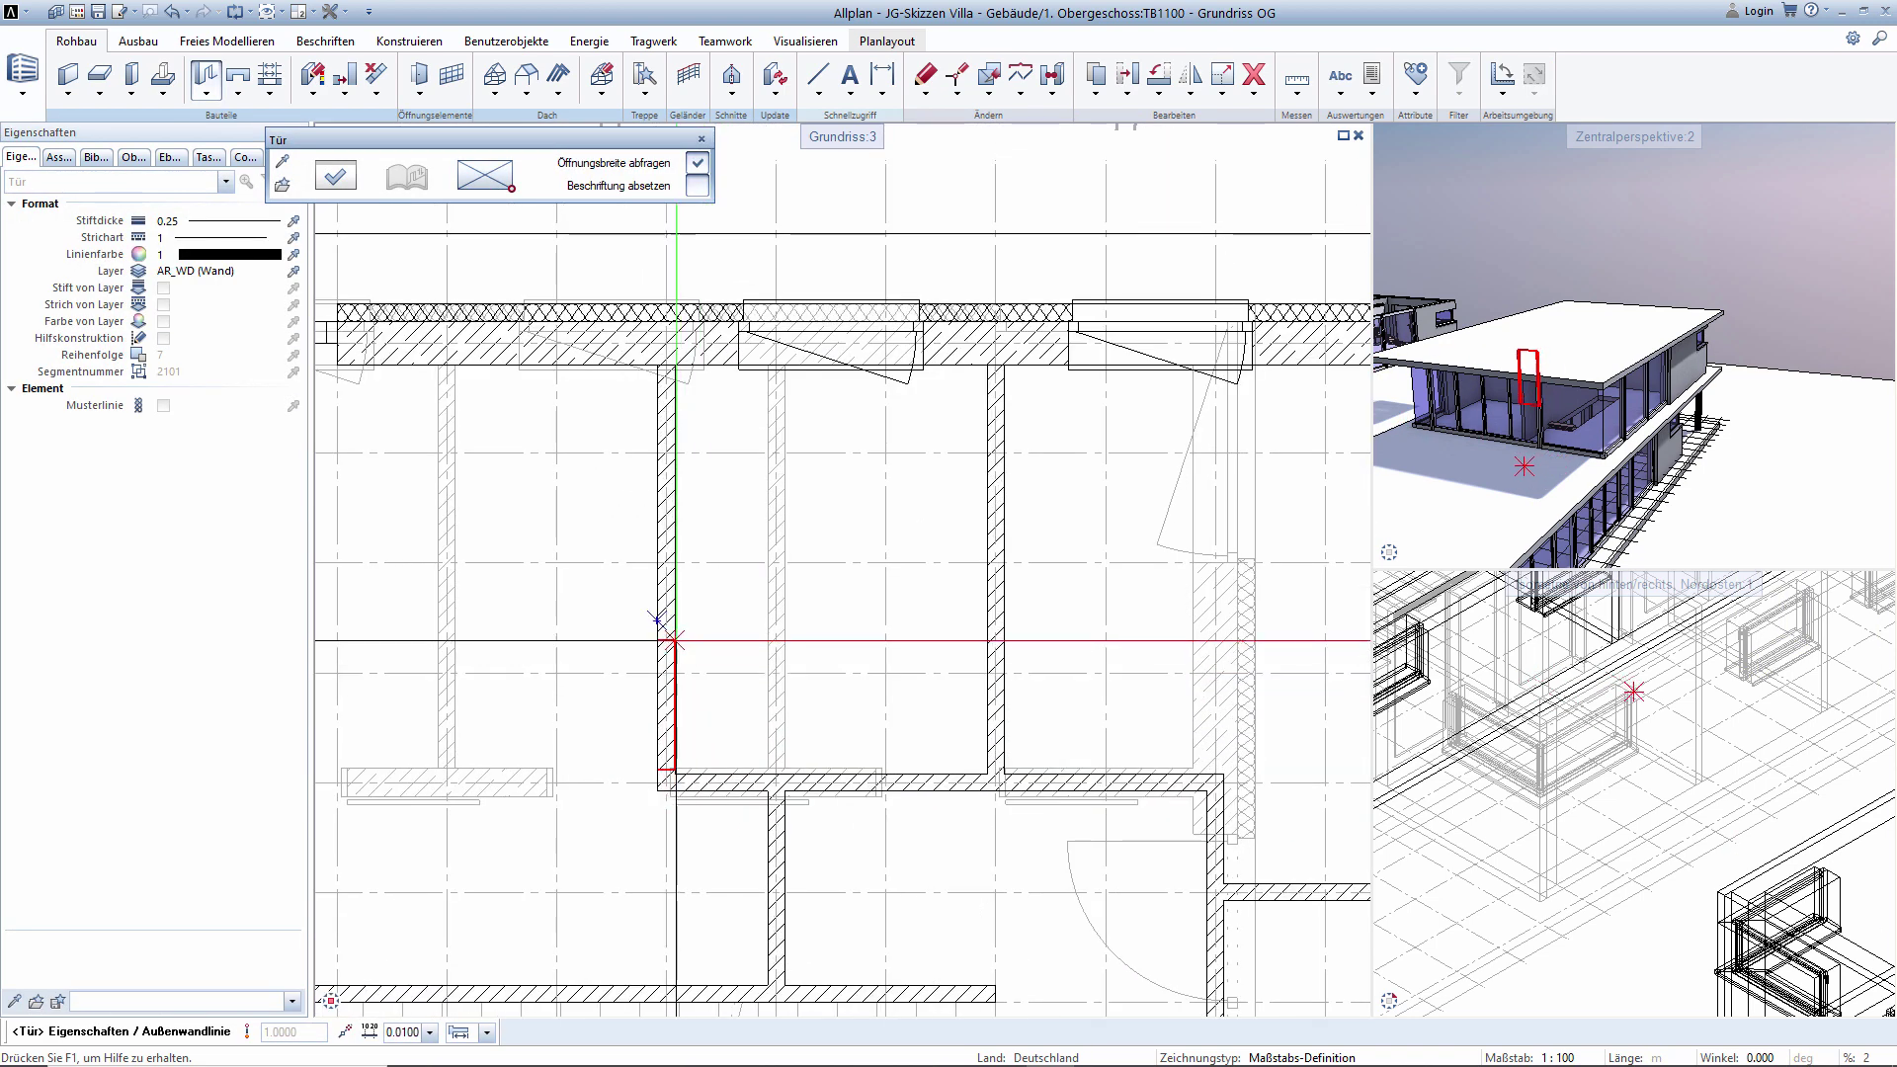
click(486, 185)
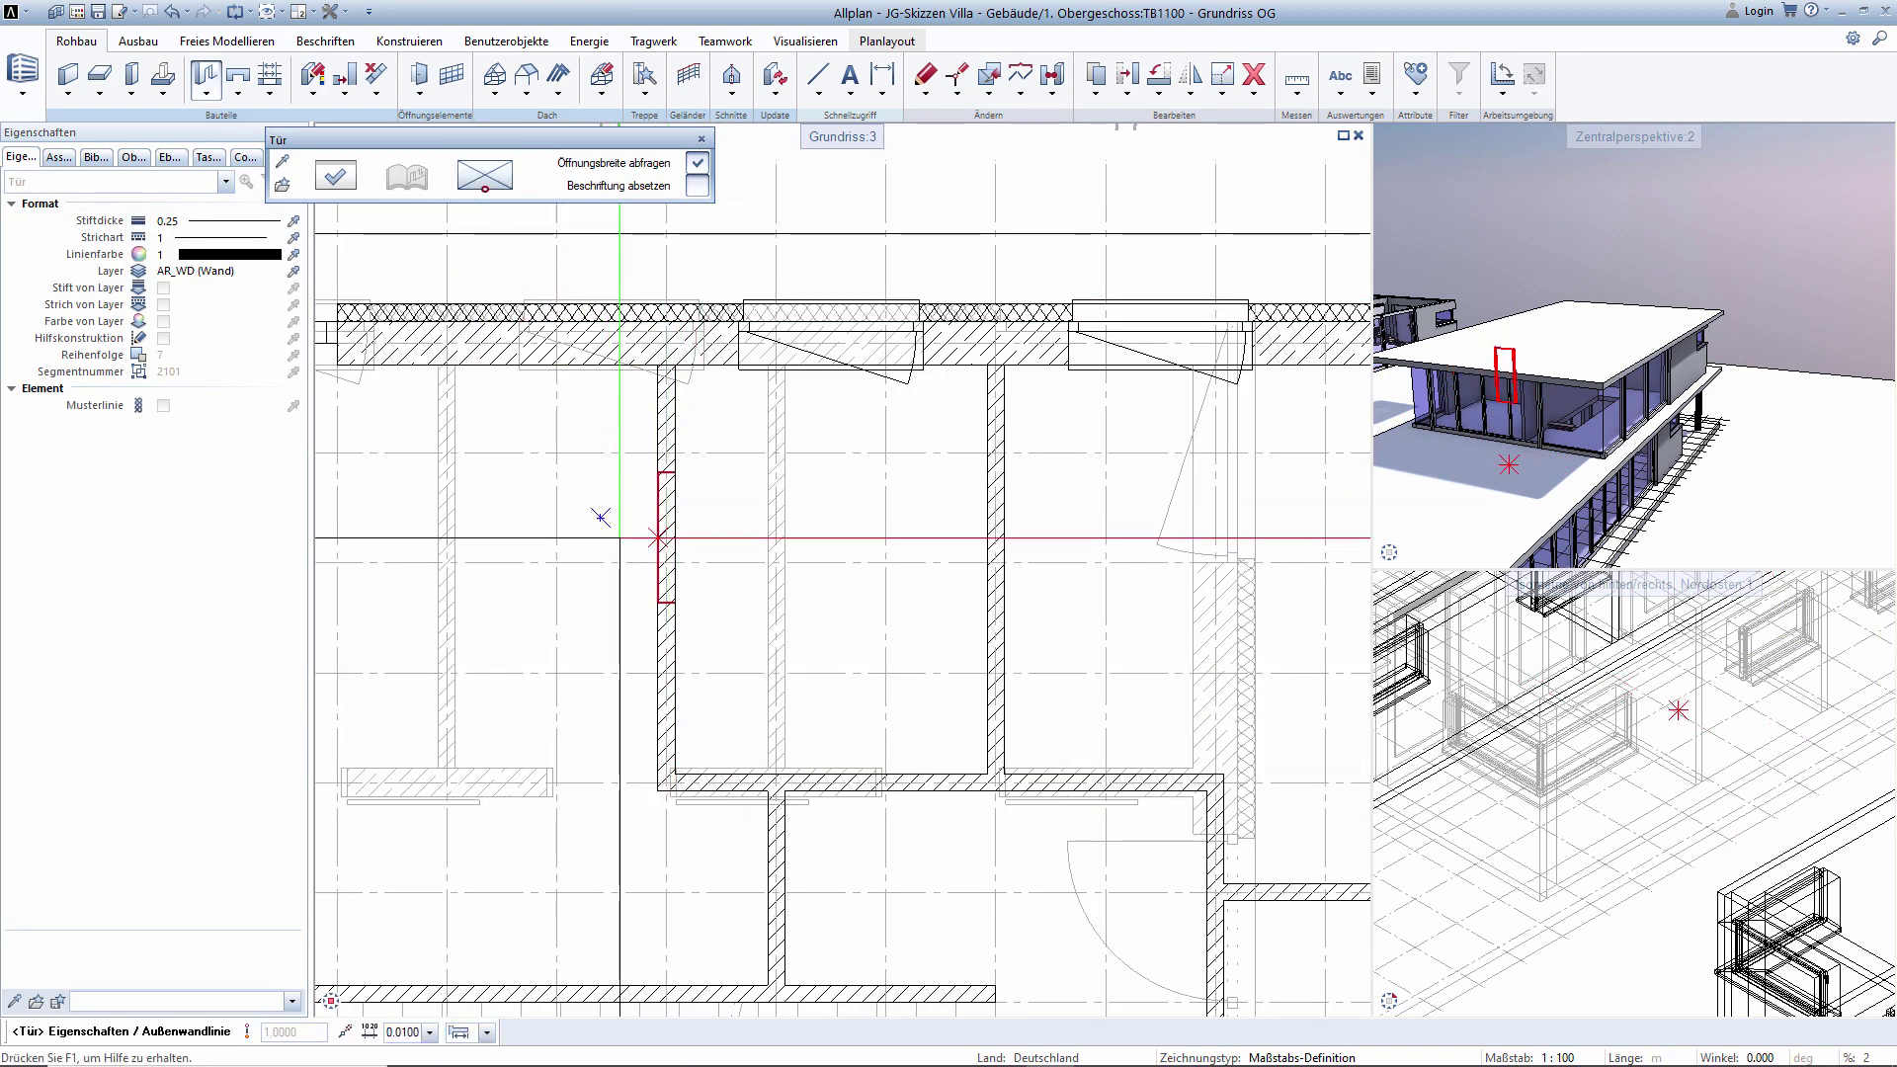
click(653, 562)
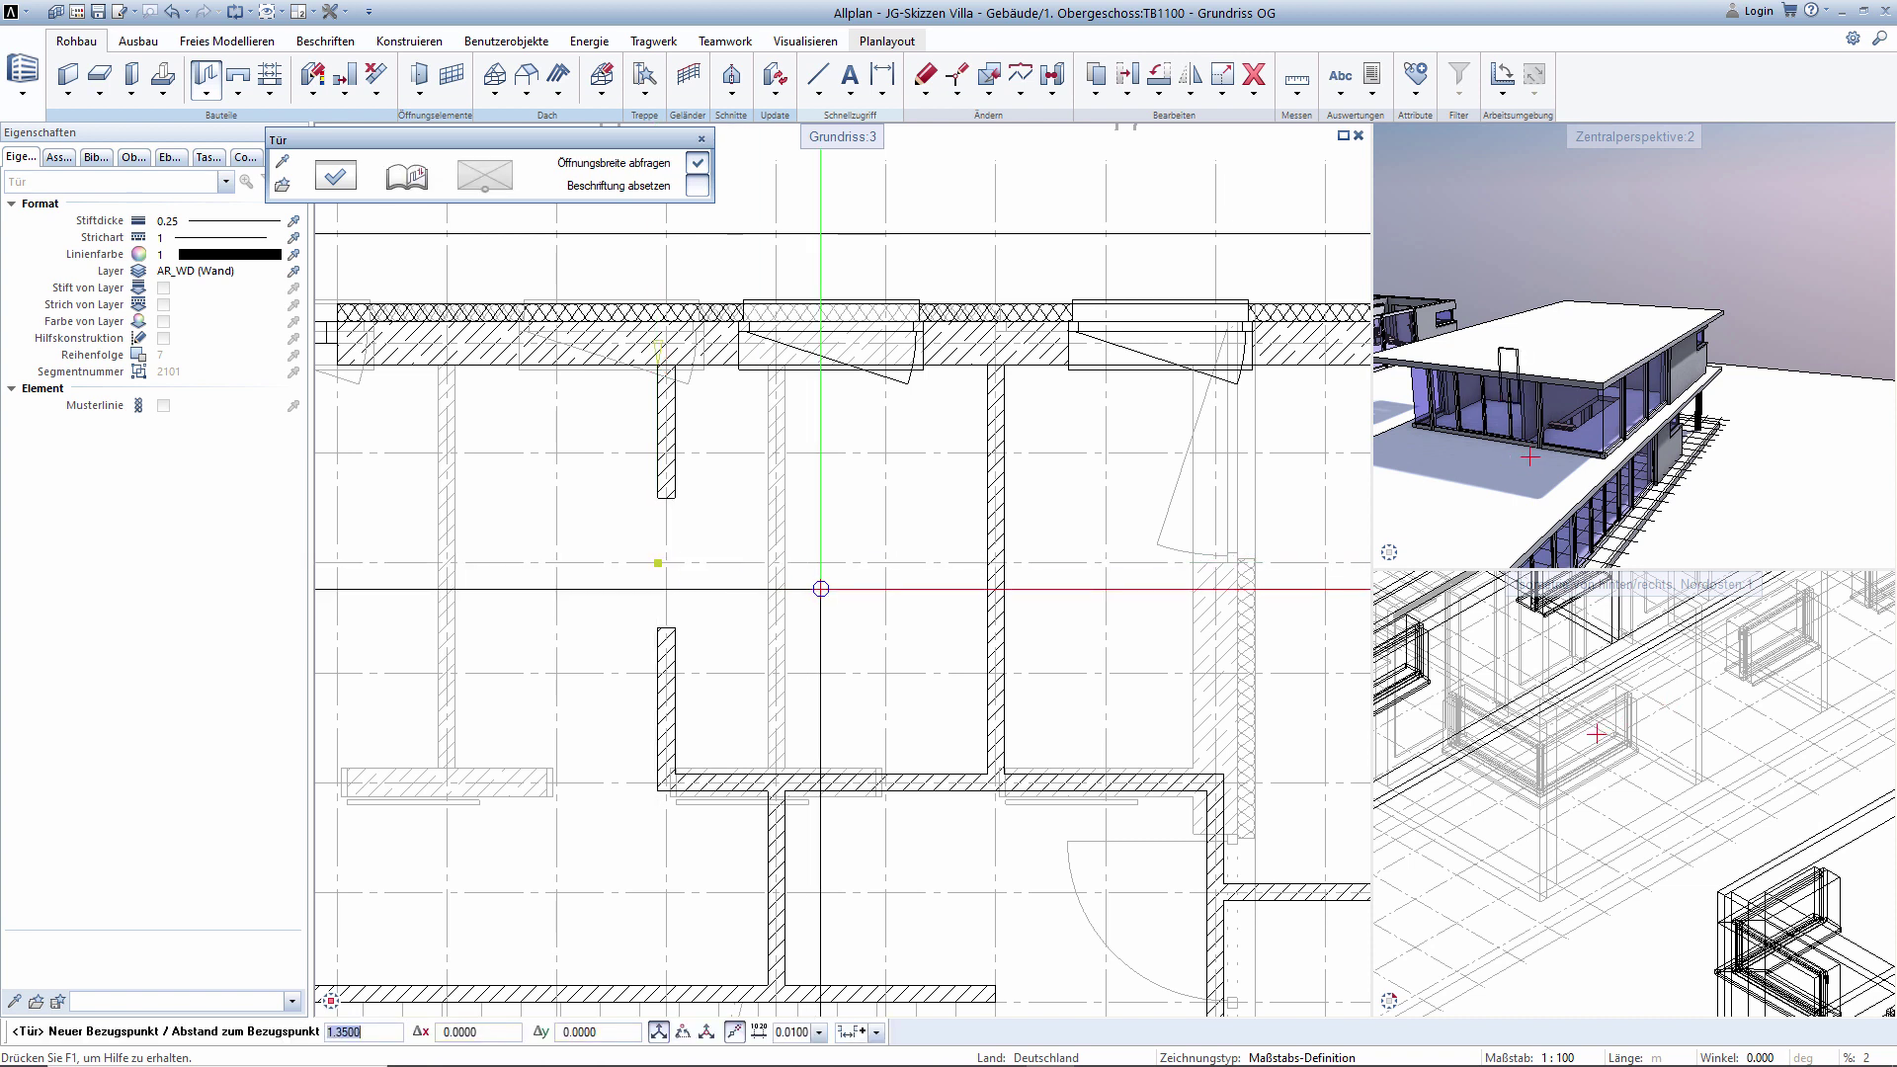
key(Return)
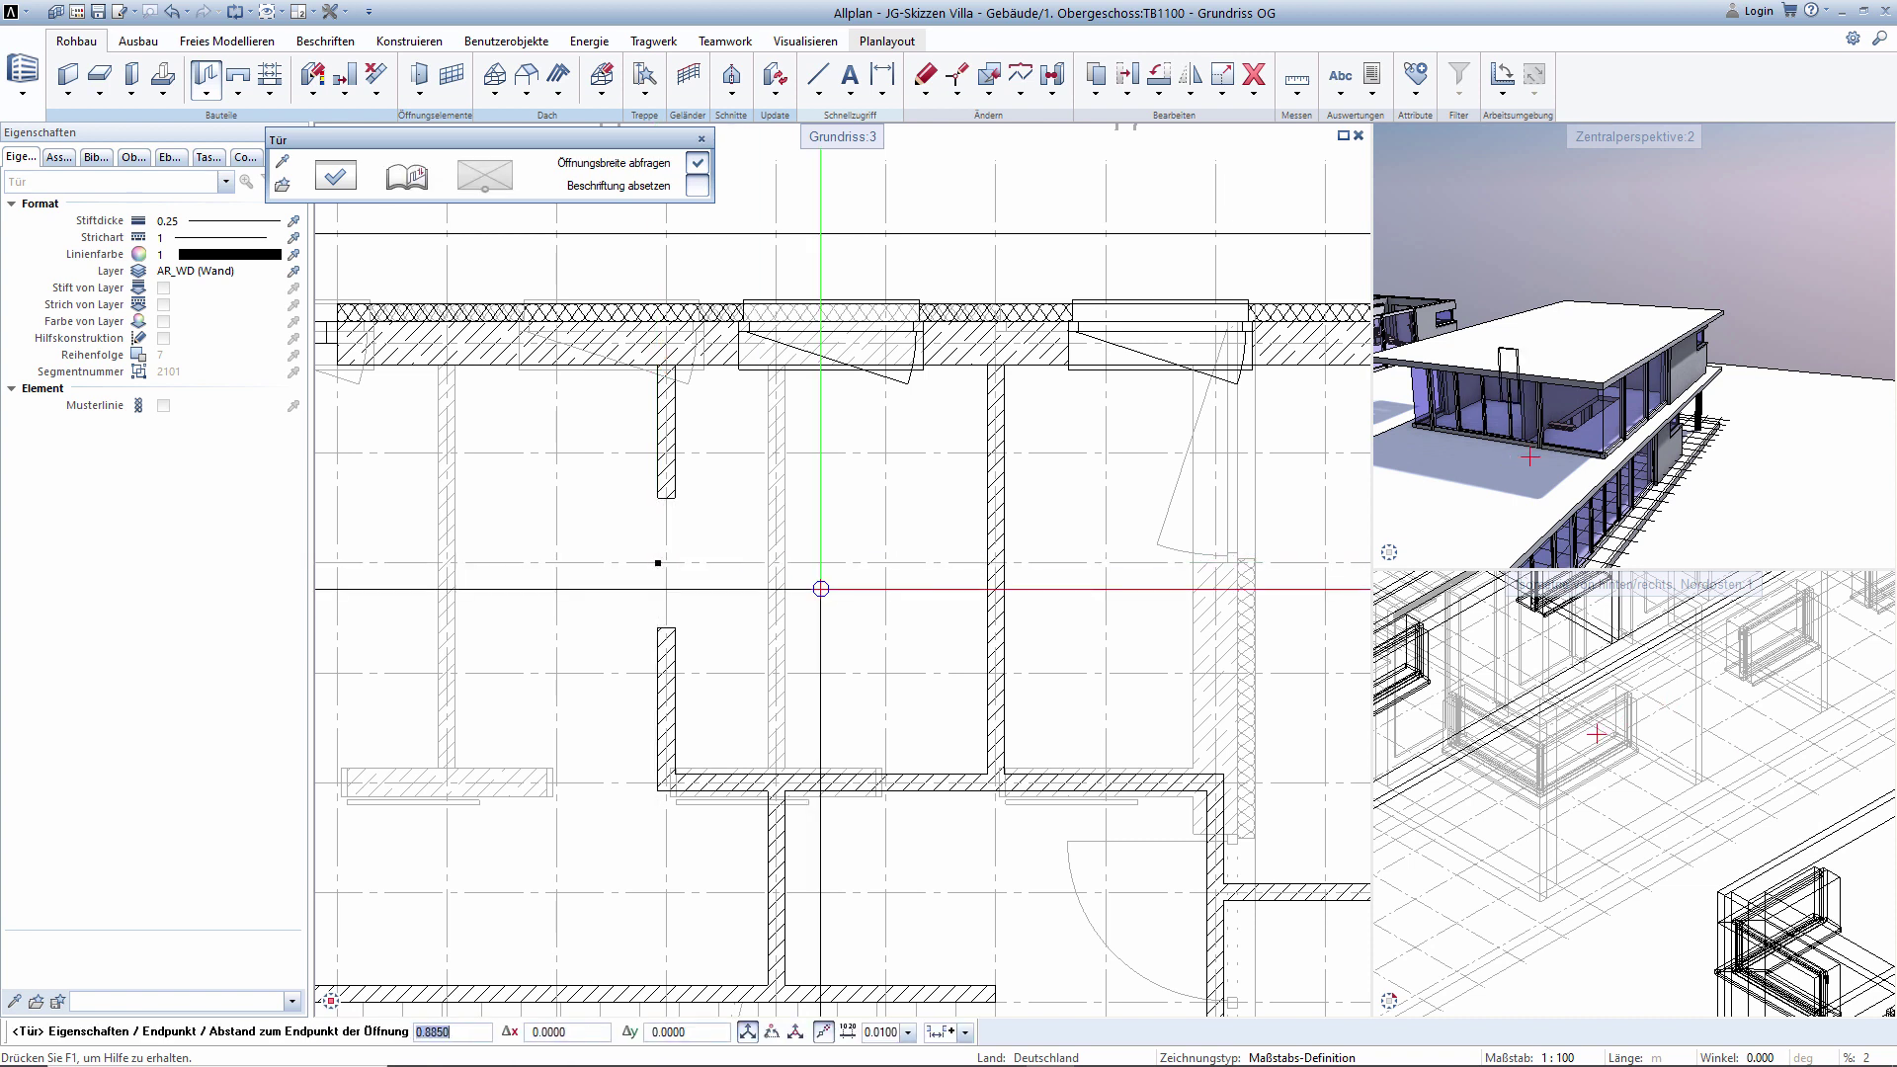
key(Return)
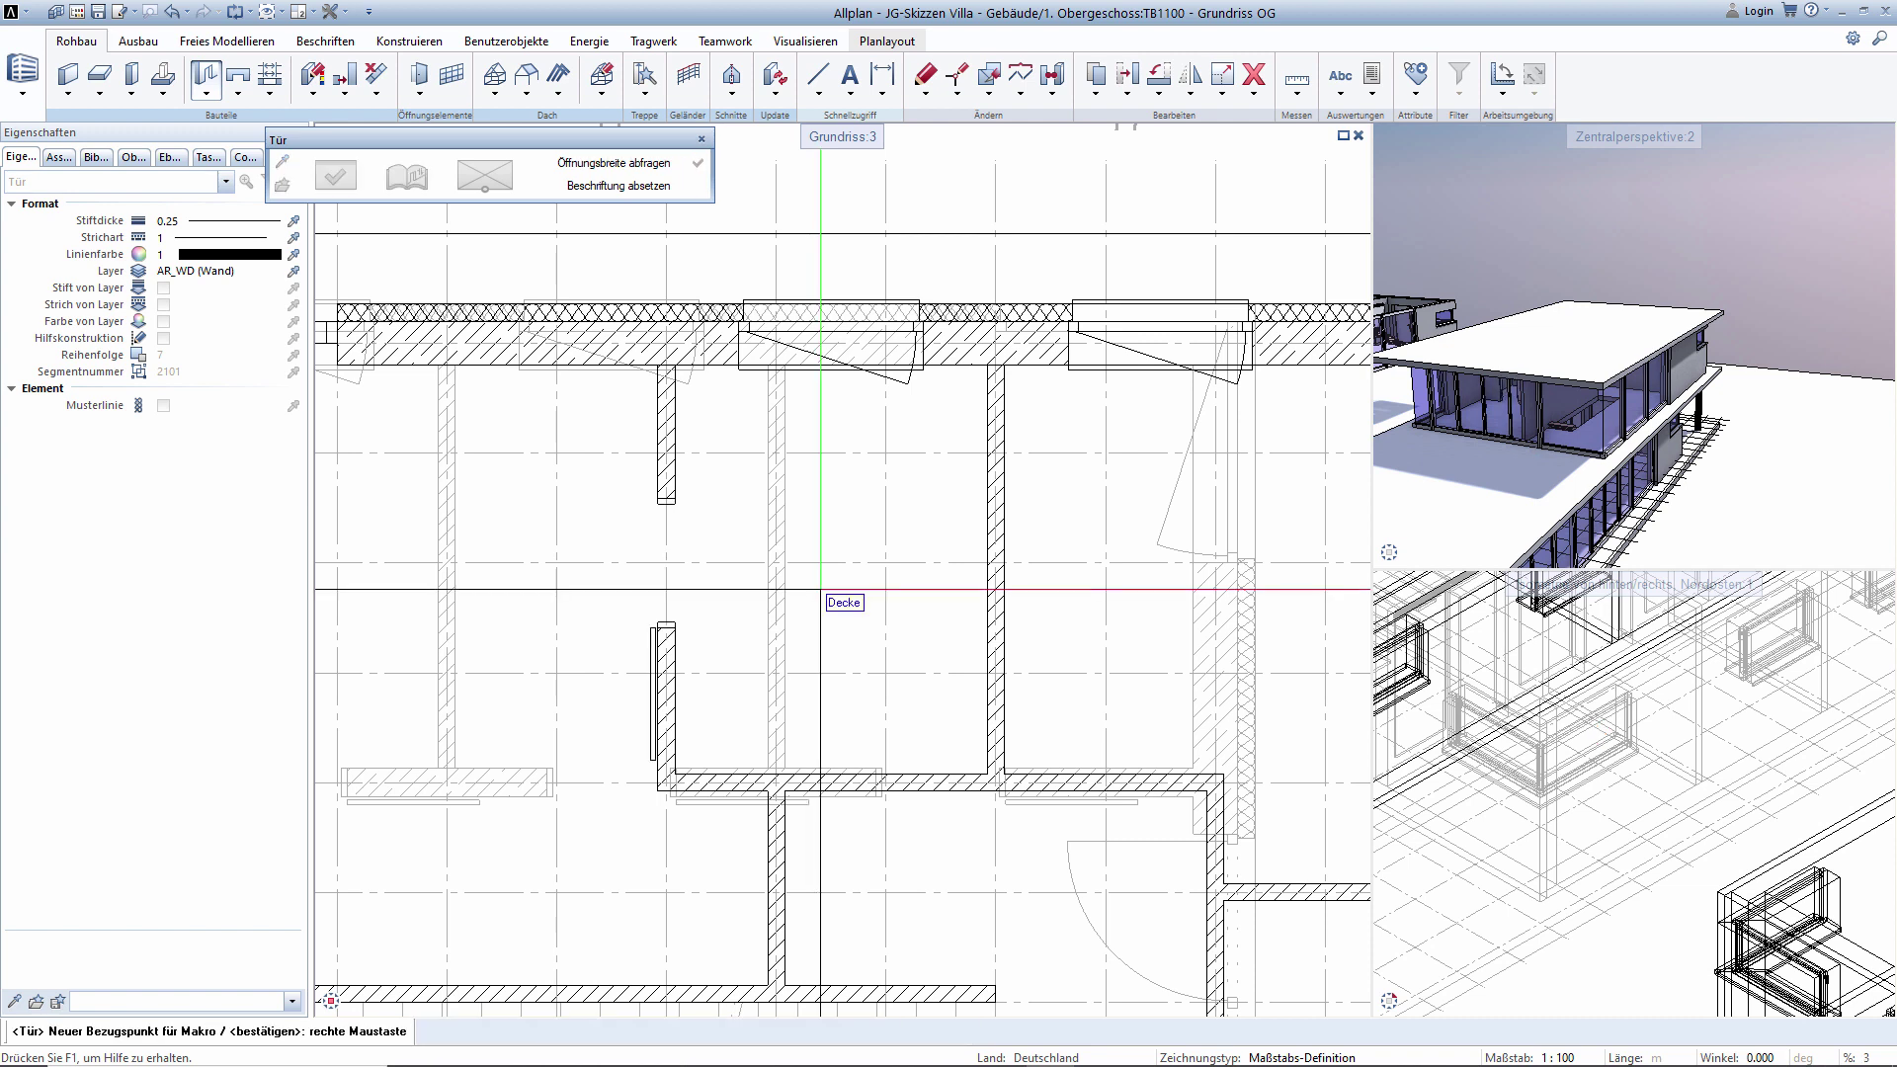
key(Return)
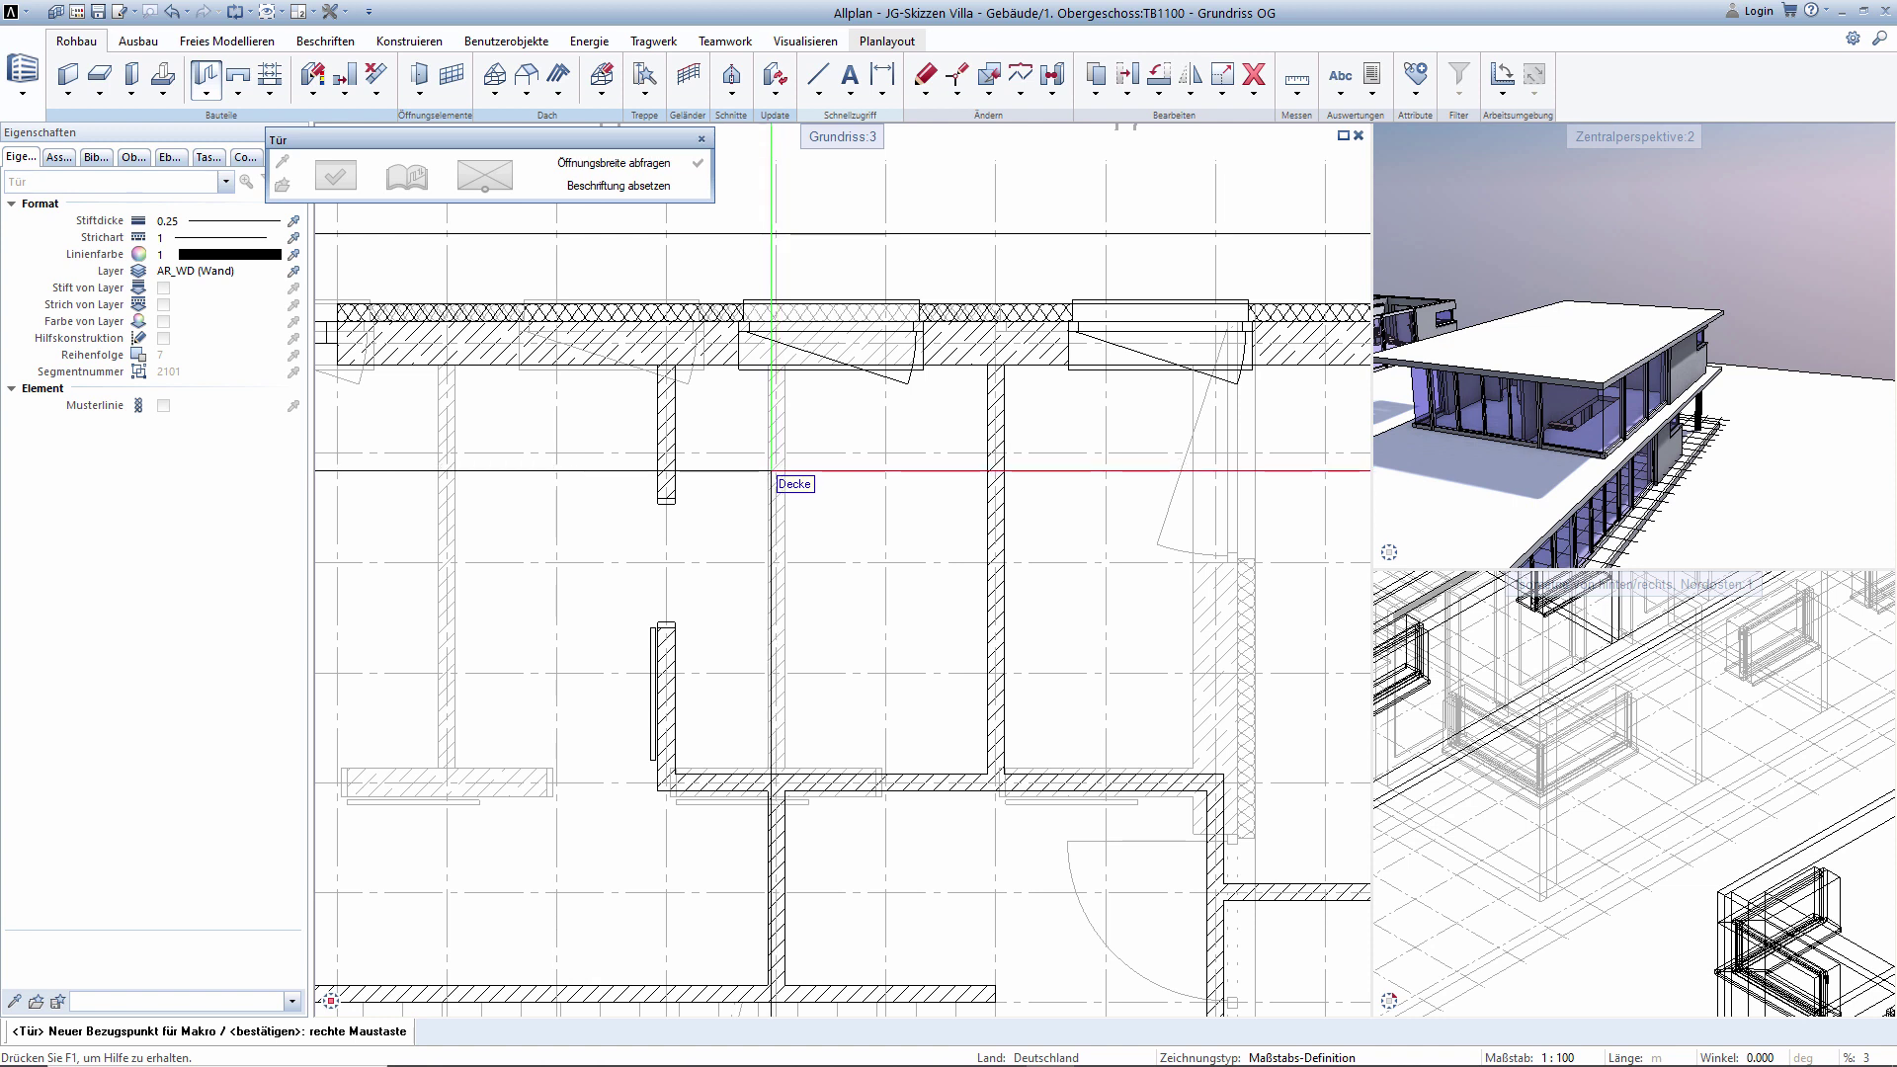
right_click(771, 472)
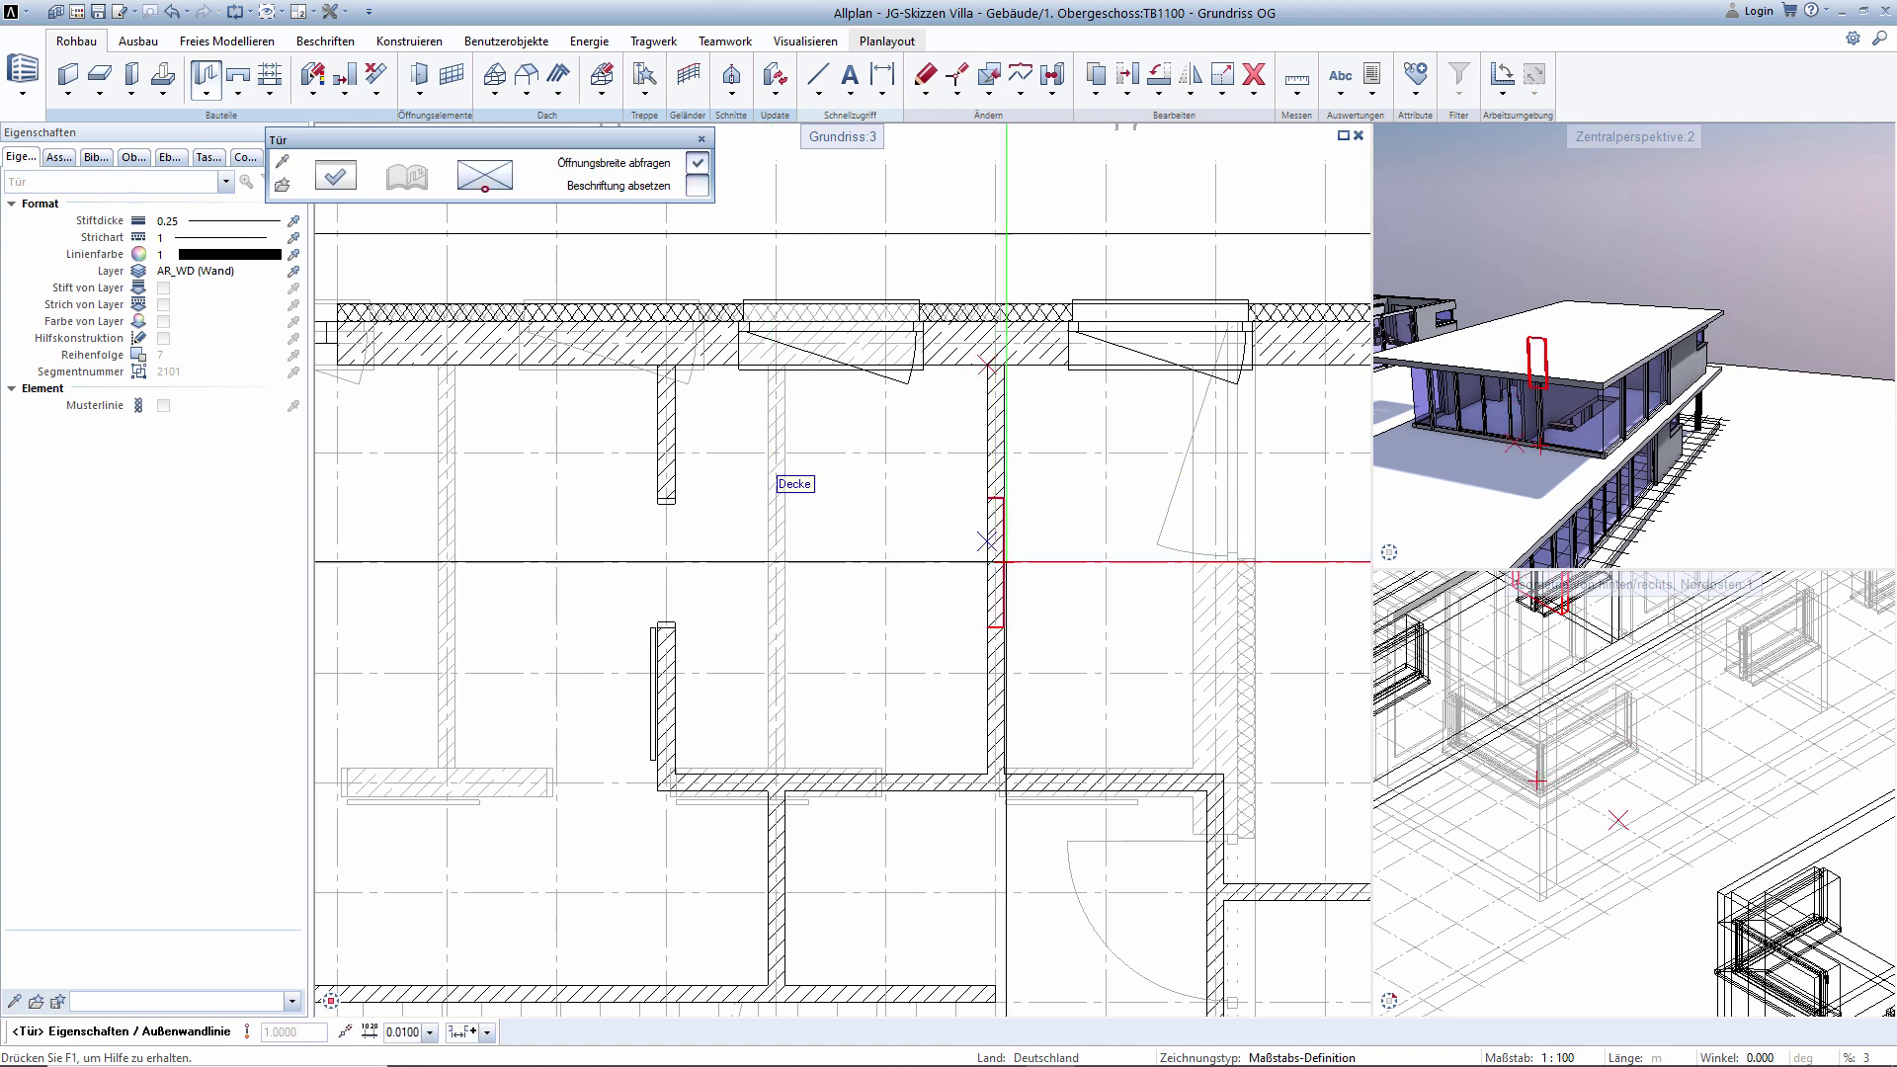
Cut a second matching door opening into the next parallel interior wall.
scroll(988, 543, down, 1)
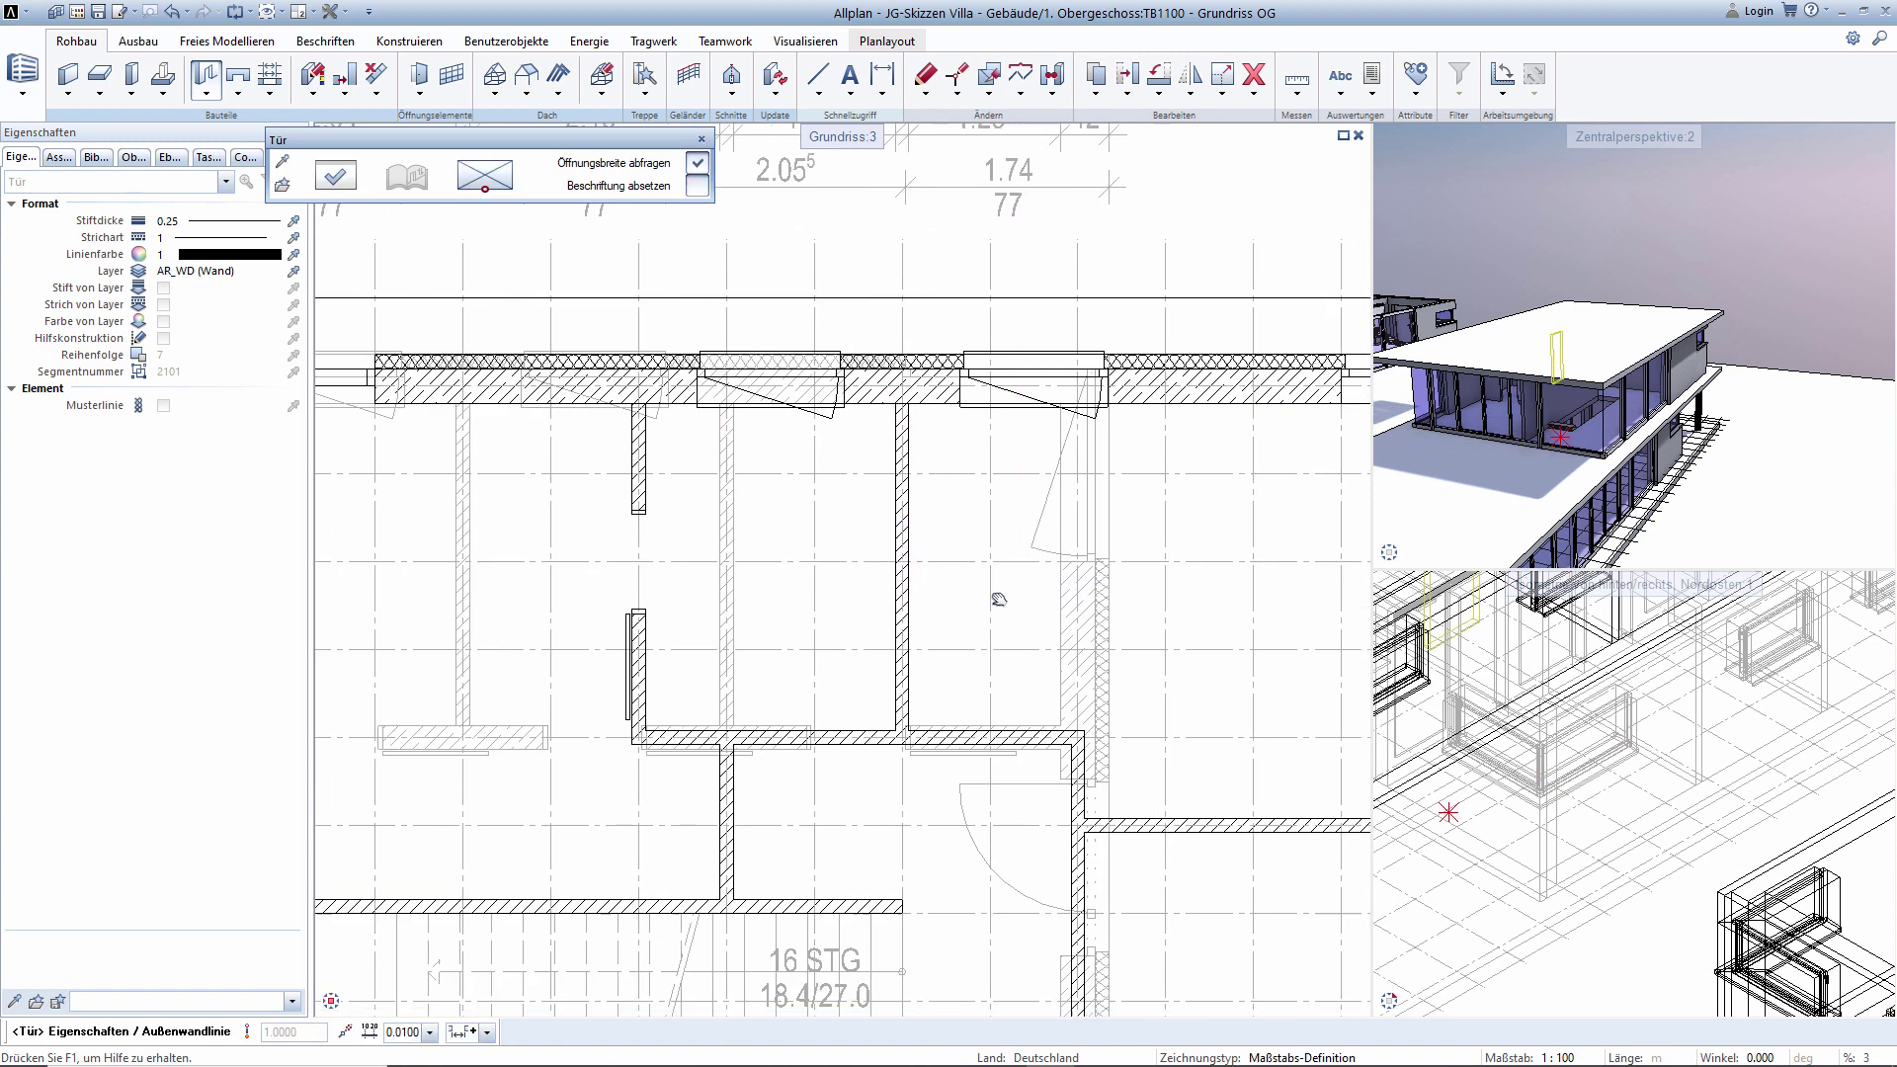
middle_drag(1027, 613, 791, 594)
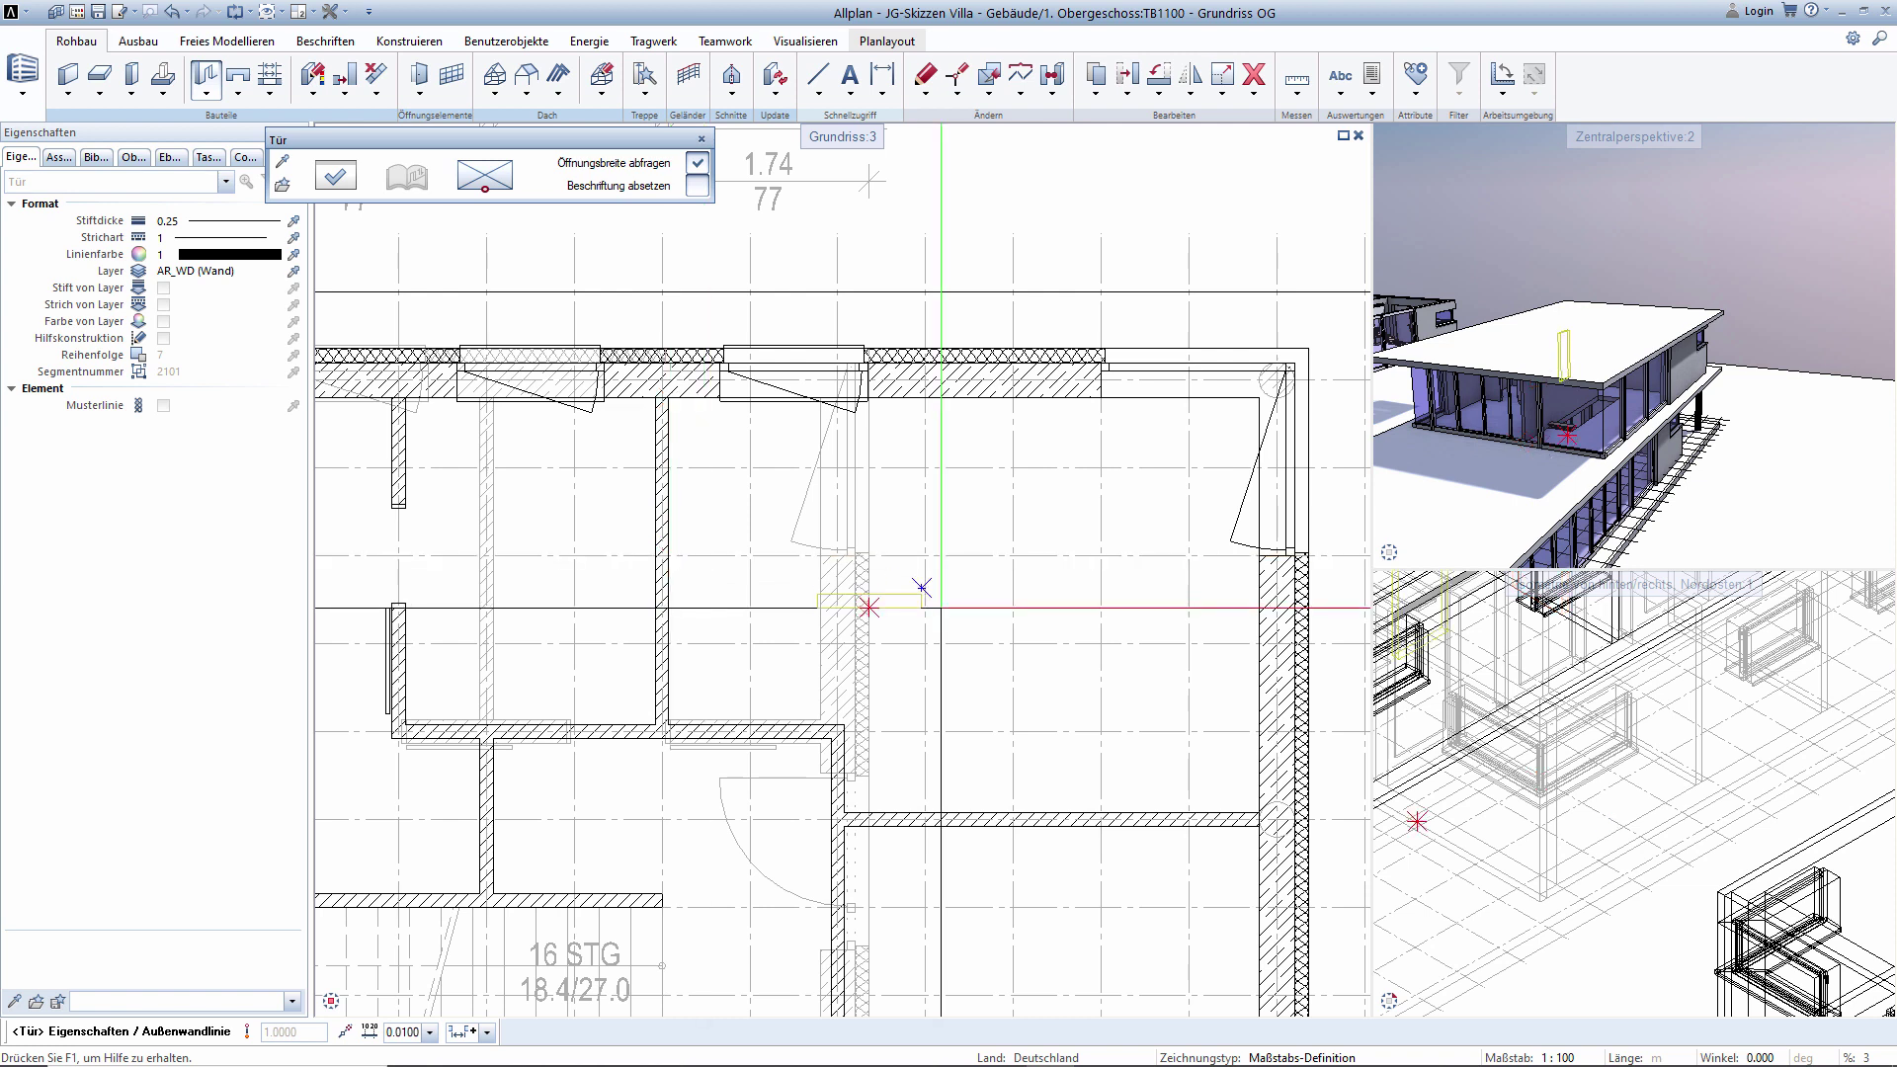
middle_drag(868, 600, 799, 603)
click(597, 557)
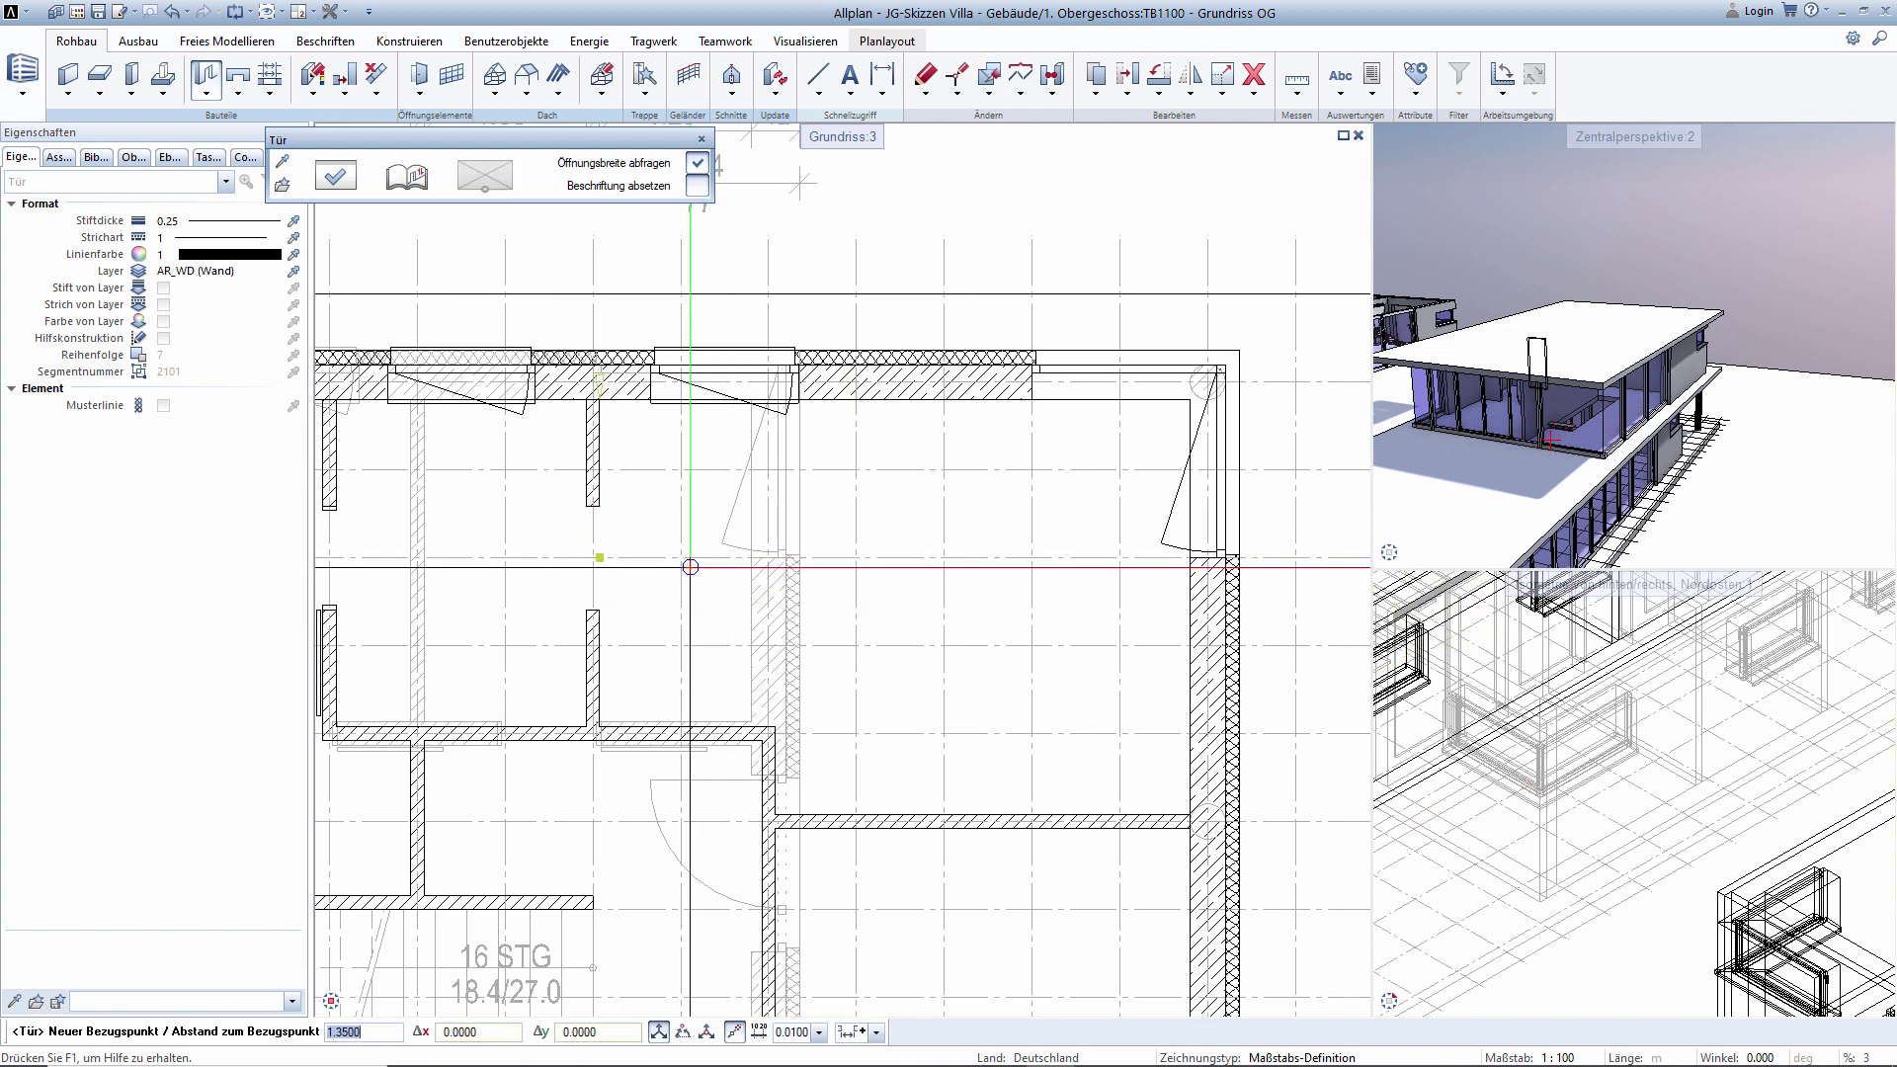
key(Return)
key(Return)
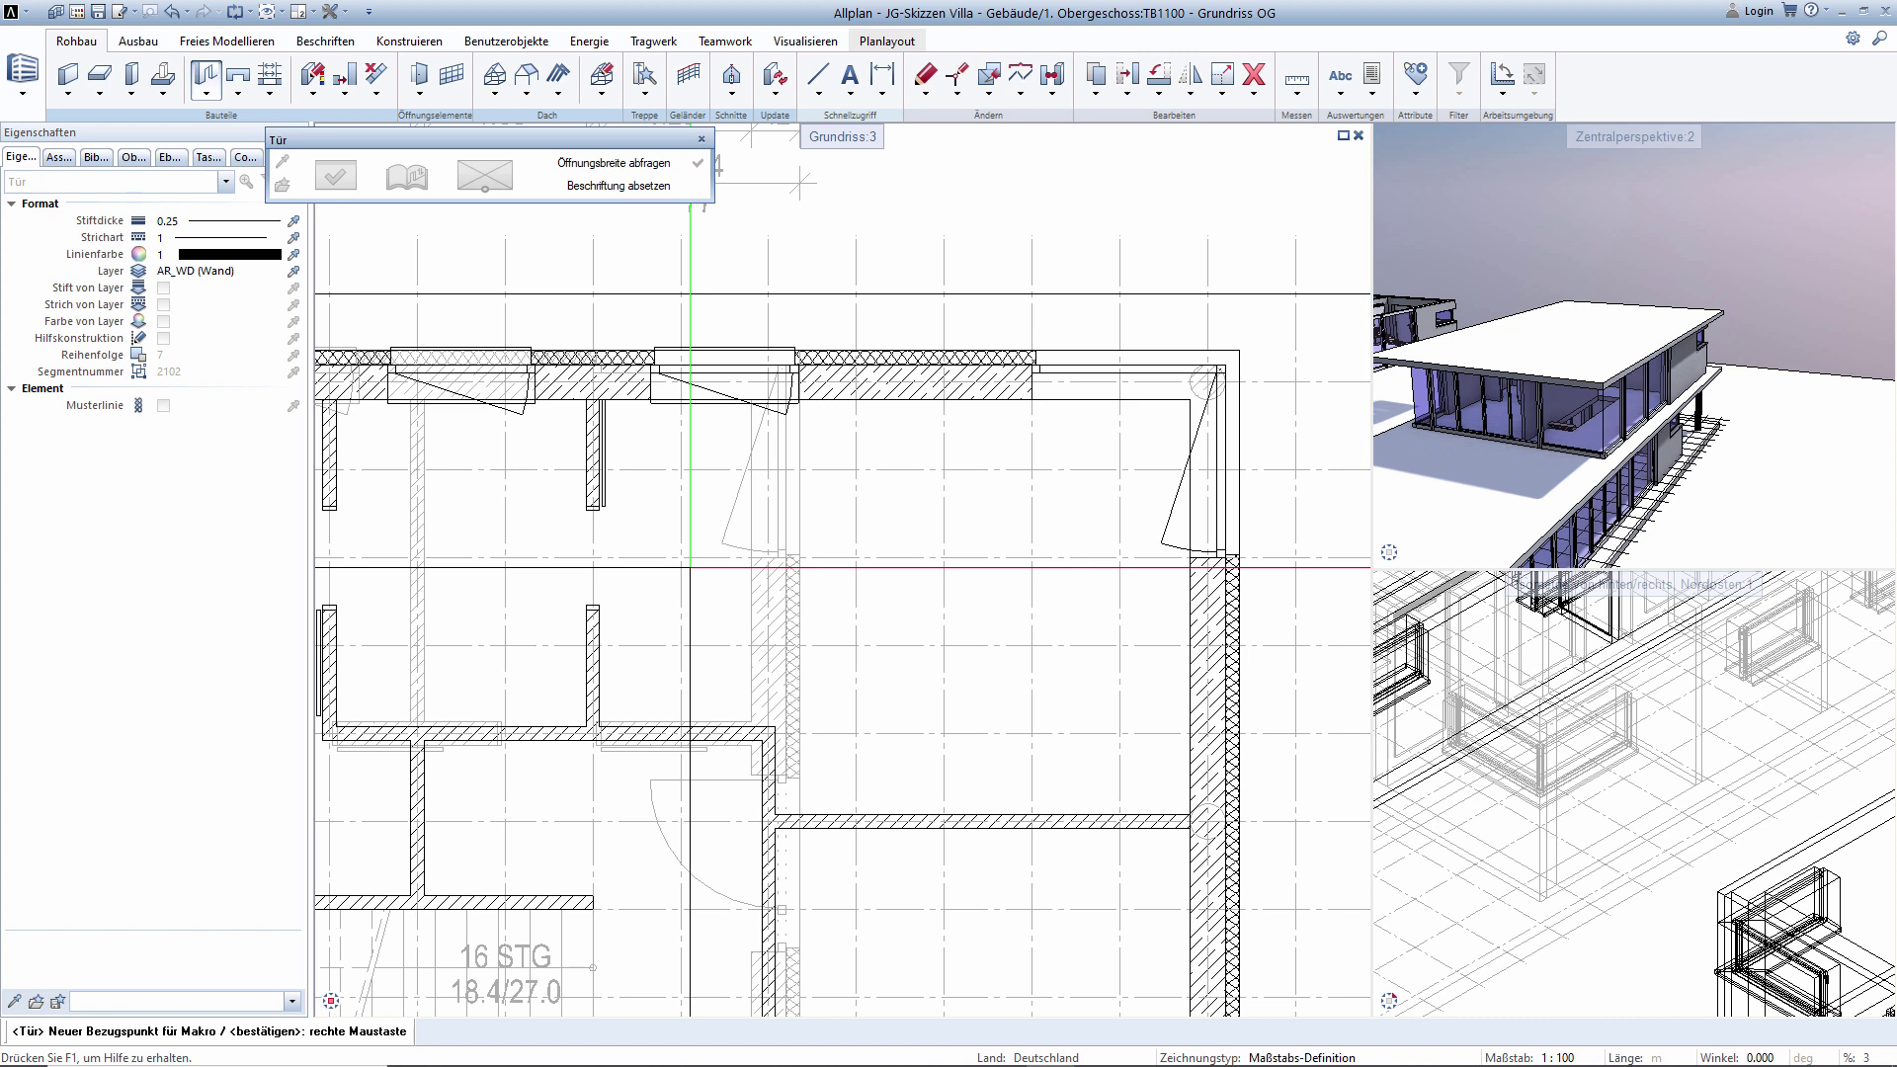
key(Escape)
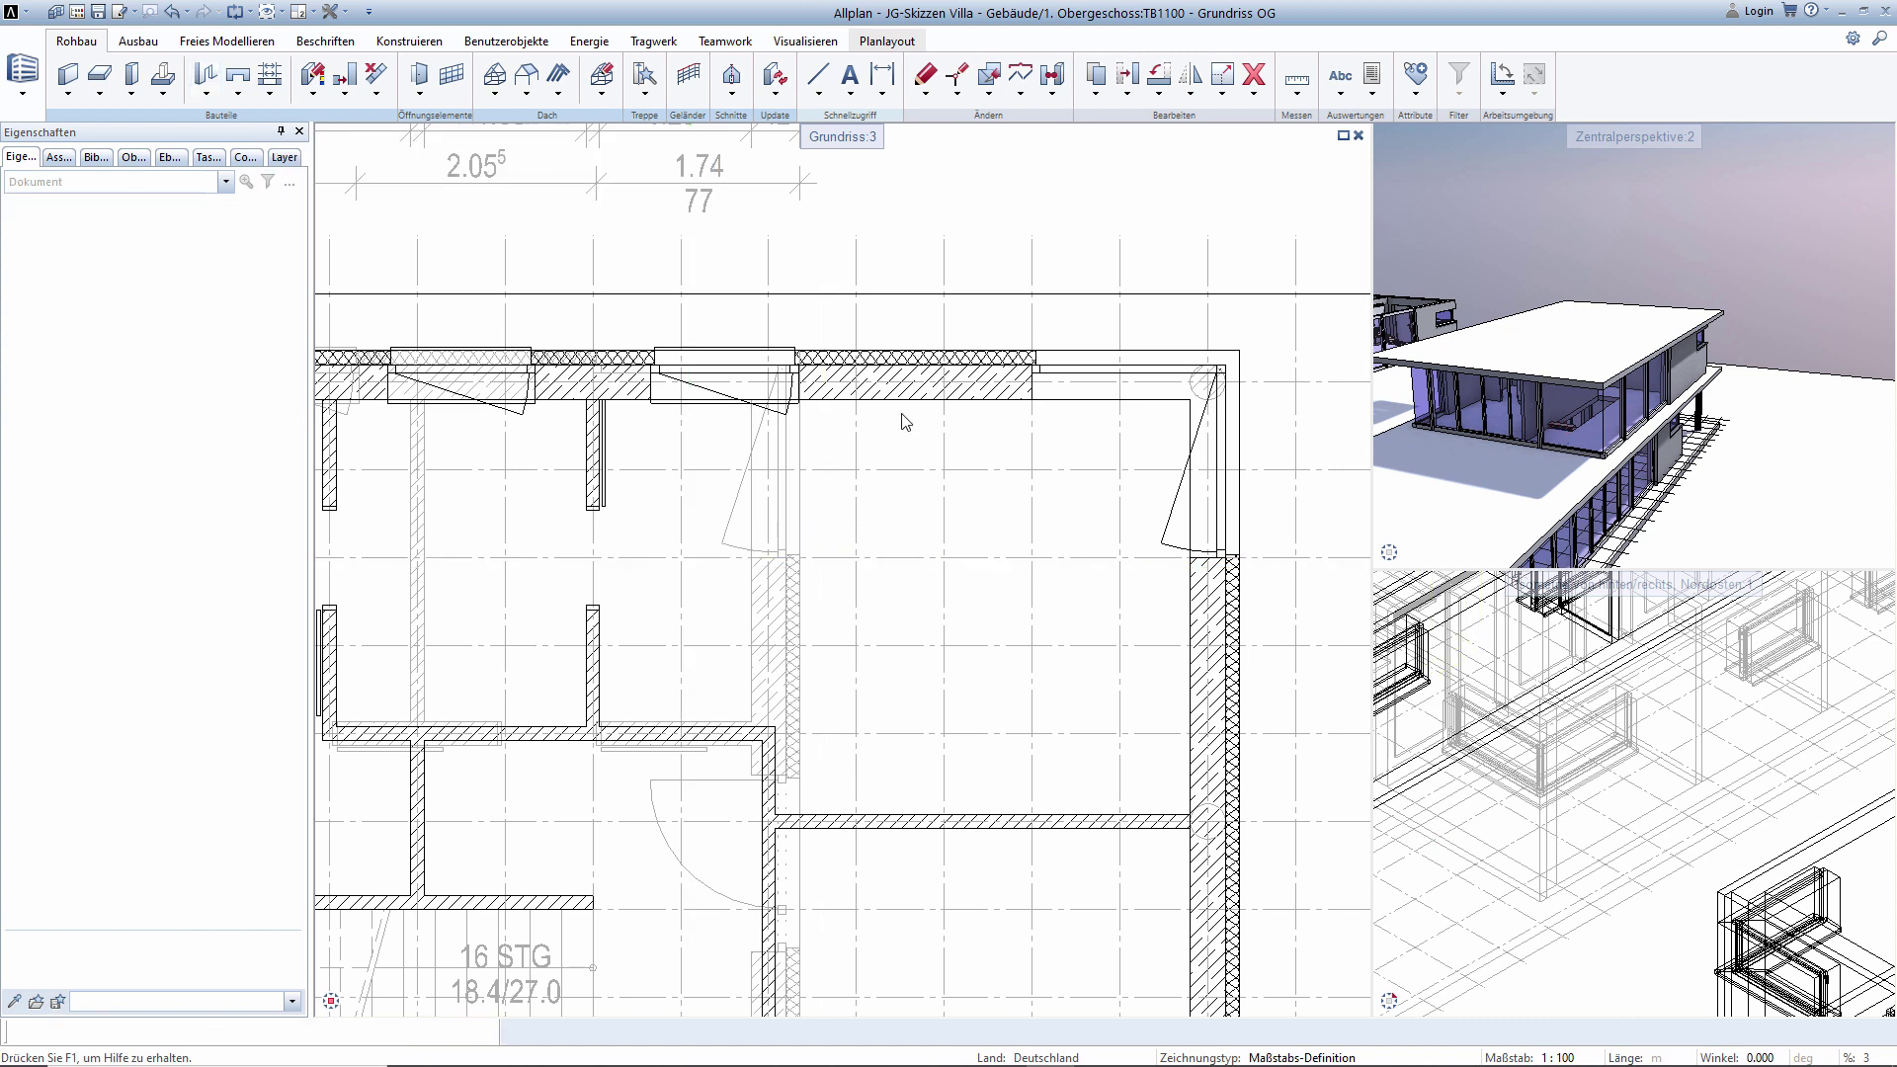
click(1253, 91)
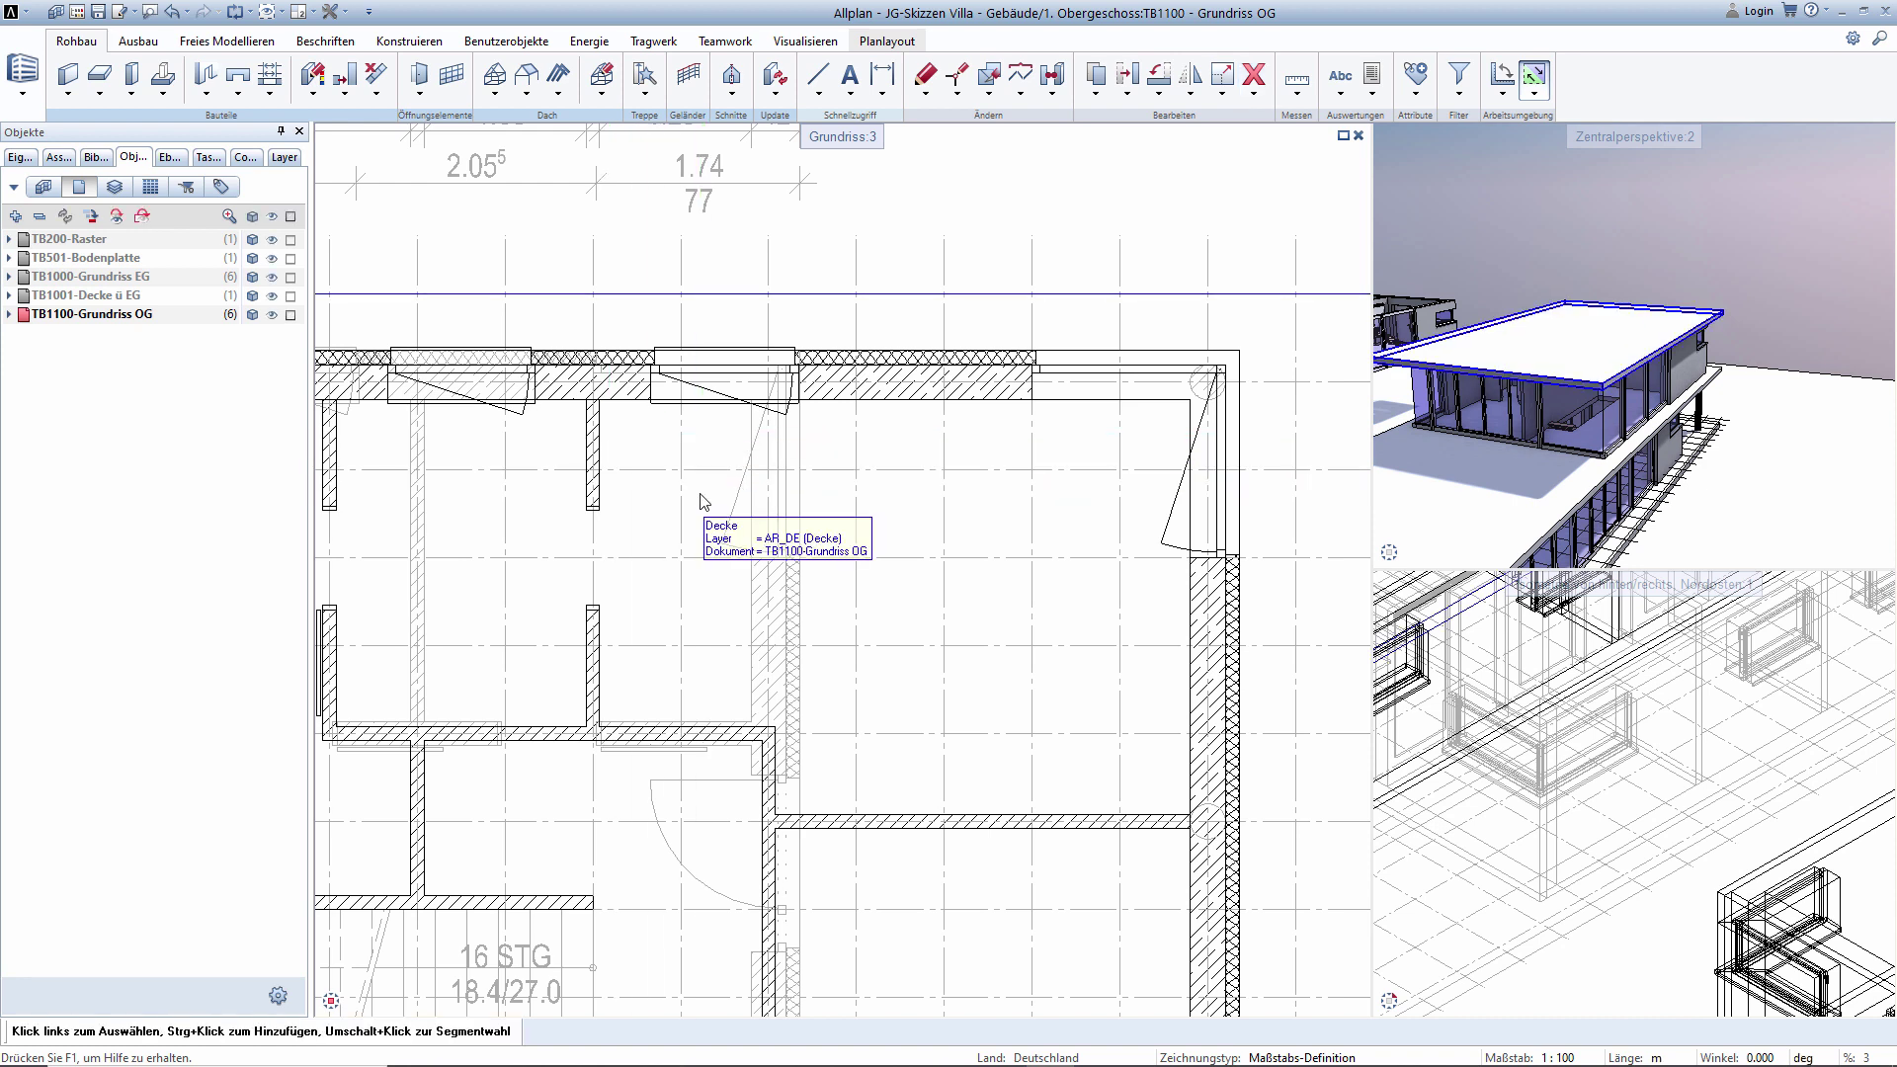
Give the new door a Dreh leaf hinged Rechts with a Türgriff on the hinge side.
middle_drag(677, 508, 897, 469)
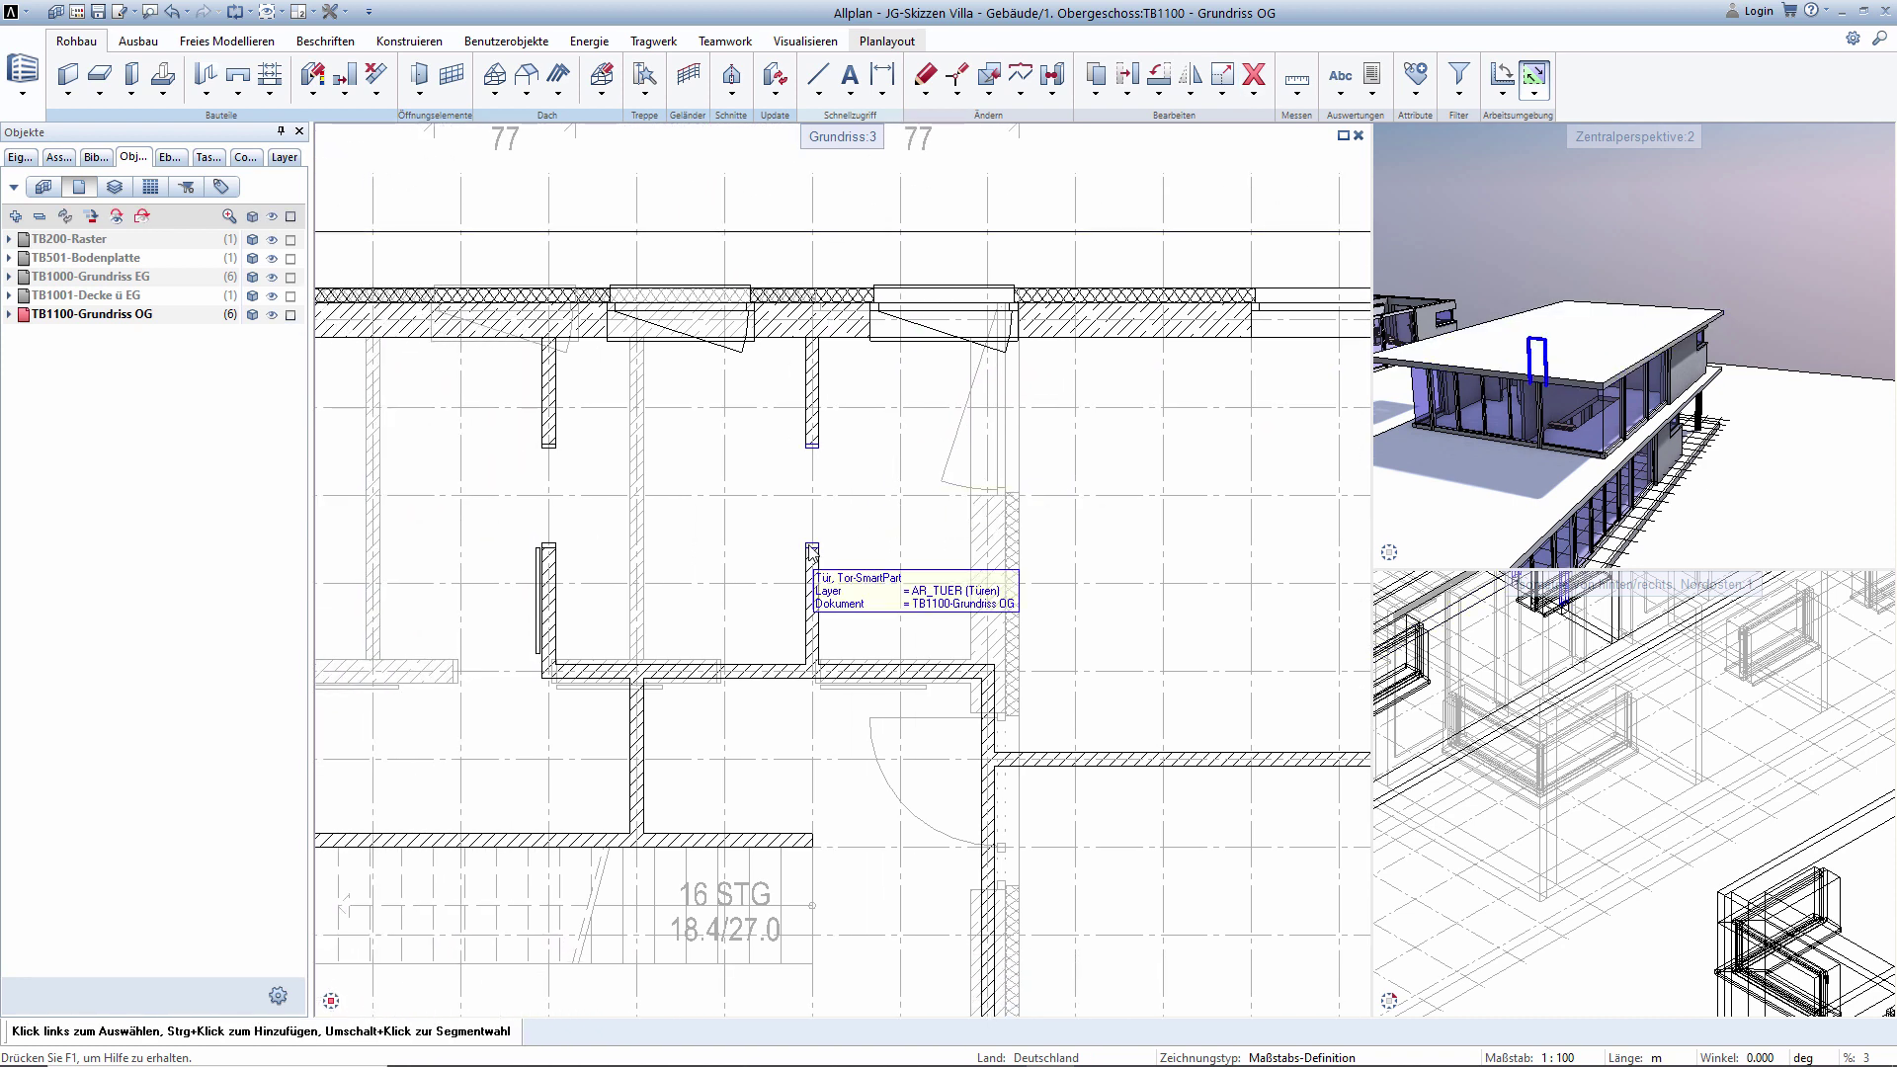
key(Escape)
double_click(910, 538)
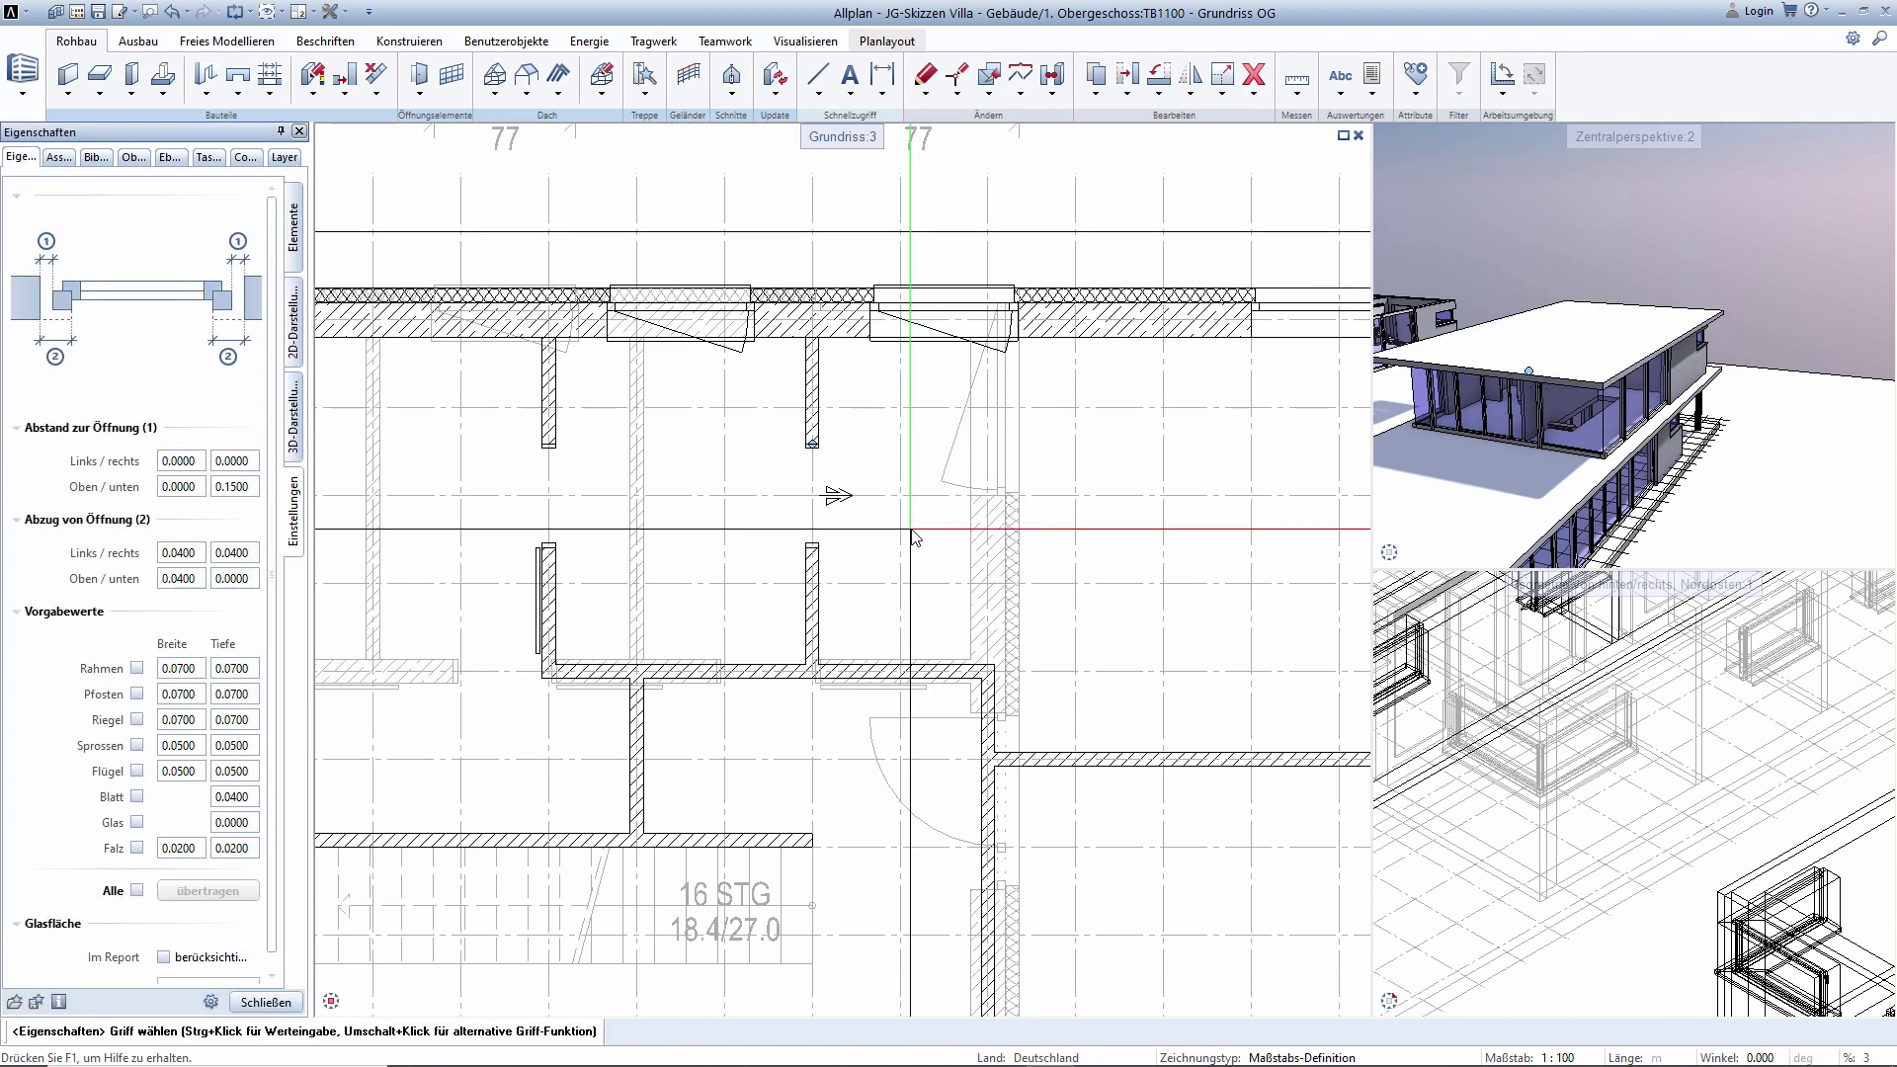
click(293, 227)
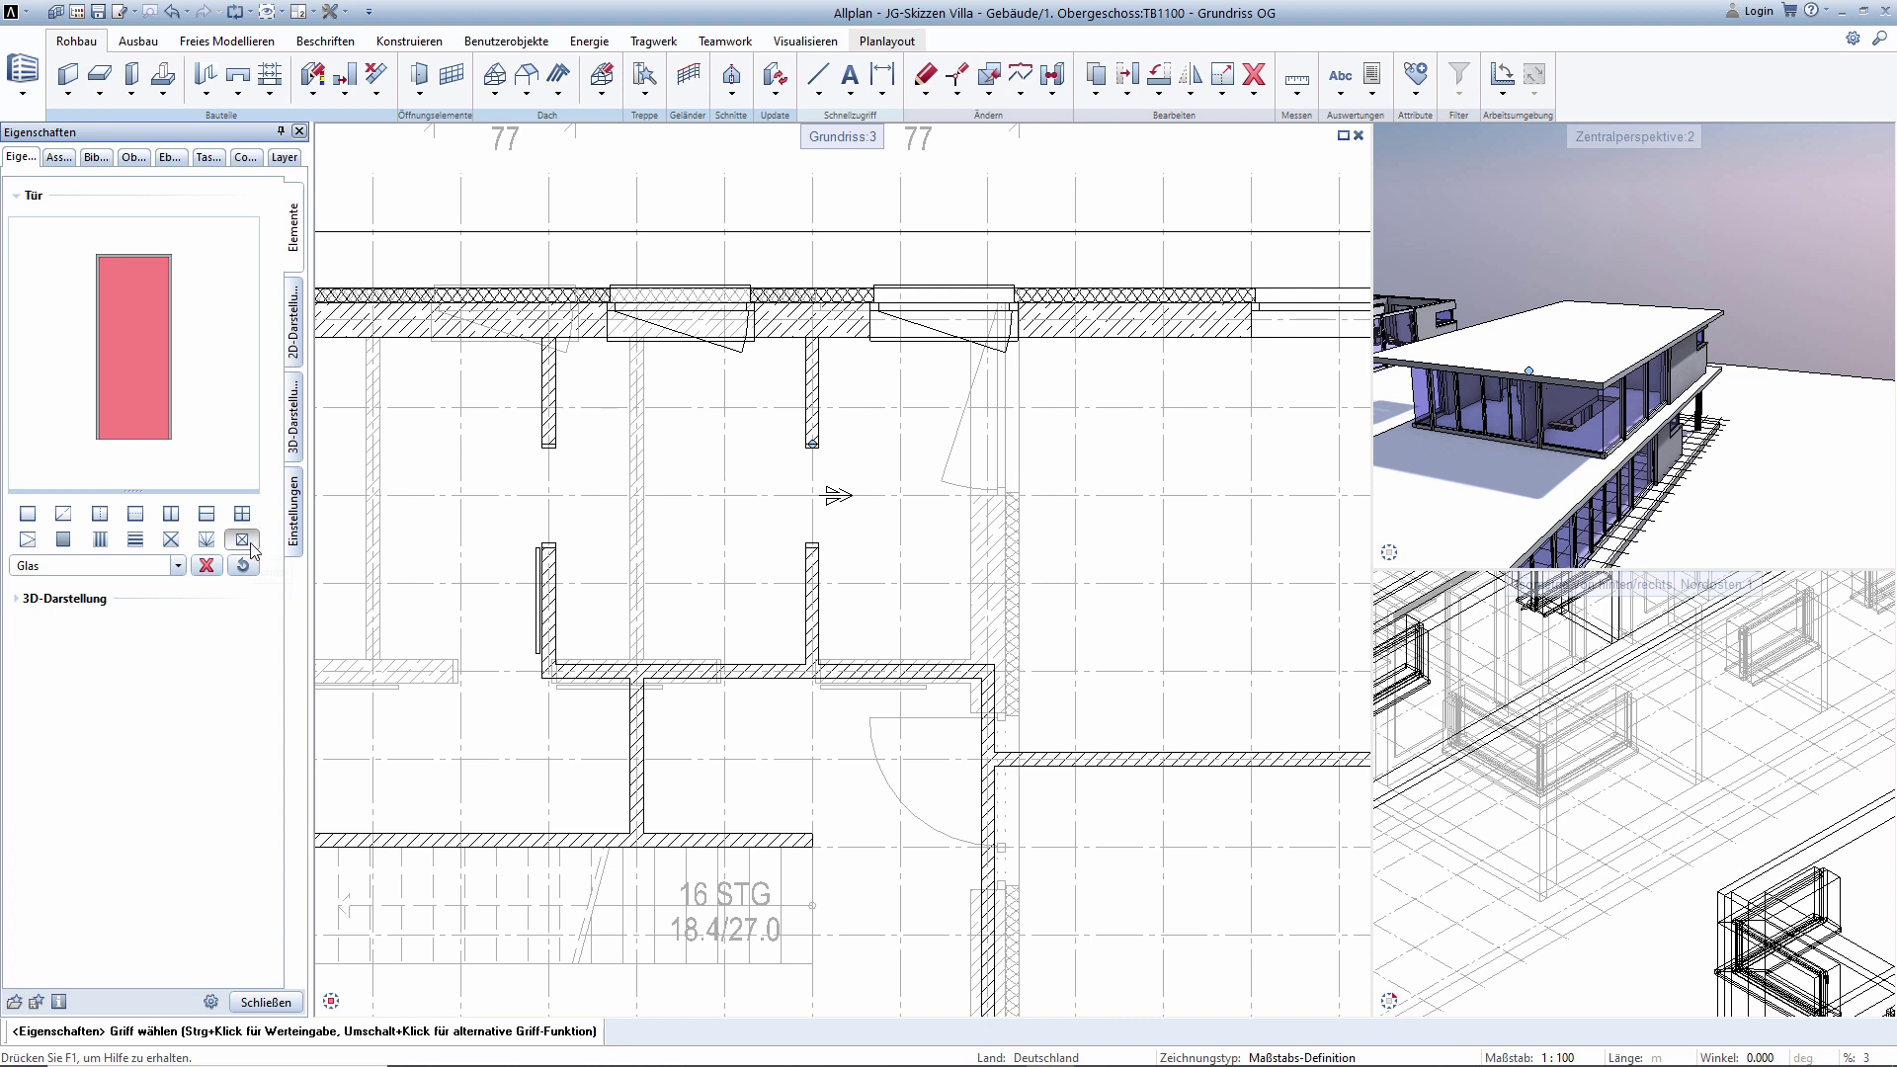
click(63, 546)
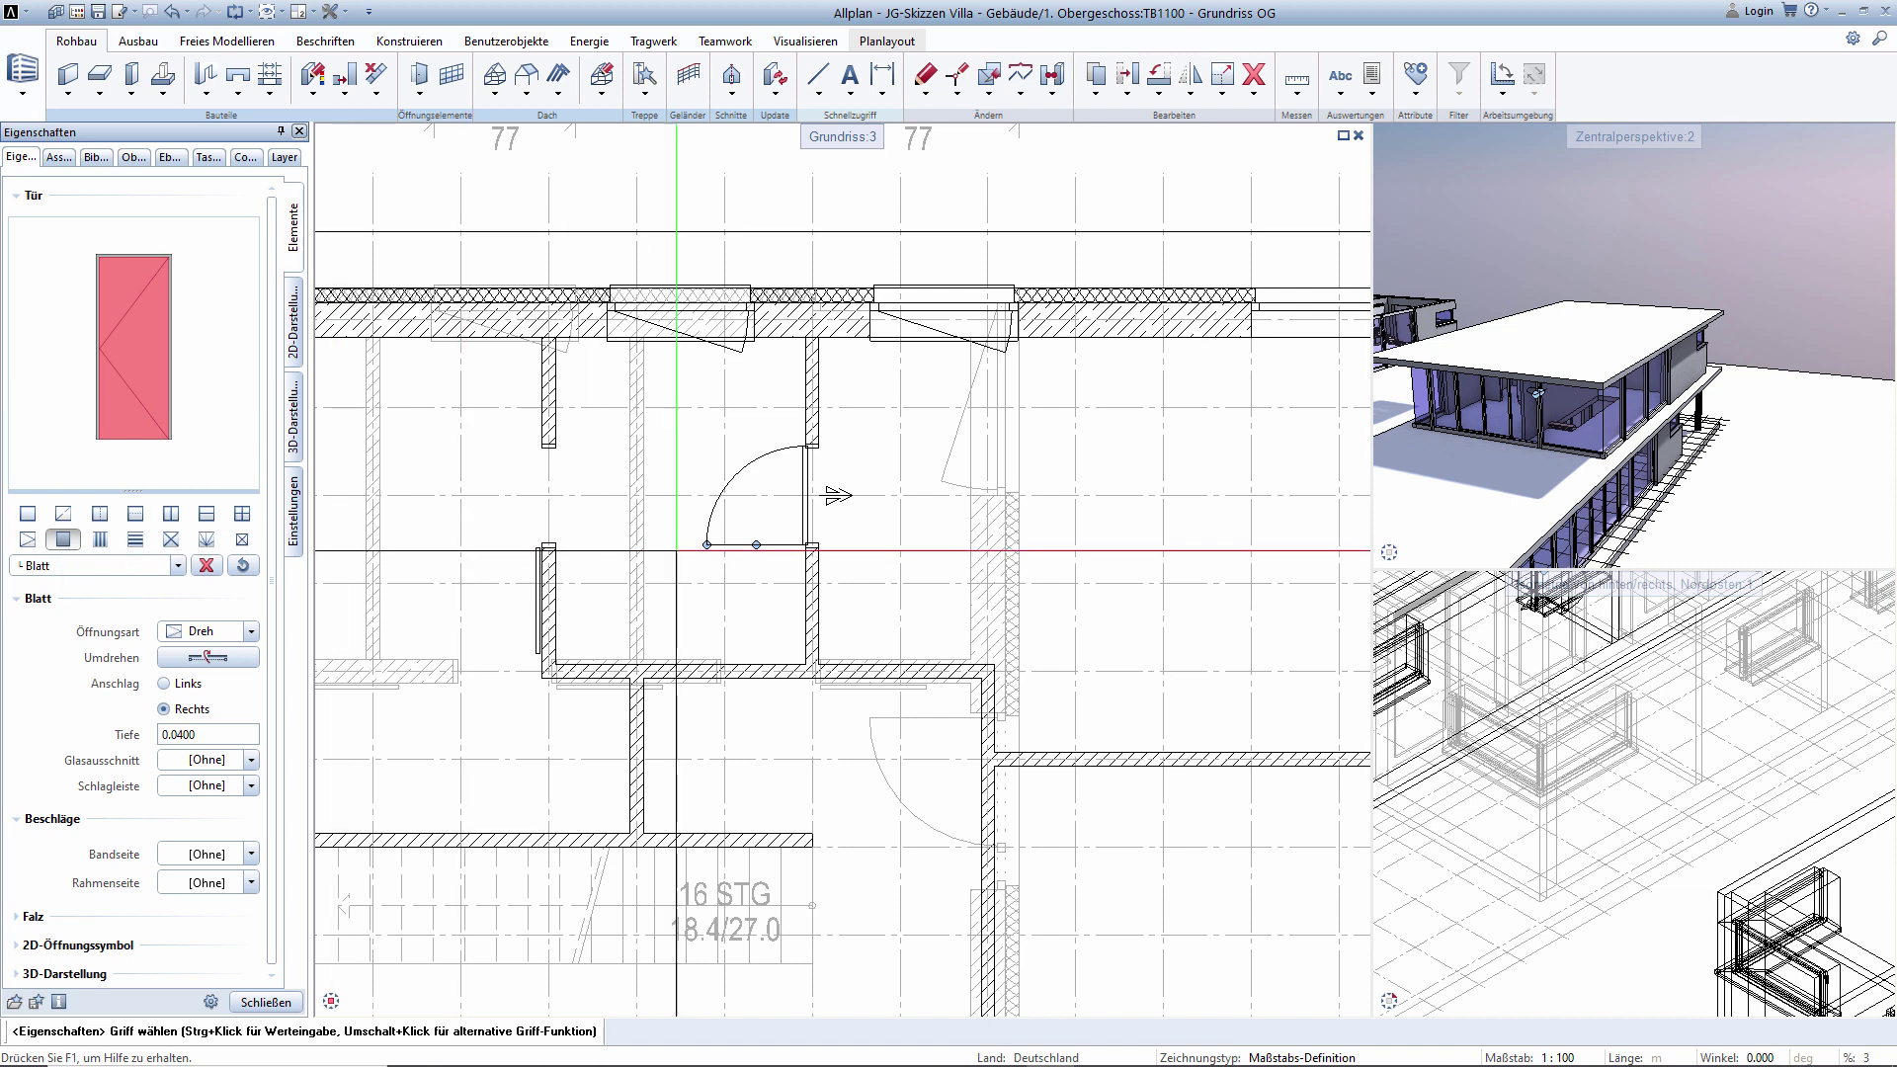
click(251, 855)
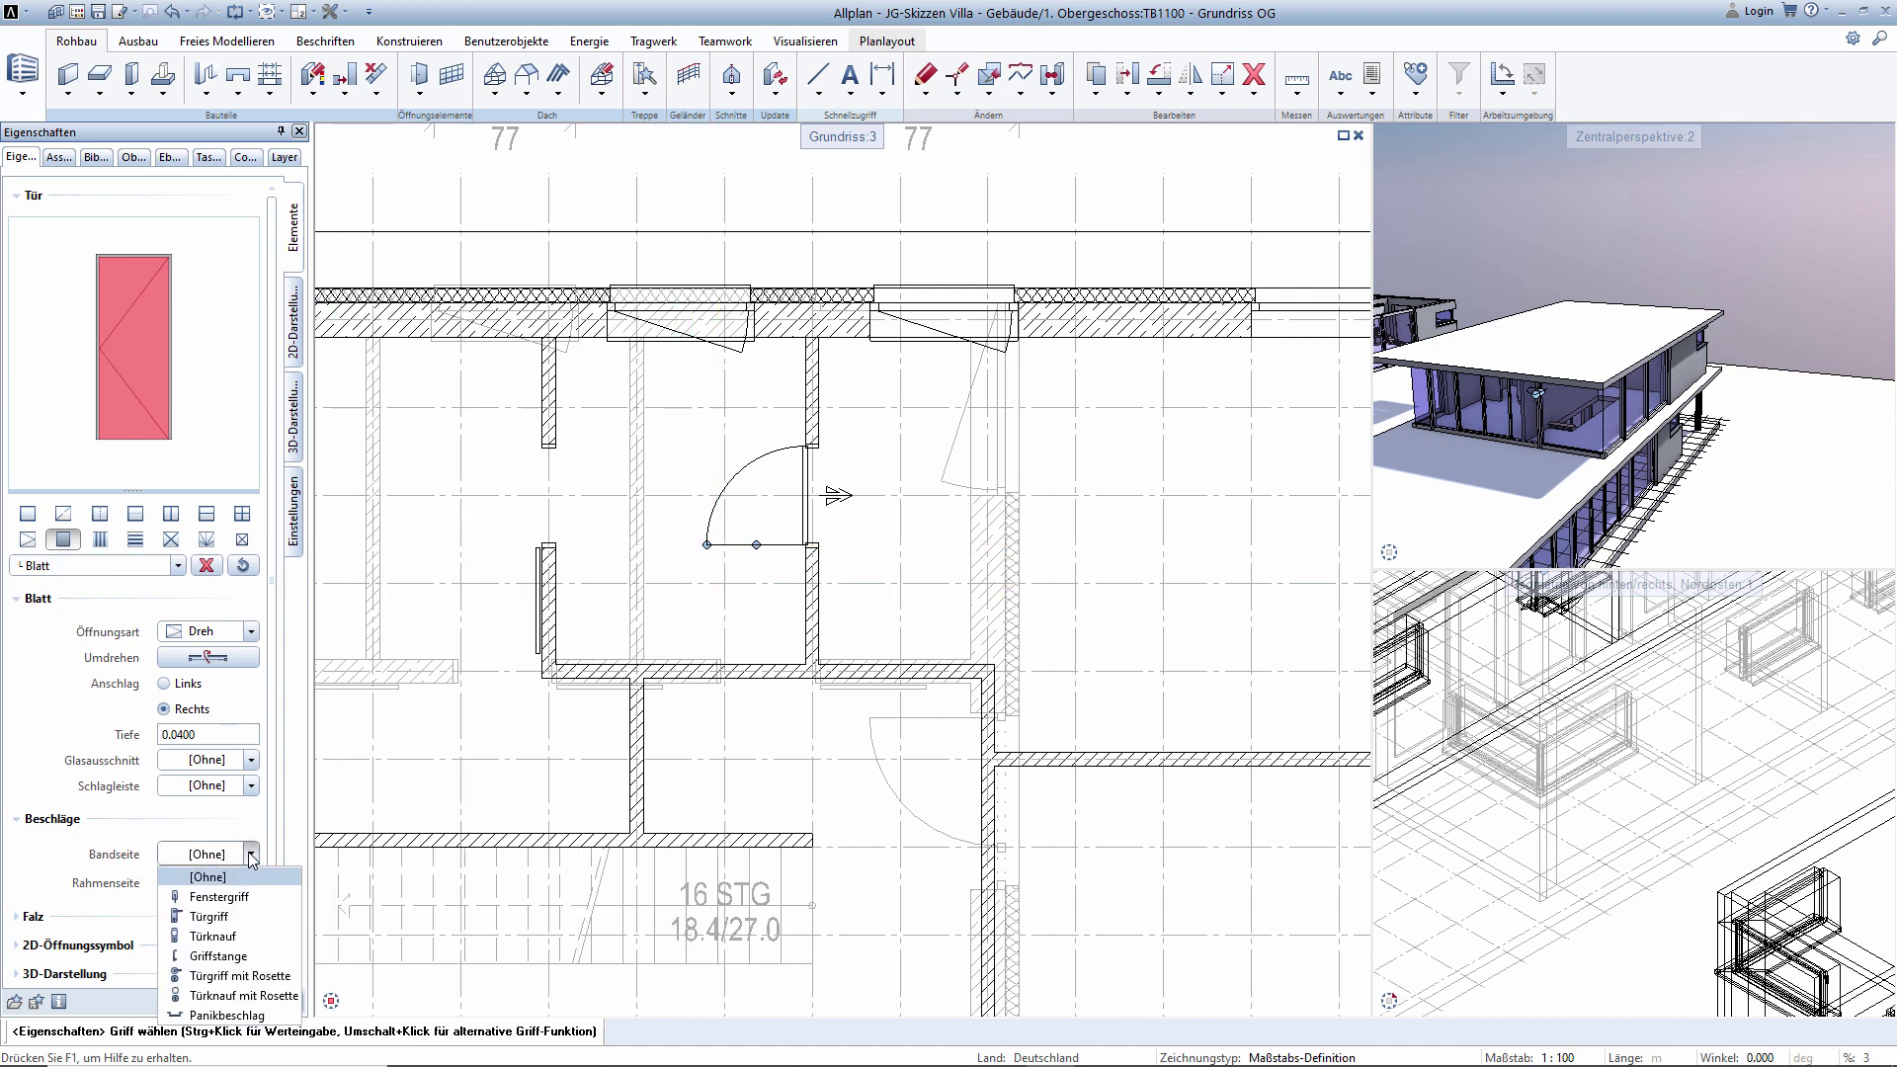
click(210, 917)
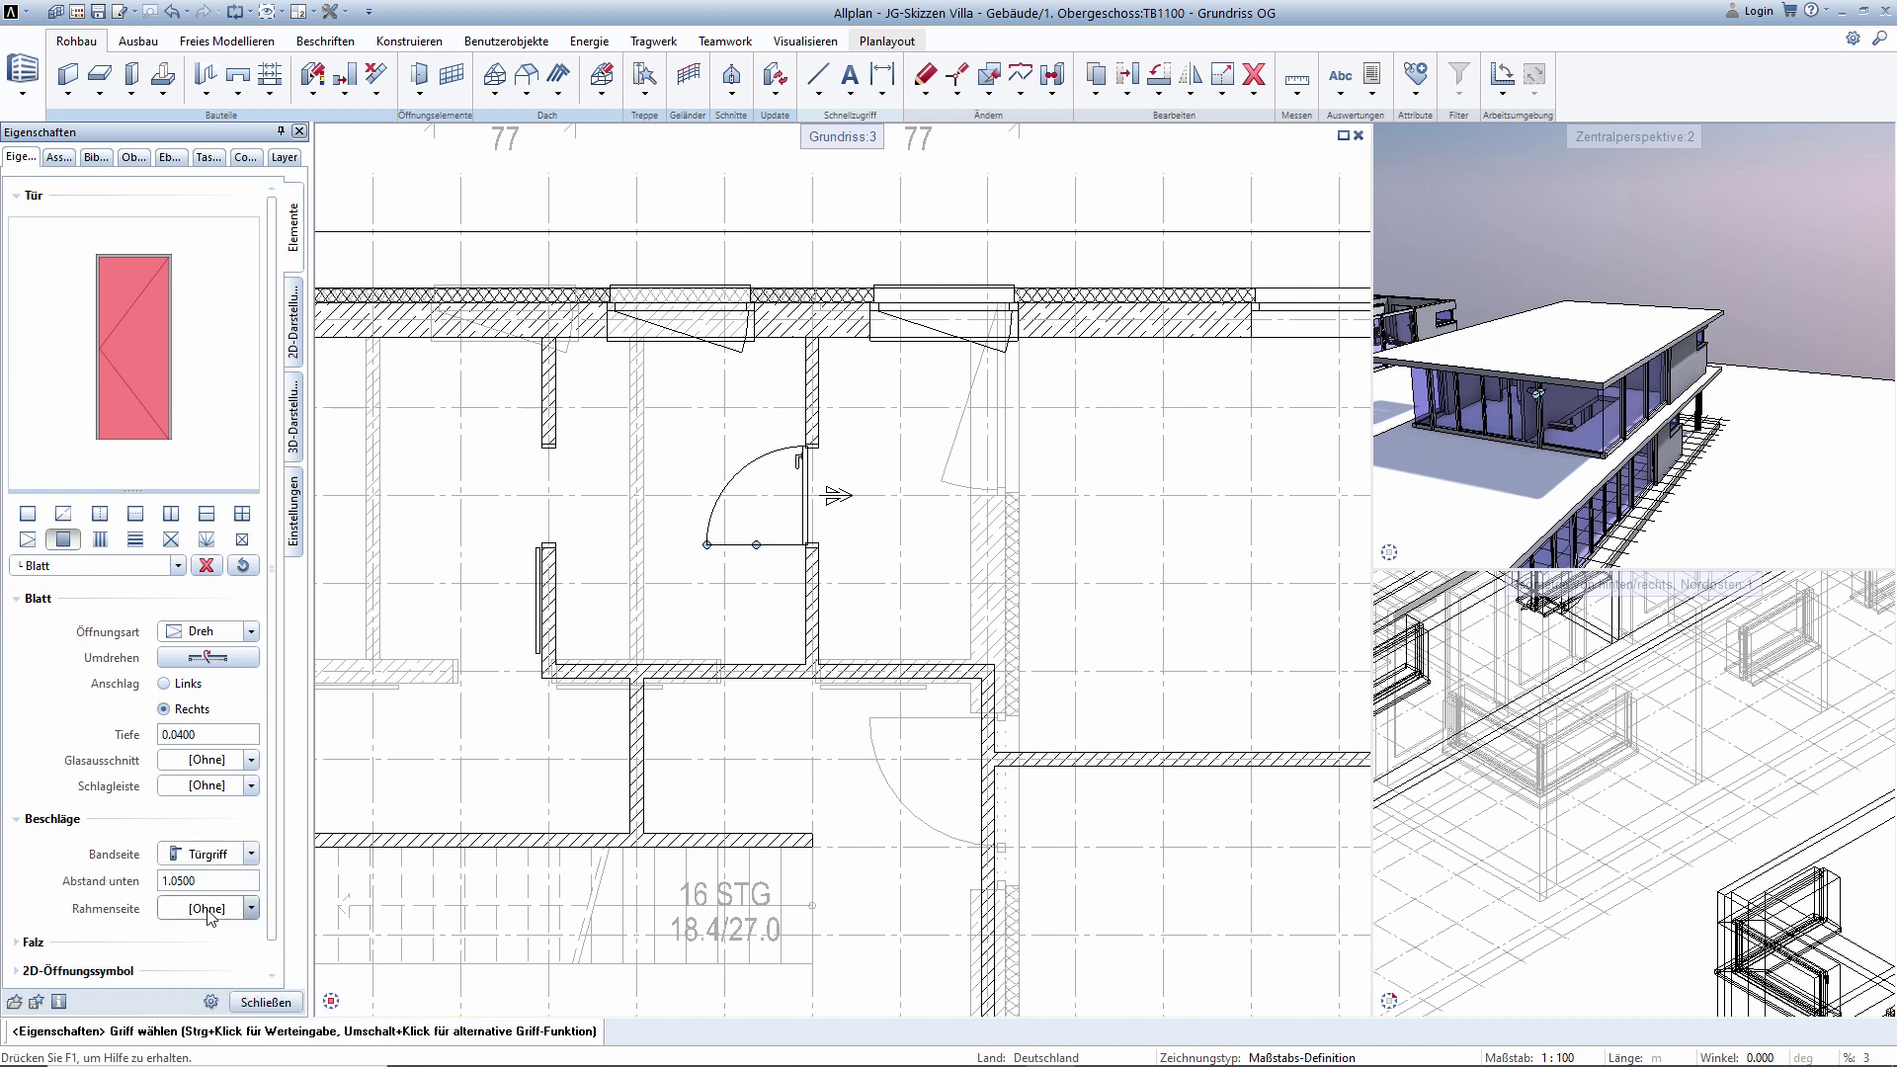
click(263, 1002)
Place a door with the same settings in the wall above the stair.
scroll(1466, 400, up, 5)
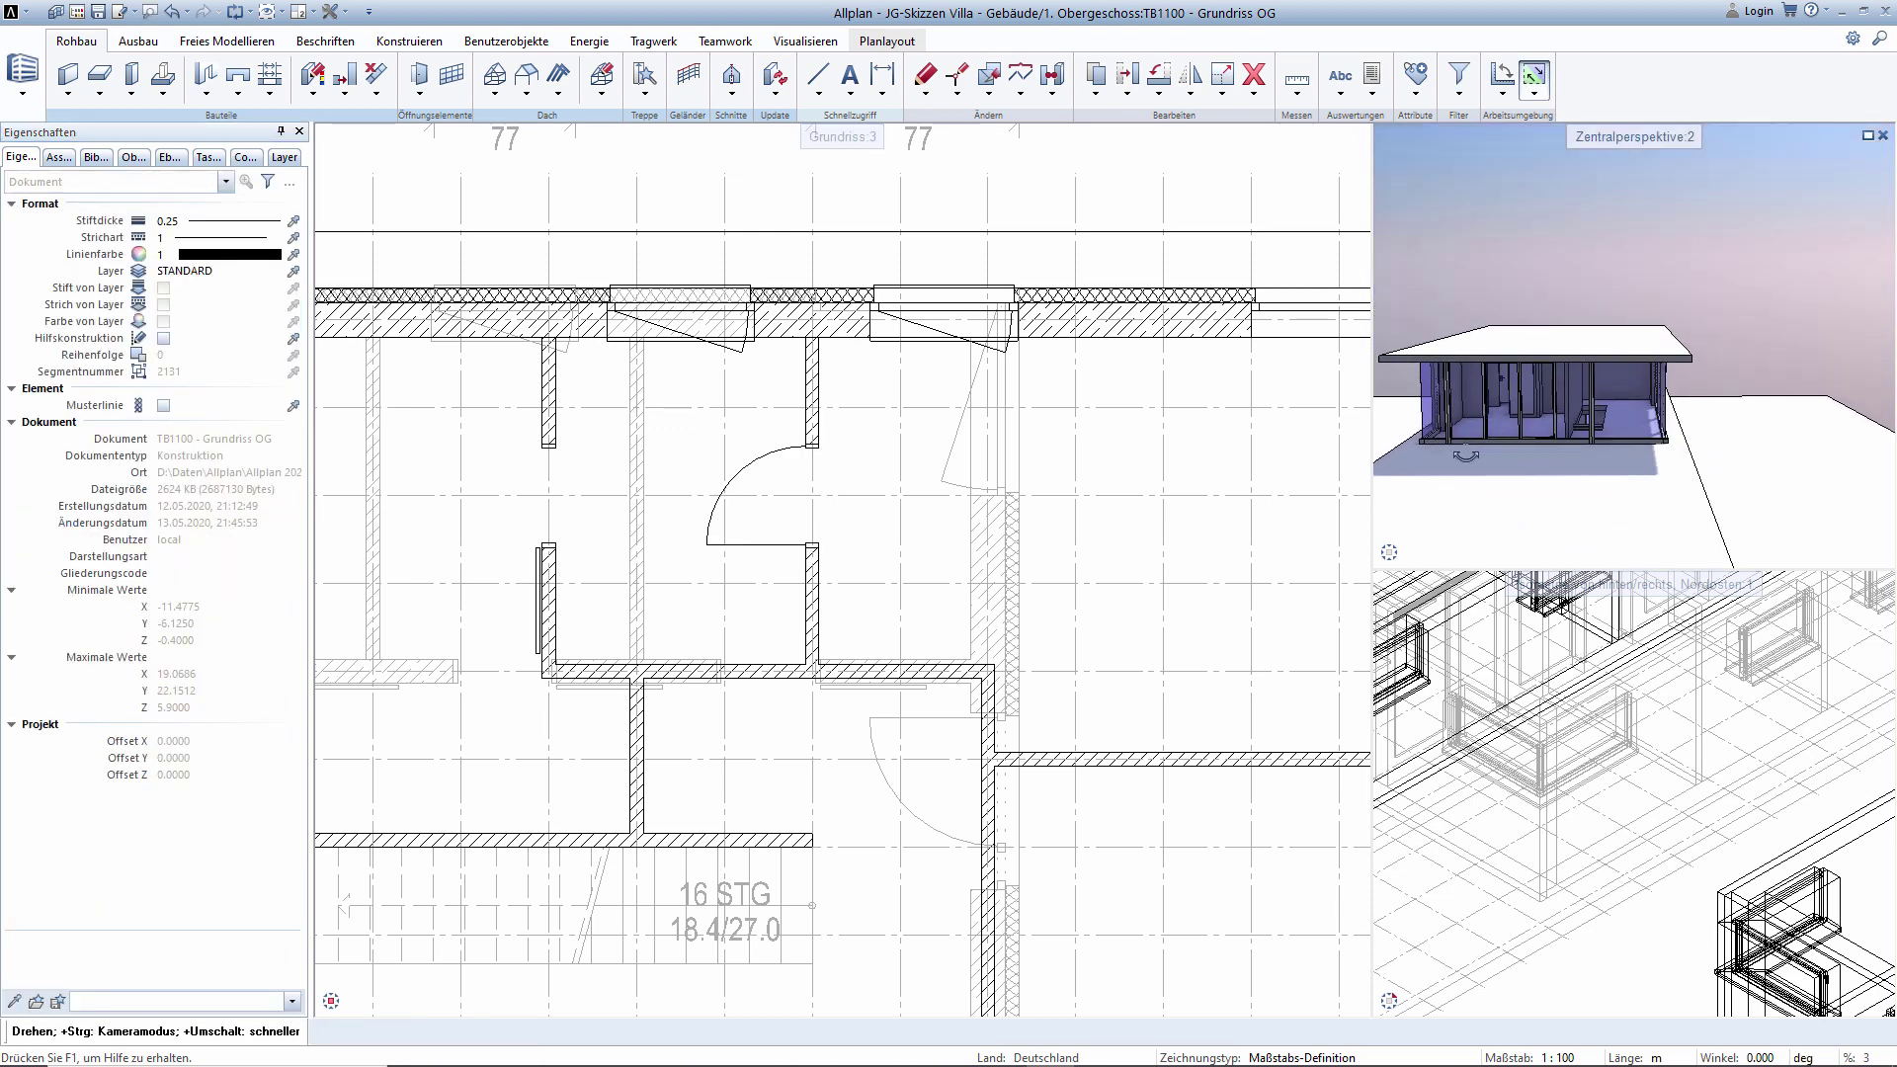
drag(1466, 400, 1518, 417)
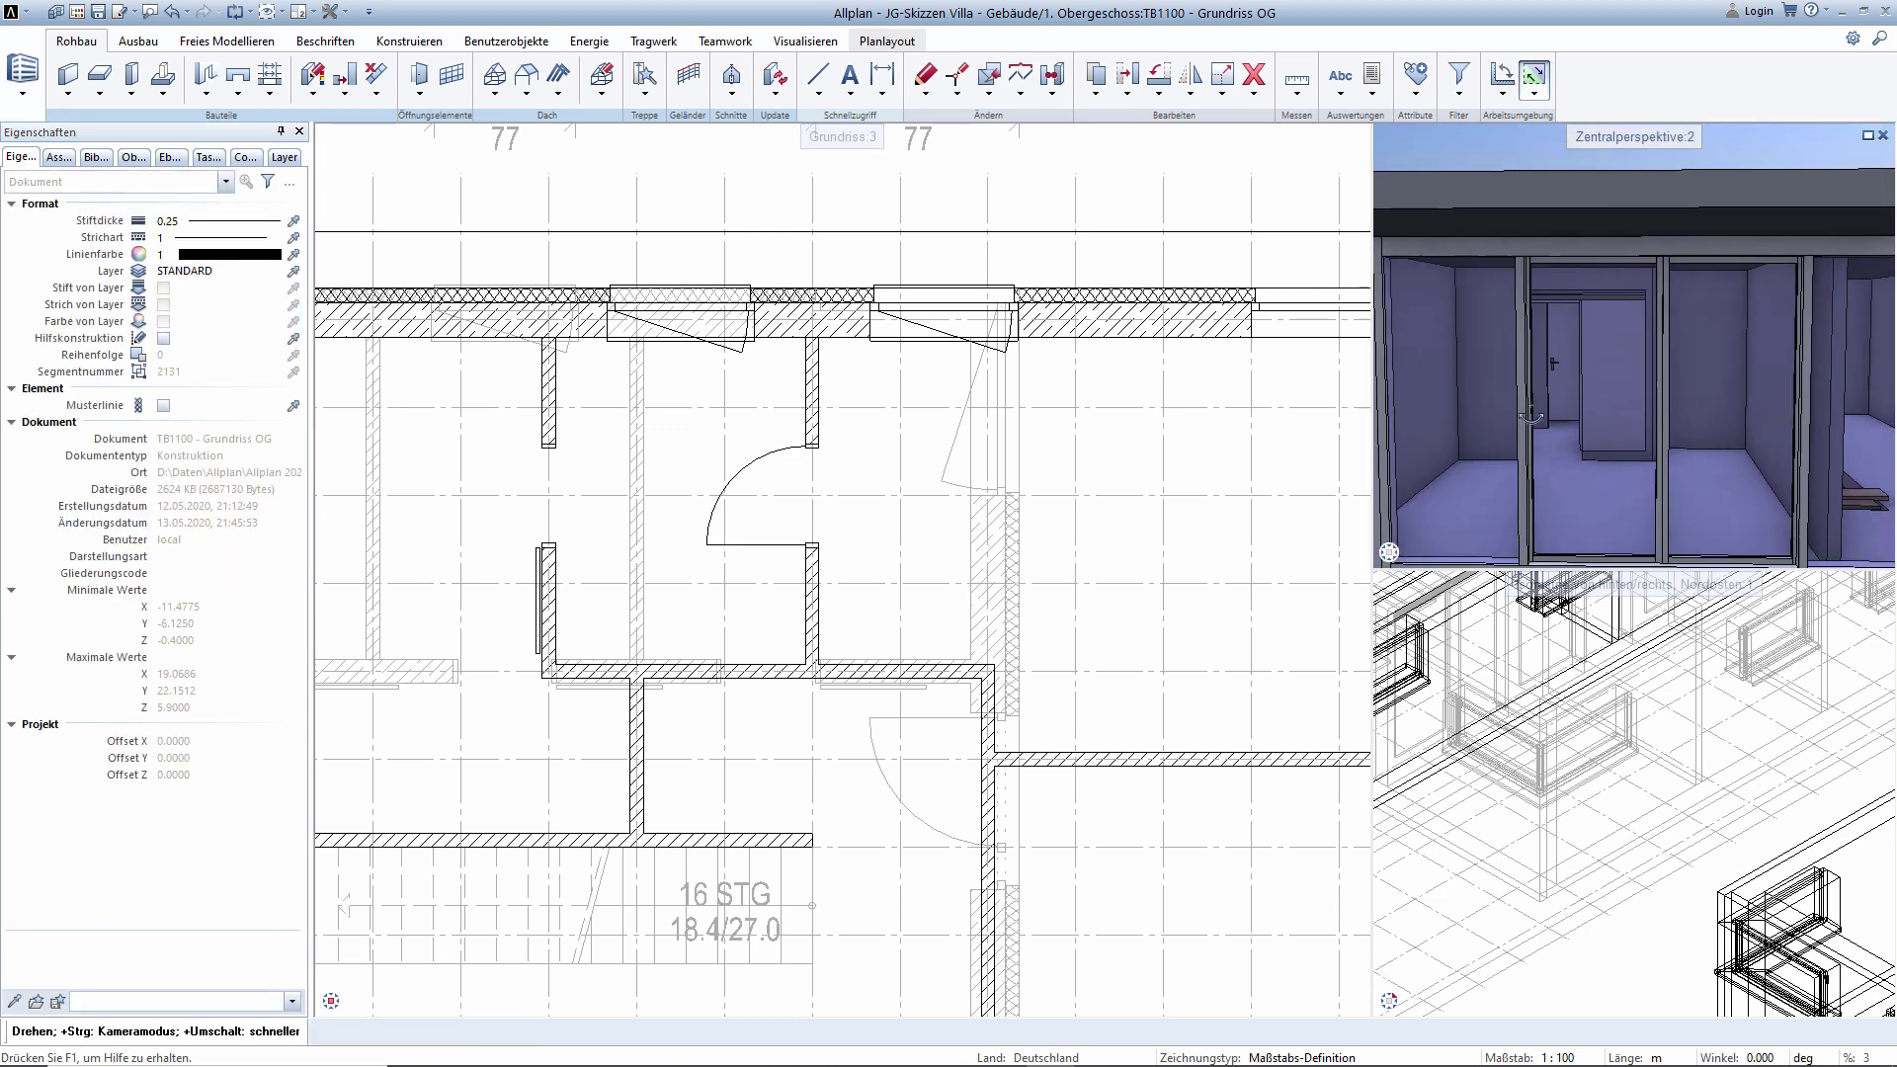
scroll(889, 434, down, 2)
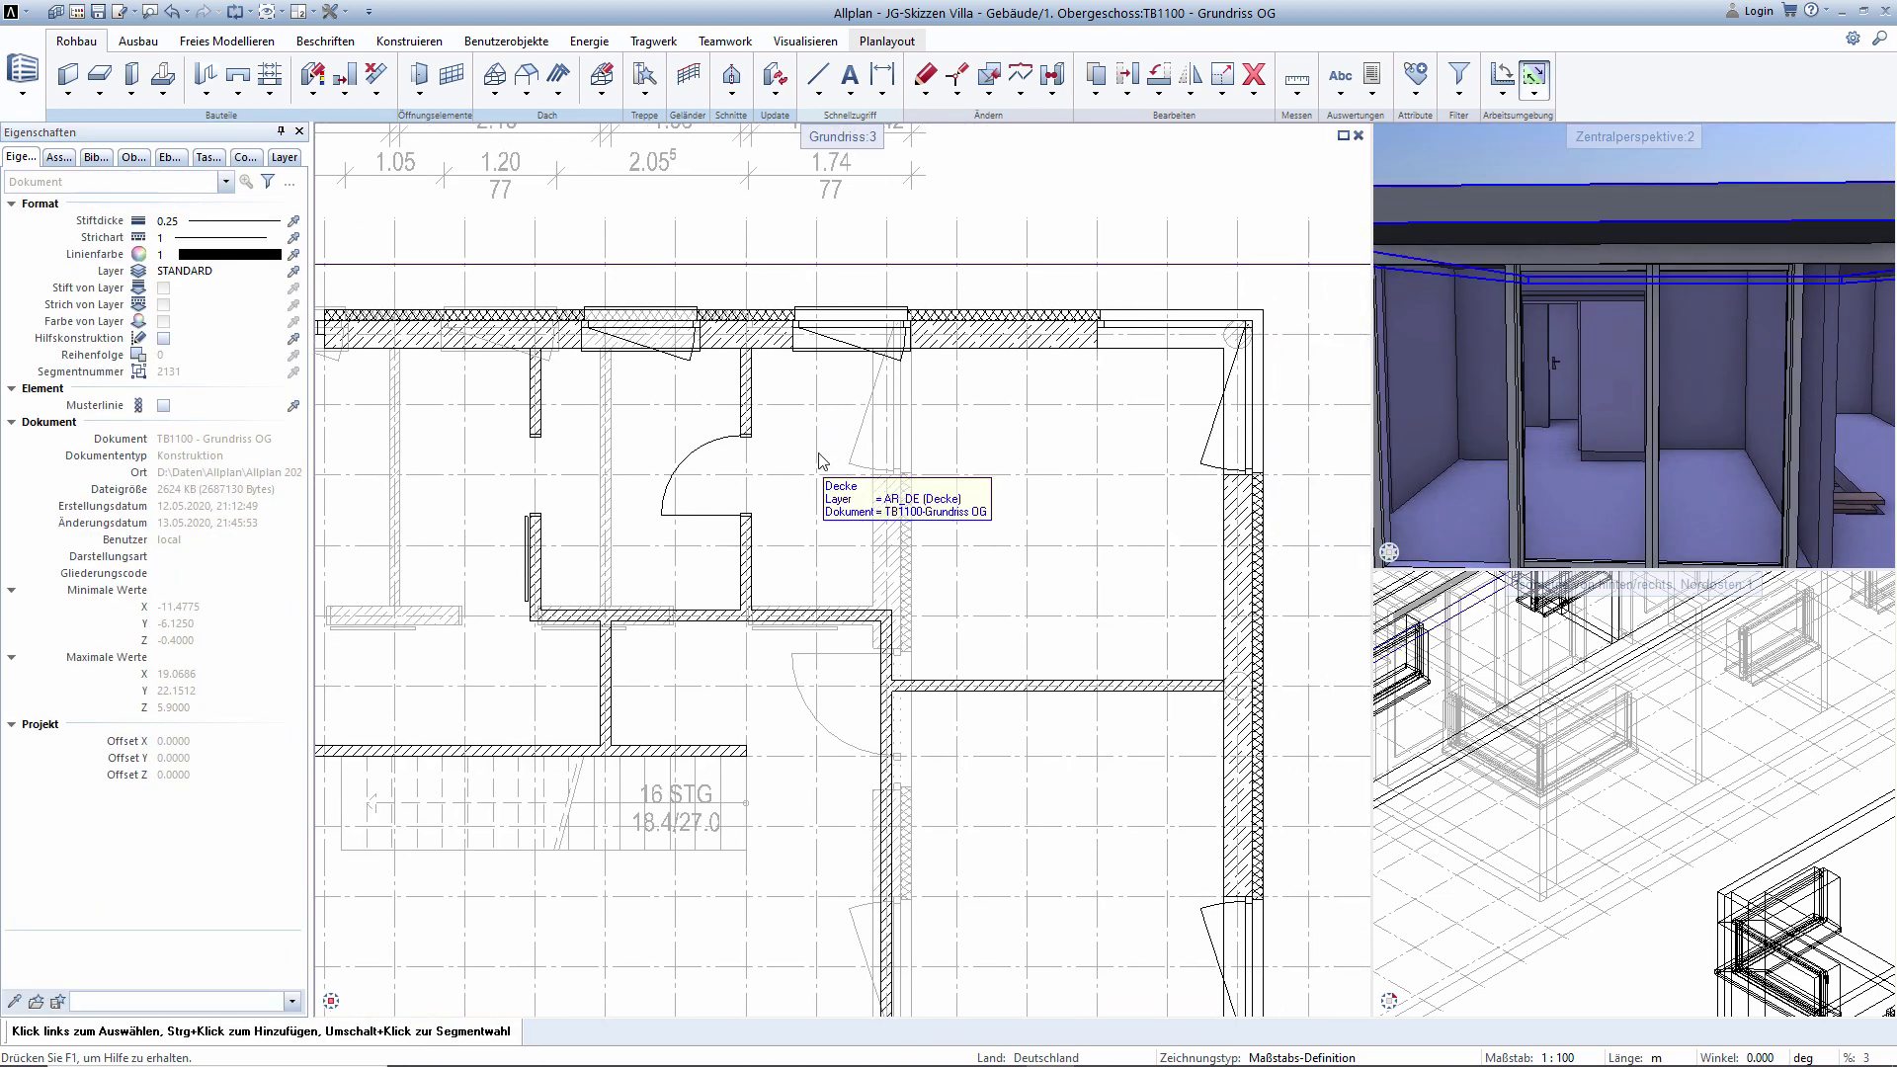
right_click(762, 472)
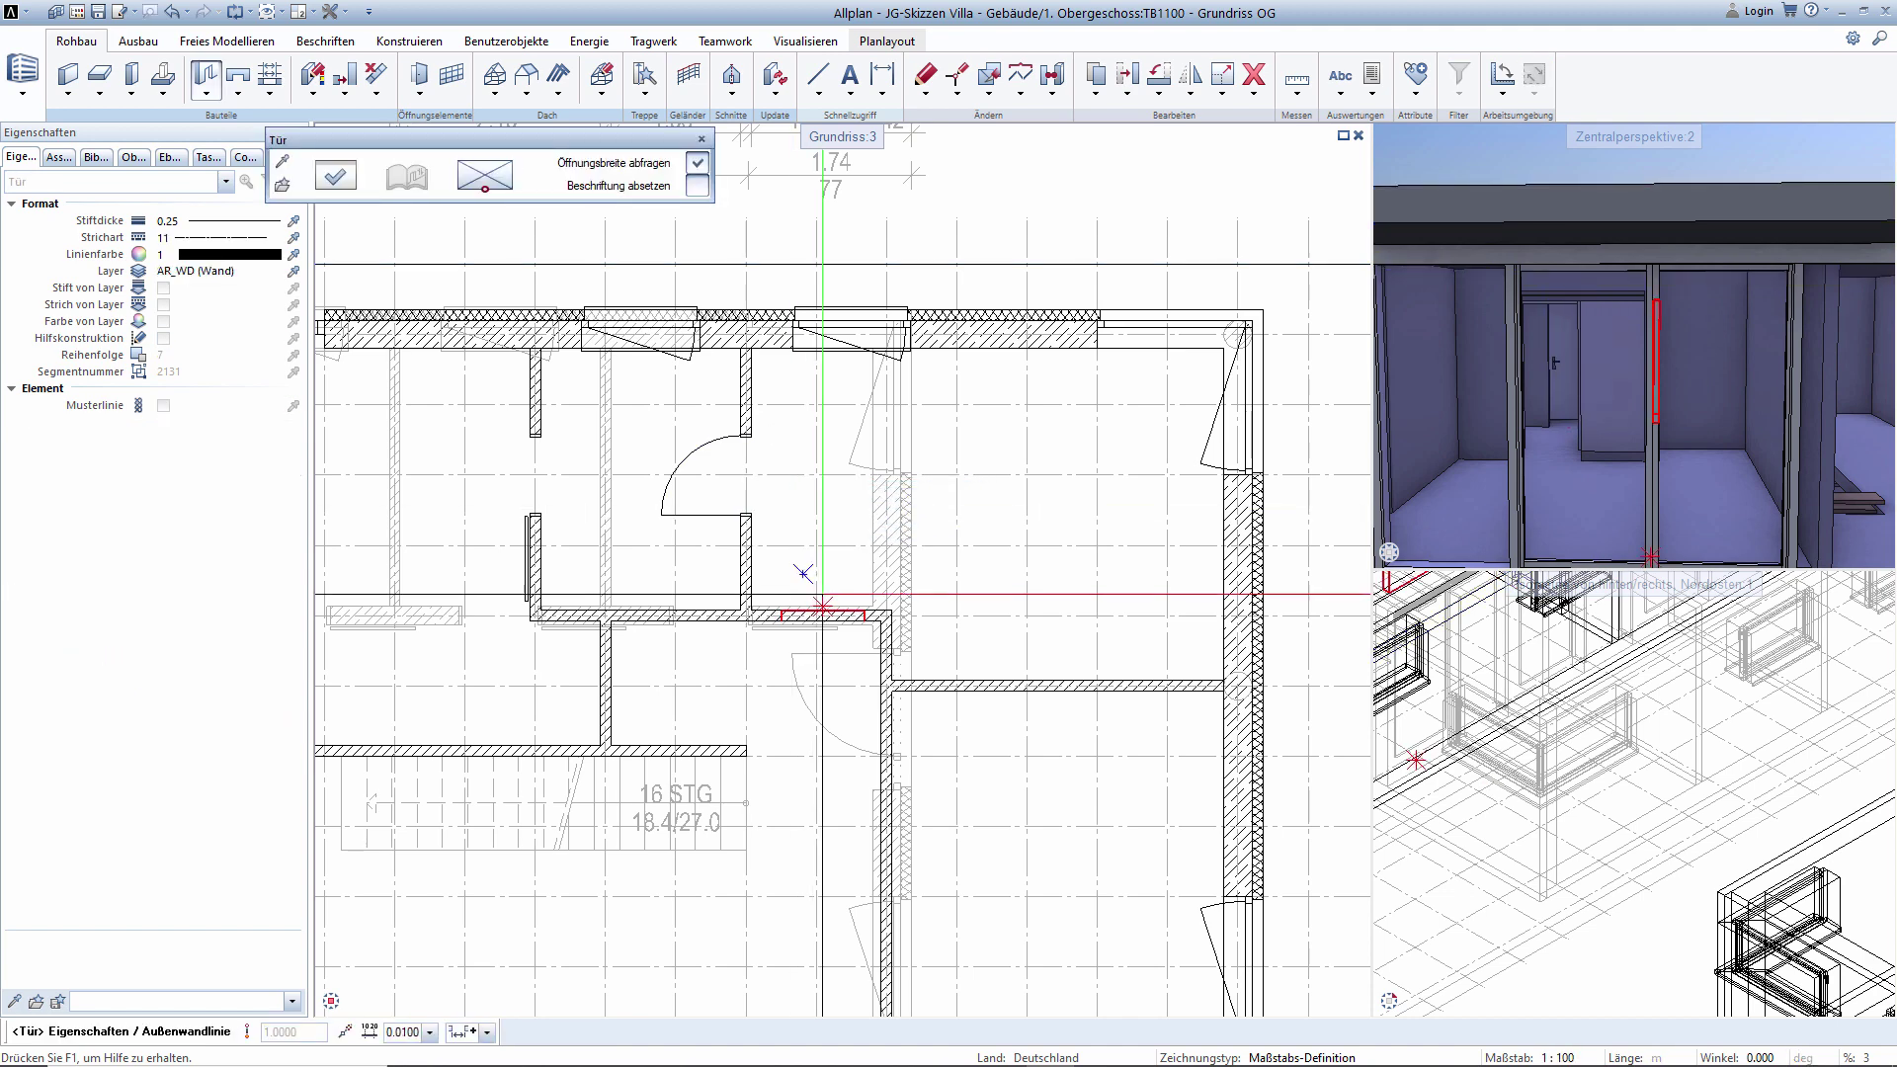
scroll(806, 632, up, 2)
scroll(805, 632, up, 3)
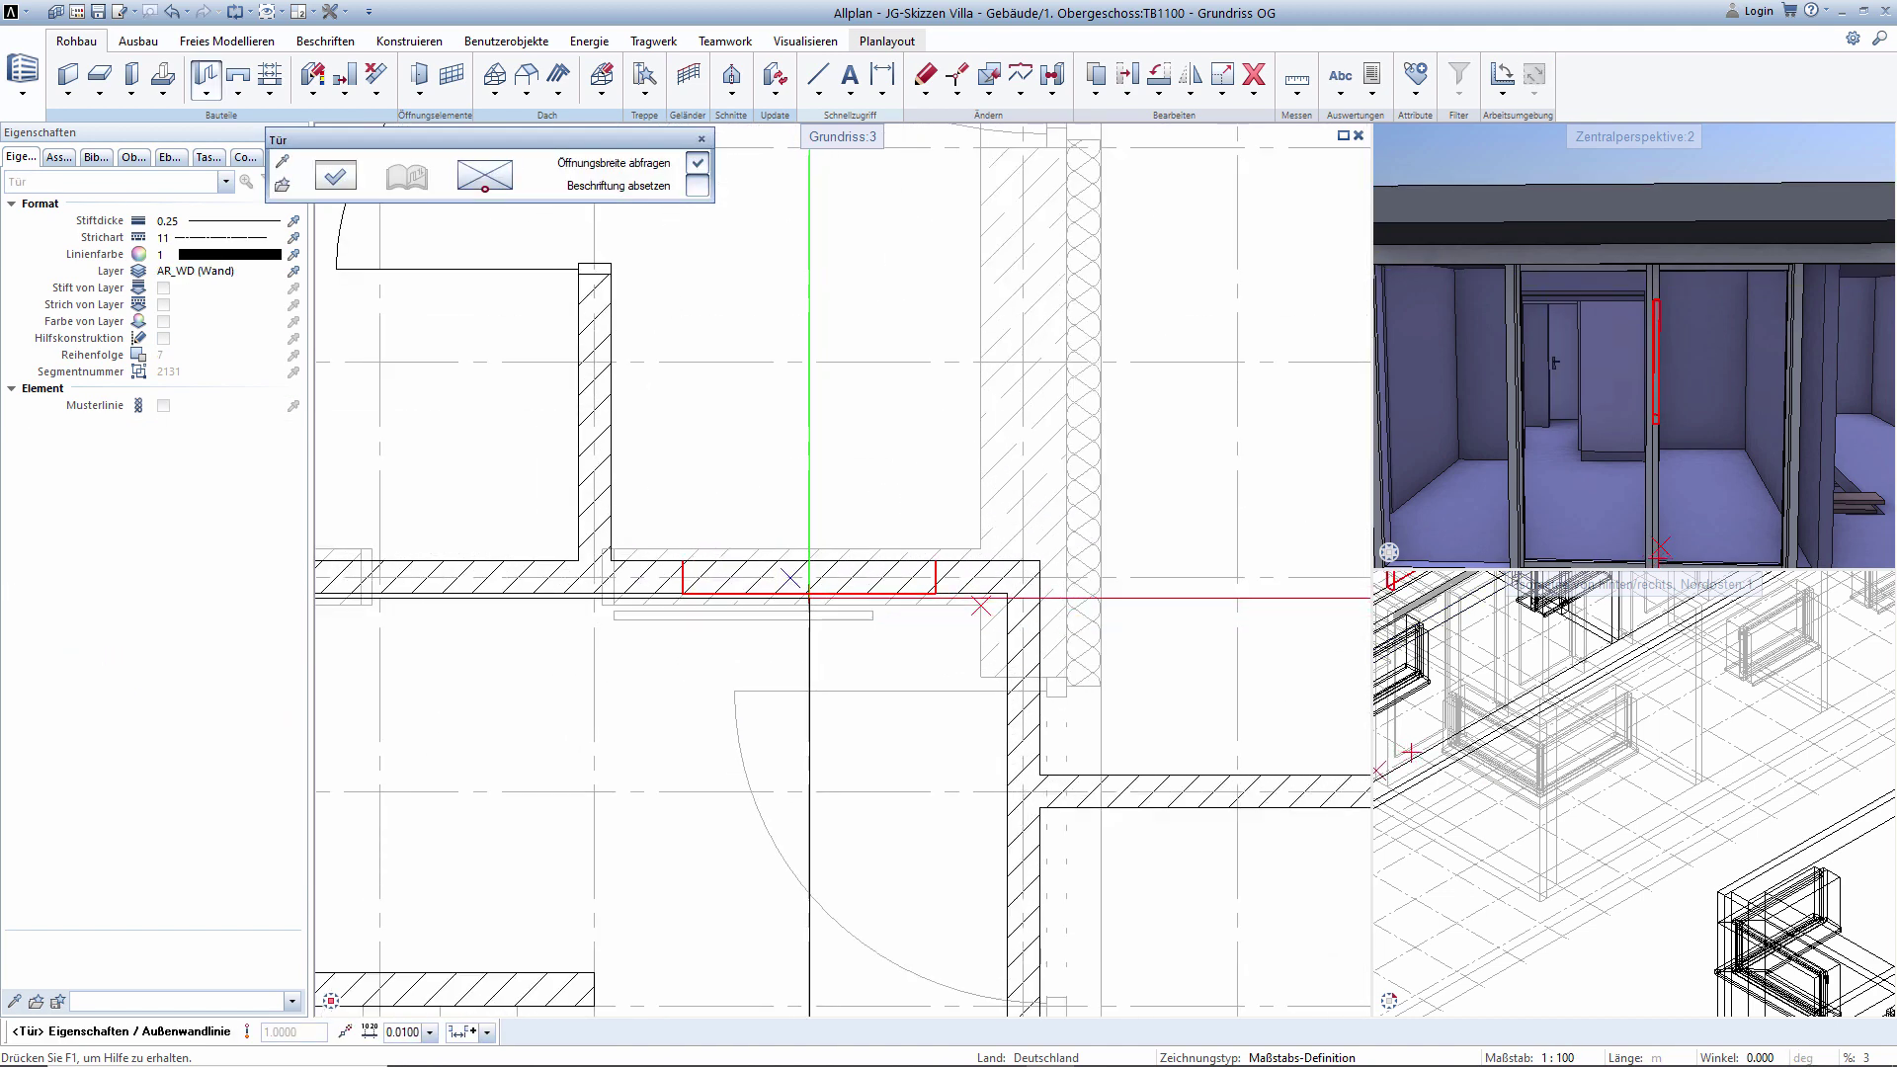
click(805, 618)
key(Return)
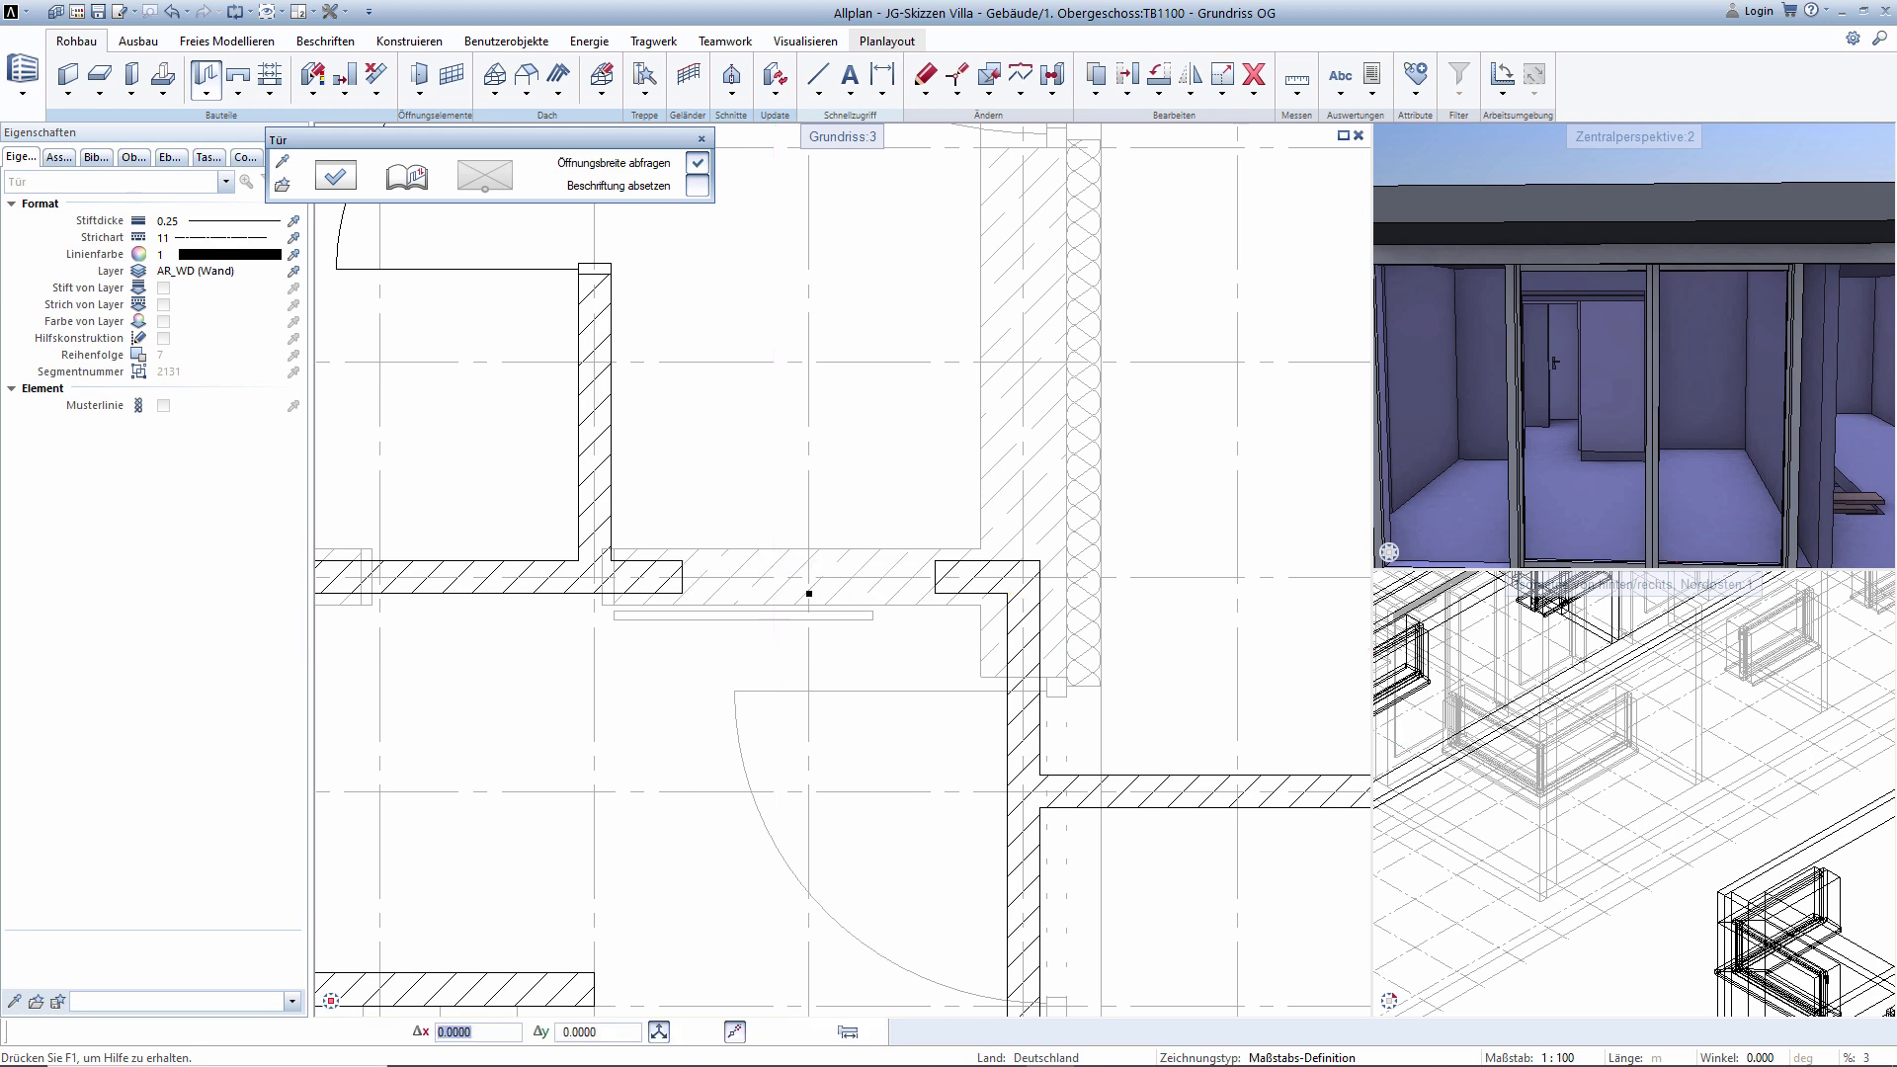
scroll(776, 649, down, 3)
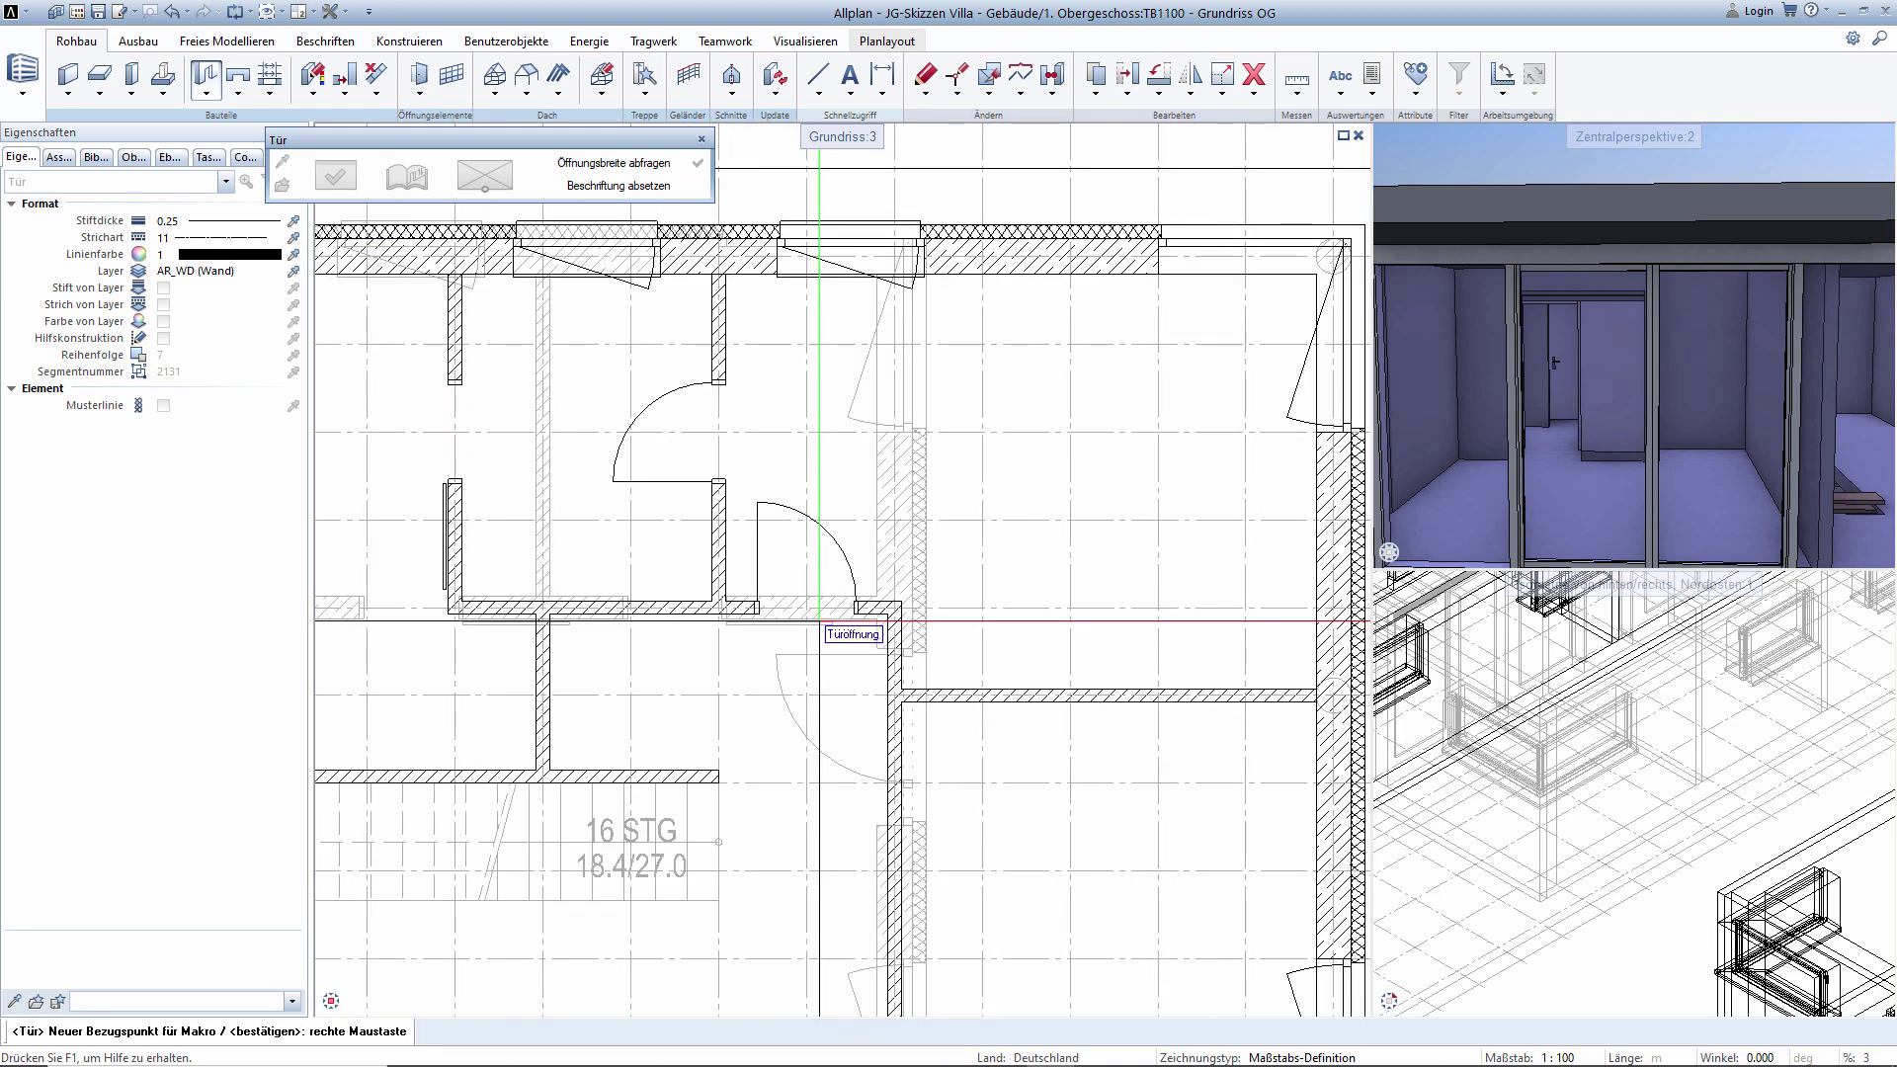
right_click(819, 620)
Place another door near the lower end of the long vertical wall.
scroll(859, 642, down, 2)
middle_drag(902, 677, 902, 474)
scroll(899, 494, up, 2)
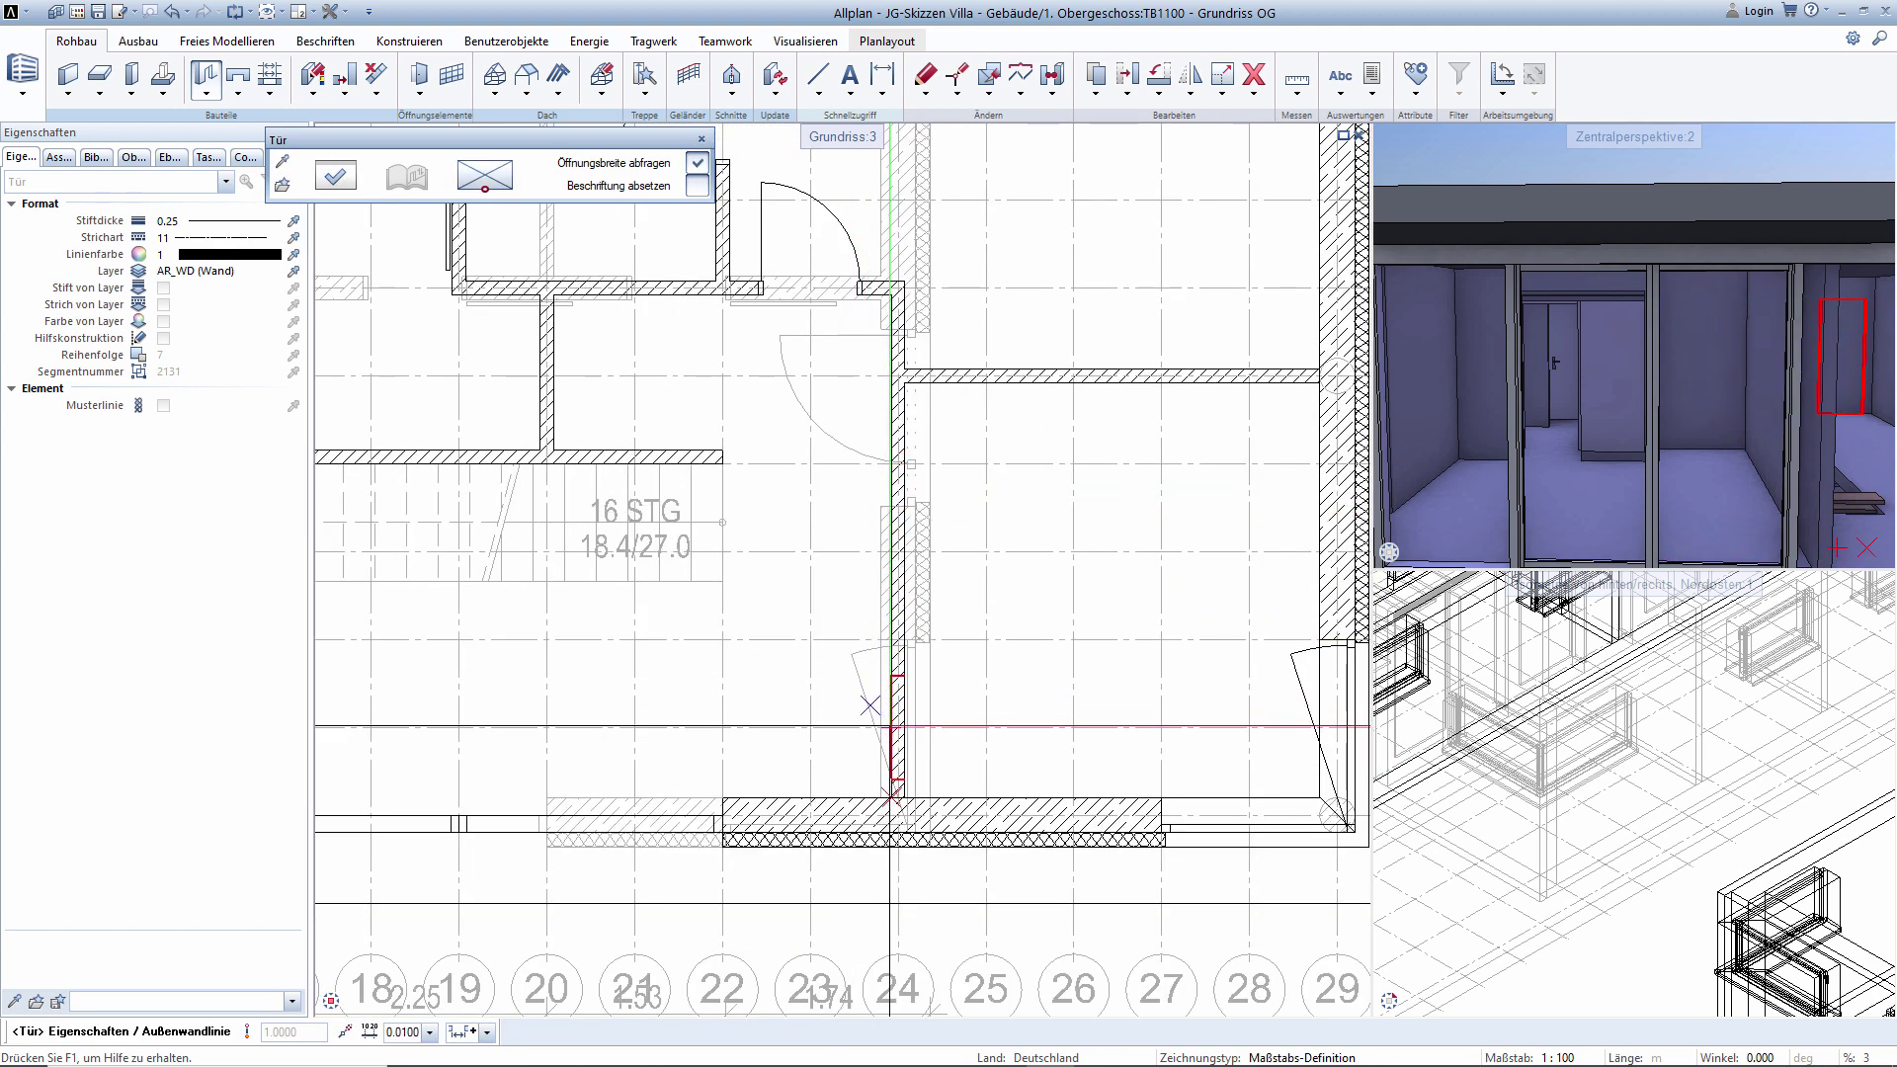
click(892, 726)
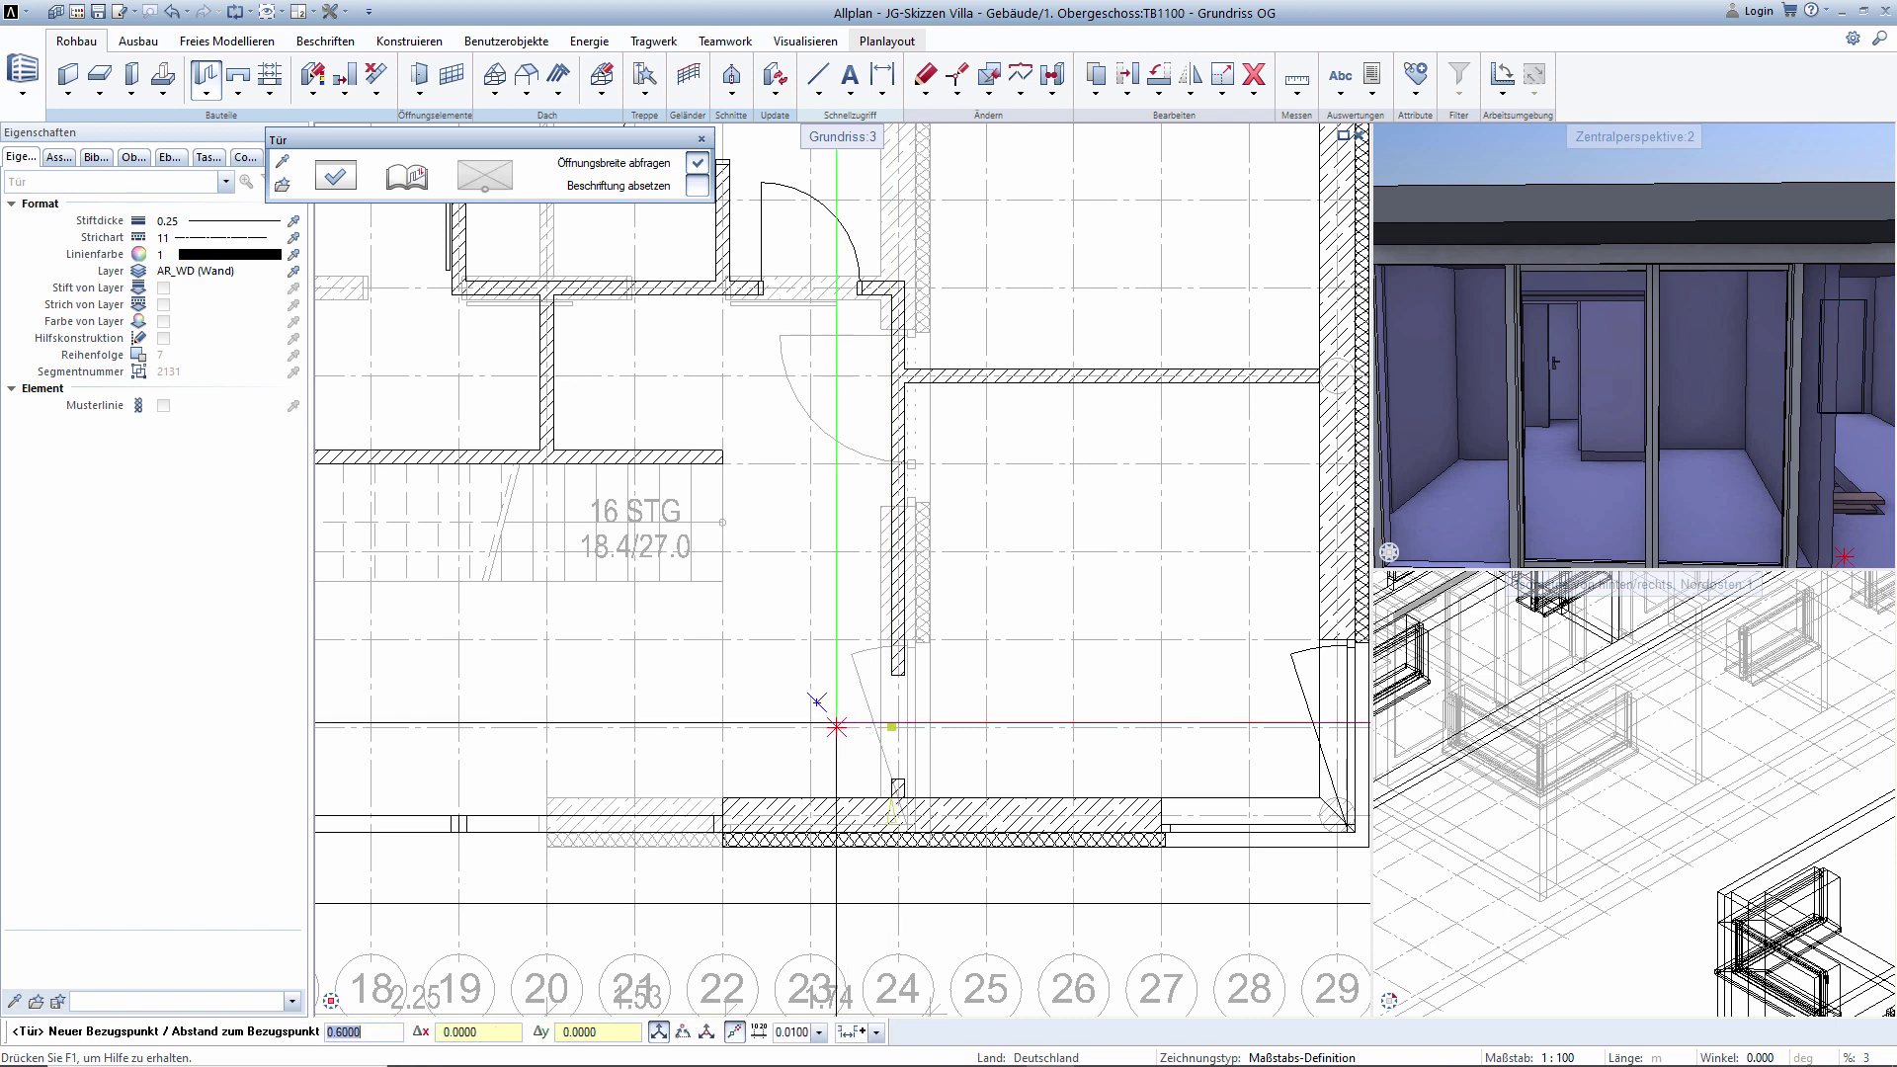
key(Return)
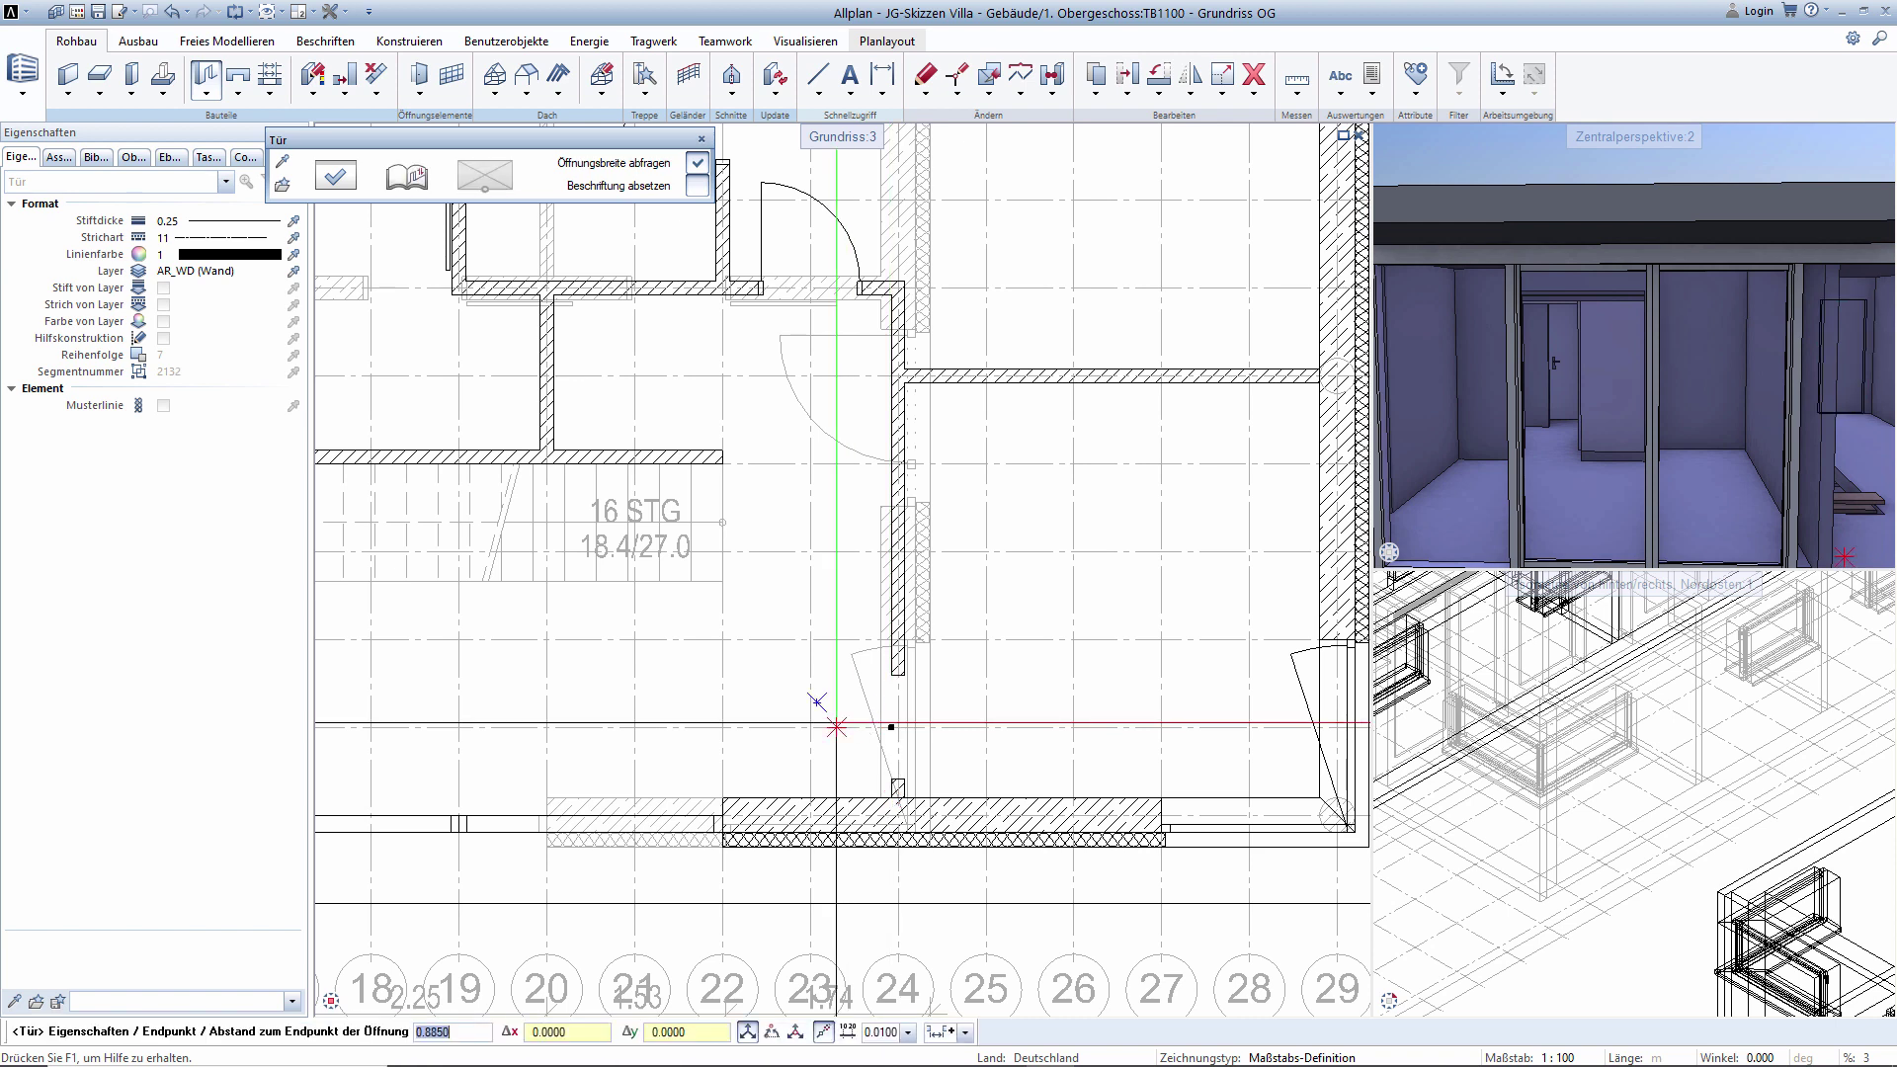
key(Return)
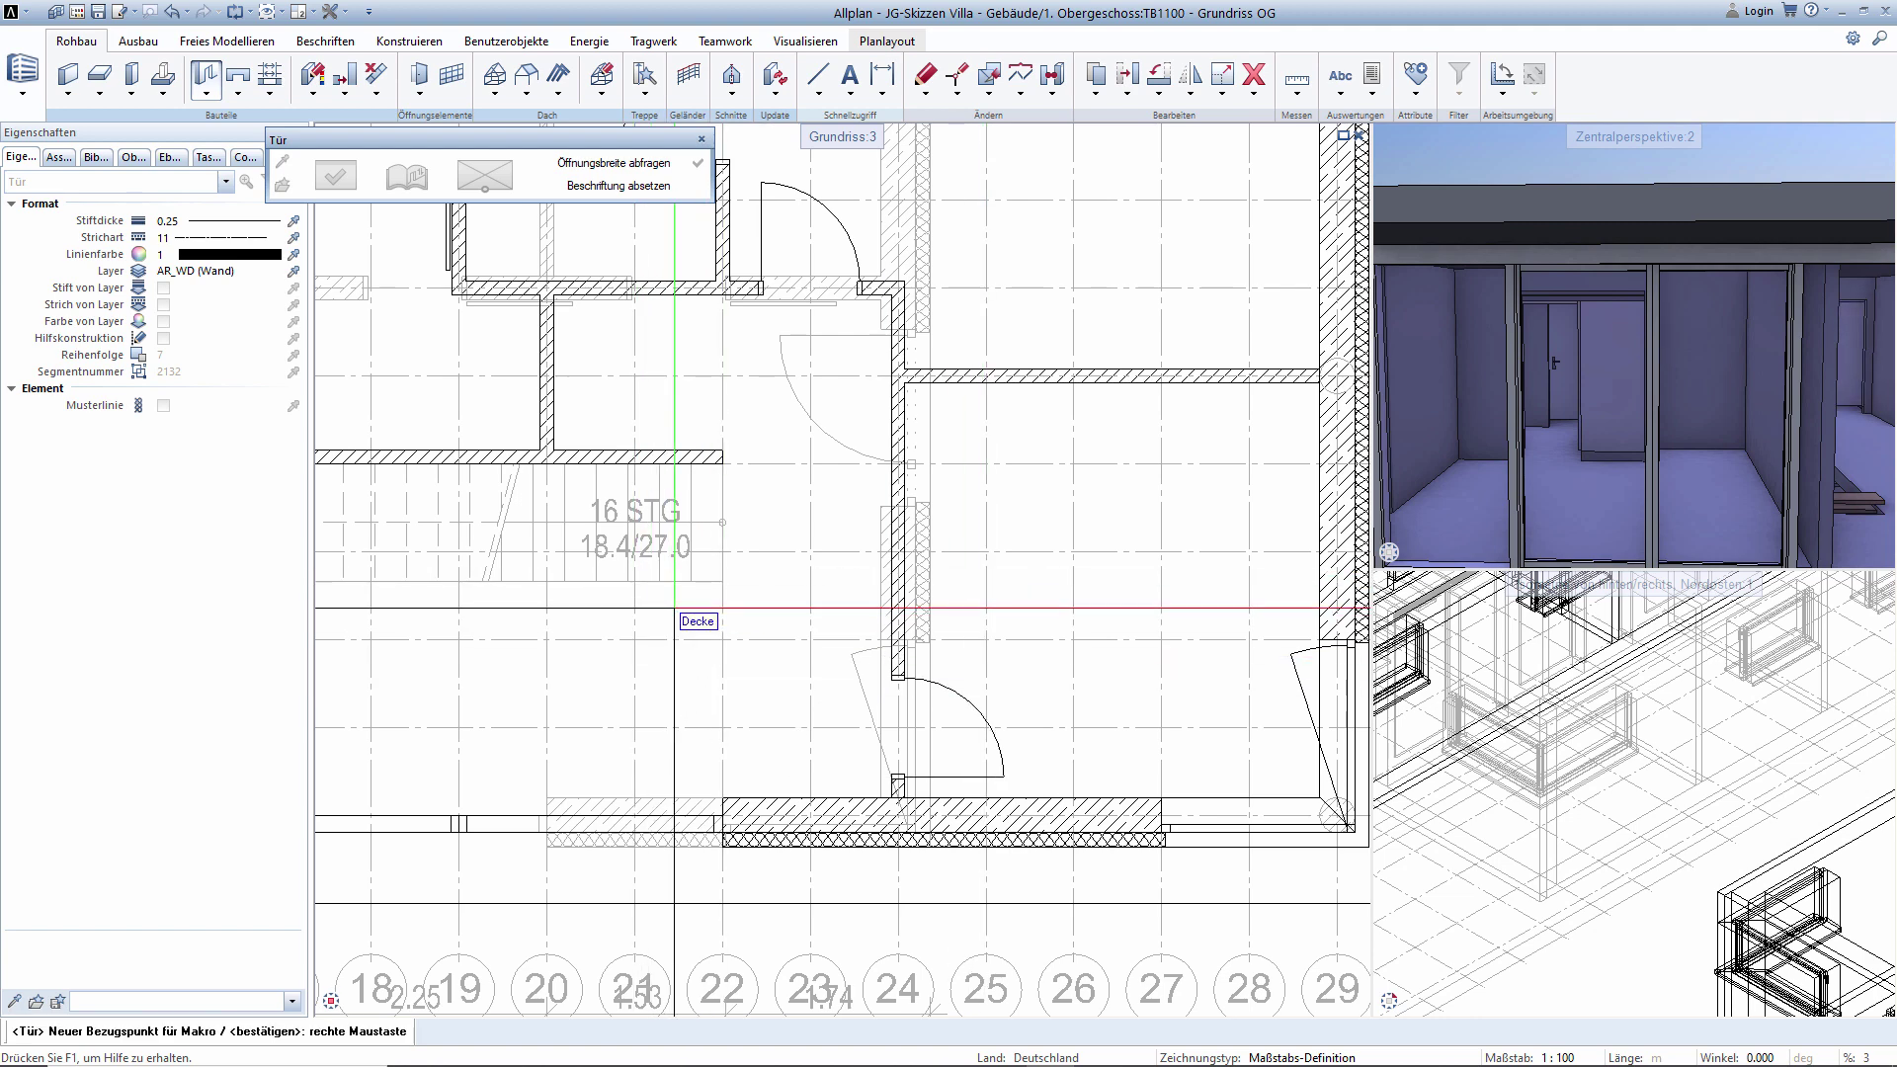
right_click(673, 606)
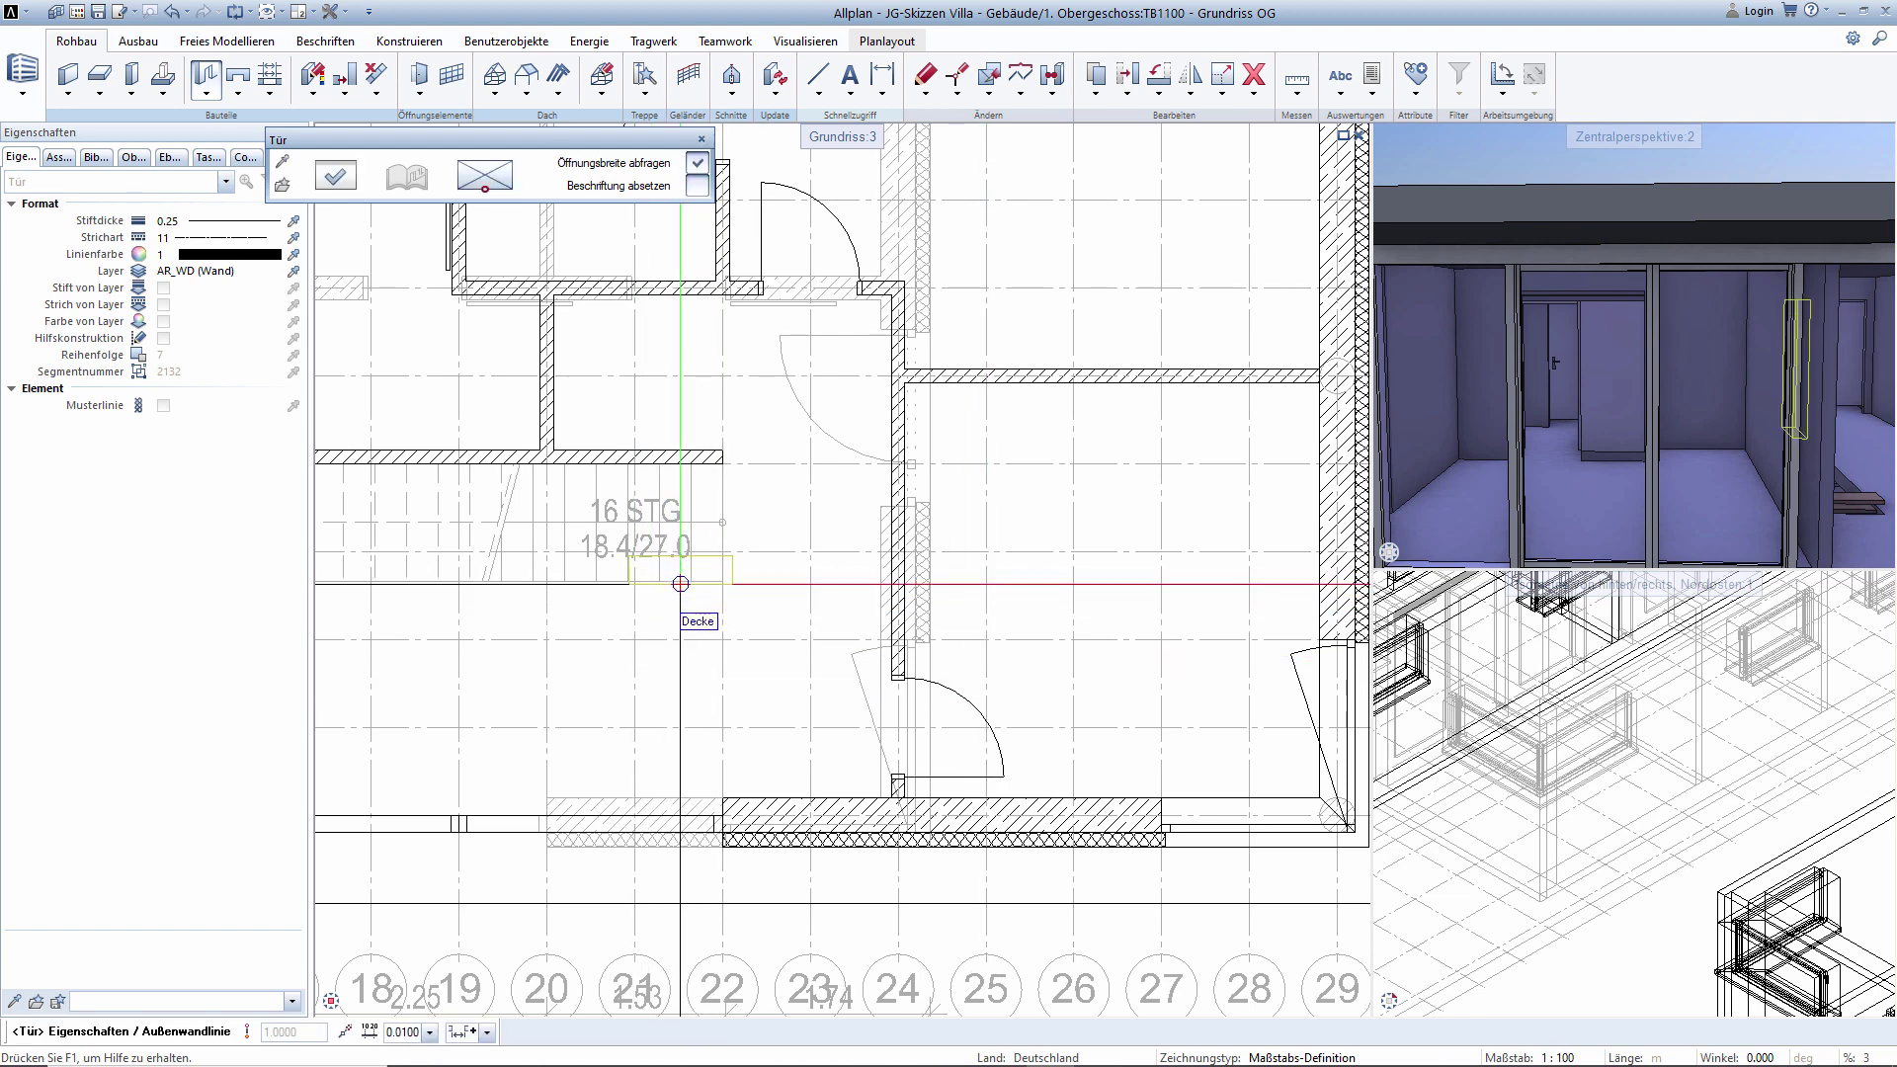
scroll(673, 607, down, 5)
End door placement, recentre the upper-floor plan, and show the Objekte drawing-file list.
key(Escape)
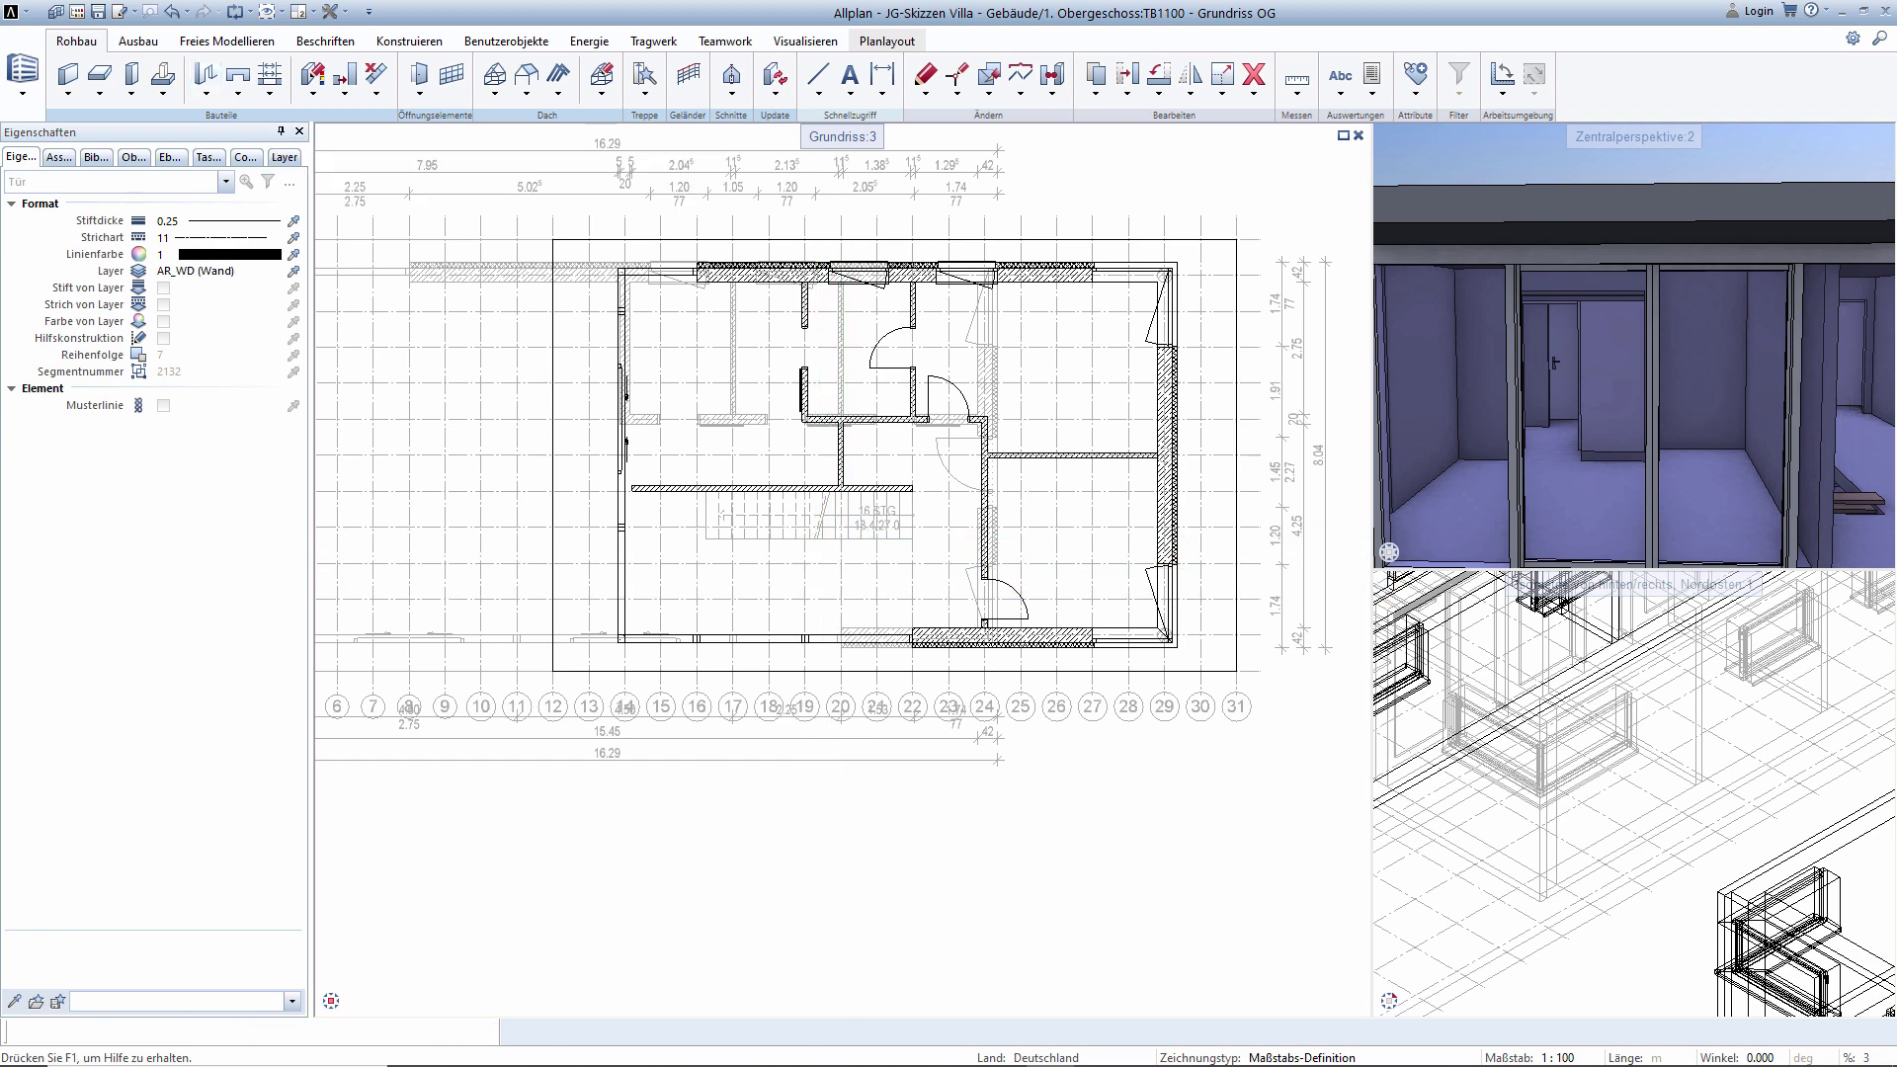
scroll(593, 533, up, 2)
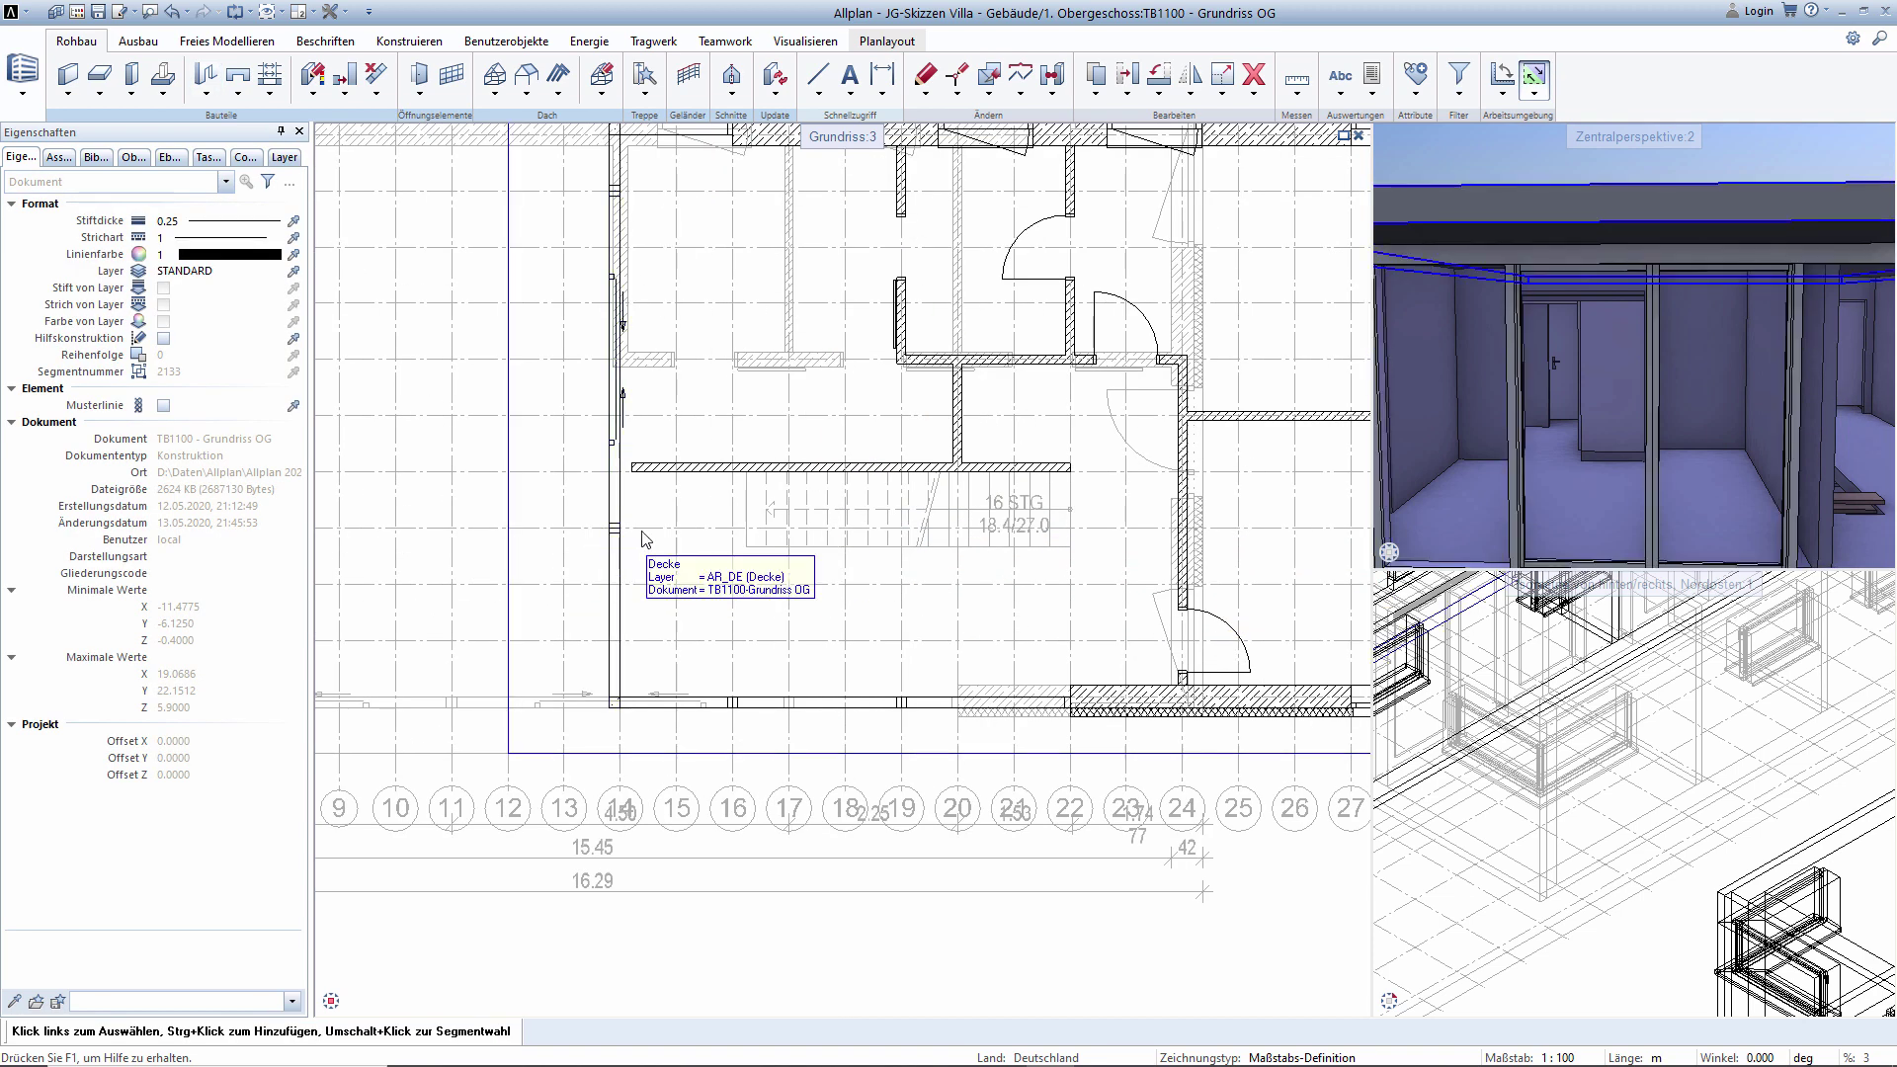
middle_drag(640, 541, 641, 583)
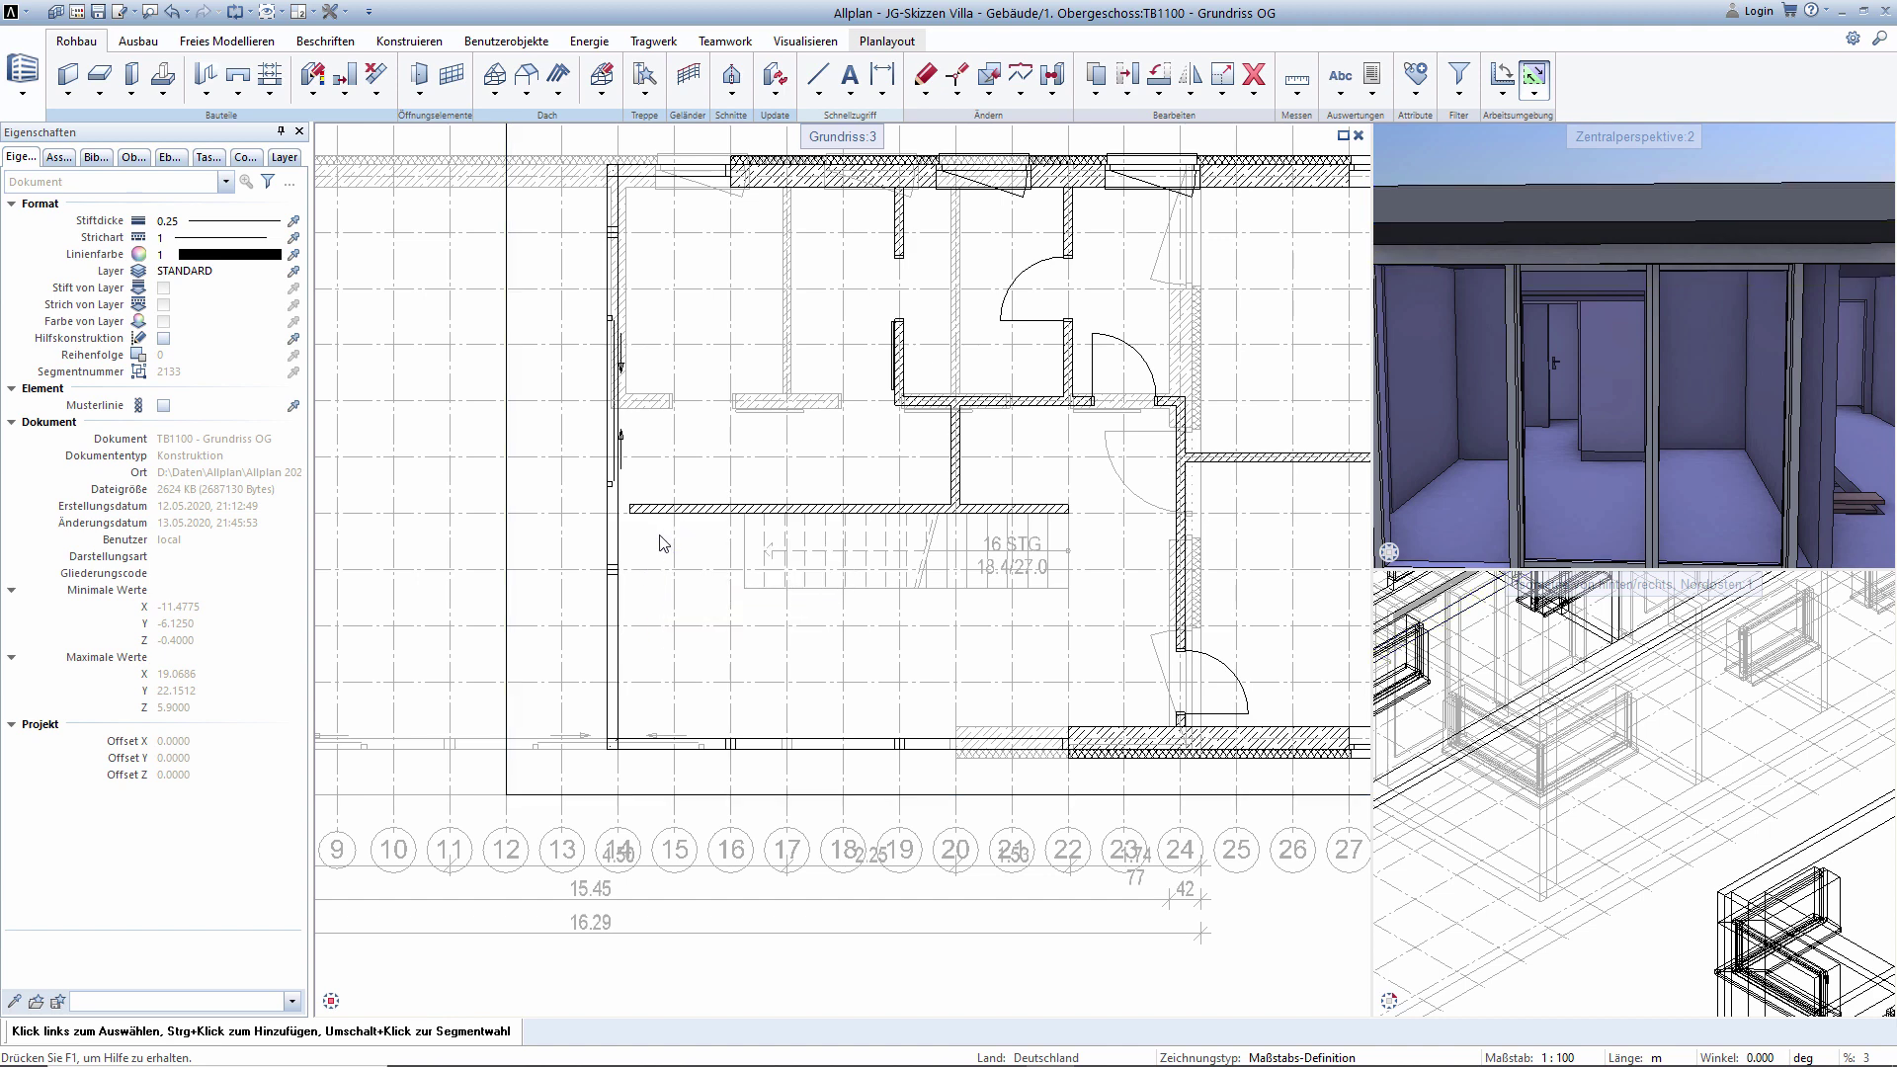
scroll(662, 543, up, 2)
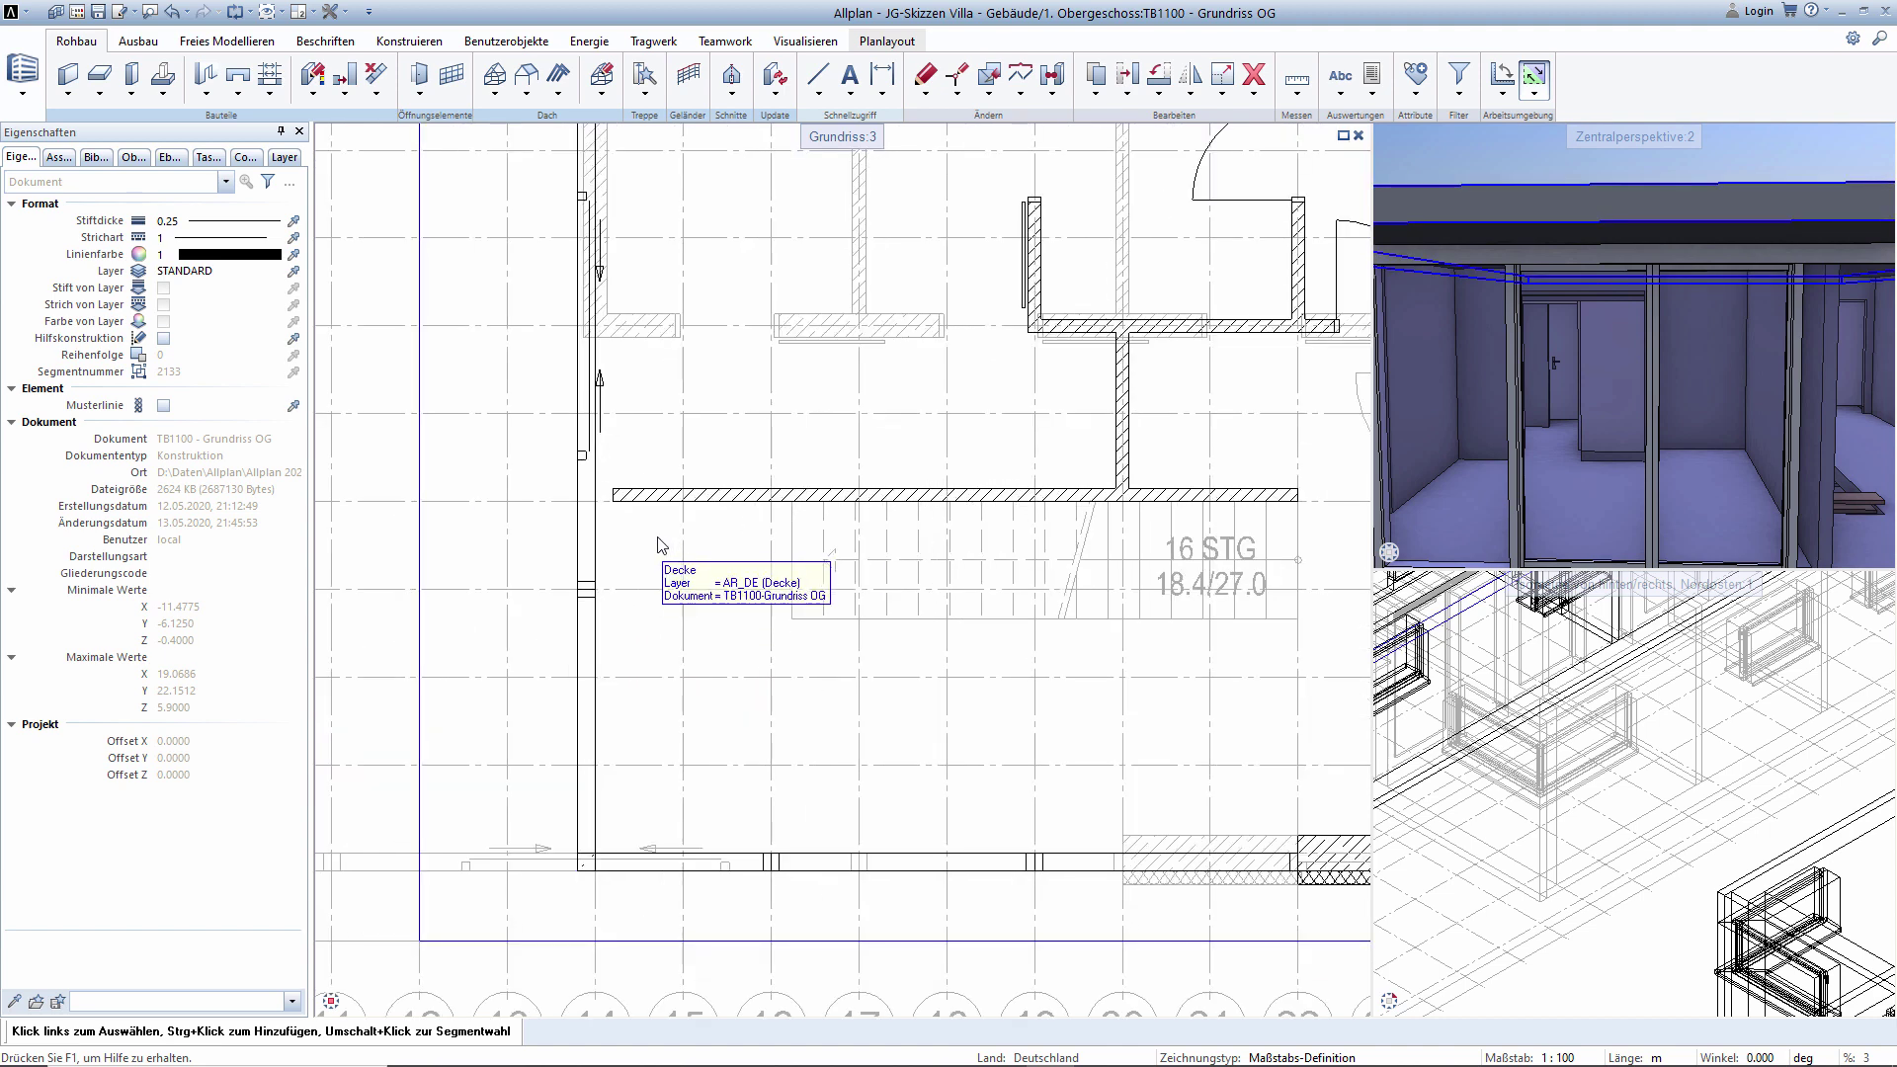
scroll(710, 400, down, 1)
scroll(707, 398, down, 1)
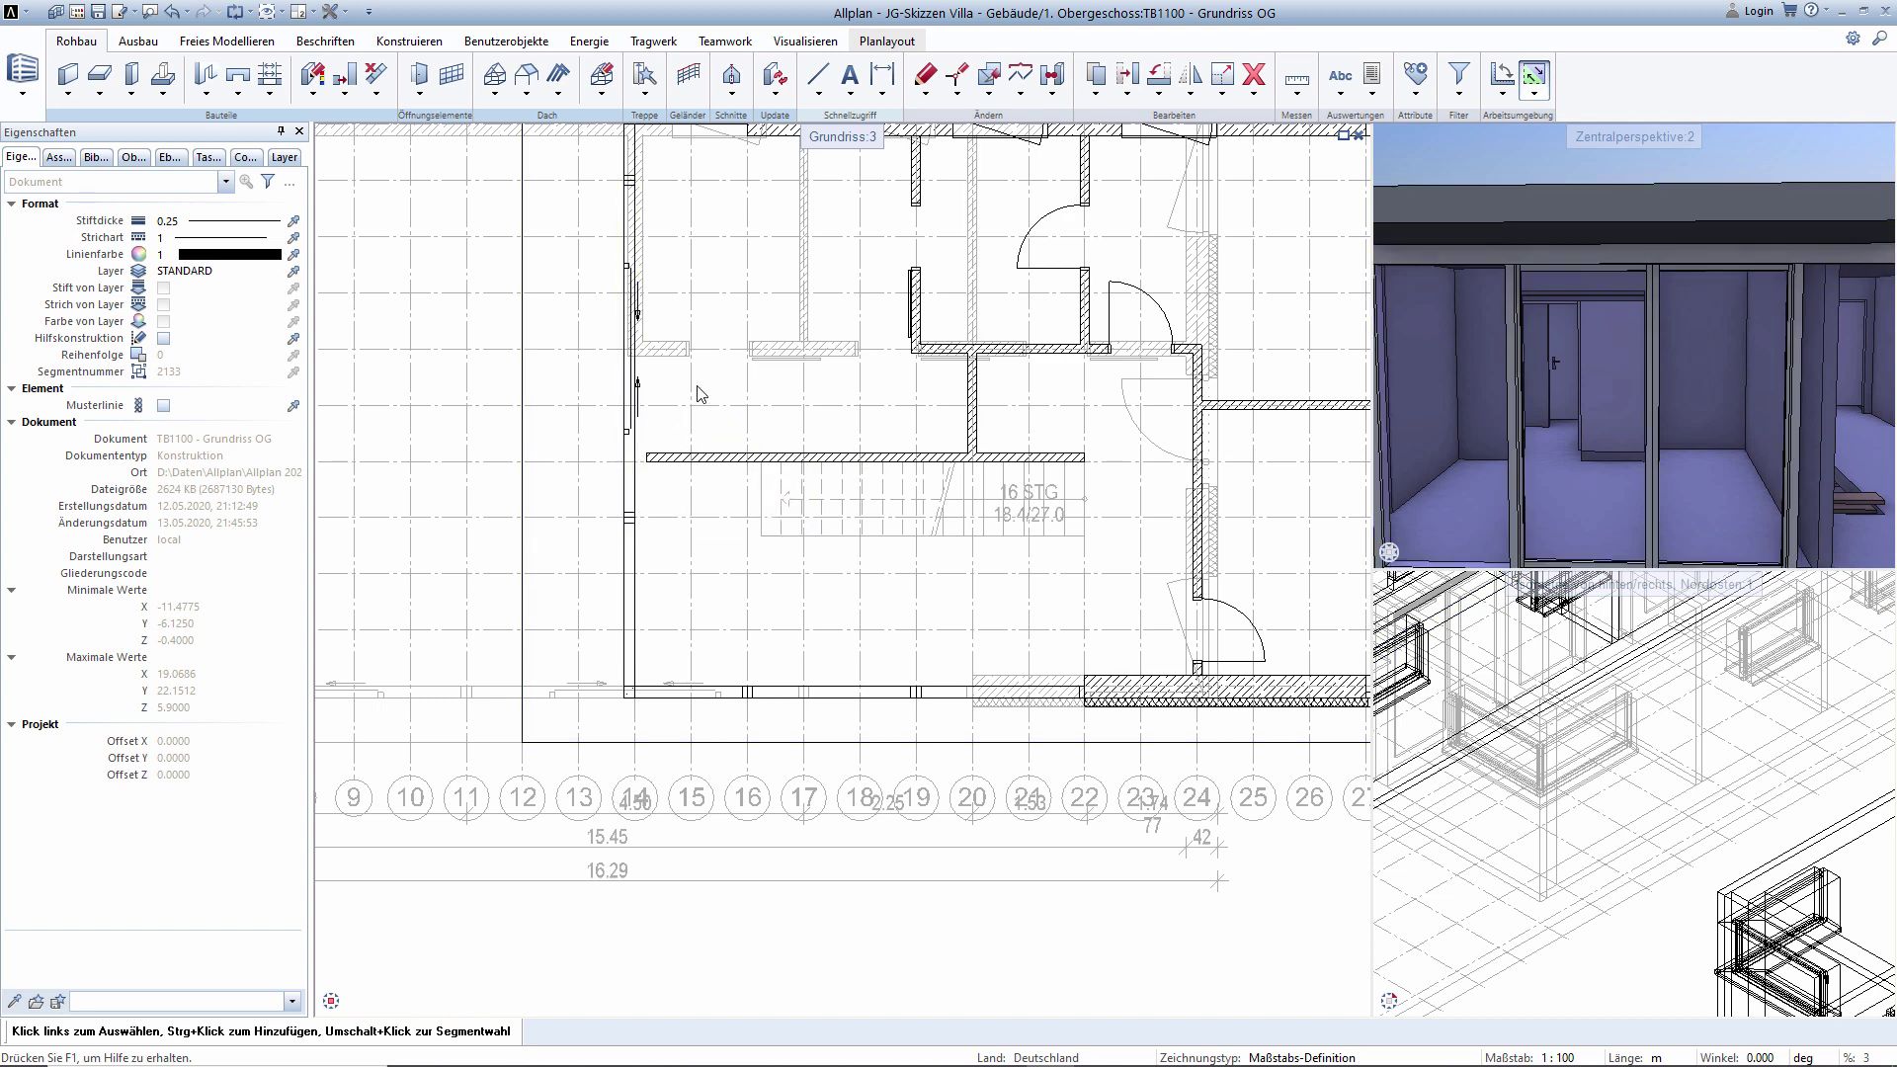
middle_drag(694, 394, 691, 451)
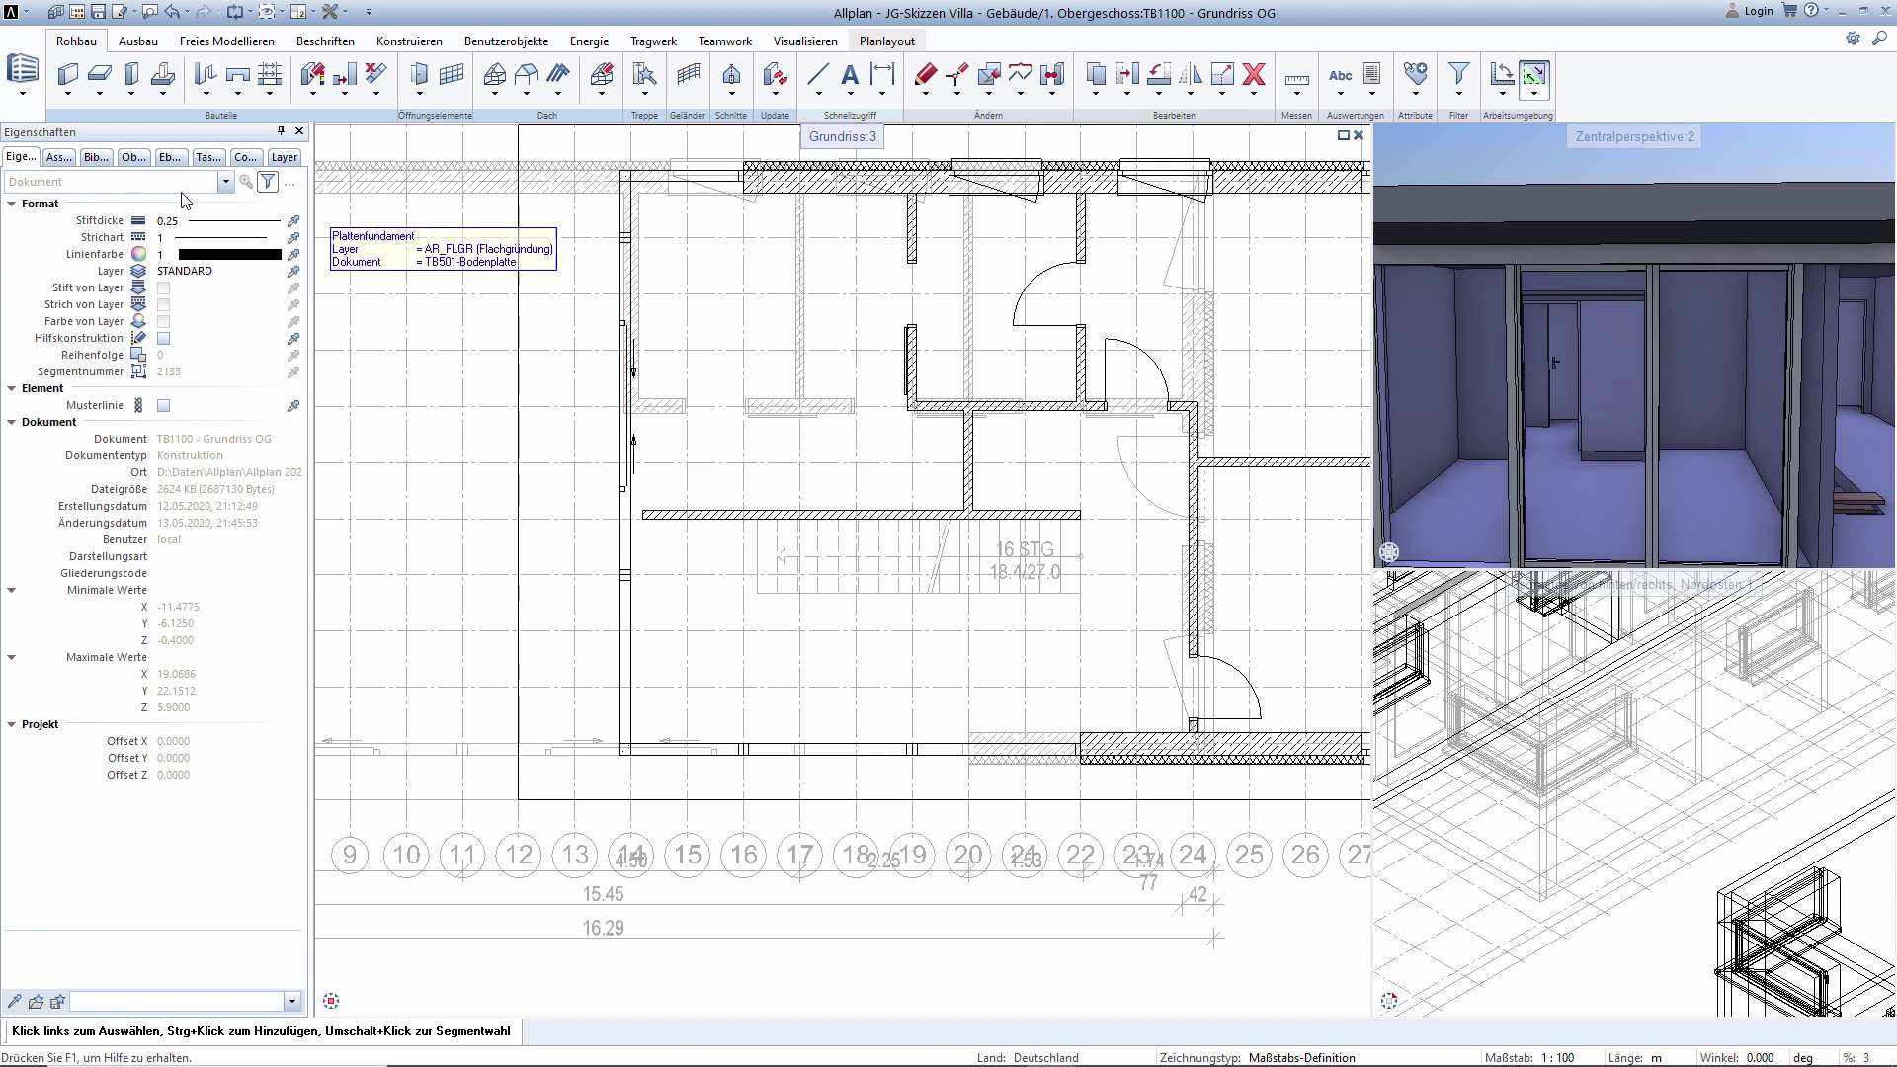
click(129, 158)
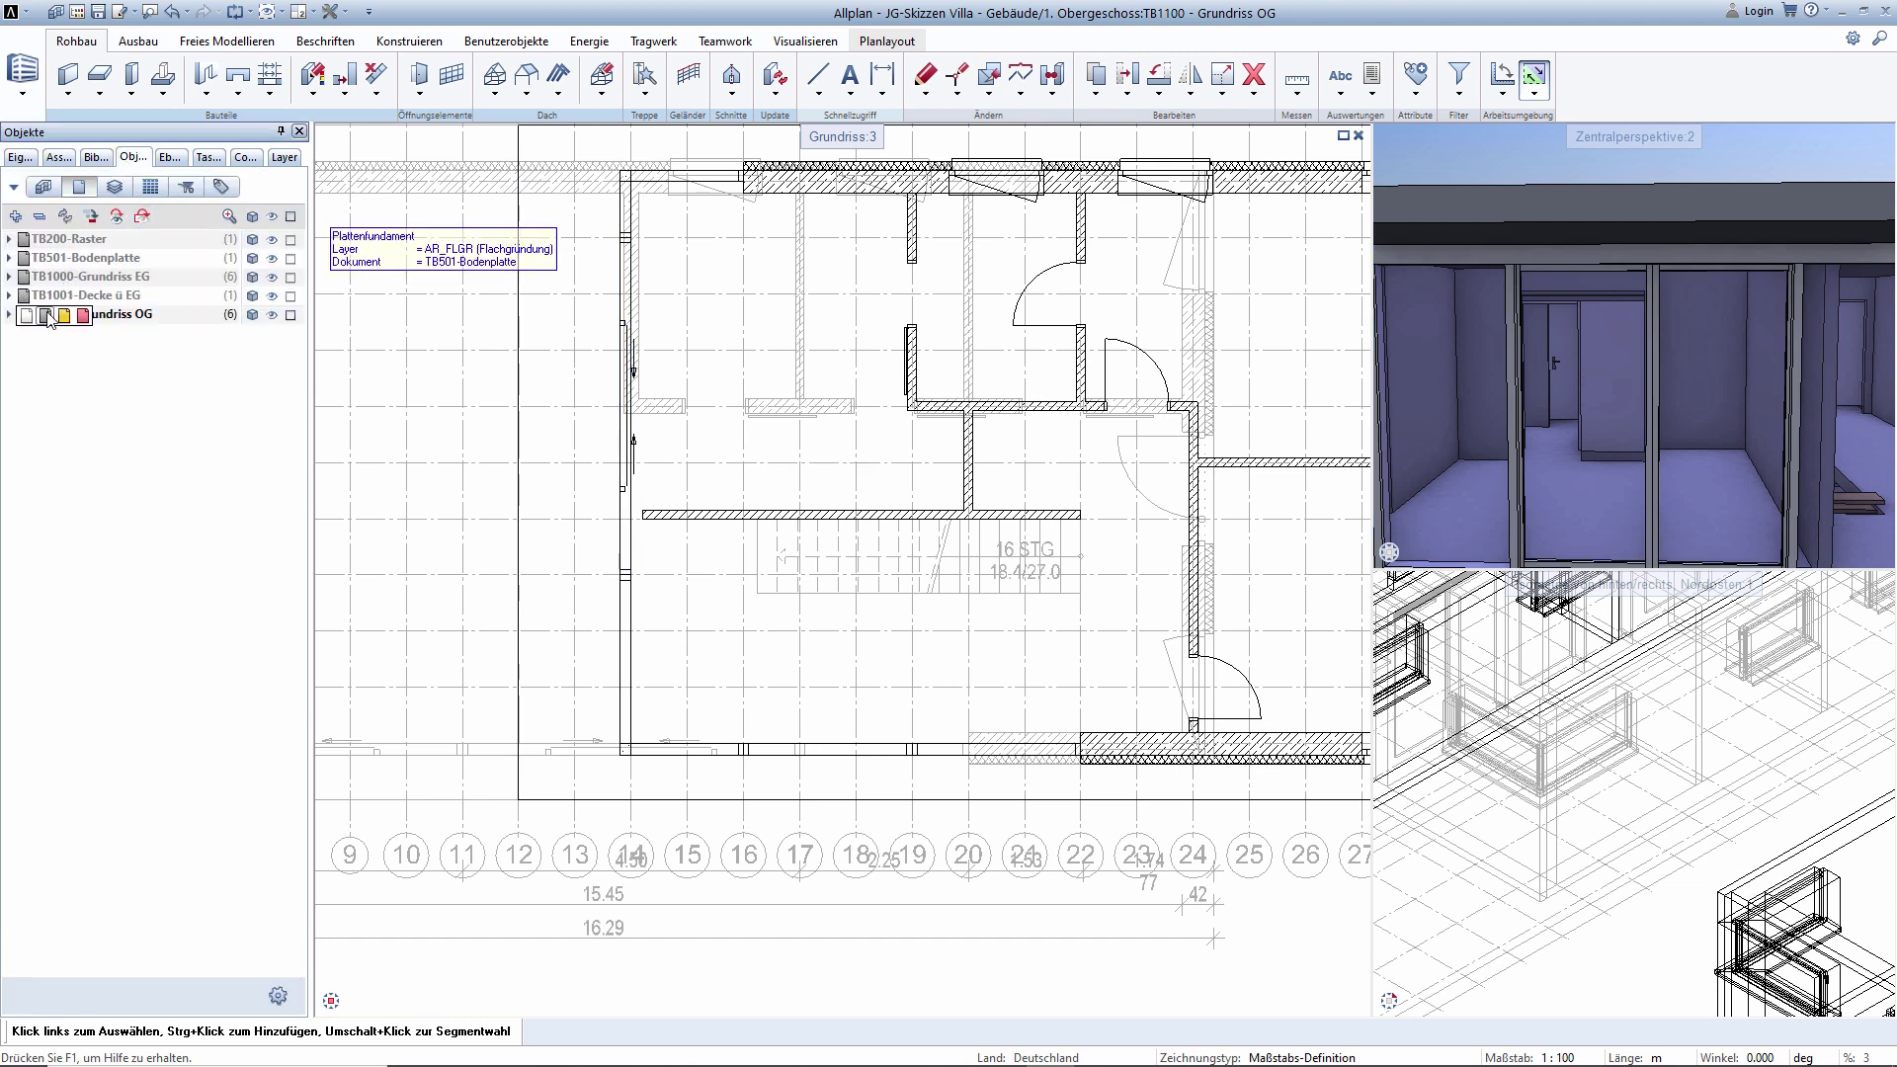
mouse_move(24, 294)
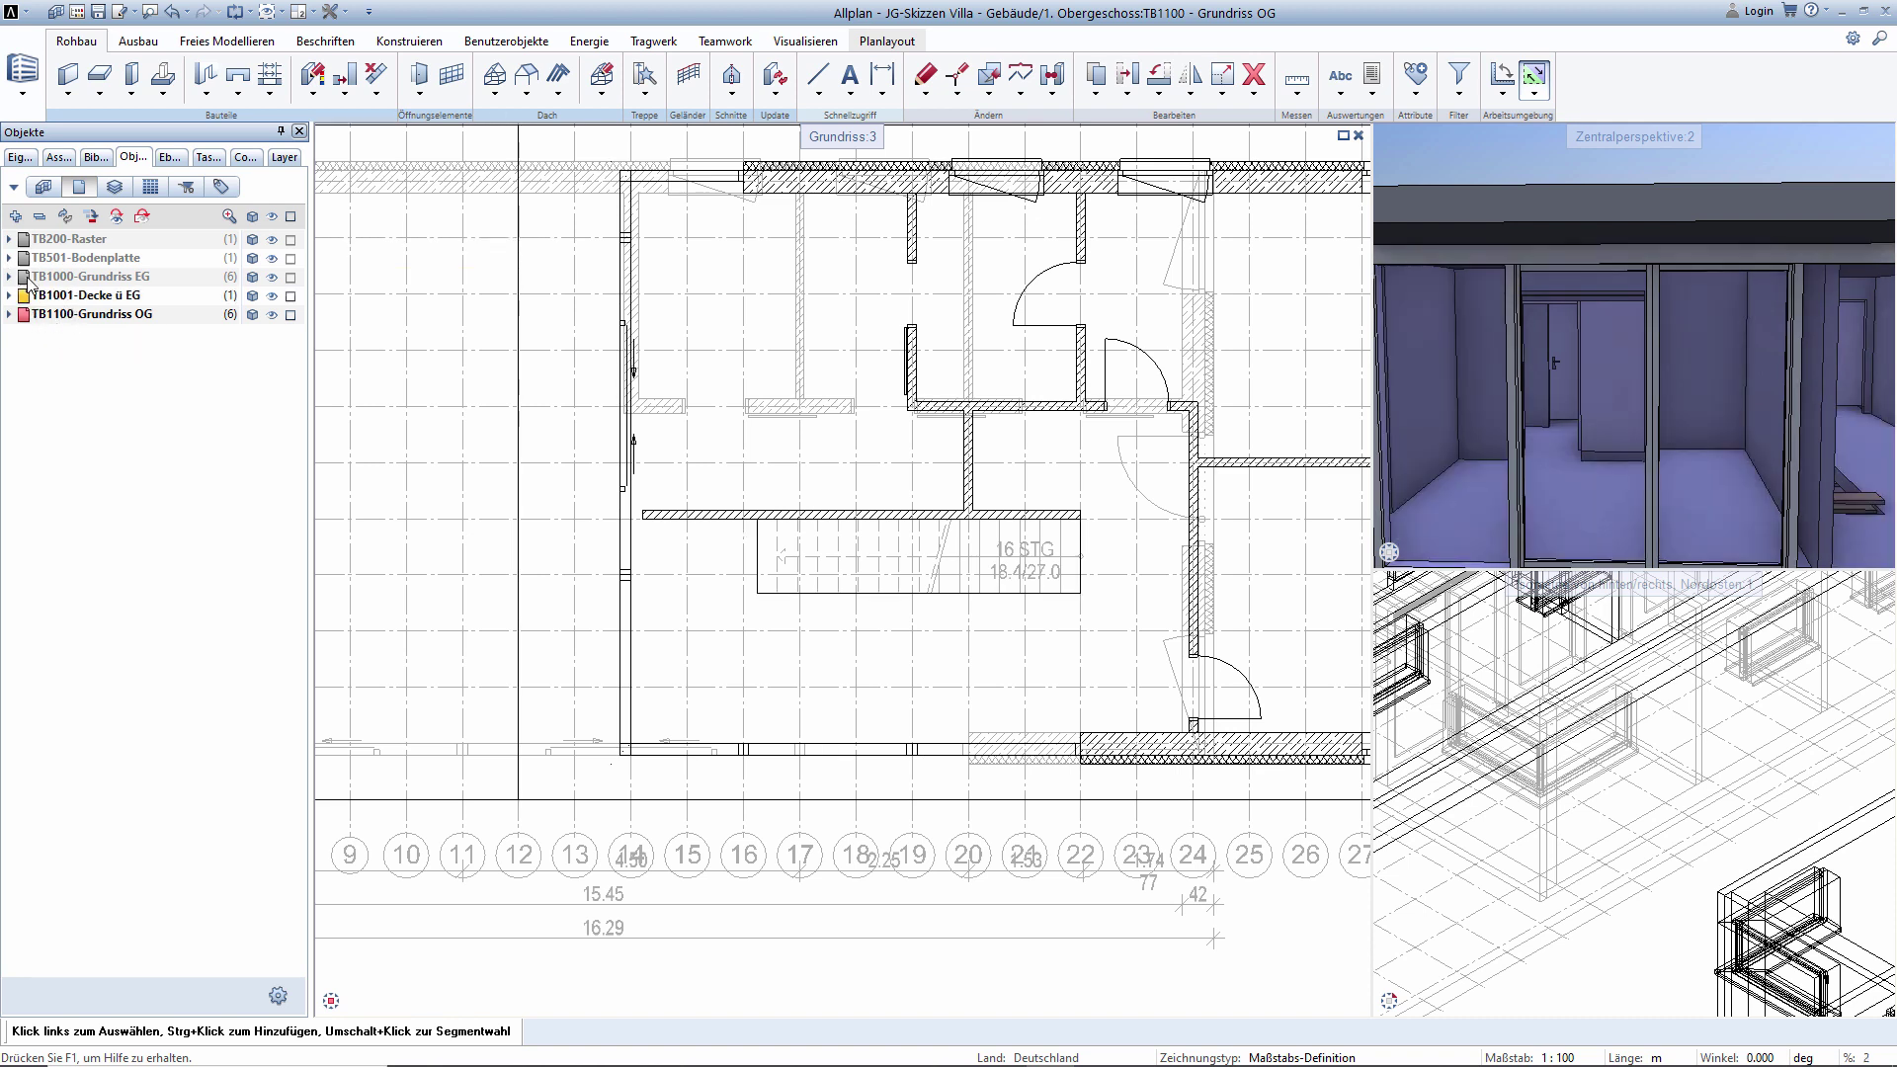
Show TB1000-Grundriss EG in the background and move the staircase's top corner onto the wall edge.
click(24, 277)
click(67, 298)
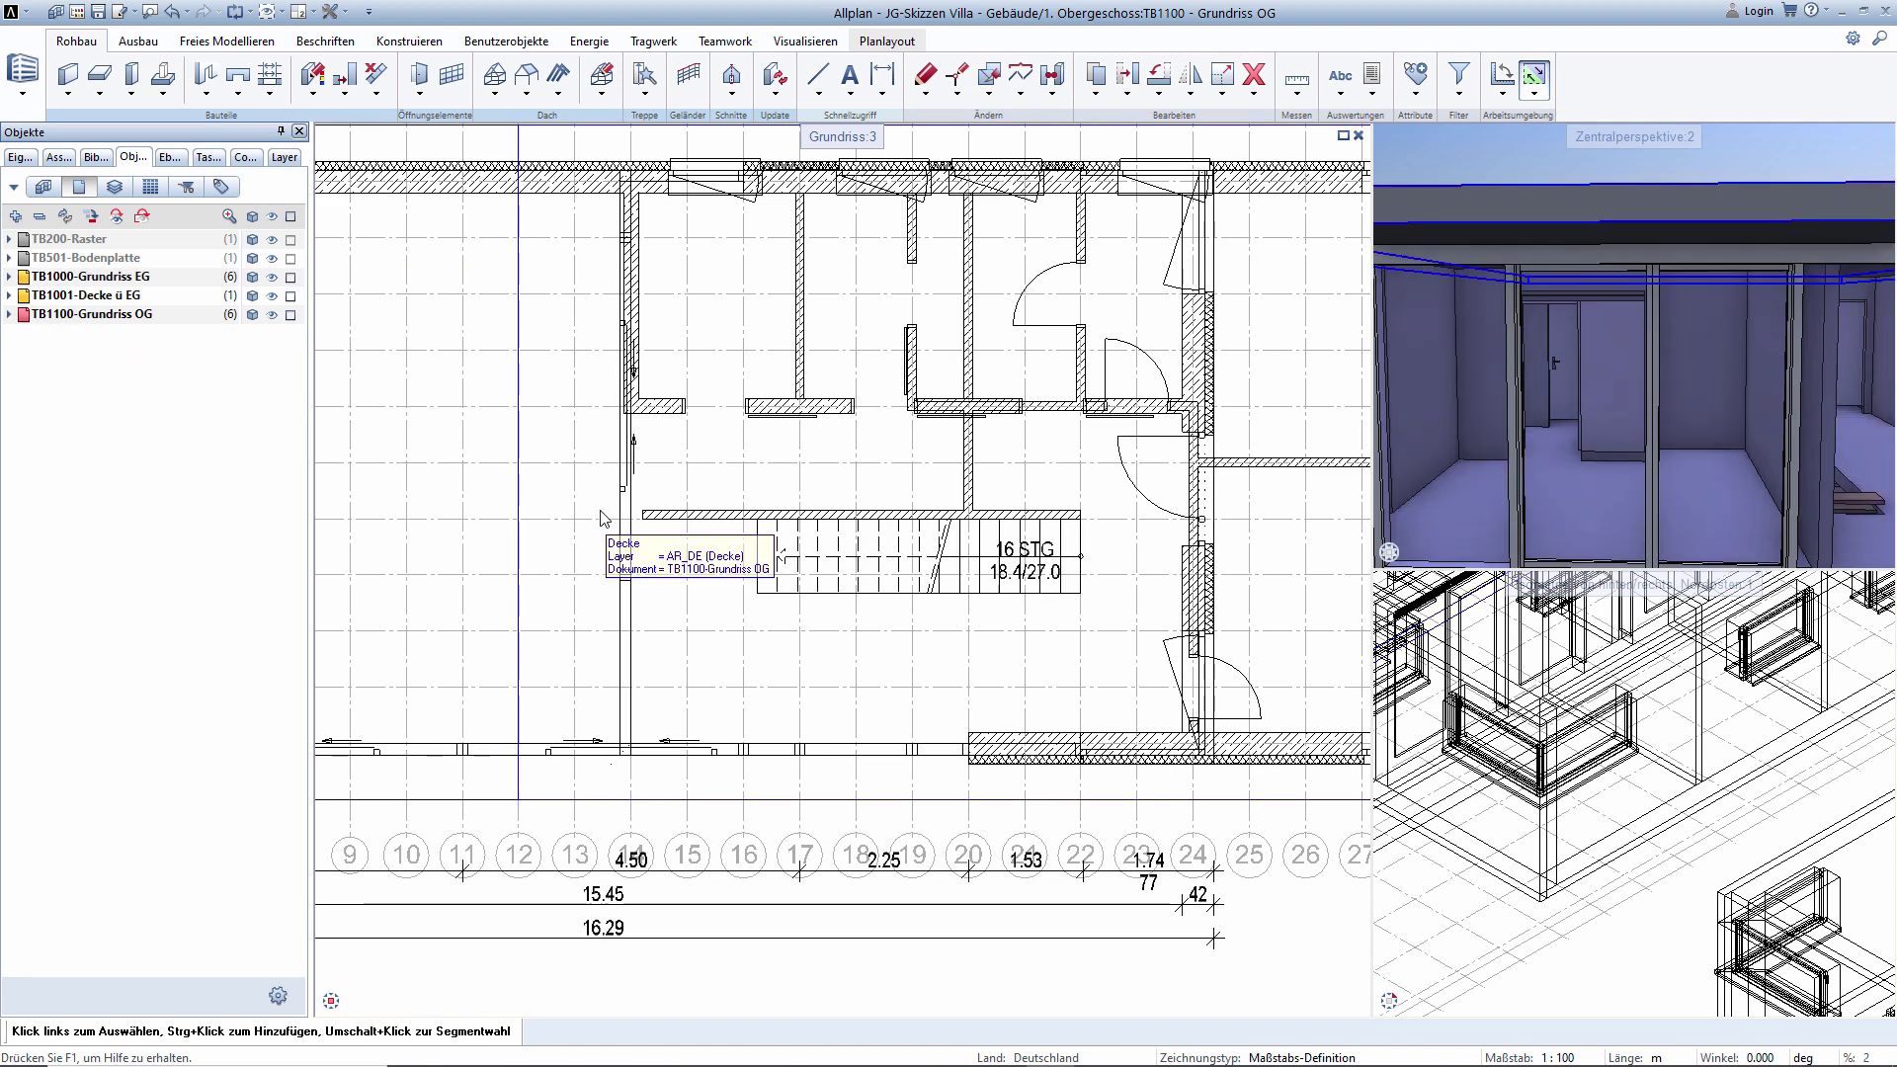
click(956, 88)
drag(640, 501, 1136, 632)
scroll(1106, 583, up, 5)
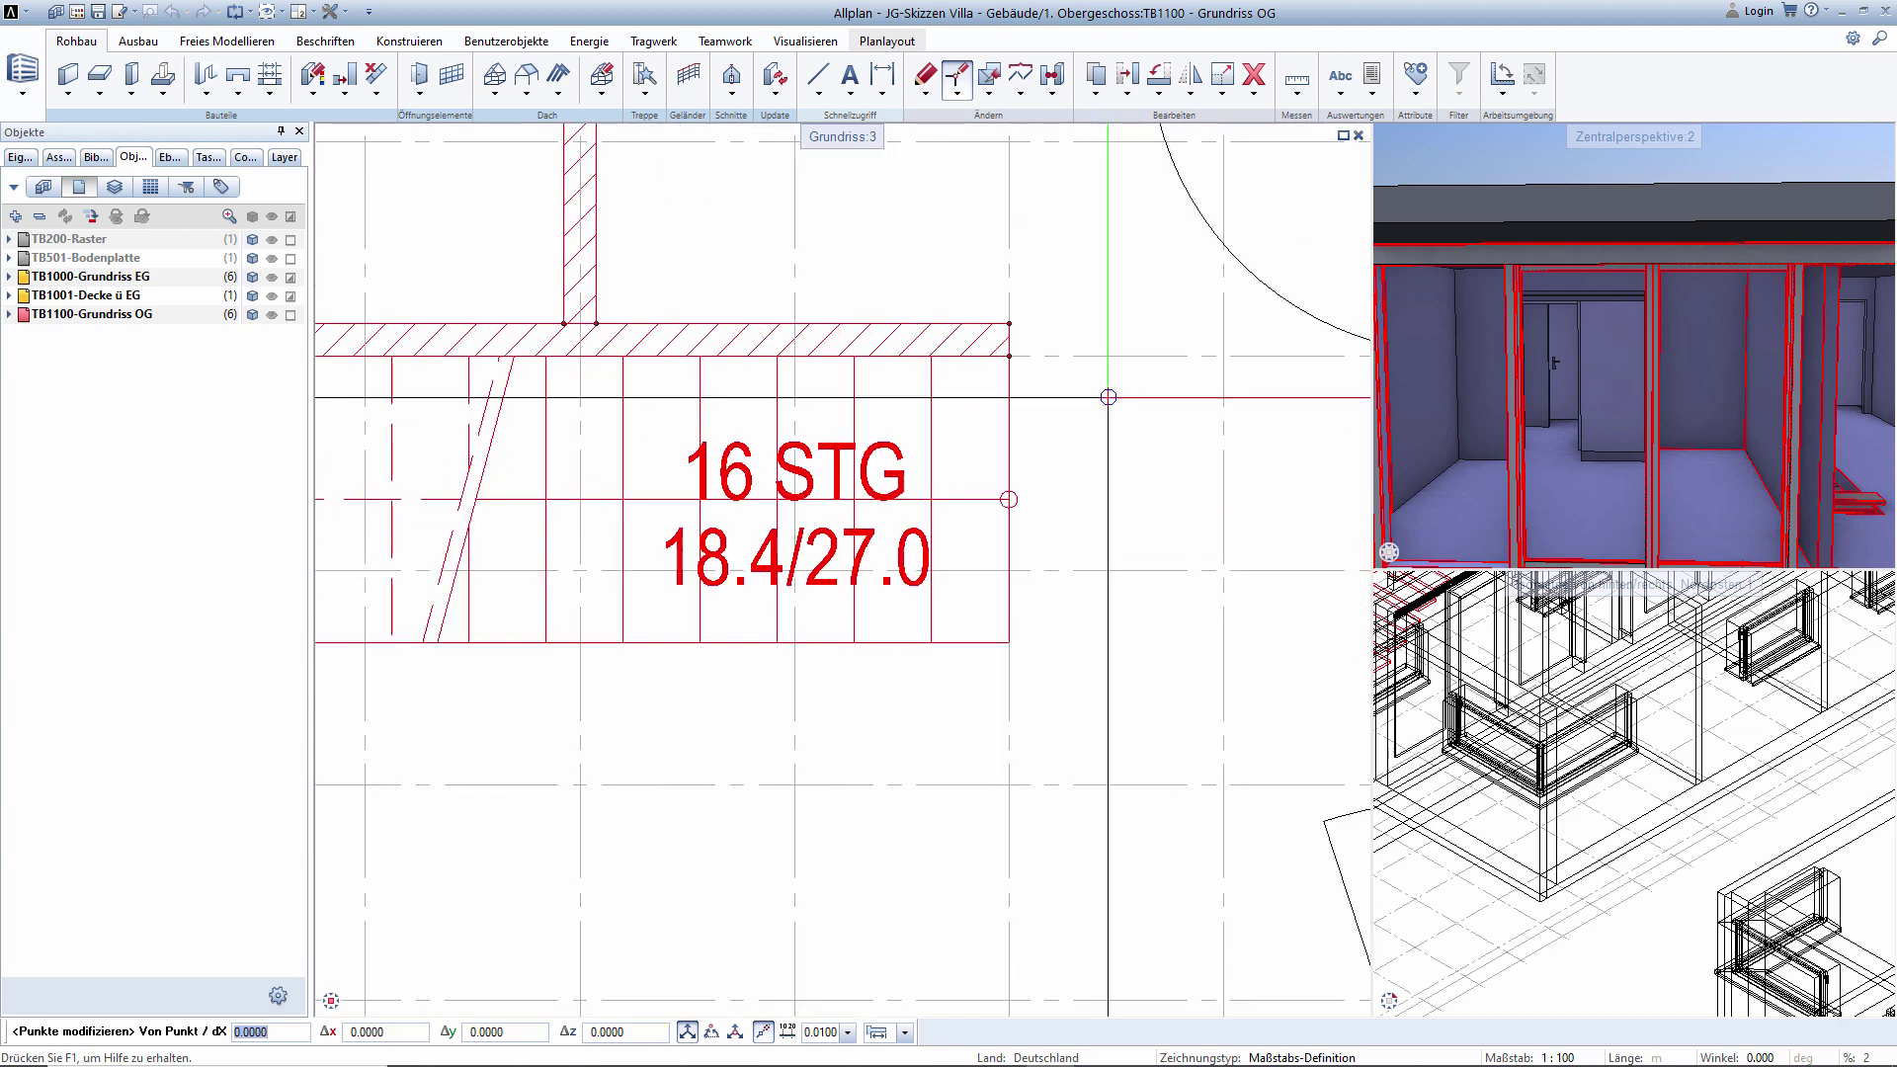
scroll(1107, 397, up, 2)
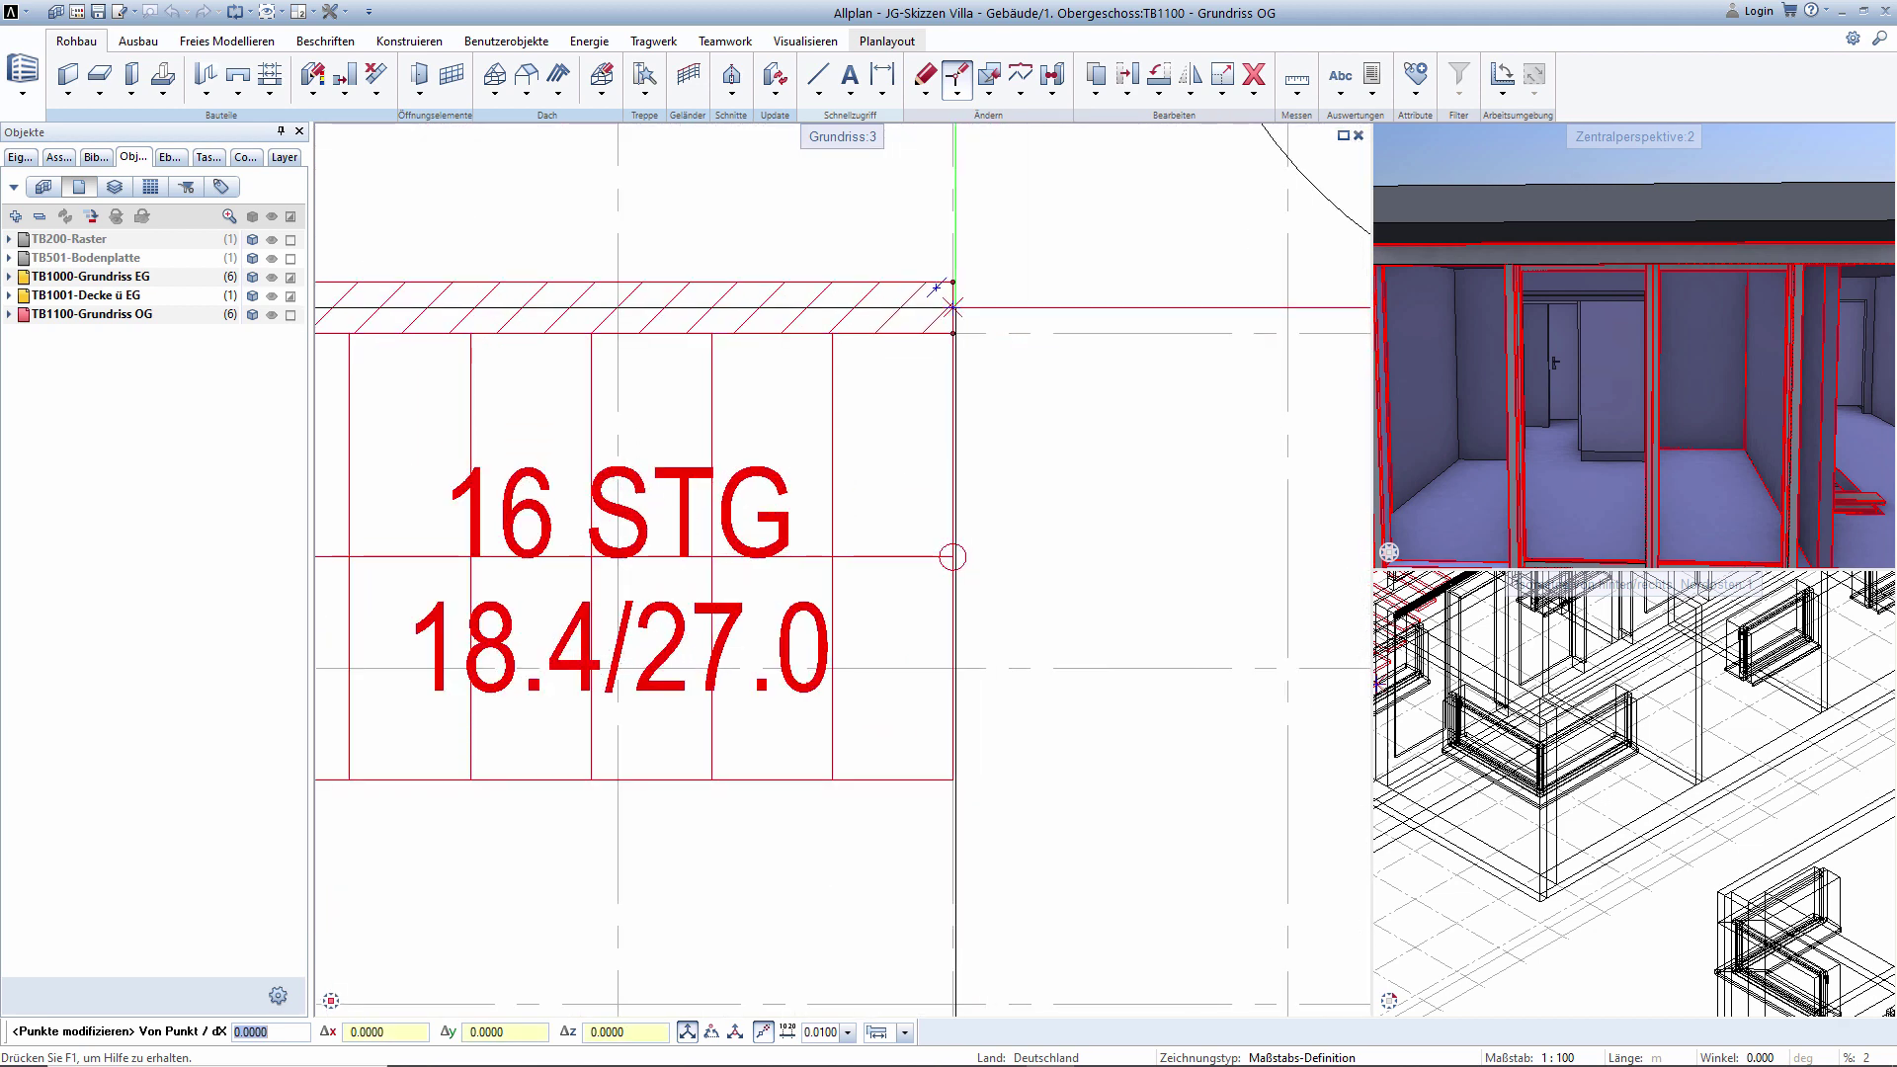
click(951, 284)
click(953, 307)
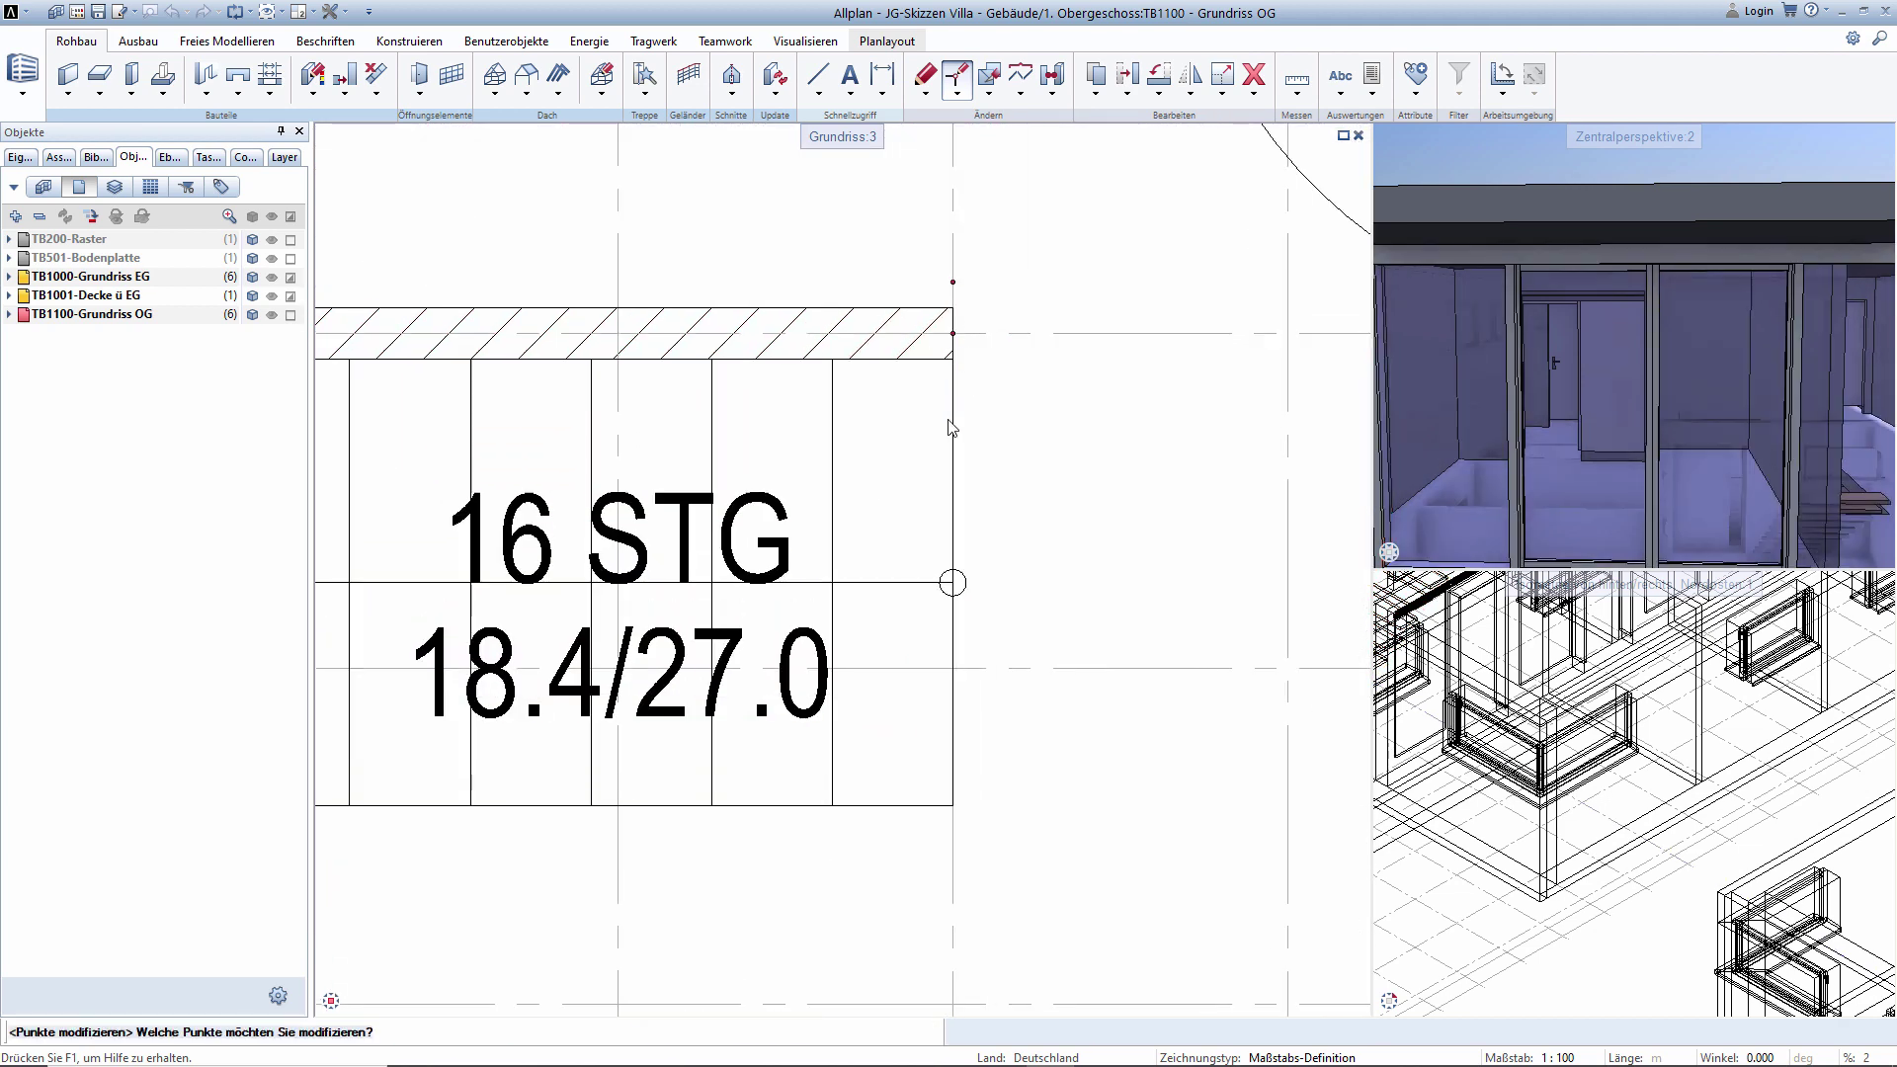
scroll(950, 427, down, 3)
scroll(950, 426, down, 3)
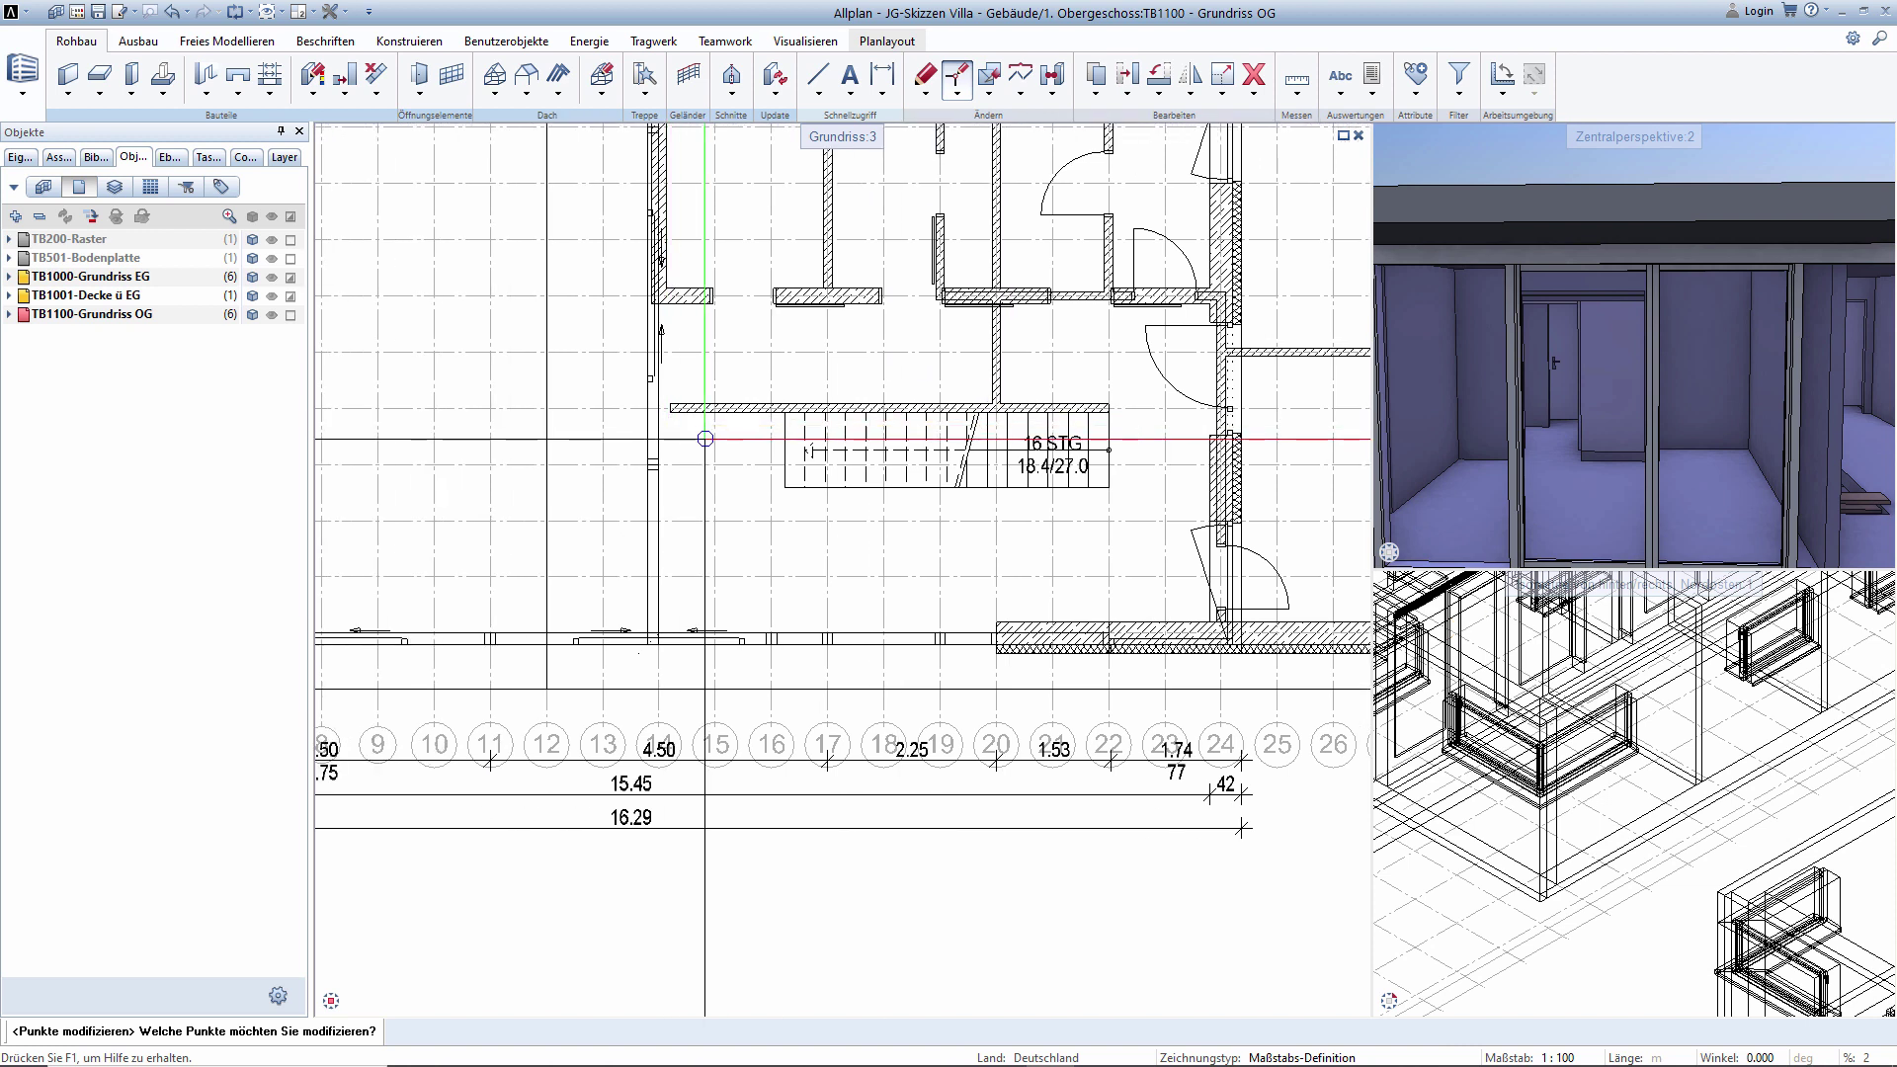
key(Escape)
Hide TB1000-Grundriss EG again and frame the upper floor's left side.
middle_drag(719, 446, 731, 520)
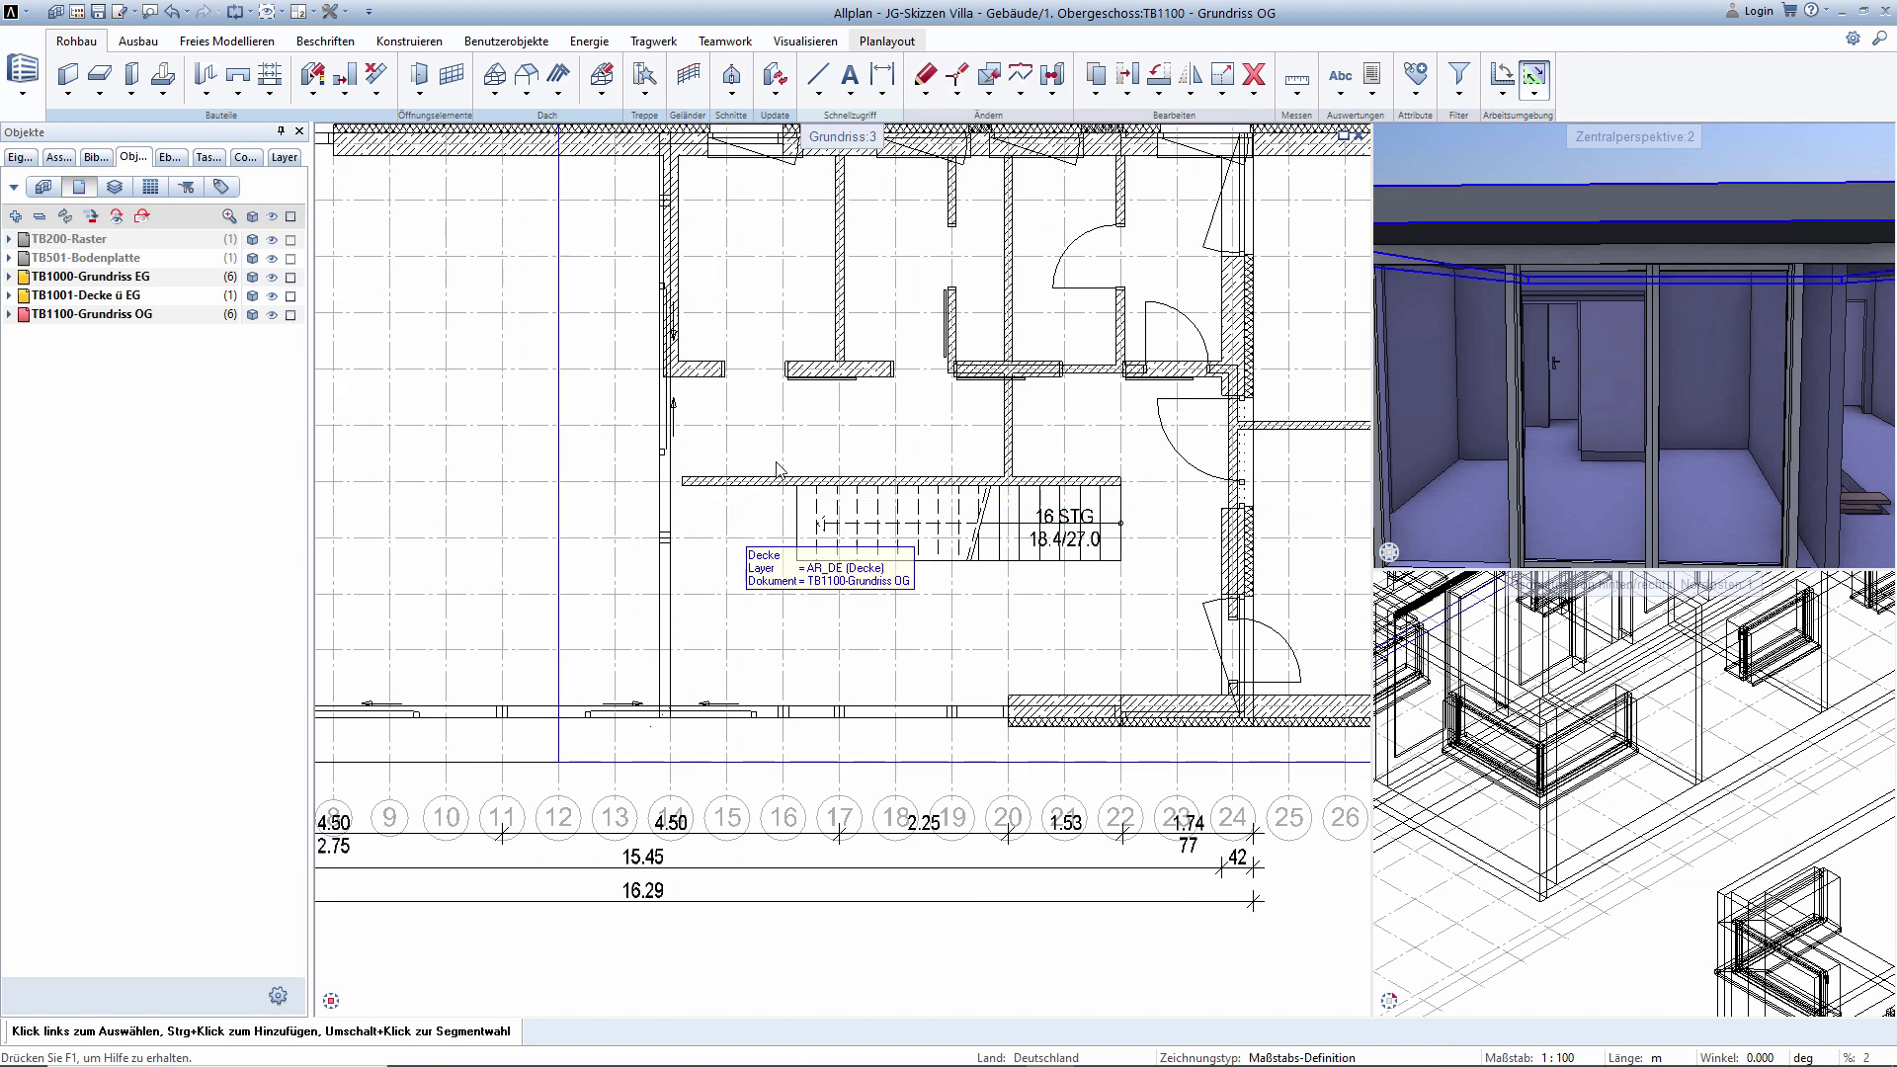
scroll(792, 402, down, 1)
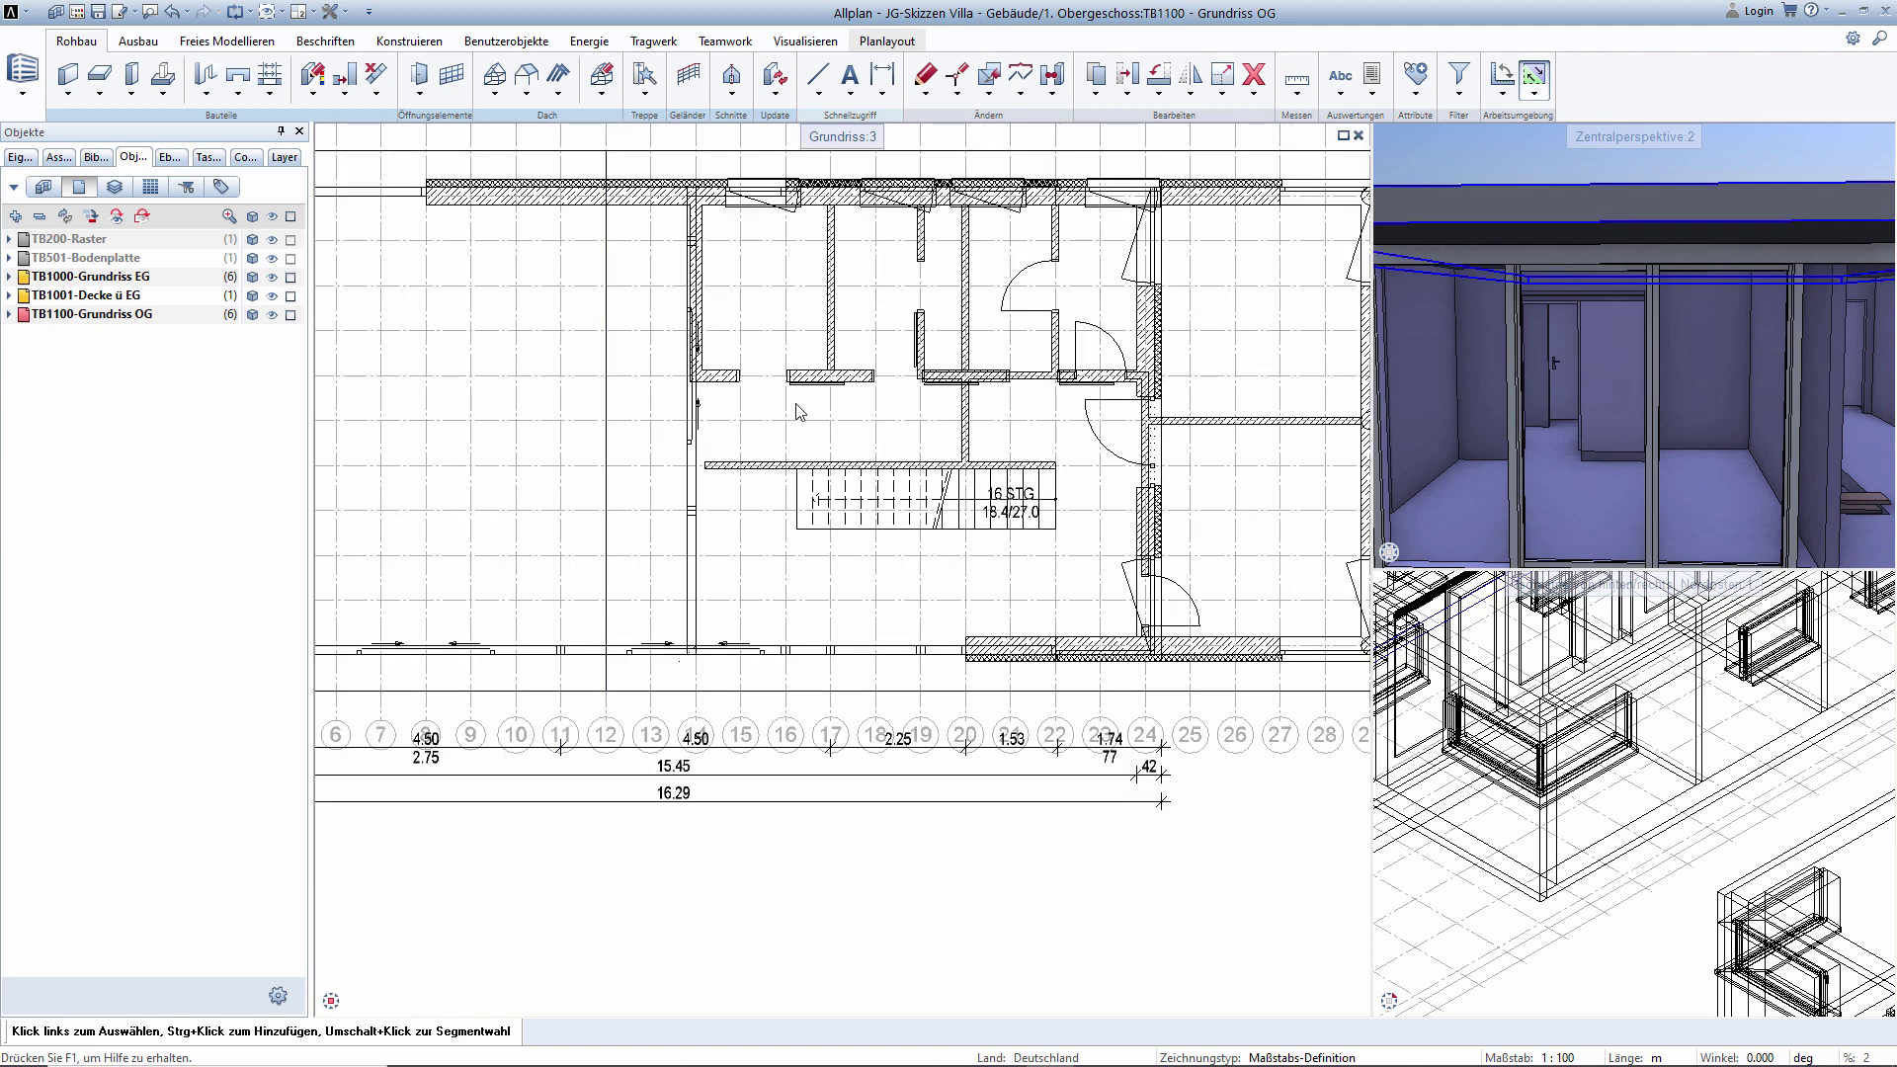
click(271, 276)
scroll(888, 609, up, 2)
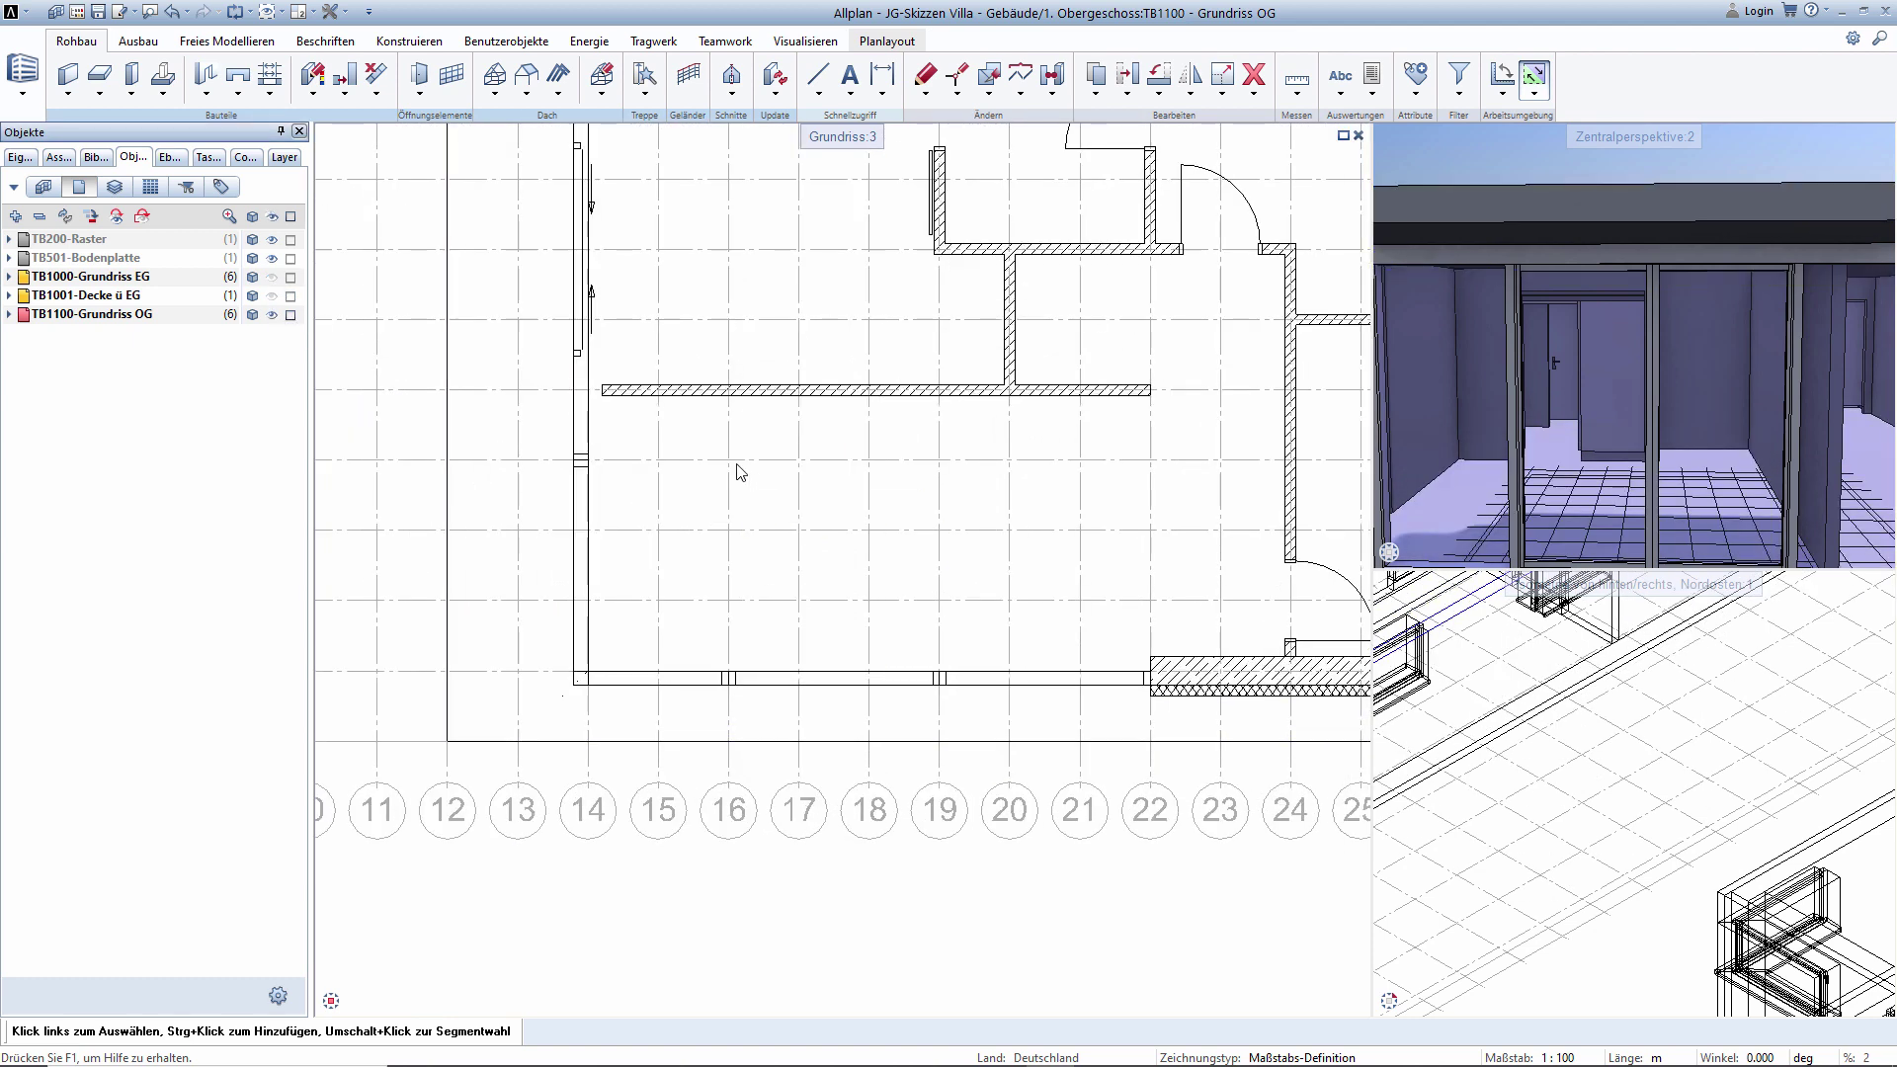
middle_drag(740, 465, 781, 757)
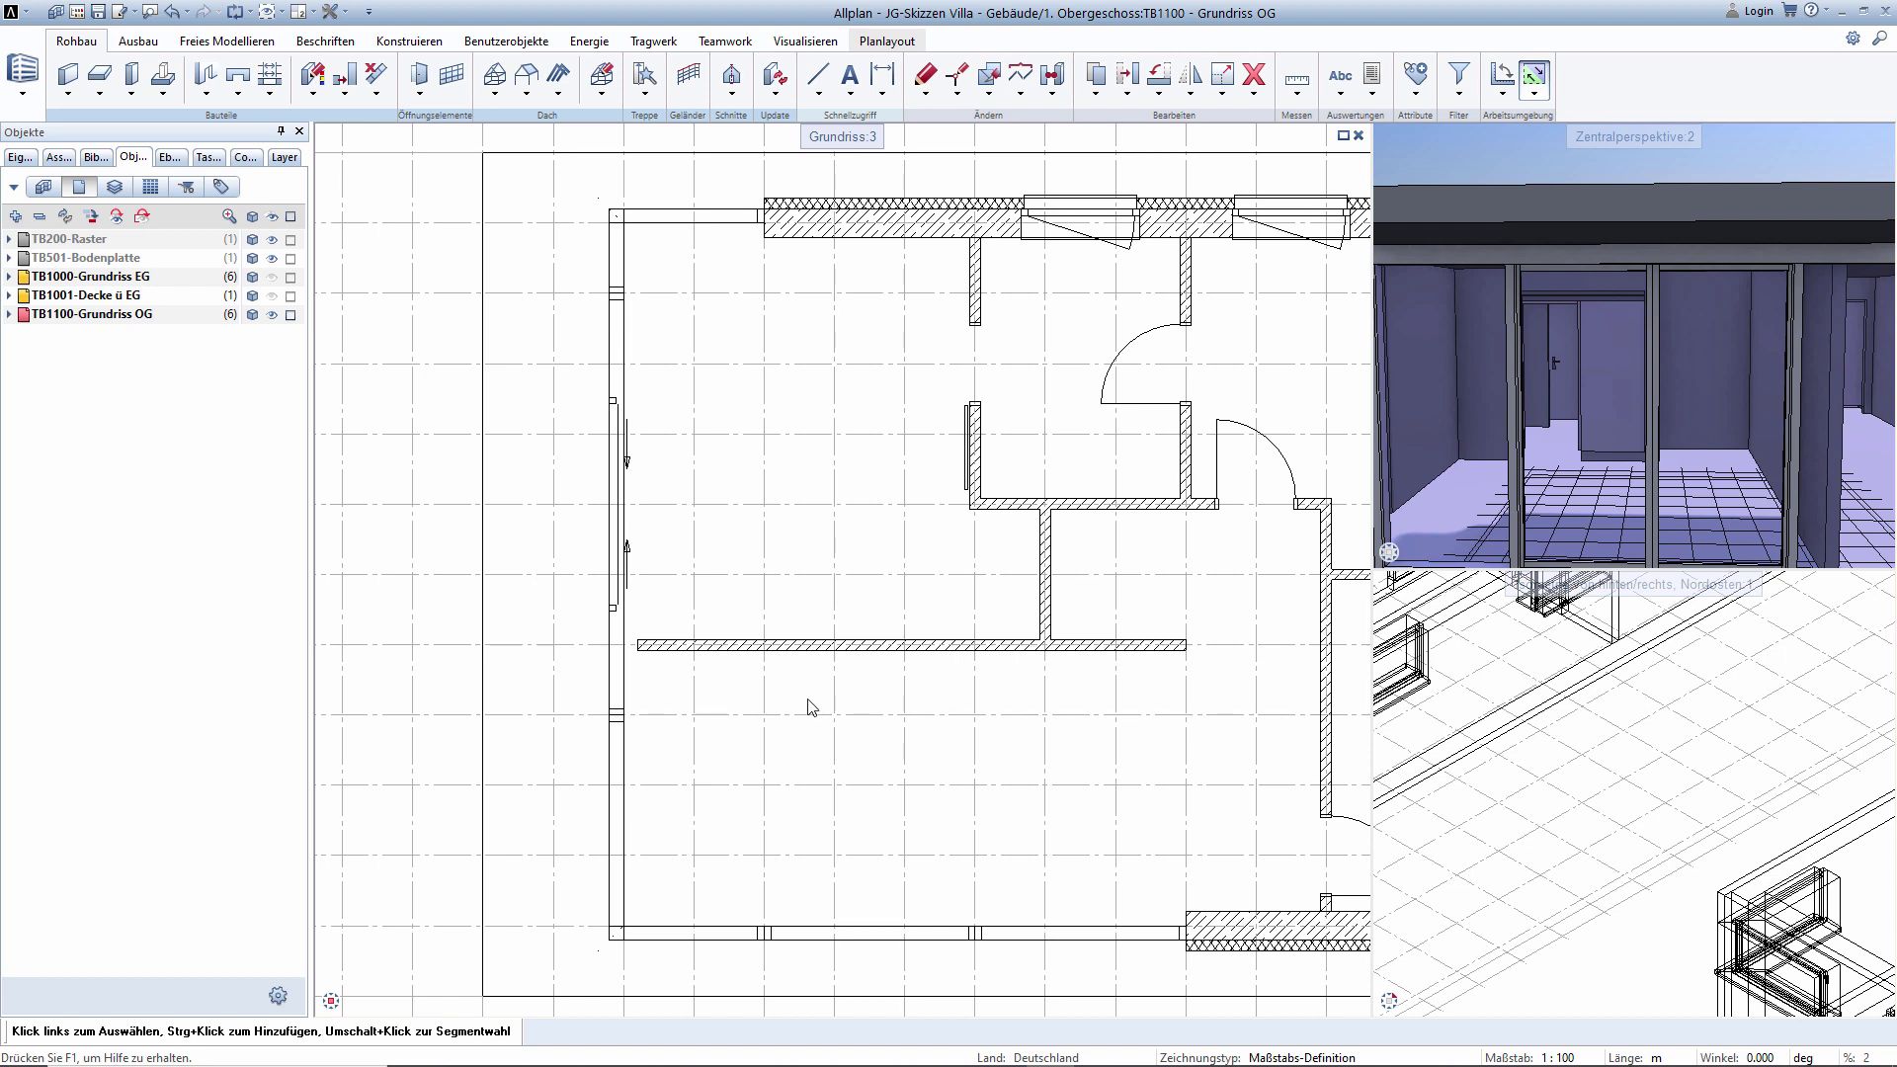
Delete the window and its Fensterlaibung from the left exterior wall.
click(956, 75)
drag(587, 269, 628, 731)
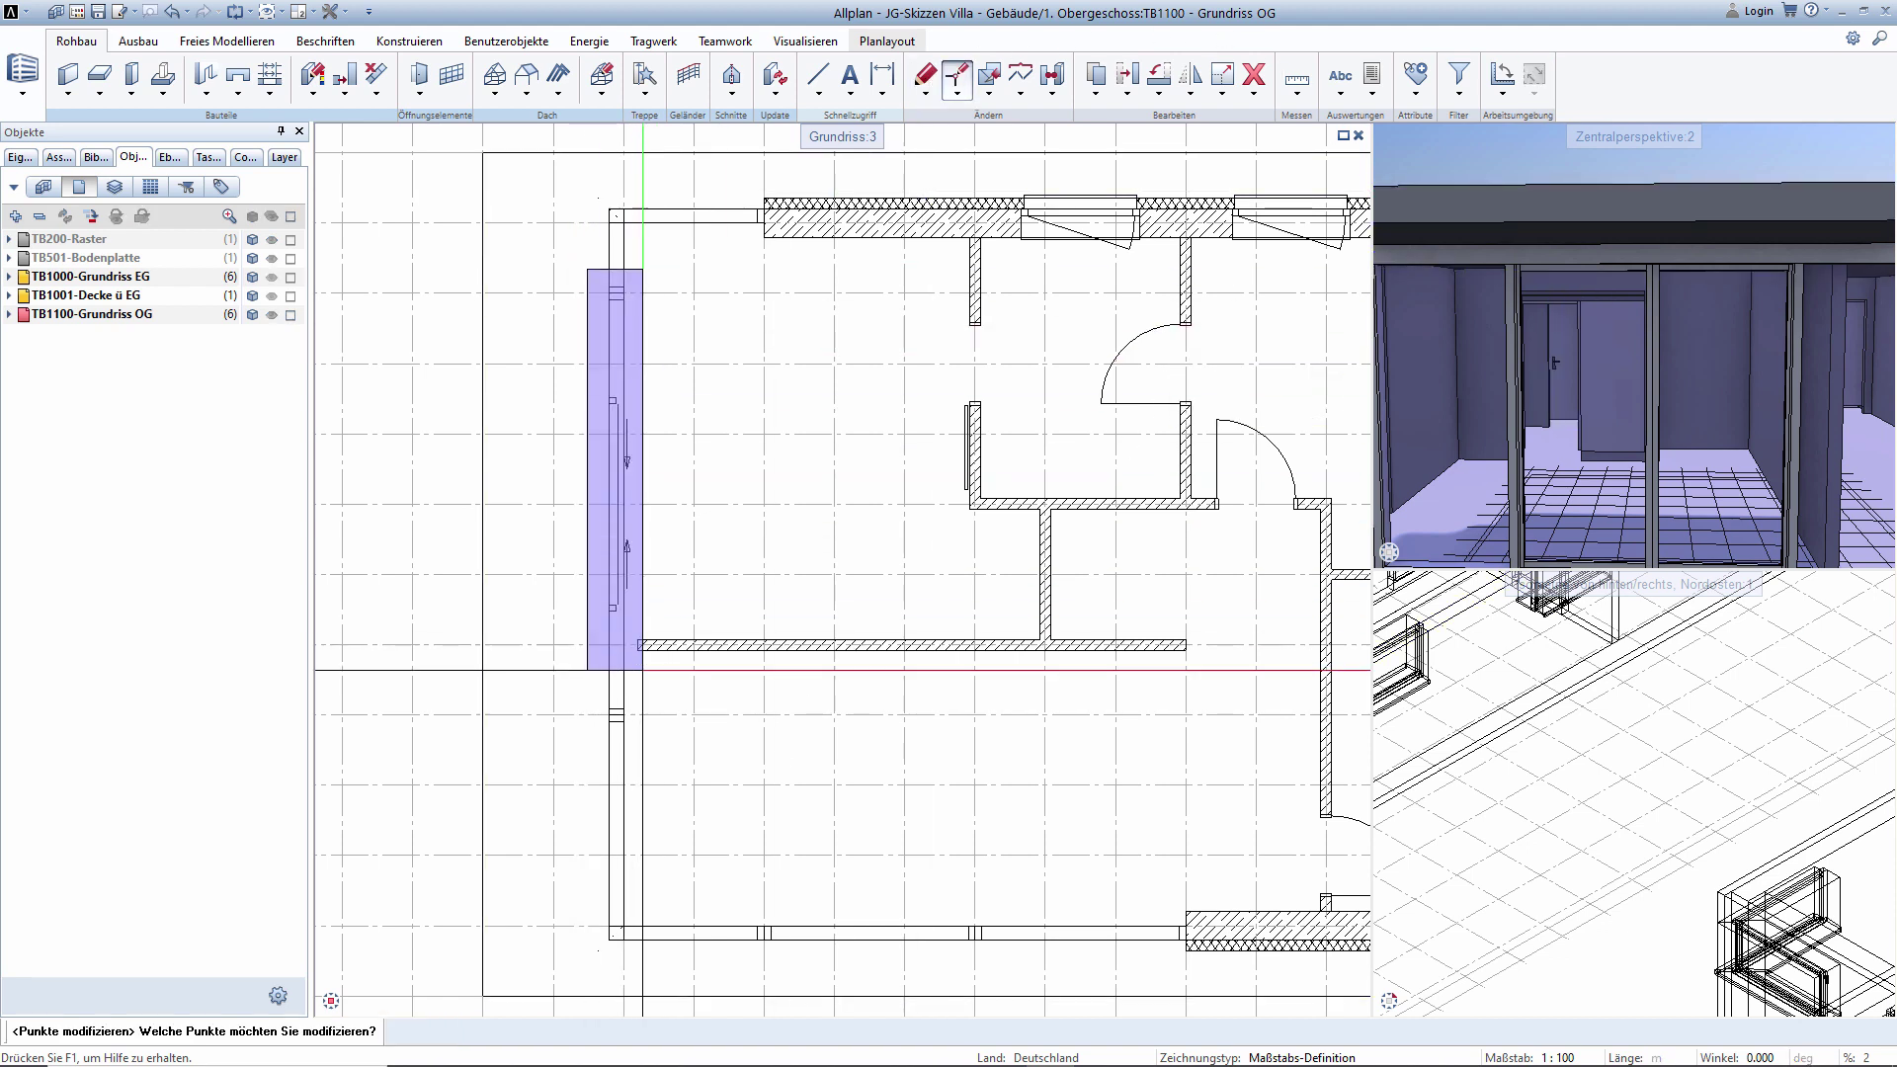
click(628, 731)
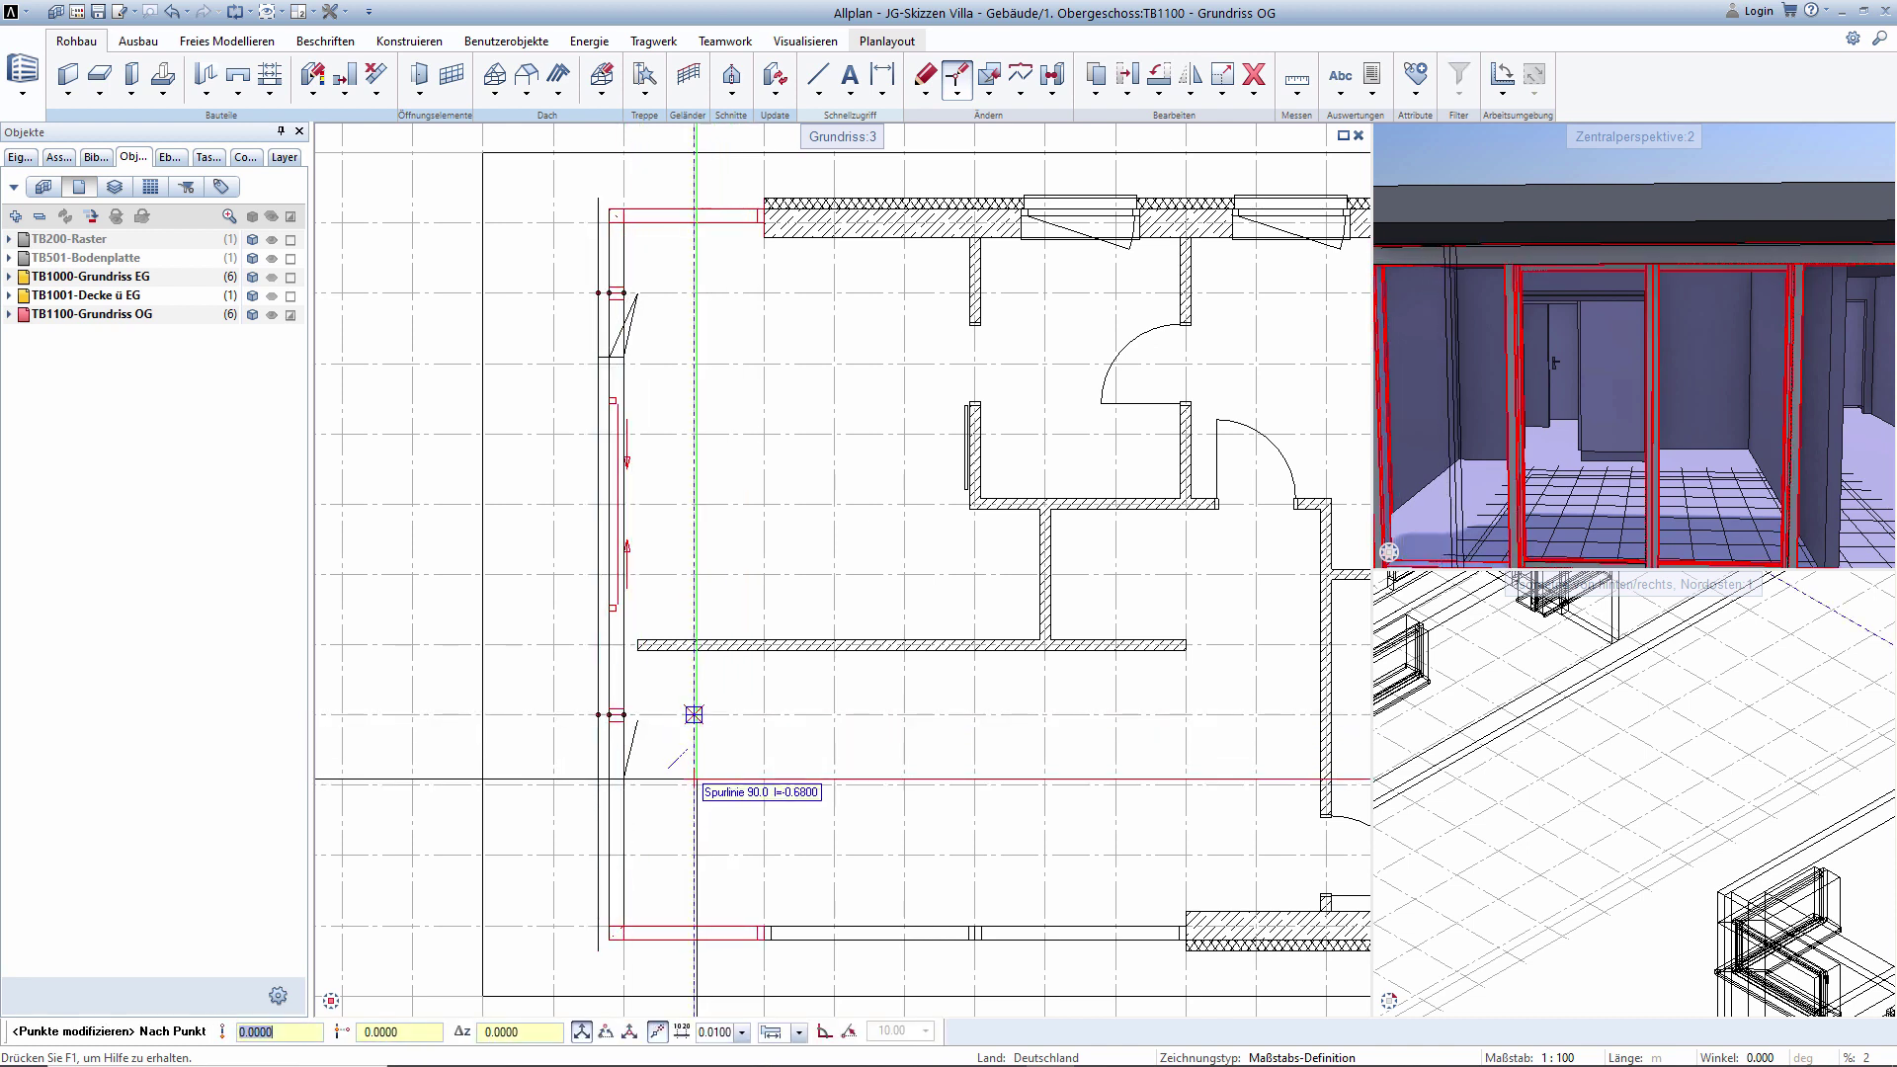
key(Escape)
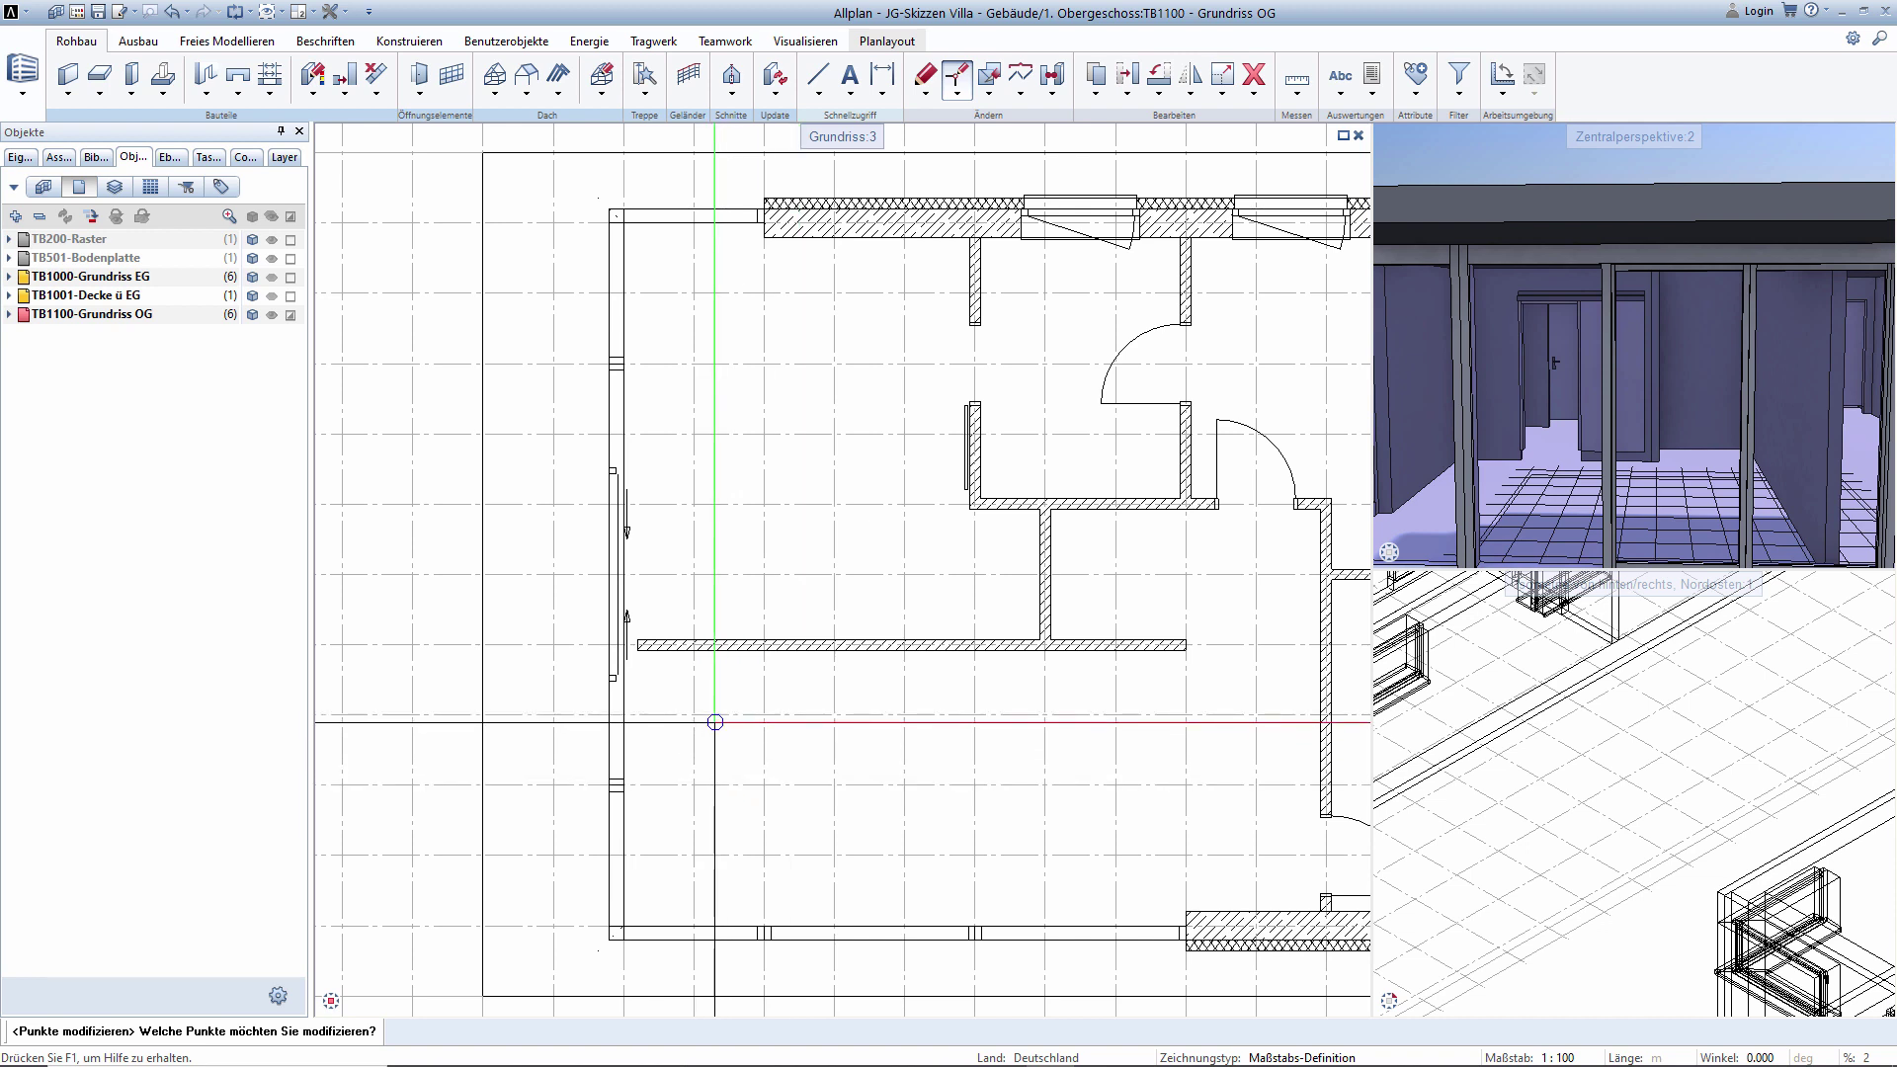
key(Escape)
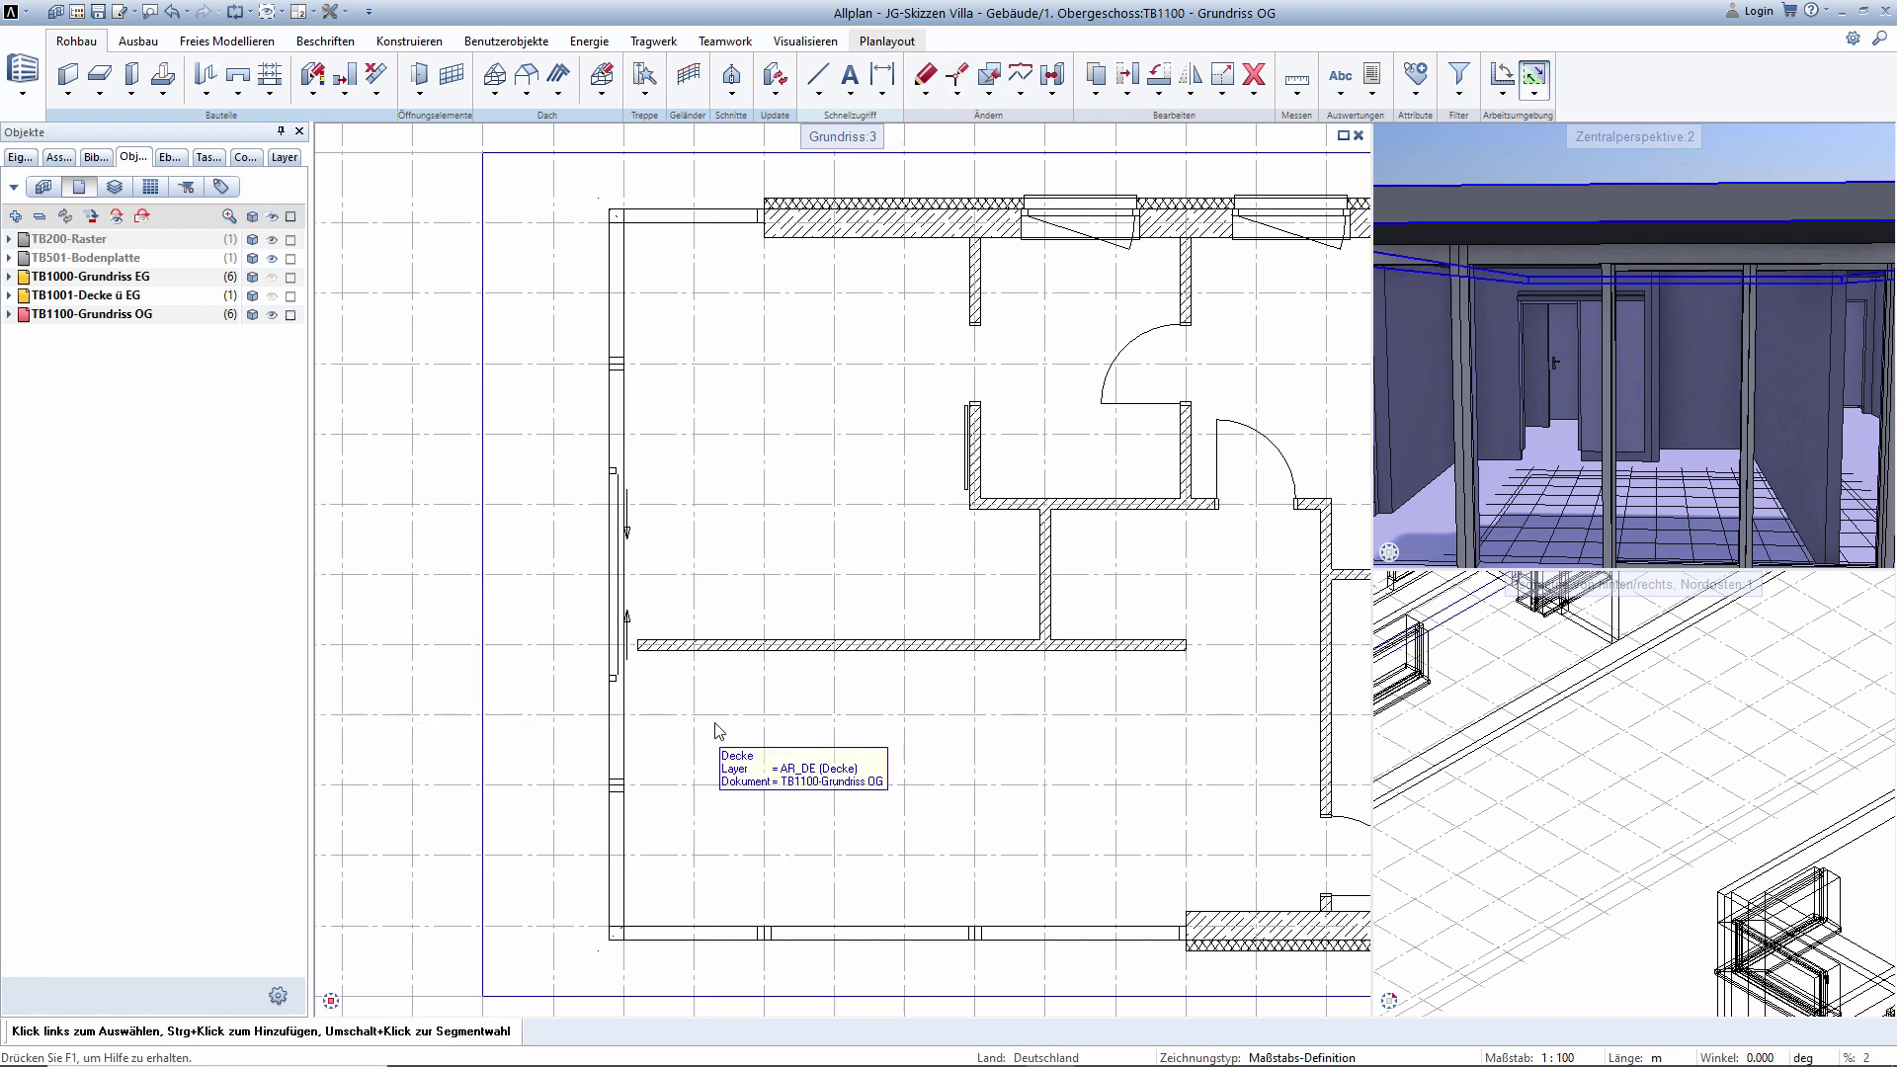
click(1254, 74)
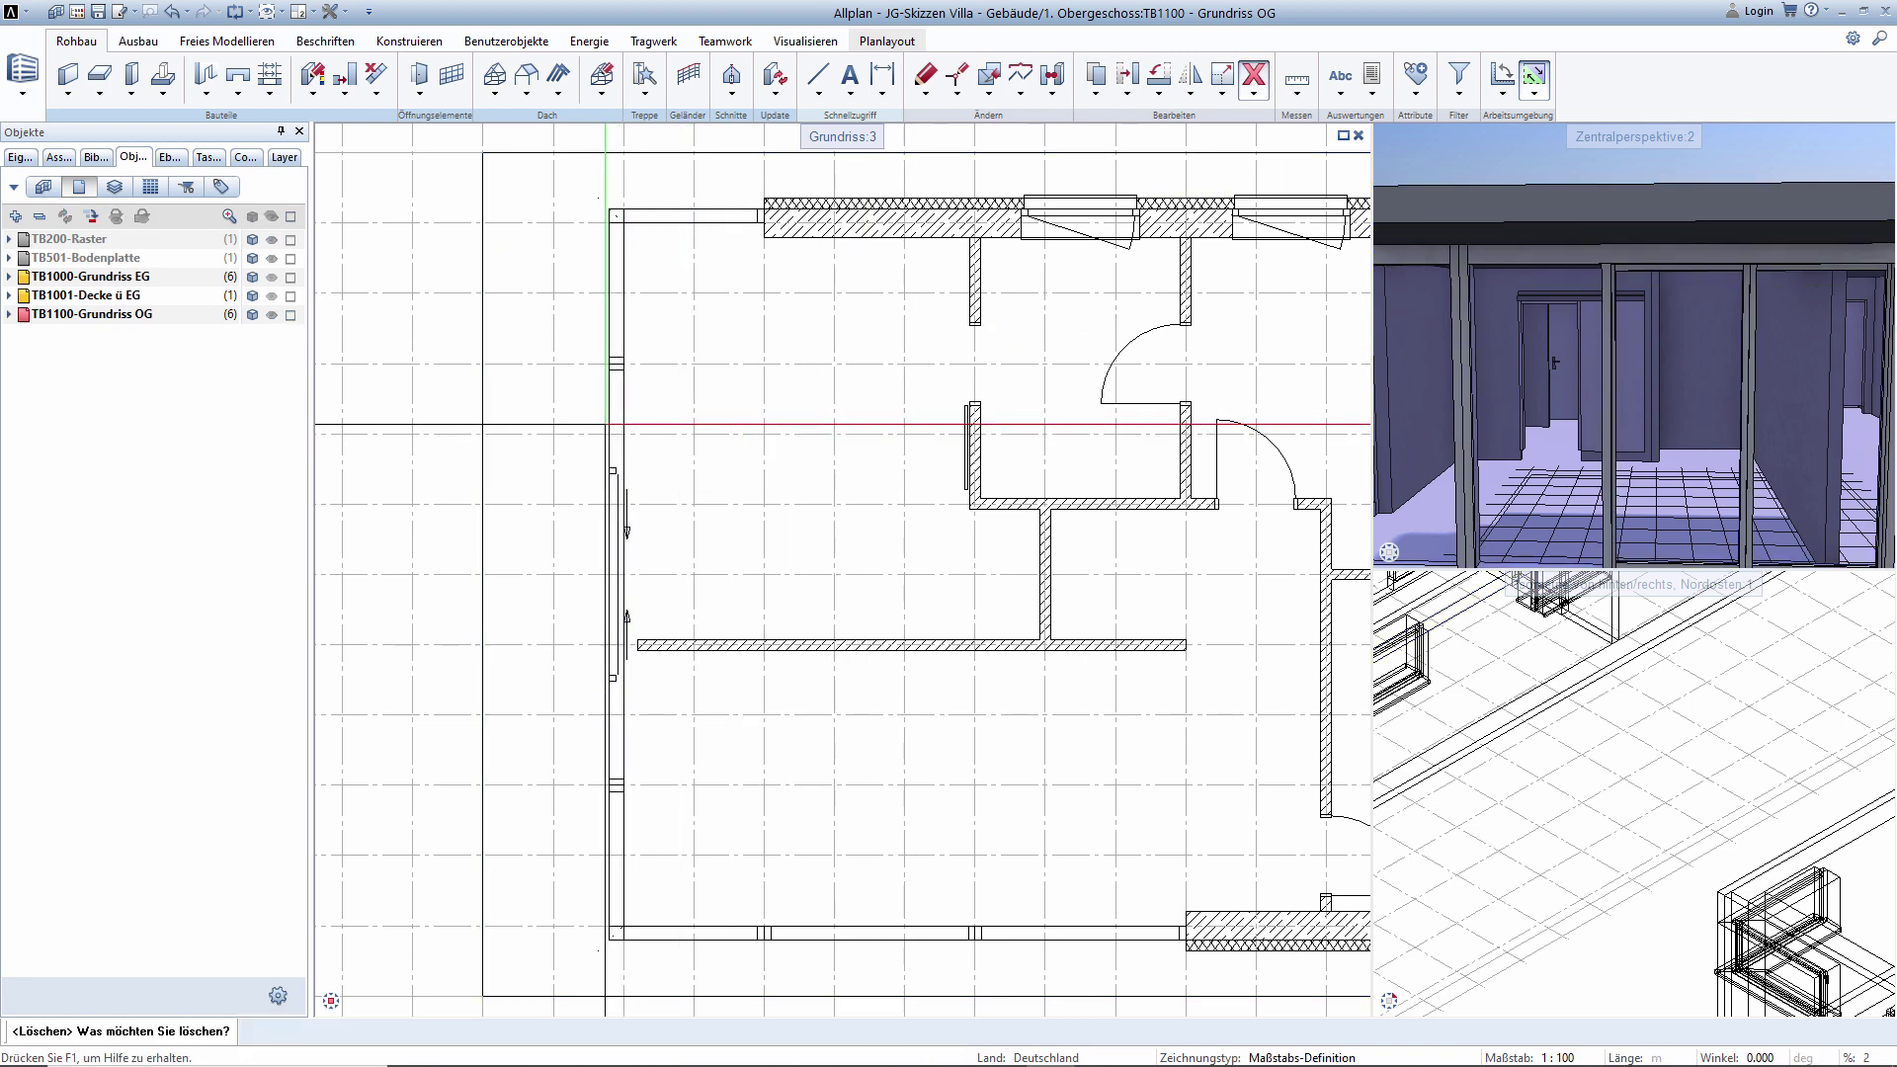
click(607, 425)
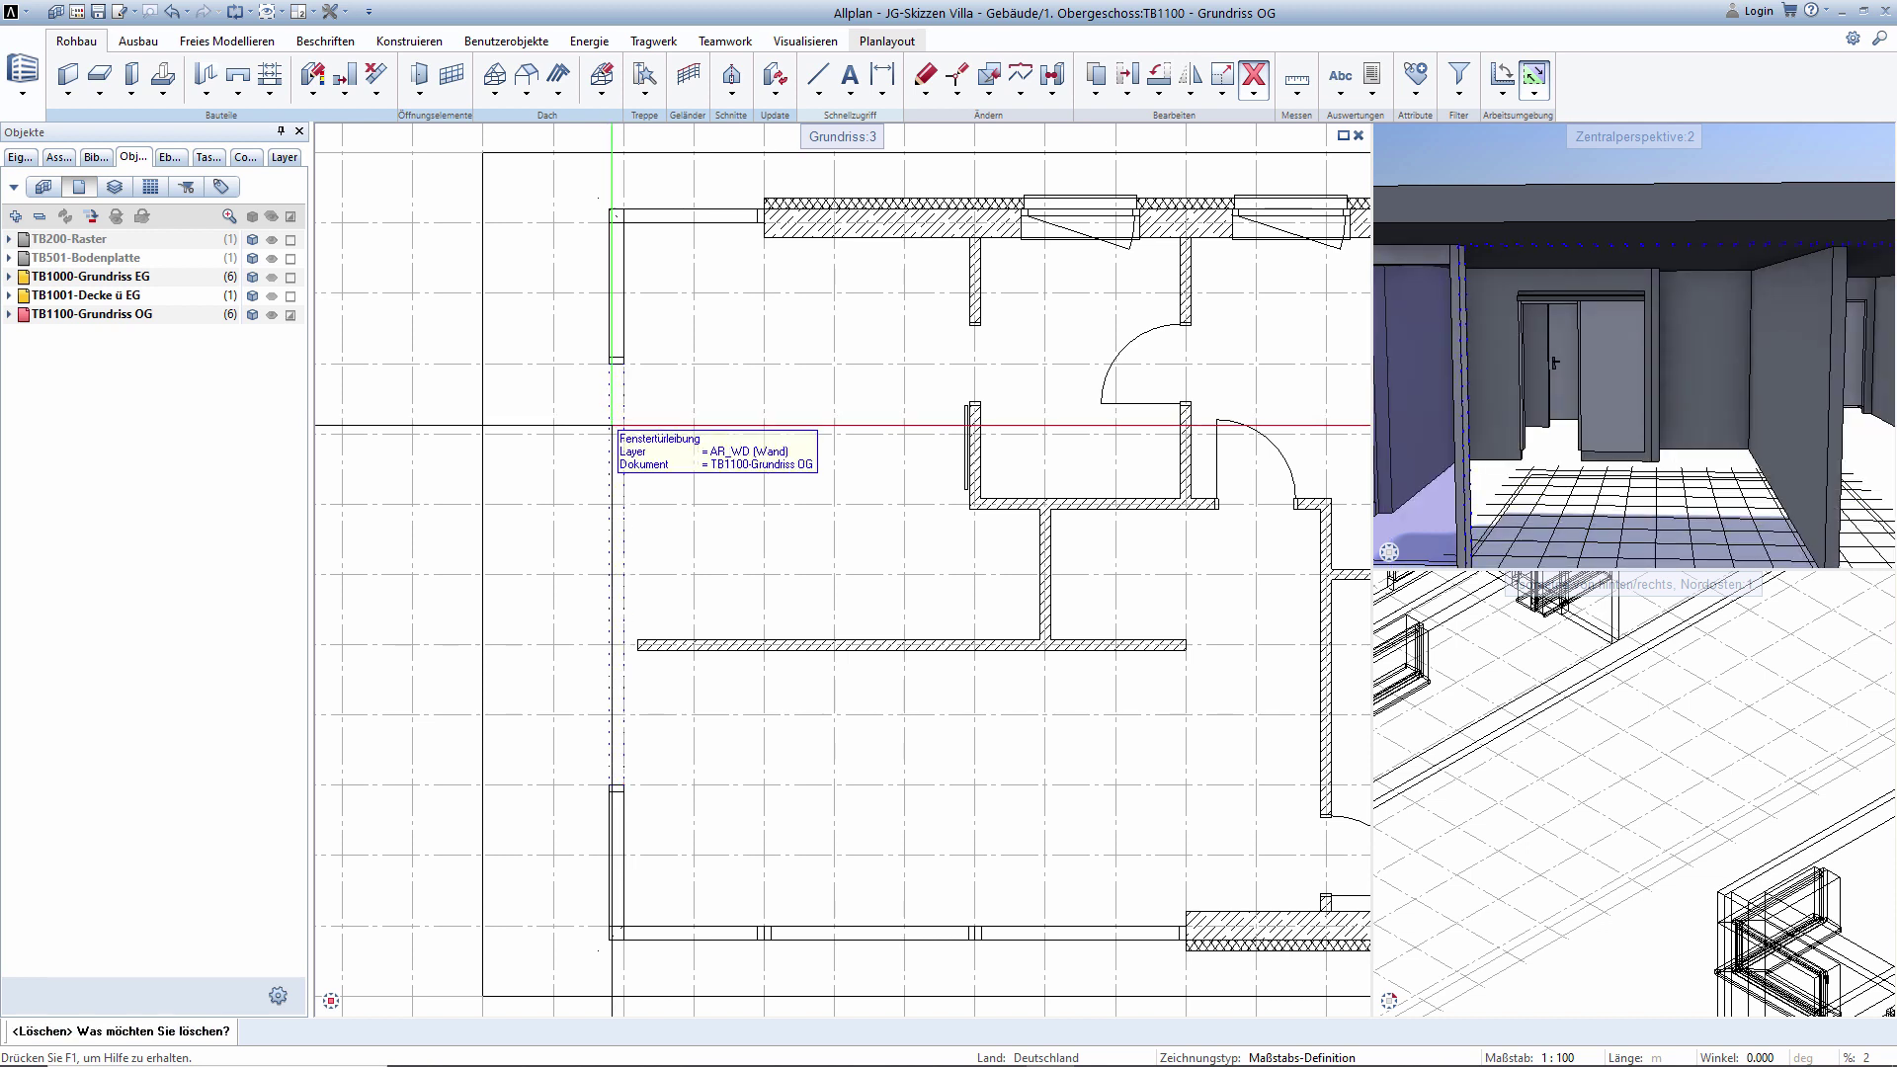
click(610, 424)
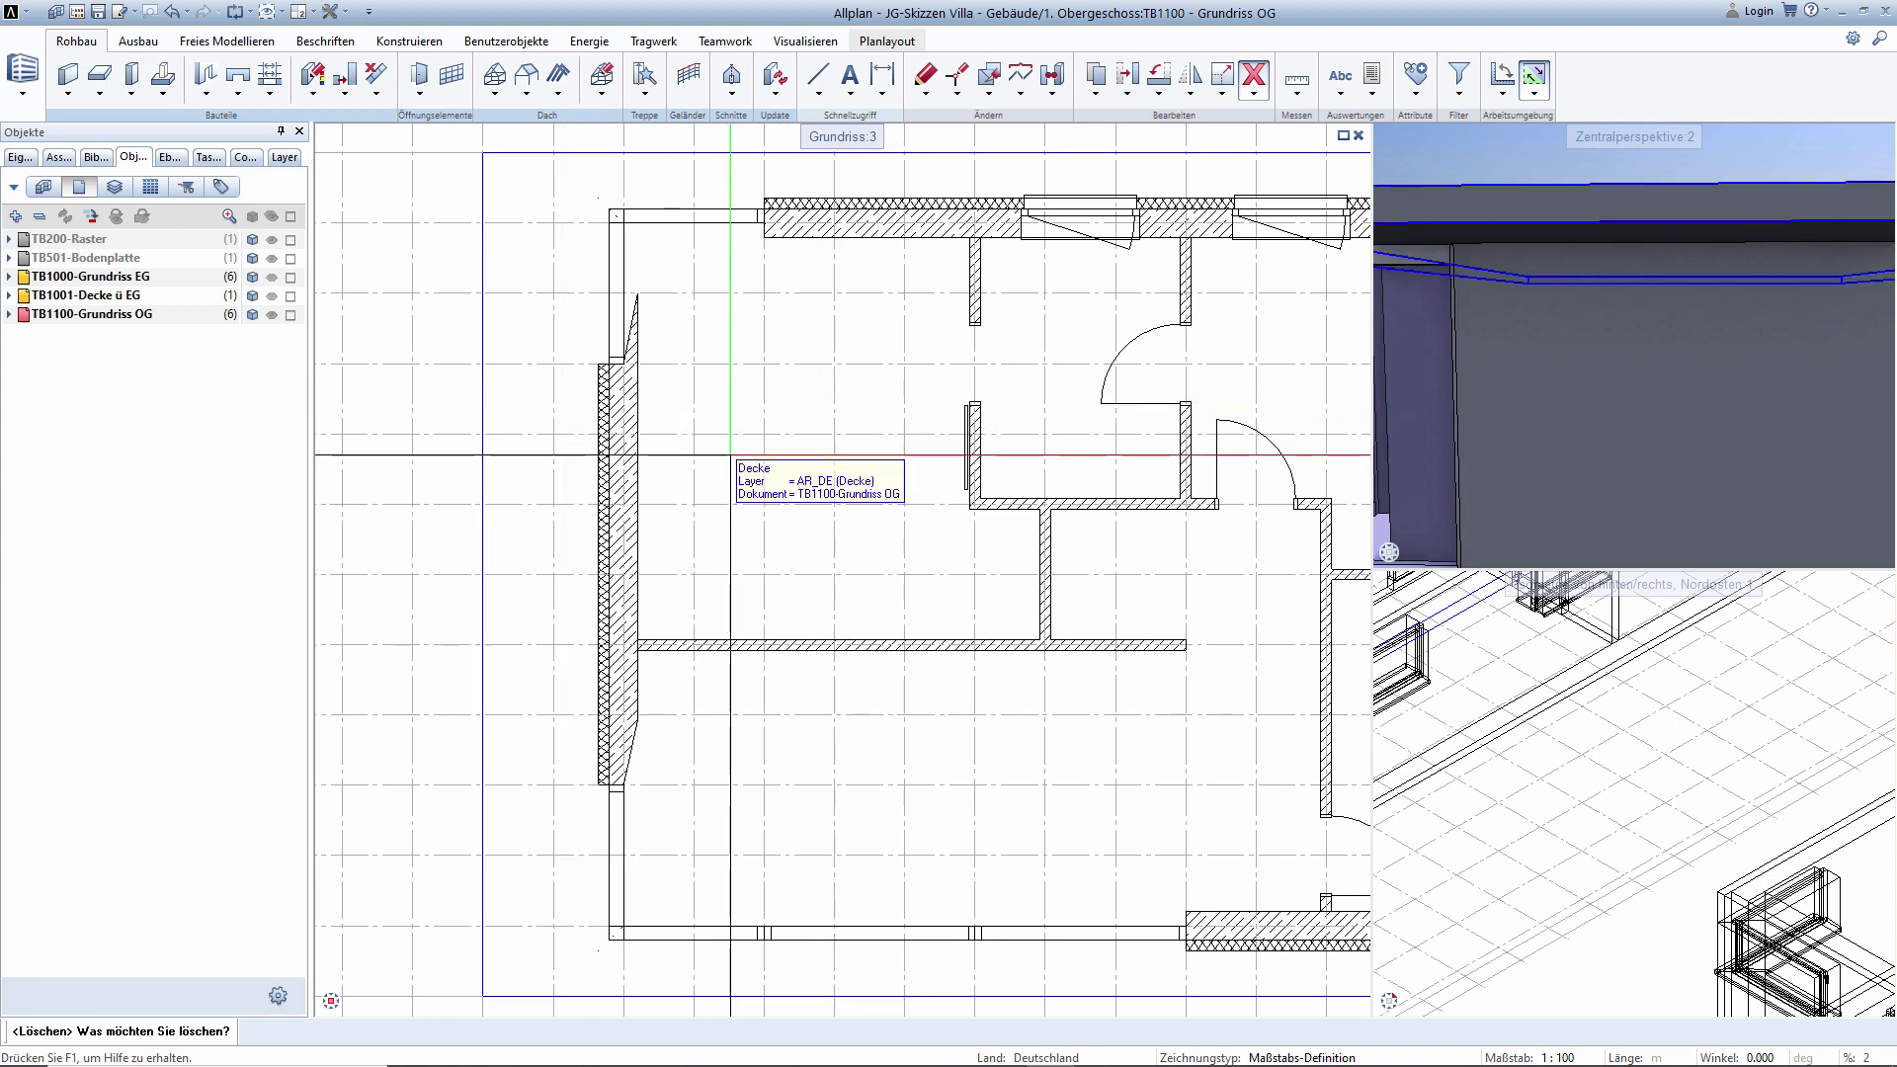
key(Escape)
Square off the left wall's top and bottom ends by moving their points.
click(956, 76)
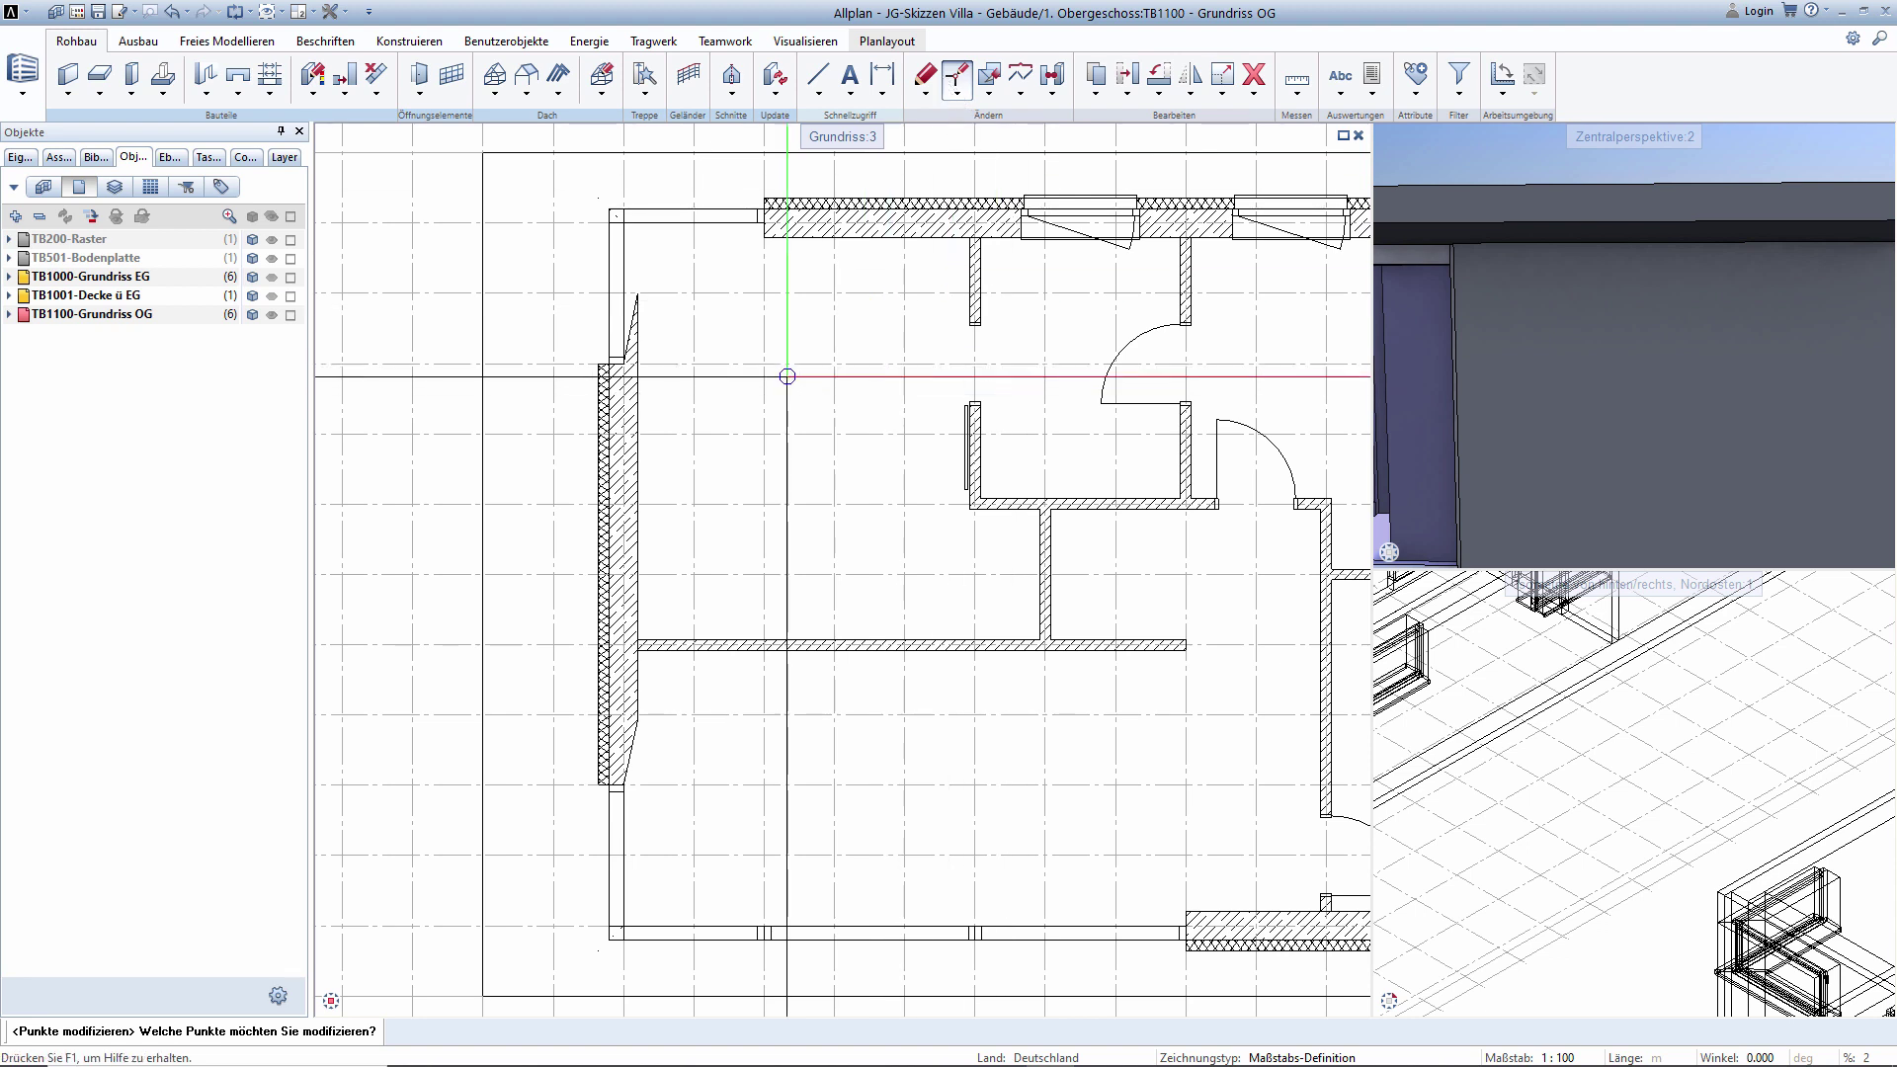
drag(626, 221, 647, 316)
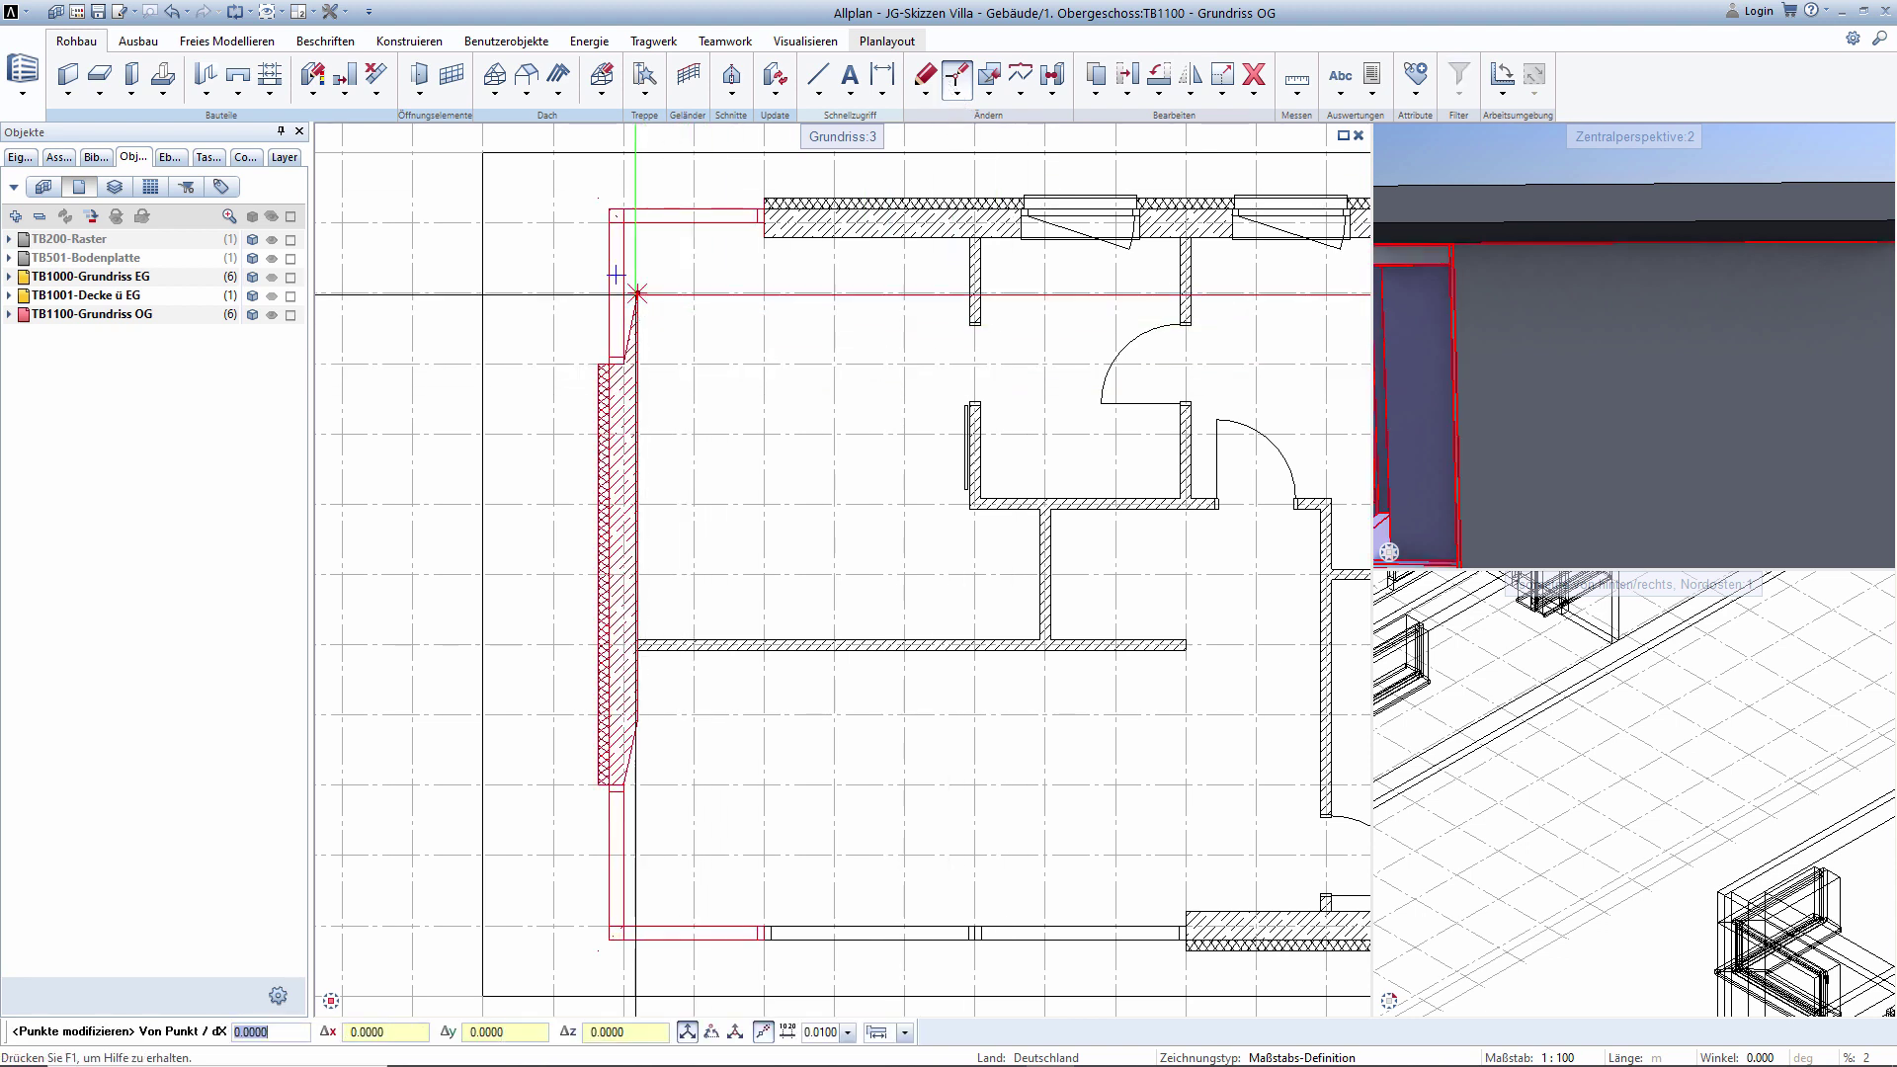
click(637, 294)
click(635, 363)
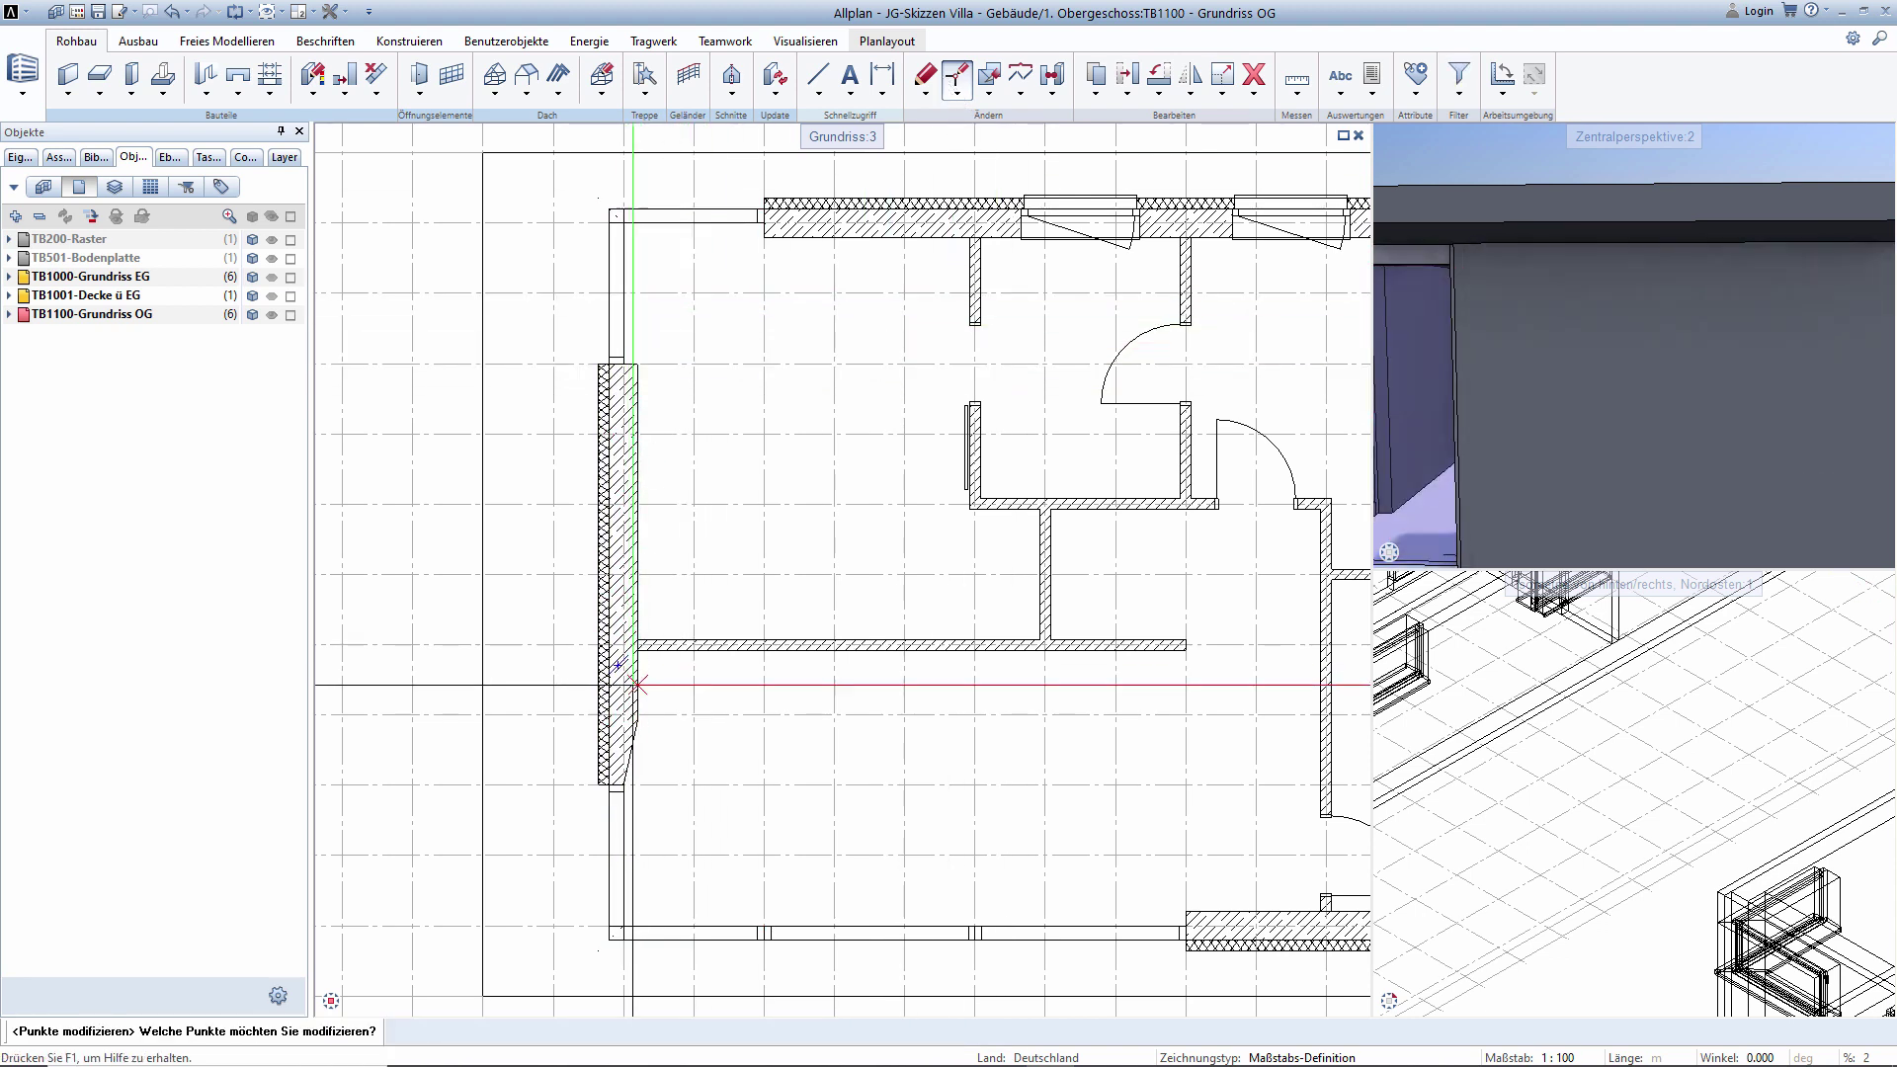
drag(638, 684, 593, 800)
click(637, 786)
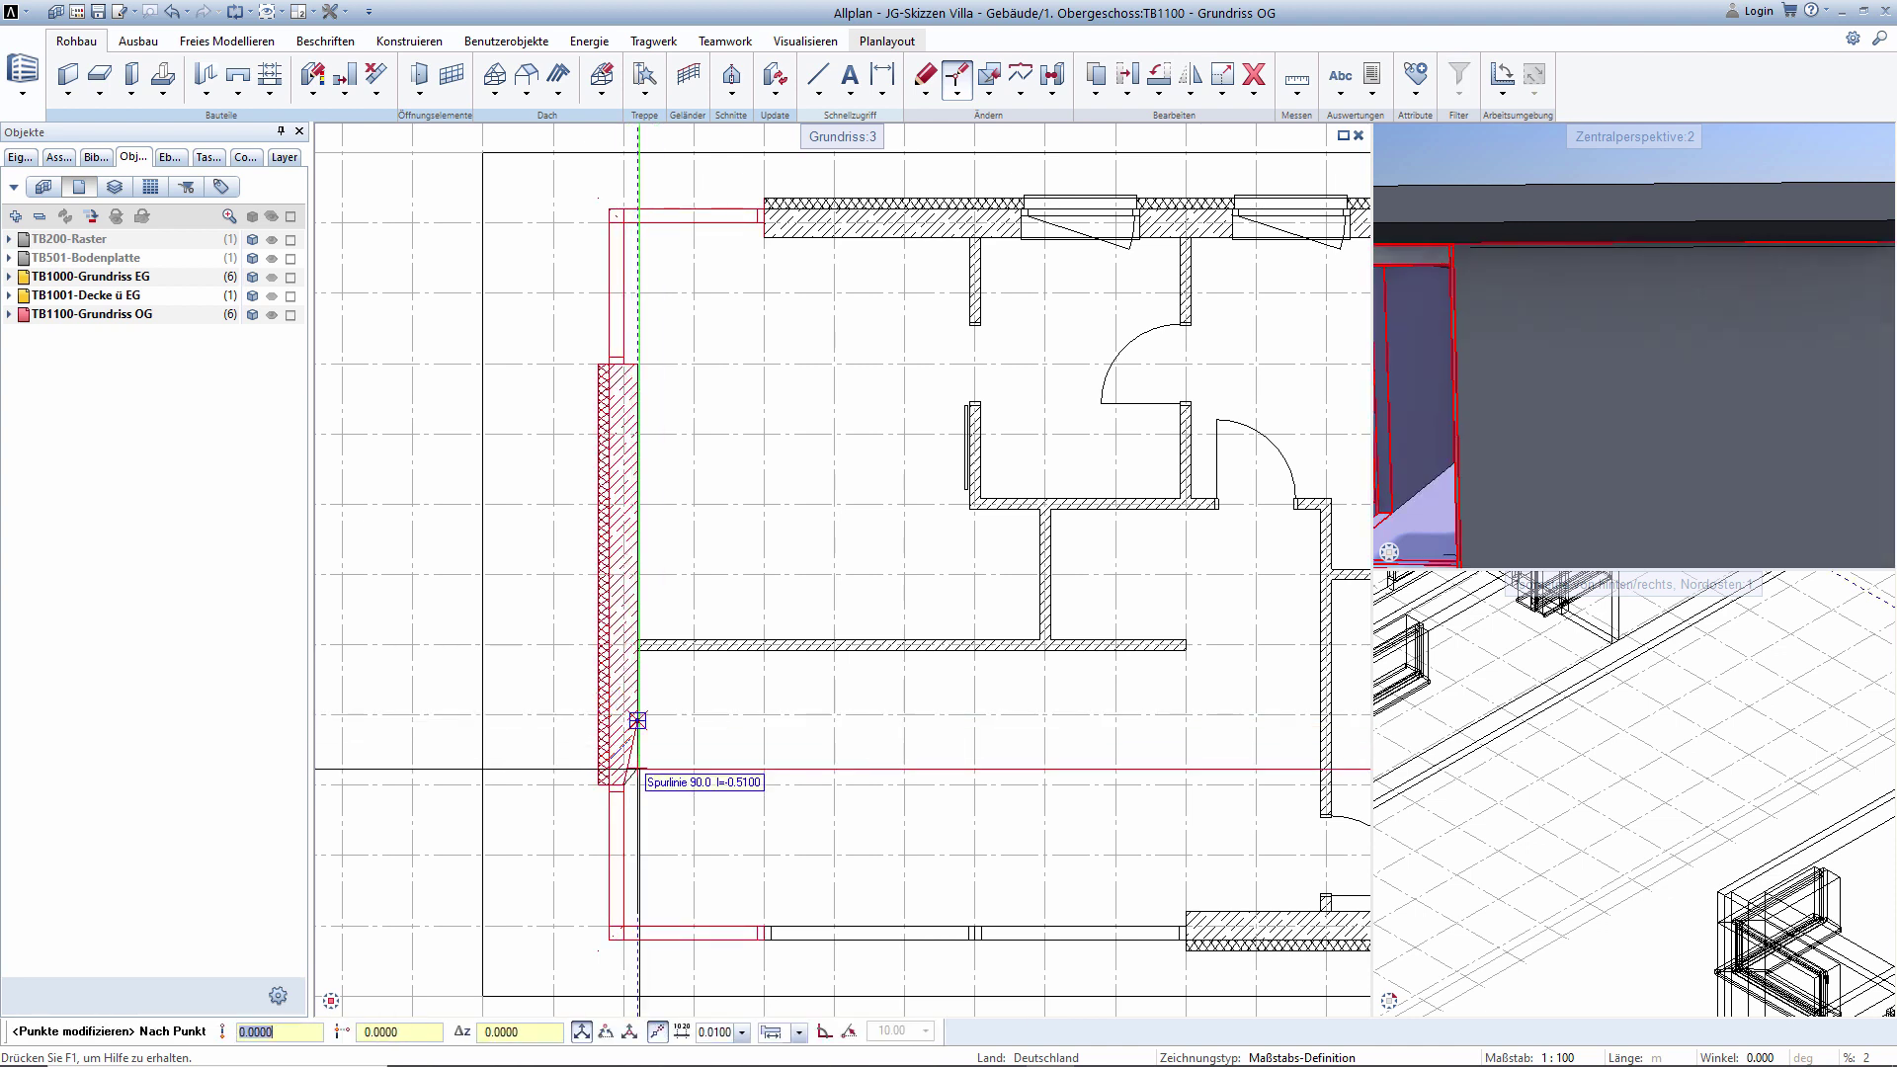
click(637, 785)
key(Escape)
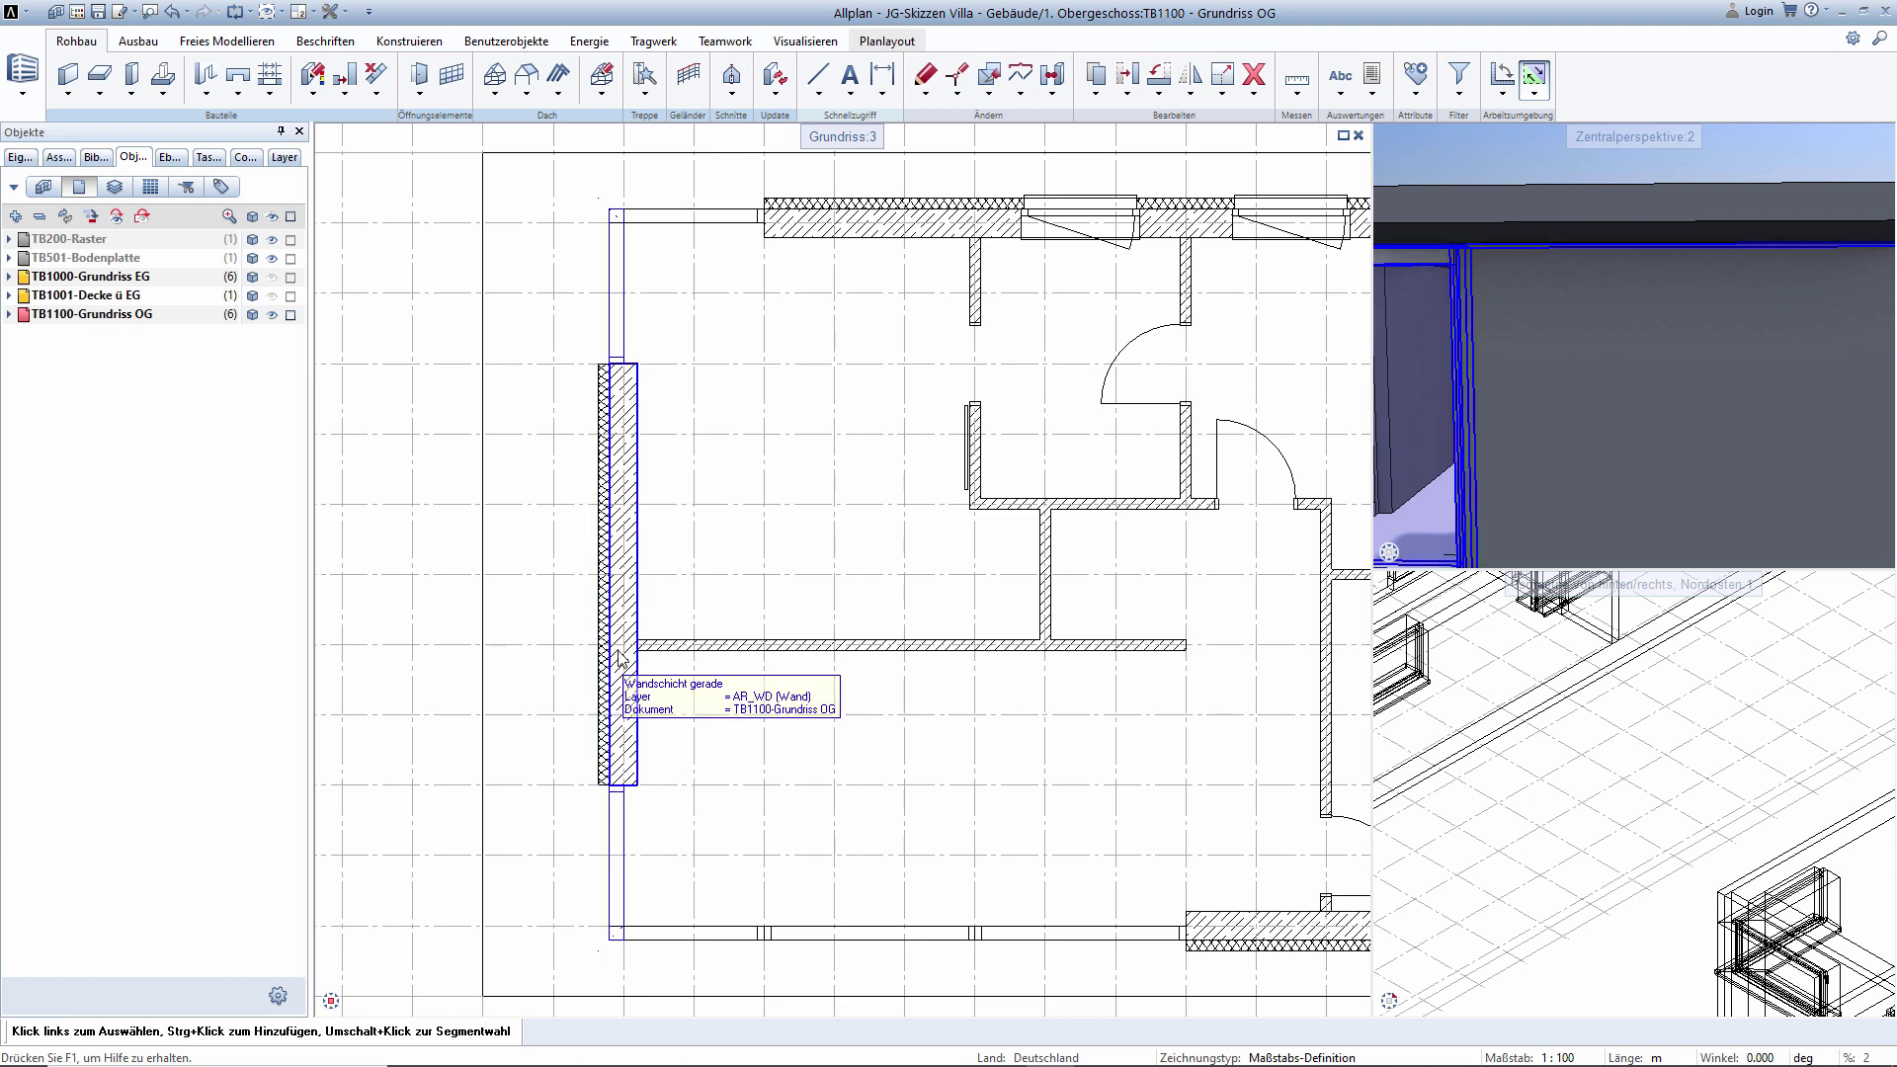
scroll(660, 510, down, 3)
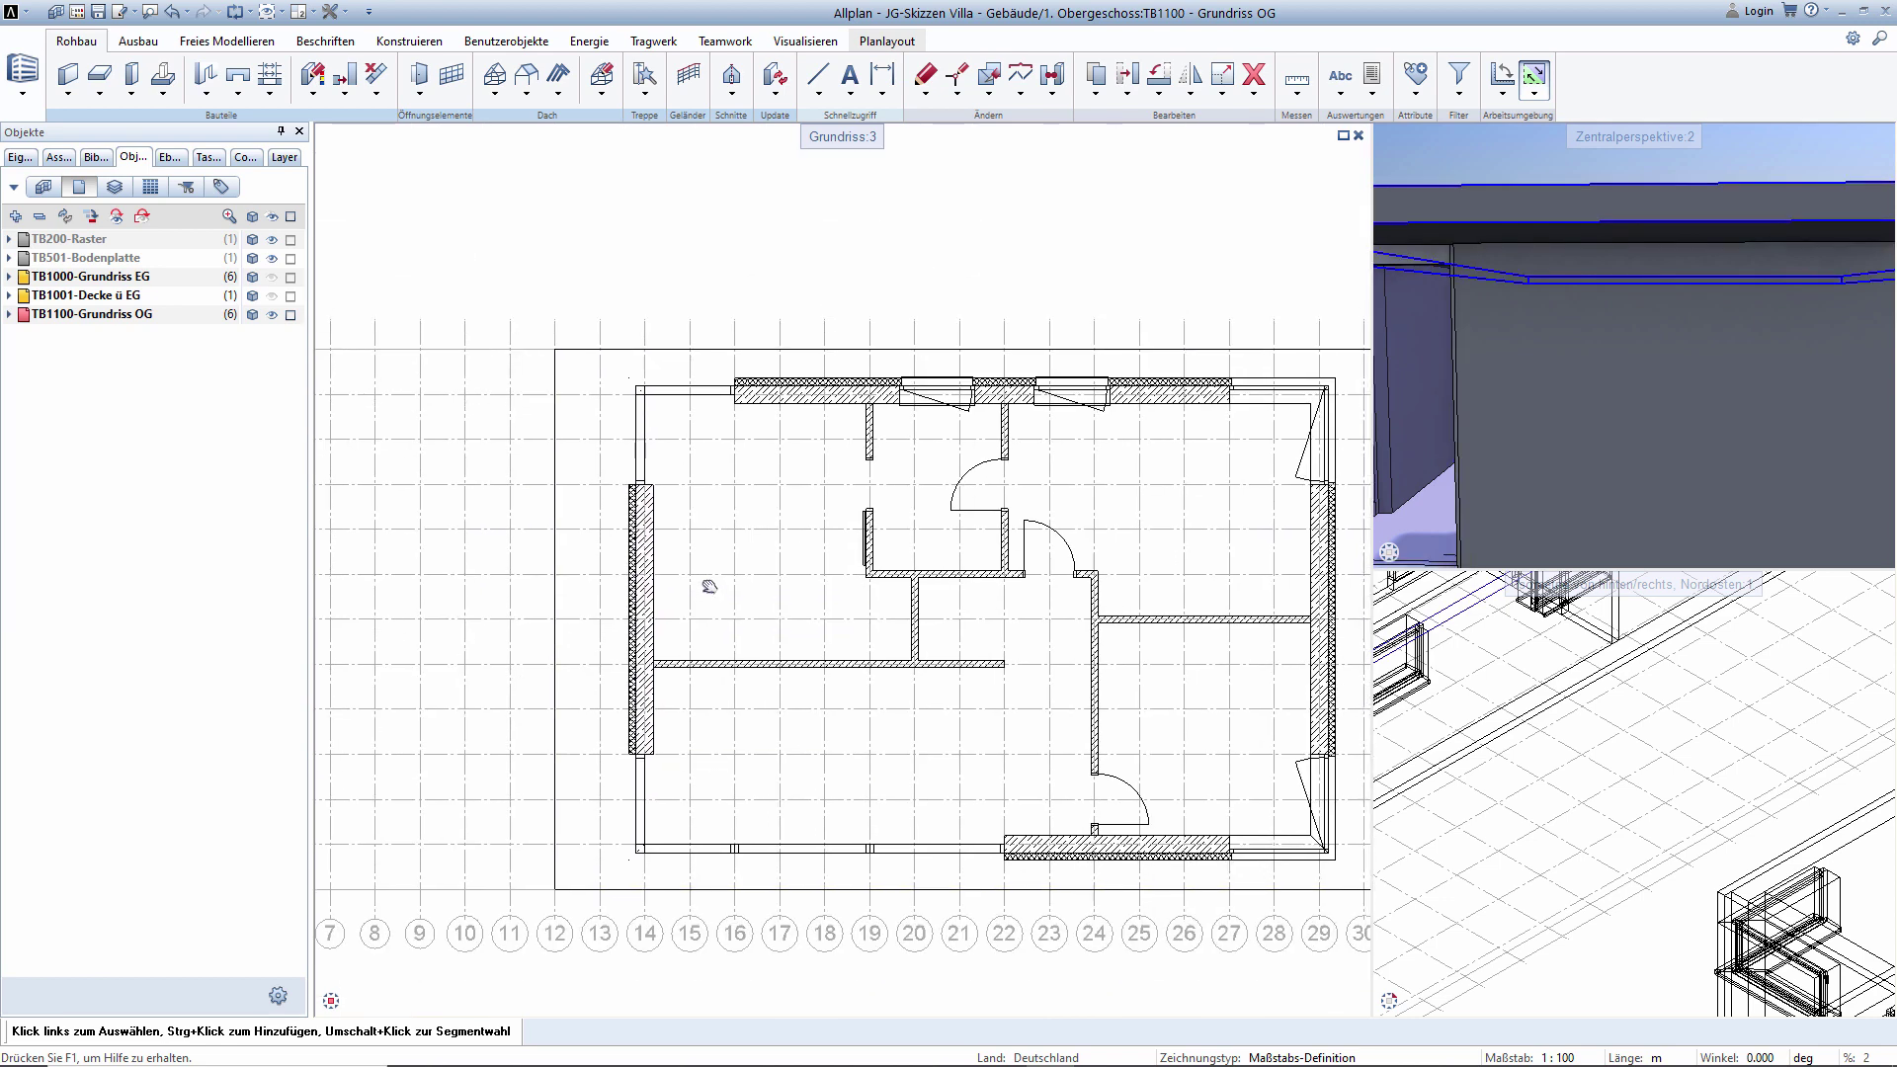
scroll(711, 578, up, 4)
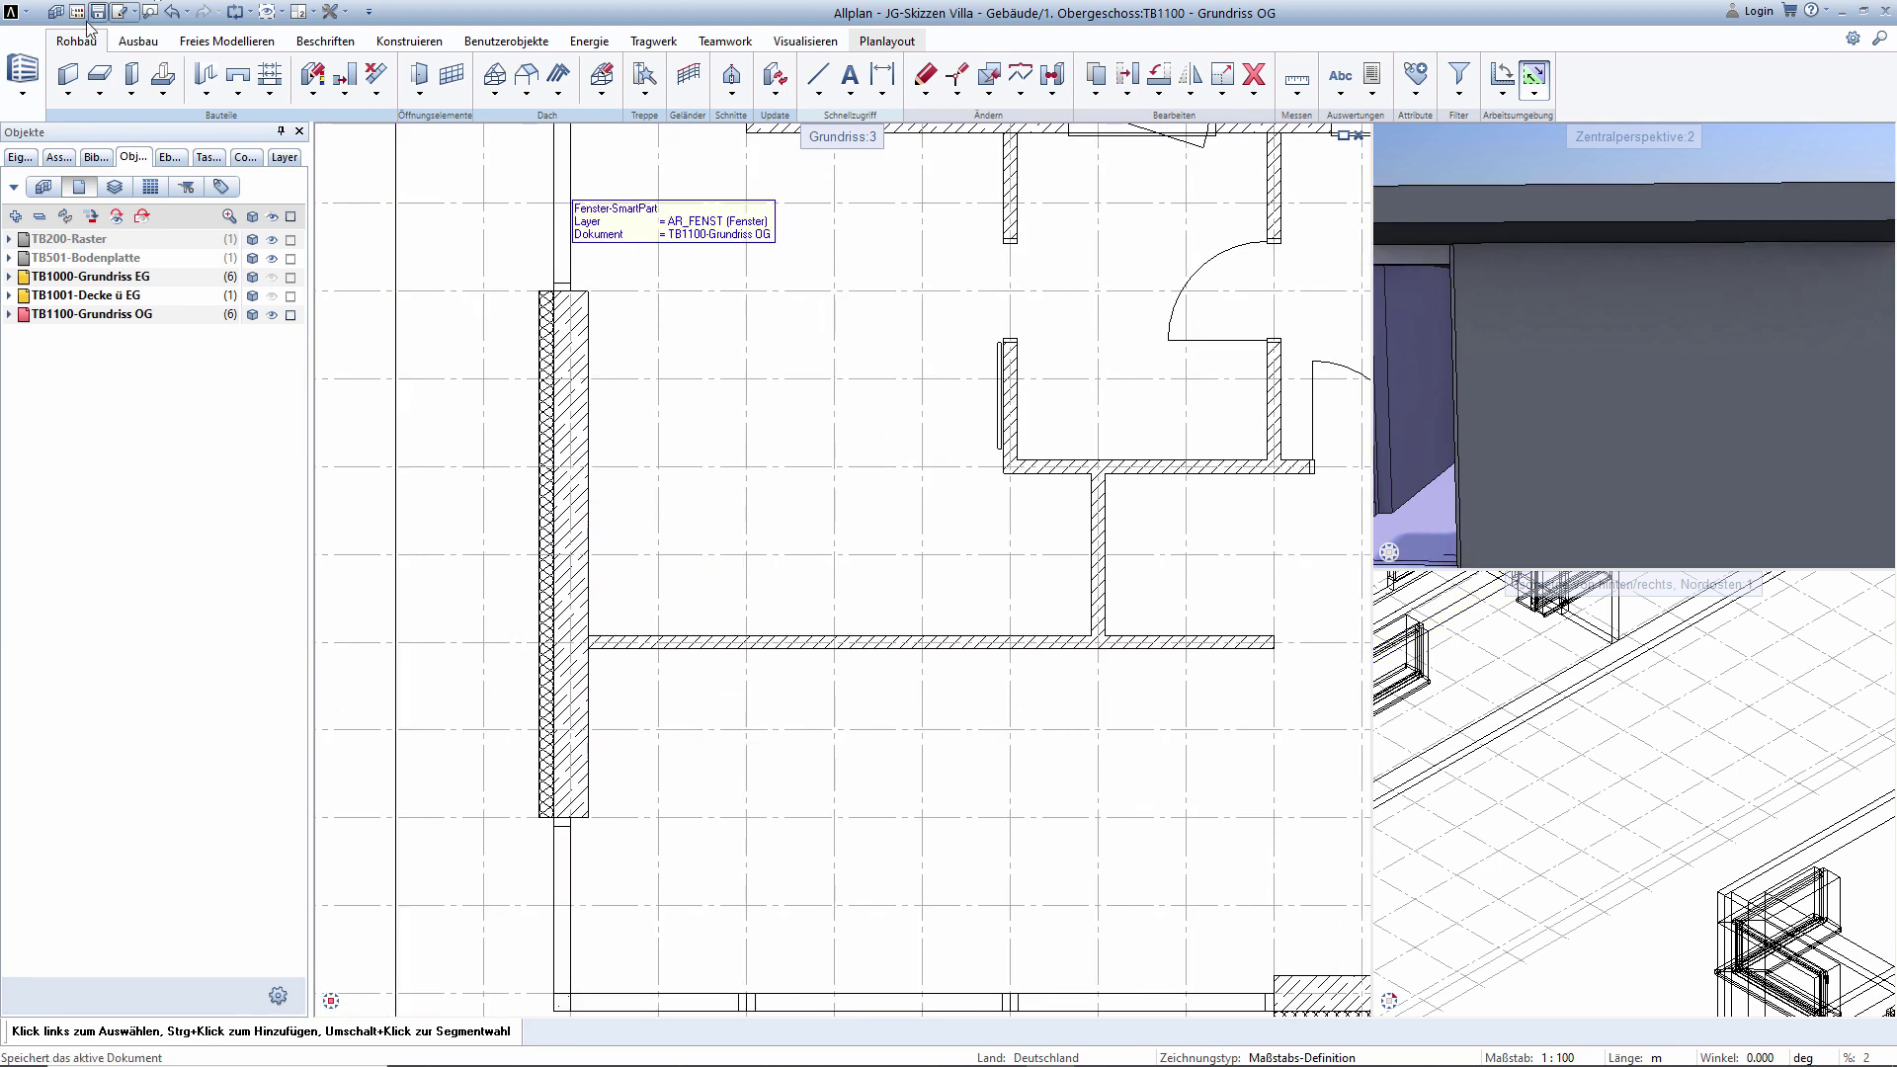
Set up a Tür opening with no library door leaf and a 1.5 m width.
click(208, 95)
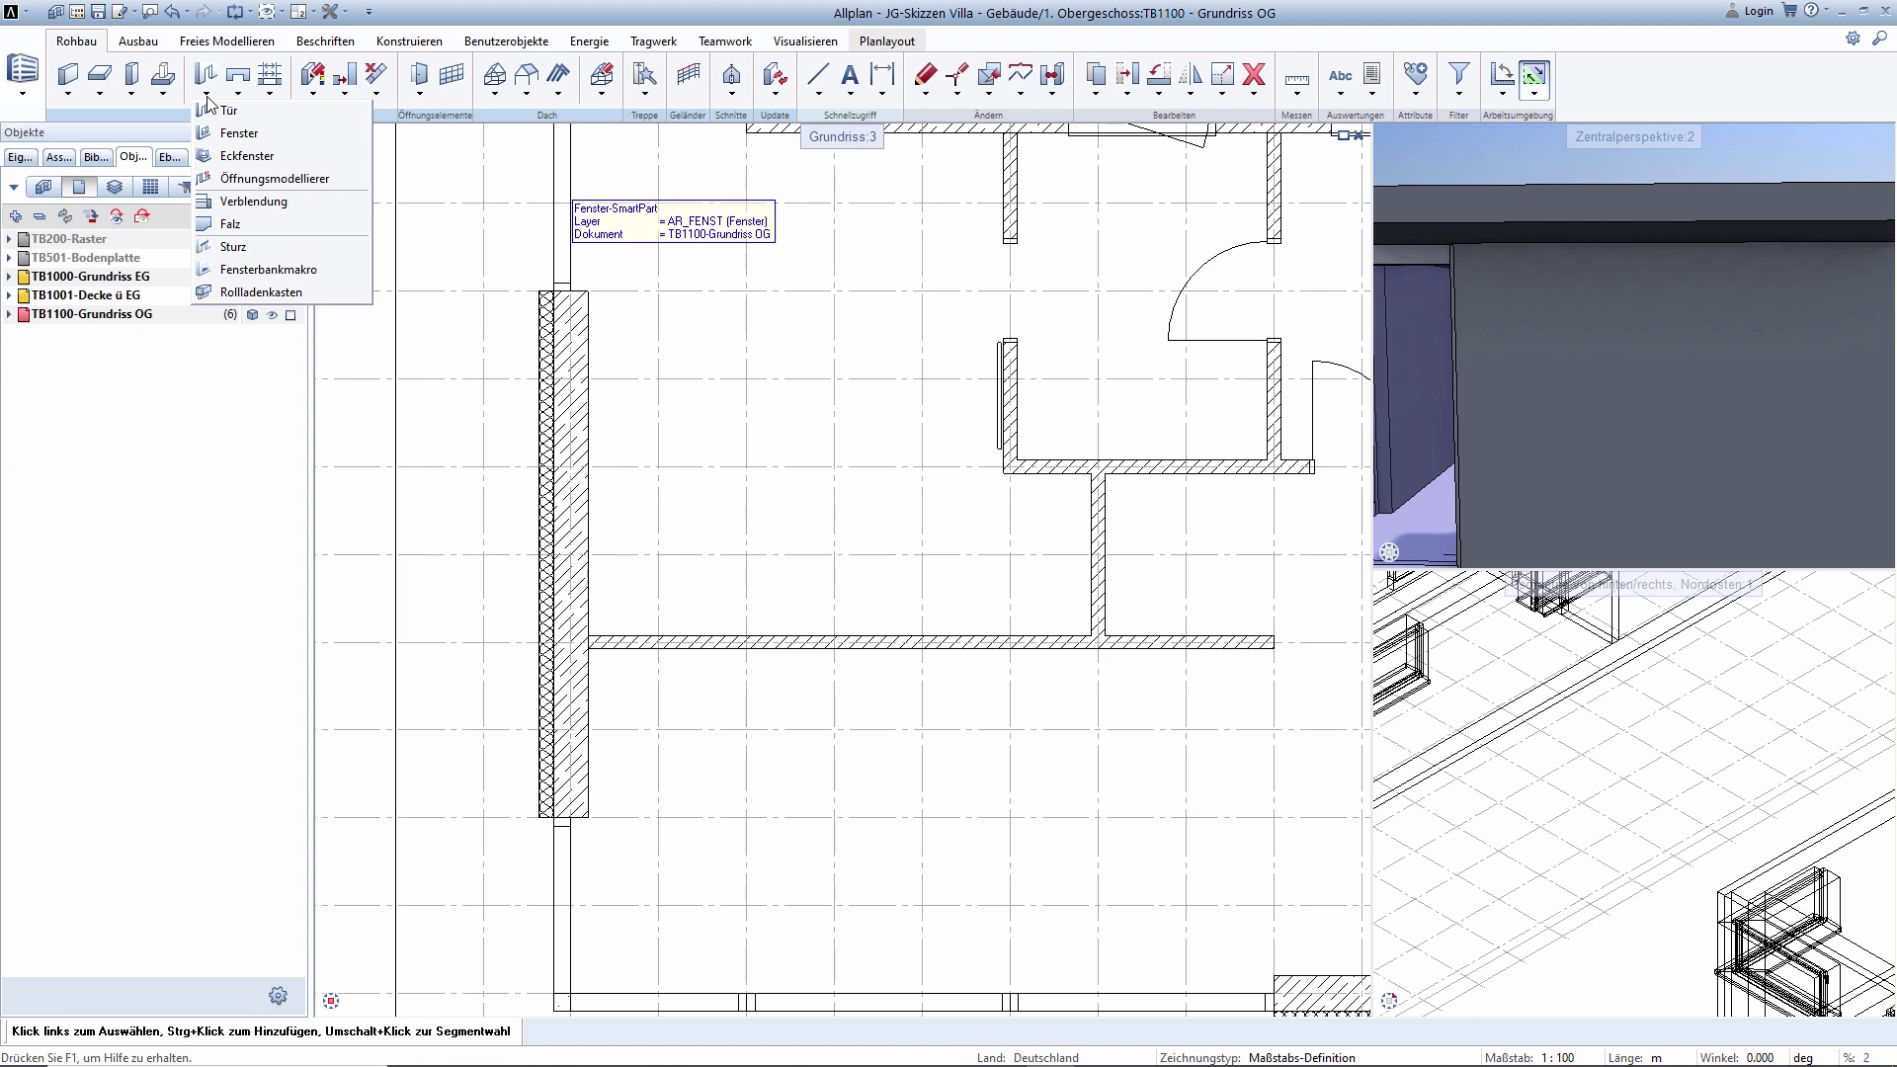
click(213, 108)
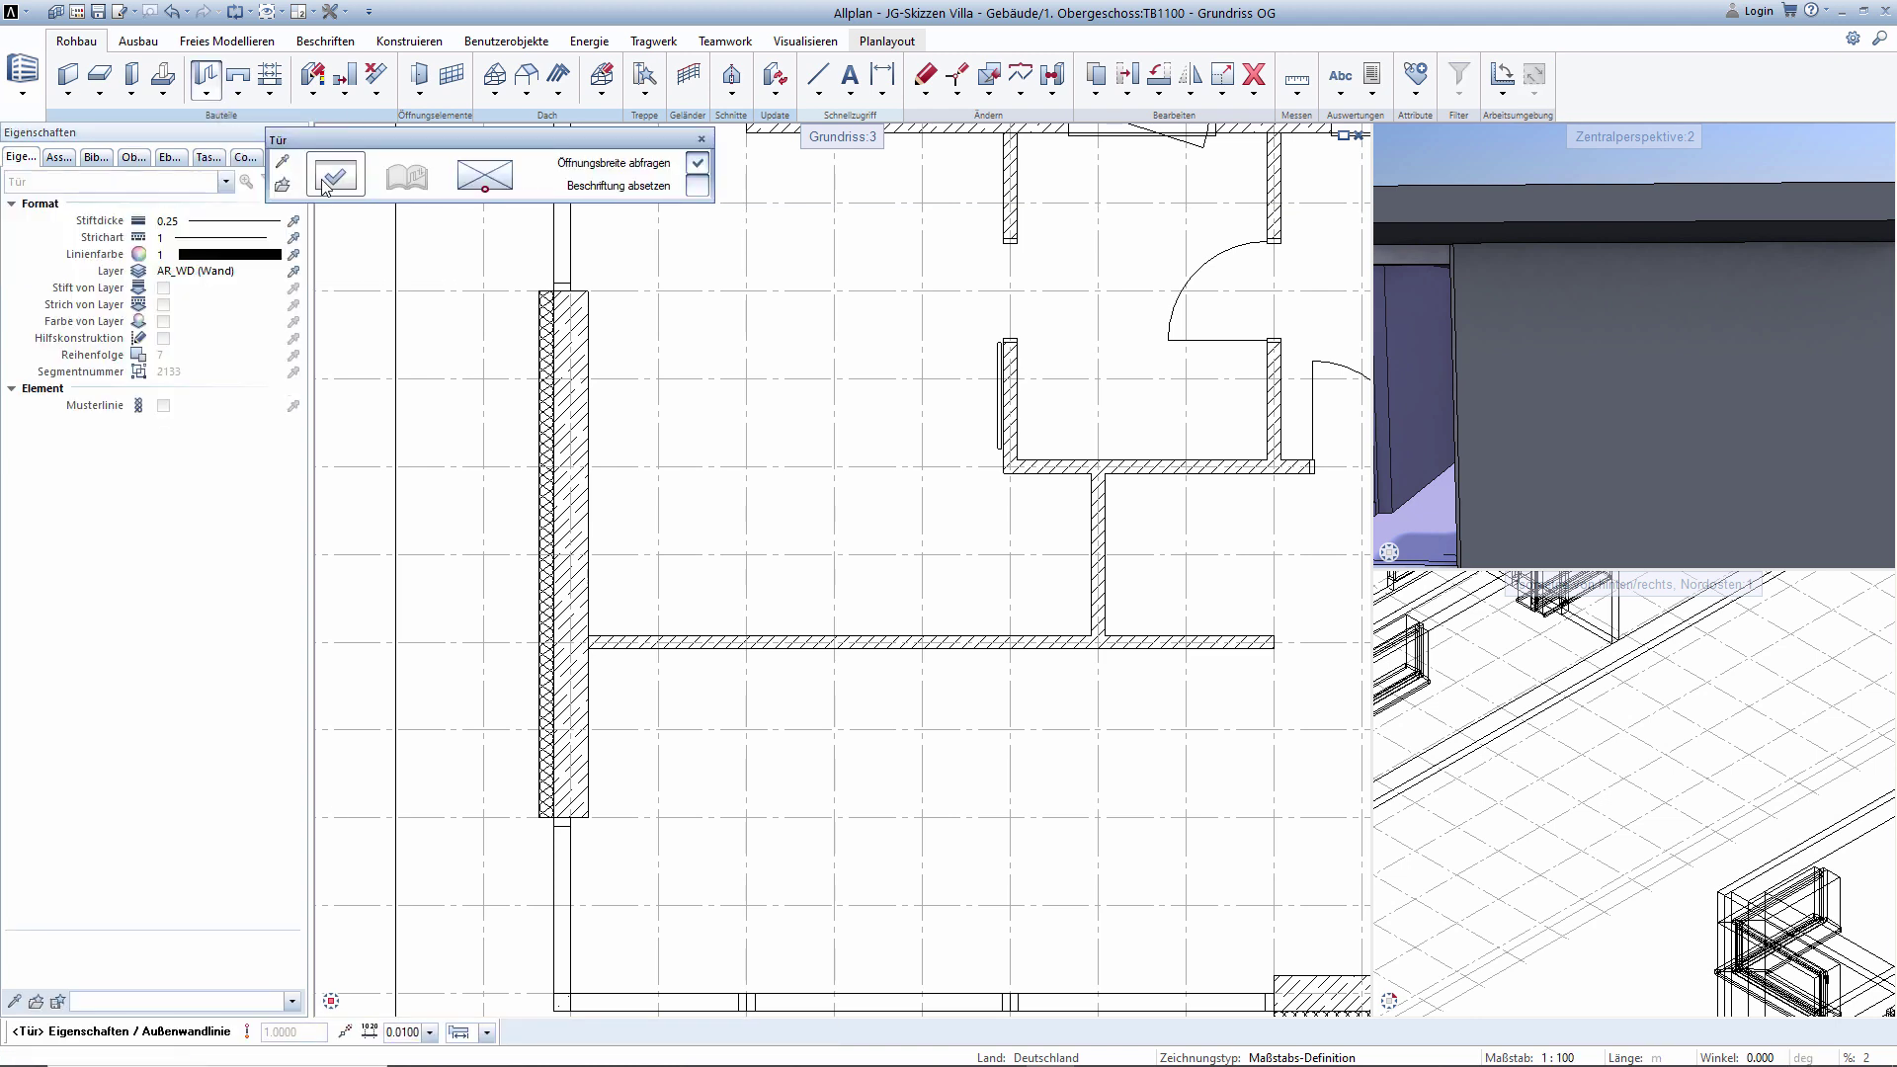
click(326, 182)
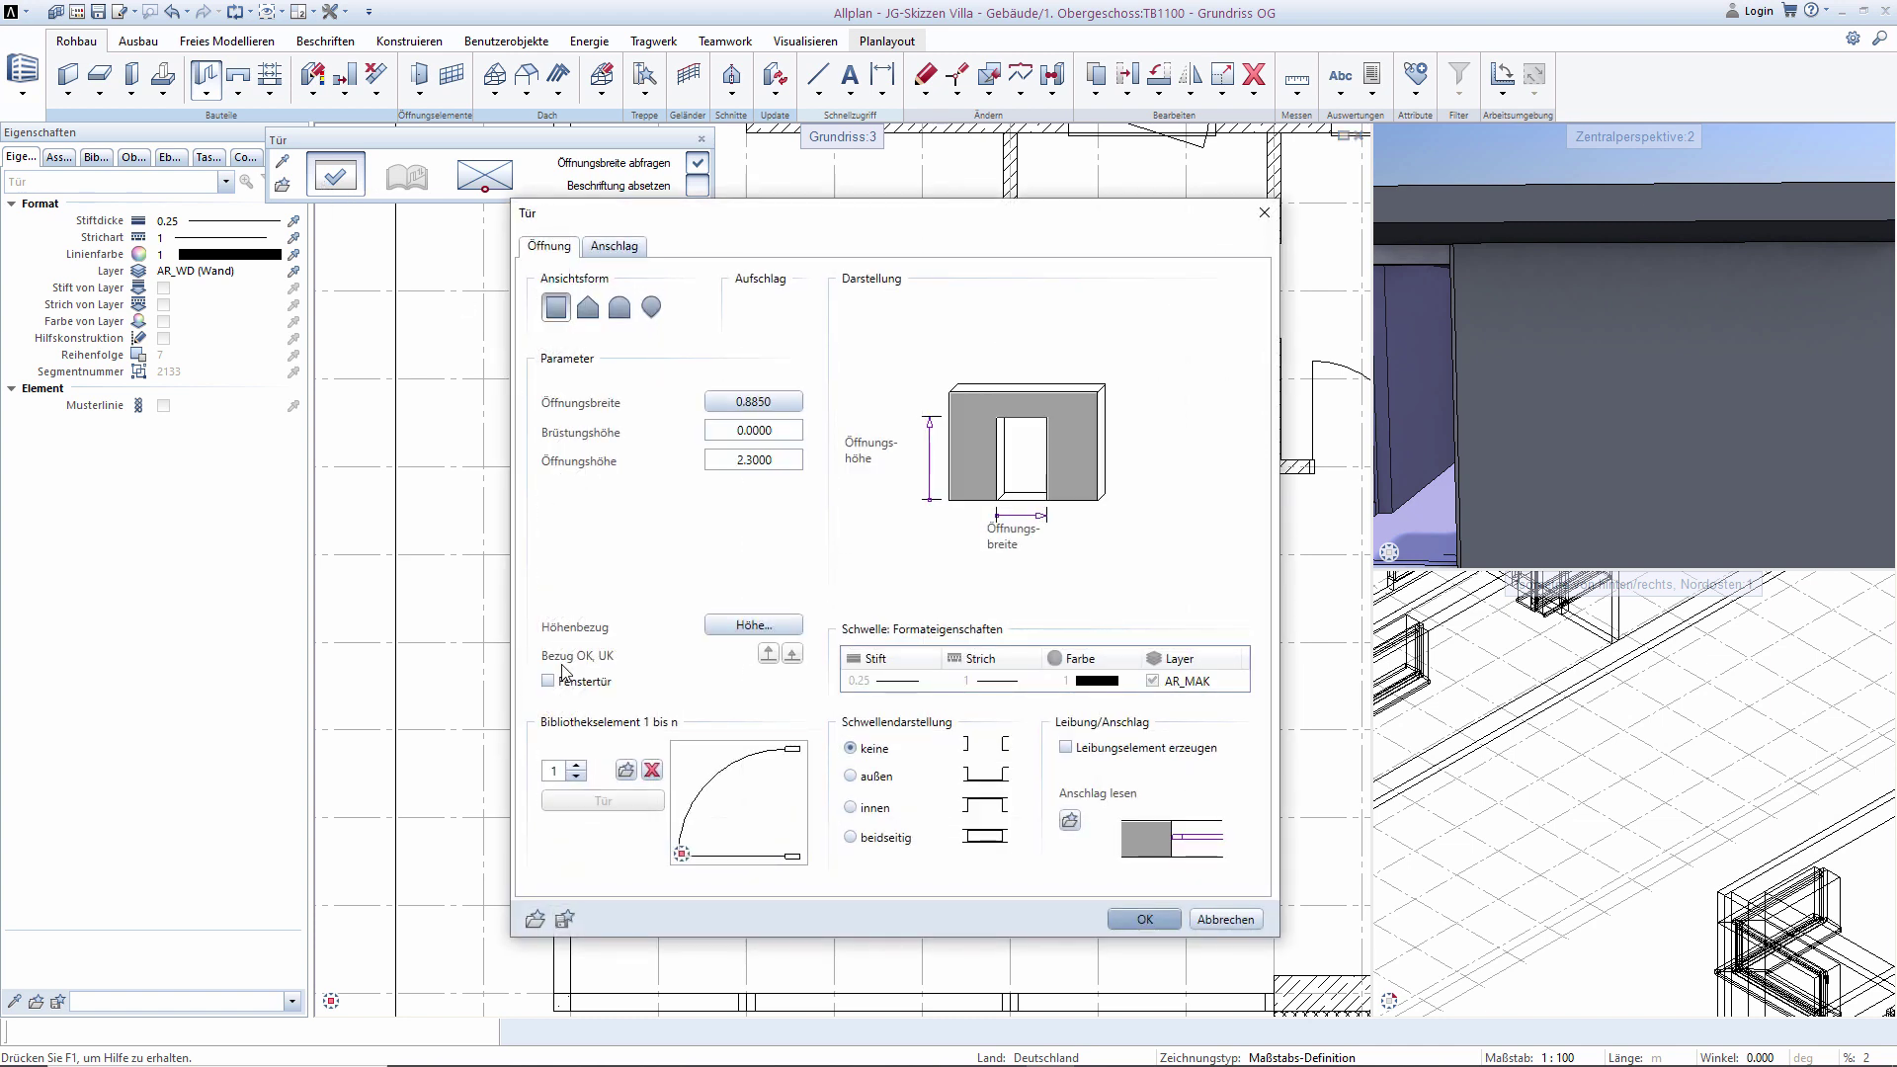
click(651, 771)
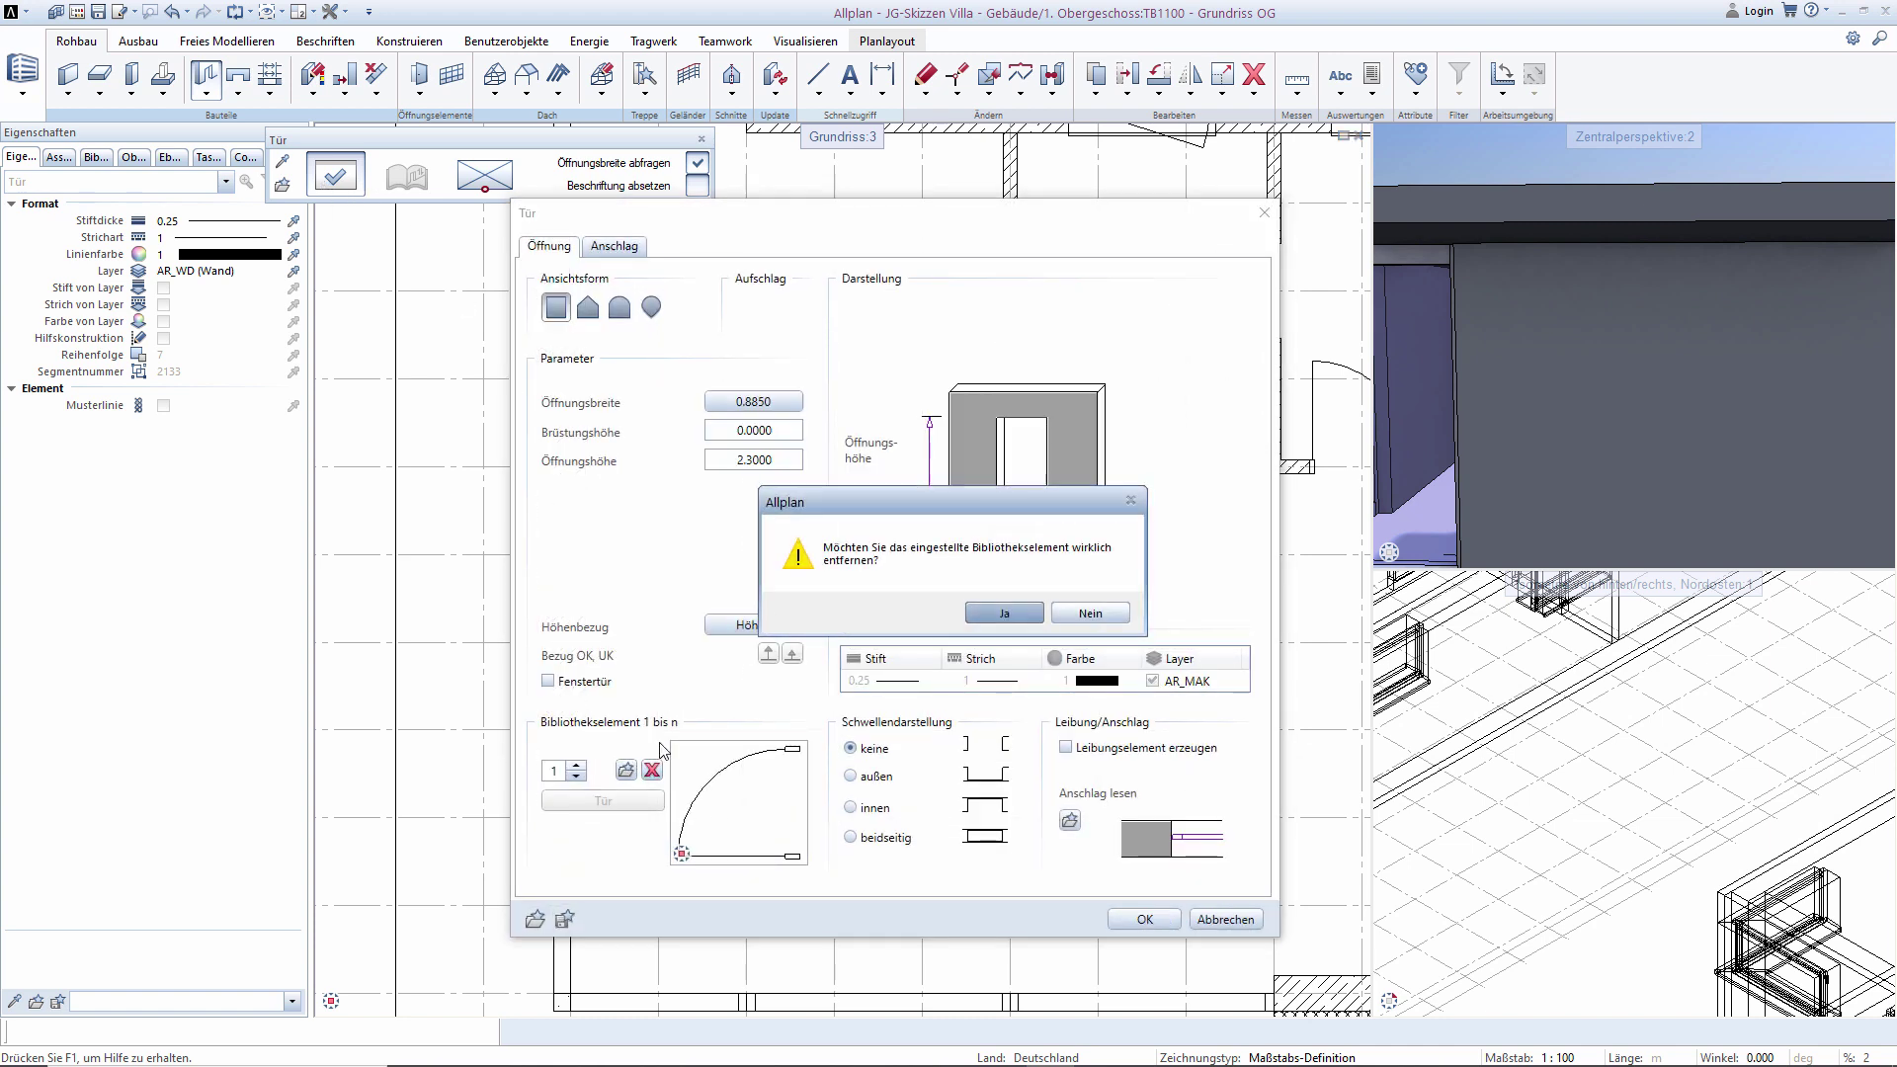
key(Return)
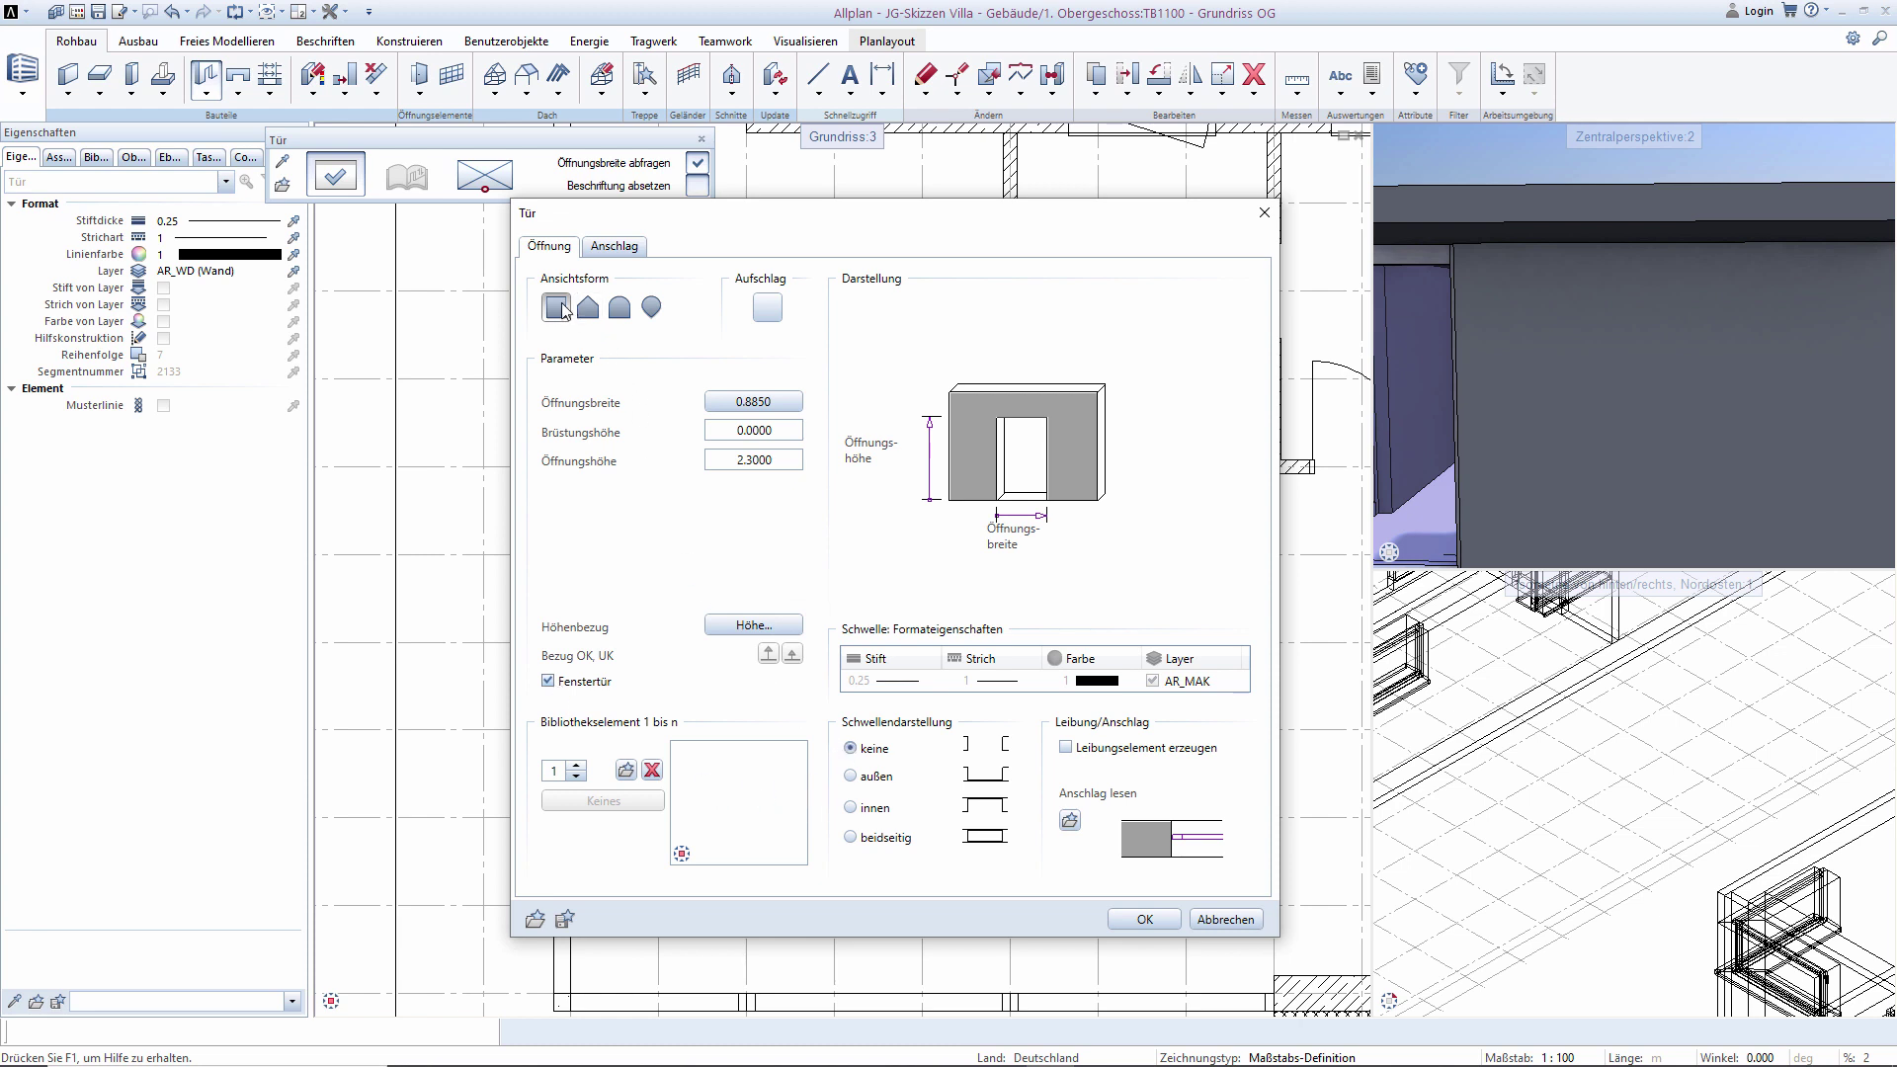
click(763, 403)
key(Escape)
click(762, 403)
text(1.5)
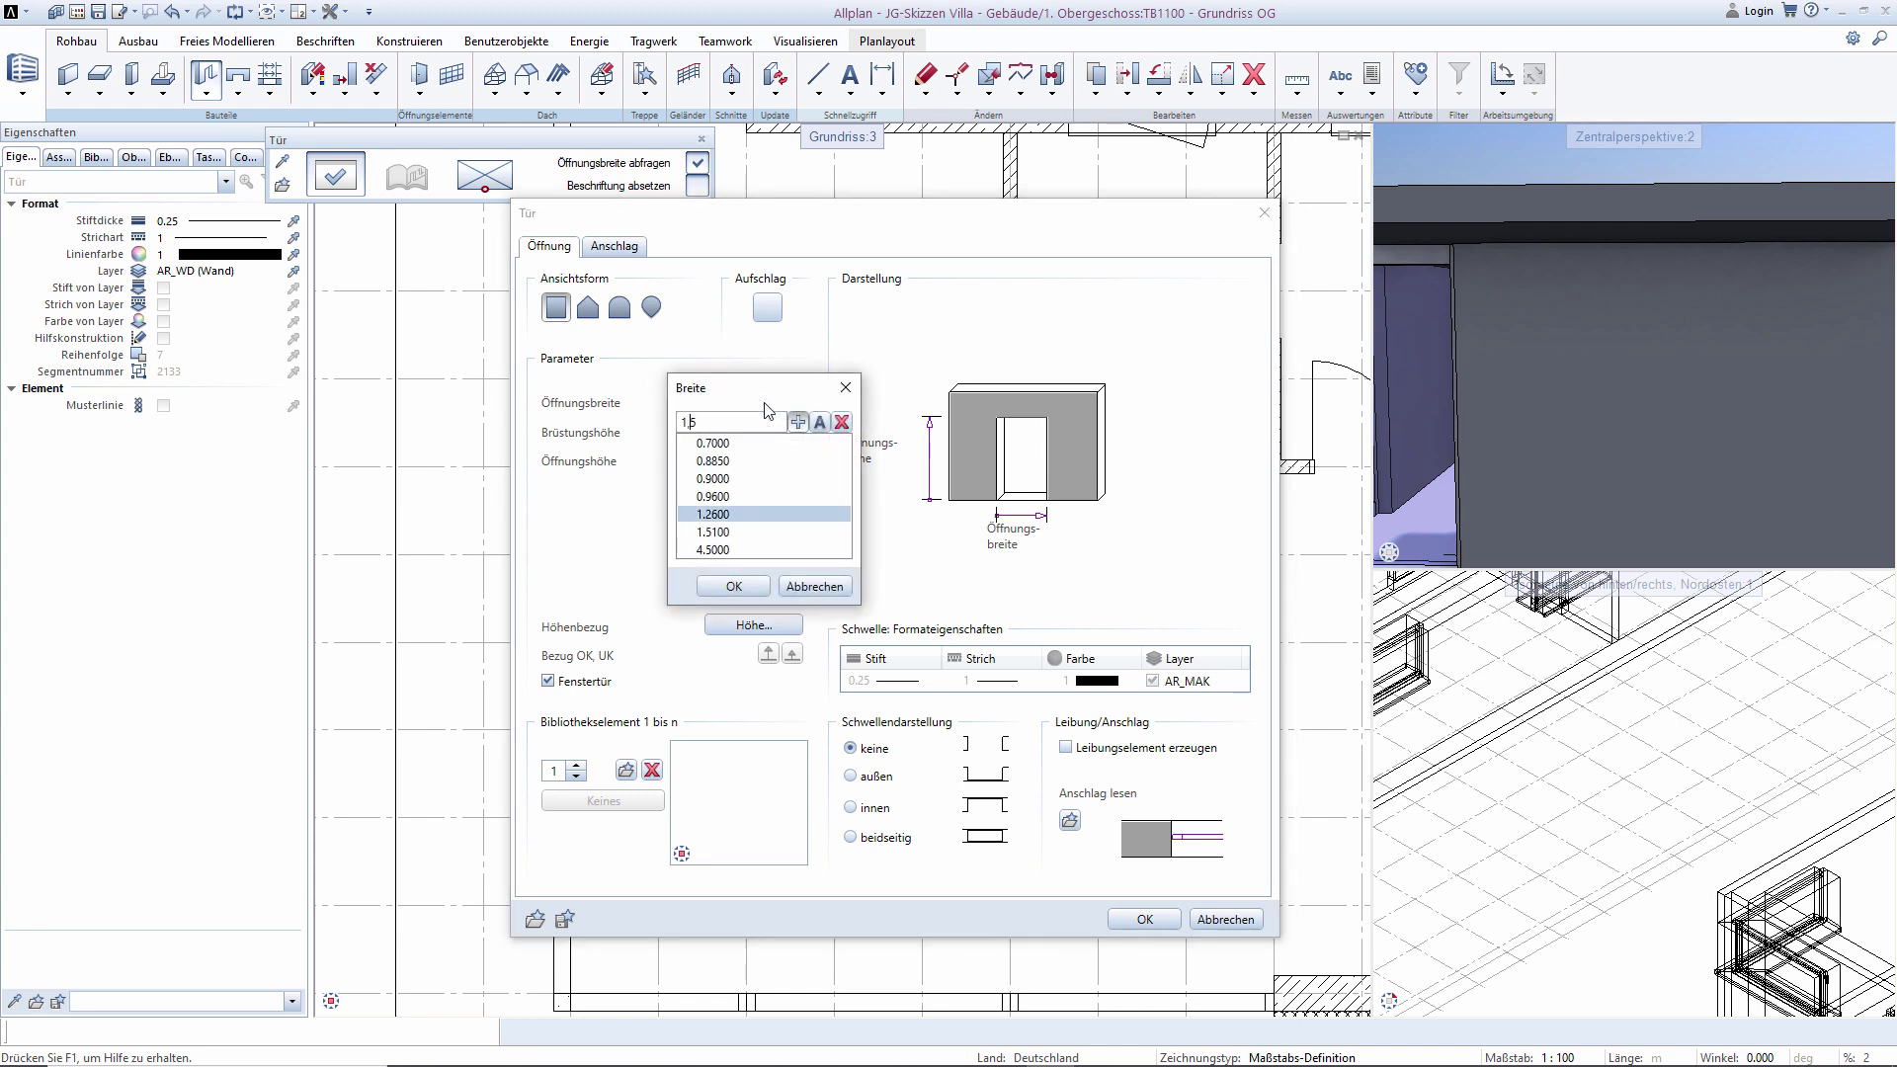
key(Return)
Adopt the corner window's height and add a reveal with 0.12 outer Anschlag Leibung.
click(762, 622)
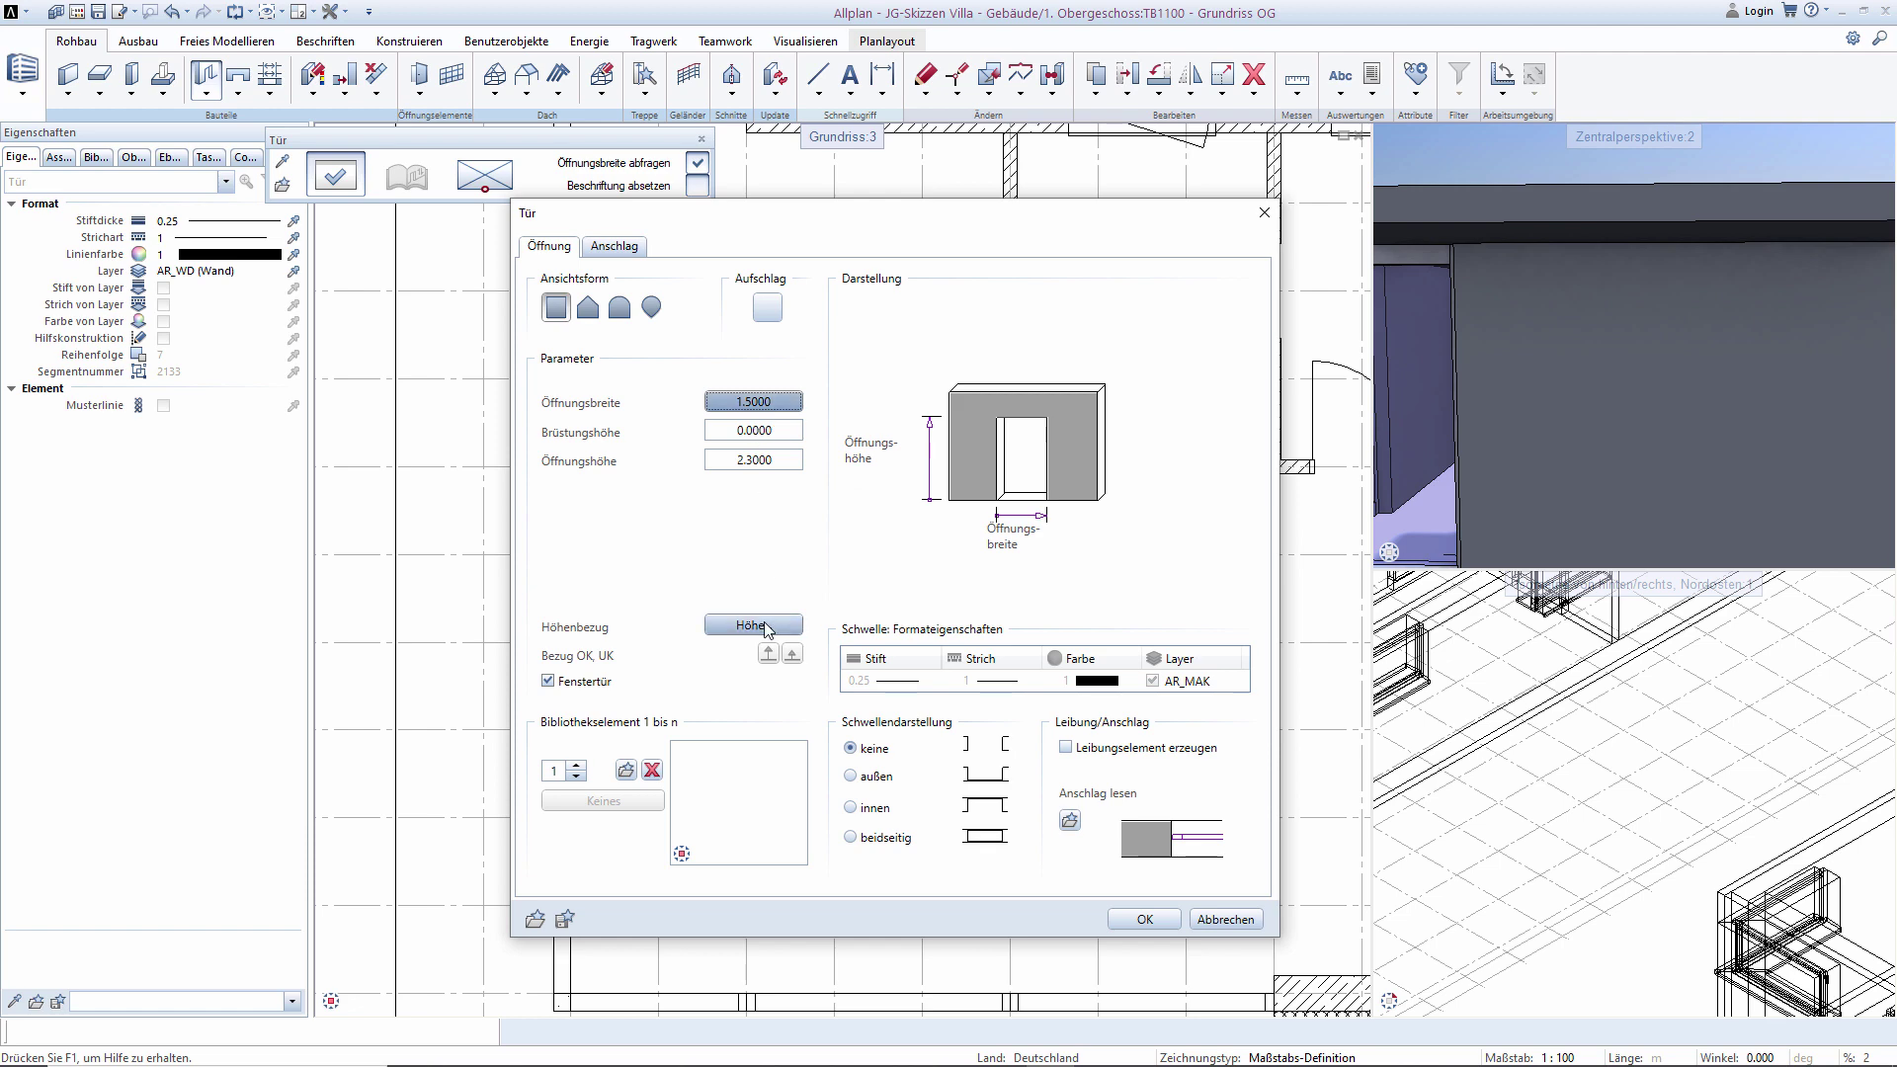
click(33, 482)
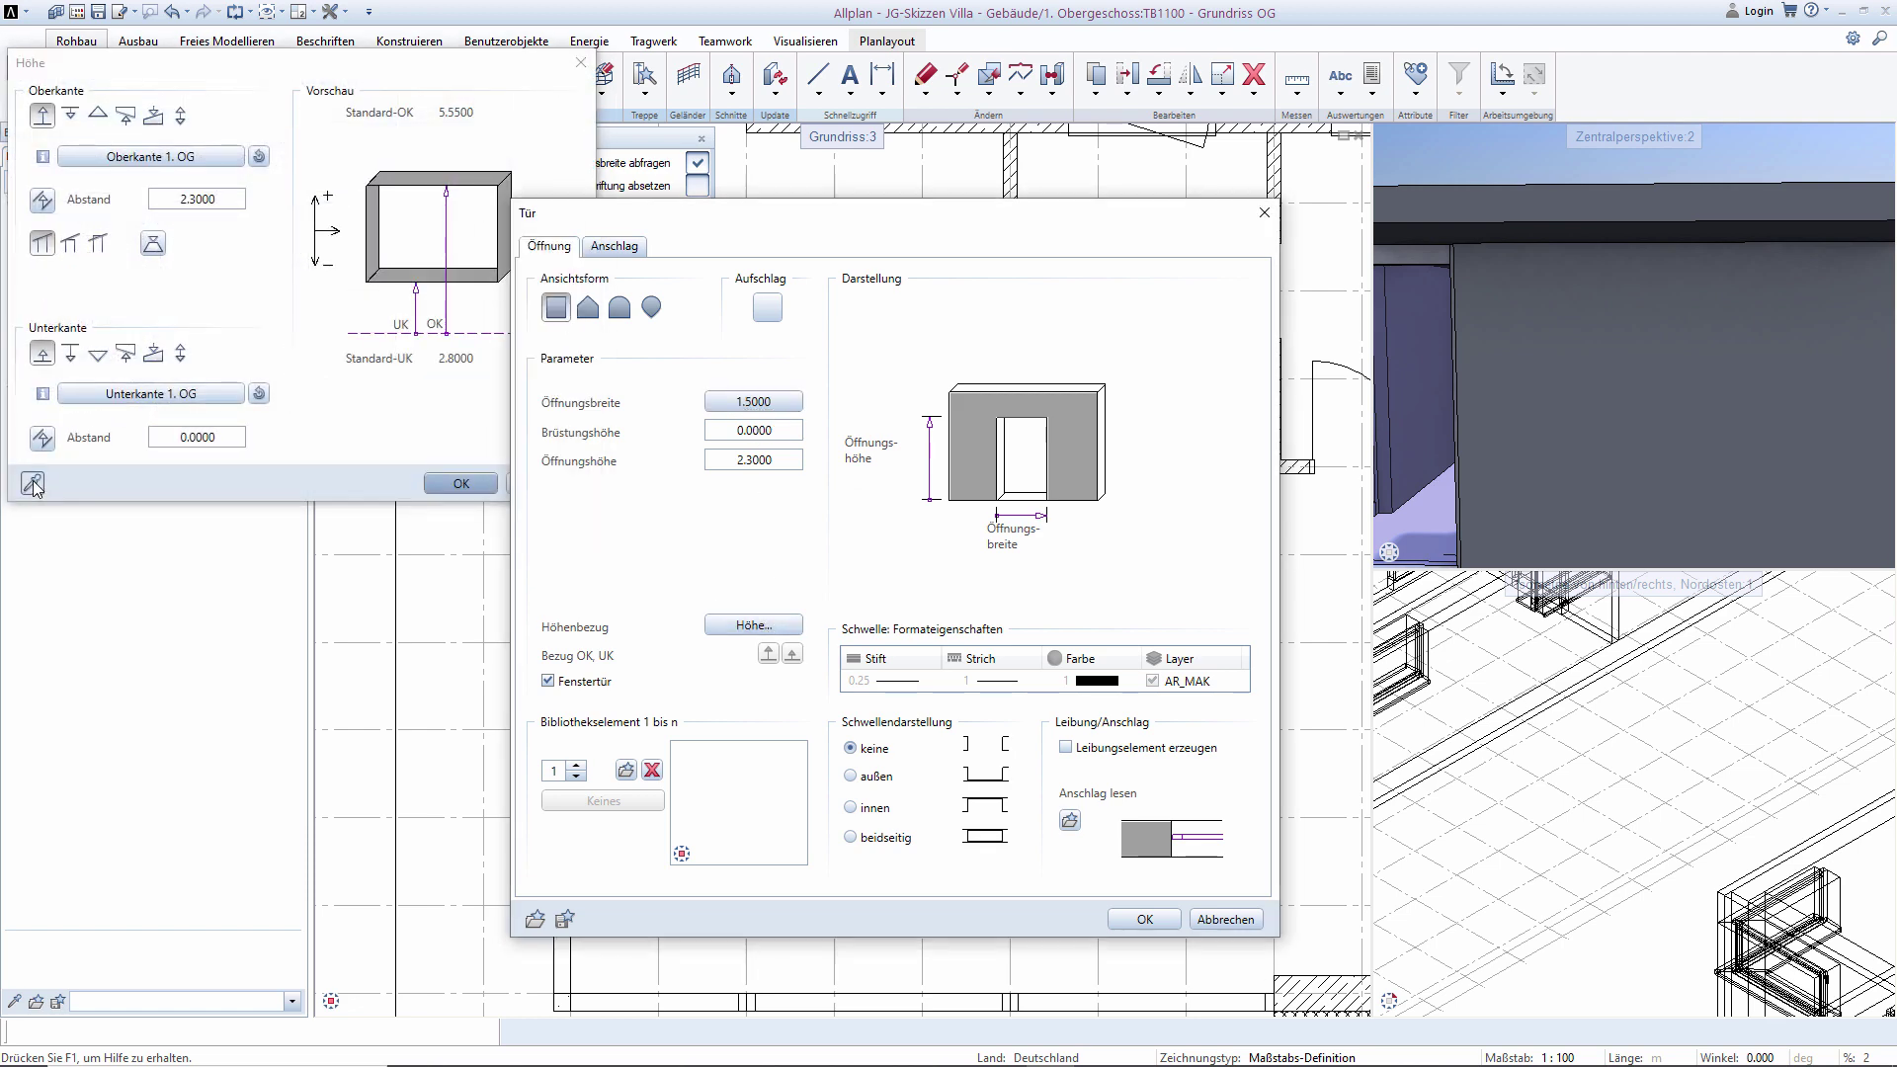
click(587, 881)
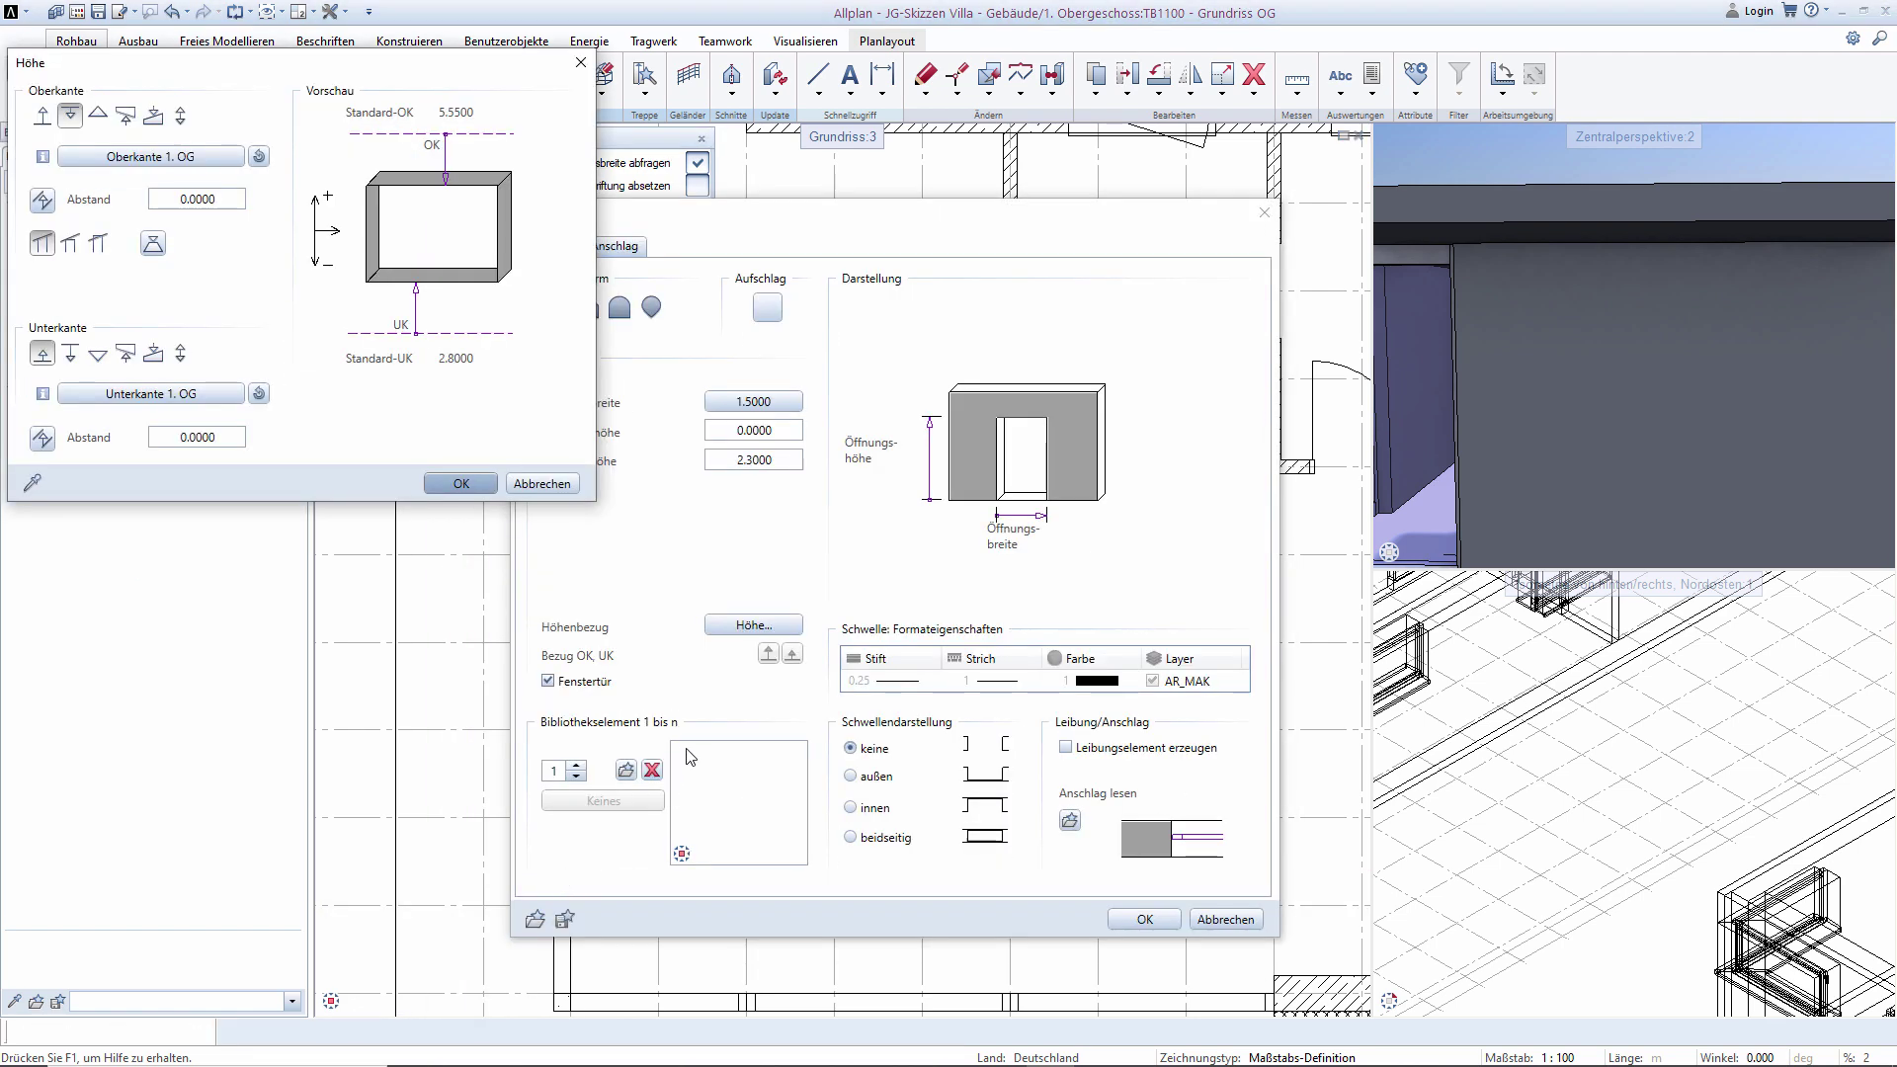
click(453, 481)
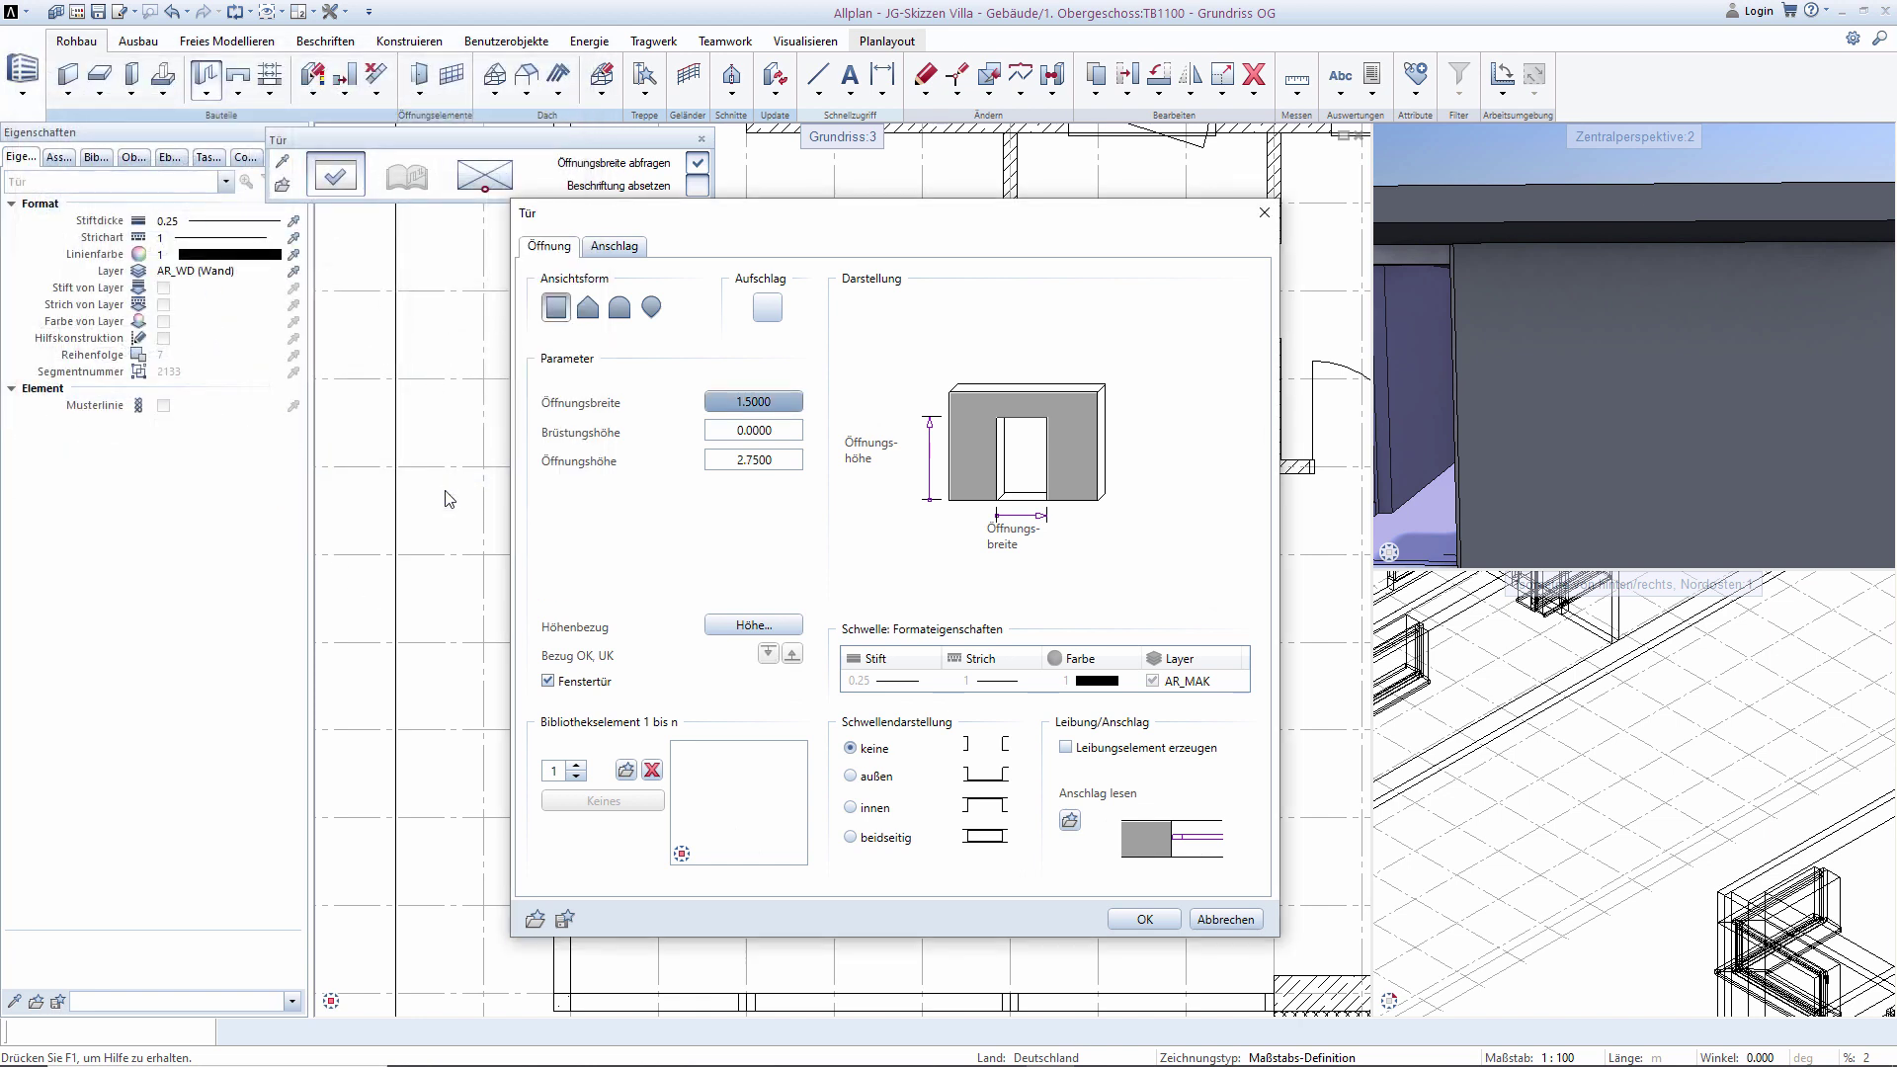
click(608, 247)
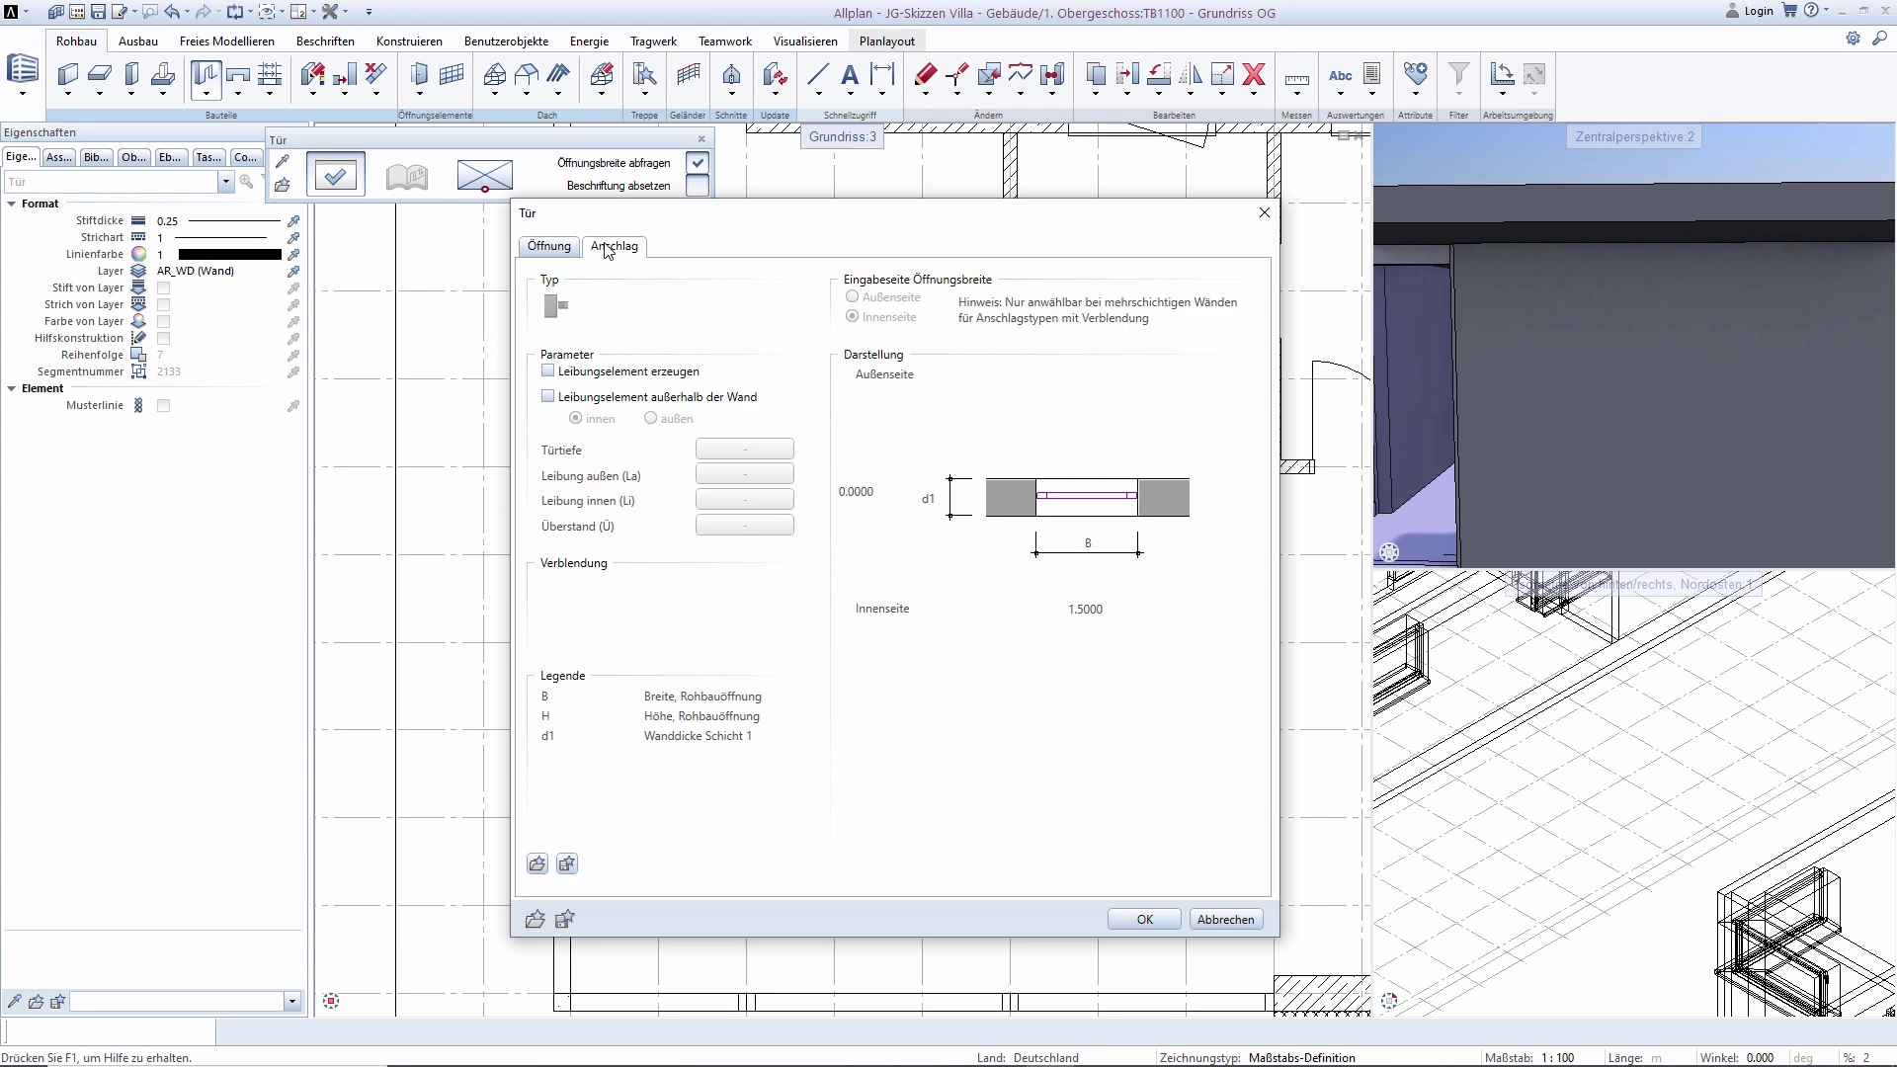
click(548, 374)
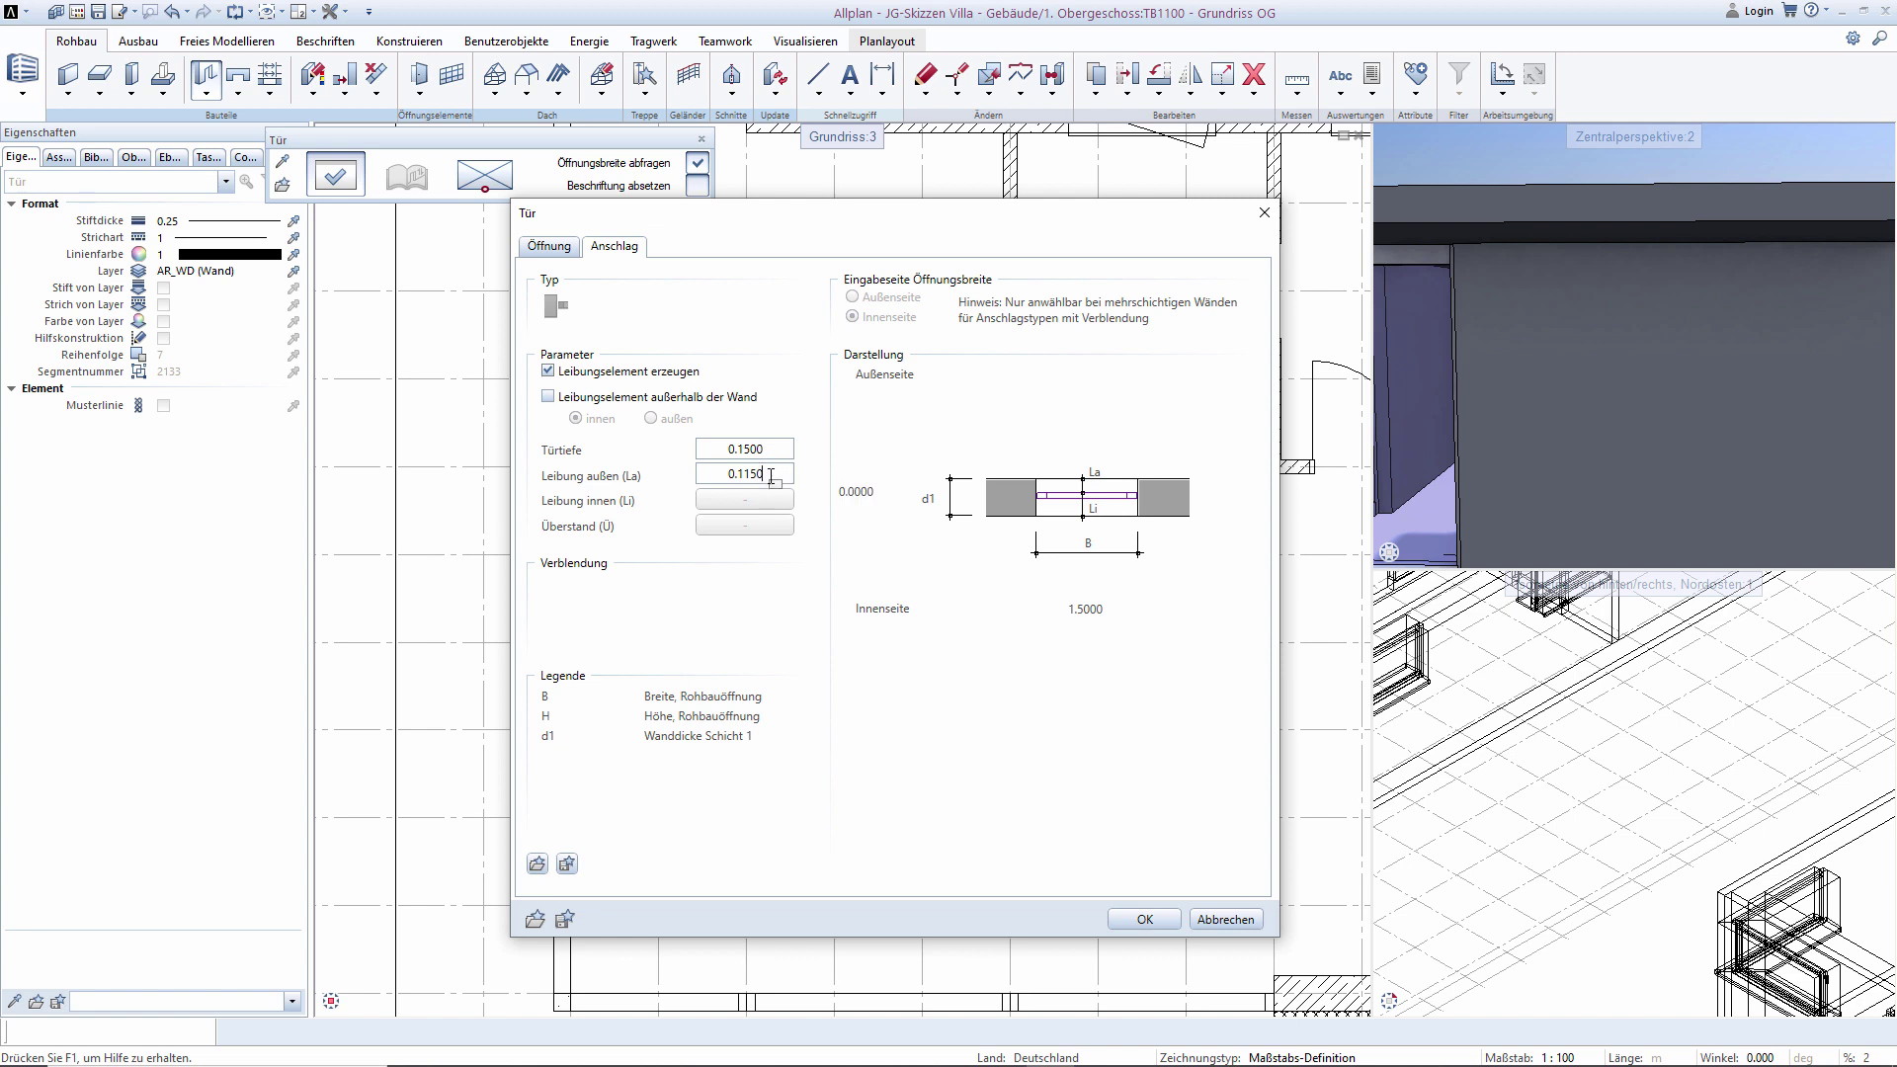
double_click(771, 476)
text(0.12)
key(Tab)
click(1117, 919)
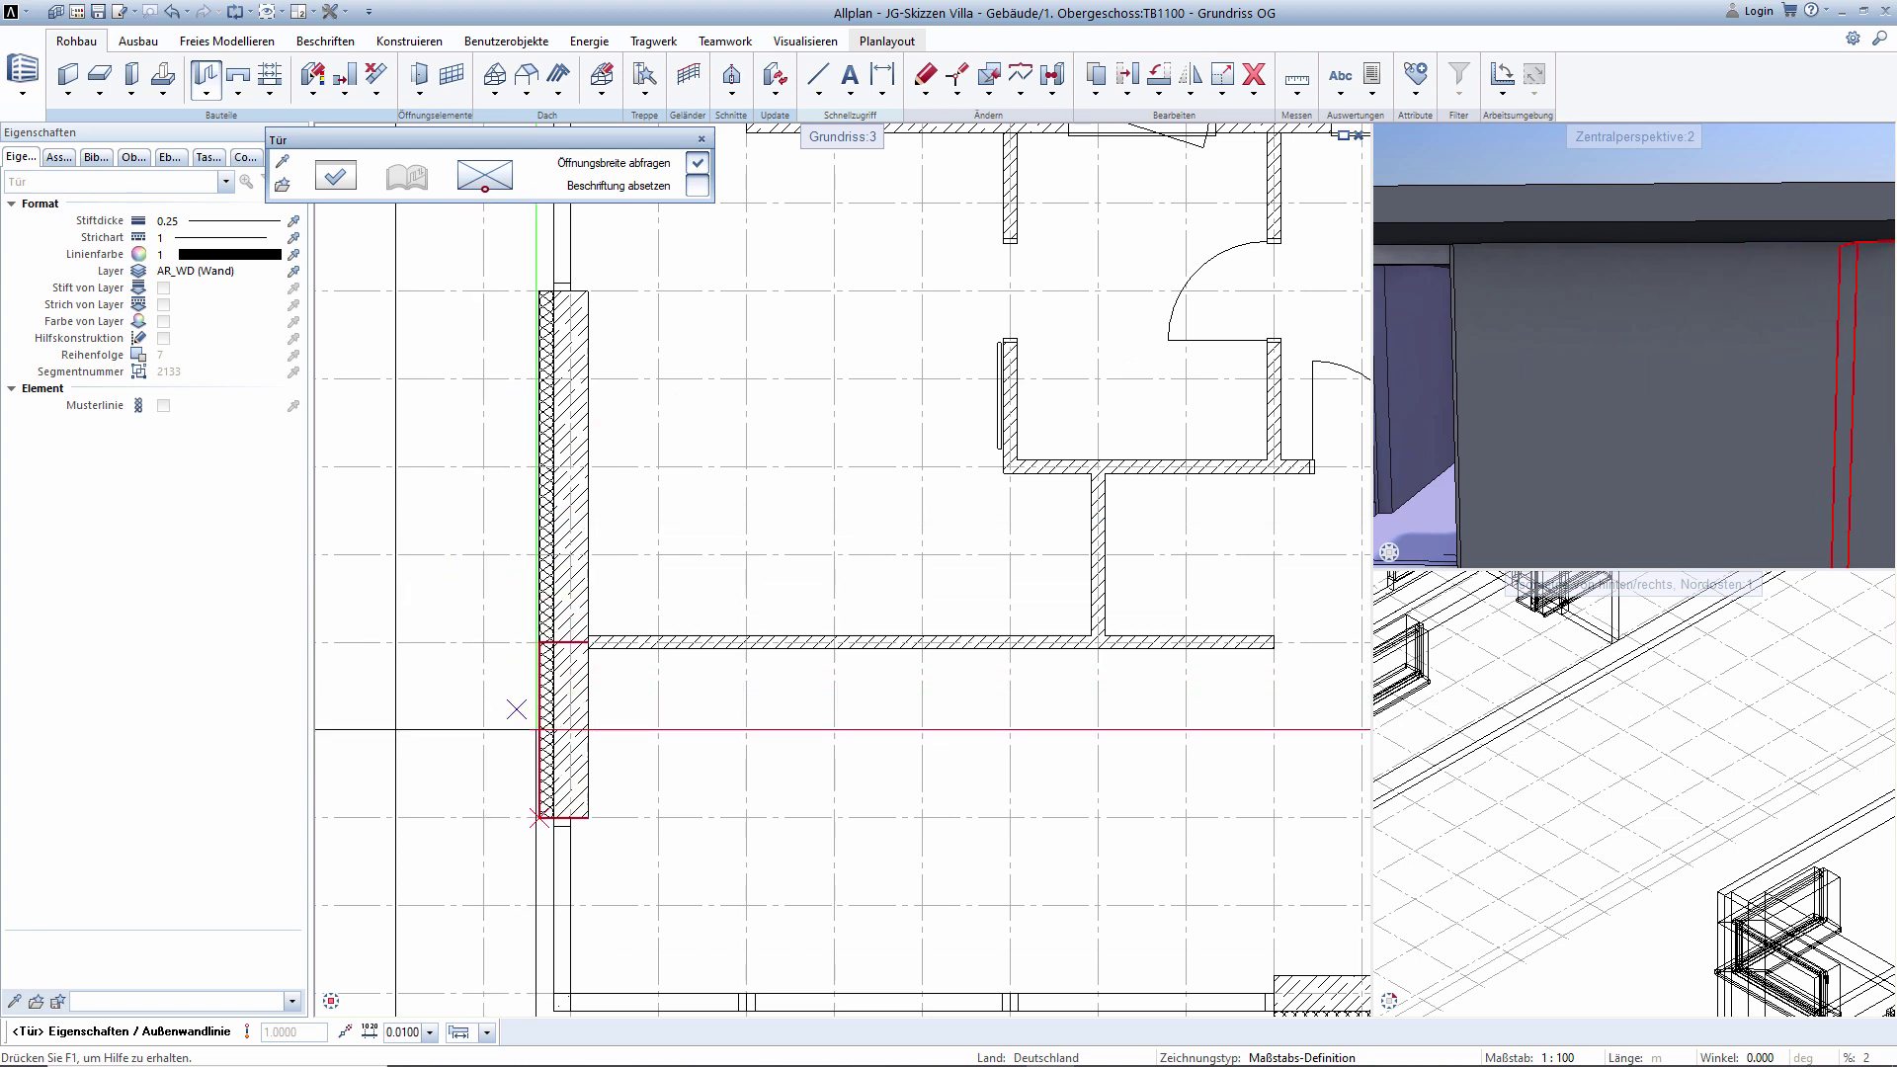
Place the 1.50 m French-window opening in the left wall below the interior wall.
click(539, 818)
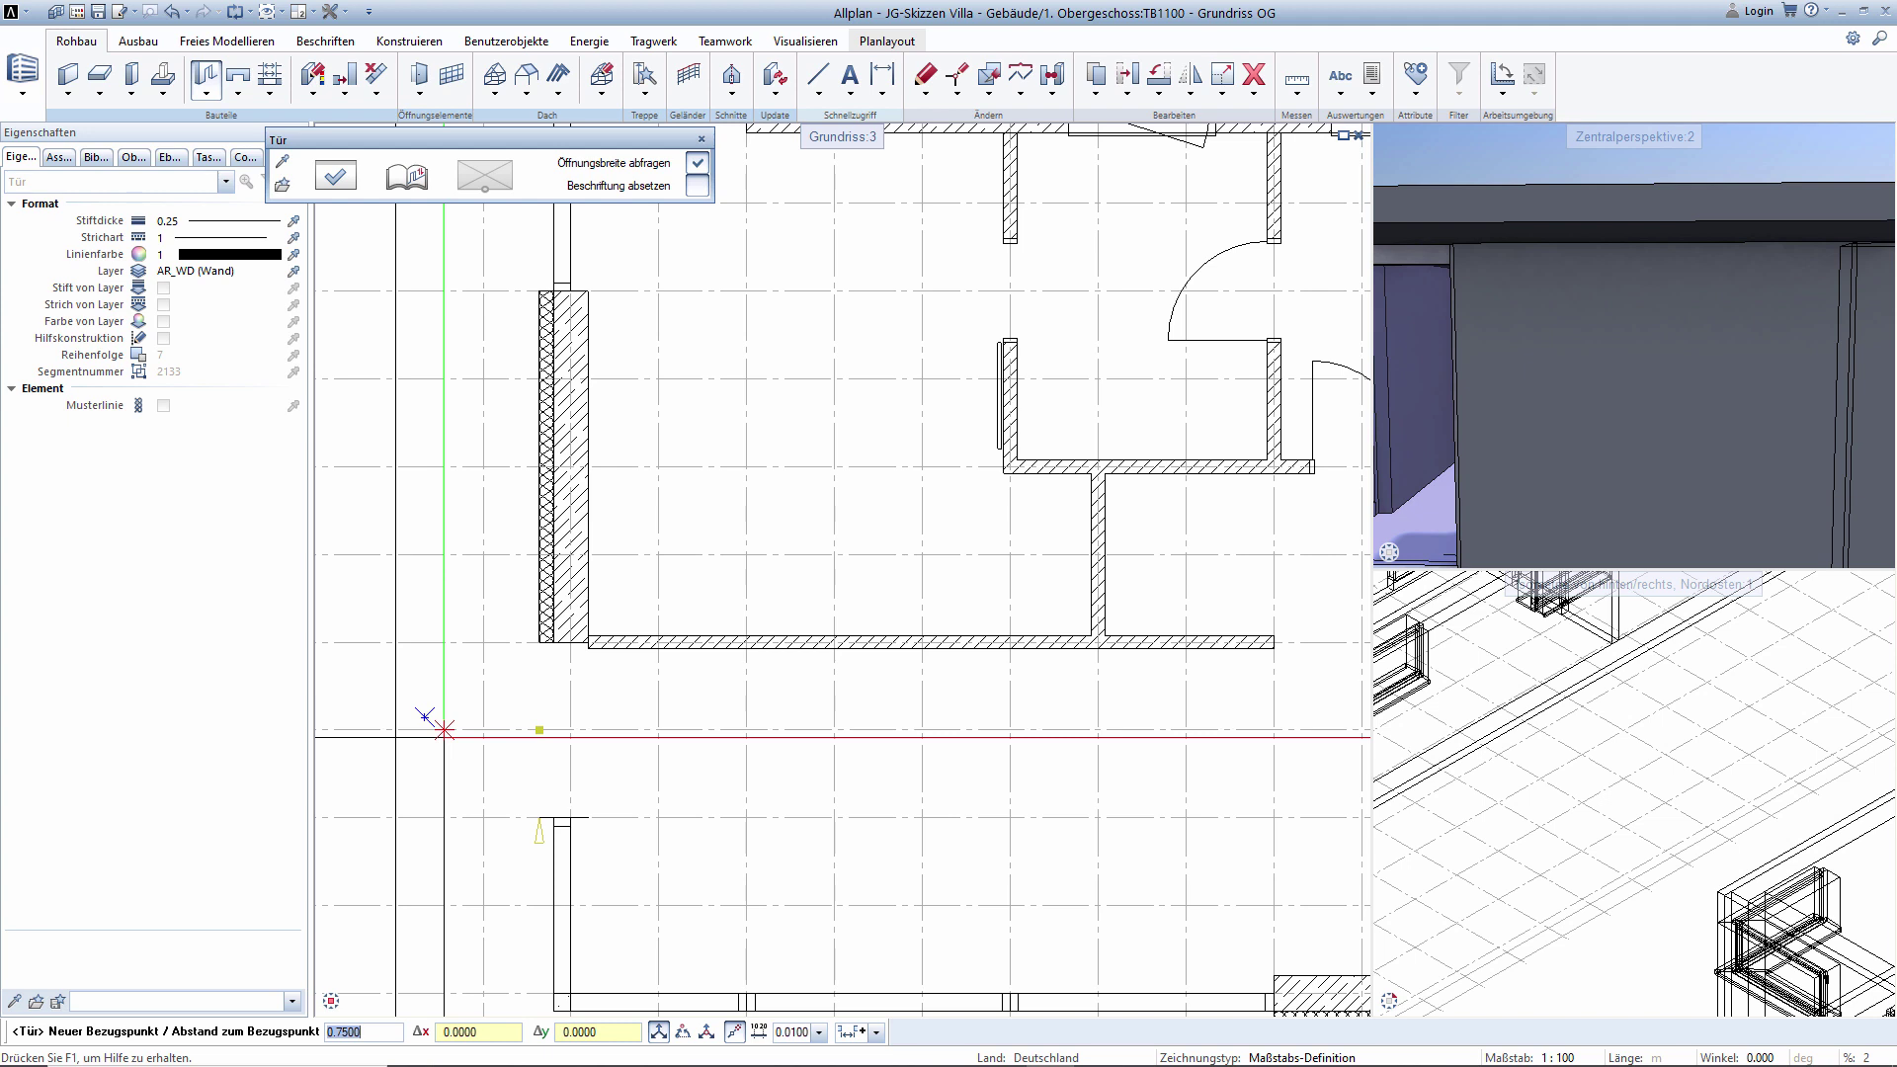
key(Return)
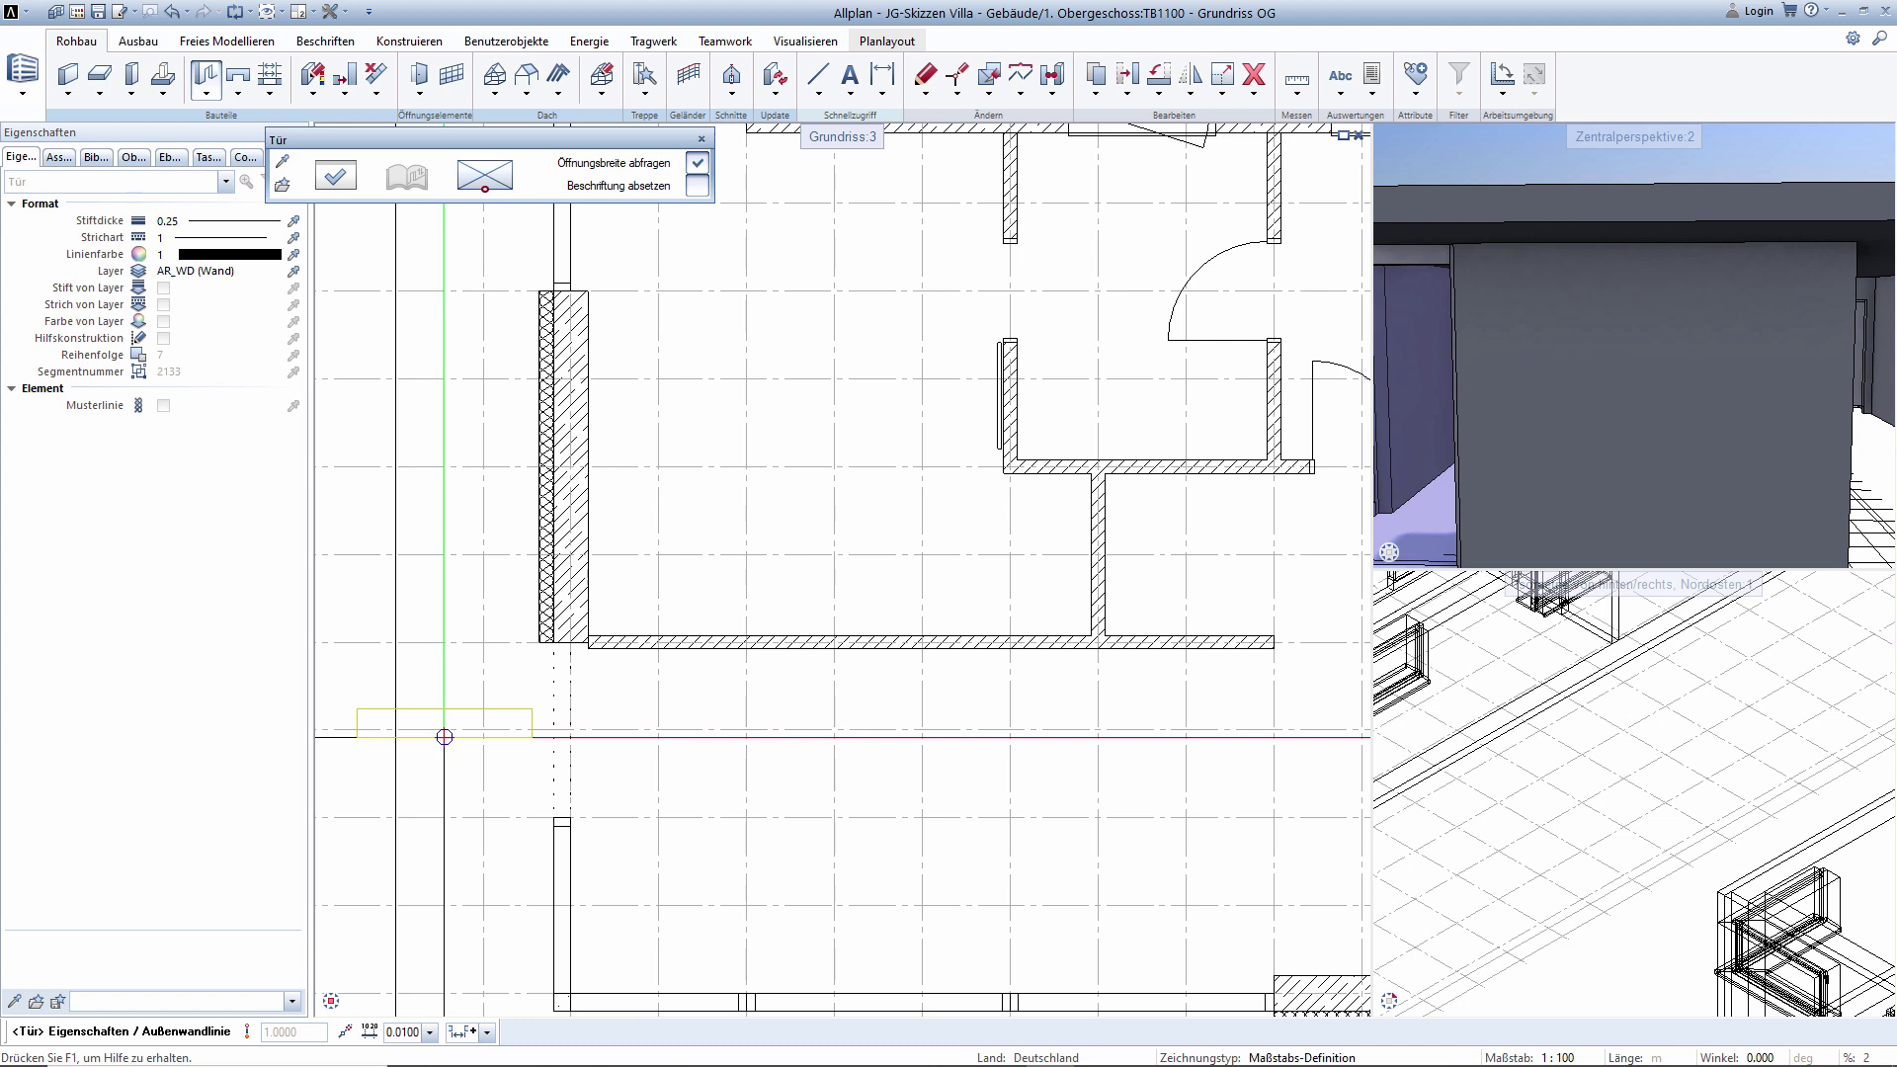
scroll(627, 534, down, 3)
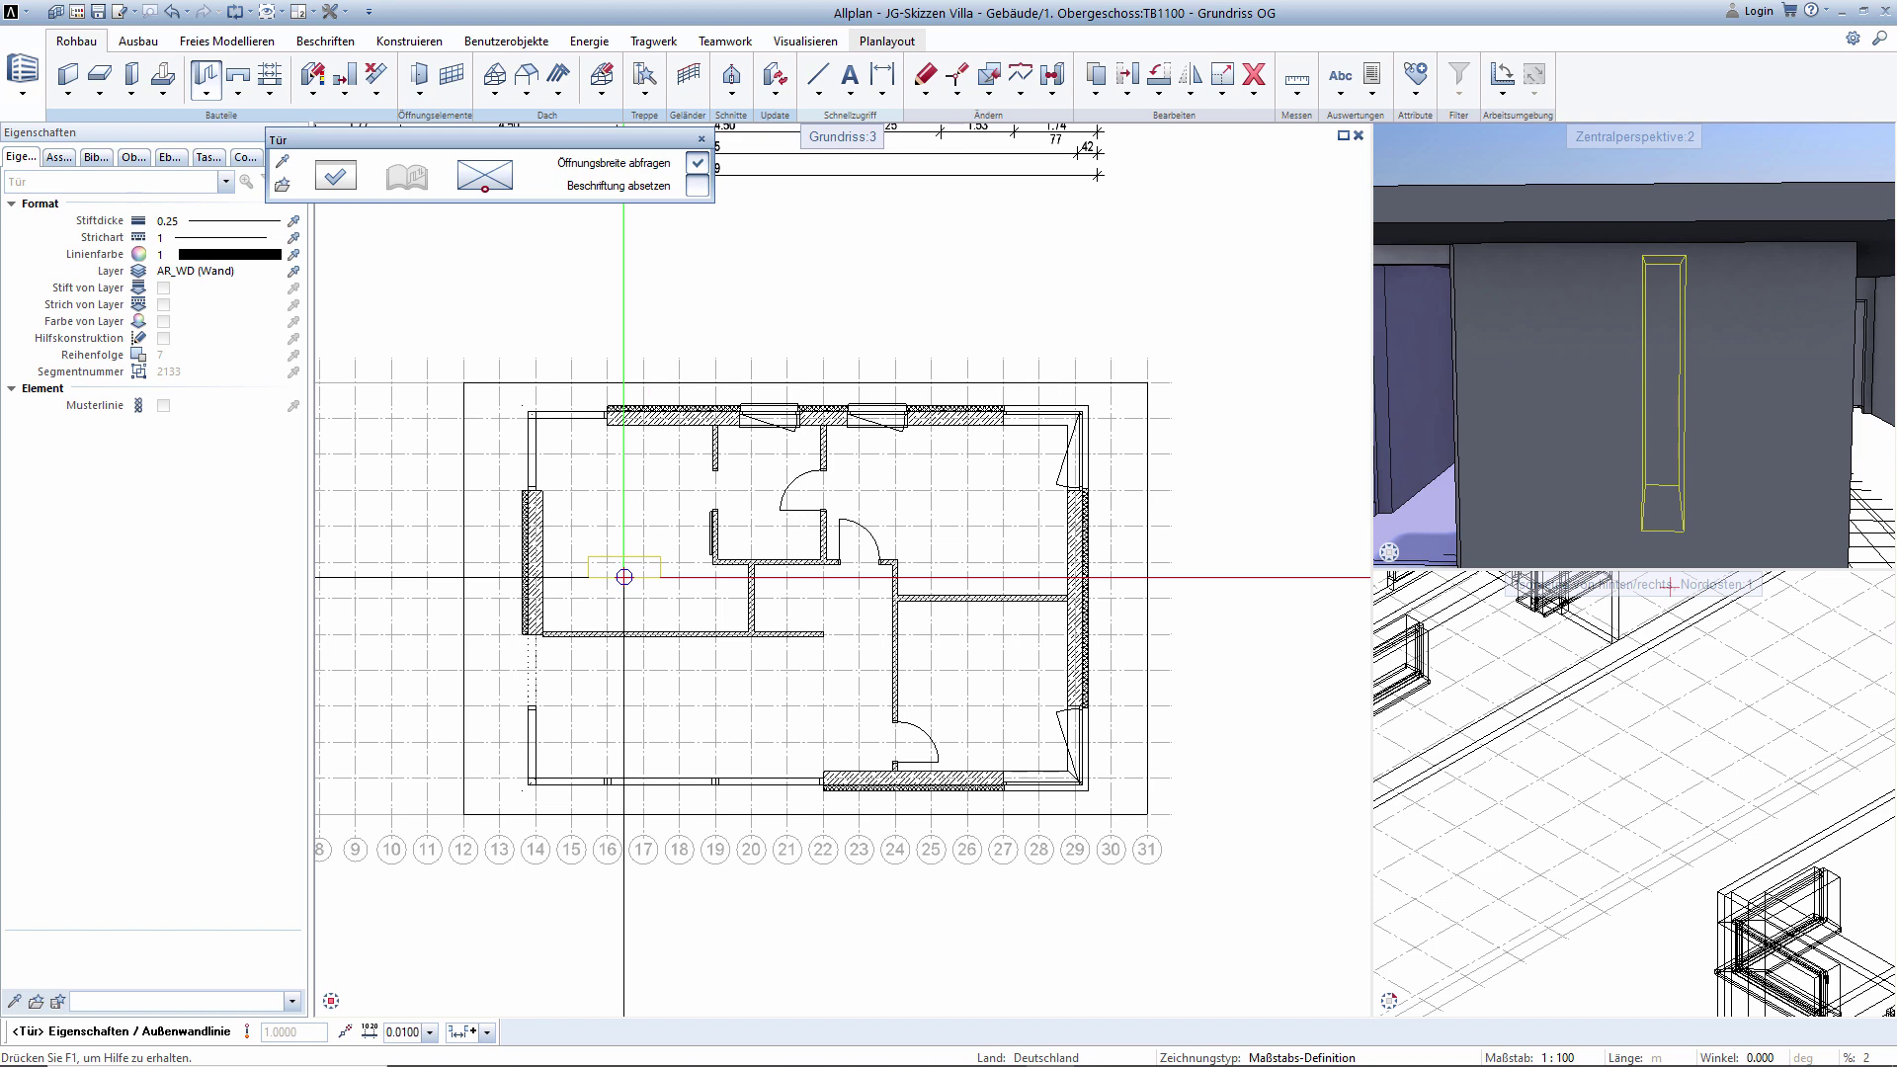
key(Escape)
scroll(561, 657, up, 2)
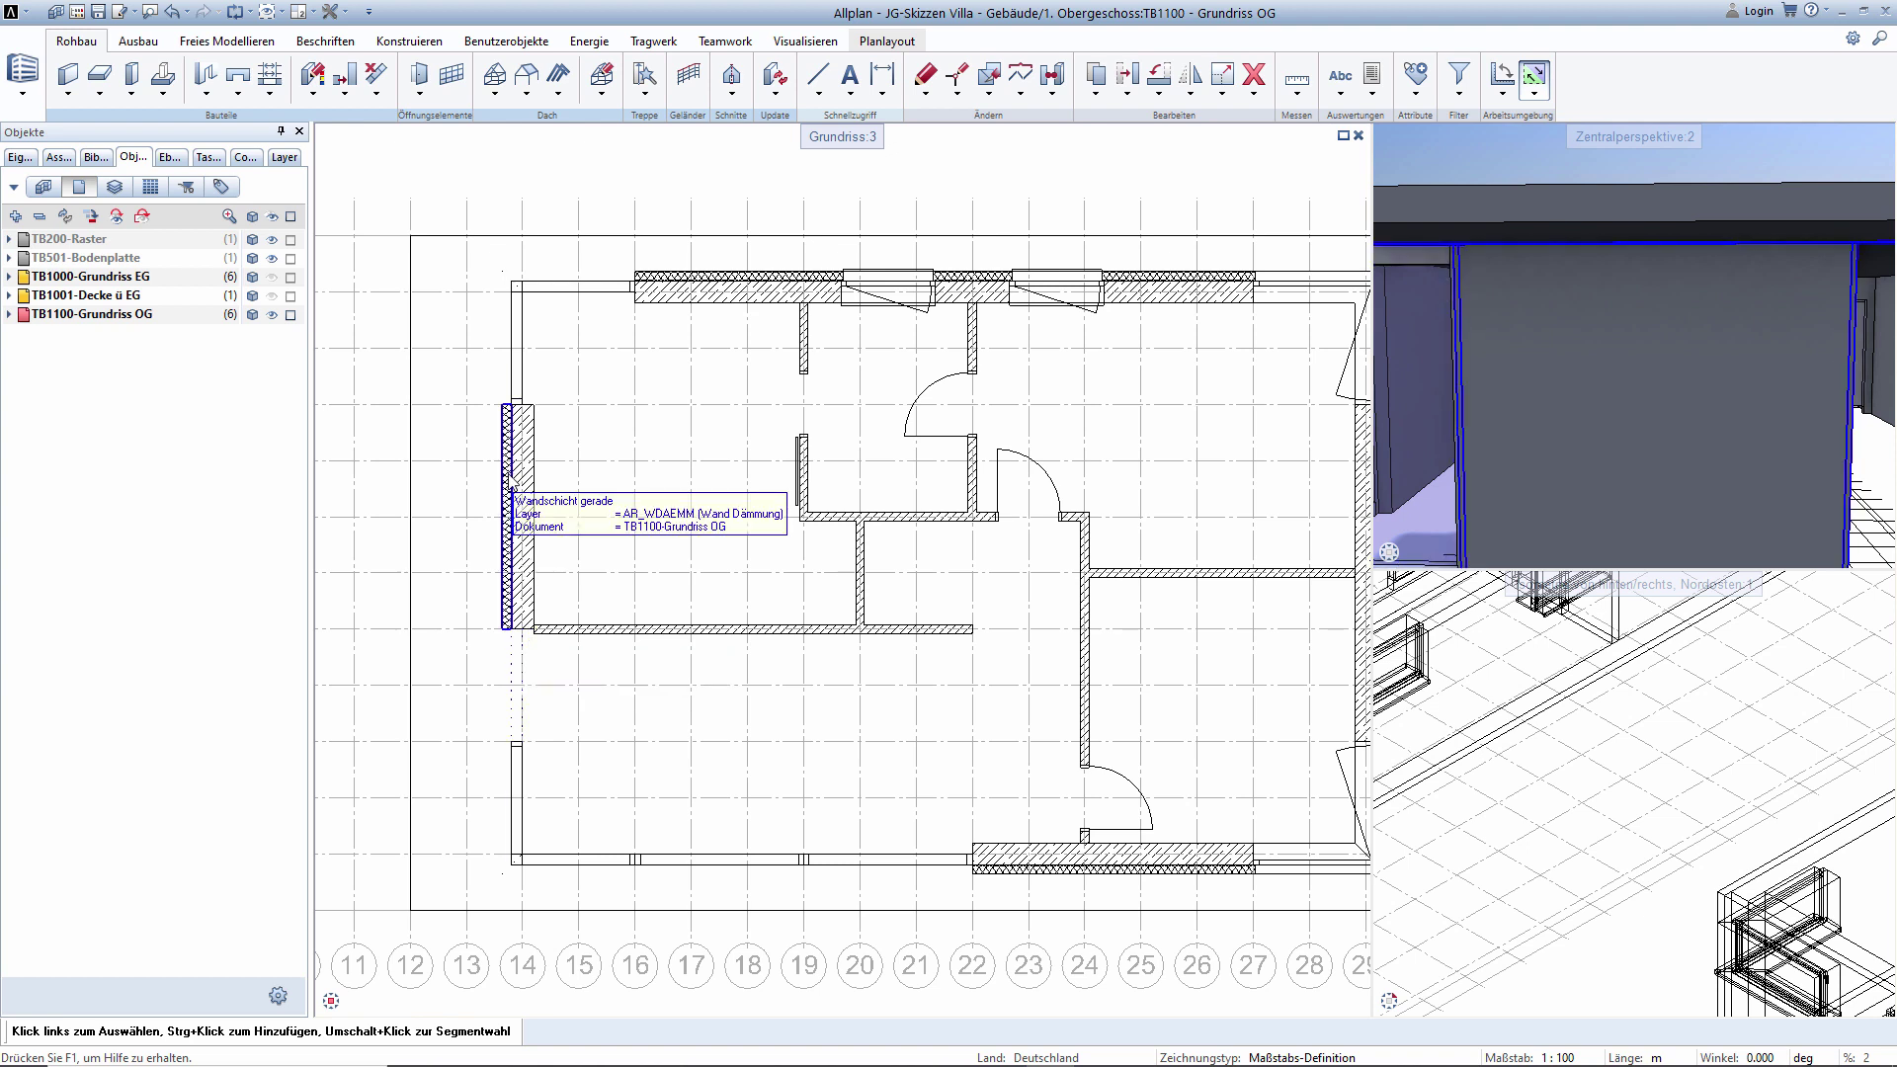
Move the left exterior wall's end points near the opening to their new position.
click(956, 86)
drag(450, 718, 547, 790)
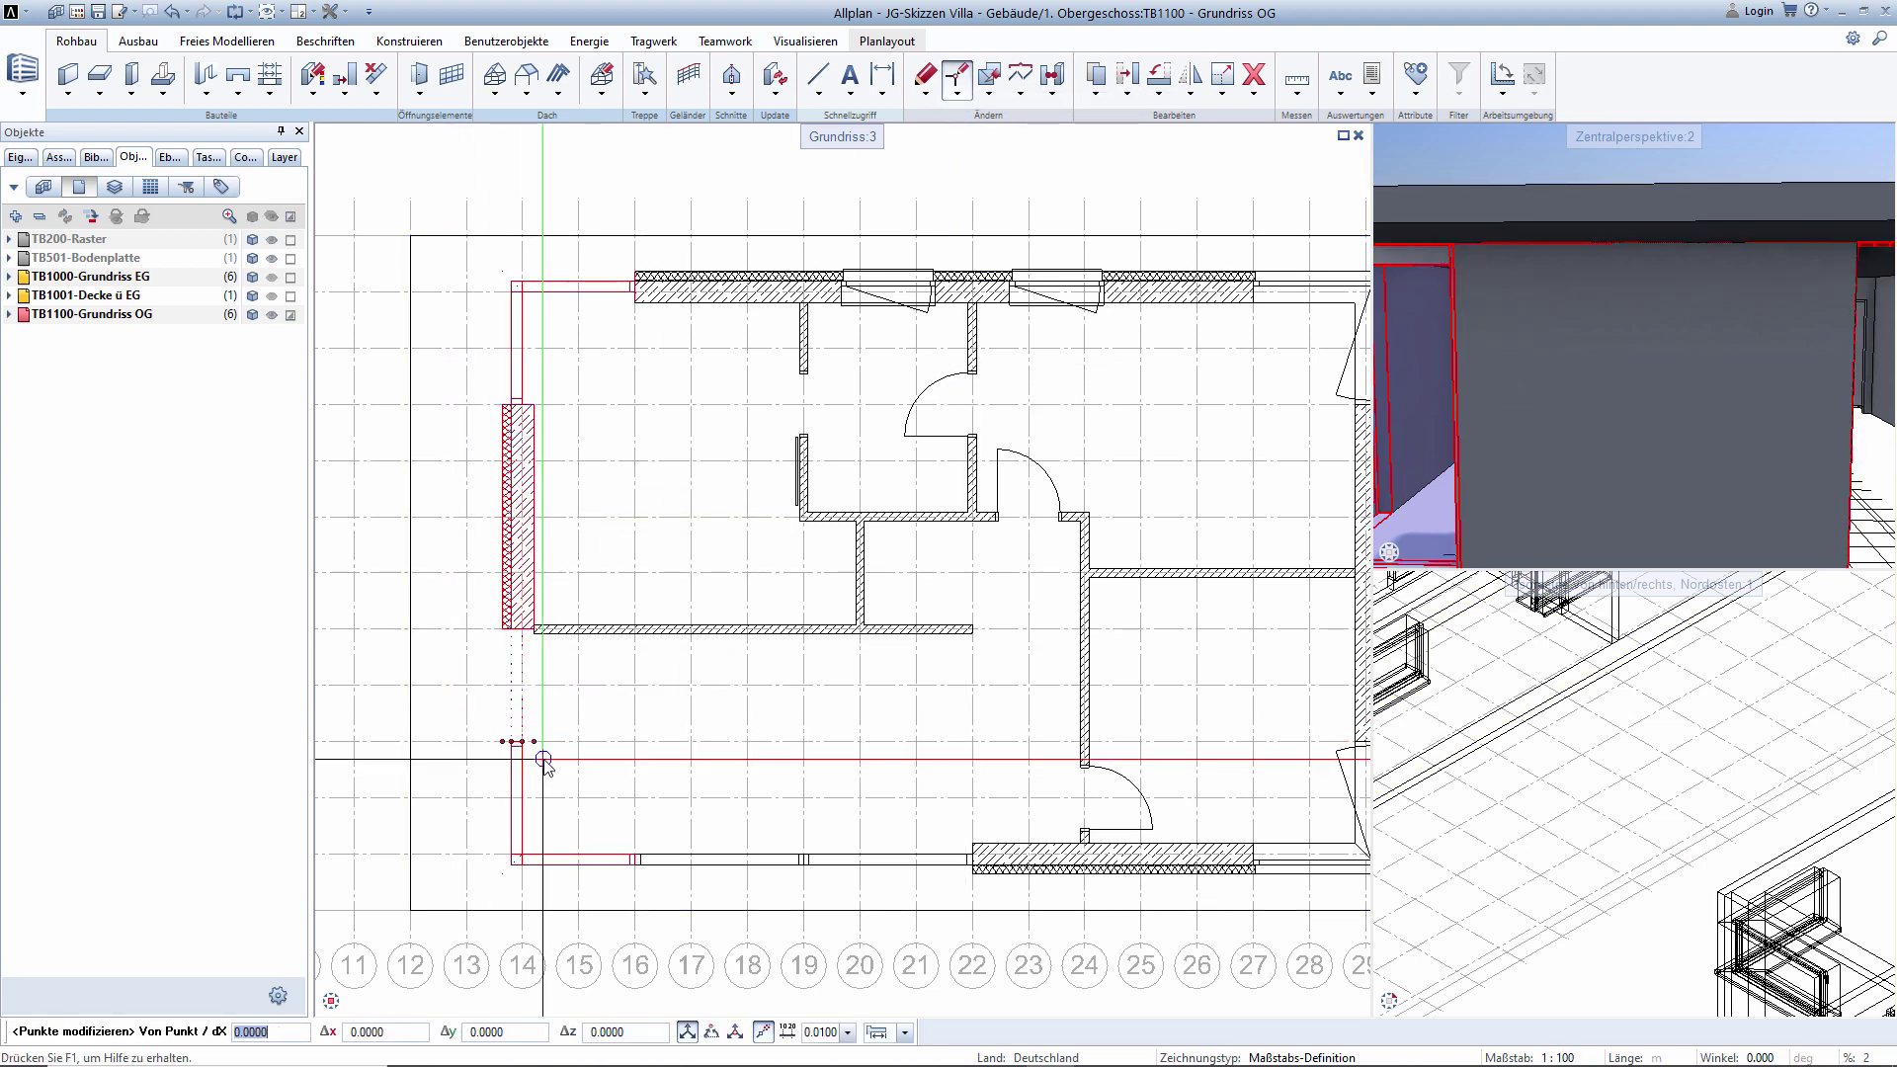
click(578, 741)
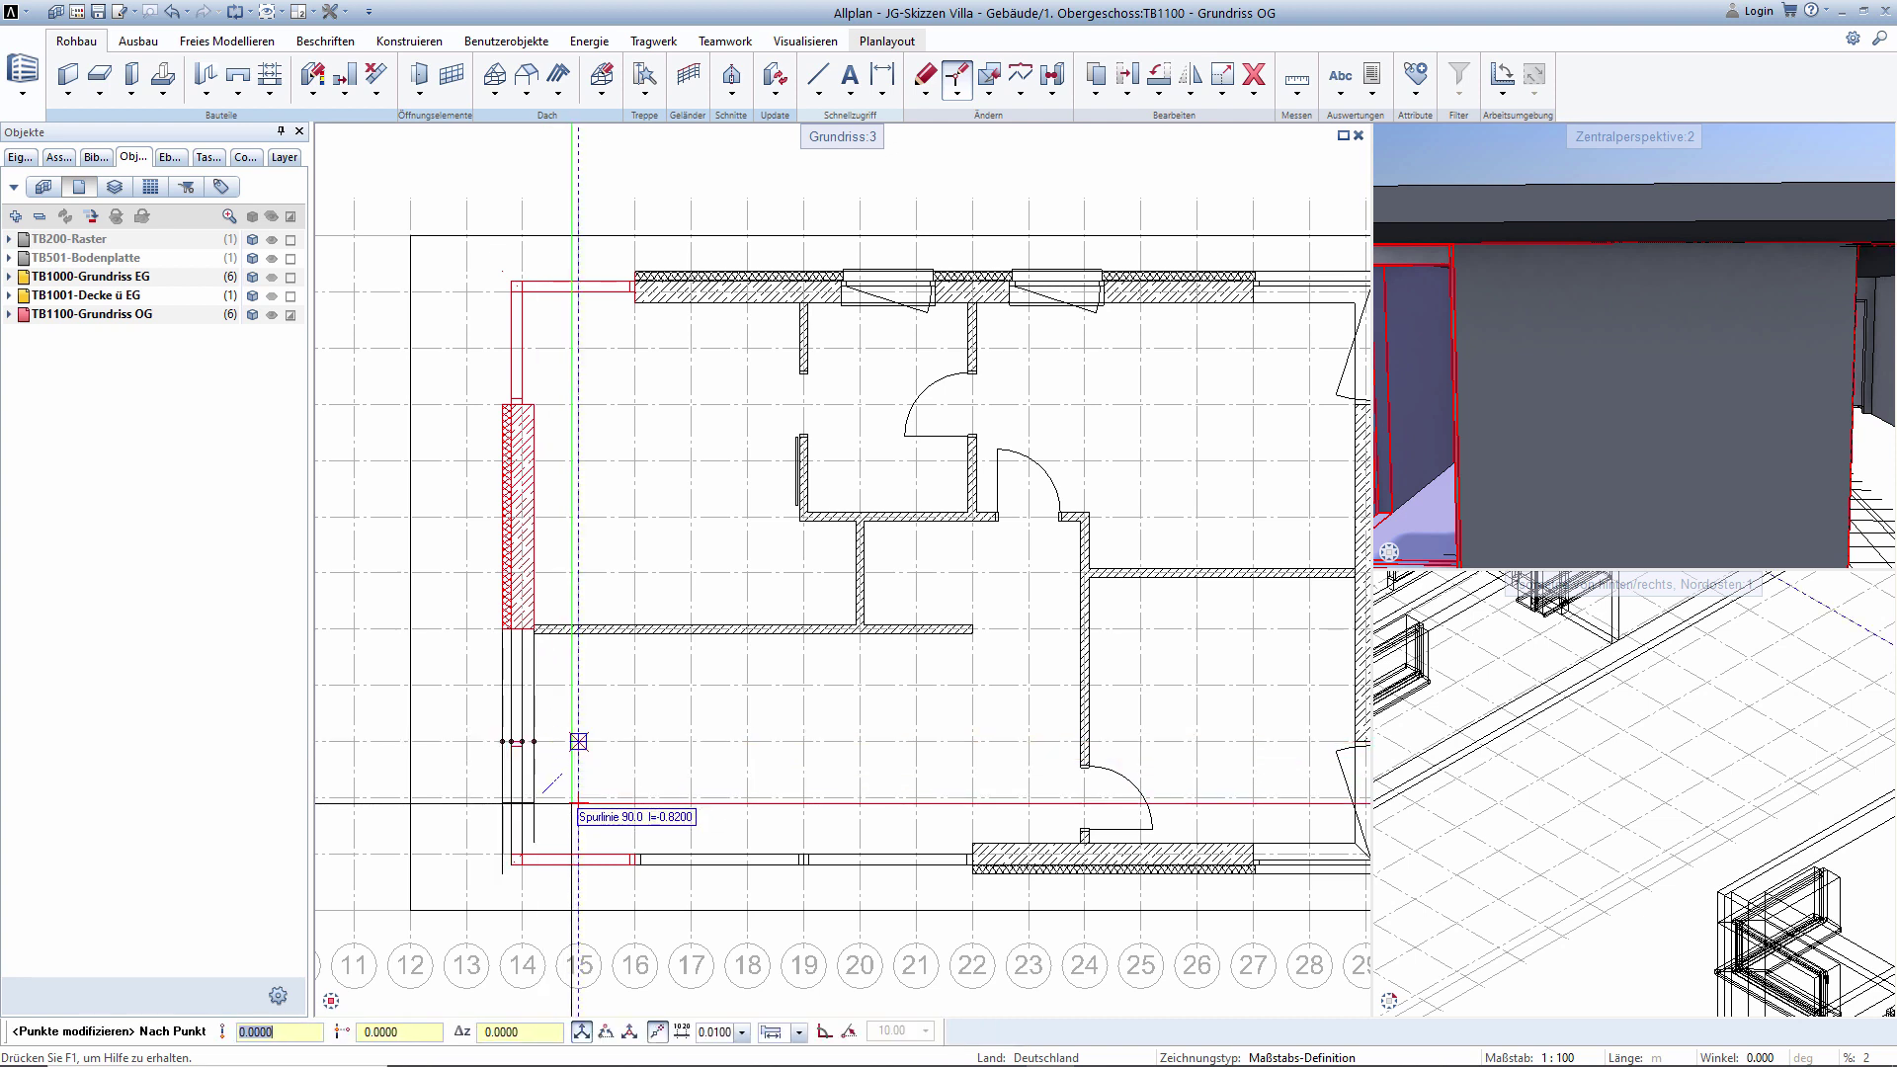
click(568, 795)
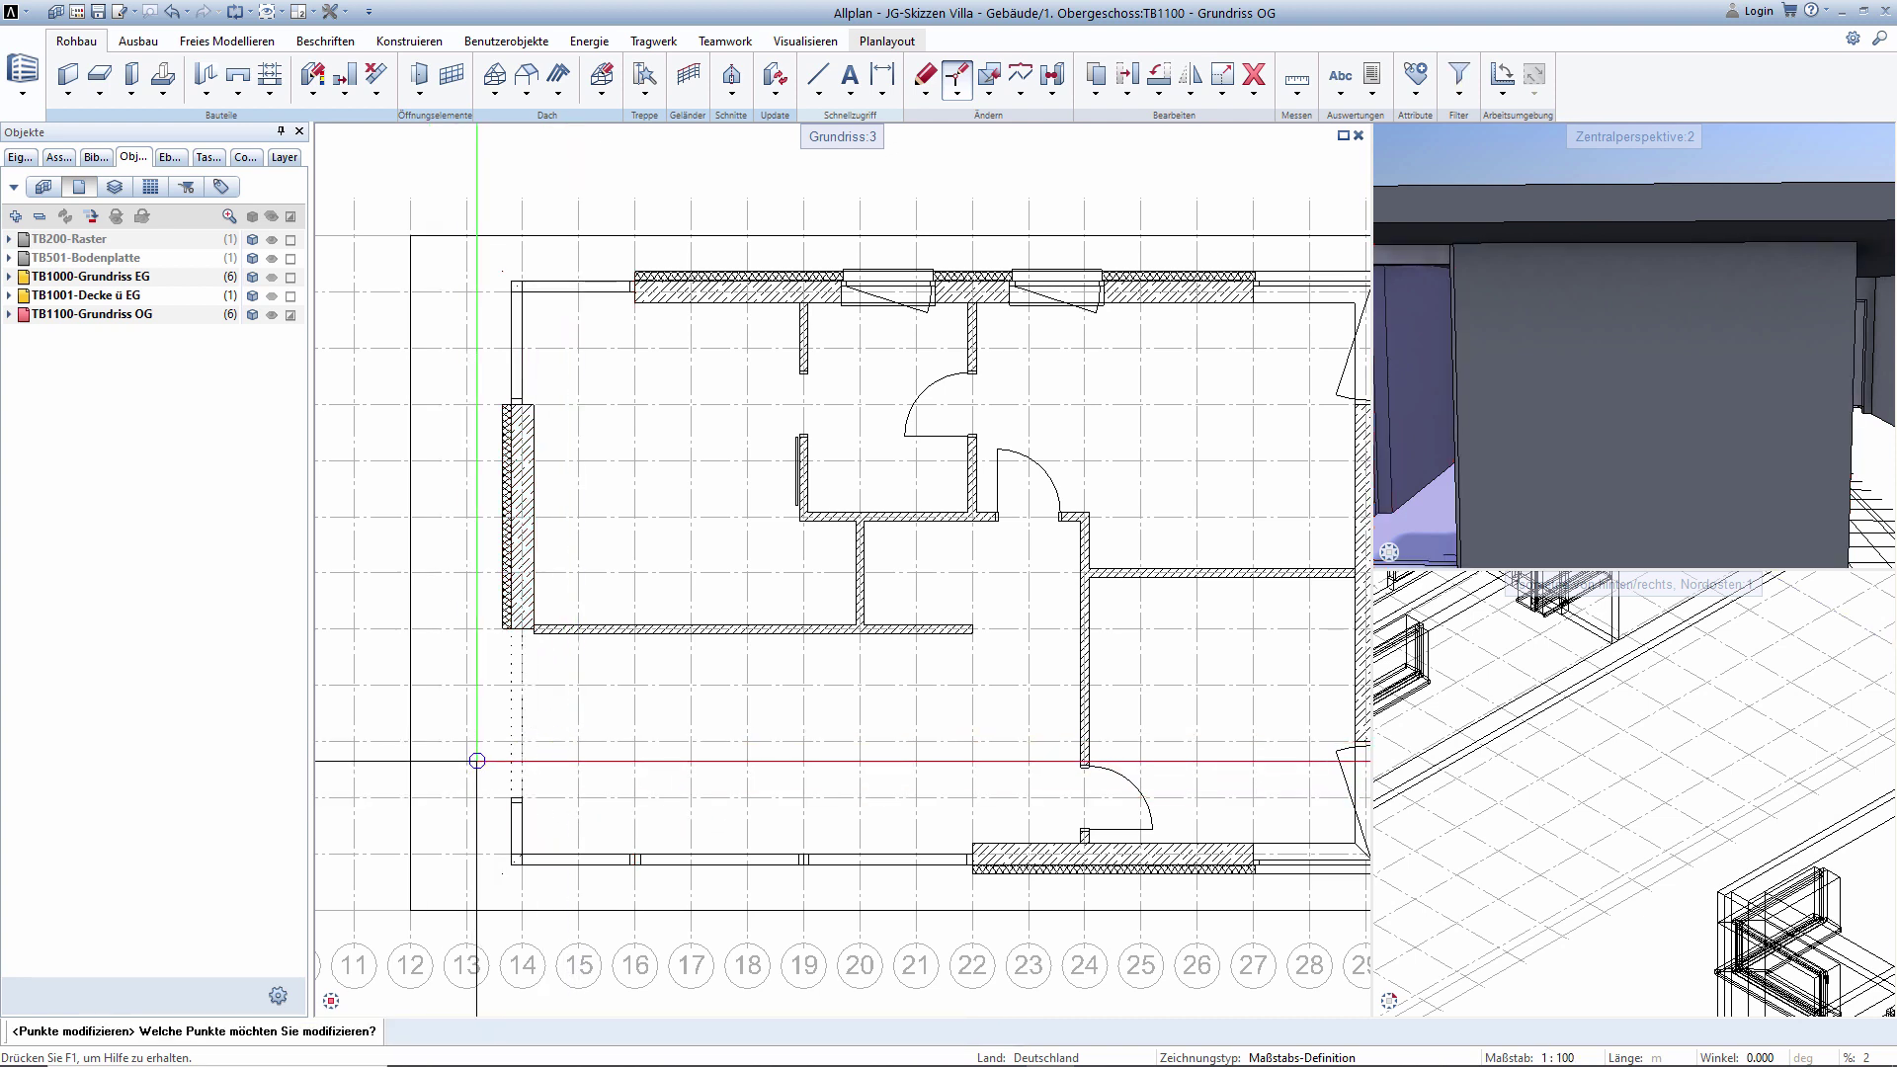
key(Escape)
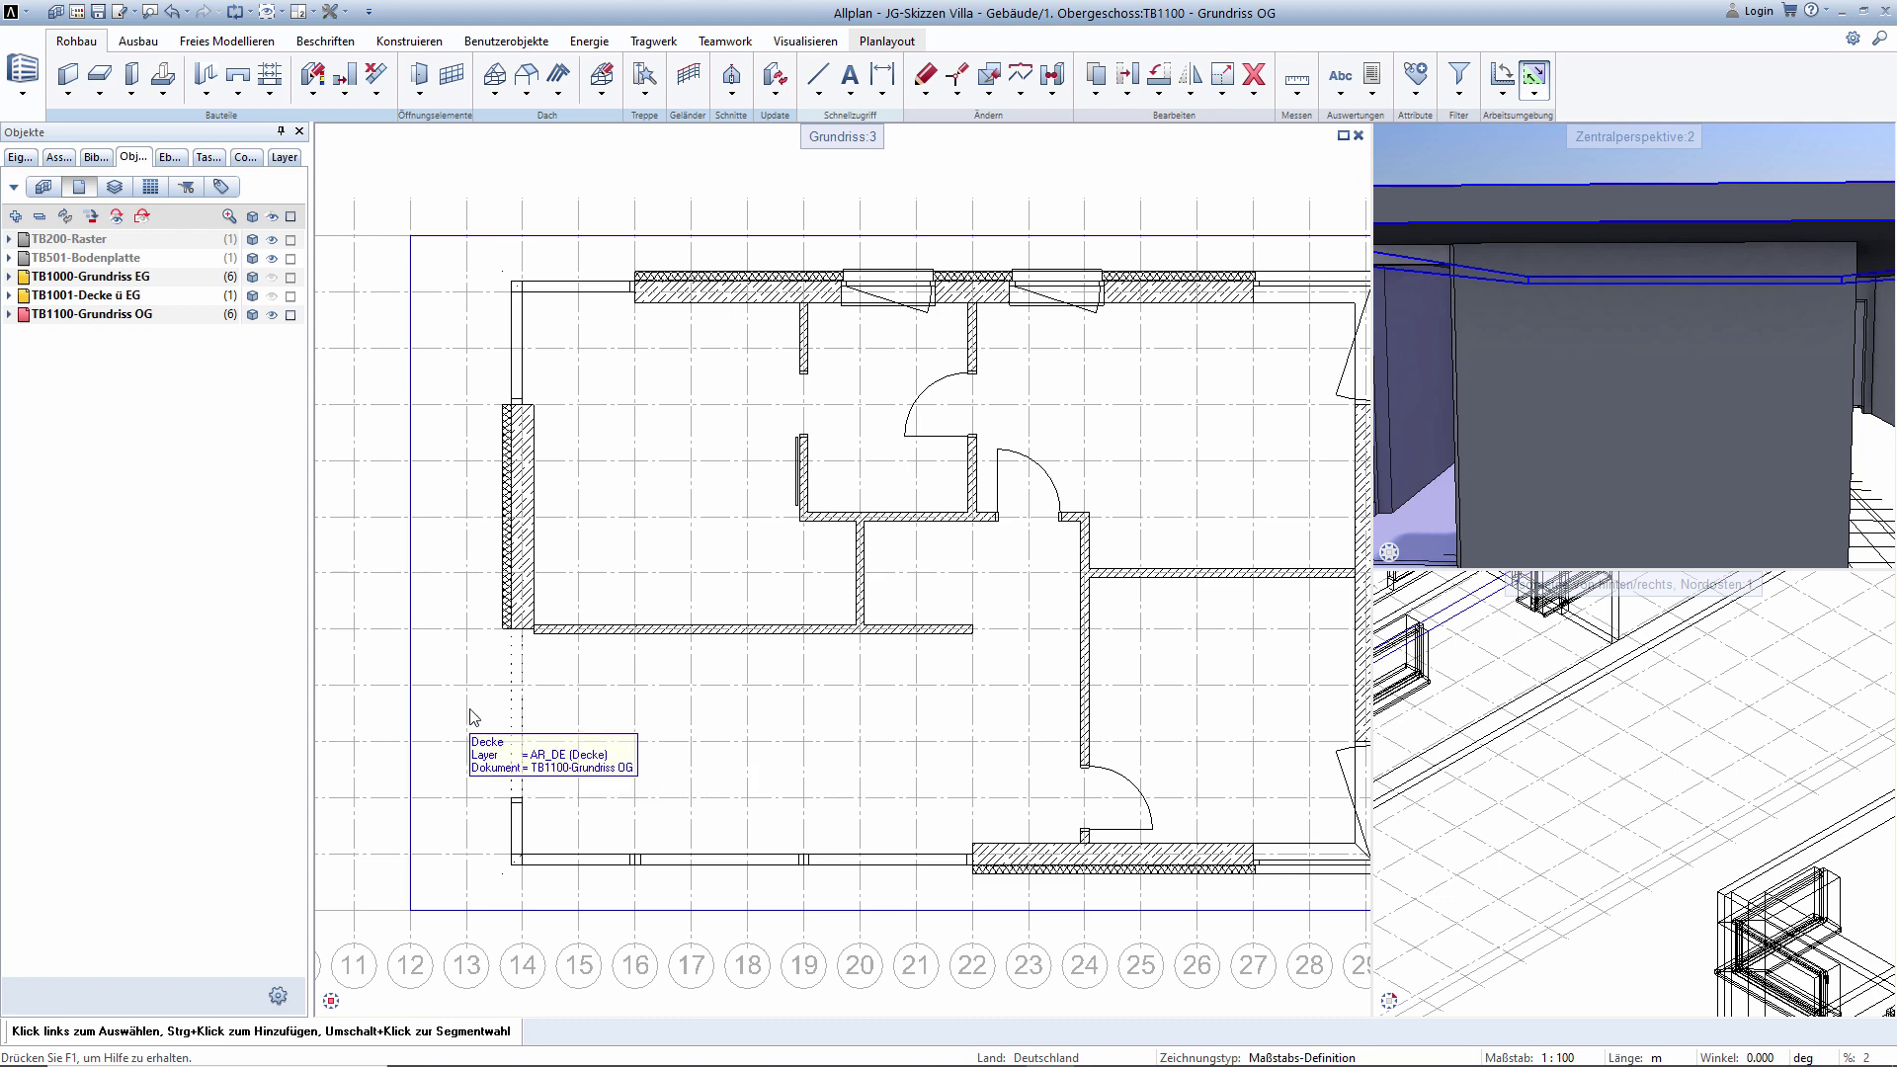
scroll(470, 717, down, 3)
scroll(593, 524, up, 1)
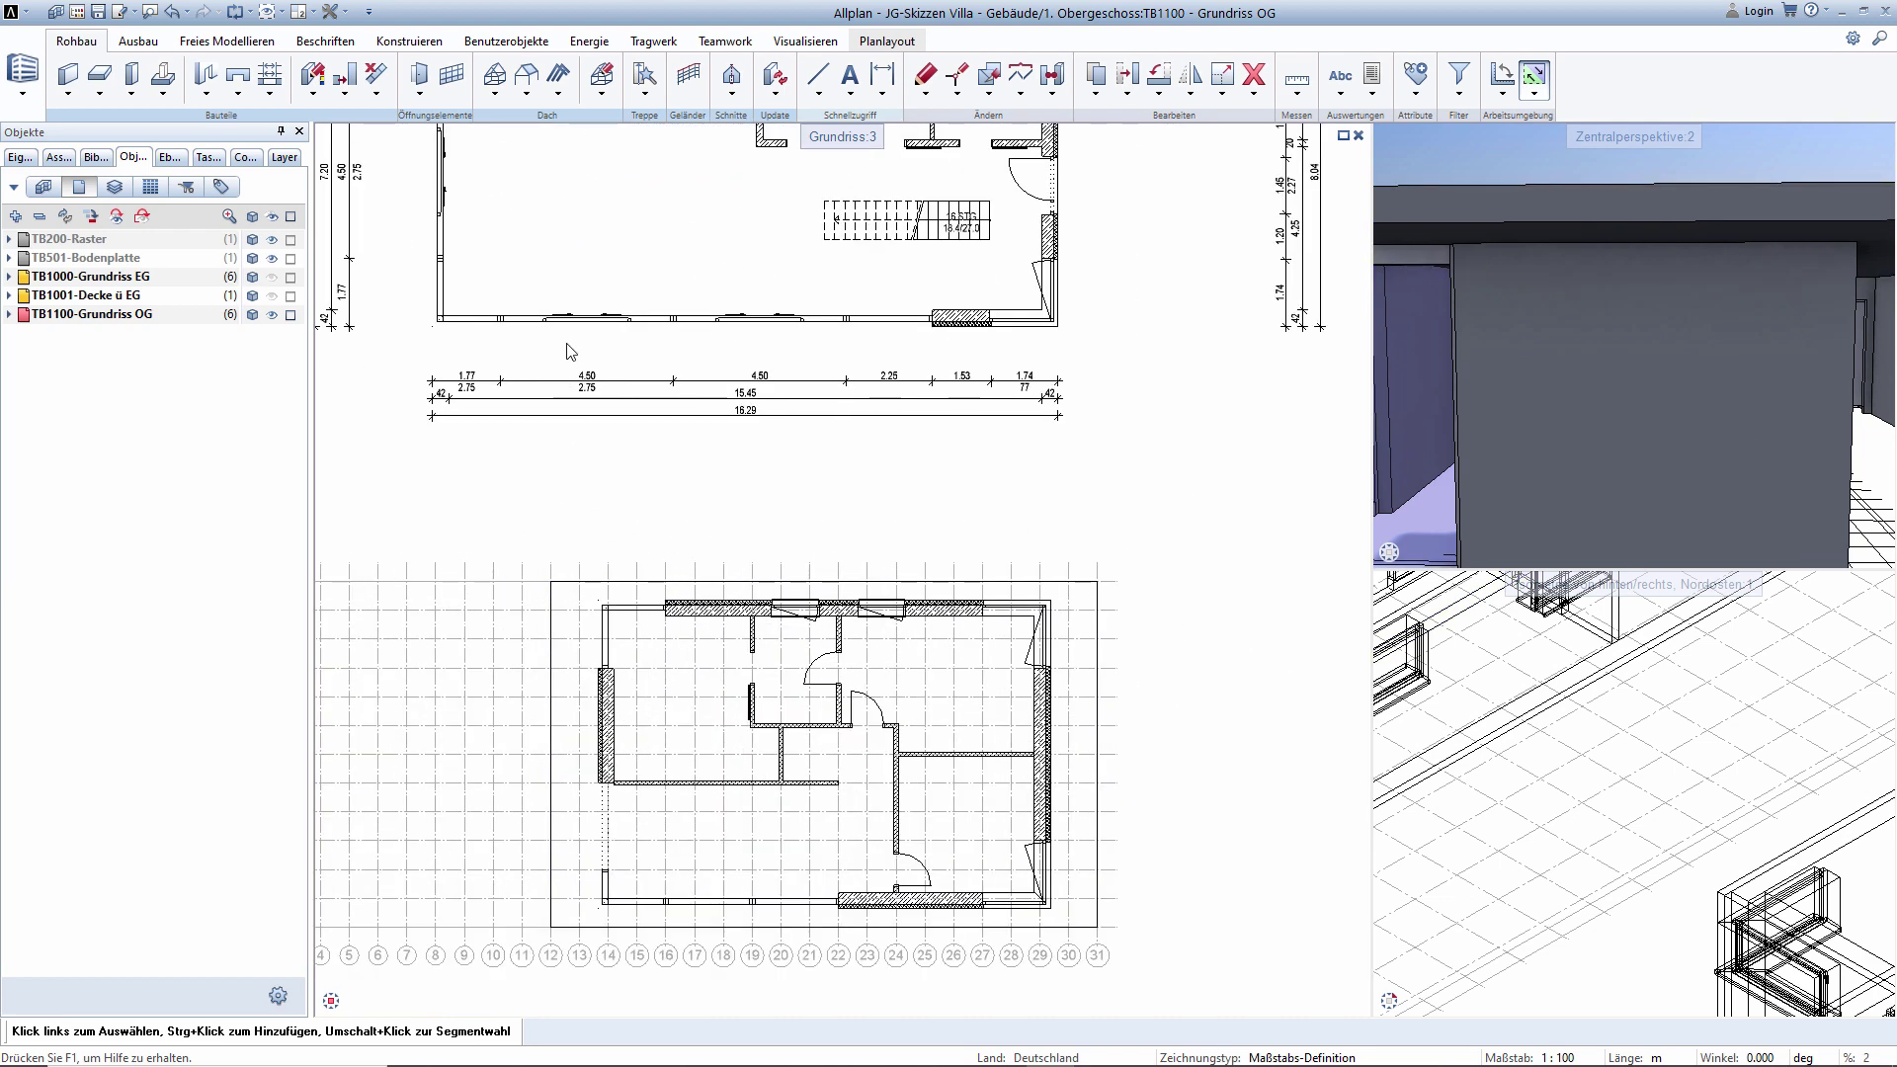
scroll(568, 336, up, 2)
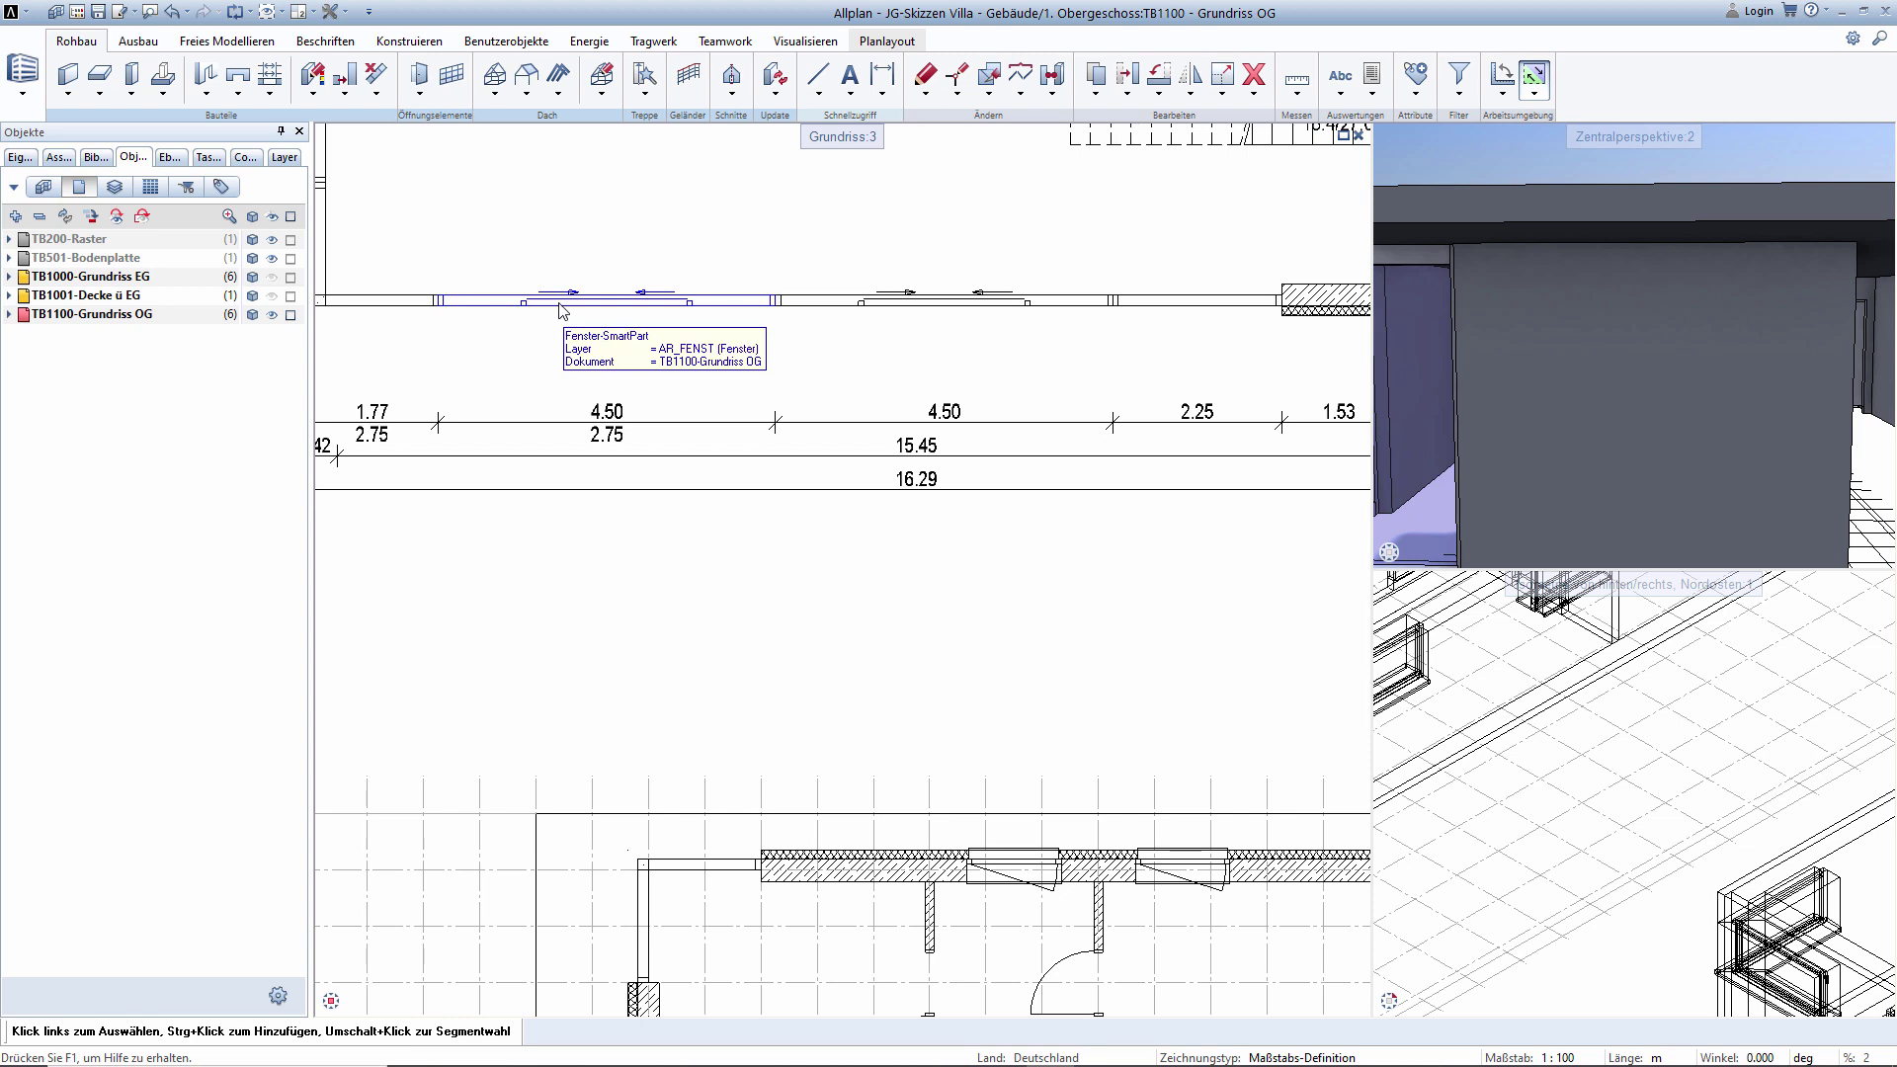
Open the left-wall window SmartPart for editing its individual parts.
double_click(559, 310)
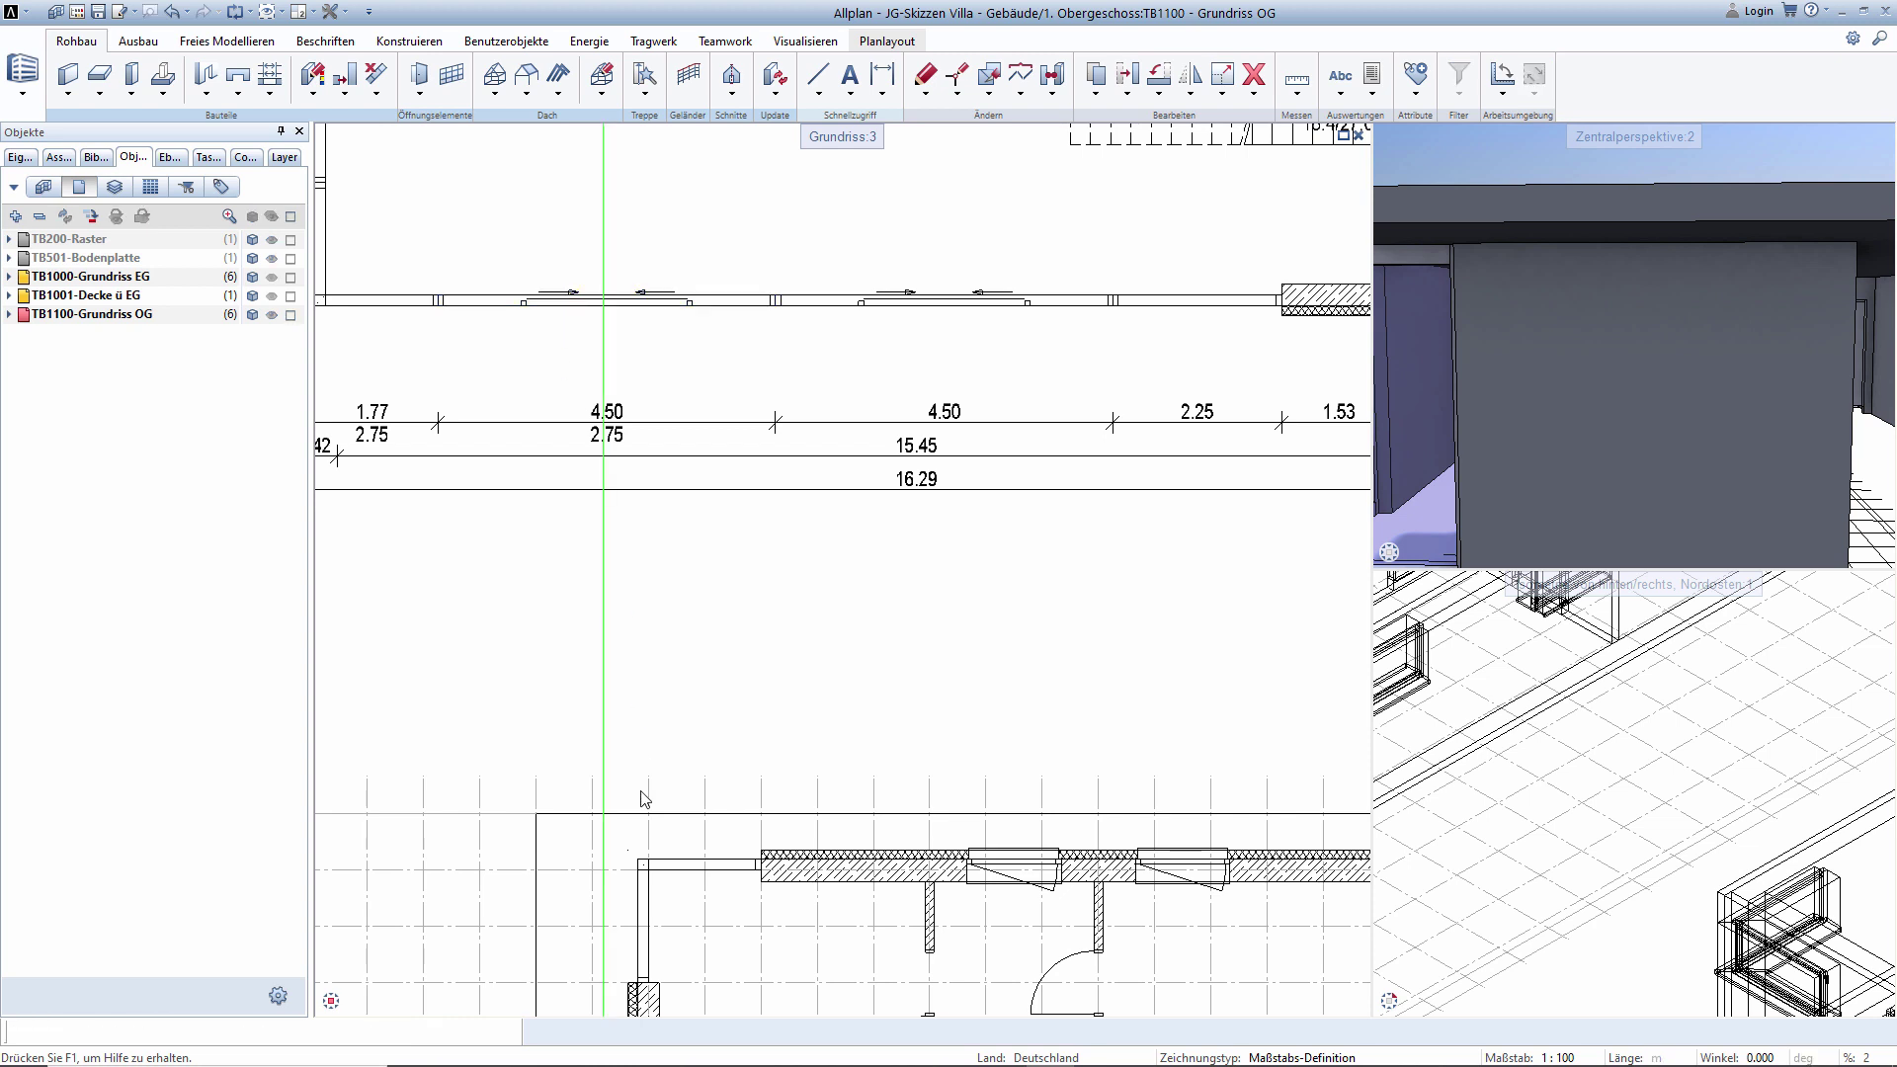
scroll(626, 529, down, 2)
scroll(623, 494, down, 2)
scroll(619, 487, up, 3)
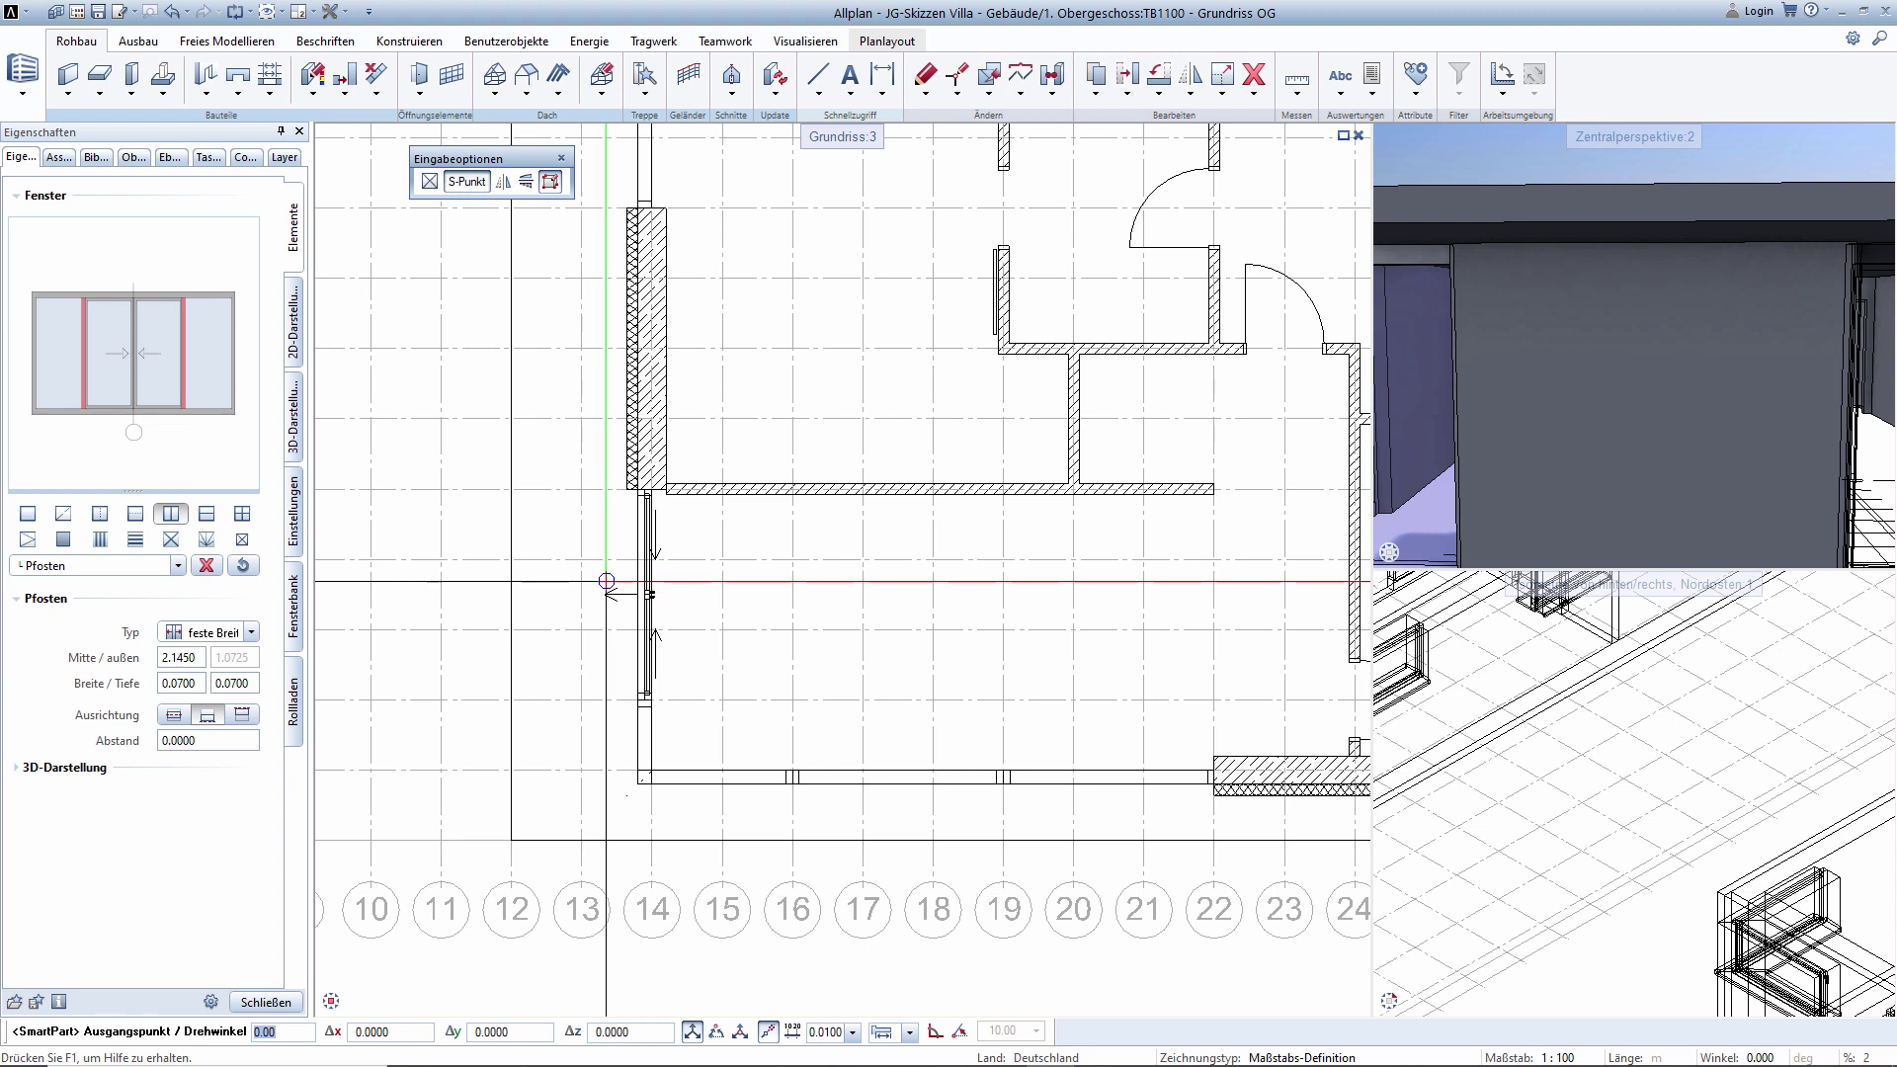
click(606, 581)
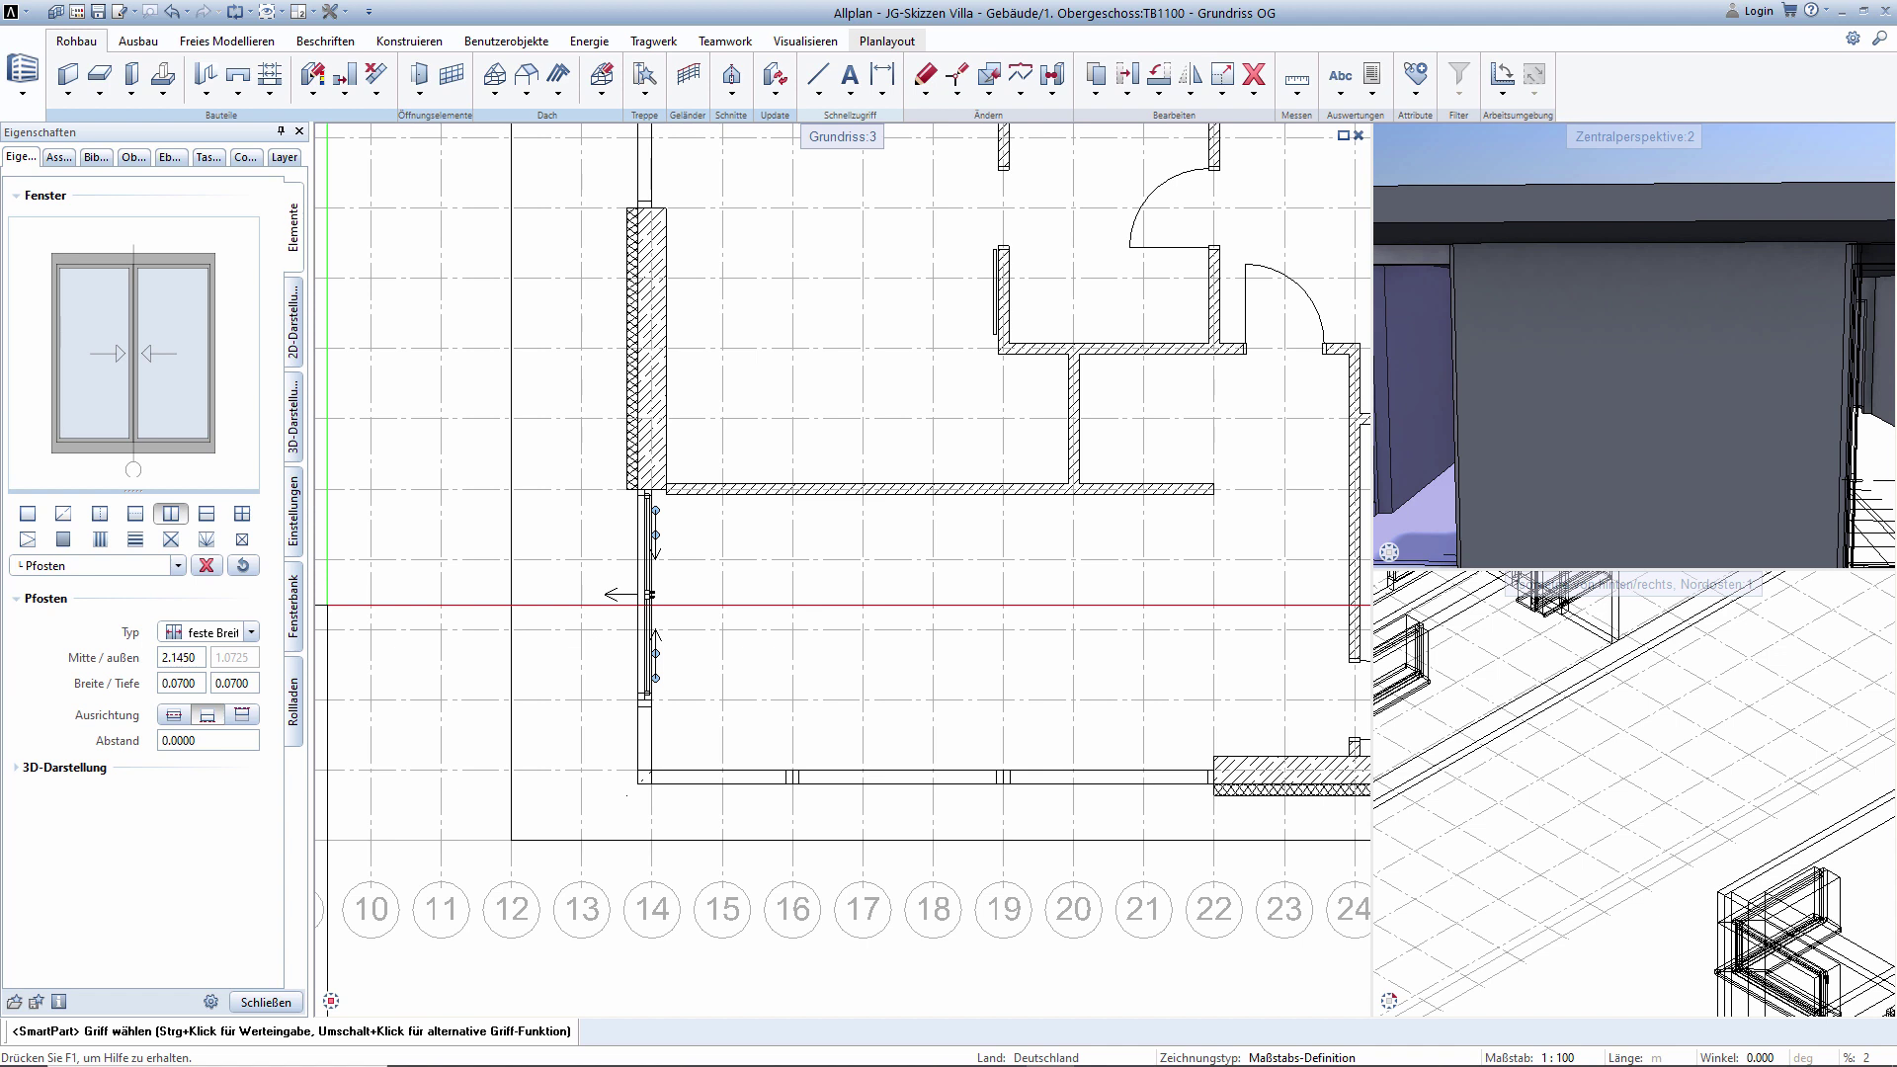
Delete the right sash and the vertical division, then add a central mullion.
click(136, 429)
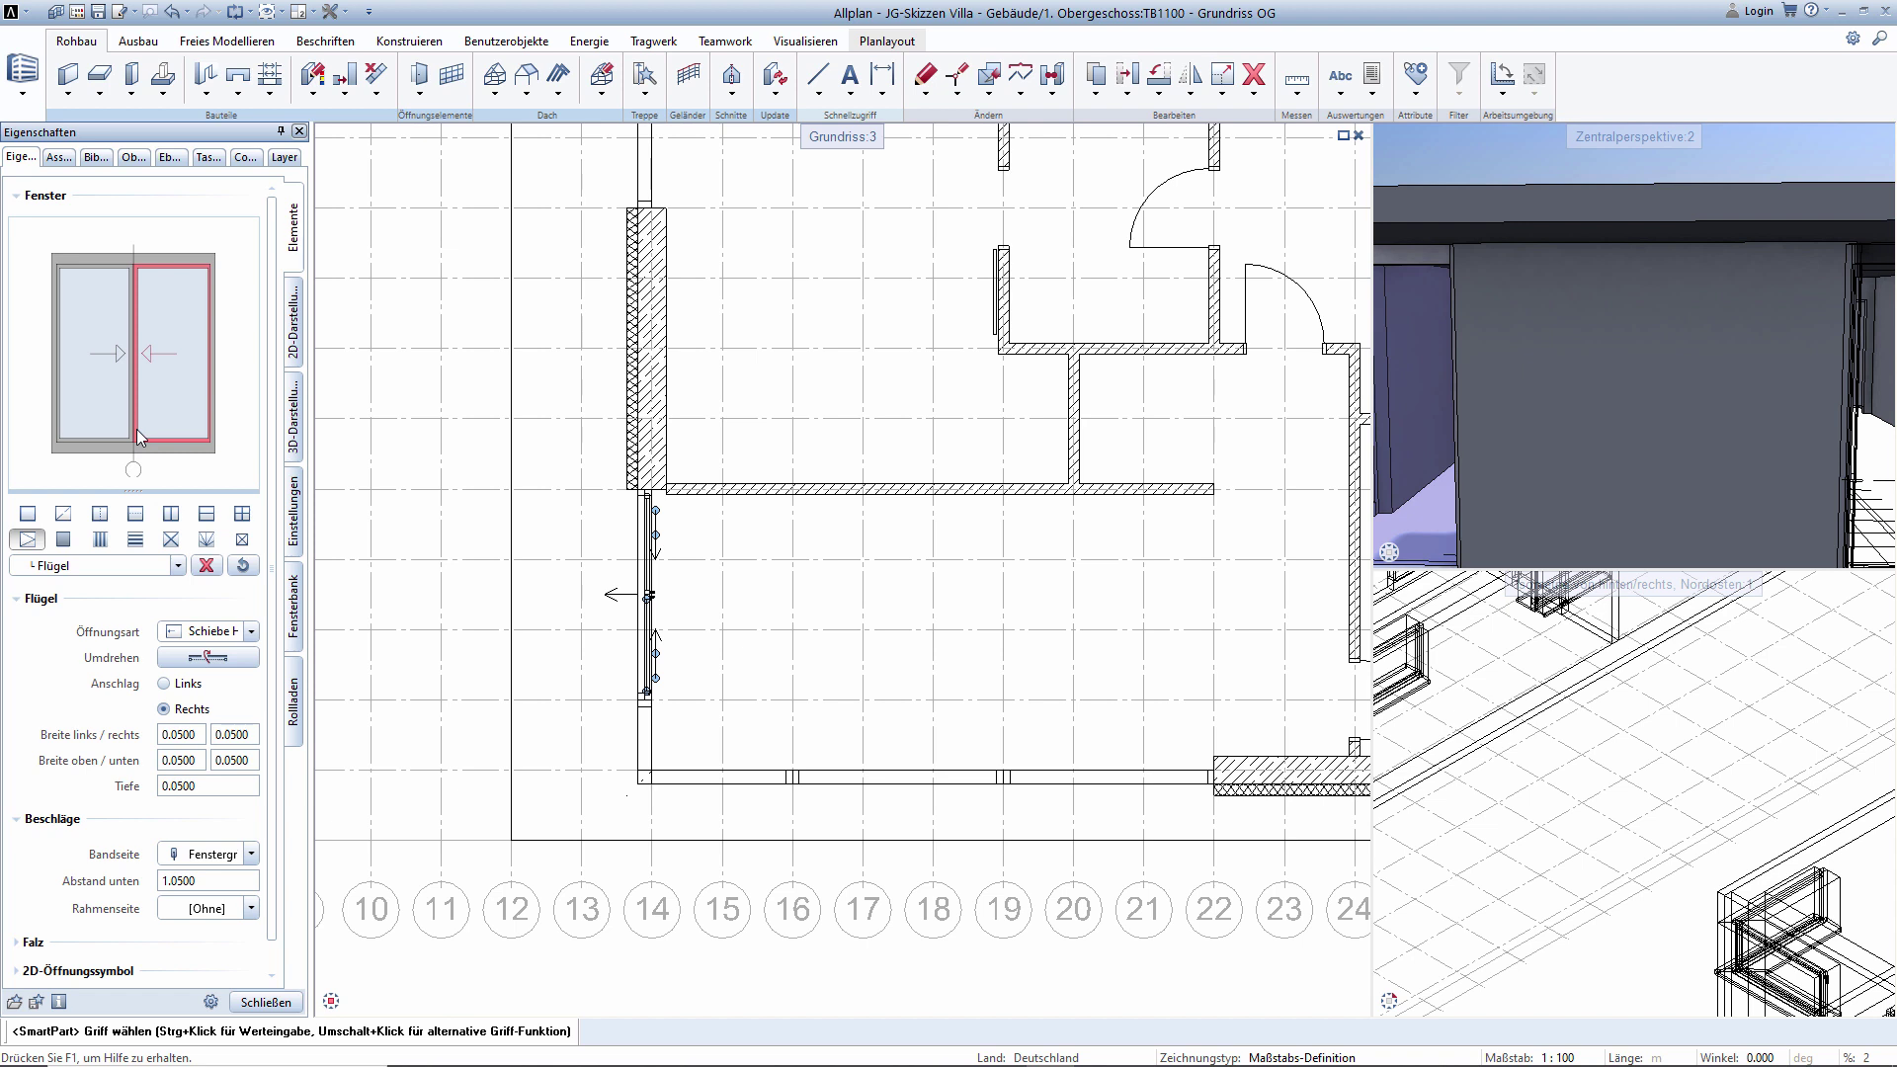
click(202, 565)
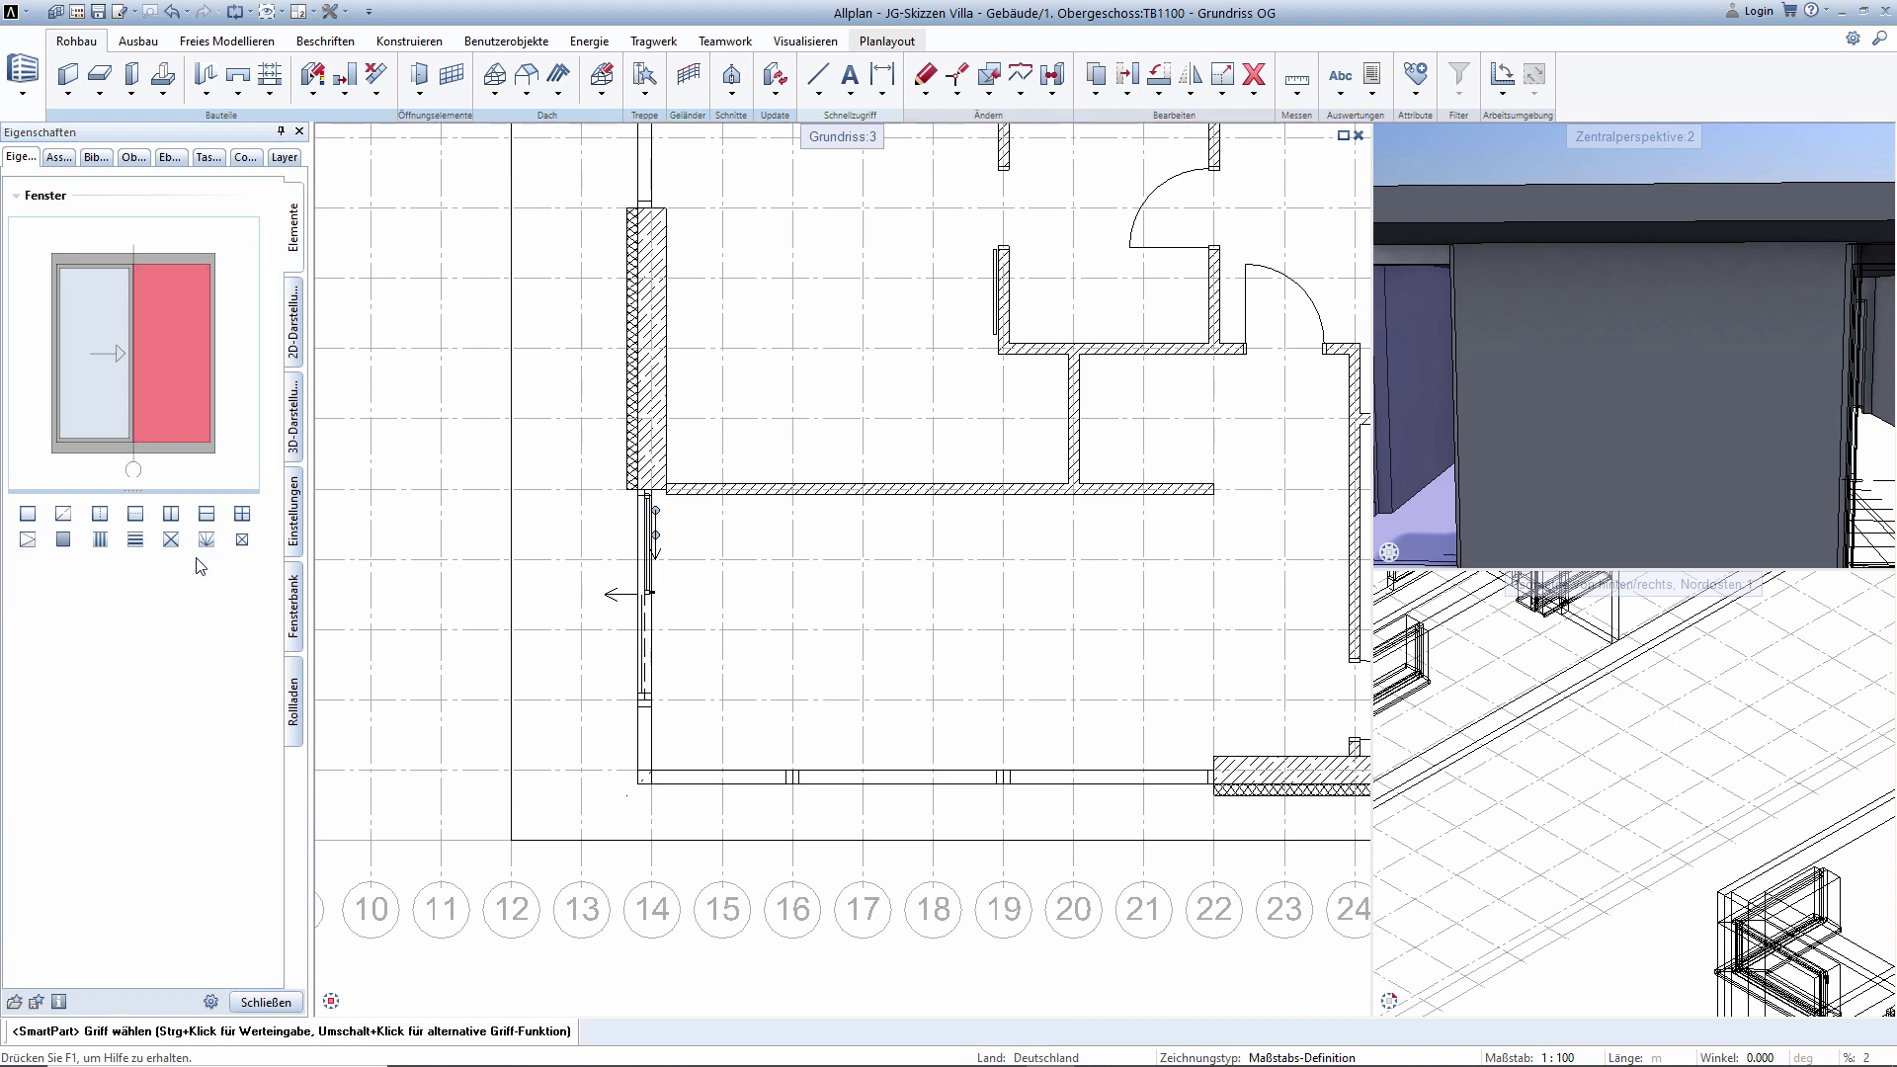
click(134, 471)
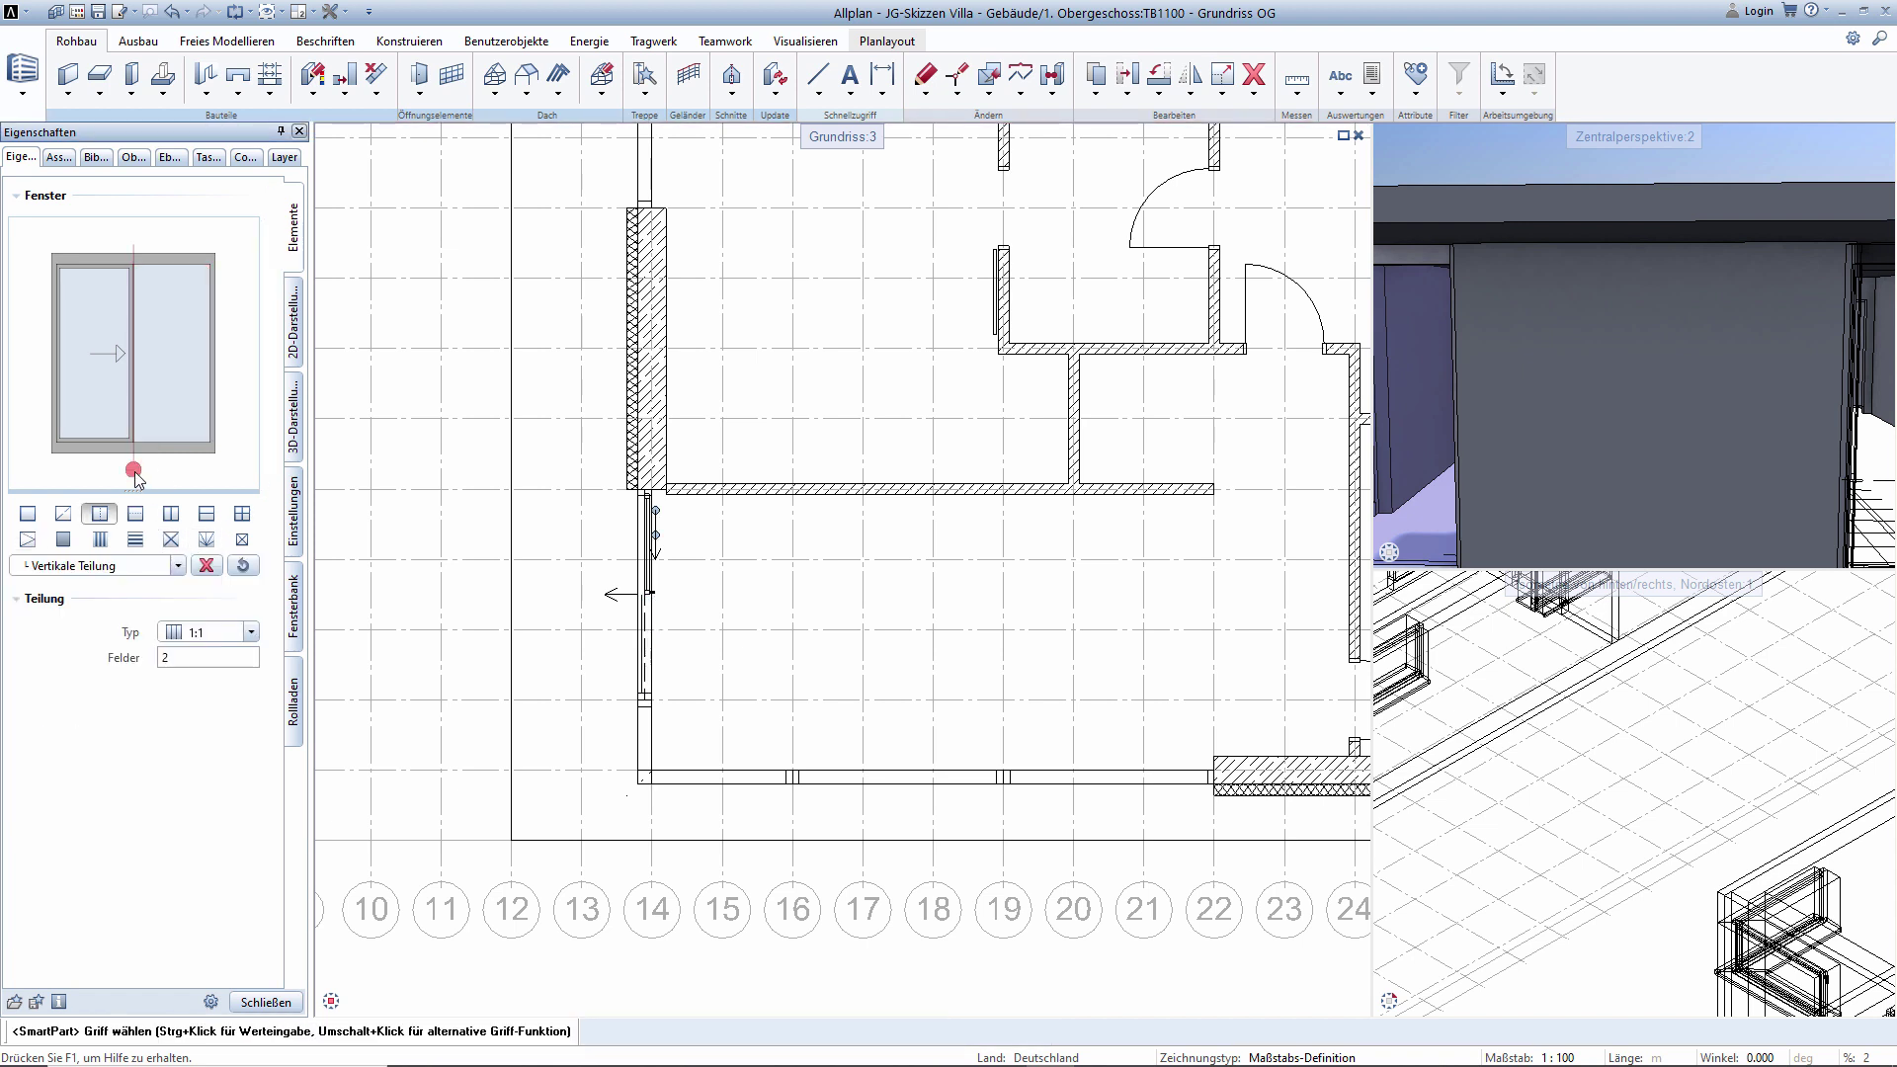
click(206, 565)
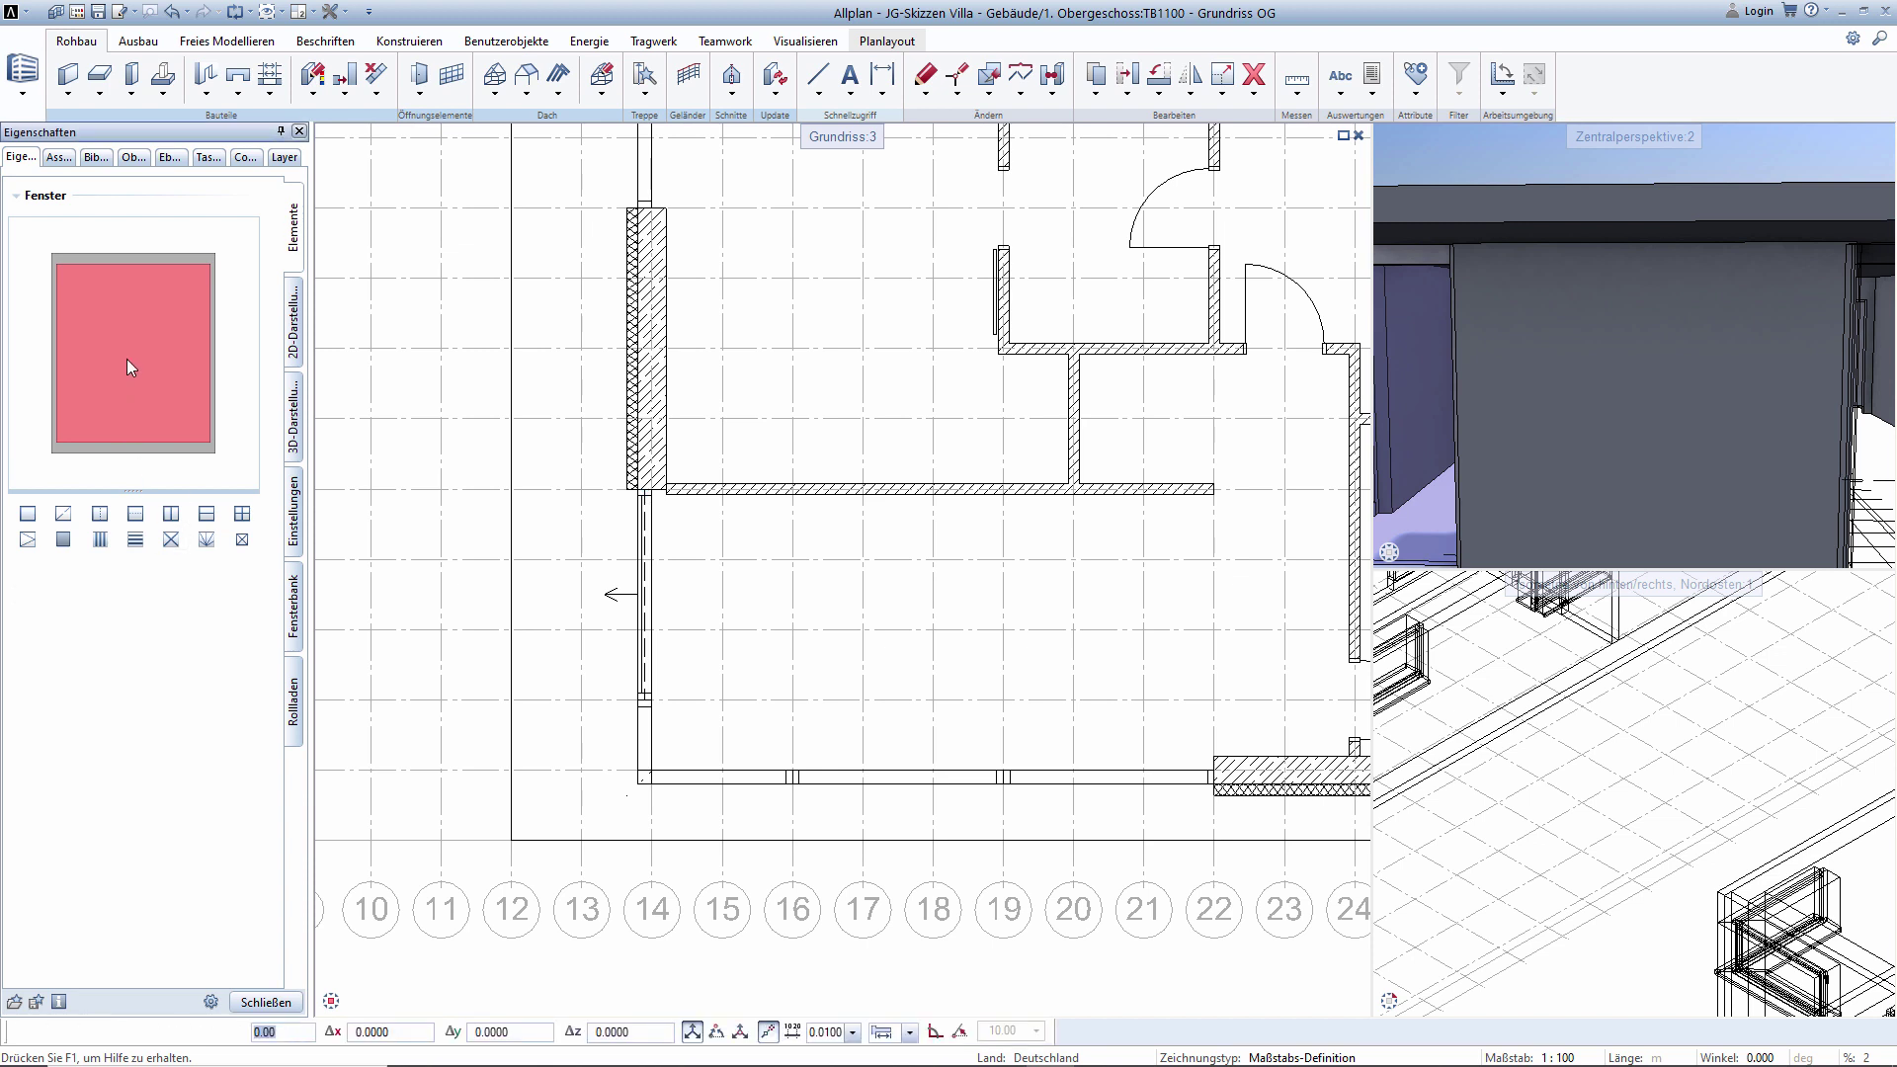
click(172, 515)
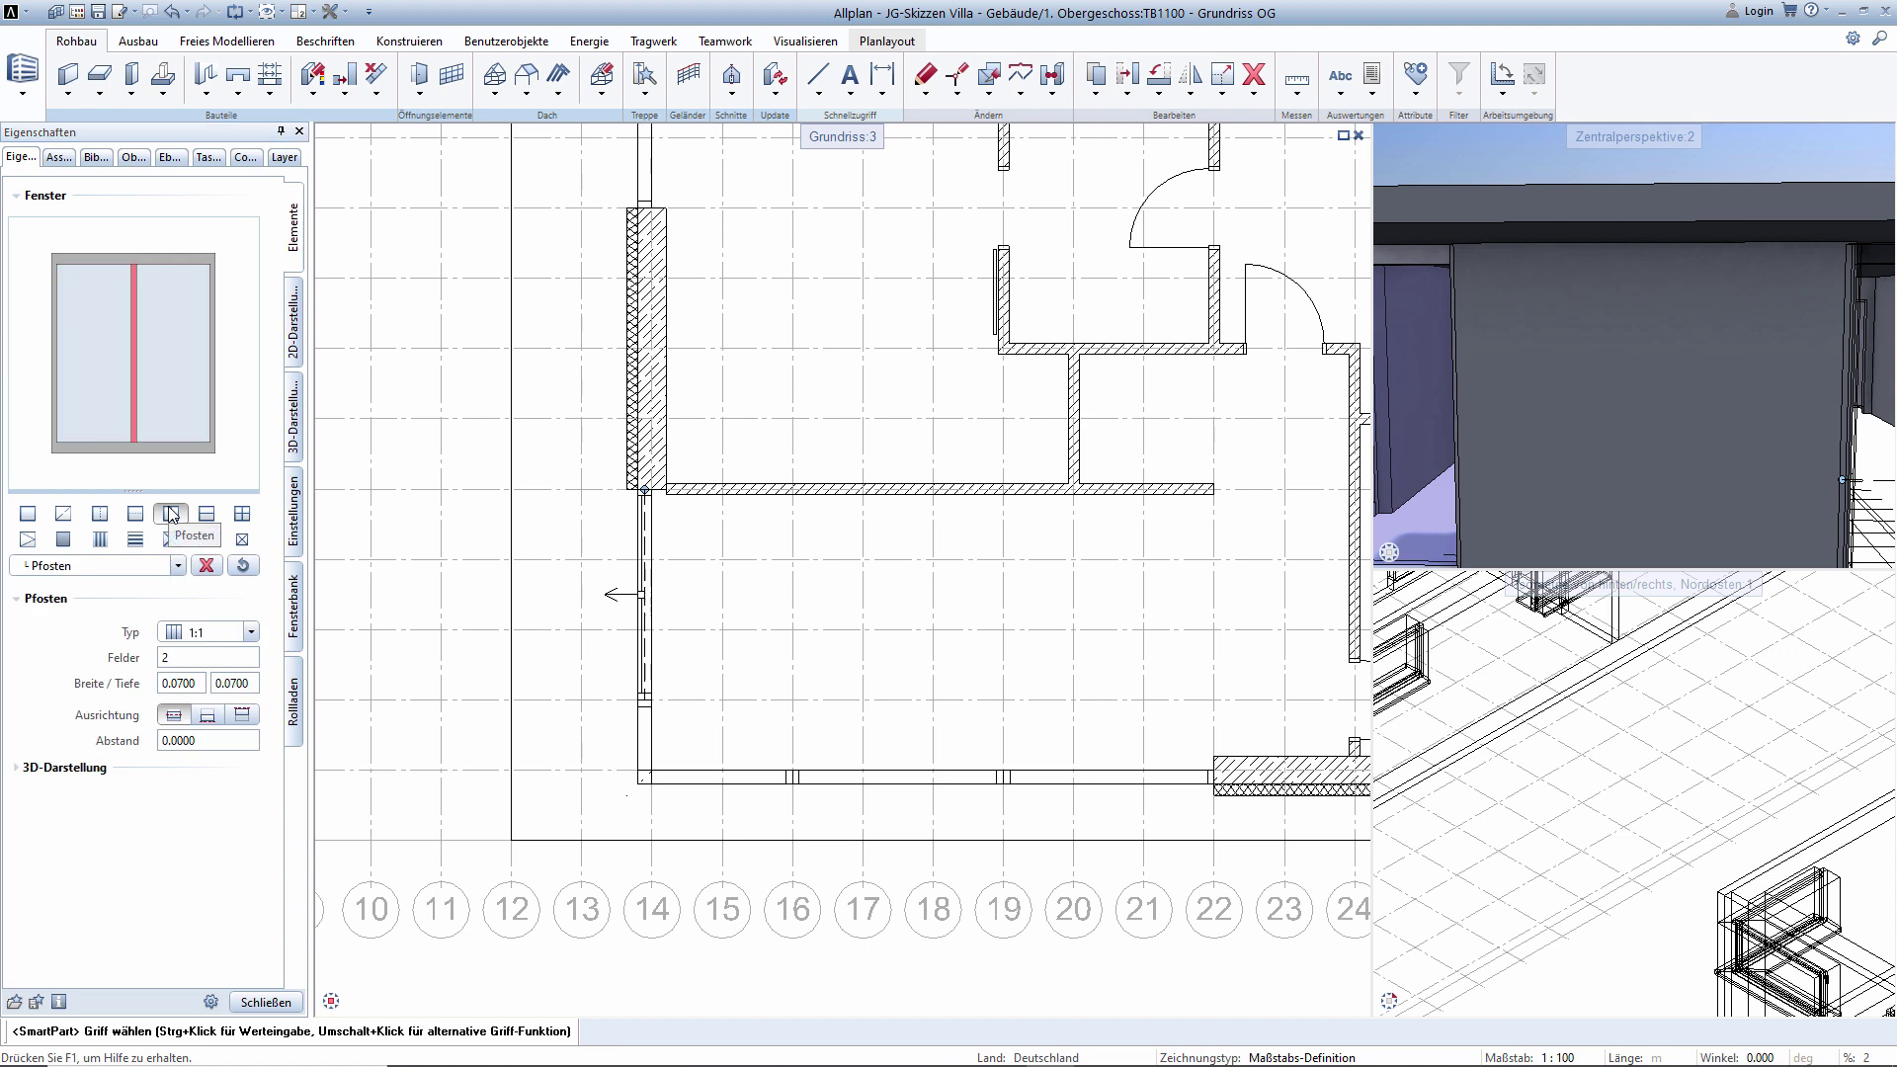
scroll(626, 588, up, 2)
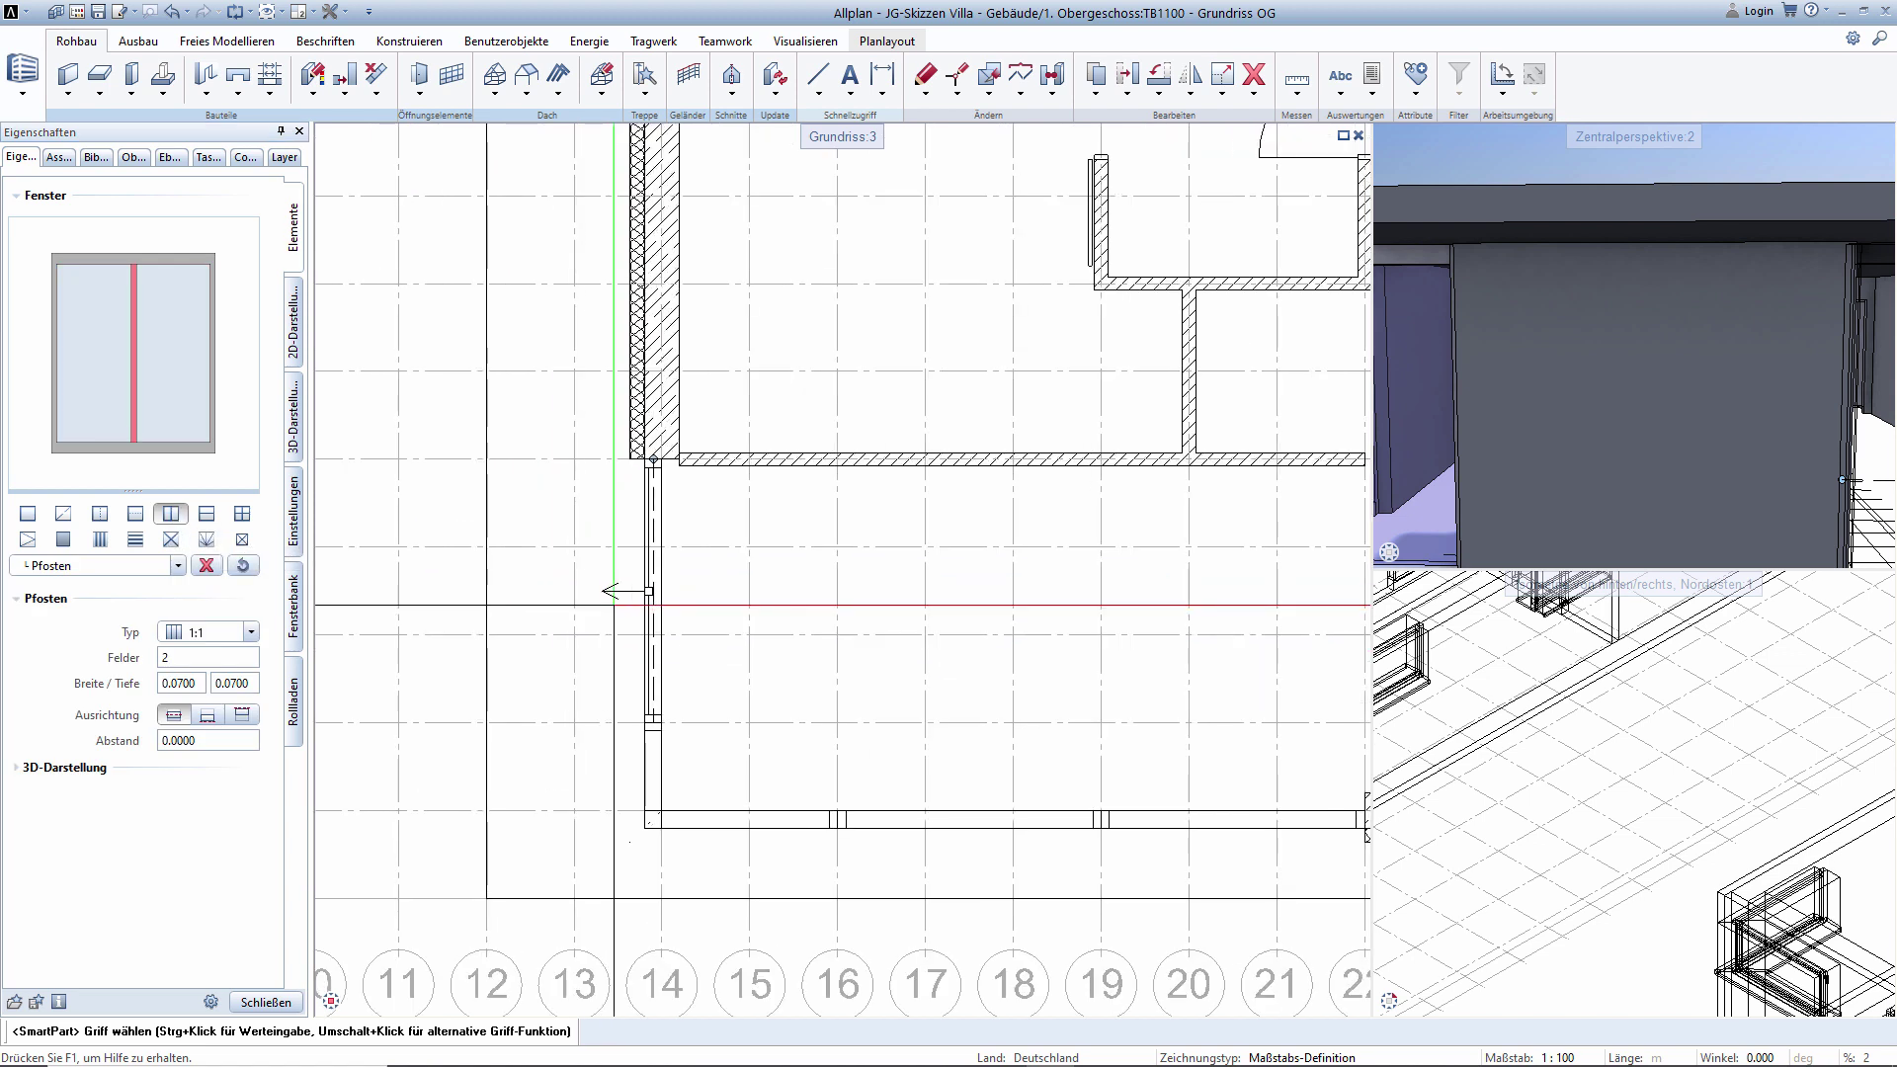
Add a sash to the window's right pane with opening type Schiebe Hor.
click(176, 377)
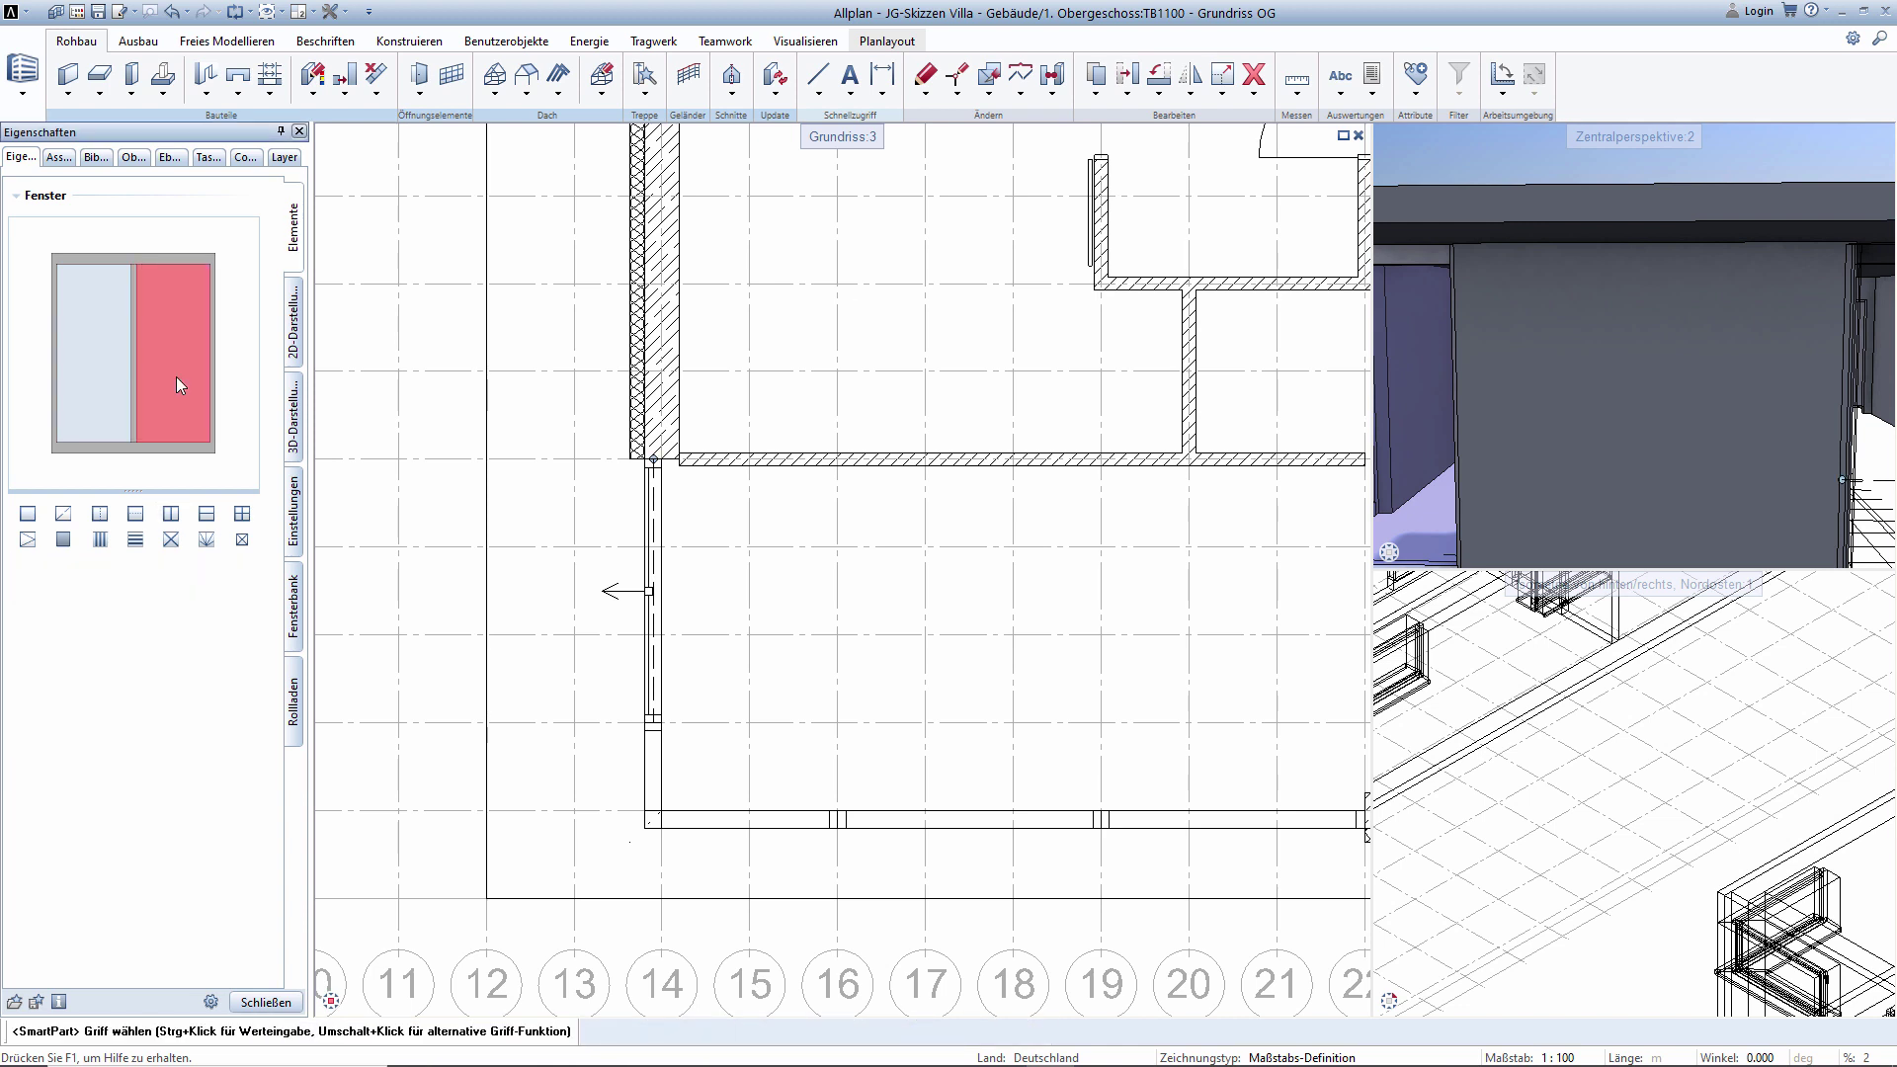
click(26, 540)
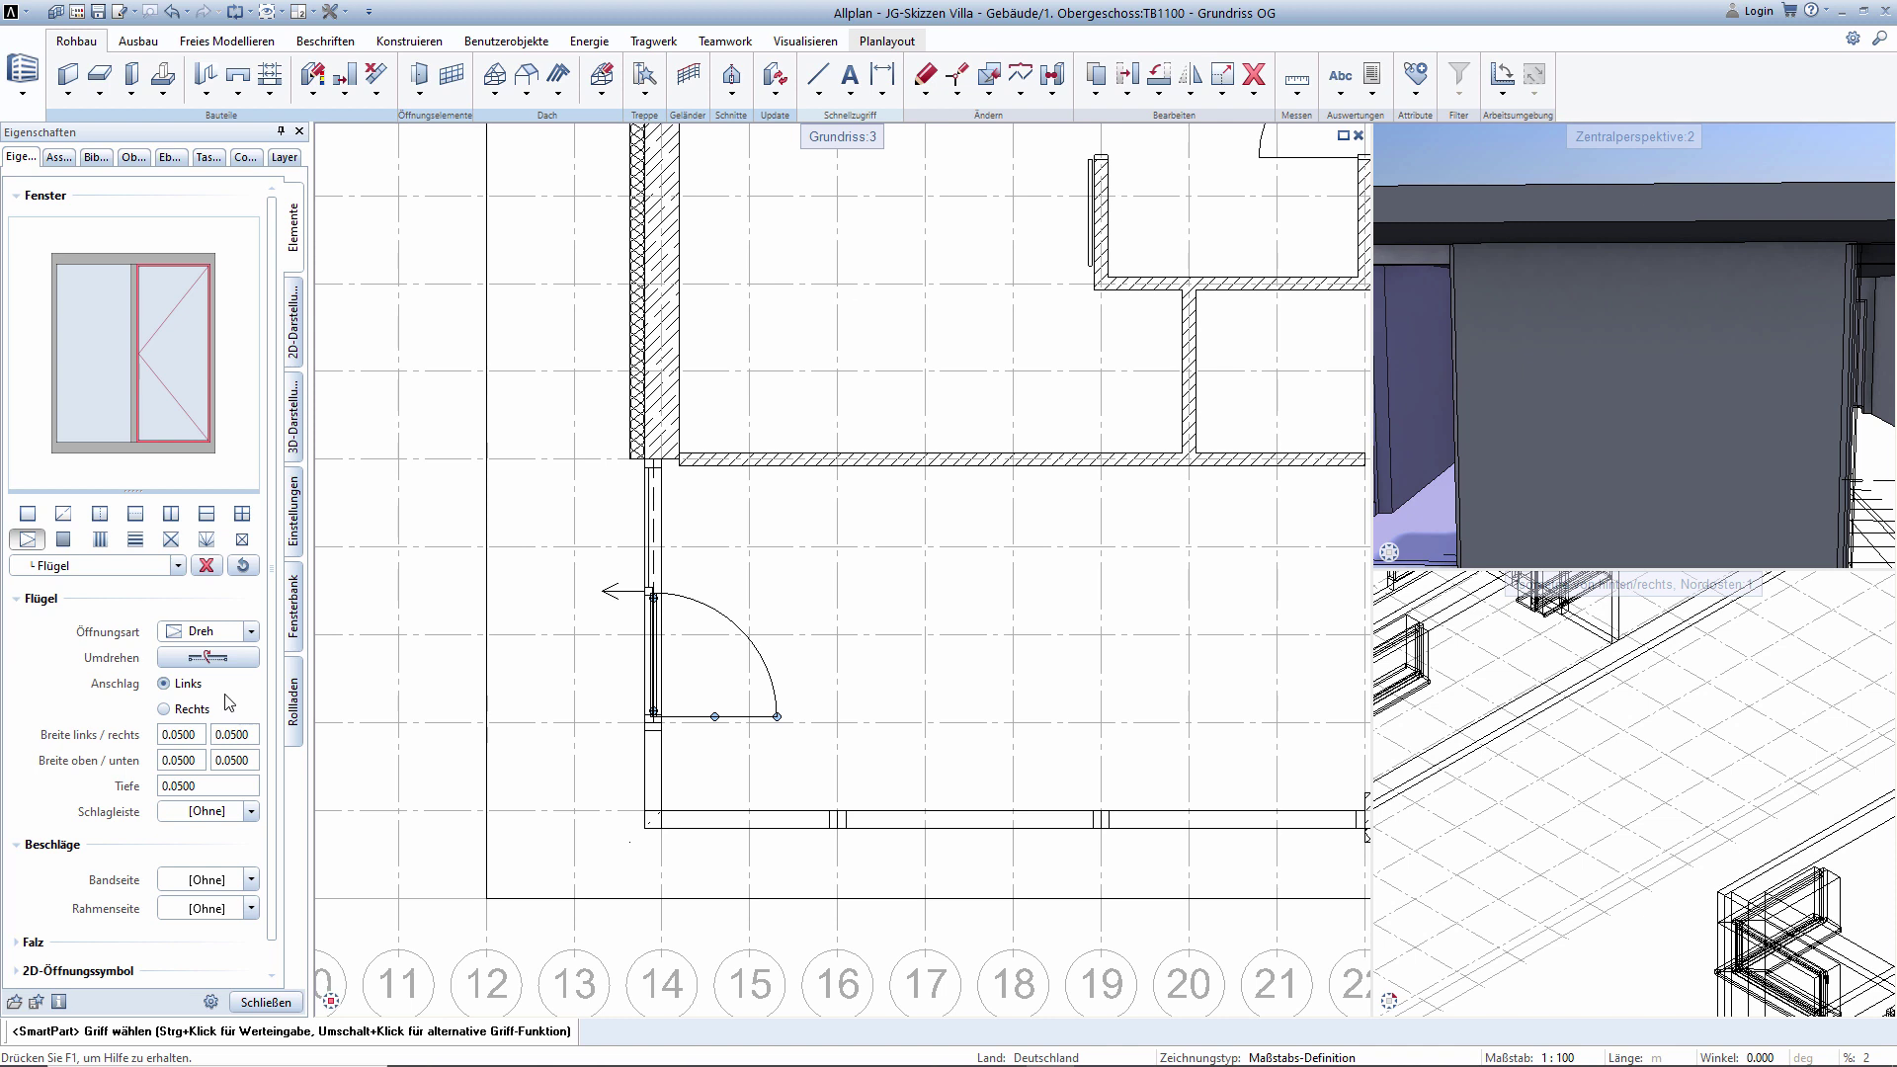
click(237, 872)
click(229, 914)
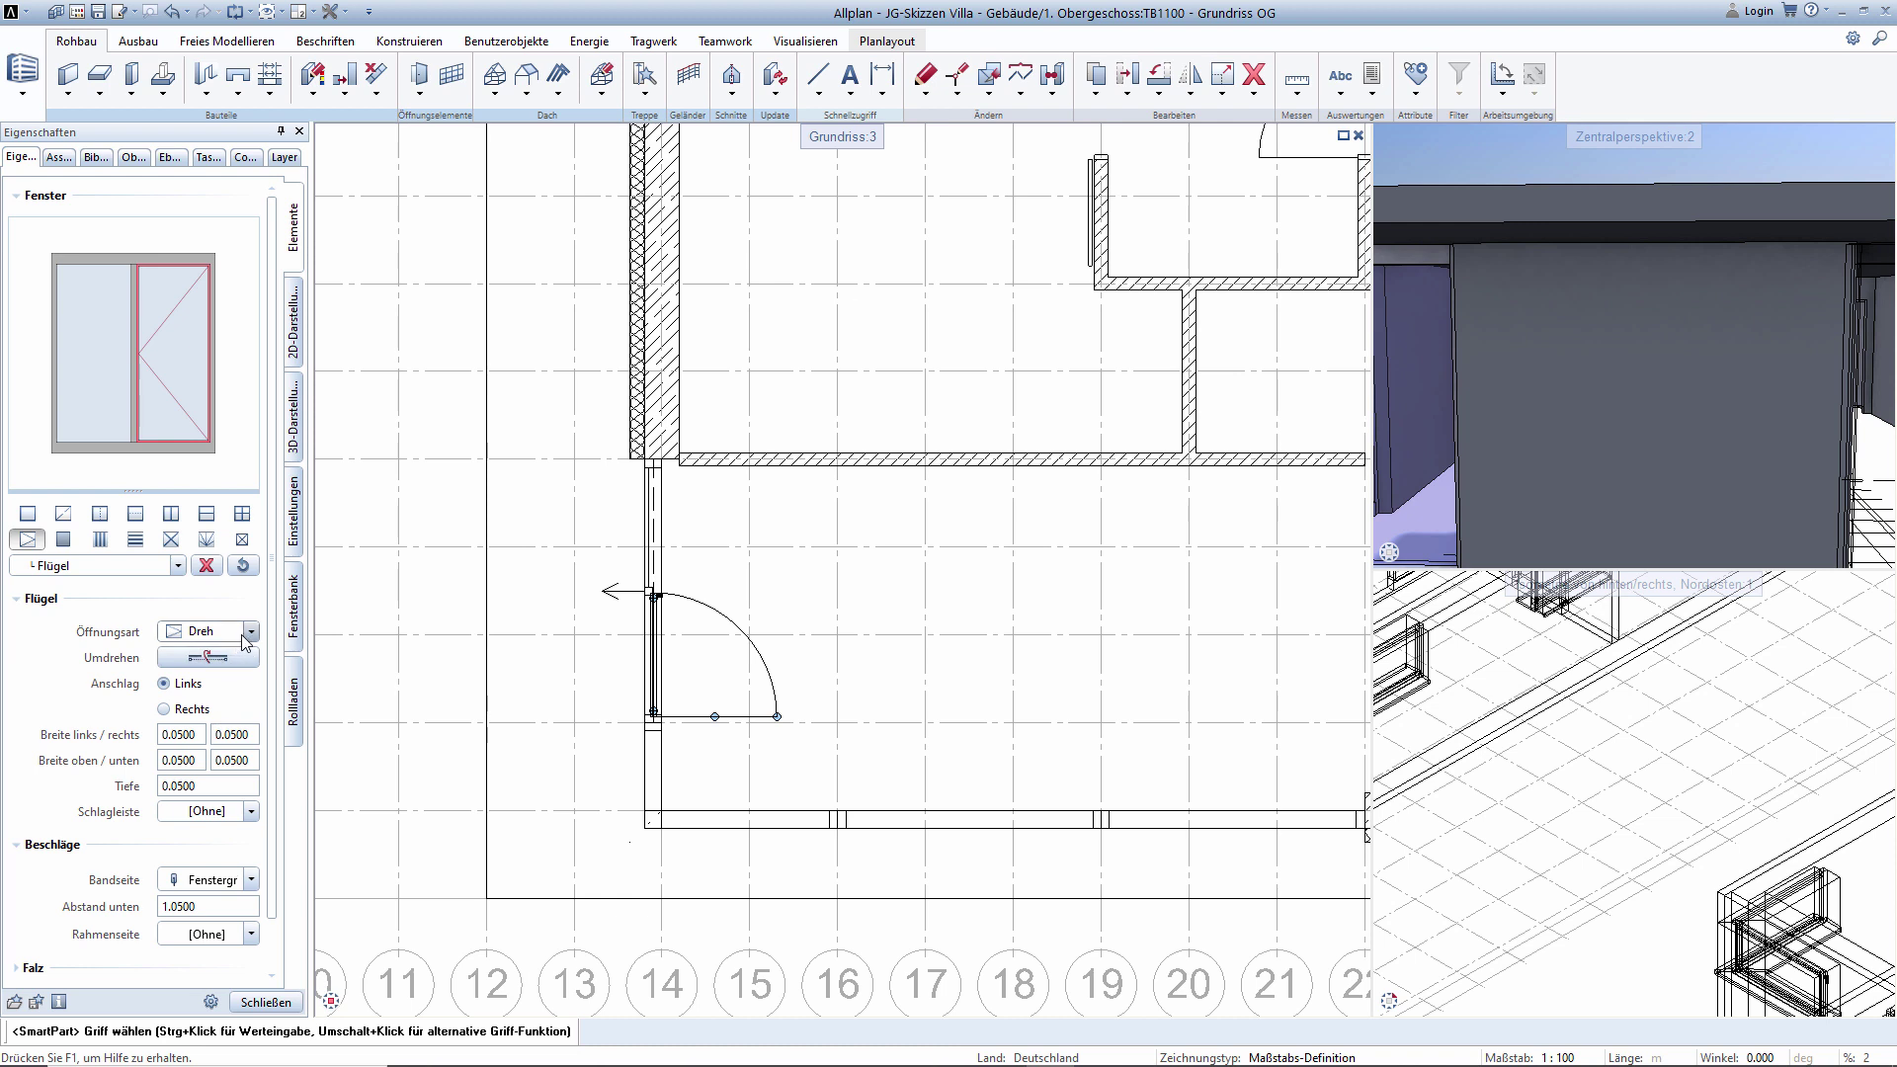
click(251, 631)
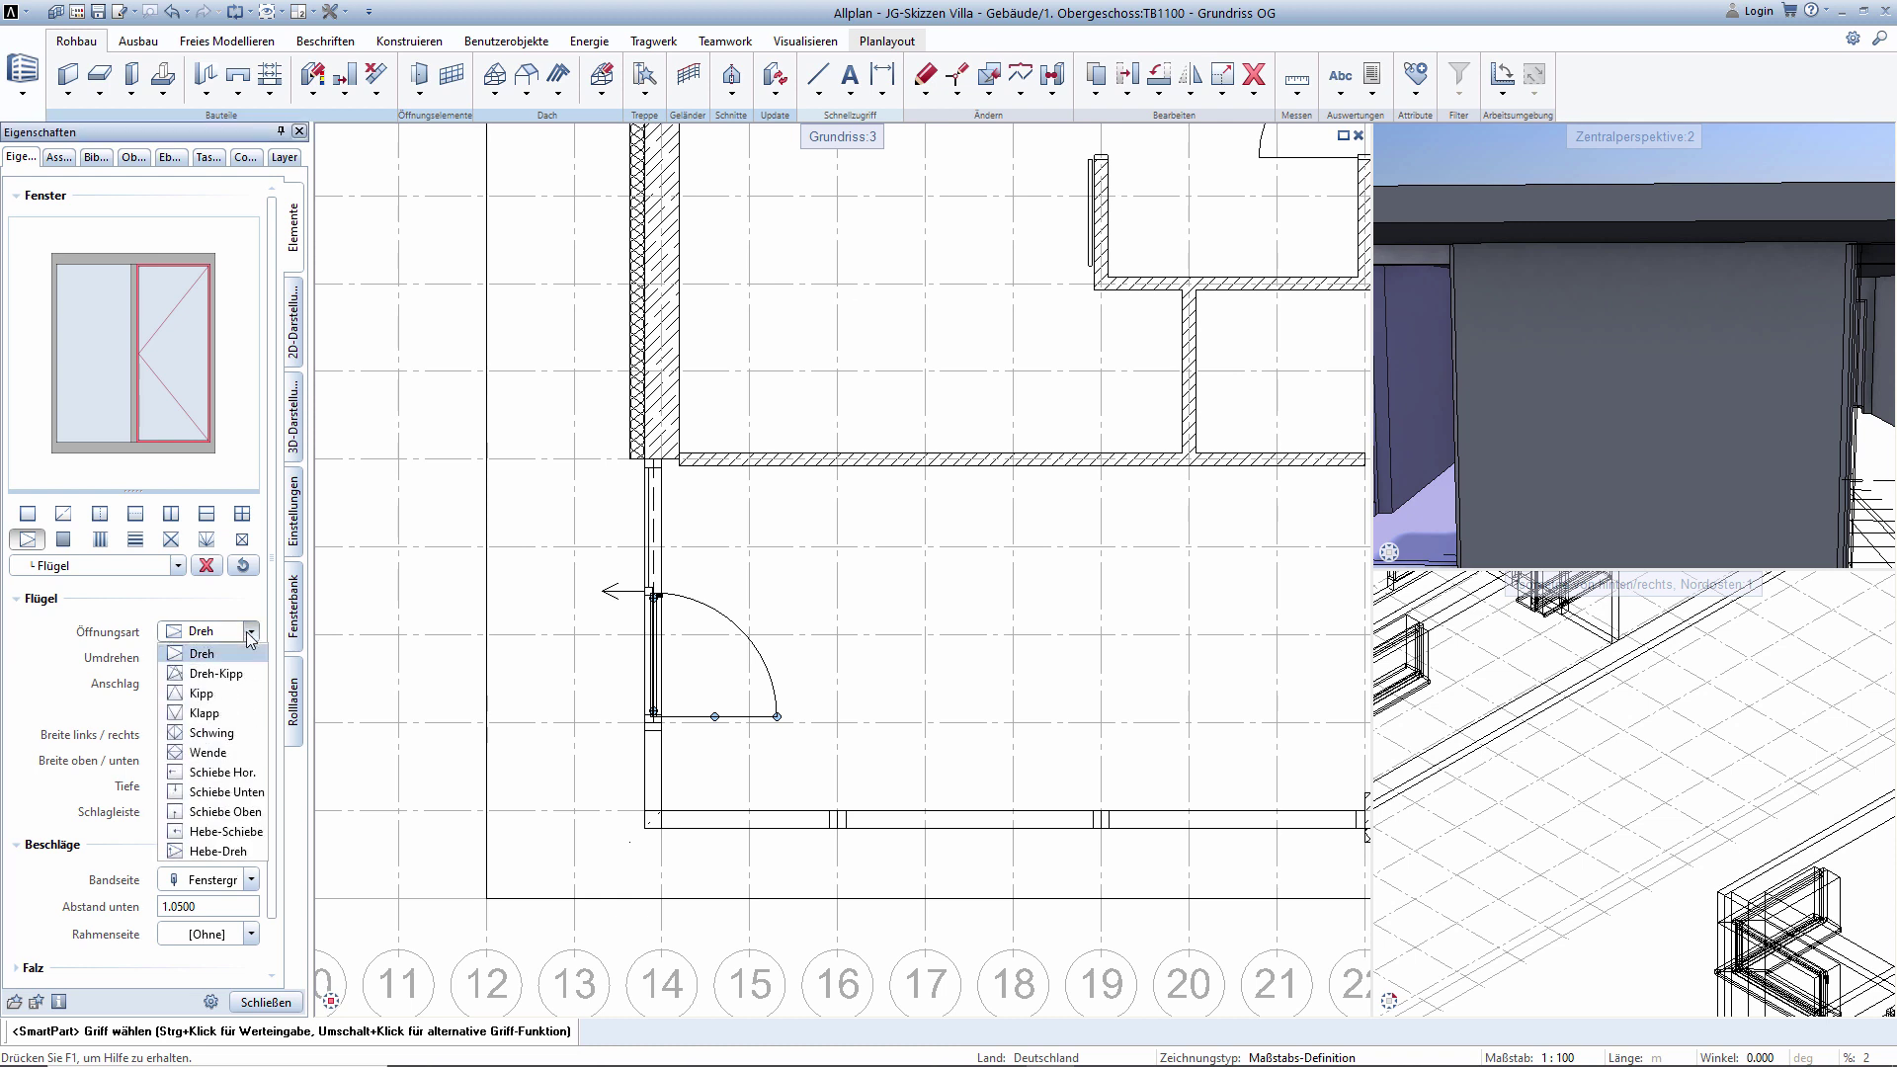
click(222, 772)
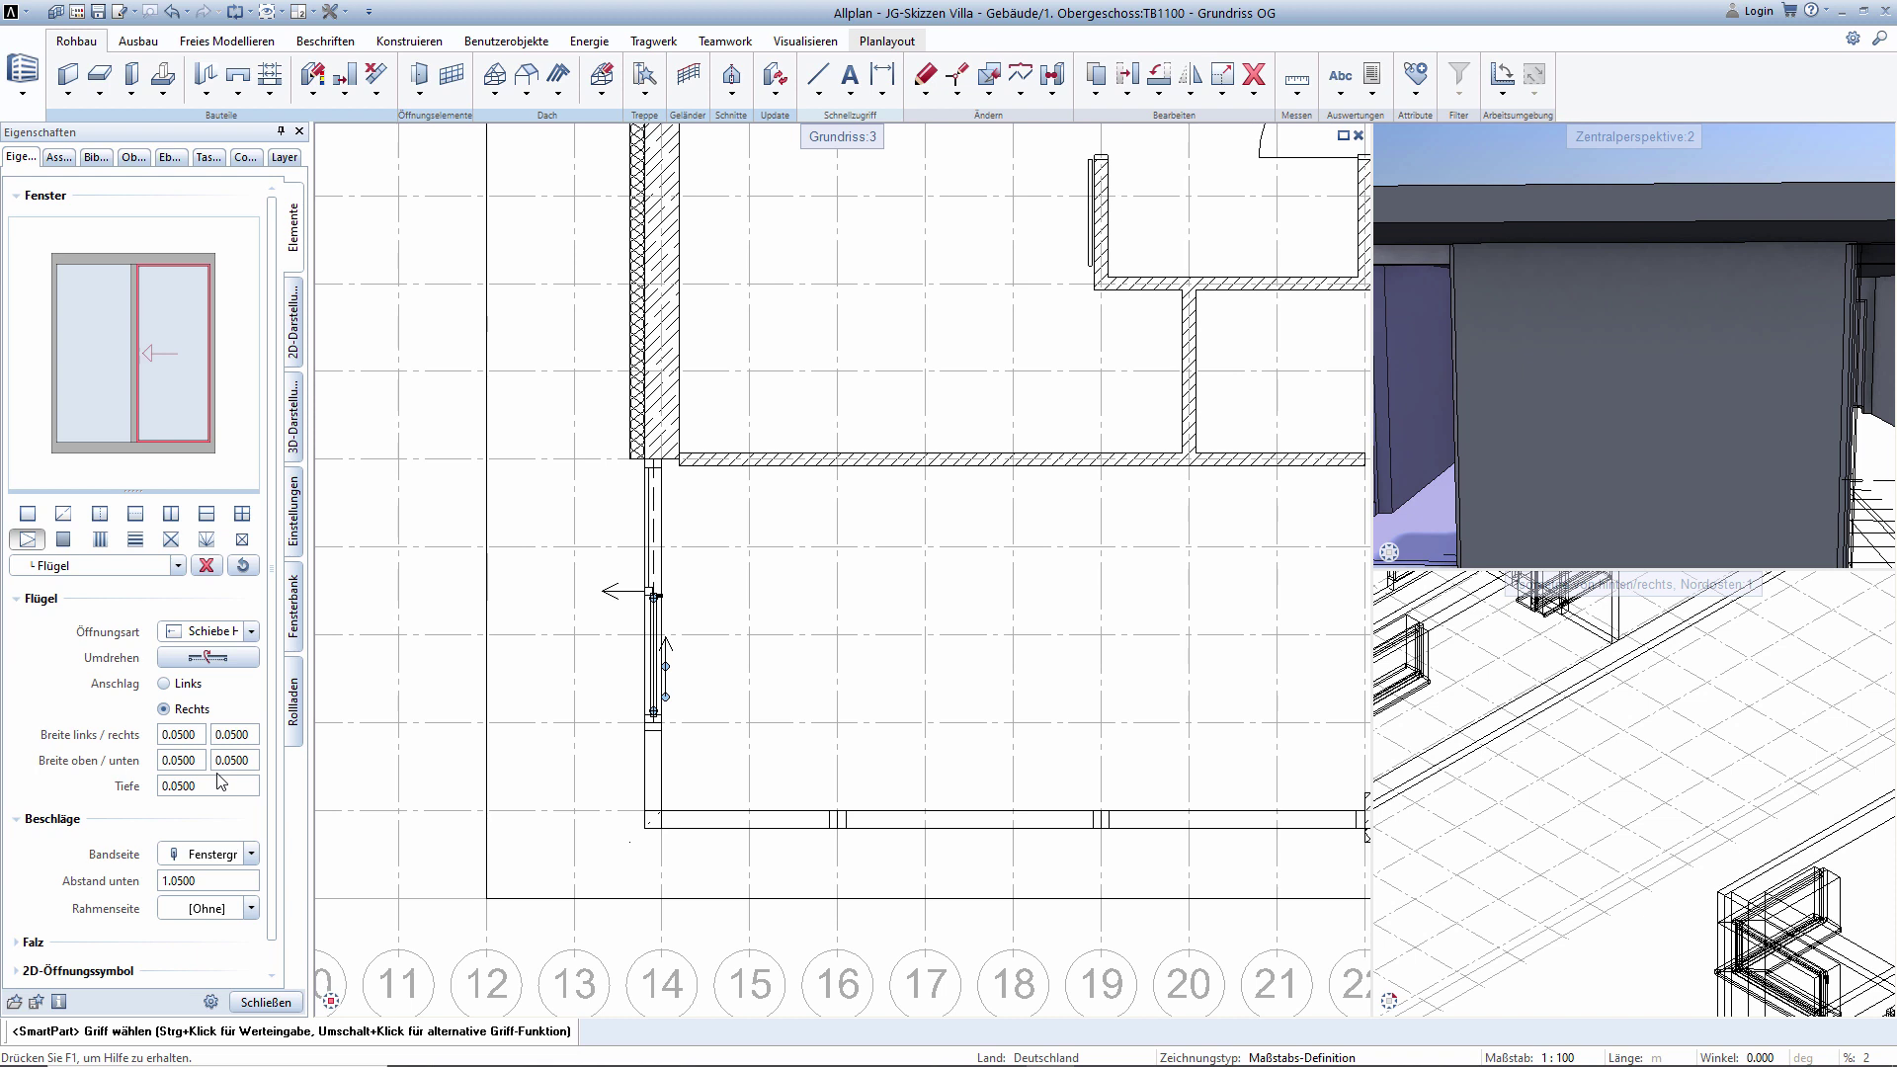
scroll(550, 624, up, 3)
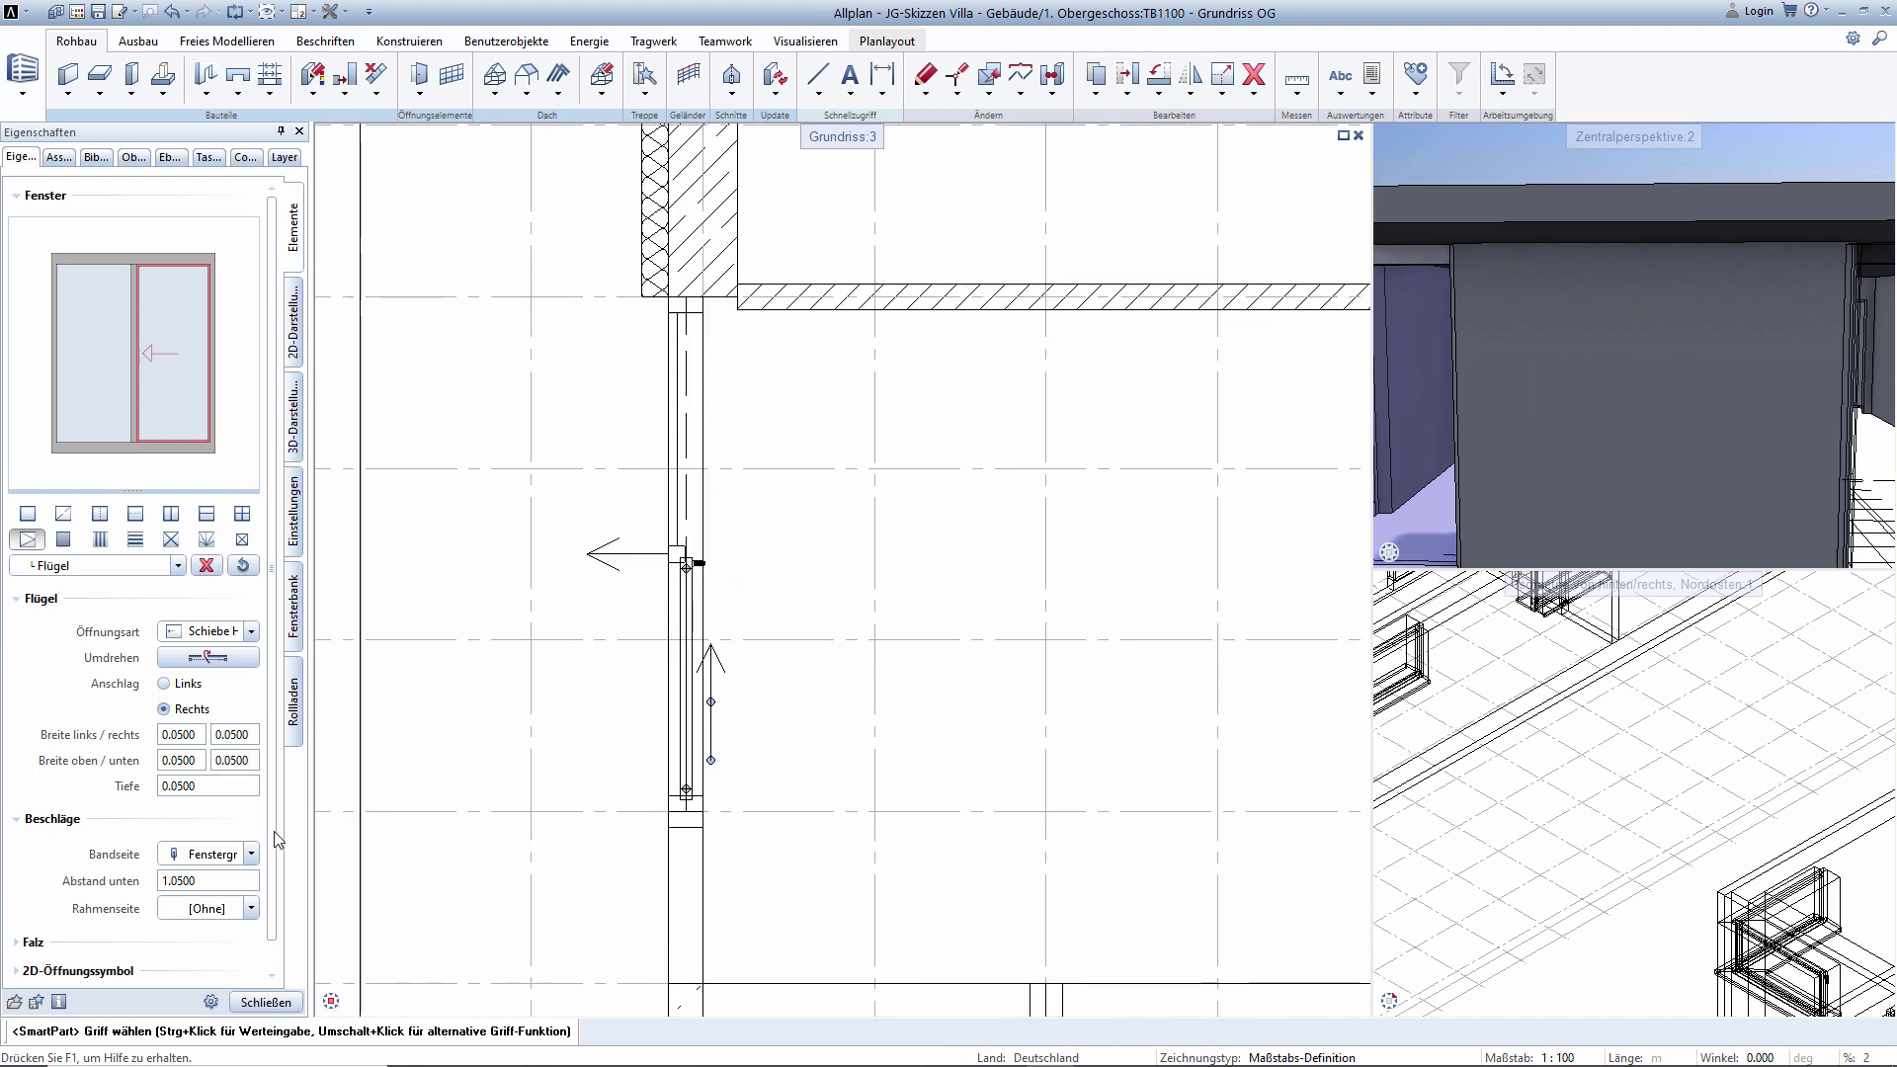
scroll(277, 839, down, 1)
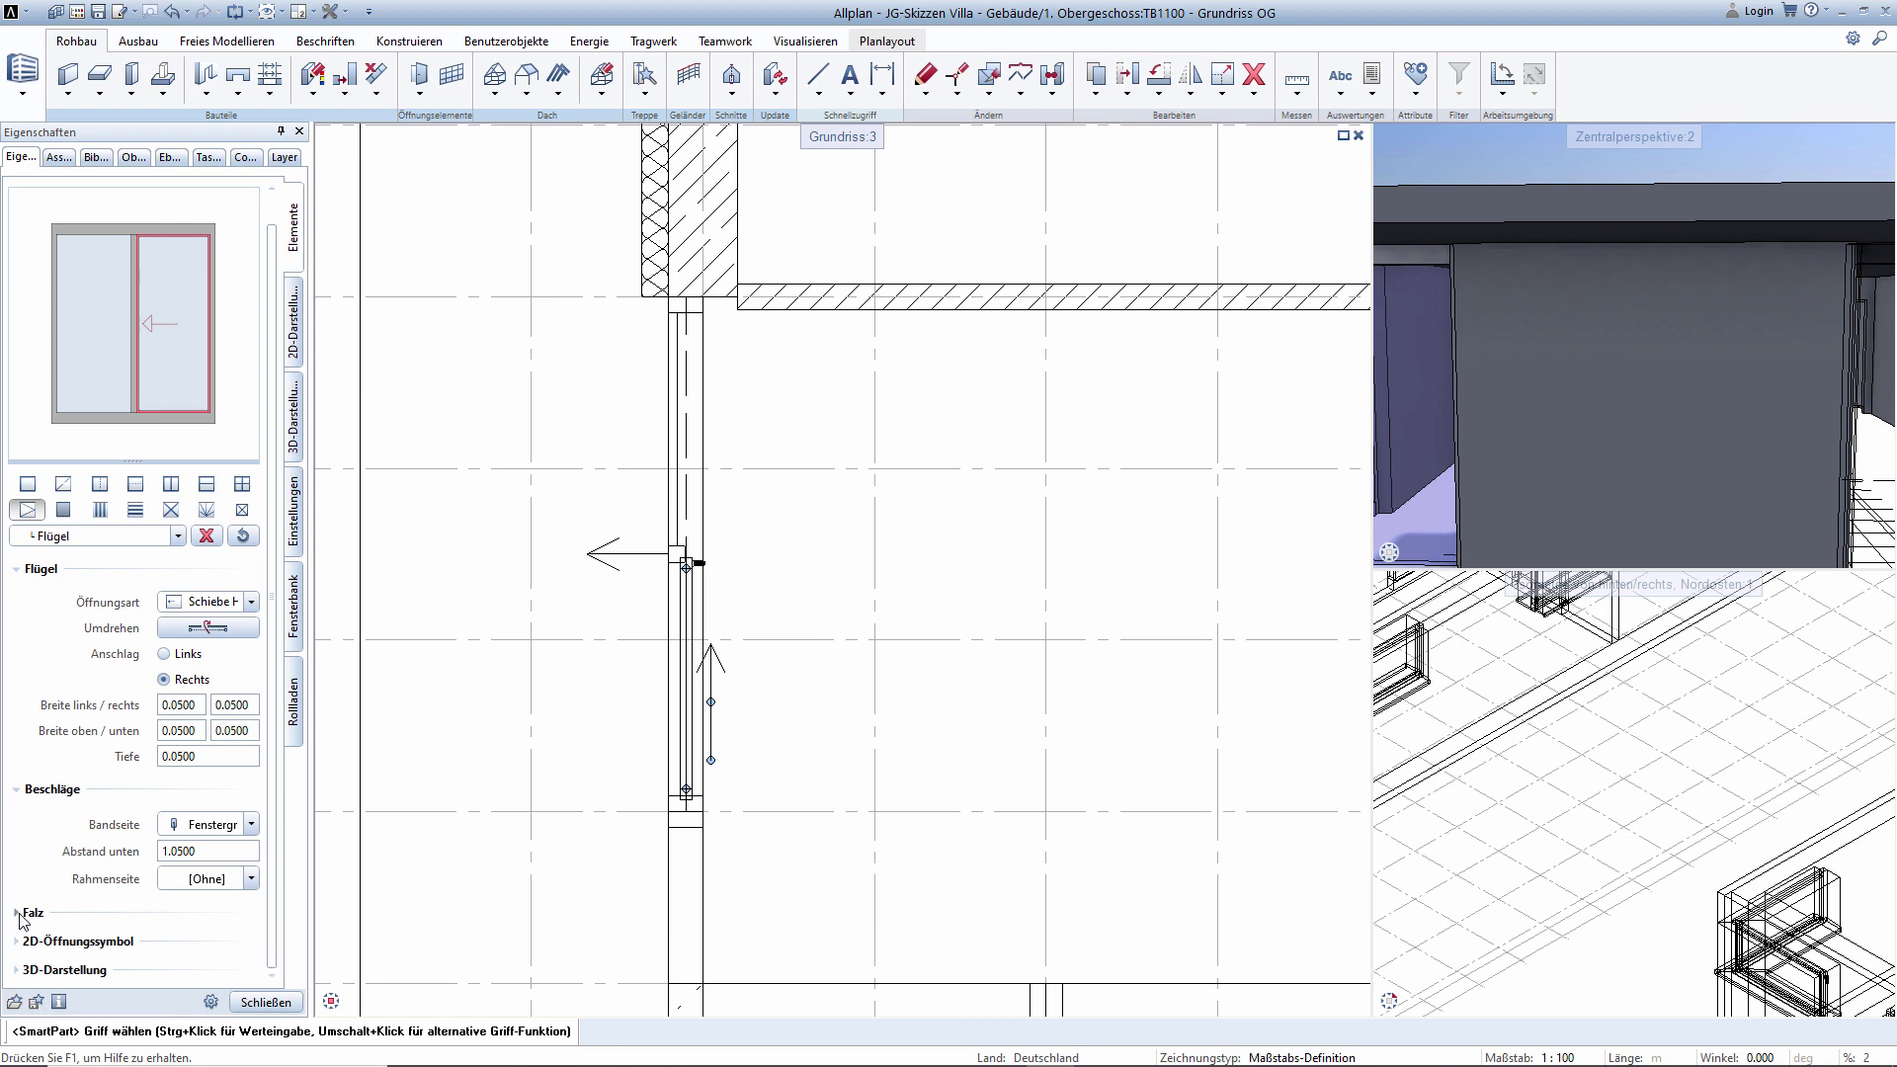
Set the sash's Falz depth and top/bottom widths to 0.
click(22, 914)
scroll(225, 931, down, 3)
click(206, 908)
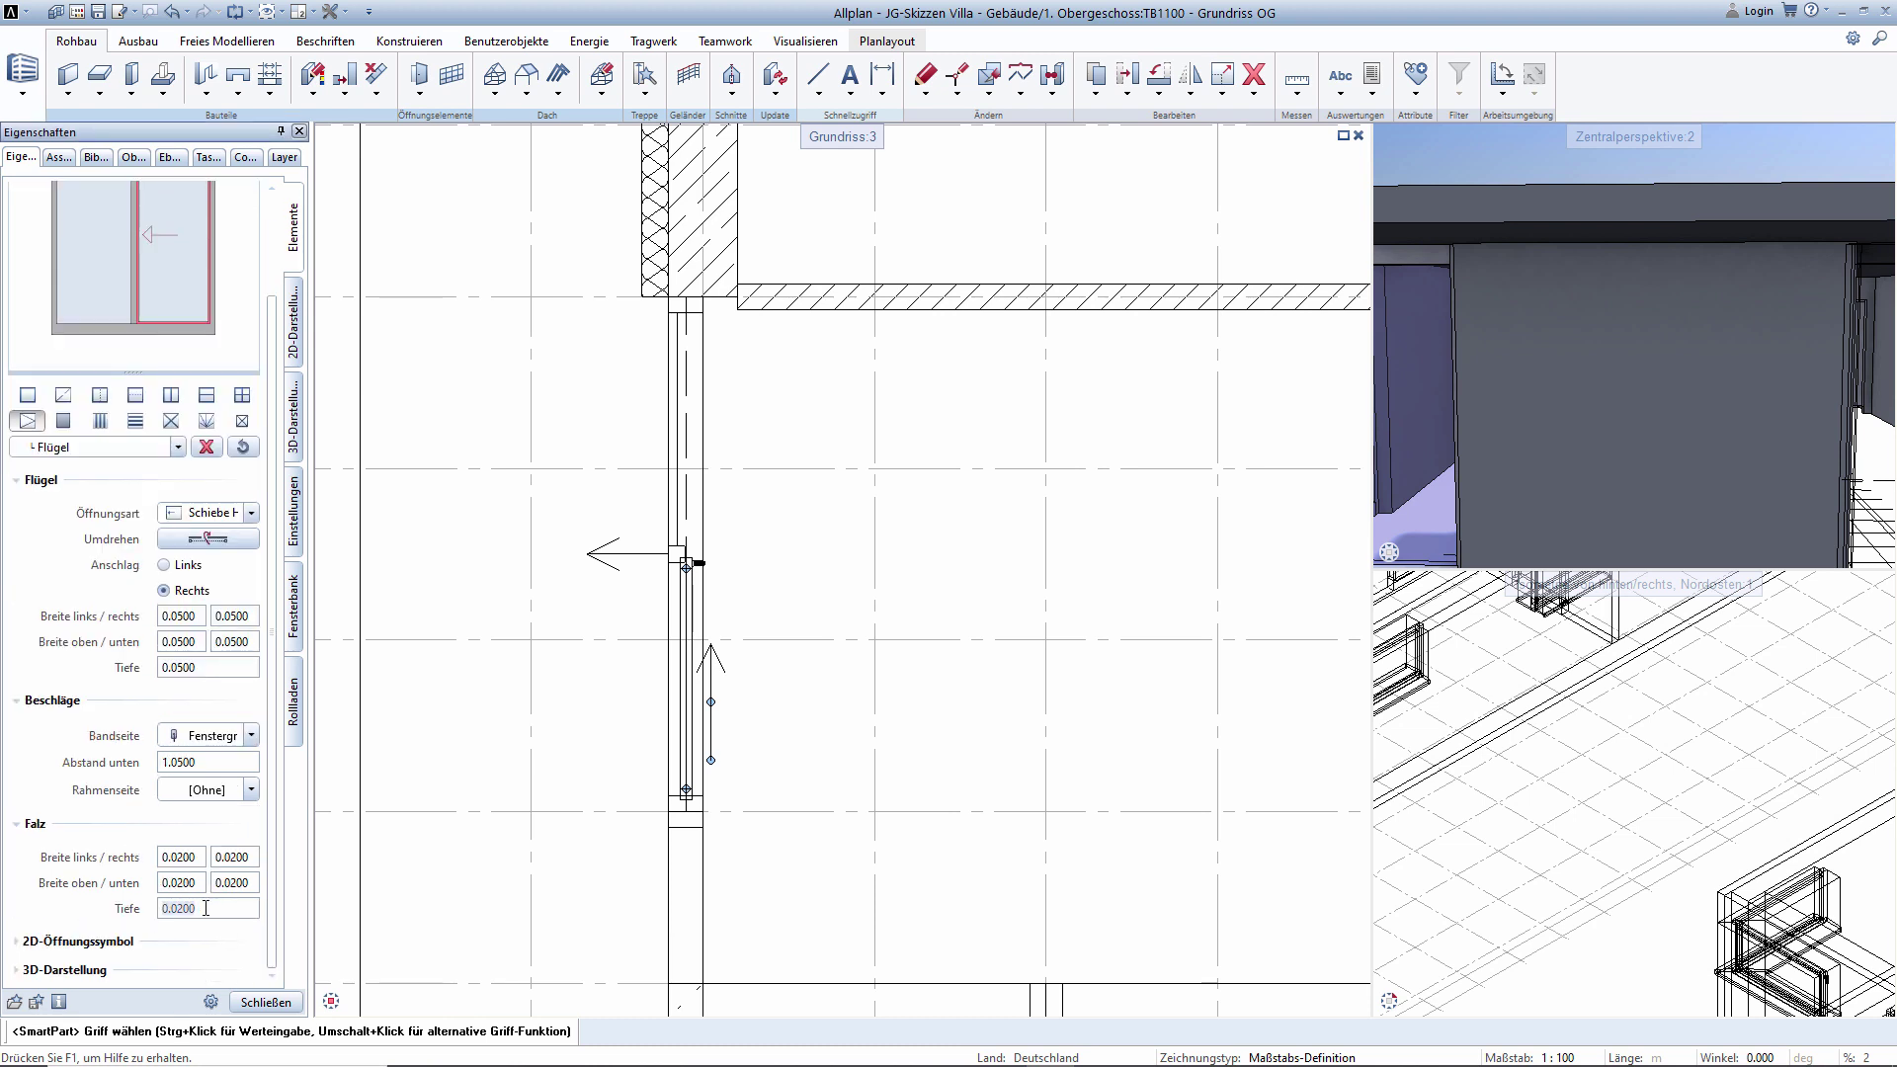
text(0)
click(190, 882)
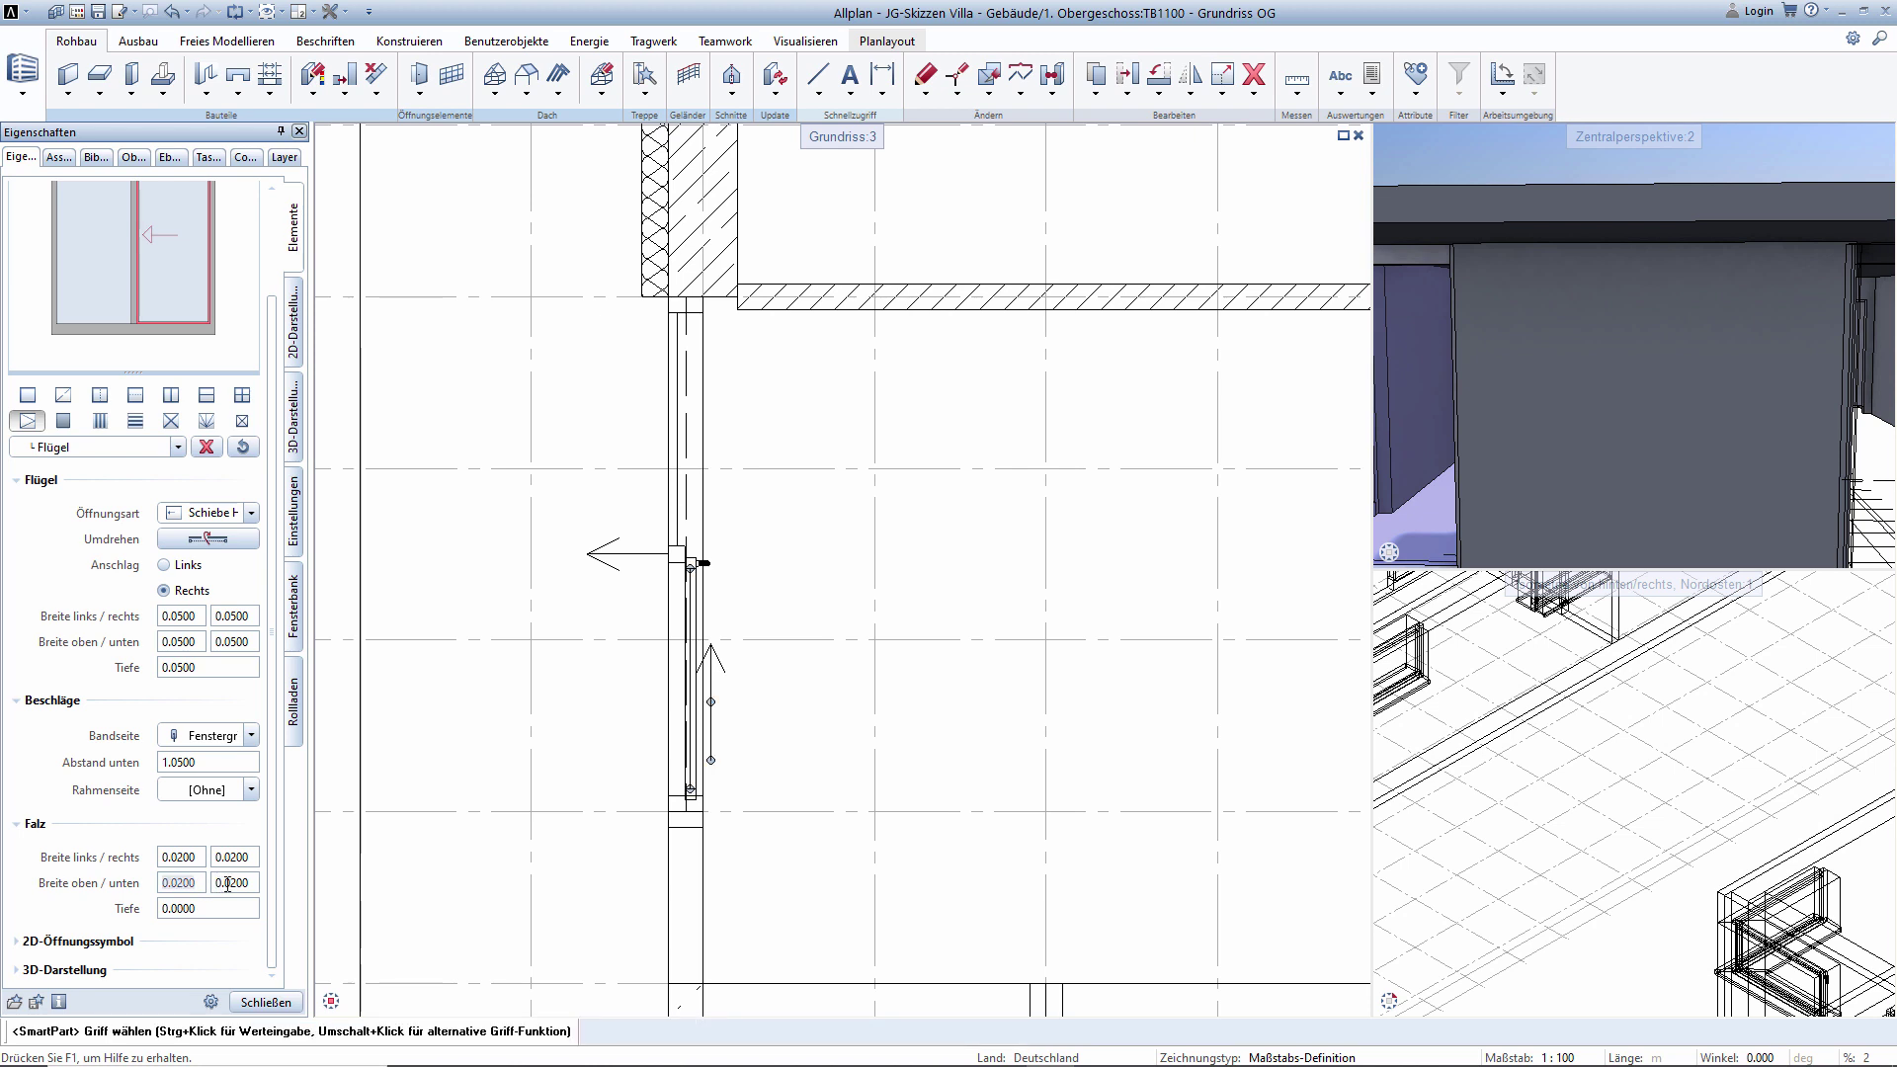
text(0)
click(249, 882)
text(0)
click(249, 857)
text(0)
click(248, 883)
Set the rebate's right width to 0.02 and left width to 0, then finish editing.
click(233, 857)
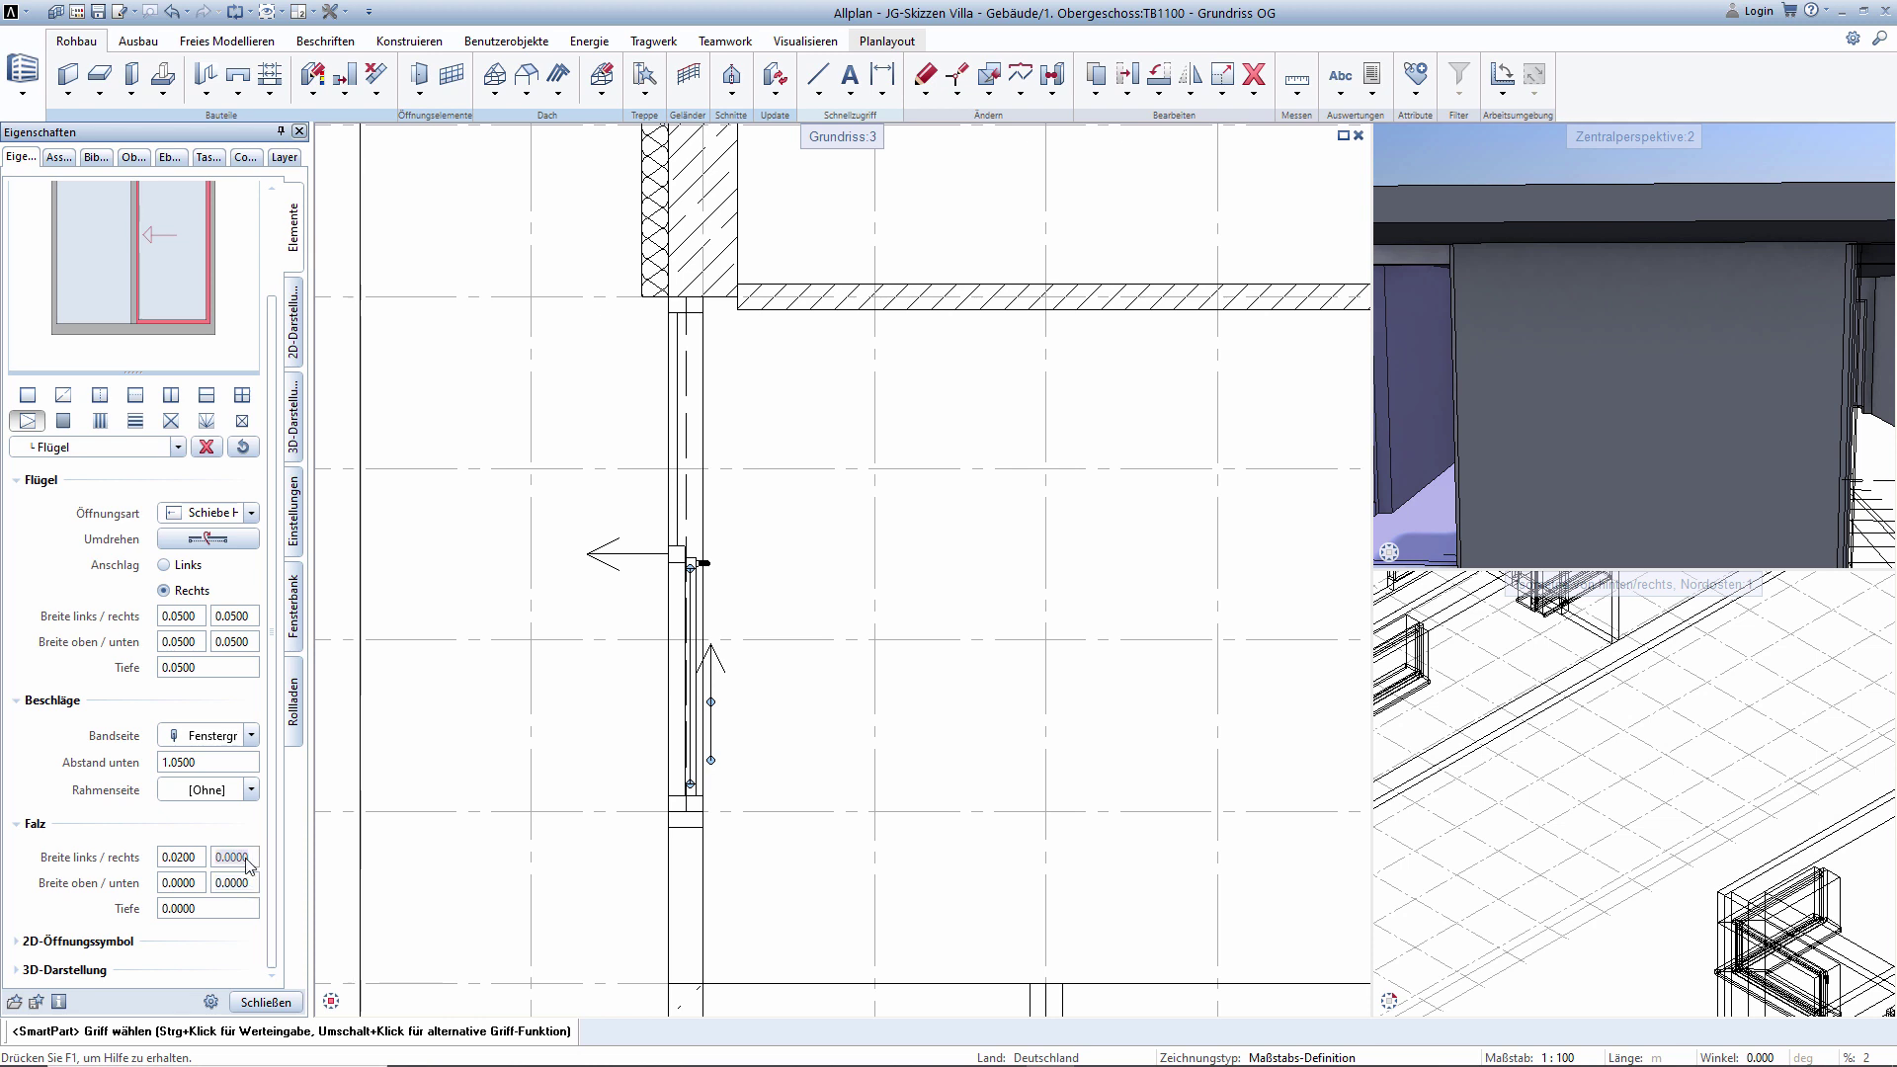
text(0,02)
key(Return)
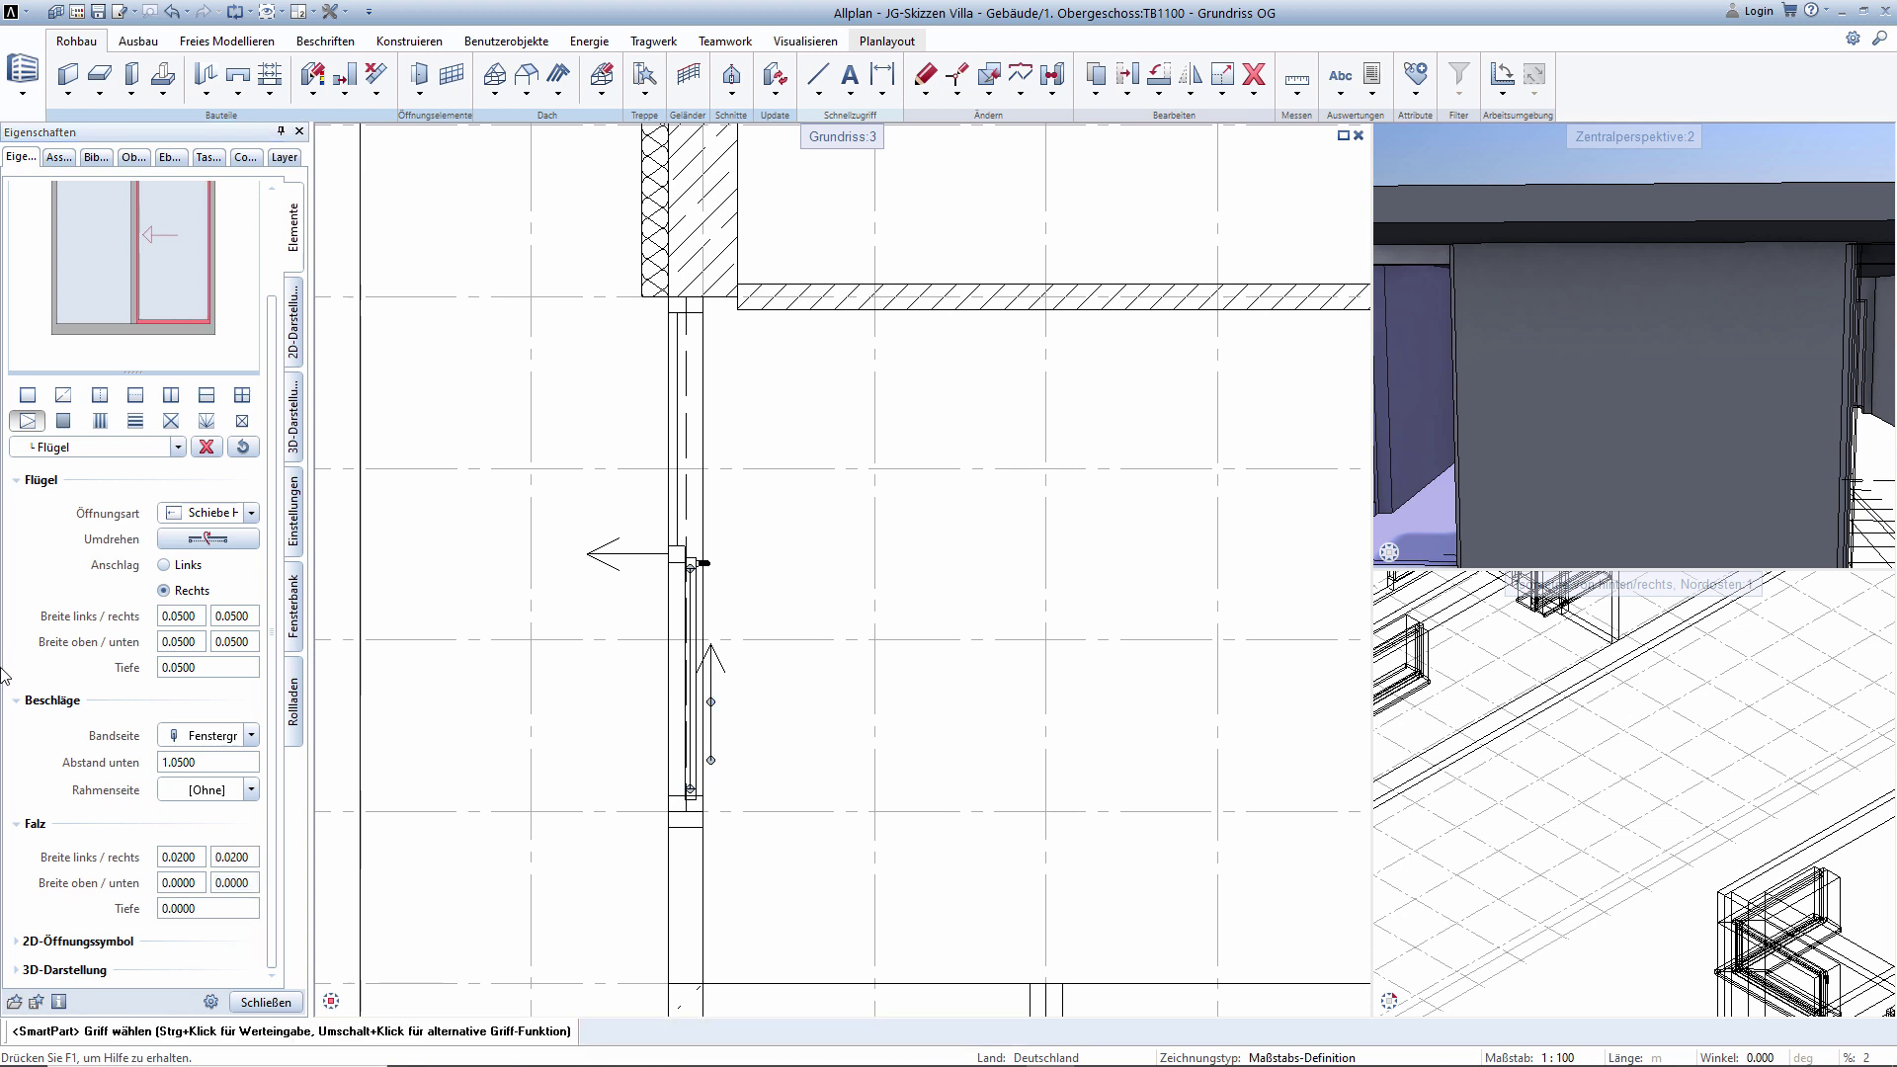
click(186, 856)
text(0)
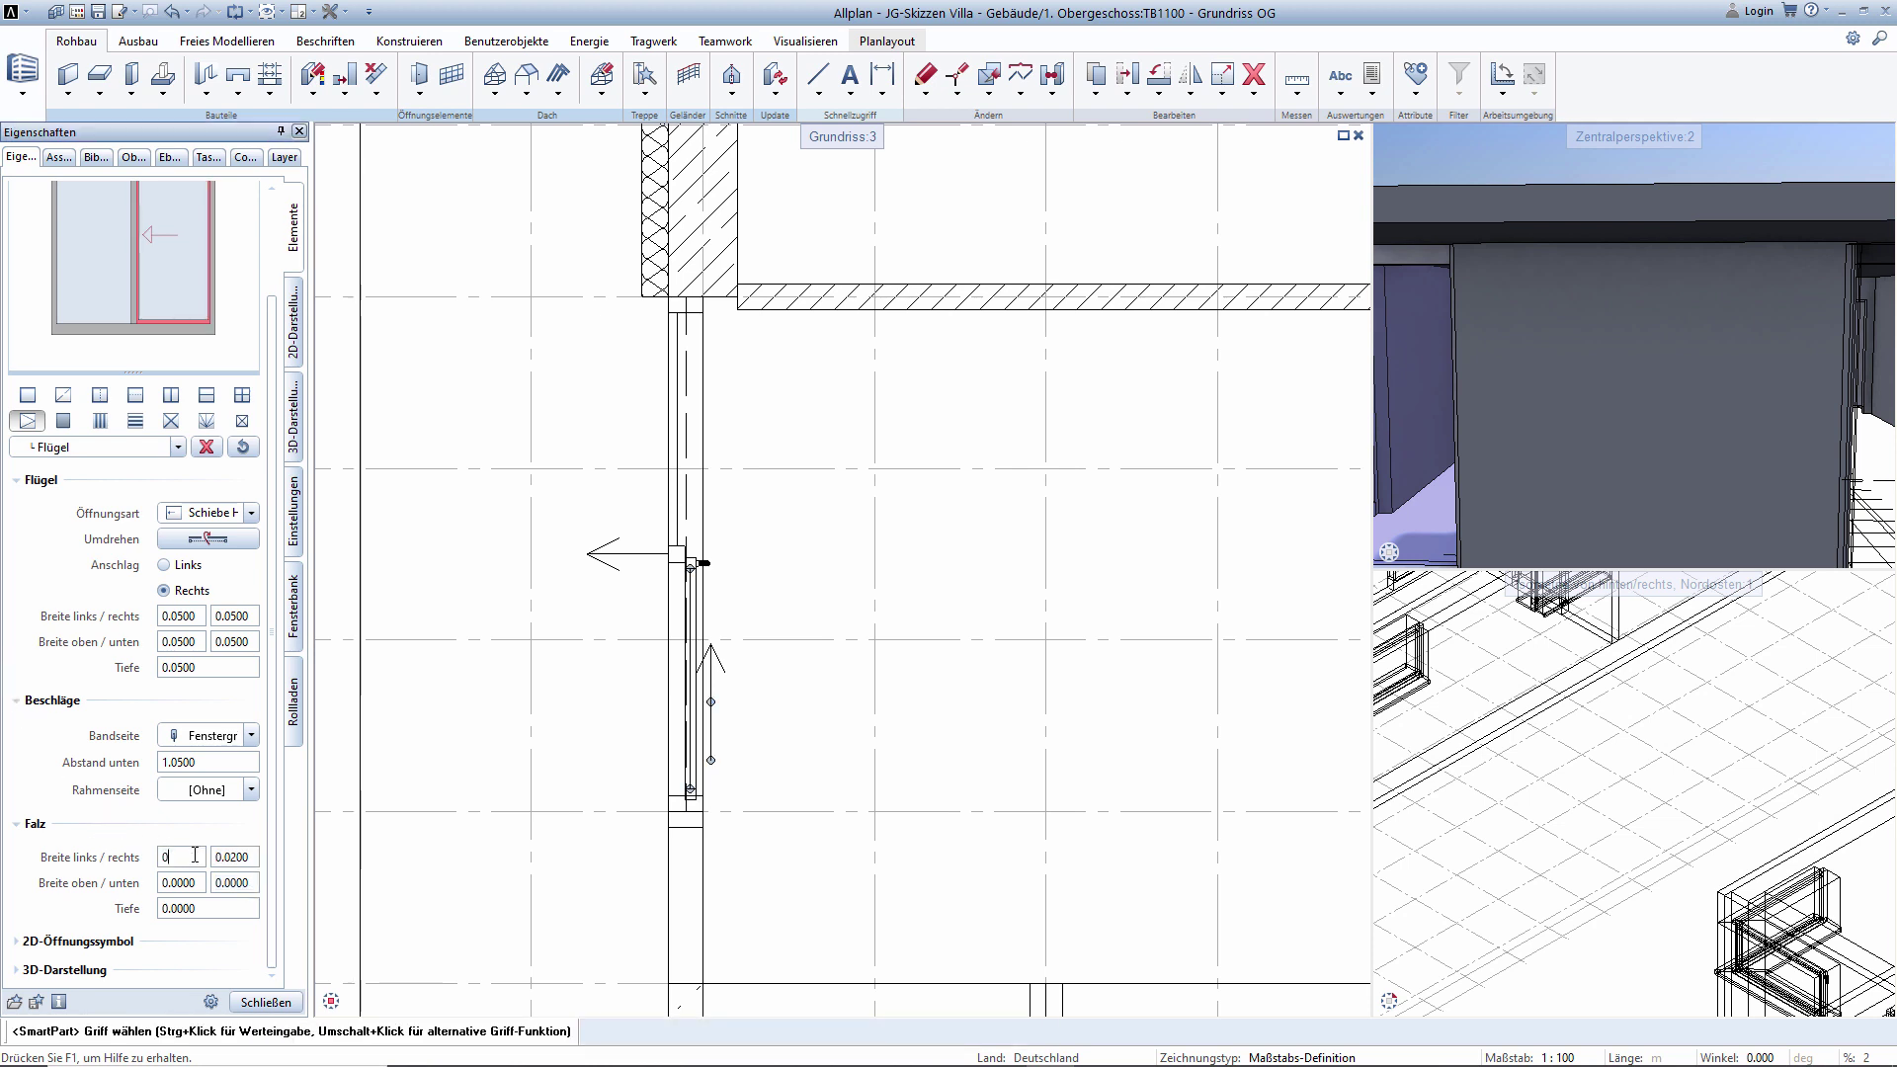
key(Return)
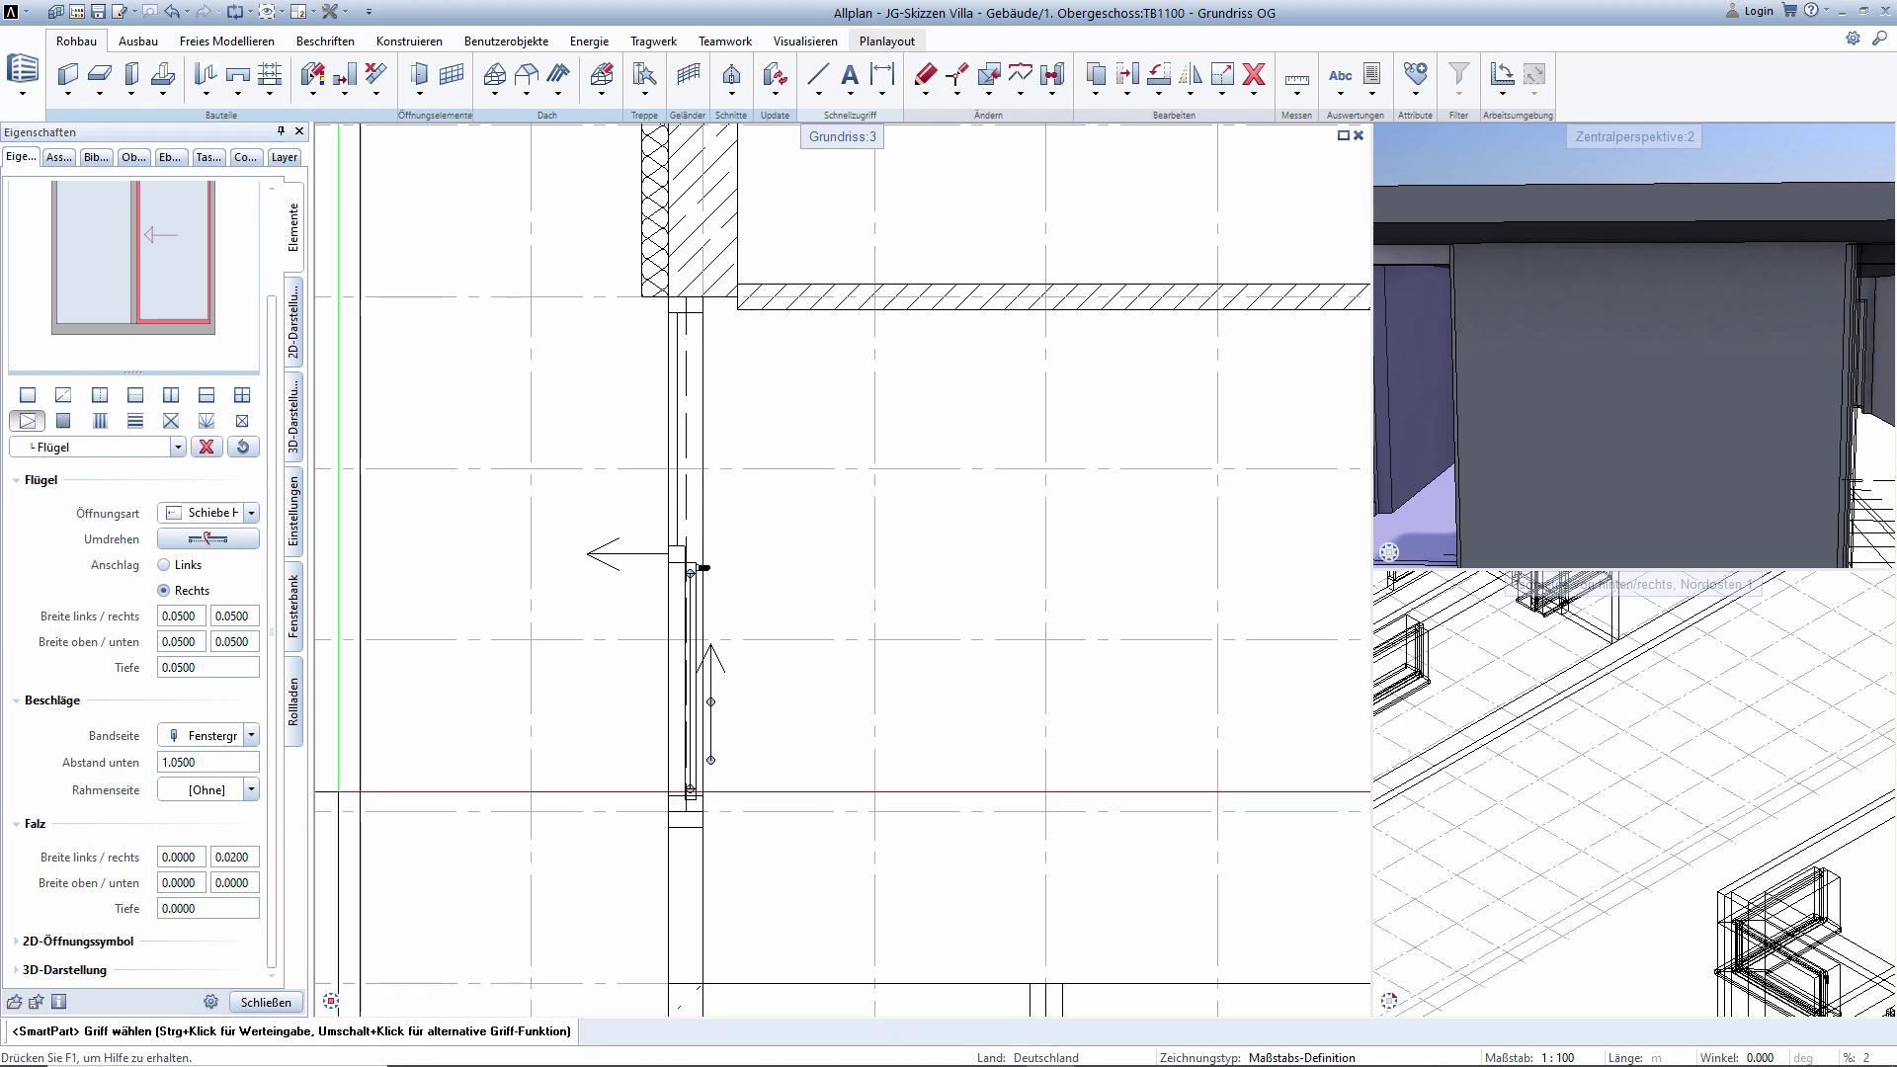
click(265, 1002)
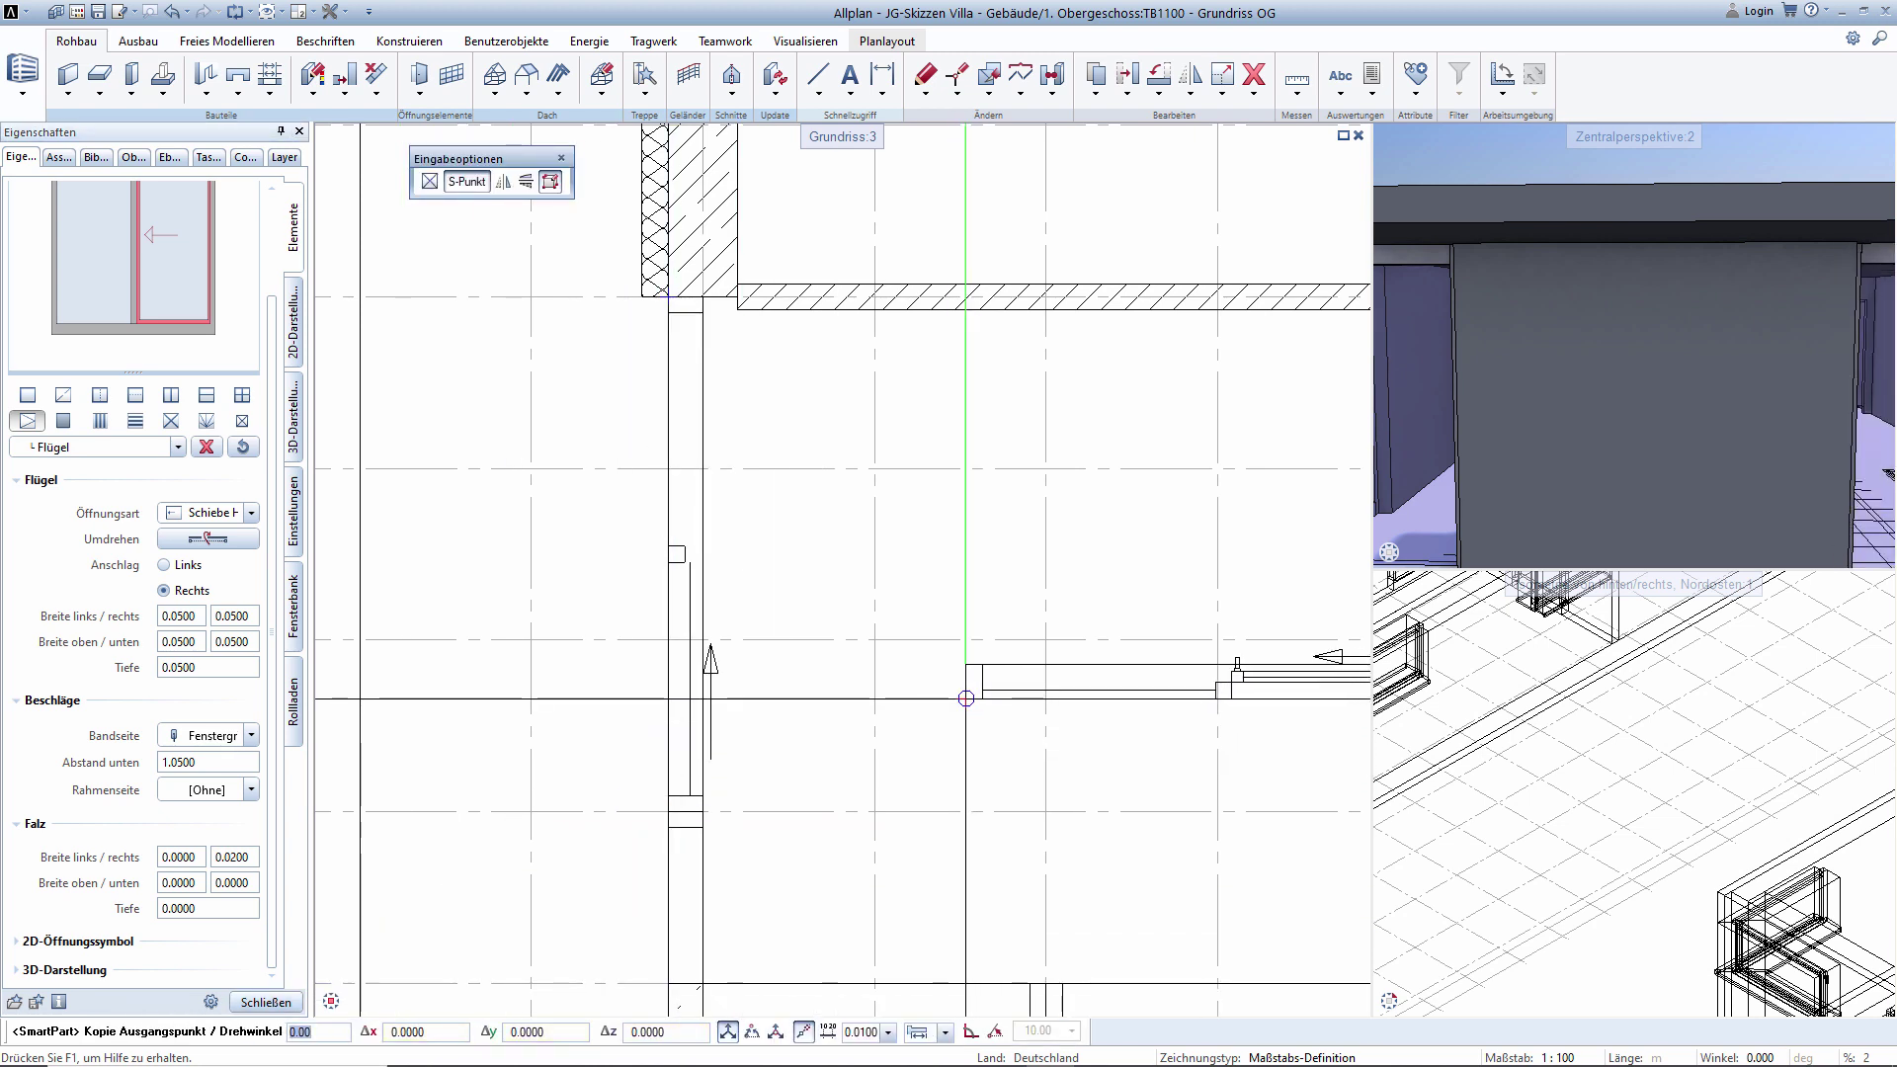
Cancel the started copy and pan to show the whole left wing.
key(Escape)
scroll(880, 529, down, 2)
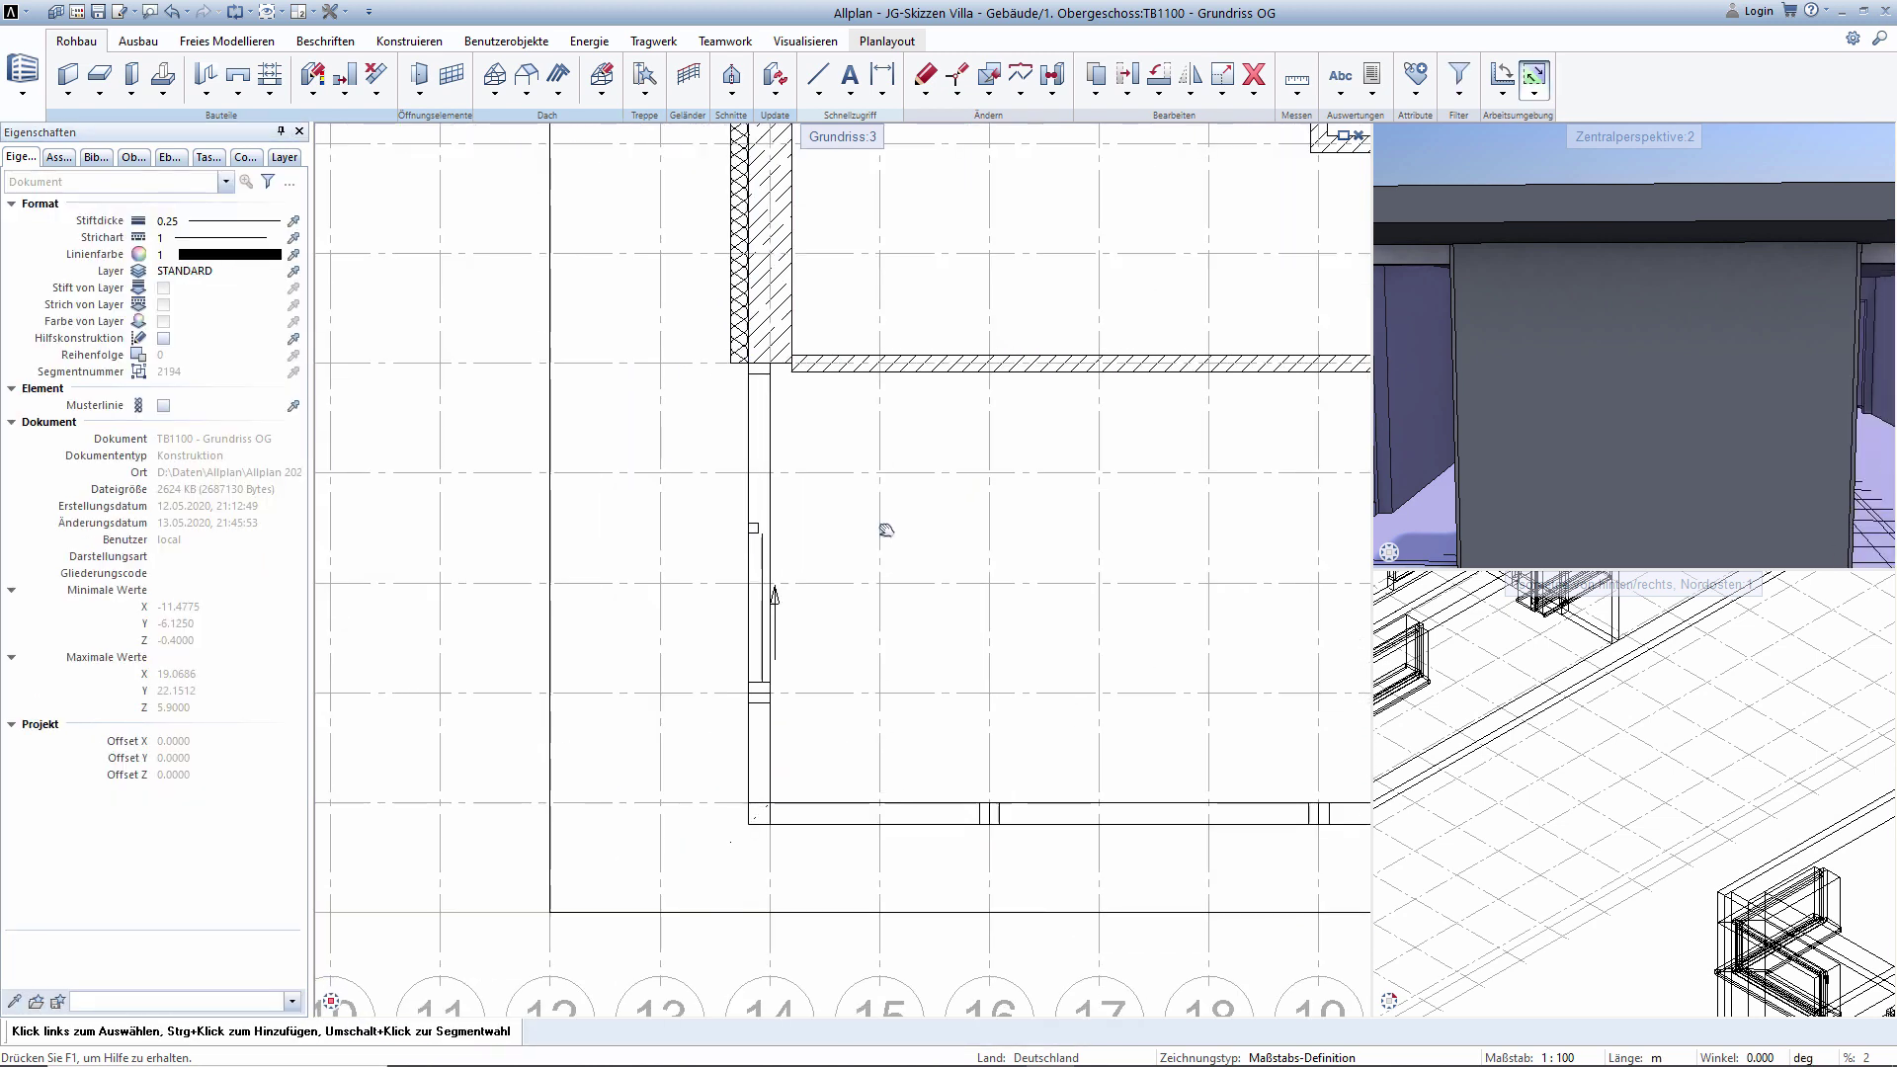
scroll(859, 717, down, 2)
middle_drag(867, 638, 860, 548)
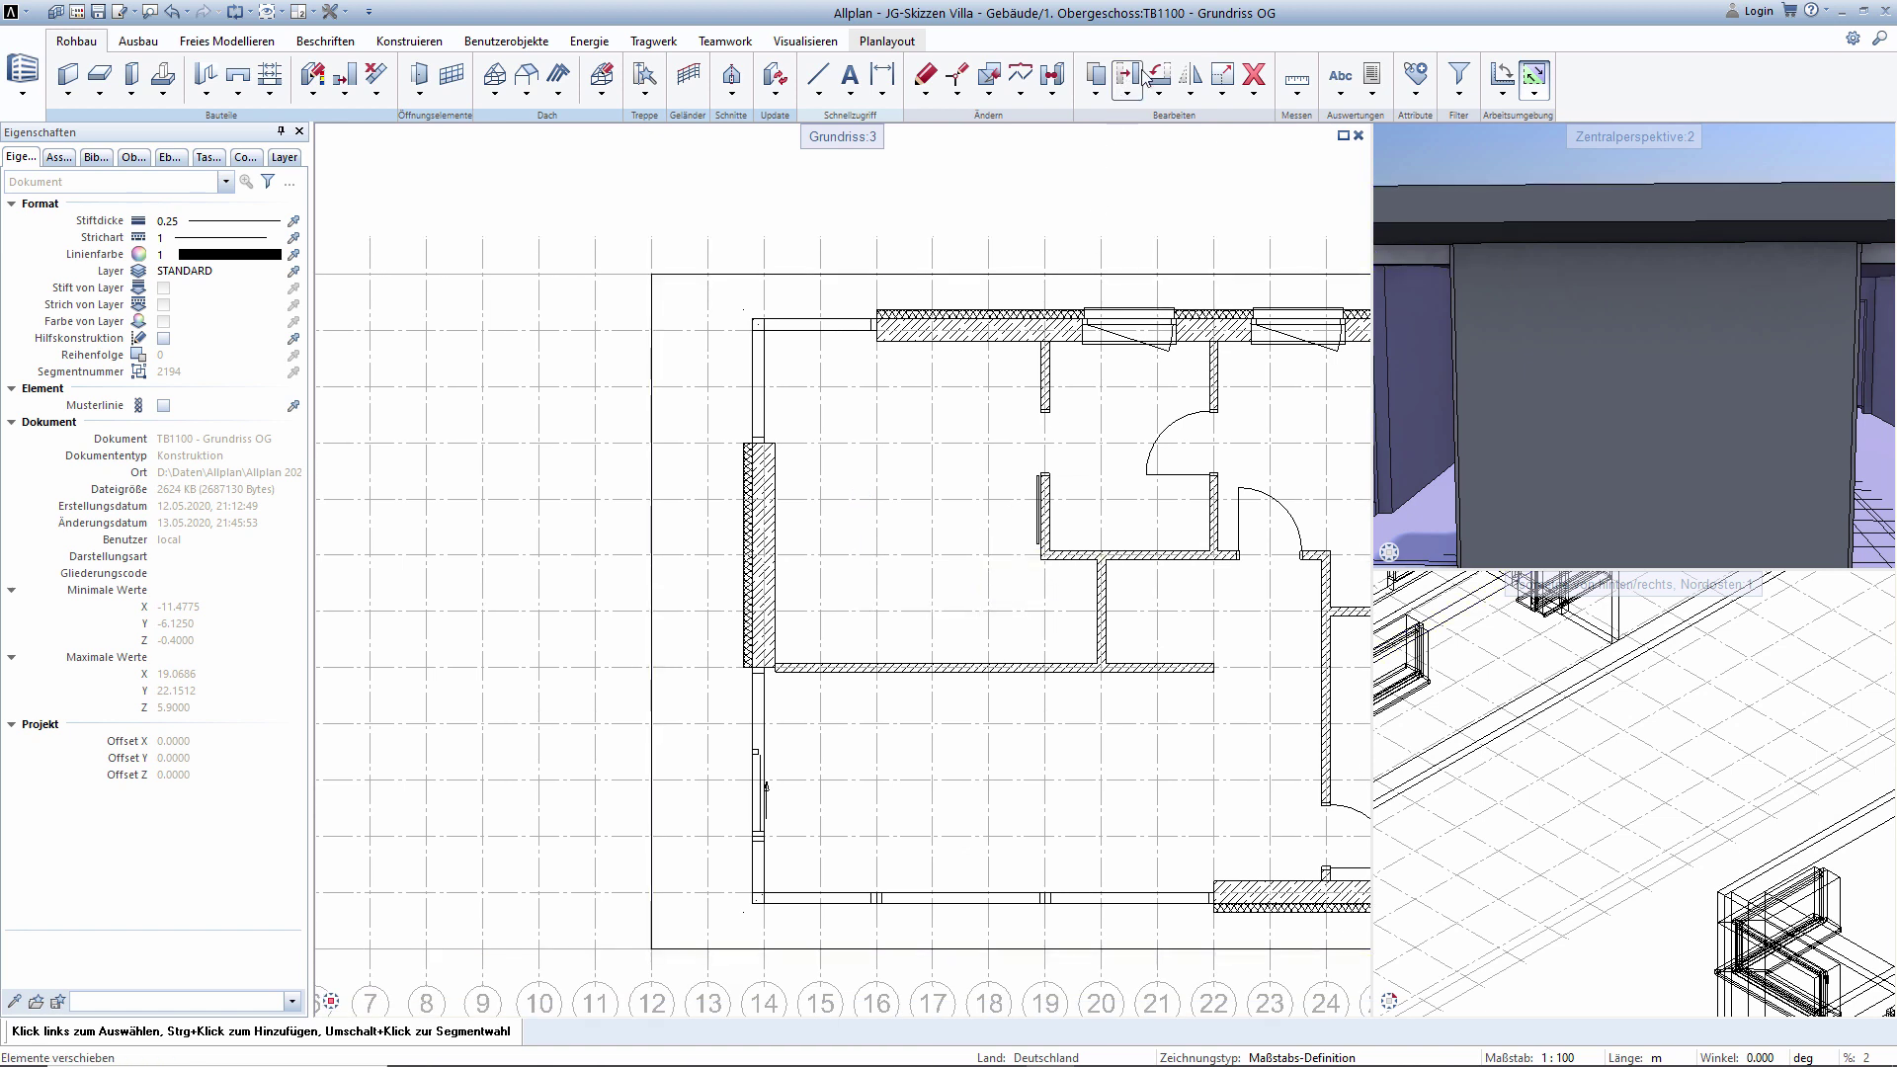
Mirror-copy the left-wall window about an axis along the interior wall.
click(1190, 94)
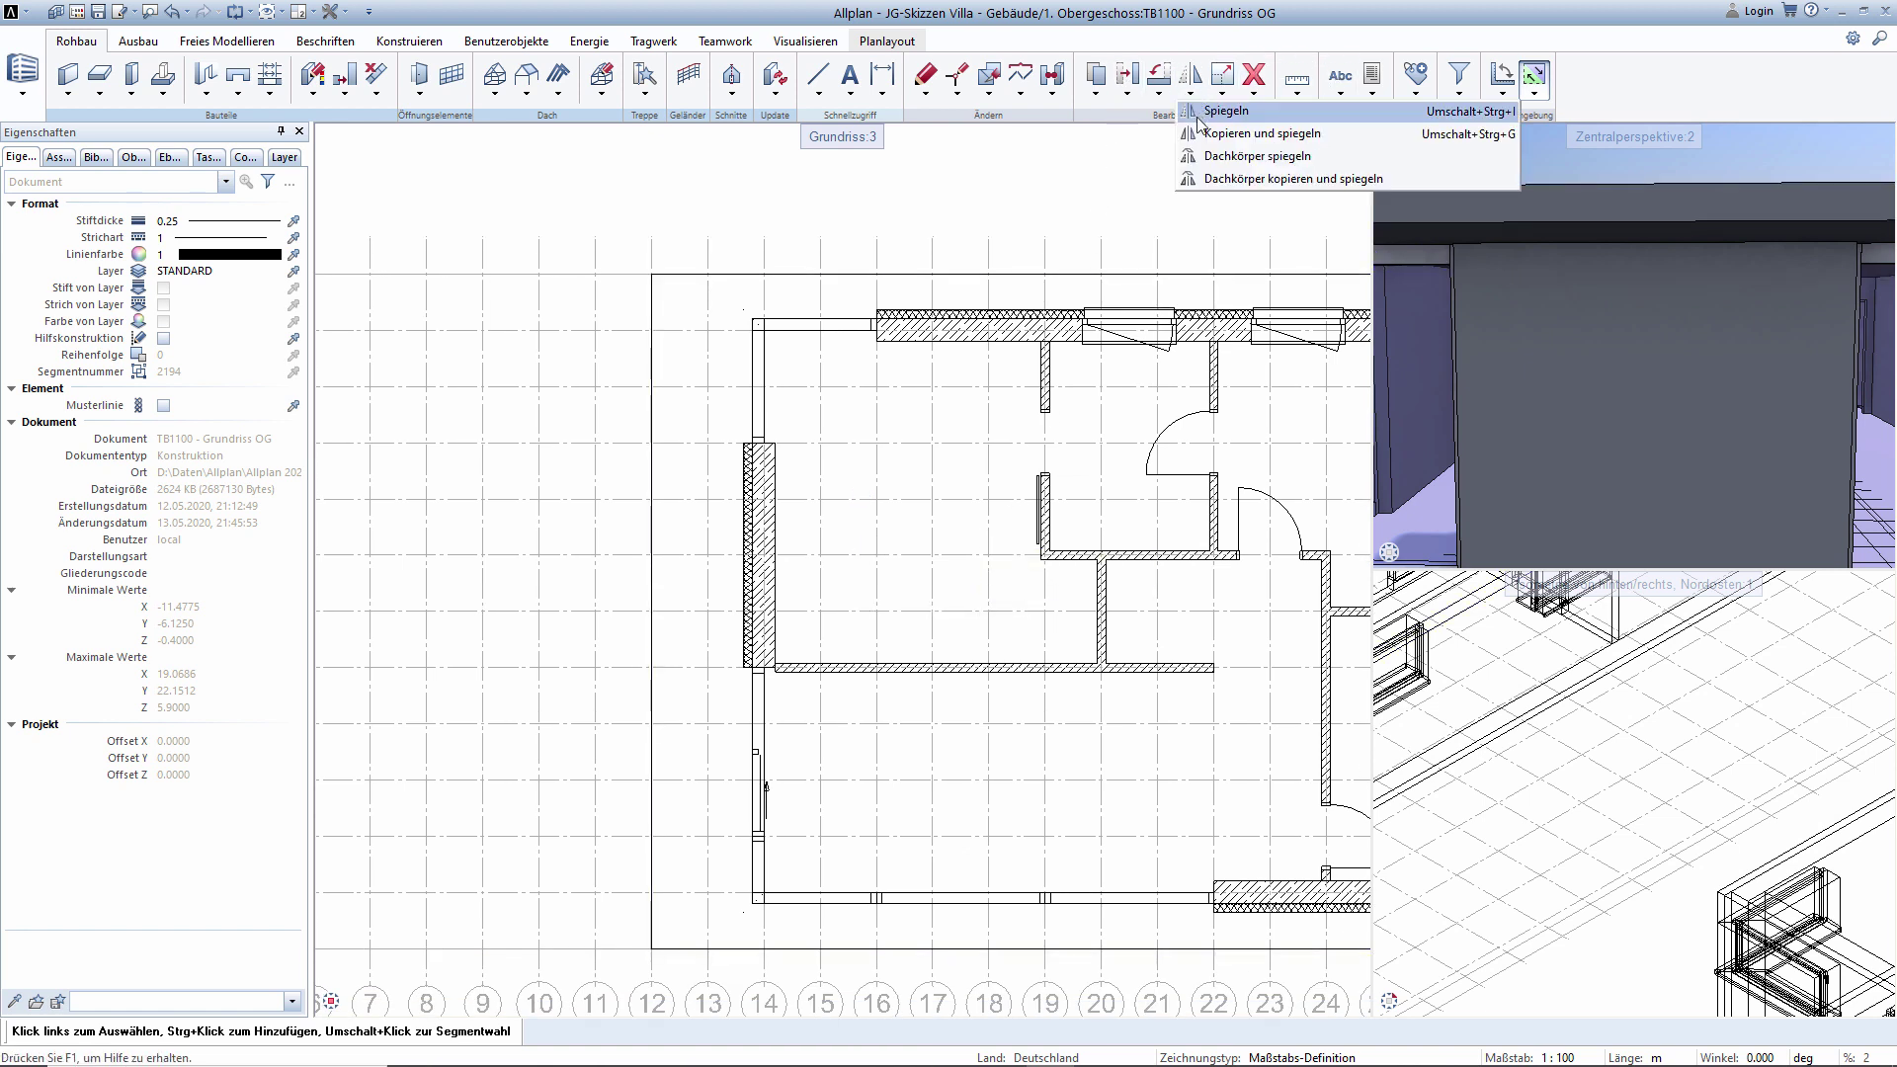
click(1201, 132)
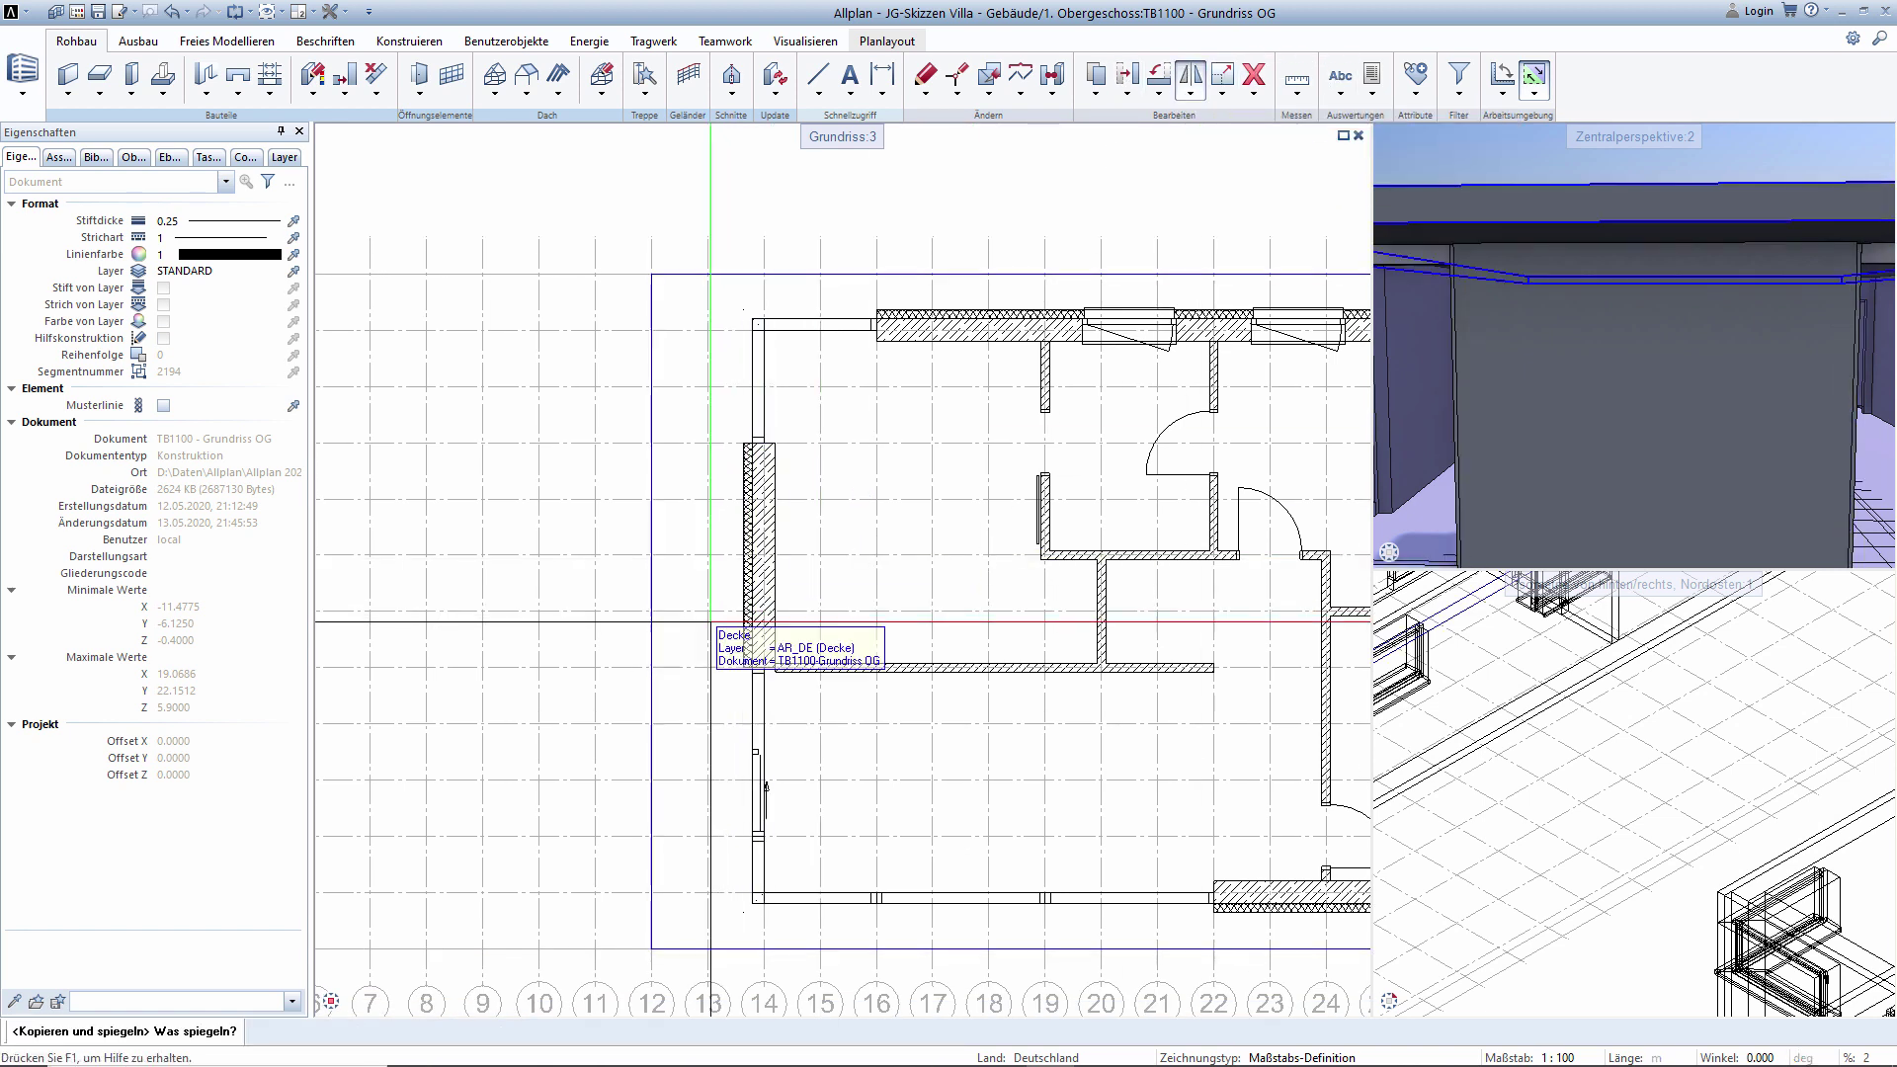
click(741, 682)
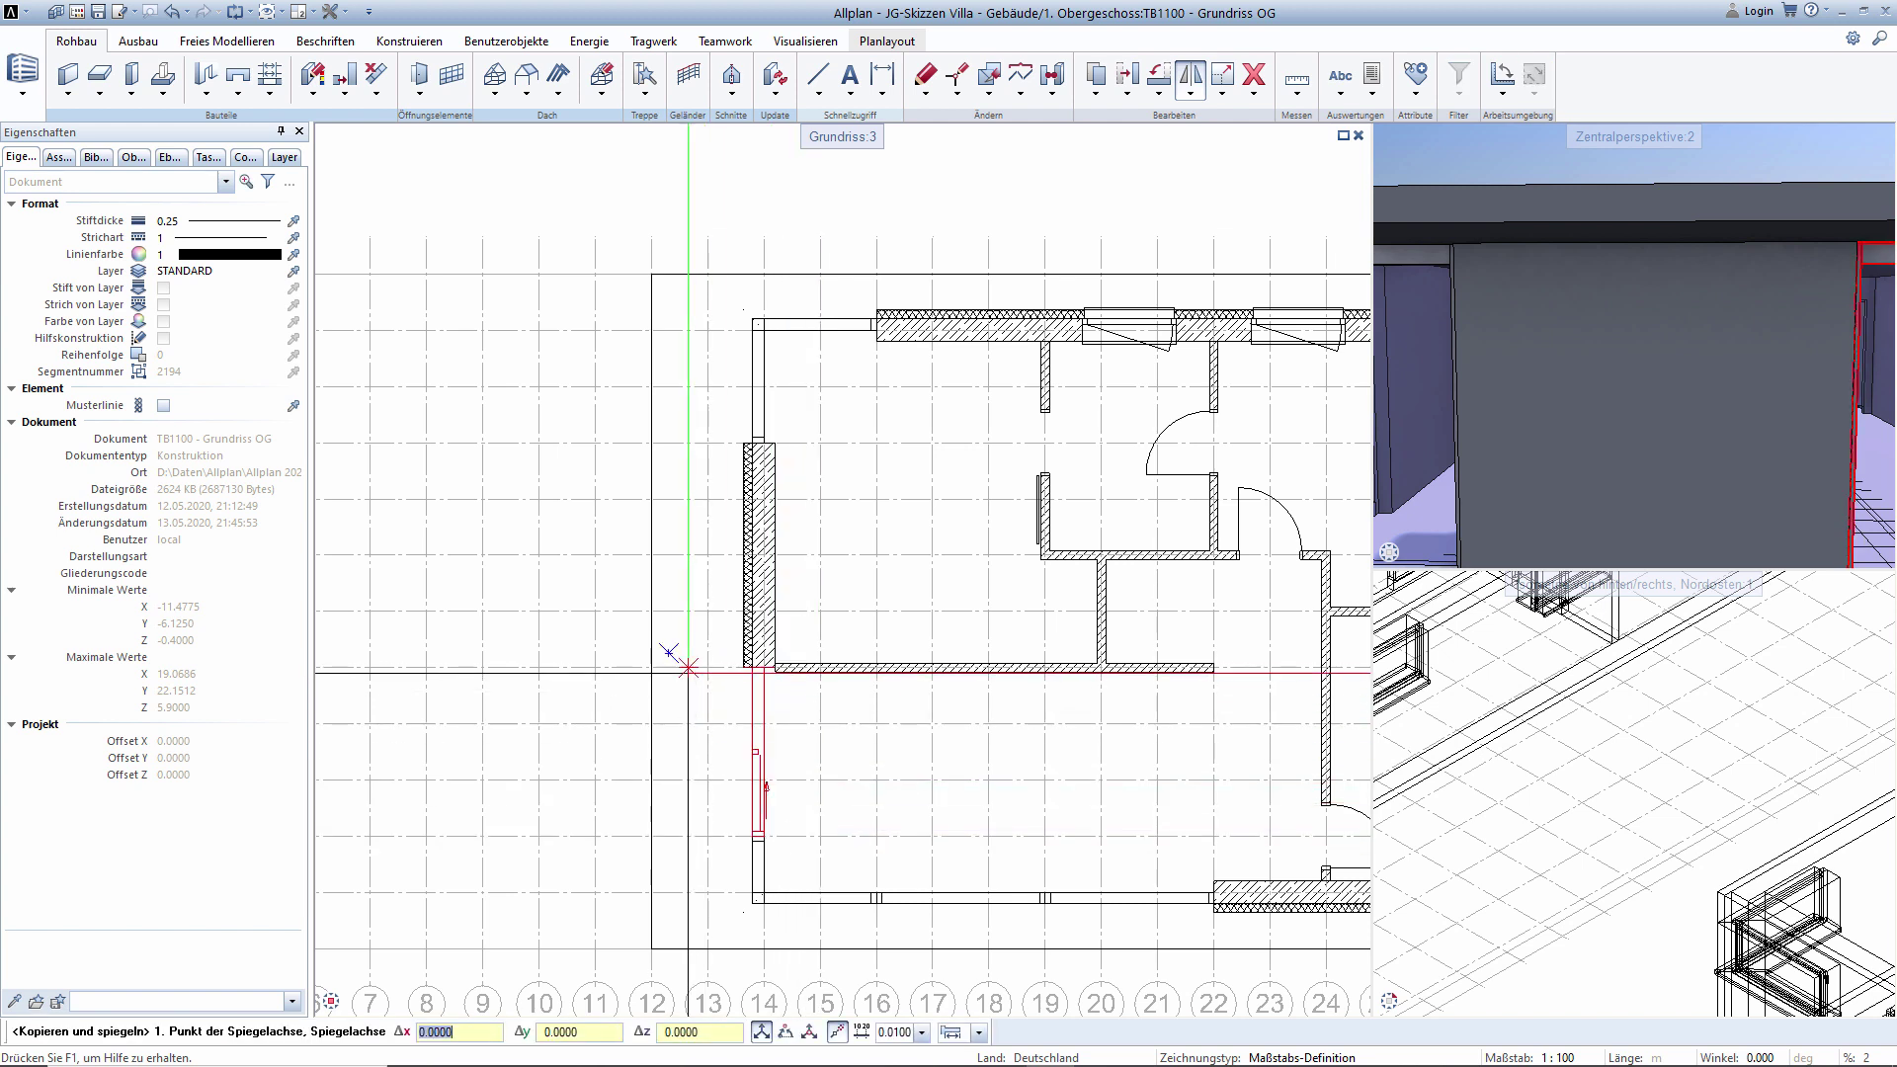
click(692, 680)
key(Escape)
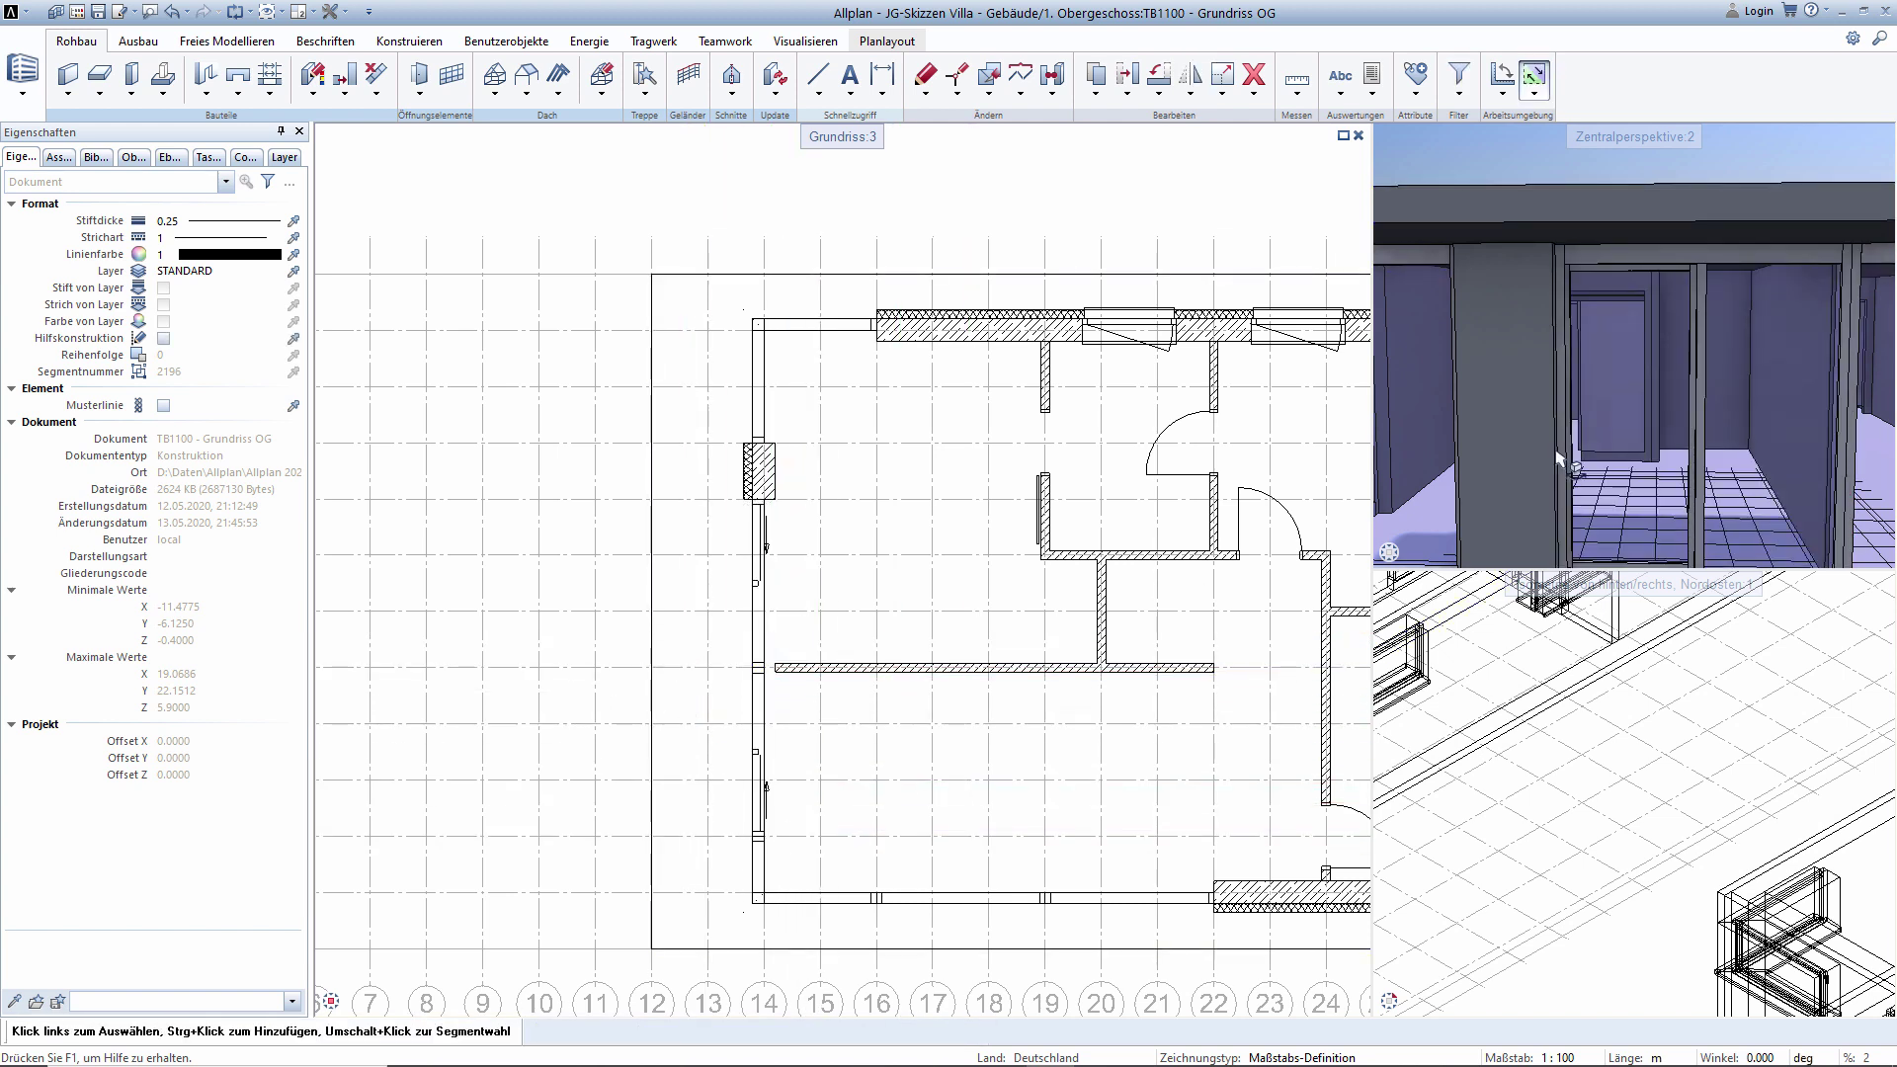
Orbit the 3D view around the house and pan across the upper-floor plan.
scroll(1568, 404, down, 5)
mouse_move(1568, 404)
shift+middle_down()
mouse_move(1531, 449)
mouse_move(1571, 435)
shift+middle_up()
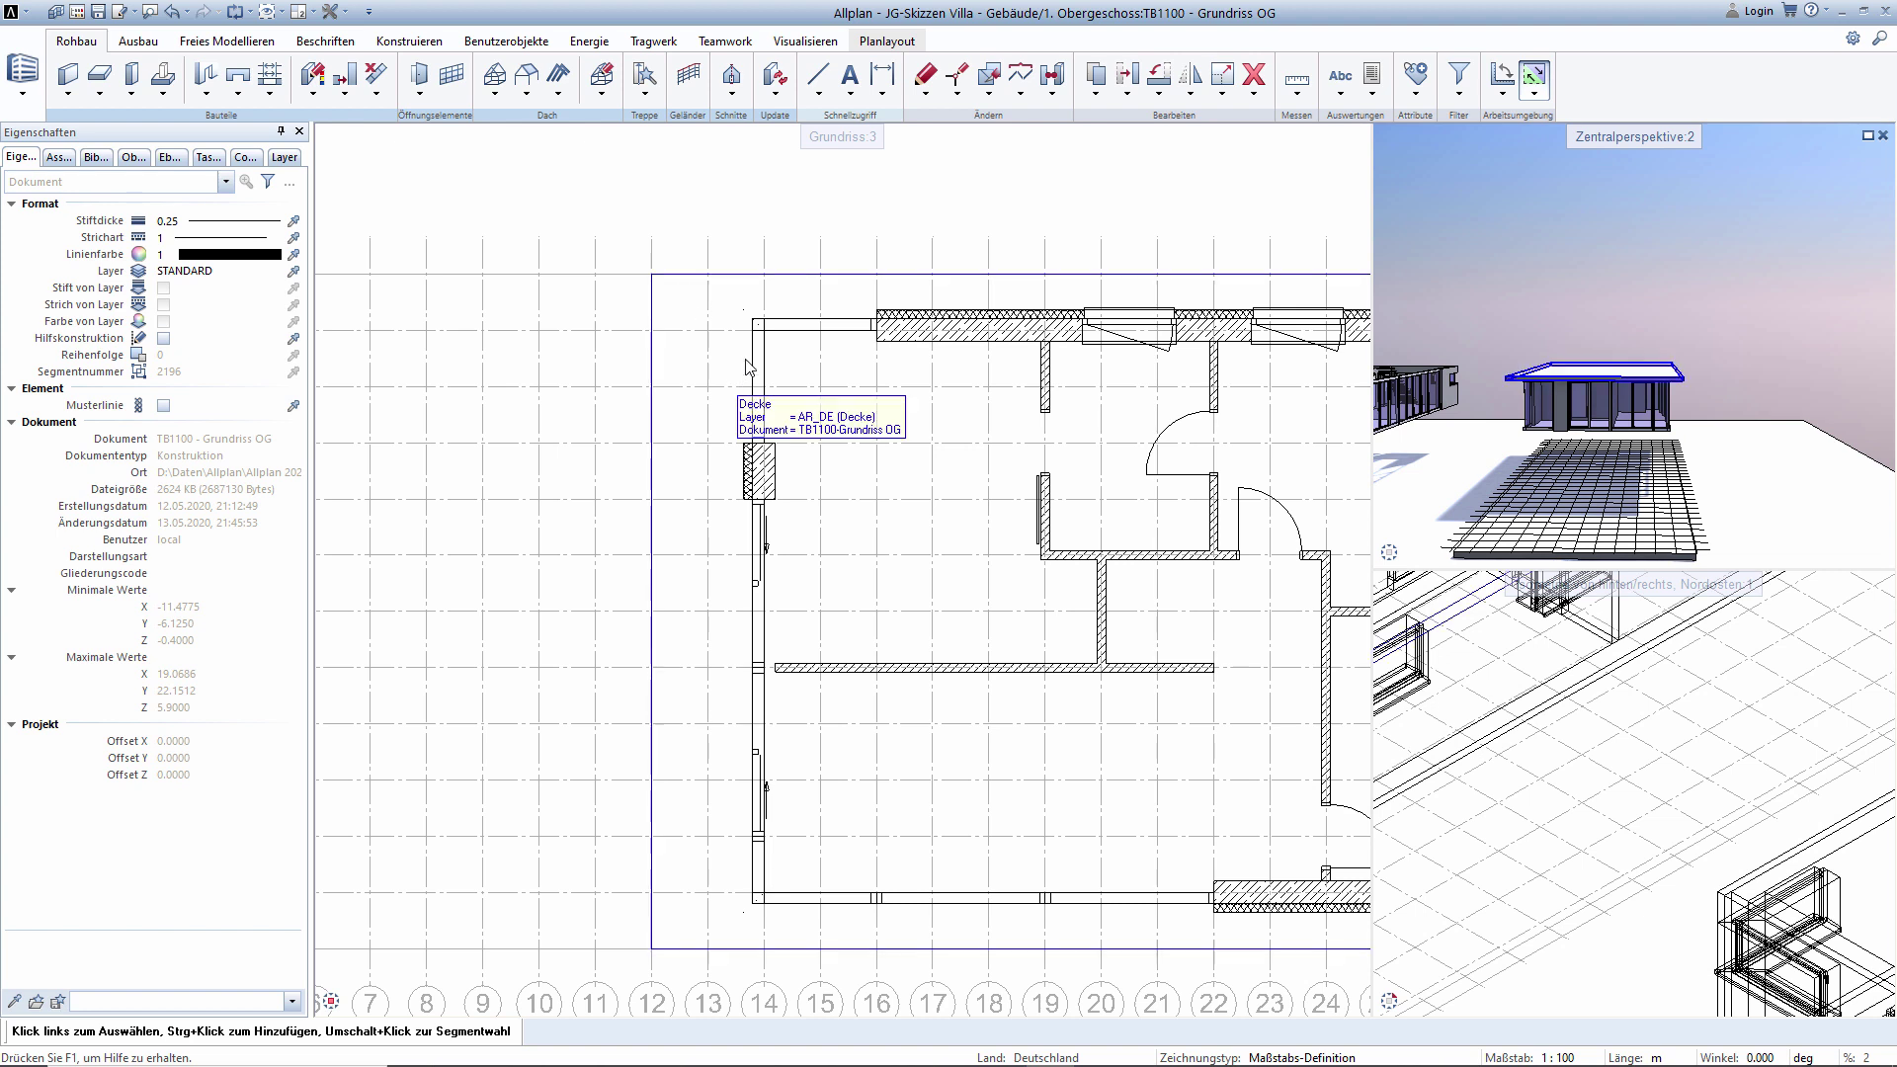
middle_drag(854, 423, 757, 393)
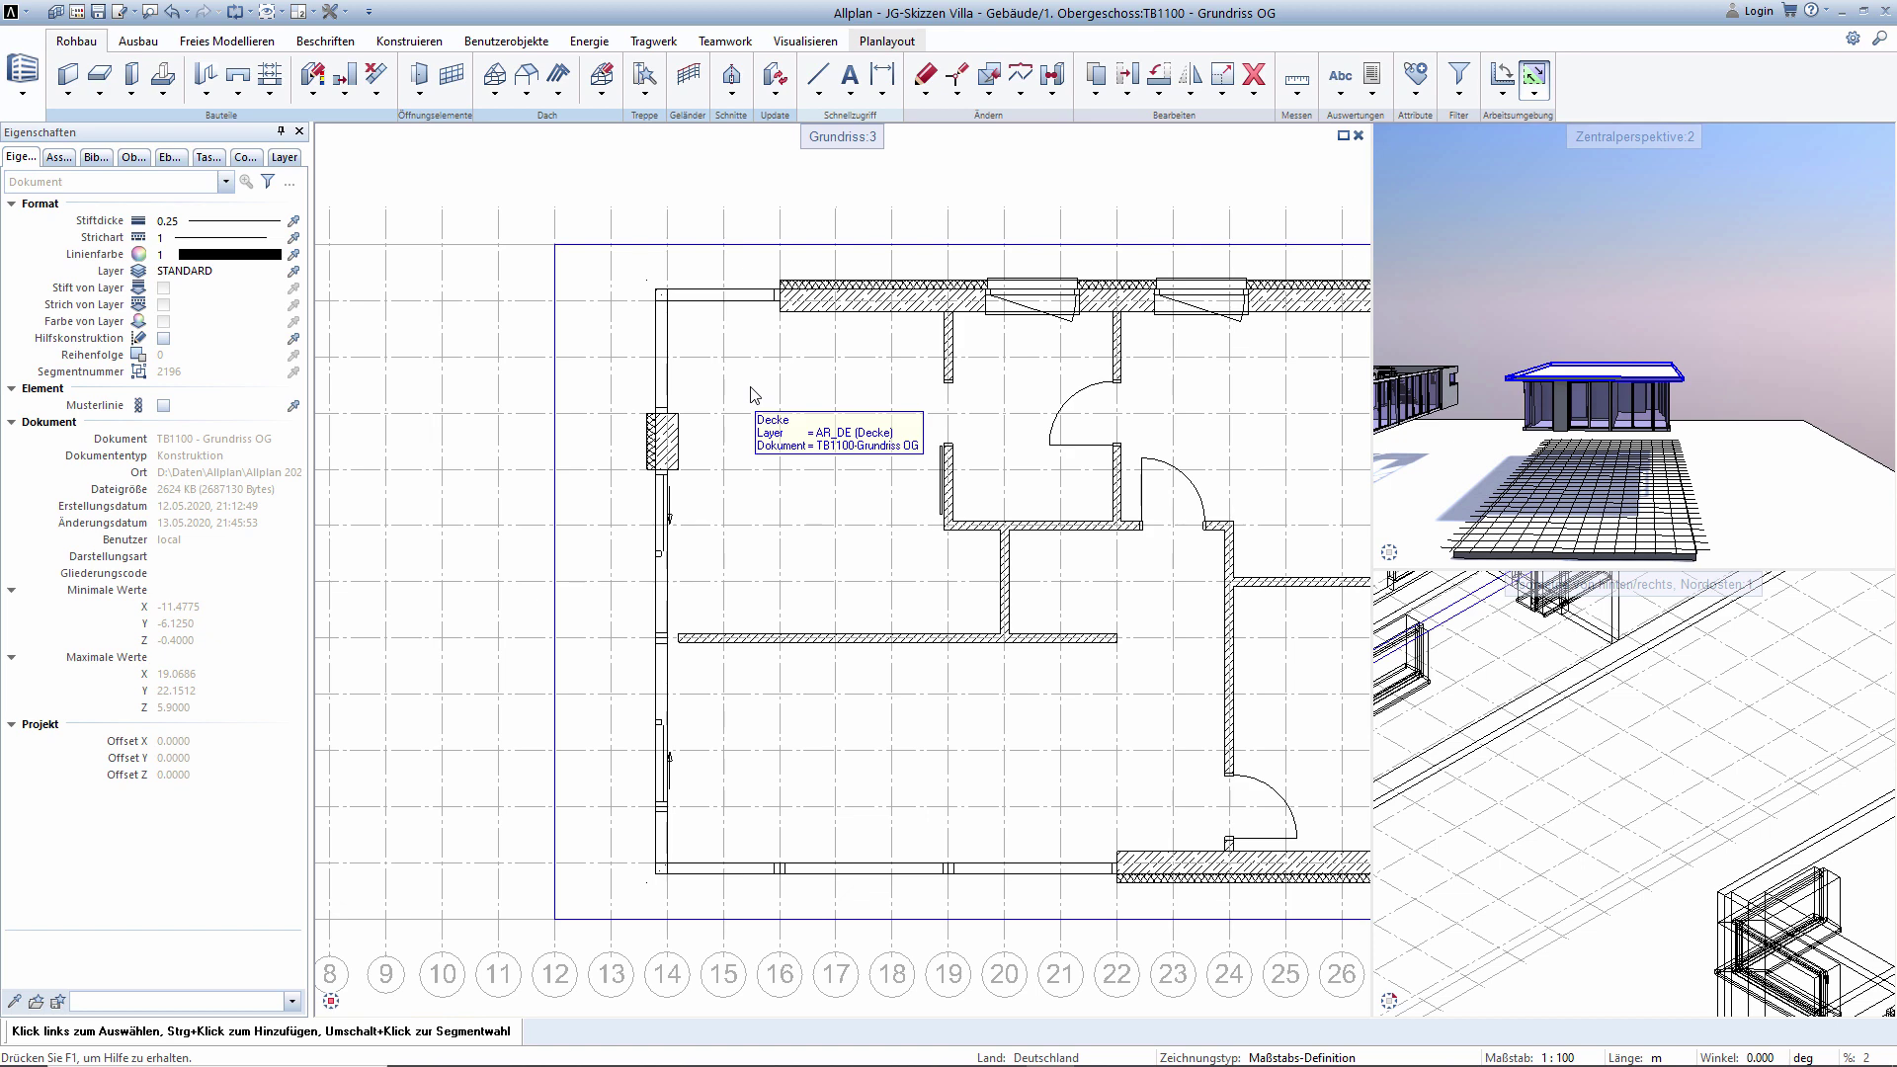
Delete the dimensioned staircase drawing above the grid.
scroll(1044, 388, down, 3)
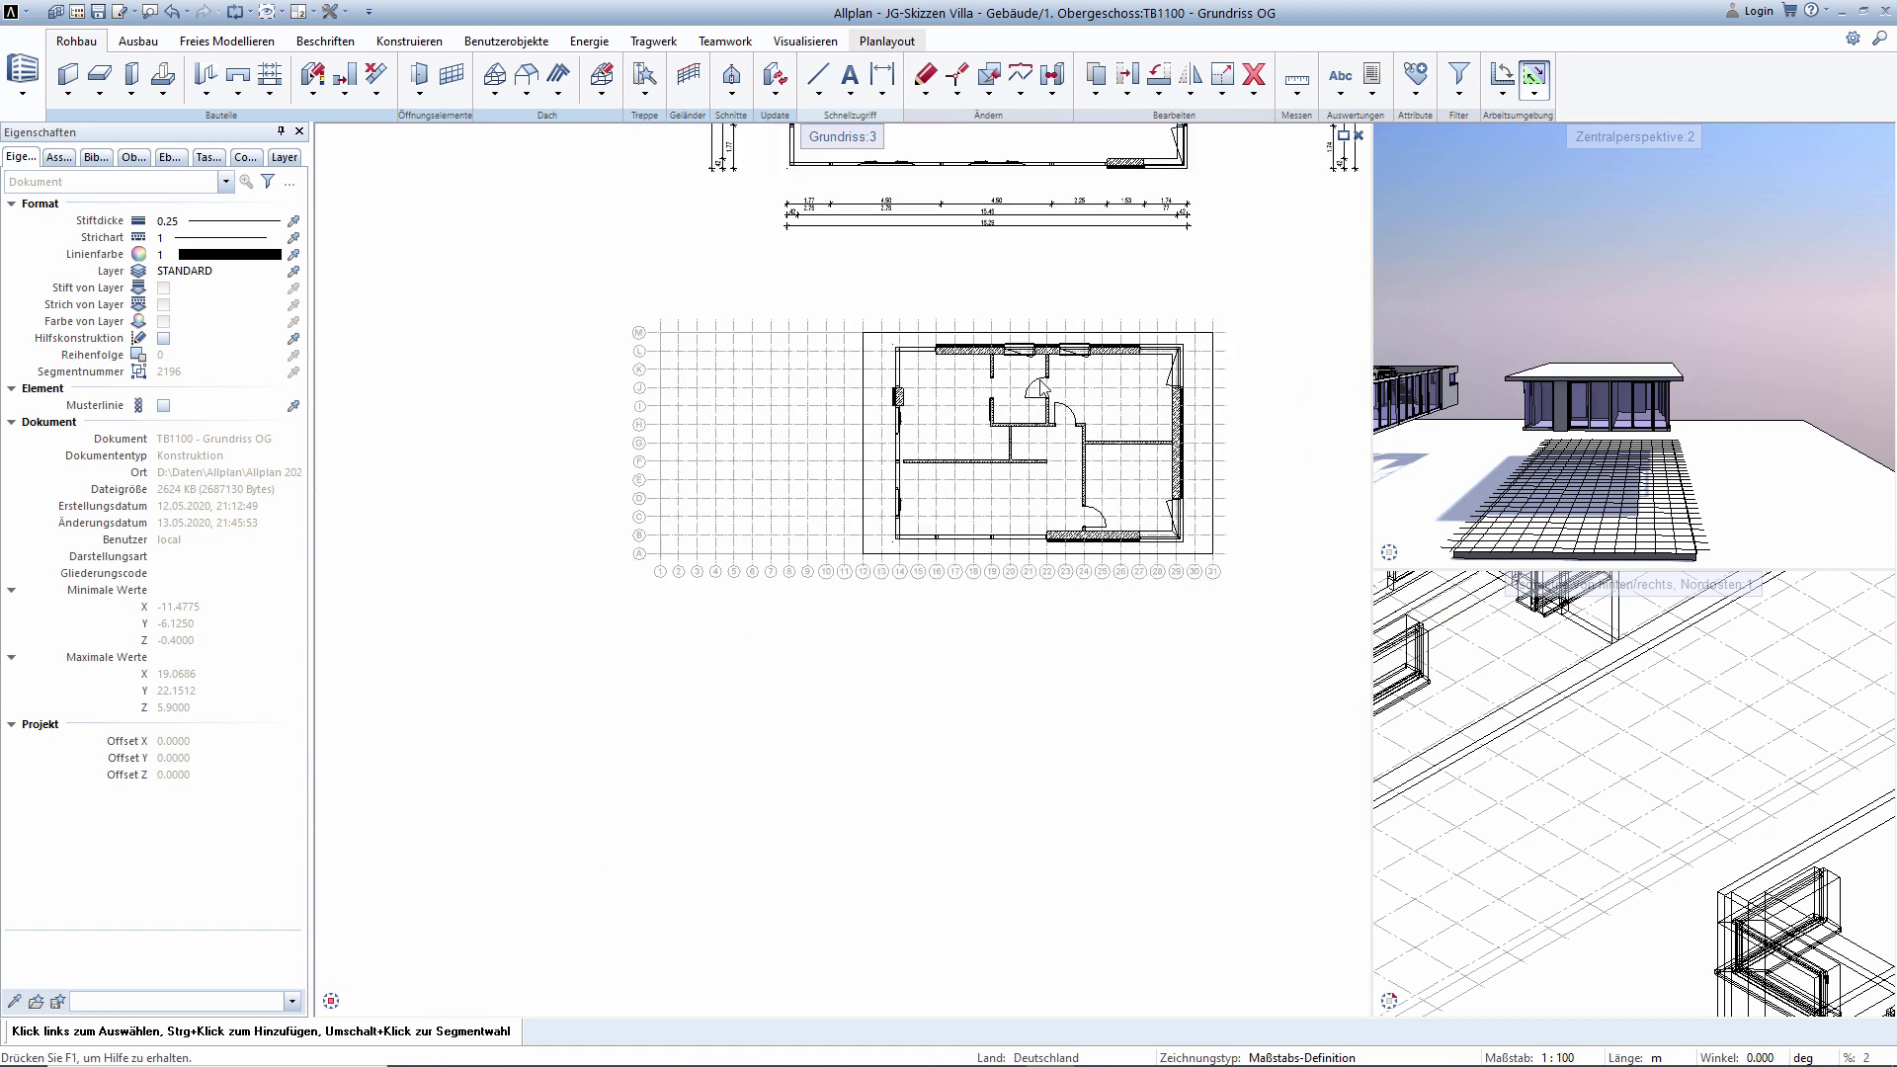
middle_drag(1044, 387, 873, 578)
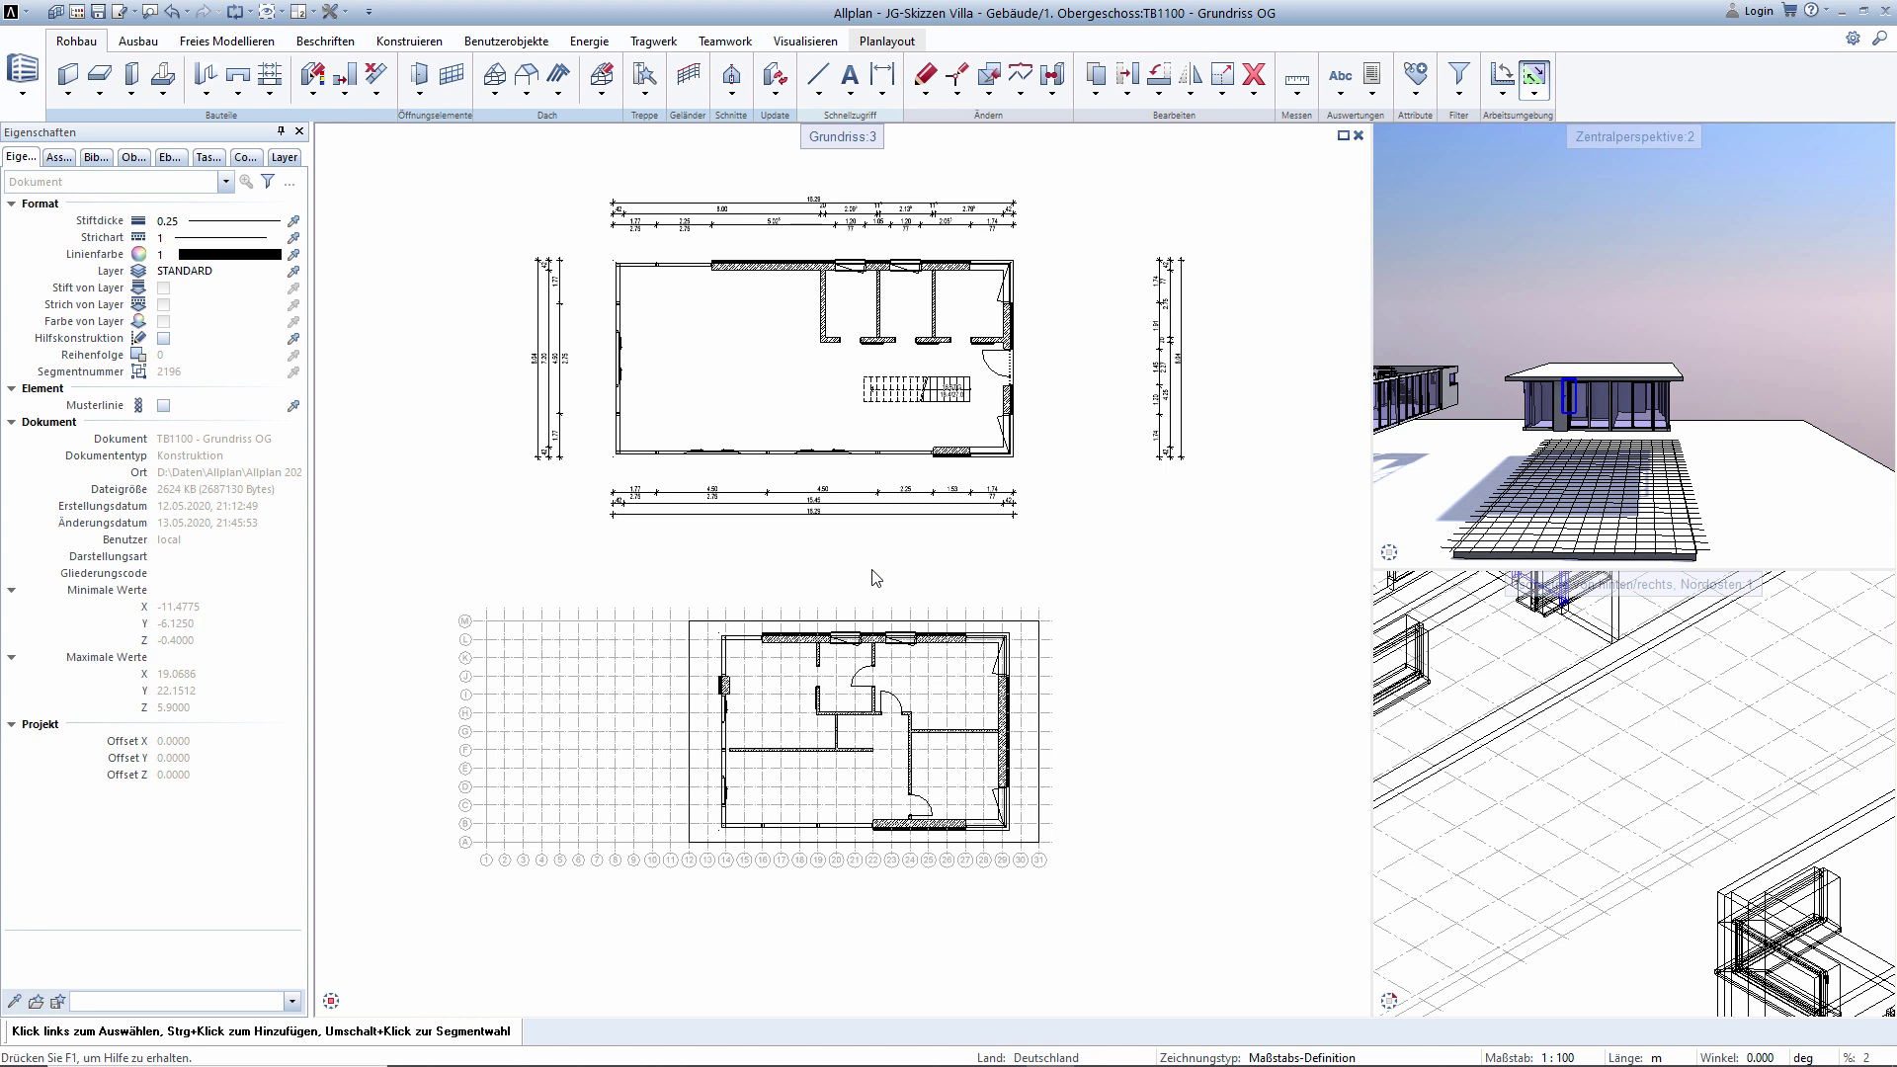
click(1254, 76)
drag(474, 170, 1354, 551)
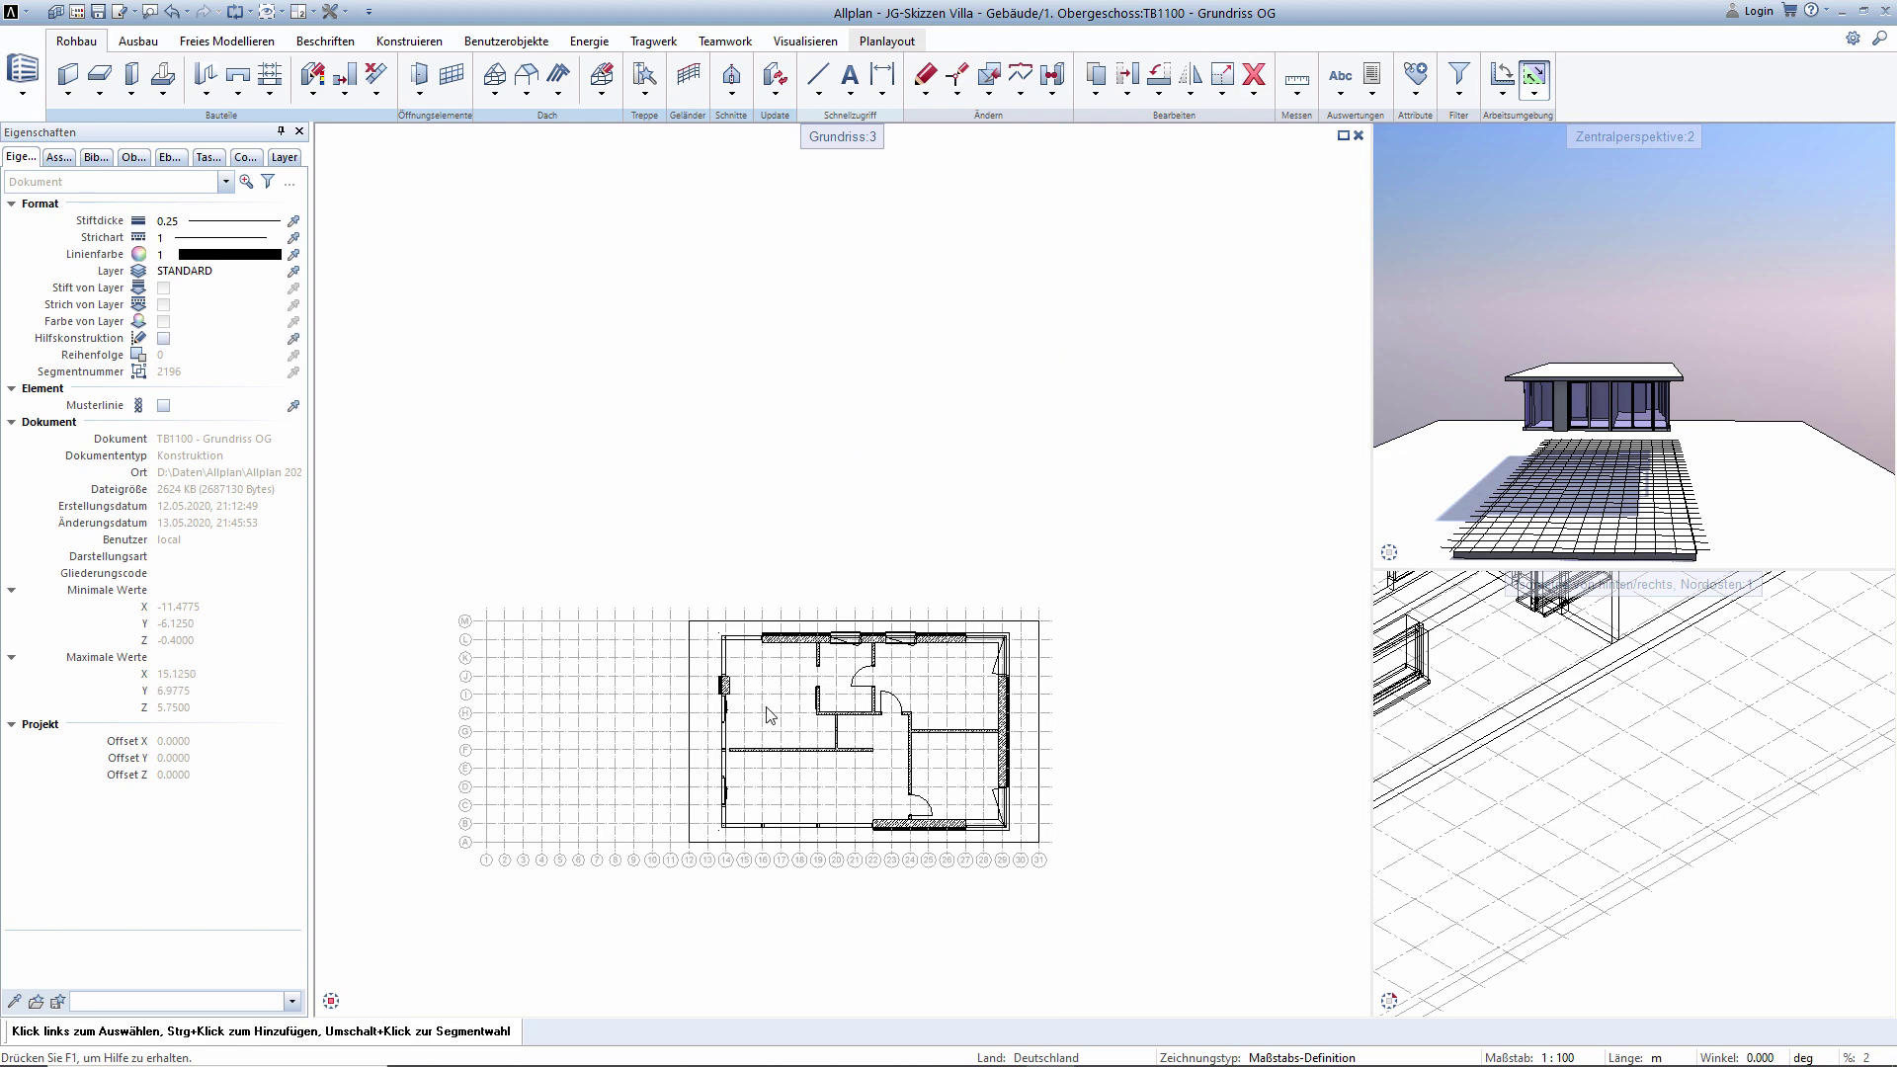
Start the Fenster opening tool from Bauteile and open its settings.
scroll(751, 708, up, 2)
scroll(747, 592, up, 2)
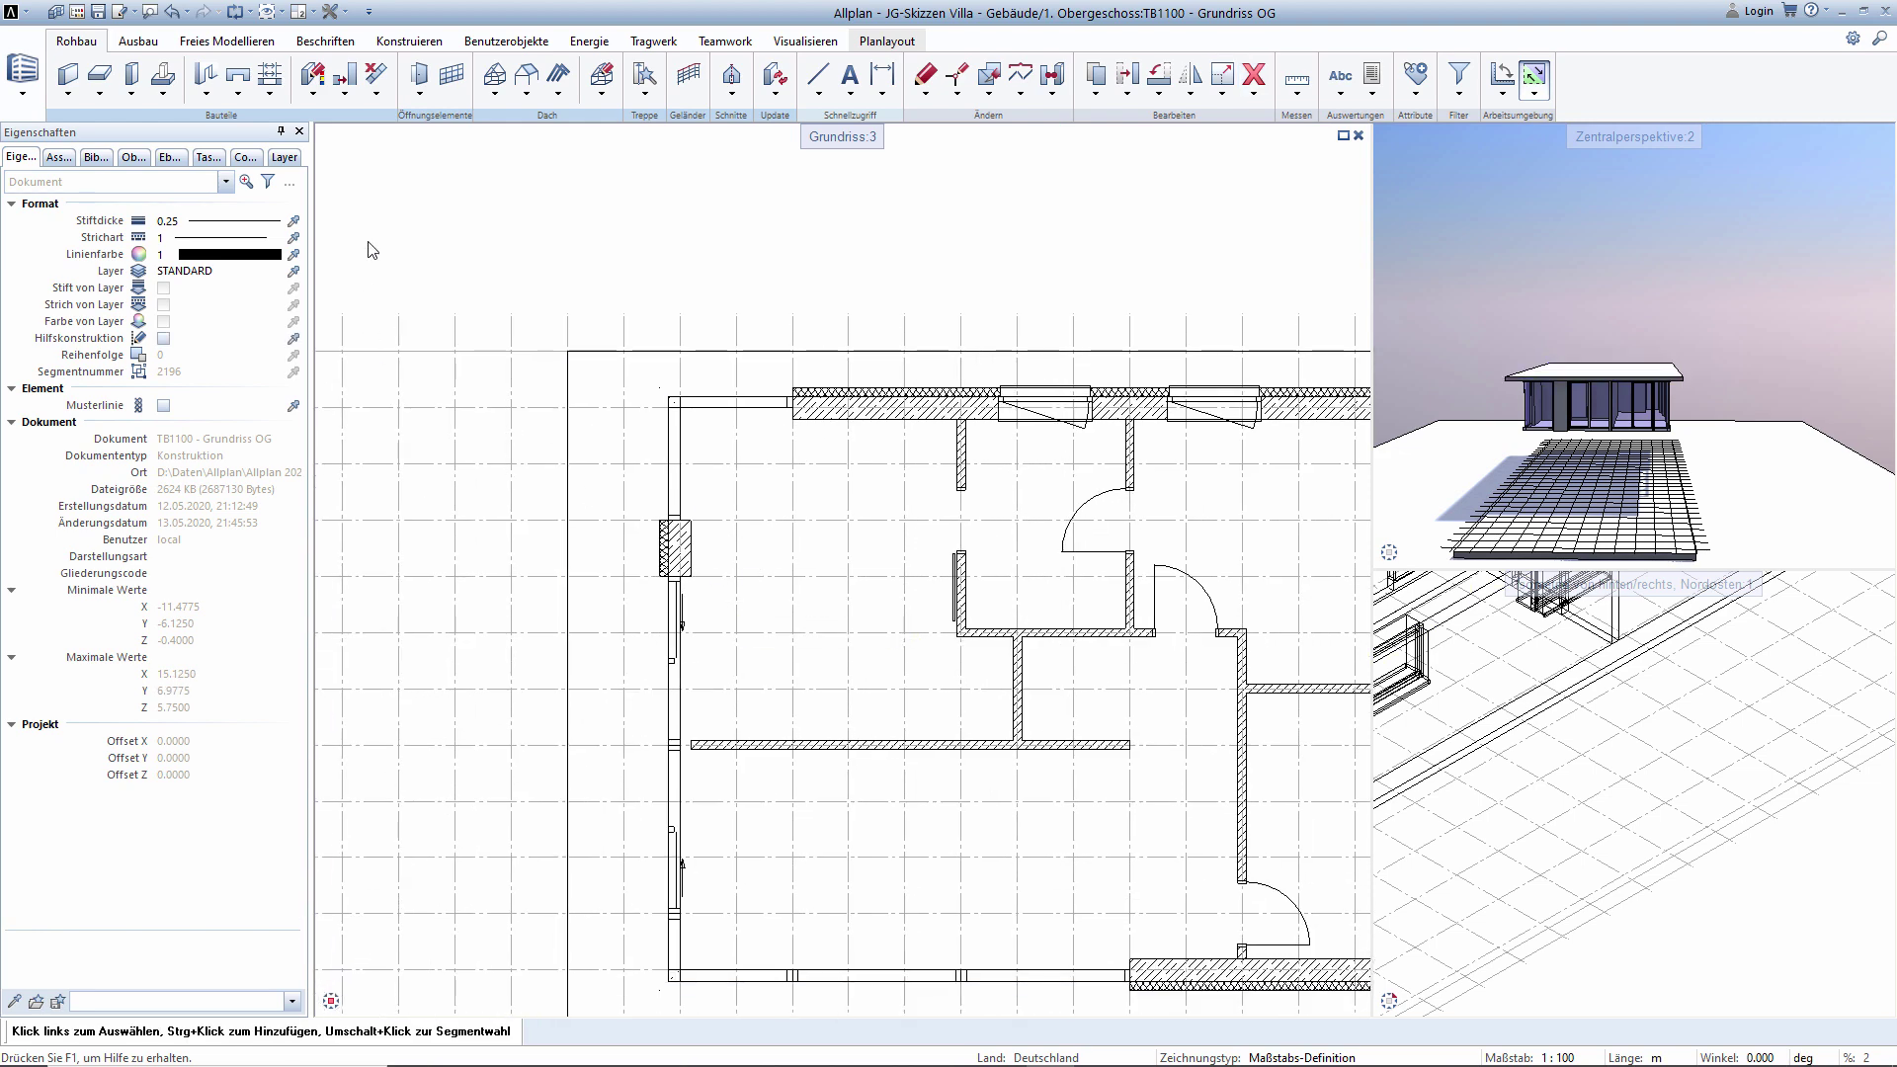
click(207, 92)
click(223, 141)
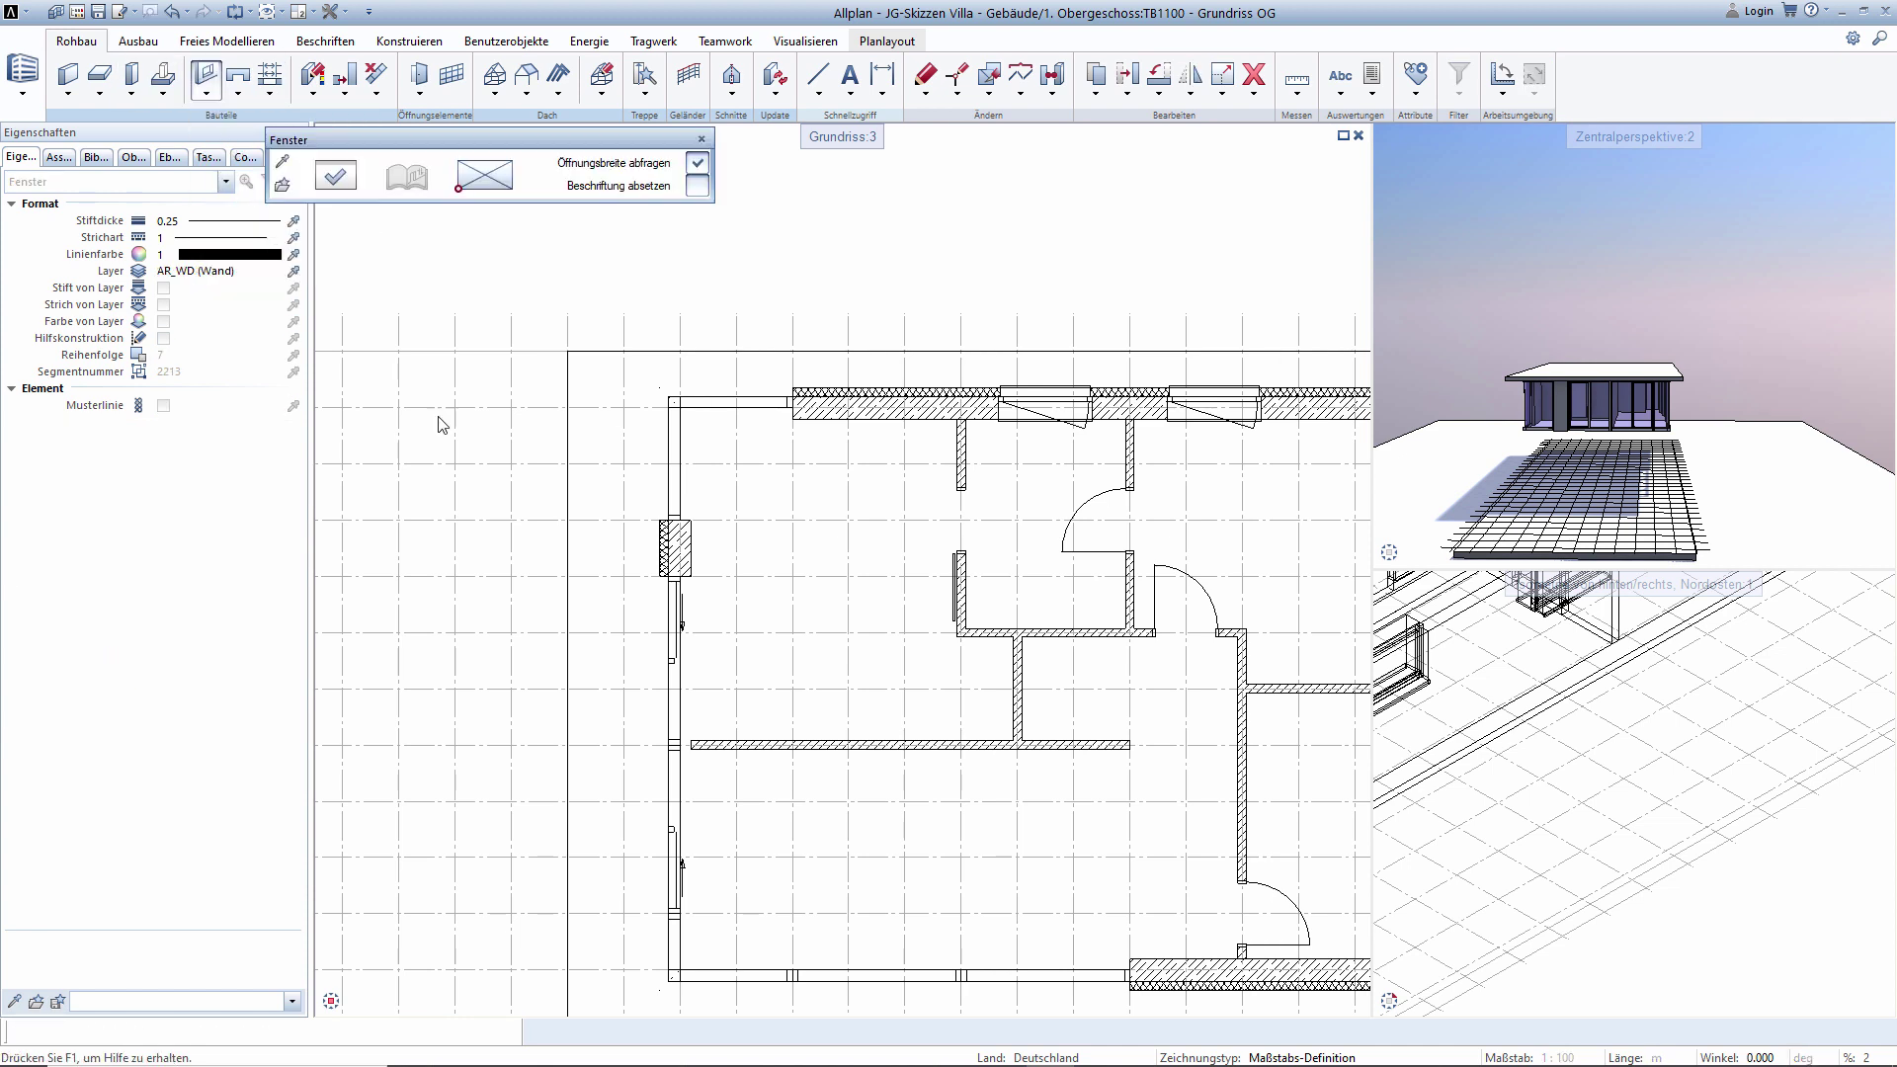
click(334, 184)
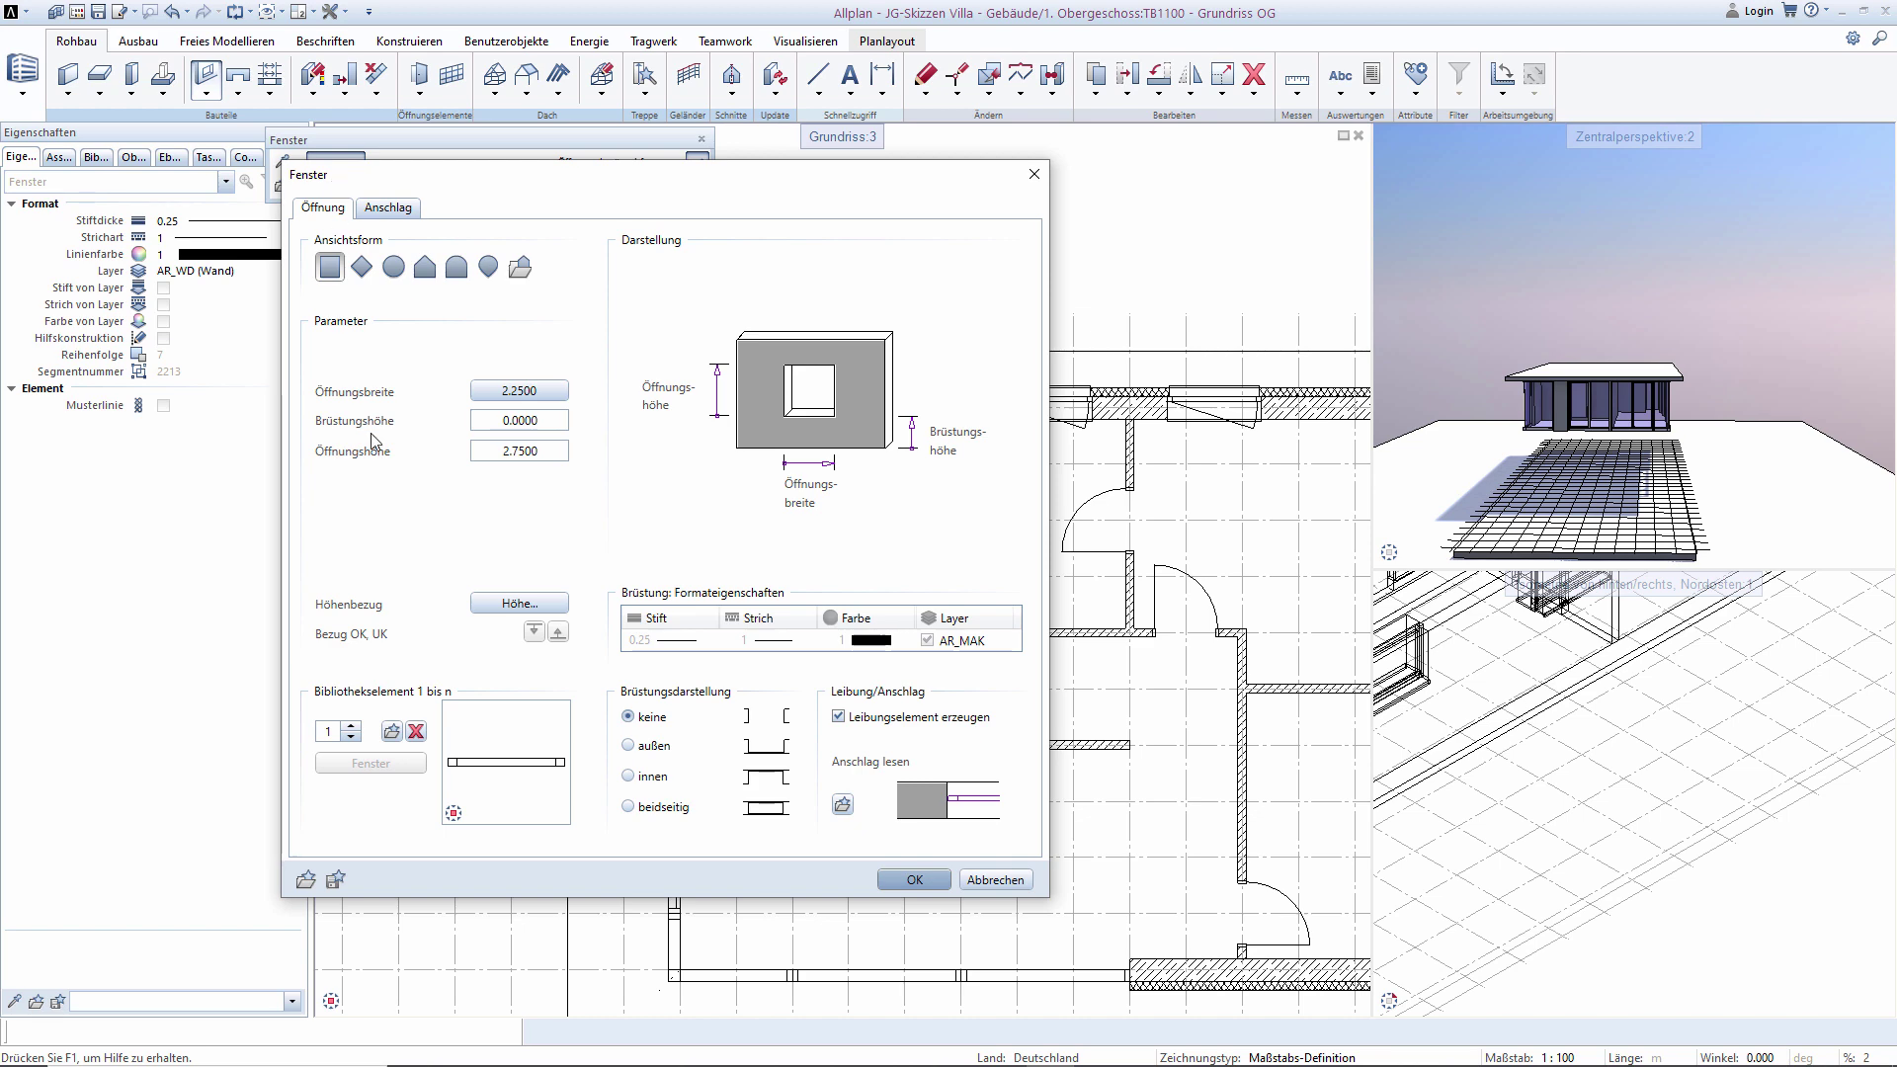
Review and accept the opening's height settings.
click(508, 604)
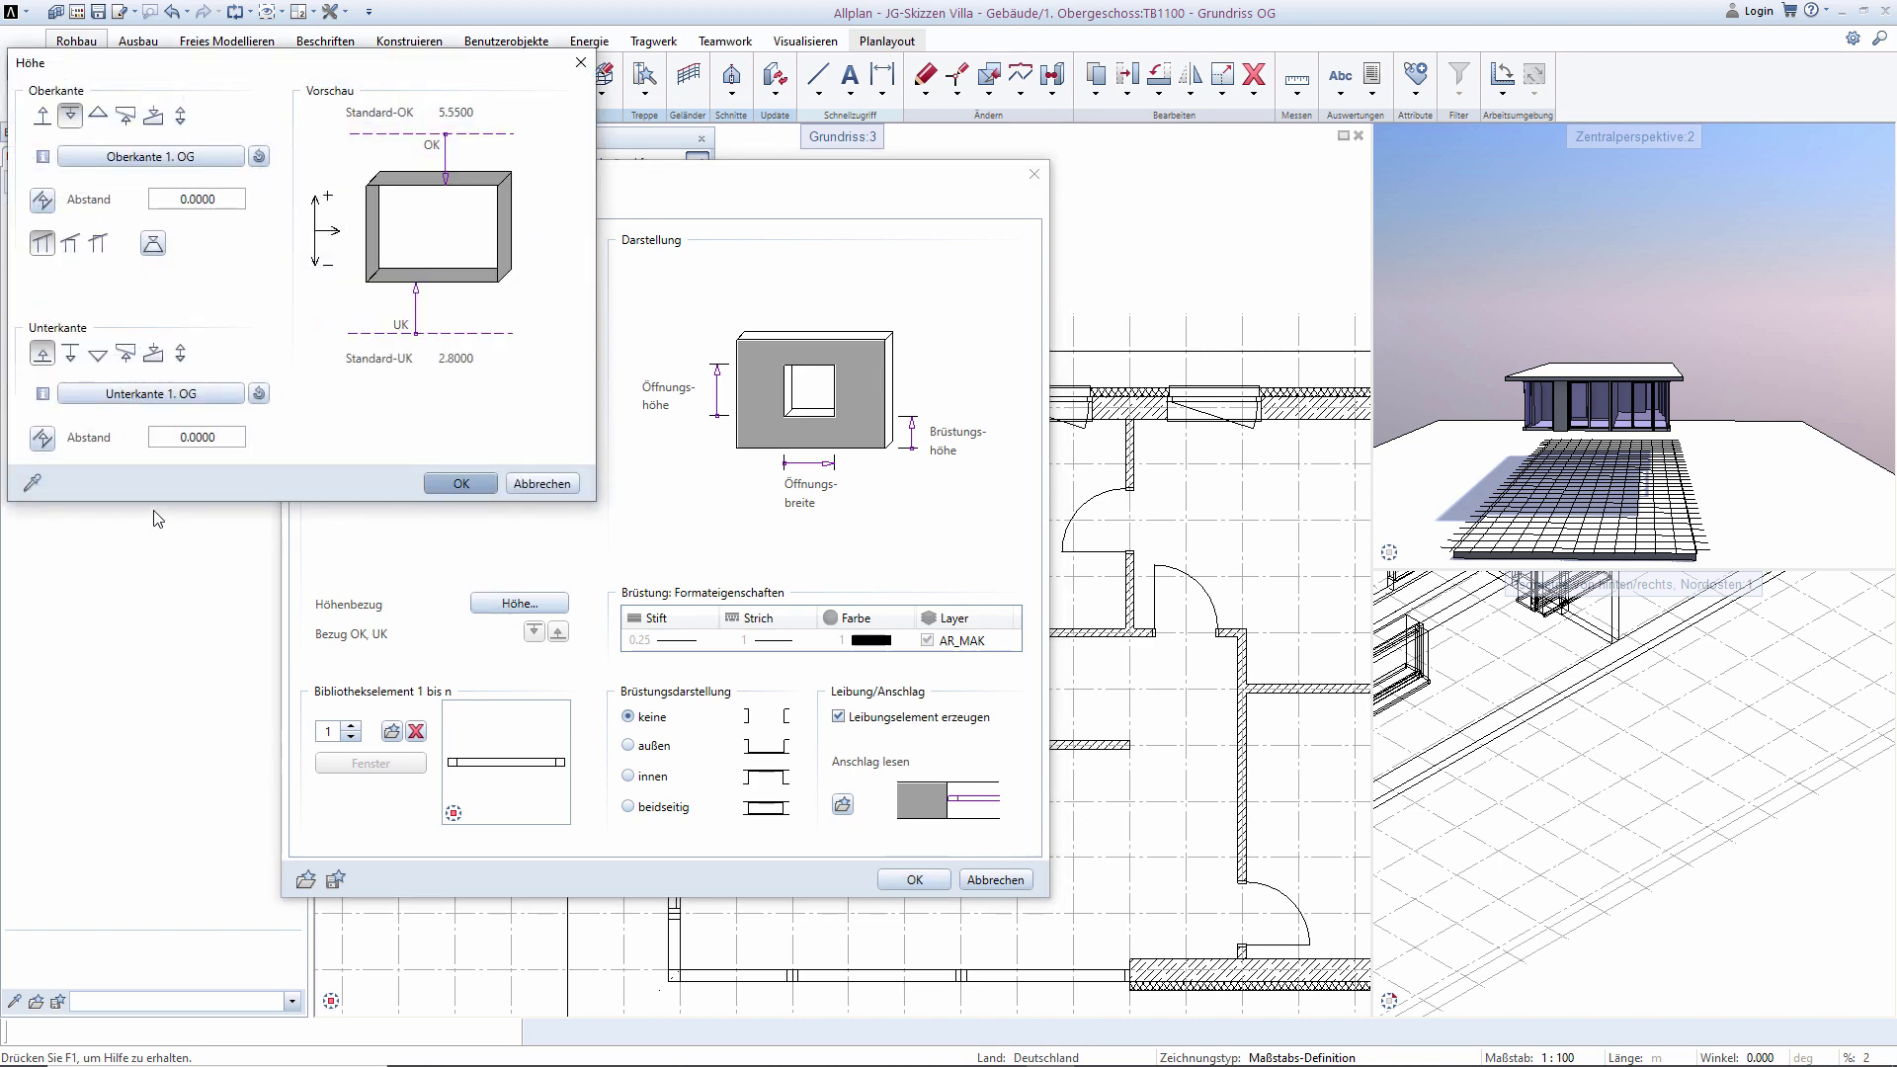
click(32, 482)
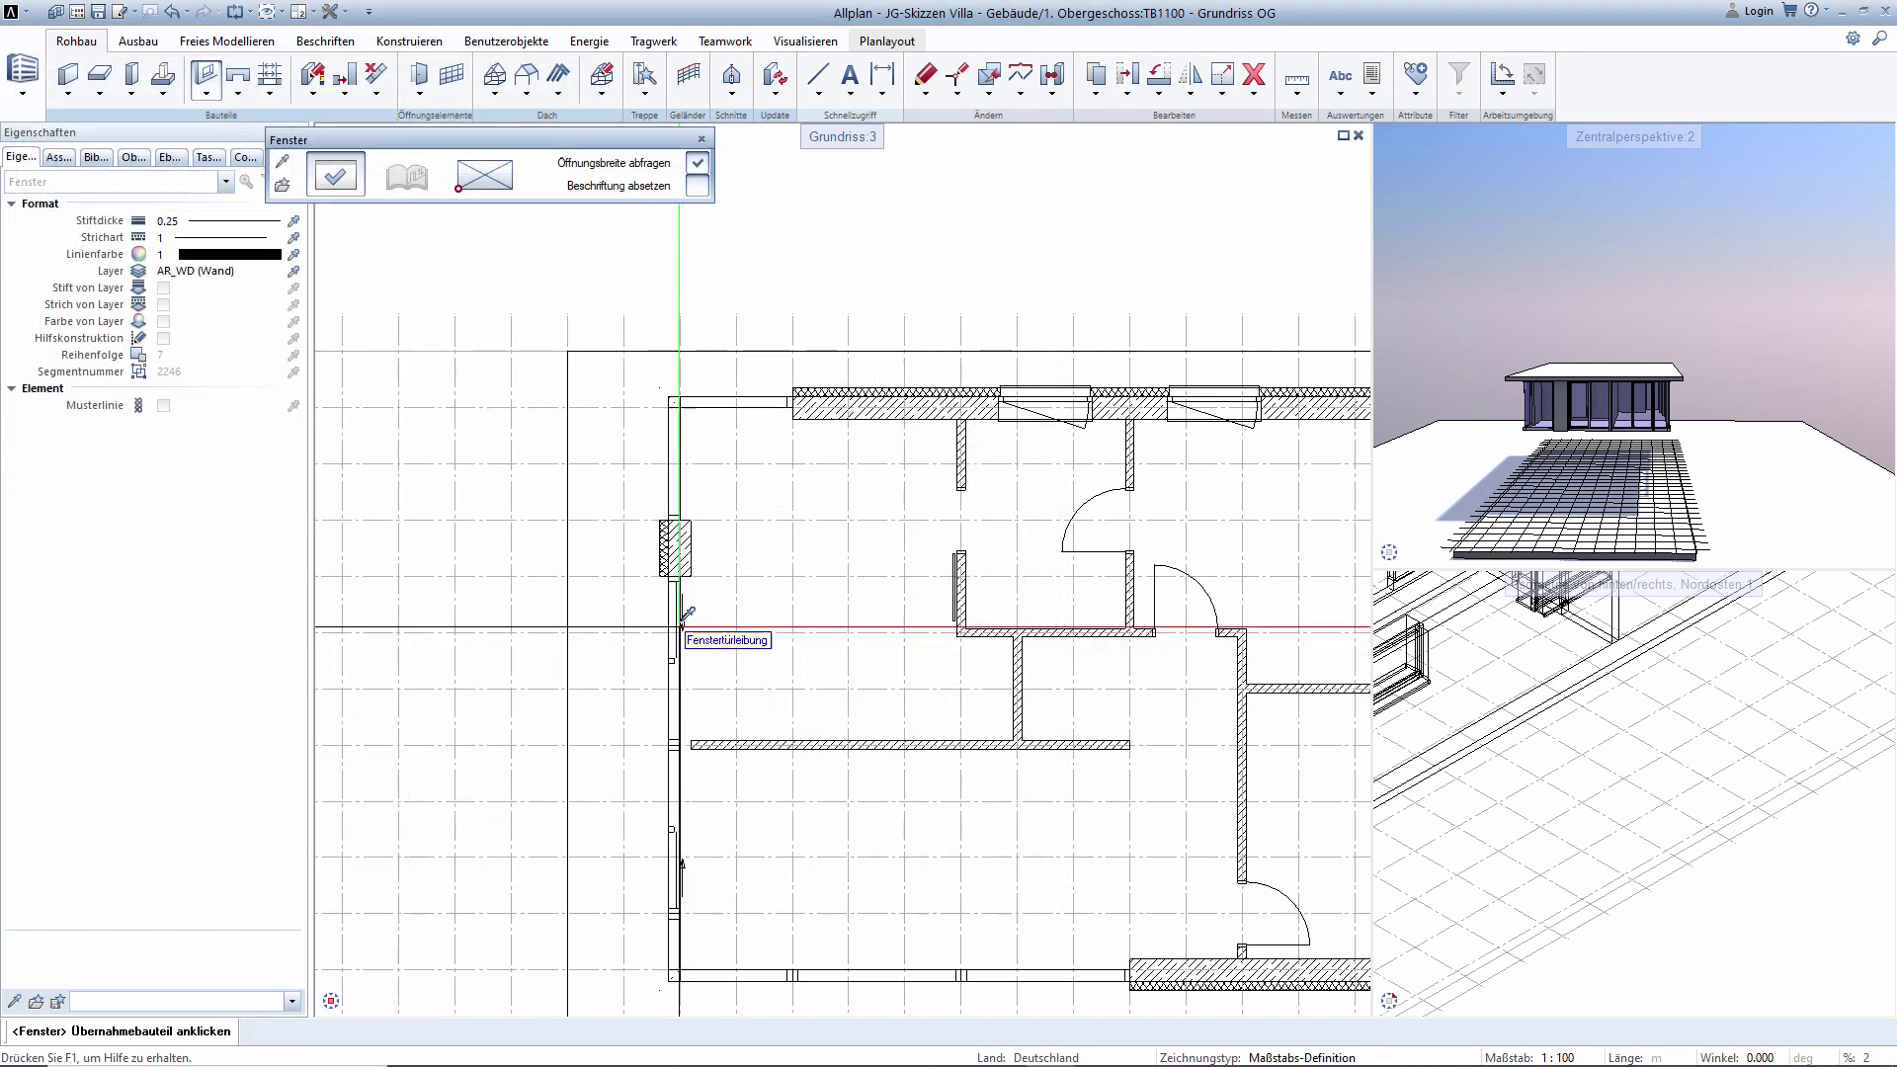
click(679, 628)
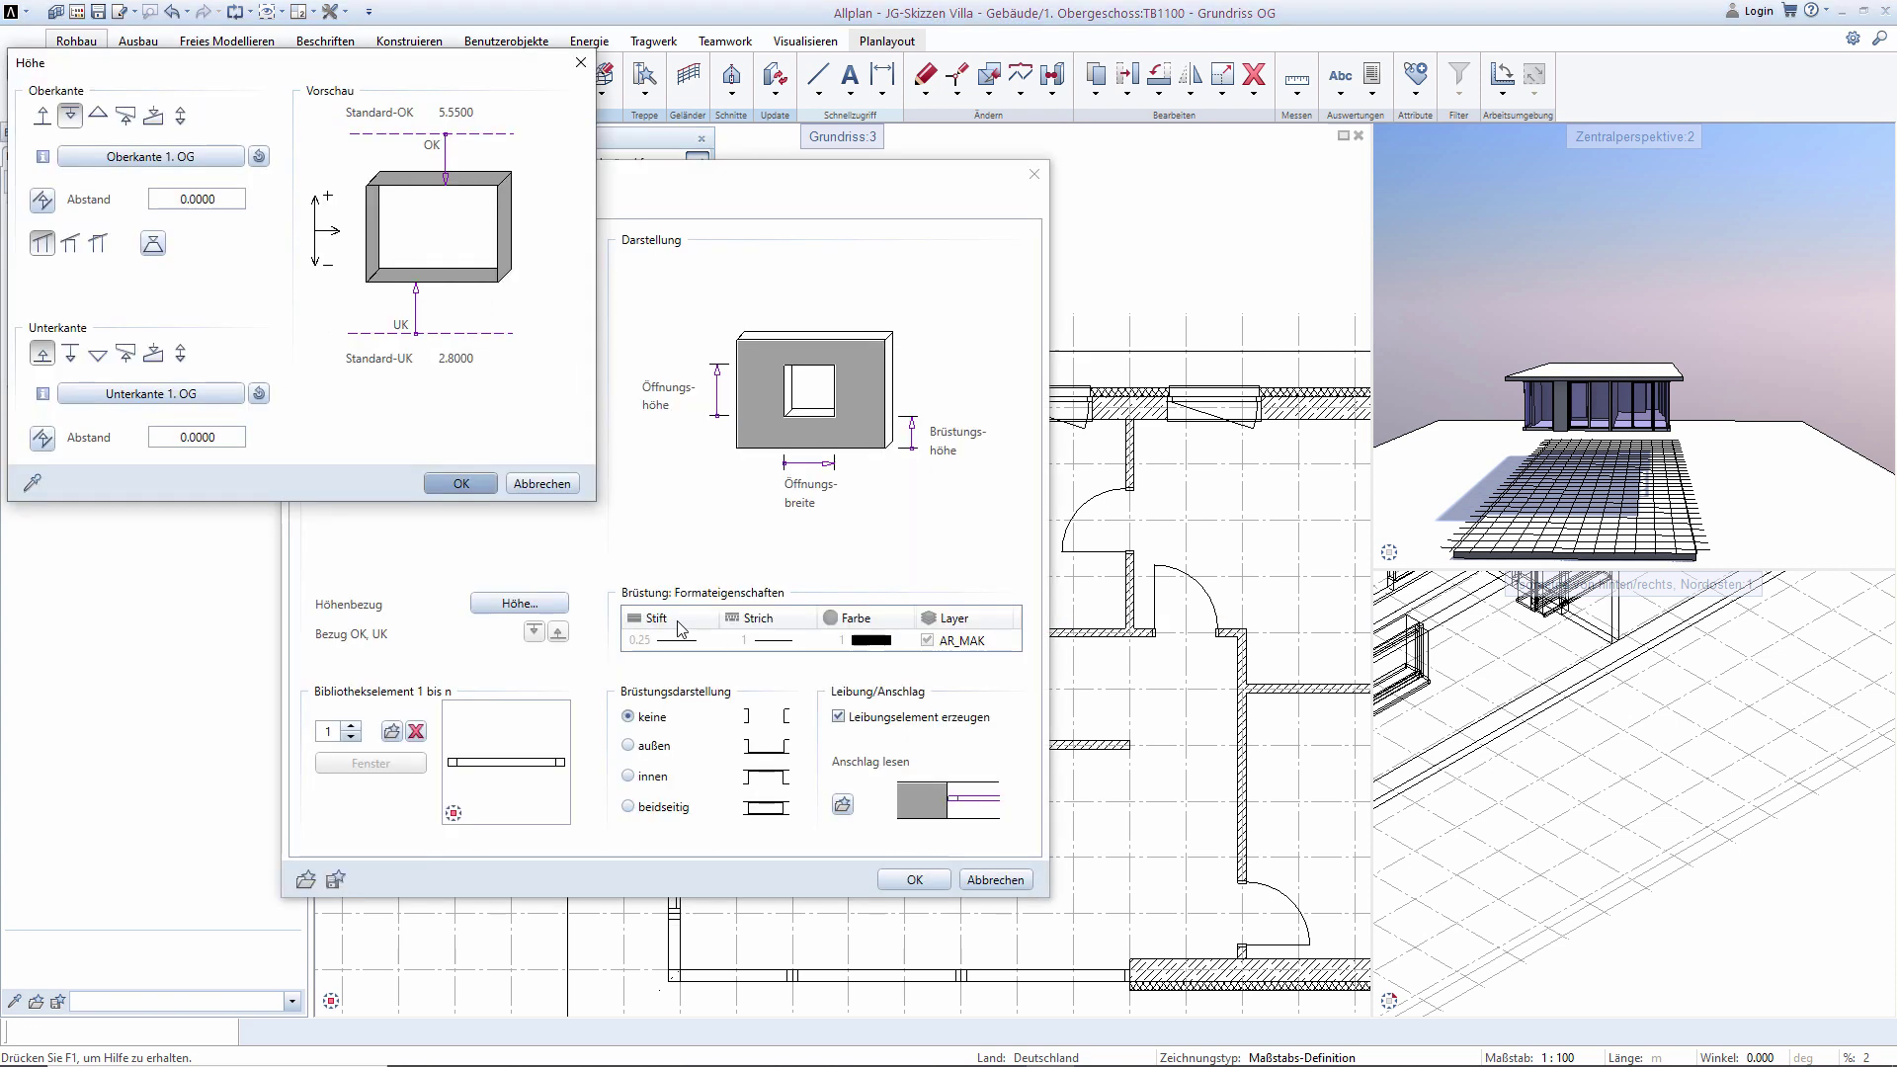
click(452, 482)
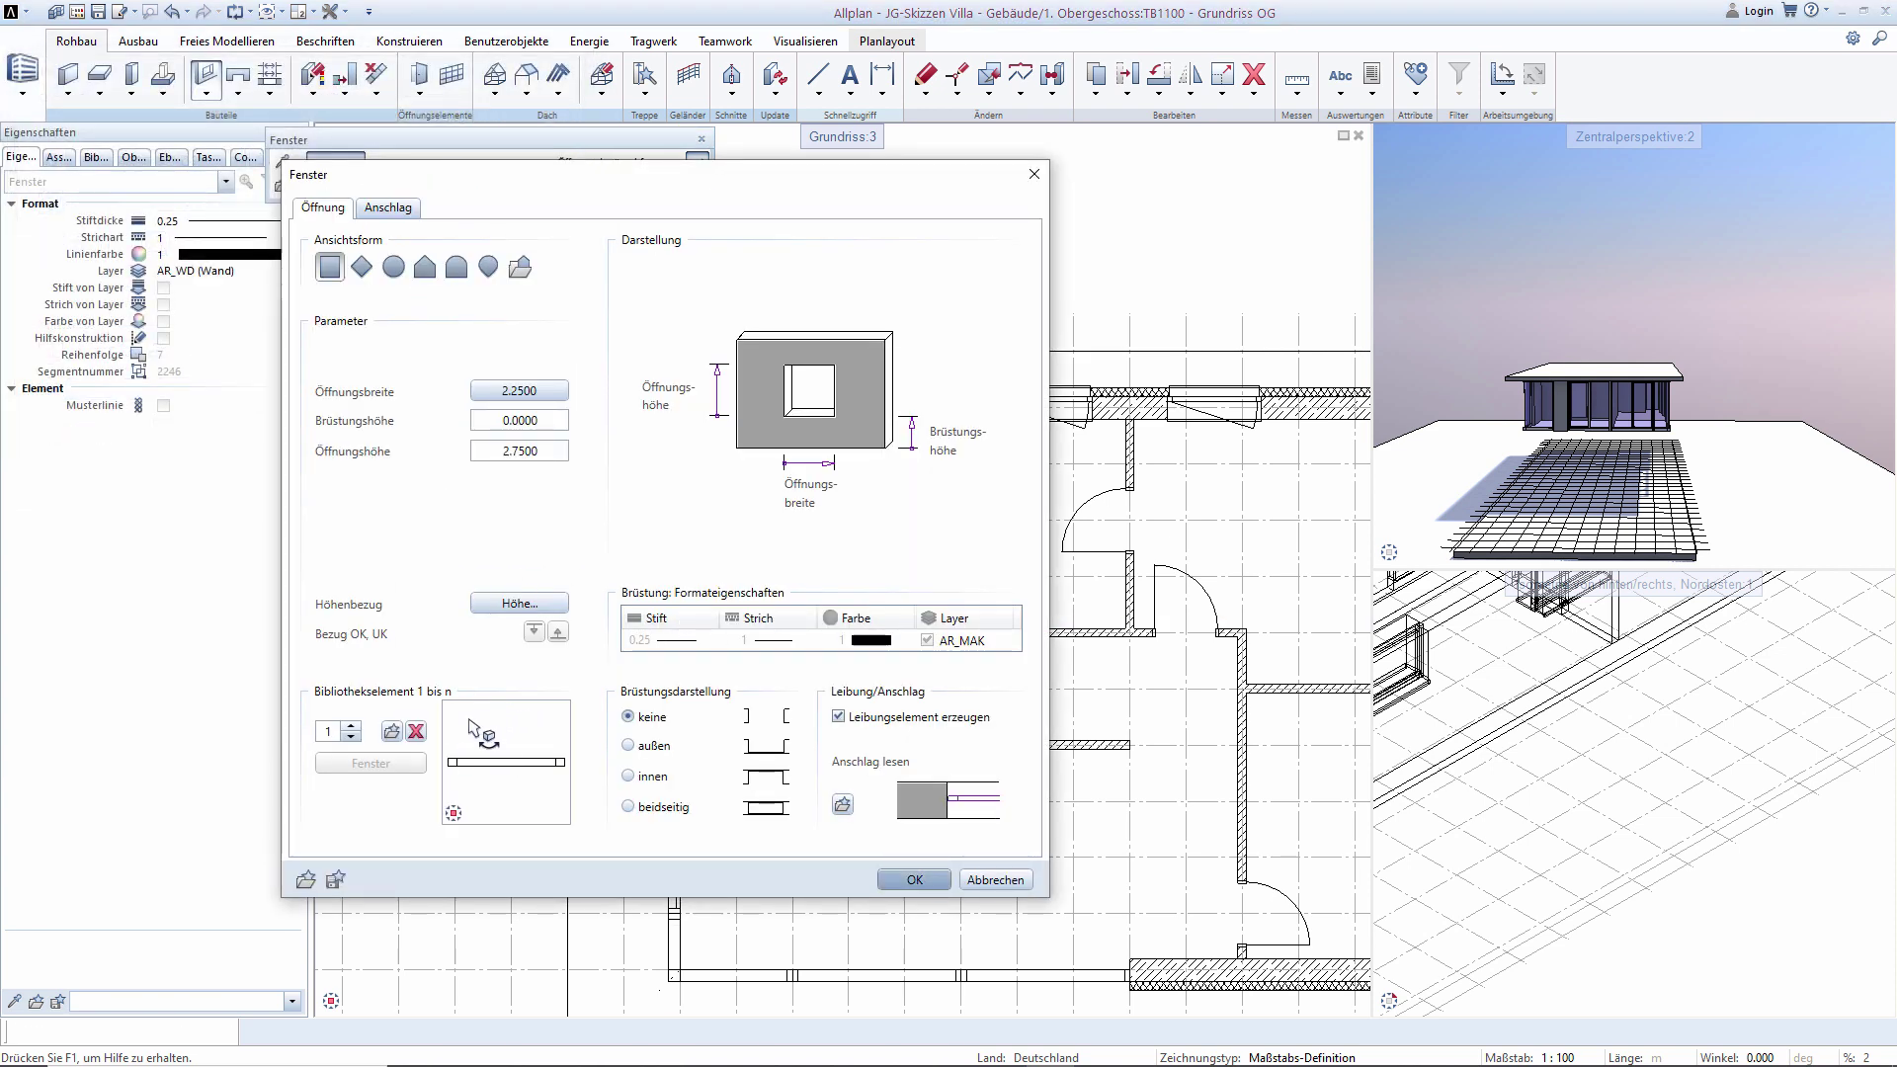
mouse_move(454, 812)
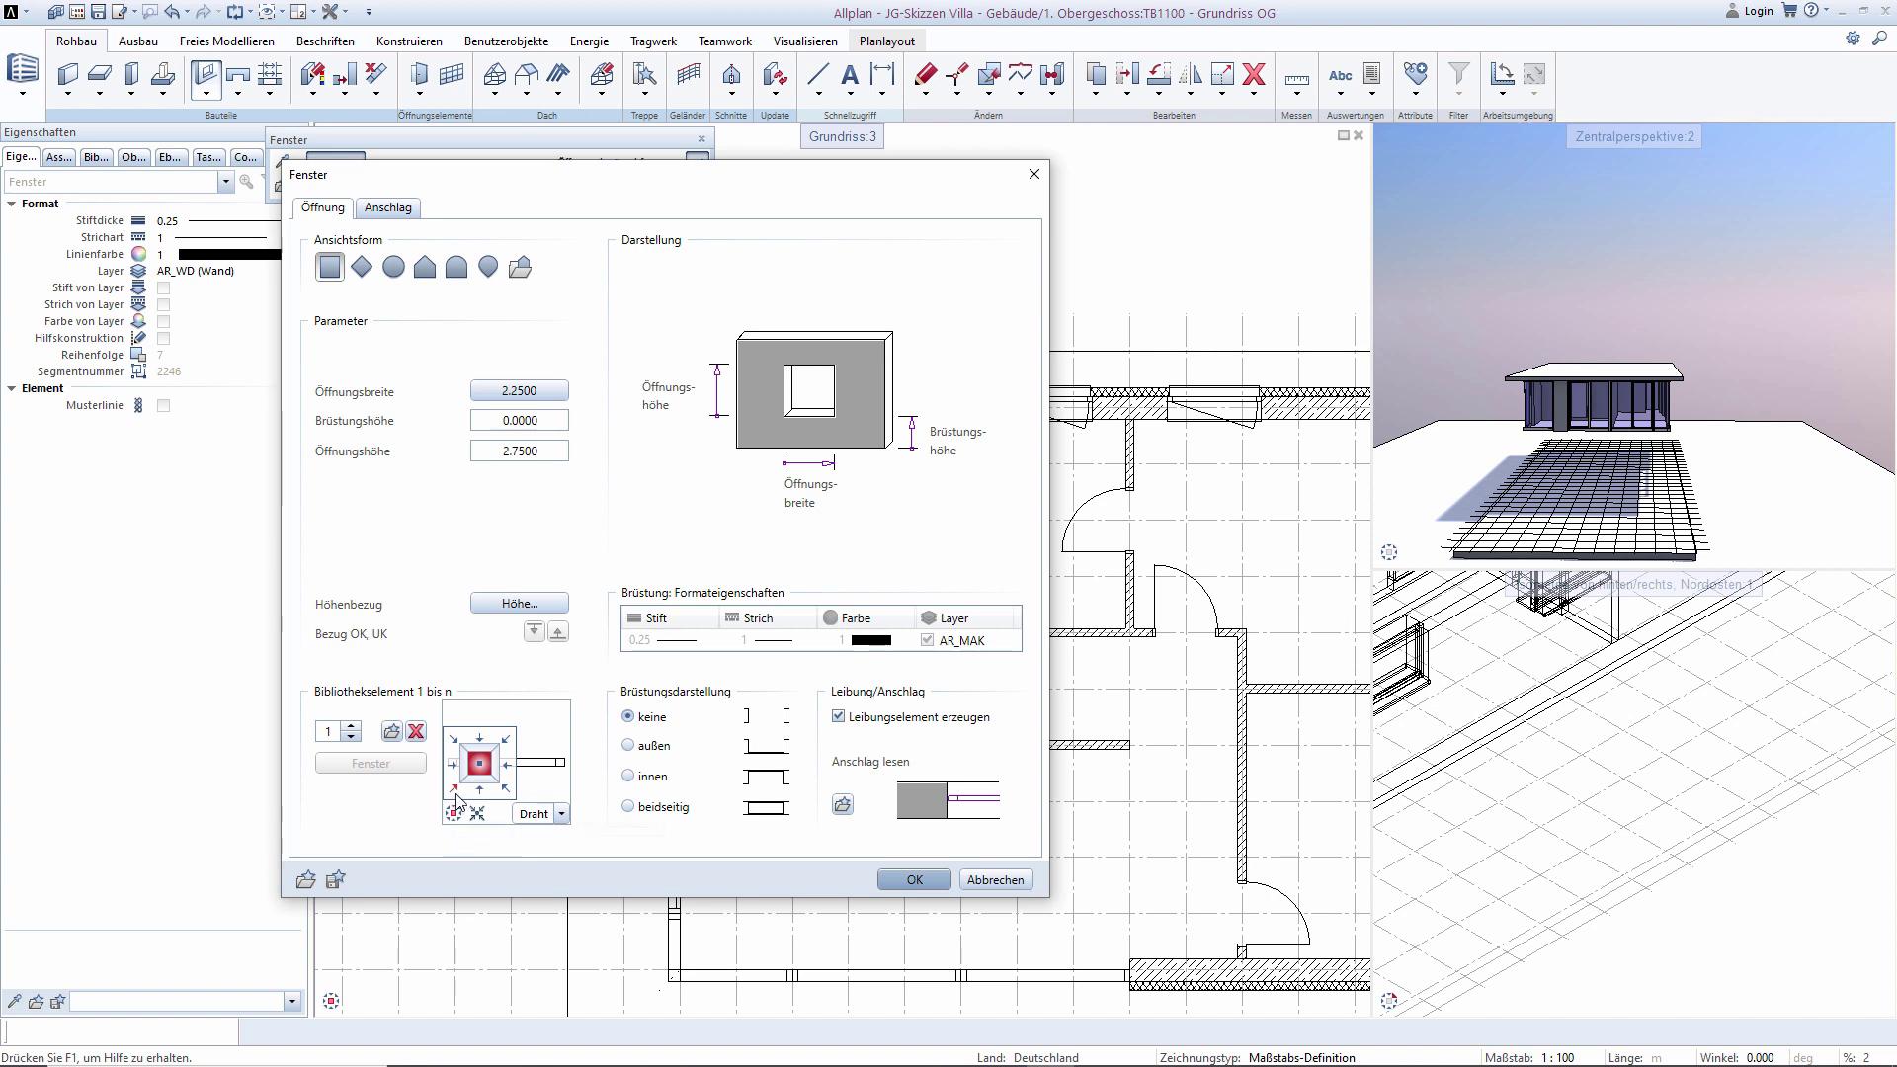
Remove the library window element, check the Anschlag reveal settings, and confirm.
click(455, 793)
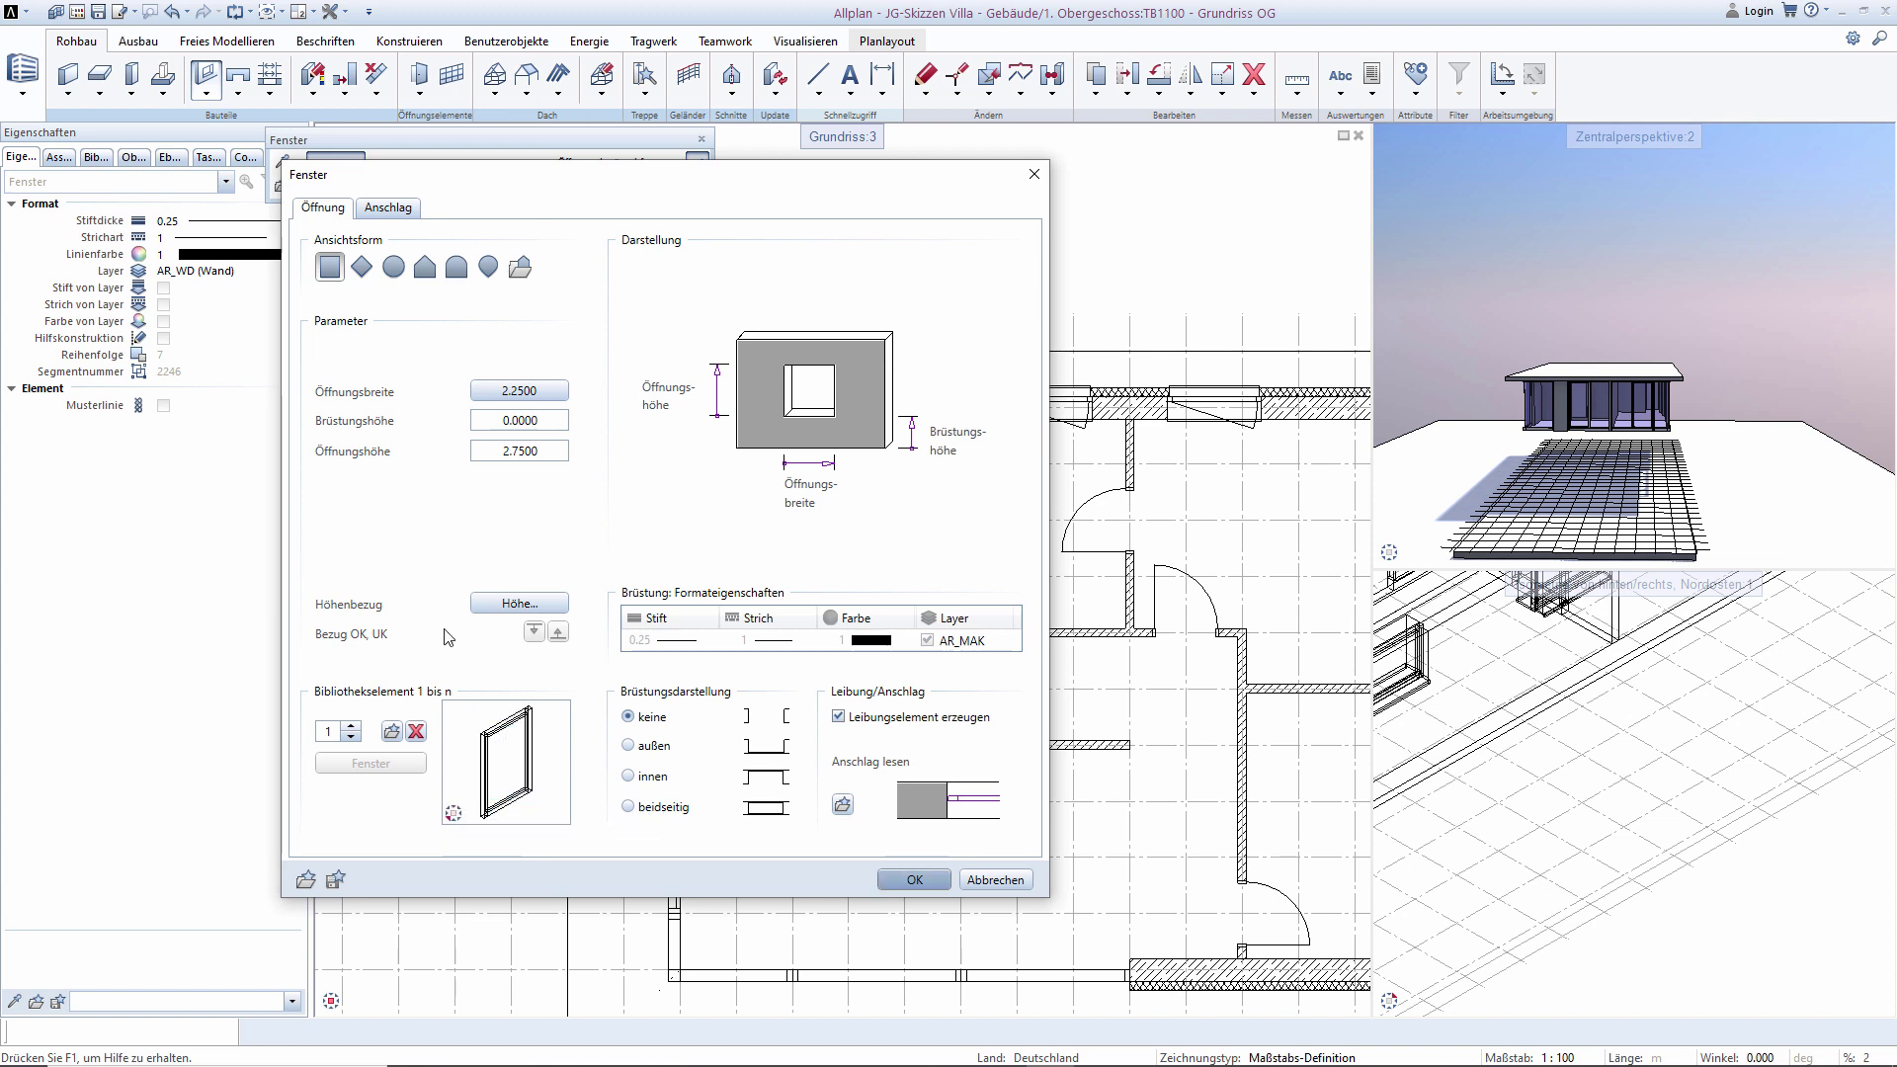
click(415, 732)
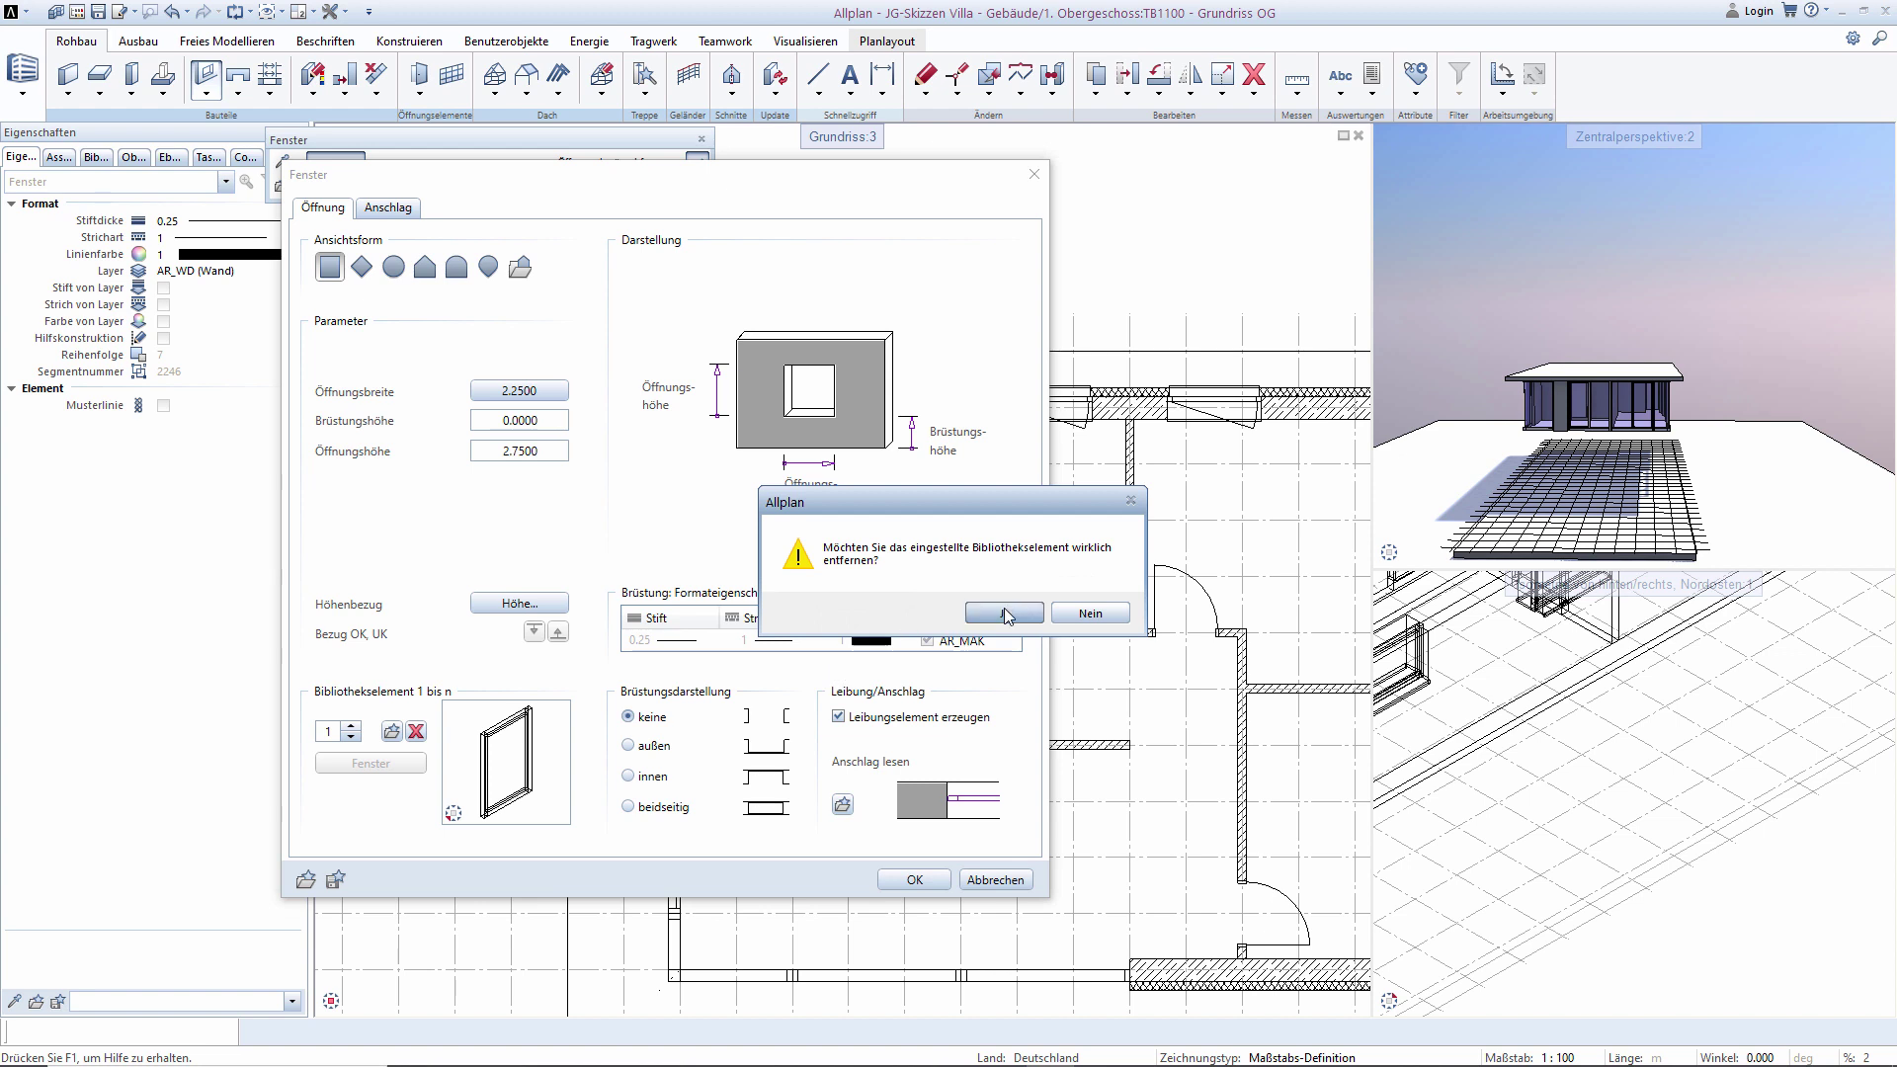
click(1003, 614)
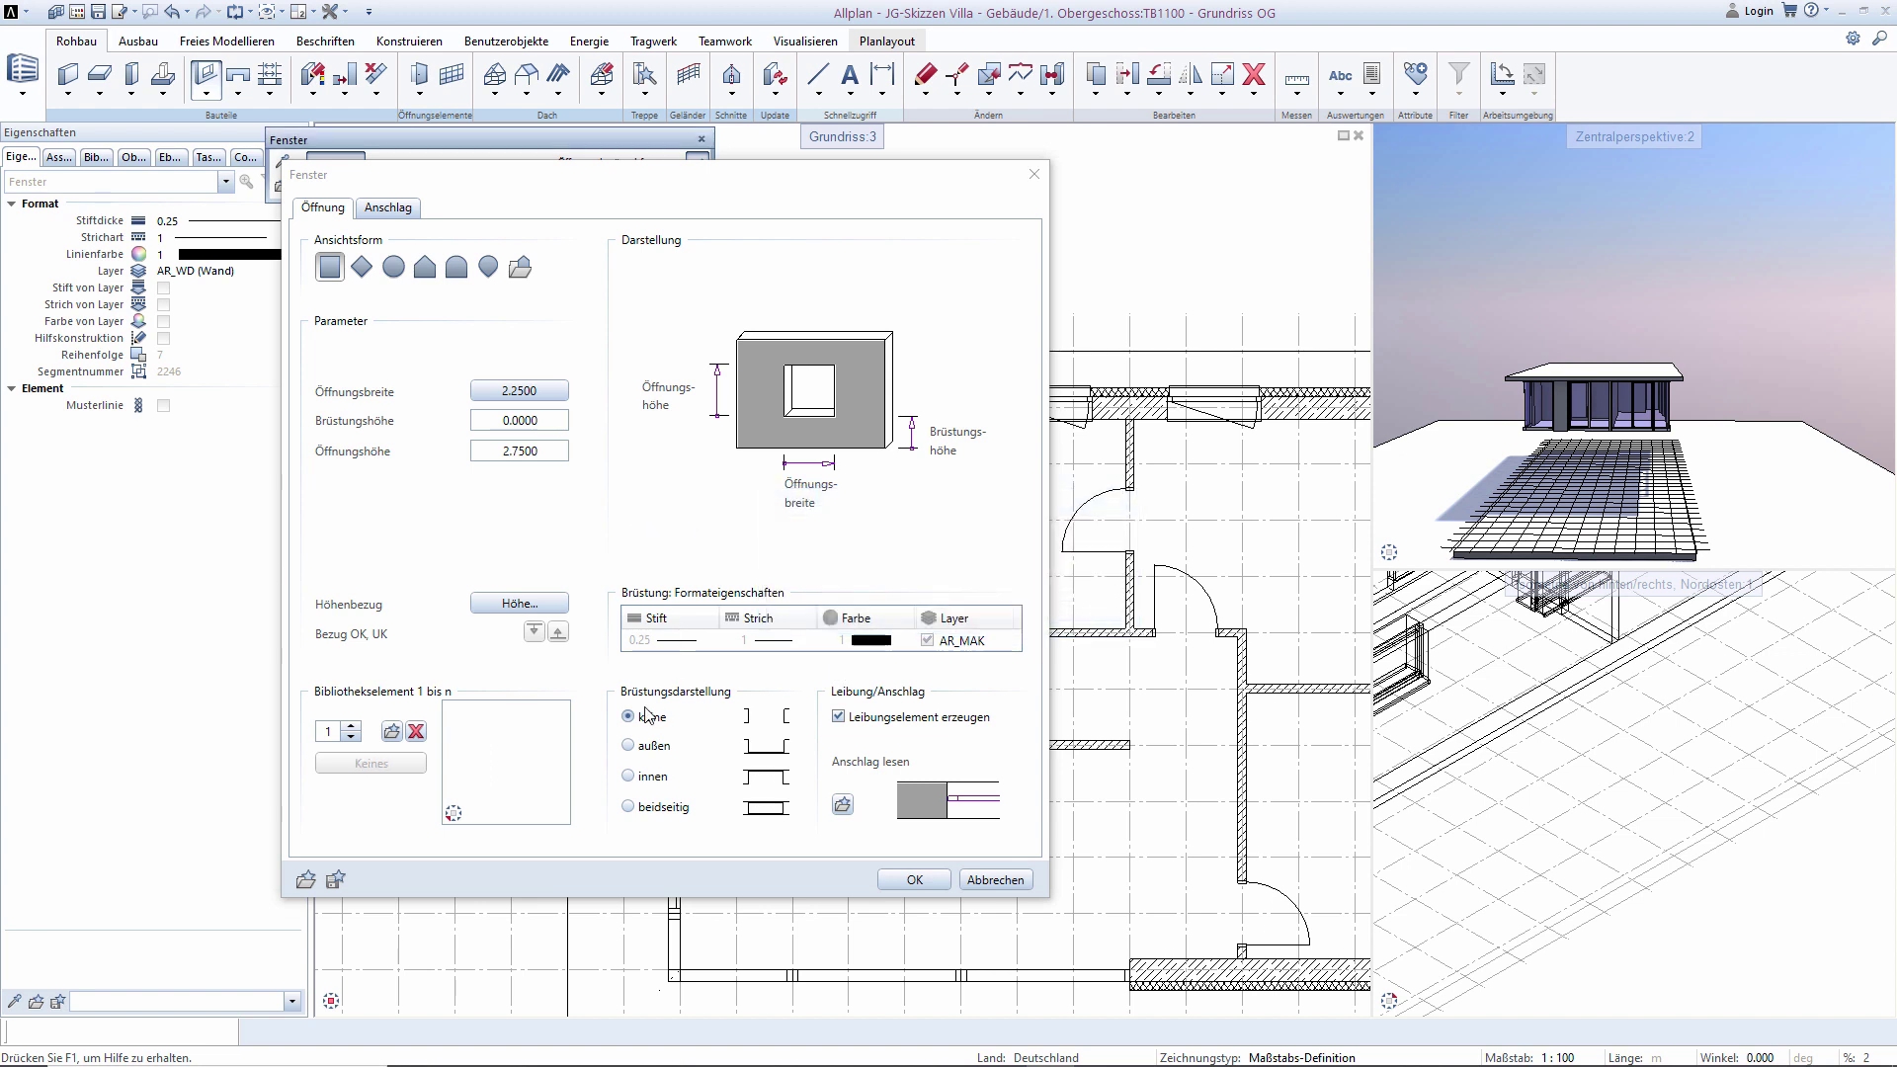
click(393, 209)
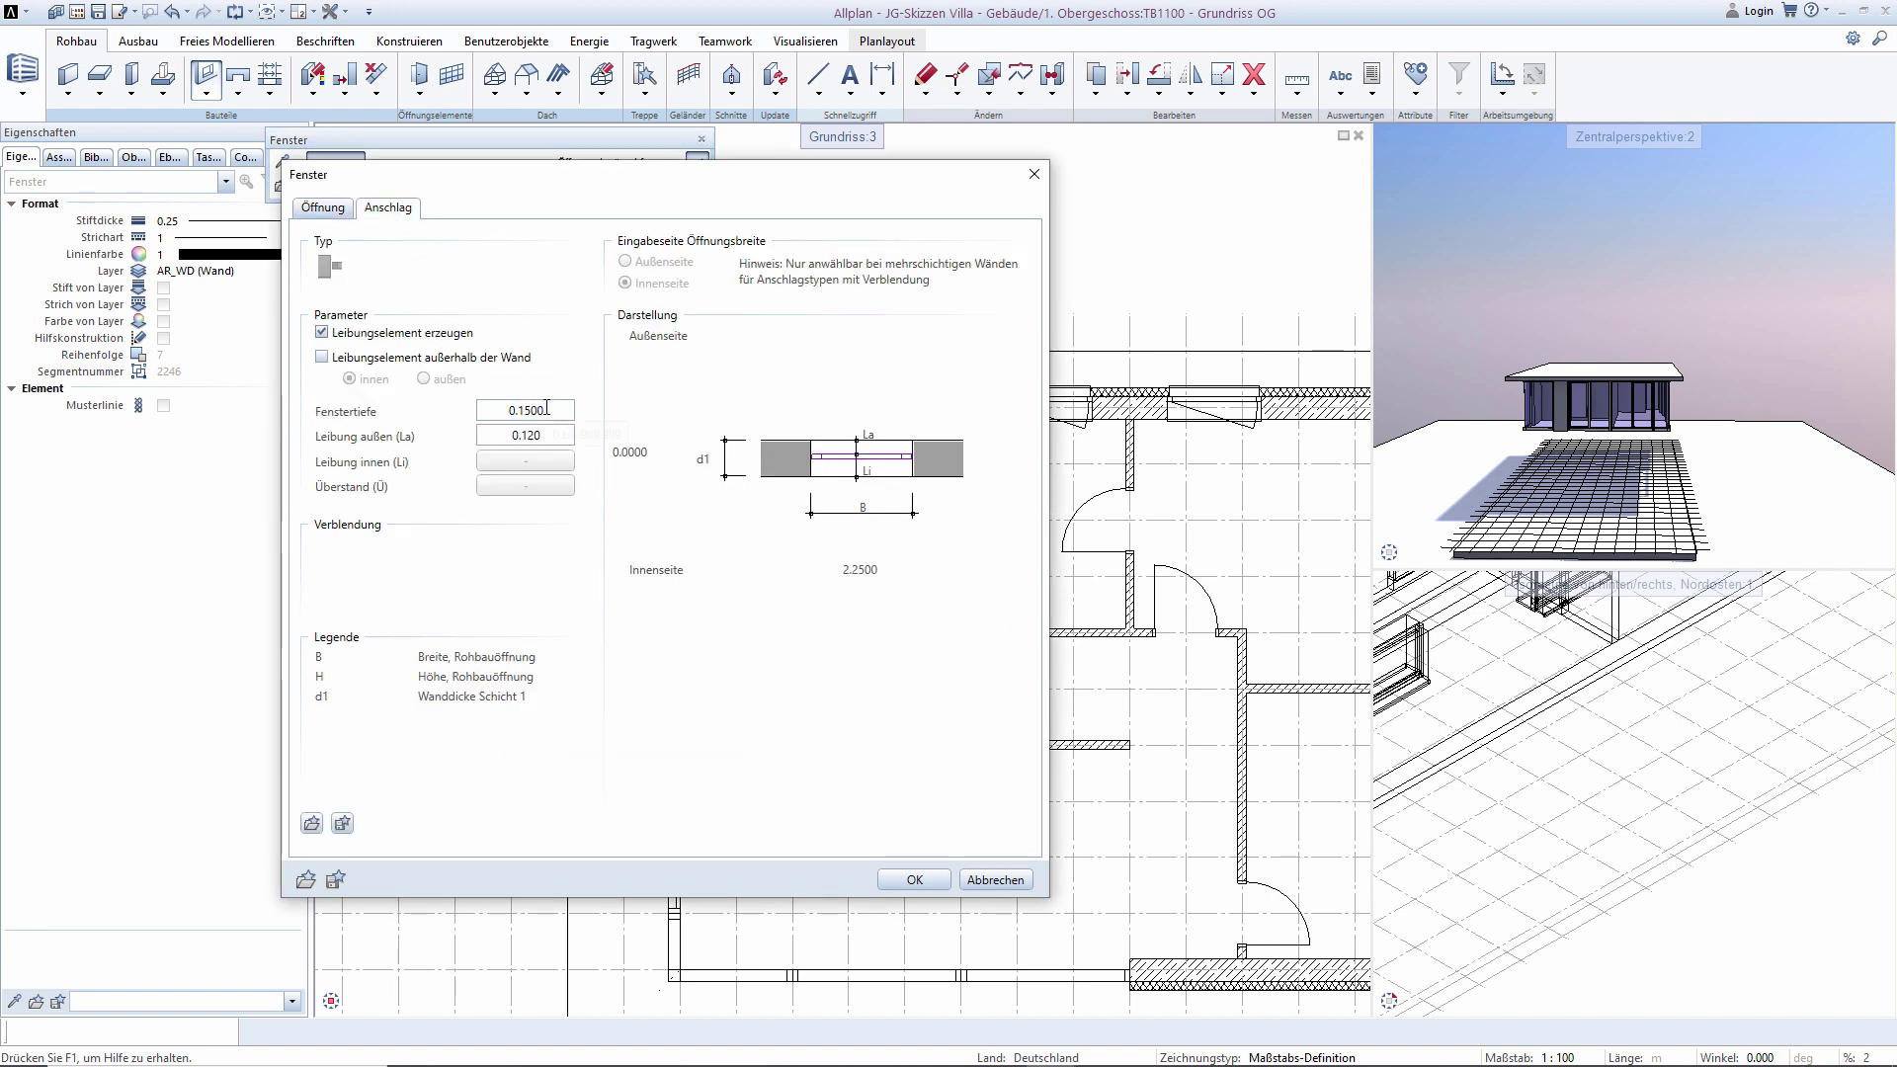
click(909, 878)
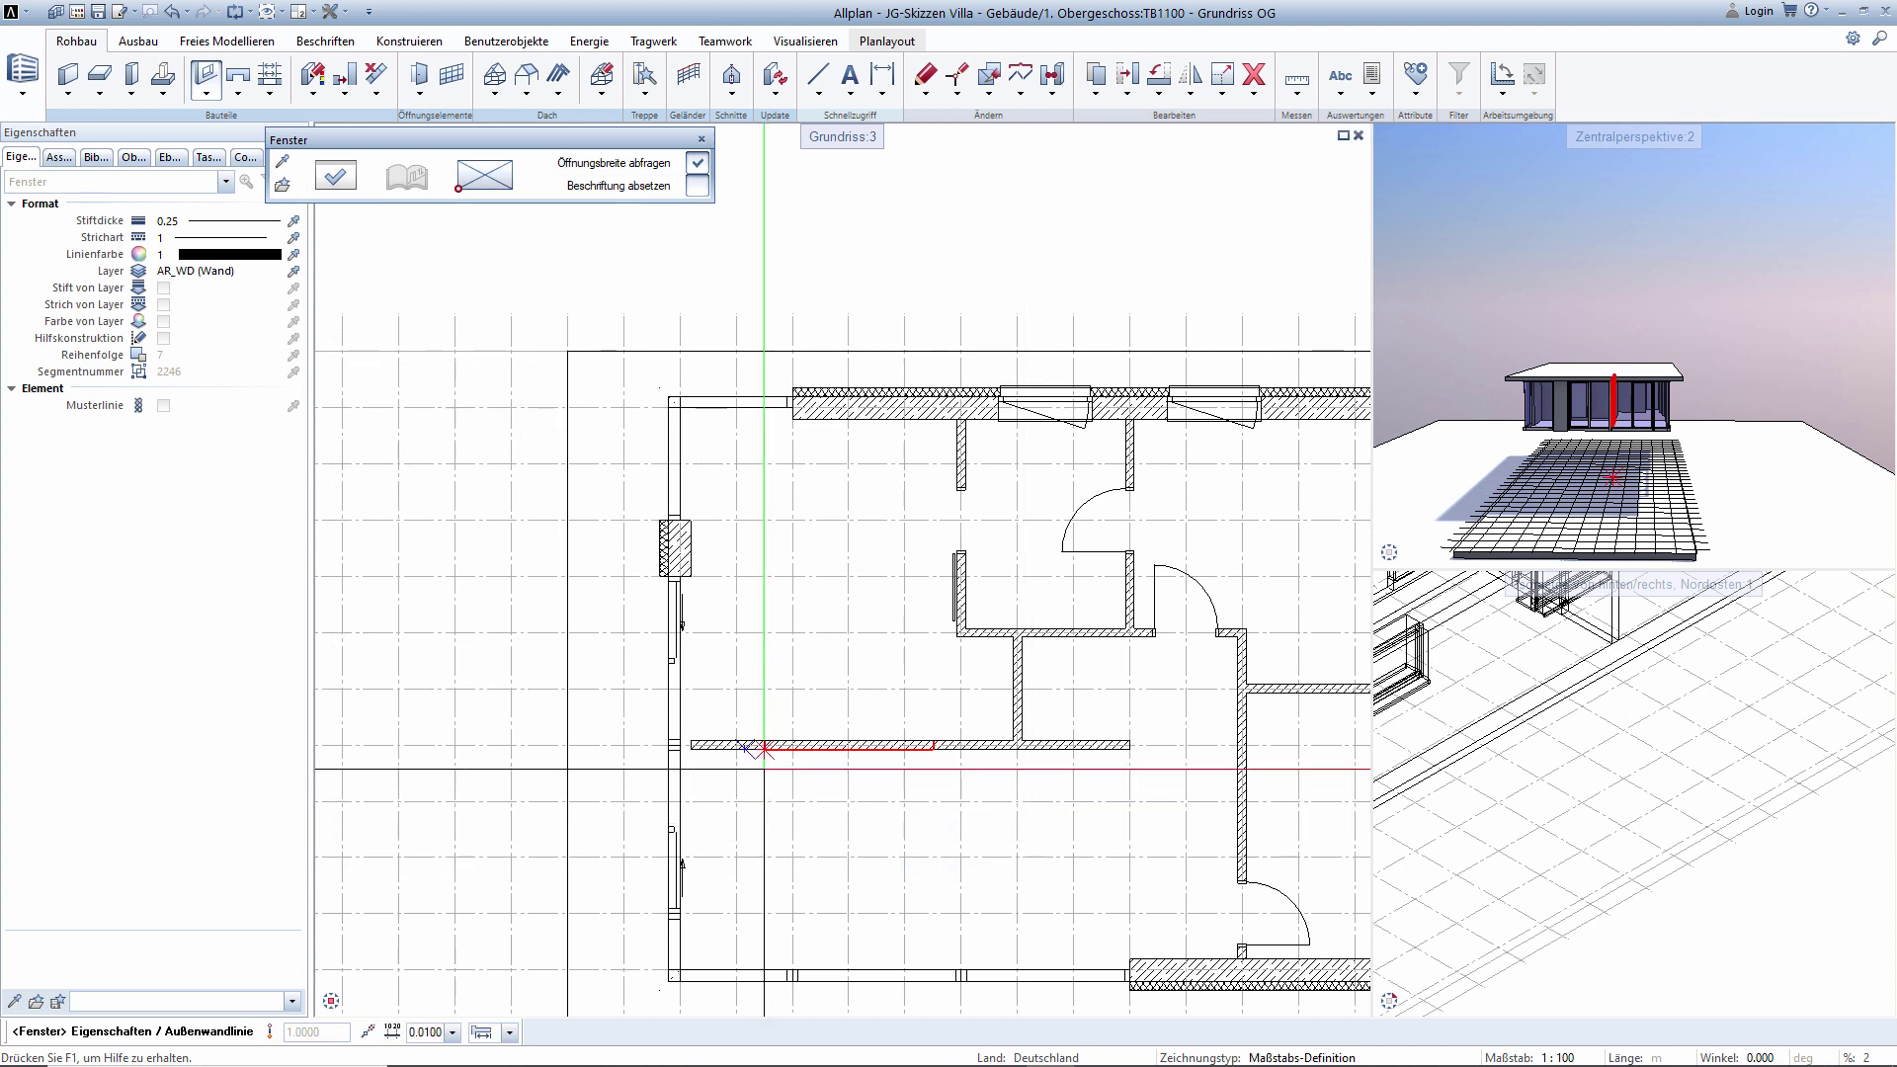
Cut a 2.25 m window opening near the upper corner of the left exterior wall.
scroll(664, 534, up, 2)
click(662, 507)
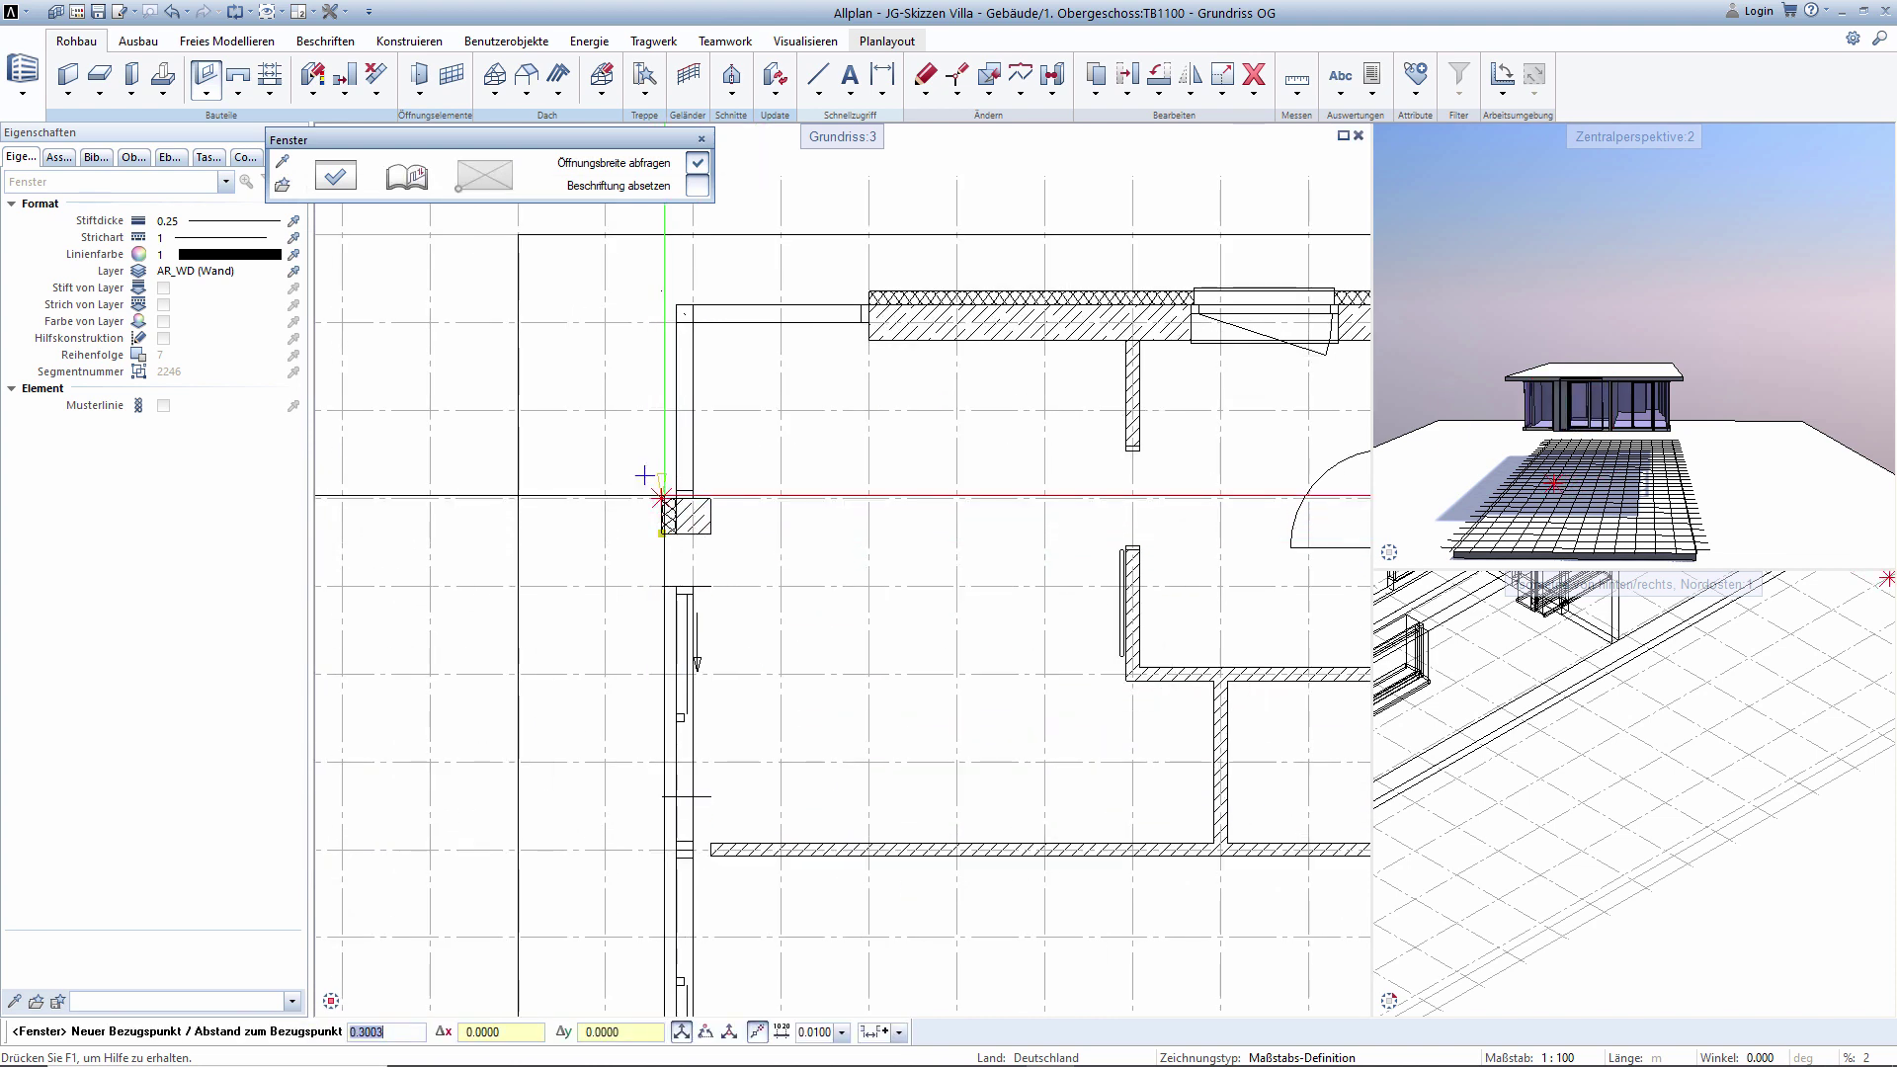
click(644, 475)
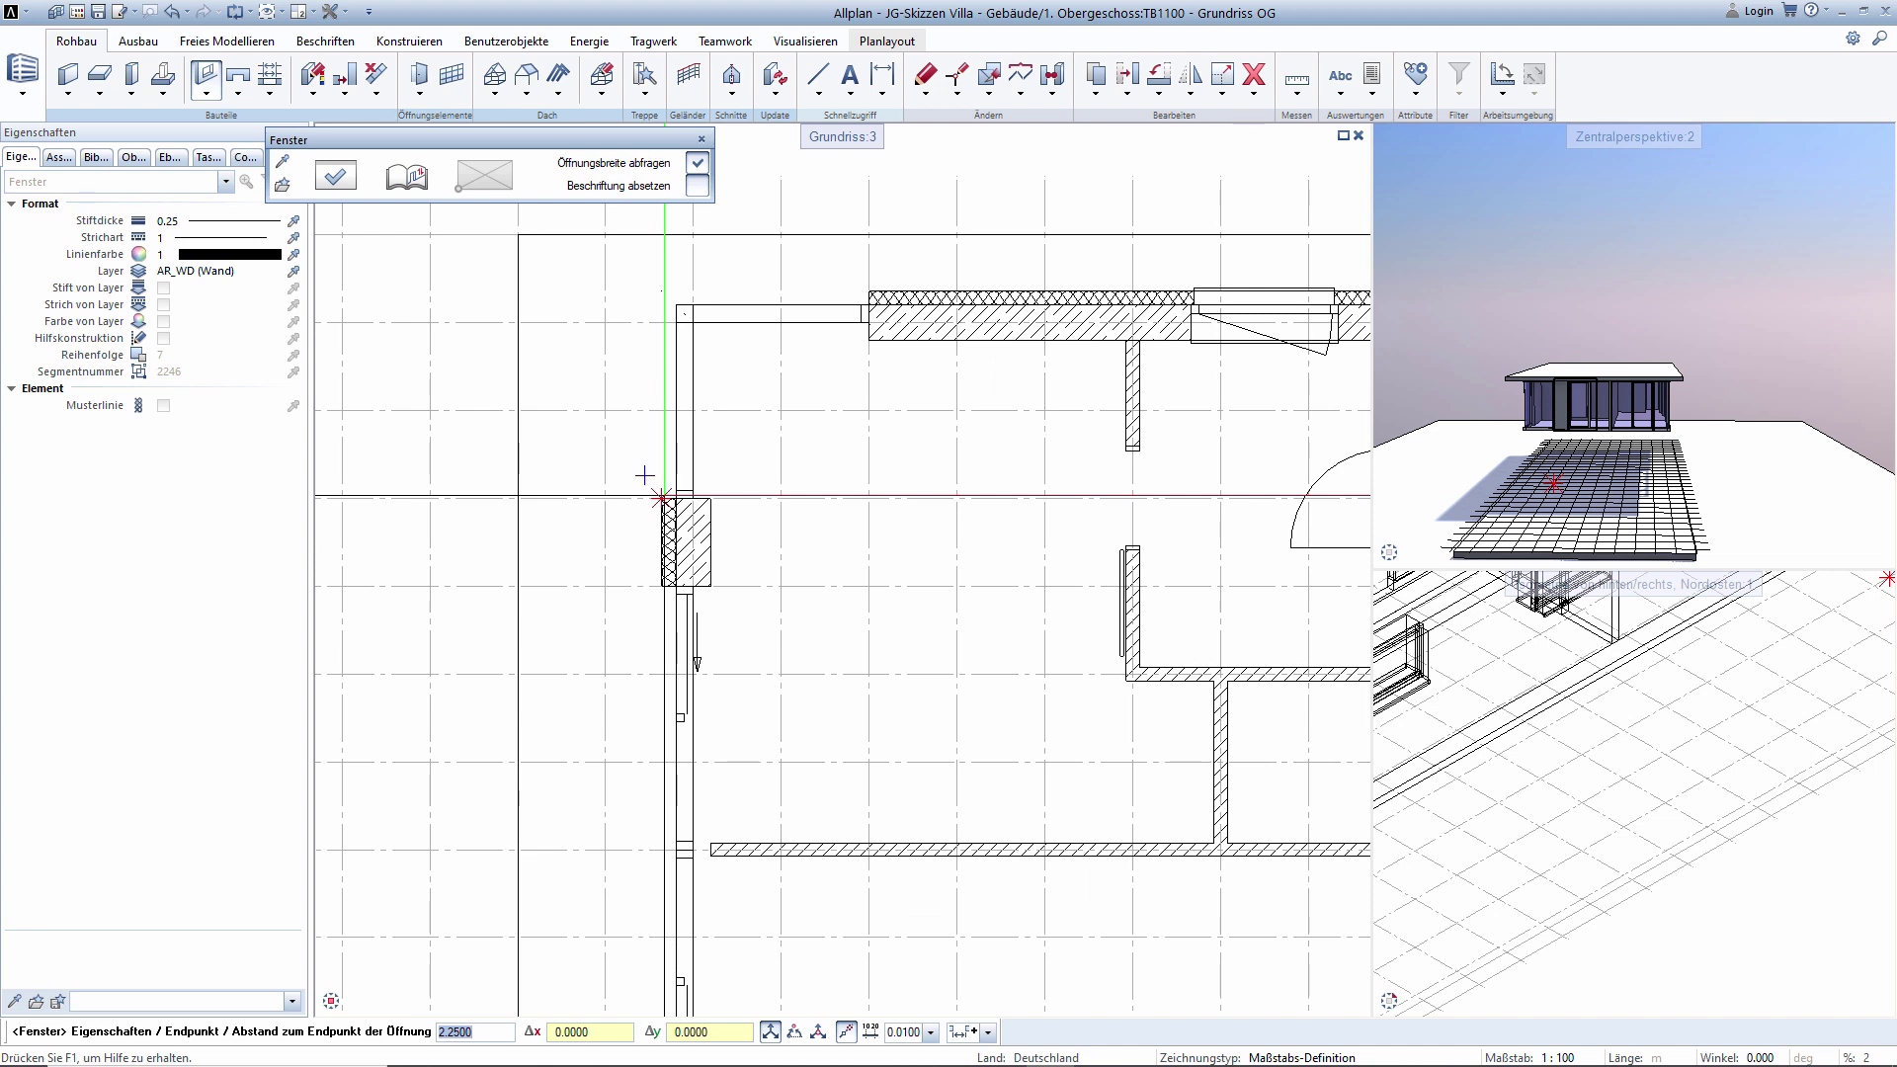
key(Return)
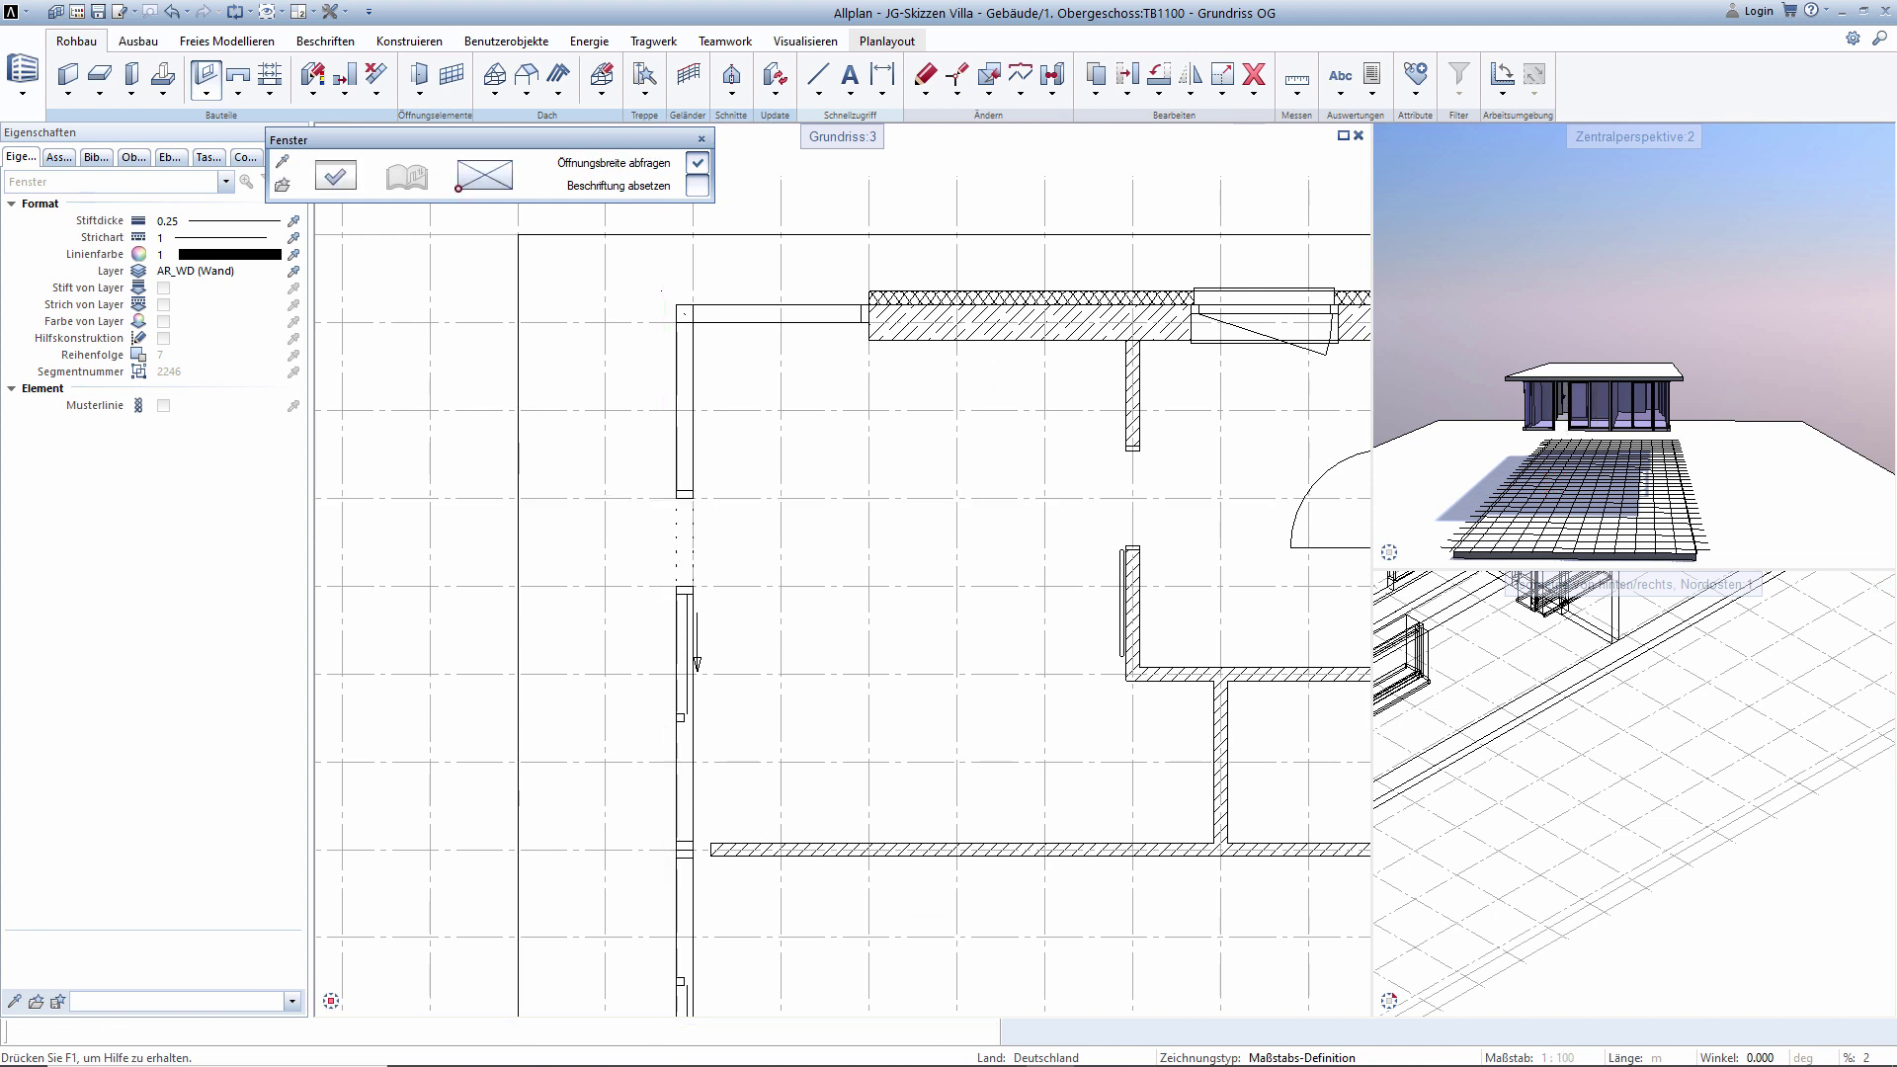
key(Escape)
scroll(713, 515, up, 3)
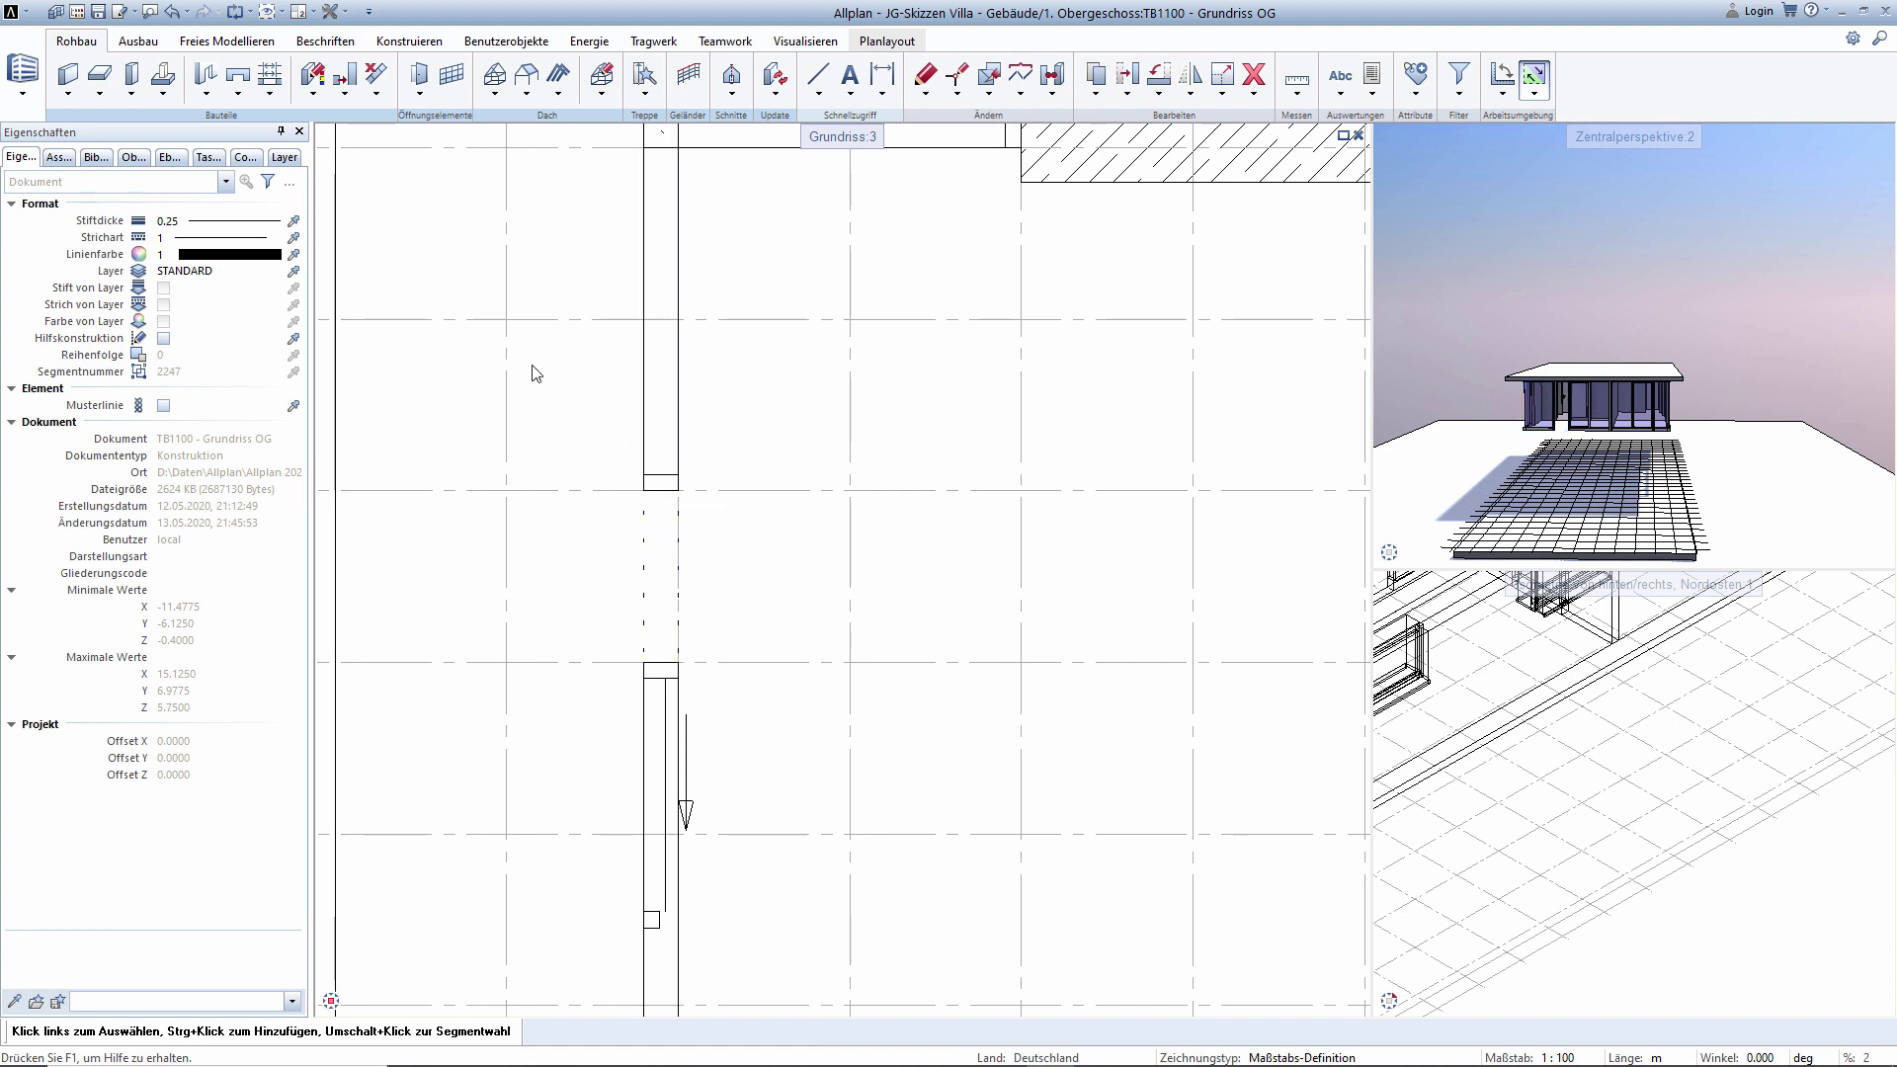
middle_drag(534, 373, 516, 424)
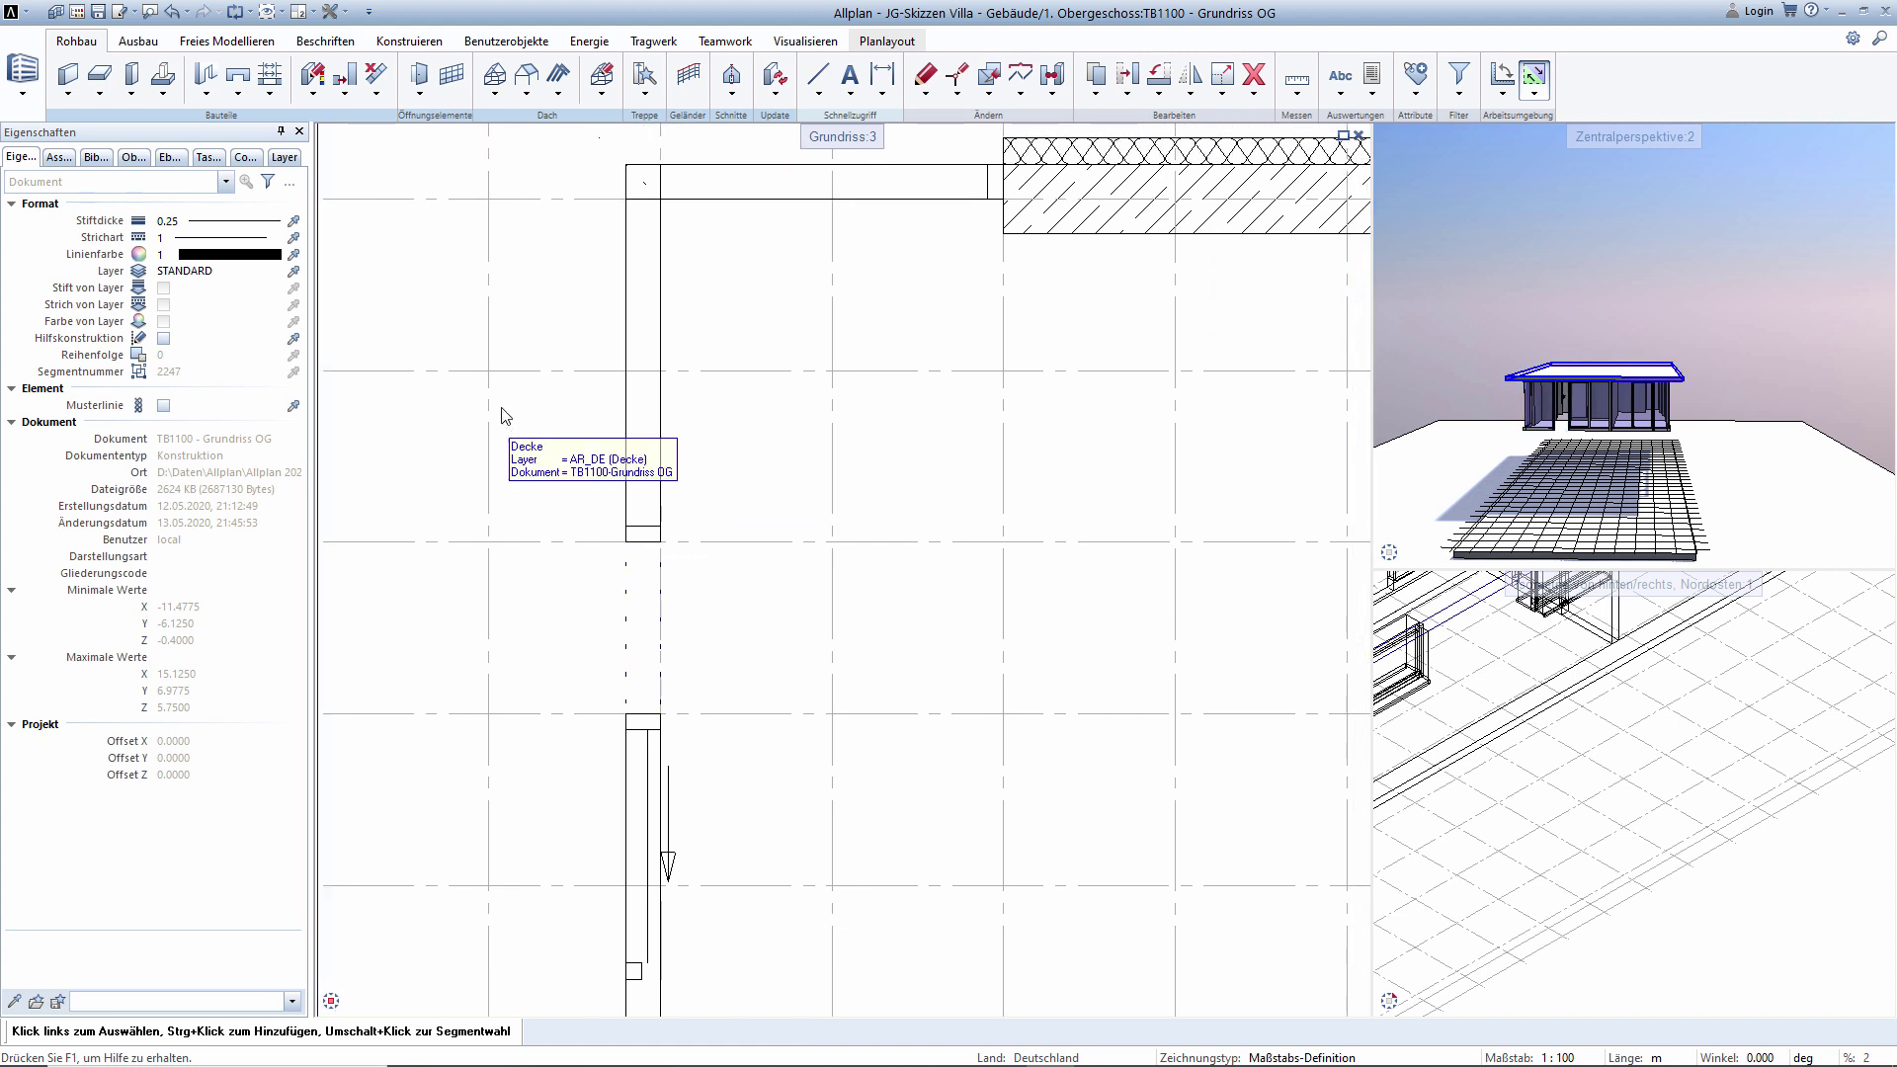
Insert a Fenster-SmartPart into the new left-wall opening.
click(419, 96)
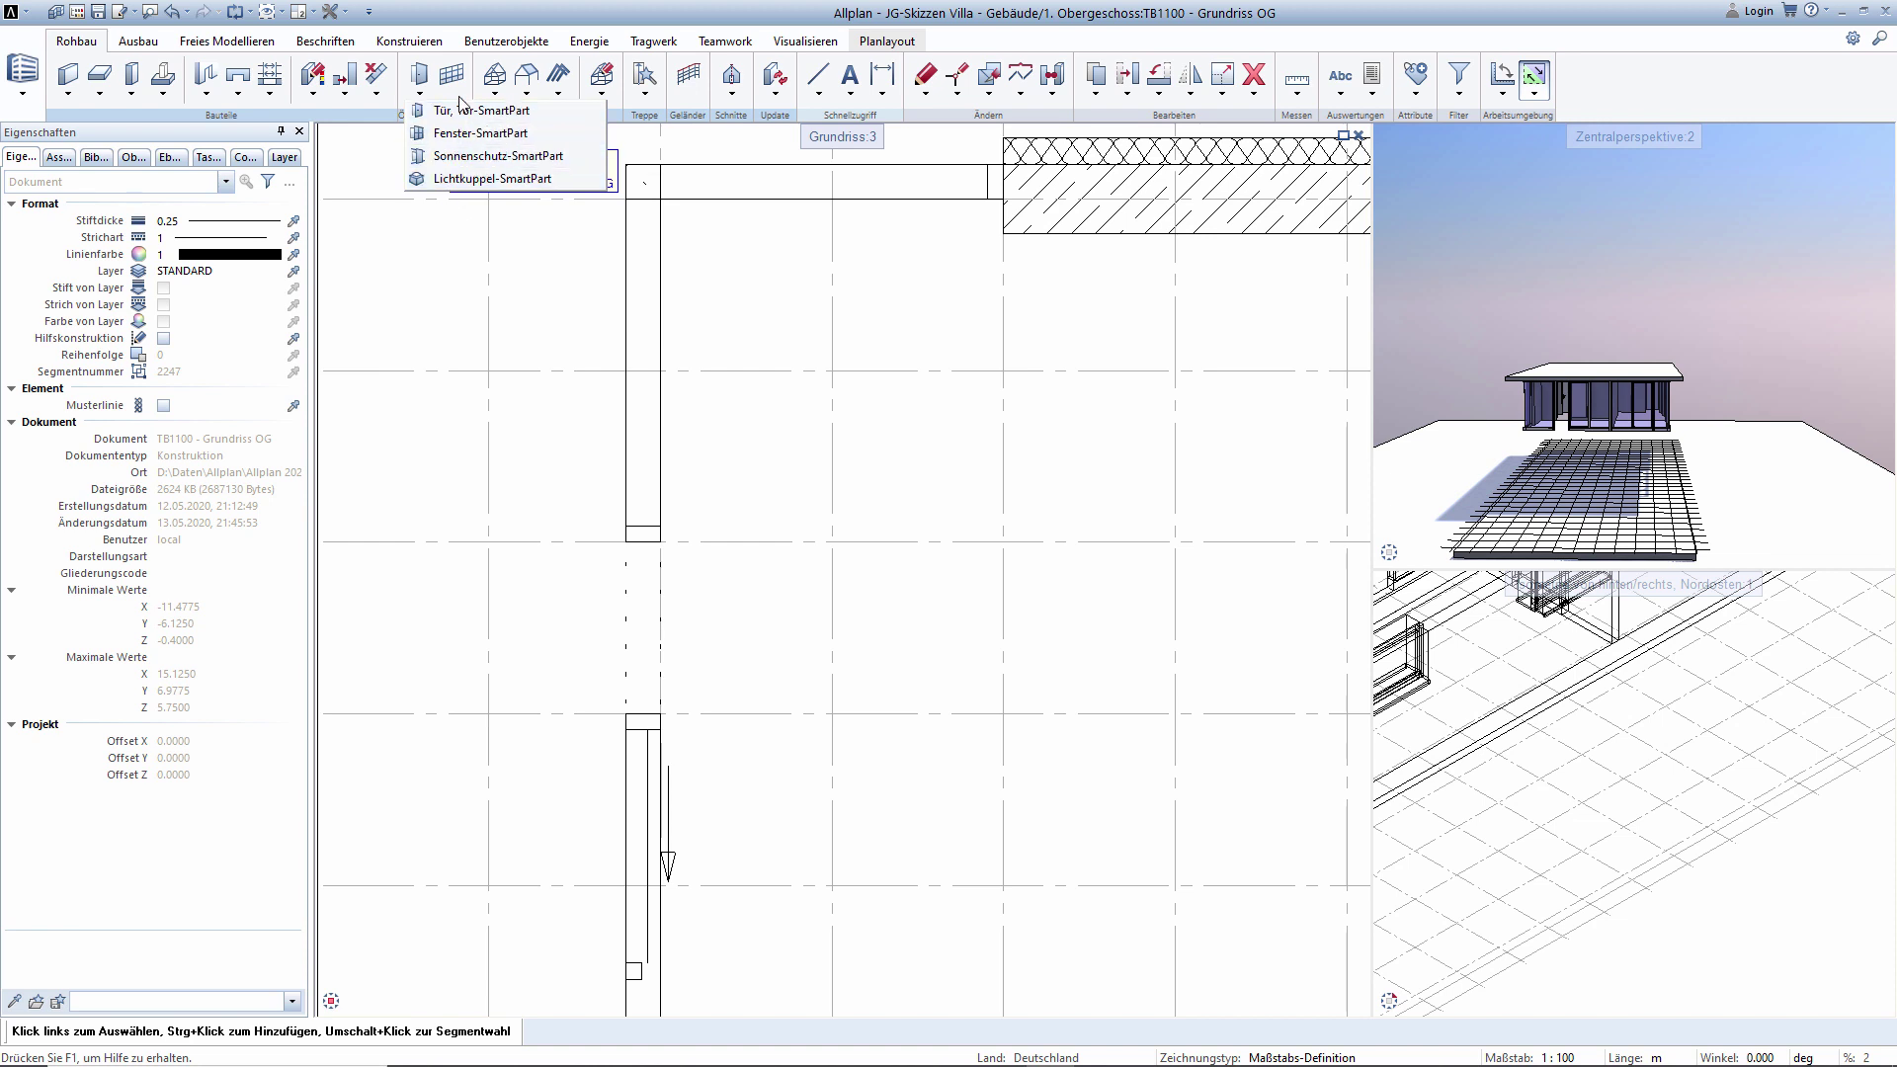
click(466, 140)
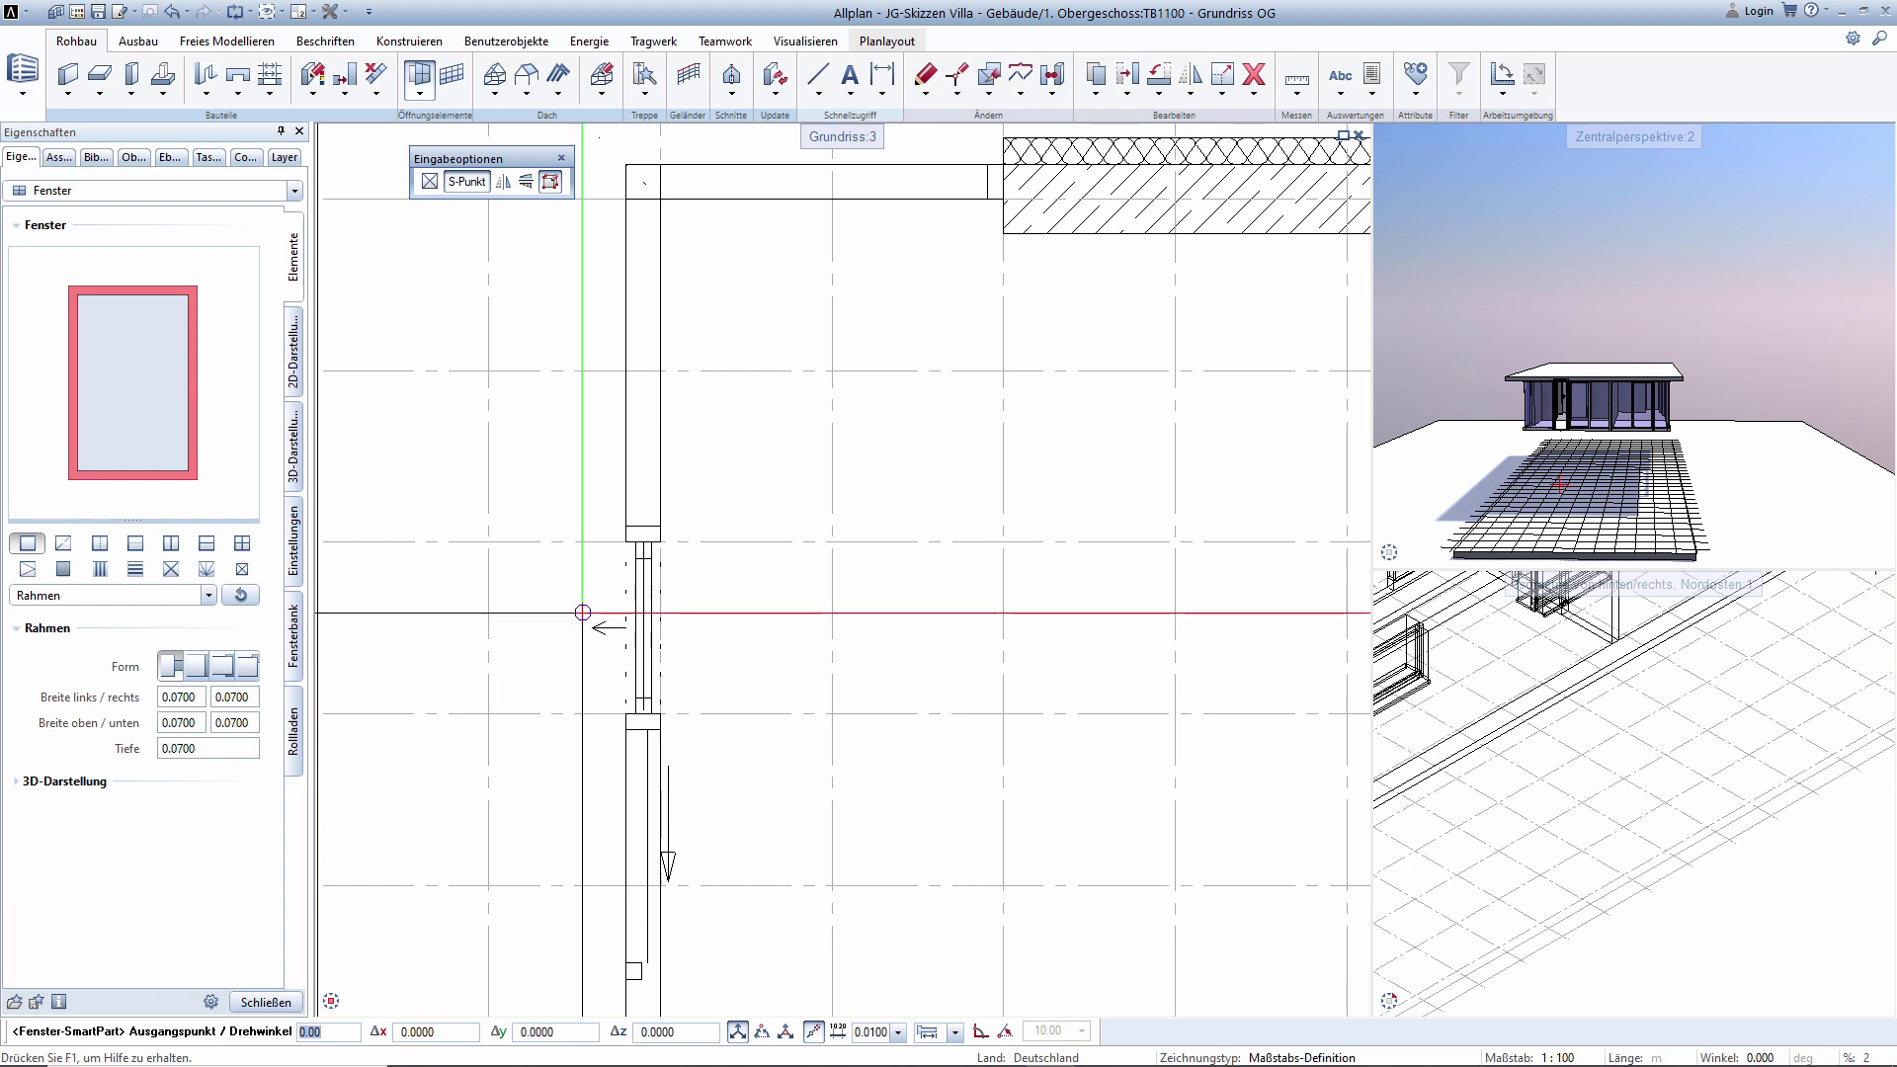
click(581, 610)
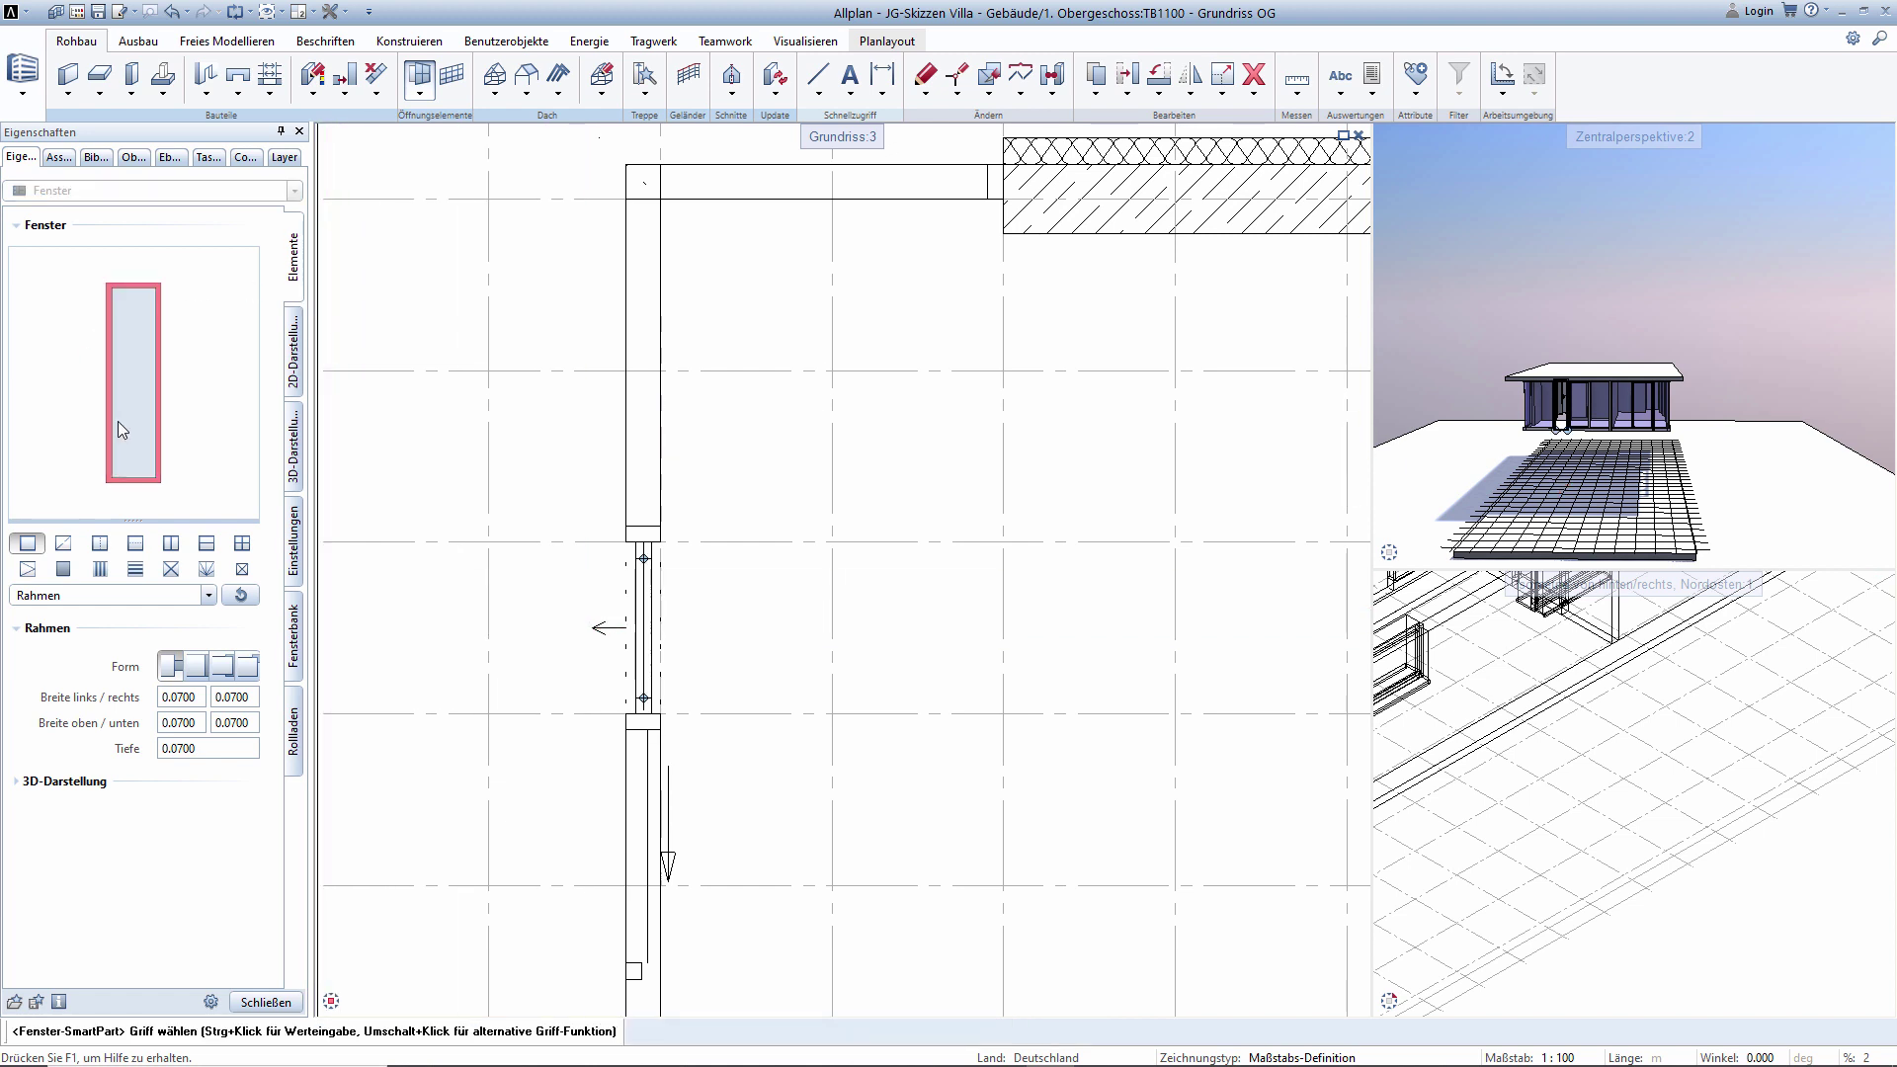
Set the window frame's top and bottom widths and depth to 0.15.
double_click(204, 724)
text(0,15)
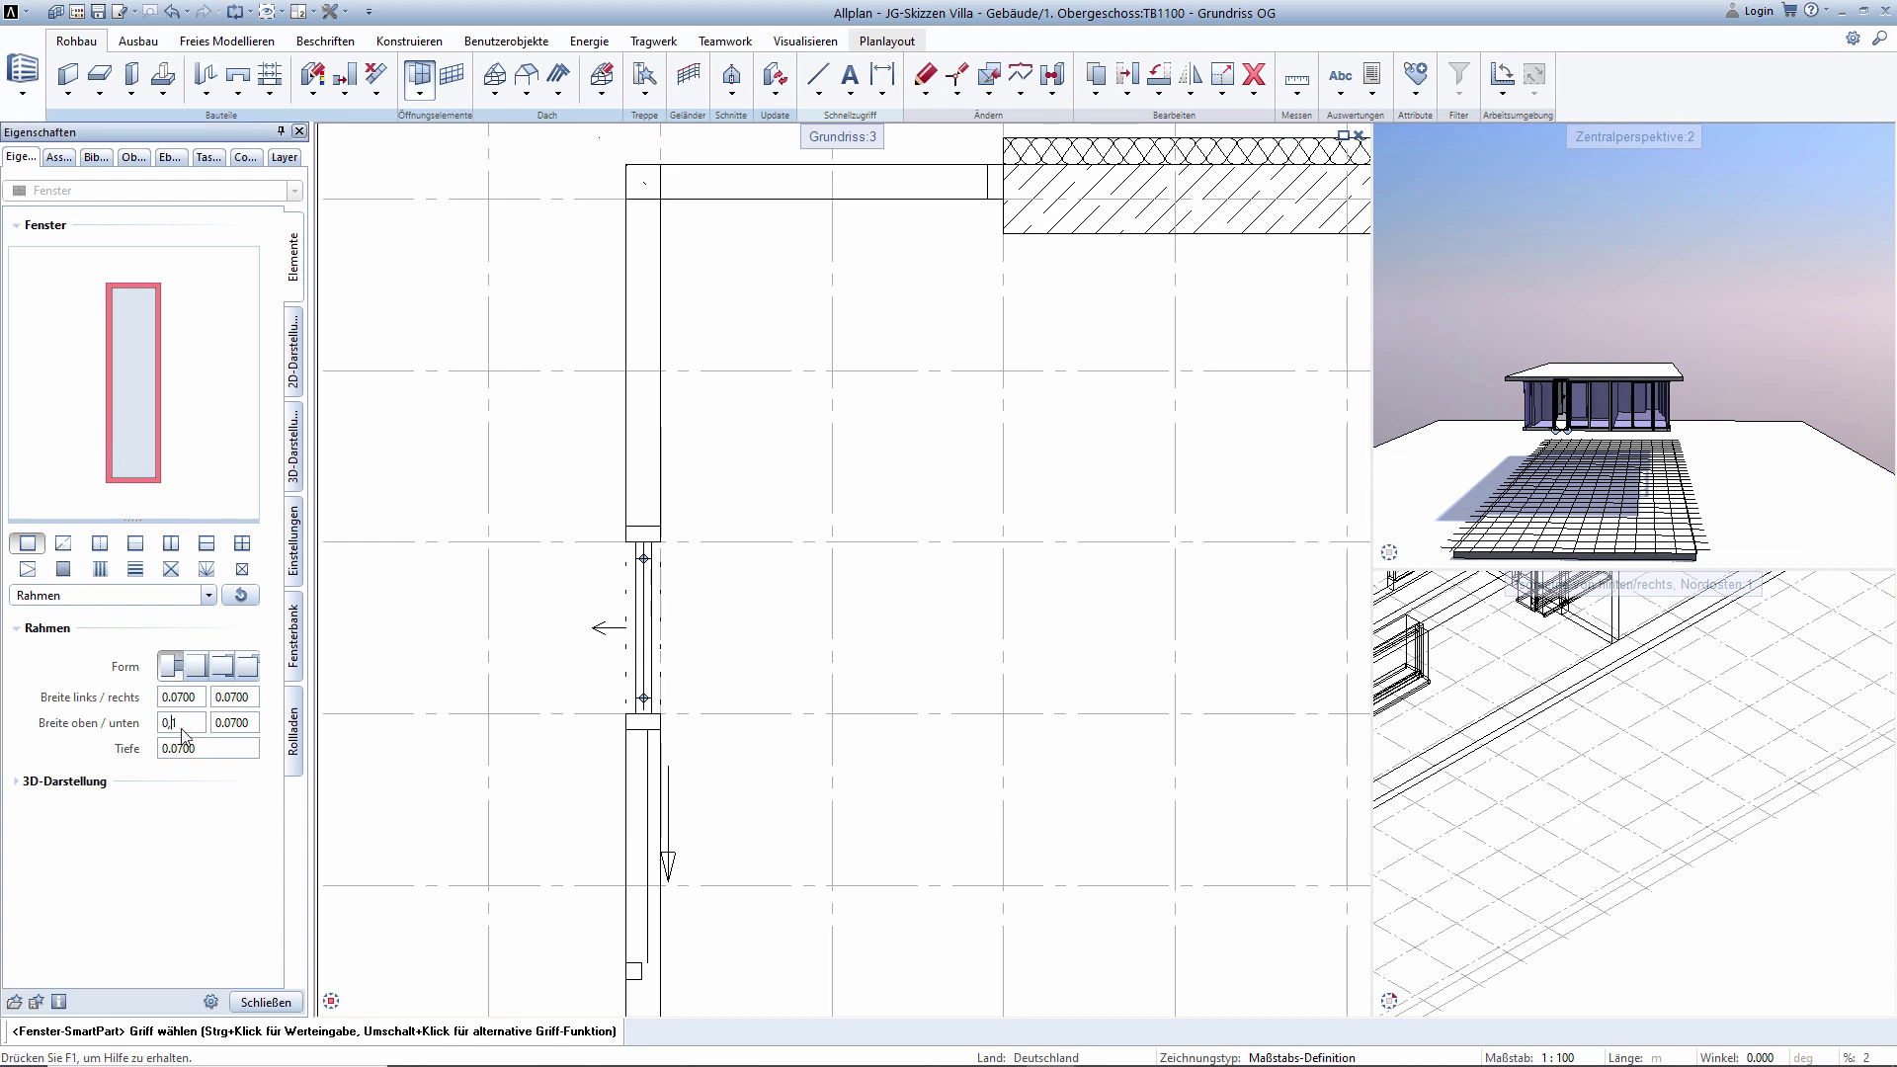
key(Return)
double_click(248, 724)
text(0,0)
text(5)
key(Return)
double_click(221, 749)
text(0,)
key(Return)
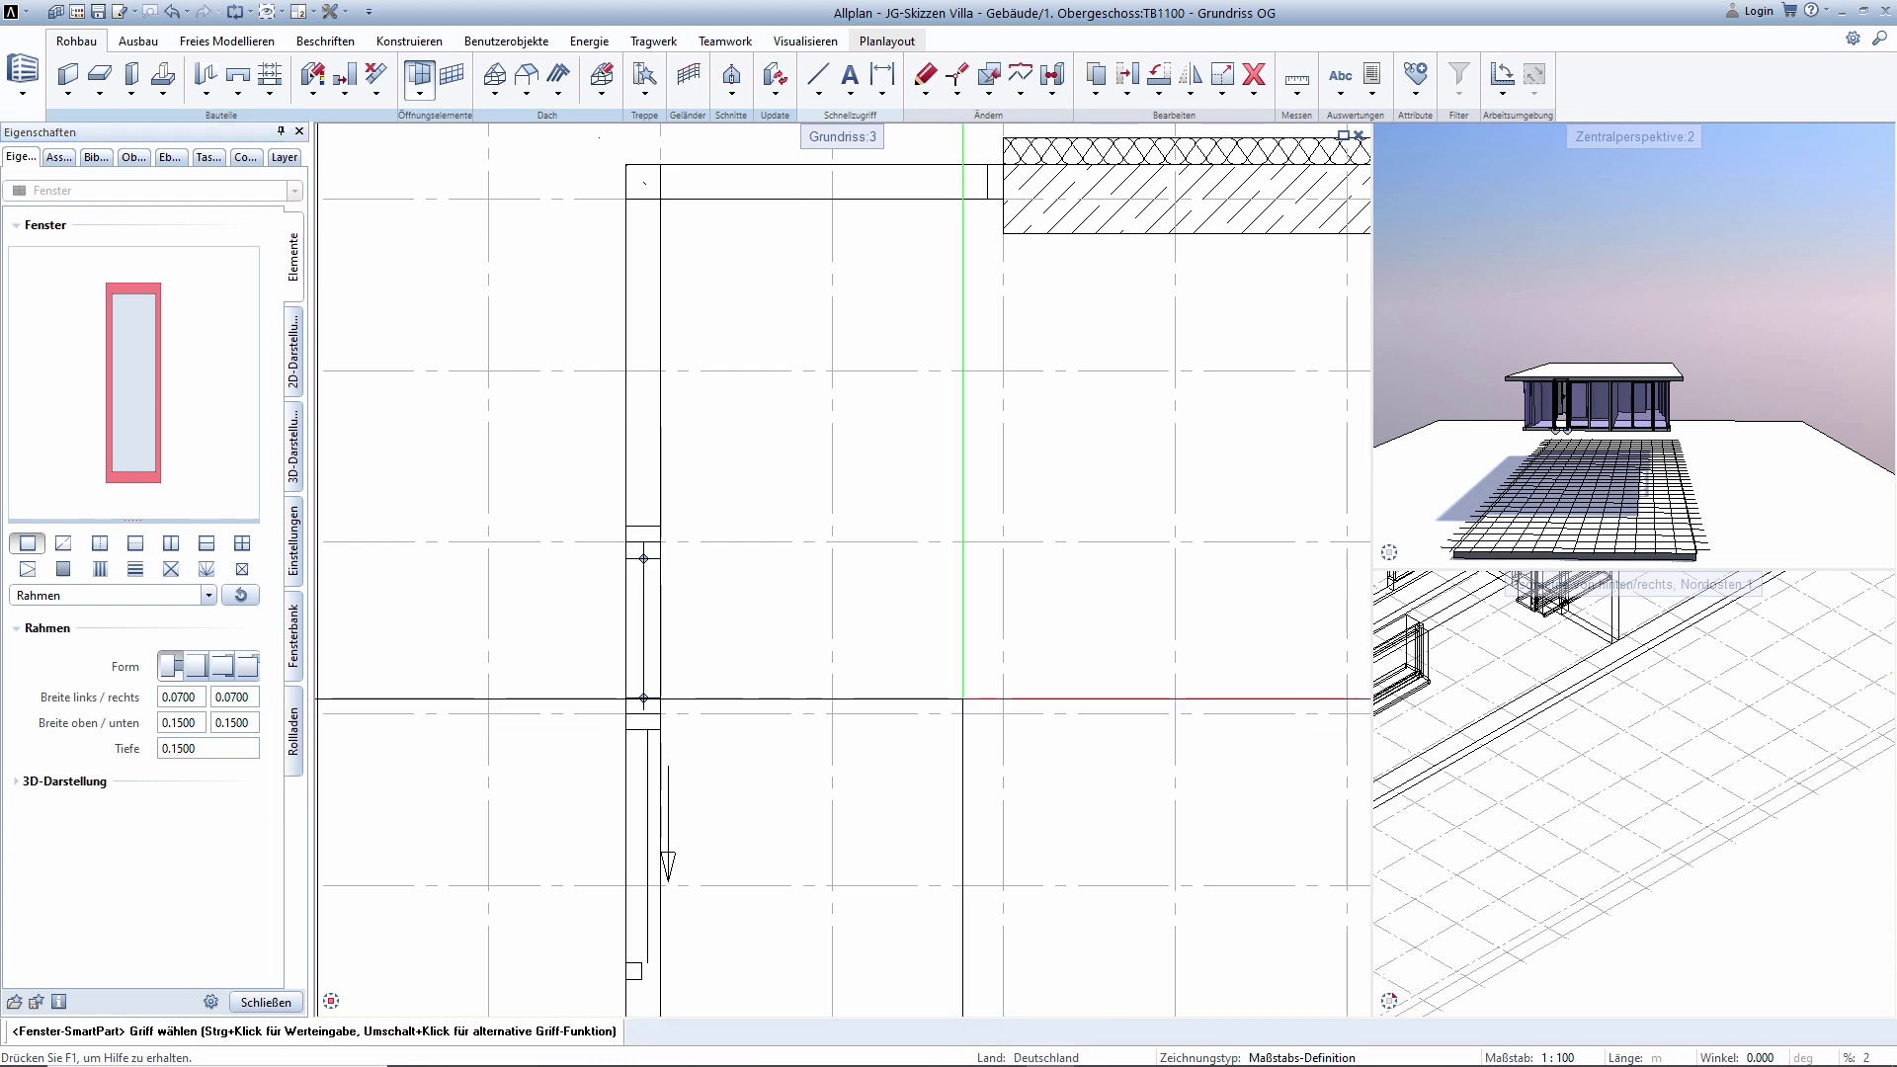
click(266, 1001)
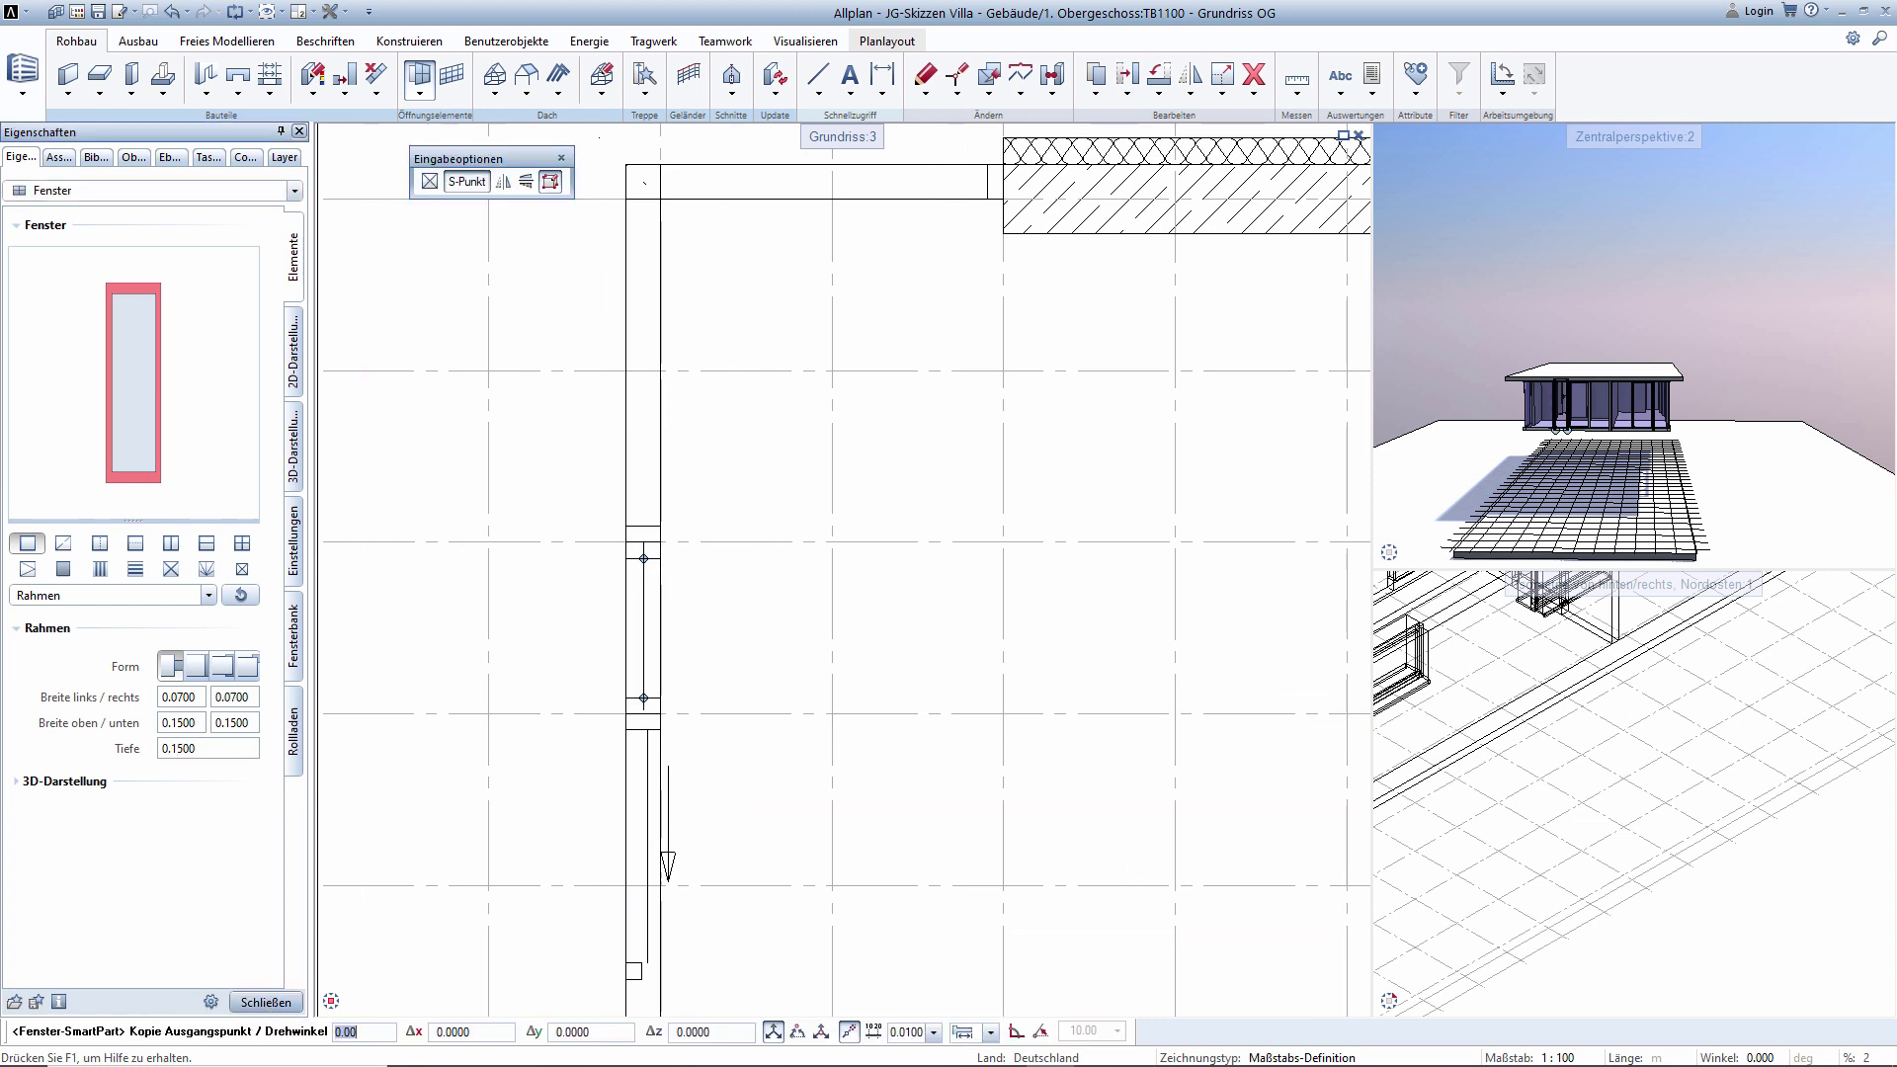
key(Escape)
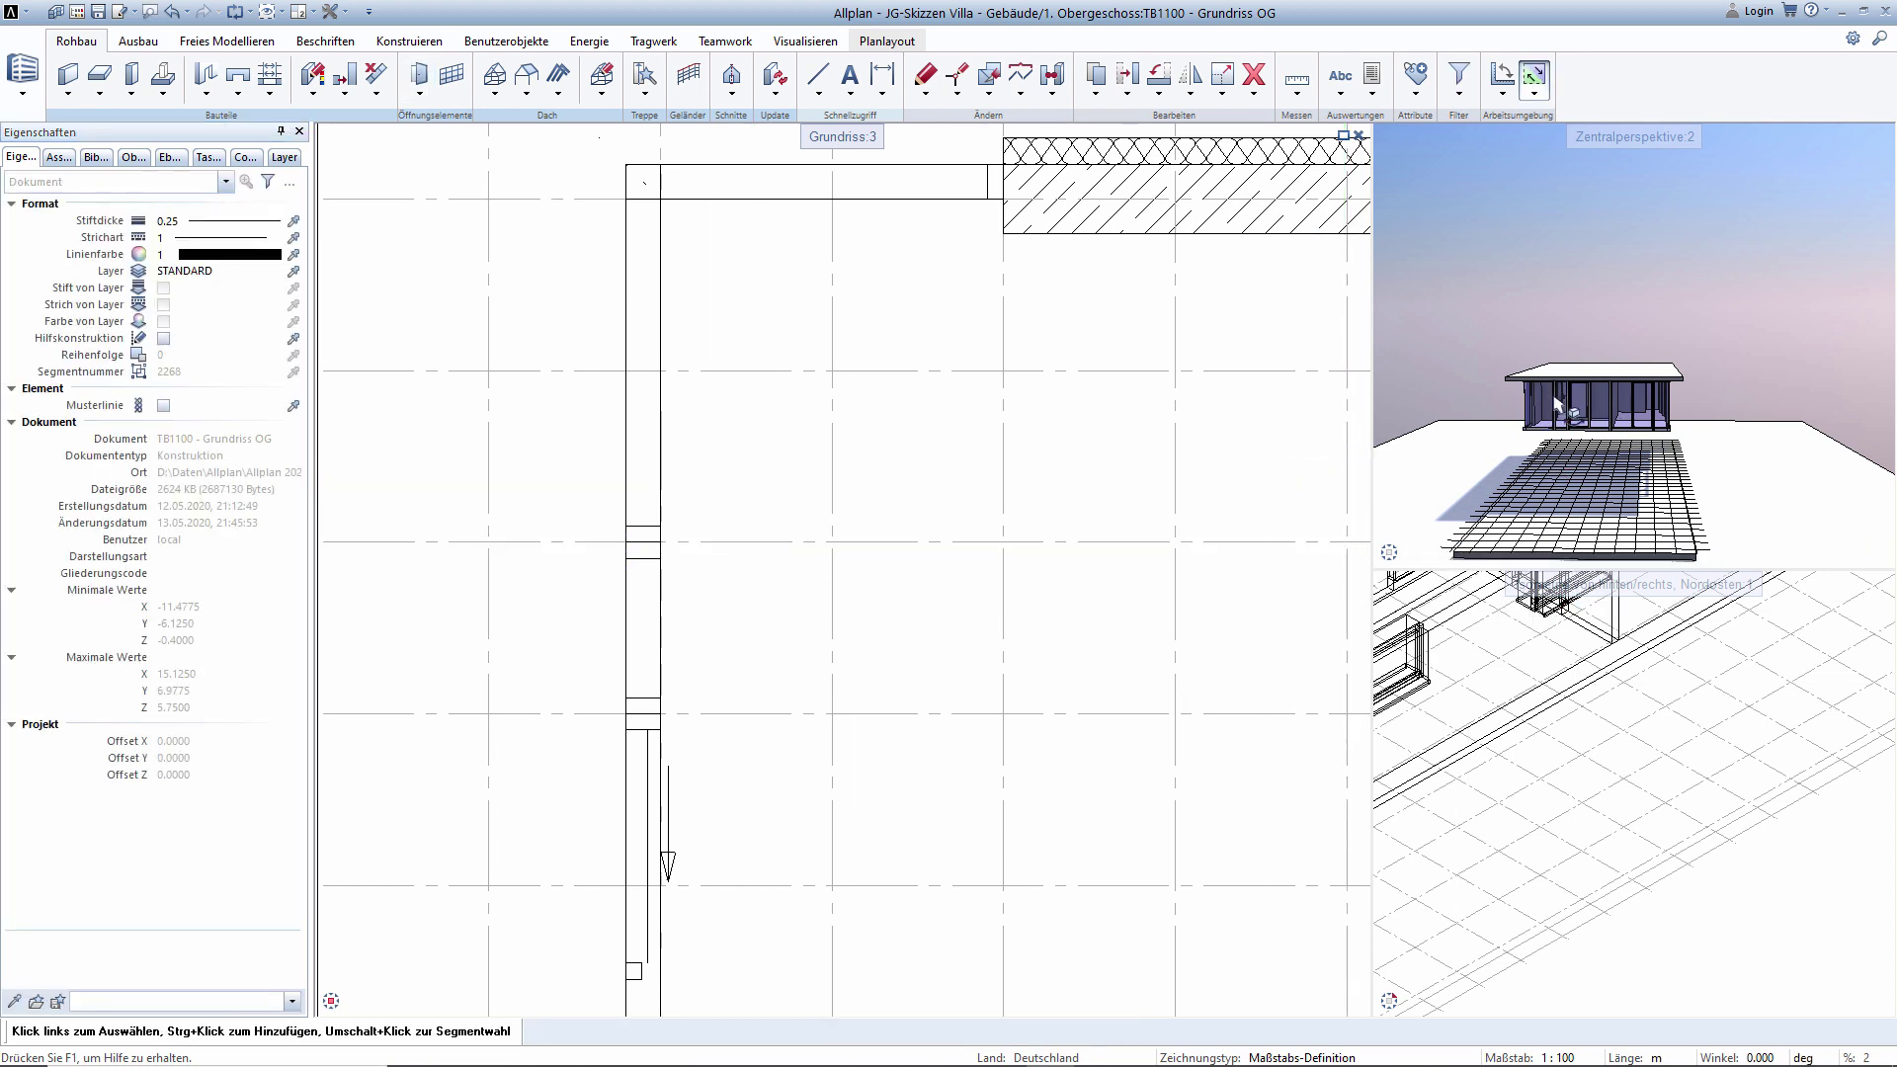
Pan and zoom to the whole upper-floor plan, then toward the left wall.
scroll(1554, 402, up, 3)
scroll(1540, 399, up, 3)
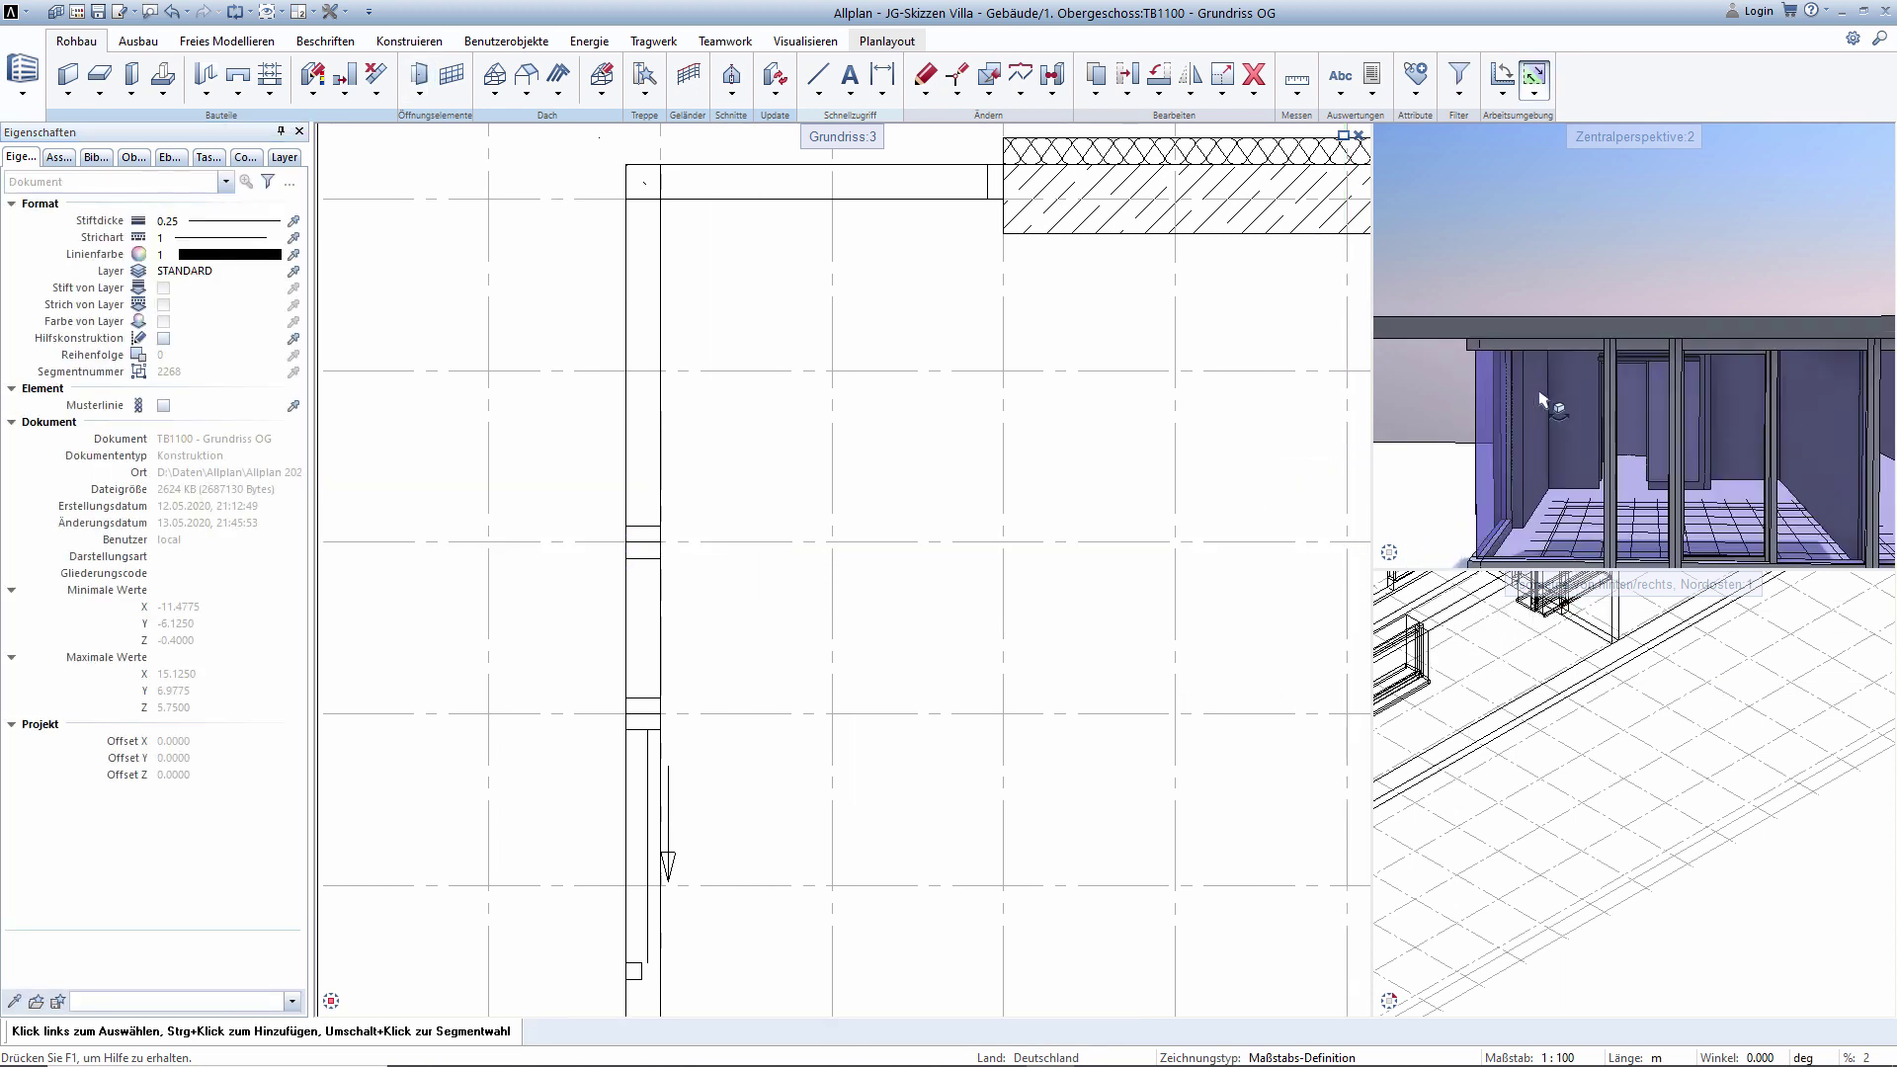
scroll(1542, 400, down, 3)
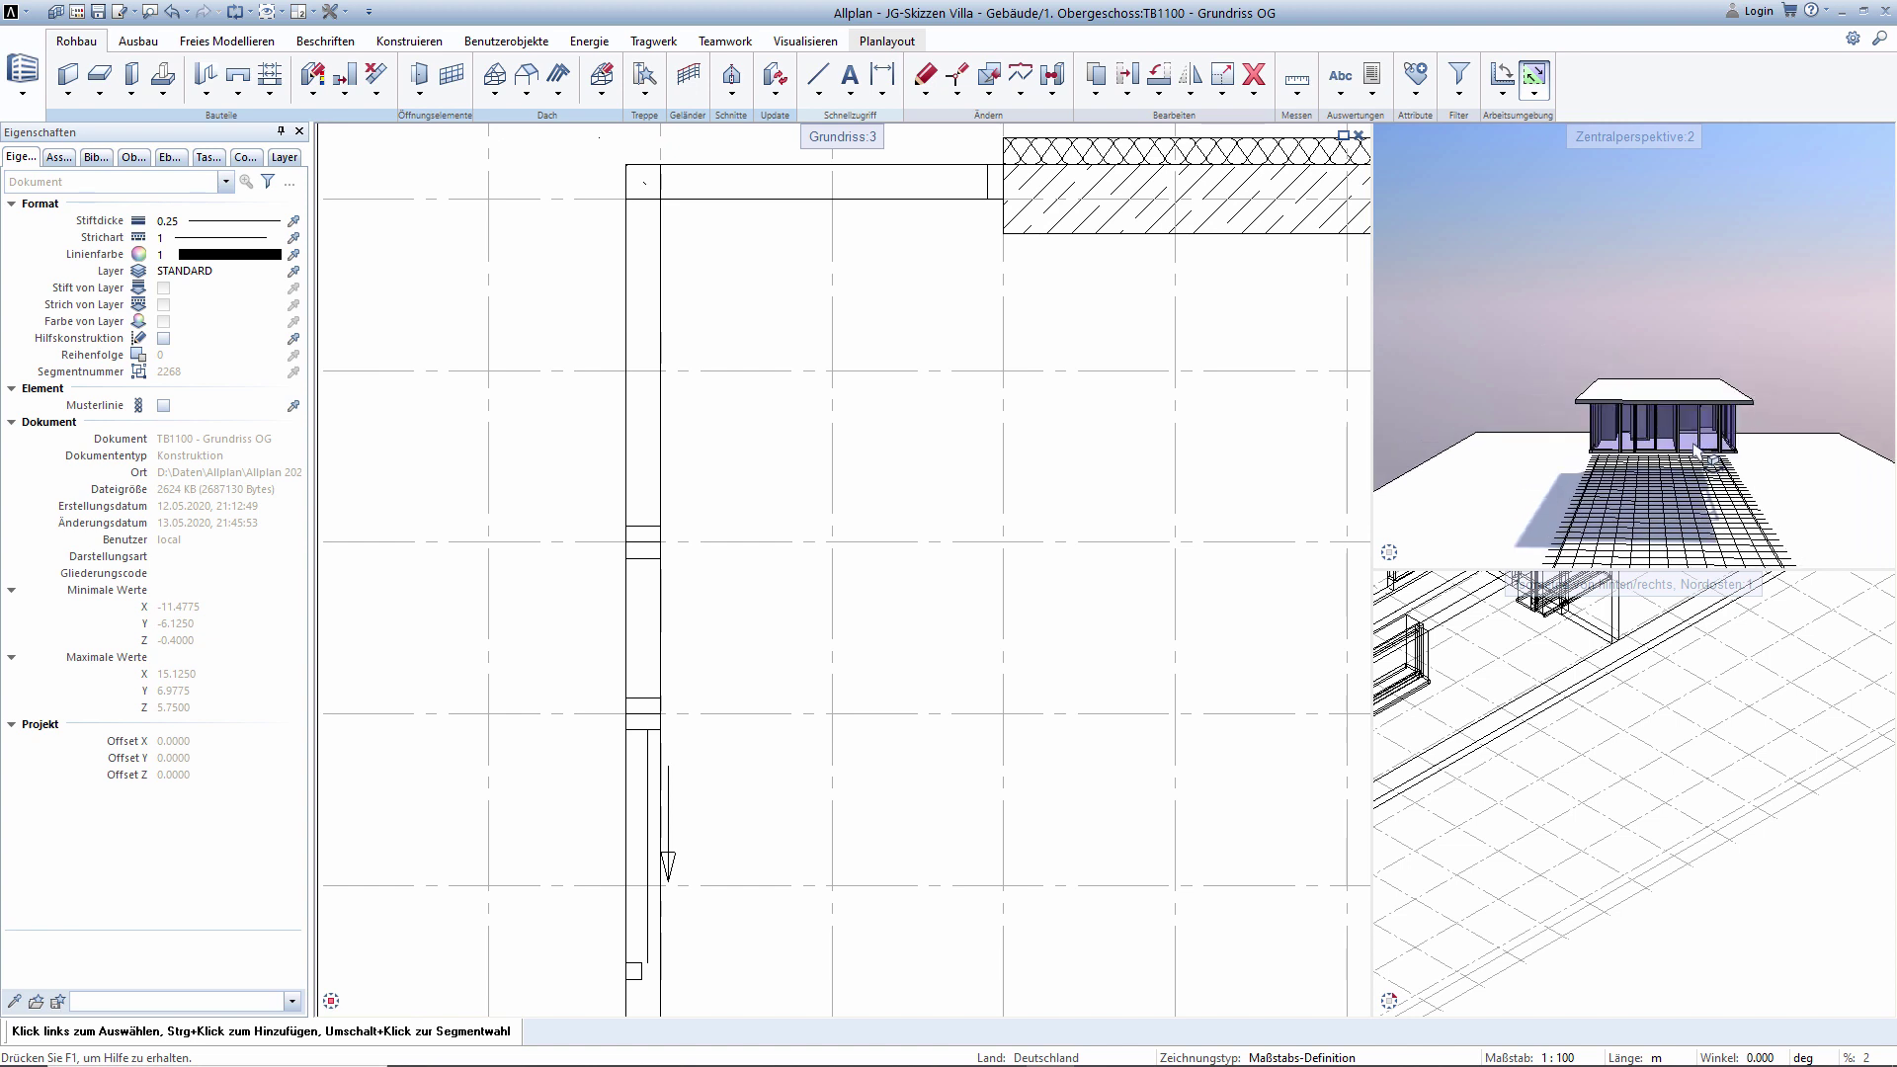
scroll(999, 597, down, 3)
middle_drag(999, 597, 789, 491)
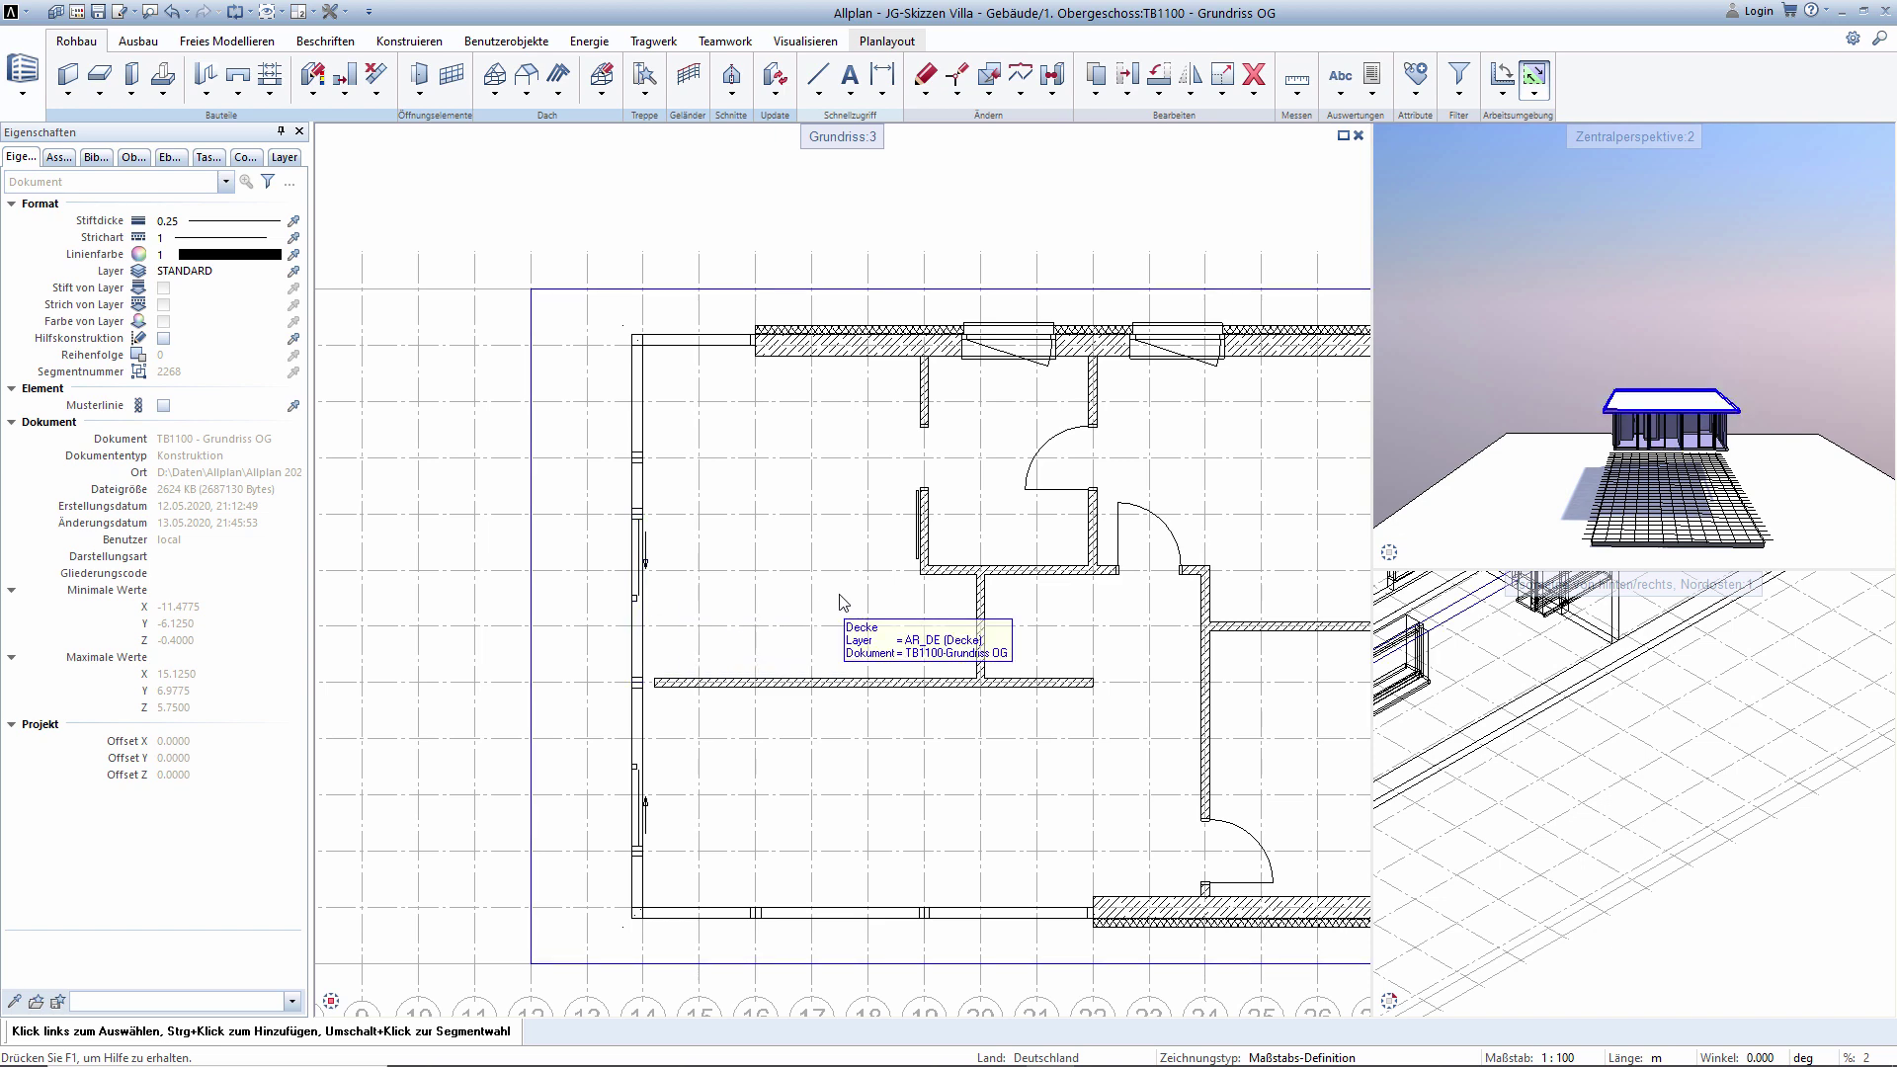
middle_drag(842, 600, 733, 581)
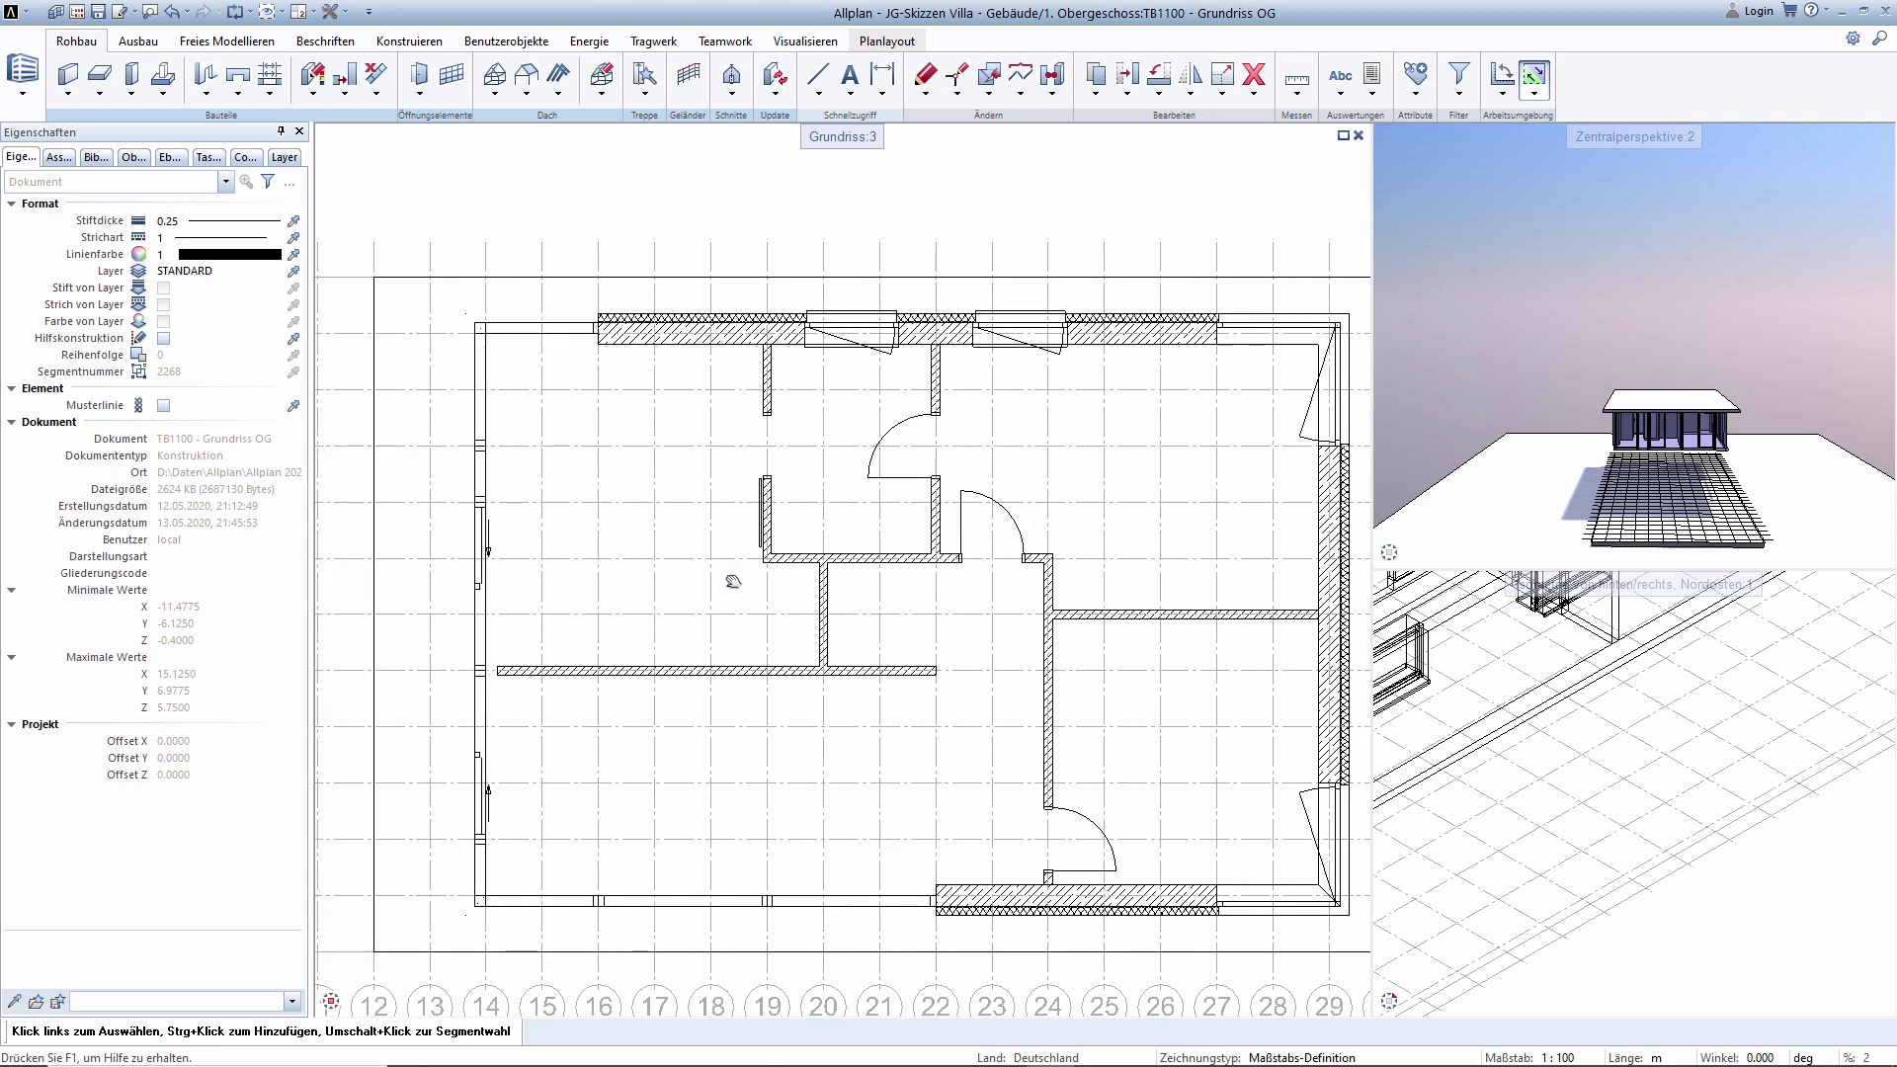
scroll(497, 491, up, 2)
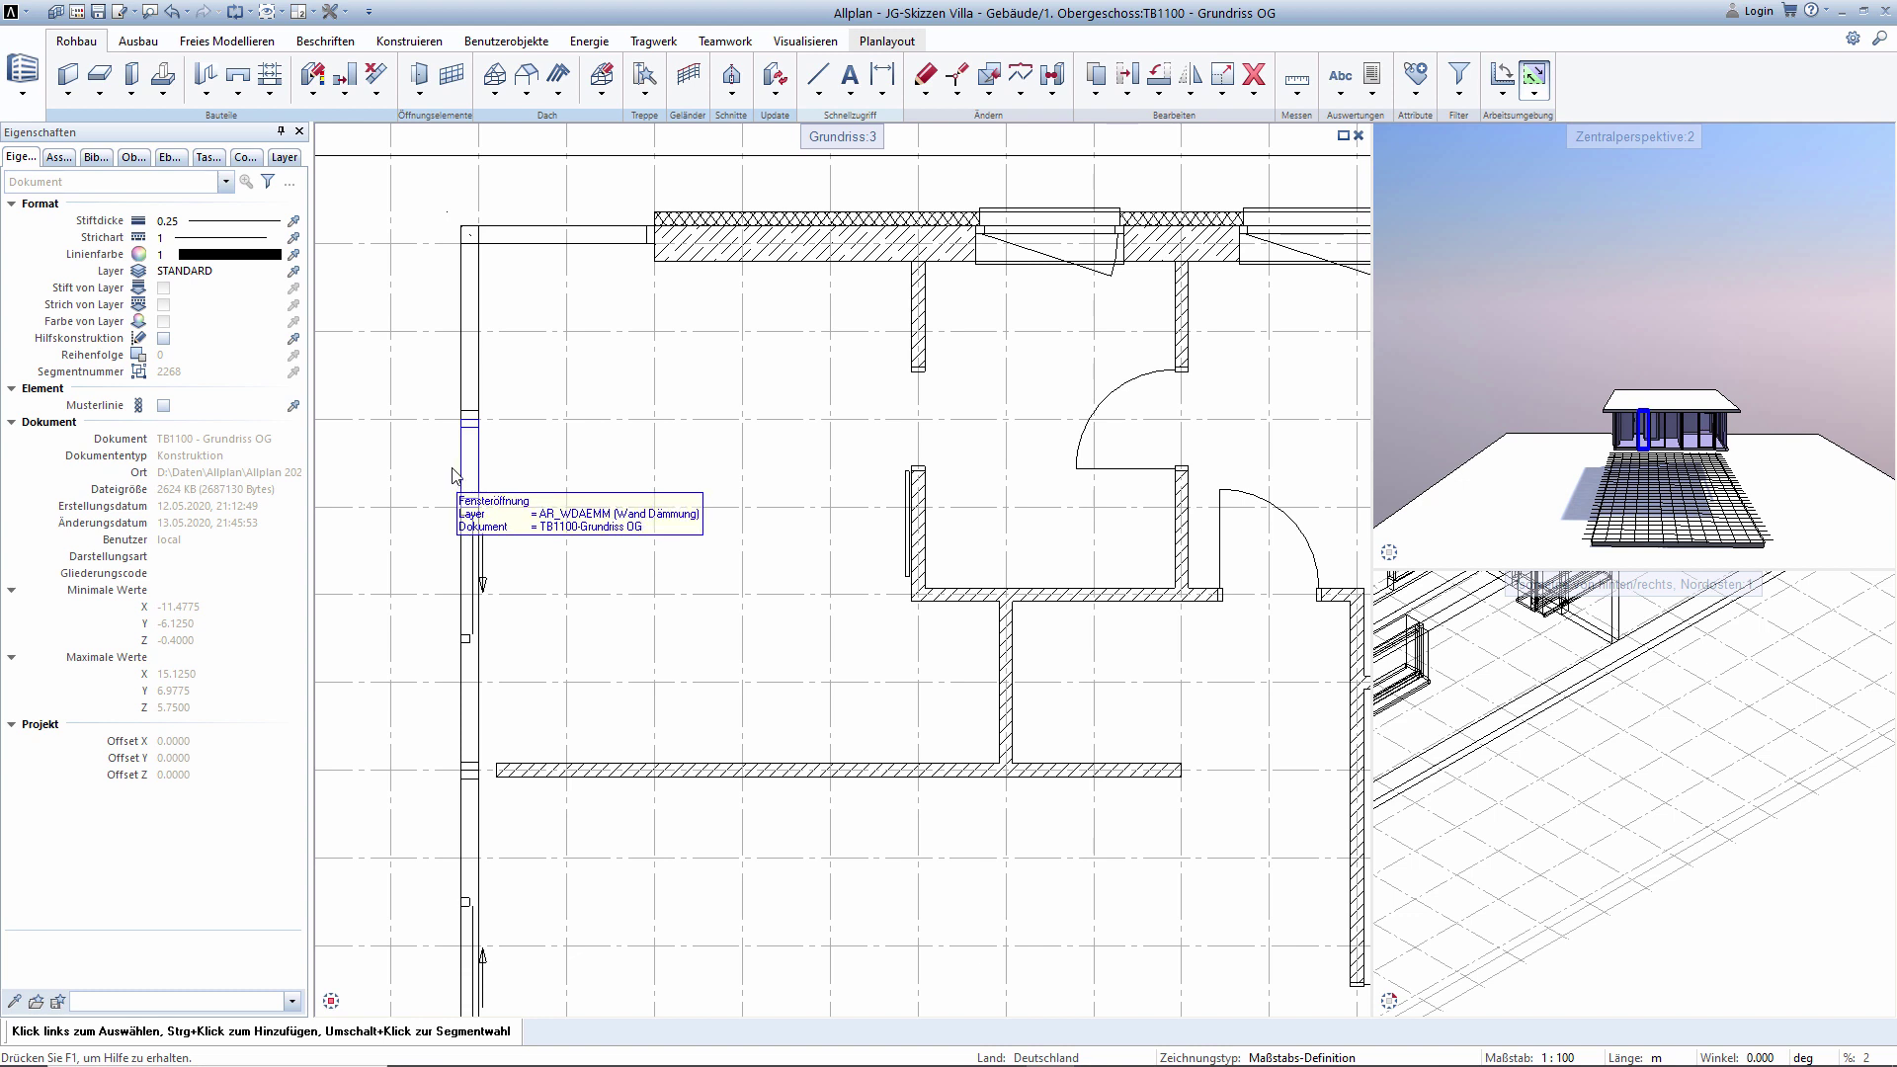
Place two 0.75 m Fenster openings in the right outer wall, flipping the anchor for the second.
double_click(454, 476)
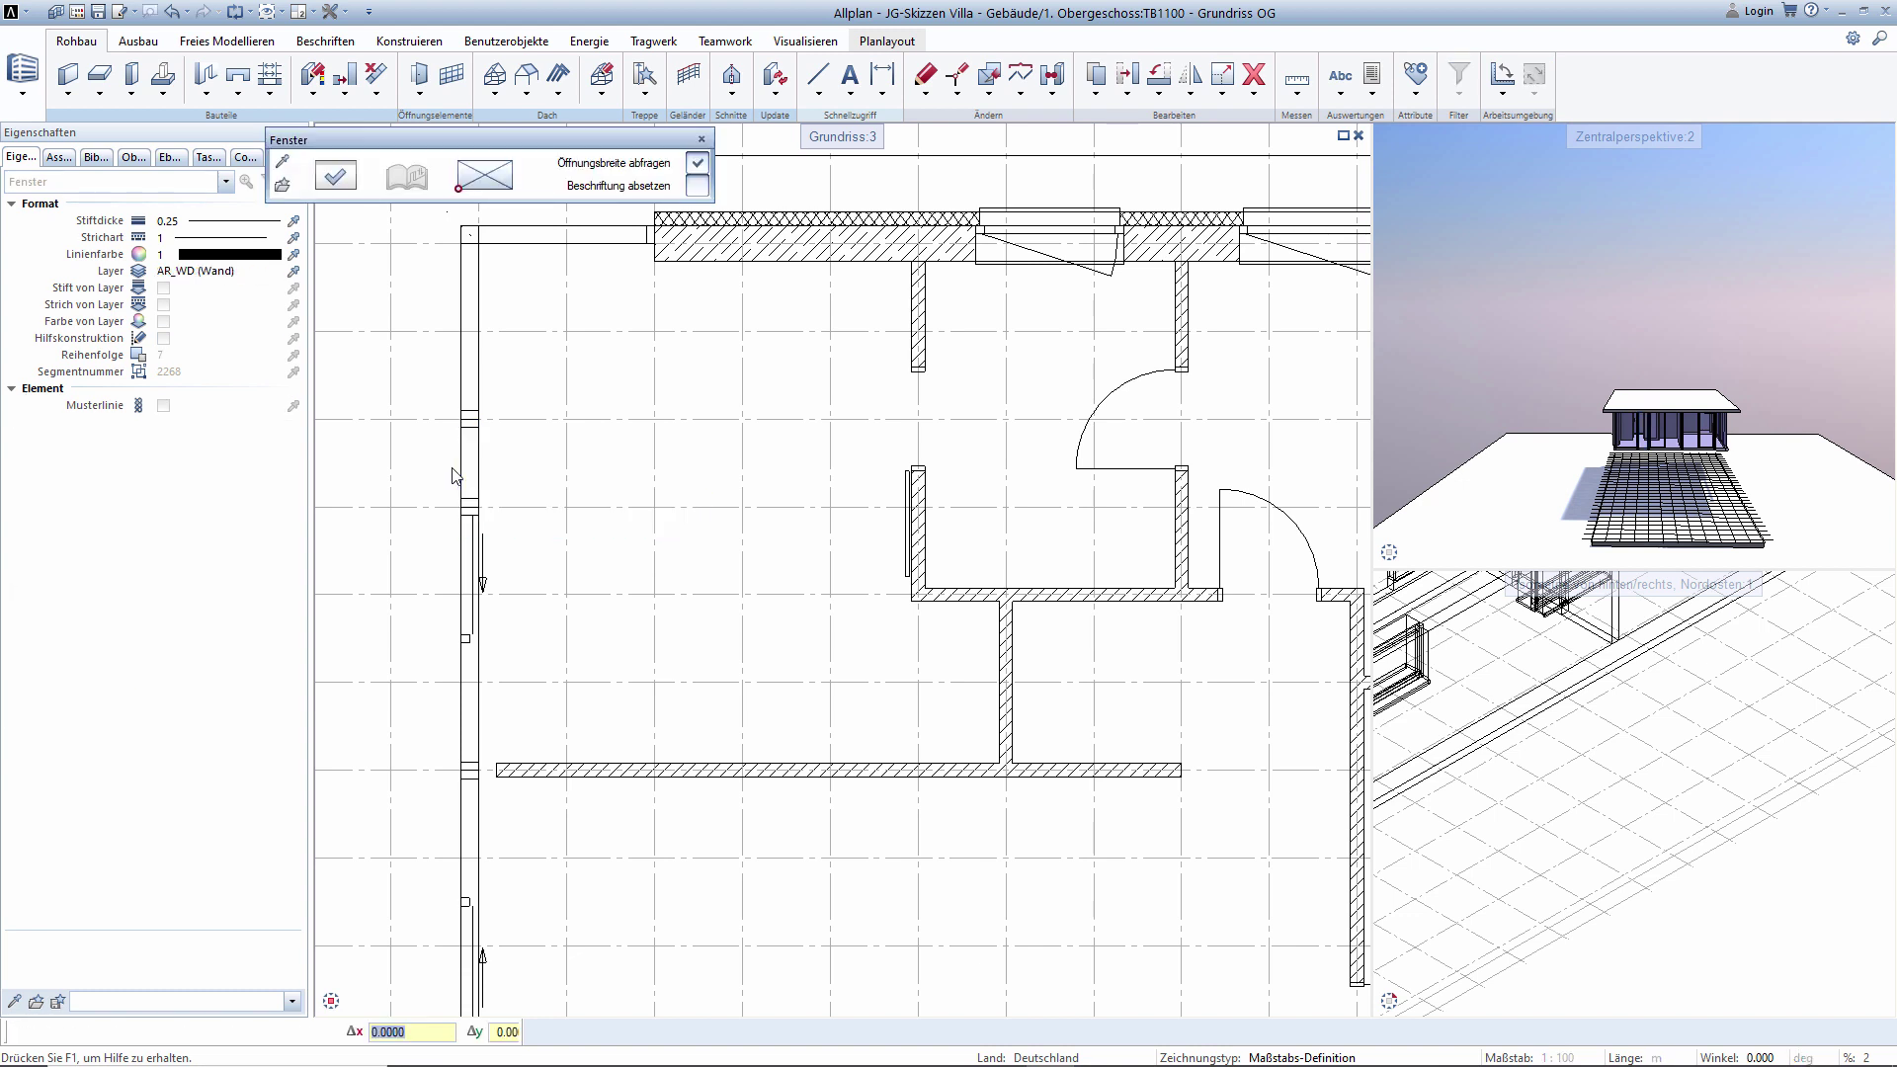
mouse_move(1004, 593)
middle_down()
mouse_move(436, 521)
mouse_move(658, 572)
middle_up()
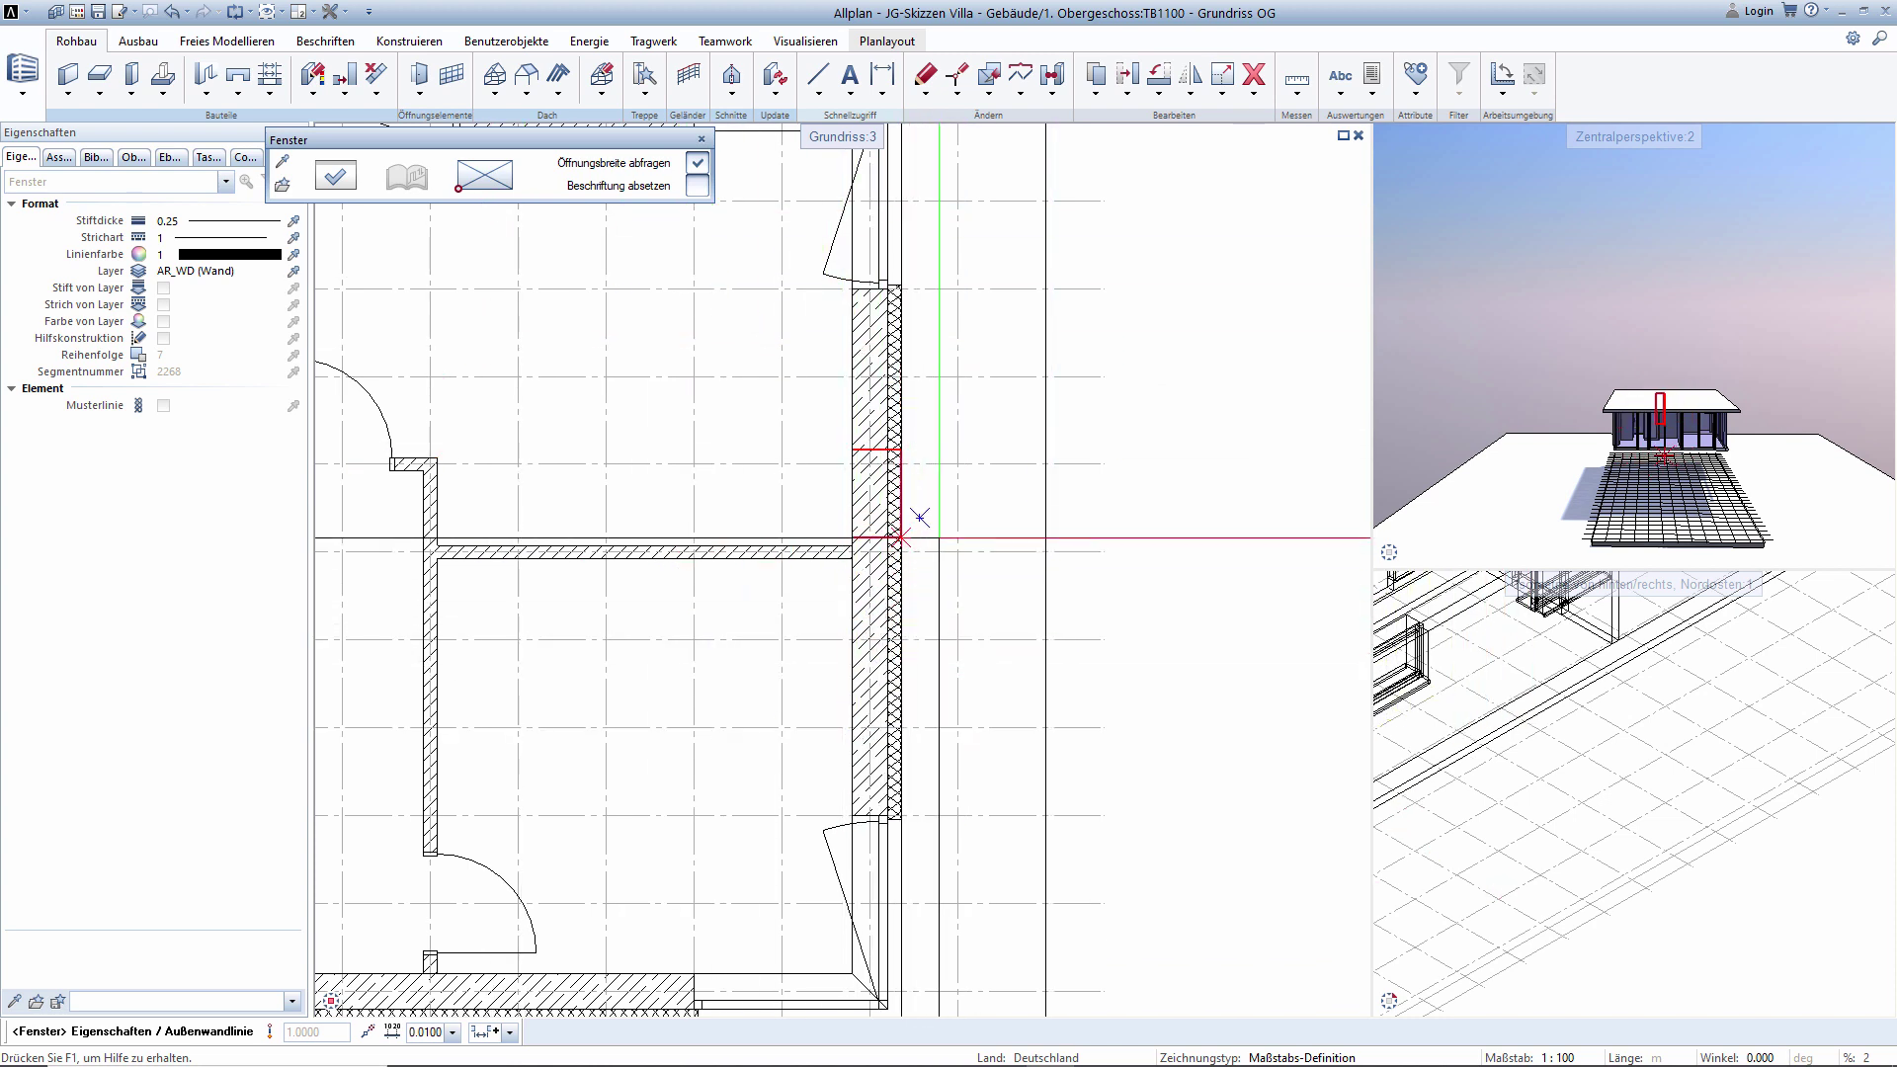
click(901, 551)
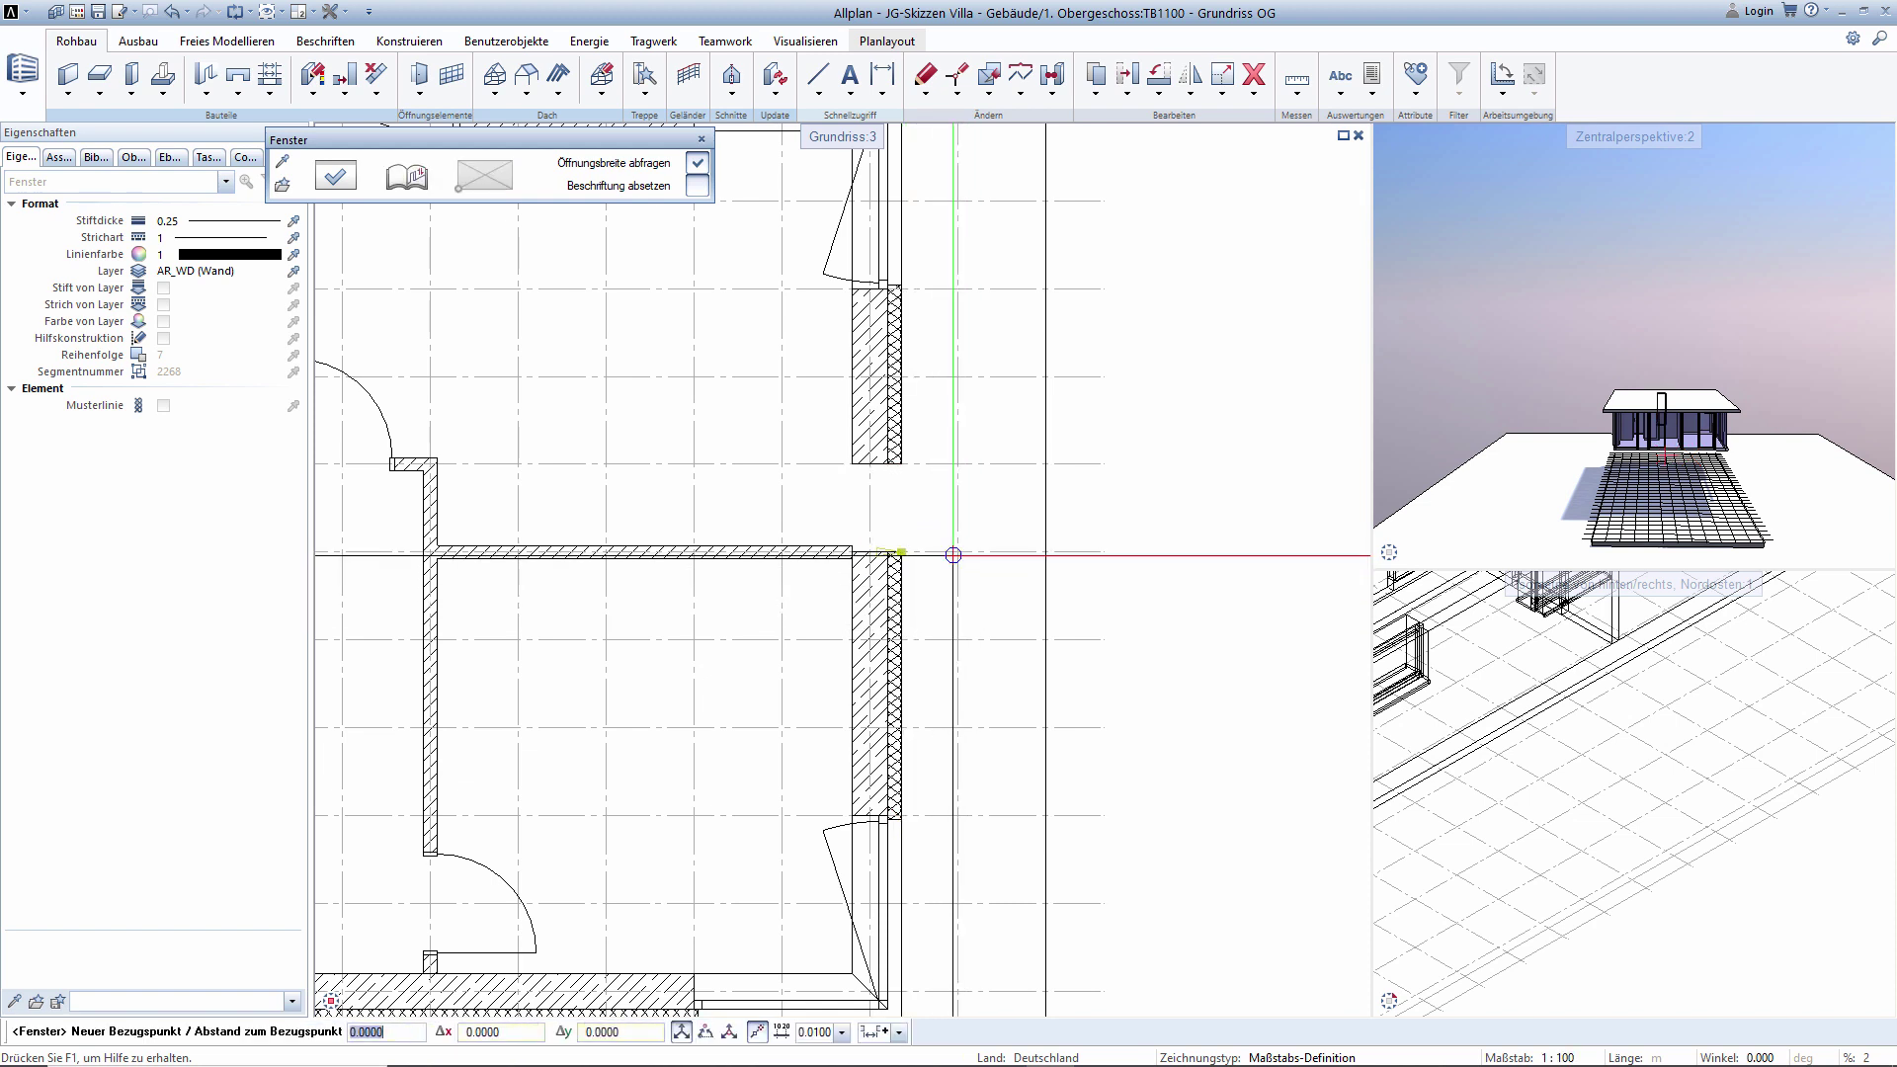
key(Return)
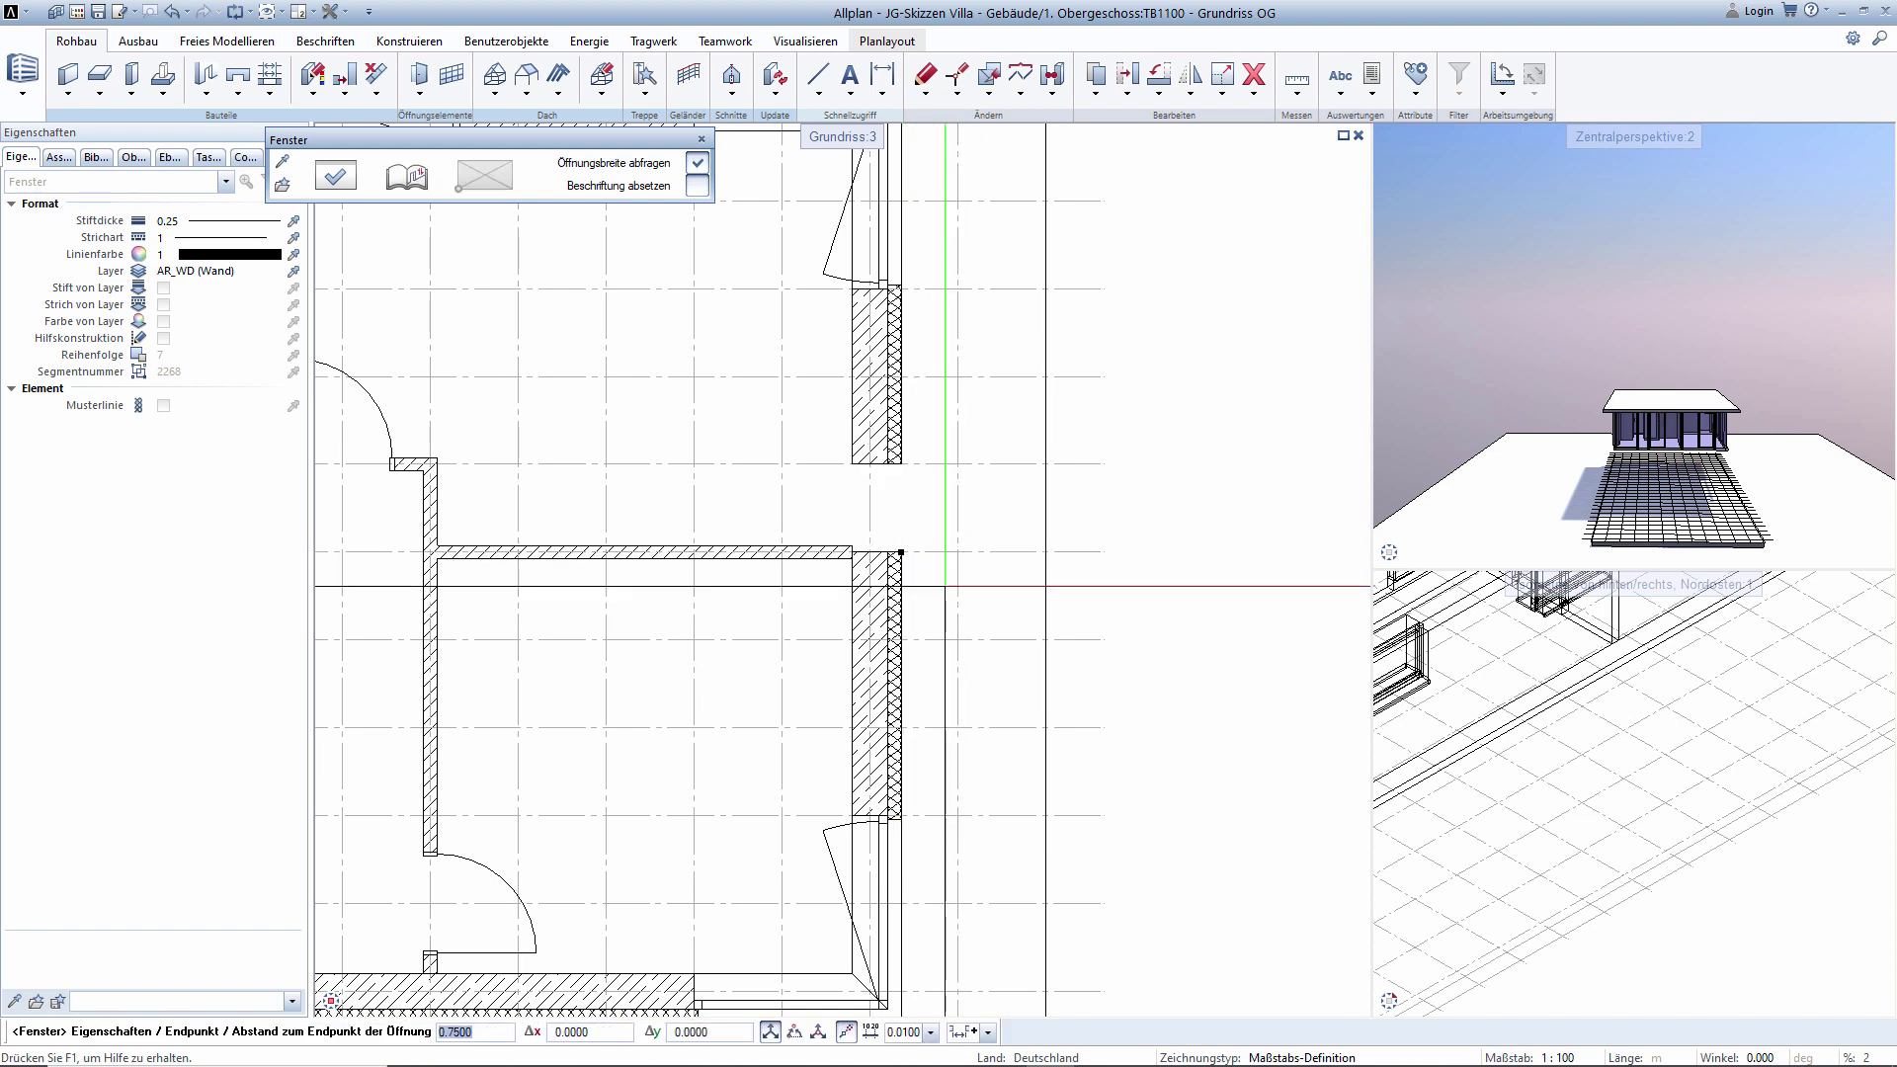
key(Return)
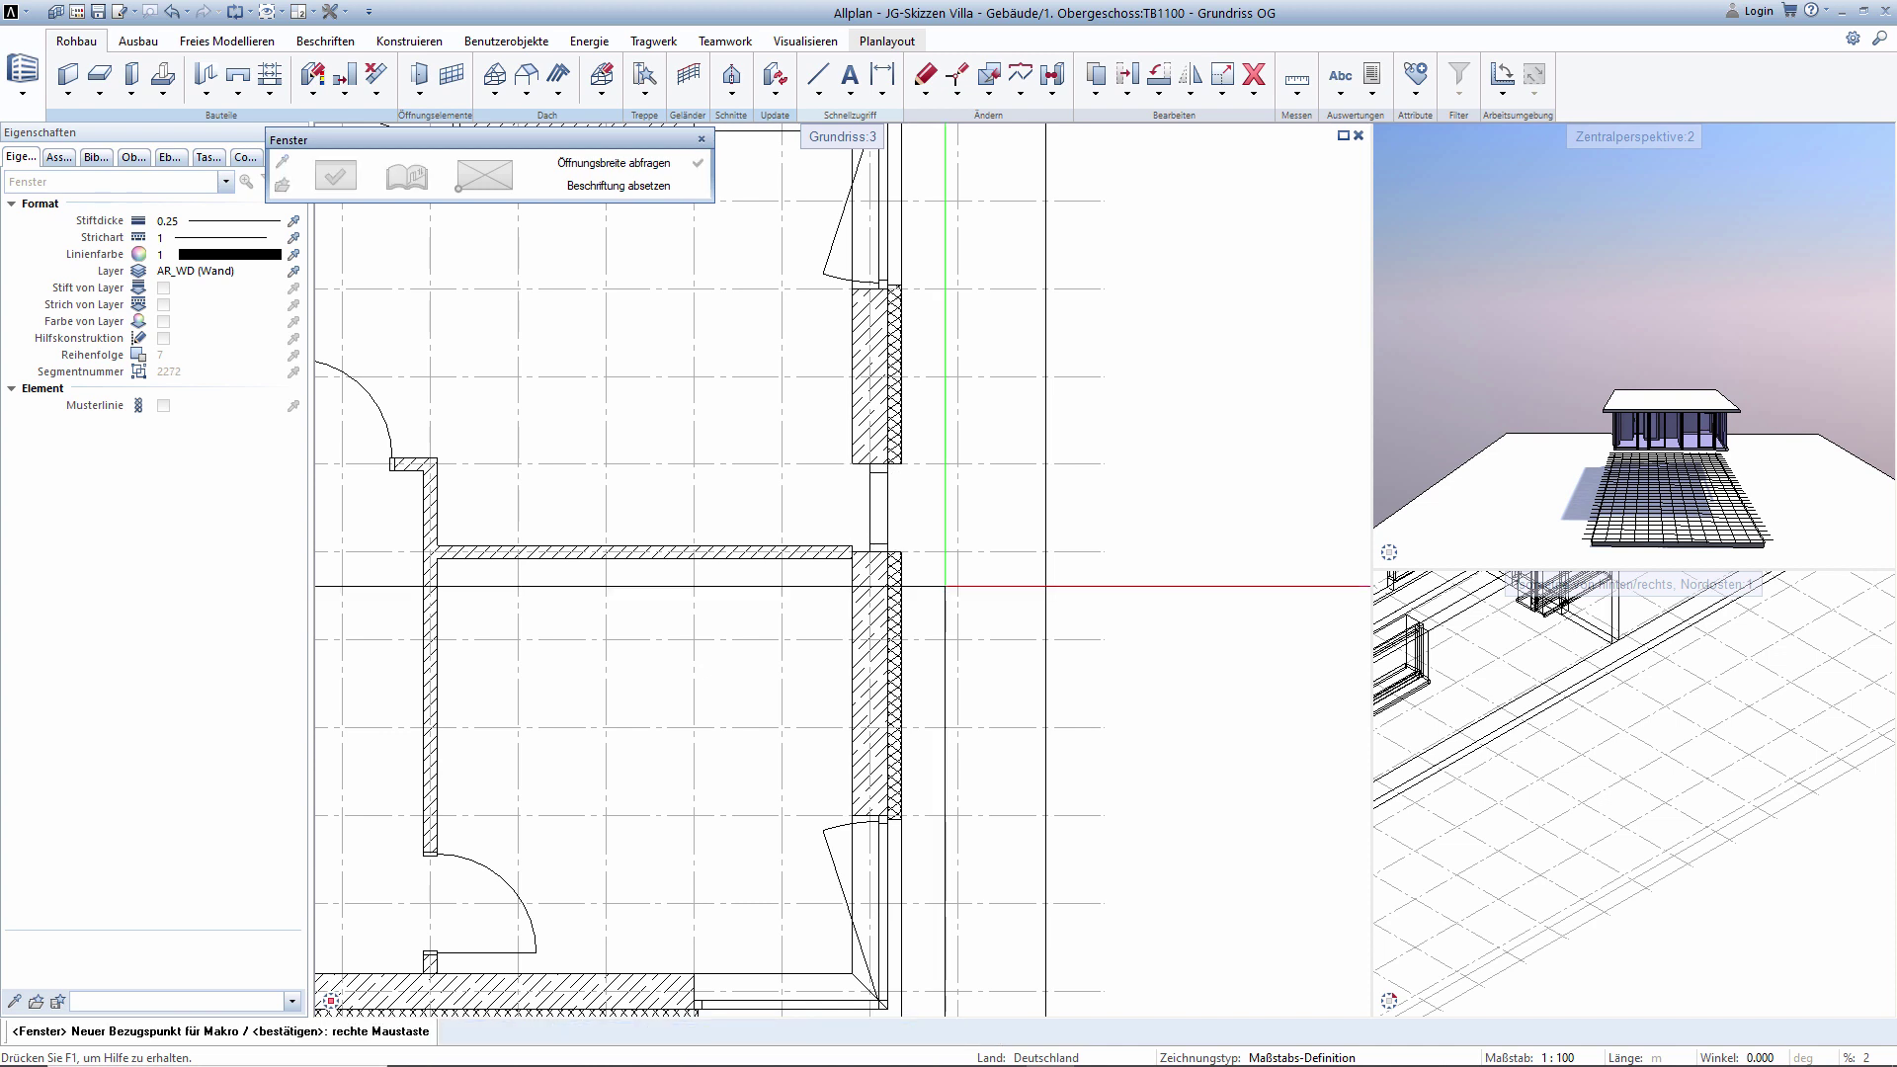
right_click(943, 569)
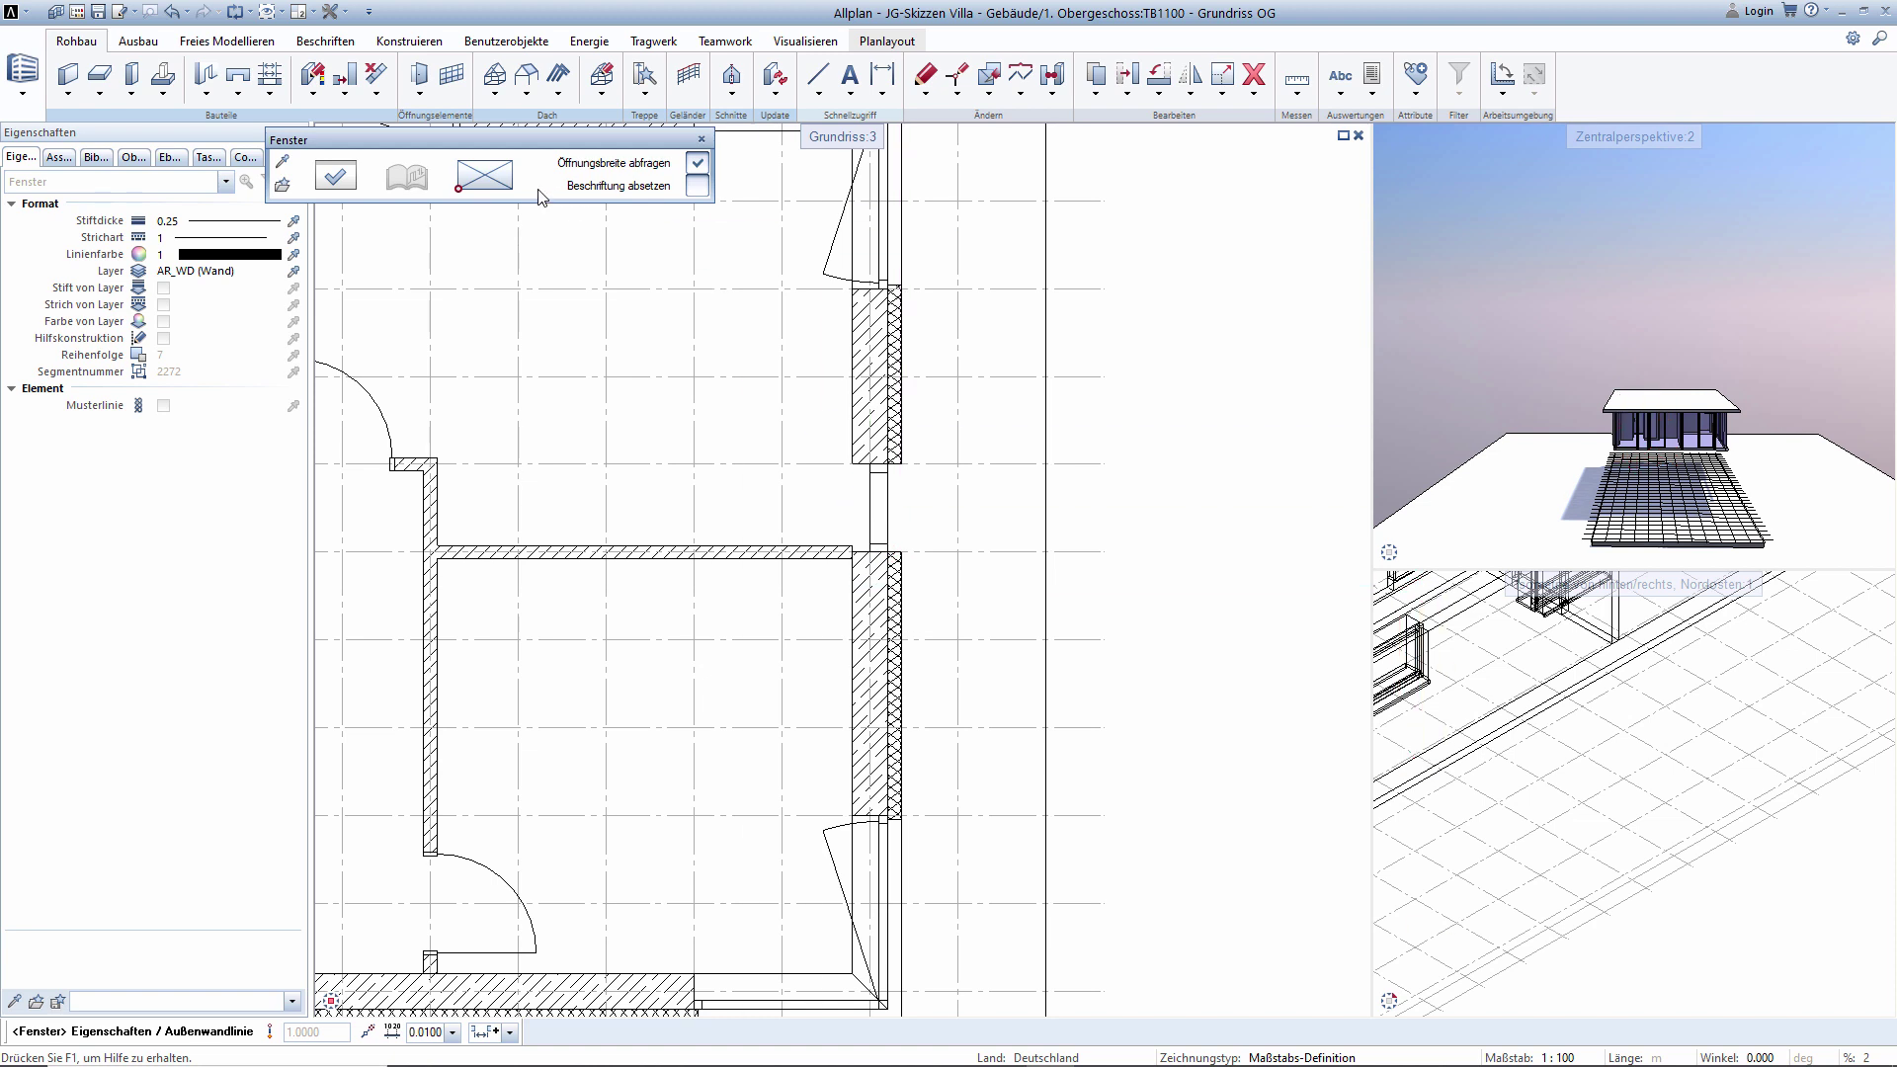
click(484, 175)
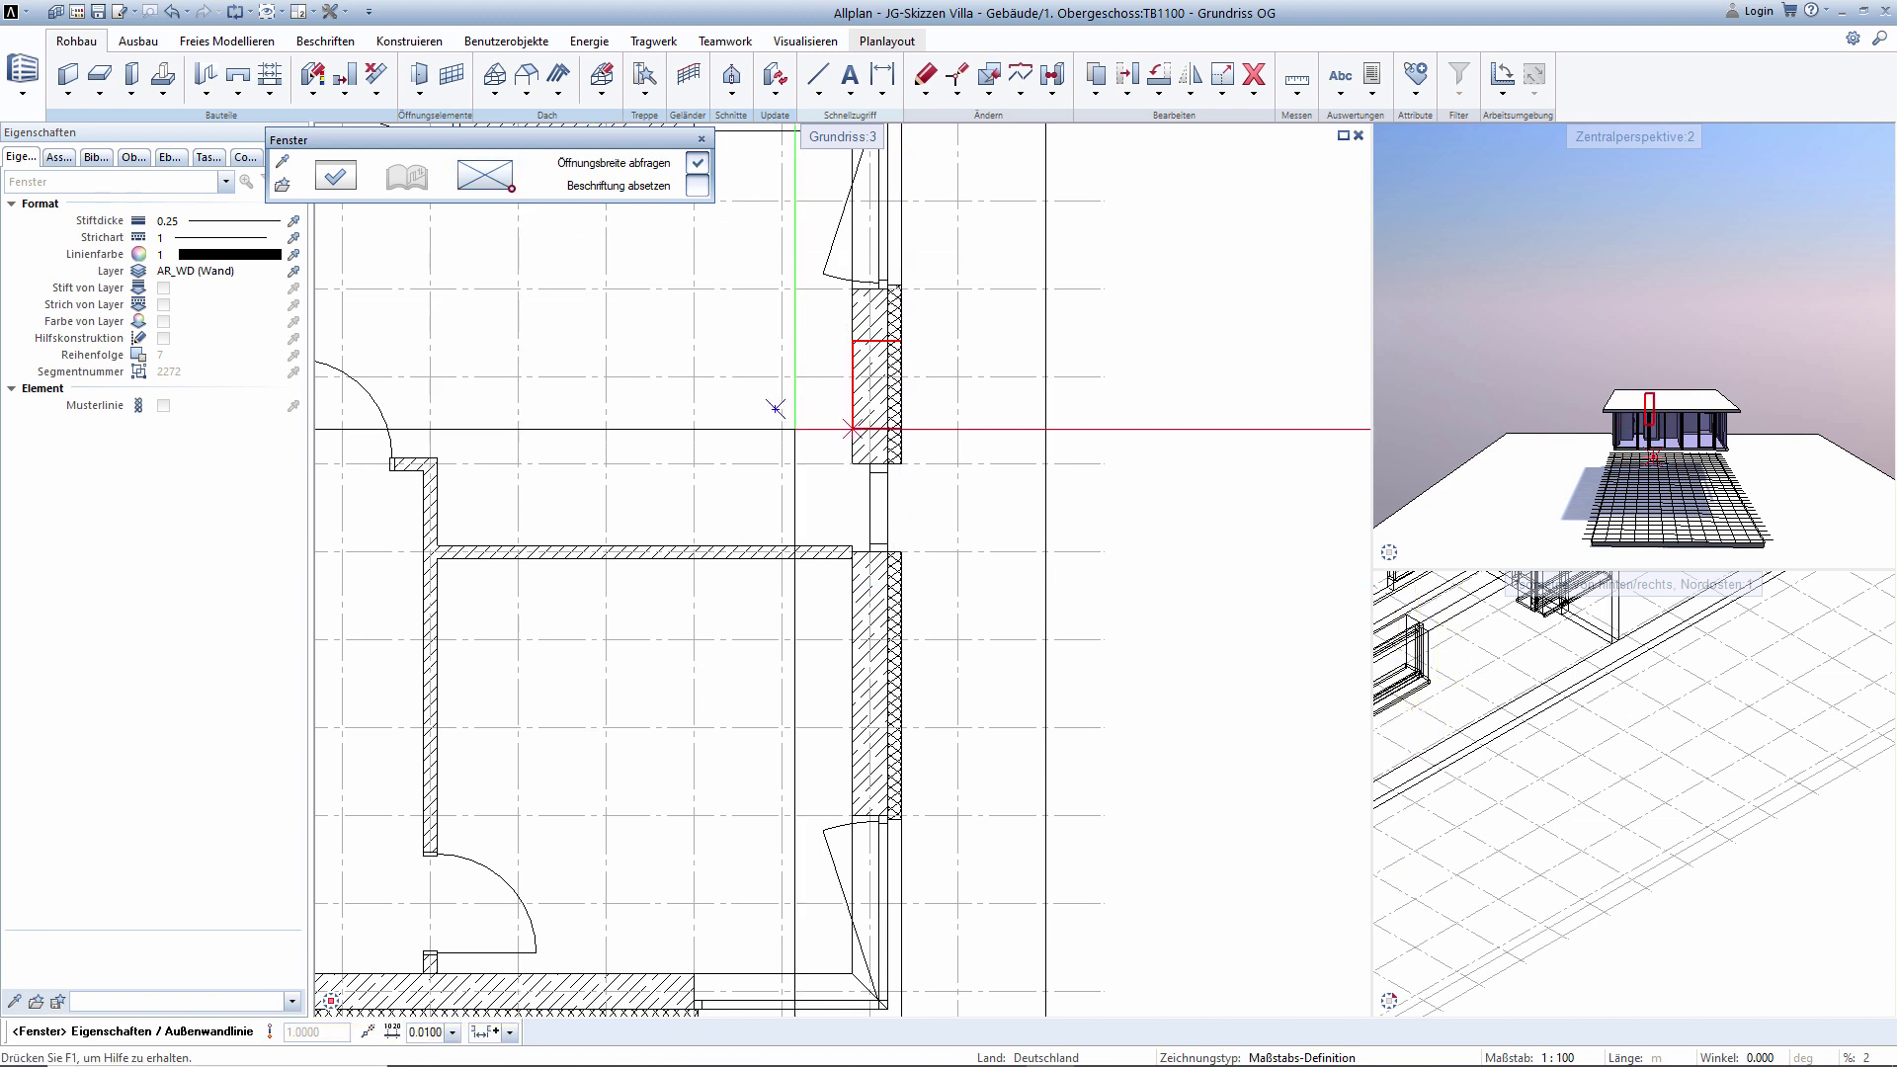
click(922, 564)
key(Return)
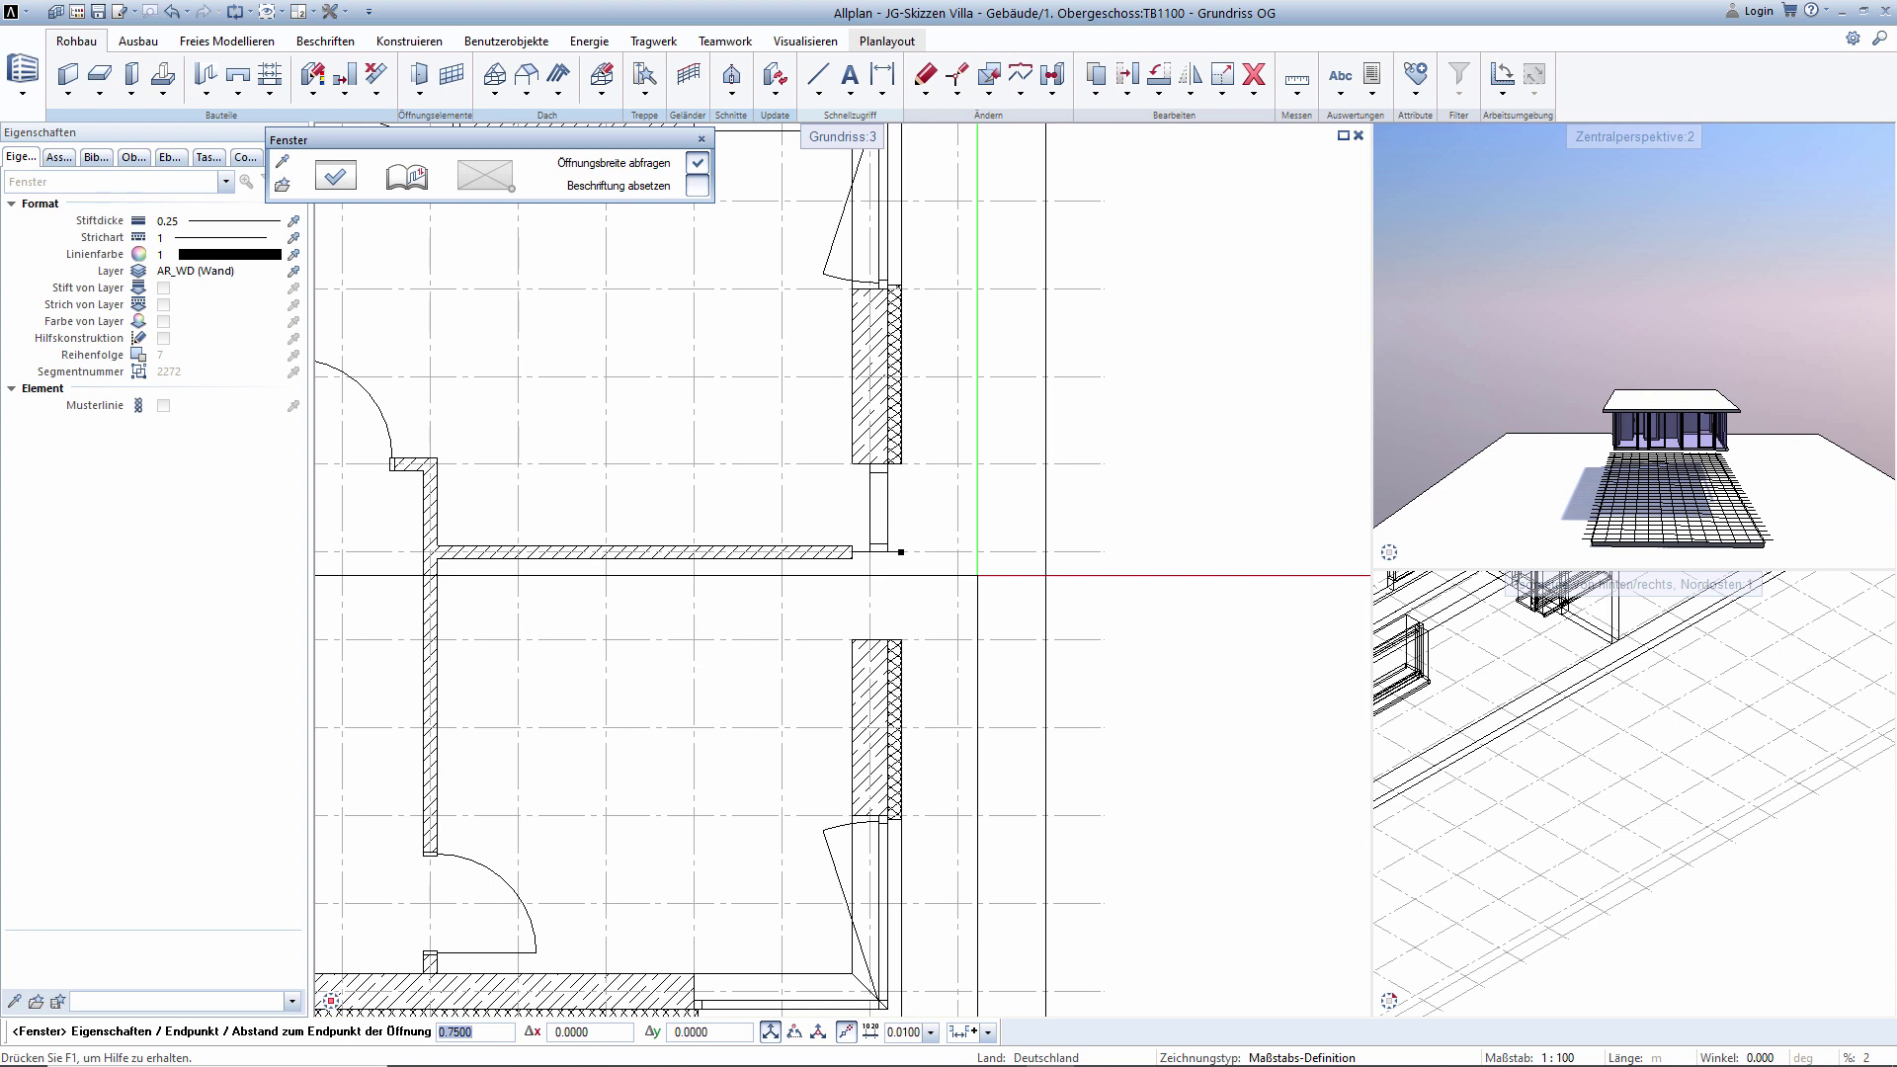
key(Return)
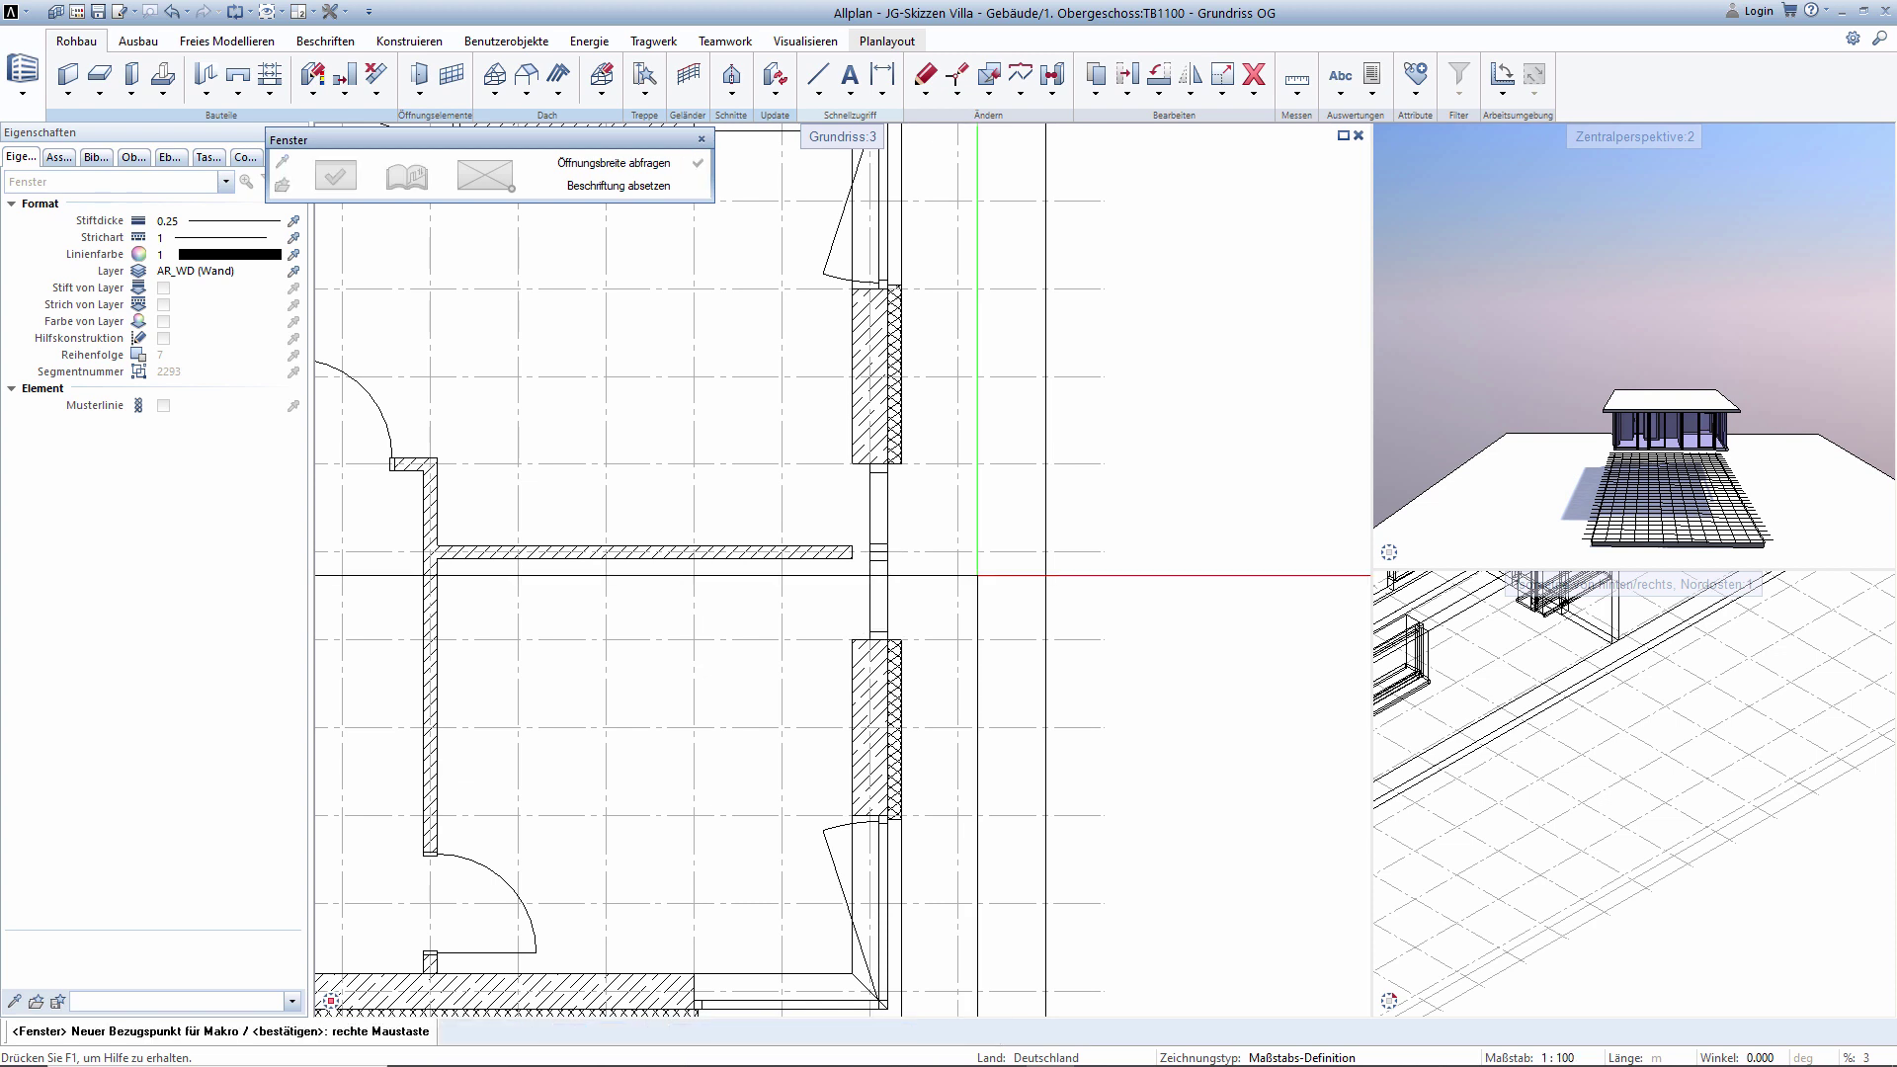
key(Return)
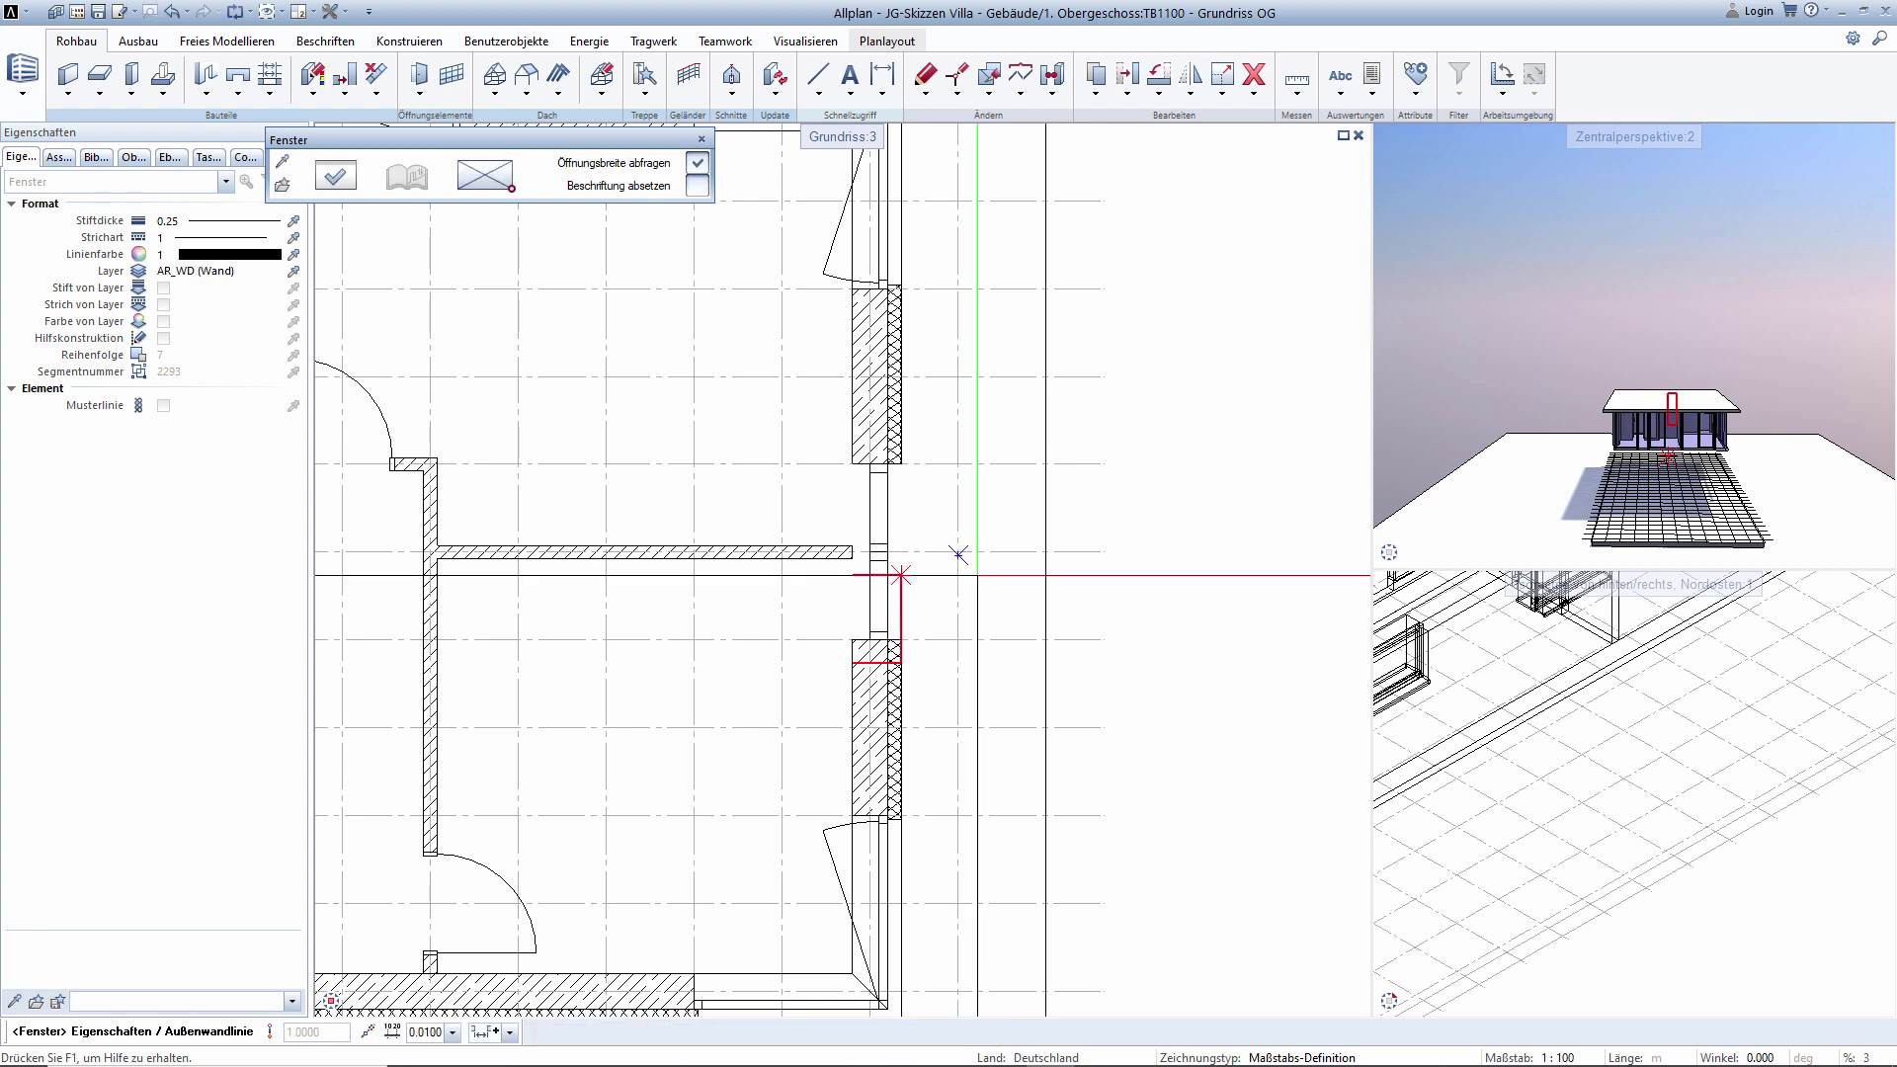
key(Escape)
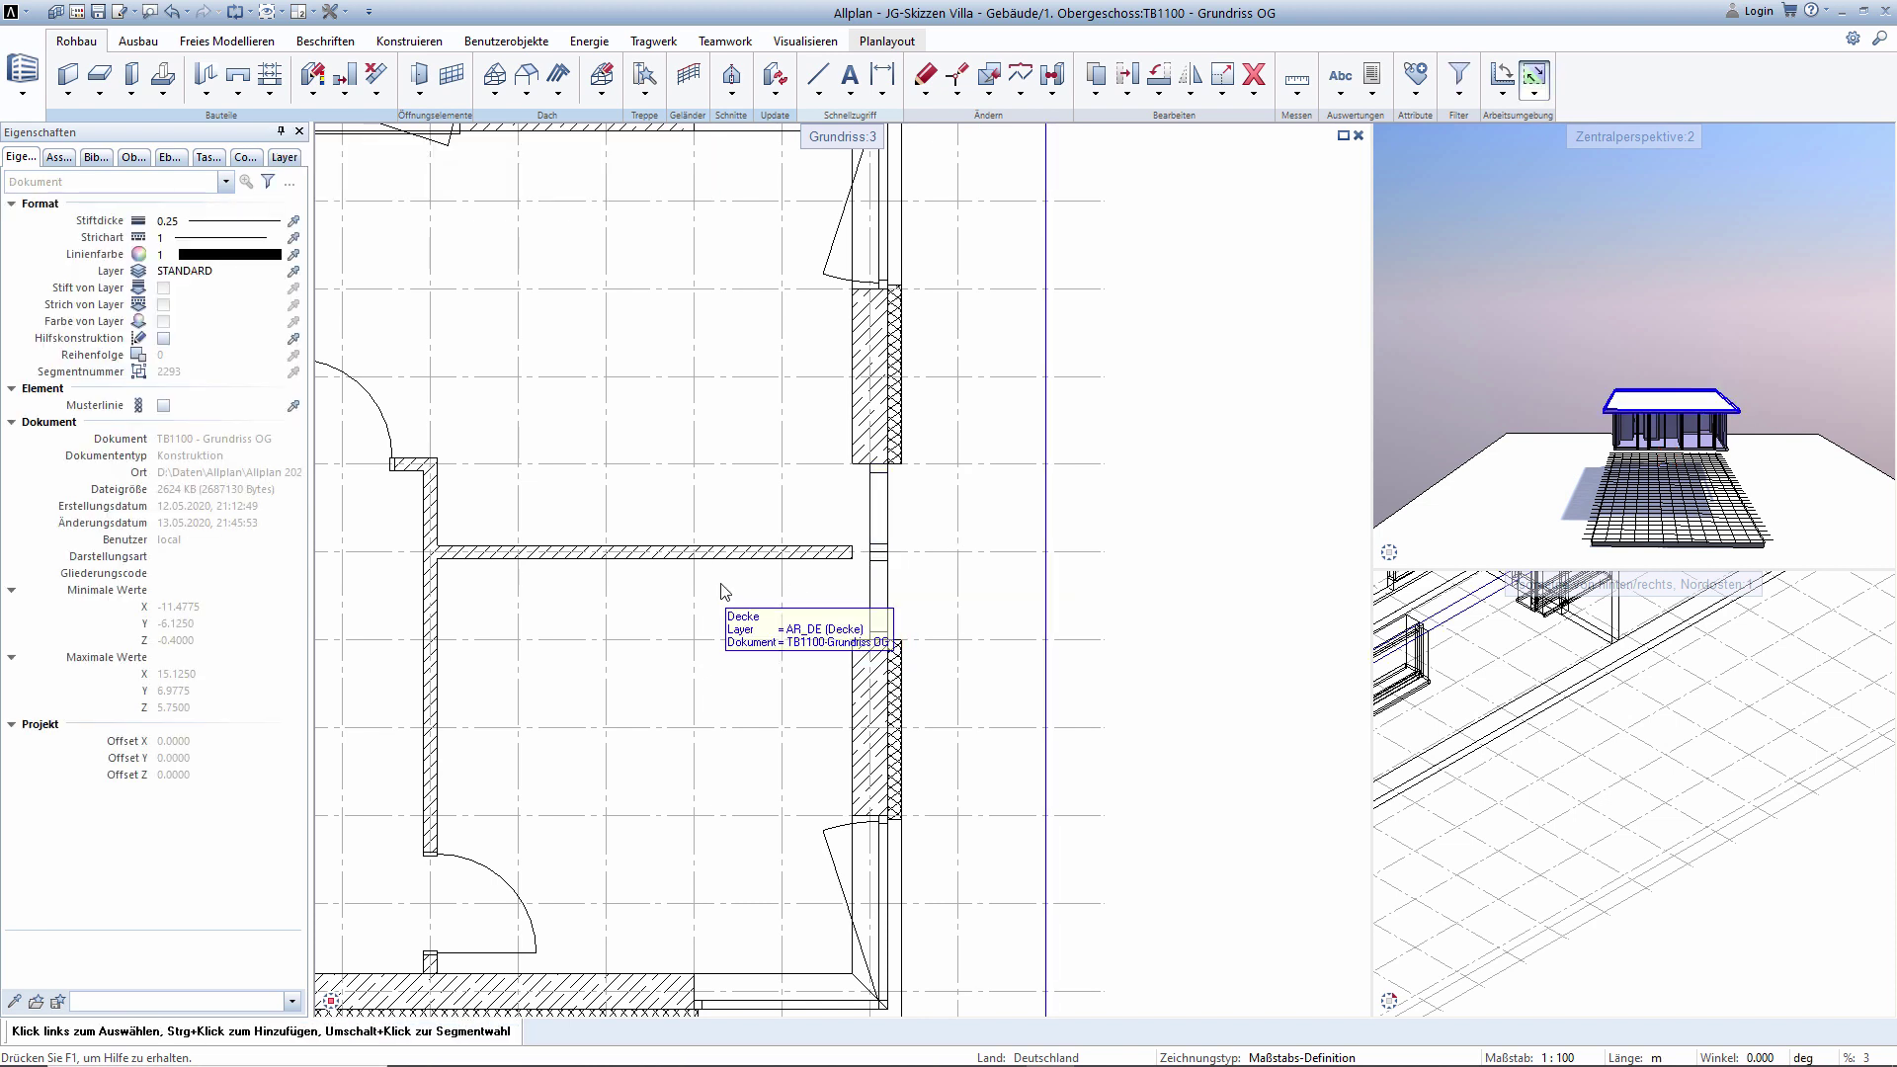
Zoom in on the interior wall end at the right wall and start the Stütze column tool.
scroll(864, 538, up, 5)
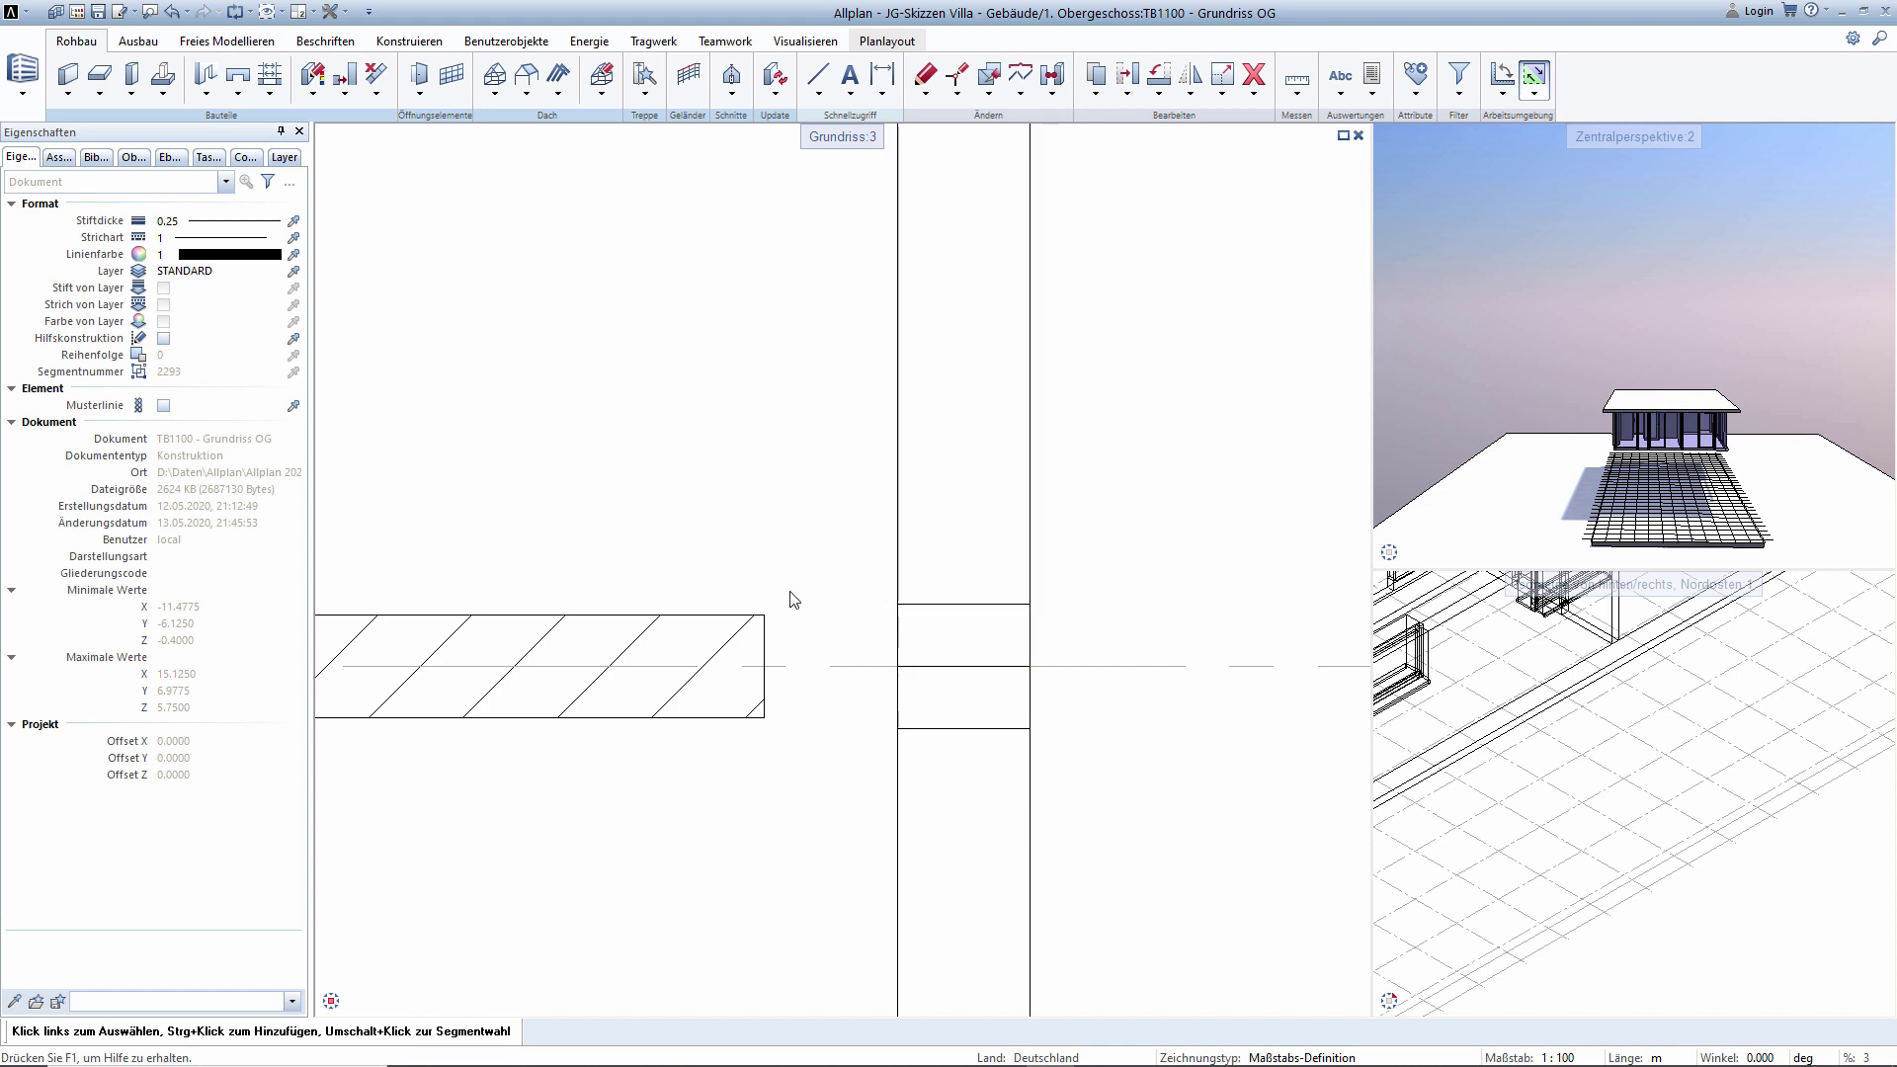
scroll(790, 600, down, 3)
scroll(780, 600, down, 2)
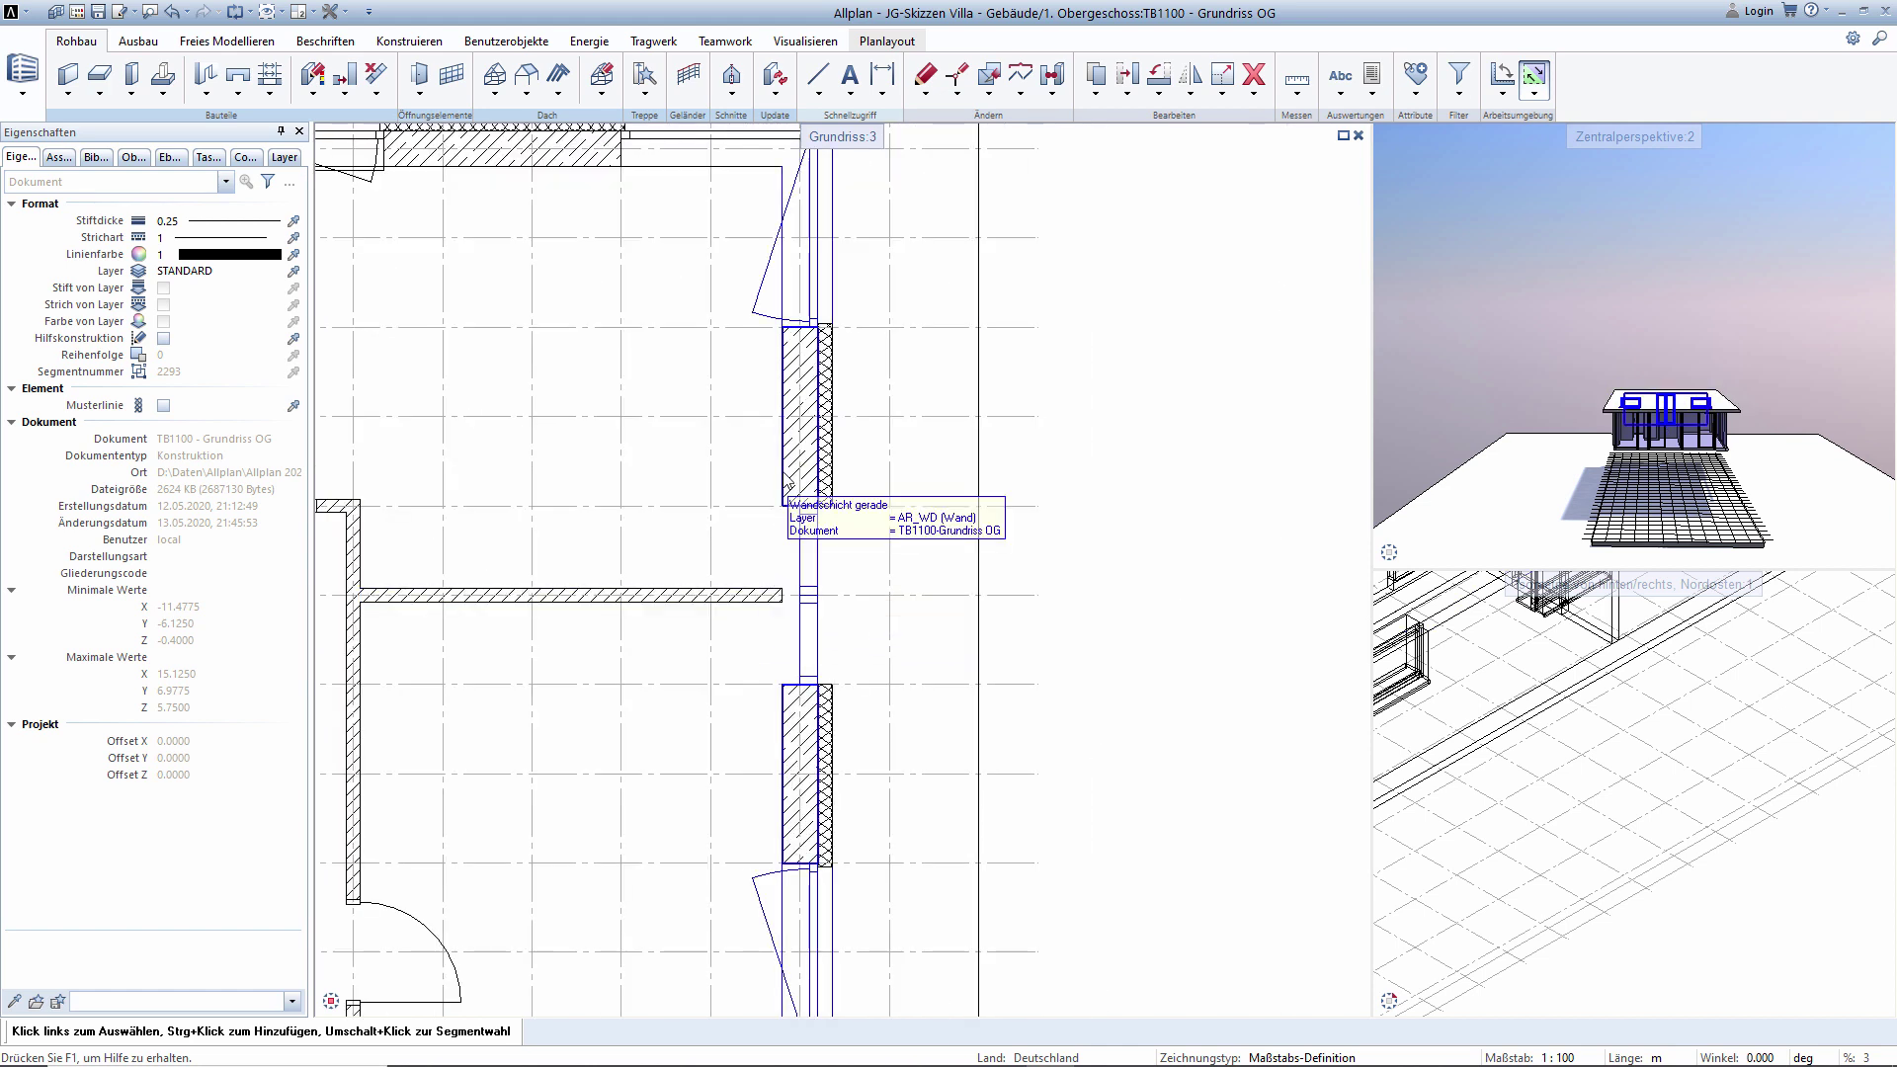
middle_drag(751, 605, 819, 621)
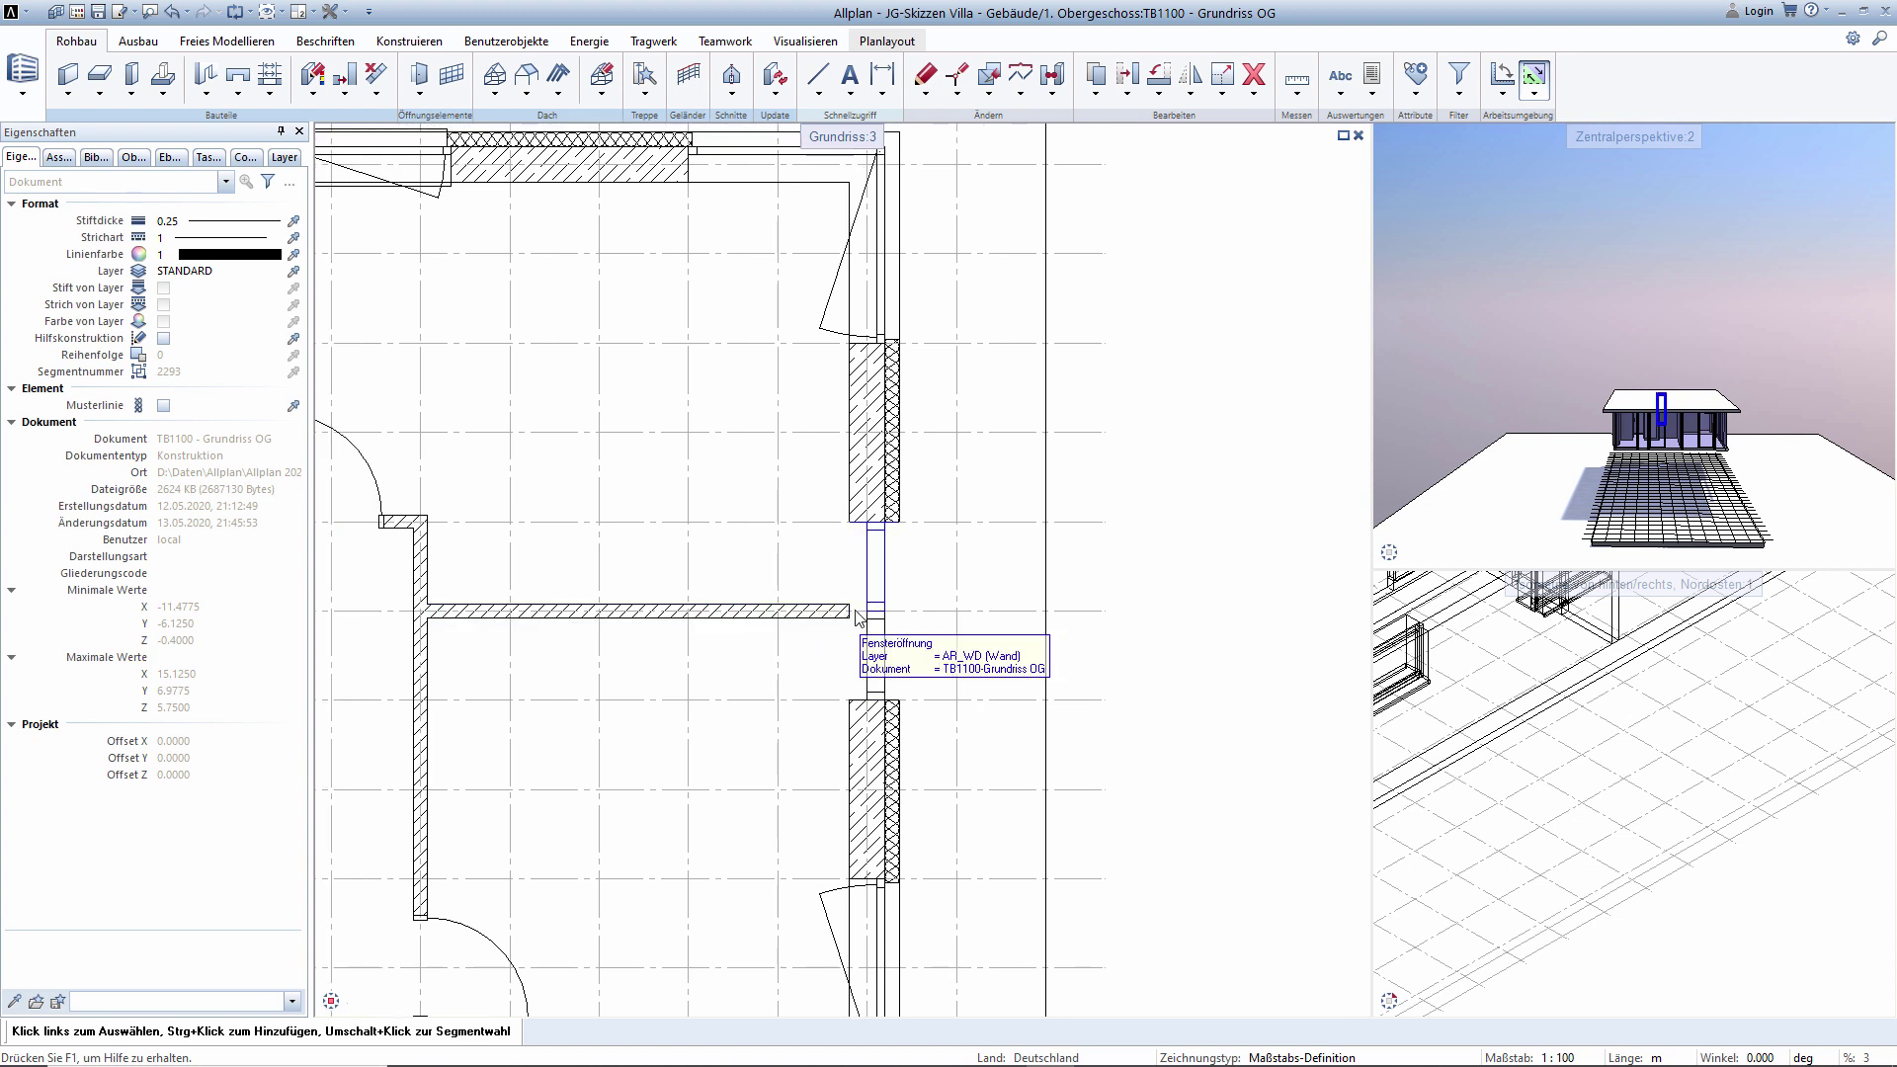
scroll(894, 608, up, 2)
scroll(921, 612, up, 1)
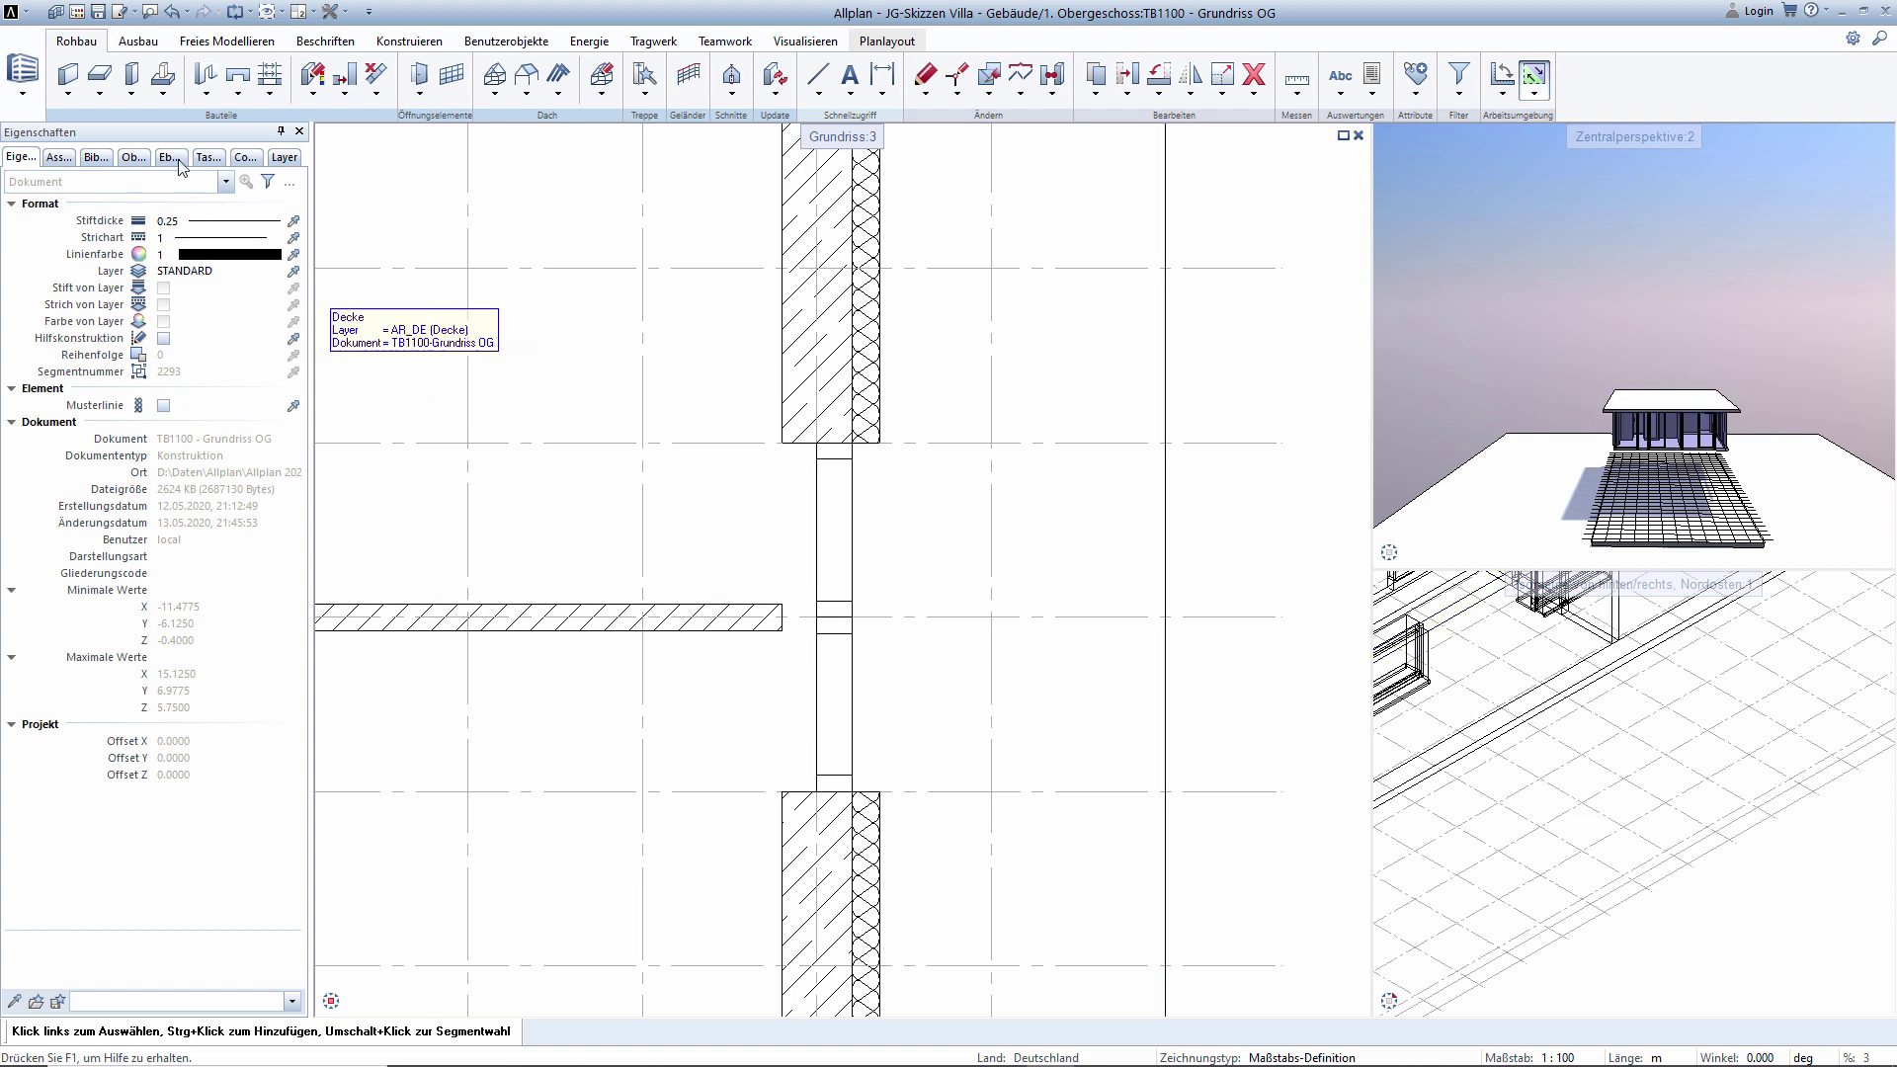
click(132, 74)
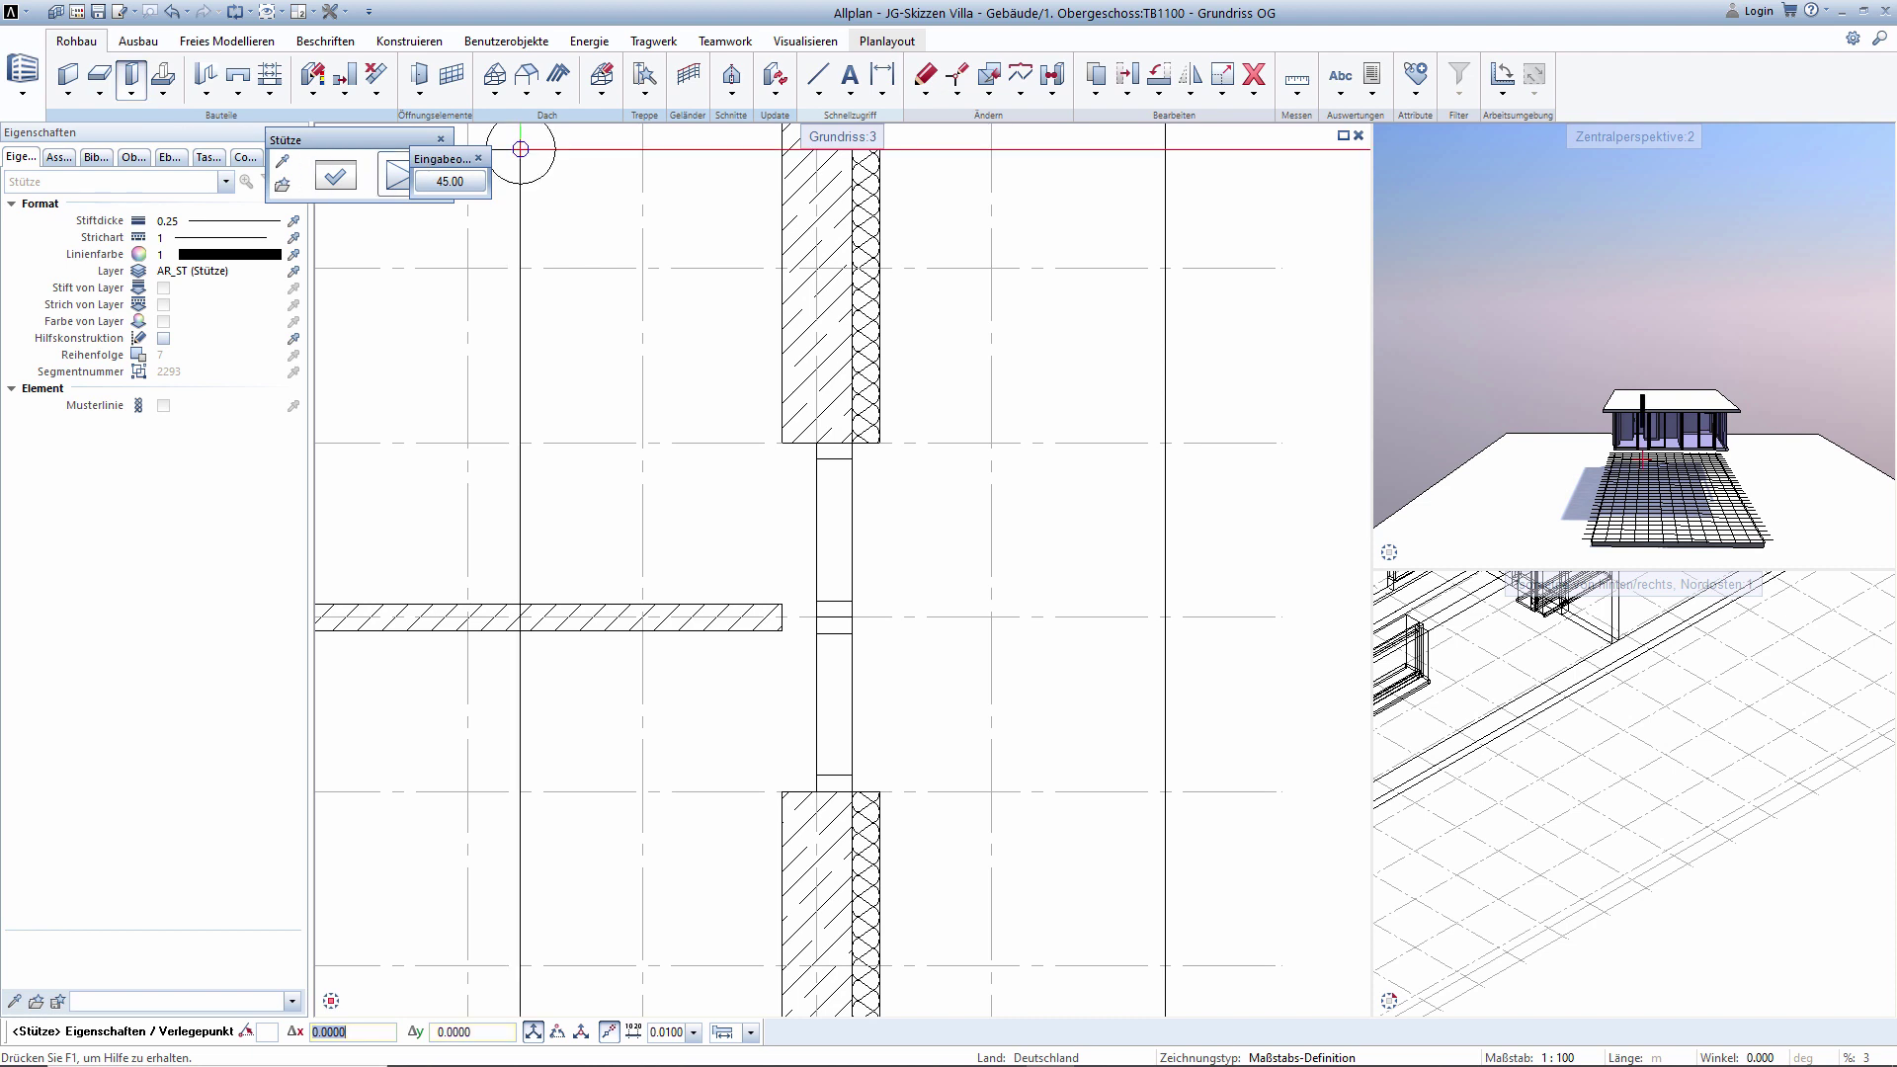
Measure the 0.15 m Strecke distance at the interior wall end, then open the column properties.
drag(445, 158, 525, 142)
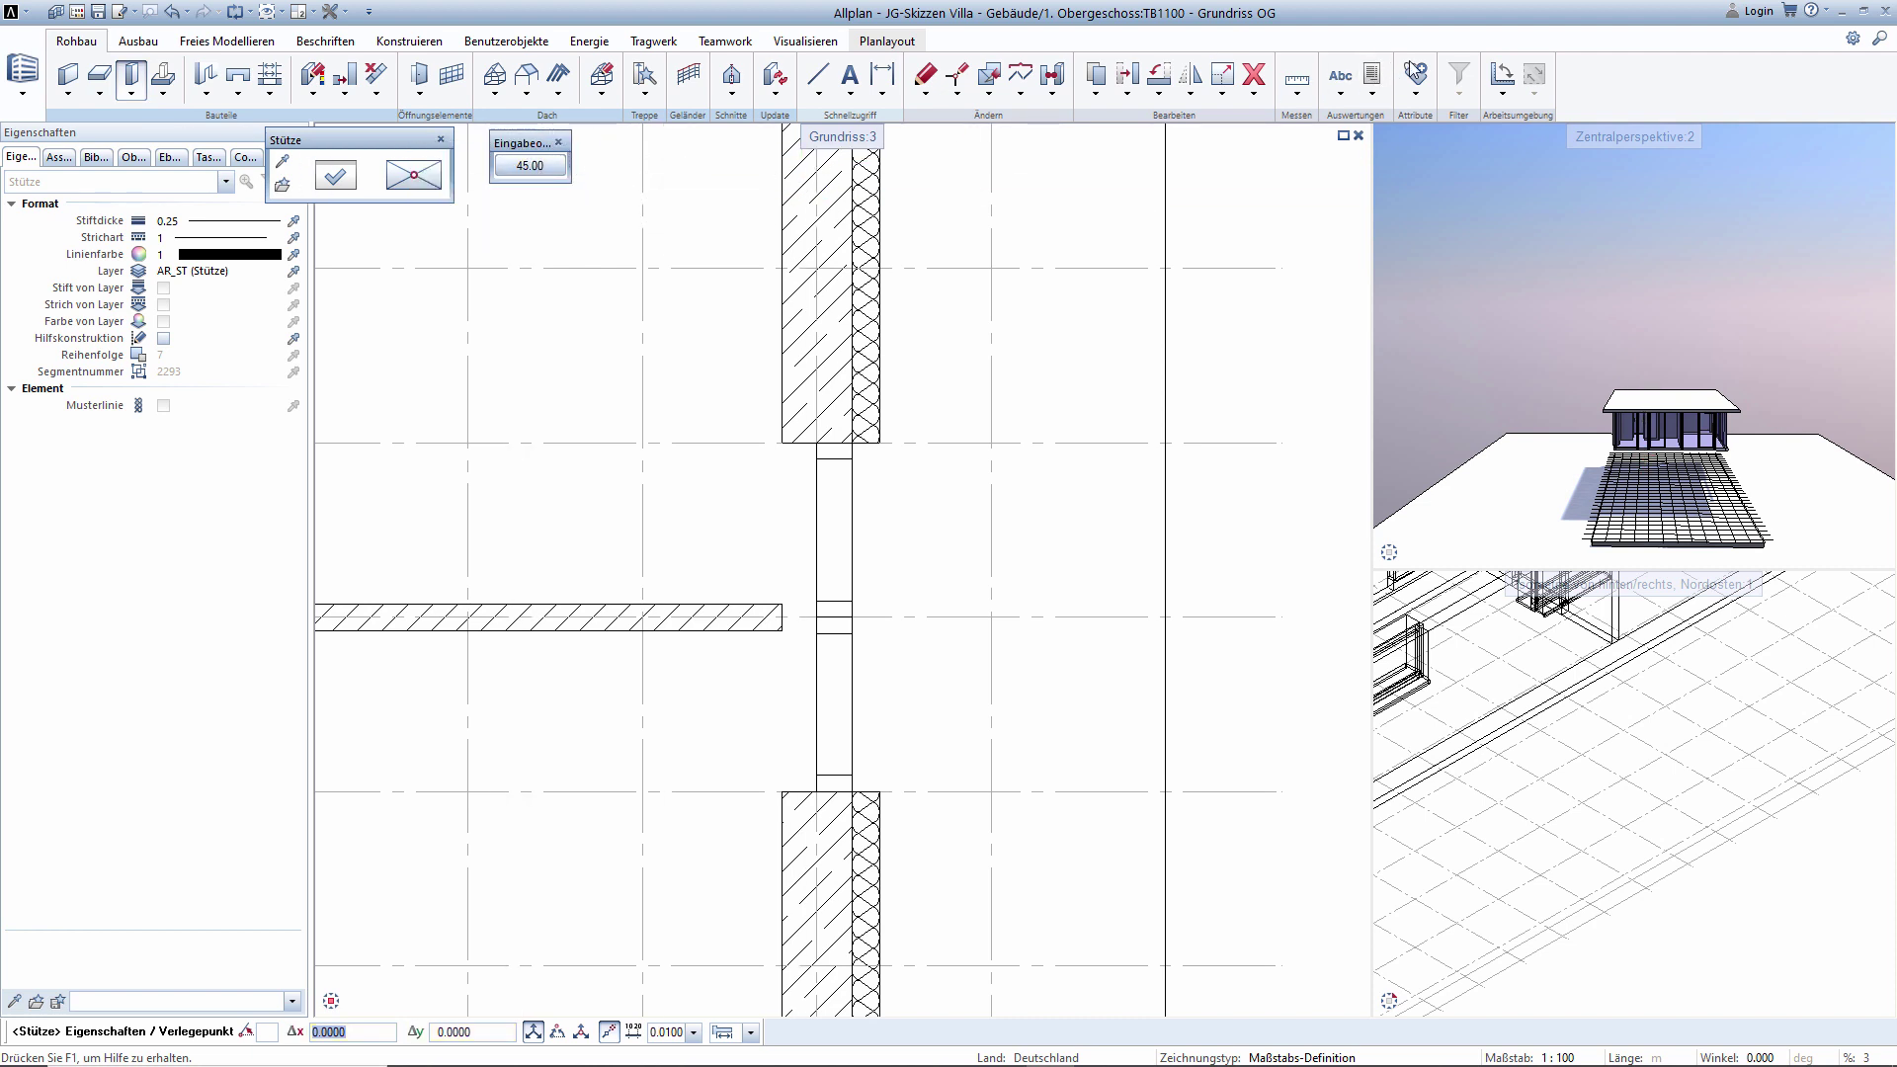
click(1290, 81)
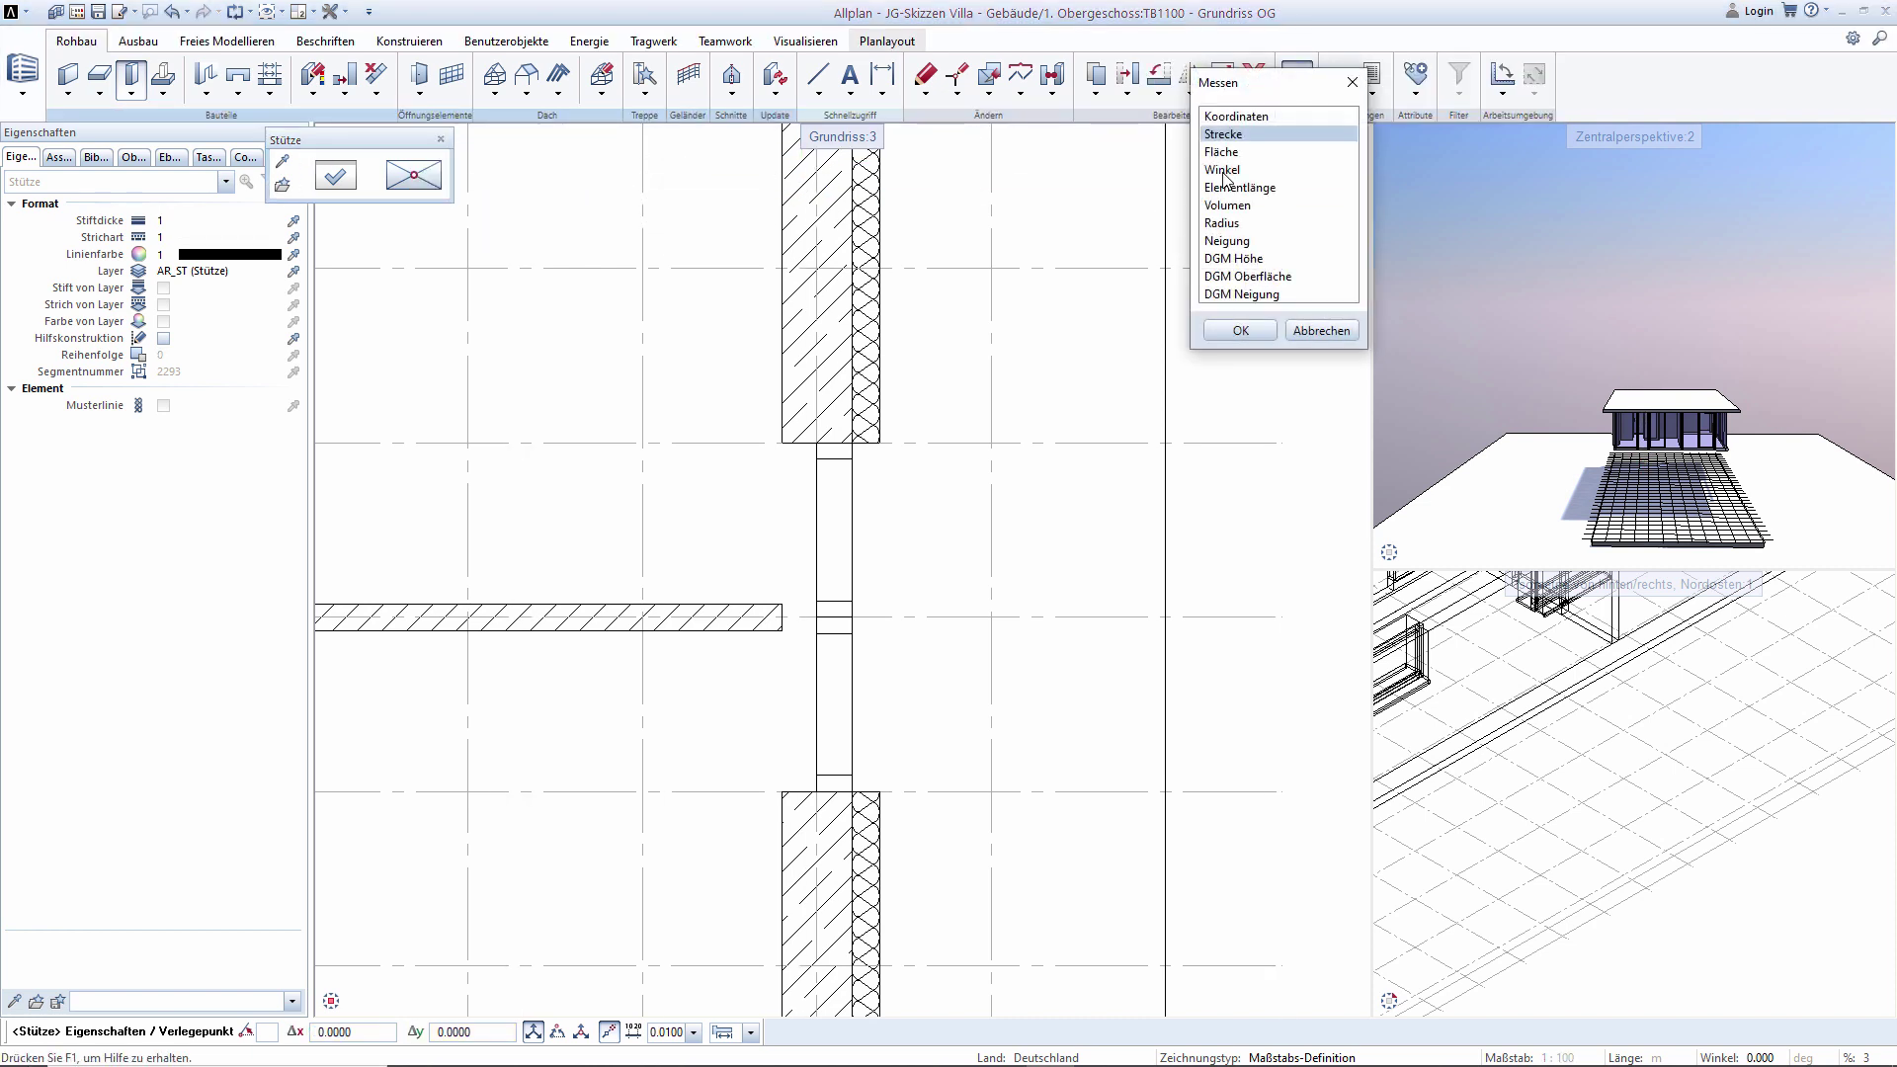
double_click(1221, 134)
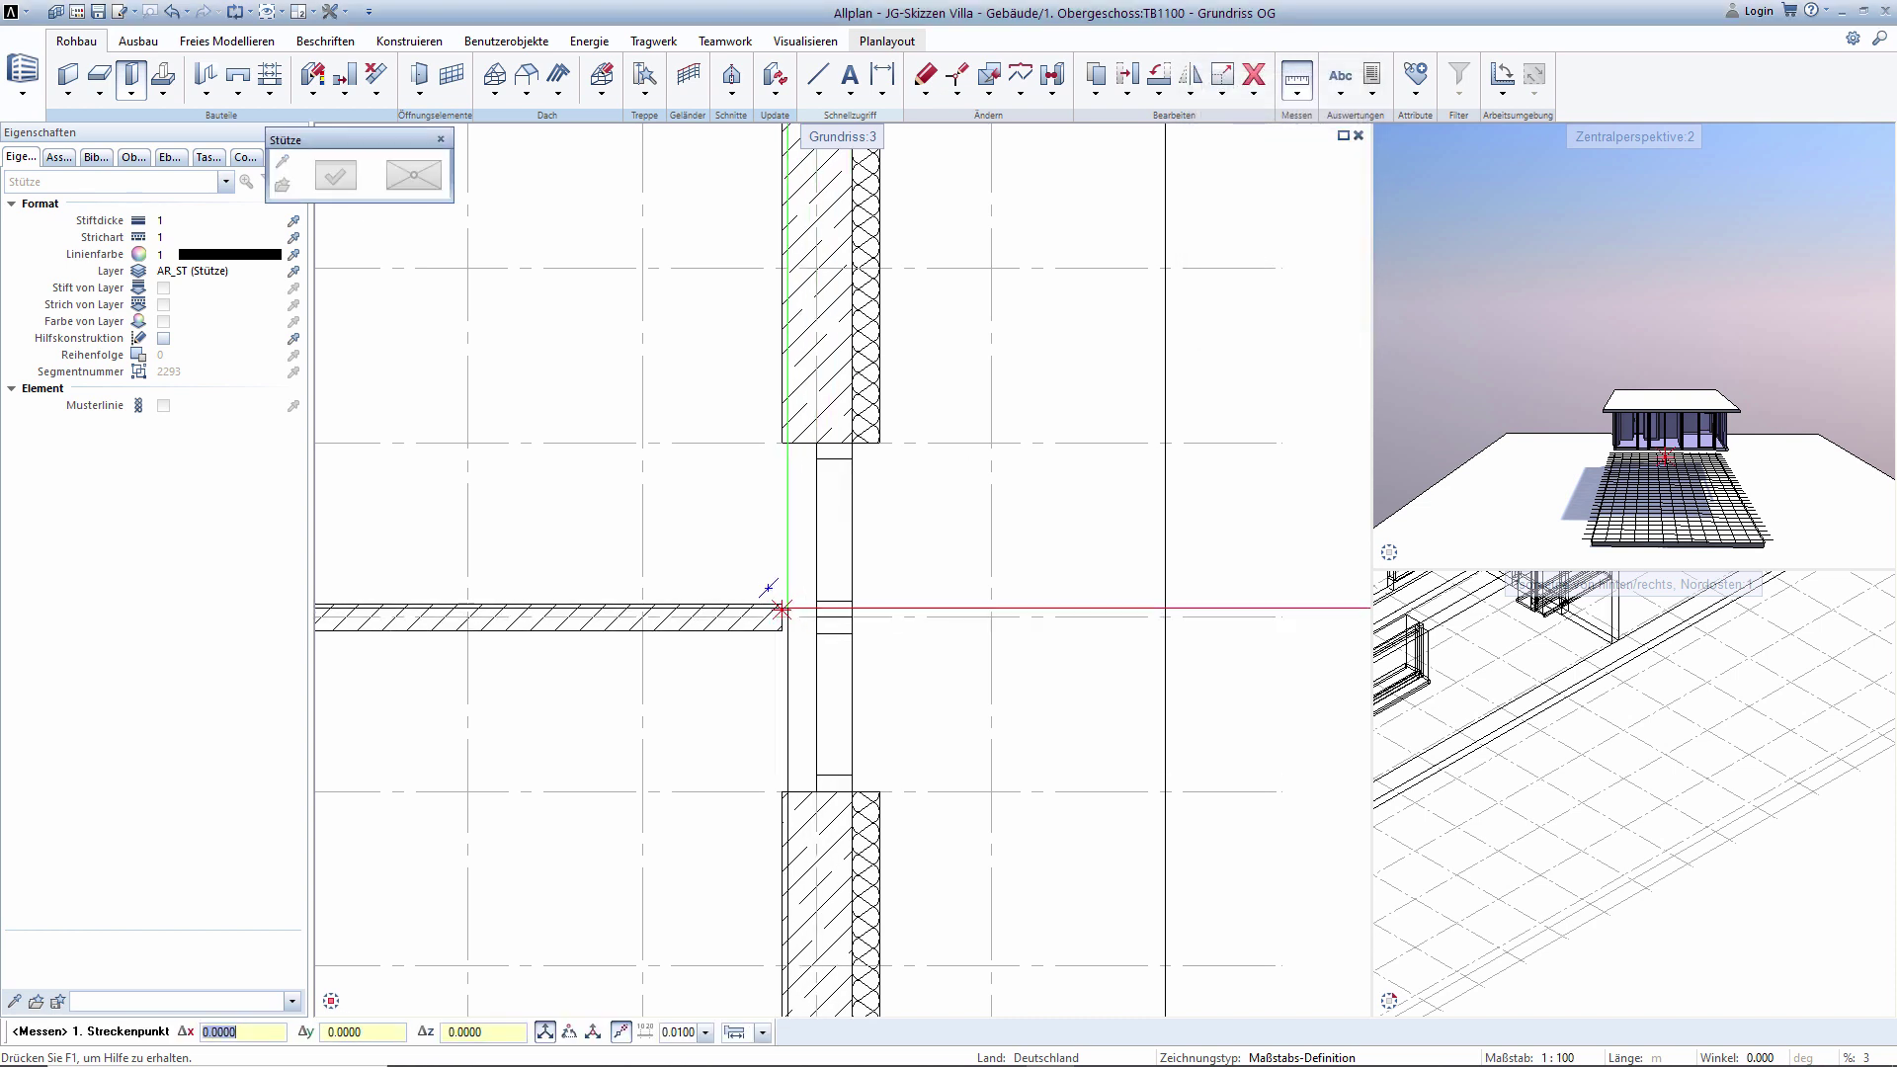
click(816, 602)
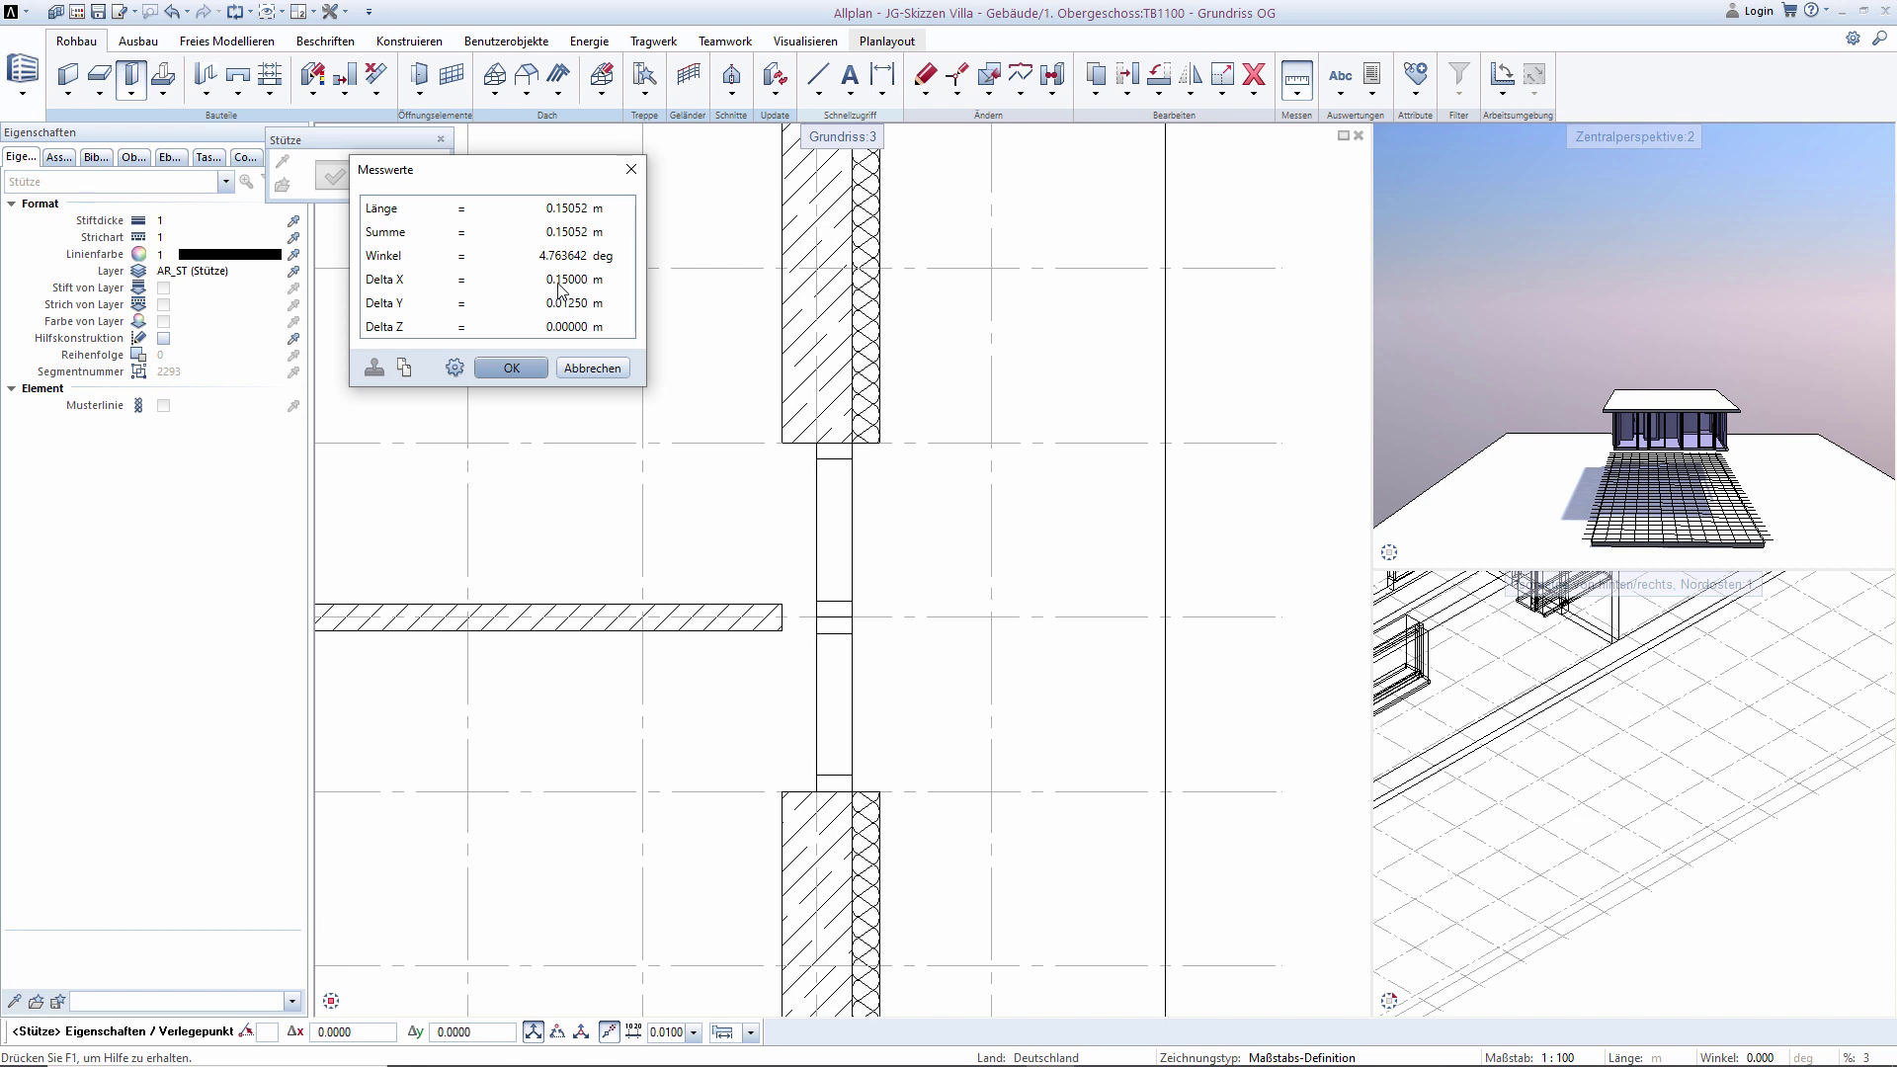
click(511, 368)
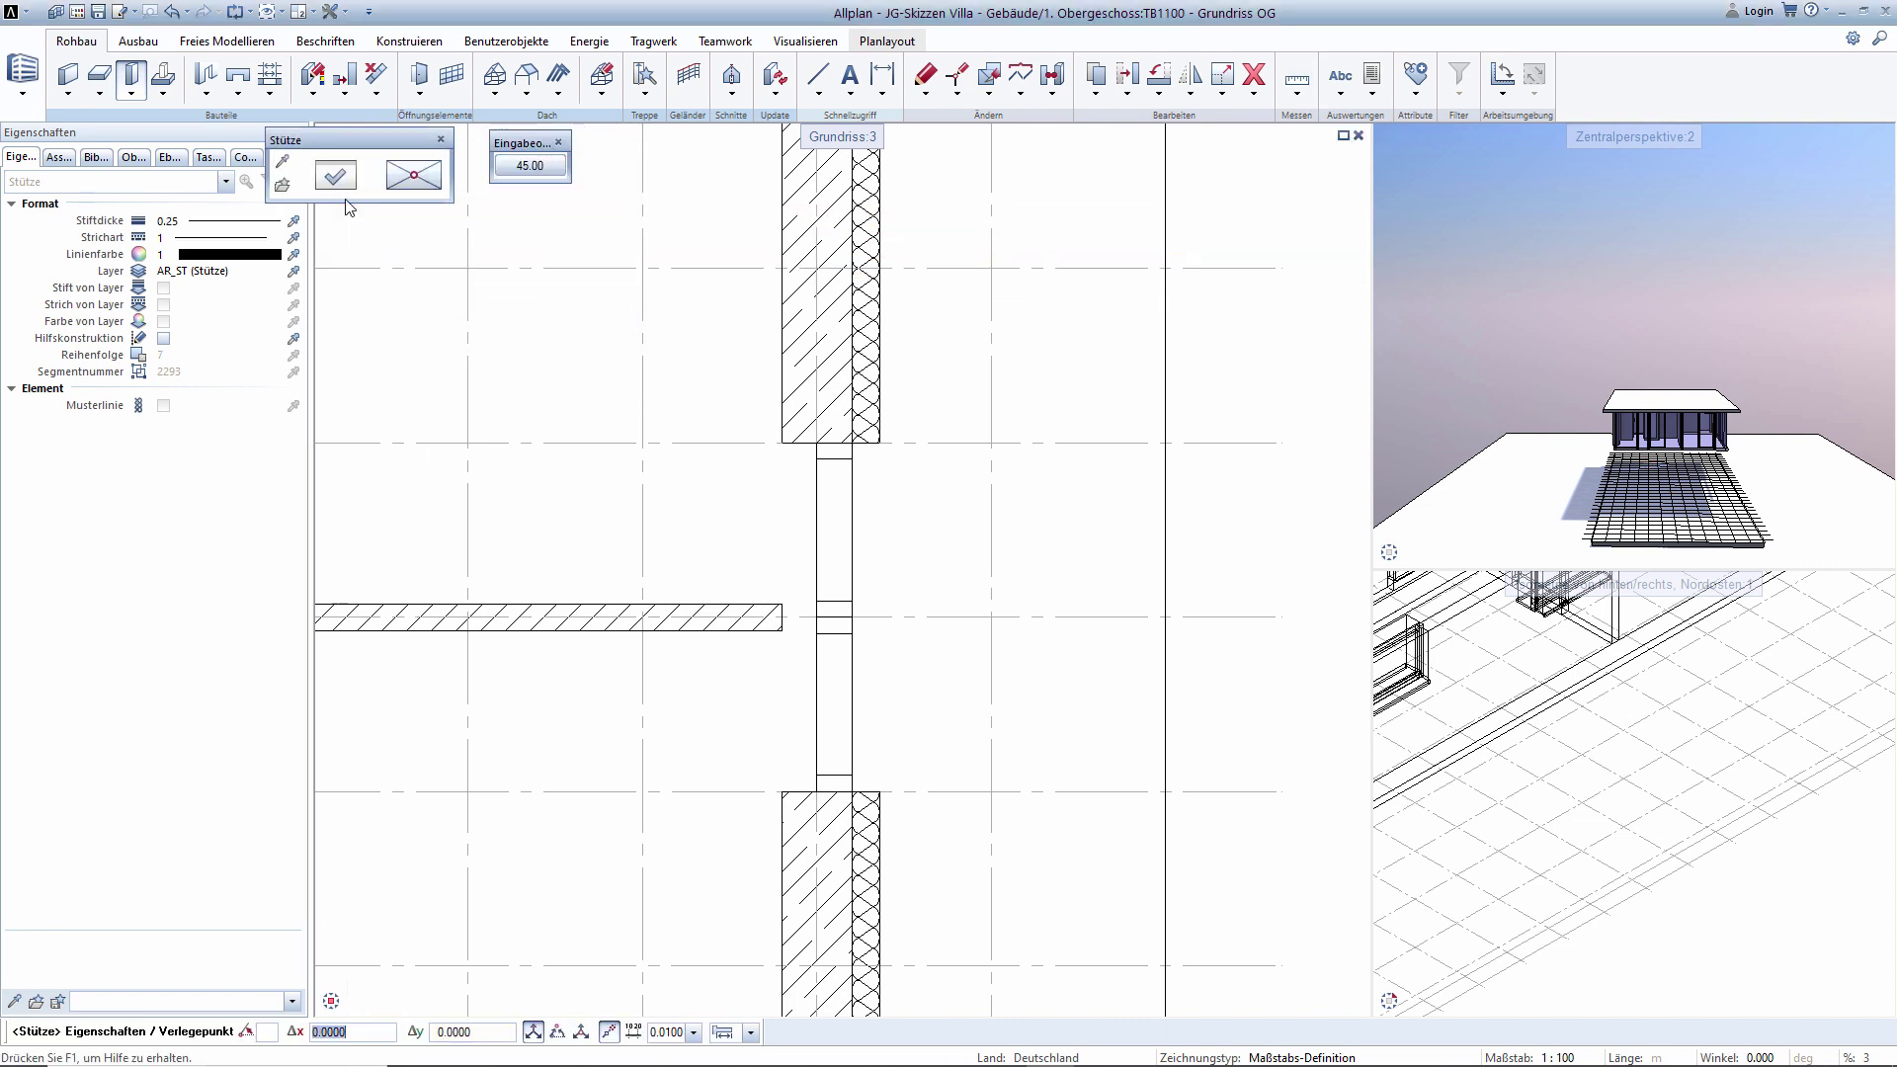
click(336, 178)
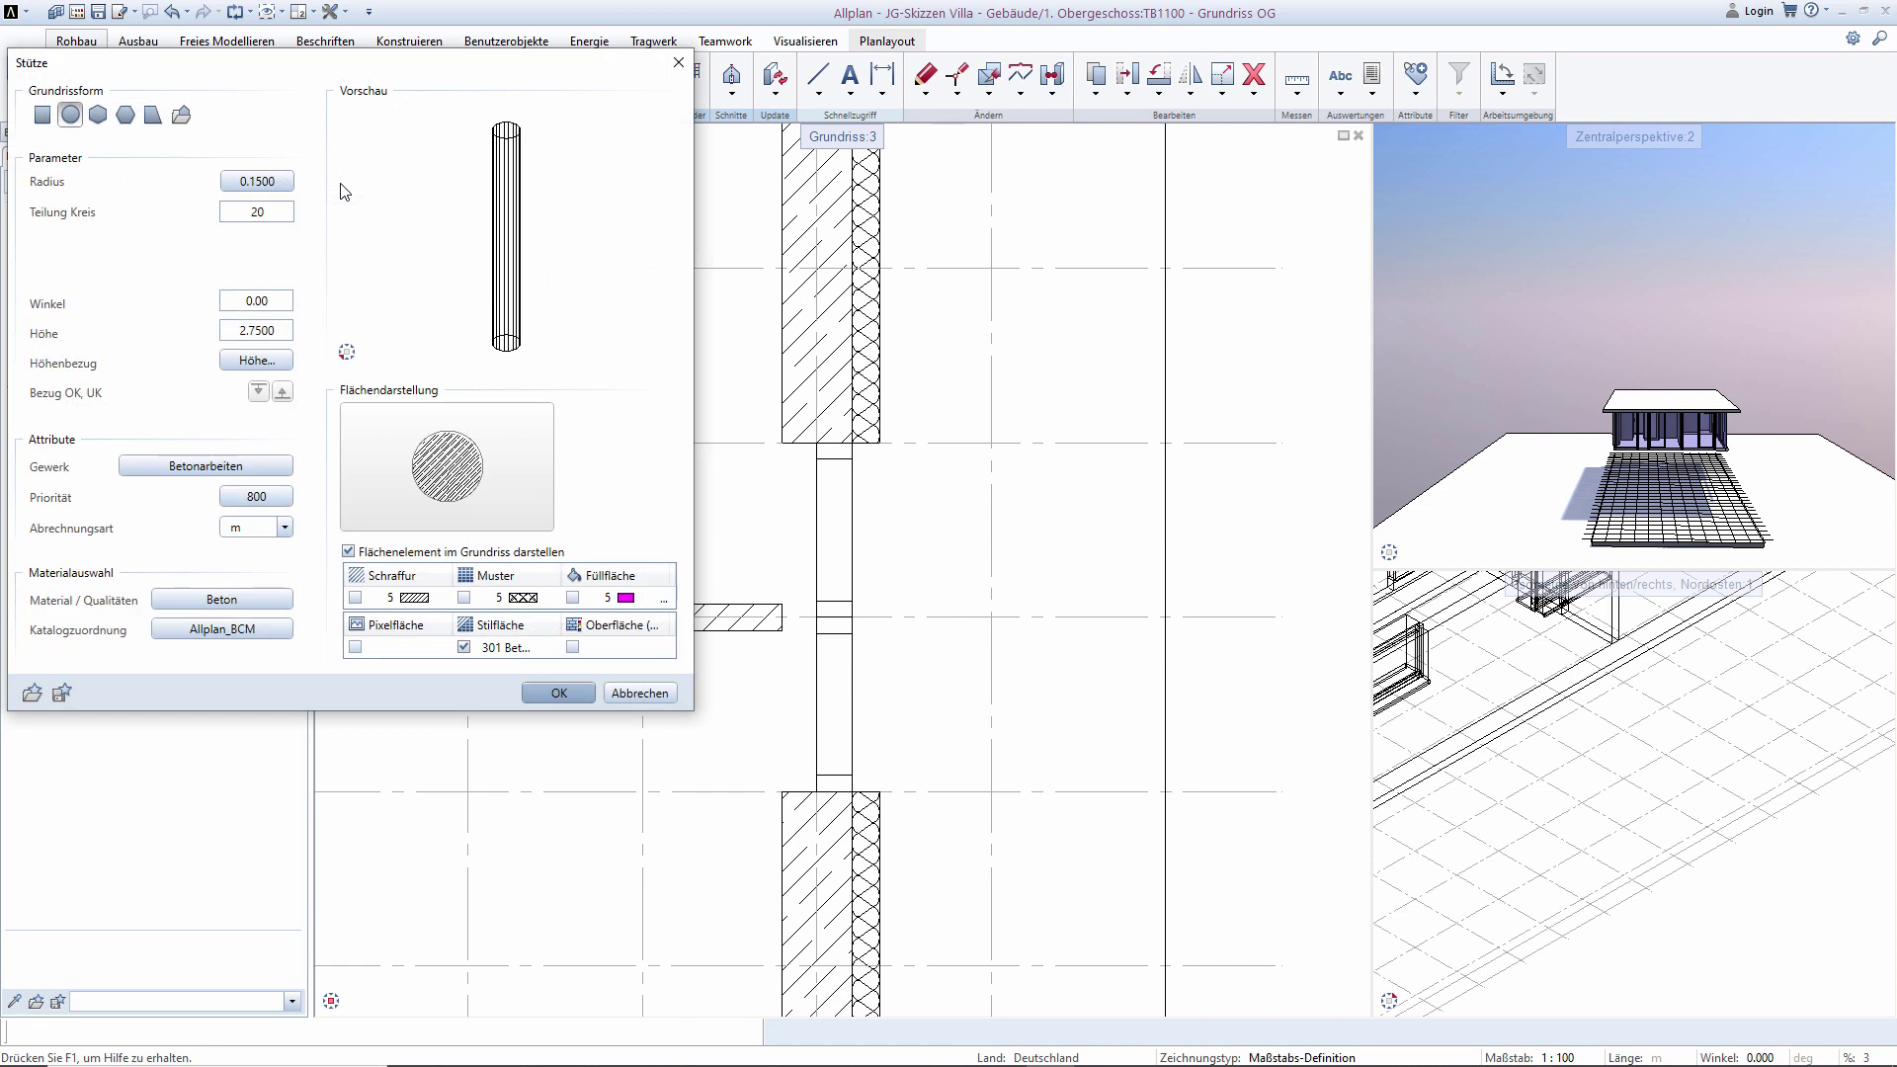
Make the column rectangular, 0.16 m wide and 0.1 m thick.
click(43, 115)
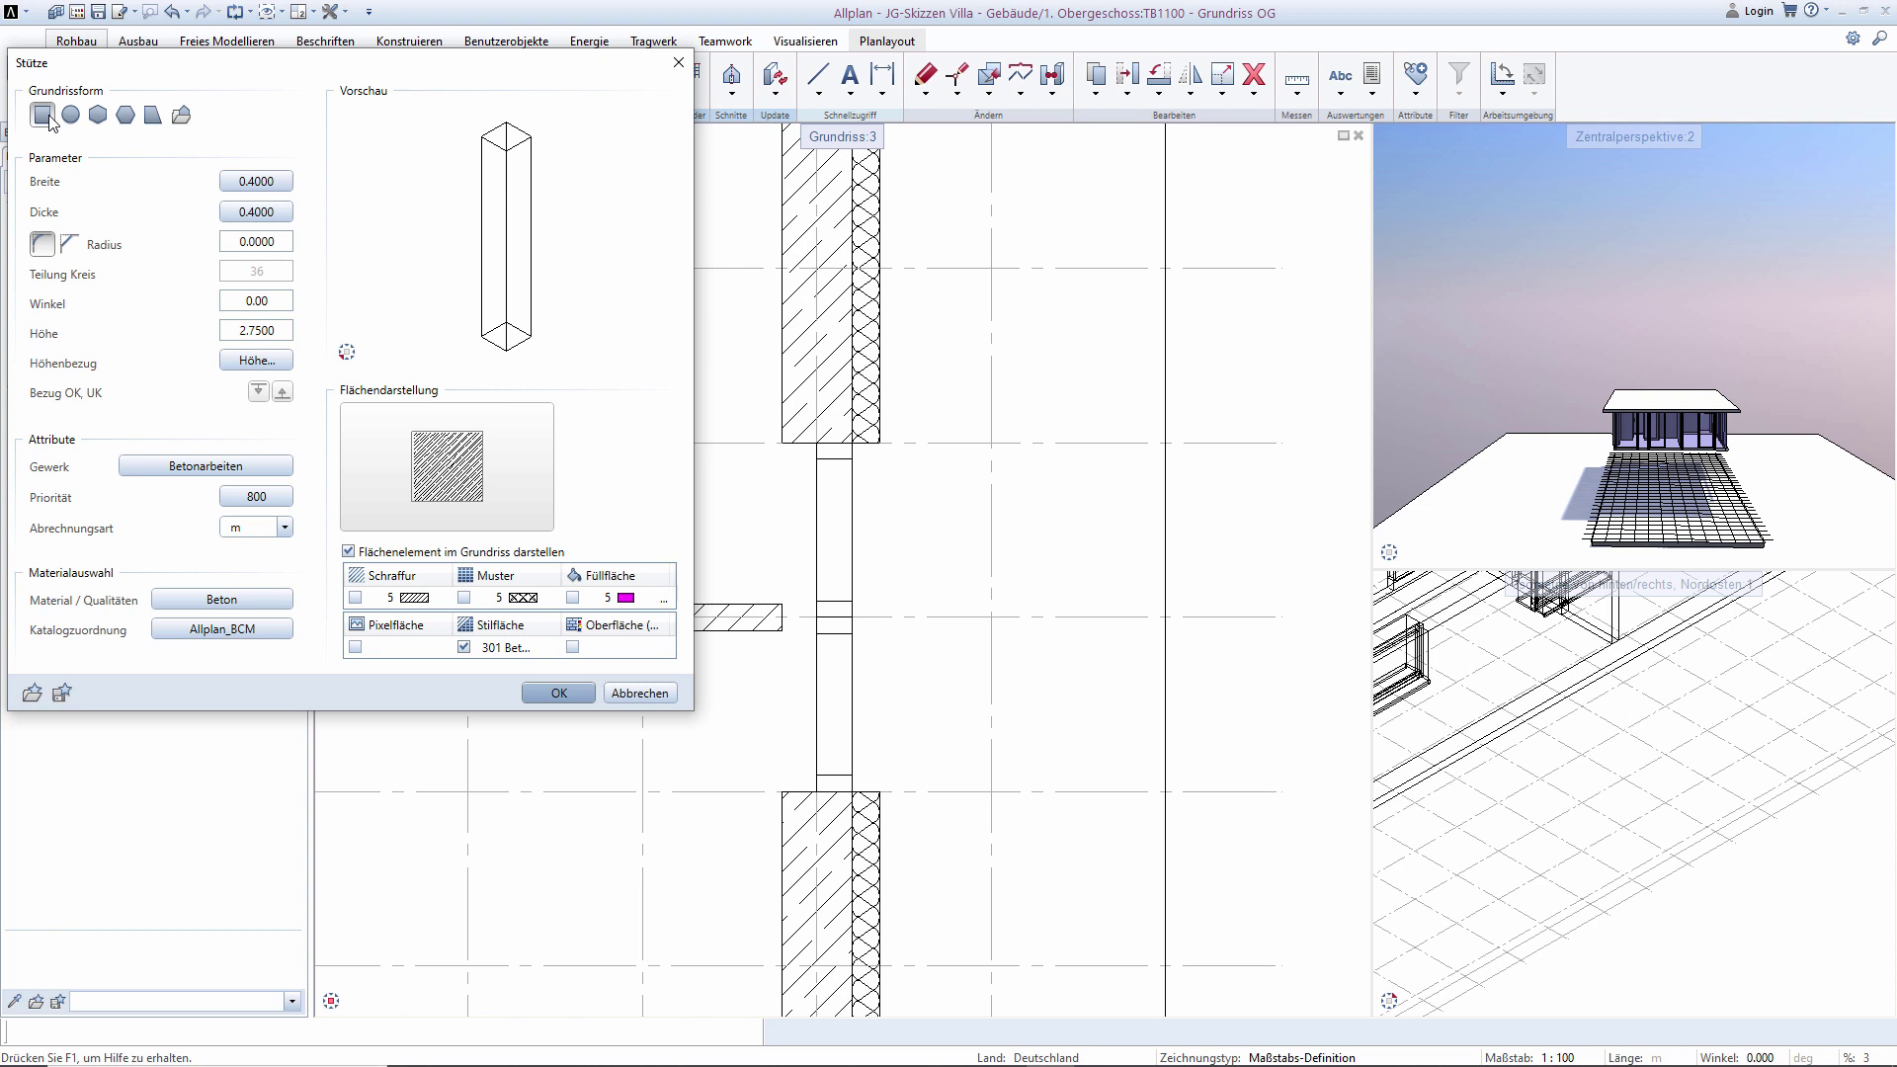
click(257, 180)
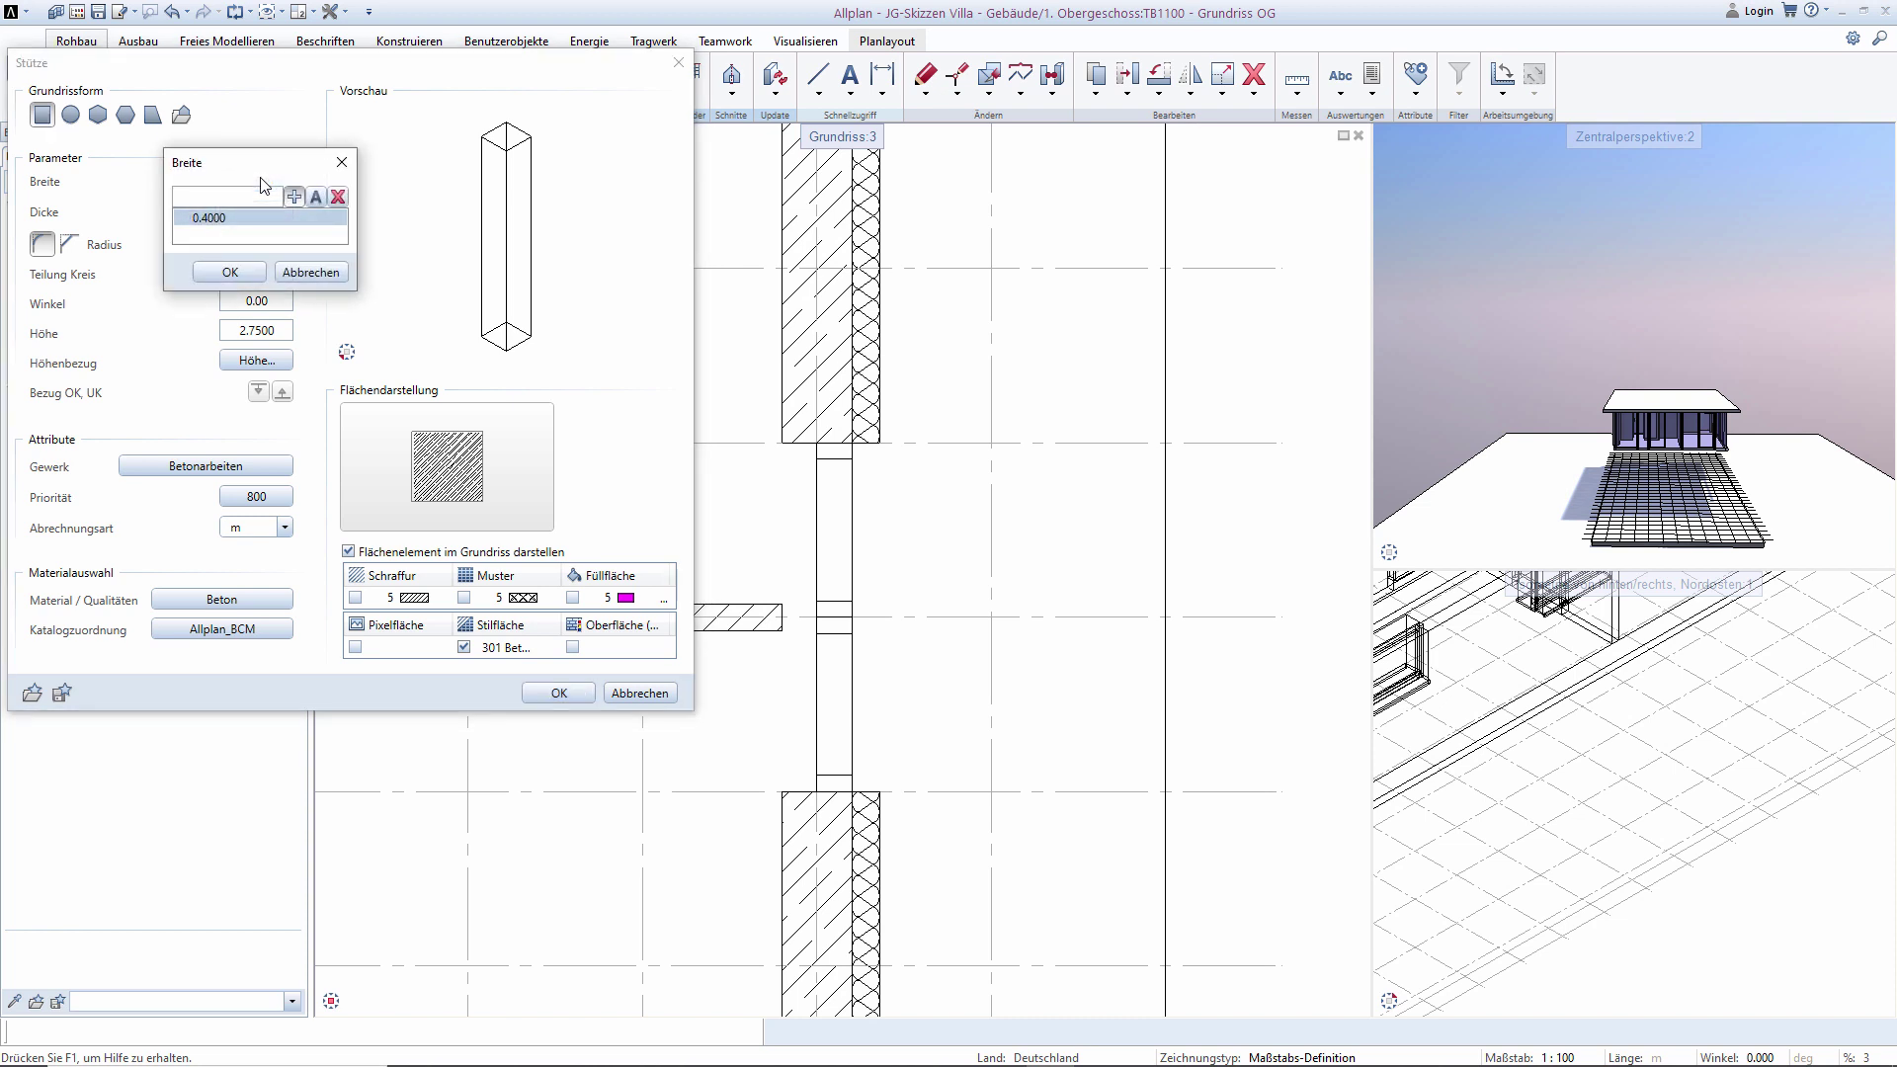
text(0,12)
key(Return)
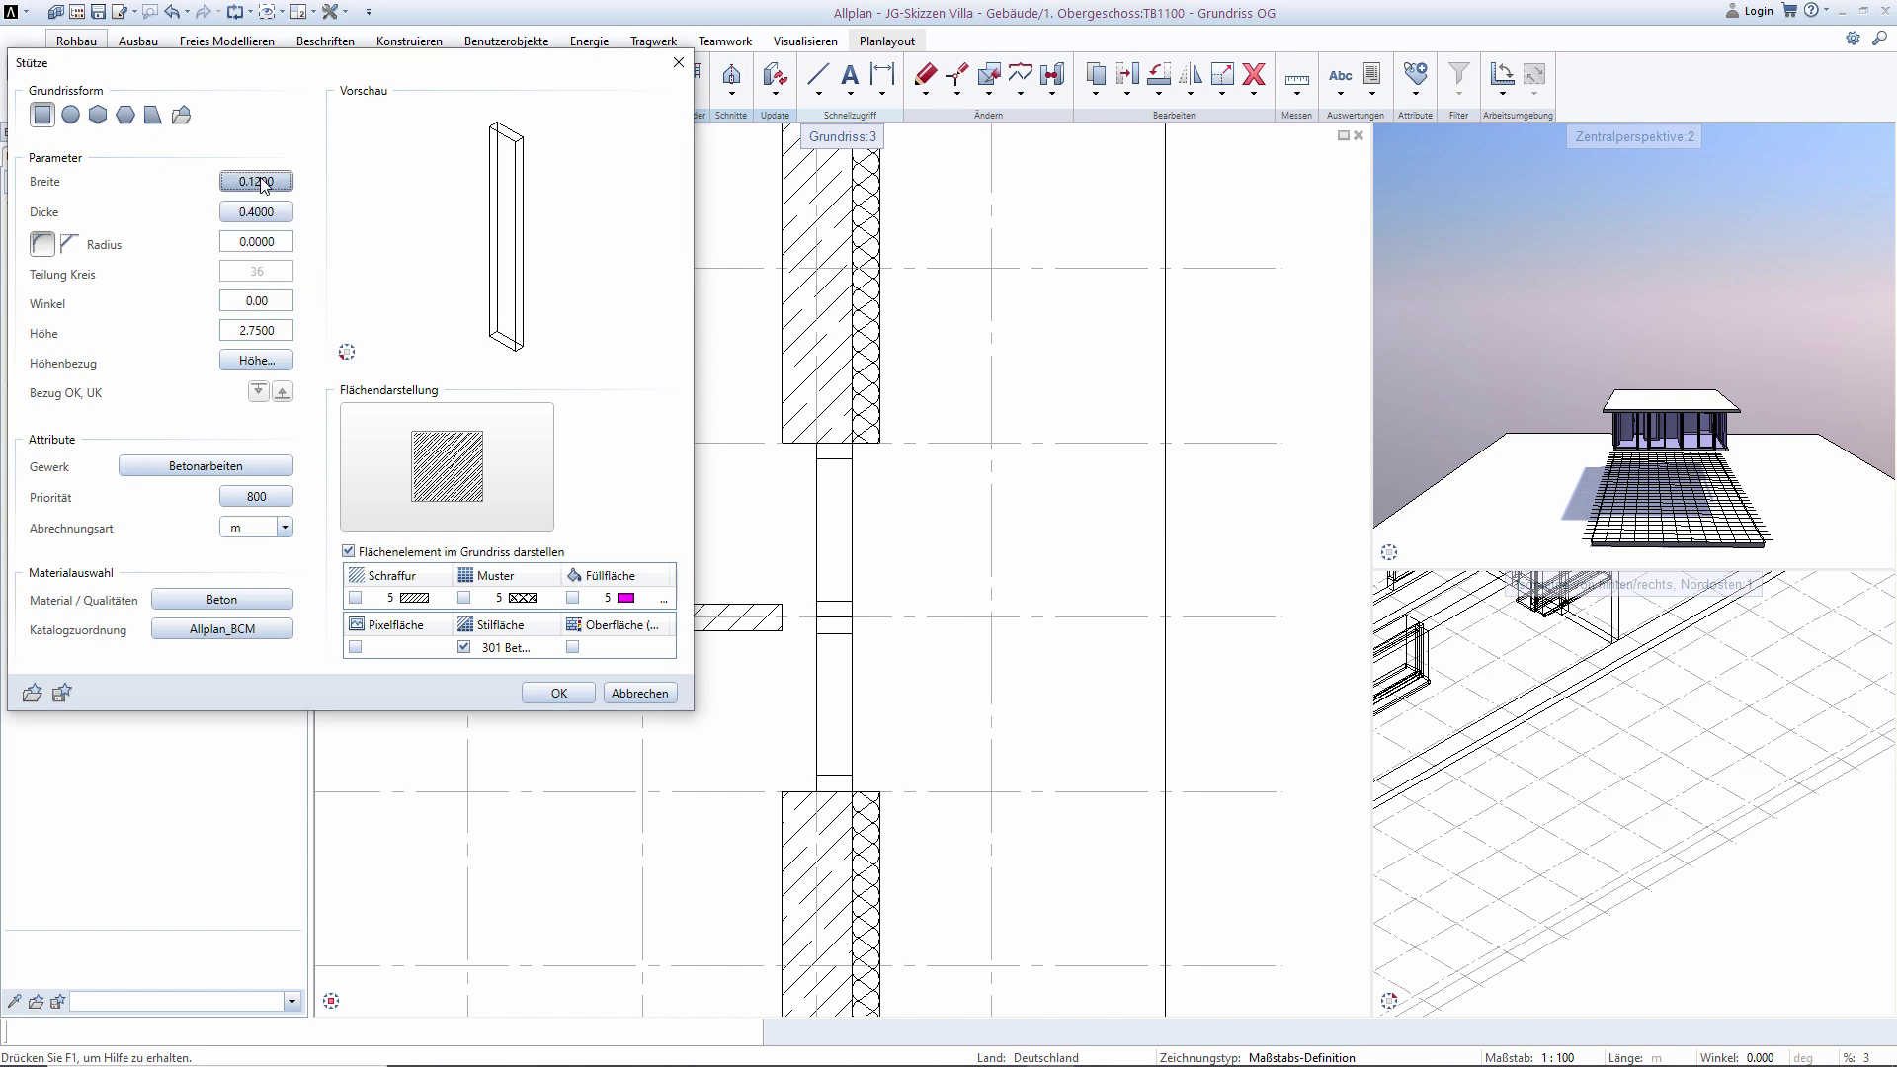
click(257, 181)
text(0,16)
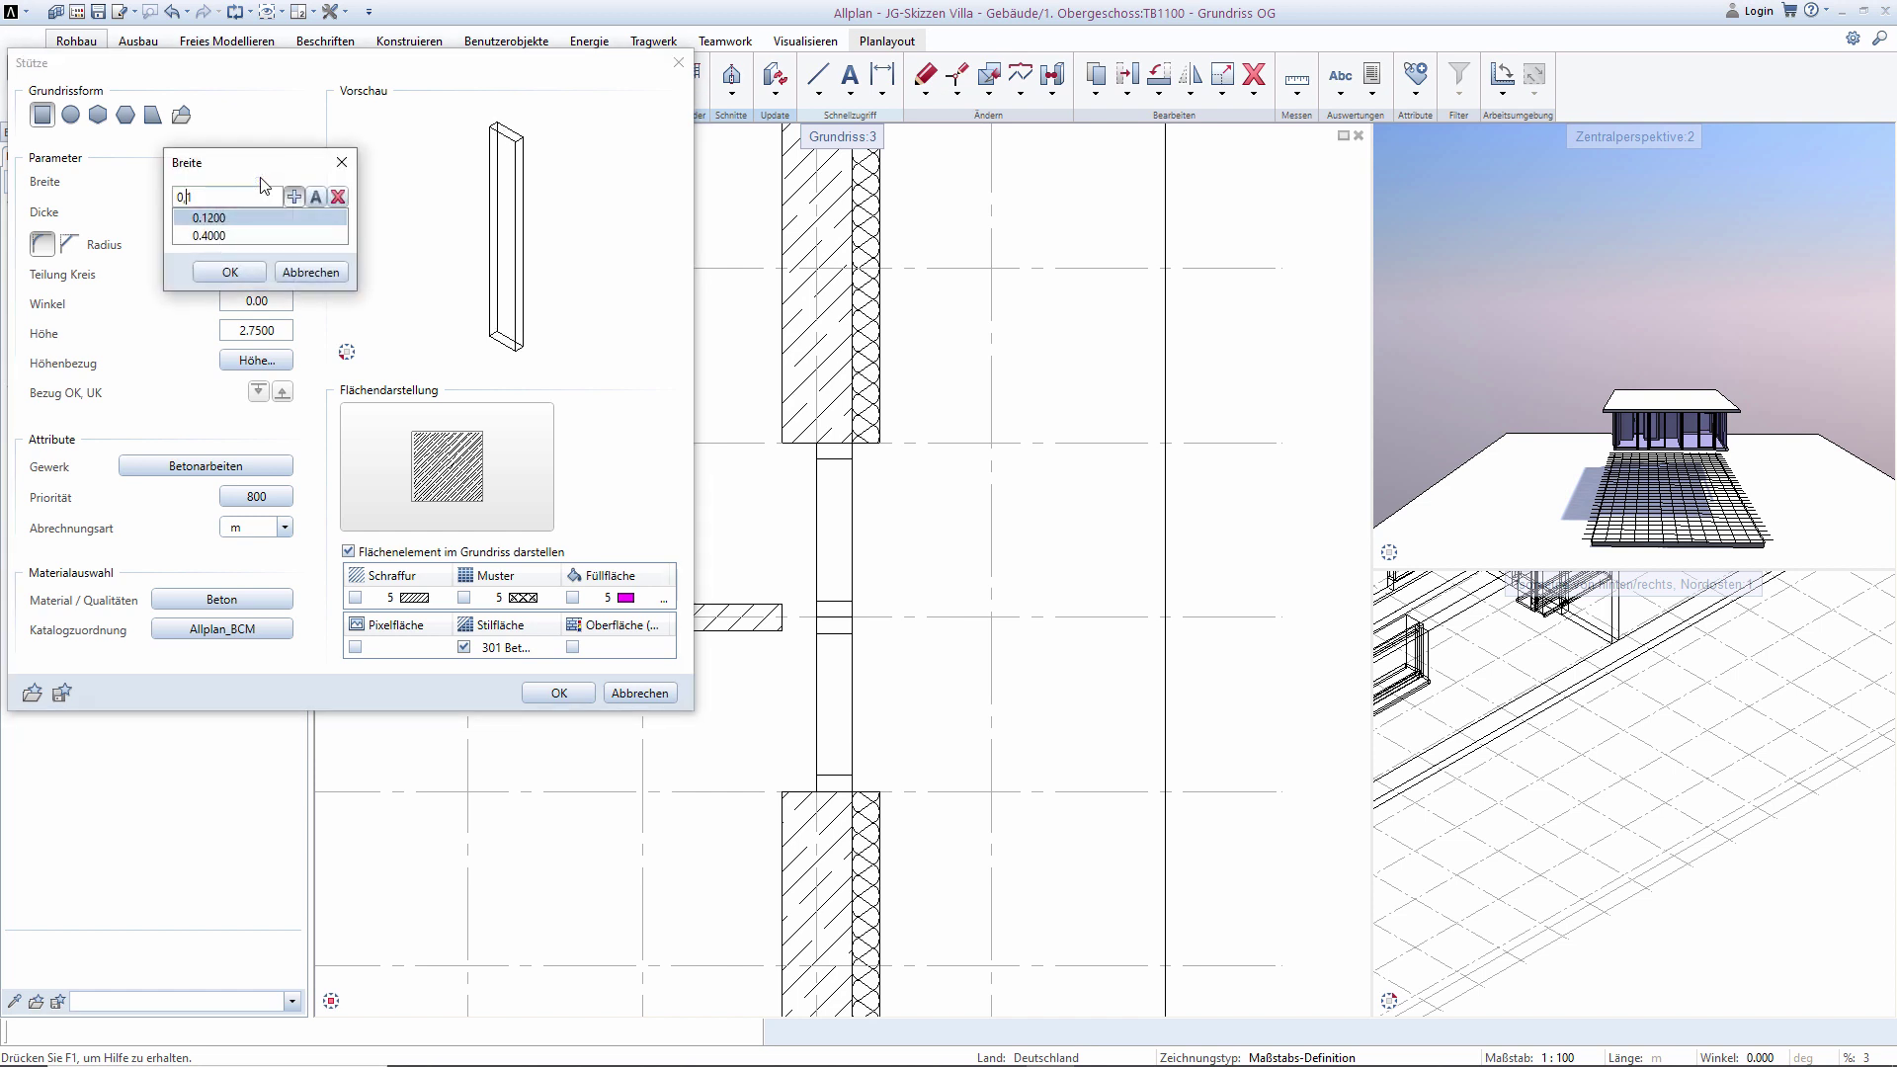
key(Return)
click(265, 211)
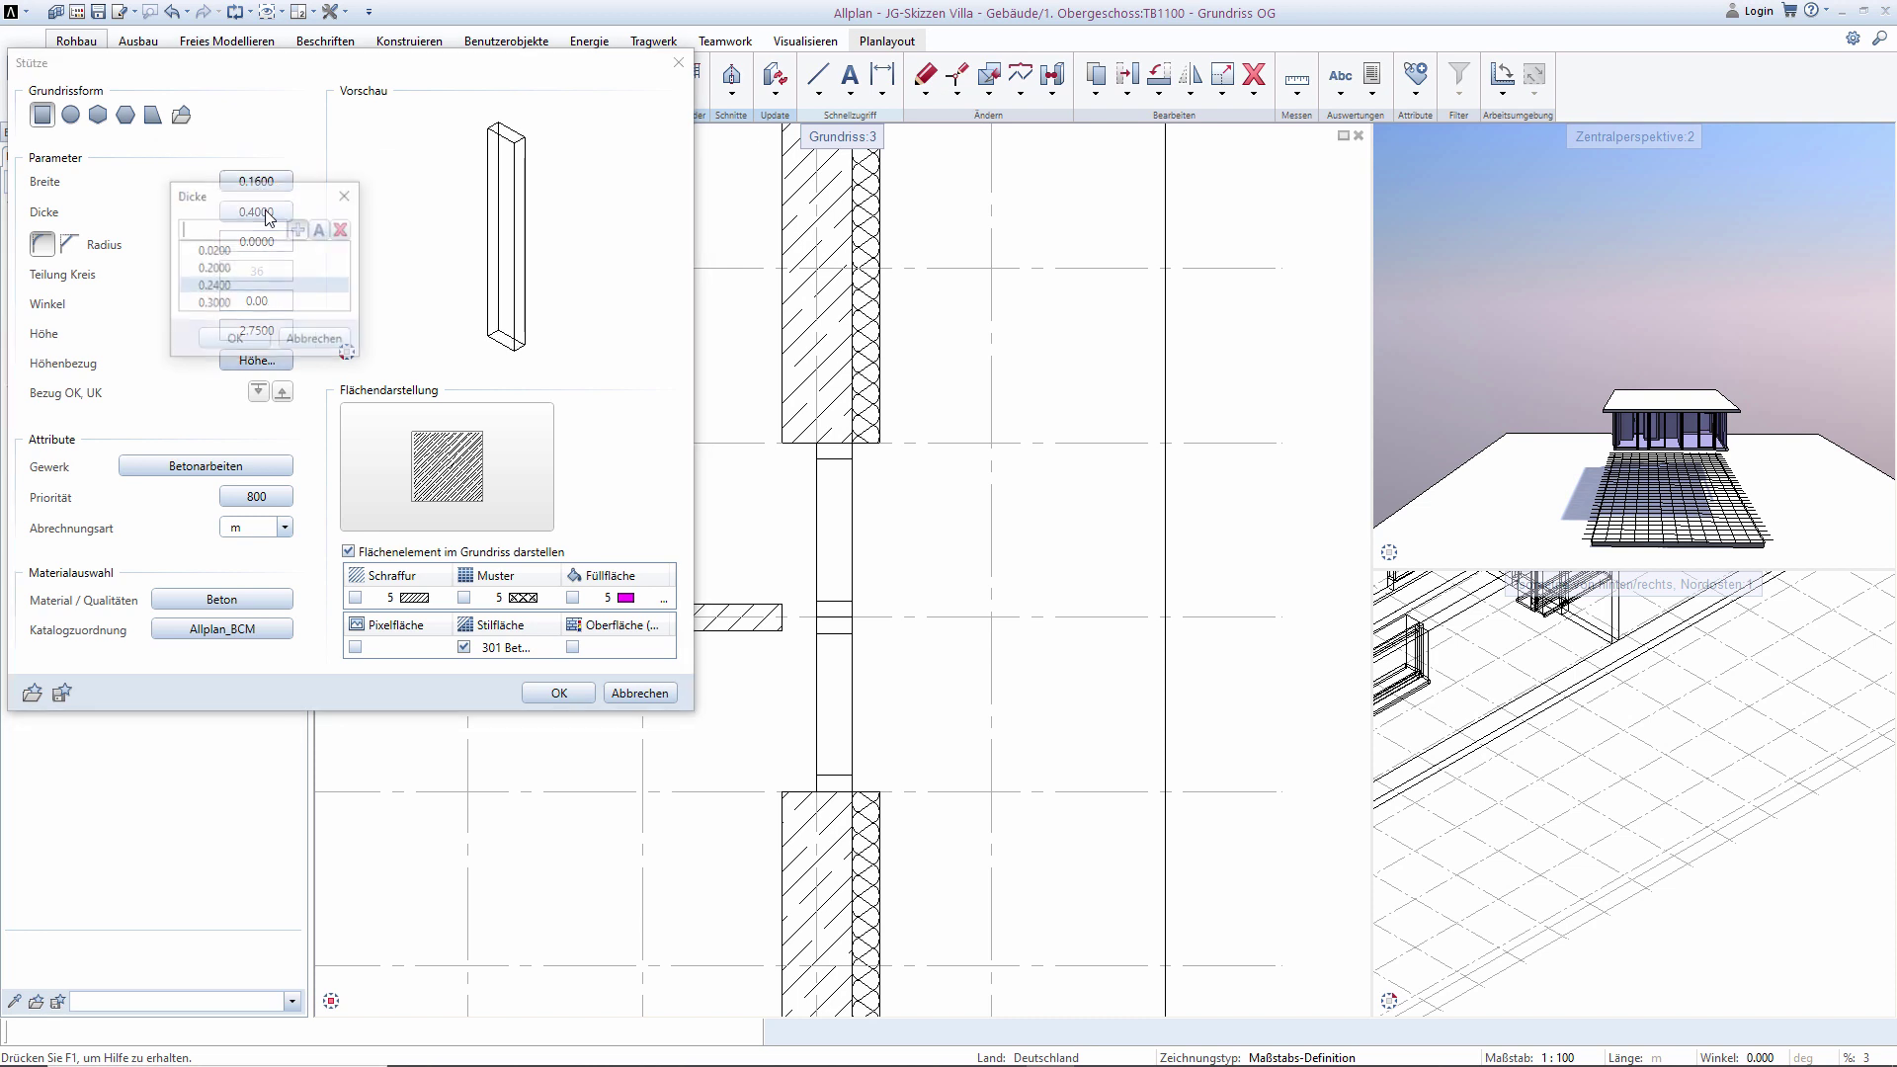
text(0,1)
key(Return)
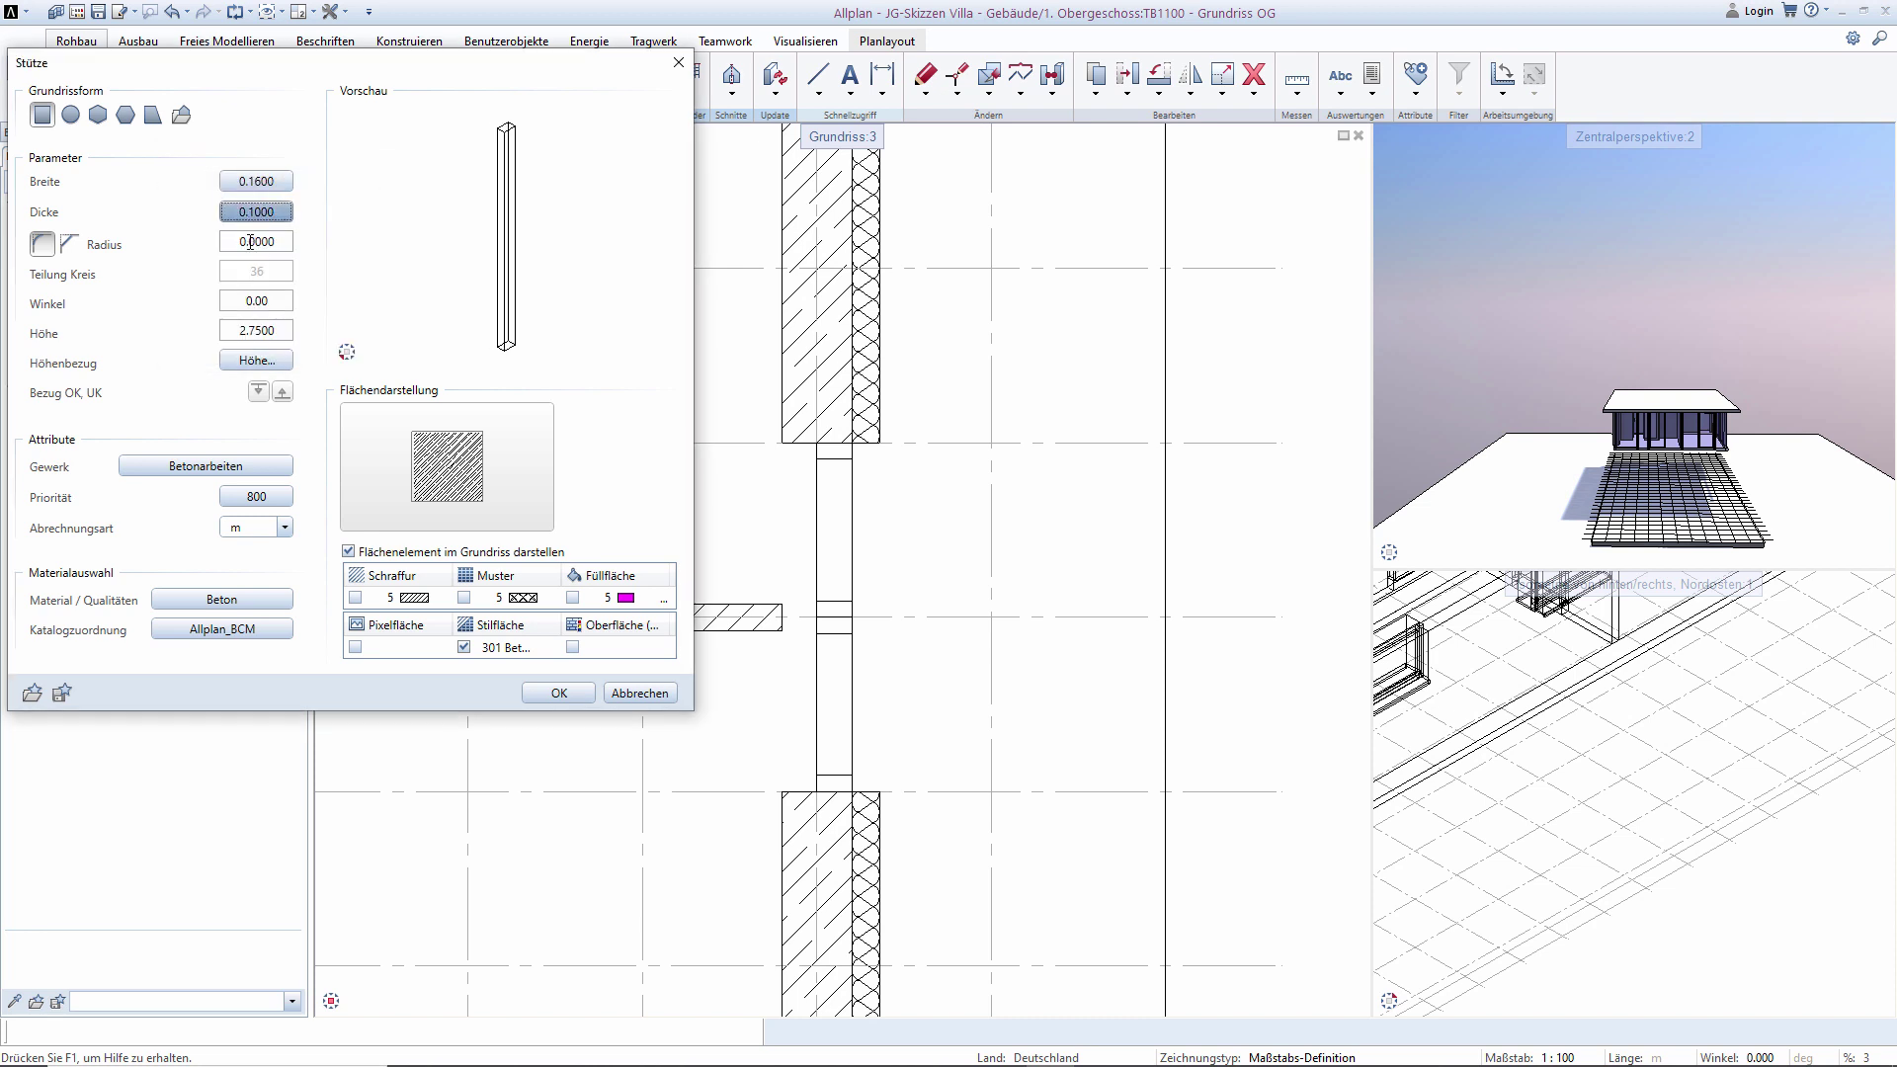
Accept the height settings and assign the column the trade Metallbau-, Schlosserarbeiten.
click(257, 359)
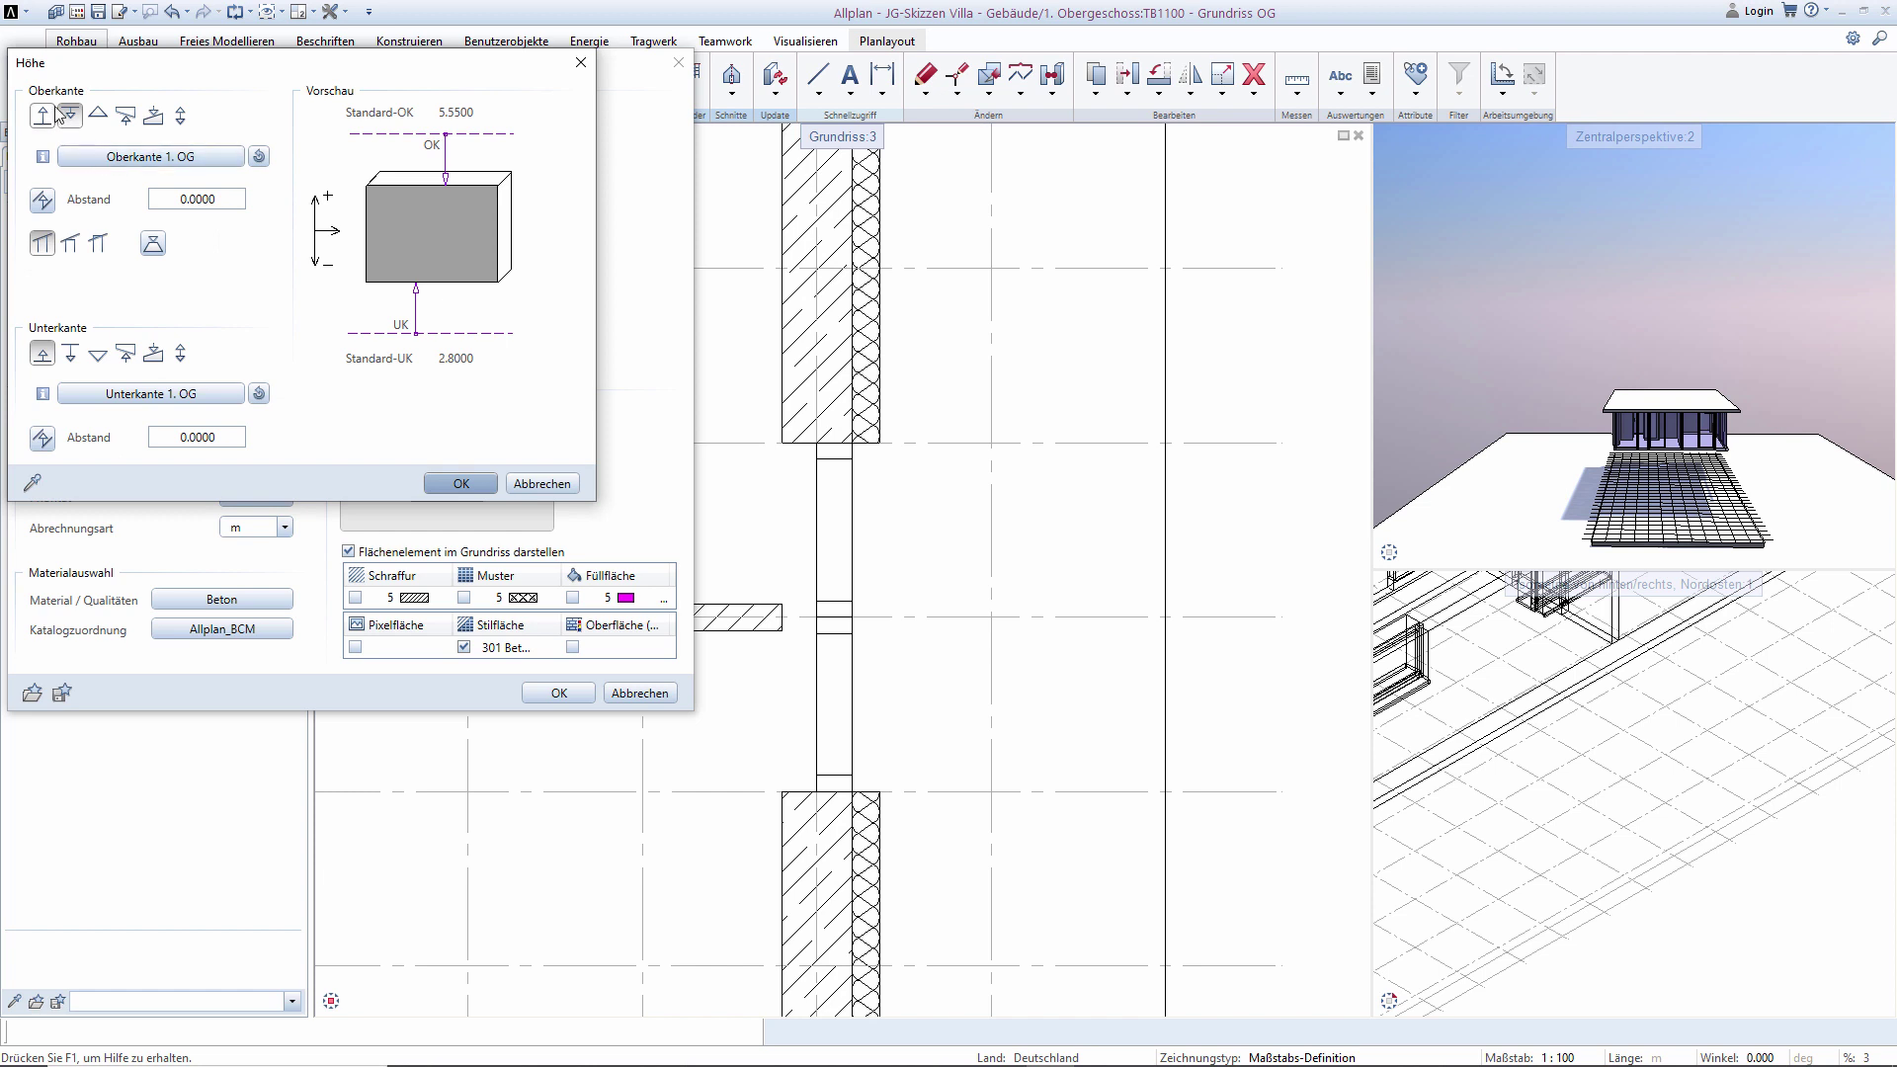
click(446, 485)
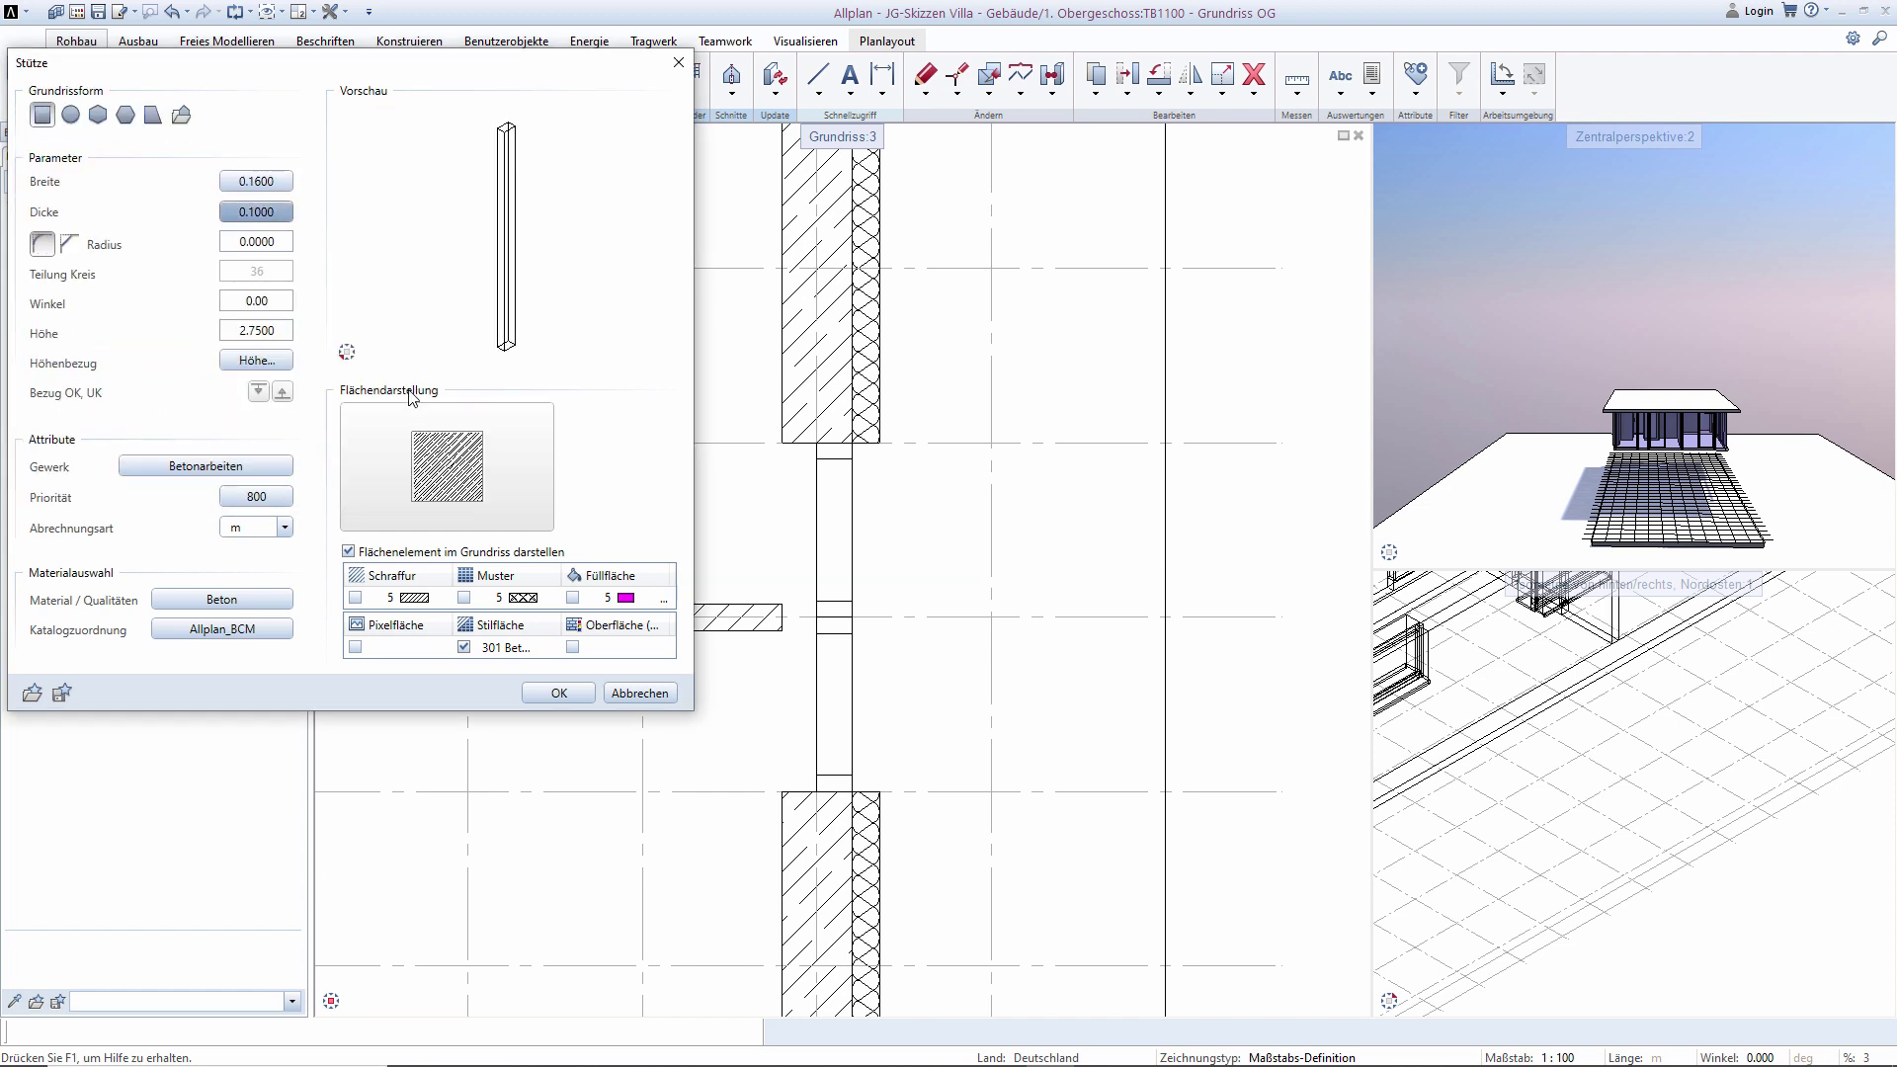
click(259, 466)
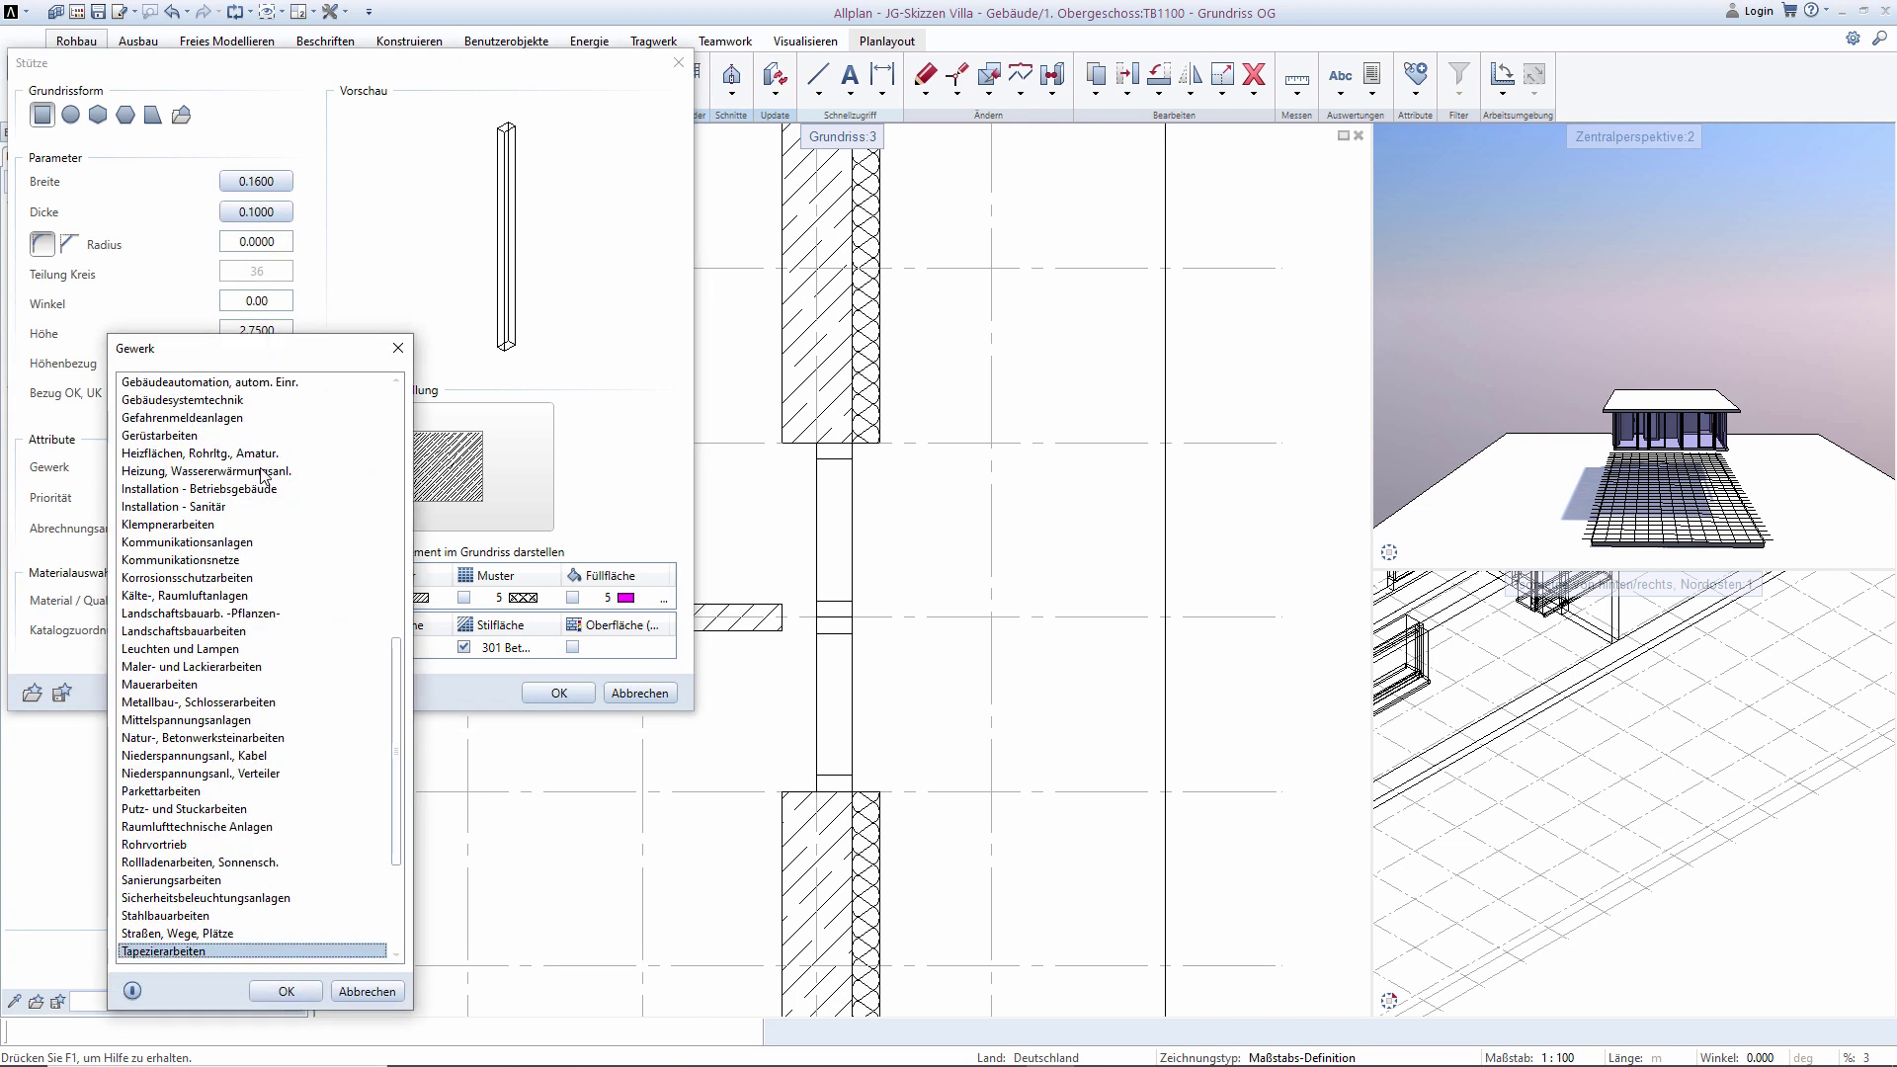
scroll(264, 498, down, 4)
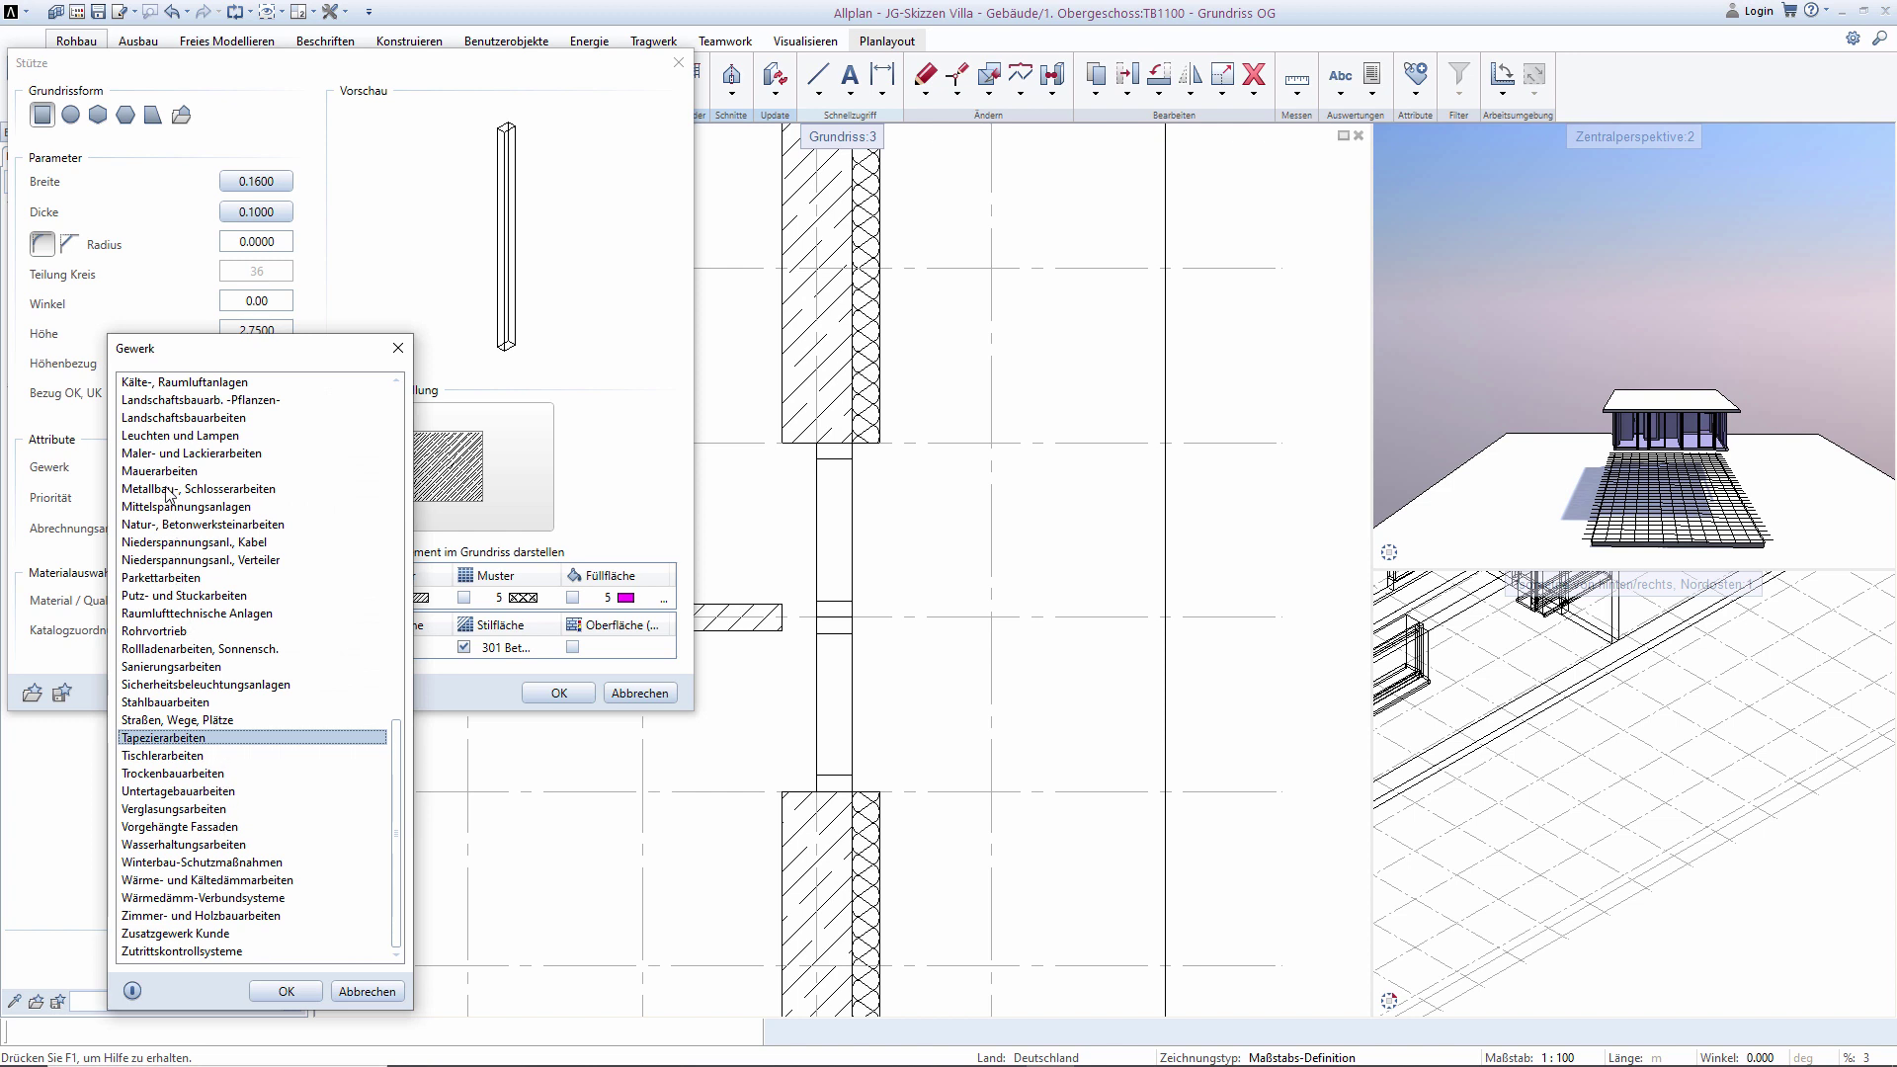
double_click(166, 490)
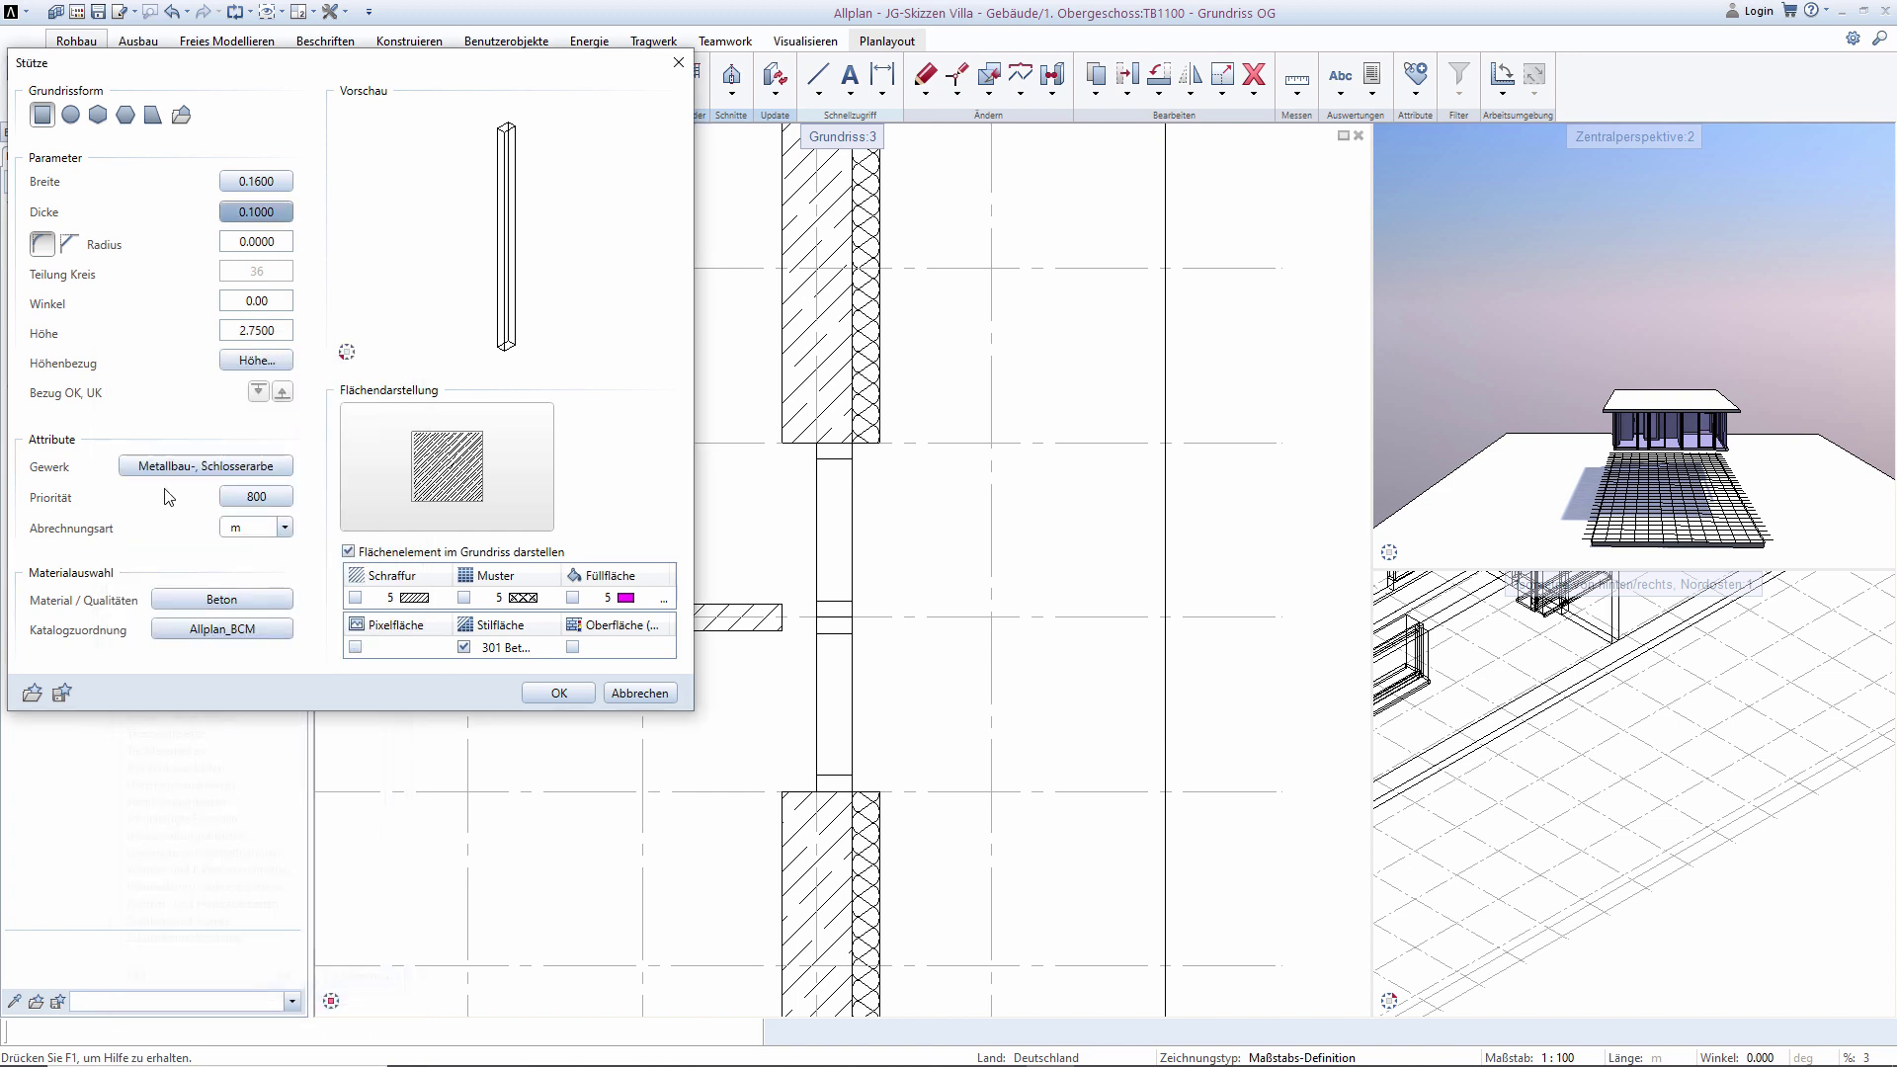
click(231, 592)
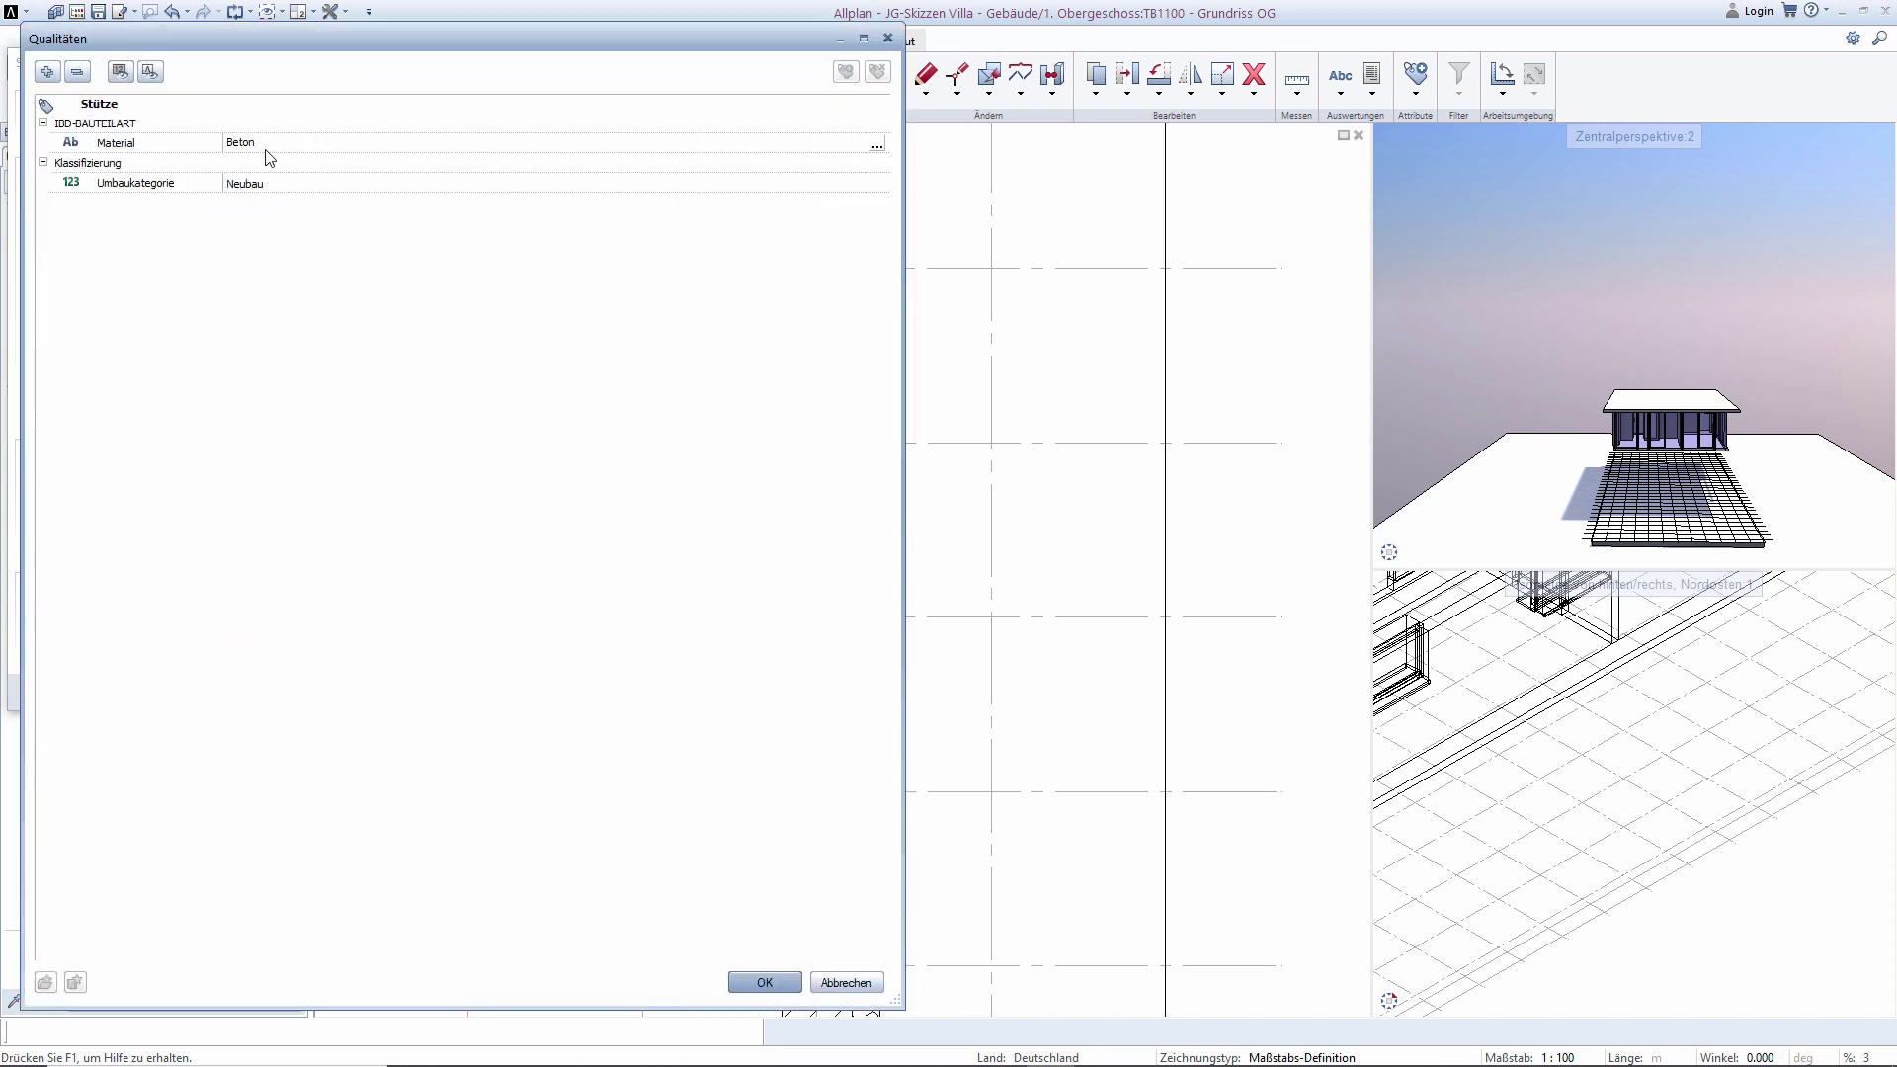
Set the column material to Metalltrennwand.
click(213, 149)
text(Metalltrennwan)
text(d)
key(Return)
click(776, 983)
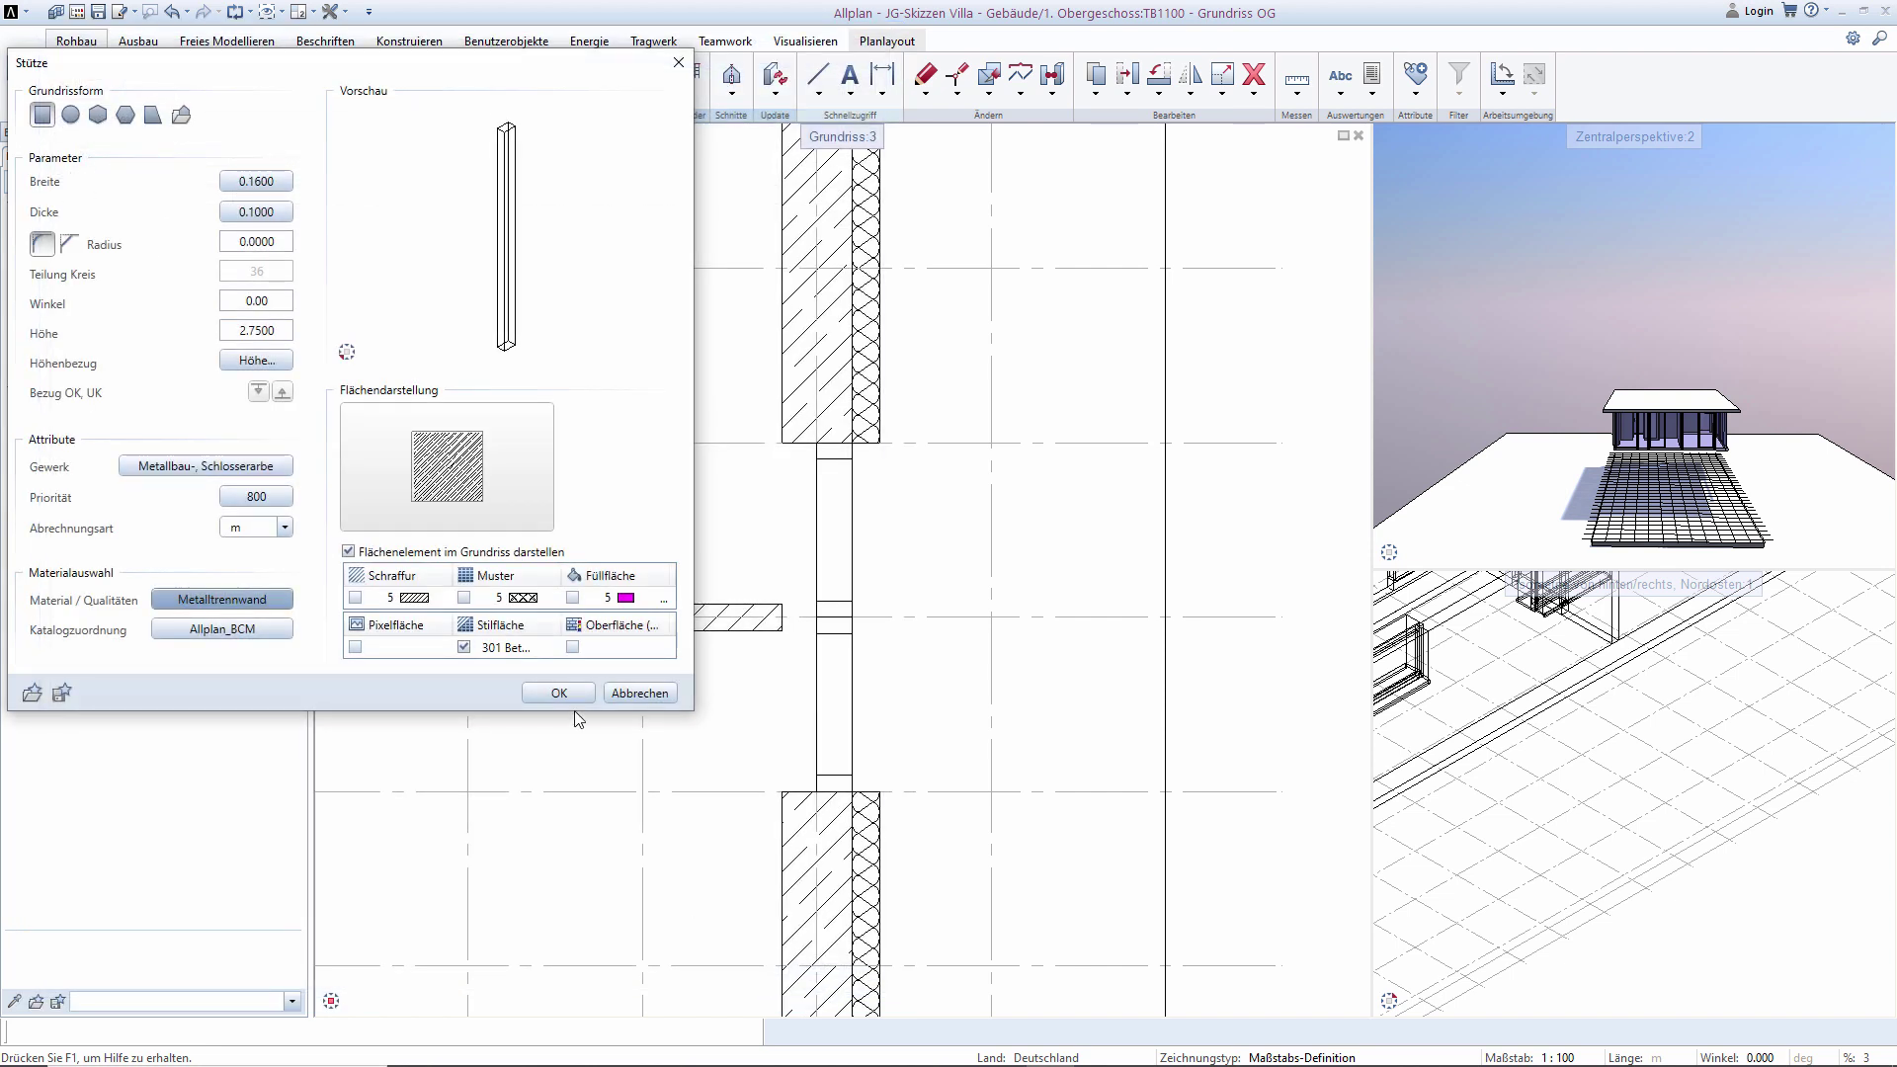
Give the column the solid 305 Metall style-area fill and confirm its settings.
click(496, 649)
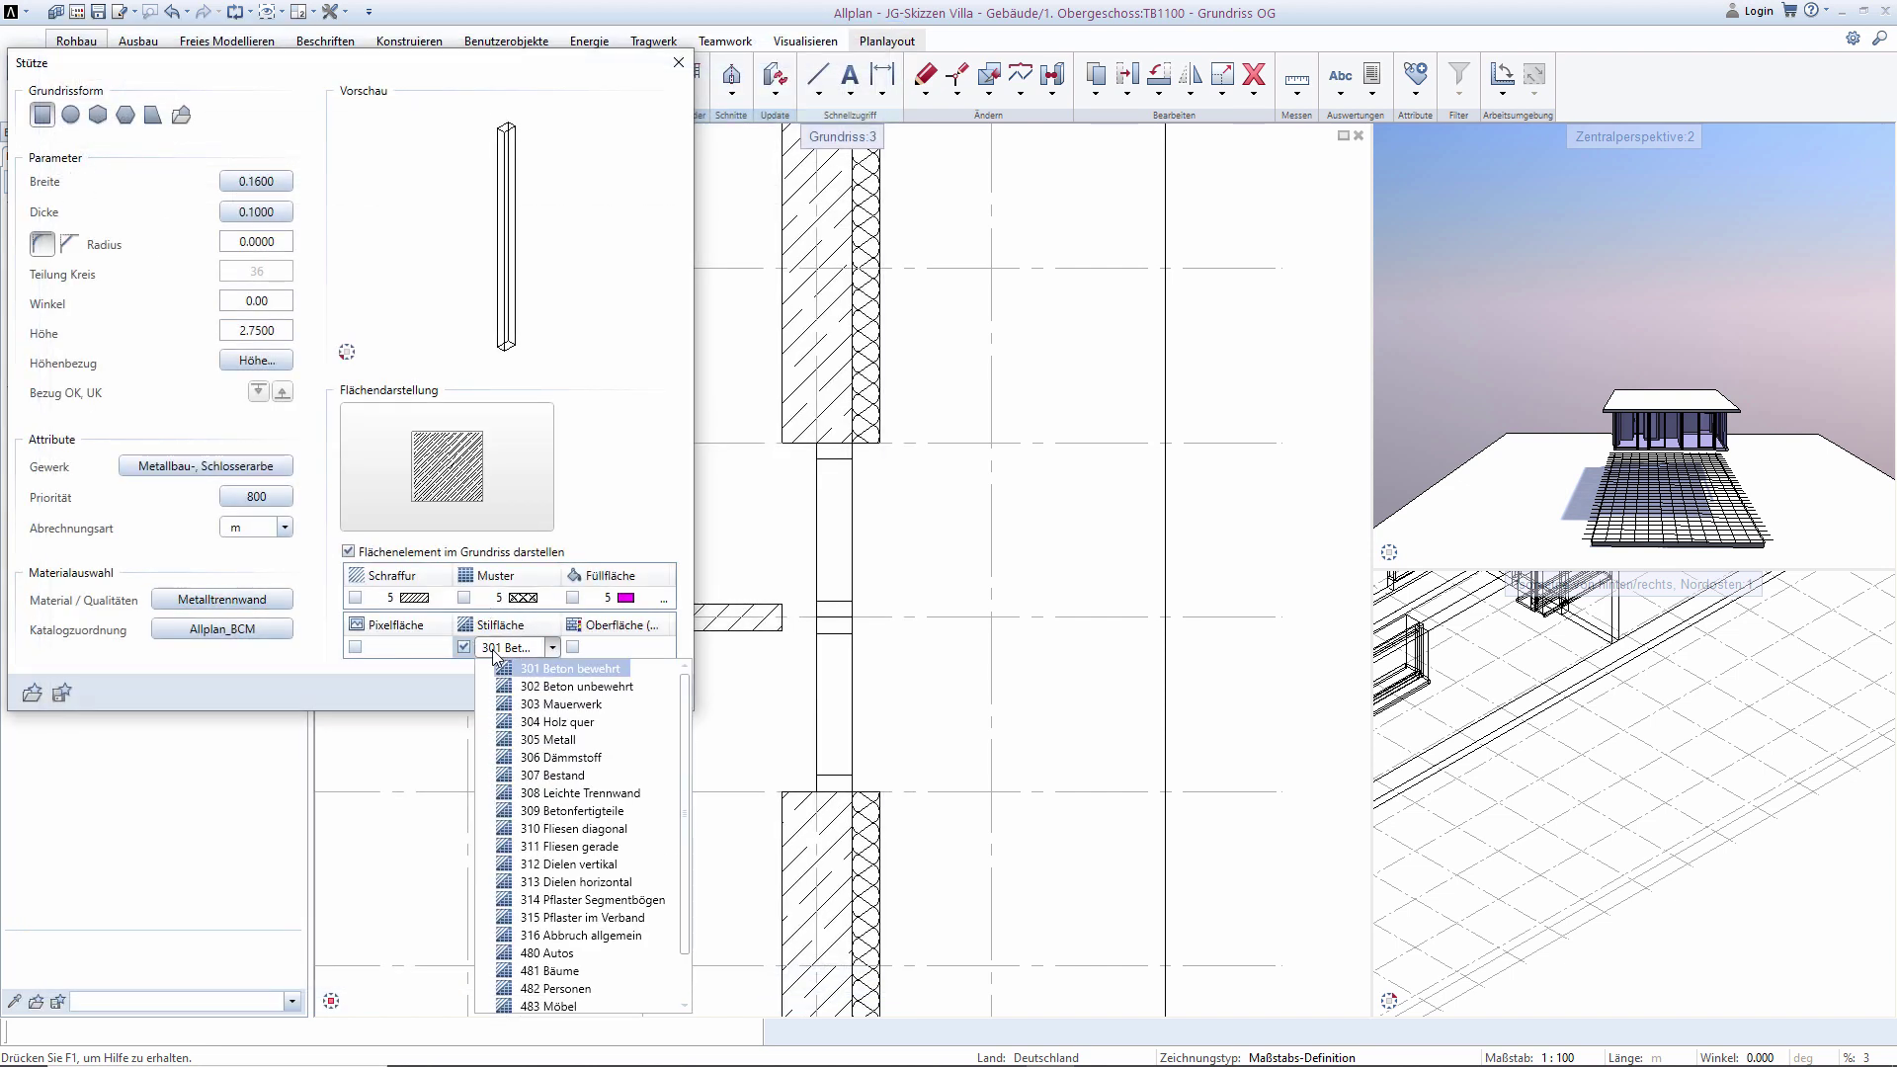
click(538, 738)
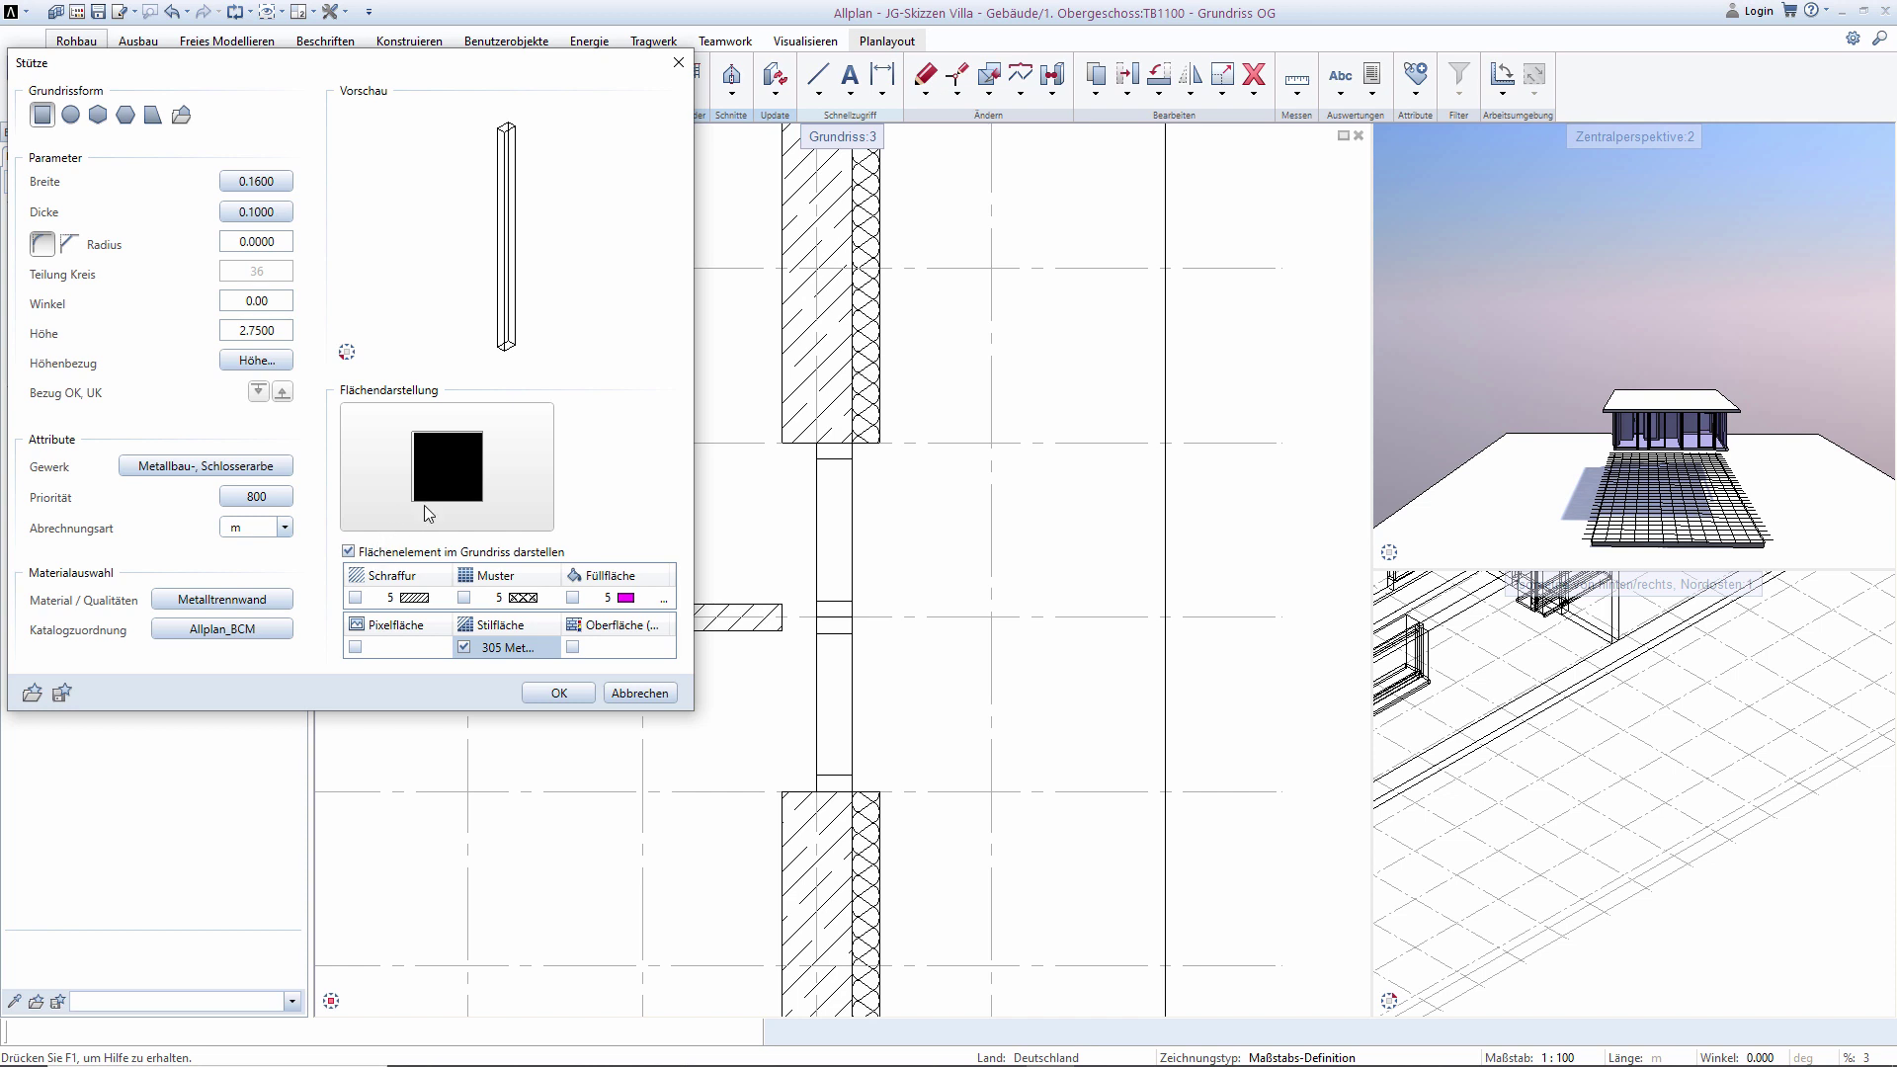
click(555, 692)
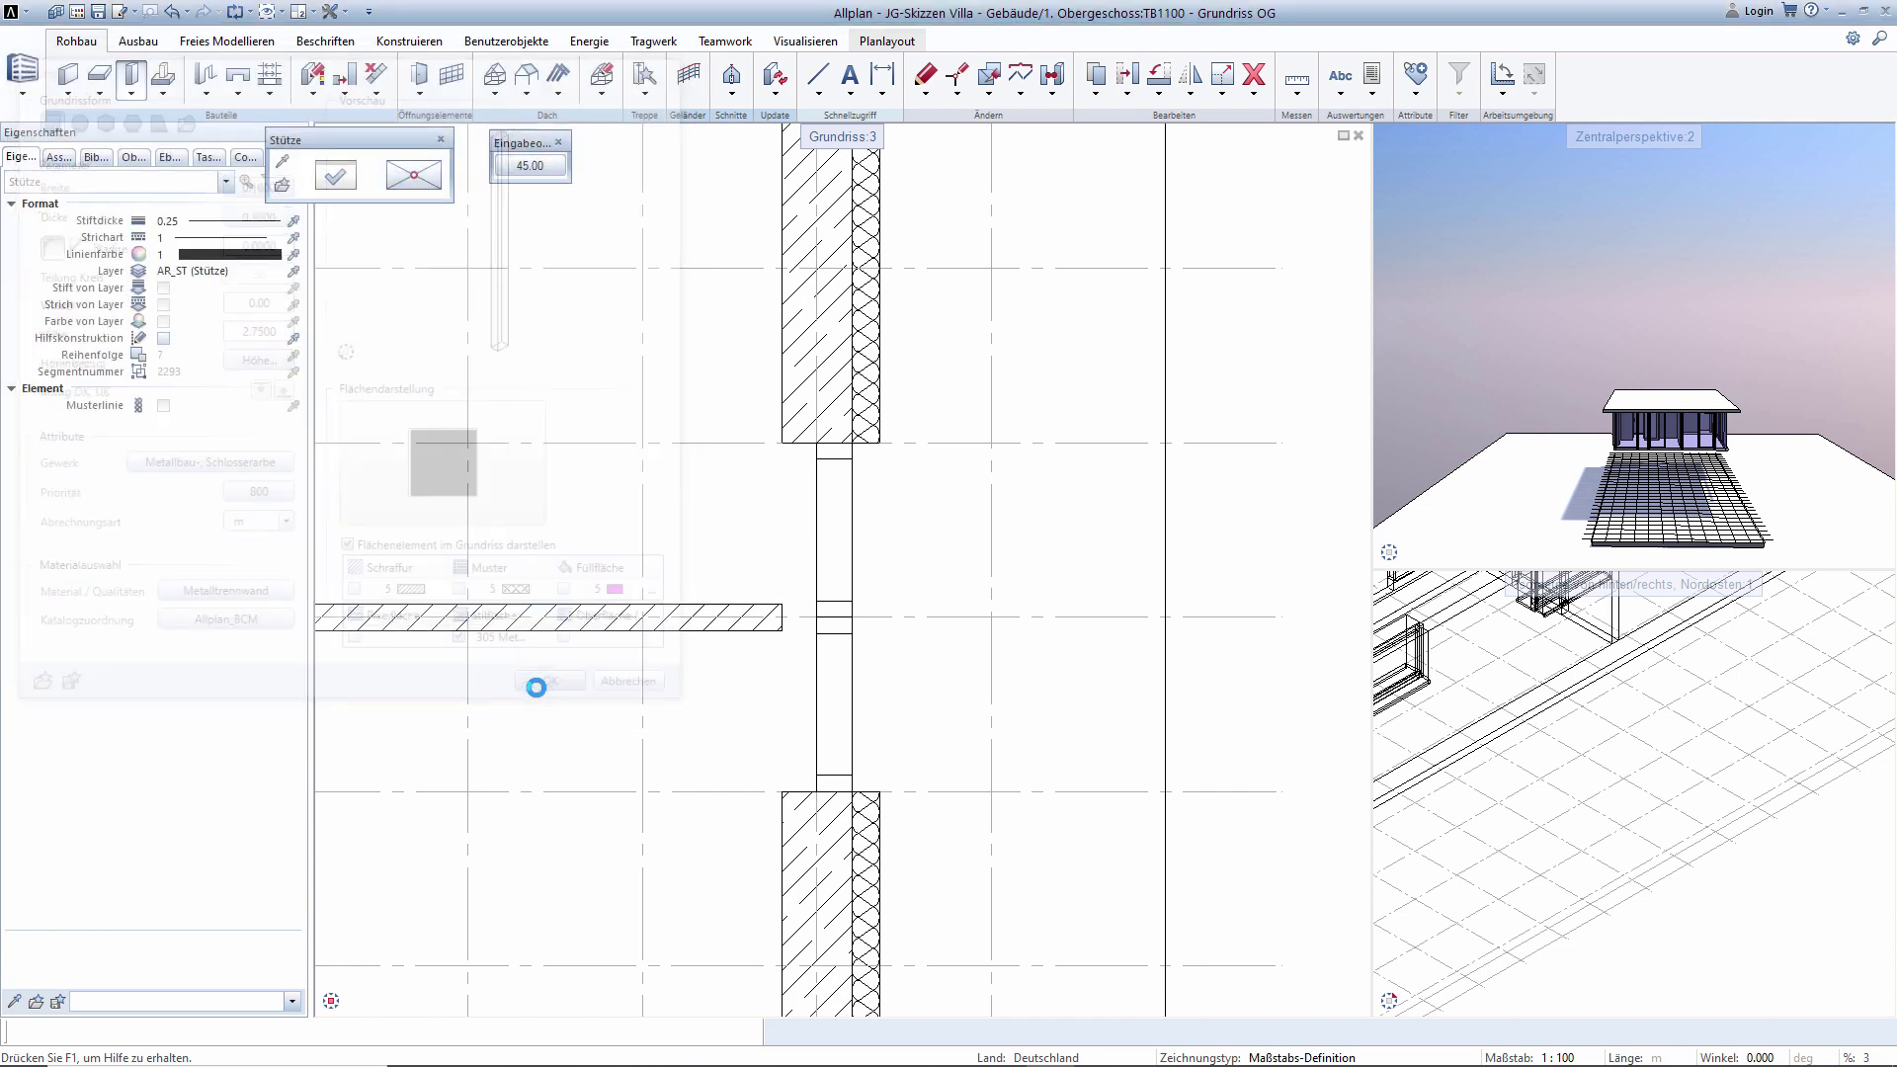
Anchor the column at its left edge, set its width to 0.15, and place it at the interior wall end.
scroll(850, 661, up, 2)
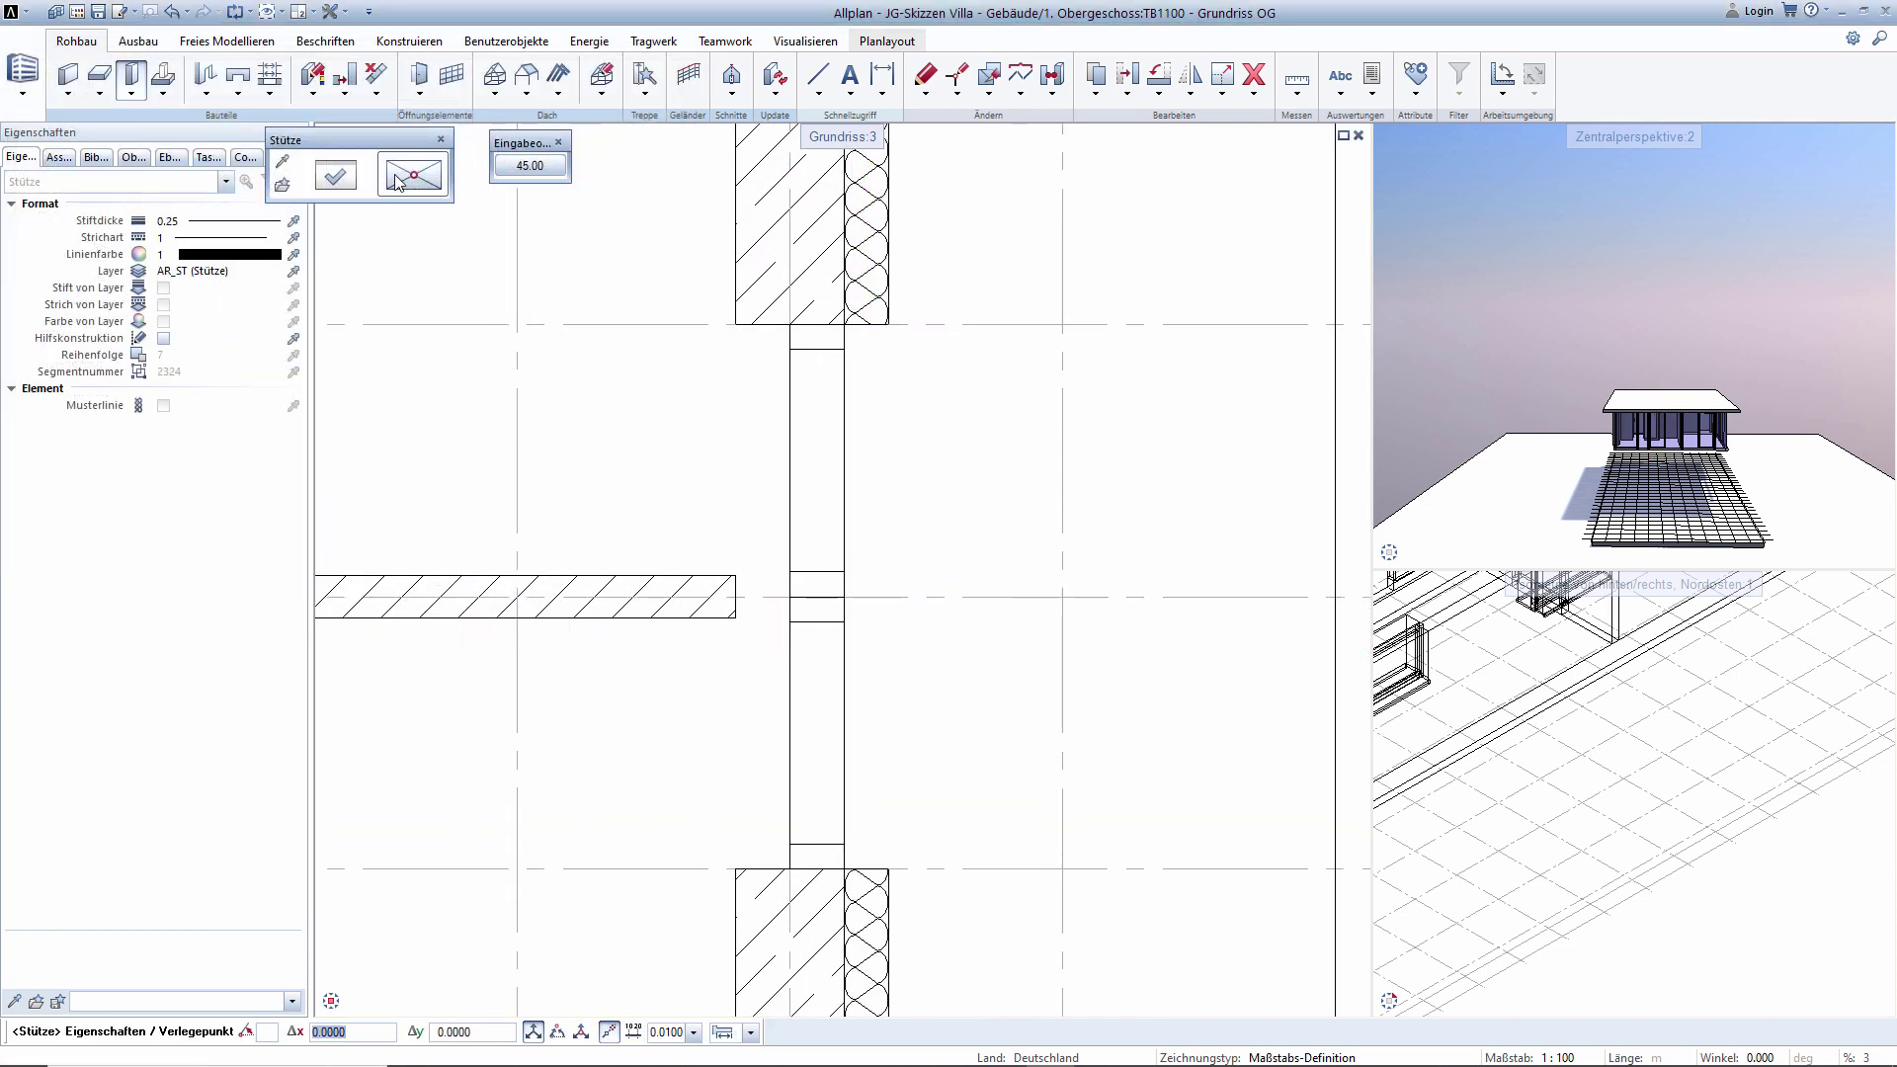
click(393, 179)
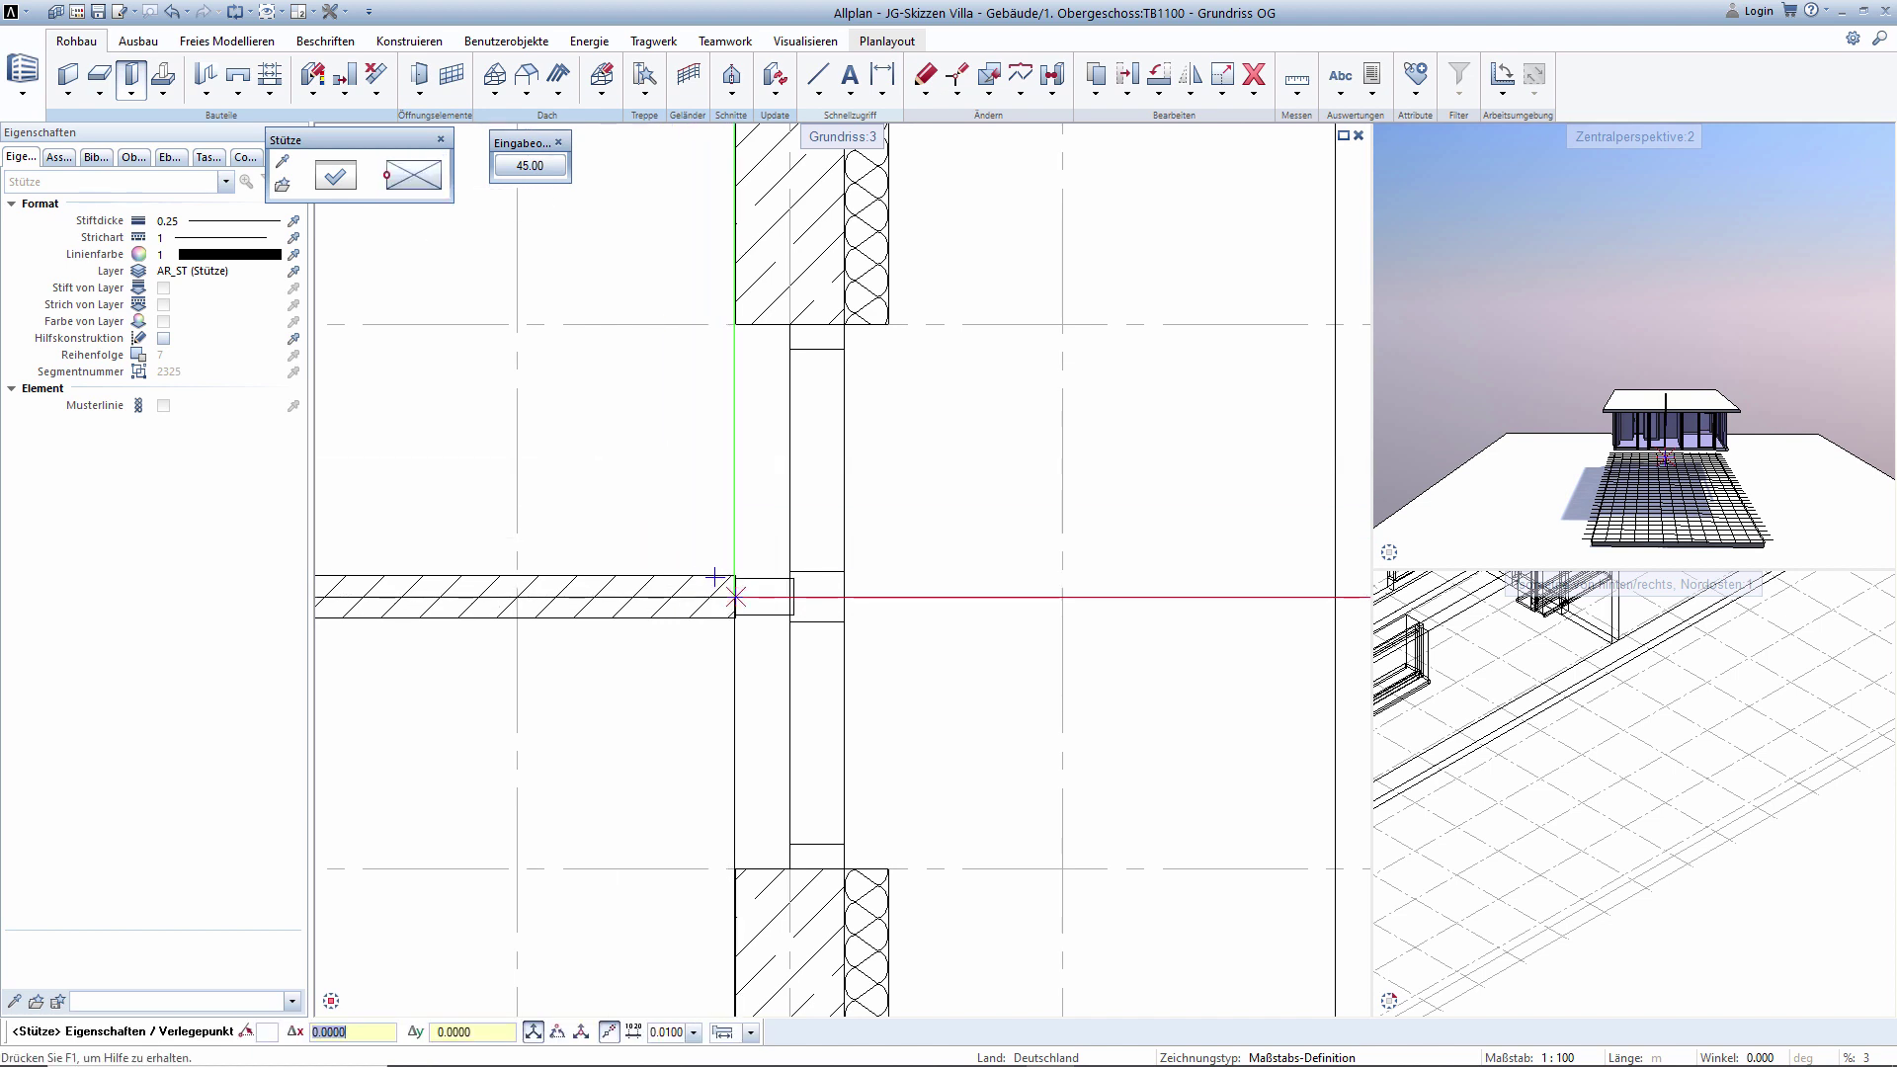
click(333, 174)
click(277, 185)
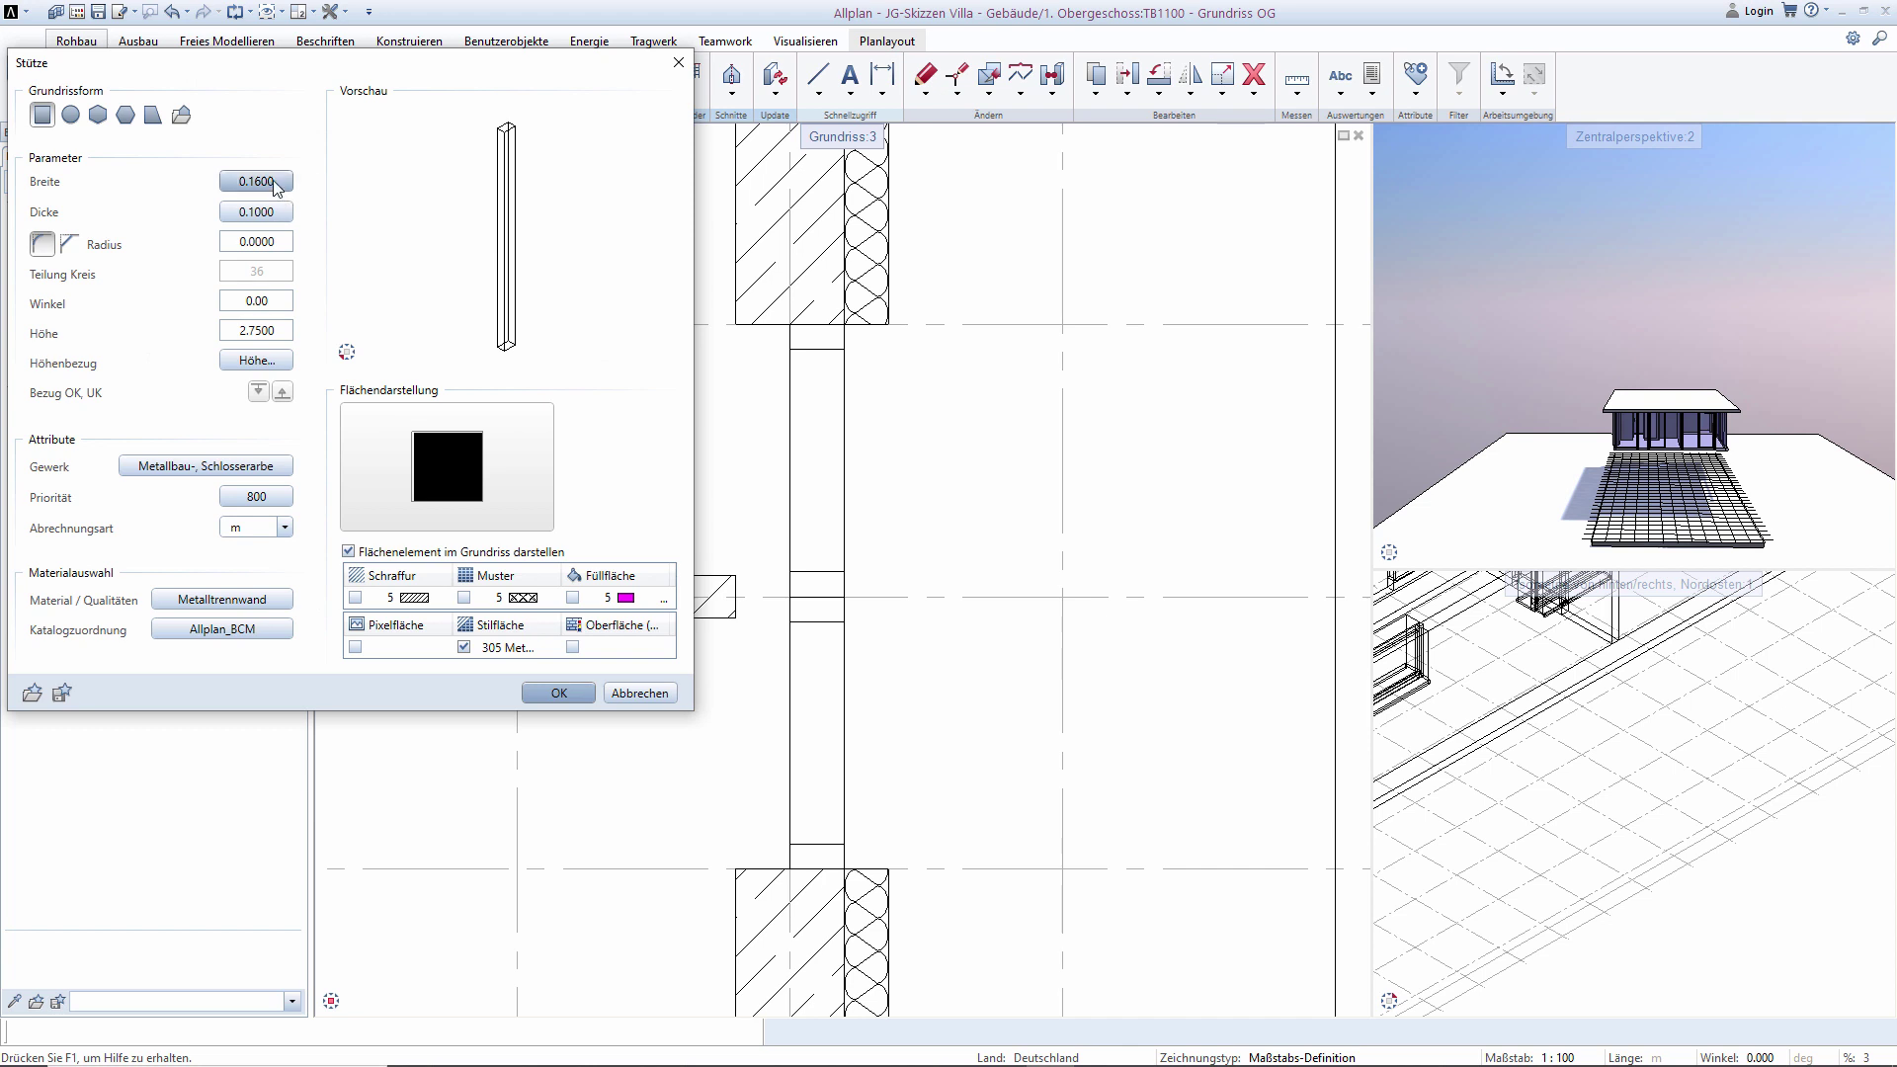
key(Up)
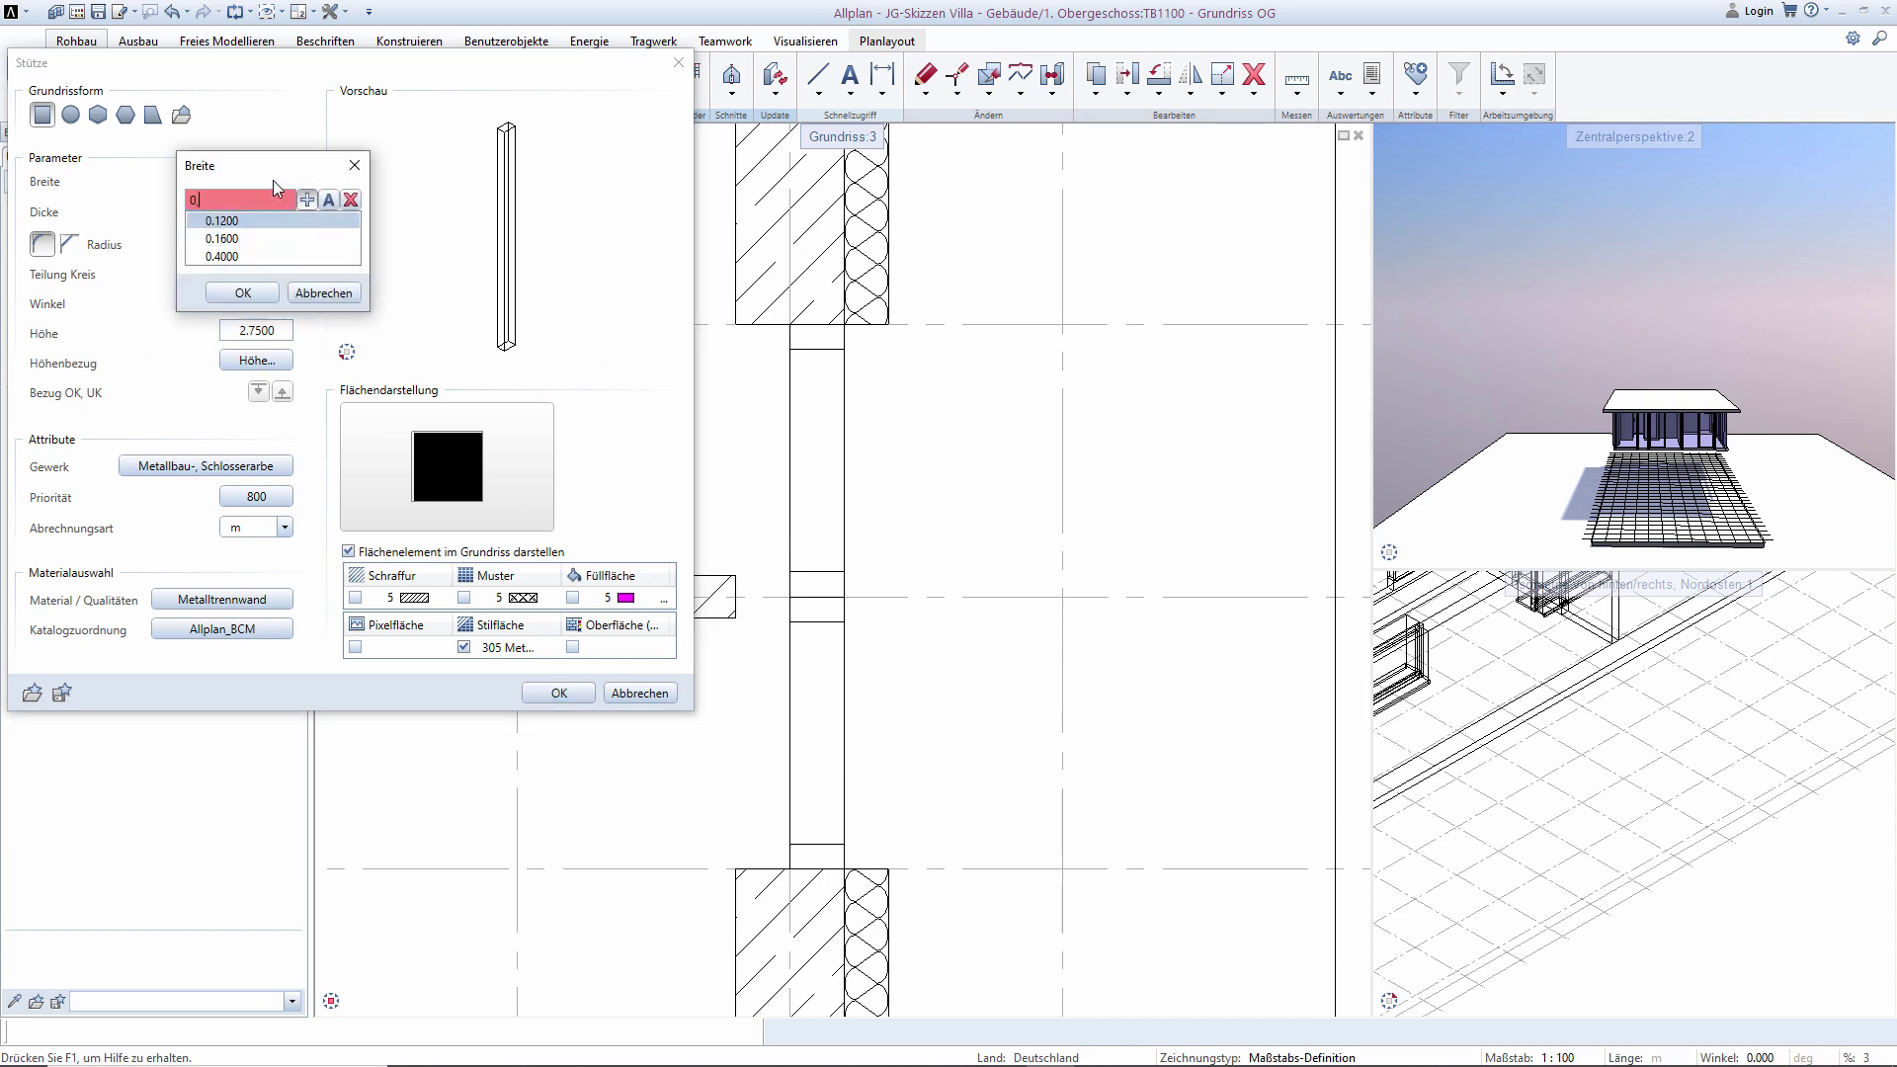
text(0.15)
key(Return)
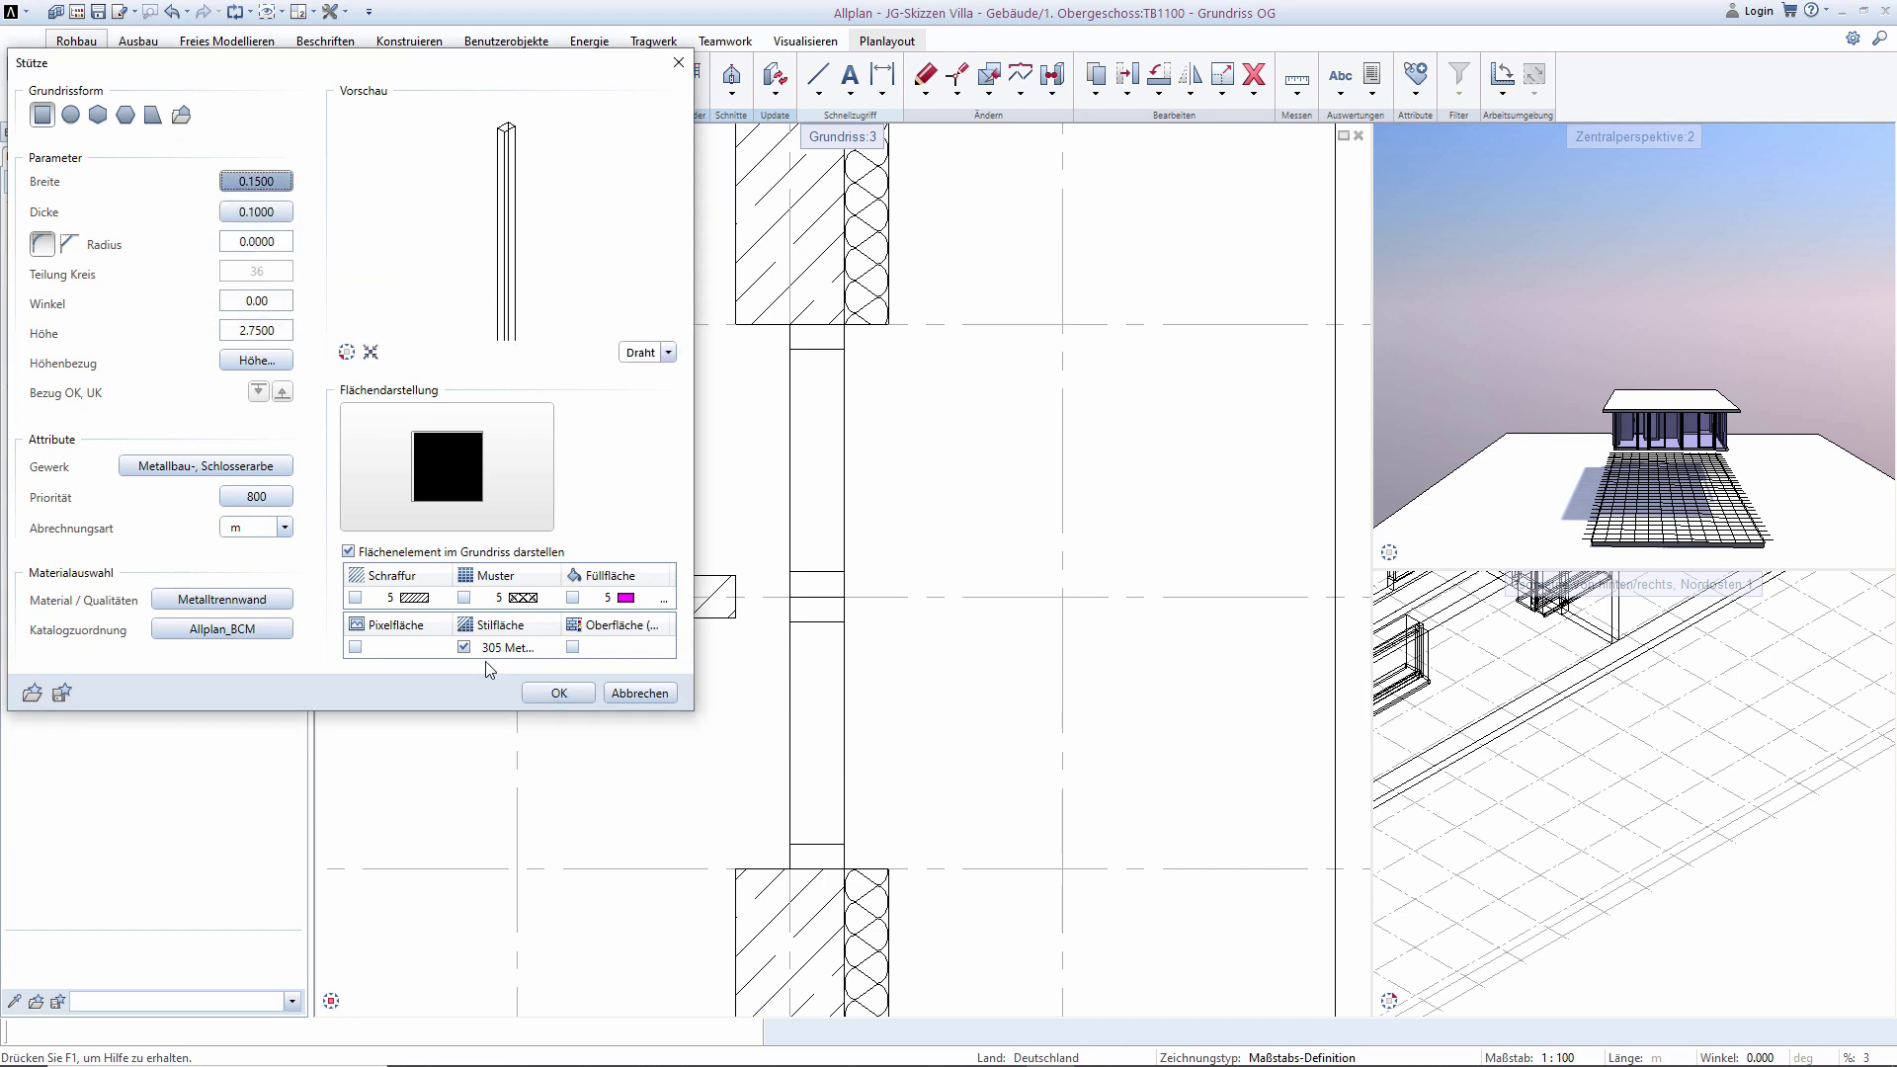
click(533, 691)
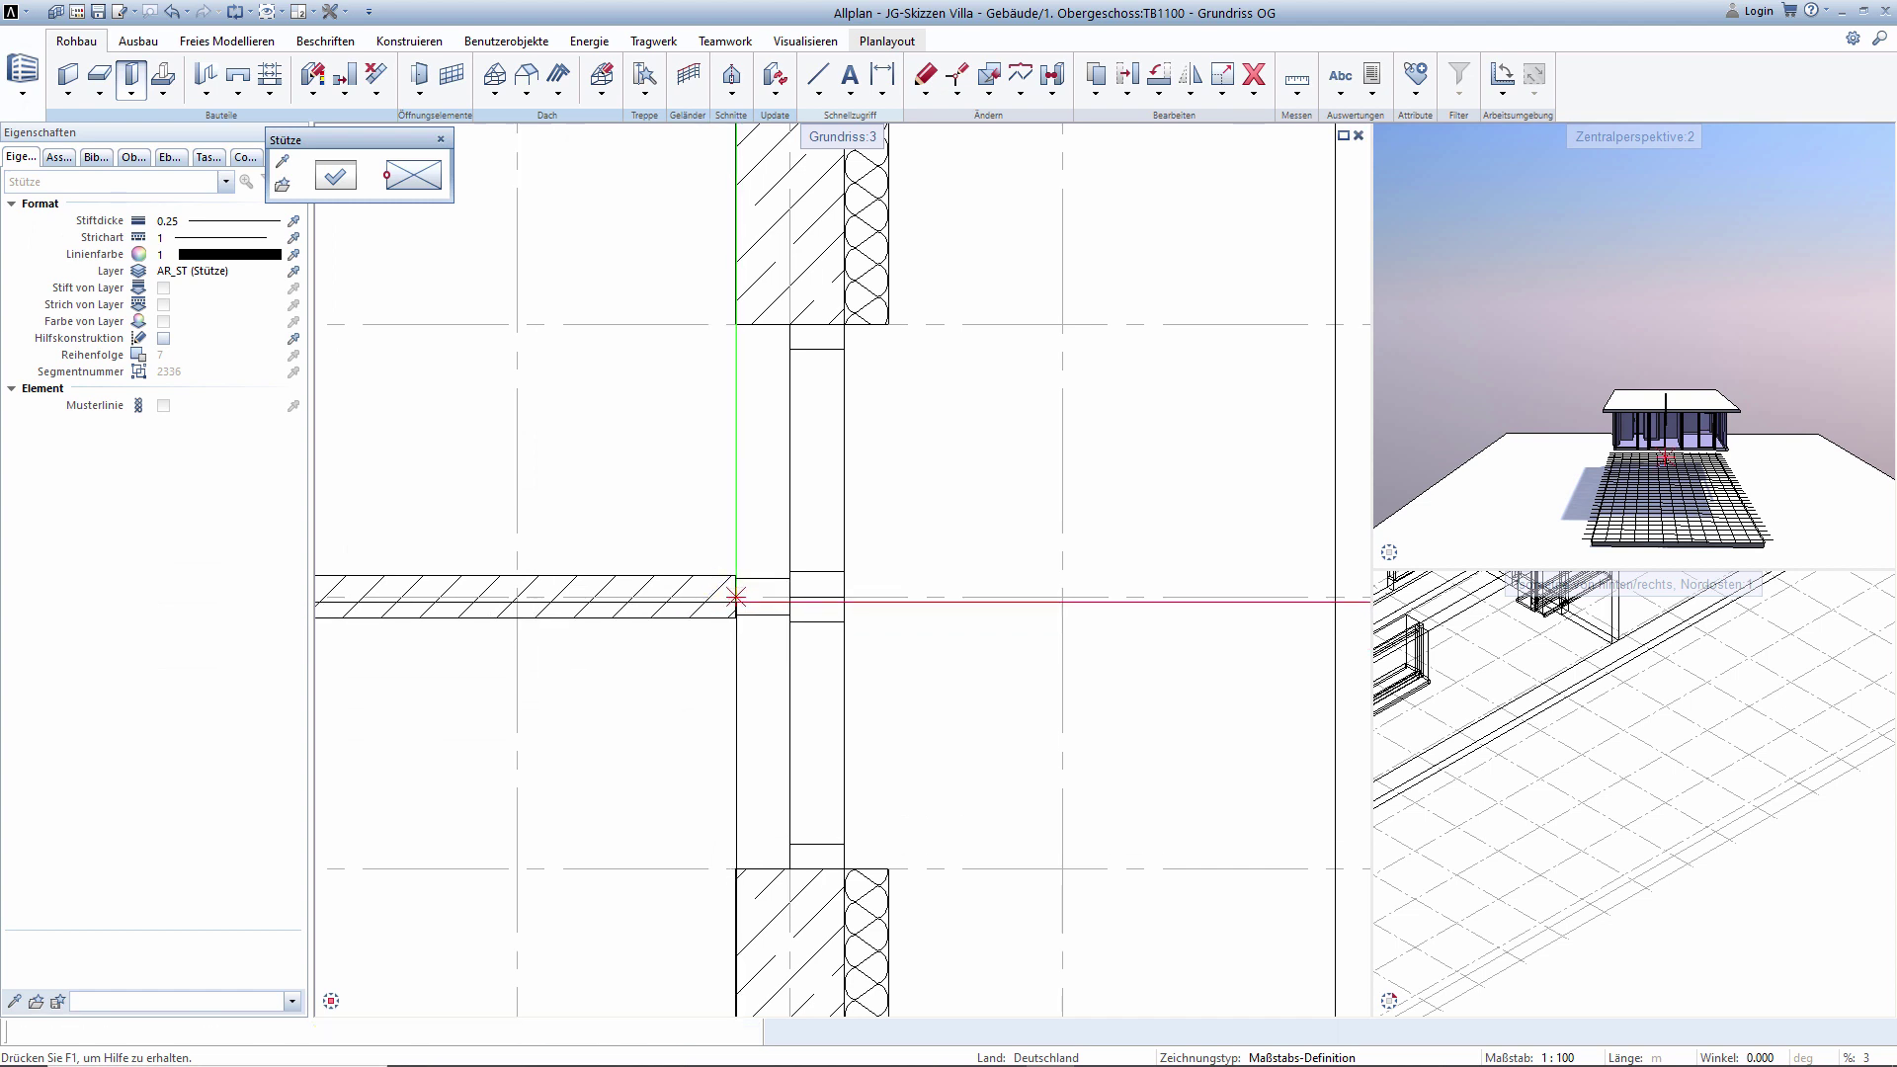
click(735, 607)
Try the Entwurfszeichnung drawing type, then switch back to hatched Ausführungszeichnung.
key(Escape)
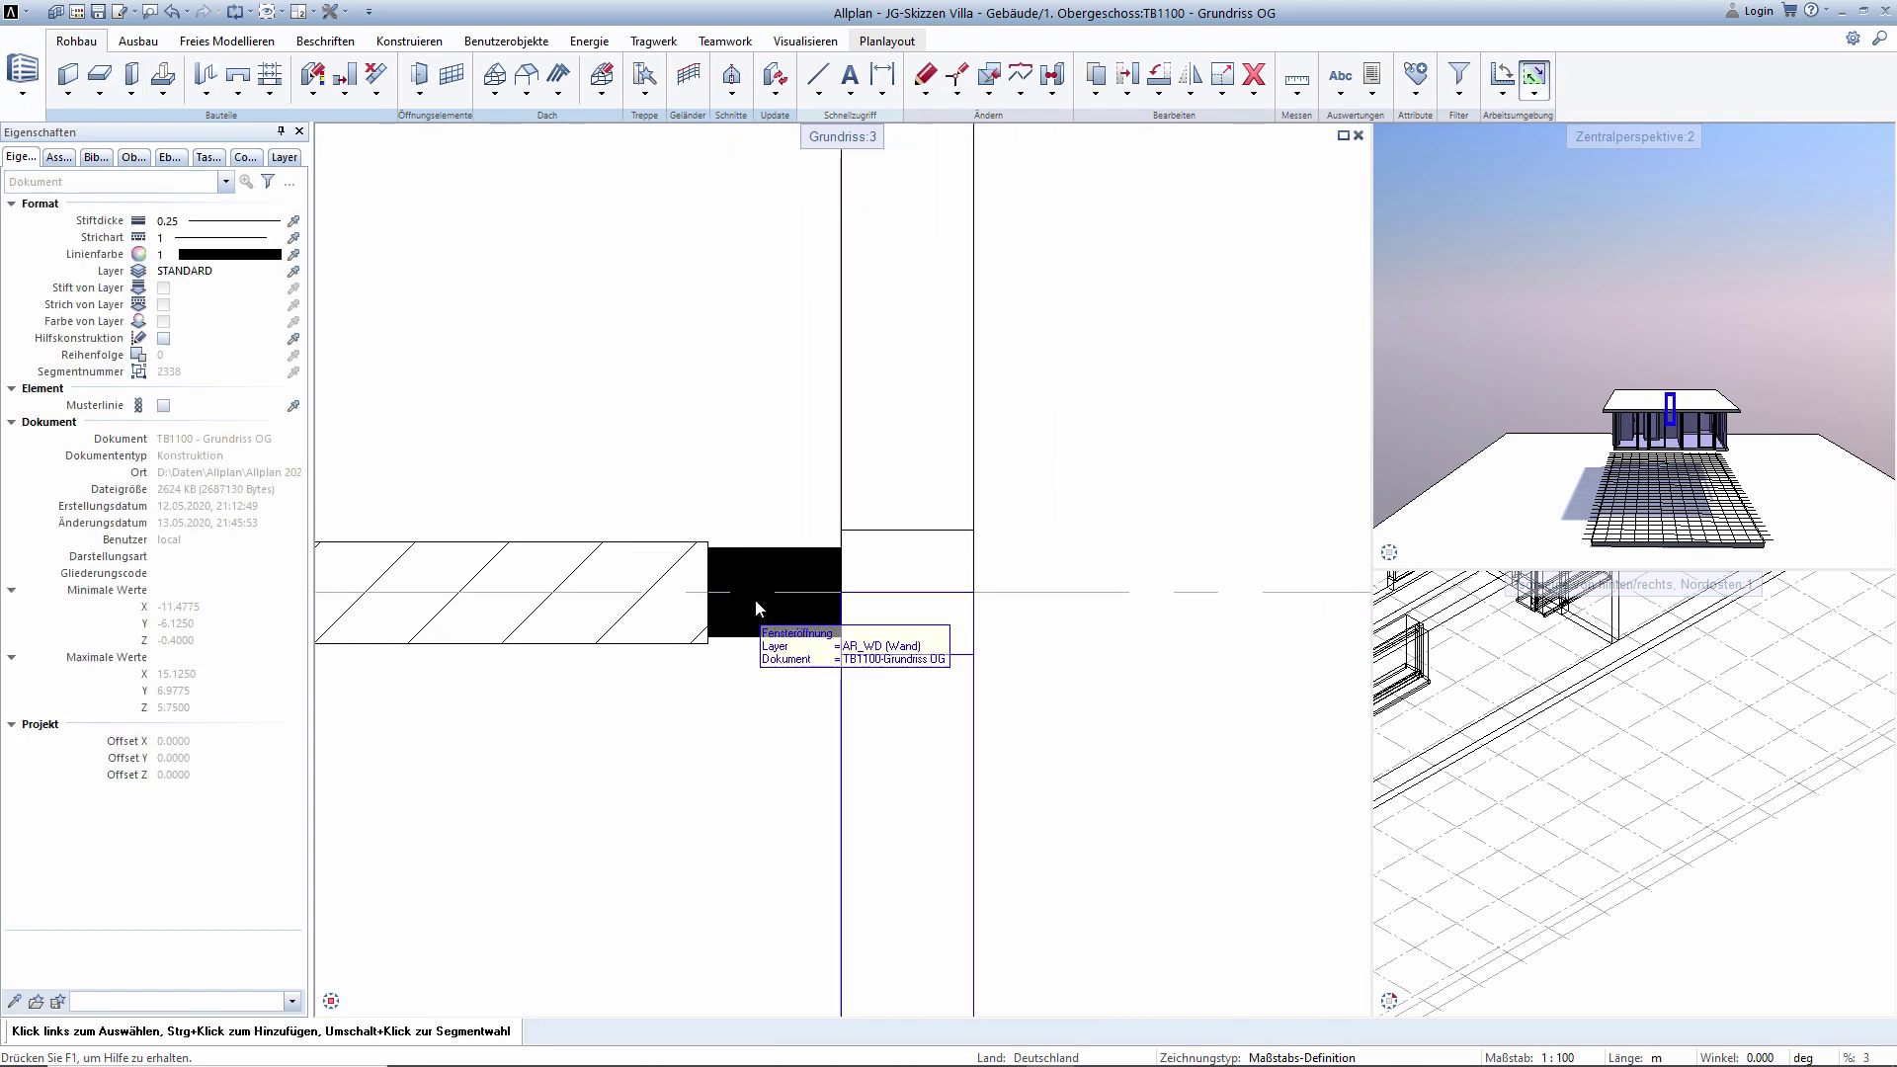
scroll(755, 598, up, 6)
scroll(757, 600, down, 2)
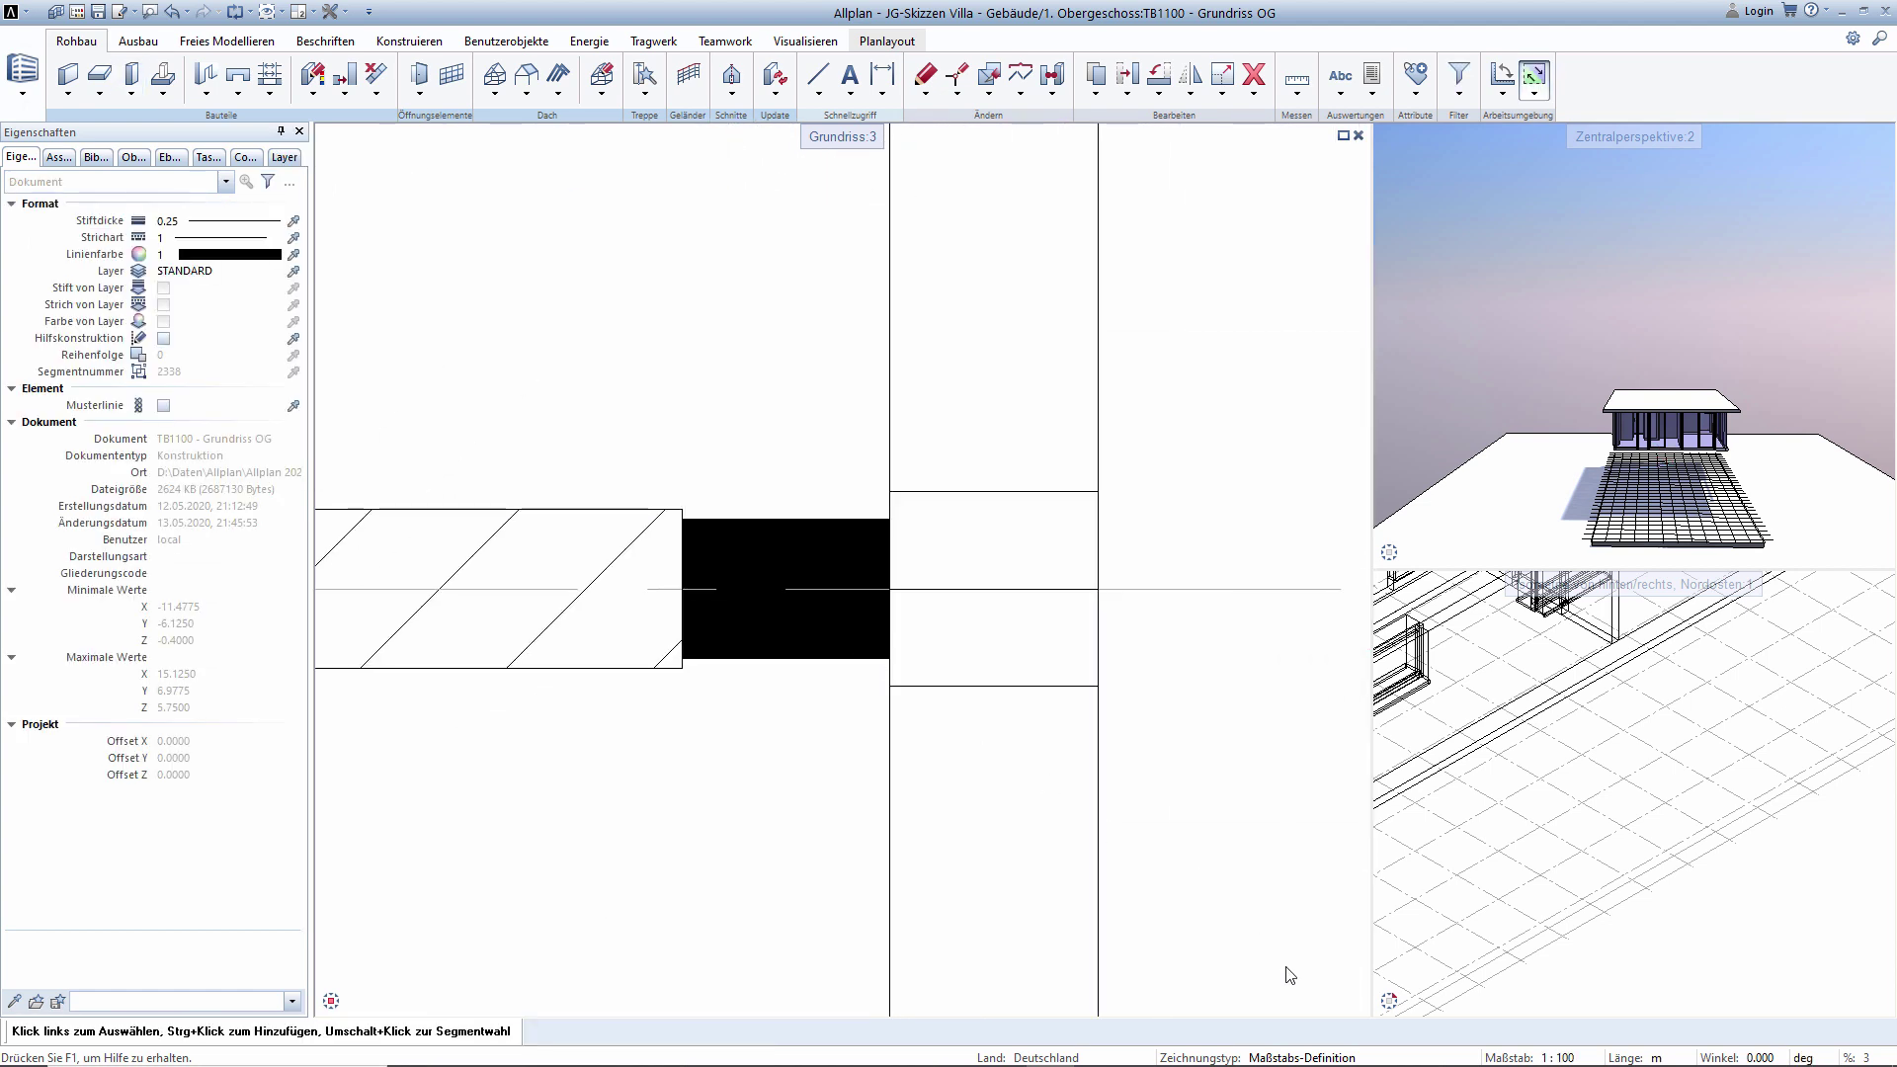
click(1334, 1057)
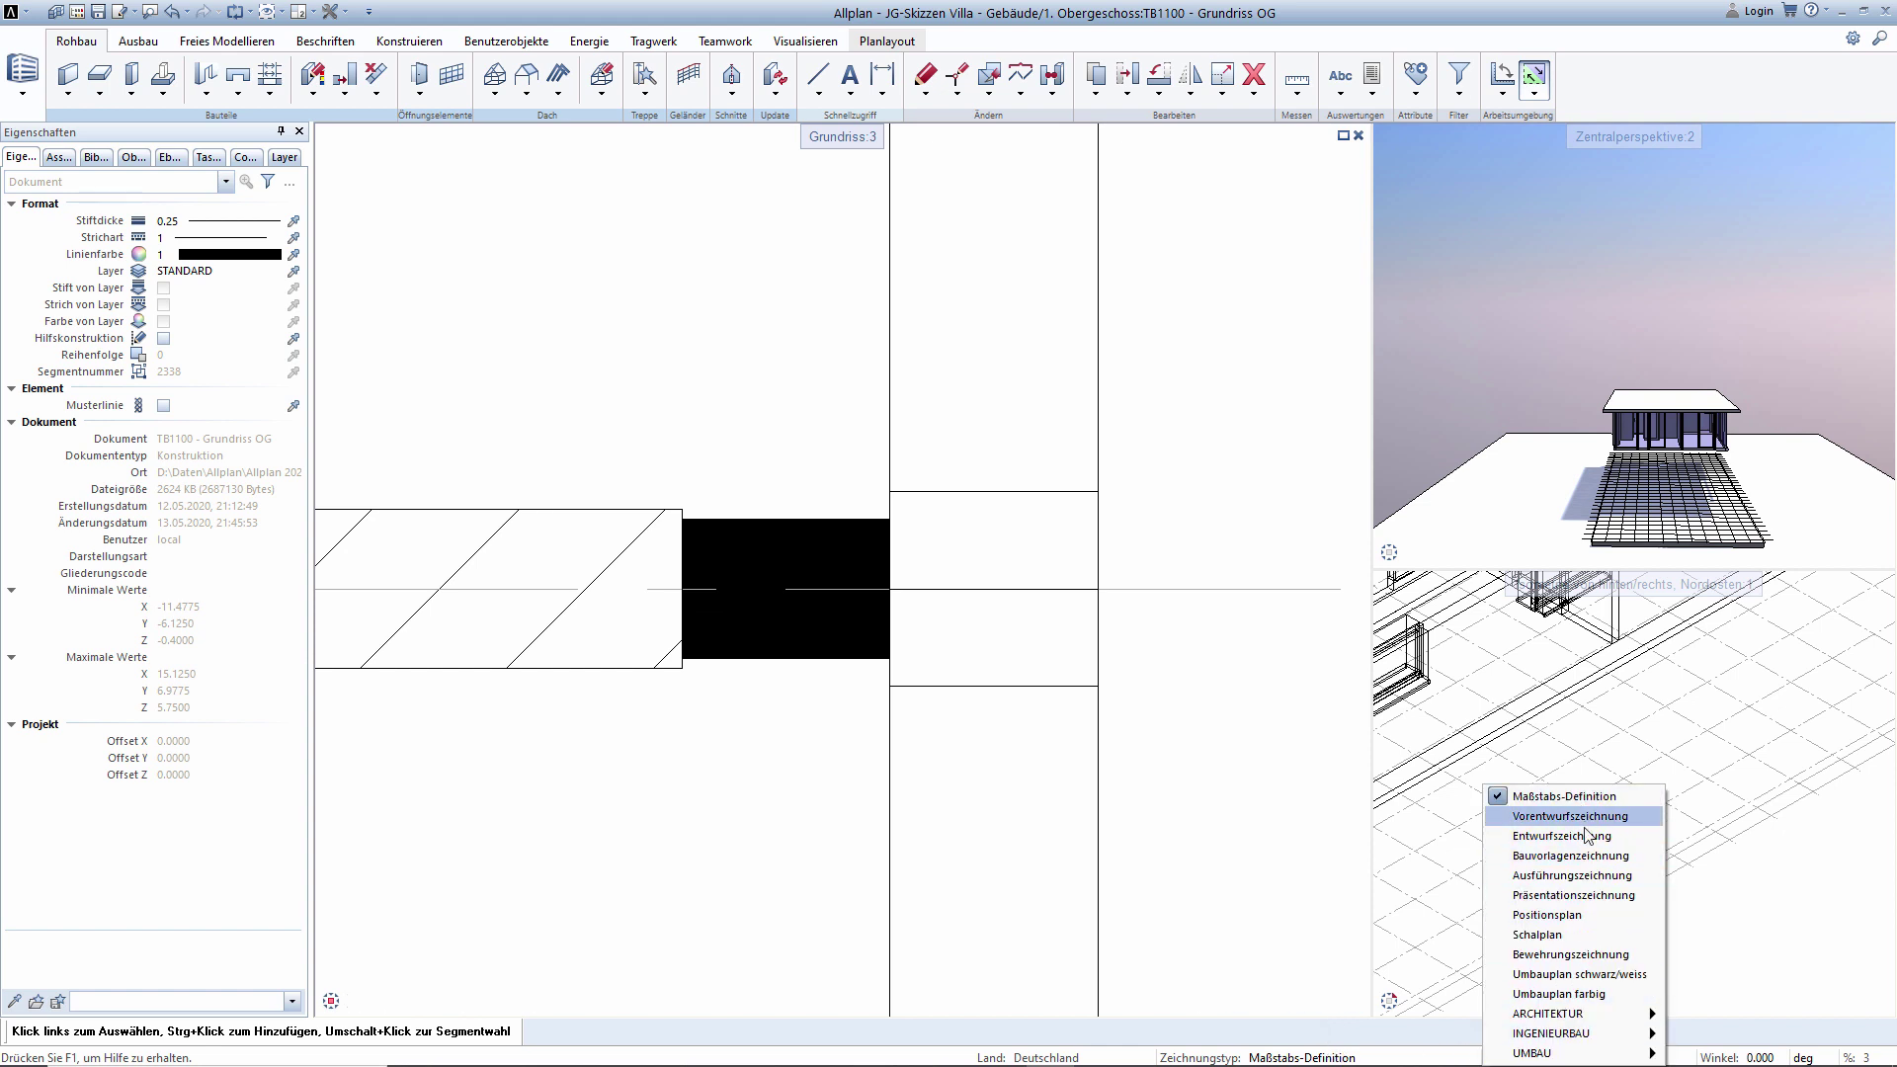
click(1581, 836)
scroll(1205, 844, down, 5)
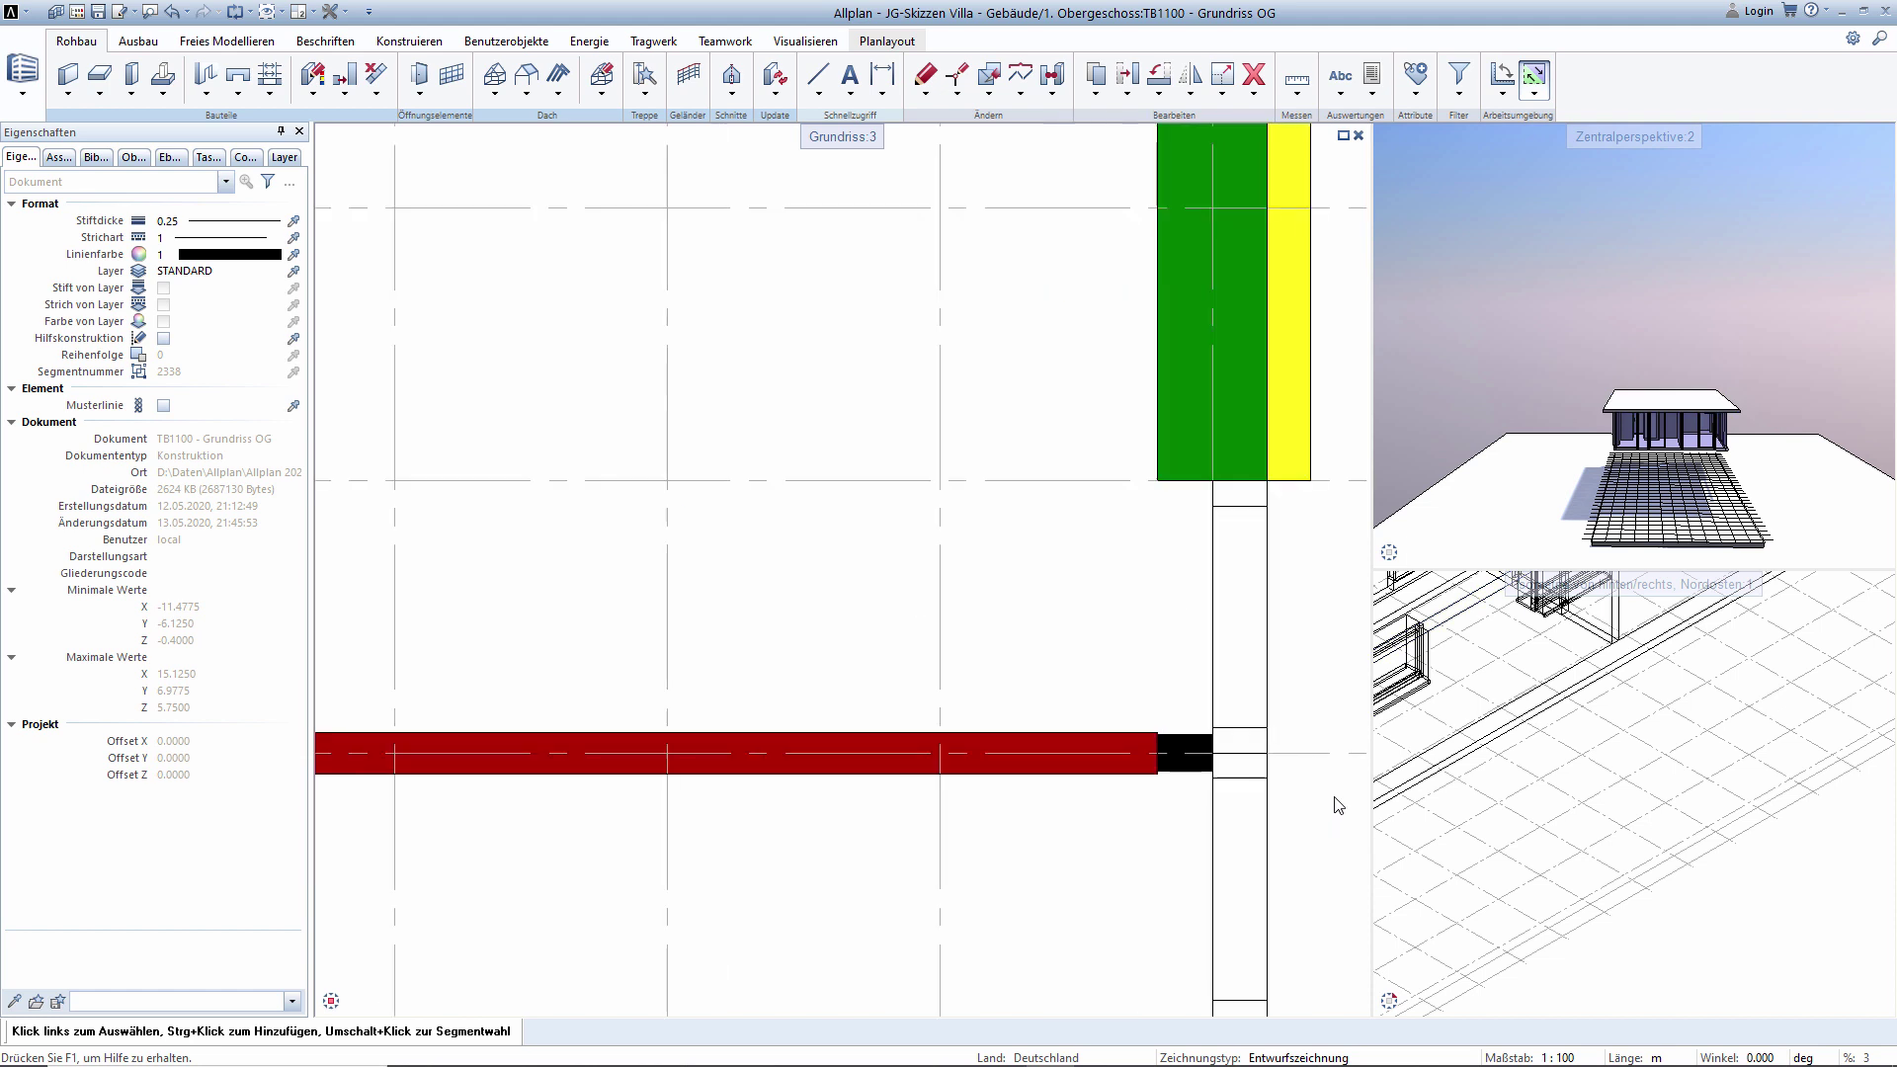
middle_drag(1338, 796, 1054, 563)
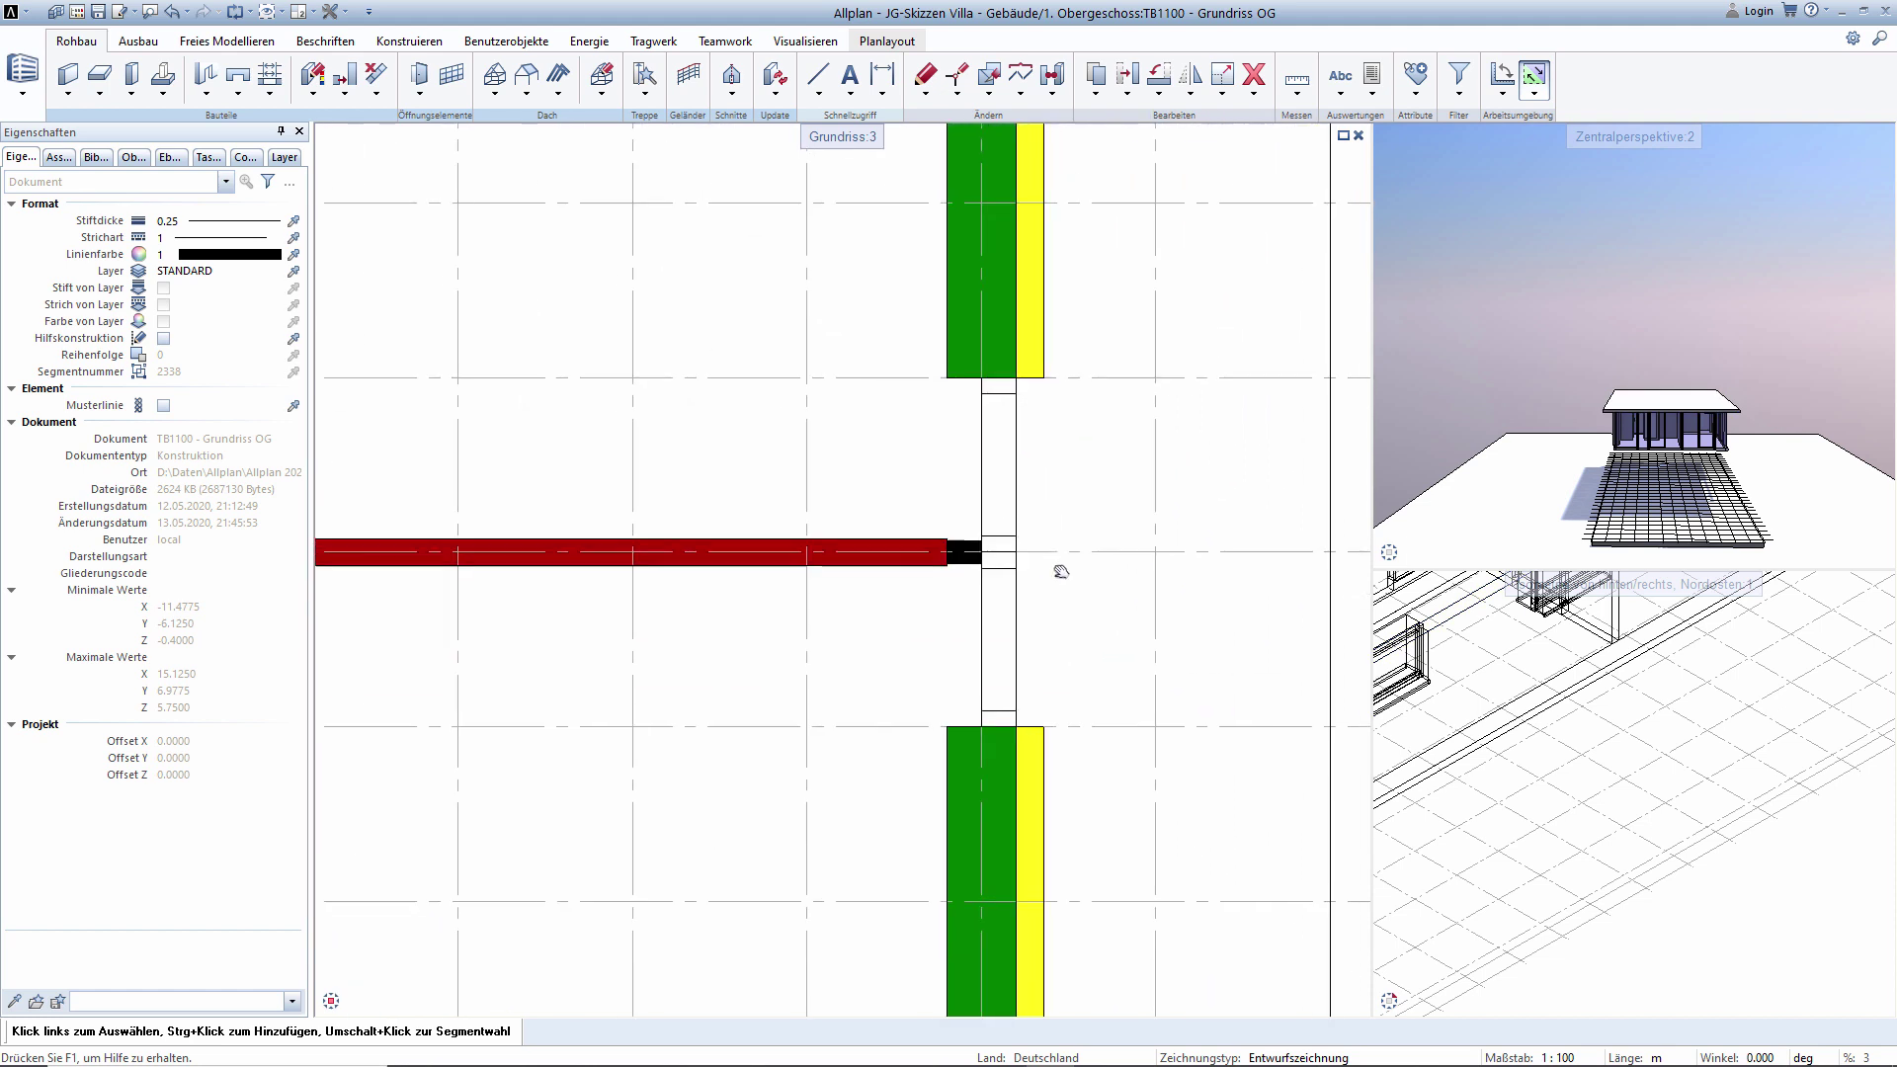
click(1304, 1057)
click(1546, 875)
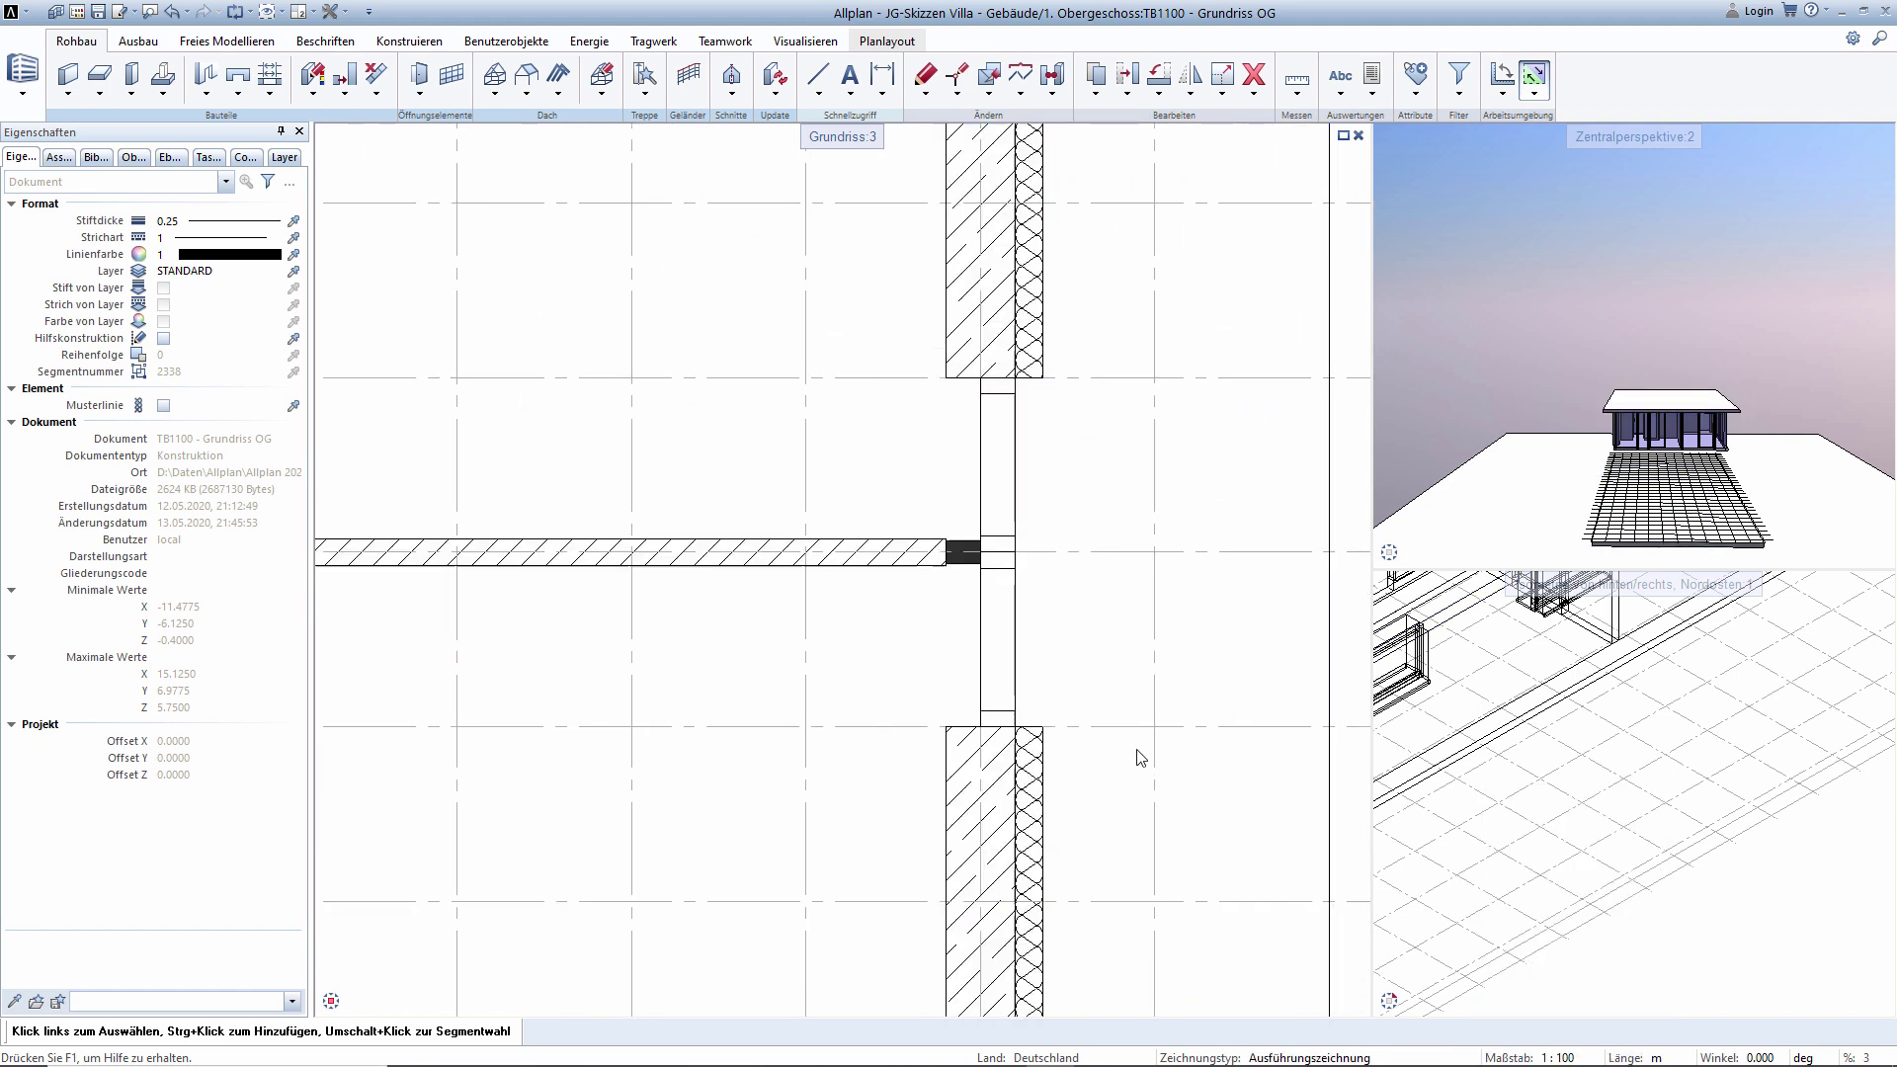
Check the drawing scale list and keep the scale at 1:100.
scroll(1003, 613, up, 2)
scroll(929, 547, up, 3)
scroll(929, 546, up, 3)
scroll(940, 478, down, 1)
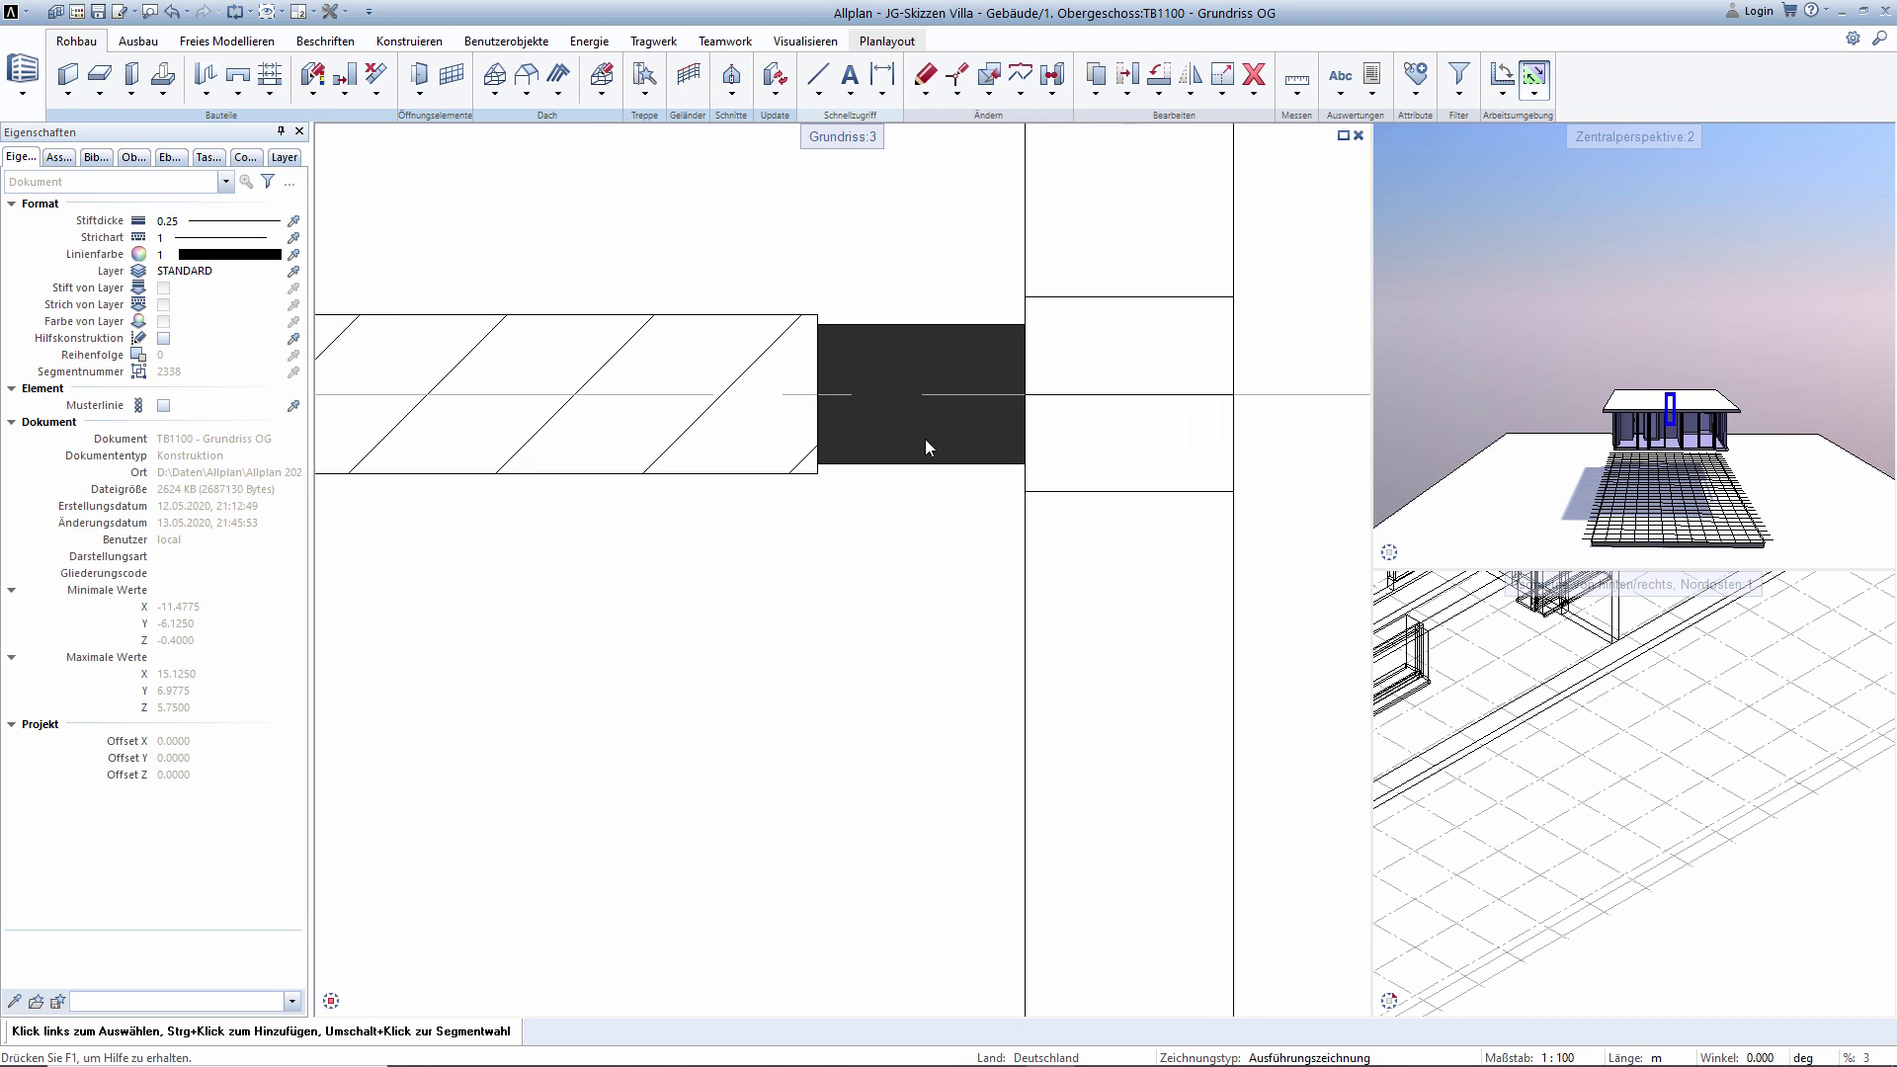
scroll(927, 440, down, 3)
scroll(936, 503, down, 2)
click(1548, 1053)
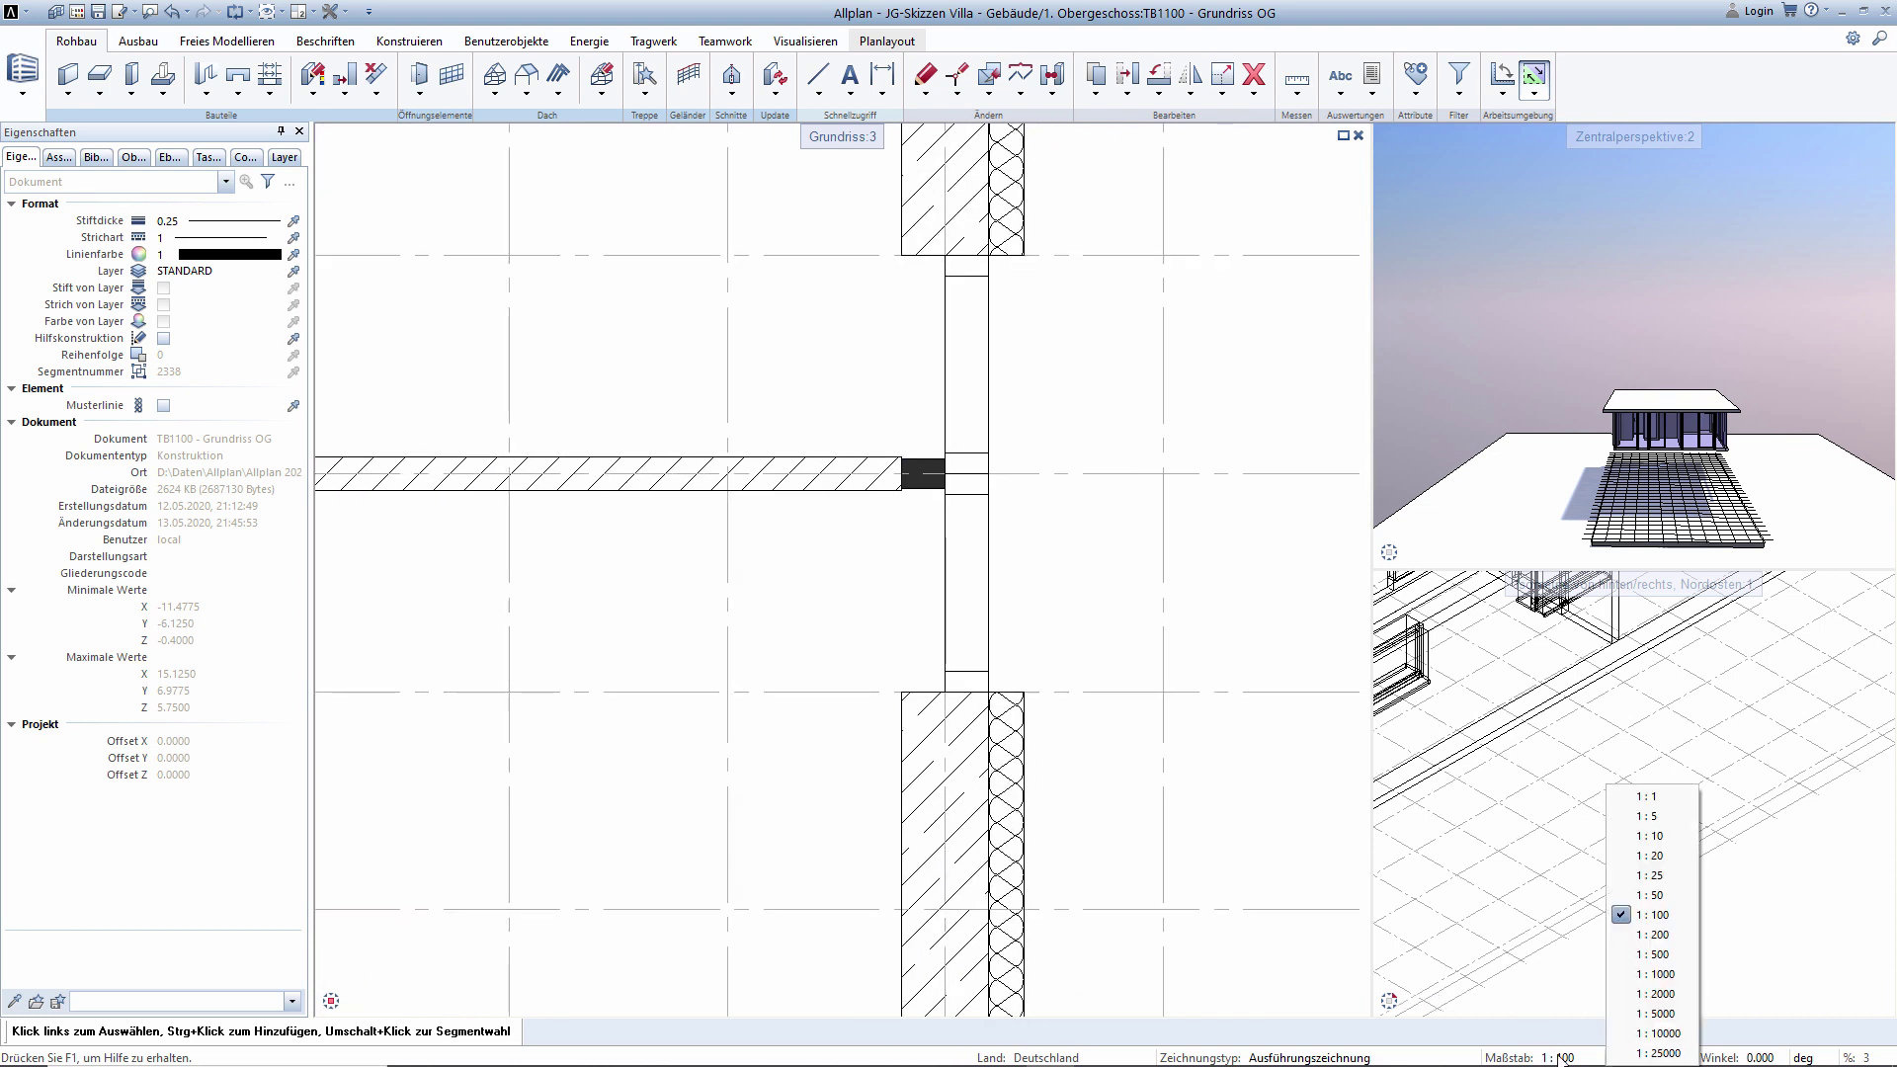
click(1658, 917)
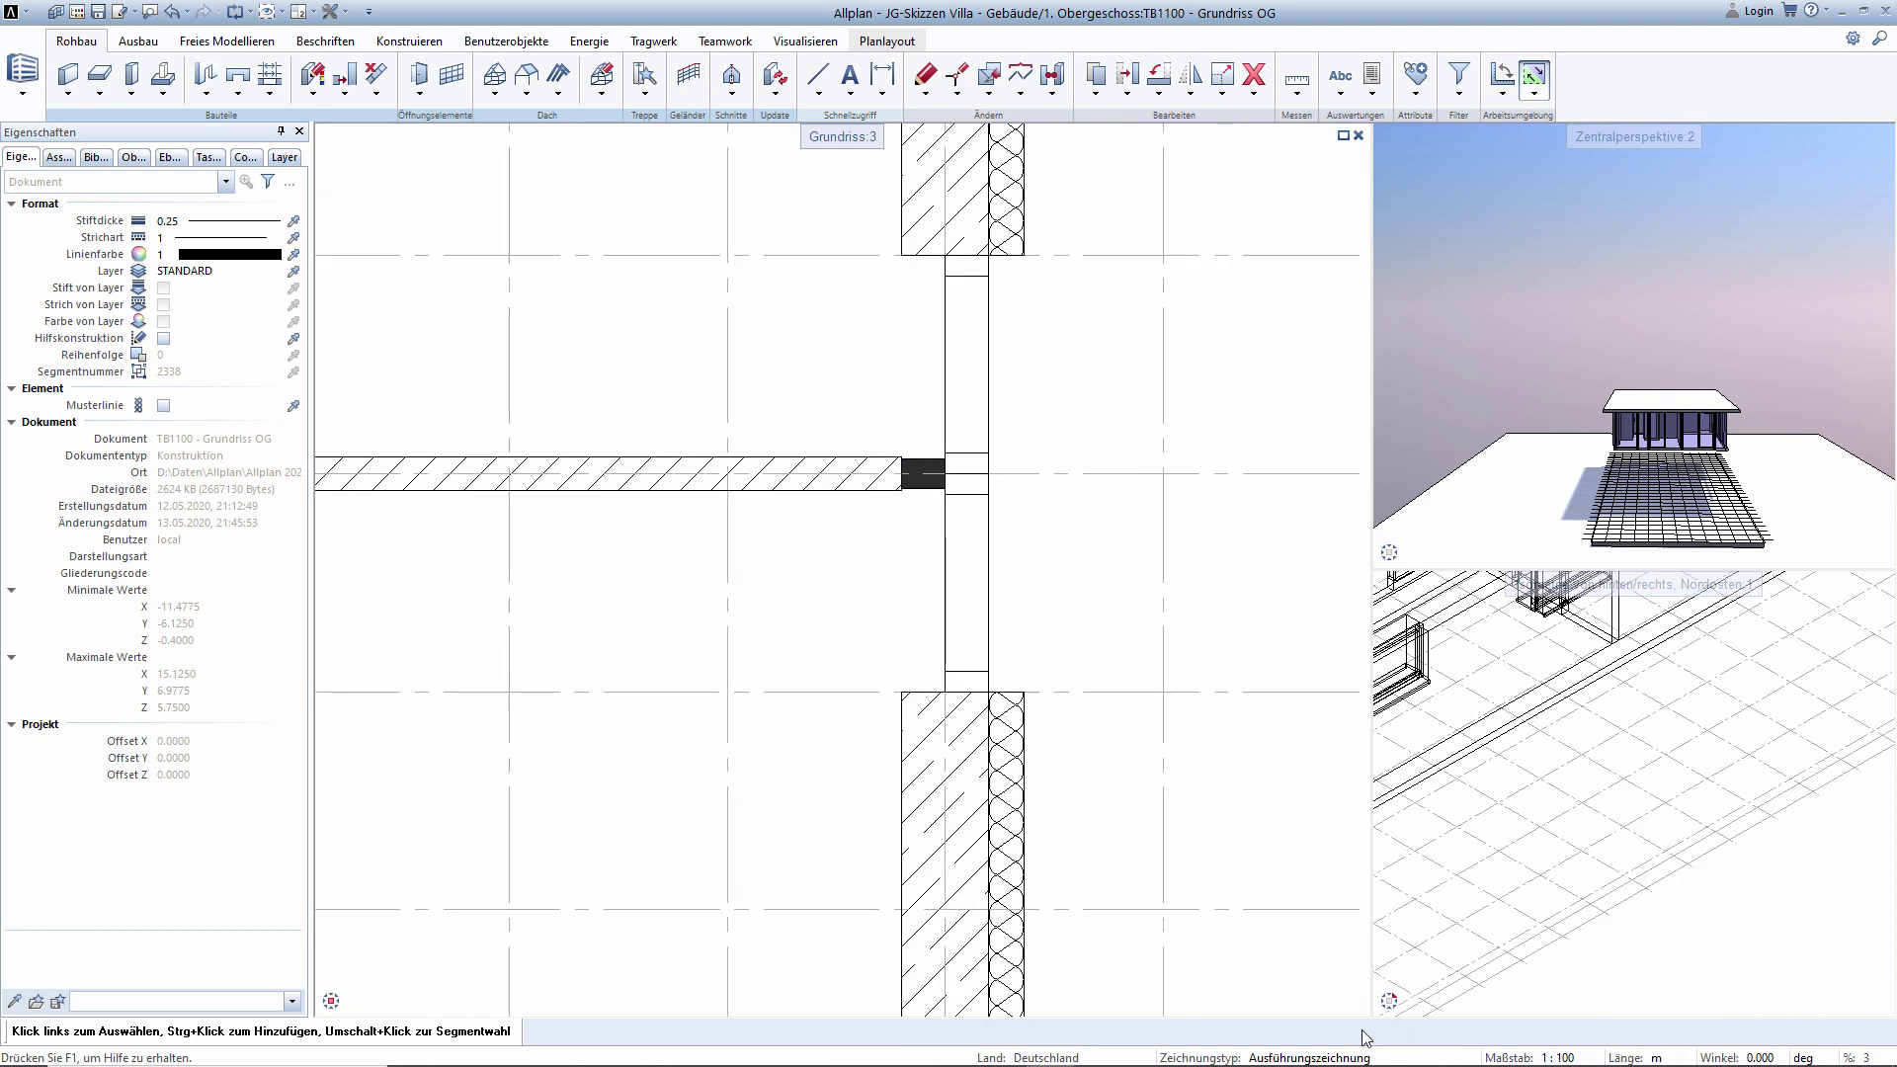
click(1318, 1058)
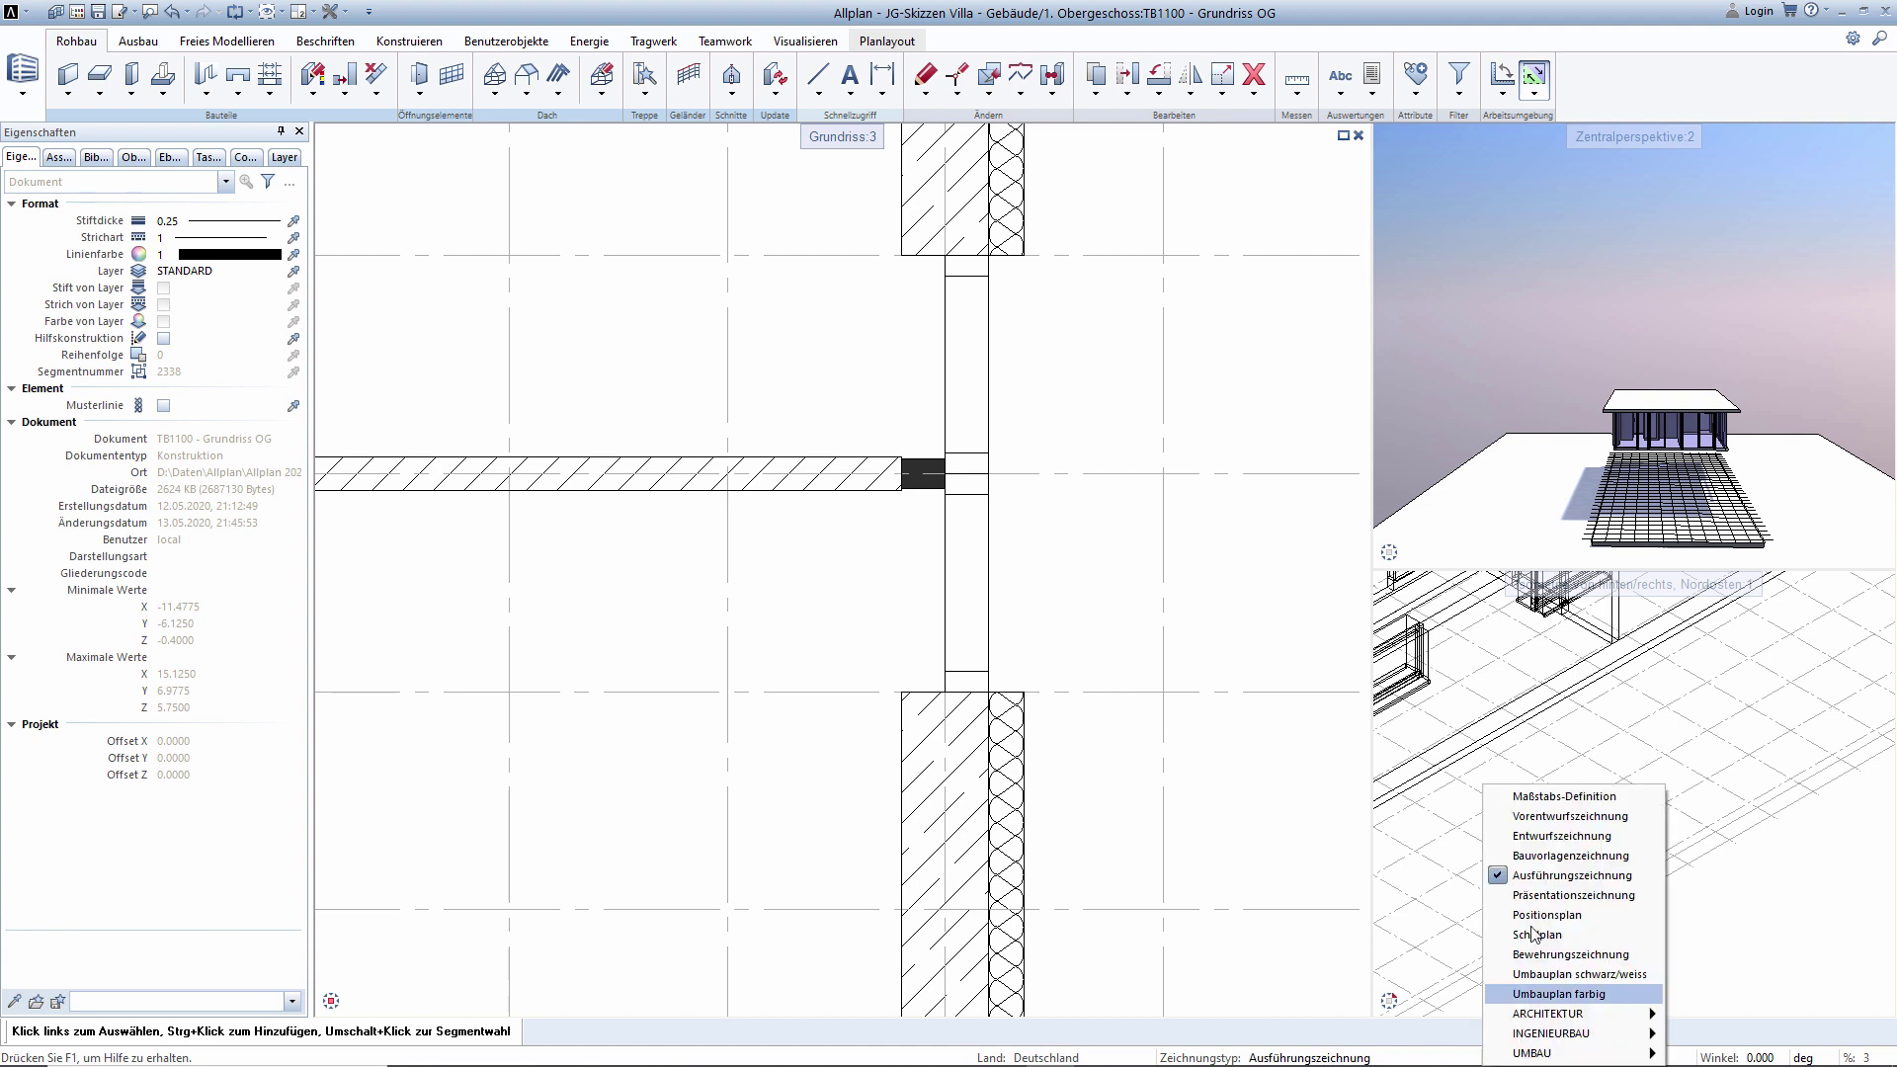
Switch to Entwurfszeichnung, fit the whole floor and house in view, and show the Objekte document tree.
click(1556, 845)
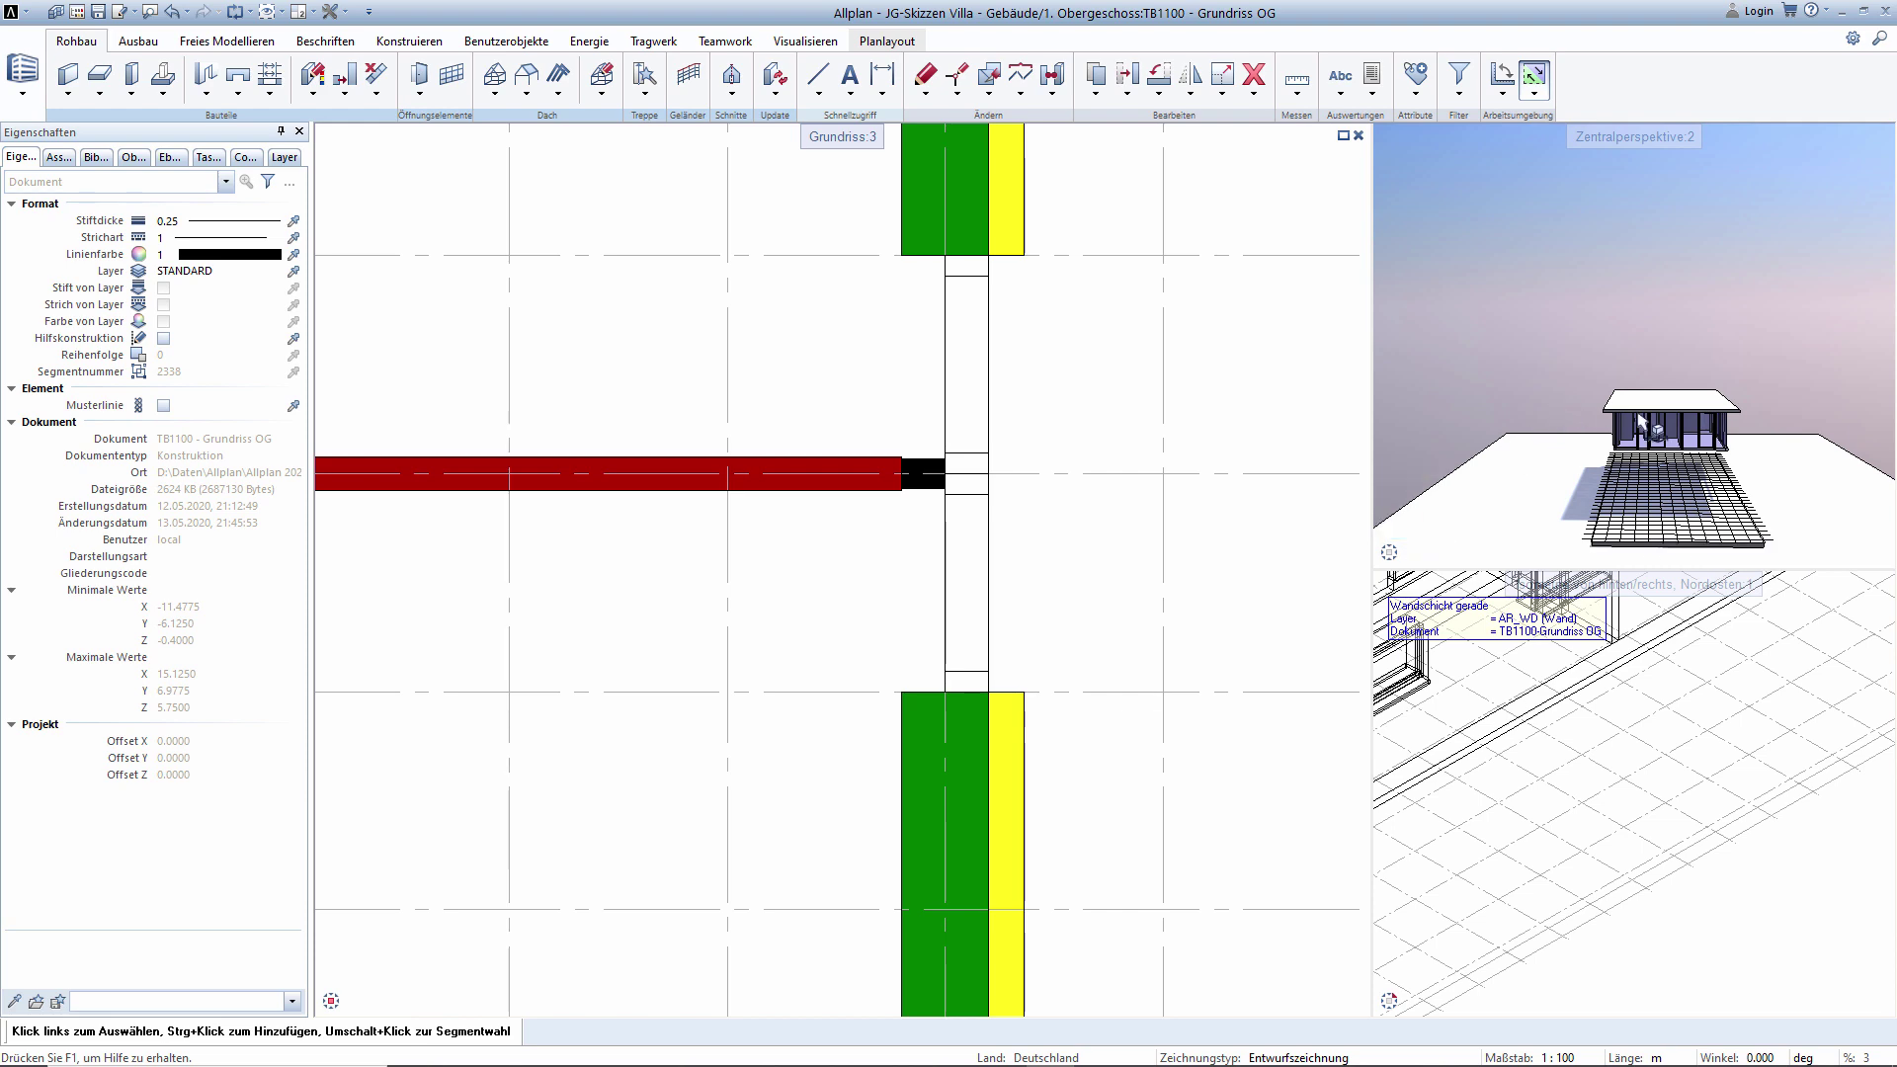
middle_drag(1638, 423, 1456, 415)
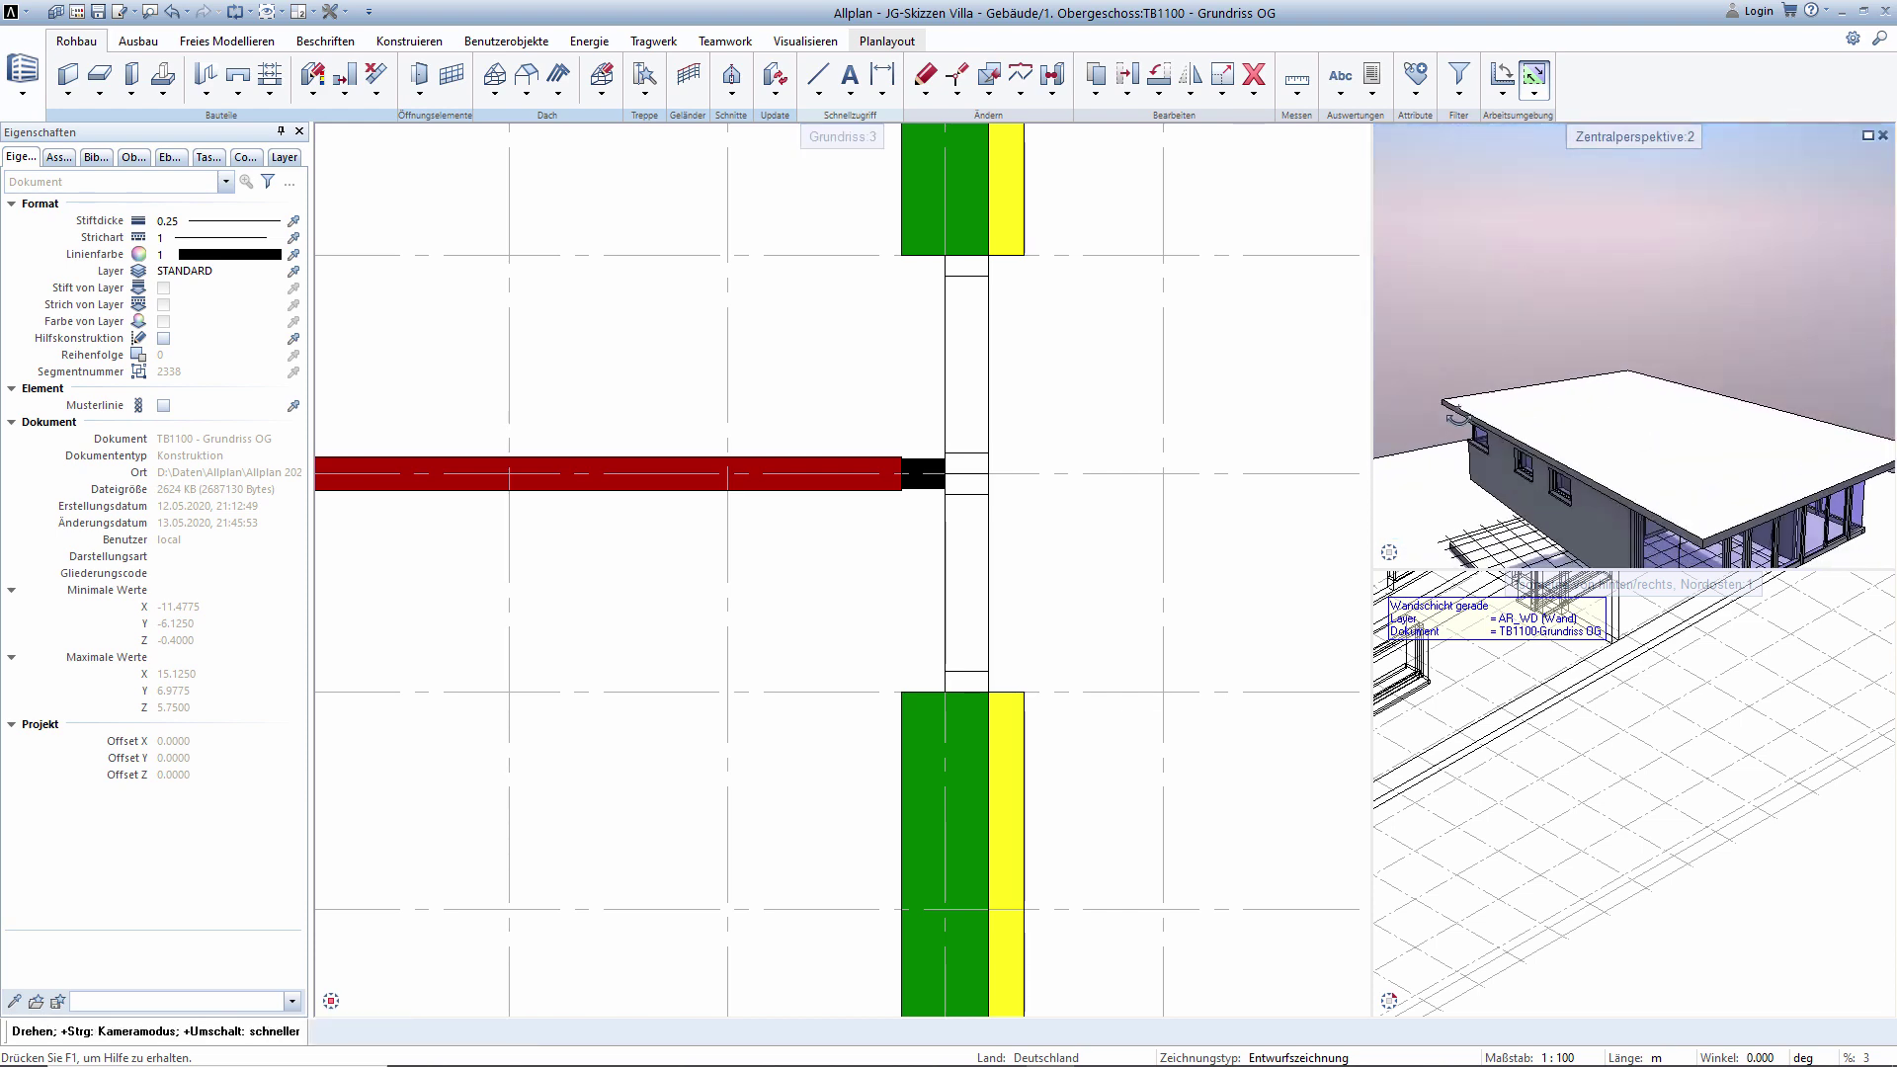
mouse_move(1456, 414)
middle_down()
mouse_move(1449, 516)
mouse_move(1560, 400)
middle_up()
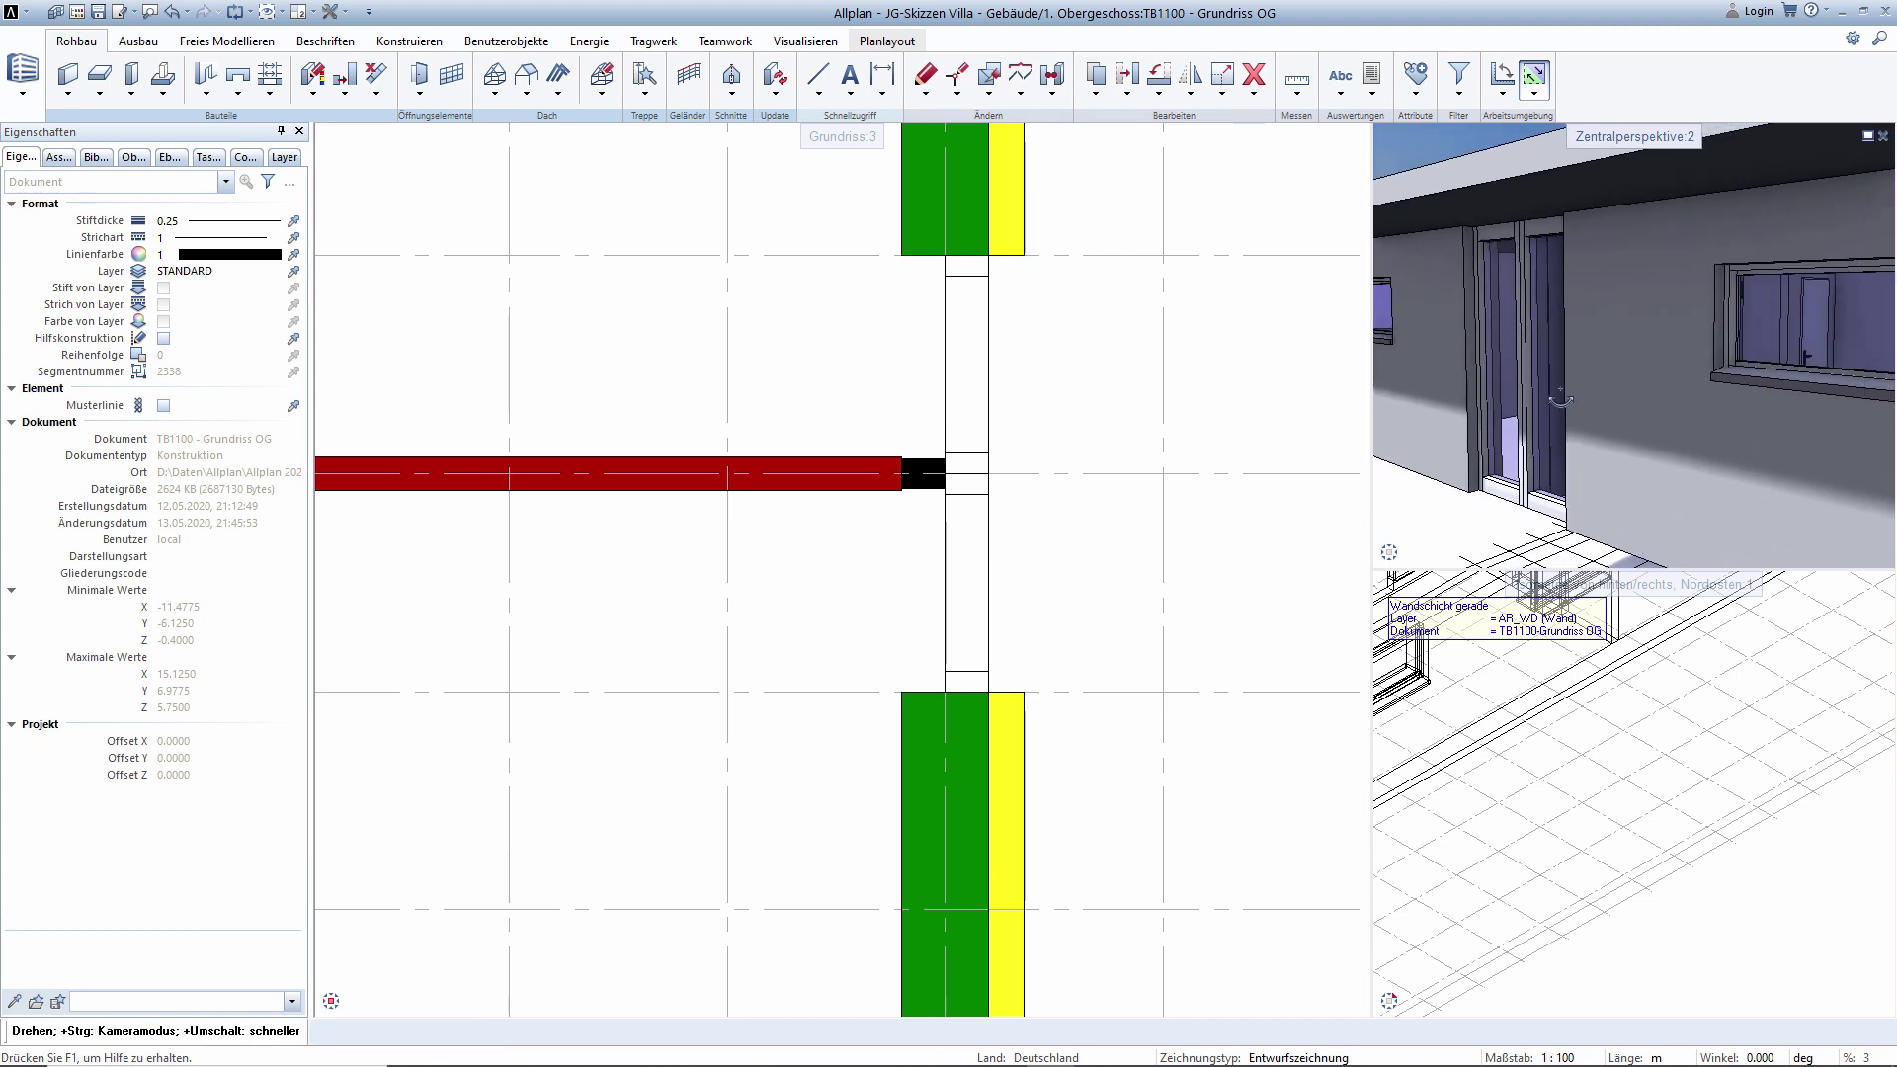
middle_drag(1560, 400, 1539, 331)
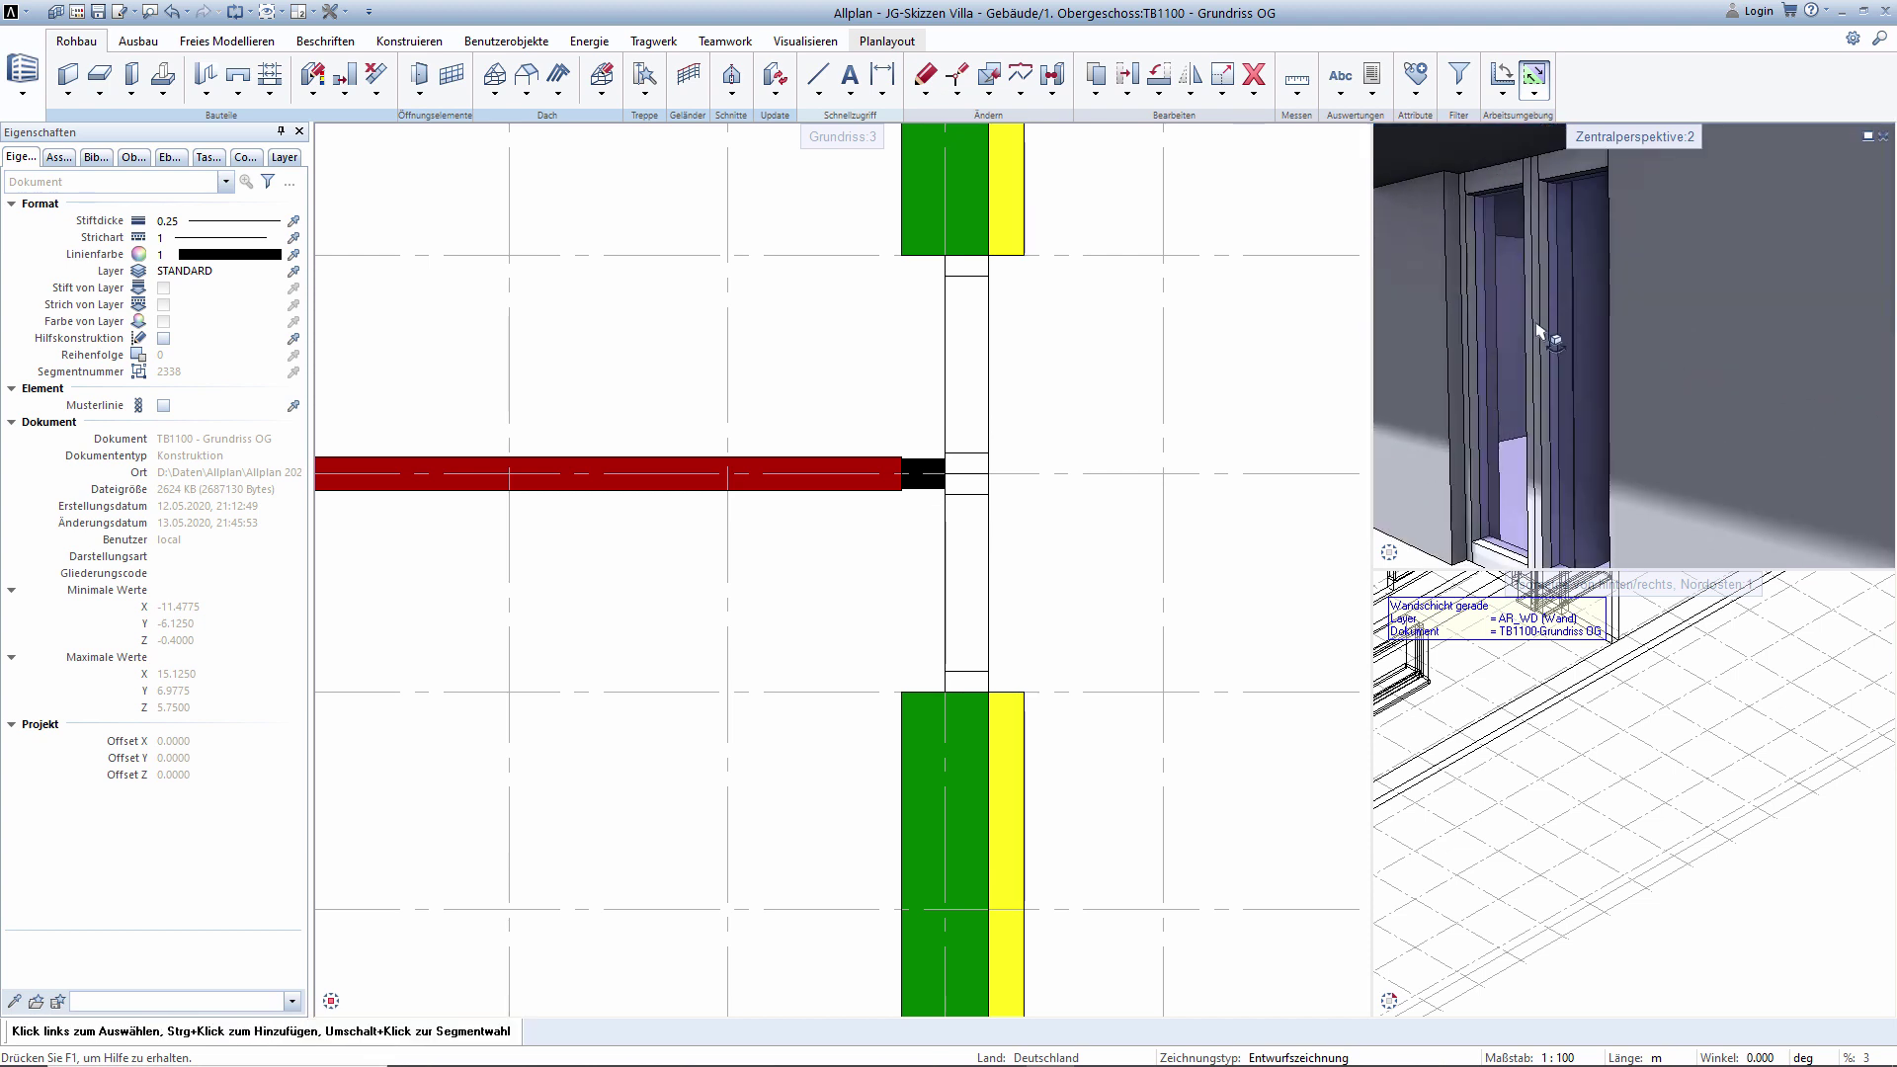
middle_click(1297, 382)
middle_click(1630, 395)
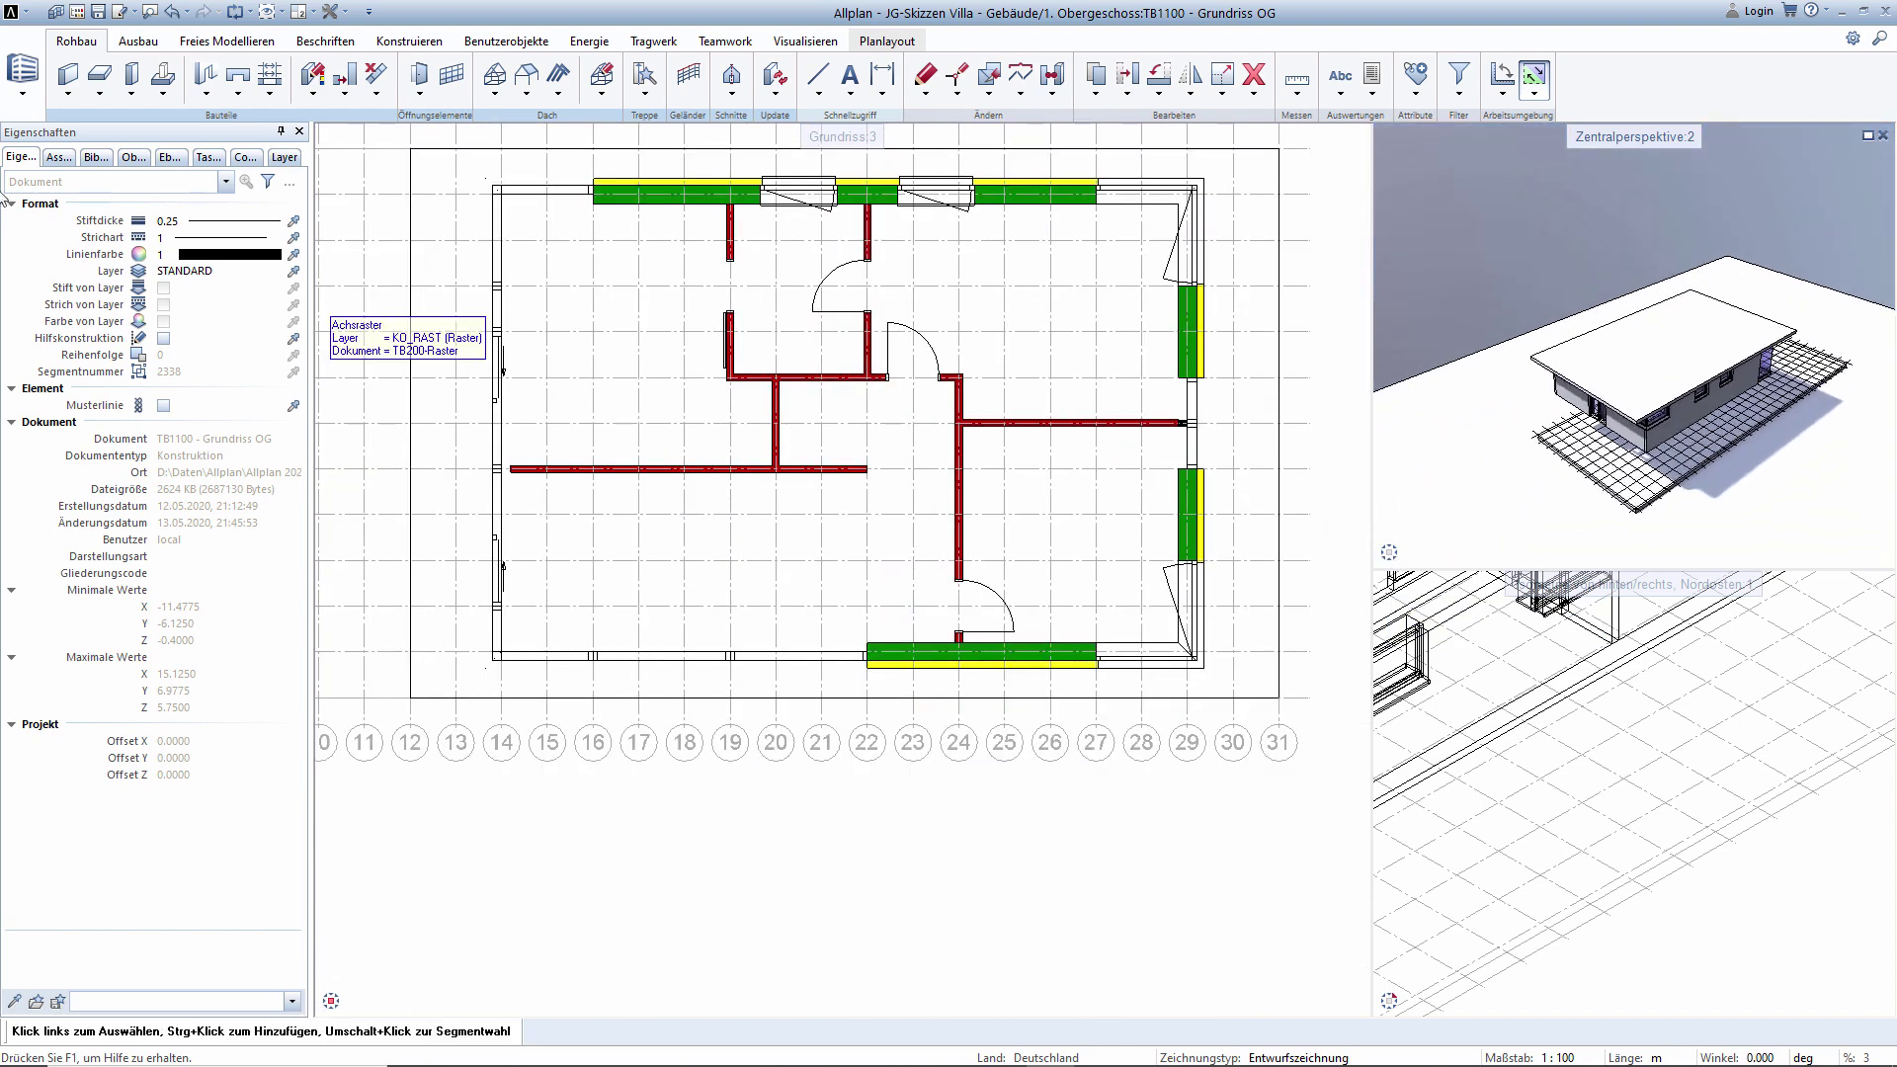
click(131, 157)
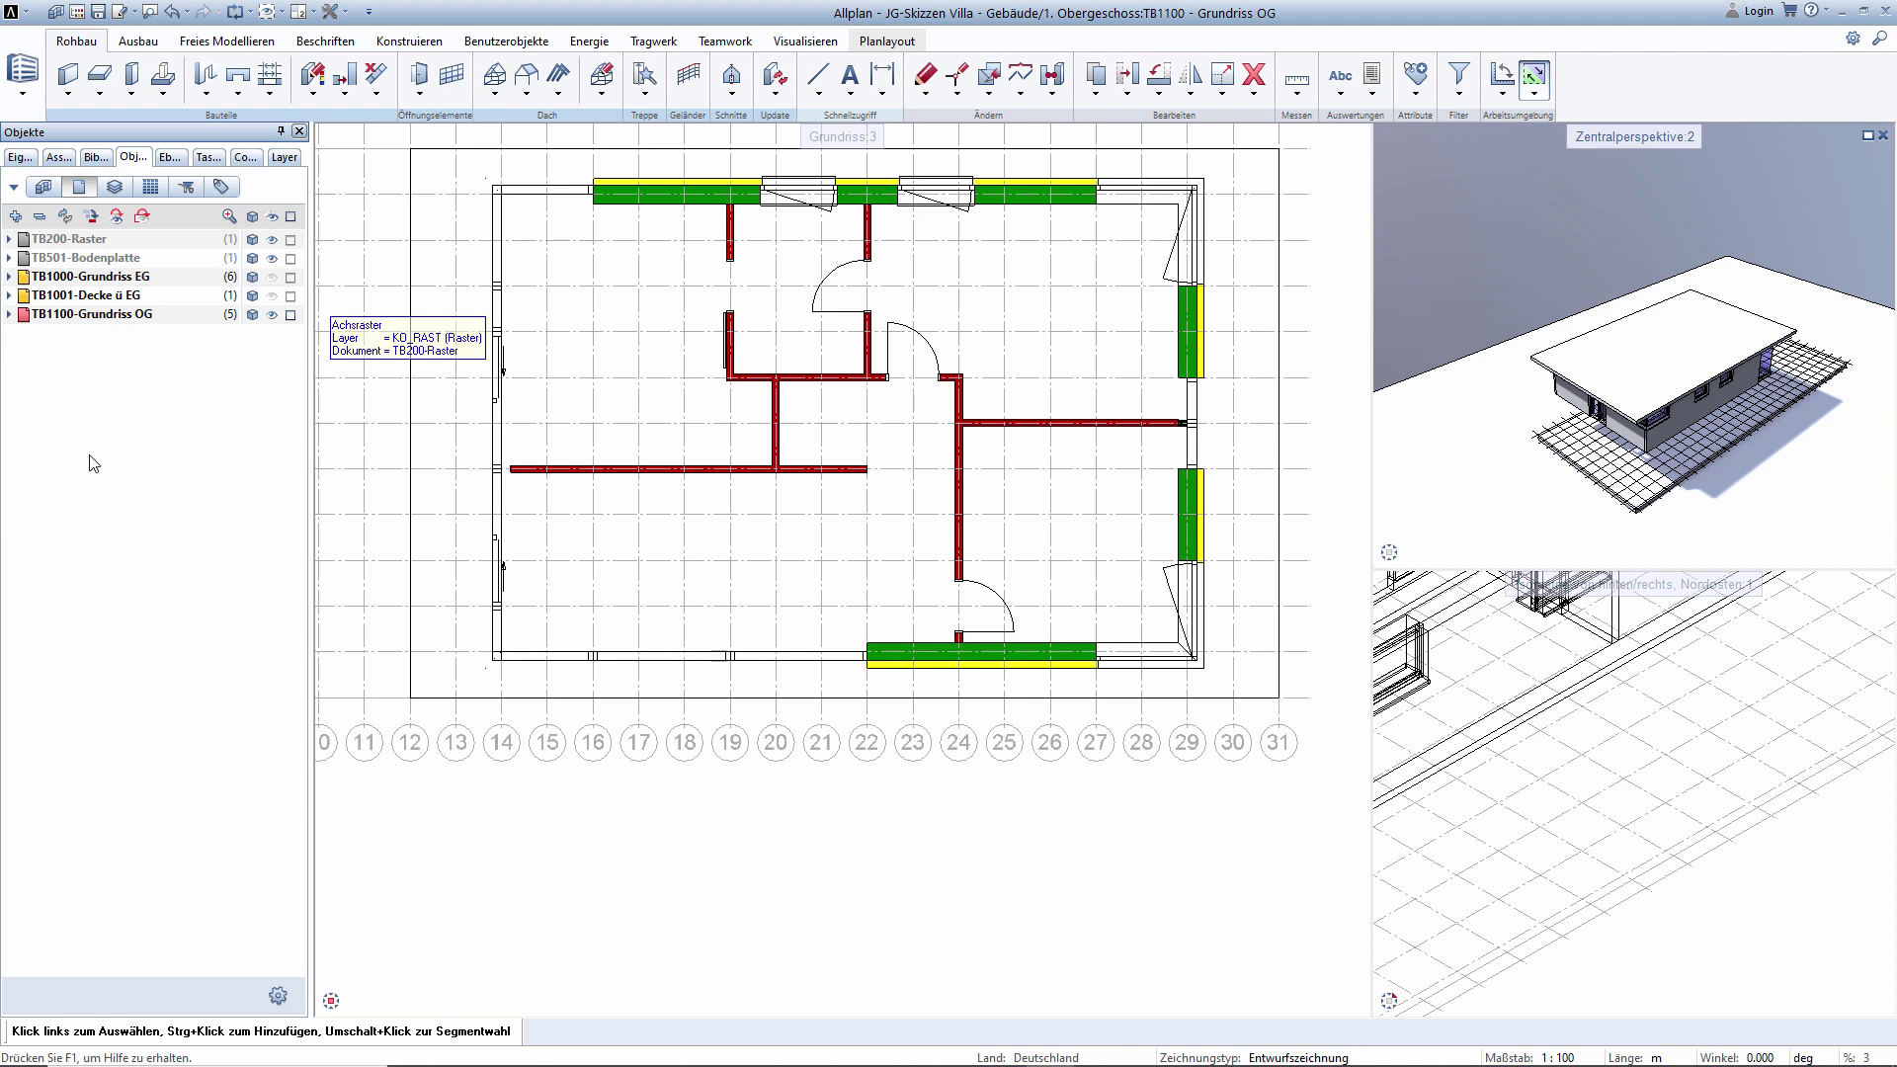
Delete the slab from the upper-floor plan drawing TB1100.
click(271, 315)
click(271, 315)
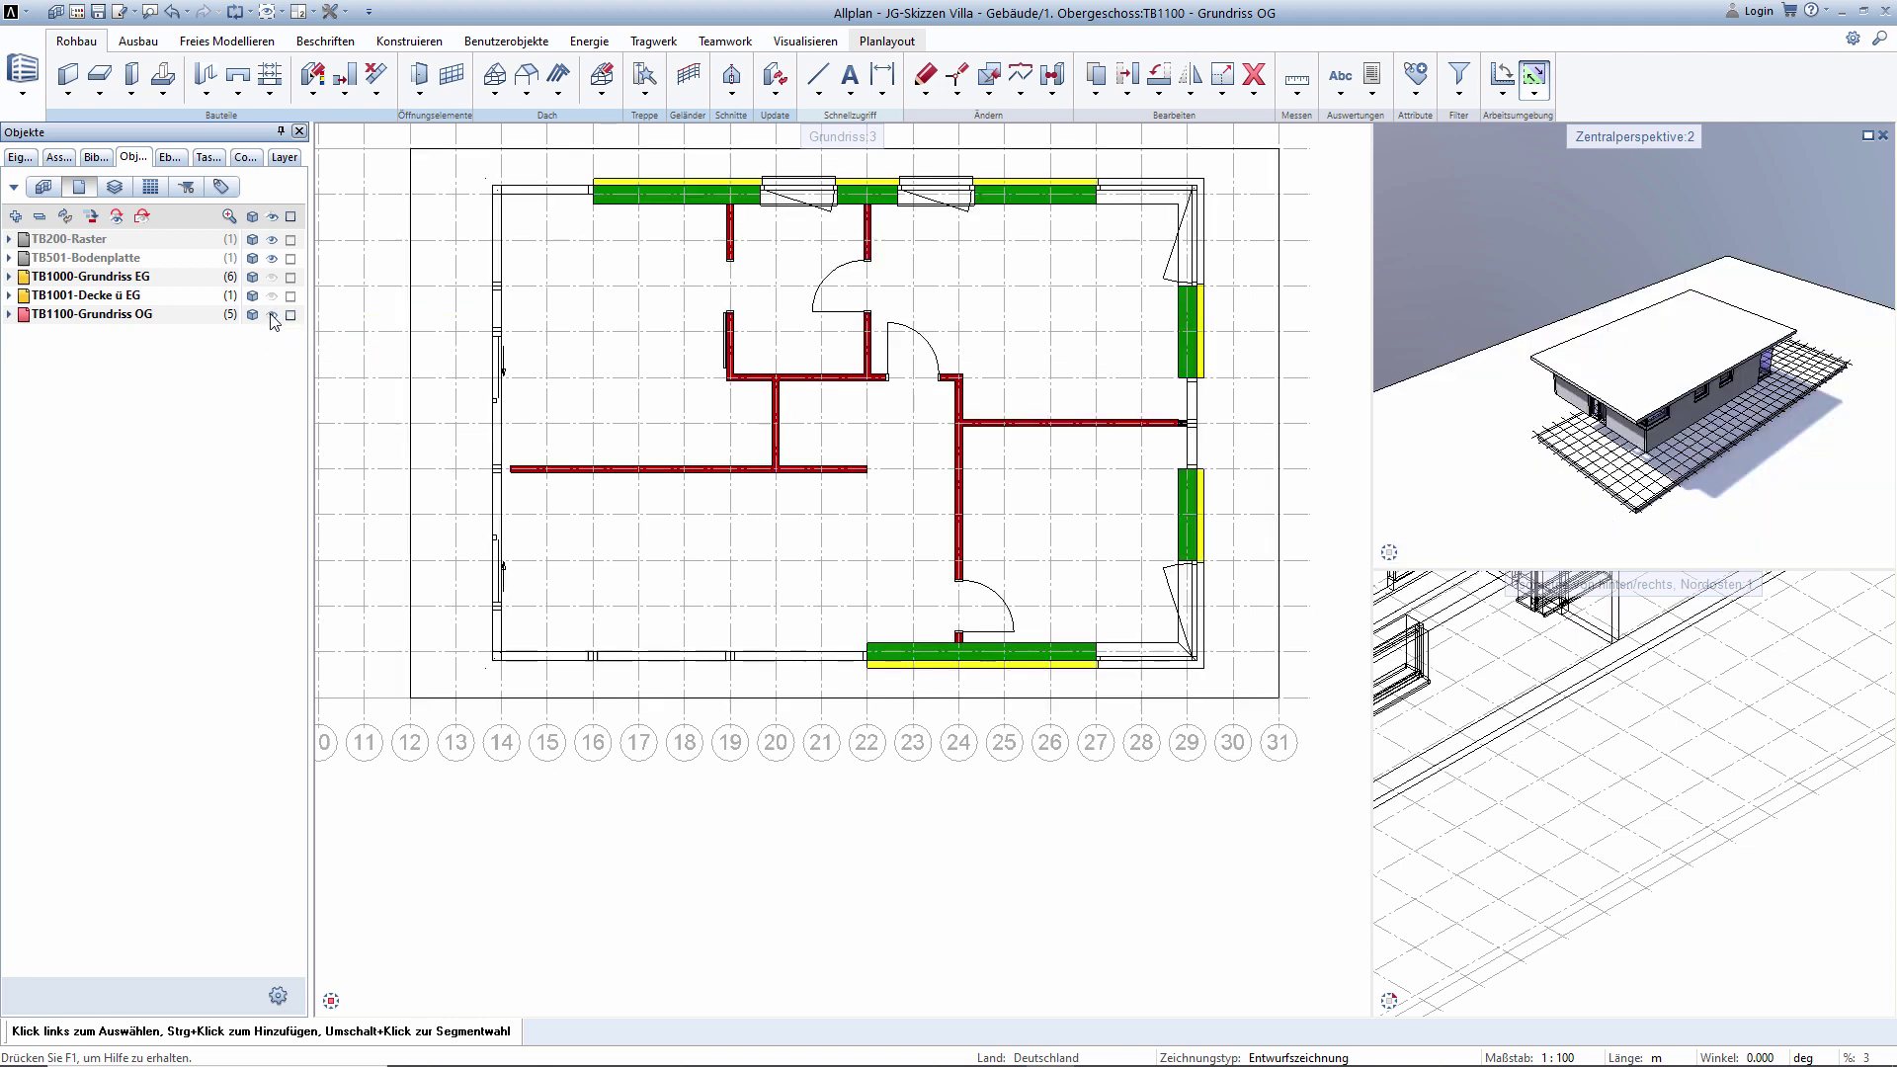
mouse_move(410, 504)
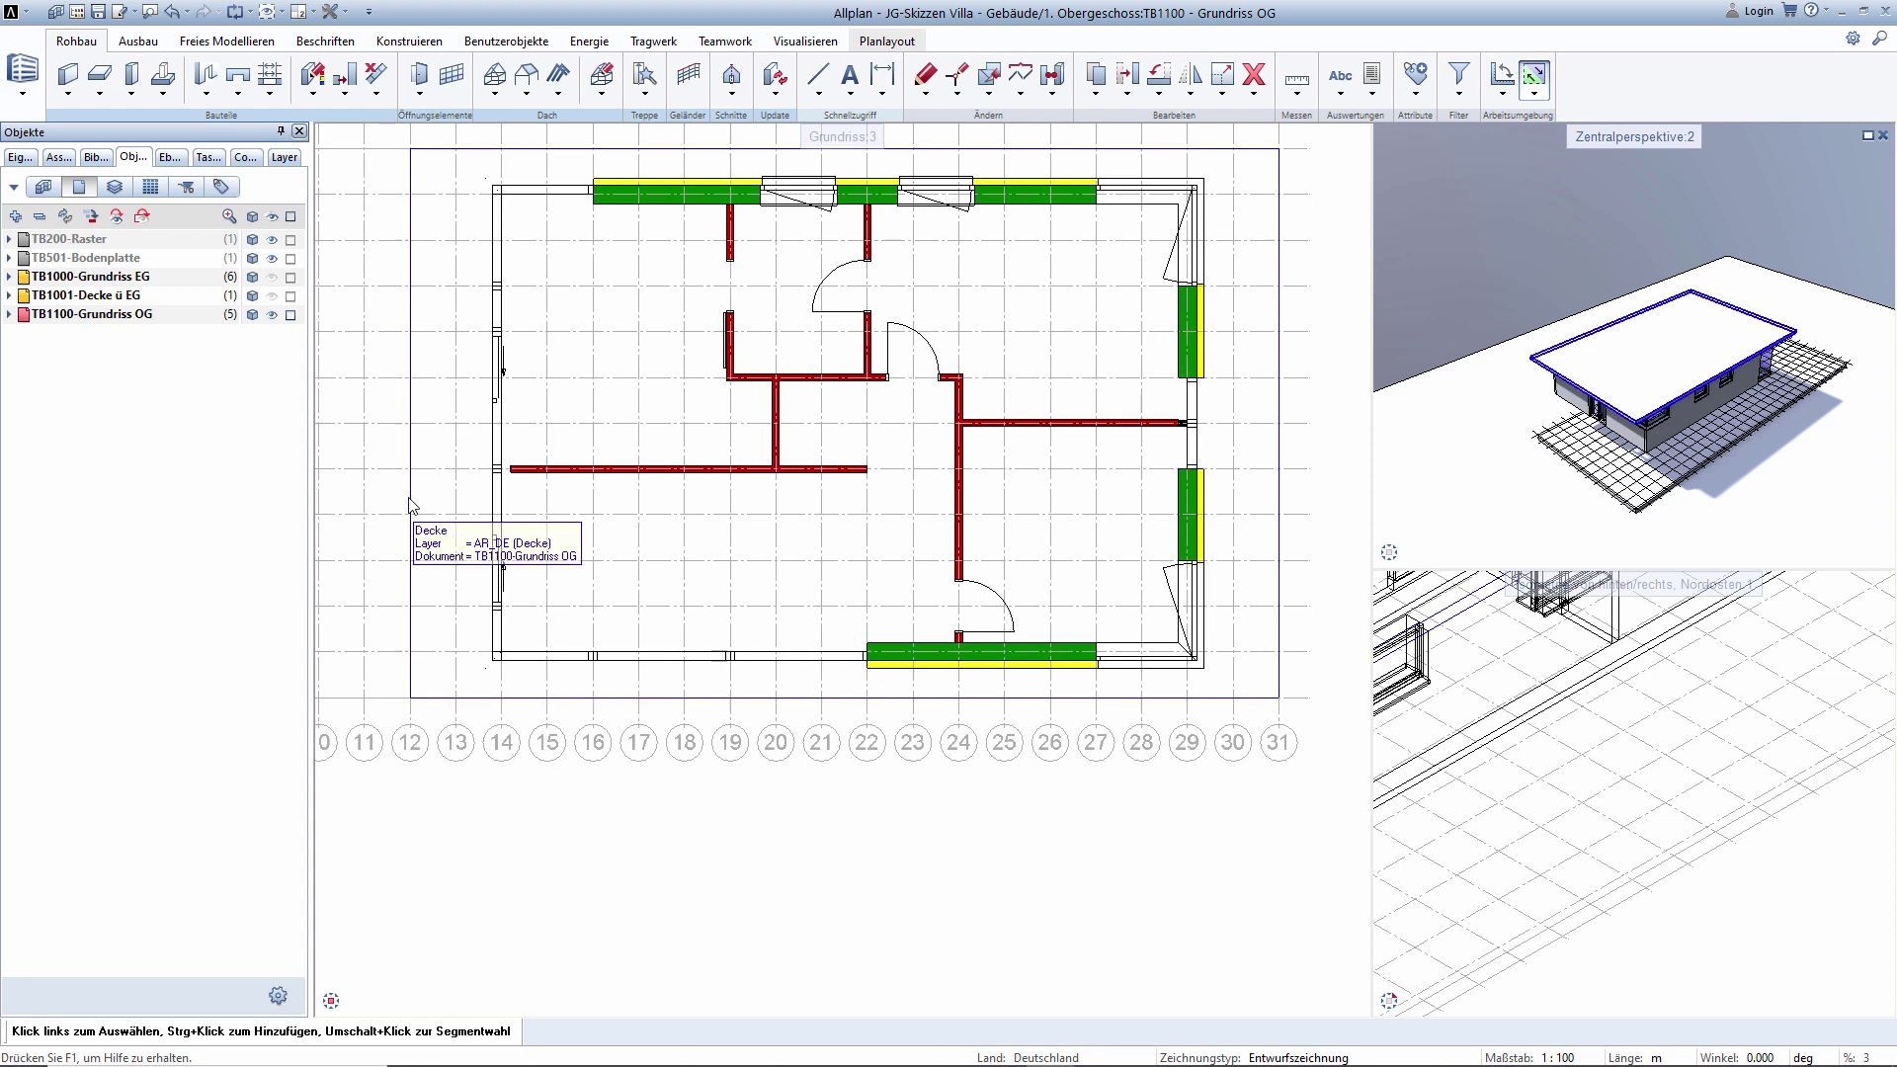
click(403, 508)
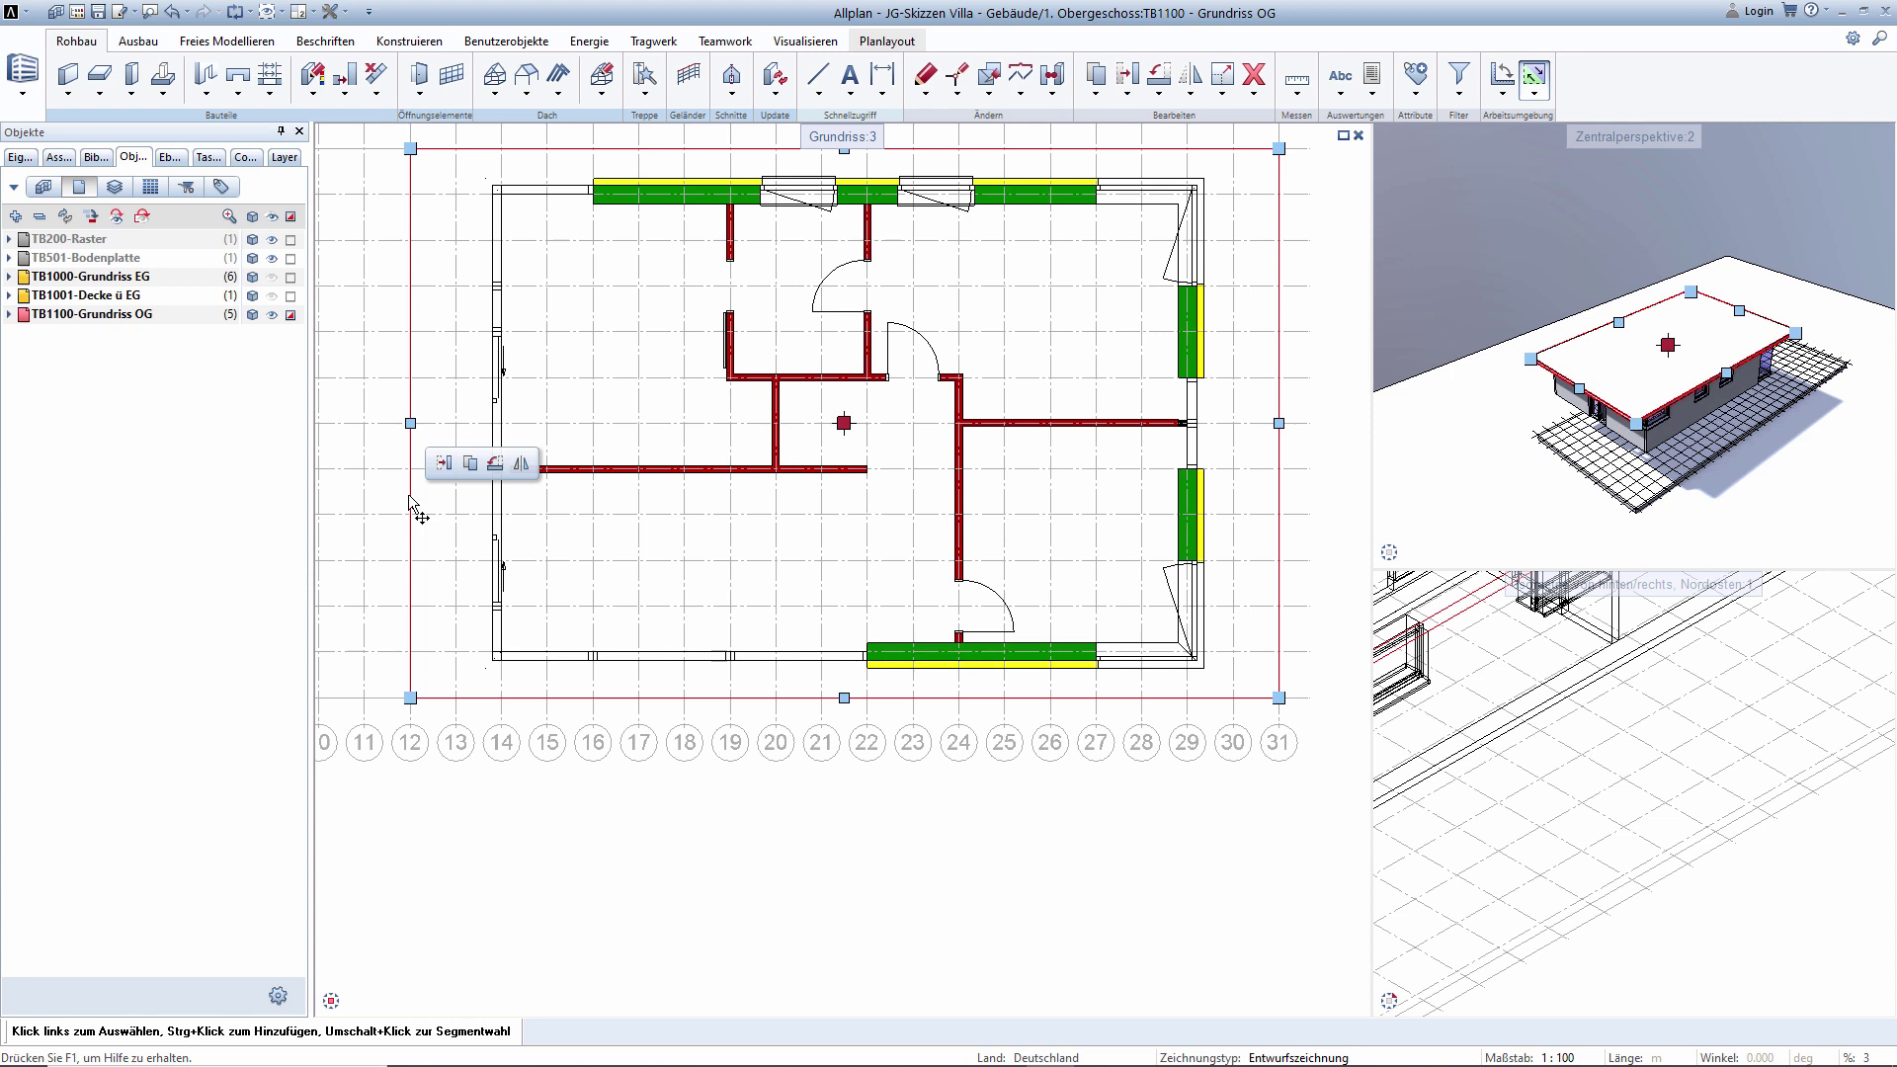
key(Delete)
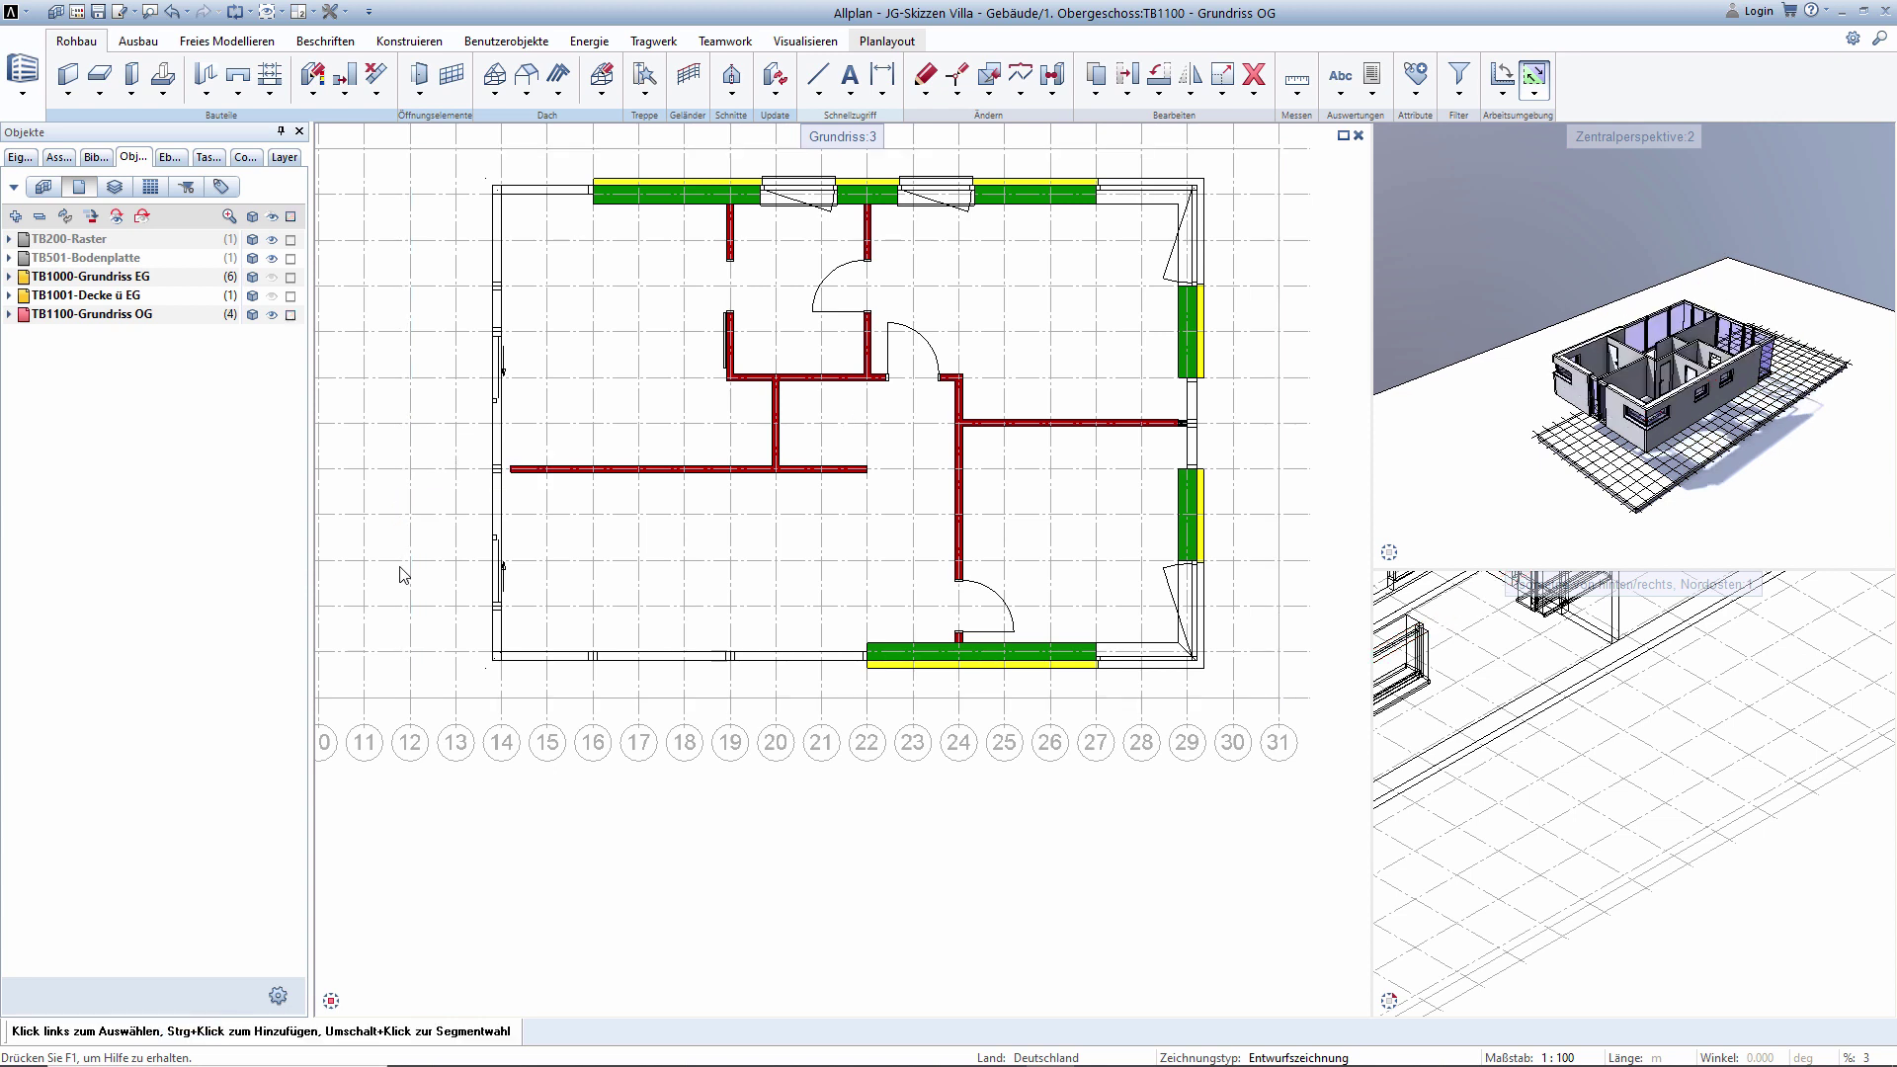
Make drawing 1101 Decke ü OG the active drawing.
key(F2)
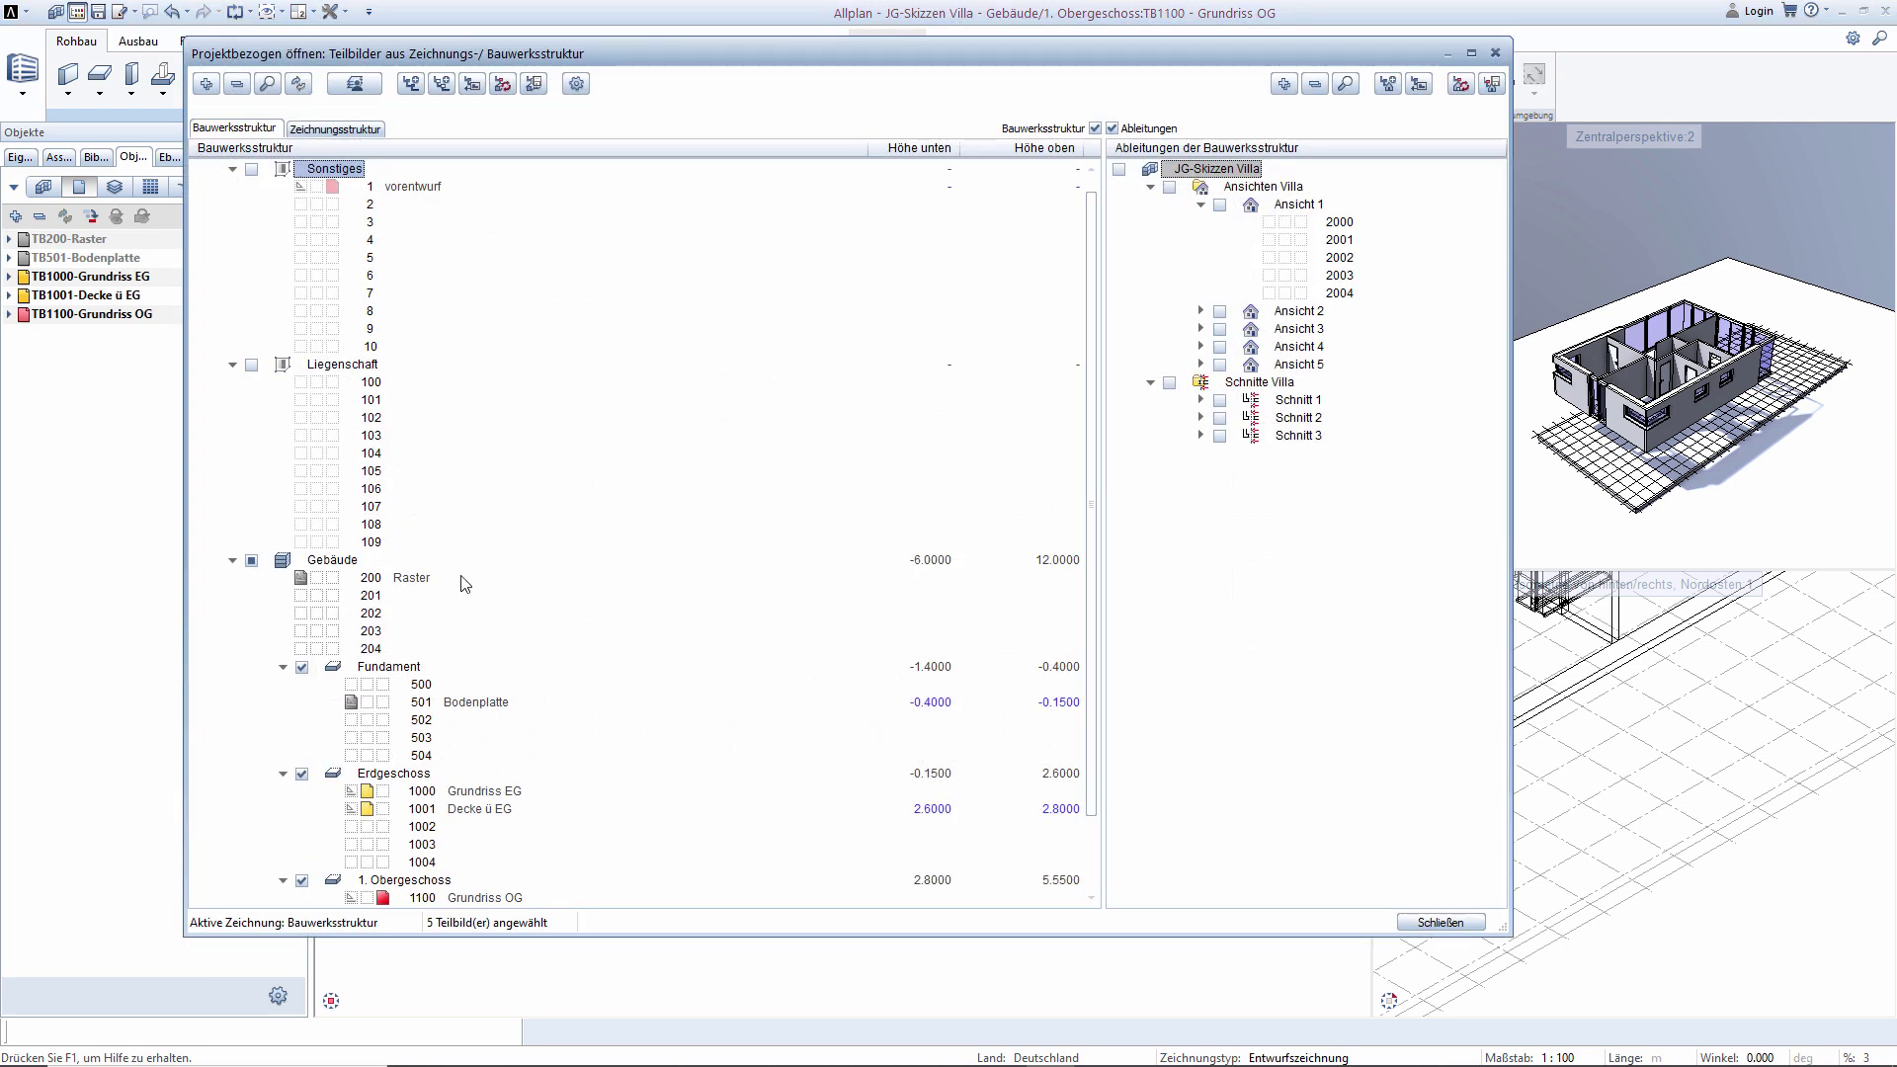
click(381, 827)
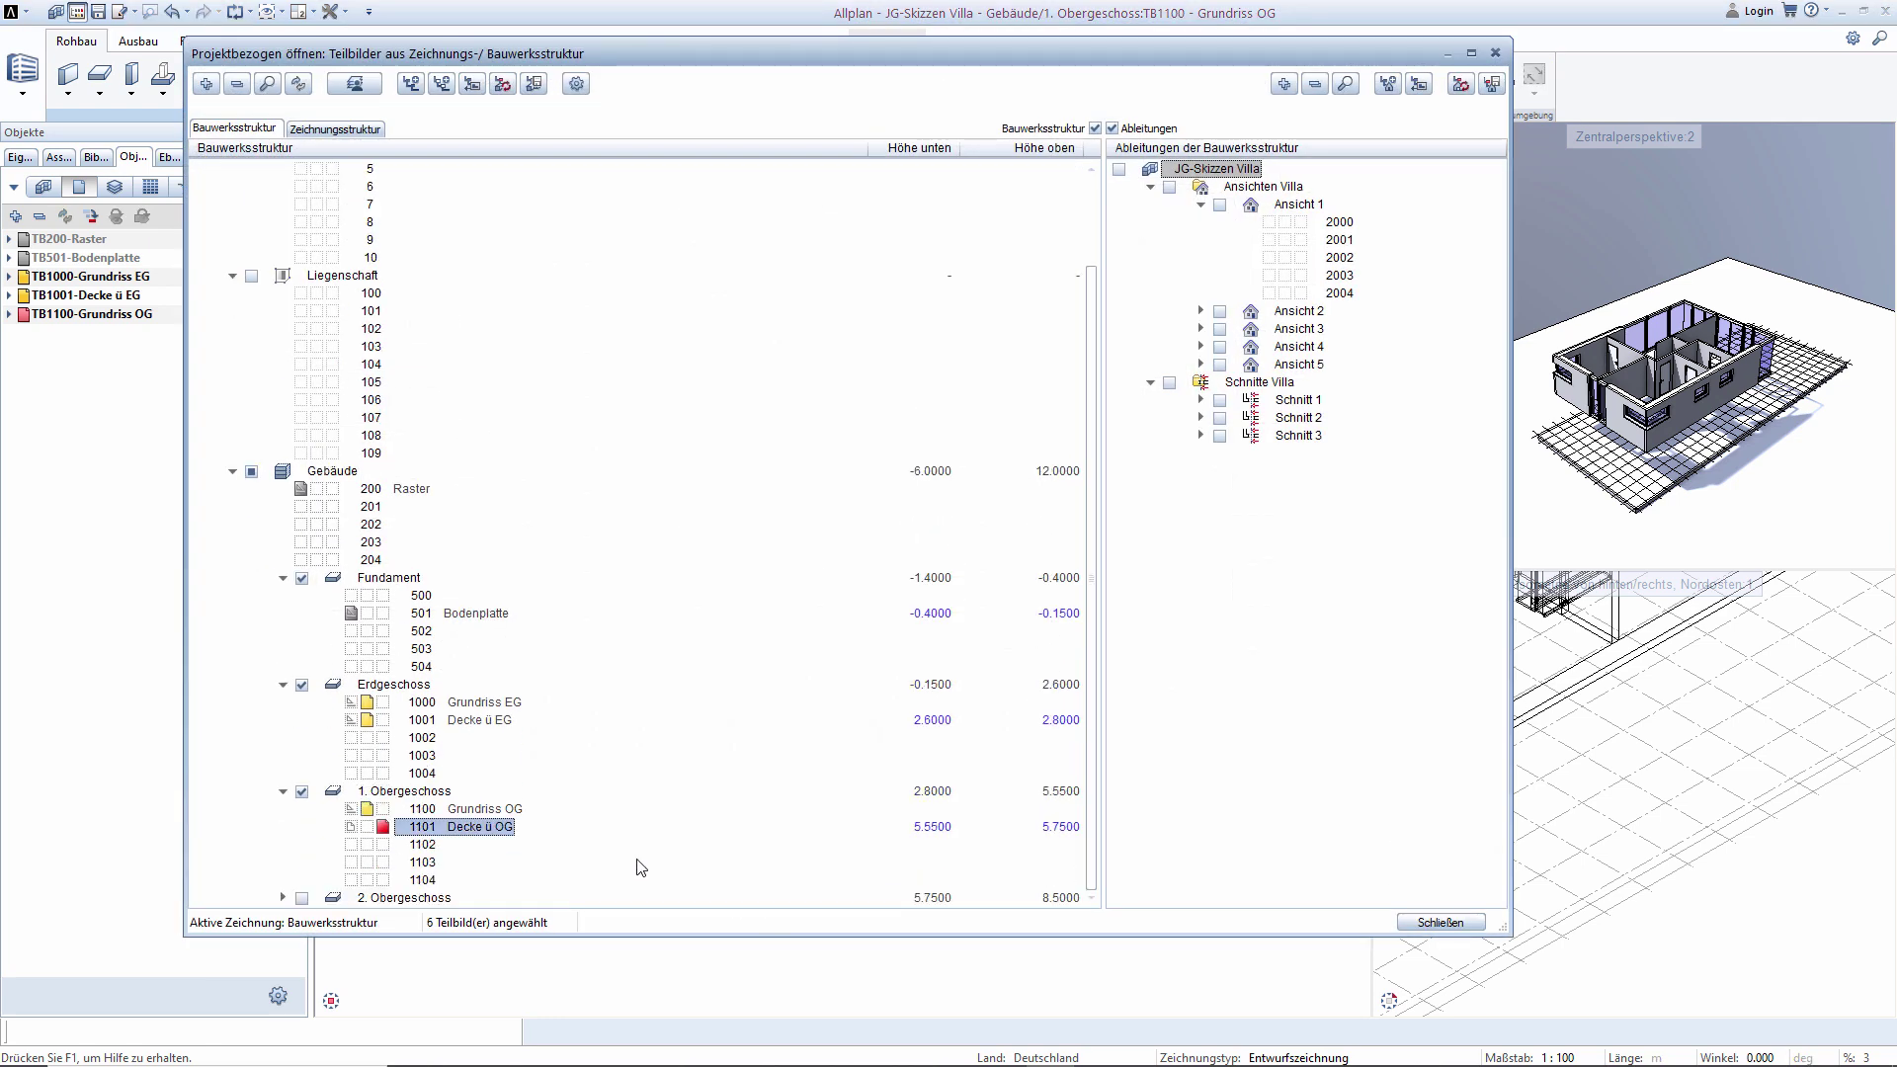
click(1441, 921)
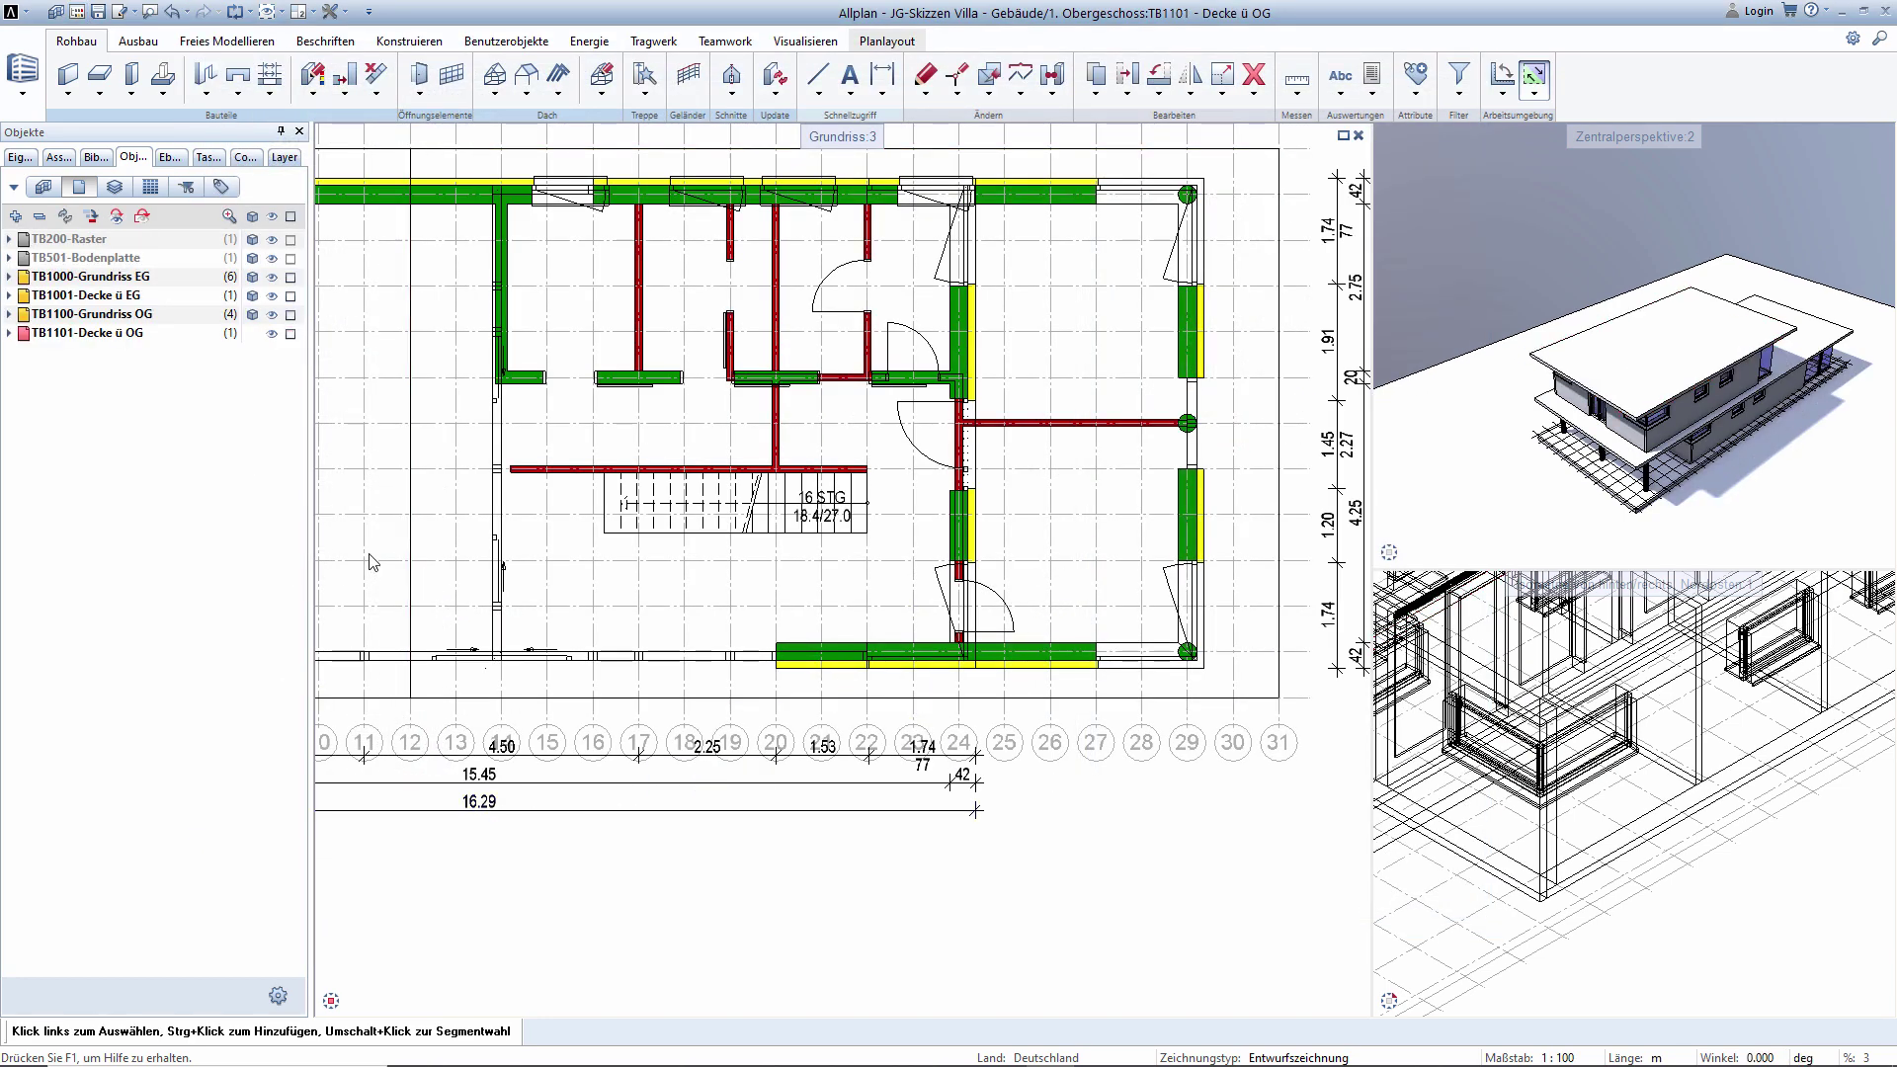
Attach the slab's top to Unterkante 2. OG and its bottom to Oberkante 1. OG.
double_click(411, 555)
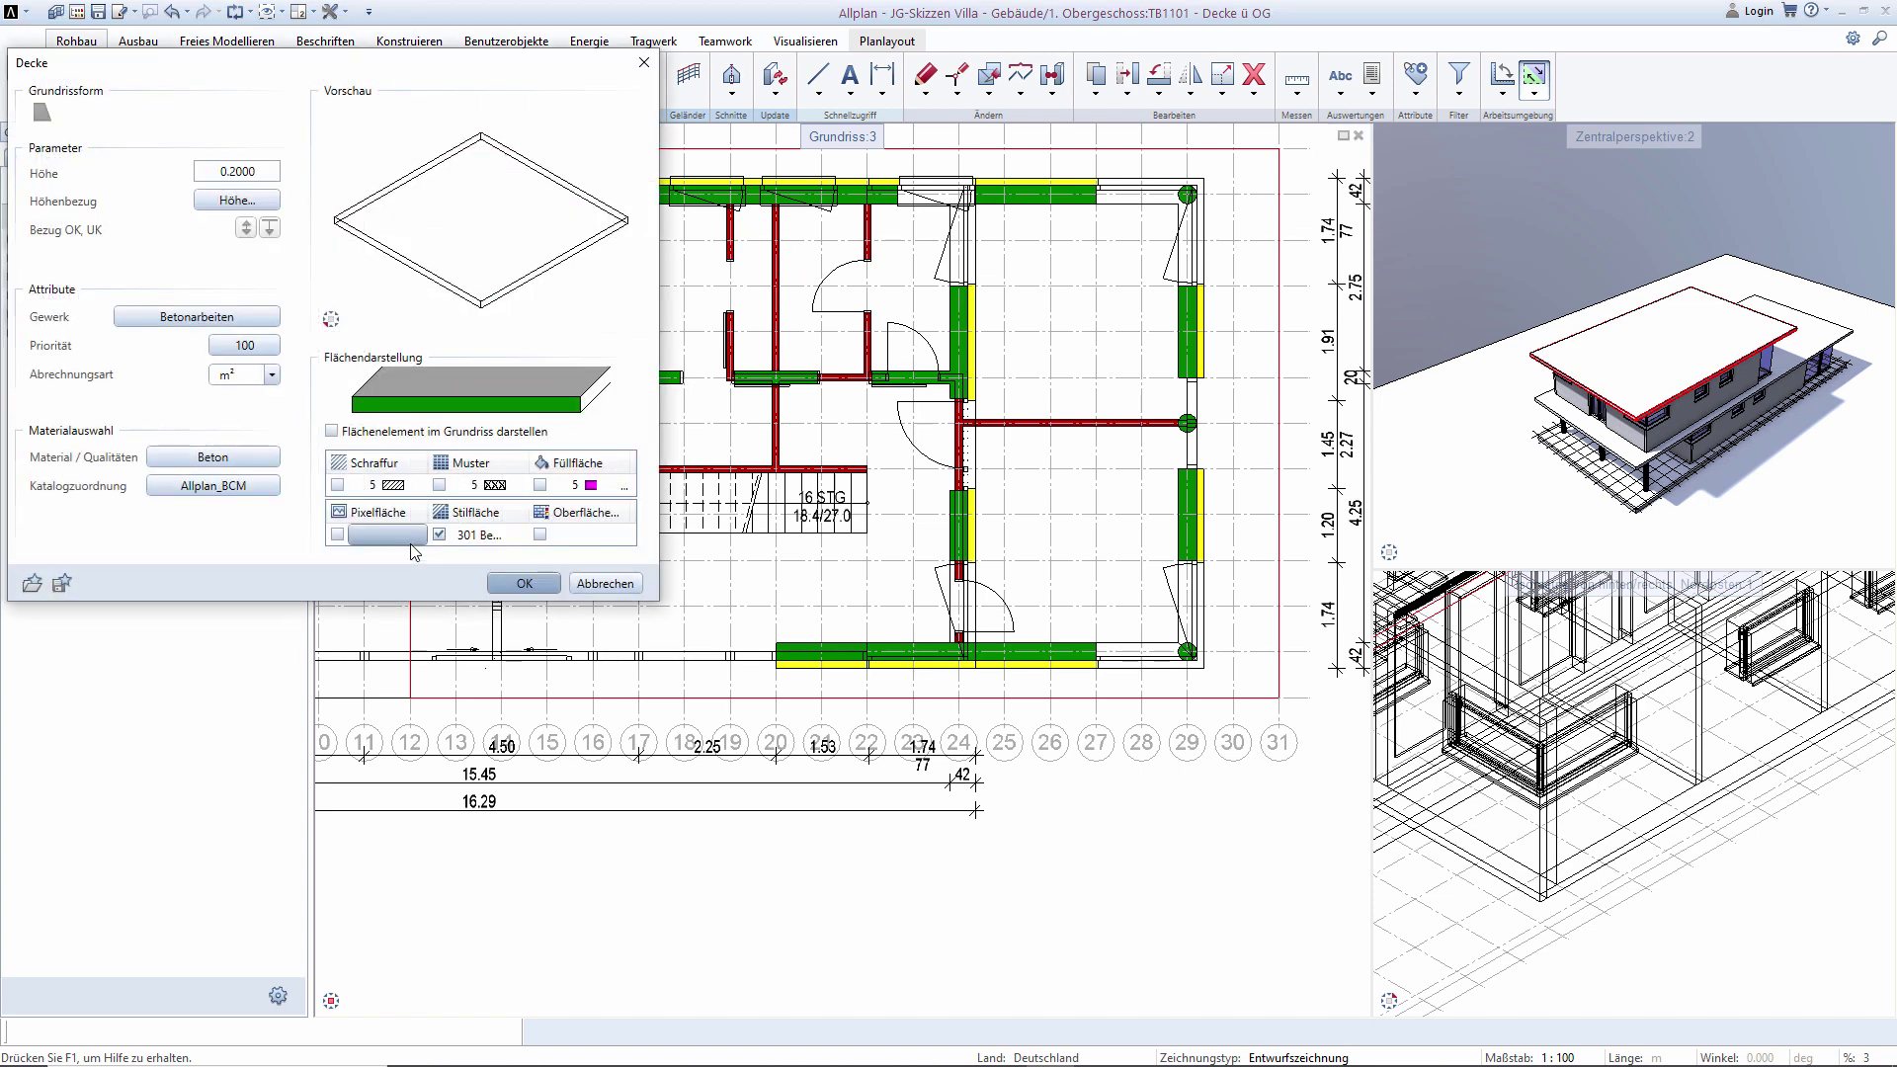
click(255, 201)
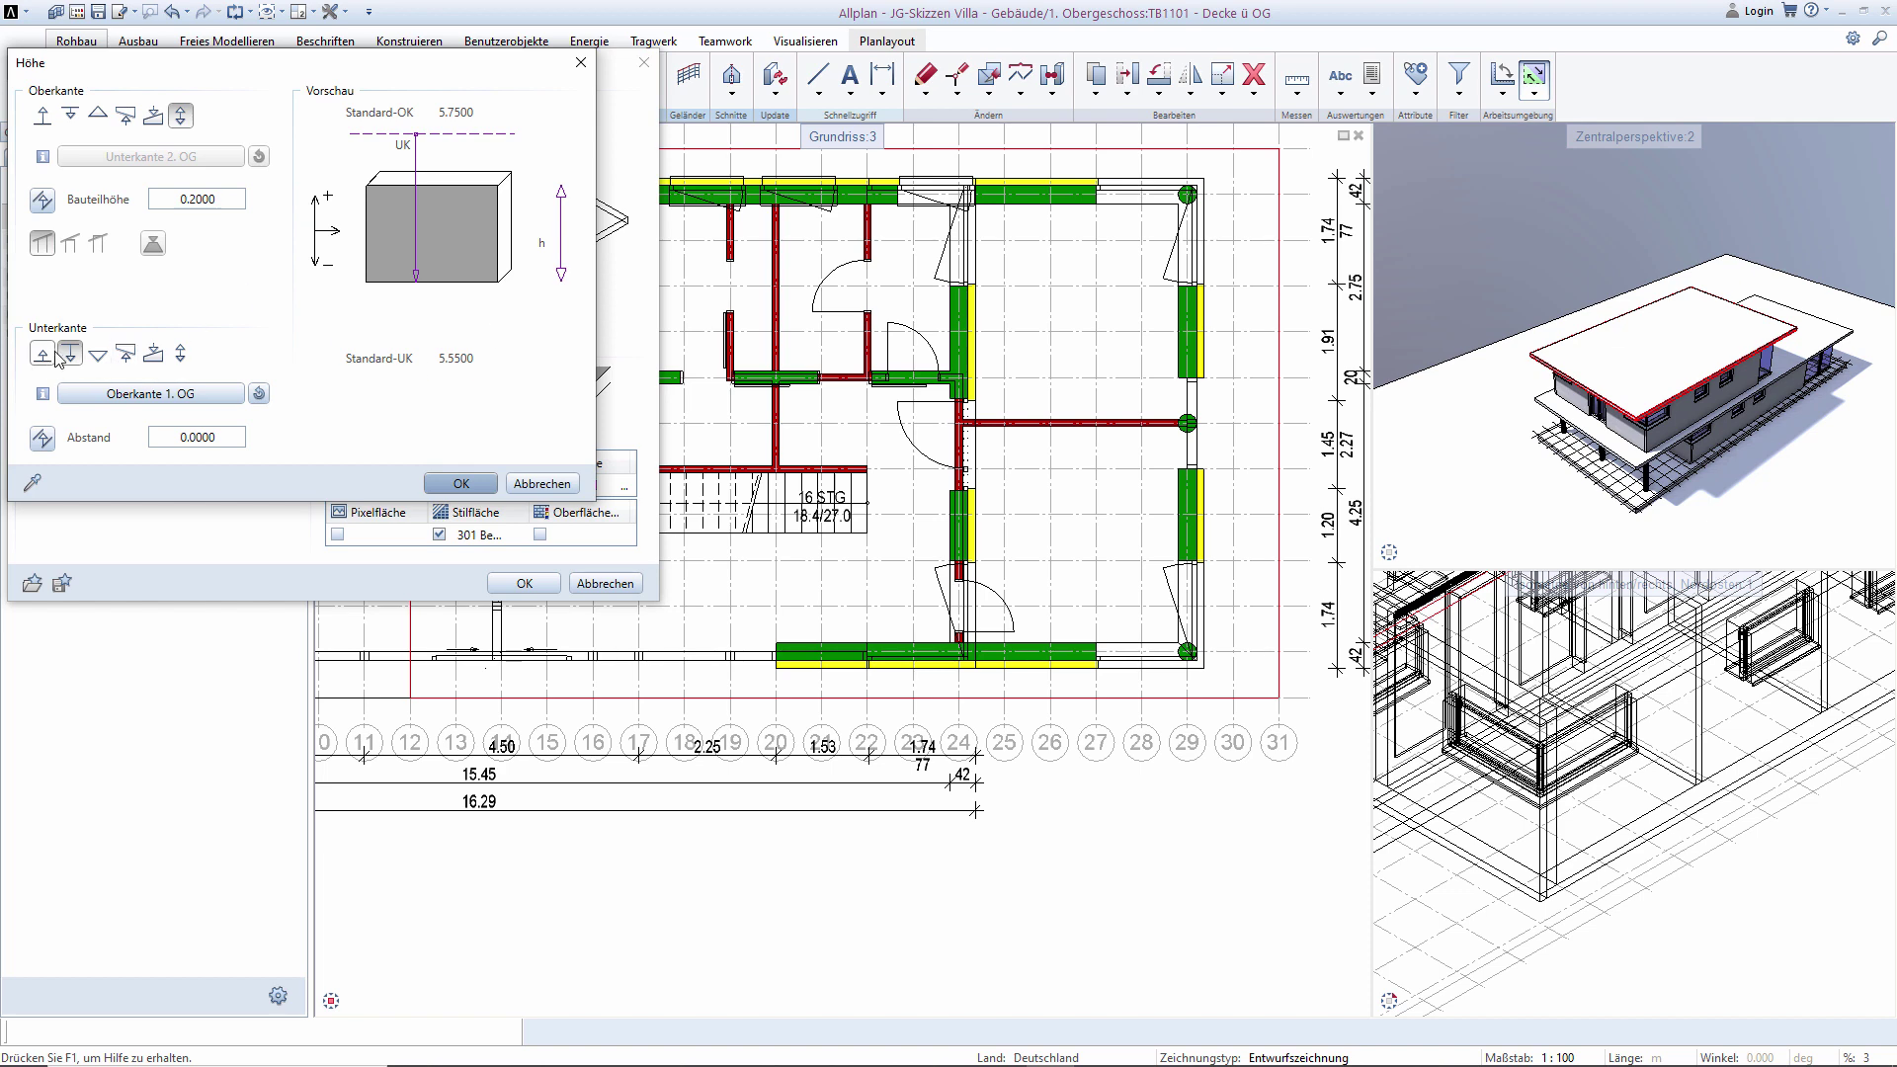
click(51, 355)
click(70, 116)
click(221, 201)
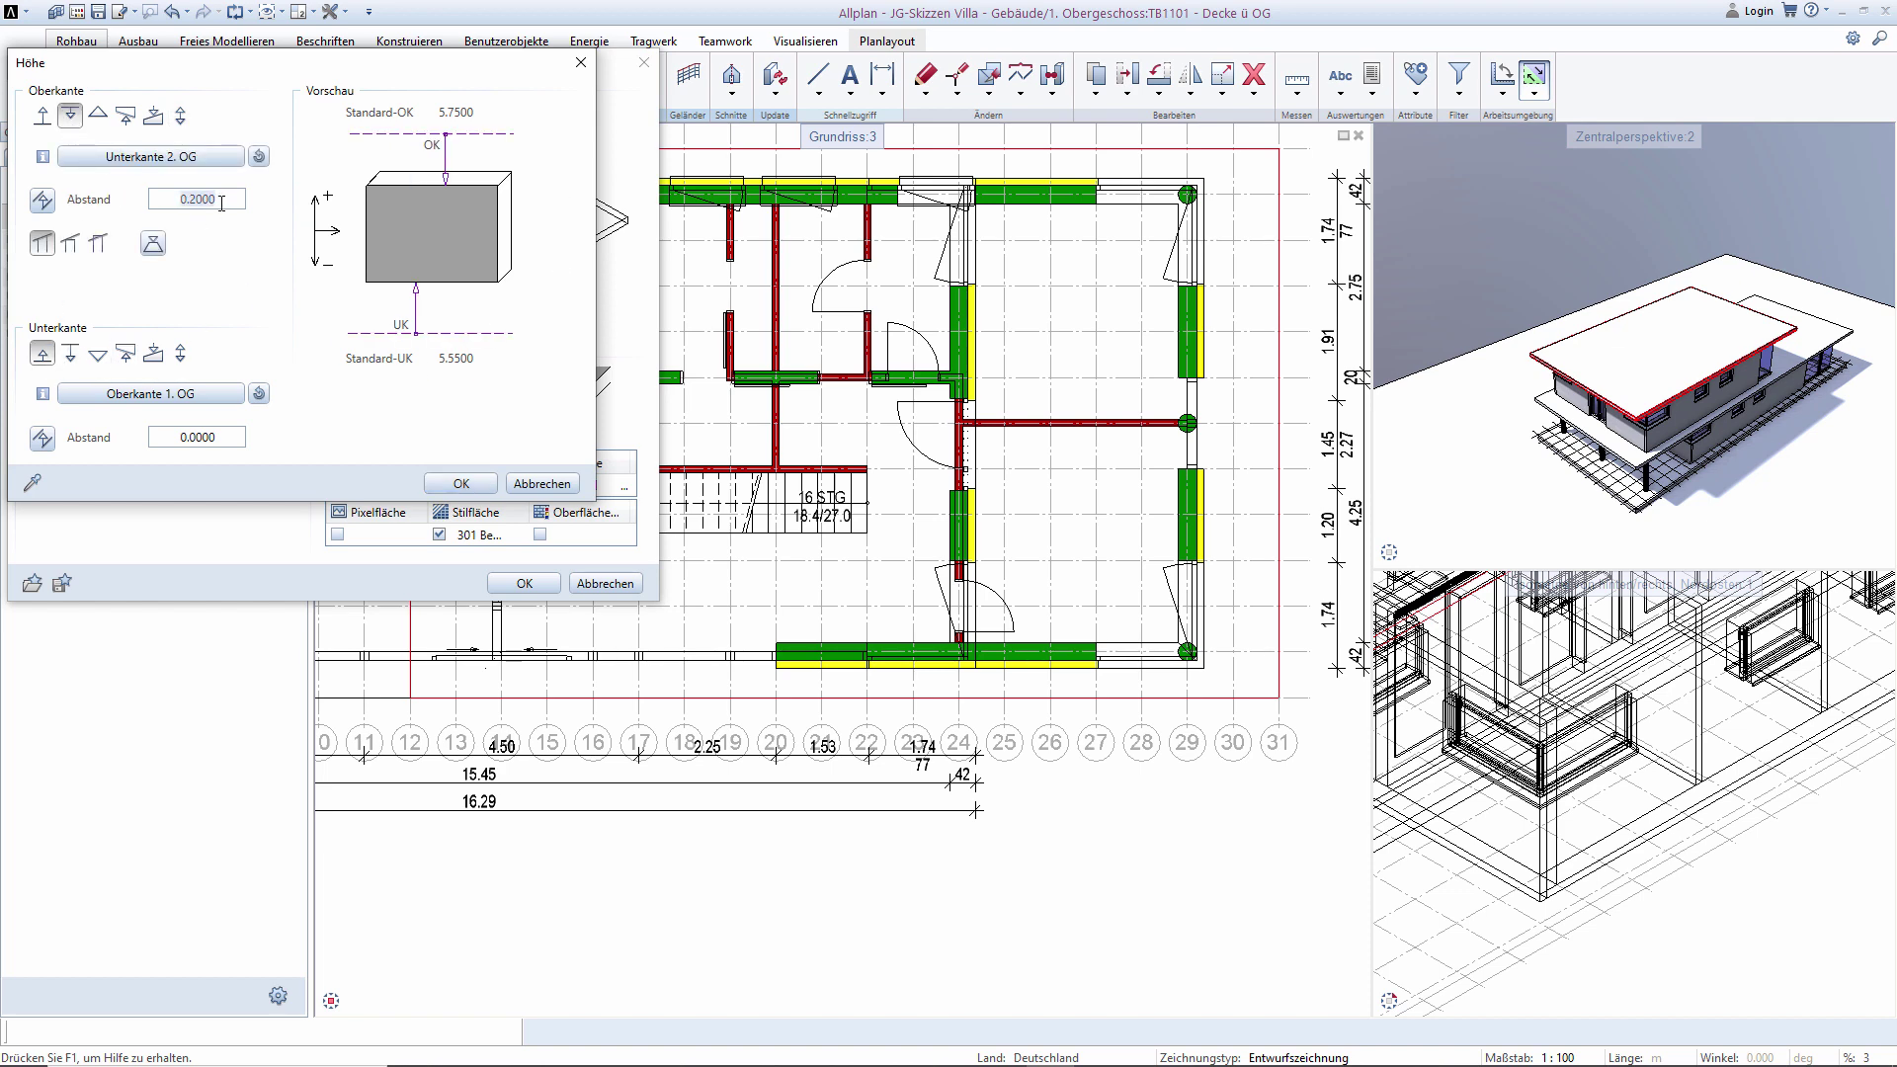
text(0)
key(Return)
key(Return)
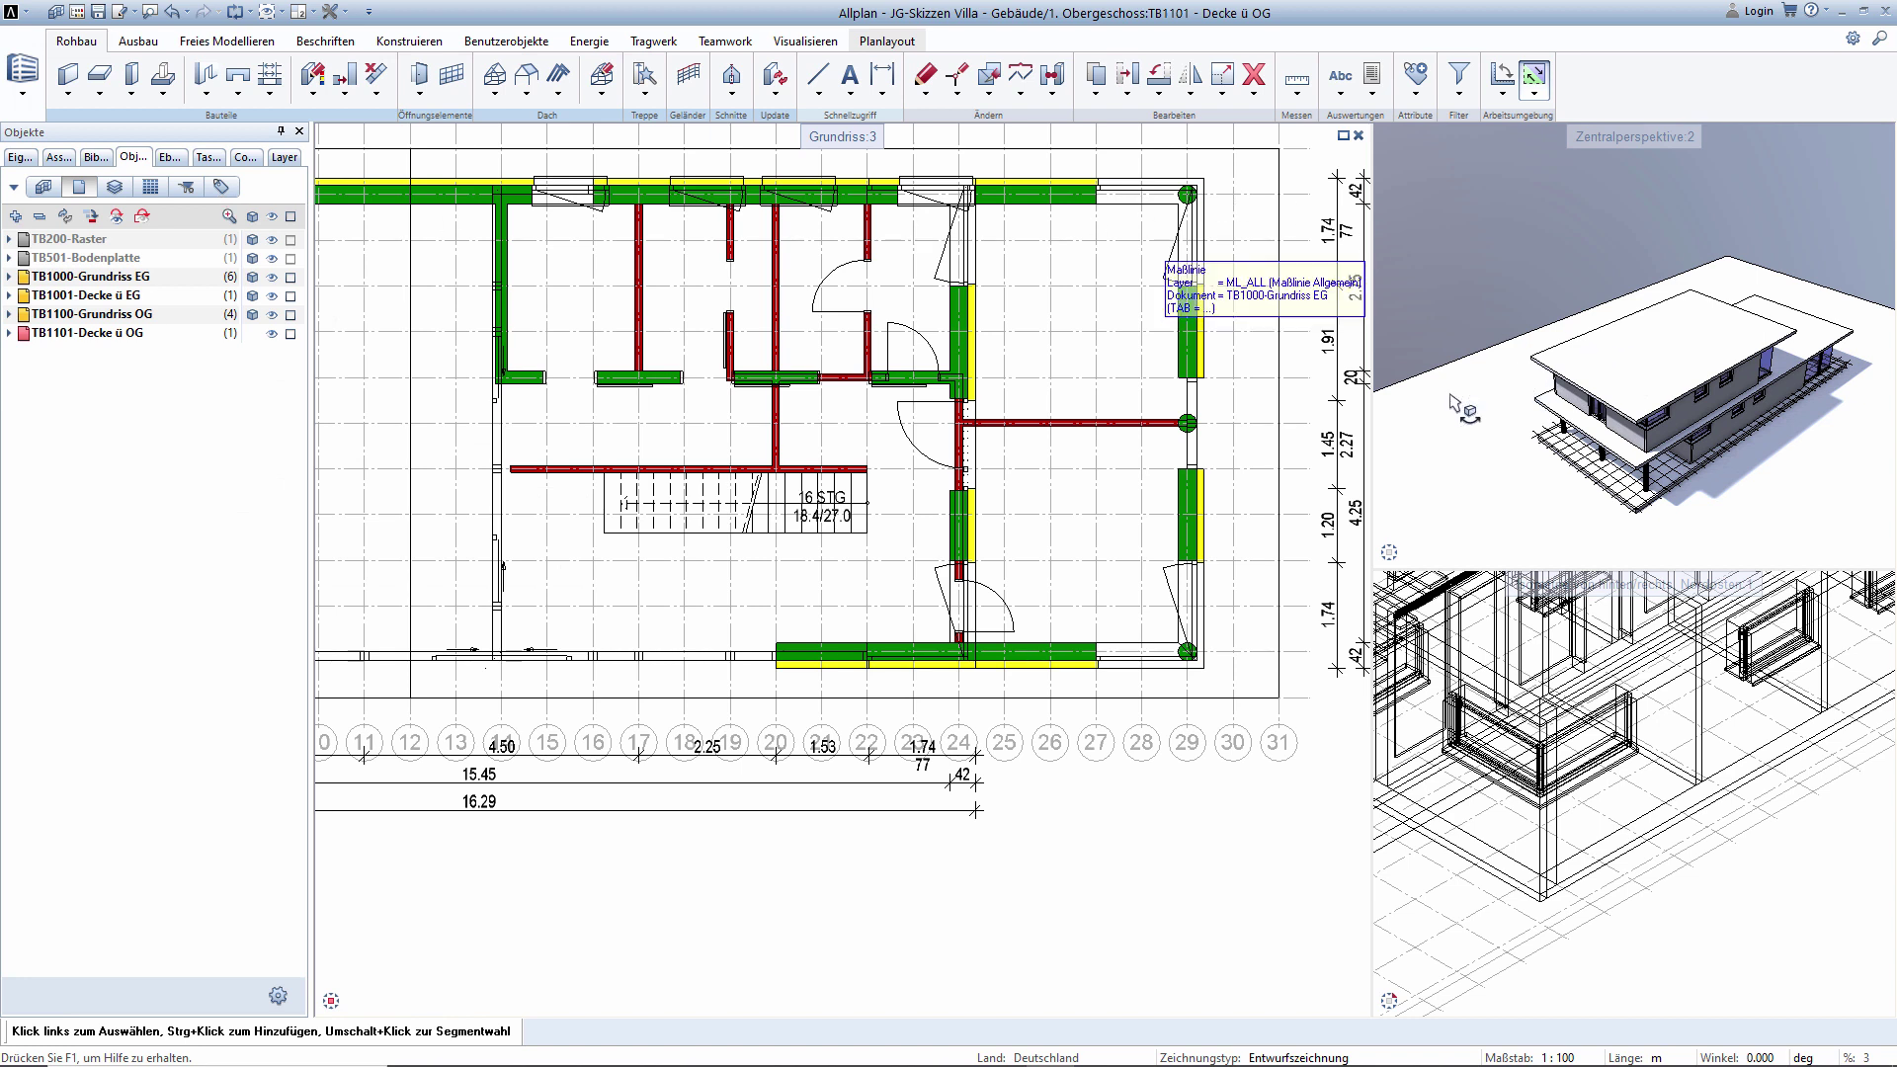
Hide the slab and lower-level drawings so only the upper-floor plan shows.
click(273, 334)
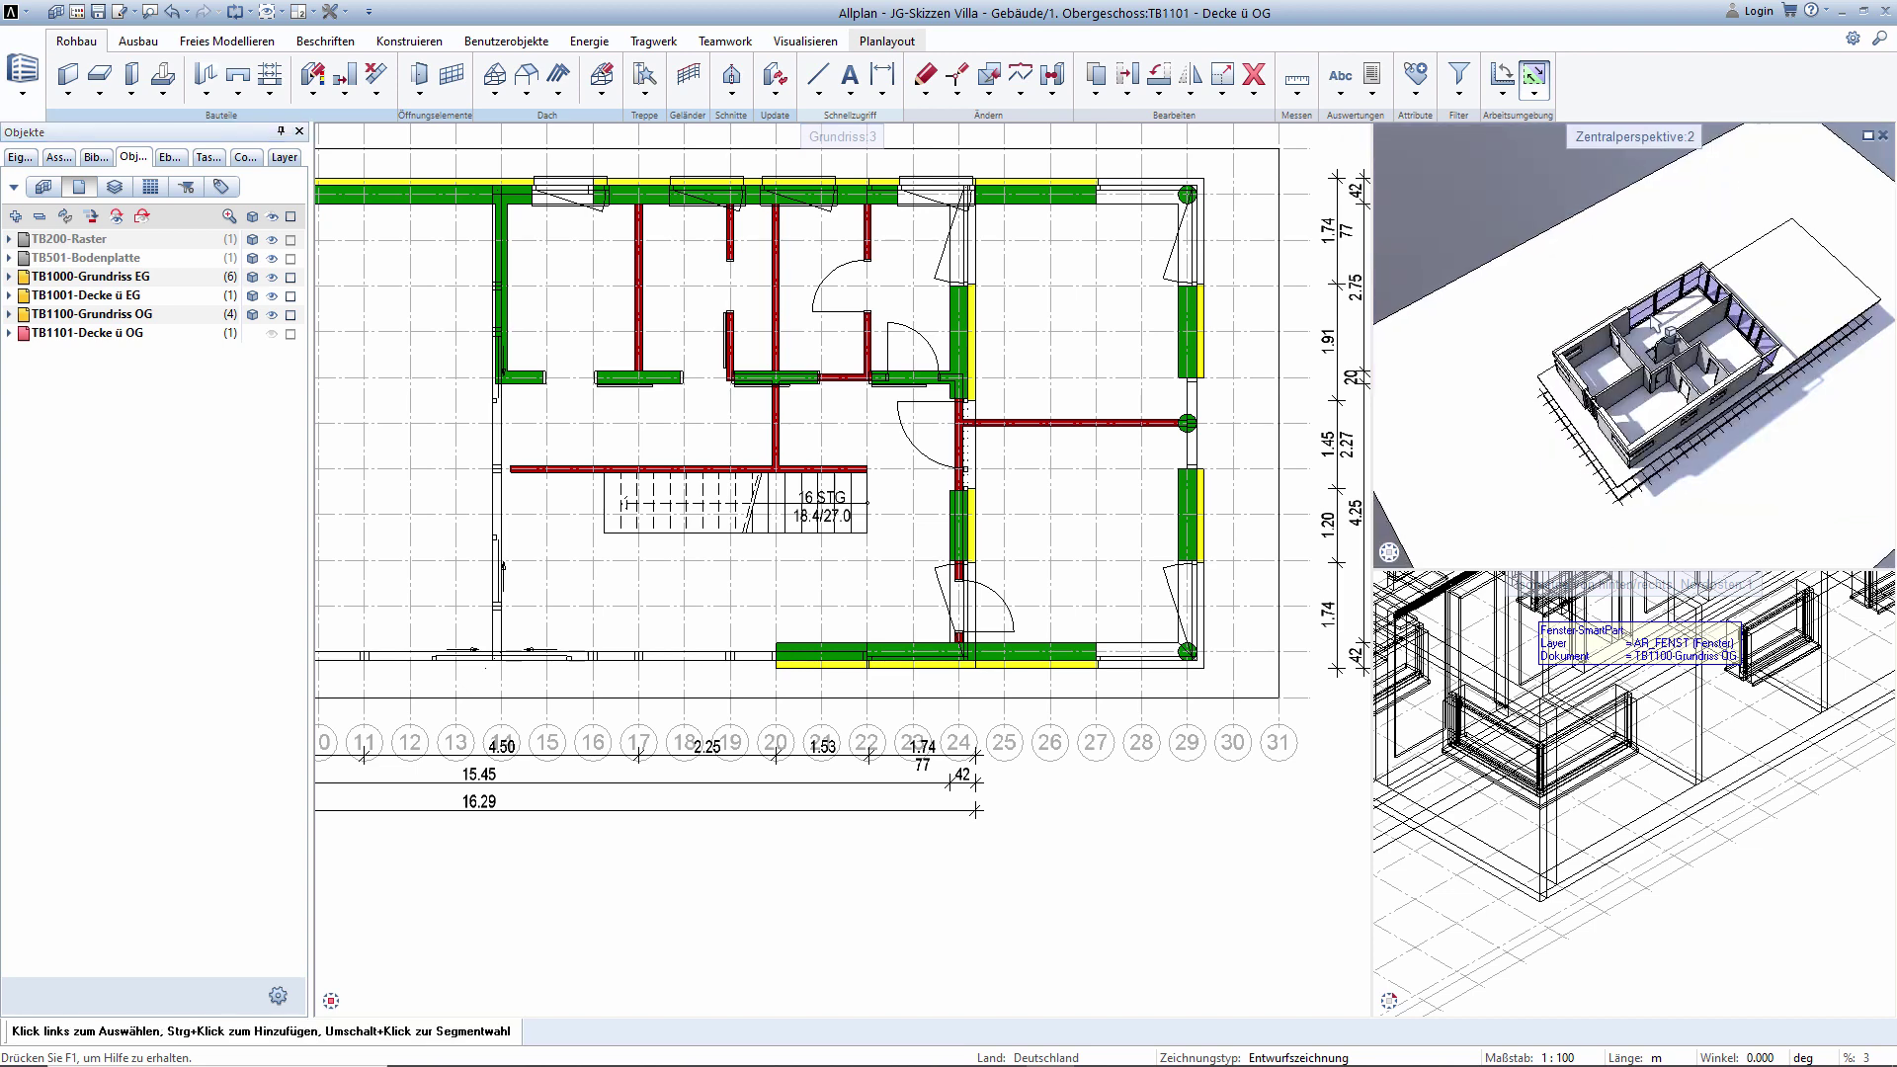
scroll(1654, 322, up, 3)
scroll(1620, 365, up, 3)
scroll(1590, 403, up, 3)
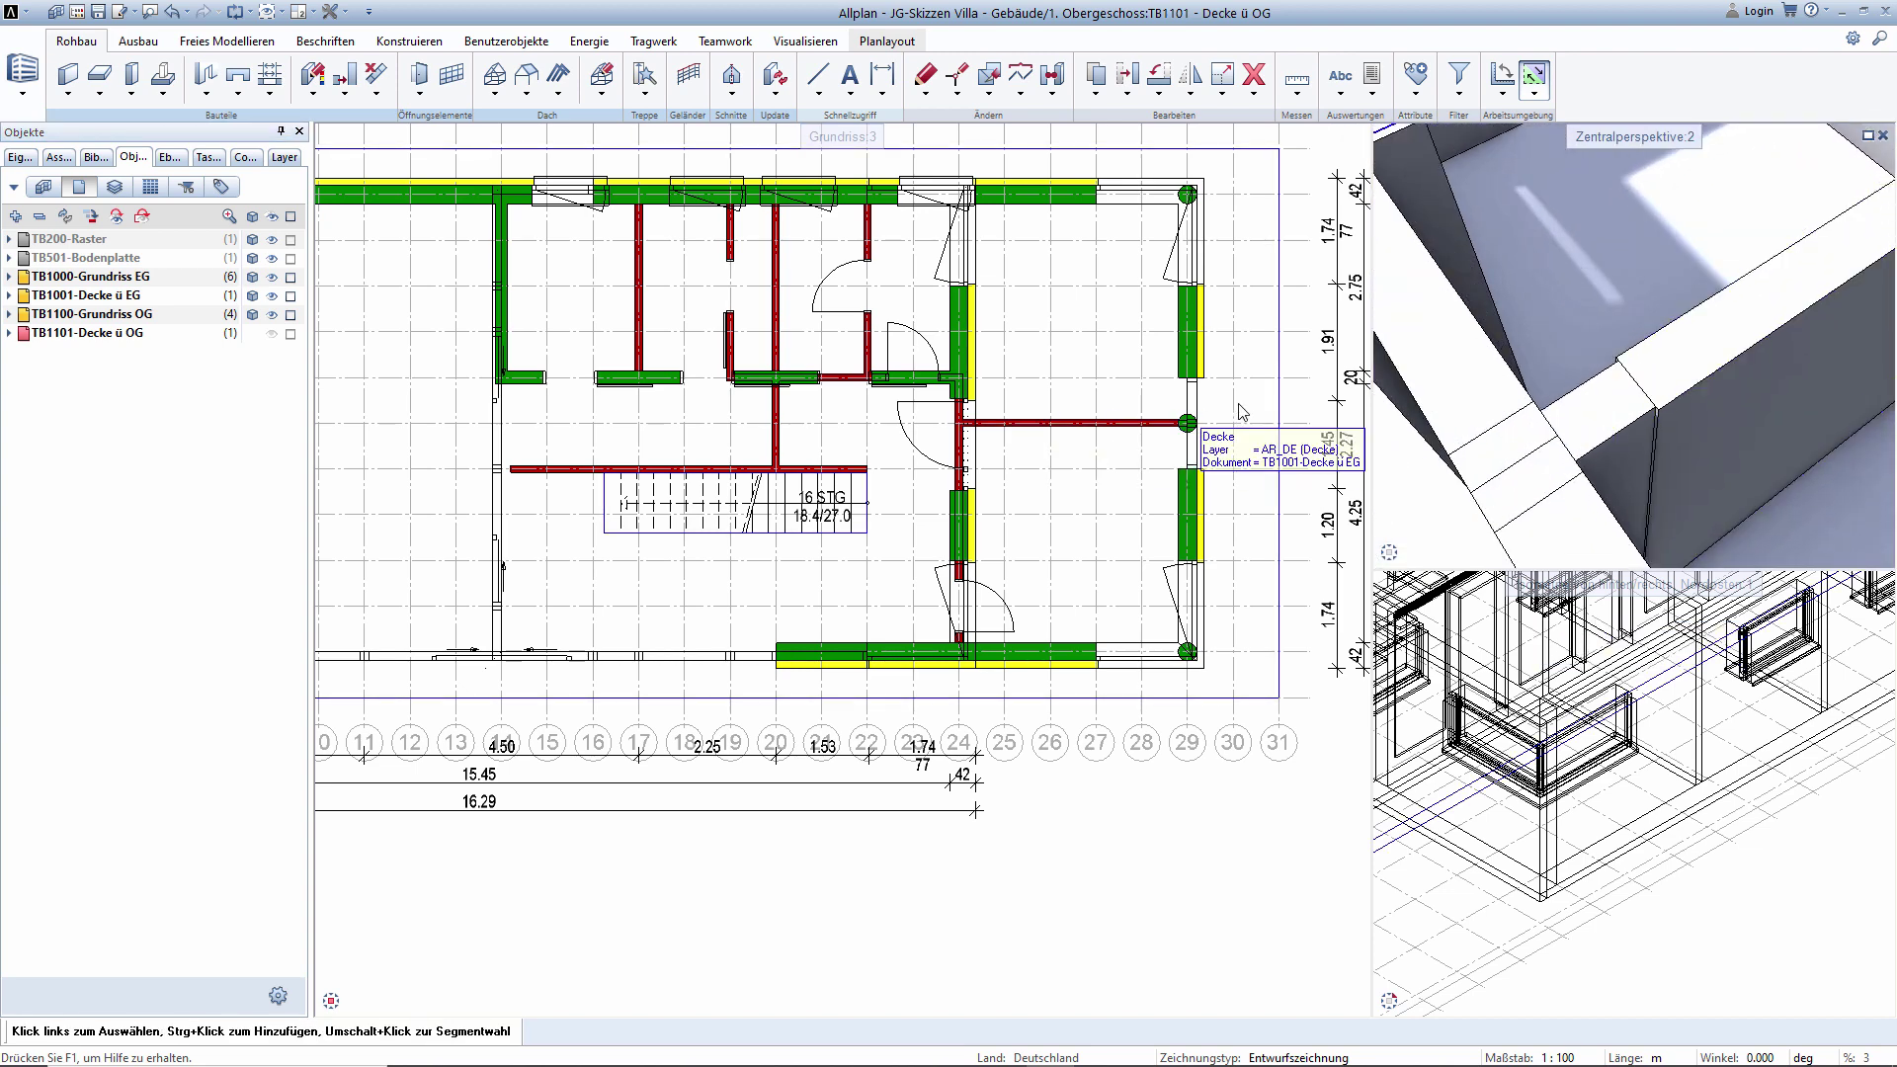
click(272, 296)
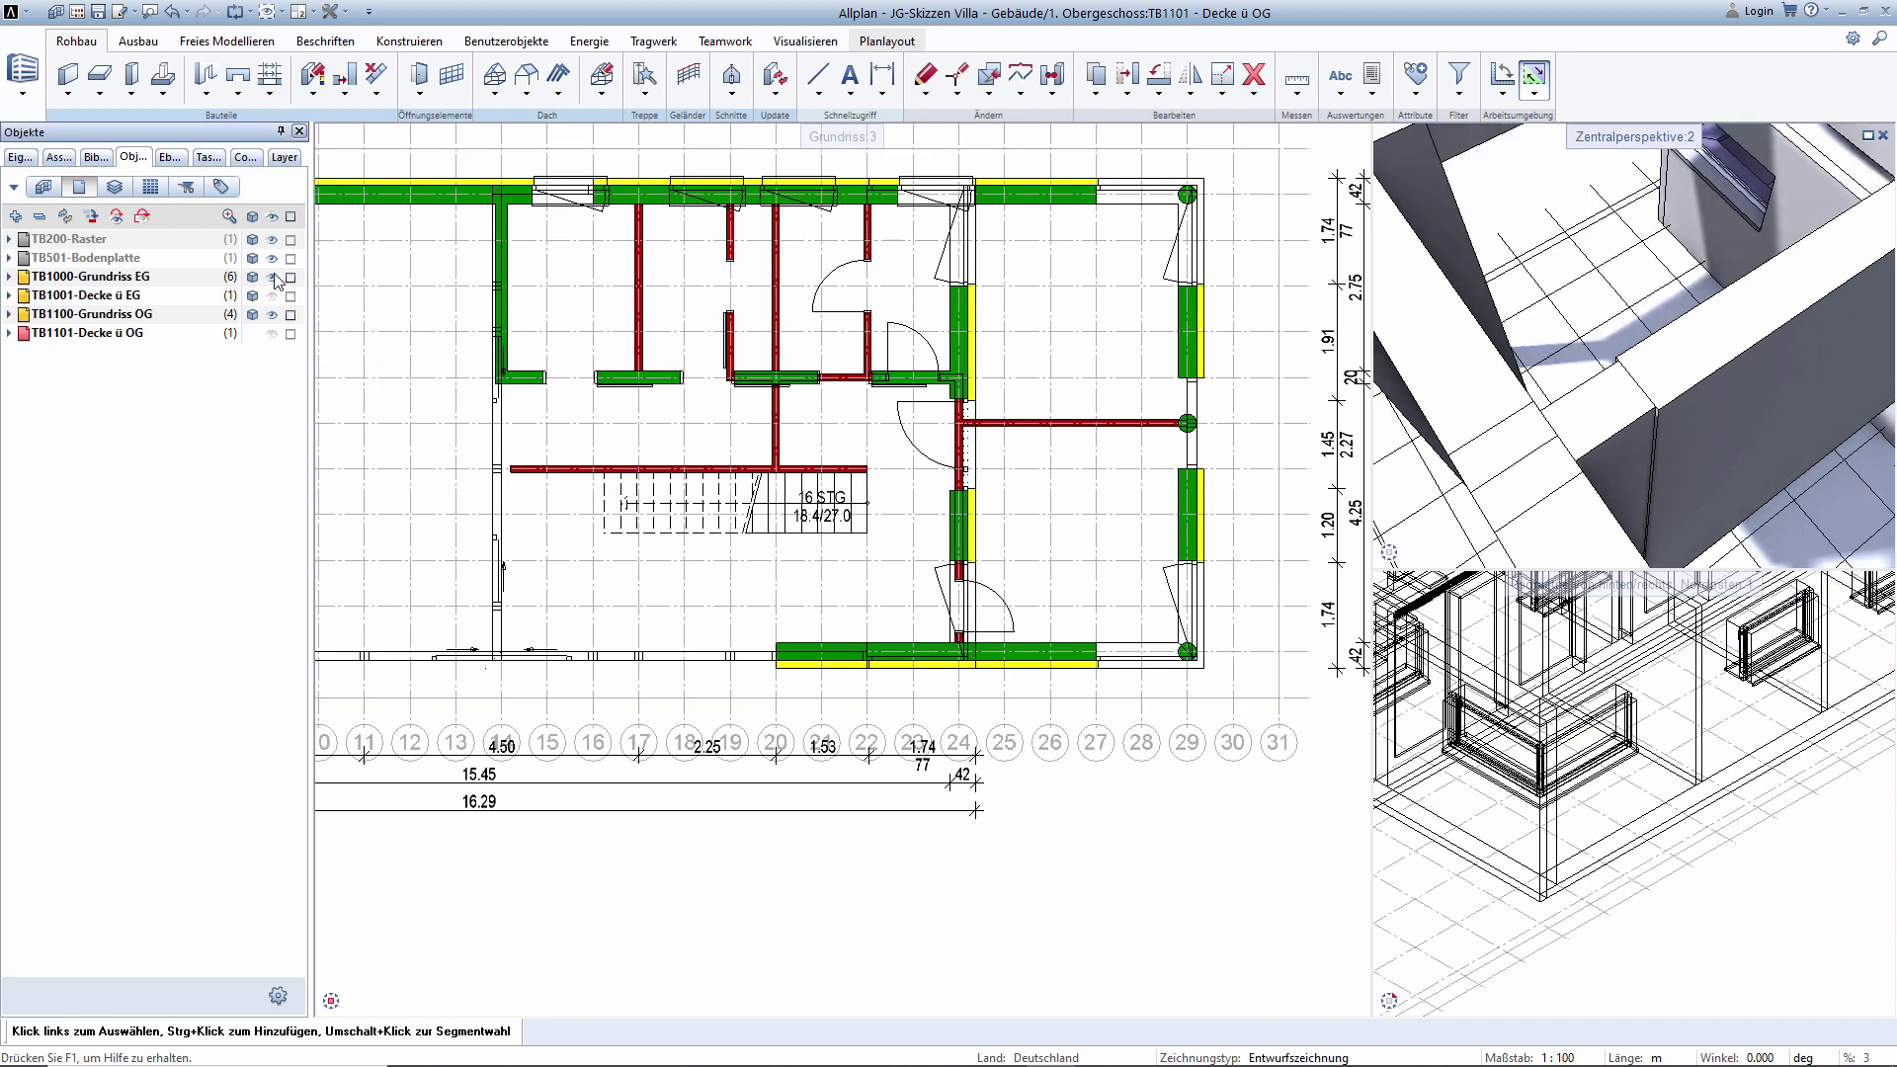
click(272, 257)
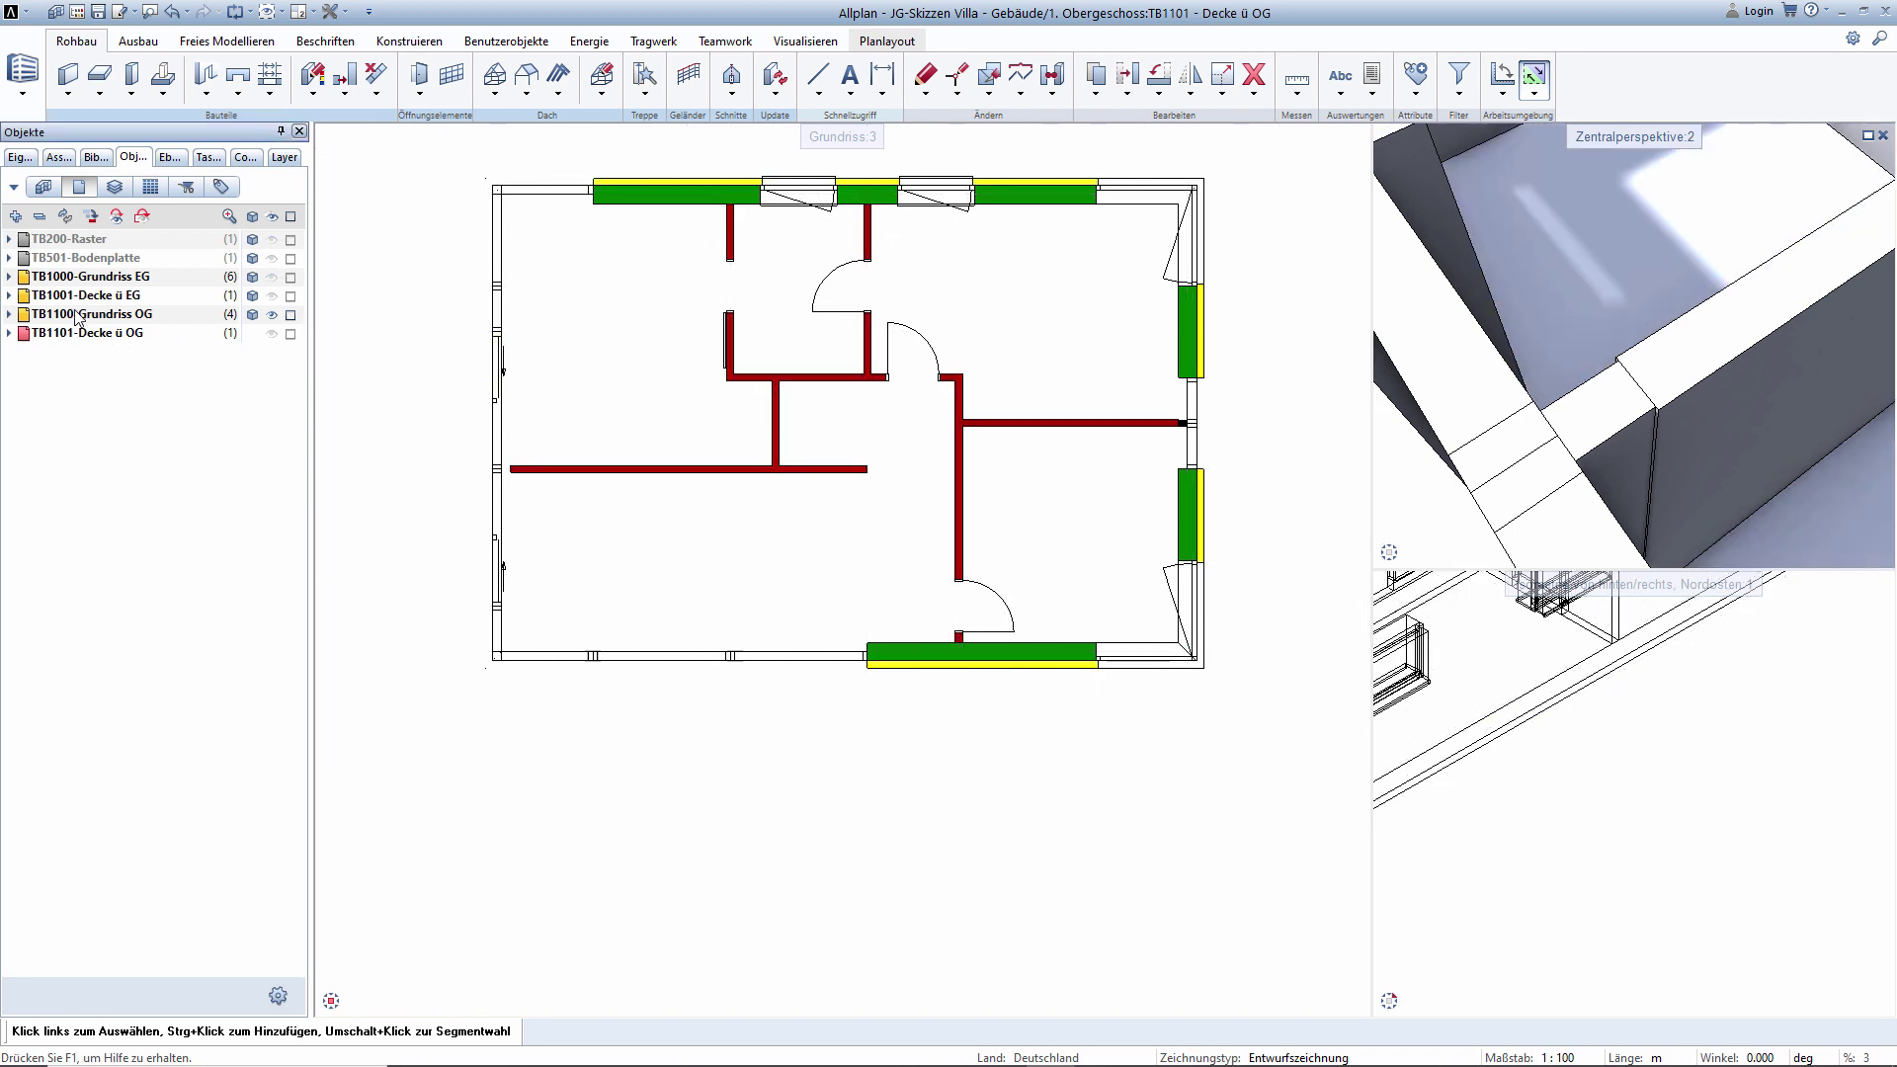
Make the upper-floor plan TB1100 the current drawing.
click(24, 333)
click(84, 336)
scroll(1148, 436, up, 5)
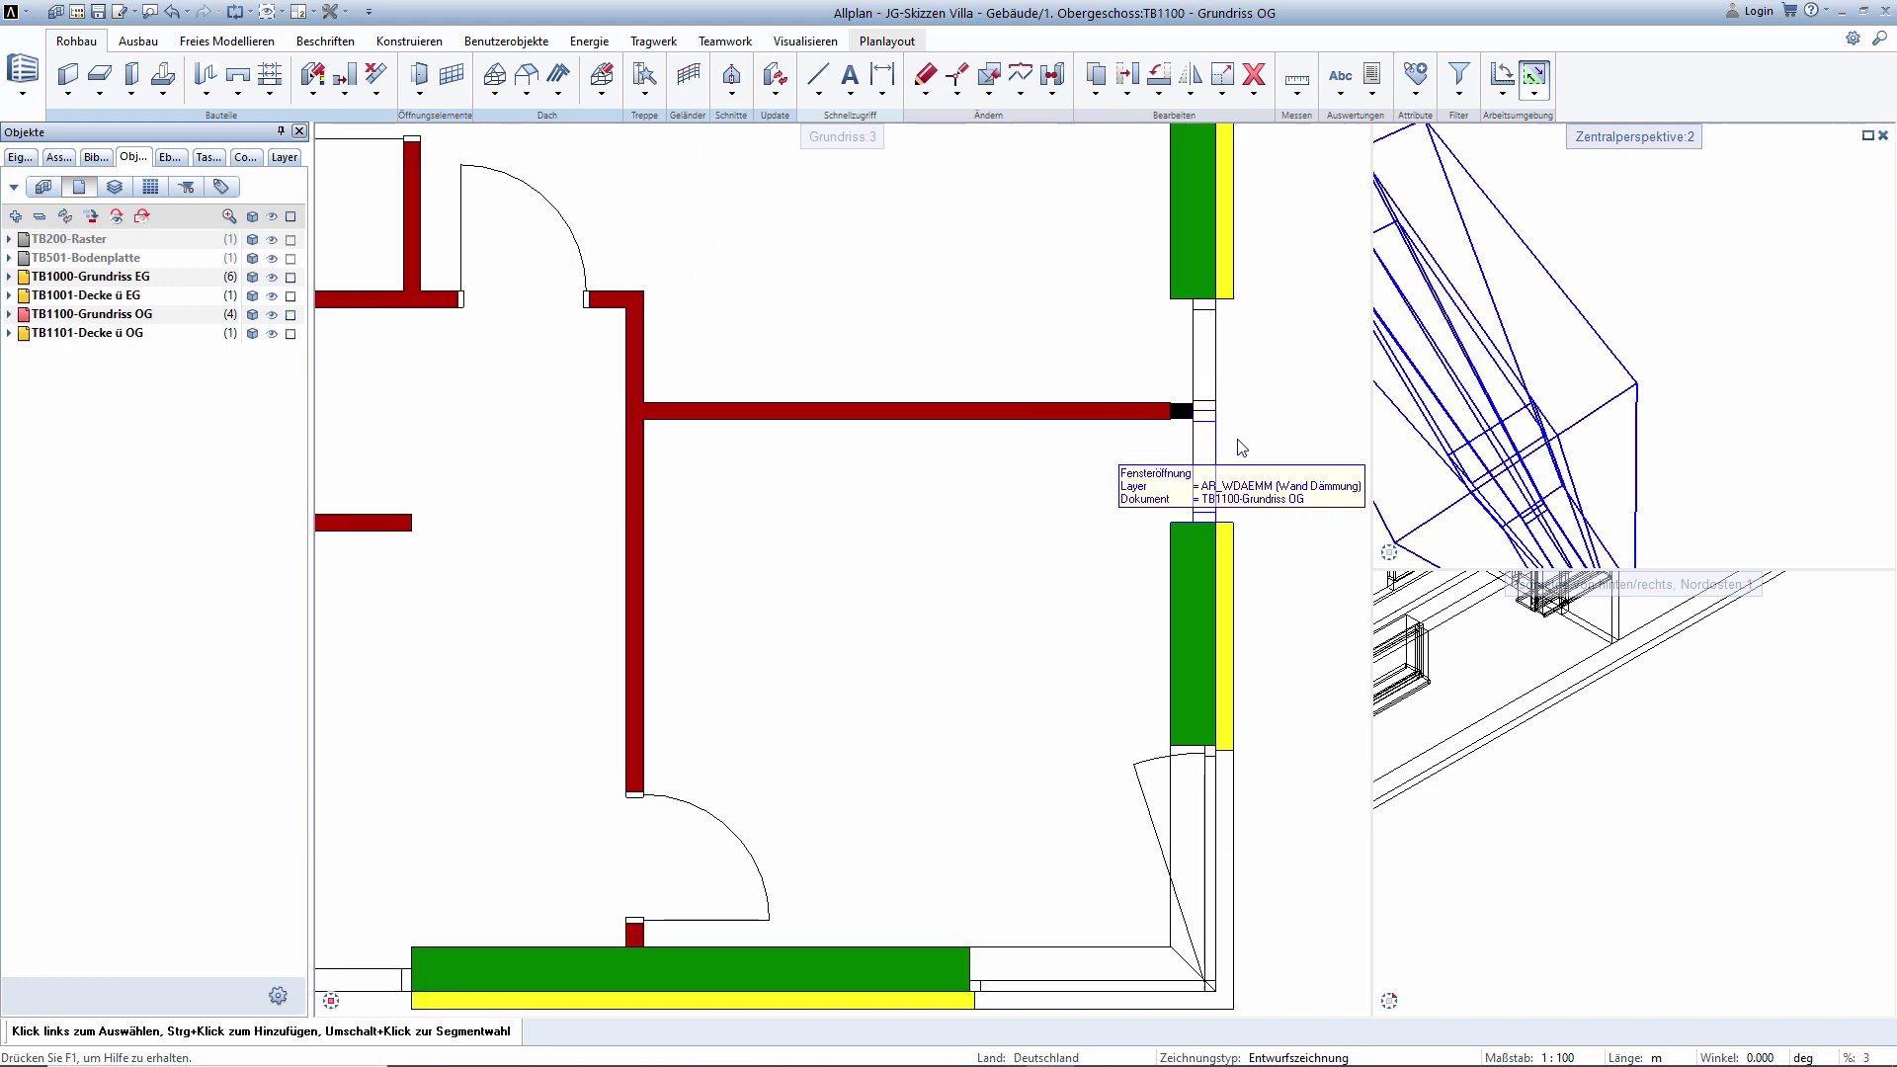
scroll(1210, 420, up, 3)
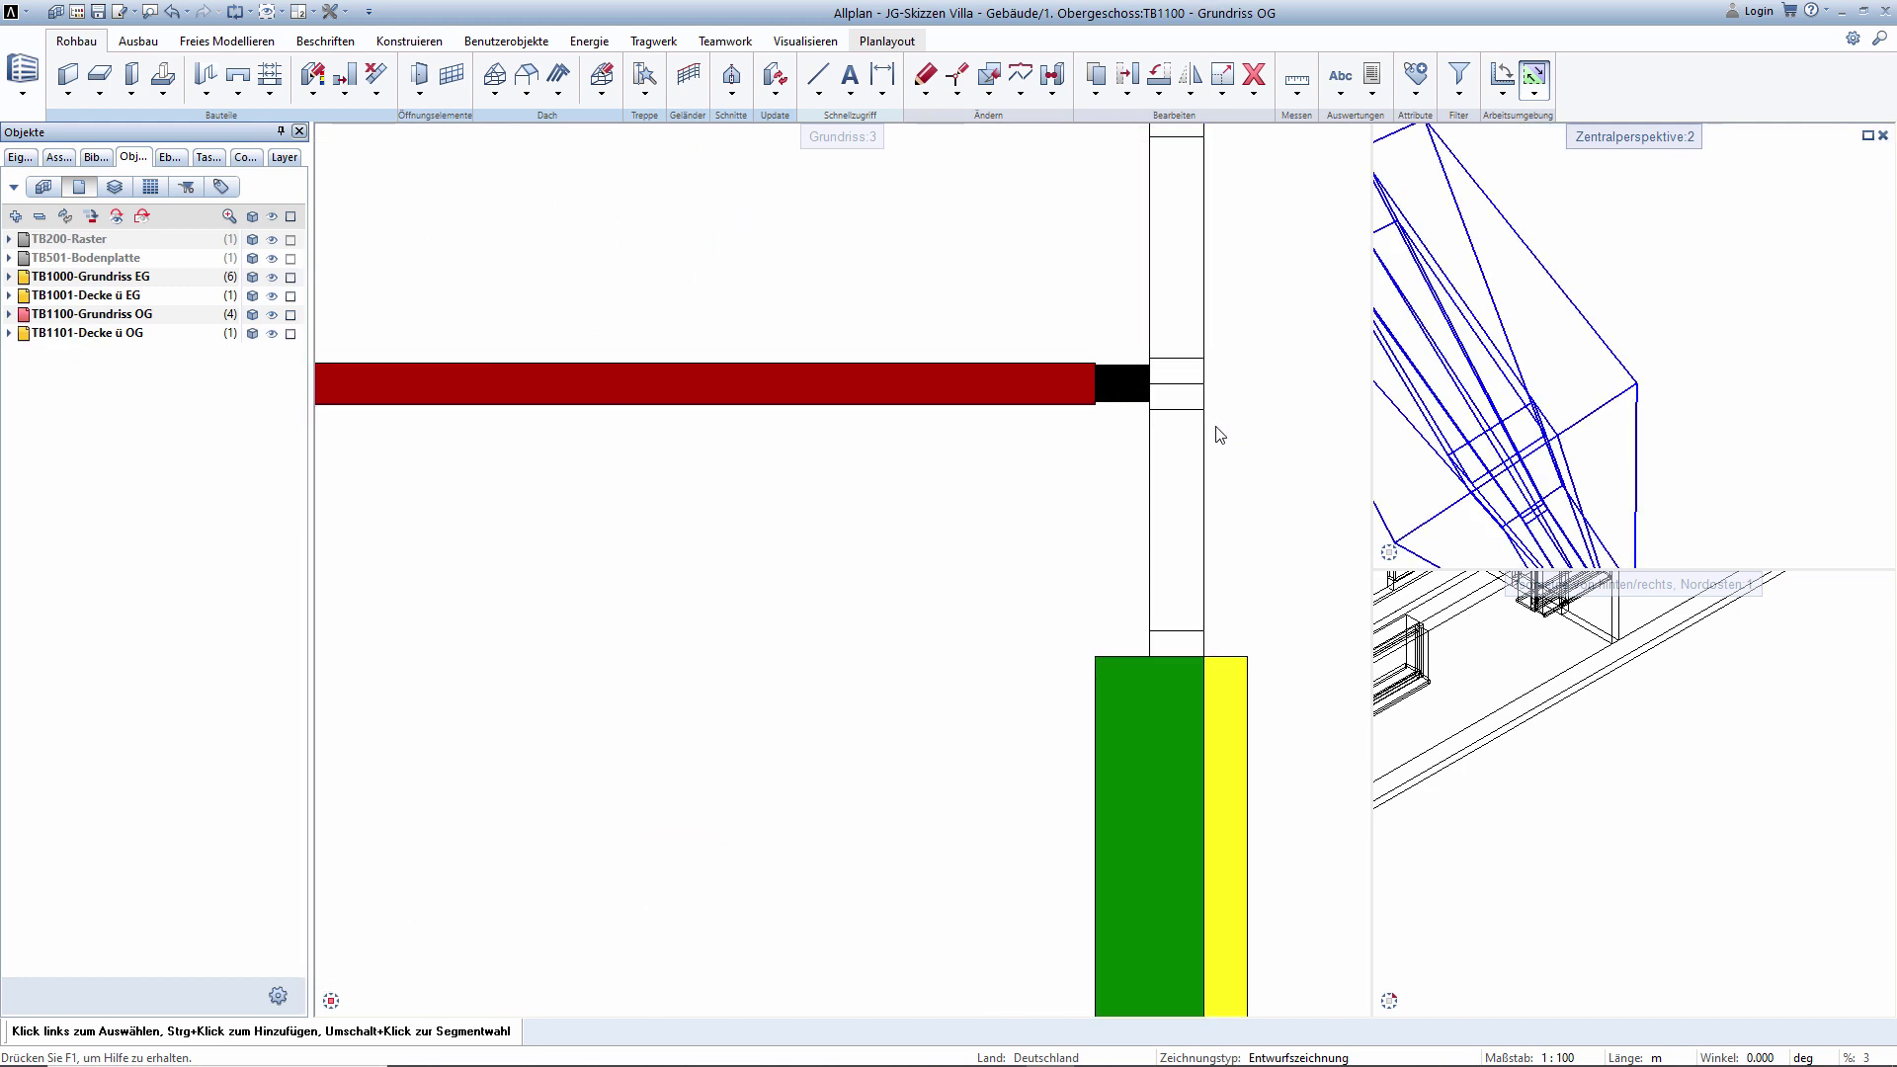
Copy the window opening to the left end of the long interior wall.
click(1095, 75)
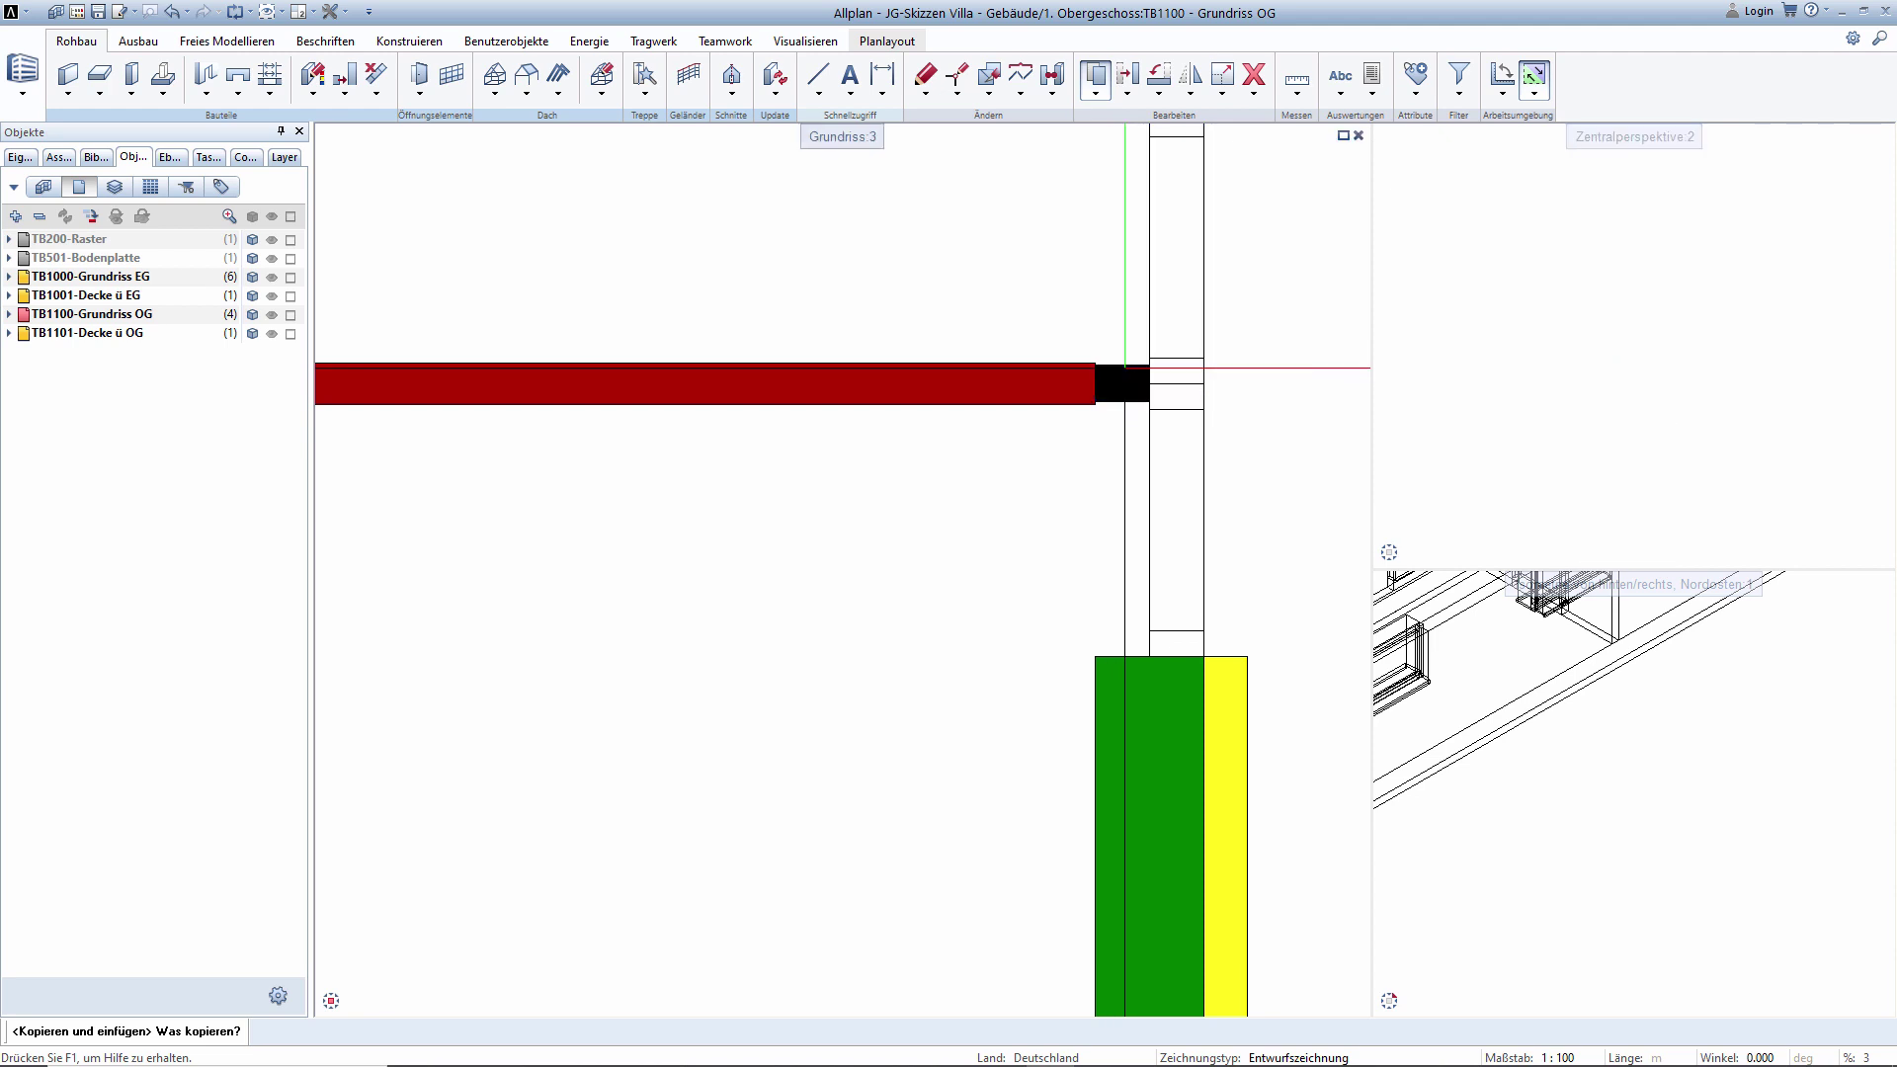
click(1111, 381)
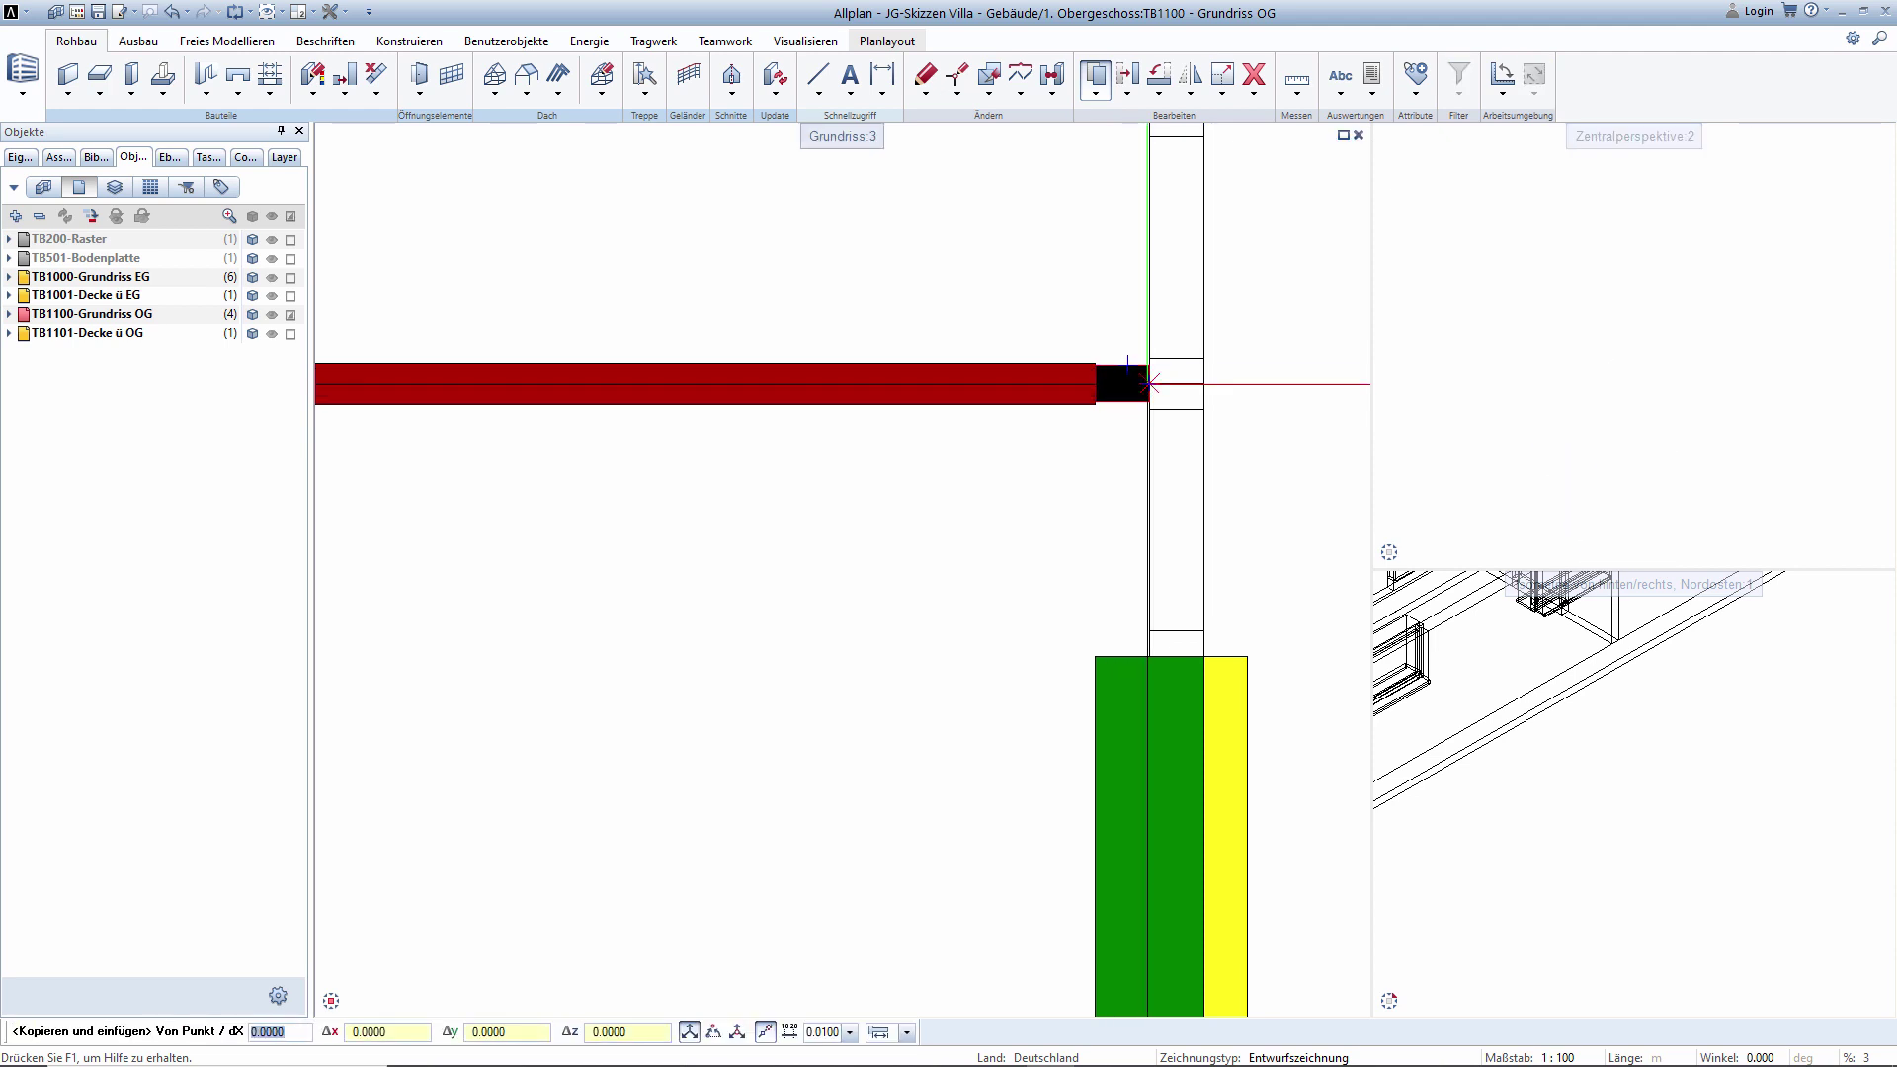
click(1148, 383)
scroll(952, 478, down, 3)
scroll(953, 478, down, 2)
scroll(1011, 513, up, 2)
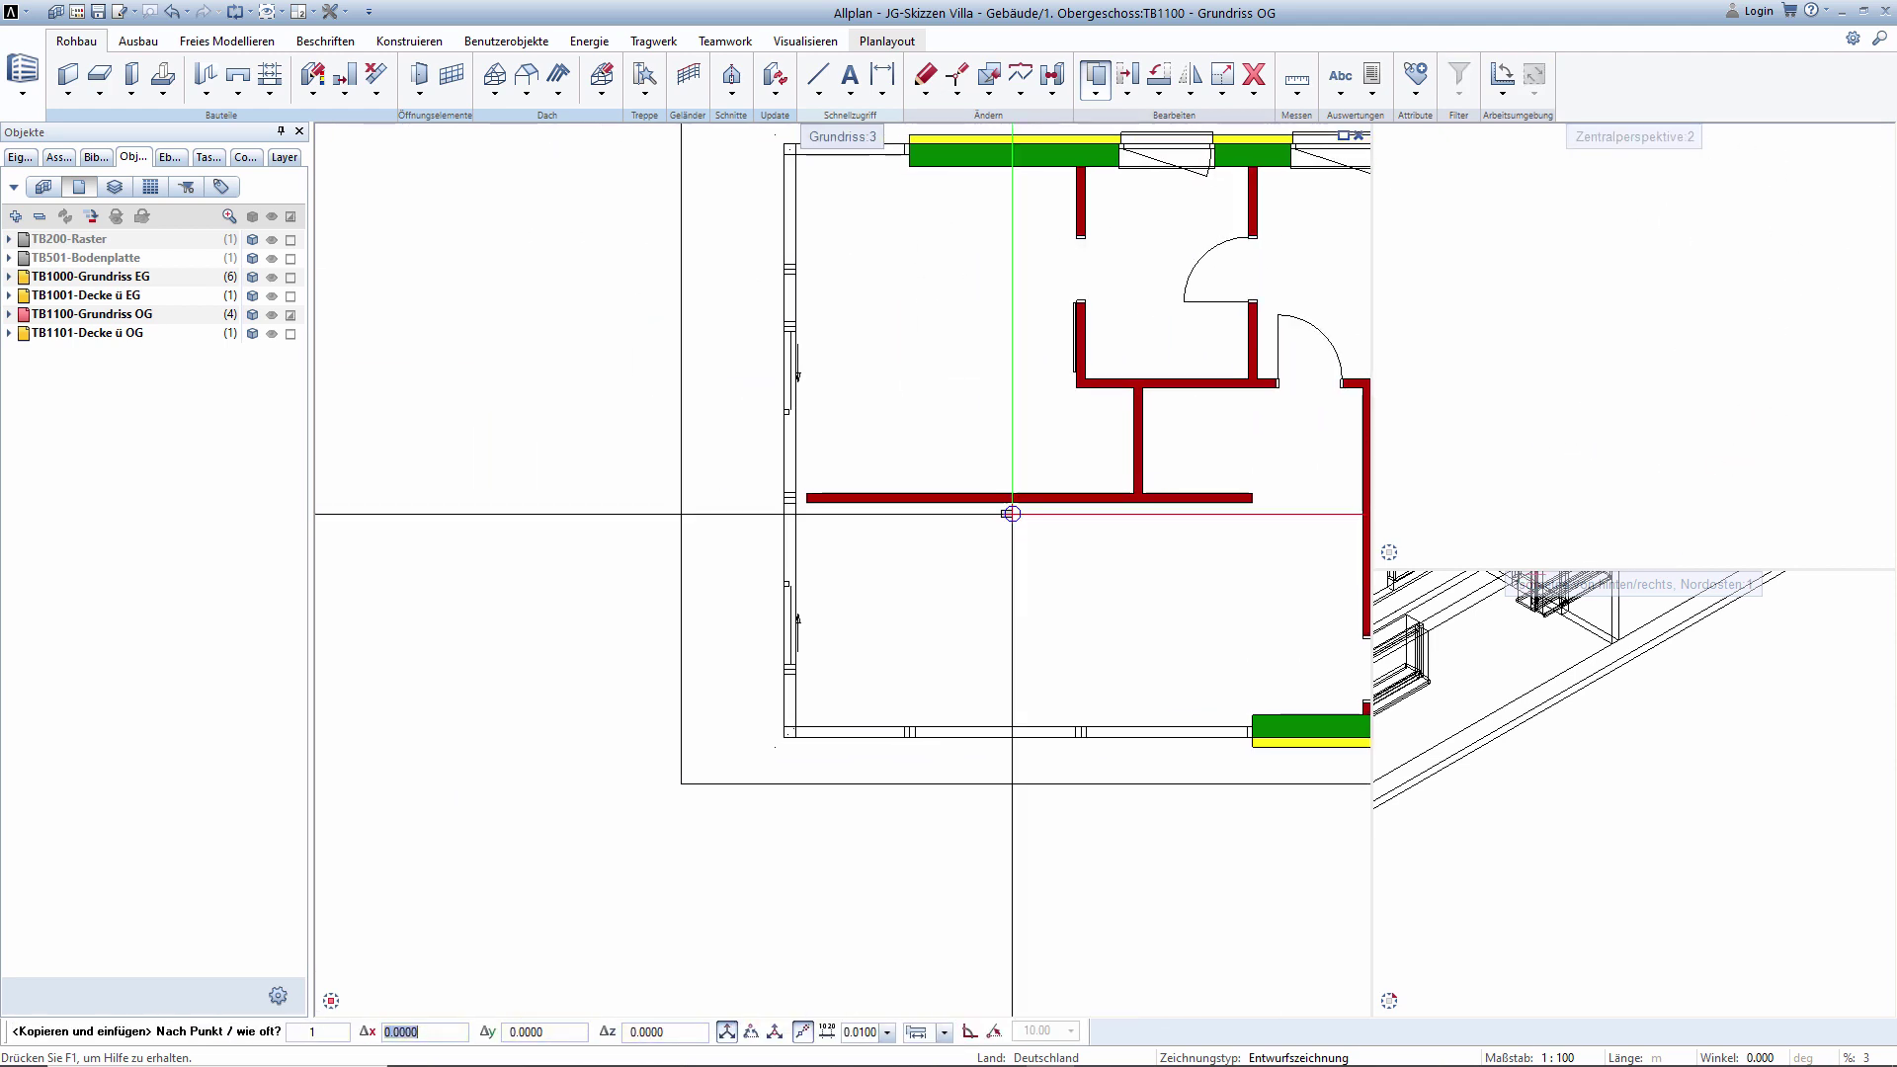
scroll(807, 514, up, 3)
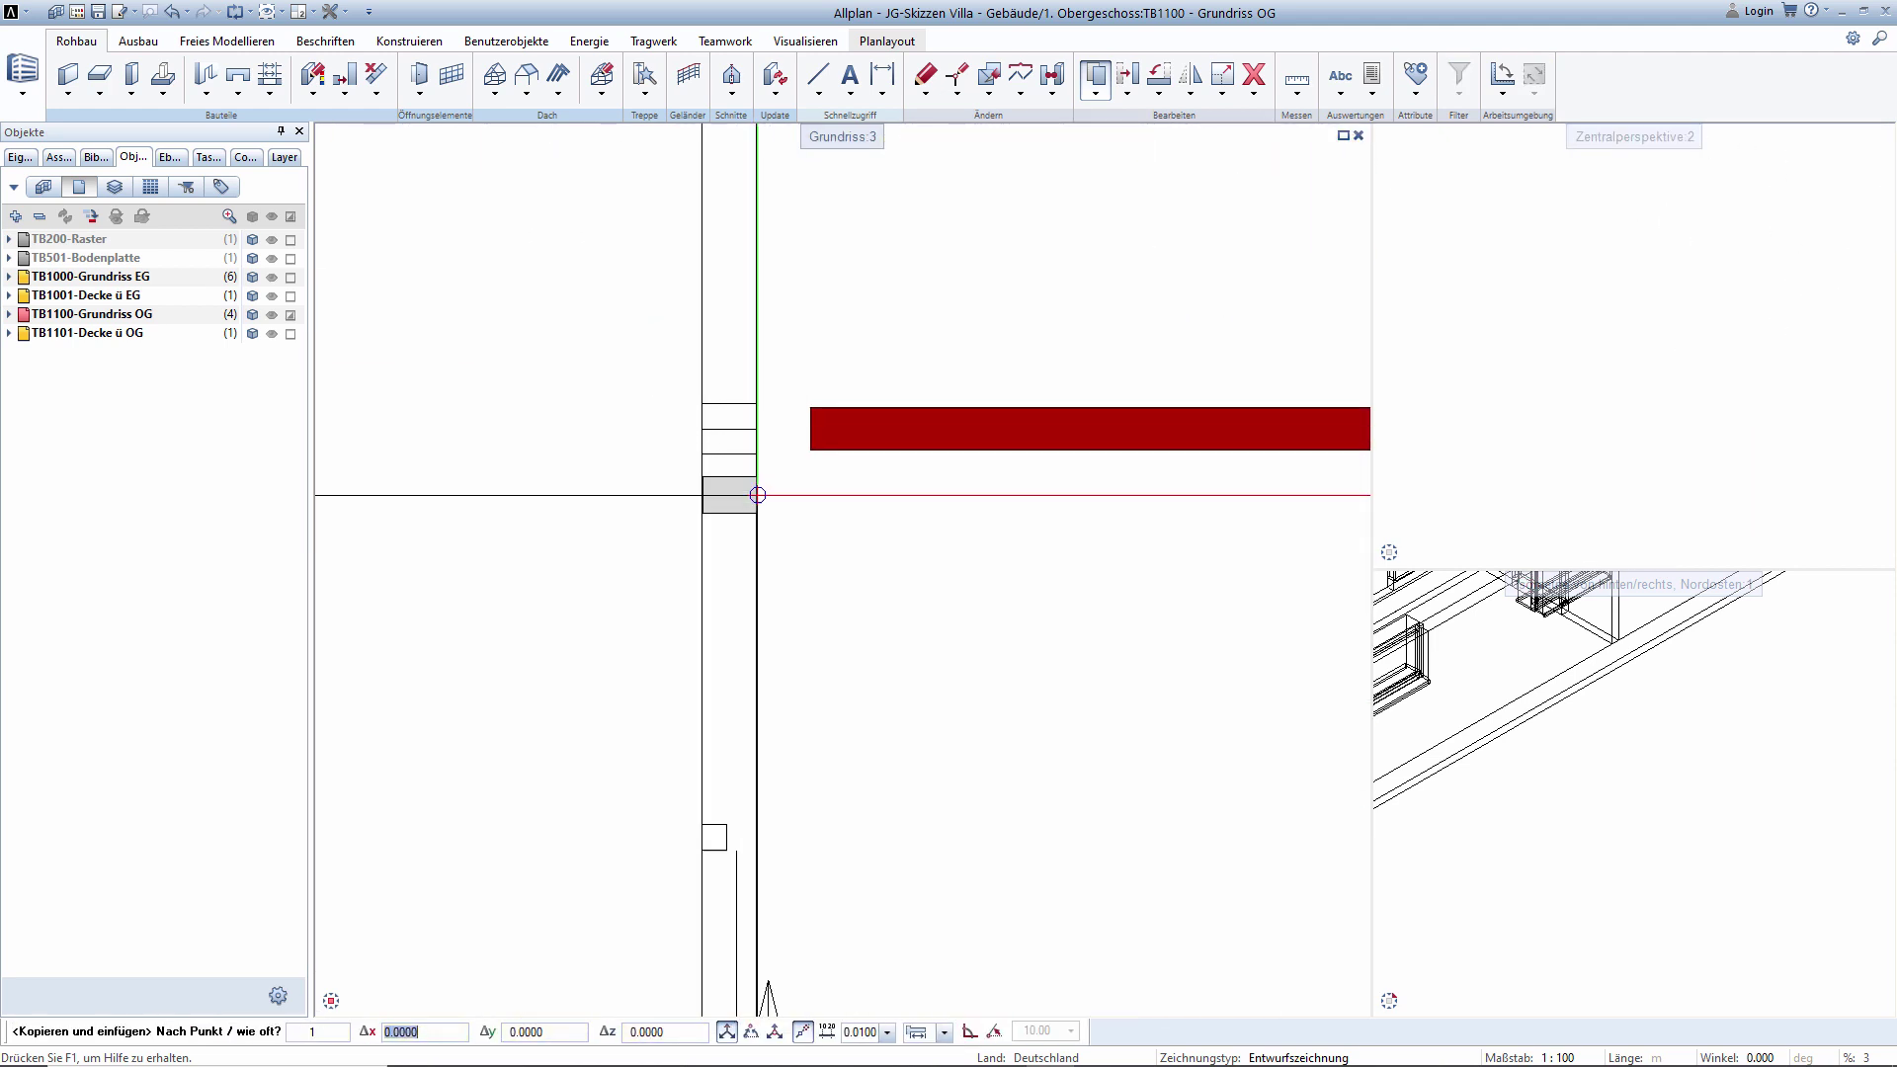
click(786, 411)
scroll(790, 494, down, 3)
key(Escape)
scroll(889, 523, down, 5)
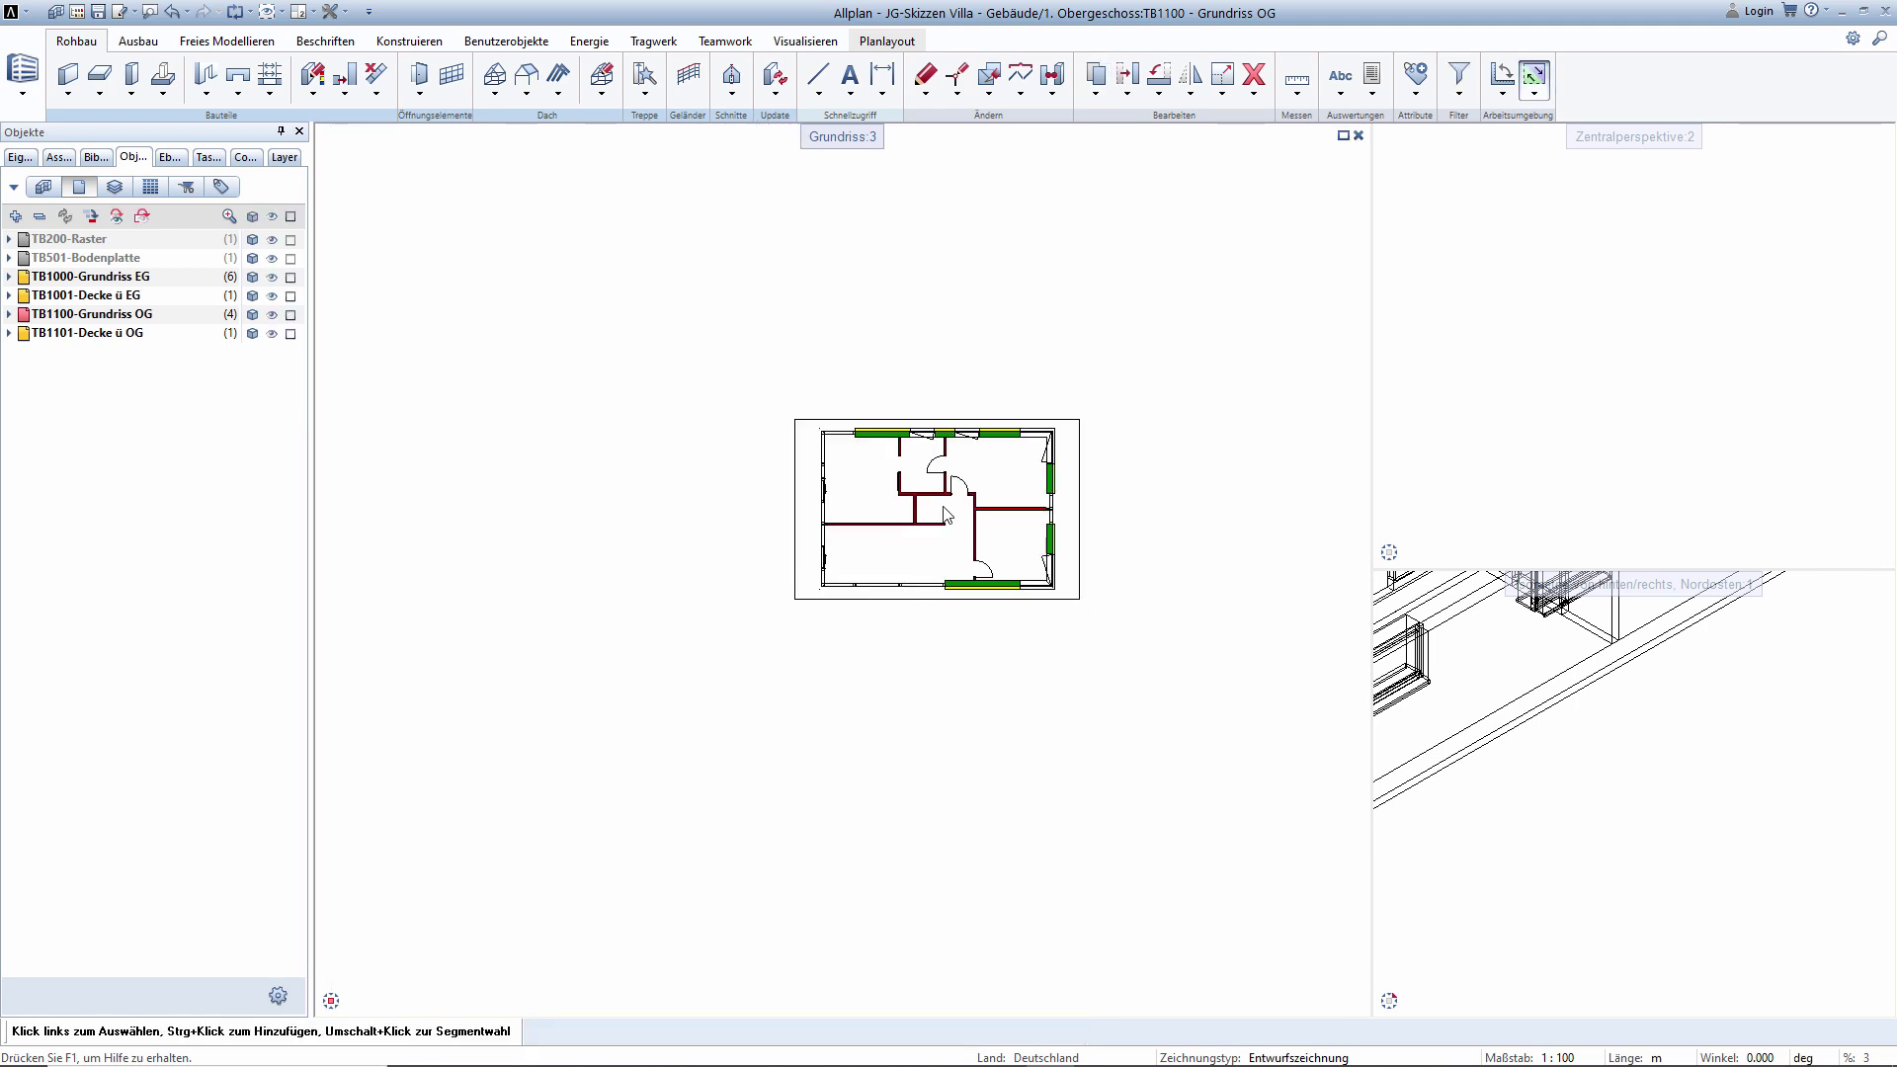
middle_drag(945, 514, 881, 509)
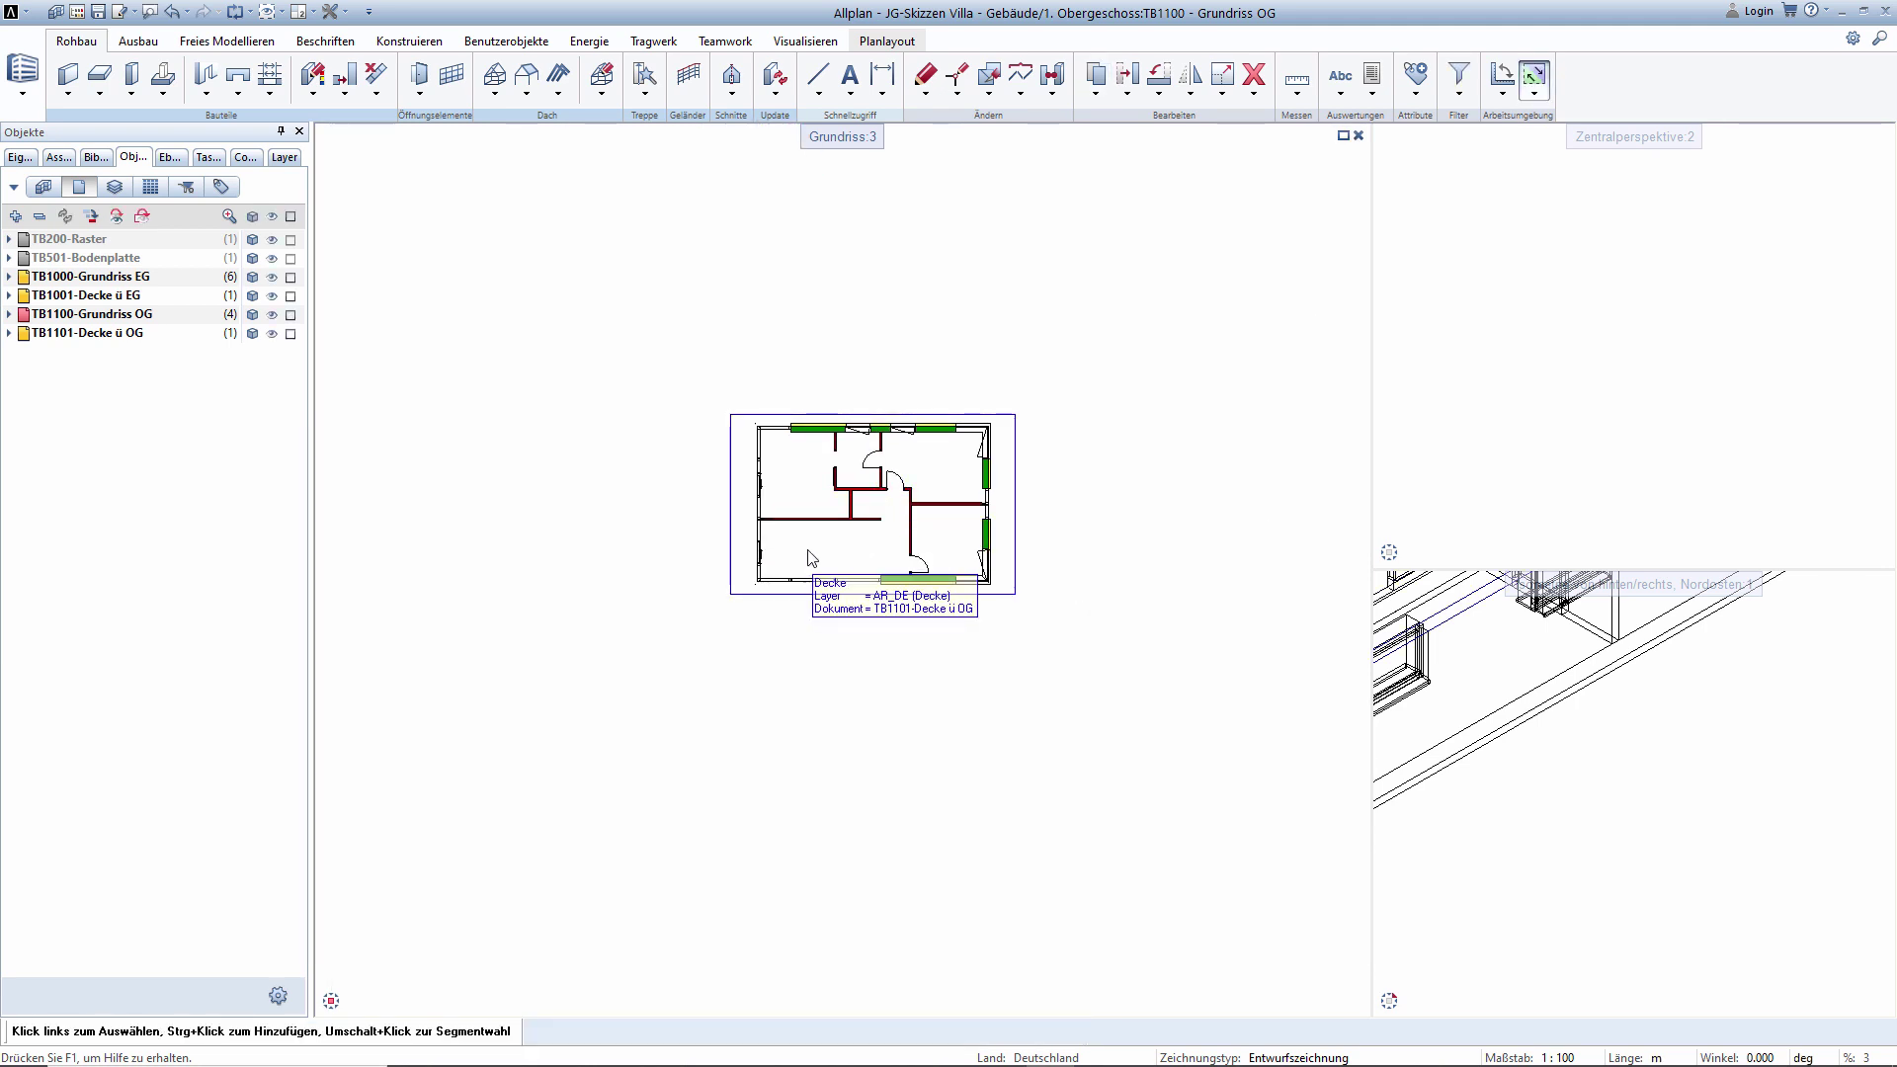
Switch to the Ausführungszeichnung drawing type, fit the plan and refresh the perspective.
click(1319, 1057)
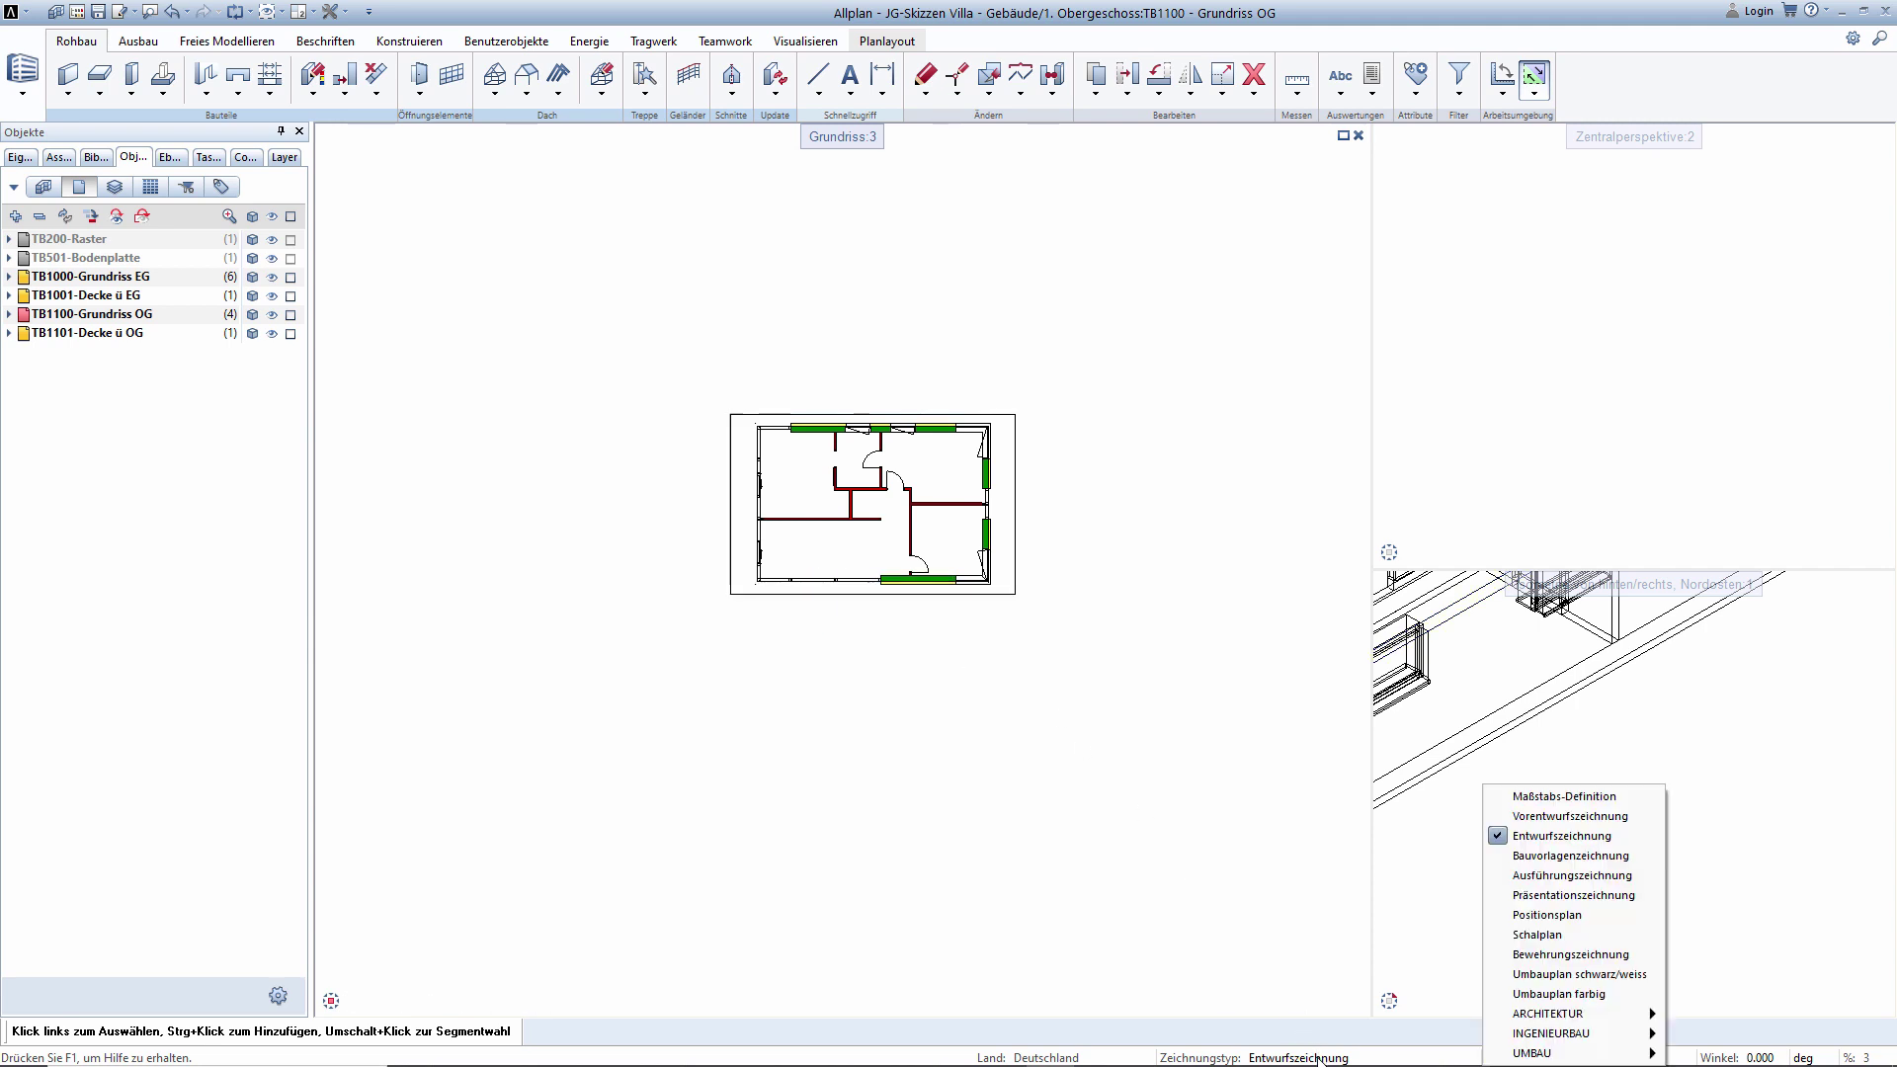
click(1602, 875)
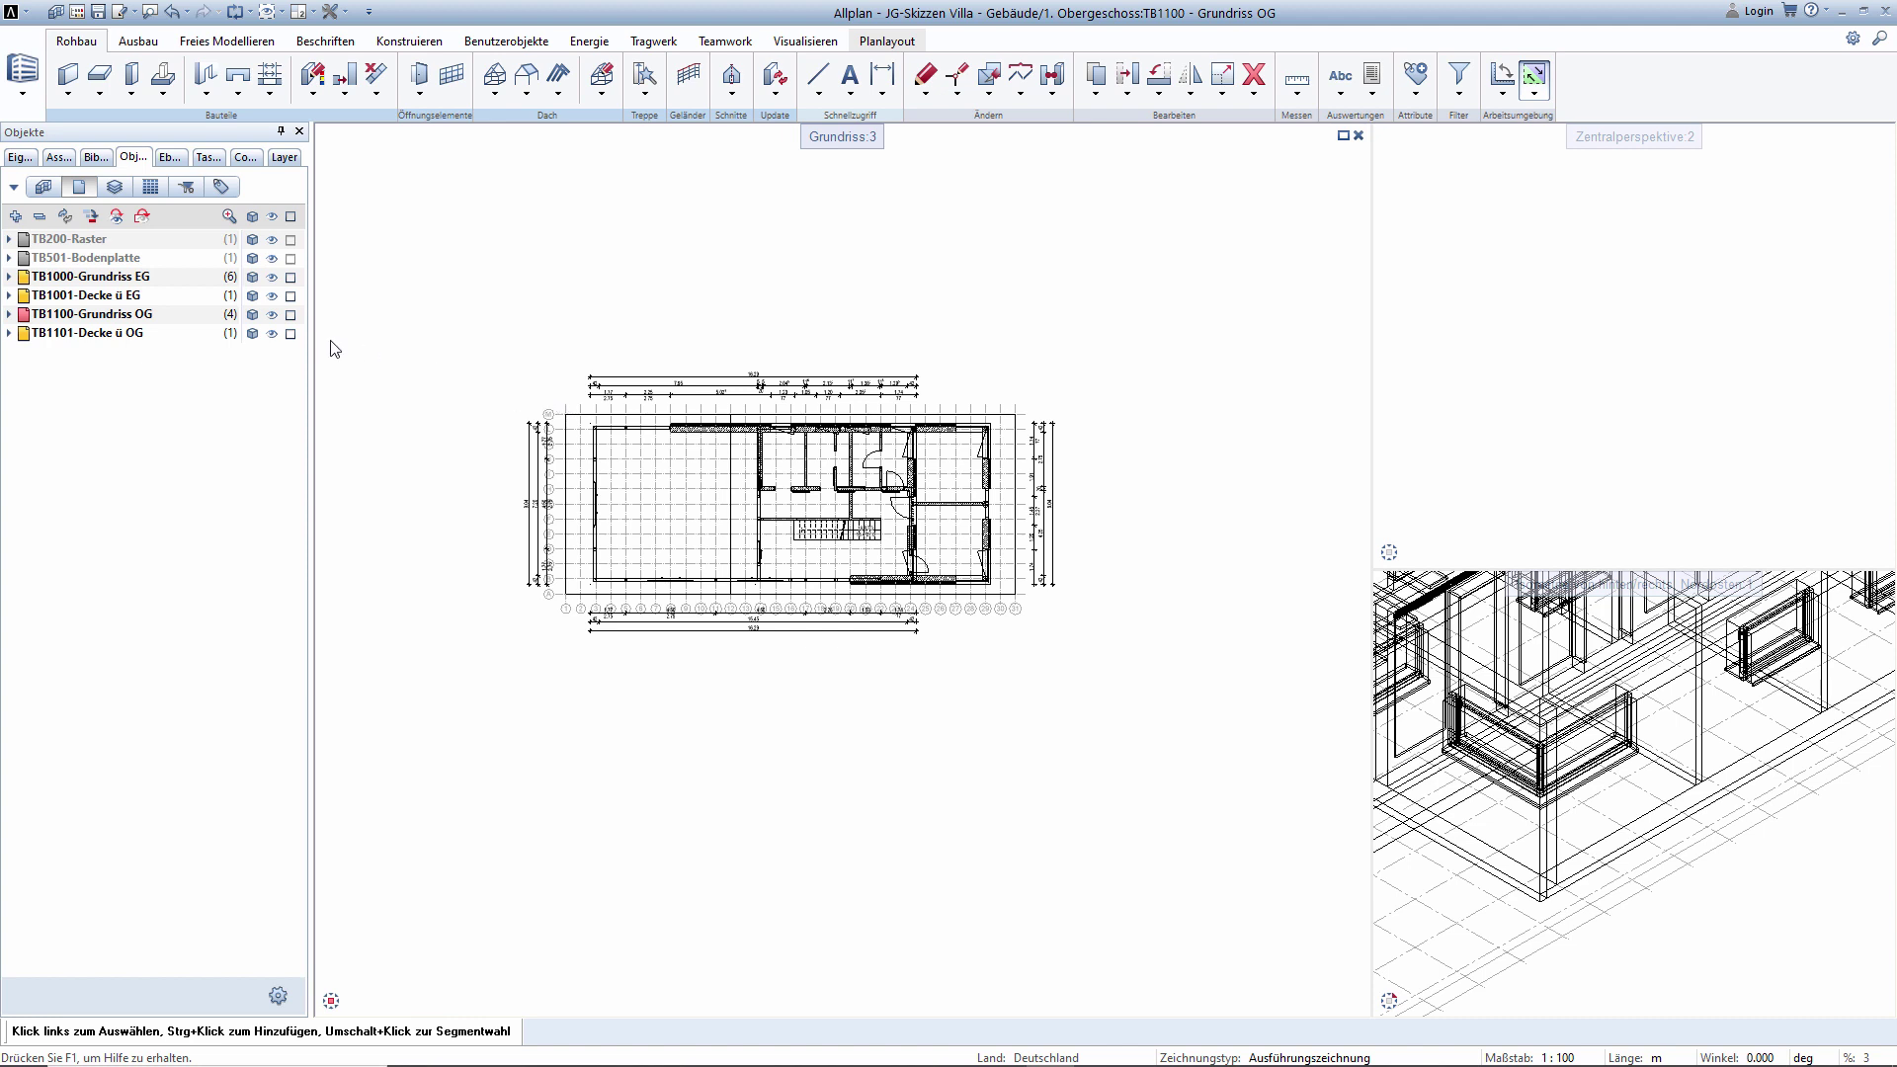
click(353, 1002)
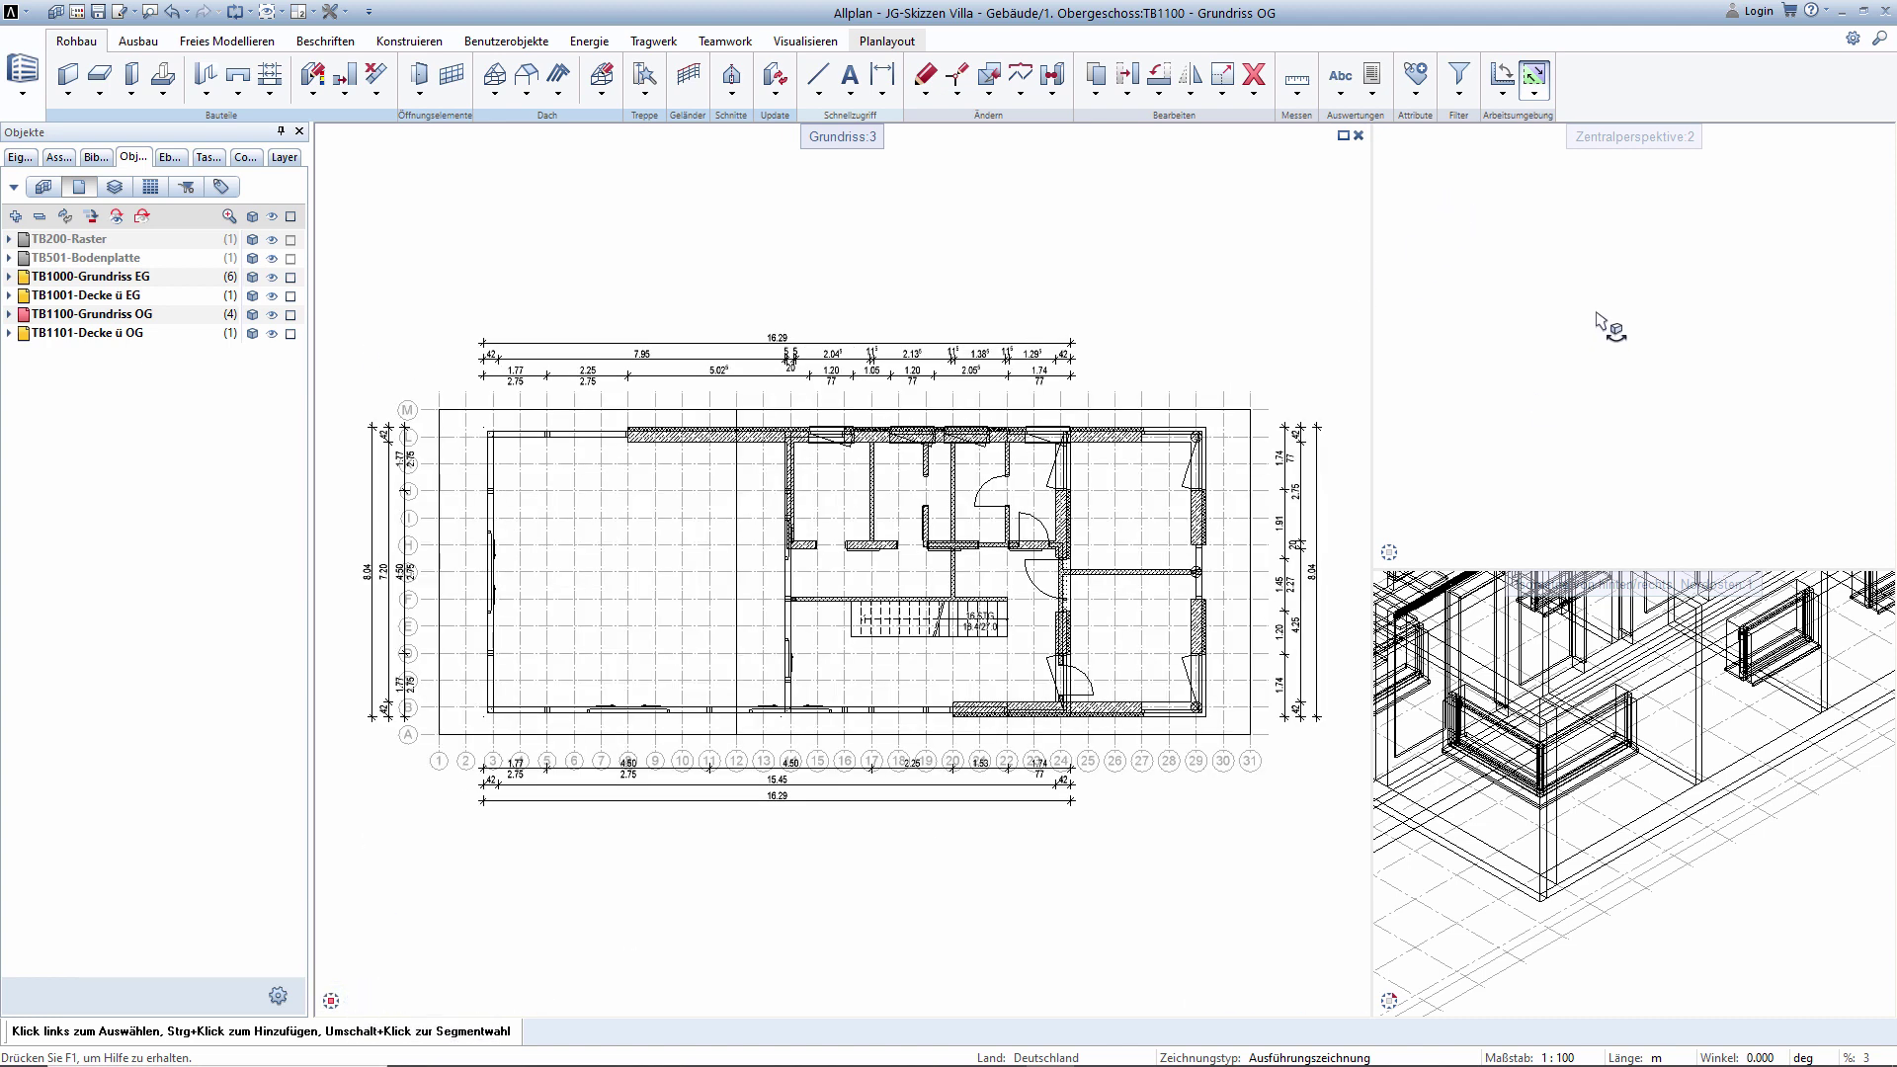
click(1414, 552)
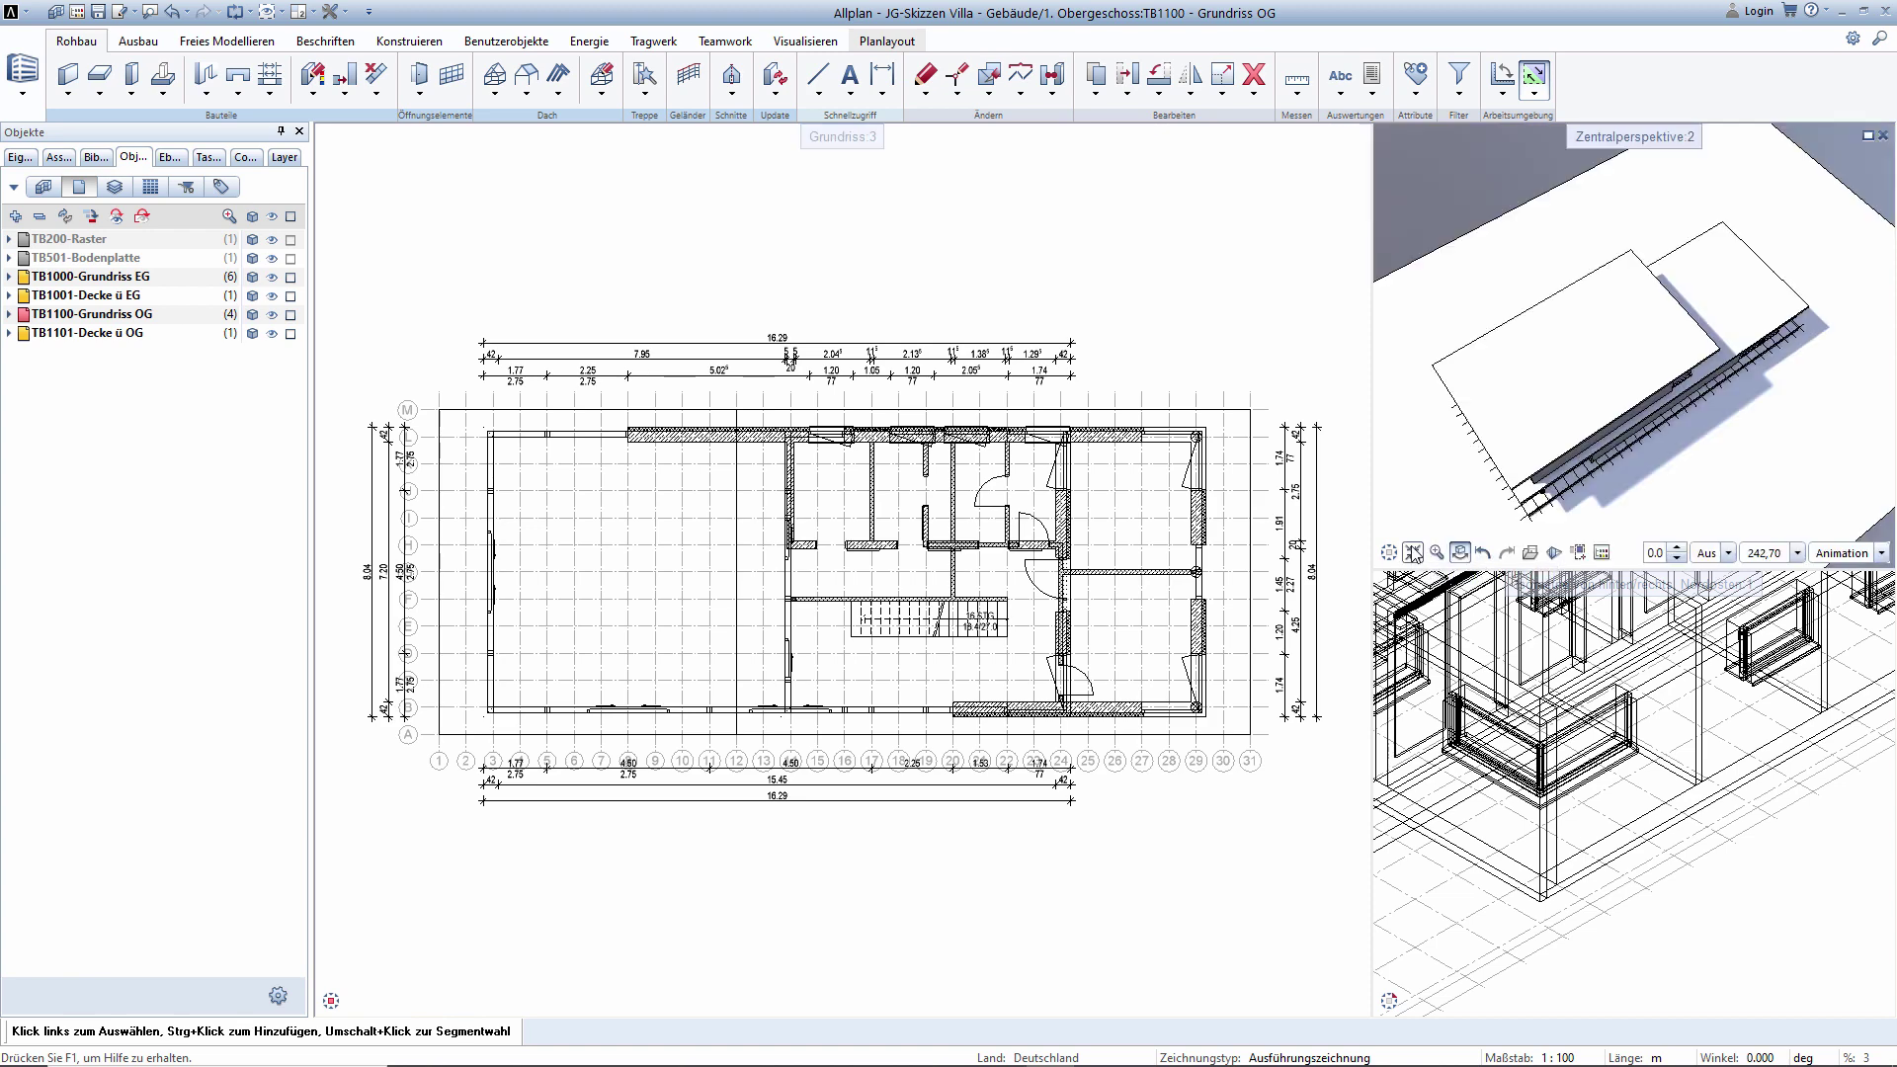
Orbit the maximized perspective through front and aerial views, then restore the tiled layout.
double_click(1656, 140)
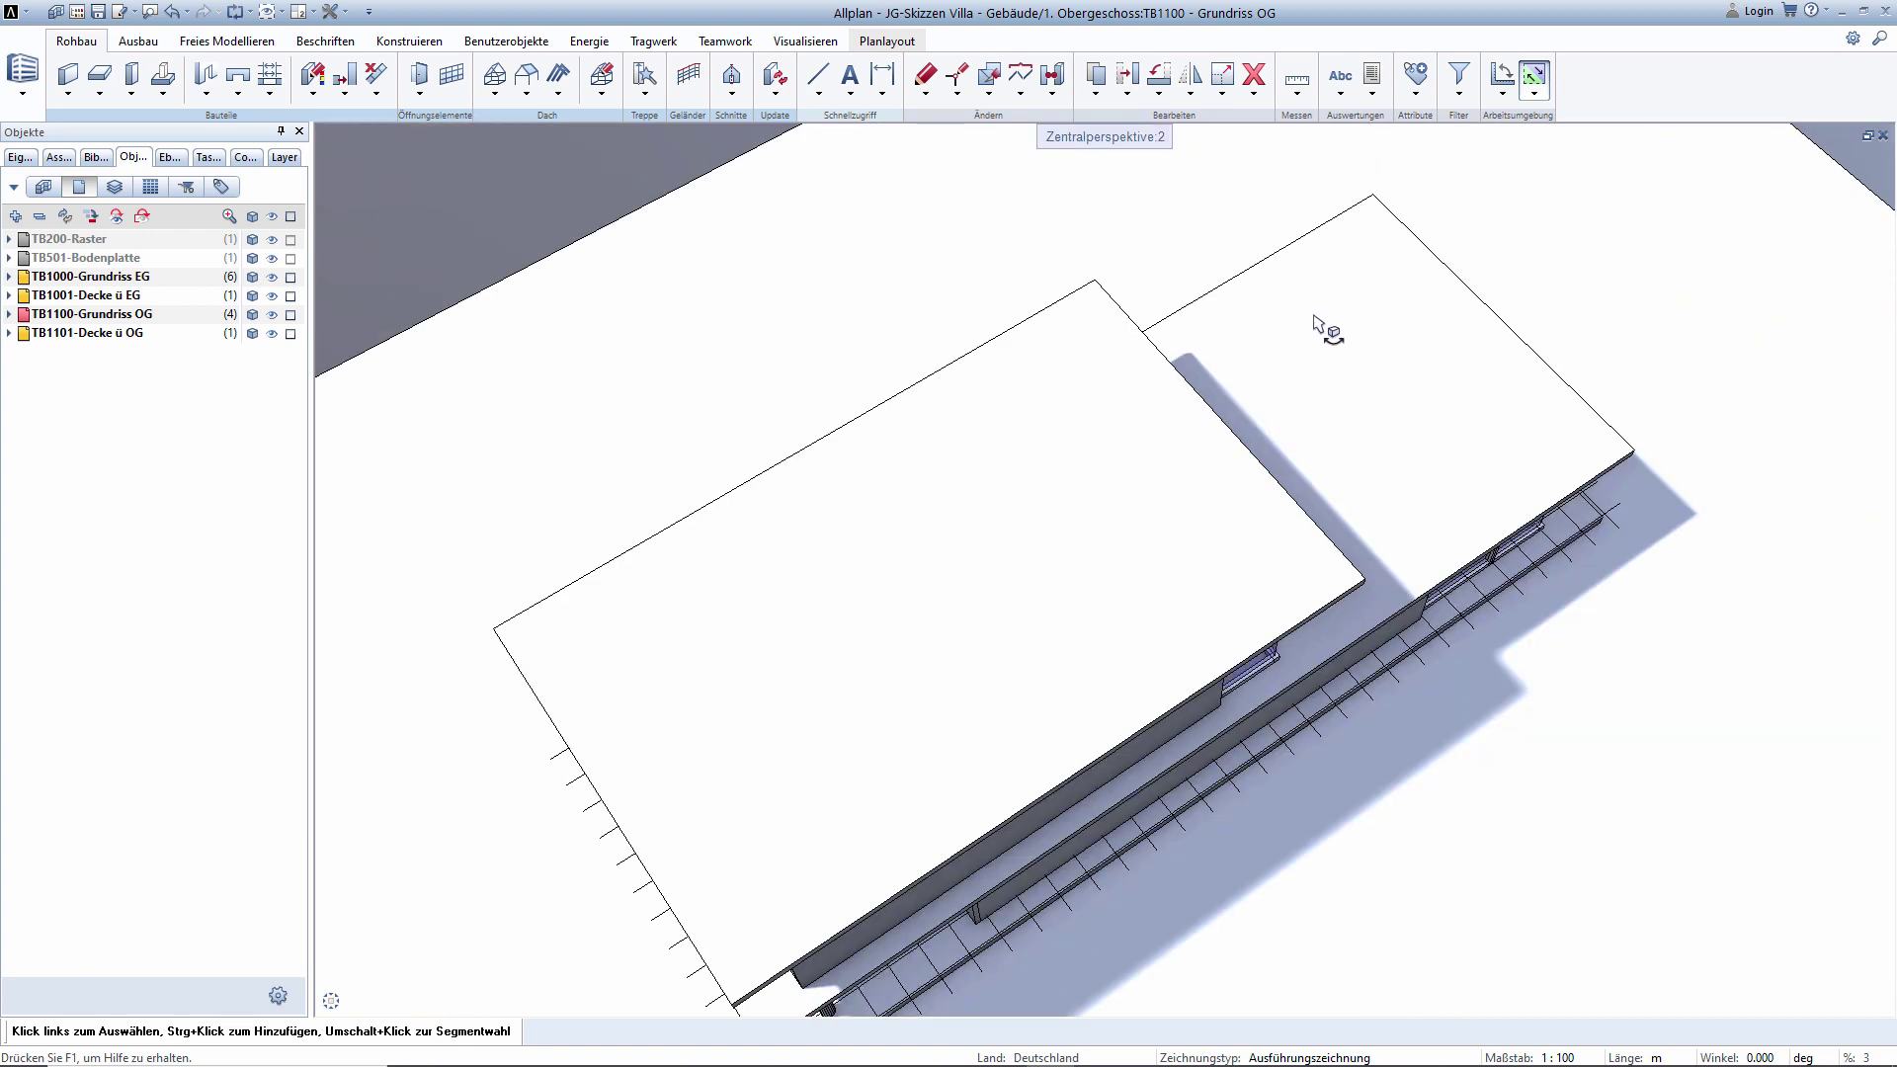
scroll(1284, 341, down, 3)
mouse_move(1280, 346)
middle_down()
mouse_move(902, 644)
mouse_move(1343, 356)
mouse_move(596, 502)
mouse_move(732, 426)
mouse_move(1008, 489)
mouse_move(901, 546)
mouse_move(902, 597)
middle_up()
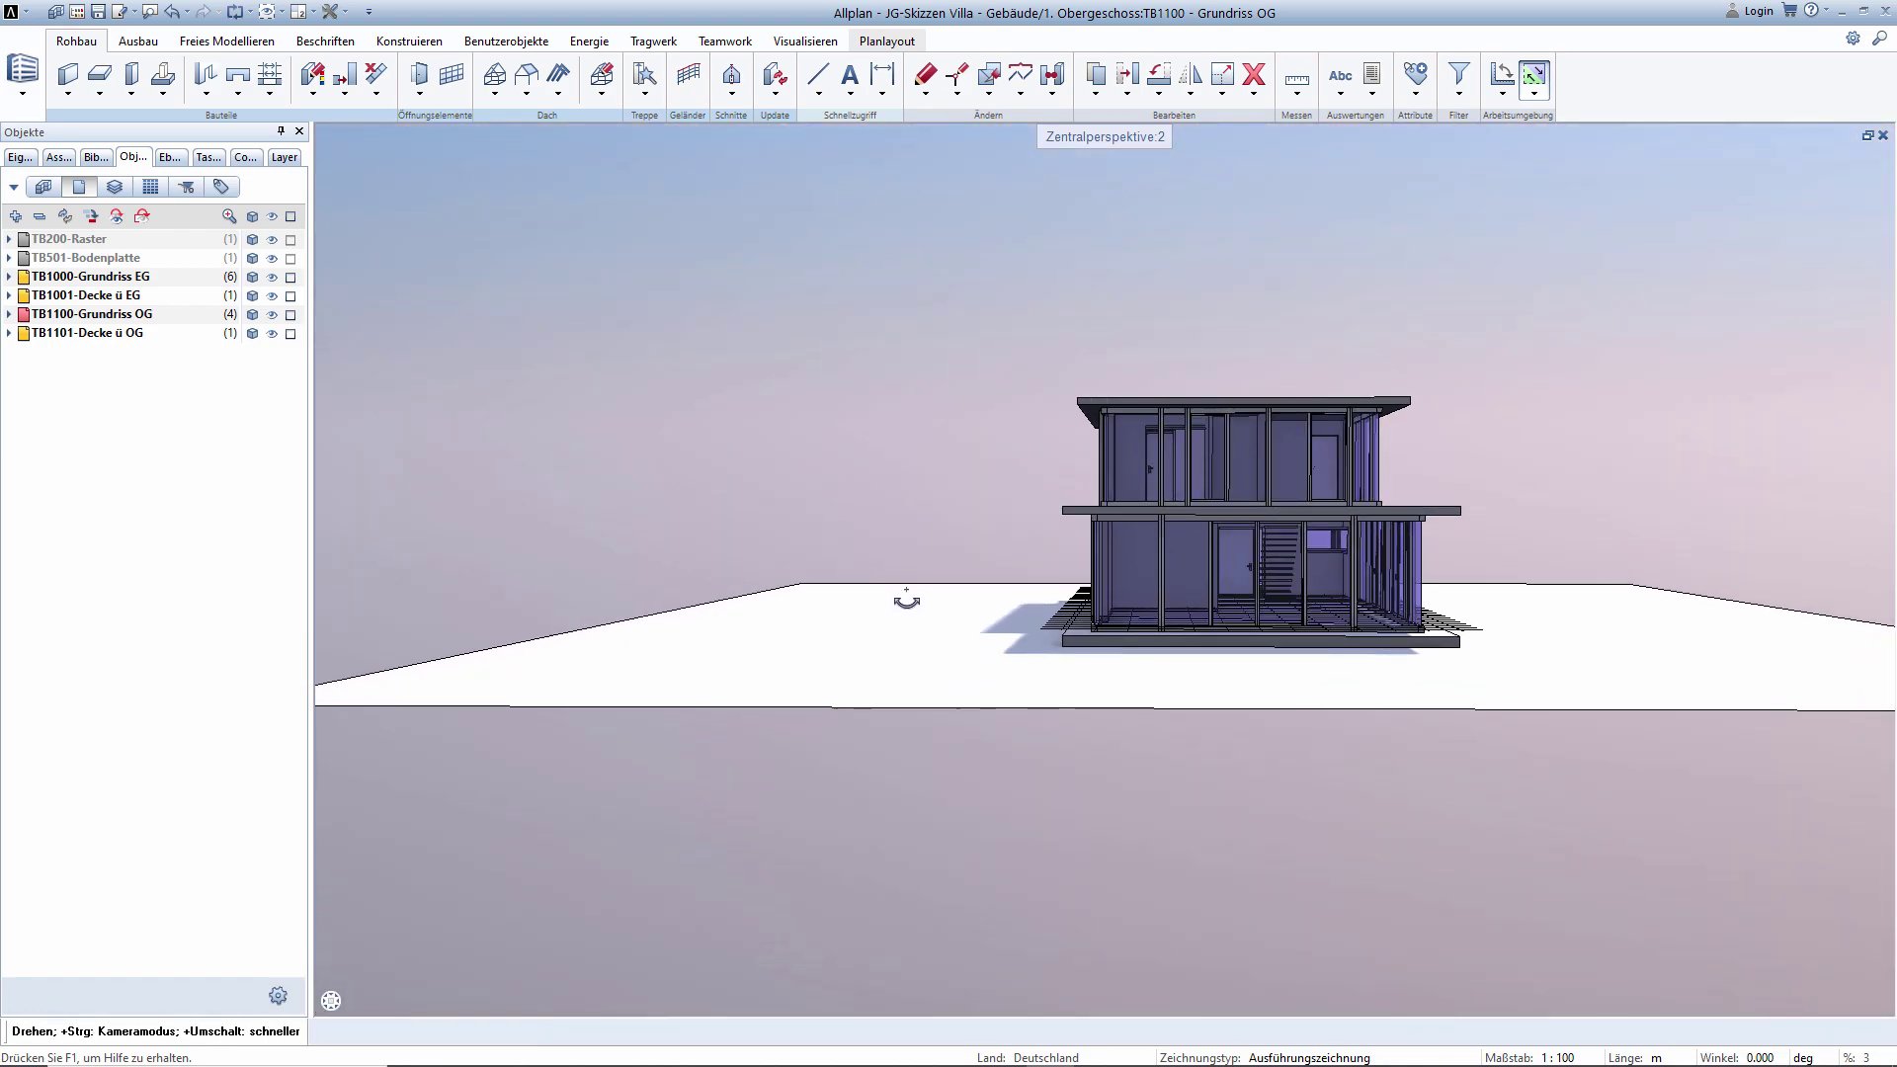
mouse_move(1233, 600)
middle_down()
mouse_move(1359, 533)
mouse_move(1006, 561)
middle_up()
scroll(897, 543, up, 3)
mouse_move(876, 551)
middle_down()
mouse_move(1139, 575)
mouse_move(1117, 640)
mouse_move(1143, 507)
mouse_move(866, 509)
mouse_move(1609, 507)
mouse_move(1610, 594)
middle_up()
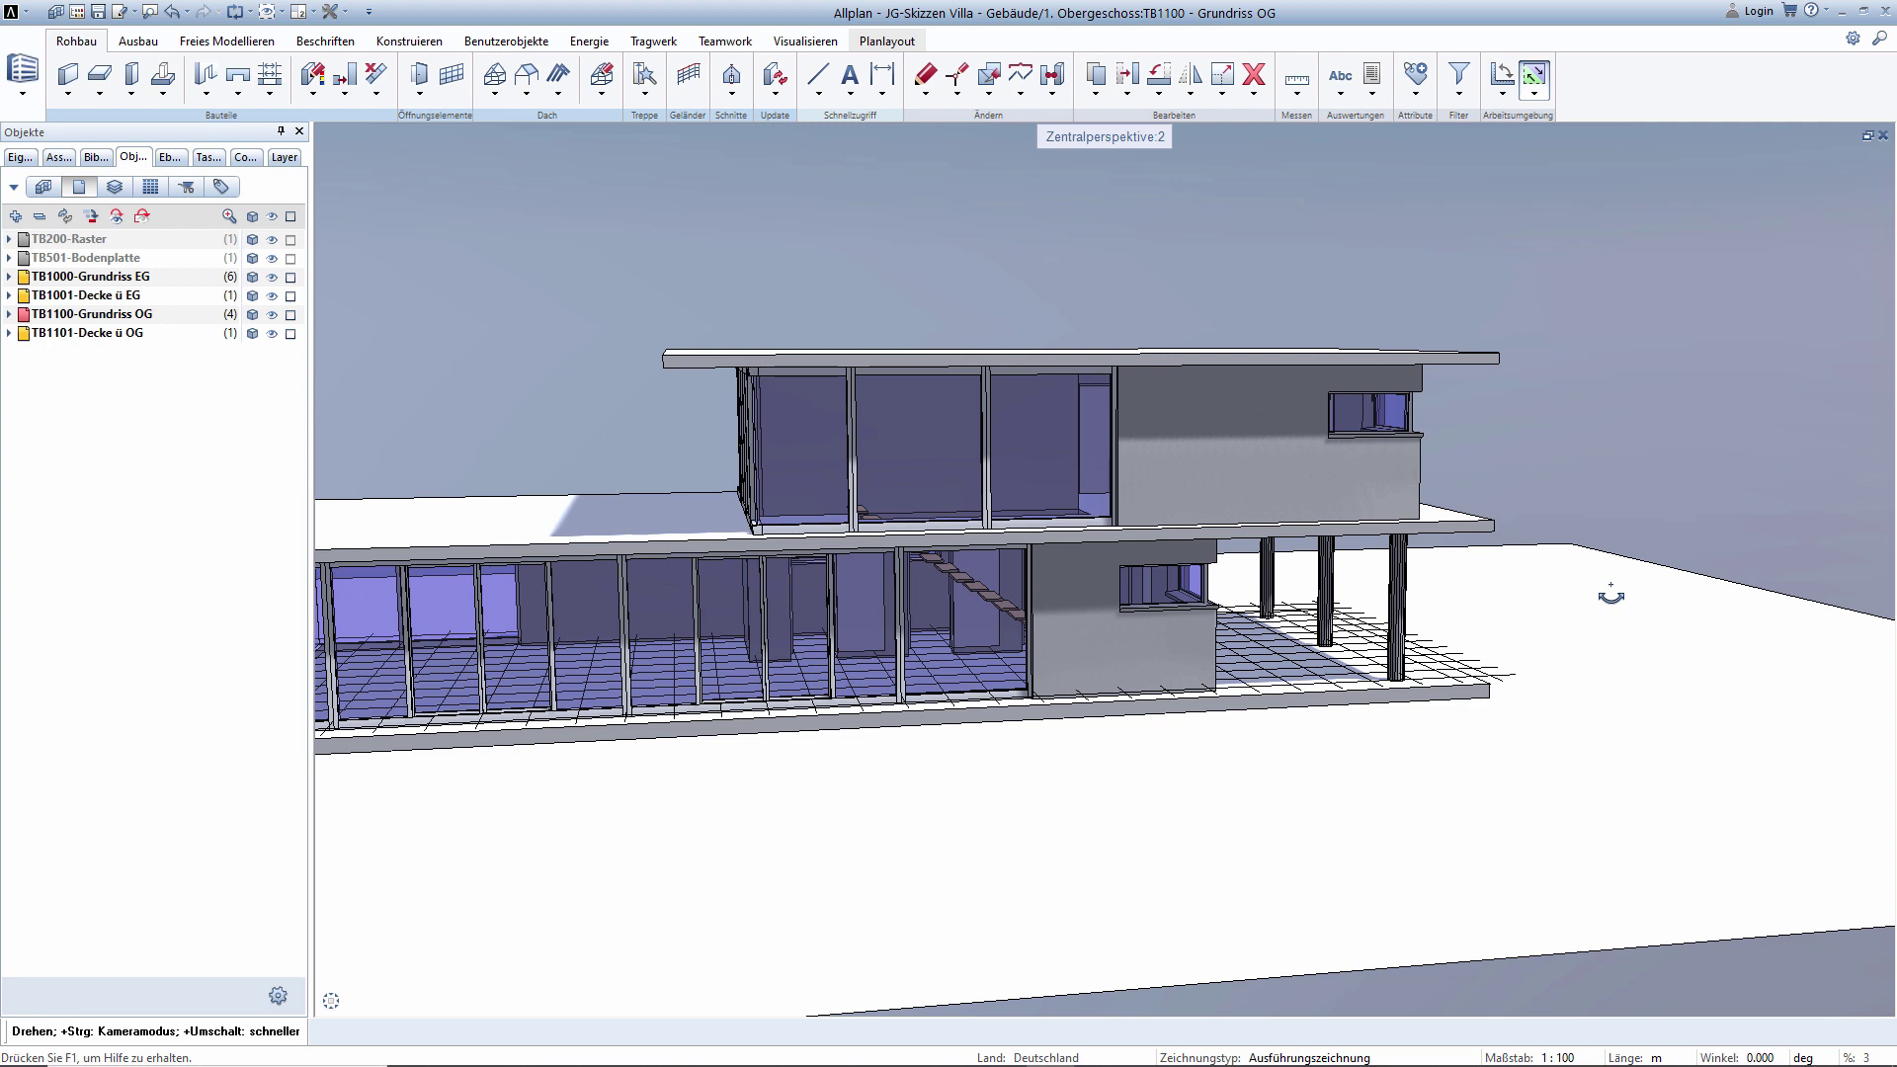
double_click(1108, 136)
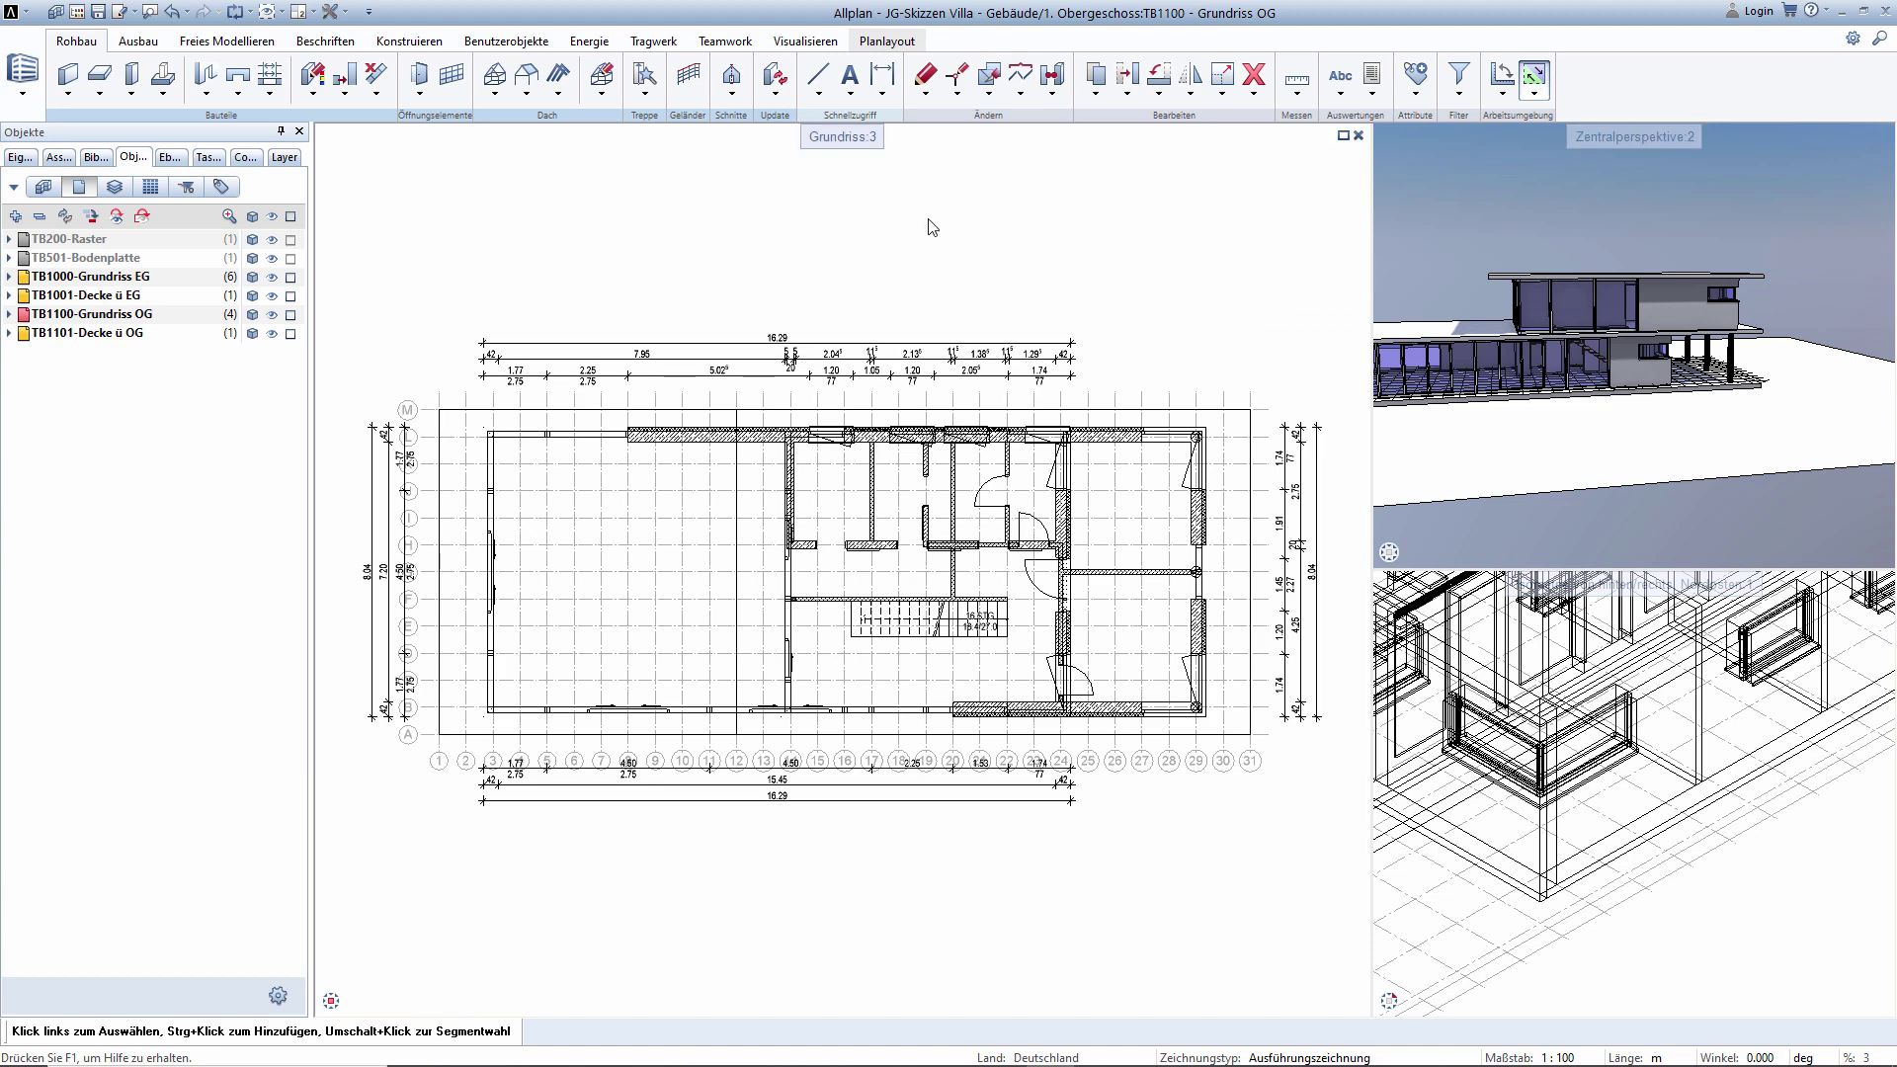
Open only drawing 1100 Grundriss OG together with the 200 Raster grid drawing.
key(F2)
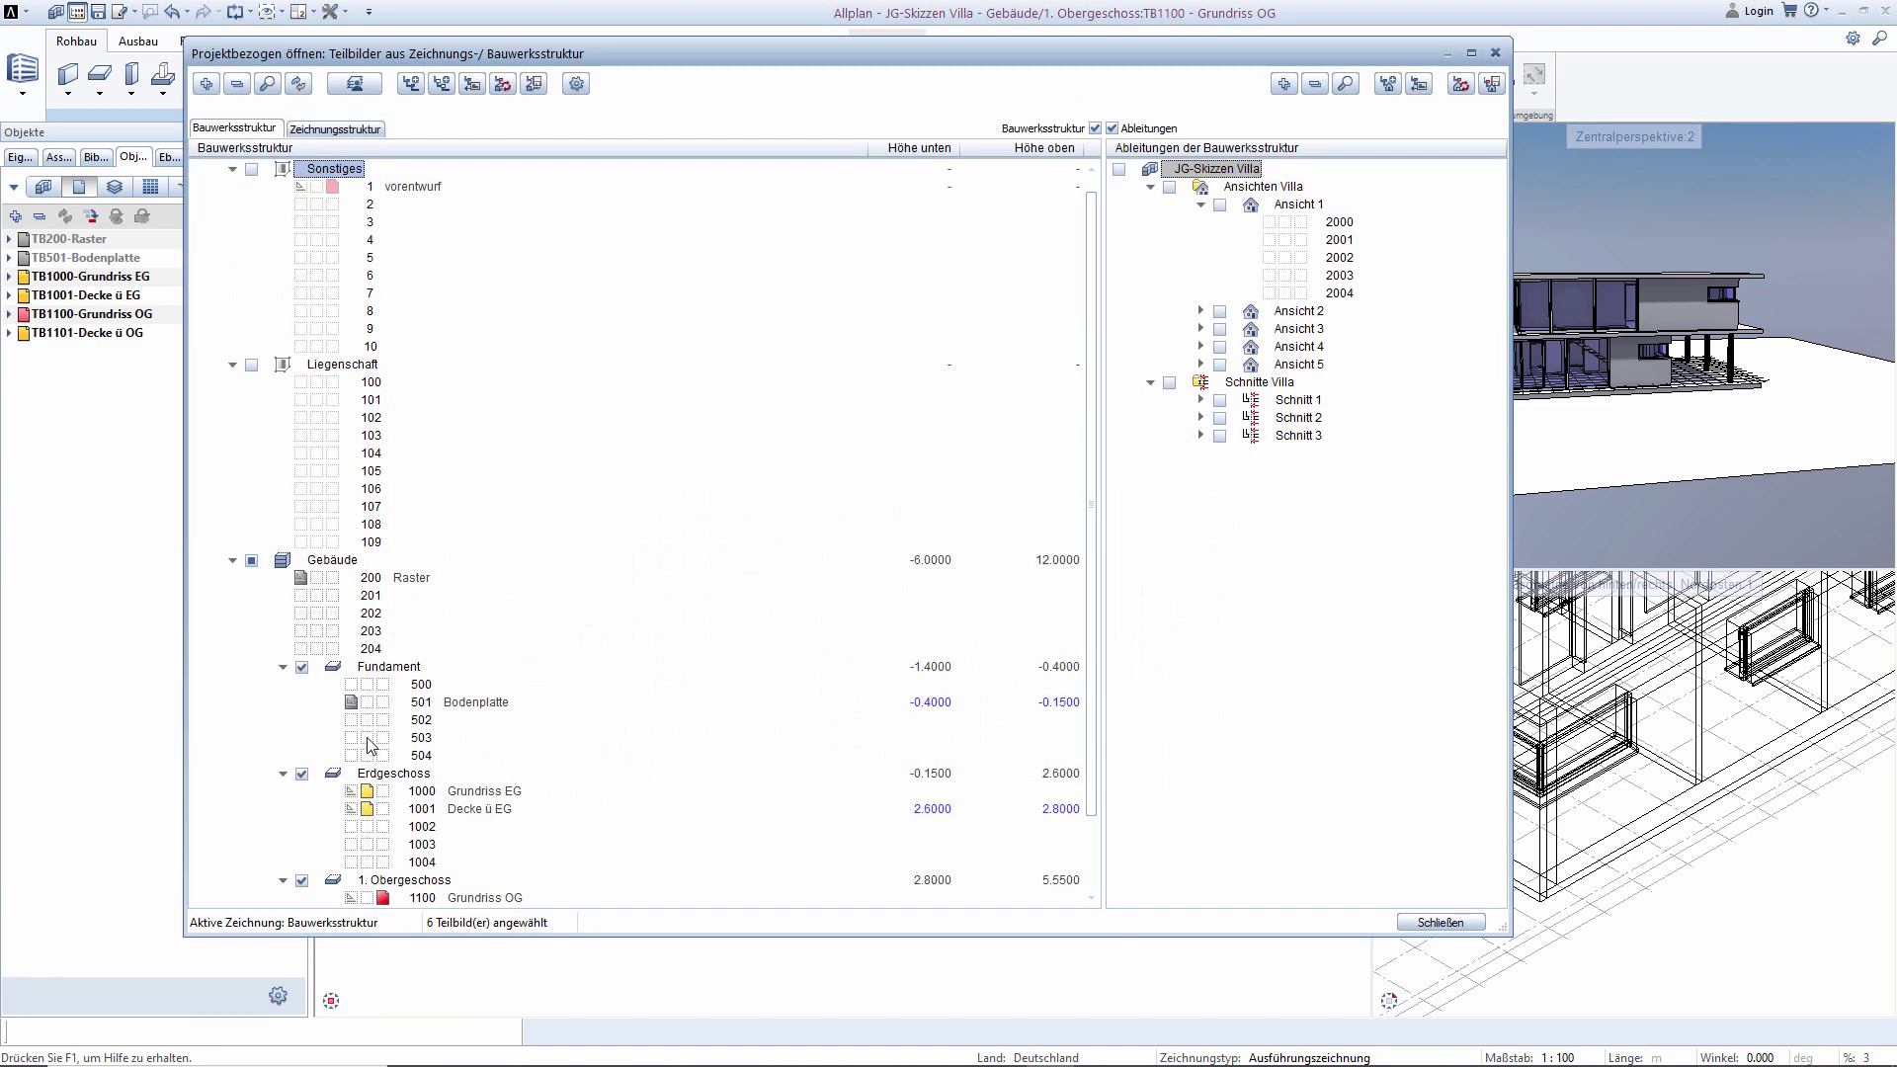
scroll(420, 836, down, 2)
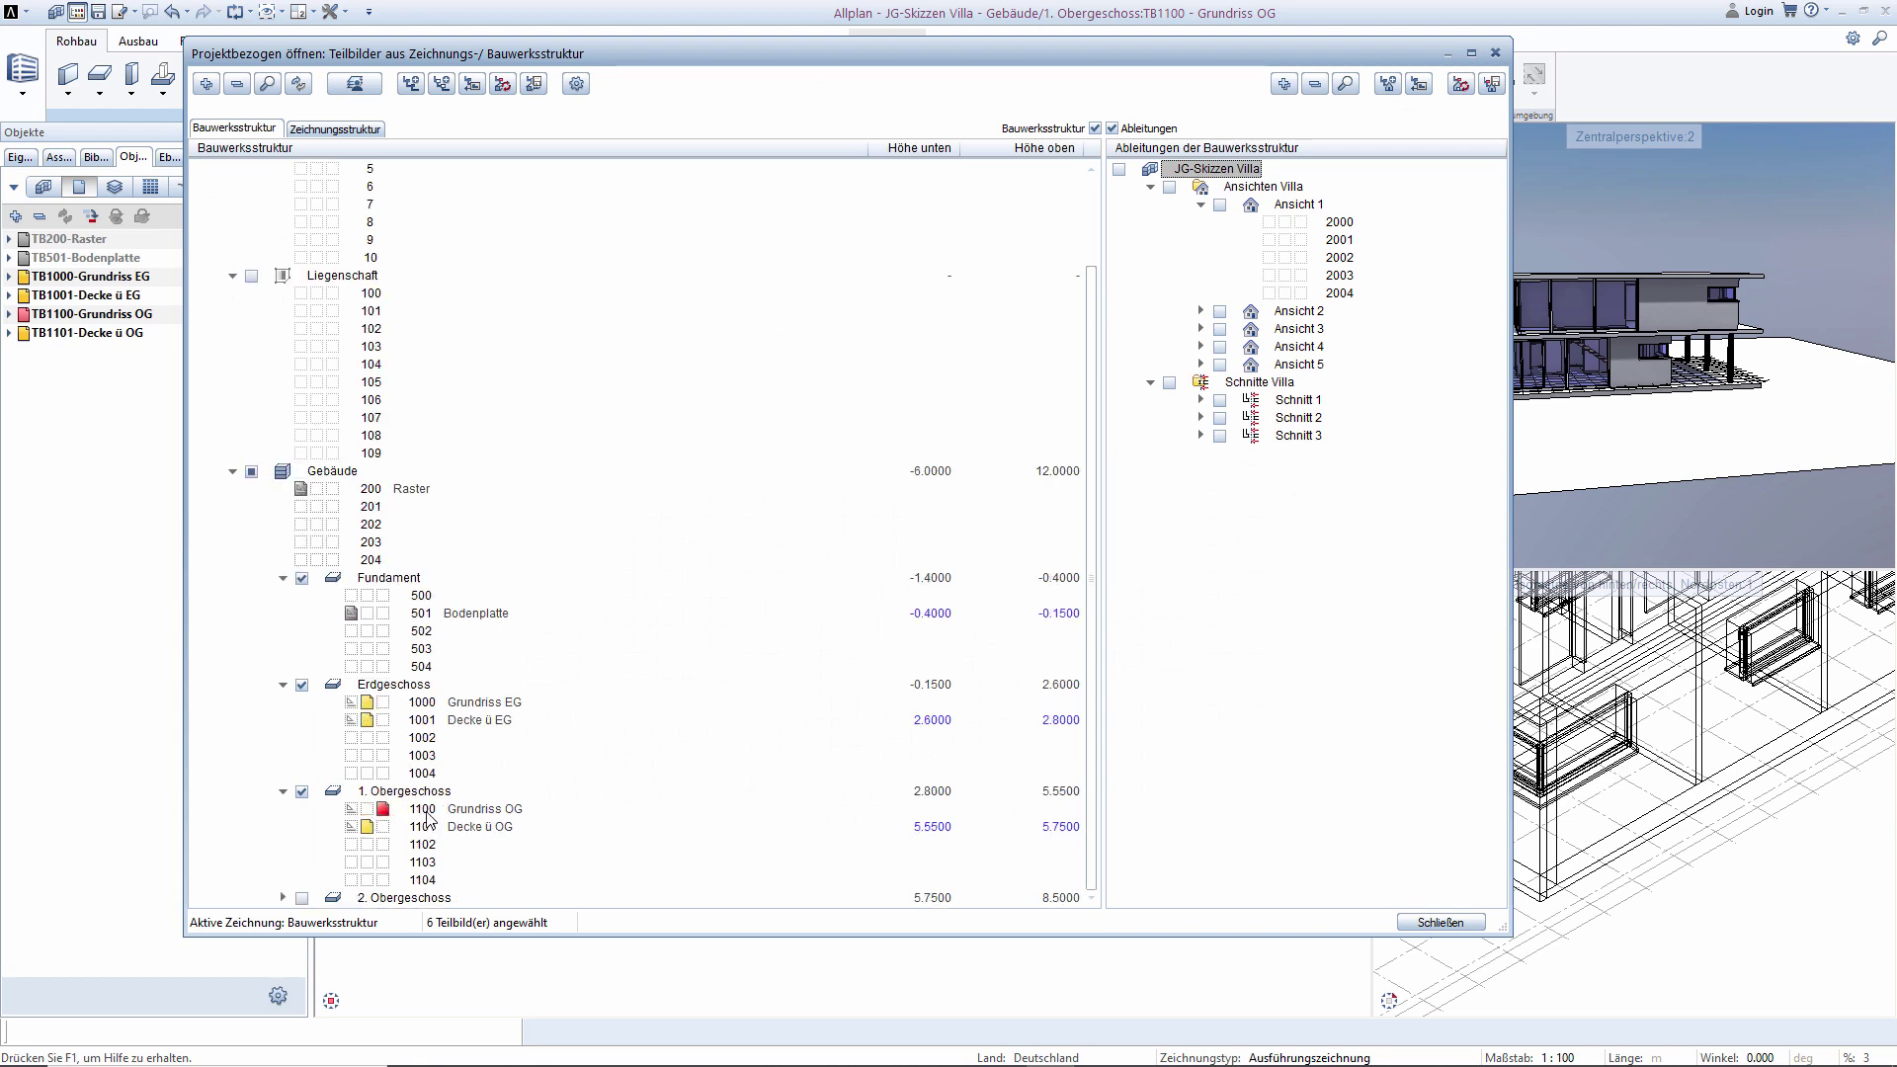
double_click(426, 810)
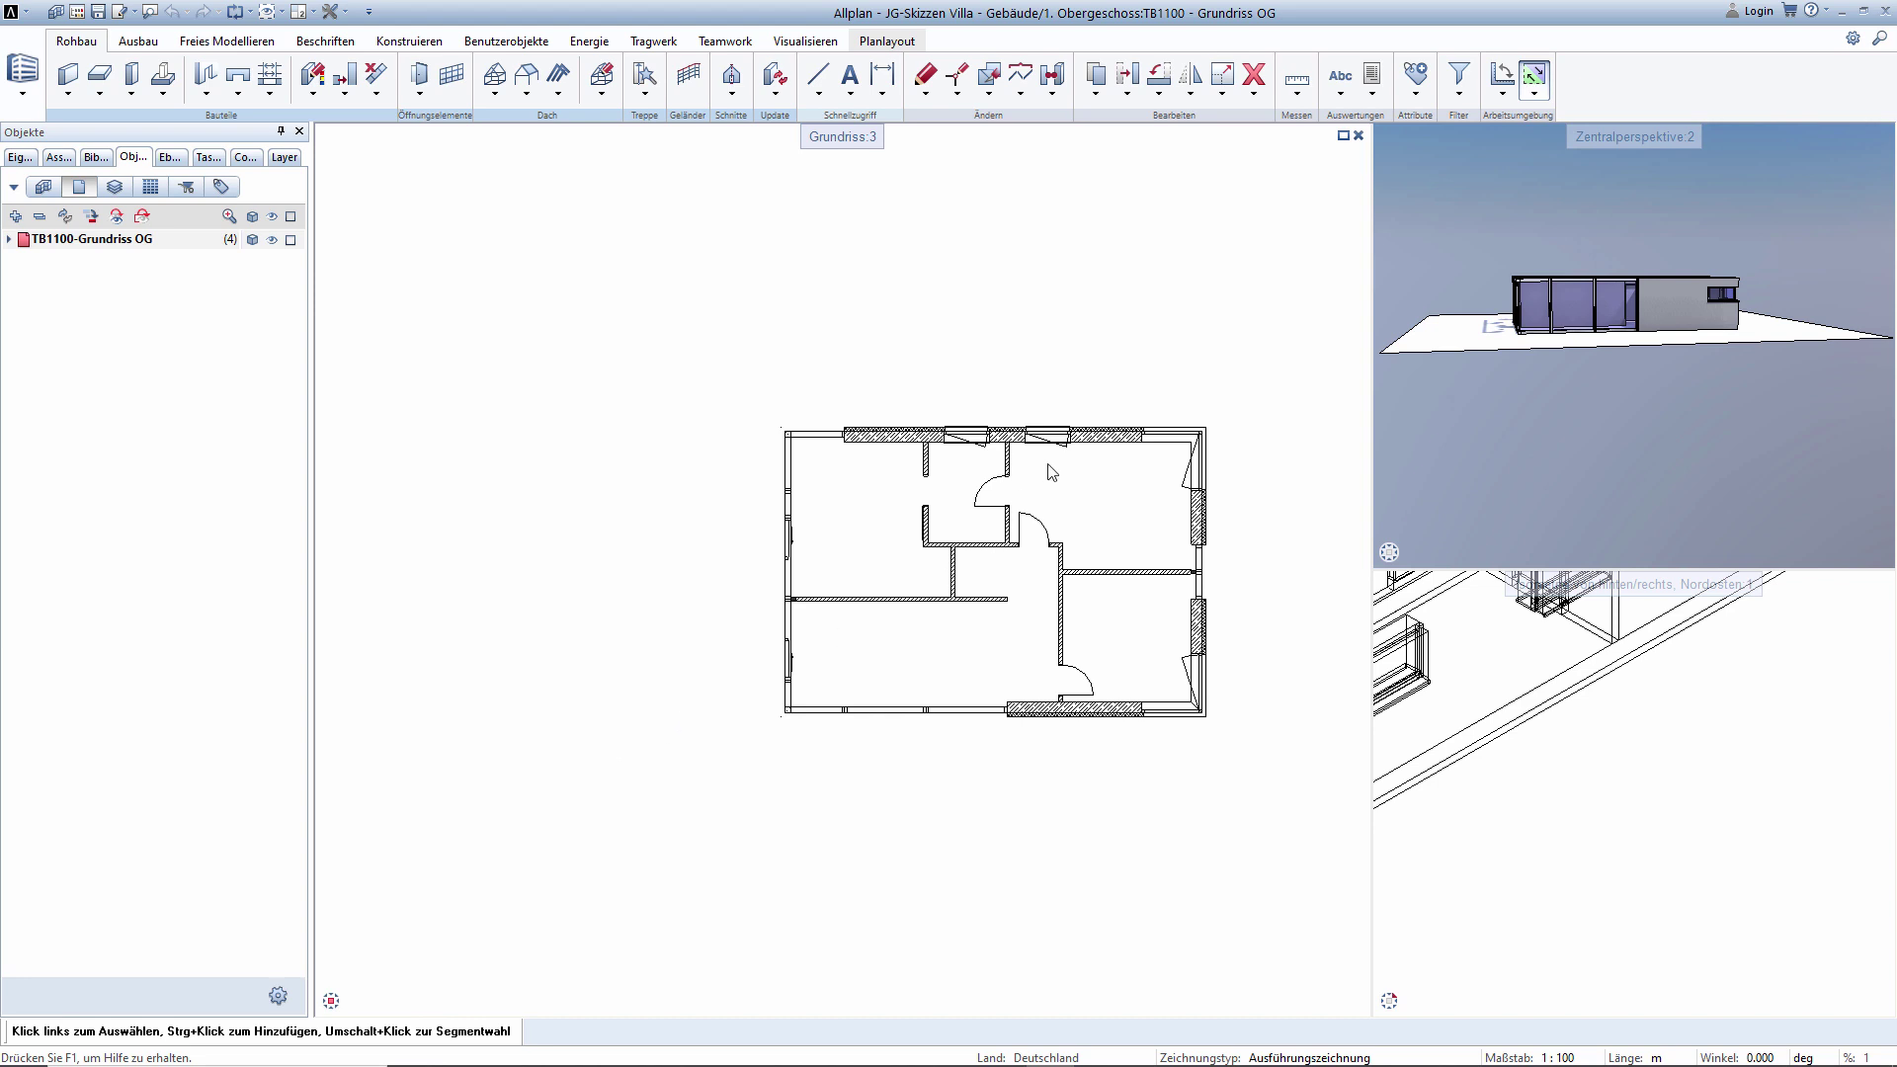
scroll(1052, 472, up, 2)
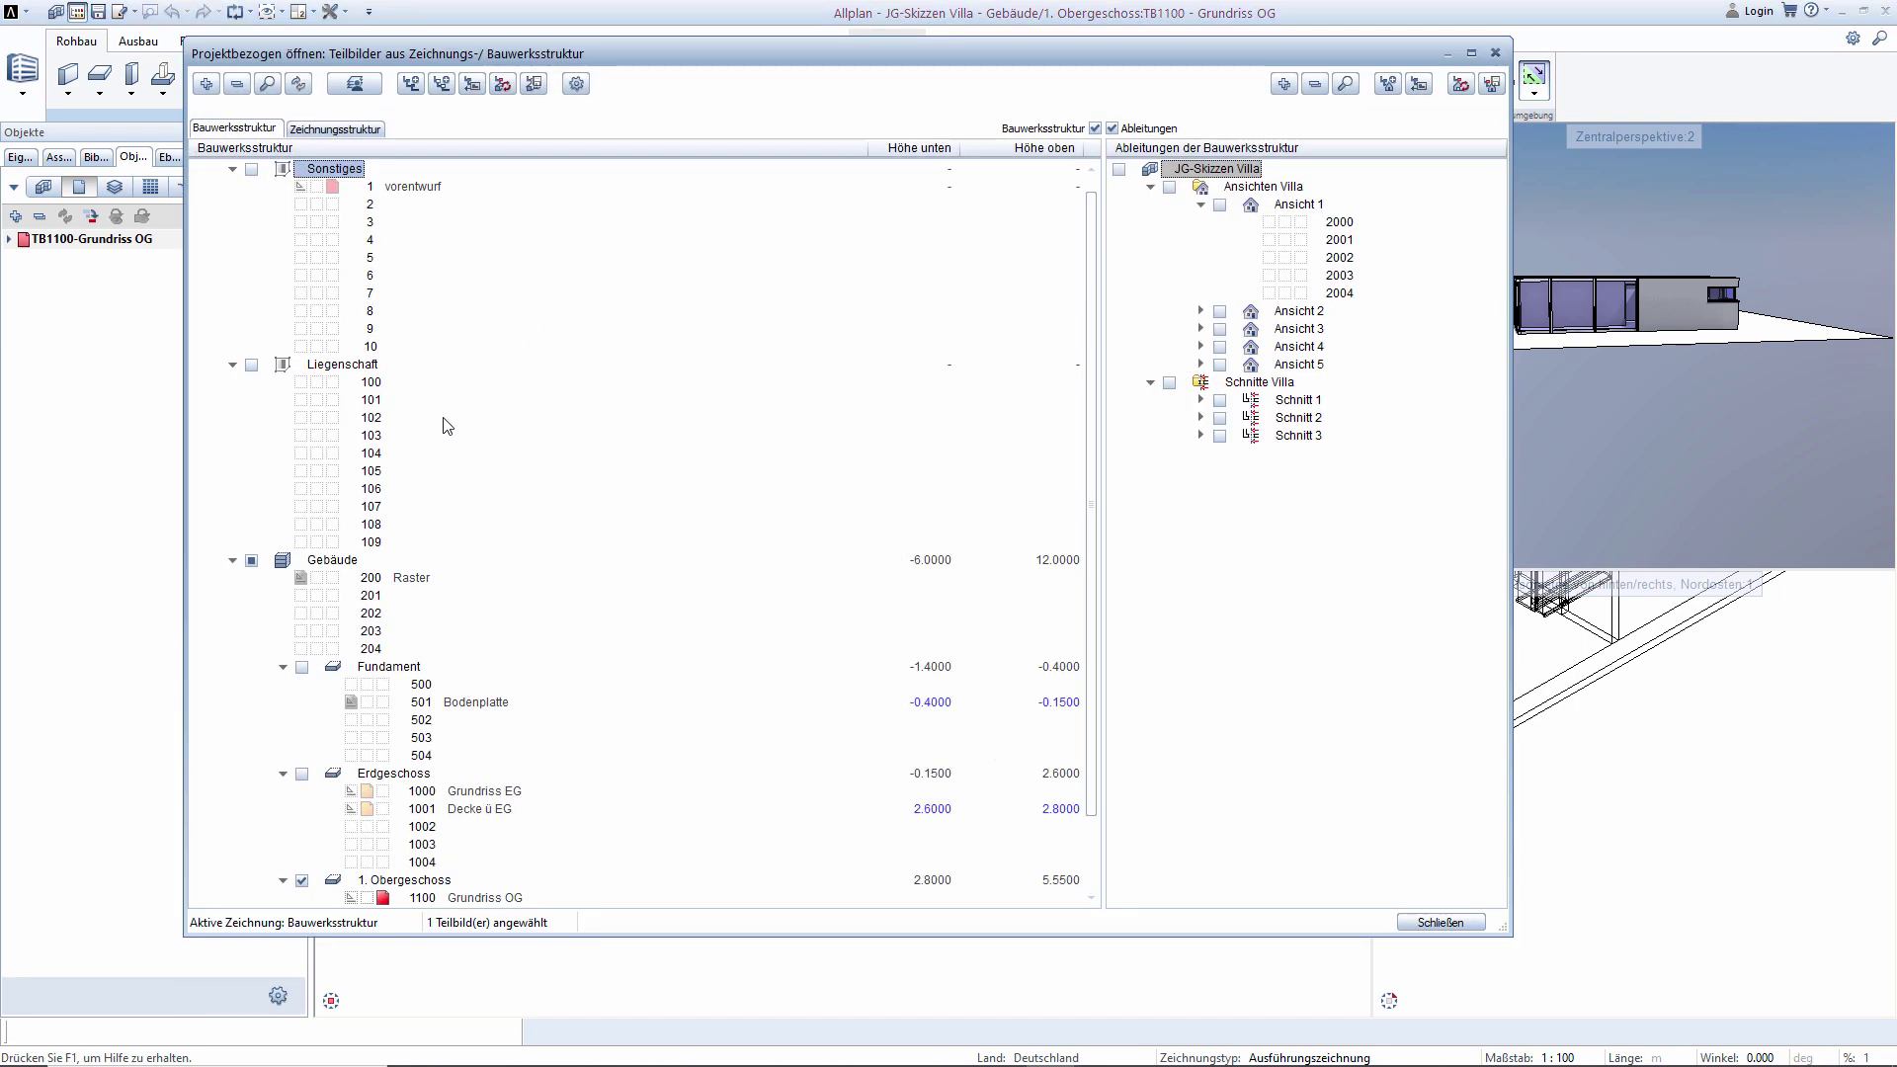
click(302, 578)
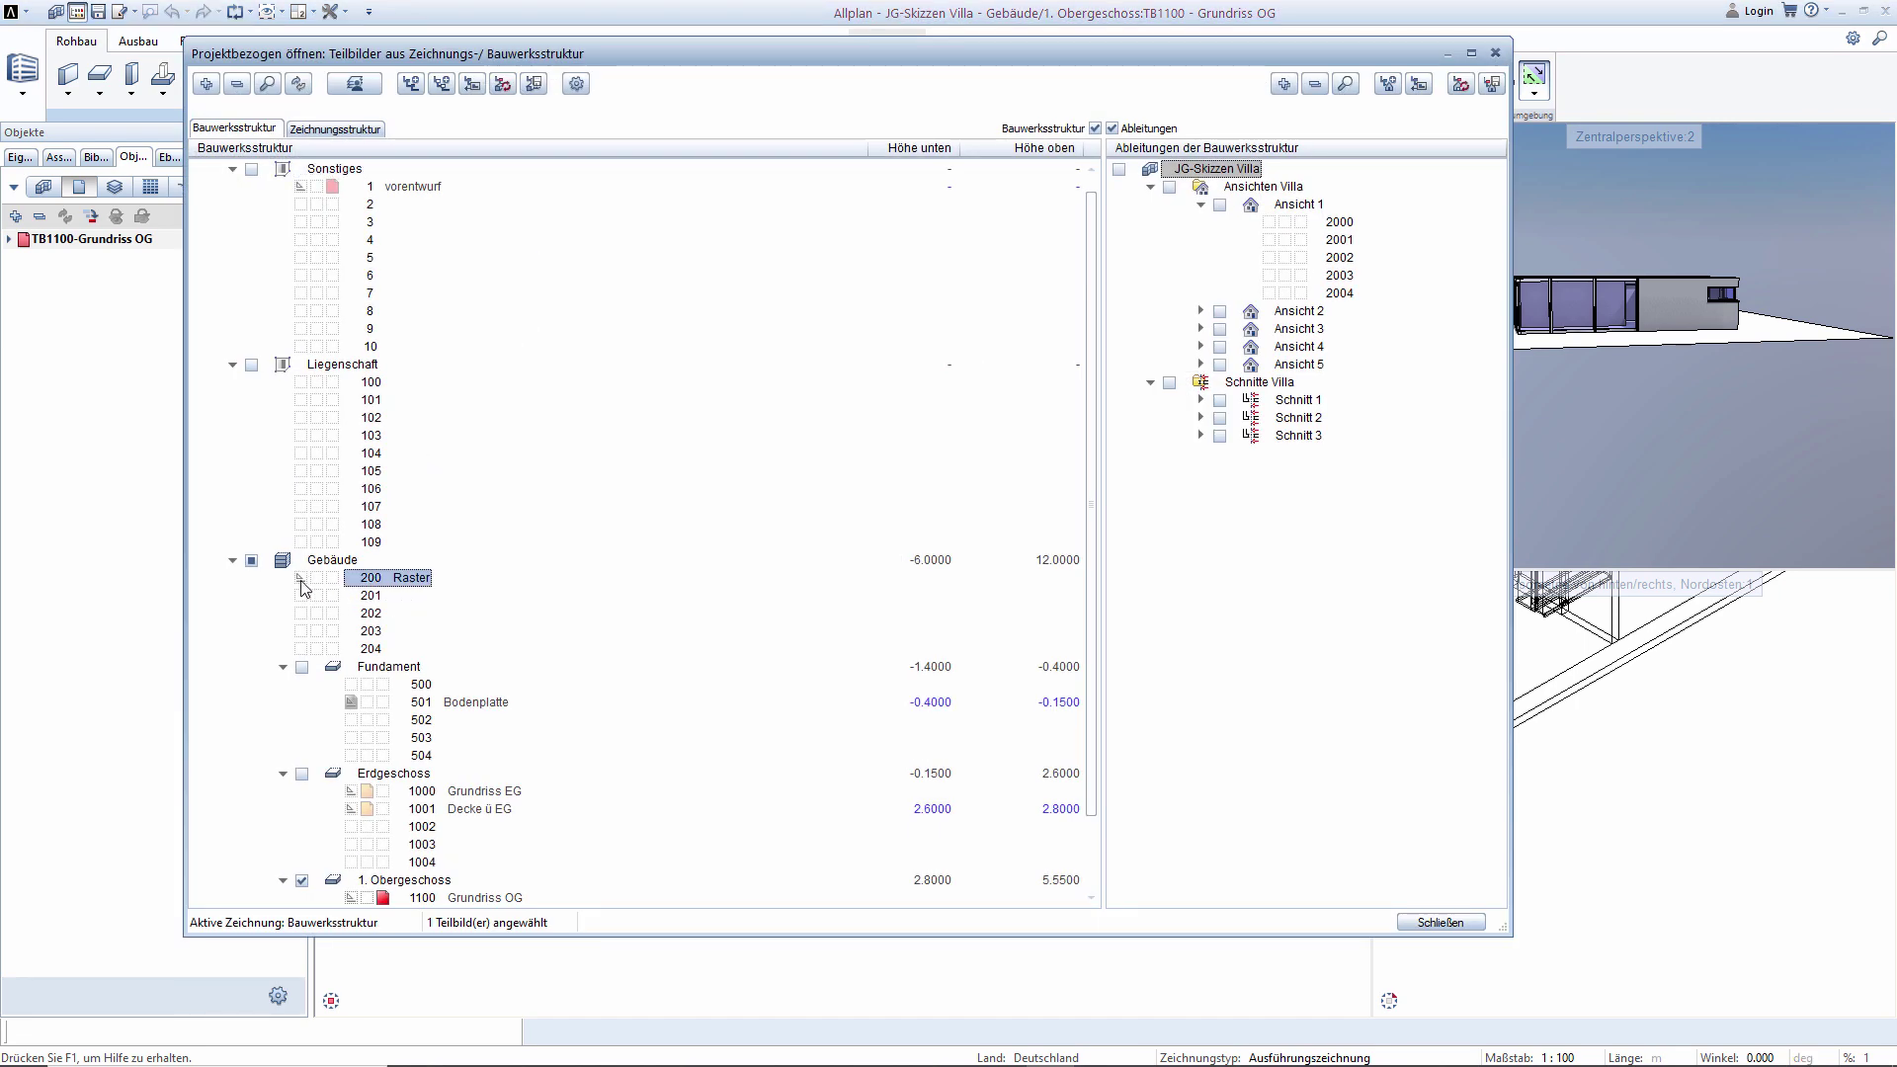
click(1440, 923)
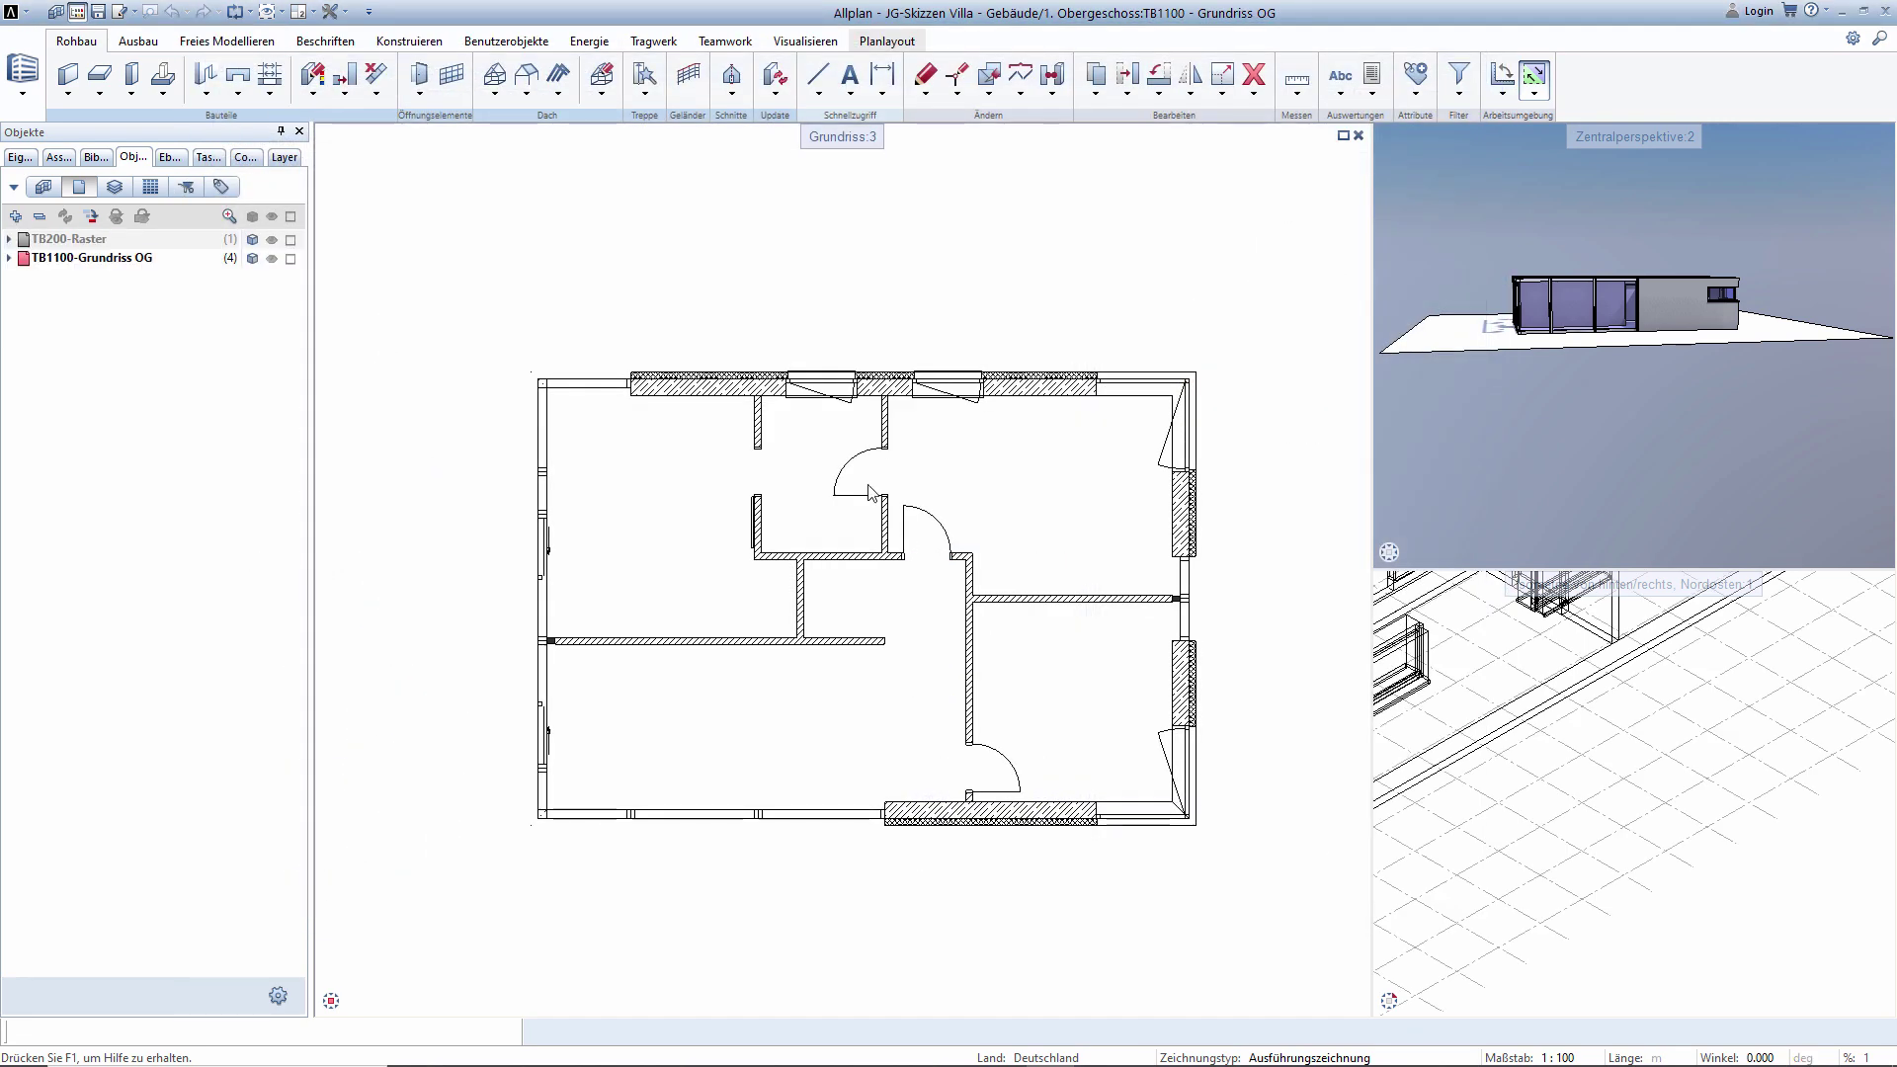
Dimension the left, top and right exterior walls with chains placed above the plan.
mouse_move(682, 285)
middle_down()
mouse_move(665, 284)
mouse_move(718, 303)
middle_up()
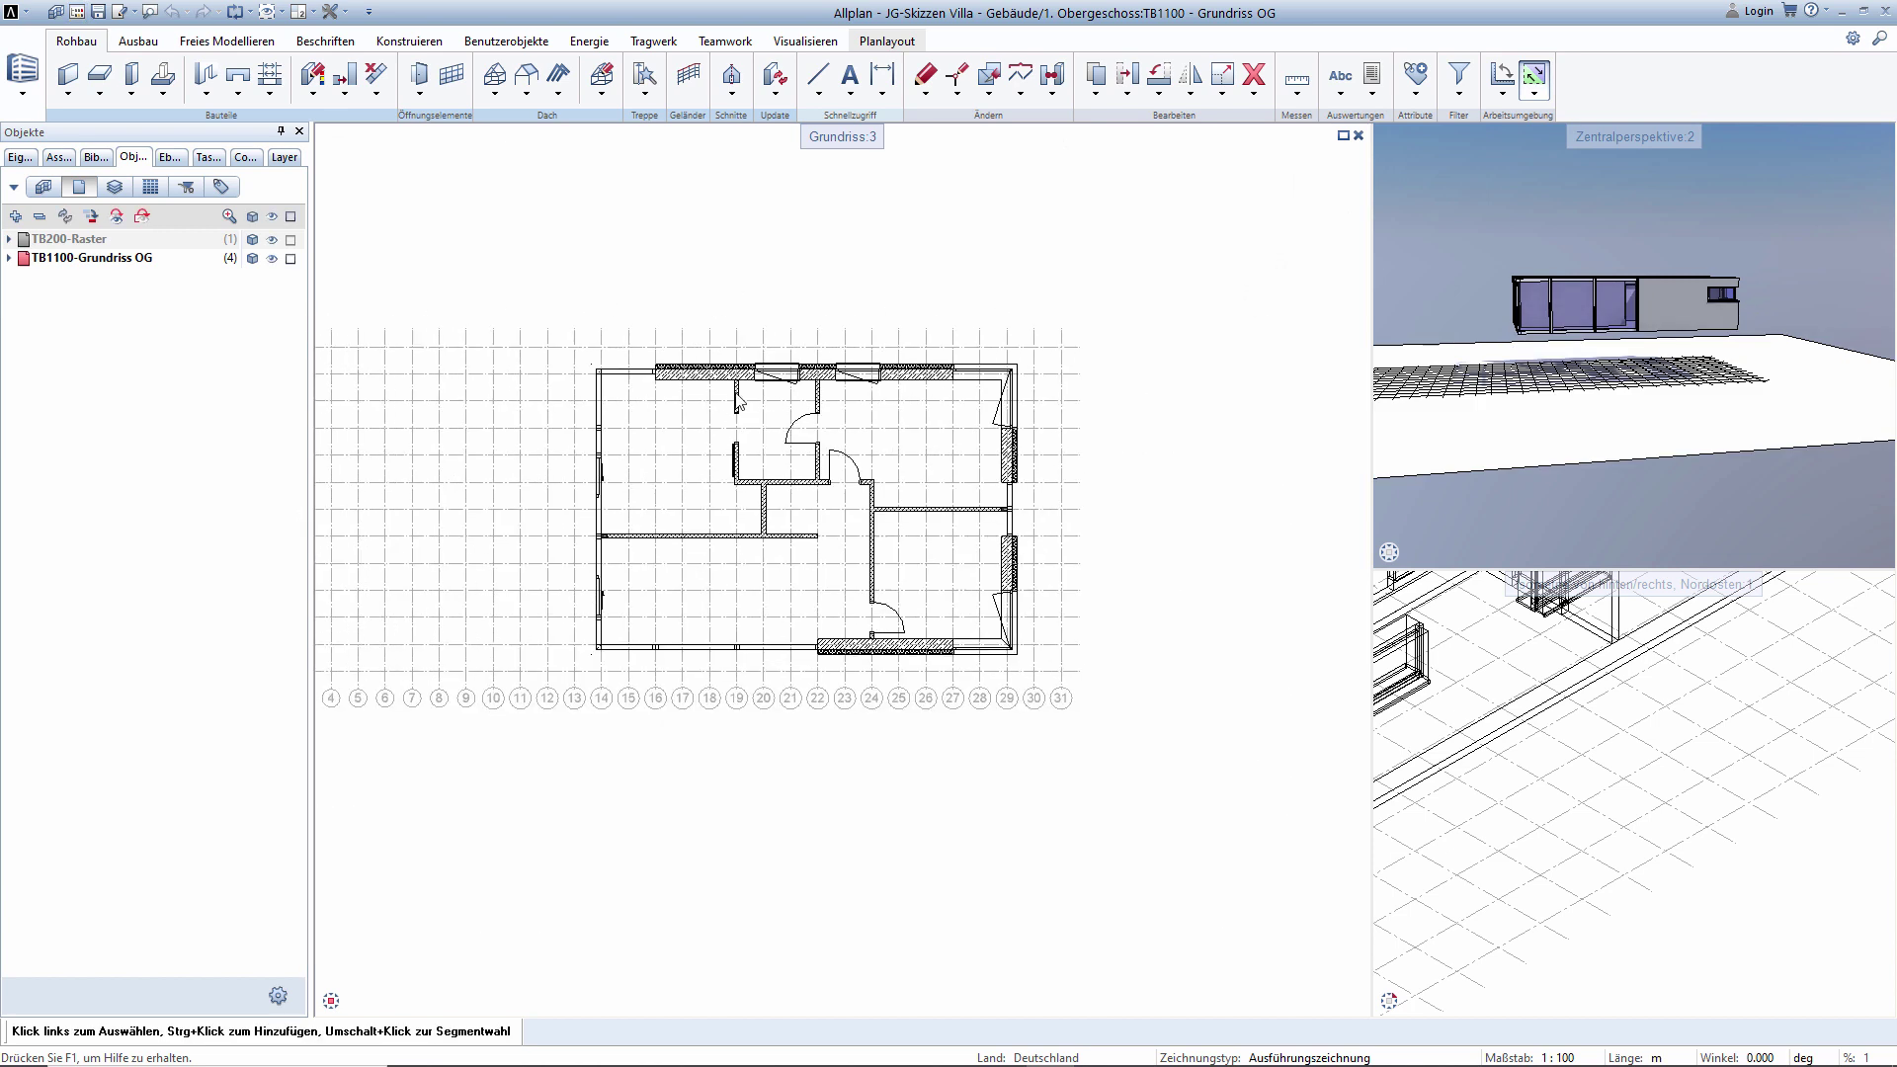
right_click(711, 372)
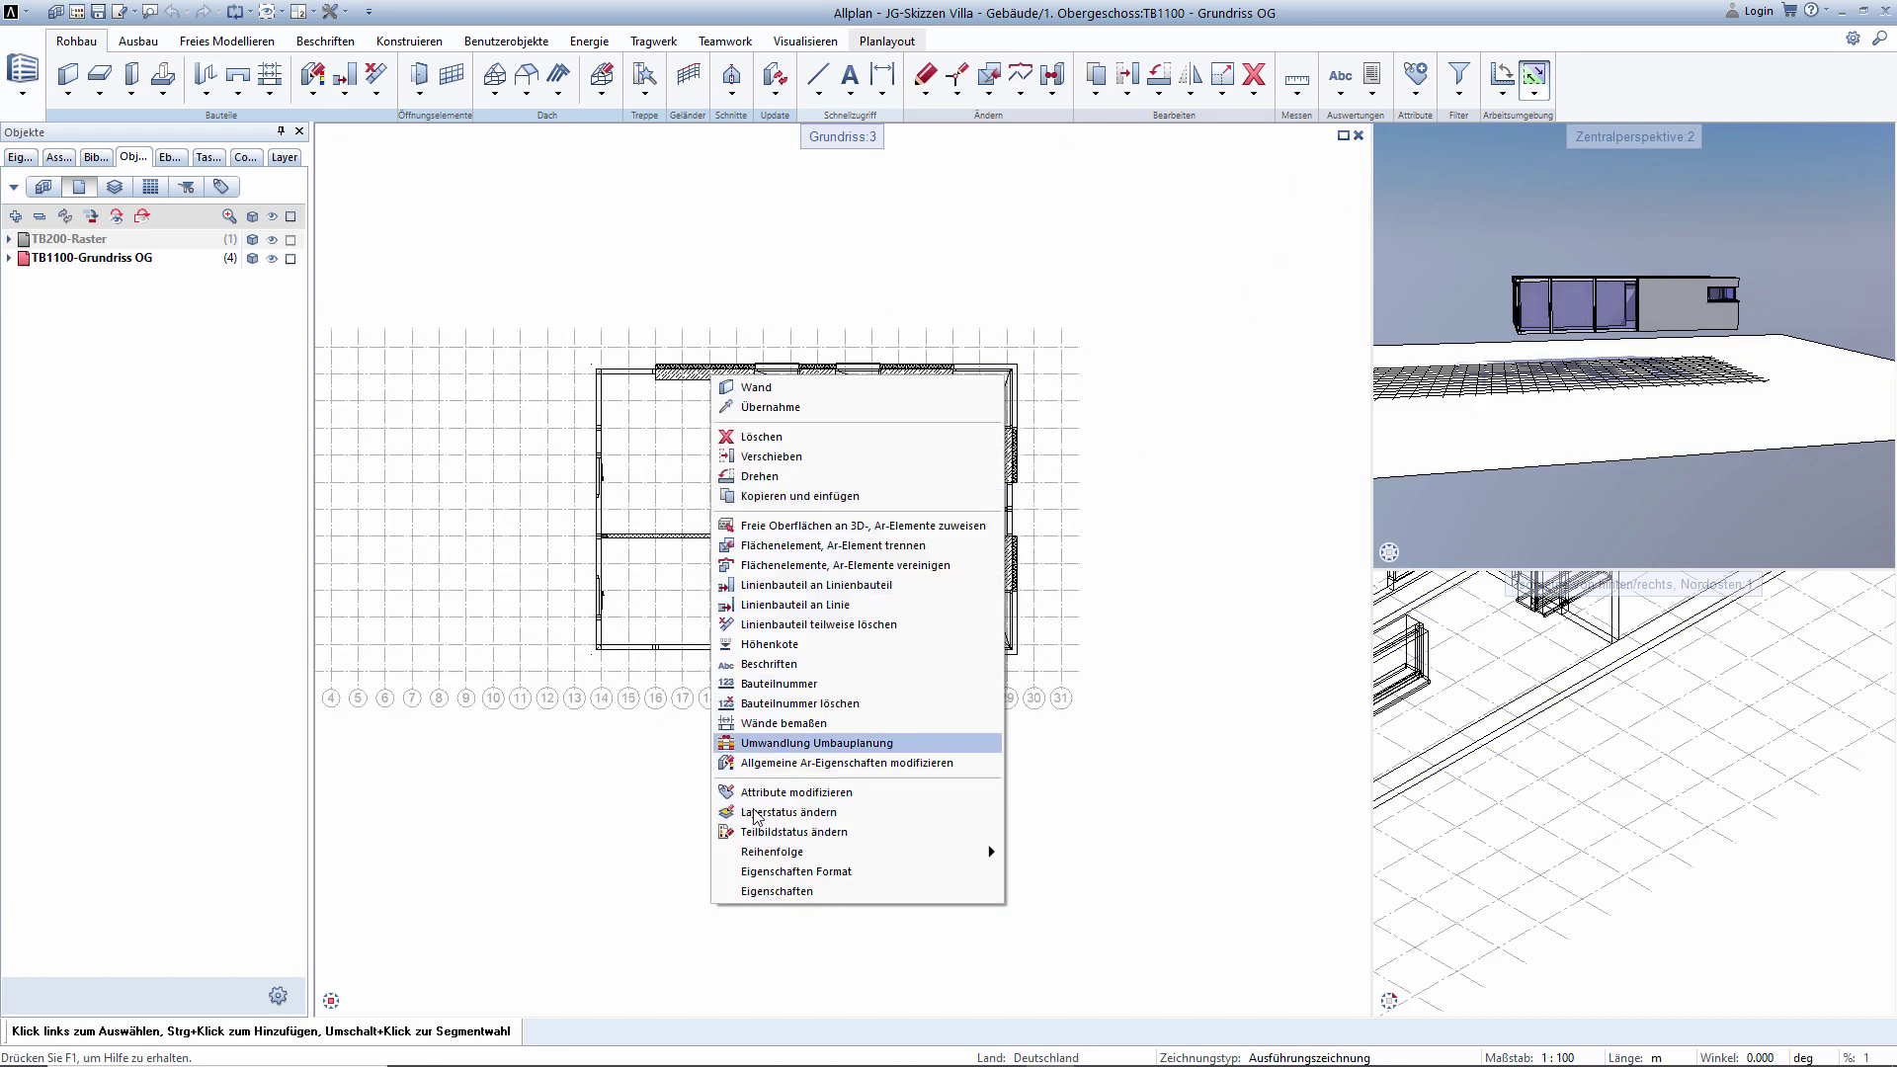
click(784, 723)
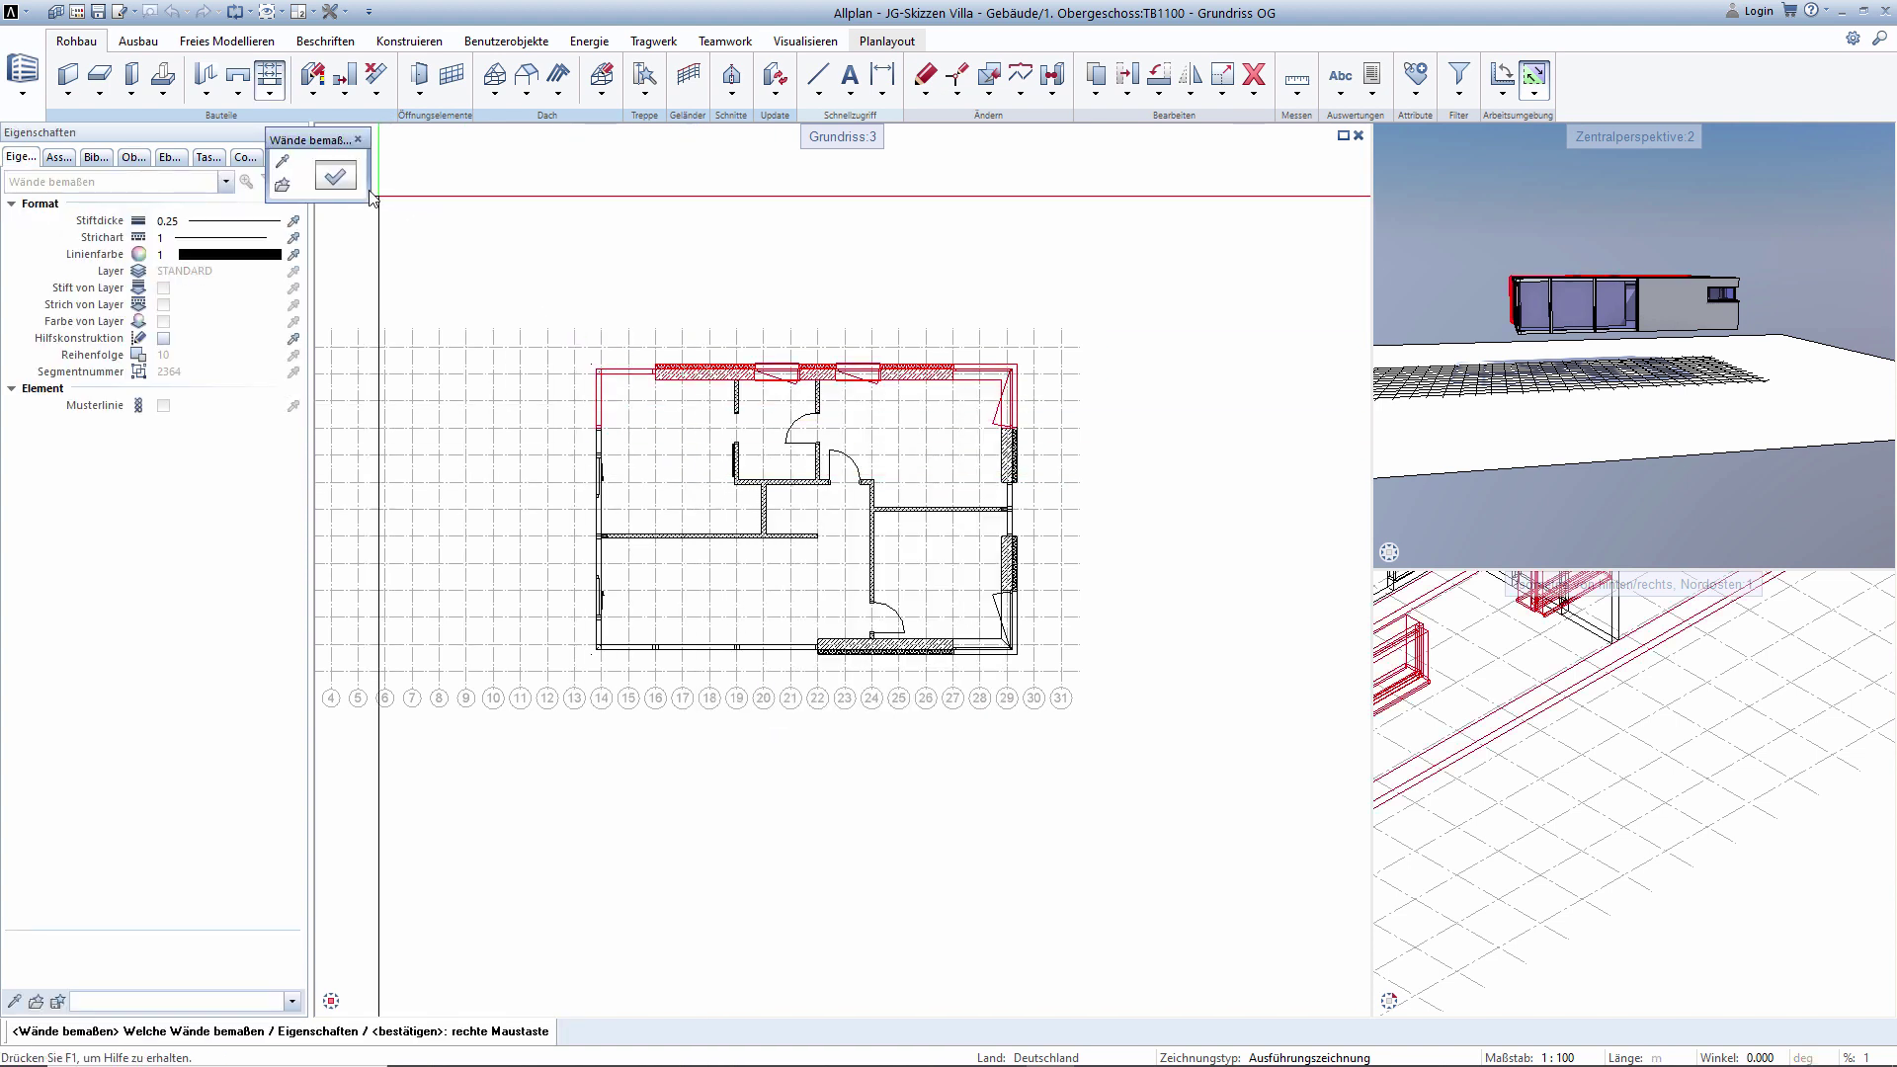
click(334, 176)
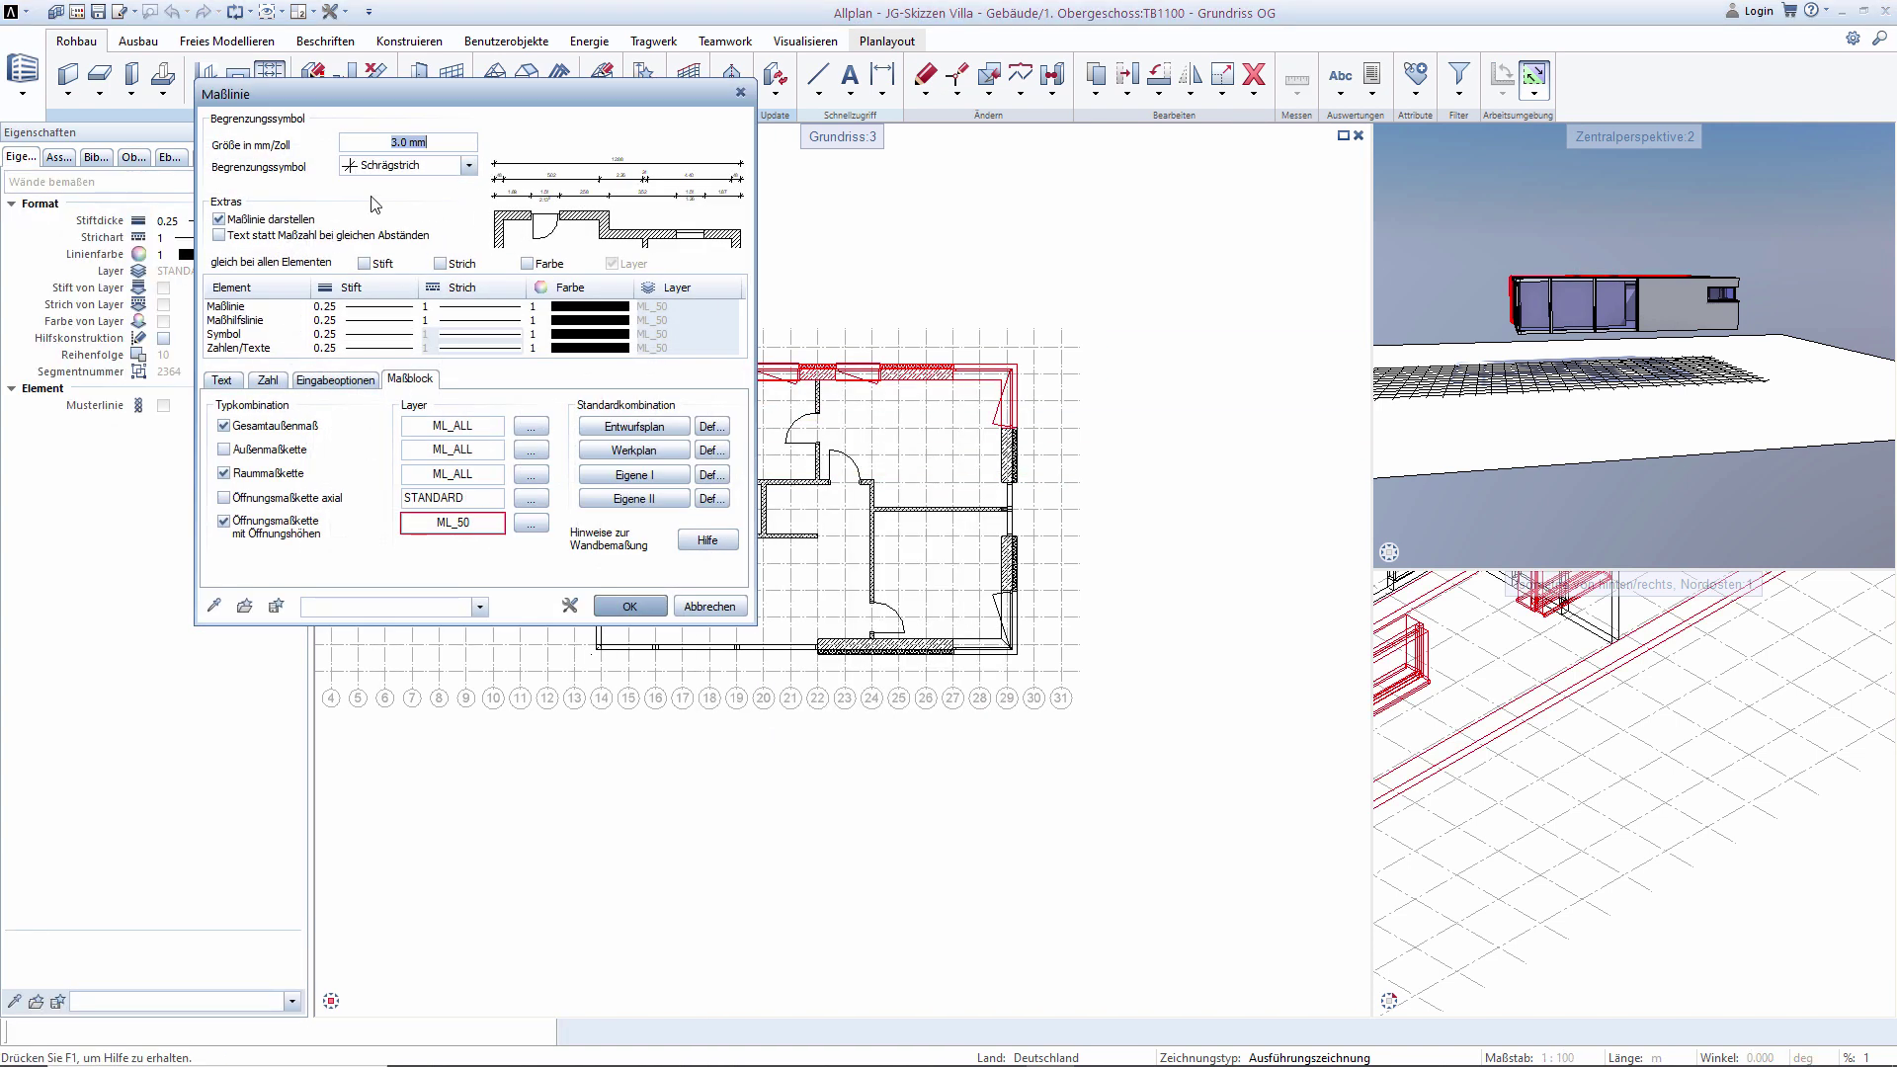
click(629, 605)
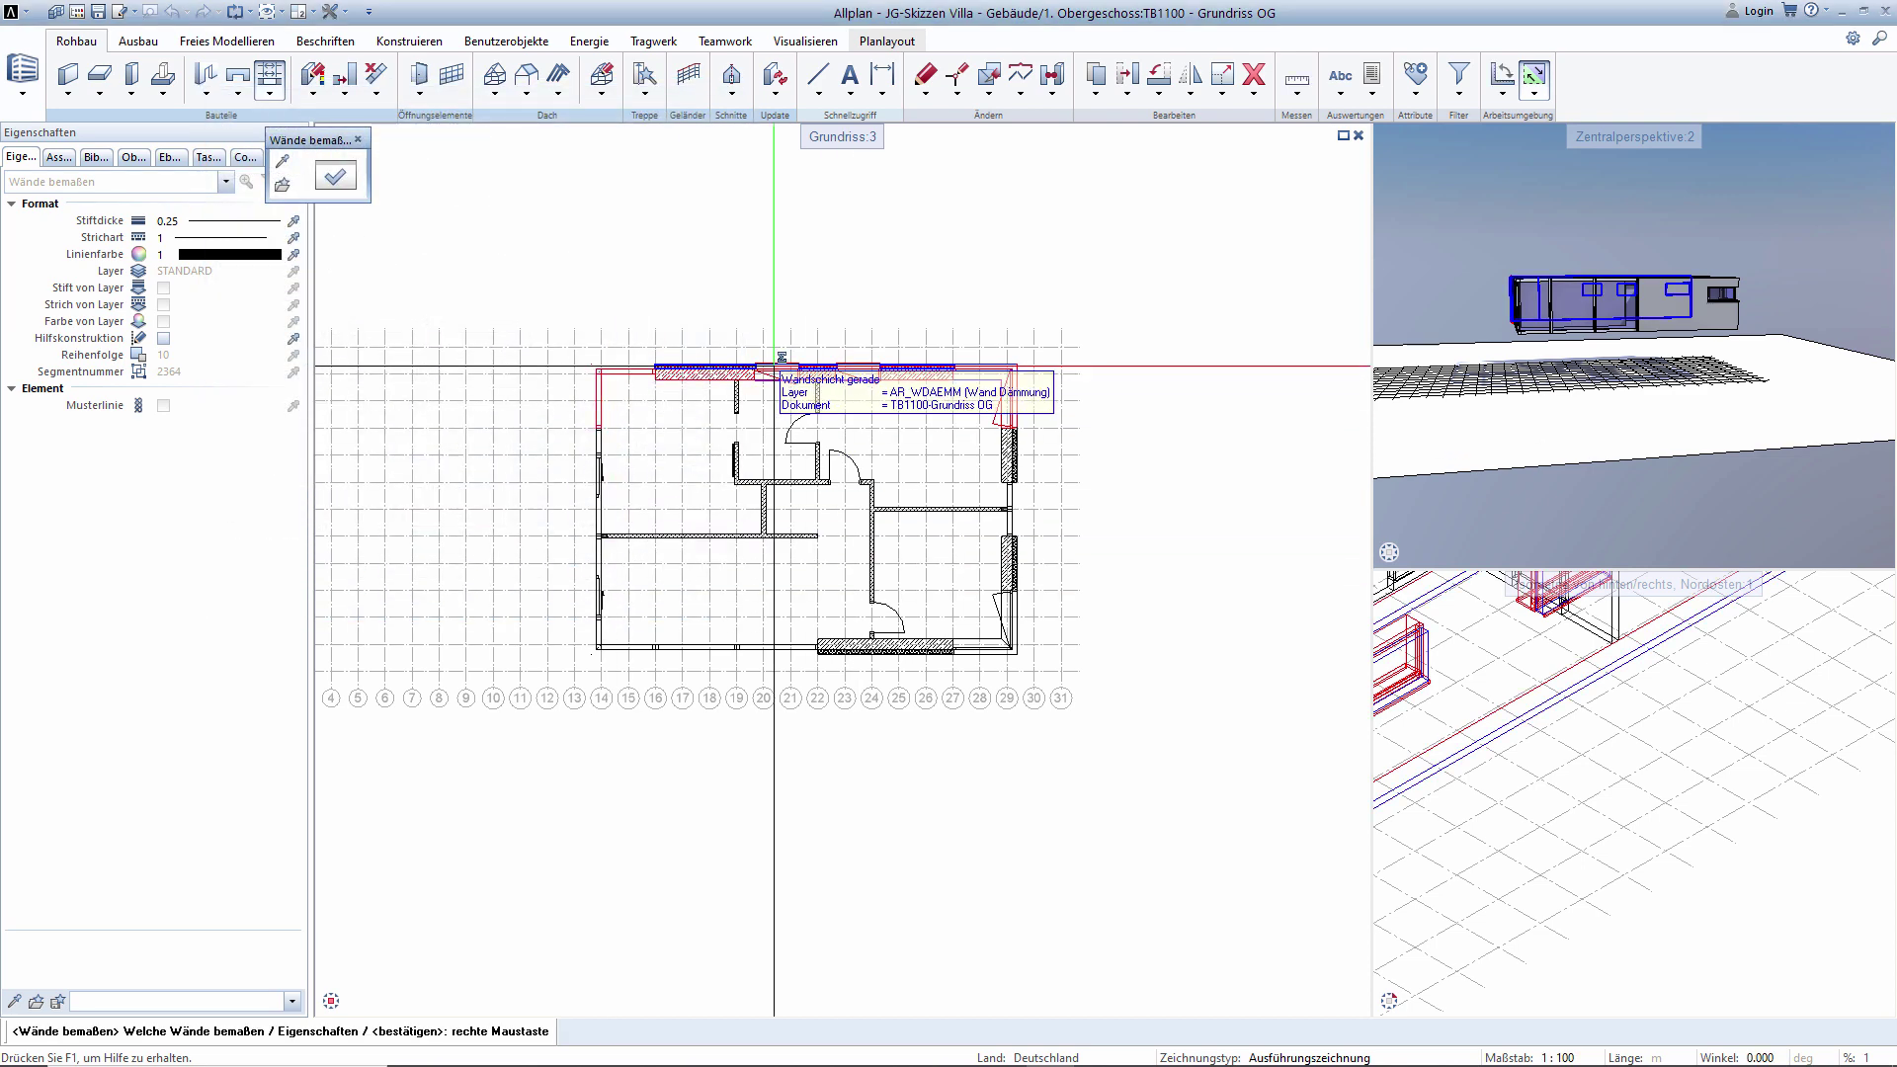
click(612, 593)
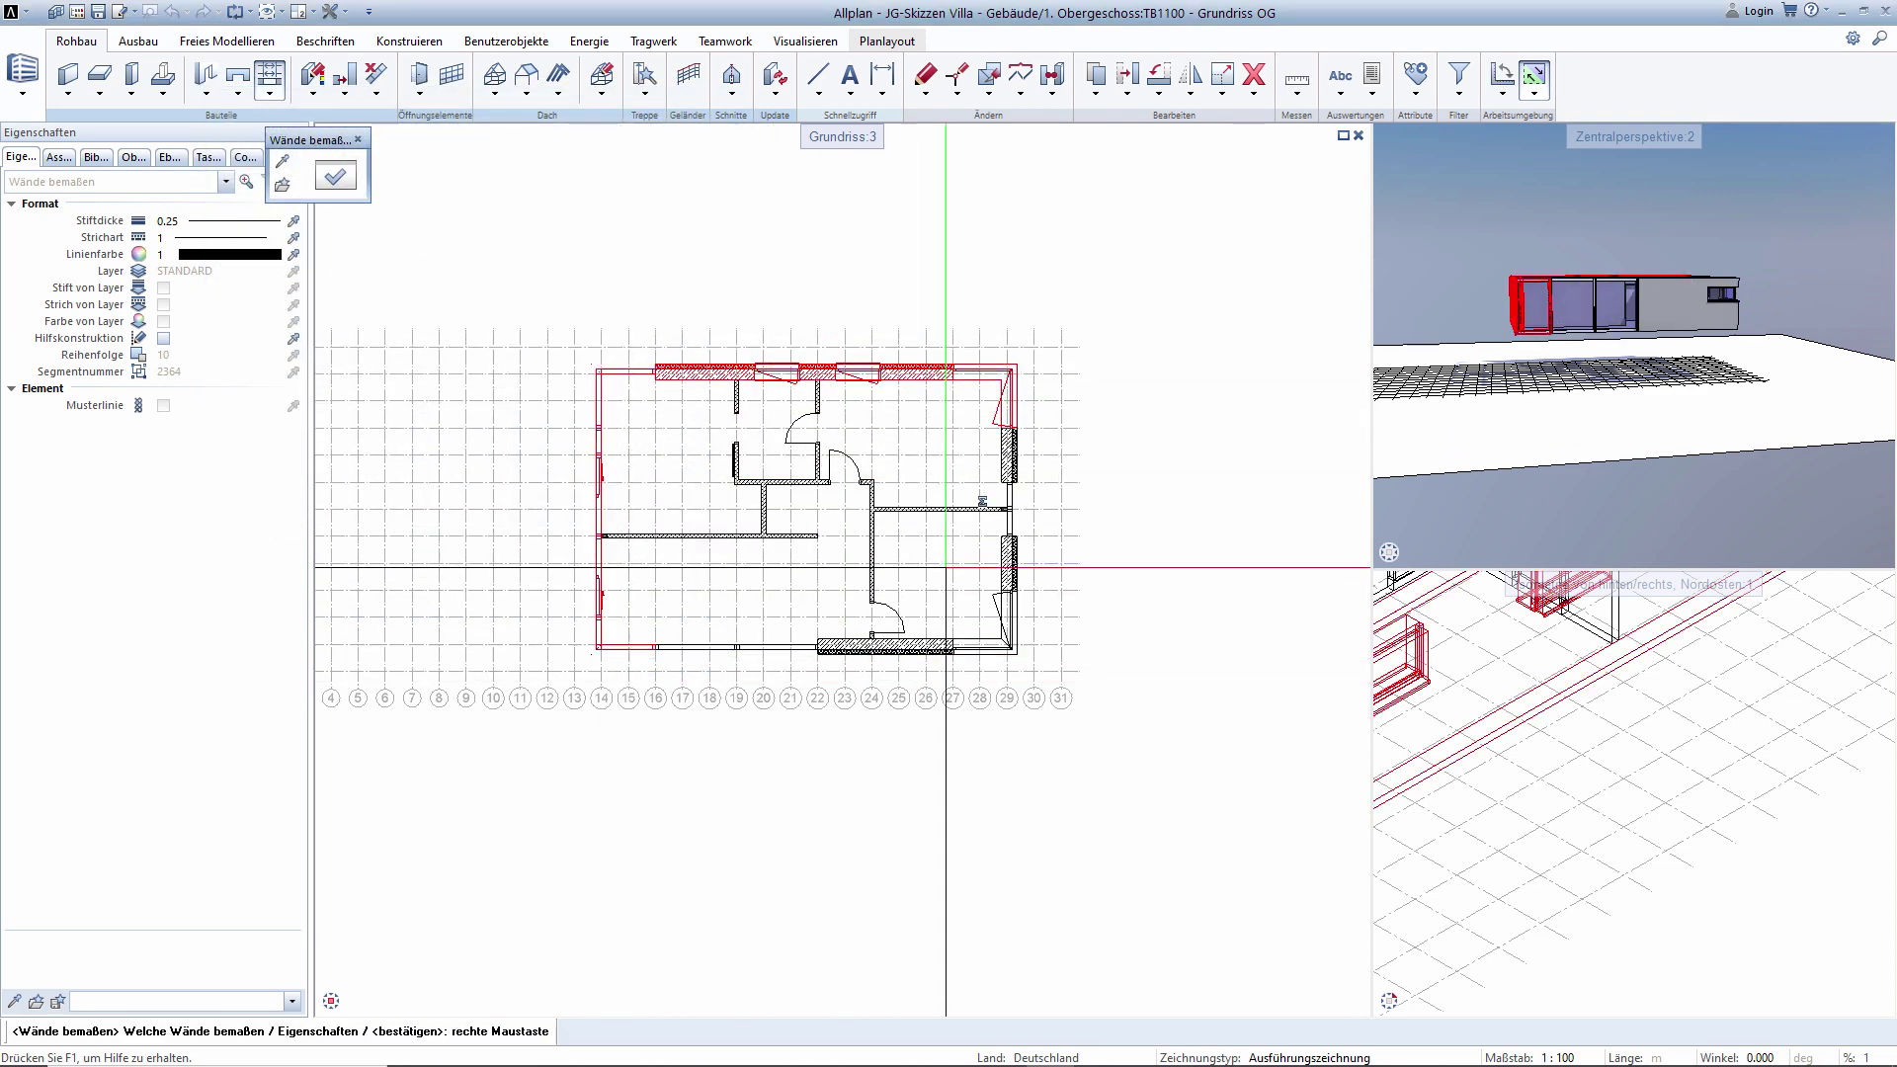
click(986, 365)
click(1009, 573)
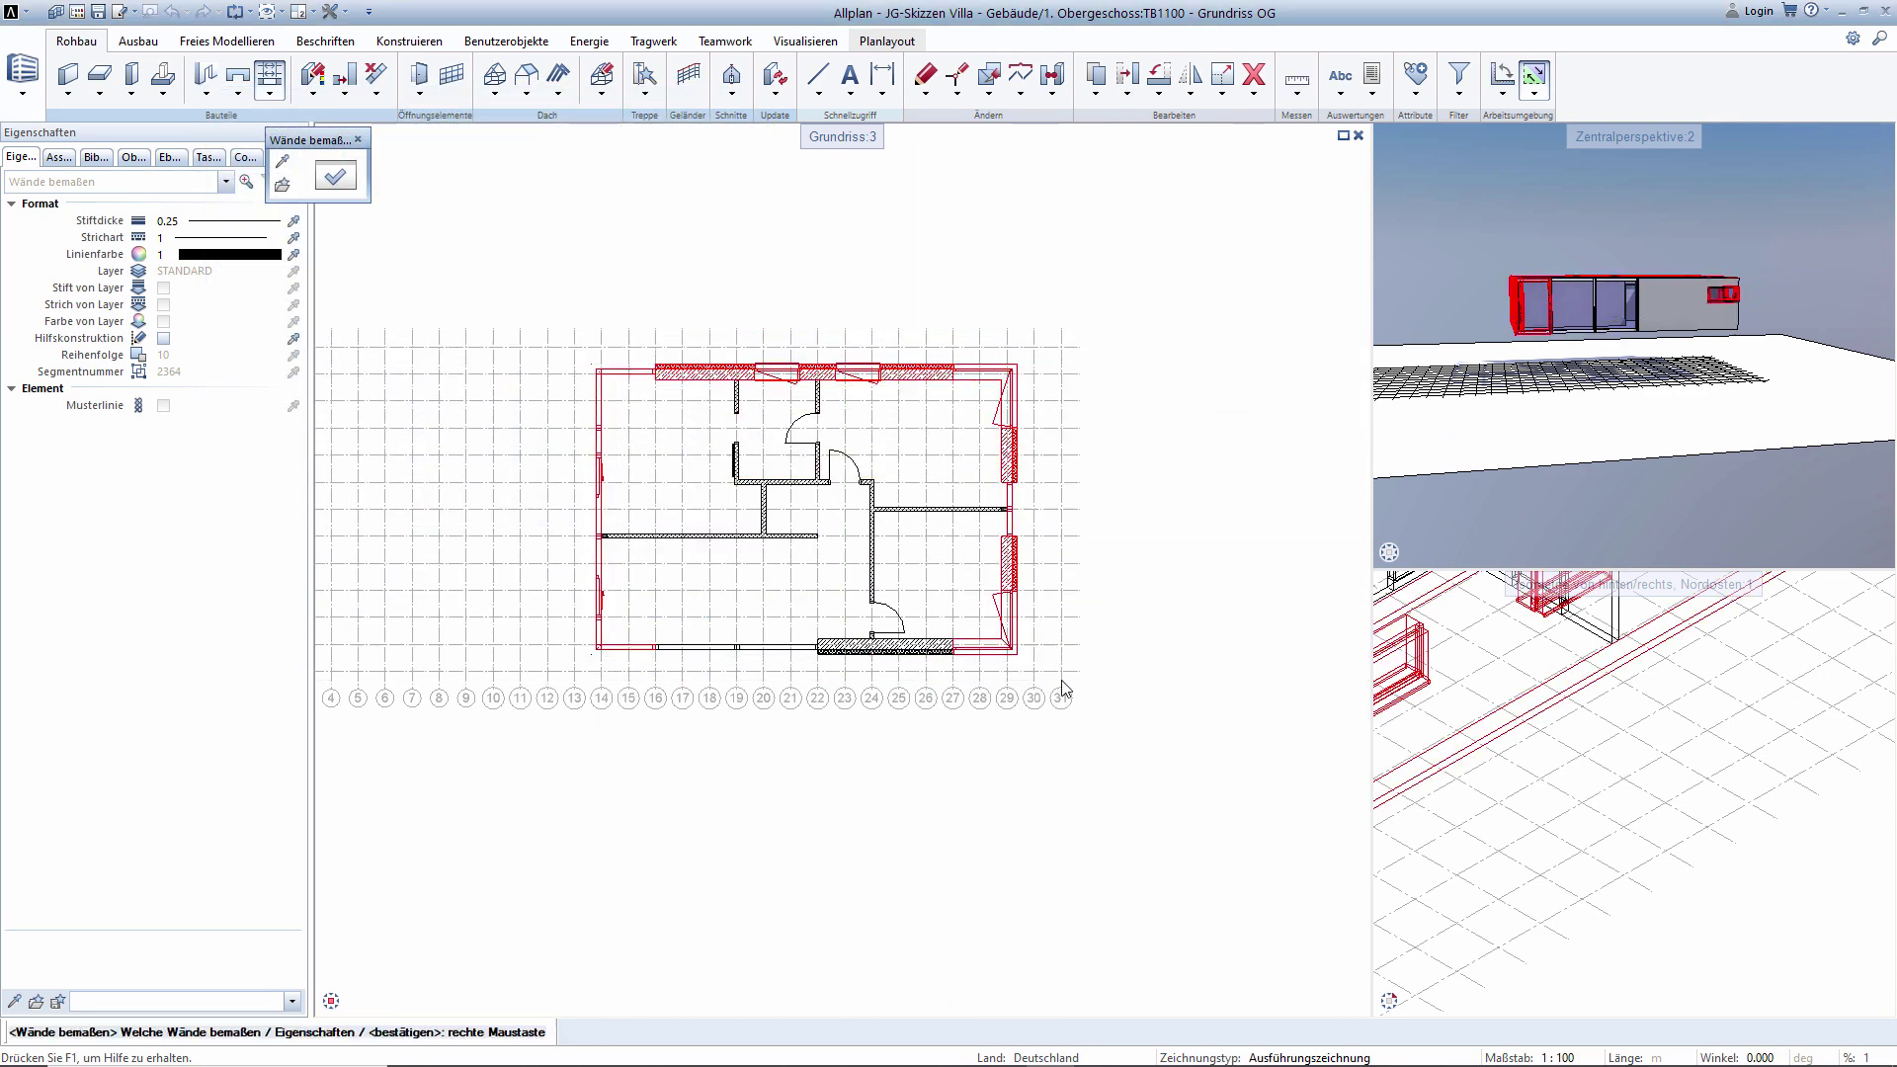
right_click(773, 368)
scroll(834, 346, up, 2)
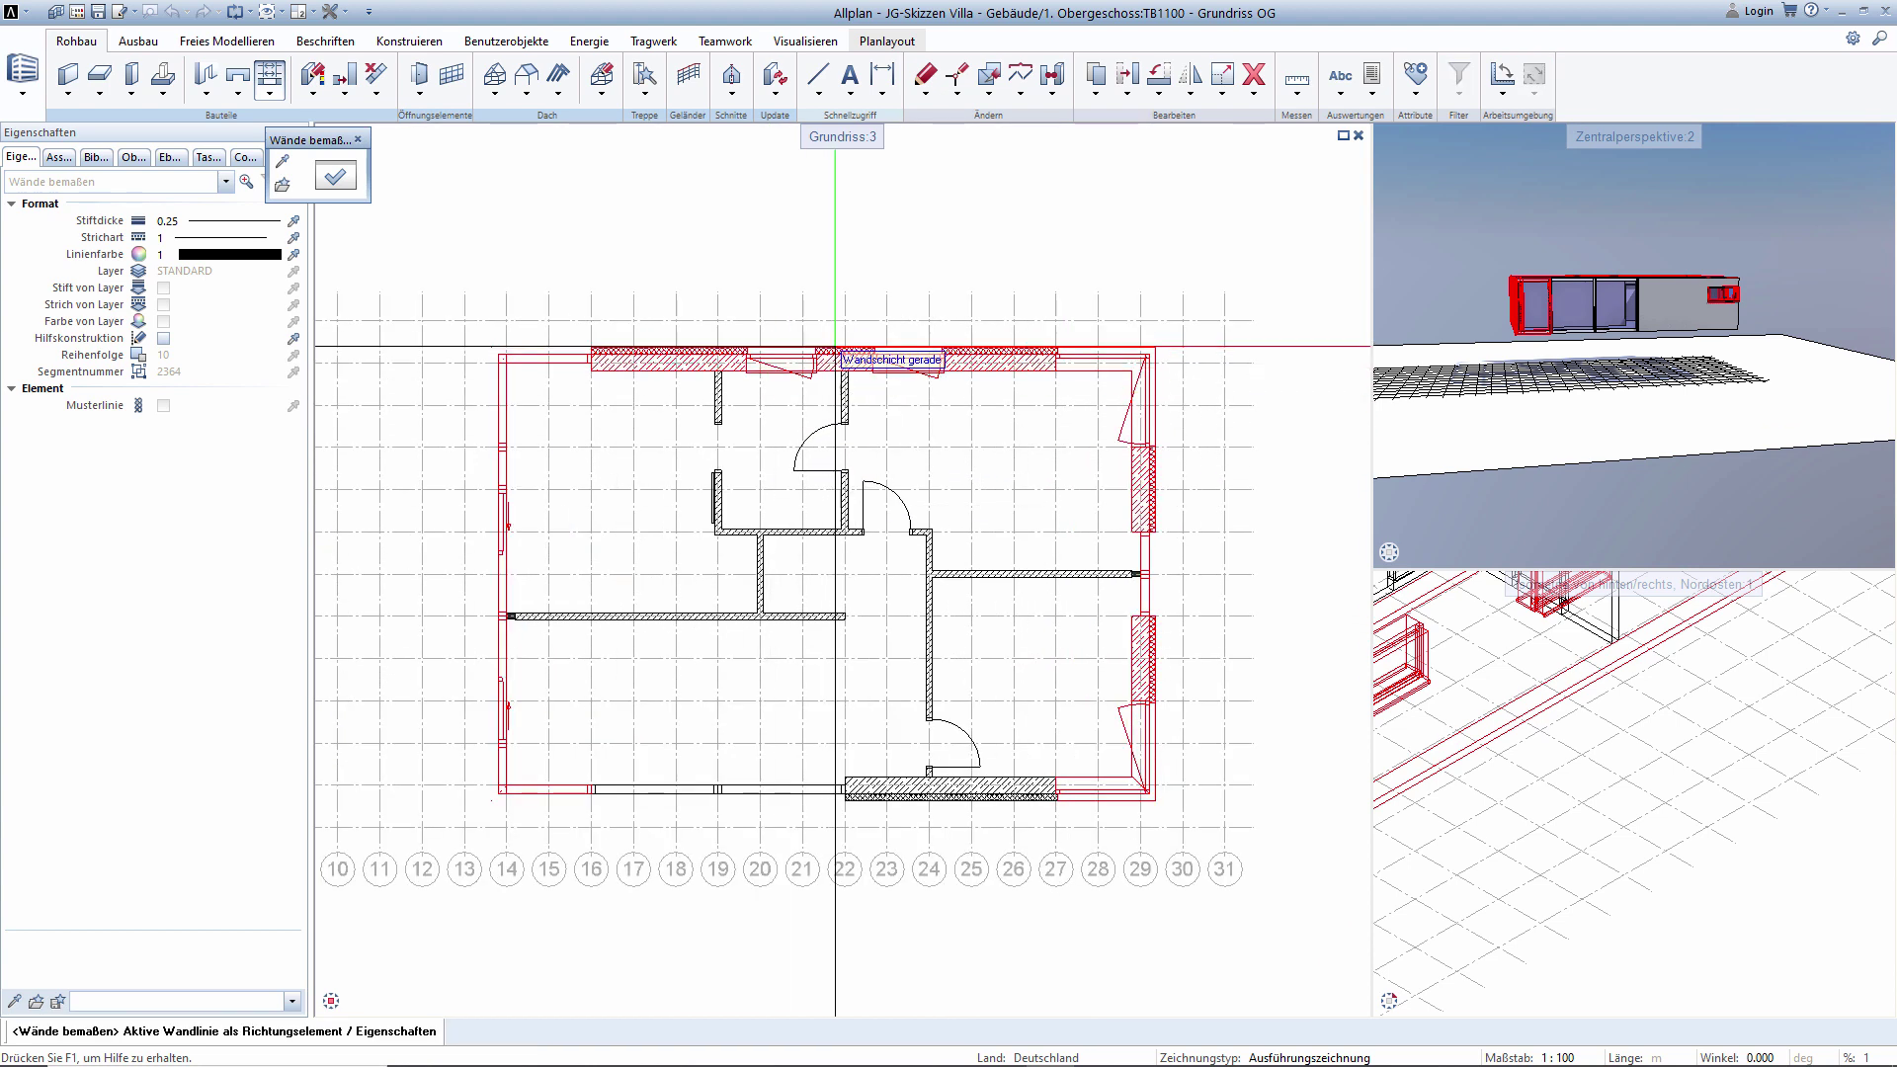
click(834, 347)
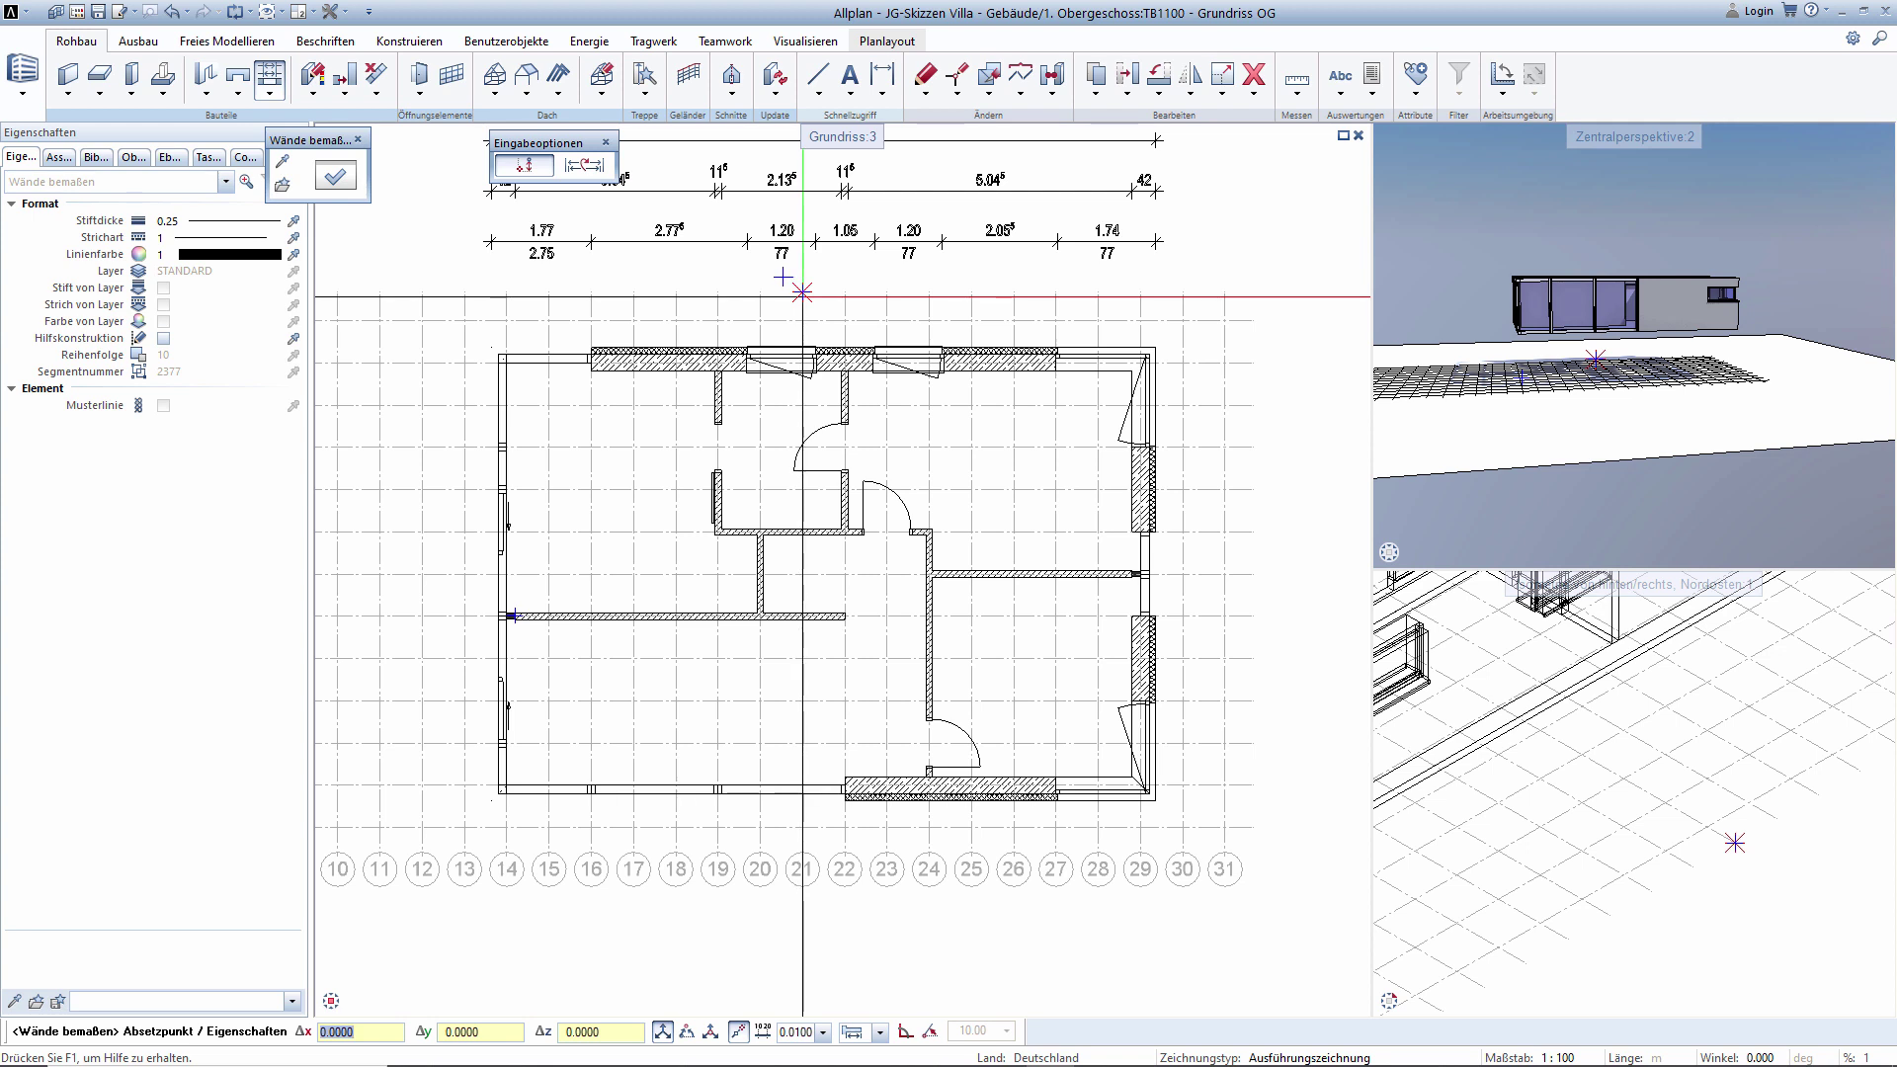
click(802, 293)
scroll(802, 293, down, 2)
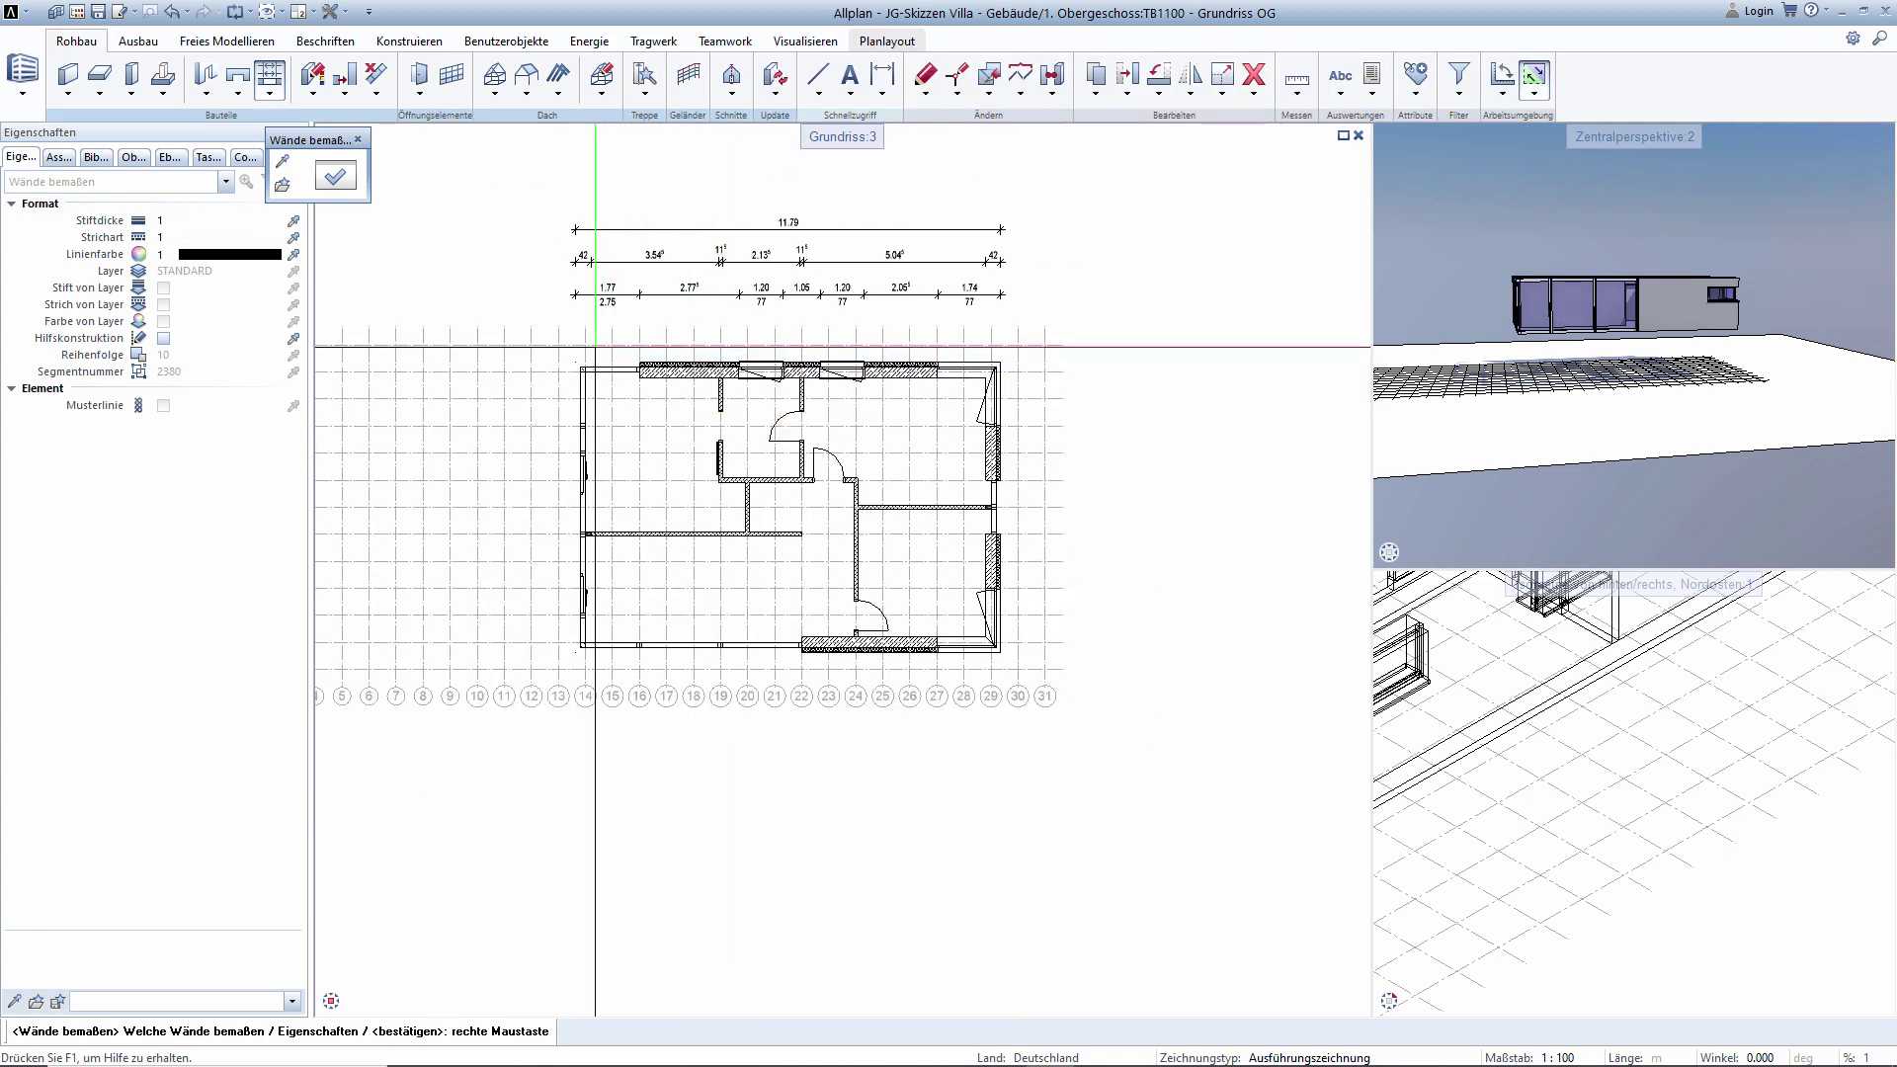
Add wall dimension chains along the west side of the plan.
click(678, 371)
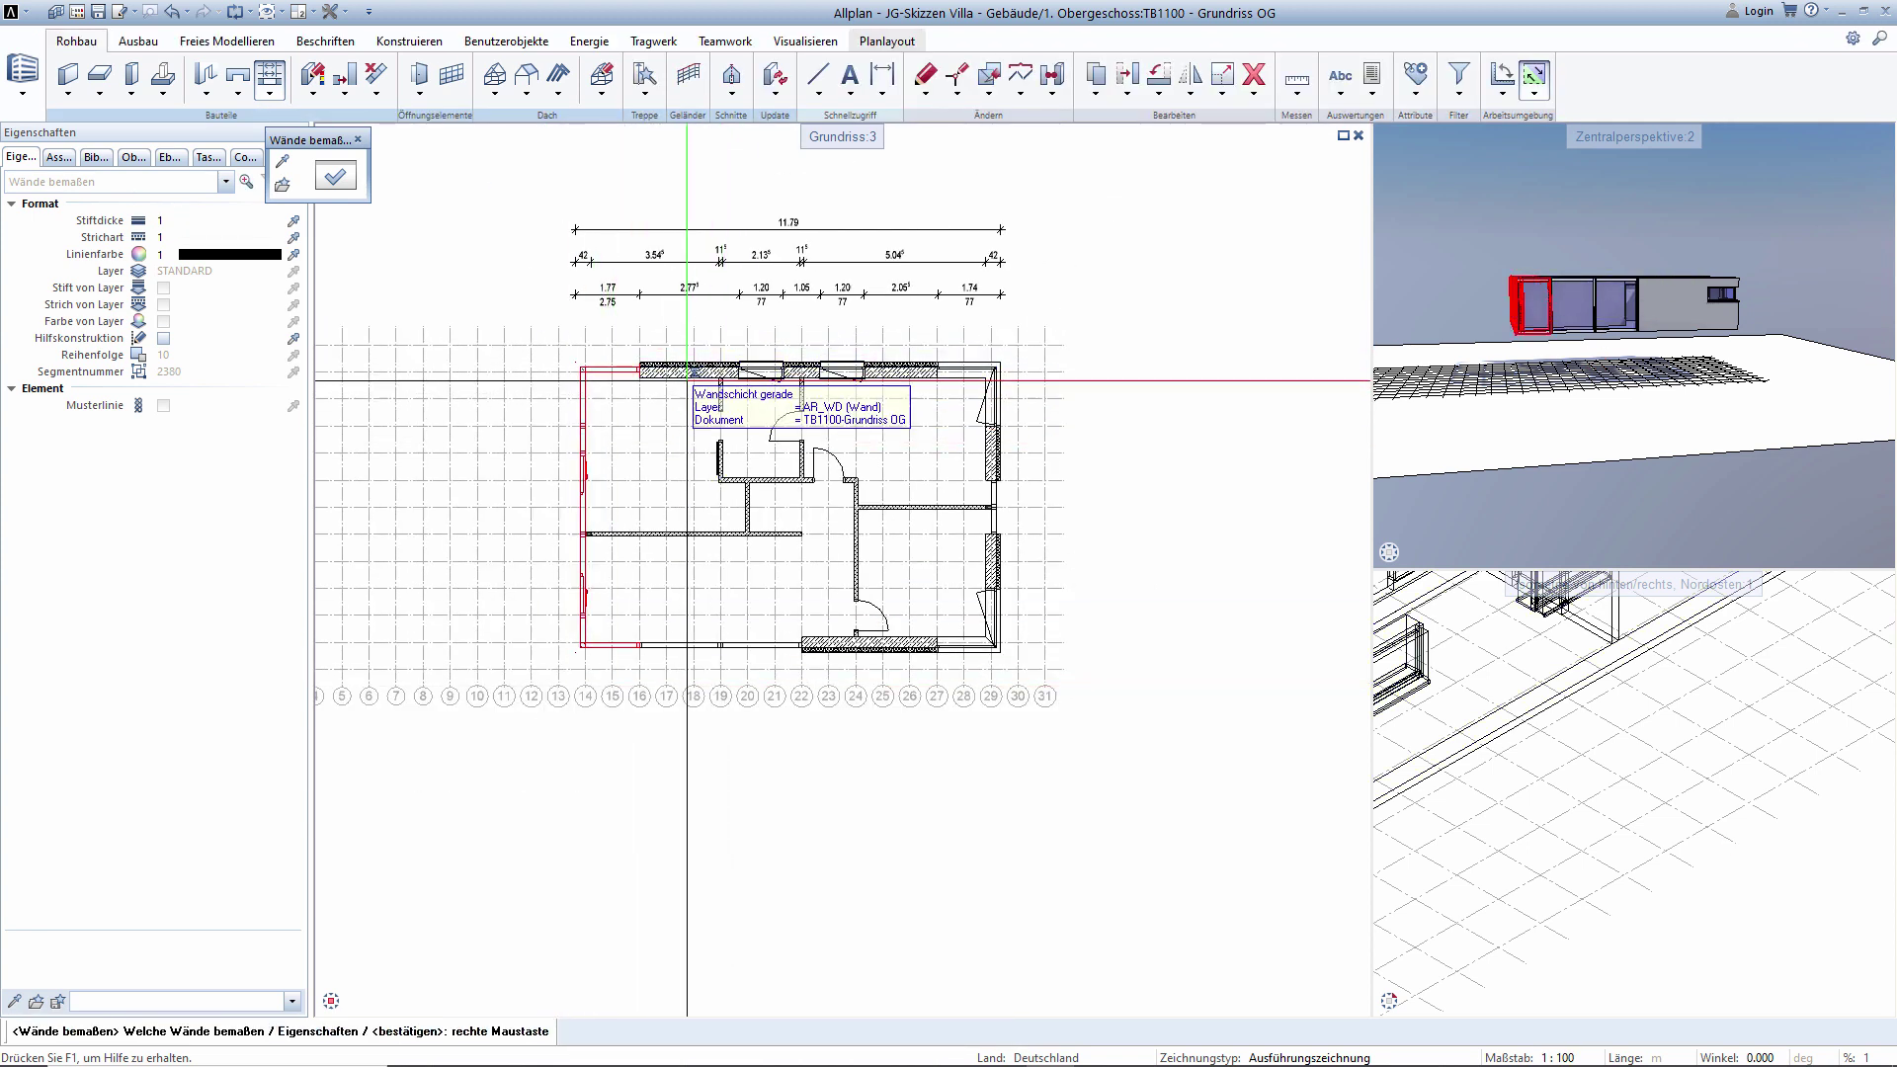
click(805, 644)
right_click(558, 615)
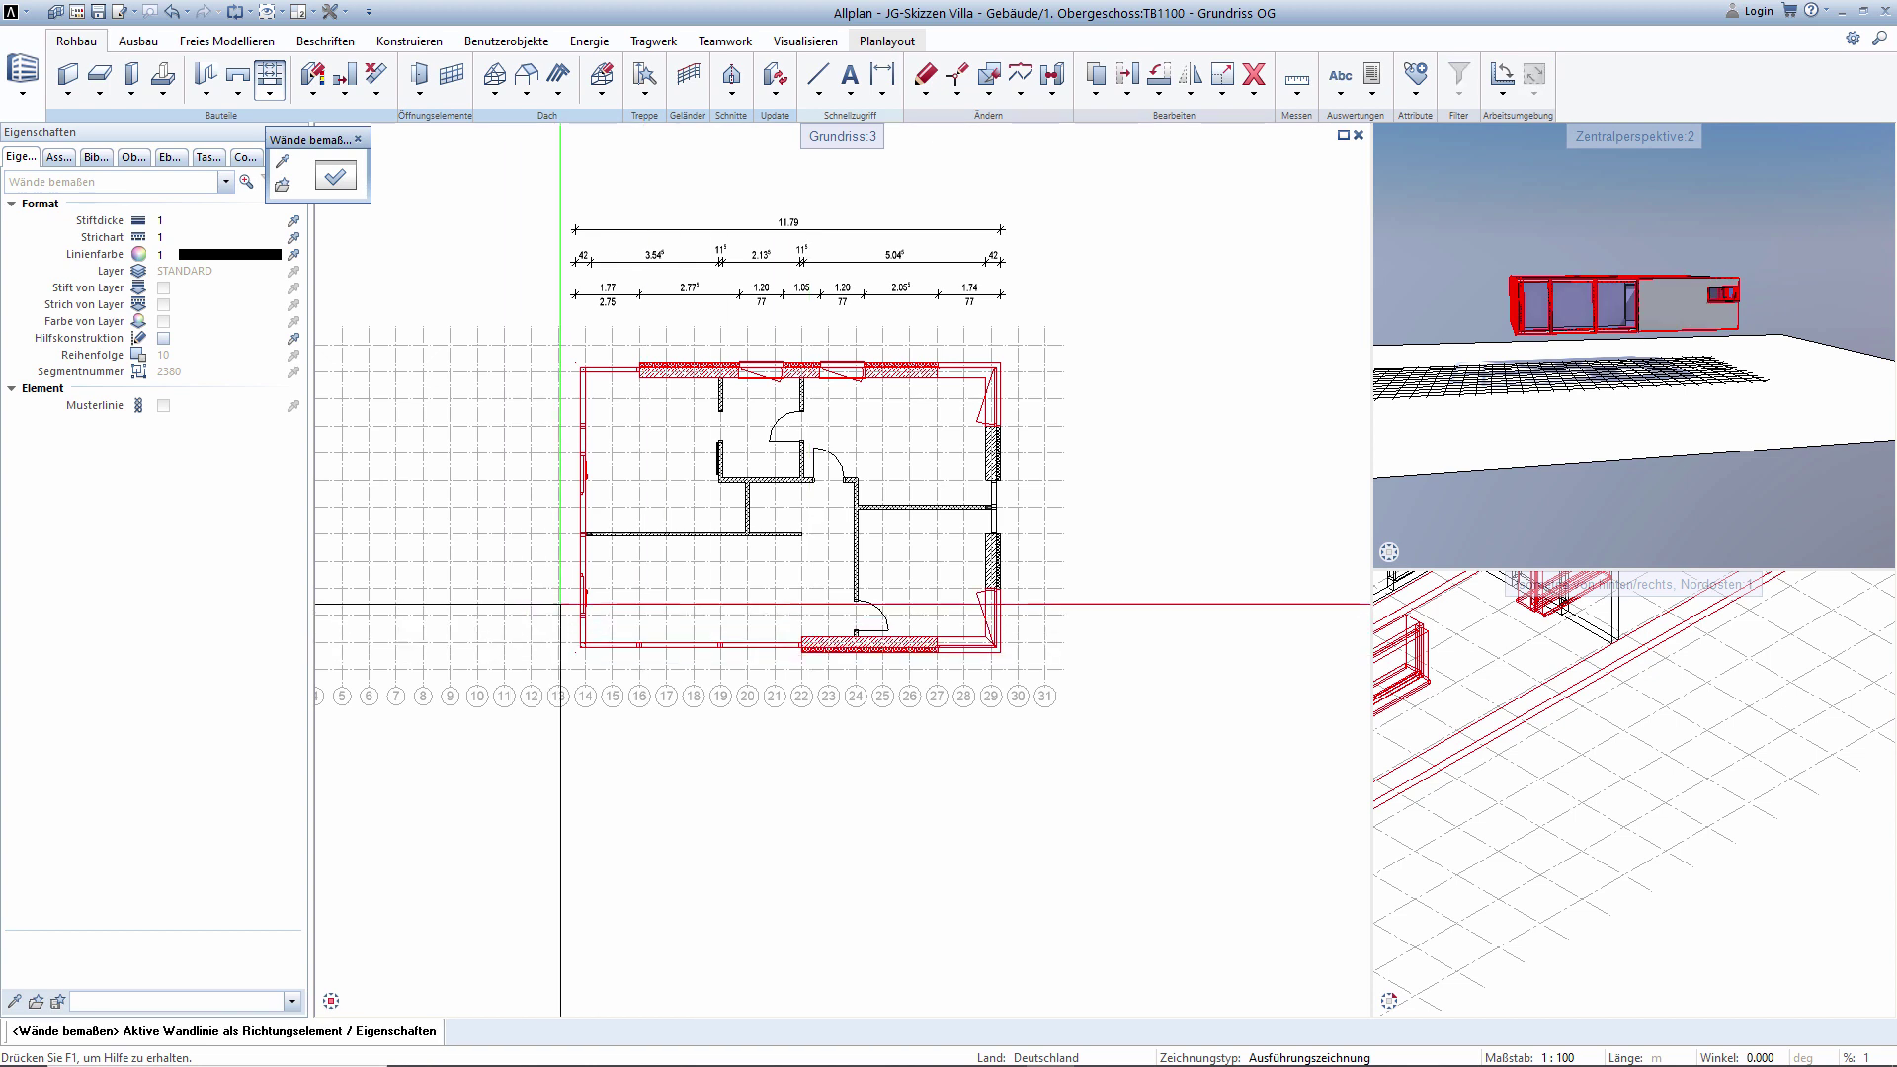
click(571, 594)
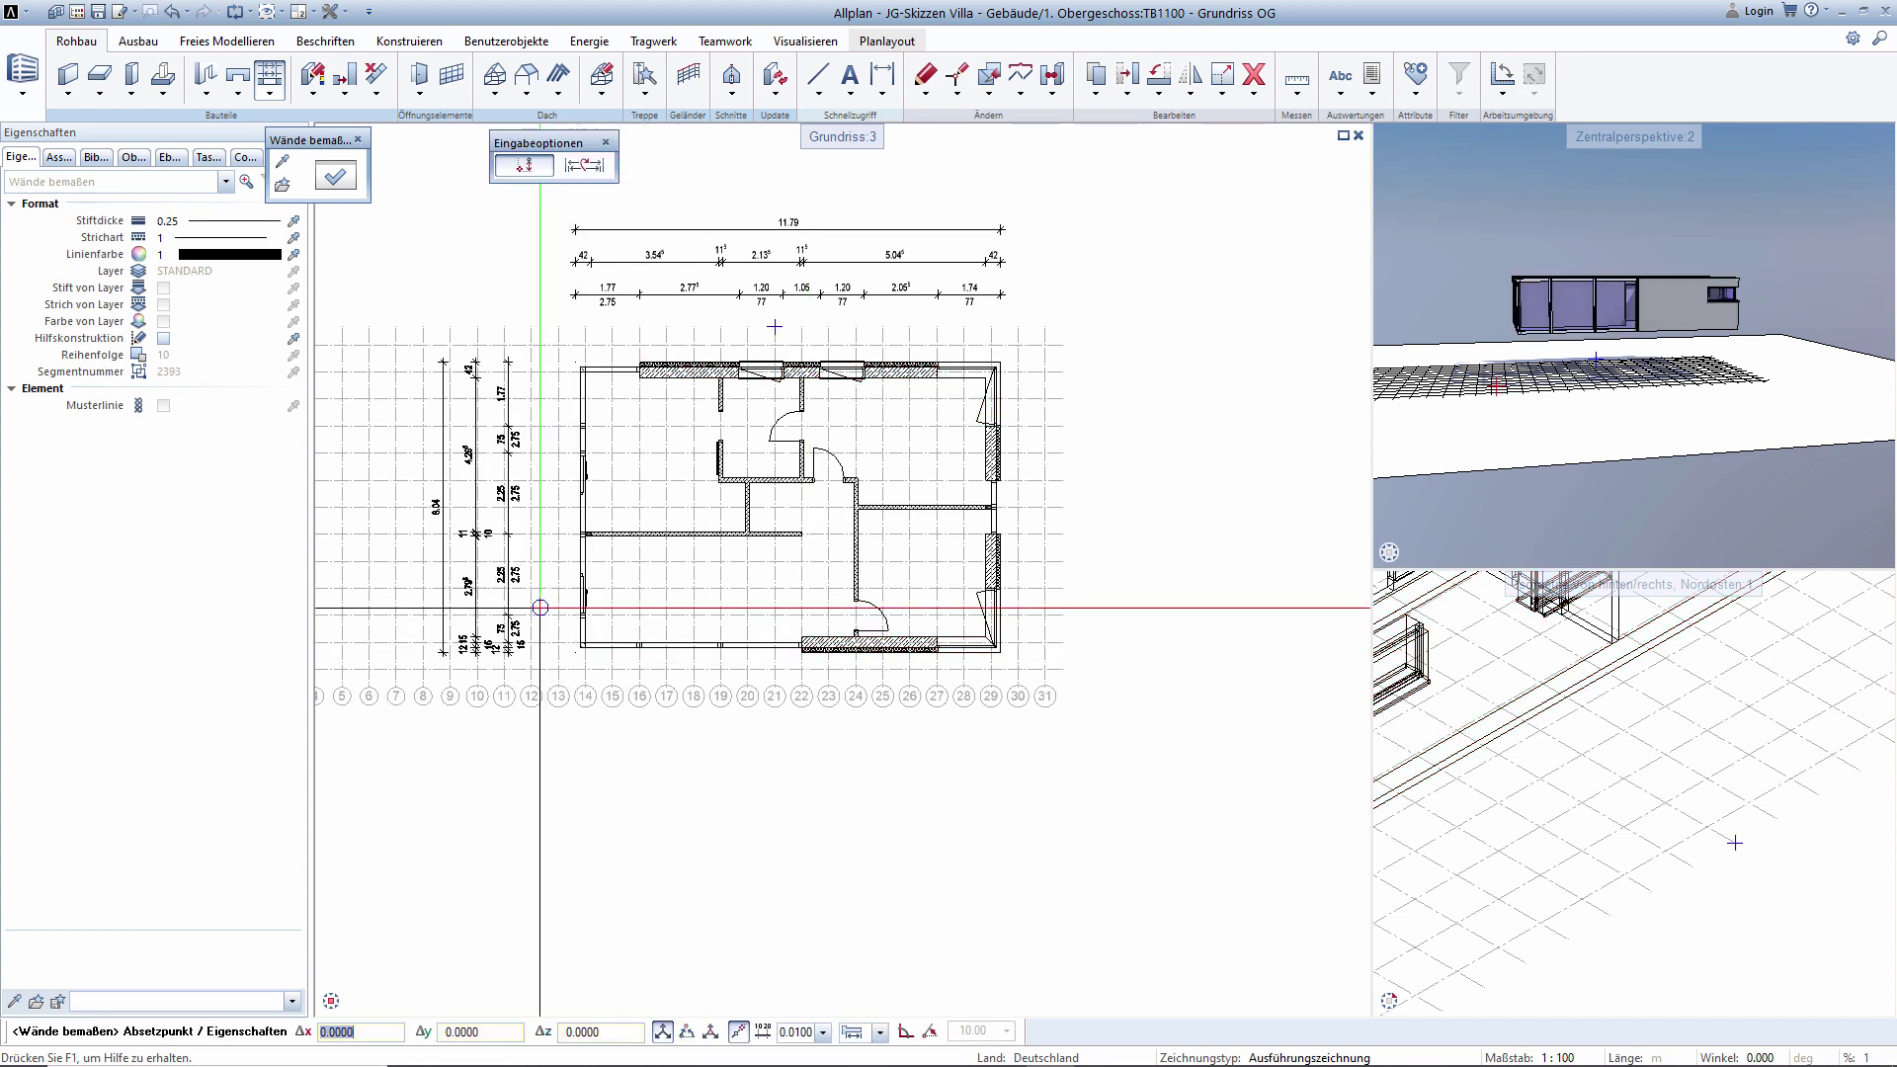
scroll(558, 590, down, 2)
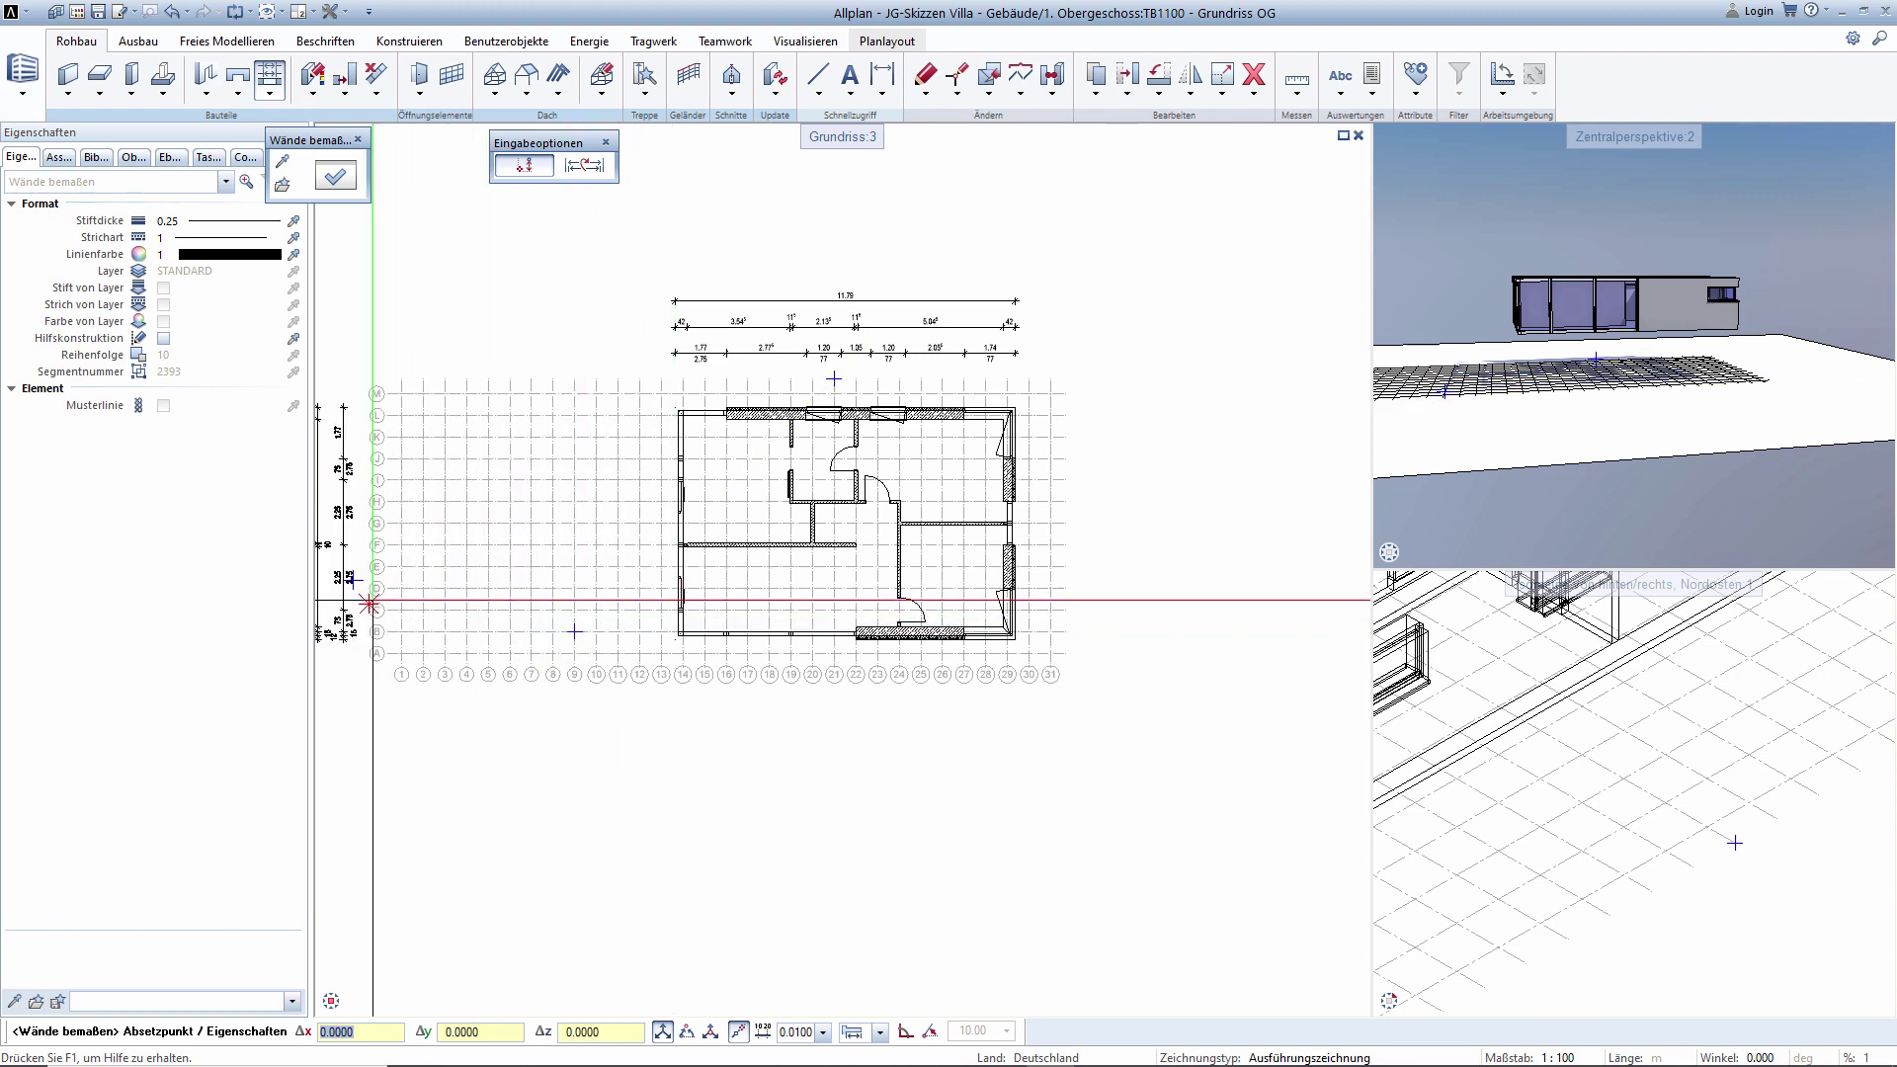
scroll(393, 595, up, 2)
key(Escape)
click(1533, 74)
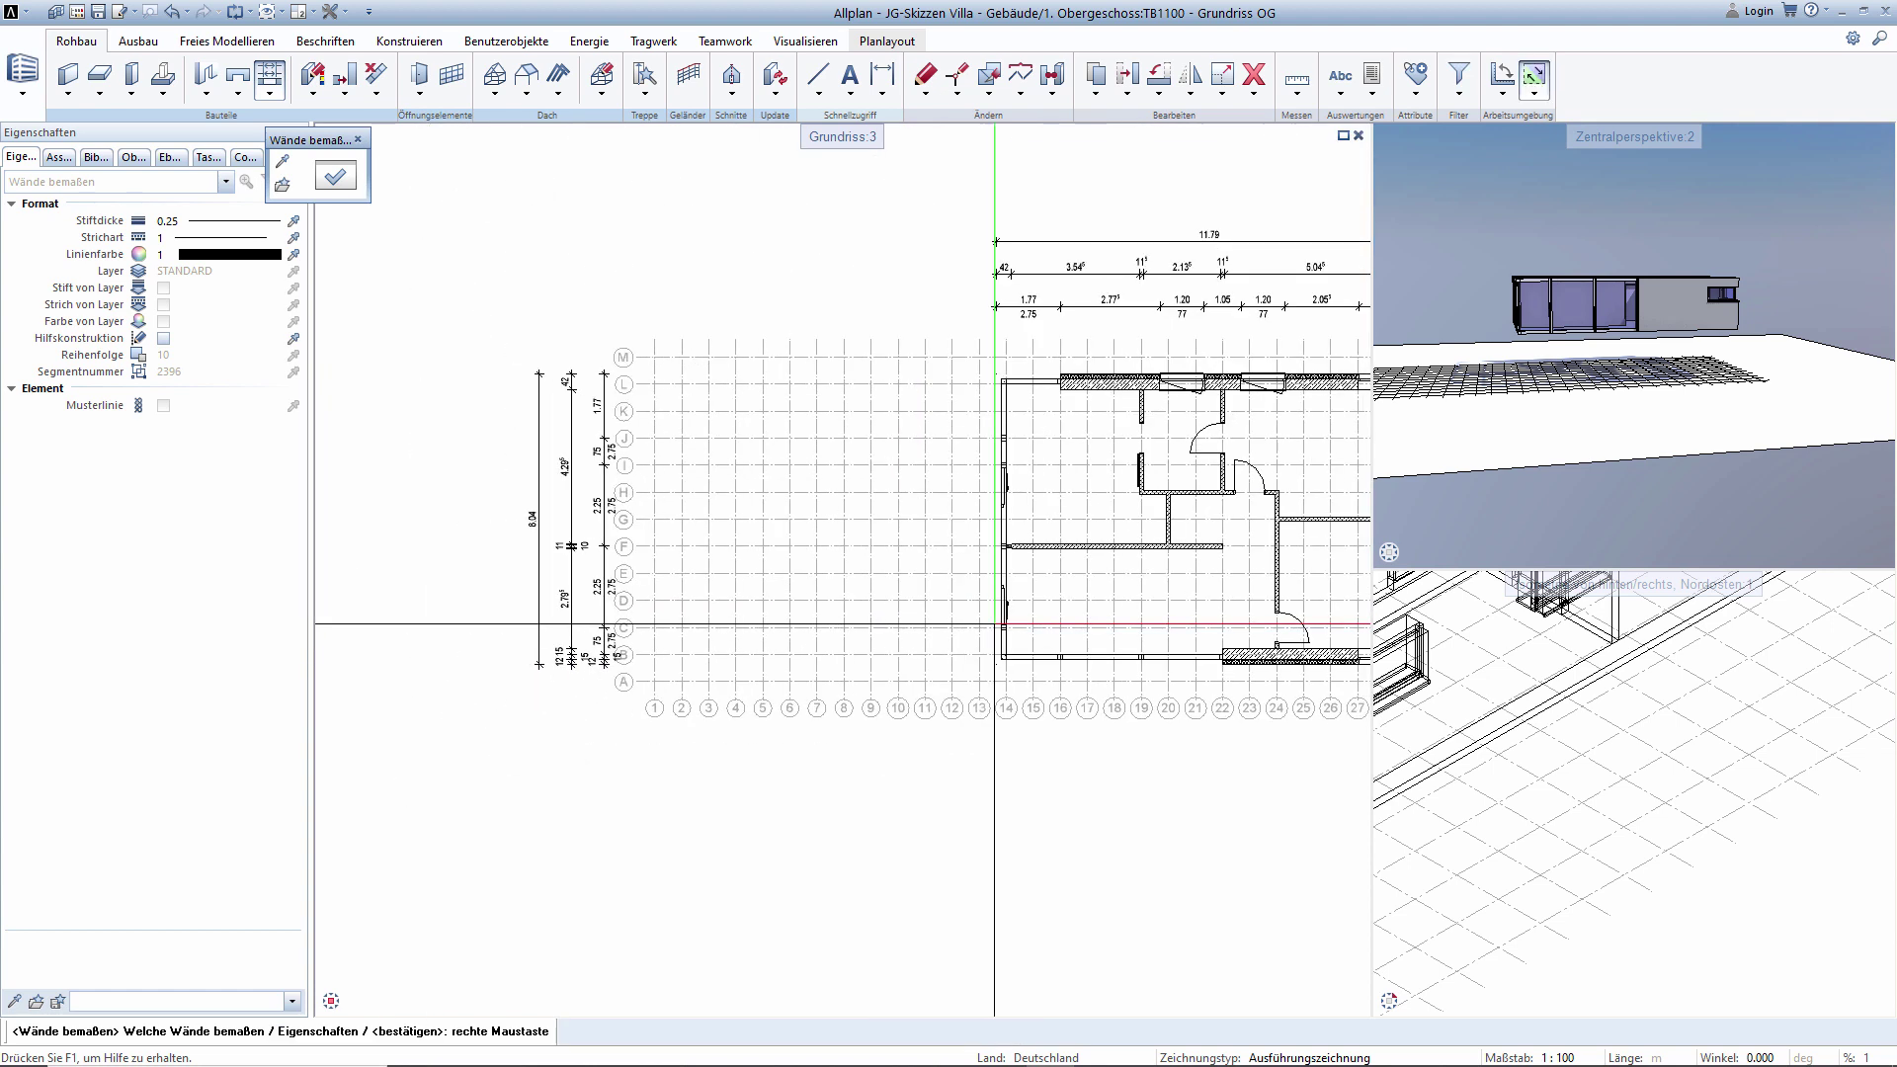
Add wall dimension chains below the plan along the south side.
click(943, 608)
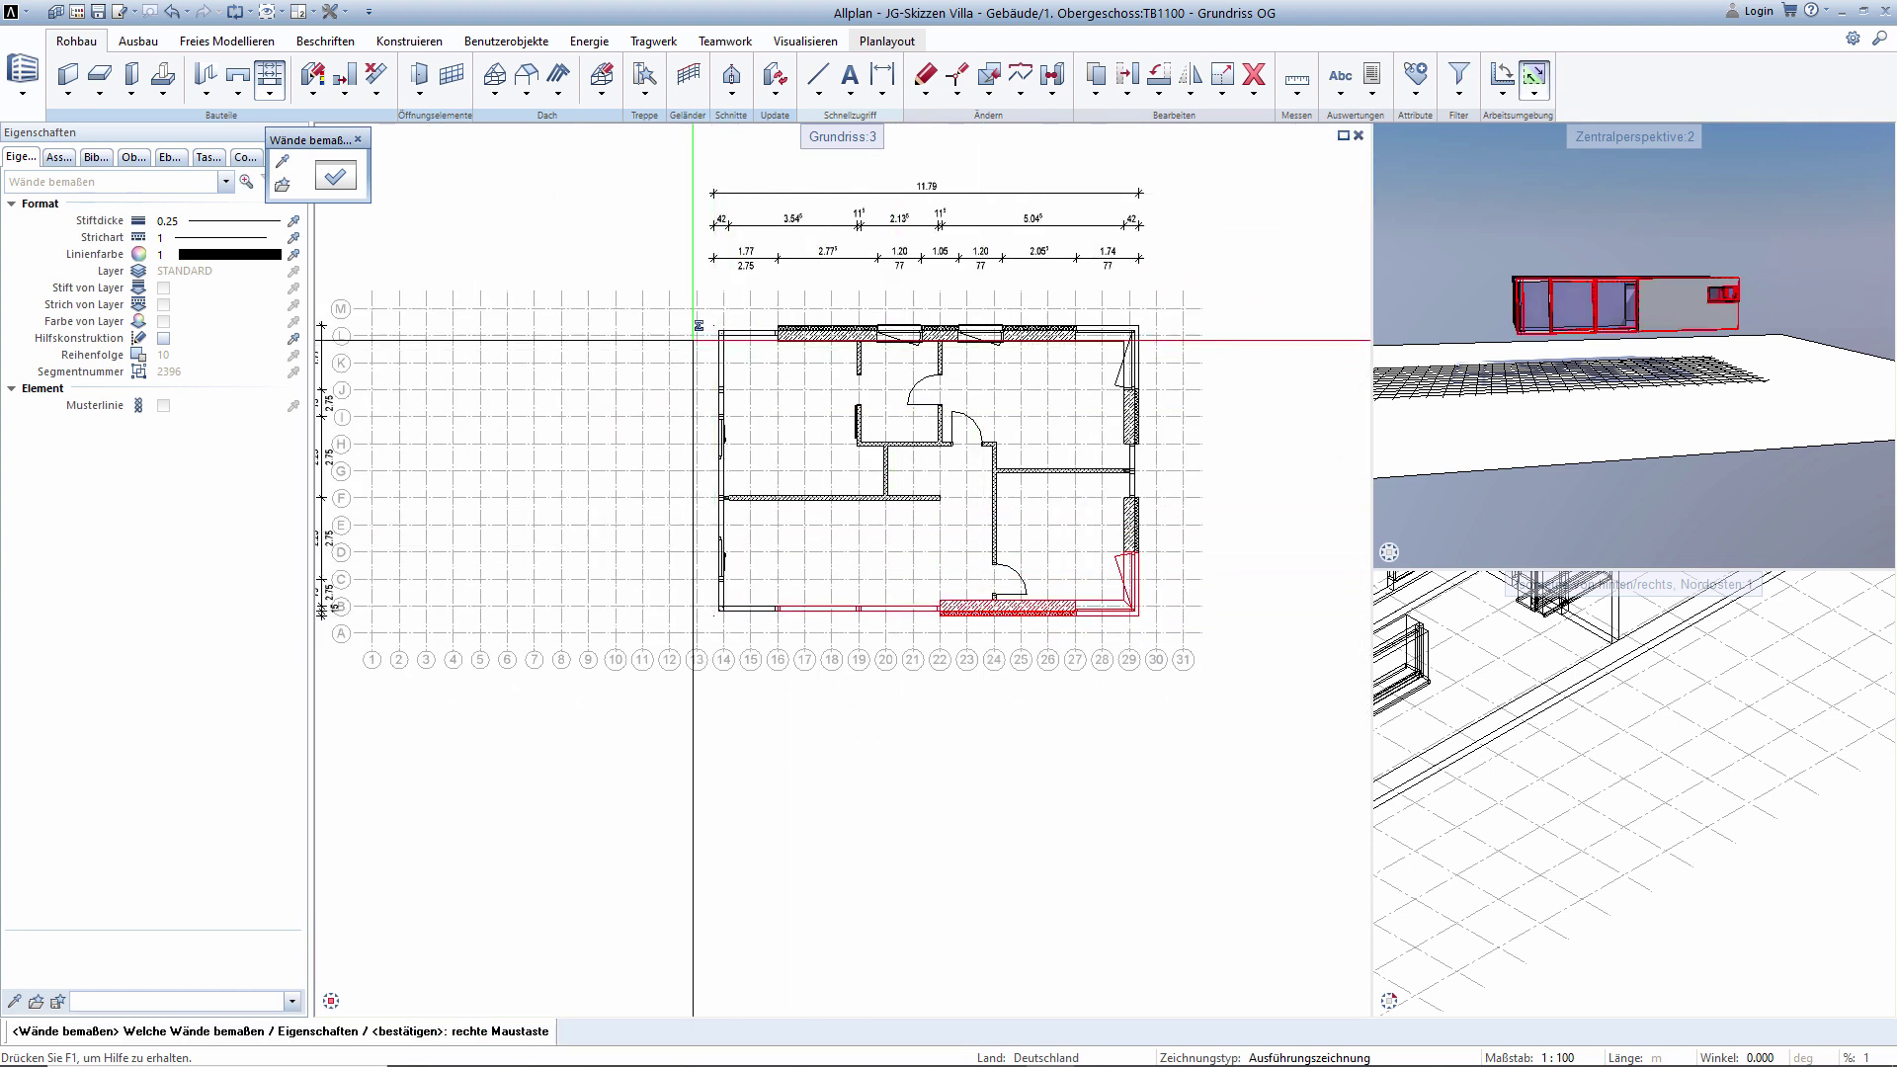
click(737, 618)
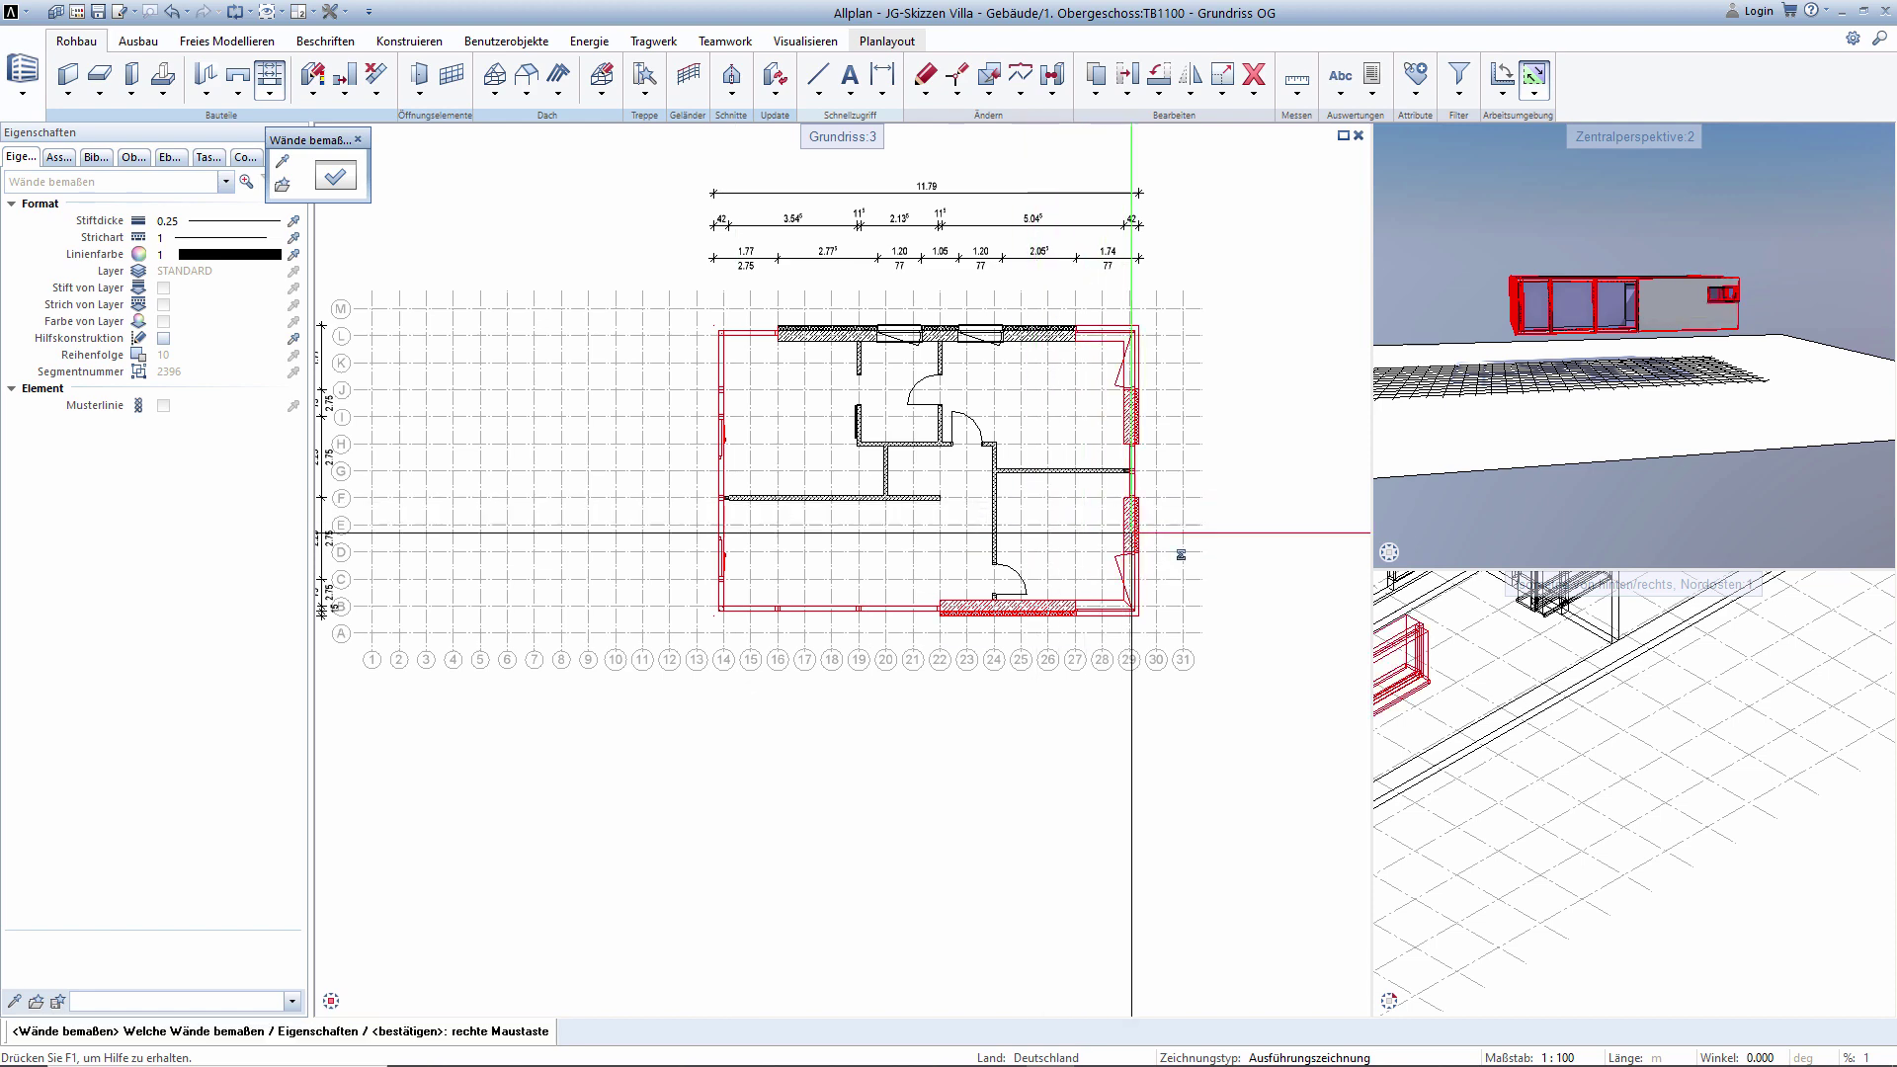
right_click(1104, 735)
click(1015, 610)
scroll(1017, 647, up, 3)
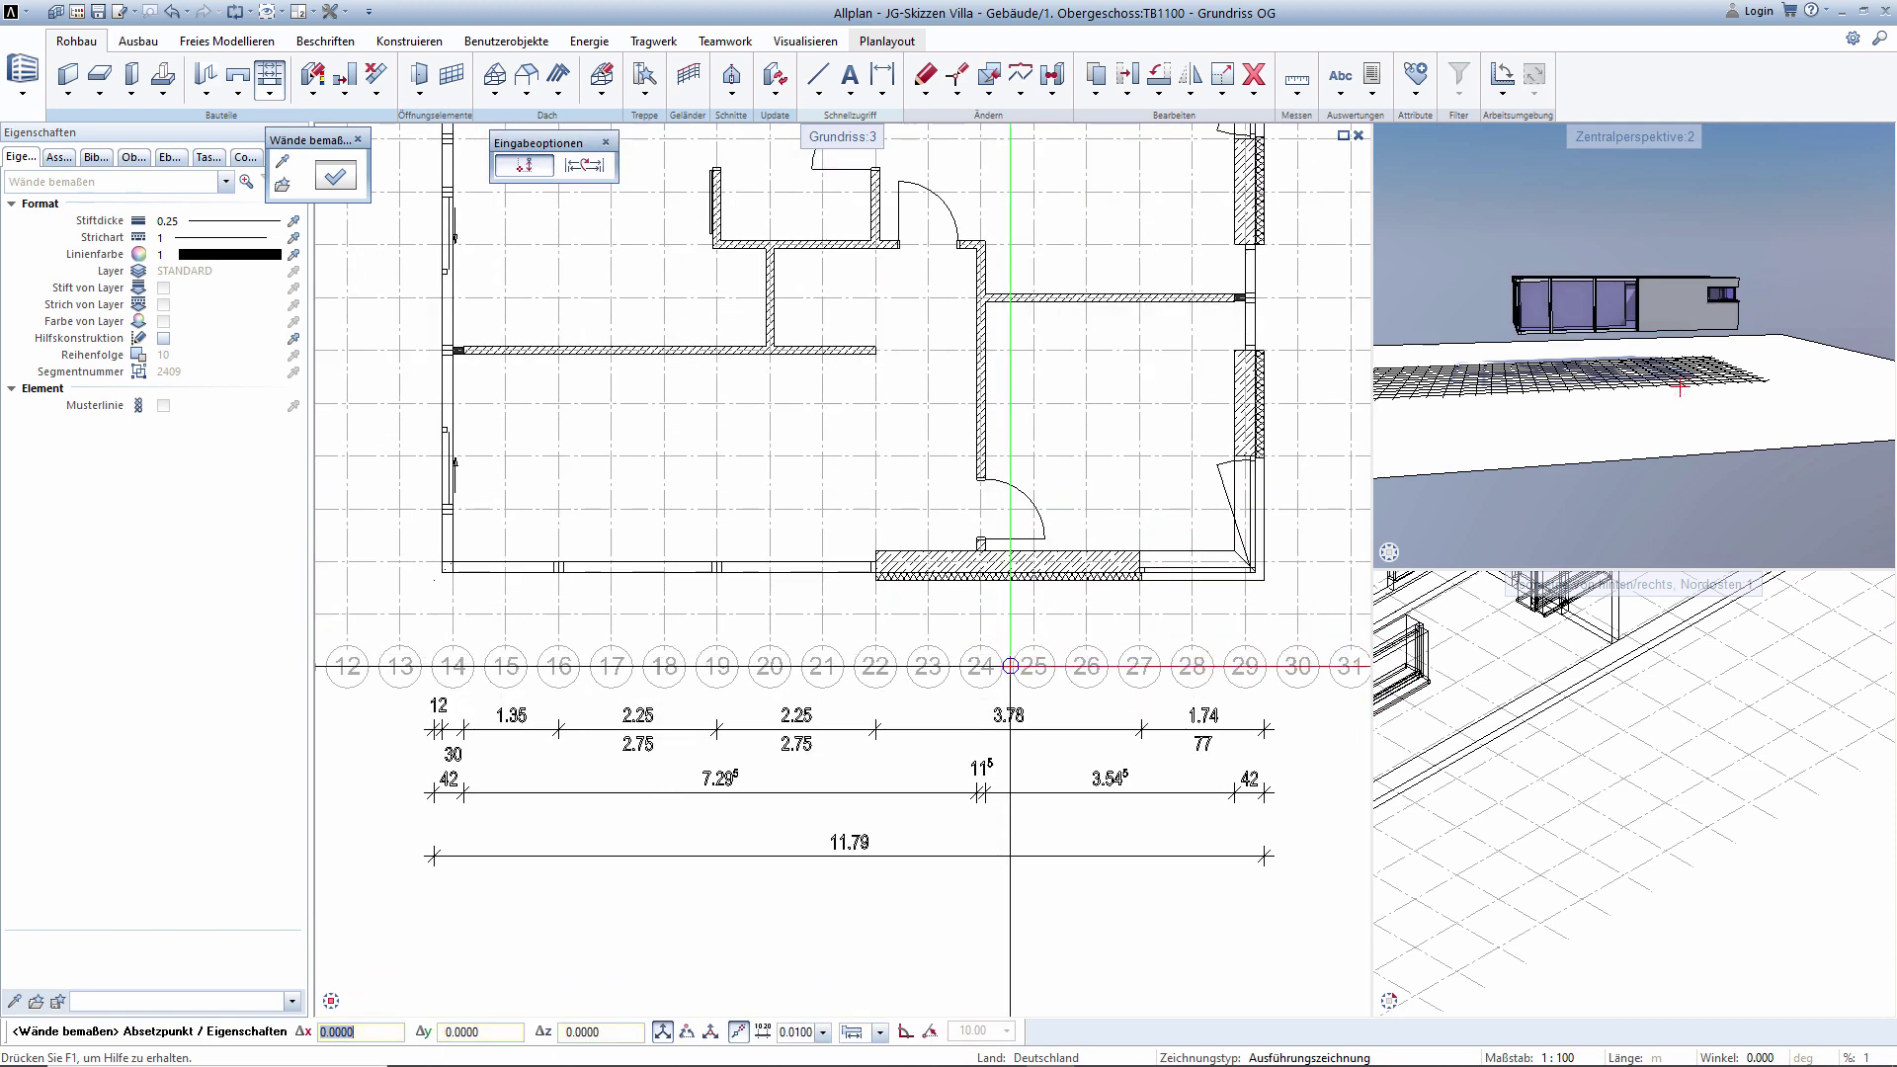
scroll(1045, 640, up, 2)
click(1046, 637)
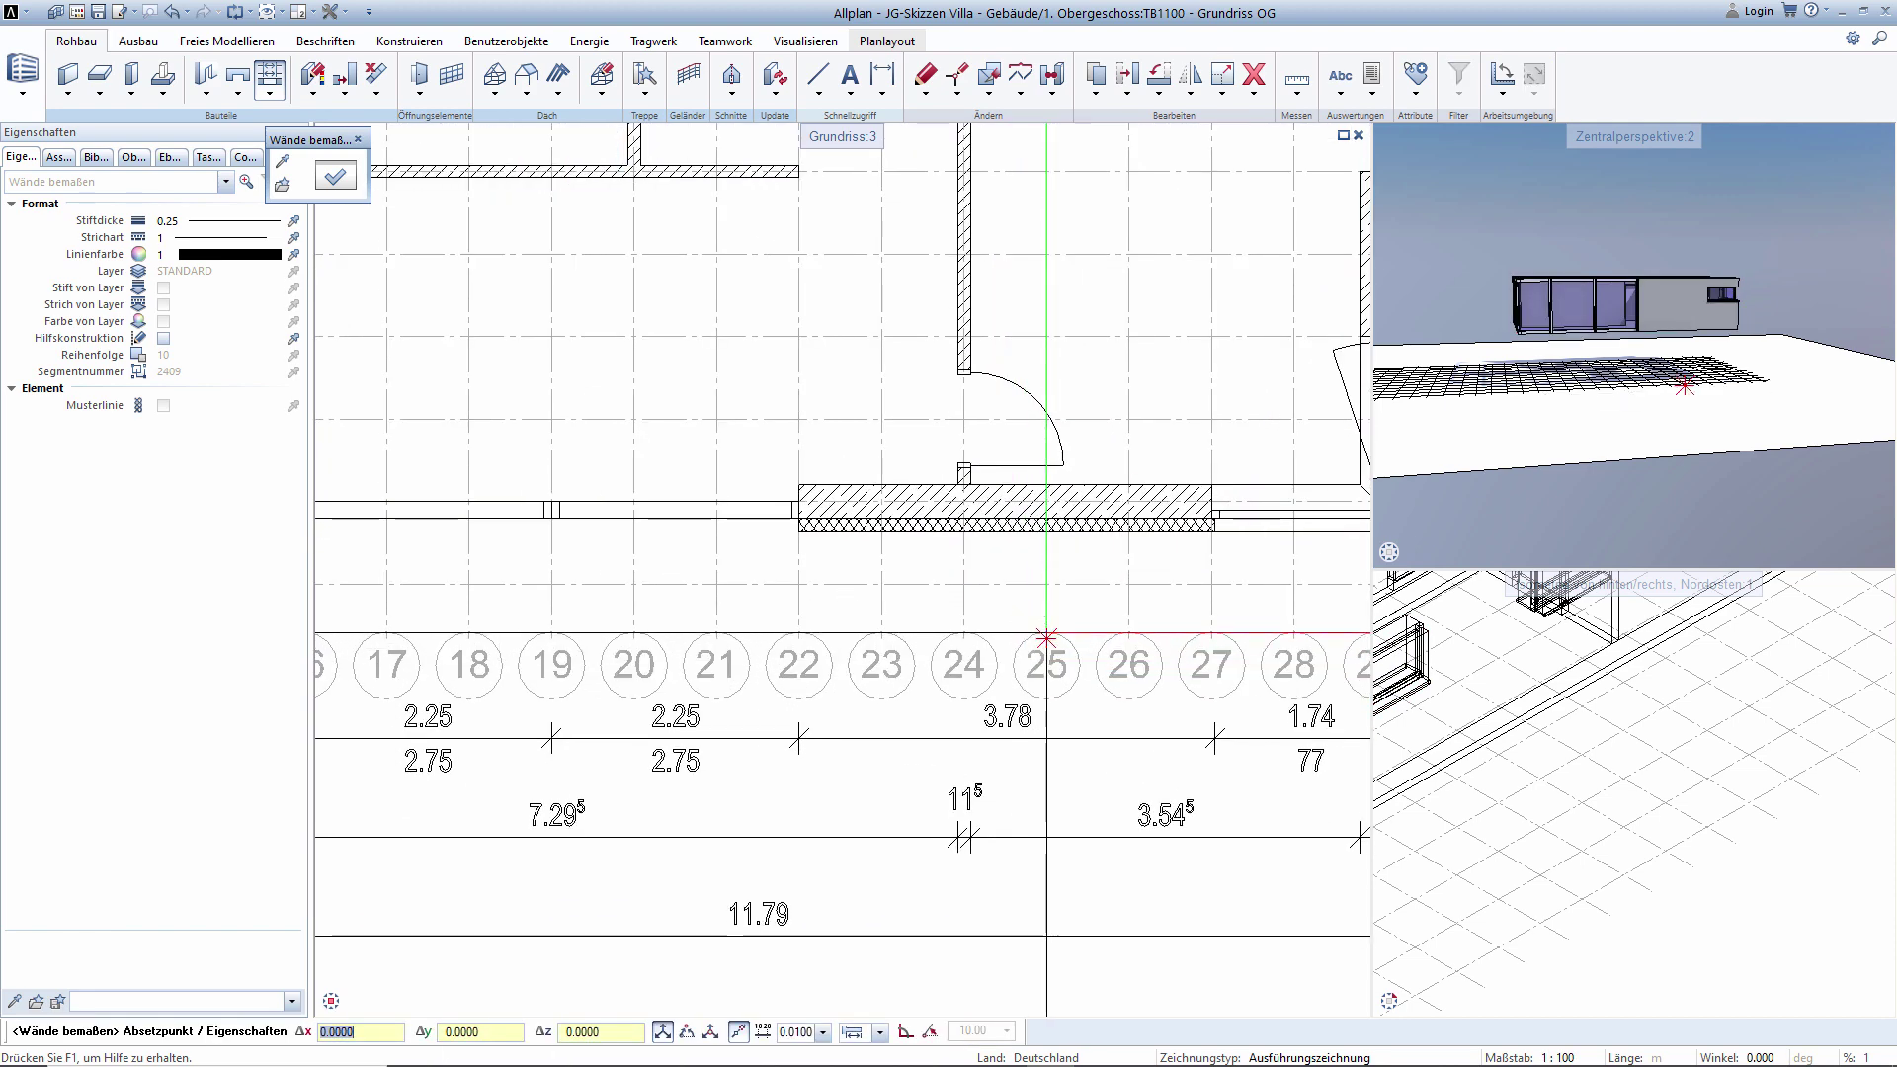
scroll(1049, 627, down, 3)
scroll(869, 610, down, 1)
Add the east-side wall dimension chains and end wall dimensioning.
click(926, 474)
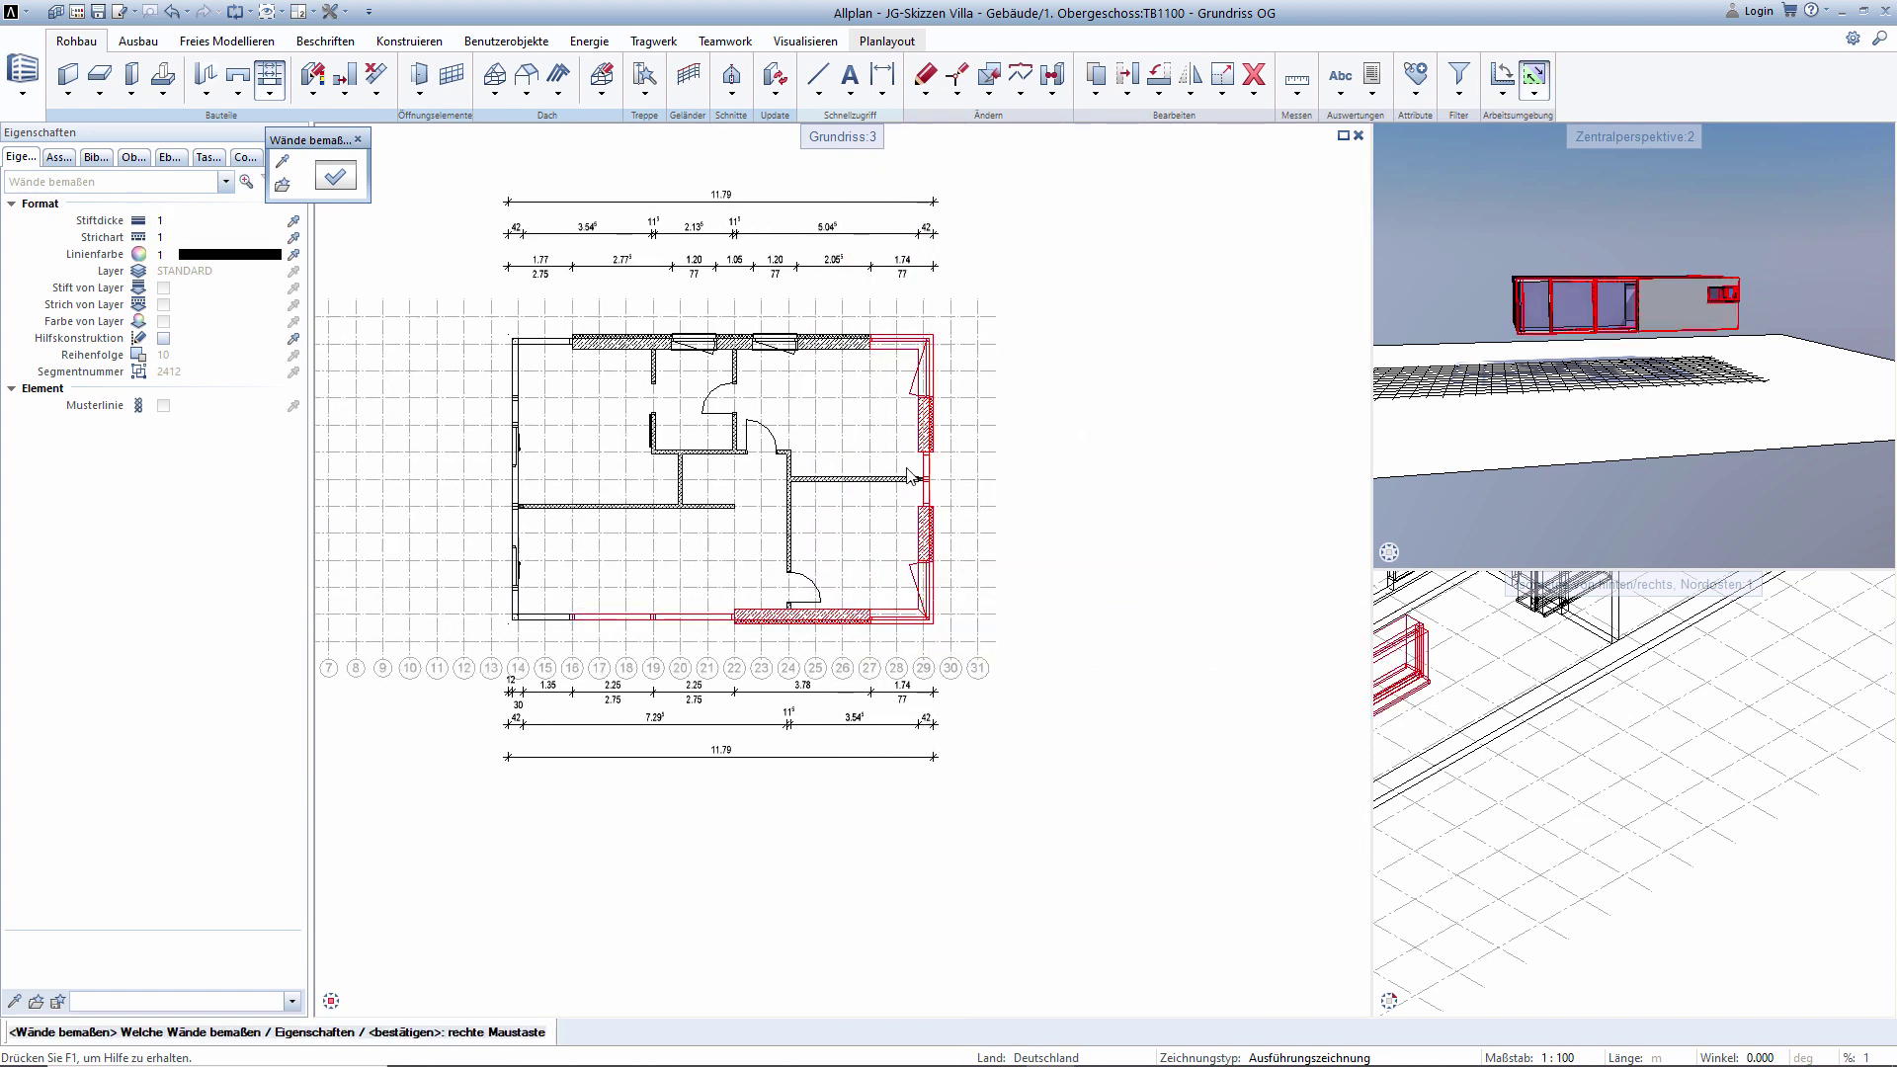
click(847, 346)
right_click(1045, 465)
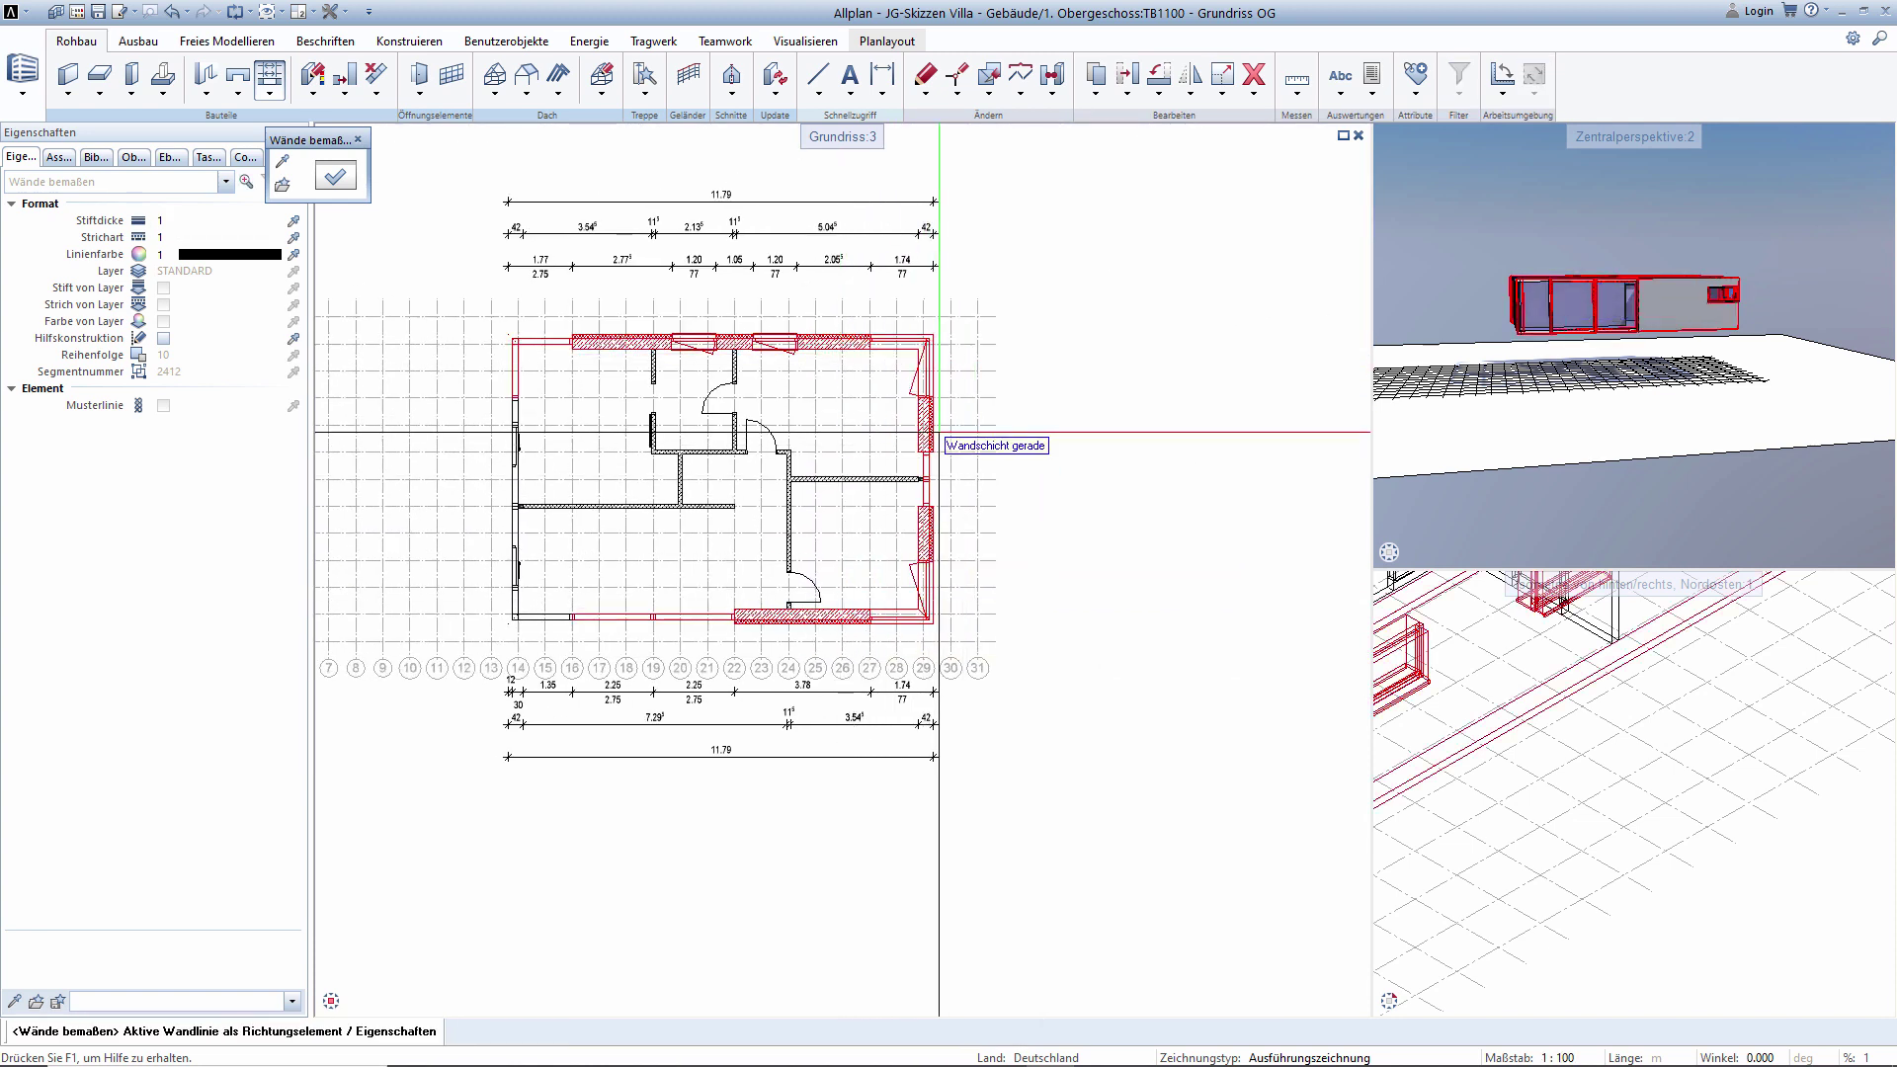
click(930, 439)
key(Escape)
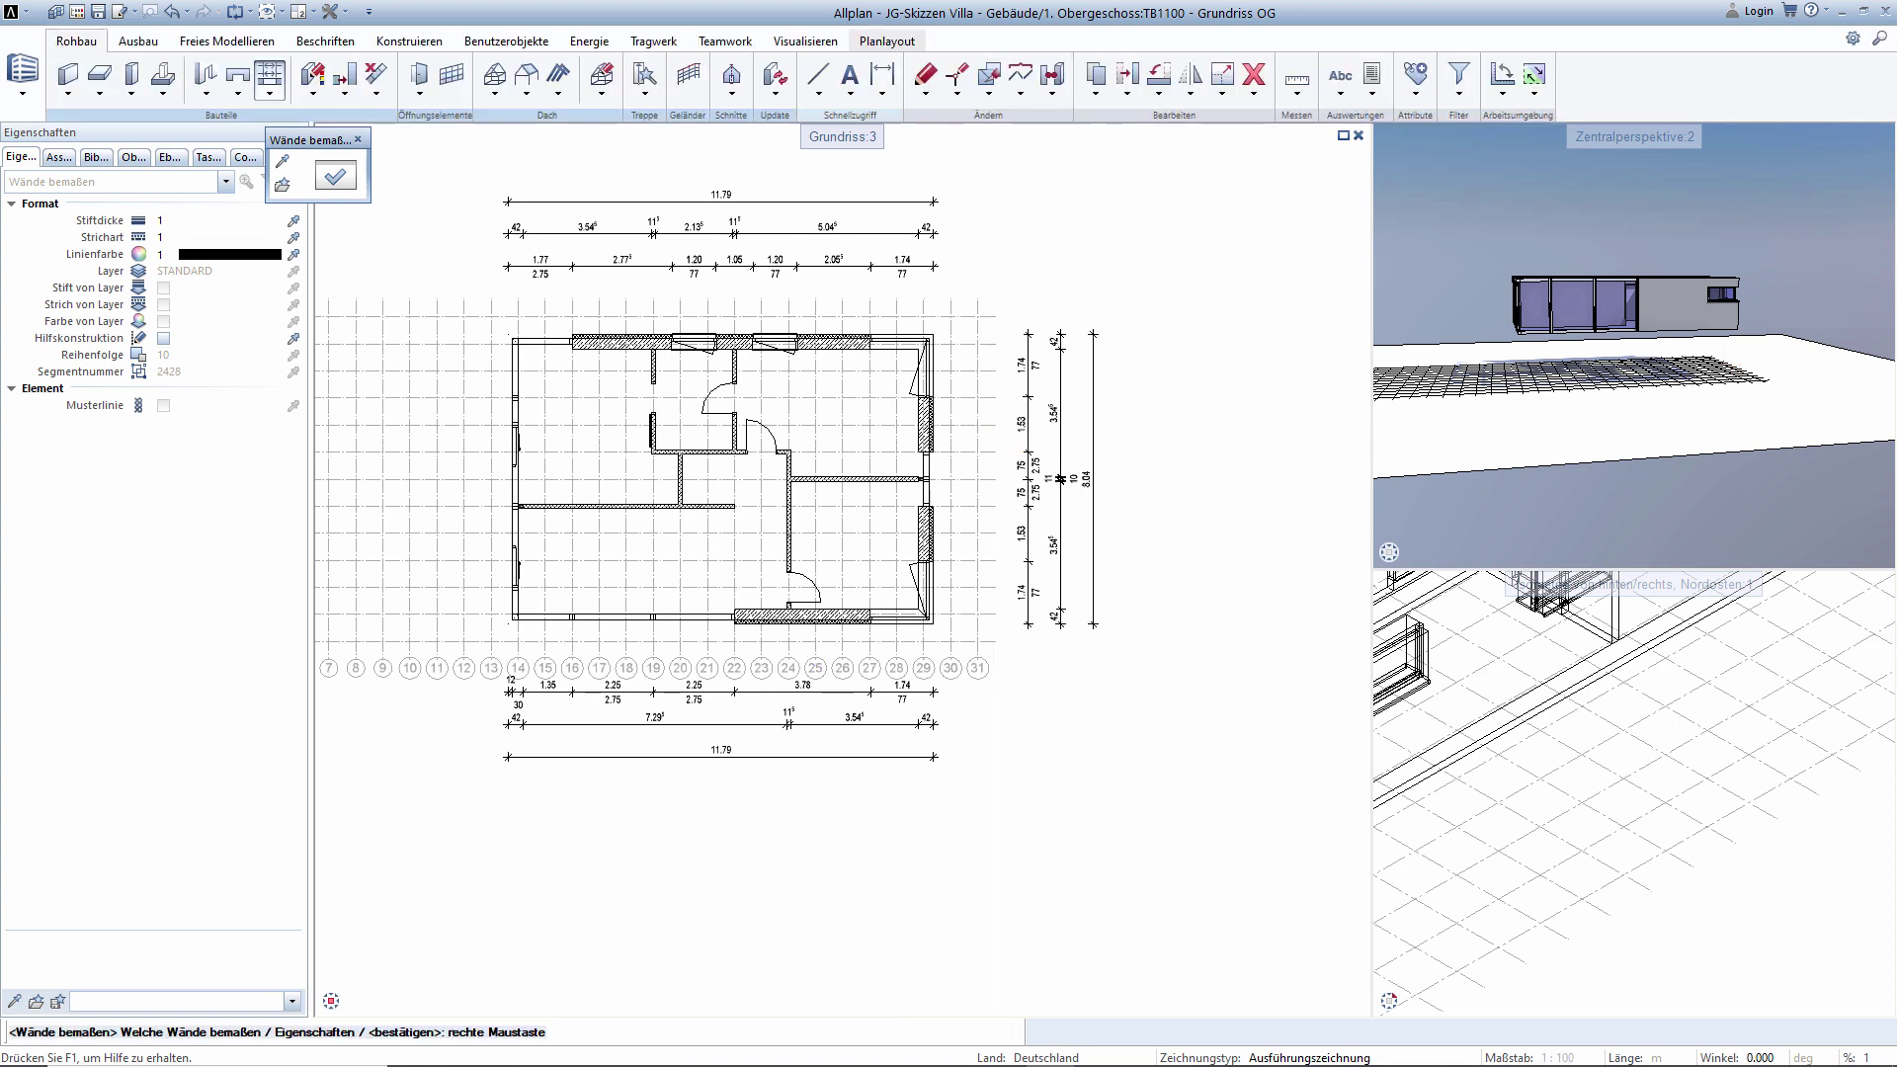
key(Escape)
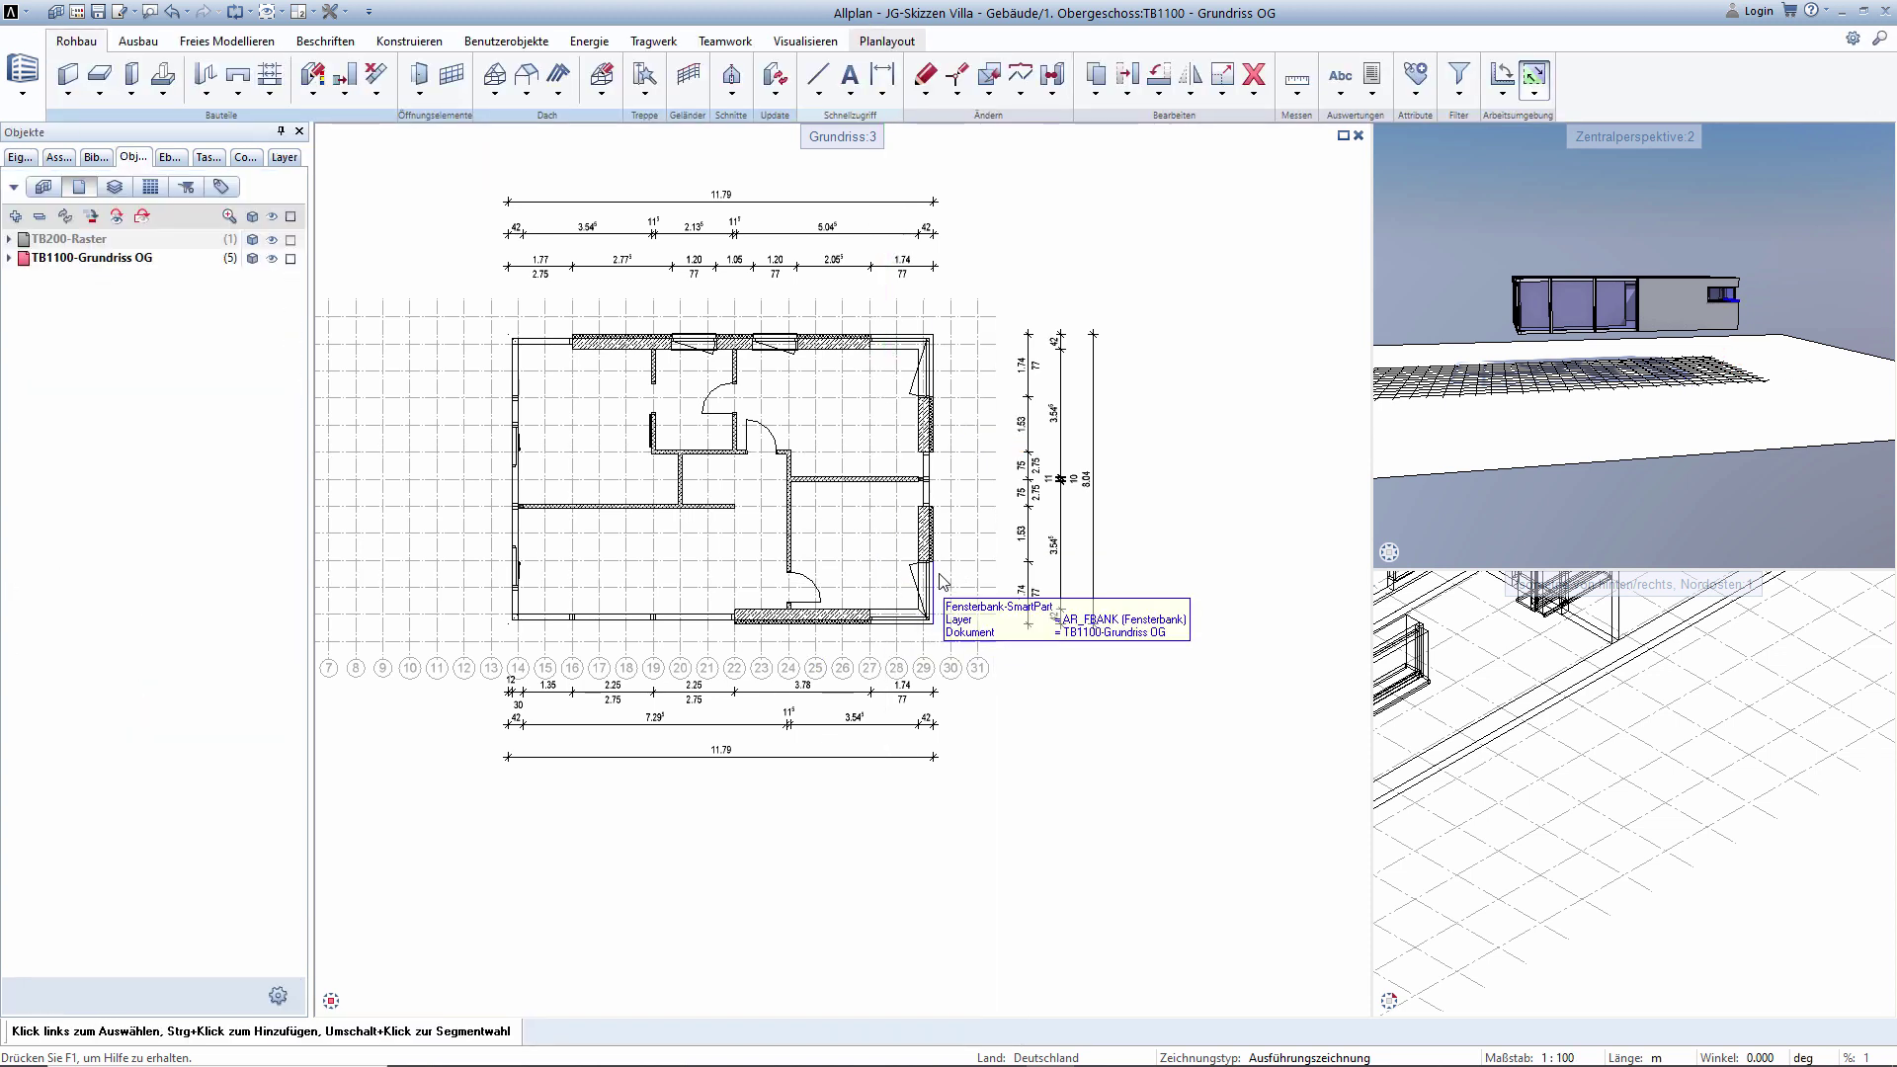
scroll(927, 580, up, 2)
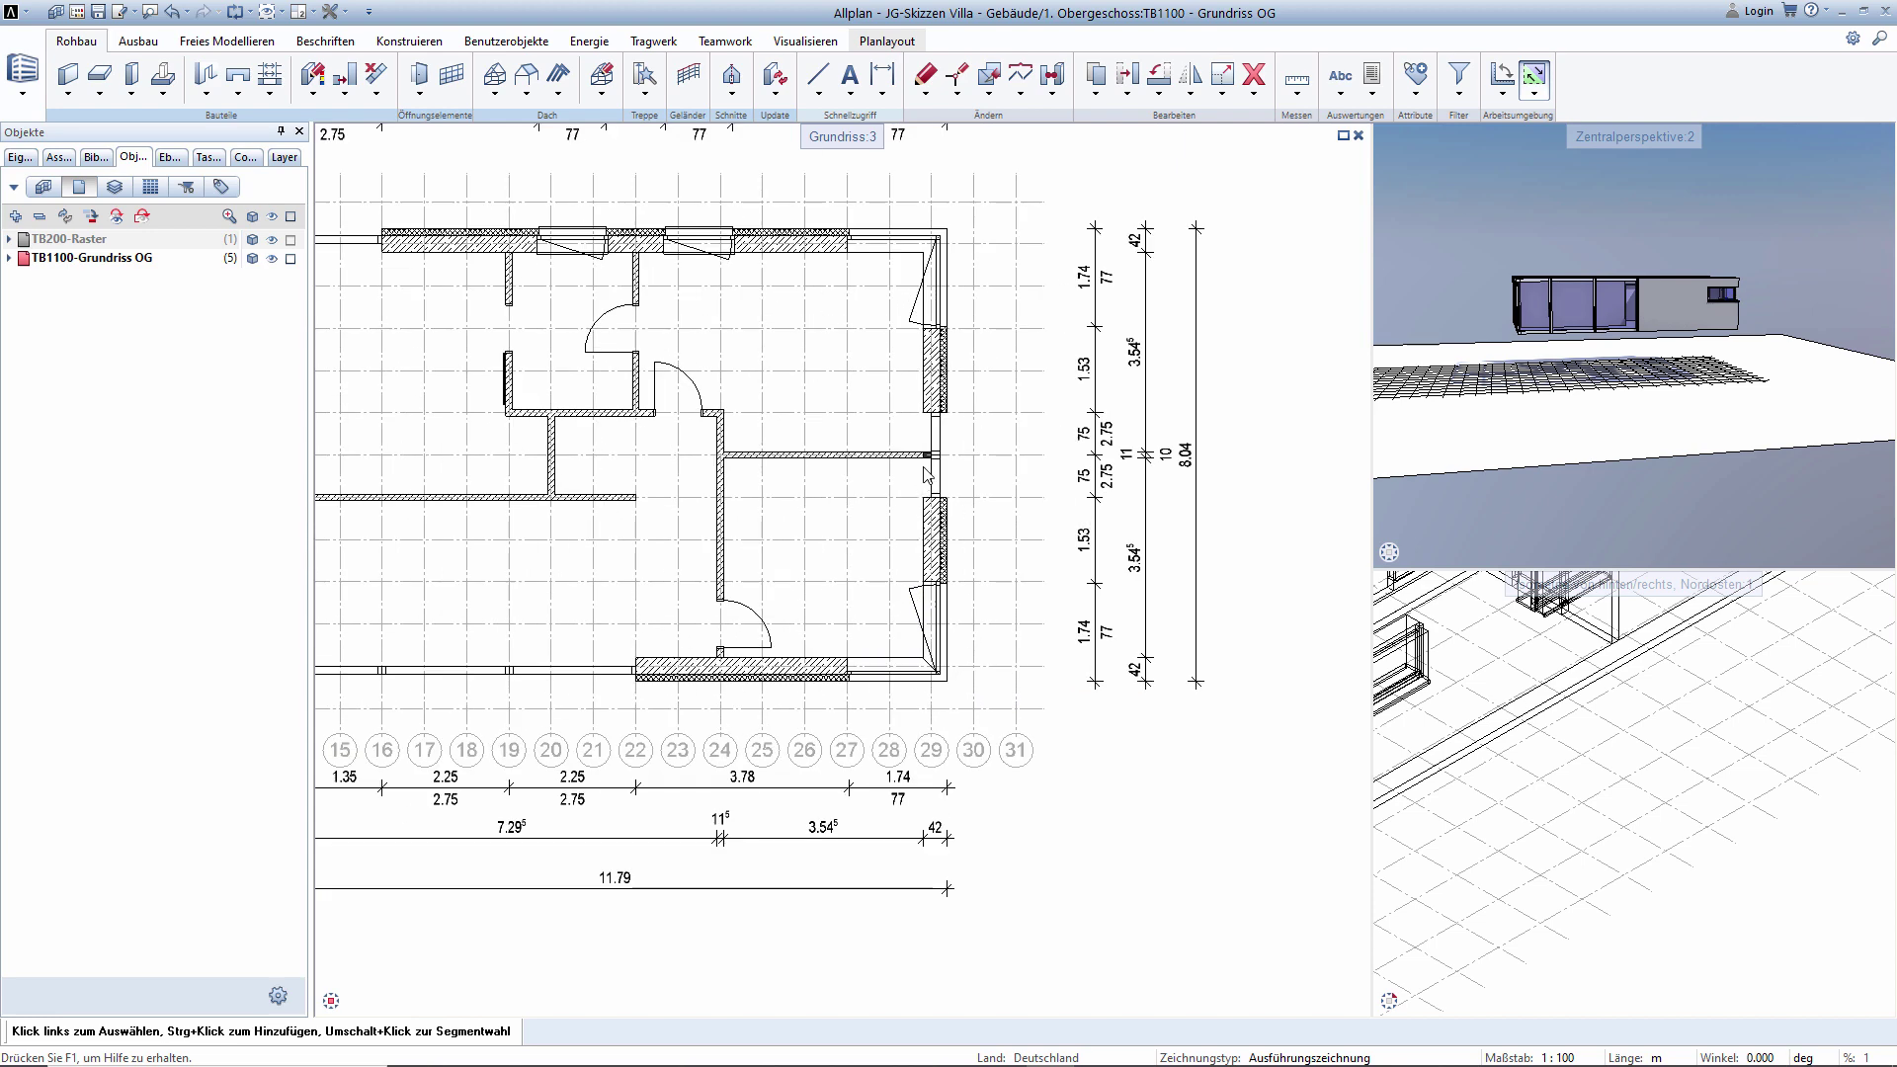
scroll(1133, 493, up, 2)
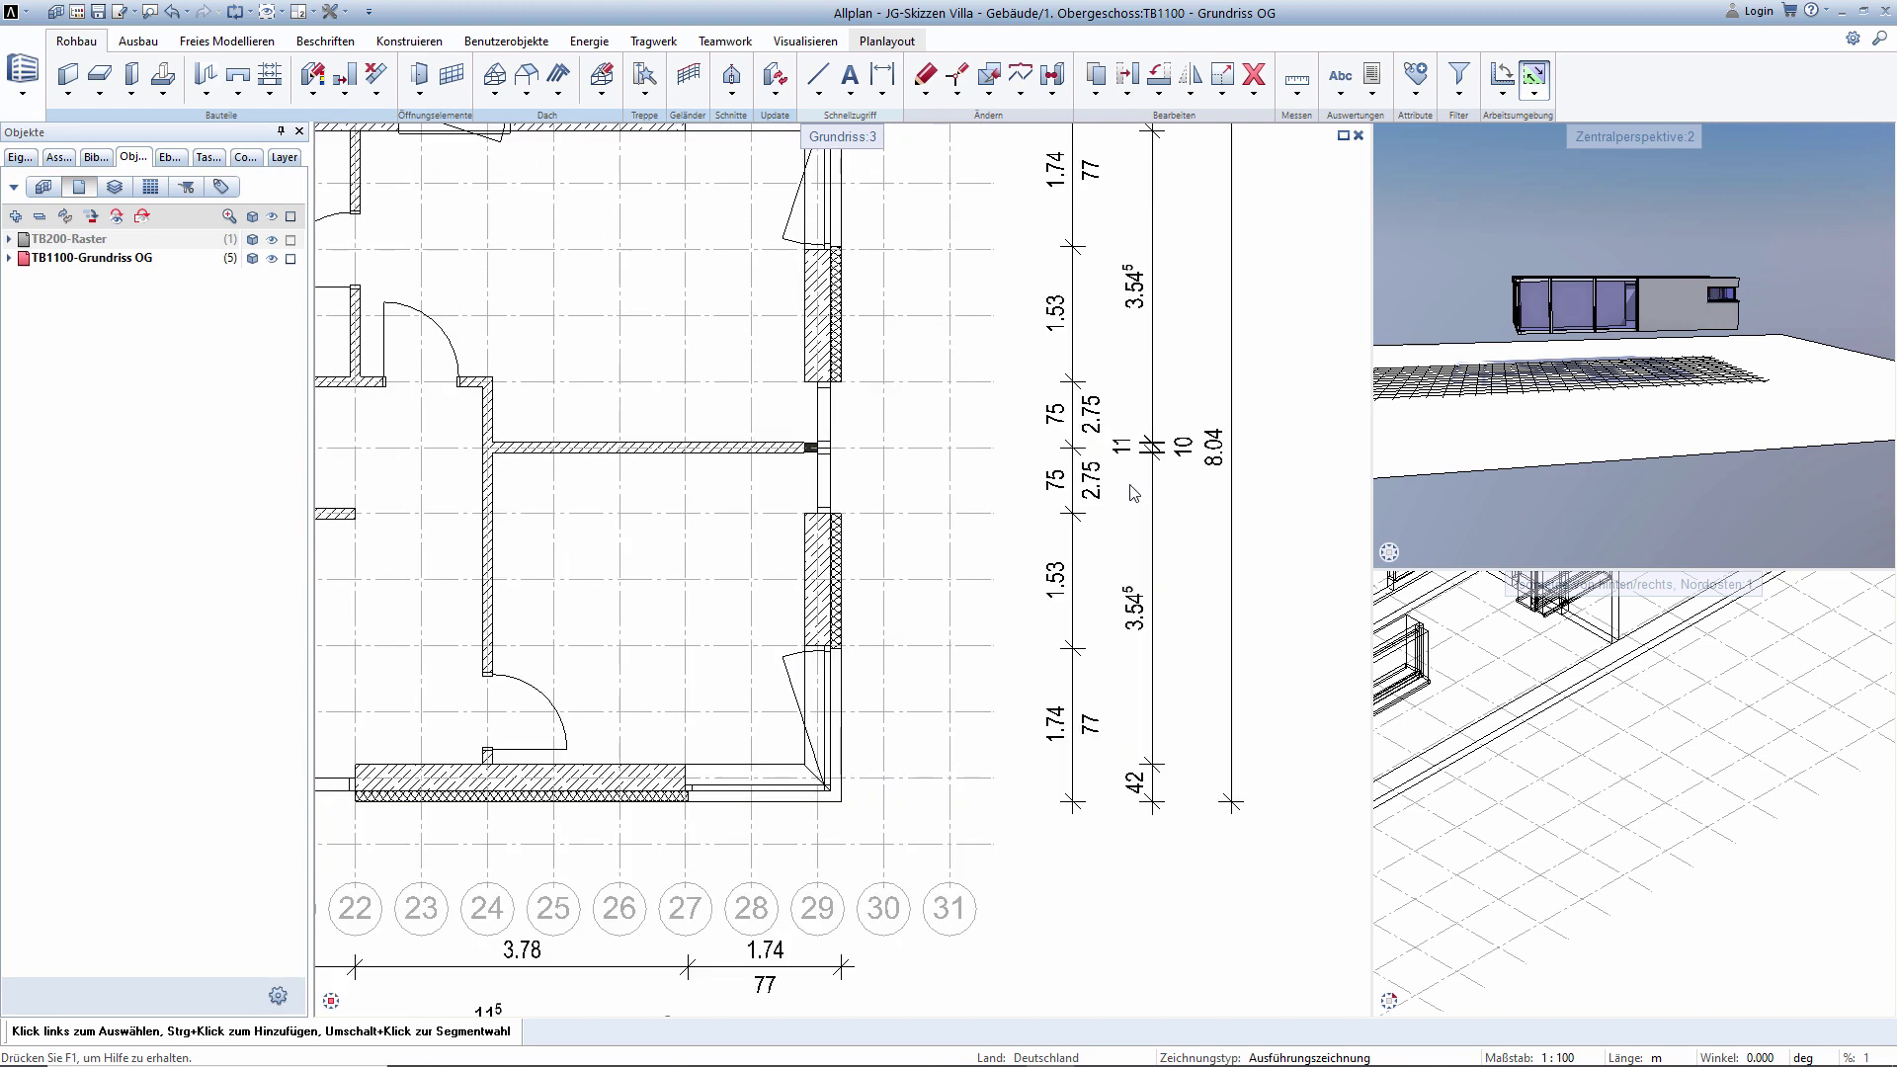
scroll(1133, 492, up, 2)
scroll(1133, 489, down, 2)
scroll(1133, 486, down, 2)
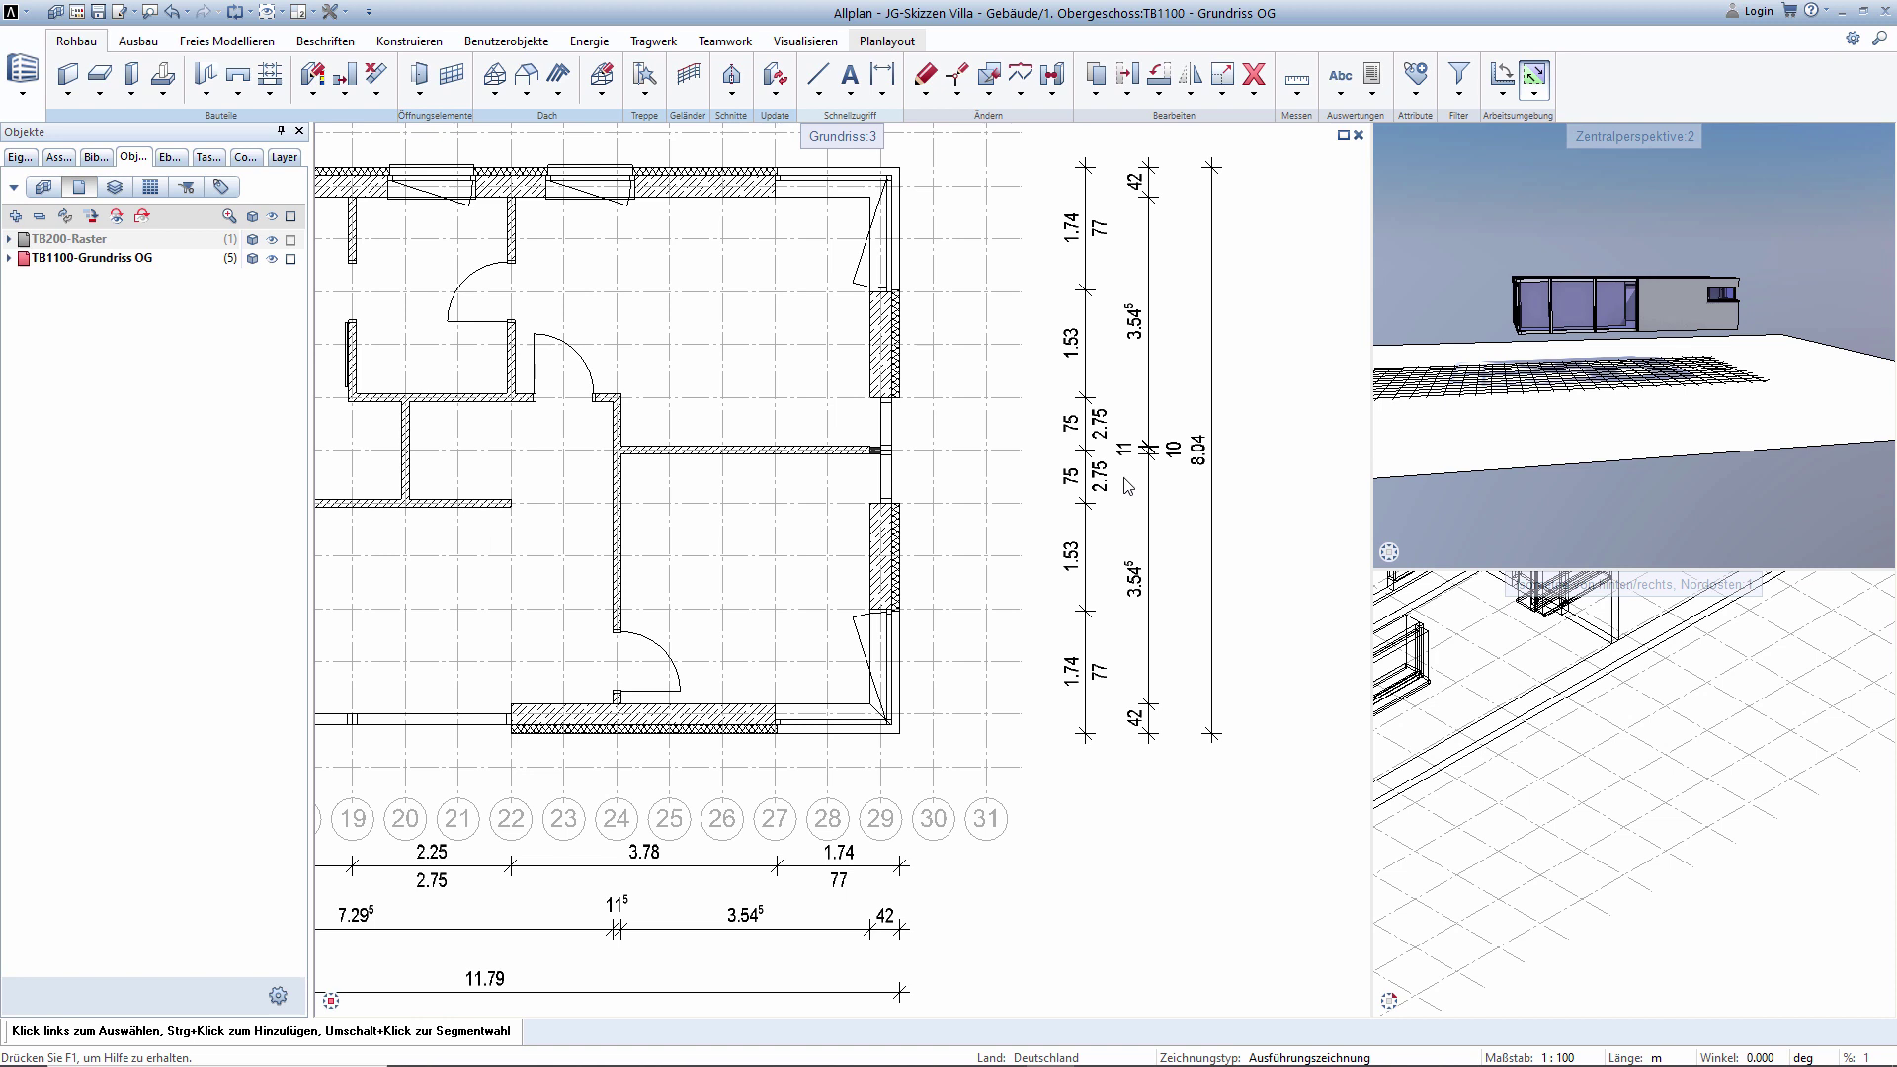
scroll(1113, 483, up, 3)
scroll(1134, 470, up, 3)
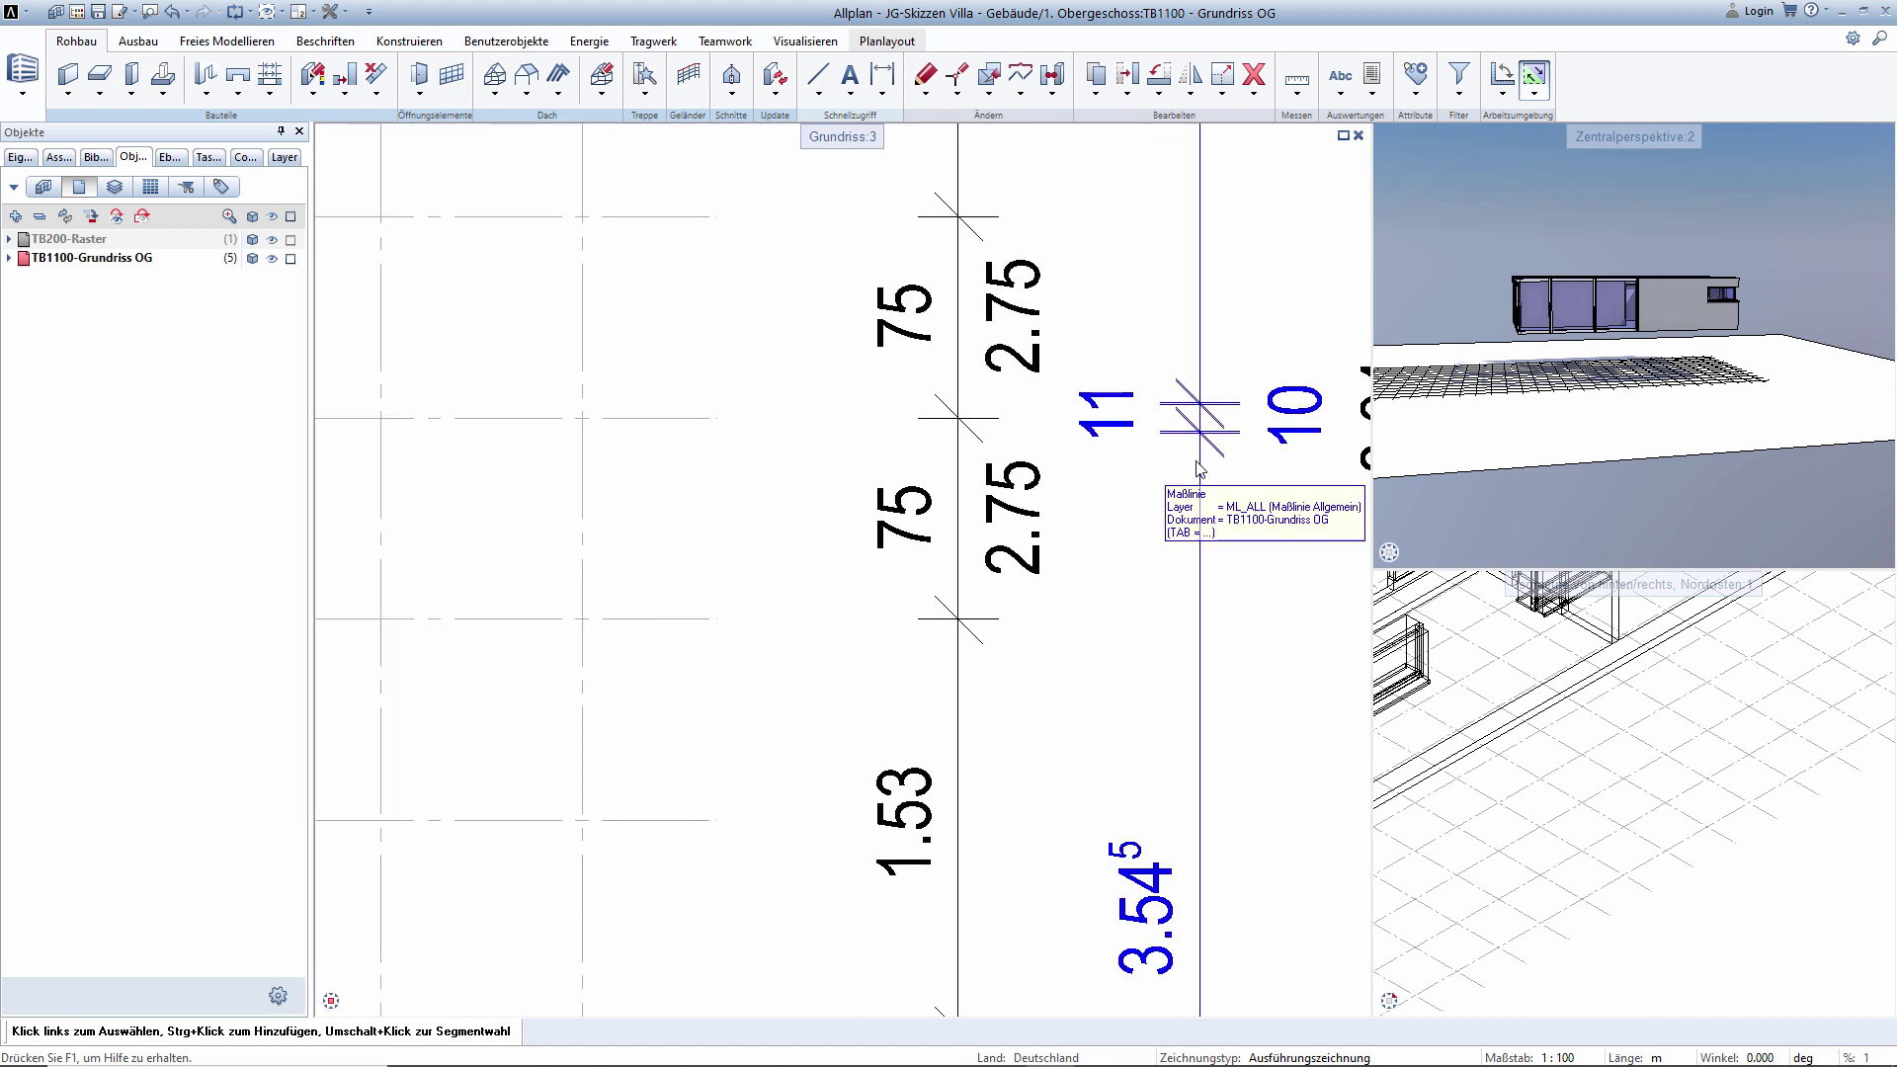
right_click(1206, 471)
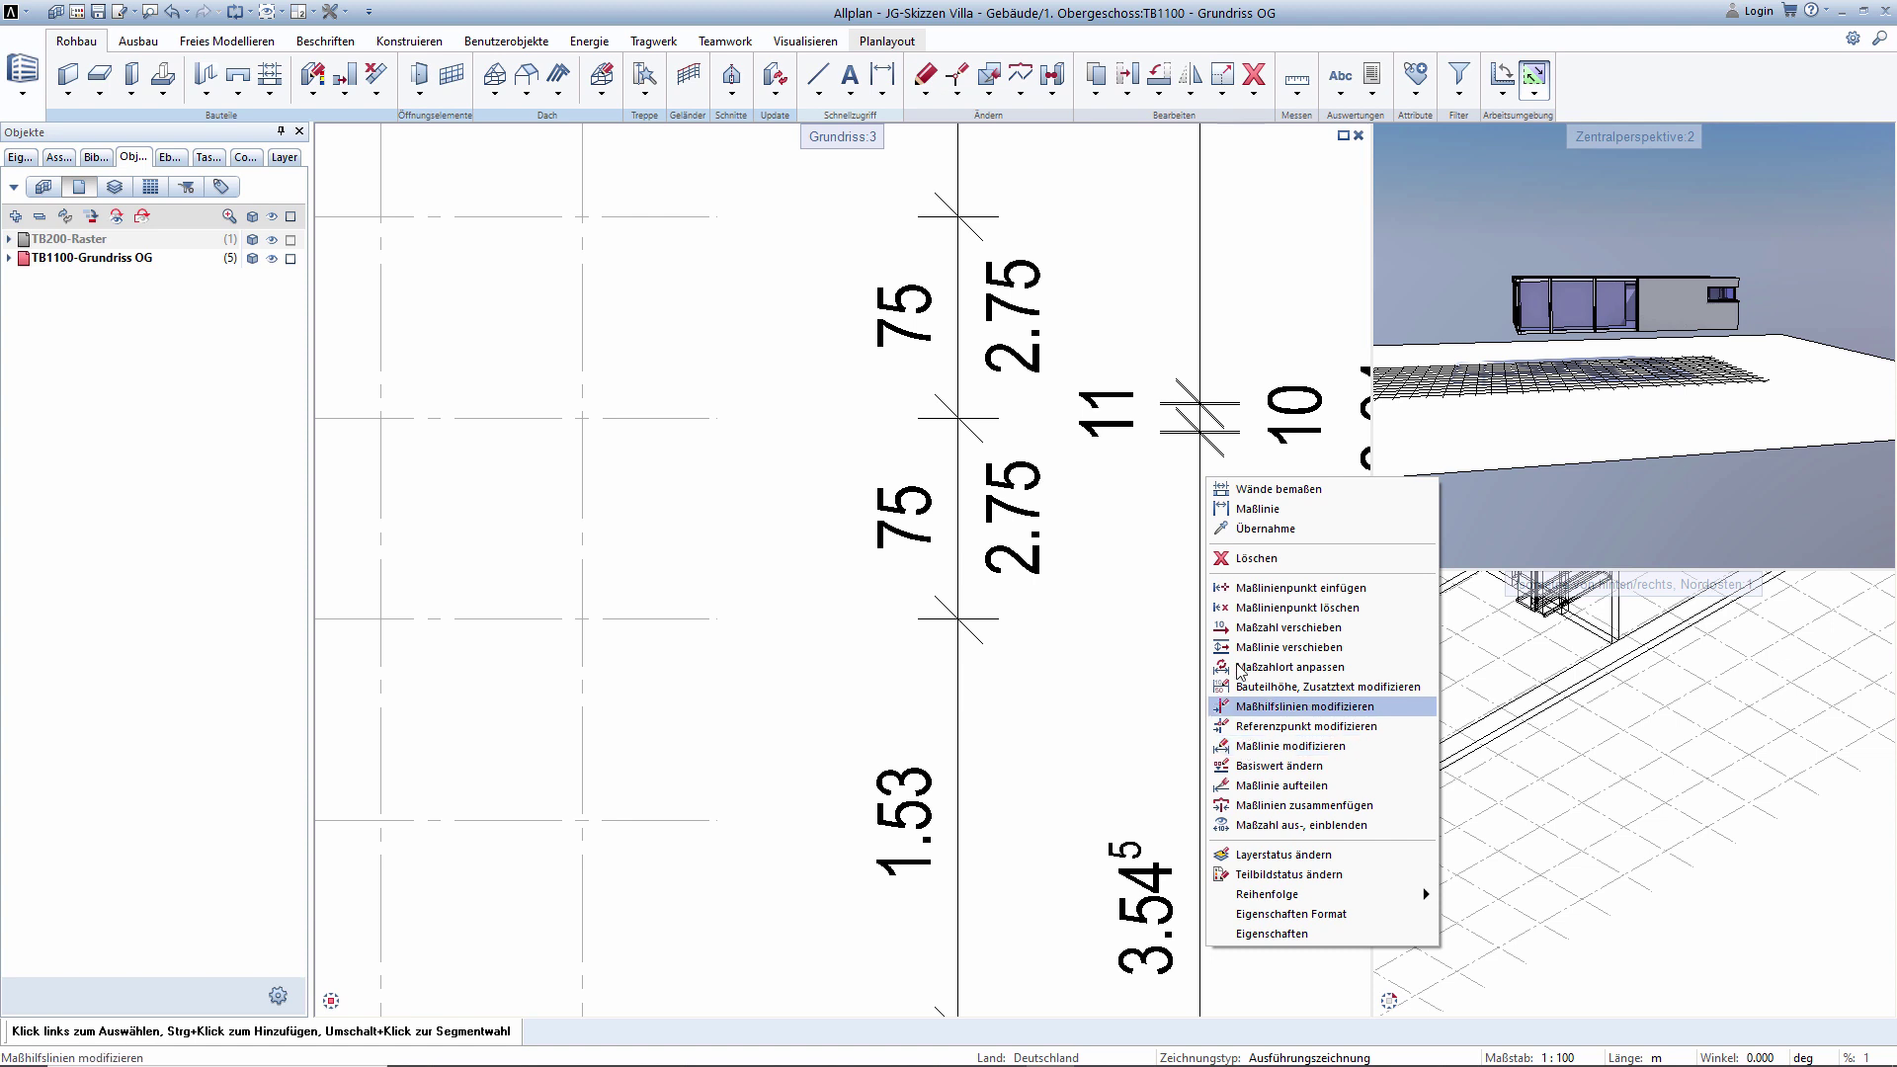
click(1250, 606)
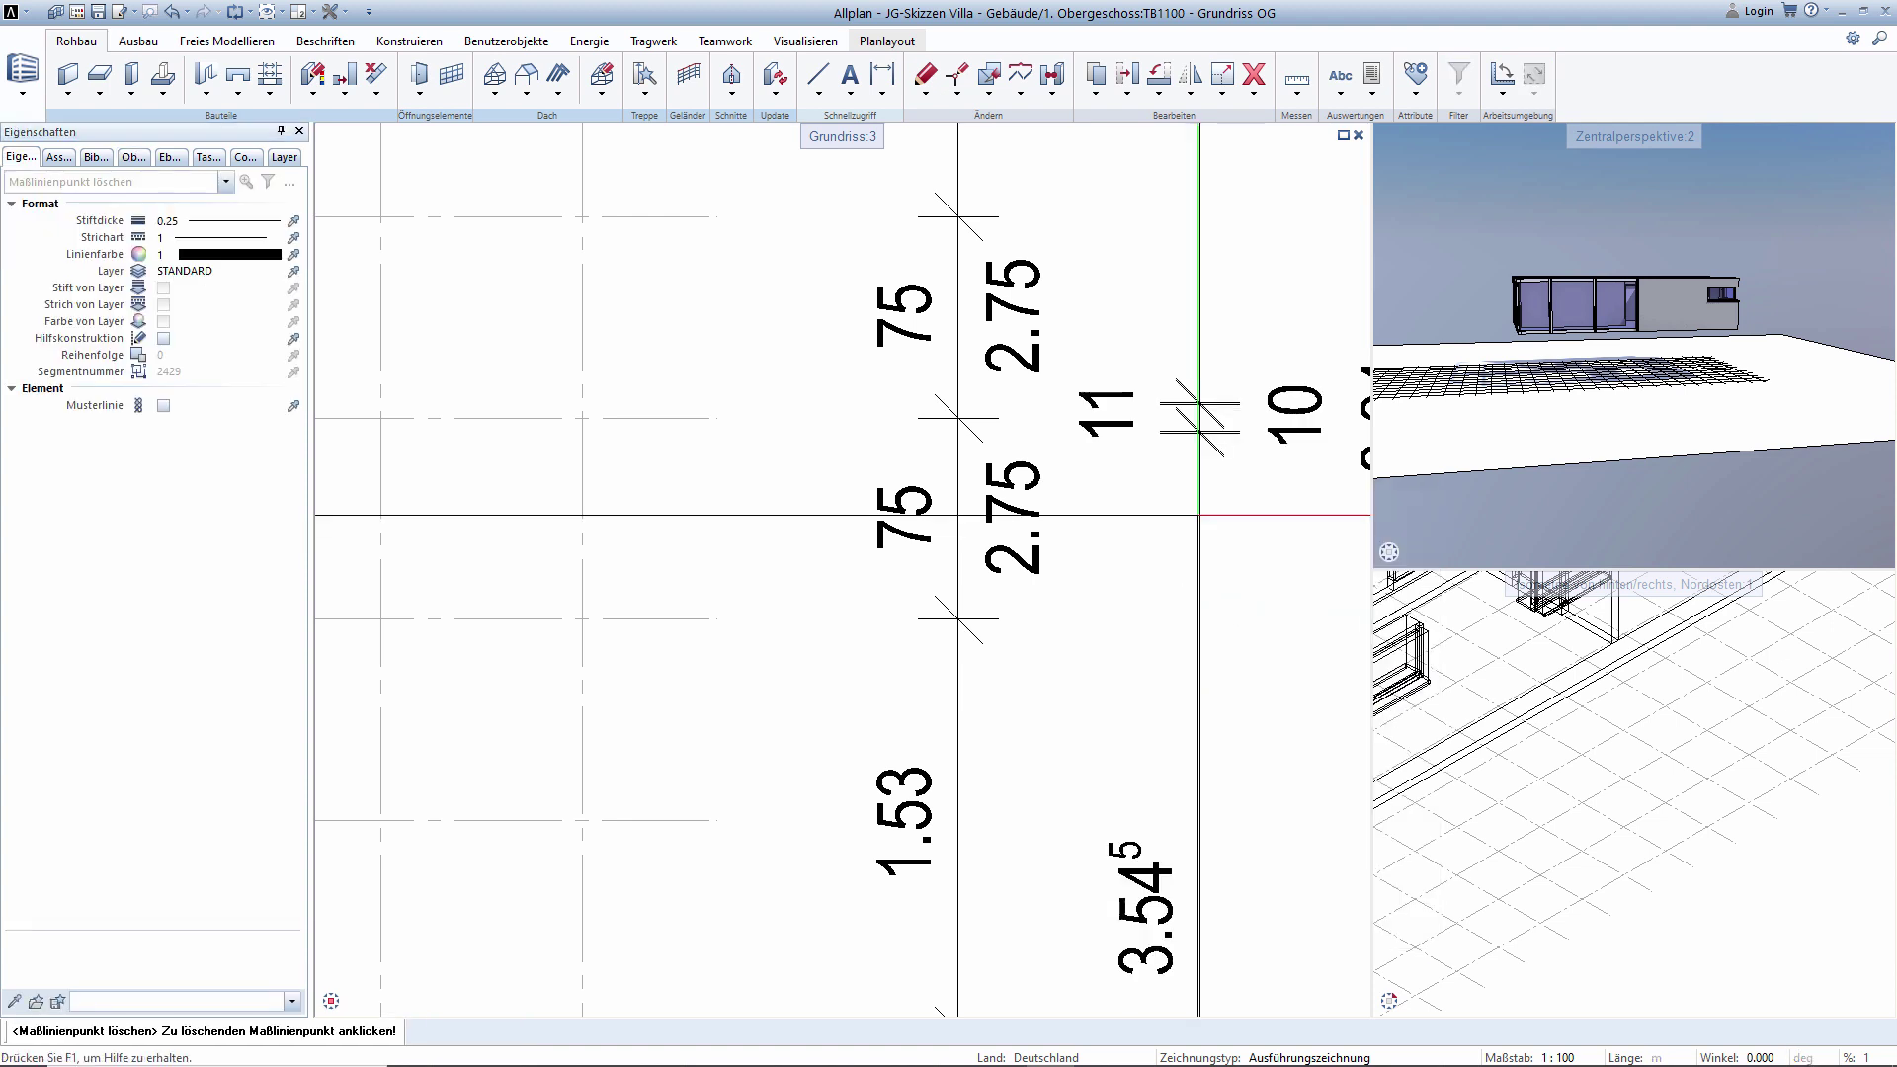
scroll(1206, 508, up, 2)
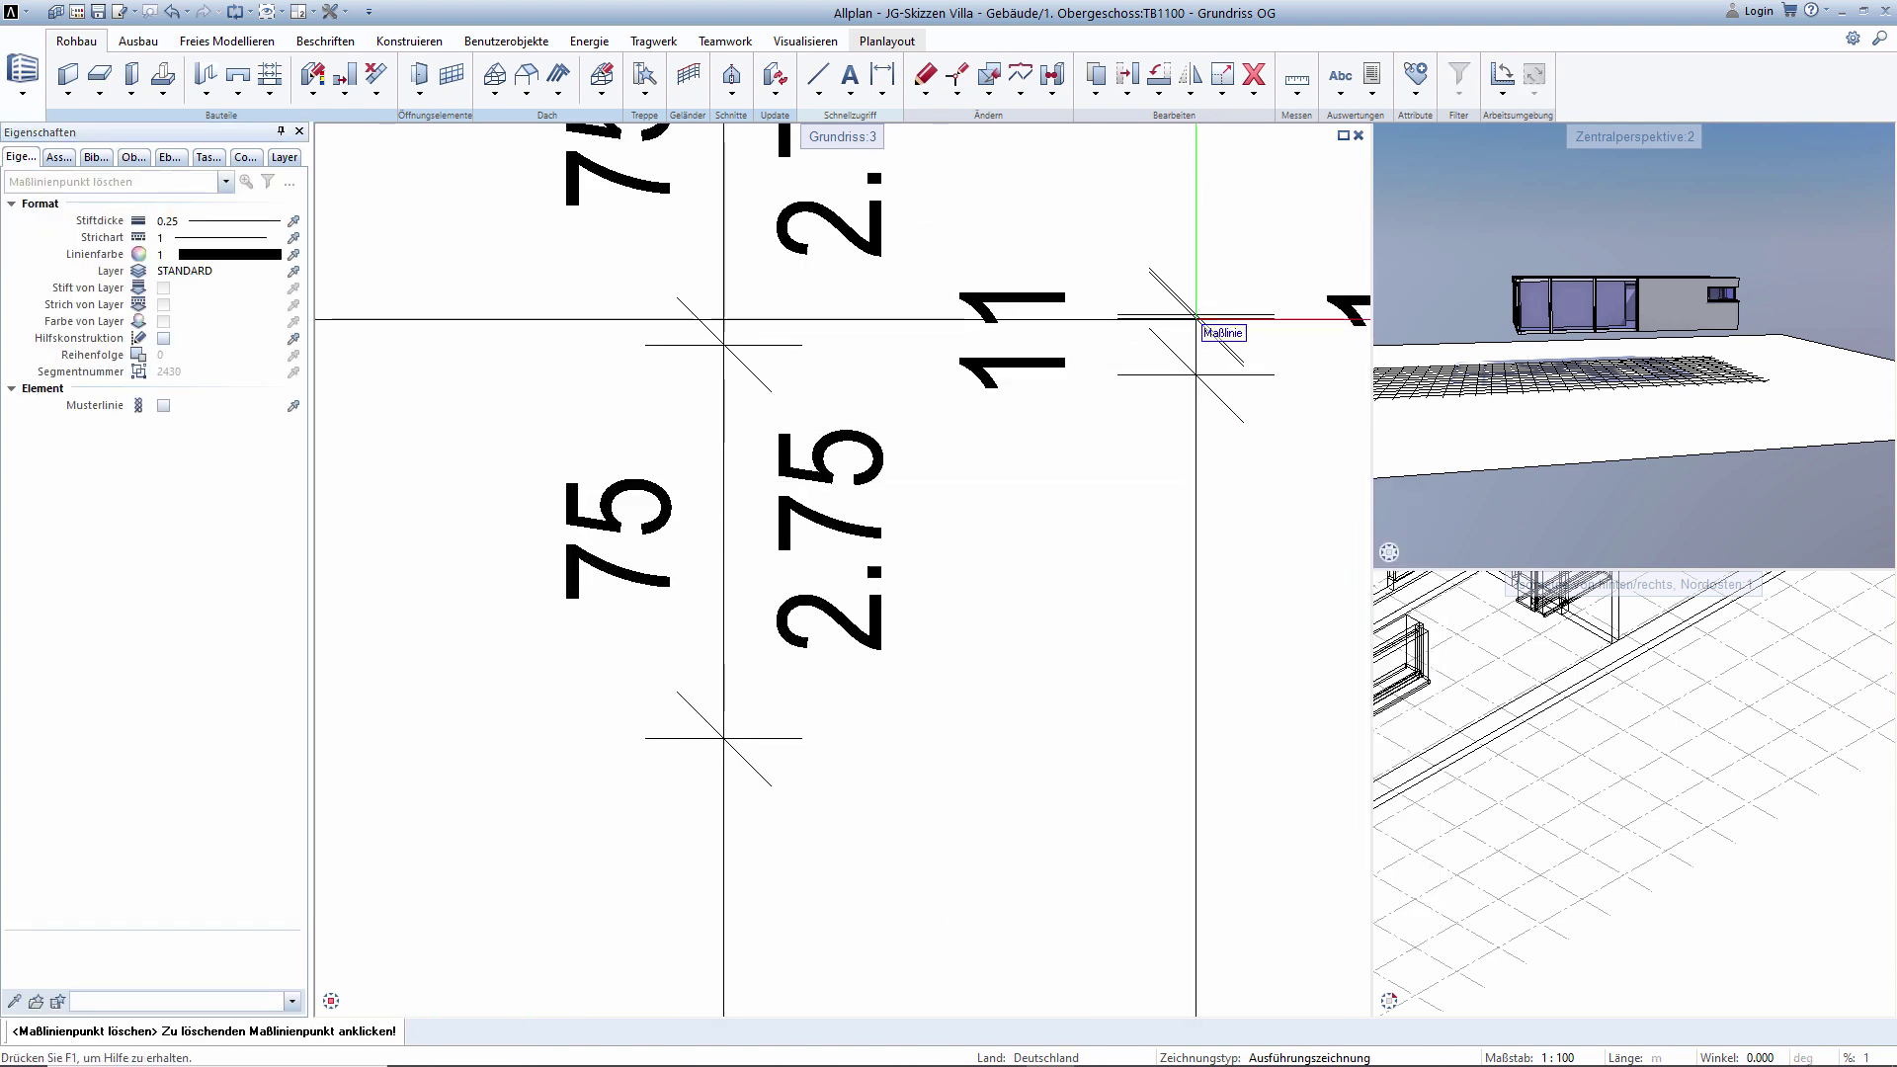
scroll(1161, 380, down, 1)
scroll(1161, 381, down, 3)
scroll(987, 494, down, 2)
scroll(790, 553, up, 2)
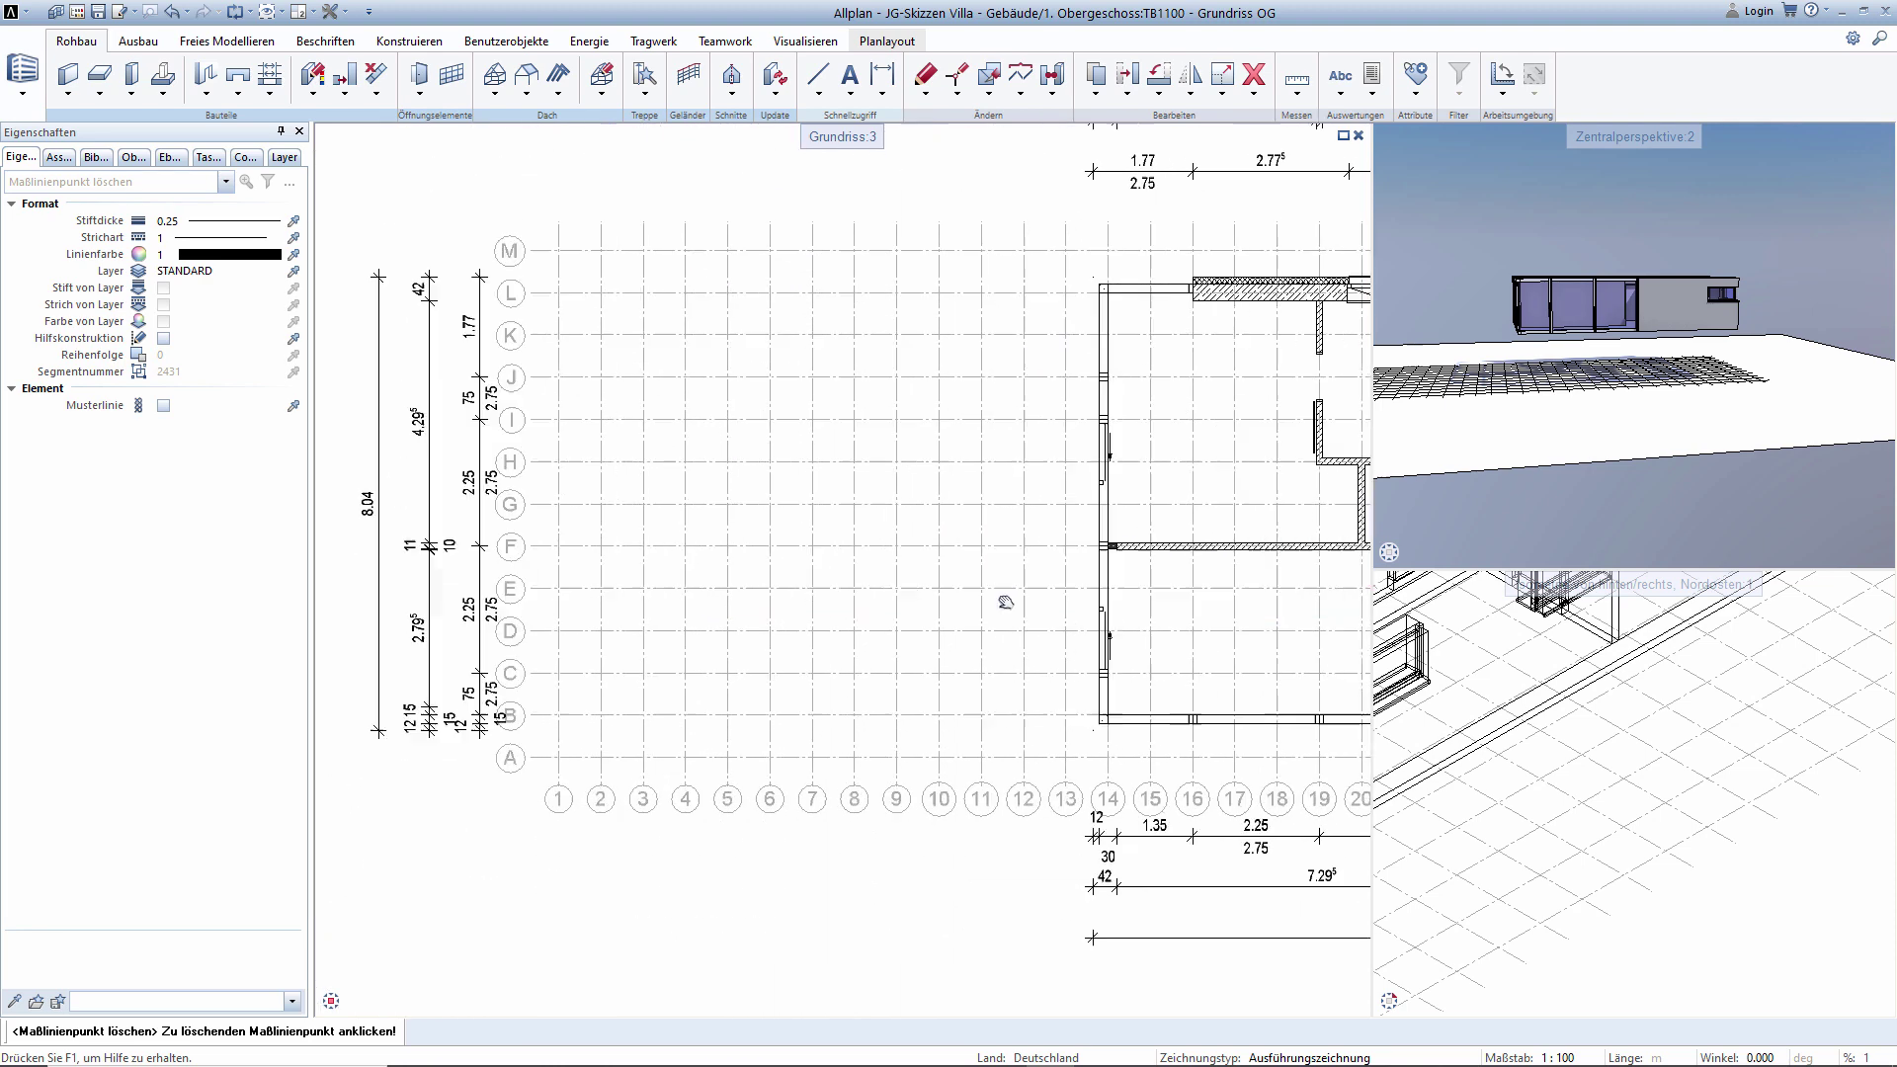
scroll(765, 573, up, 2)
scroll(766, 573, up, 2)
scroll(672, 538, up, 2)
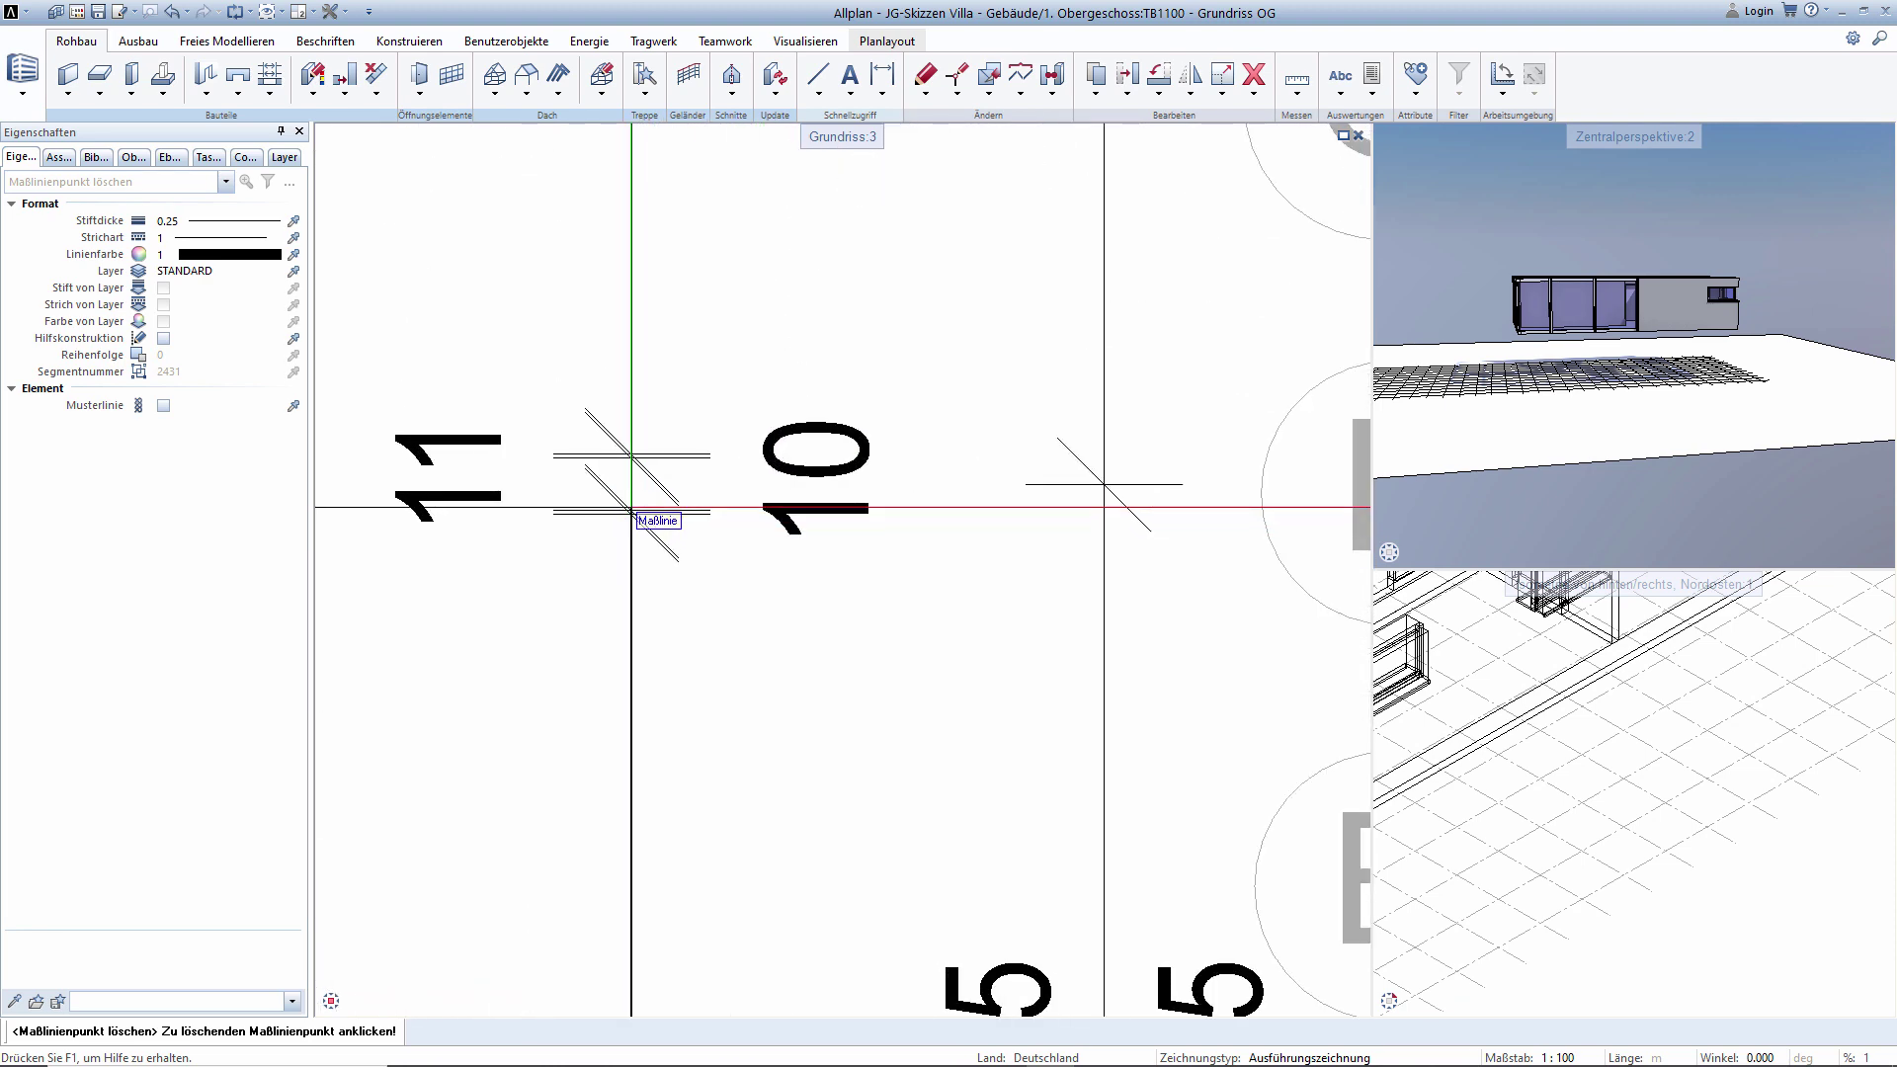
scroll(1103, 484, up, 1)
scroll(626, 478, down, 1)
scroll(630, 529, down, 2)
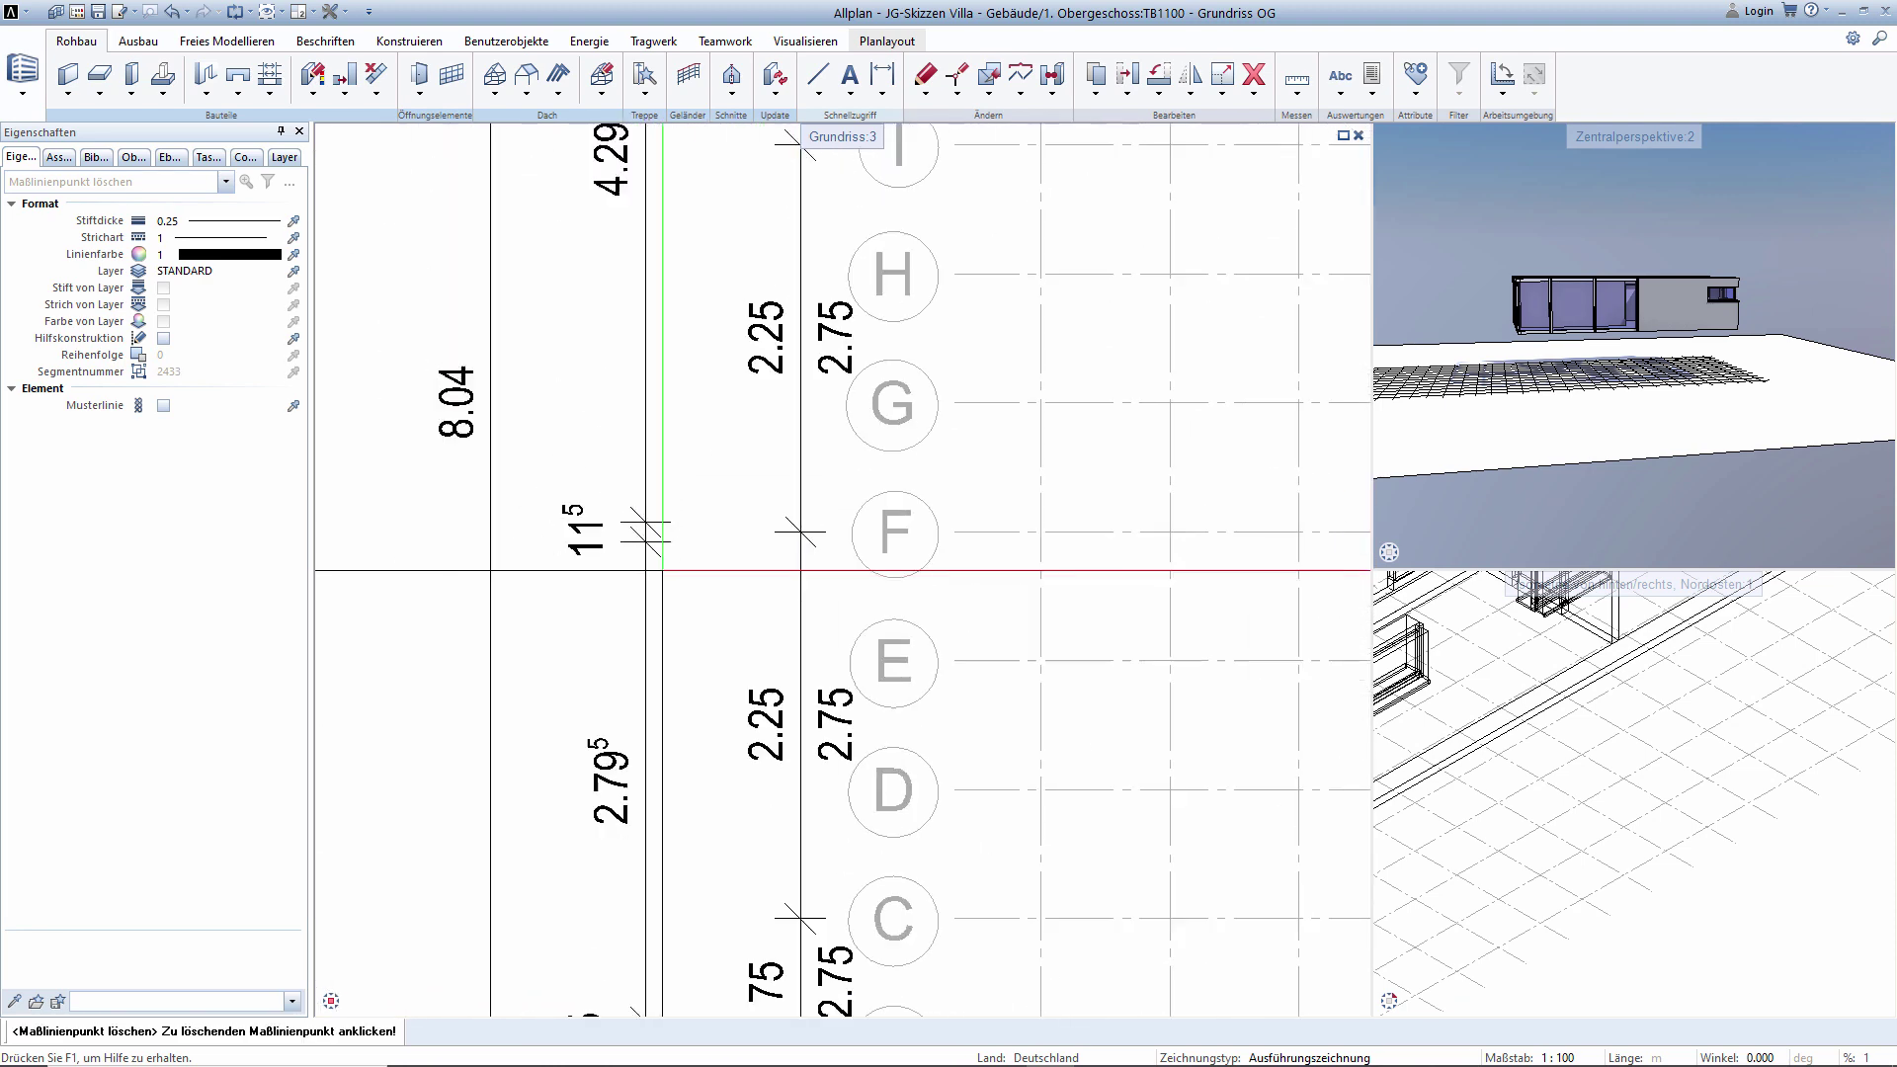
scroll(680, 590, down, 2)
scroll(681, 590, down, 2)
scroll(889, 632, down, 1)
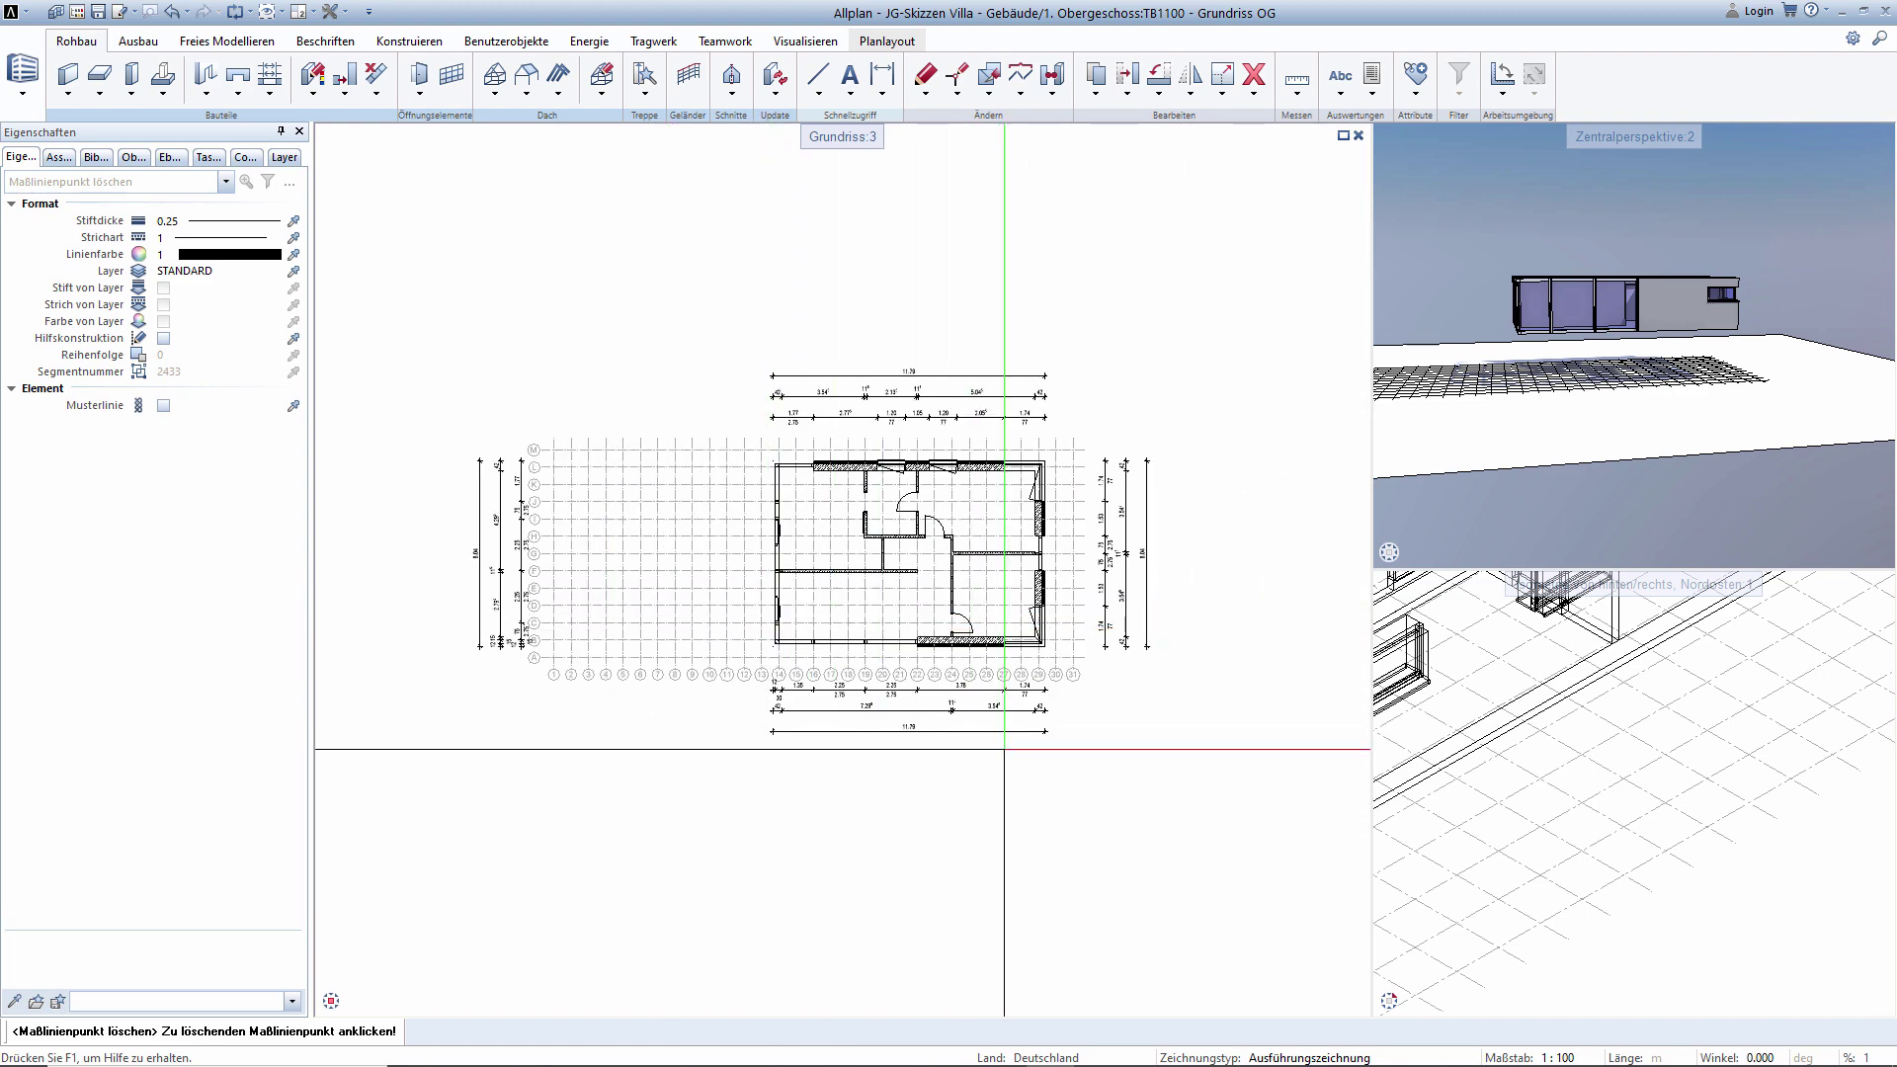
key(Escape)
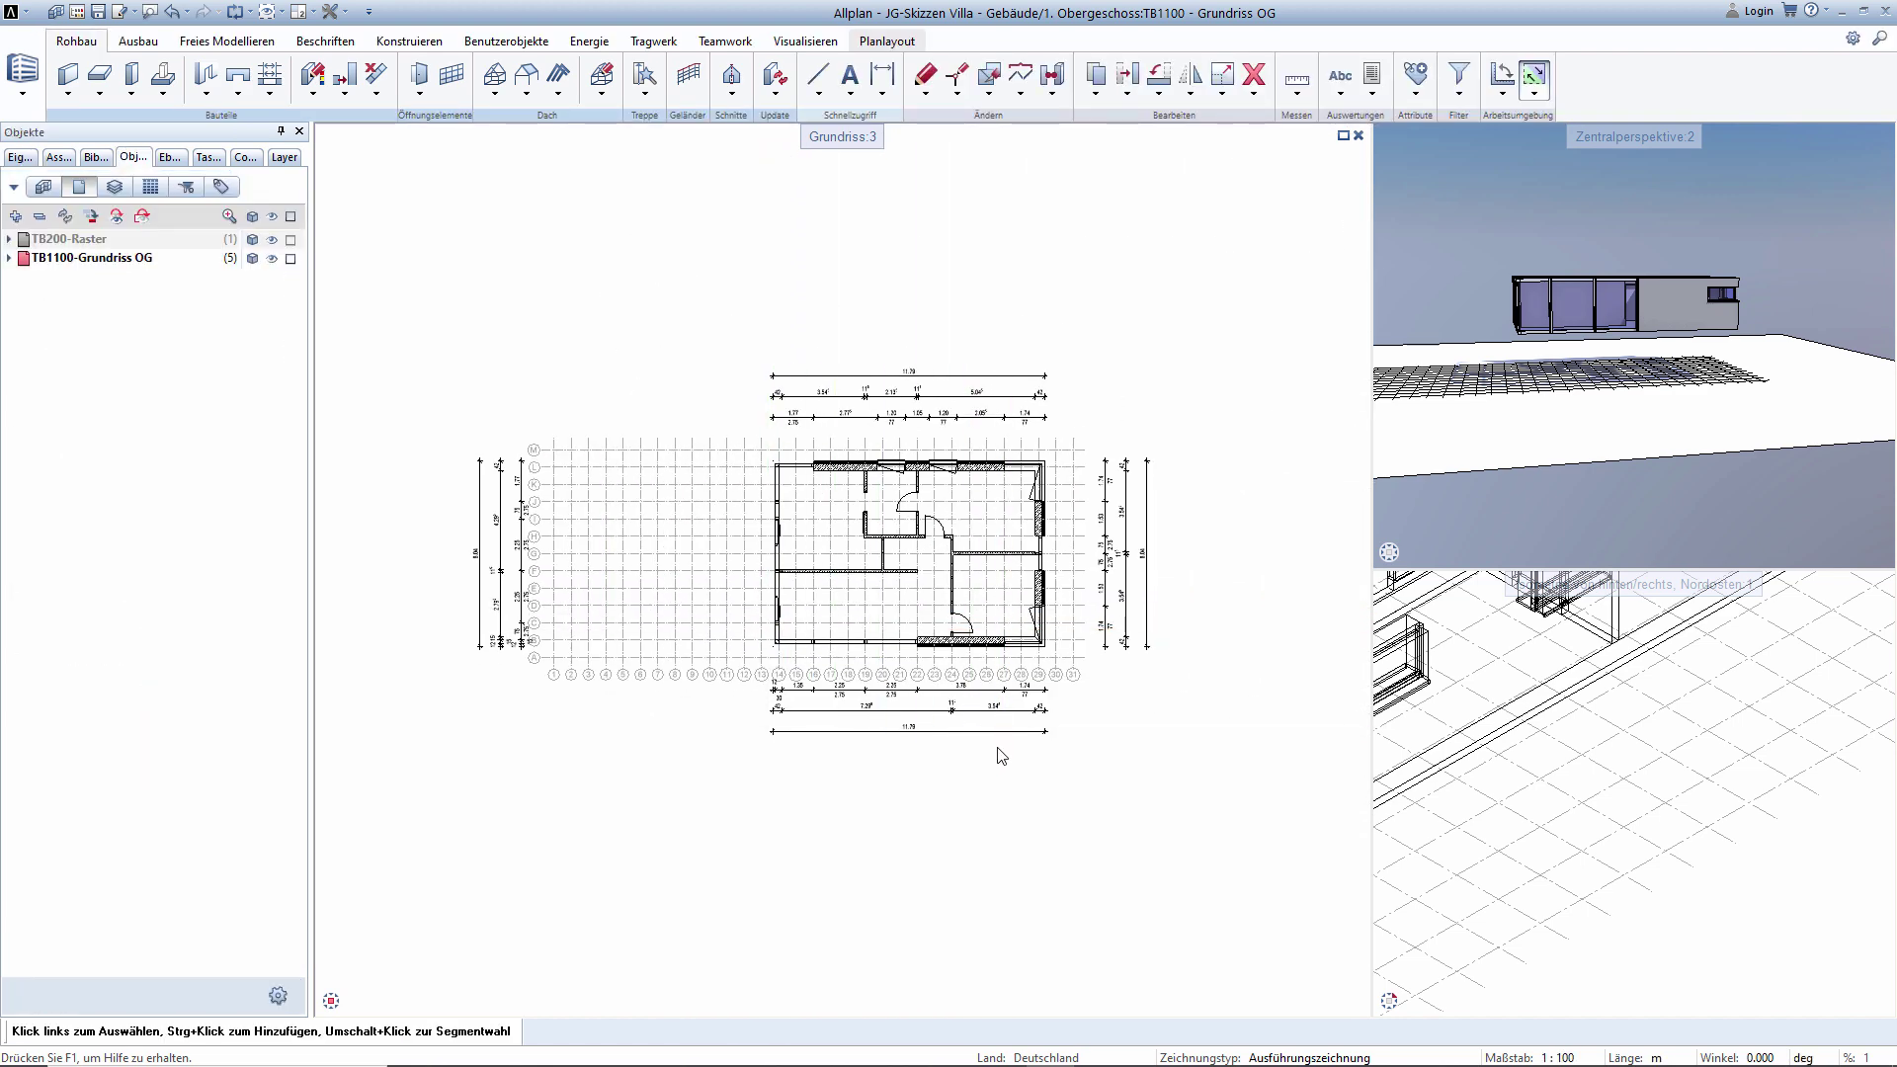
Load 1101, Erdgeschoss, 501 Bodenplatte, Fundament and 200 Raster, with 1000 Grundriss EG active.
click(17, 156)
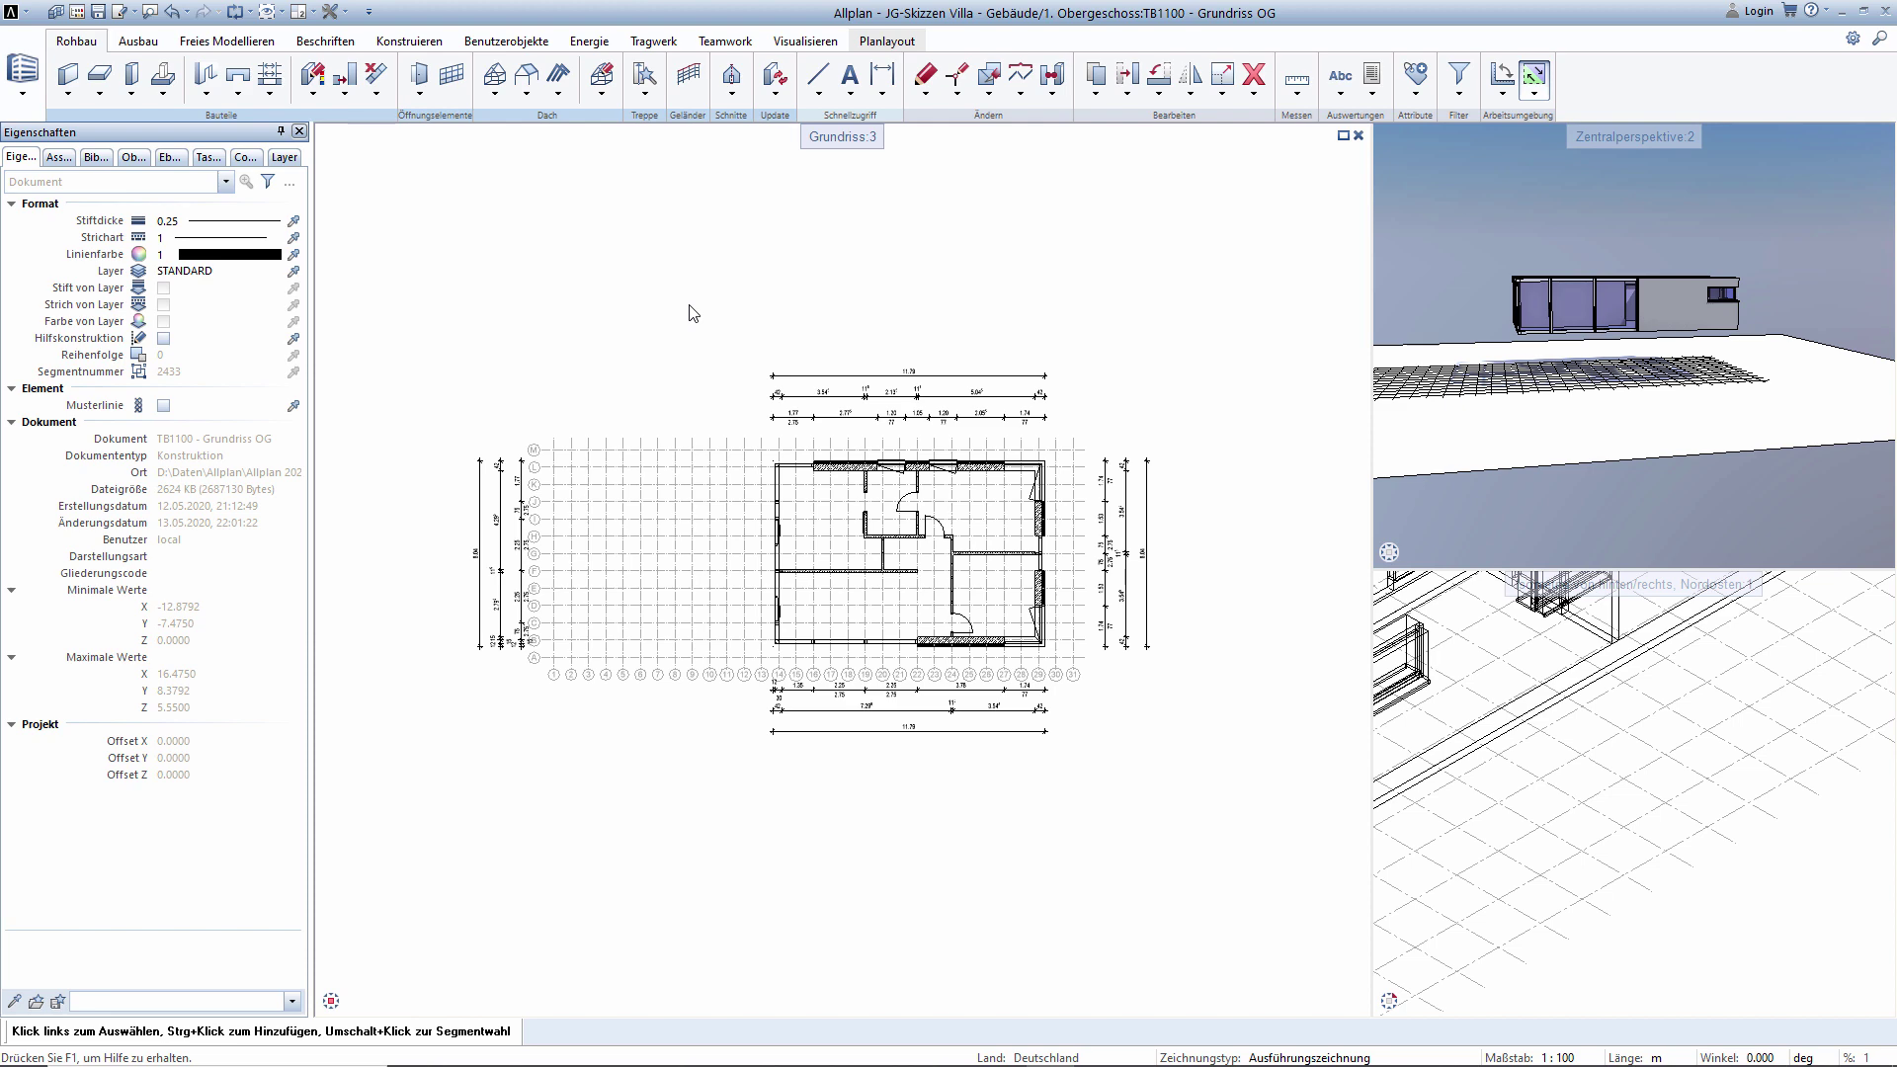
key(F2)
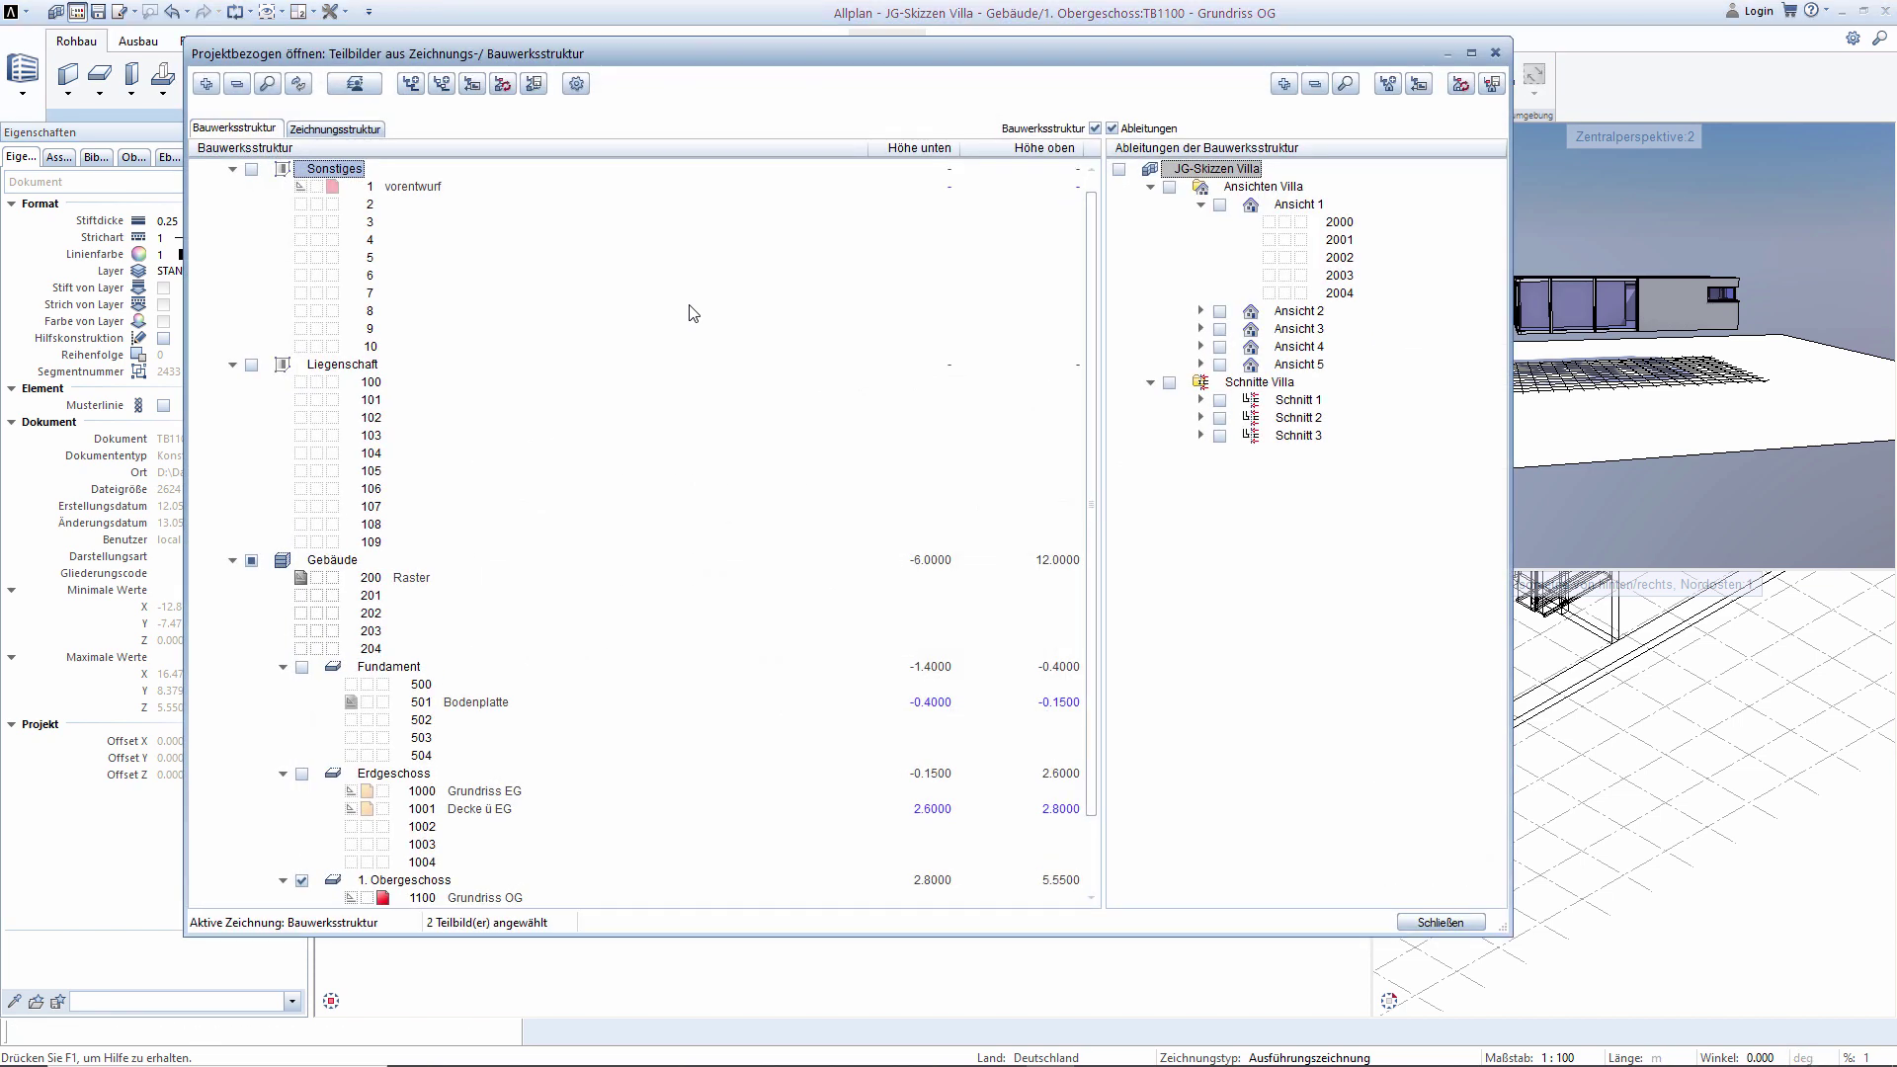
scroll(612, 565, down, 2)
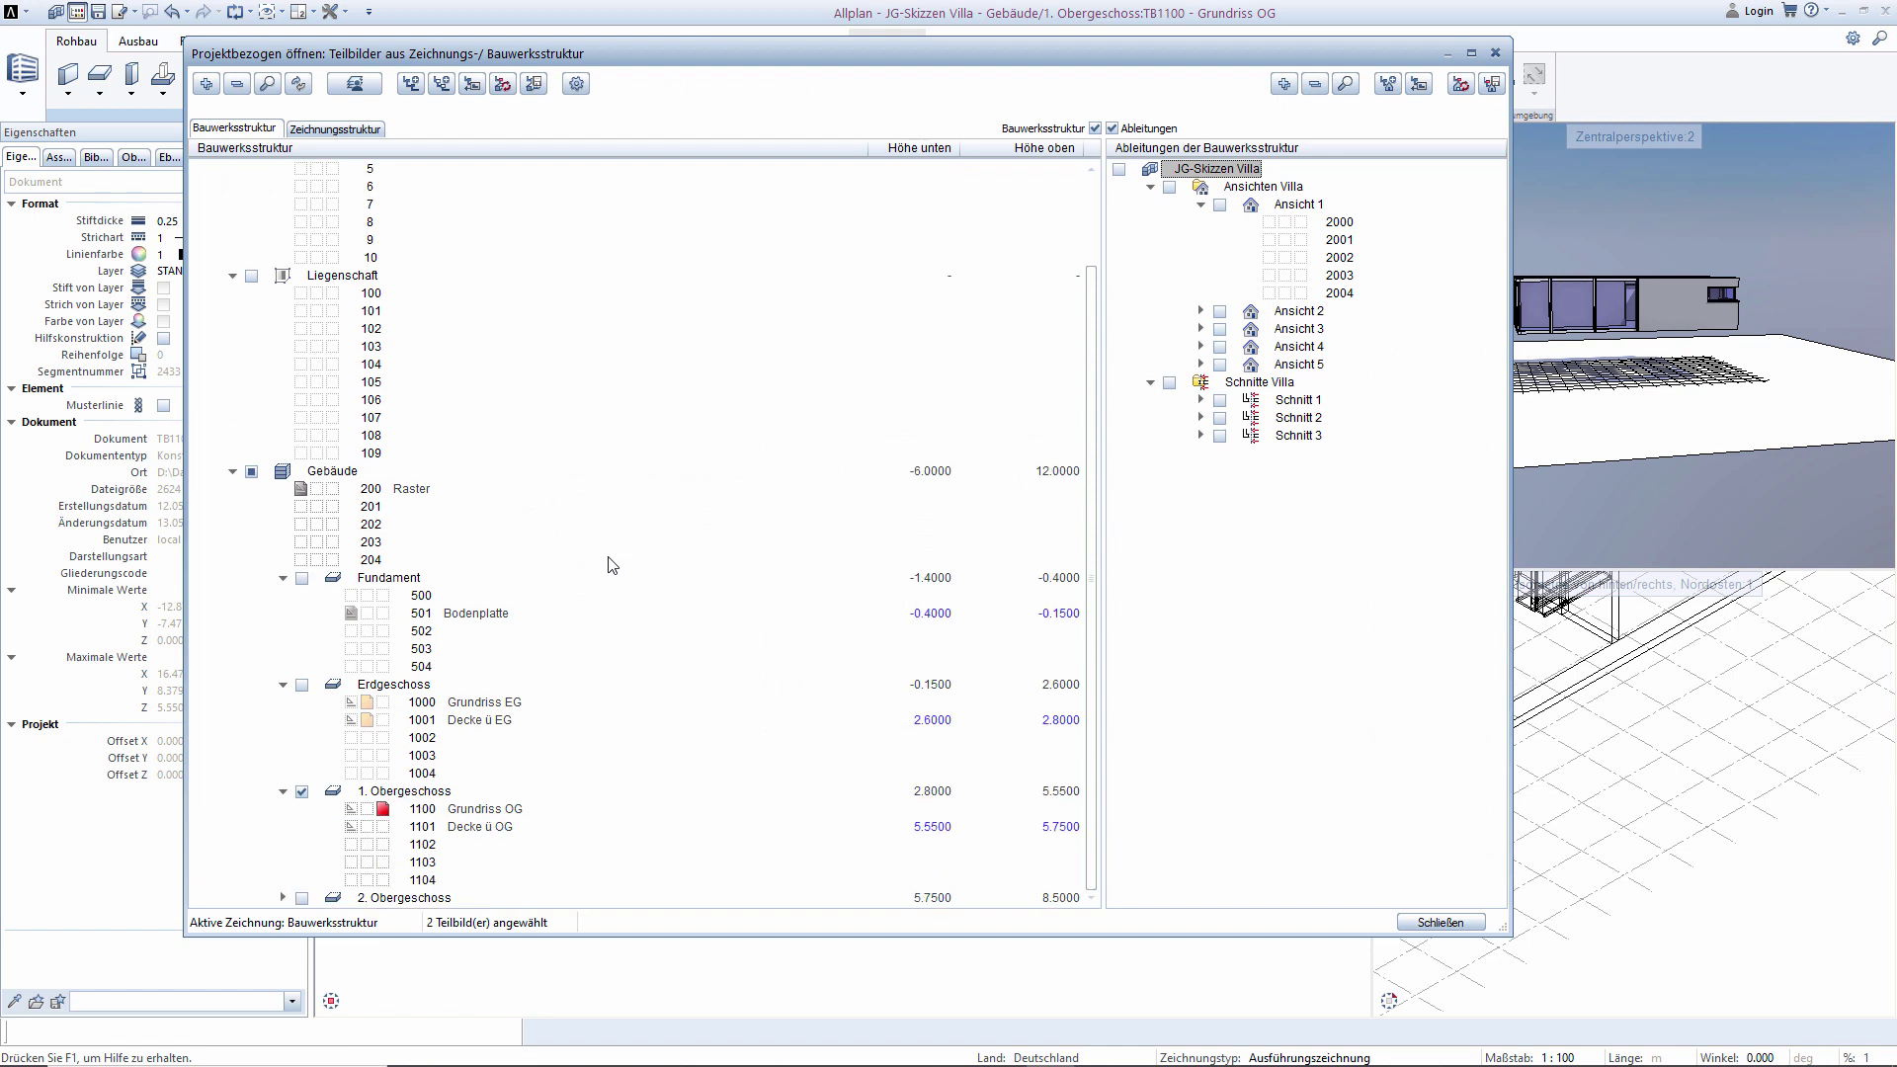
click(366, 826)
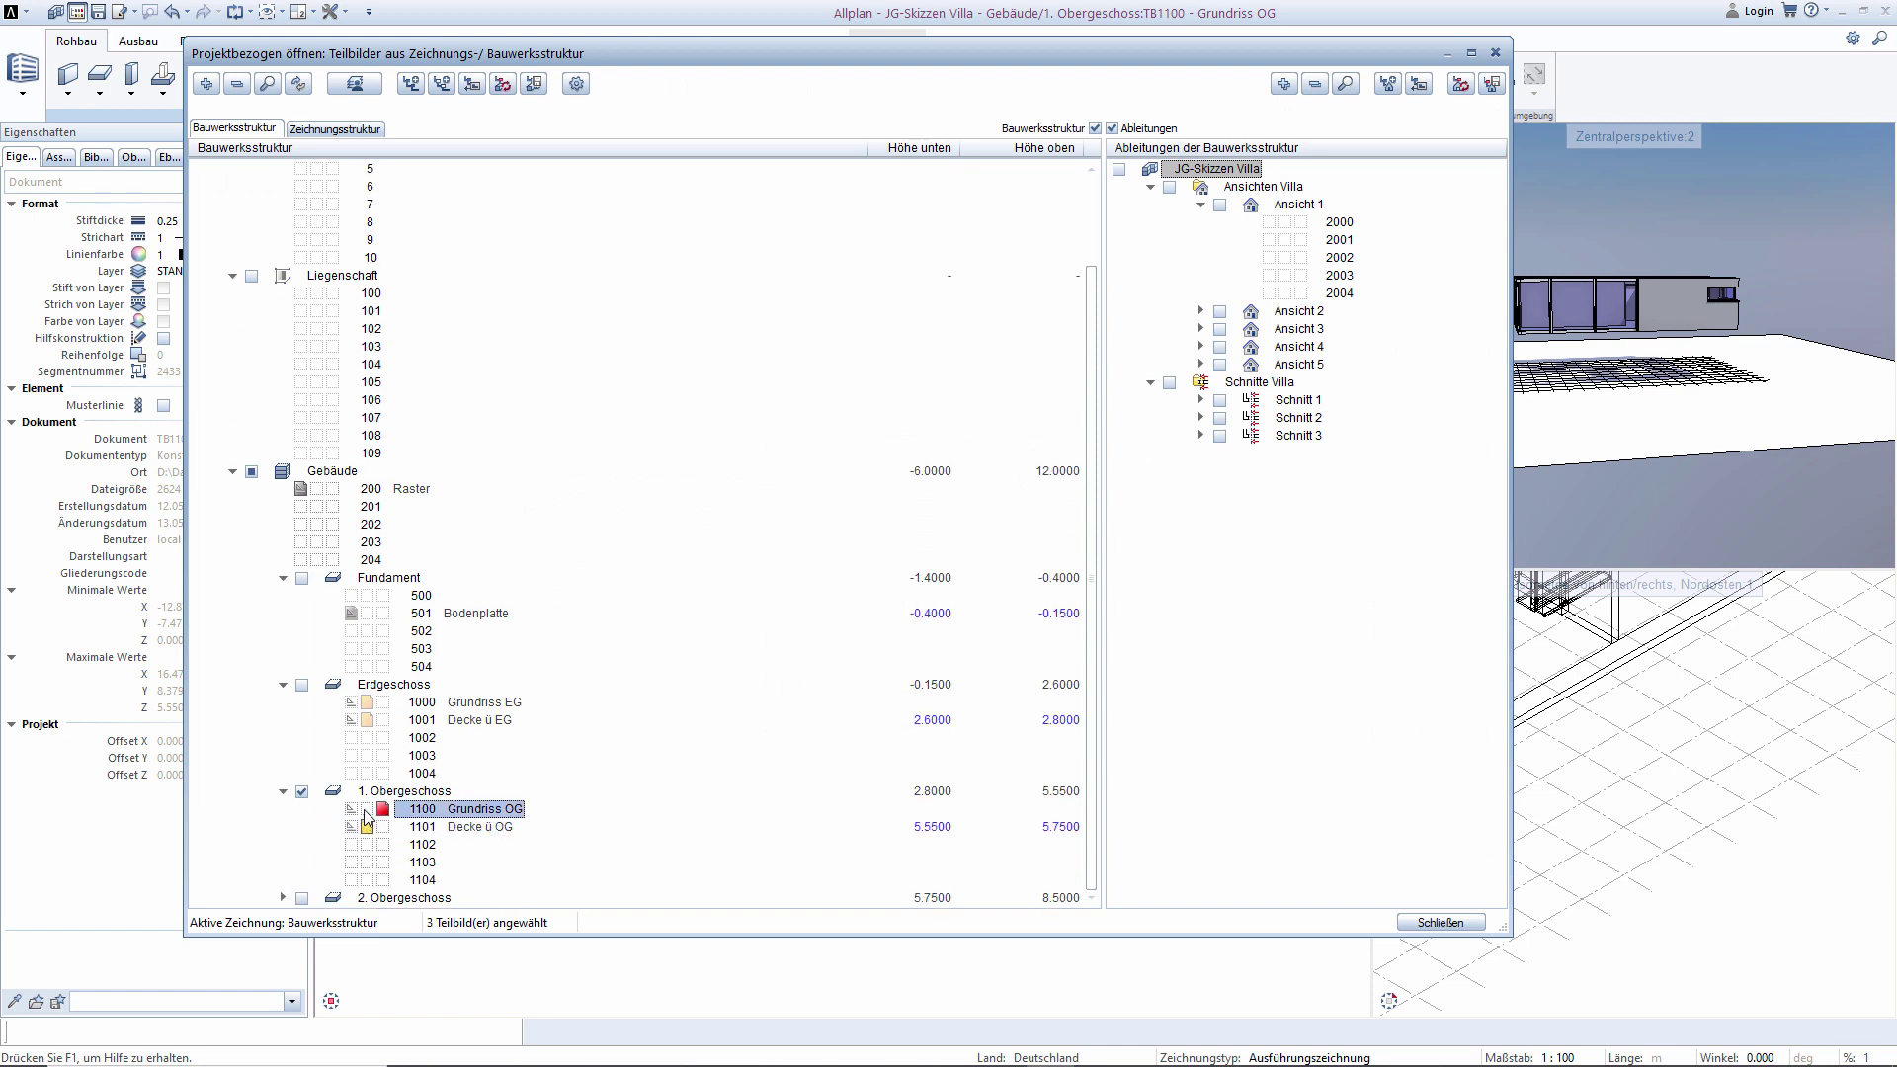
click(301, 684)
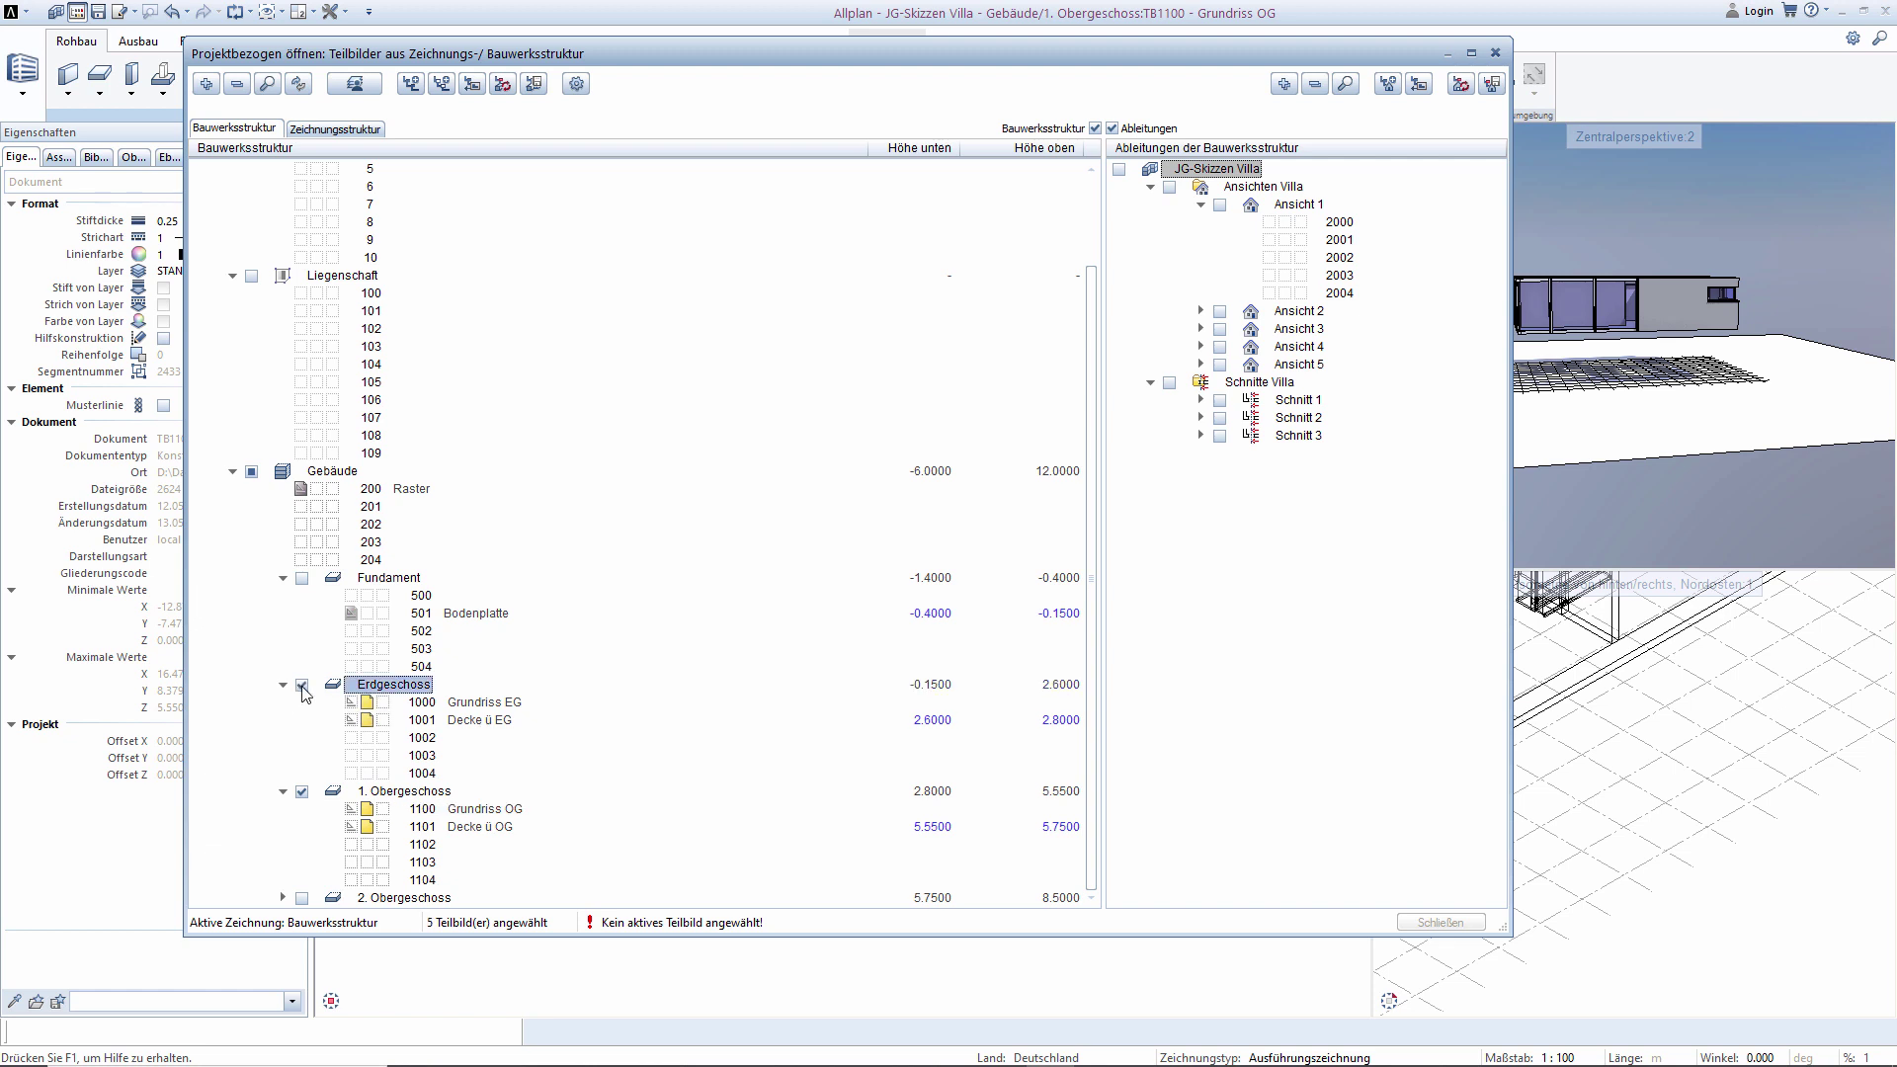
click(366, 613)
click(300, 580)
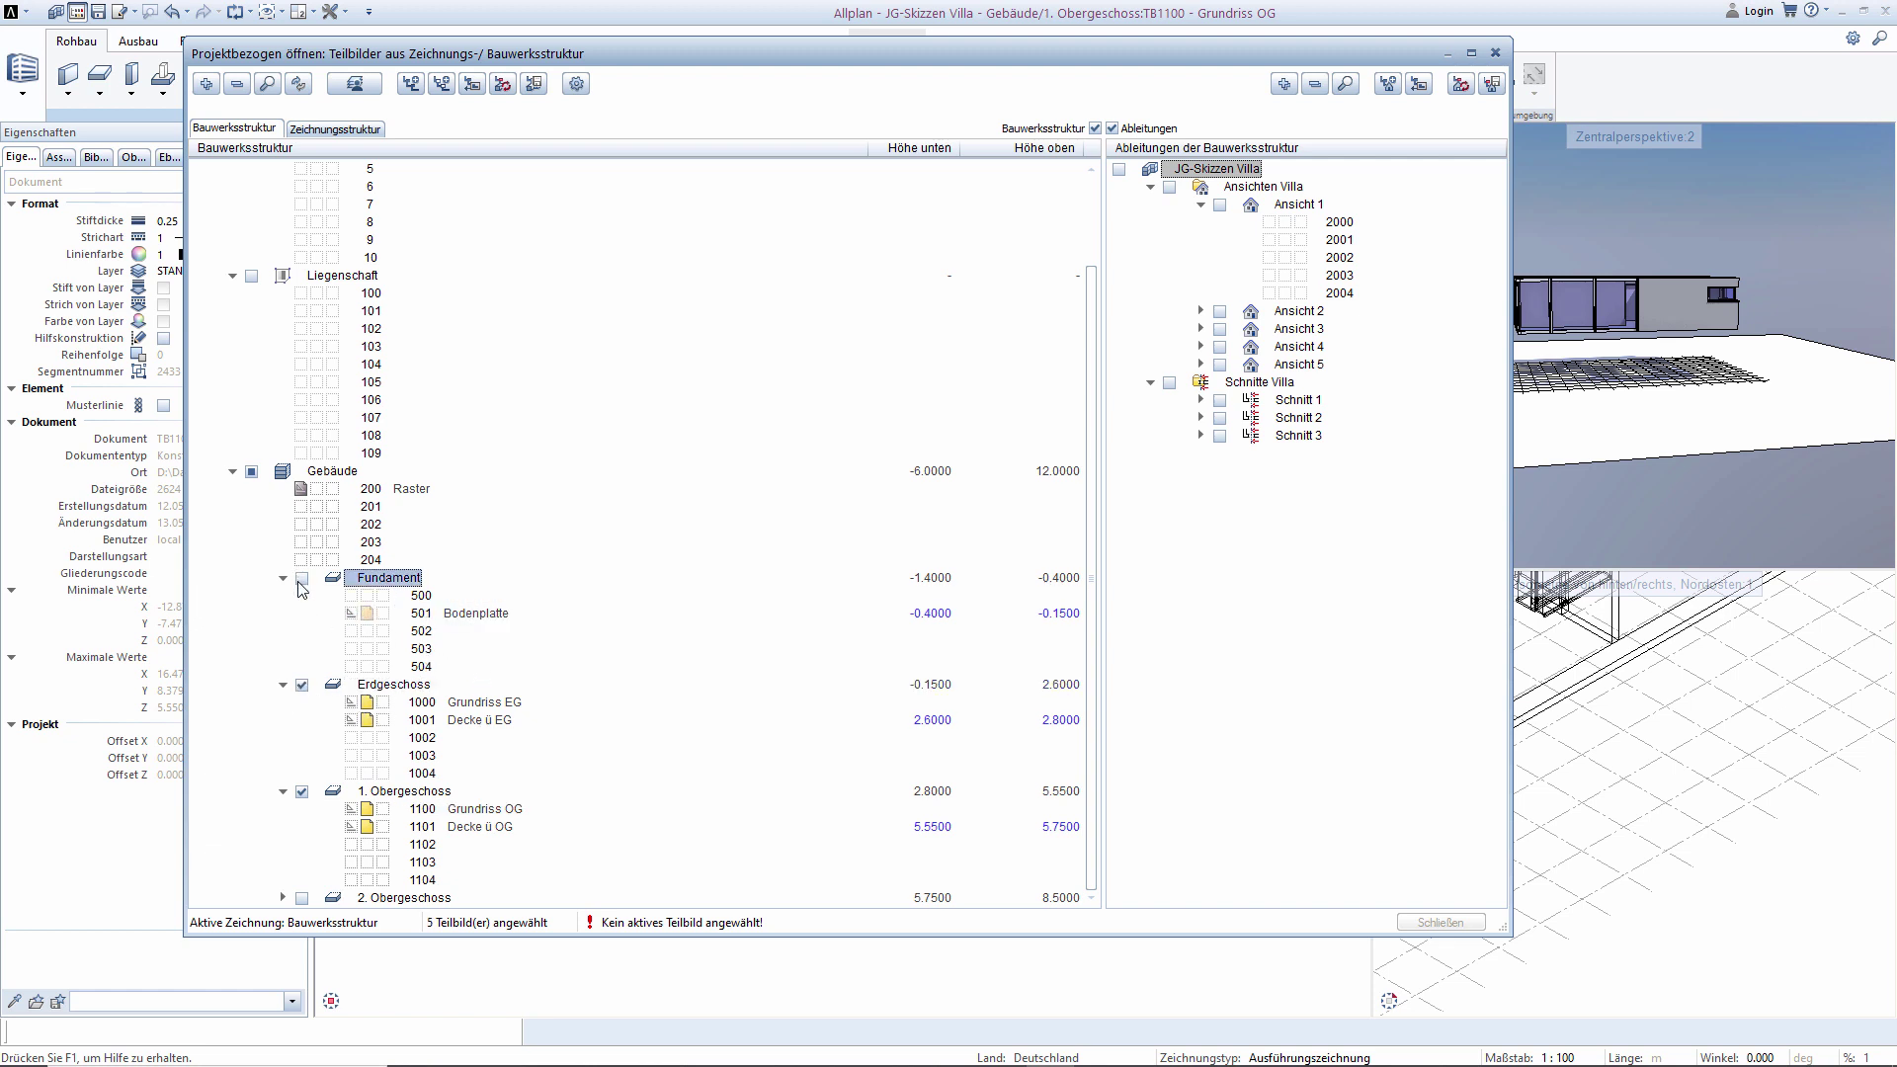
click(317, 489)
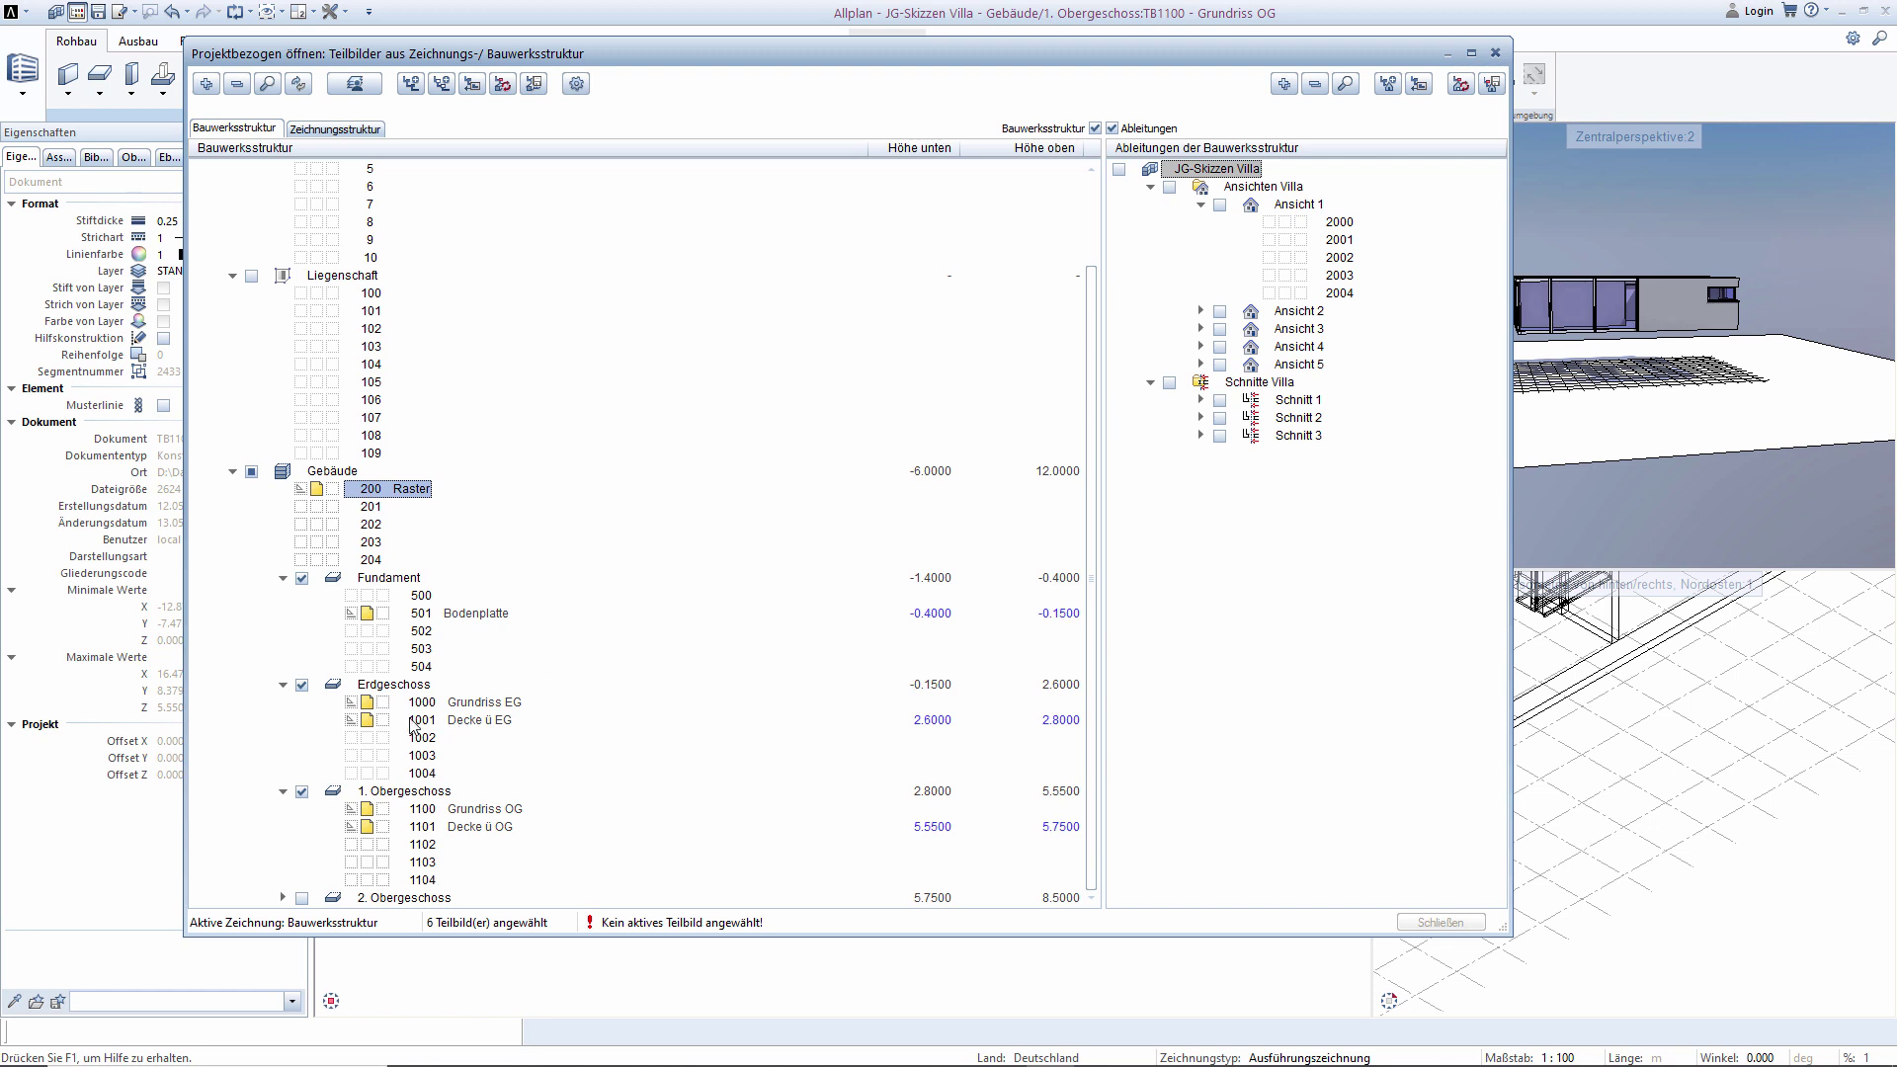
click(384, 703)
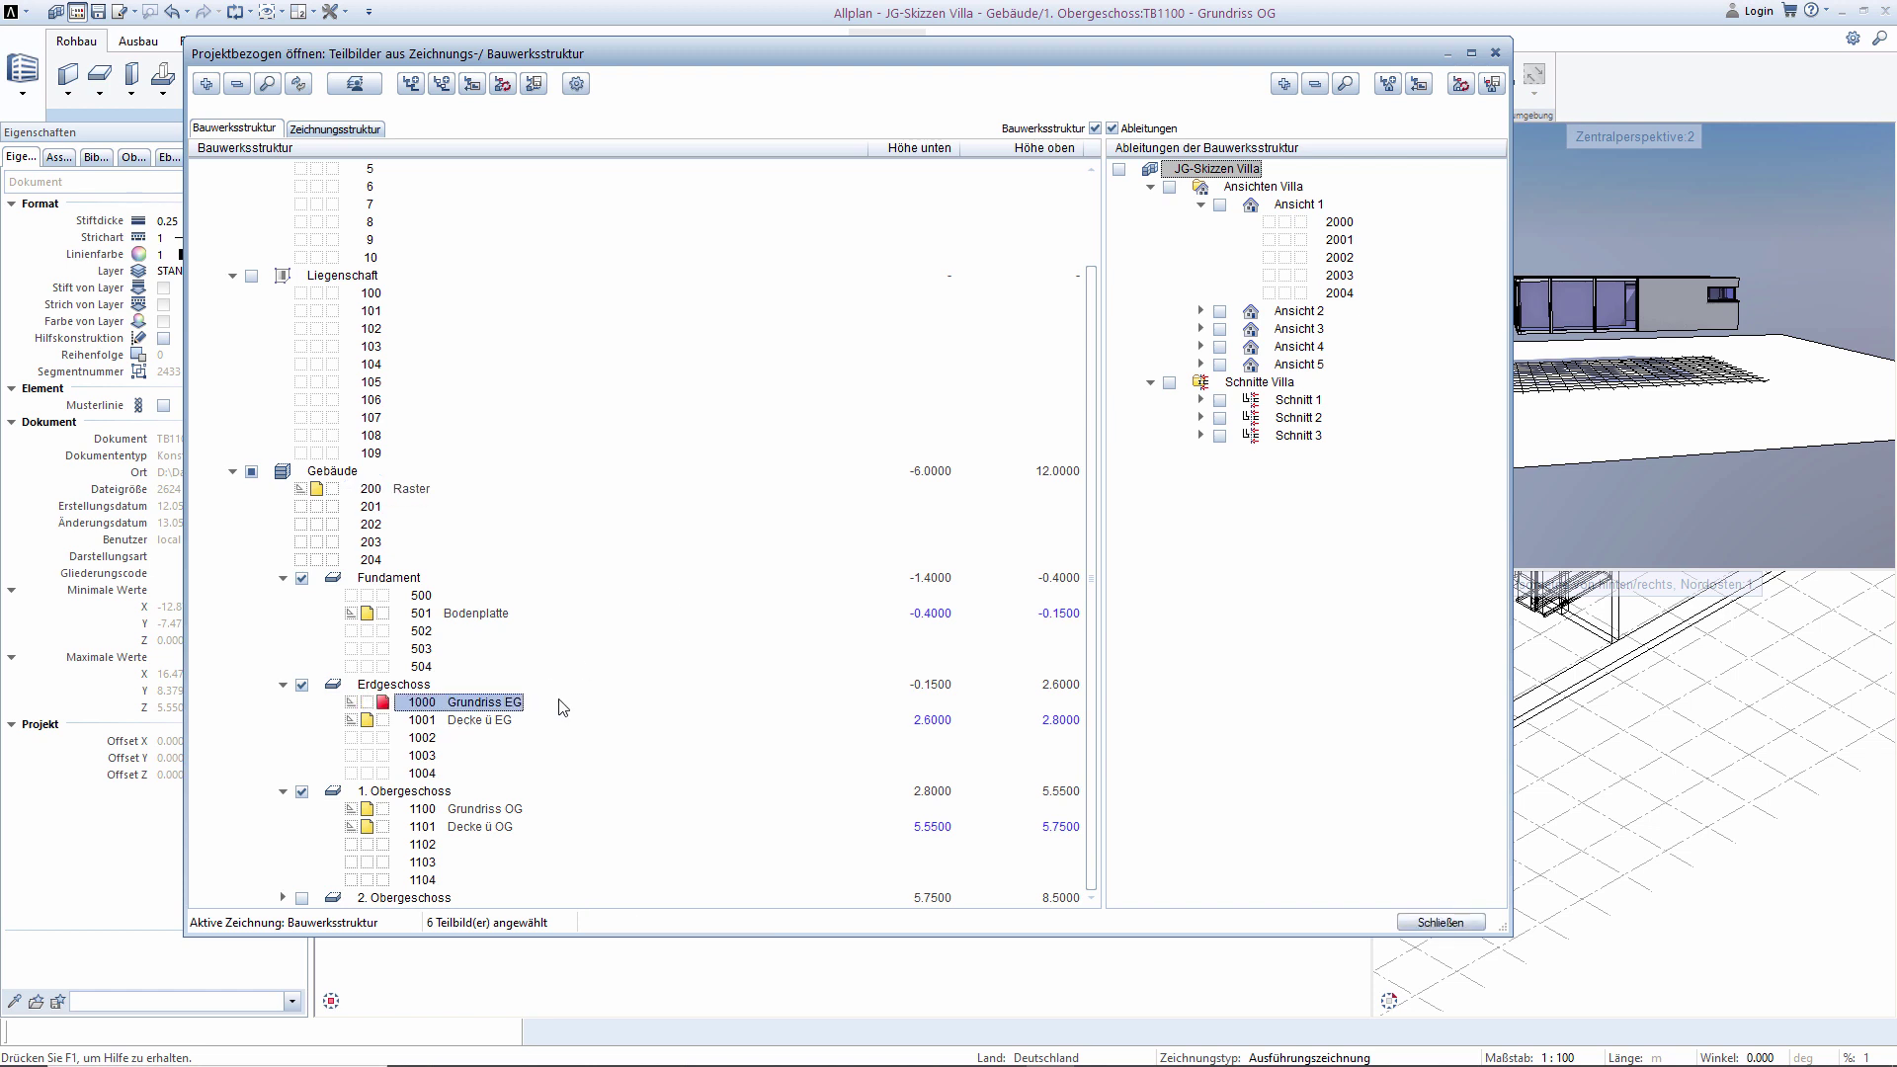
click(1441, 922)
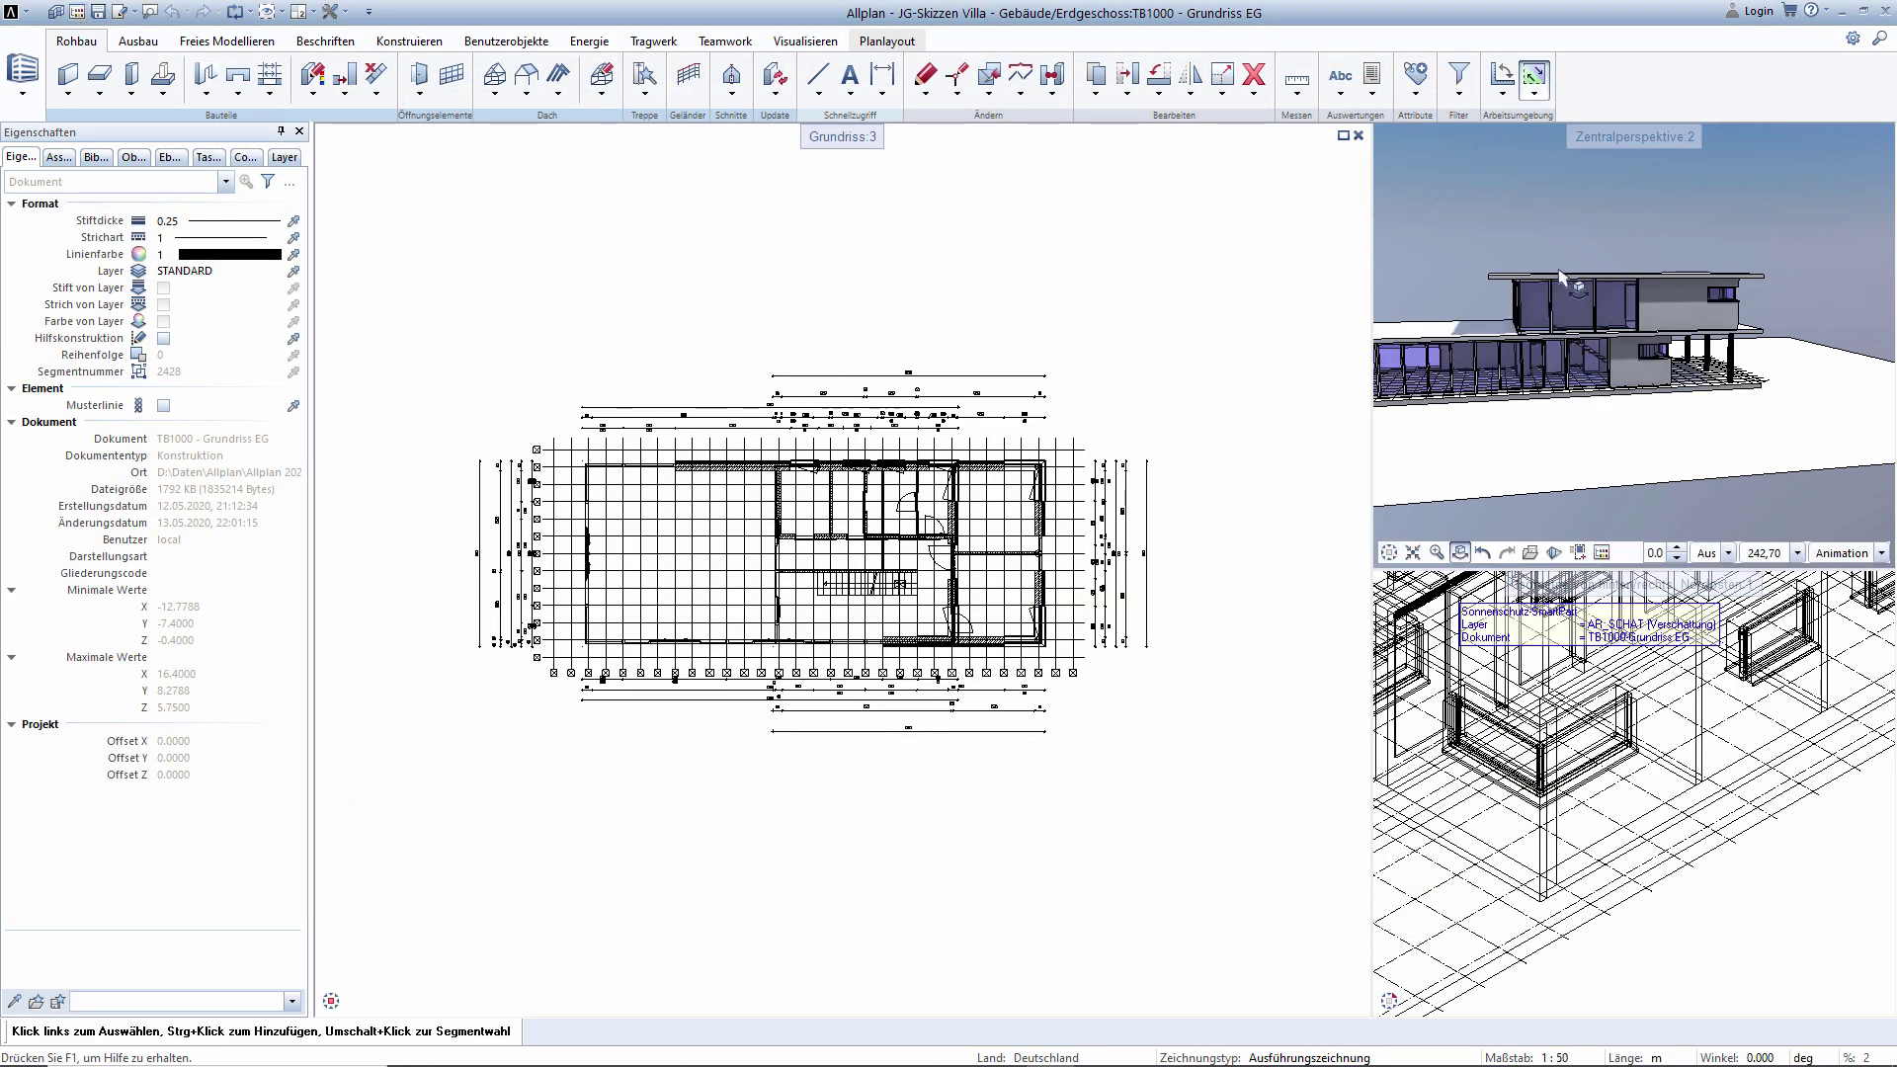
double_click(1630, 139)
mouse_move(1260, 497)
shift+middle_down()
mouse_move(1186, 544)
mouse_move(1000, 515)
mouse_move(1270, 517)
mouse_move(741, 517)
mouse_move(1254, 513)
mouse_move(774, 543)
mouse_move(863, 583)
mouse_move(972, 469)
mouse_move(1319, 587)
shift+middle_up()
scroll(886, 571, up, 2)
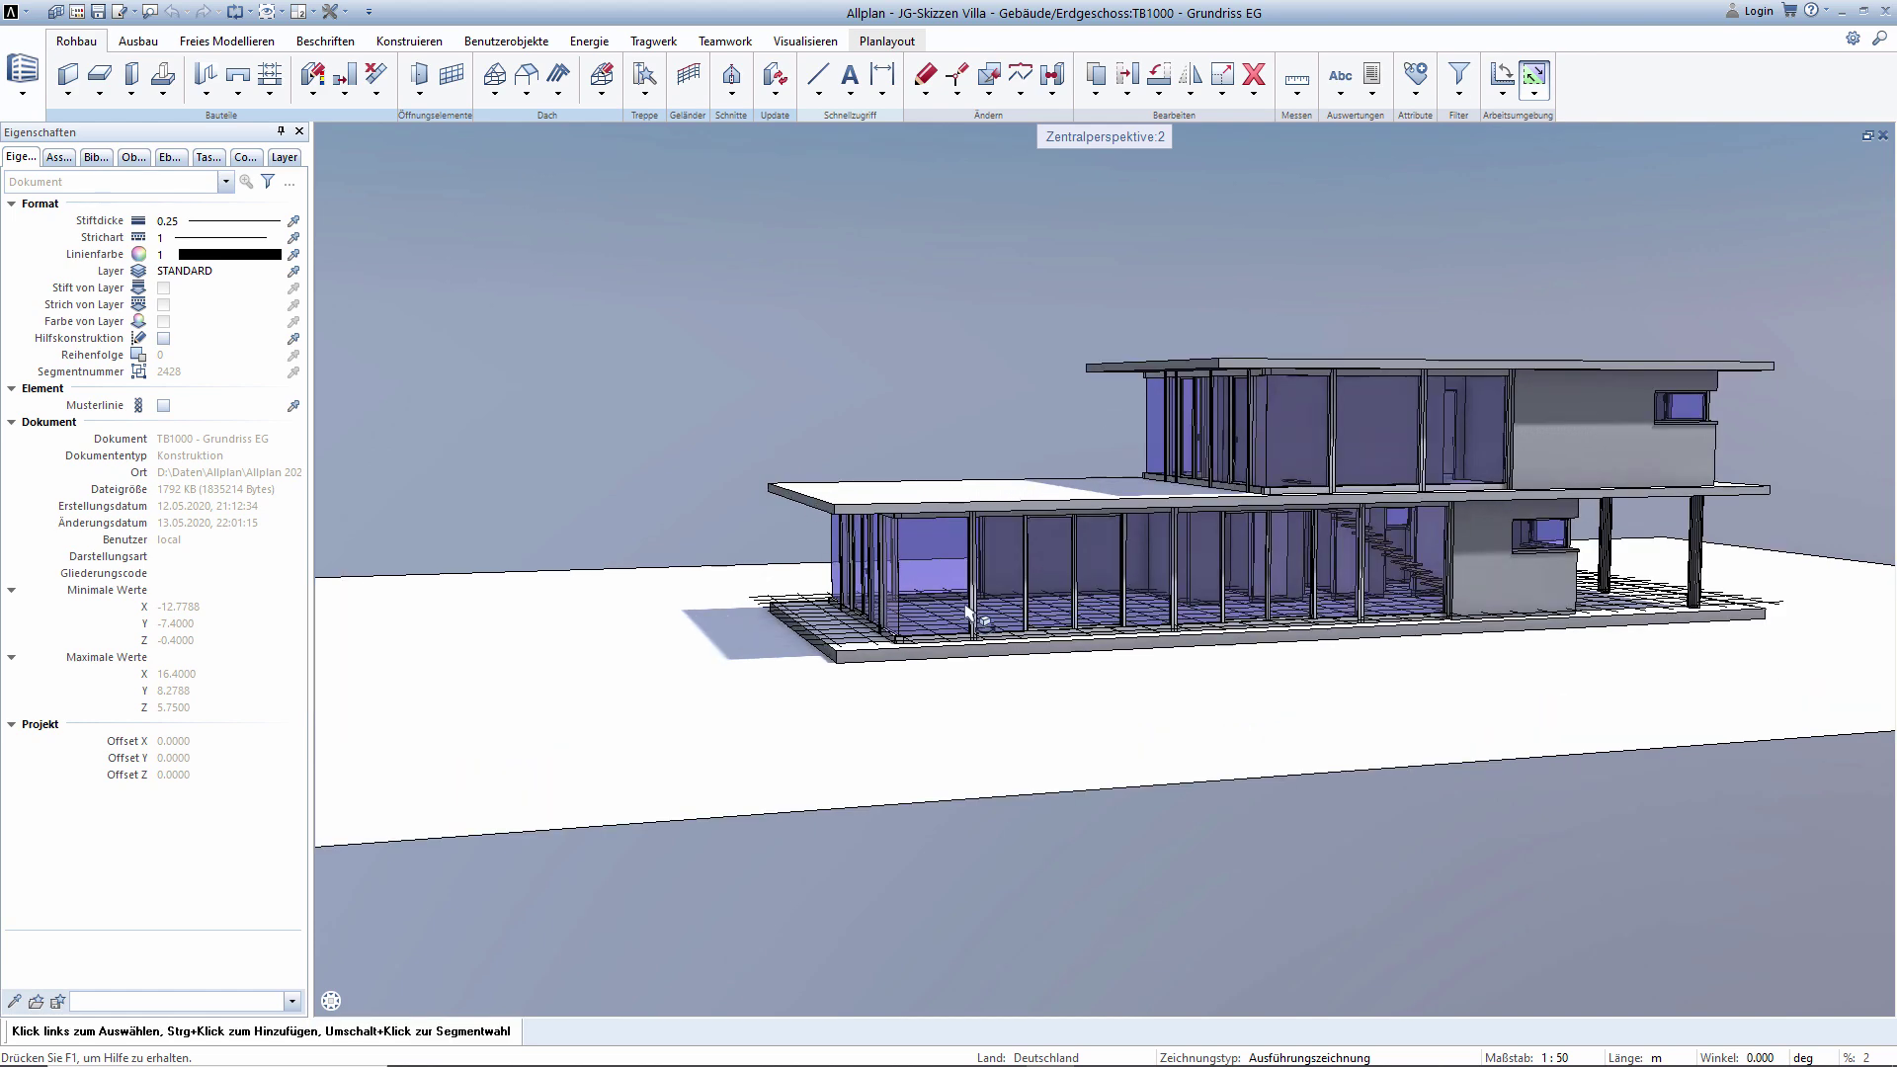
scroll(958, 608, up, 3)
scroll(965, 614, down, 5)
shift+middle_drag(964, 614, 839, 605)
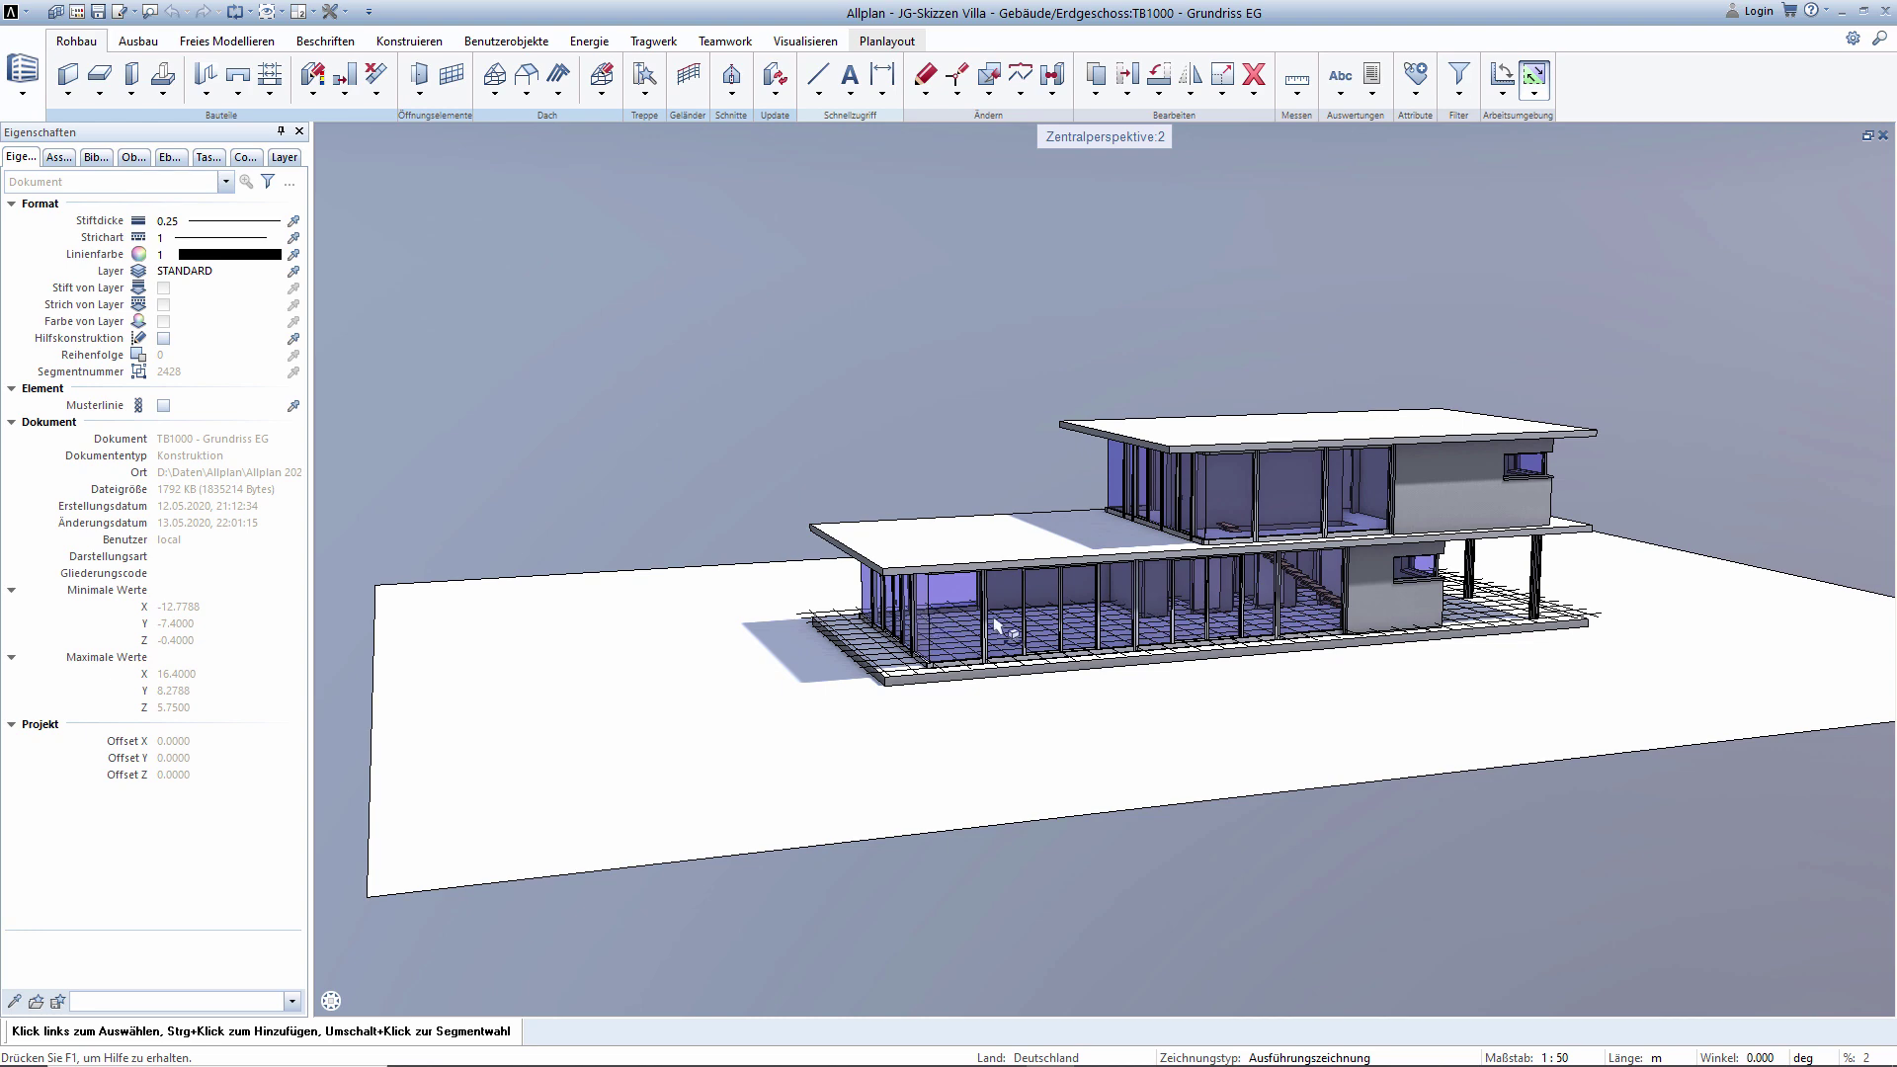
double_click(1086, 138)
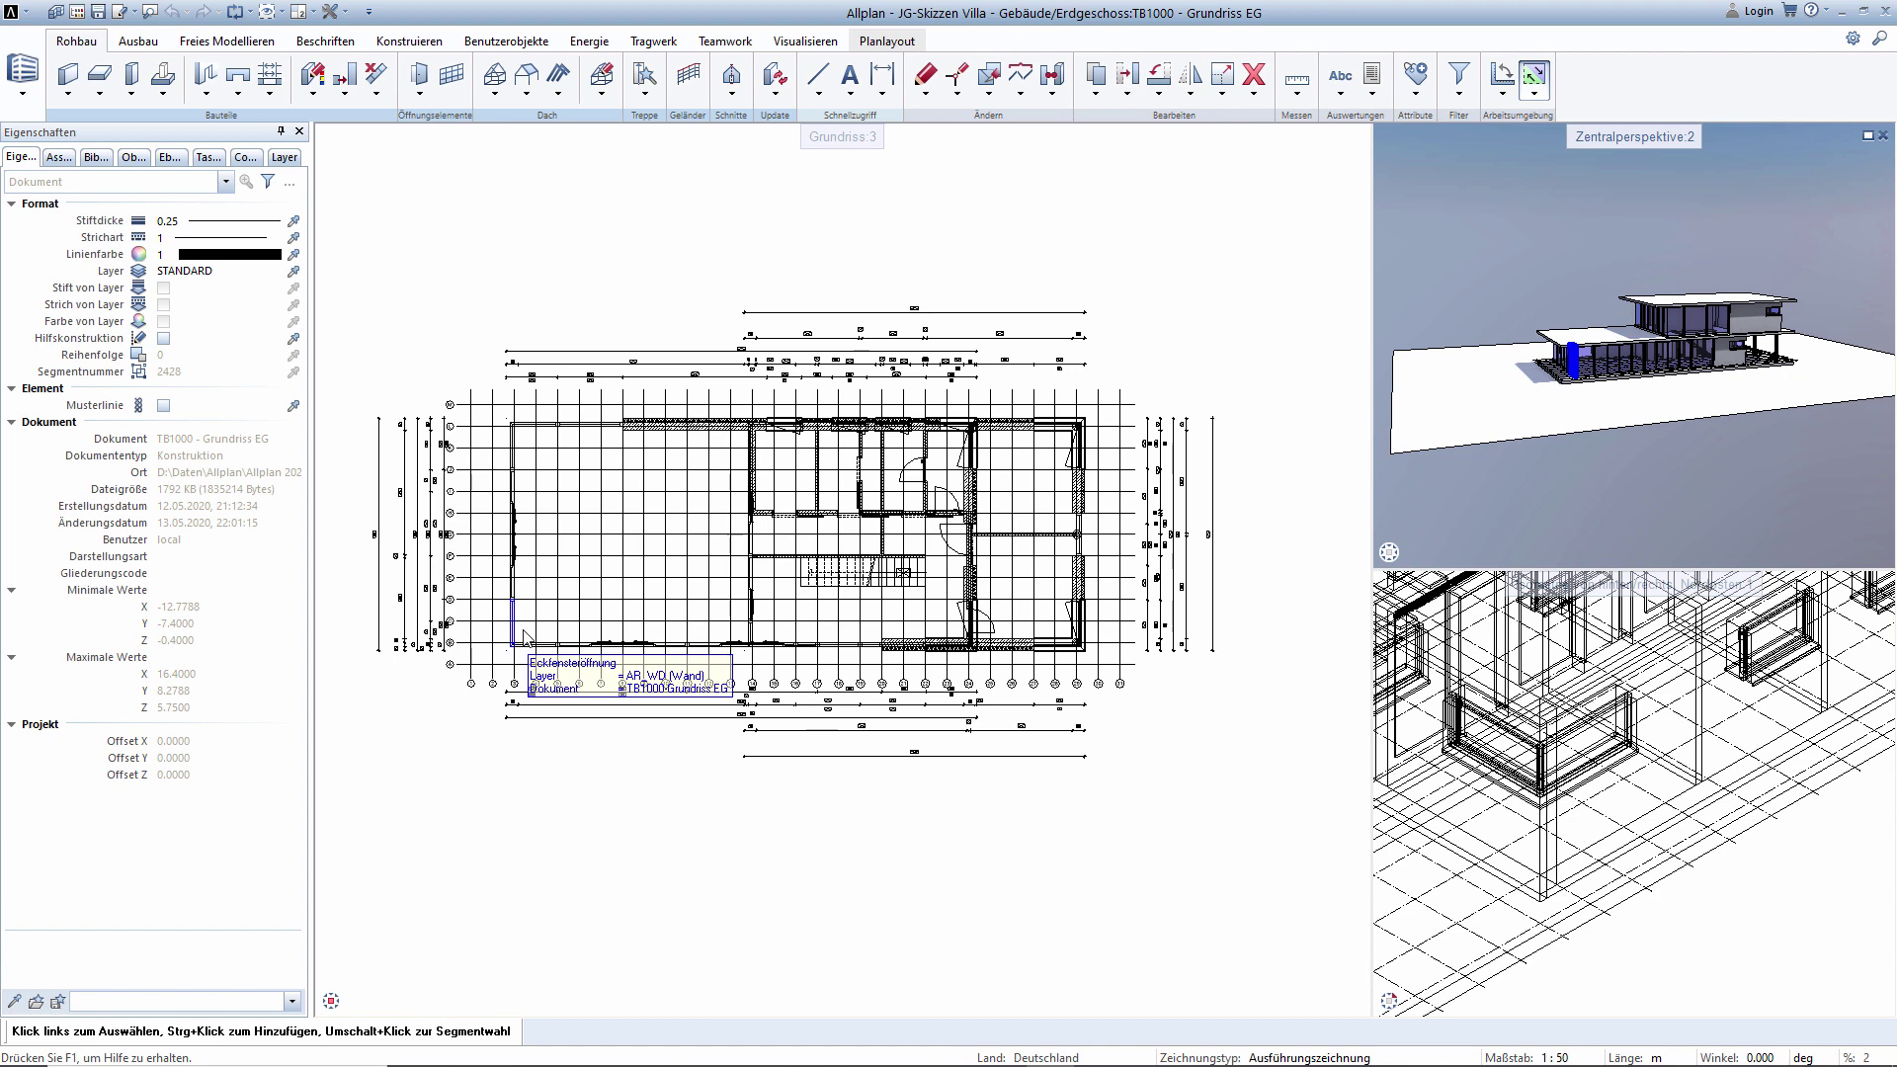
scroll(738, 632, up, 2)
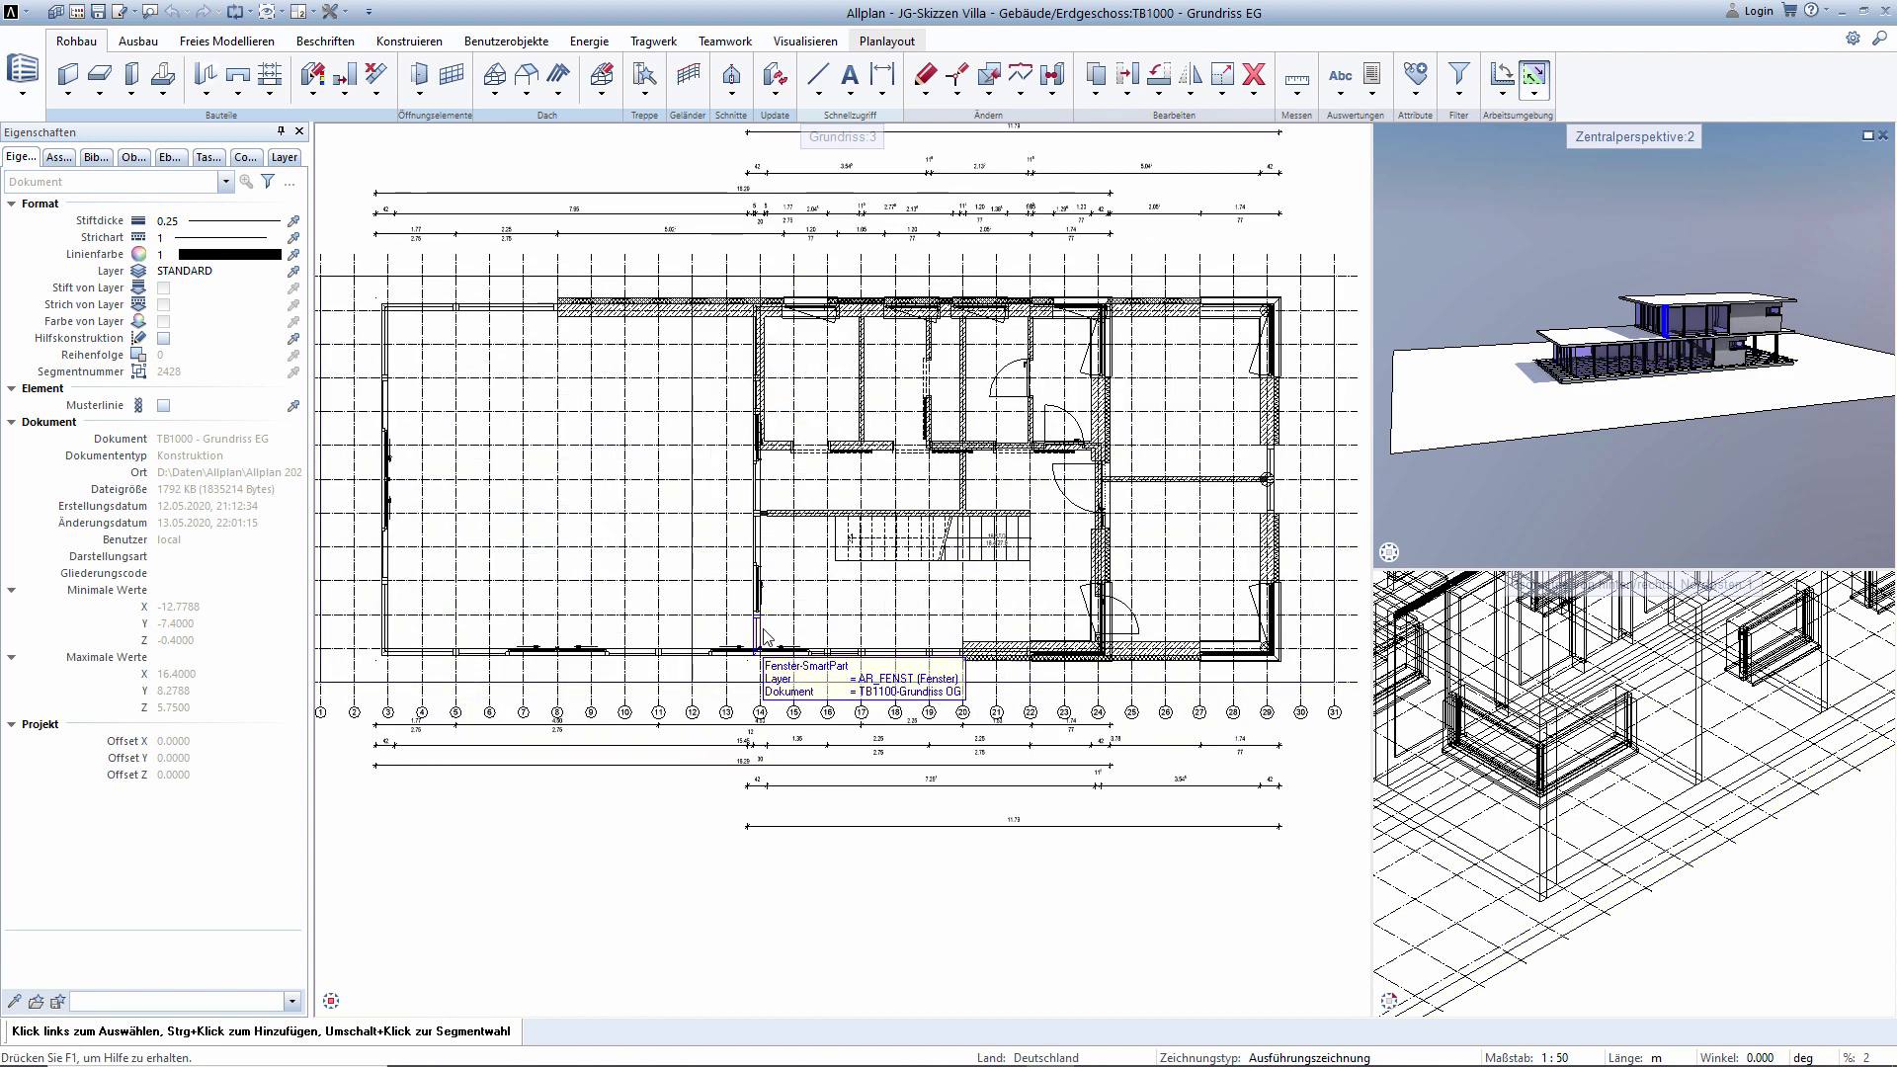
scroll(757, 649, down, 2)
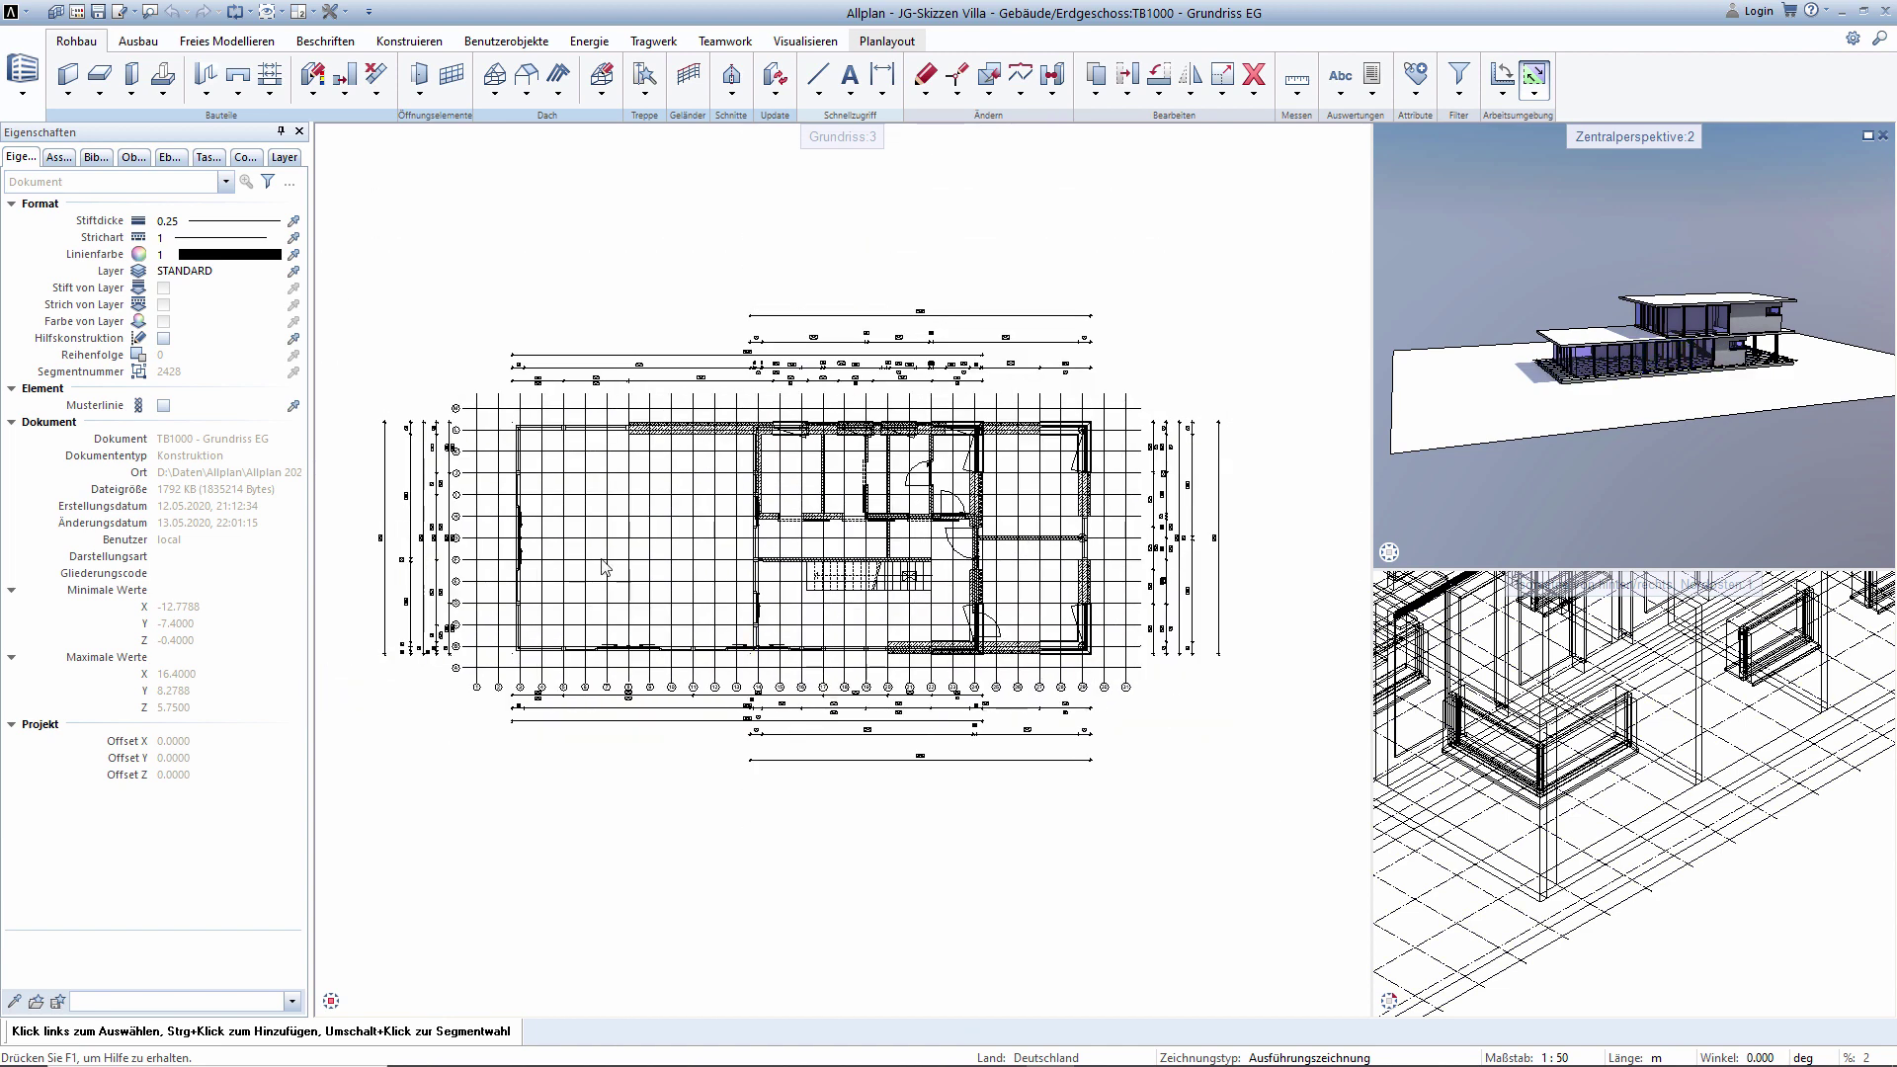
Reopen only drawing 1000 Grundriss EG from the project structure.
key(F2)
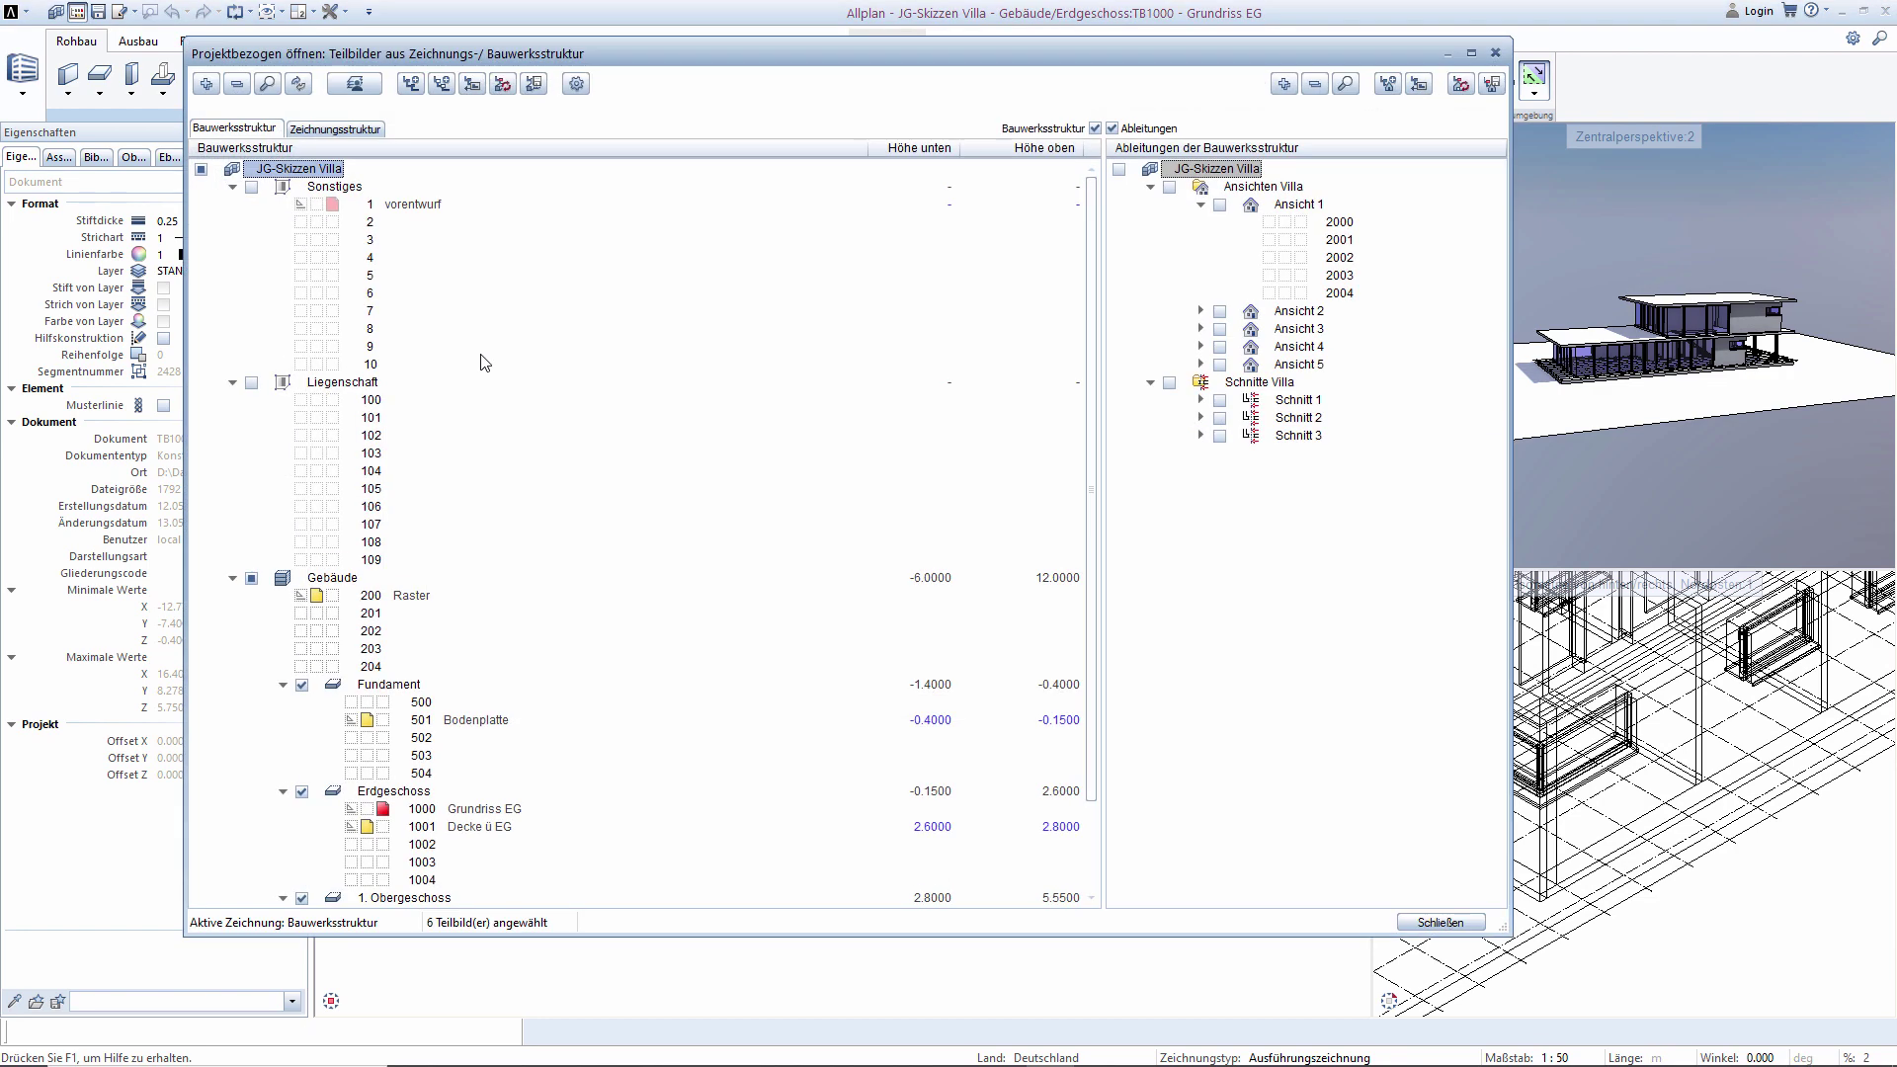
double_click(422, 810)
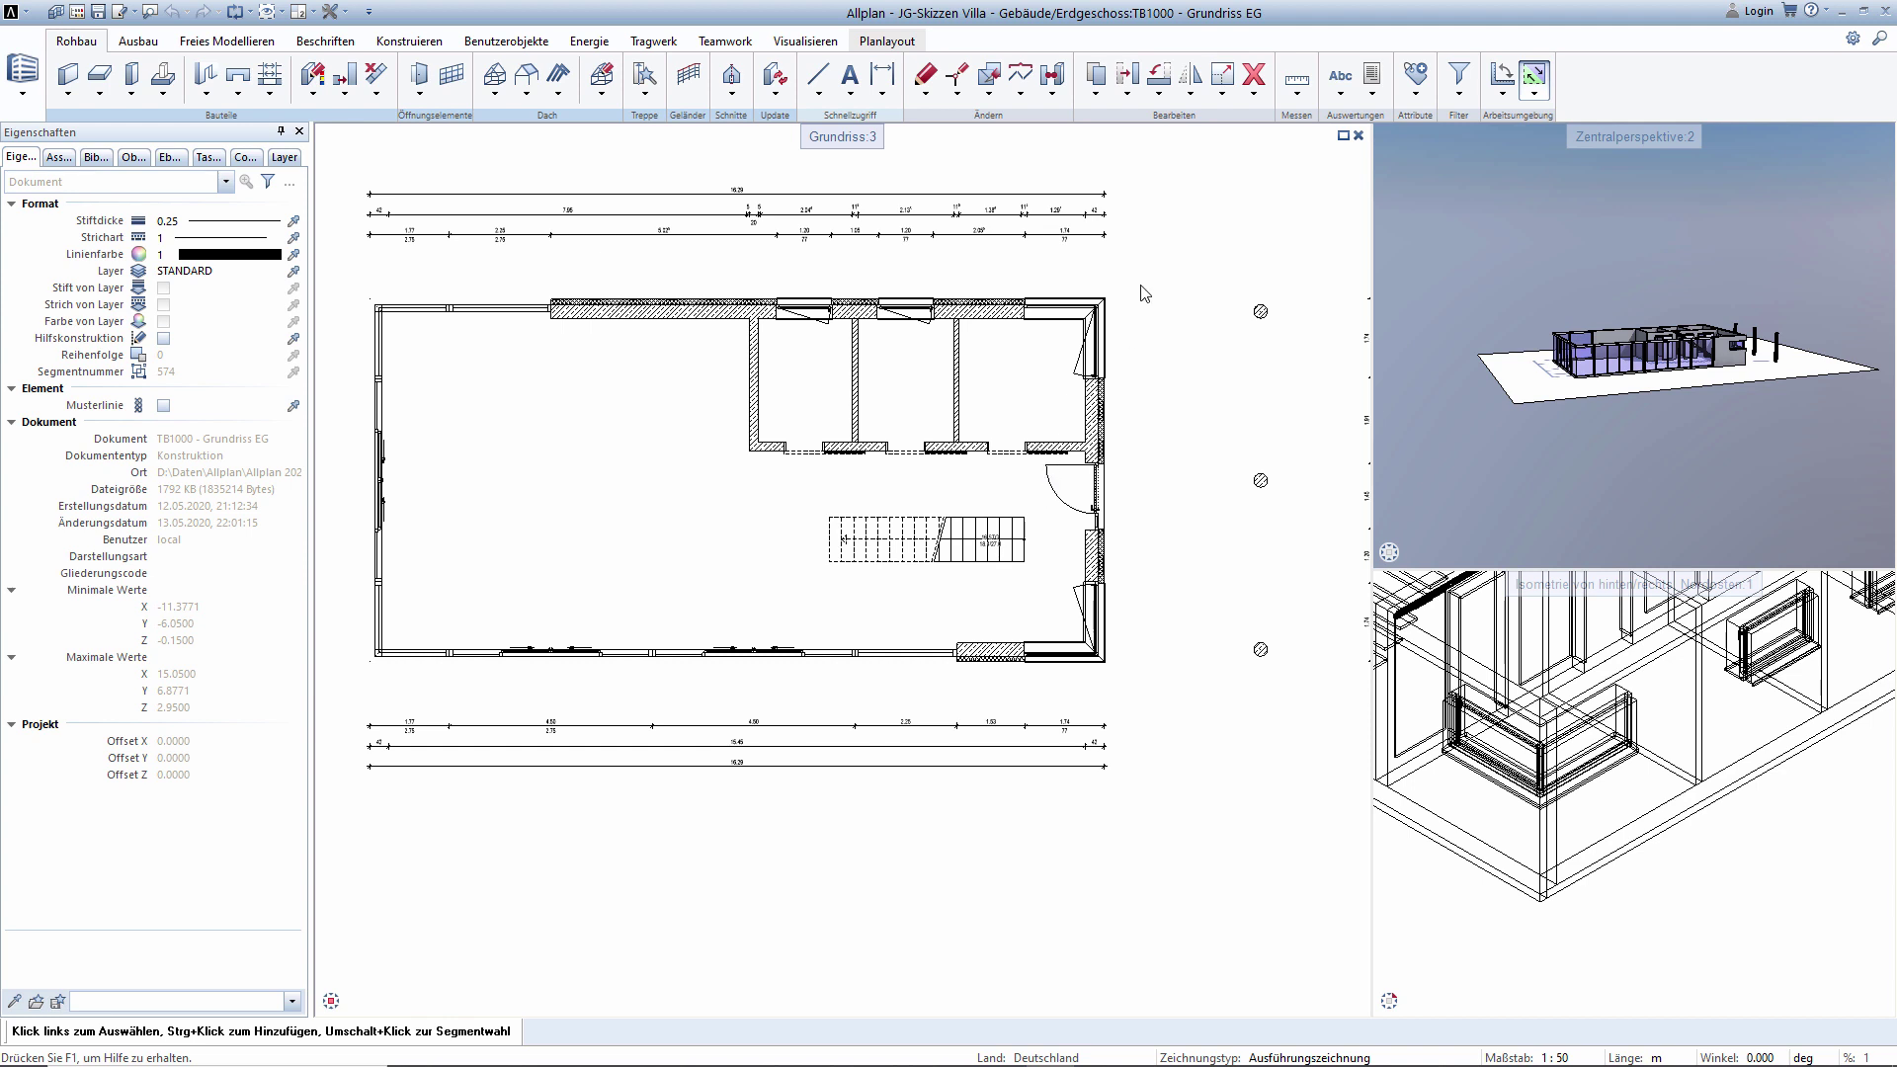
Start copying a round column, using its centre as the base point.
click(1097, 76)
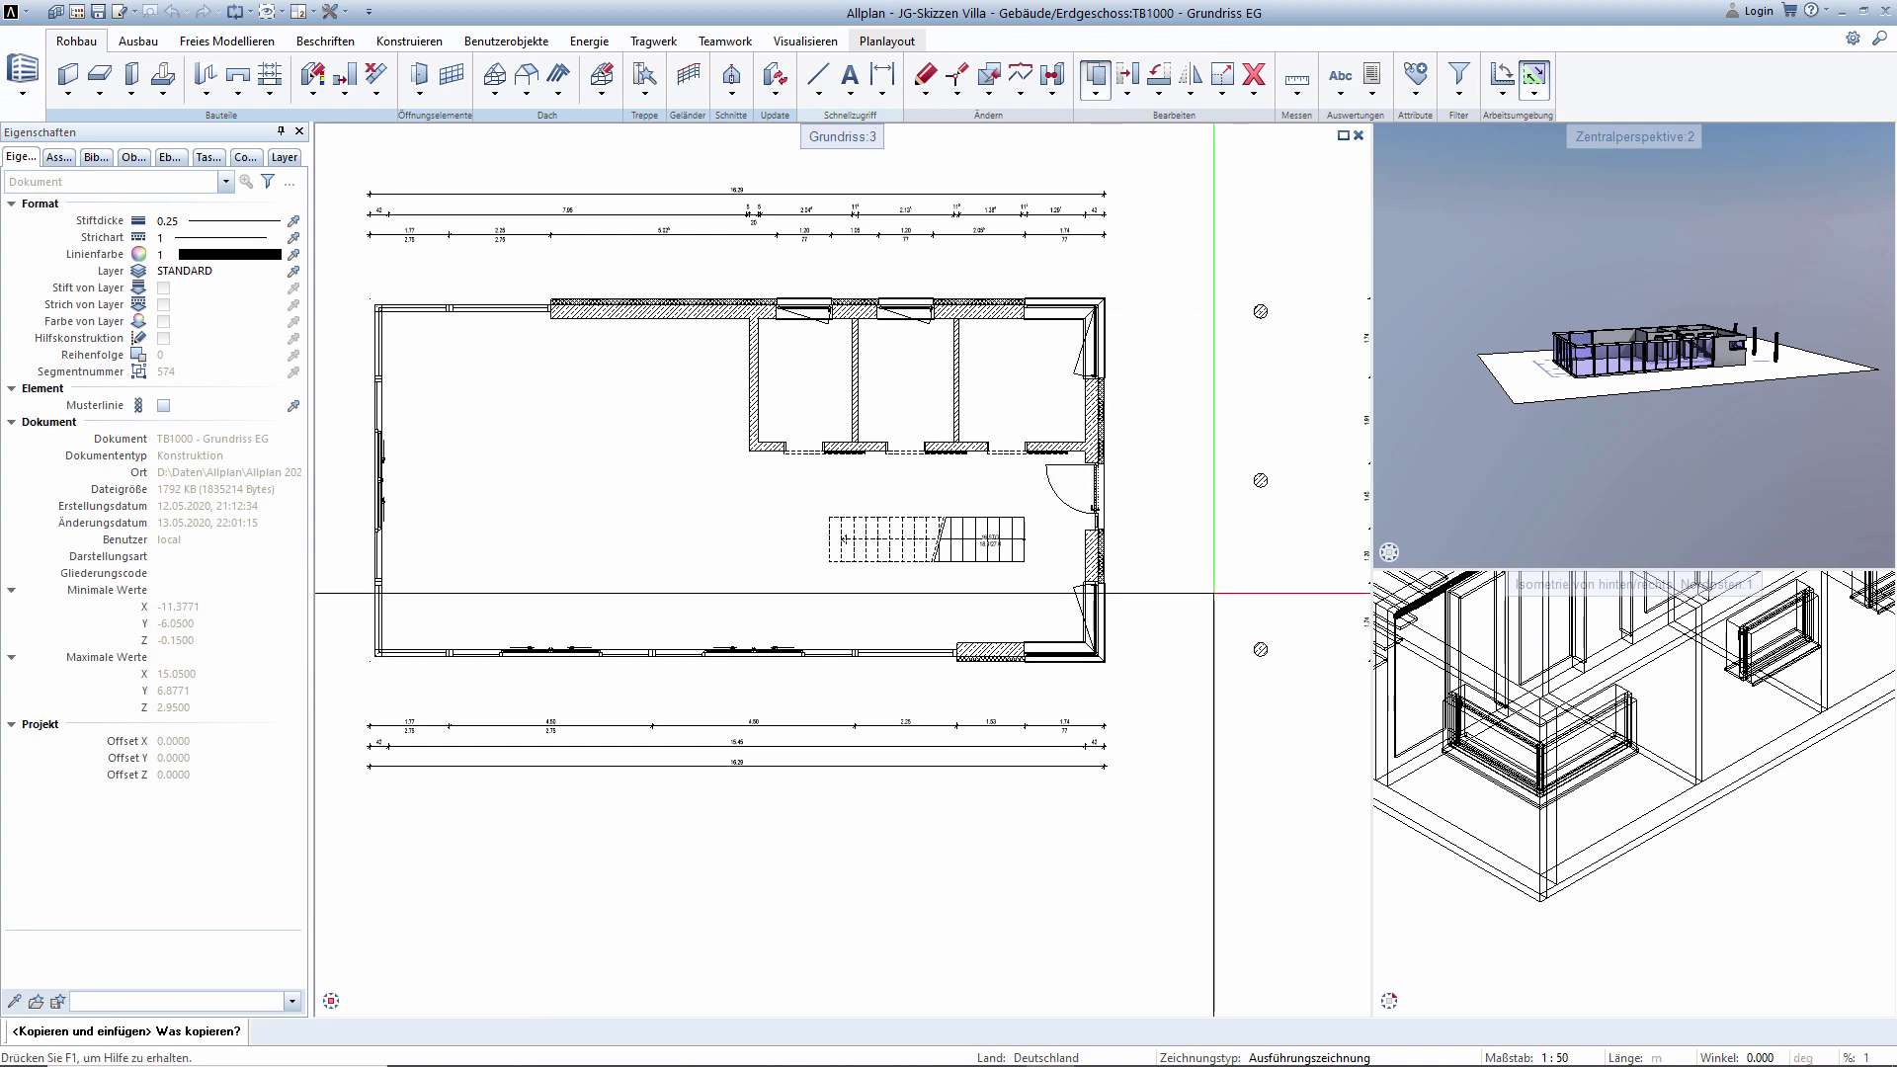
scroll(1282, 676, up, 3)
scroll(1283, 676, up, 2)
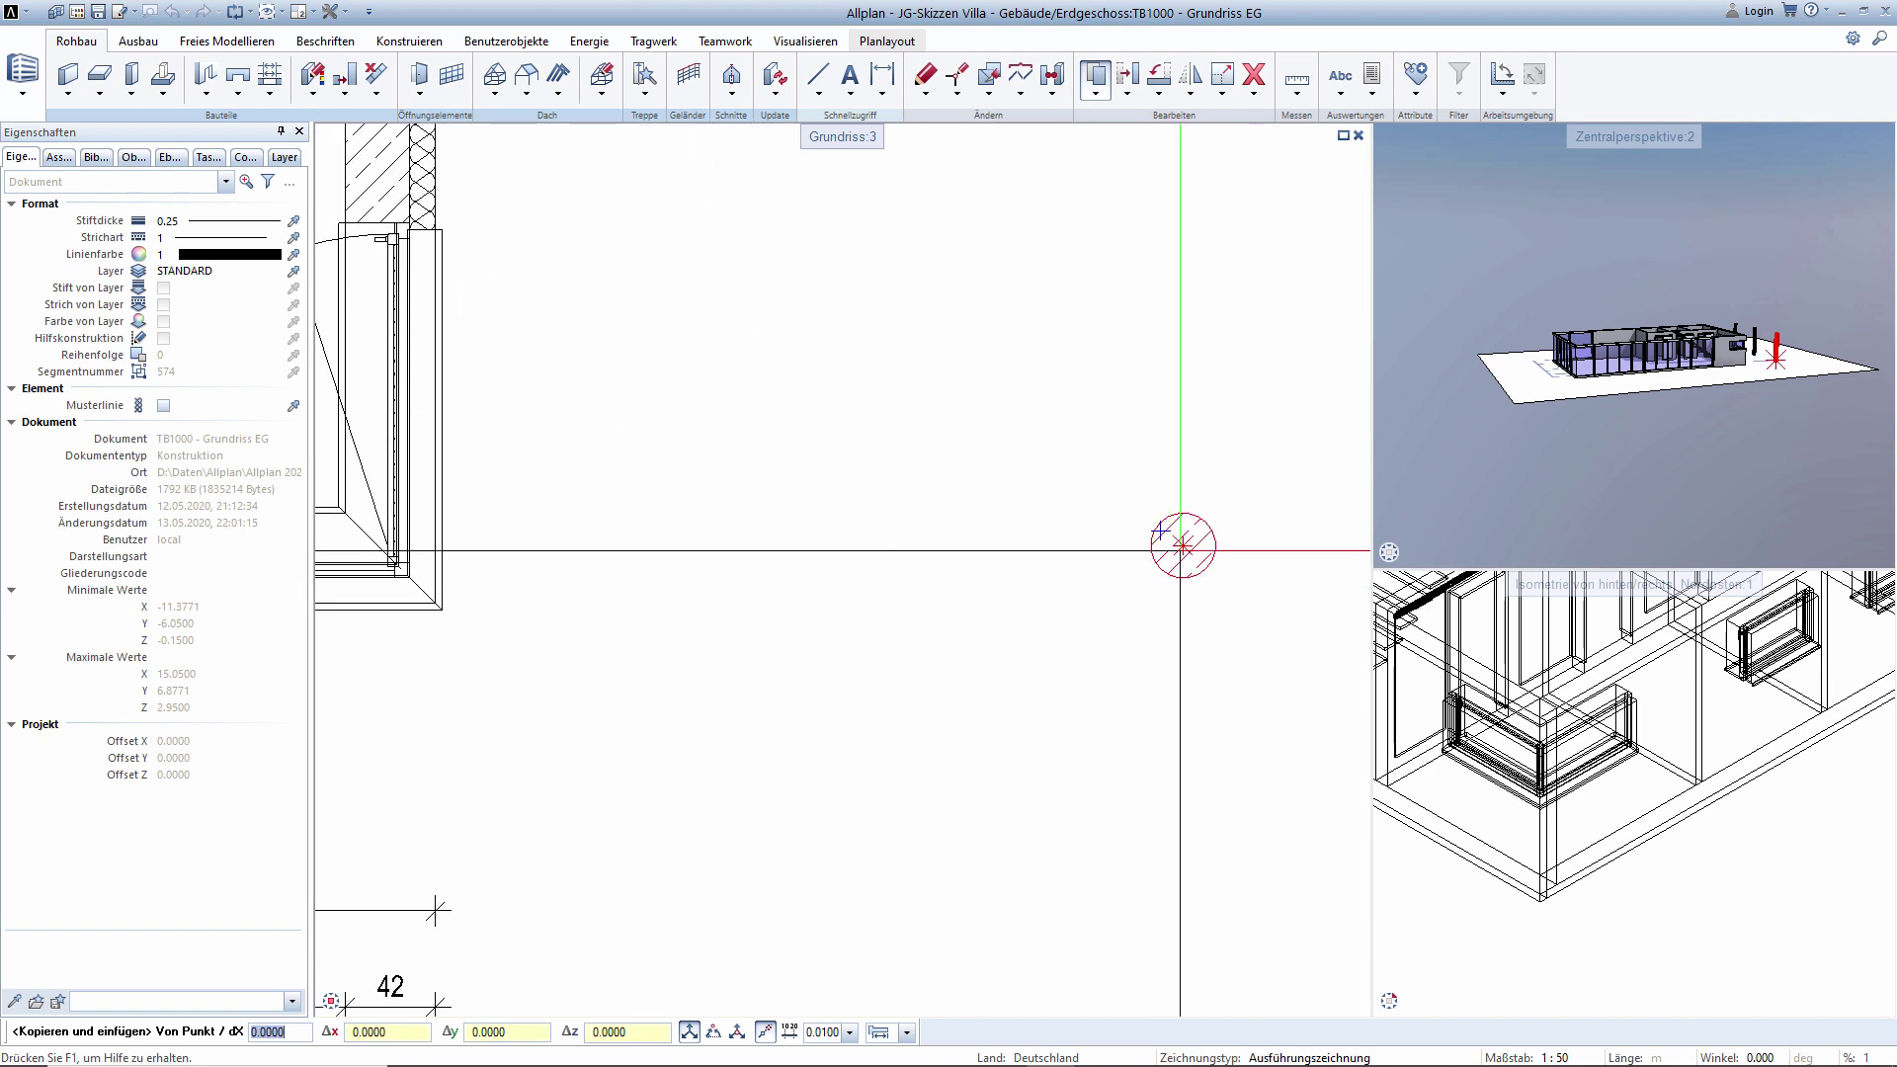
click(1187, 551)
scroll(975, 680, down, 4)
scroll(976, 652, down, 3)
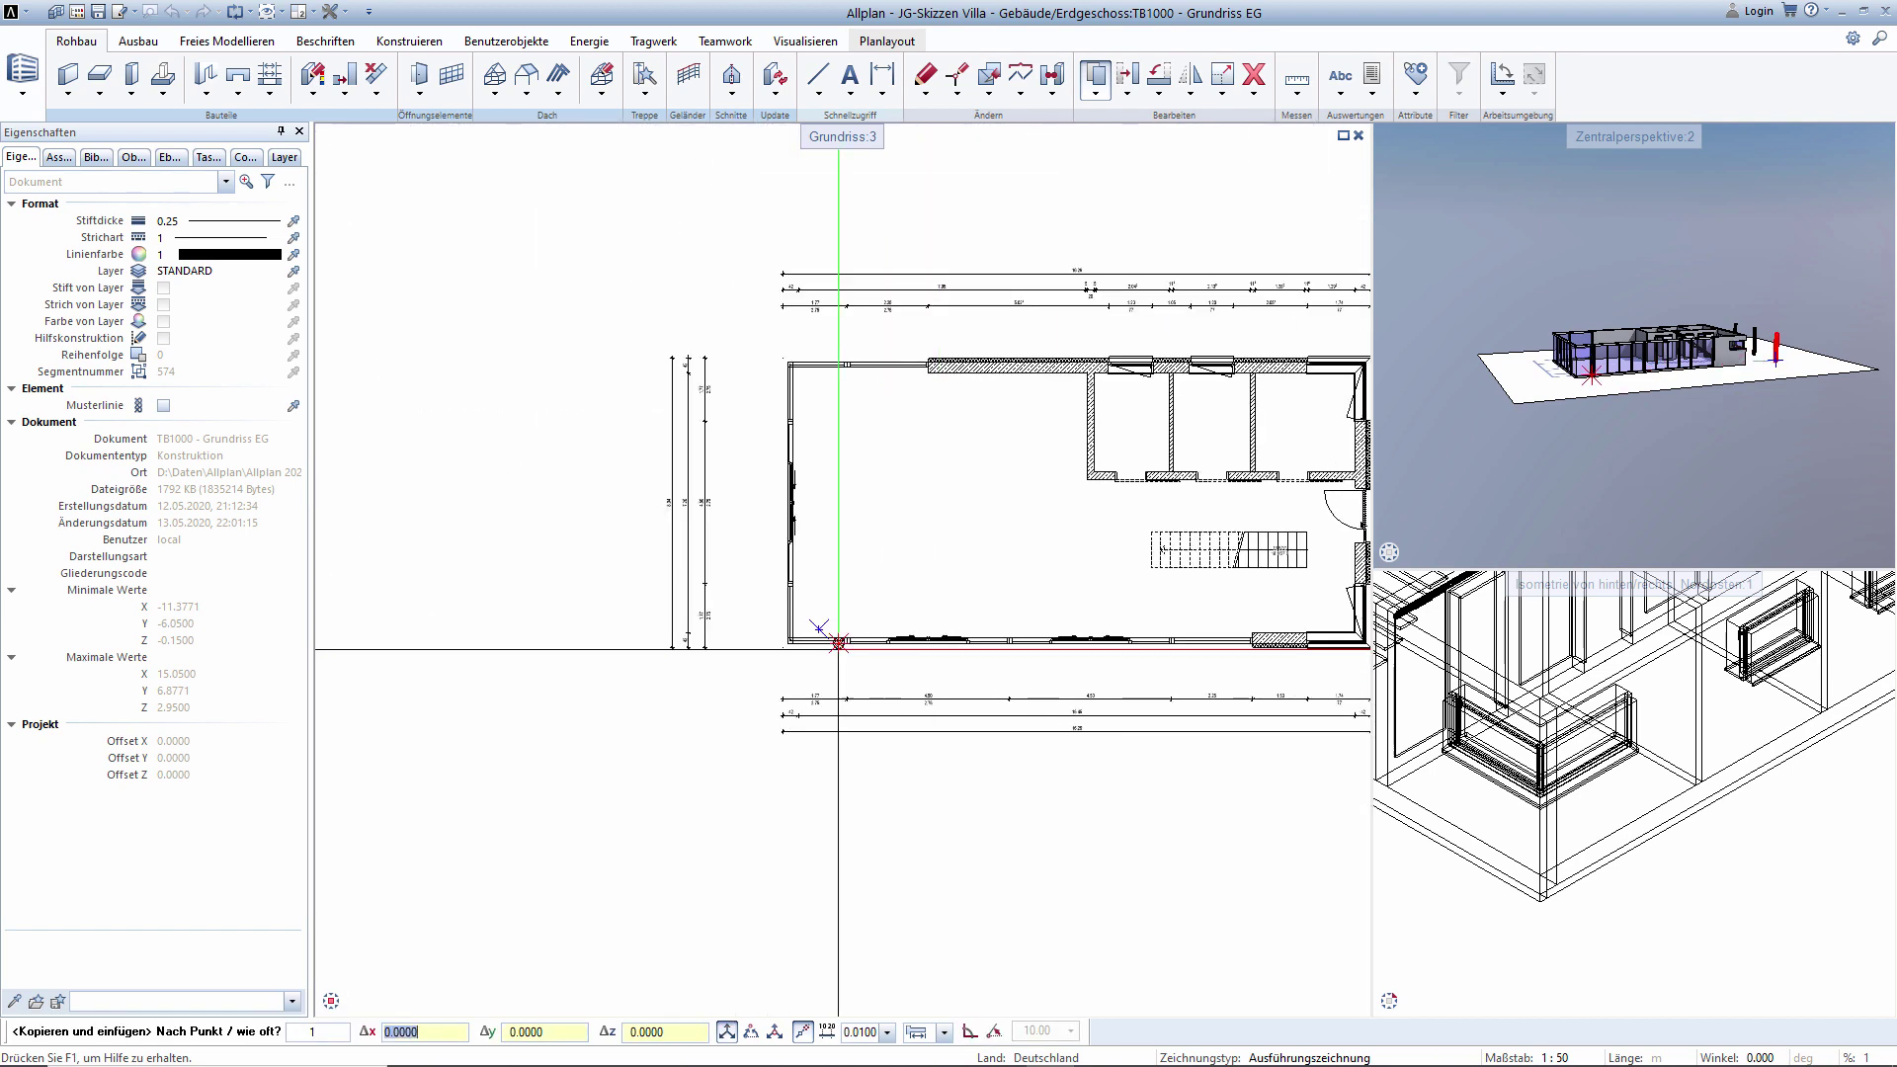
scroll(877, 580, up, 2)
scroll(885, 584, up, 1)
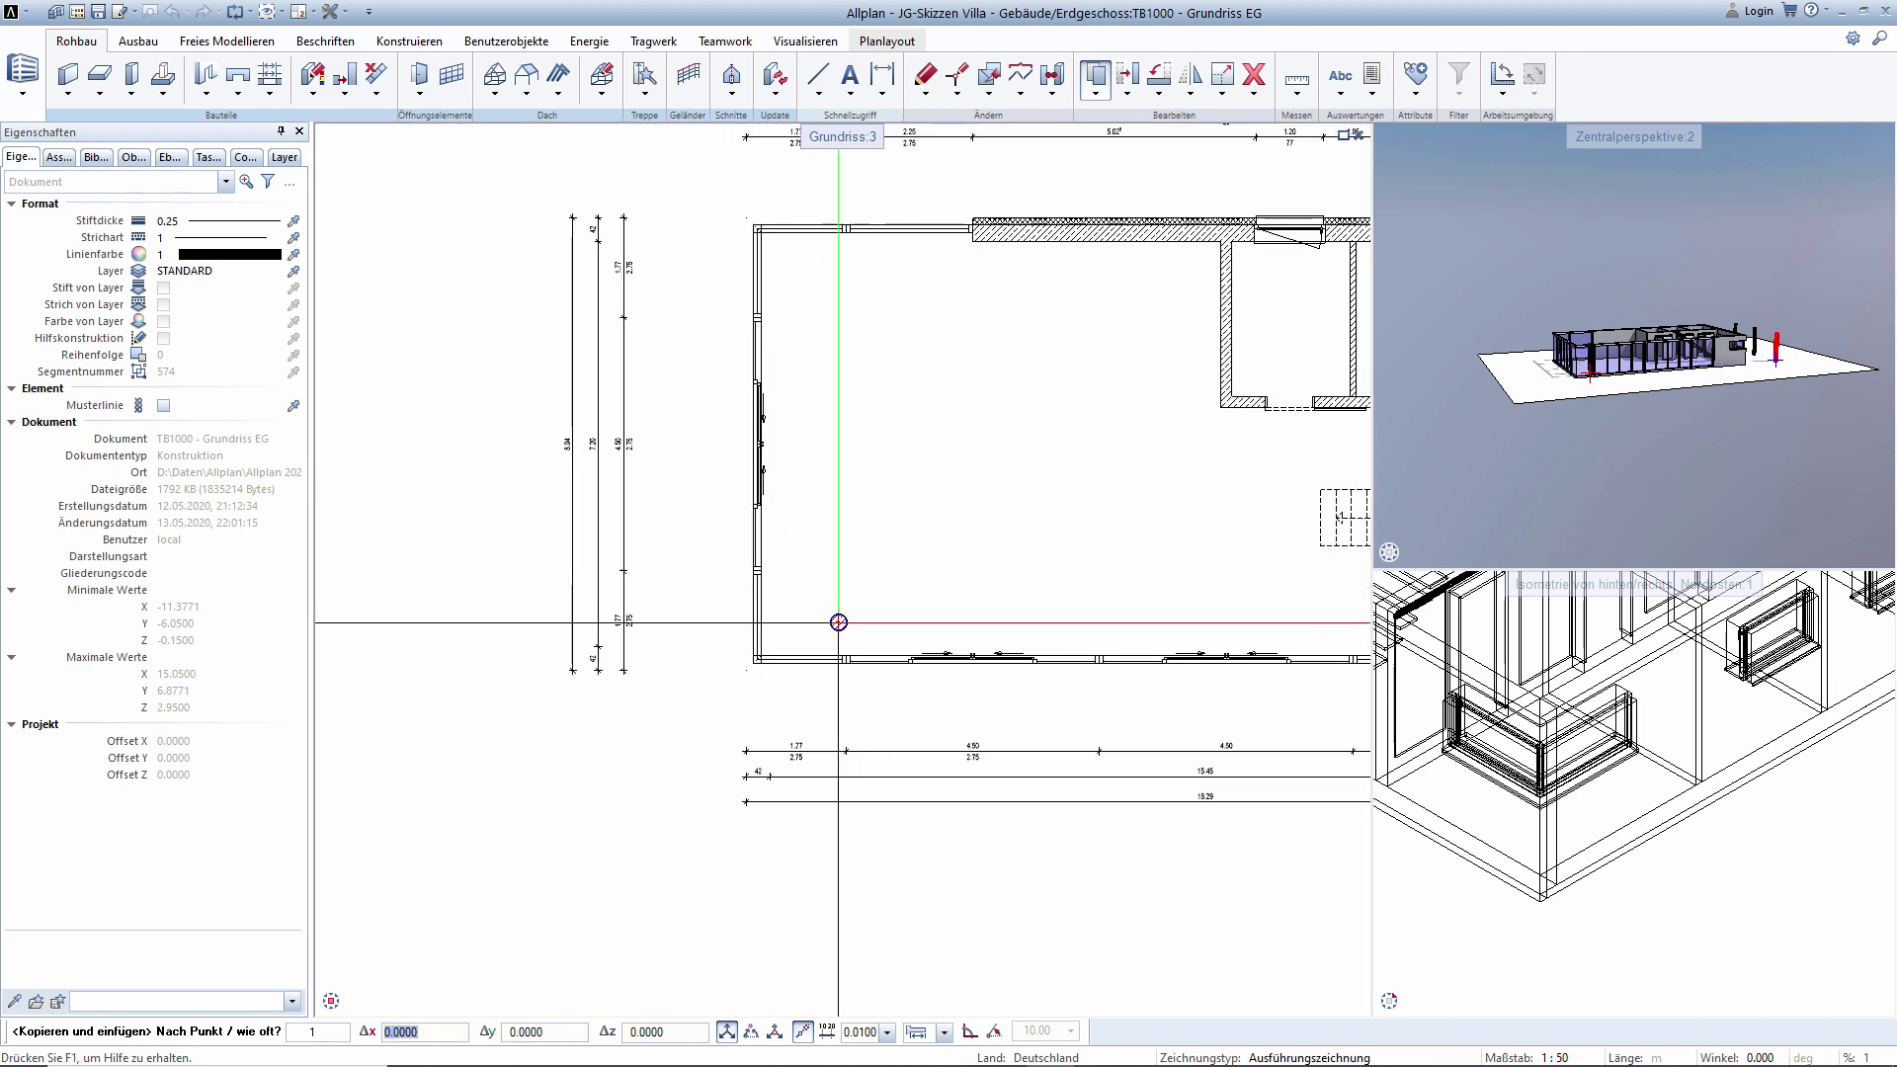
scroll(790, 640, up, 3)
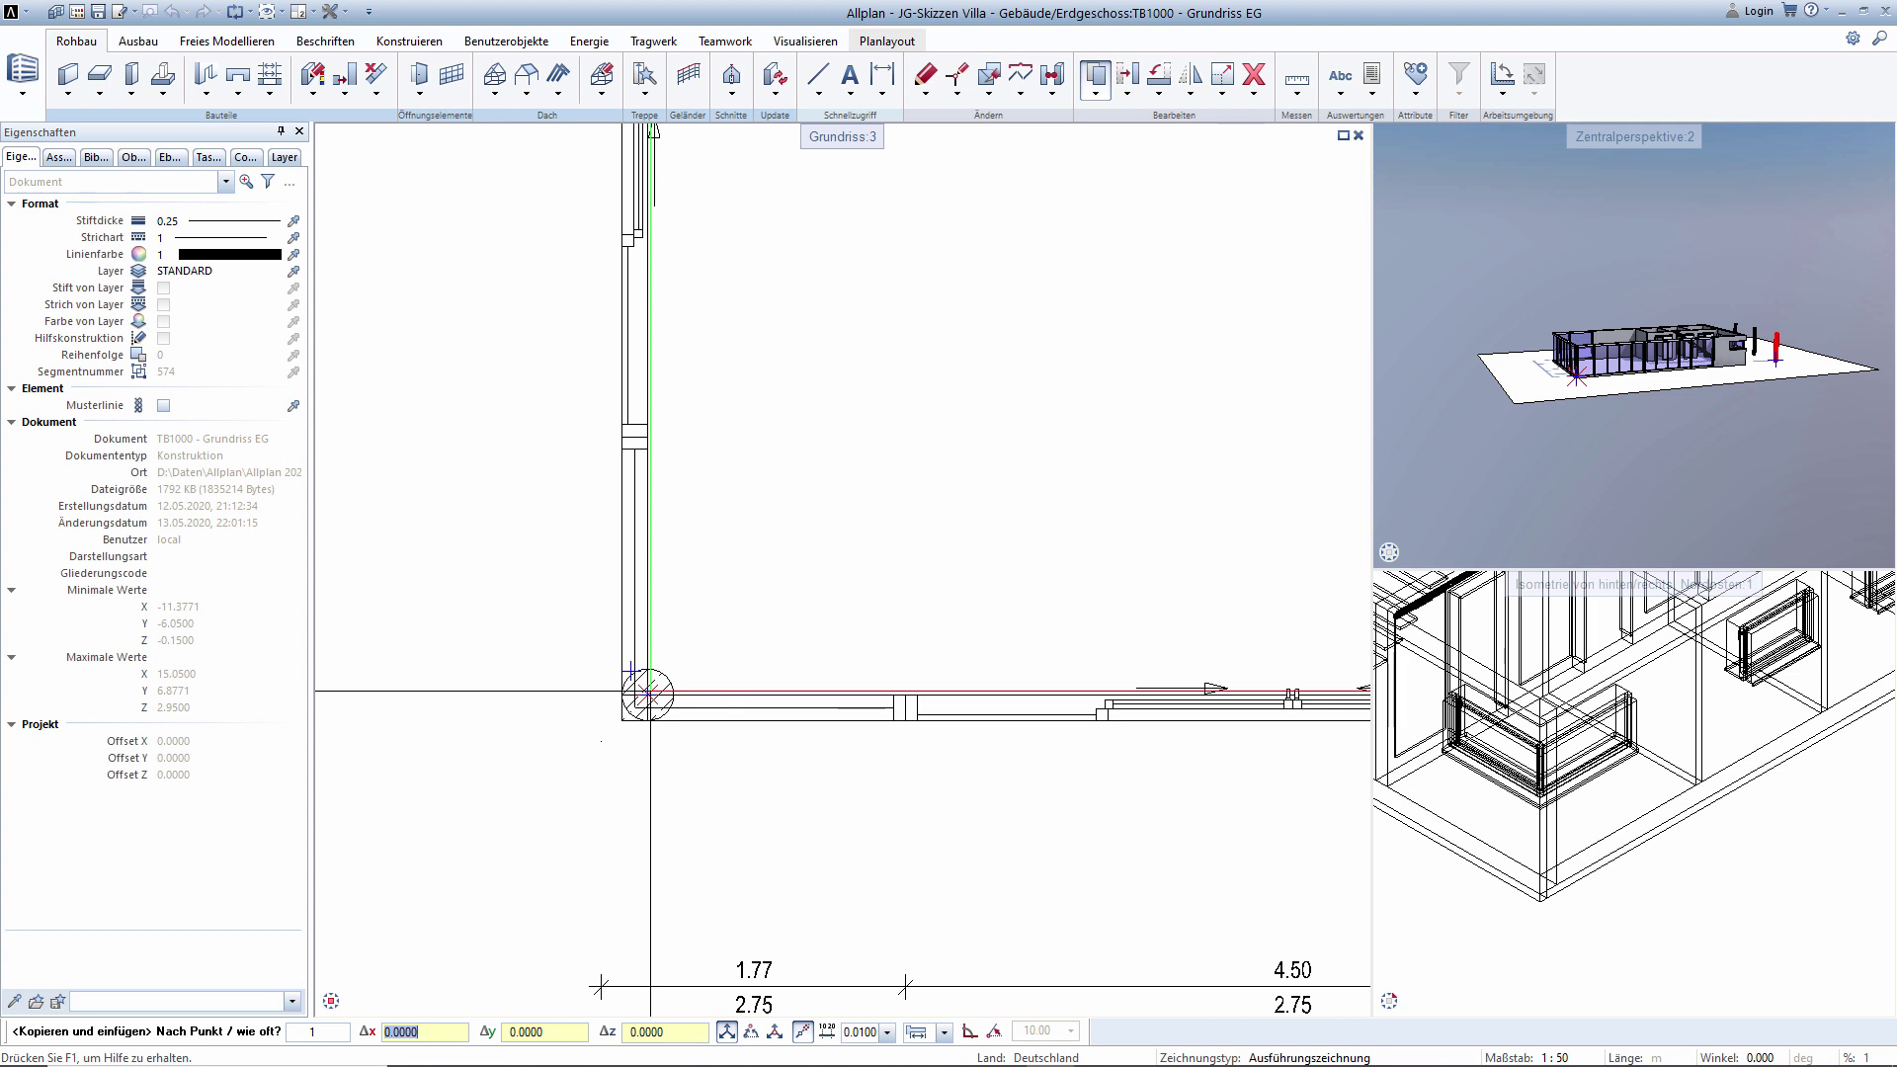
Place the column copy at dx 0.25 / dy 0.25 inside the lower-left corner.
text(02)
key(Tab)
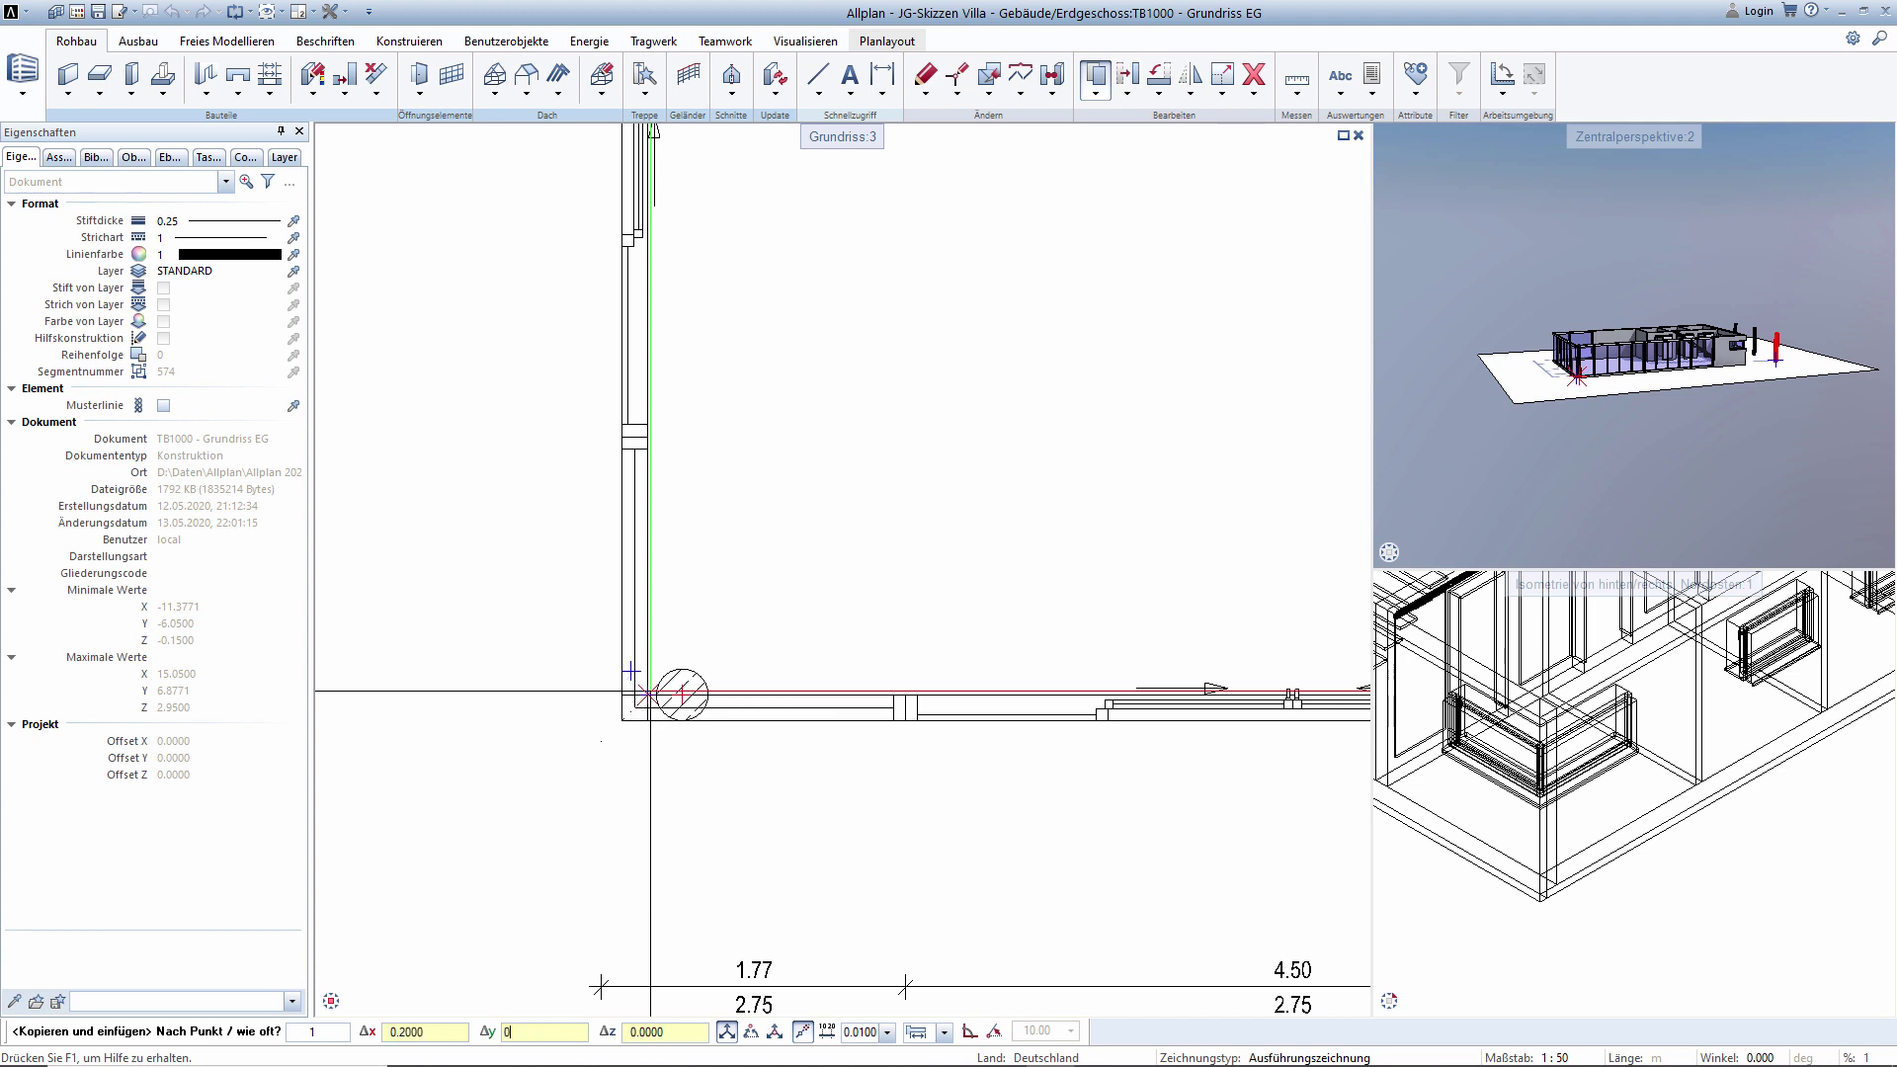
text(0.2)
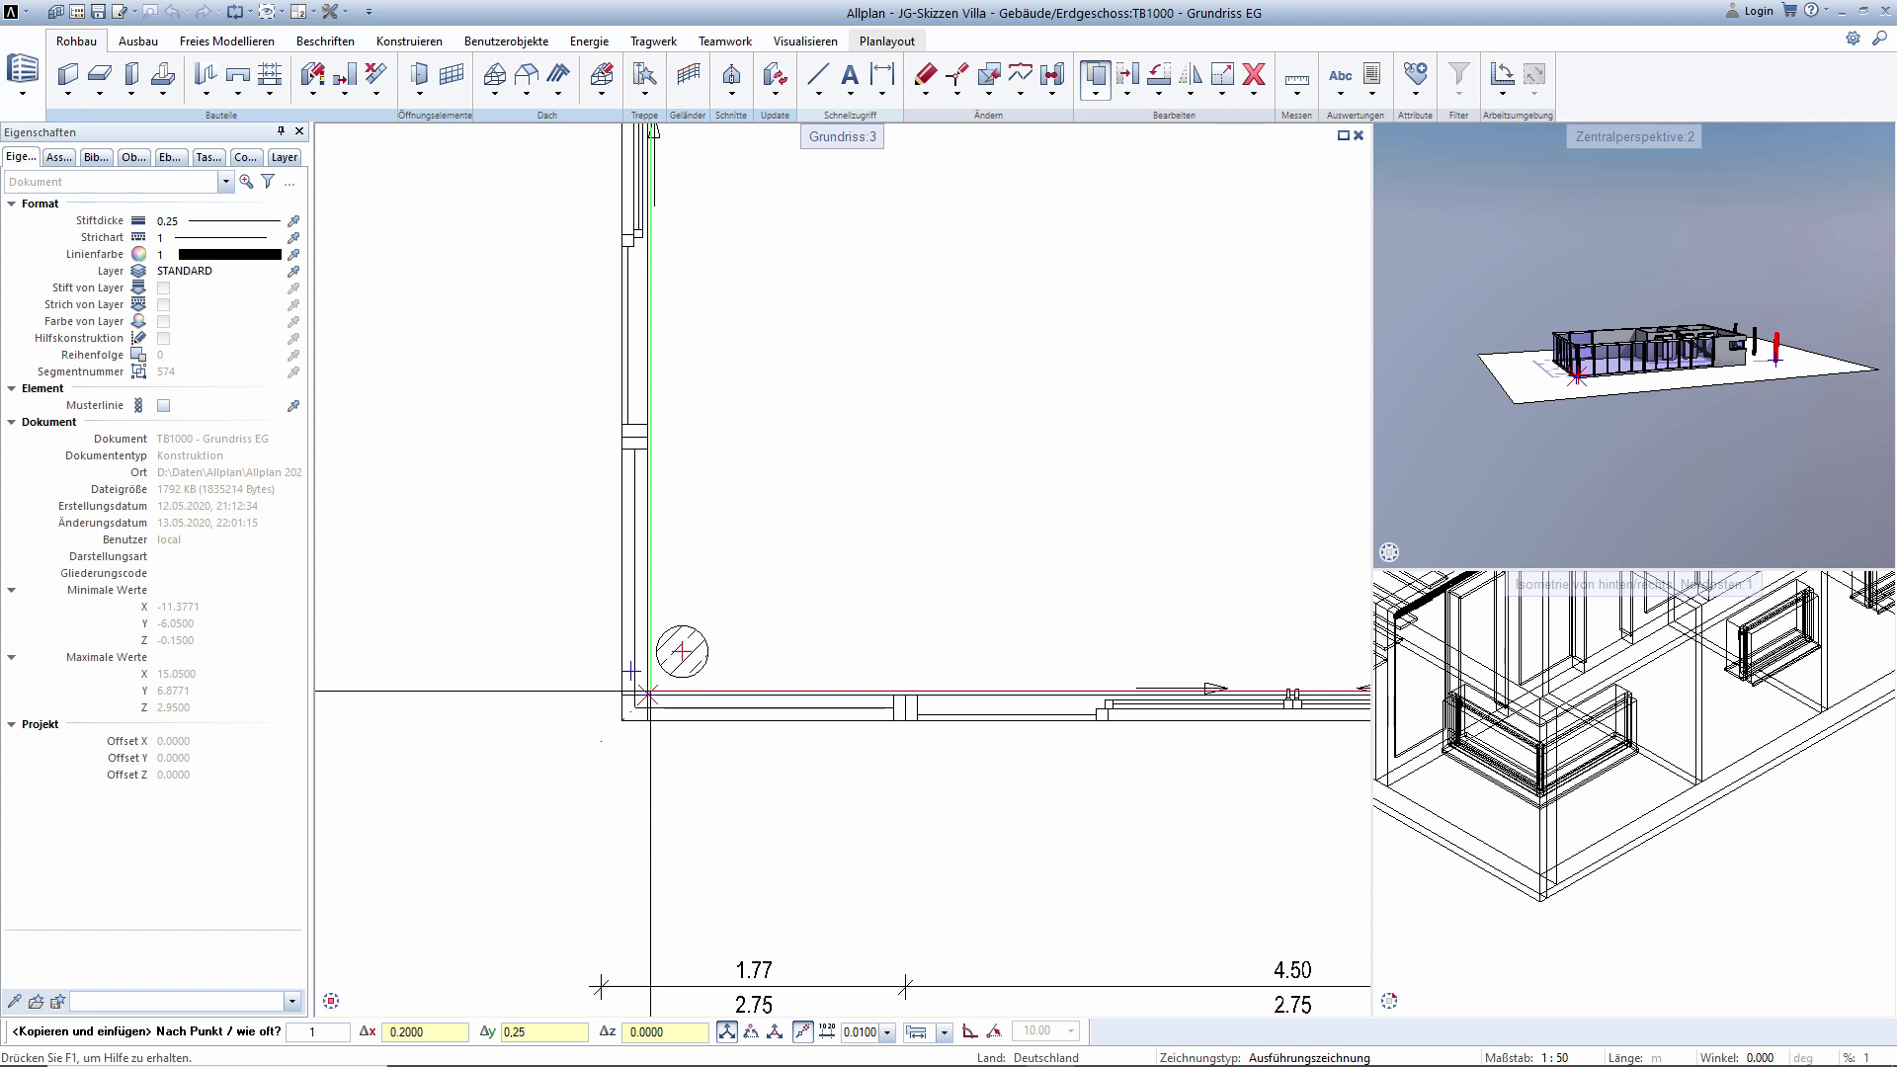
key(Tab)
click(417, 1033)
text(0.25)
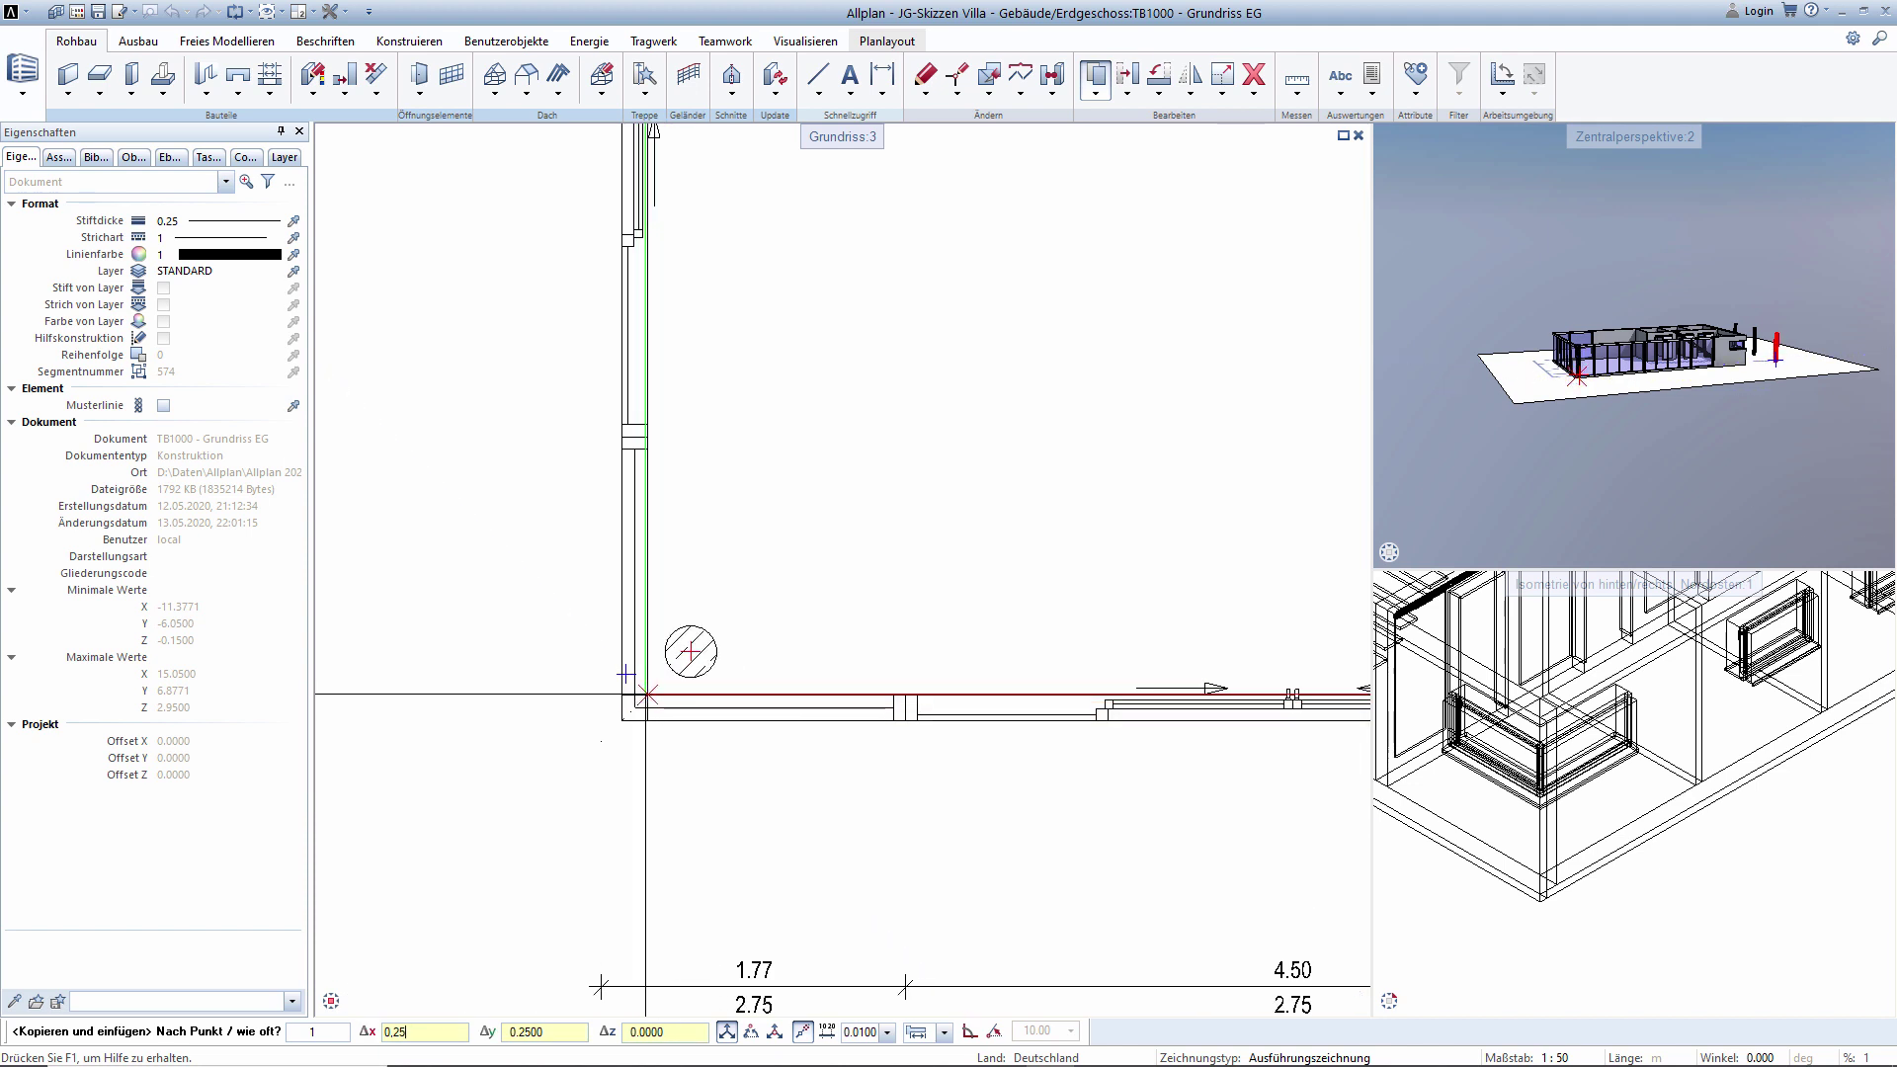
click(645, 697)
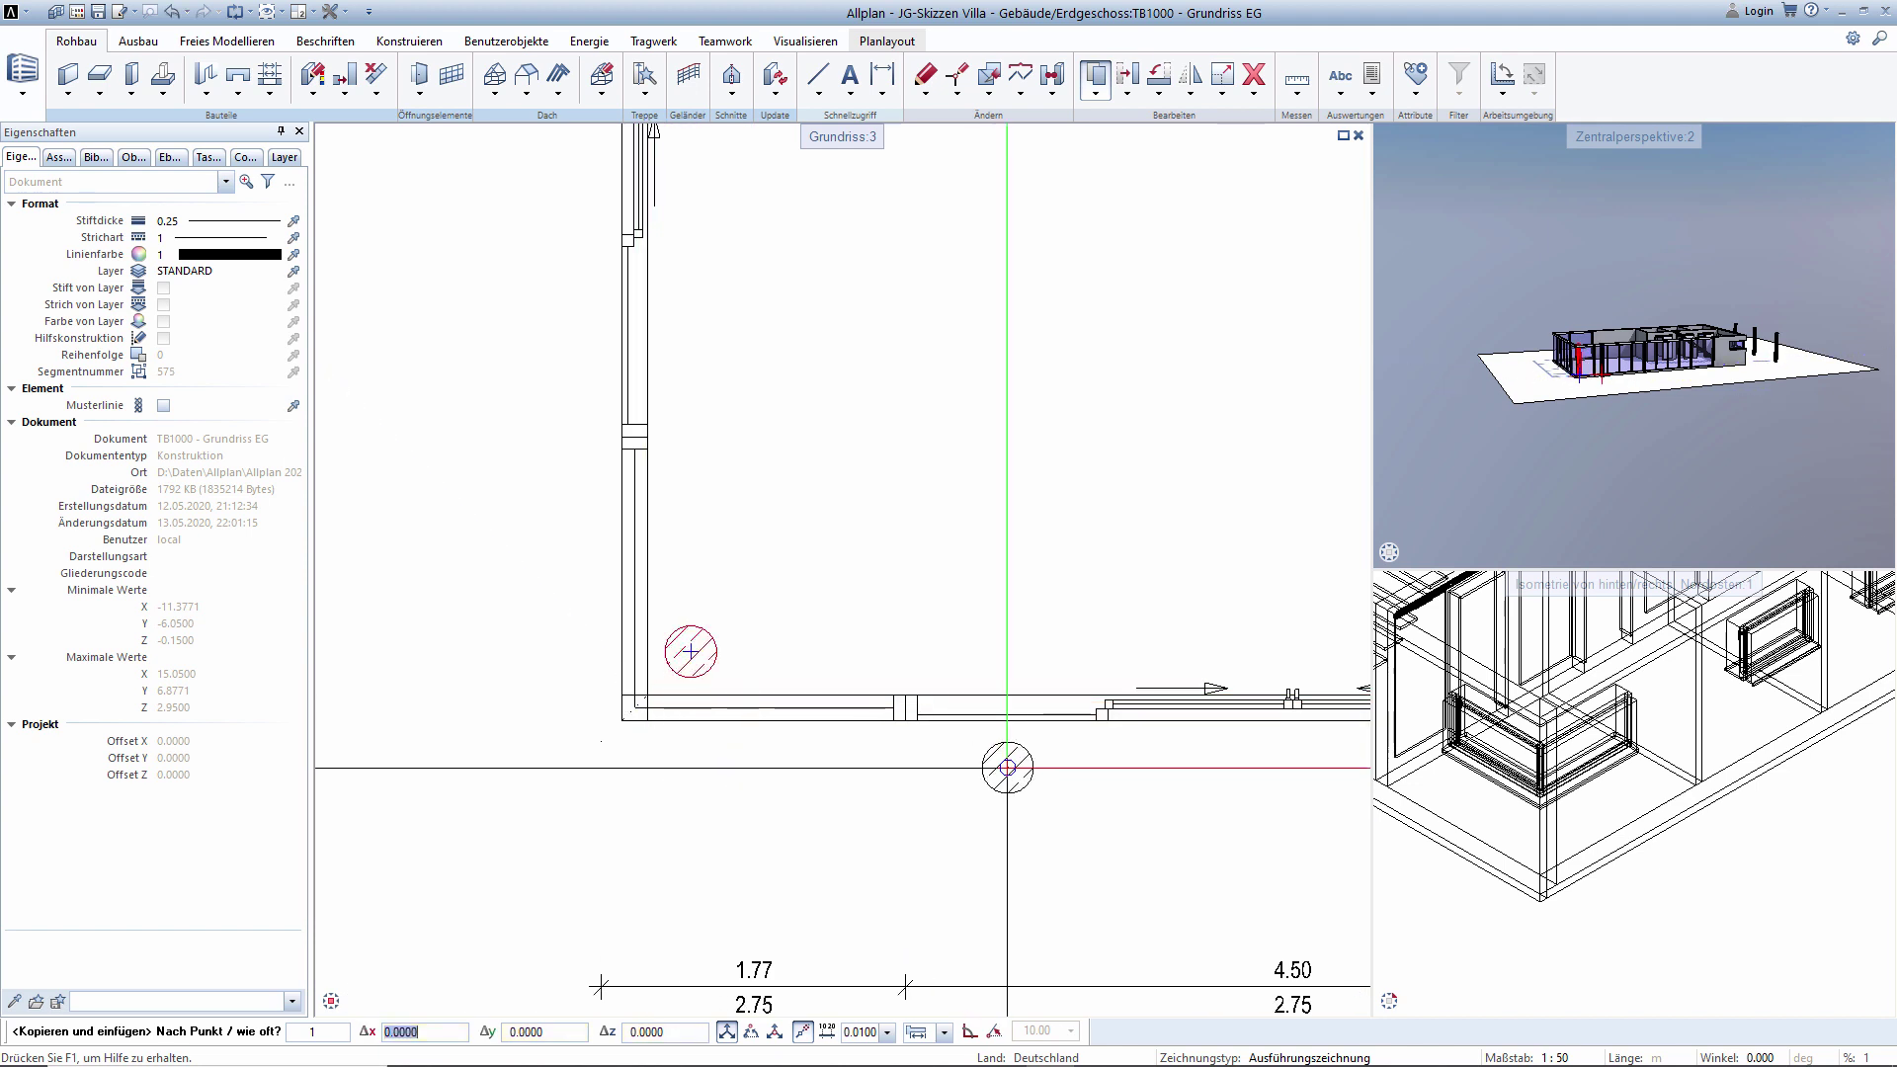
scroll(994, 791, down, 1)
scroll(731, 765, down, 2)
key(Escape)
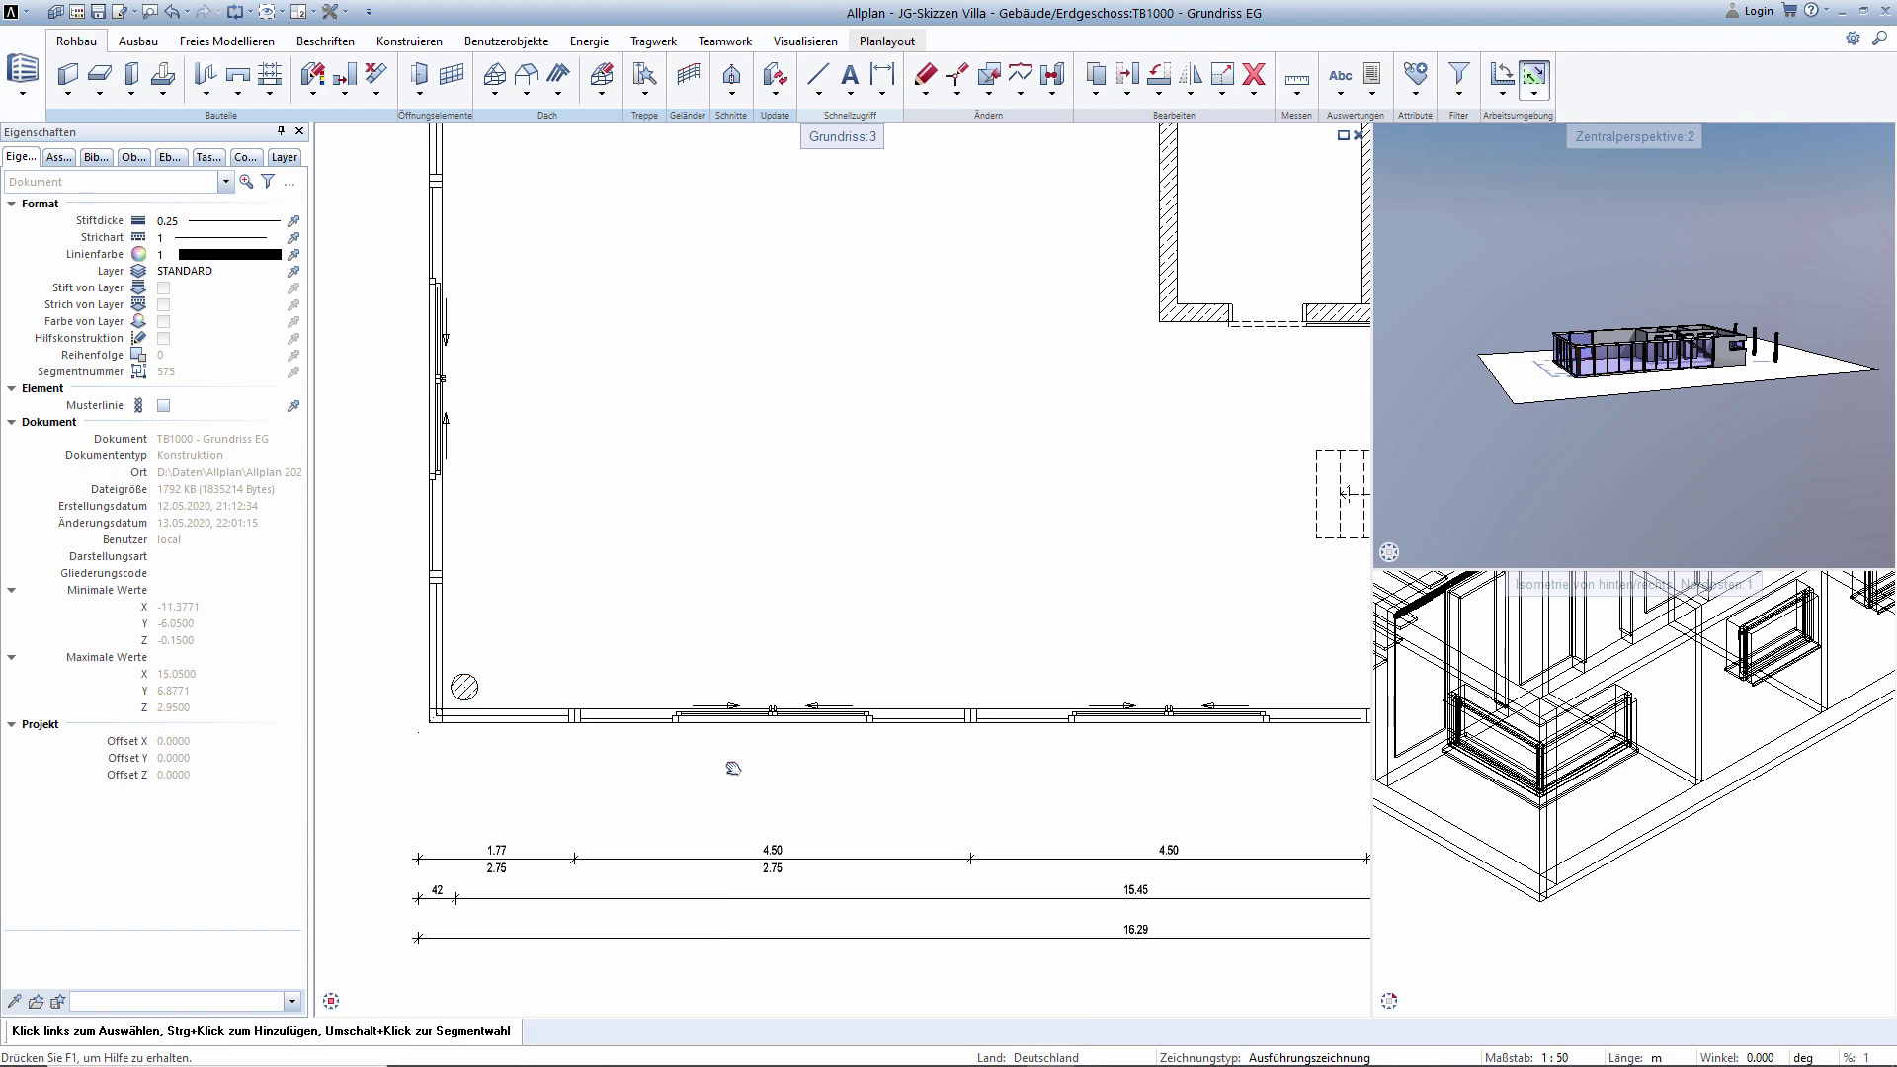
key(F2)
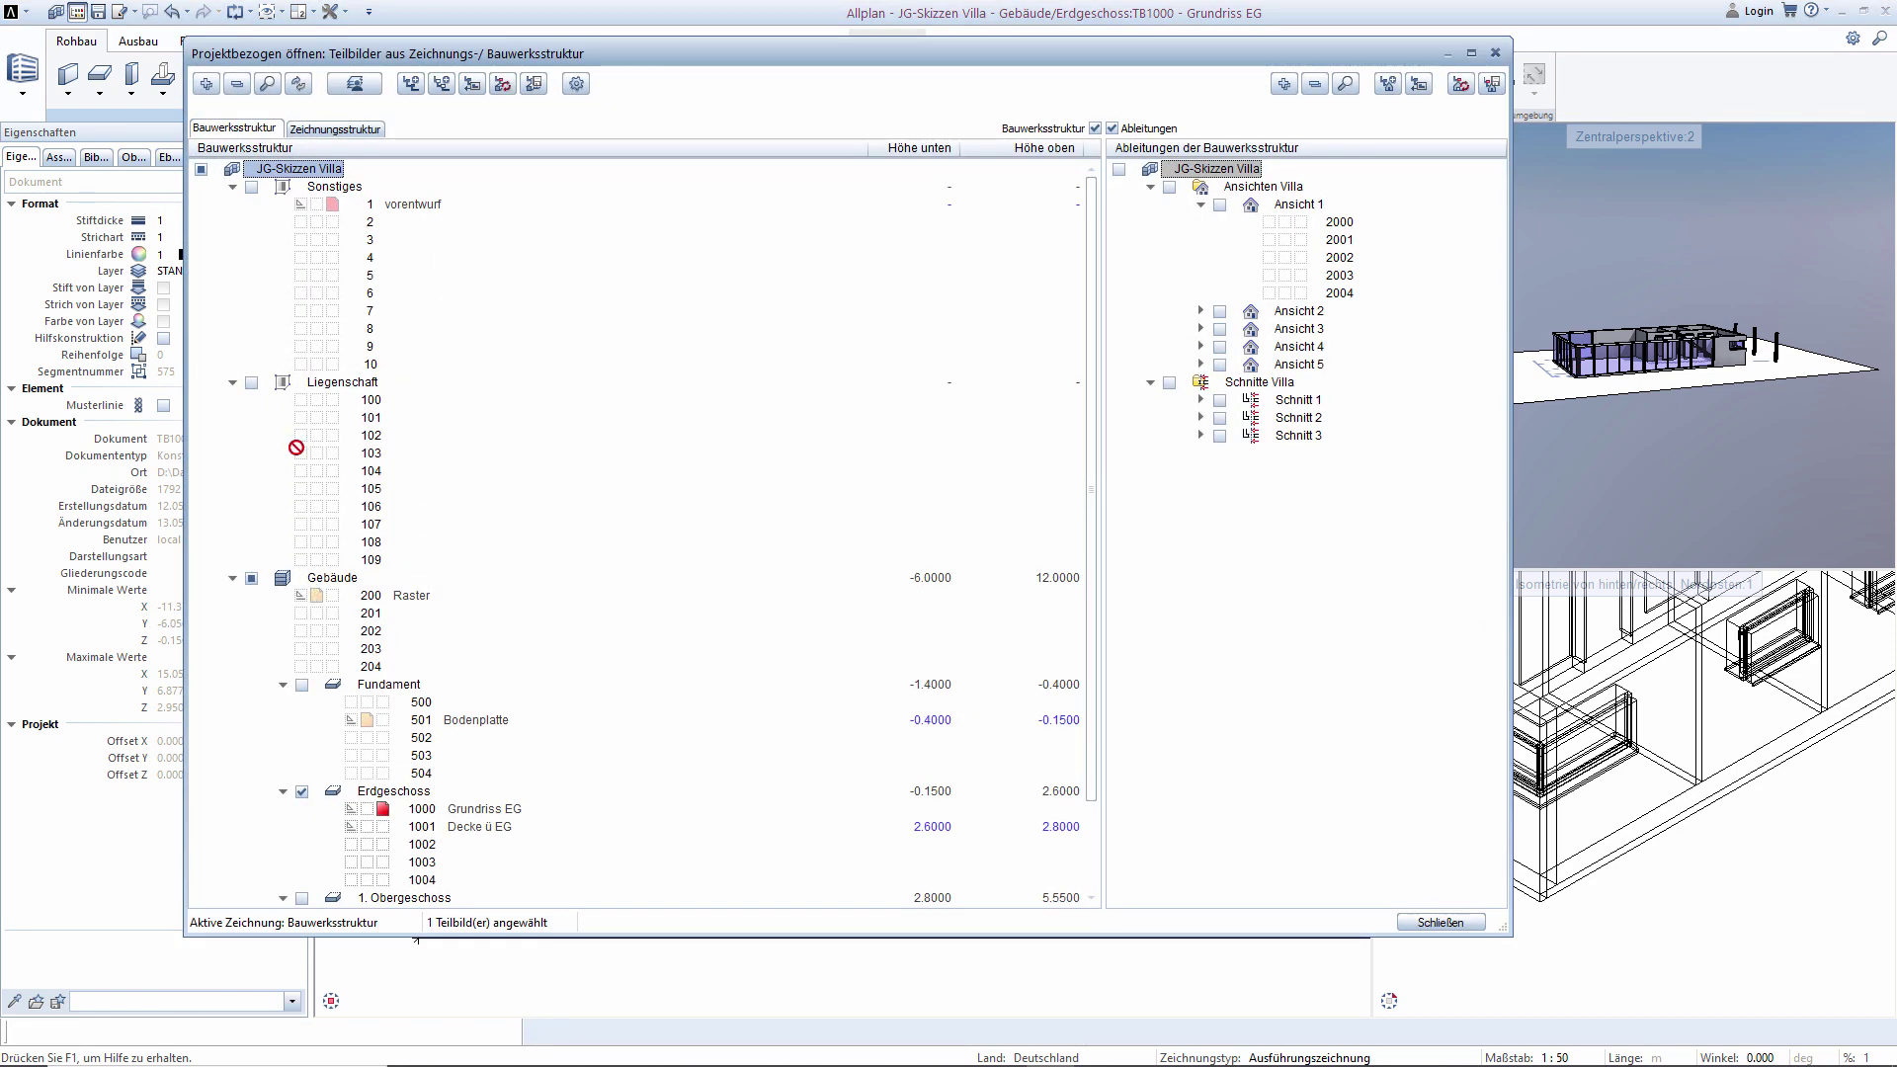
Load the 200 Raster axis-grid drawing alongside the ground floor.
click(306, 596)
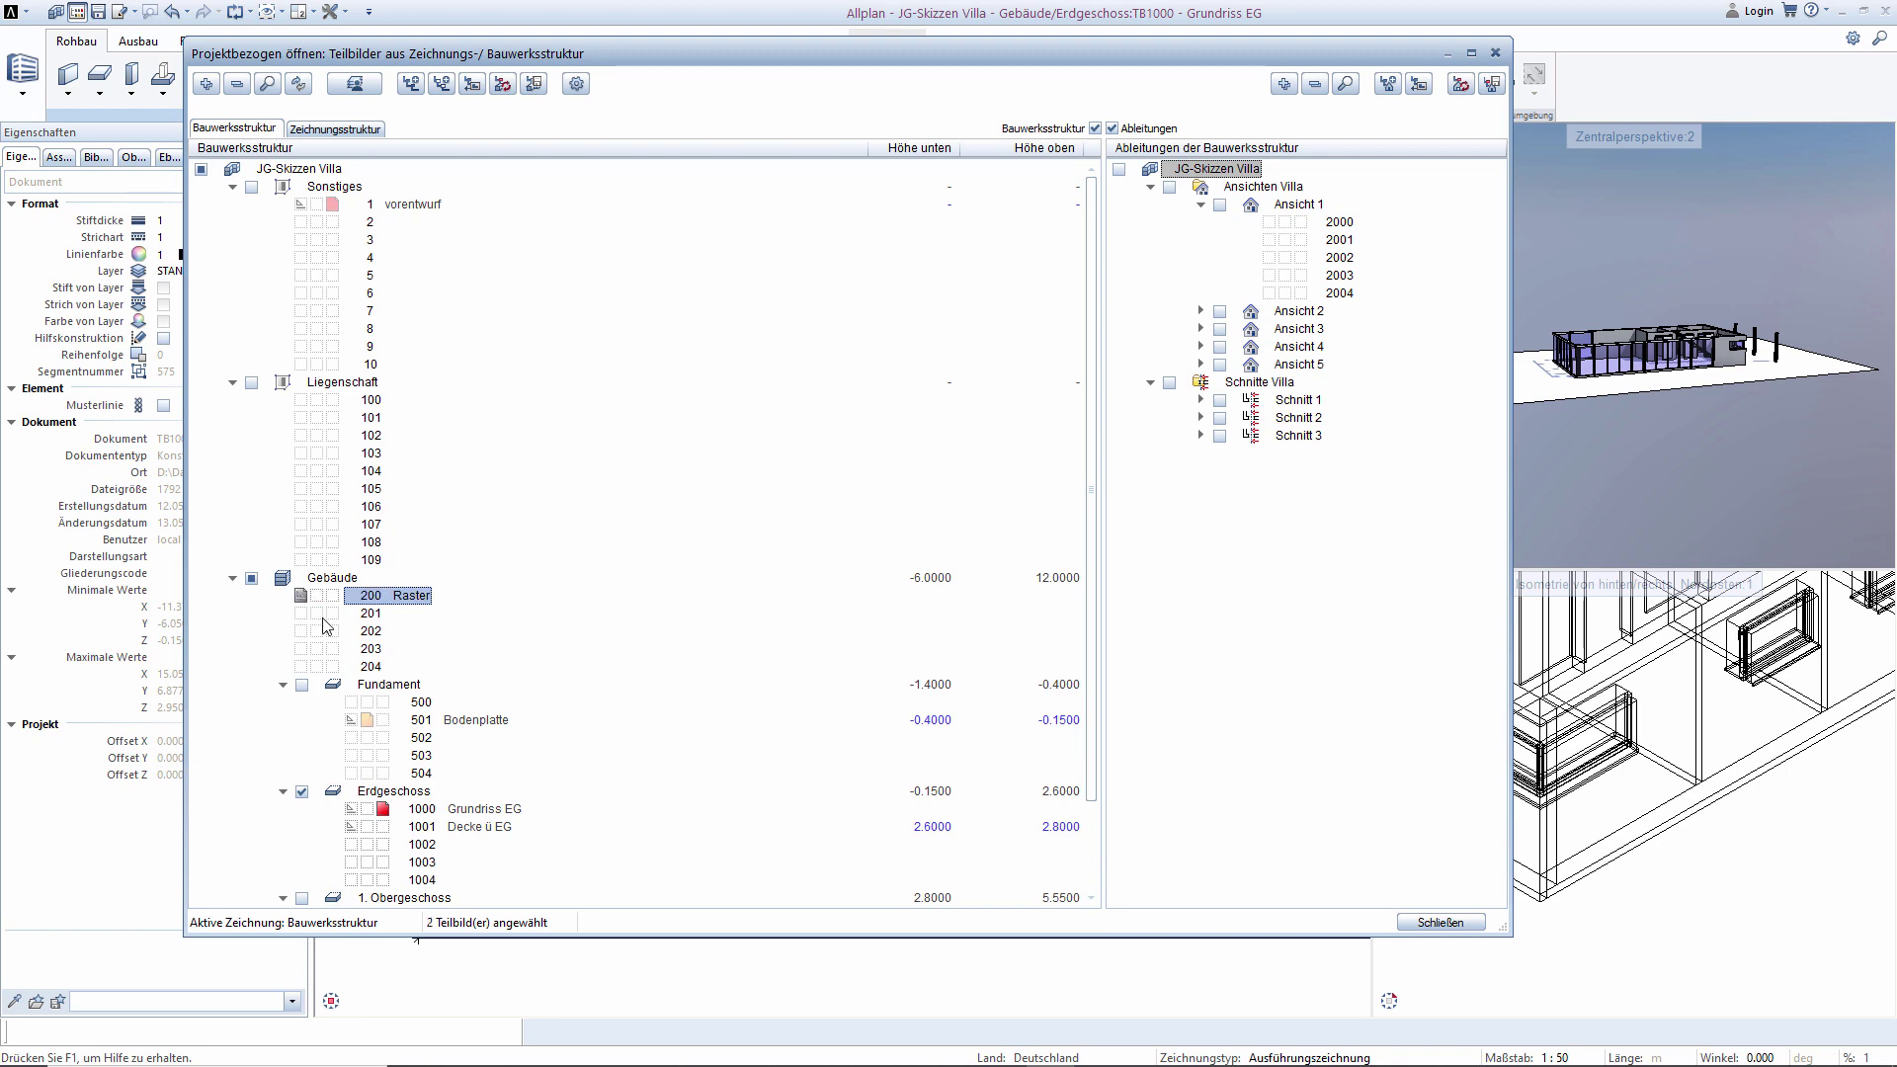
click(1440, 921)
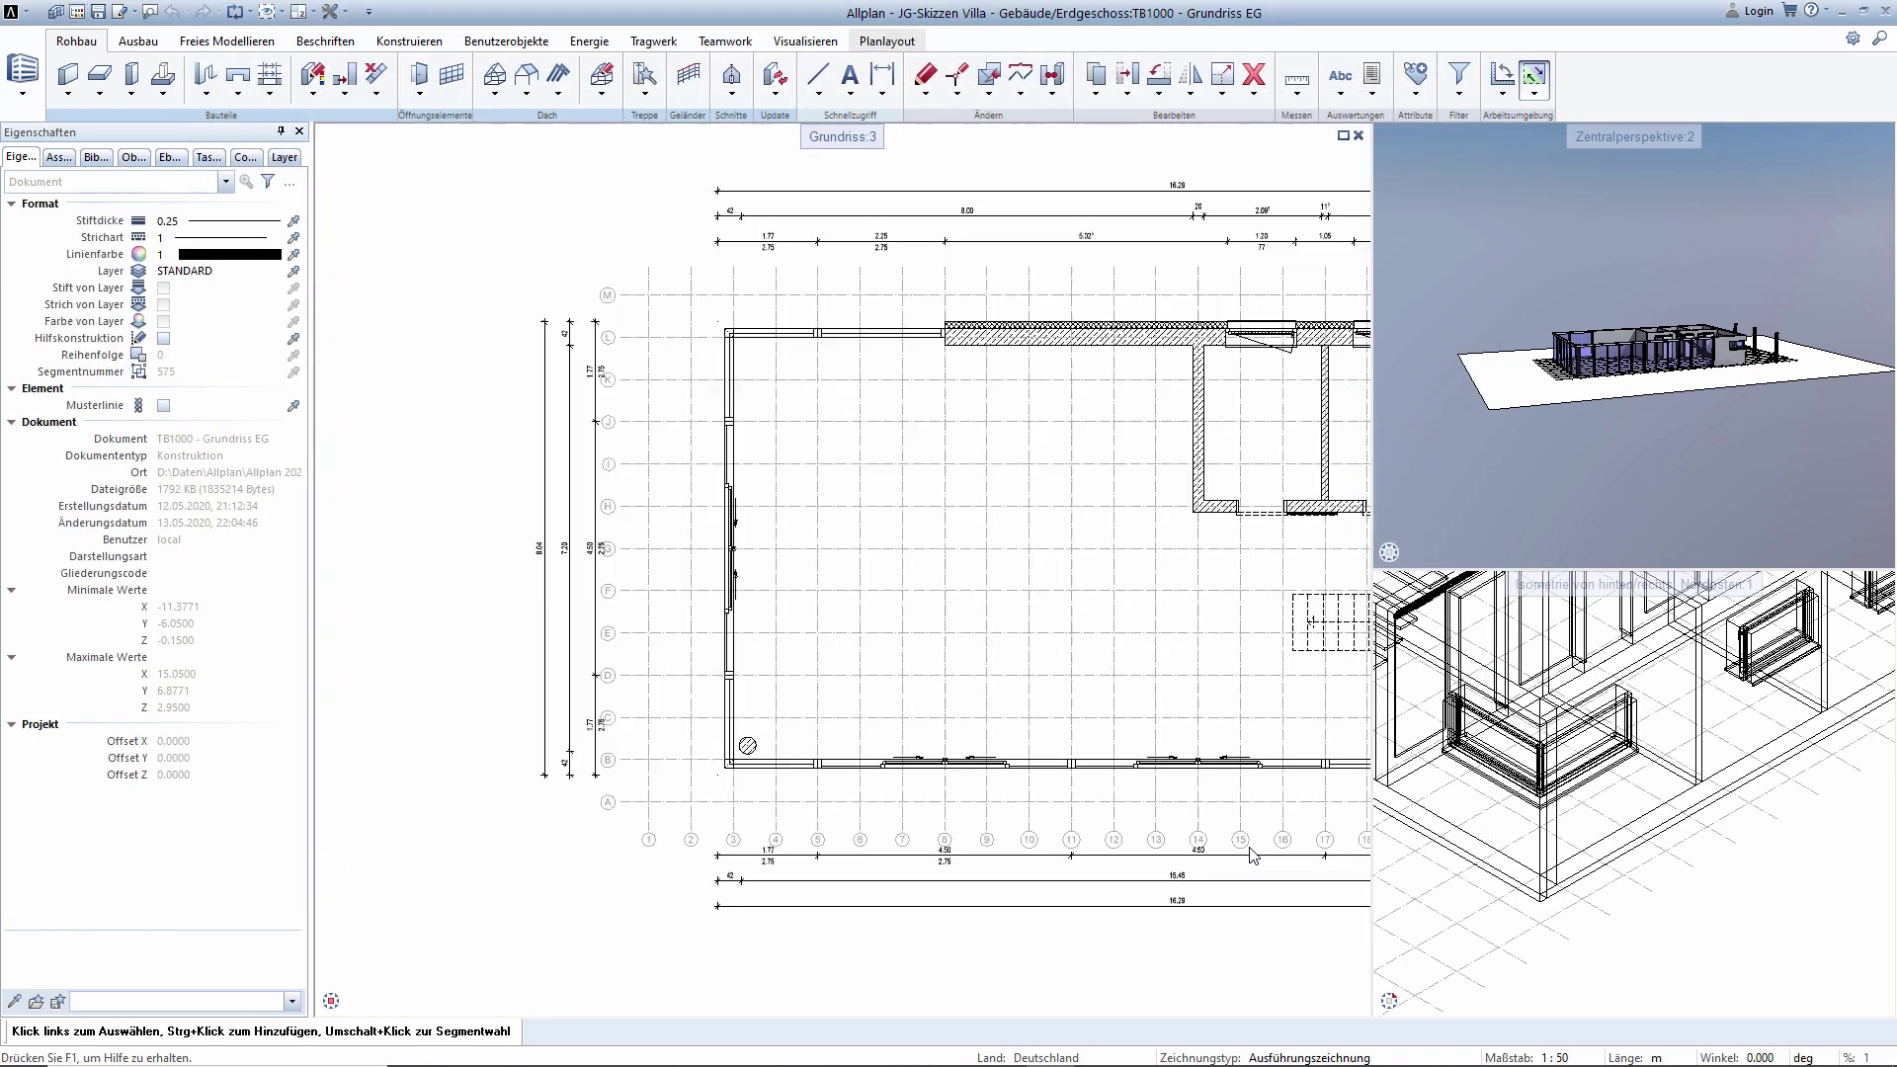
middle_drag(962, 718, 932, 739)
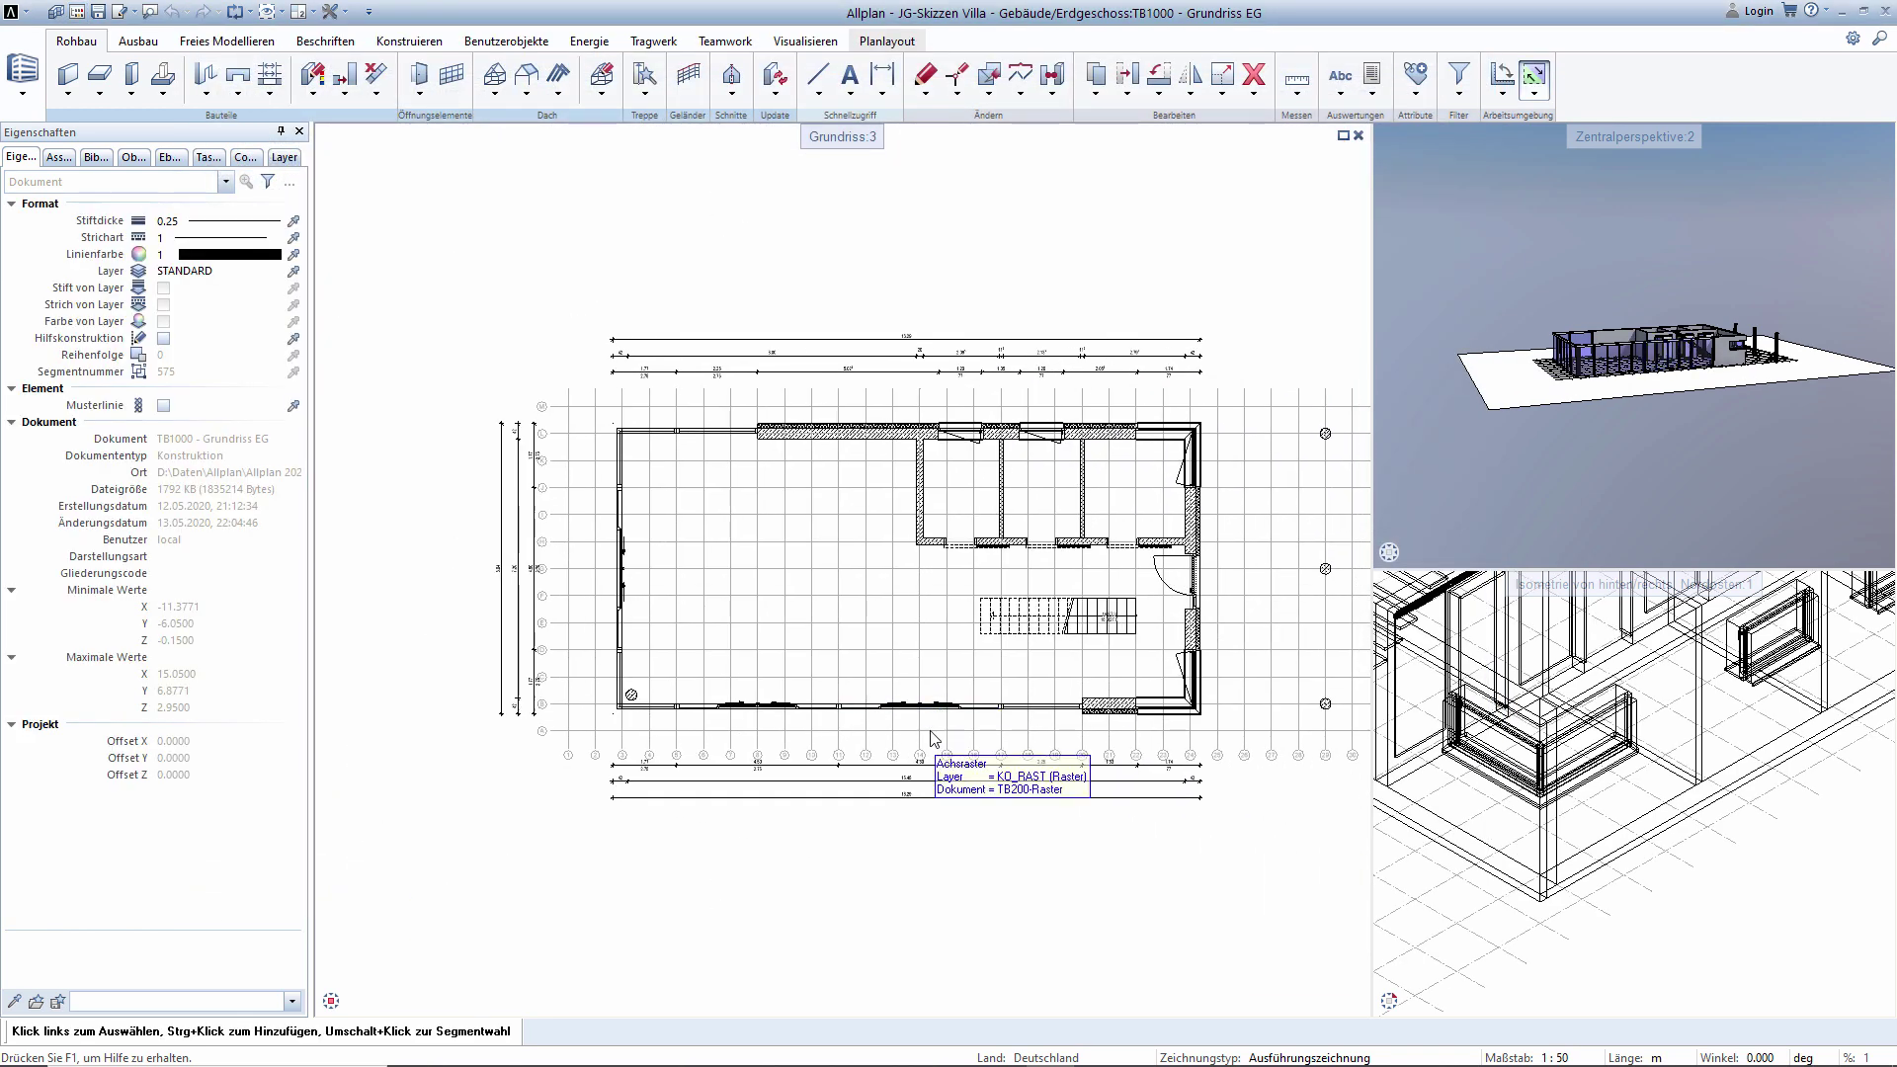
scroll(931, 739, up, 2)
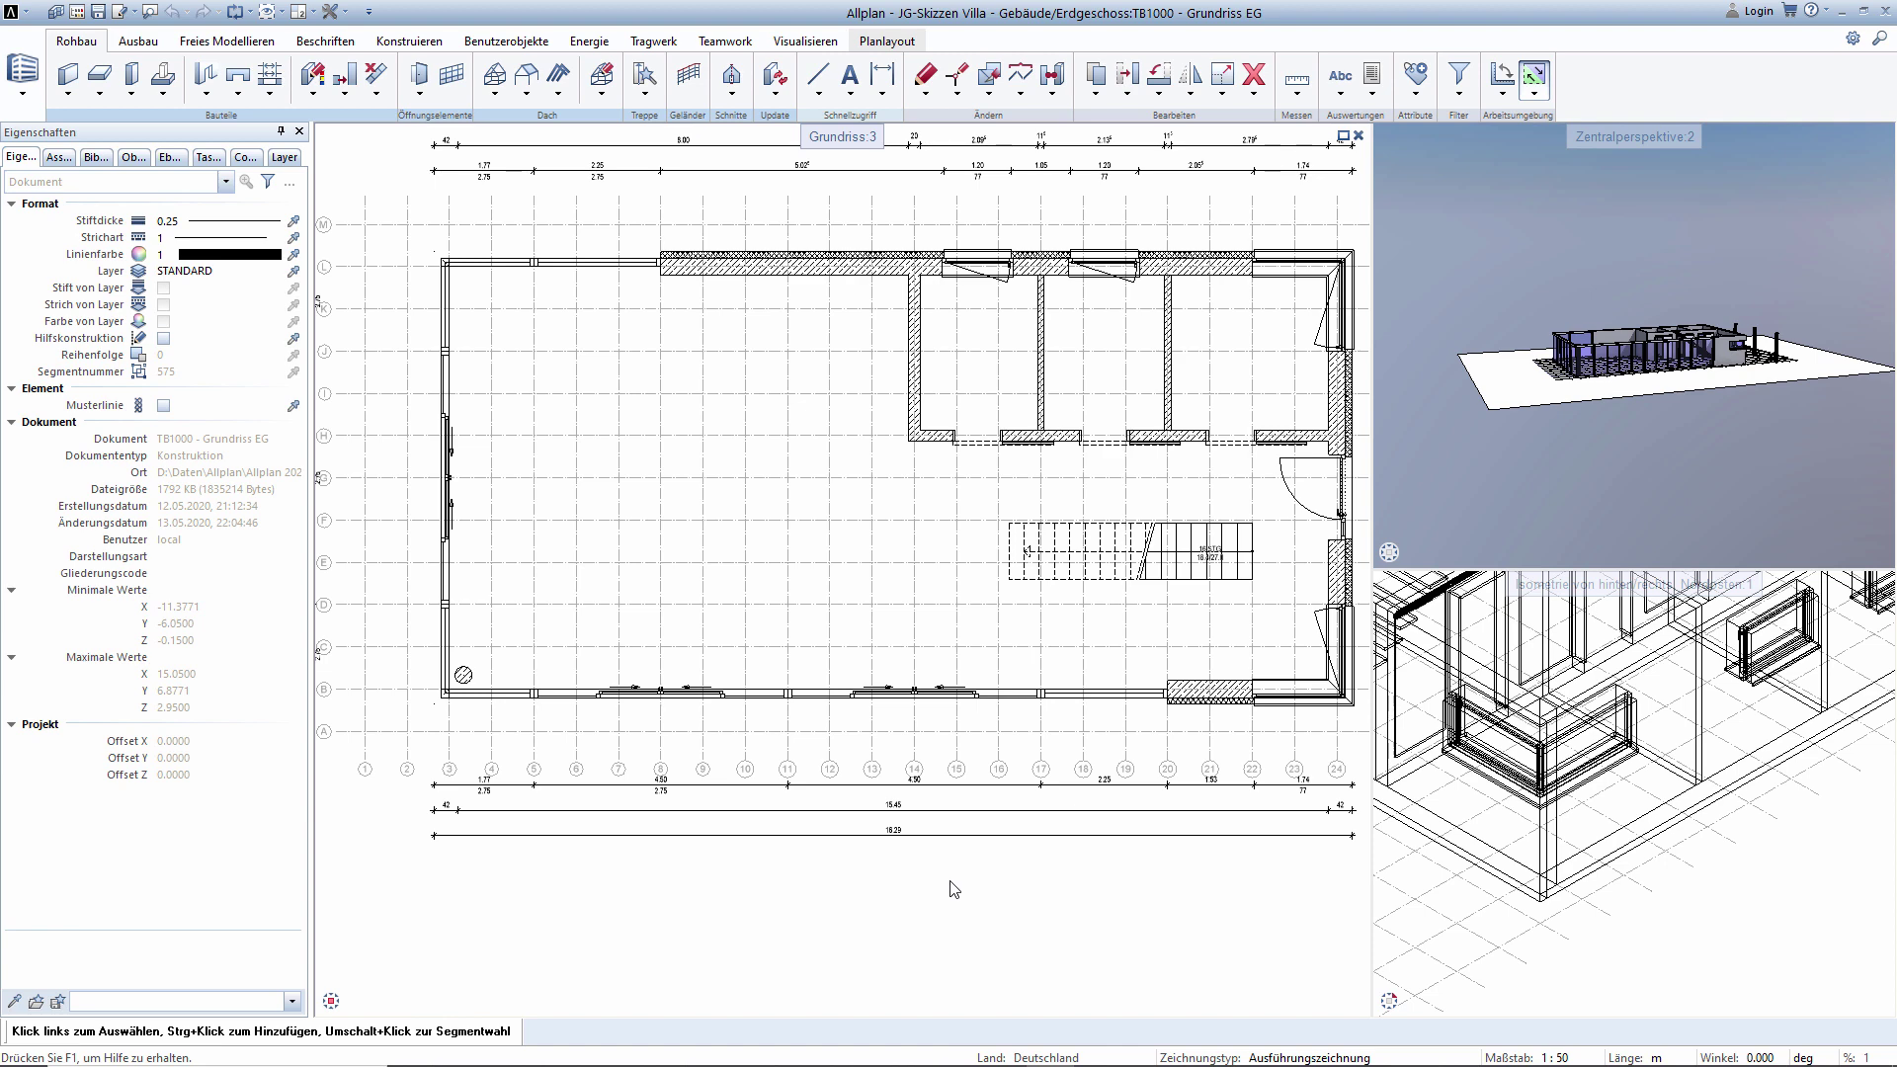
Also load the 1. Obergeschoss drawing 1100 Grundriss OG so the upper storey appears.
key(ctrl+o)
scroll(400, 661, down, 2)
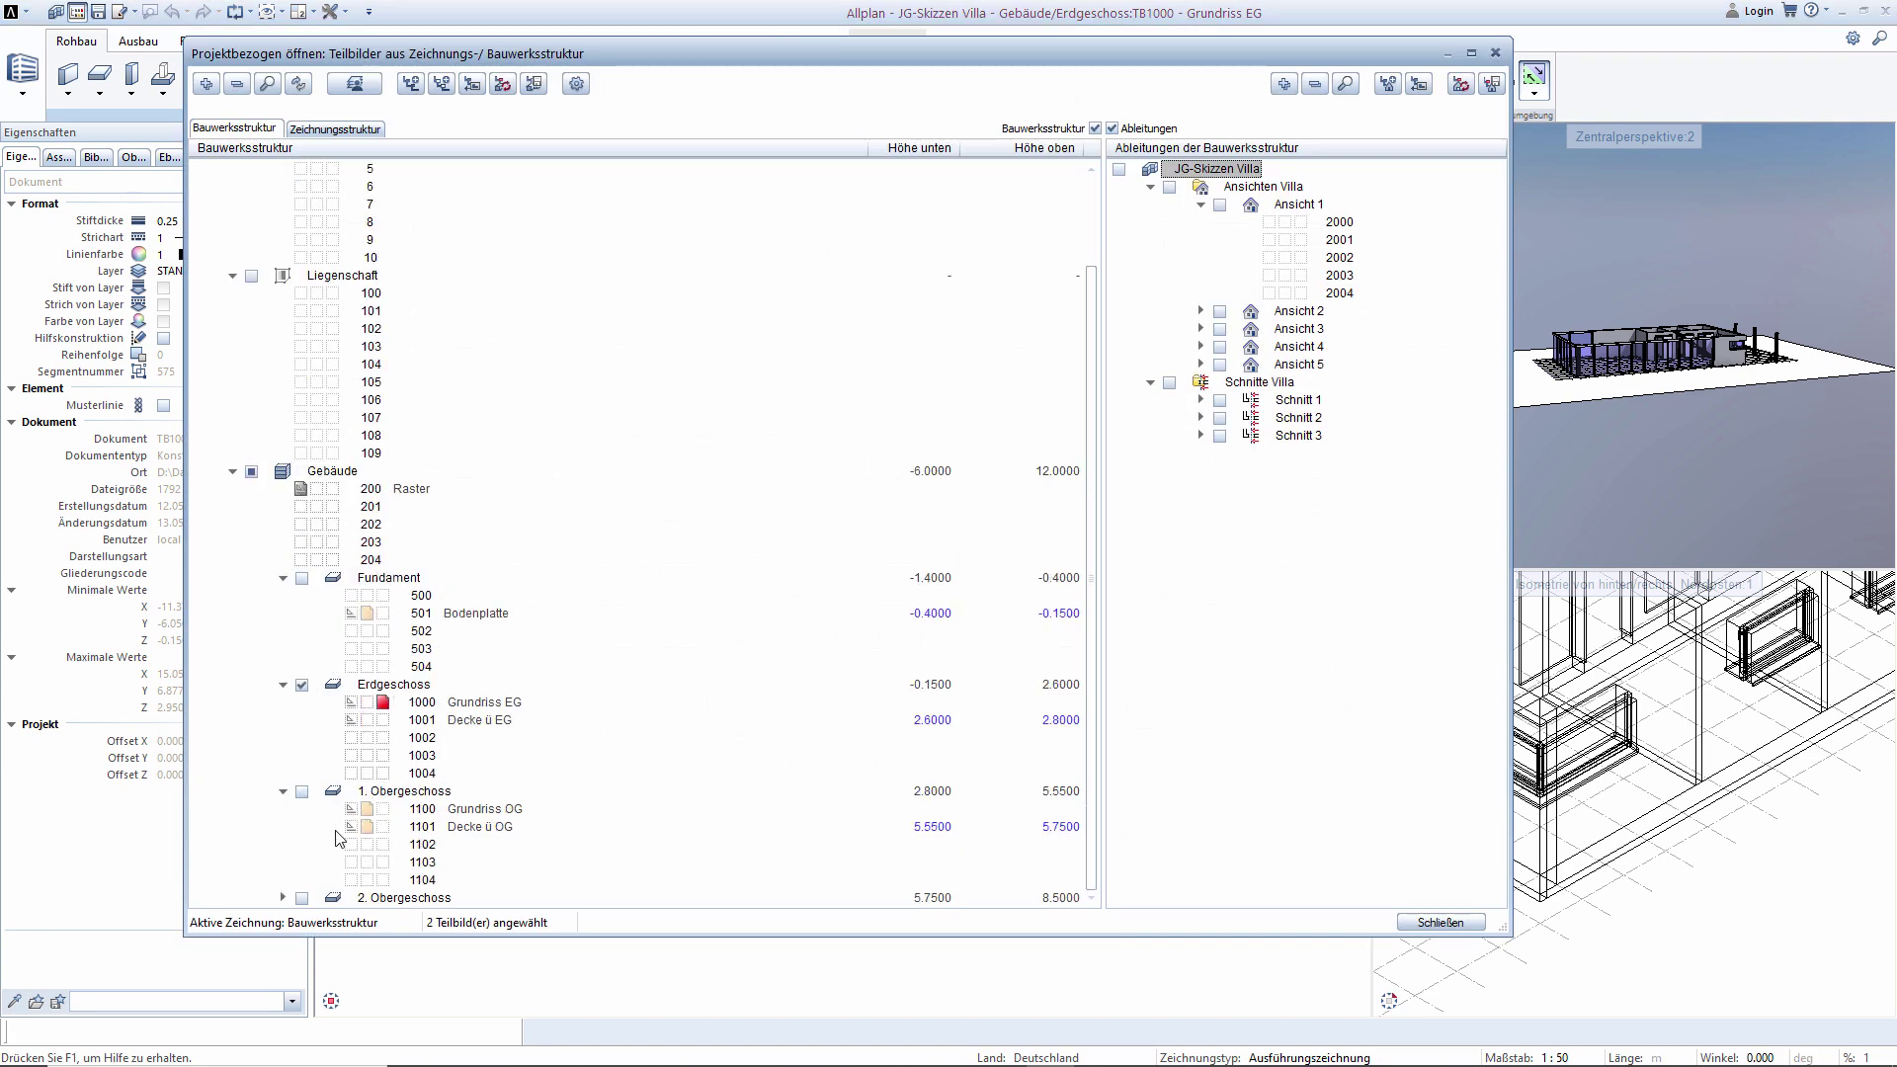
click(367, 826)
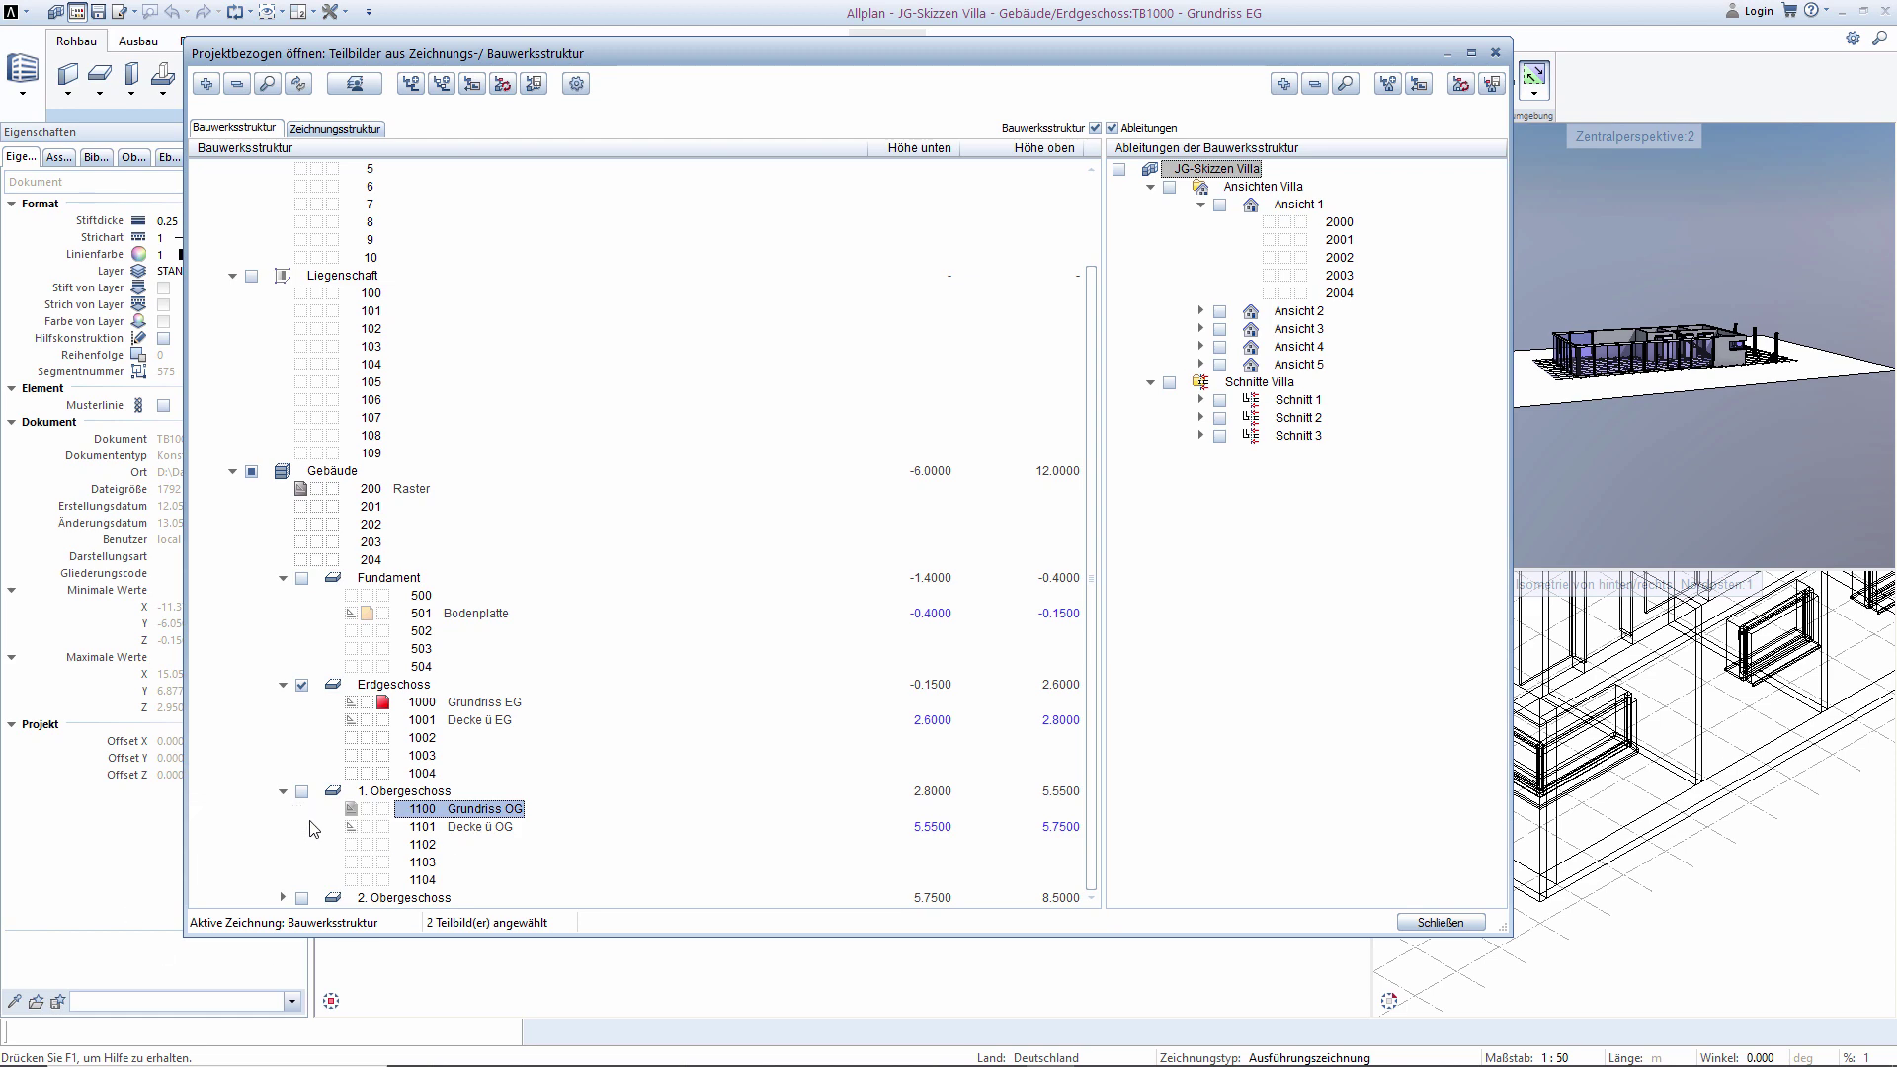
click(301, 791)
click(1481, 924)
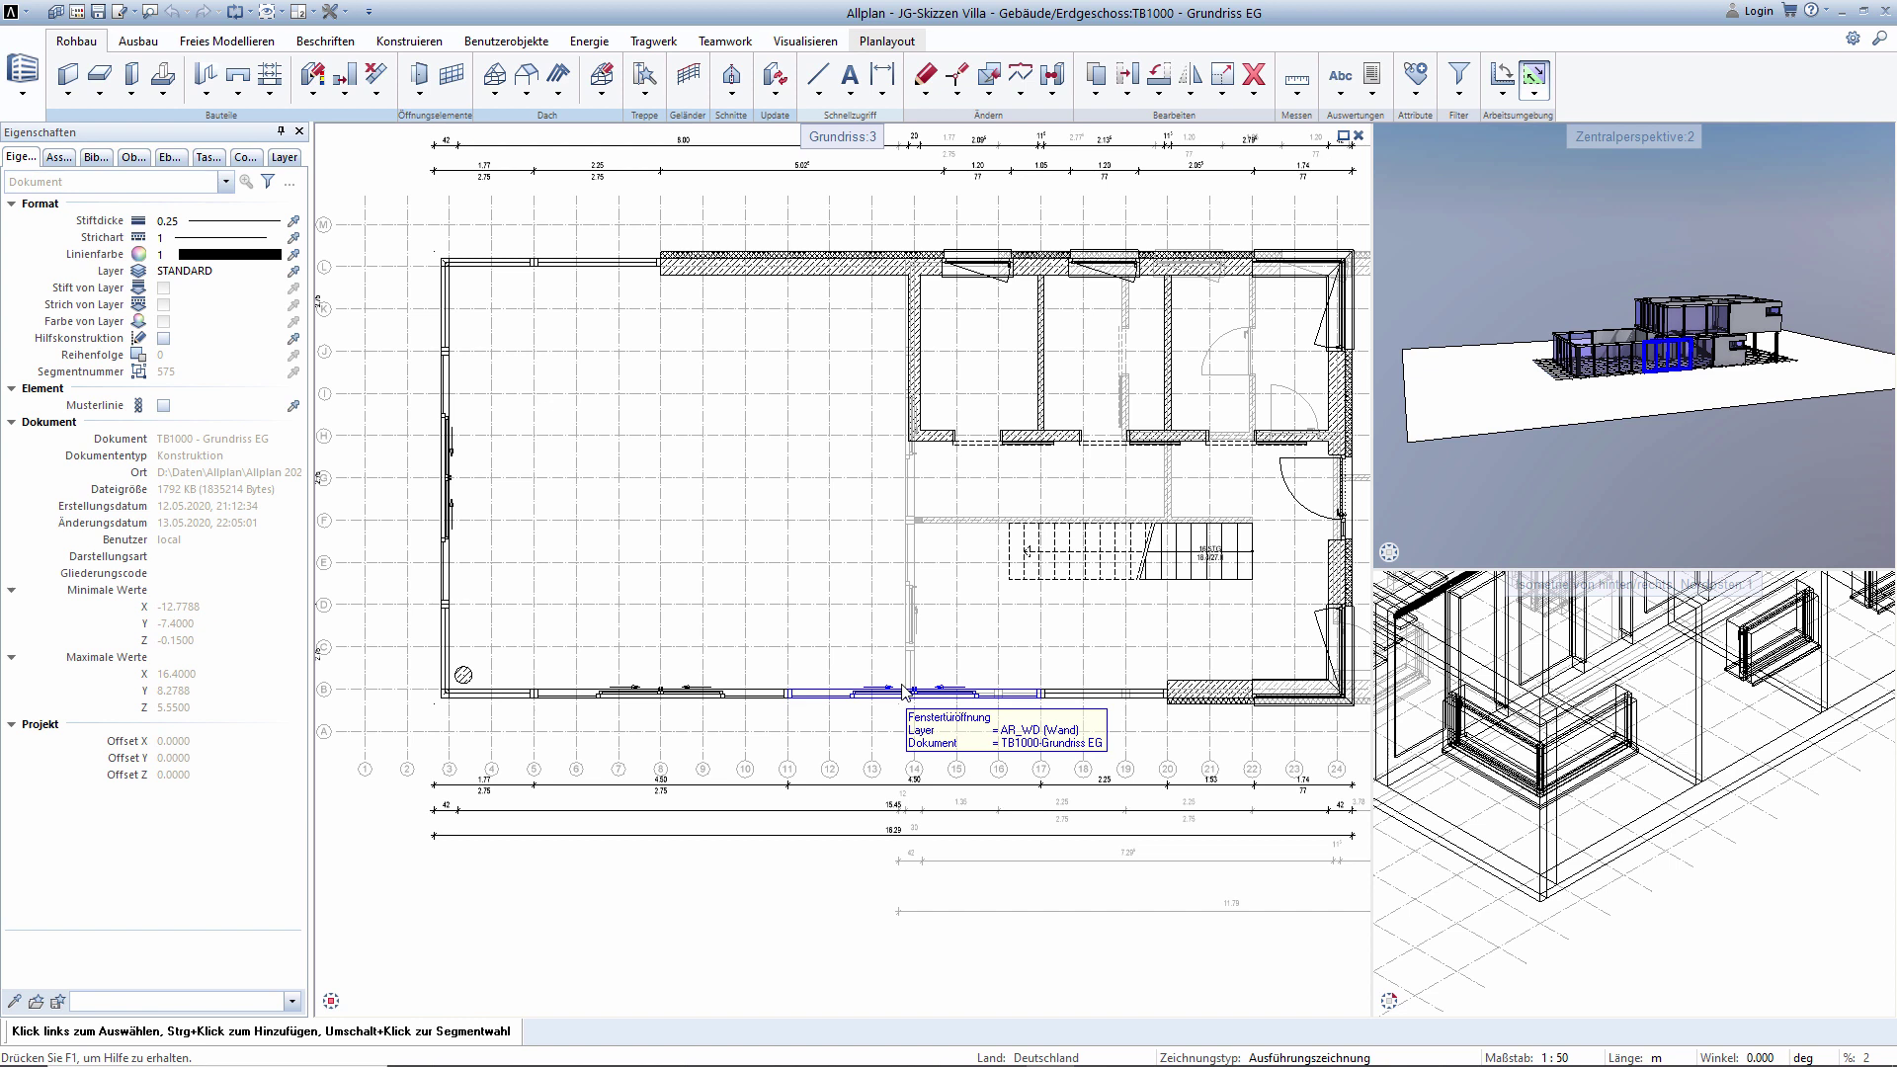
Mirror the bottom-wall window about a vertical axis through that wall segment's midpoint.
click(1190, 76)
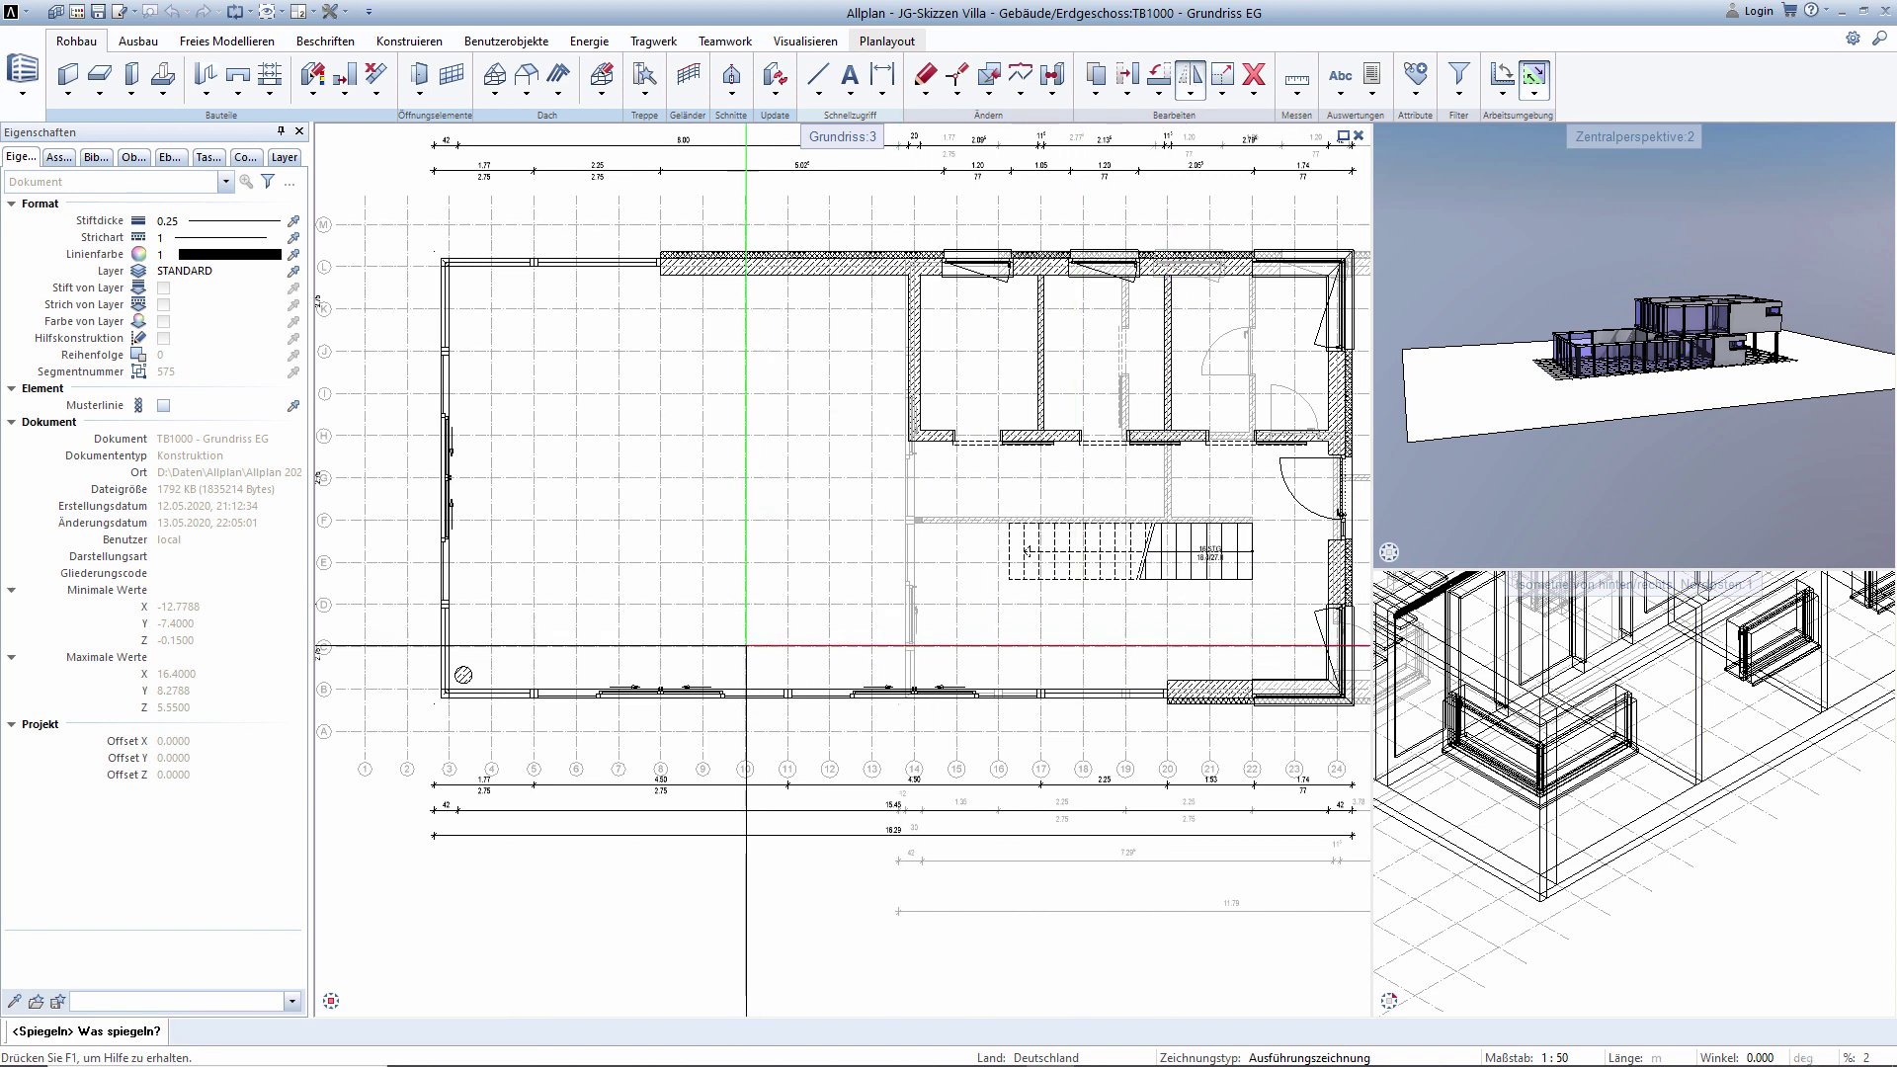
drag(745, 643, 1212, 742)
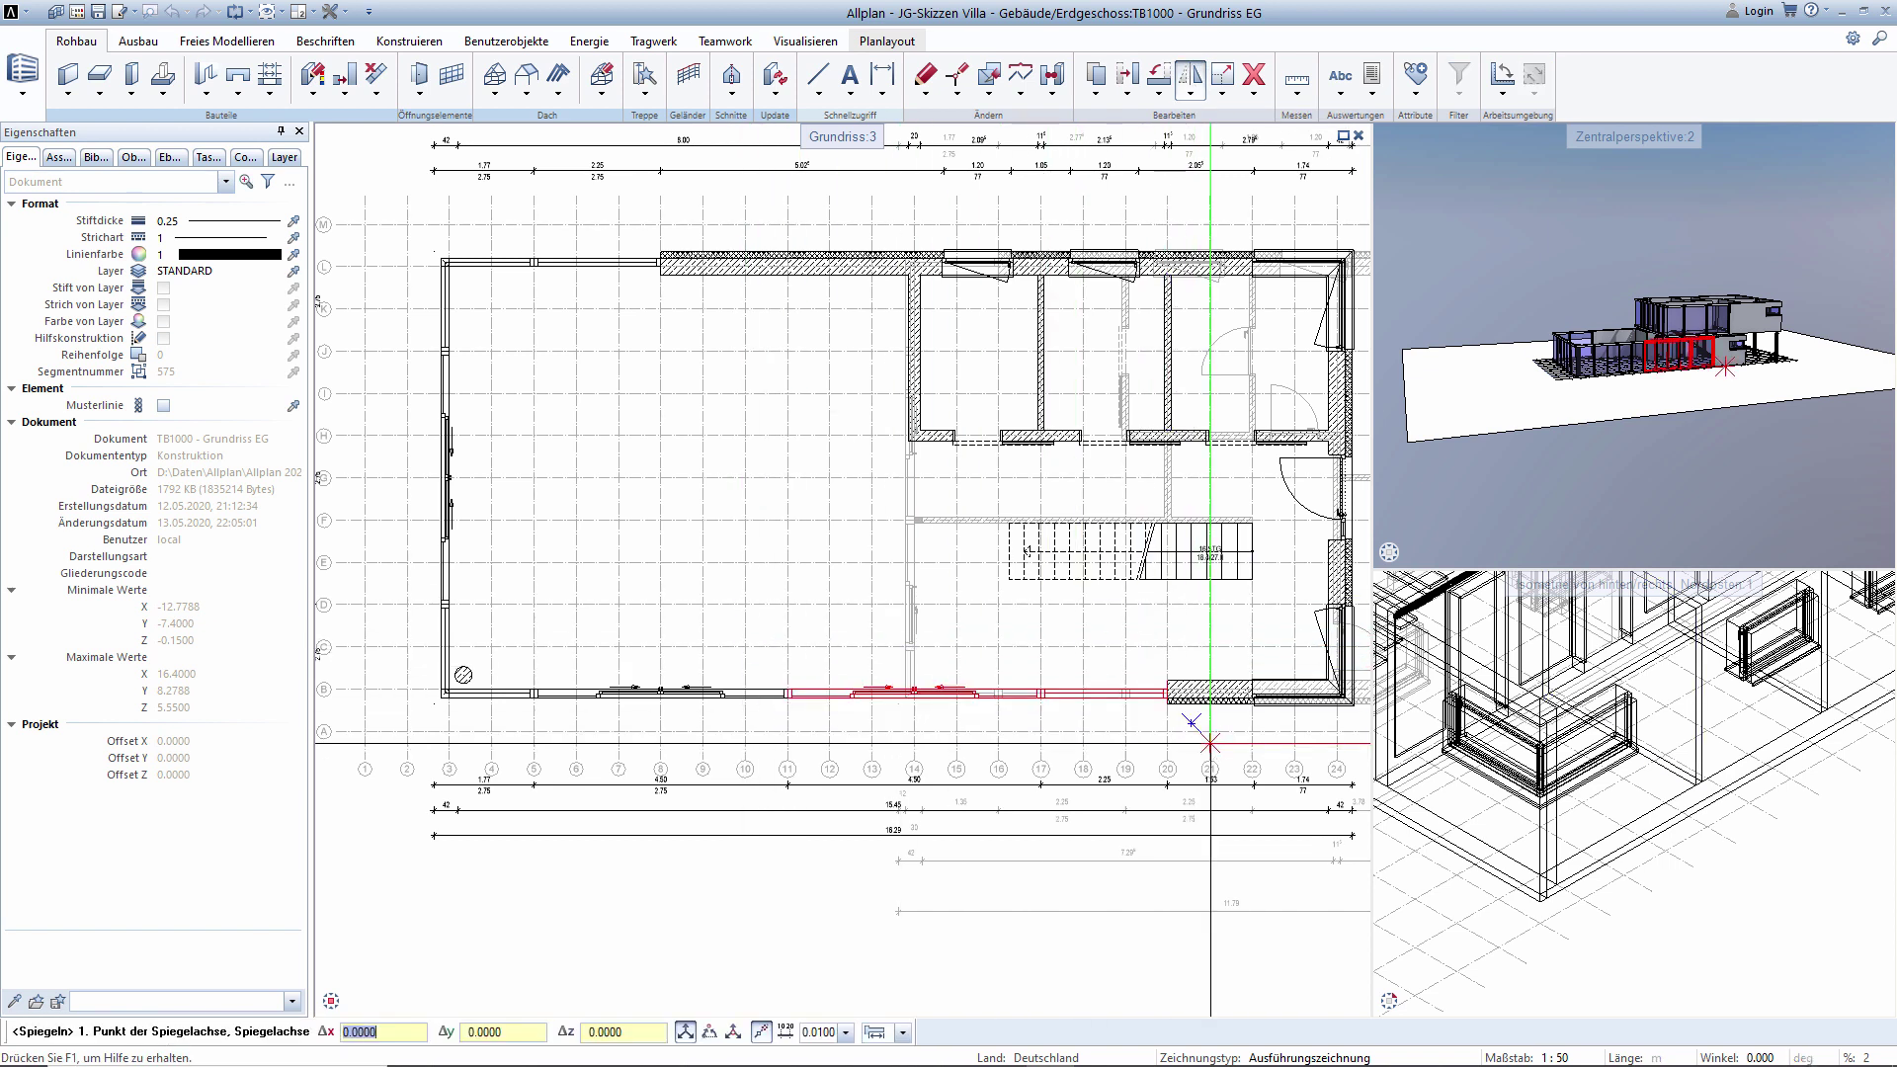
right_click(1024, 628)
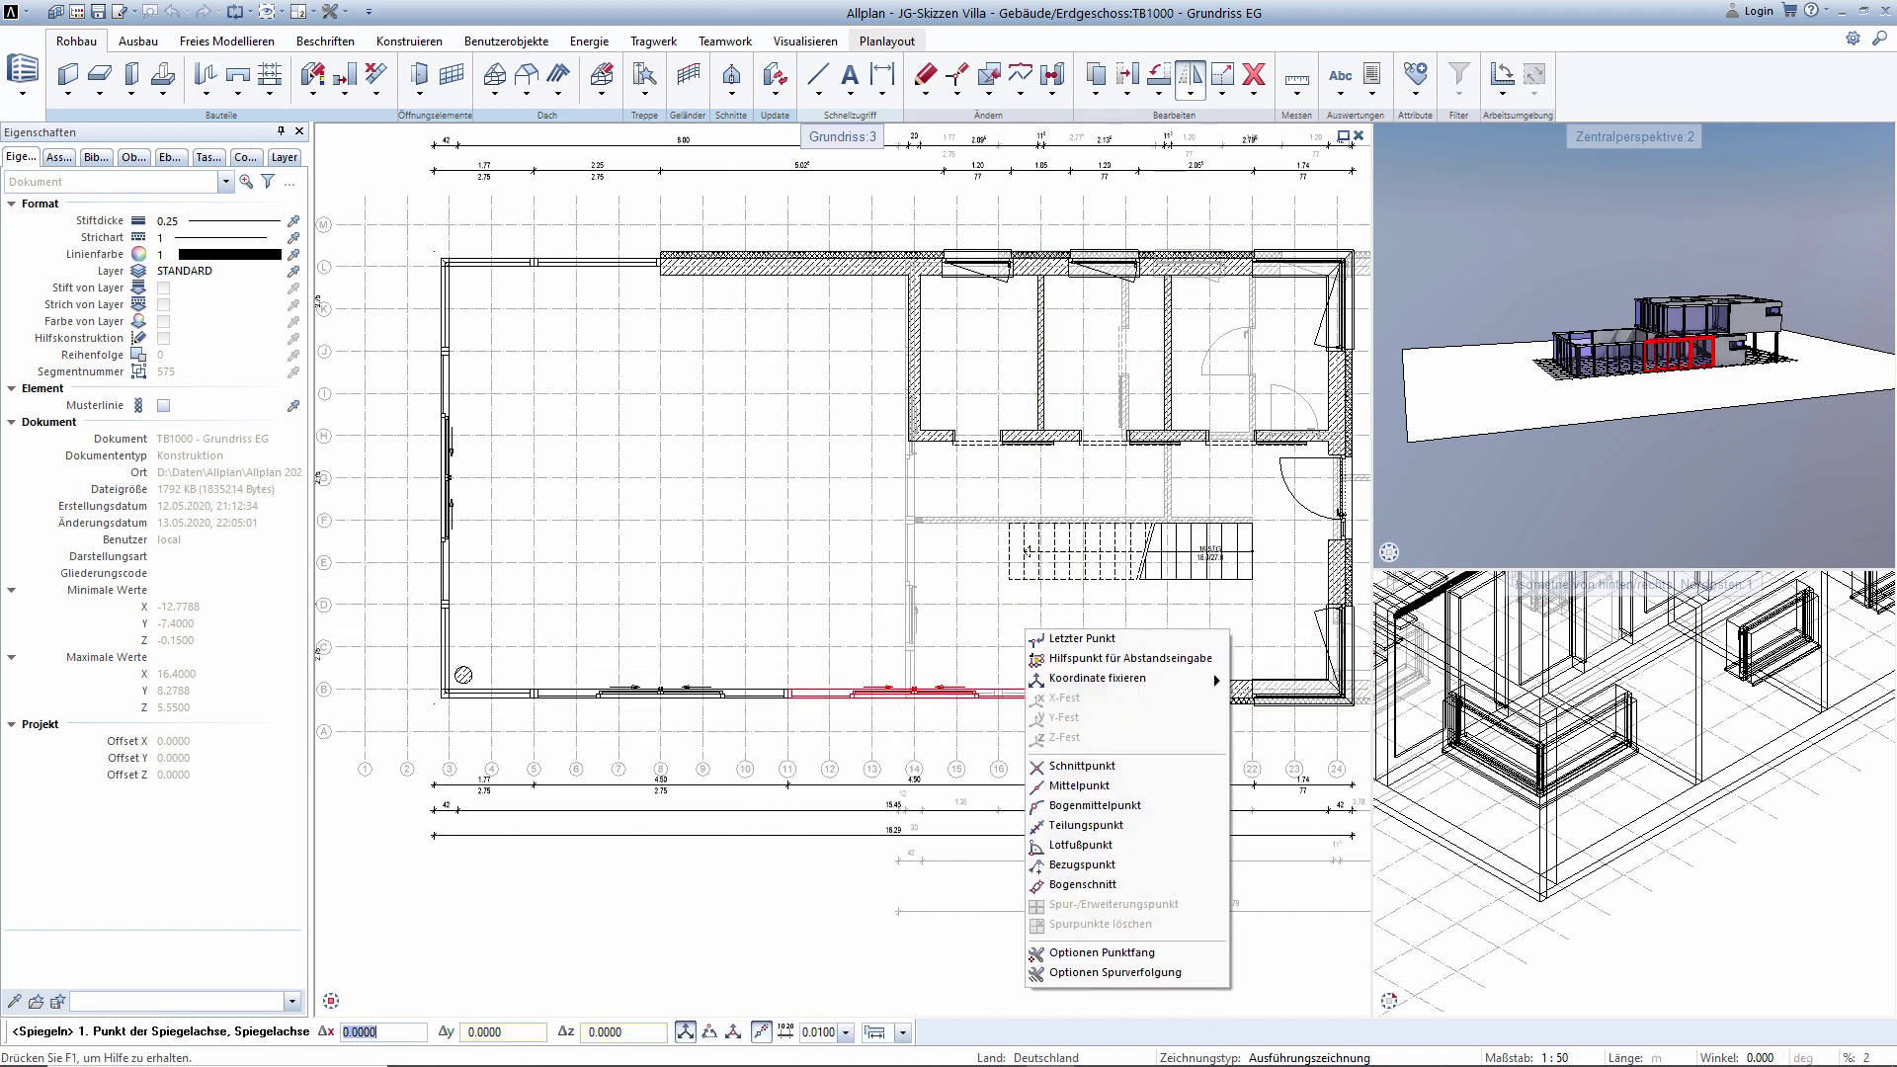
click(1069, 787)
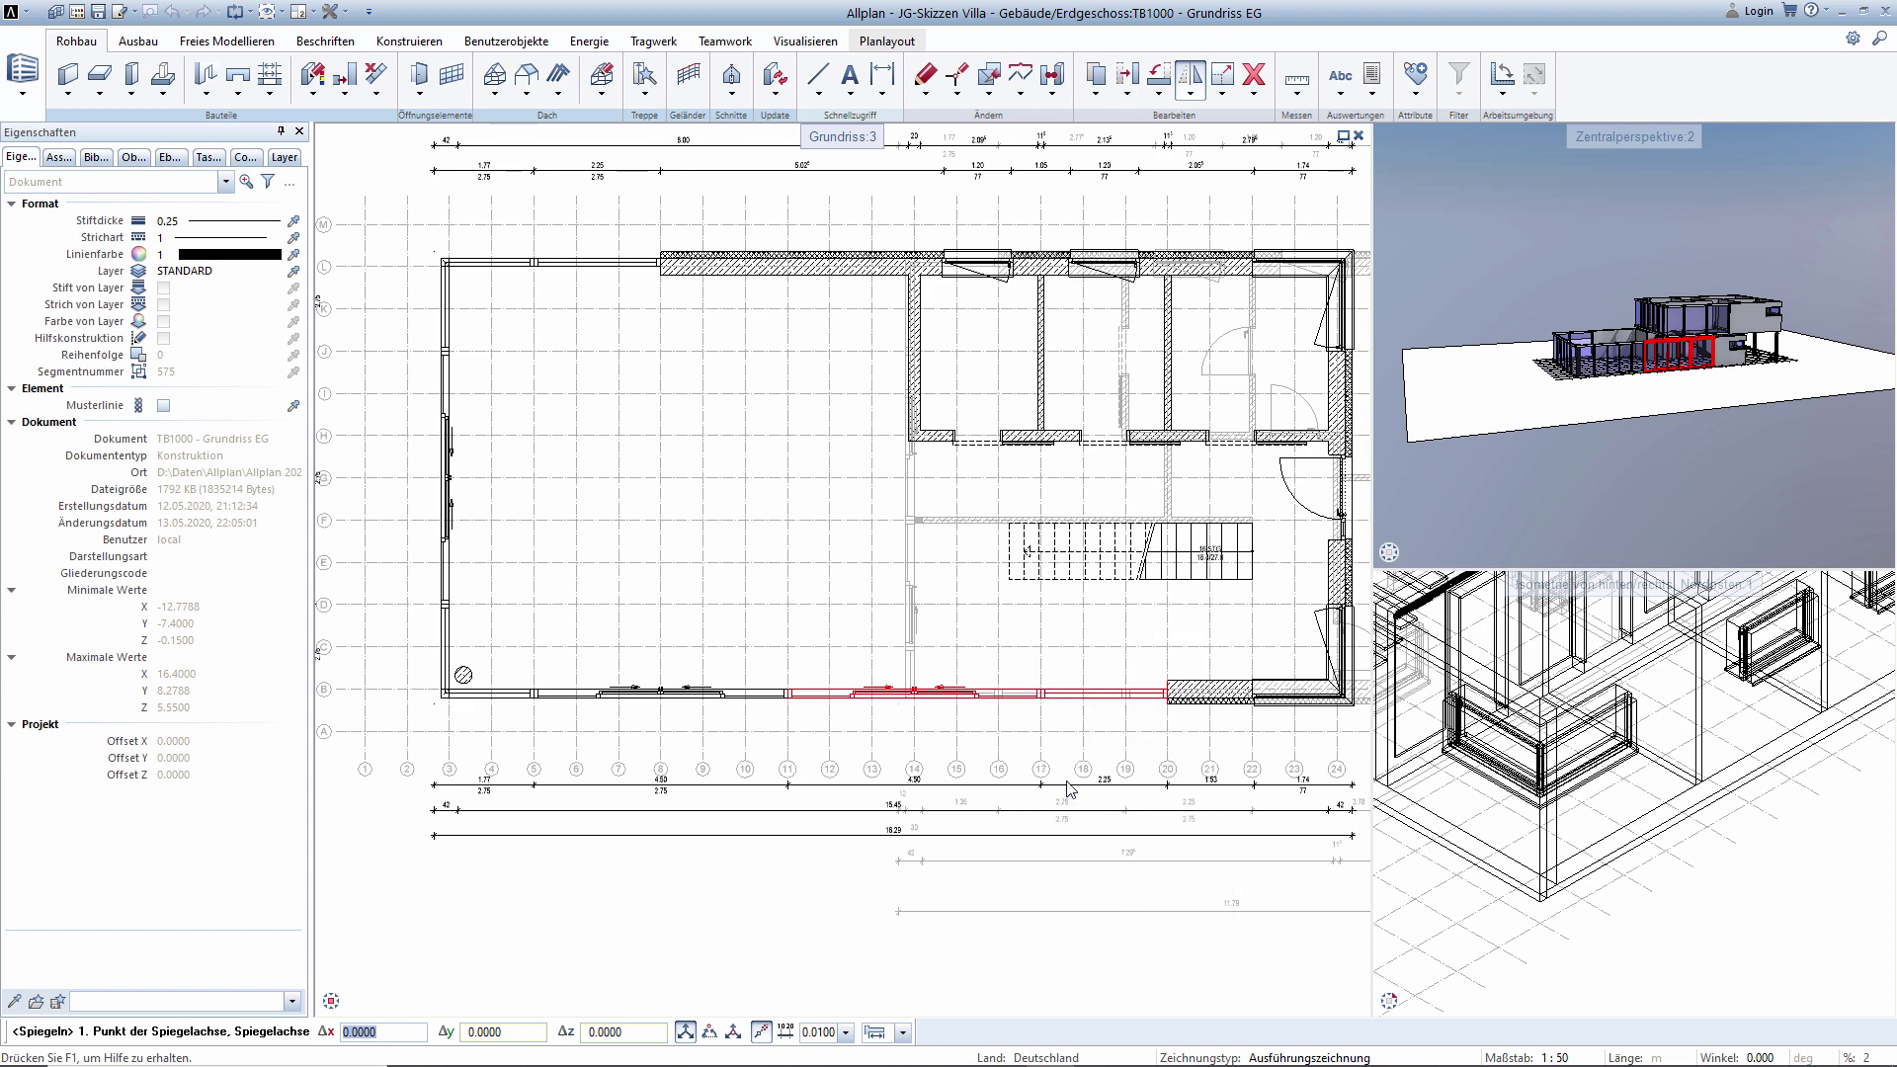
click(788, 731)
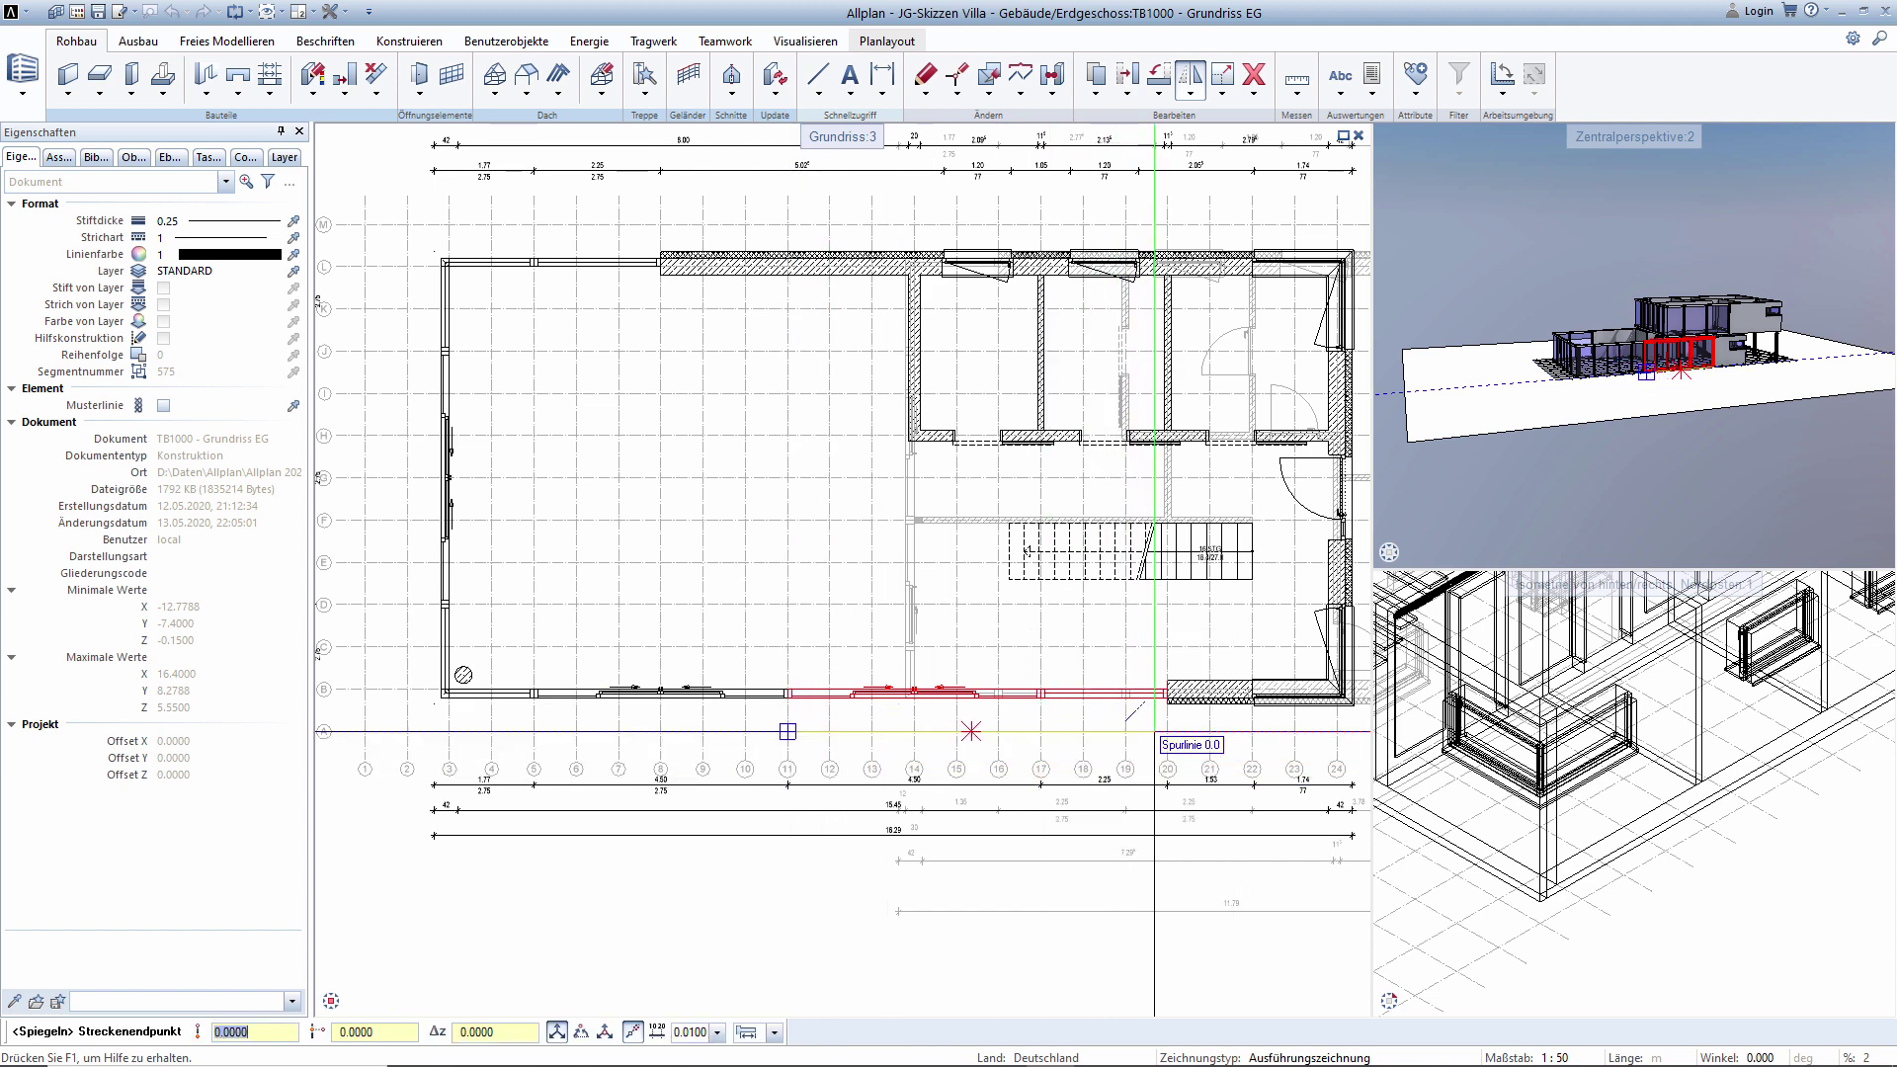
click(1167, 731)
click(989, 902)
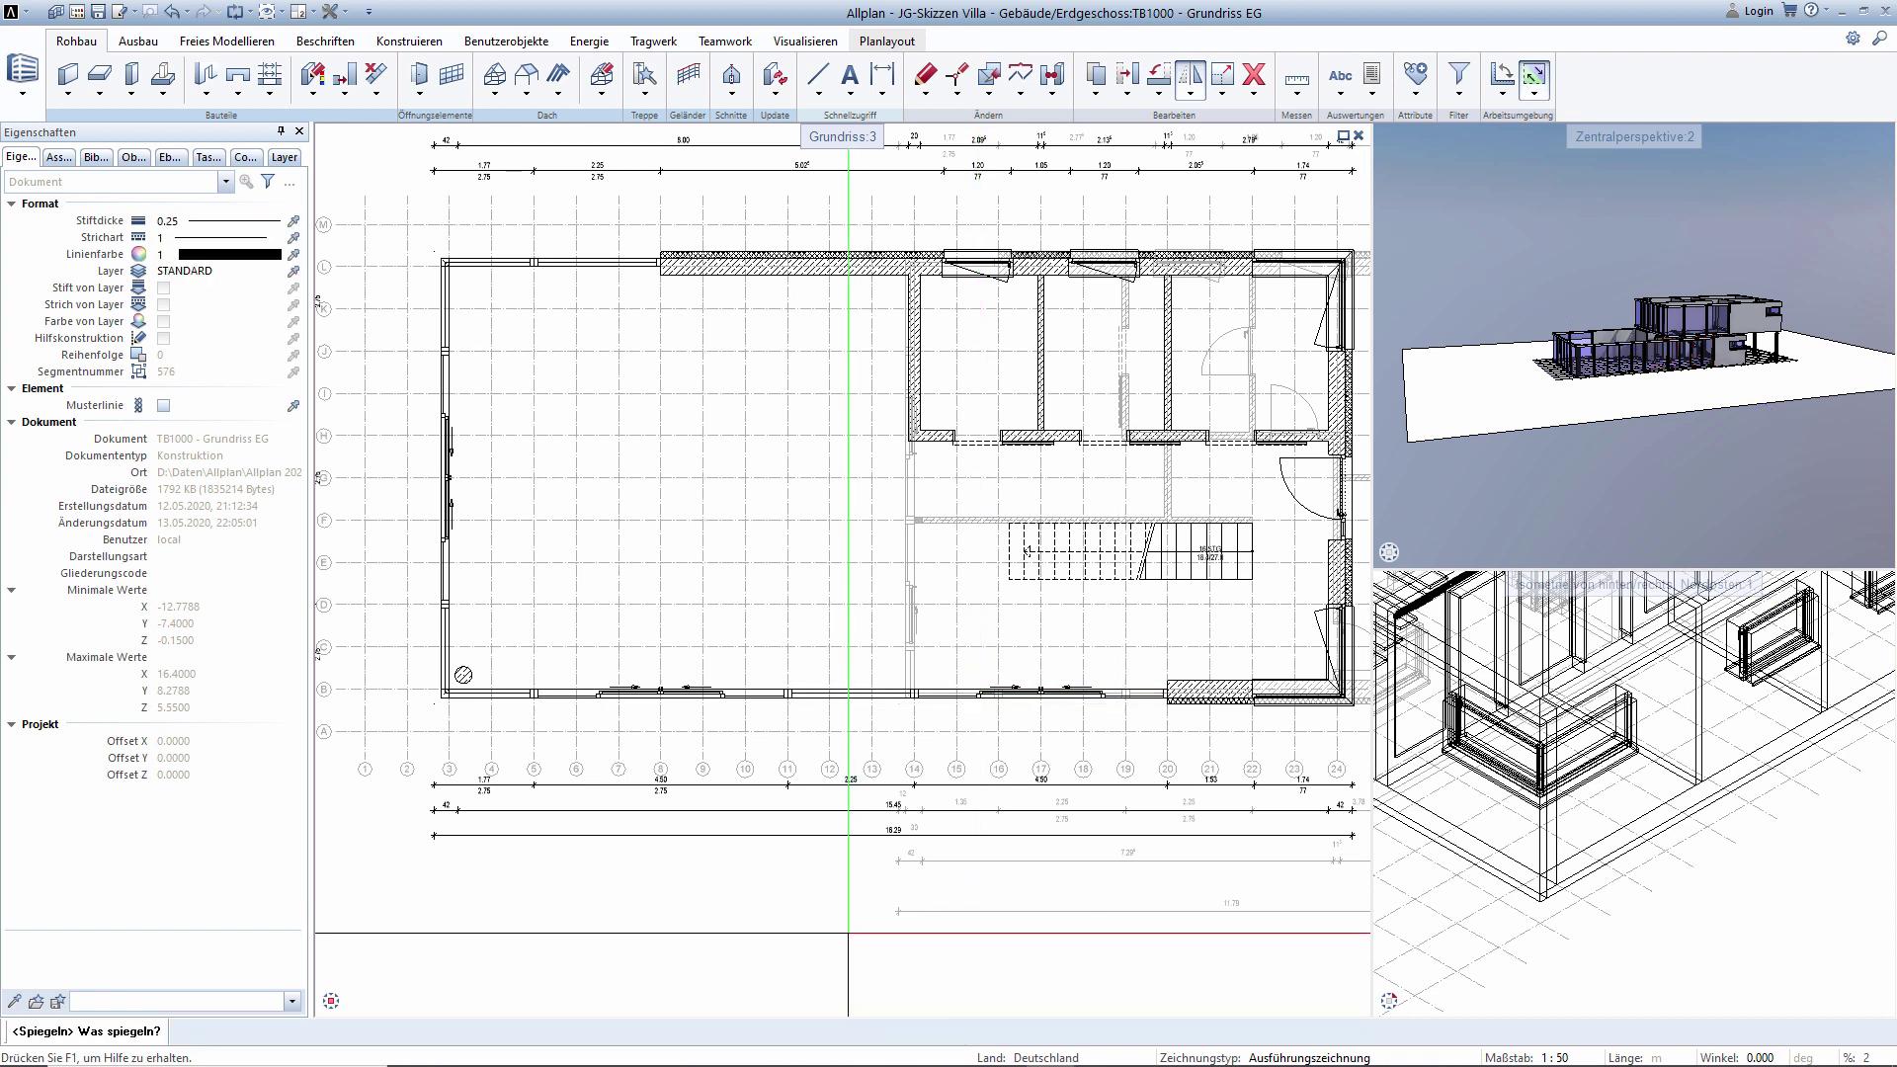
key(Escape)
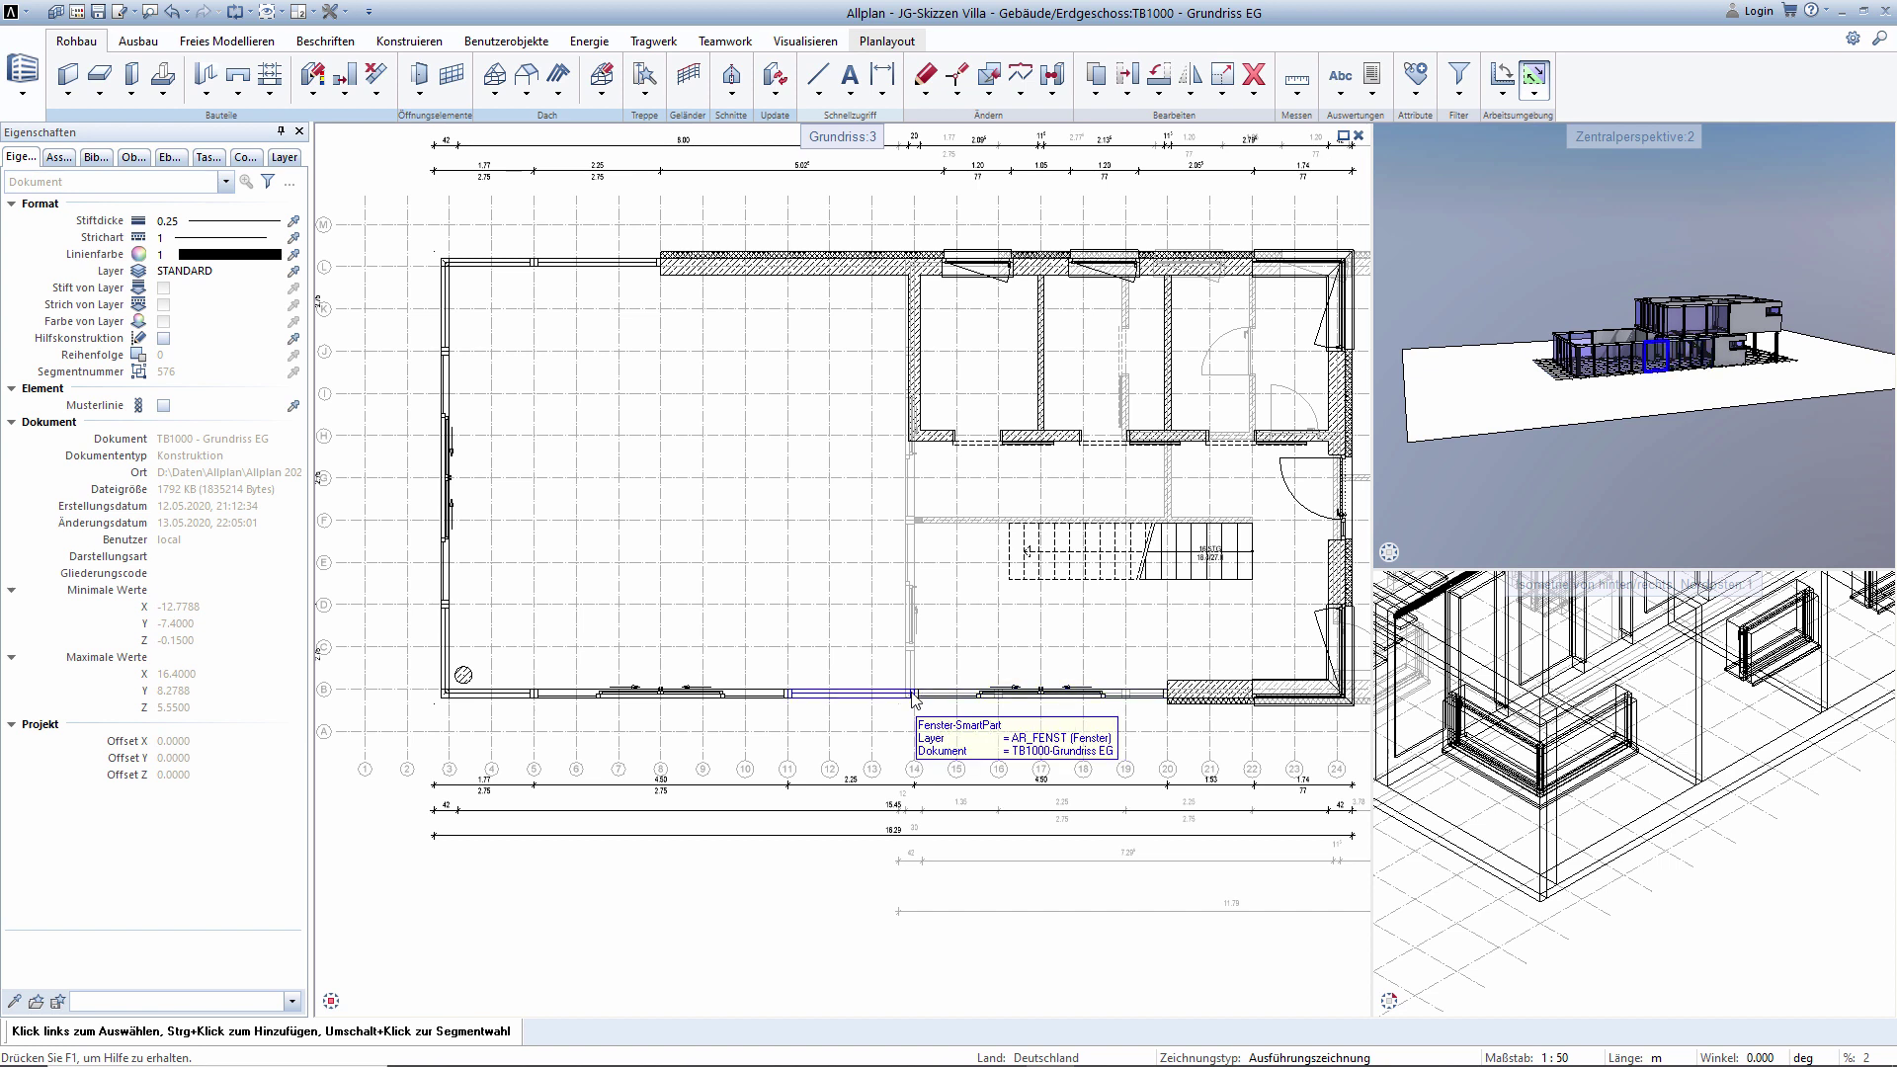
Copy the corner column to the wall junction.
click(1093, 79)
click(494, 704)
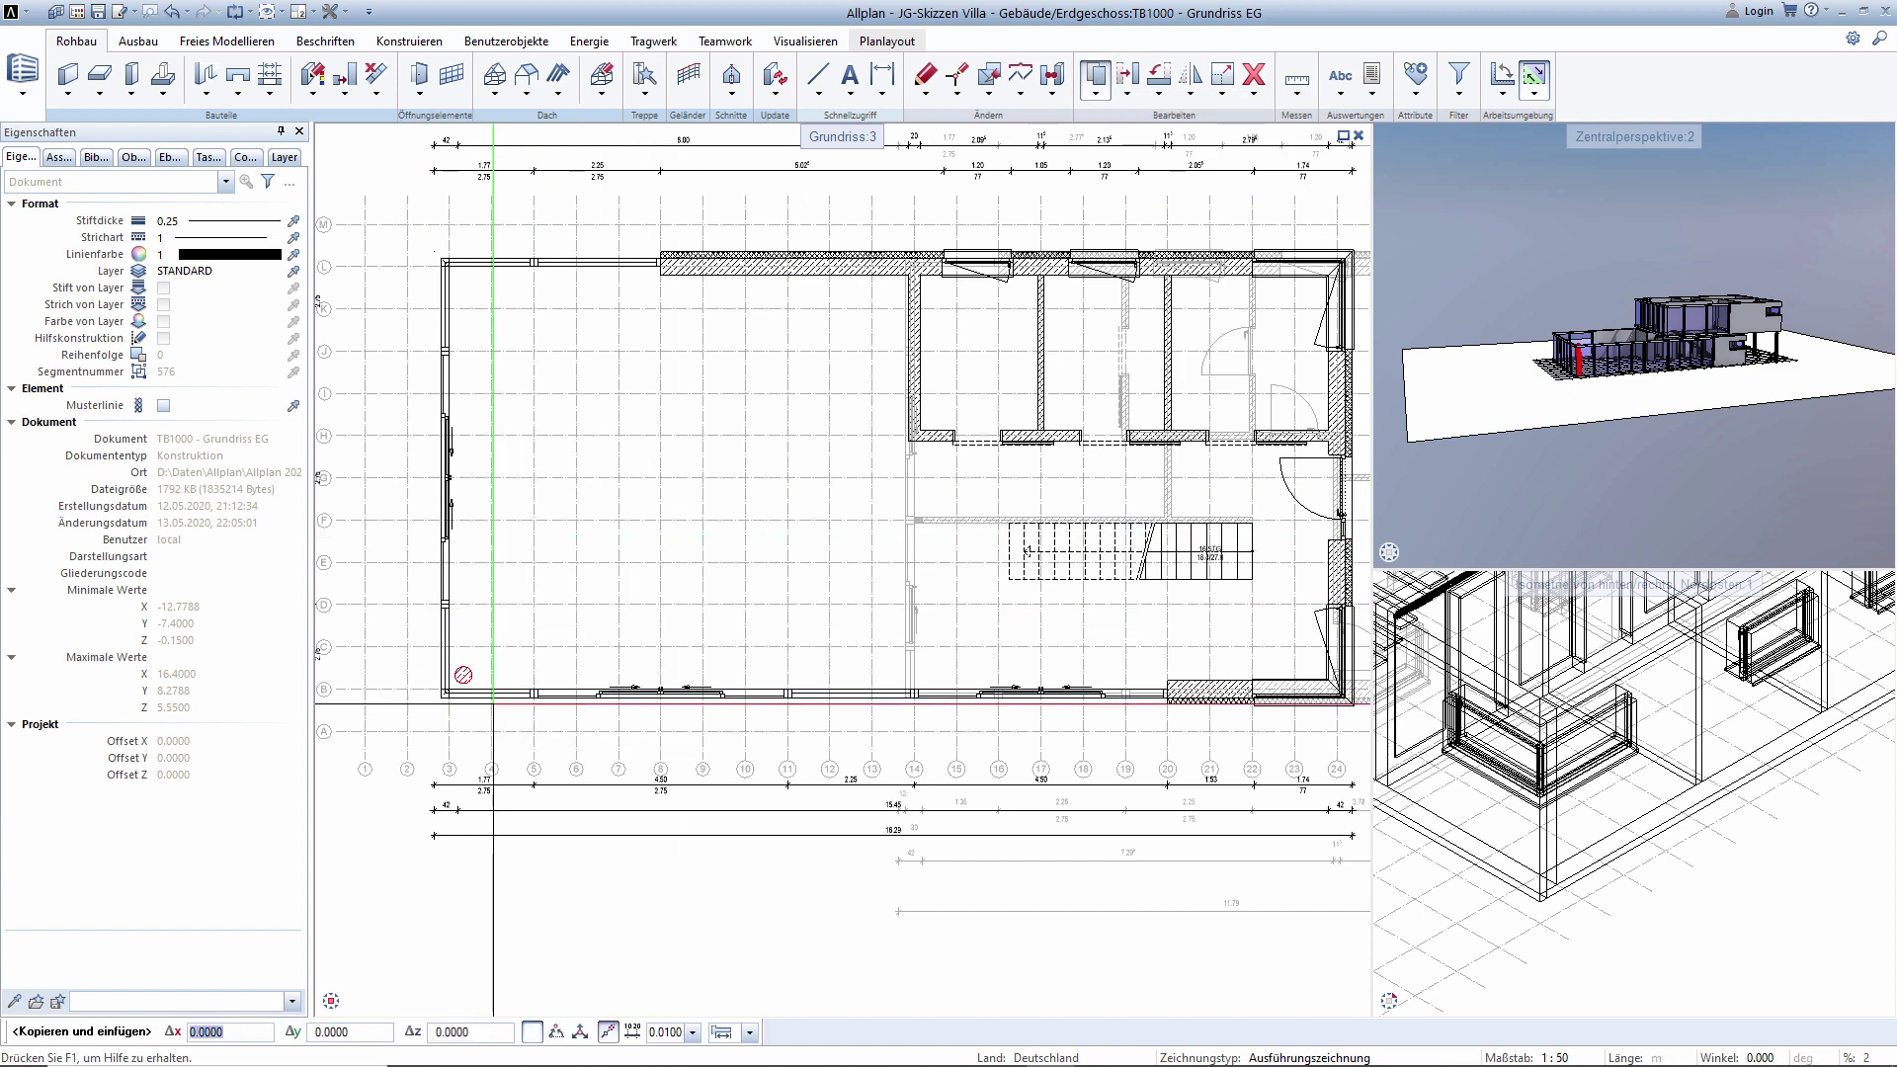
scroll(465, 722, up, 4)
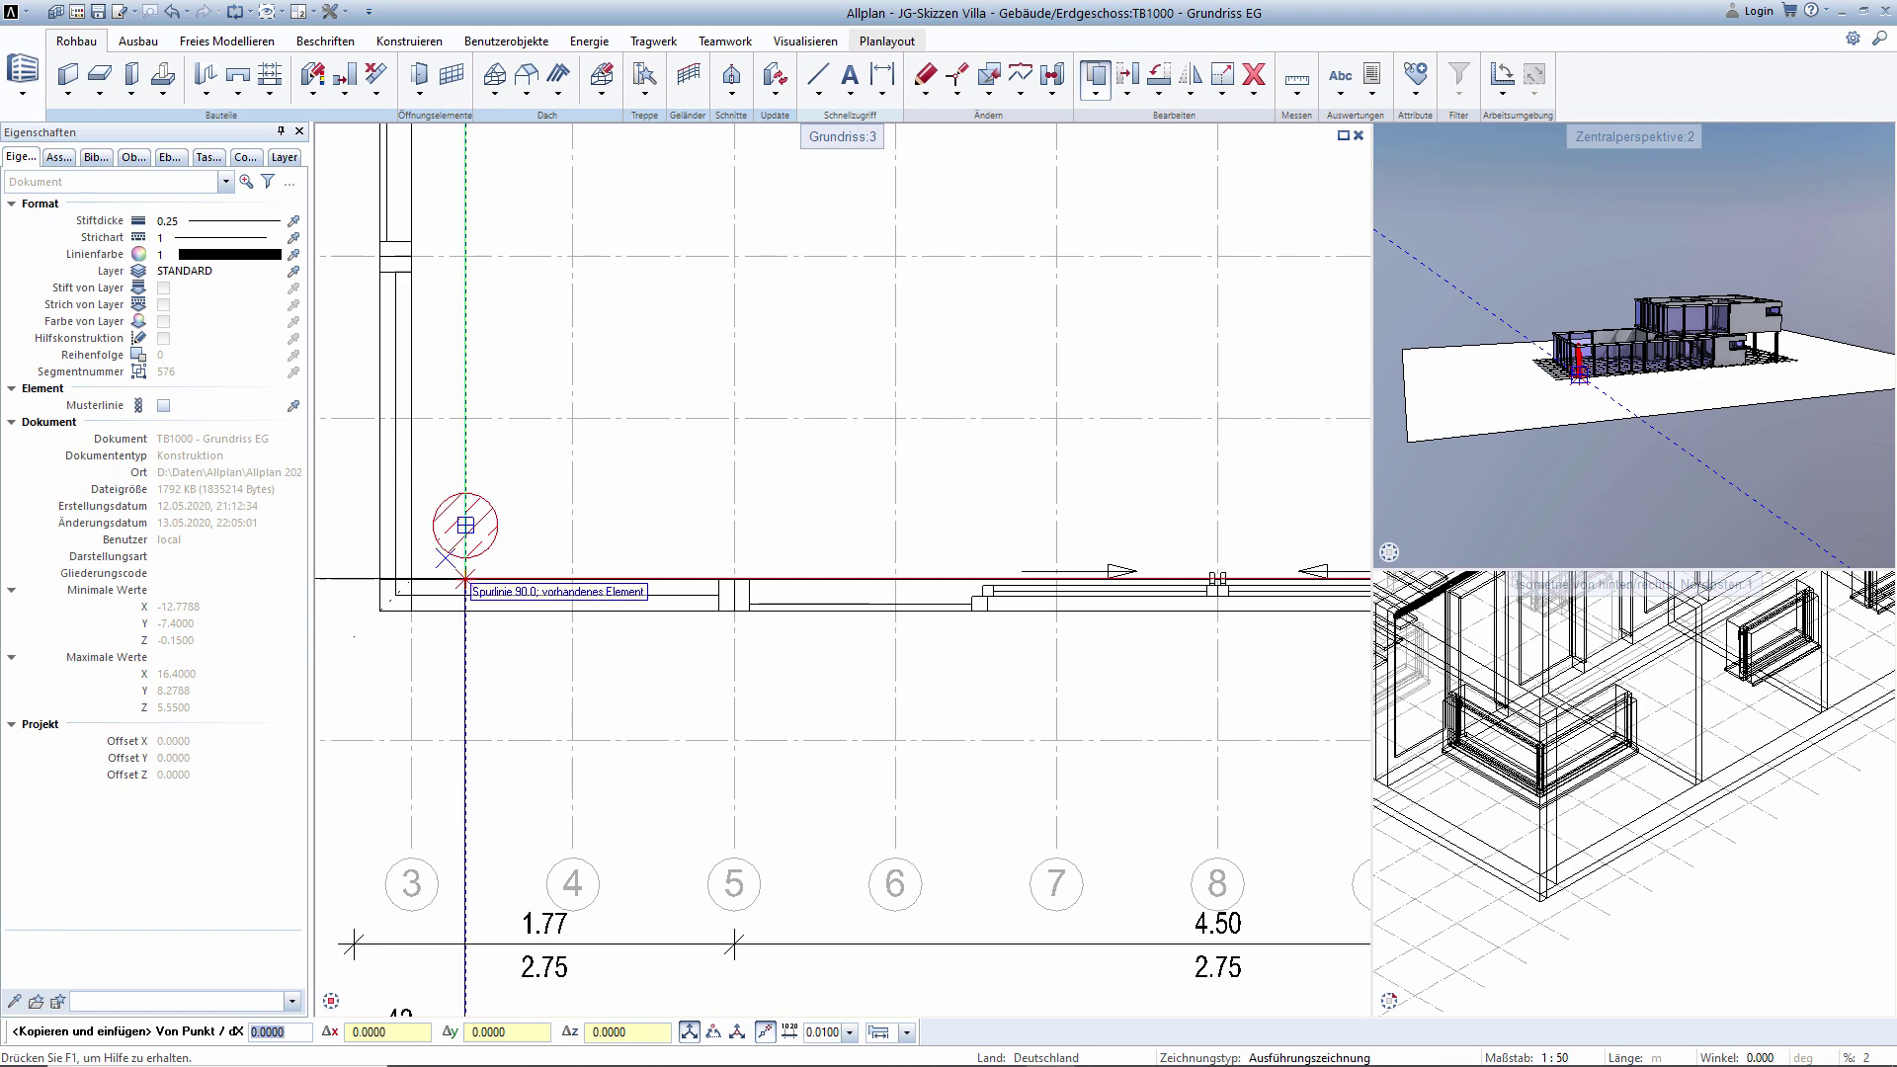
click(465, 578)
scroll(465, 578, down, 3)
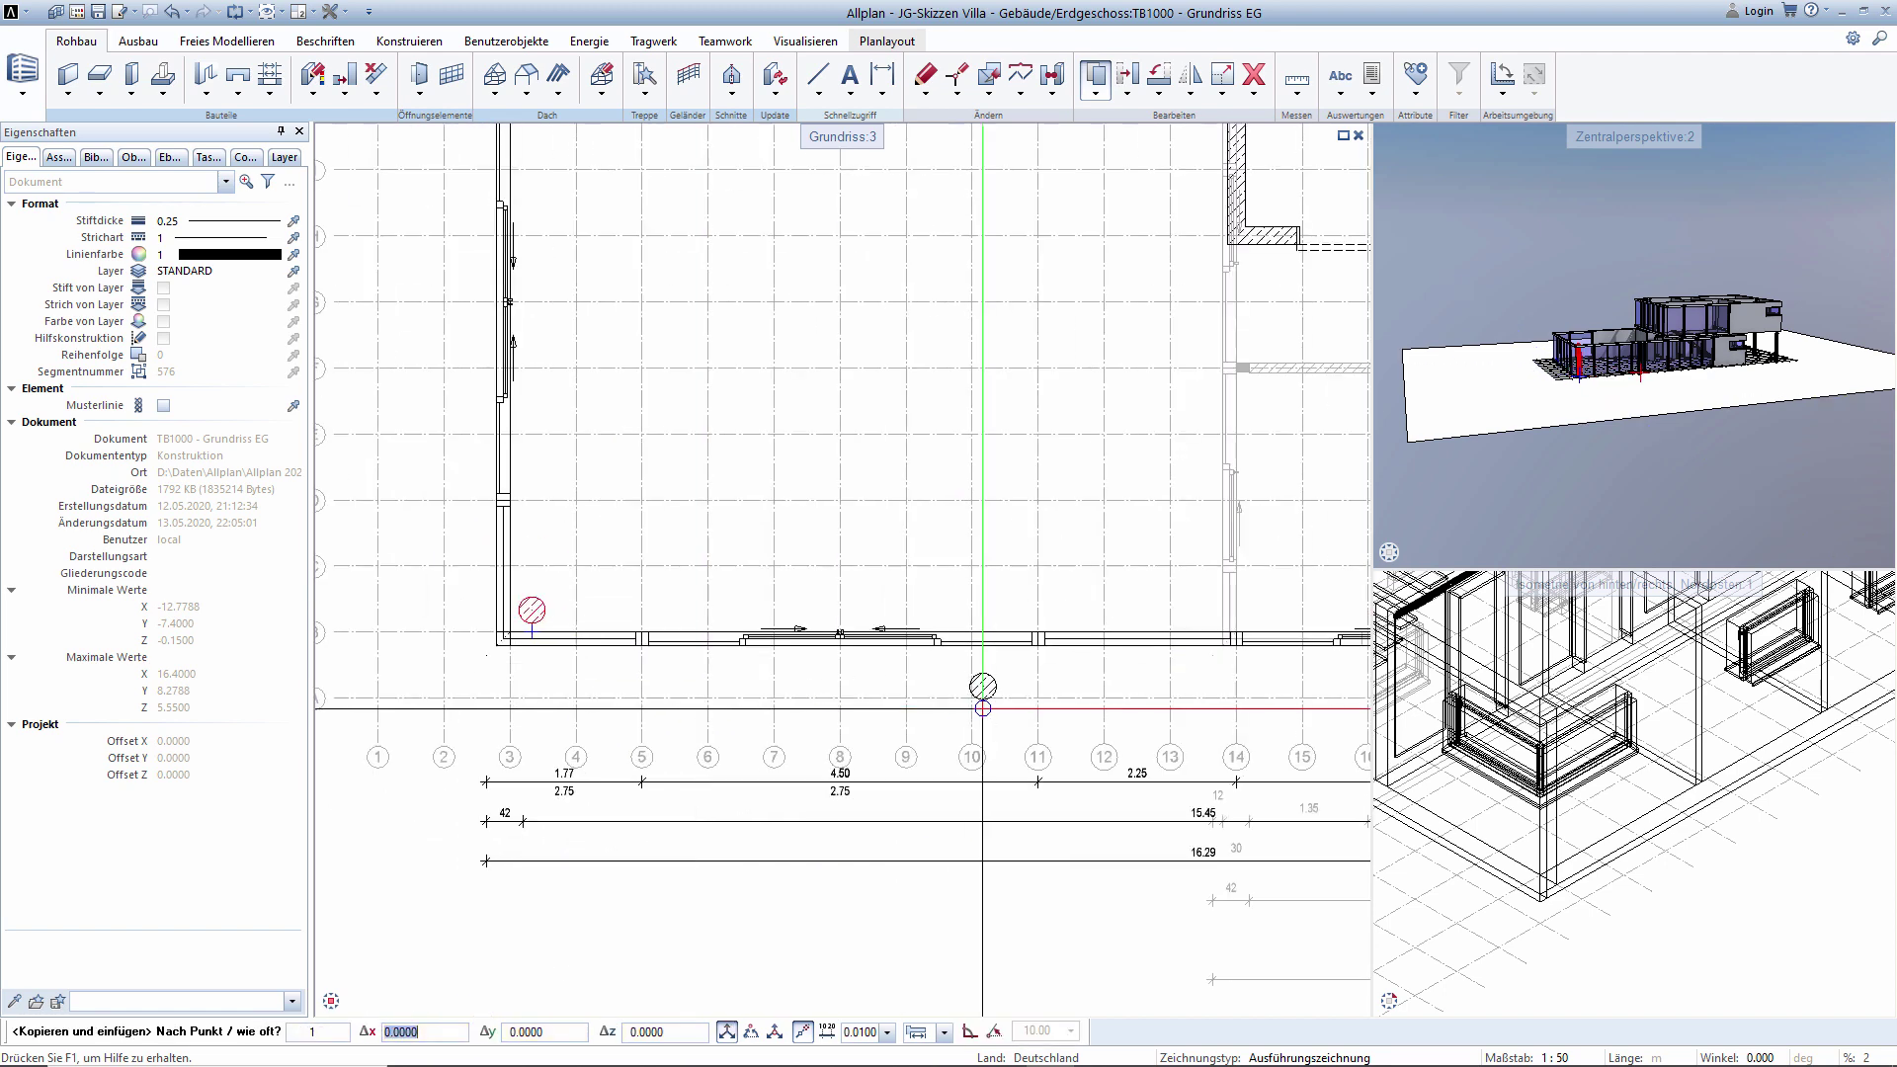
middle_drag(850, 642, 662, 597)
scroll(691, 592, up, 1)
scroll(840, 583, up, 1)
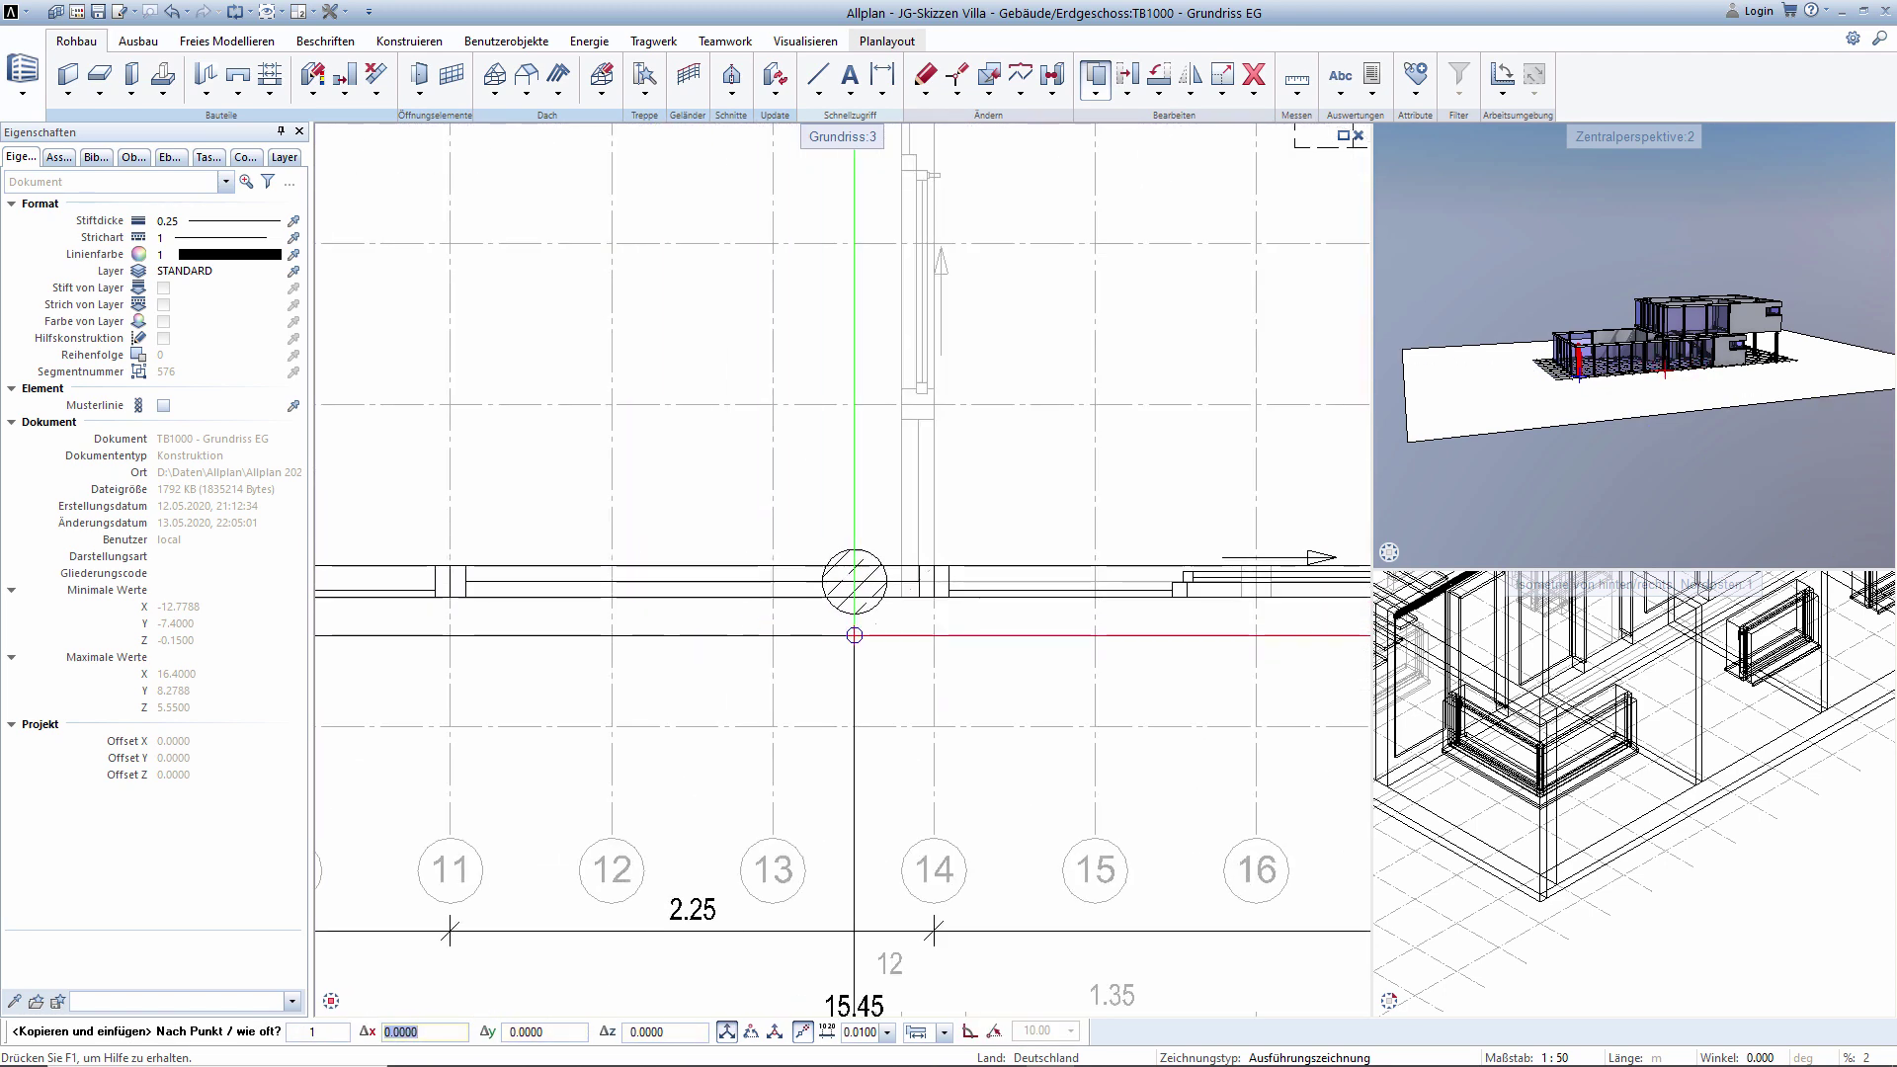
scroll(909, 533, up, 1)
scroll(932, 524, up, 1)
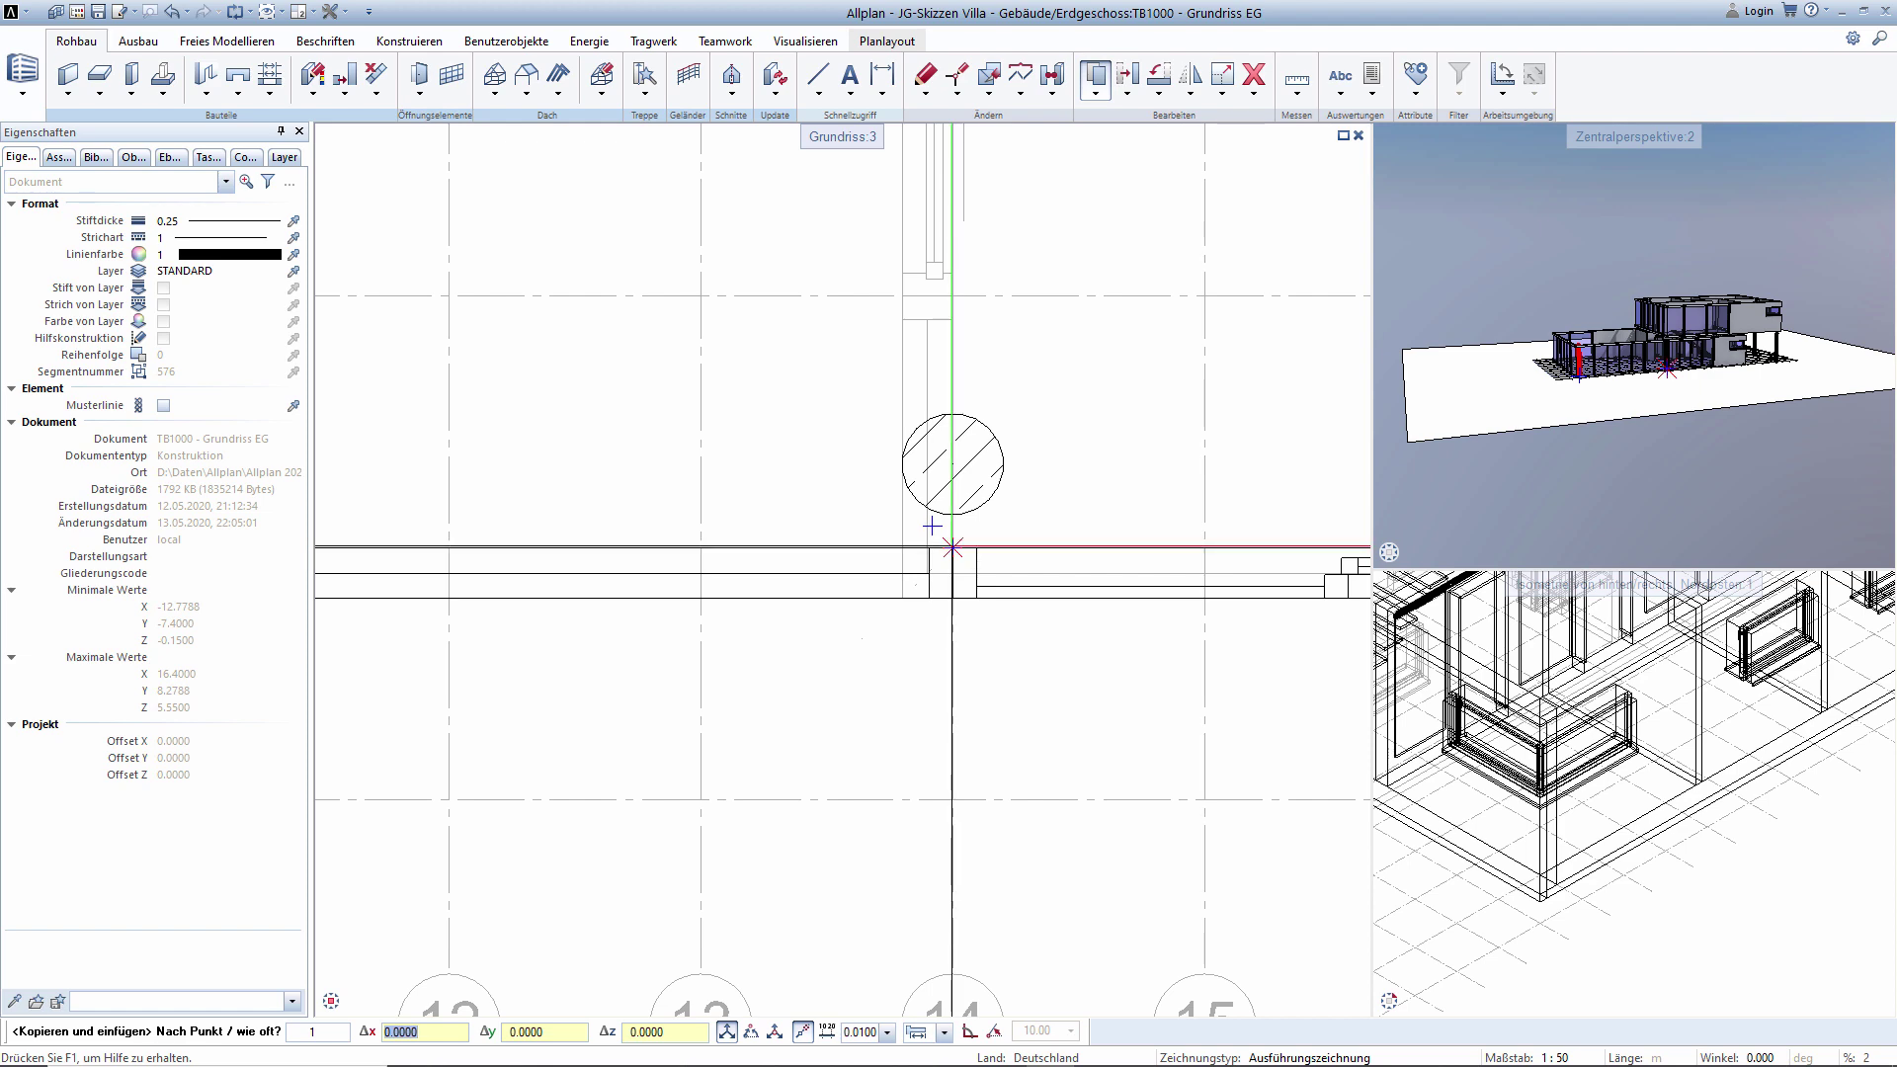
click(952, 546)
scroll(889, 592, down, 3)
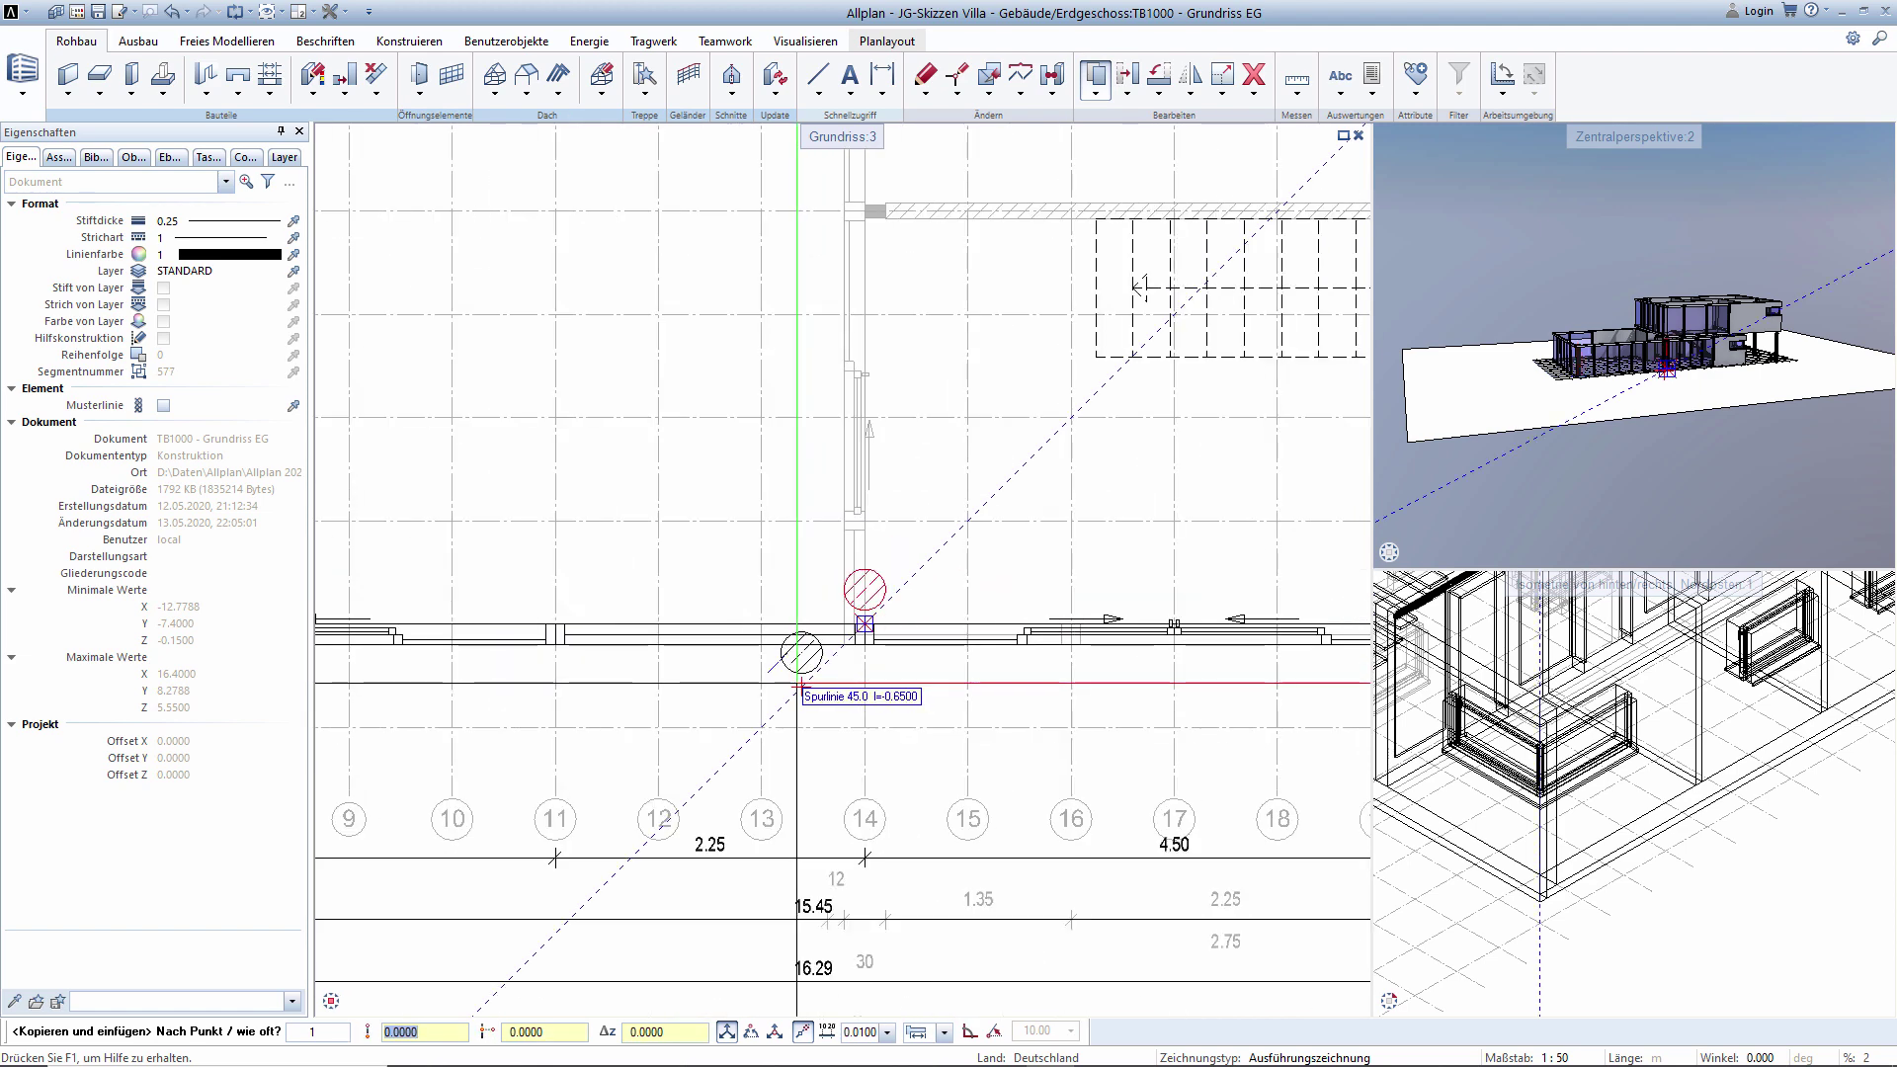
key(Escape)
scroll(790, 613, down, 2)
scroll(988, 632, down, 1)
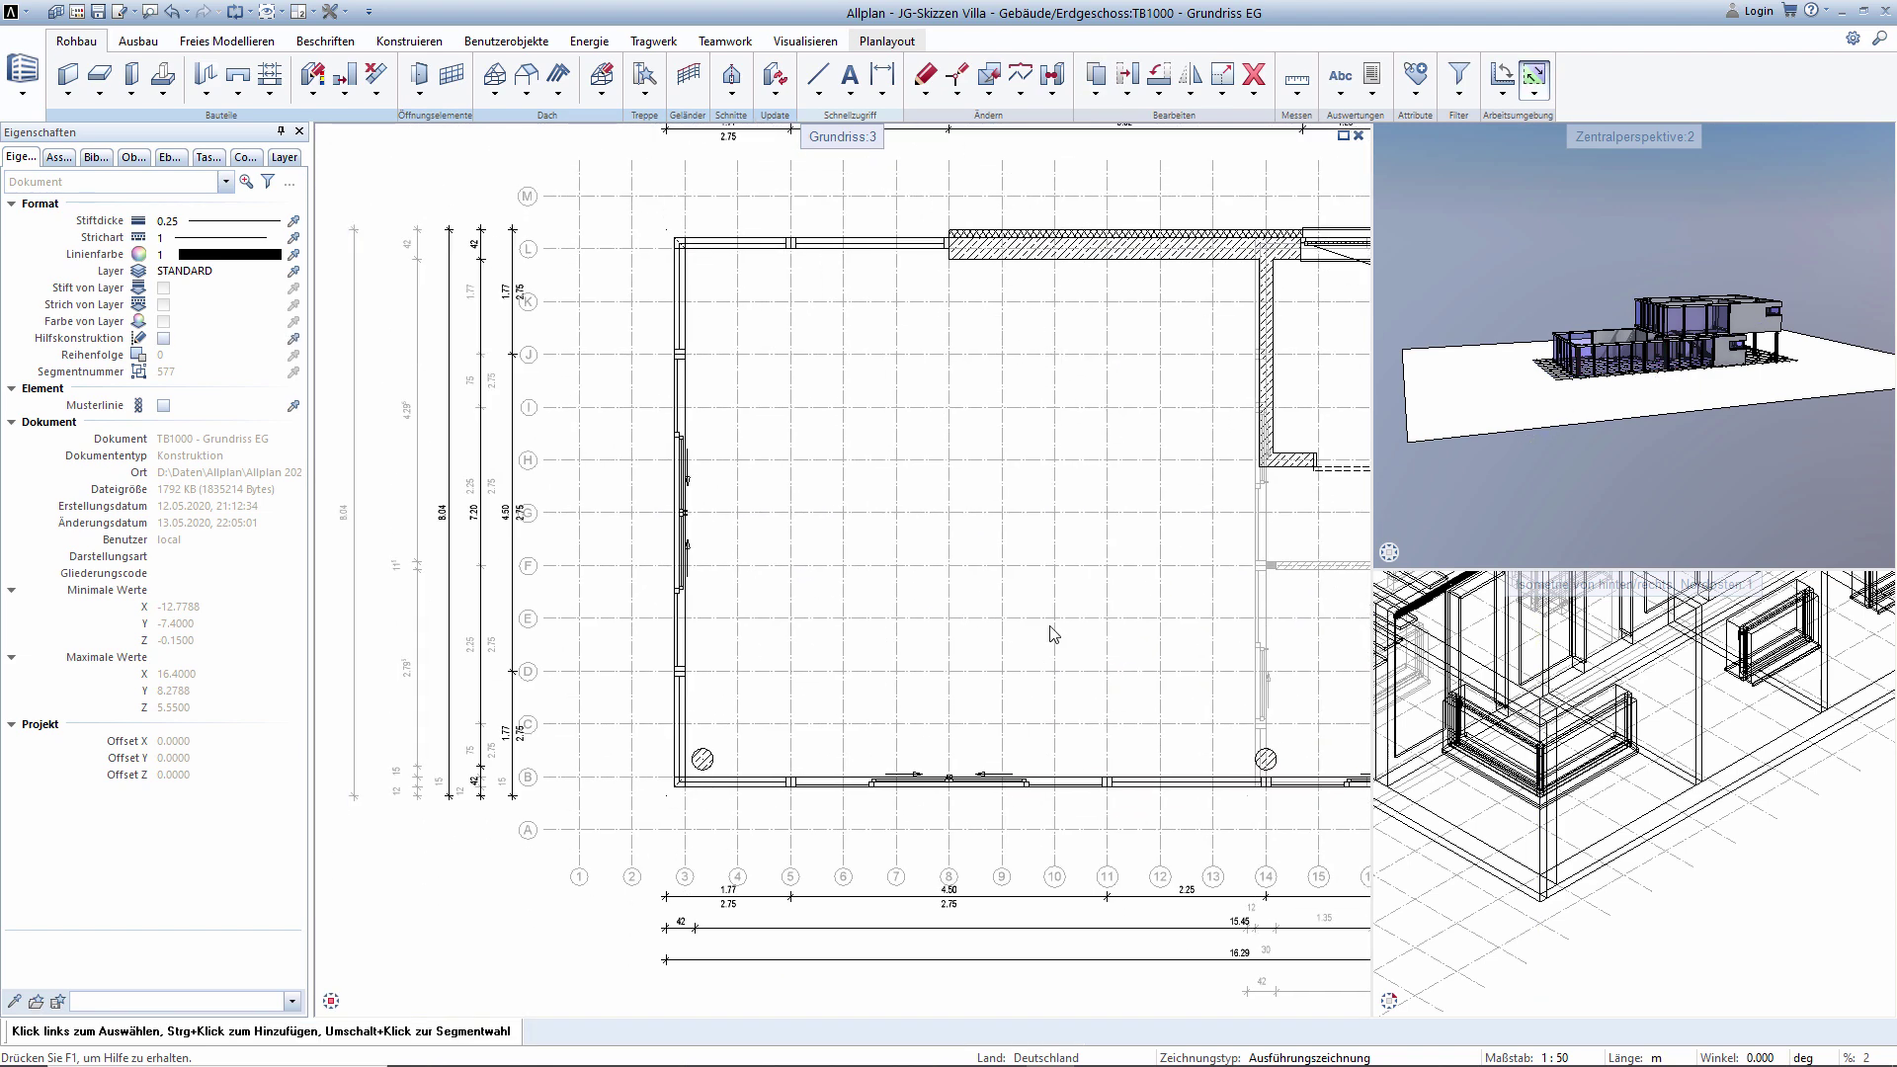
Mirror a copy of the lower-left column to the top-left corner, keeping the original.
click(1190, 94)
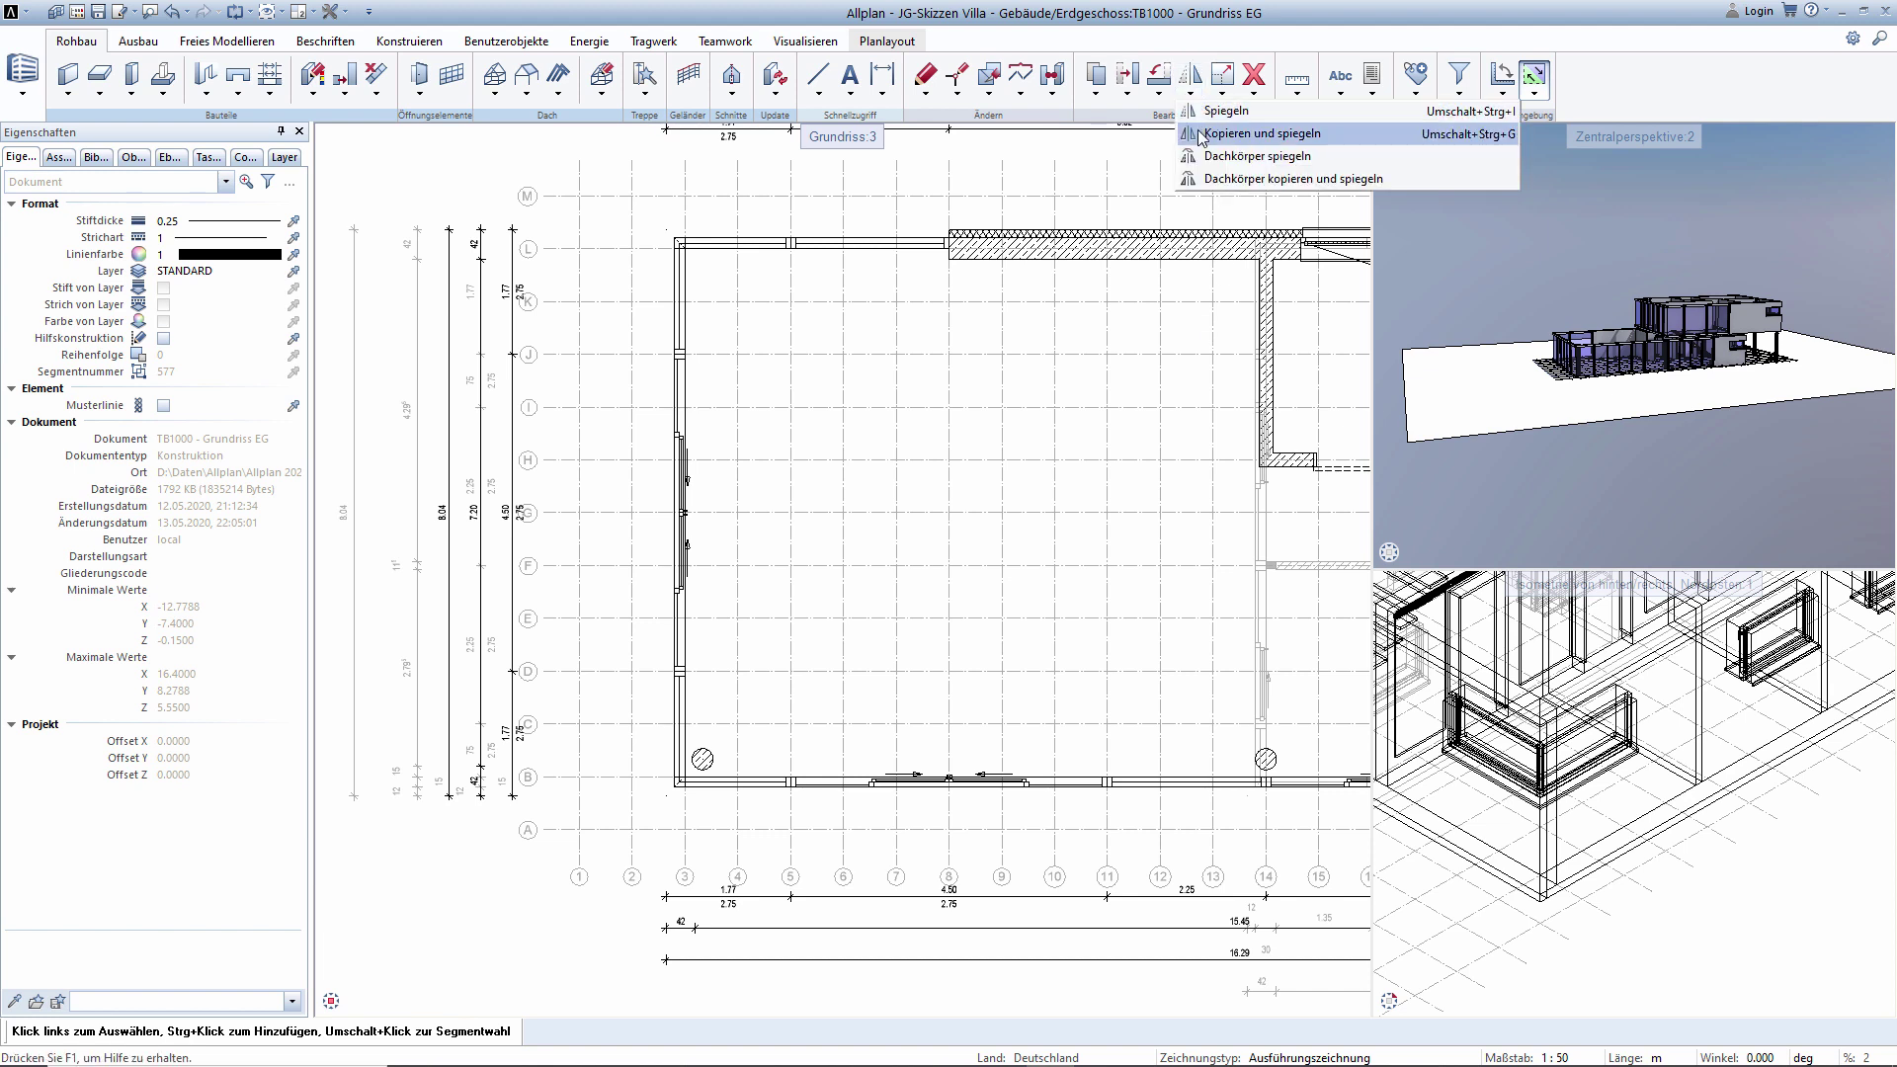
click(1224, 120)
drag(648, 729, 739, 798)
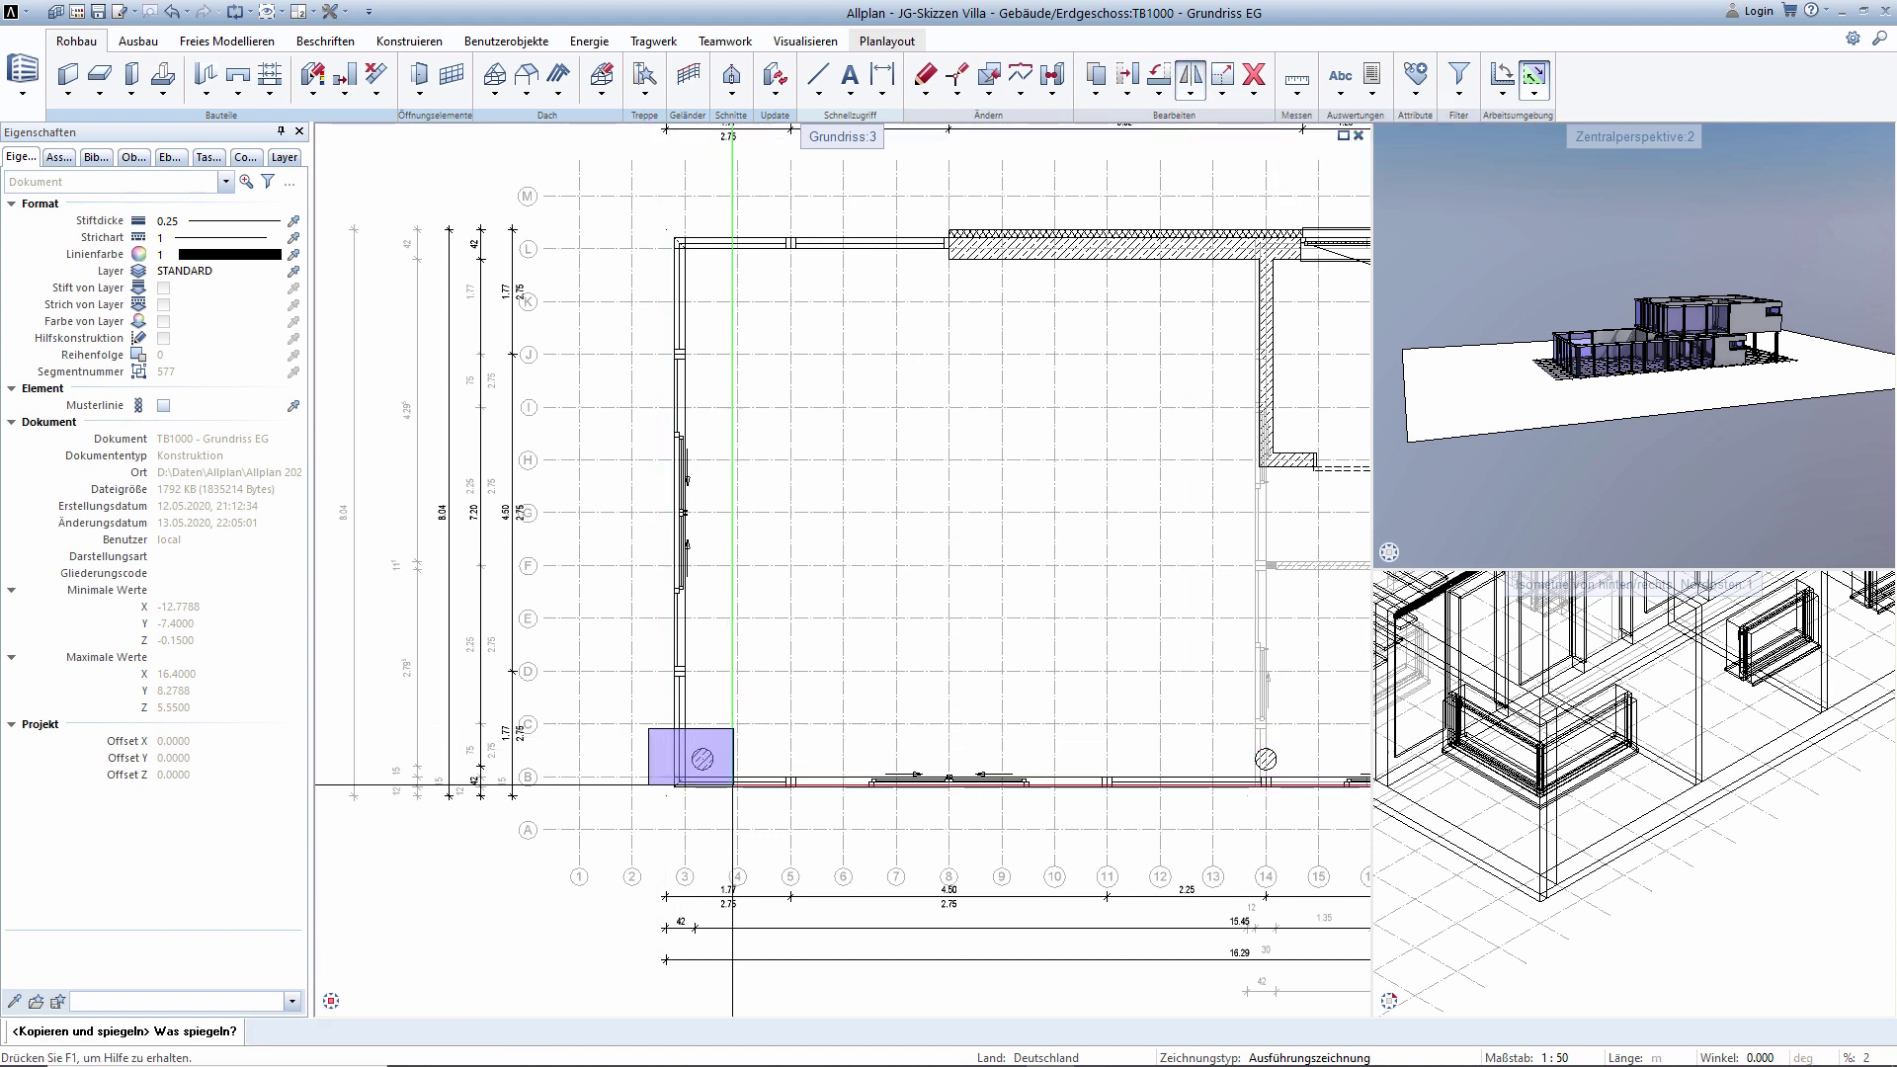
click(756, 512)
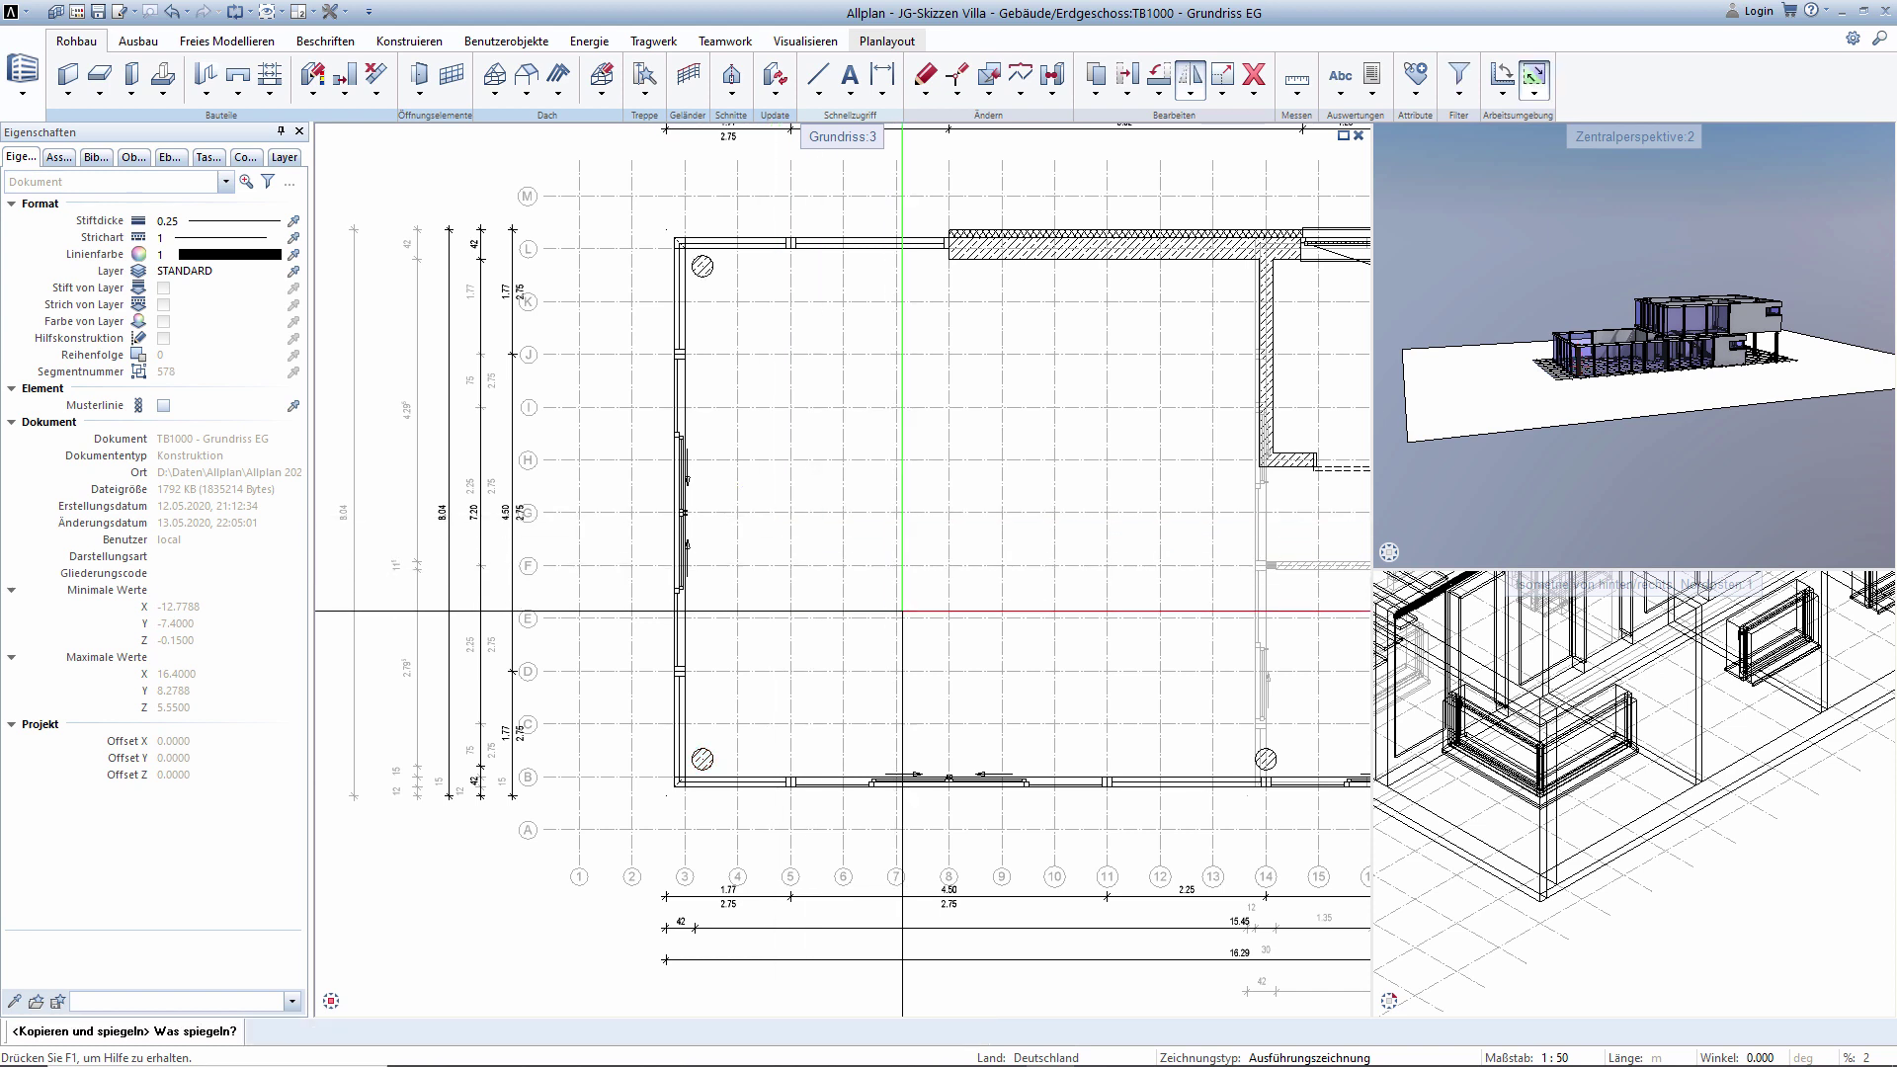
key(Escape)
Fit the whole ground floor in view and bring up the drawing-file selection by building structure.
scroll(1186, 600, down, 1)
scroll(1087, 600, down, 1)
scroll(1003, 603, down, 1)
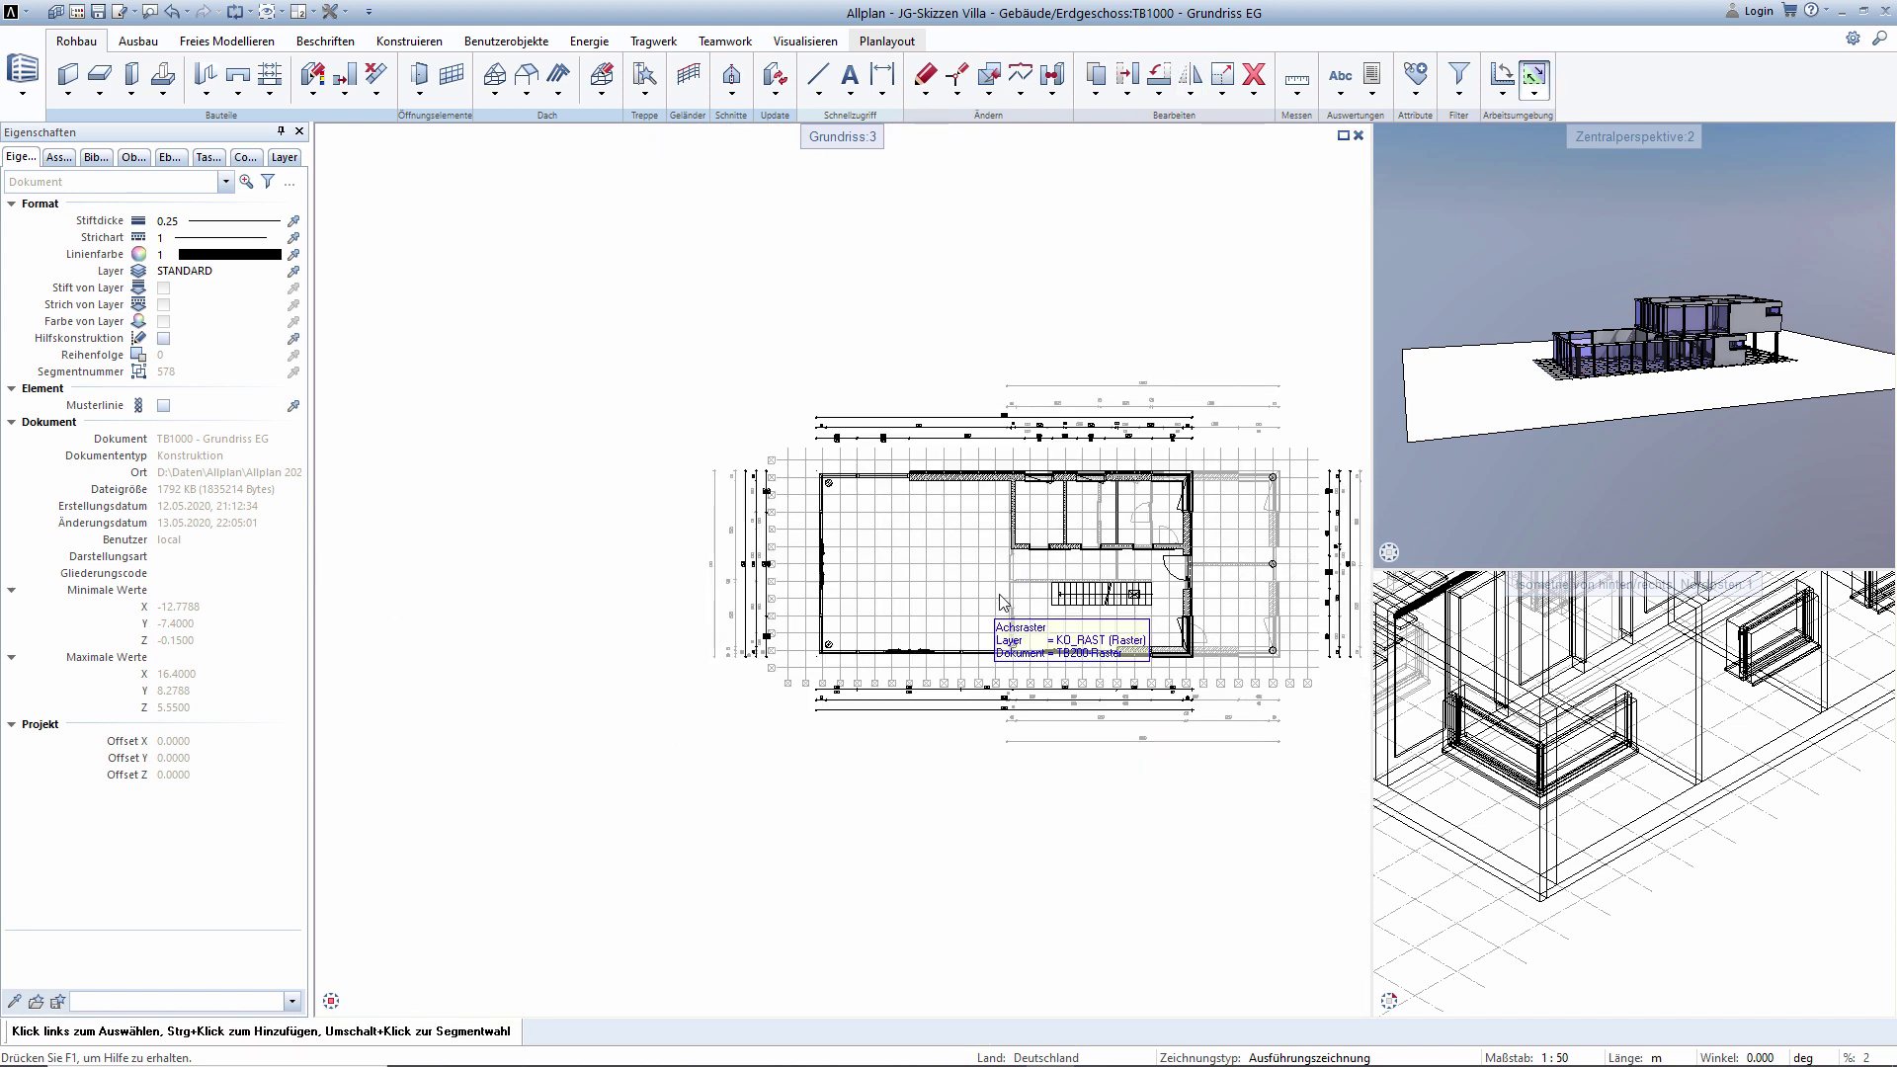
middle_drag(1002, 603, 925, 599)
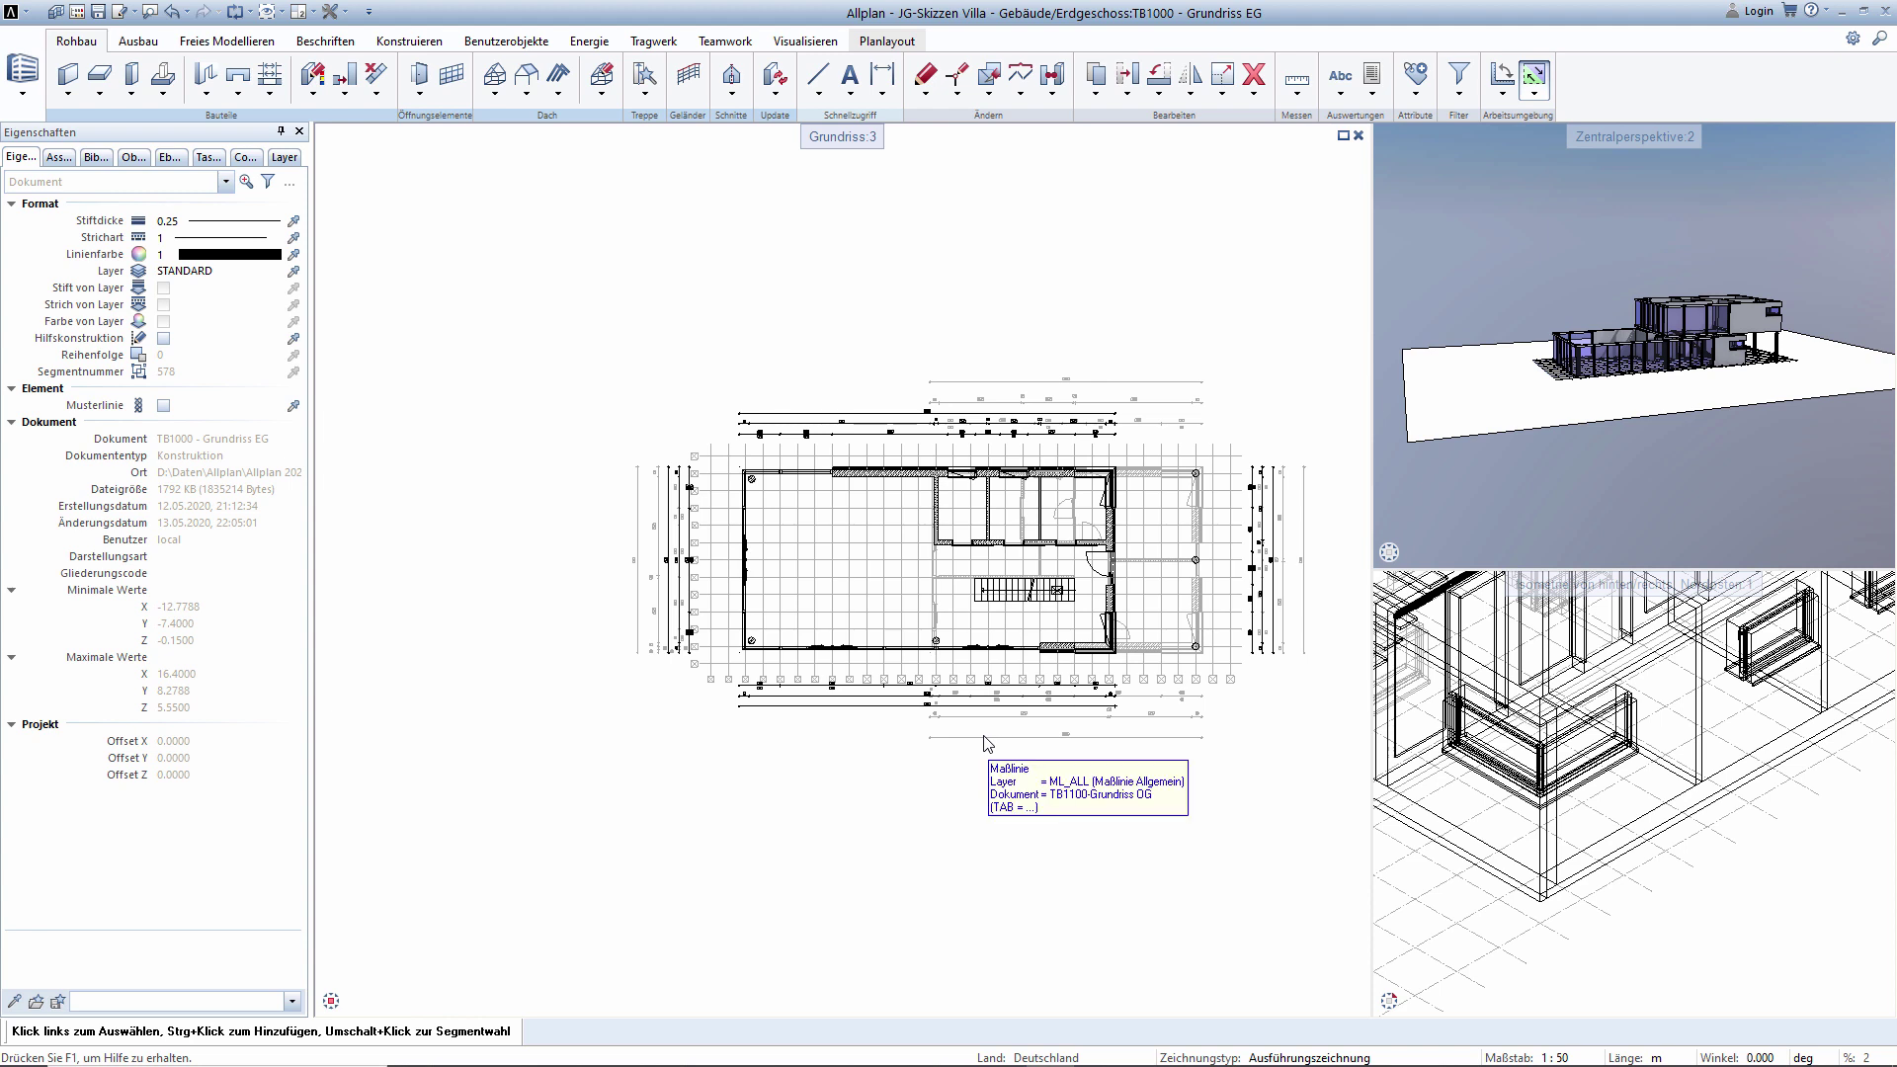
scroll(786, 657, up, 1)
scroll(795, 644, up, 1)
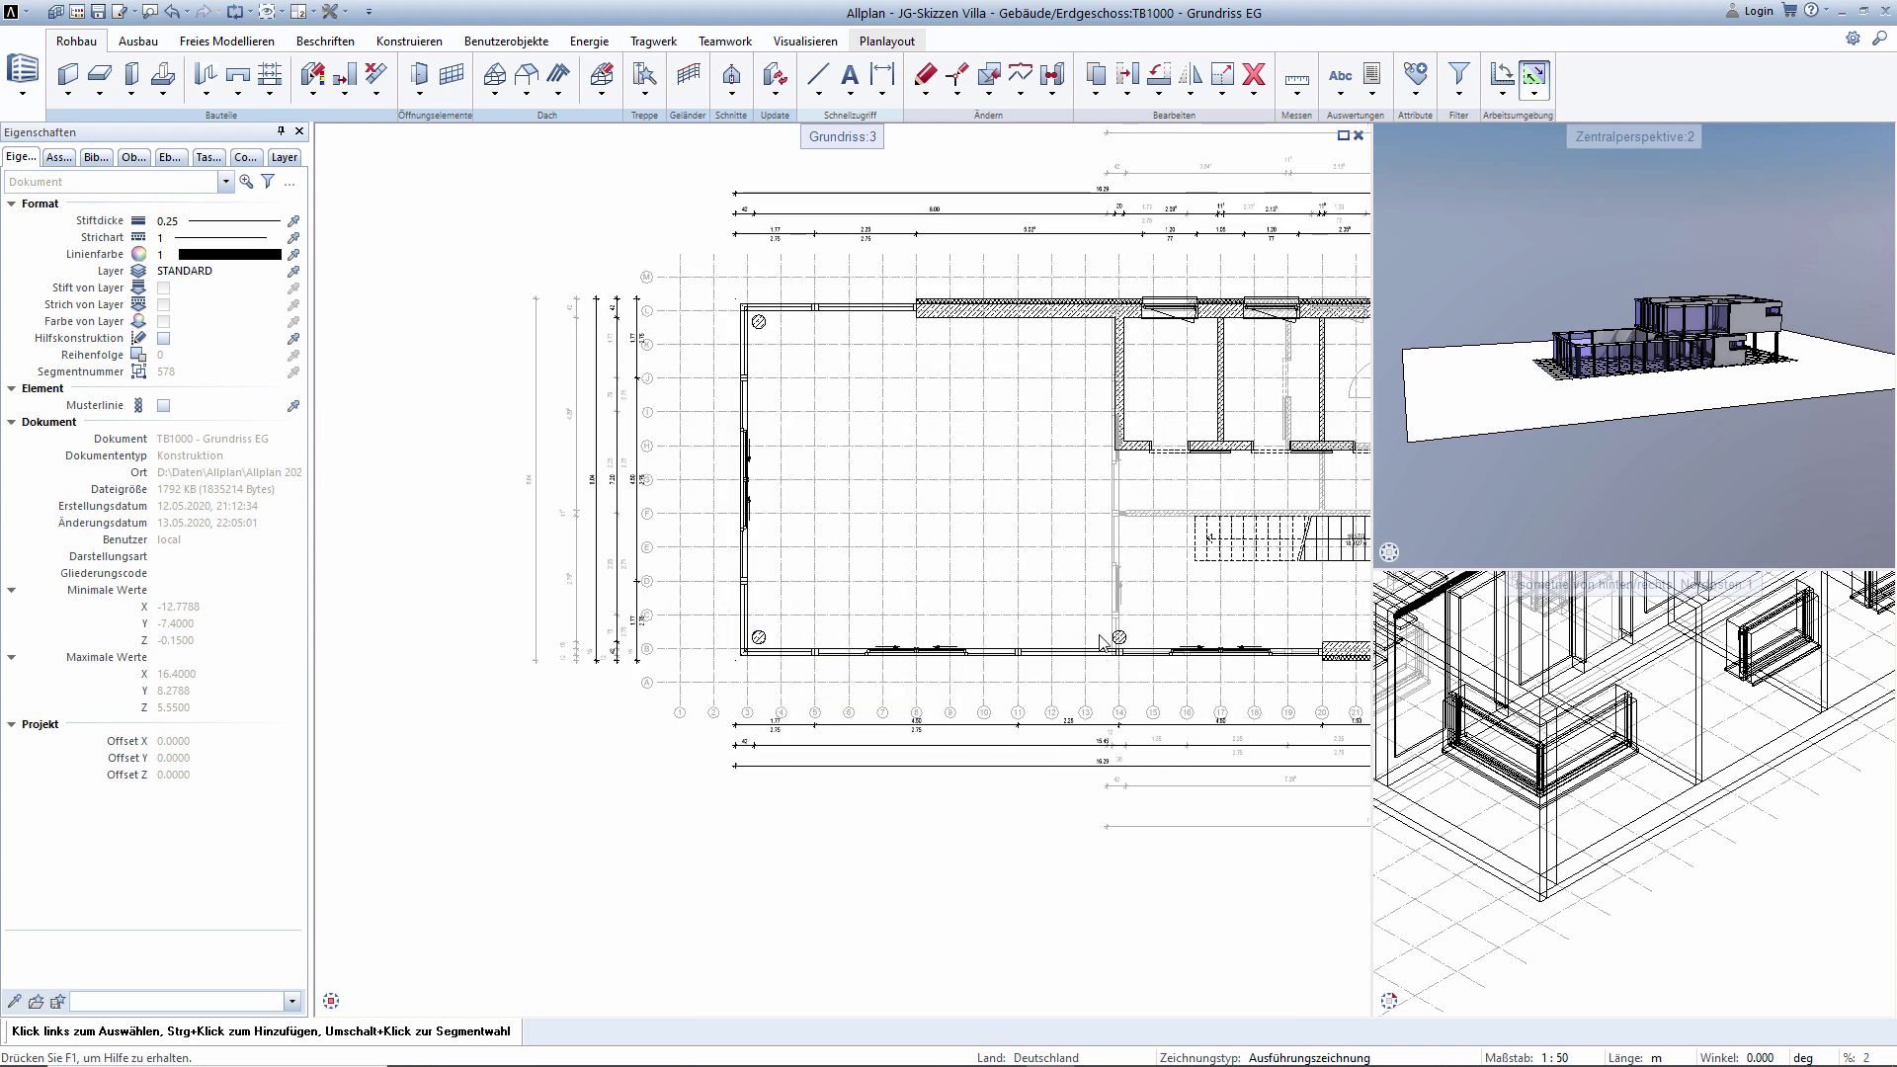
scroll(1015, 733, up, 2)
scroll(1015, 733, down, 1)
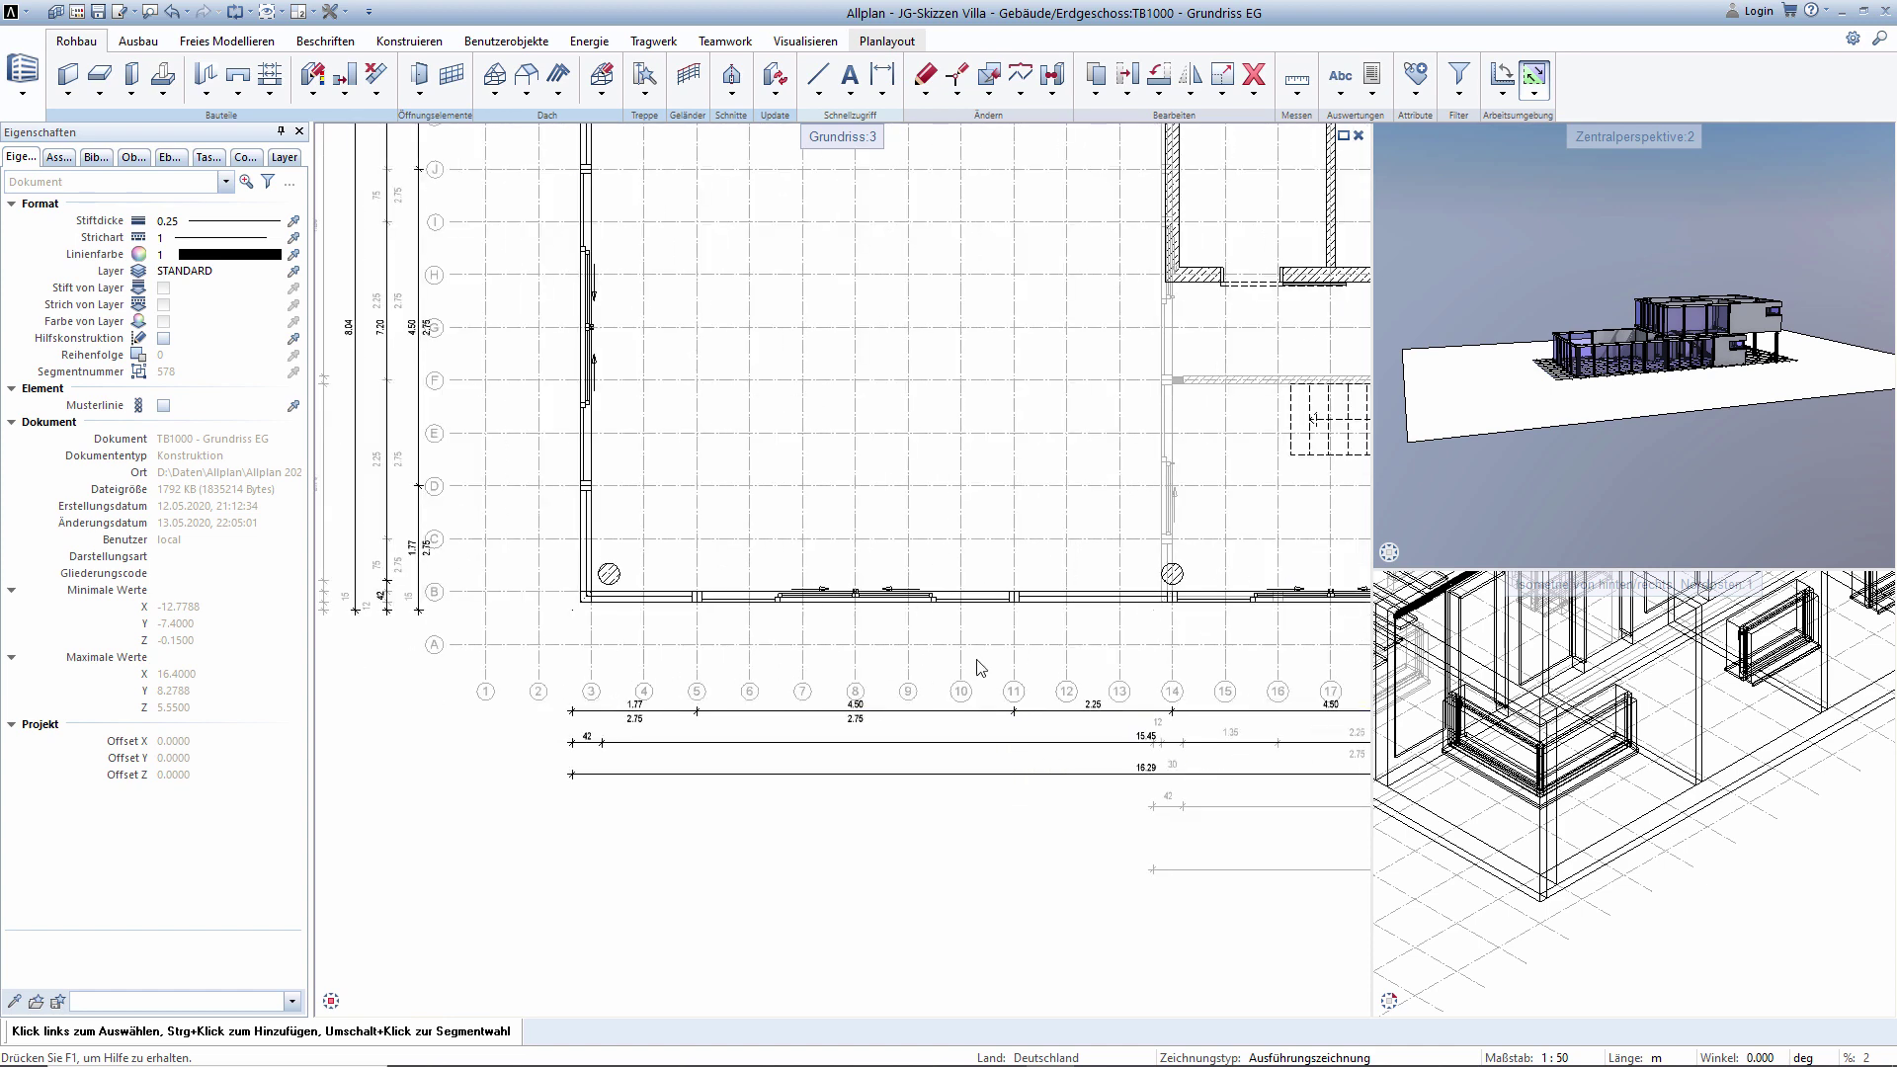
scroll(974, 665, down, 1)
middle_drag(963, 652, 761, 698)
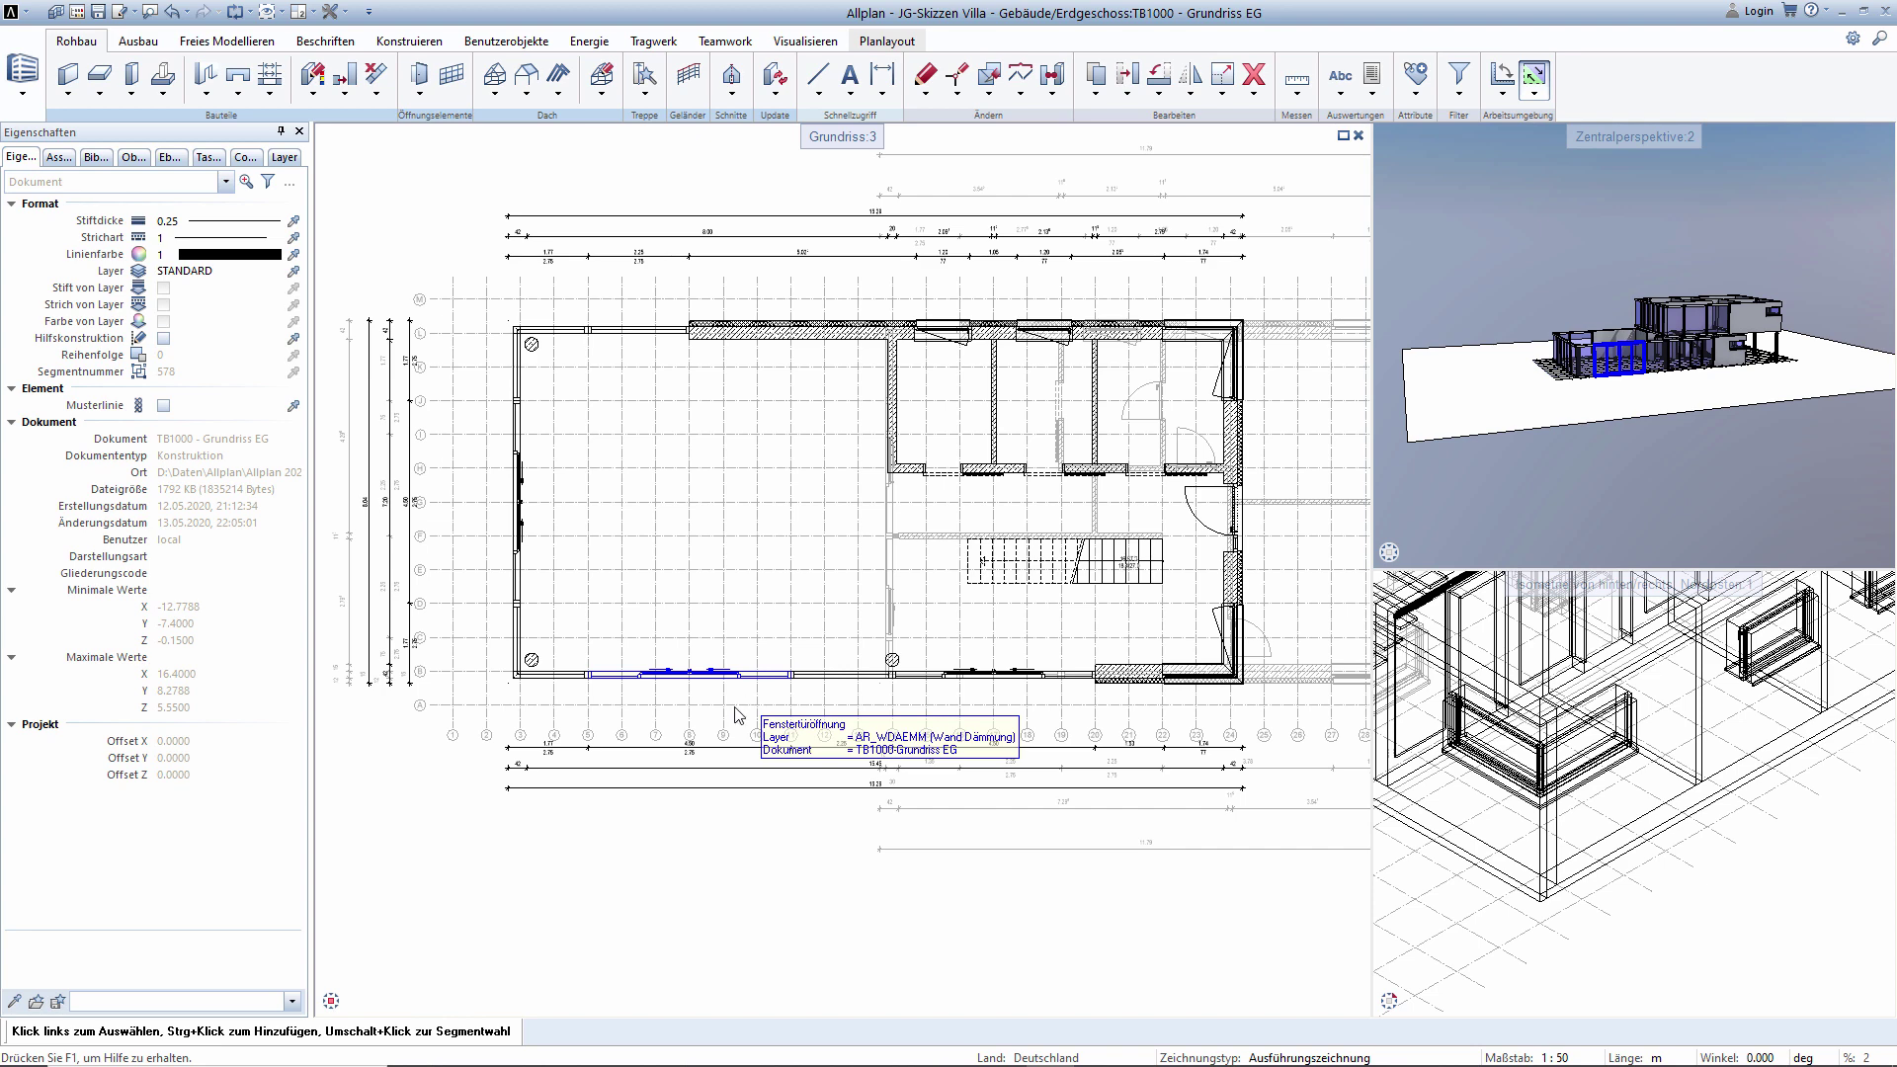
key(F2)
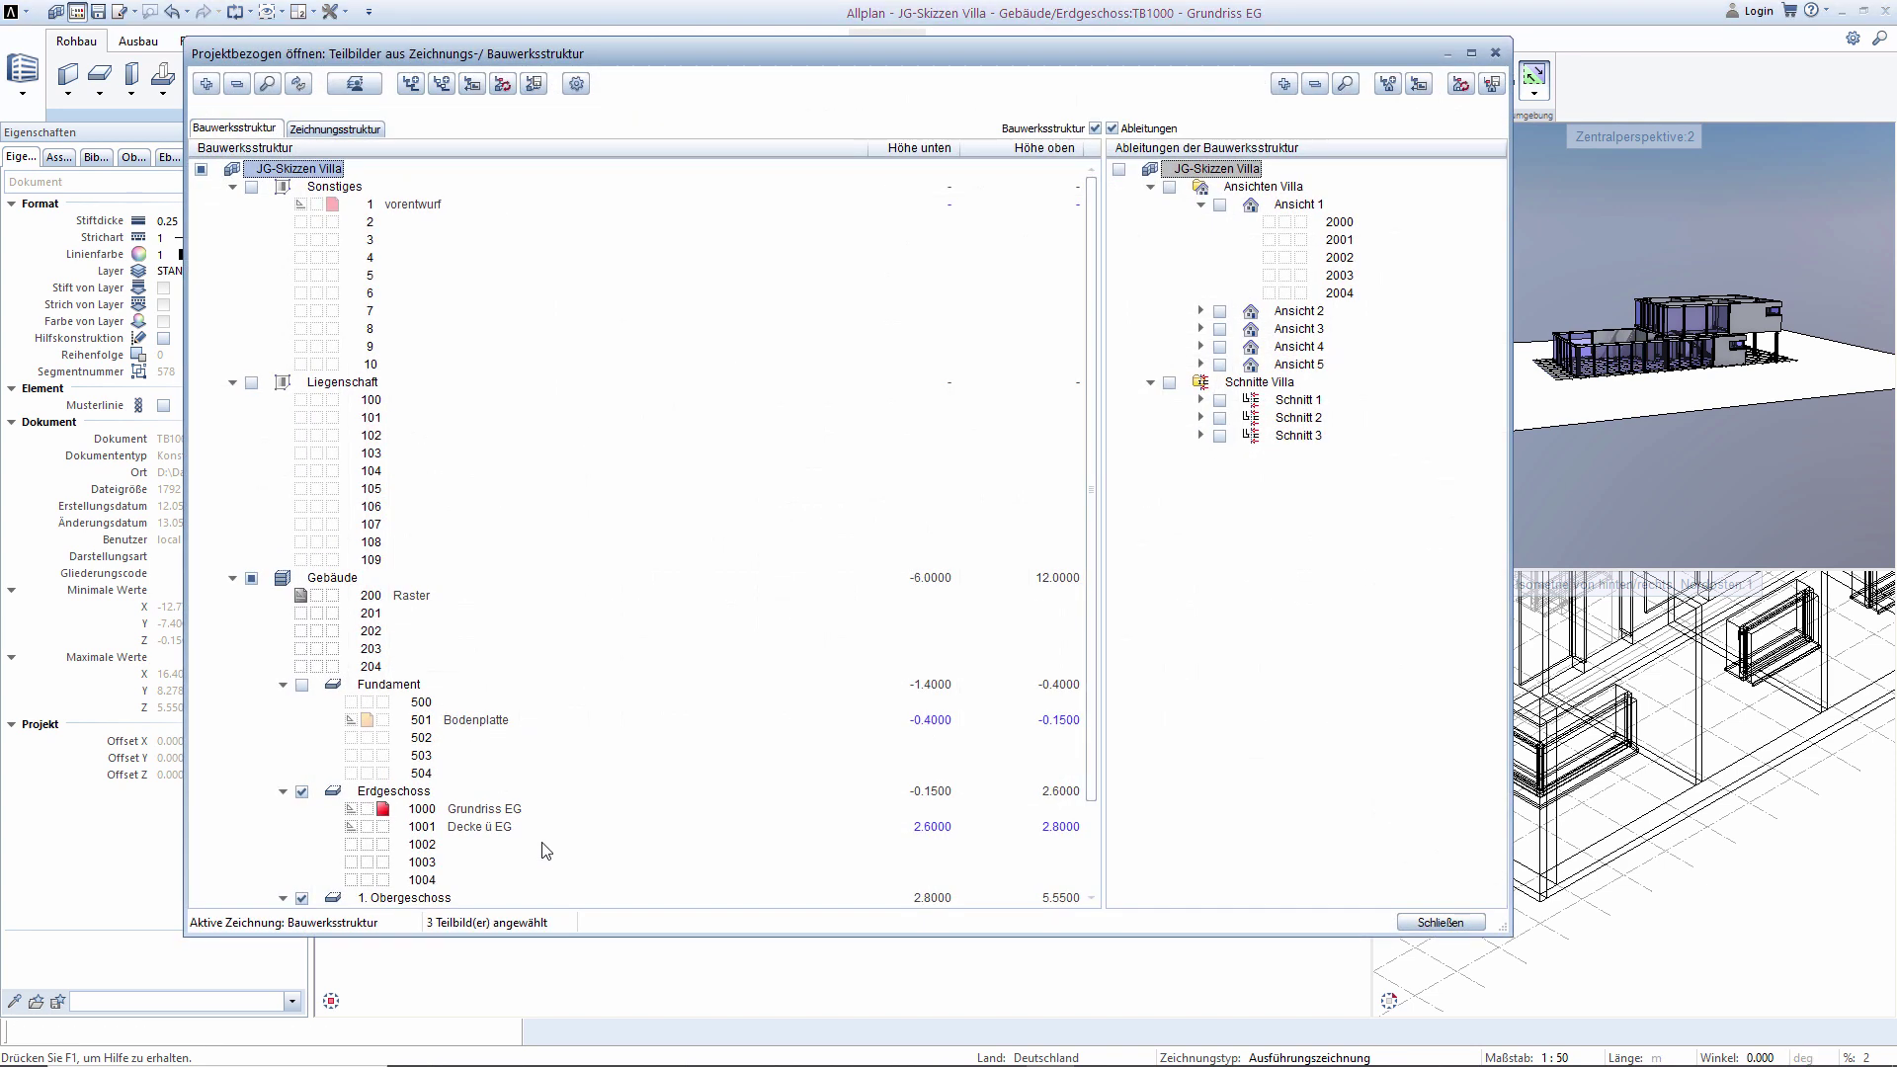
Activate drawings 501 foundation slab, 1001 and 1101 ceilings, and 1100 upper-floor plan.
scroll(449, 756, down, 2)
click(367, 614)
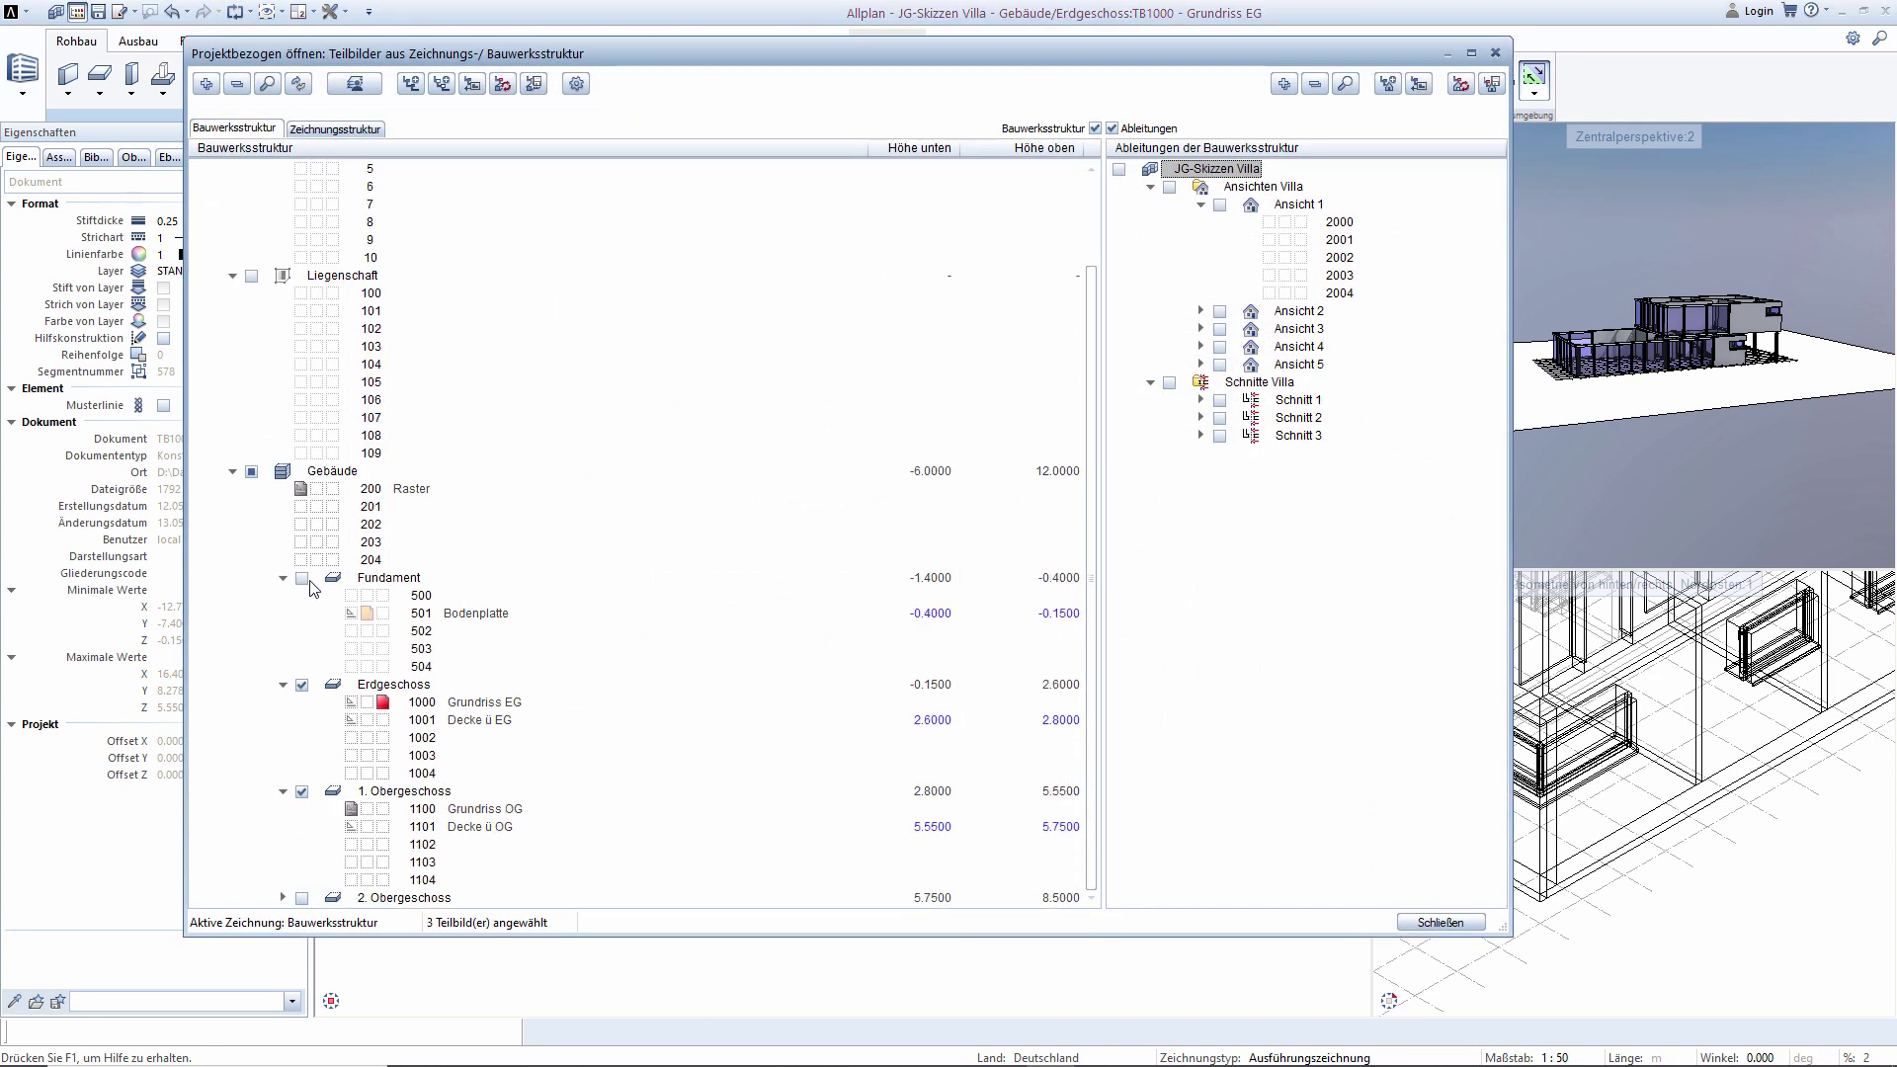
click(367, 720)
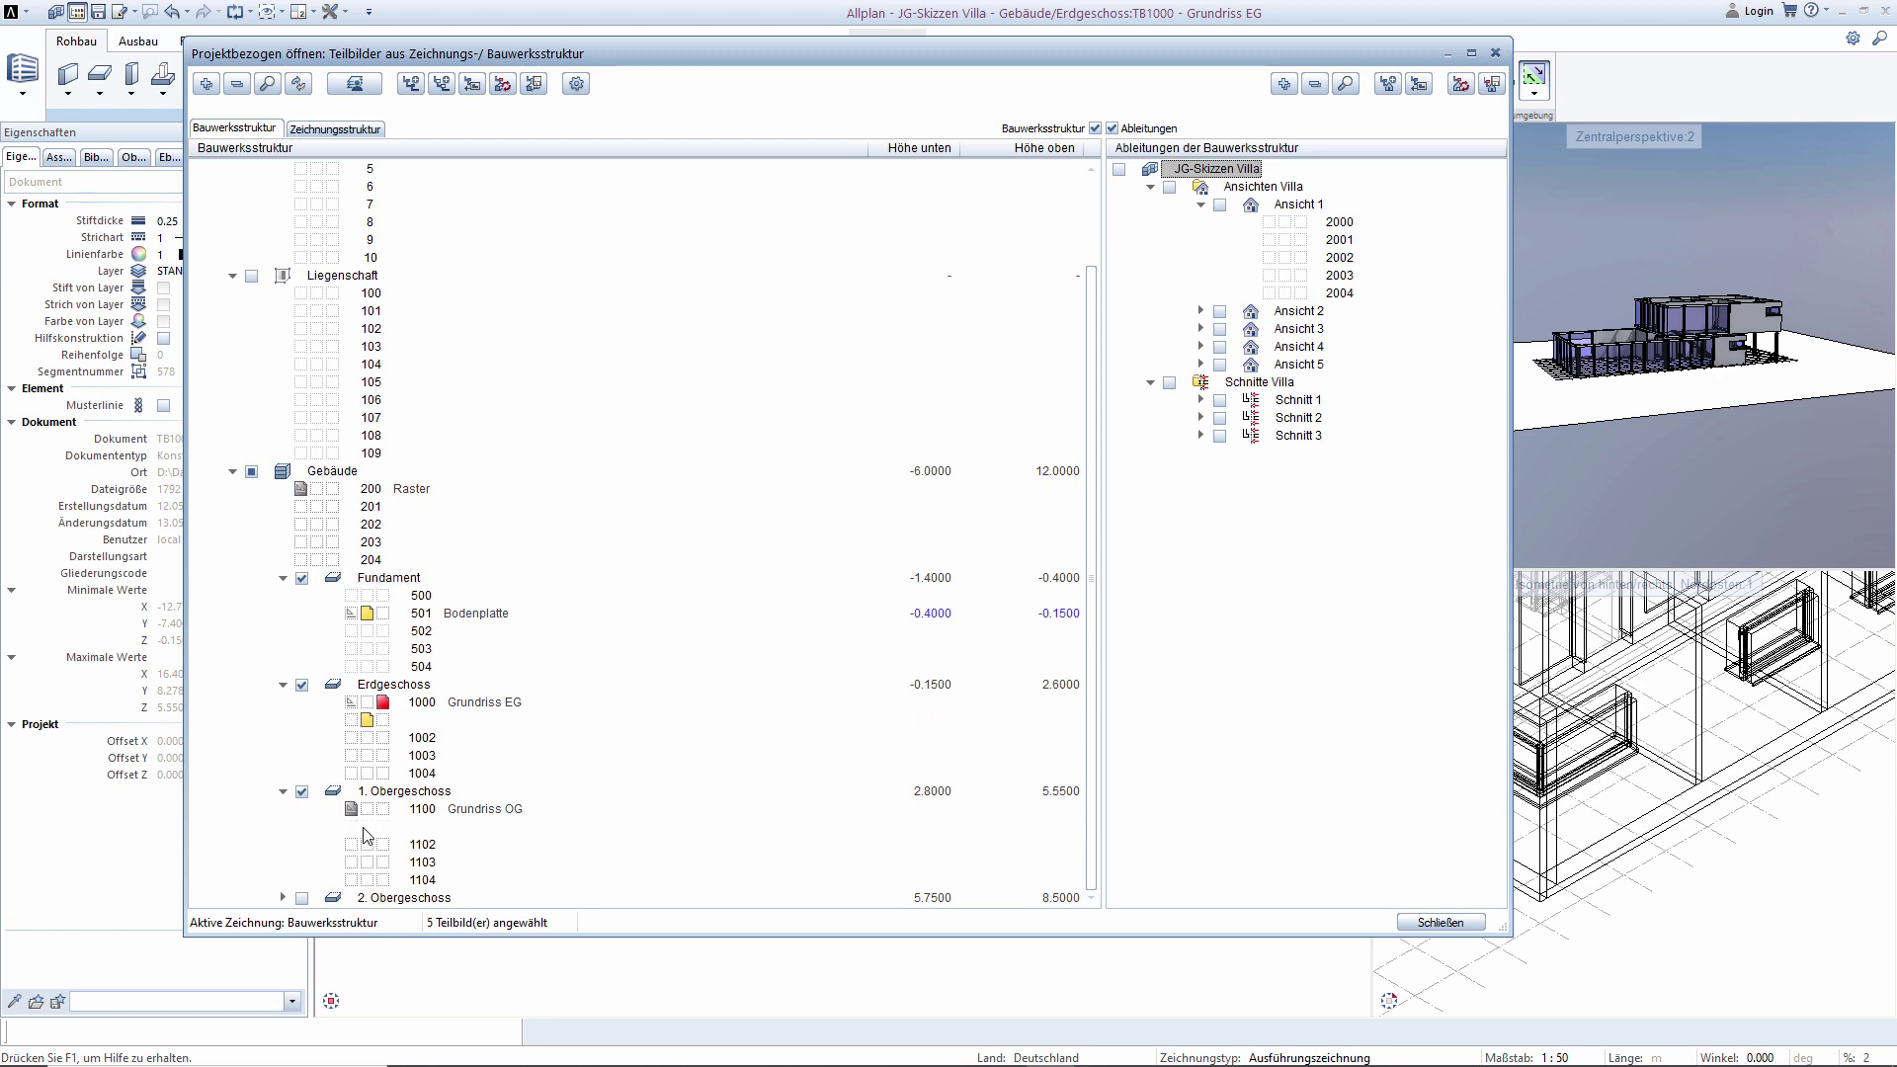
click(367, 827)
click(367, 809)
click(1439, 920)
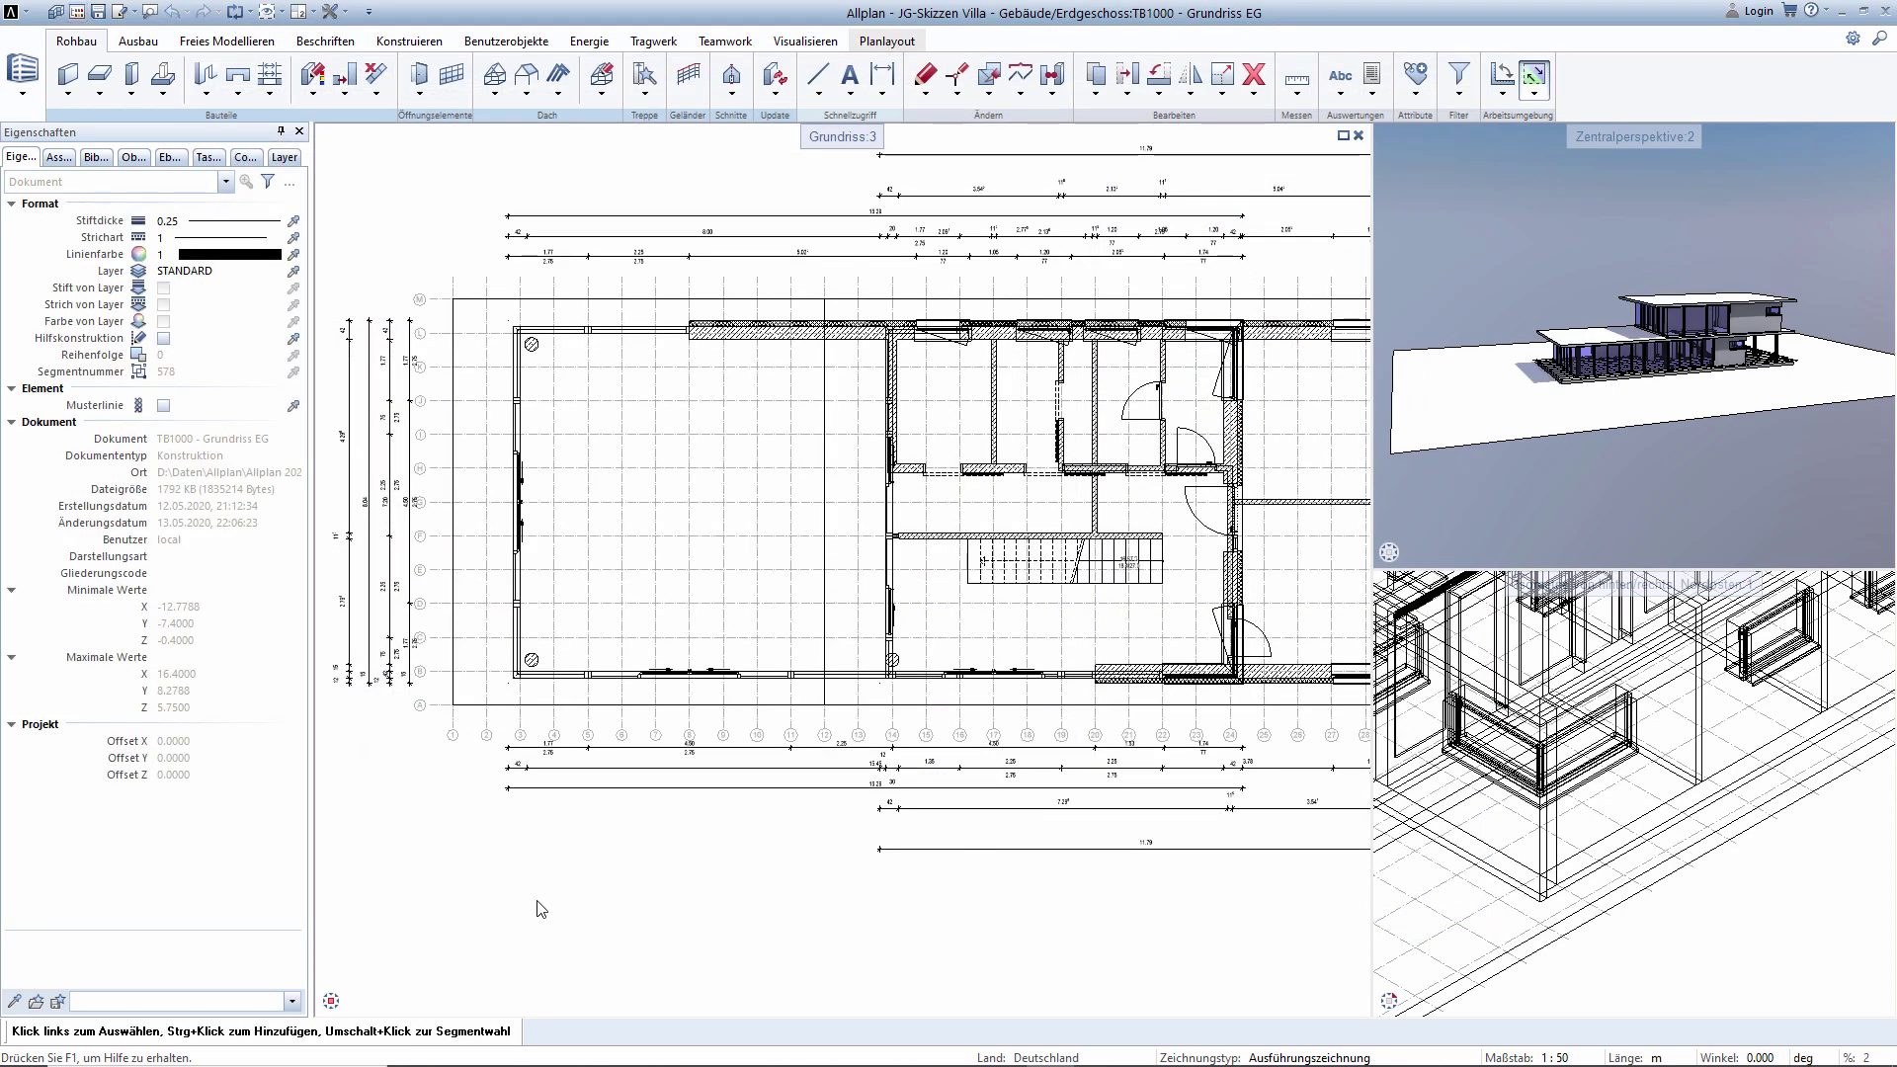
Check the south, west, north and east elevations with hidden lines removed.
click(355, 980)
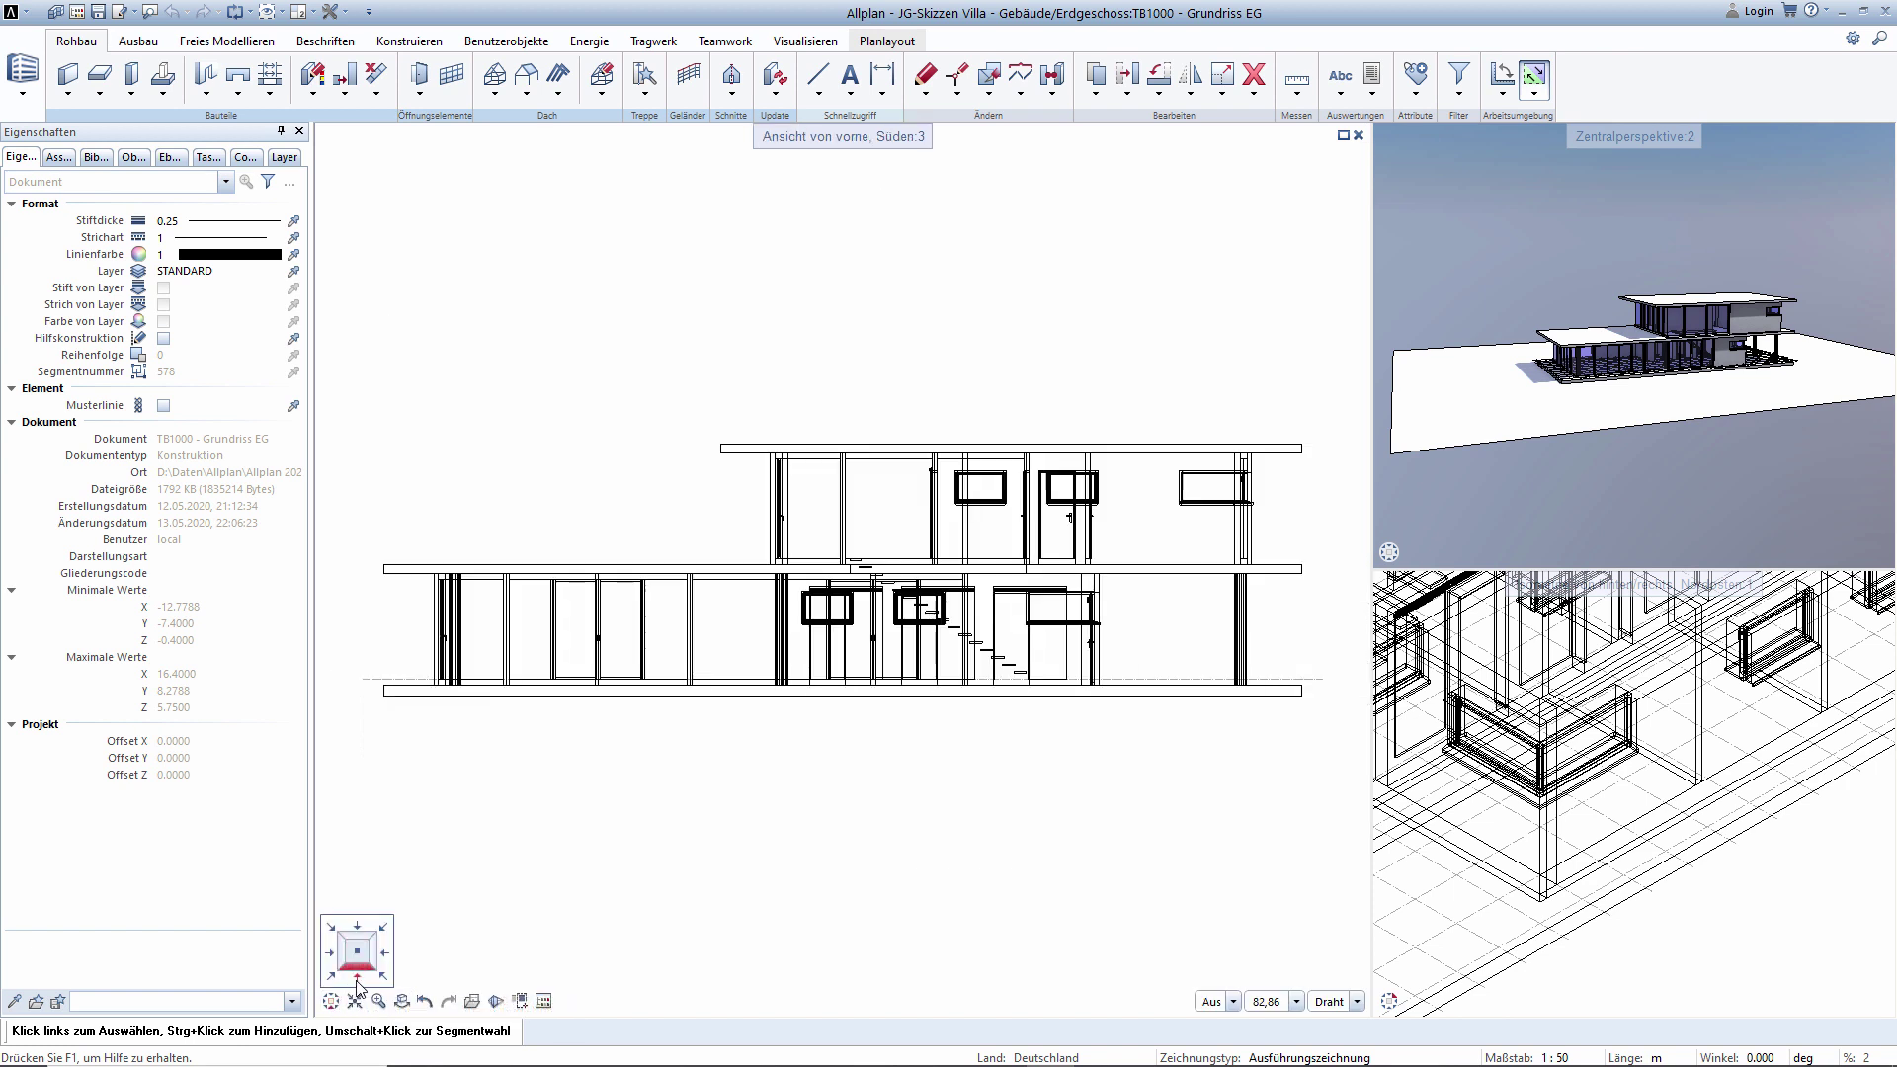
click(1330, 1001)
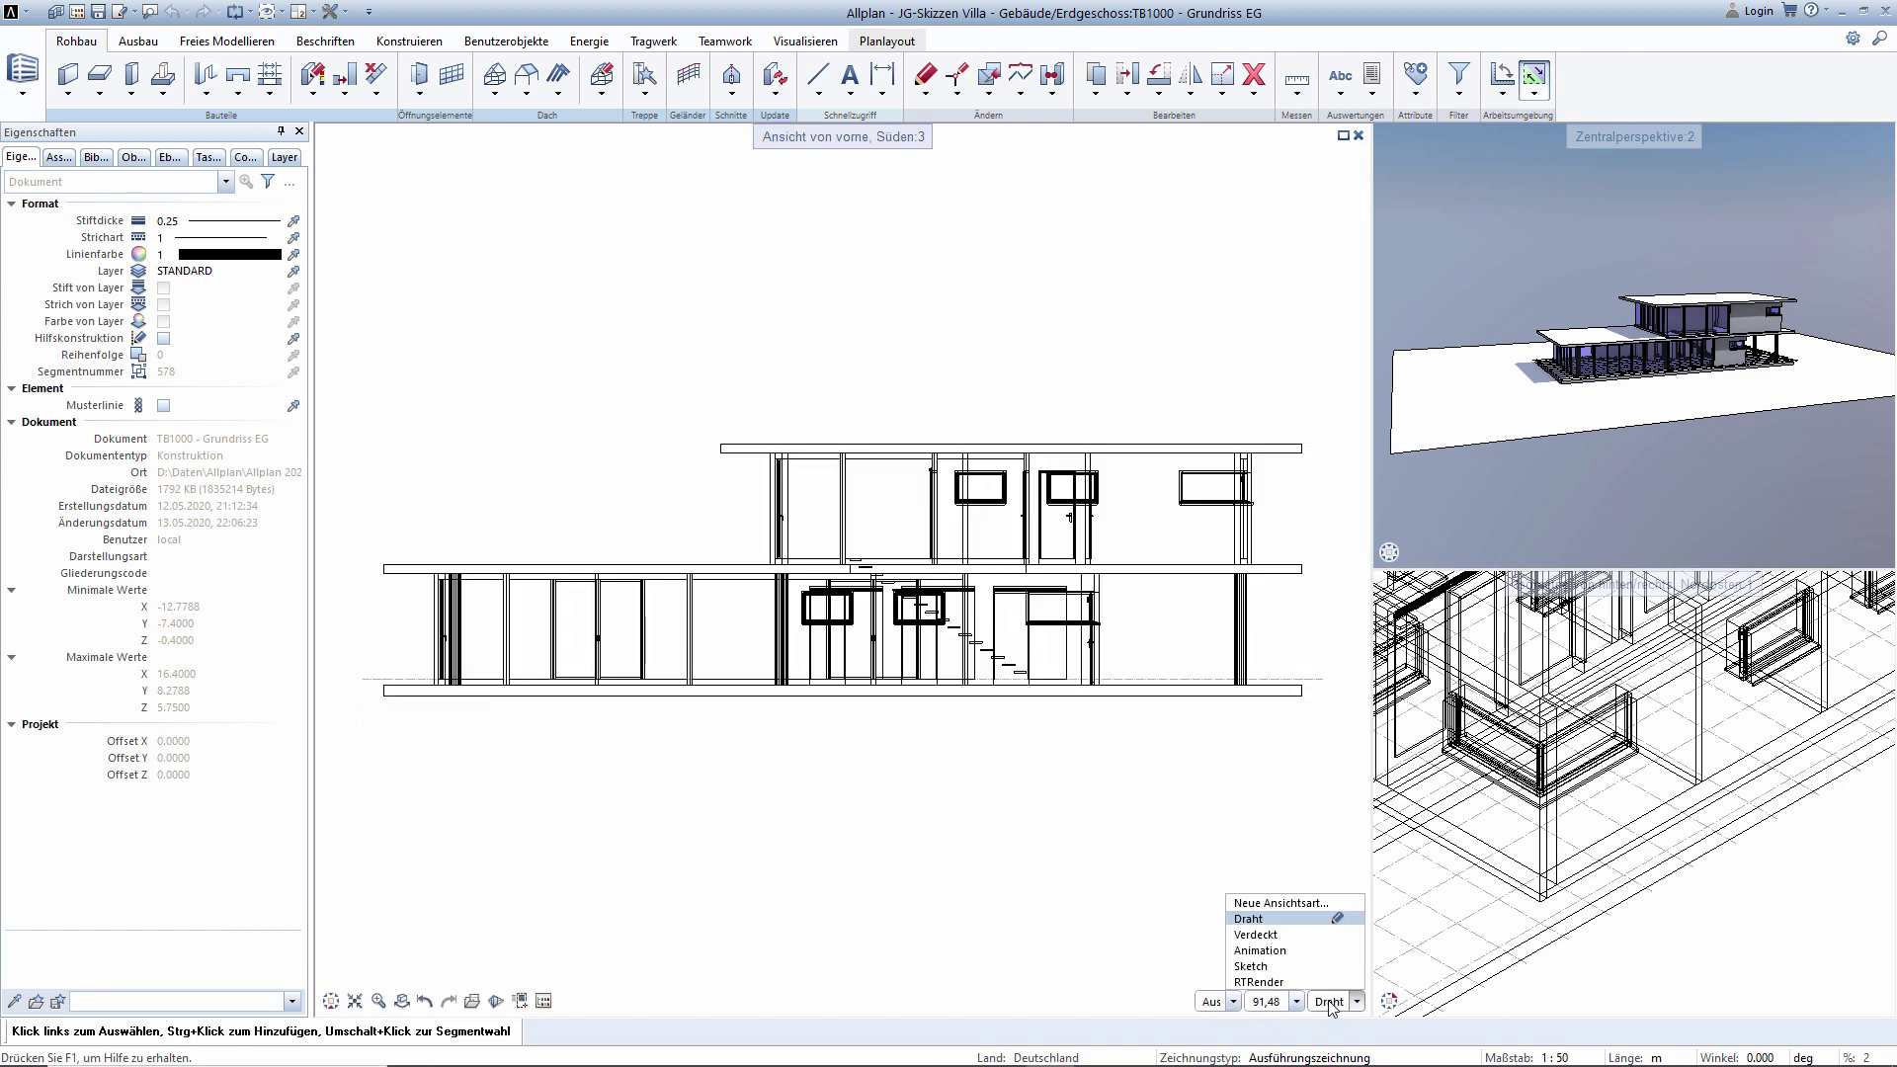
click(1284, 934)
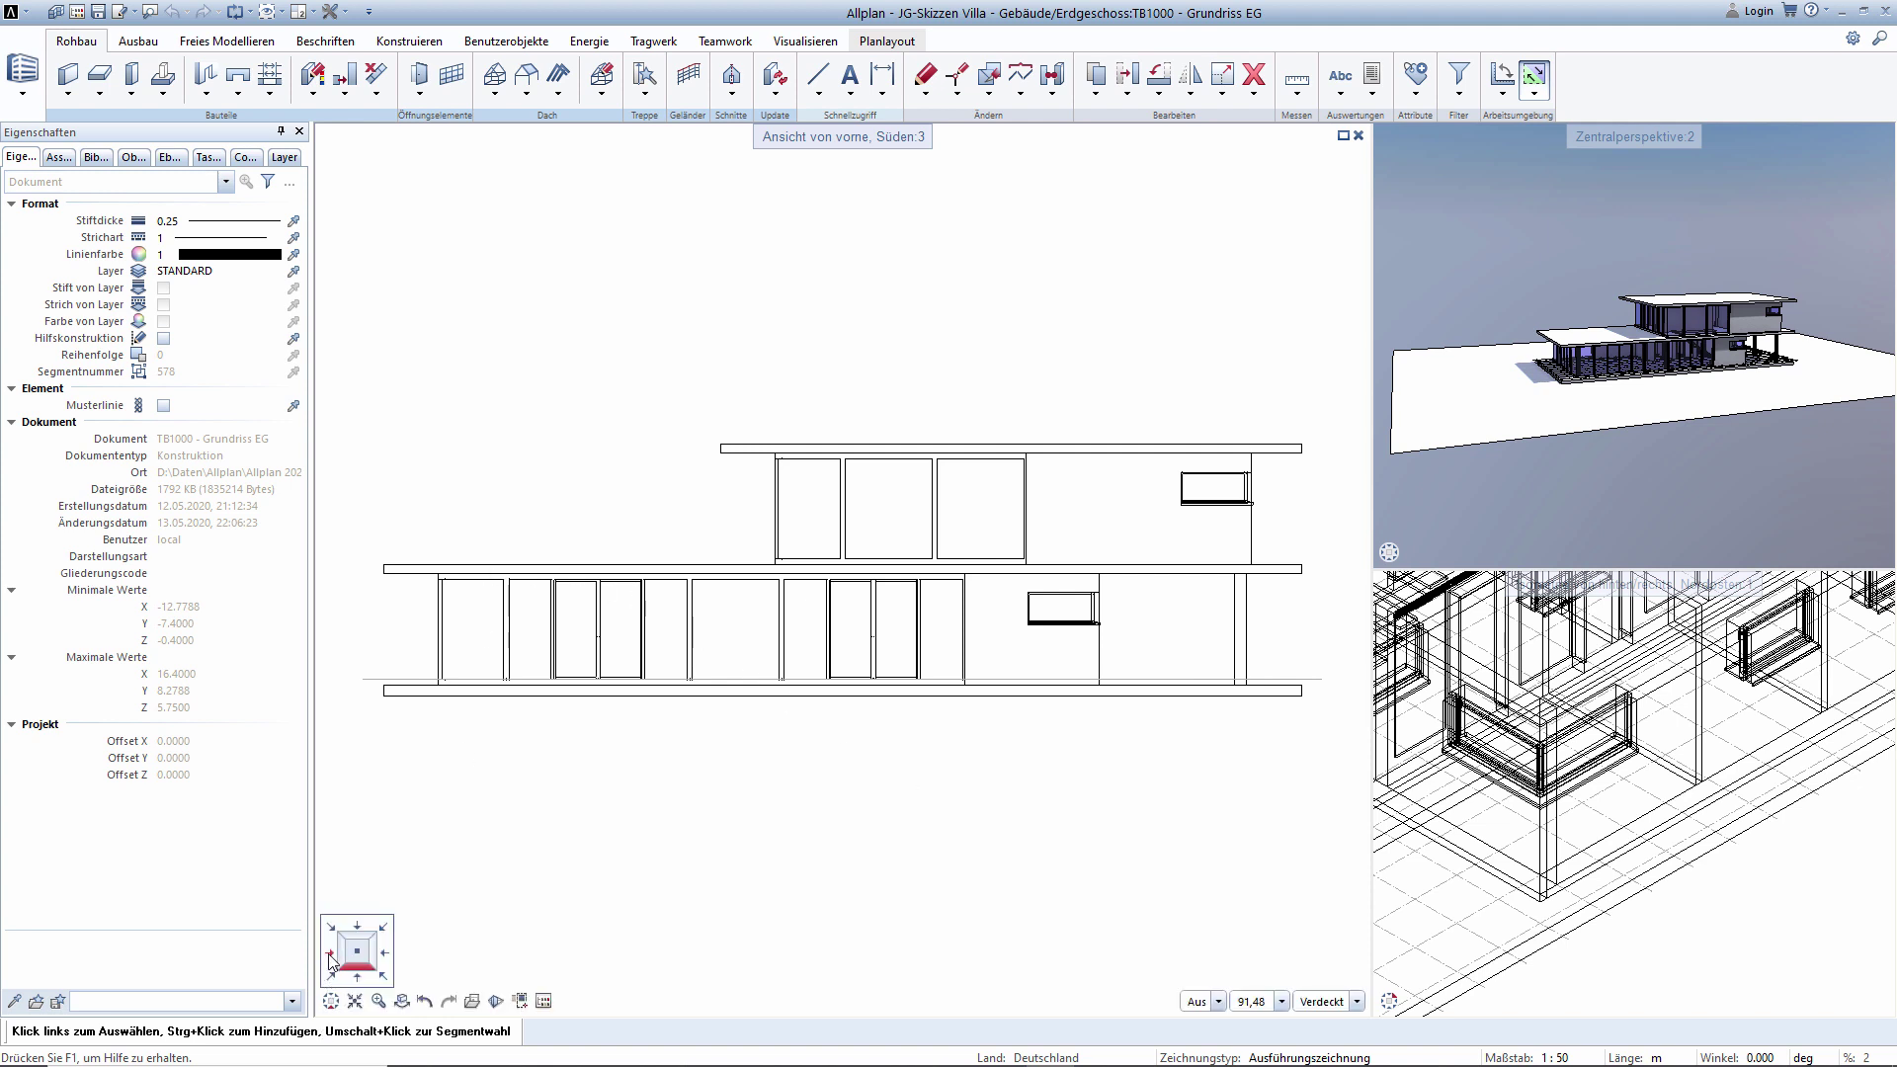
click(331, 956)
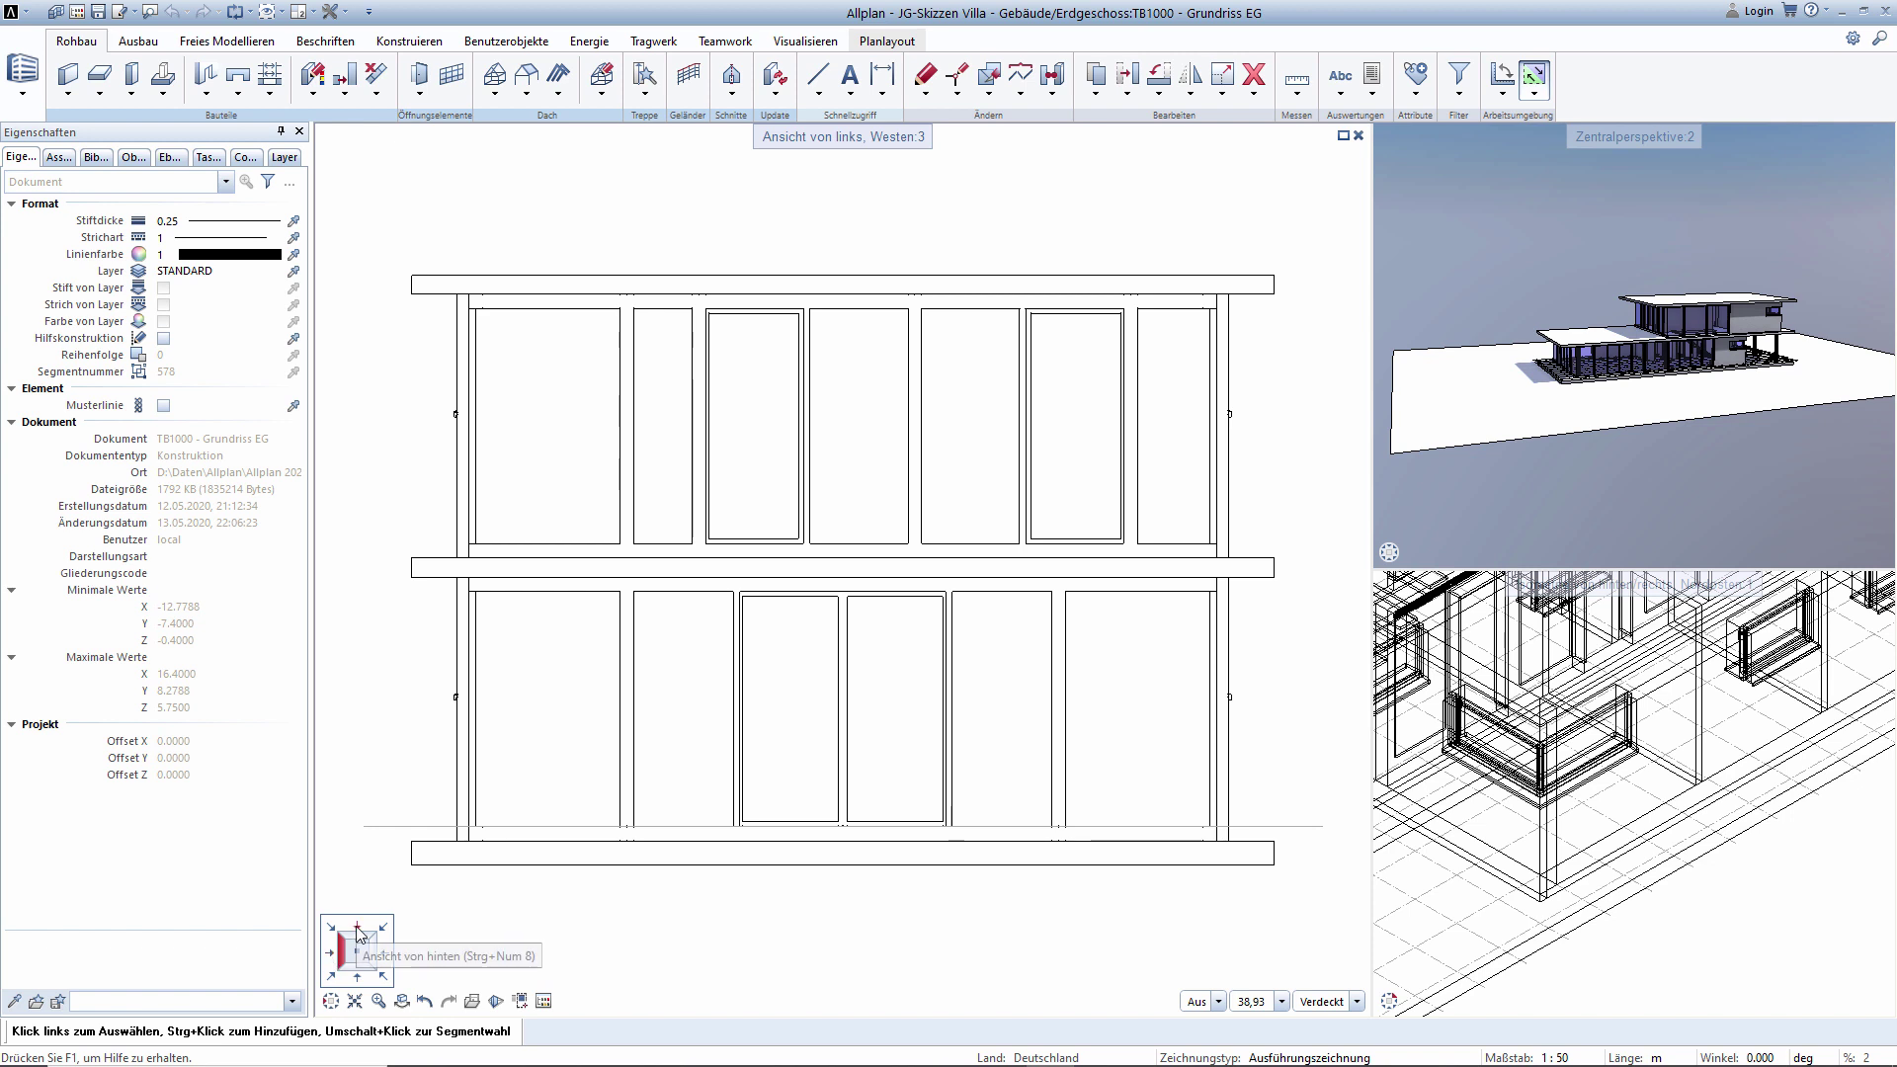
click(359, 935)
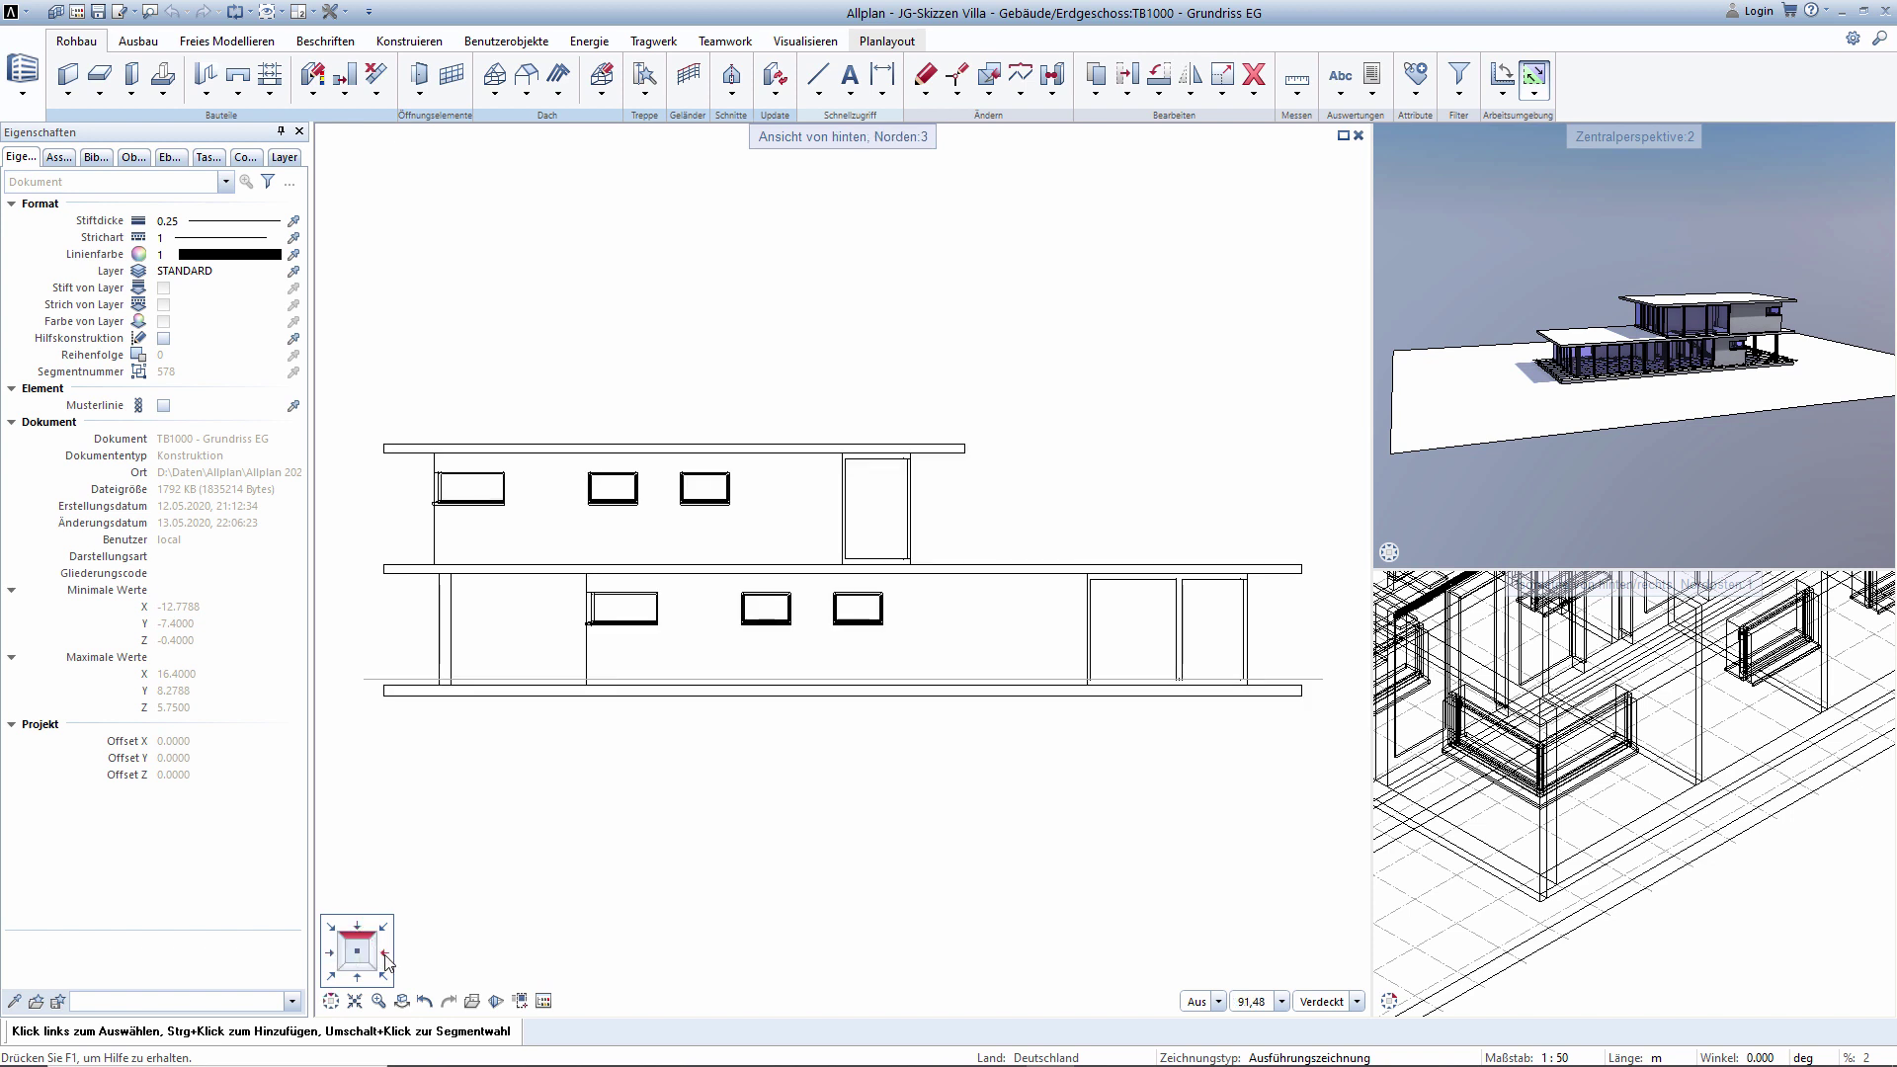
click(385, 957)
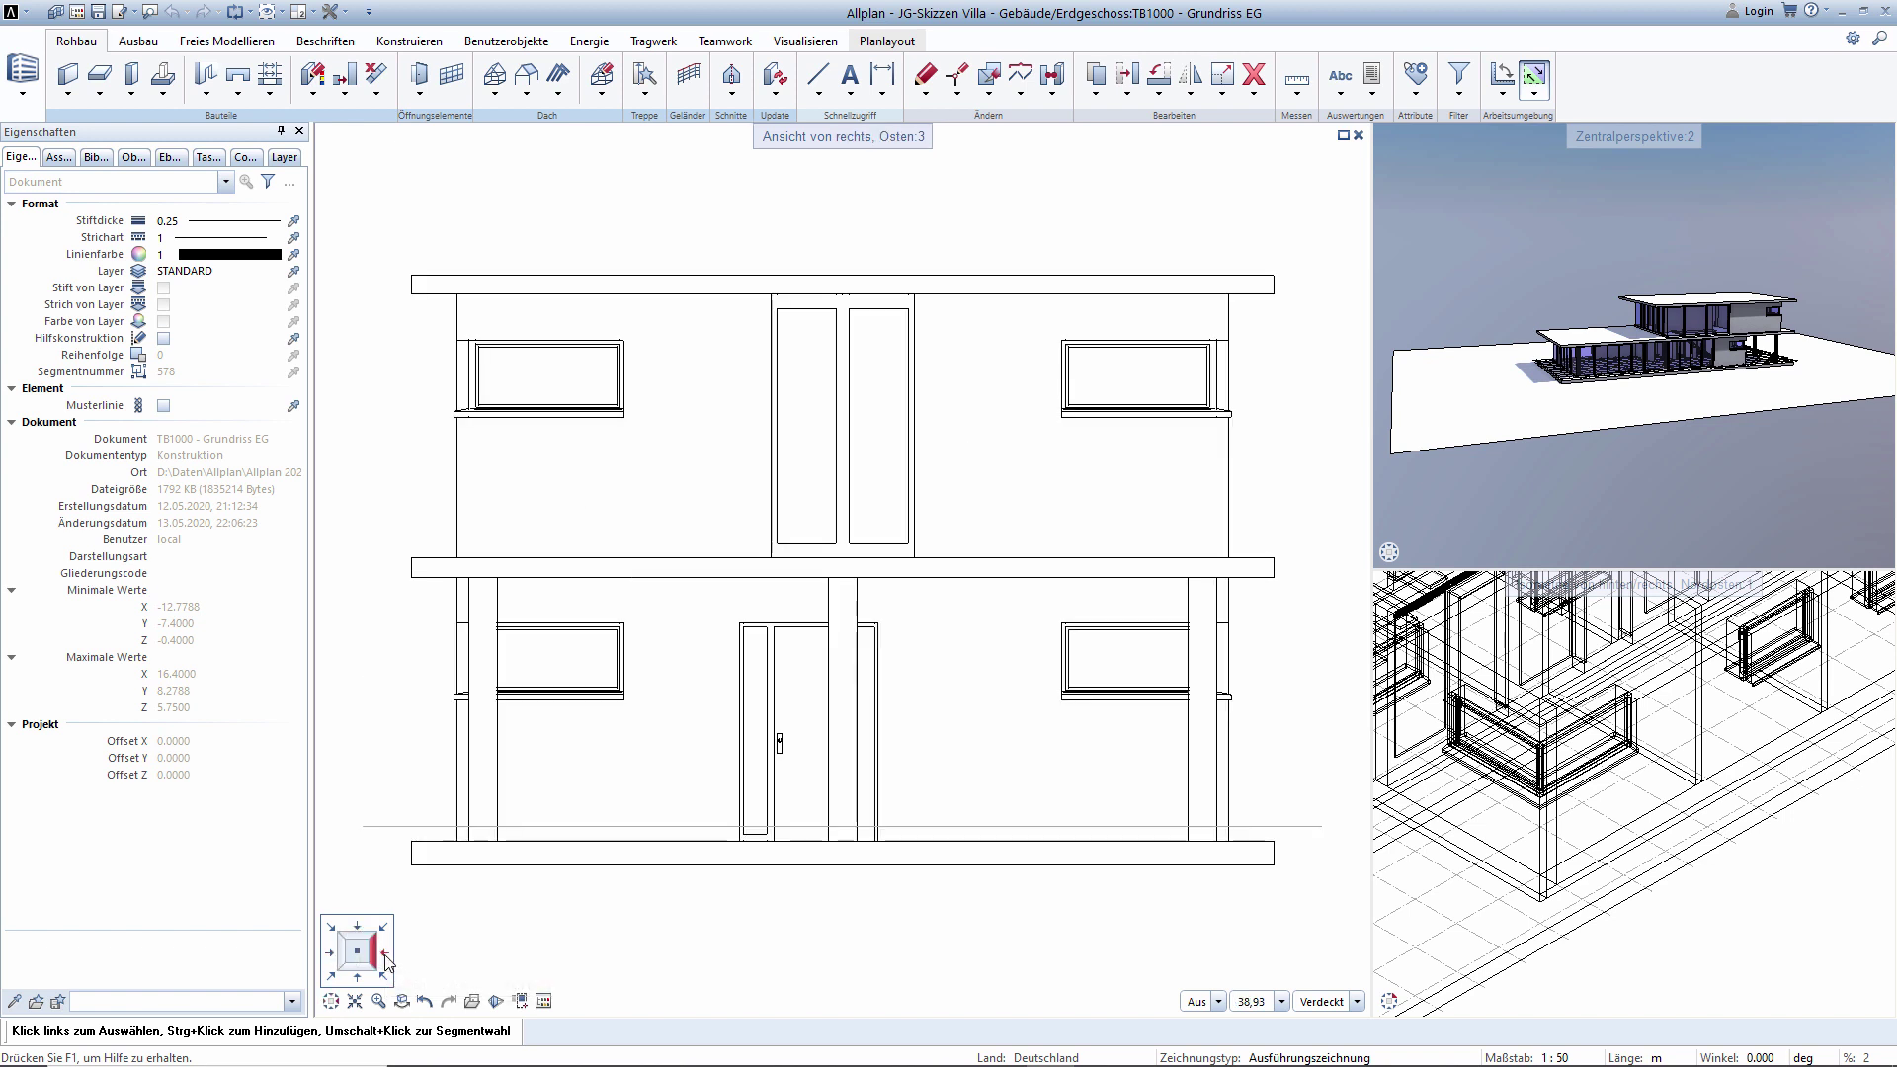
Review the SW, SE, NE and NW isometrics, then return to plan view in Draht mode.
click(330, 978)
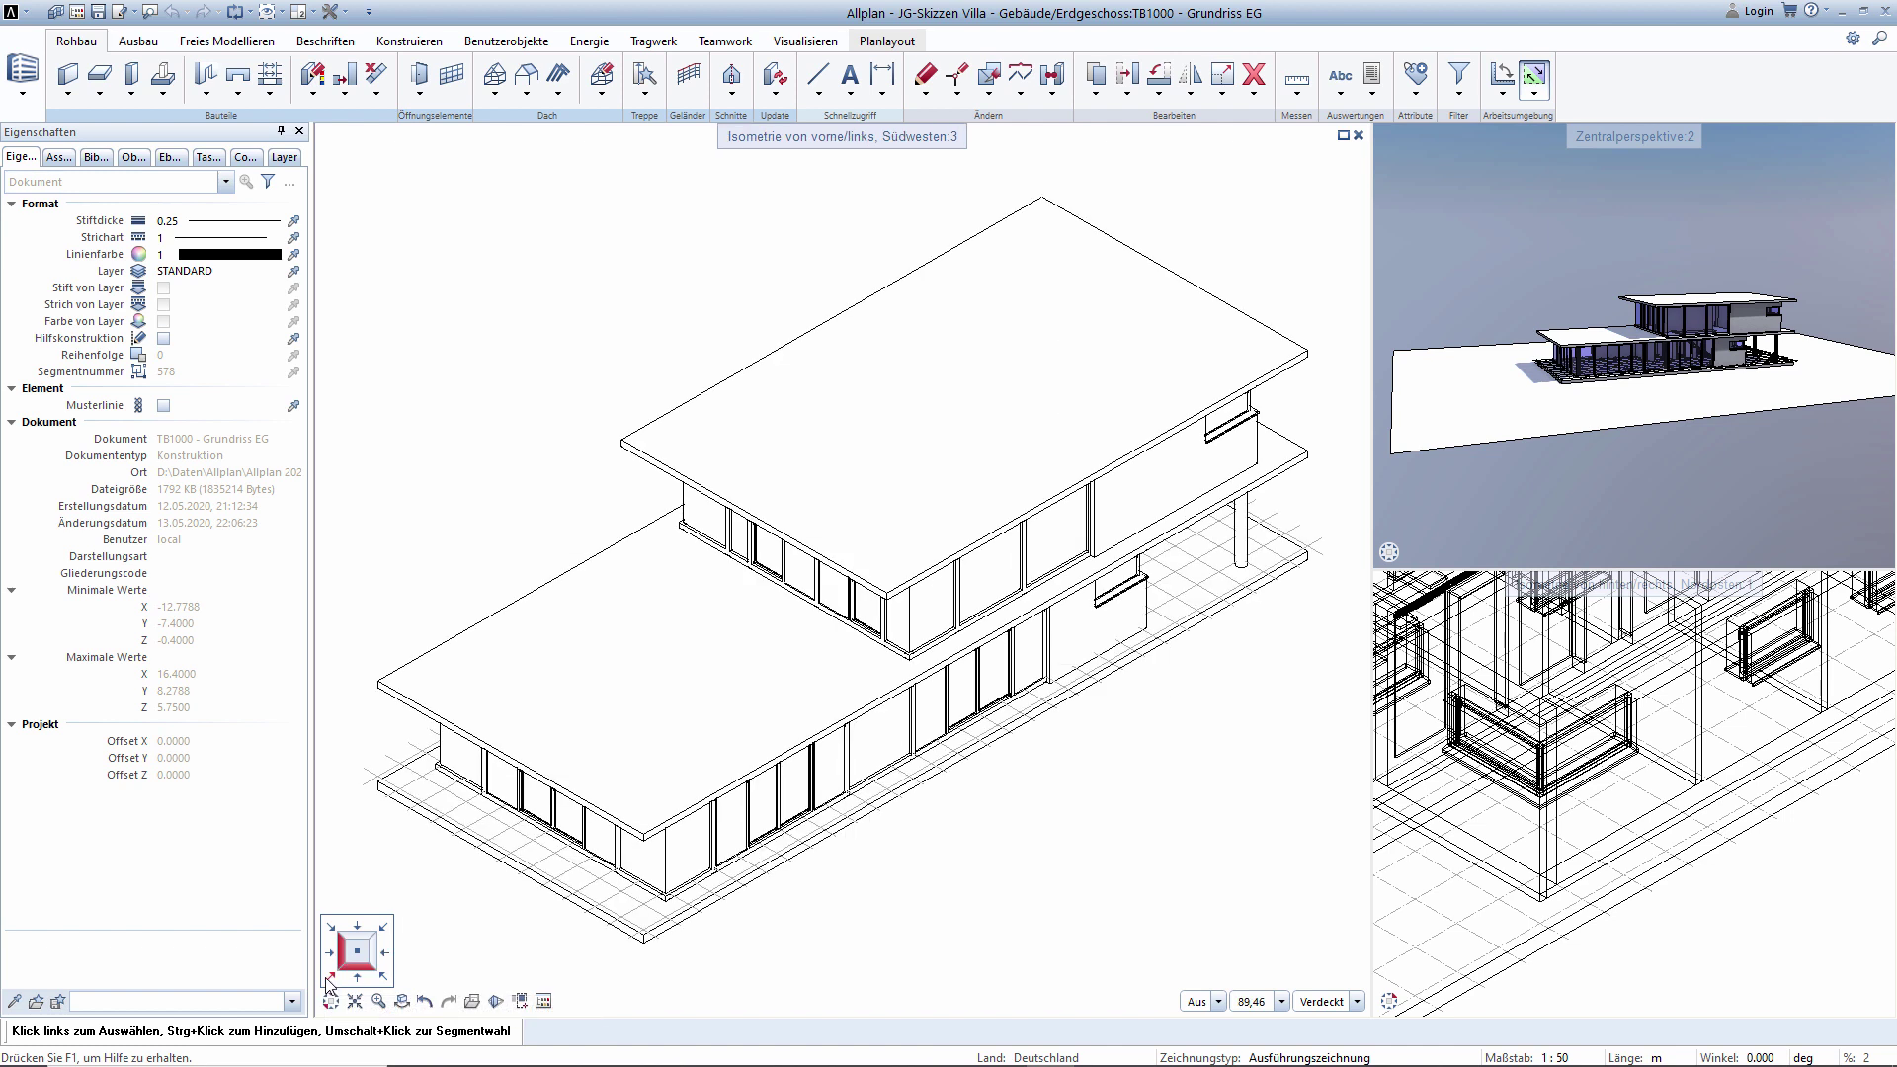
click(384, 978)
click(386, 931)
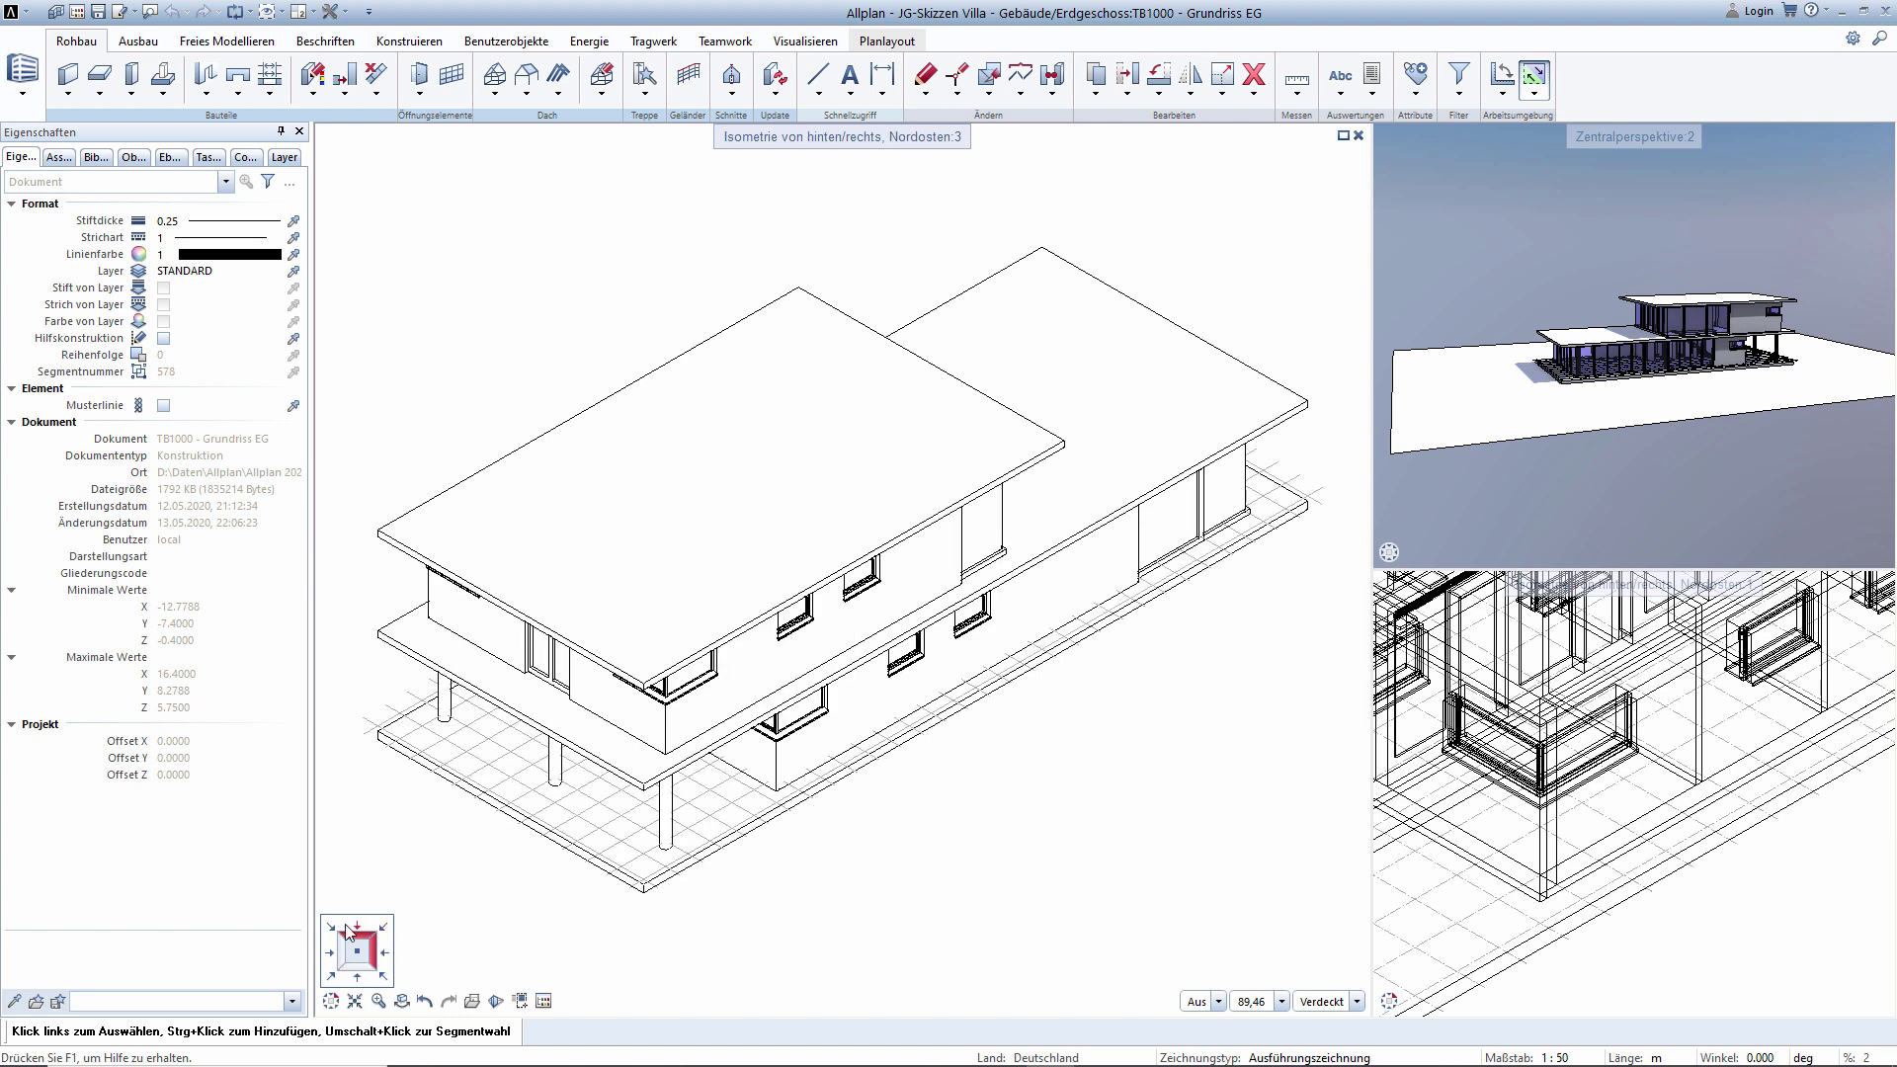
click(334, 930)
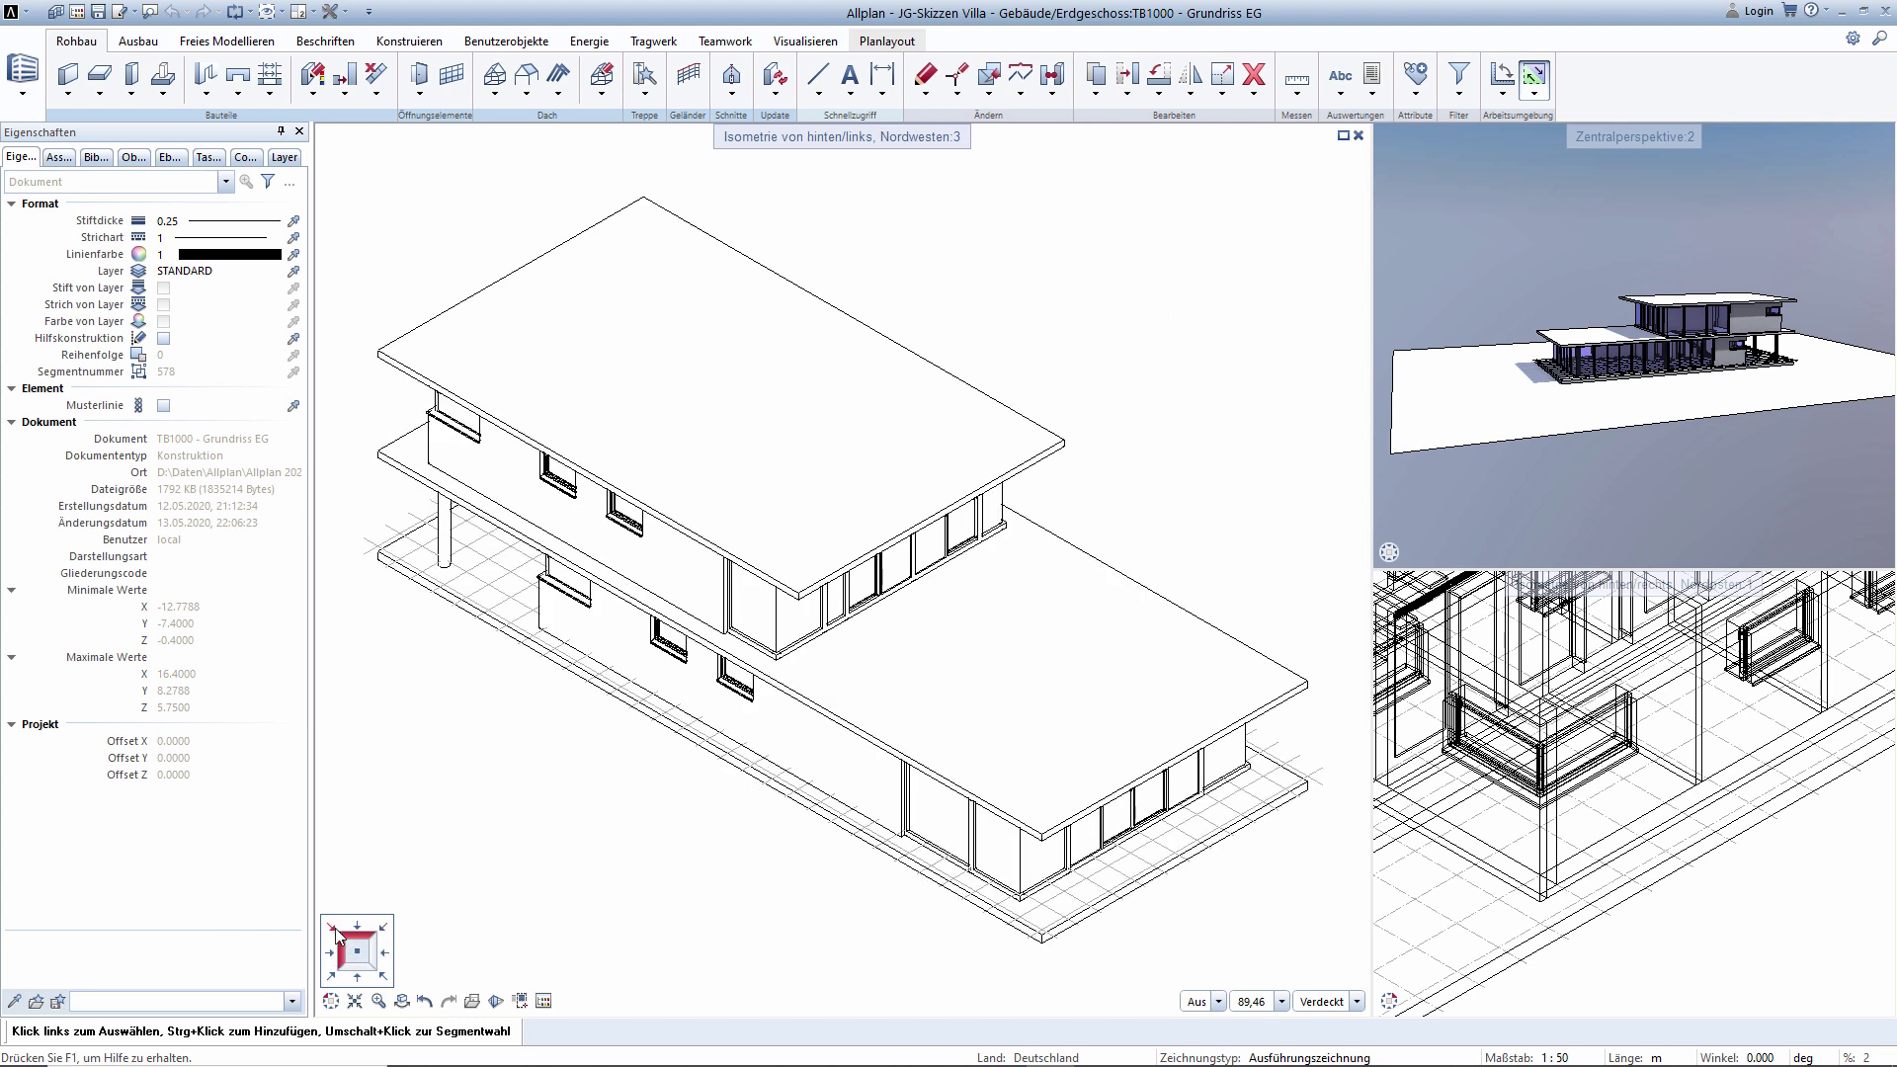
click(358, 954)
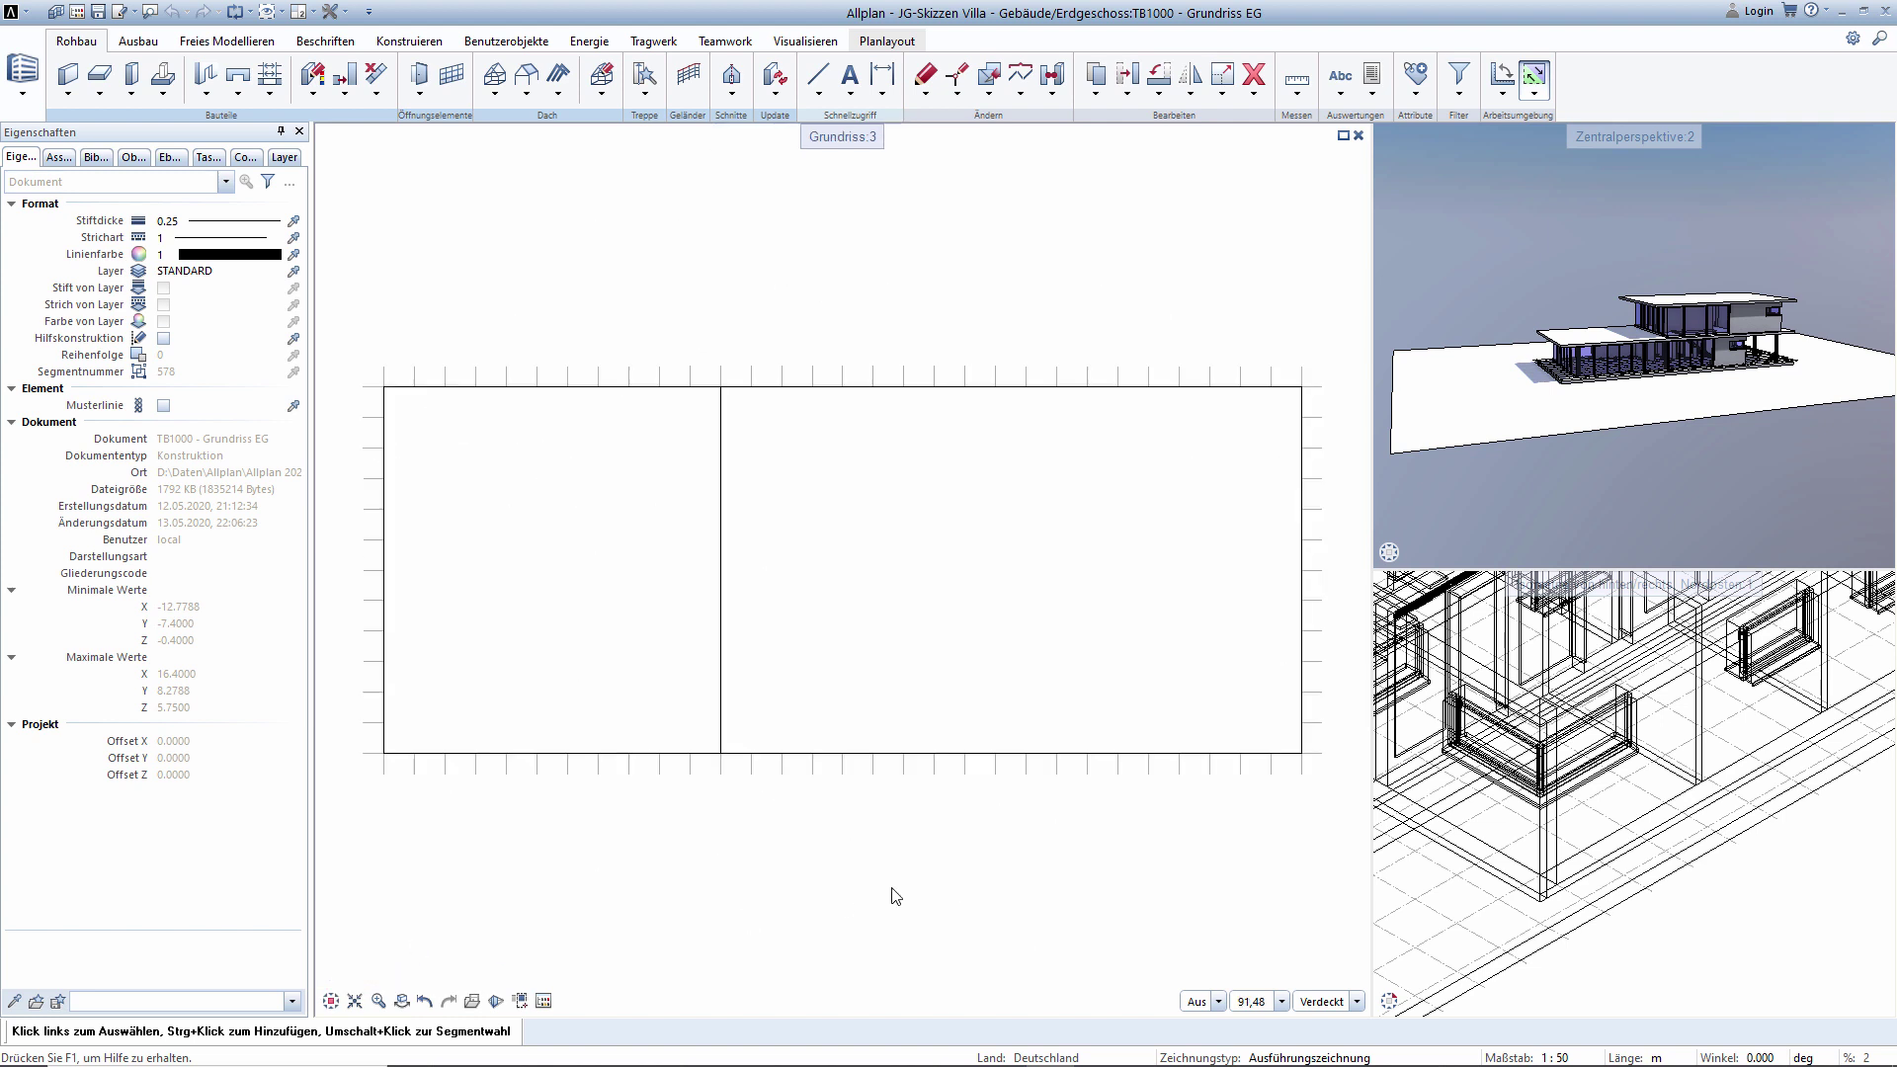
click(1329, 1002)
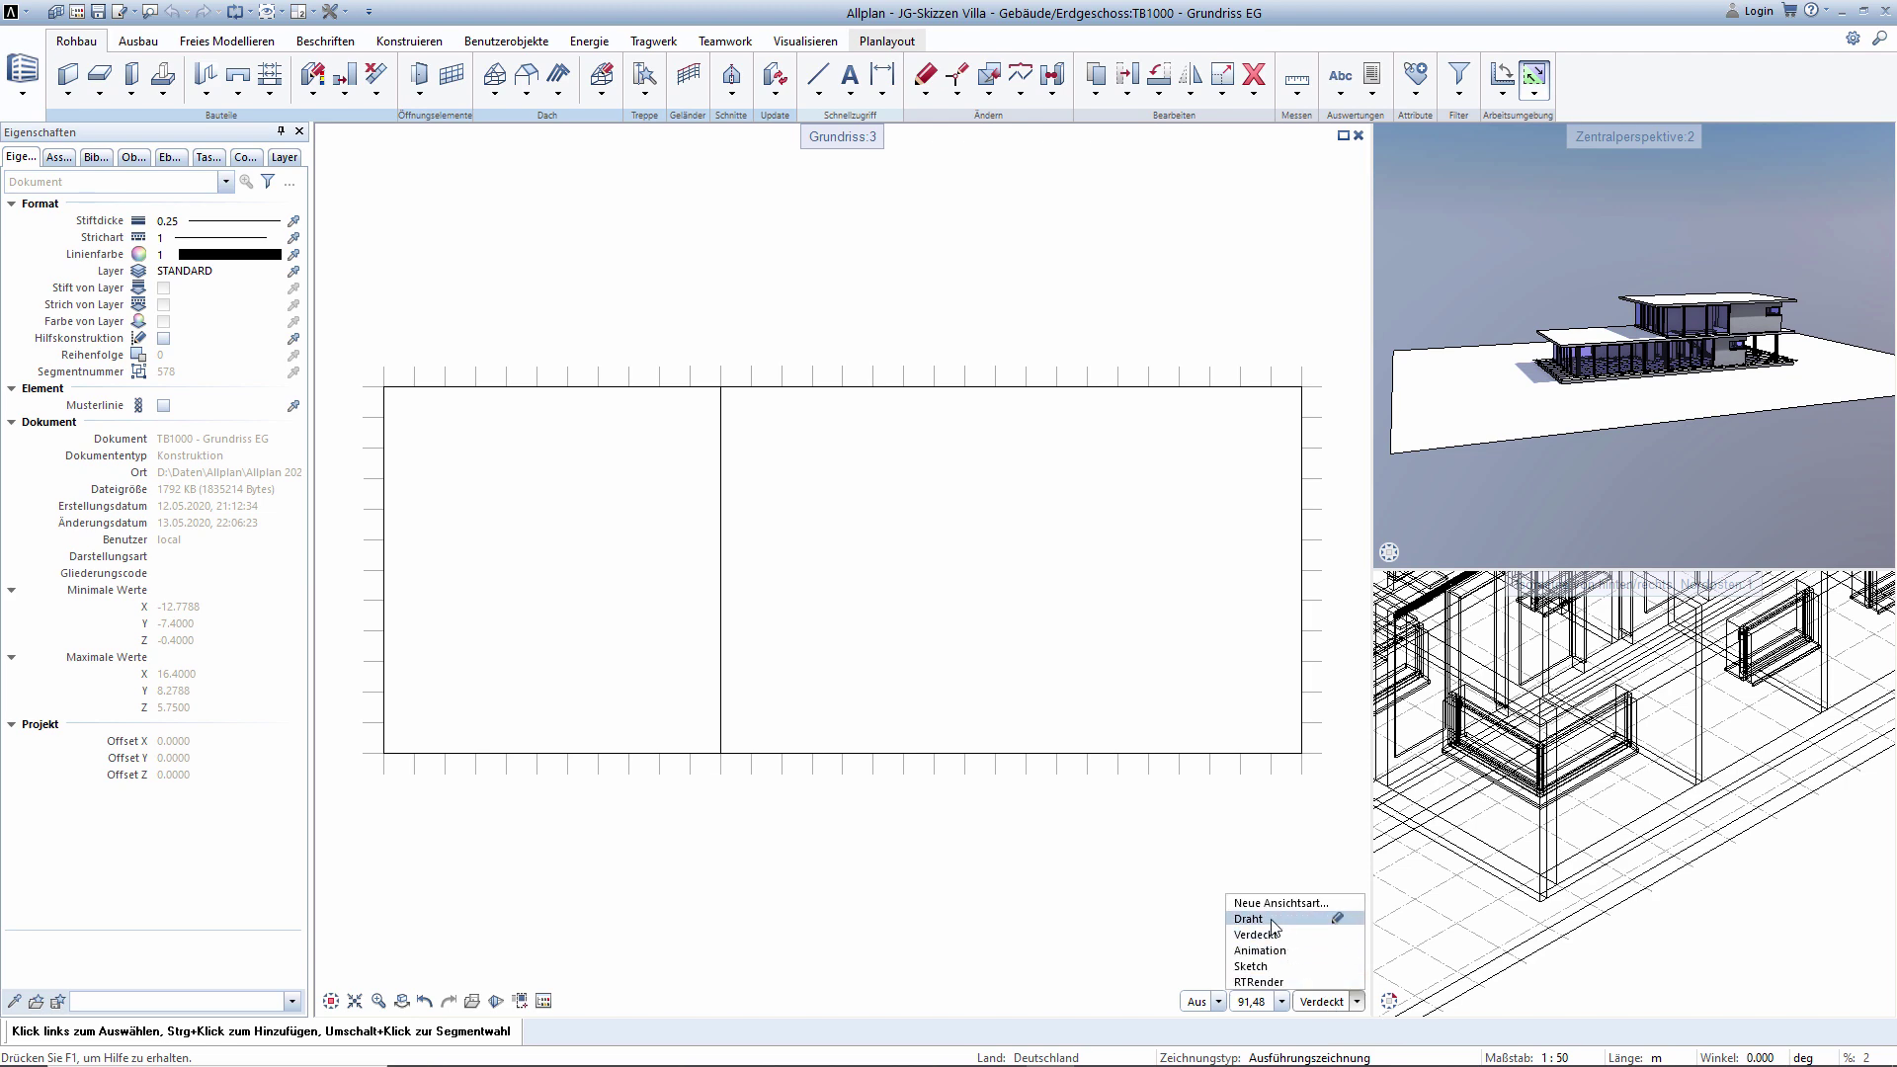
click(1249, 918)
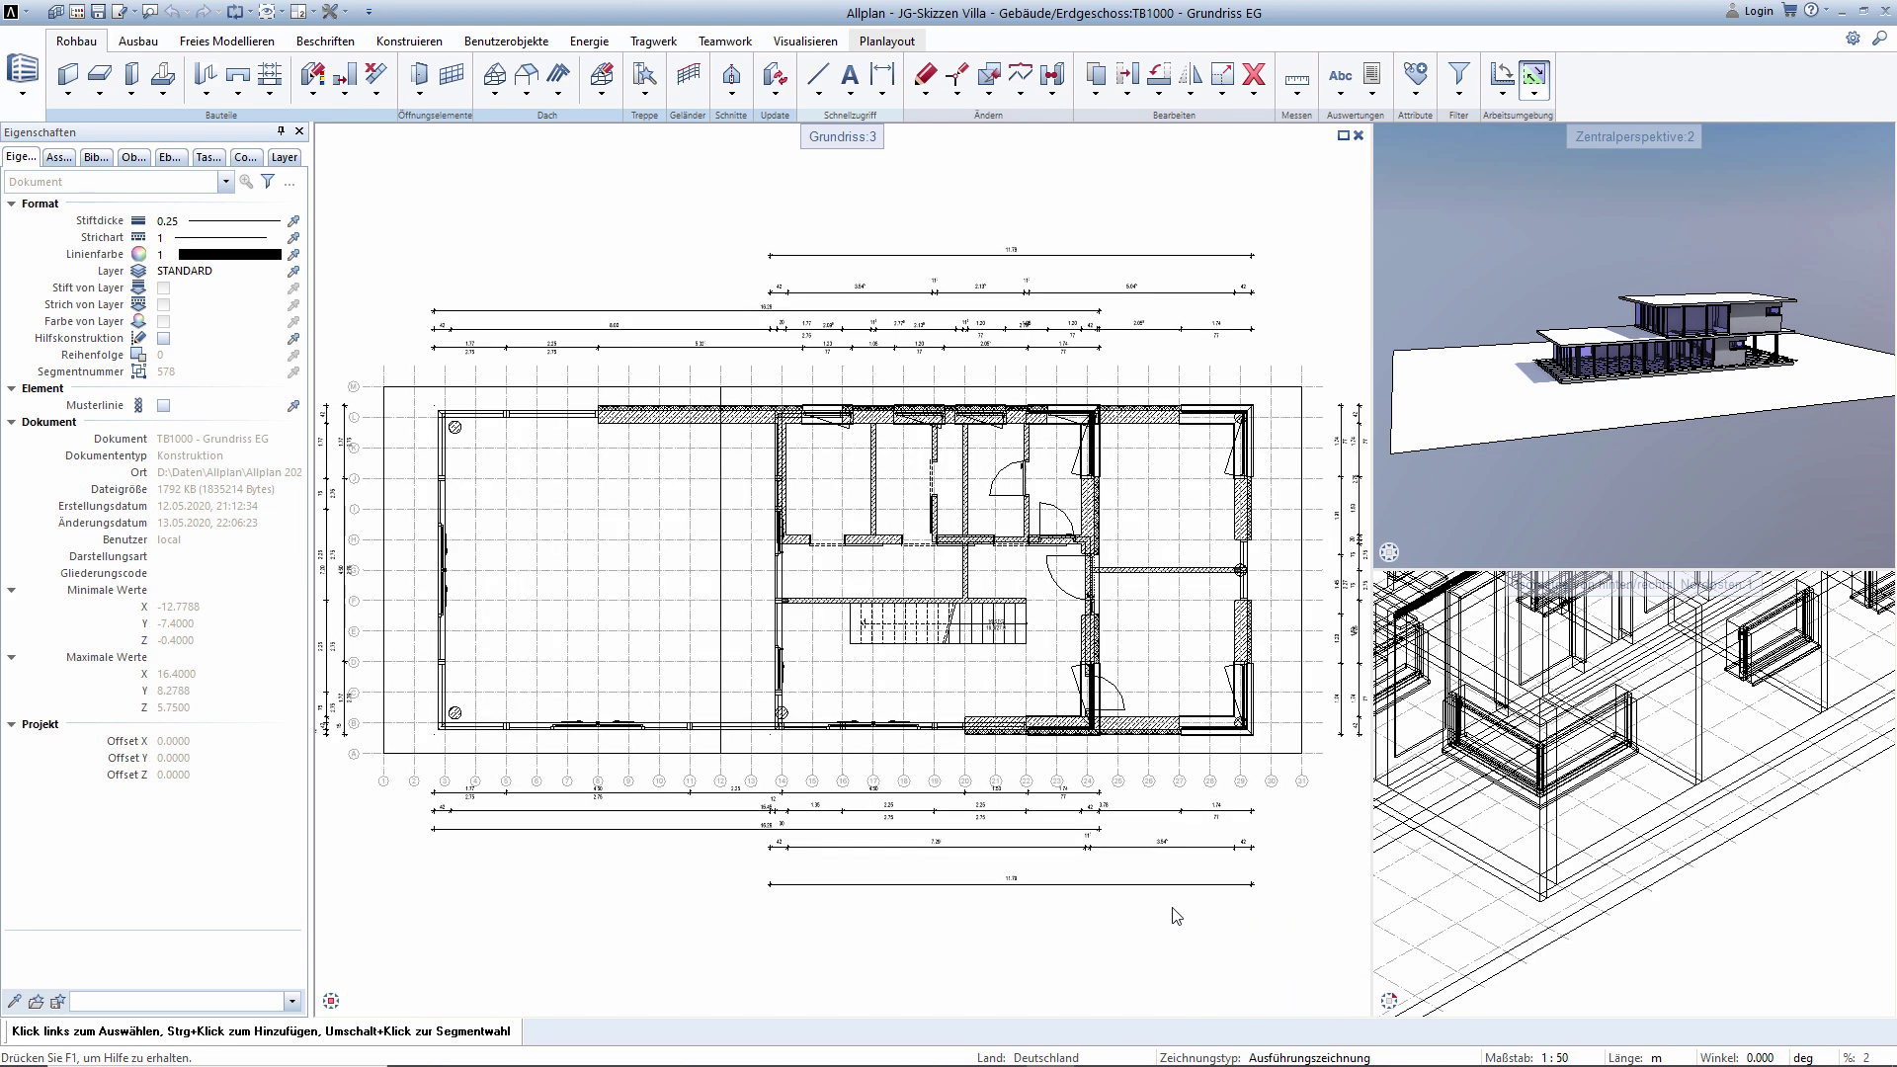